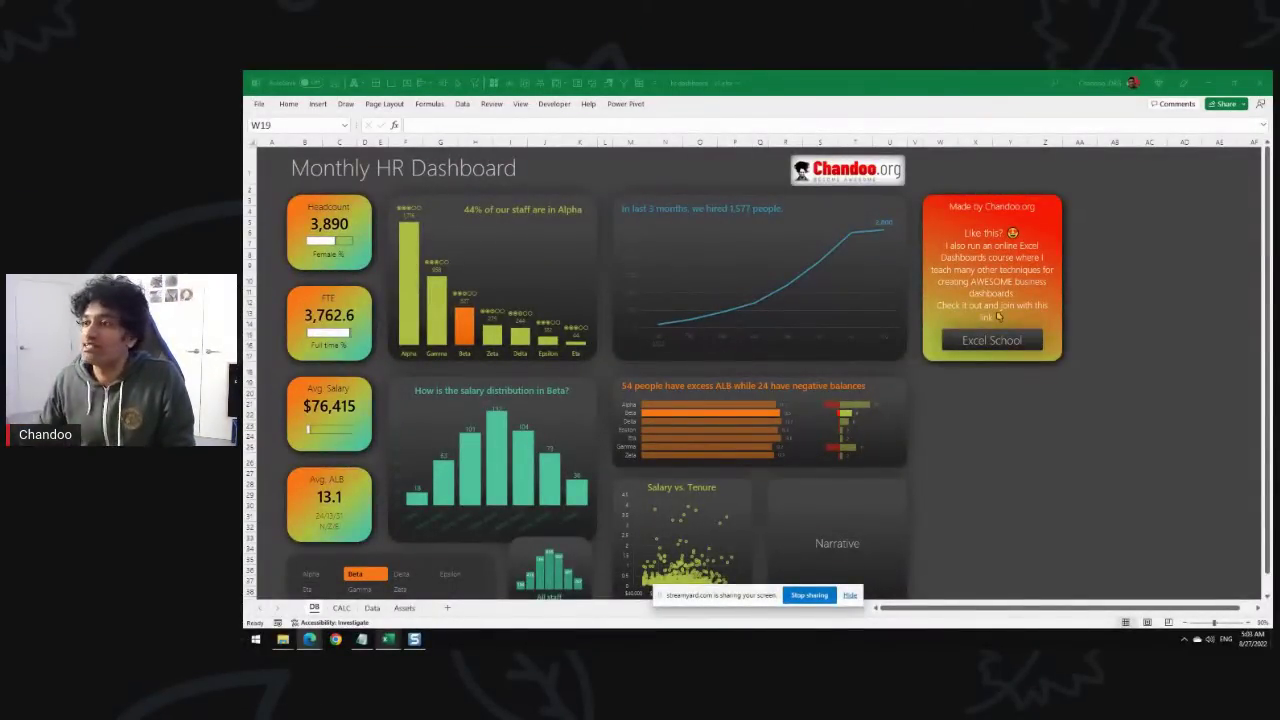
# Return to the dashboard workbook and scroll through its charts.
pyautogui.click(849, 596)
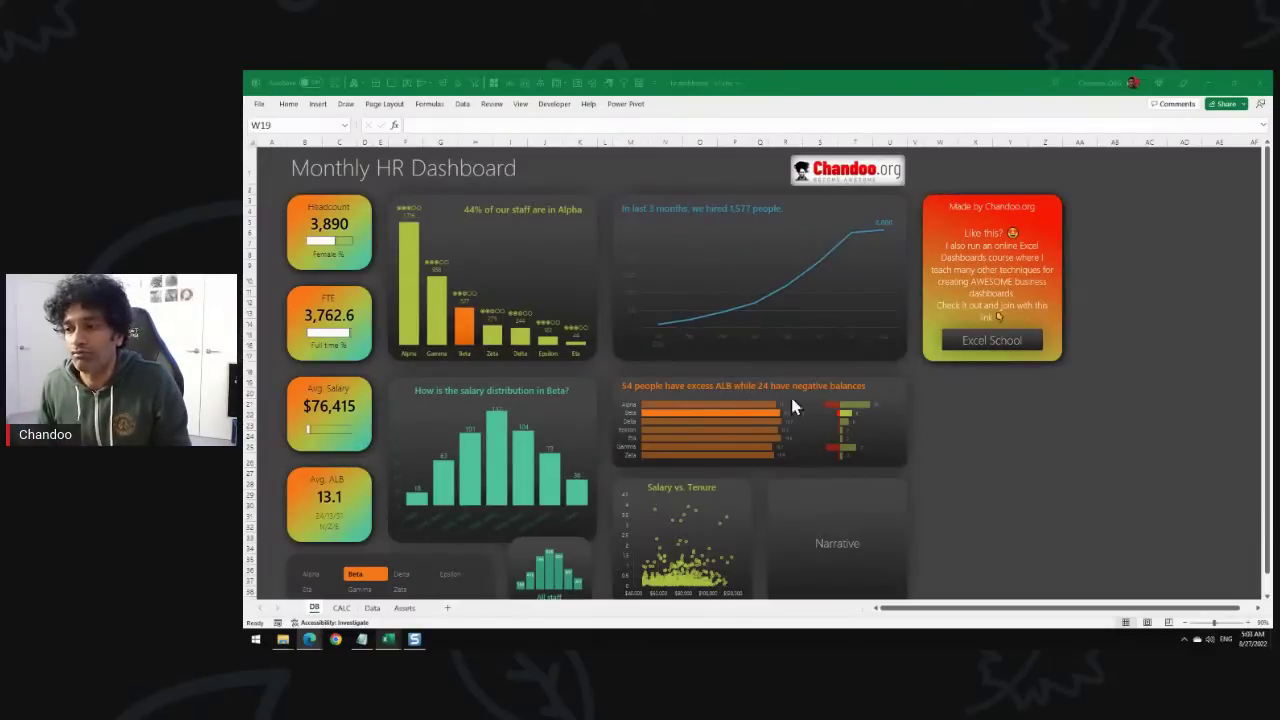
pyautogui.hotkey('alt', 'Tab')
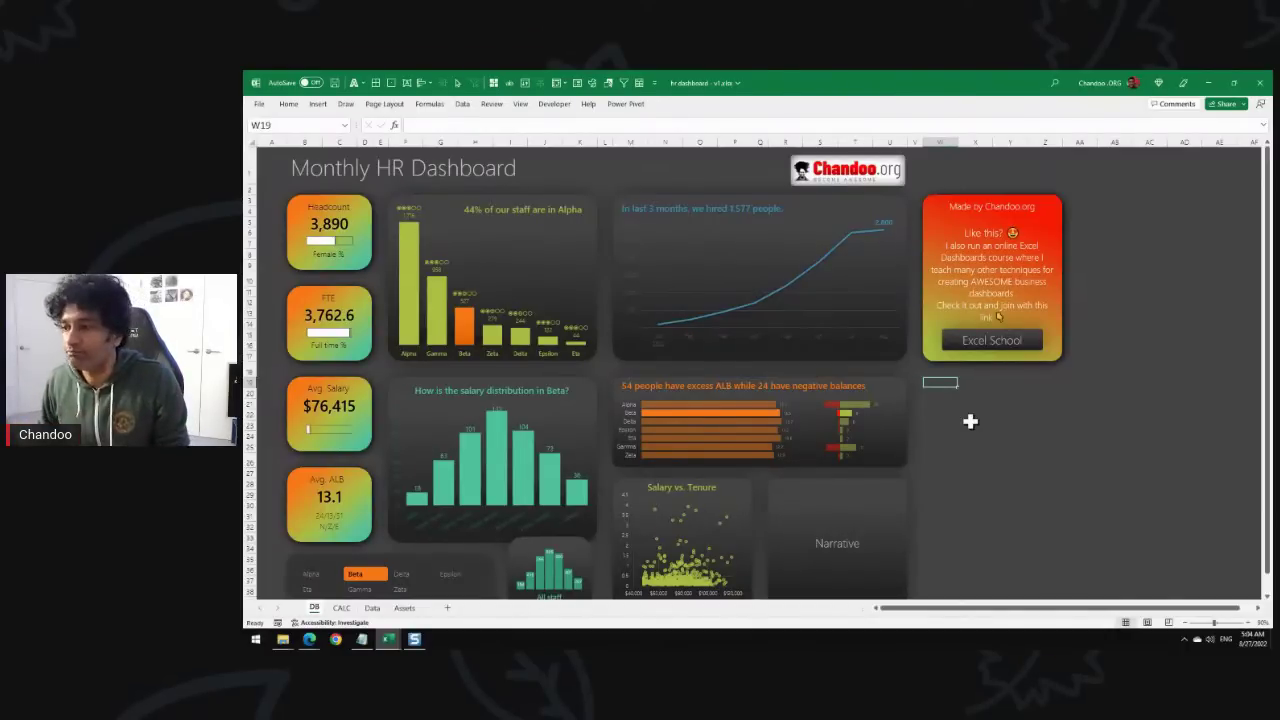
pyautogui.scroll(-1, 970, 421)
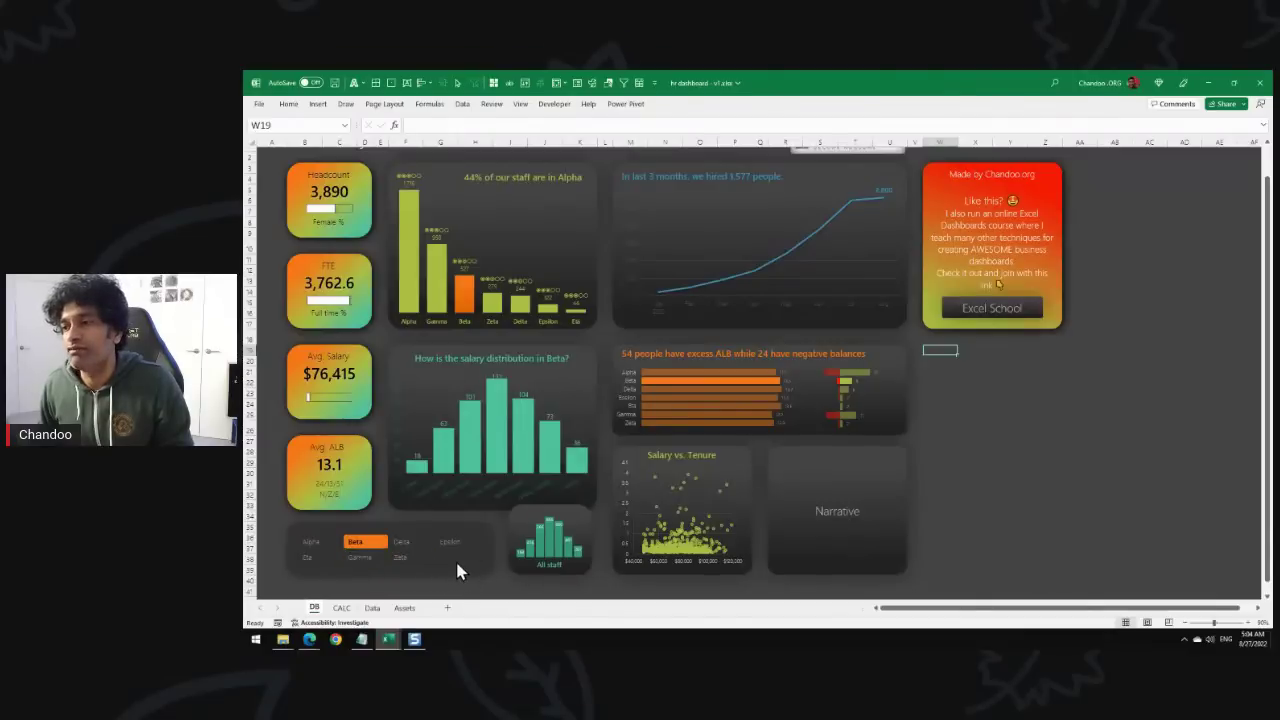
pyautogui.scroll(1, 1014, 483)
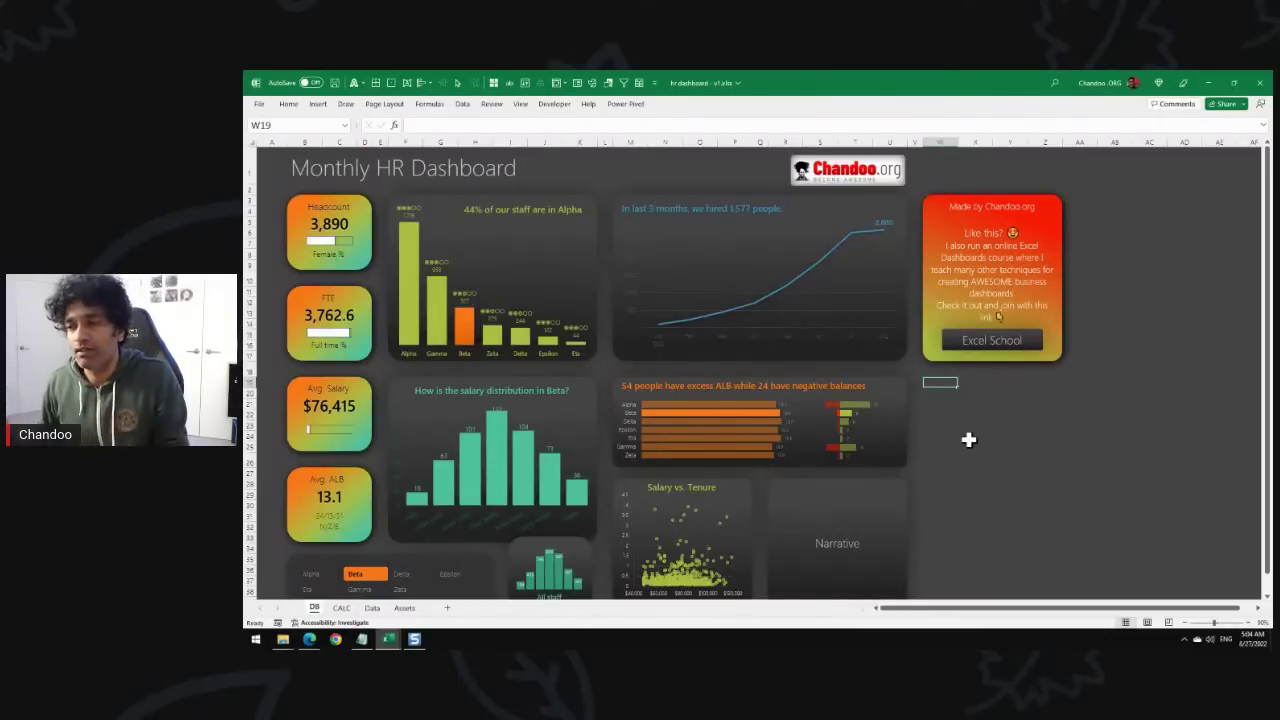
pyautogui.scroll(-2, 968, 430)
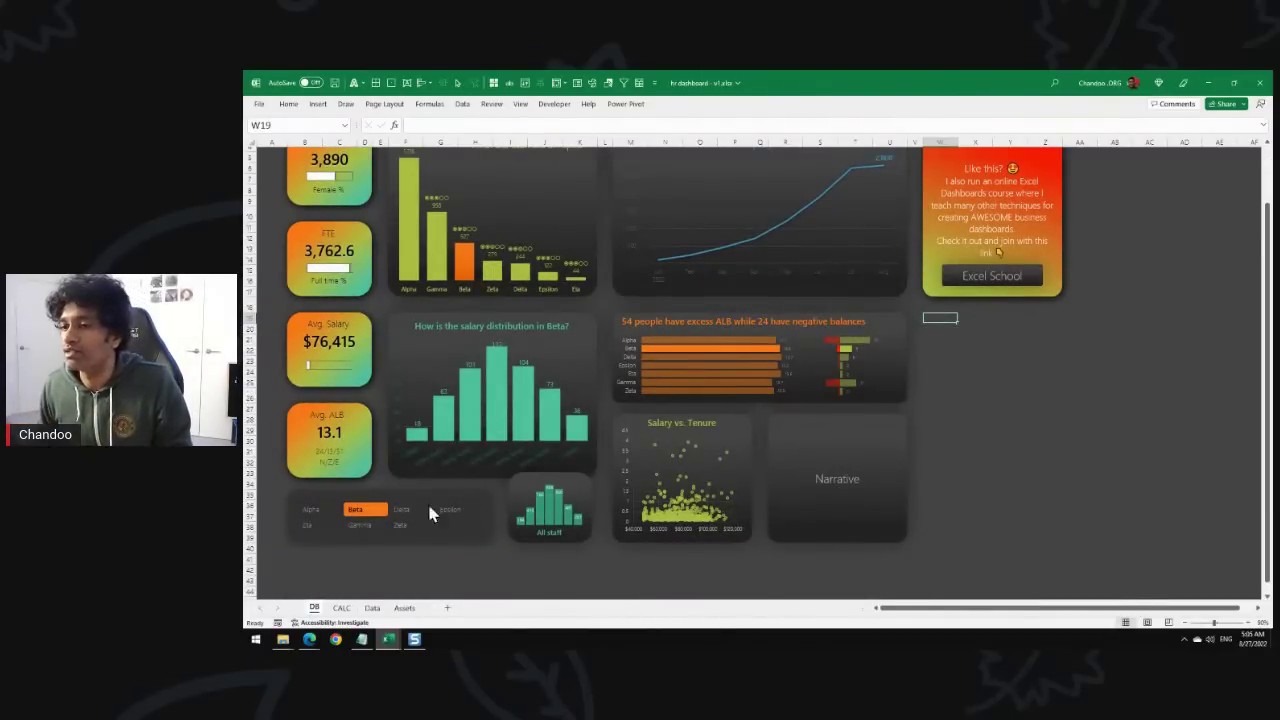
# Filter the charts to Alpha, Beta and Delta in turn, ending on Alpha.
pyautogui.click(311, 511)
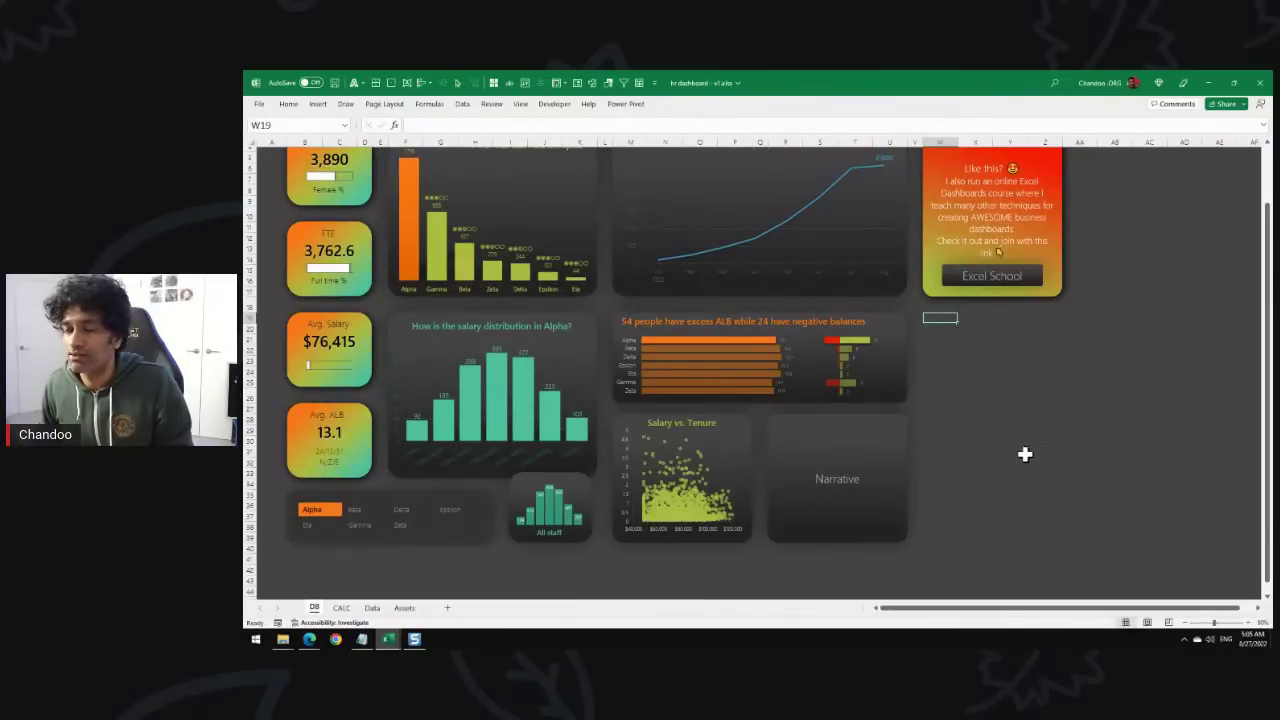
pyautogui.scroll(1, 1025, 454)
pyautogui.scroll(1, 1025, 454)
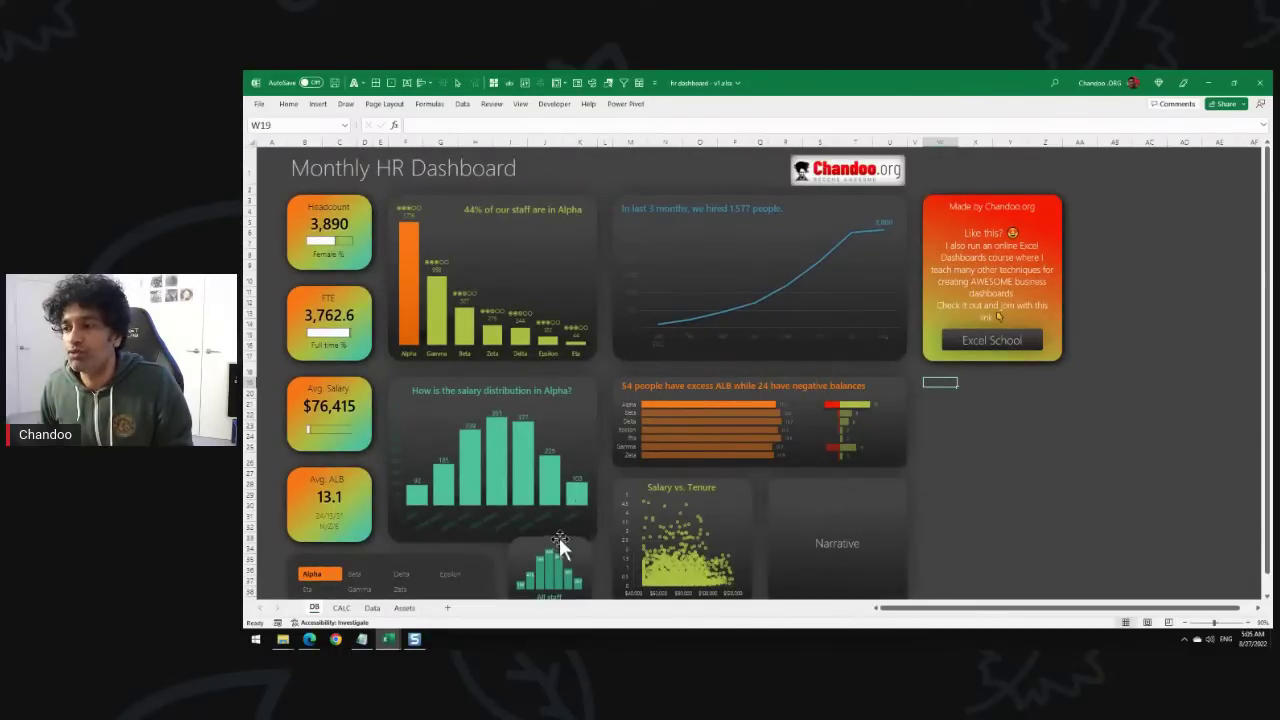
pyautogui.click(356, 574)
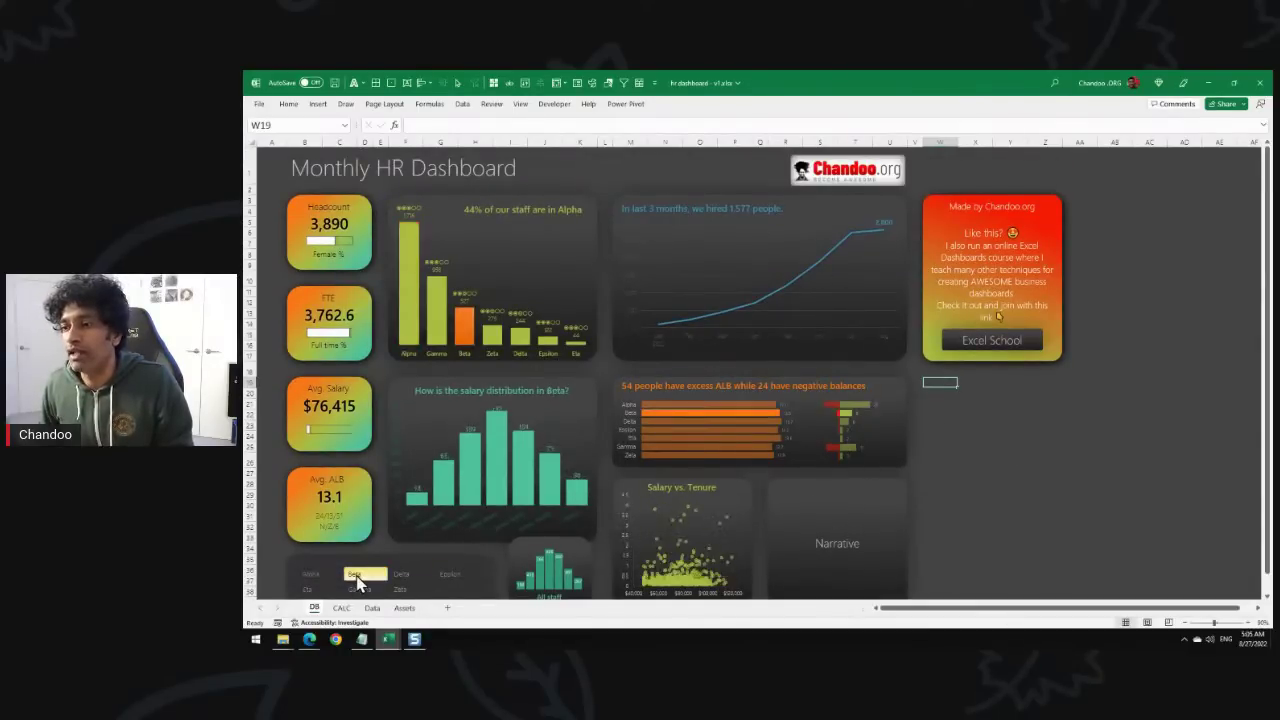
pyautogui.click(401, 576)
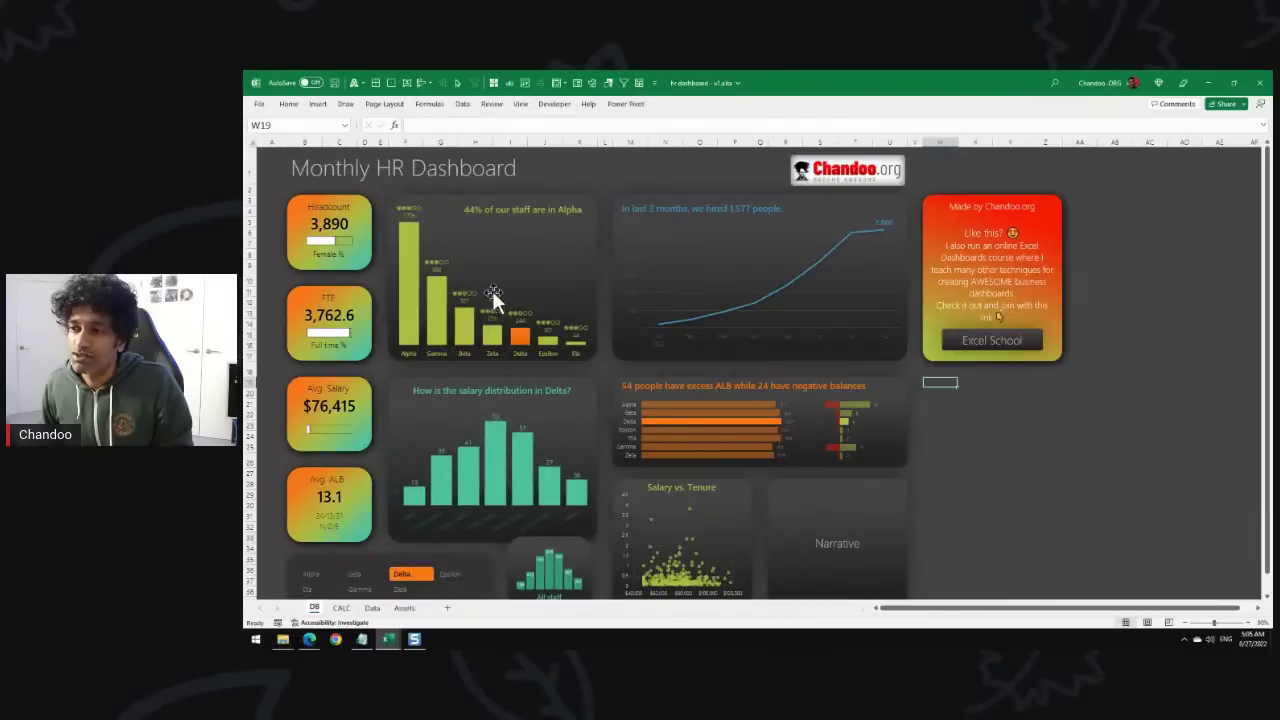
pyautogui.moveTo(518, 349)
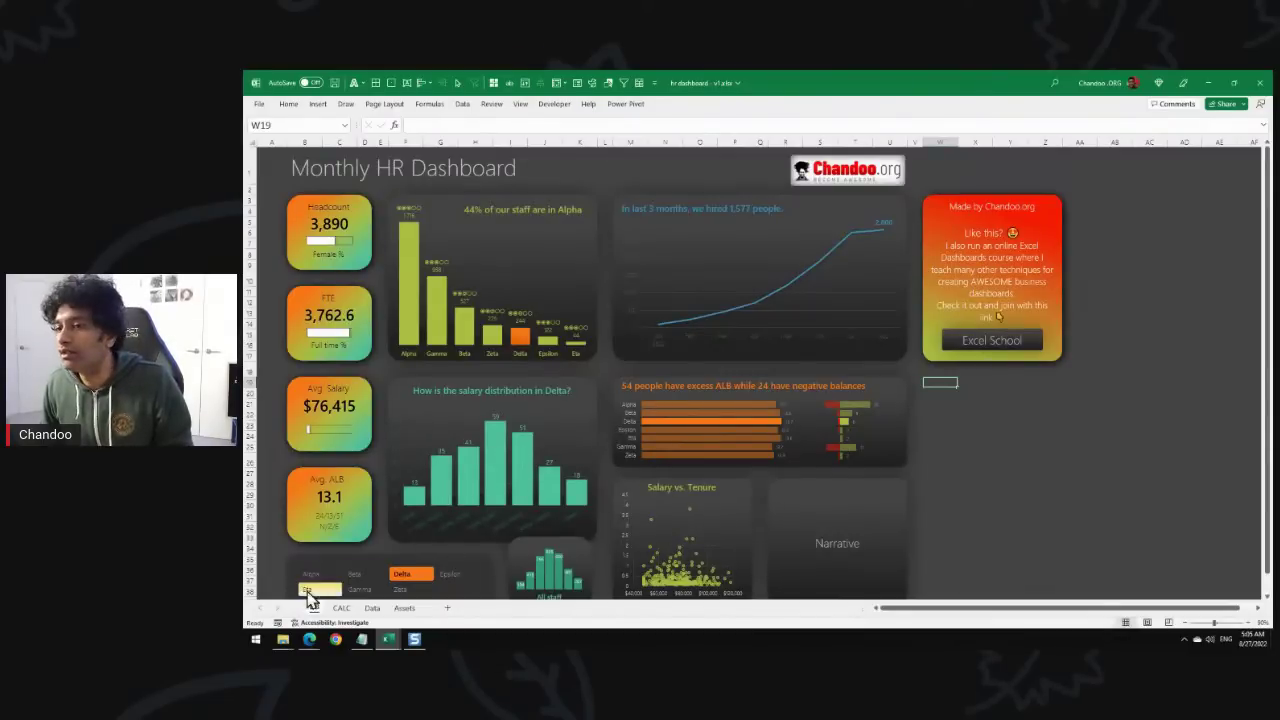
pyautogui.click(311, 573)
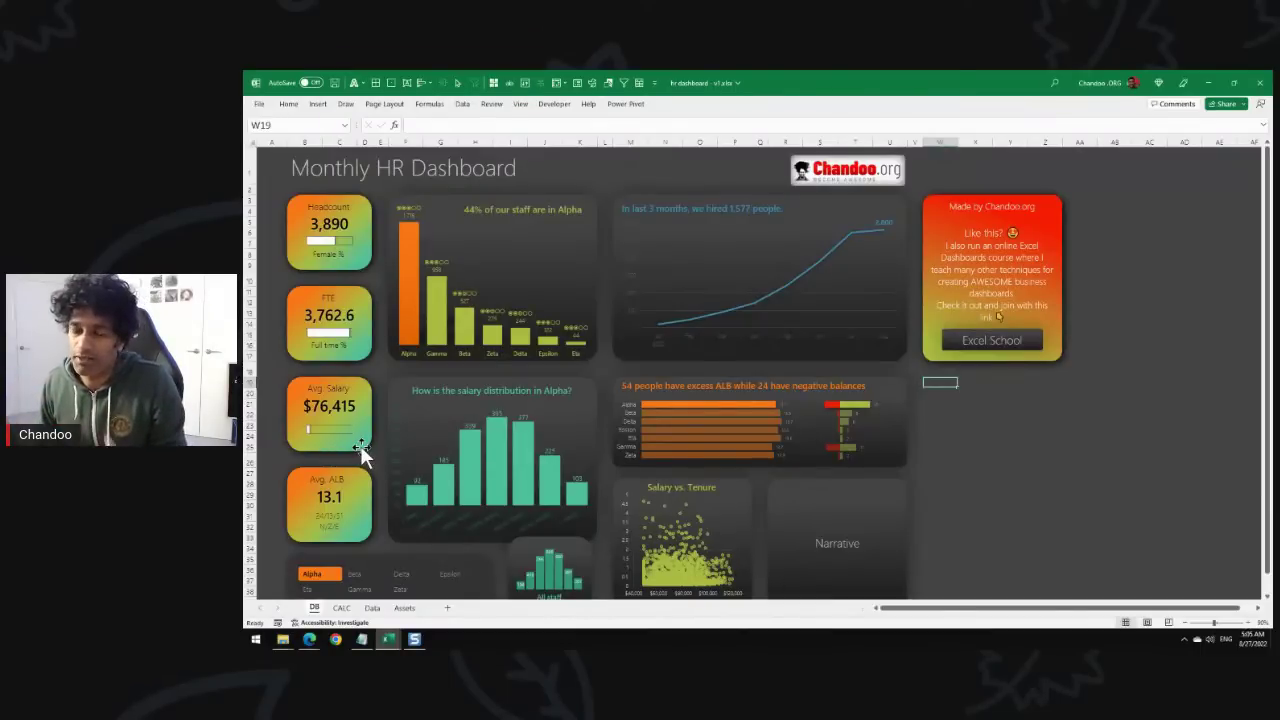
# Switch to hr dashboard - blank.xlsx and show its Data sheet with the Sample HR Data table.
pyautogui.click(372, 609)
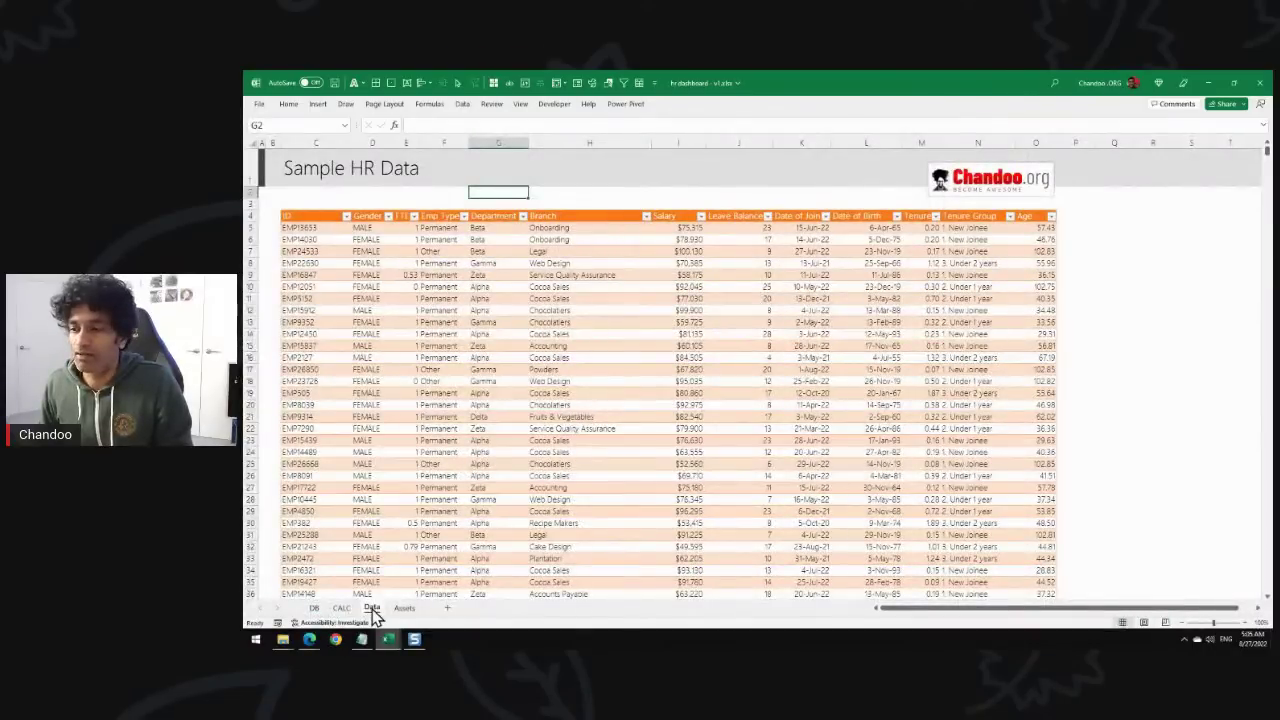
pyautogui.click(389, 641)
pyautogui.click(487, 607)
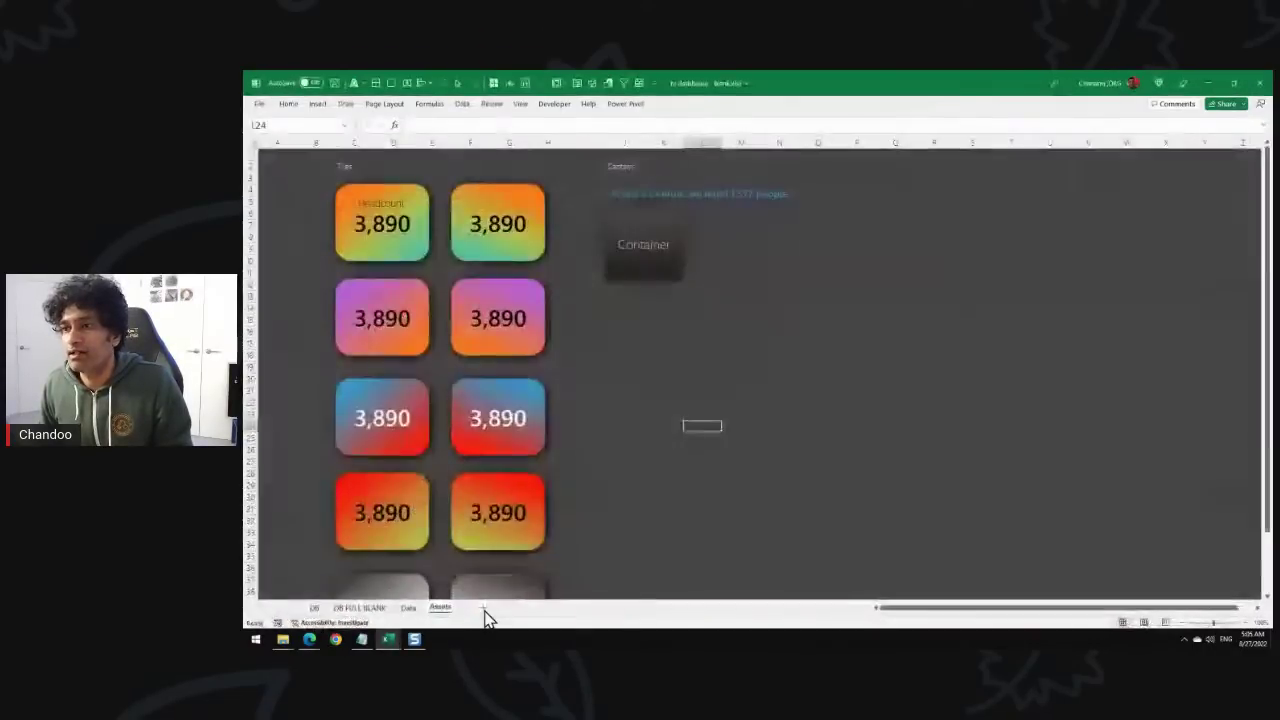
pyautogui.click(315, 608)
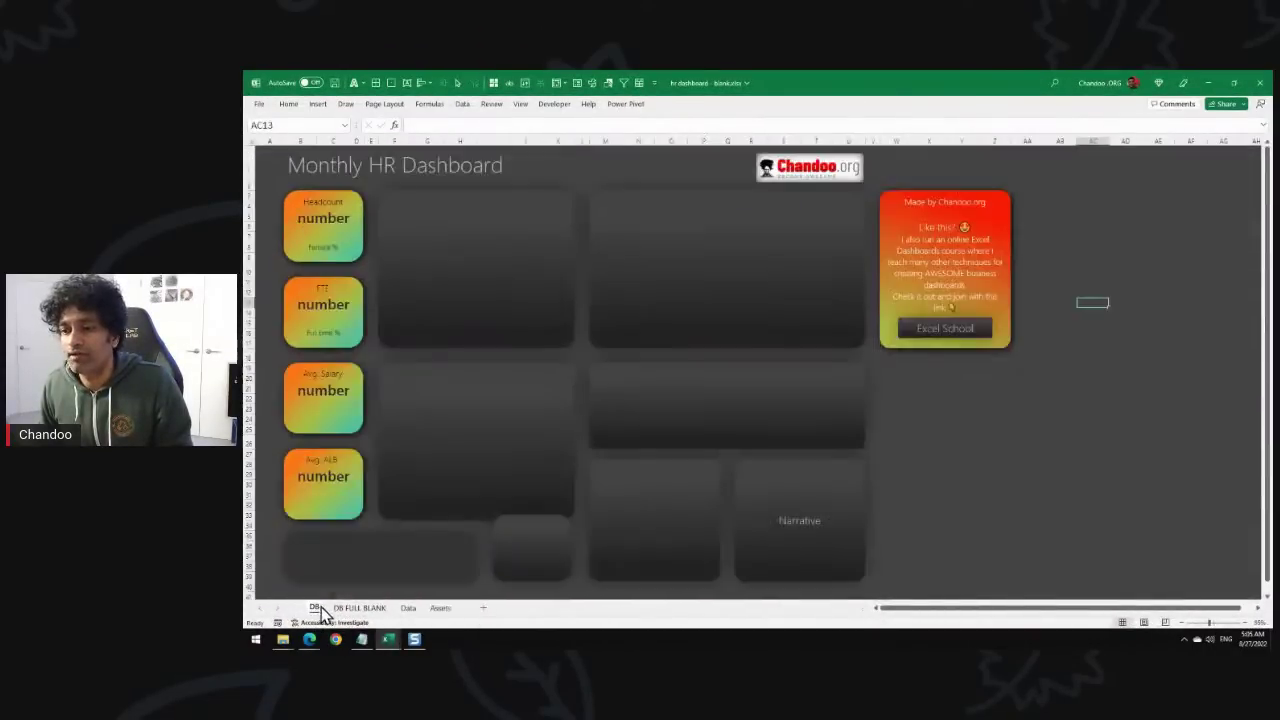
pyautogui.click(408, 608)
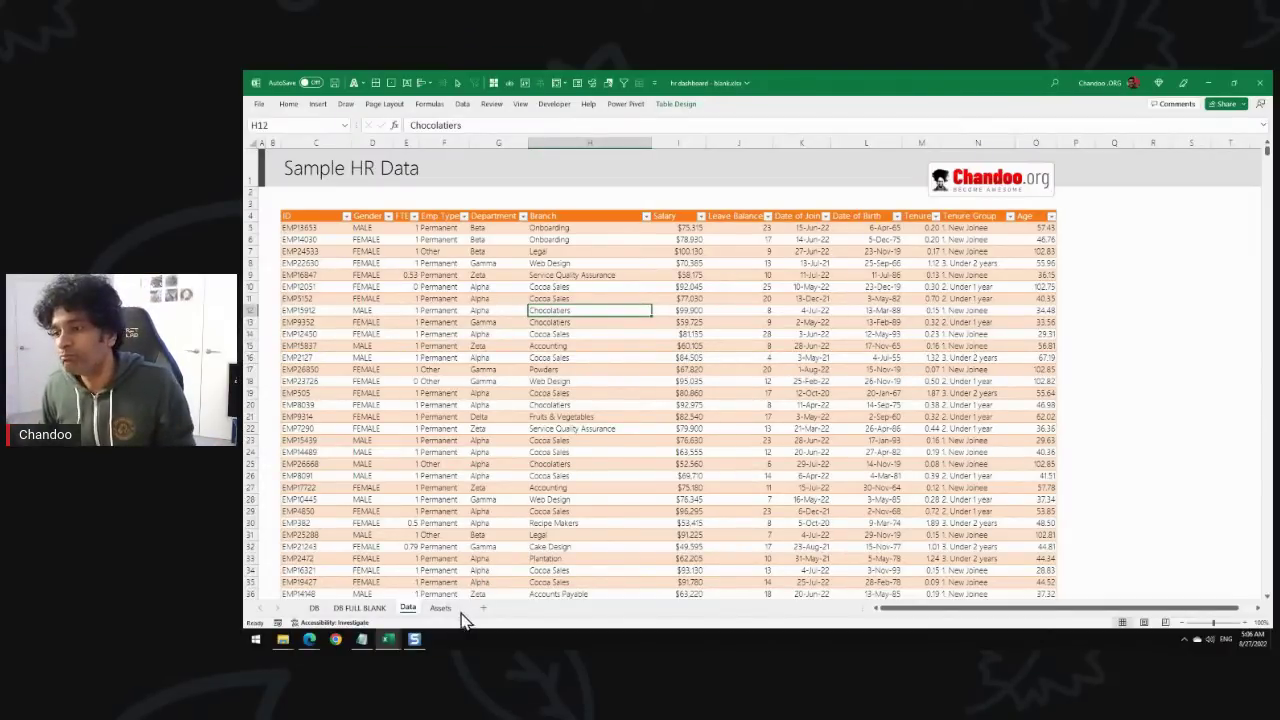
# Review the tile designs on the Assets sheet, then show the blank DB dashboard sheet.
pyautogui.click(432, 346)
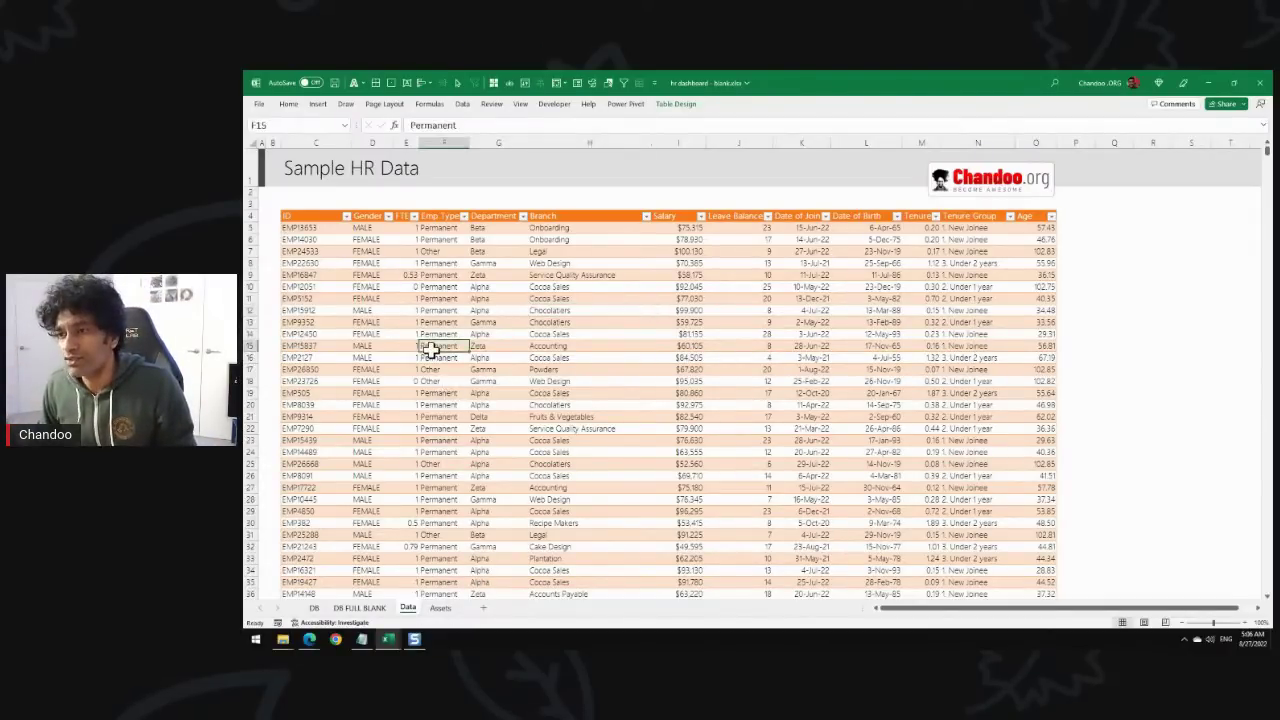
pyautogui.click(440, 608)
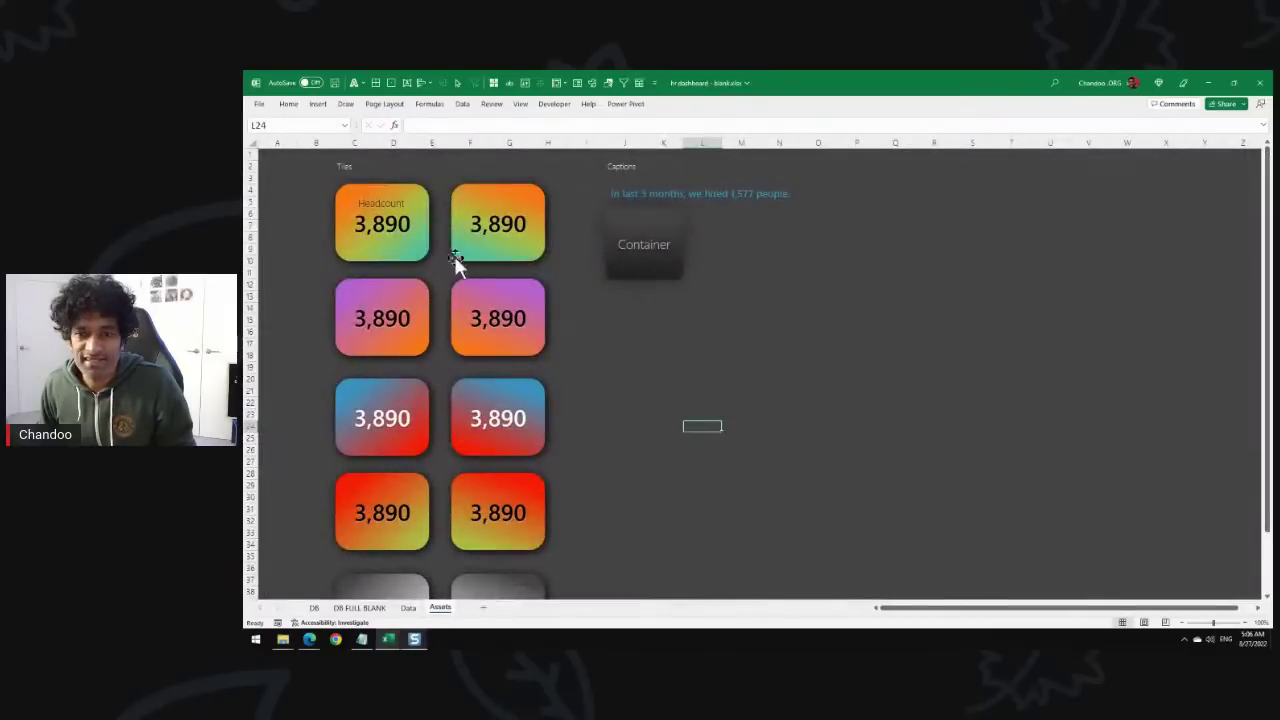
pyautogui.scroll(-2, 510, 435)
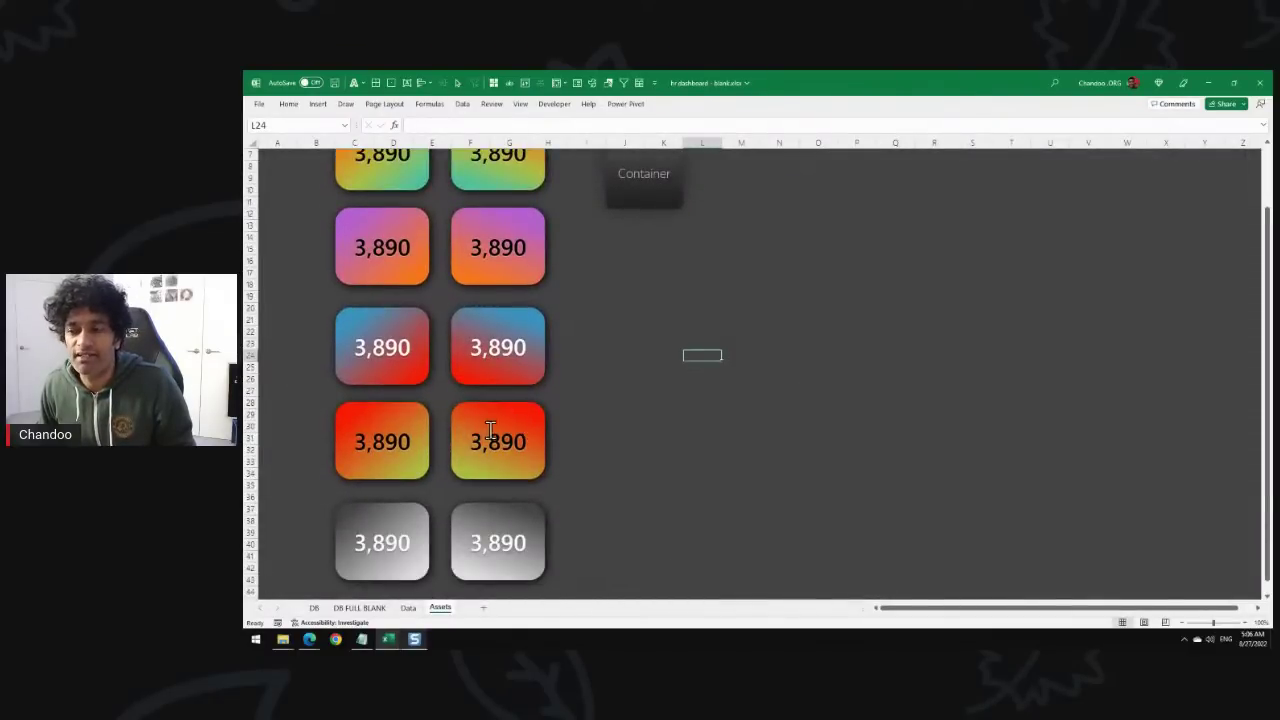
pyautogui.scroll(2, 575, 440)
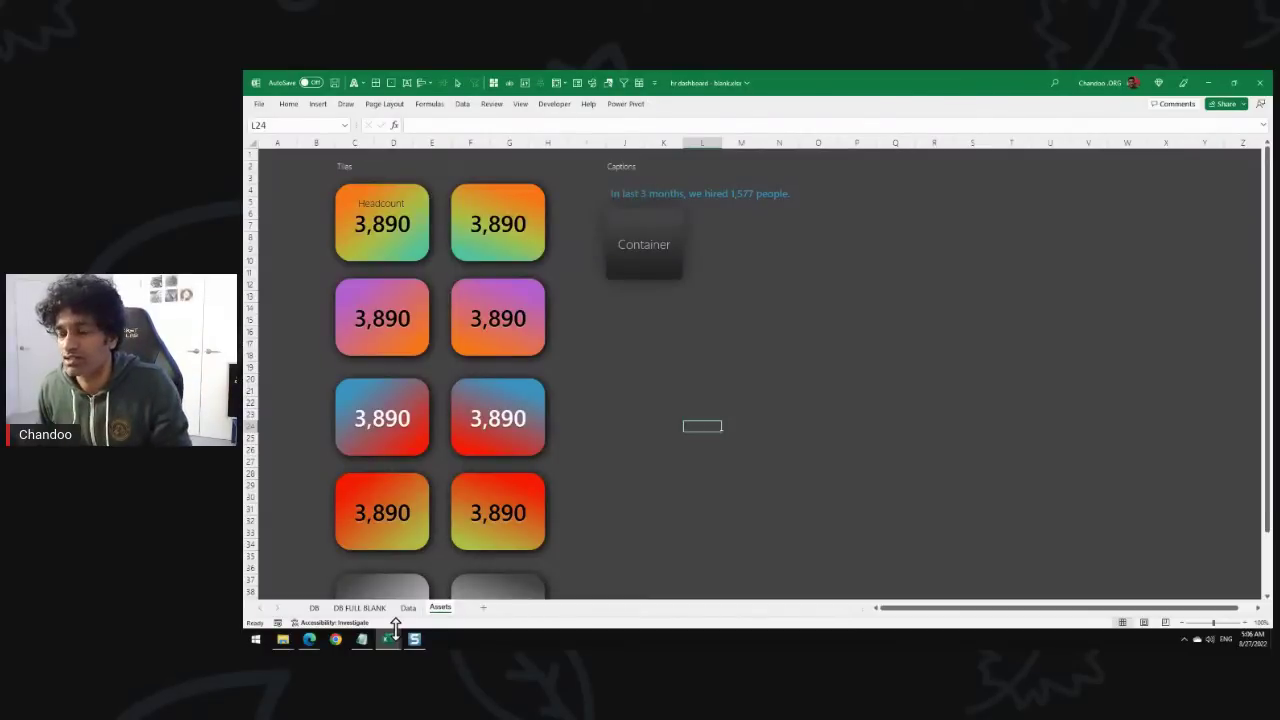
pyautogui.click(314, 608)
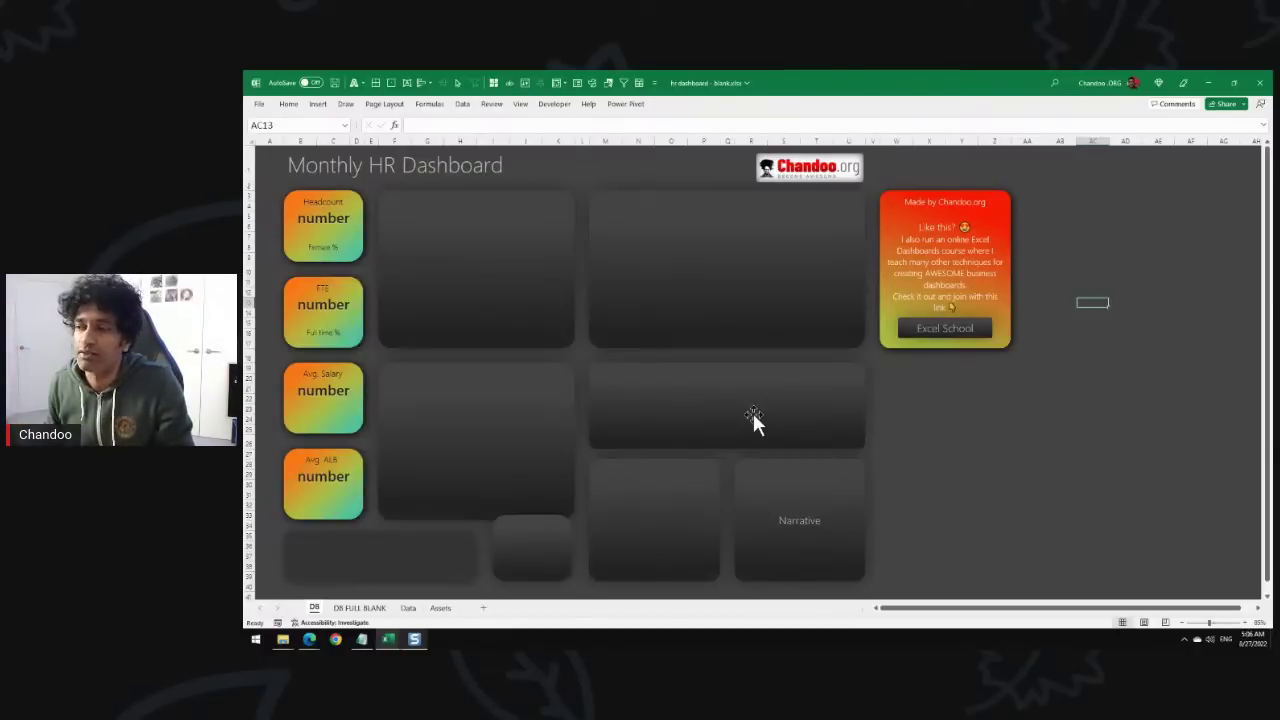
# Glance at the empty DB FULL BLANK sheet.
pyautogui.click(345, 609)
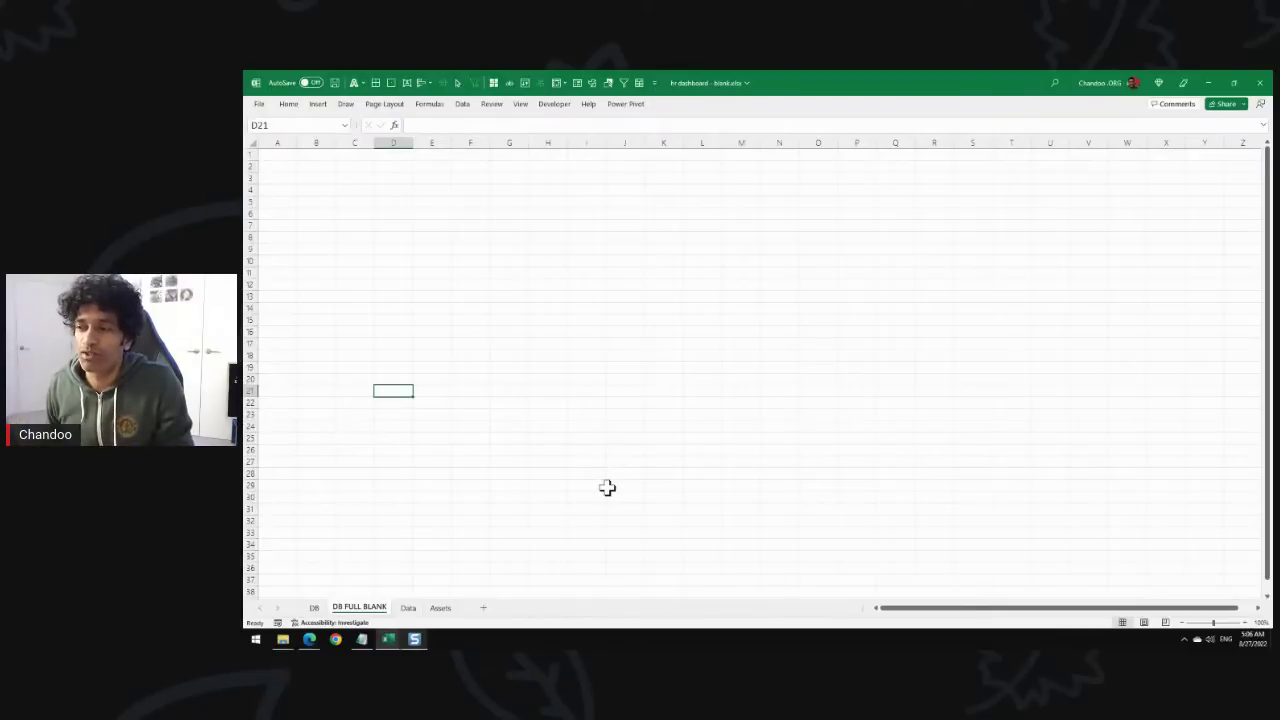
# Bring up the finished hr dashboard - v1 workbook on its completed DB dashboard sheet.
pyautogui.moveTo(388, 639)
pyautogui.click(346, 594)
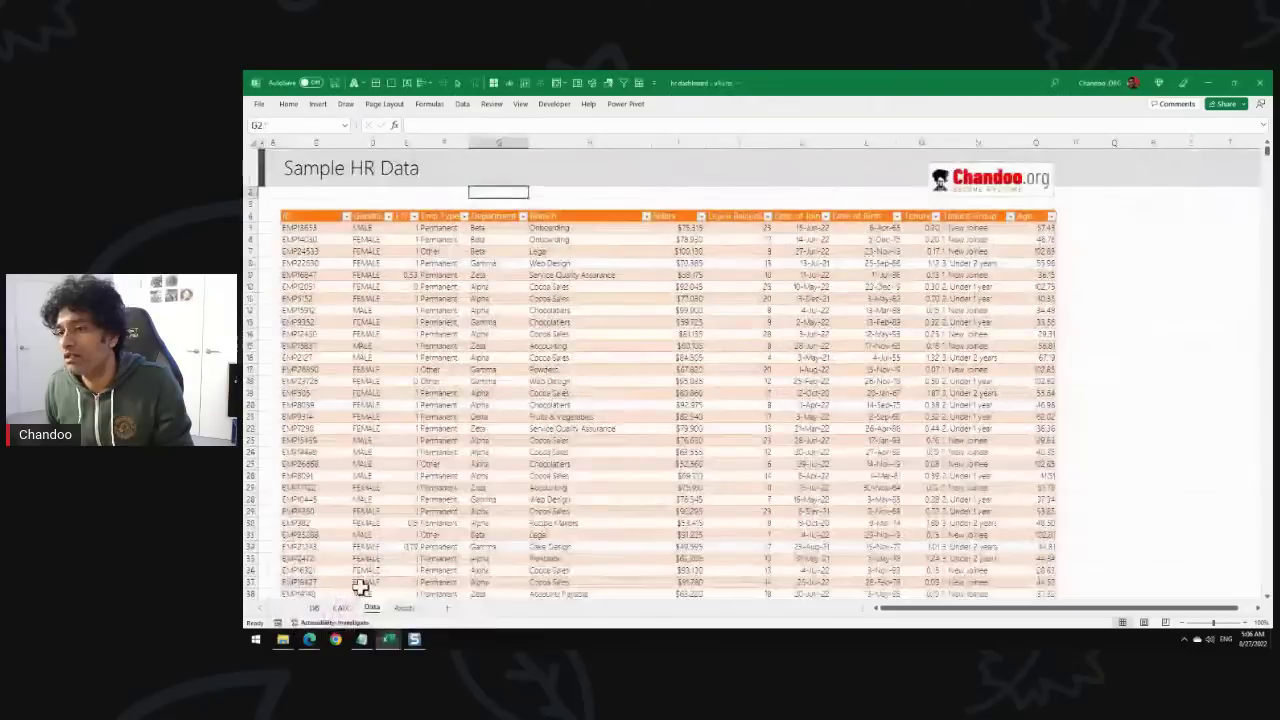
pyautogui.click(314, 609)
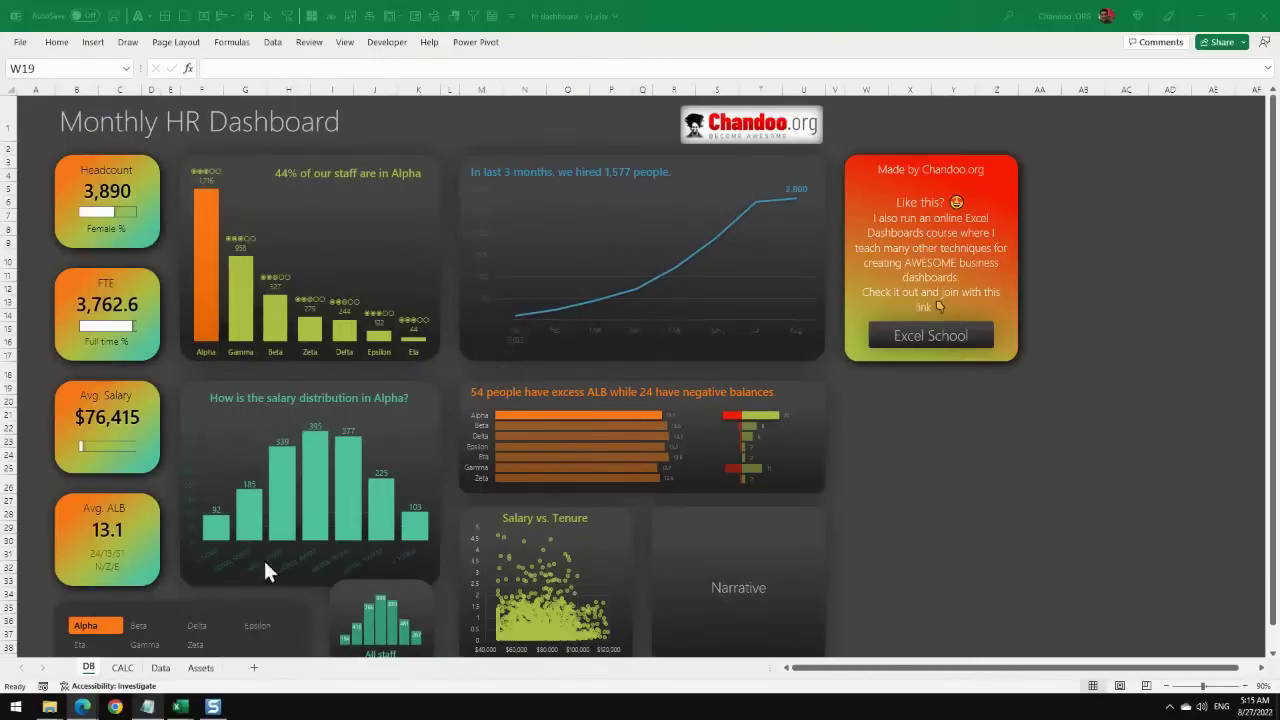
# Switch to the blank workbook and save it as hr dashboard - blank-stream.xlsx.
pyautogui.moveTo(180, 707)
pyautogui.click(255, 676)
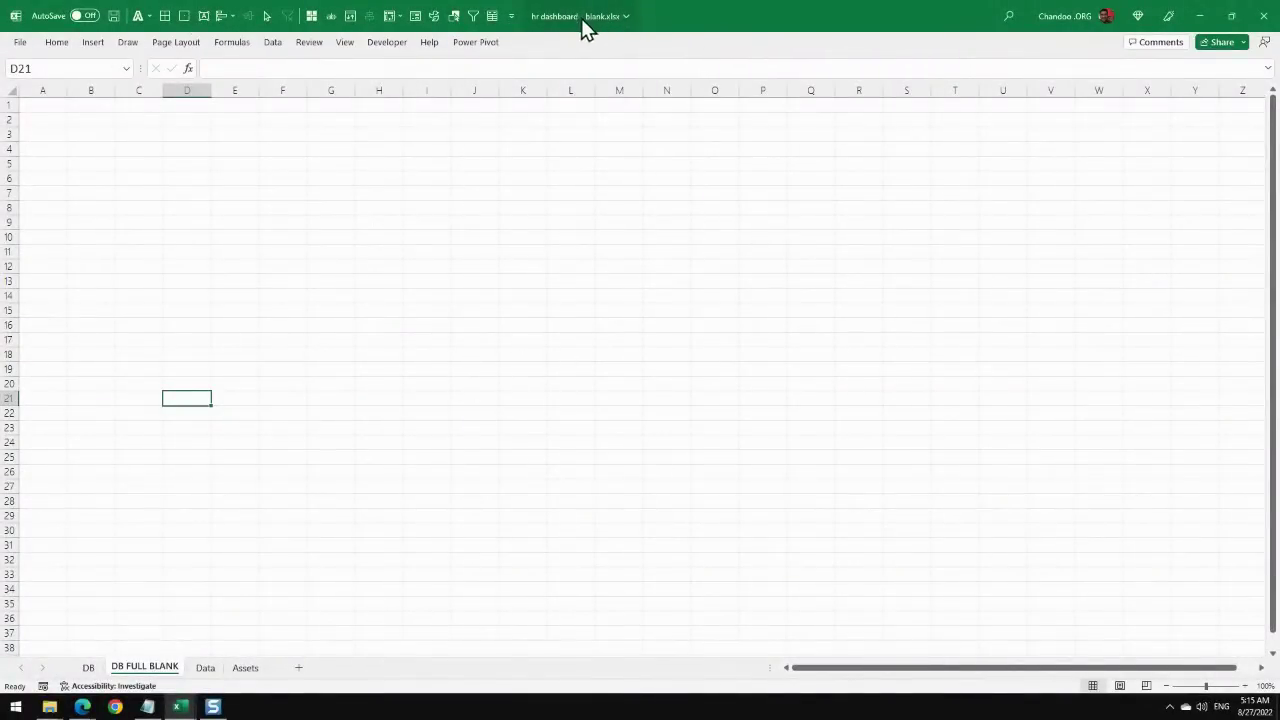
pyautogui.click(15, 42)
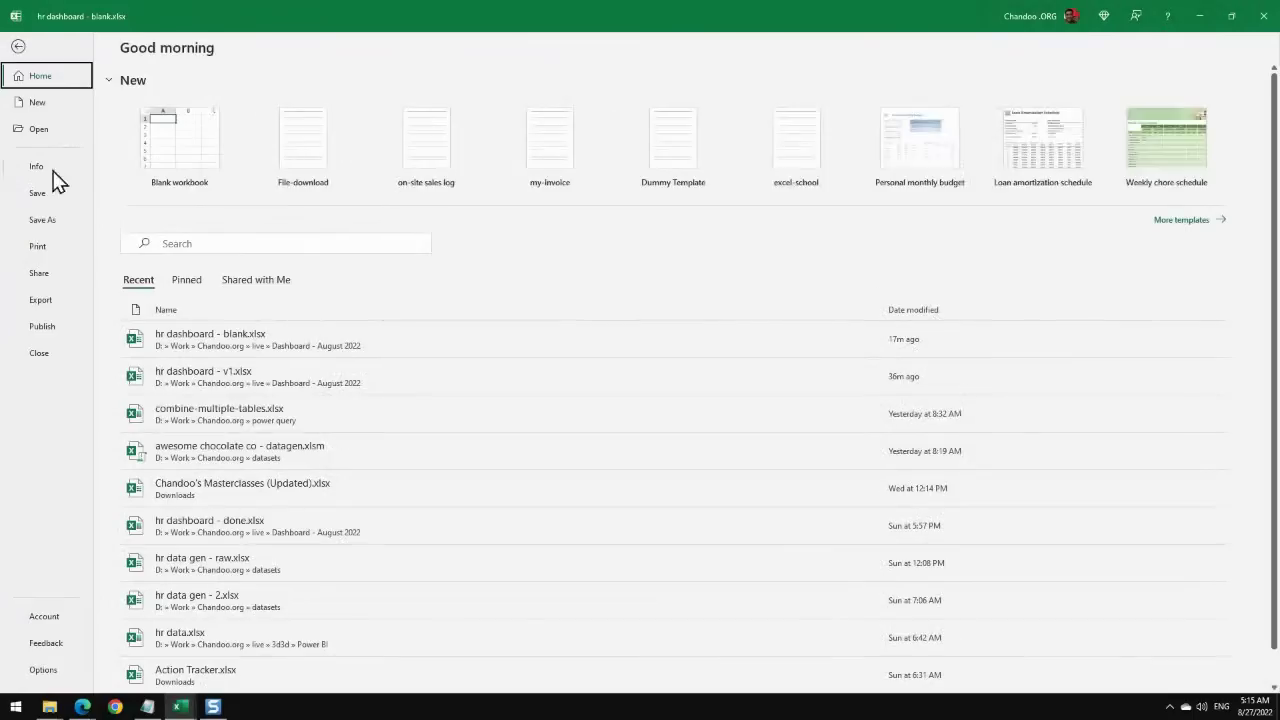
pyautogui.click(51, 221)
pyautogui.click(483, 100)
pyautogui.click(484, 100)
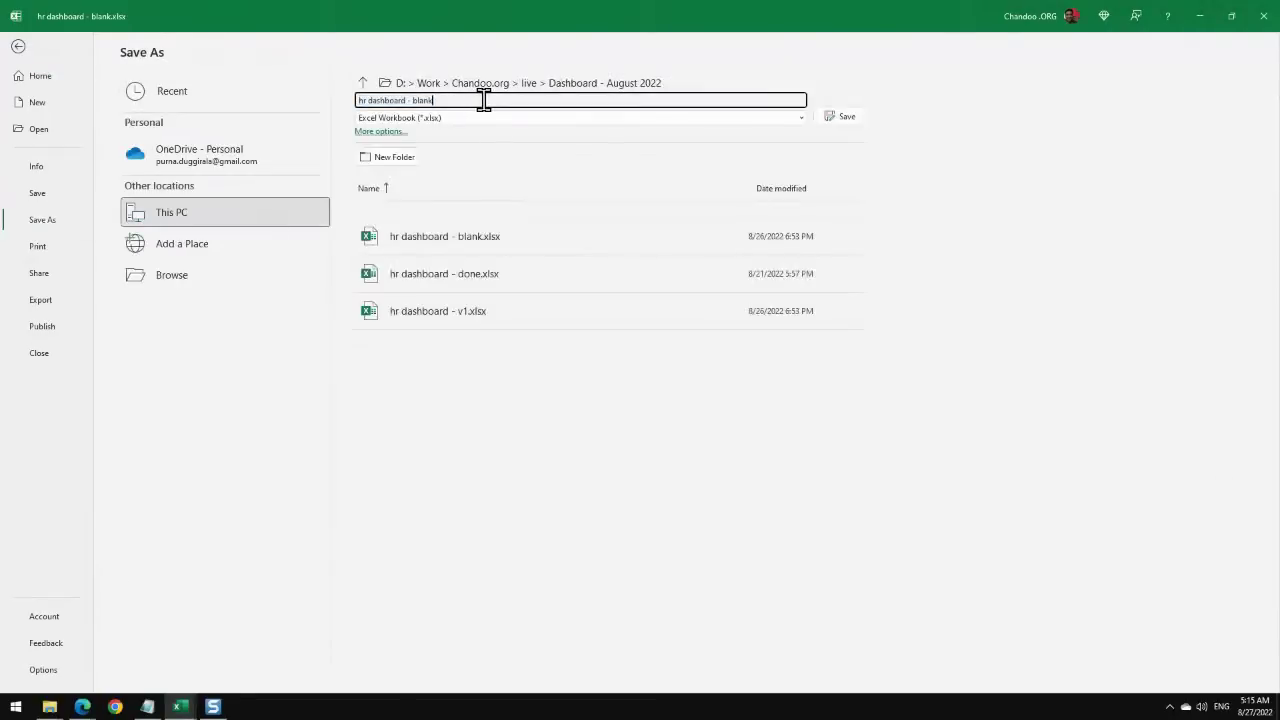
pyautogui.write('-stream')
pyautogui.press('Return')
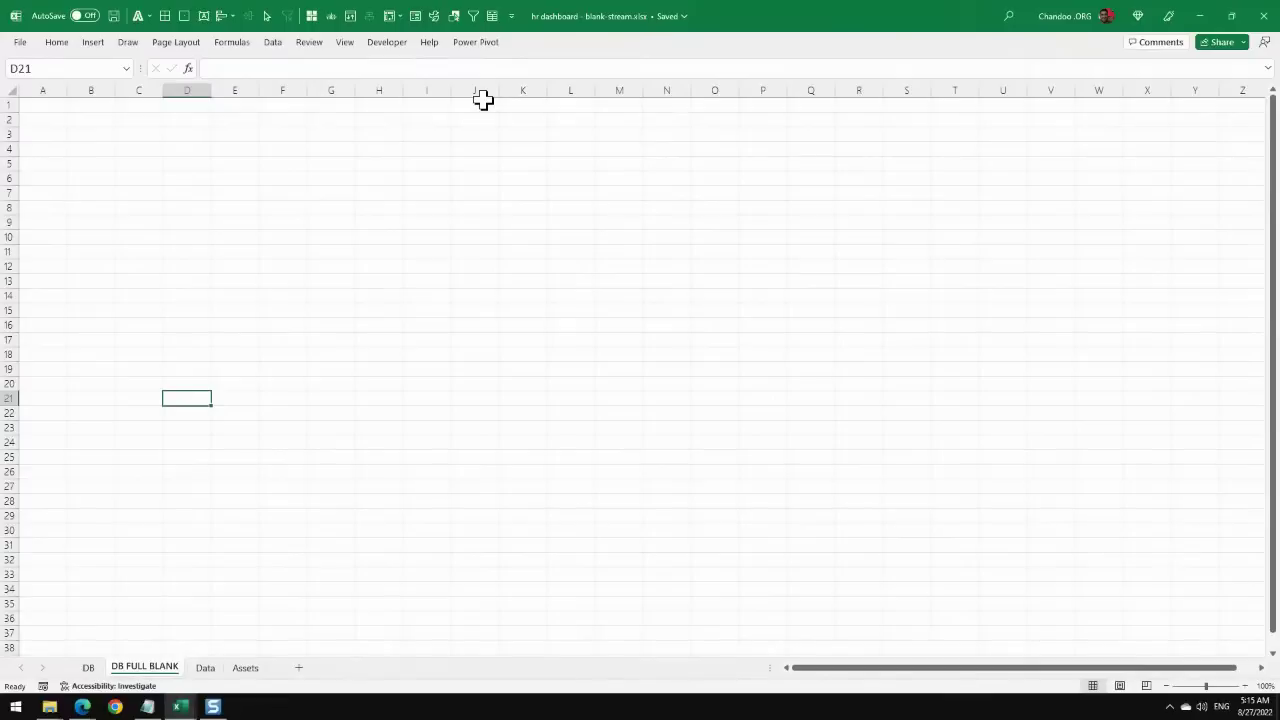
# Go to the Data sheet and highlight the headers from ID through Tenure.
pyautogui.click(205, 668)
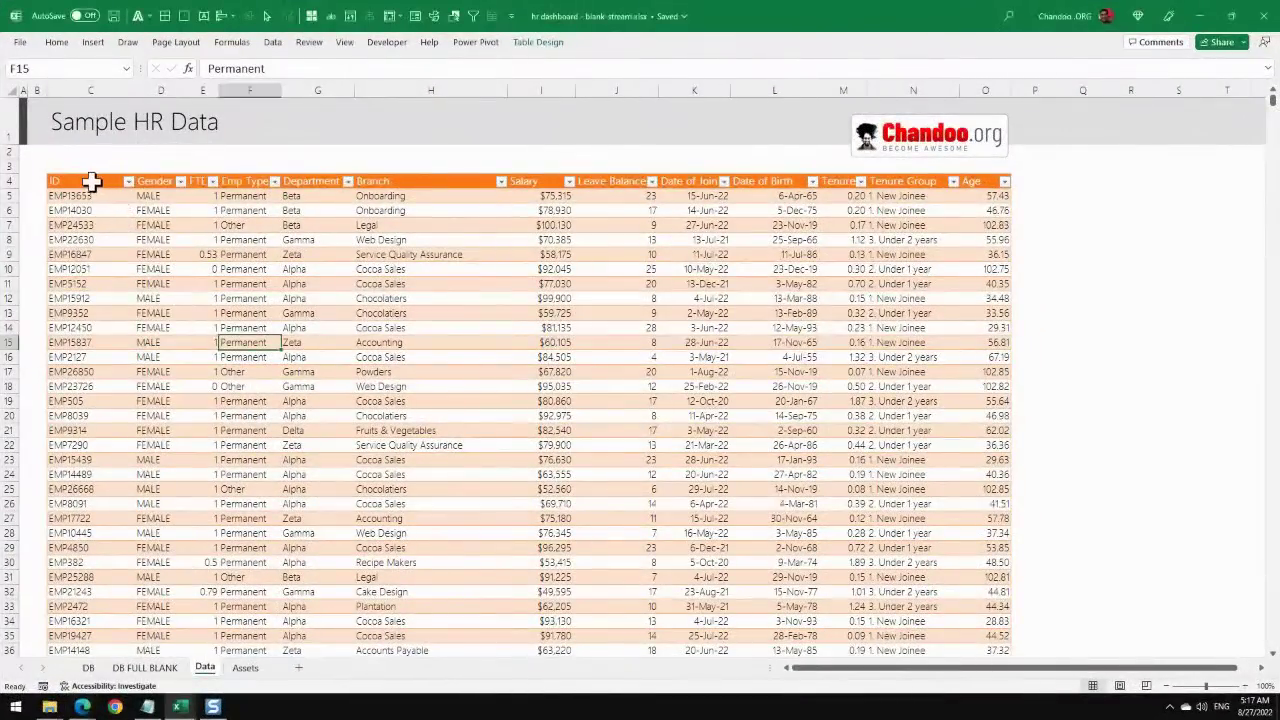
pyautogui.moveTo(89, 181); pyautogui.dragTo(962, 180)
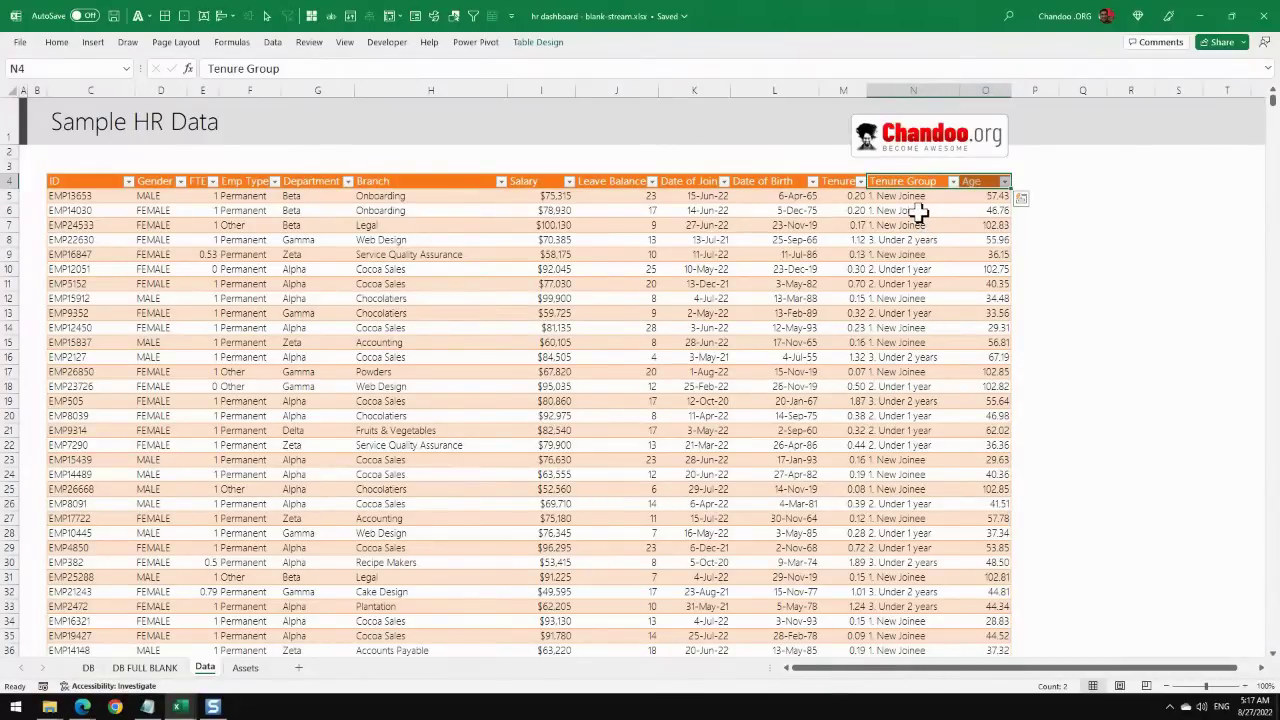
pyautogui.click(85, 195)
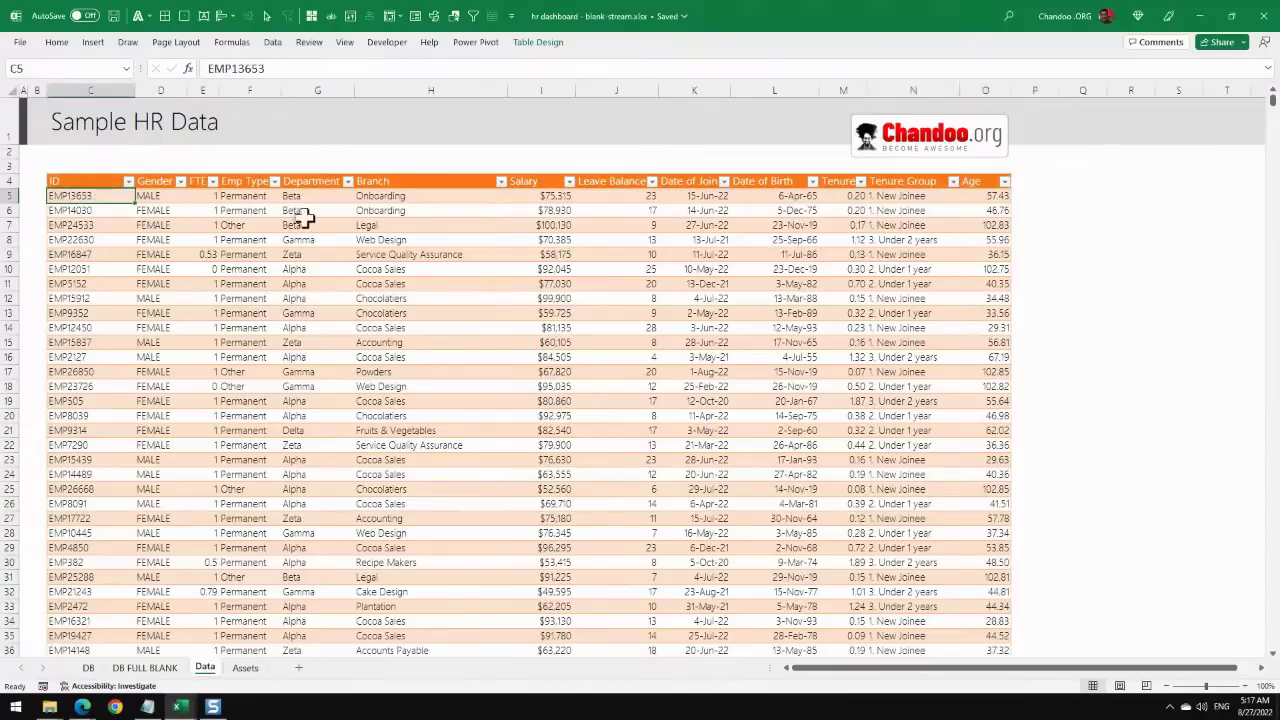
pyautogui.scroll(2, 474, 210)
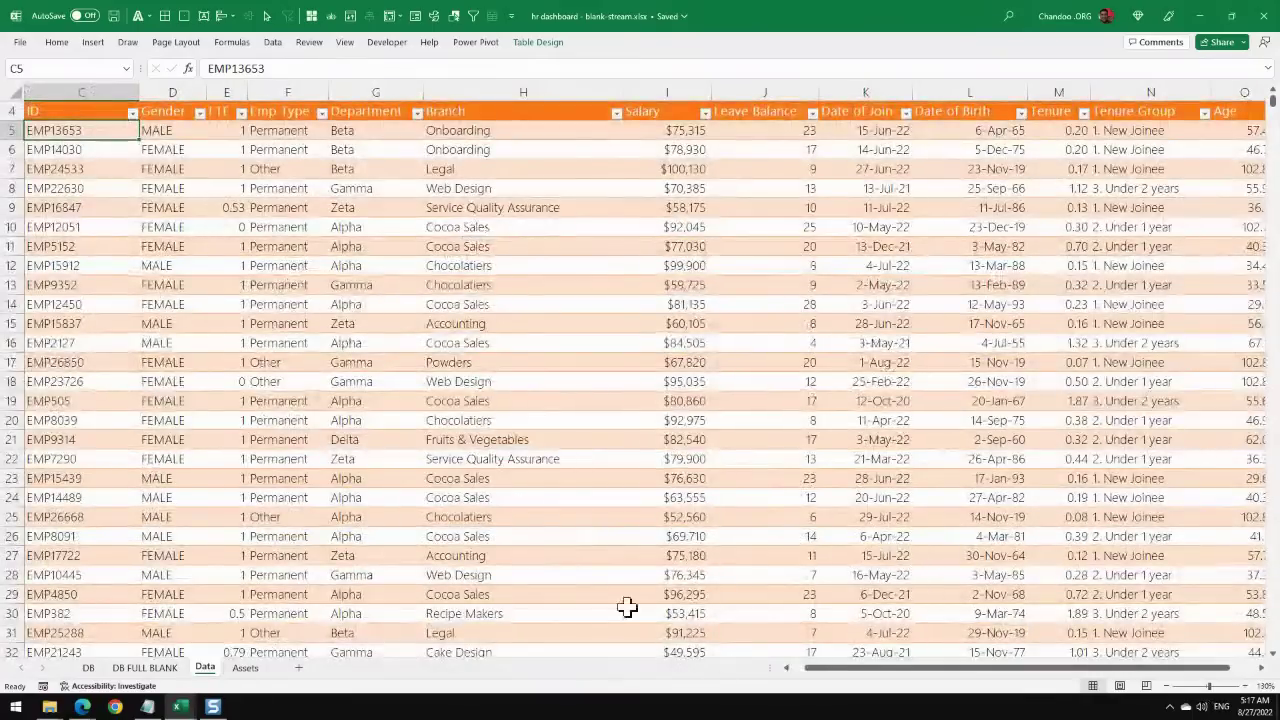
pyautogui.moveTo(808, 678); pyautogui.dragTo(790, 678)
pyautogui.scroll(1, 234, 263)
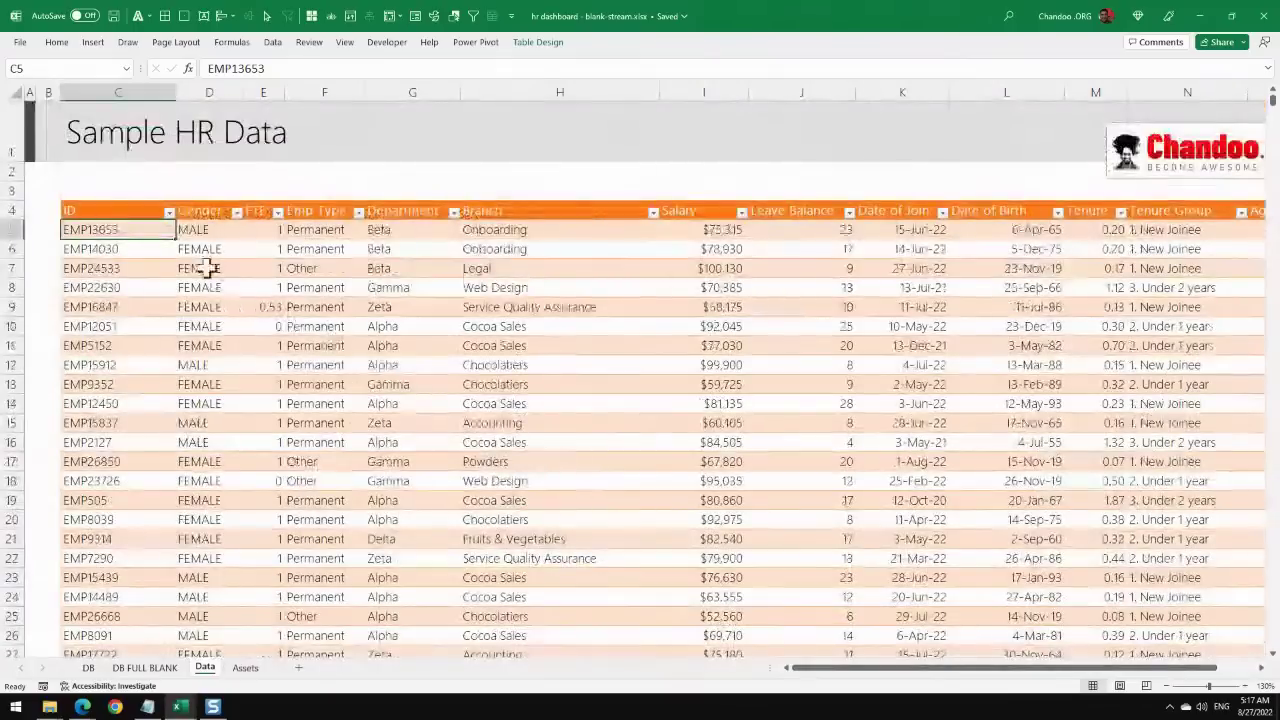
# Check the Gender, FTE (including a part-time 0.53) and Emp Type values, leaving the filter unchanged.
pyautogui.click(217, 233)
pyautogui.click(266, 230)
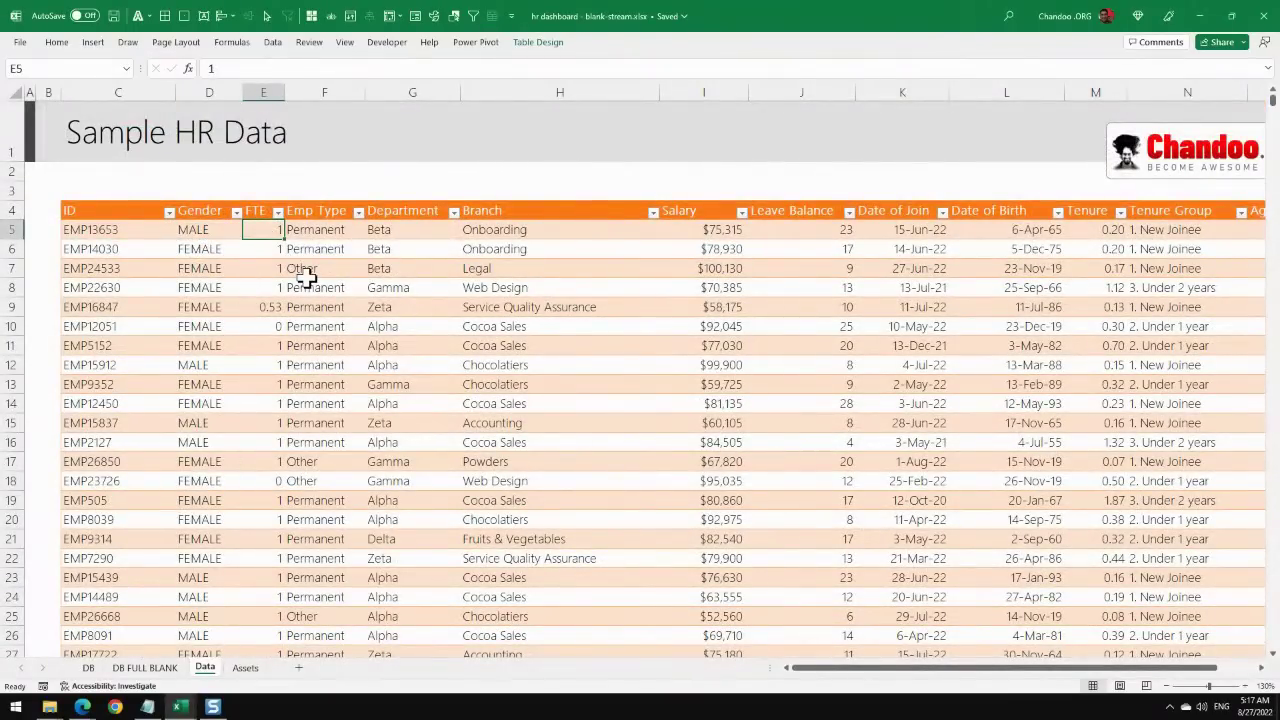
pyautogui.click(266, 307)
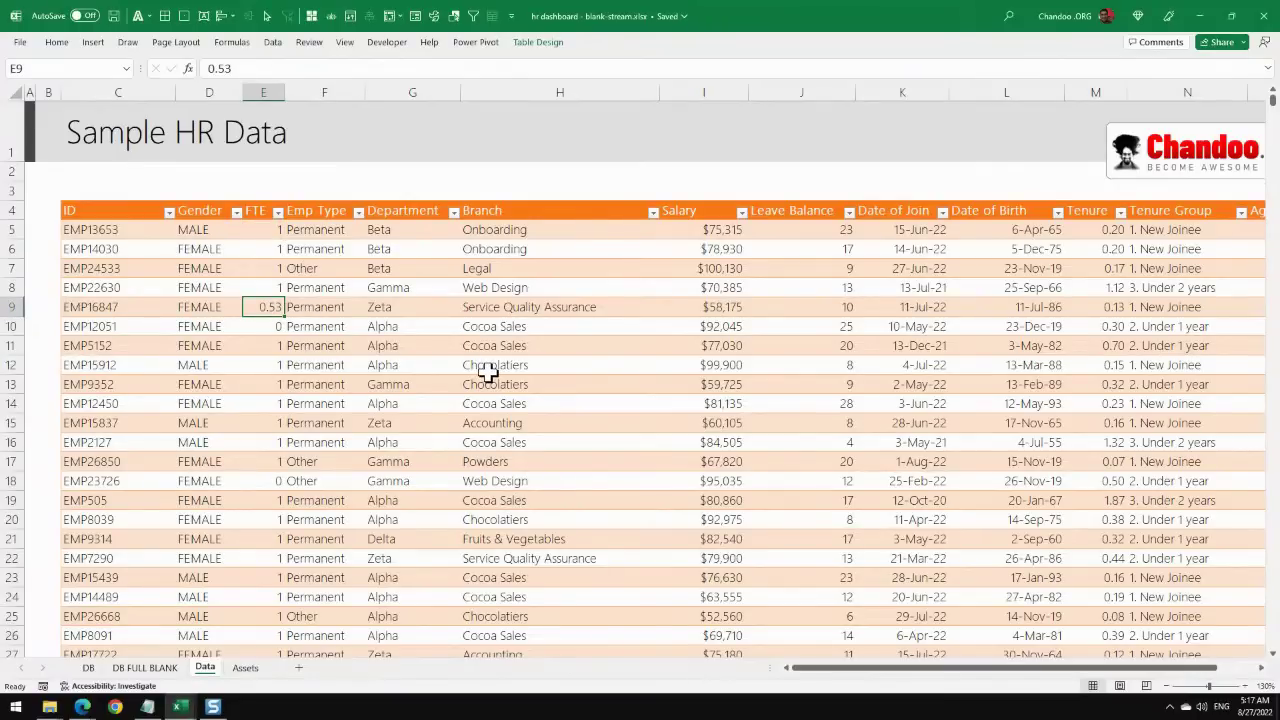
pyautogui.click(324, 229)
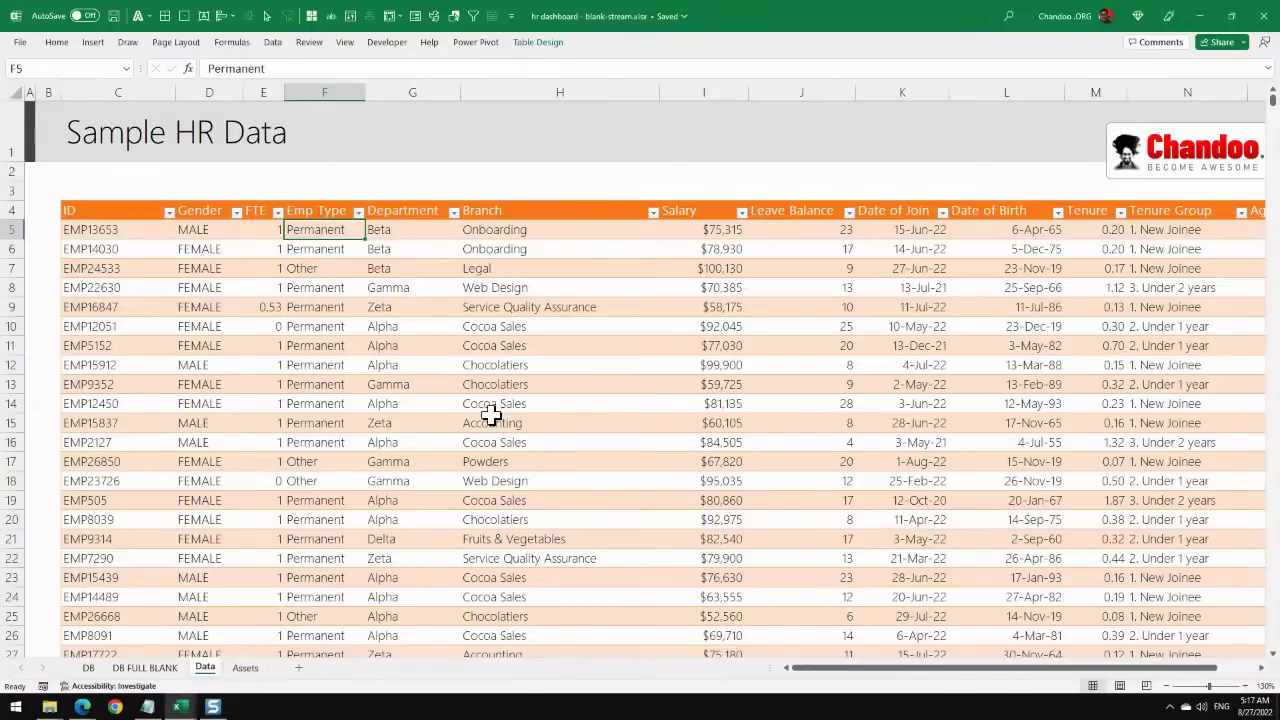
pyautogui.click(358, 213)
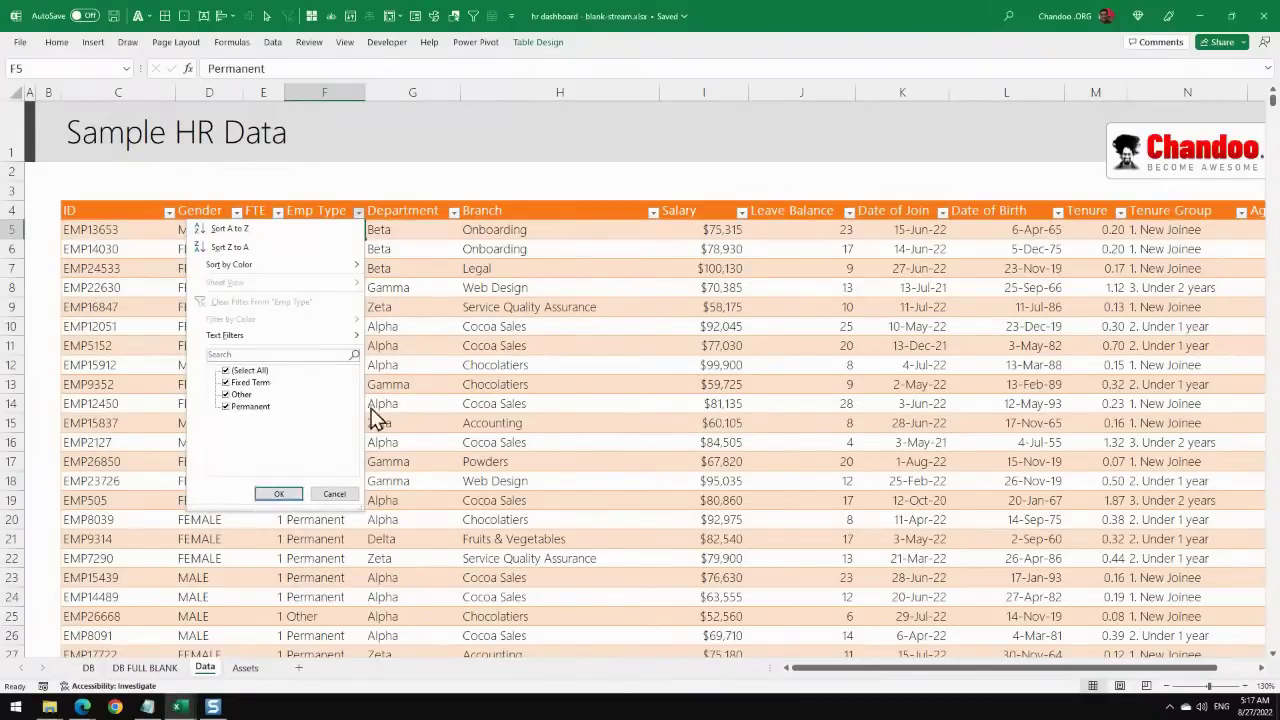
pyautogui.click(445, 392)
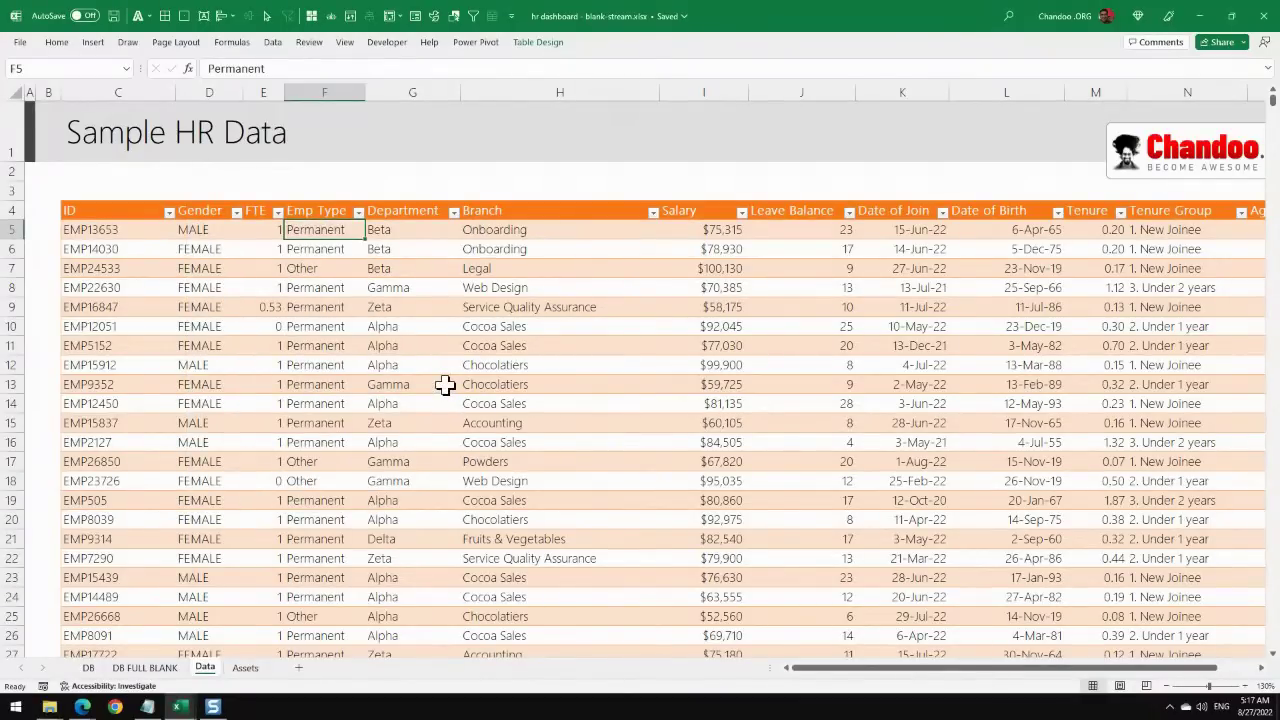
# Select the Department, Branch, Salary, Leave Balance, Date of Join and Date of Birth columns, then Tenure through Age.
pyautogui.click(417, 198)
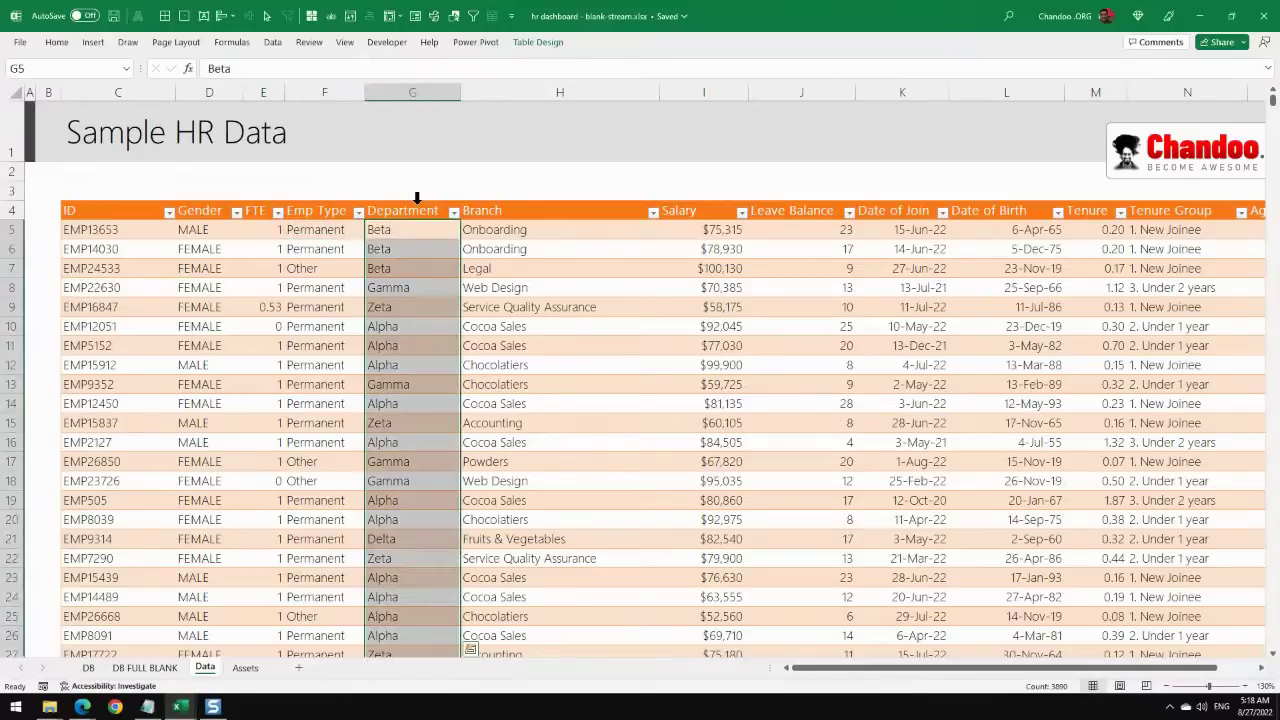
pyautogui.click(535, 202)
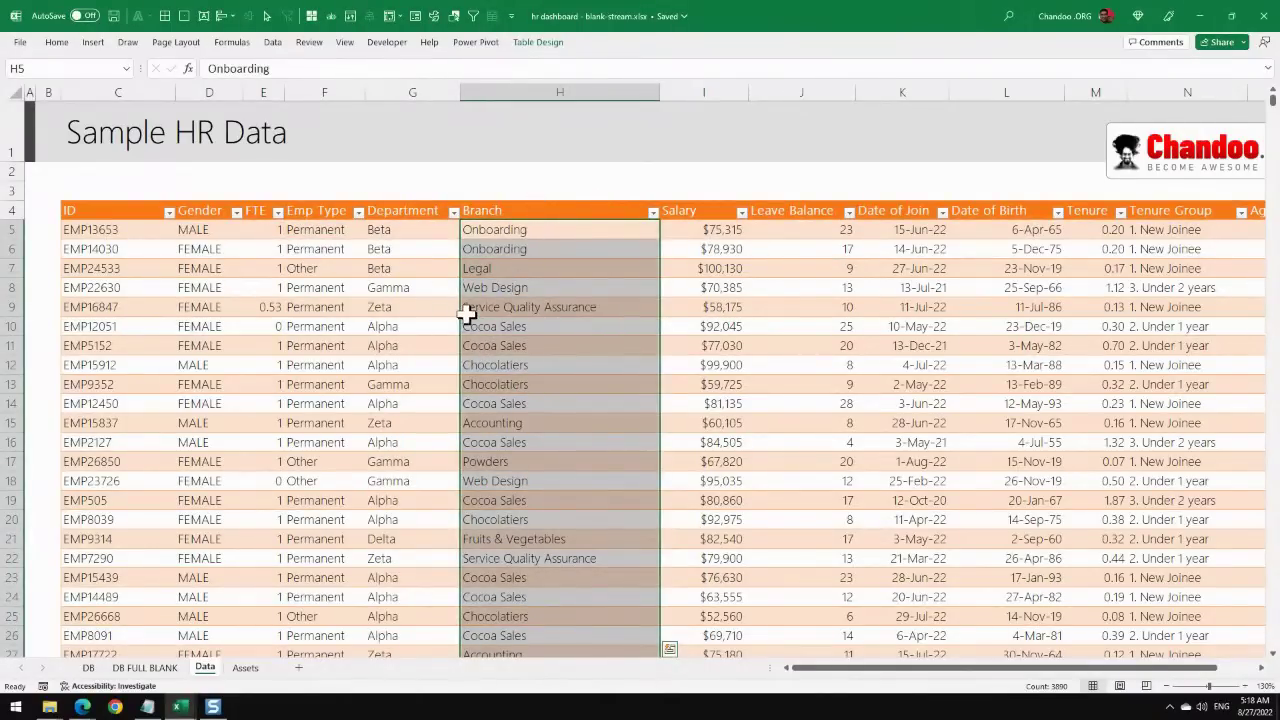
pyautogui.click(718, 203)
pyautogui.click(795, 198)
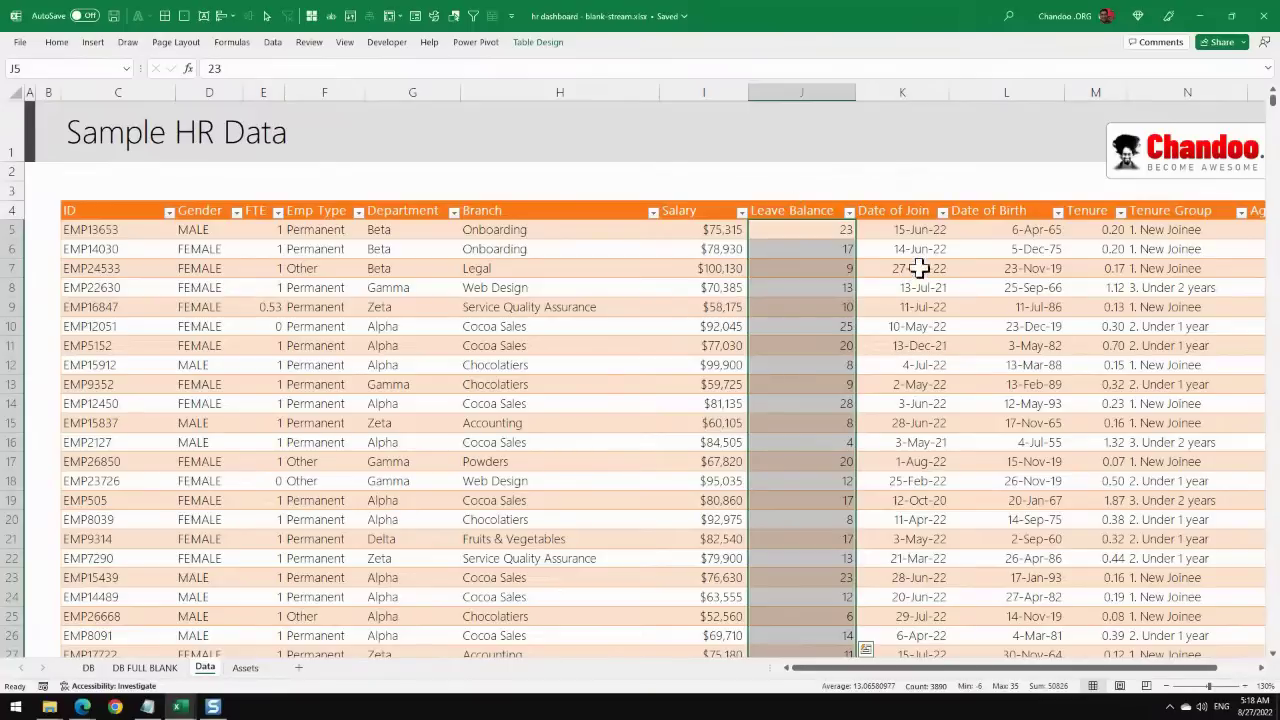
pyautogui.click(909, 204)
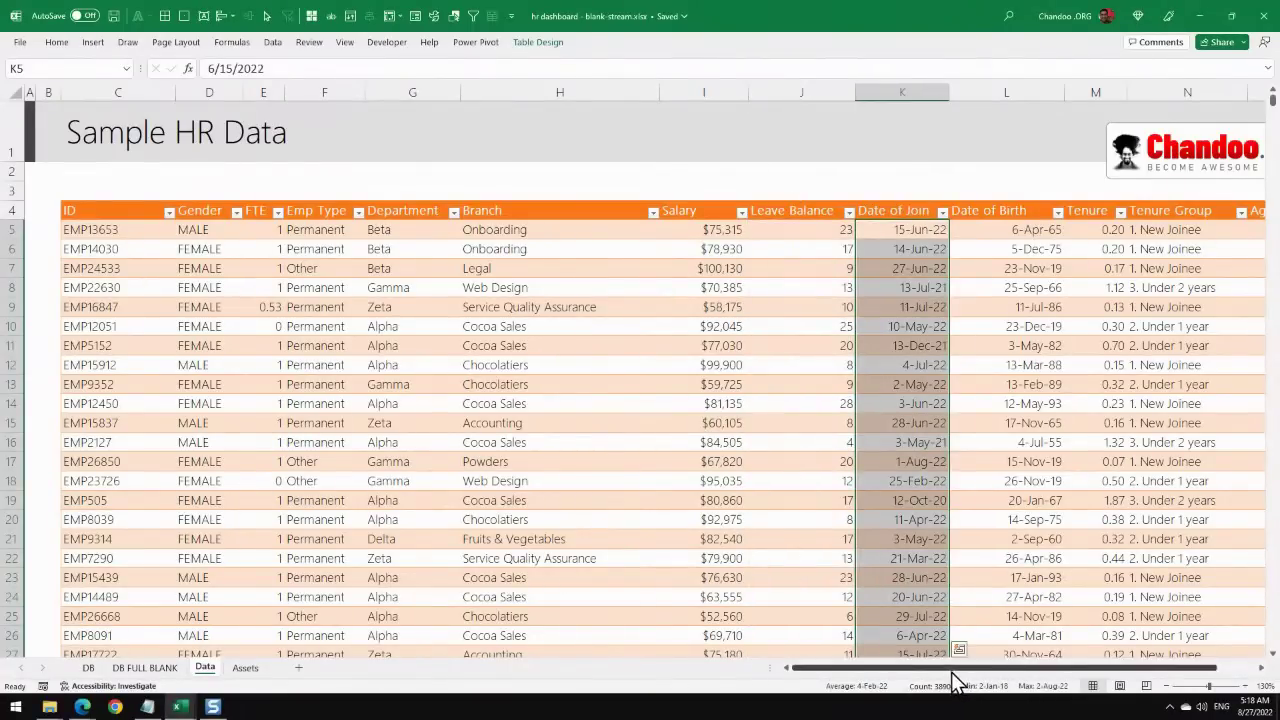
pyautogui.hscroll(2, 957, 671)
pyautogui.click(889, 198)
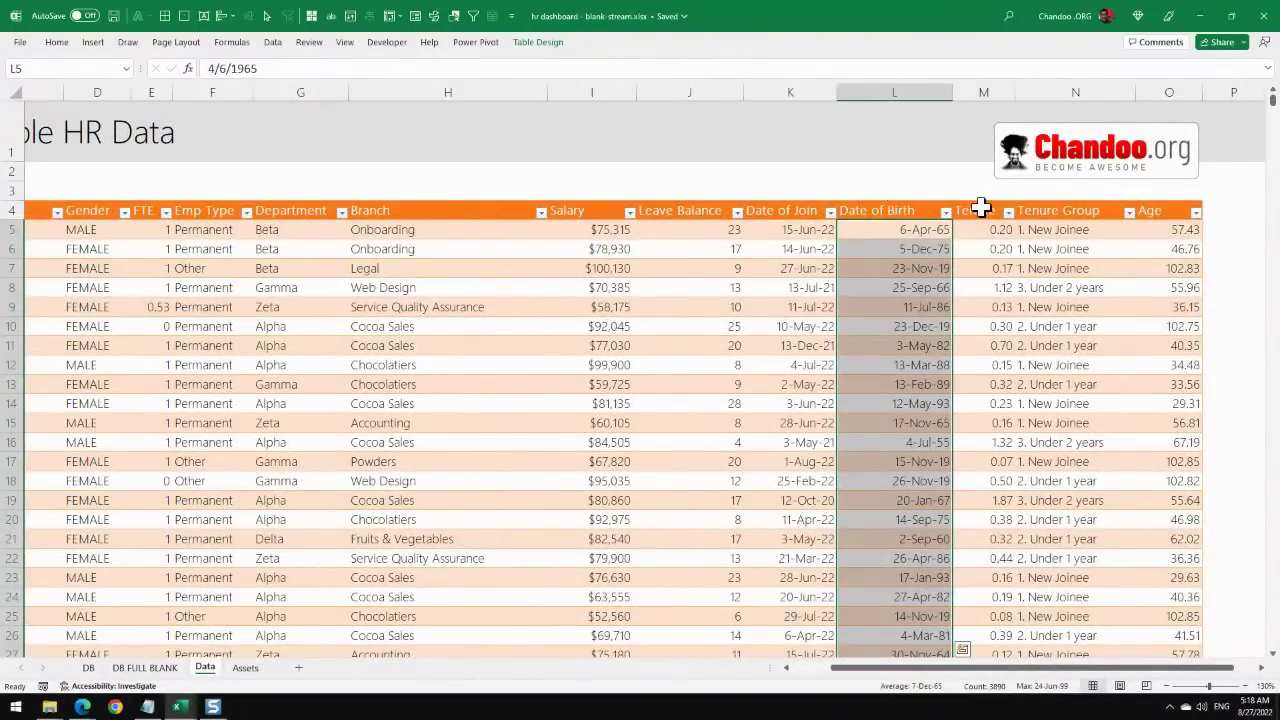
pyautogui.moveTo(981, 207); pyautogui.dragTo(1189, 200)
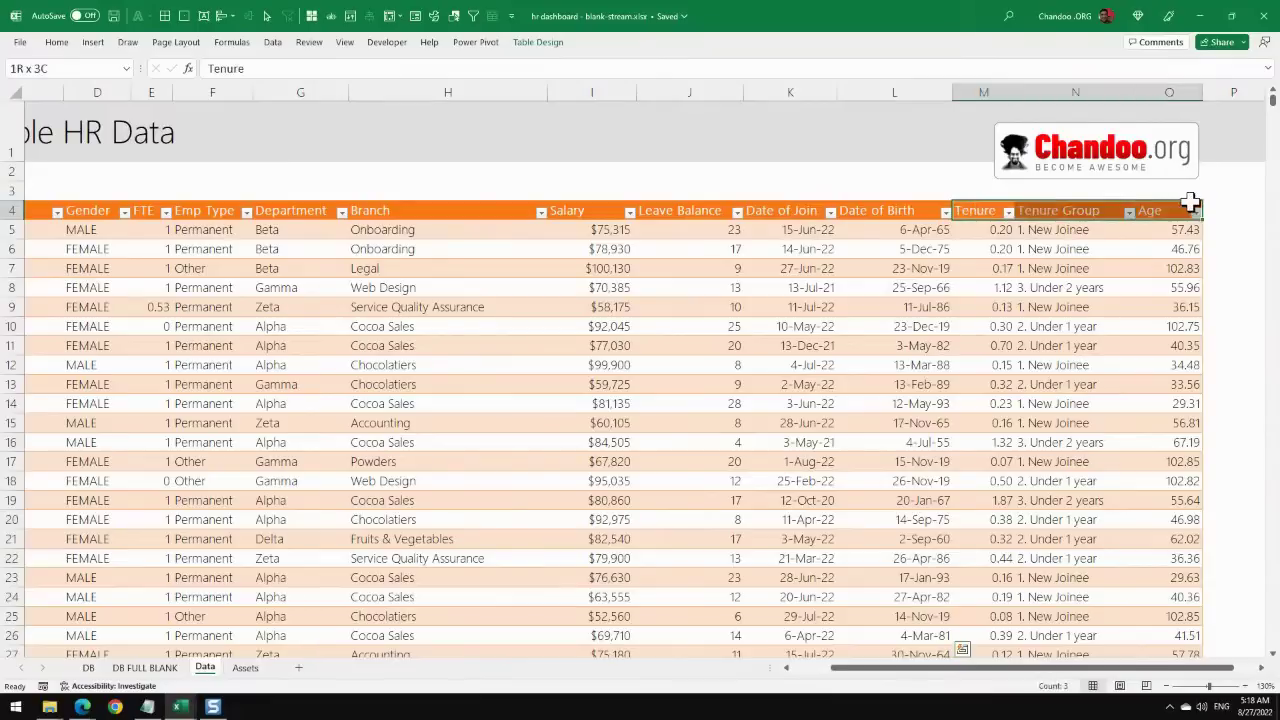
# Inspect the Tenure date formula and the Tenure Group SWITCH formula without changing them.
pyautogui.click(963, 231)
pyautogui.doubleClick(1004, 233)
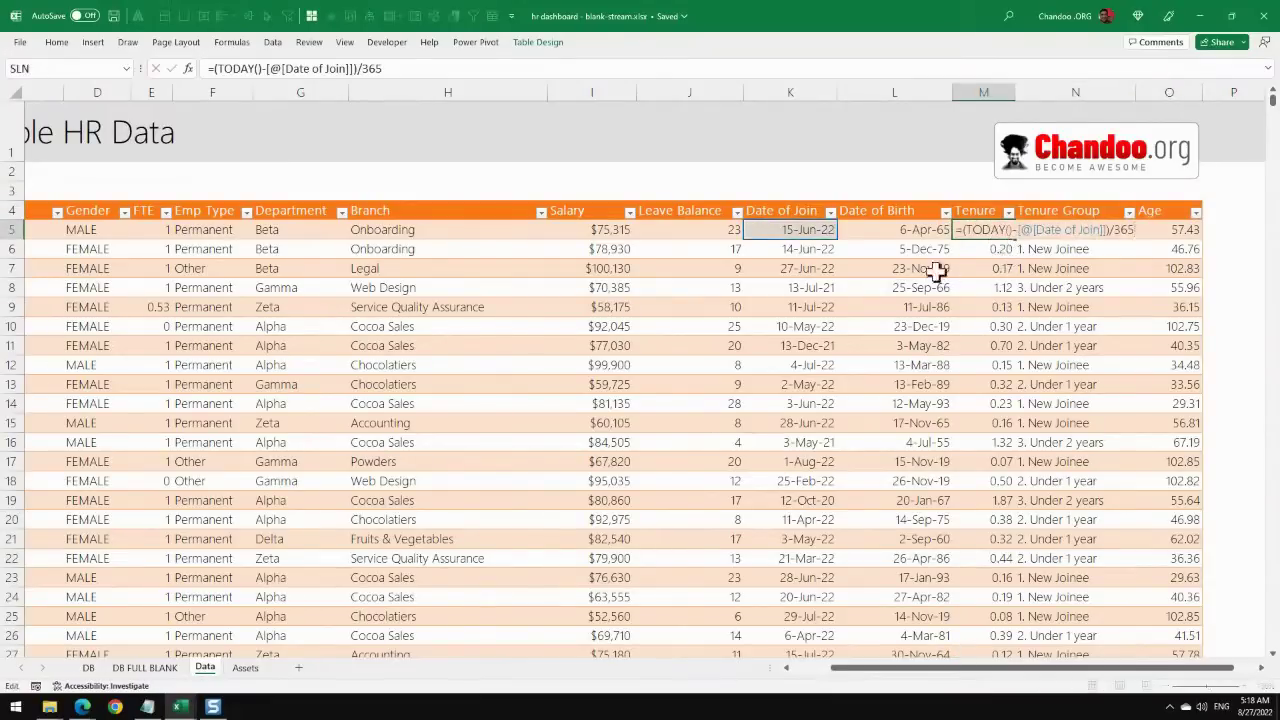
pyautogui.moveTo(962, 230); pyautogui.dragTo(1150, 232)
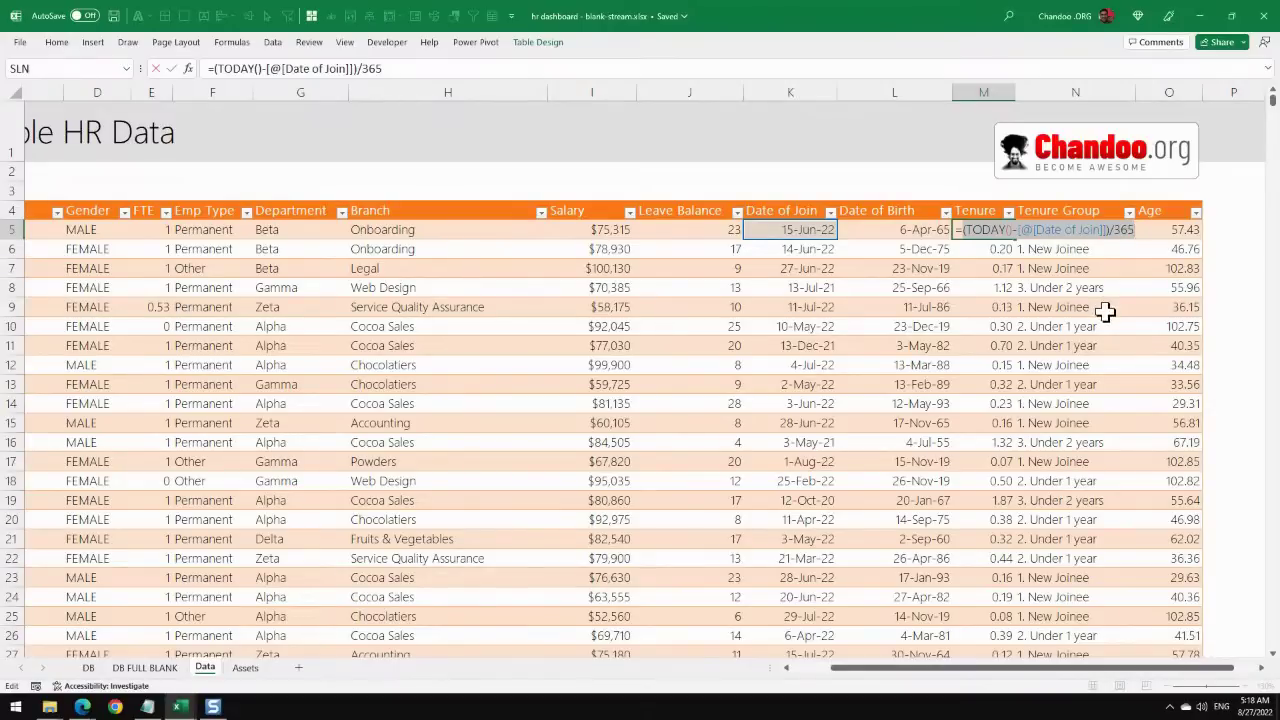
pyautogui.press('Escape')
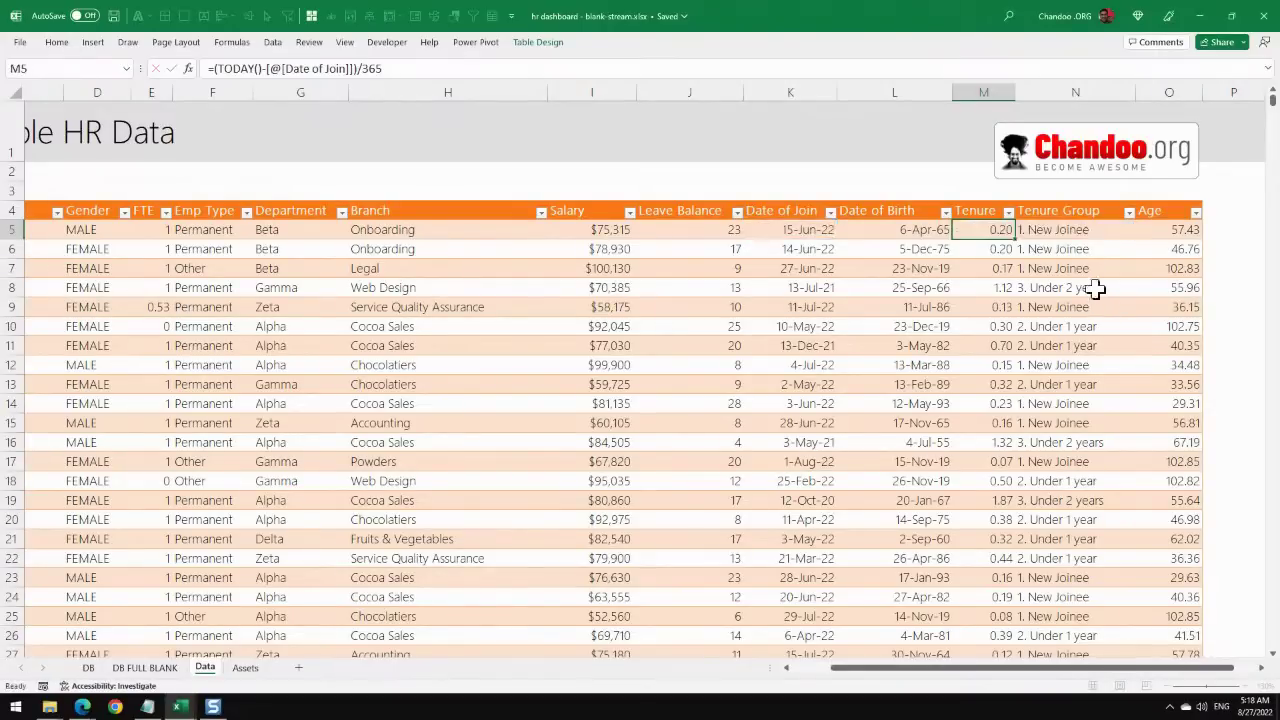
pyautogui.click(1072, 230)
pyautogui.press('F2')
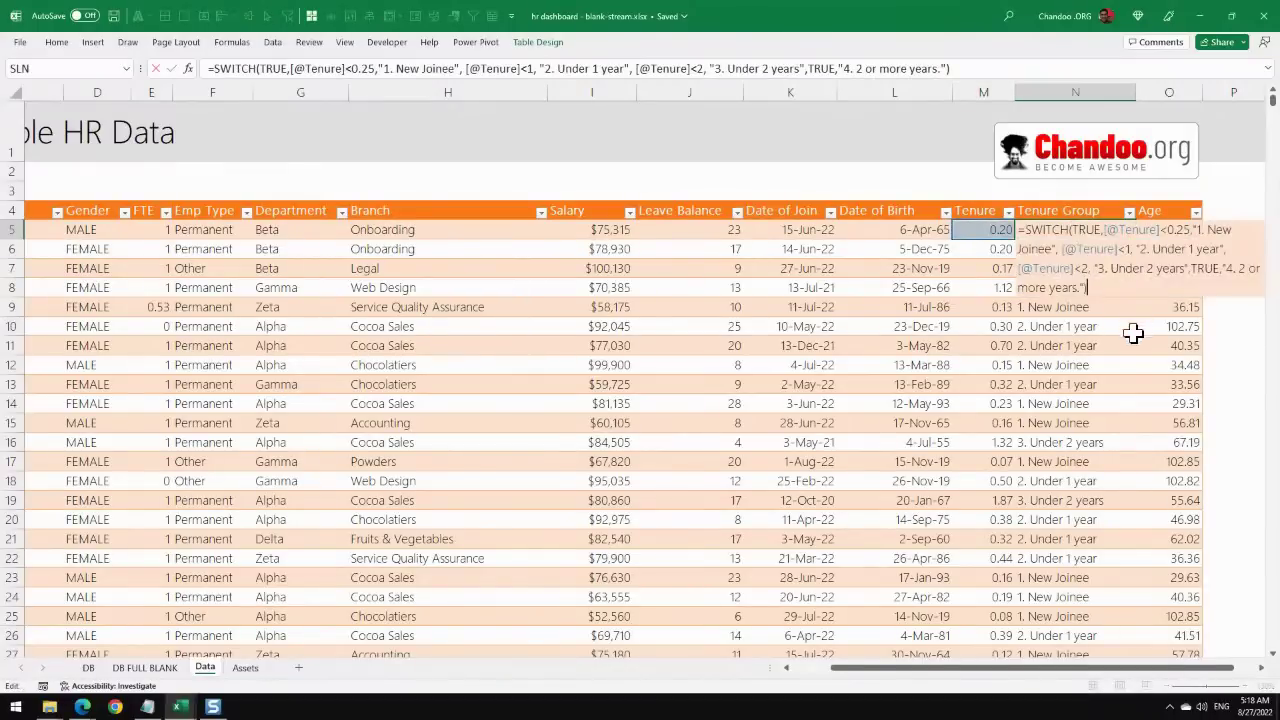
pyautogui.moveTo(1028, 231); pyautogui.dragTo(1108, 286)
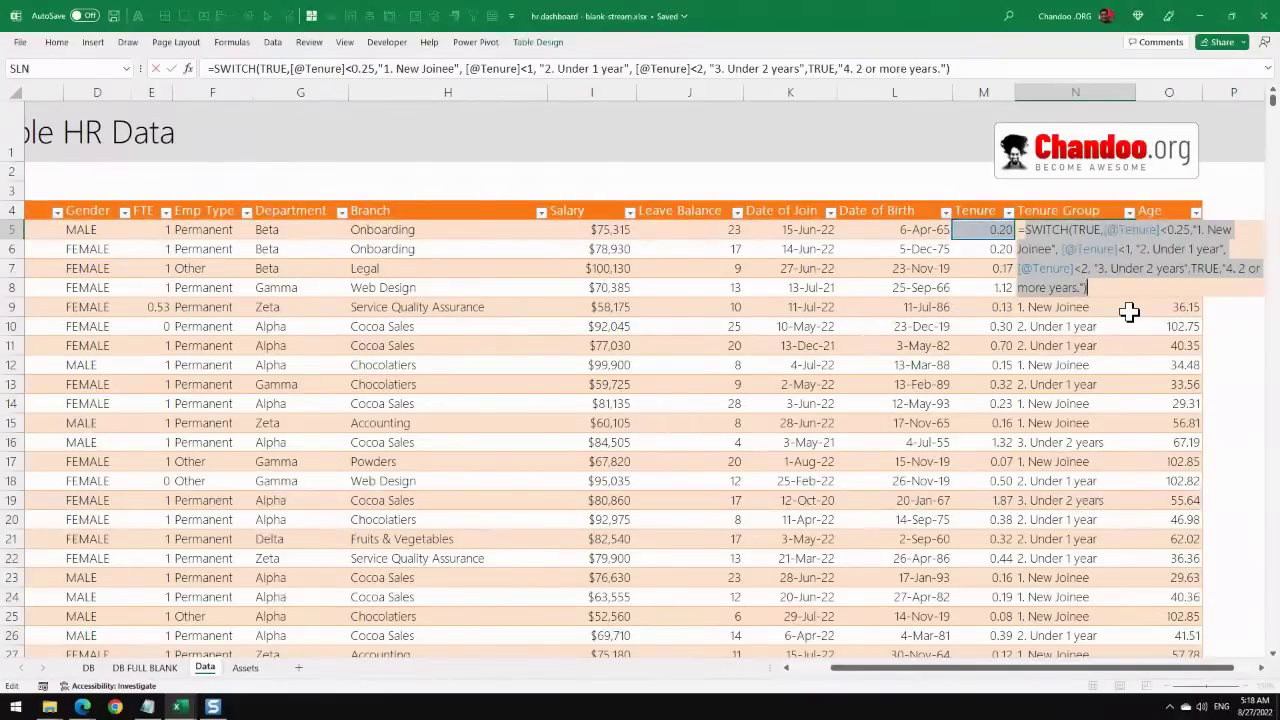
pyautogui.press('Return')
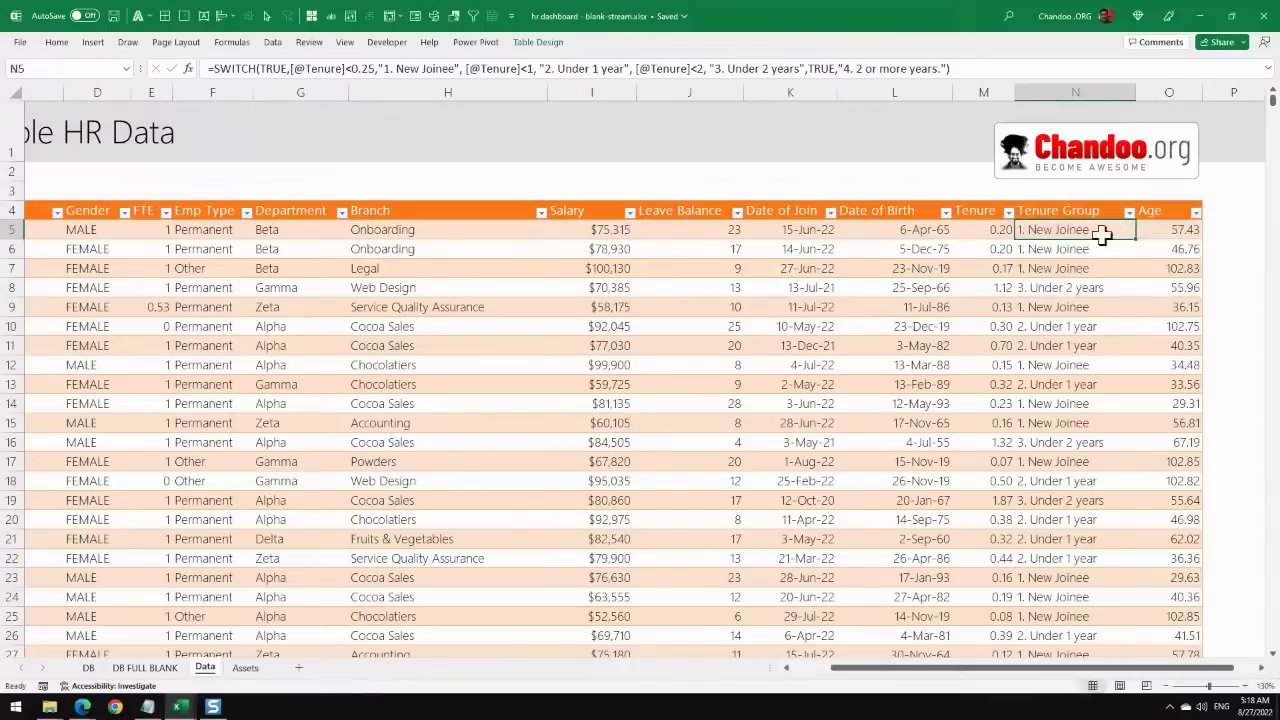
# Inspect the Age formula in O5 without changing it.
pyautogui.moveTo(977, 203); pyautogui.dragTo(1155, 207)
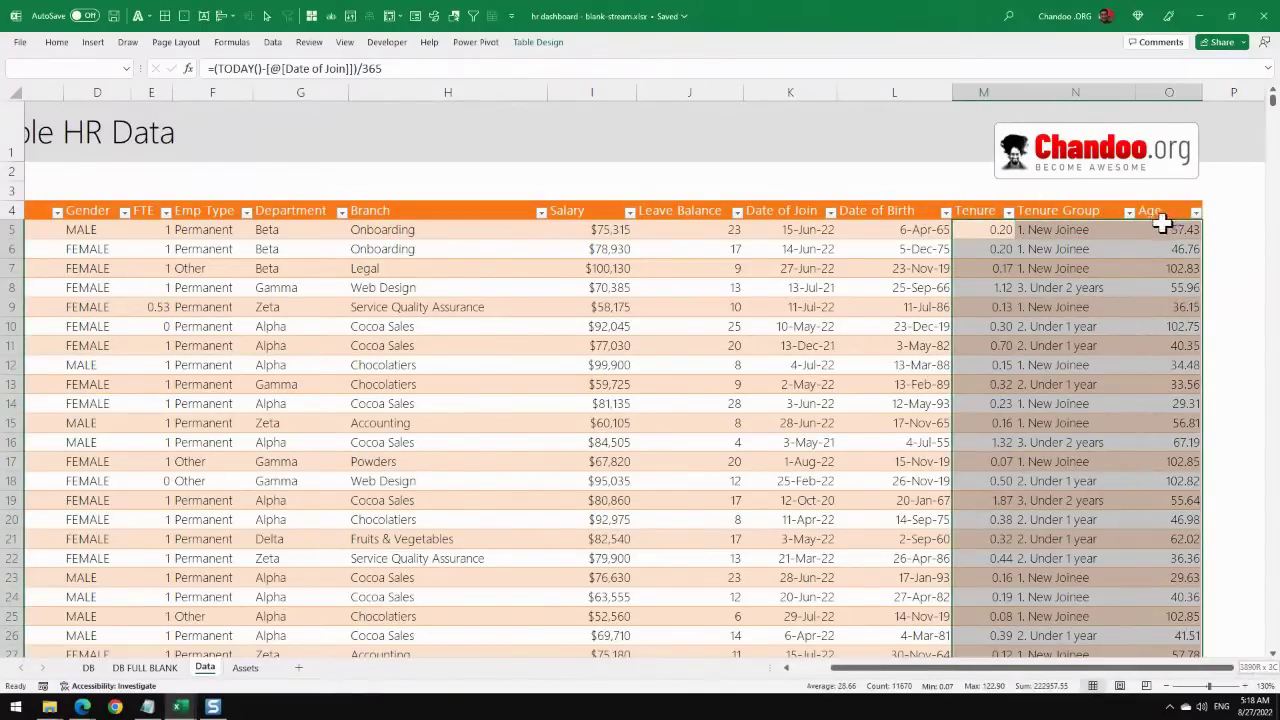
pyautogui.click(1165, 232)
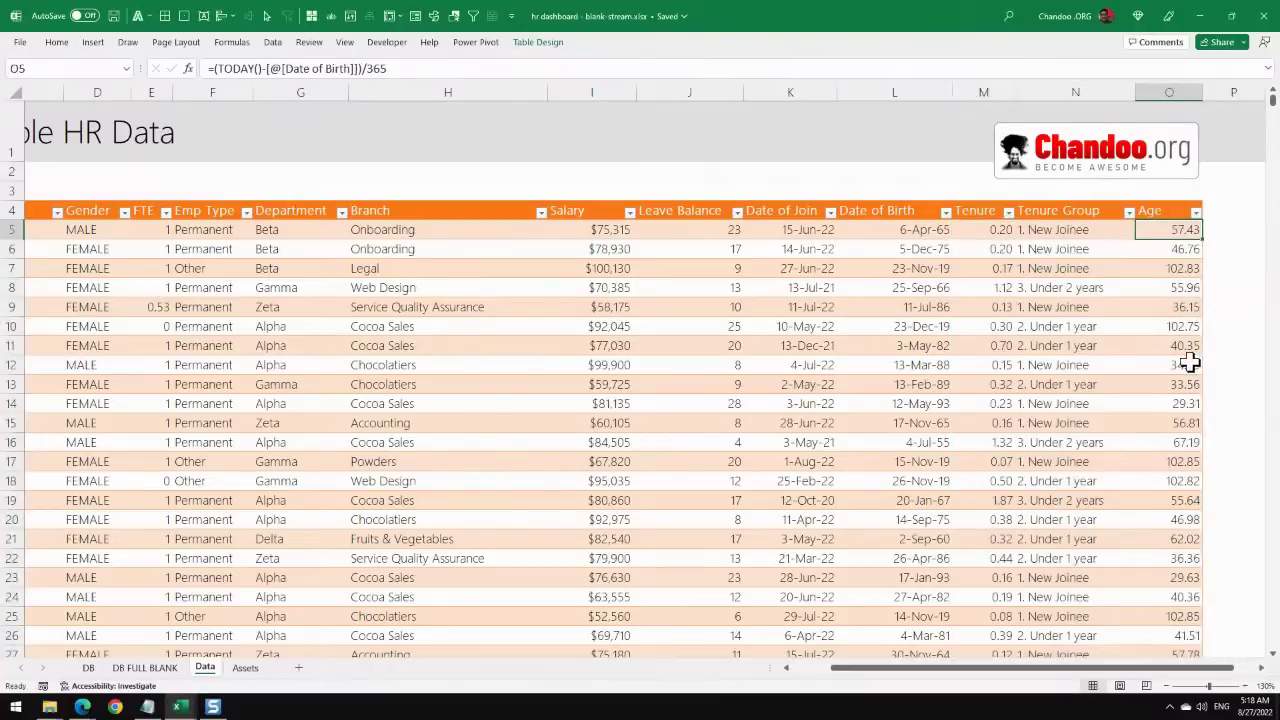
pyautogui.press('F2')
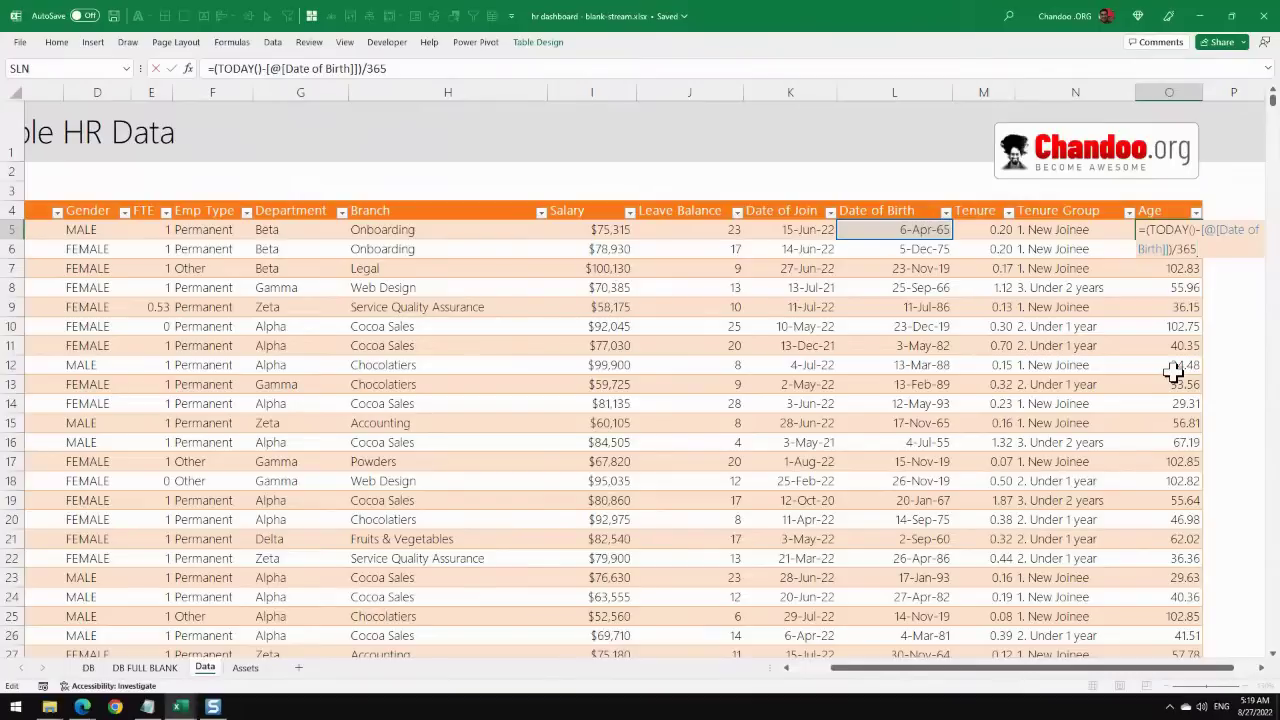
pyautogui.press('Escape')
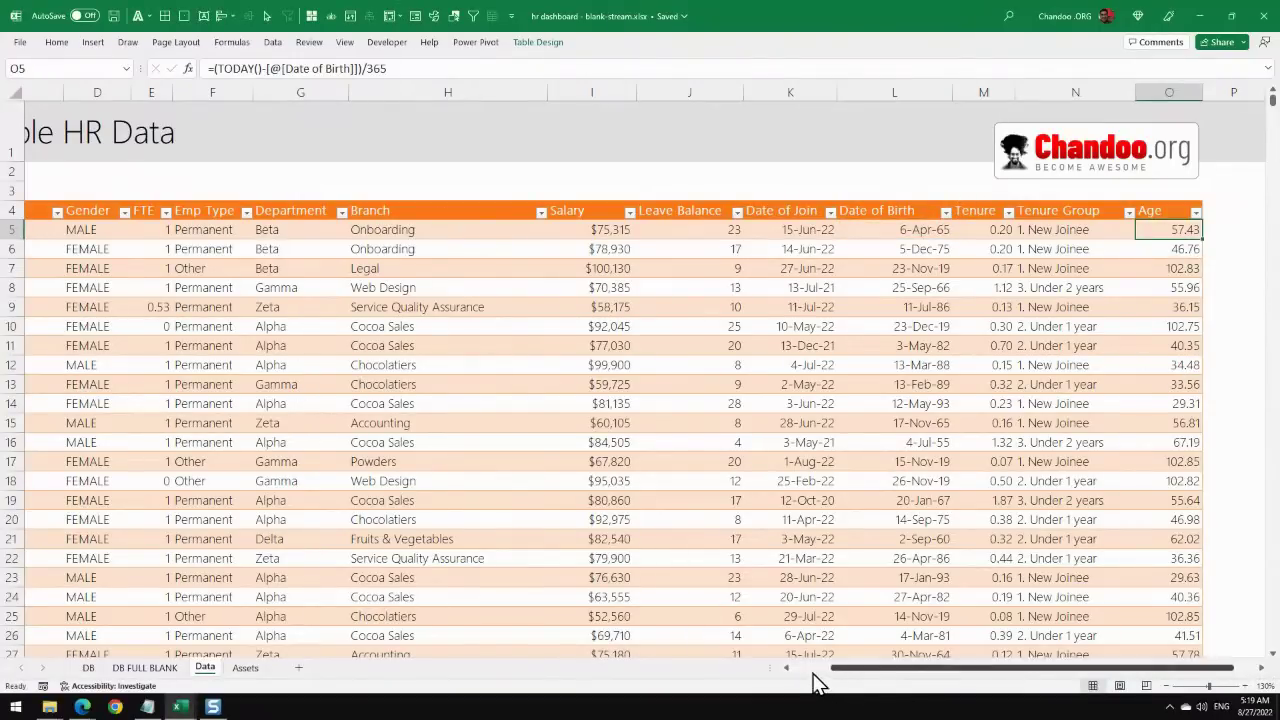
# Confirm in Table Design that the table is named staff.
pyautogui.moveTo(836, 667); pyautogui.dragTo(798, 667)
pyautogui.click(396, 309)
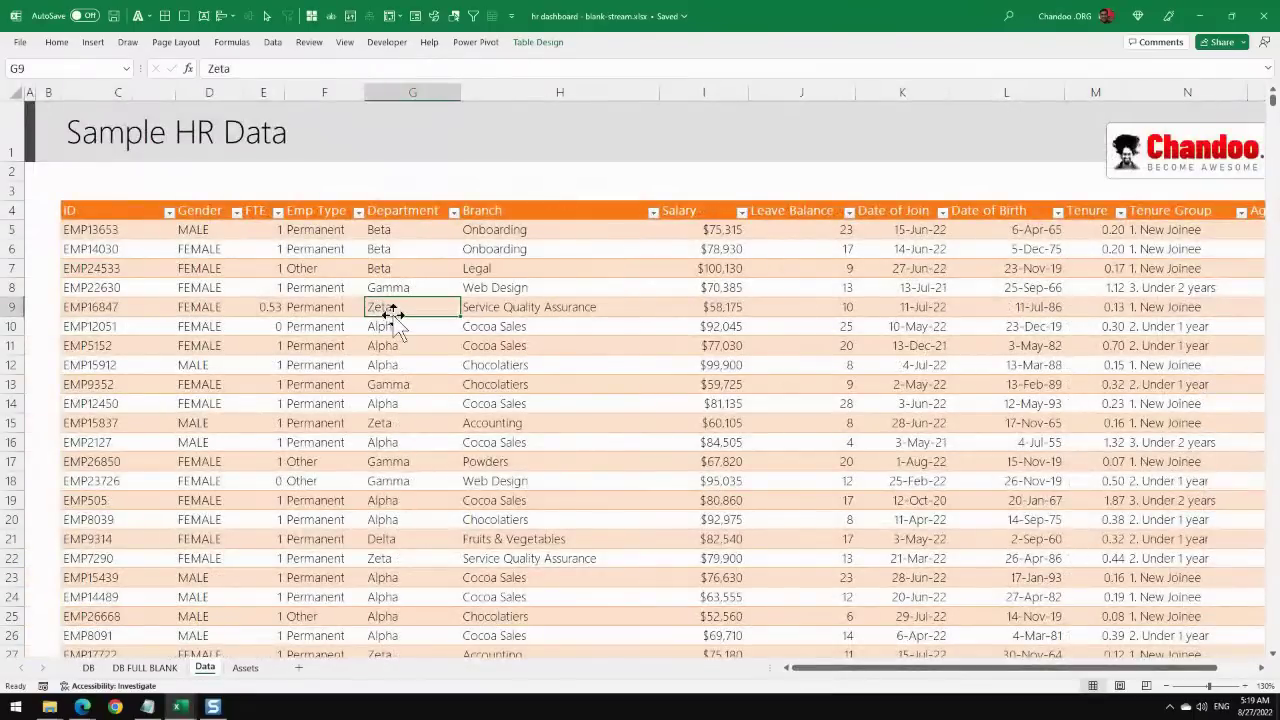
pyautogui.click(537, 42)
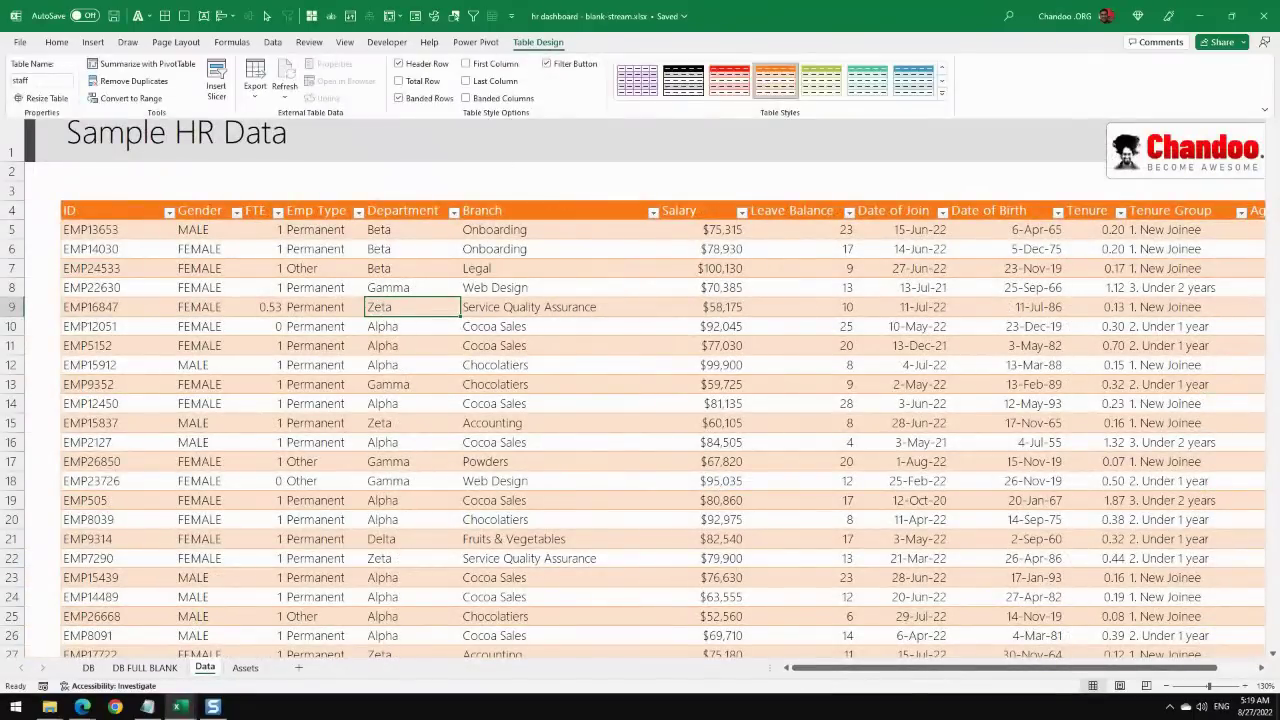
pyautogui.click(32, 80)
pyautogui.press('Escape')
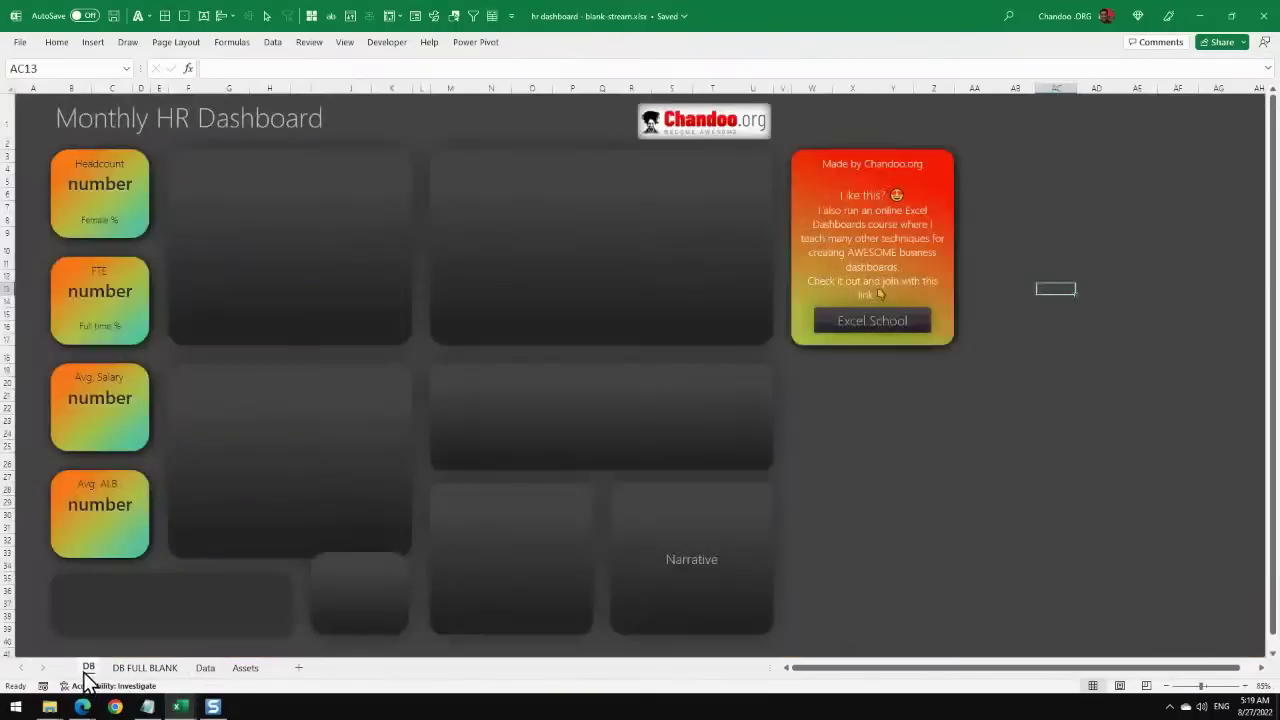
pyautogui.click(88, 670)
# Insert a PivotTable from the staff table on a new worksheet, added to the Data Model.
pyautogui.click(155, 668)
pyautogui.click(207, 670)
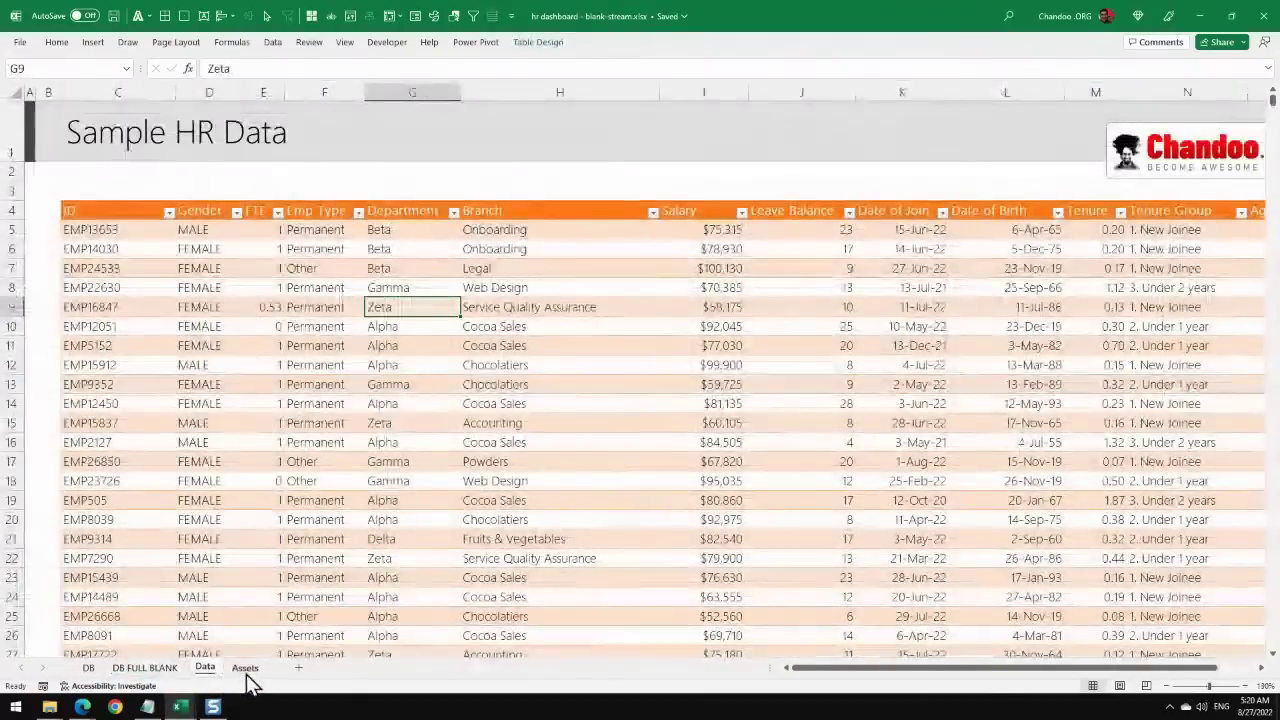
pyautogui.click(165, 268)
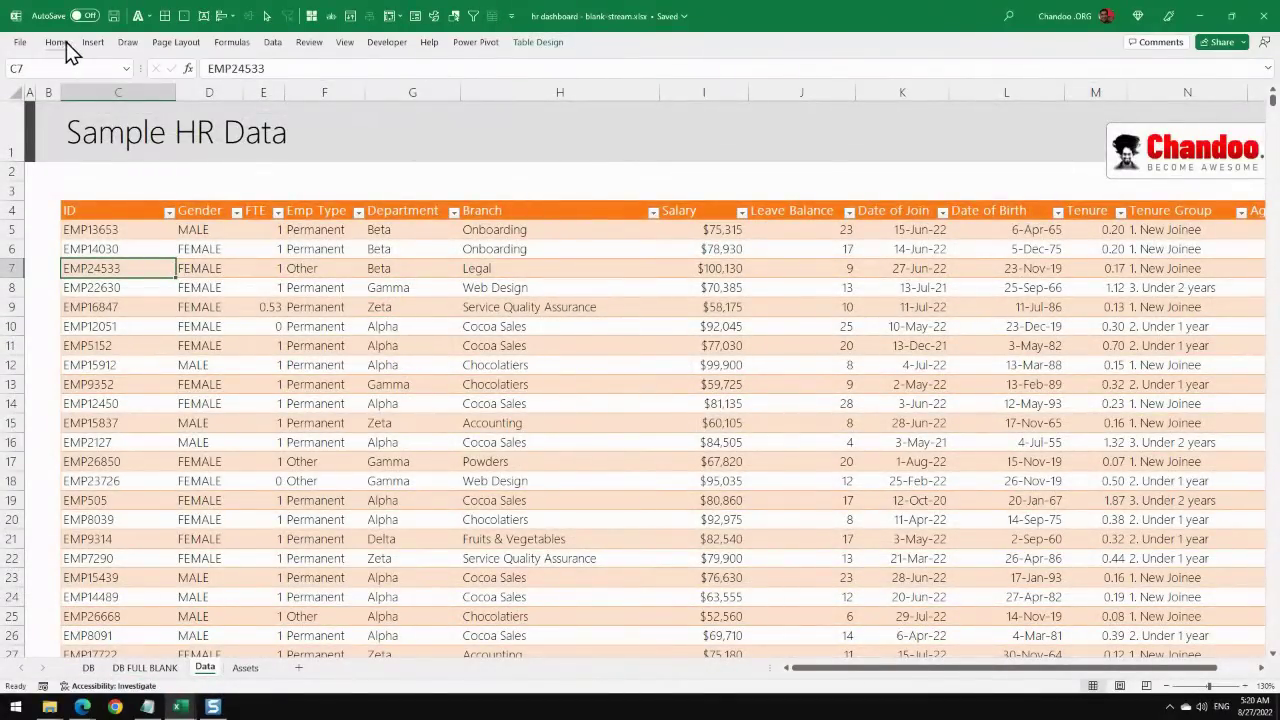
pyautogui.click(93, 42)
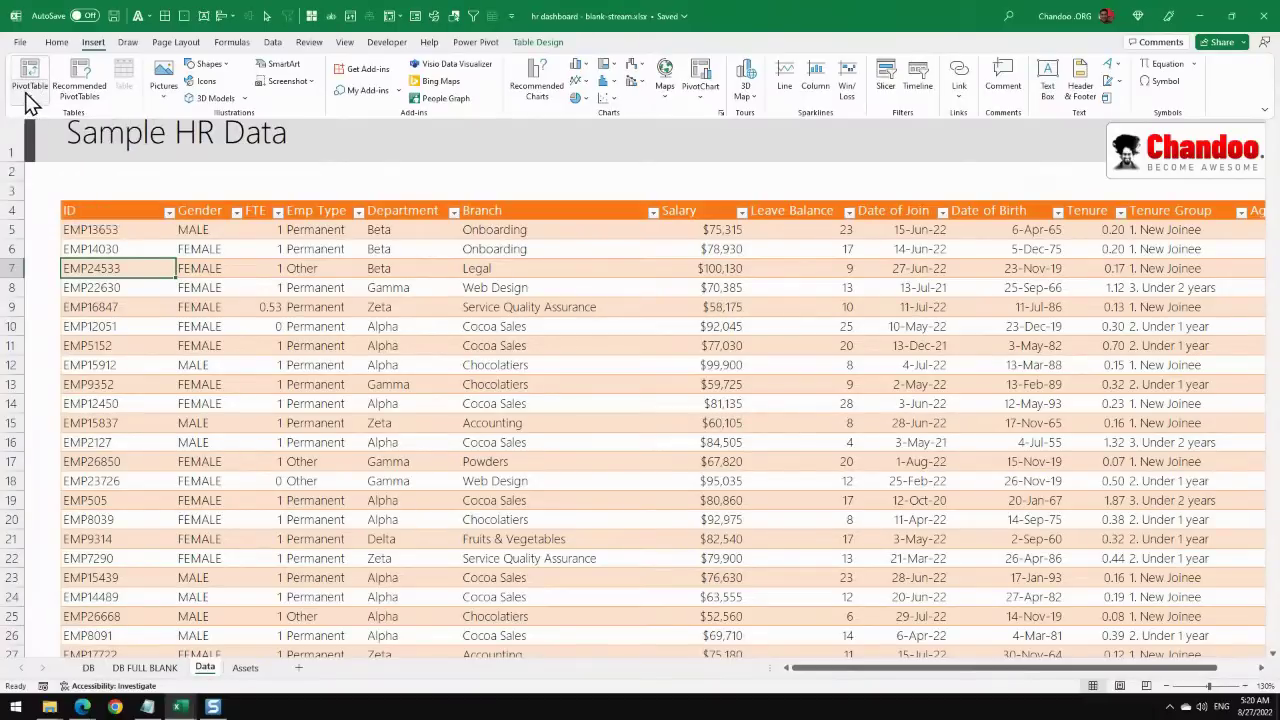
pyautogui.click(29, 80)
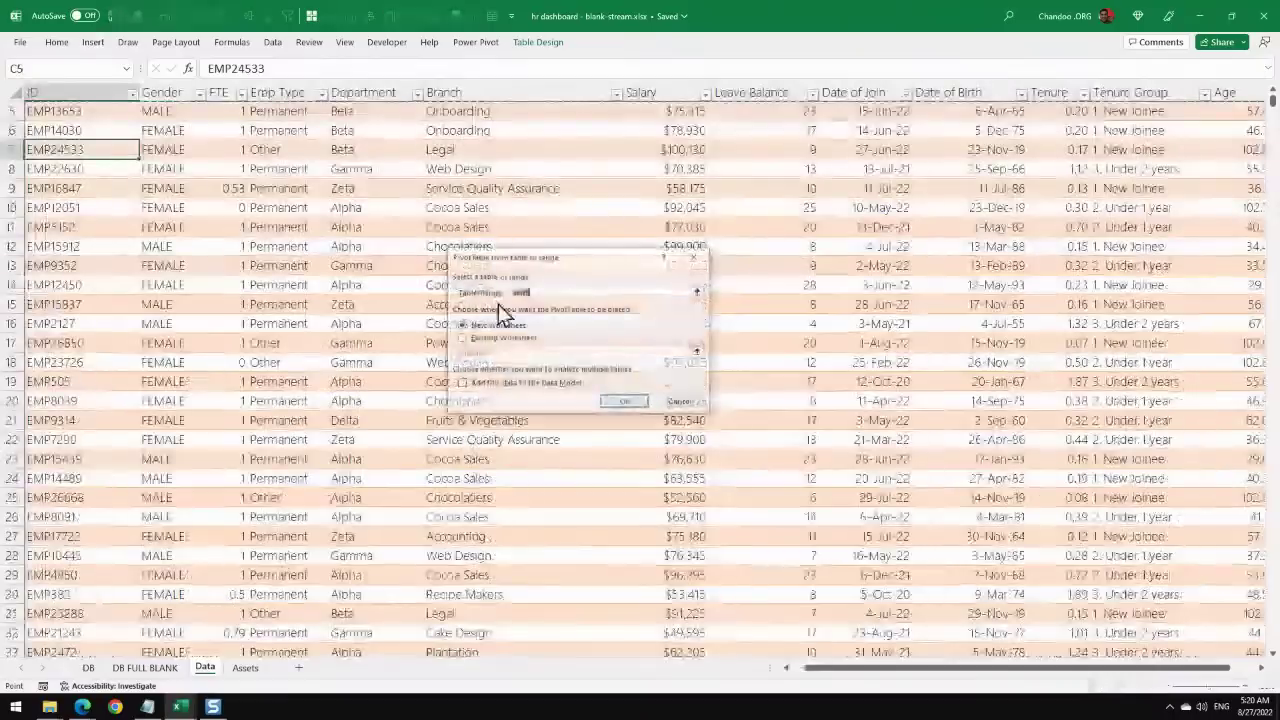
pyautogui.click(478, 386)
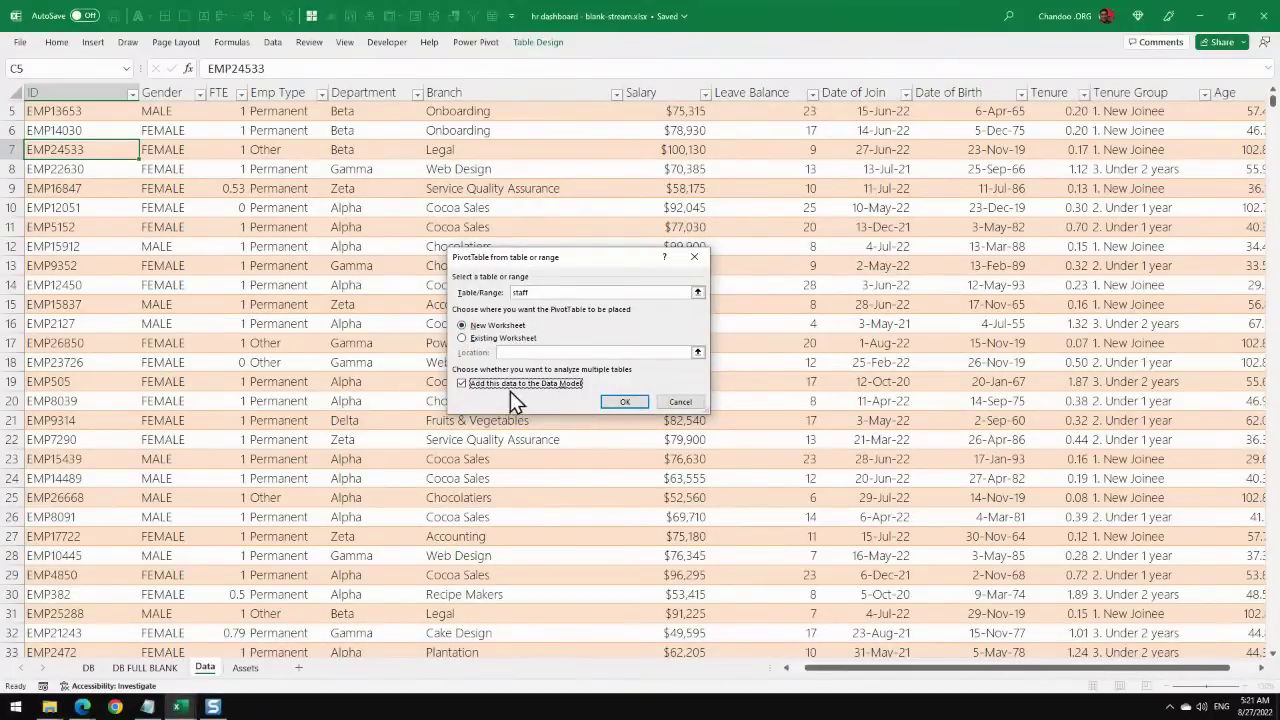
pyautogui.click(622, 402)
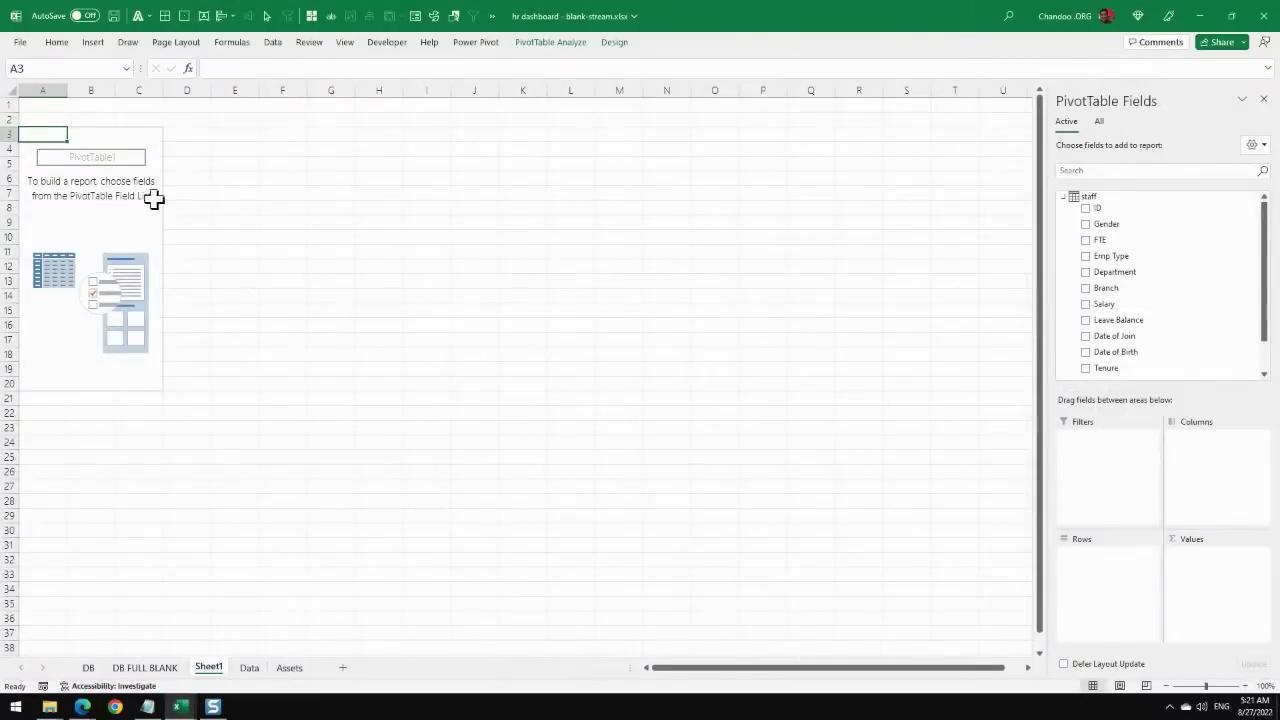
# Undock the PivotTable Fields pane and make it taller and wider so all areas show.
pyautogui.moveTo(1154, 97); pyautogui.dragTo(496, 112)
pyautogui.moveTo(509, 288); pyautogui.dragTo(522, 578)
pyautogui.moveTo(580, 323); pyautogui.dragTo(666, 330)
pyautogui.moveTo(410, 312); pyautogui.dragTo(355, 314)
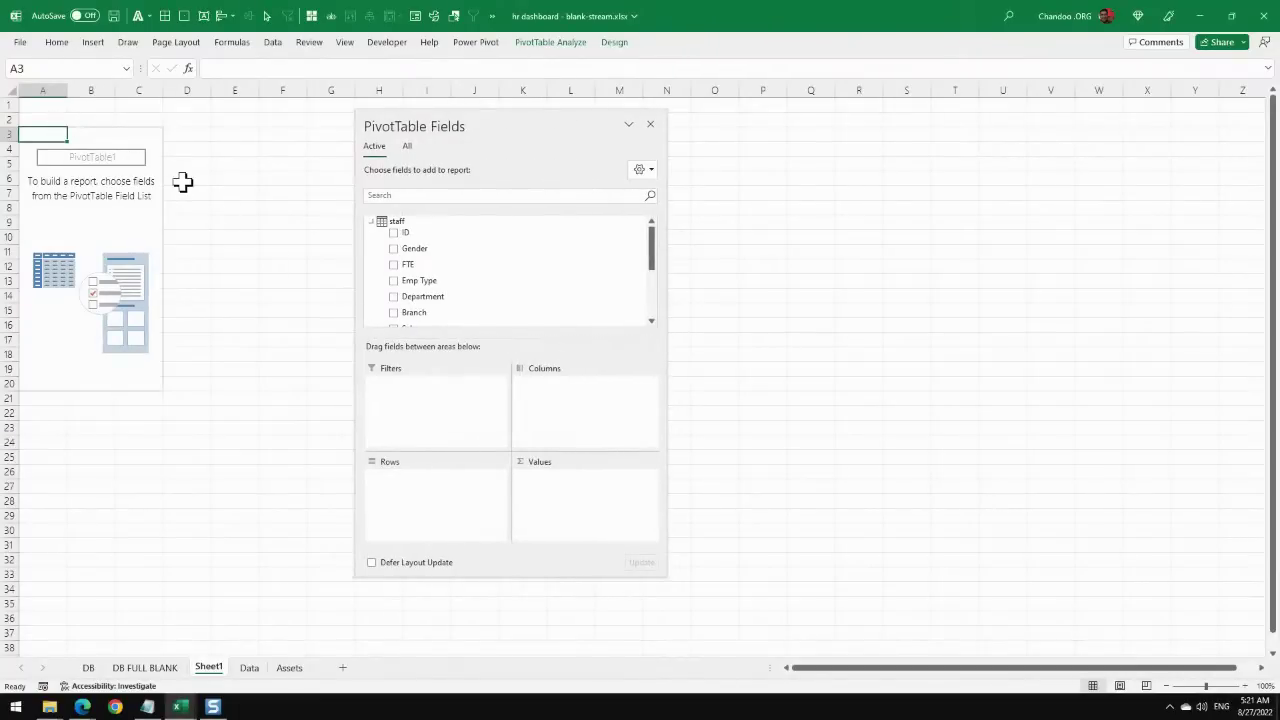
pyautogui.scroll(4, 218, 180)
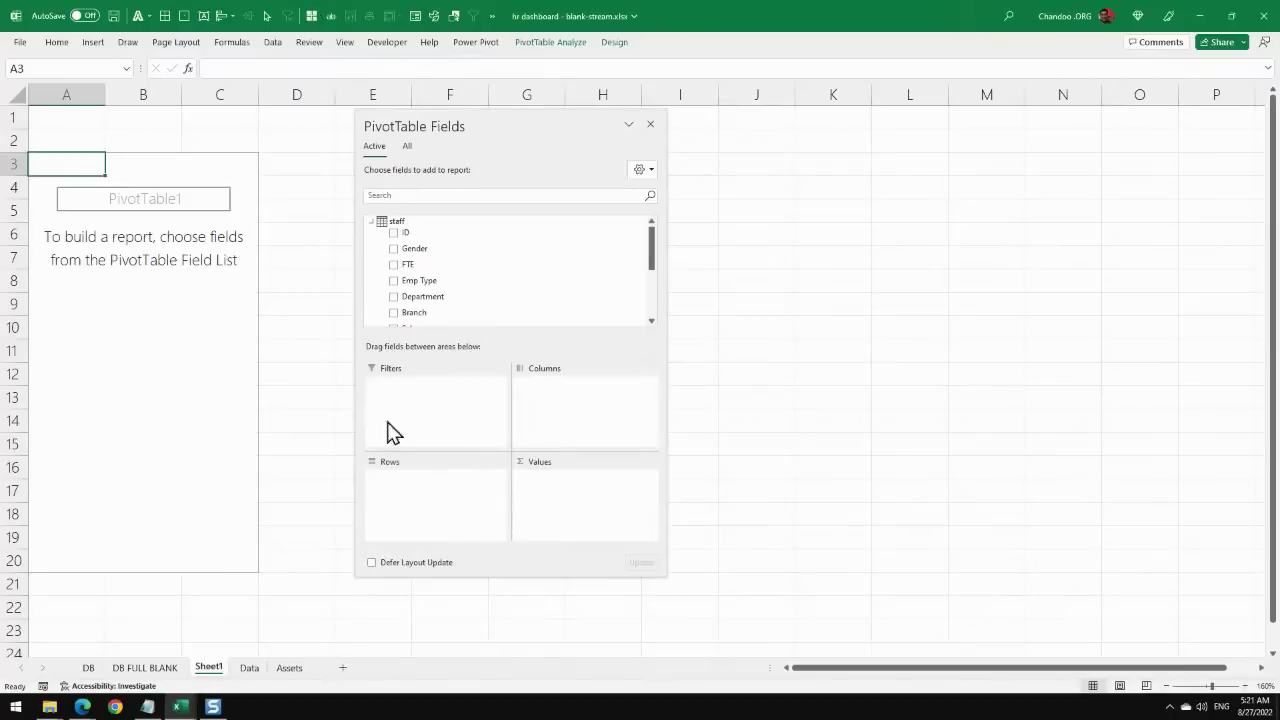
# Rename Sheet1 to CALC.
pyautogui.doubleClick(208, 668)
pyautogui.write('CALC')
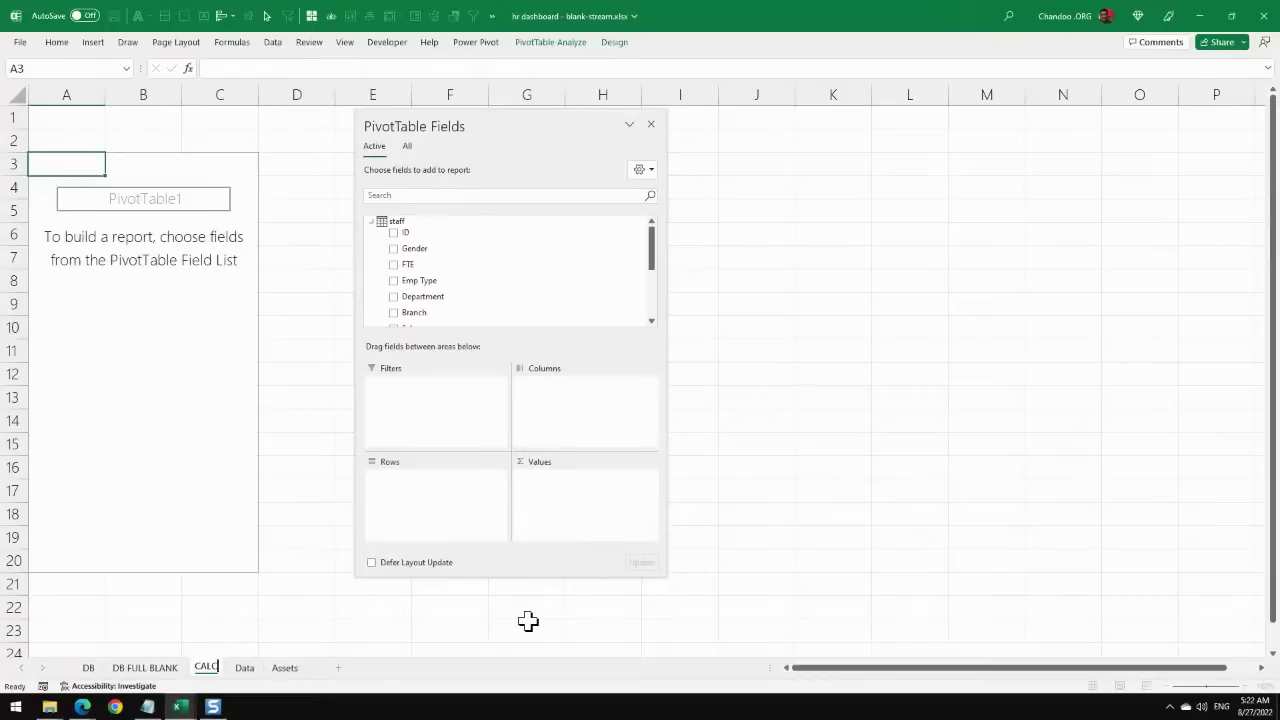
pyautogui.press('Return')
# Insert two blank columns before column A so the PivotTable starts at column C.
pyautogui.click(74, 90)
pyautogui.rightClick(74, 90)
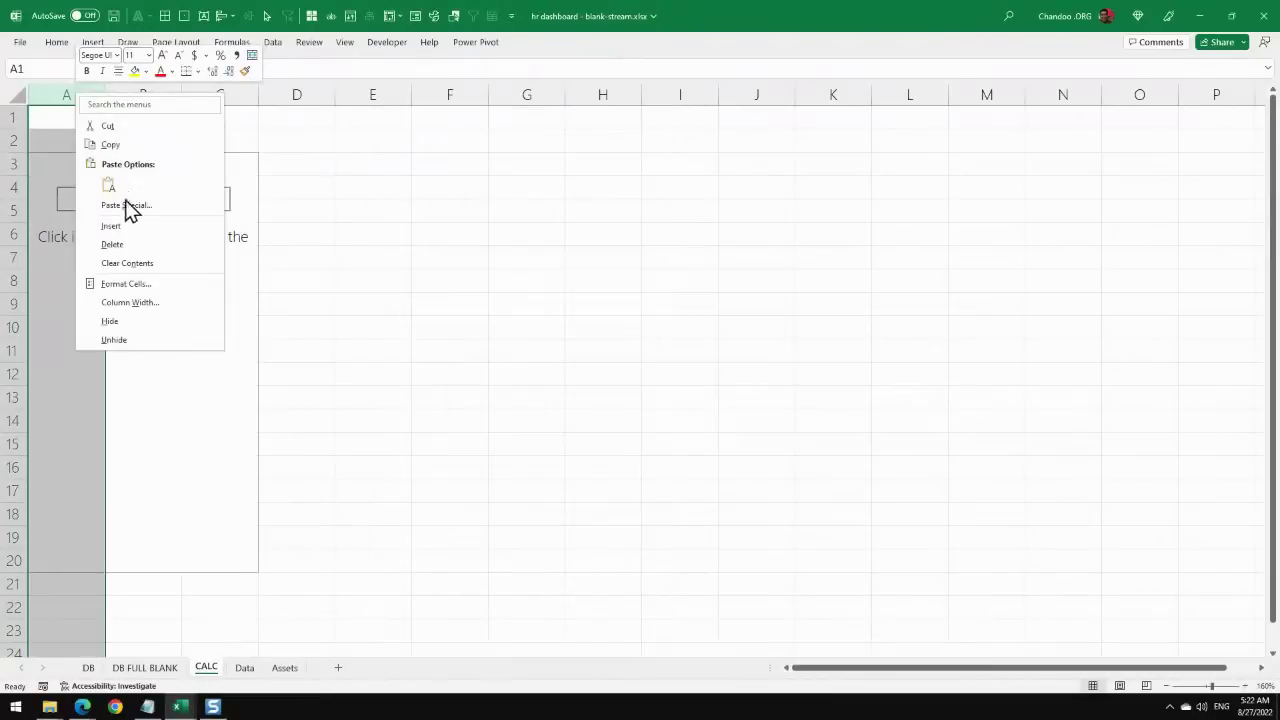
pyautogui.click(130, 222)
pyautogui.hotkey('ctrl', 'shift', '+')
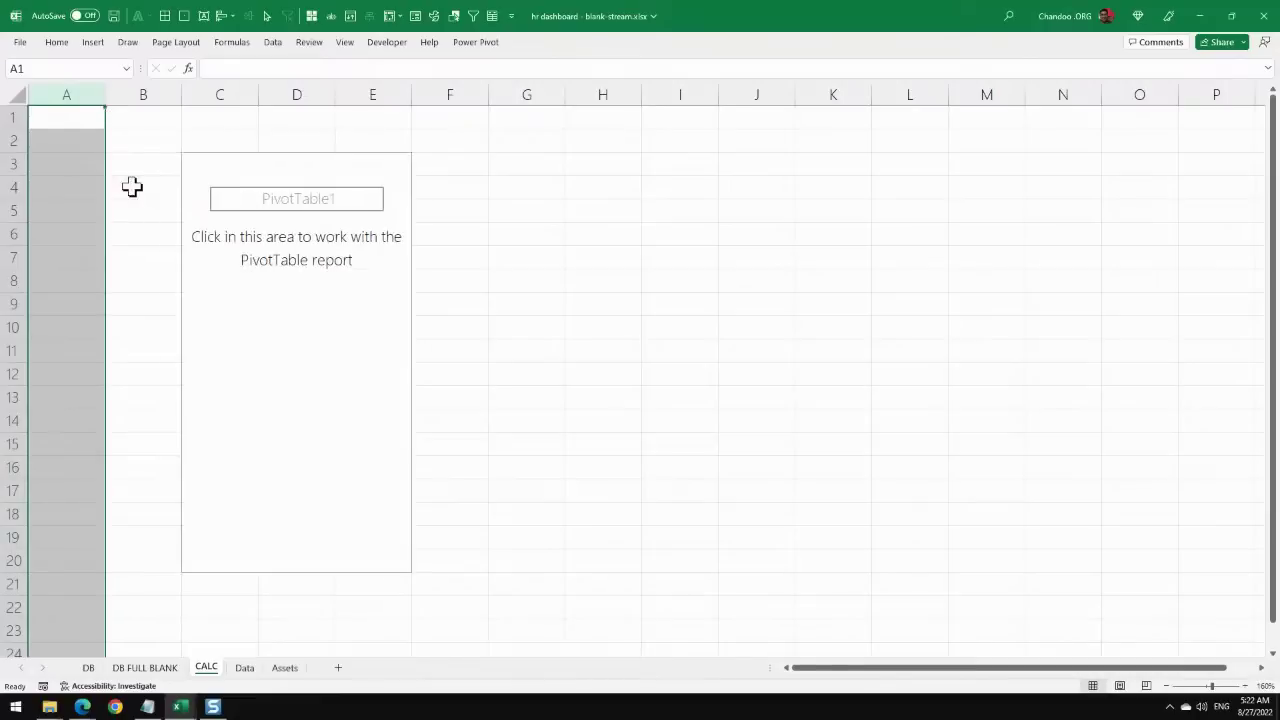
pyautogui.moveTo(54, 157); pyautogui.dragTo(150, 372)
pyautogui.moveTo(152, 437); pyautogui.dragTo(163, 540)
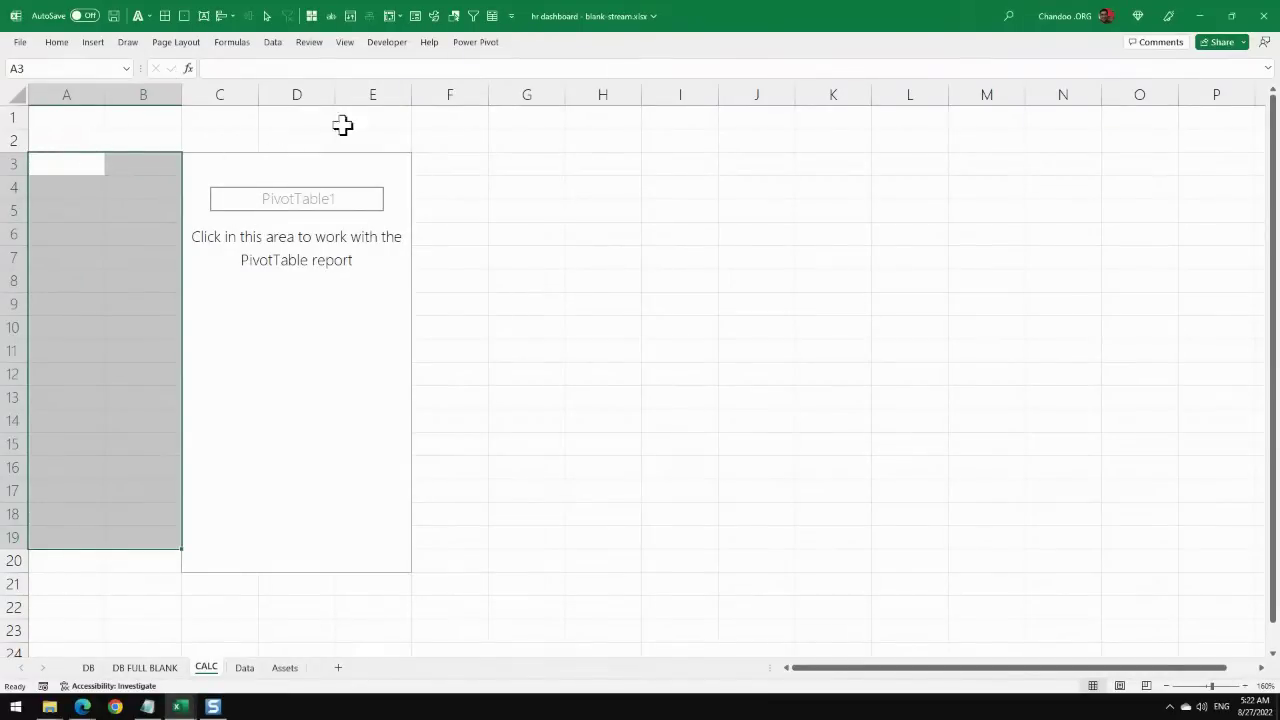
# Make row 1 a tall banner filled with red.
pyautogui.click(203, 166)
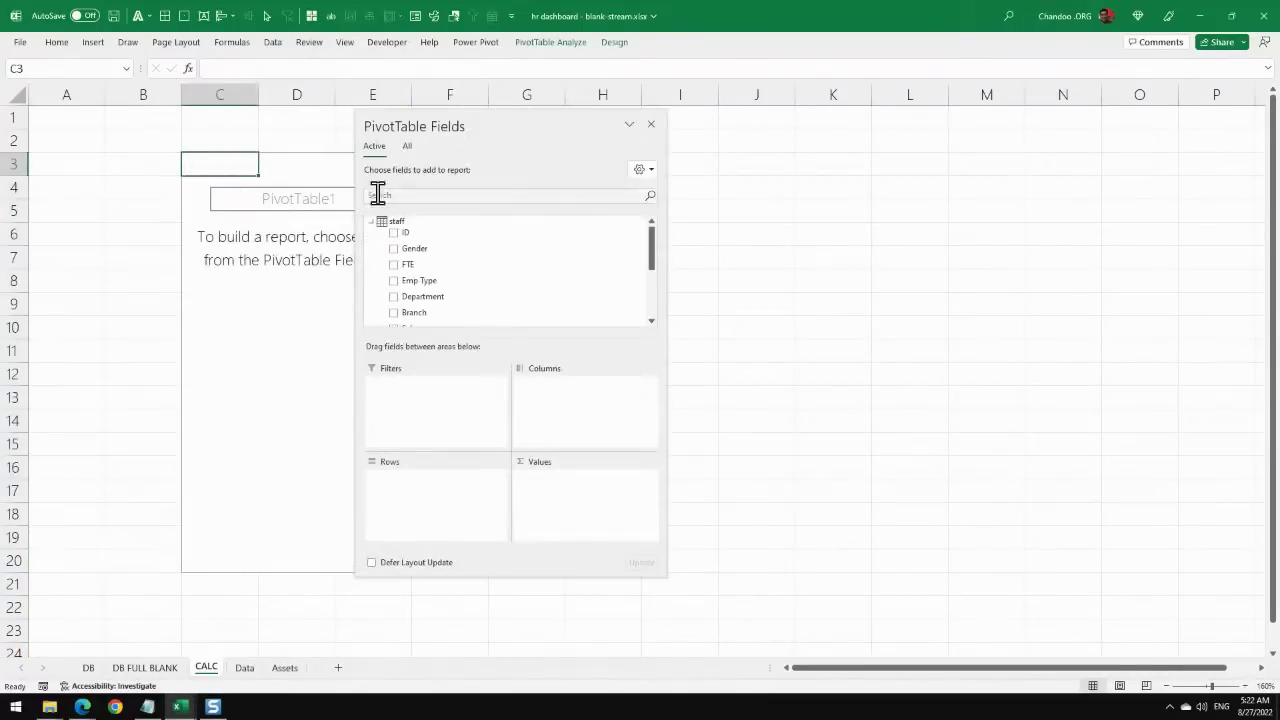
pyautogui.moveTo(497, 123); pyautogui.dragTo(775, 120)
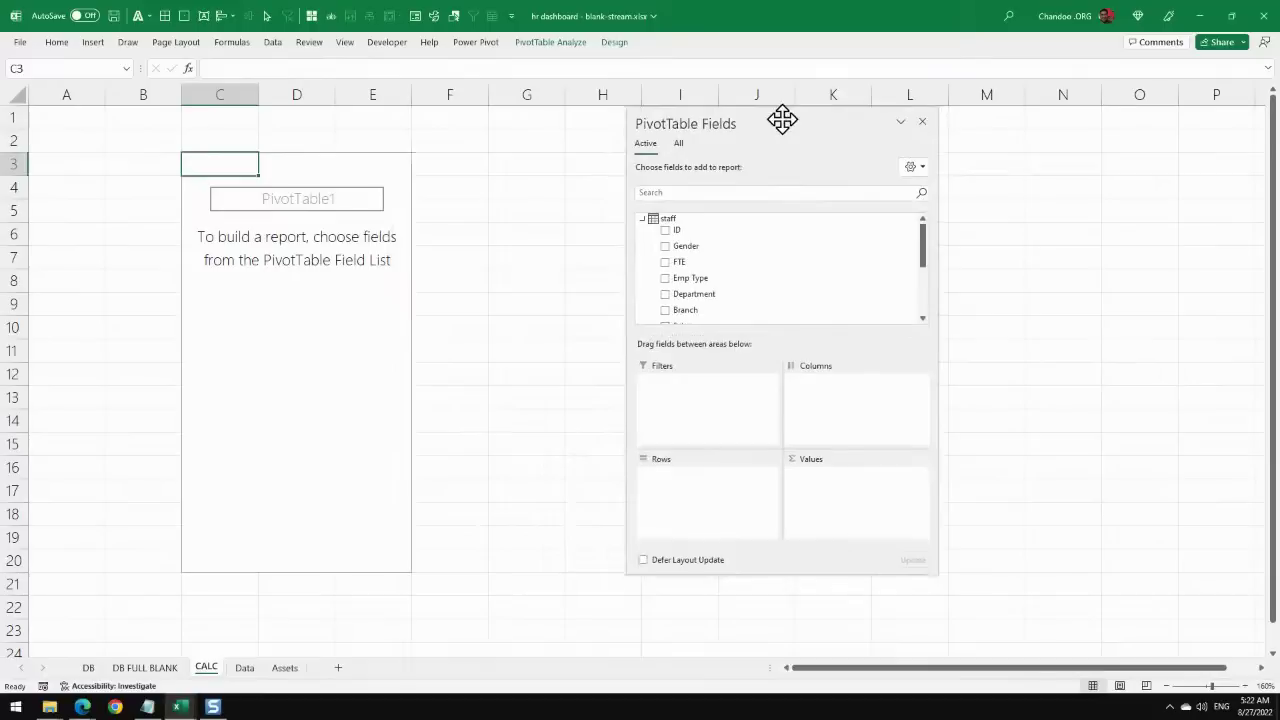
pyautogui.moveTo(20, 128); pyautogui.dragTo(14, 188)
pyautogui.click(14, 150)
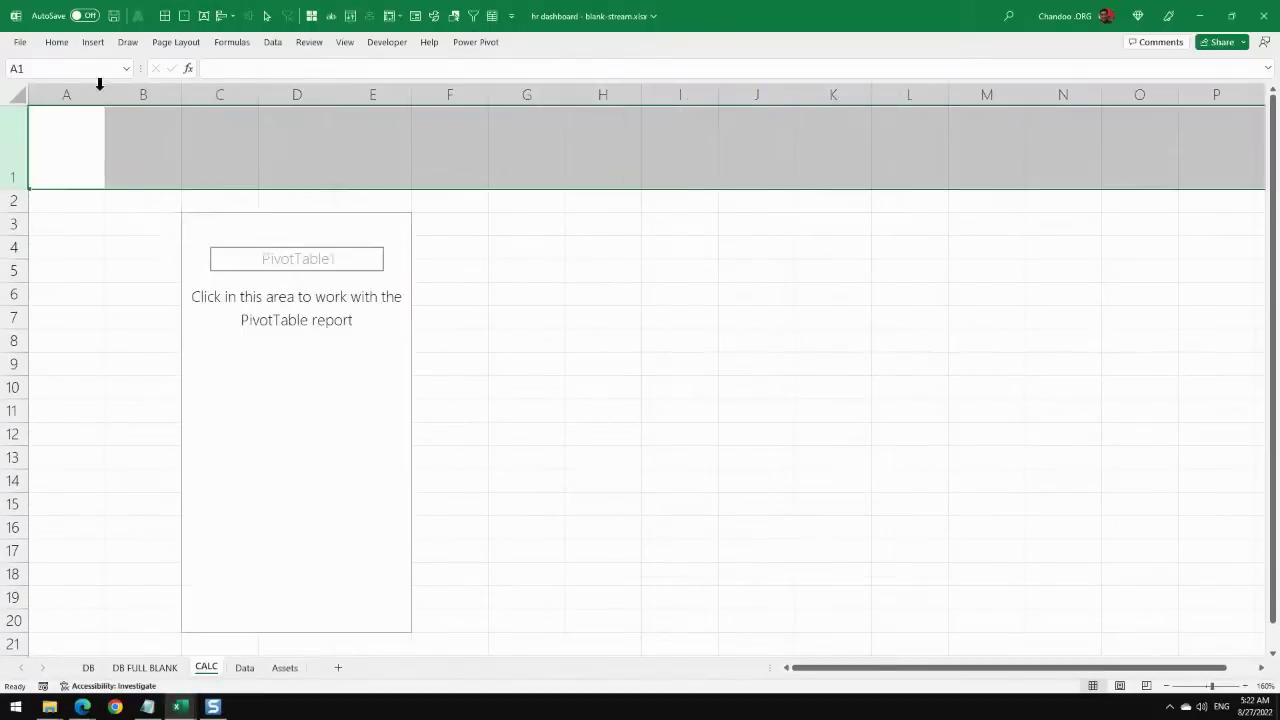
pyautogui.click(57, 43)
pyautogui.click(275, 90)
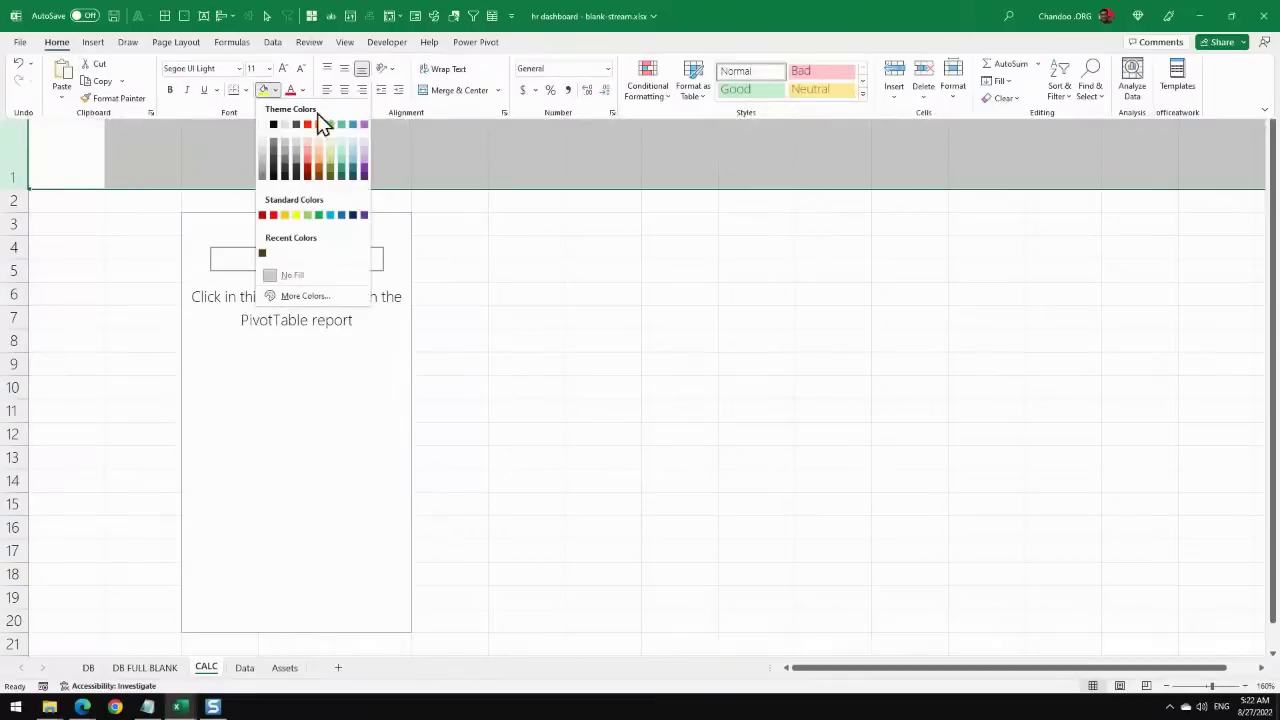
pyautogui.click(309, 125)
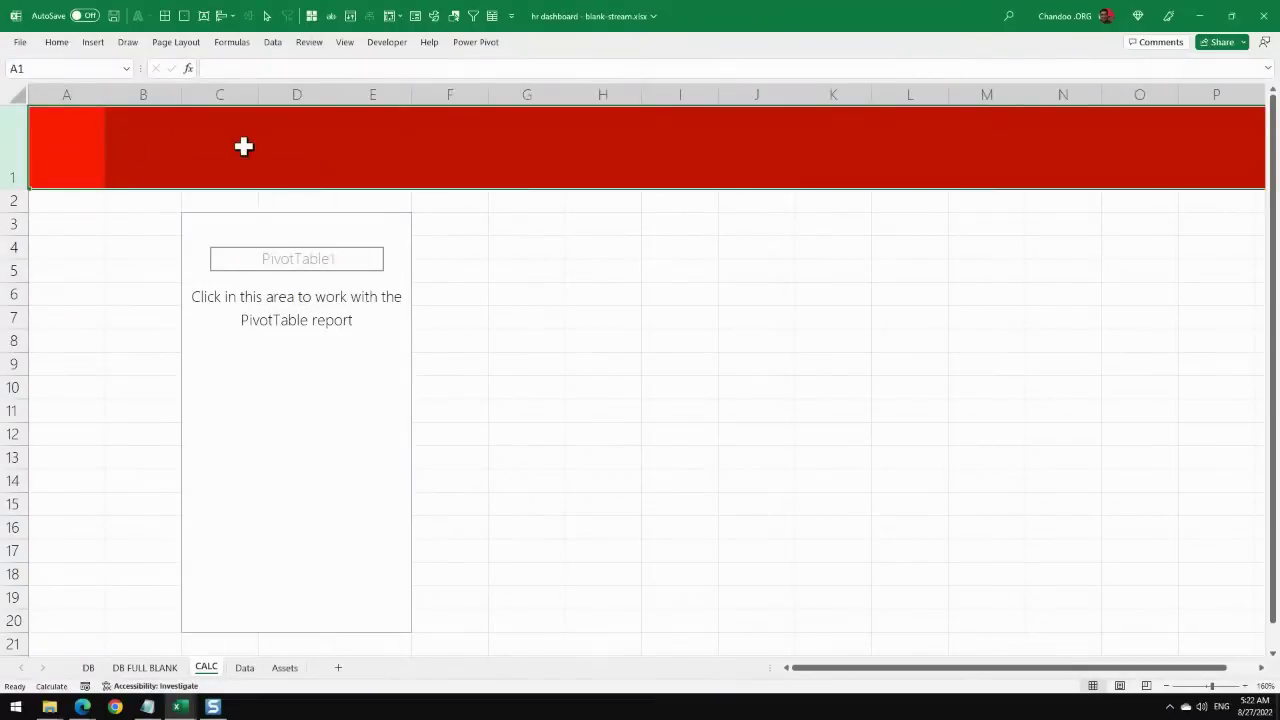
# Title B1 'Calculations Worksheet', middle-aligned, with the font size increased twice.
pyautogui.click(148, 157)
pyautogui.write('C')
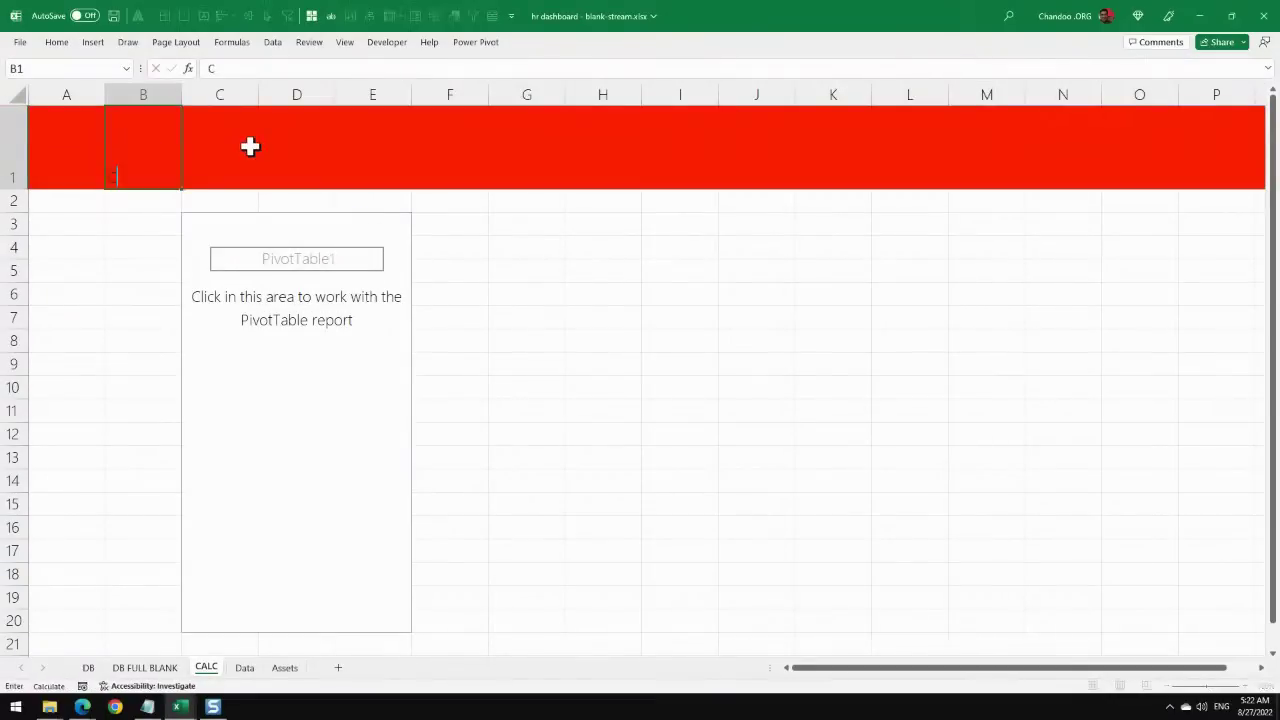
pyautogui.write('aclculations Worksheet')
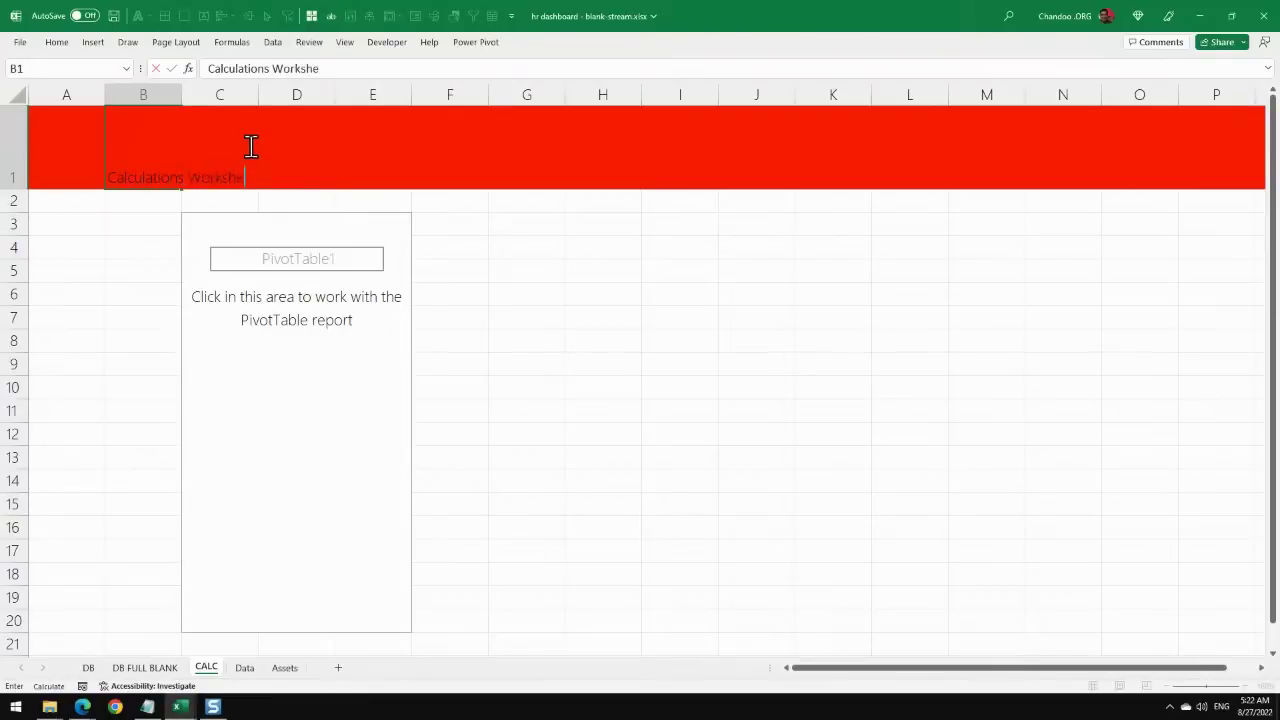
pyautogui.press('Return')
pyautogui.click(166, 164)
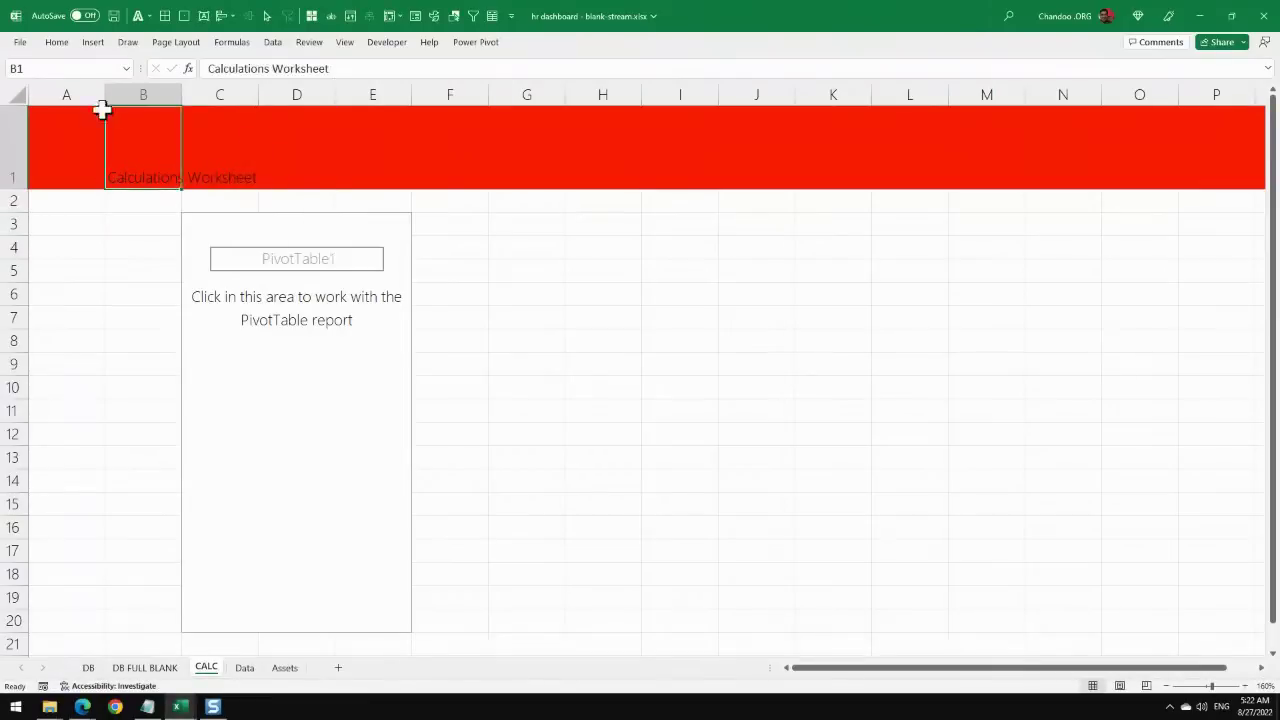
pyautogui.click(57, 43)
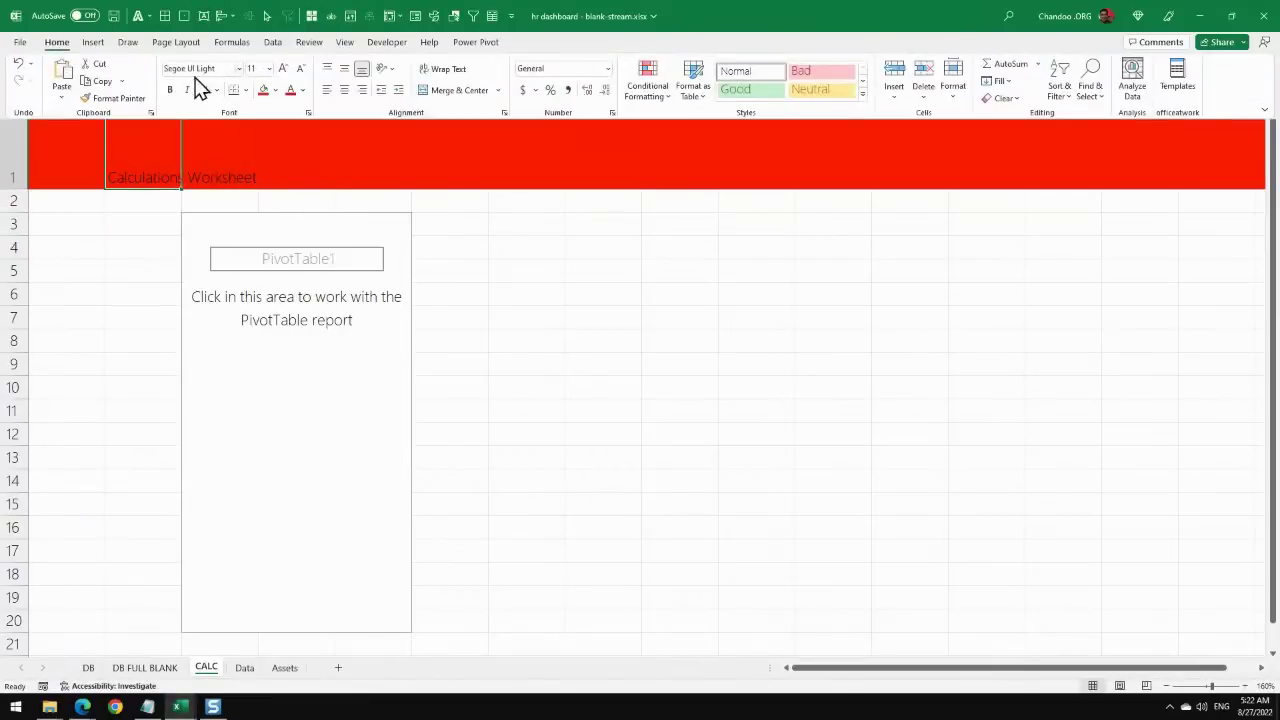
pyautogui.click(344, 68)
pyautogui.click(283, 70)
pyautogui.click(283, 70)
pyautogui.click(283, 70)
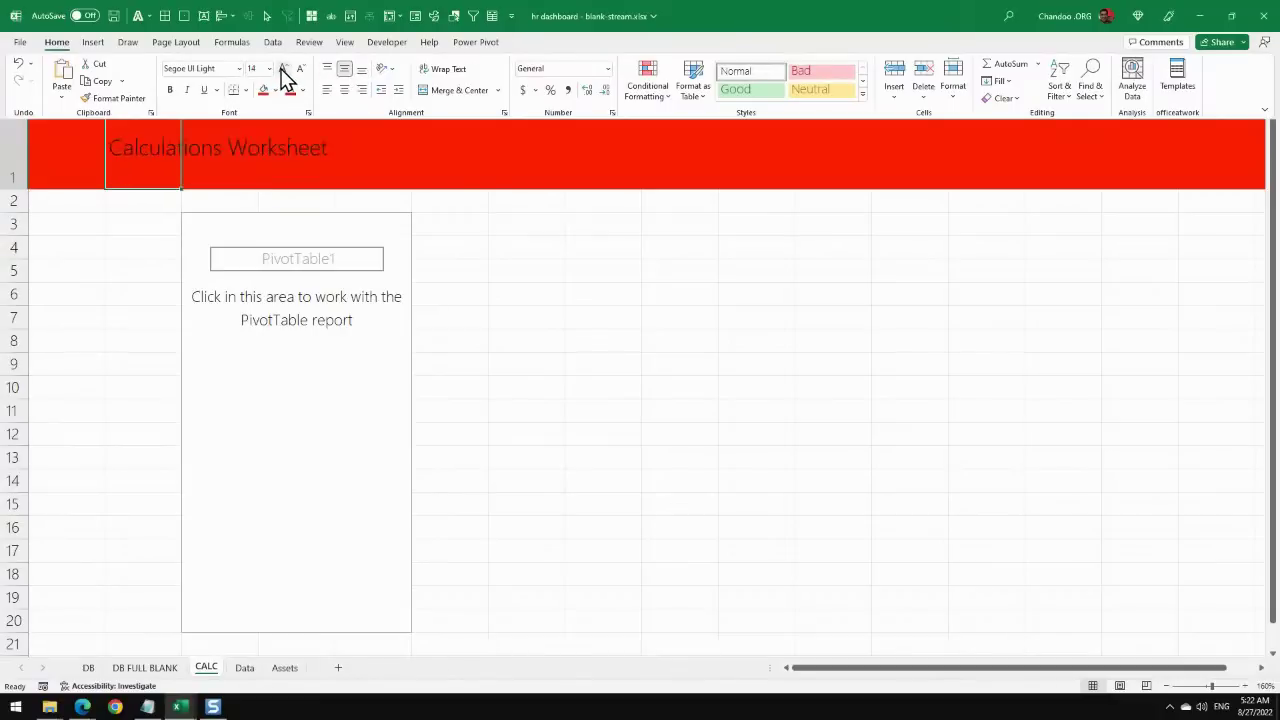
pyautogui.click(283, 70)
pyautogui.click(283, 70)
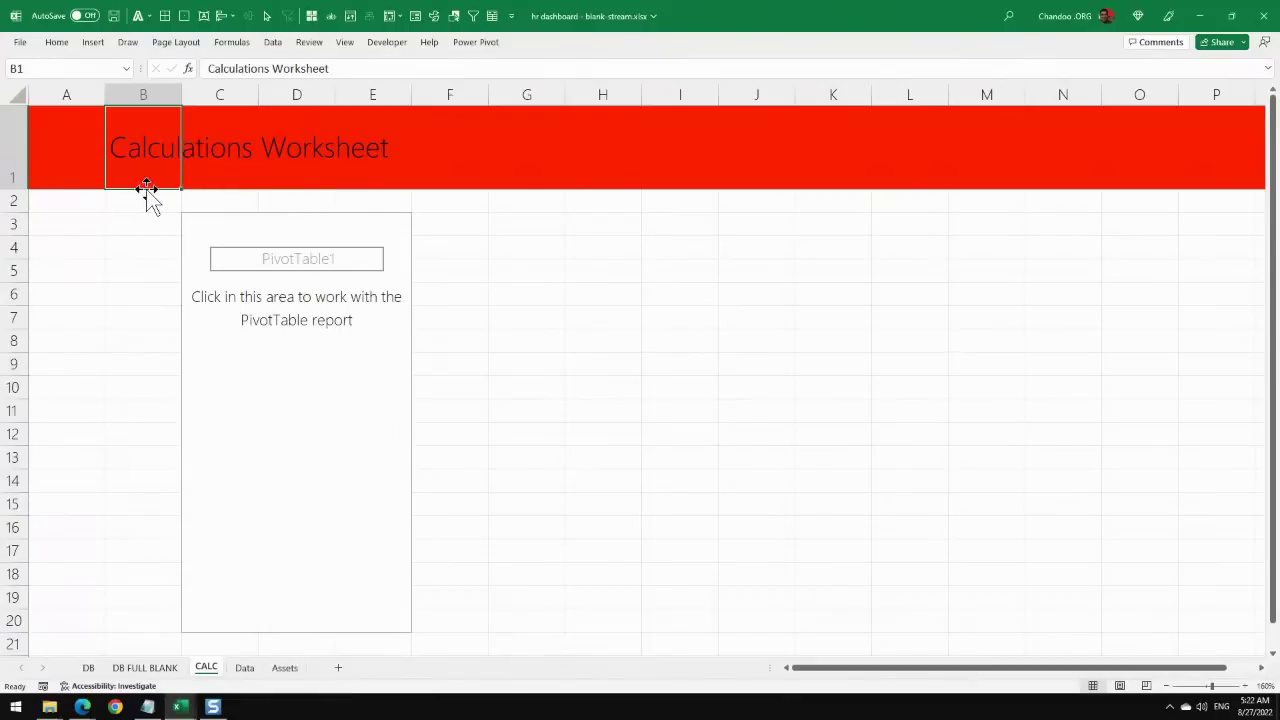
# Move the title from B1 to C1 and narrow columns A and B.
pyautogui.moveTo(149, 200); pyautogui.dragTo(226, 199)
pyautogui.moveTo(94, 94)
pyautogui.mouseDown()
pyautogui.moveTo(154, 94)
pyautogui.moveTo(70, 100)
pyautogui.mouseUp()
pyautogui.click(233, 303)
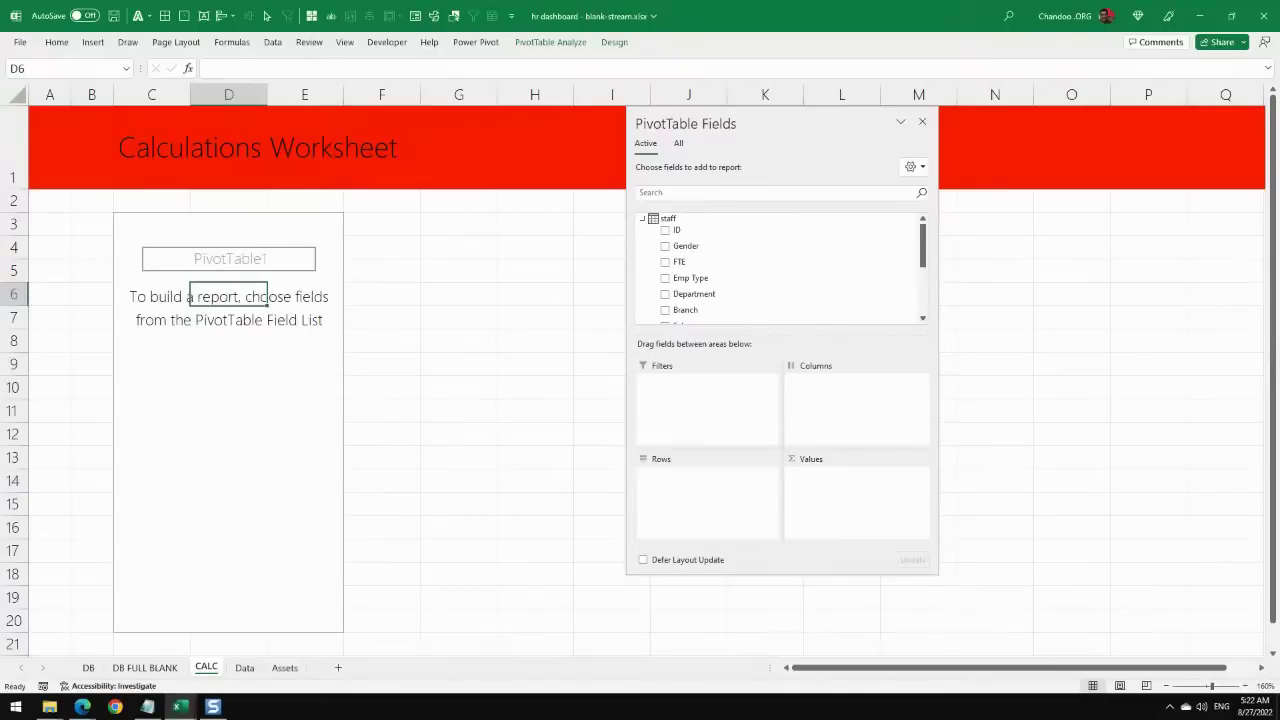
pyautogui.hotkey('alt', 'Tab')
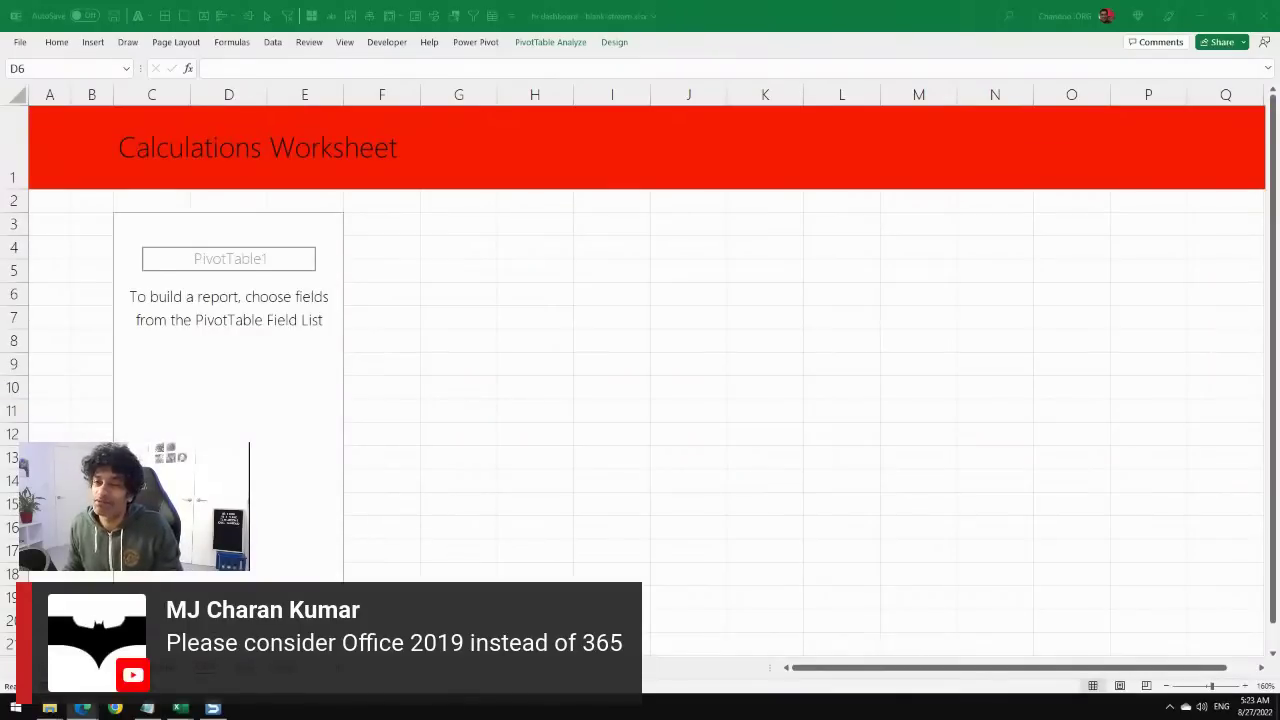
pyautogui.hotkey('alt', 'Tab')
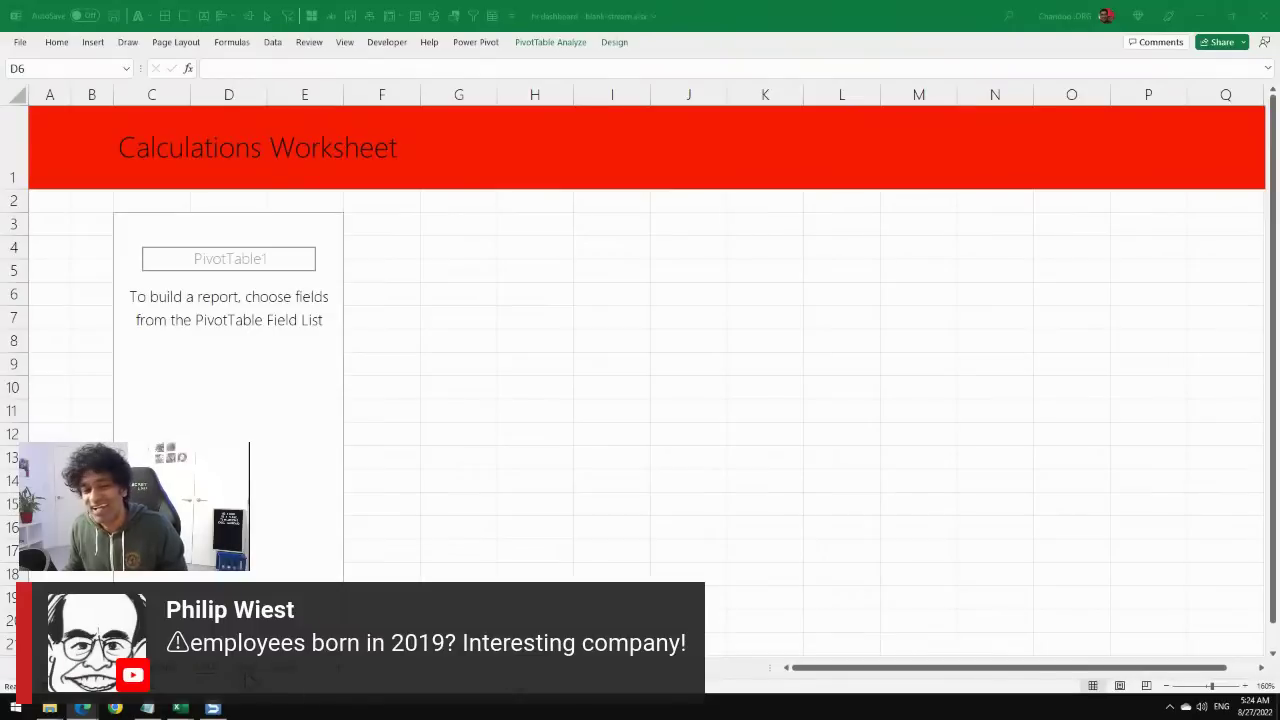
# Check the year values in the Date of Birth and Date of Join filters, leaving them unchanged.
pyautogui.click(250, 680)
pyautogui.click(250, 680)
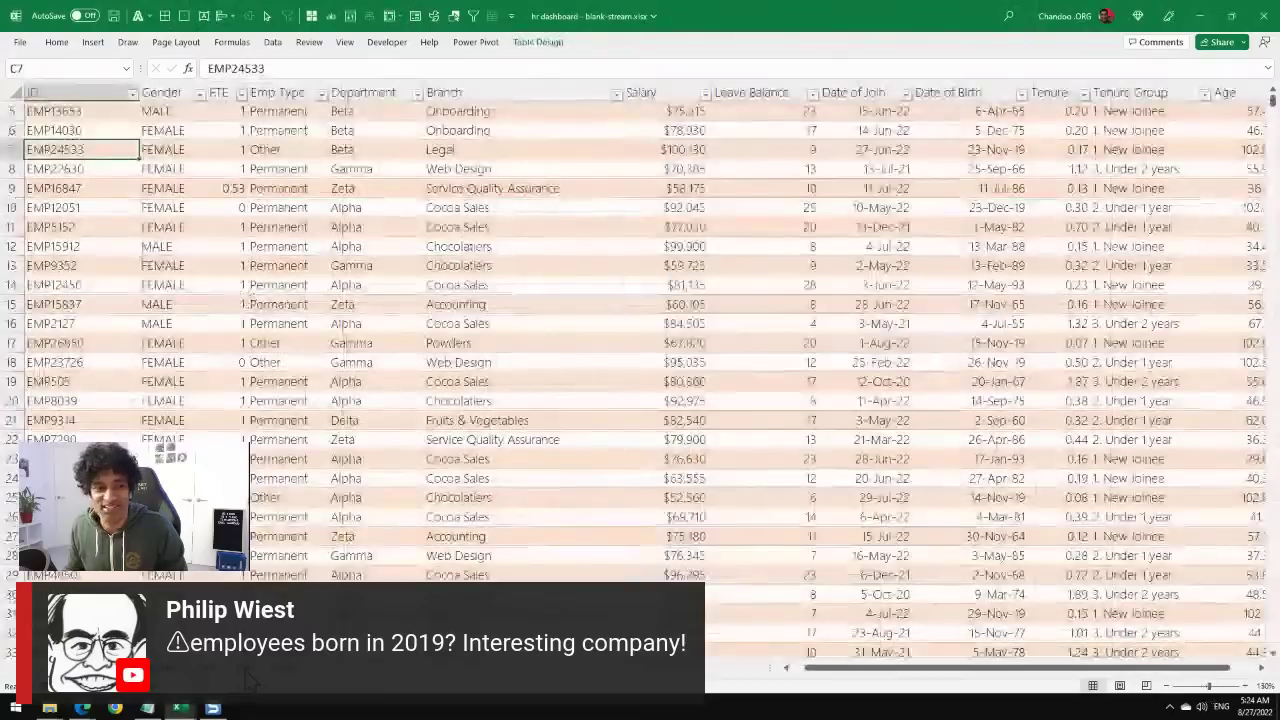
pyautogui.scroll(2, 894, 237)
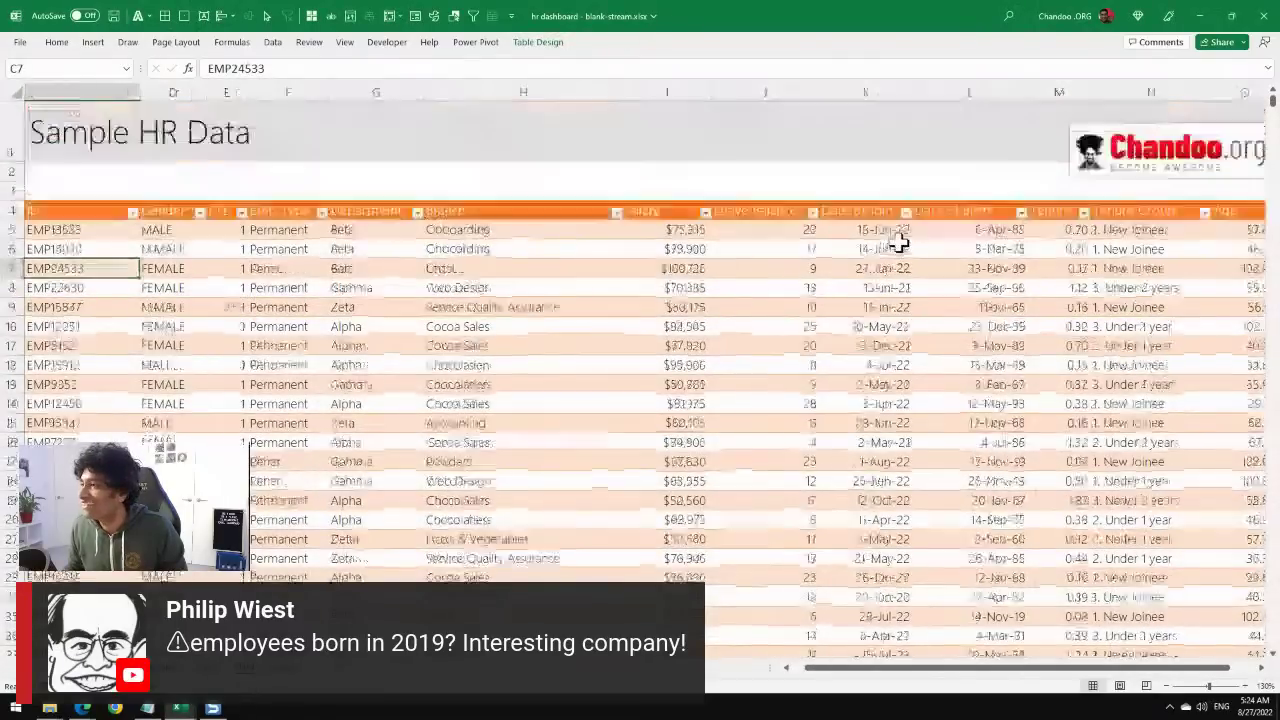
pyautogui.click(1020, 212)
pyautogui.scroll(-10, 978, 452)
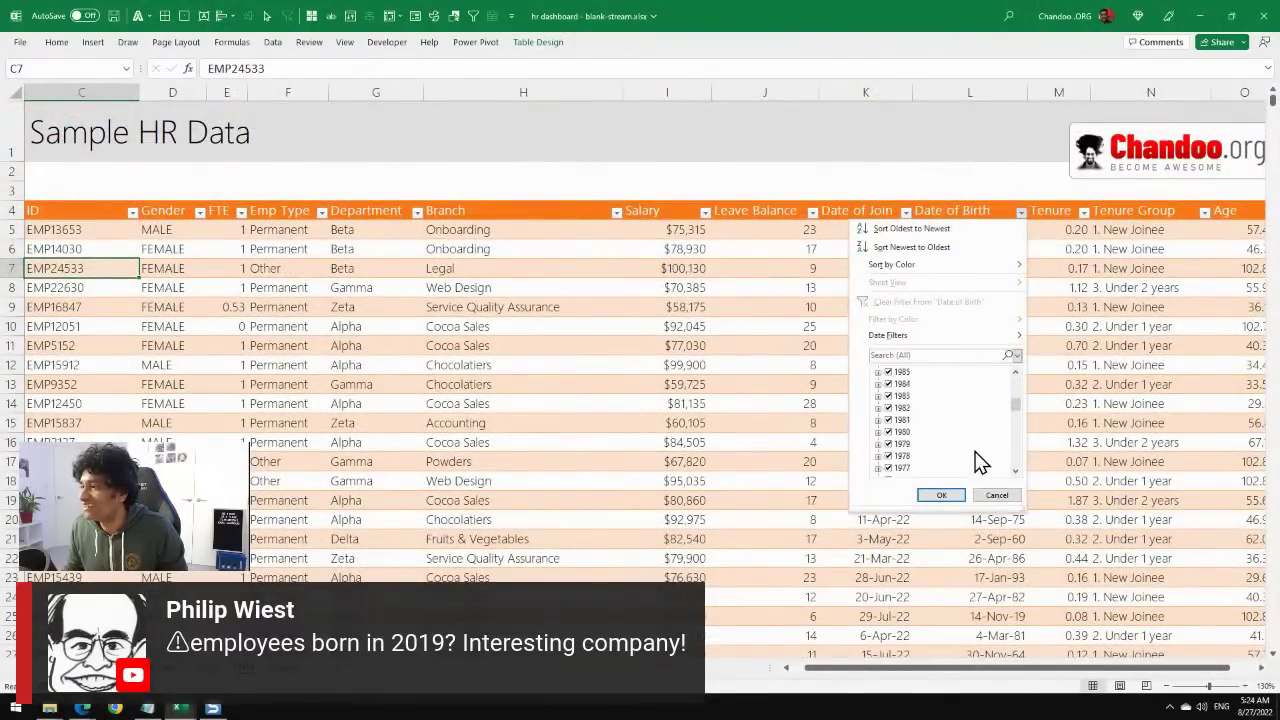
pyautogui.scroll(10, 1000, 454)
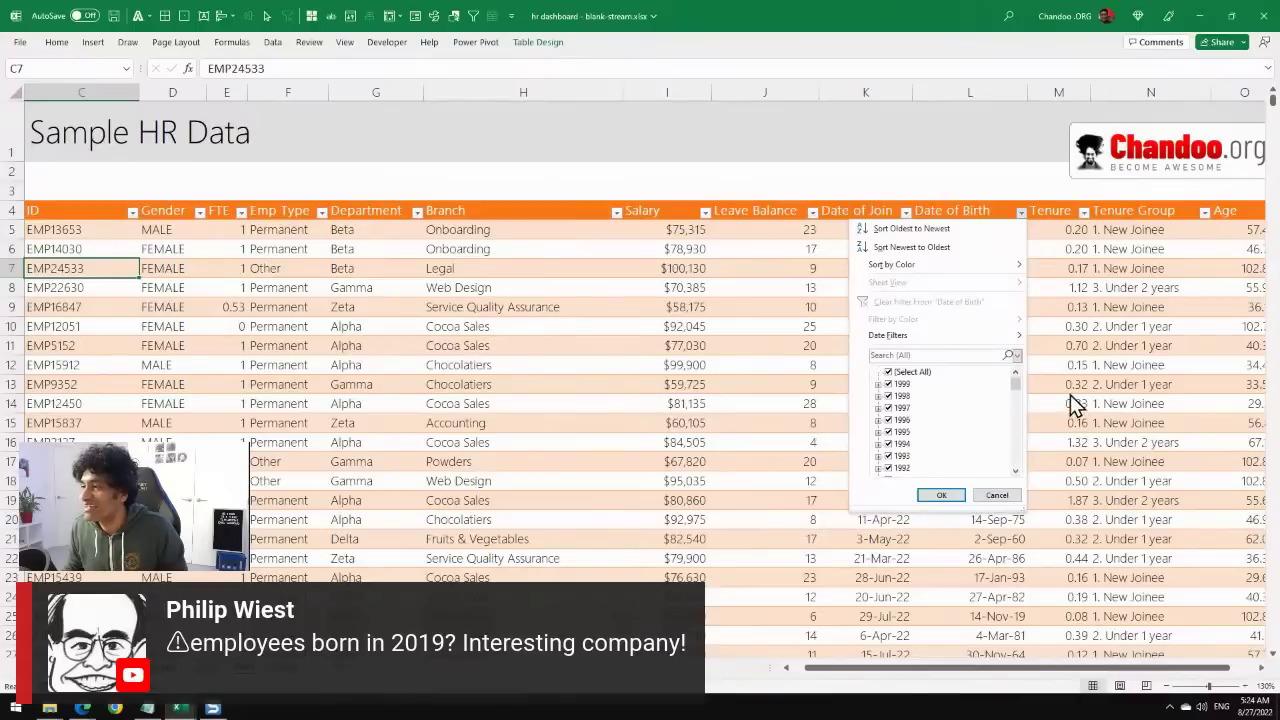
pyautogui.press('Escape')
pyautogui.click(905, 211)
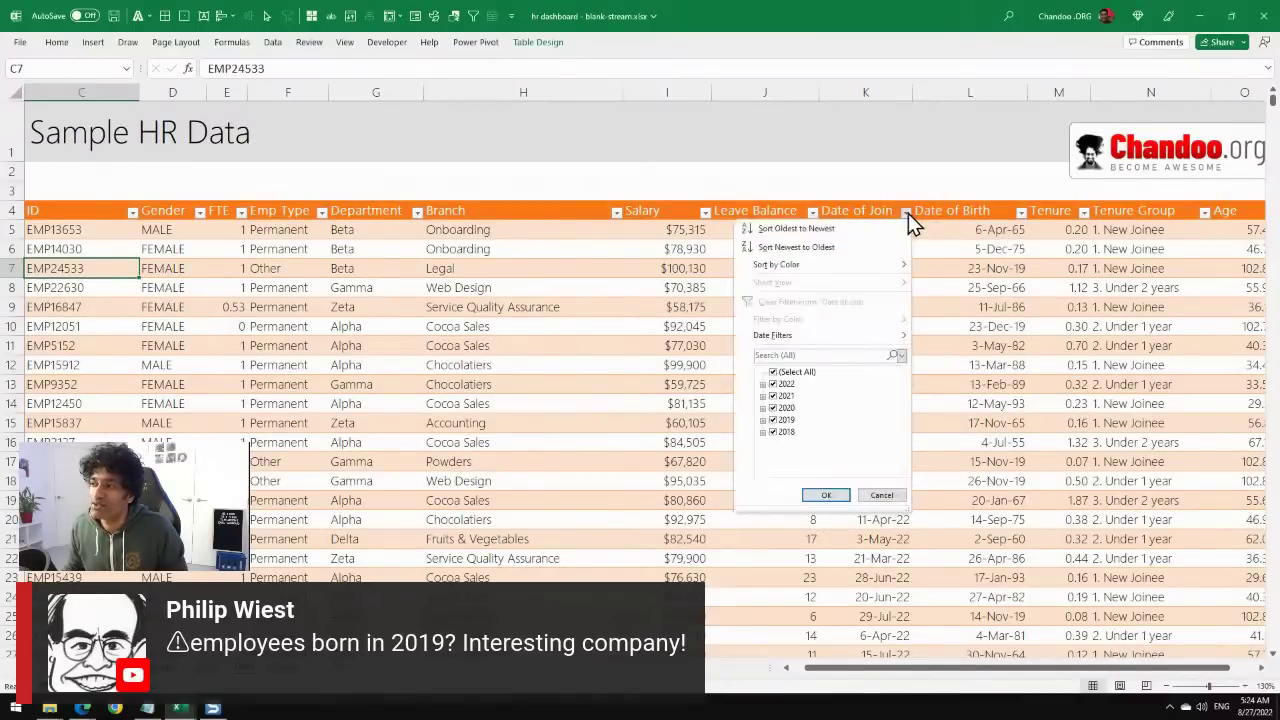
pyautogui.press('Escape')
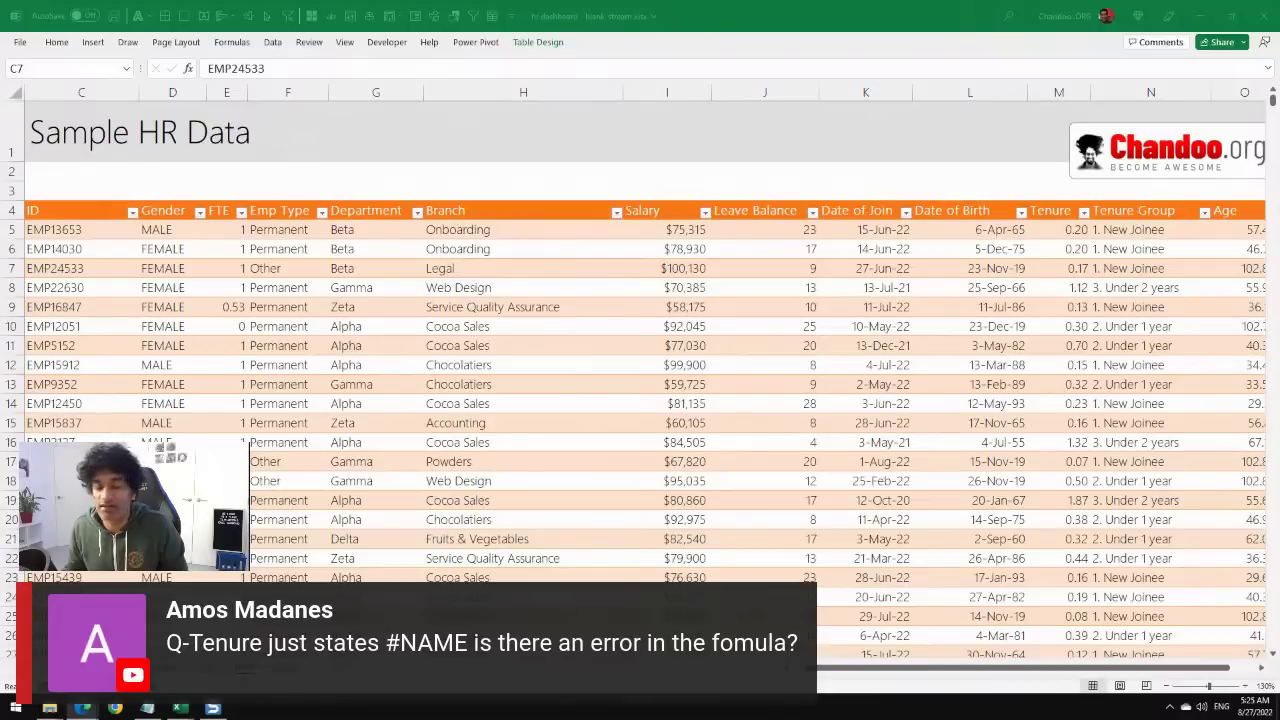
# Review the Tenure formula in M5, then return to the Calculations Worksheet sheet.
pyautogui.click(1066, 229)
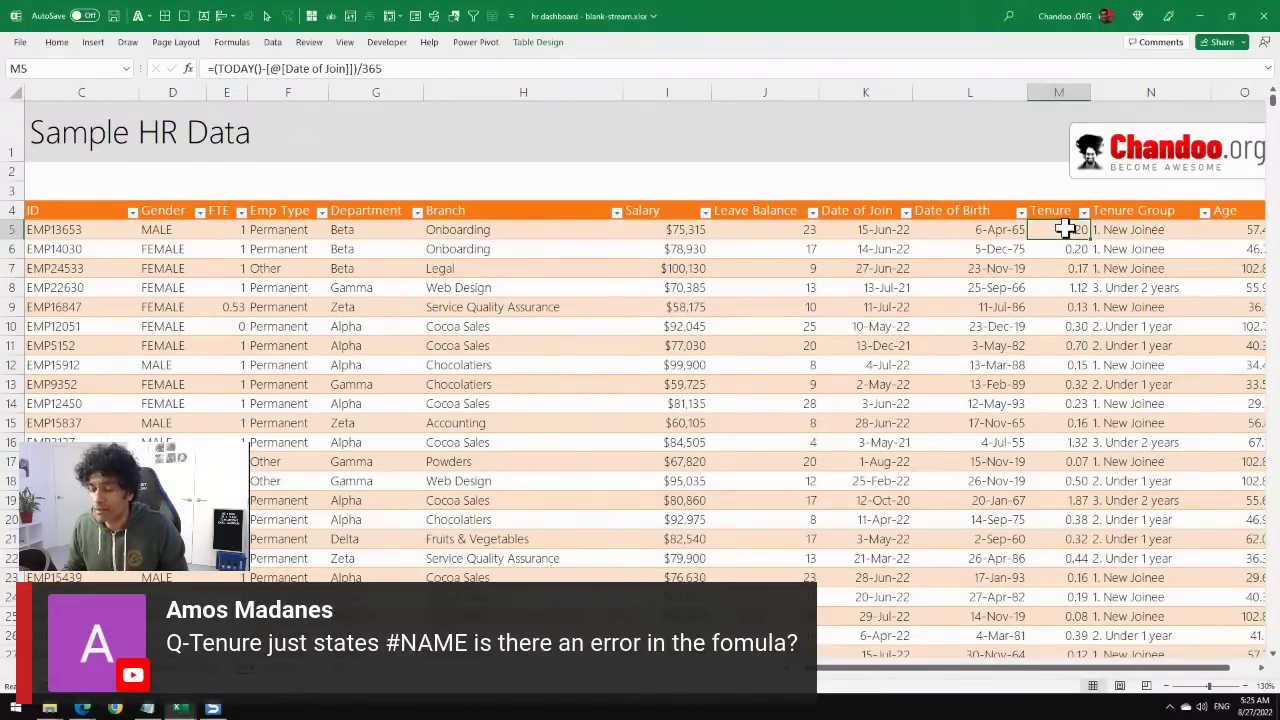
pyautogui.doubleClick(1066, 229)
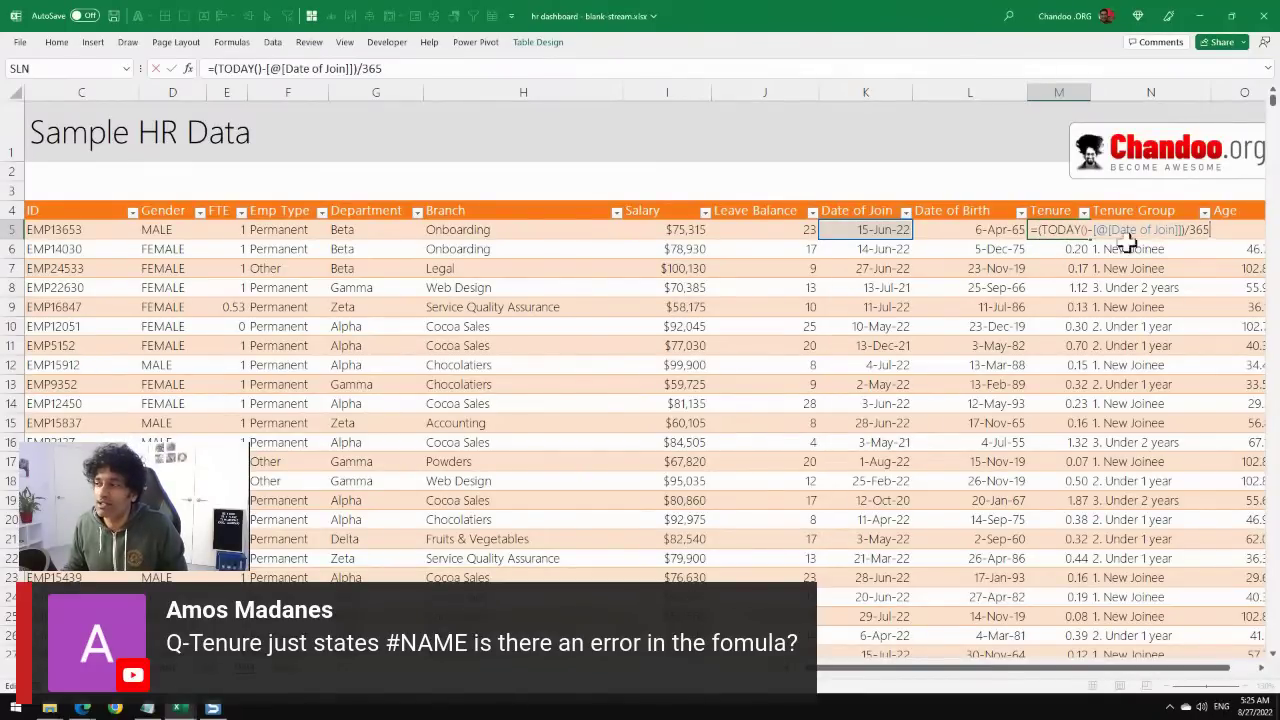
pyautogui.press('Escape')
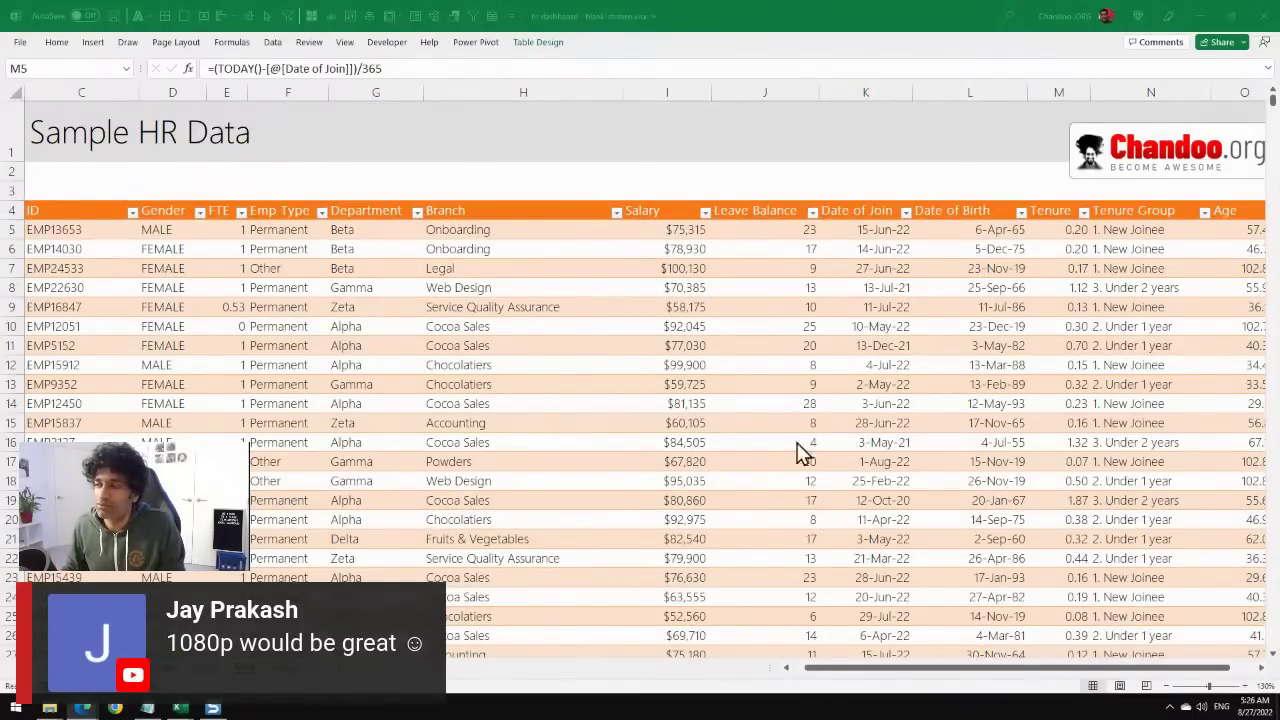
pyautogui.hotkey('alt', 'Tab')
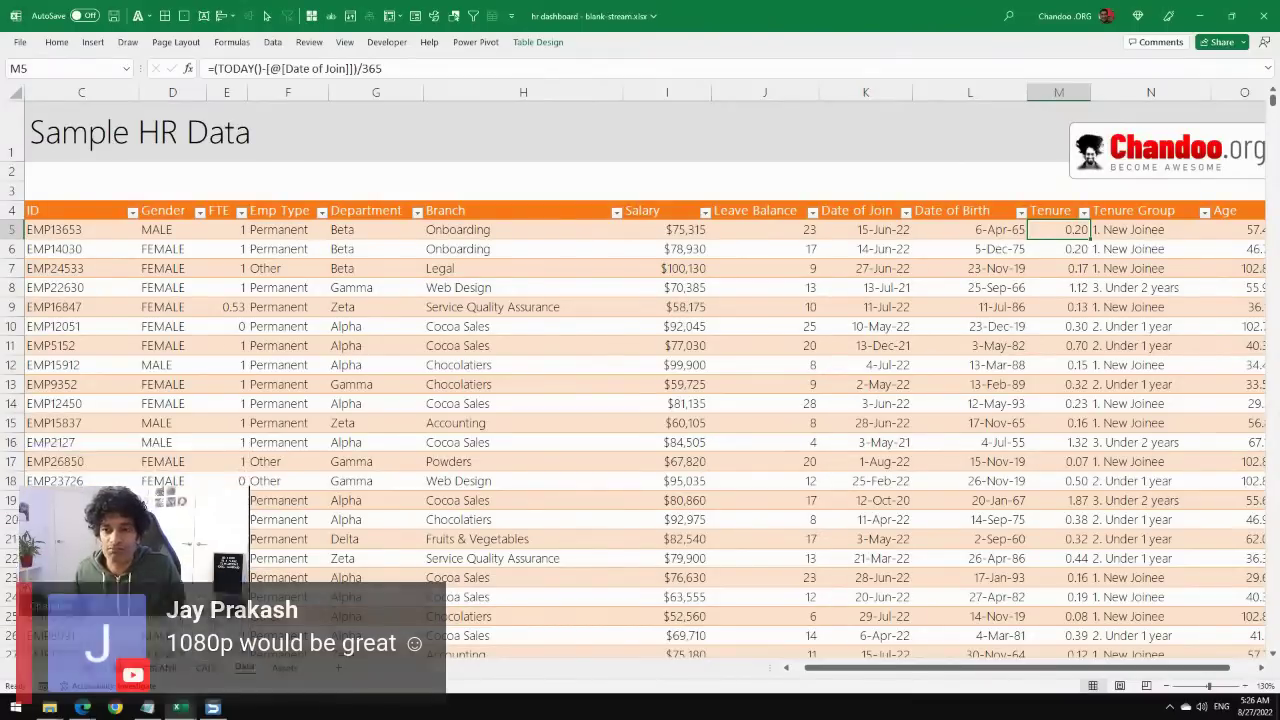
pyautogui.hotkey('alt', 'Tab')
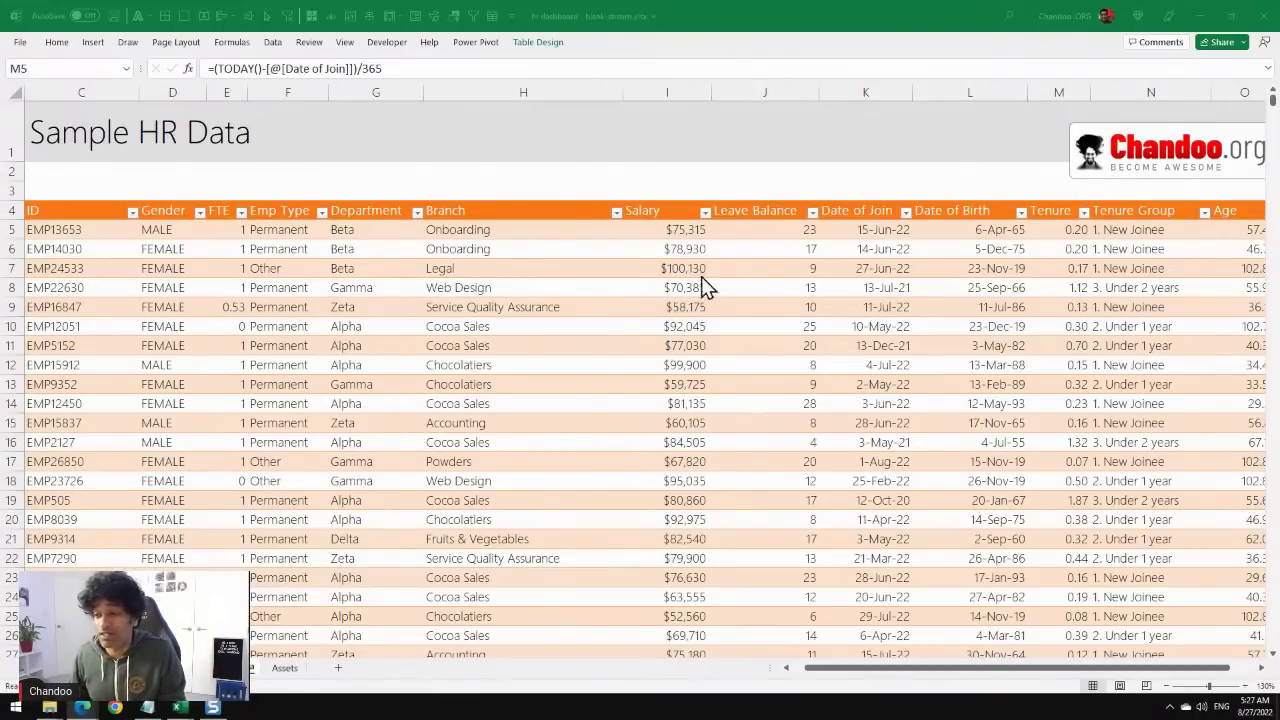
pyautogui.hotkey('alt', 'Tab')
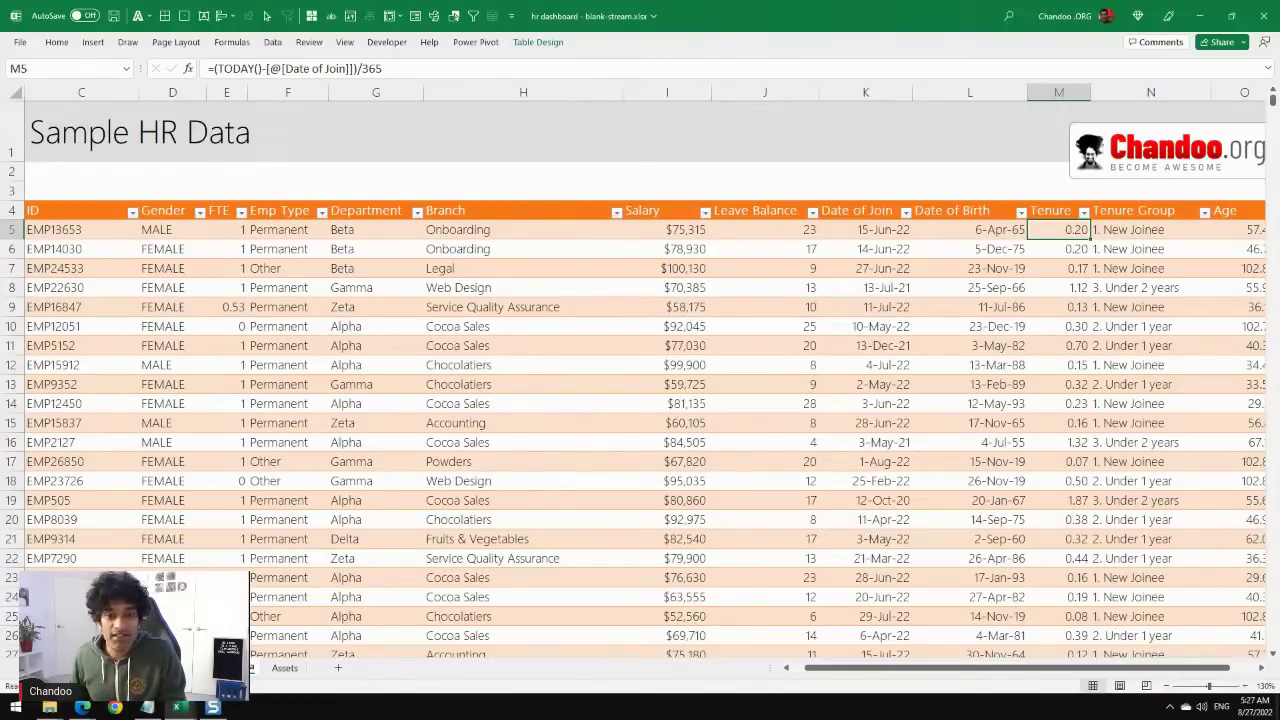
pyautogui.hotkey('ctrl', 'pageup')
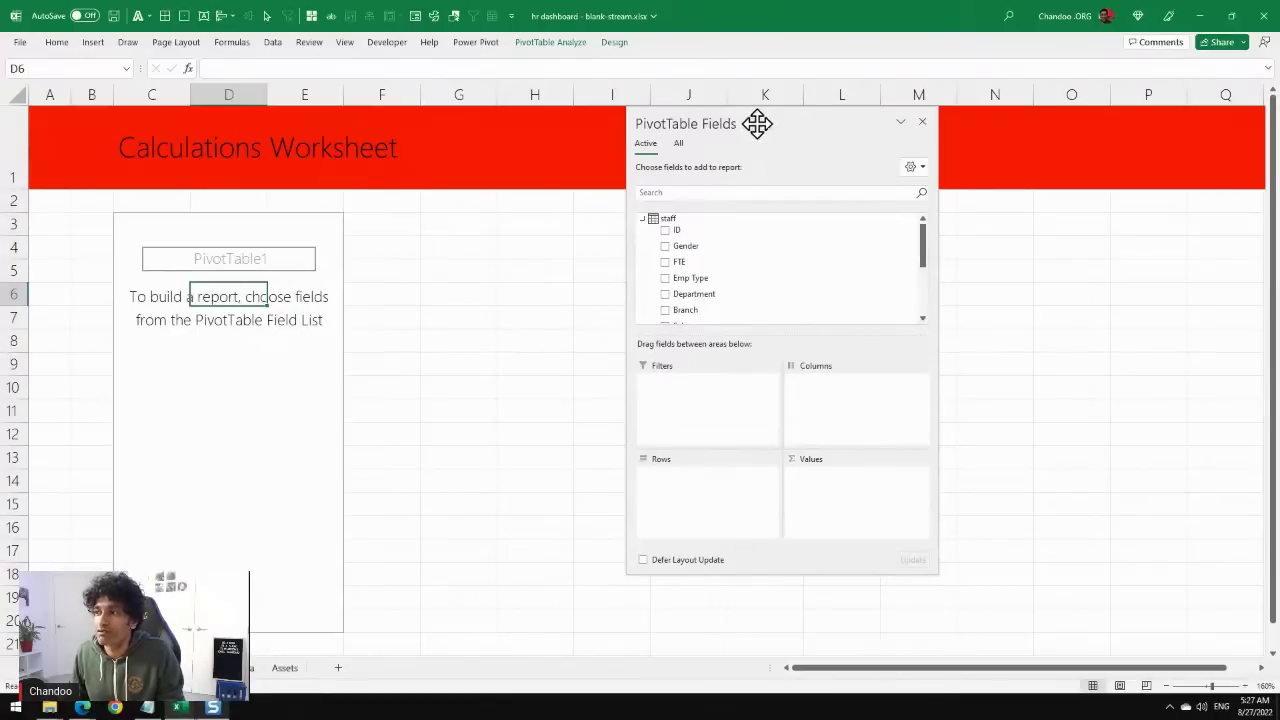
# Move the PivotTable Fields list aside and choose Add Measure on the staff table.
pyautogui.moveTo(757, 123); pyautogui.dragTo(610, 70)
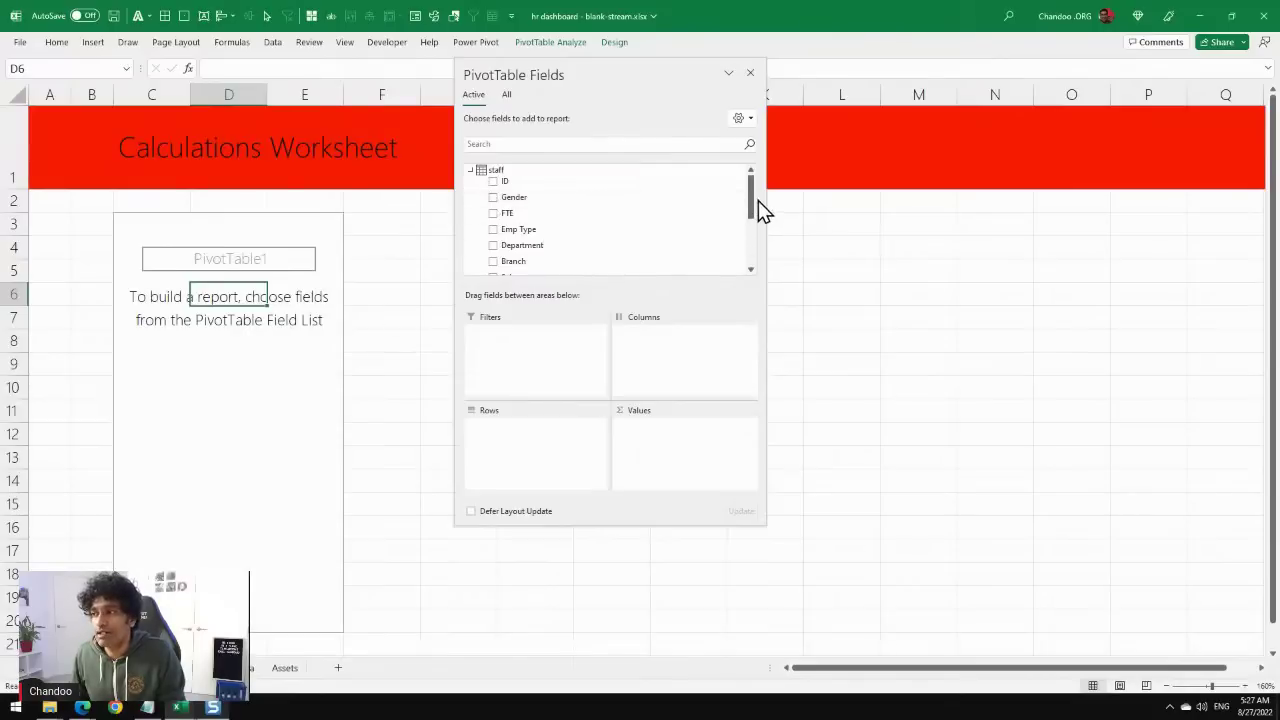
pyautogui.moveTo(758, 200)
pyautogui.mouseDown()
pyautogui.moveTo(753, 261)
pyautogui.moveTo(765, 188)
pyautogui.mouseUp()
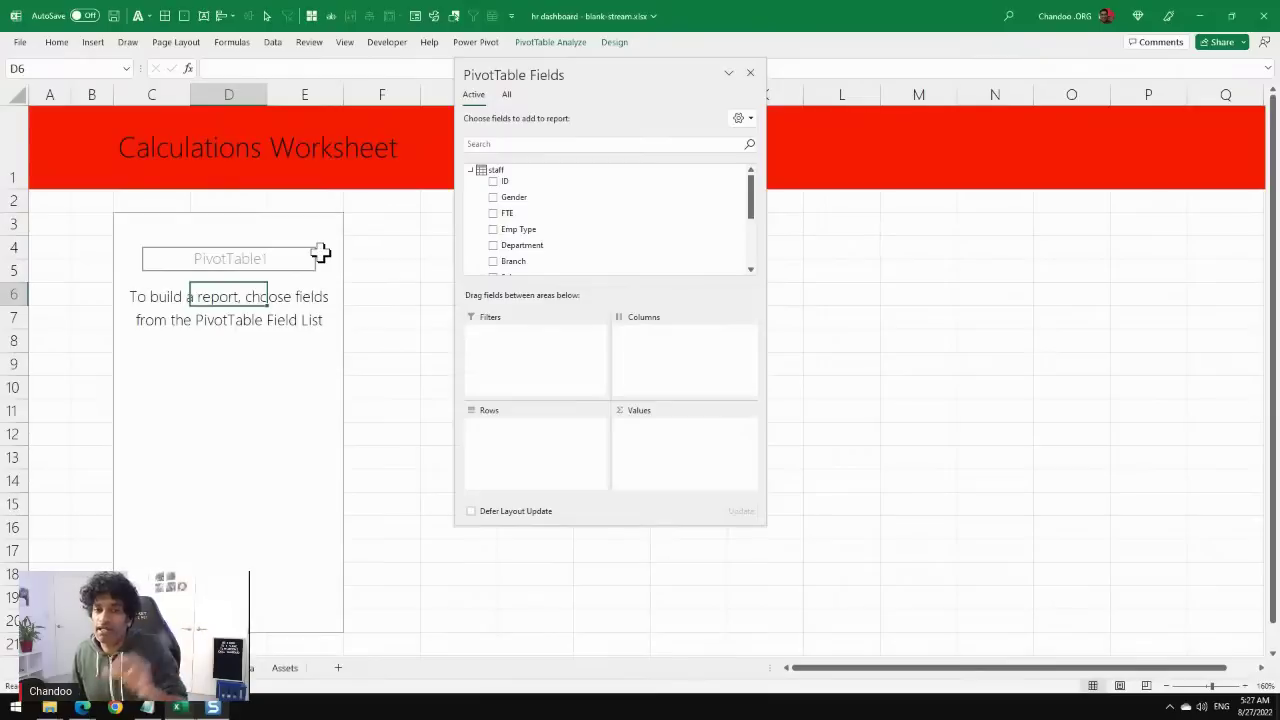
pyautogui.rightClick(494, 173)
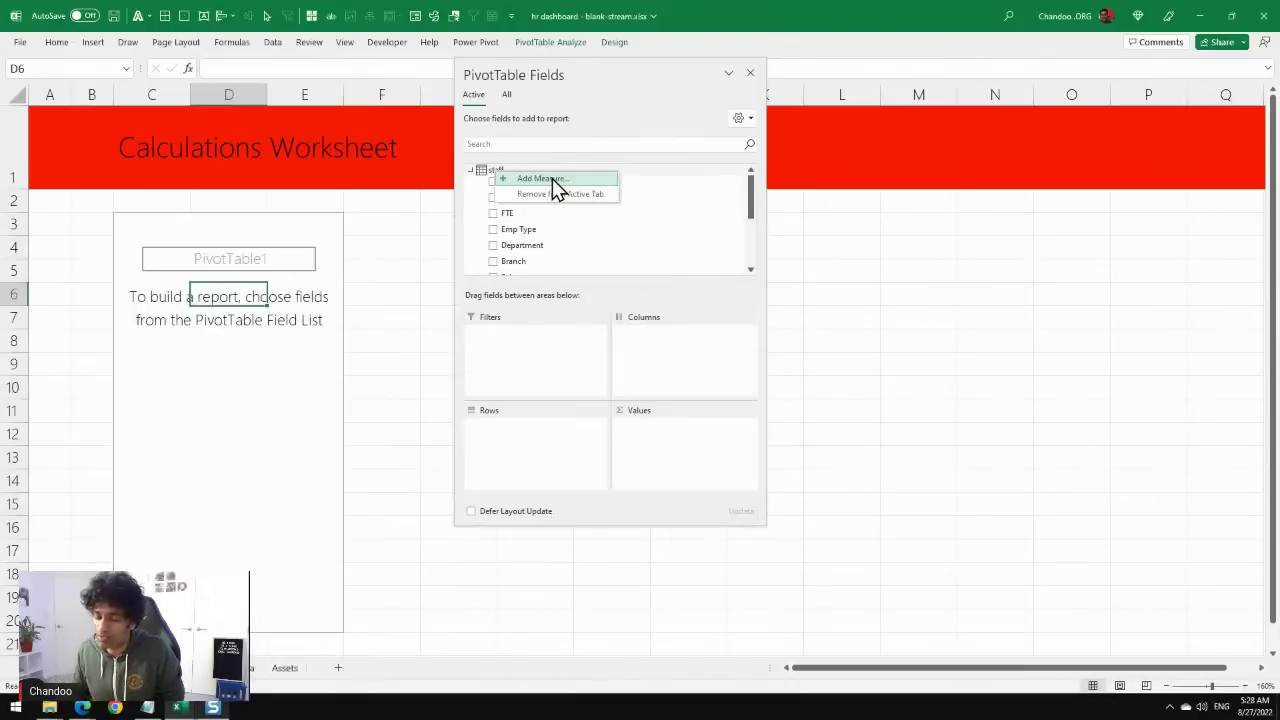
pyautogui.click(663, 229)
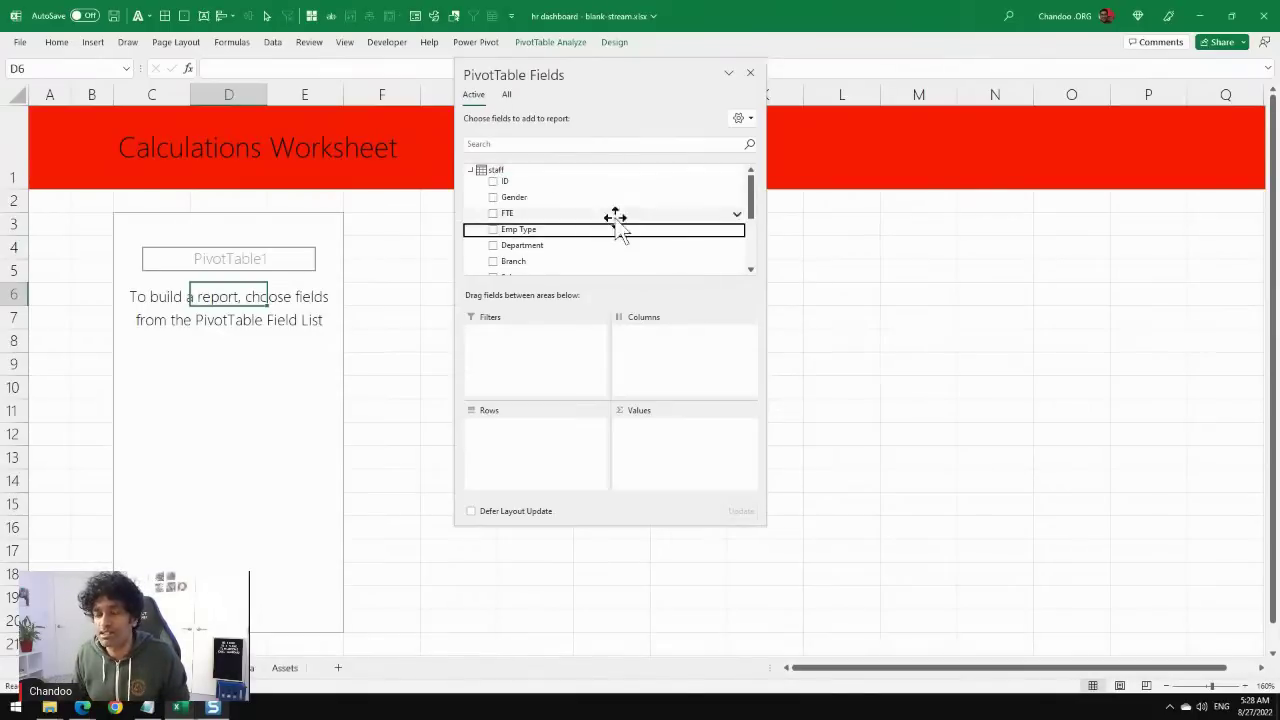
pyautogui.rightClick(502, 174)
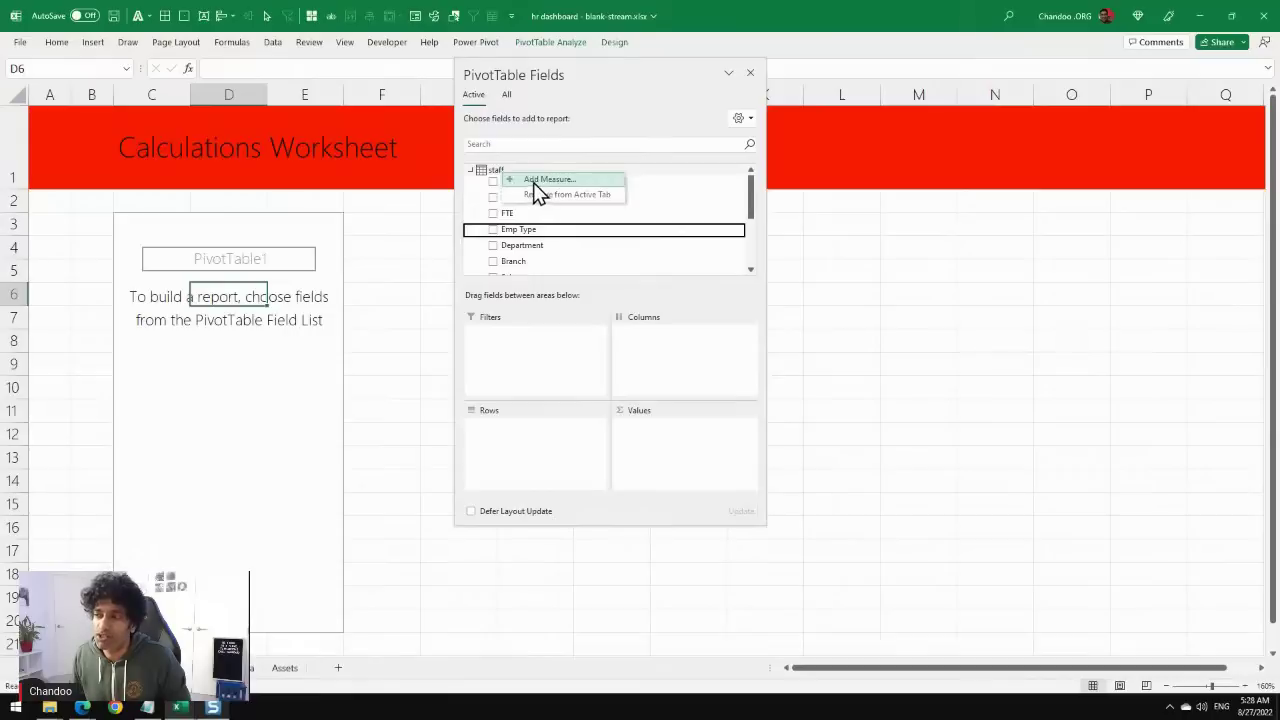
pyautogui.click(538, 182)
pyautogui.moveTo(524, 180); pyautogui.dragTo(363, 95)
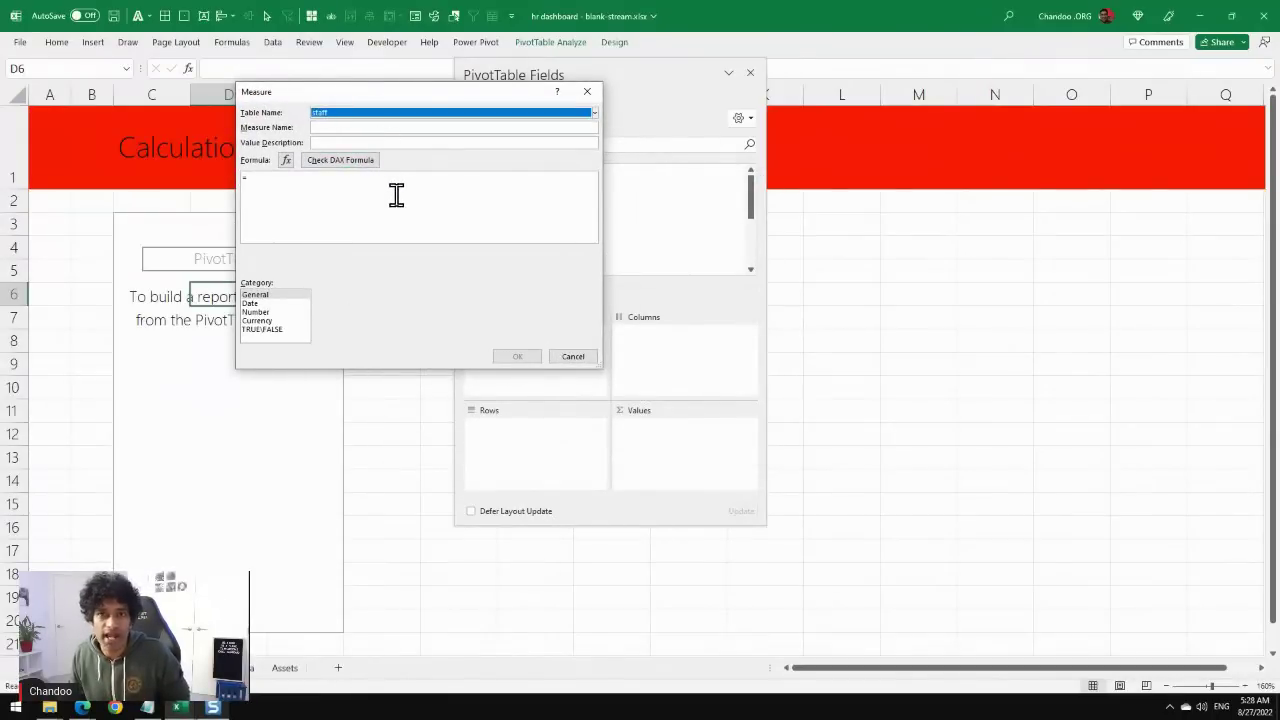
# Create a Headcount measure =countrows(staff), formatted as Number with thousands separator.
pyautogui.click(381, 126)
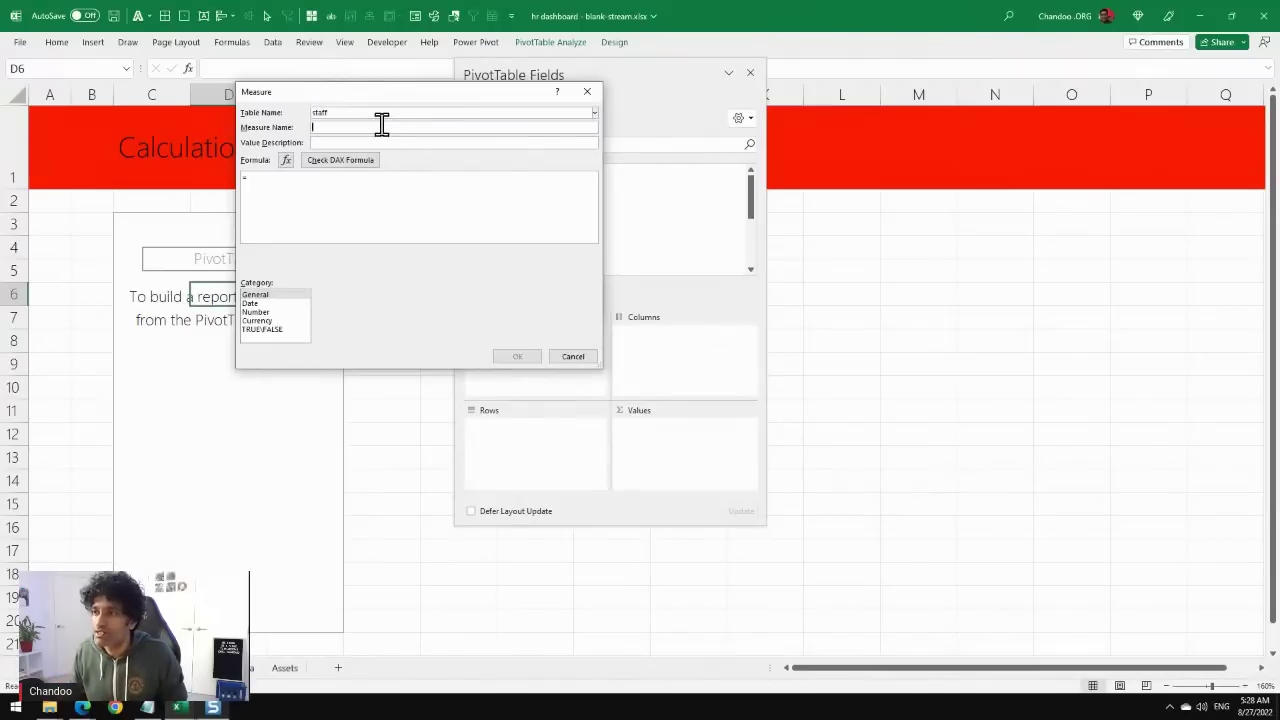
pyautogui.write('Headcount')
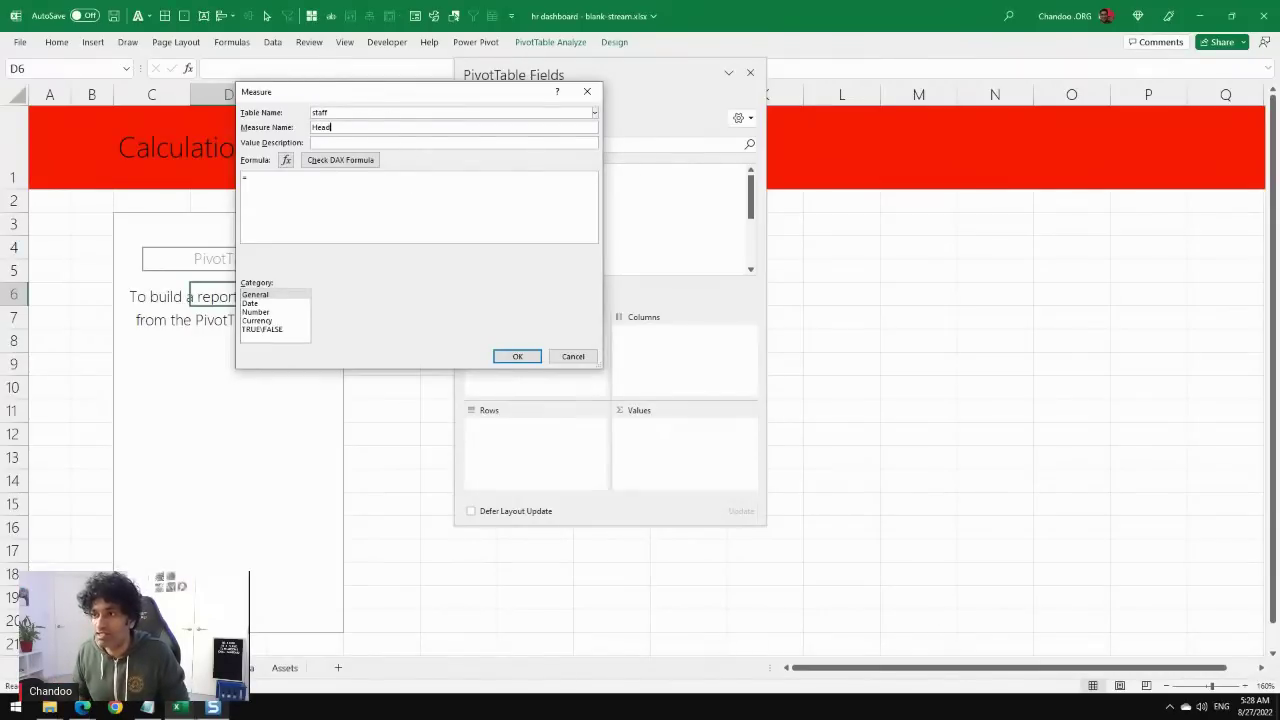
pyautogui.click(366, 198)
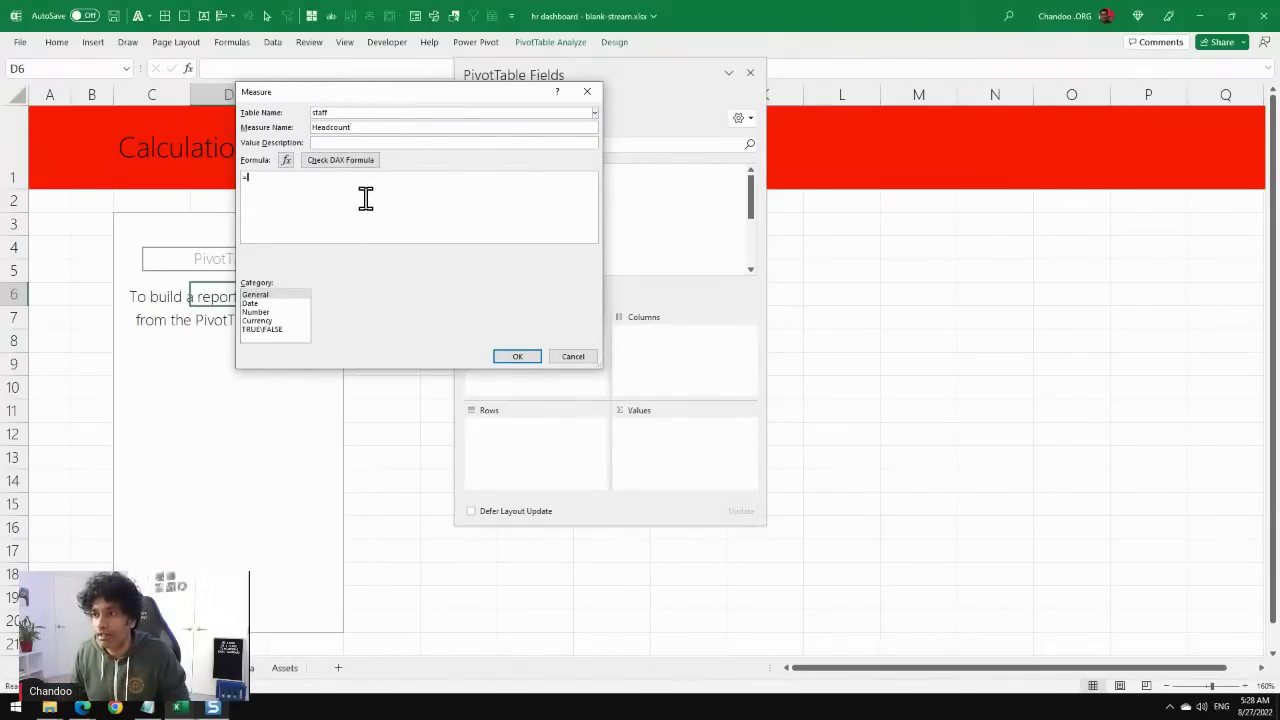
pyautogui.write('co')
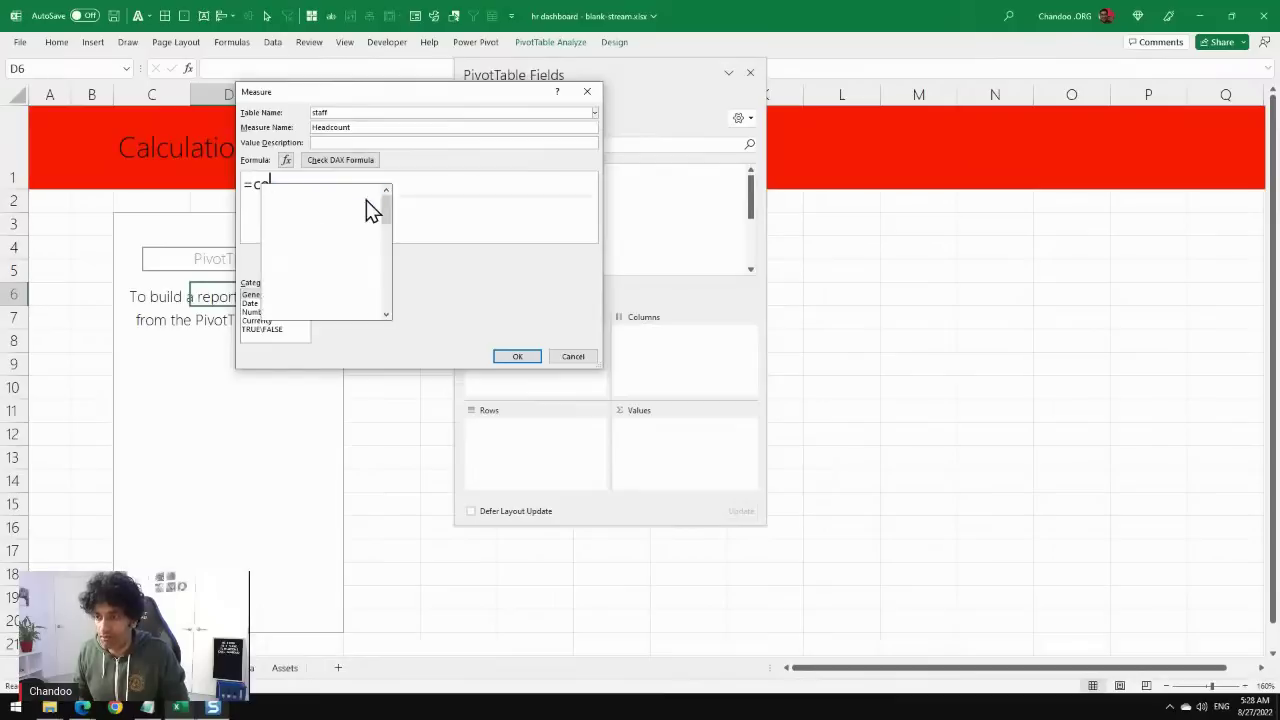
pyautogui.write('untrows(staff')
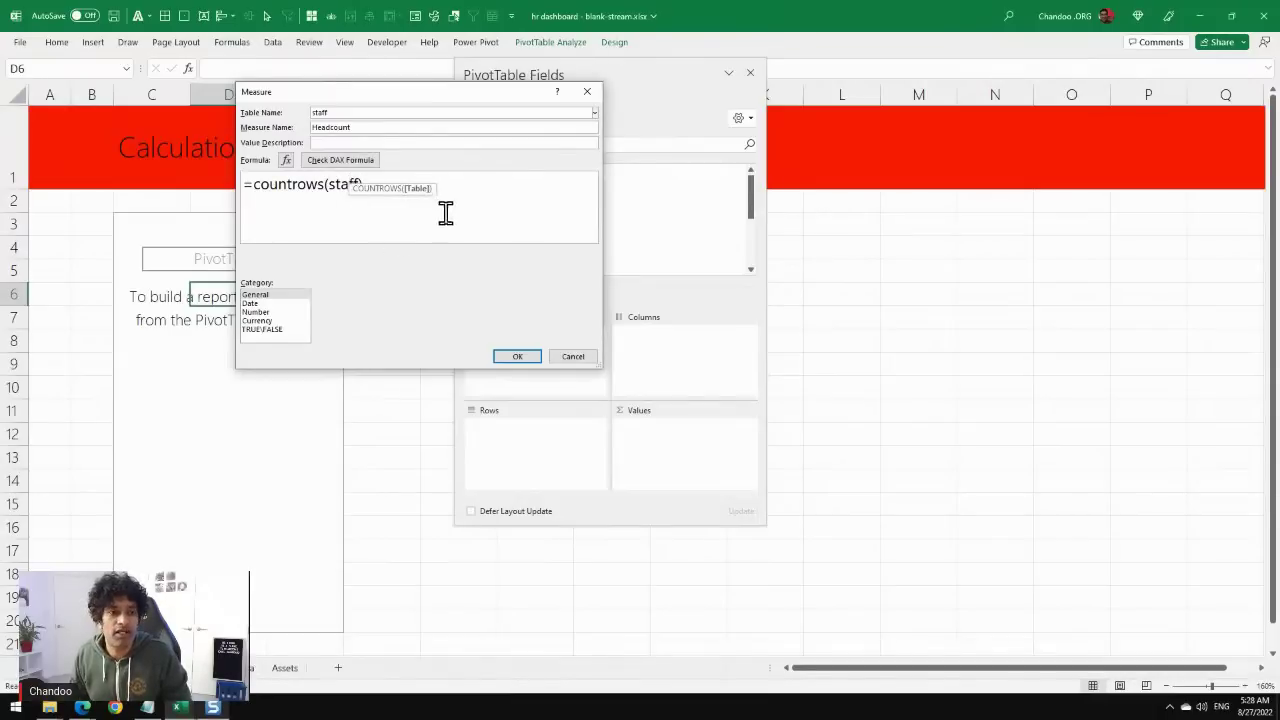
pyautogui.write(')')
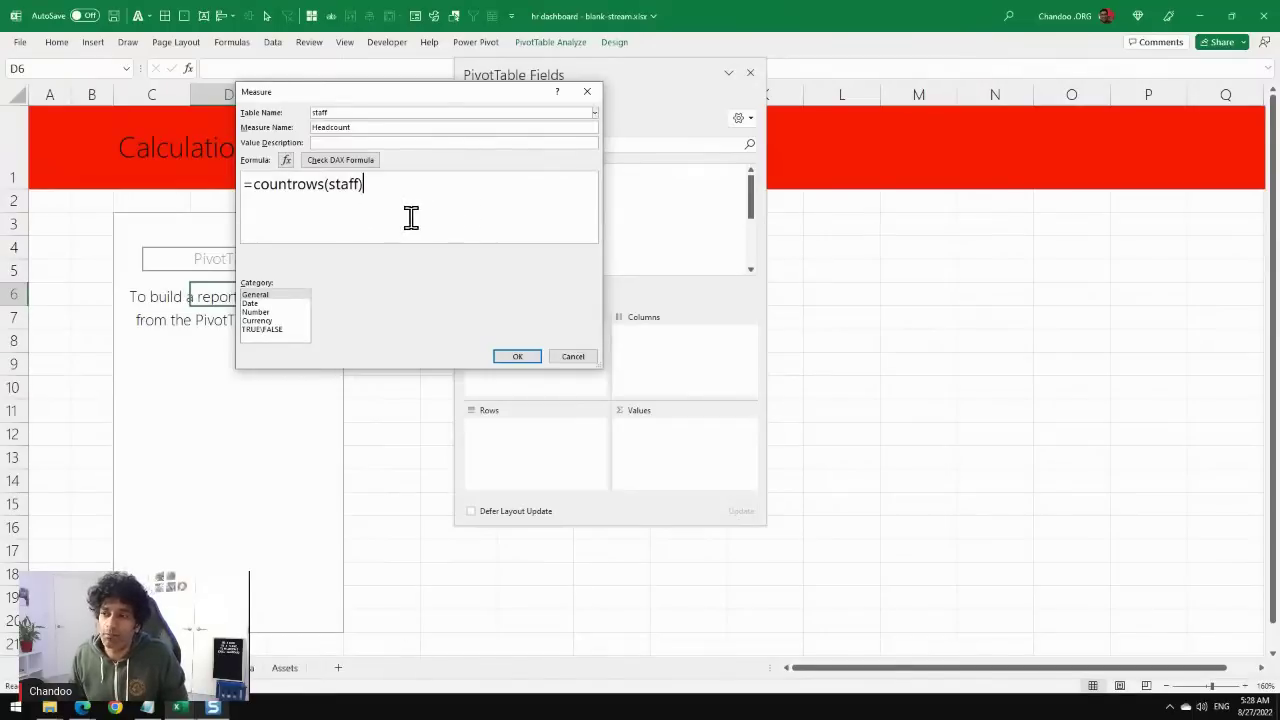
pyautogui.moveTo(252, 187)
pyautogui.mouseDown()
pyautogui.moveTo(374, 193)
pyautogui.moveTo(247, 185)
pyautogui.mouseUp()
pyautogui.click(401, 187)
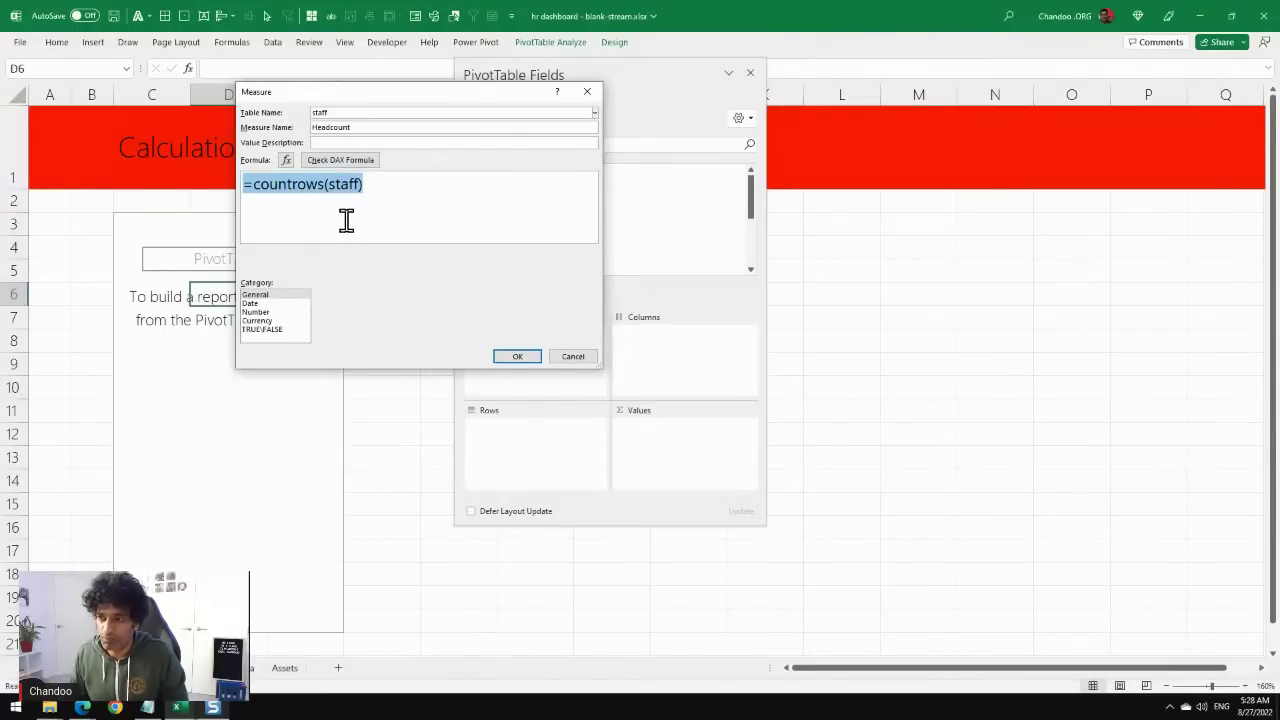
pyautogui.click(271, 313)
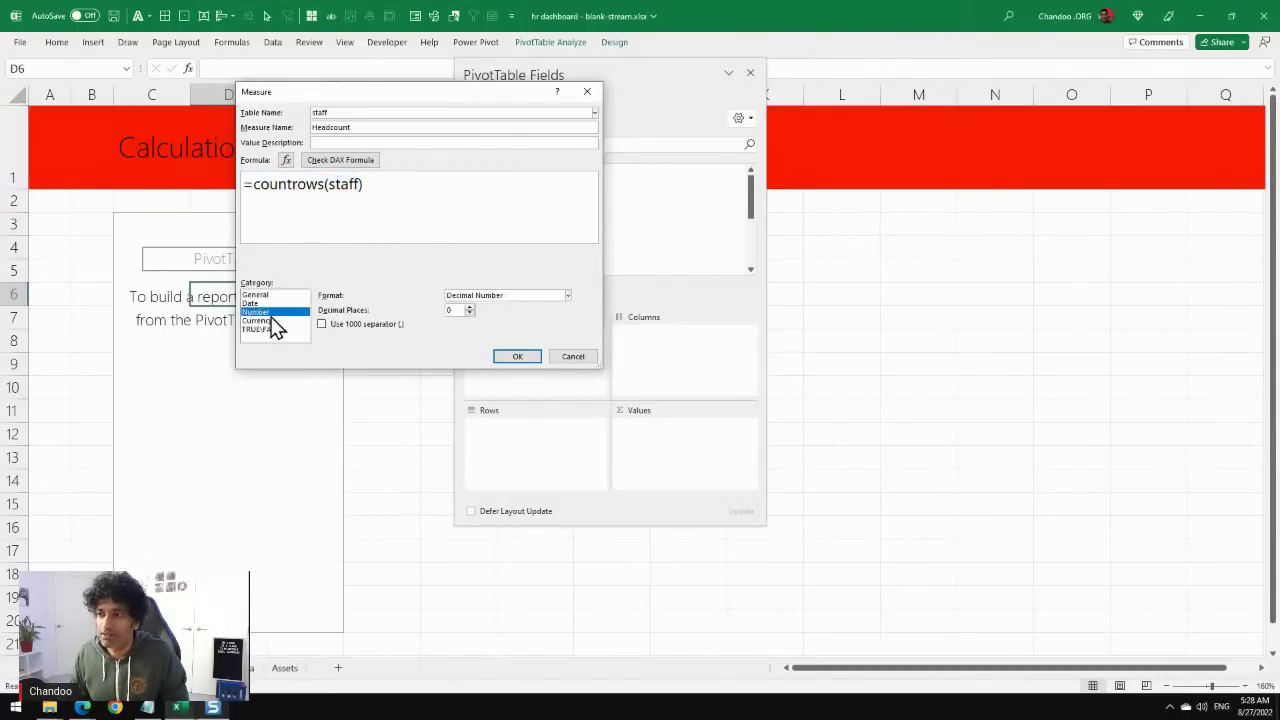
pyautogui.click(377, 326)
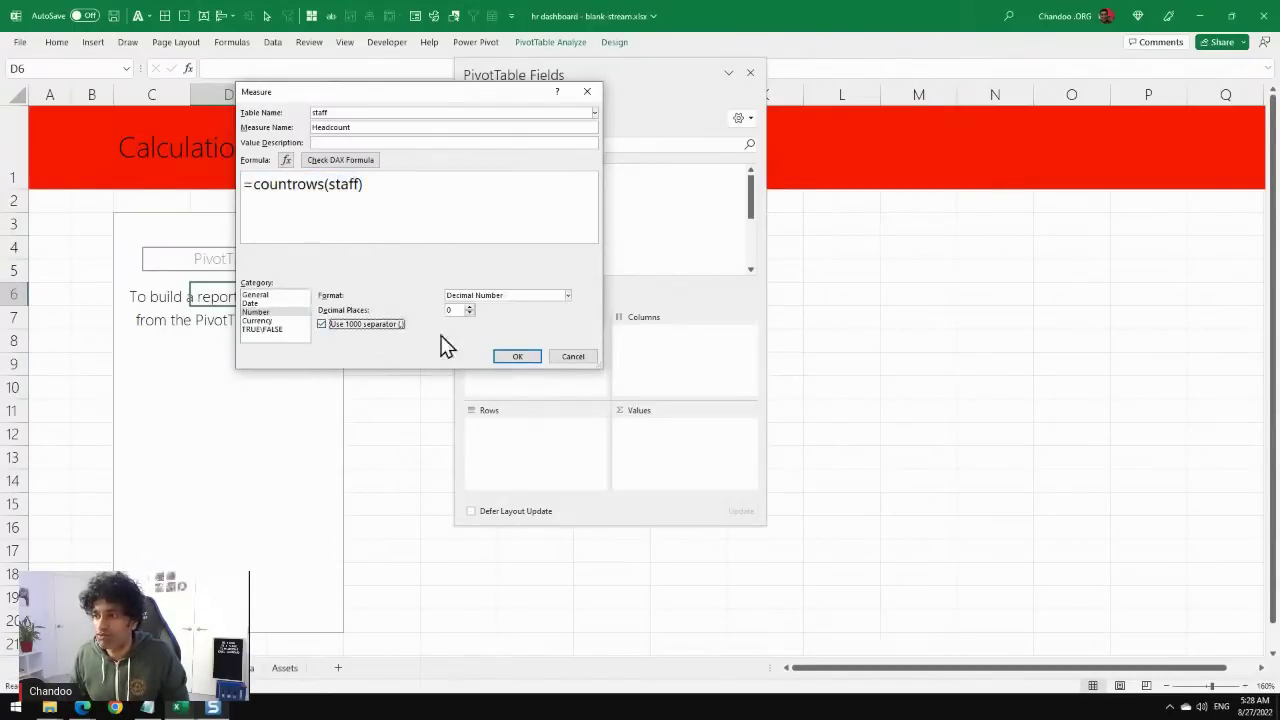
pyautogui.click(517, 357)
# Add Headcount to the pivot Values, showing 3,890 in C4.
pyautogui.moveTo(756, 198); pyautogui.dragTo(752, 250)
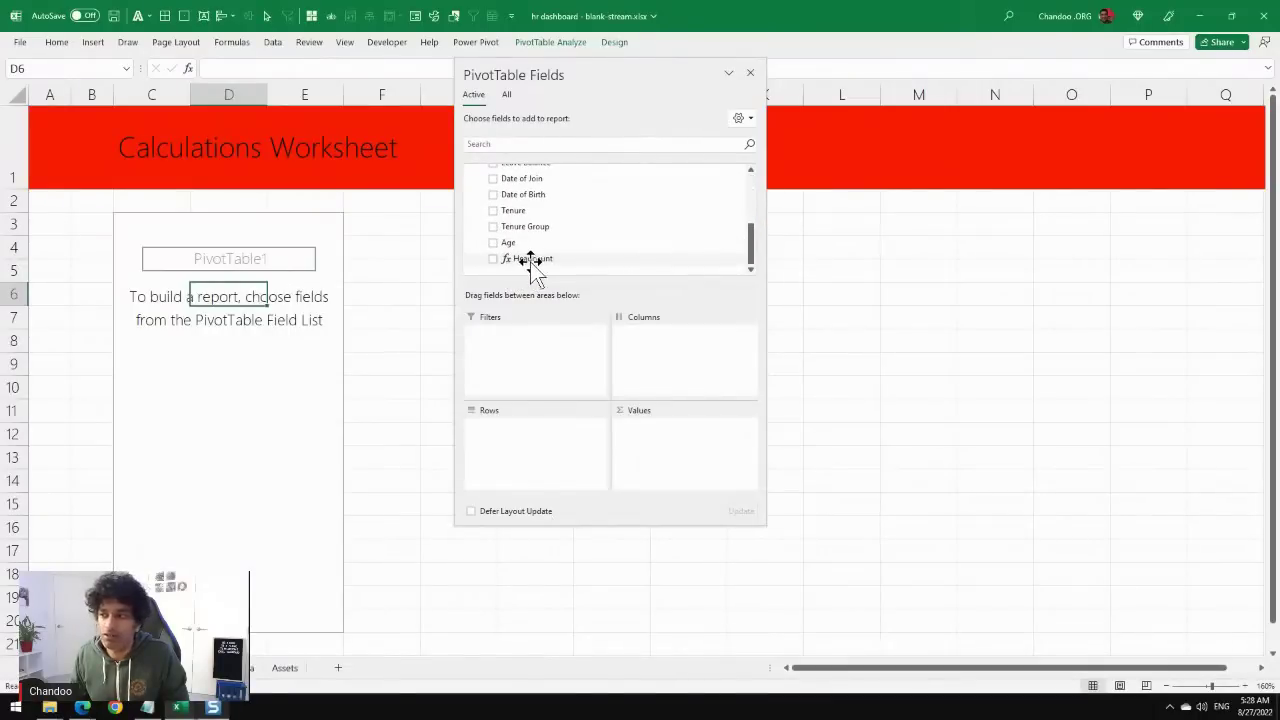
pyautogui.moveTo(527, 262); pyautogui.dragTo(686, 453)
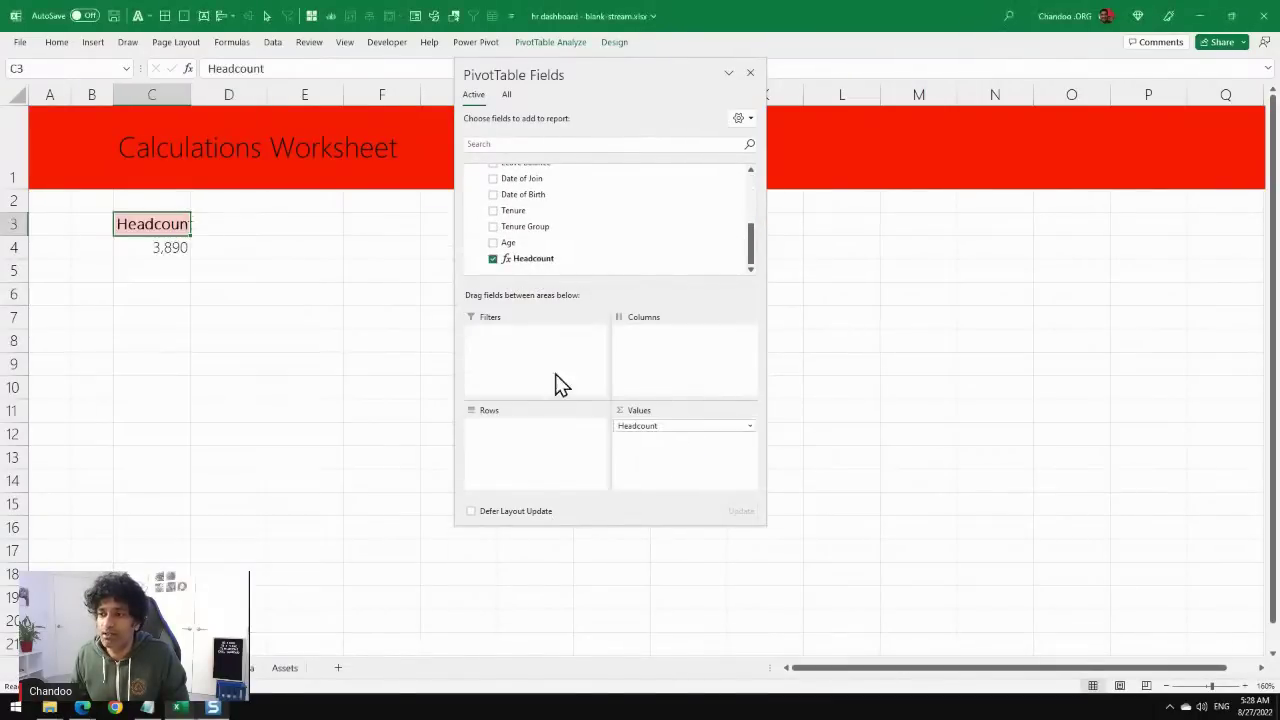
pyautogui.click(149, 247)
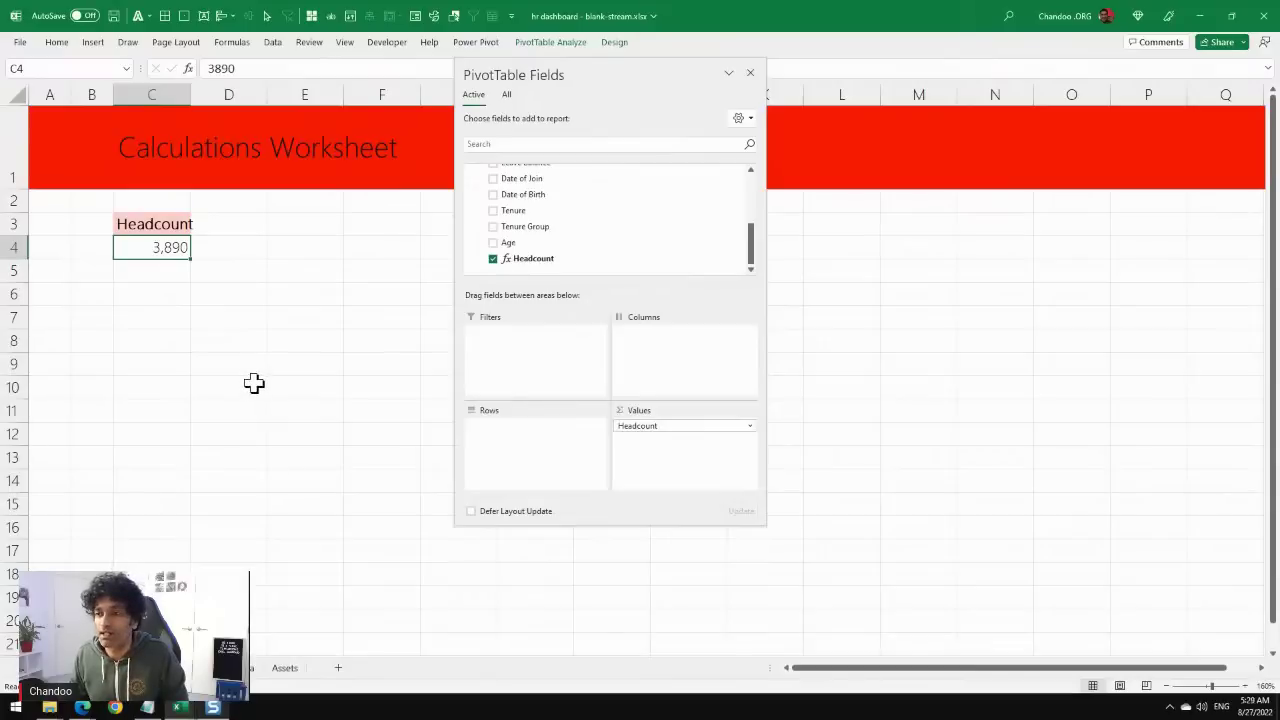
pyautogui.scroll(5, 644, 274)
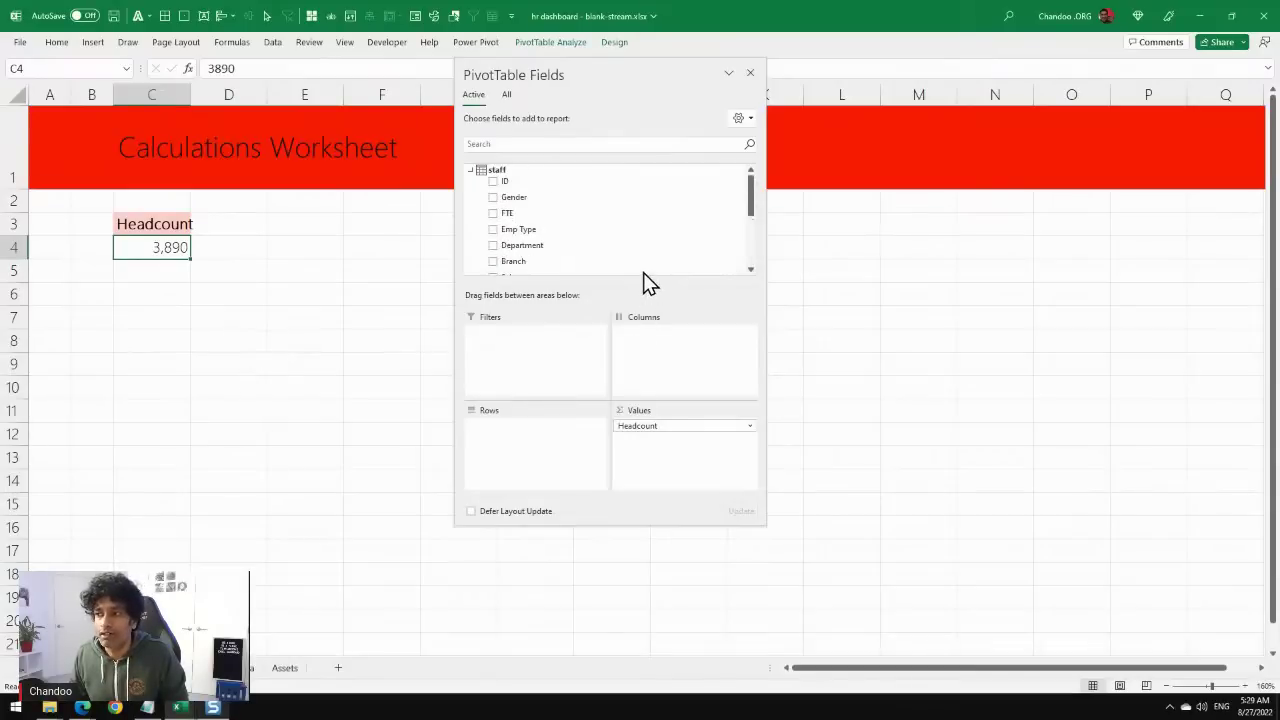
# Add a new staff measure named Total FTE with formula =sum(staff[FTE]).
pyautogui.rightClick(497, 178)
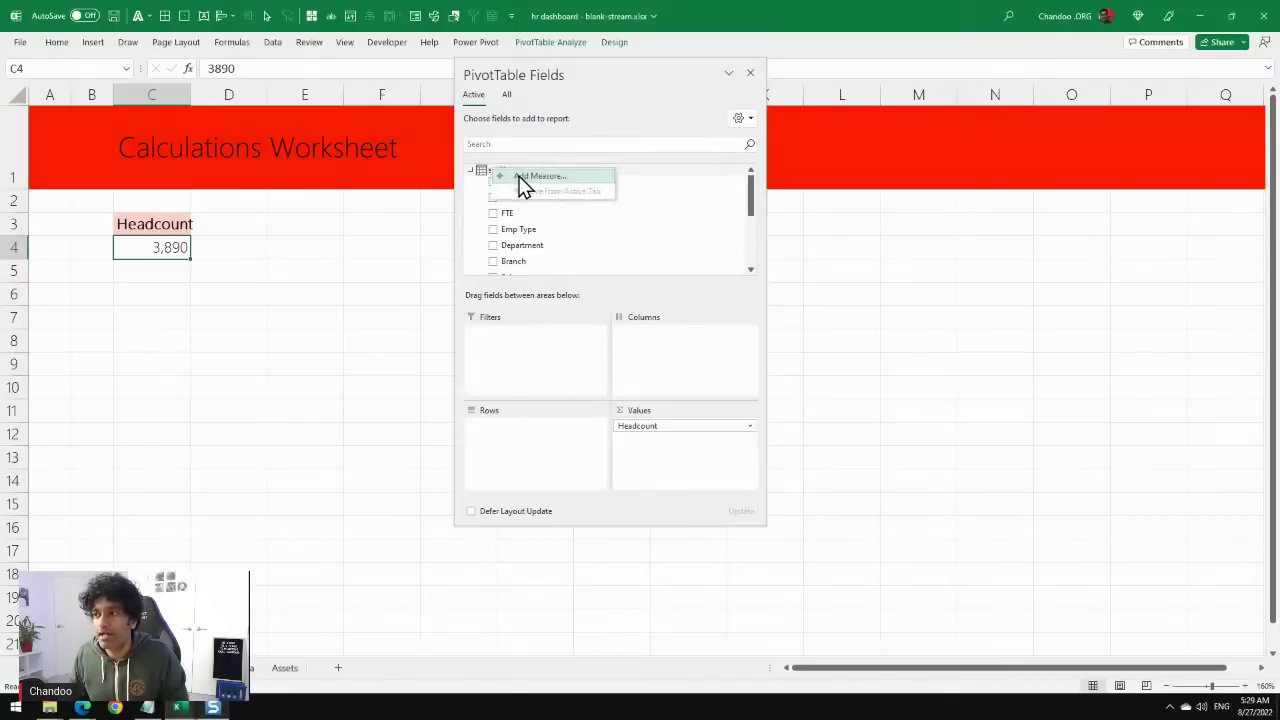
pyautogui.click(517, 178)
pyautogui.click(343, 126)
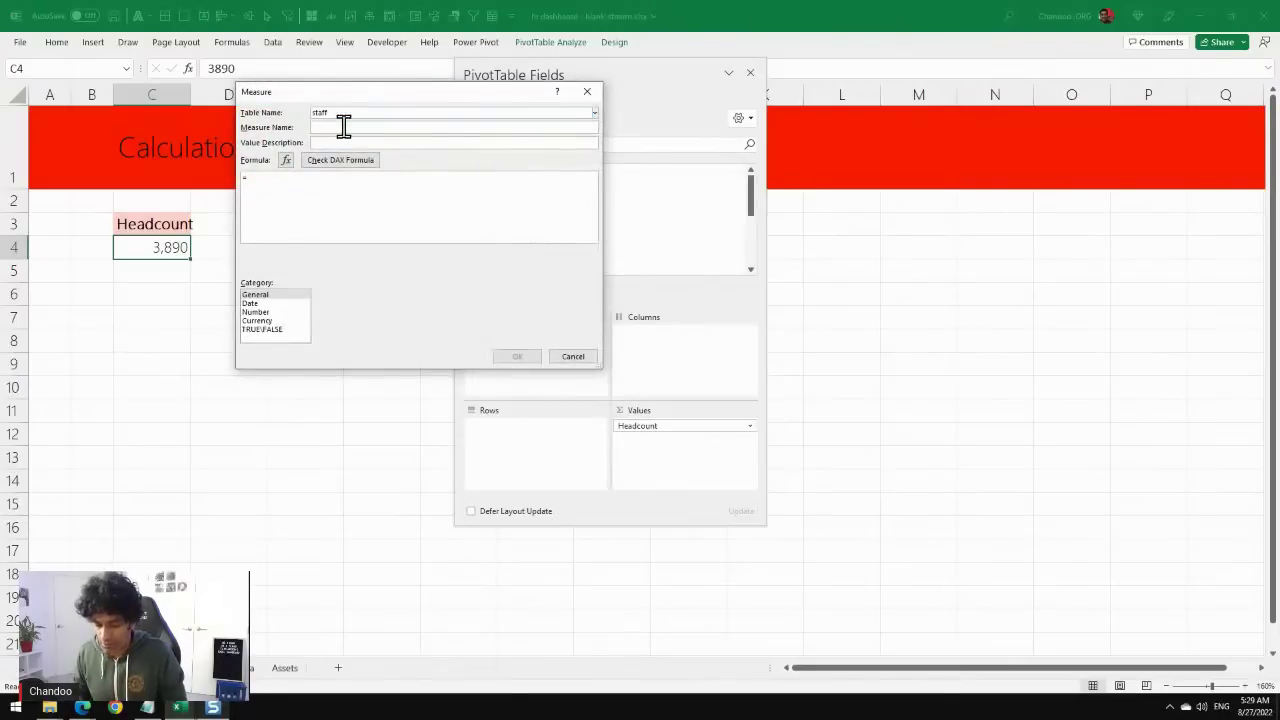
pyautogui.write('Total FTE')
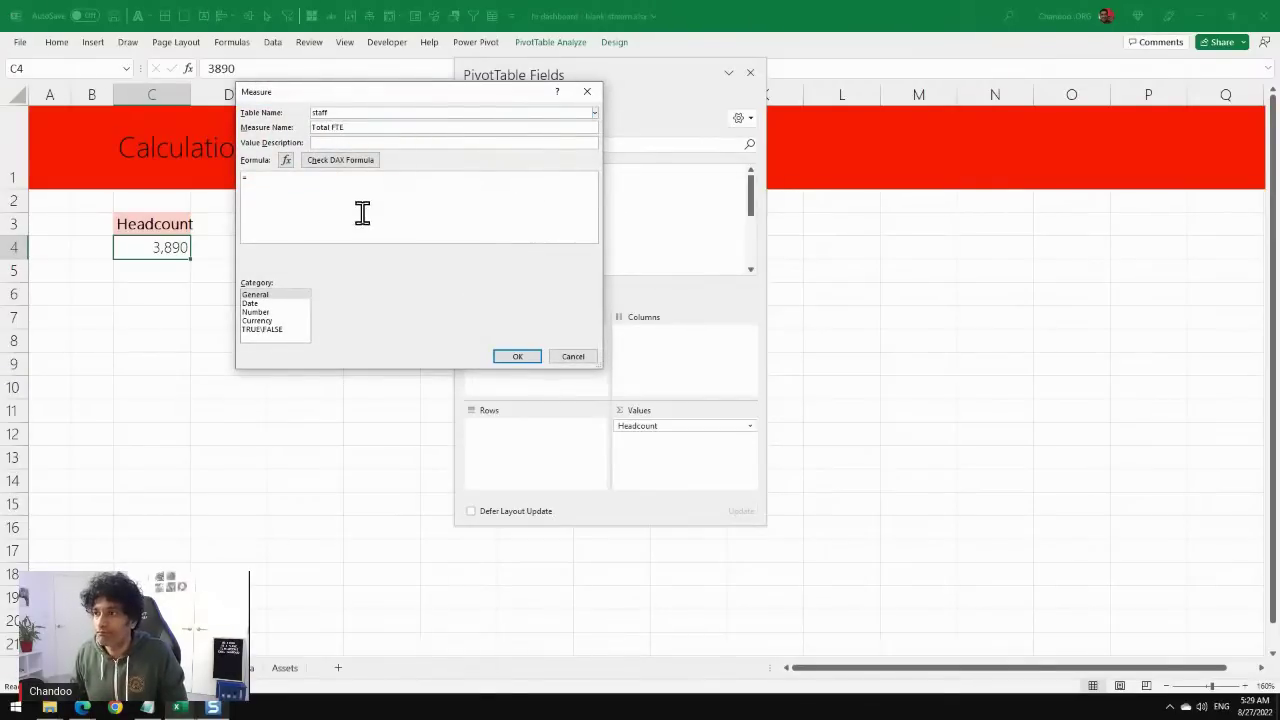
pyautogui.scroll(3, 362, 213)
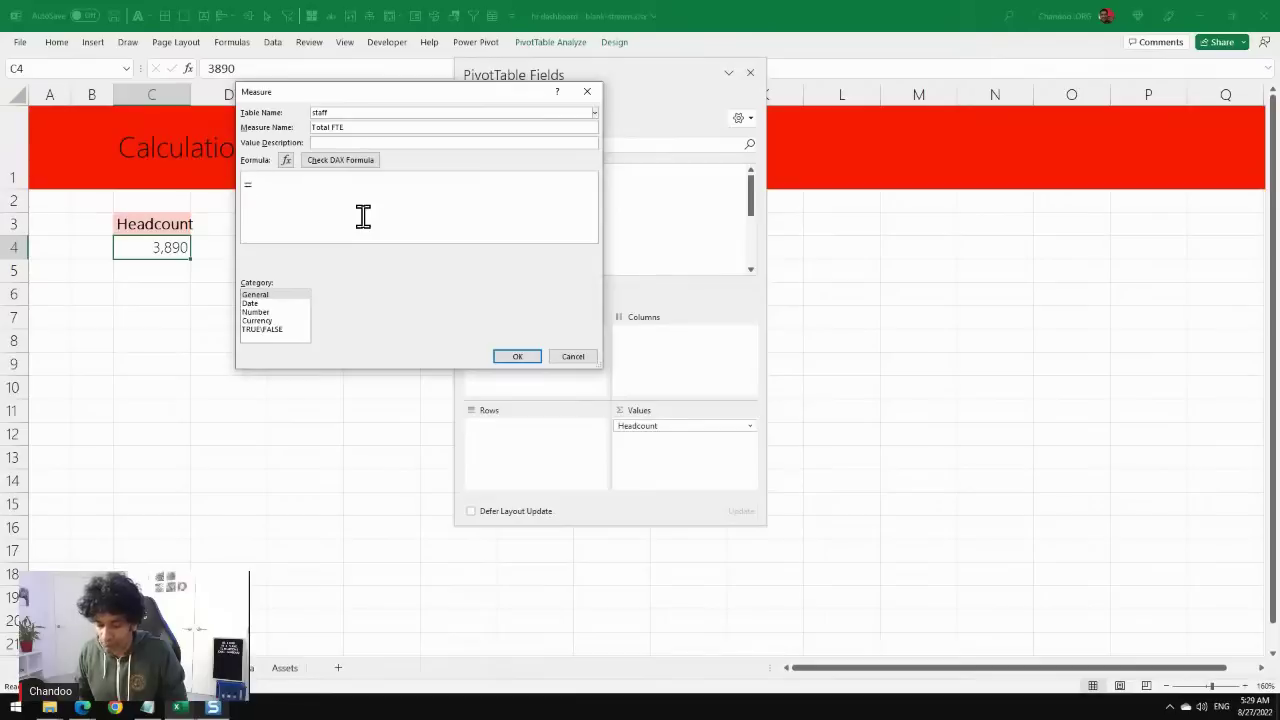
pyautogui.write('sum(ft')
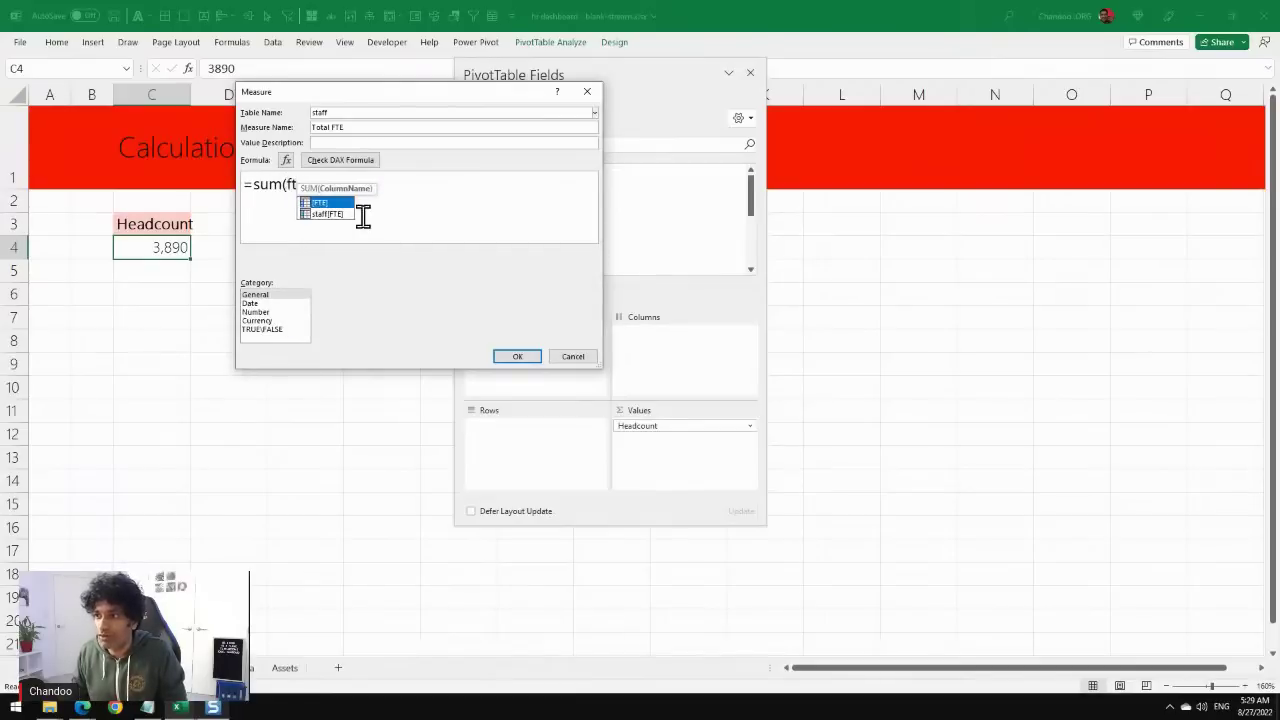
pyautogui.doubleClick(325, 214)
pyautogui.write(')')
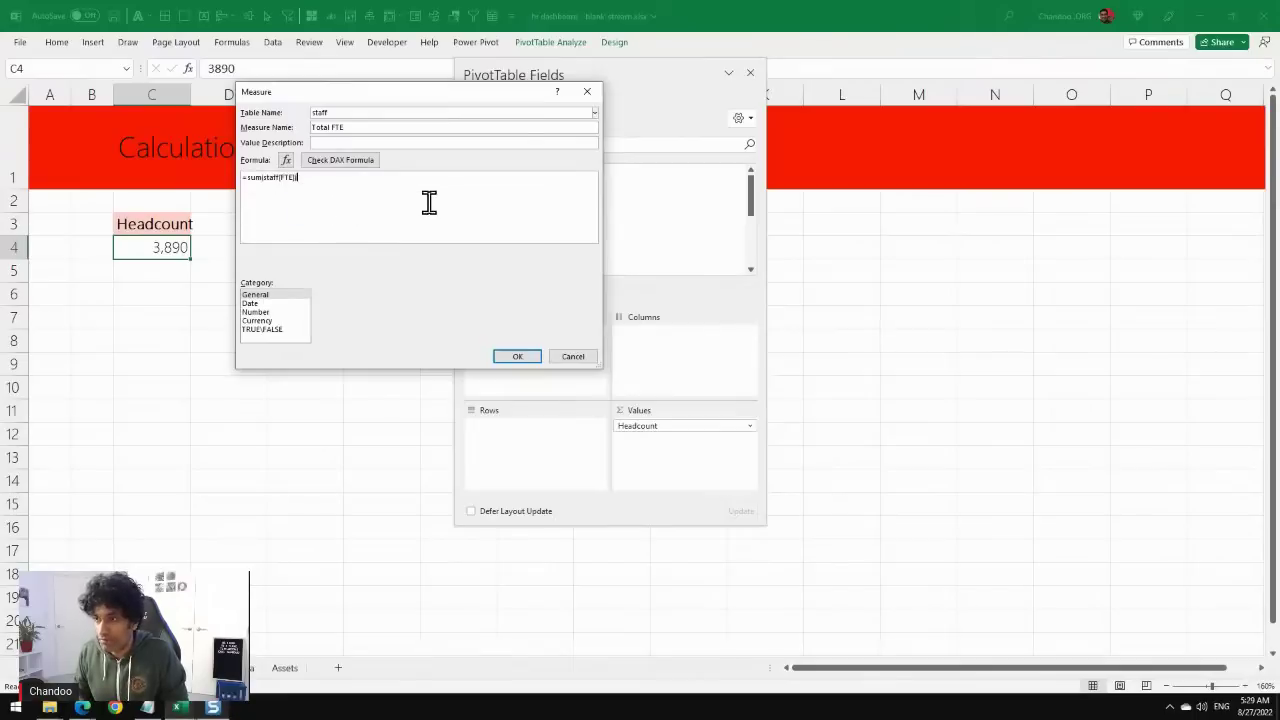
# Format Total FTE as Number with 1 decimal and thousands separator, and save it.
pyautogui.scroll(3, 429, 202)
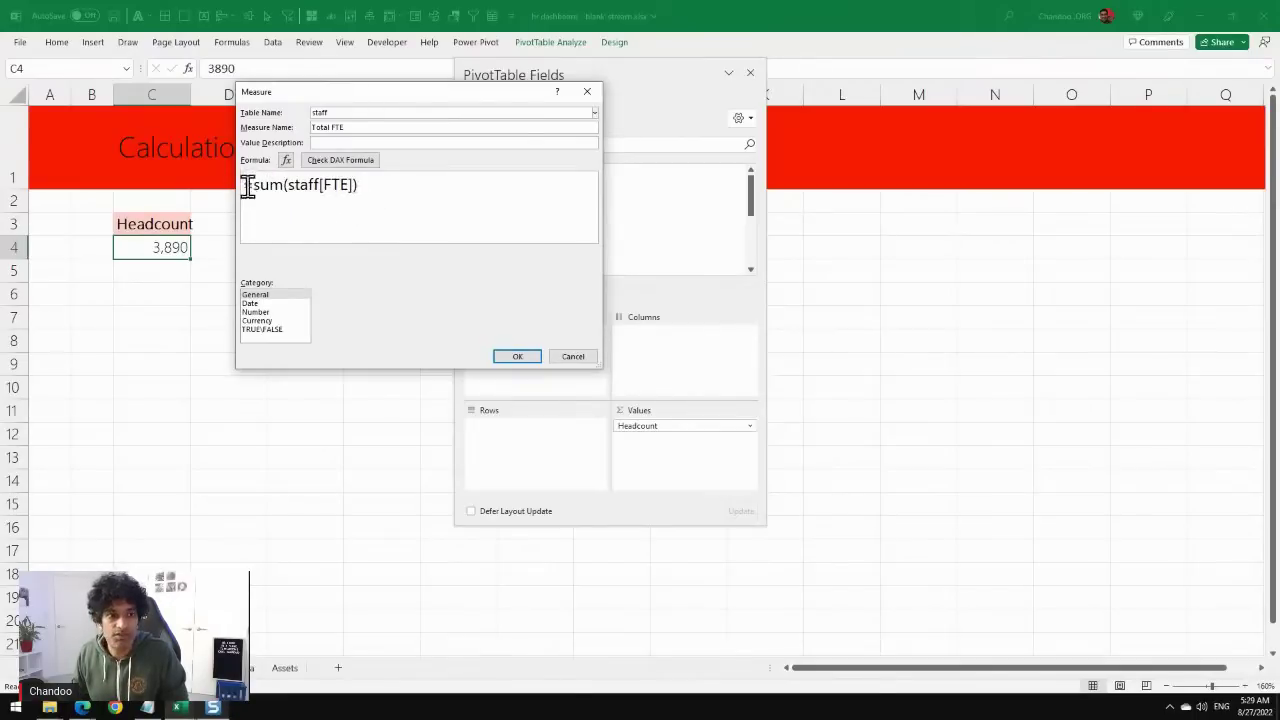
pyautogui.click(258, 312)
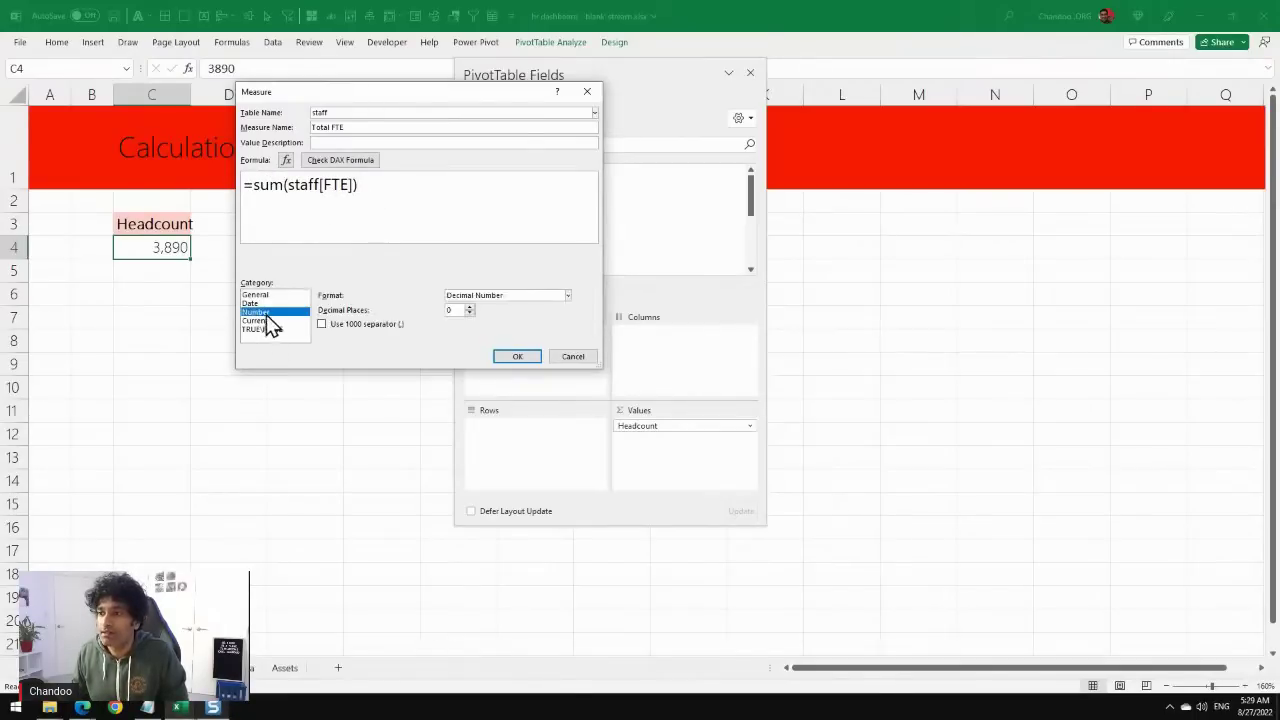
pyautogui.click(469, 307)
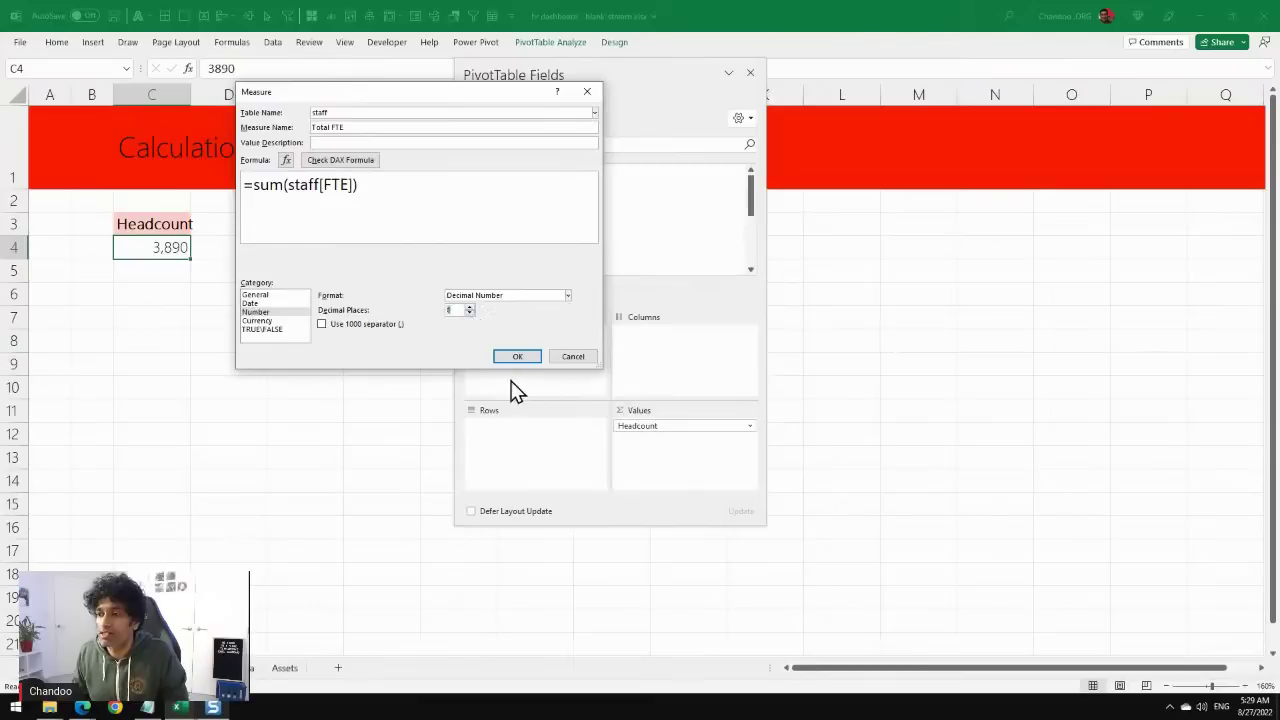
pyautogui.click(337, 325)
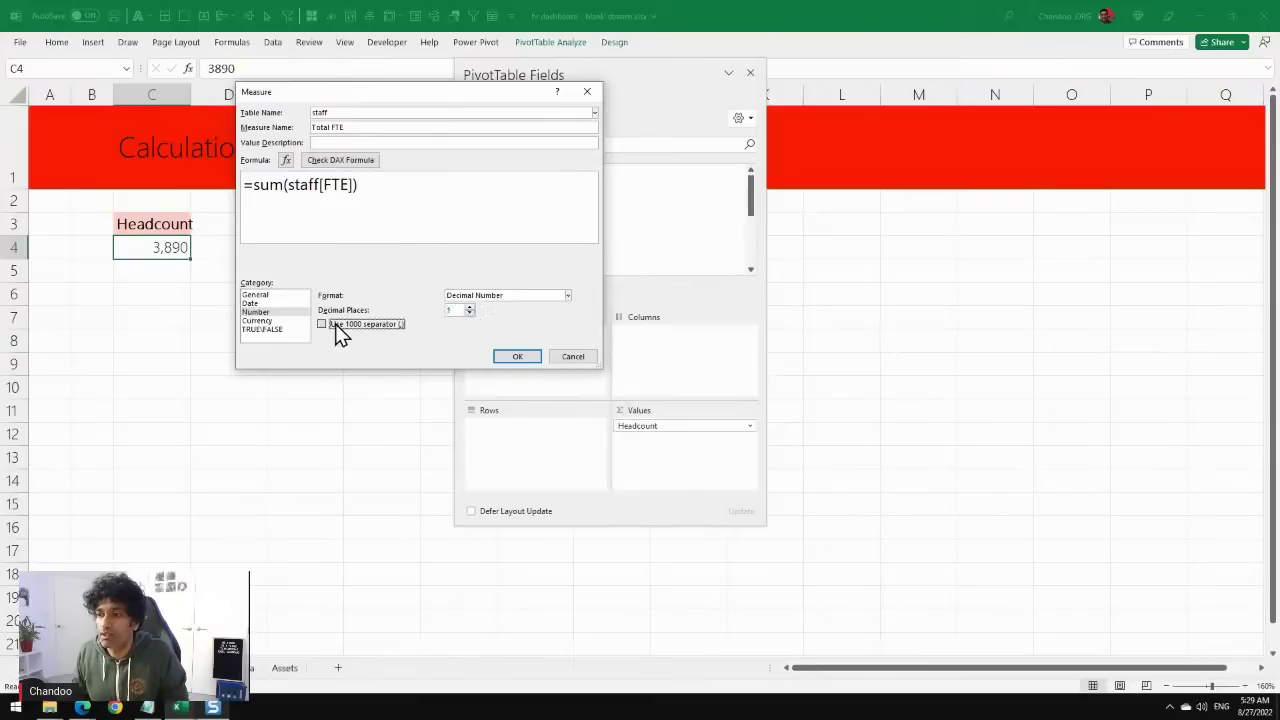
pyautogui.click(518, 356)
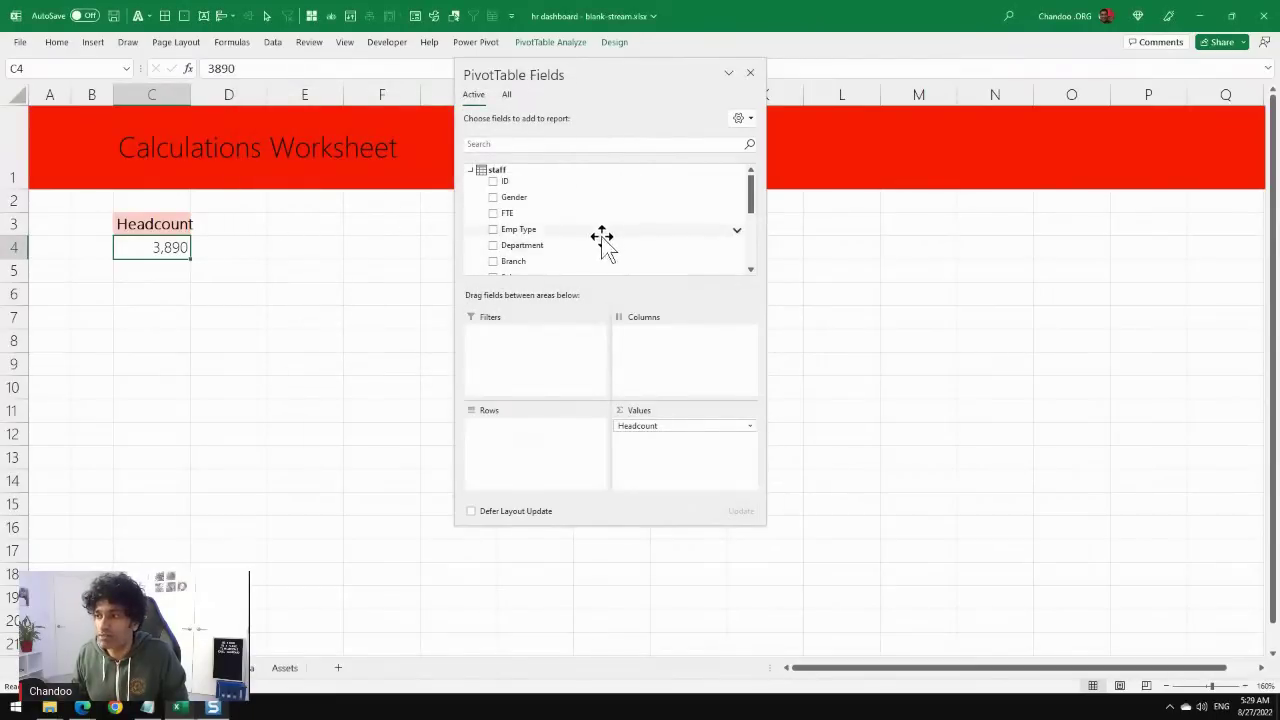
# Add Total FTE to the pivot Values, showing 3,762.6 in D4 beside Headcount.
pyautogui.scroll(-5, 575, 258)
pyautogui.moveTo(575, 262); pyautogui.dragTo(667, 465)
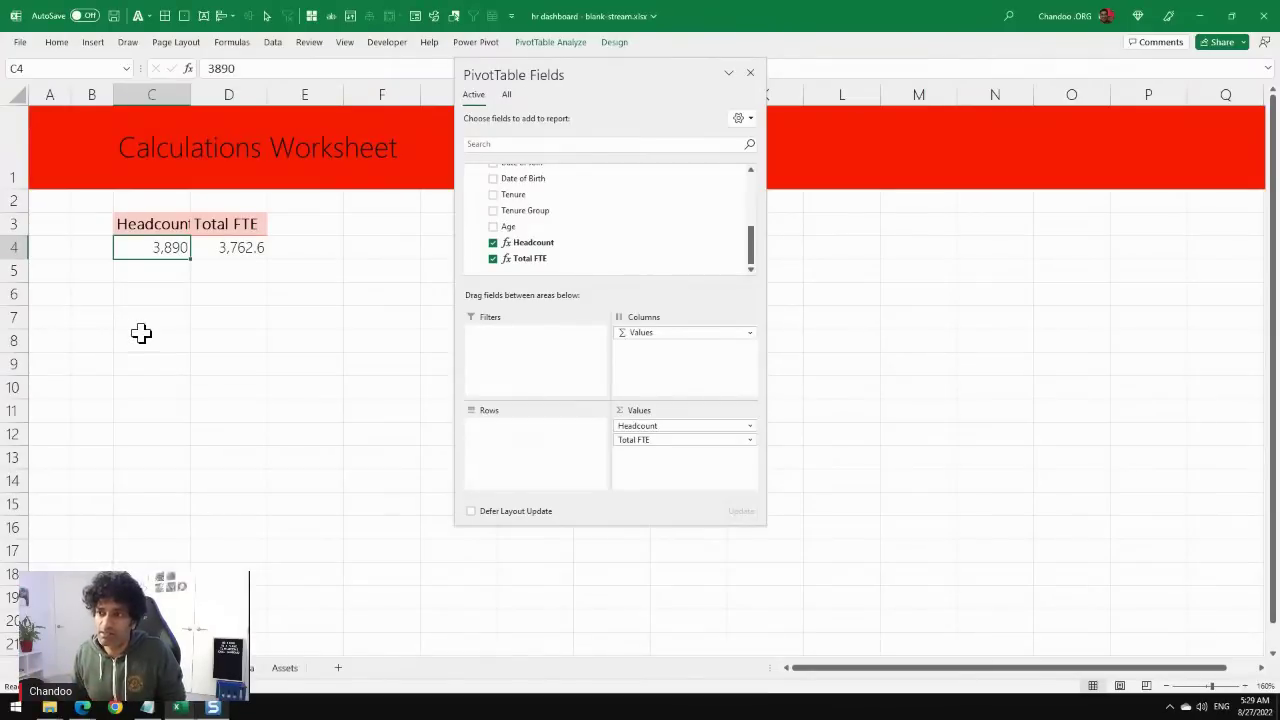
pyautogui.click(252, 246)
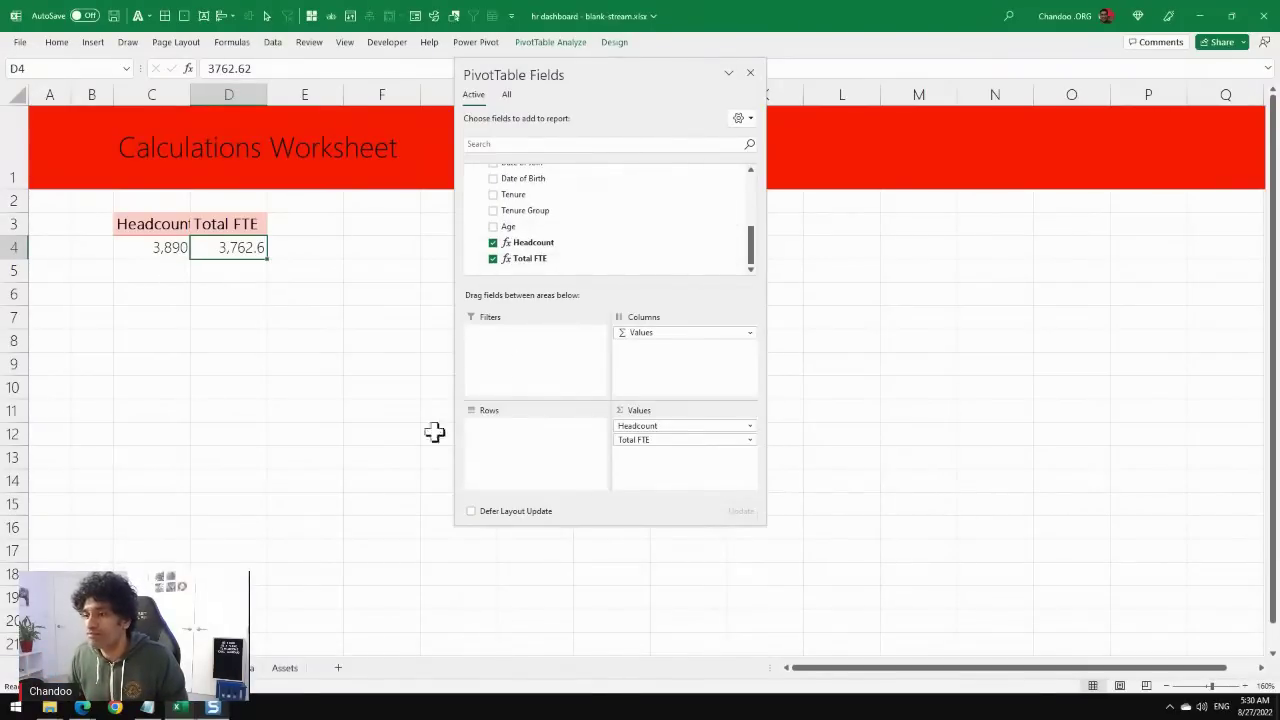
pyautogui.hotkey('ctrl', 'pageup')
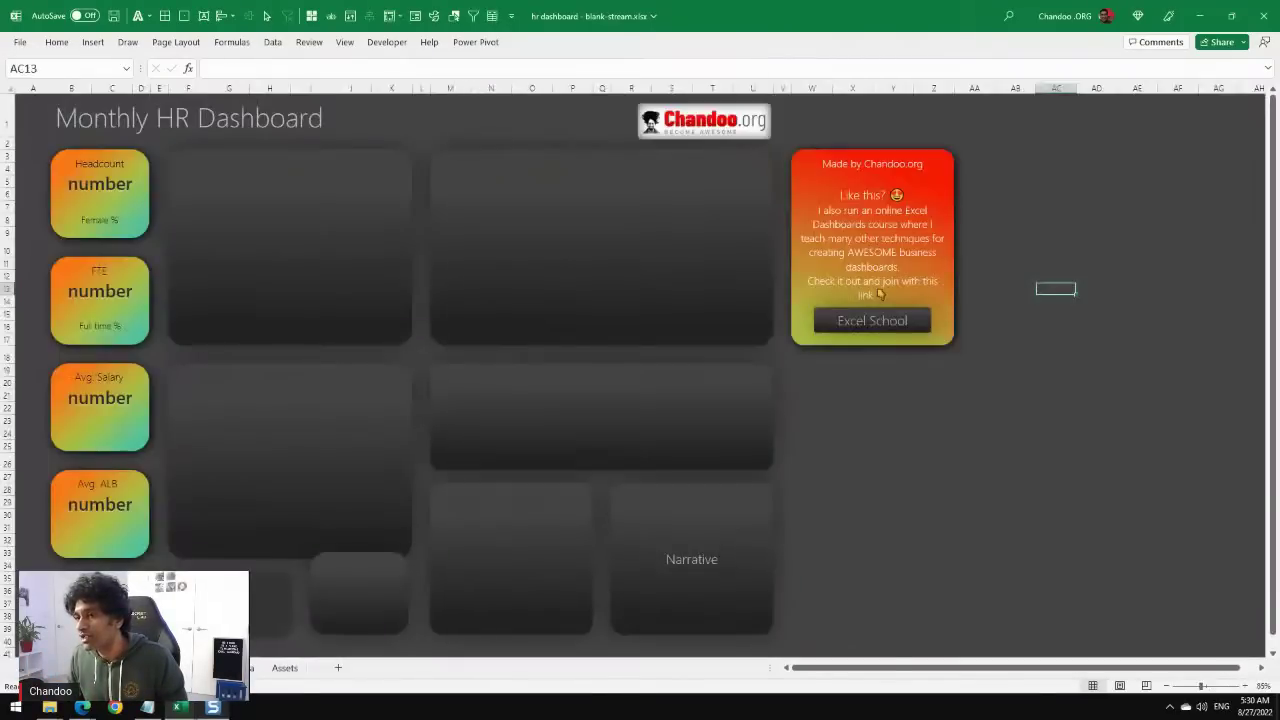
pyautogui.hotkey('ctrl', 'pagedown')
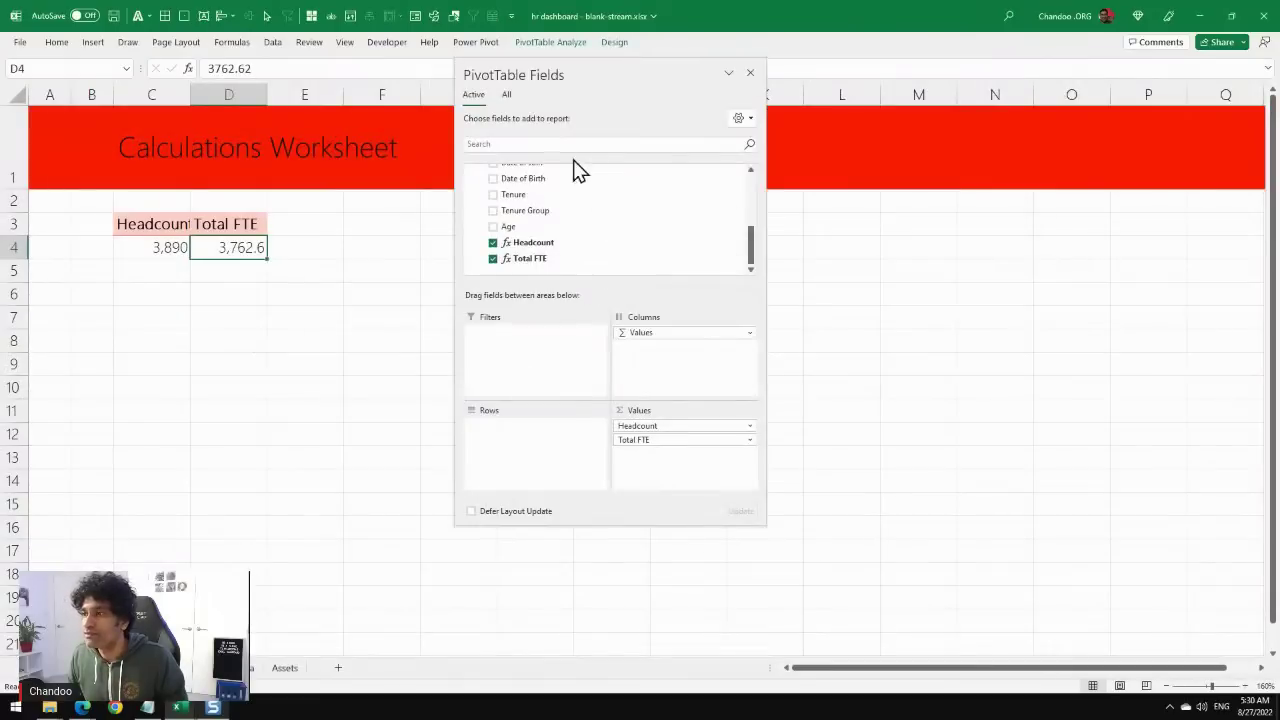
pyautogui.scroll(5, 580, 190)
# Add a new staff measure named Avg. Salary with formula =average(staff[Salary]).
pyautogui.rightClick(490, 171)
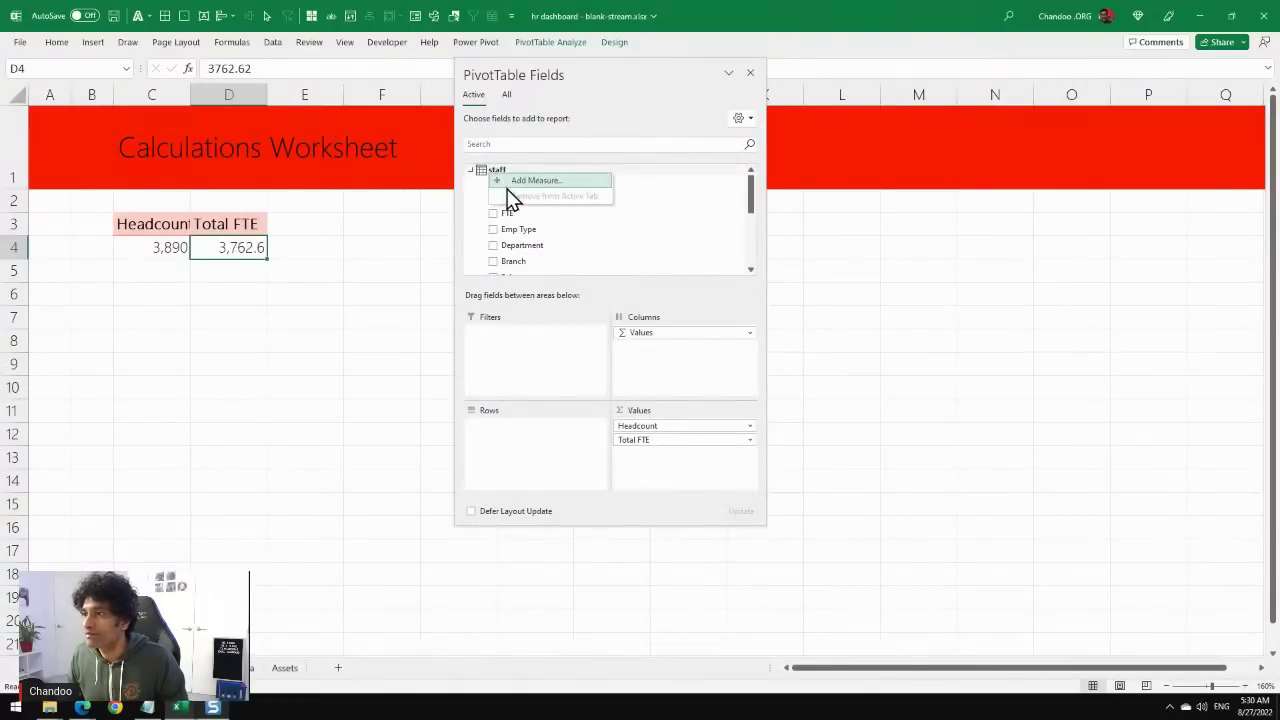
pyautogui.click(515, 181)
pyautogui.click(333, 127)
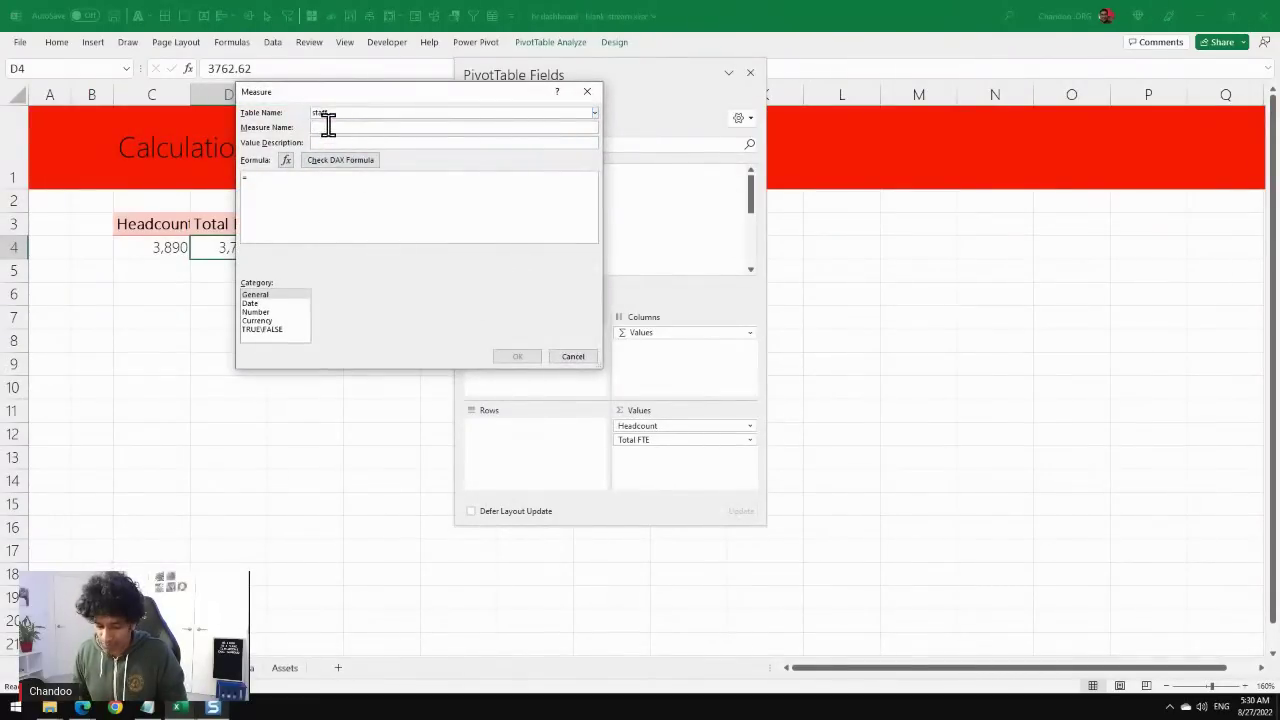
pyautogui.write('Avg. Salary')
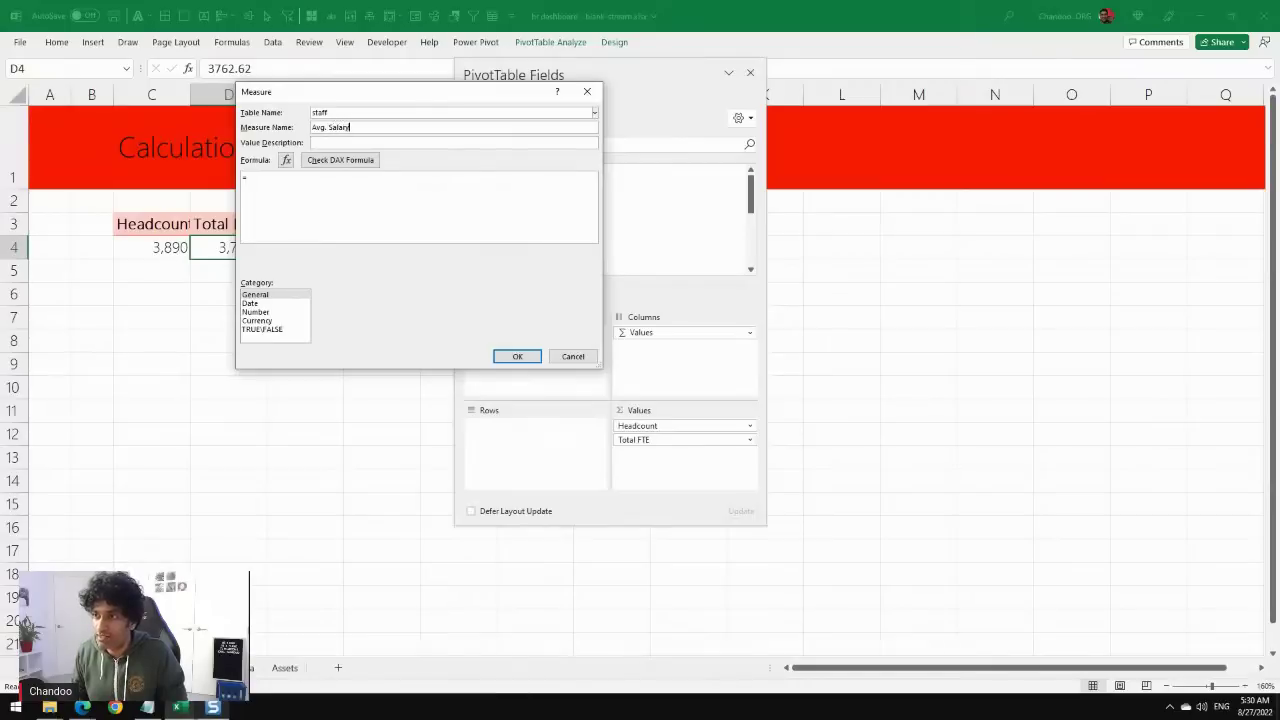
pyautogui.click(312, 193)
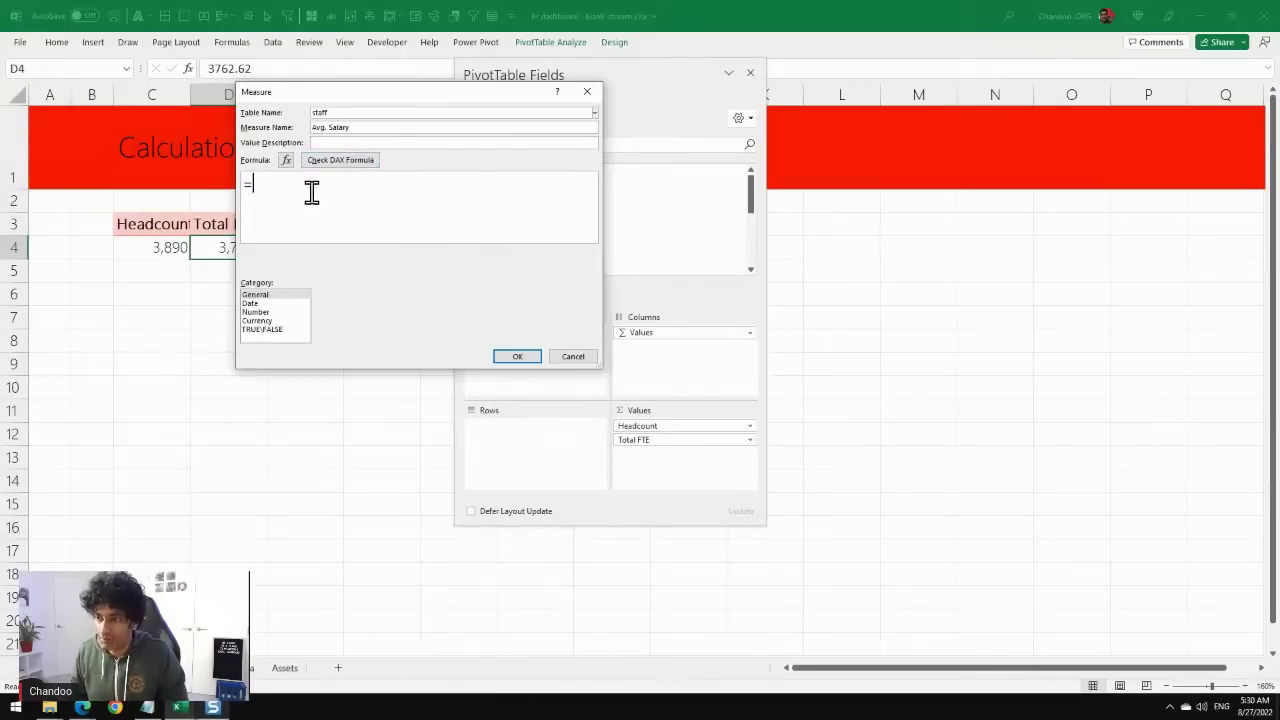
pyautogui.write('a')
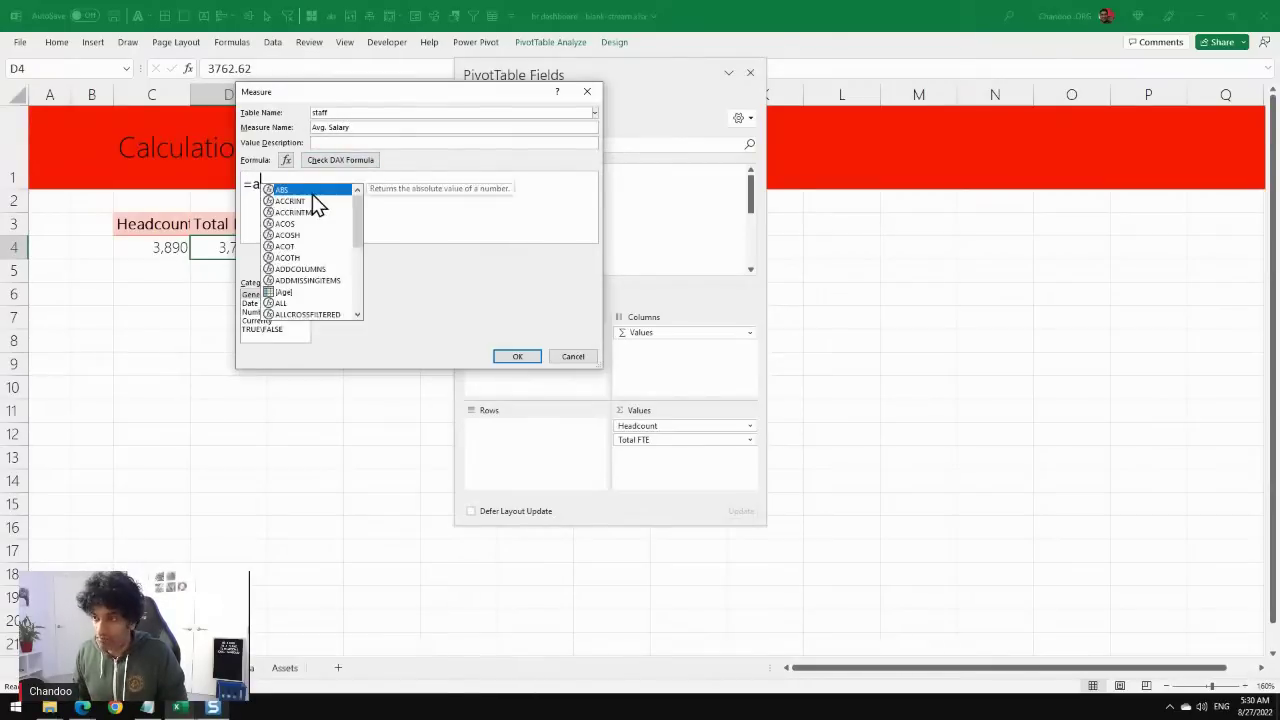
pyautogui.write('verage(salar')
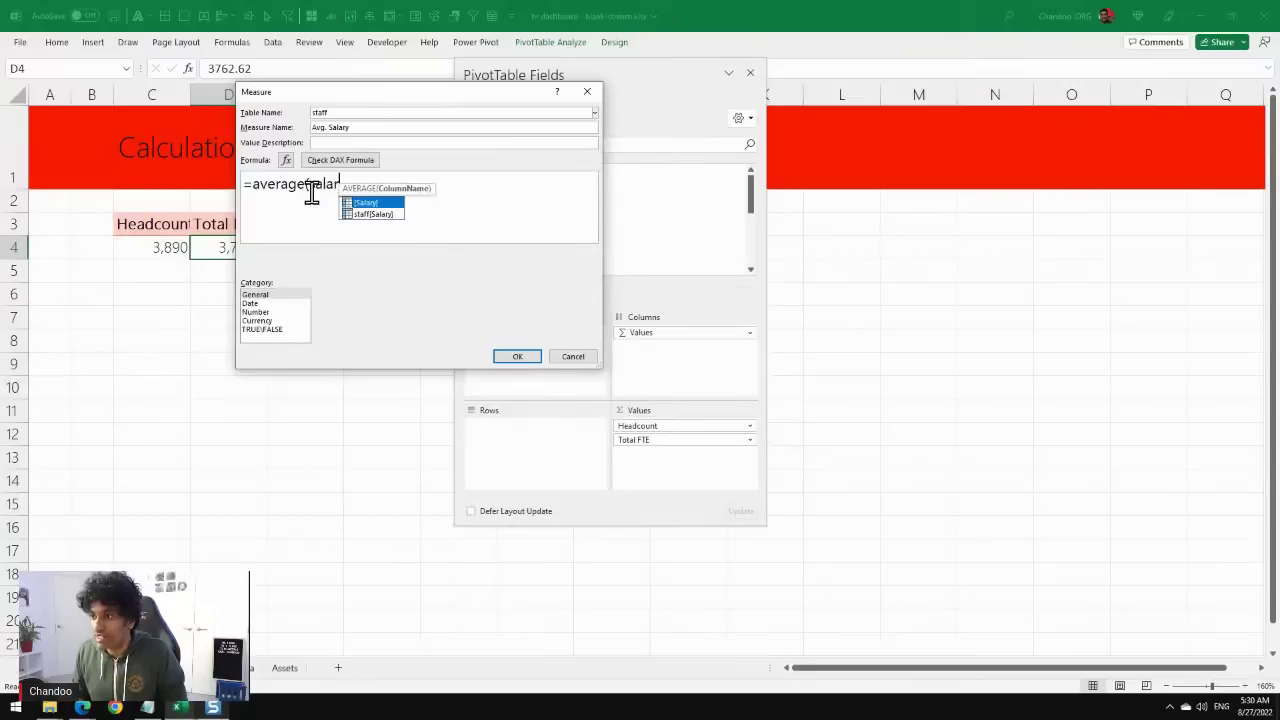
pyautogui.press('Down')
pyautogui.press('Tab')
pyautogui.write(')')
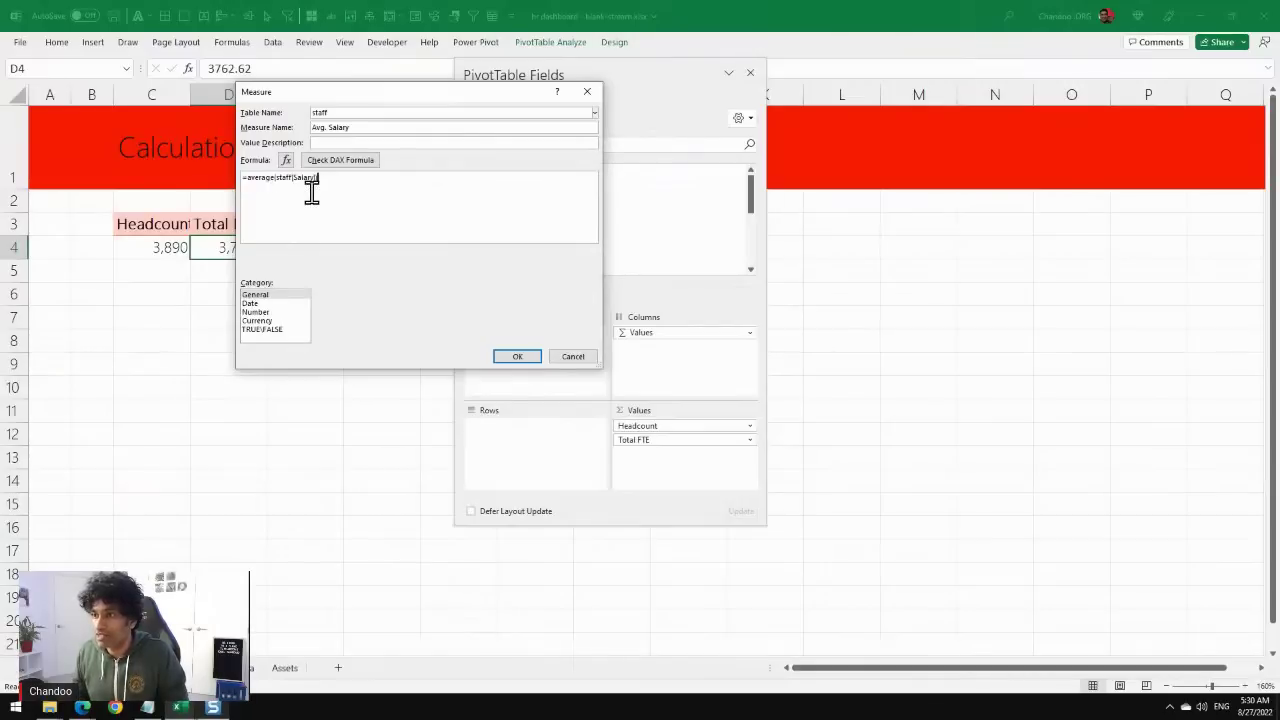
# Format Avg. Salary as $ currency with 1 decimal and save it.
pyautogui.scroll(2, 371, 191)
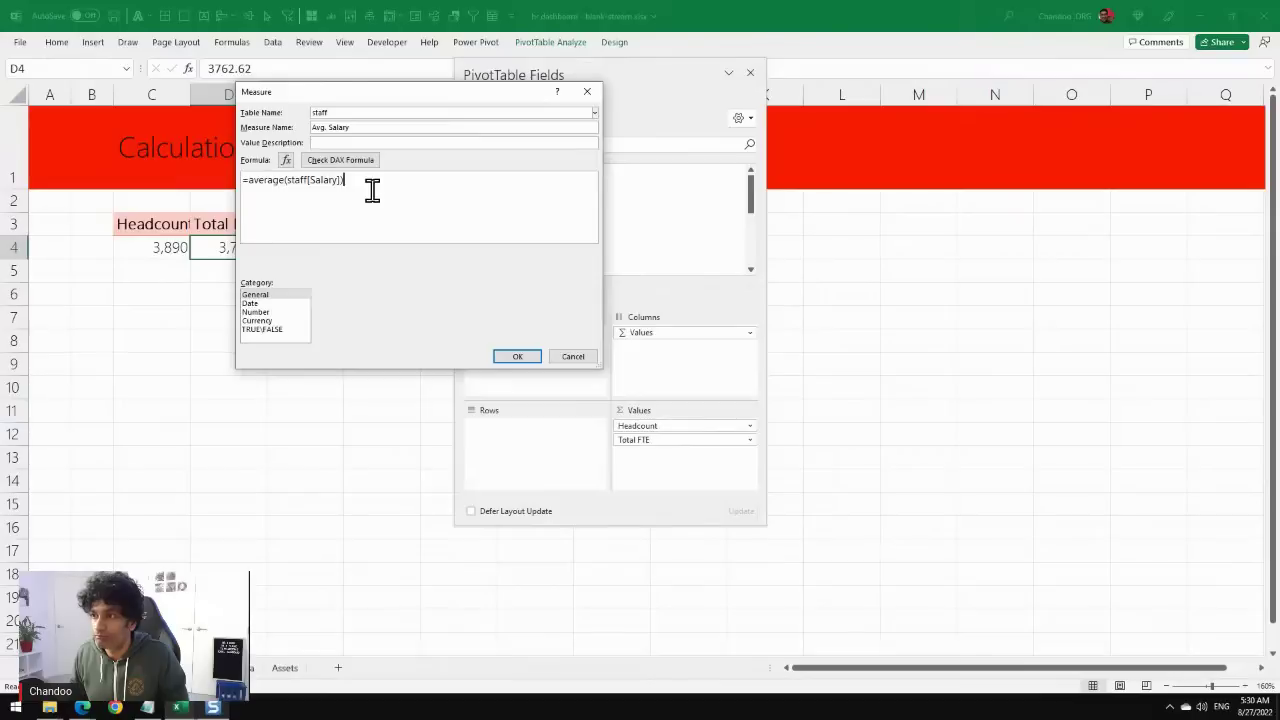
pyautogui.click(258, 321)
pyautogui.click(470, 308)
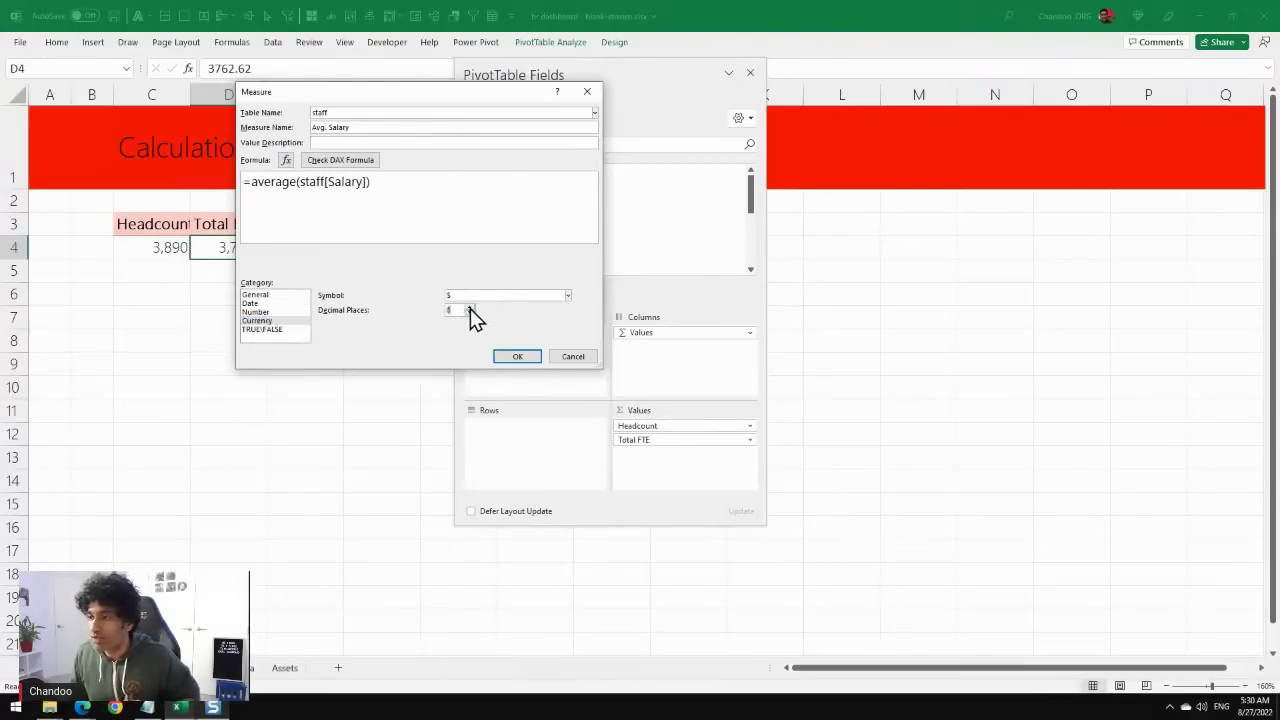
pyautogui.click(512, 355)
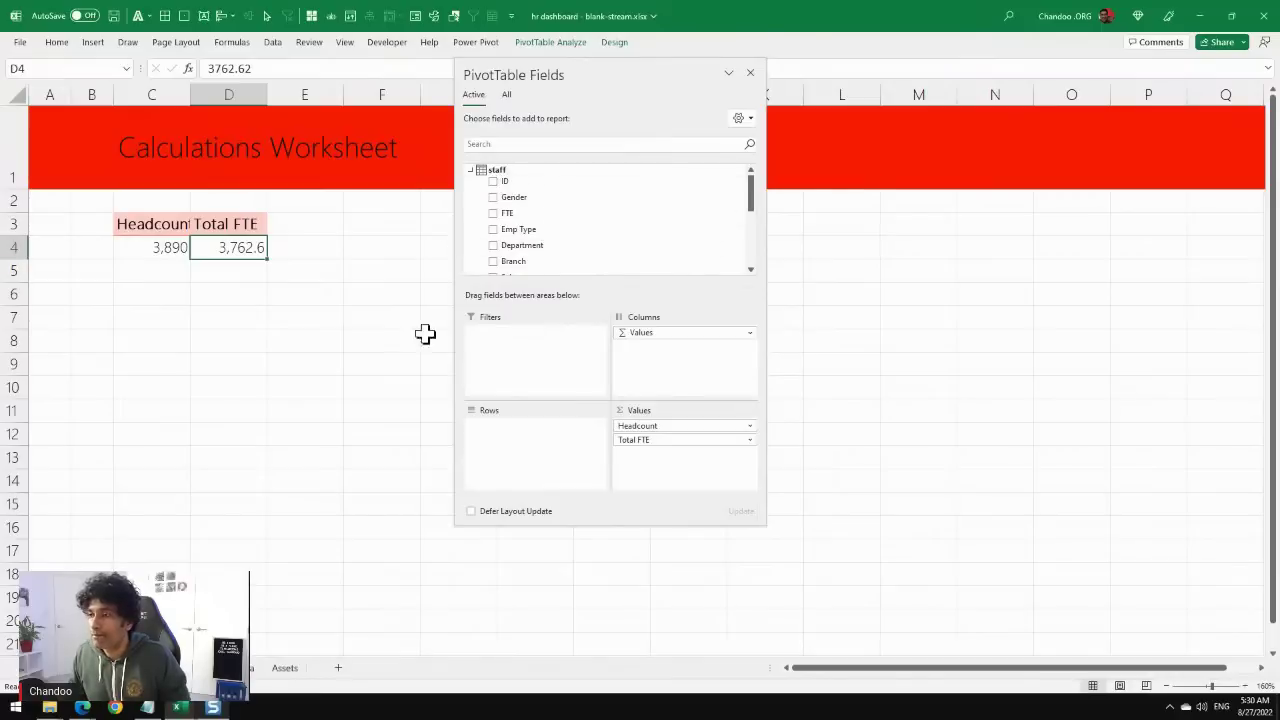
# Add a staff measure named Average ALB with formula =average(staff[Leave Balance]).
pyautogui.rightClick(500, 178)
pyautogui.click(529, 184)
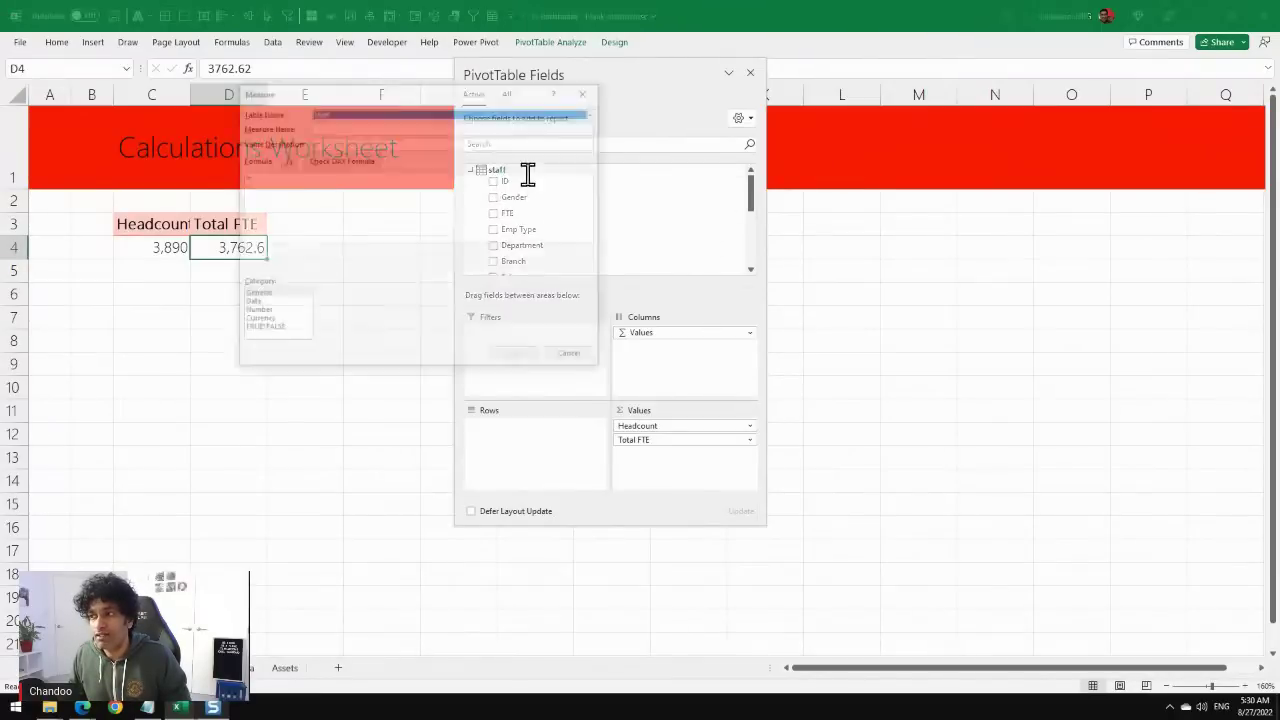
pyautogui.write('Average AL')
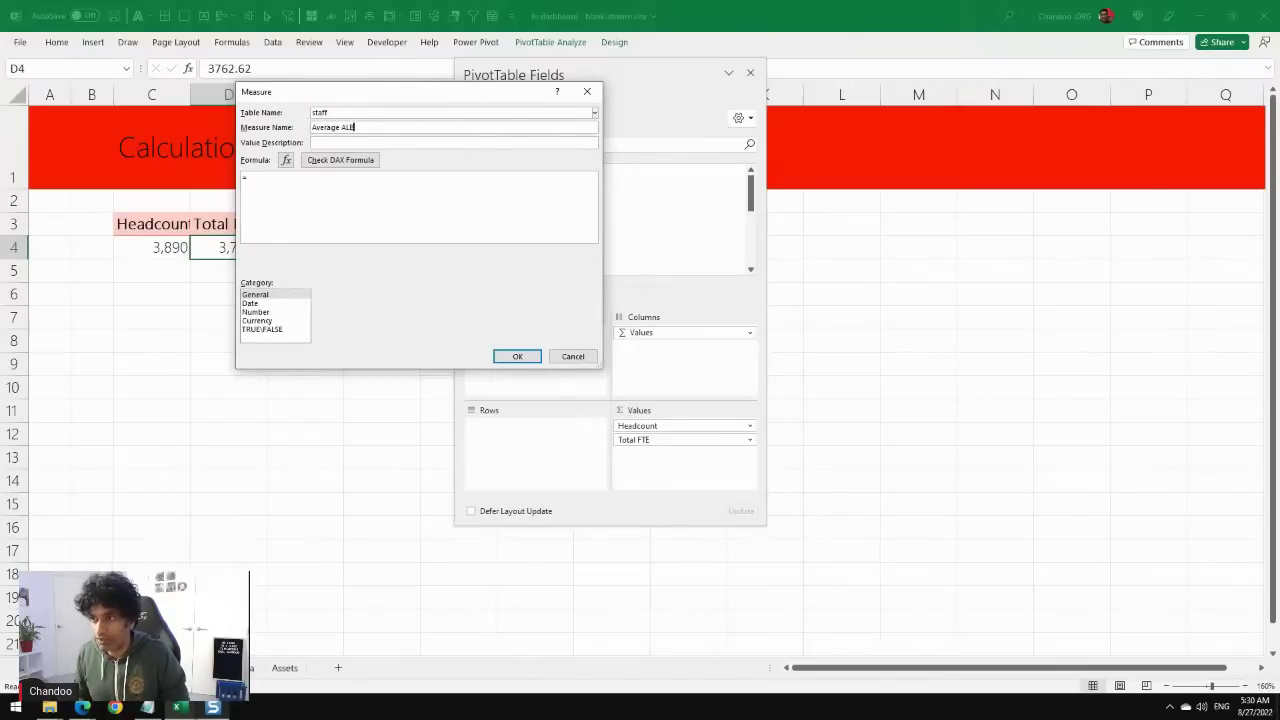
pyautogui.click(403, 193)
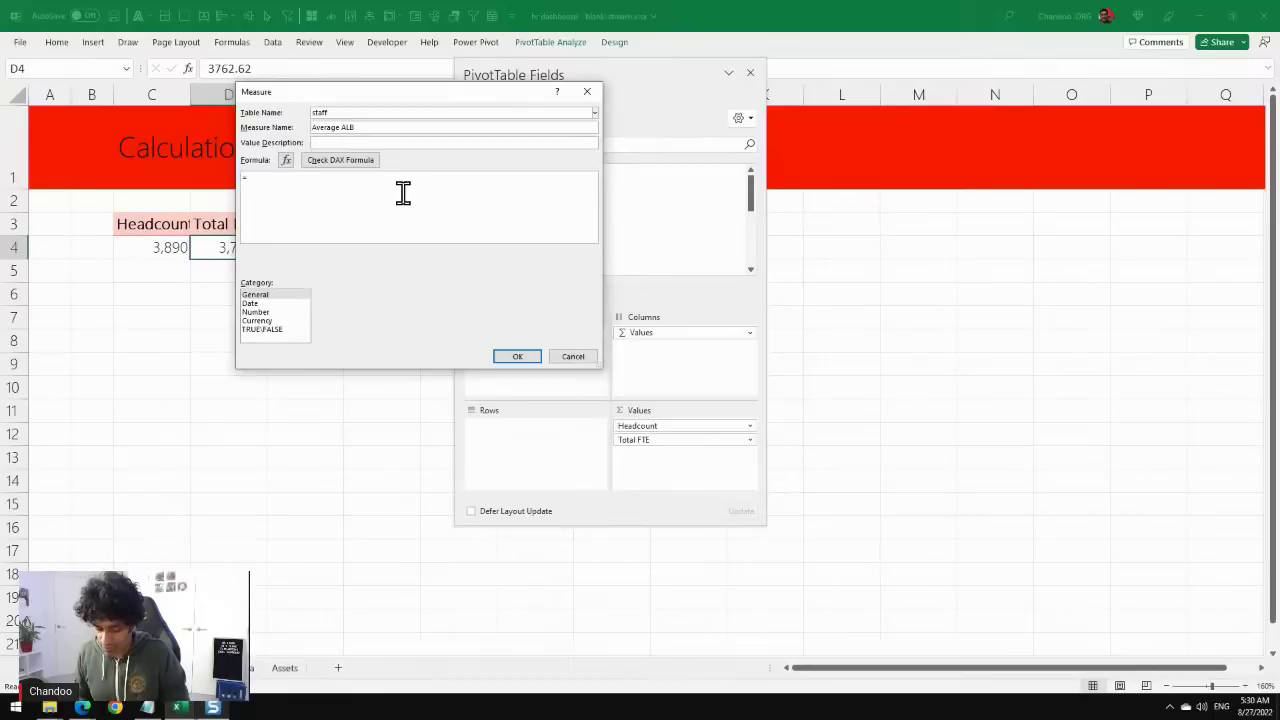
pyautogui.write('average(')
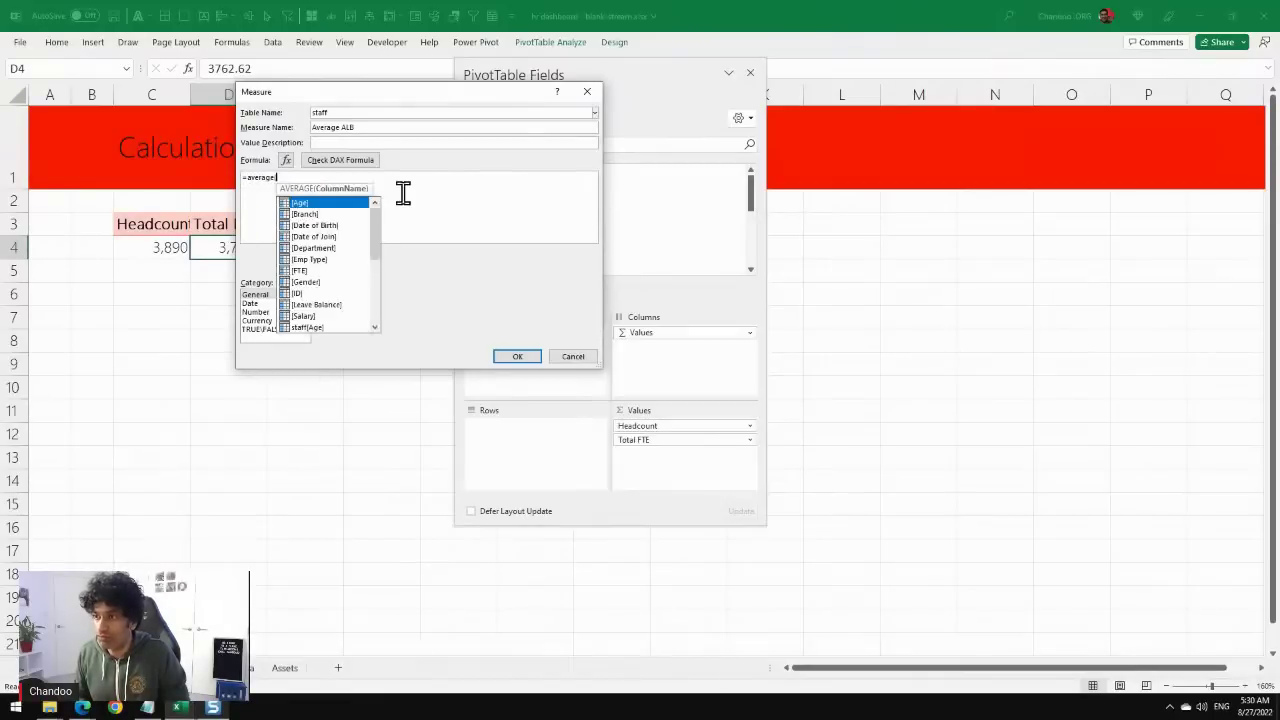
pyautogui.write('lea')
pyautogui.press('Down')
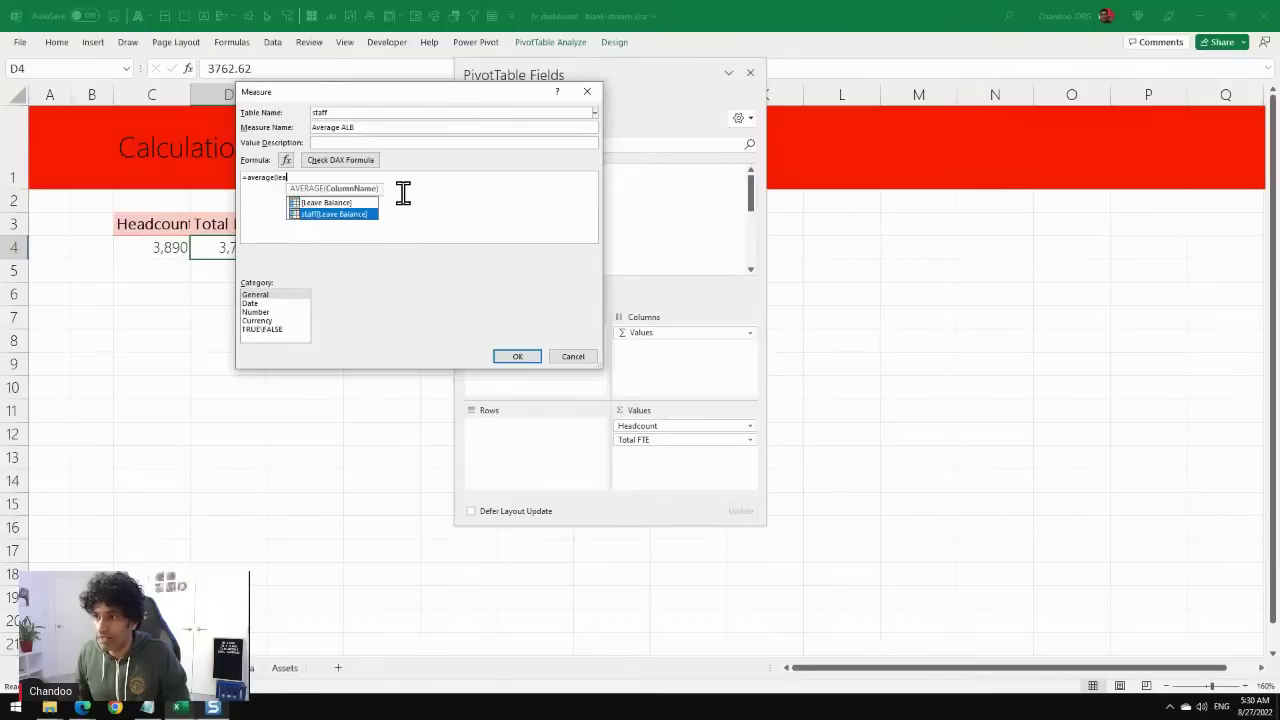
pyautogui.press('Tab')
pyautogui.write(')')
pyautogui.keyDown('ctrl'); pyautogui.scroll(3, 403, 193); pyautogui.keyUp('ctrl')
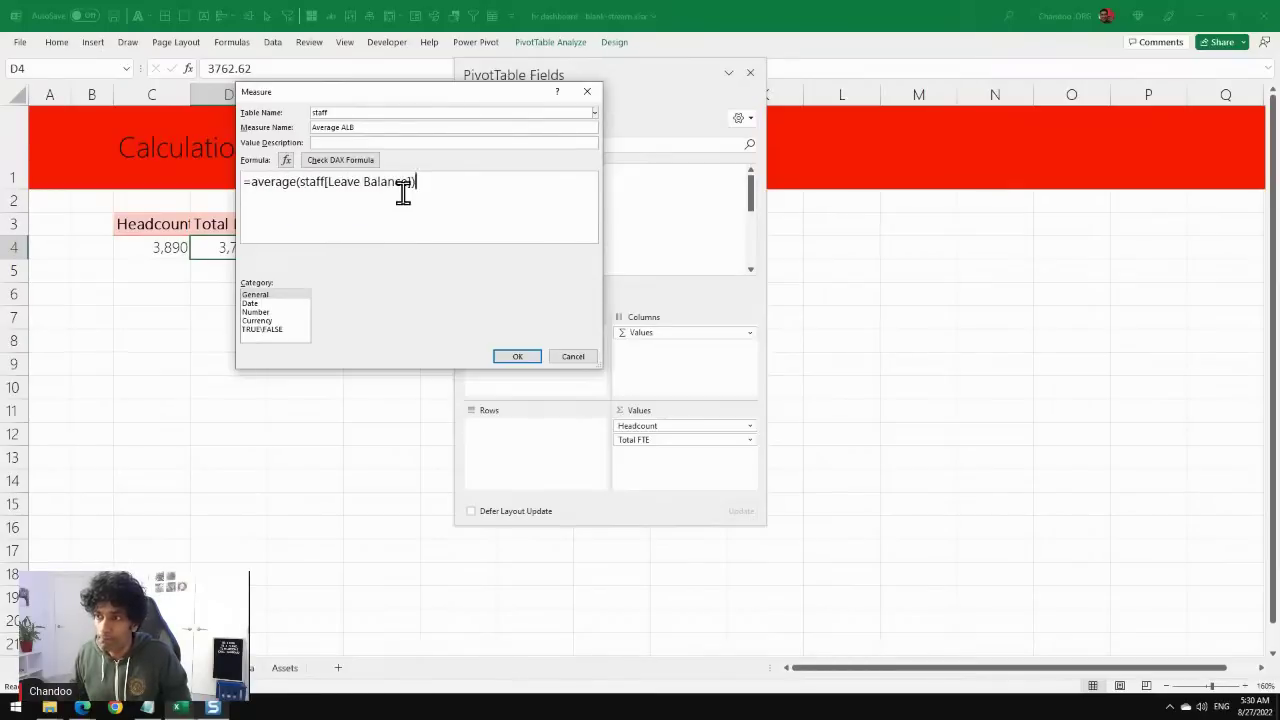
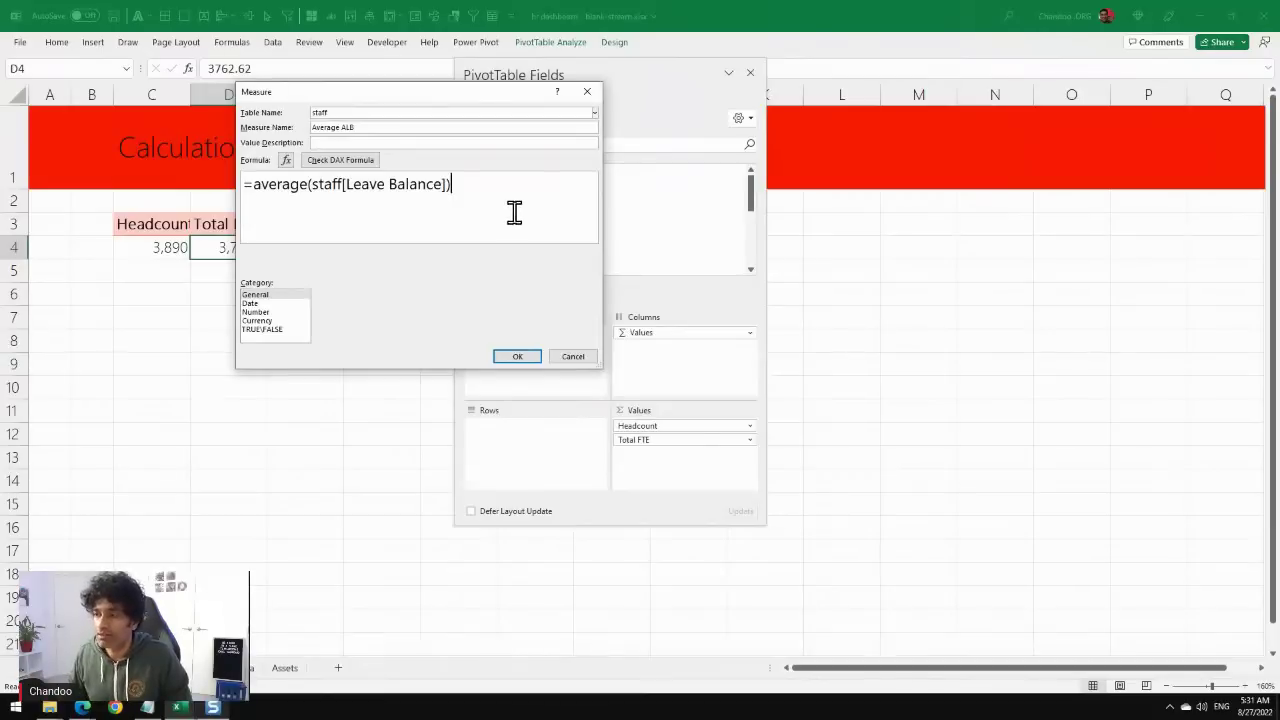
# Format the Average ALB measure as a Number with 1 decimal place and save it.
pyautogui.moveTo(466, 190); pyautogui.dragTo(224, 190)
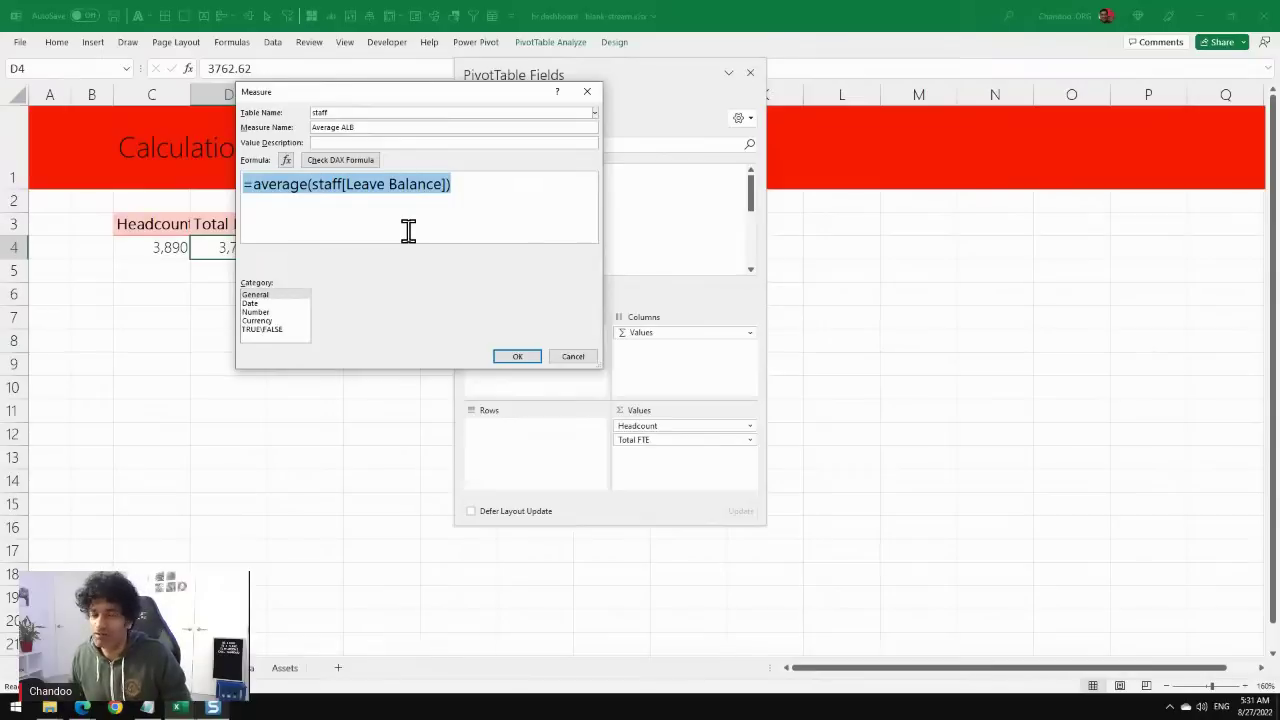
pyautogui.click(256, 312)
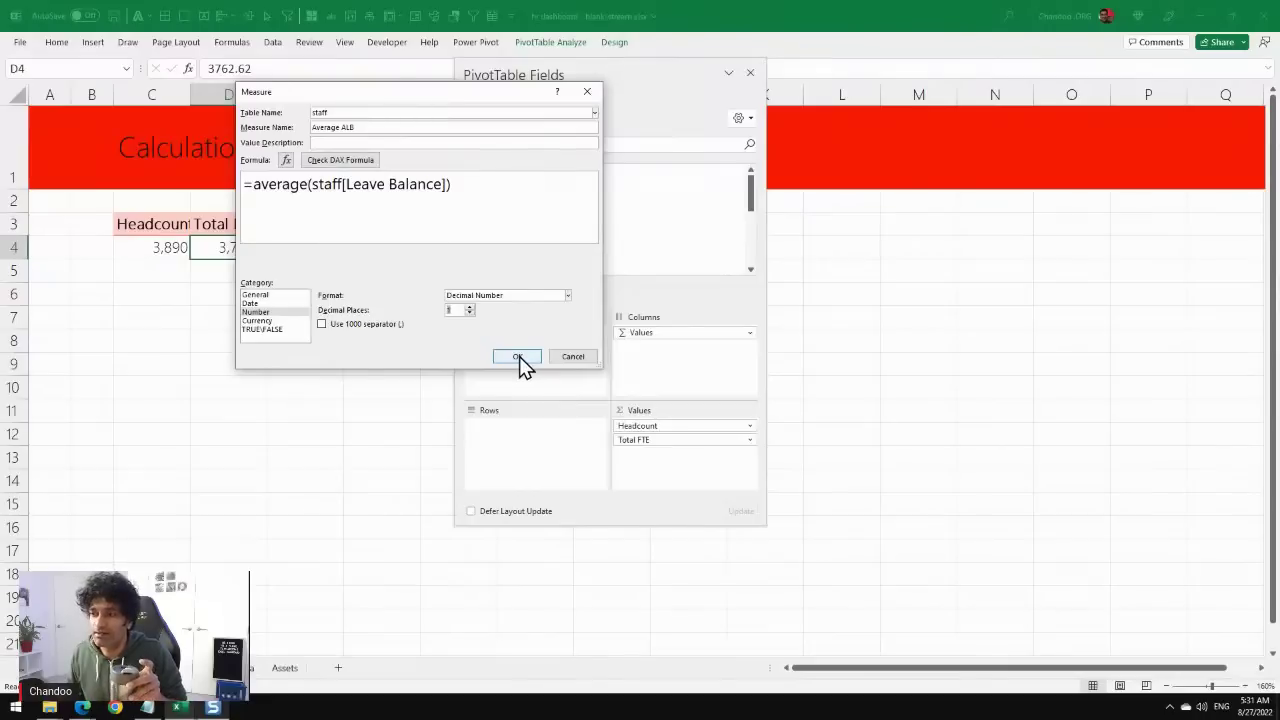
pyautogui.write('1')
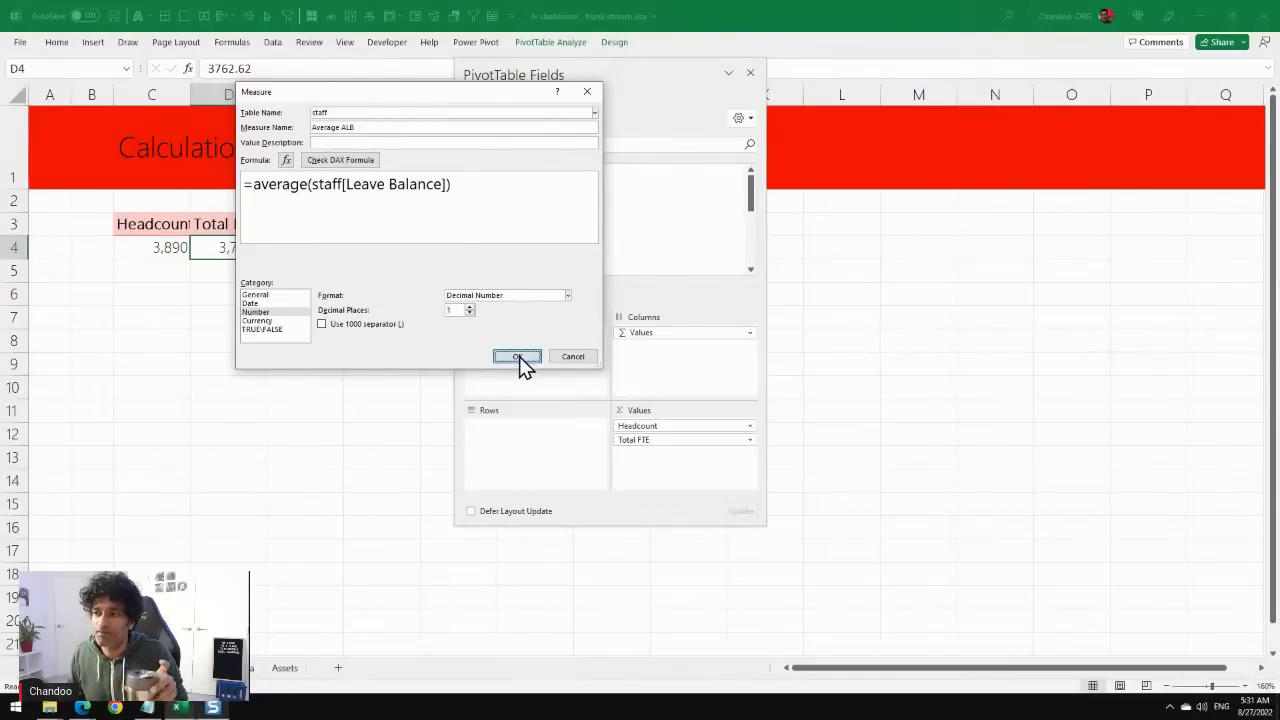
pyautogui.click(519, 356)
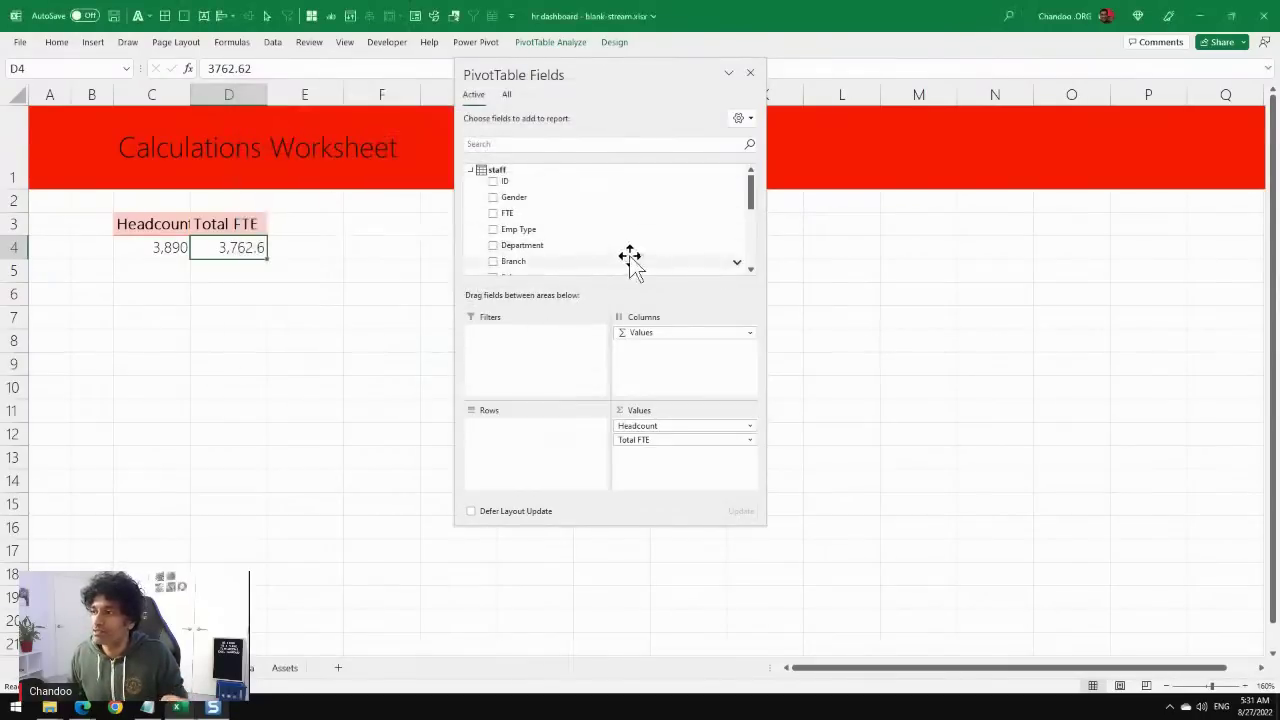
# Add Avg. Salary and Average ALB to the pivot values and compare against the dashboard.
pyautogui.scroll(-5, 628, 257)
pyautogui.click(493, 242)
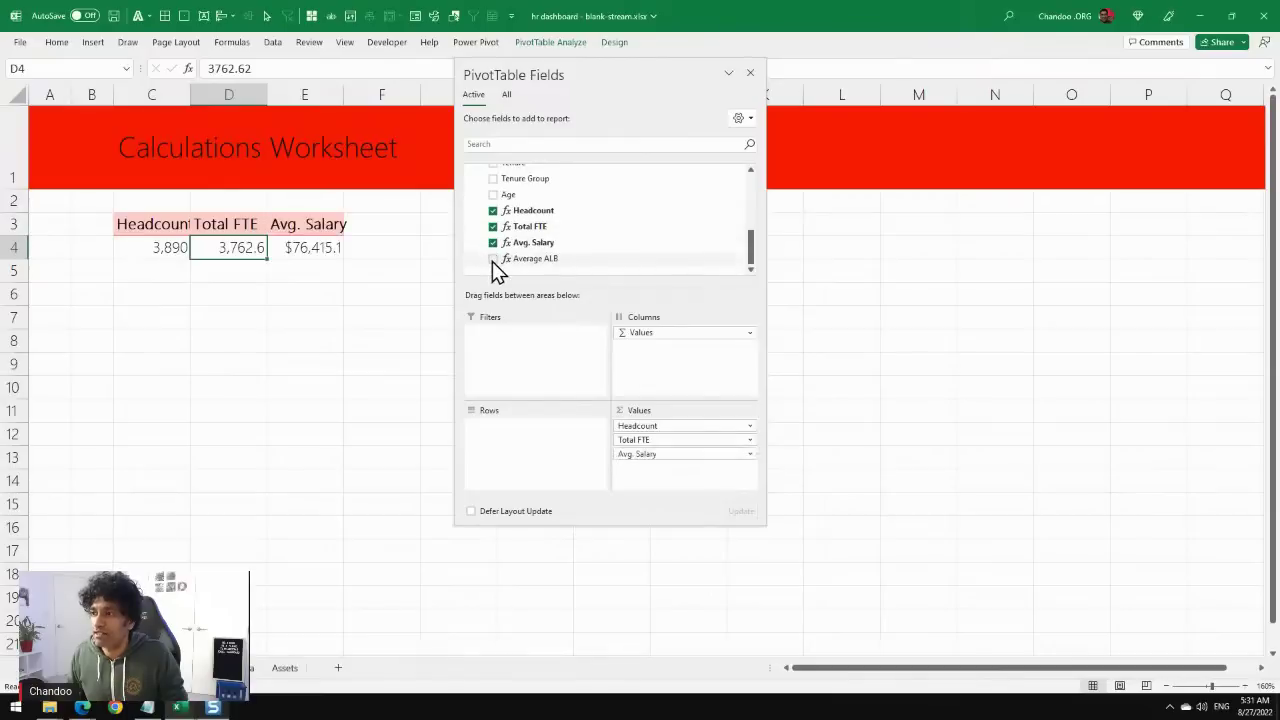
pyautogui.click(493, 258)
pyautogui.click(283, 246)
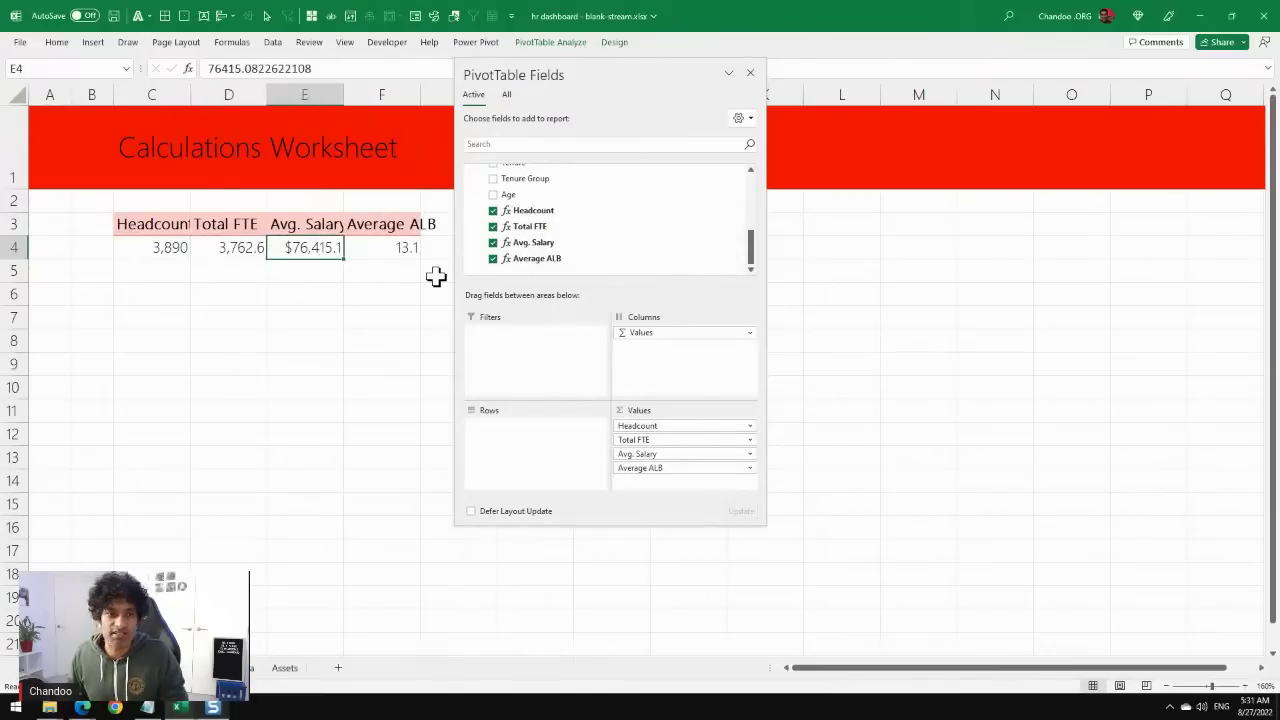
pyautogui.click(402, 250)
pyautogui.moveTo(160, 248); pyautogui.dragTo(385, 248)
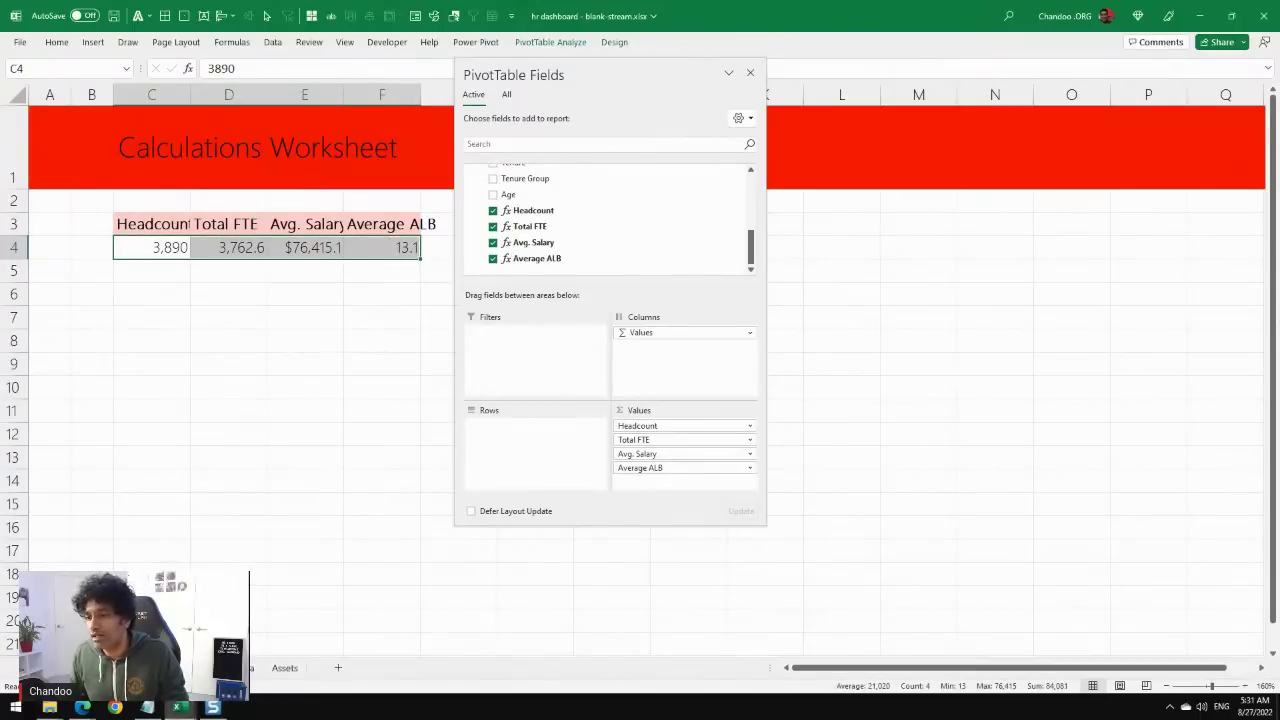
pyautogui.hotkey('ctrl', 'pageup')
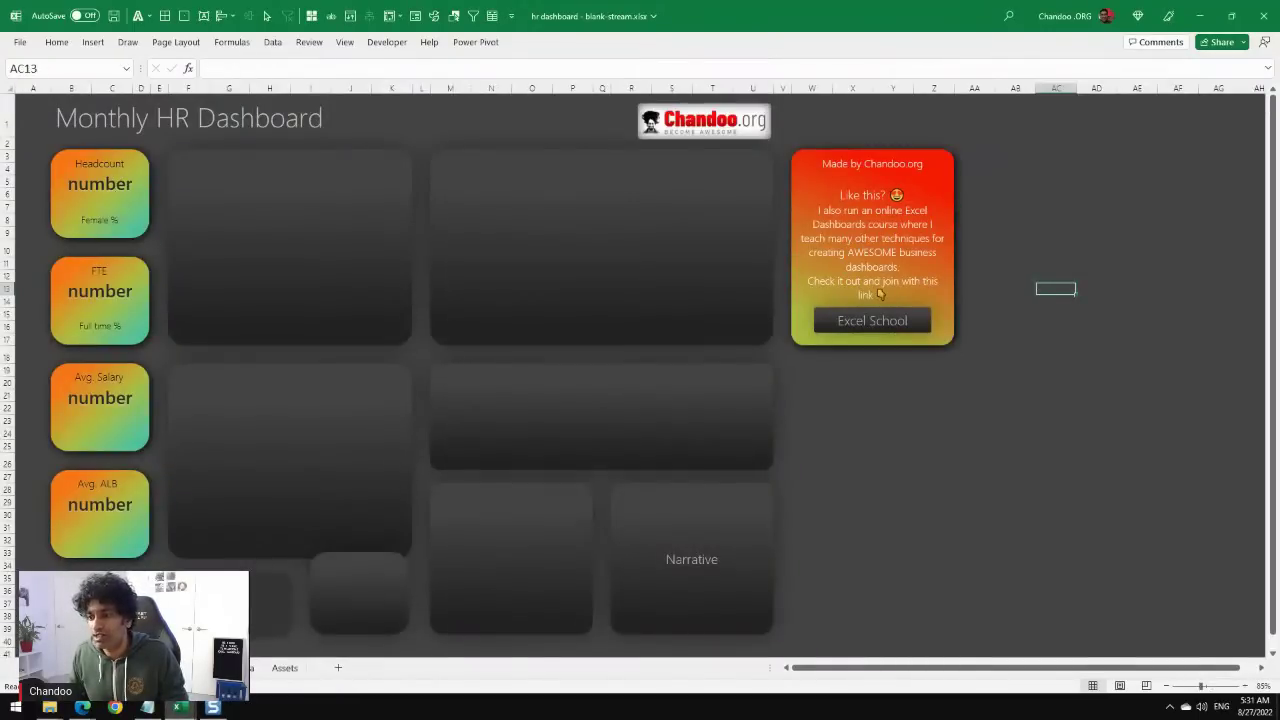
pyautogui.hotkey('ctrl', 'pagedown')
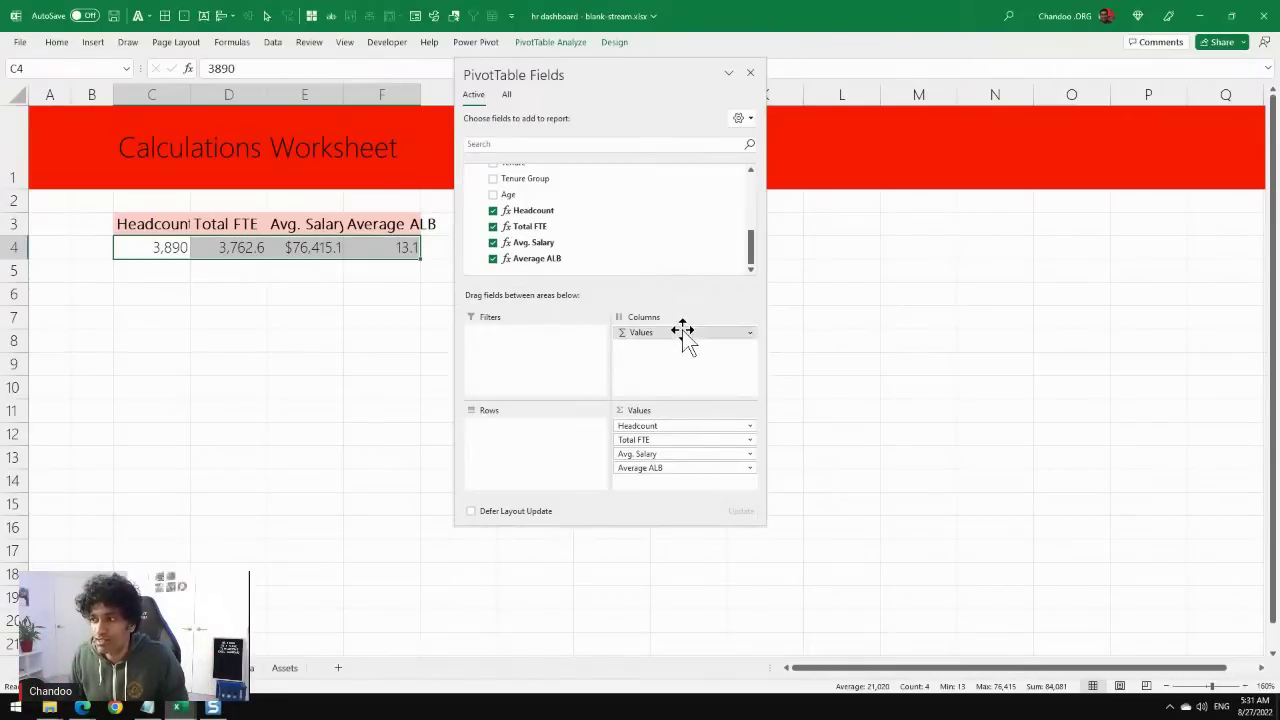
# Move Values from Columns to Rows to stack the four measures, and widen column C.
pyautogui.moveTo(683, 337); pyautogui.dragTo(553, 448)
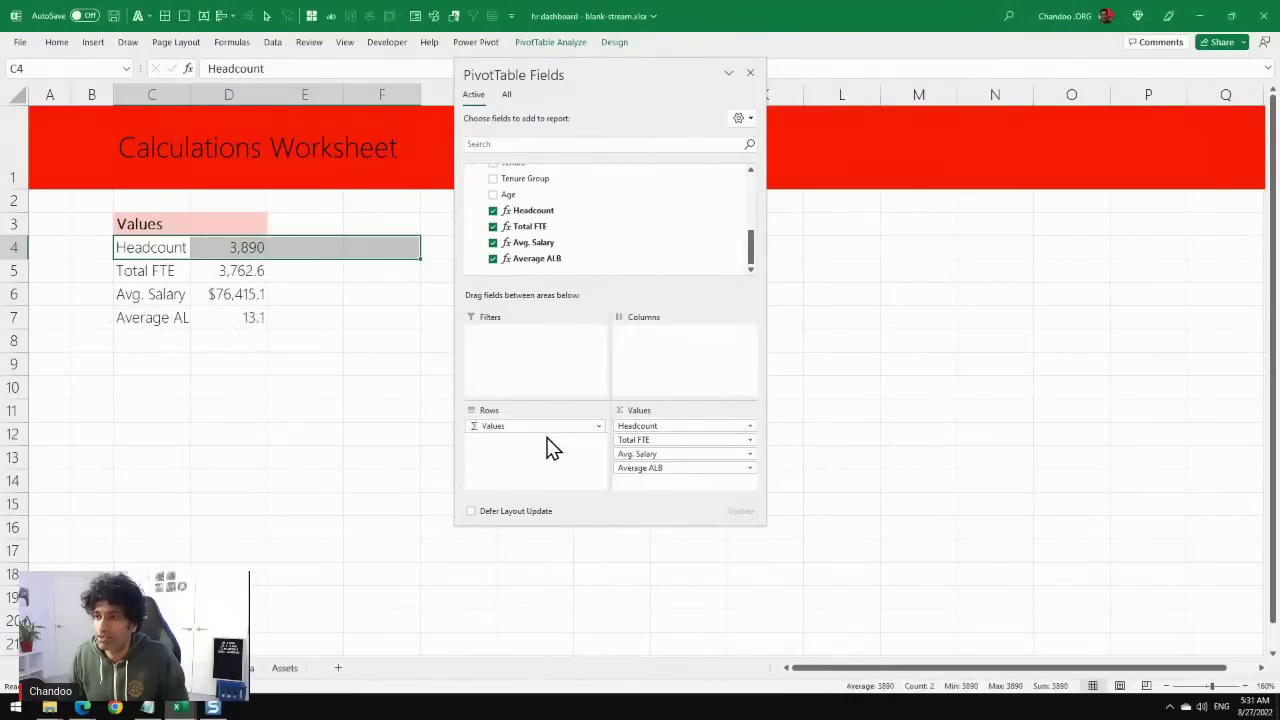
pyautogui.moveTo(140, 248); pyautogui.dragTo(229, 317)
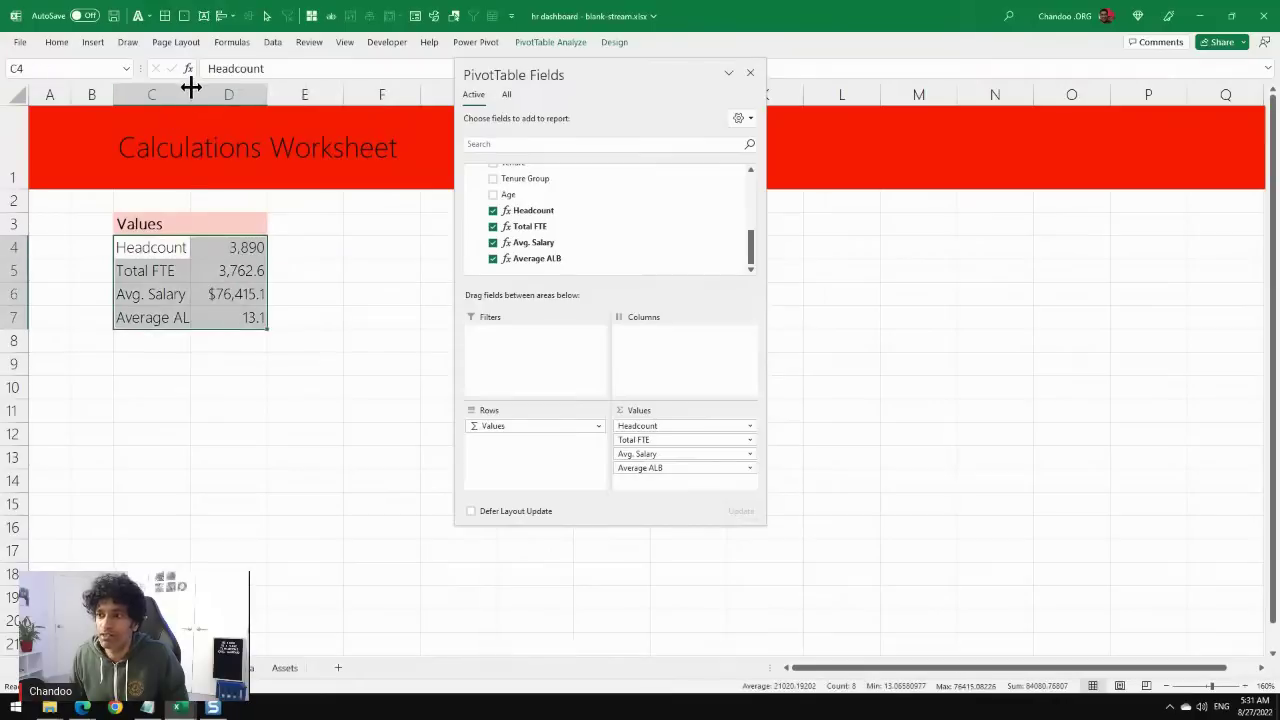
pyautogui.moveTo(191, 87); pyautogui.dragTo(220, 91)
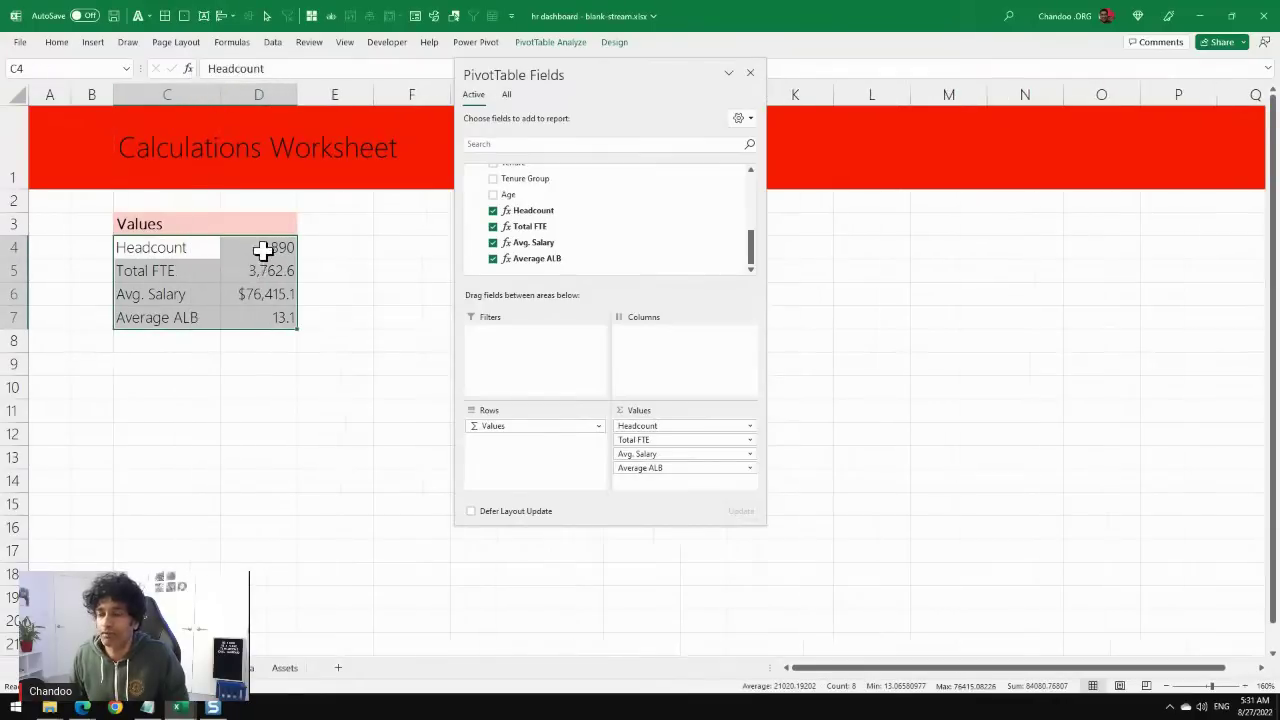
pyautogui.moveTo(262, 250); pyautogui.dragTo(290, 318)
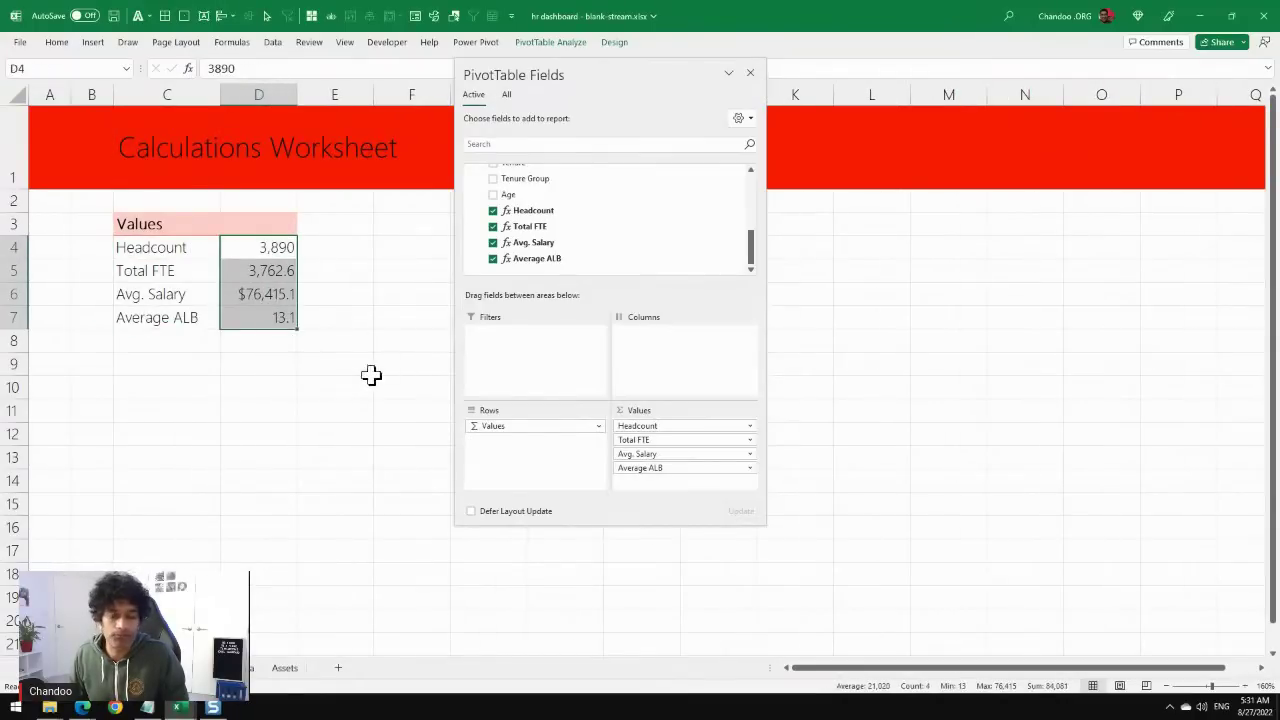
pyautogui.moveTo(156, 250); pyautogui.dragTo(260, 314)
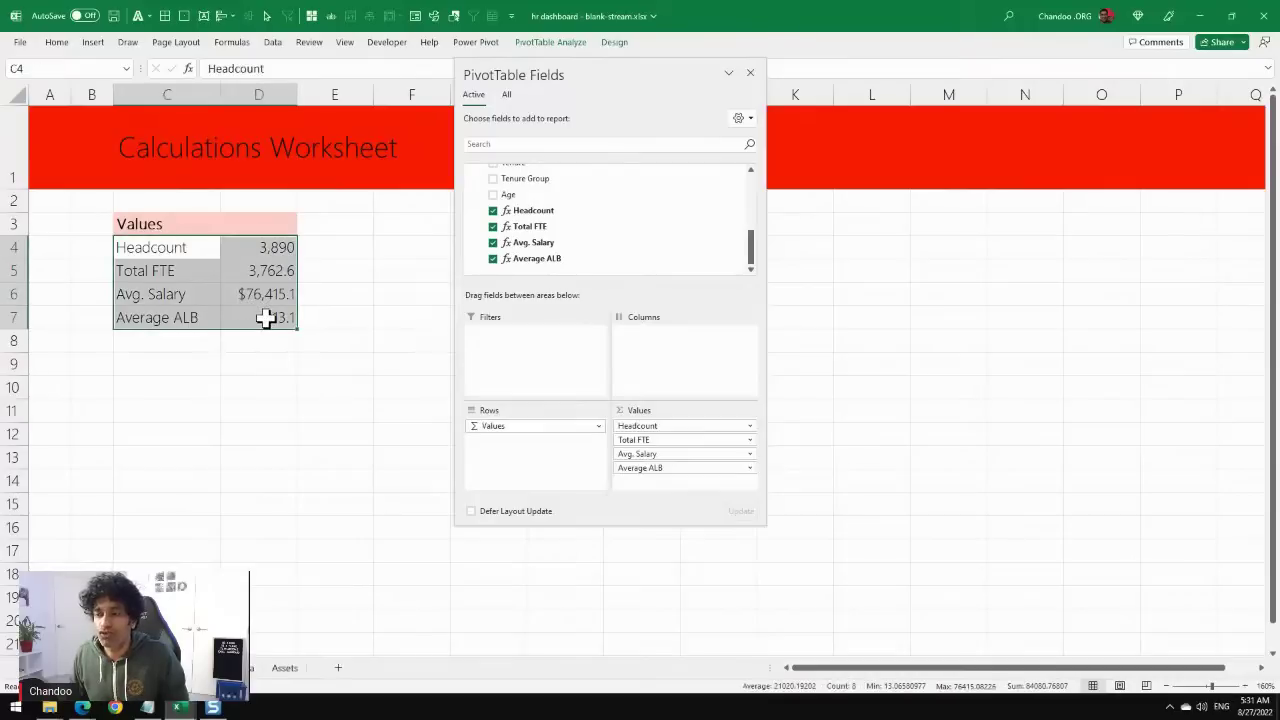
pyautogui.click(287, 249)
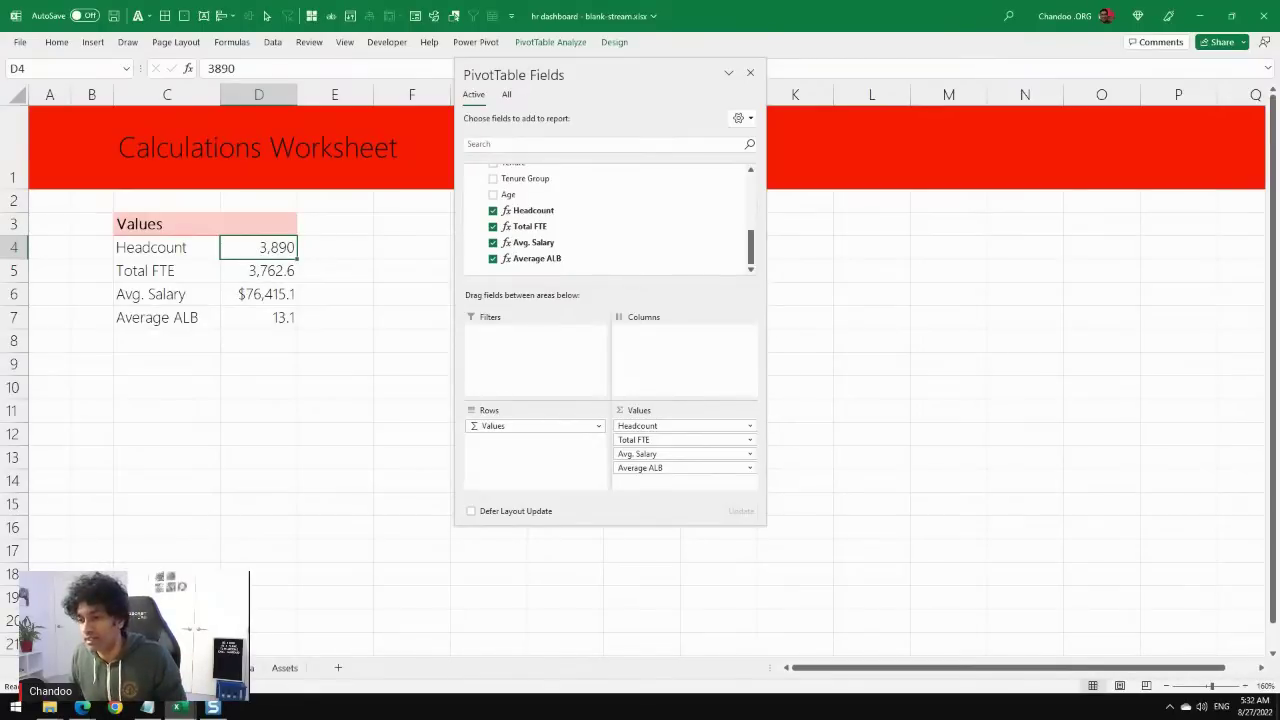
# Link the dashboard's Headcount tile to =CALC!D4 so it shows 3,890.
pyautogui.hotkey('ctrl', 'pageup')
pyautogui.click(97, 163)
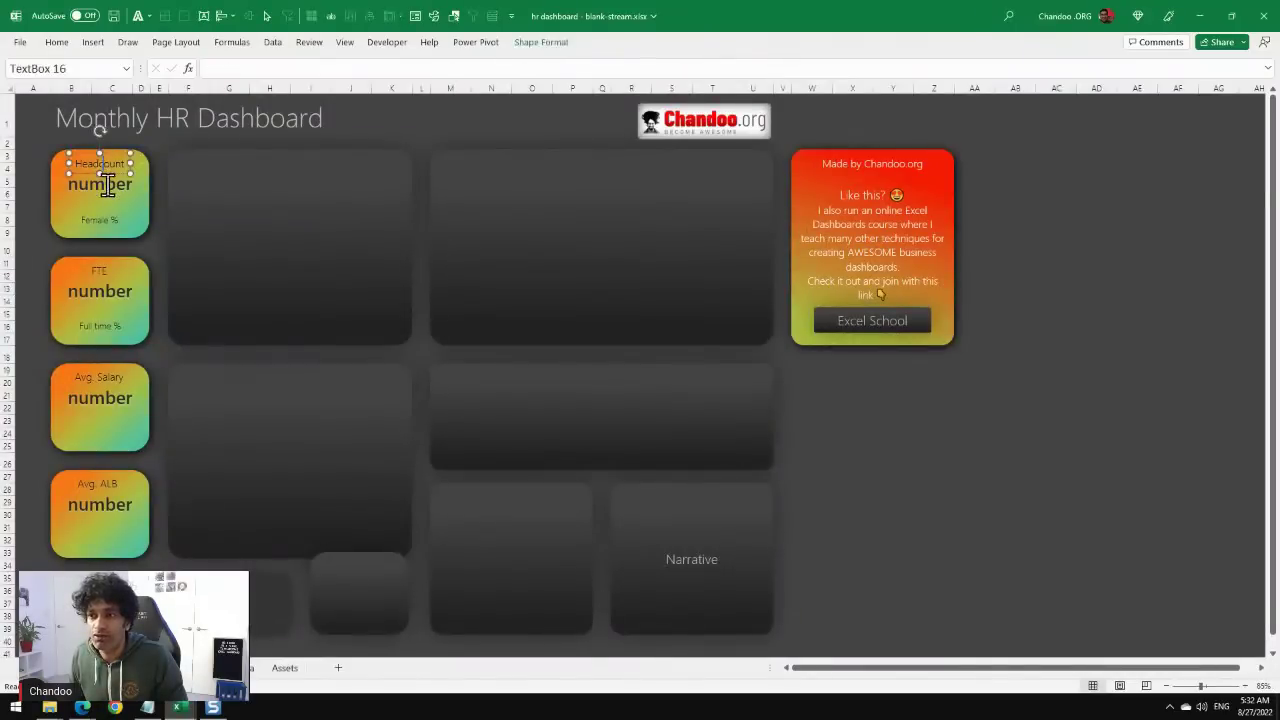
pyautogui.click(105, 186)
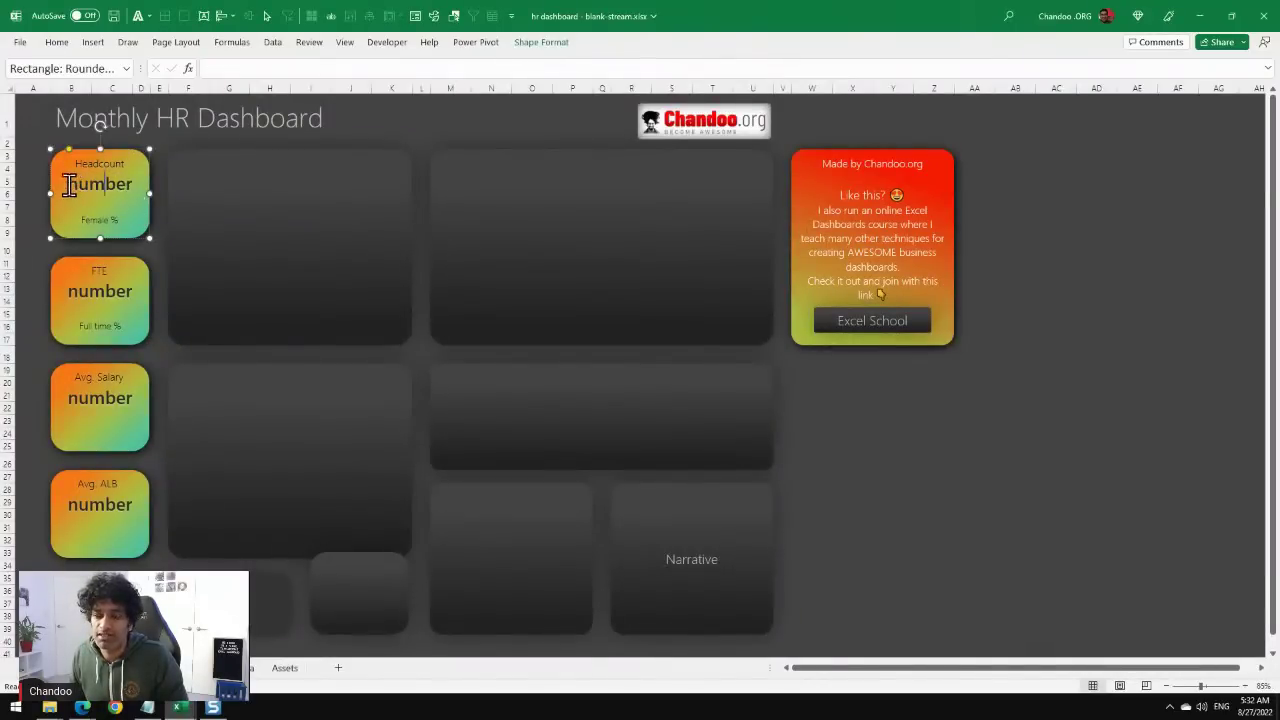
pyautogui.moveTo(68, 186); pyautogui.dragTo(136, 184)
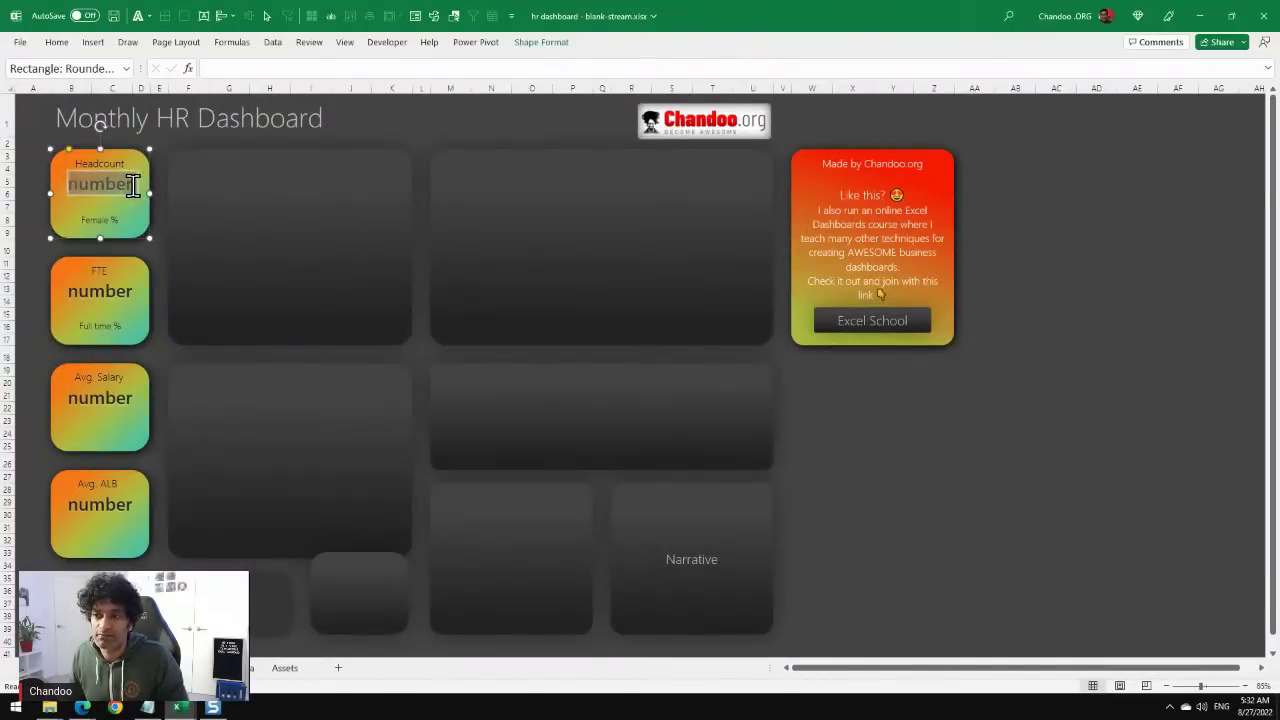
pyautogui.click(154, 242)
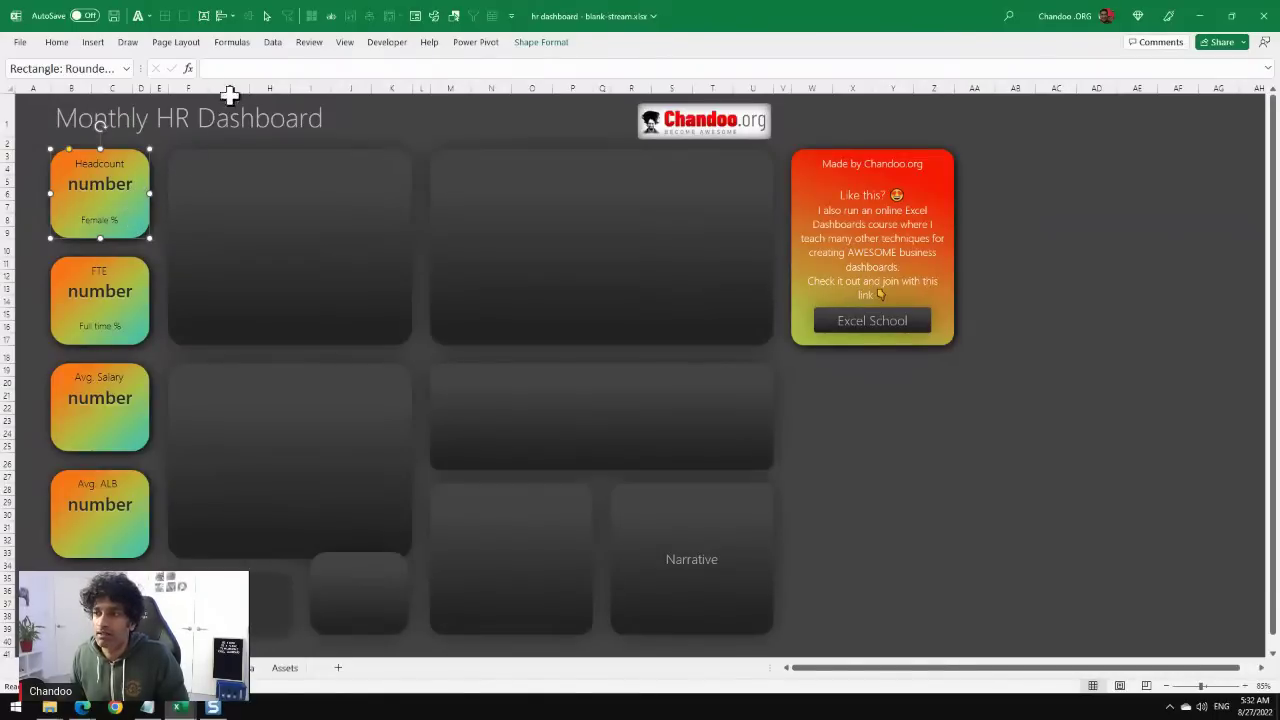
pyautogui.click(214, 68)
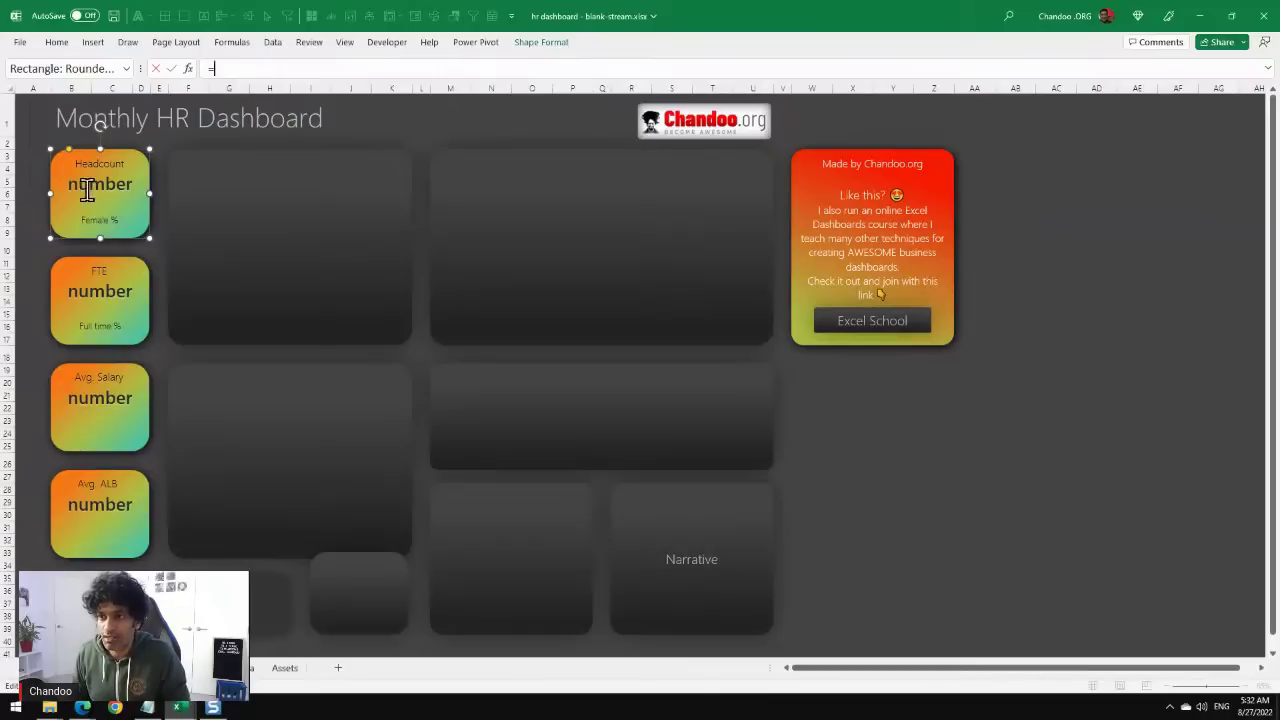
pyautogui.hotkey('ctrl', 'pagedown')
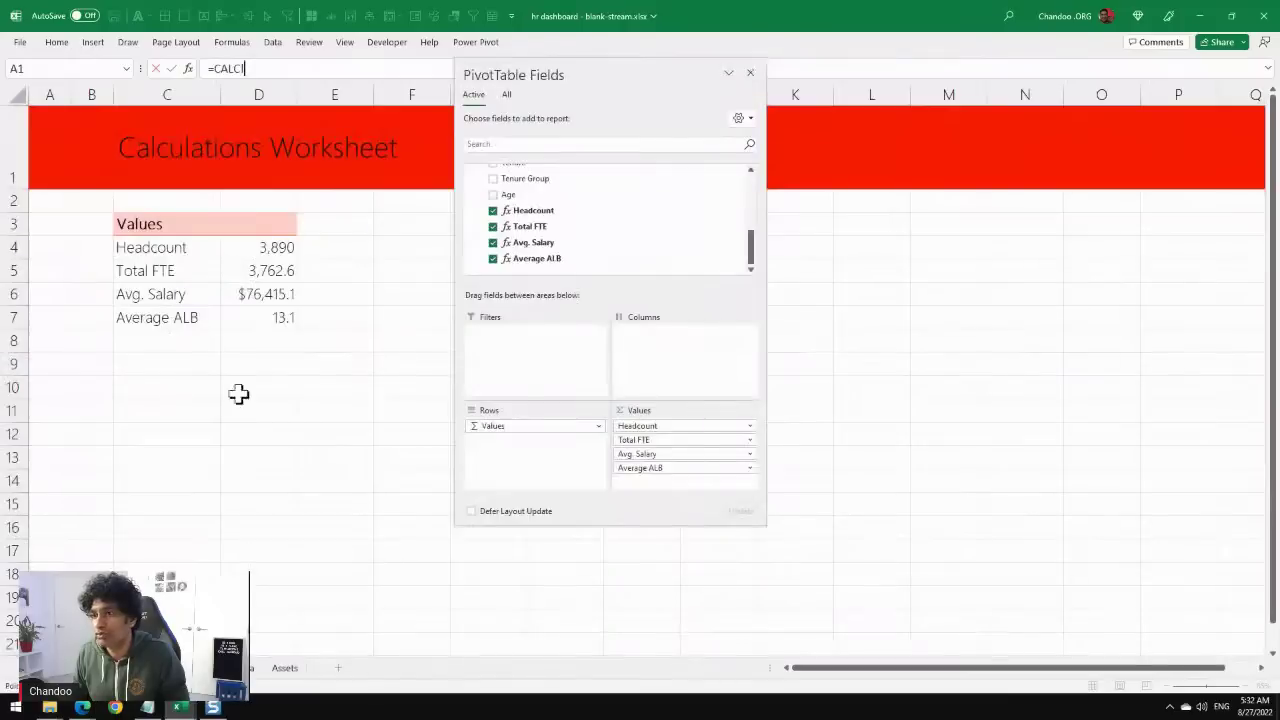
pyautogui.click(266, 247)
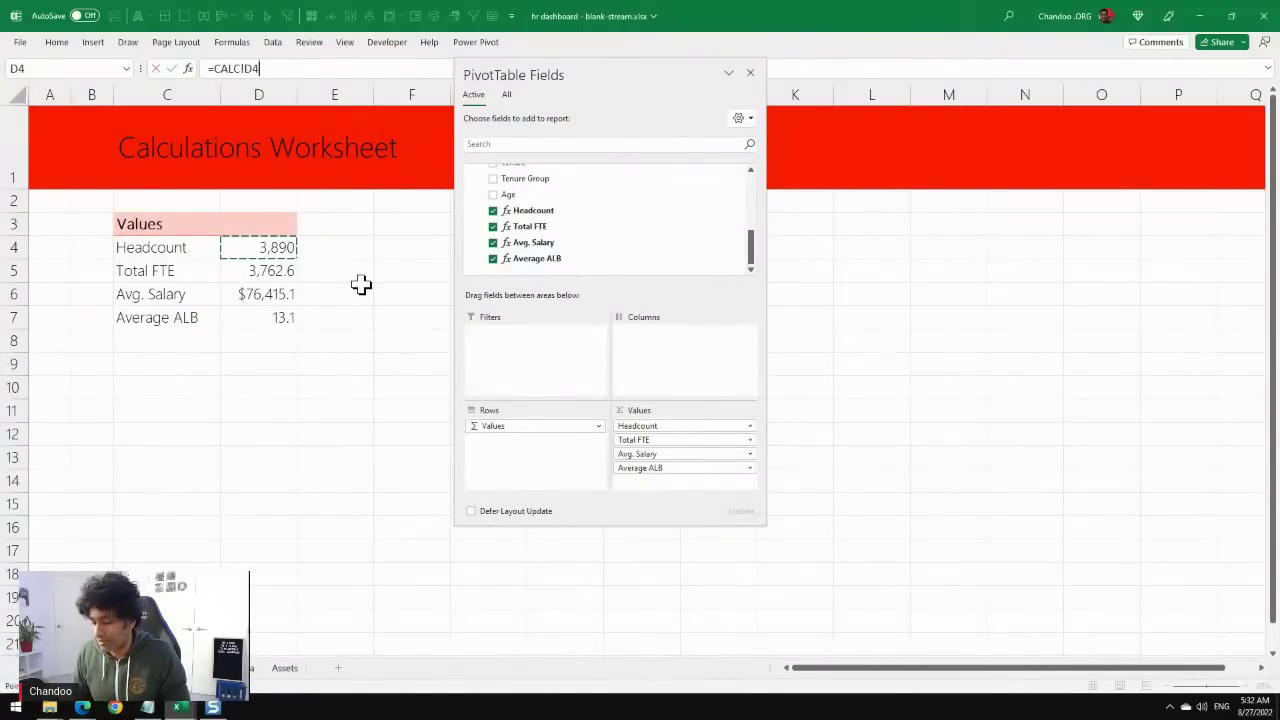
pyautogui.press('Return')
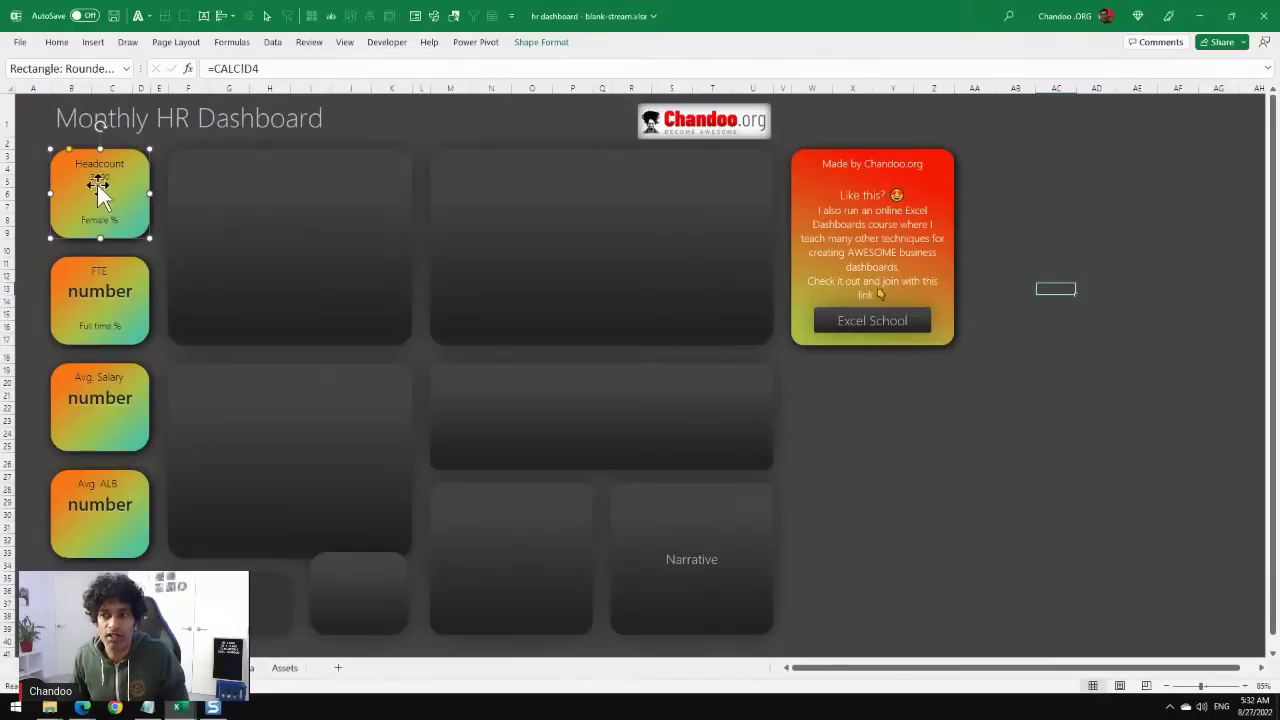
# Set the Headcount value to 24-pt Segoe UI Semibold and collapse the ribbon.
pyautogui.click(64, 45)
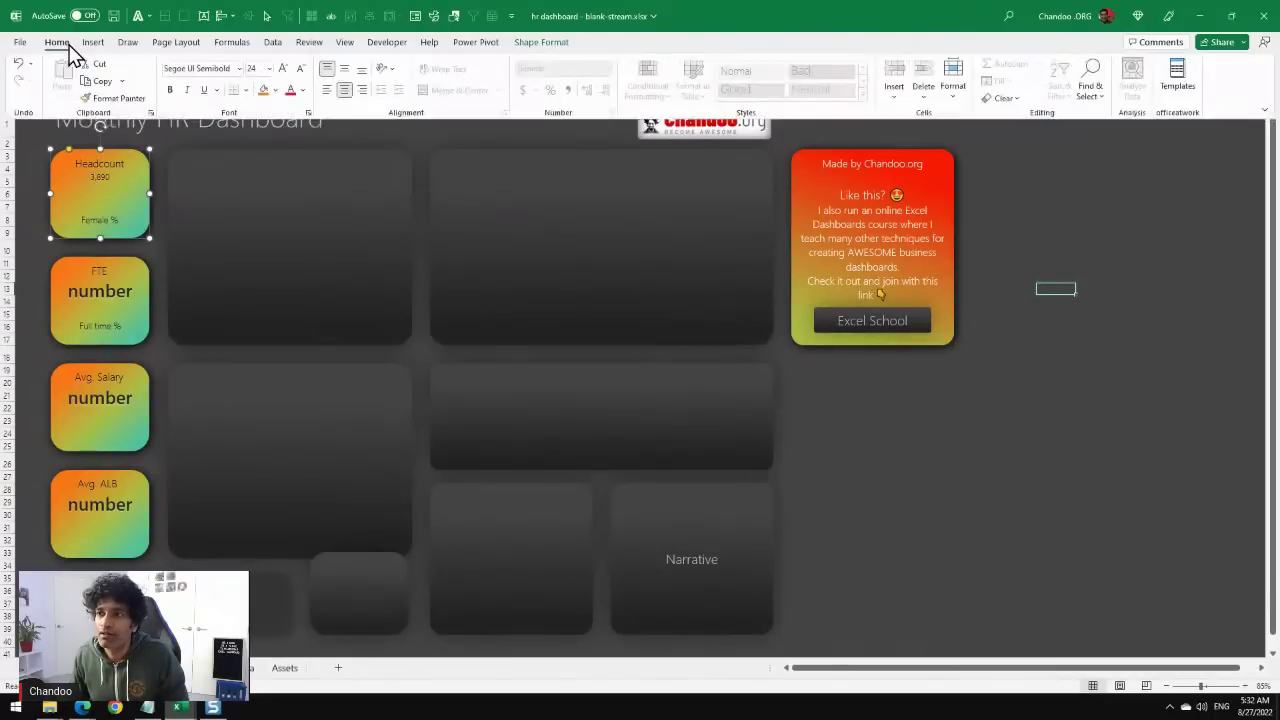
pyautogui.click(128, 222)
pyautogui.click(52, 44)
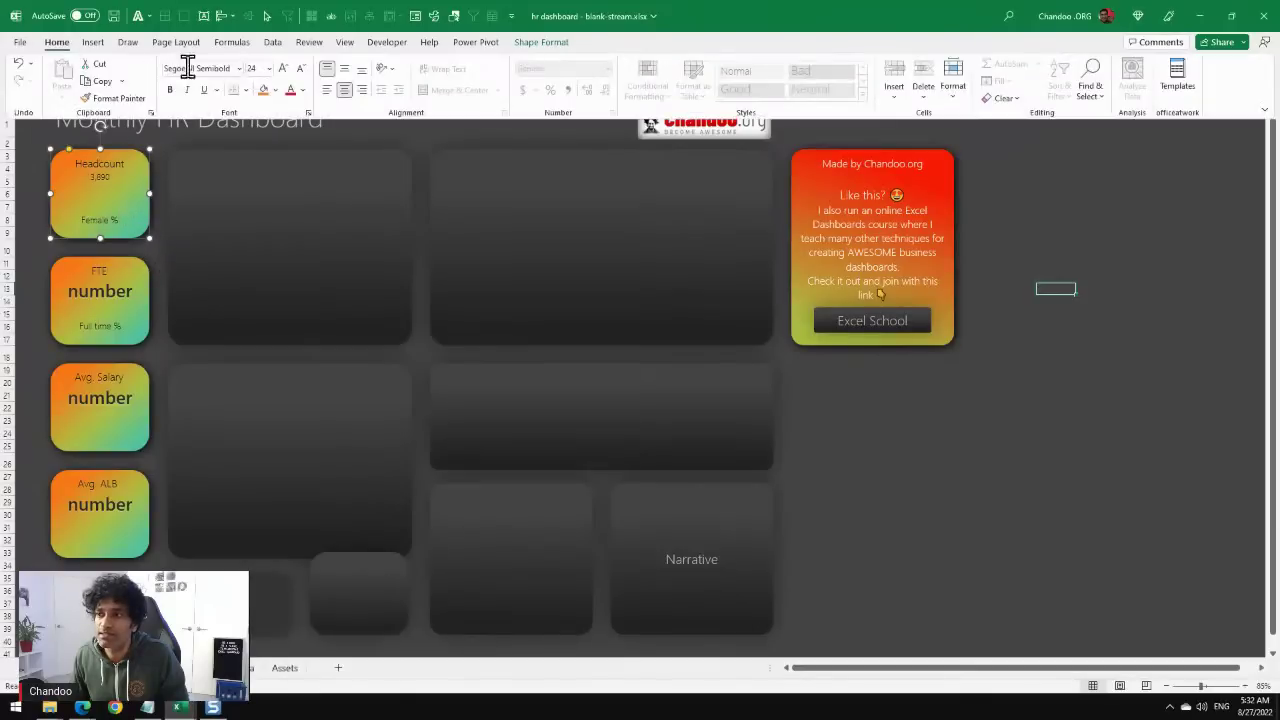
pyautogui.click(285, 70)
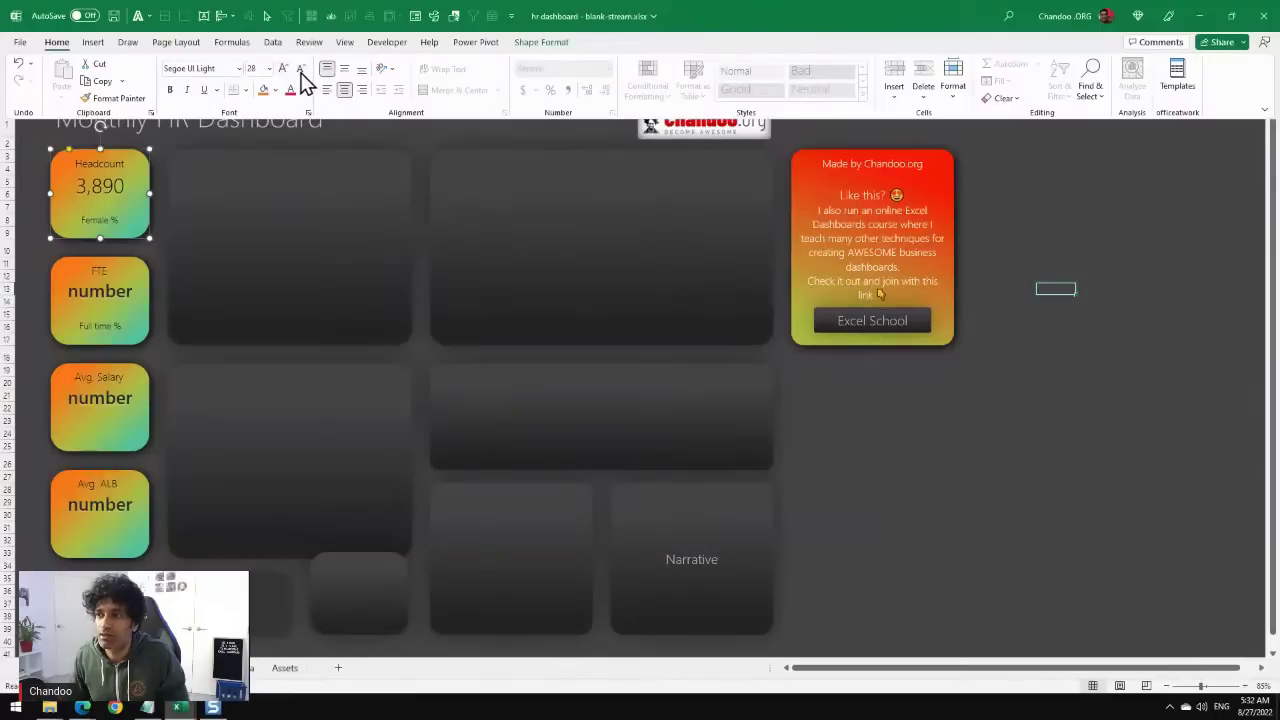
pyautogui.click(301, 68)
pyautogui.click(301, 68)
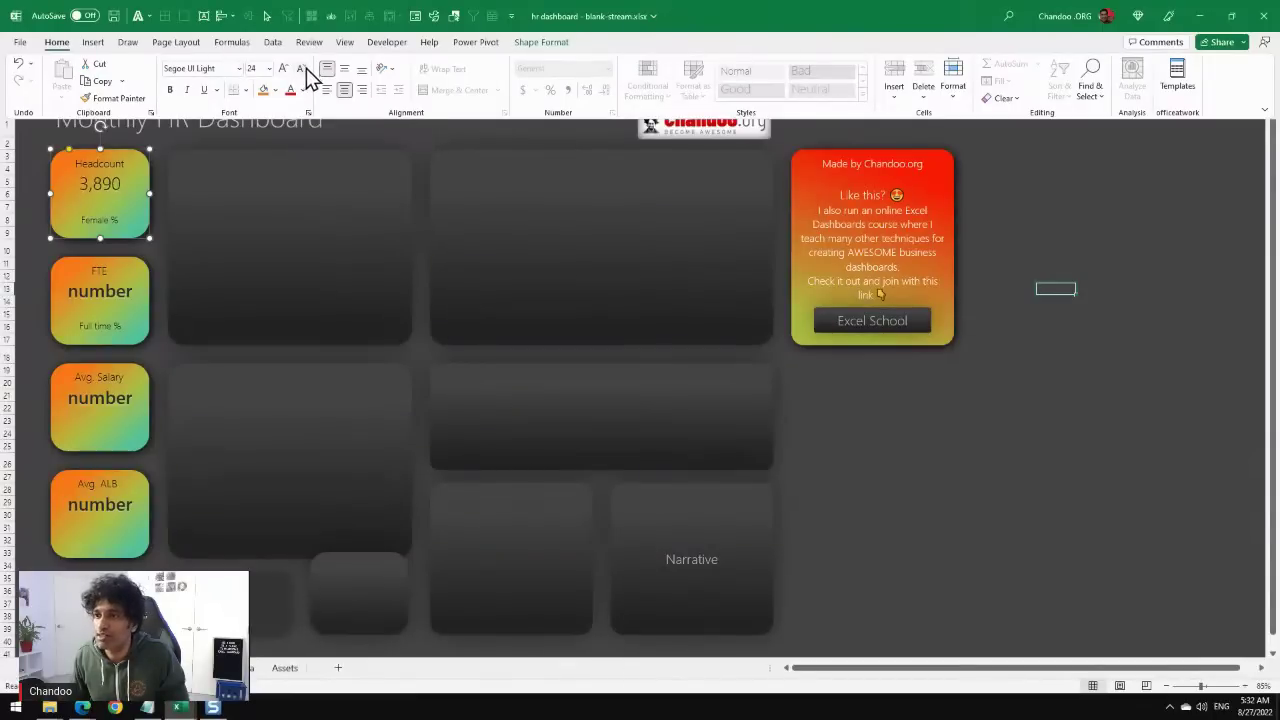
pyautogui.click(239, 68)
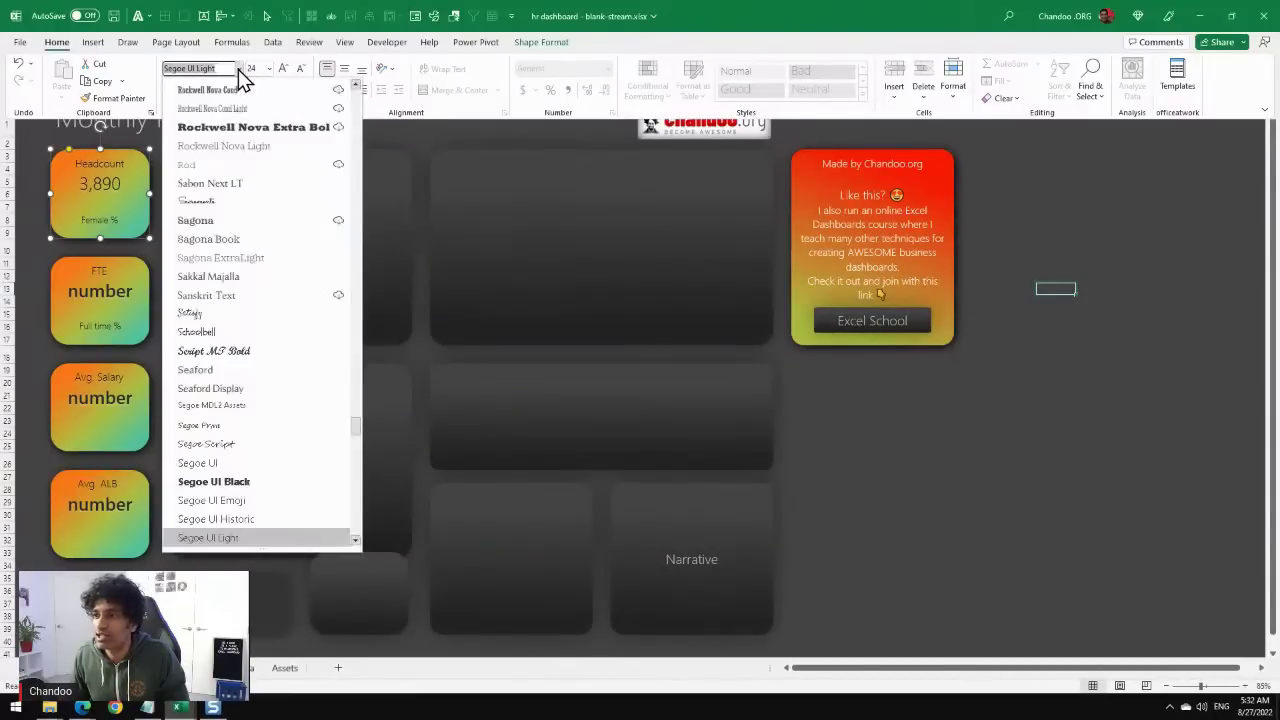
pyautogui.scroll(-10, 270, 522)
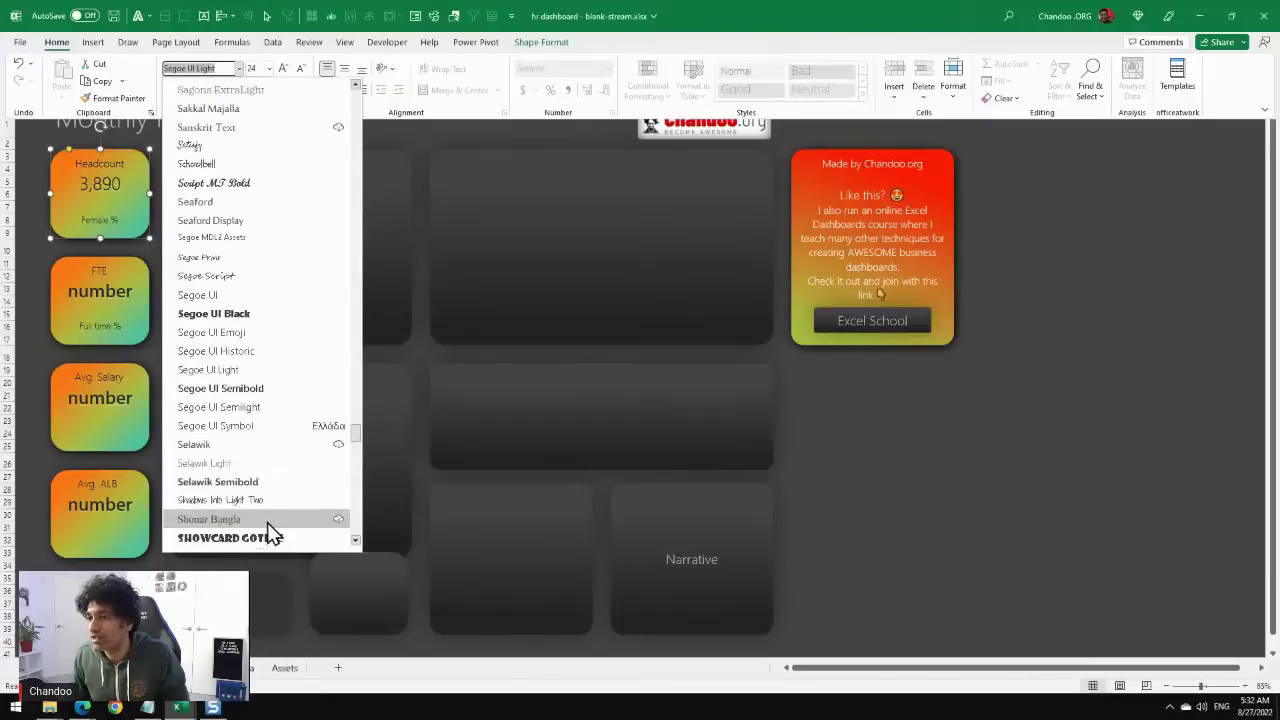
pyautogui.click(250, 389)
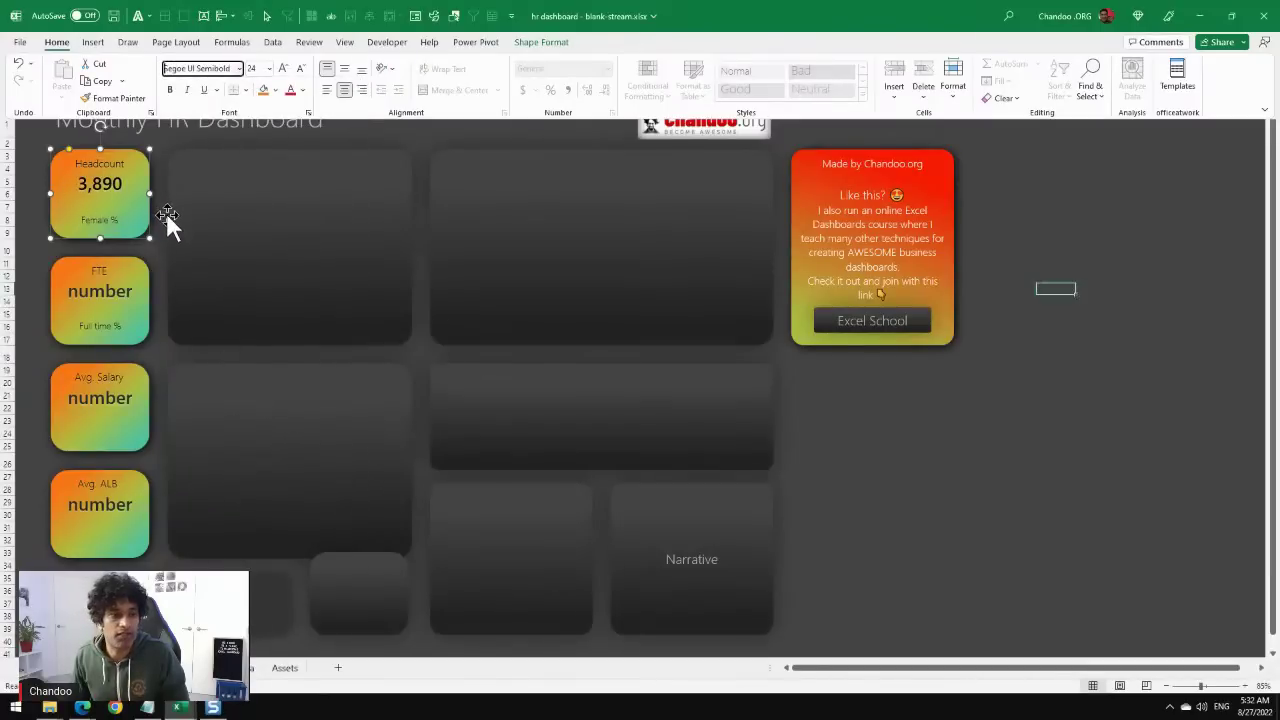
pyautogui.hotkey('ctrl', 'F1')
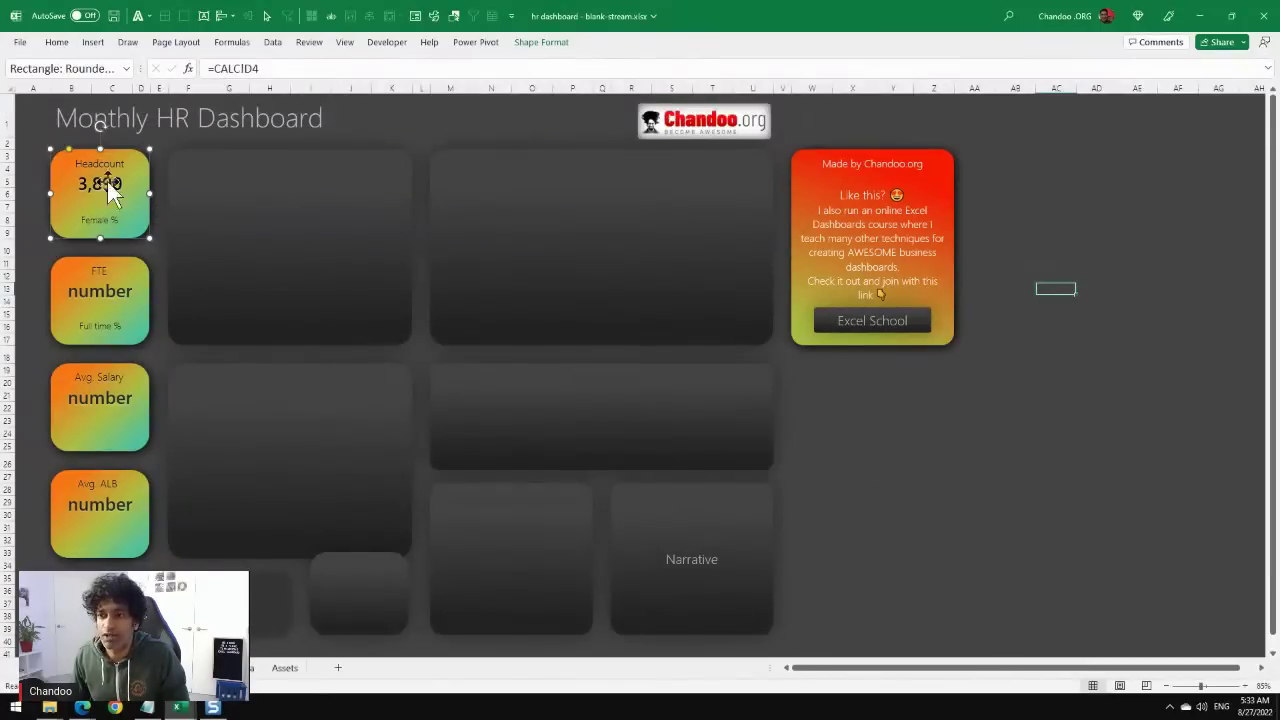
# Link the FTE tile to =CALC!D5 so it shows 3,762.6.
pyautogui.click(148, 300)
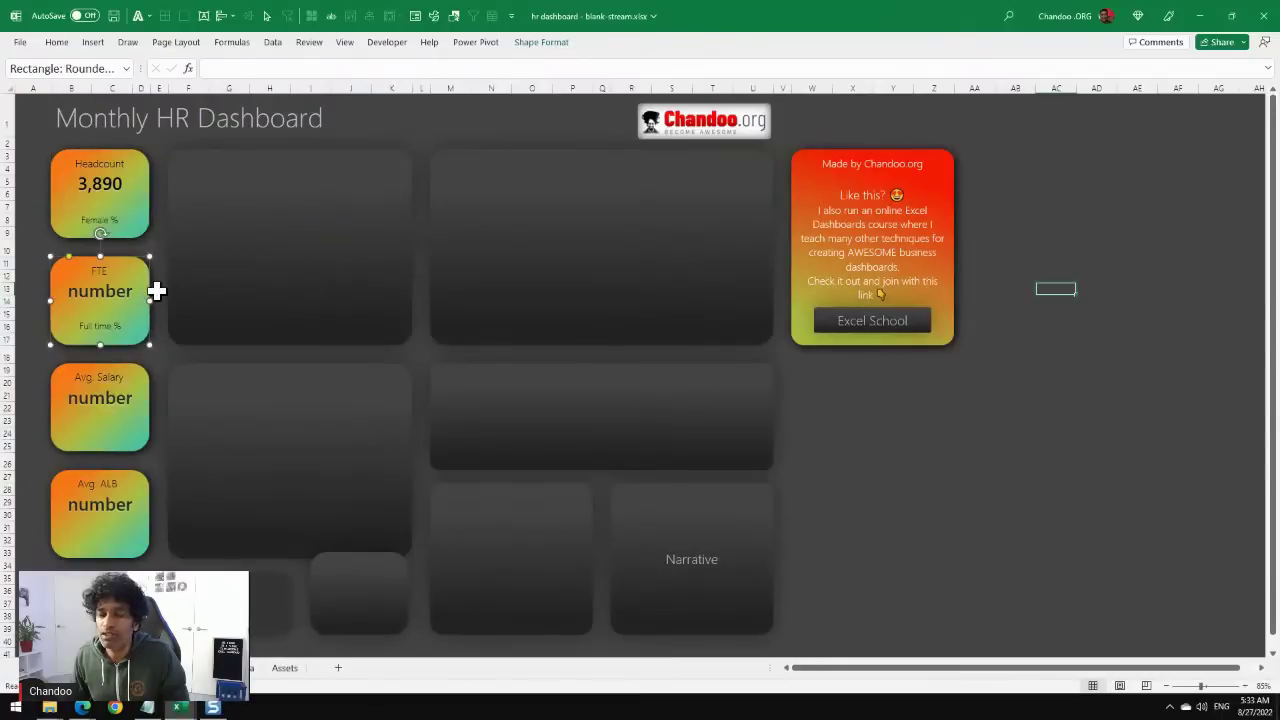
pyautogui.click(220, 68)
pyautogui.write('=')
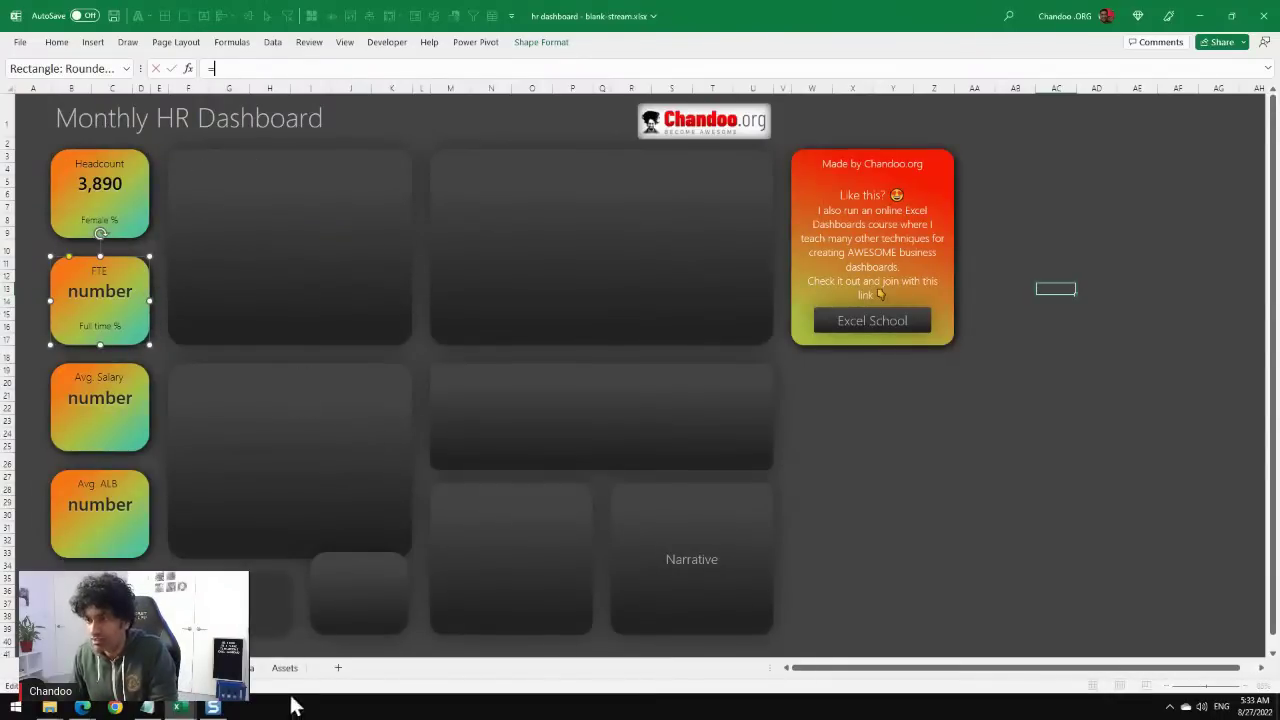
pyautogui.click(240, 667)
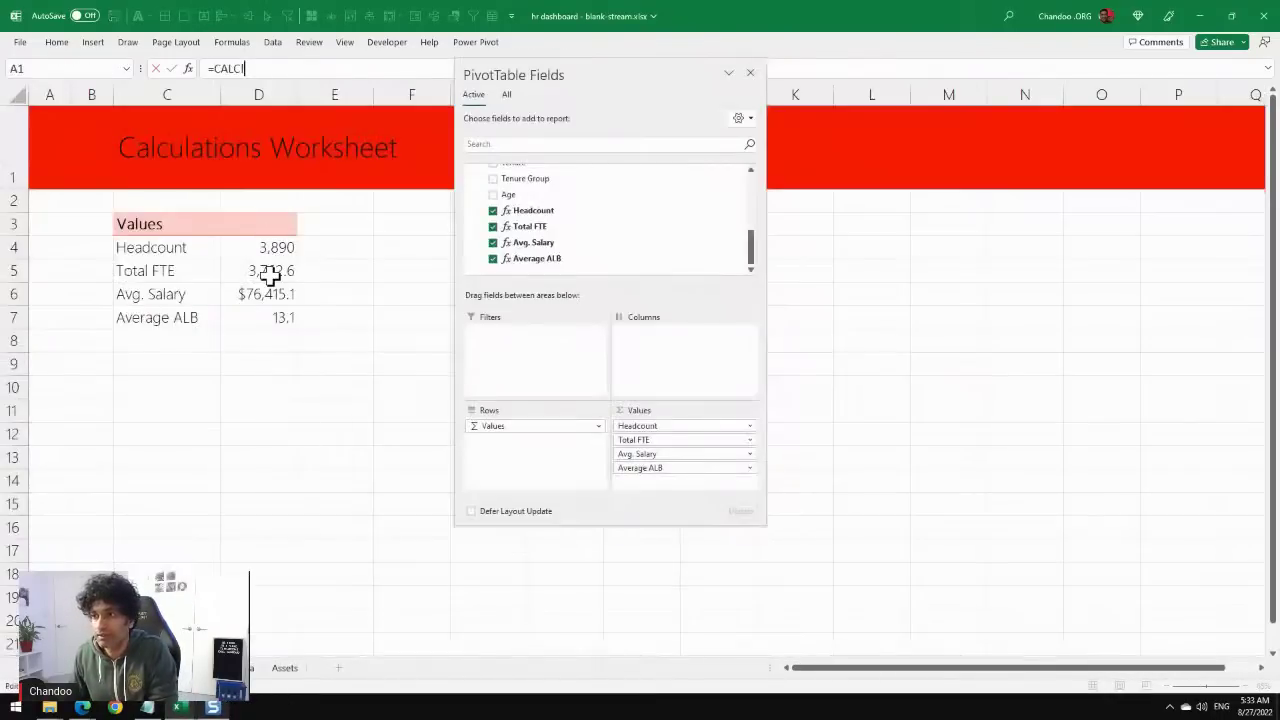
pyautogui.click(269, 271)
pyautogui.press('Return')
# Link the Avg. Salary tile to =CALC!D6 so it shows $76,415.1.
pyautogui.click(137, 437)
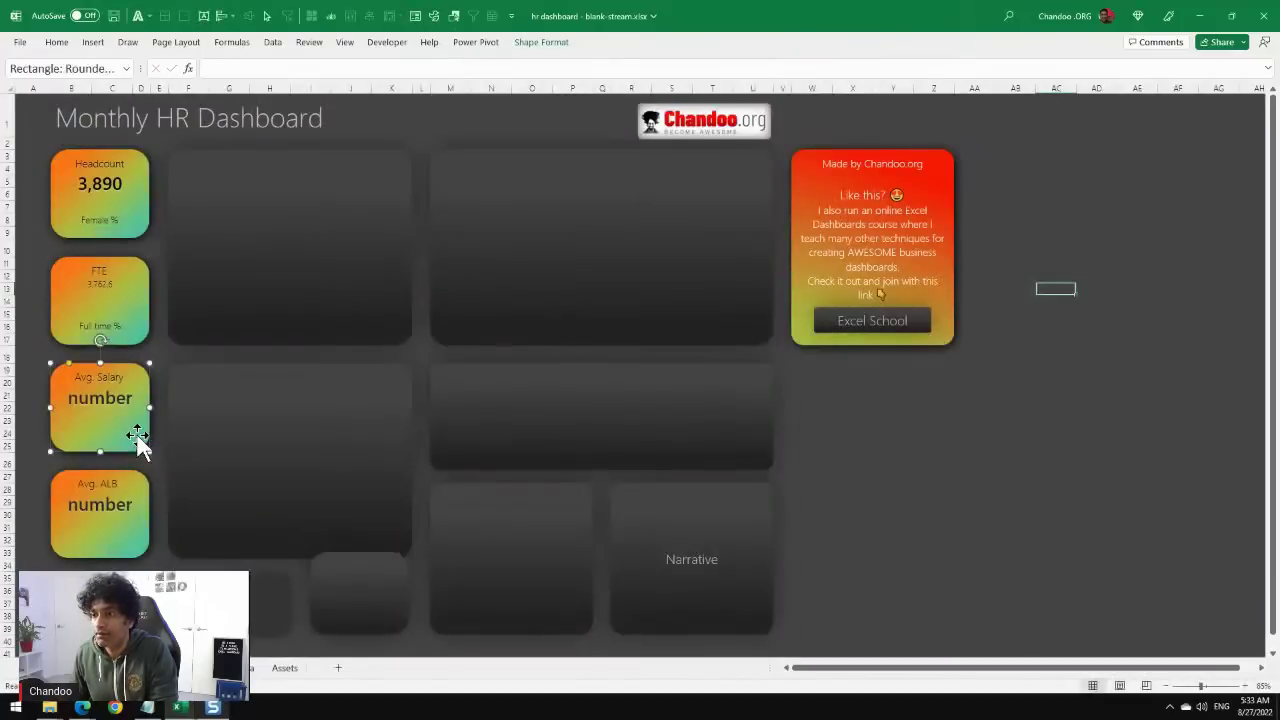
pyautogui.write('=')
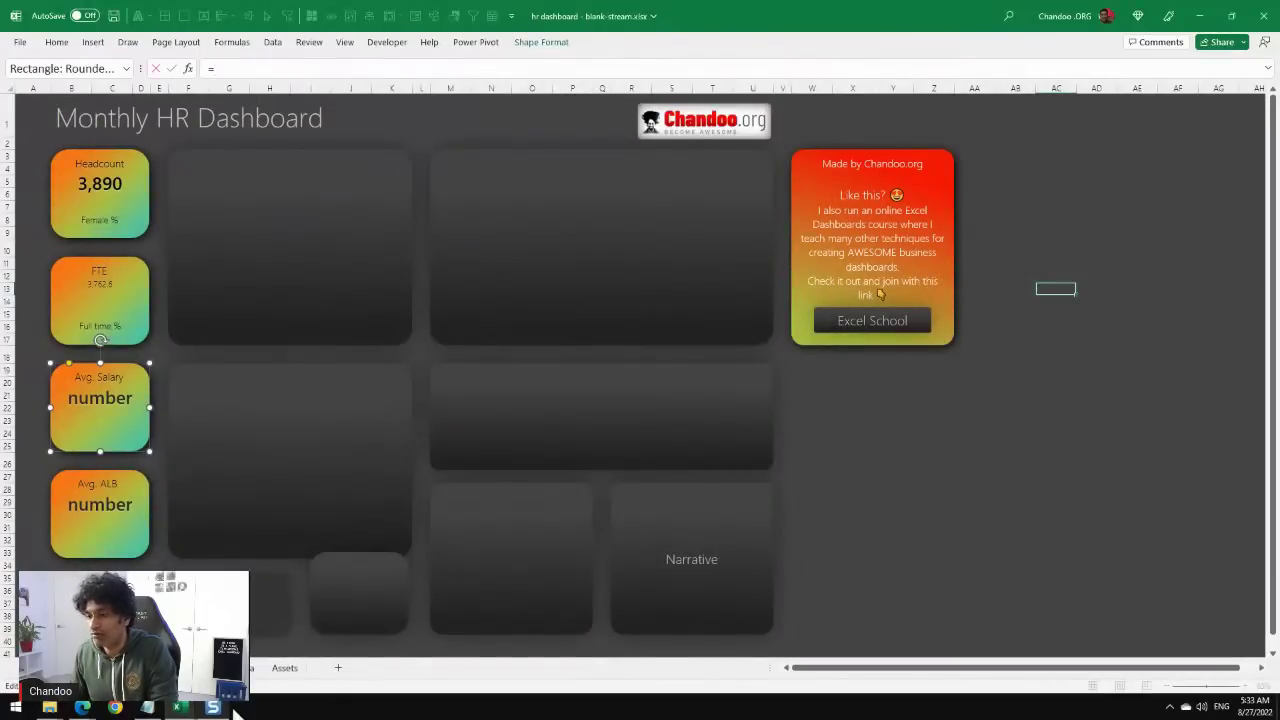
pyautogui.click(220, 667)
pyautogui.click(262, 294)
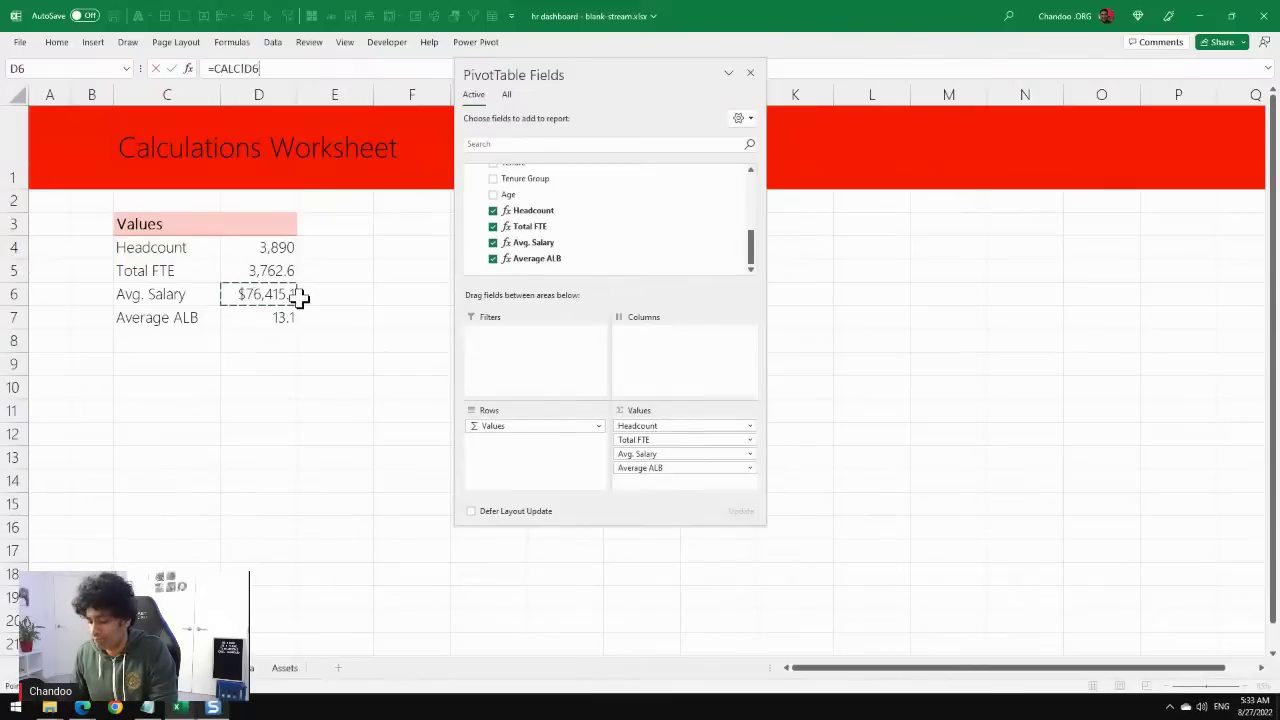
pyautogui.press('Return')
# Link the Avg. ALB tile to =CALC!D7 so it shows 13.1.
pyautogui.click(103, 540)
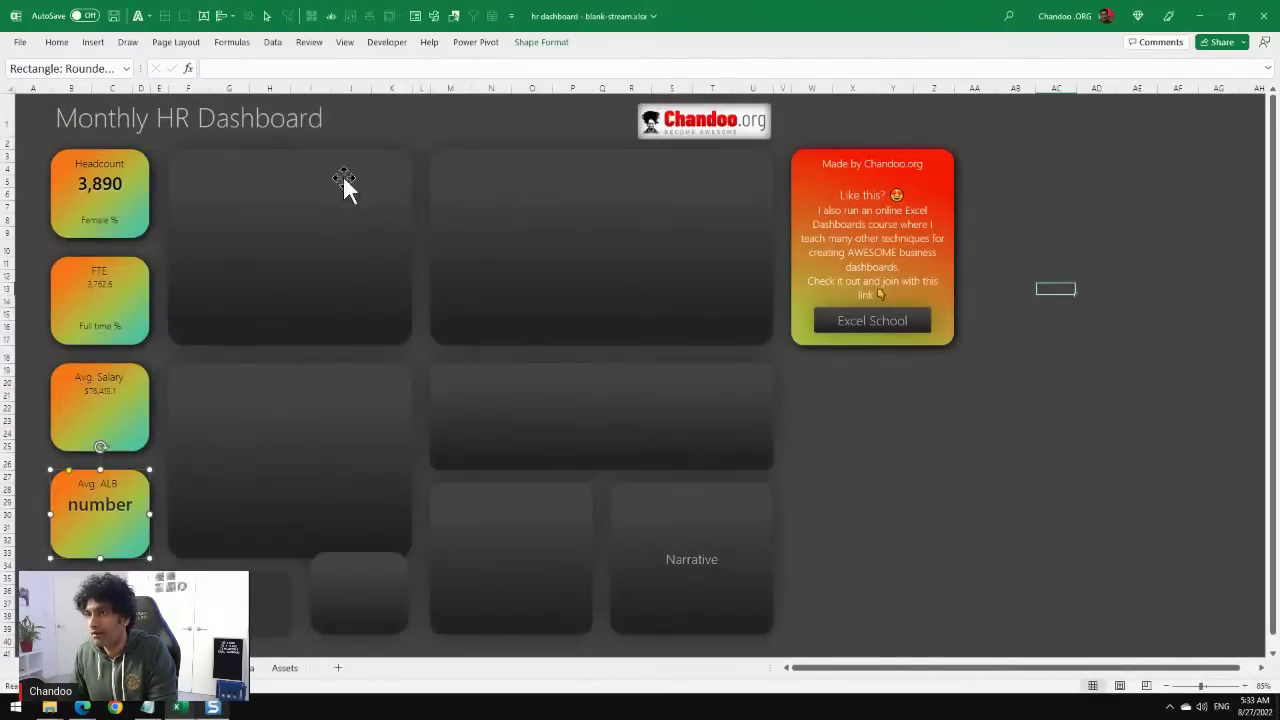
pyautogui.click(252, 68)
pyautogui.write('=')
pyautogui.click(220, 667)
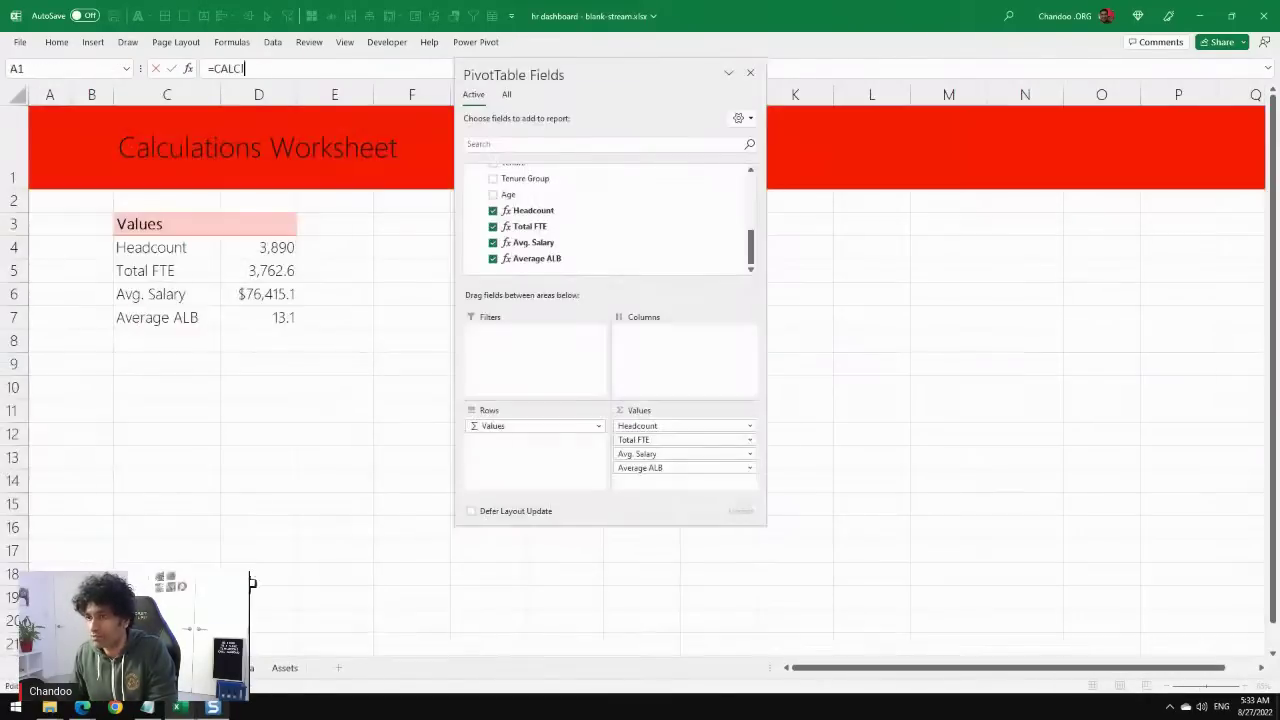
pyautogui.click(266, 317)
pyautogui.press('Return')
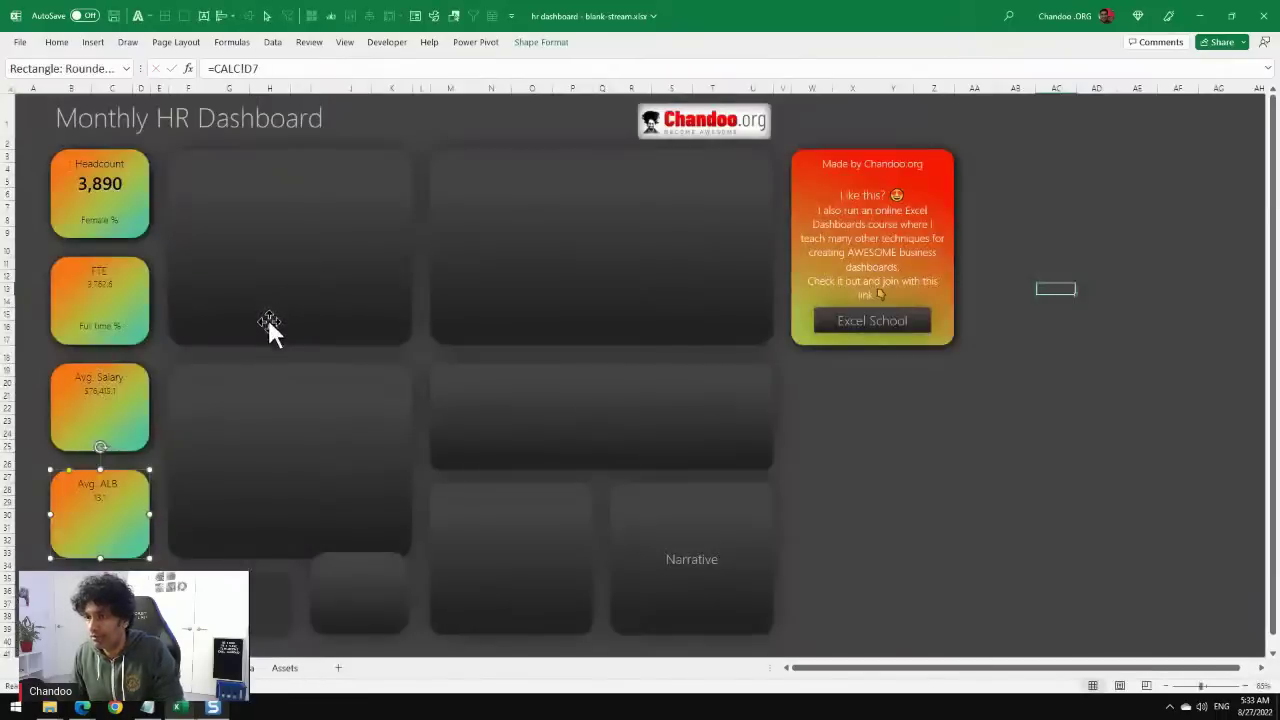
# Select the FTE, Avg. Salary and Avg. ALB tiles and set their font size to 24.
pyautogui.click(129, 278)
pyautogui.keyDown('shift'); pyautogui.click(123, 415); pyautogui.keyUp('shift')
pyautogui.keyDown('shift'); pyautogui.click(119, 521); pyautogui.keyUp('shift')
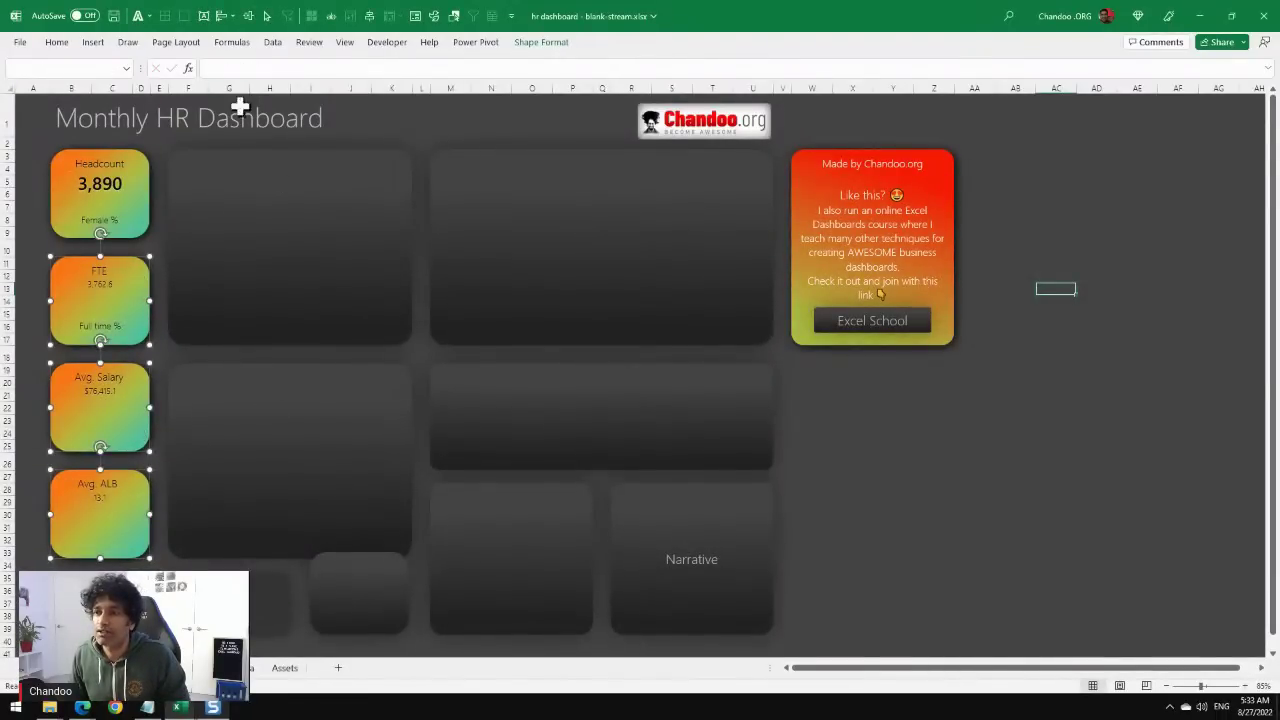
pyautogui.click(57, 42)
pyautogui.click(254, 68)
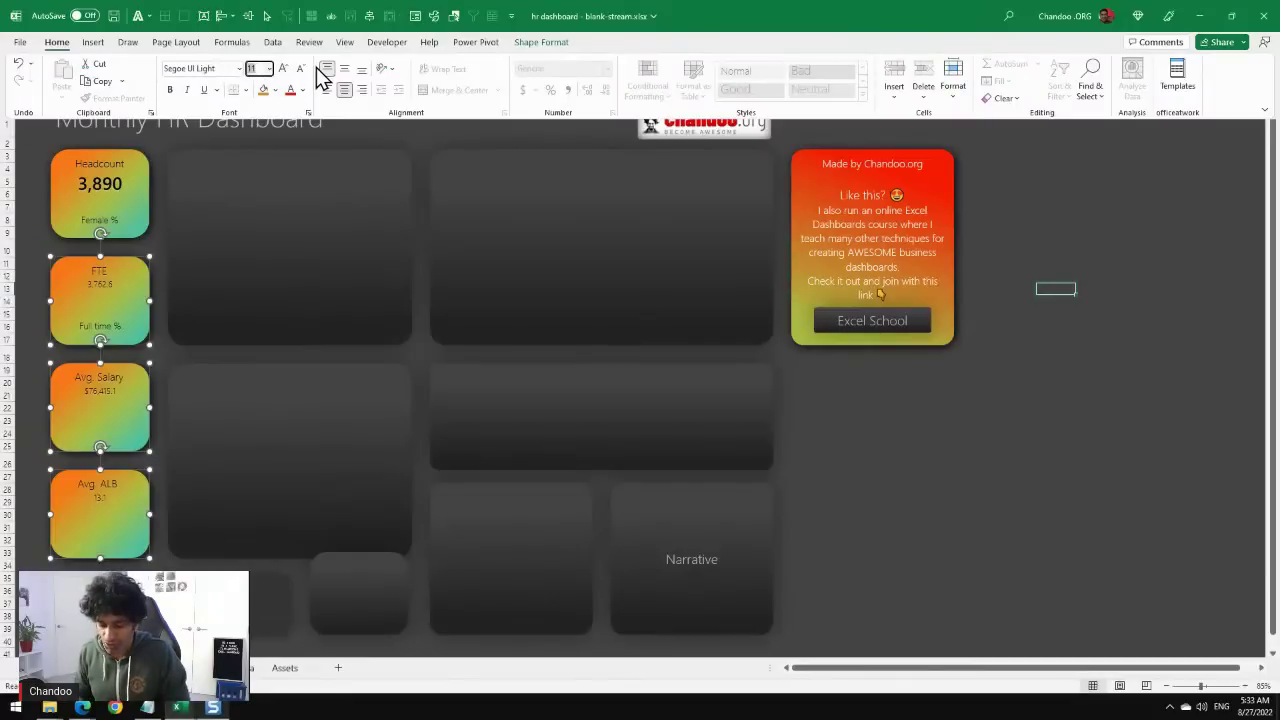
pyautogui.write('26')
pyautogui.write('24')
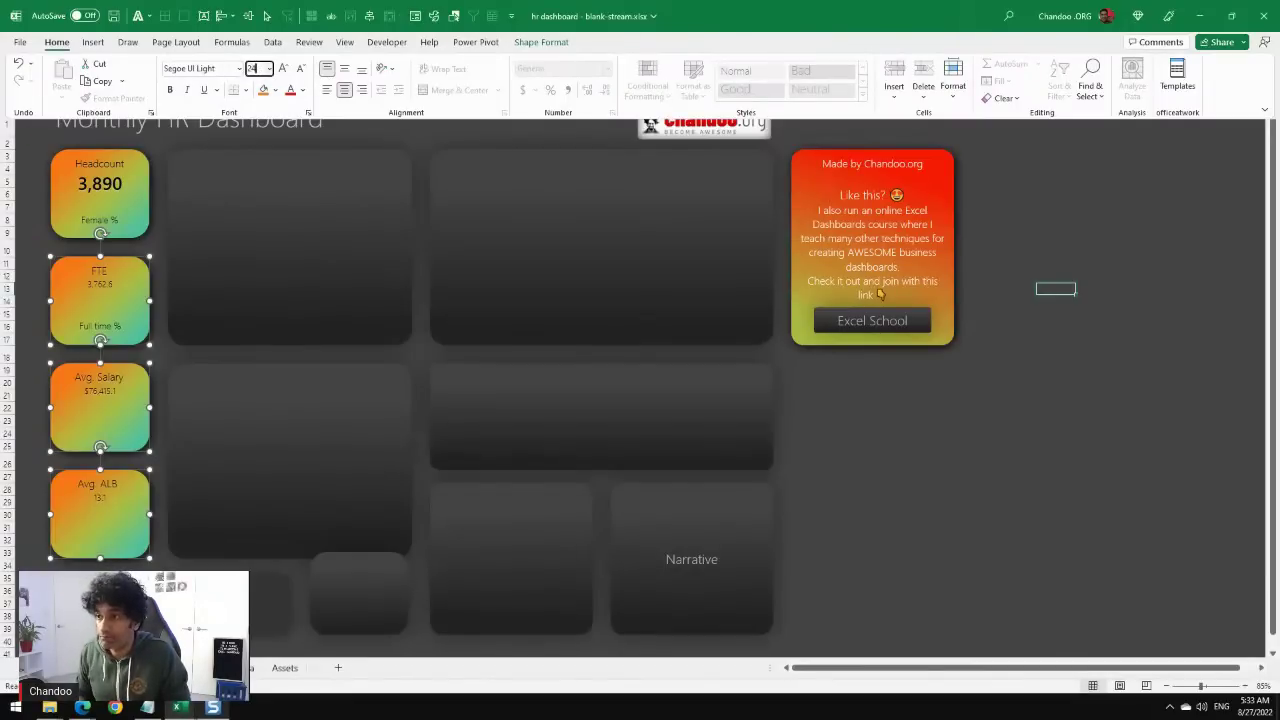
pyautogui.press('Return')
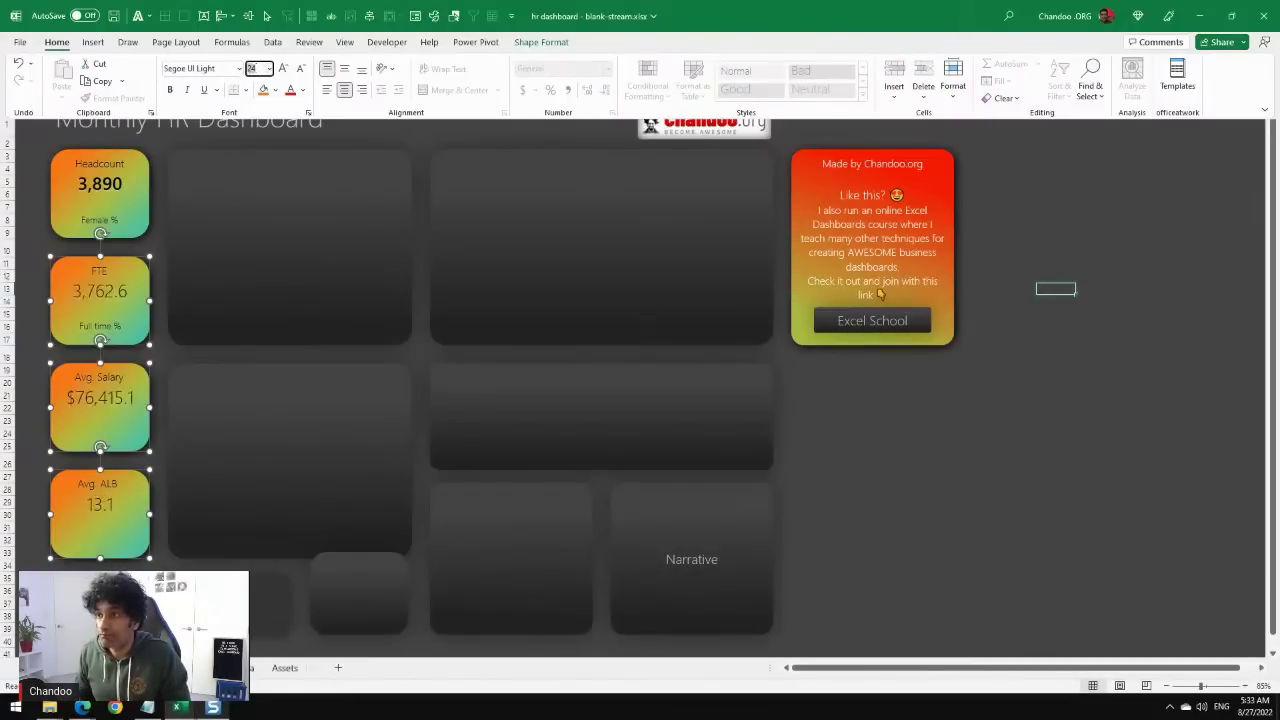
# Apply Segoe UI Semibold to the three tile values, collapse the ribbon and deselect.
pyautogui.click(239, 68)
pyautogui.scroll(-2, 255, 540)
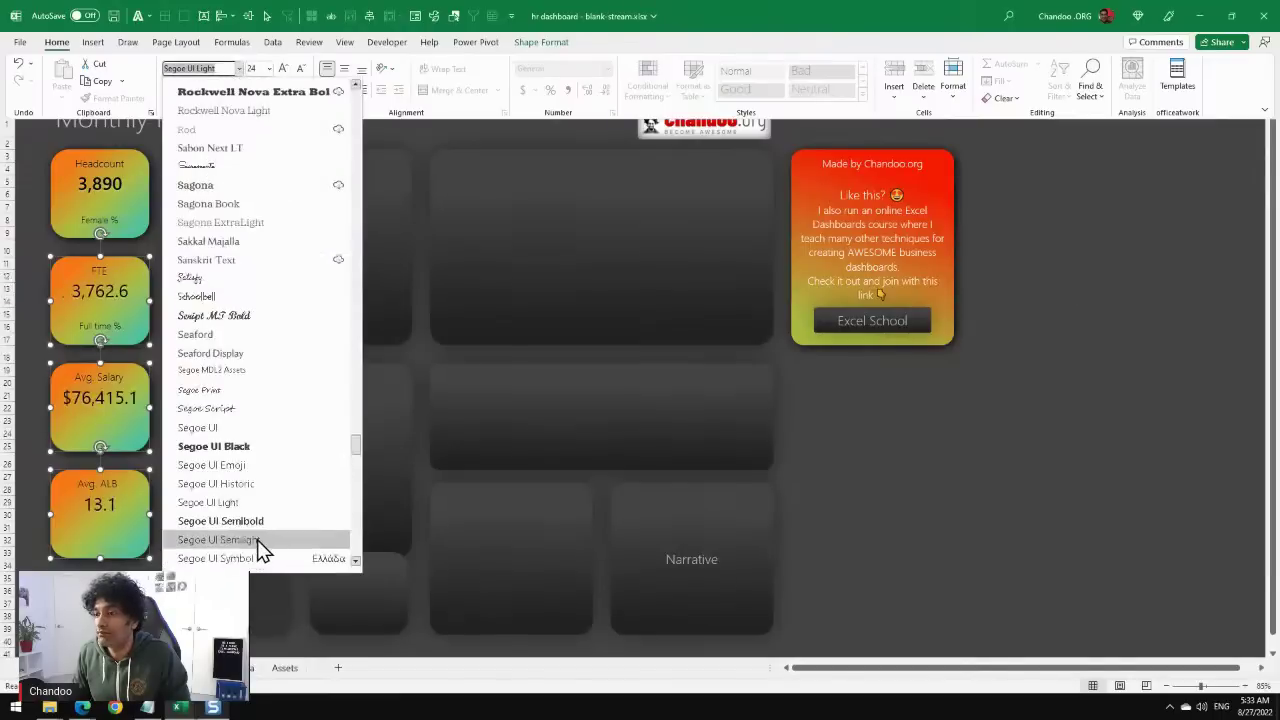
pyautogui.click(249, 500)
pyautogui.hotkey('ctrl', 'F1')
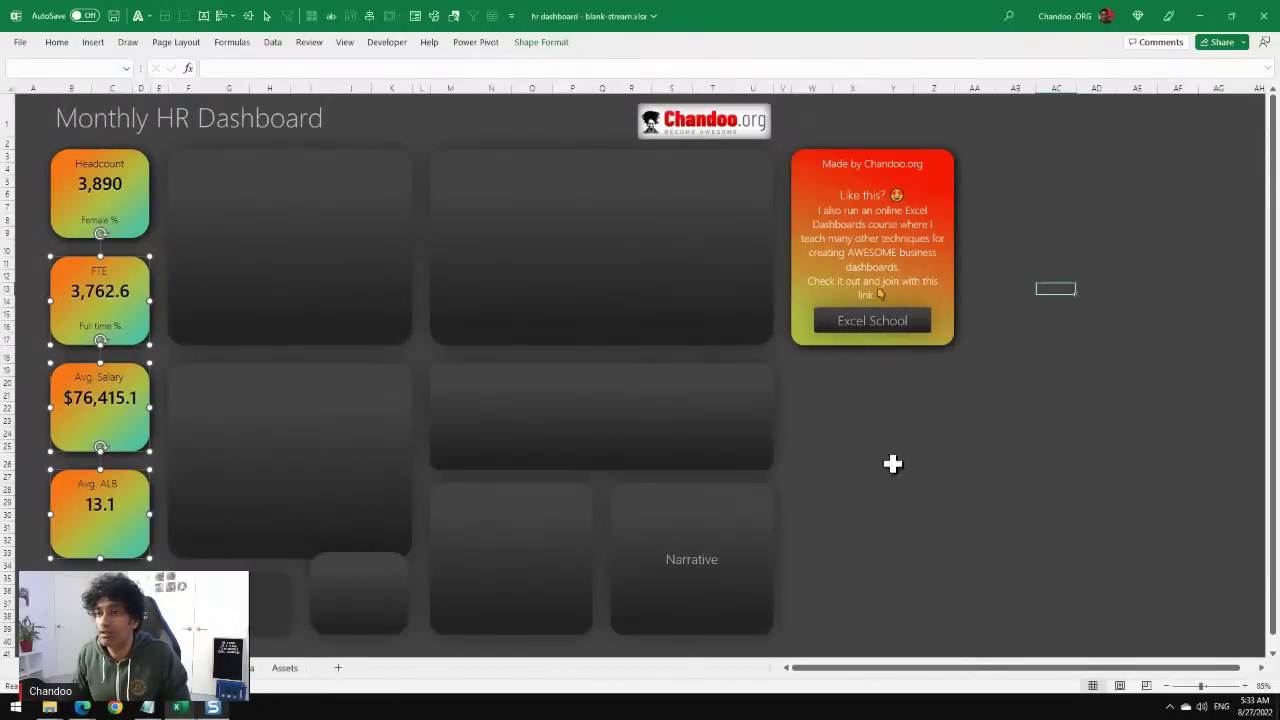
pyautogui.click(128, 580)
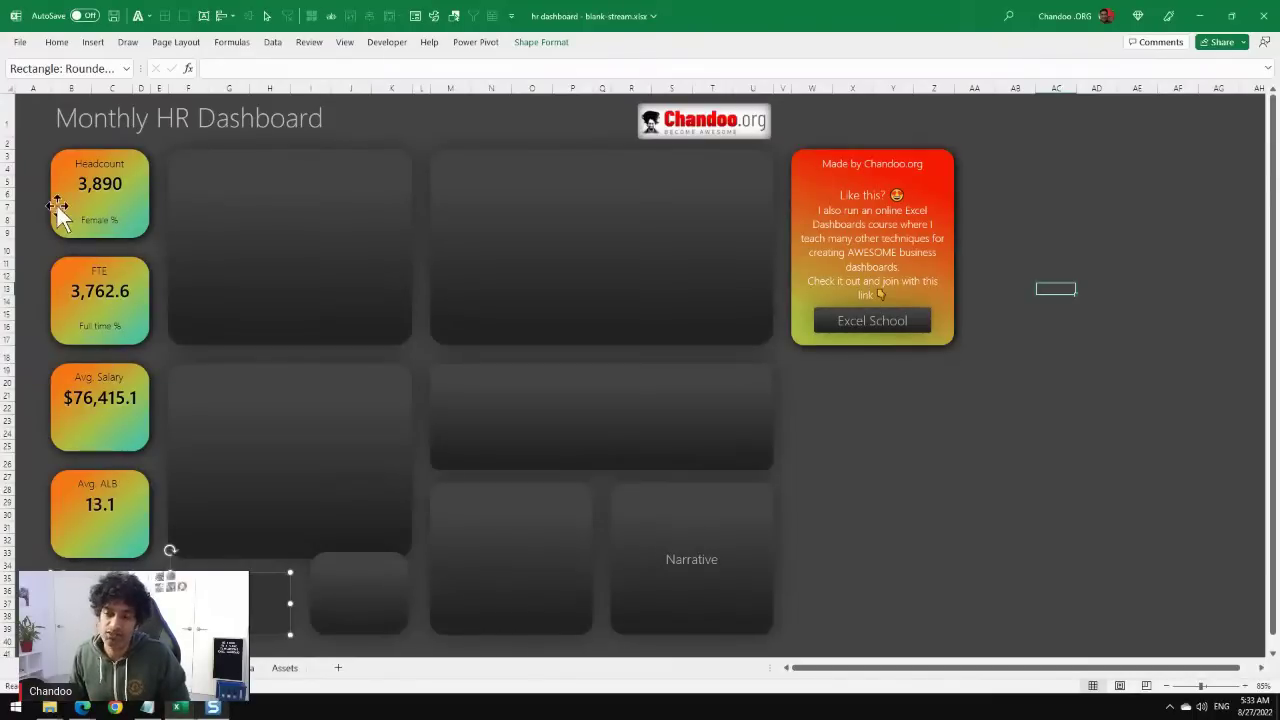
# Switch to the Calculations Worksheet to review Headcount, Total FTE, Avg. Salary and Average ALB.
pyautogui.hotkey('ctrl', 'pagedown')
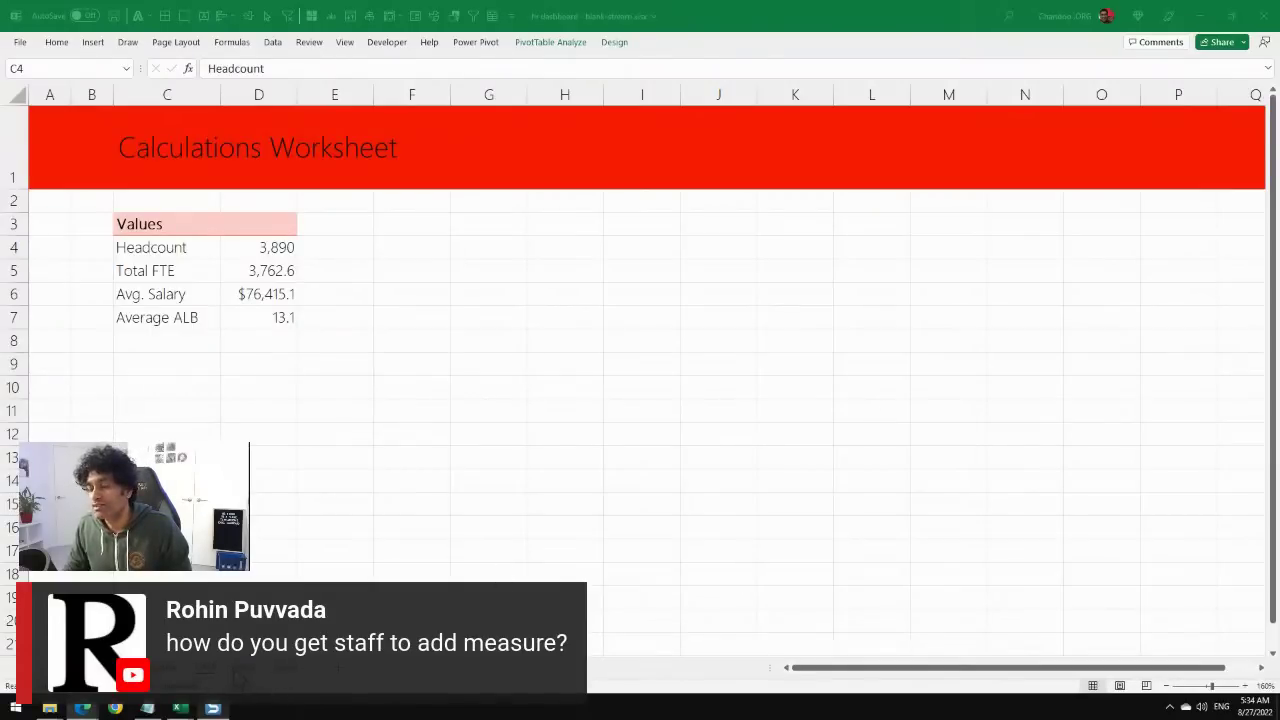
# Select a cell in the Sample HR Data staff table and insert a PivotTable from it.
pyautogui.hotkey('alt', 'Tab')
pyautogui.hotkey('ctrl', 'pageup')
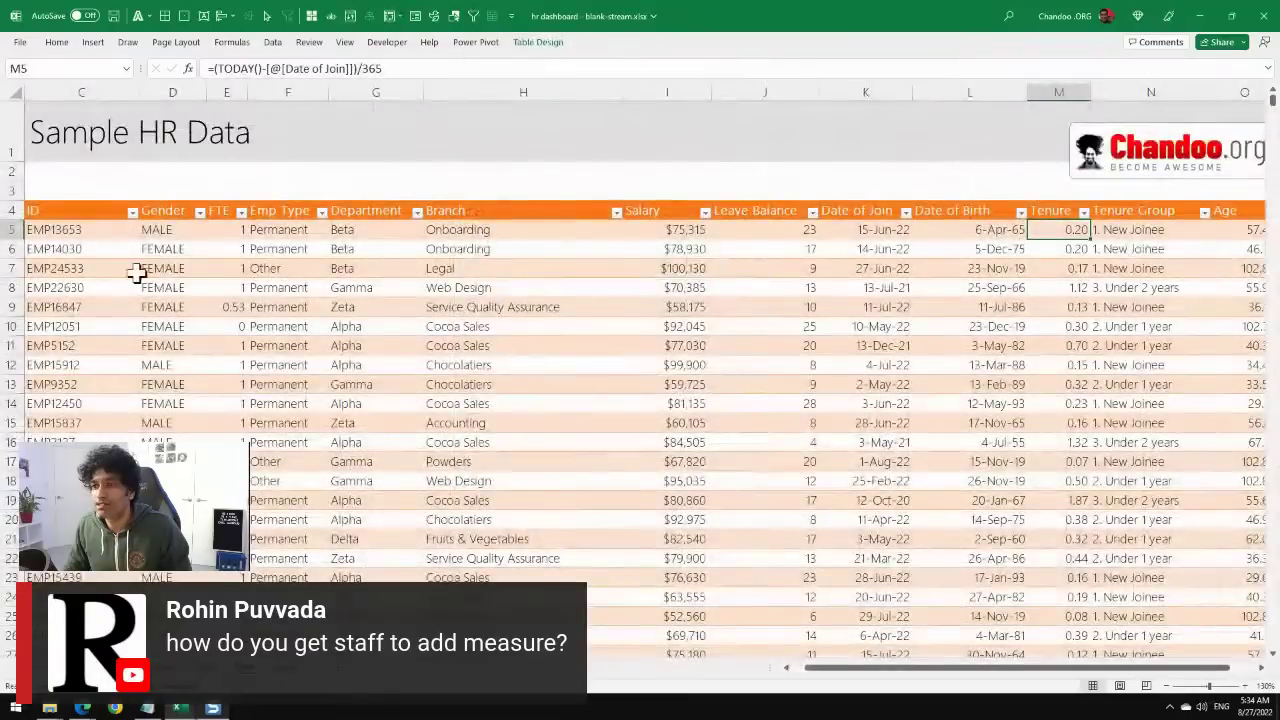
pyautogui.click(130, 270)
pyautogui.click(92, 42)
pyautogui.click(22, 70)
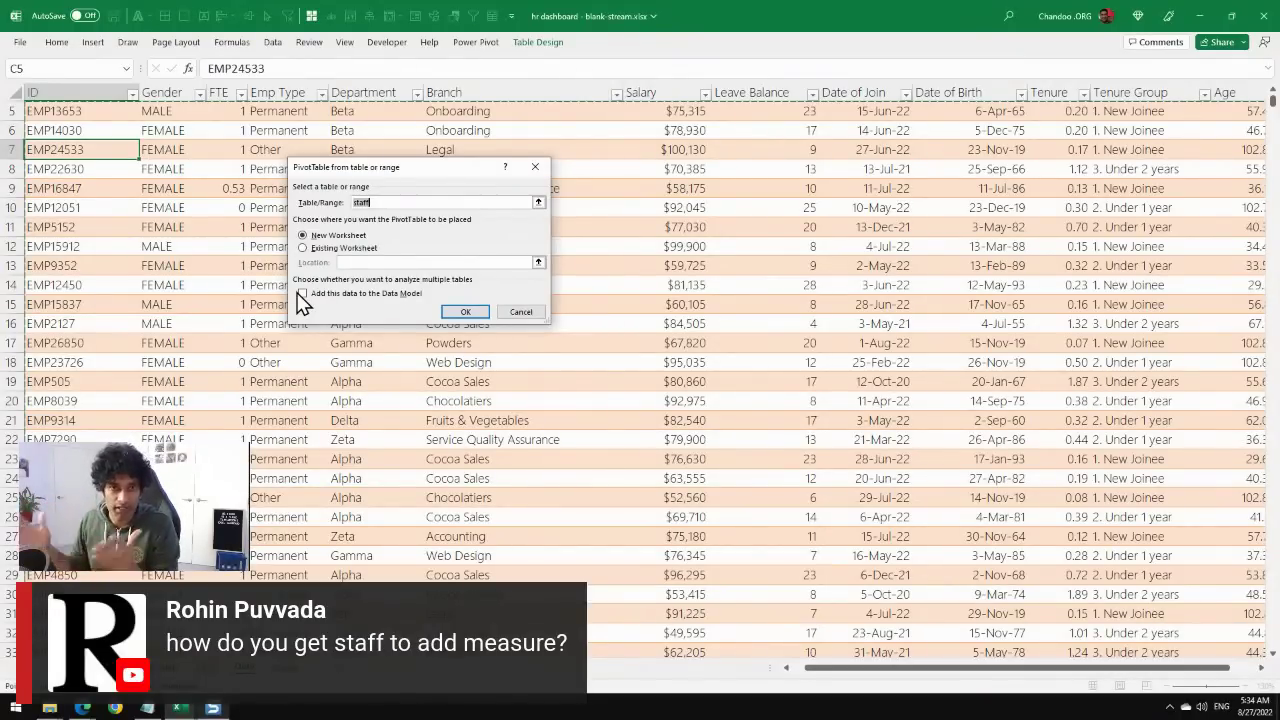
# Cancel the PivotTable from table or range dialog without creating a pivot.
pyautogui.press('Escape')
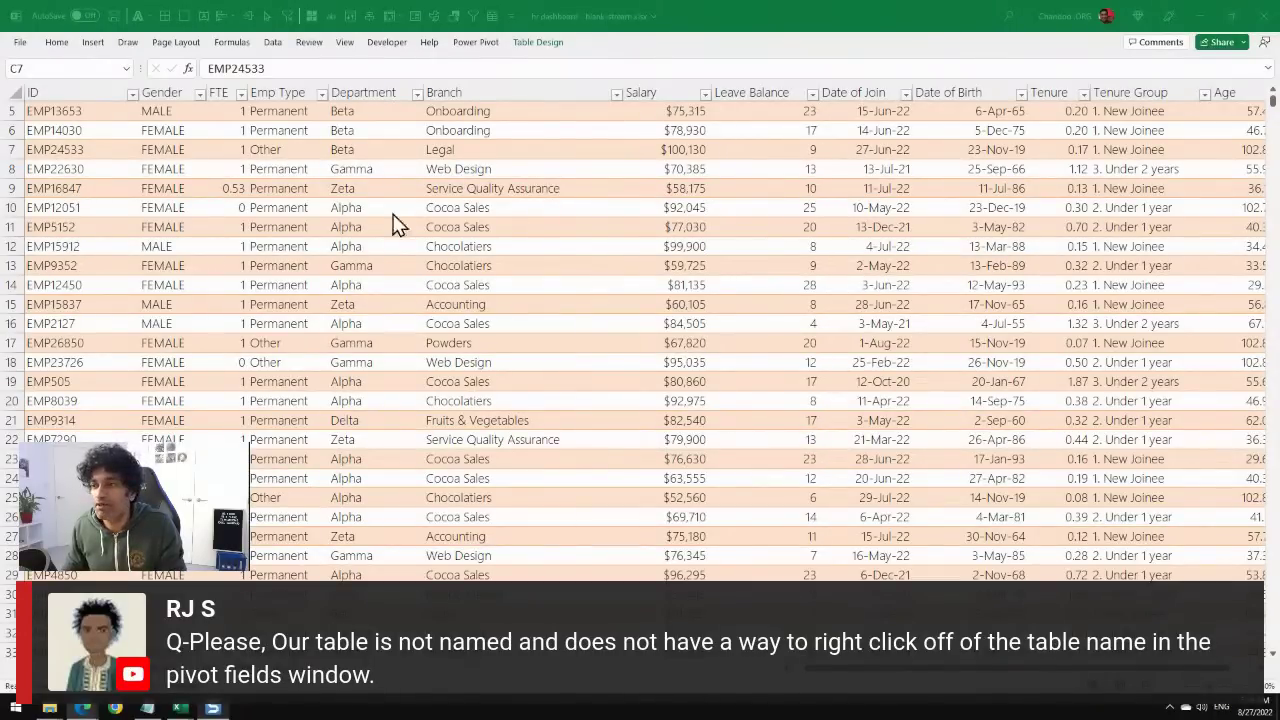
pyautogui.click(130, 138)
pyautogui.click(92, 41)
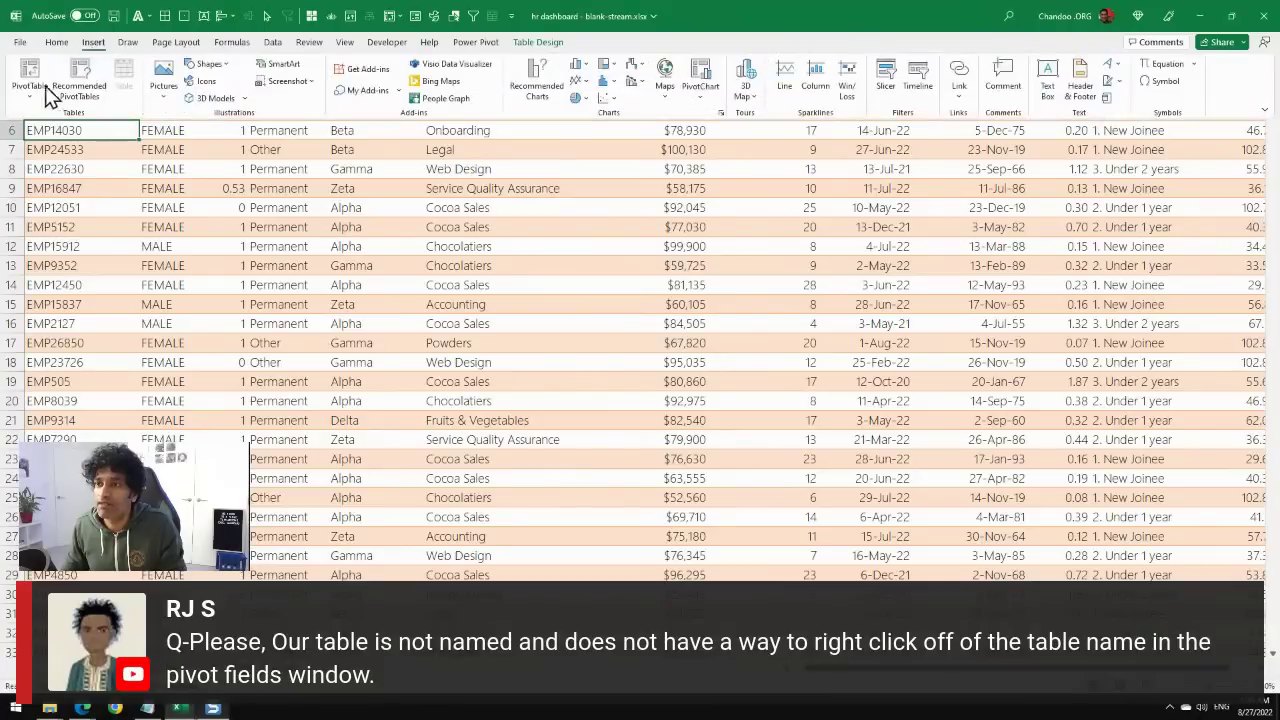
pyautogui.click(44, 88)
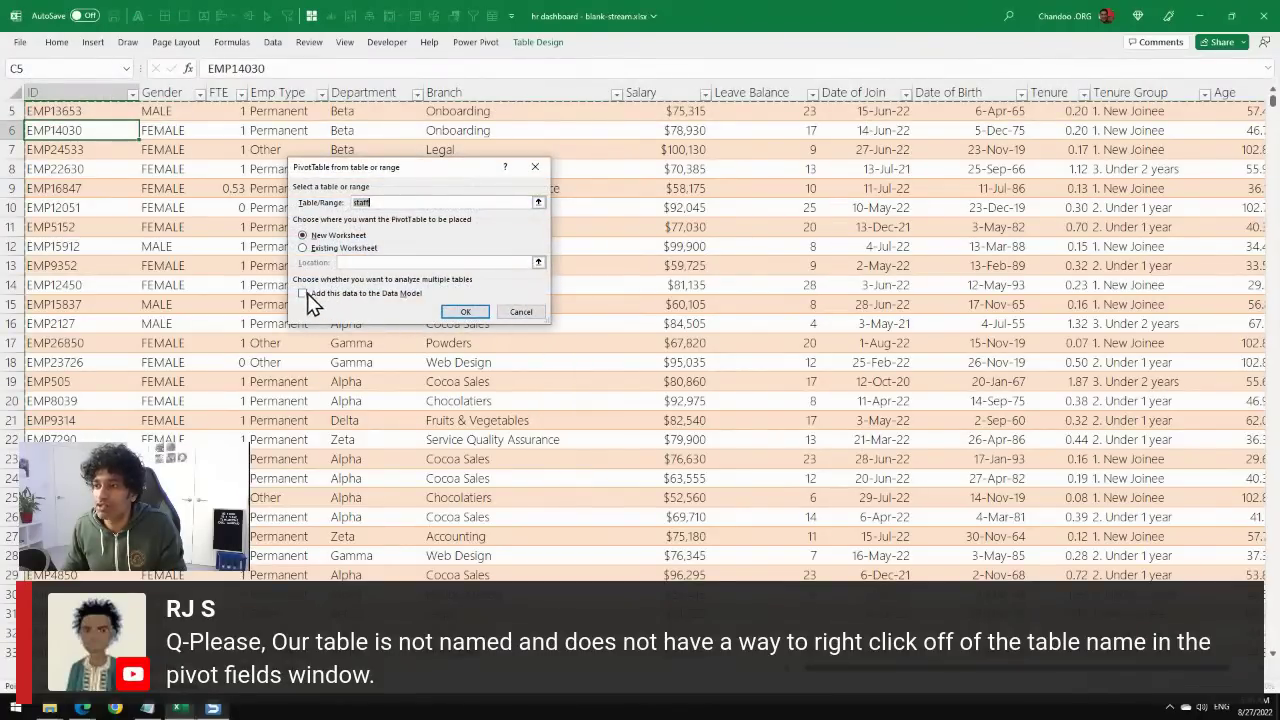
pyautogui.click(462, 311)
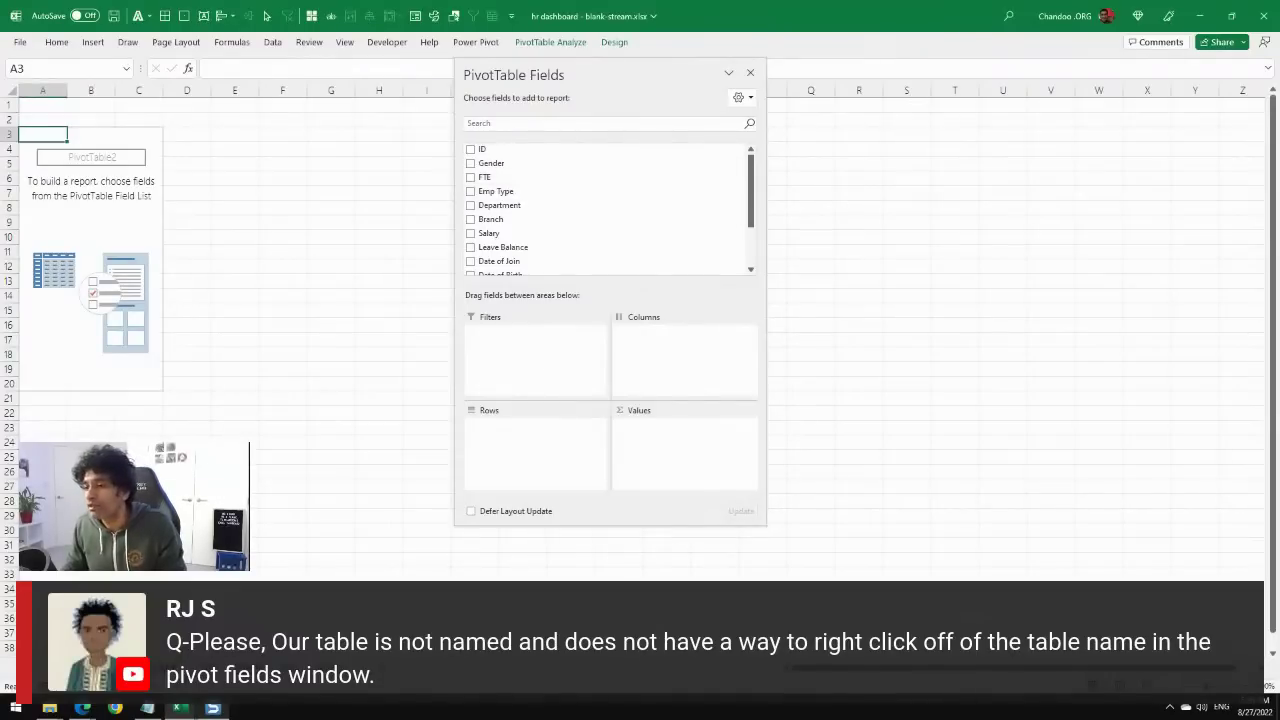
pyautogui.rightClick(258, 686)
pyautogui.click(300, 503)
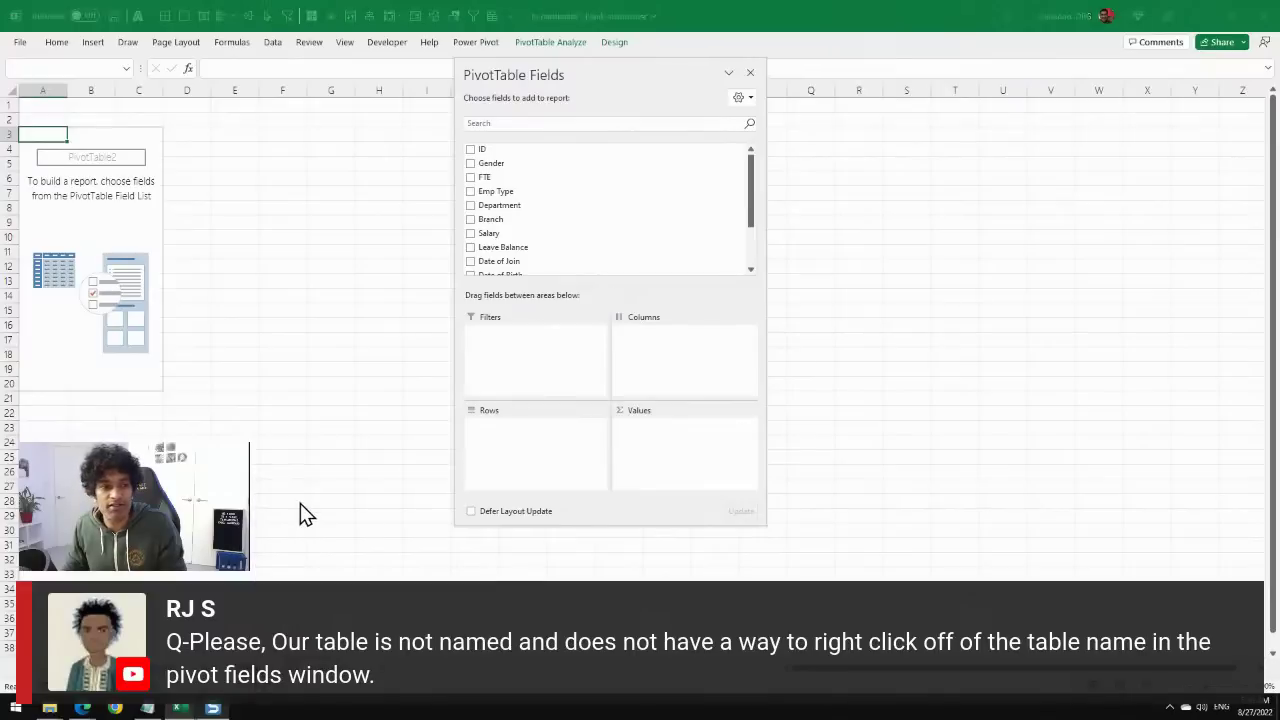
pyautogui.click(617, 390)
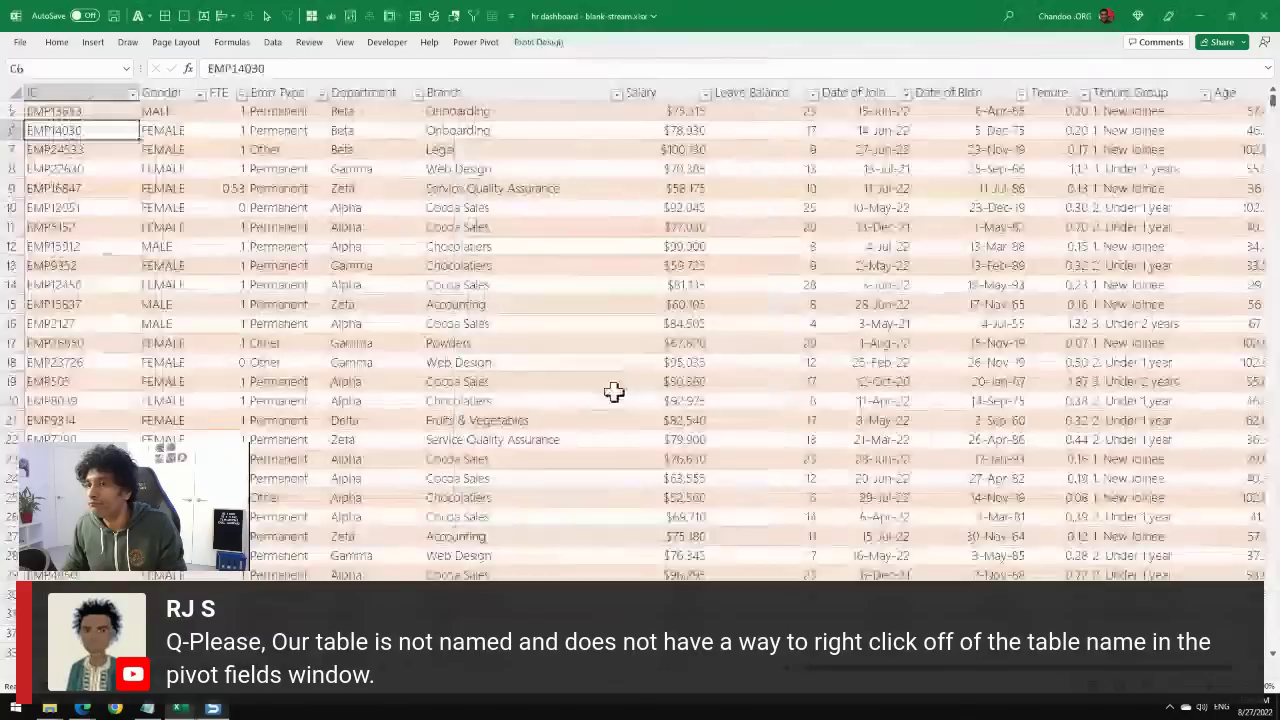
pyautogui.rightClick(216, 188)
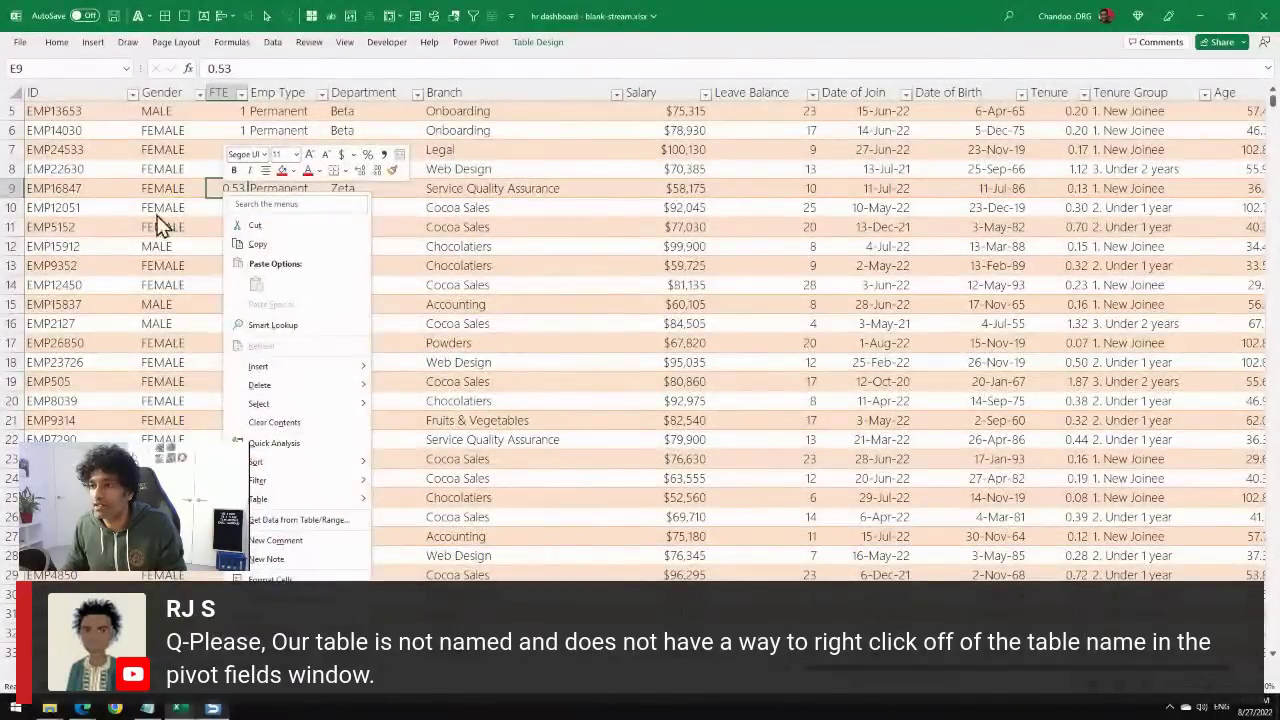
pyautogui.press('Escape')
pyautogui.click(93, 42)
pyautogui.click(30, 100)
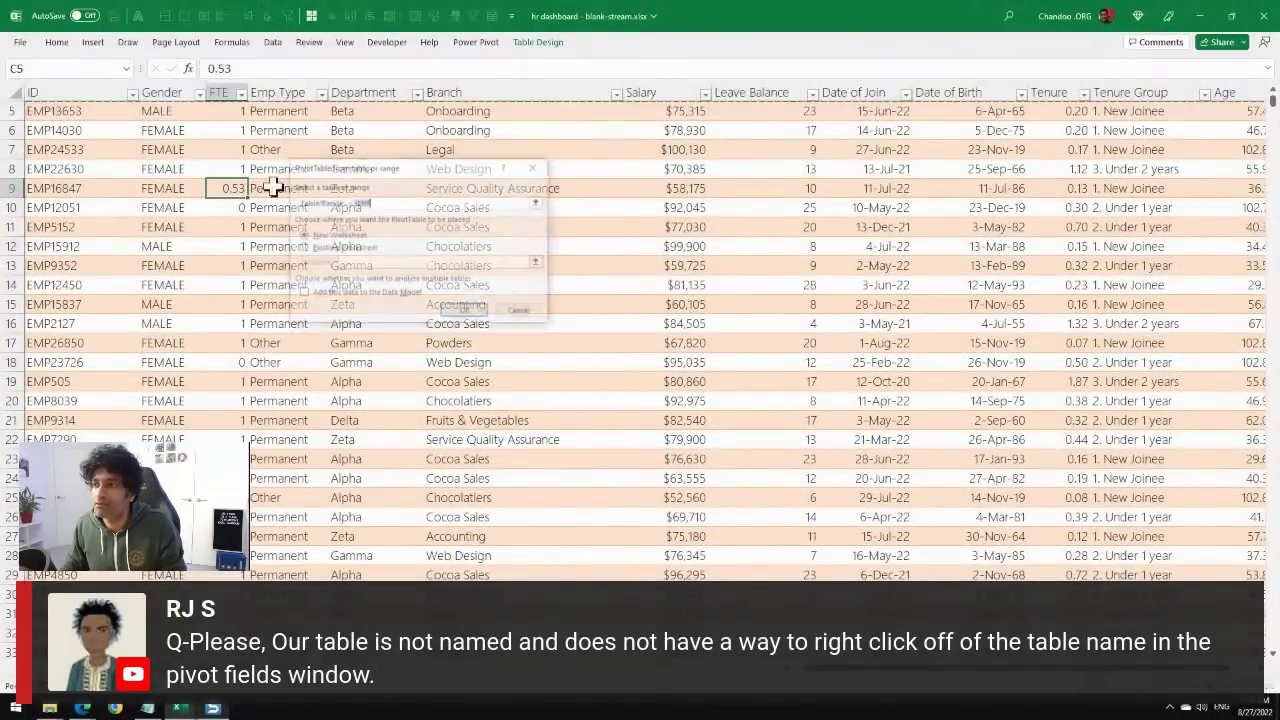
pyautogui.click(336, 292)
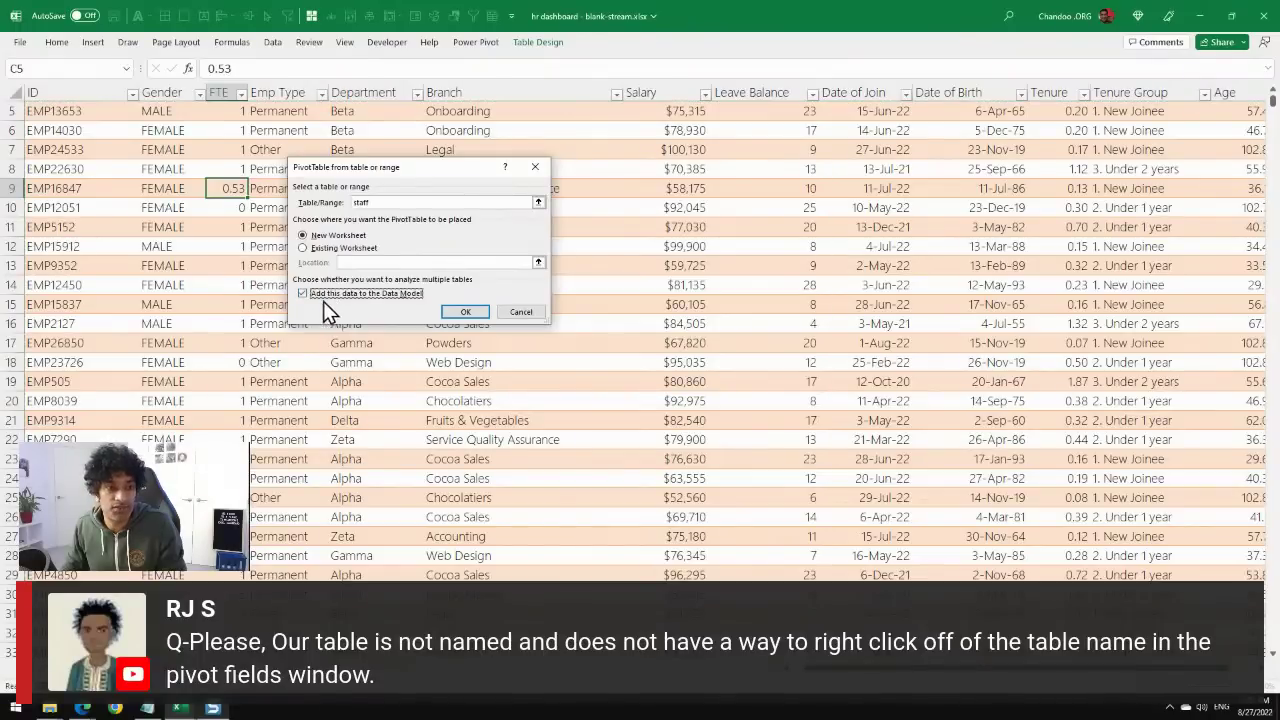
pyautogui.click(455, 311)
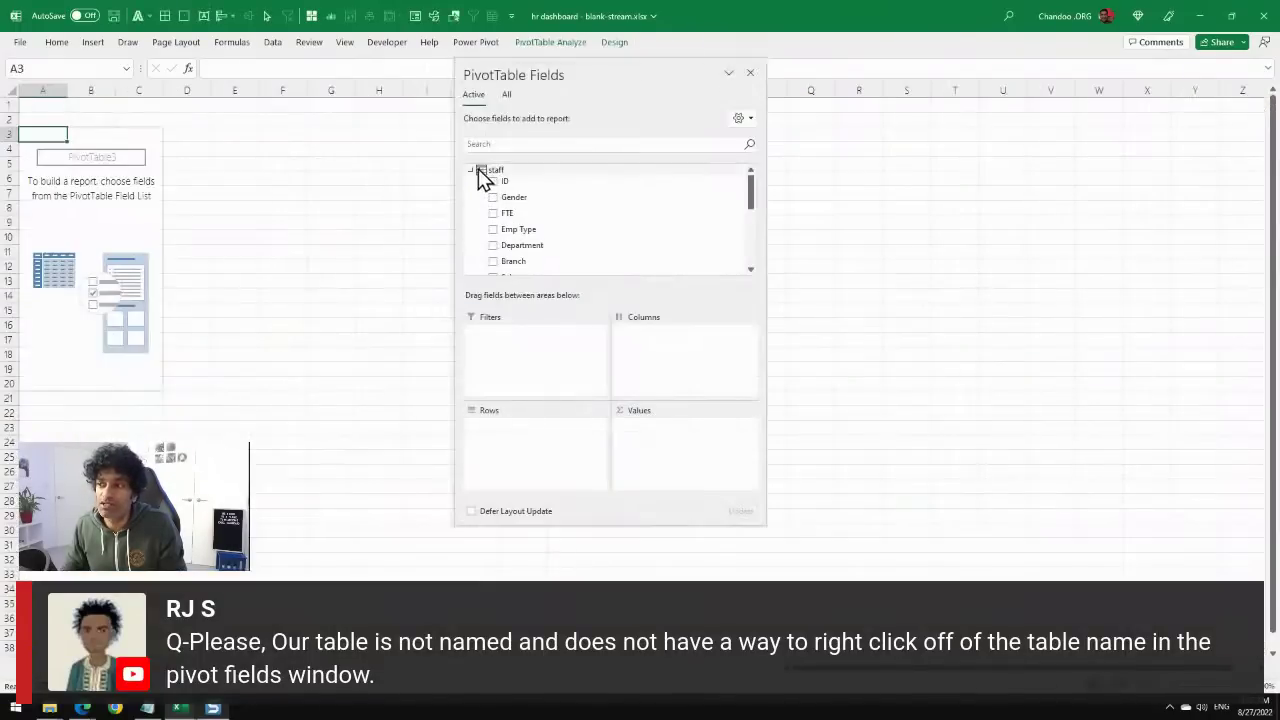
pyautogui.rightClick(484, 176)
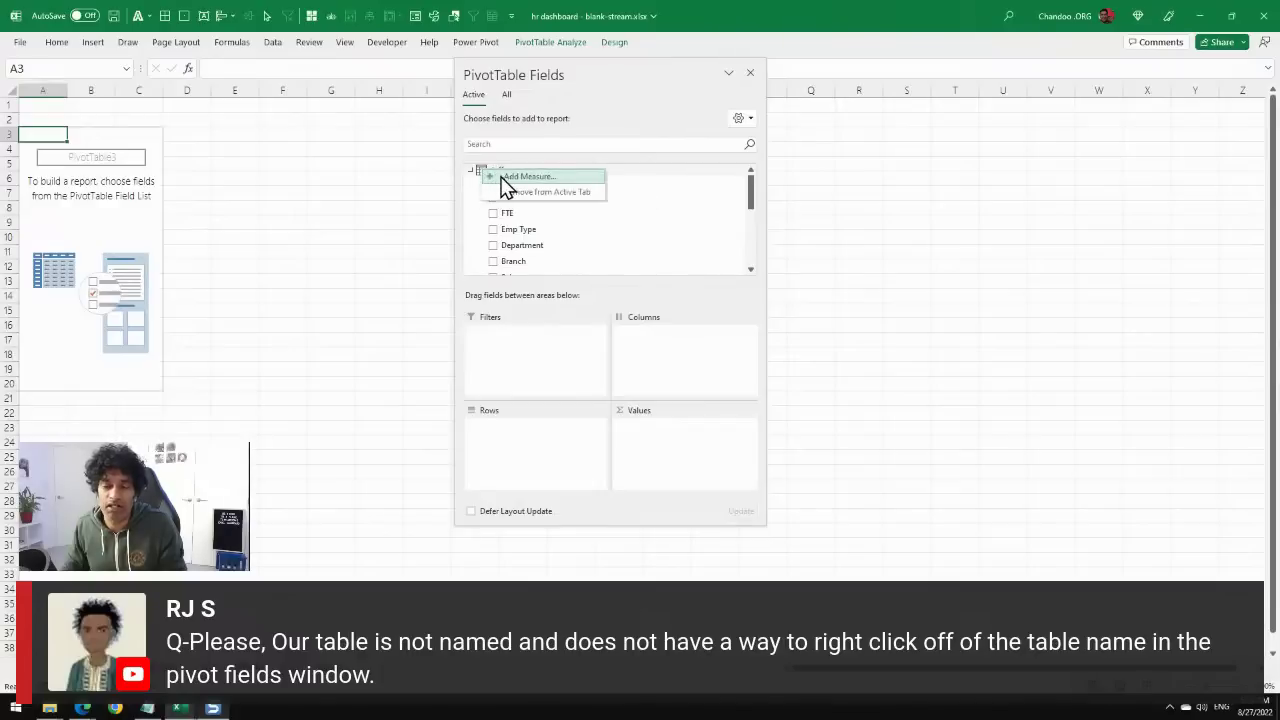
pyautogui.click(445, 252)
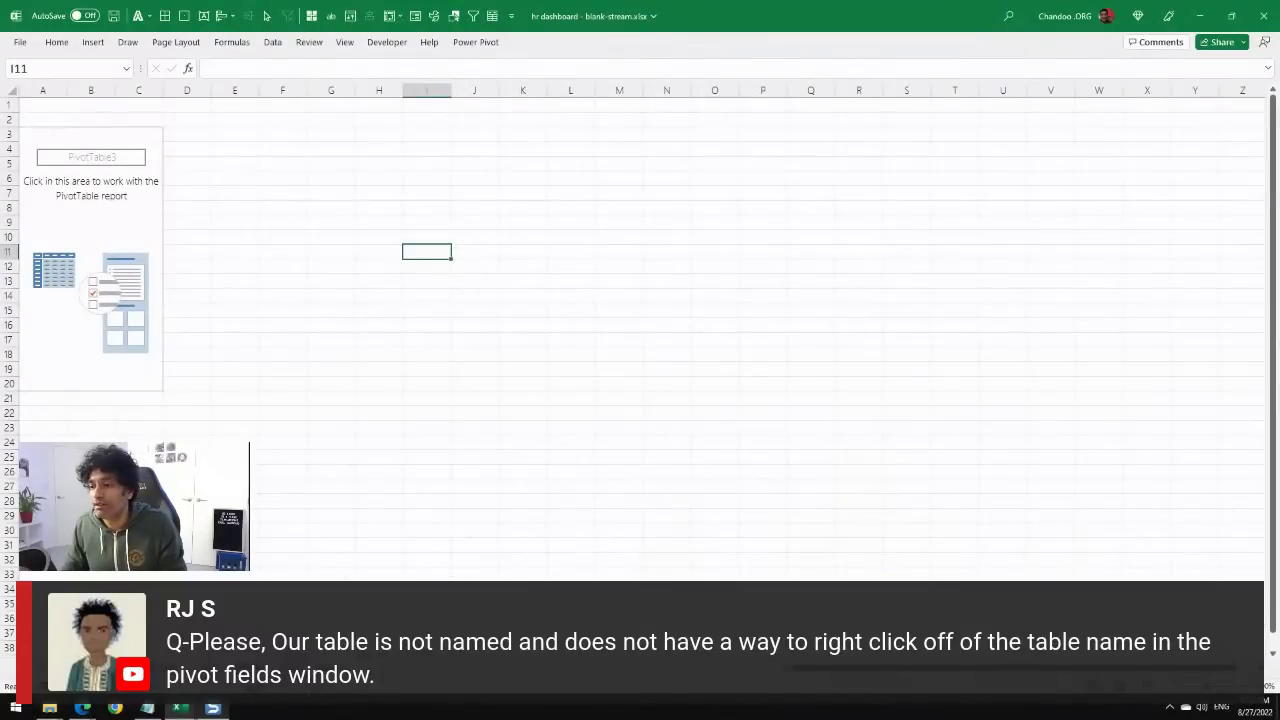
pyautogui.rightClick(254, 686)
pyautogui.click(292, 504)
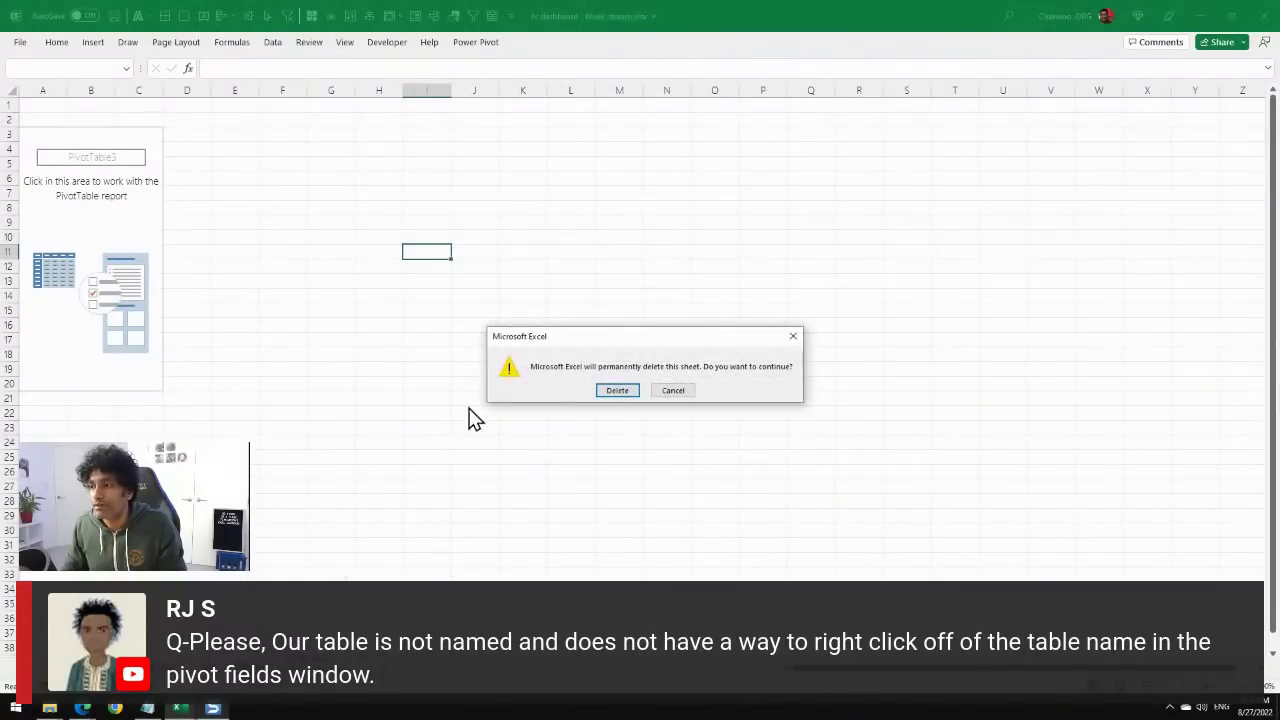
pyautogui.click(608, 394)
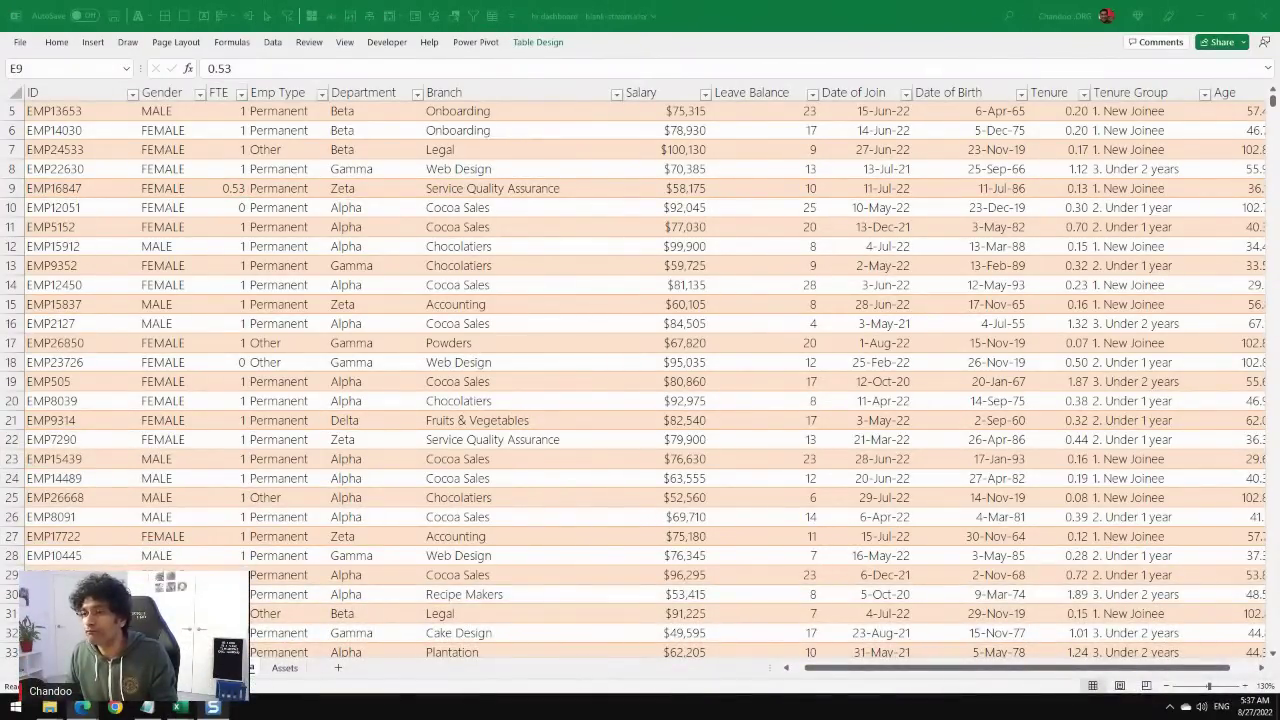
# Return to the Calculations Worksheet pivot showing the four measure values.
pyautogui.hotkey('ctrl', 'pageup')
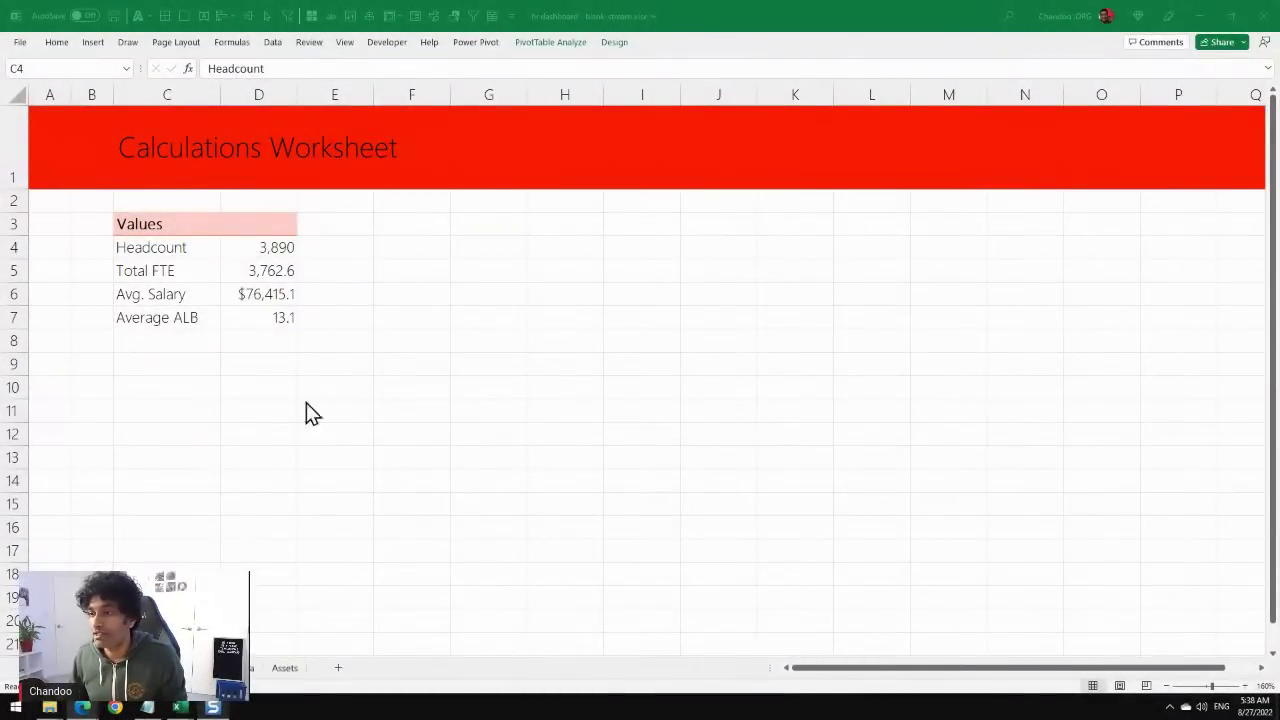
# Add a new measure to the staff table named Female Headcount.
pyautogui.hotkey('alt', 'Tab')
pyautogui.rightClick(490, 174)
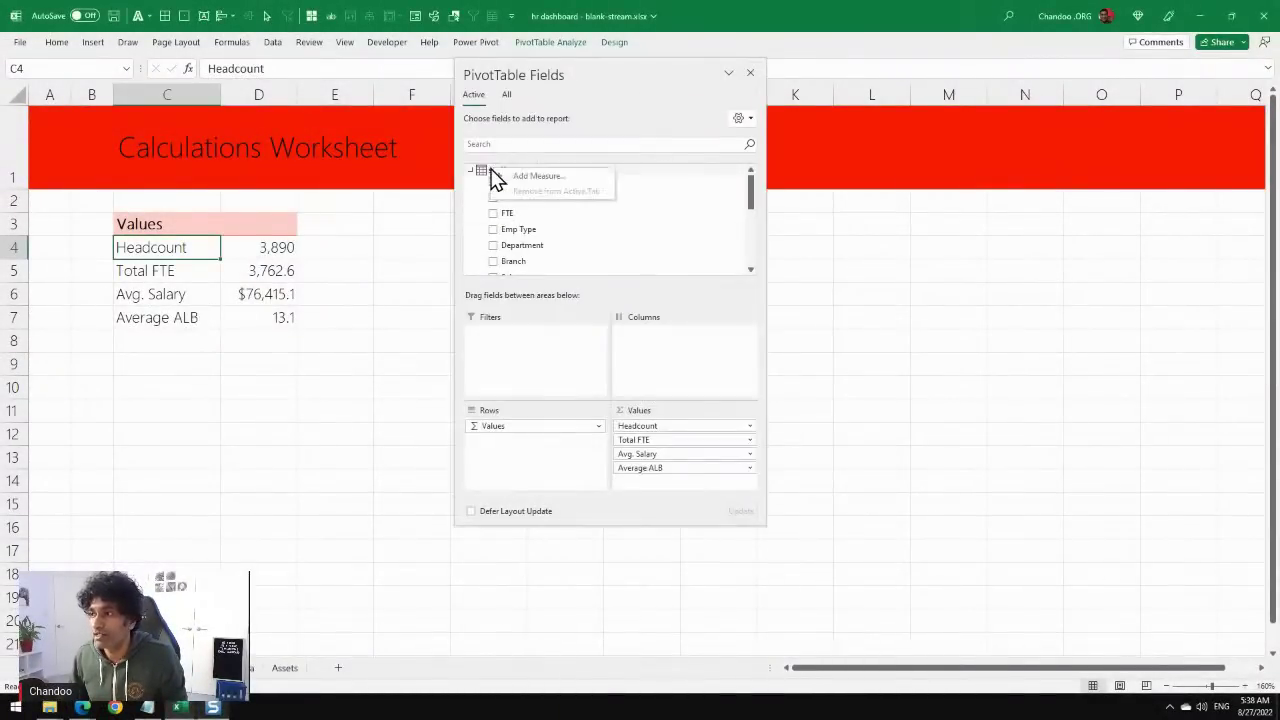
pyautogui.click(538, 176)
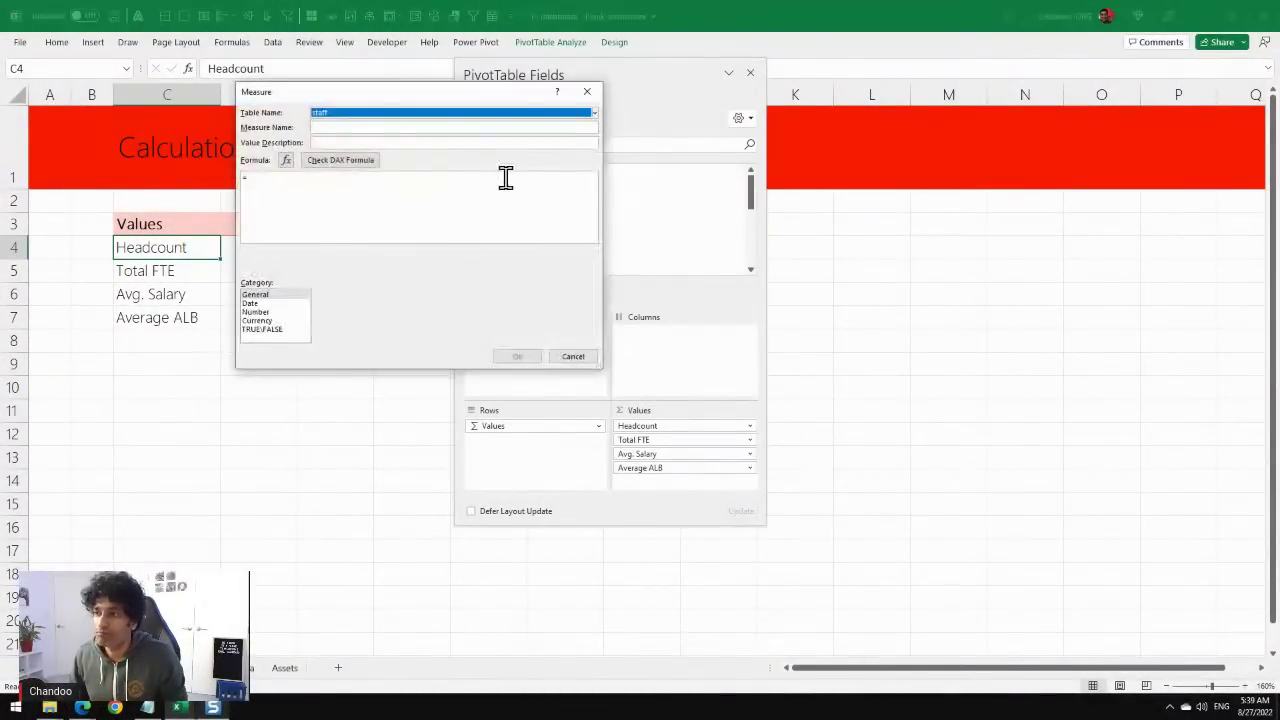
pyautogui.click(345, 127)
pyautogui.write('Female H')
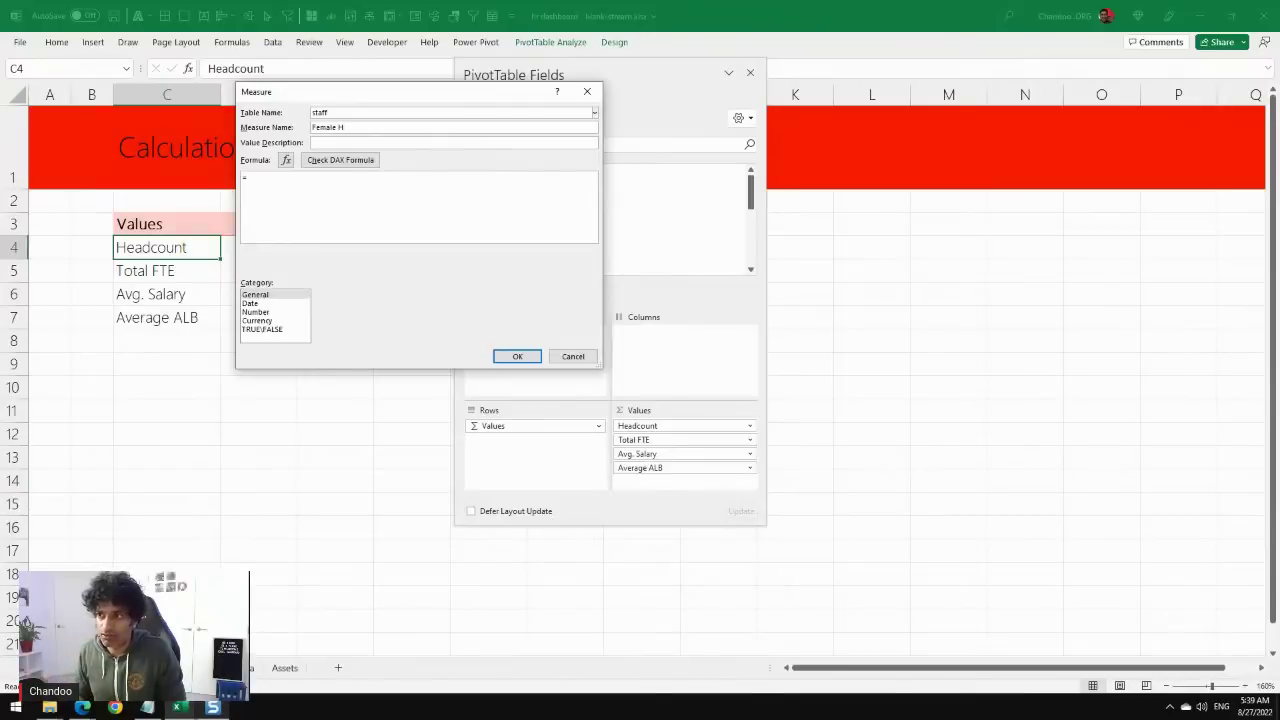
pyautogui.write('eadcount')
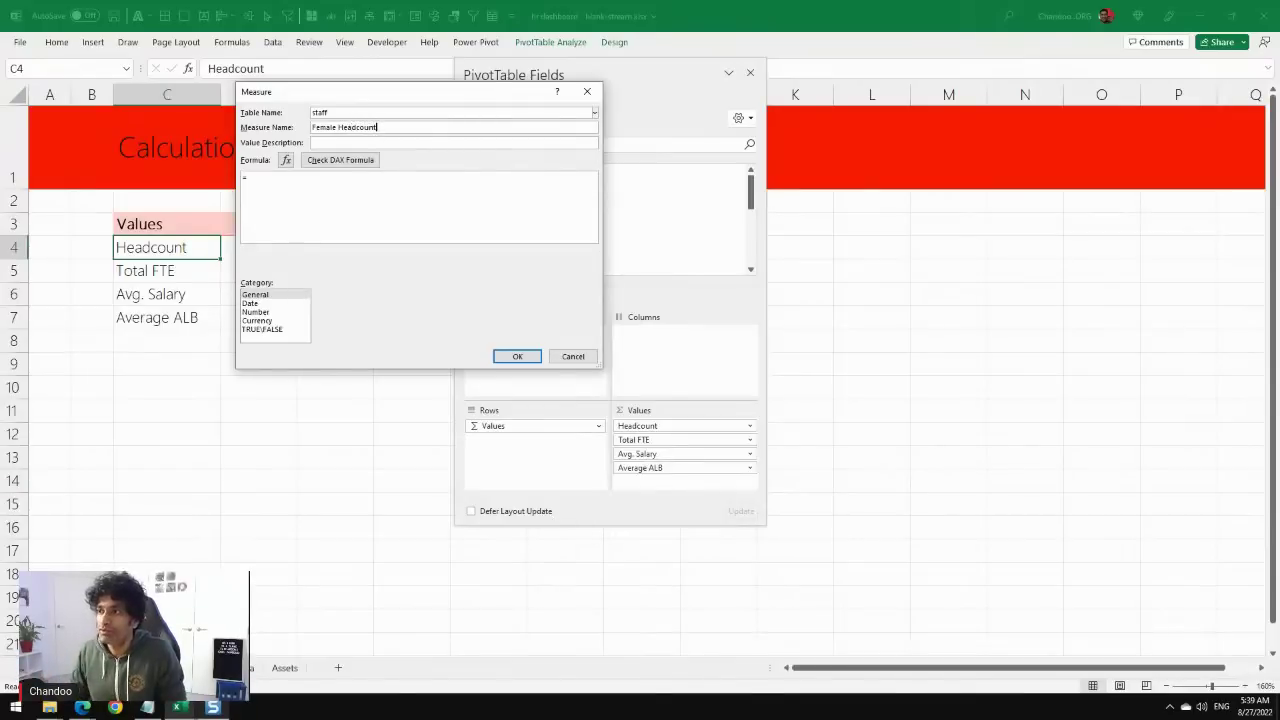
# Enter the formula CALCULATE([Headcount], staff[gender]="Female") for the measure.
pyautogui.click(381, 203)
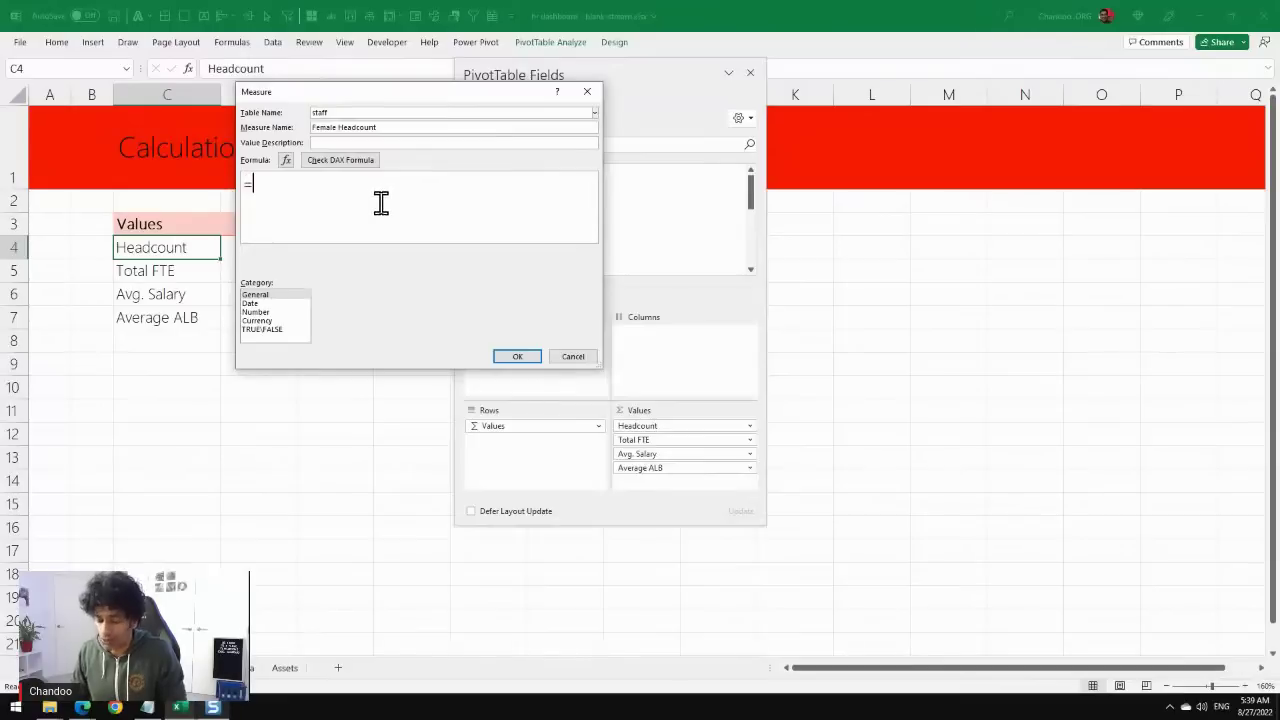
pyautogui.write('calc')
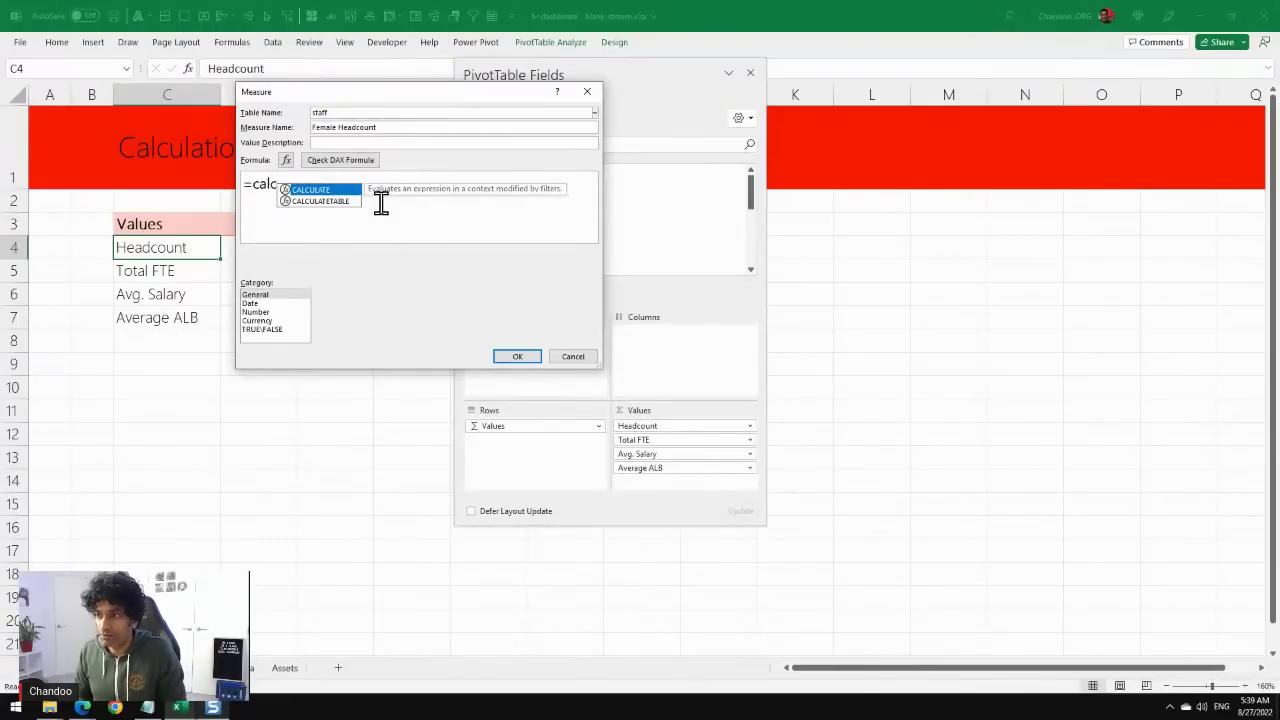
pyautogui.press('Tab')
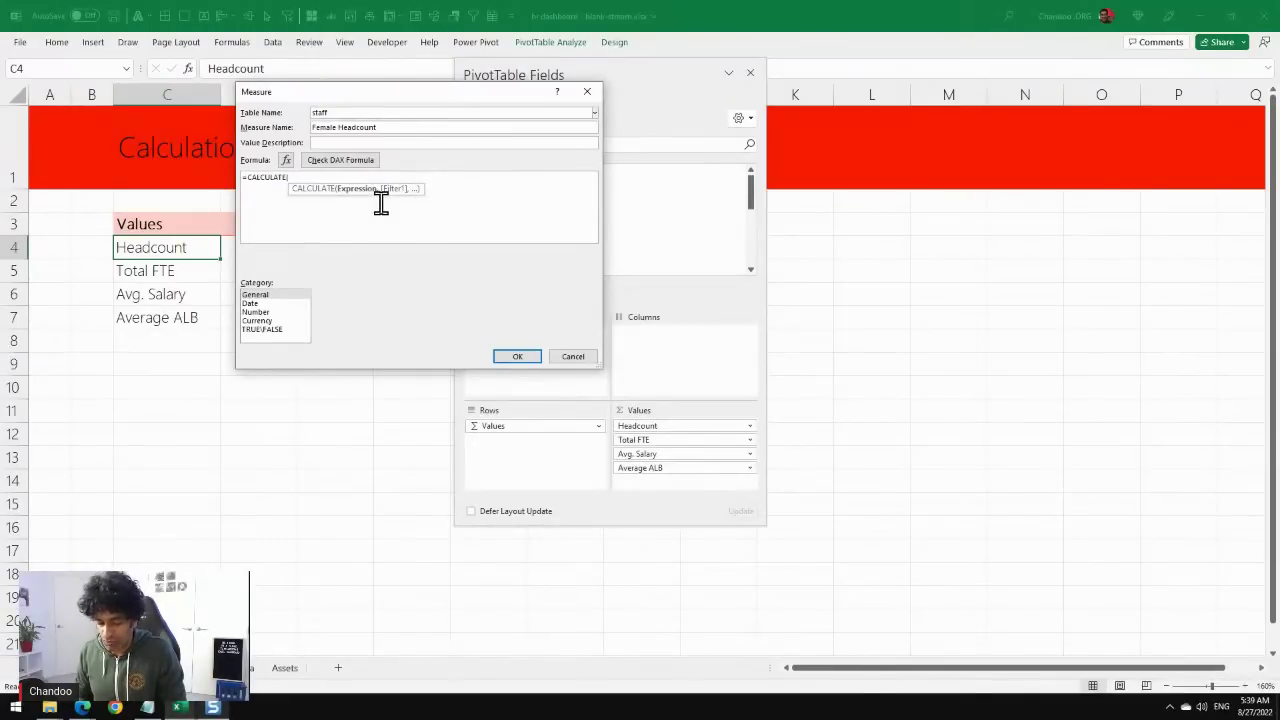
pyautogui.write('[hea')
pyautogui.press('Tab')
pyautogui.write(')')
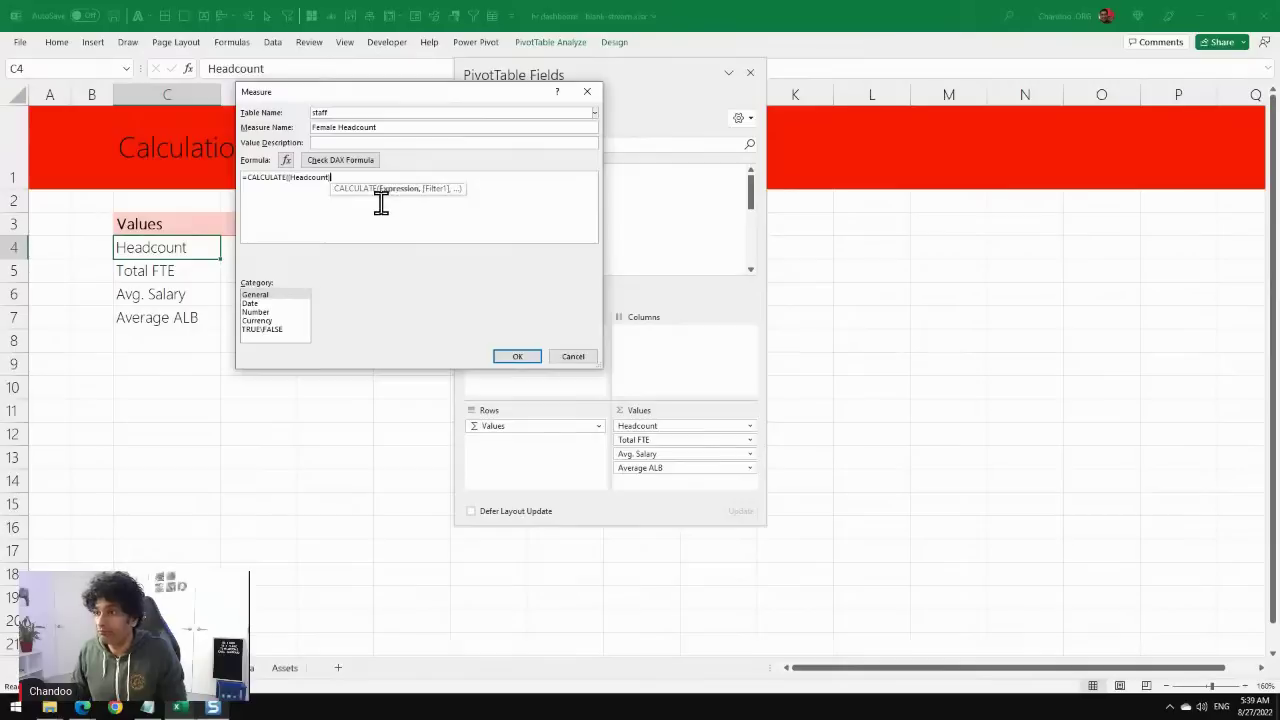
pyautogui.write(',')
pyautogui.press('Escape')
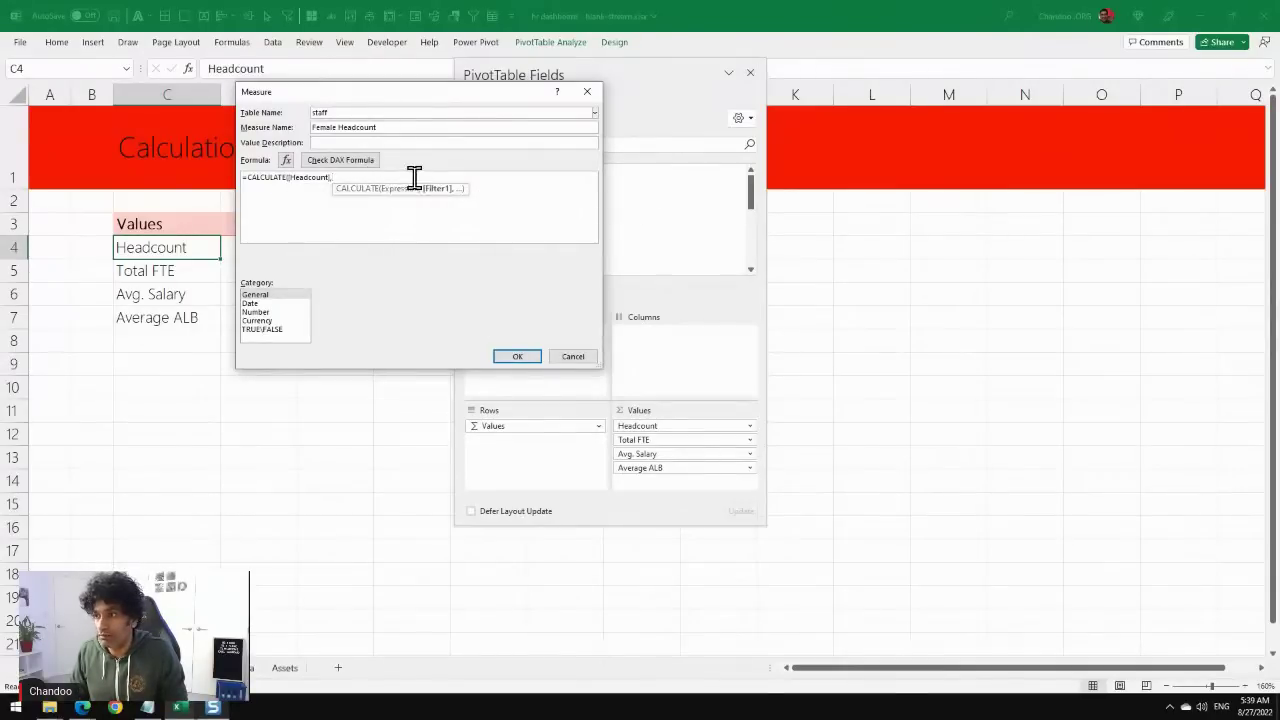
pyautogui.scroll(2, 412, 177)
pyautogui.scroll(2, 414, 177)
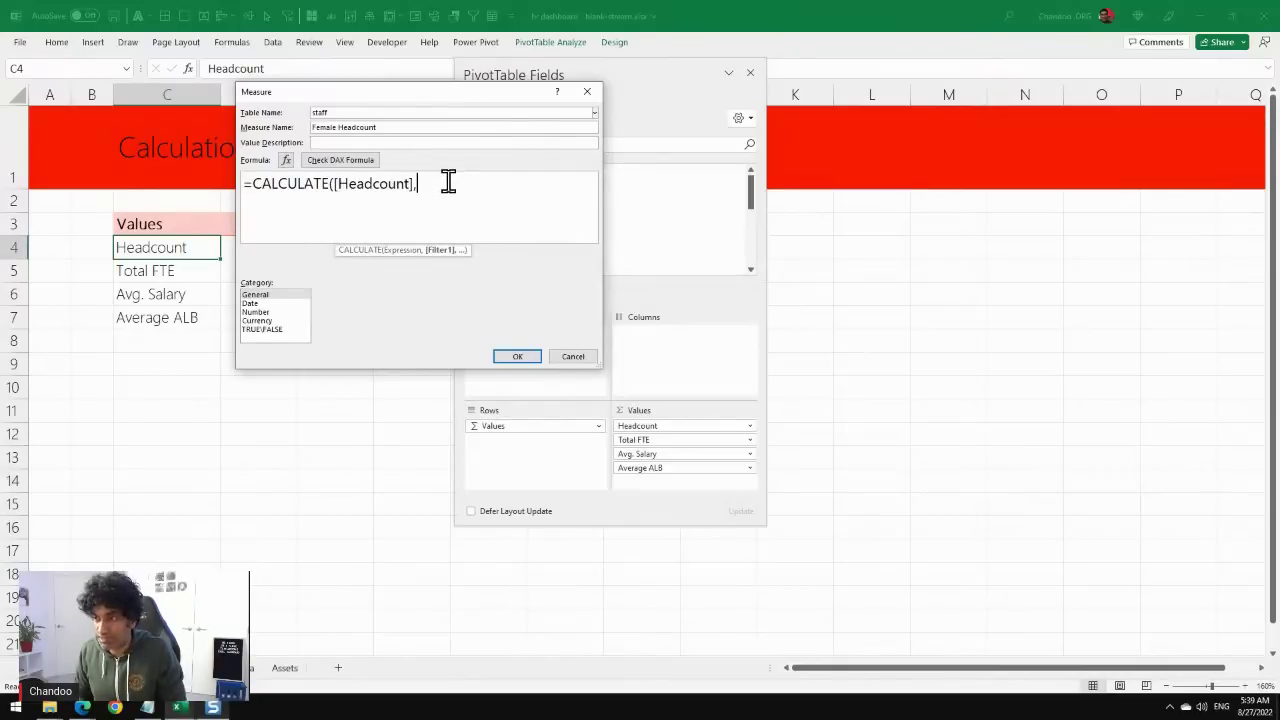
pyautogui.write('gender')
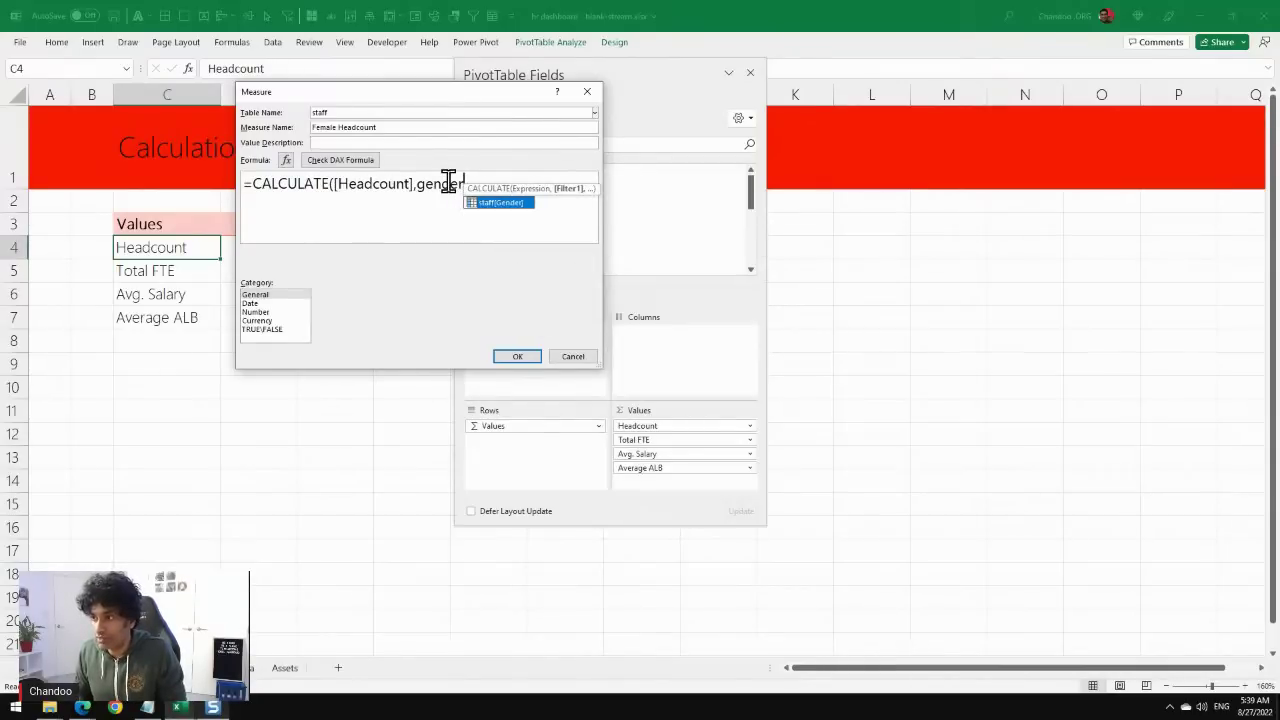
pyautogui.press('BackSpace')
pyautogui.press('BackSpace')
pyautogui.press('BackSpace')
pyautogui.press('BackSpace')
pyautogui.press('BackSpace')
pyautogui.press('BackSpace')
pyautogui.write('sta')
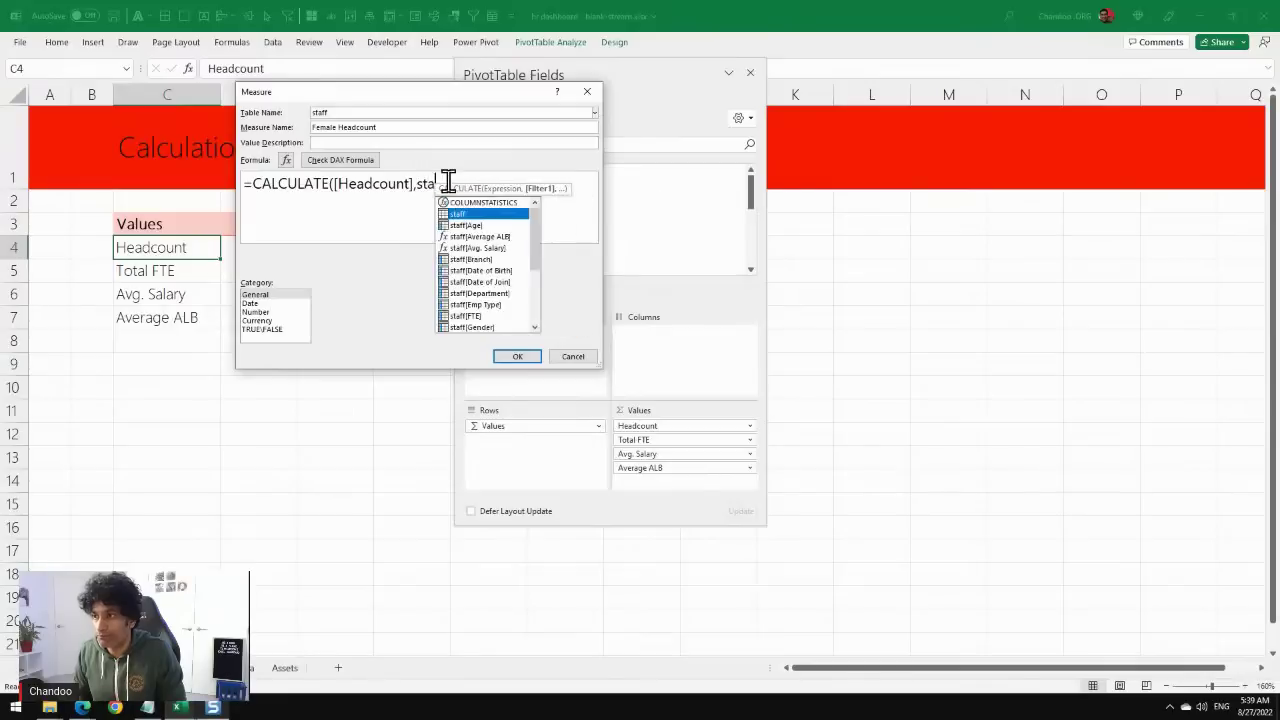
pyautogui.write('ff[gender')
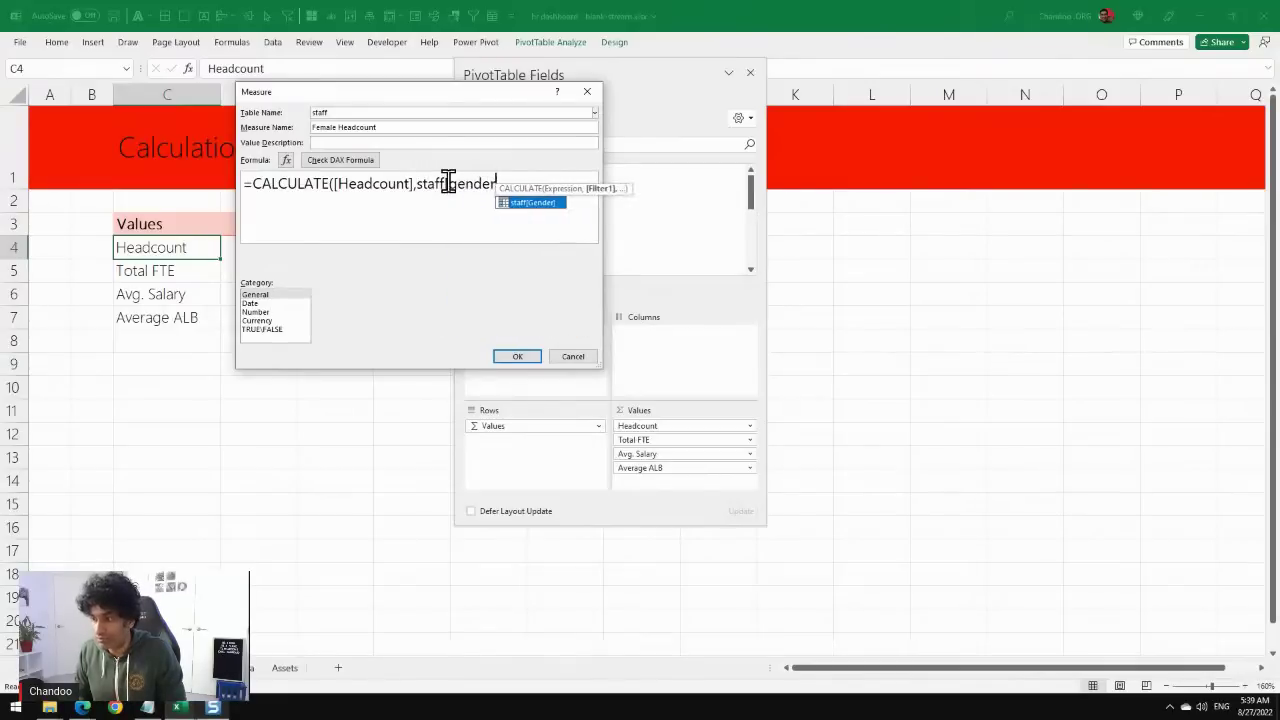
pyautogui.write(']="Female")')
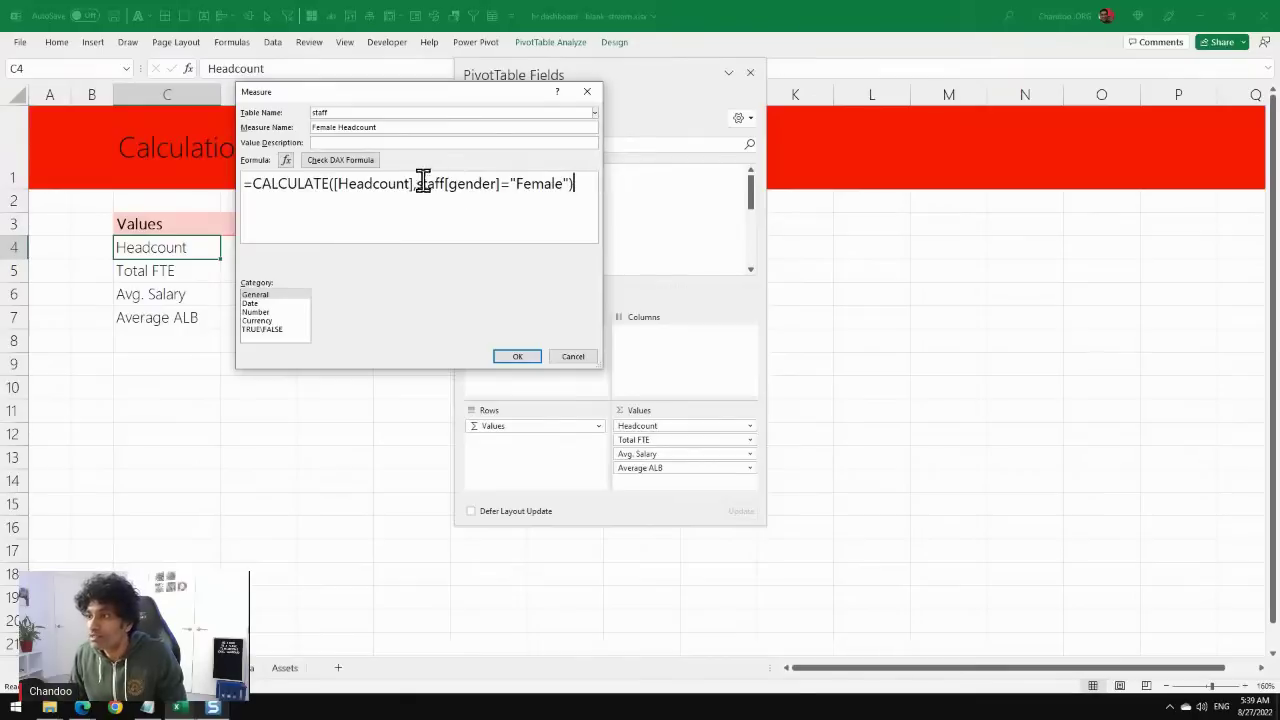
pyautogui.moveTo(416, 184); pyautogui.dragTo(557, 189)
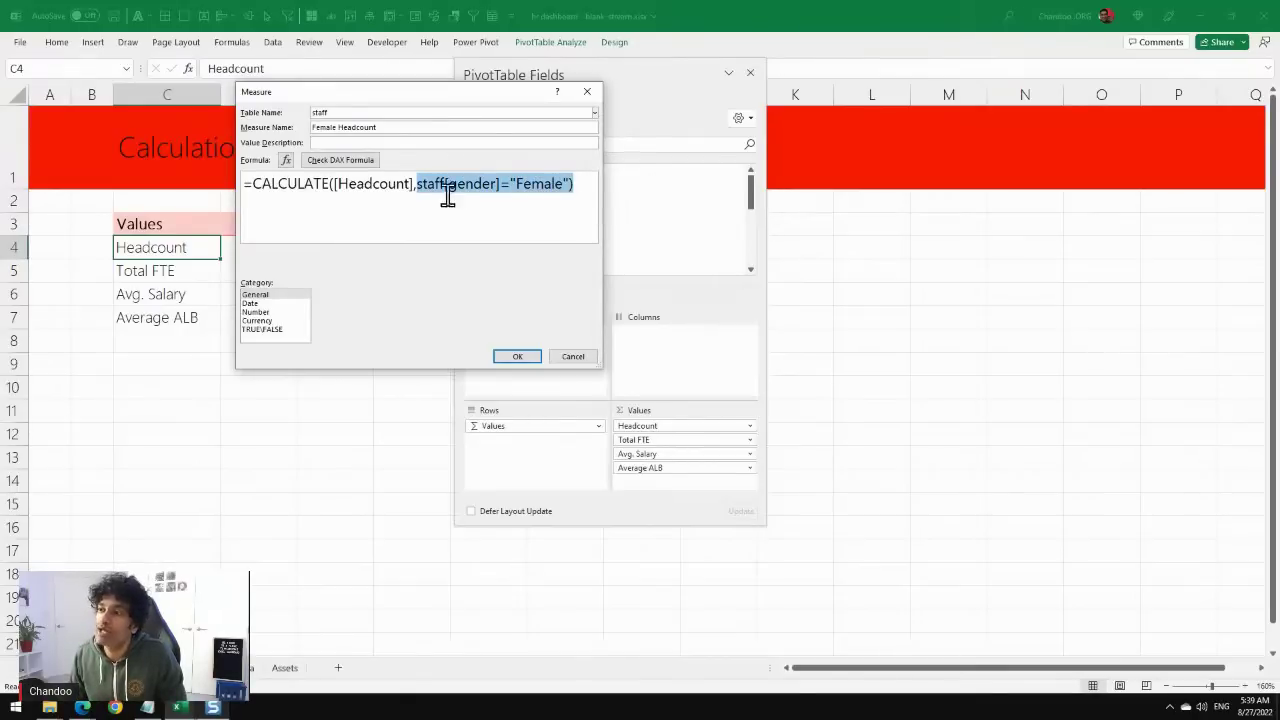
pyautogui.moveTo(416, 185); pyautogui.dragTo(569, 190)
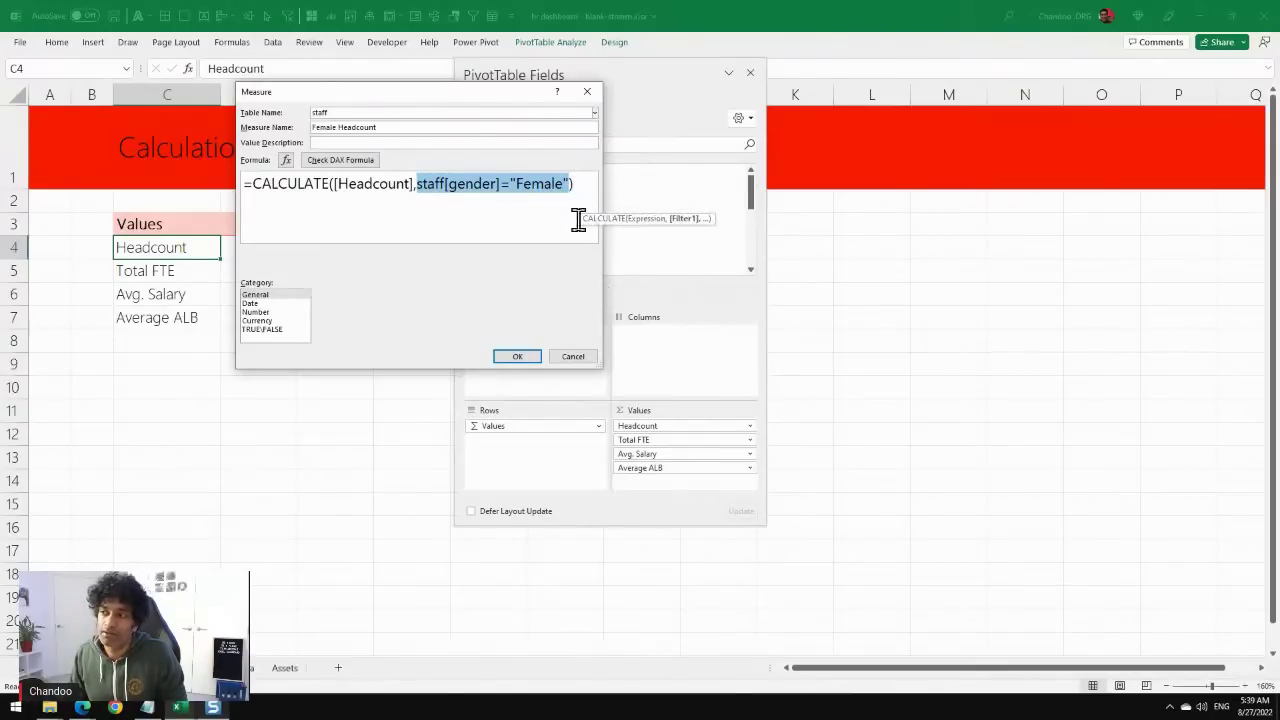
# Format Female Headcount as a Number with a 1000 separator and save it.
pyautogui.click(256, 312)
pyautogui.click(366, 324)
pyautogui.click(514, 357)
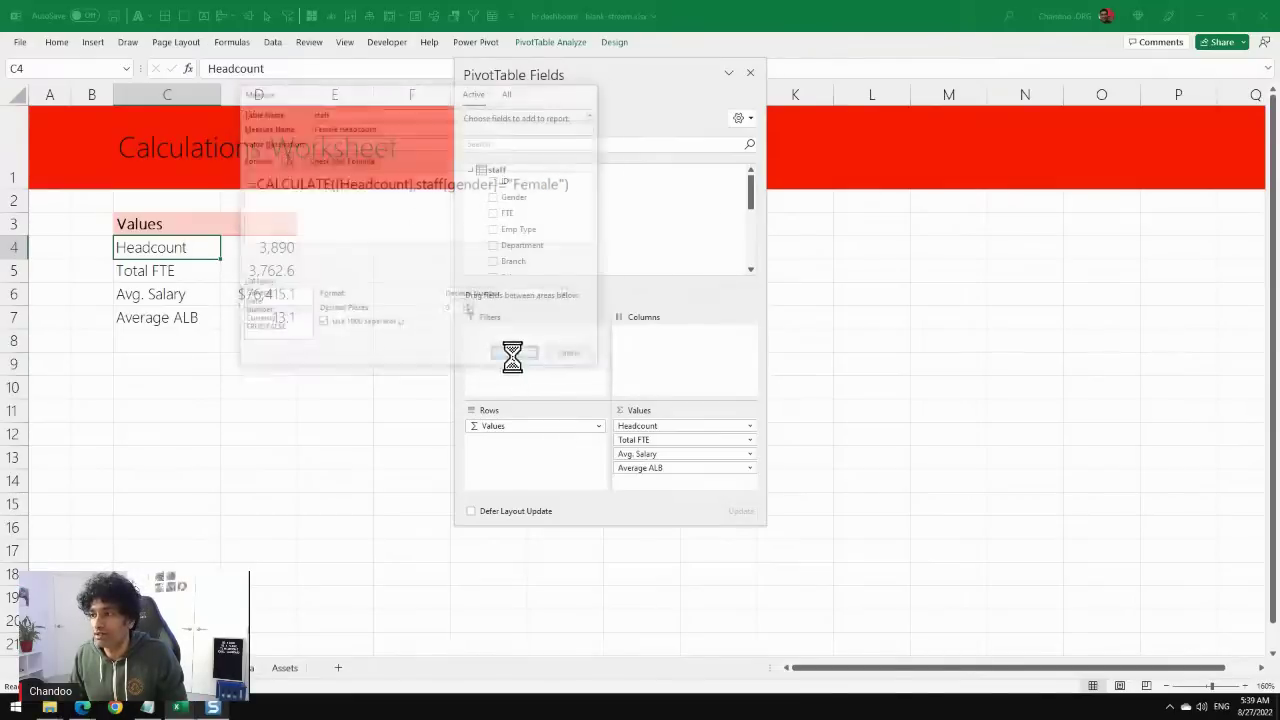
# Add Female Headcount (2,409) to the pivot values and widen column C to fit.
pyautogui.moveTo(754, 195); pyautogui.dragTo(742, 284)
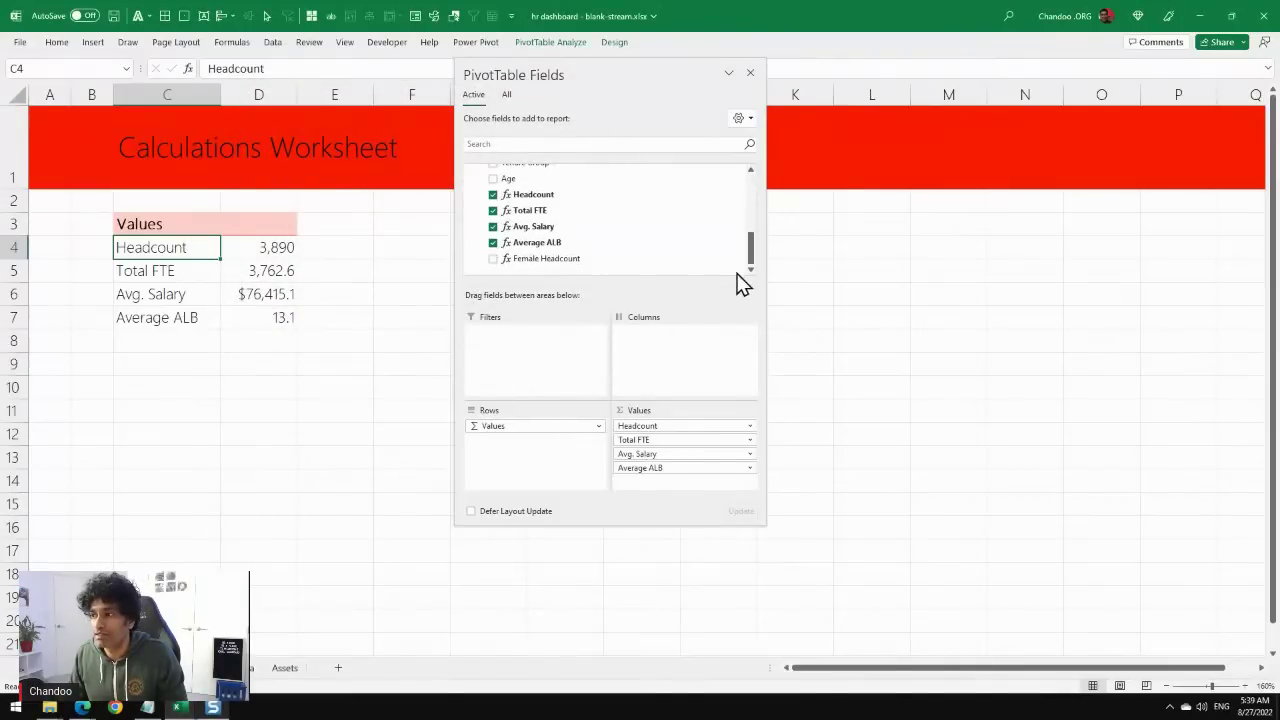
pyautogui.click(492, 258)
pyautogui.click(283, 346)
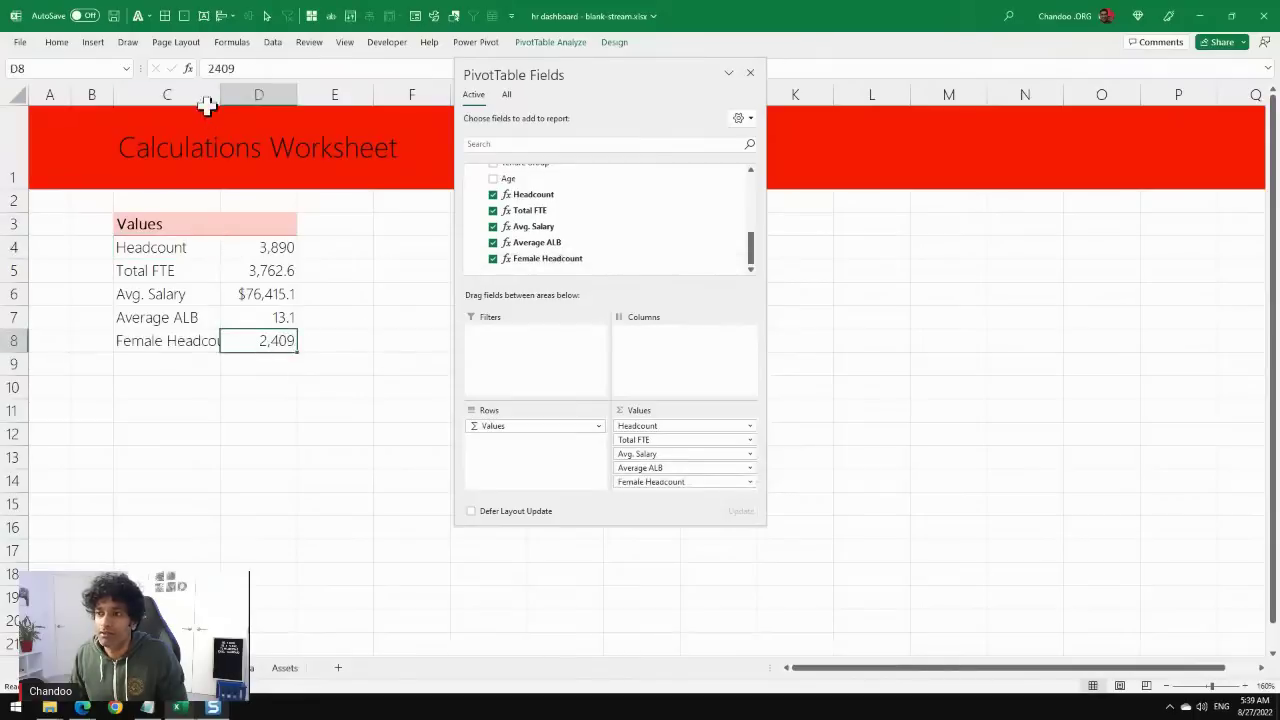
pyautogui.moveTo(221, 94); pyautogui.dragTo(253, 94)
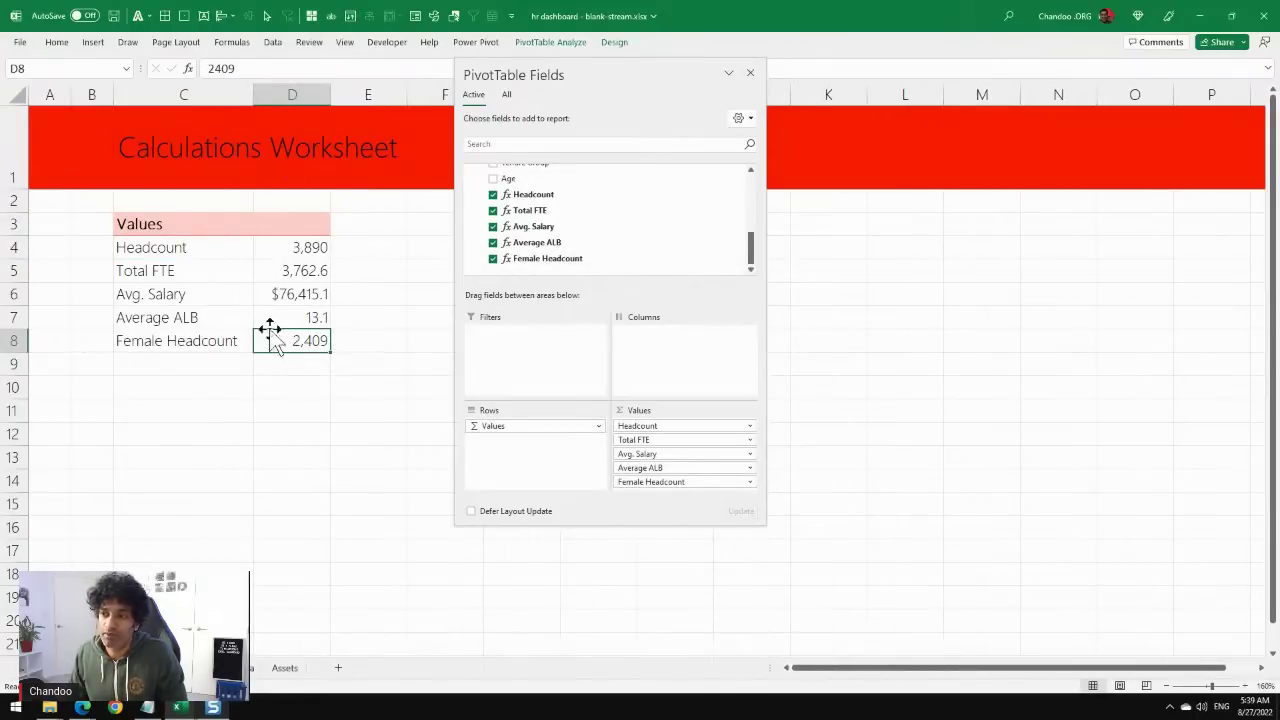
pyautogui.scroll(5, 592, 190)
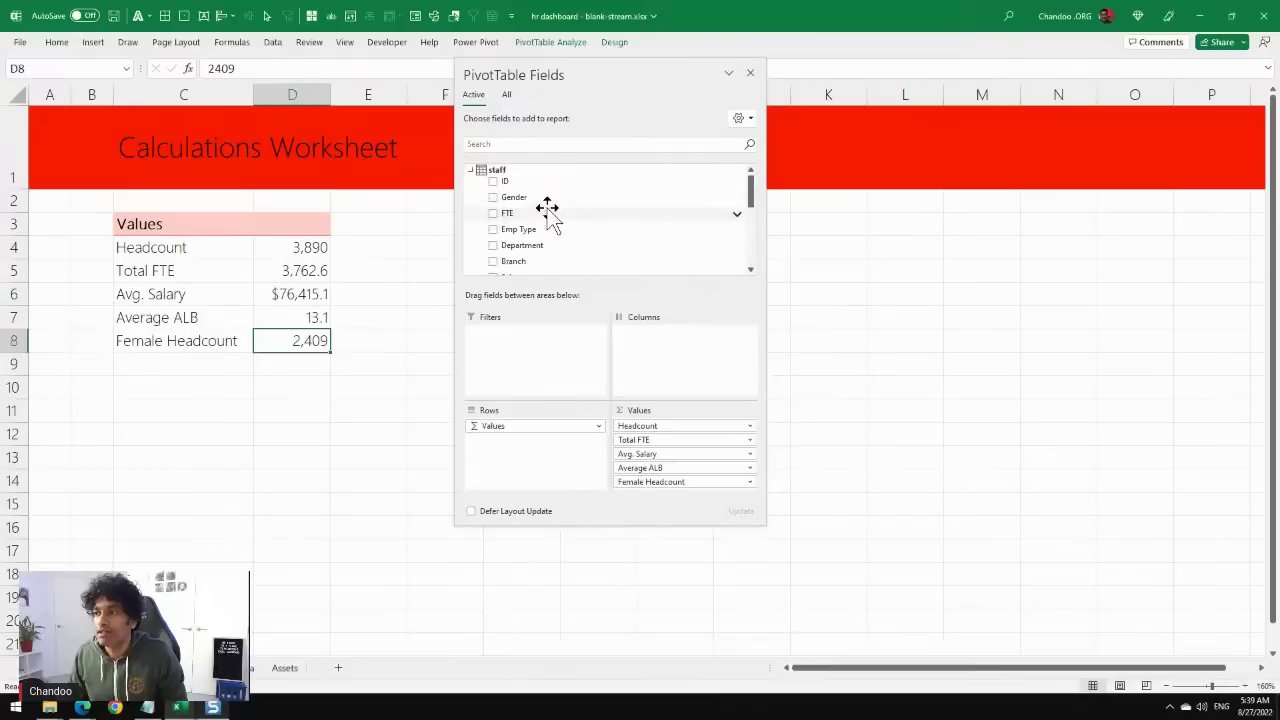
pyautogui.rightClick(501, 173)
# Create a staff measure named 'Female %' with formula =DIVIDE([Female Headcount],[Headcount]).
pyautogui.click(545, 181)
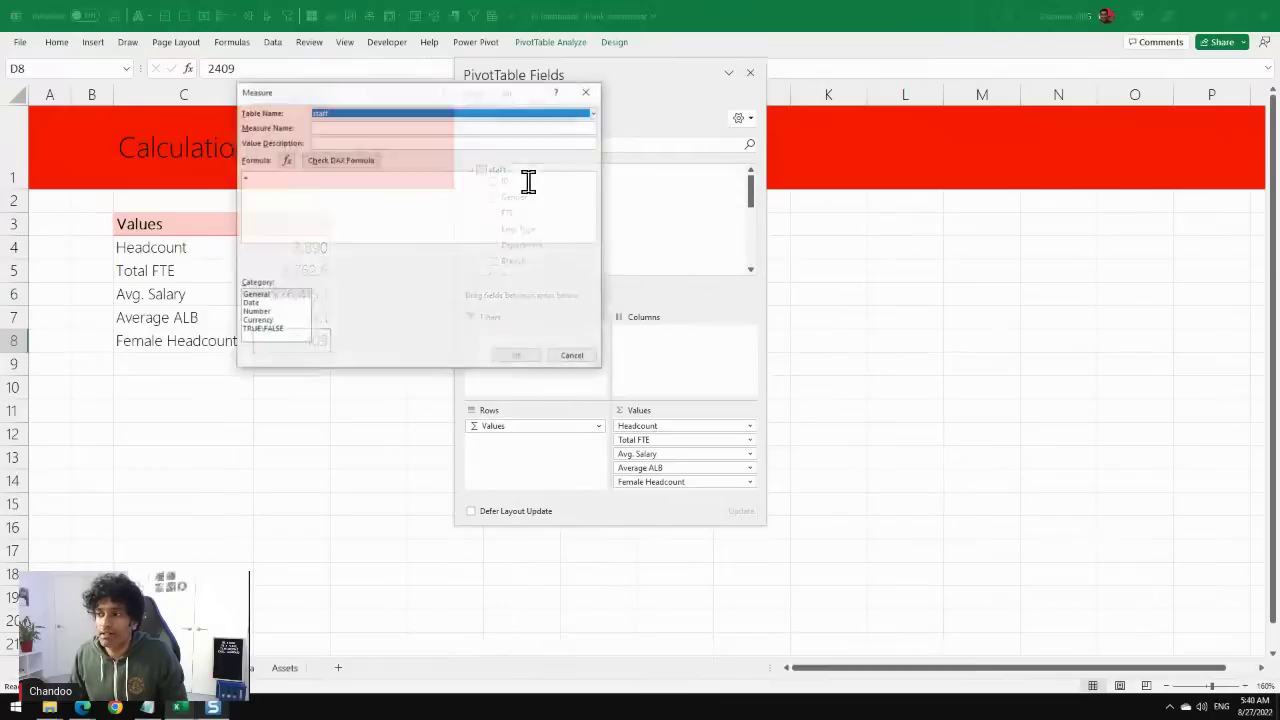
pyautogui.moveTo(376, 93); pyautogui.dragTo(570, 113)
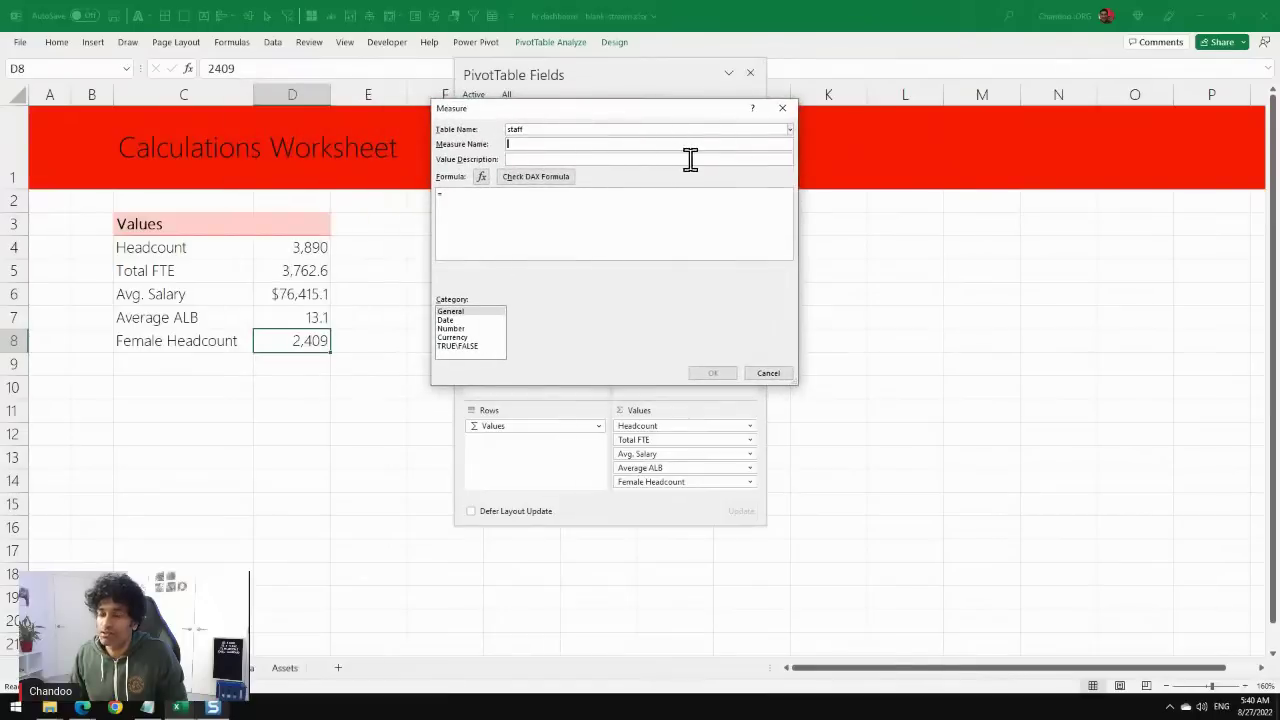
pyautogui.write('Female %')
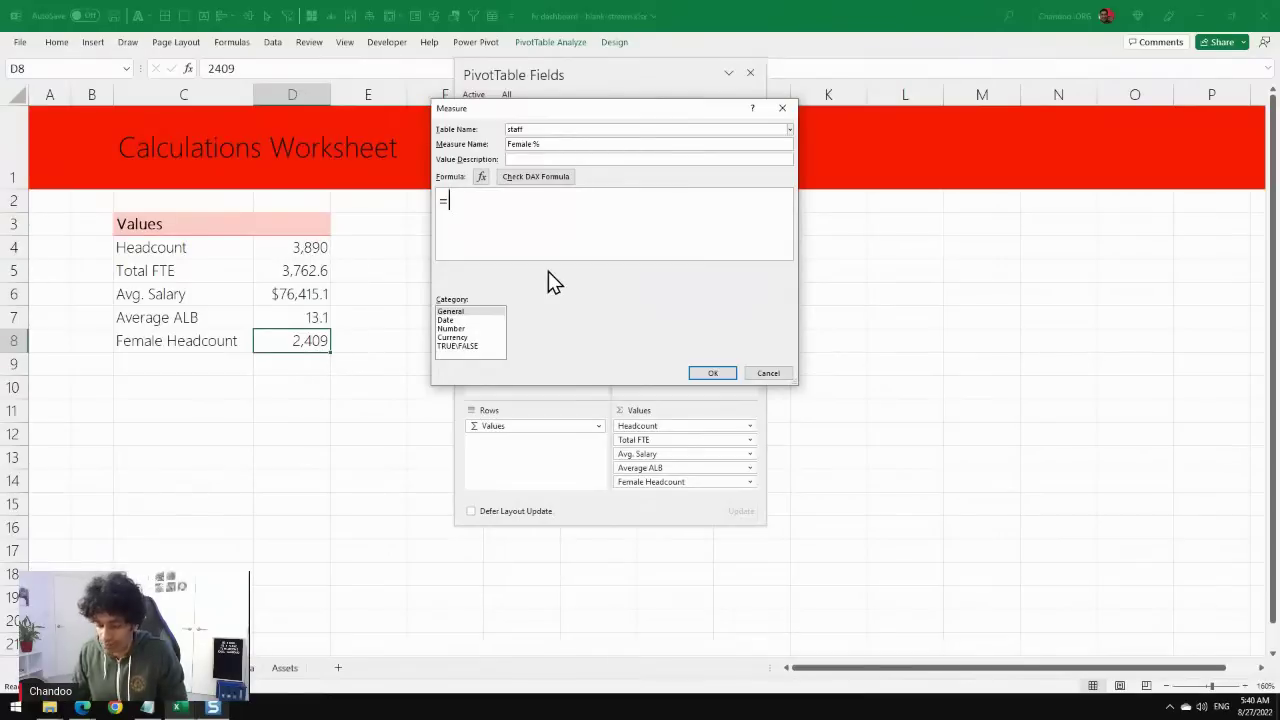
pyautogui.write('divide(')
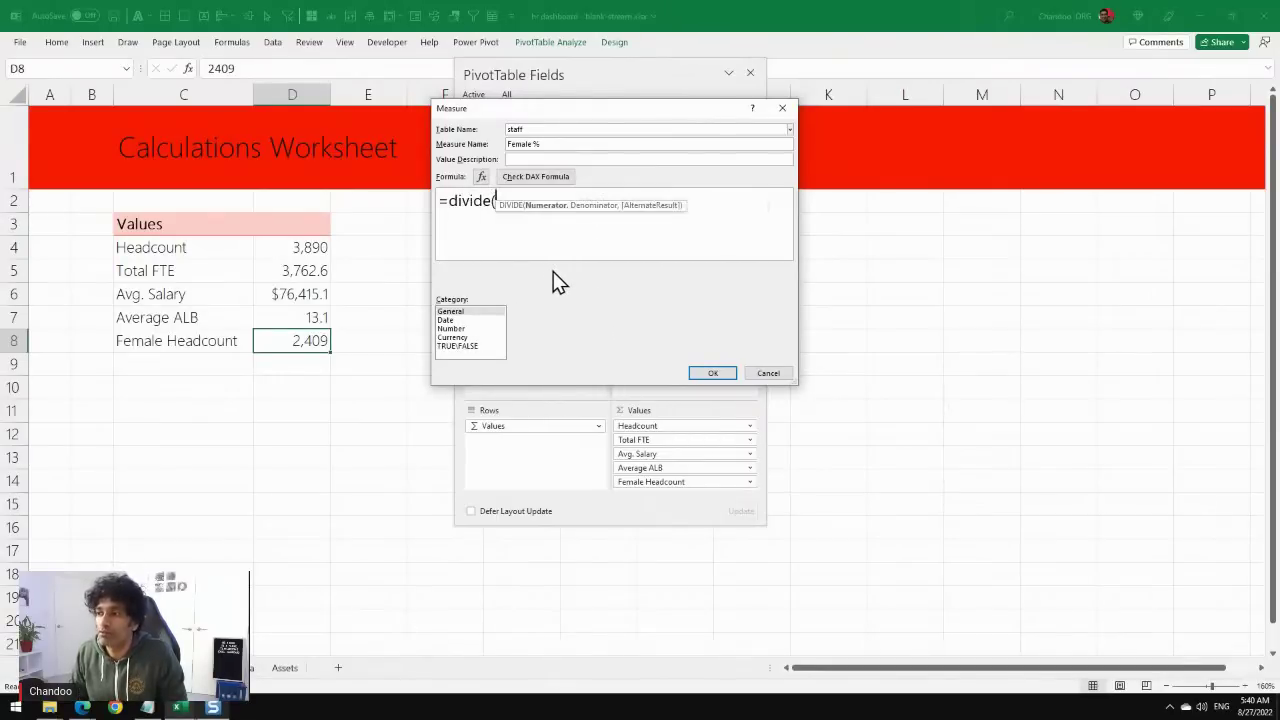
pyautogui.write('[Female Headcount],')
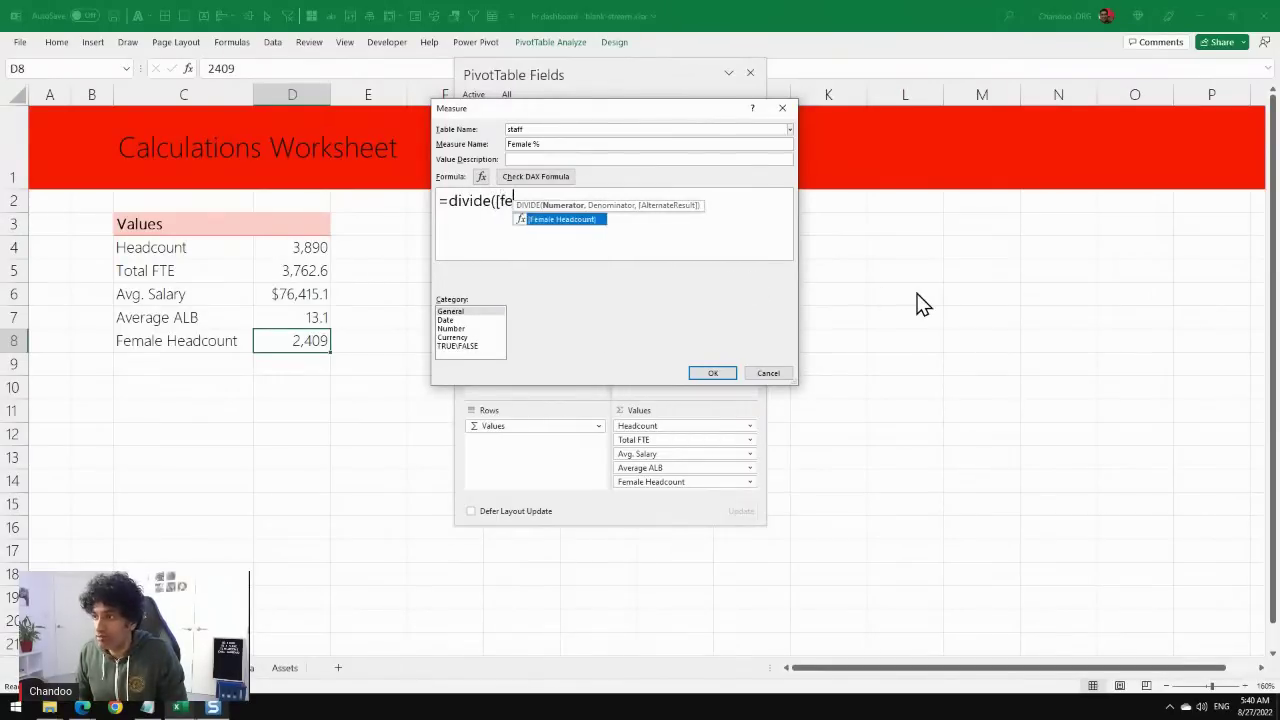
pyautogui.write(' [Headcount]')
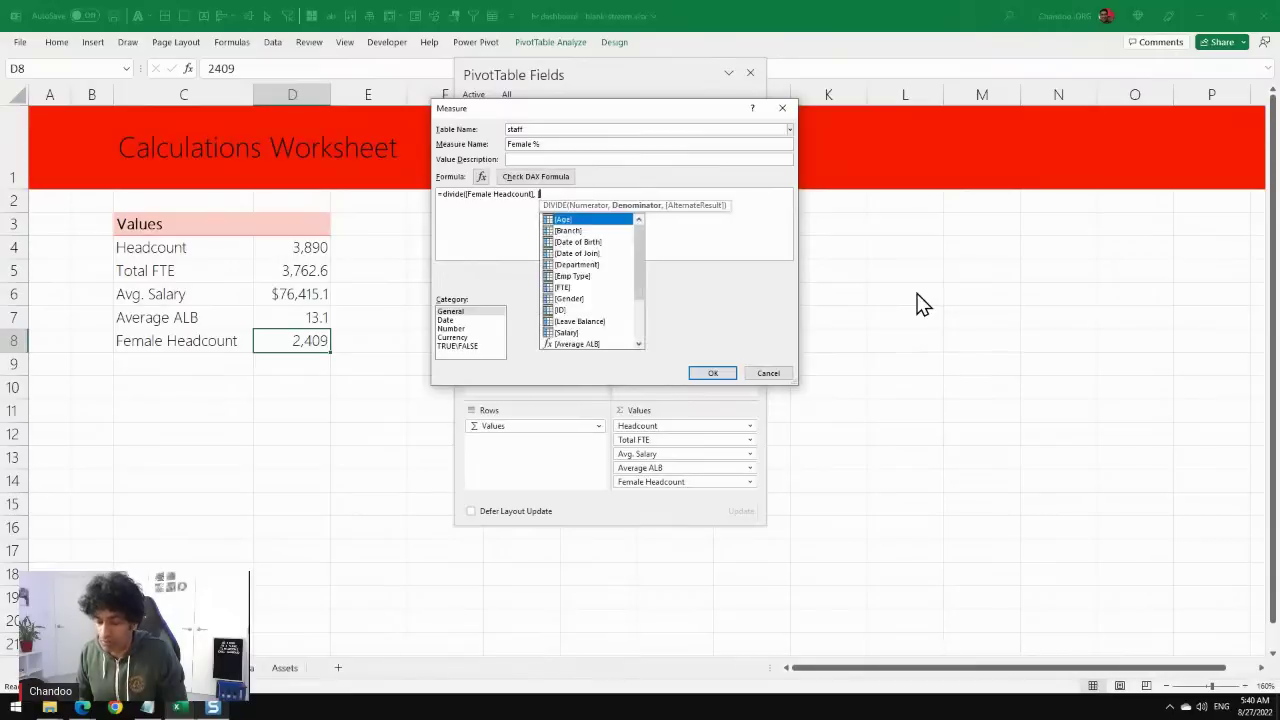
pyautogui.write(')')
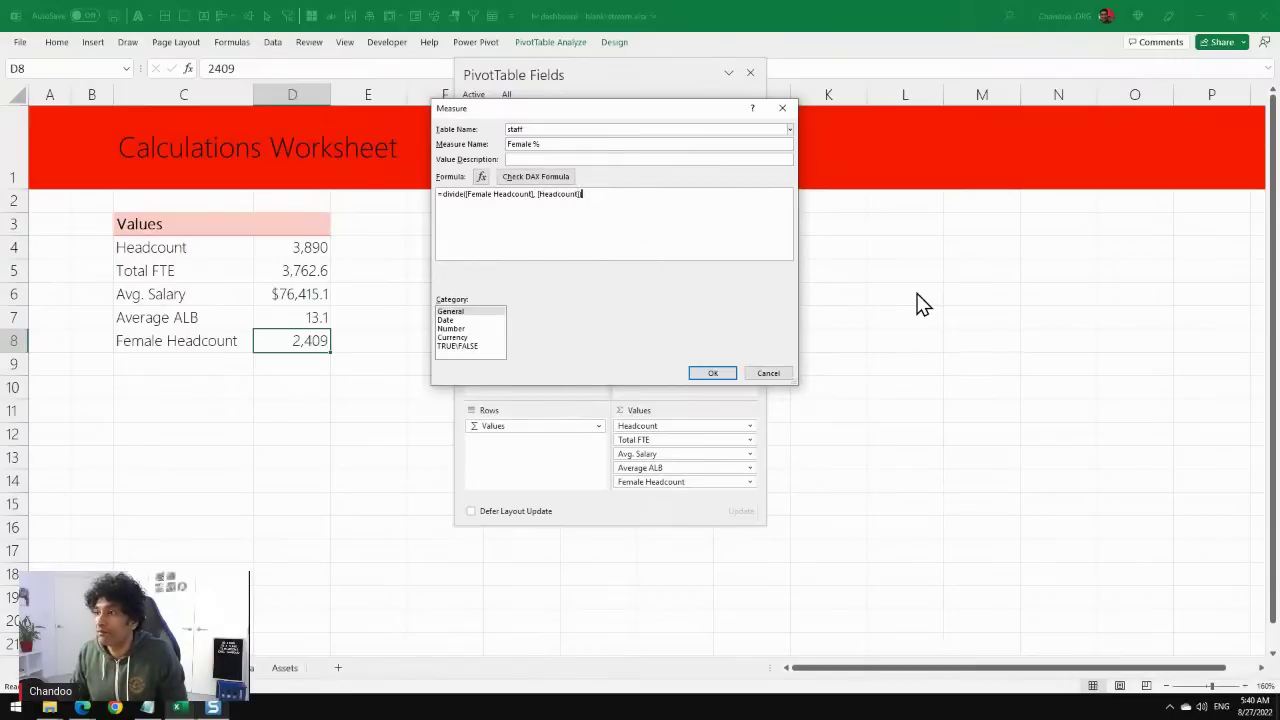
pyautogui.keyDown('ctrl'); pyautogui.scroll(3, 629, 246); pyautogui.keyUp('ctrl')
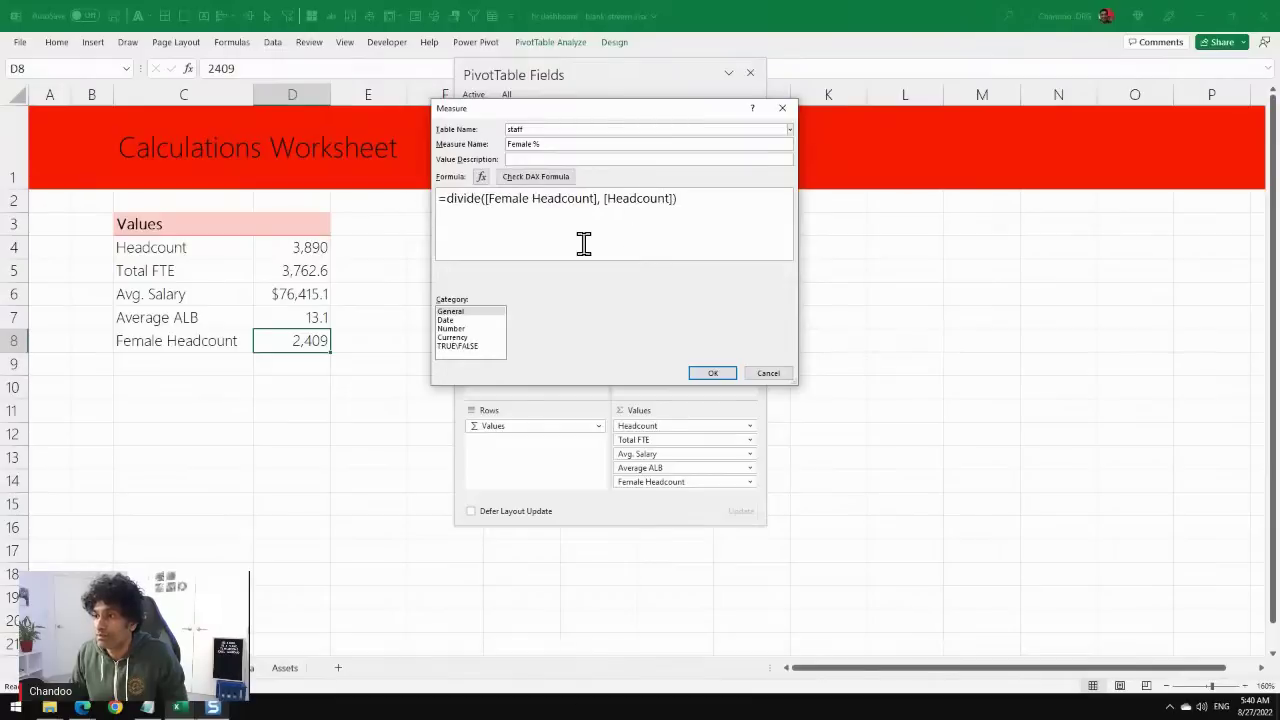
# Format Female % as a Number percentage with one decimal and confirm the measure.
pyautogui.click(452, 328)
pyautogui.click(684, 316)
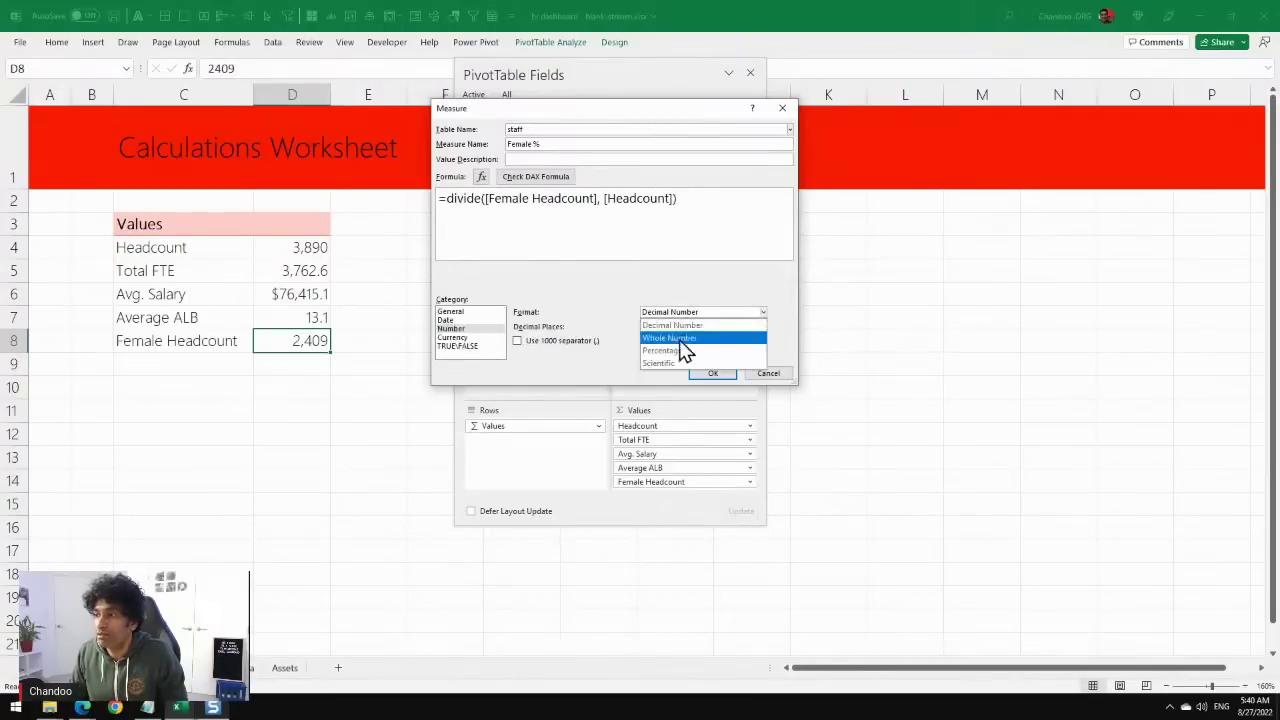
pyautogui.click(668, 350)
pyautogui.click(665, 324)
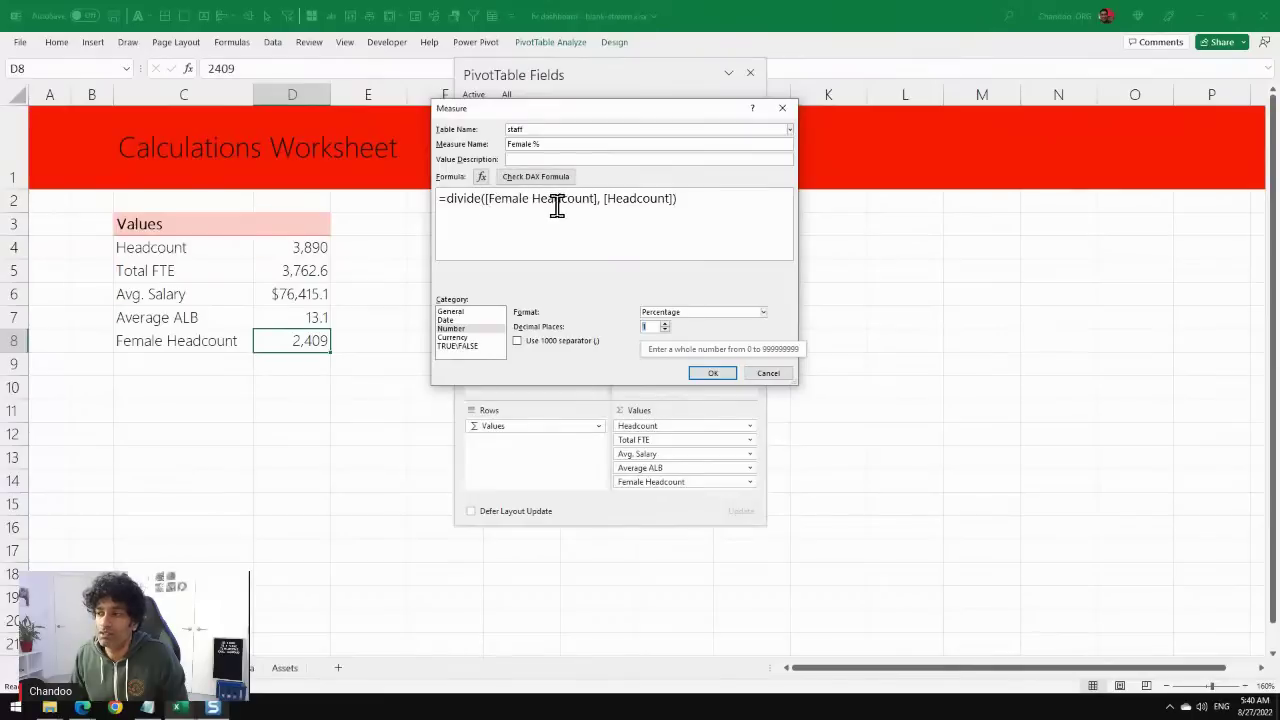
pyautogui.click(451, 198)
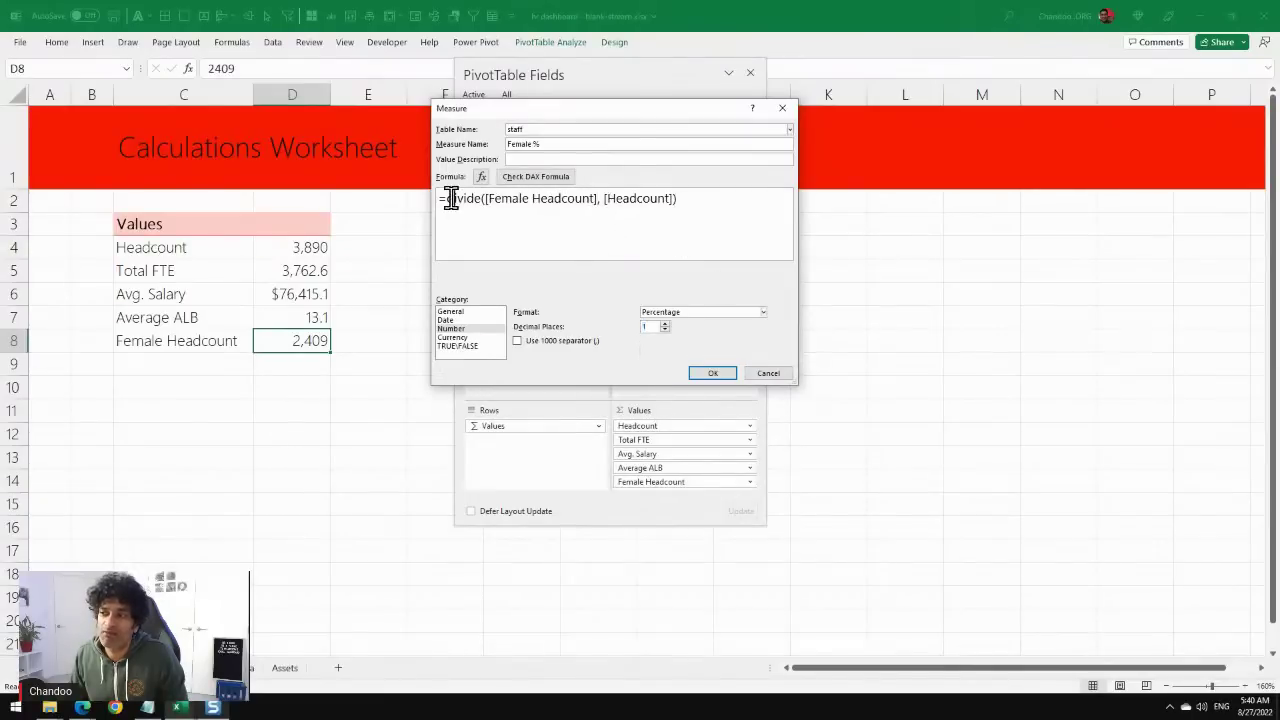
pyautogui.doubleClick(451, 198)
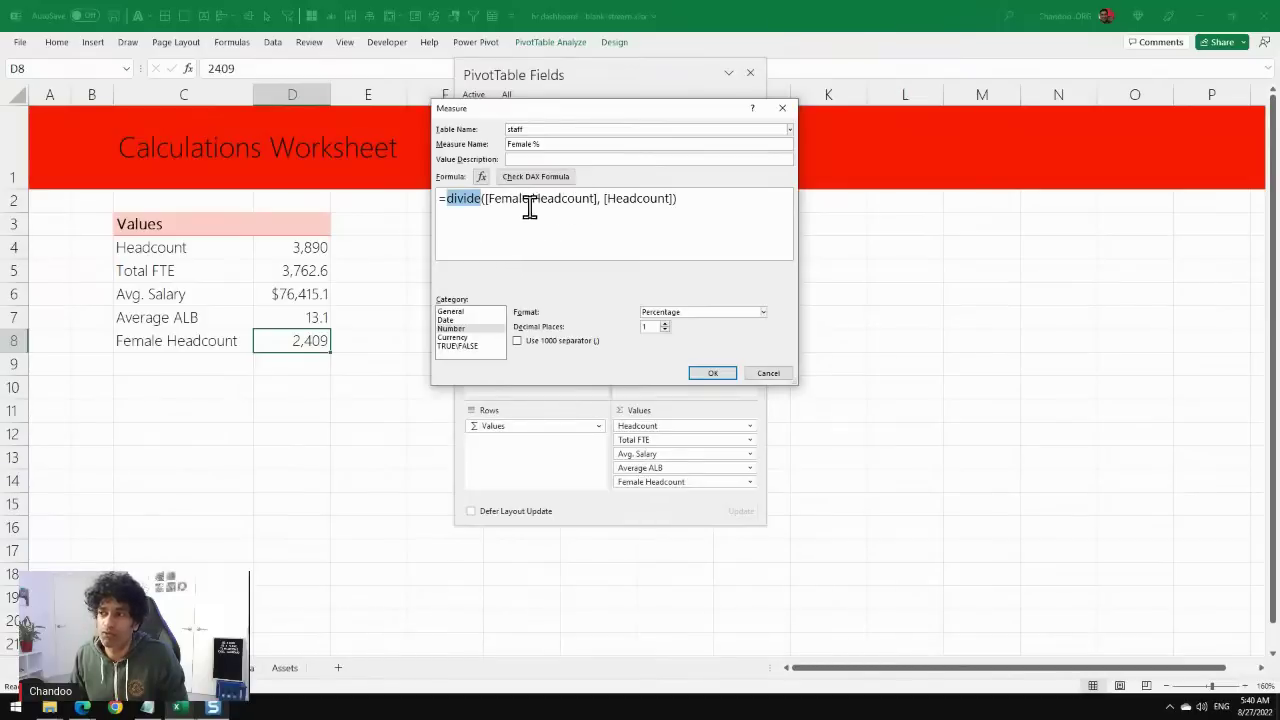
pyautogui.click(710, 373)
# Add Female % to the pivot values, showing 61.9% in row 9 below Female Headcount.
pyautogui.scroll(-10, 666, 236)
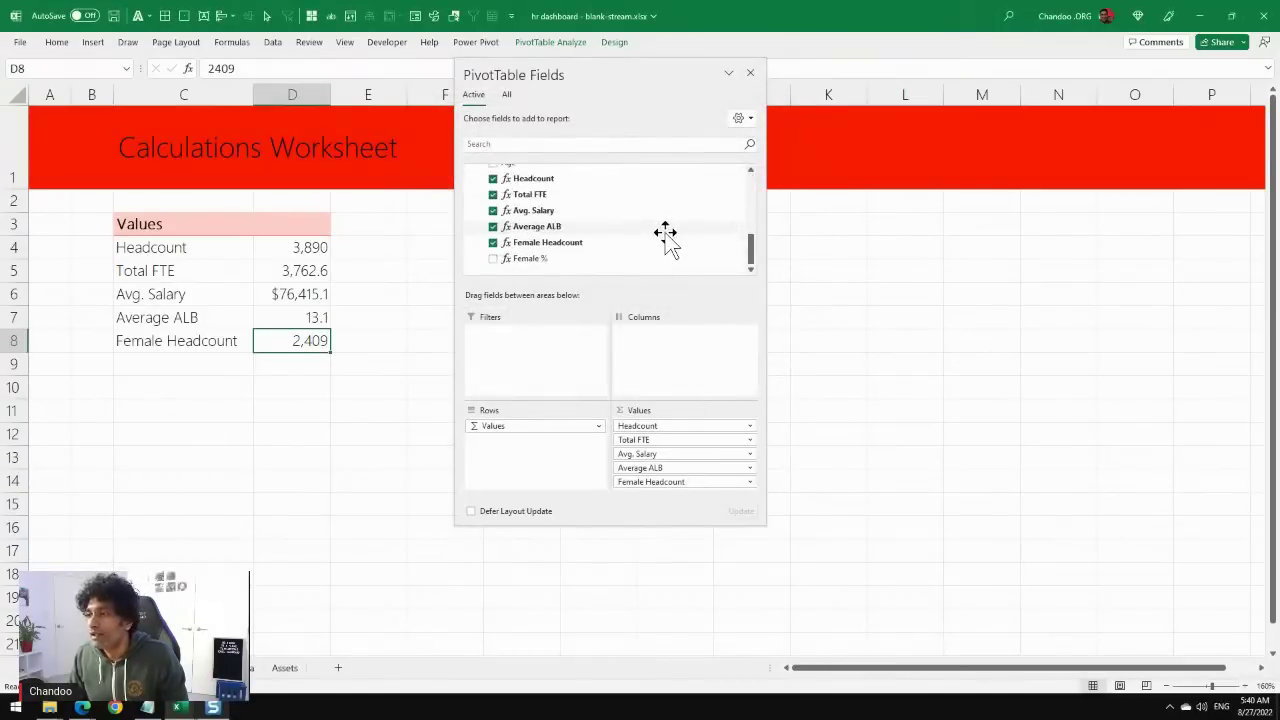
pyautogui.moveTo(526, 257); pyautogui.dragTo(497, 268)
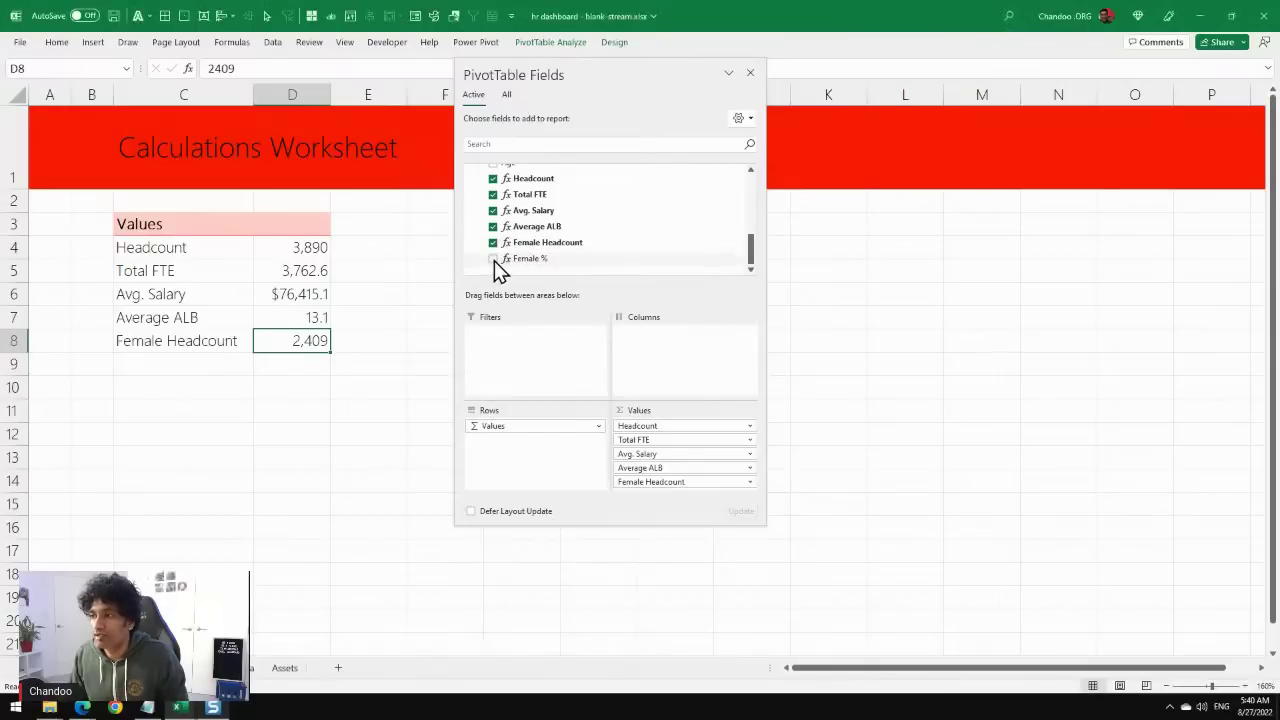
pyautogui.click(493, 260)
pyautogui.click(291, 366)
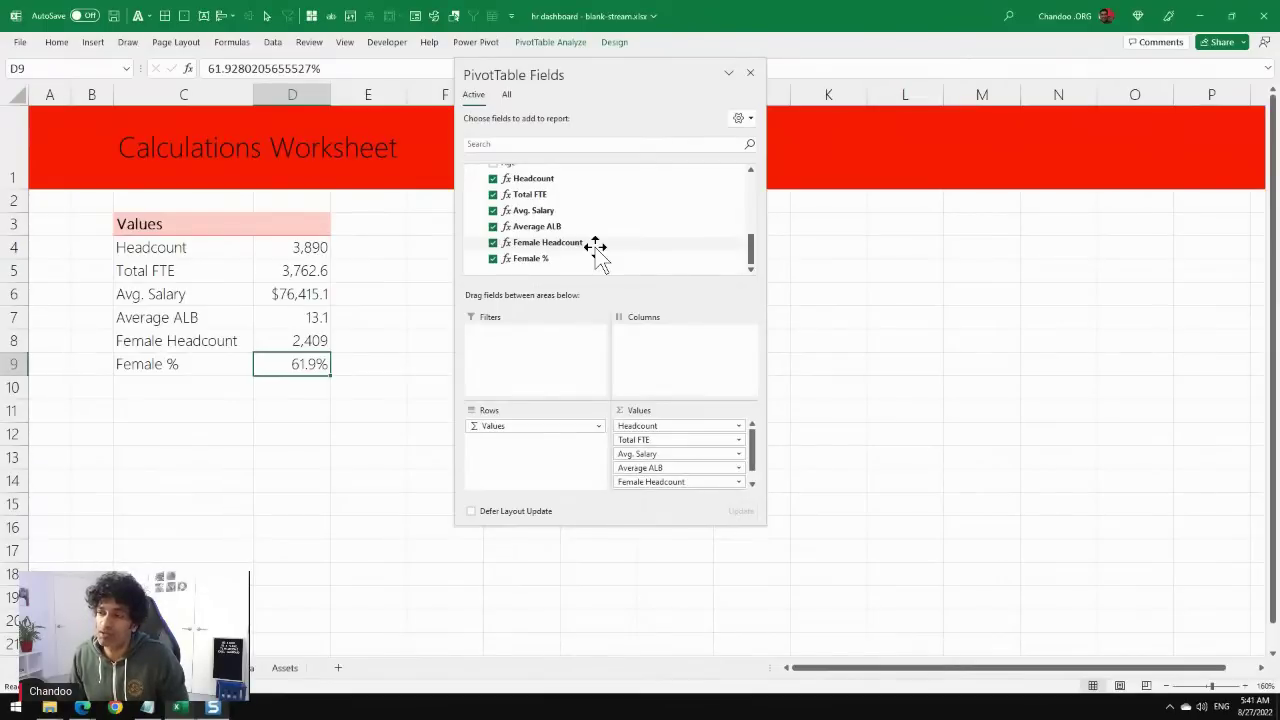
pyautogui.scroll(5, 628, 245)
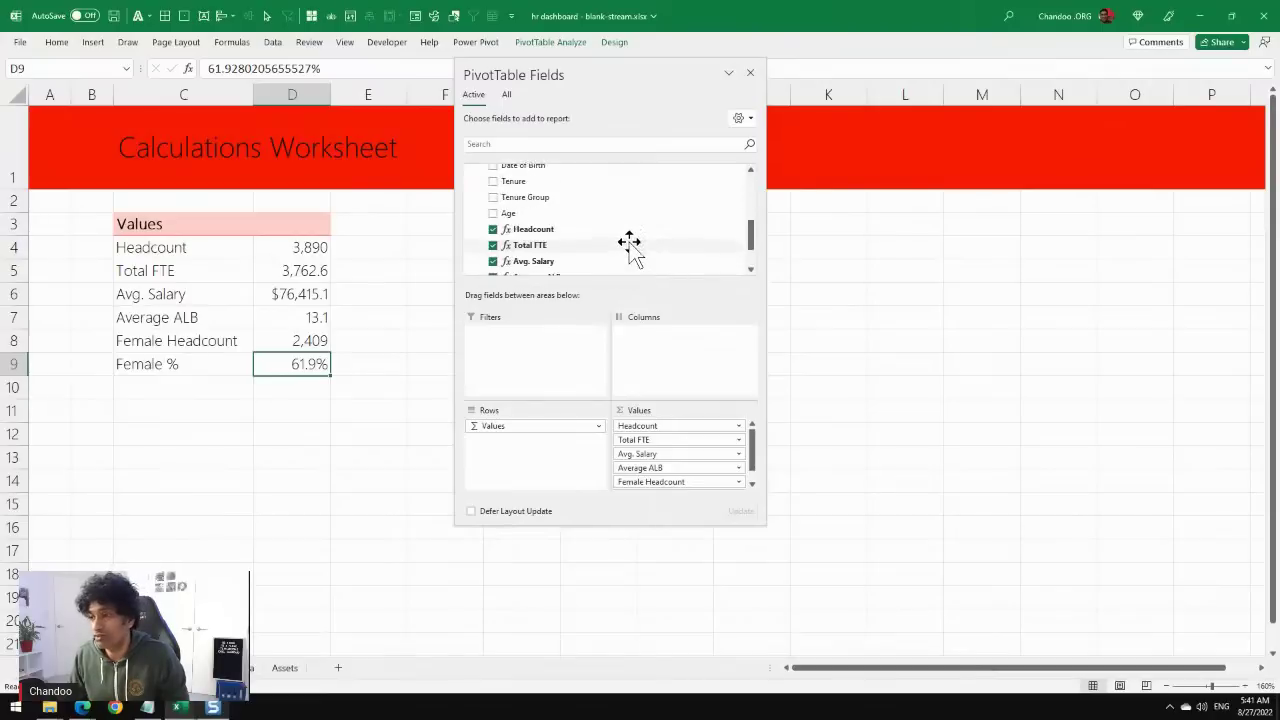
pyautogui.scroll(-2, 632, 250)
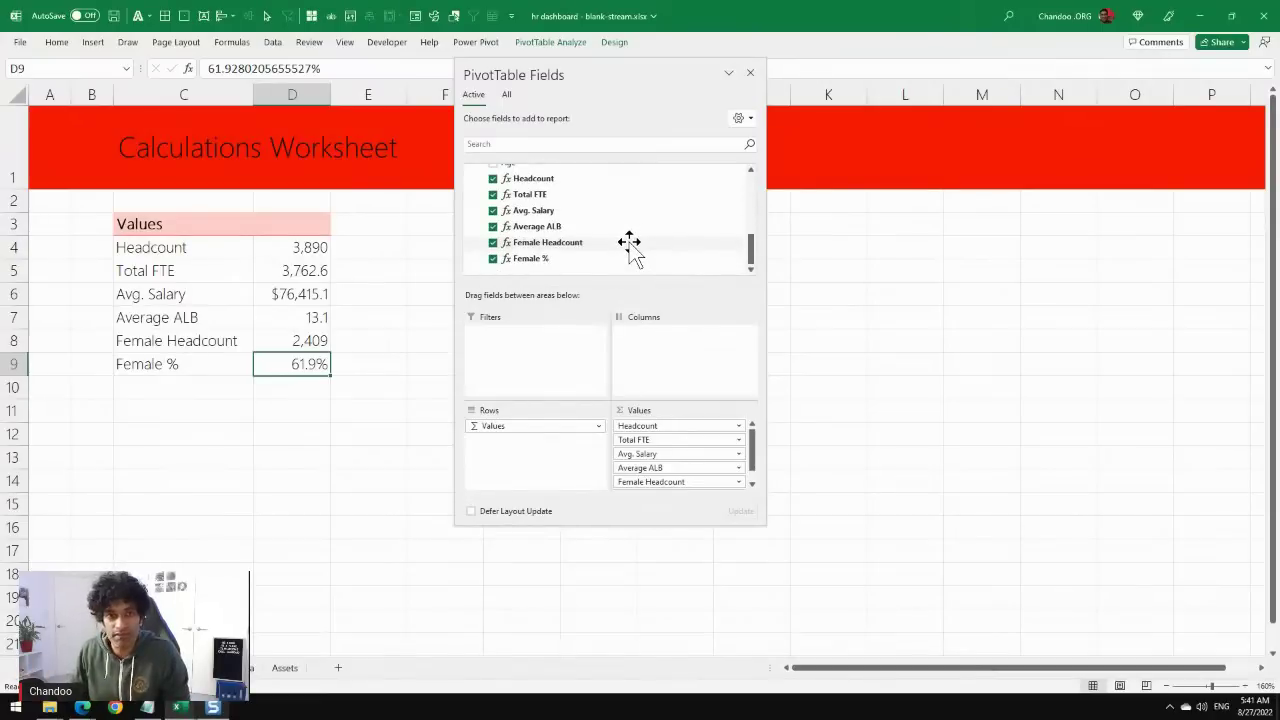
pyautogui.scroll(8, 600, 240)
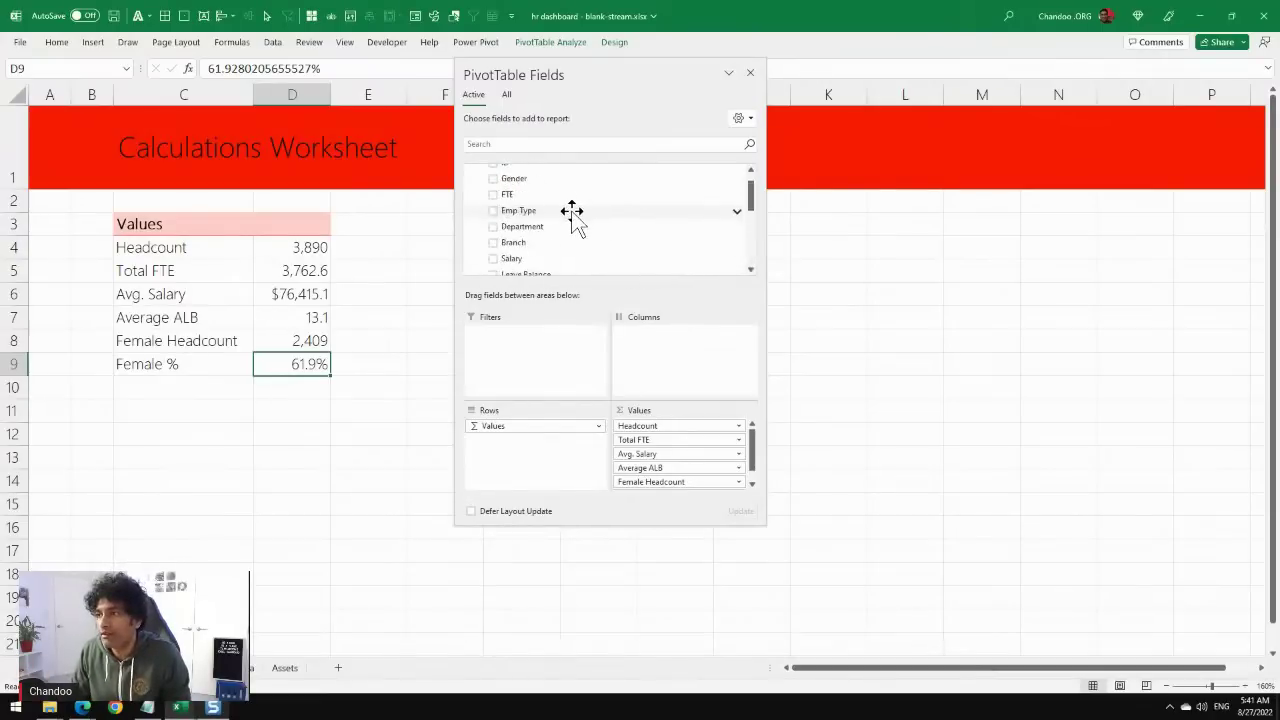
pyautogui.rightClick(500, 178)
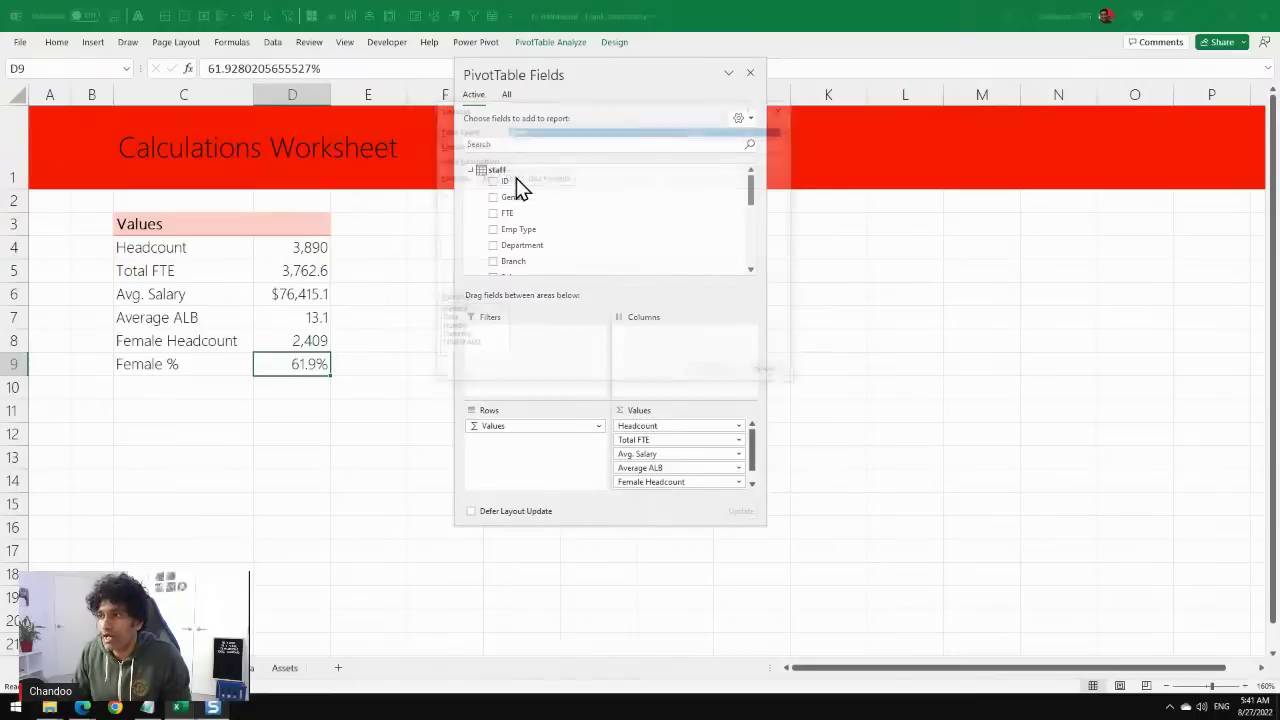
# Start a Fulltime % measure with formula CALCULATE([Headcount], staff[FTE]=1).
pyautogui.click(516, 178)
pyautogui.write('Fulltime %')
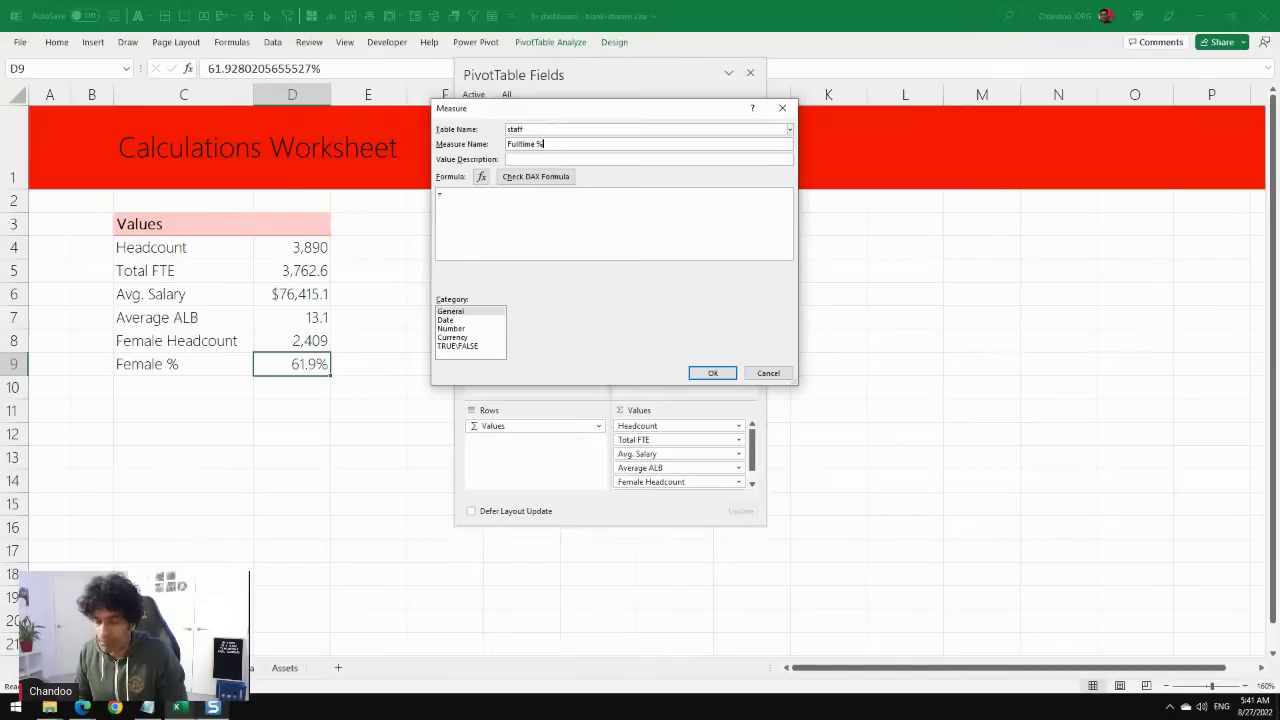
pyautogui.click(526, 219)
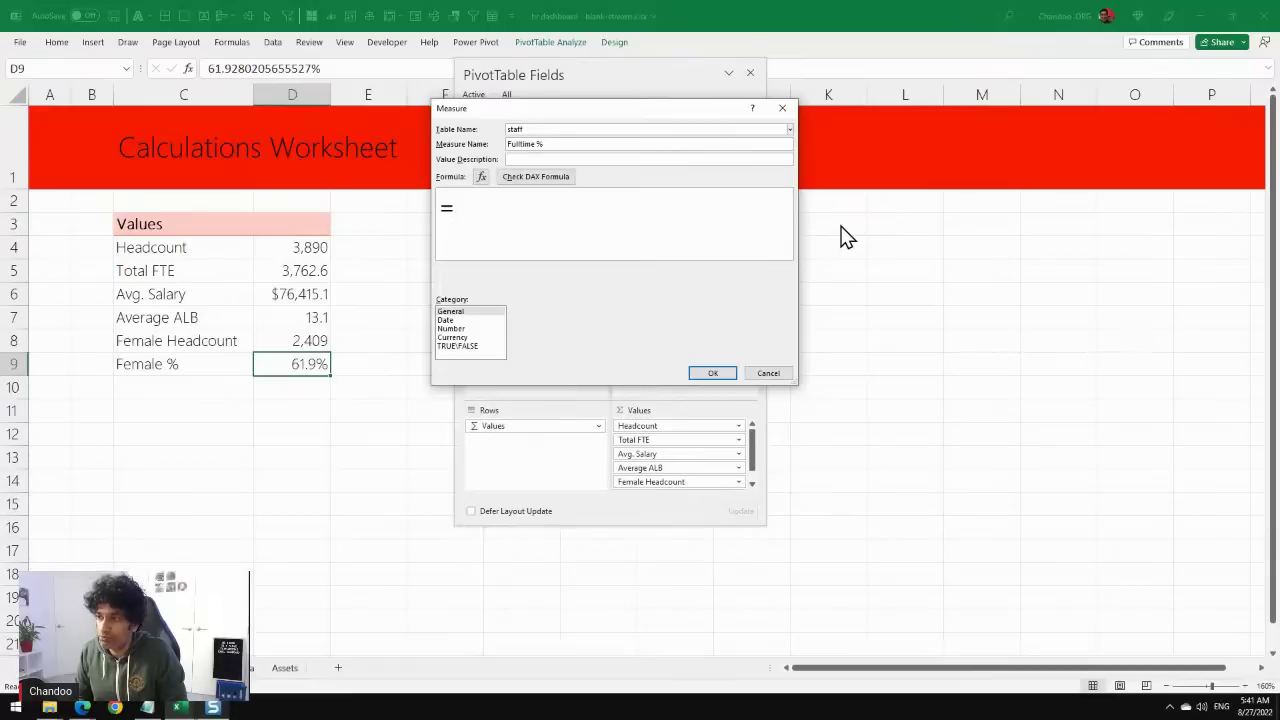
pyautogui.write('calc')
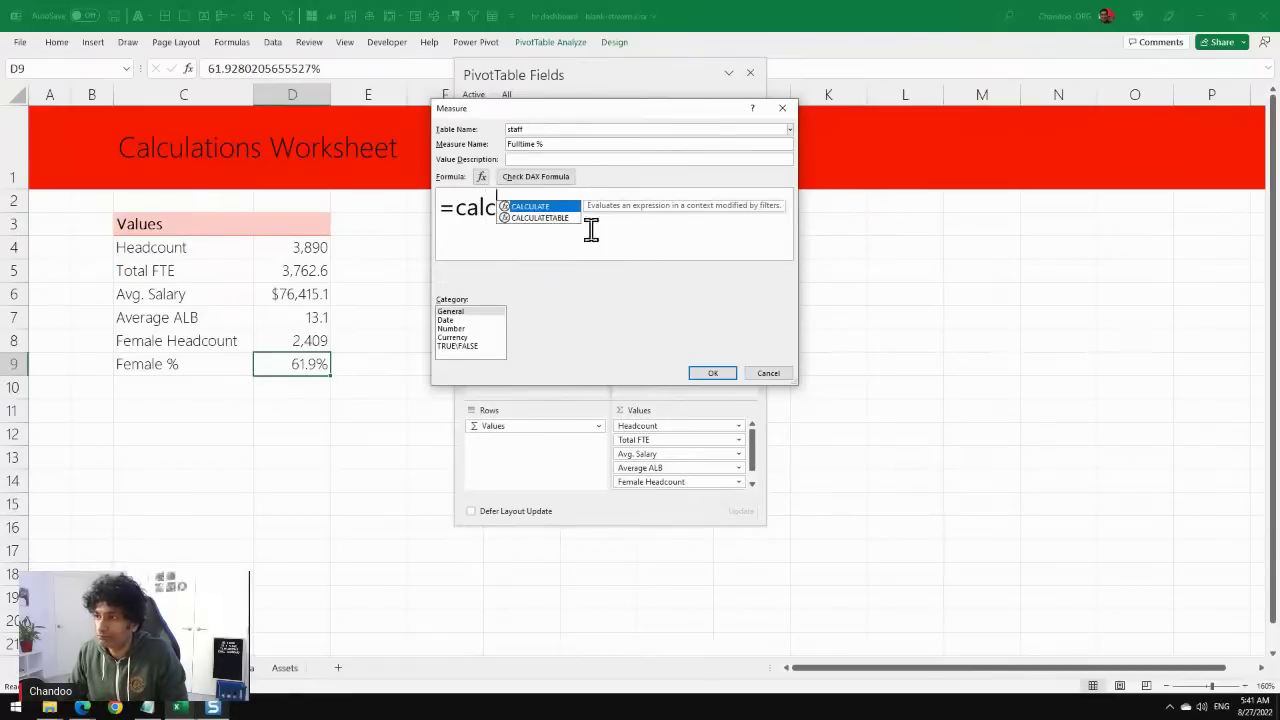
pyautogui.doubleClick(541, 207)
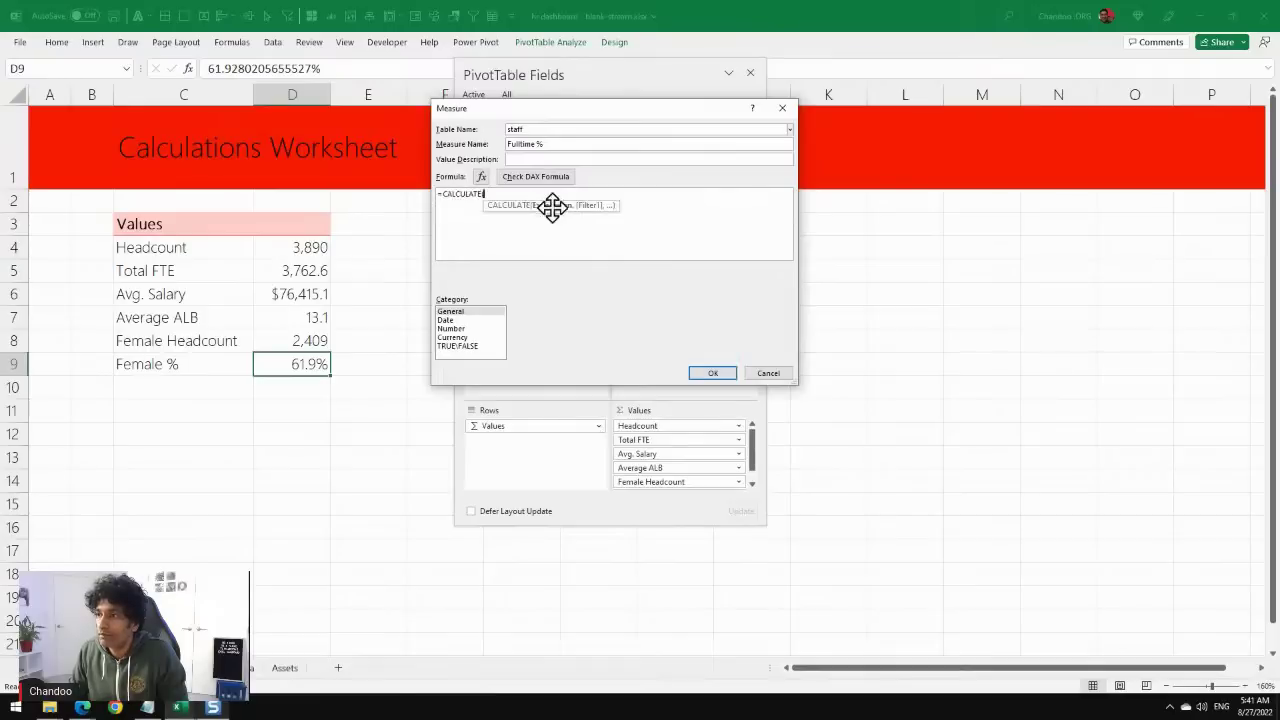
pyautogui.write('[to')
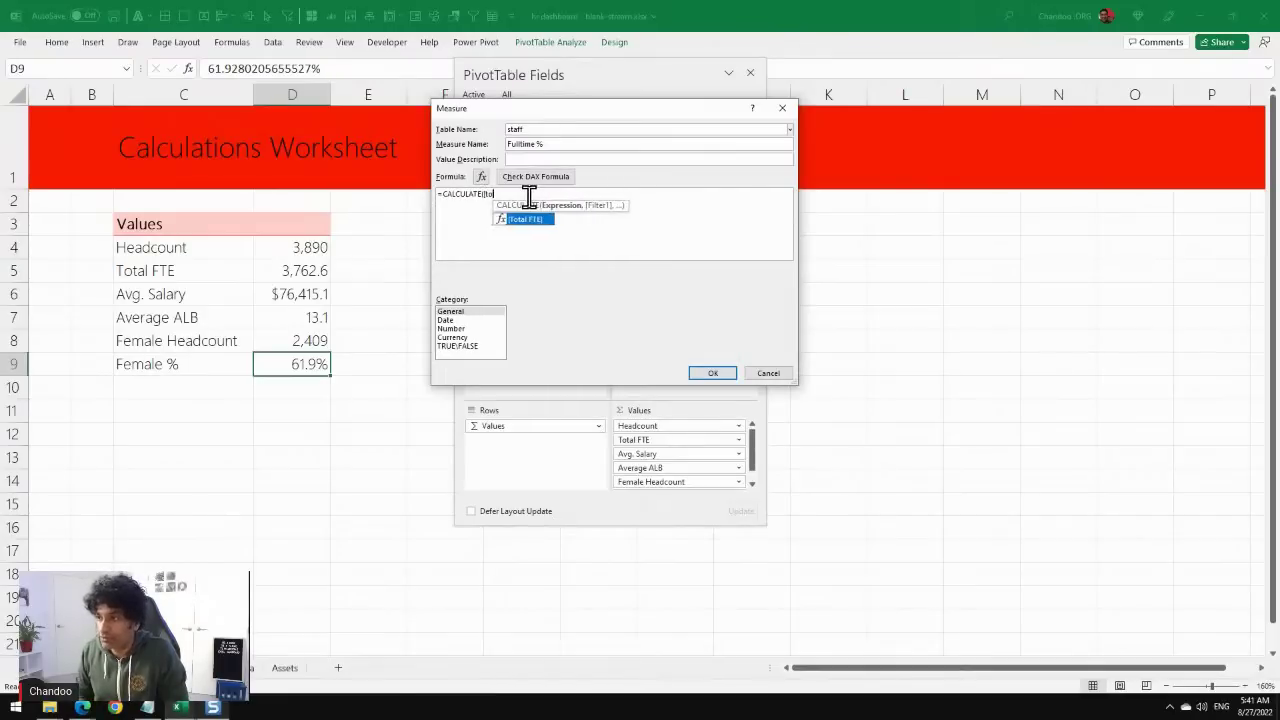
pyautogui.press('Tab')
pyautogui.write(',')
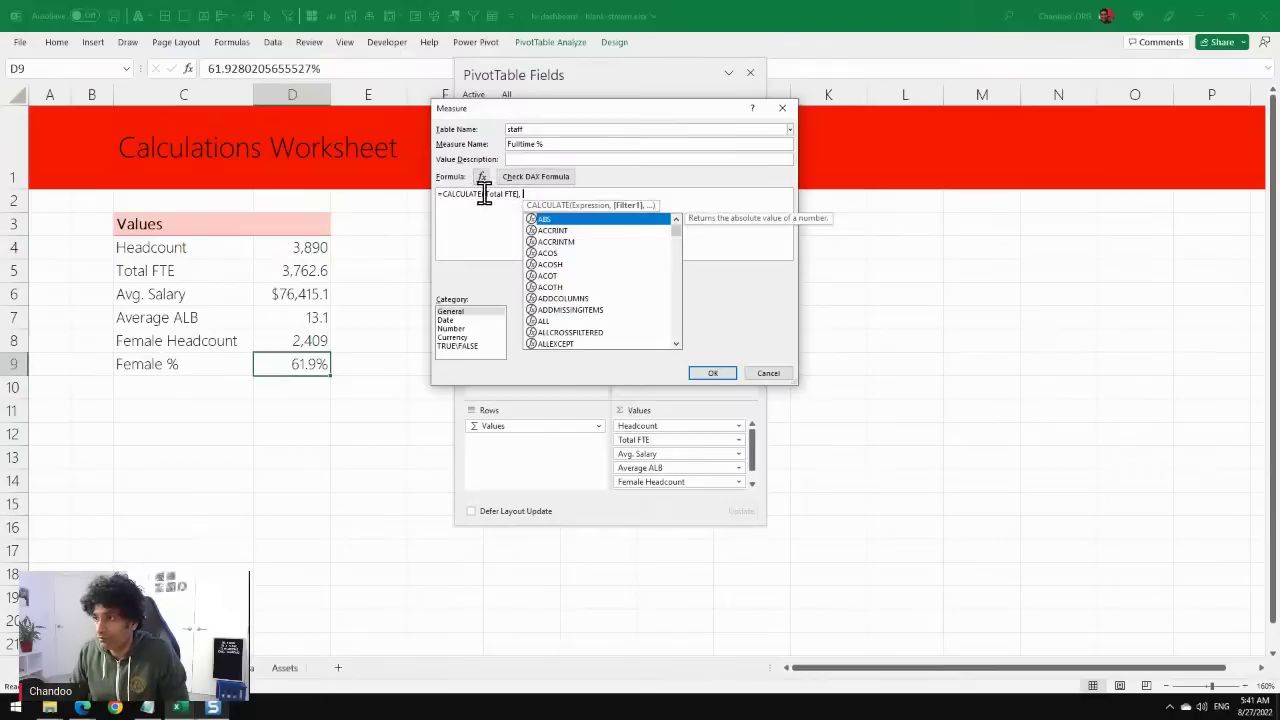
pyautogui.moveTo(484, 193); pyautogui.dragTo(571, 193)
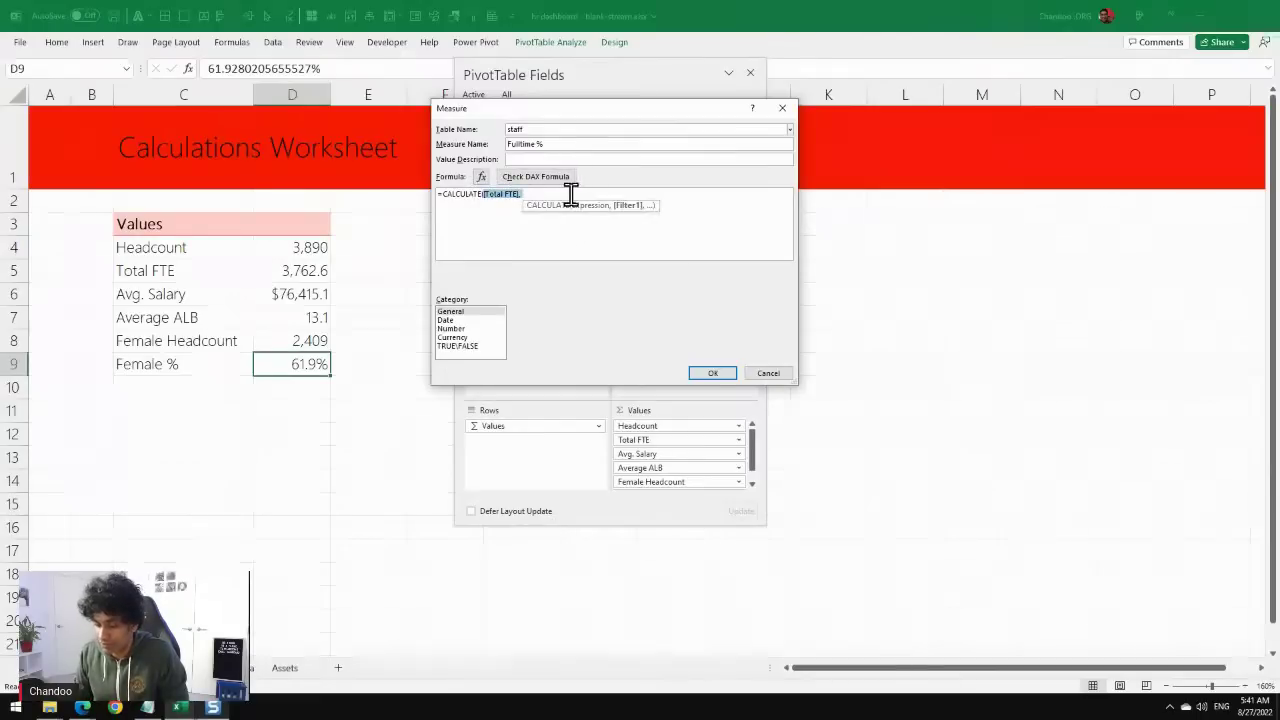
pyautogui.press('BackSpace')
pyautogui.write('[head')
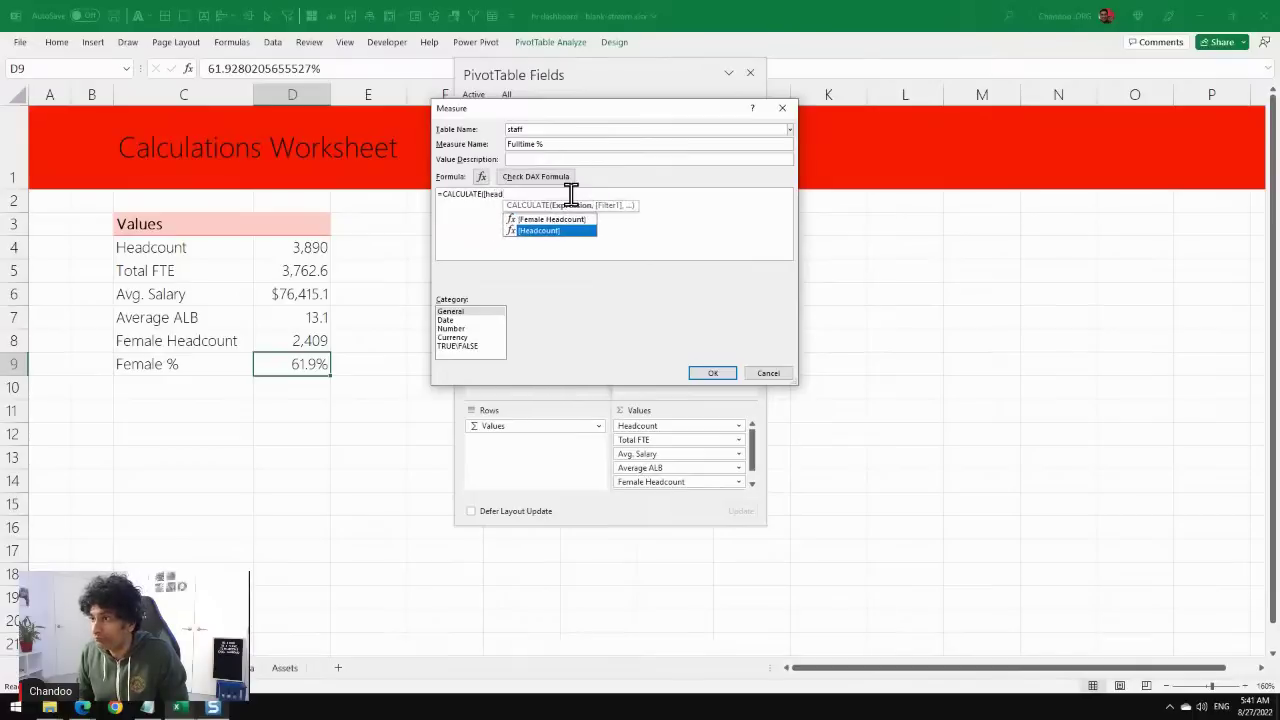
pyautogui.press('Tab')
pyautogui.write(', ')
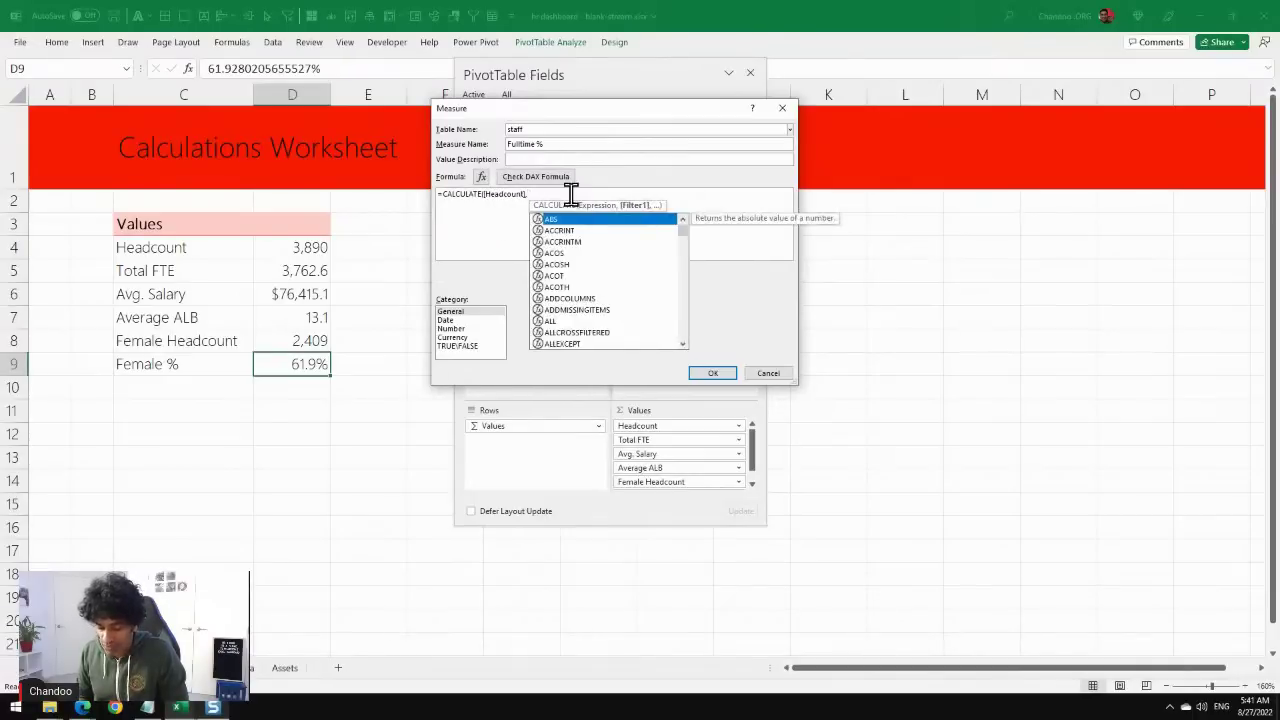
pyautogui.write('staff[FTE]')
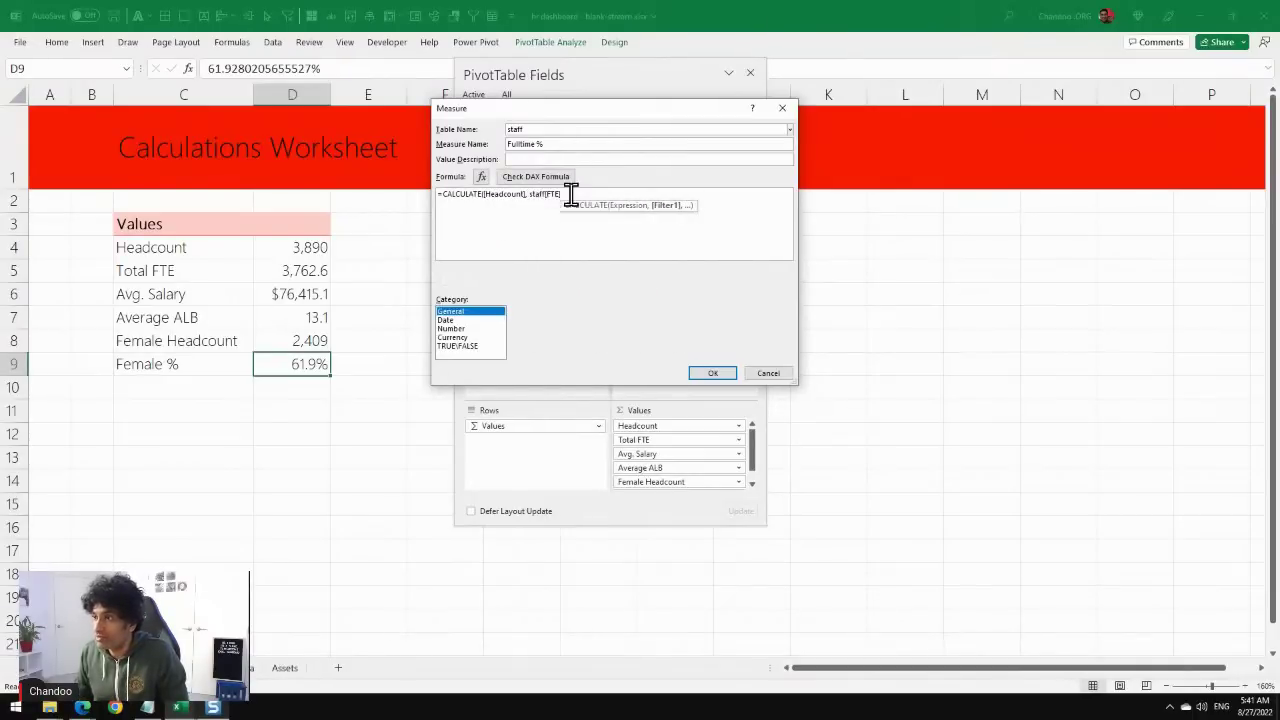
pyautogui.write('=1')
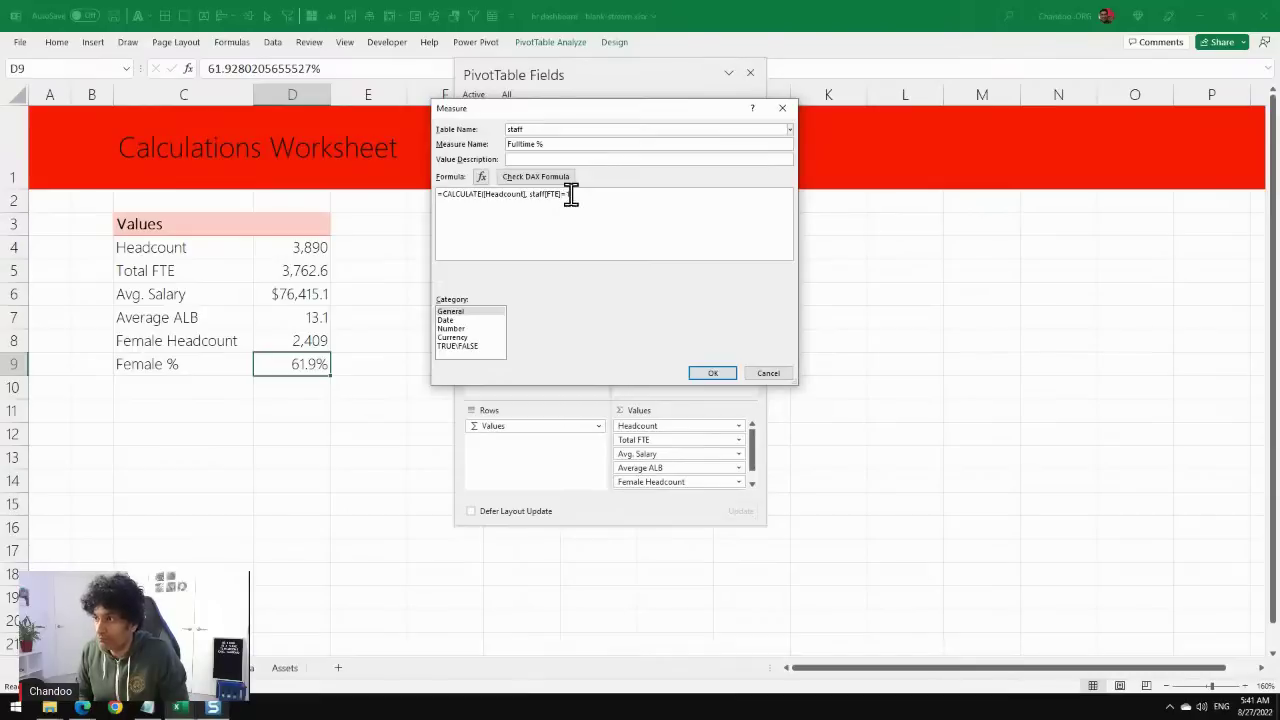
pyautogui.keyDown('ctrl'); pyautogui.scroll(3, 571, 195); pyautogui.keyUp('ctrl')
pyautogui.write(')')
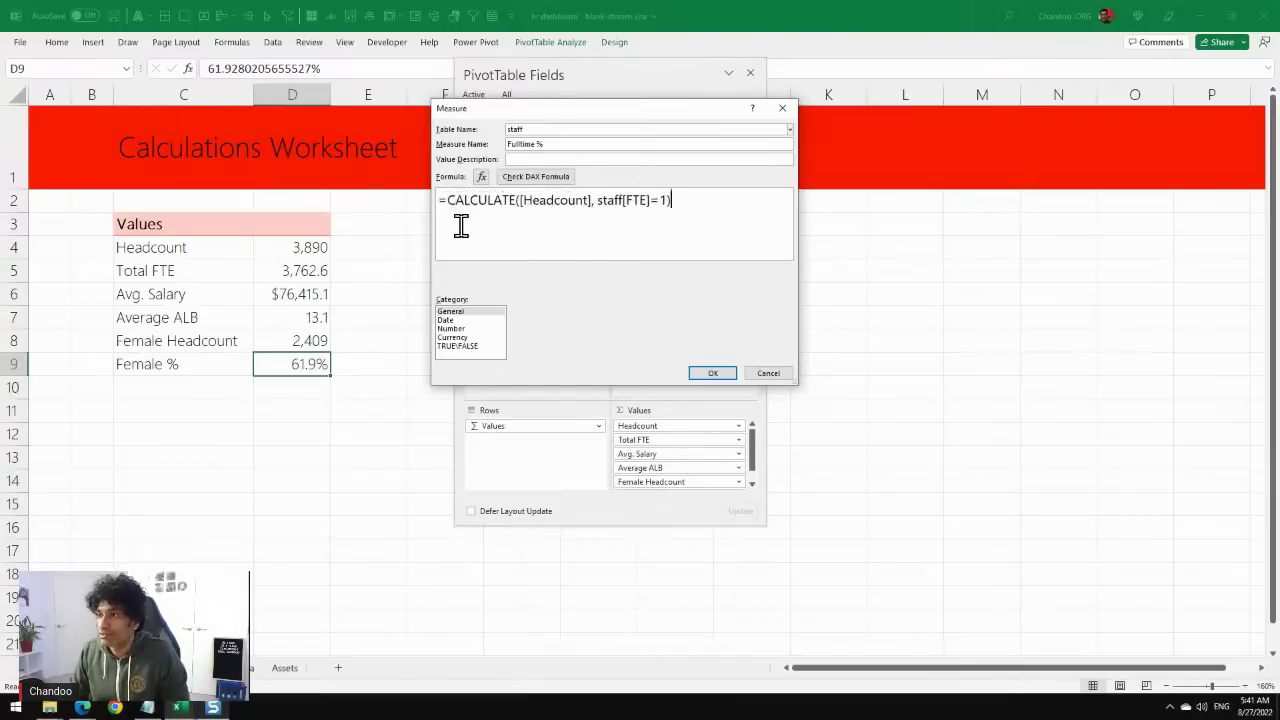
# Divide the CALCULATE by [Headcount], format as percentage with one decimal, and confirm.
pyautogui.moveTo(445, 200); pyautogui.dragTo(743, 197)
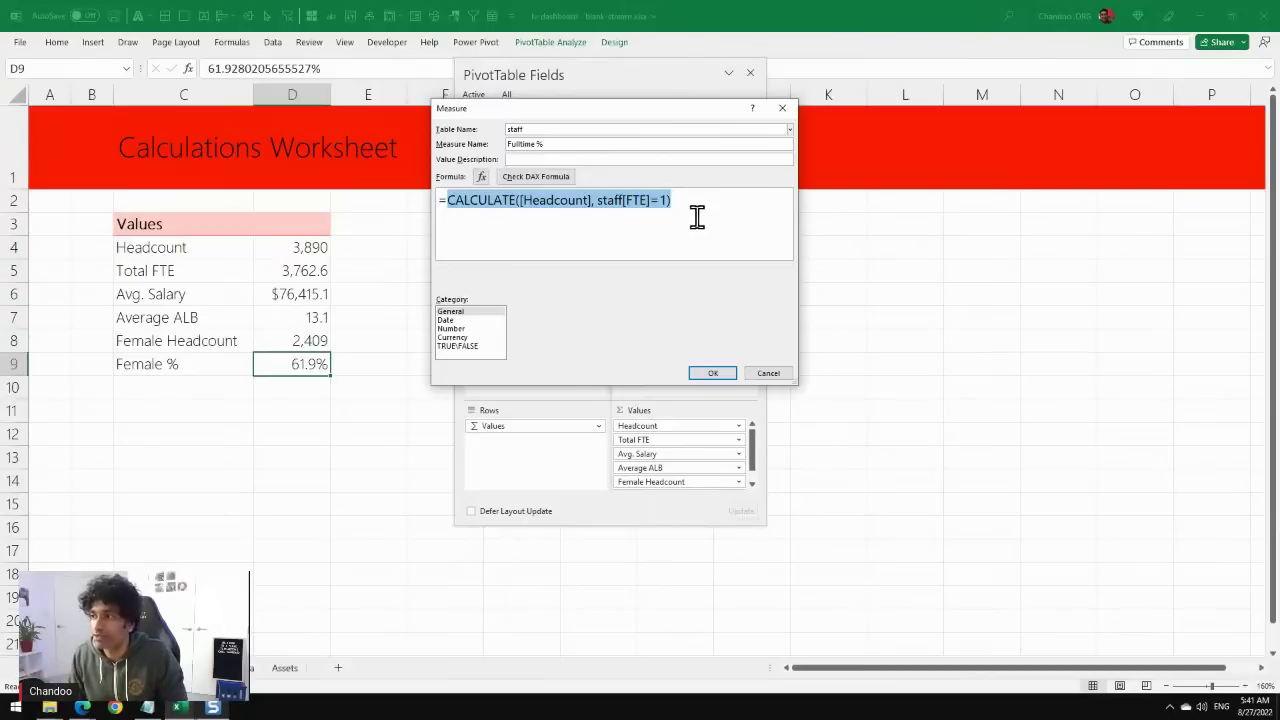
pyautogui.click(709, 218)
pyautogui.write('/ ')
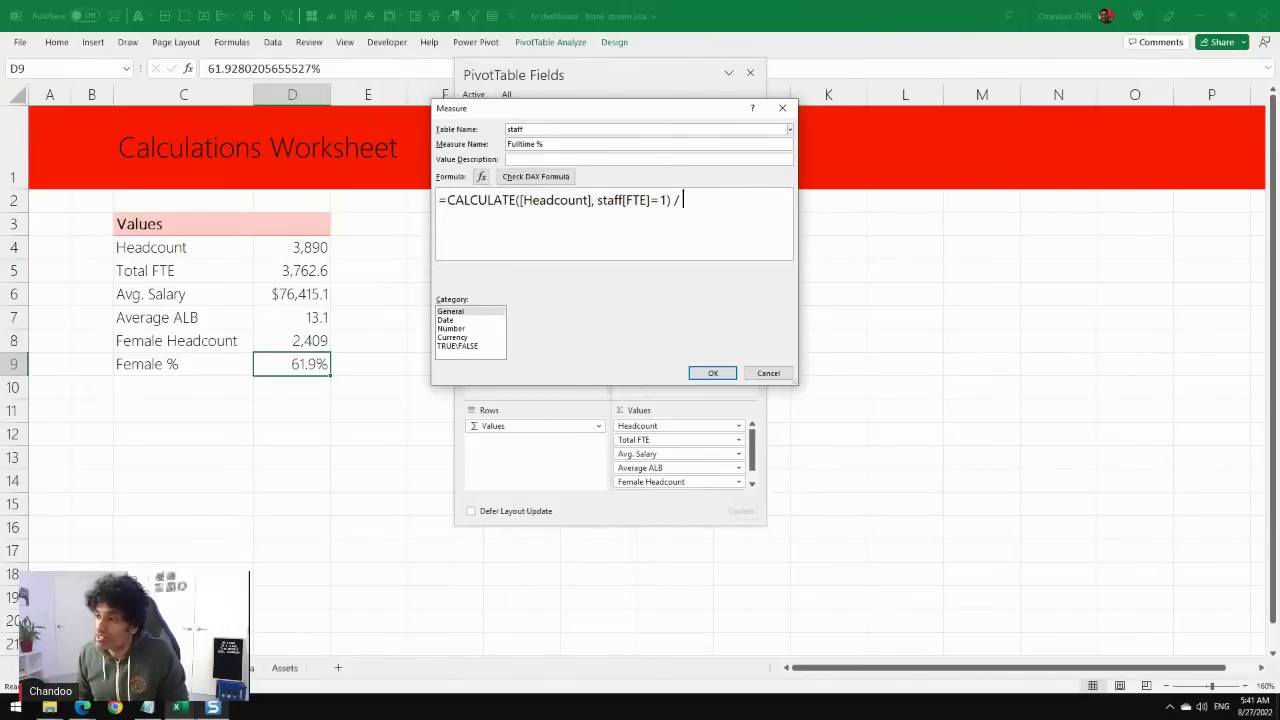
pyautogui.write('[hea')
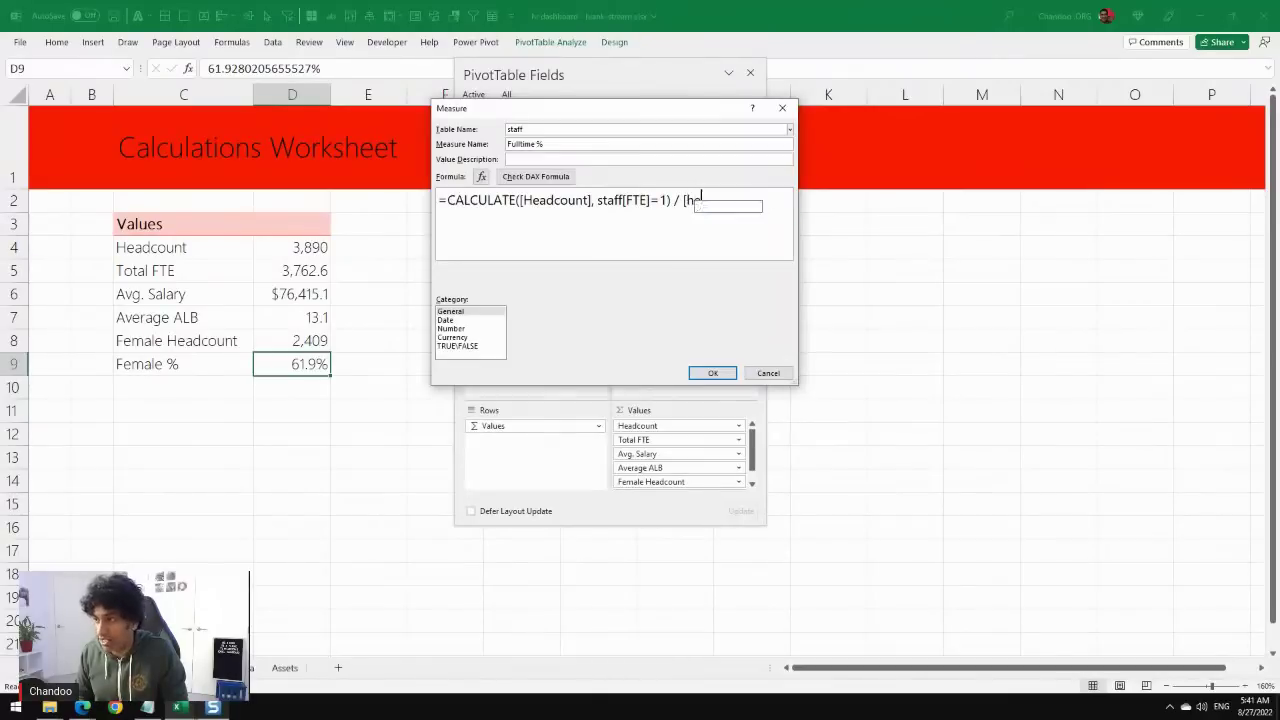
pyautogui.doubleClick(739, 218)
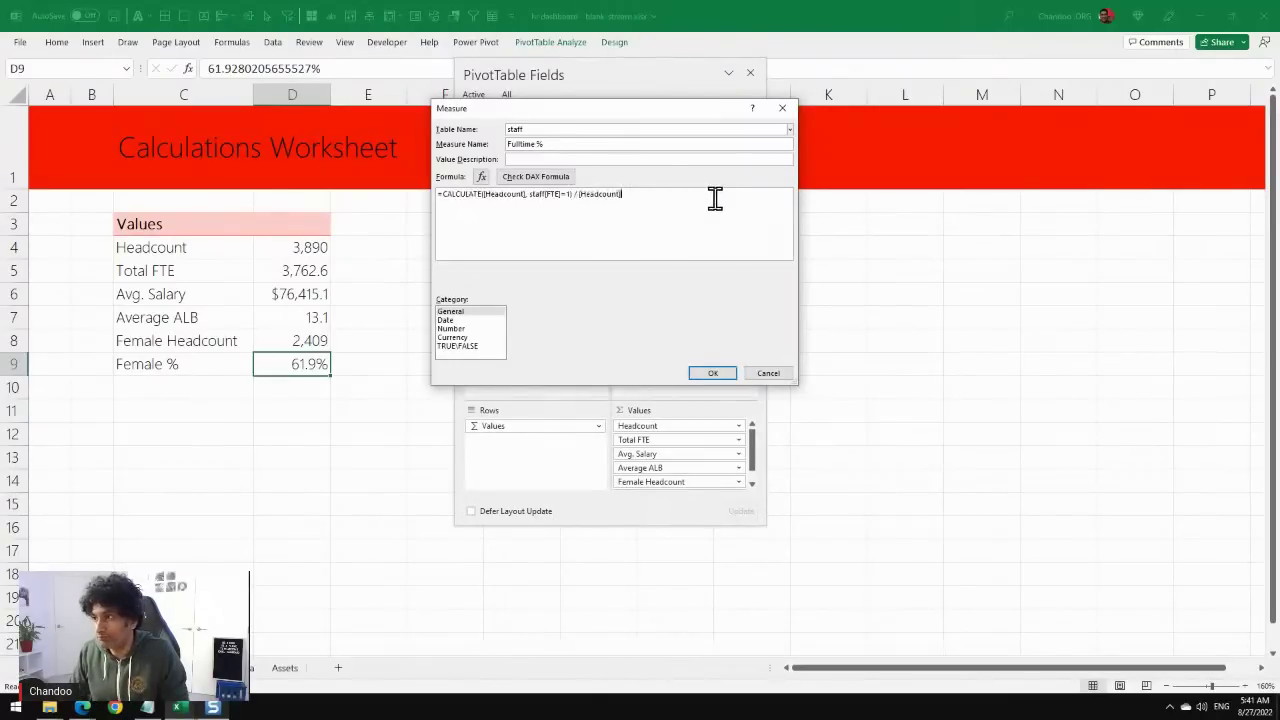
pyautogui.scroll(2, 716, 197)
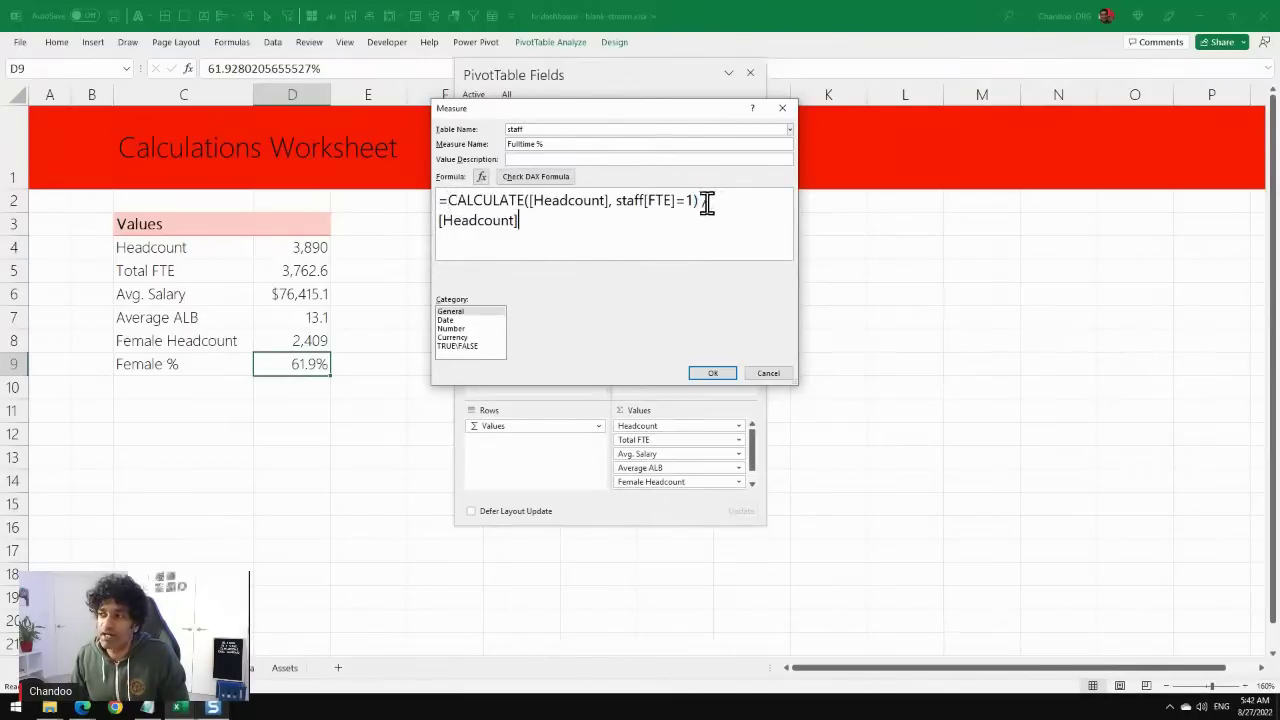
pyautogui.click(559, 213)
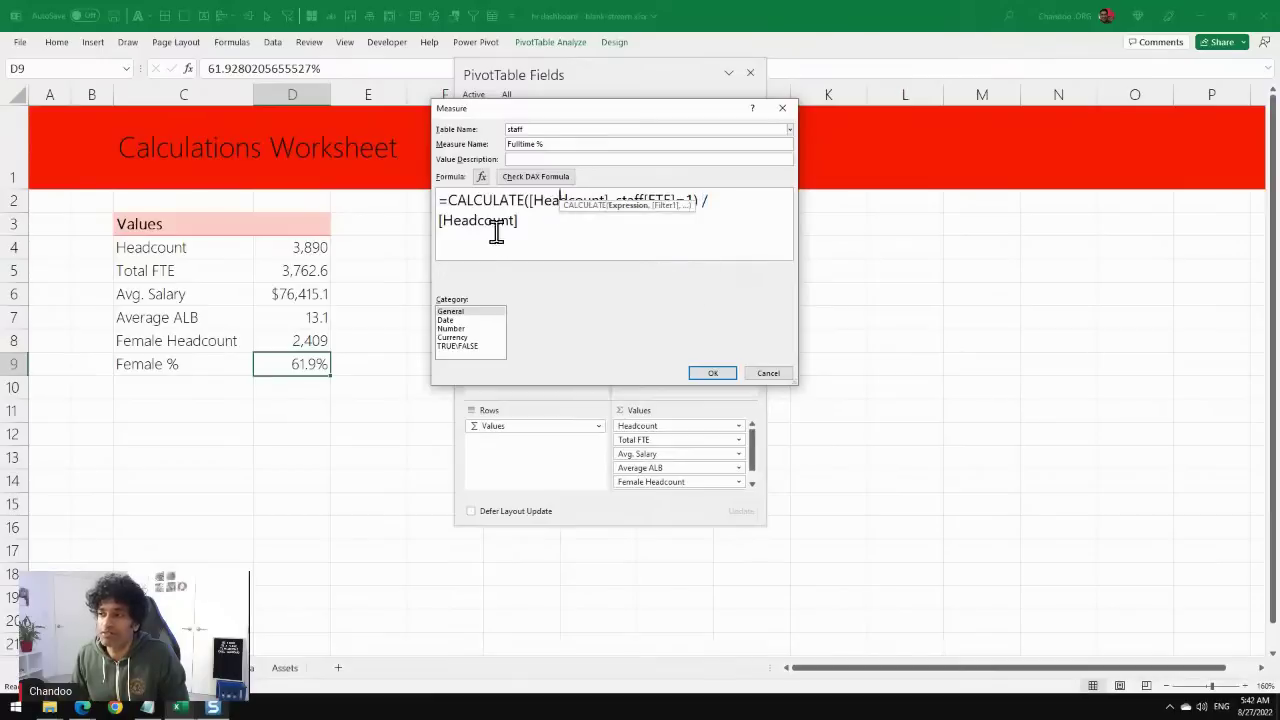
pyautogui.click(451, 329)
pyautogui.click(757, 314)
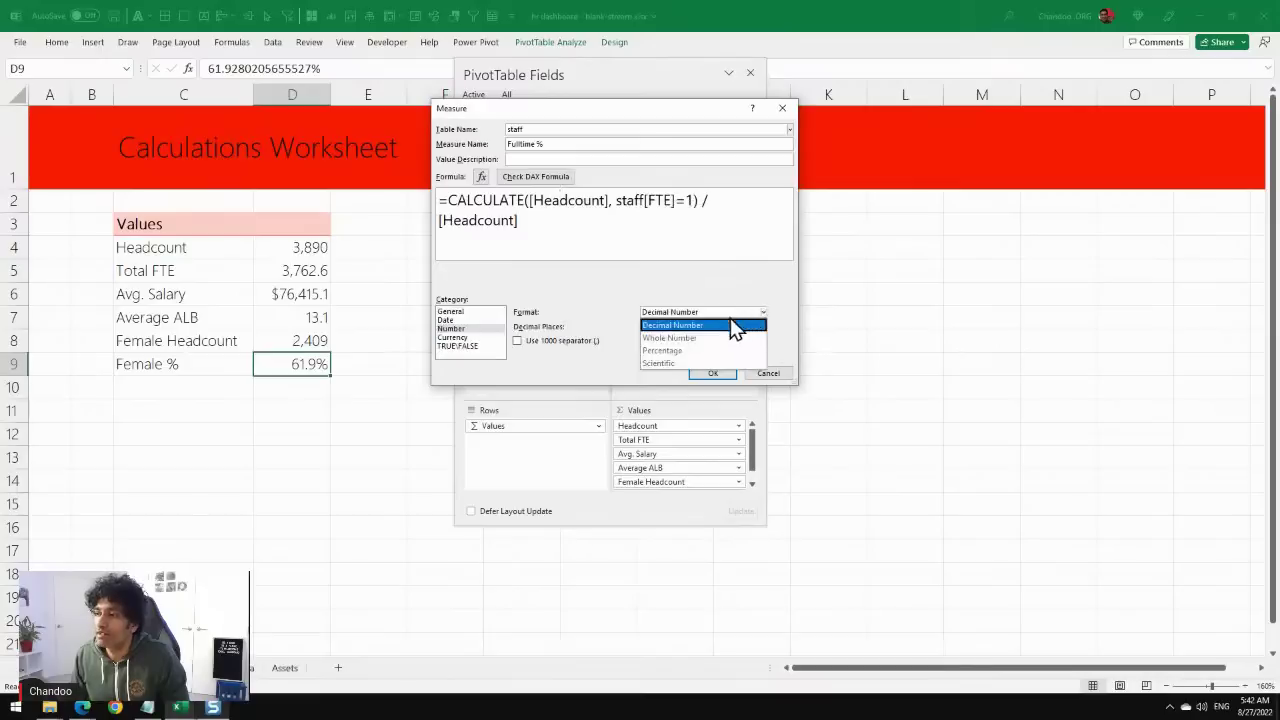
pyautogui.click(737, 326)
pyautogui.click(665, 324)
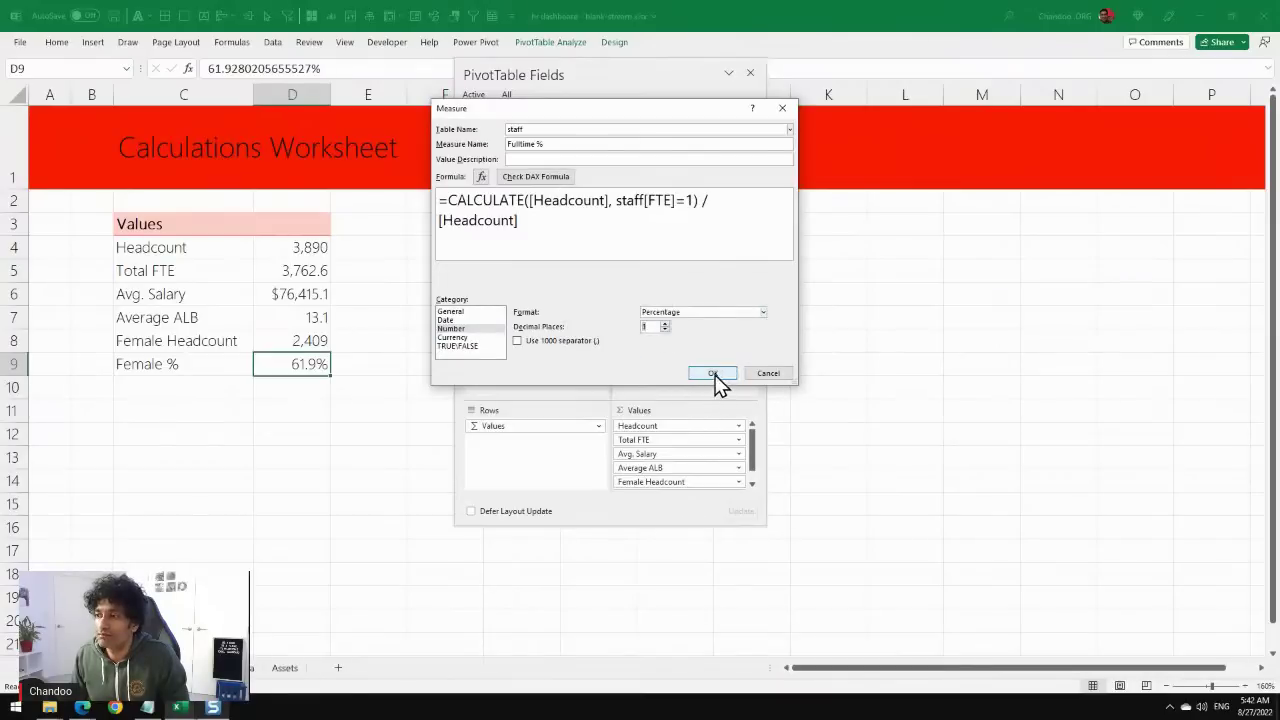
pyautogui.click(715, 378)
# Add Fulltime % to the pivot, showing 92.3%, and go to the Sample HR Data sheet.
pyautogui.scroll(-5, 608, 237)
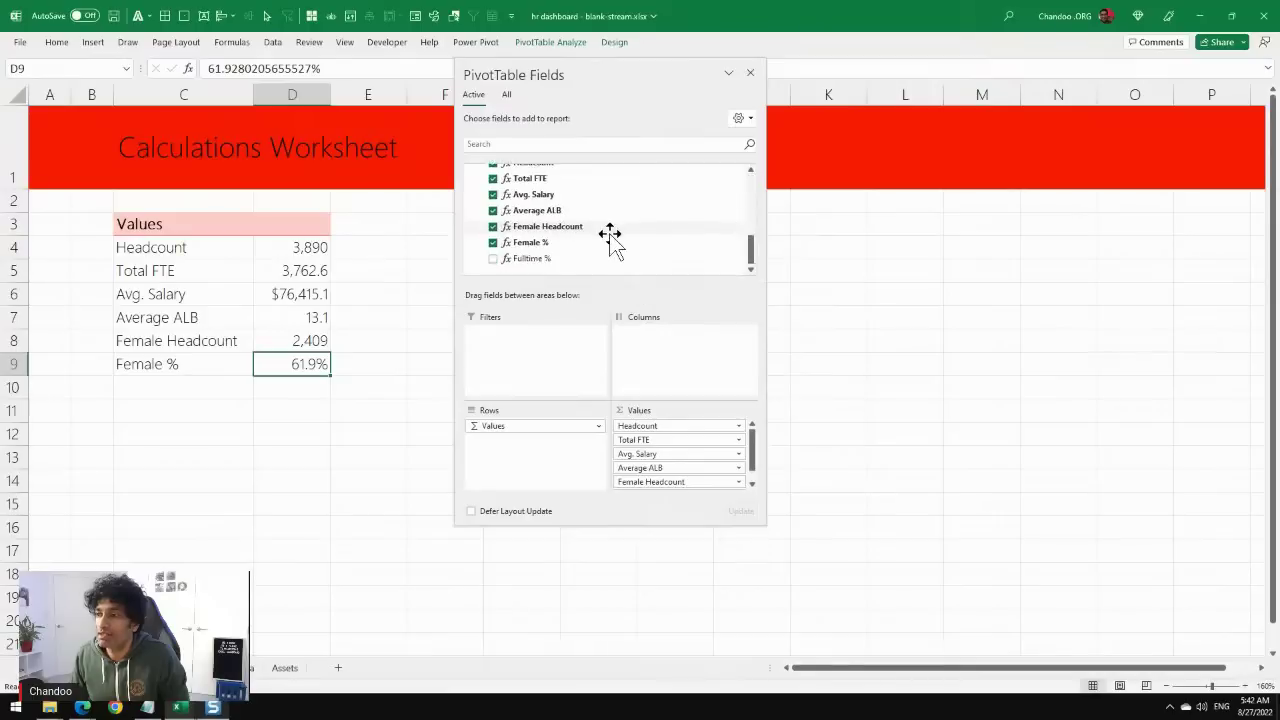
pyautogui.click(492, 258)
pyautogui.click(302, 388)
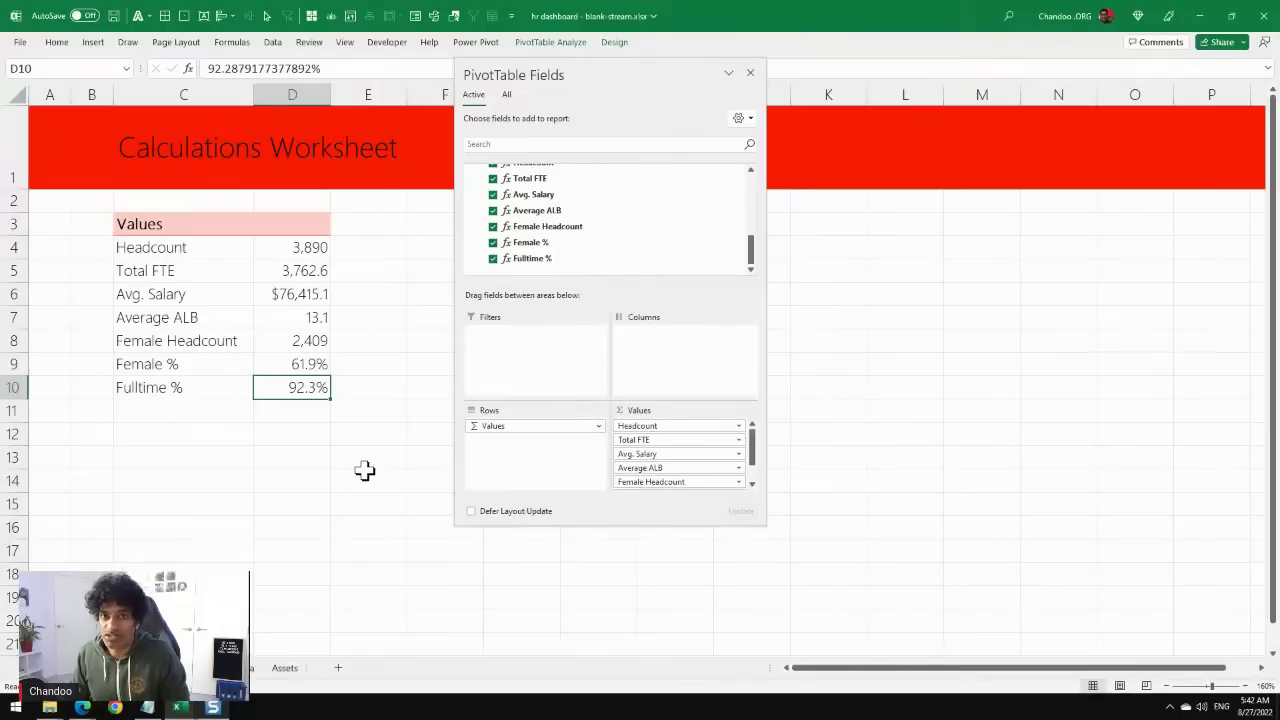
pyautogui.click(251, 677)
# Filter the FTE column to only value 1, leaving 3,590 of 3,890 records.
pyautogui.scroll(1, 249, 214)
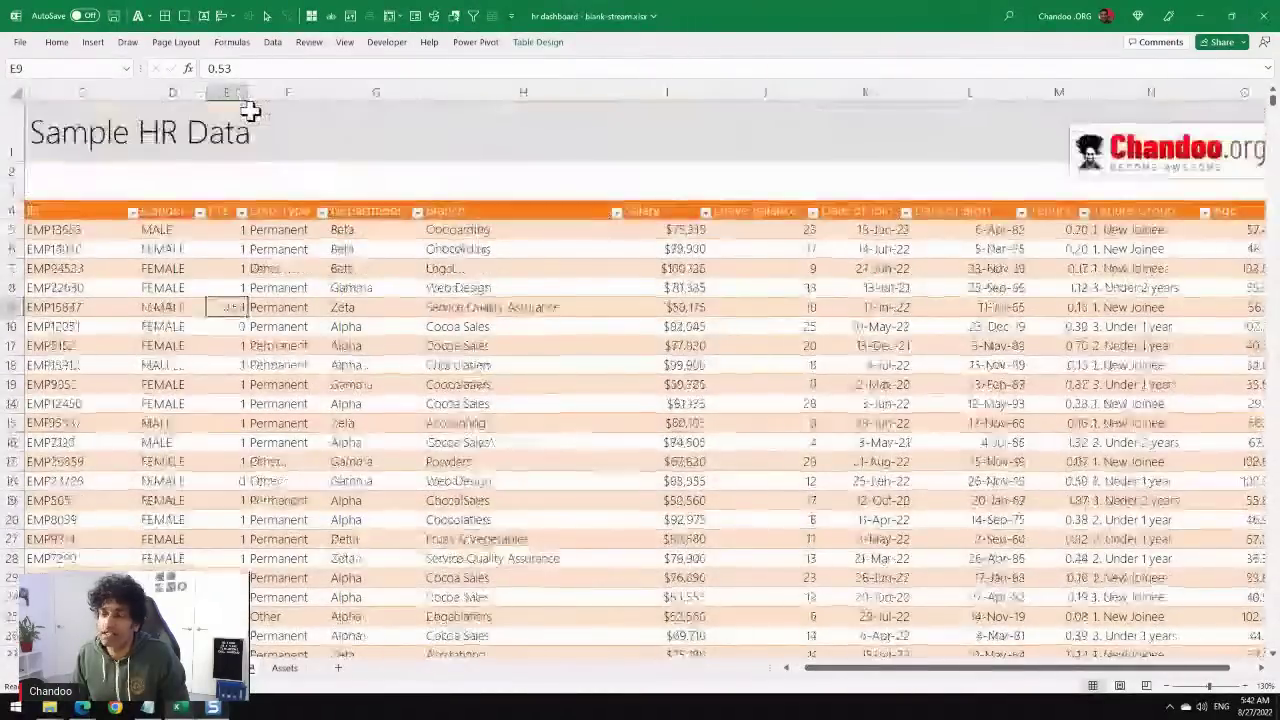
pyautogui.click(241, 212)
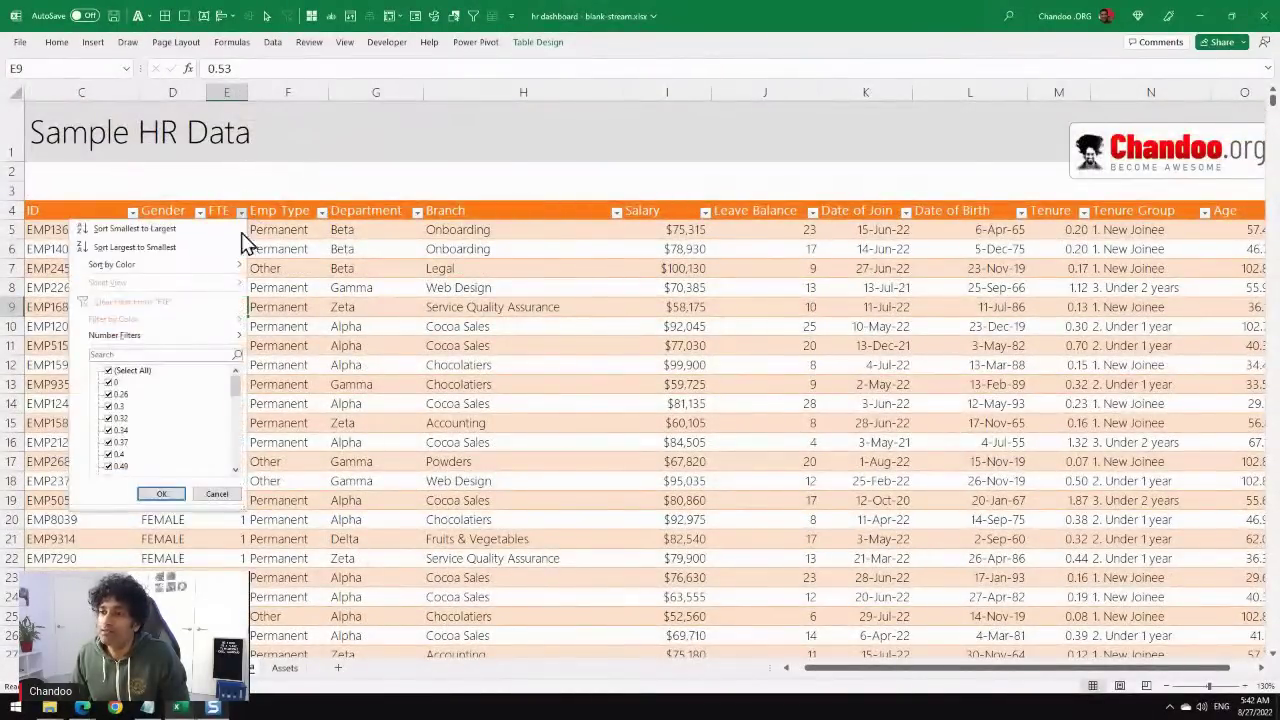
pyautogui.click(115, 371)
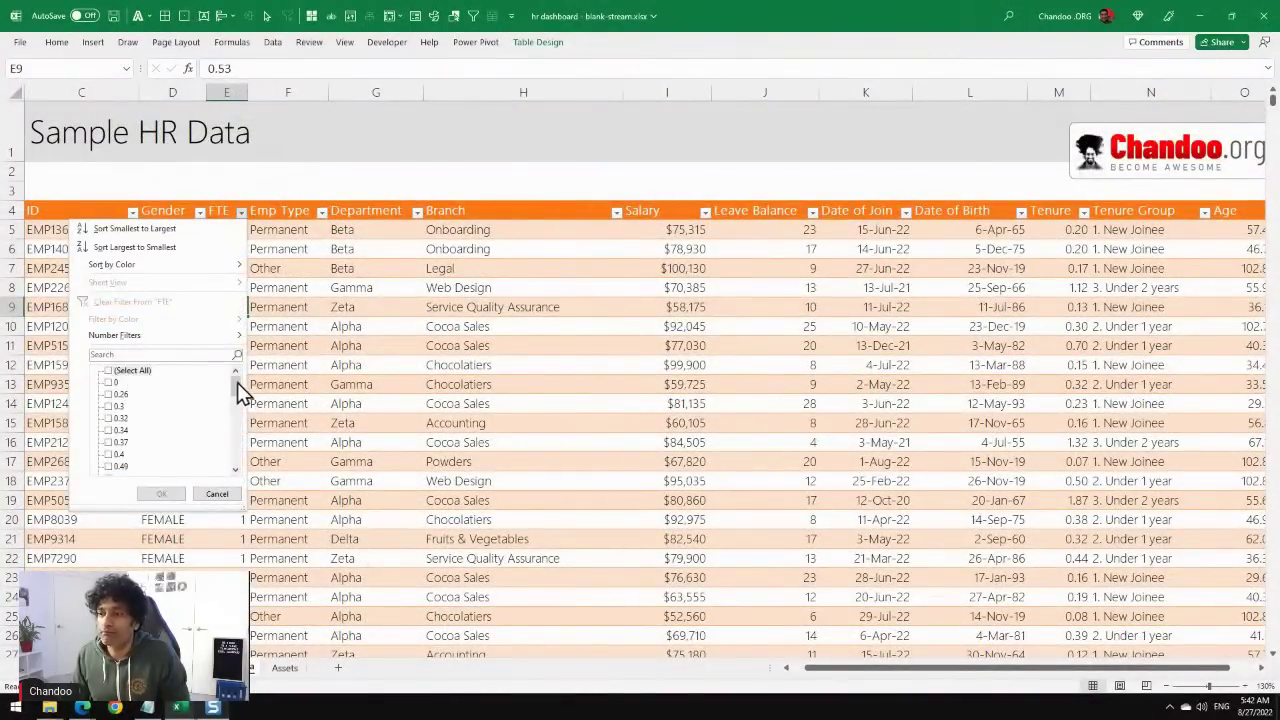
pyautogui.moveTo(236, 384); pyautogui.dragTo(228, 476)
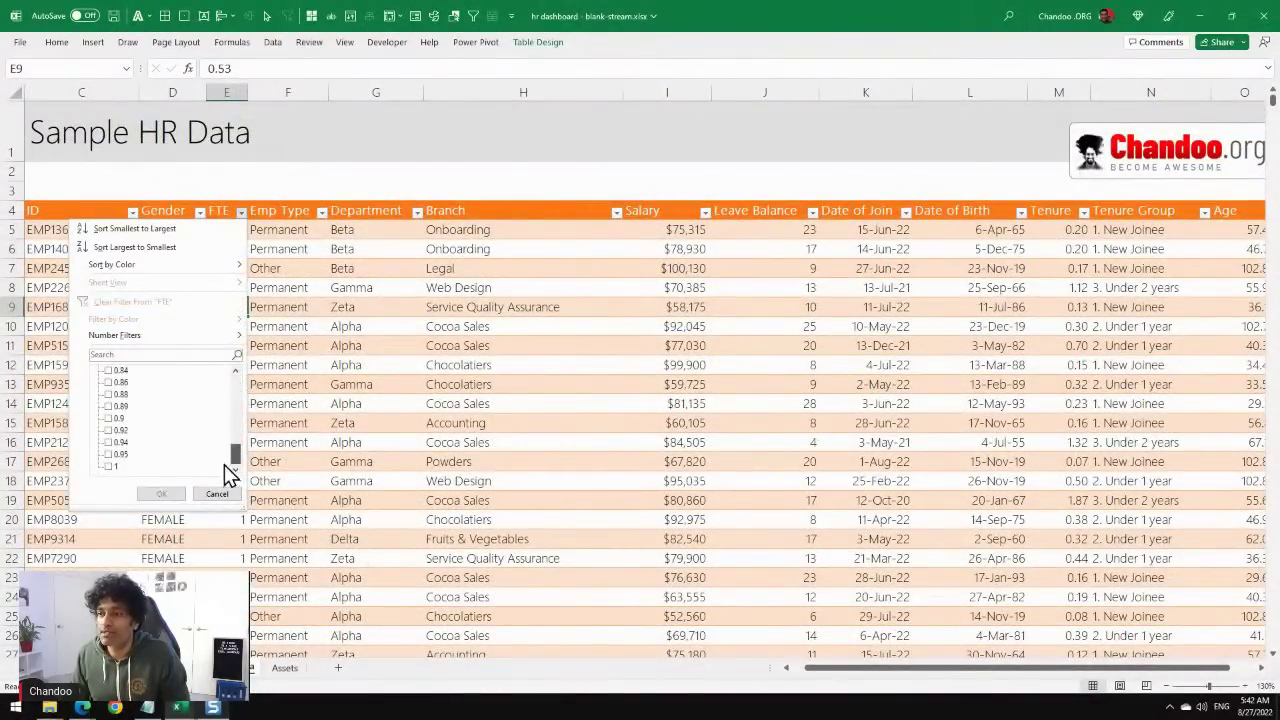
pyautogui.click(111, 466)
pyautogui.click(161, 494)
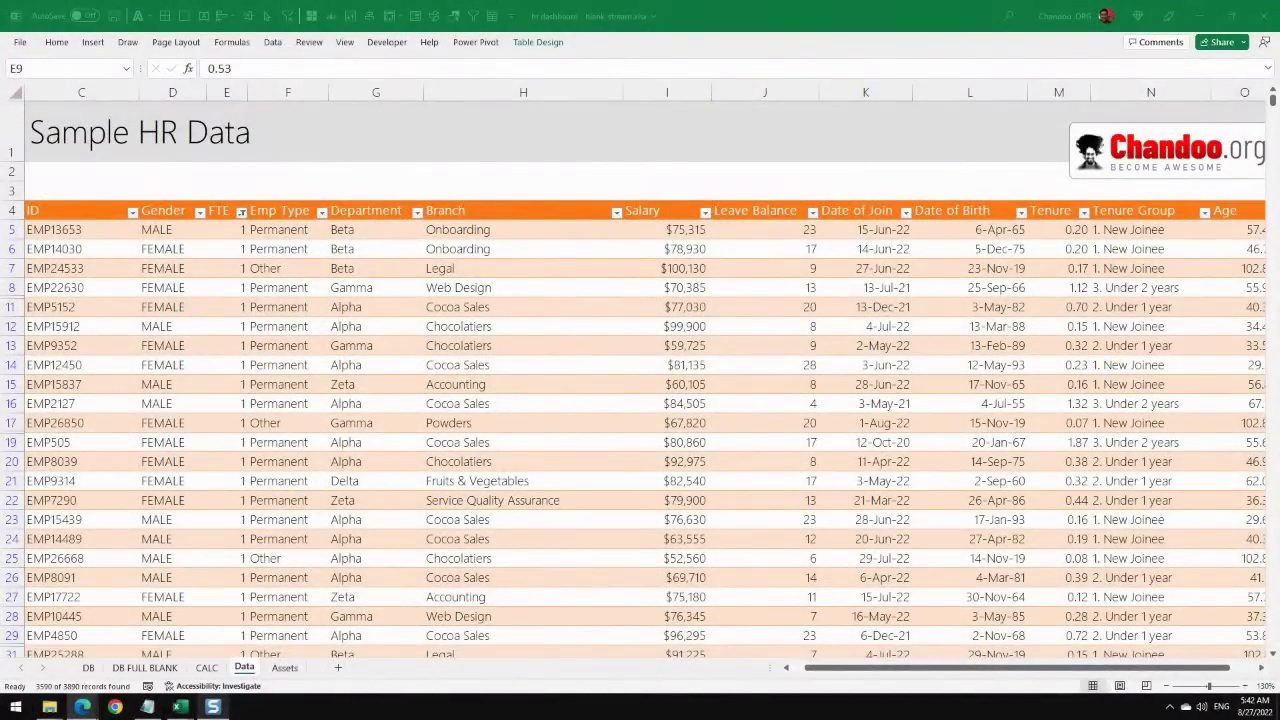
# Return to the Calculations Worksheet and select the pivot's Fulltime % row.
pyautogui.keyDown('ctrl'); pyautogui.scroll(4, 380, 429); pyautogui.keyUp('ctrl')
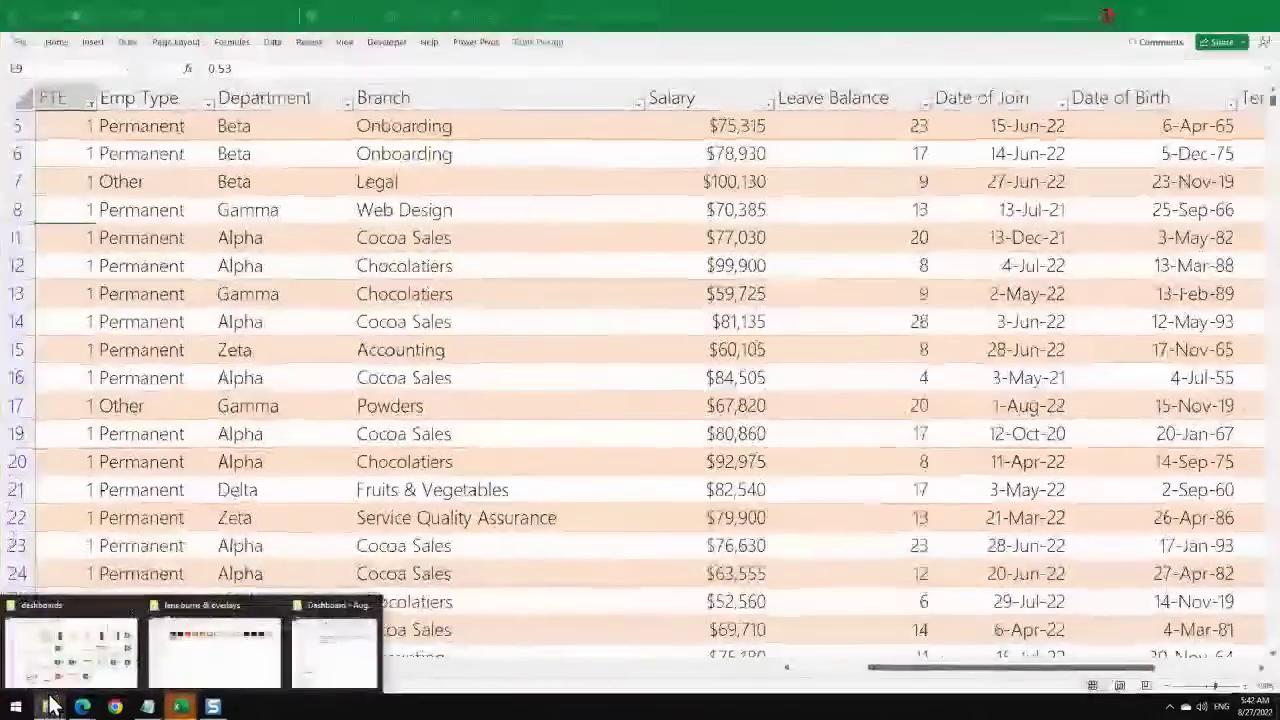
pyautogui.click(183, 318)
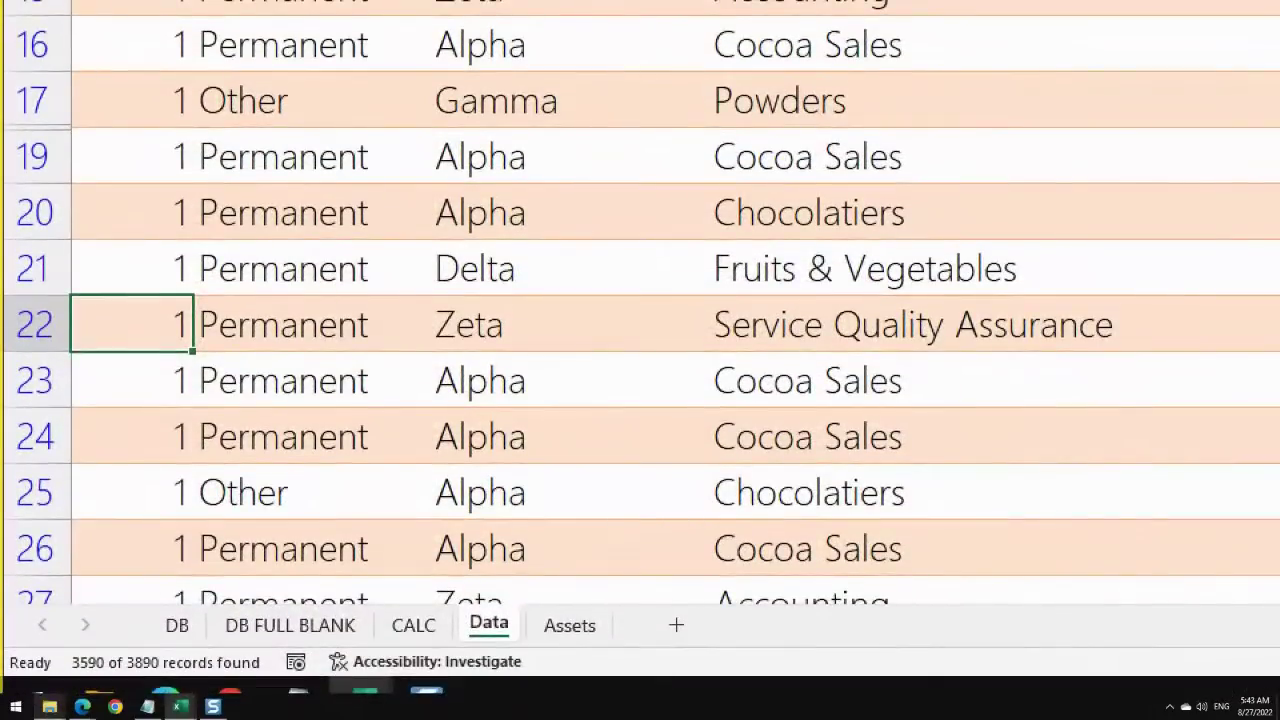
pyautogui.moveTo(78, 647)
pyautogui.mouseDown()
pyautogui.moveTo(62, 674)
pyautogui.moveTo(124, 657)
pyautogui.mouseUp()
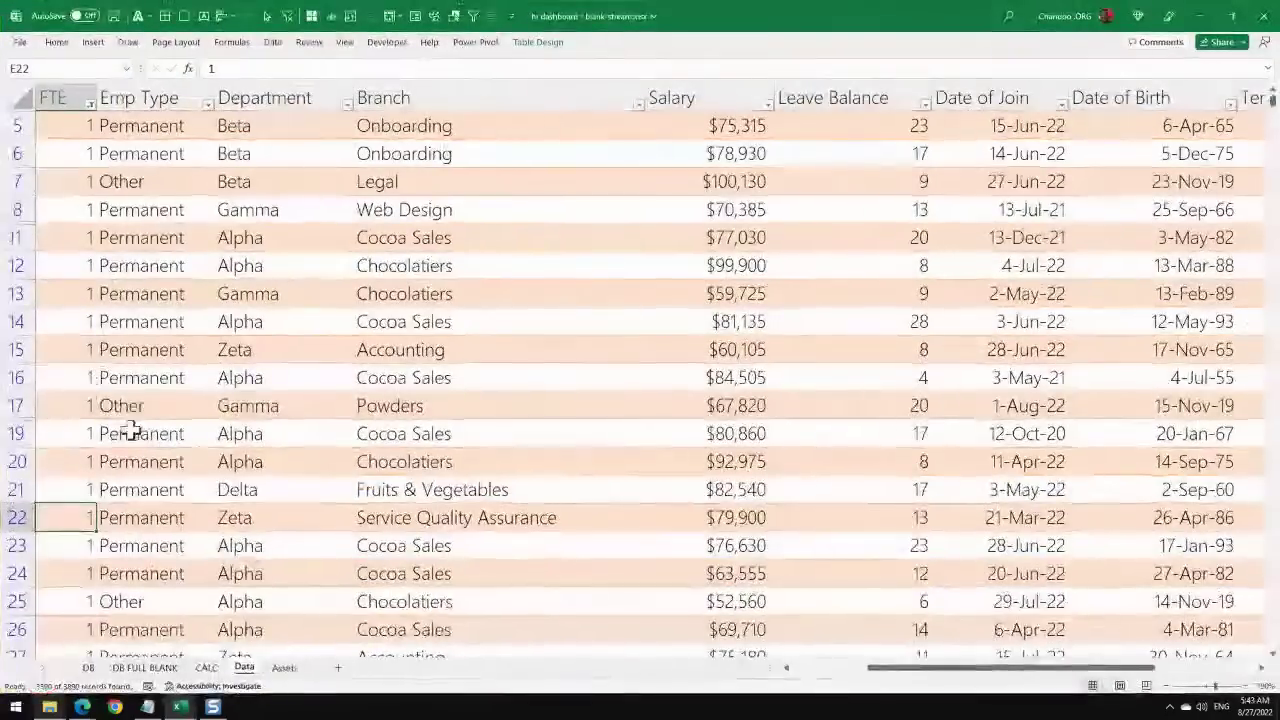
pyautogui.click(206, 668)
pyautogui.moveTo(210, 392); pyautogui.dragTo(286, 394)
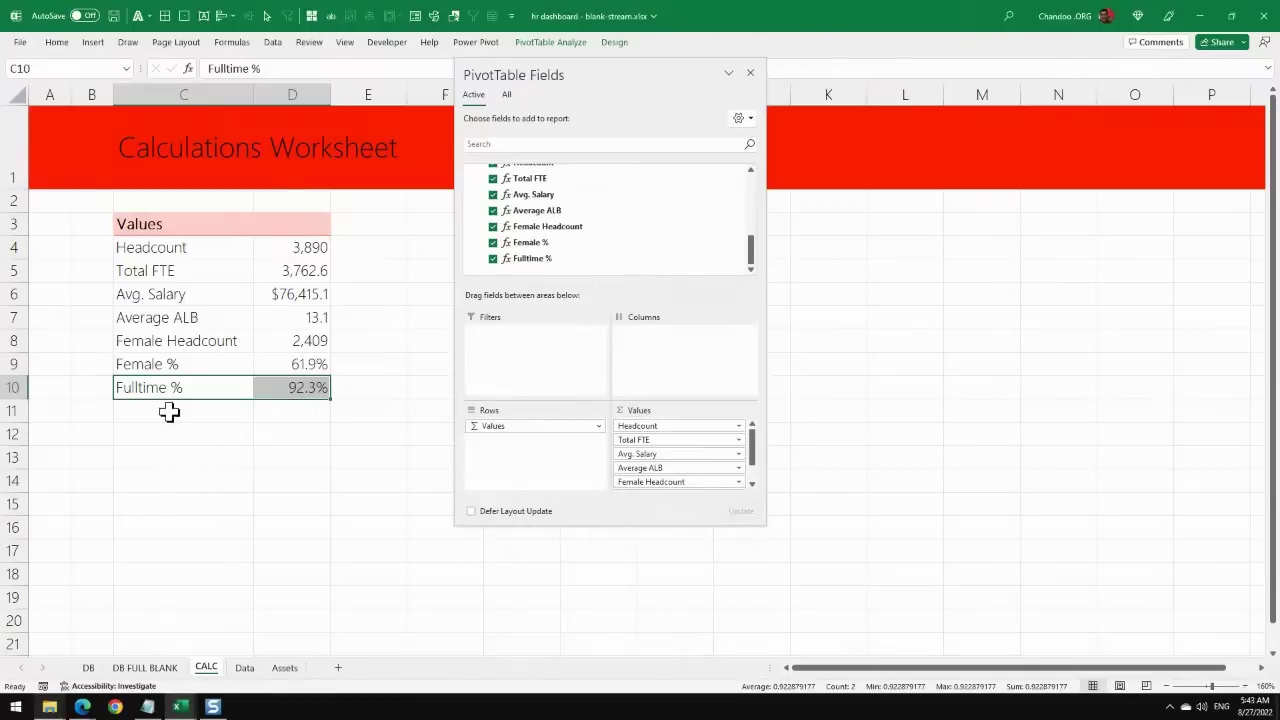
# Show the pivot's field list and bring up the staff table's context menu.
pyautogui.moveTo(171, 411); pyautogui.dragTo(297, 411)
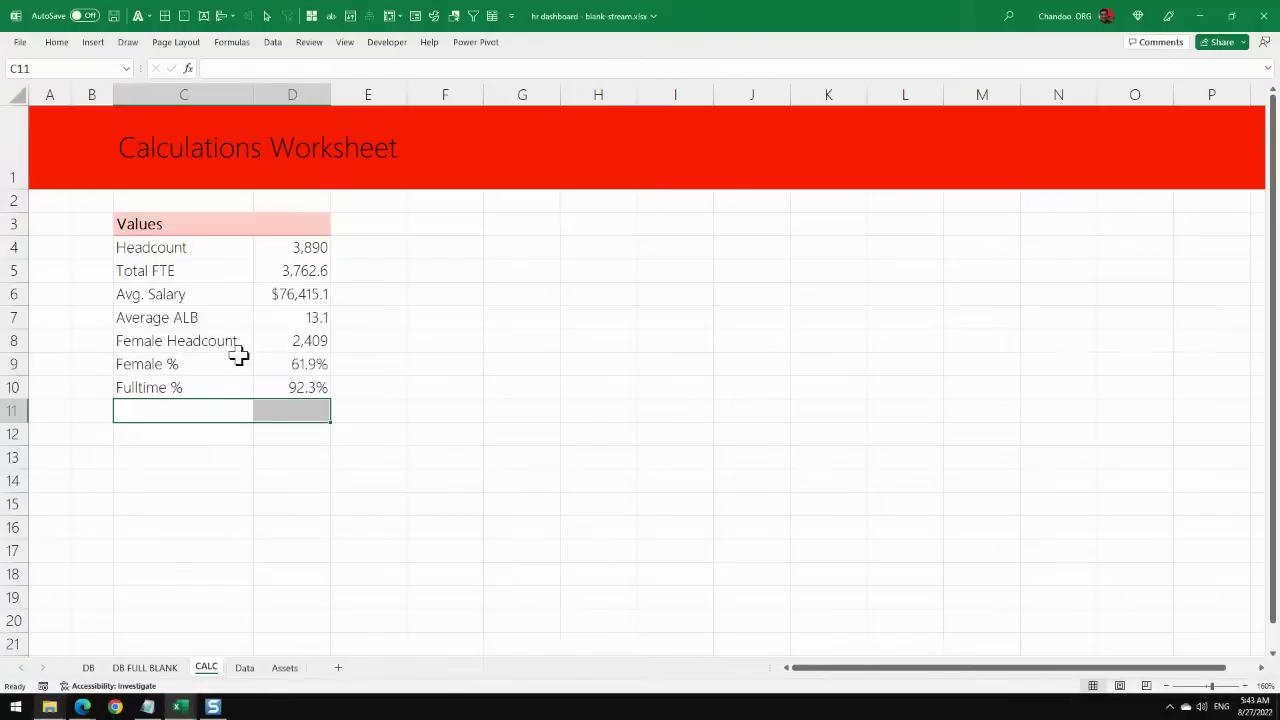
pyautogui.click(210, 387)
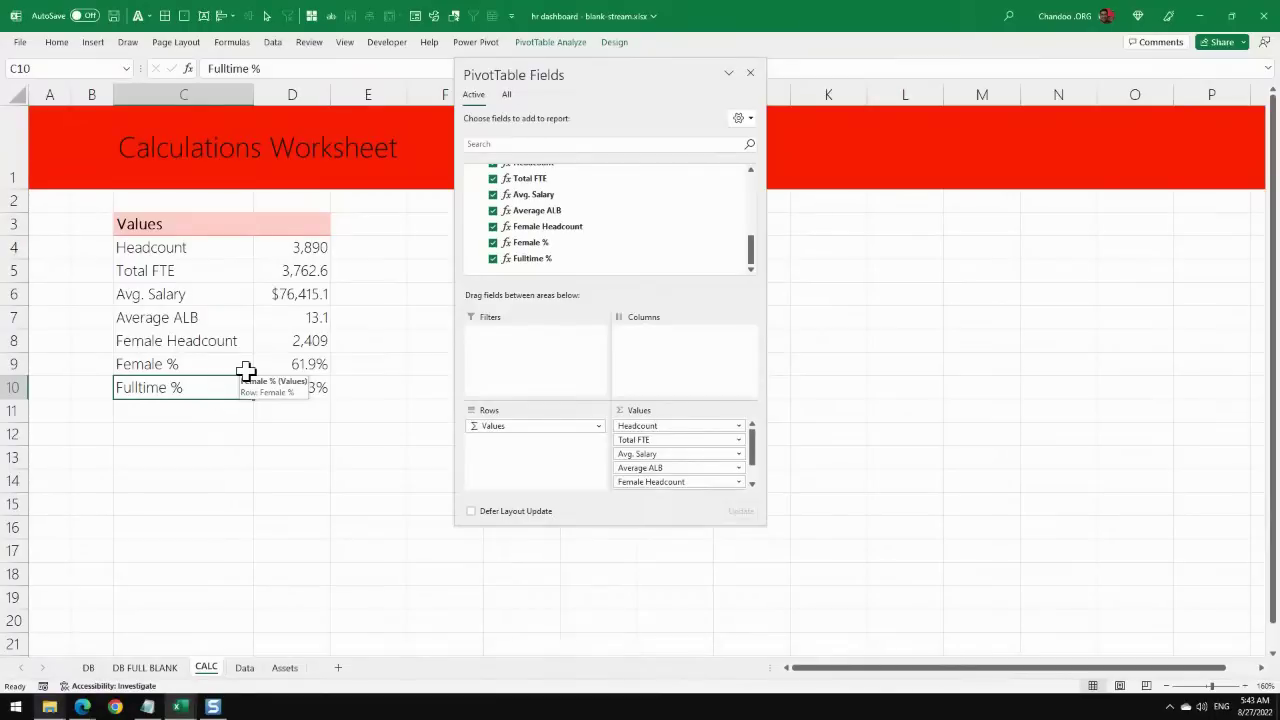
pyautogui.scroll(10, 594, 255)
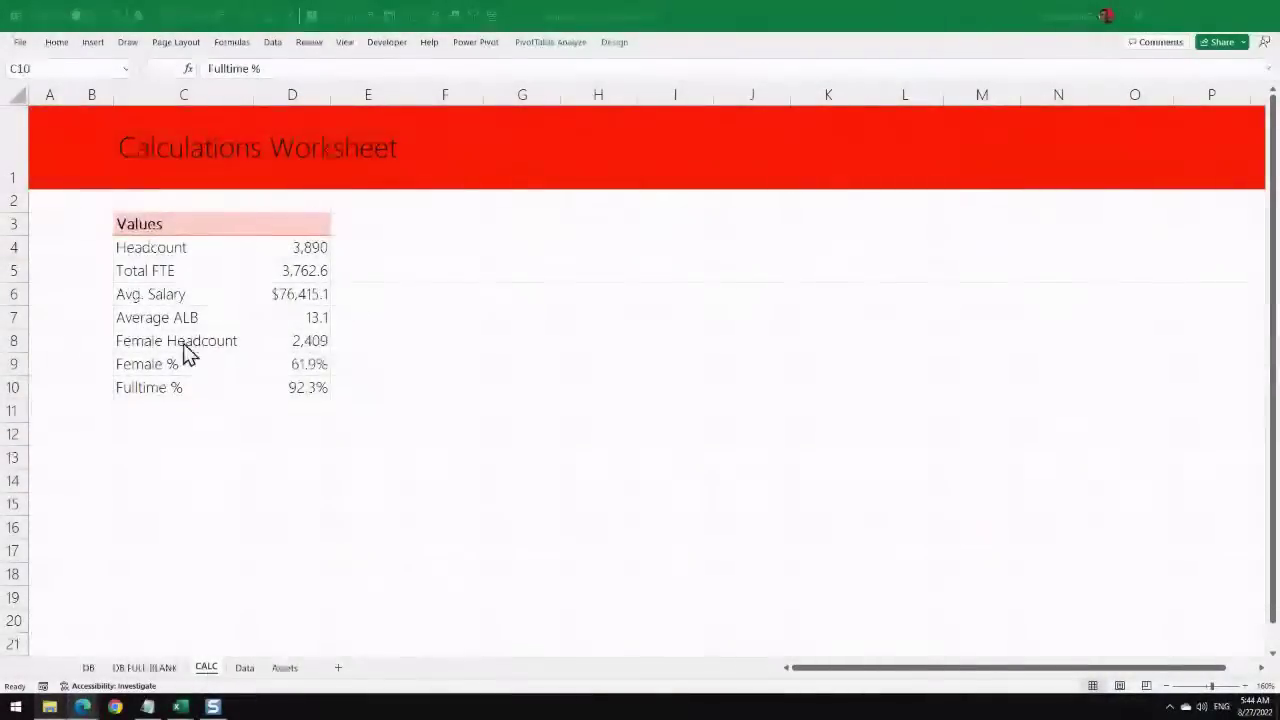
pyautogui.scroll(2, 545, 190)
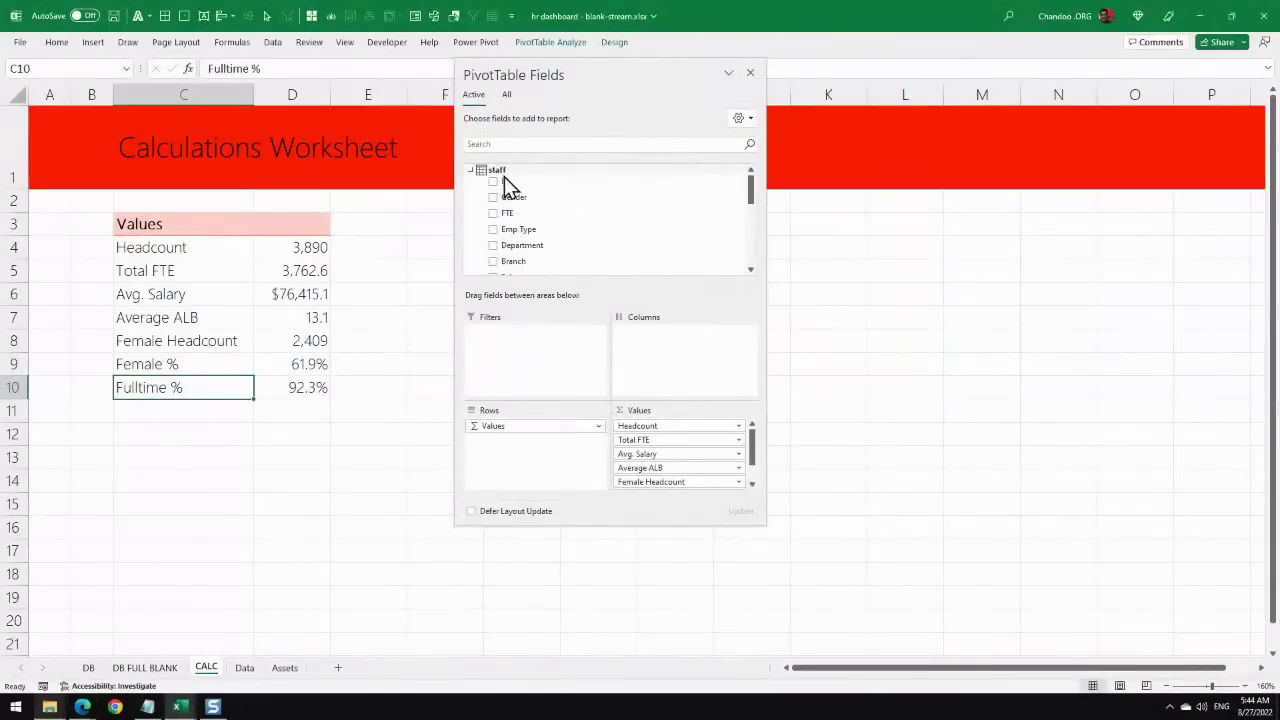
pyautogui.rightClick(503, 172)
# Create a 'Negative ALB' staff measure with formula CALCULATE([Headcount], staff[Leave Balance]<0).
pyautogui.click(536, 182)
pyautogui.click(543, 144)
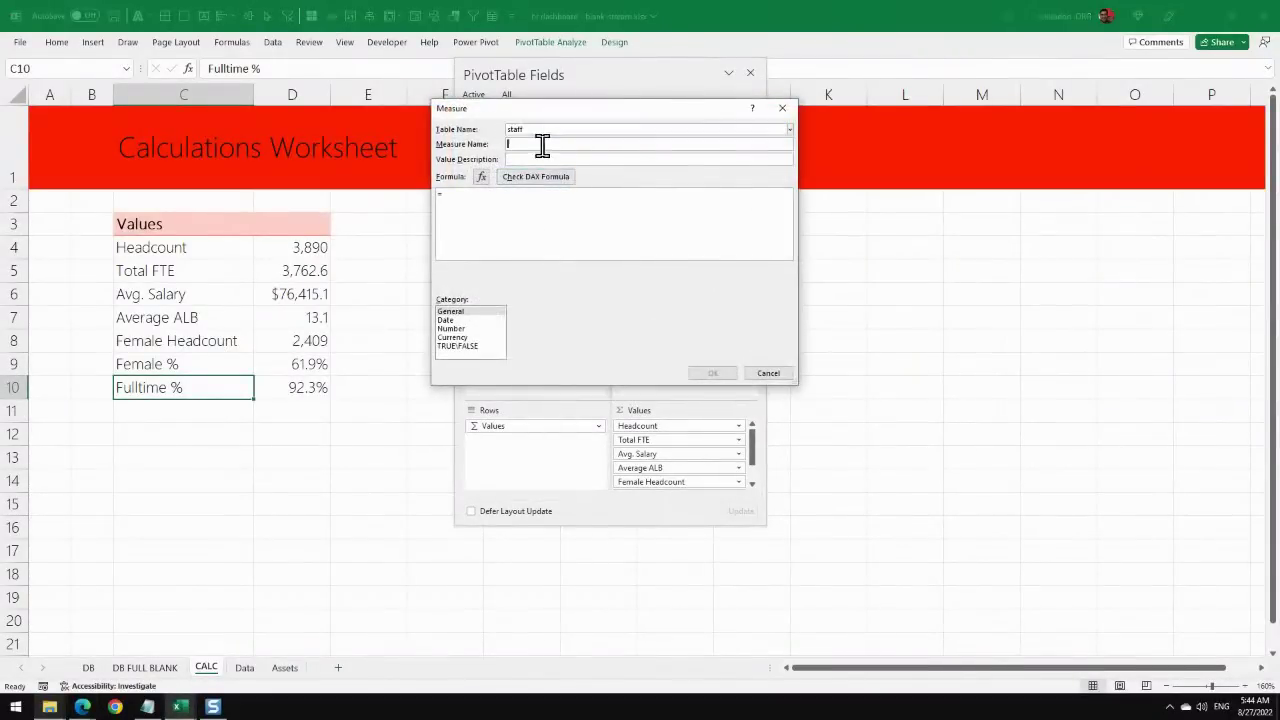
pyautogui.write('Negative ALB')
pyautogui.click(532, 217)
pyautogui.write('calc')
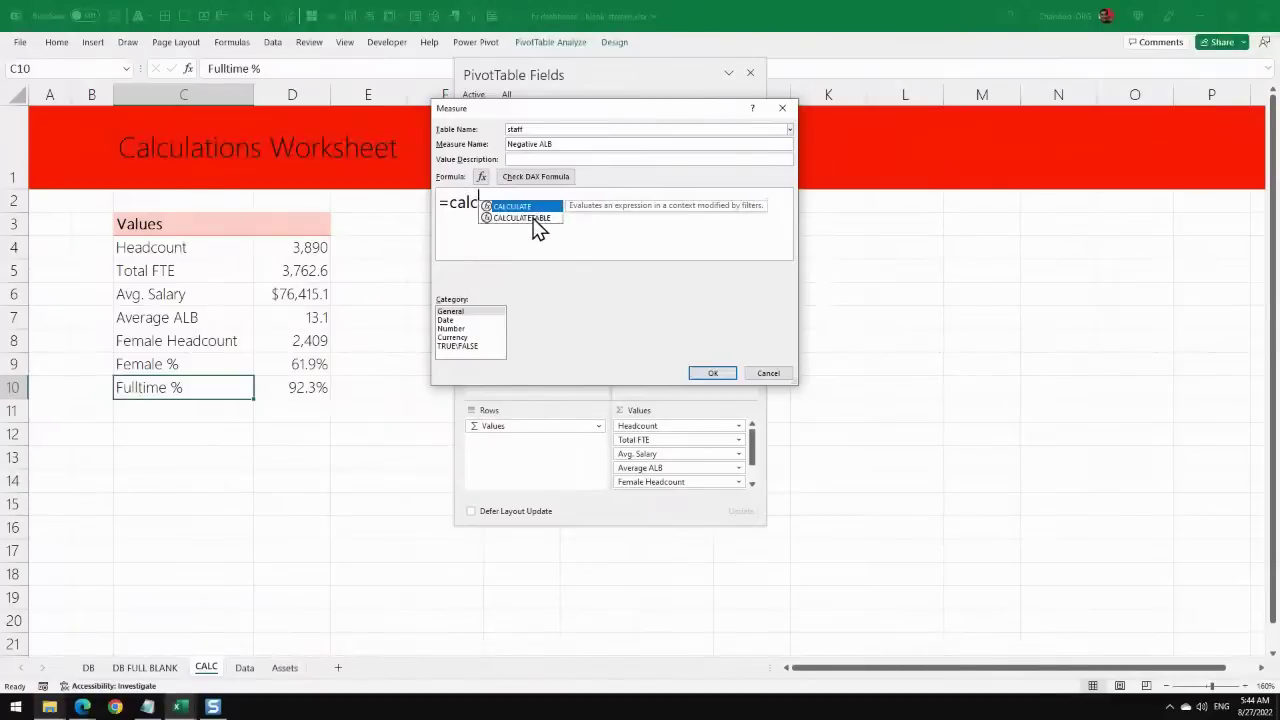
pyautogui.press('Tab')
pyautogui.write('[head')
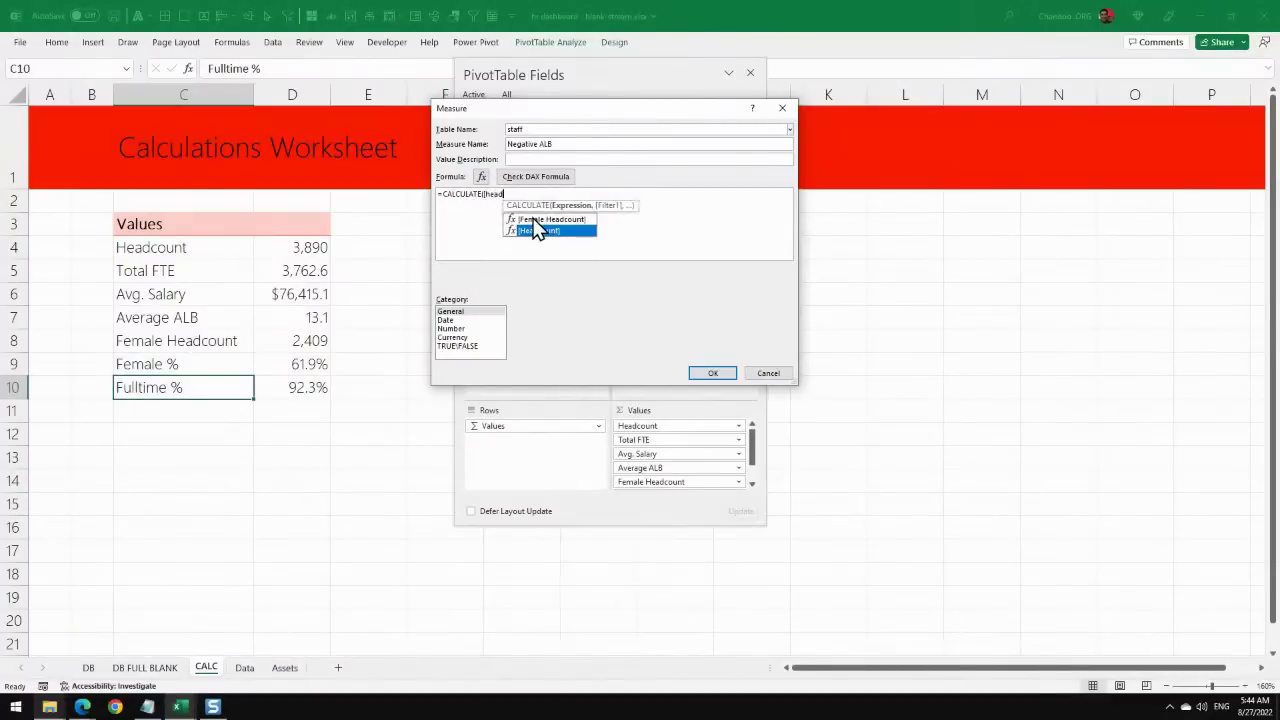
pyautogui.press('Tab')
pyautogui.write(',')
pyautogui.press('Escape')
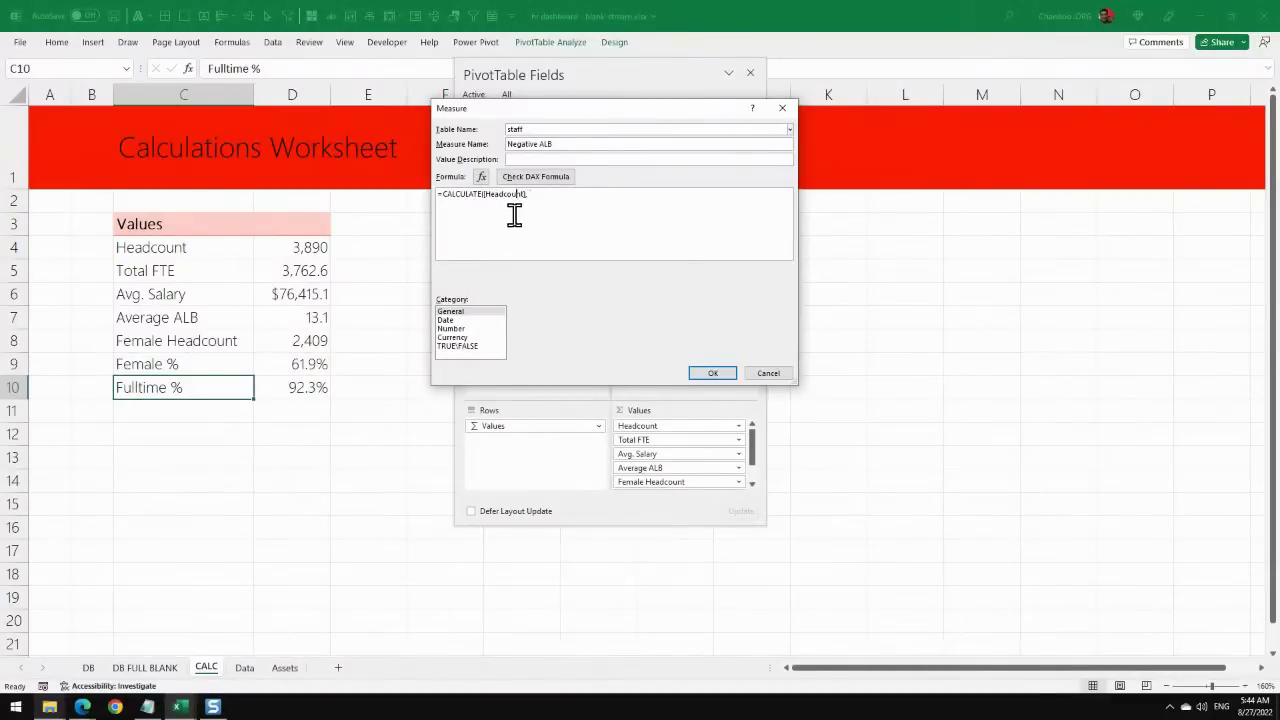
pyautogui.keyDown('ctrl'); pyautogui.scroll(5, 543, 206); pyautogui.keyUp('ctrl')
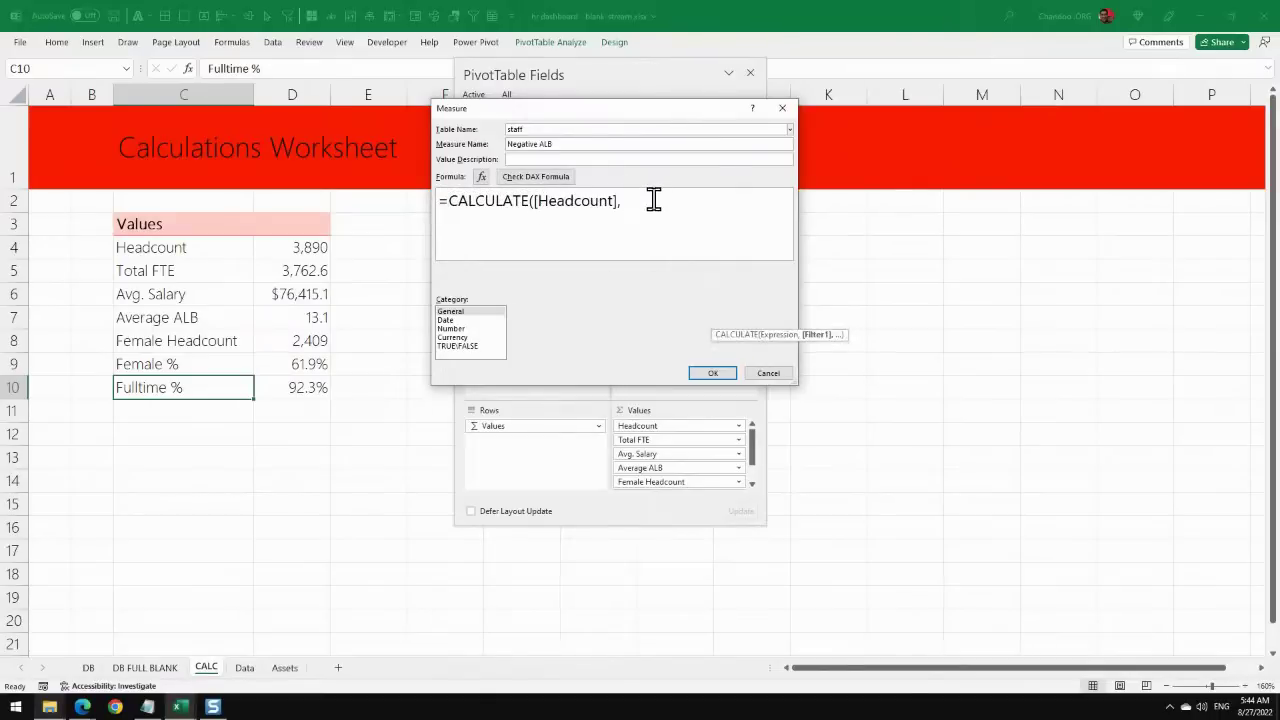
pyautogui.write('lea')
pyautogui.press('Tab')
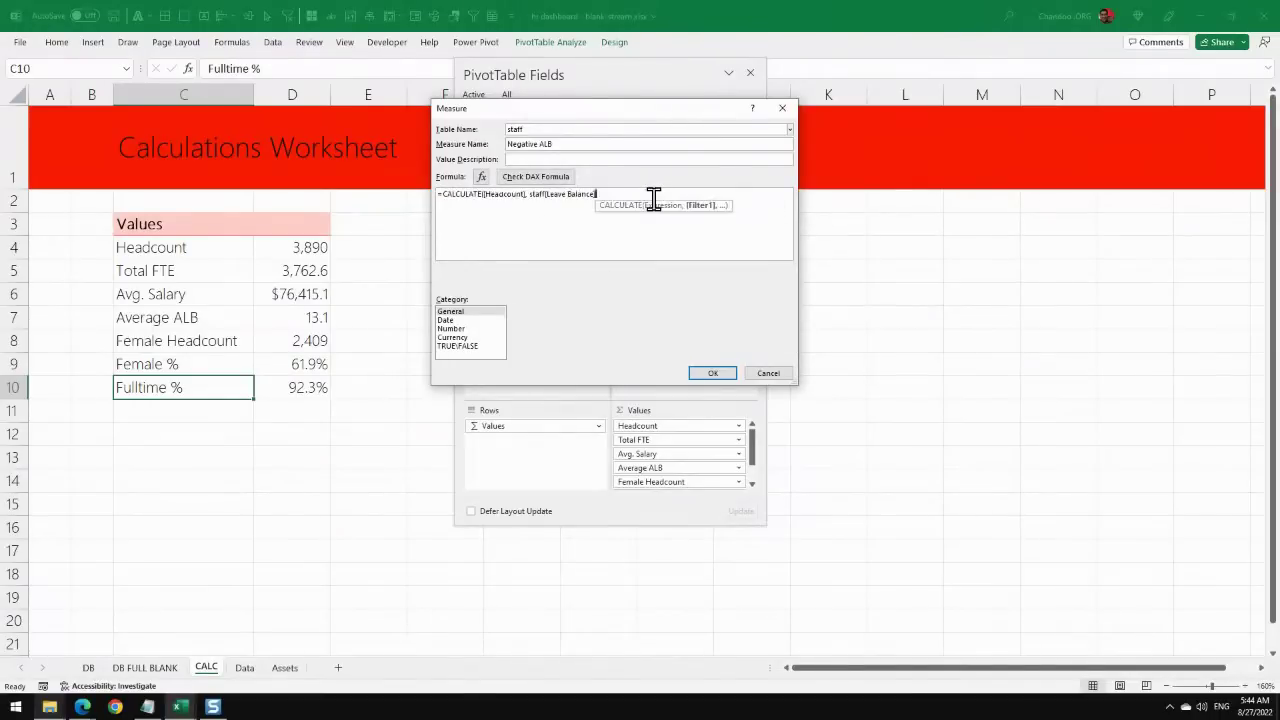
pyautogui.write('<0)')
pyautogui.scroll(1, 653, 197)
pyautogui.scroll(2, 653, 197)
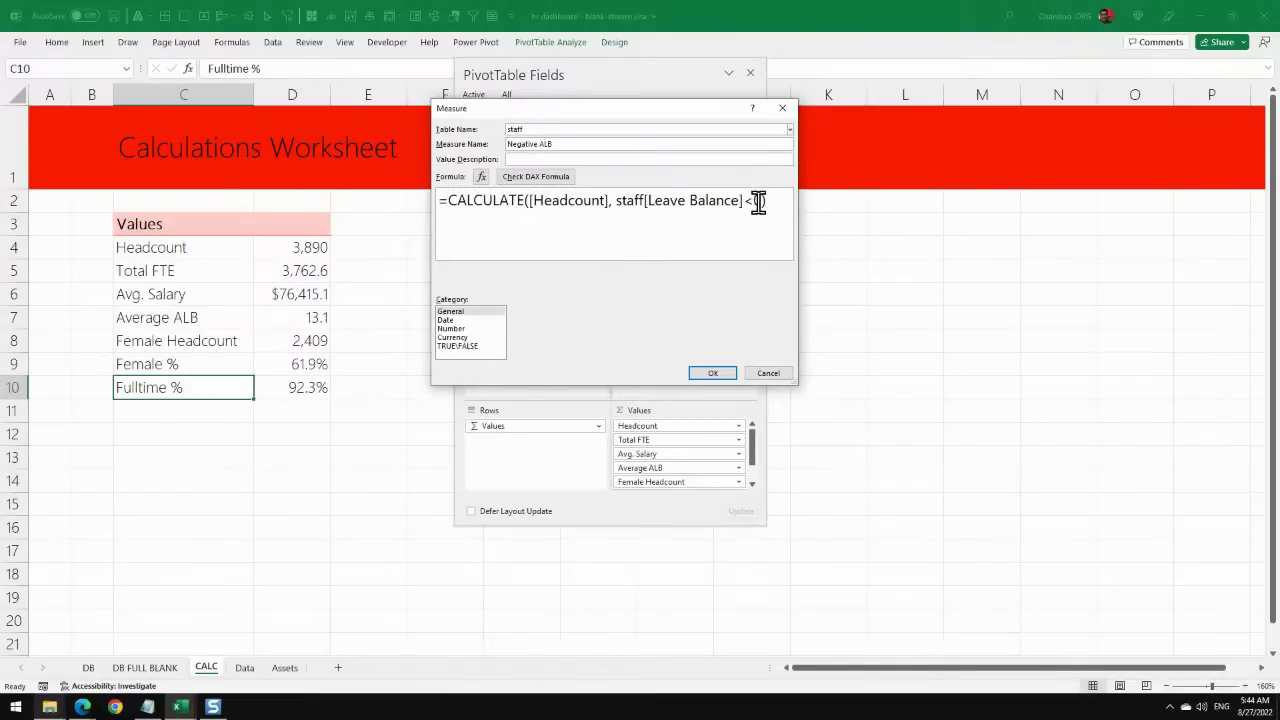
# Format Negative ALB as Number, confirm it, and add it to the pivot showing 24.
pyautogui.click(451, 328)
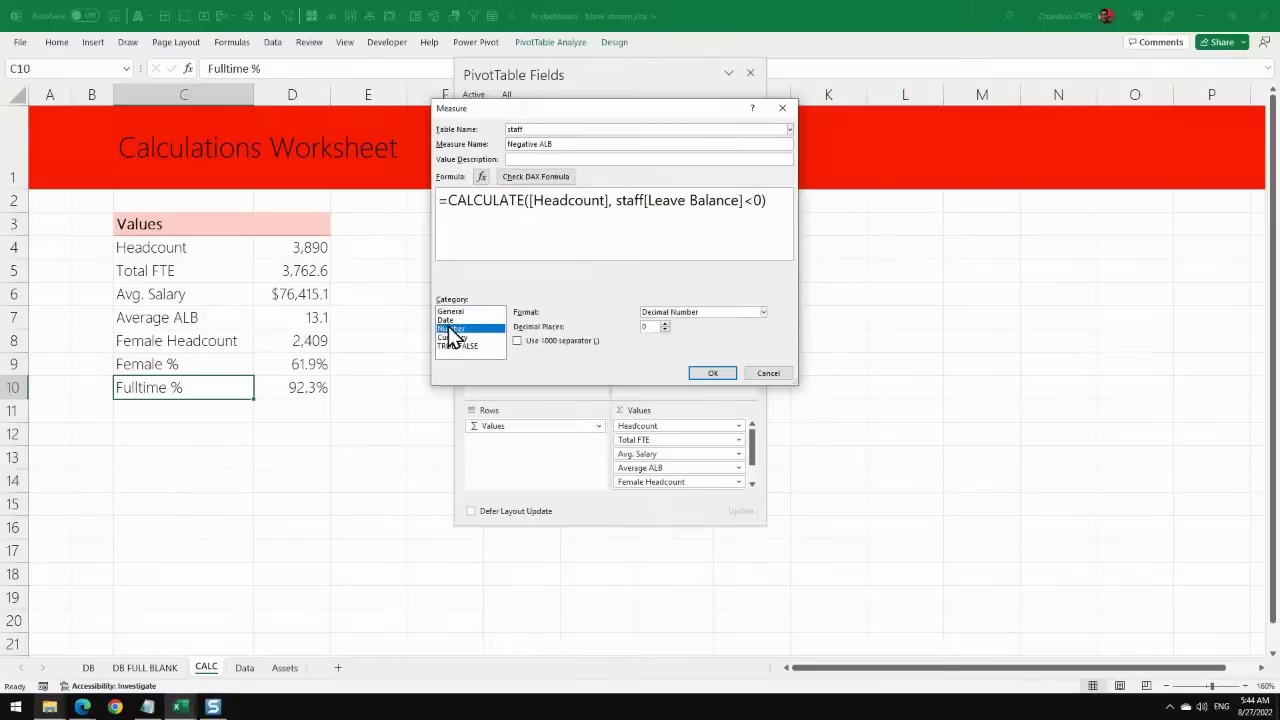
pyautogui.click(718, 374)
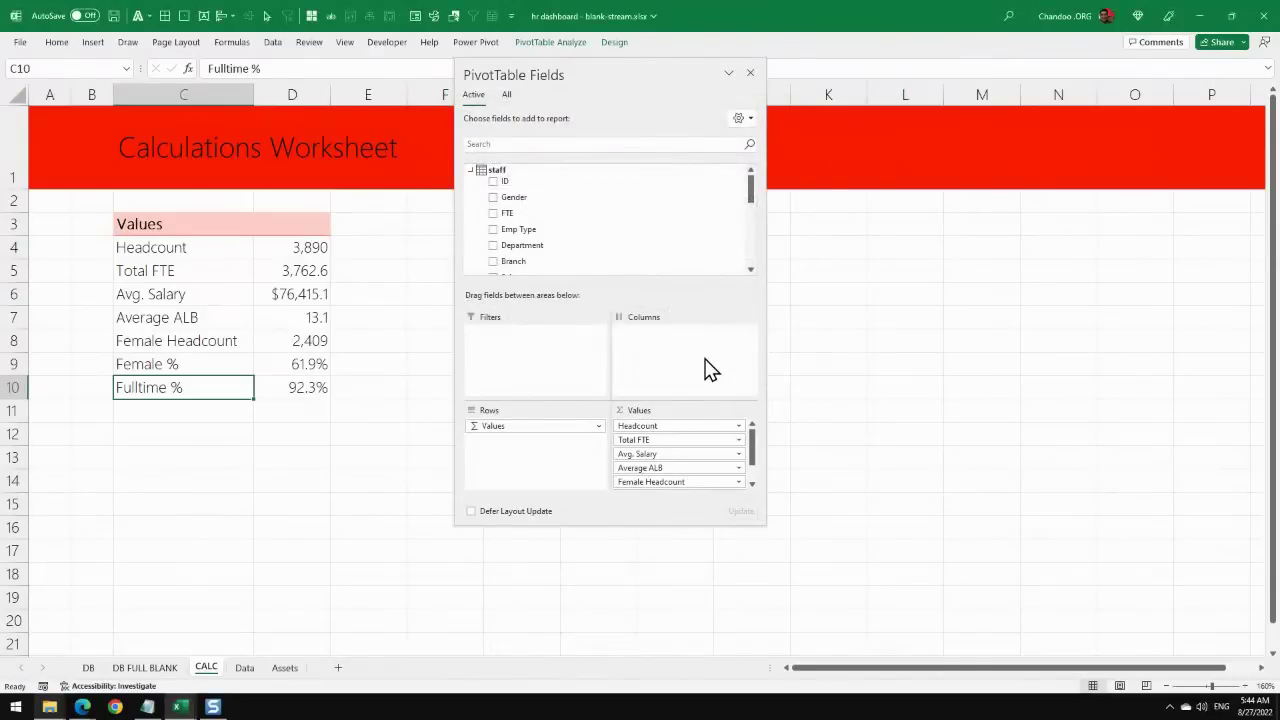
pyautogui.scroll(-10, 750, 220)
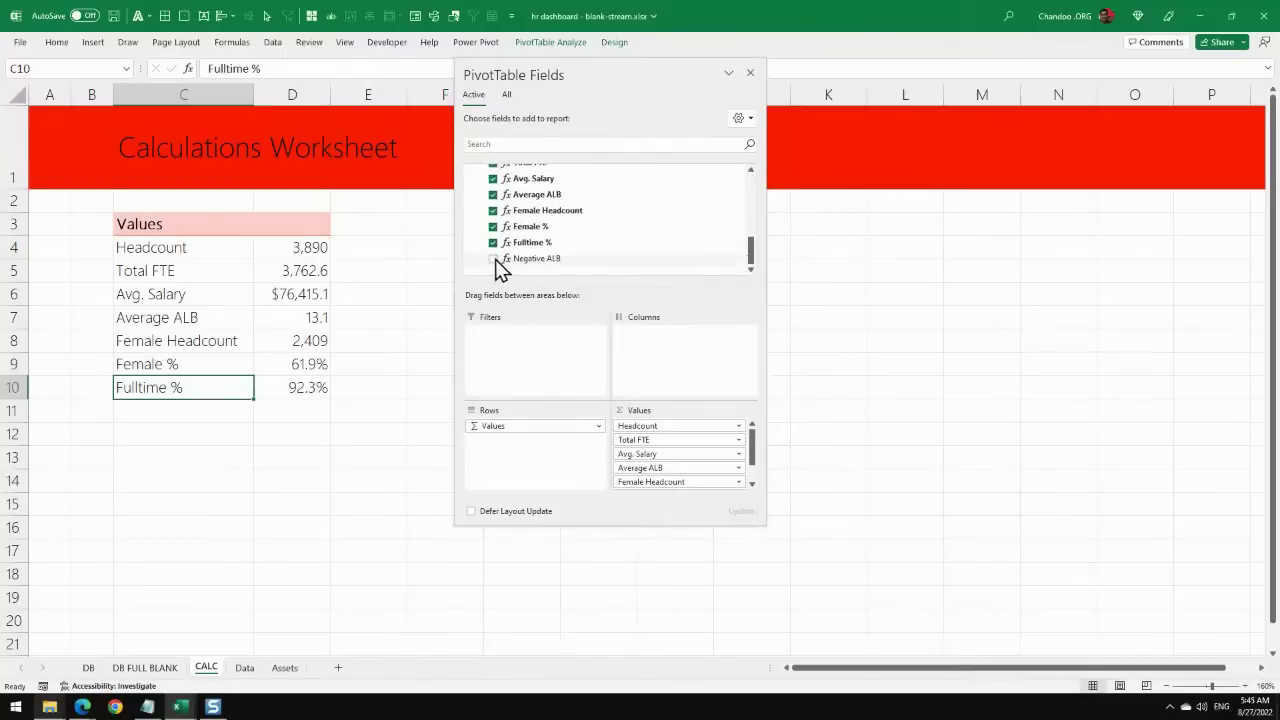
pyautogui.click(493, 259)
pyautogui.click(300, 416)
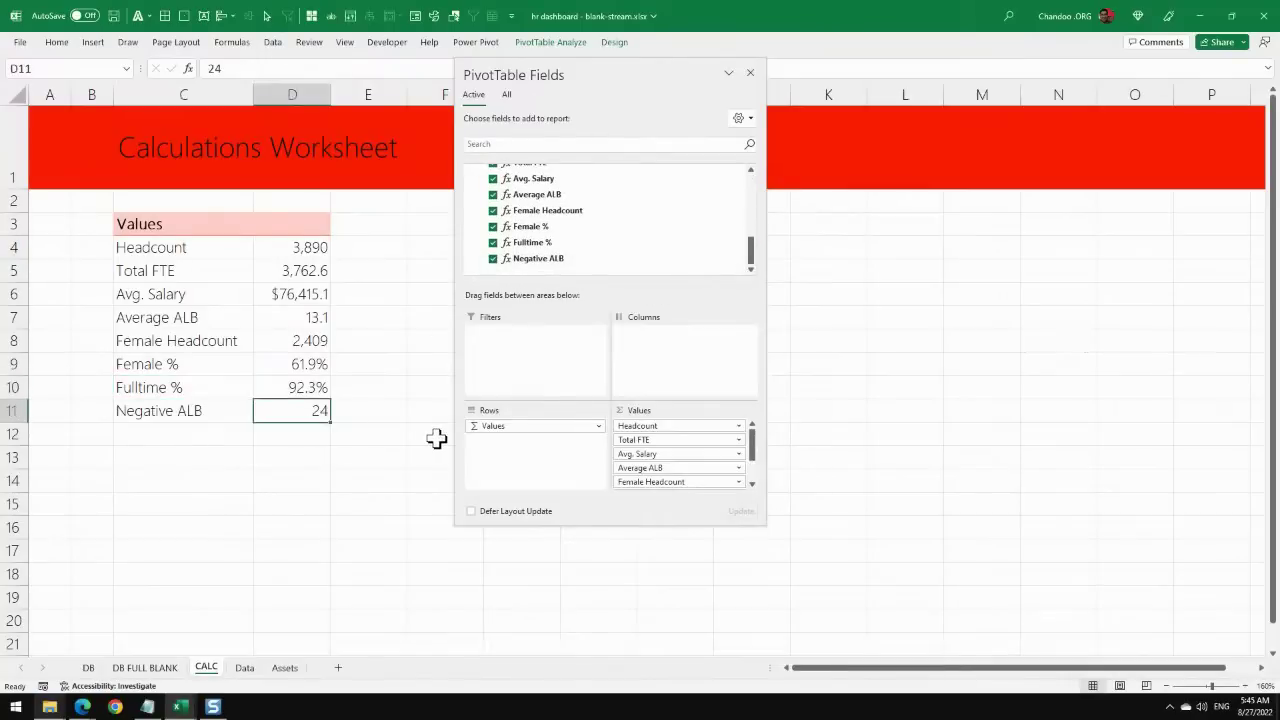
pyautogui.scroll(10, 543, 206)
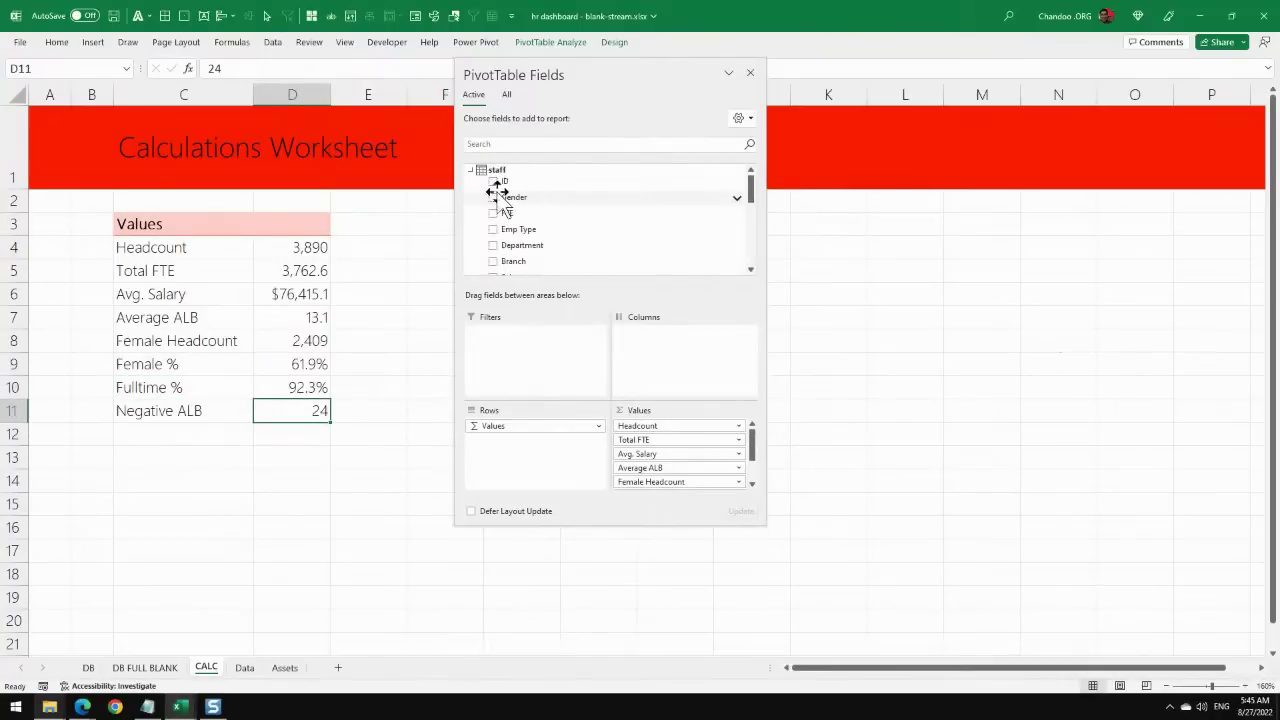
# Create an 'Excess ALB' staff measure with formula CALCULATE([Headcount], staff[Leave Balance]>25).
pyautogui.rightClick(496, 174)
pyautogui.click(514, 180)
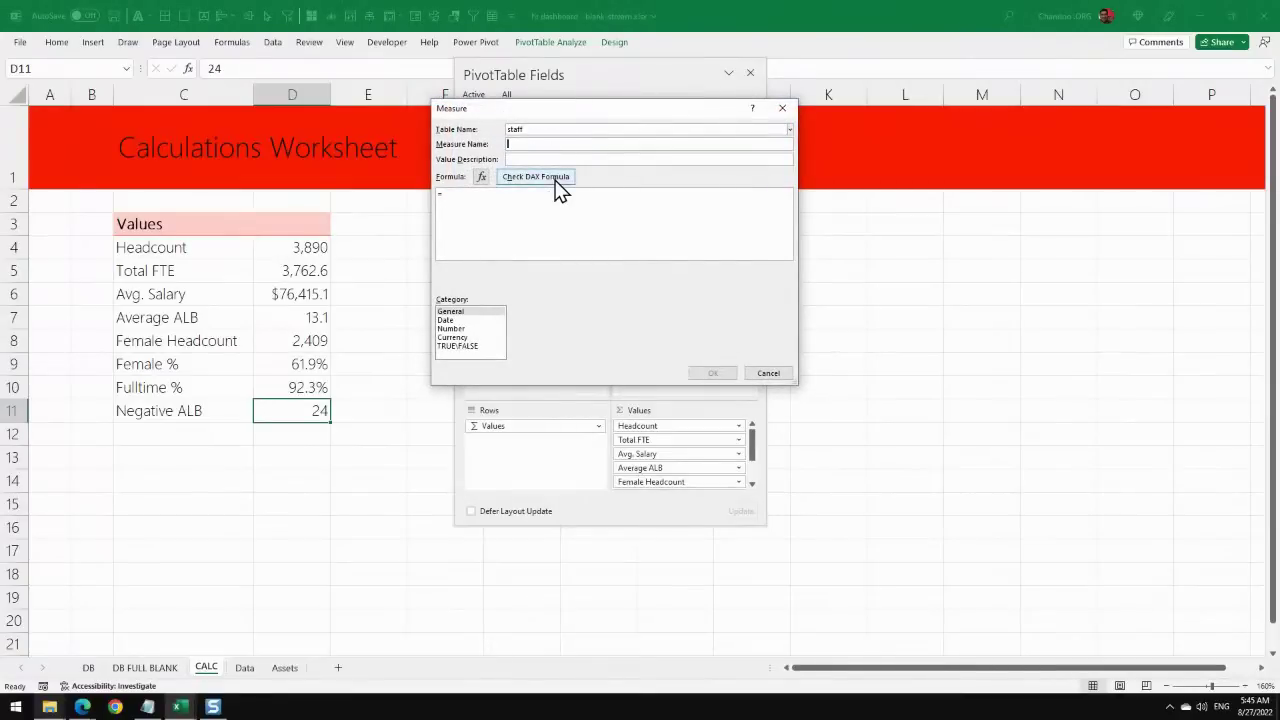
pyautogui.write('Excess ALB')
pyautogui.click(513, 220)
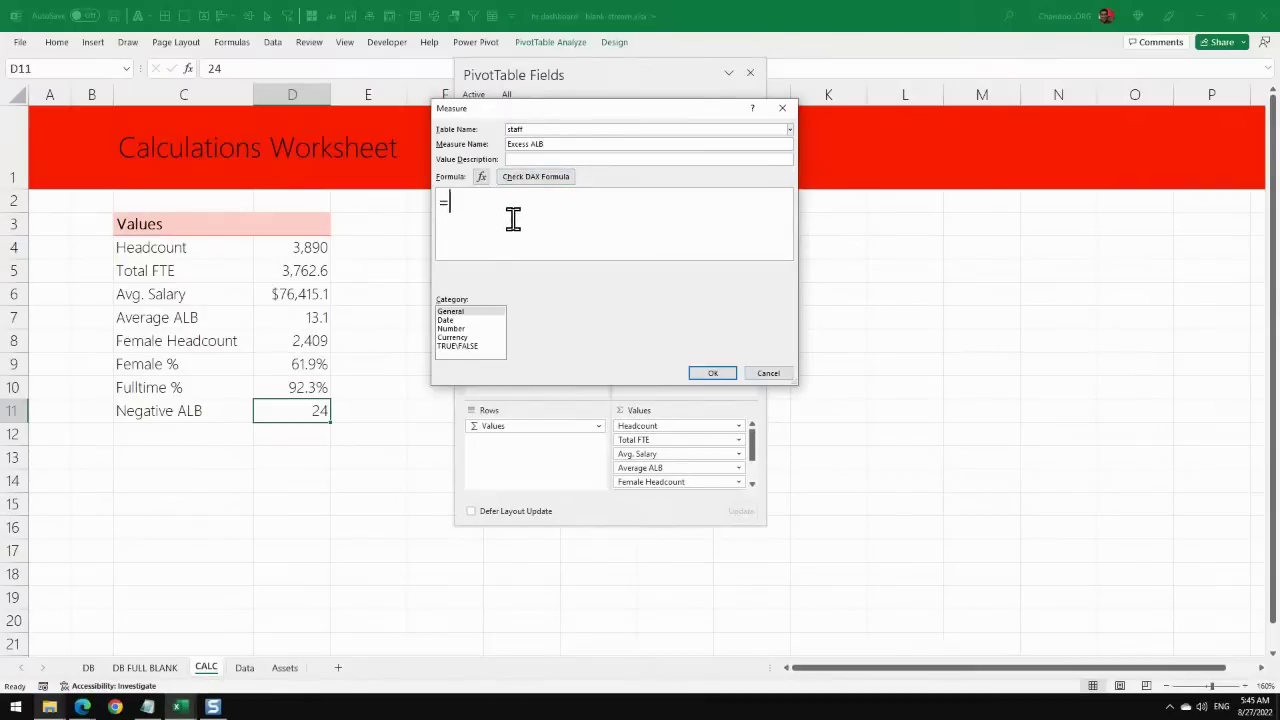
pyautogui.write('calc')
pyautogui.press('Tab')
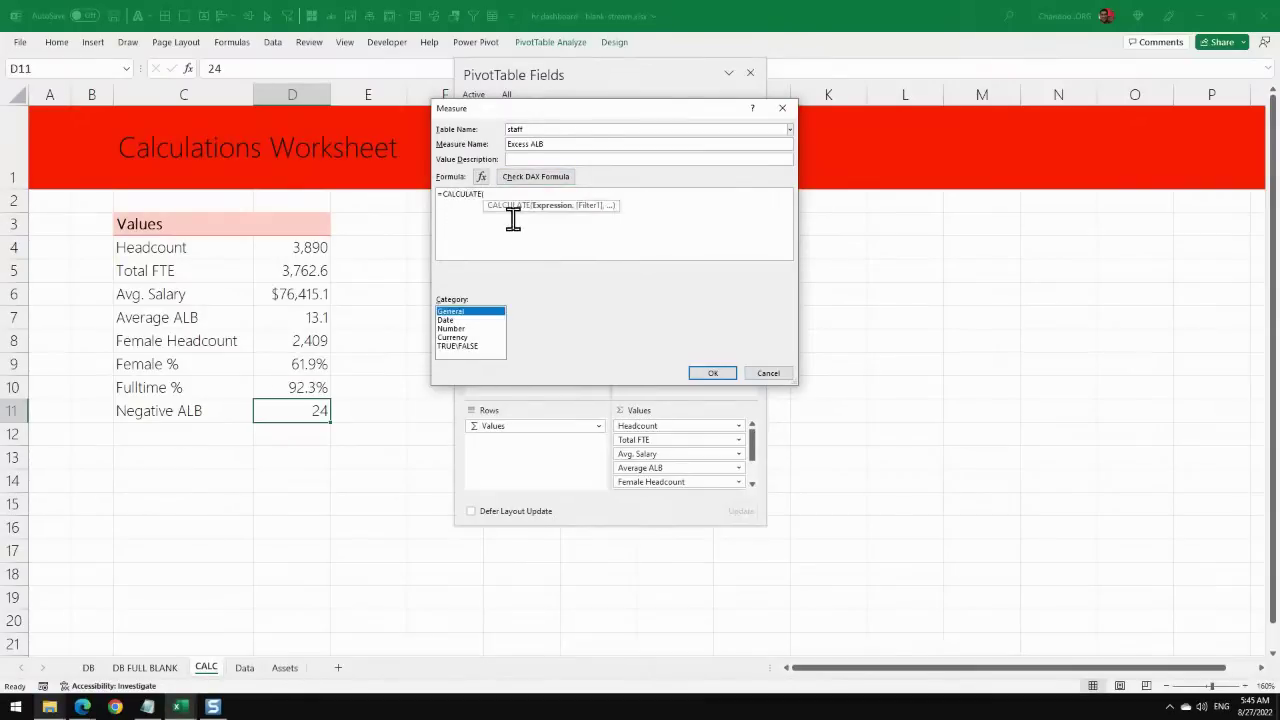
pyautogui.click(526, 198)
pyautogui.write('[head')
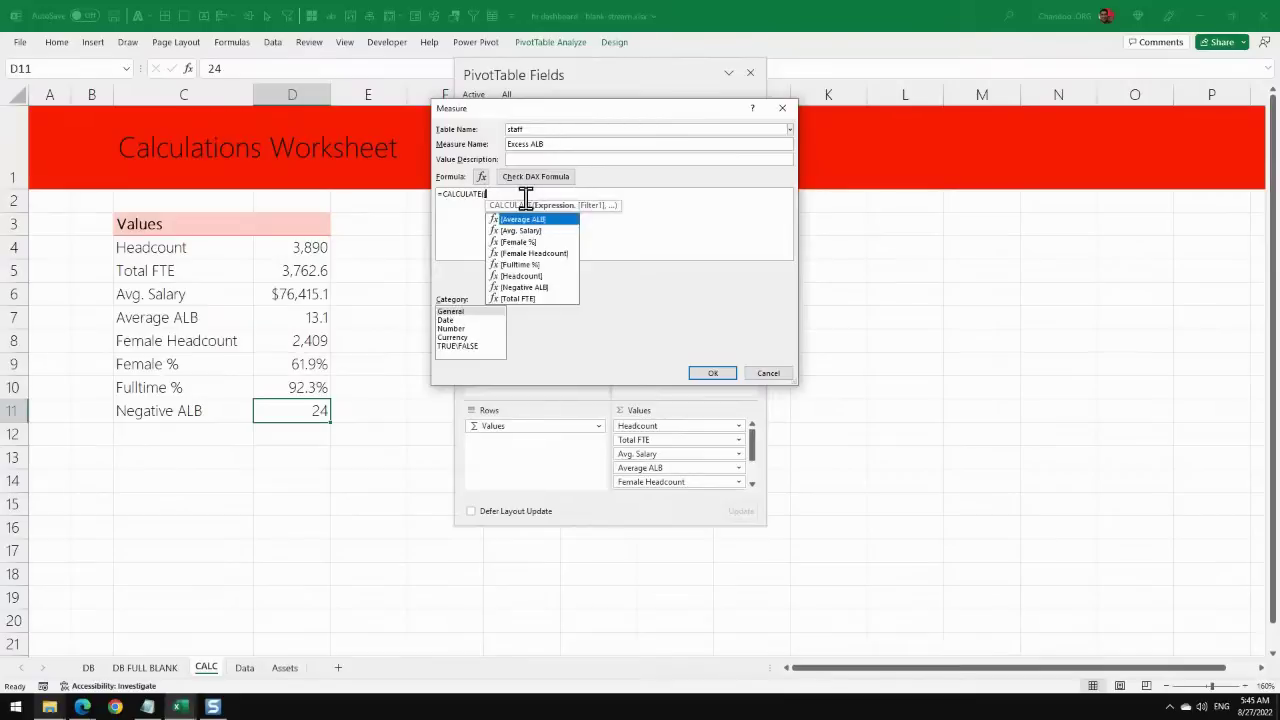
pyautogui.doubleClick(528, 230)
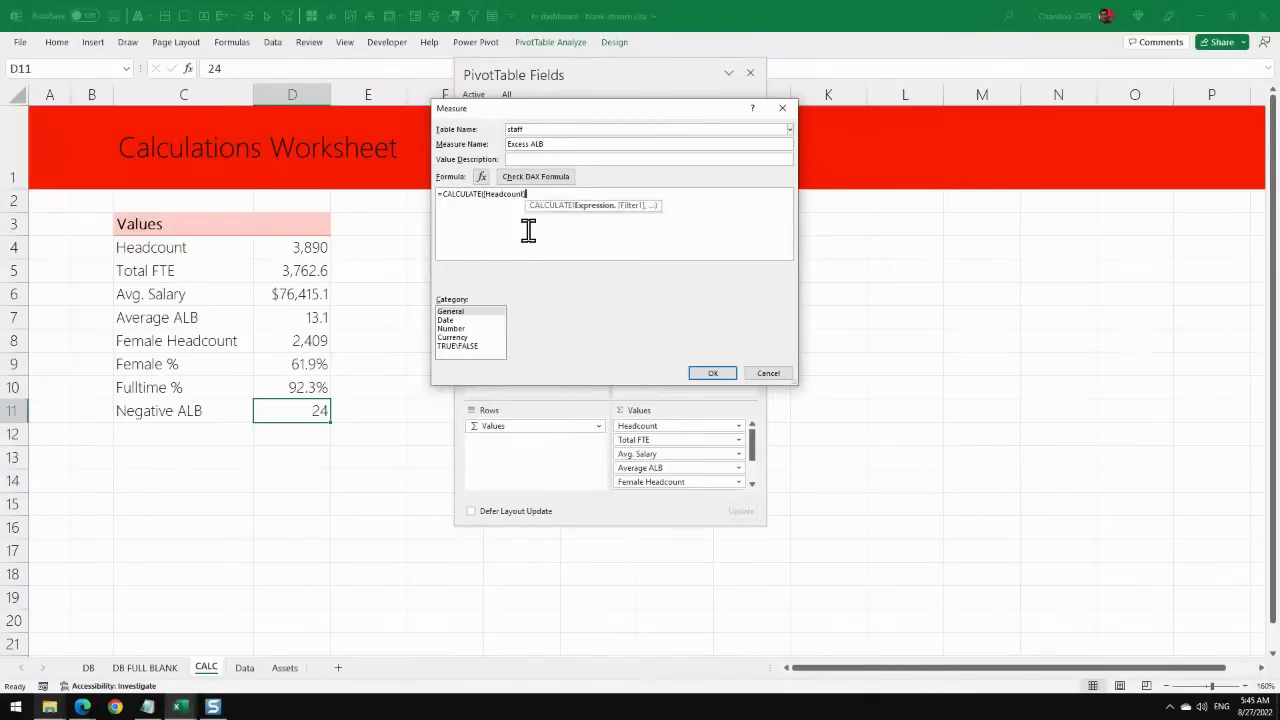
pyautogui.write(', ')
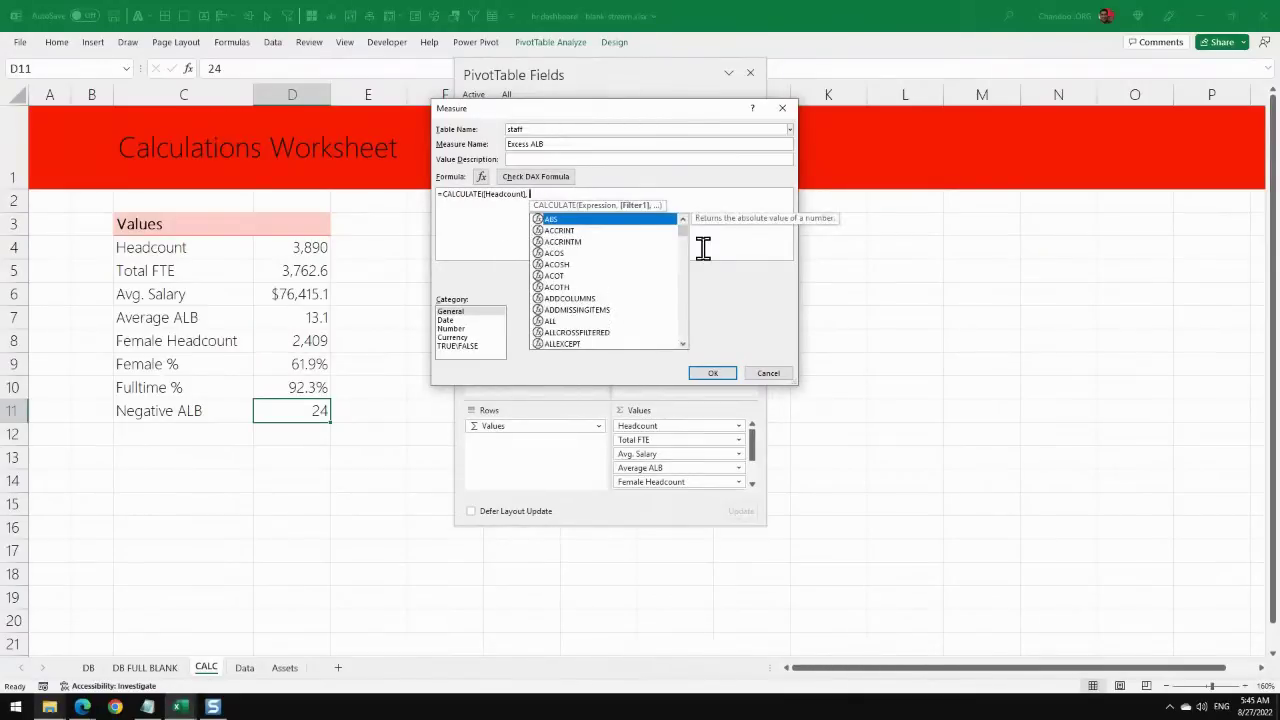
pyautogui.write('staff[Leave Balance]')
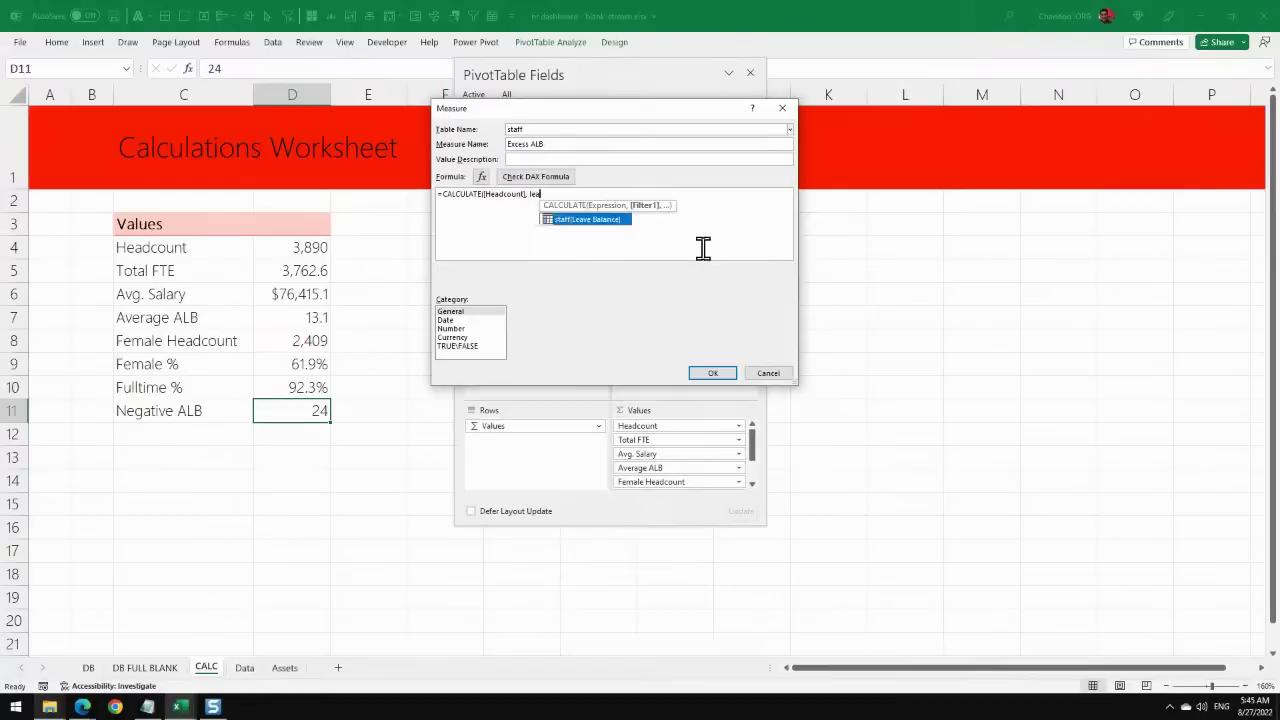
pyautogui.write('>25')
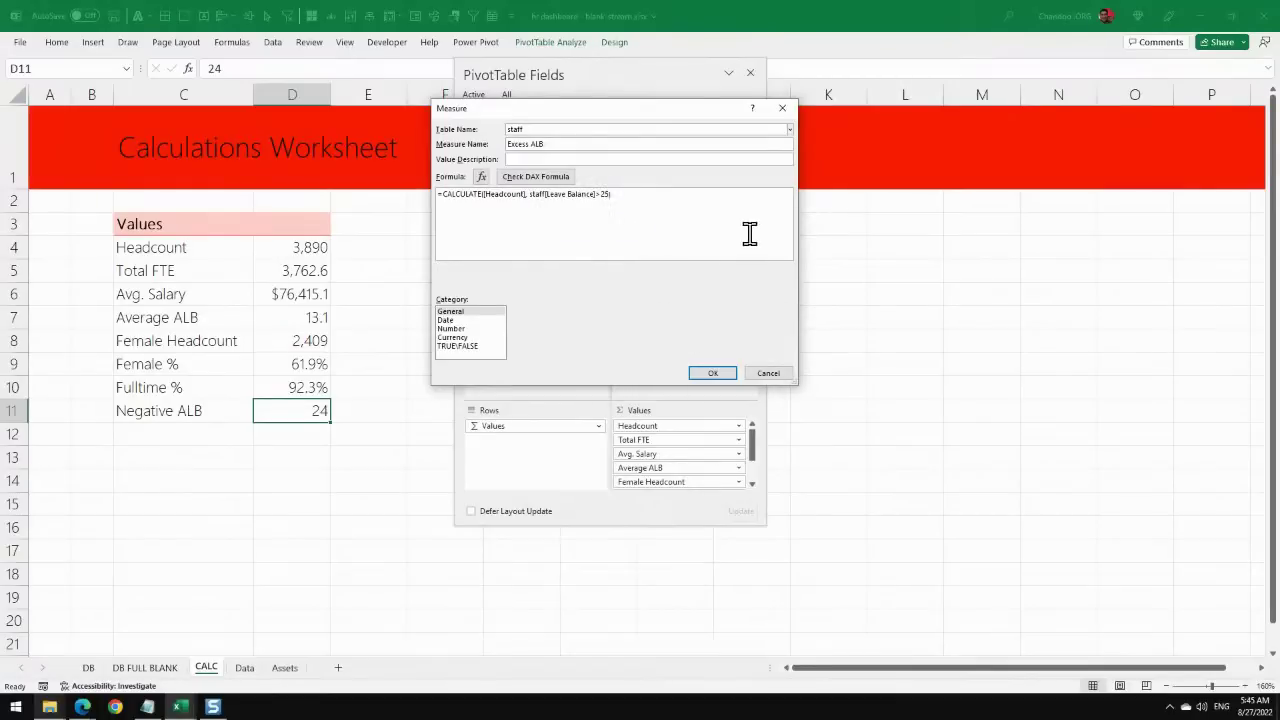
pyautogui.keyDown('ctrl'); pyautogui.scroll(2, 748, 232); pyautogui.keyUp('ctrl')
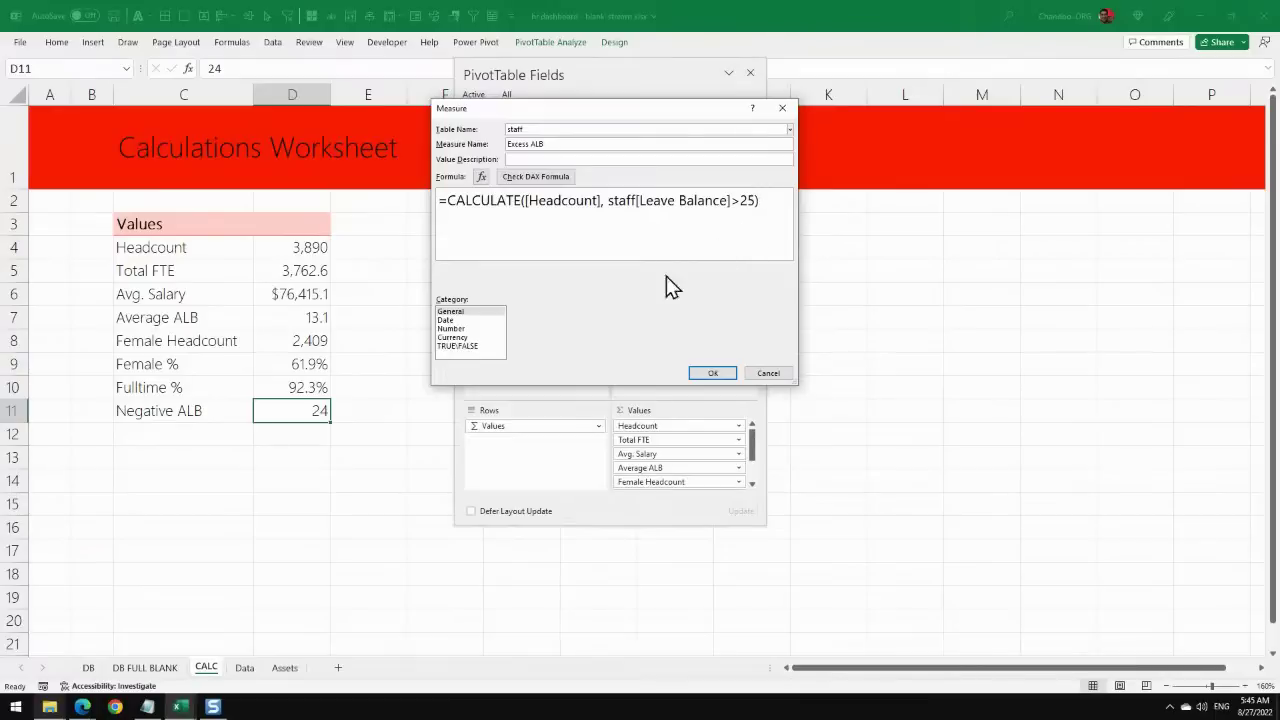
pyautogui.write(')')
# Format Excess ALB as Number, confirm it, and add it to the pivot values.
pyautogui.click(455, 328)
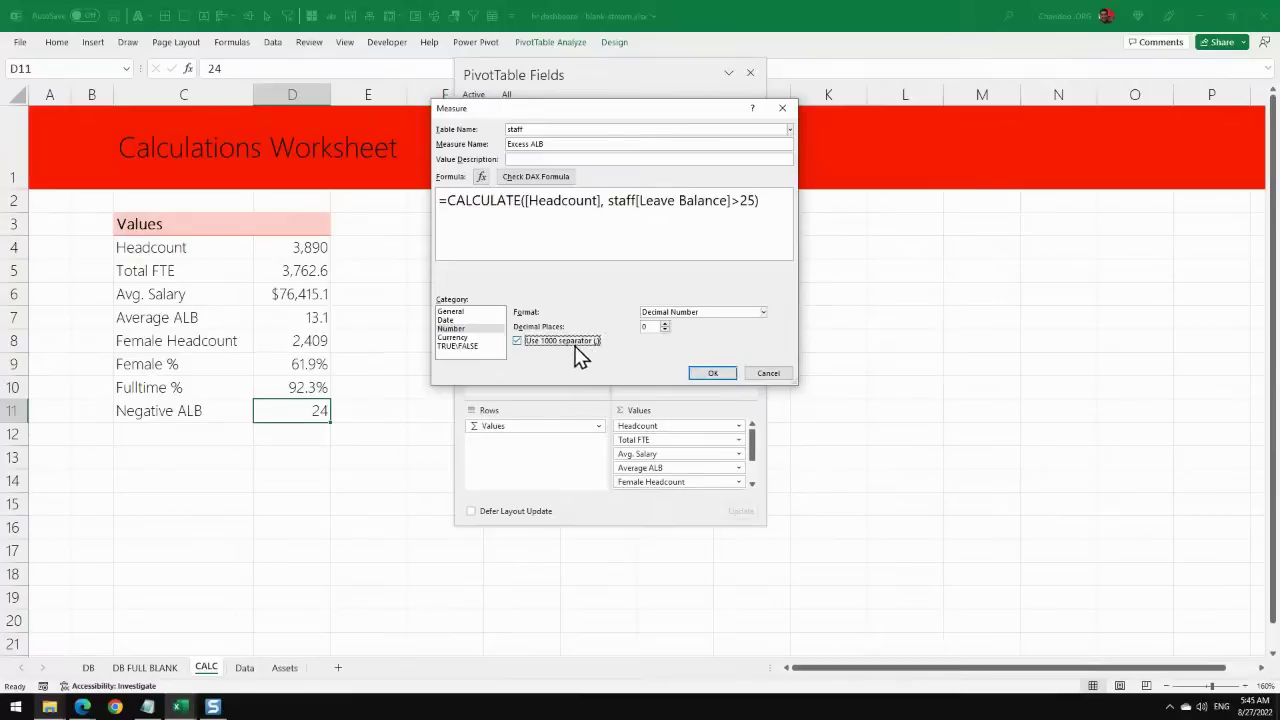
pyautogui.click(712, 372)
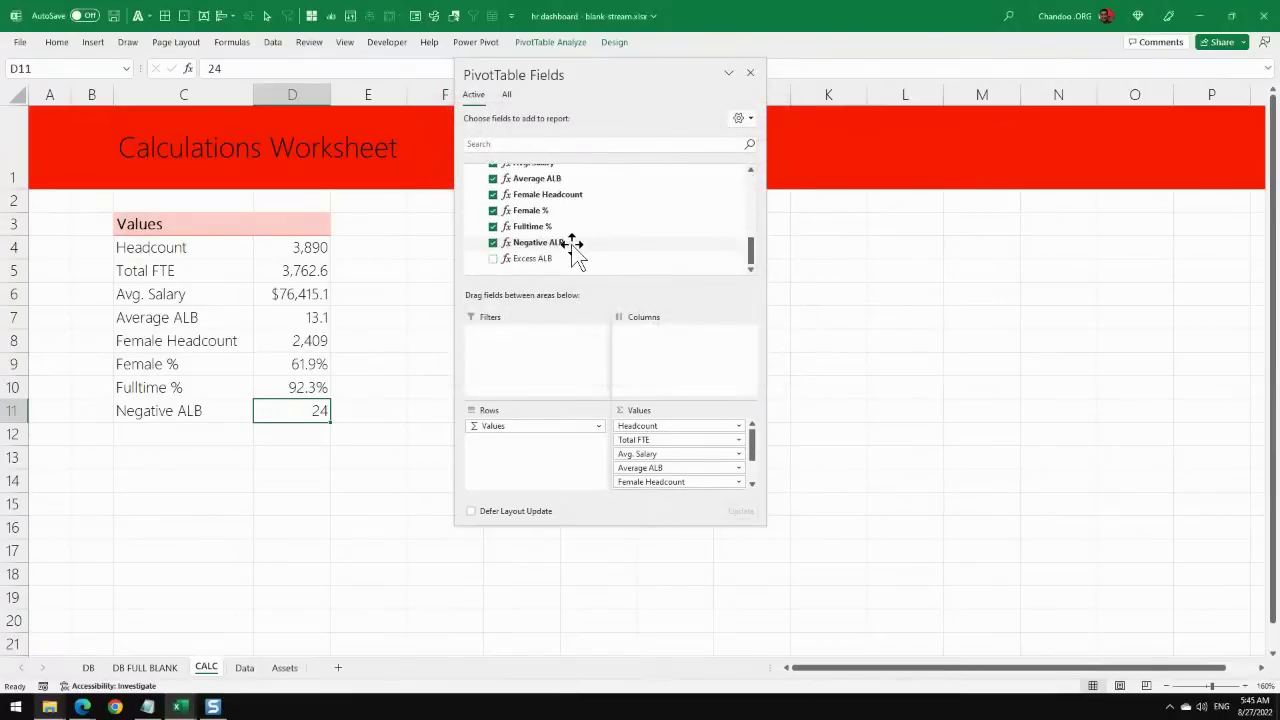
pyautogui.click(492, 258)
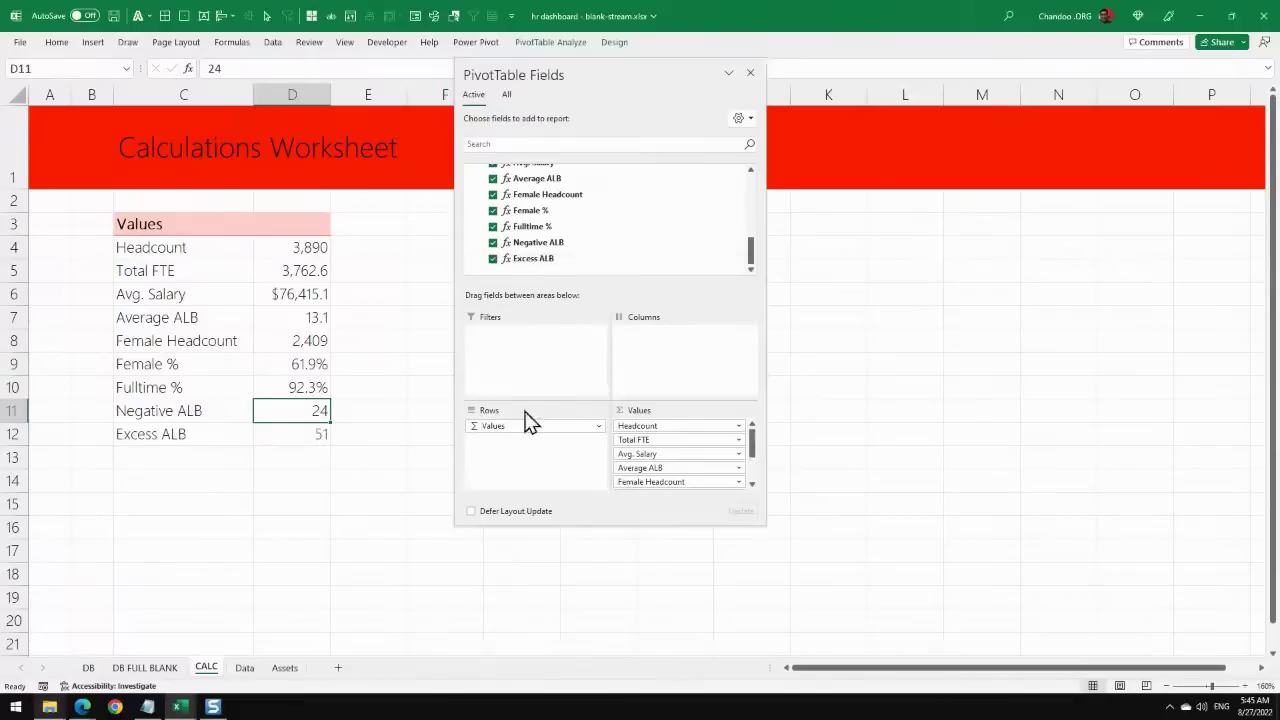
# Check the Negative ALB (24) and Excess ALB (51) results and totals, then deselect the pivot.
pyautogui.click(294, 437)
pyautogui.click(289, 479)
pyautogui.click(299, 410)
pyautogui.click(310, 249)
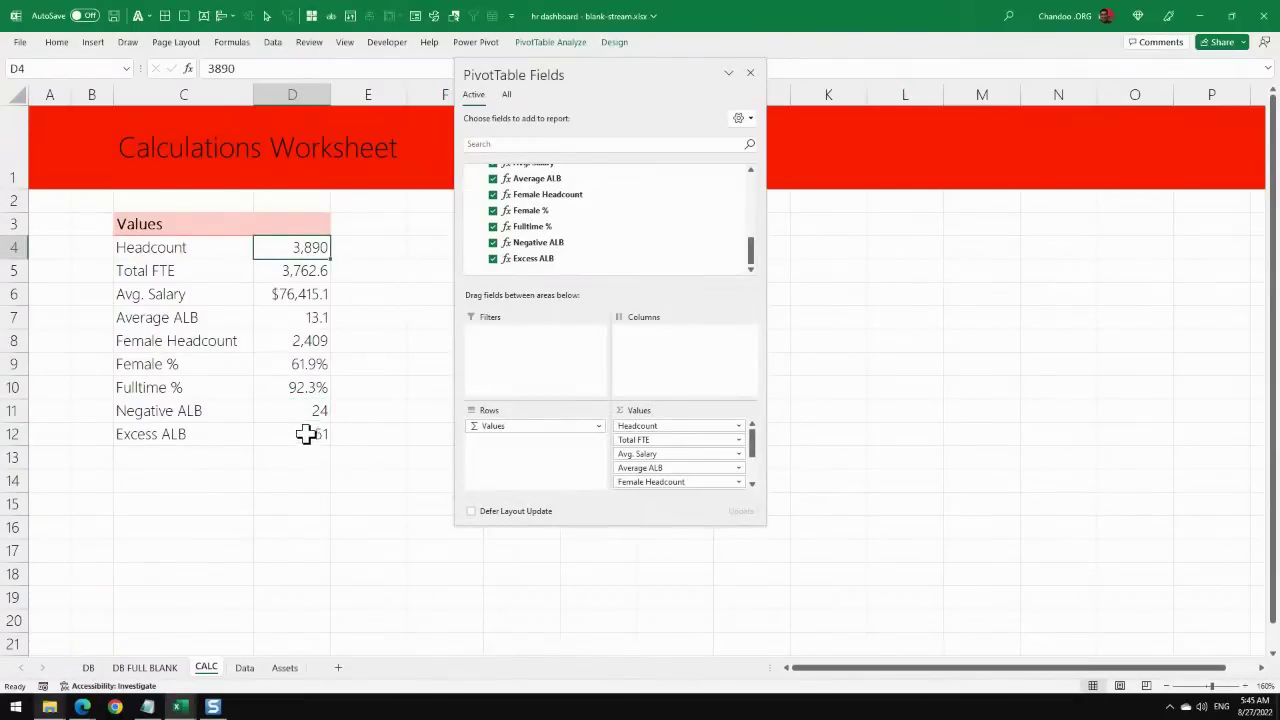
pyautogui.moveTo(306, 434)
pyautogui.mouseDown()
pyautogui.moveTo(314, 409)
pyautogui.moveTo(297, 420)
pyautogui.moveTo(313, 445)
pyautogui.mouseUp()
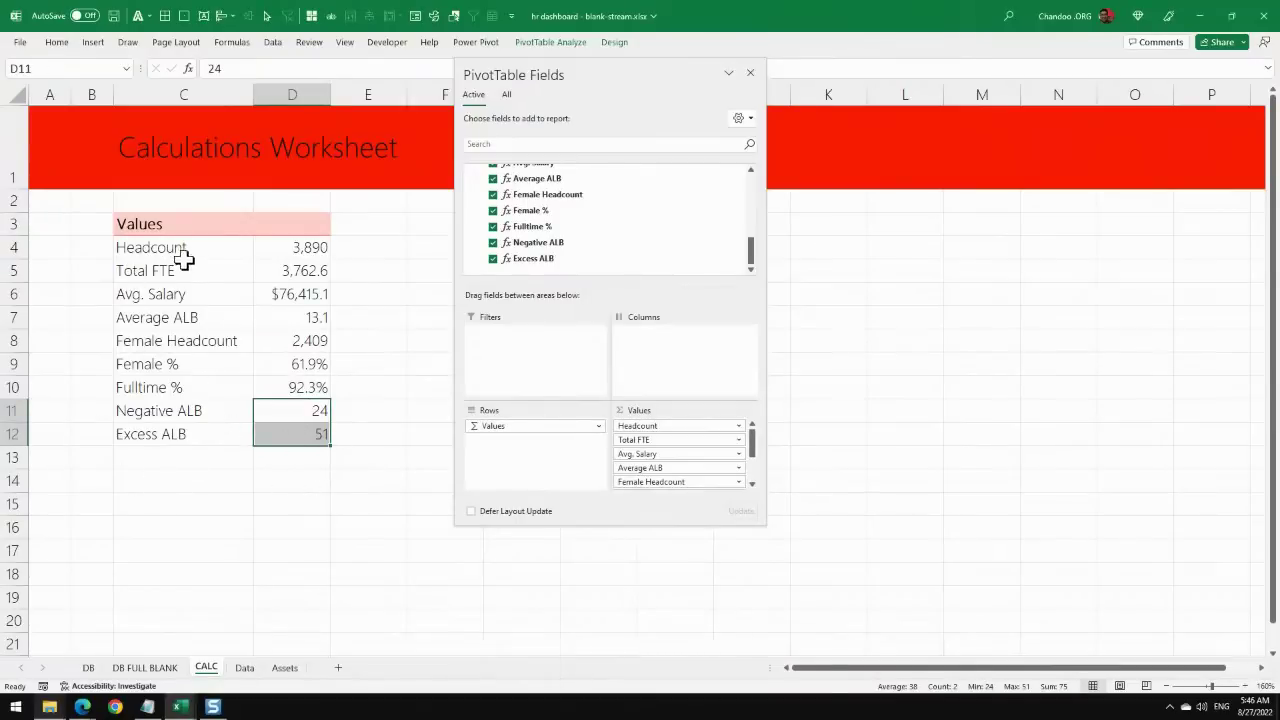
pyautogui.moveTo(183, 251); pyautogui.dragTo(297, 443)
pyautogui.click(244, 506)
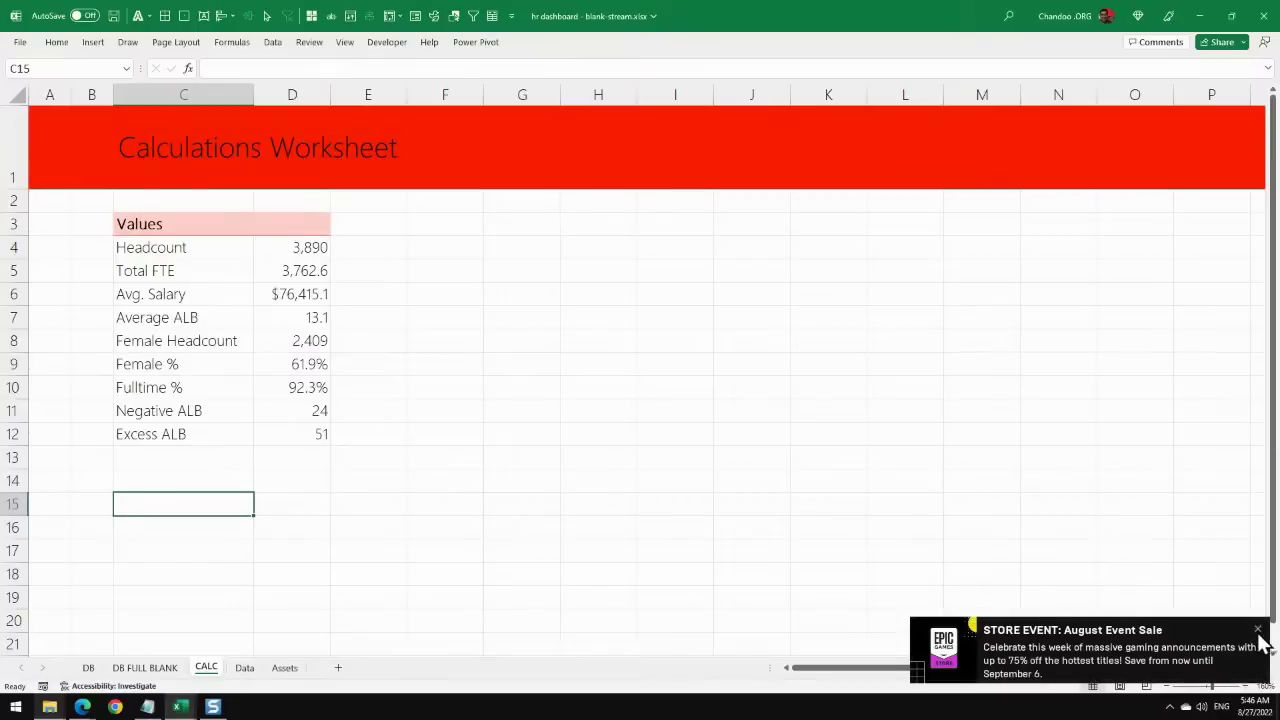
# Dismiss the notification and switch to the DB sheet's Monthly HR Dashboard.
pyautogui.click(1258, 630)
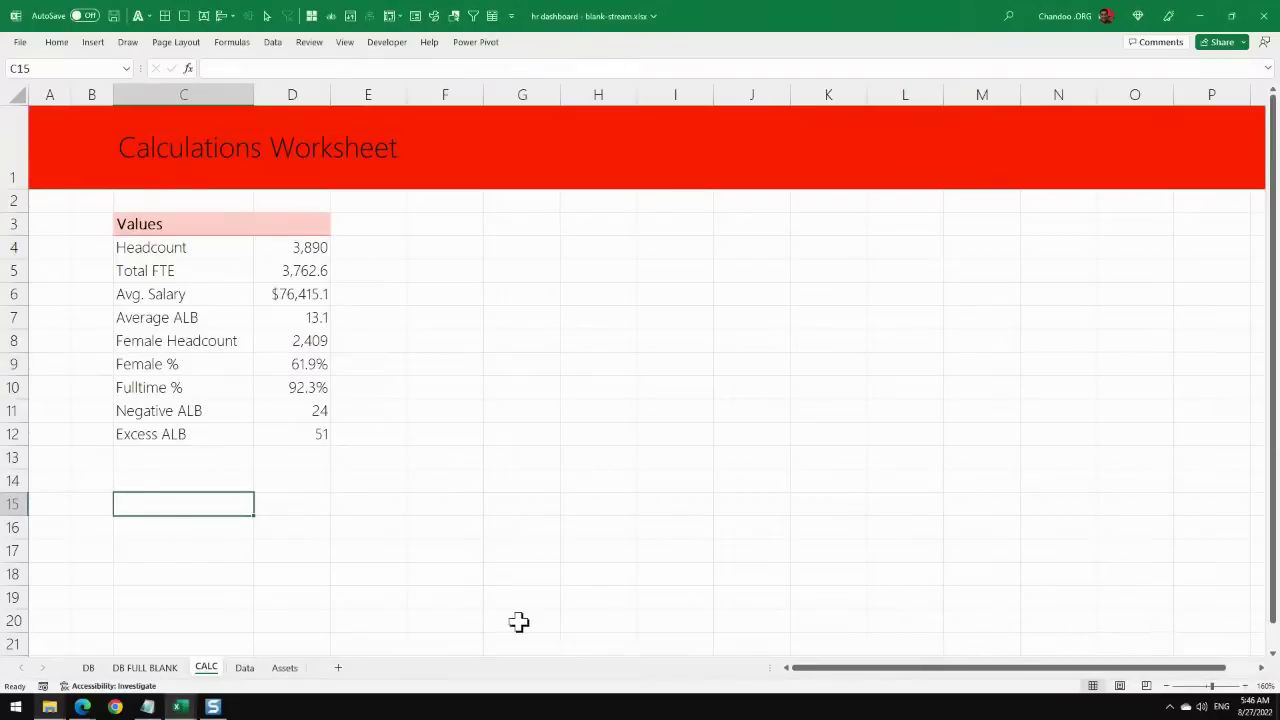
pyautogui.click(249, 460)
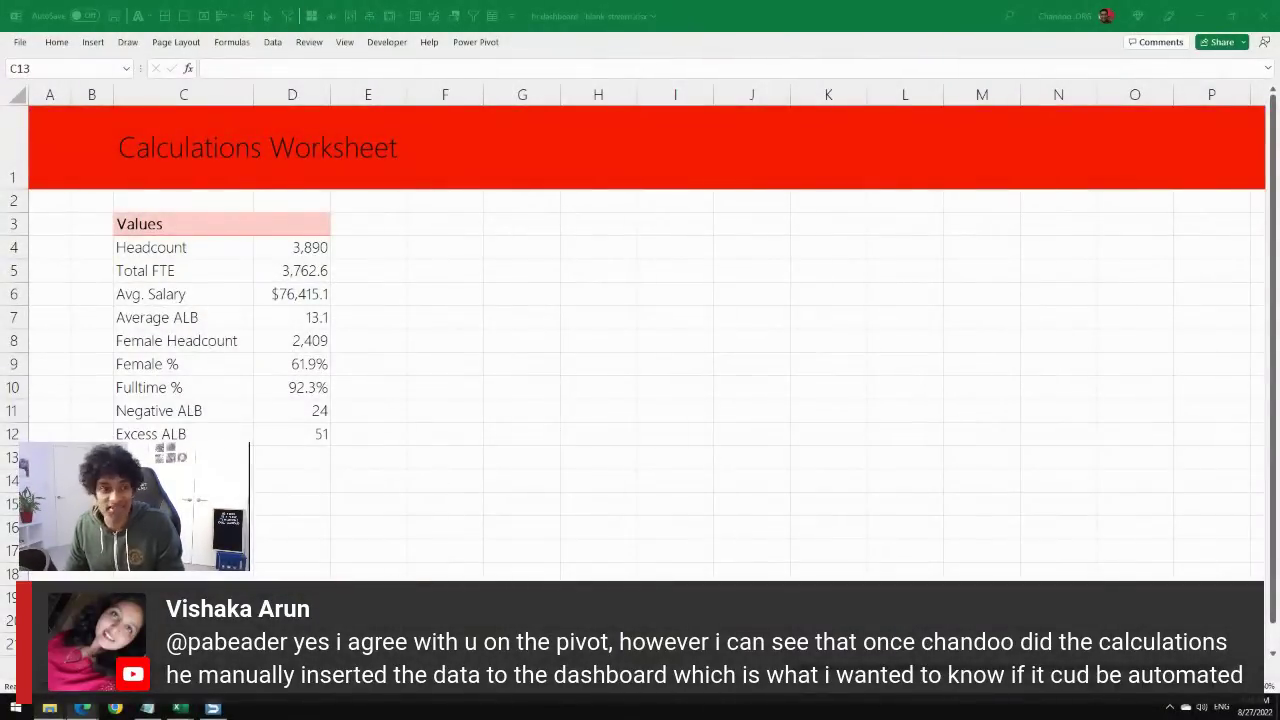
pyautogui.click(251, 457)
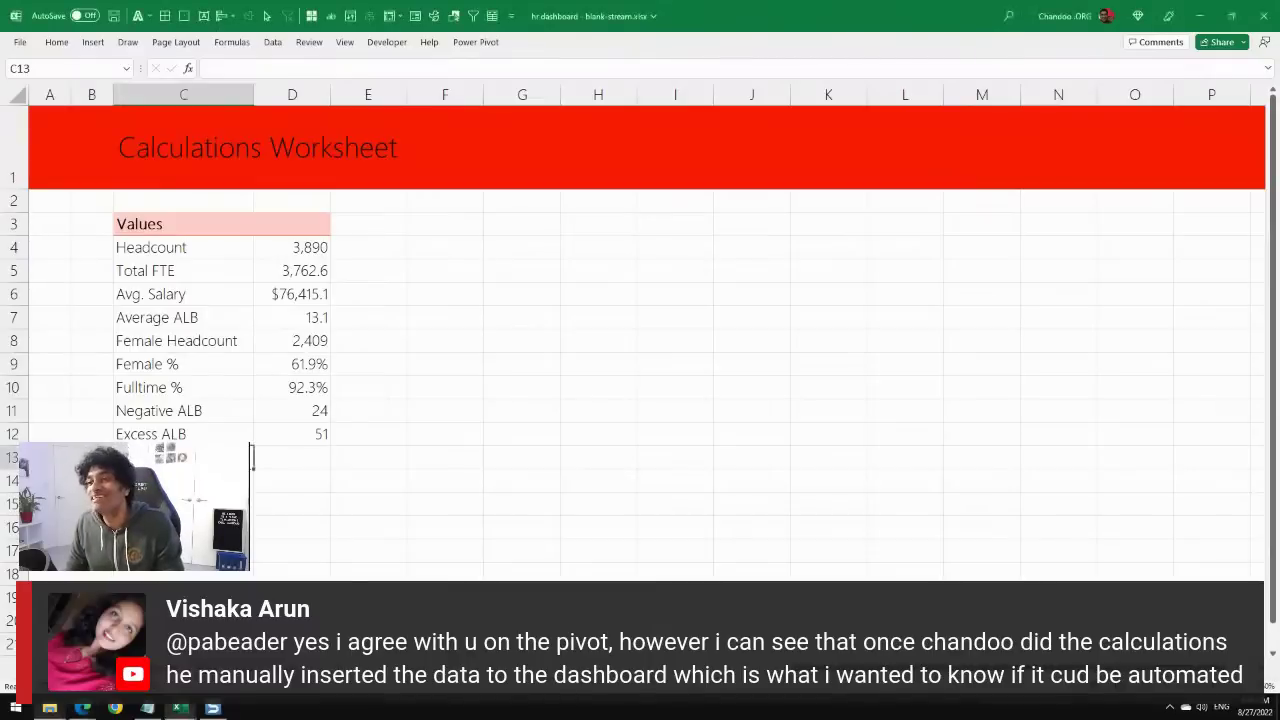
pyautogui.hotkey('ctrl', 'pageup')
# Confirm the Headcount tile links to =CALC!D4, then view the CALC sheet of hr dashboard - v1.xlsx.
pyautogui.click(102, 196)
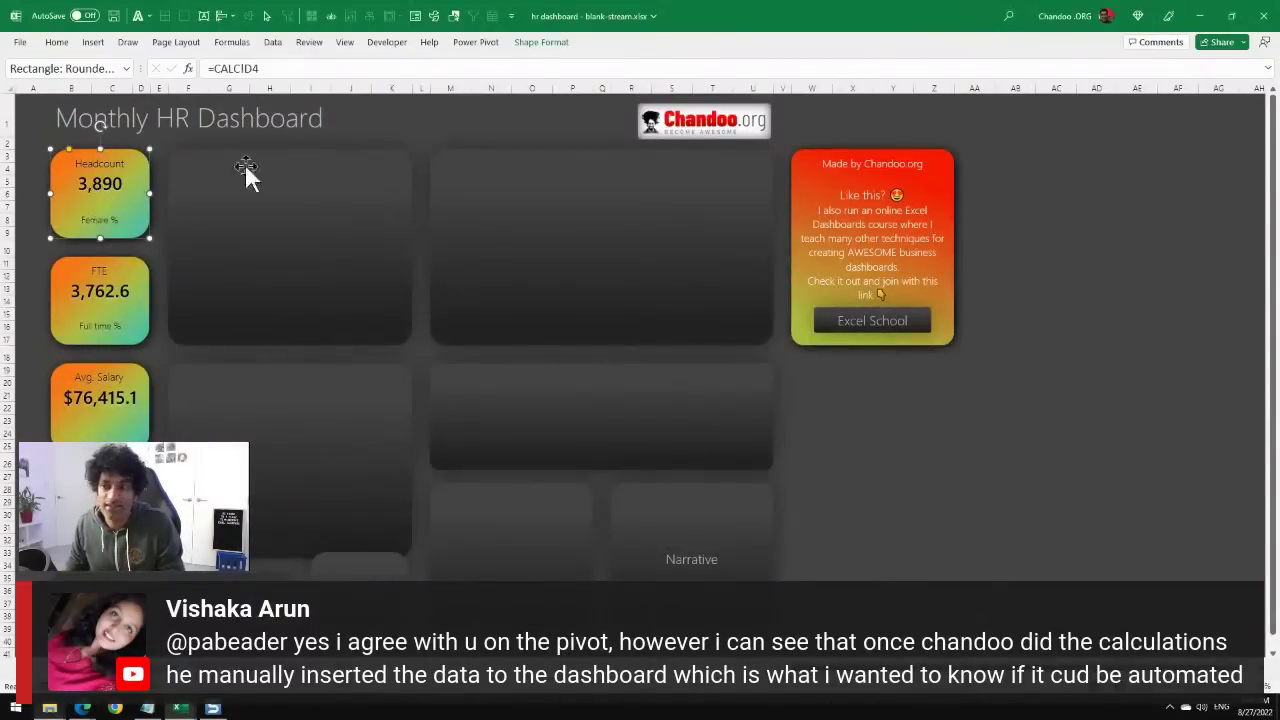
pyautogui.moveTo(212, 68); pyautogui.dragTo(274, 68)
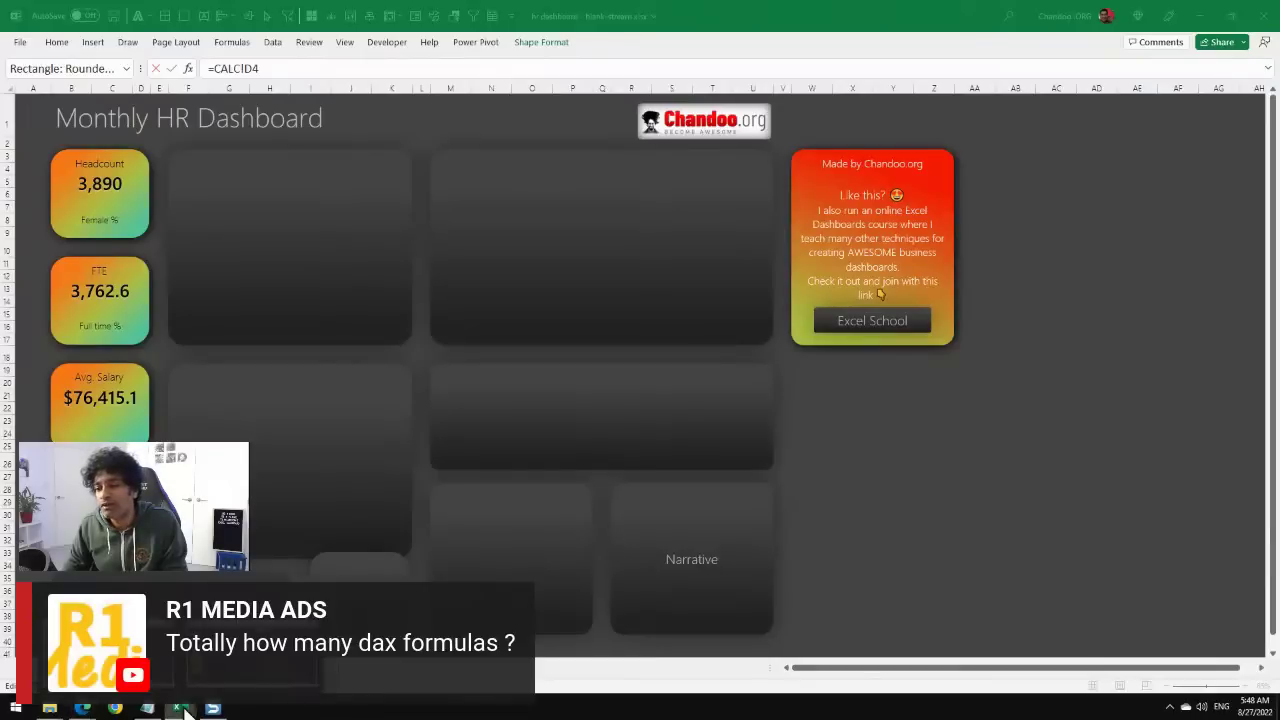
pyautogui.click(160, 678)
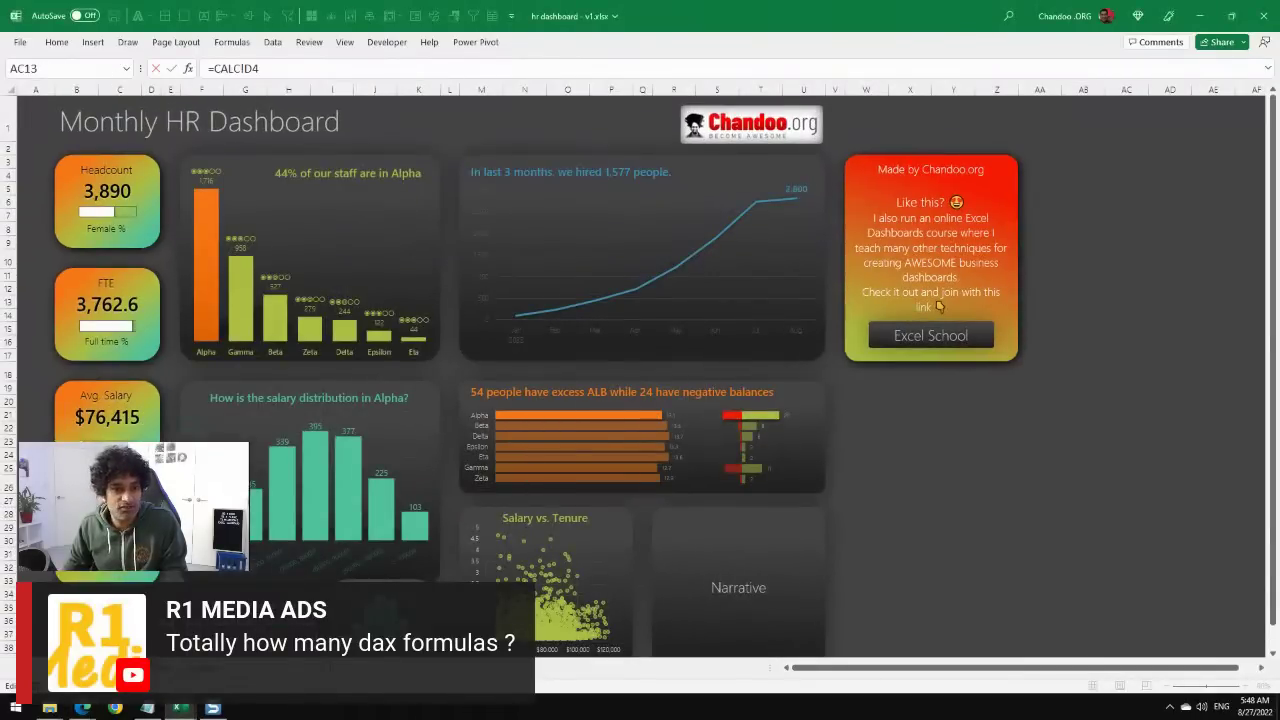
pyautogui.hotkey('ctrl', 'pageup')
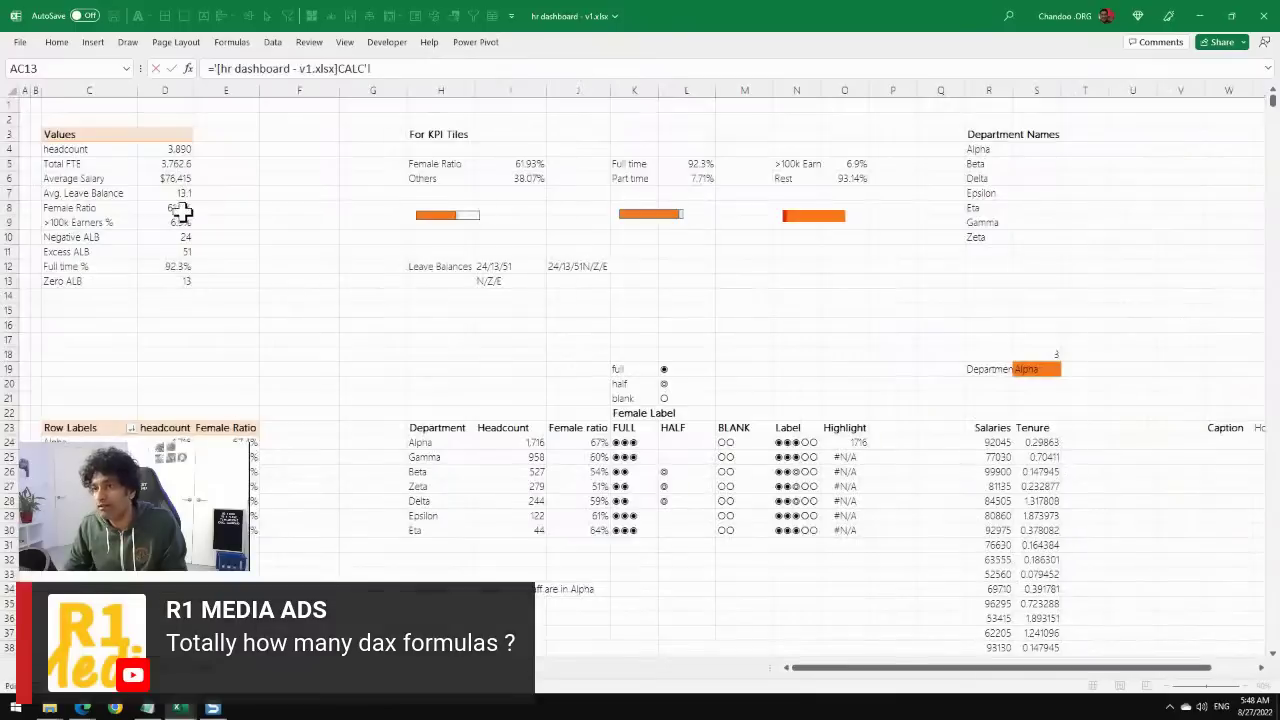
# Complete the formula's reference to the labels in CALC!$C$4:$C$12 and confirm it.
pyautogui.moveTo(87, 148); pyautogui.dragTo(100, 282)
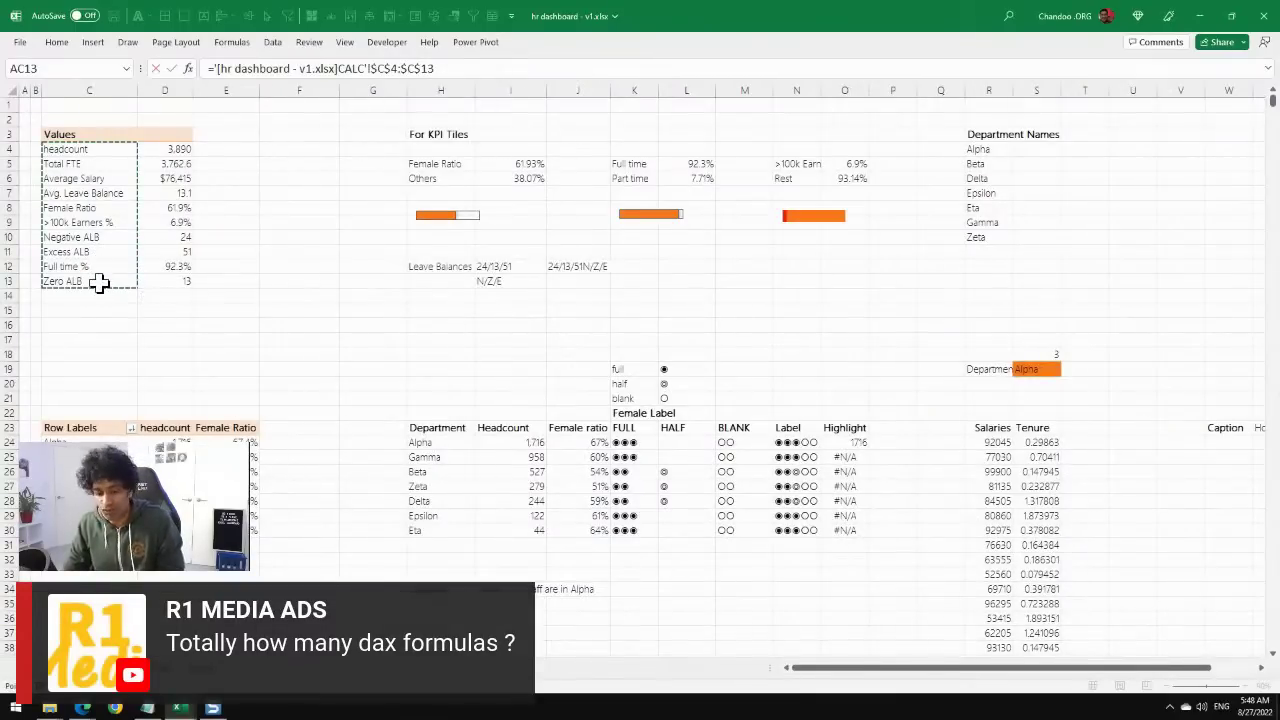
pyautogui.press('Return')
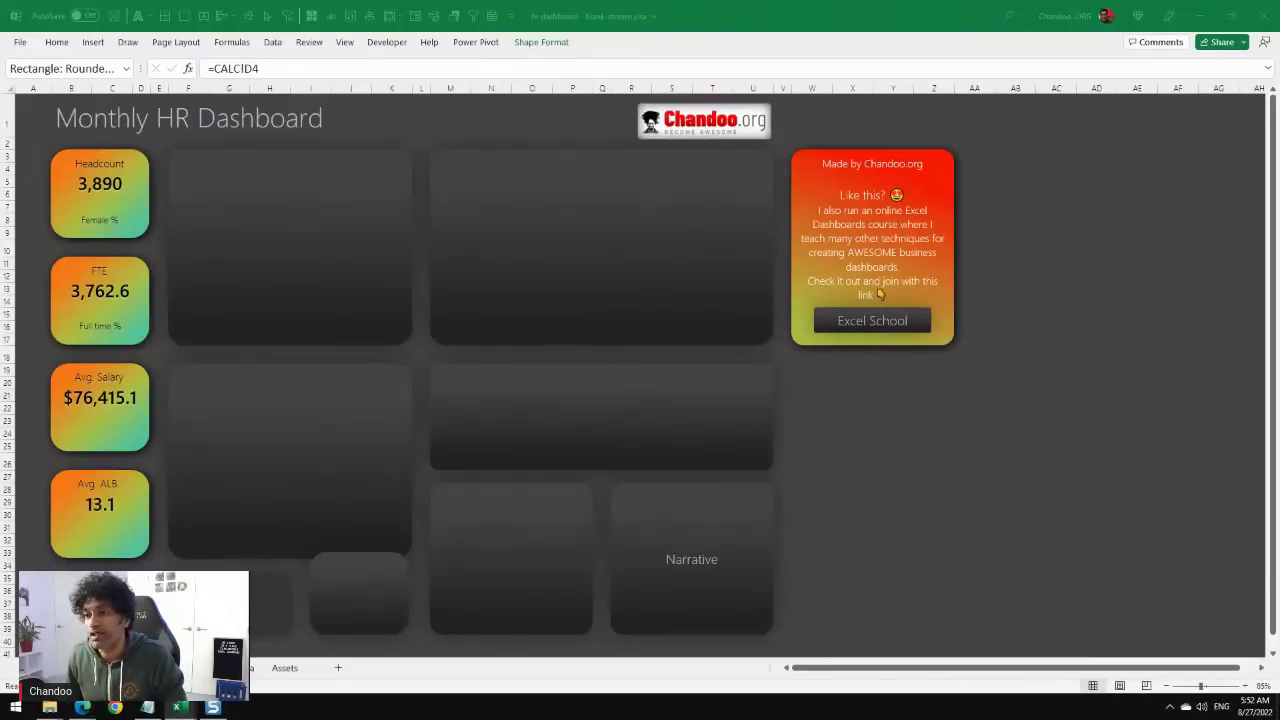
# Check the Values table's Female %, Fulltime %, Negative ALB and Excess ALB values in D9:D12.
pyautogui.hotkey('ctrl', 'pagedown')
pyautogui.moveTo(160, 222); pyautogui.dragTo(314, 434)
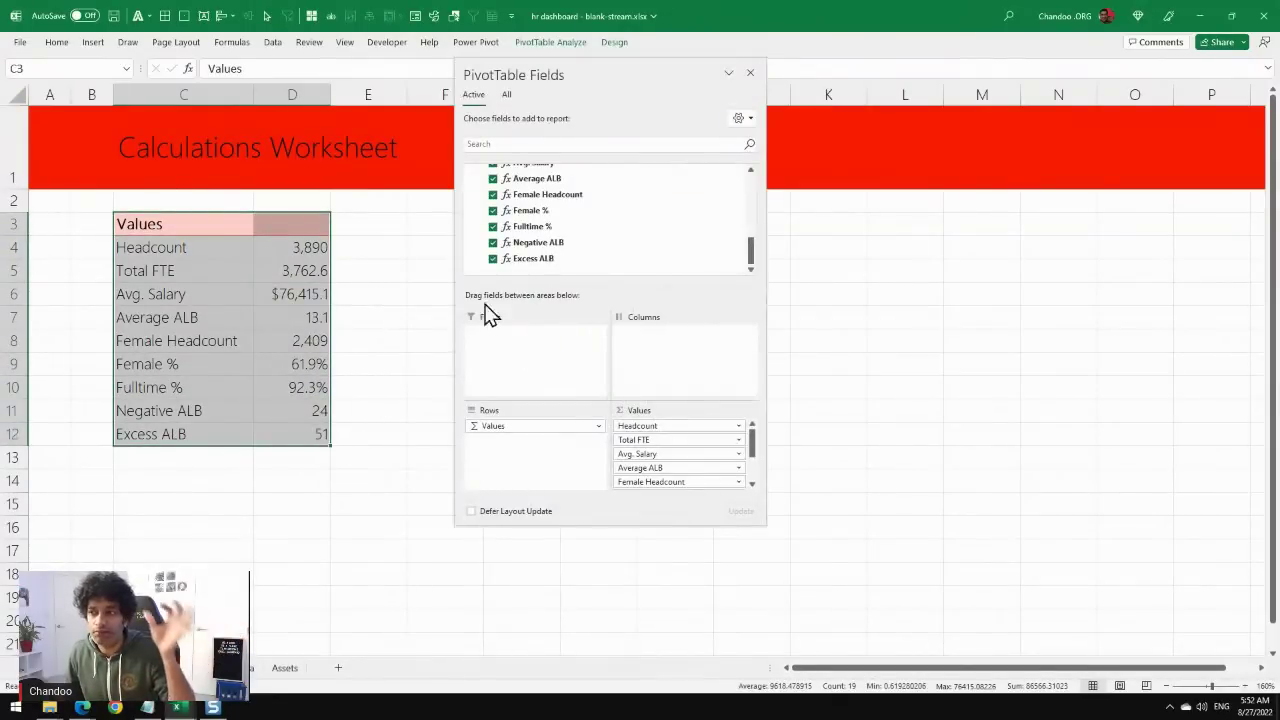
pyautogui.click(395, 294)
pyautogui.click(306, 364)
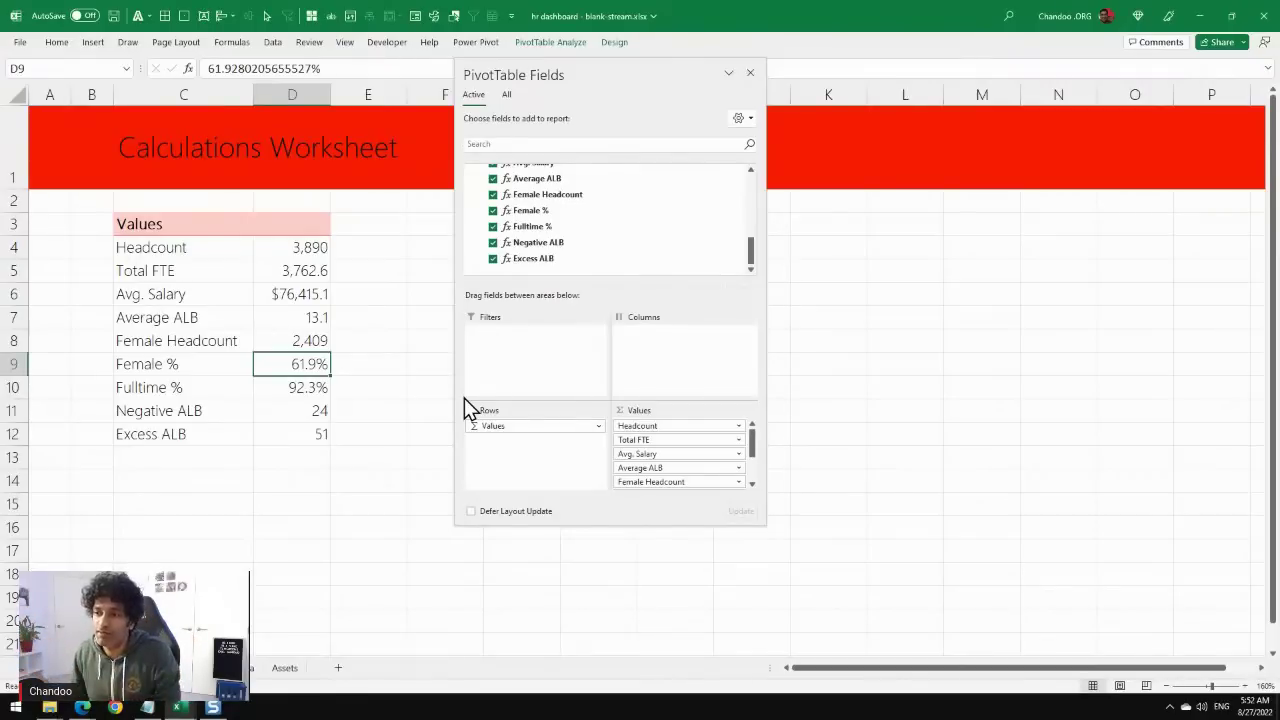
pyautogui.click(312, 388)
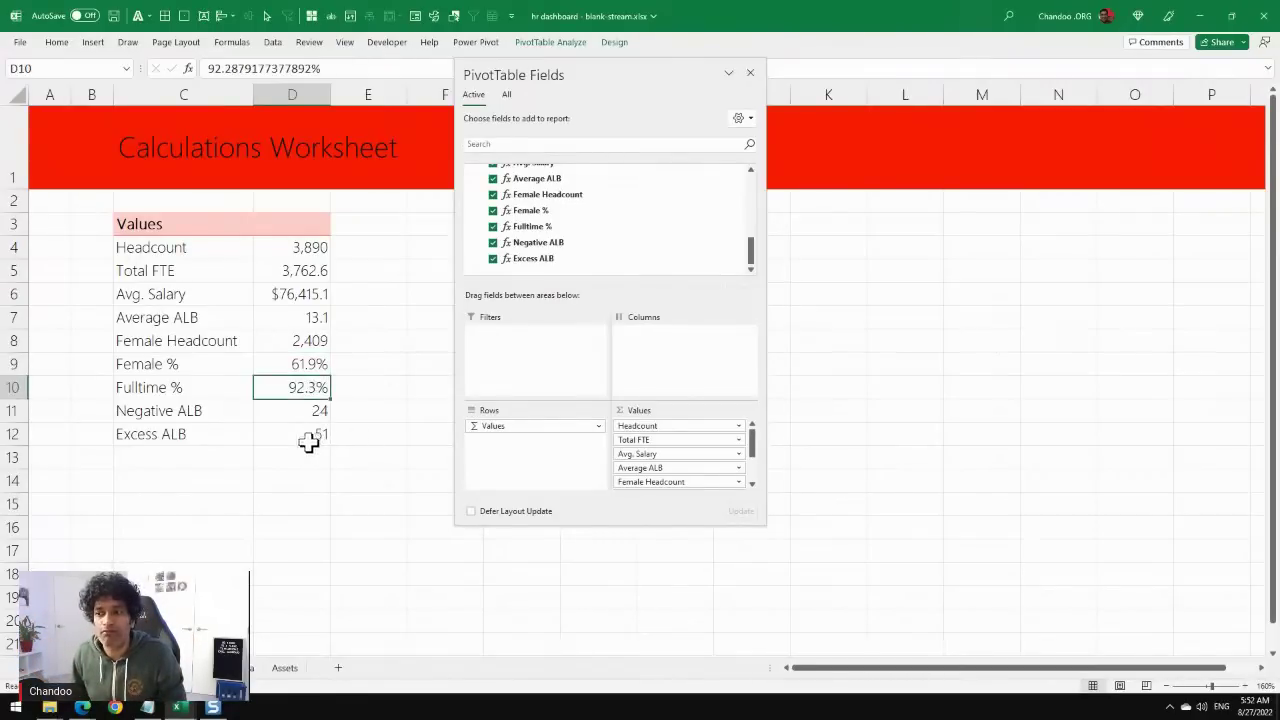
pyautogui.moveTo(297, 409); pyautogui.dragTo(316, 447)
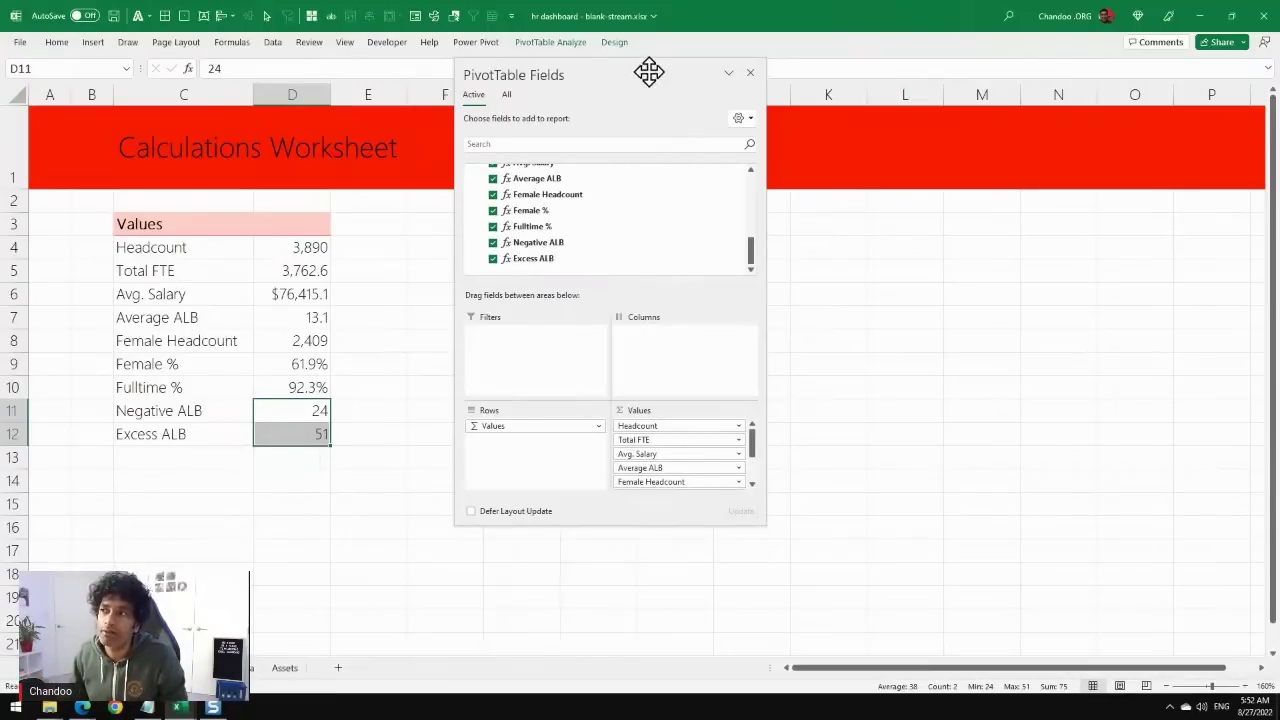
pyautogui.moveTo(649, 72); pyautogui.dragTo(973, 105)
pyautogui.click(525, 224)
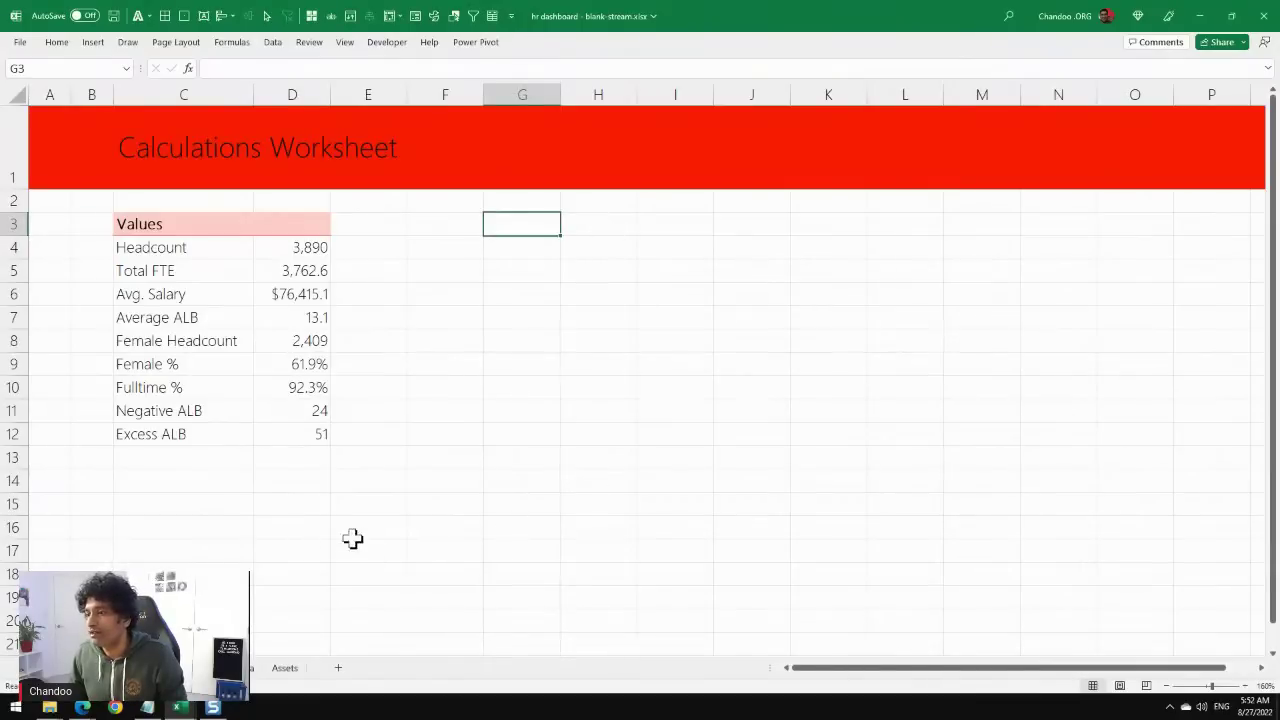
# Type the heading 'FOR KPI Tiles' in I3, plus a Female % label in I5 with J5 =D9.
pyautogui.click(690, 228)
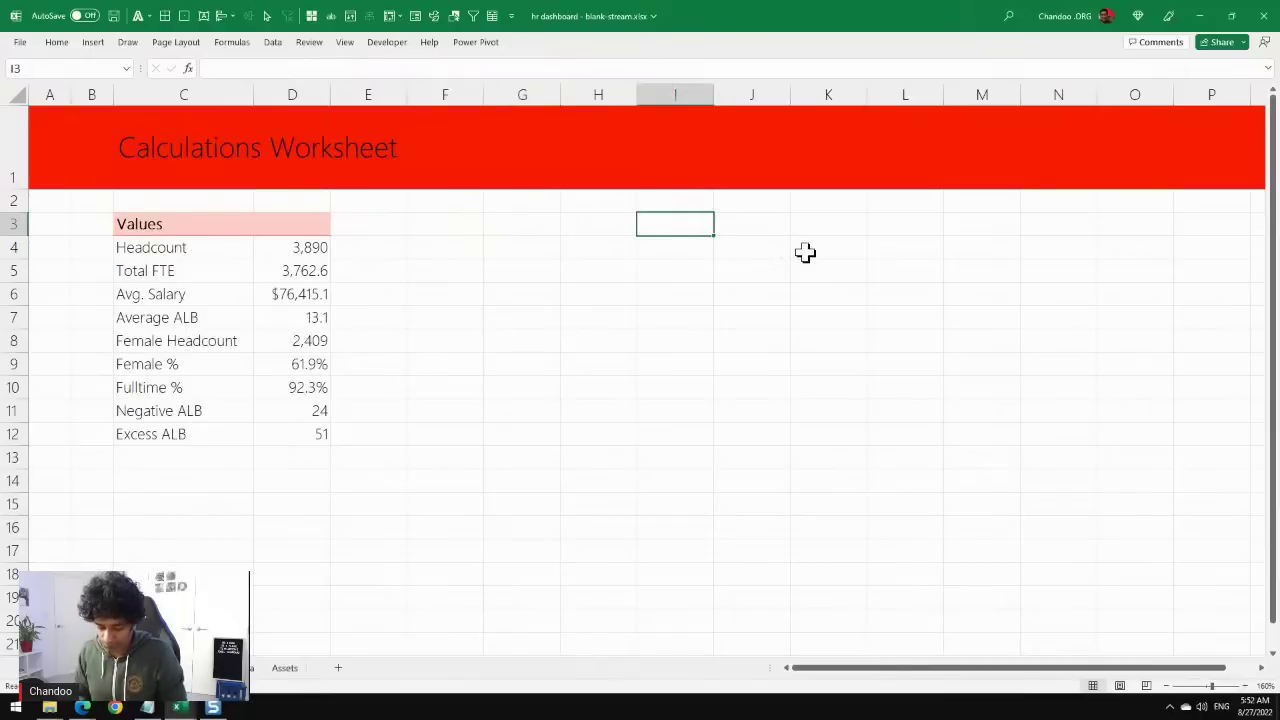
pyautogui.write('FOR')
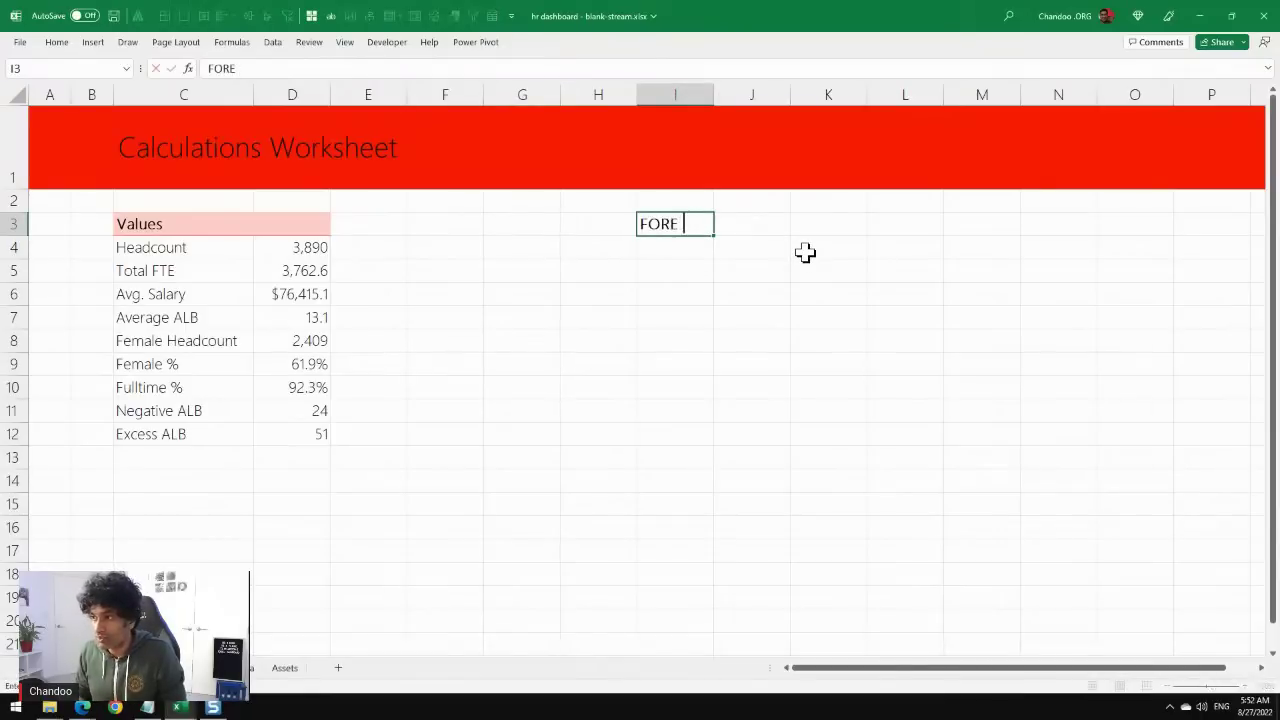
pyautogui.write(' KPI T')
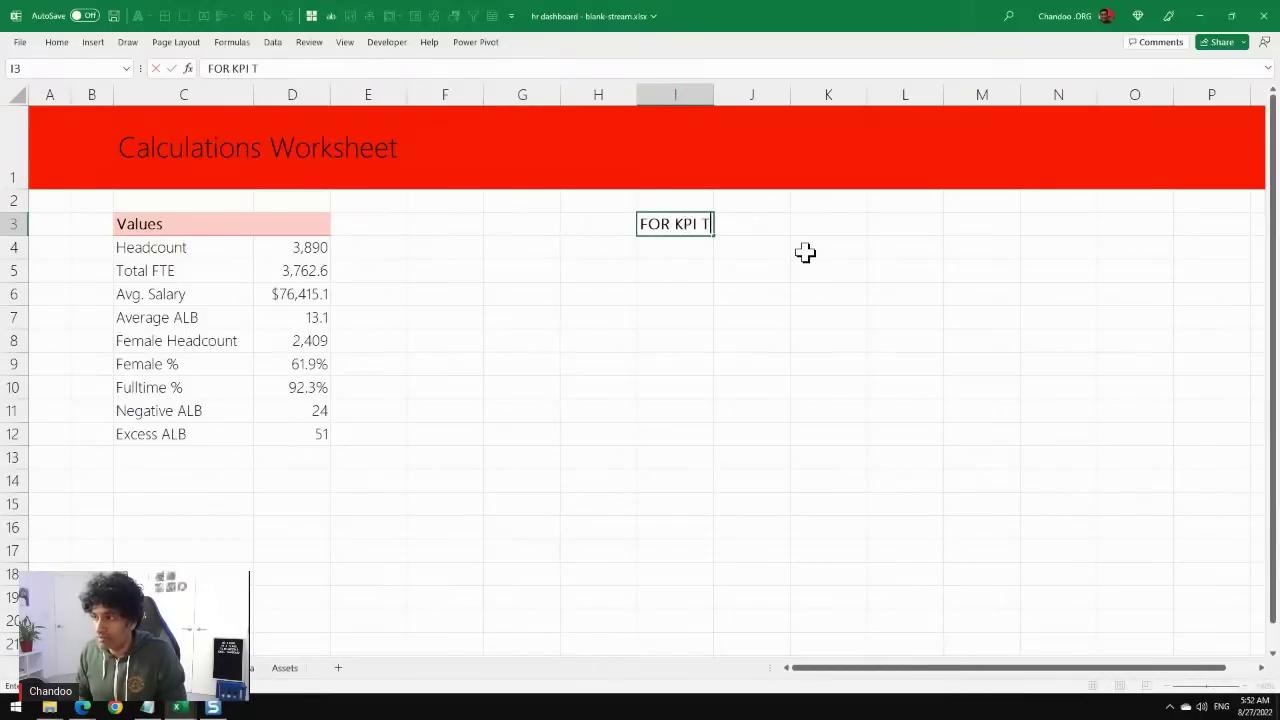
pyautogui.write('iles')
pyautogui.press('Return')
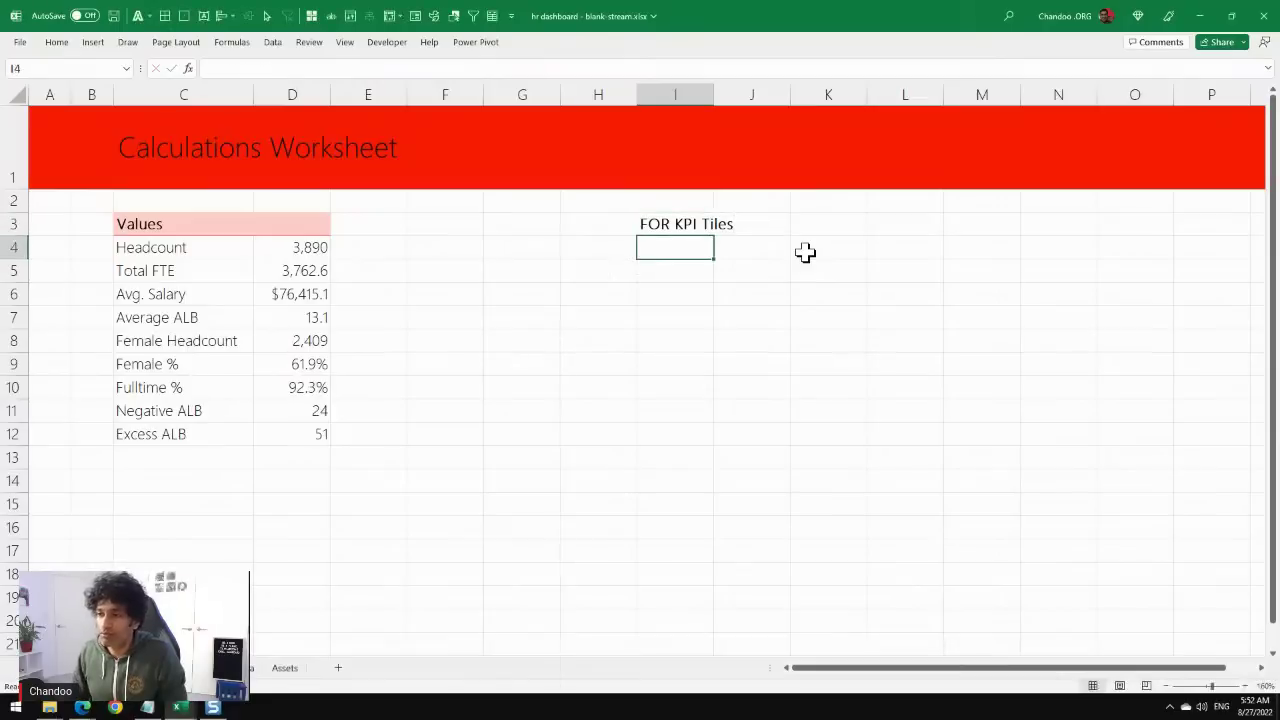
pyautogui.click(667, 273)
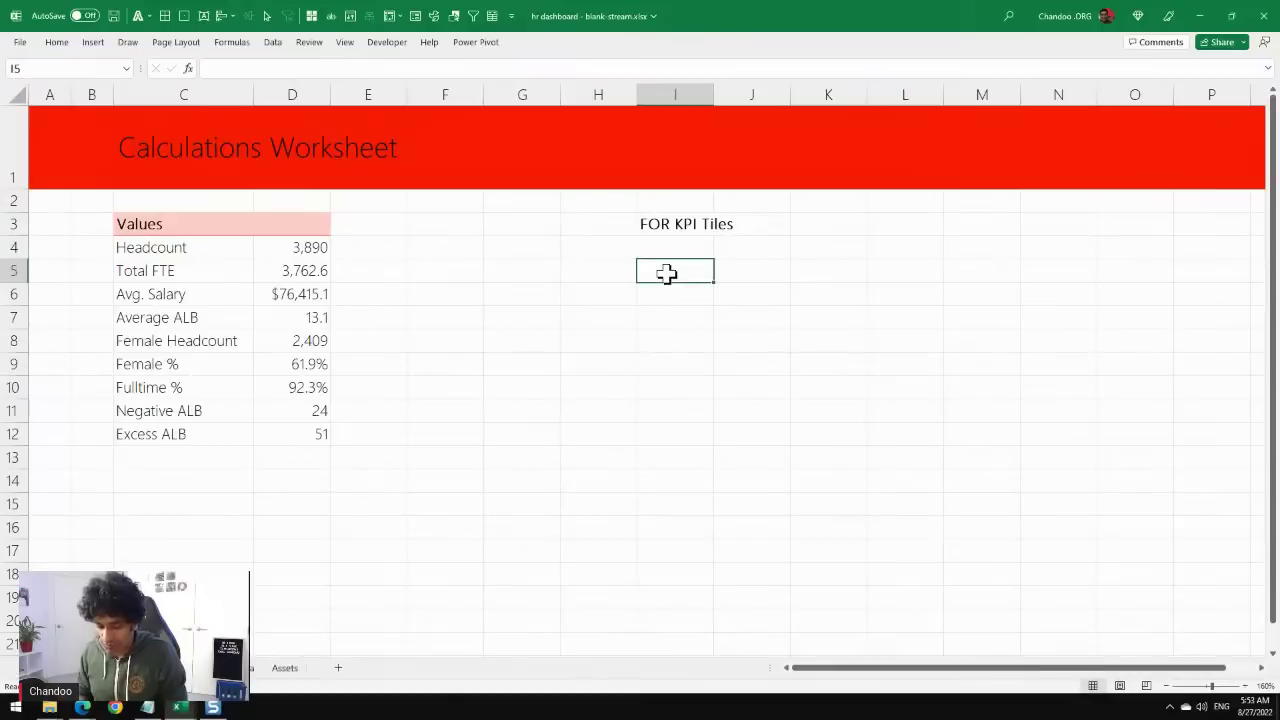
pyautogui.write('Female %')
pyautogui.press('Return')
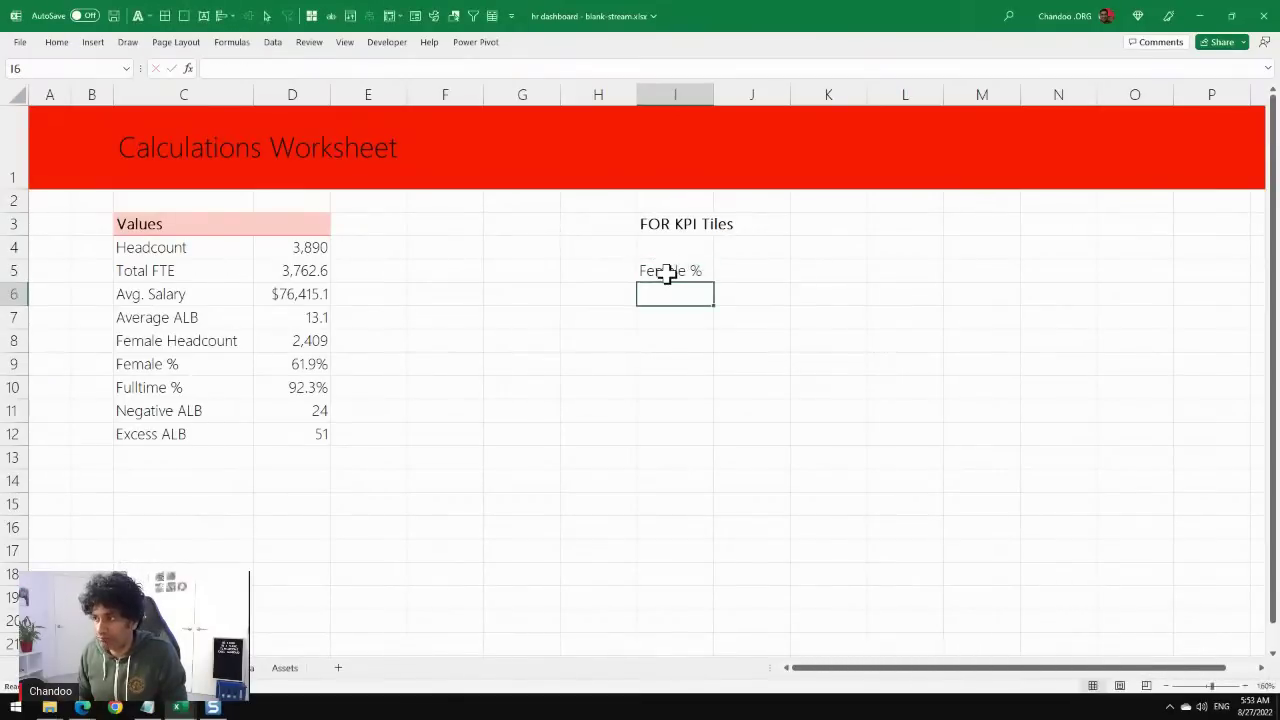
pyautogui.press('Up')
pyautogui.press('Right')
pyautogui.write('=')
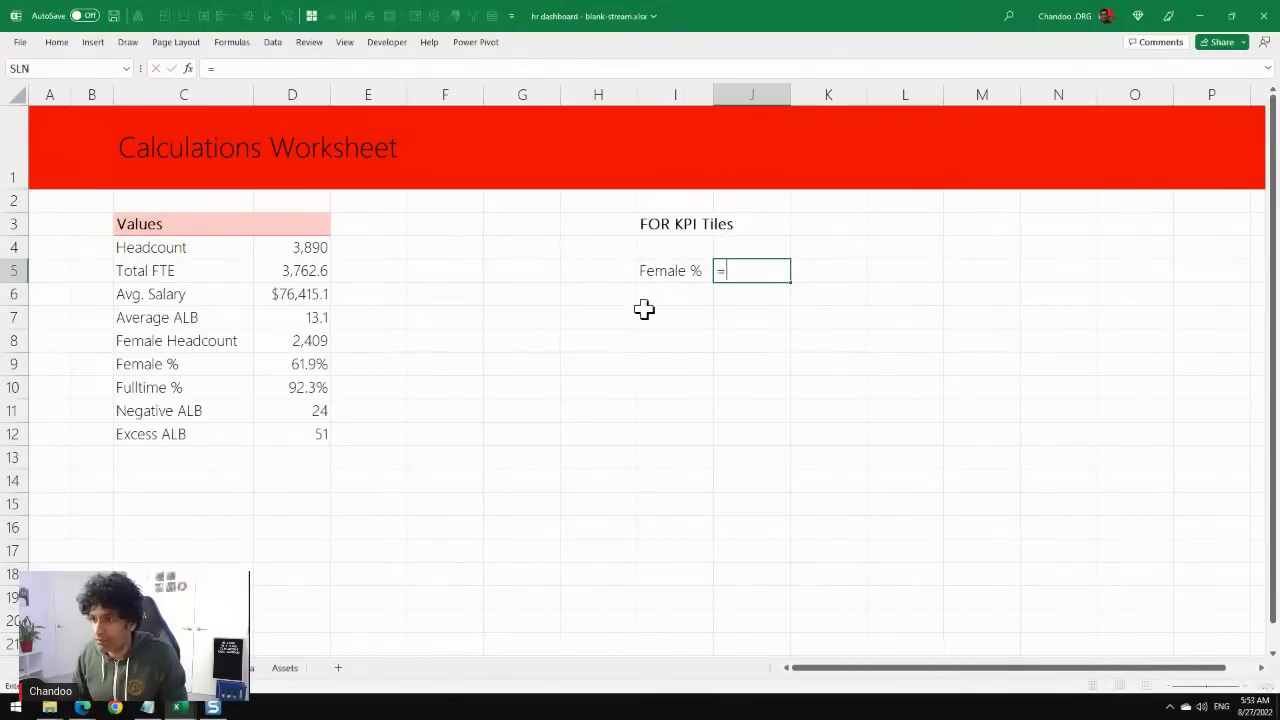
pyautogui.click(276, 365)
pyautogui.press('Return')
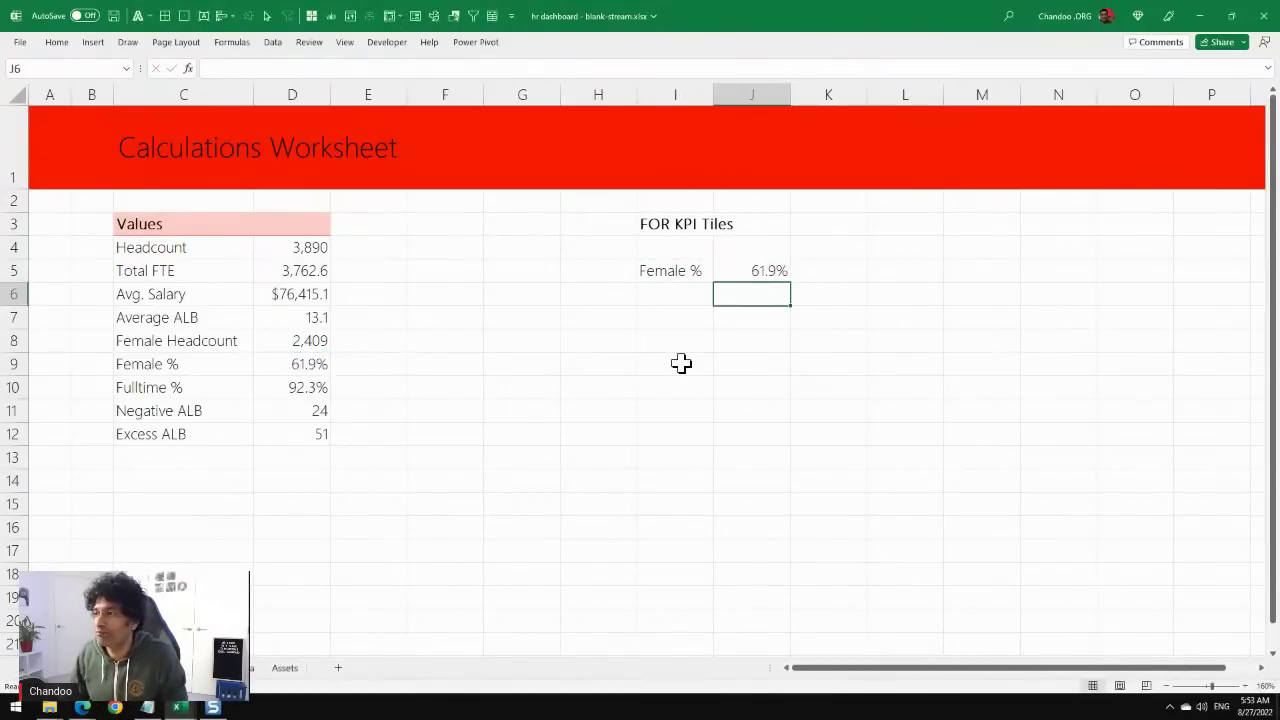
pyautogui.click(745, 272)
# Add a Rest label in I6 with =1-J5 in J6.
pyautogui.click(703, 293)
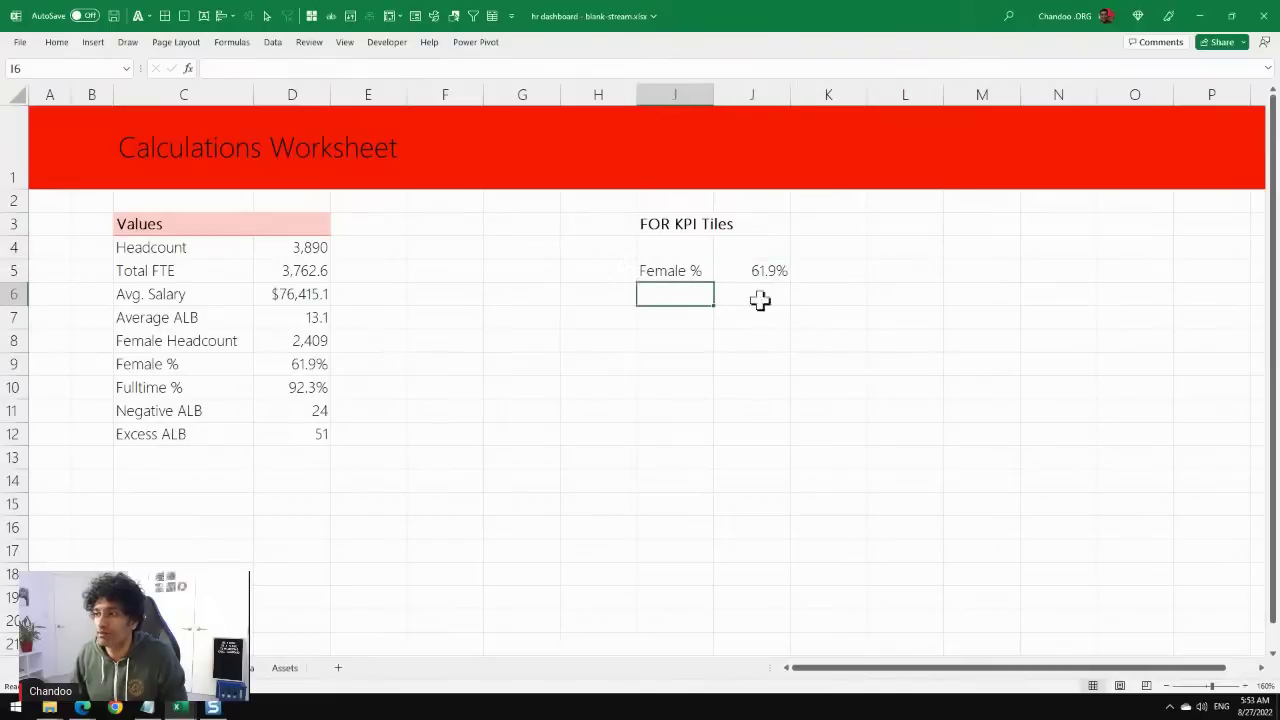
pyautogui.write('Rest')
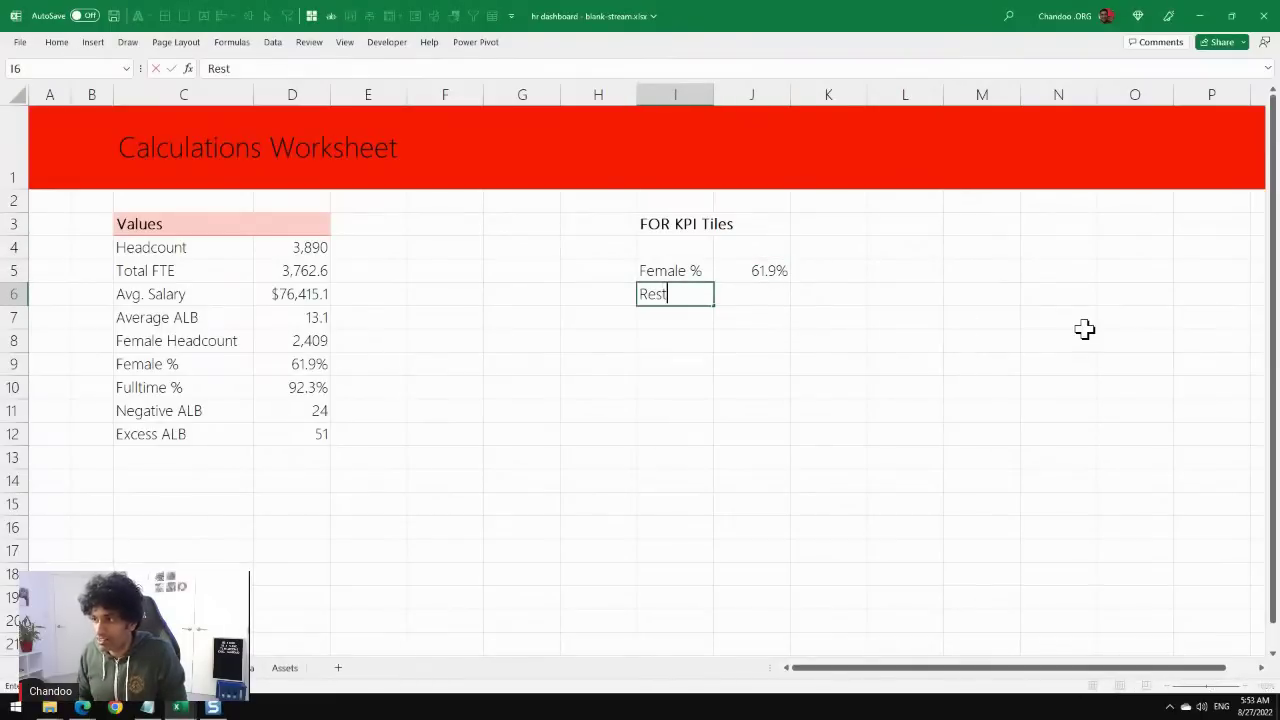
pyautogui.press('Tab')
pyautogui.write('=')
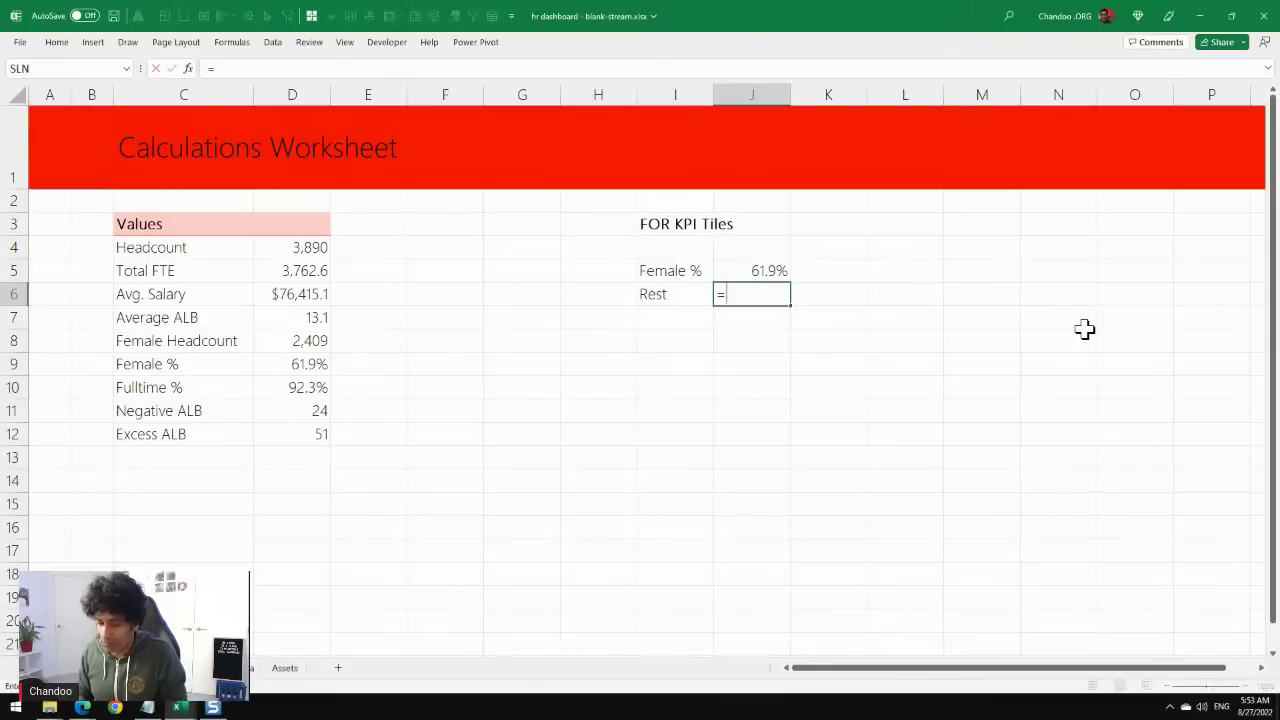
pyautogui.write('1-j5')
pyautogui.press('Return')
# Apply Percent Style to J5:J6, showing 62% and 38%, then select I5:J6.
pyautogui.moveTo(835, 271); pyautogui.dragTo(825, 300)
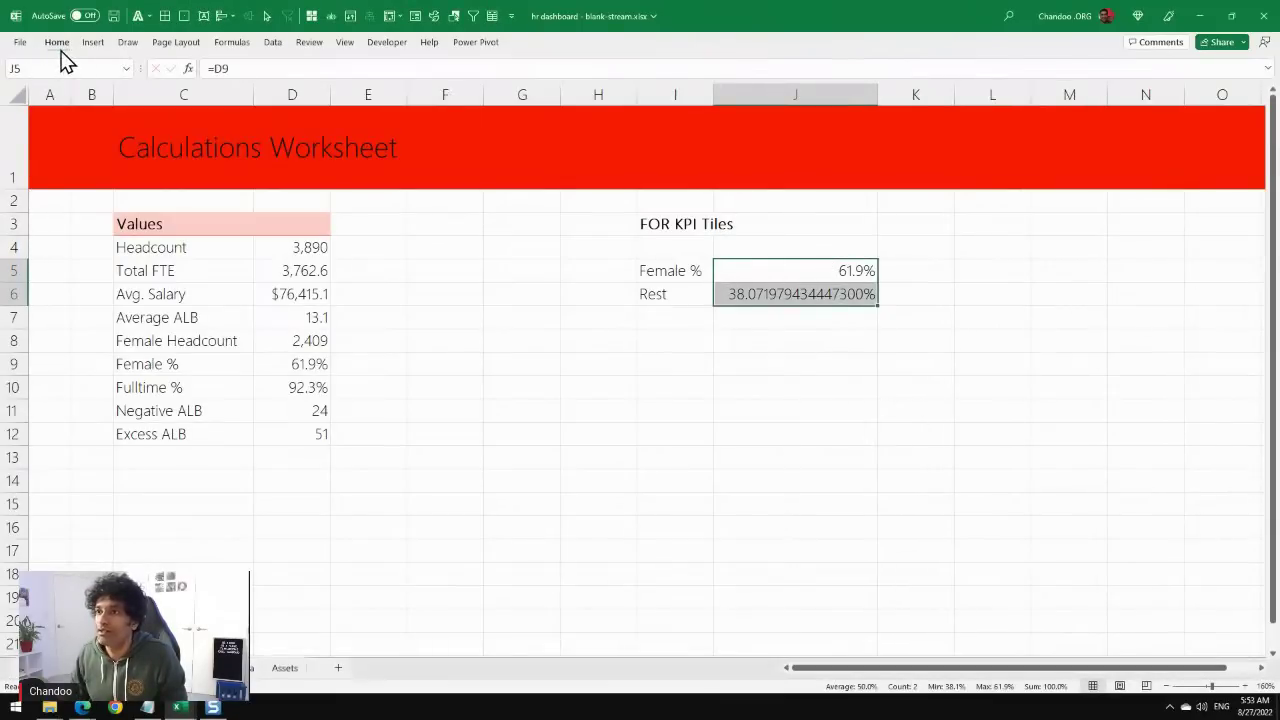
pyautogui.click(57, 42)
pyautogui.click(553, 90)
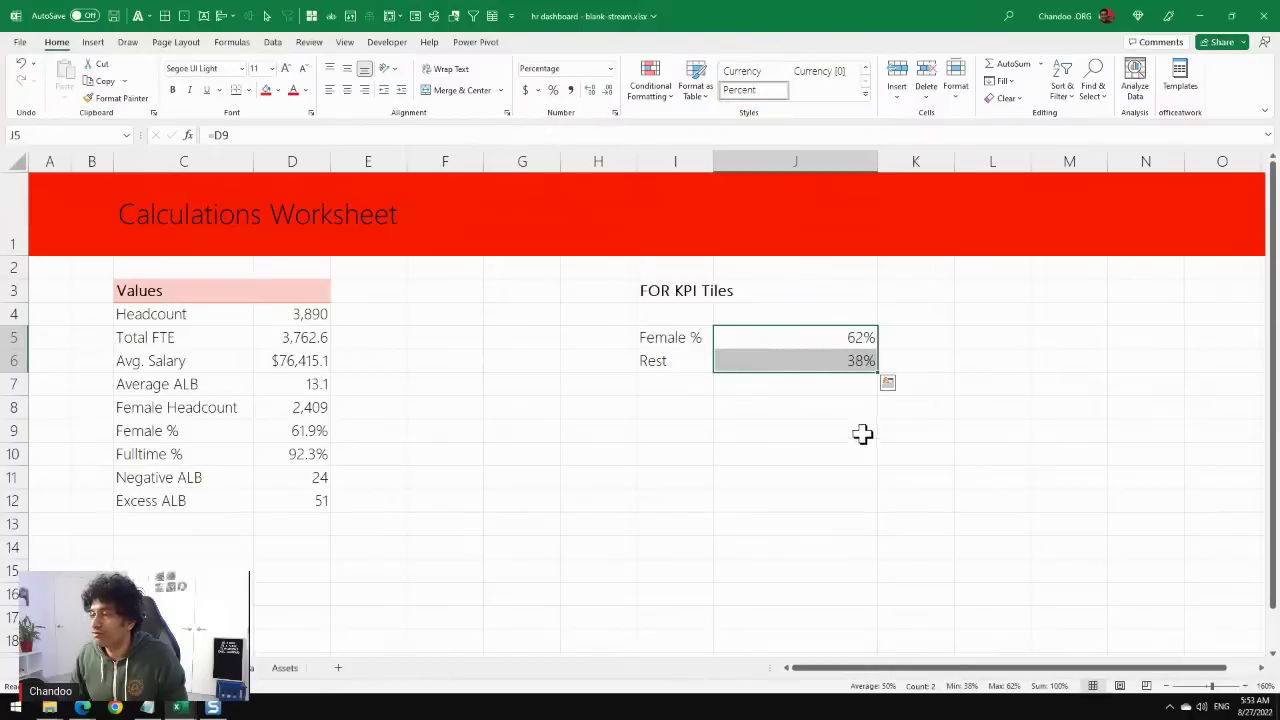
pyautogui.click(862, 433)
pyautogui.moveTo(823, 331); pyautogui.dragTo(828, 354)
pyautogui.moveTo(686, 334); pyautogui.dragTo(823, 365)
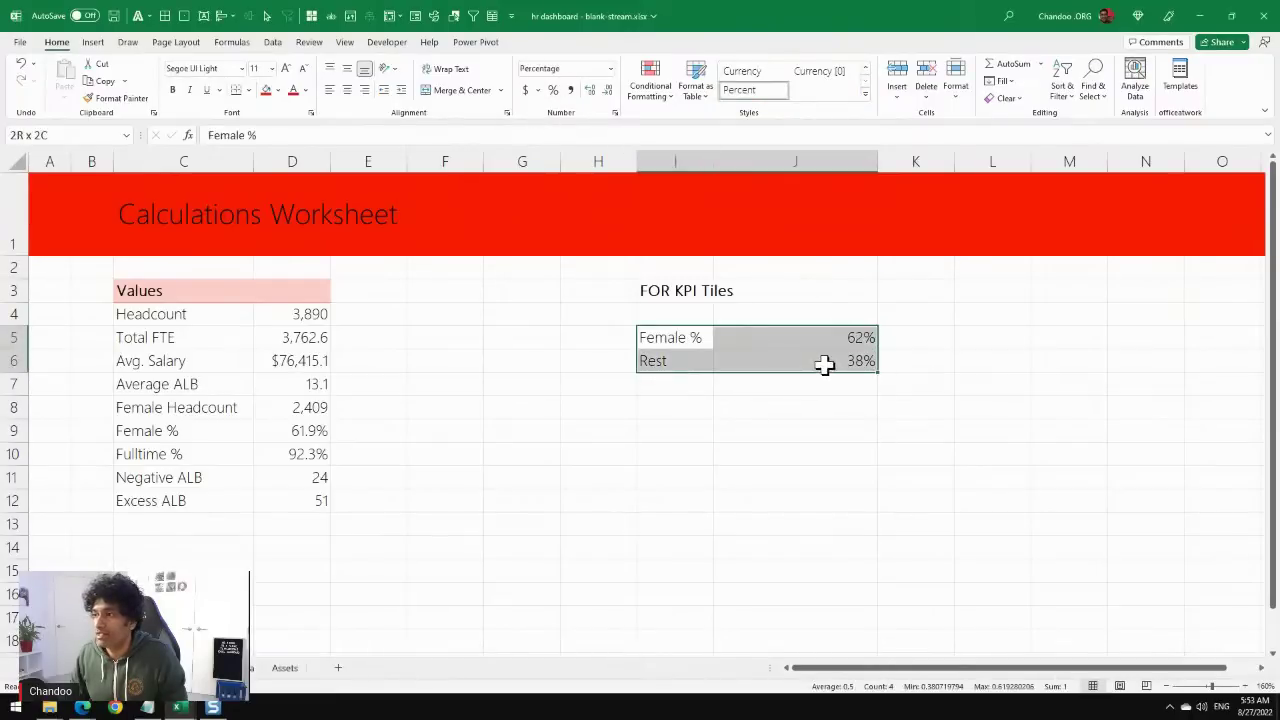
# Insert a bar chart of I5:J6 and change it to a single 100% stacked bar.
pyautogui.click(92, 42)
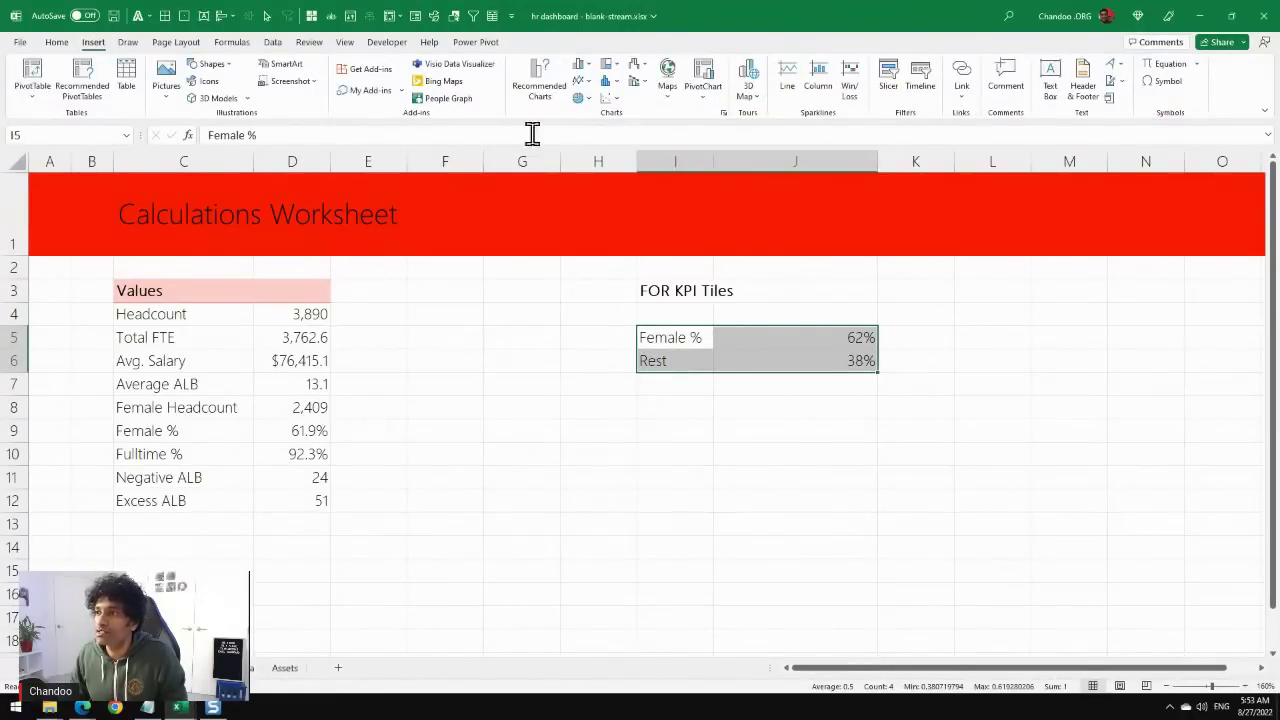
pyautogui.click(580, 66)
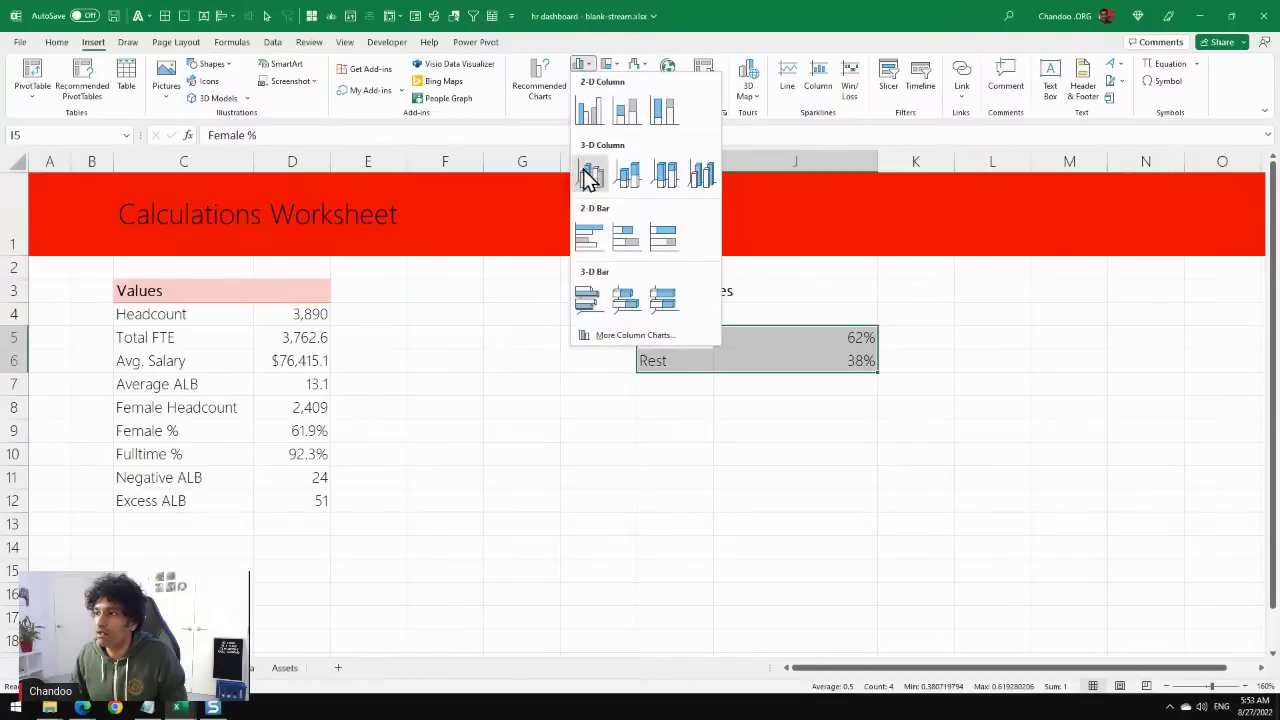
pyautogui.click(630, 242)
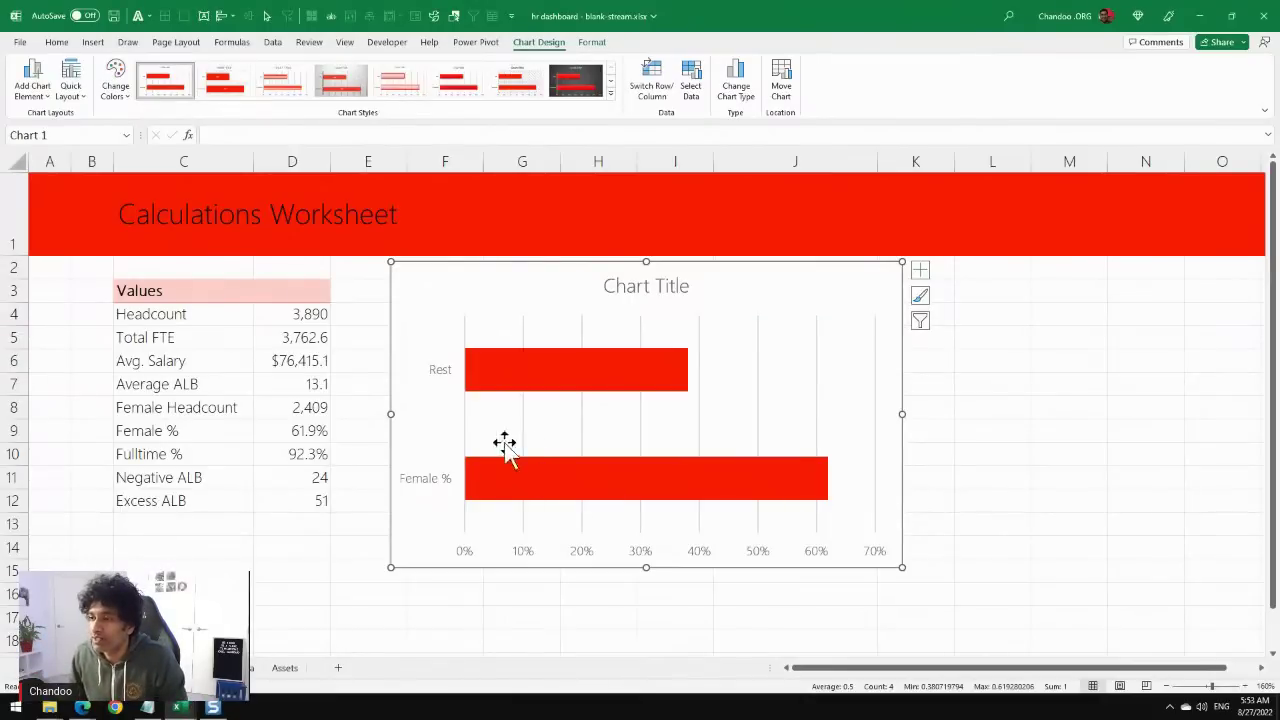
pyautogui.rightClick(530, 428)
pyautogui.click(606, 473)
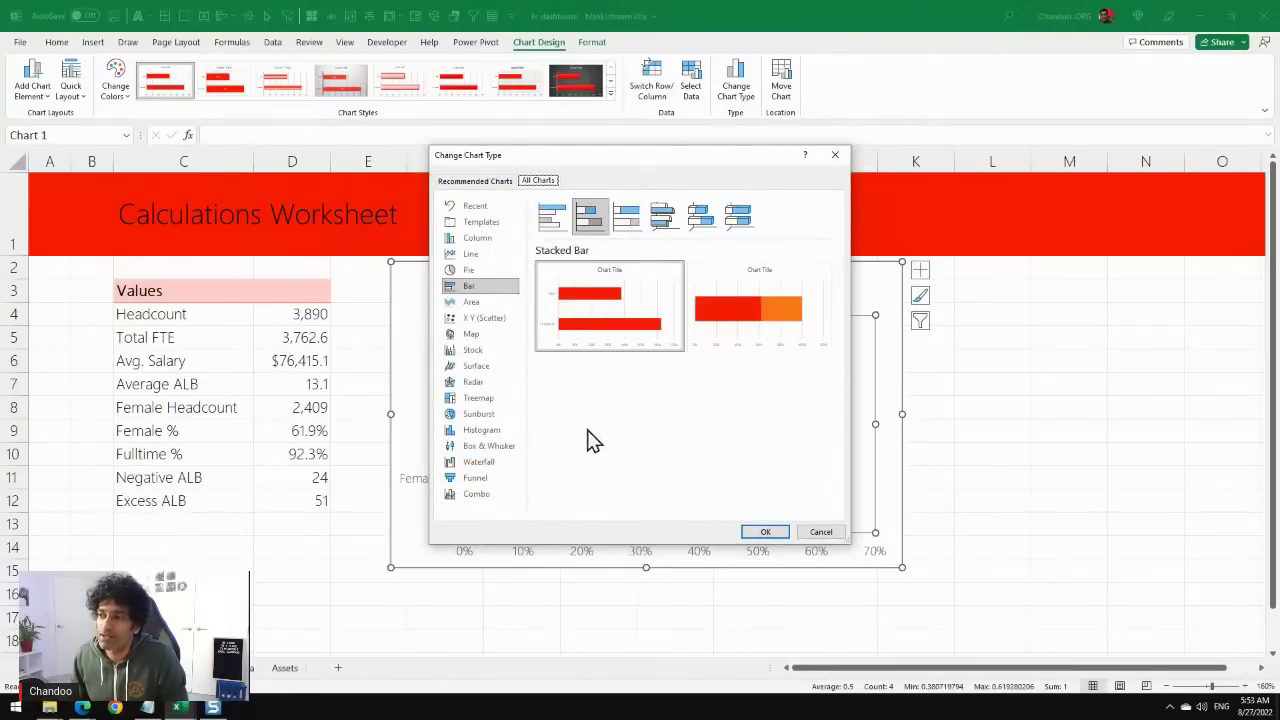
pyautogui.moveTo(722, 338)
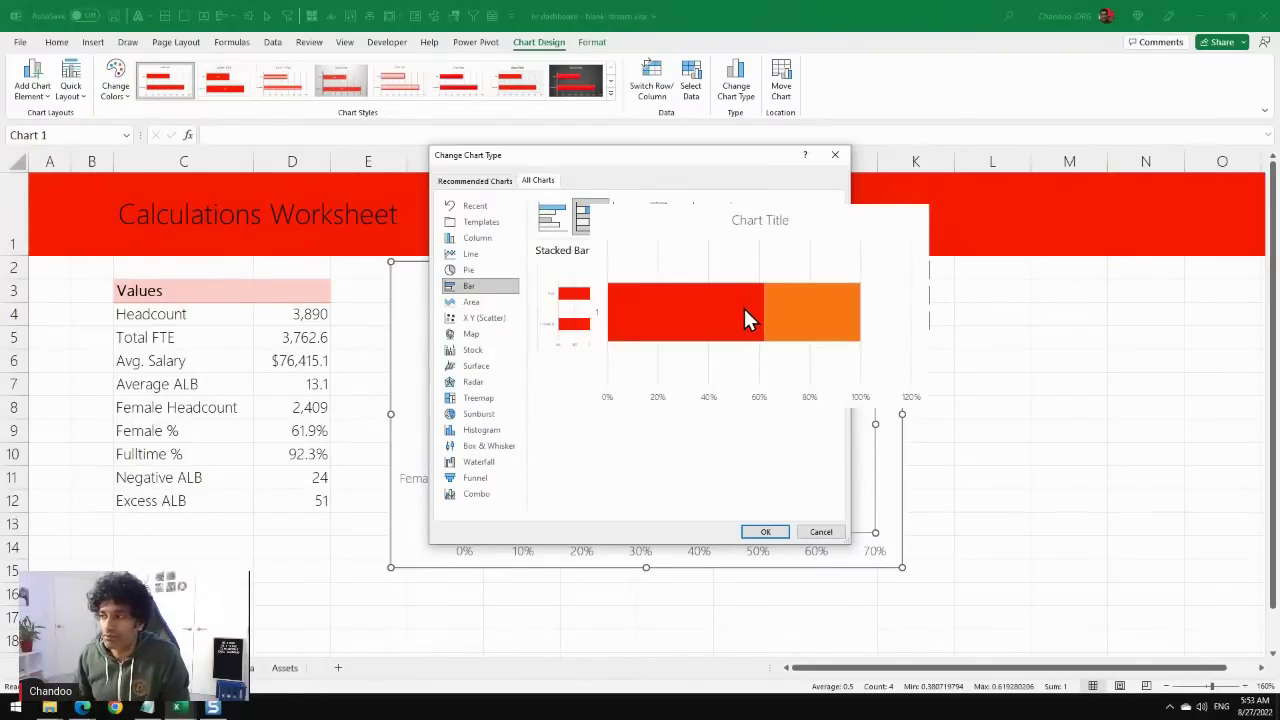
pyautogui.click(760, 533)
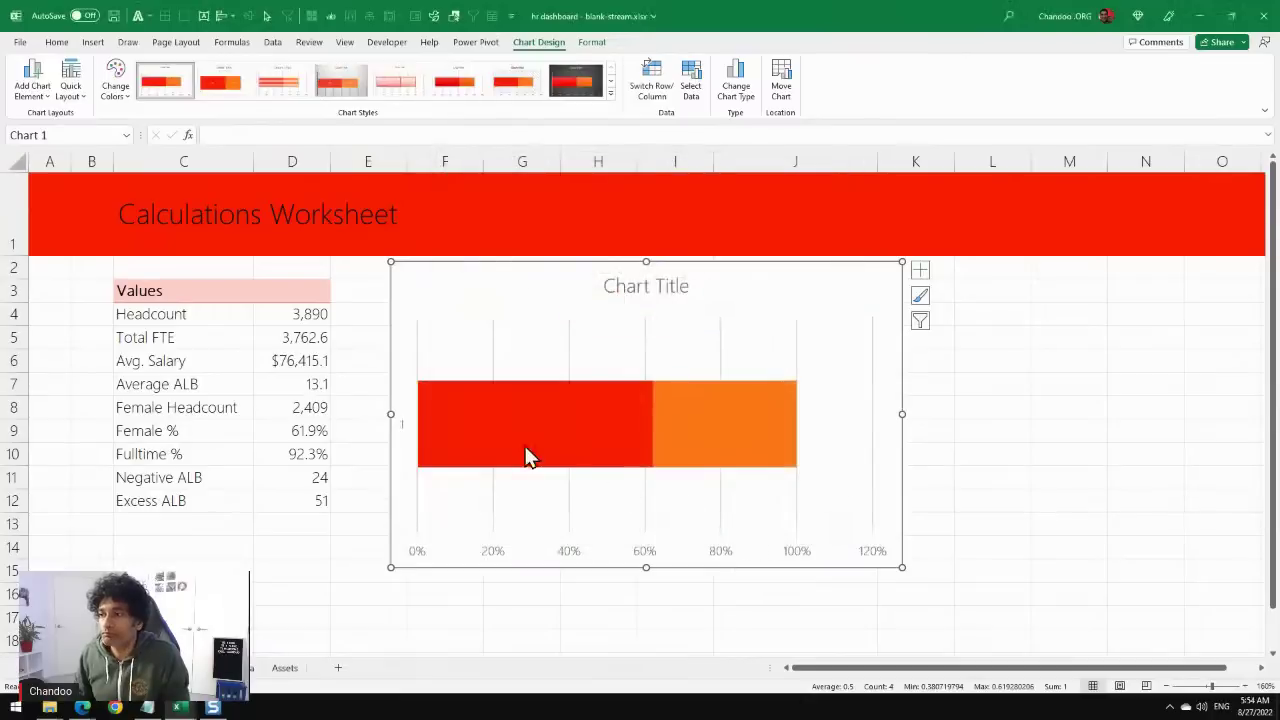
# Set the horizontal axis bounds to minimum 0 and maximum 1.
pyautogui.click(733, 558)
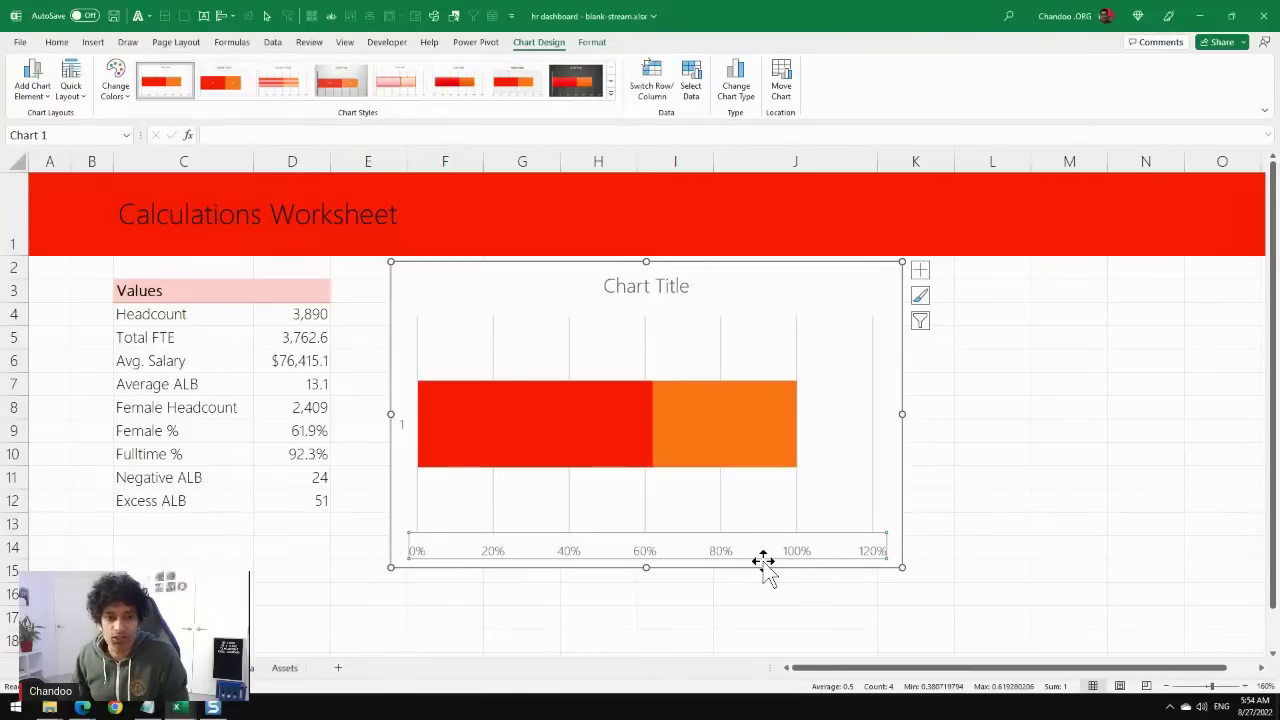
pyautogui.doubleClick(763, 561)
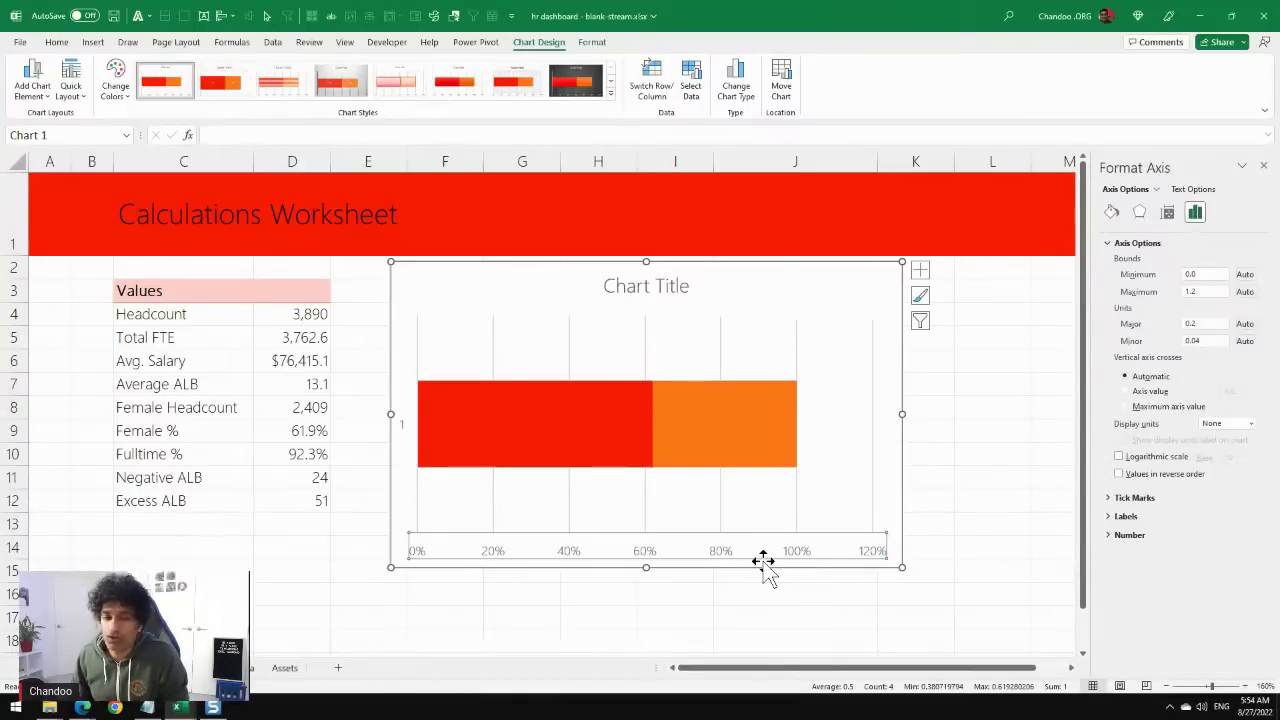
pyautogui.click(1205, 274)
pyautogui.press('Tab')
pyautogui.write('1')
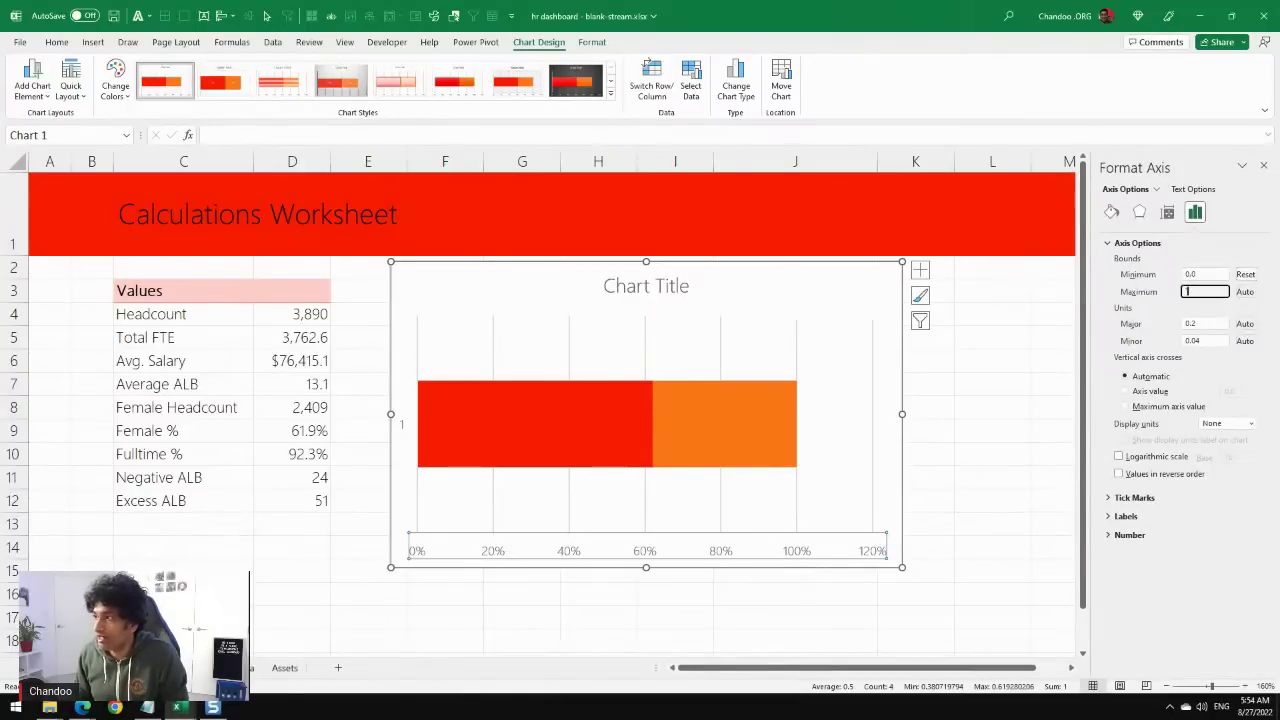
pyautogui.press('Tab')
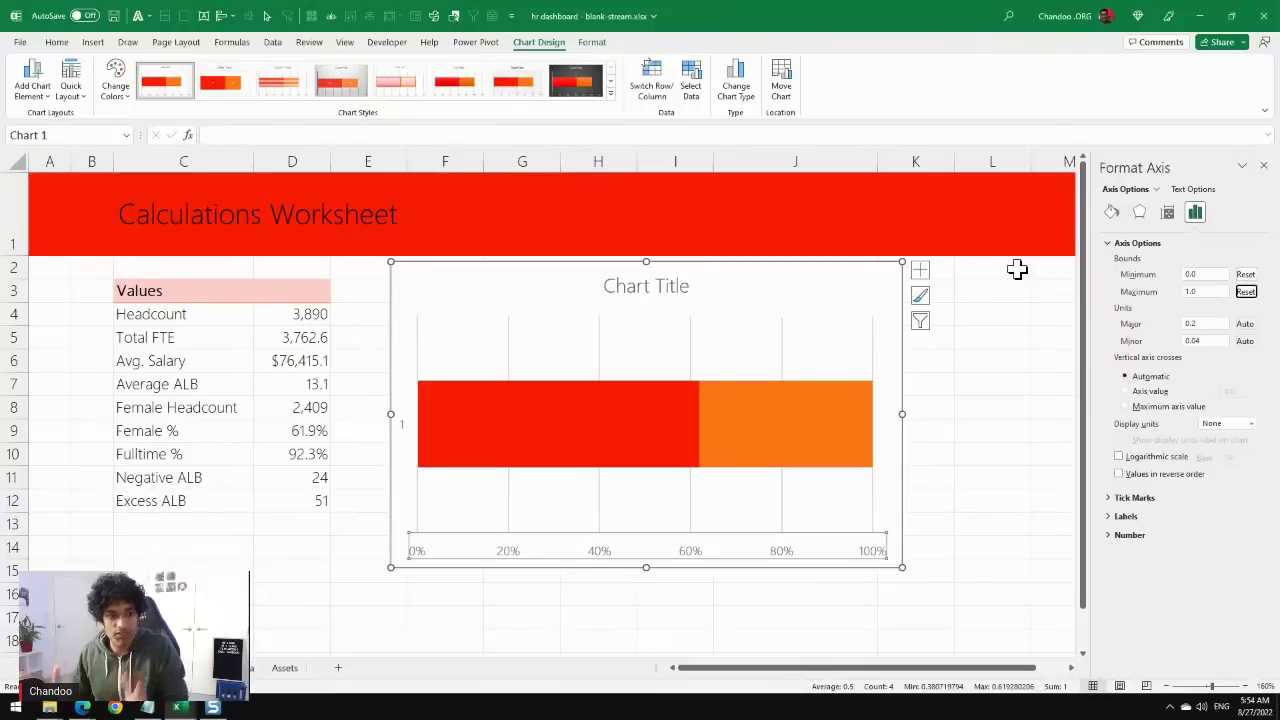
# Uncheck Axes, Chart Title and Gridlines in the chart's Chart Elements list.
pyautogui.click(962, 387)
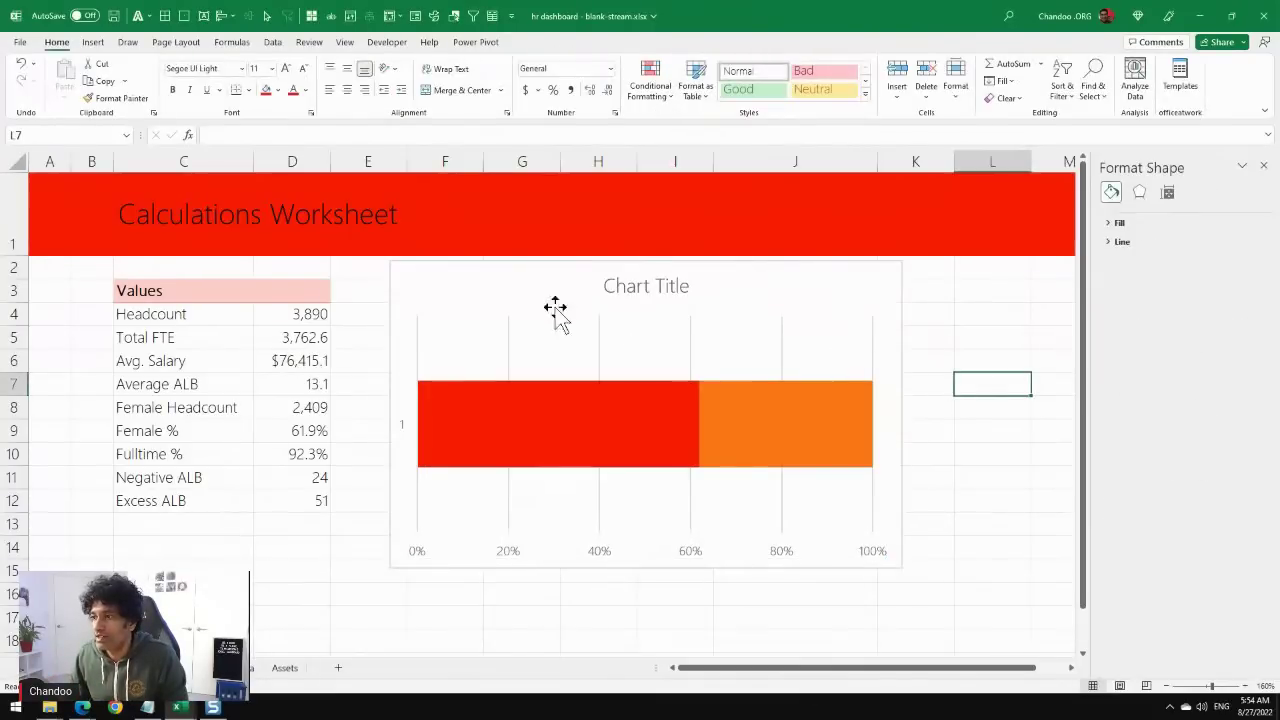
pyautogui.click(622, 288)
pyautogui.click(622, 288)
pyautogui.click(920, 271)
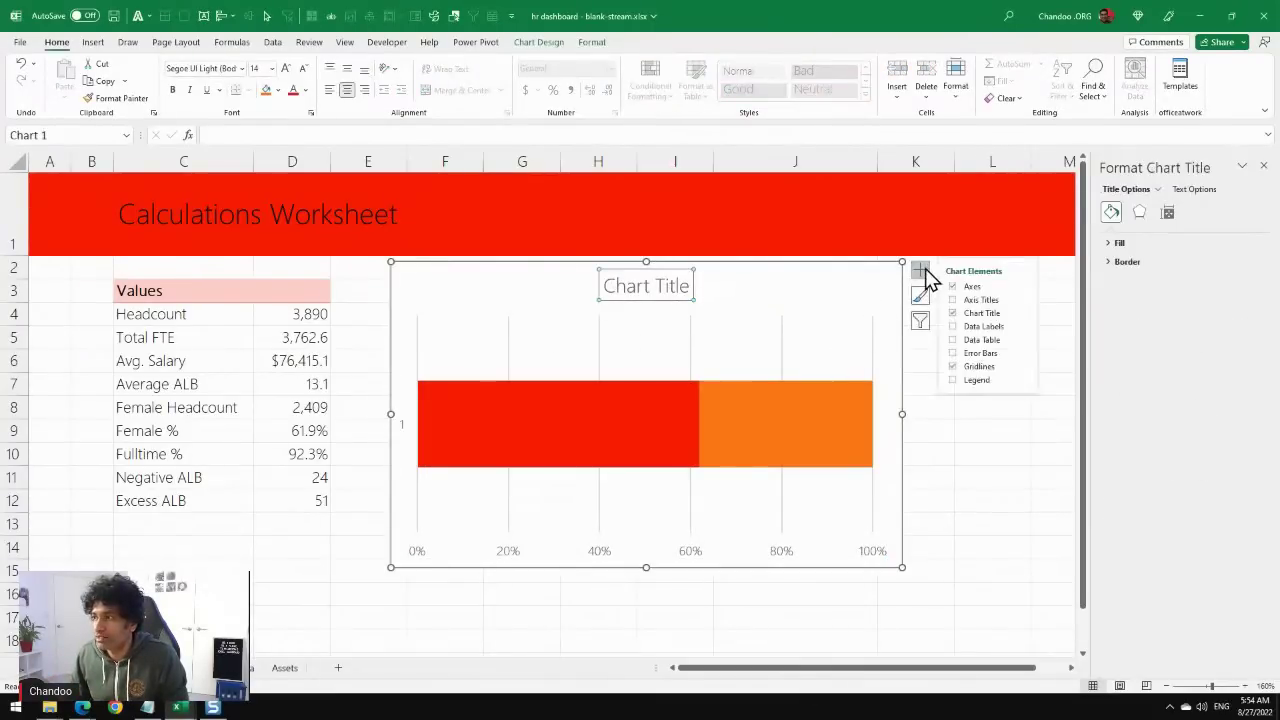
pyautogui.click(952, 286)
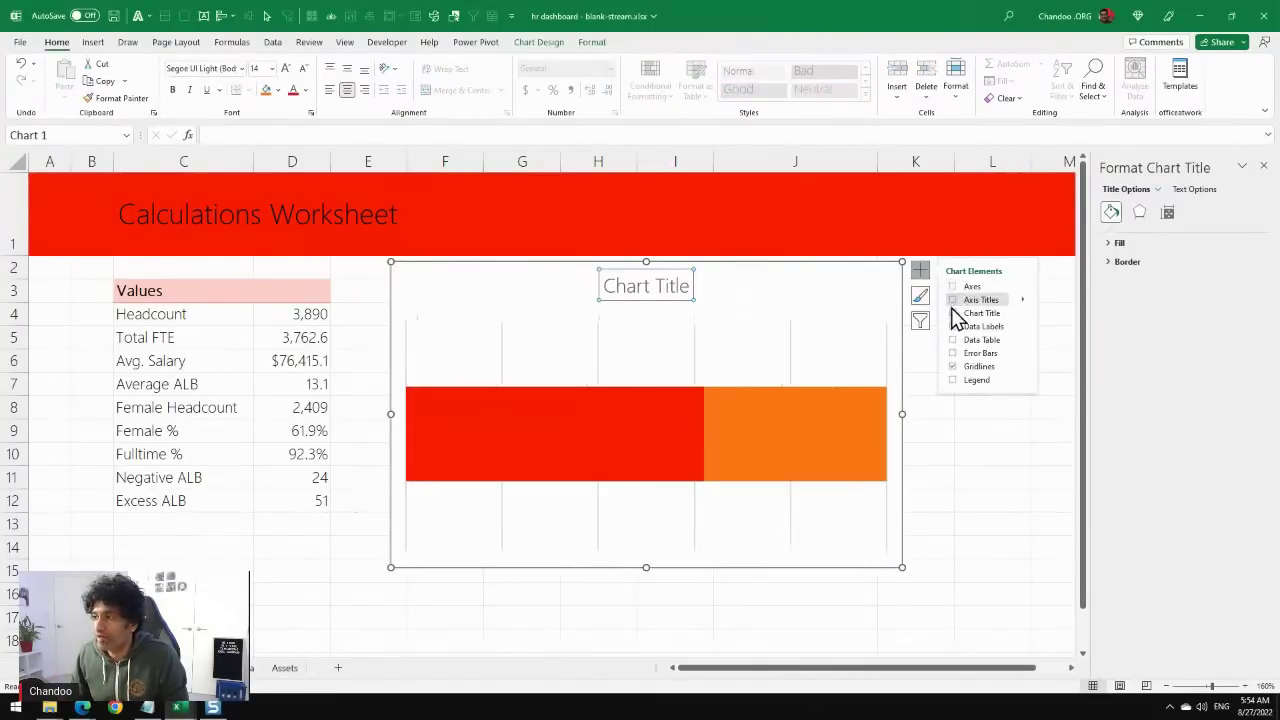
pyautogui.click(952, 314)
pyautogui.click(953, 367)
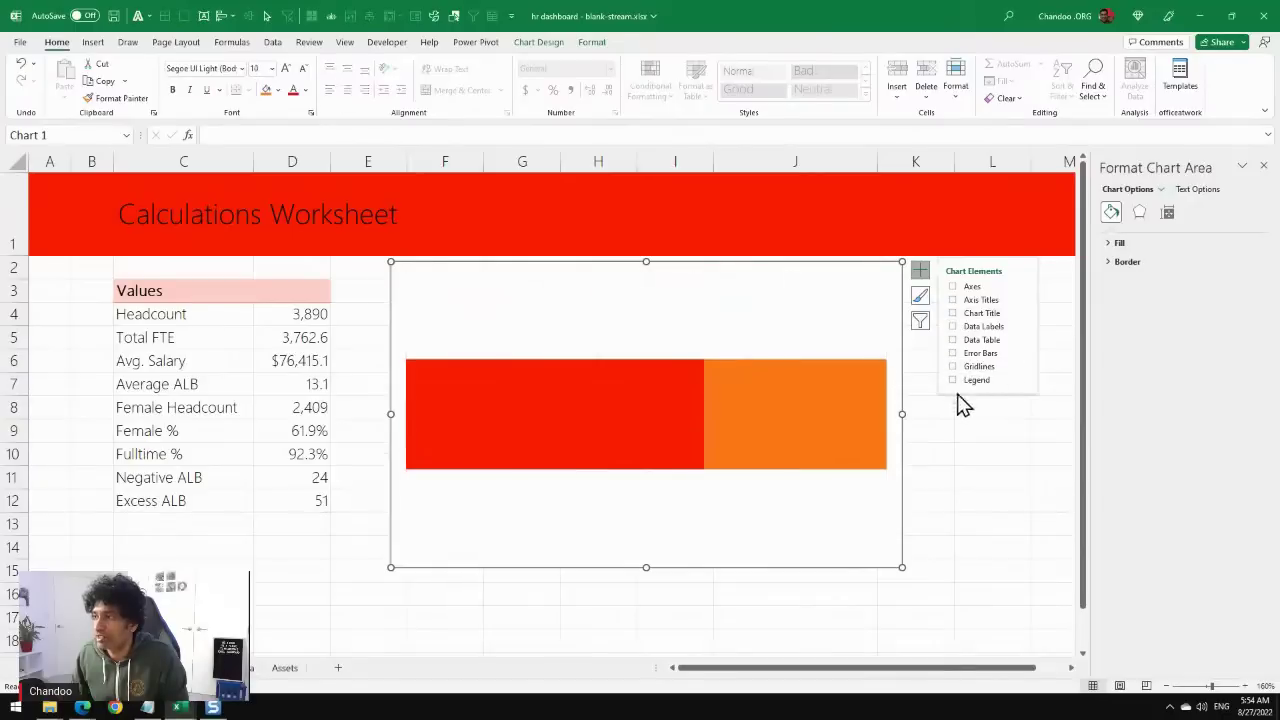
pyautogui.click(963, 477)
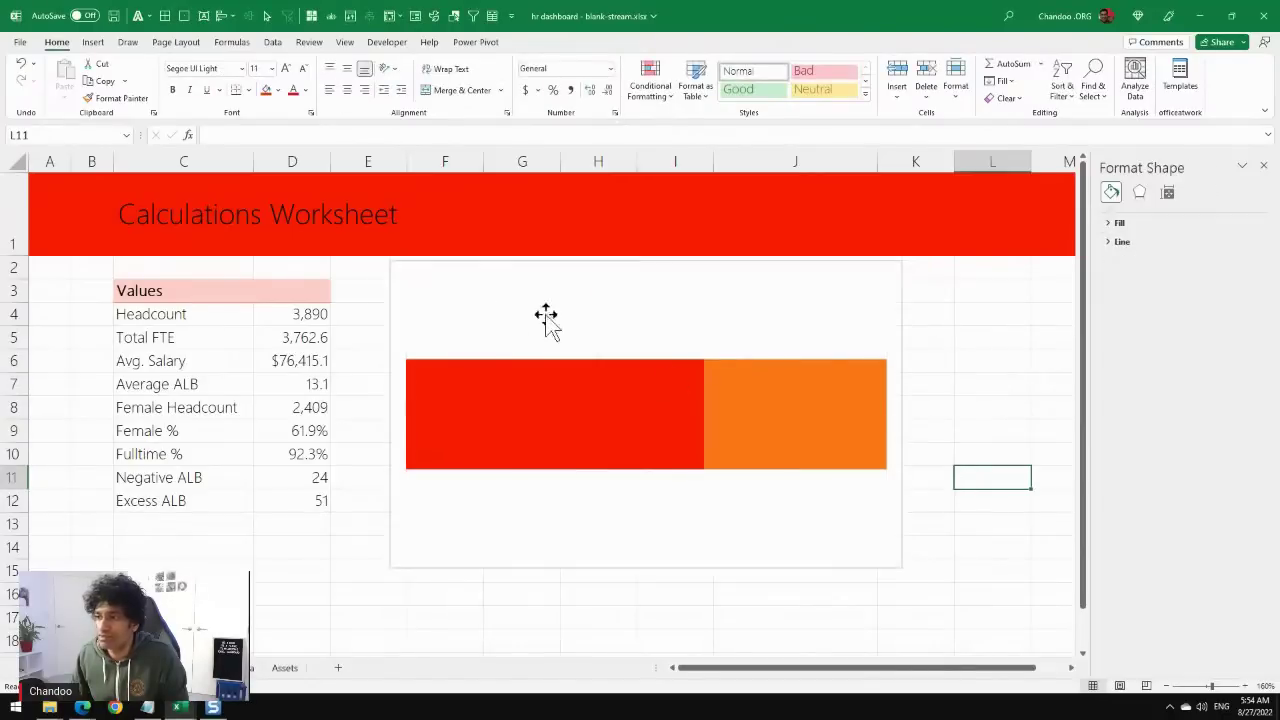
# Select the bar data series and expand its fill options.
pyautogui.click(705, 540)
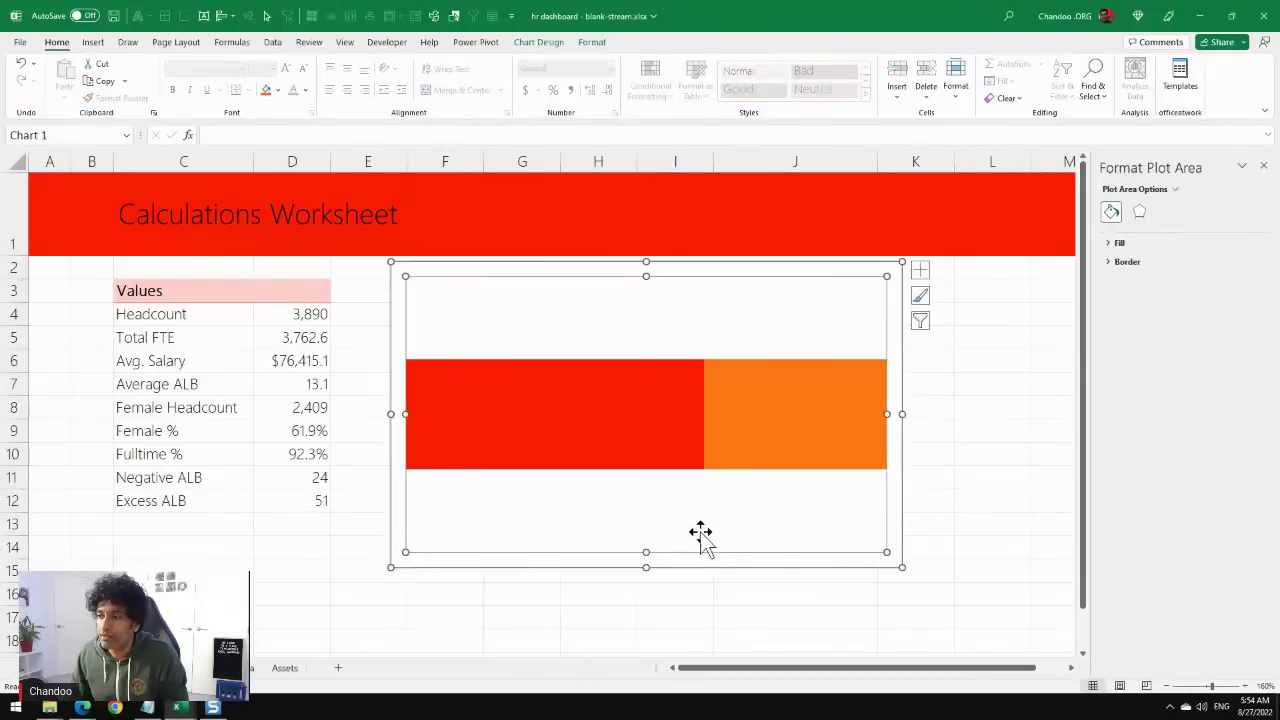
pyautogui.click(622, 428)
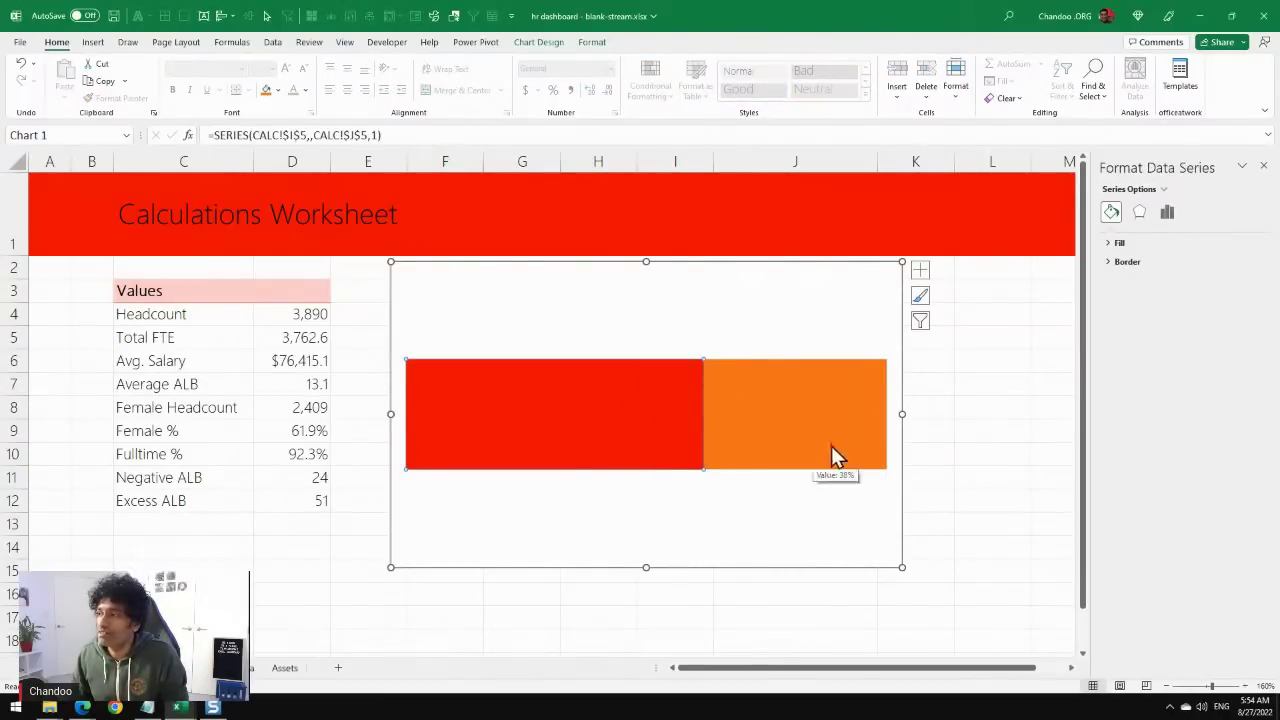
pyautogui.click(1118, 243)
# Set the data series Gap Width to 0% in Series Options.
pyautogui.click(1120, 243)
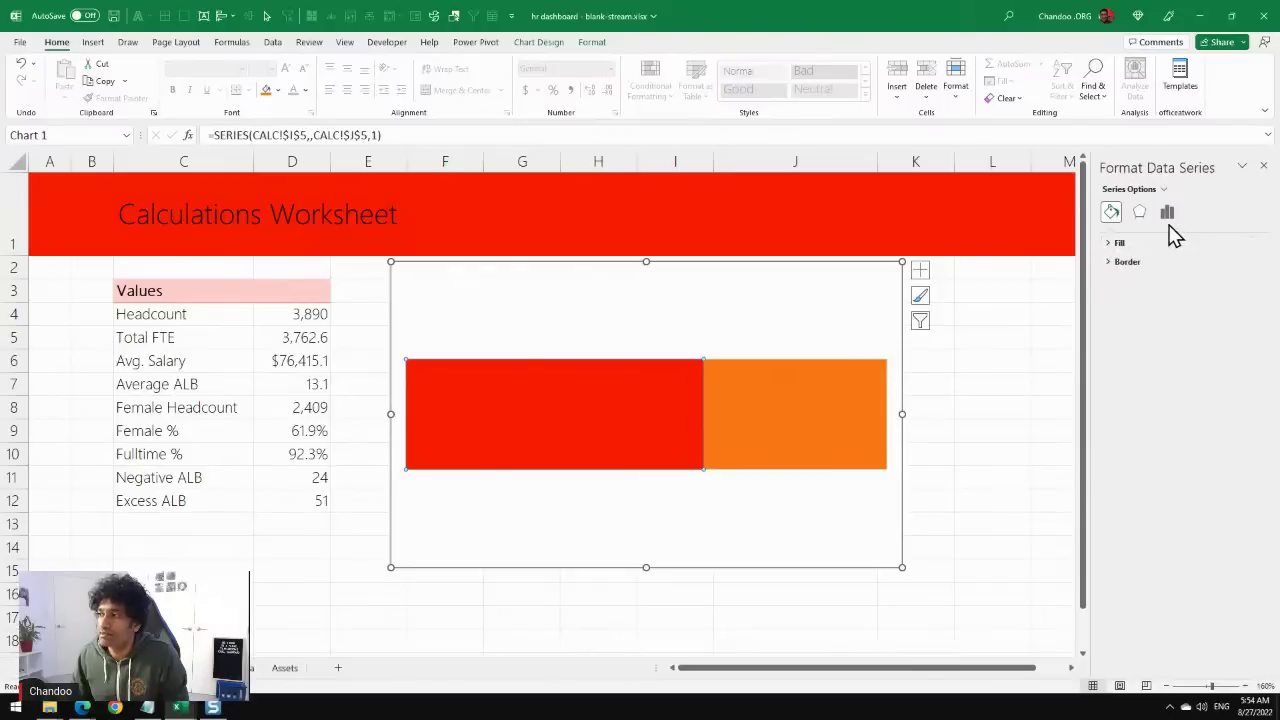
pyautogui.click(1167, 213)
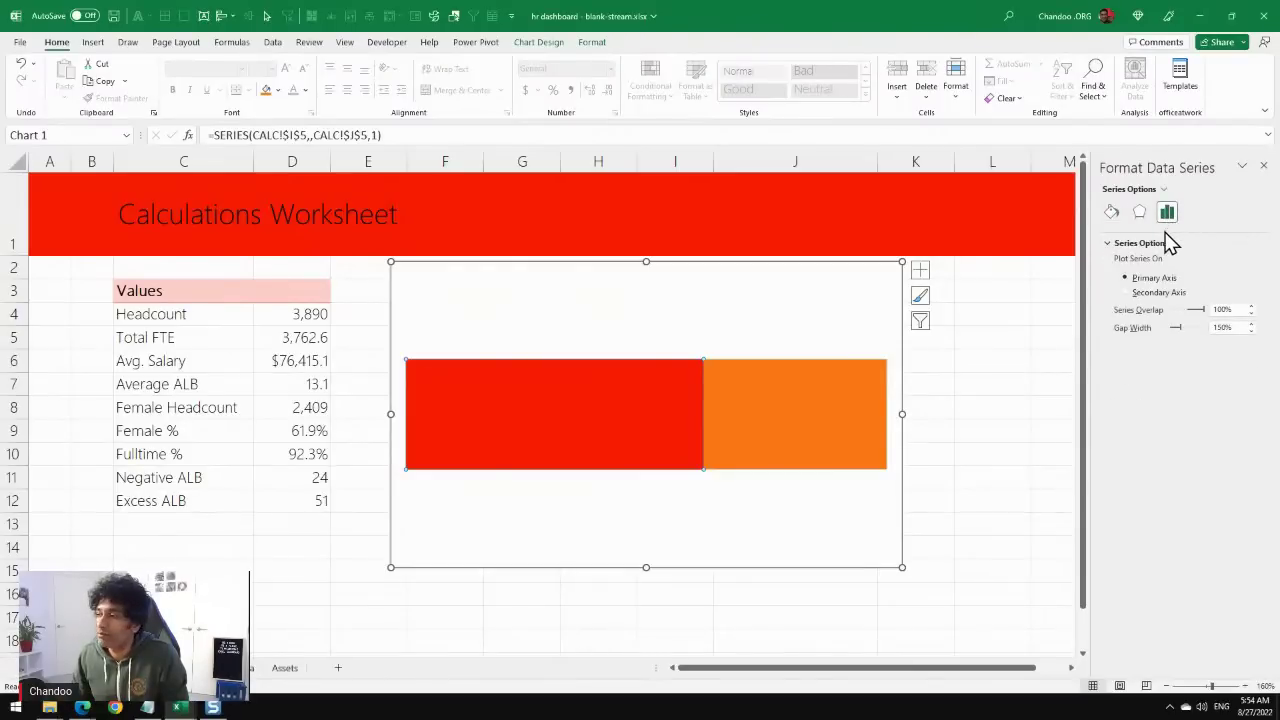
pyautogui.click(1236, 328)
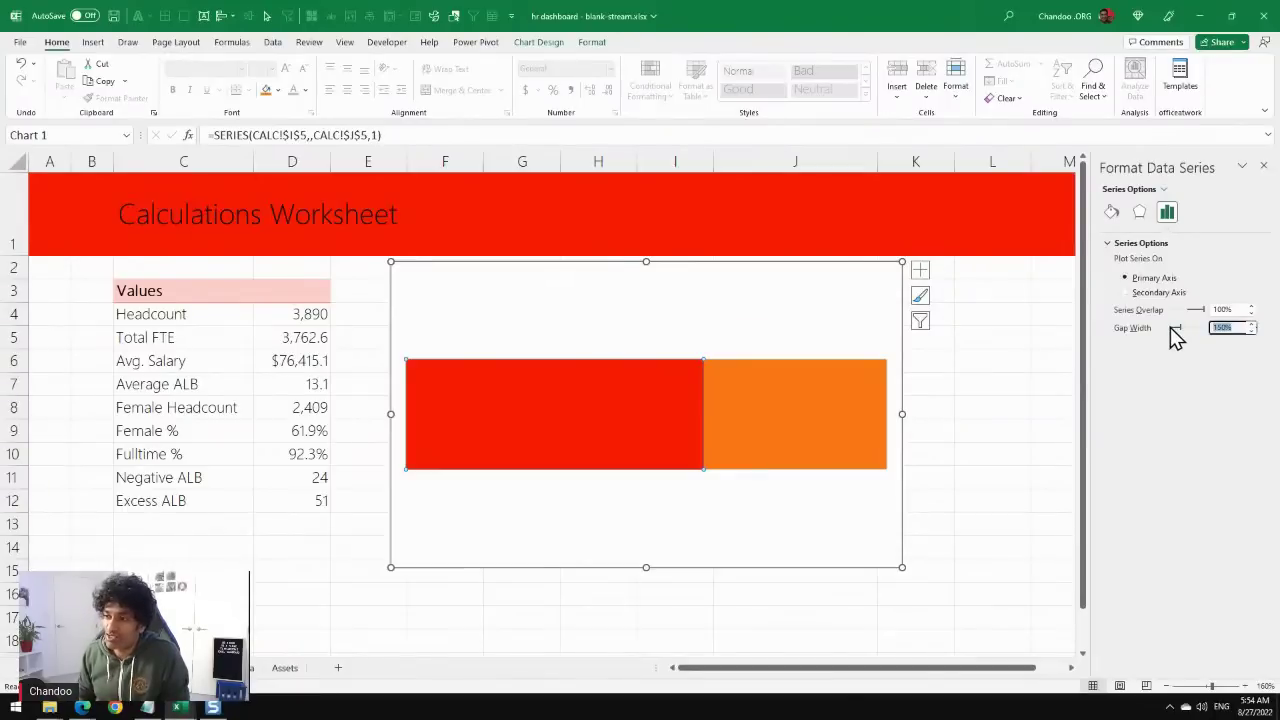
pyautogui.write('0')
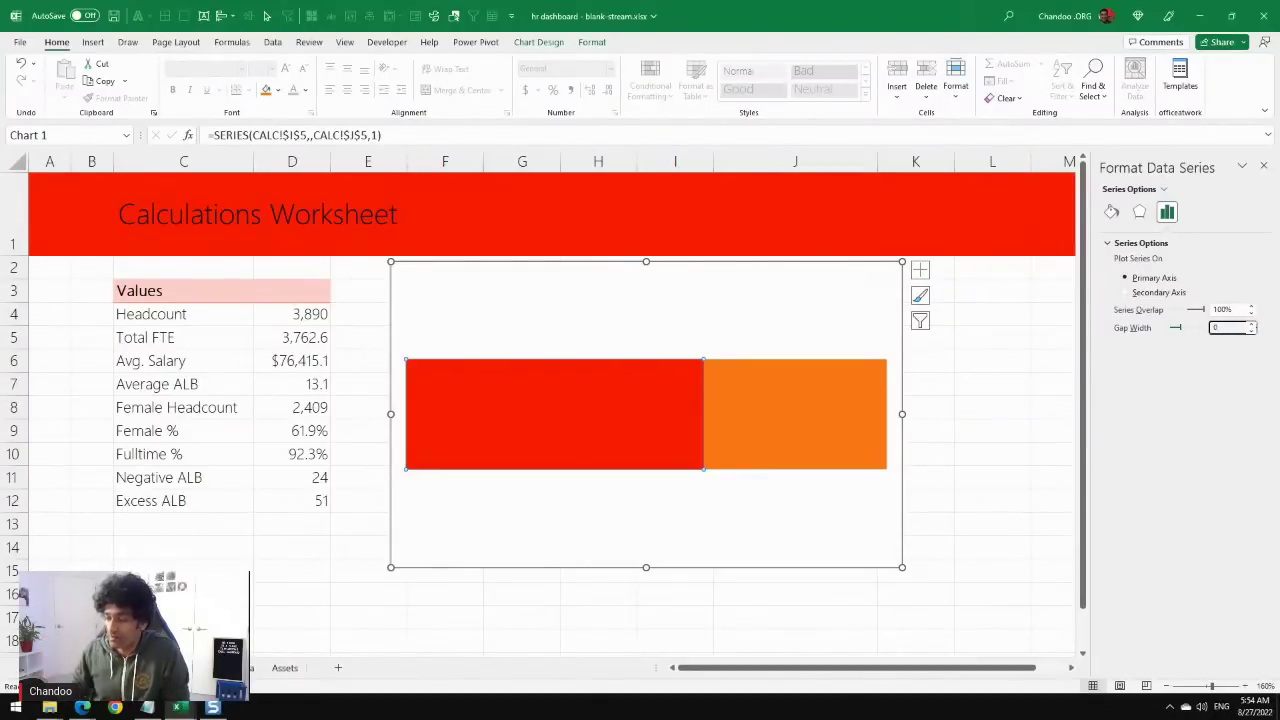
pyautogui.press('Return')
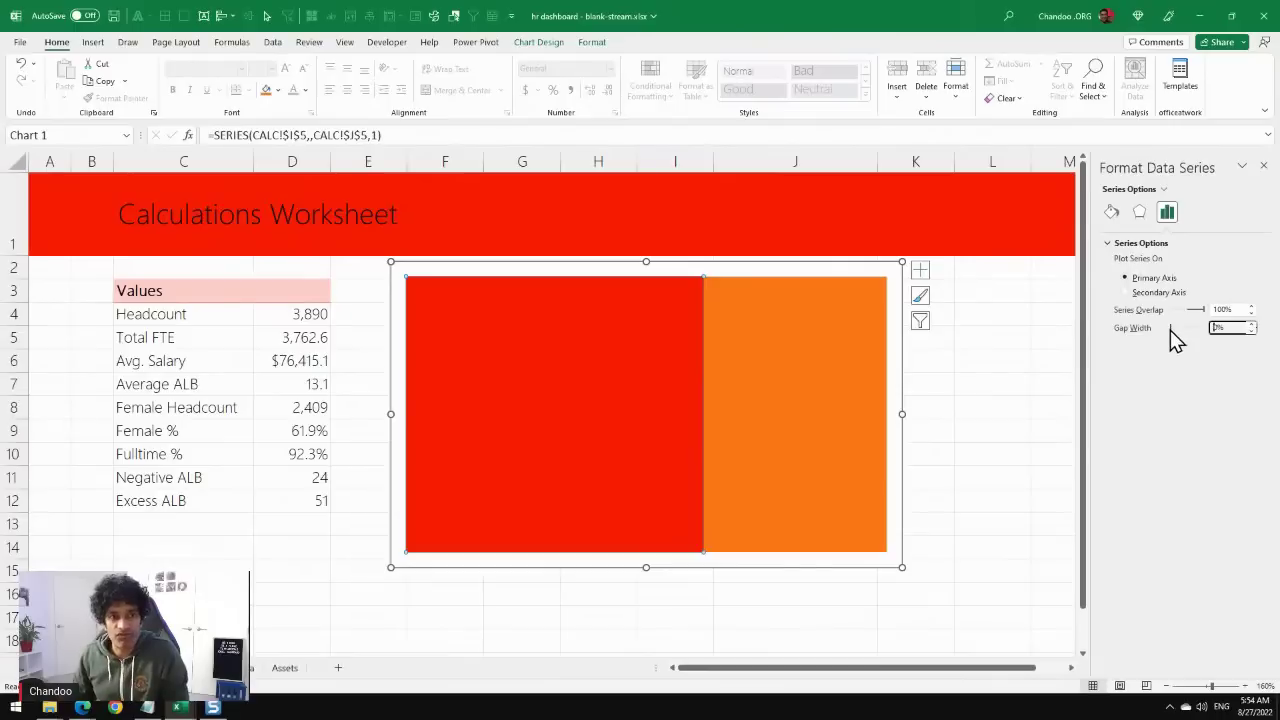
pyautogui.click(966, 457)
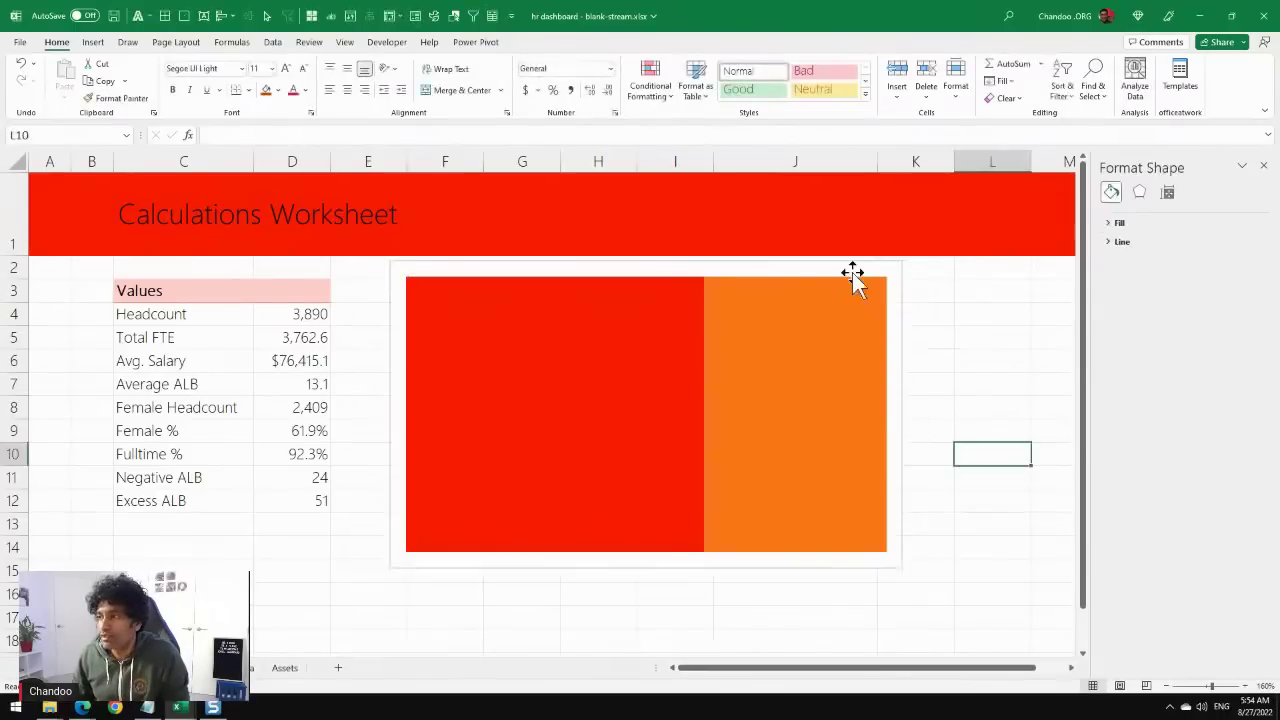
pyautogui.click(882, 268)
# Shrink the chart, move it beside the Values table, and enlarge it from the bottom-right corner.
pyautogui.moveTo(902, 262); pyautogui.dragTo(599, 486)
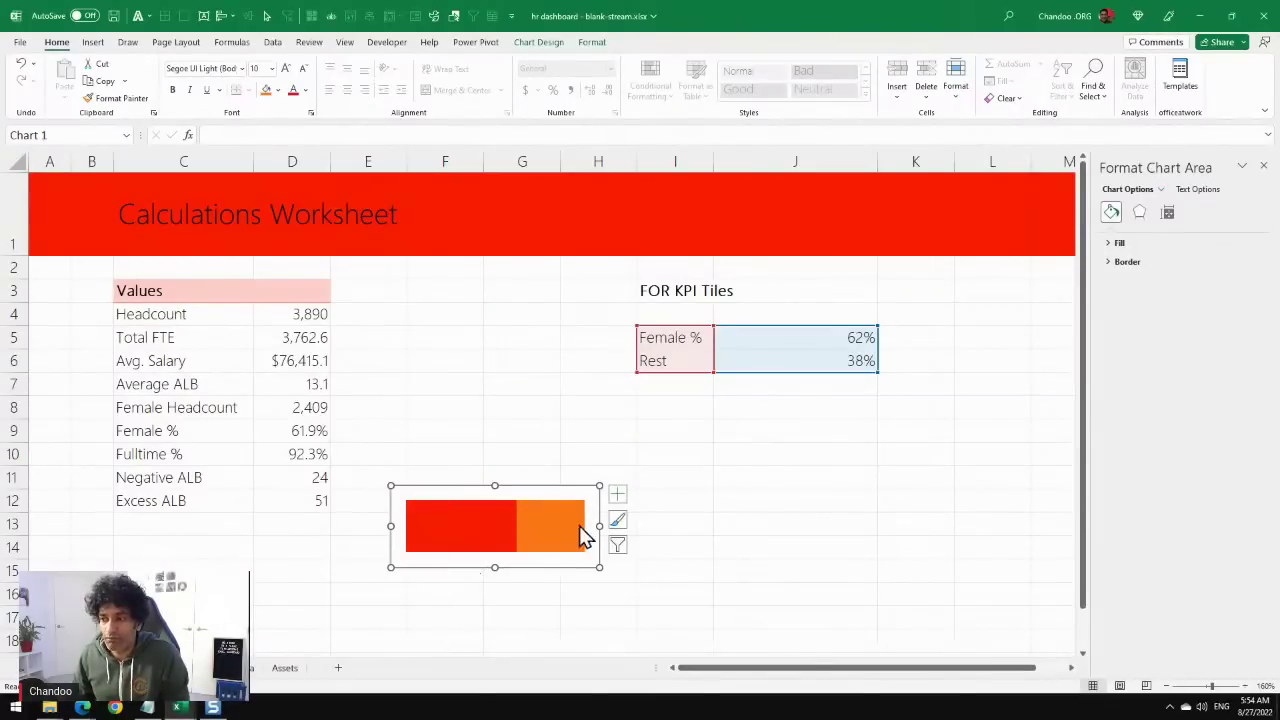
pyautogui.moveTo(601, 483)
pyautogui.mouseDown()
pyautogui.moveTo(463, 551)
pyautogui.moveTo(607, 472)
pyautogui.mouseUp()
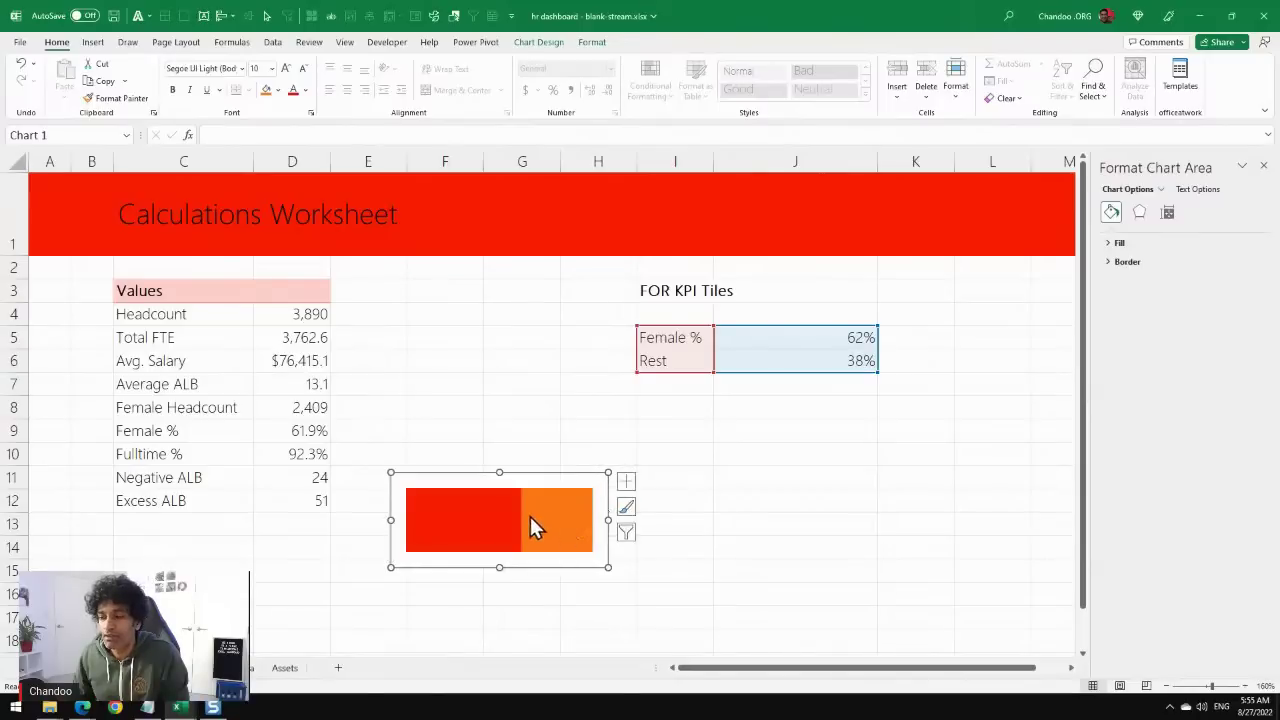
pyautogui.click(551, 492)
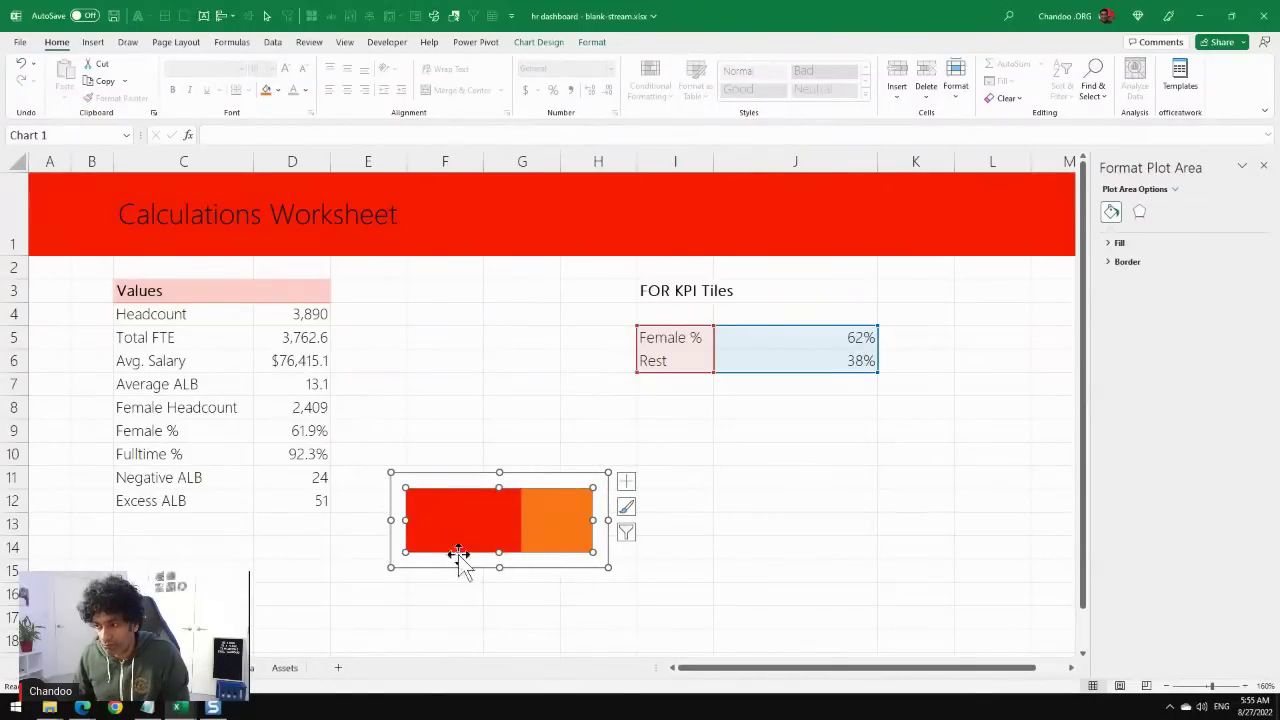
pyautogui.moveTo(562, 482); pyautogui.dragTo(509, 294)
pyautogui.moveTo(558, 374); pyautogui.dragTo(720, 497)
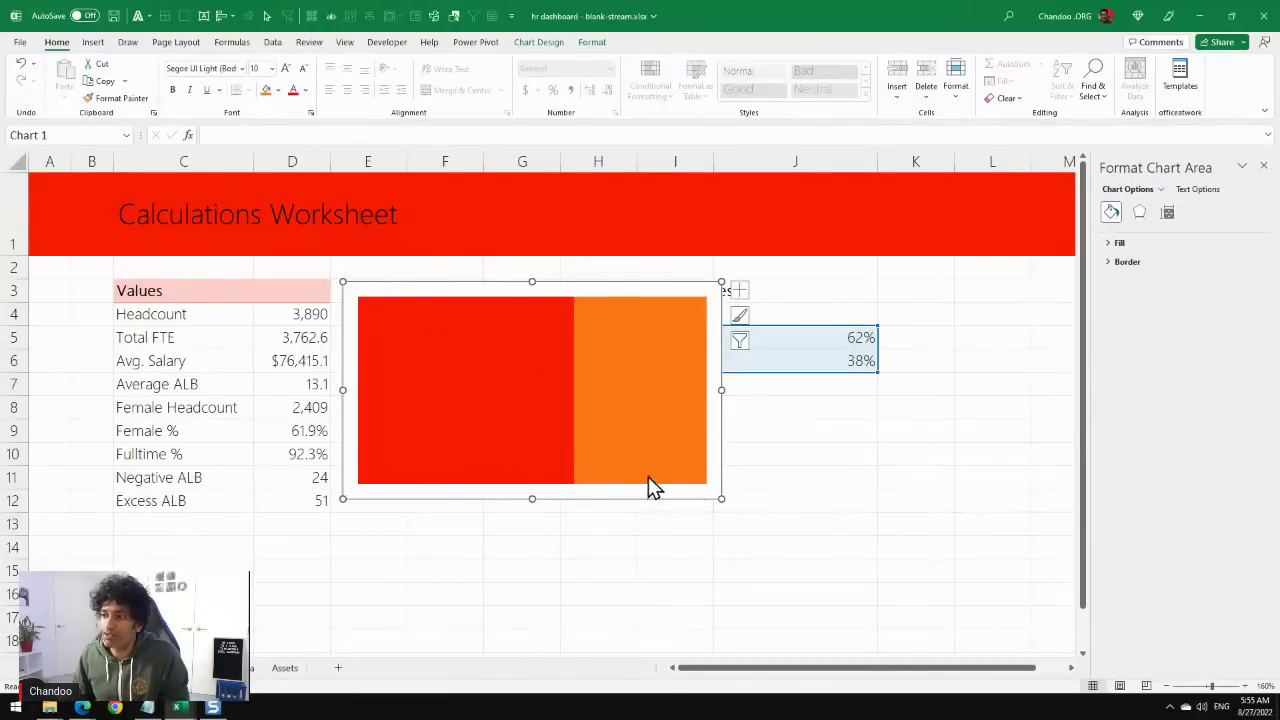
pyautogui.click(565, 300)
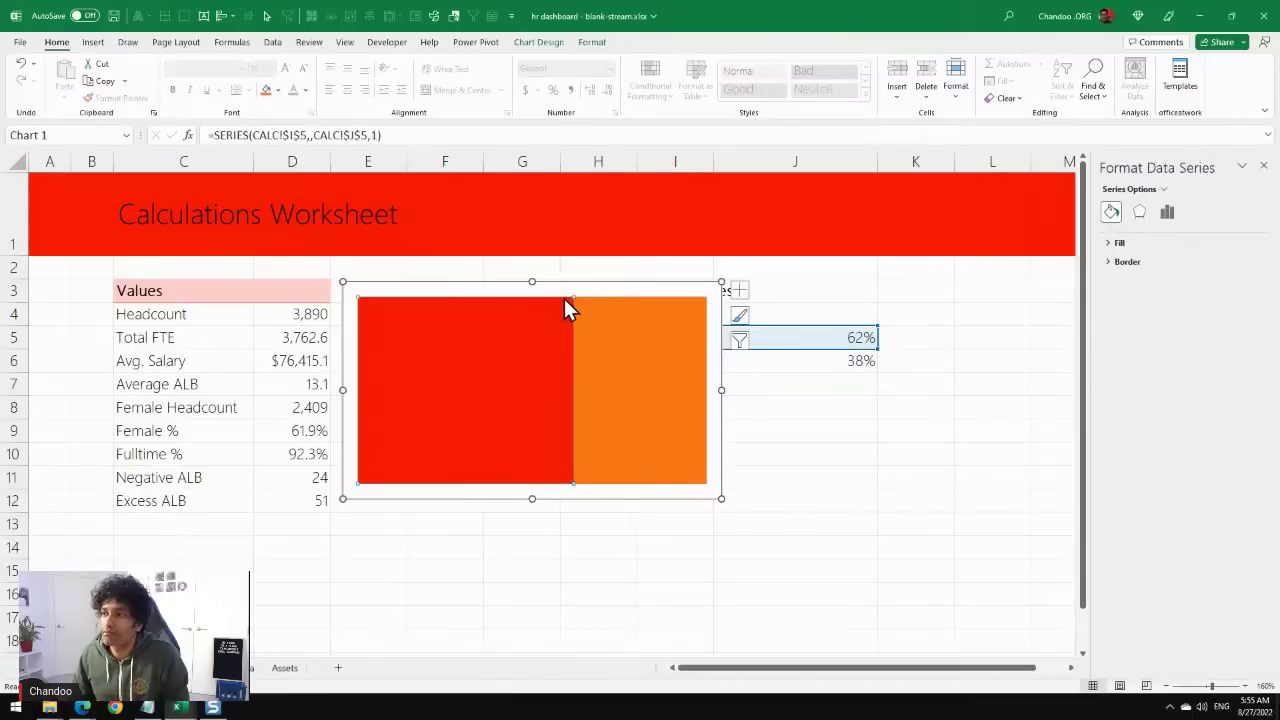
pyautogui.click(588, 300)
pyautogui.click(589, 297)
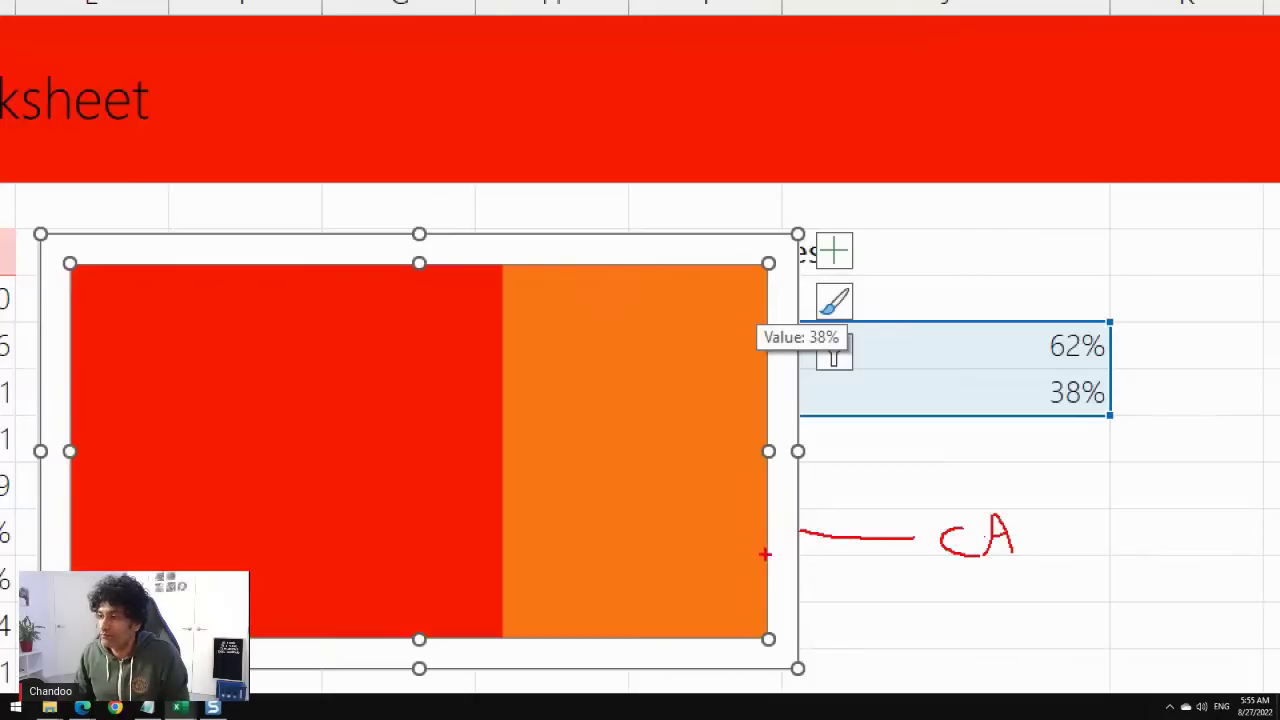
pyautogui.moveTo(765, 553); pyautogui.dragTo(902, 610)
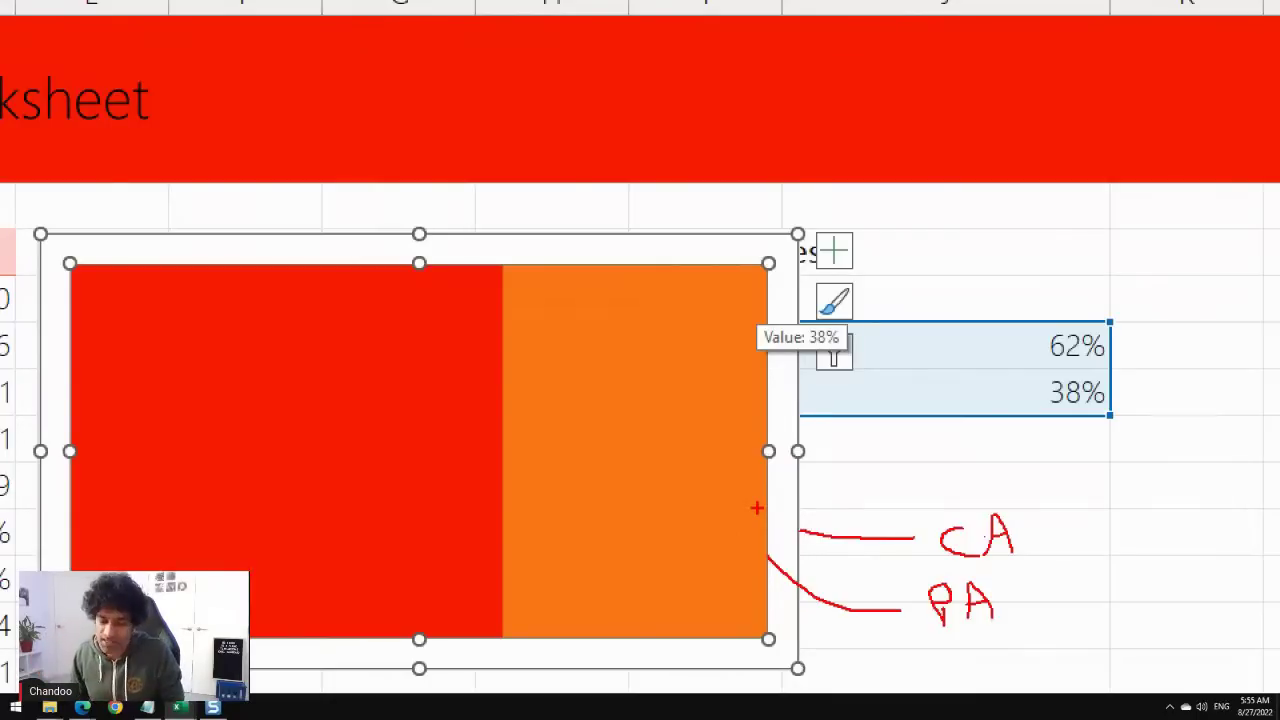
pyautogui.press('Escape')
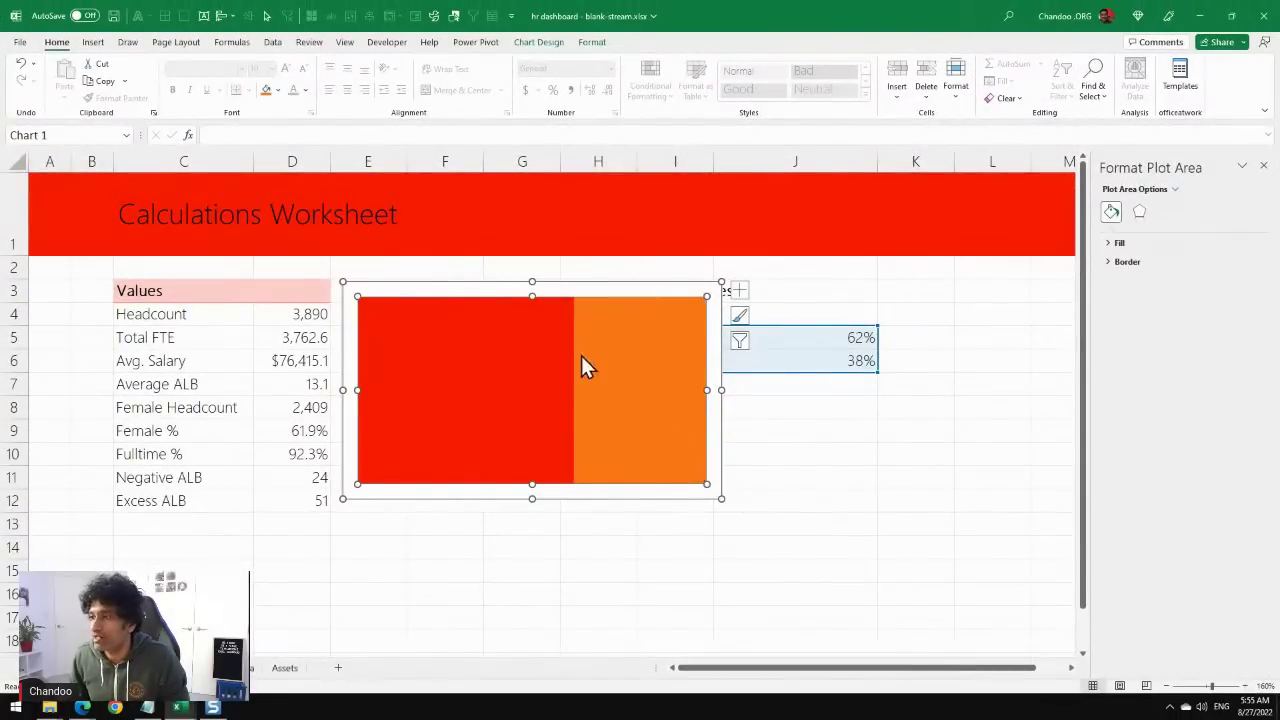
# Stretch the plot area to fill the chart, then shrink the chart to a thin strip.
pyautogui.moveTo(721, 498); pyautogui.dragTo(720, 500)
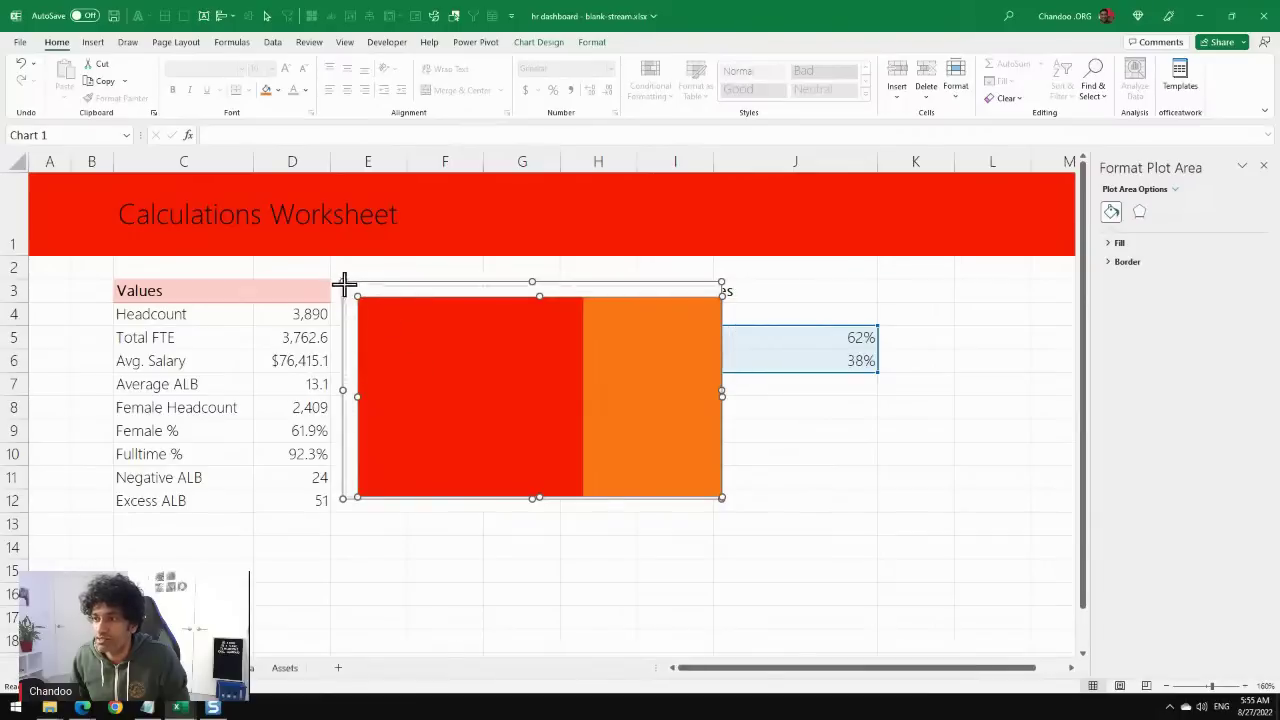
pyautogui.moveTo(344, 285); pyautogui.dragTo(342, 282)
pyautogui.click(551, 571)
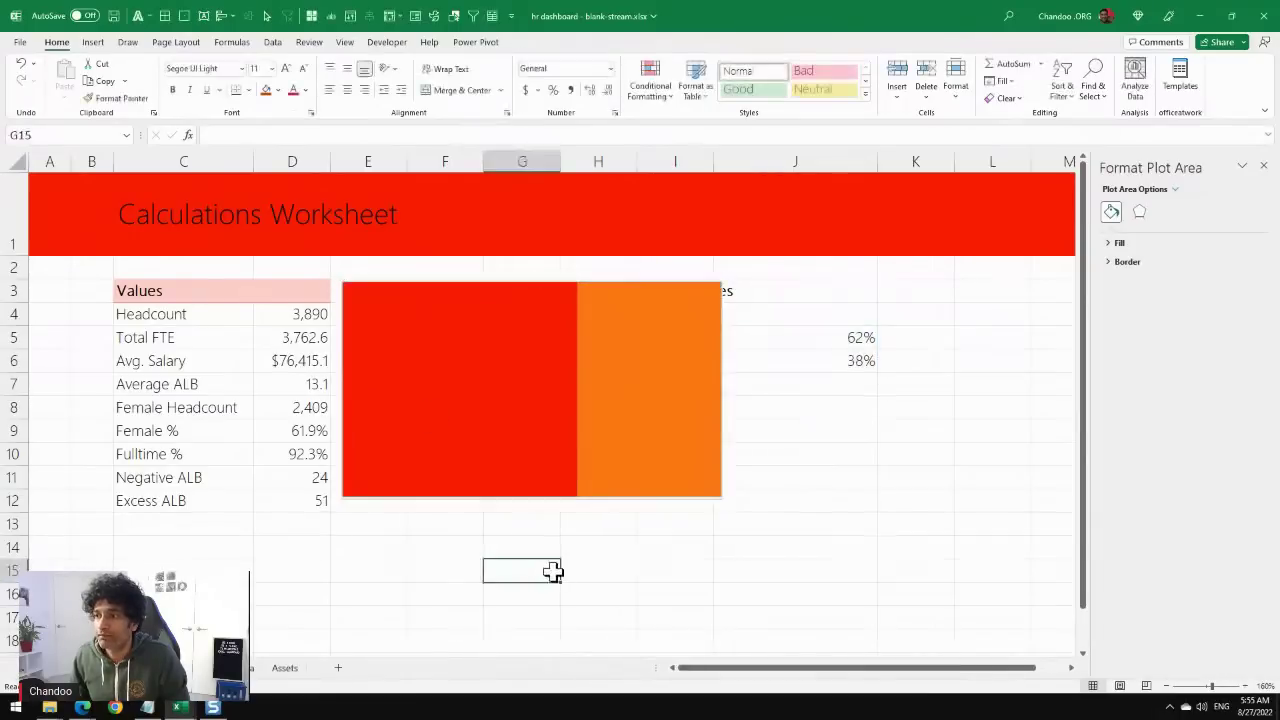
pyautogui.click(718, 283)
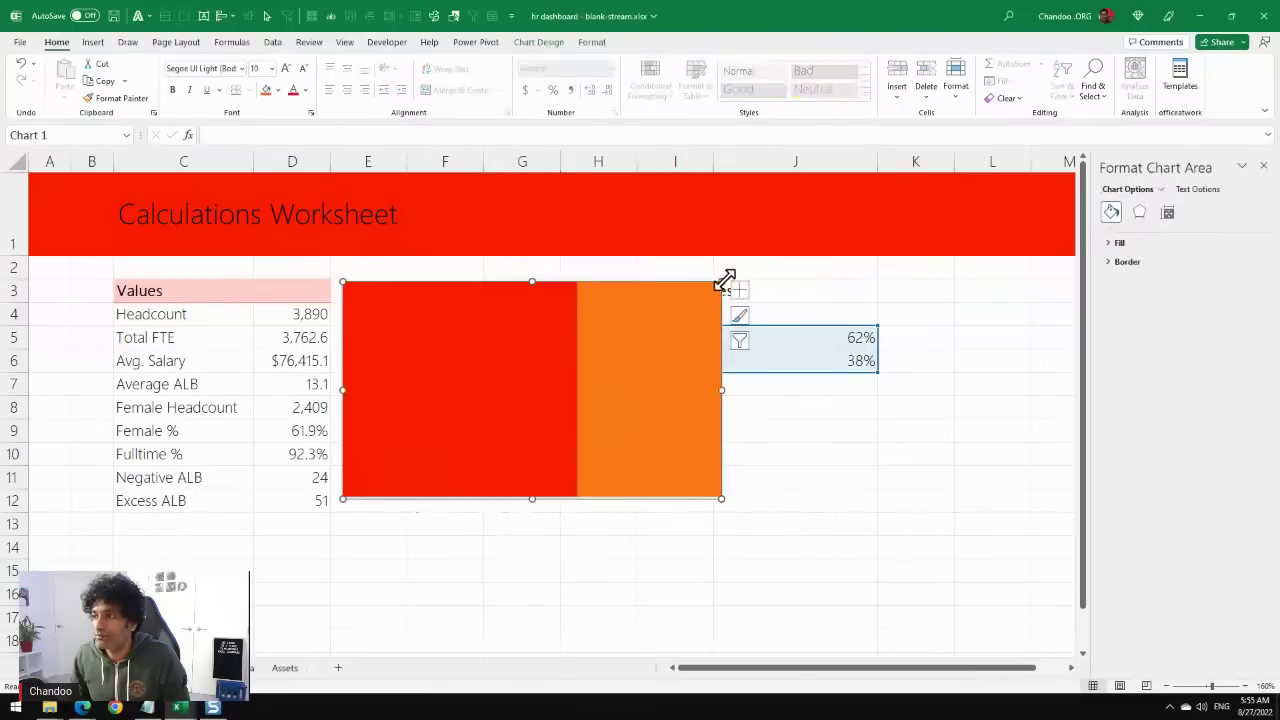
pyautogui.moveTo(721, 283); pyautogui.dragTo(466, 449)
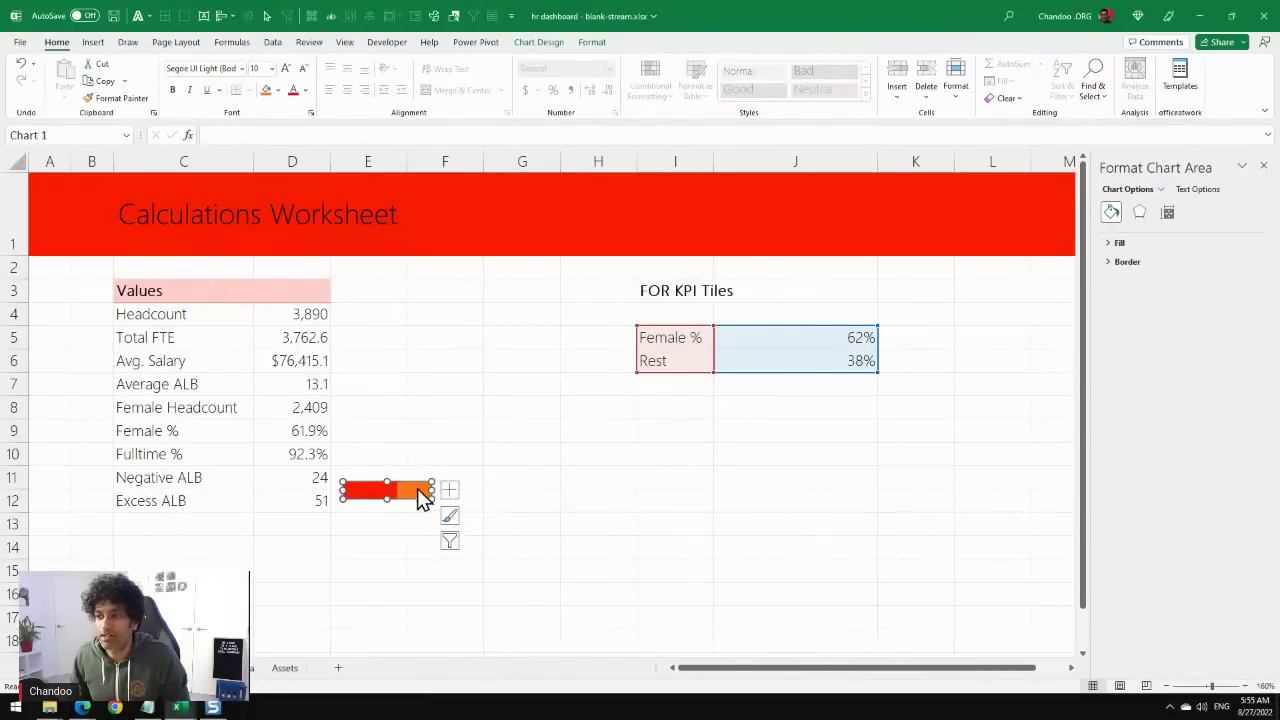
pyautogui.moveTo(423, 486); pyautogui.dragTo(609, 406)
pyautogui.click(609, 406)
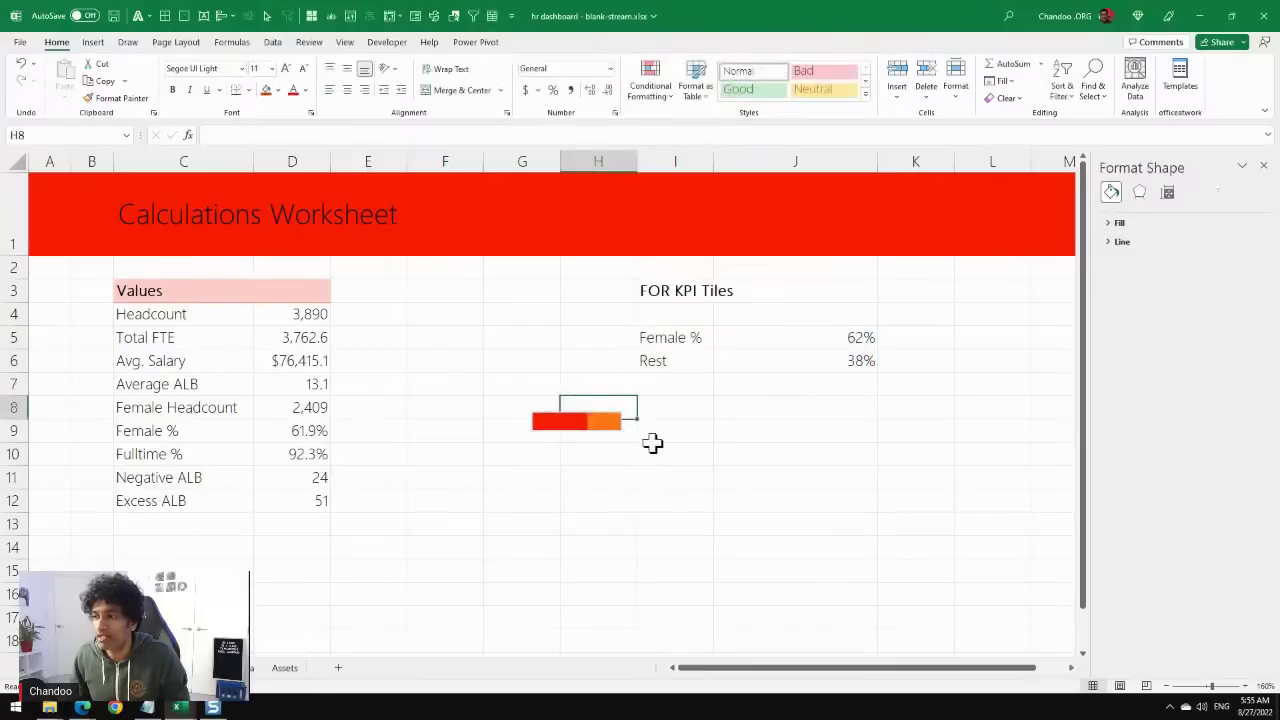
pyautogui.click(668, 449)
# Select the Female % series of the mini chart and open the Format tab.
pyautogui.click(562, 424)
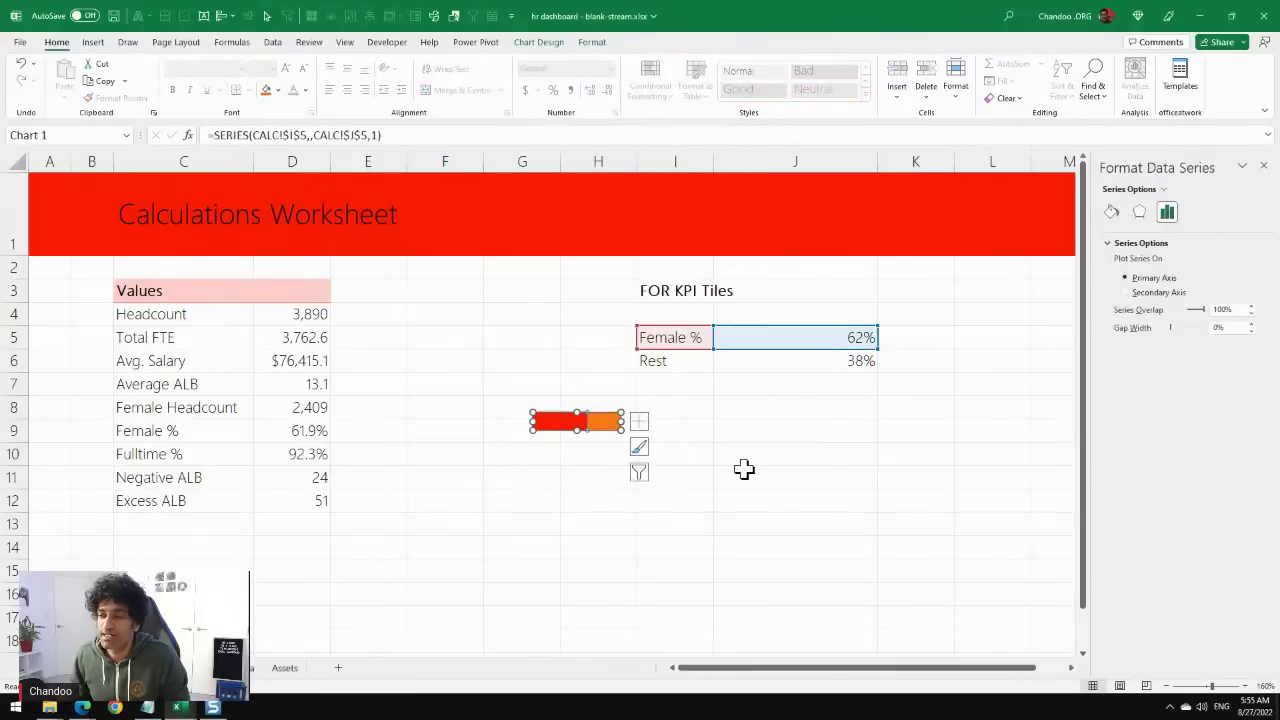
pyautogui.moveTo(556, 437)
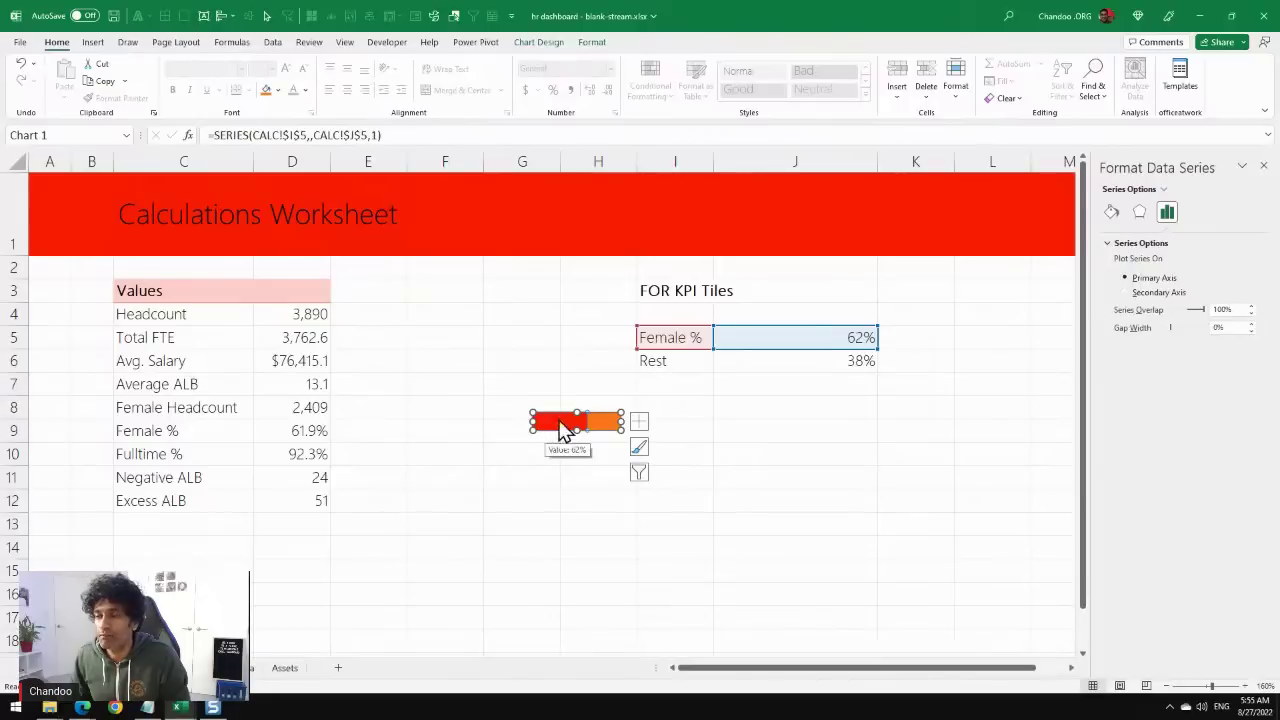
pyautogui.click(592, 42)
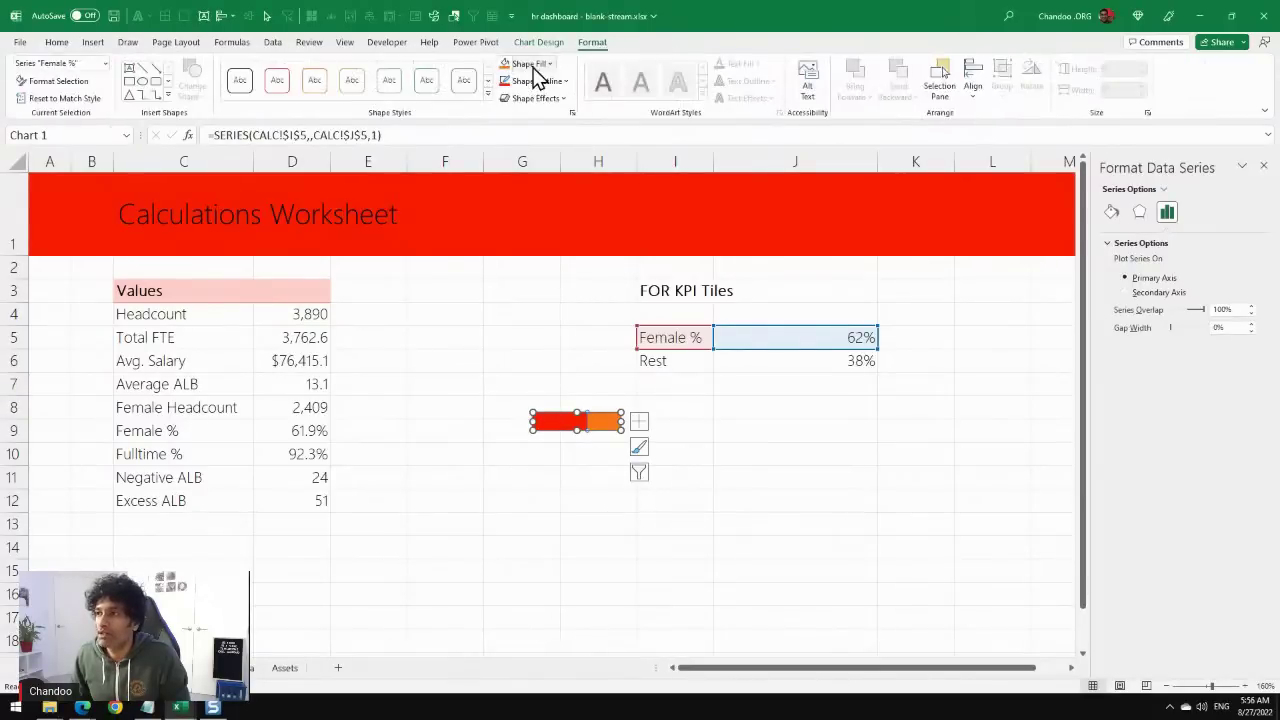
# Cut the mini bar chart from the Calculations sheet and go to the dashboard sheet.
pyautogui.click(680, 459)
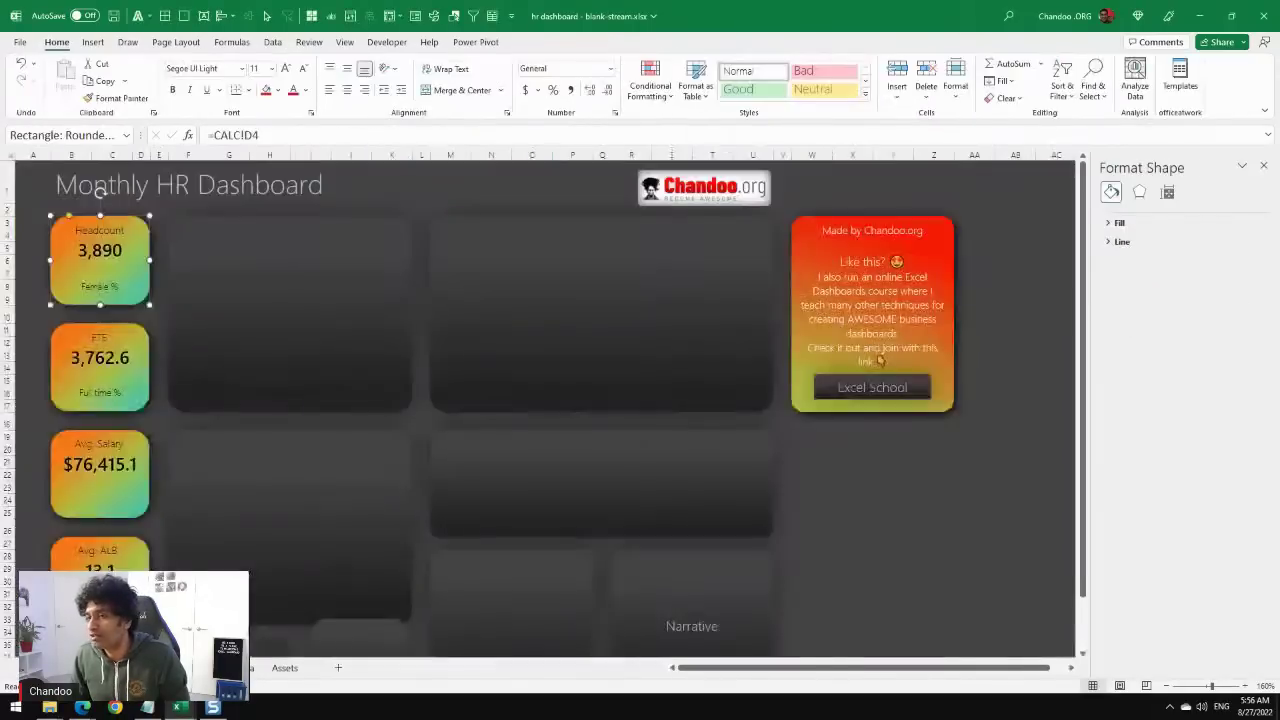
pyautogui.hotkey('ctrl', 'pageup')
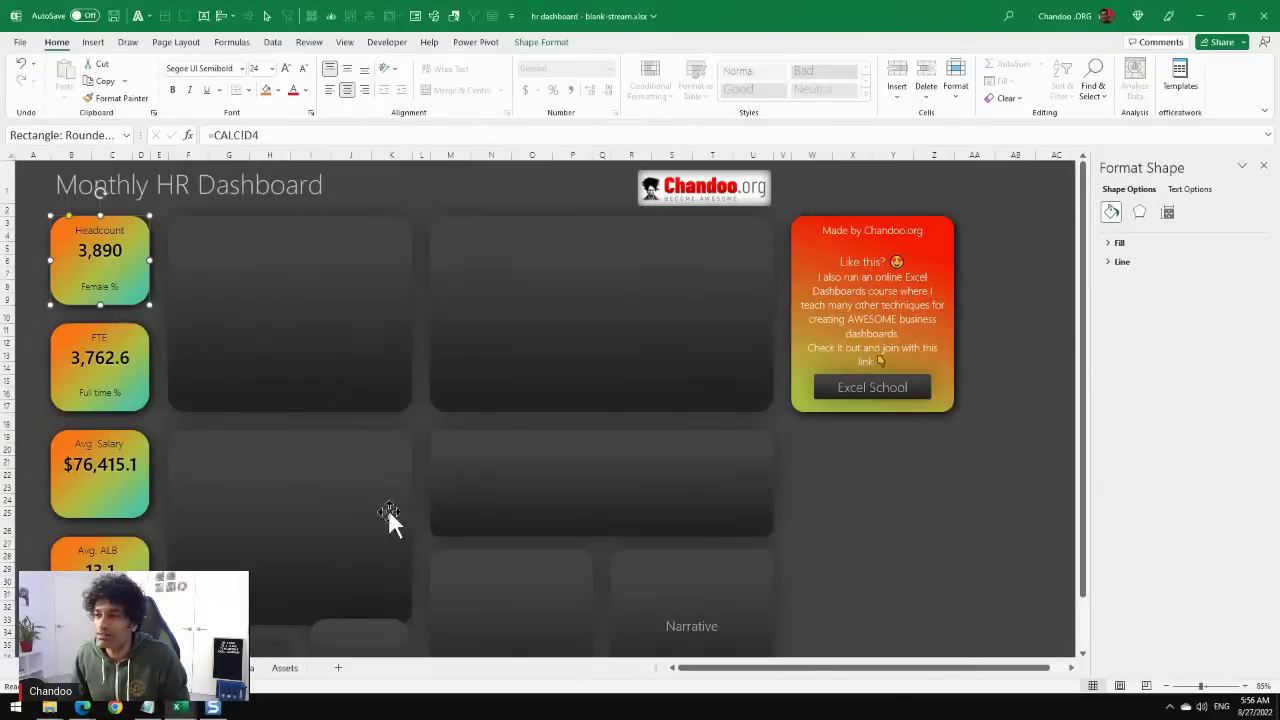
pyautogui.click(285, 669)
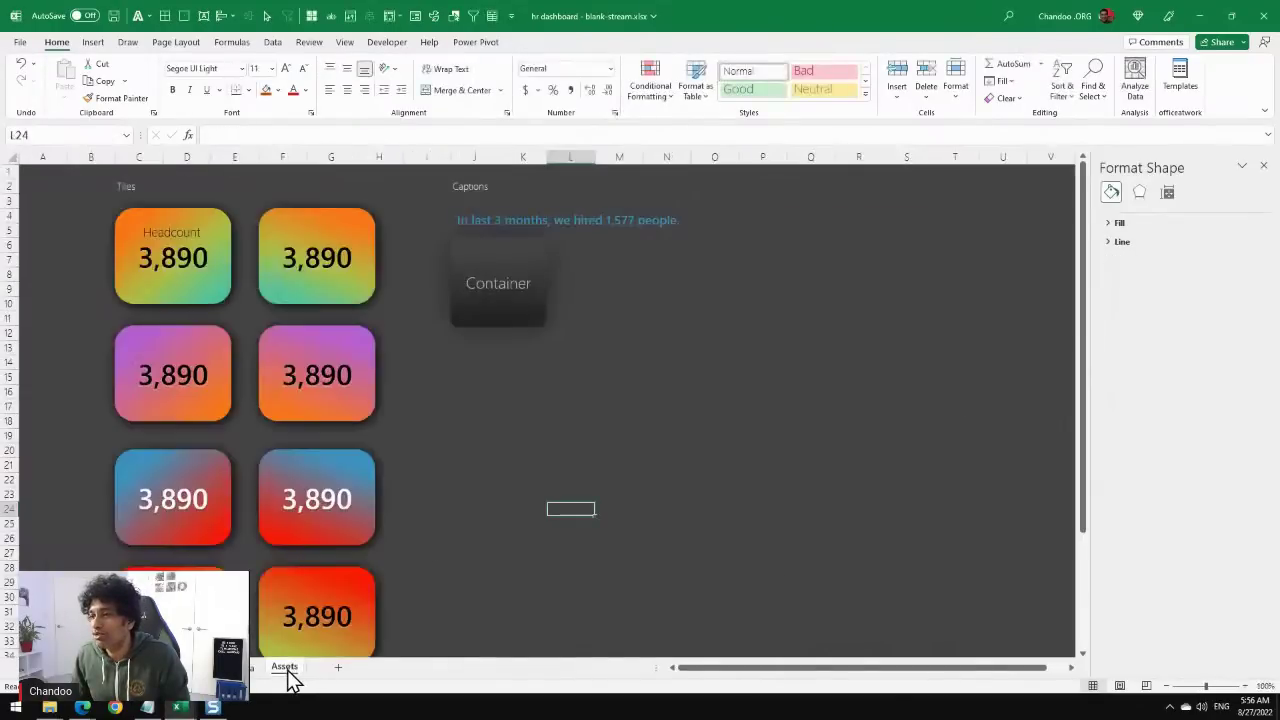
pyautogui.hotkey('ctrl', 'pageup')
pyautogui.hotkey('ctrl', 'pageup')
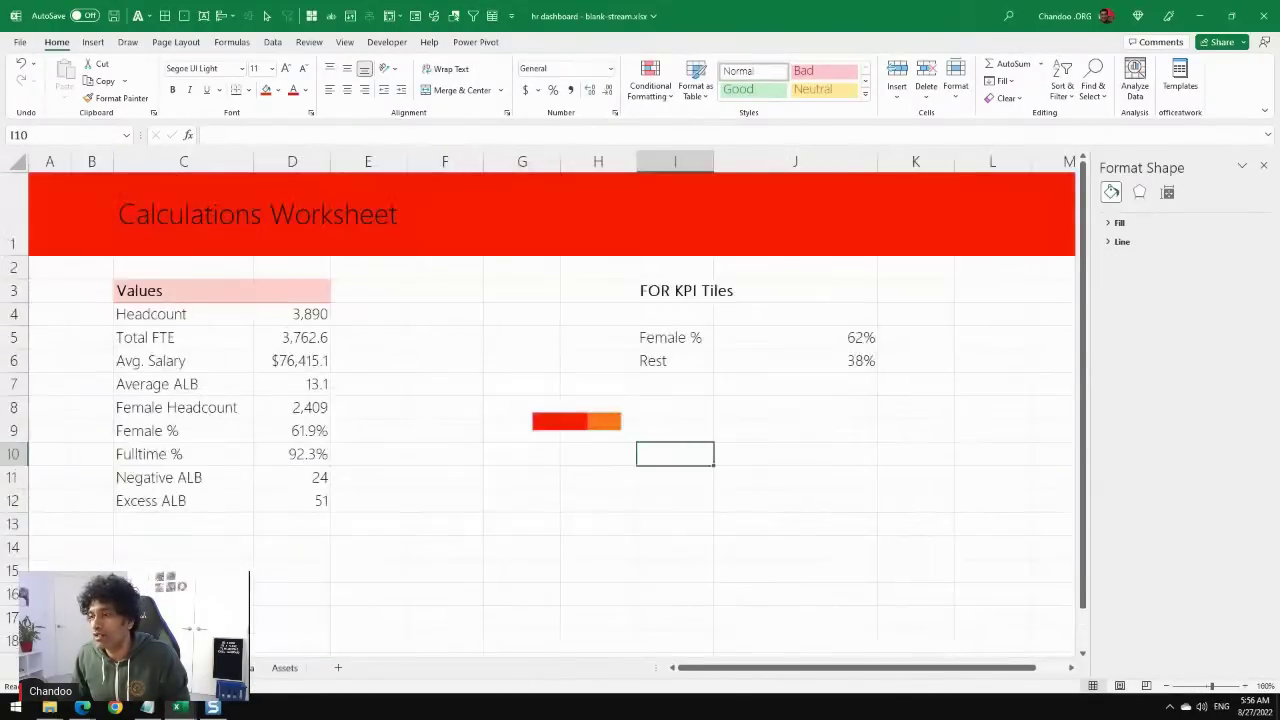
pyautogui.click(583, 418)
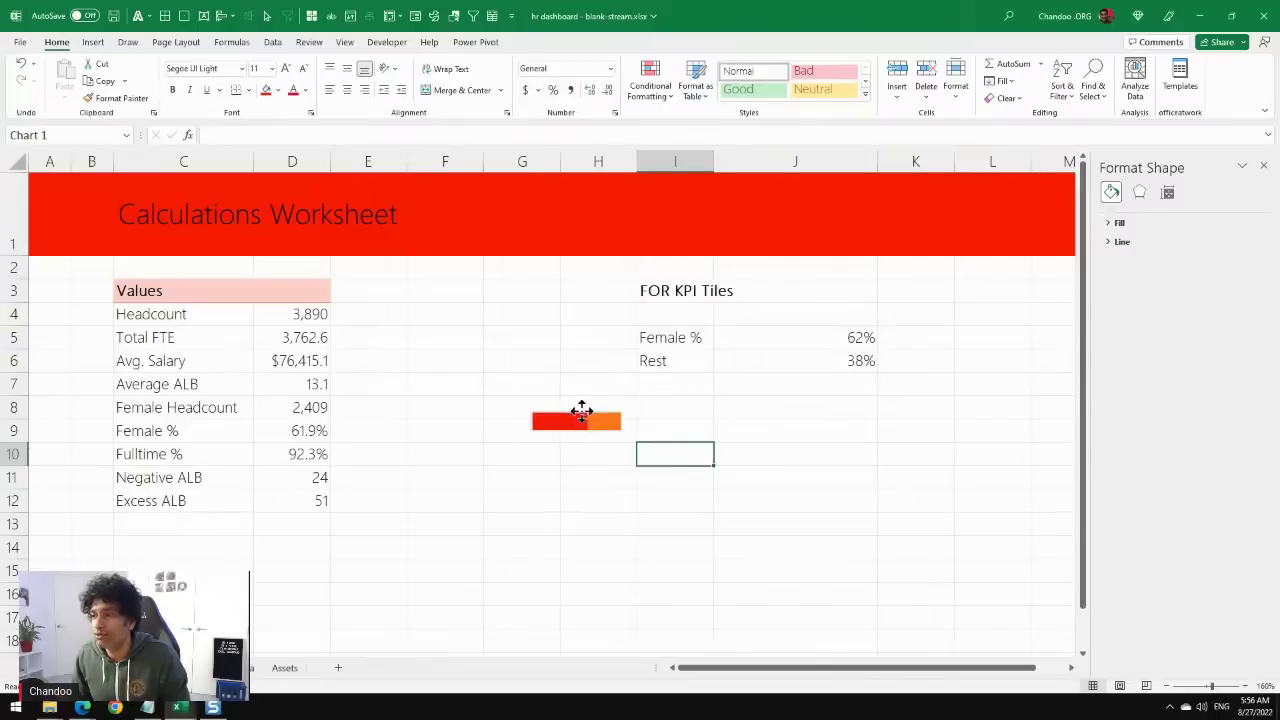
pyautogui.press('Escape')
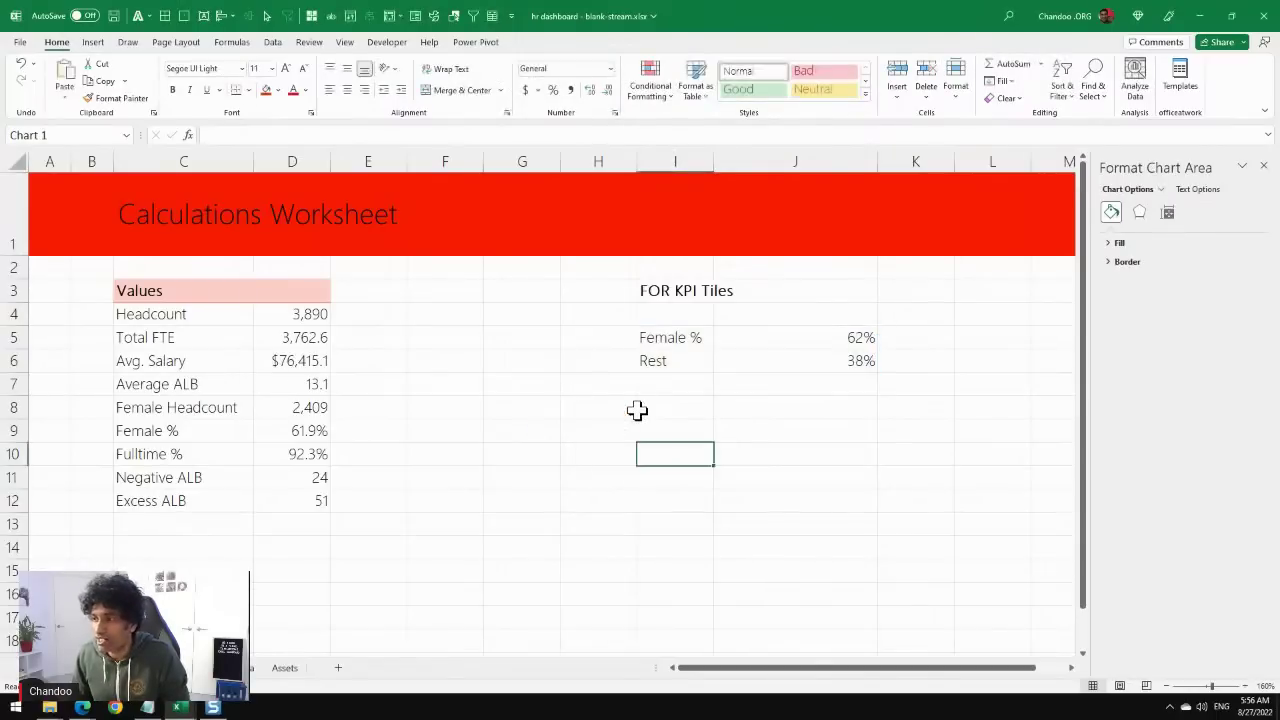
pyautogui.hotkey('ctrl', 'pagedown')
# Paste the mini chart onto the dashboard and drag it into the Headcount tile.
pyautogui.press('Tab')
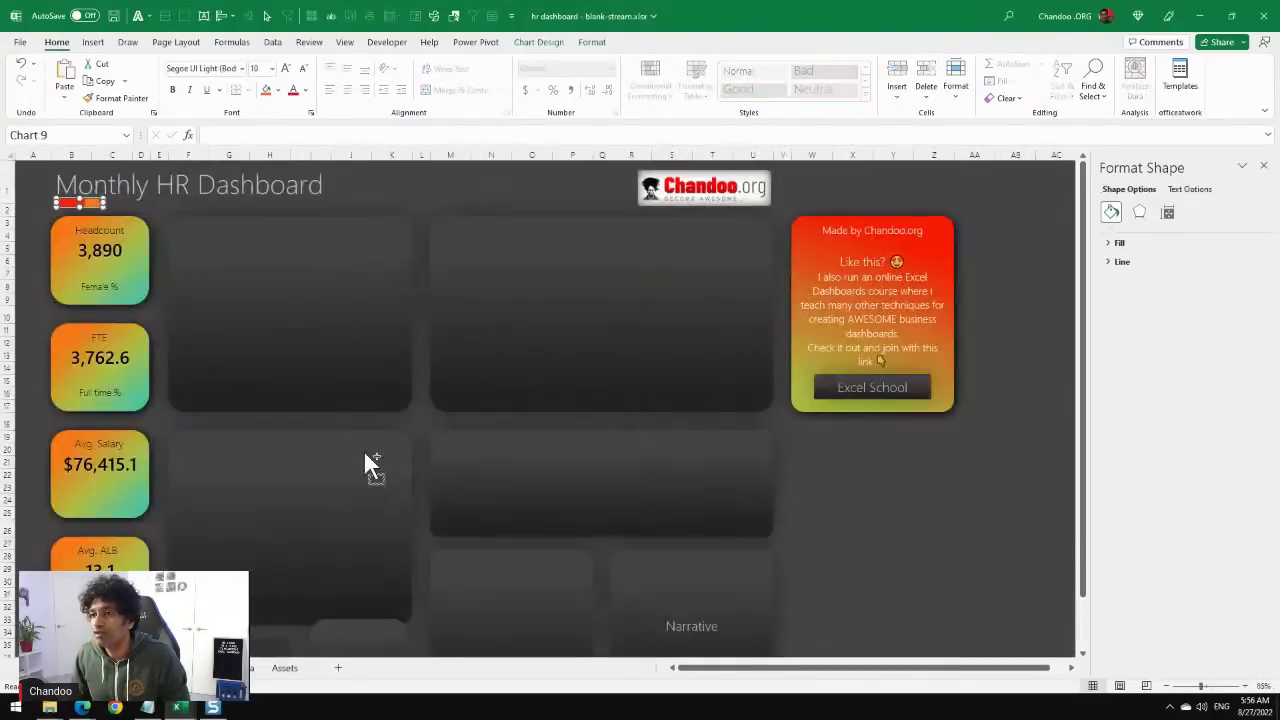
pyautogui.moveTo(107, 221); pyautogui.dragTo(115, 275)
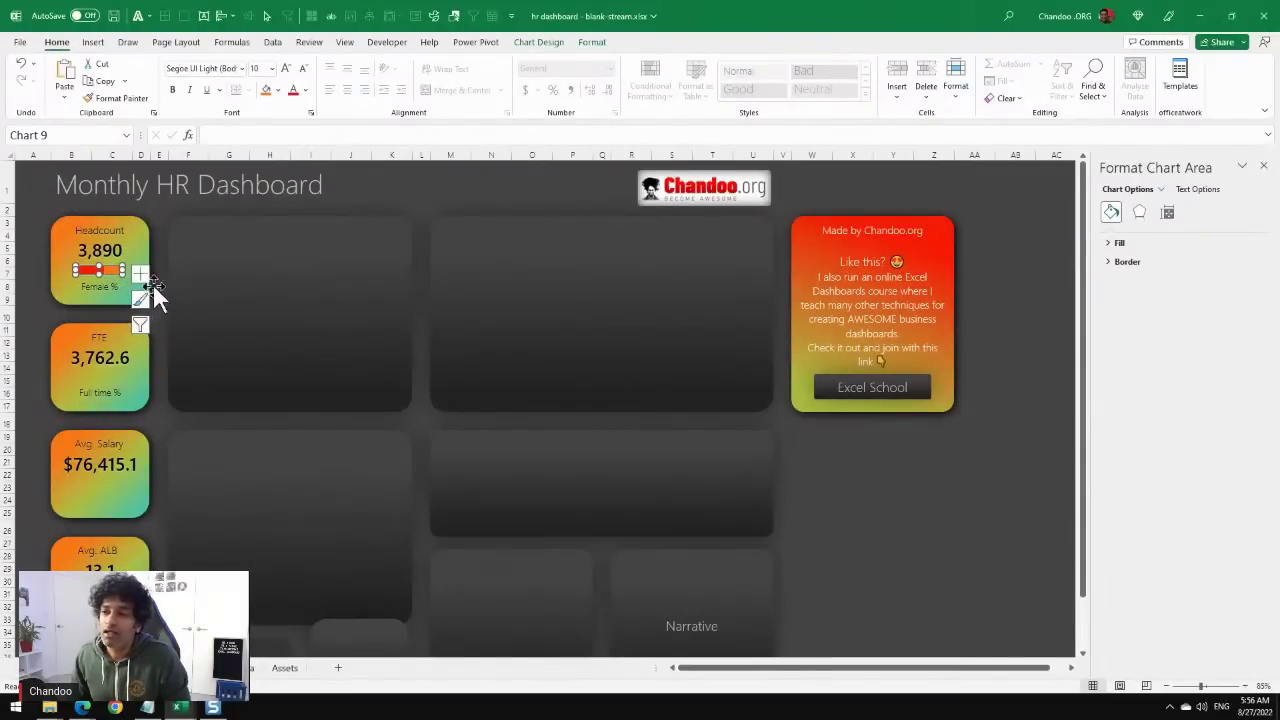
pyautogui.scroll(3, 191, 297)
pyautogui.click(707, 680)
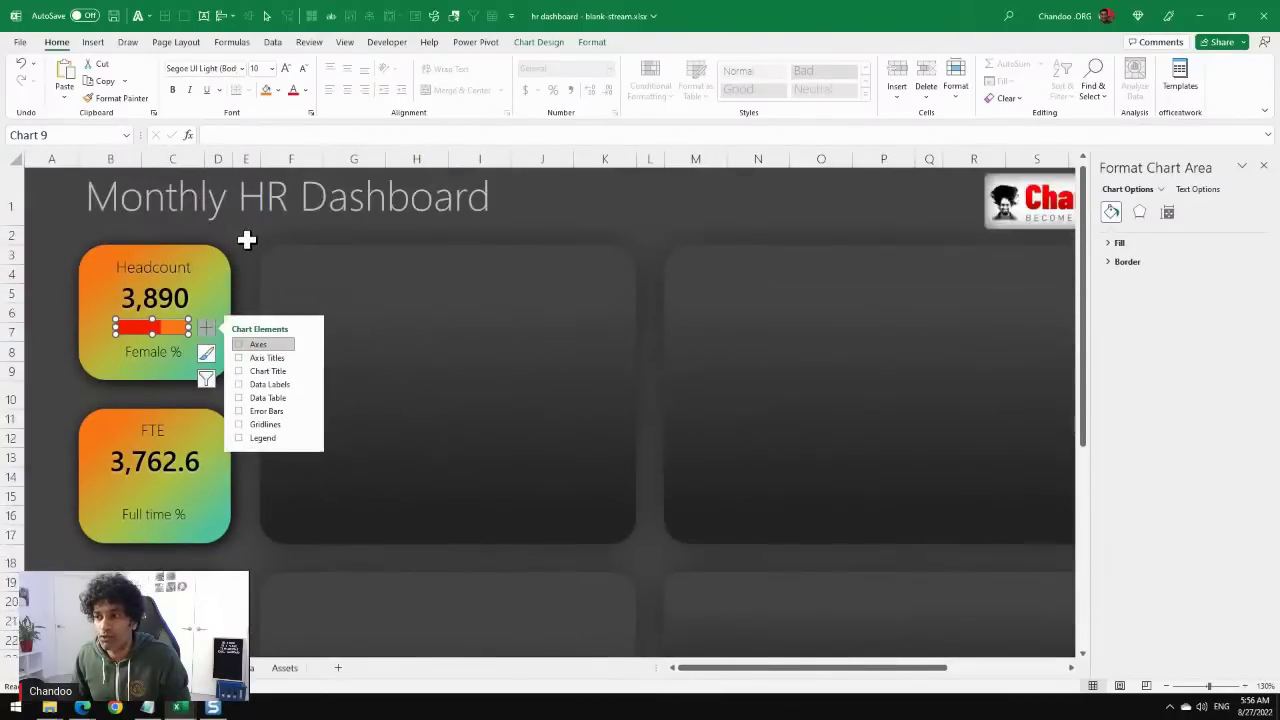
pyautogui.click(246, 239)
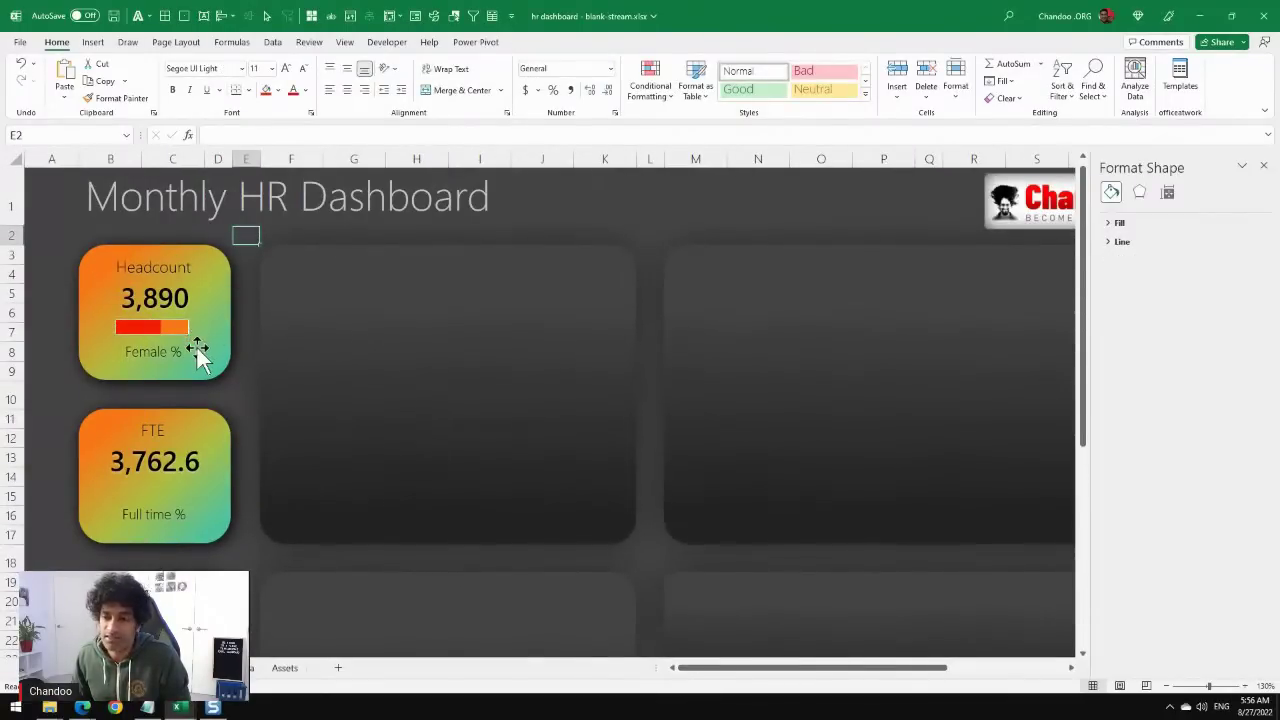
# Give the Female % bar a white fill and an outer shadow.
pyautogui.click(143, 333)
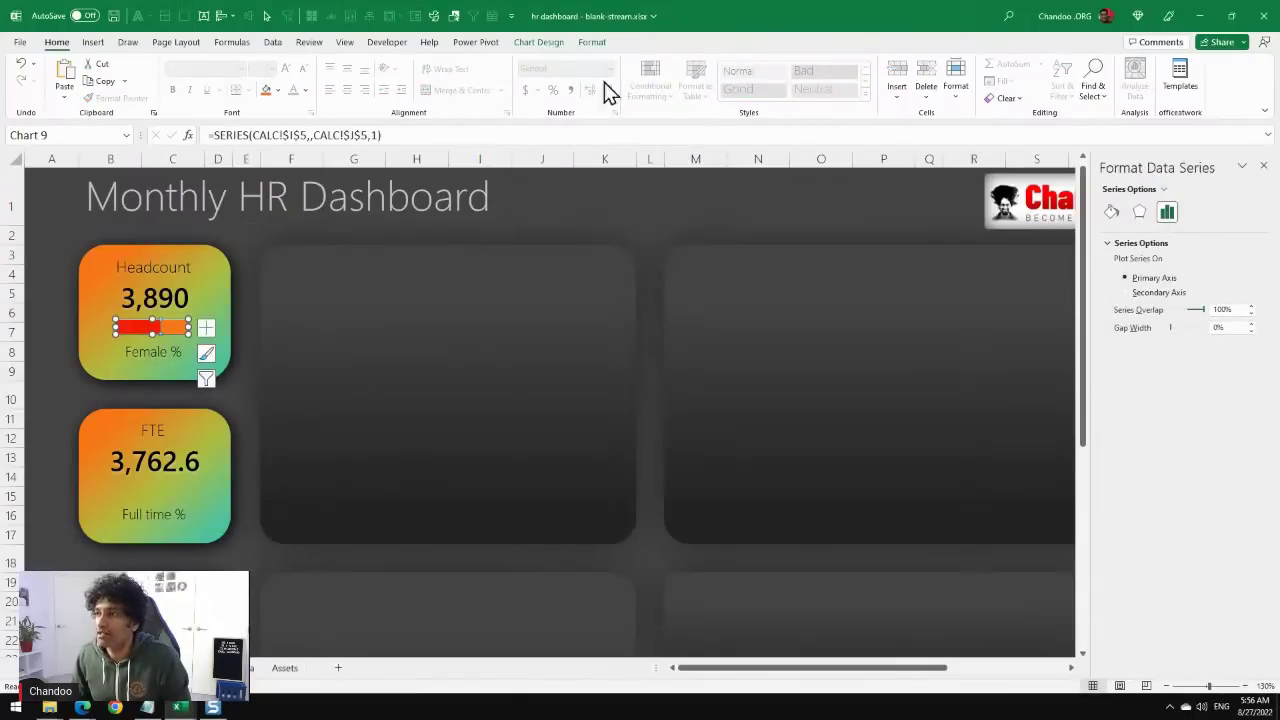
pyautogui.click(591, 42)
pyautogui.click(540, 64)
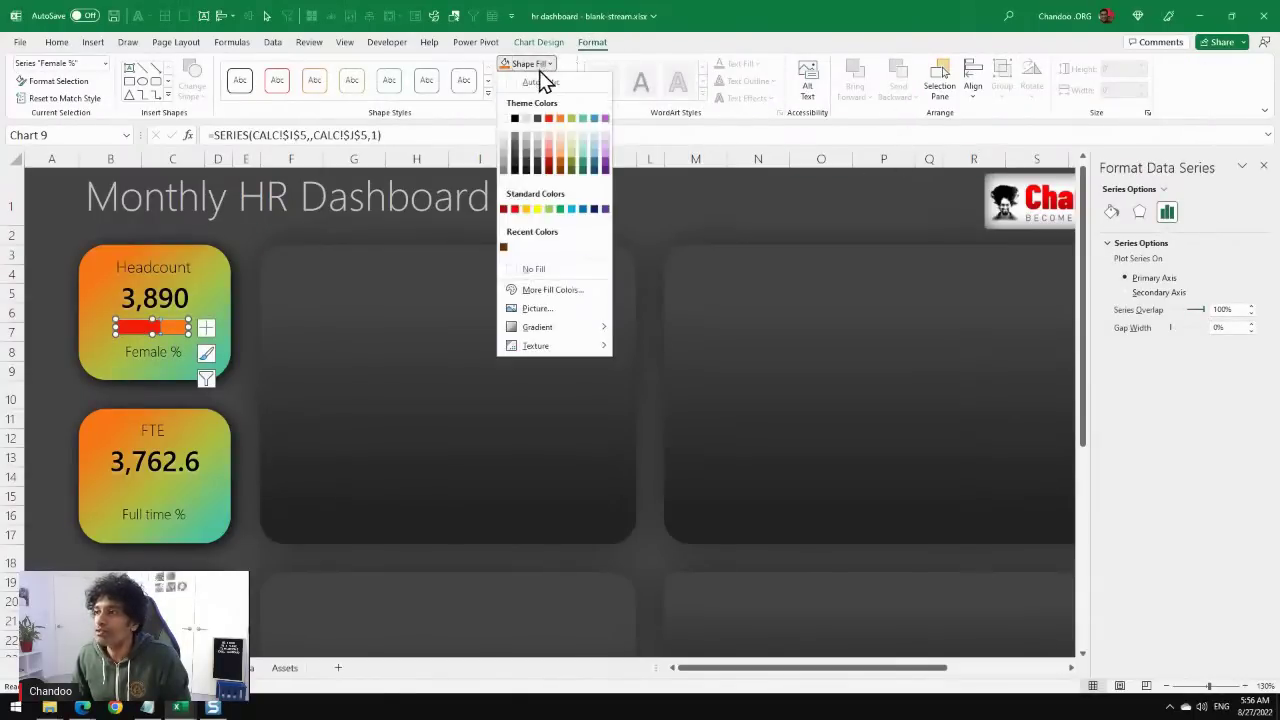
pyautogui.click(507, 127)
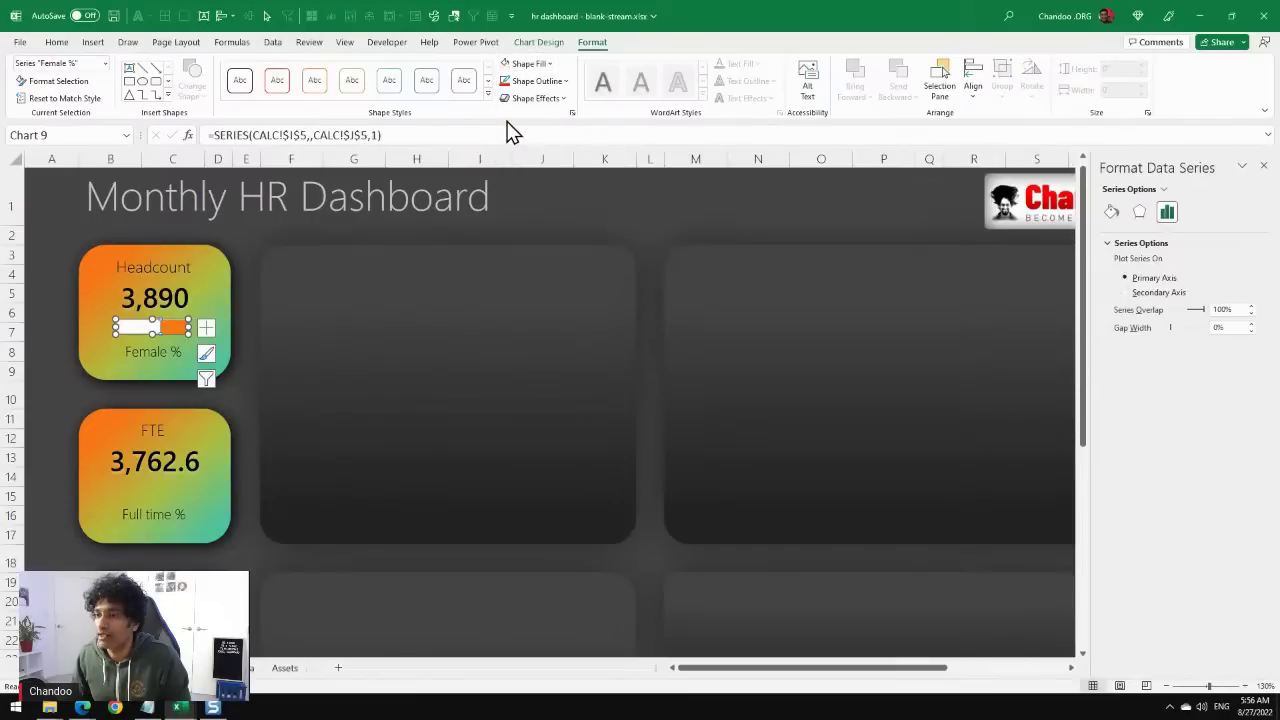
pyautogui.click(1139, 211)
pyautogui.click(1129, 243)
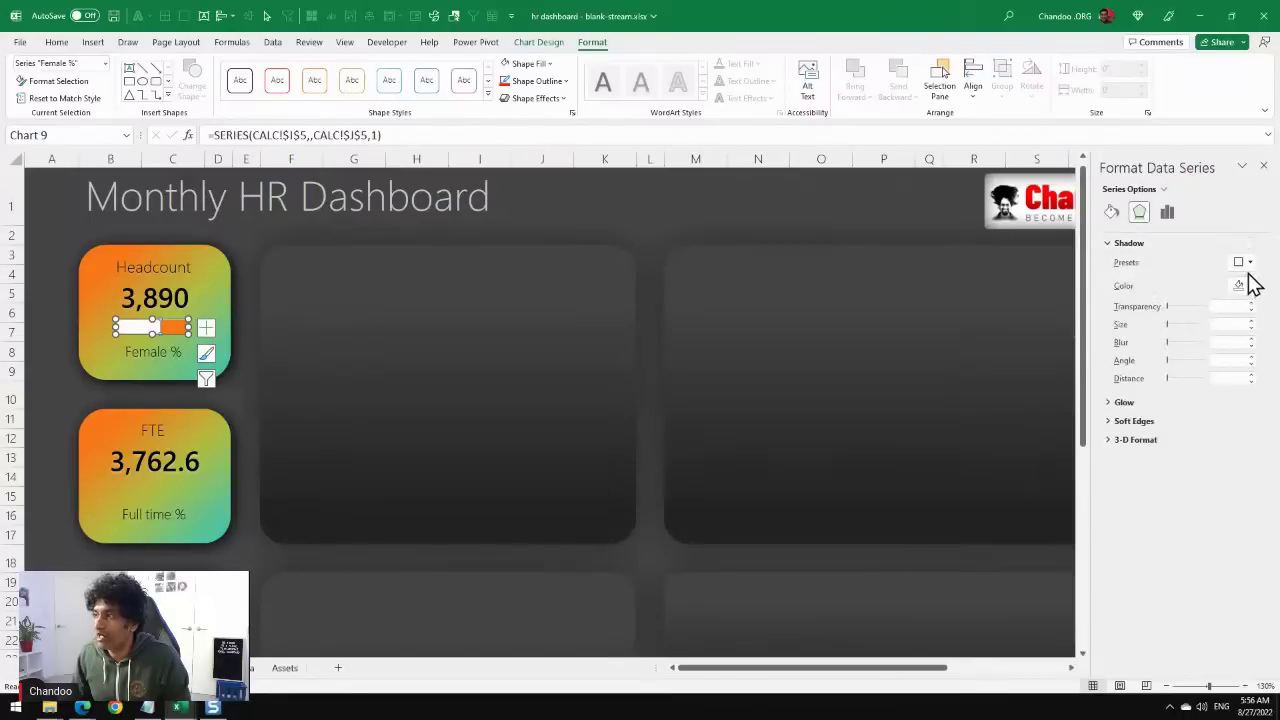
pyautogui.click(1245, 262)
pyautogui.click(1183, 420)
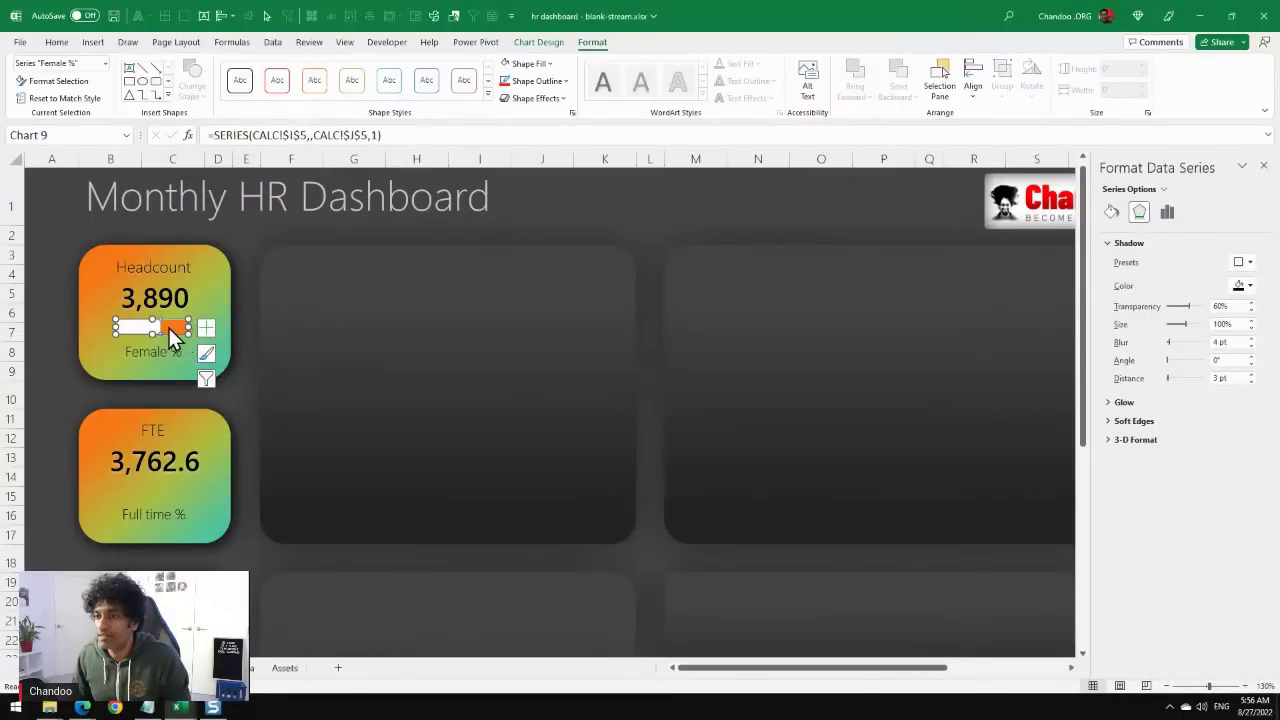
# Give the Rest bar a dark fill.
pyautogui.click(172, 331)
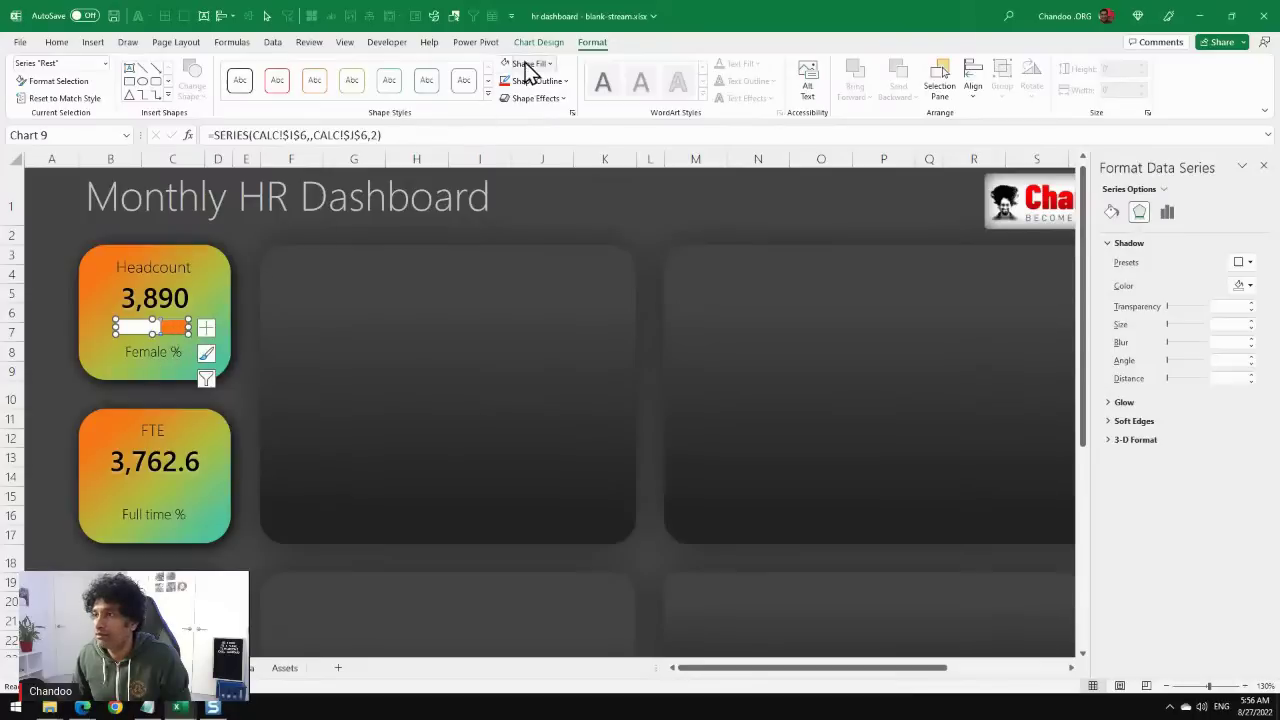
pyautogui.click(175, 327)
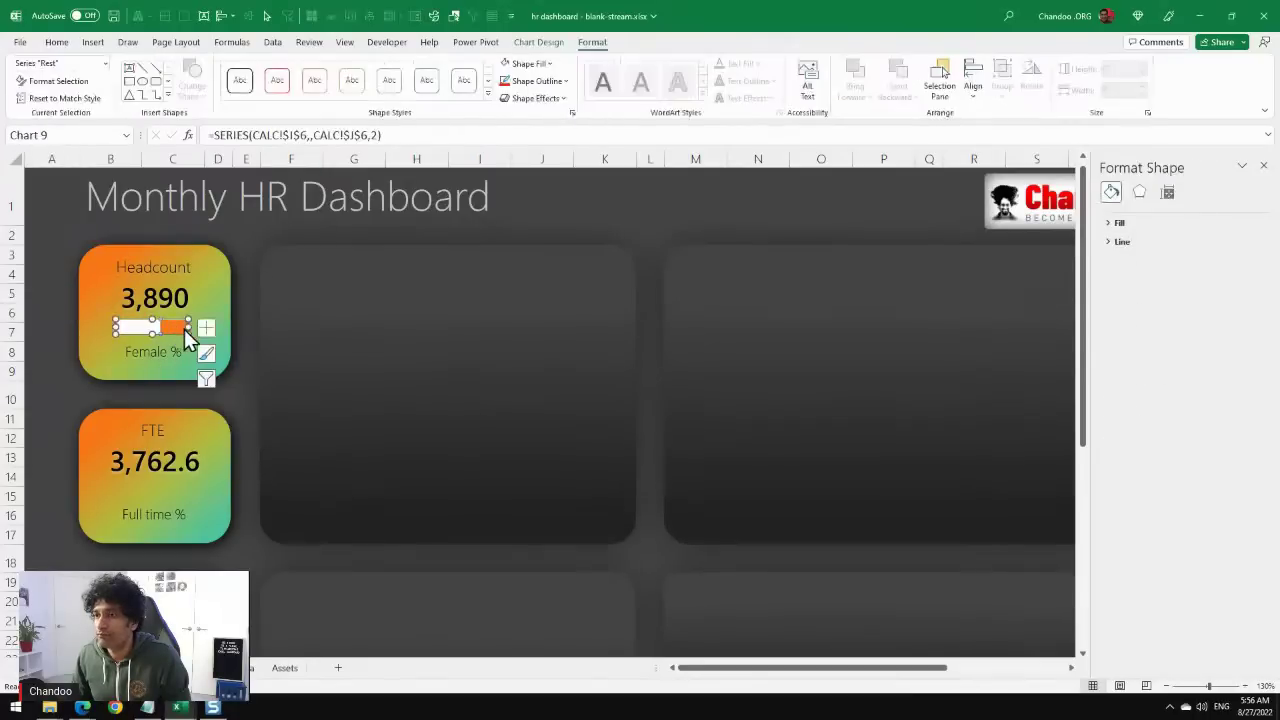
pyautogui.click(540, 64)
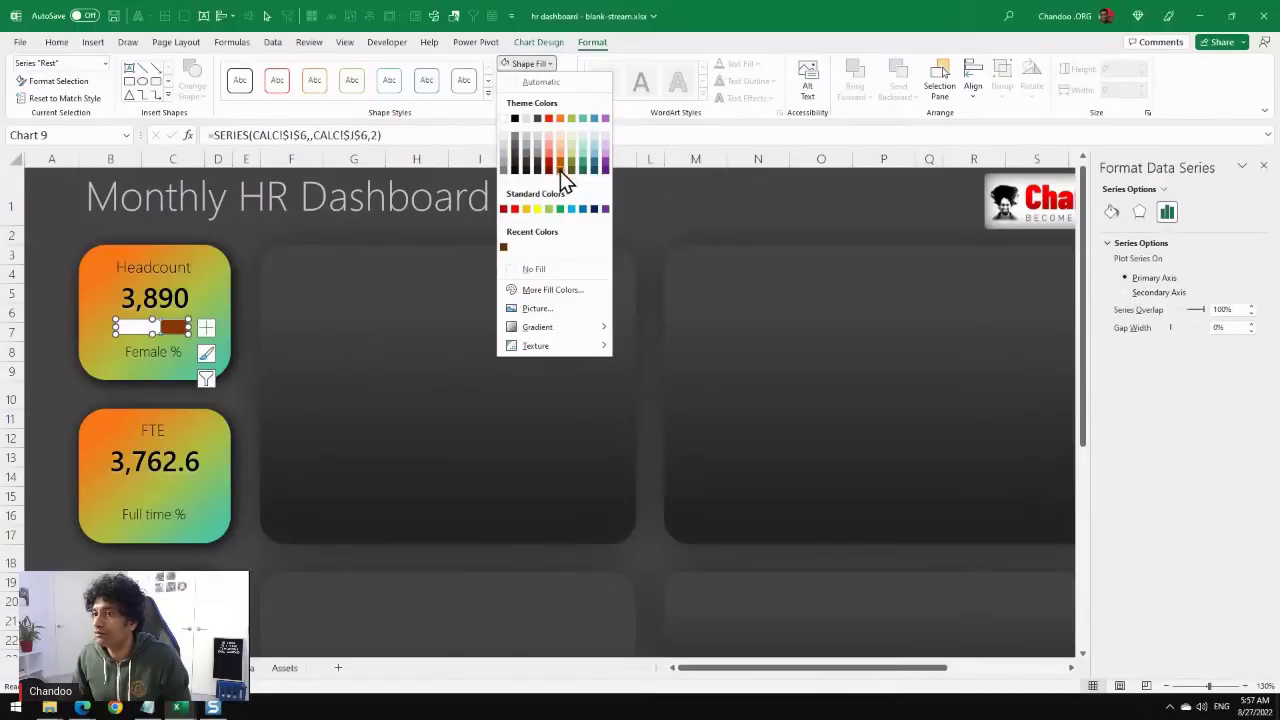
pyautogui.press('Escape')
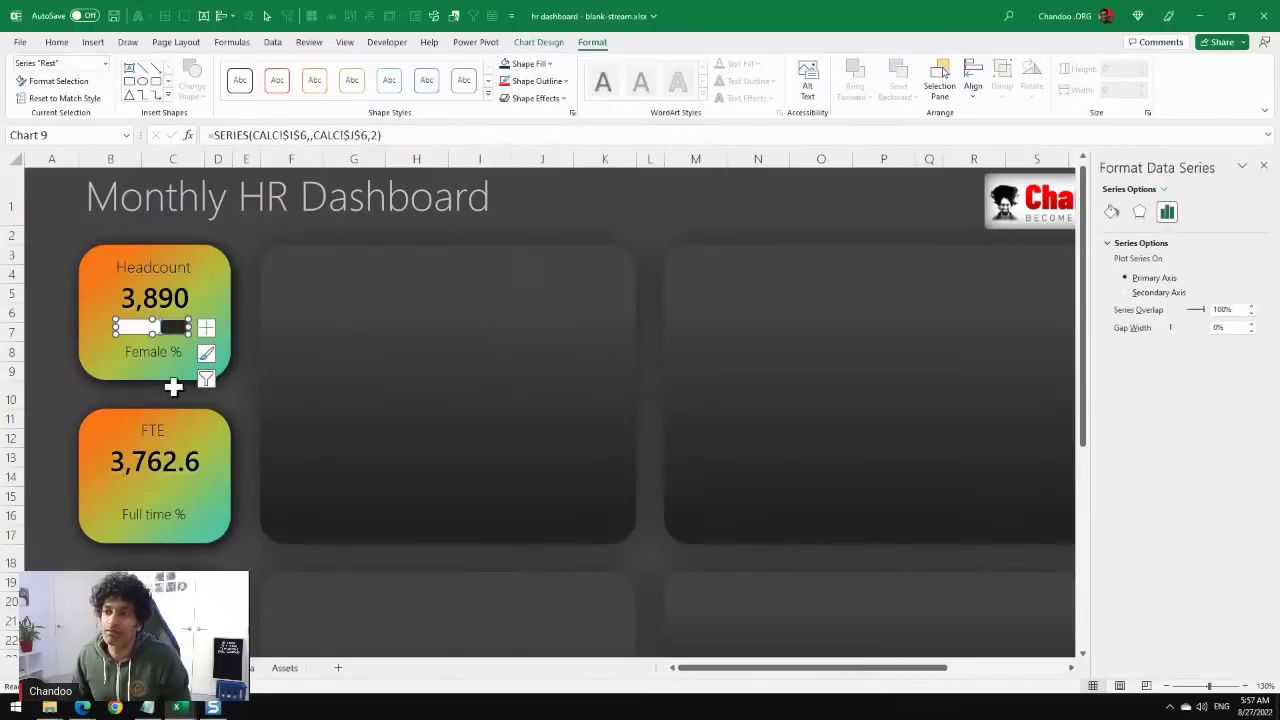
# Set the mini chart's background to No Fill.
pyautogui.click(98, 353)
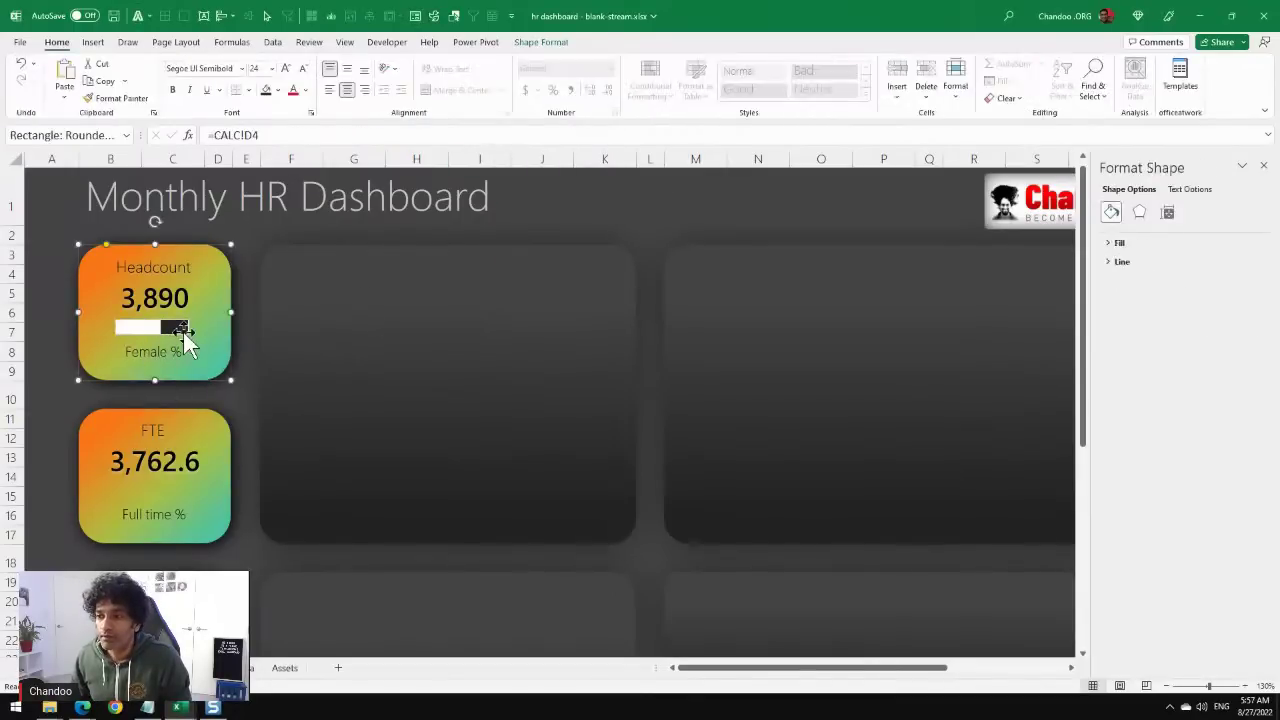
pyautogui.click(185, 343)
pyautogui.click(537, 81)
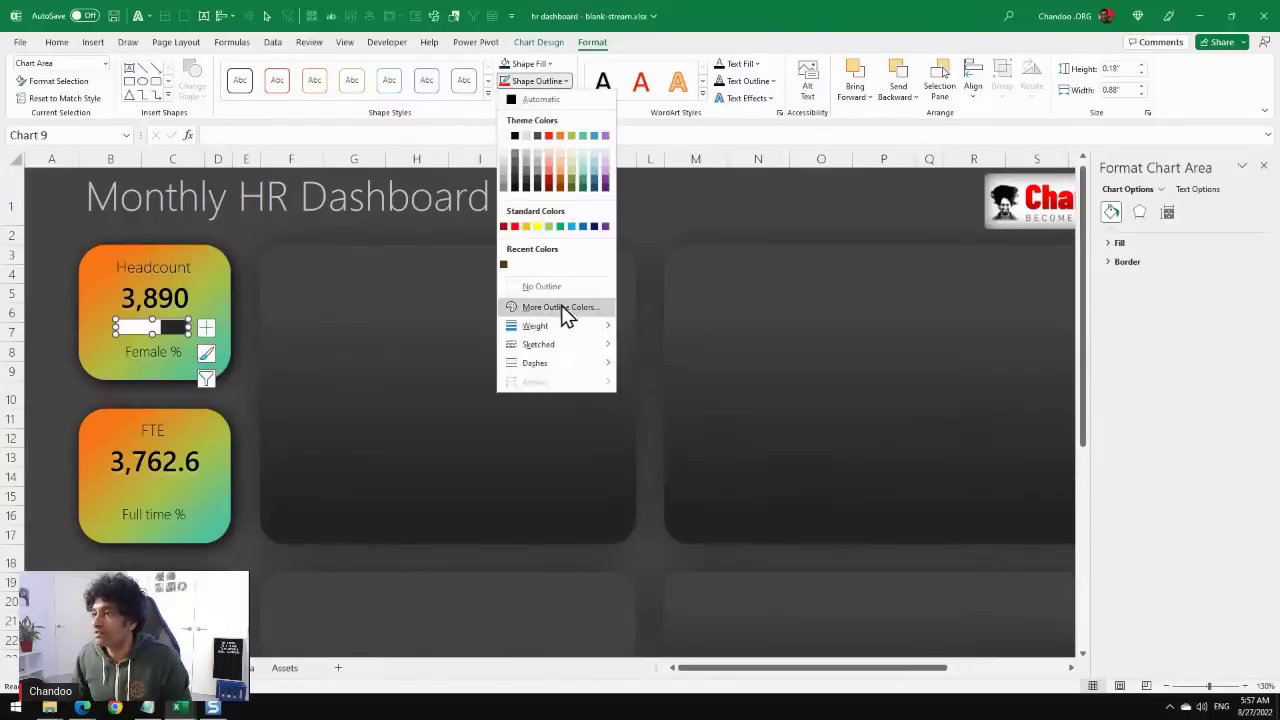
pyautogui.press('Escape')
pyautogui.click(540, 64)
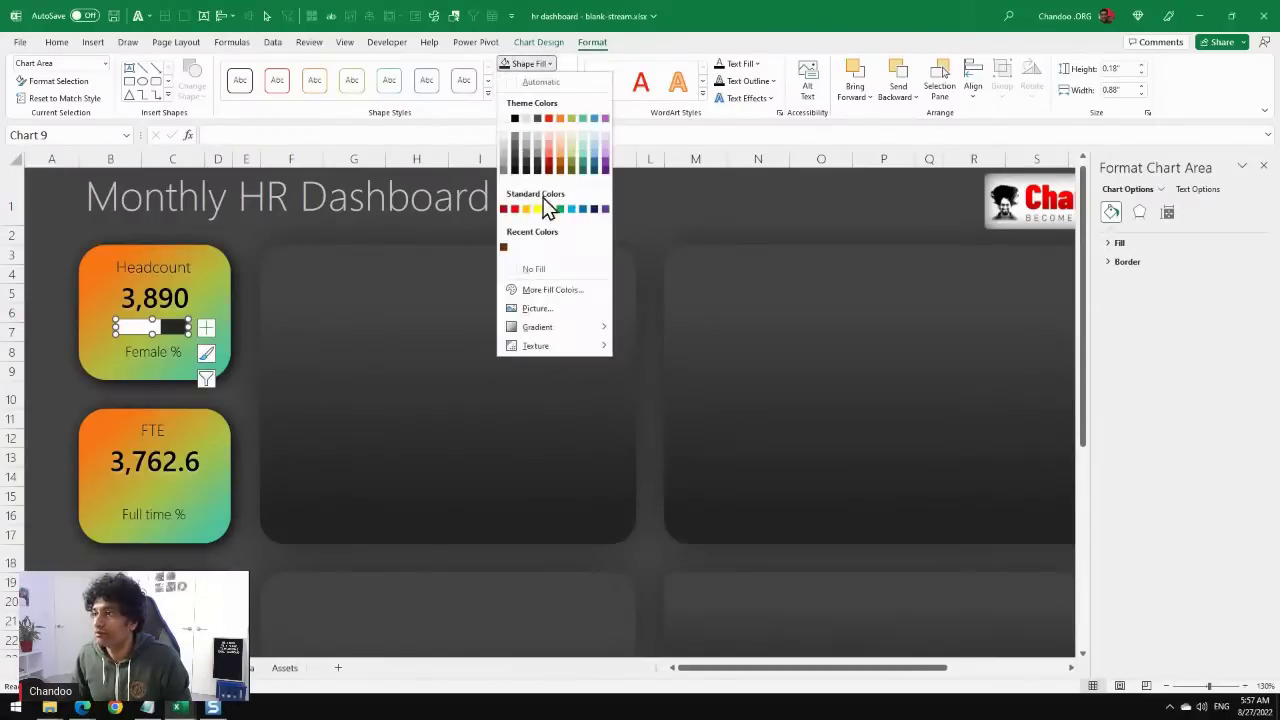
pyautogui.click(535, 271)
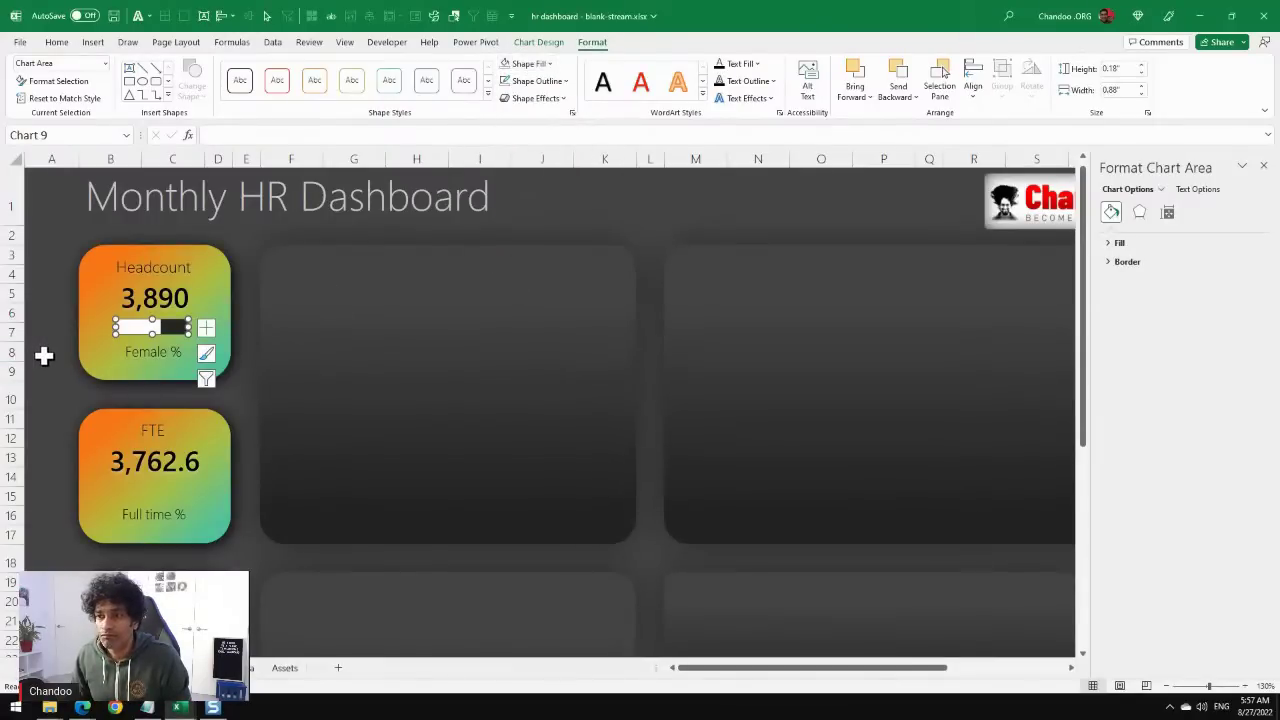
pyautogui.click(44, 355)
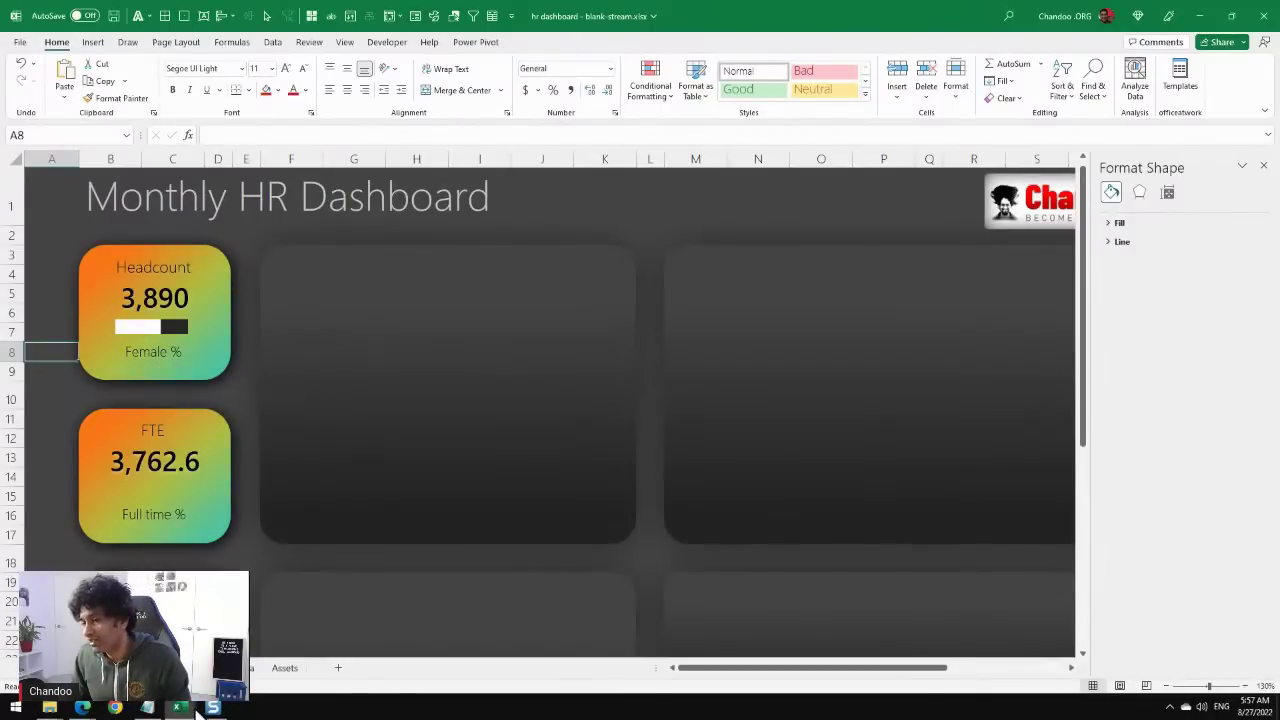
# Switch to the finished reference dashboard workbook and scroll back to its top-left corner.
pyautogui.moveTo(178, 707)
pyautogui.click(214, 640)
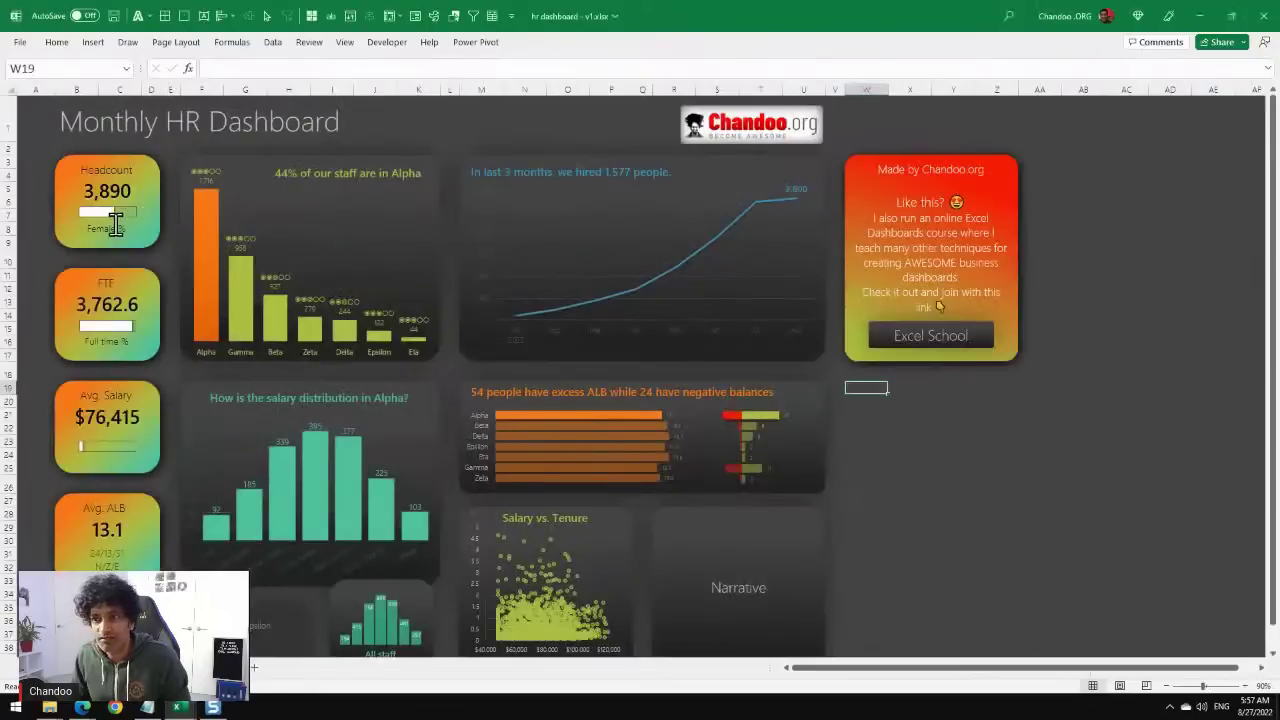
pyautogui.keyDown('ctrl'); pyautogui.scroll(4, 143, 243); pyautogui.keyUp('ctrl')
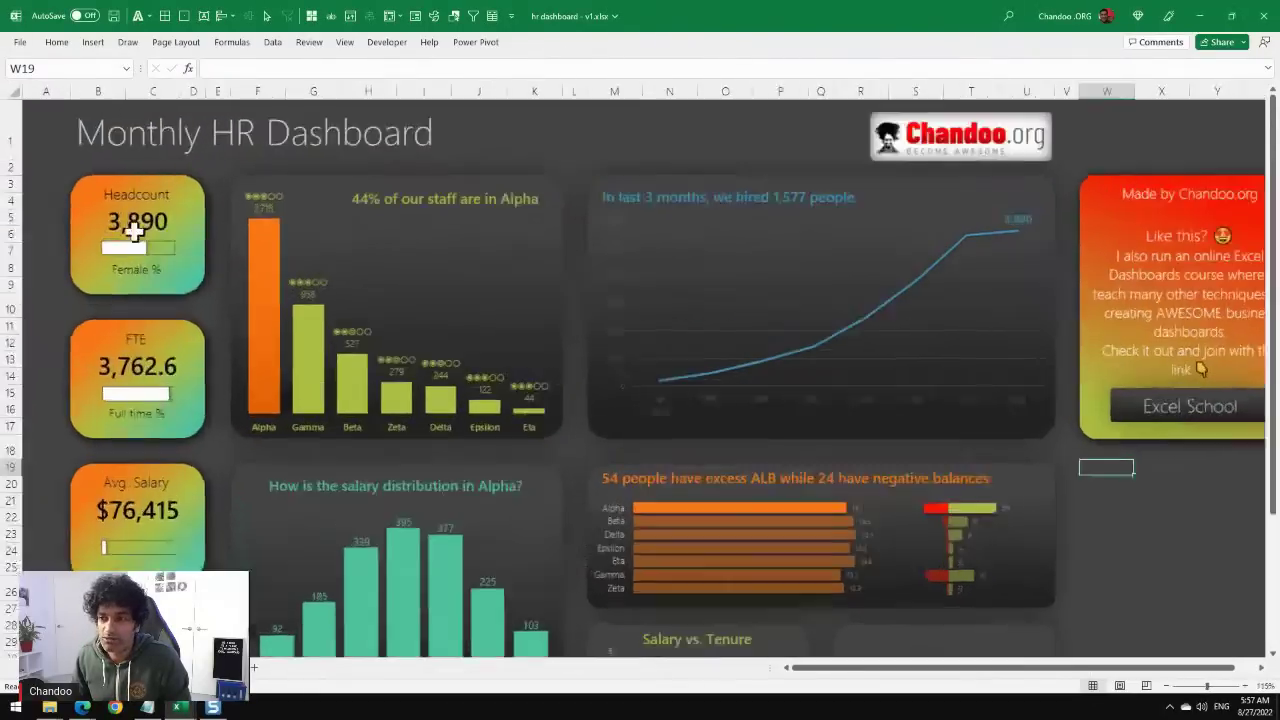
pyautogui.hscroll(-3, 835, 683)
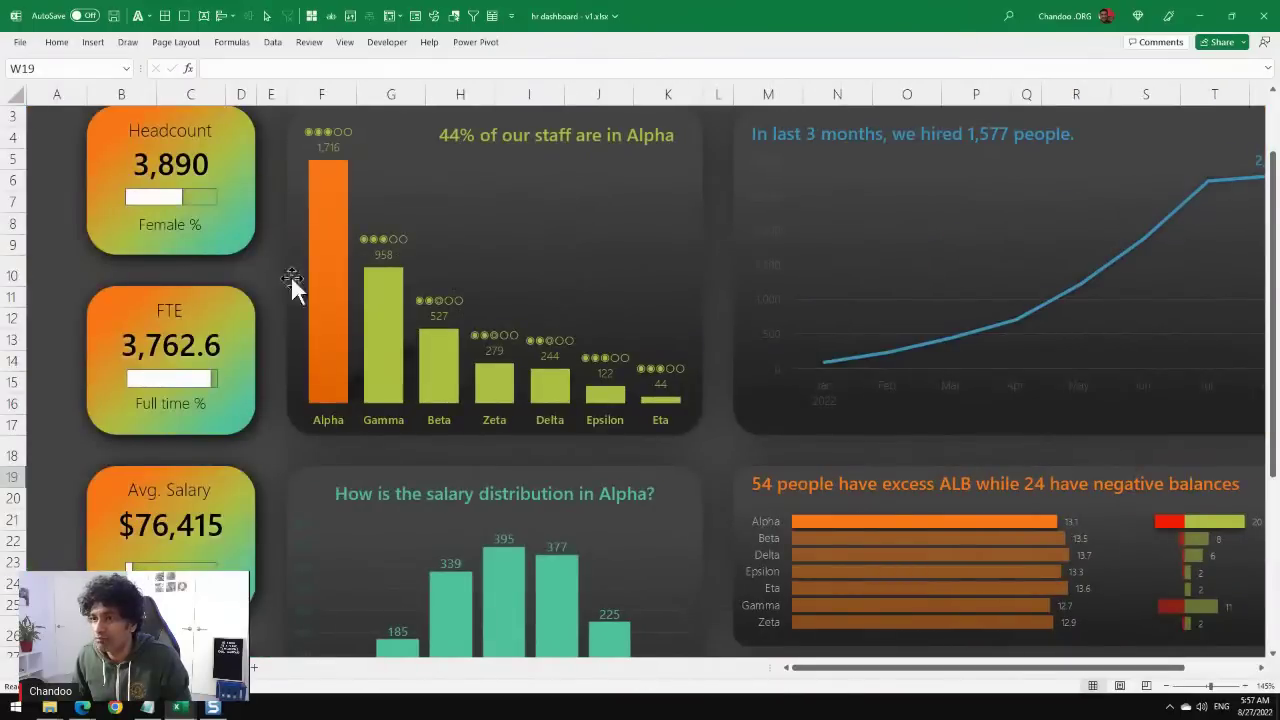
pyautogui.scroll(2, 294, 286)
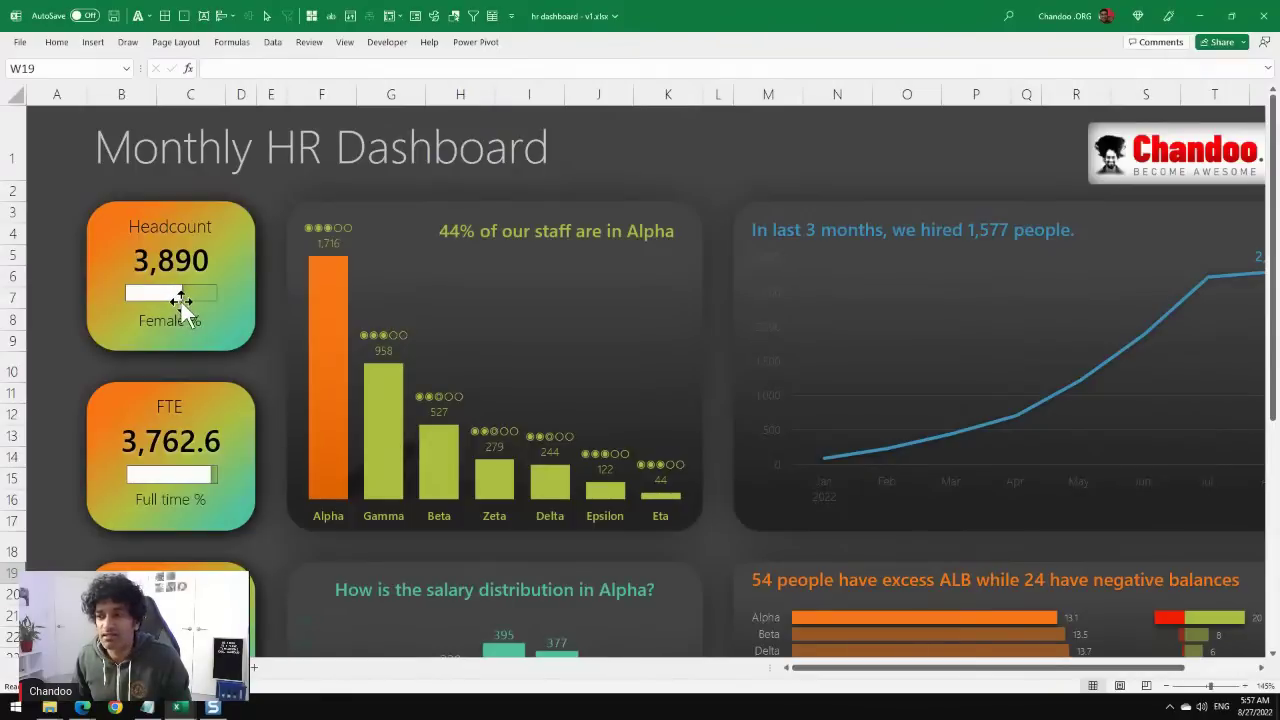
pyautogui.moveTo(180, 298)
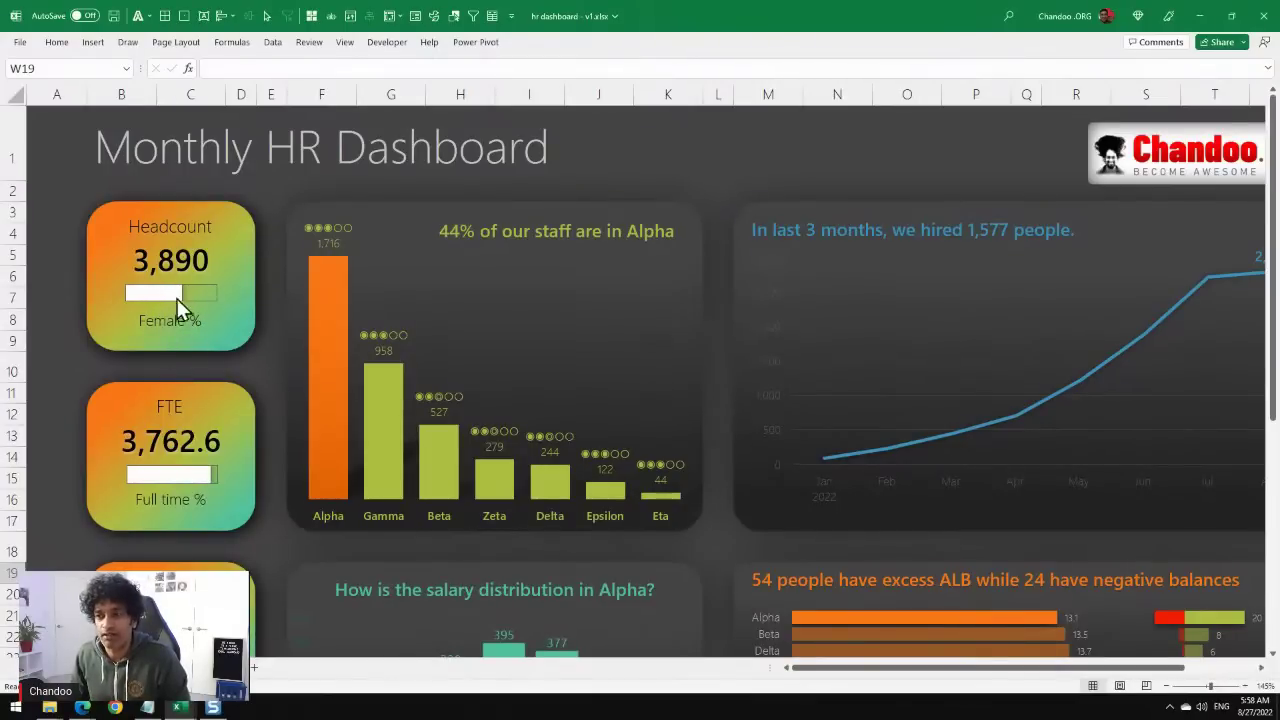
# Review the reference dashboard, then open its CALC sheet showing Female Ratio 61.93% and Others 38.07%.
pyautogui.moveTo(366, 412)
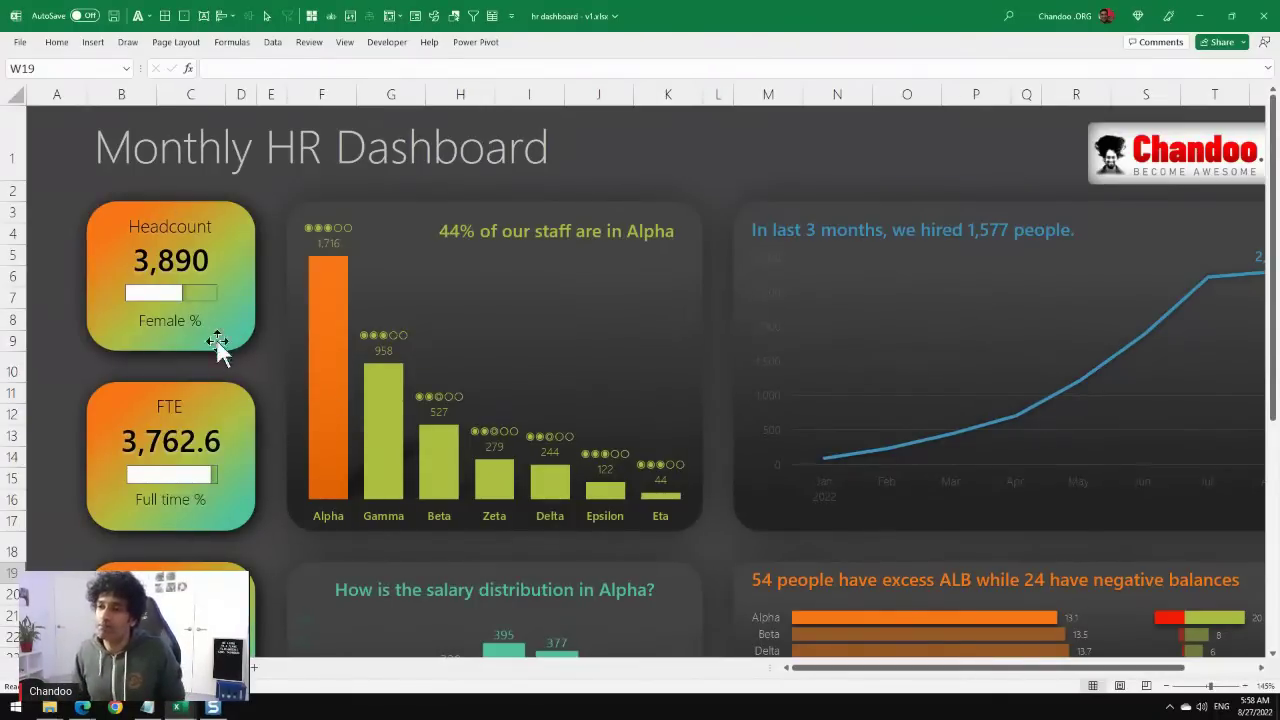
pyautogui.scroll(-1, 620, 262)
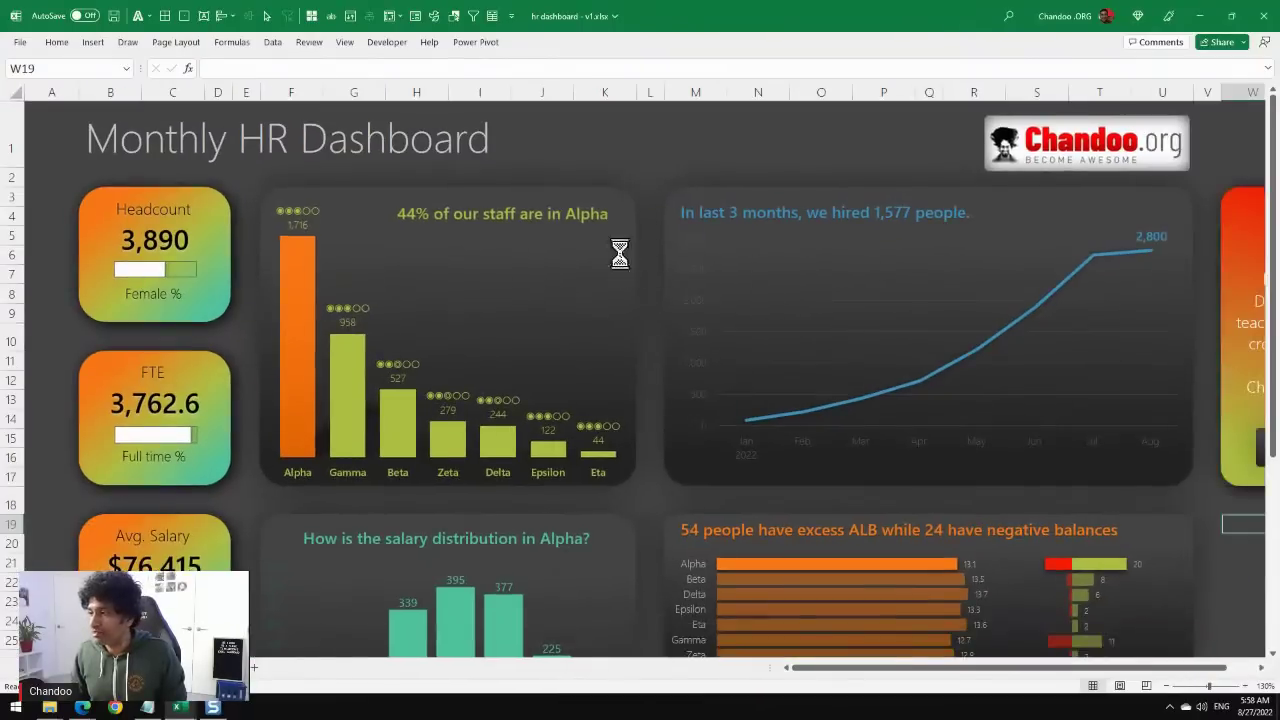
pyautogui.scroll(-1, 620, 262)
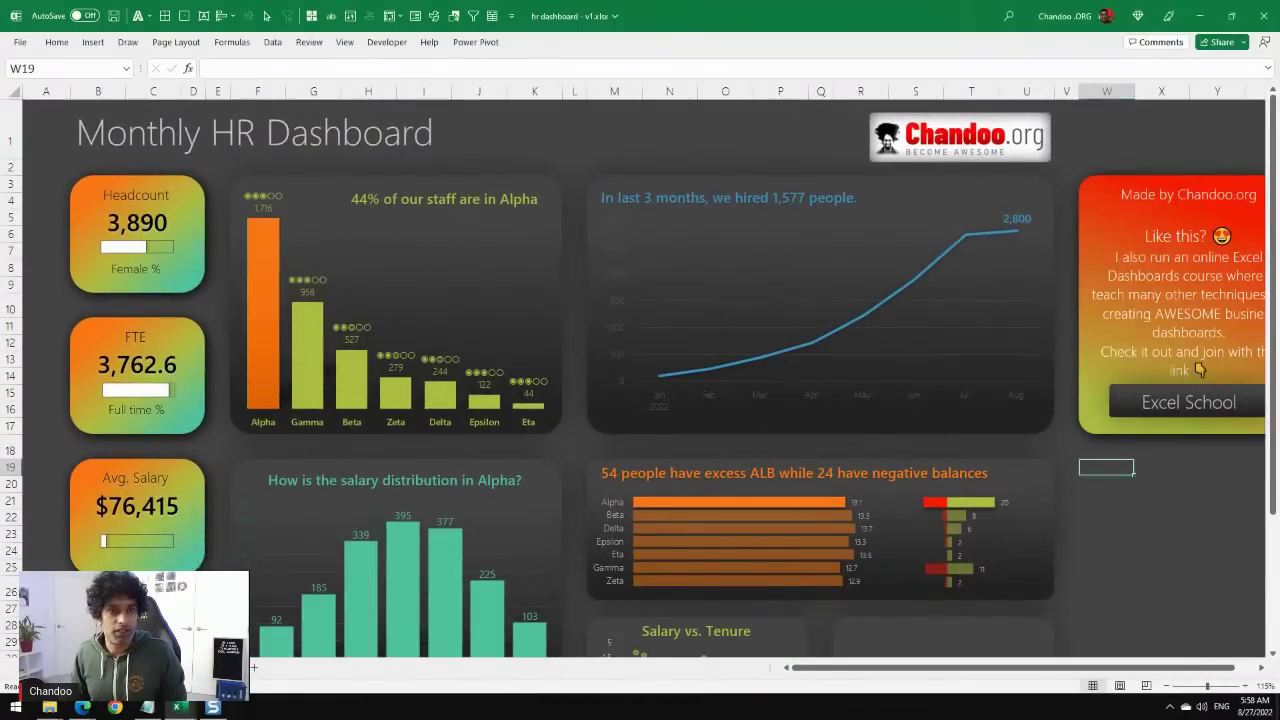
pyautogui.scroll(-2, 240, 244)
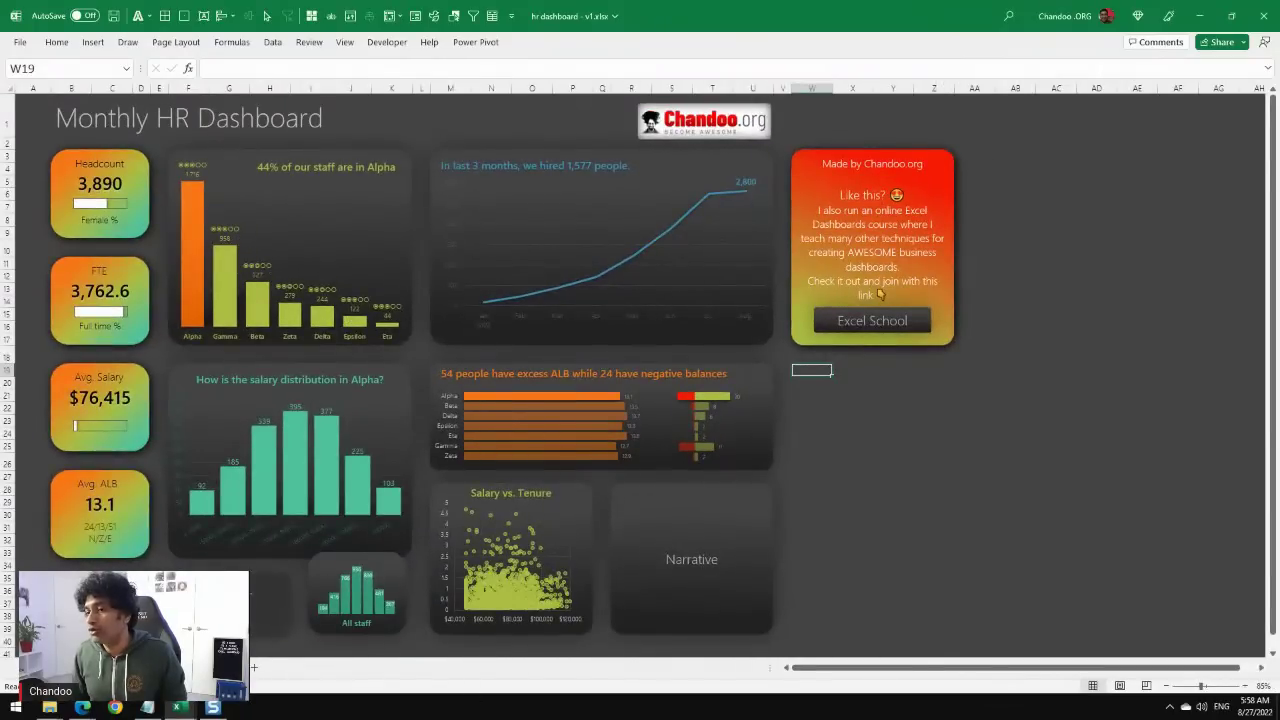
pyautogui.hotkey('ctrl', 'pagedown')
# In the blank-stream workbook, inspect the Female % bar chart and the FTE and Avg. Salary tiles.
pyautogui.moveTo(177, 708)
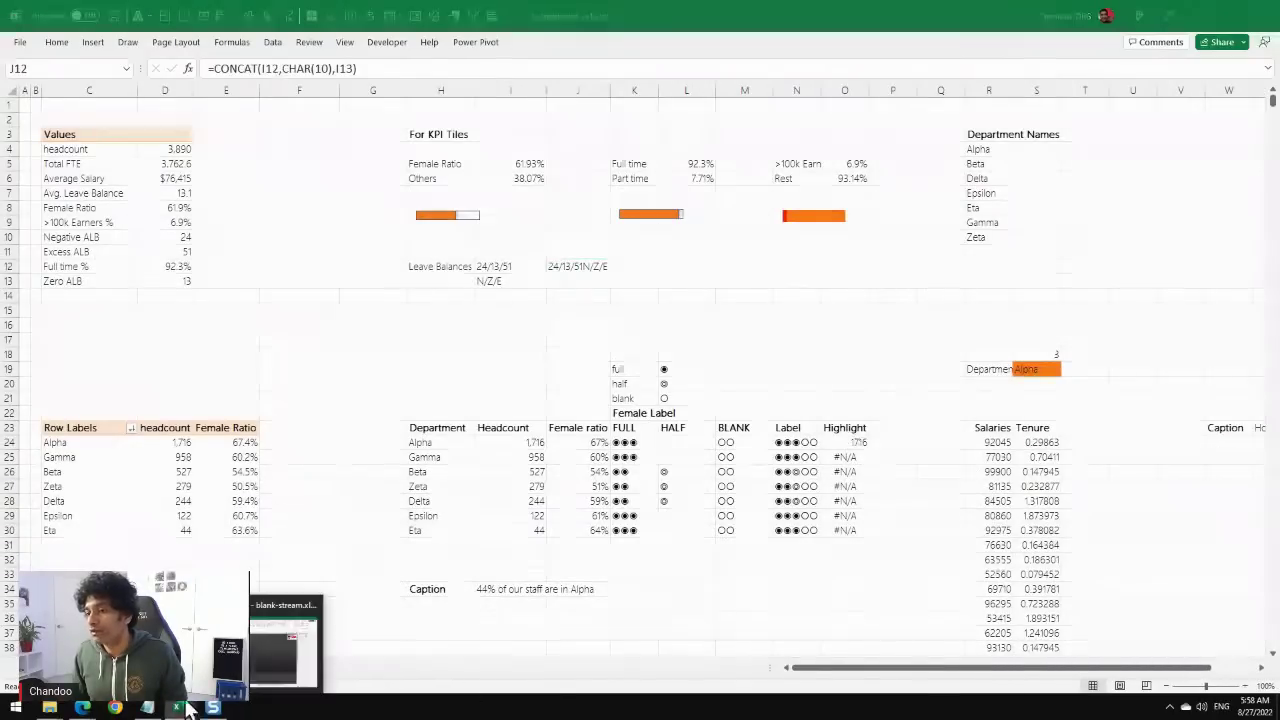
pyautogui.click(290, 615)
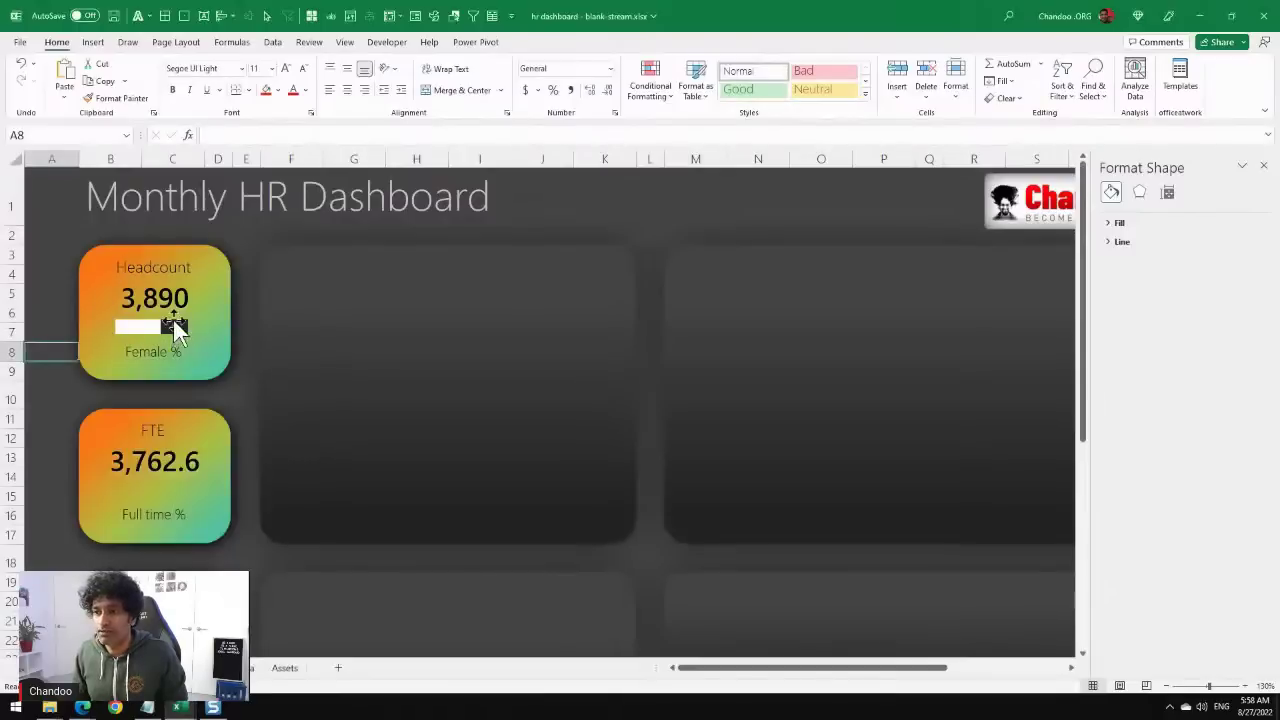
pyautogui.click(165, 326)
pyautogui.click(145, 505)
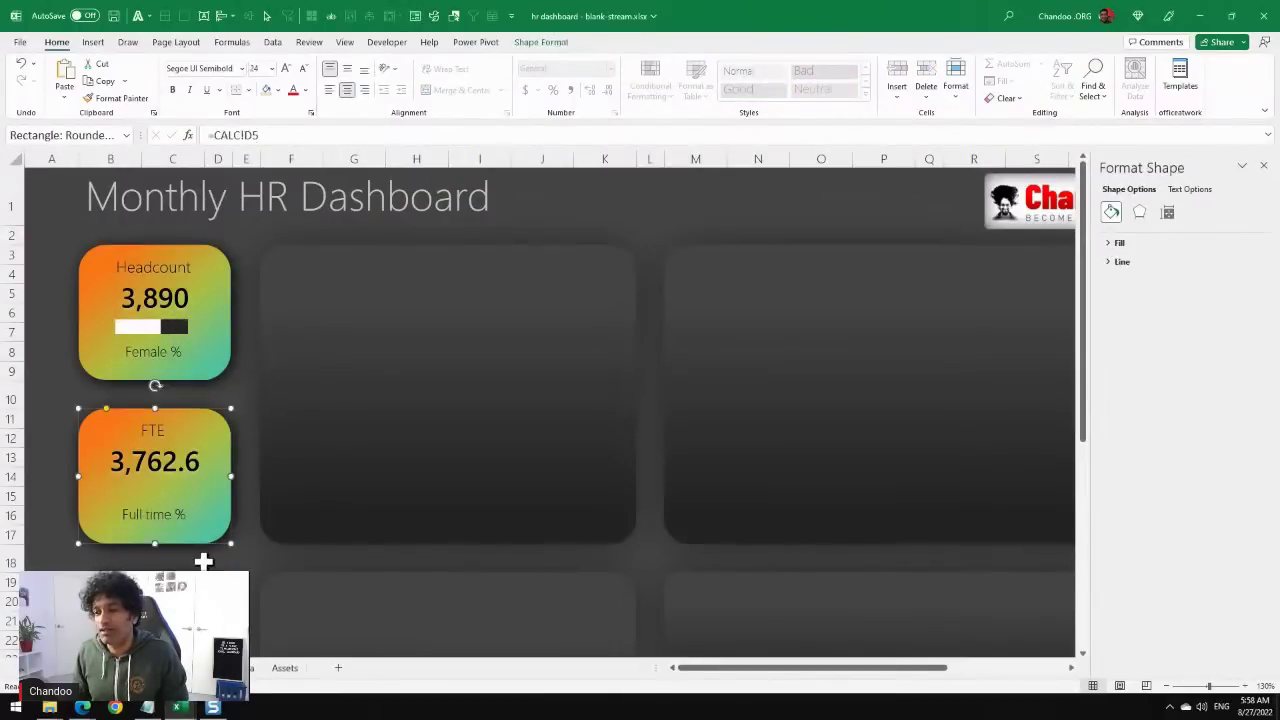
pyautogui.scroll(-2, 251, 543)
pyautogui.click(145, 487)
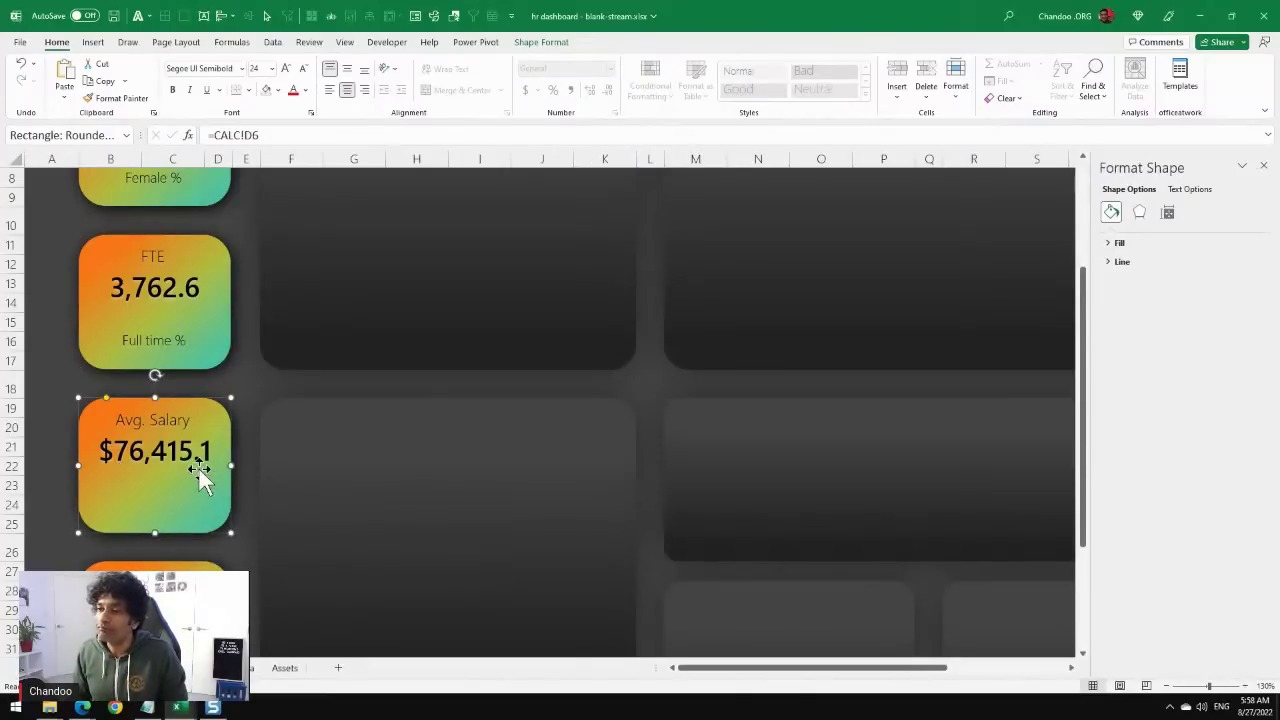
pyautogui.scroll(2, 198, 466)
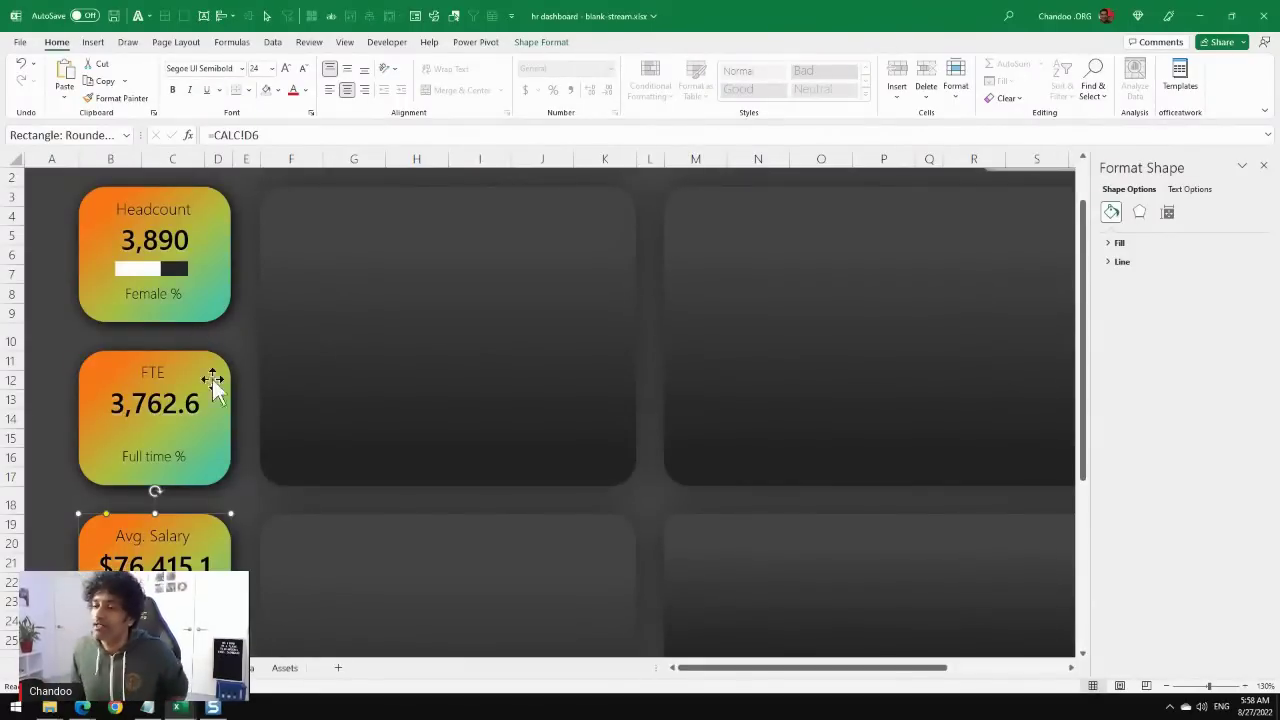
# Compare against the reference Monthly HR Dashboard, then return to the working dashboard's Headcount 3,890 tile.
pyautogui.click(175, 708)
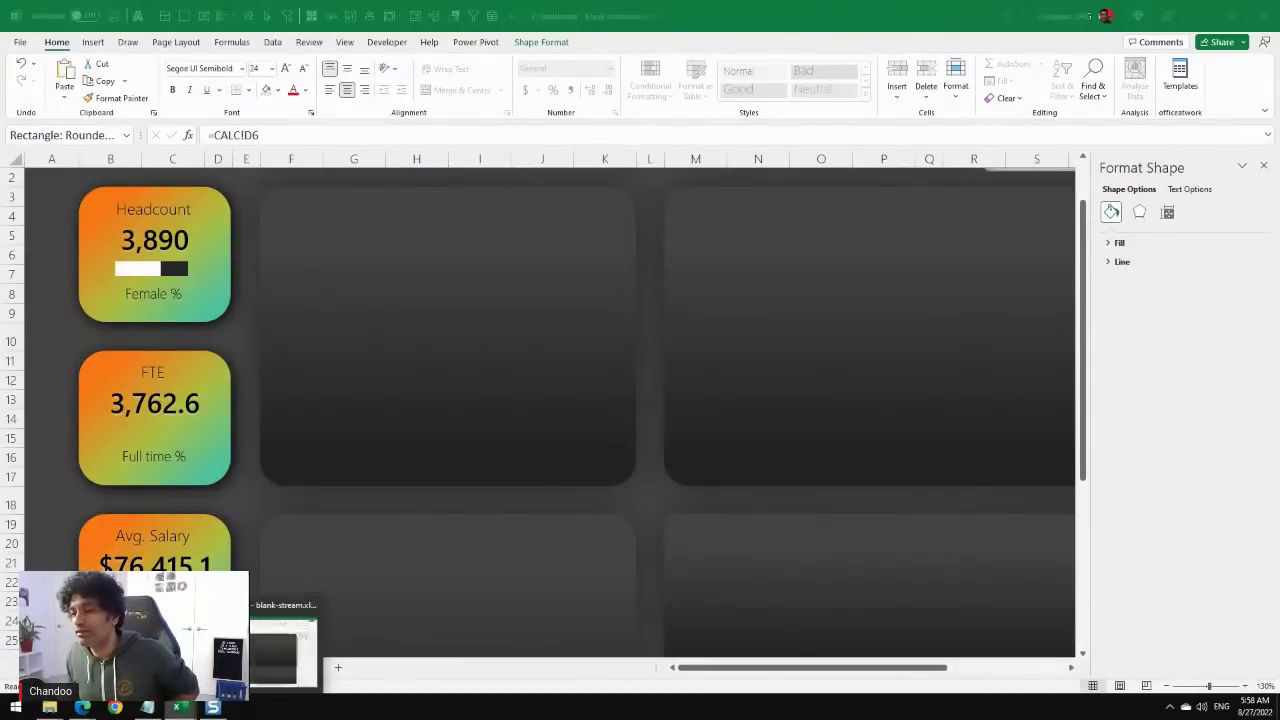
pyautogui.click(215, 640)
pyautogui.click(150, 667)
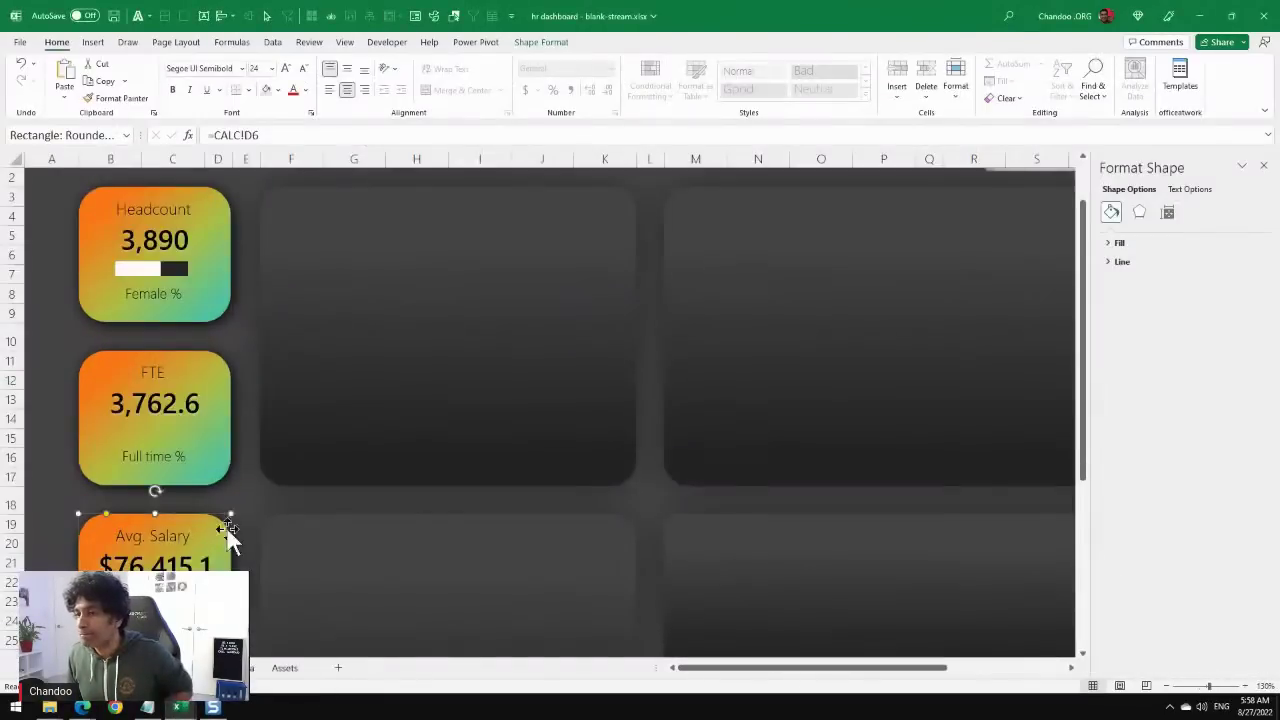
pyautogui.click(290, 640)
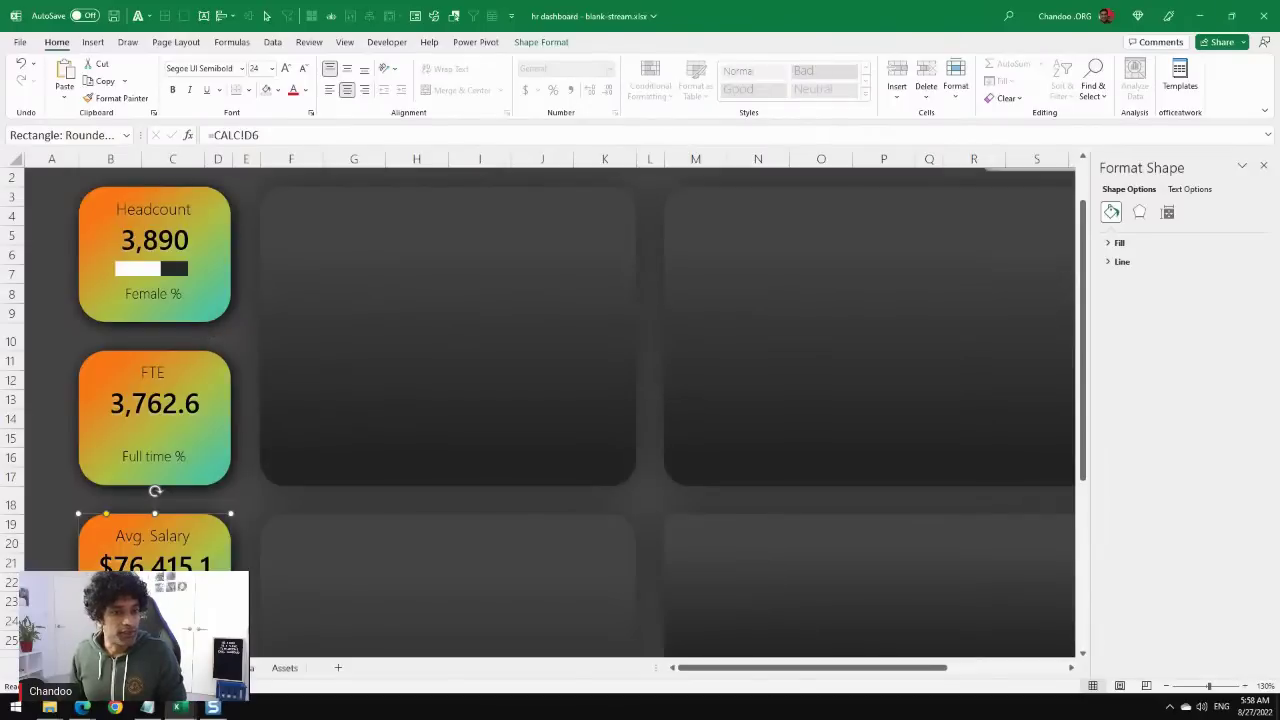
pyautogui.scroll(1, 372, 436)
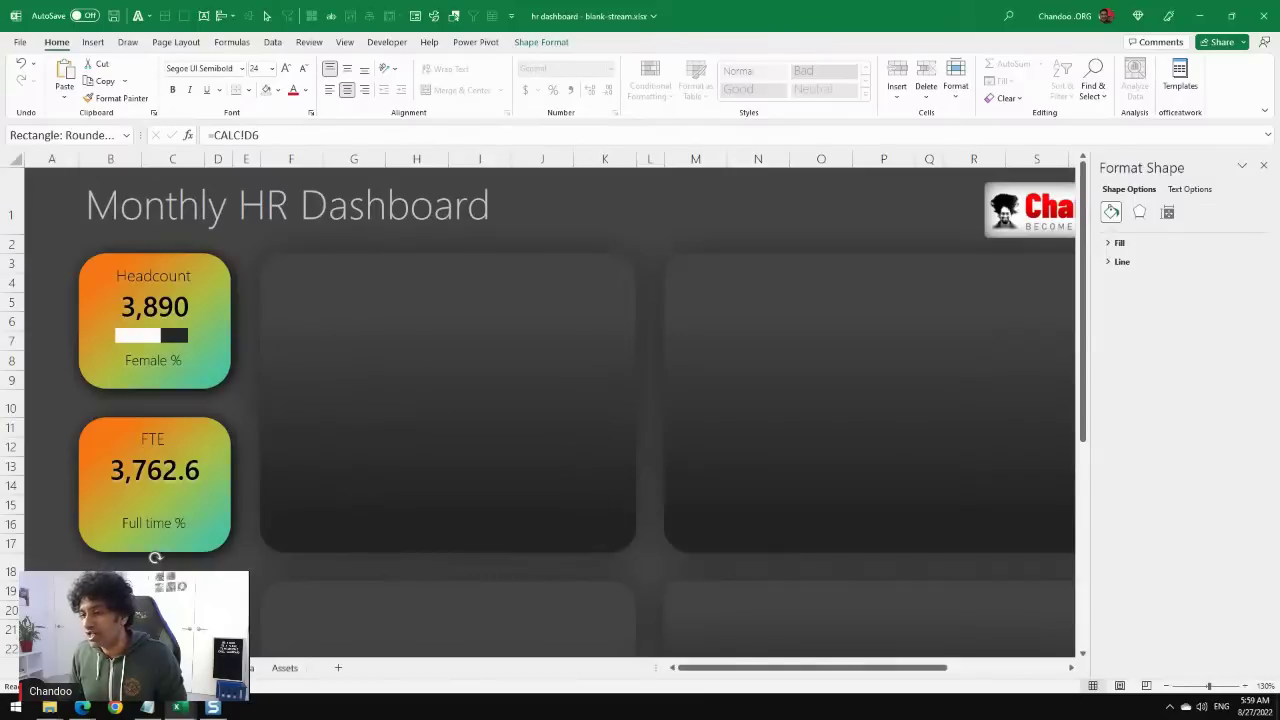
# Glance at the reference dashboard, then show the working Calculations Worksheet listing Female % 62% and Rest 38%.
pyautogui.click(290, 645)
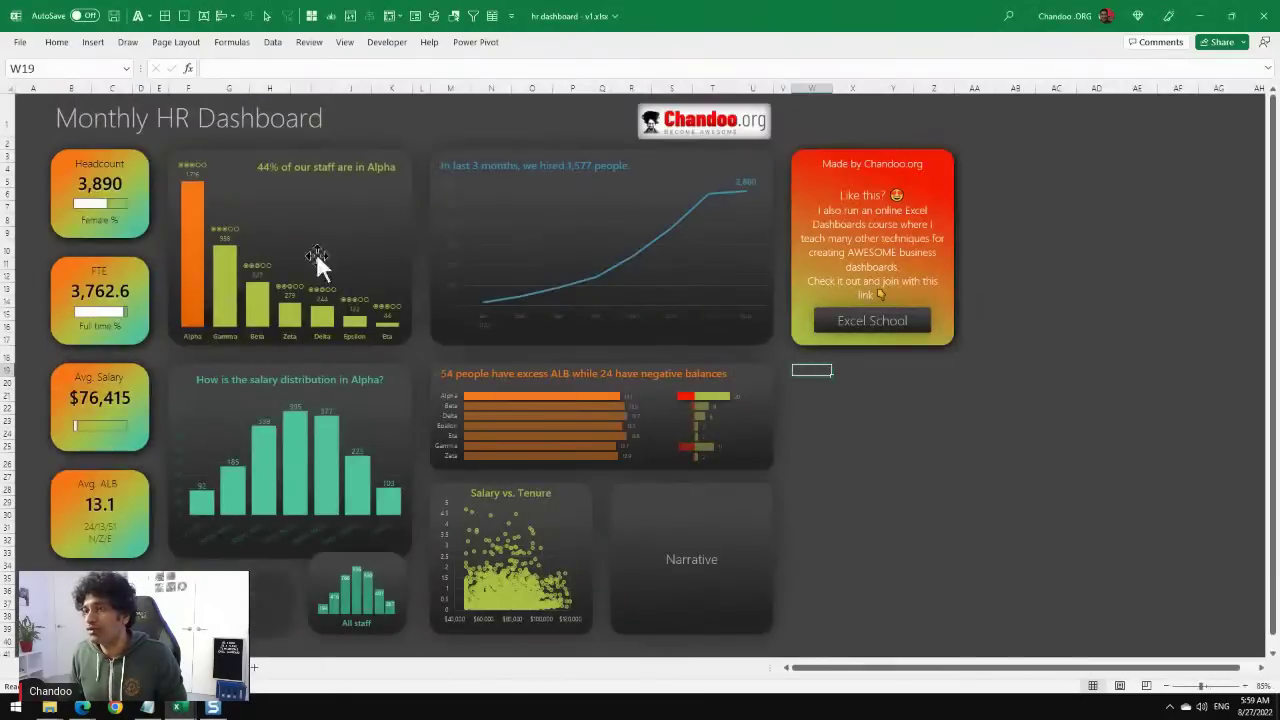
pyautogui.keyDown('ctrl'); pyautogui.scroll(5, 293, 215); pyautogui.keyUp('ctrl')
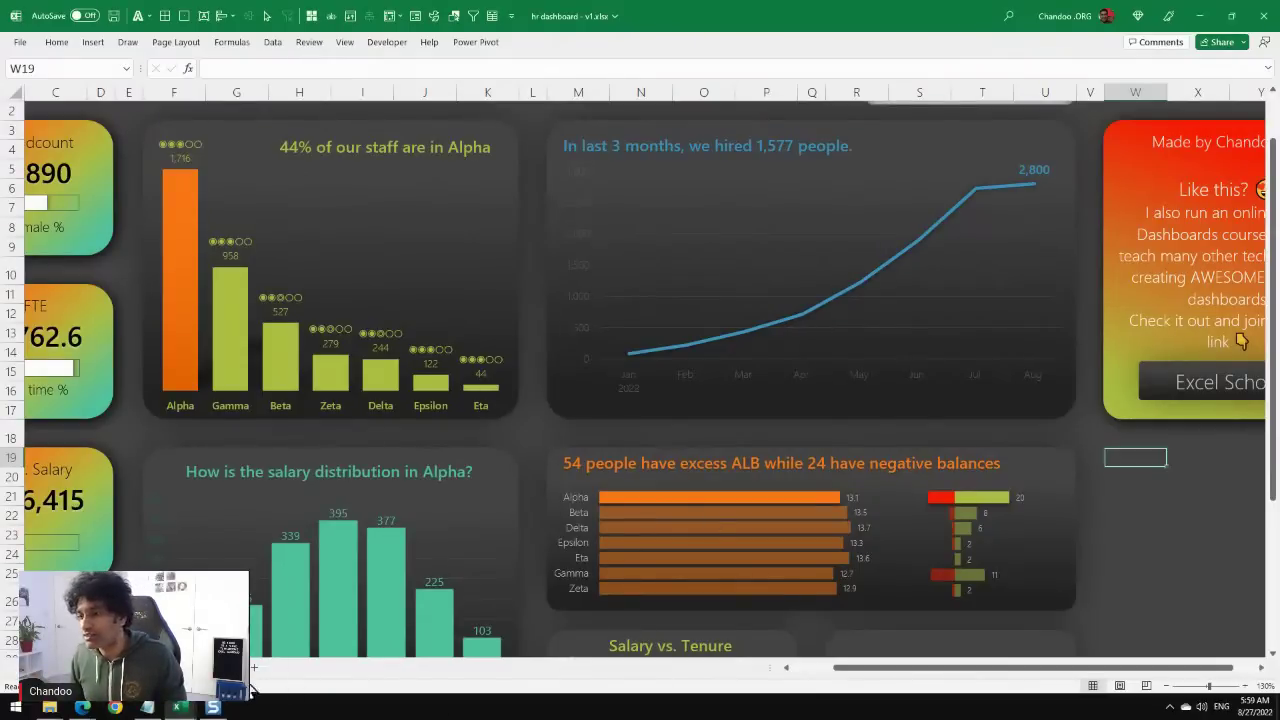
pyautogui.moveTo(177, 707)
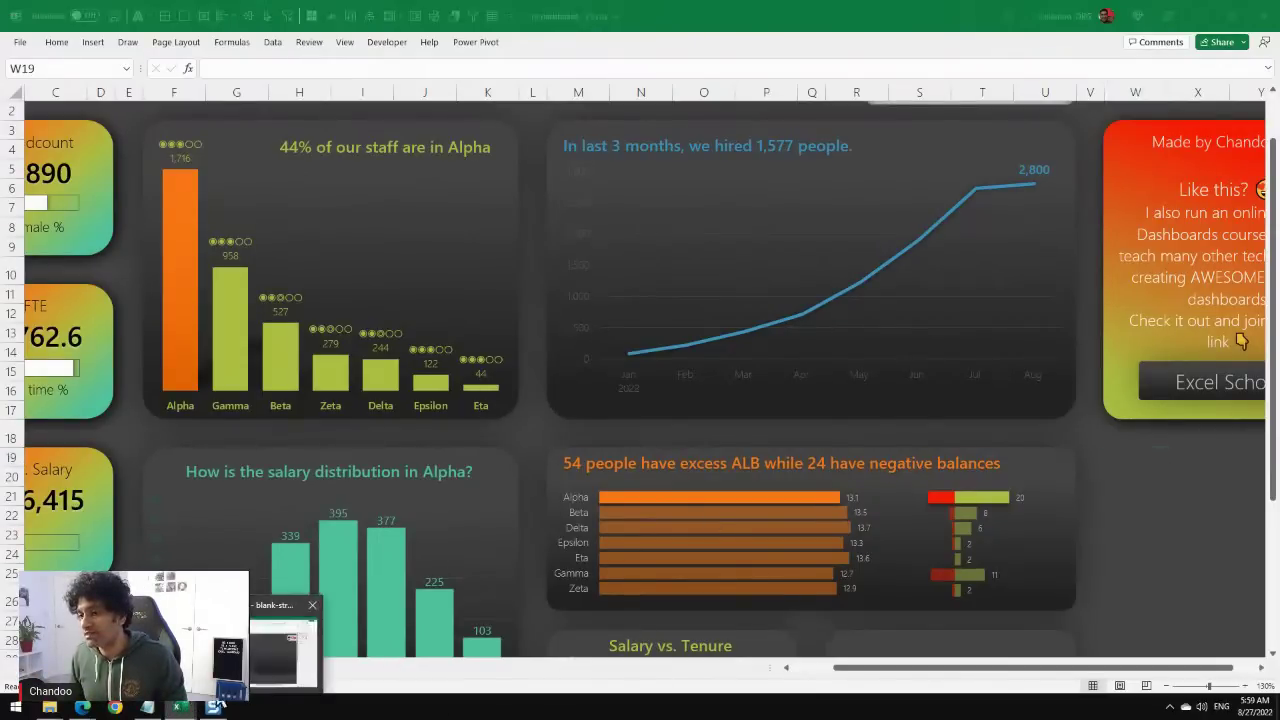
pyautogui.click(278, 676)
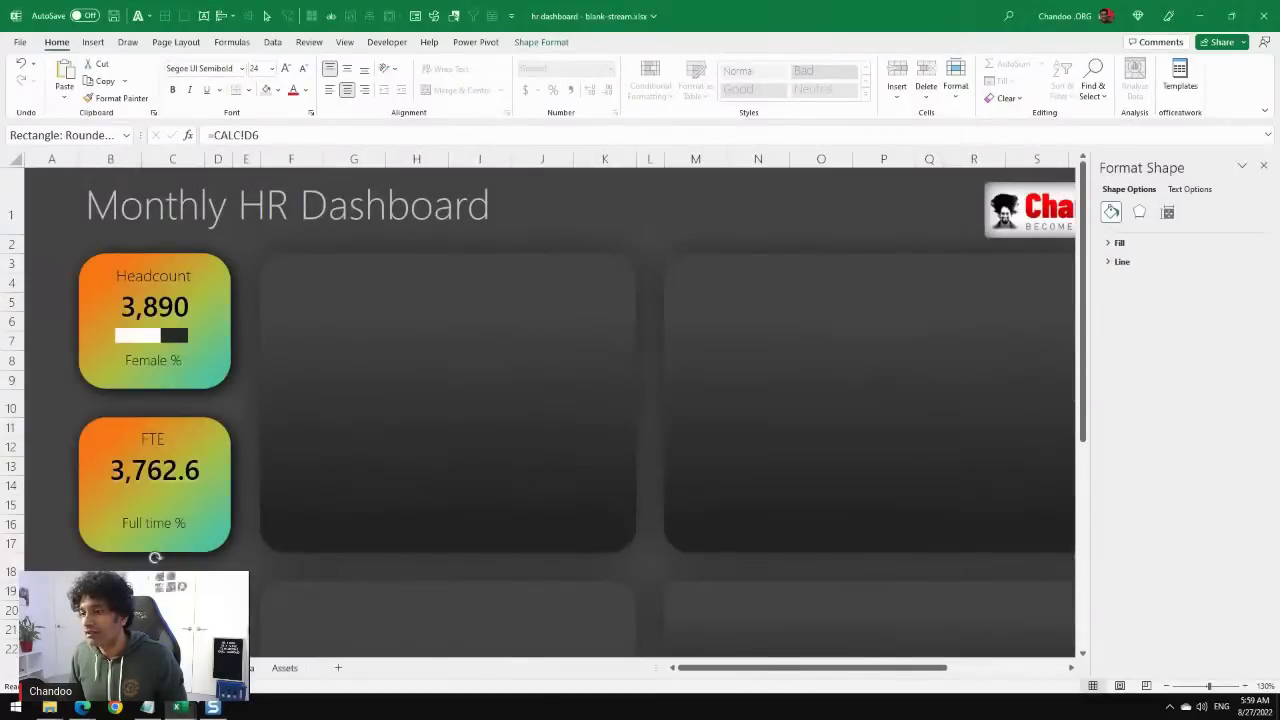
pyautogui.hotkey('ctrl', 'pagedown')
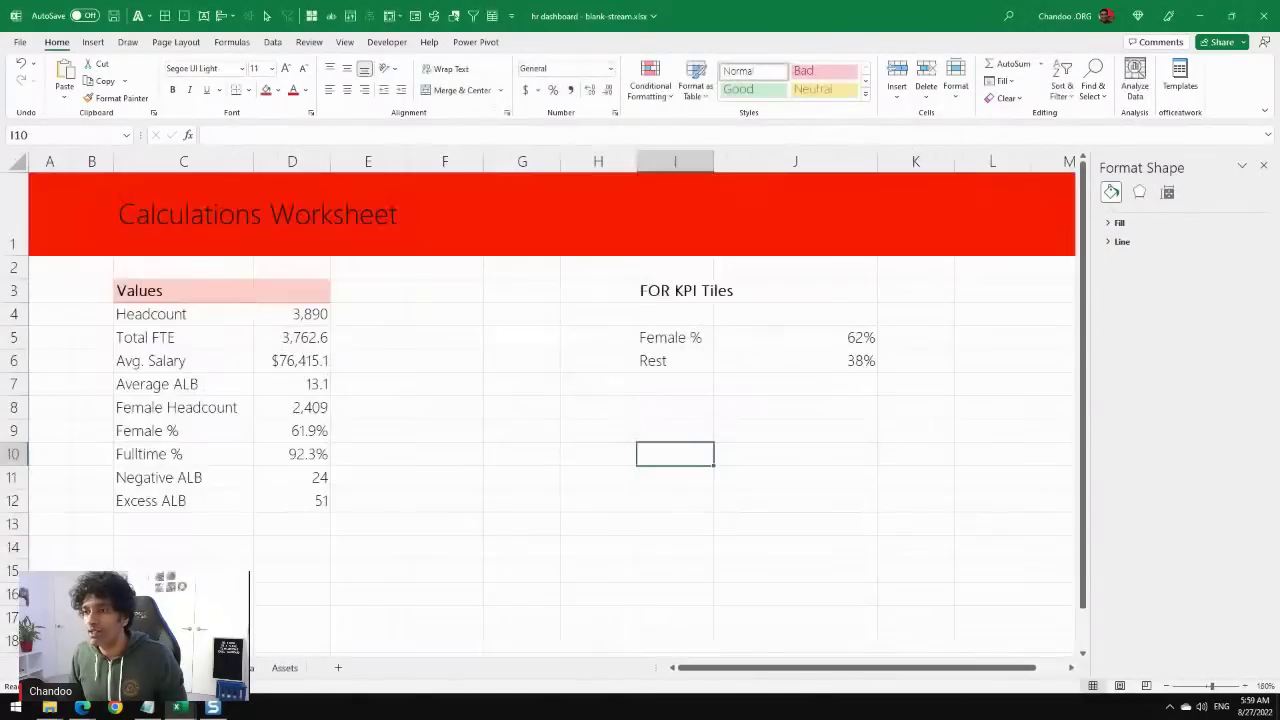
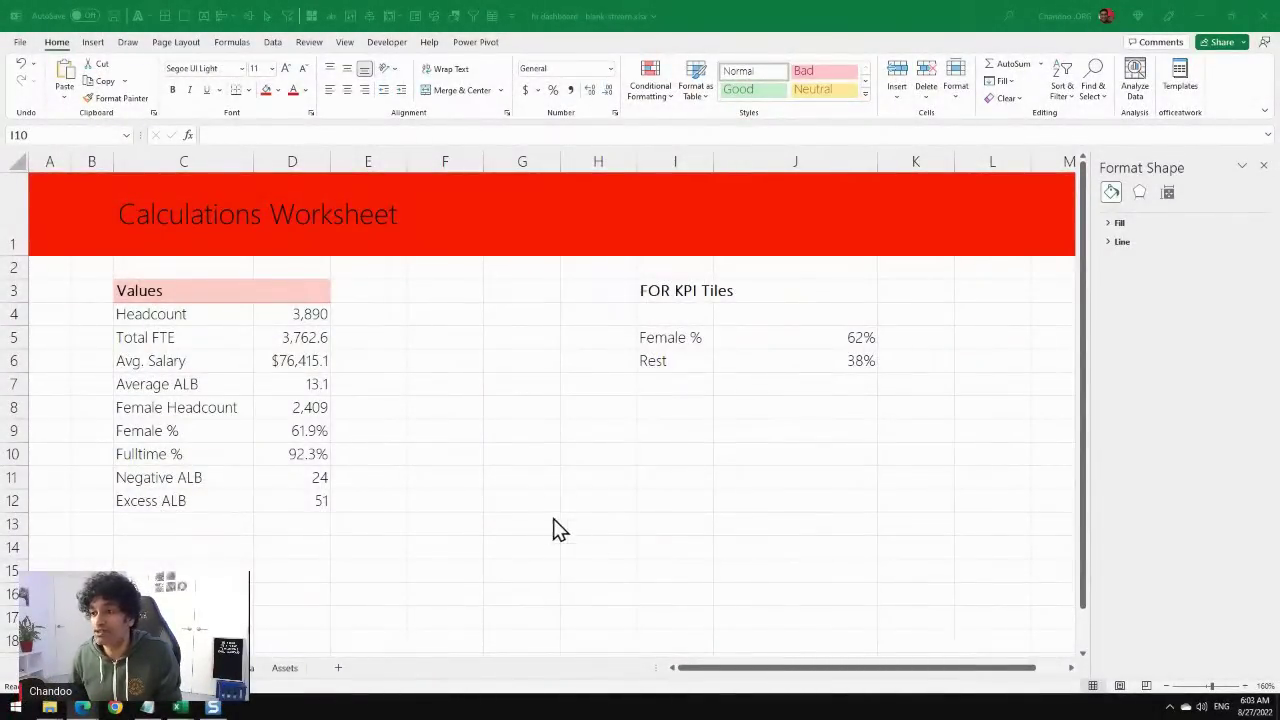
# Scroll to and select the existing Values pivot to inspect it.
pyautogui.scroll(-3, 558, 530)
pyautogui.scroll(-1, 171, 510)
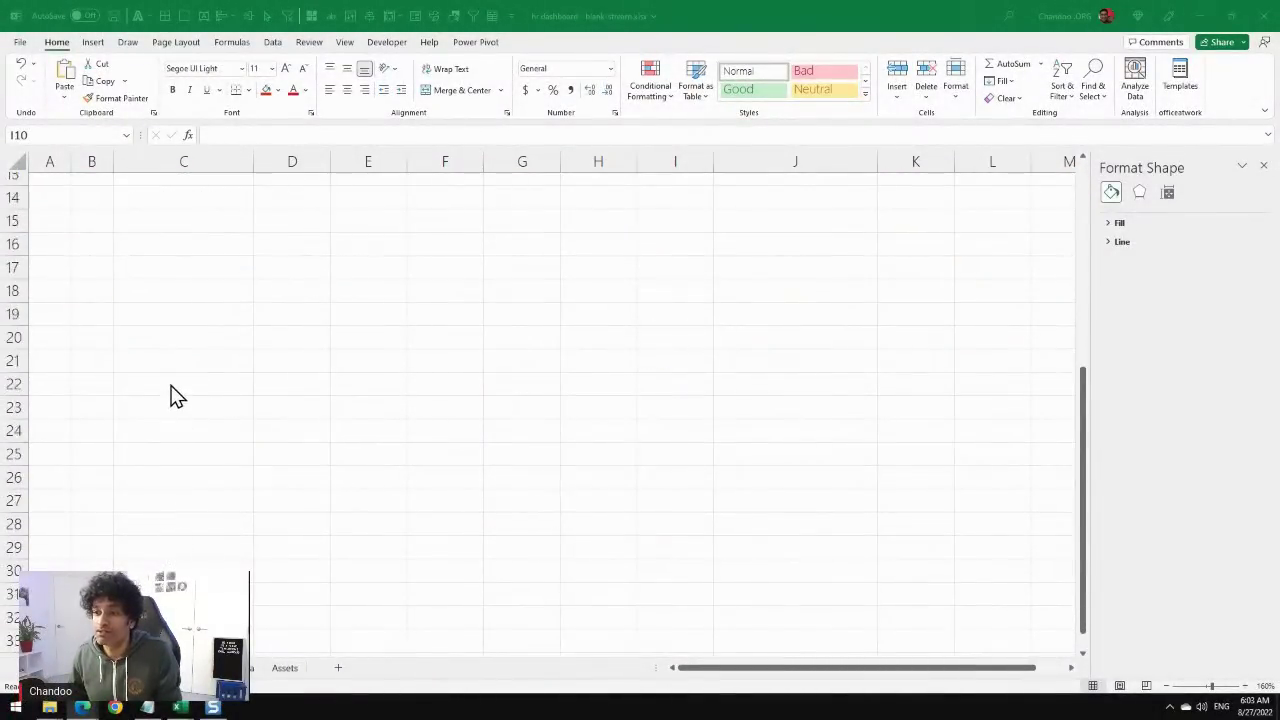
pyautogui.scroll(5, 180, 360)
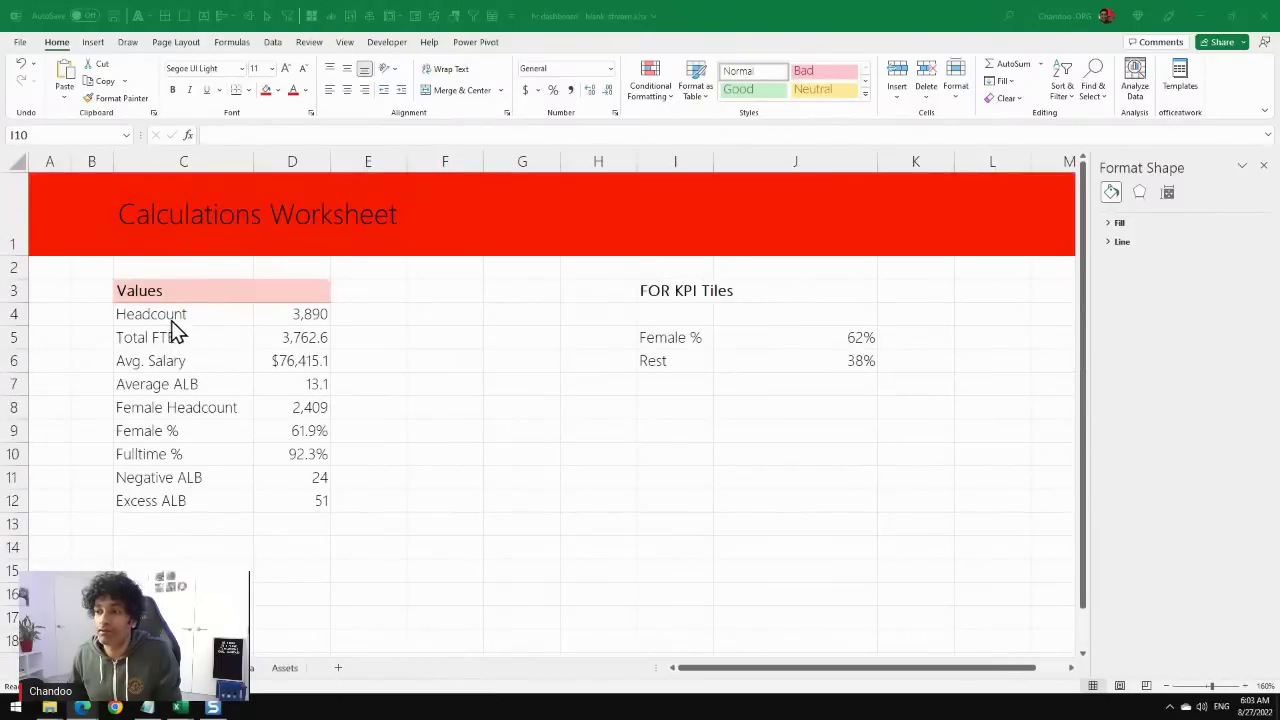
pyautogui.click(168, 290)
pyautogui.moveTo(183, 310); pyautogui.dragTo(297, 497)
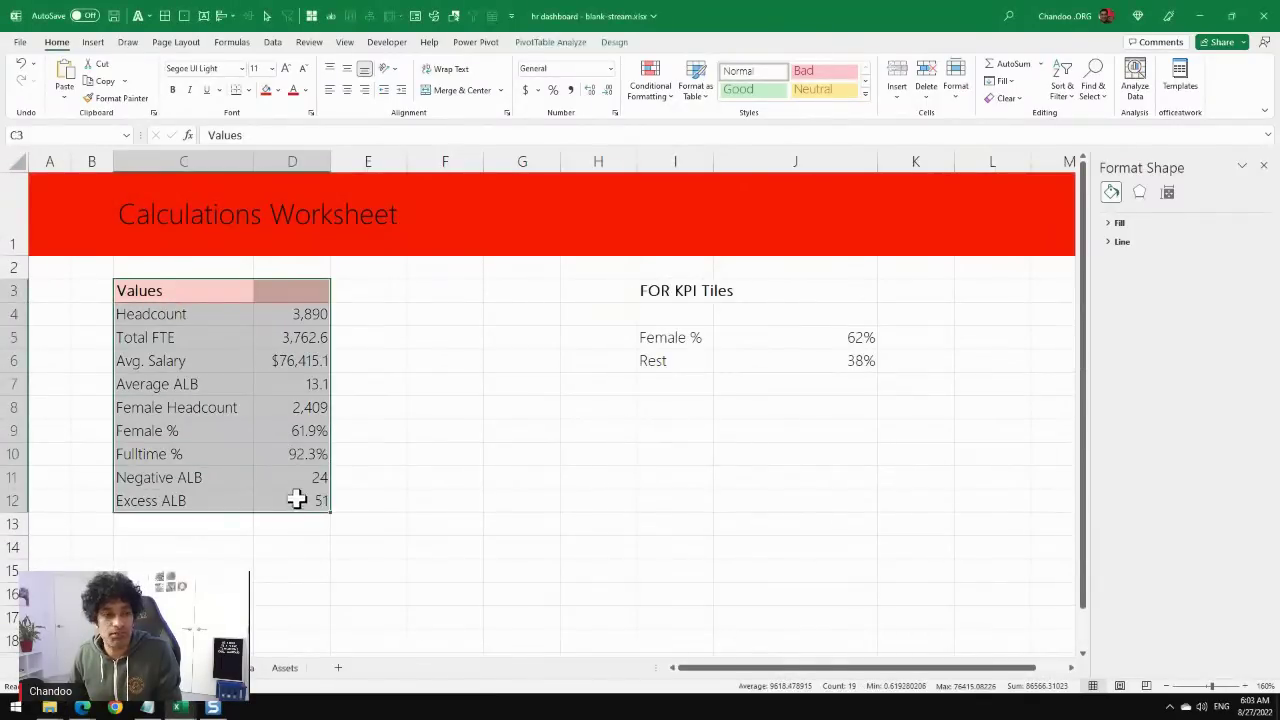
# Select C33 and bring up the PivotTable data source choices.
pyautogui.scroll(-7, 242, 500)
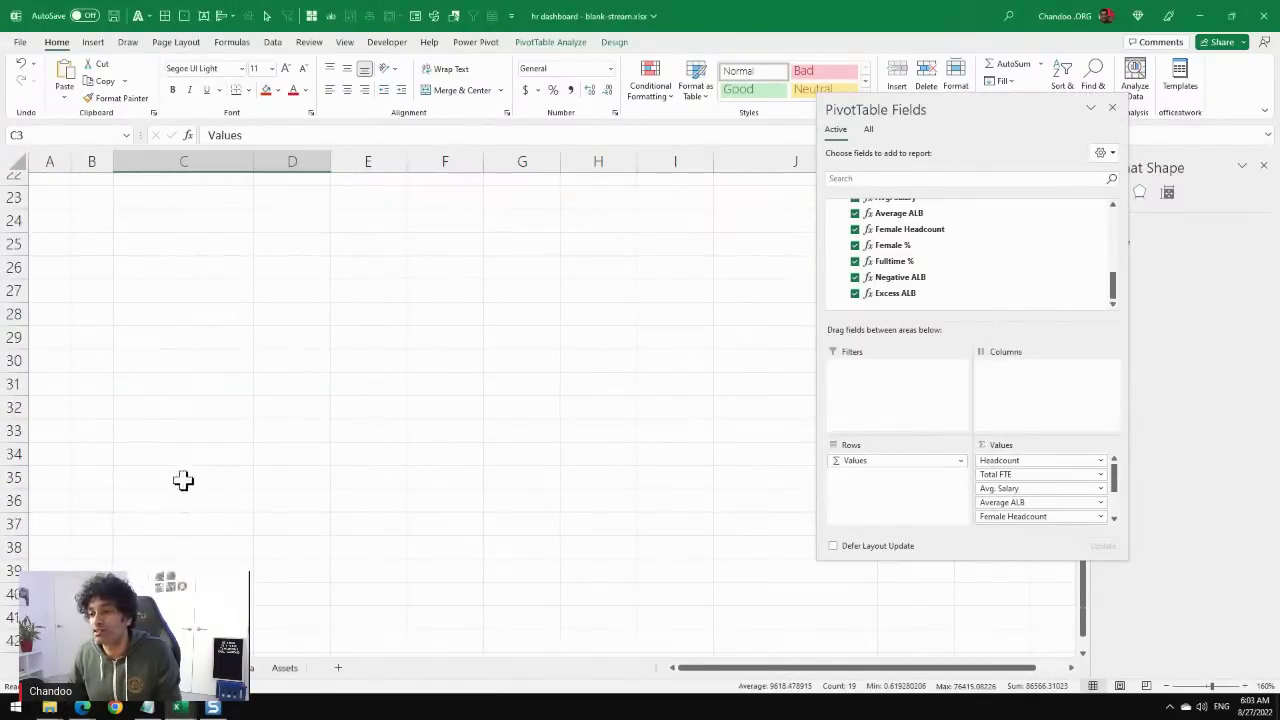
pyautogui.scroll(-1, 152, 390)
pyautogui.click(169, 355)
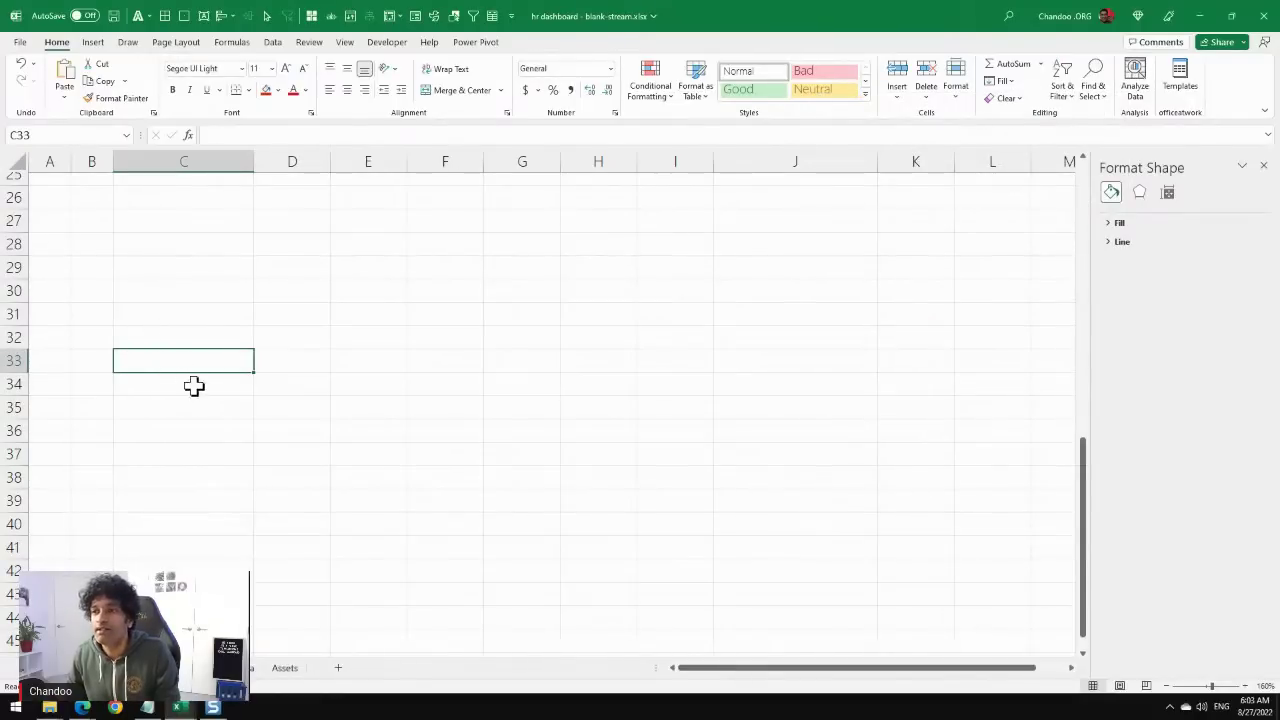
pyautogui.click(93, 42)
pyautogui.click(40, 96)
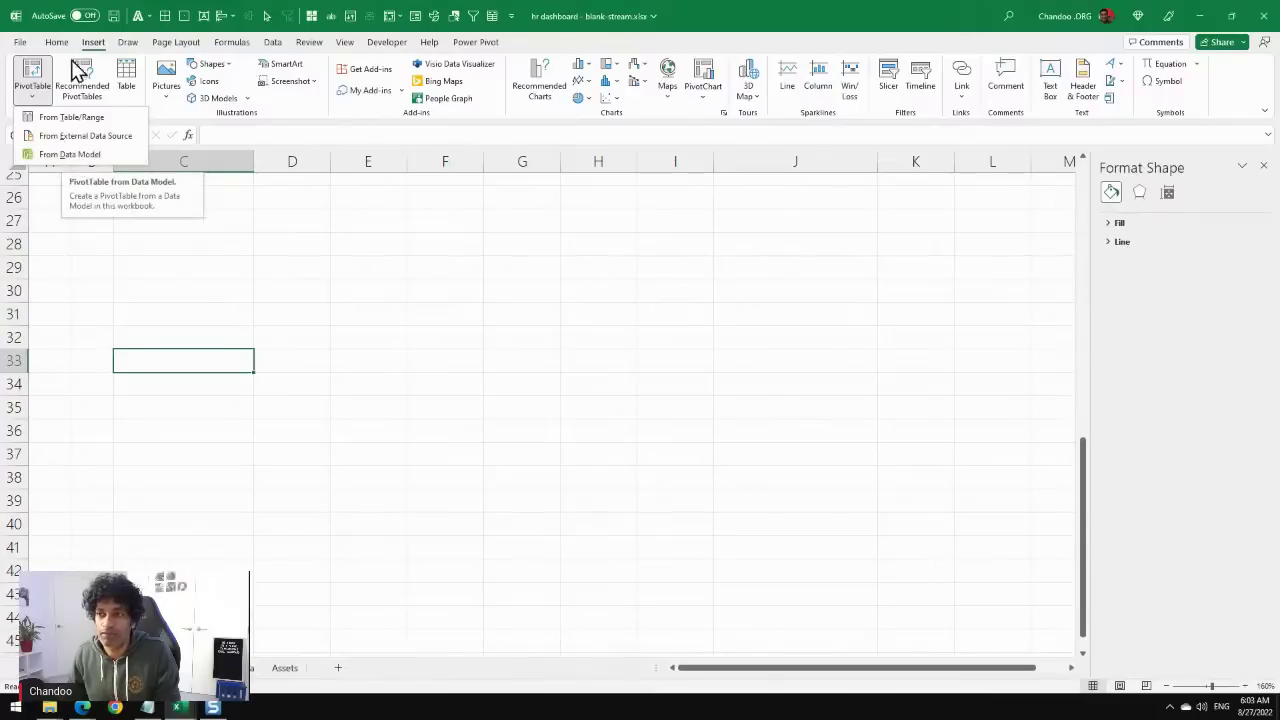
# Create a data-model PivotTable at C33 and expand the staff table's fields.
pyautogui.click(100, 52)
pyautogui.click(40, 96)
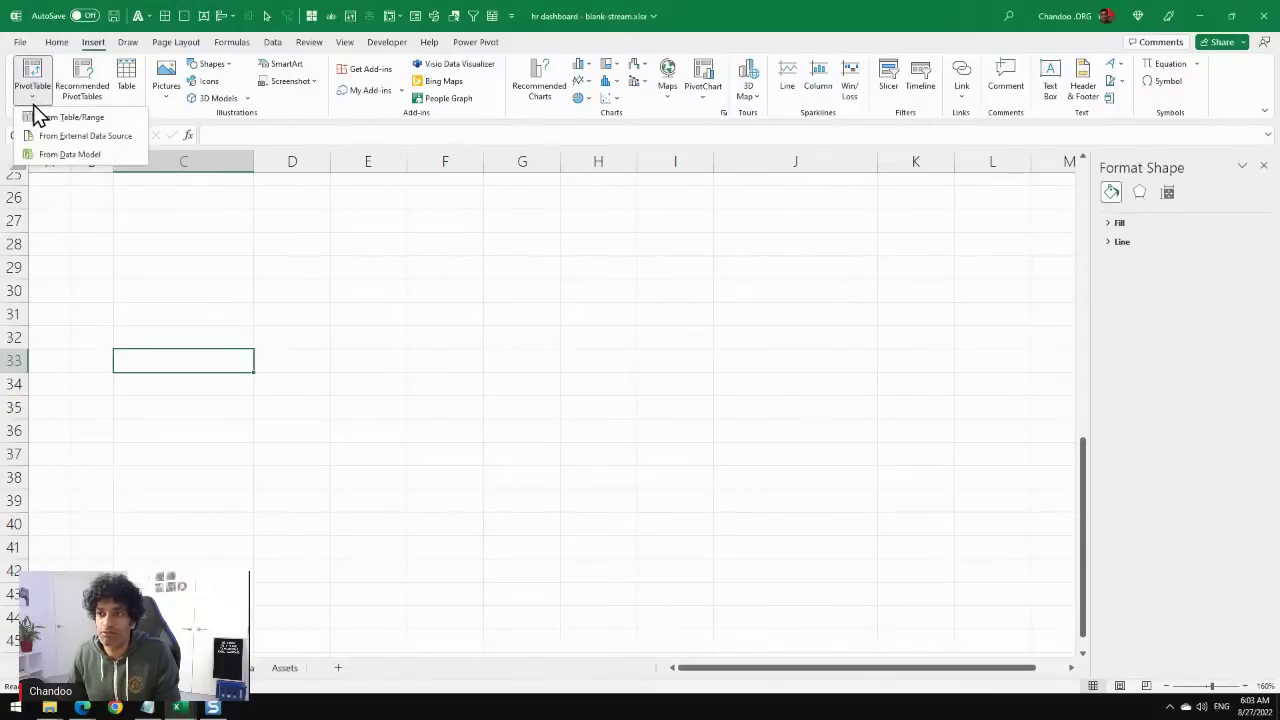
pyautogui.click(69, 154)
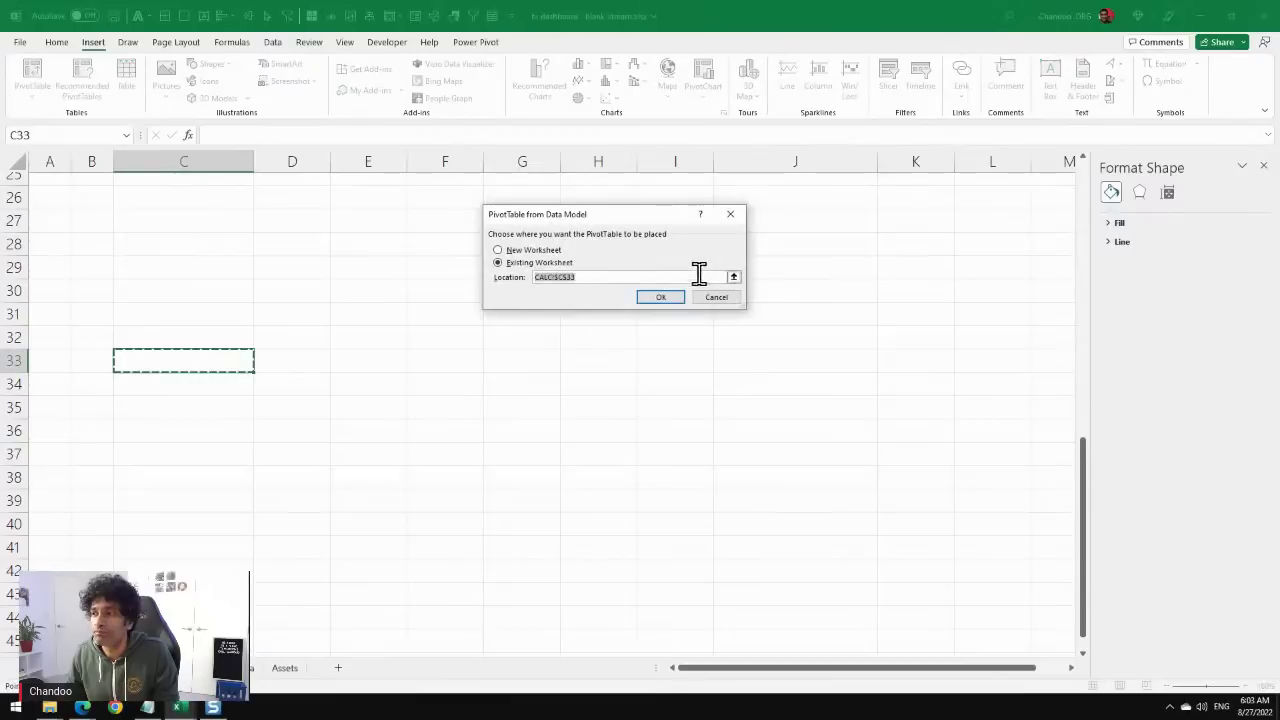
pyautogui.click(670, 301)
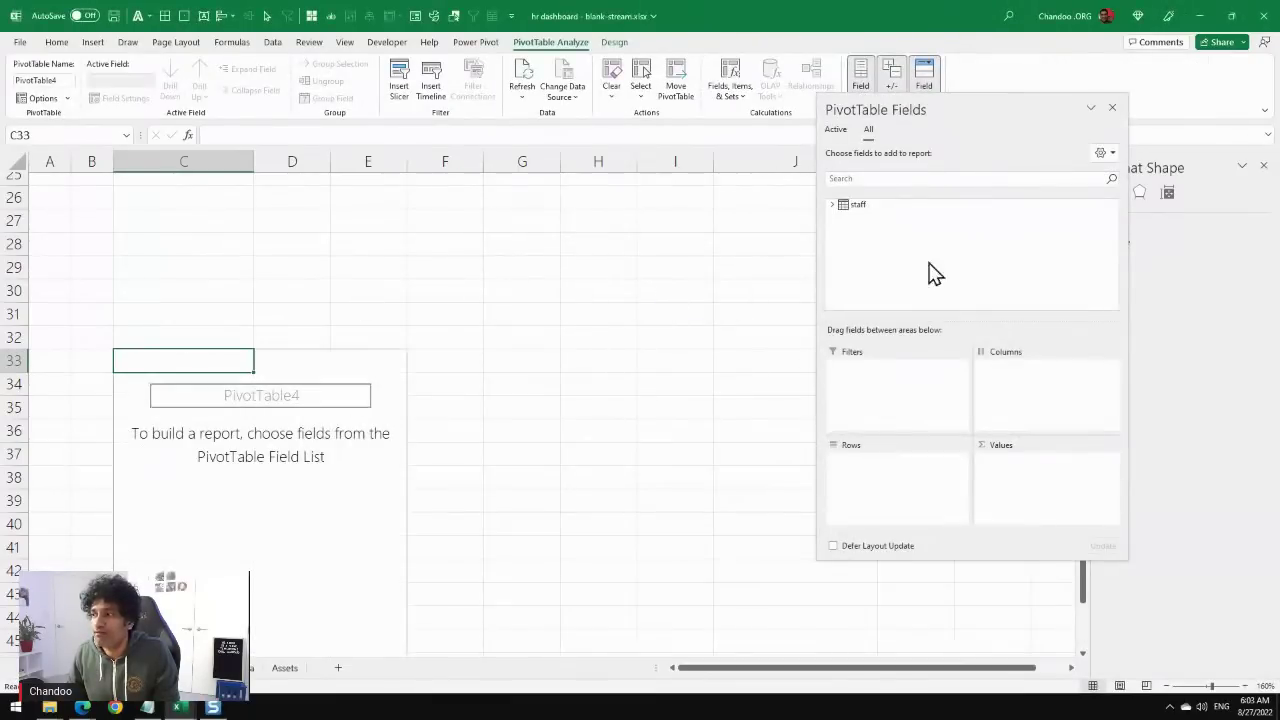
pyautogui.click(831, 205)
# Put Department in Rows and Headcount and Fulltime % in Values.
pyautogui.scroll(-10, 957, 277)
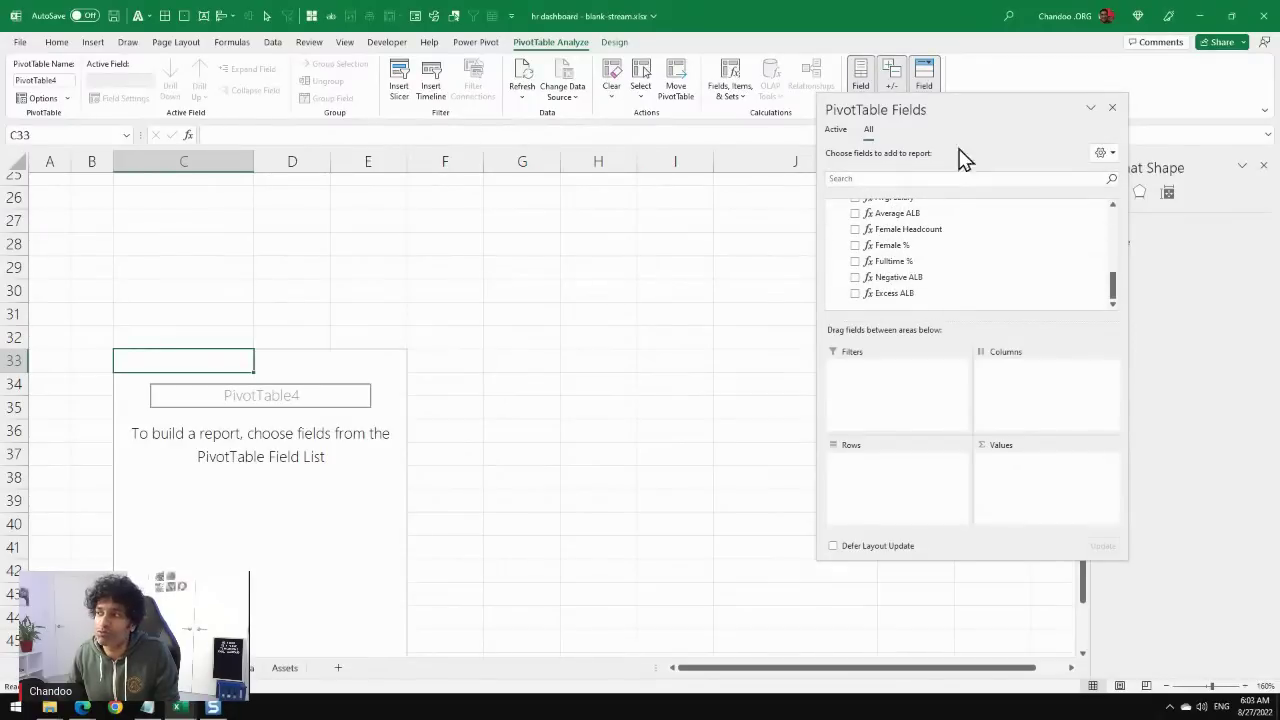
pyautogui.moveTo(965, 108); pyautogui.dragTo(680, 131)
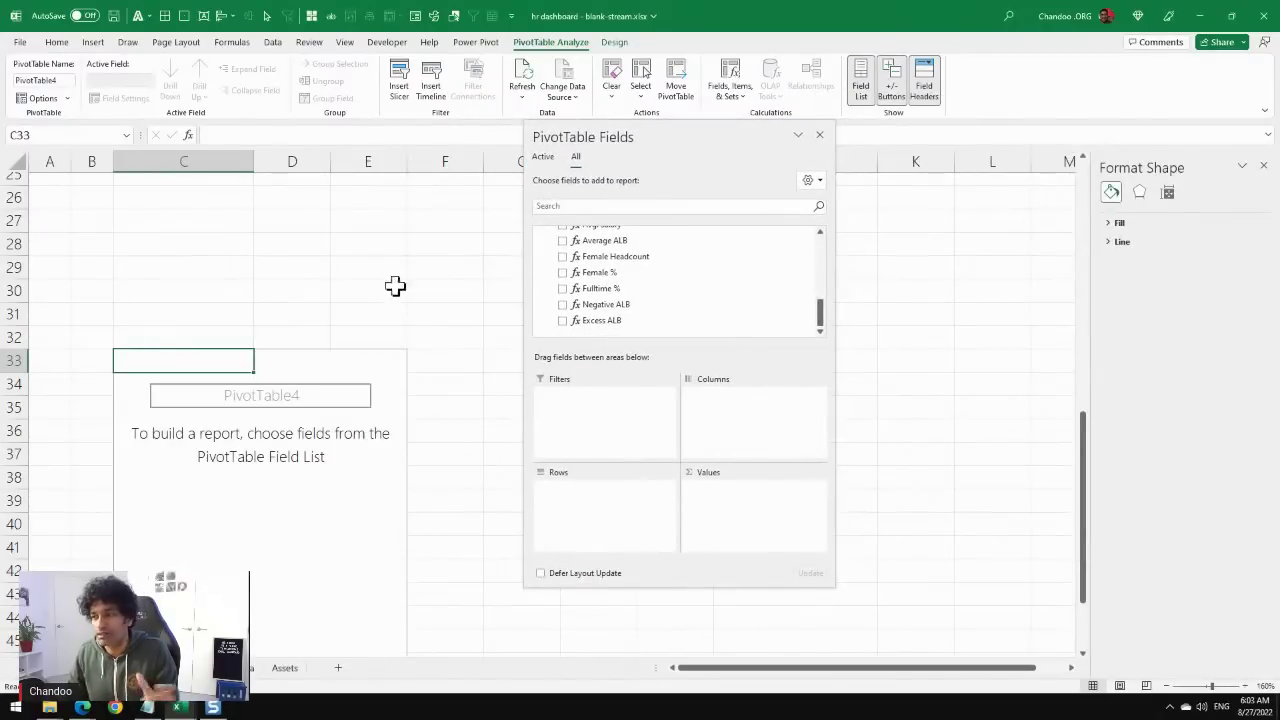
pyautogui.scroll(5, 678, 325)
pyautogui.scroll(5, 678, 322)
pyautogui.moveTo(640, 307); pyautogui.dragTo(605, 530)
pyautogui.scroll(-5, 616, 294)
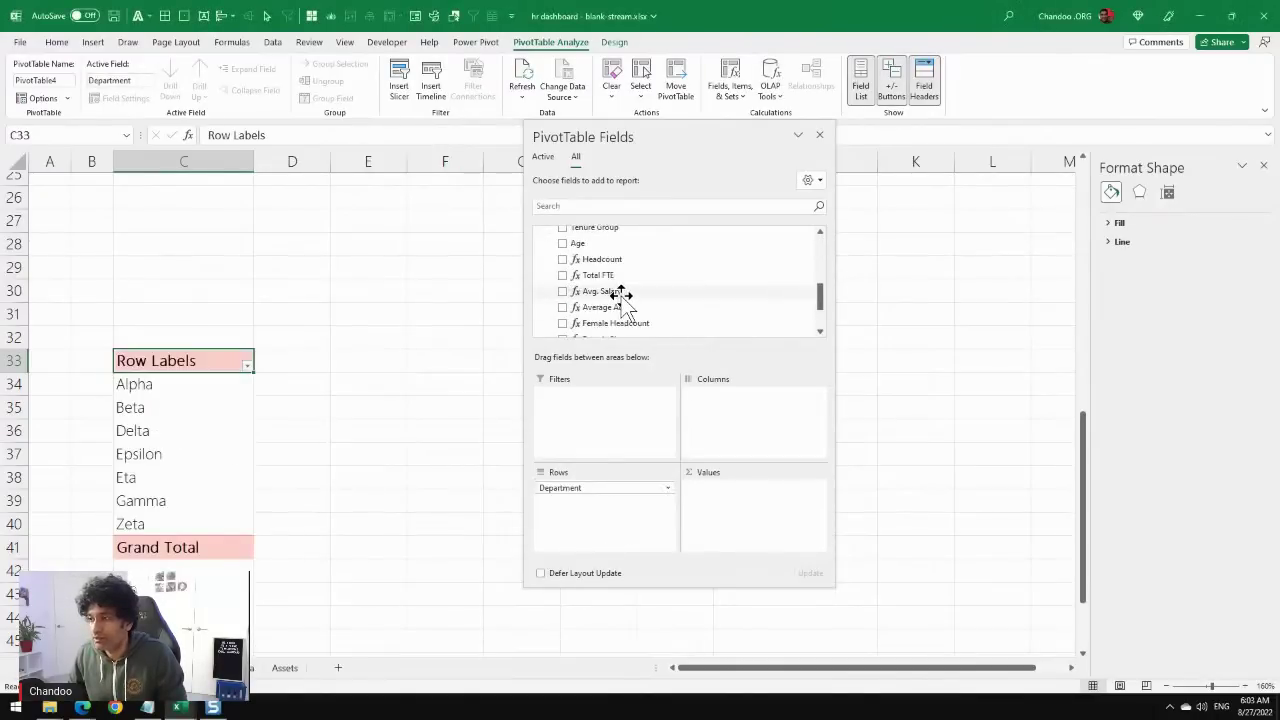
pyautogui.moveTo(602, 259); pyautogui.dragTo(766, 534)
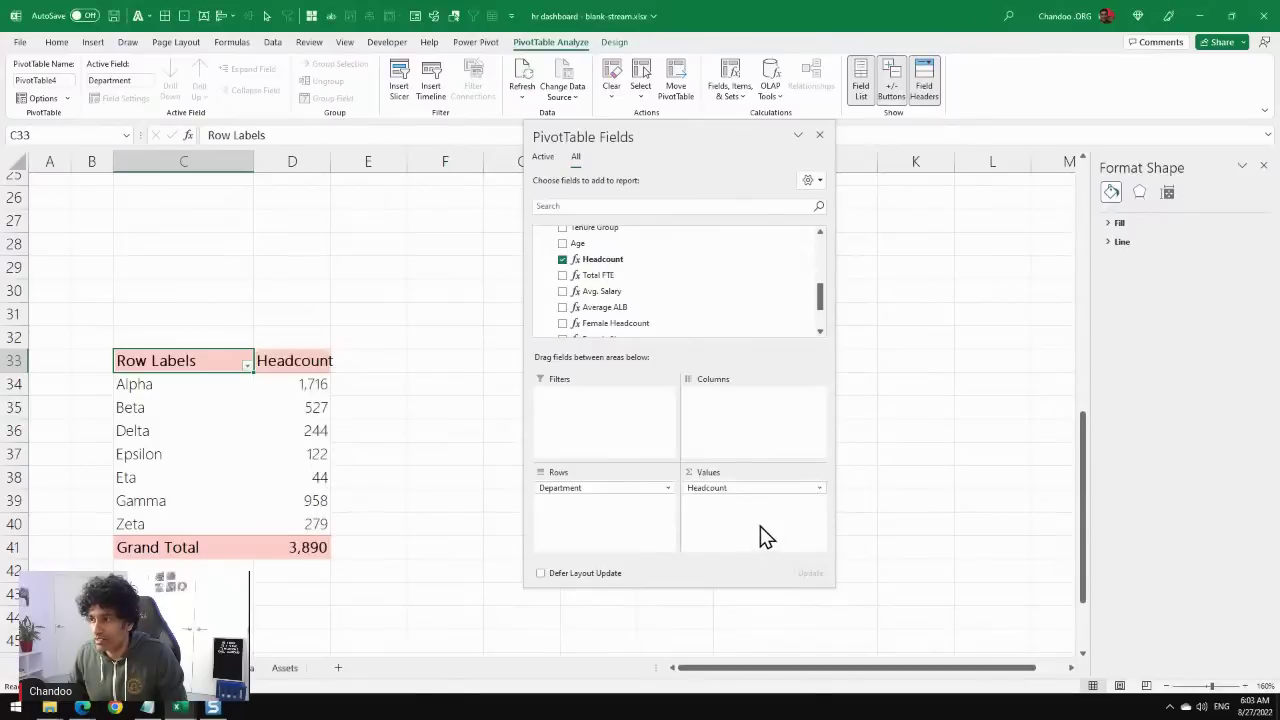
pyautogui.scroll(-2, 620, 288)
pyautogui.moveTo(611, 286); pyautogui.dragTo(748, 520)
pyautogui.moveTo(727, 130); pyautogui.dragTo(672, 258)
# Sort the departments by Headcount, largest to smallest.
pyautogui.moveTo(300, 387); pyautogui.dragTo(357, 527)
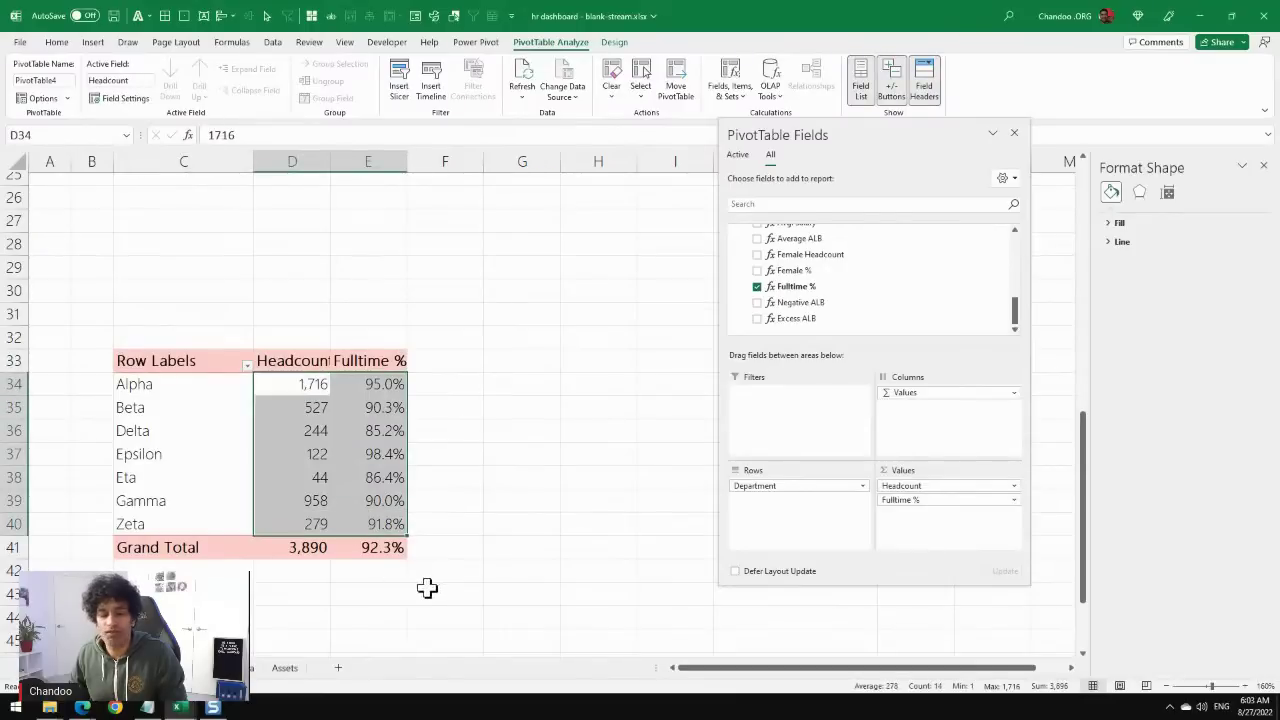
pyautogui.click(298, 385)
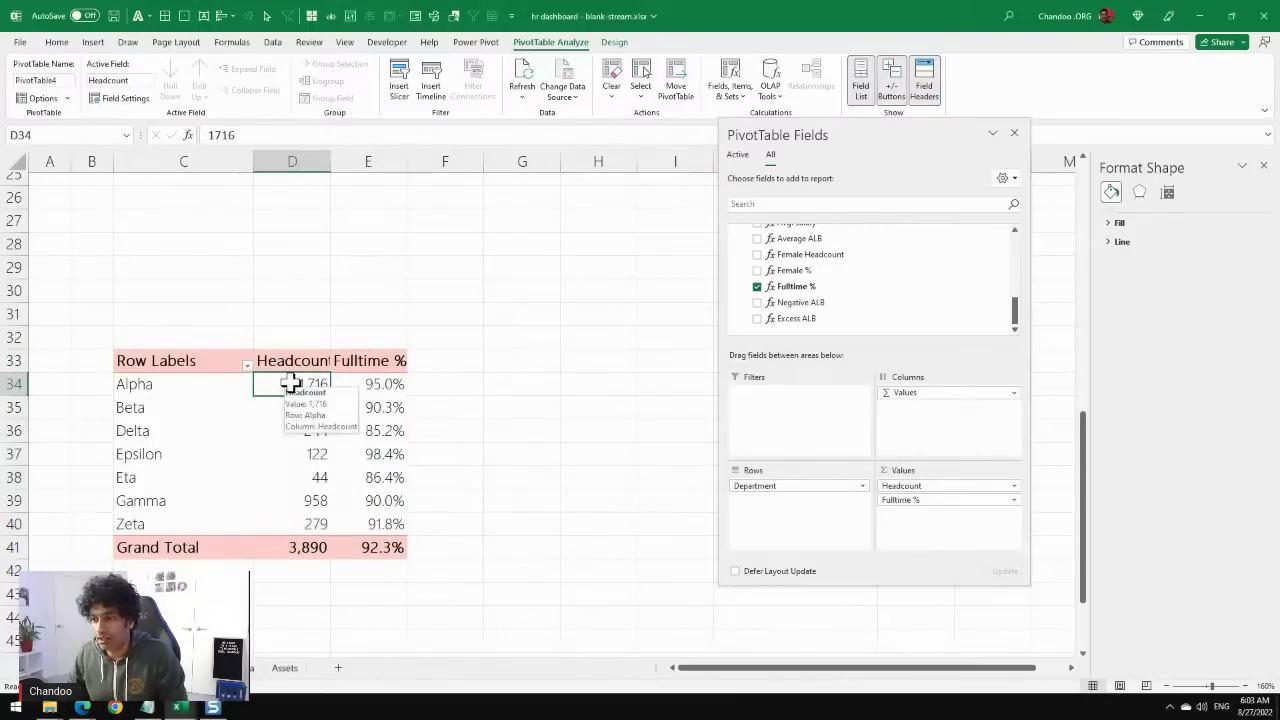
pyautogui.rightClick(298, 385)
pyautogui.moveTo(414, 494)
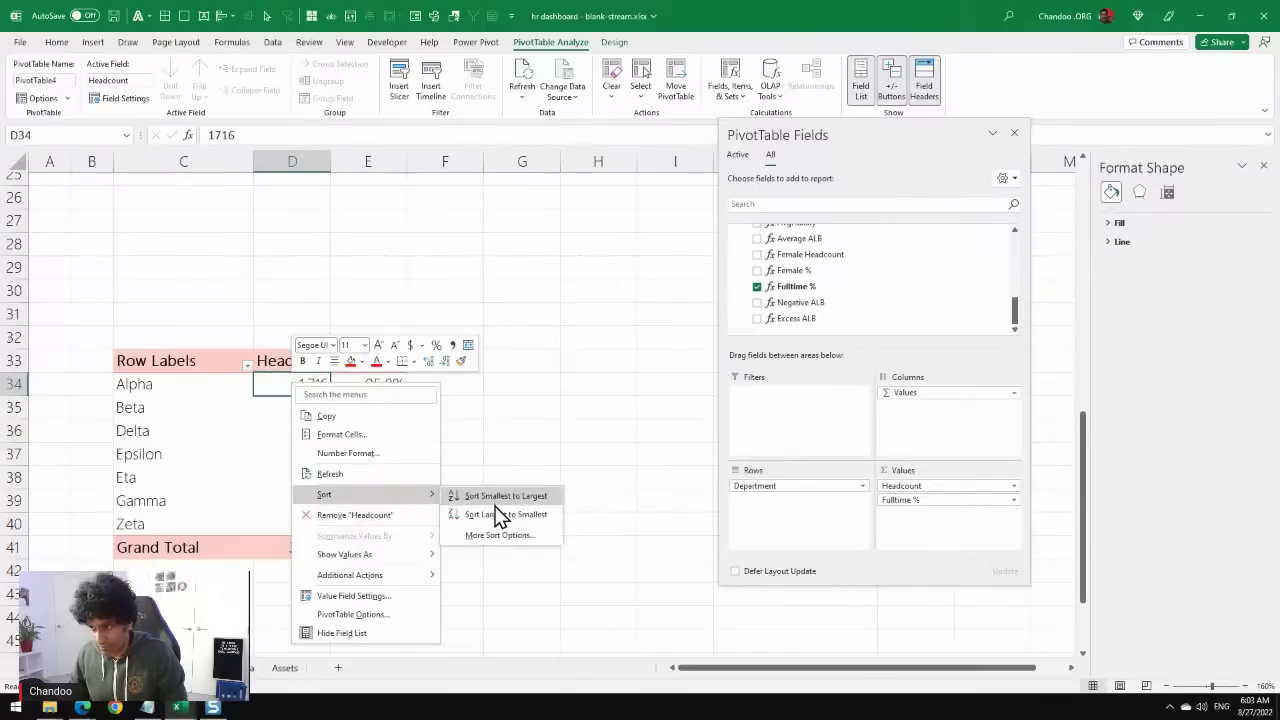
pyautogui.click(506, 515)
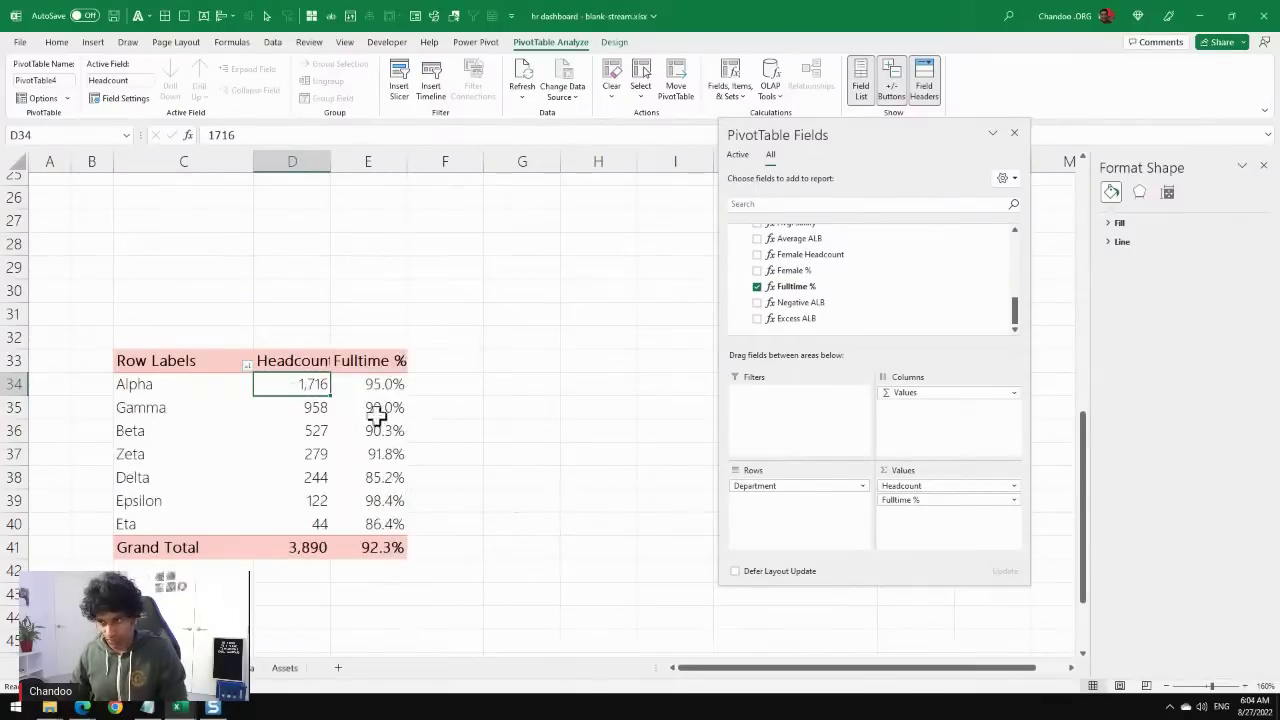
pyautogui.moveTo(313, 390); pyautogui.dragTo(306, 522)
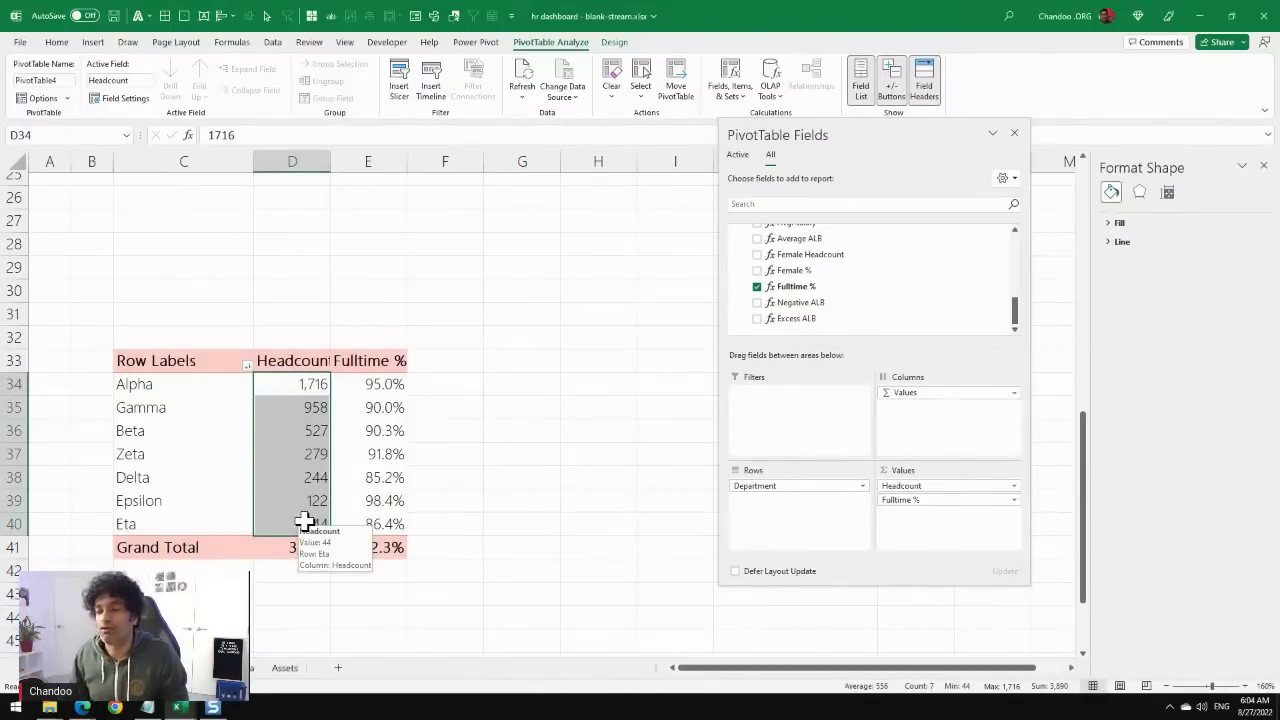
# Turn off the pivot's grand totals so no Grand Total row remains.
pyautogui.click(194, 547)
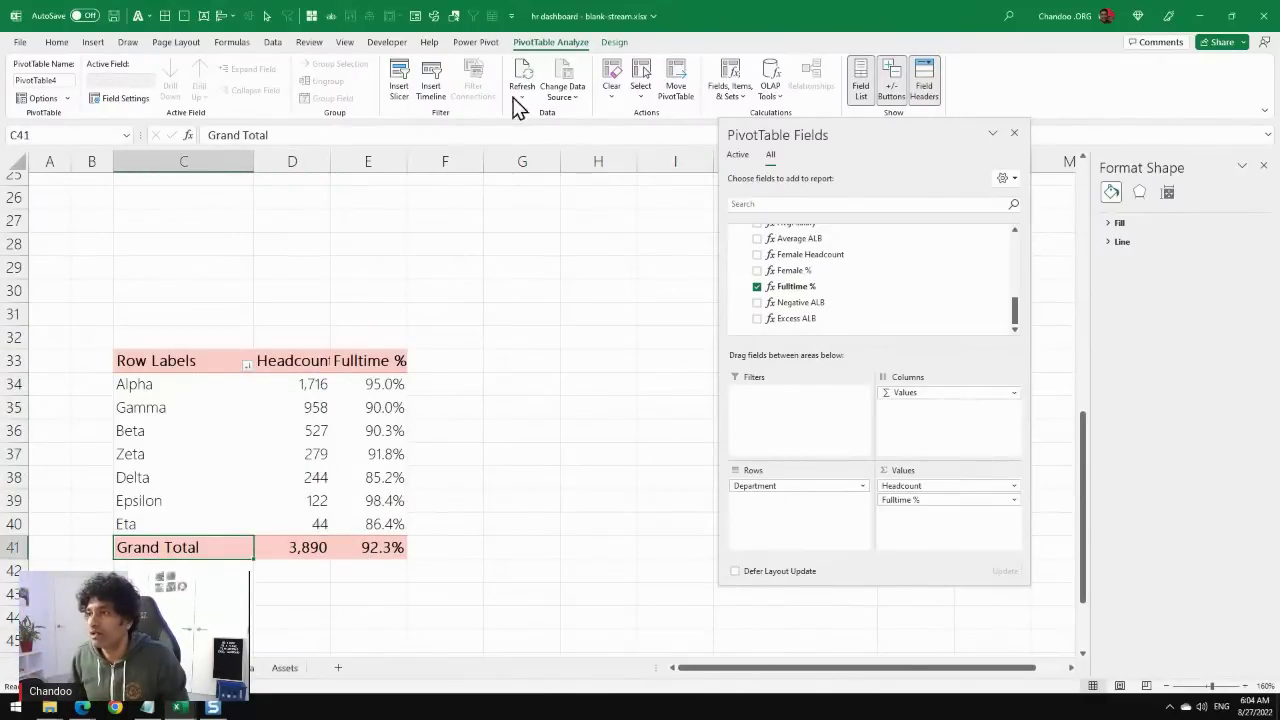
pyautogui.click(614, 42)
pyautogui.click(63, 85)
pyautogui.click(95, 126)
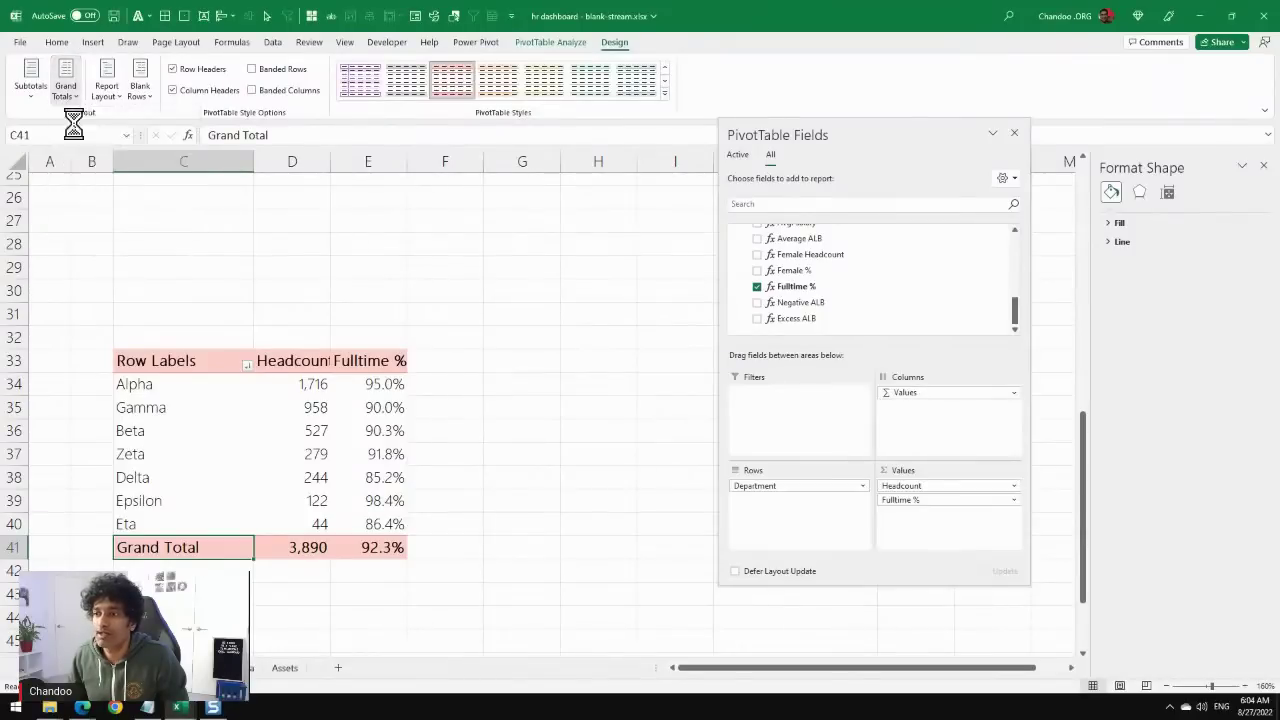
pyautogui.click(588, 461)
pyautogui.moveTo(140, 383); pyautogui.dragTo(386, 523)
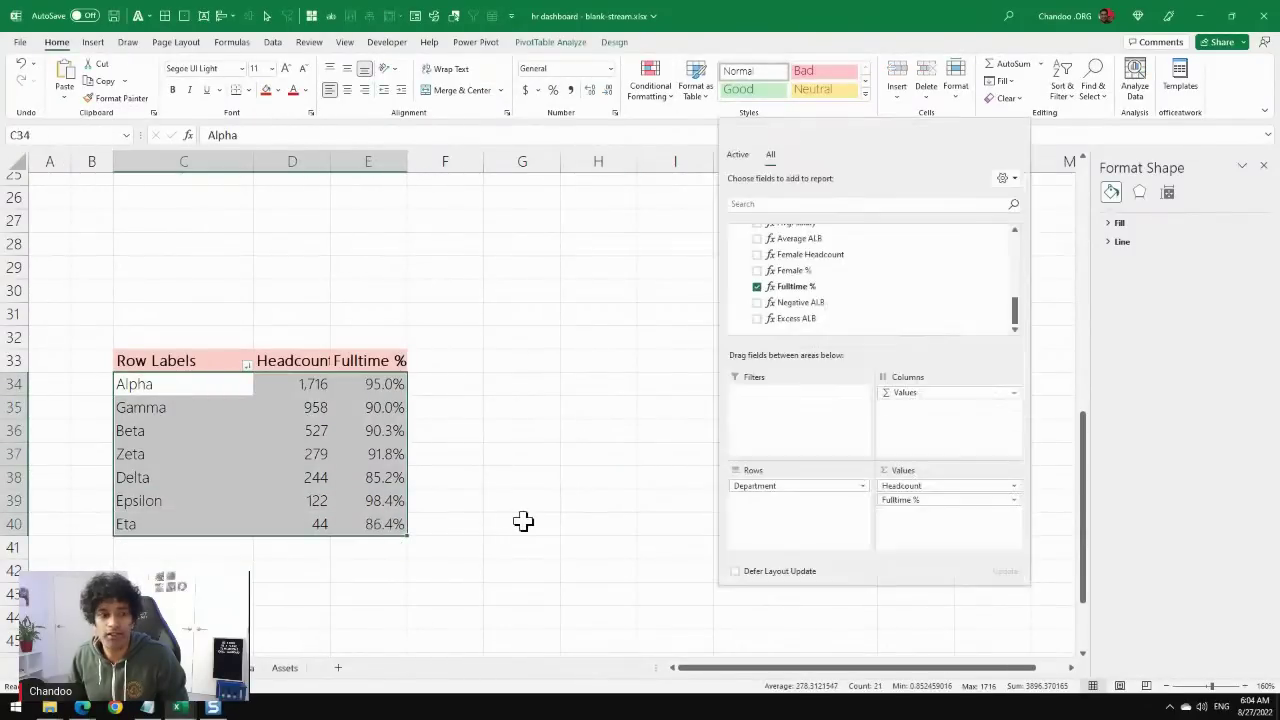
pyautogui.scroll(-1, 591, 428)
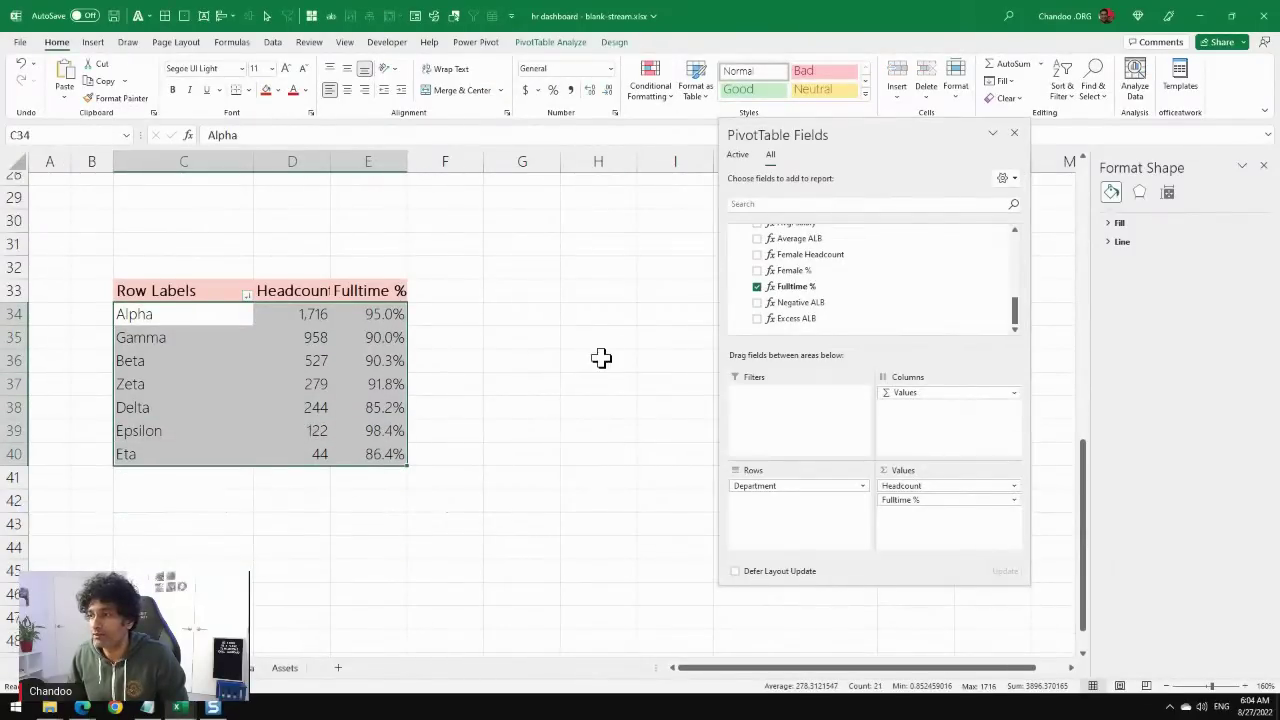
# Add a bold 'Department Pivot' heading in C31.
pyautogui.click(172, 242)
pyautogui.write('D')
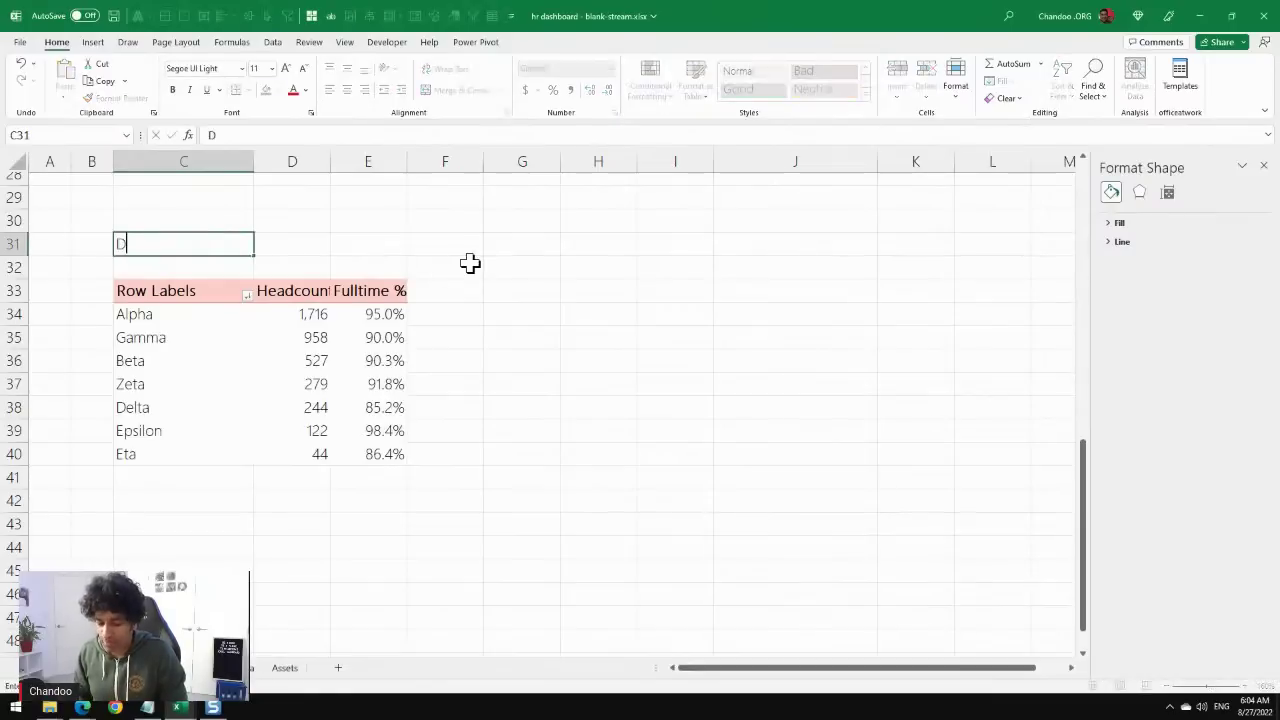
pyautogui.write('epartment Piv')
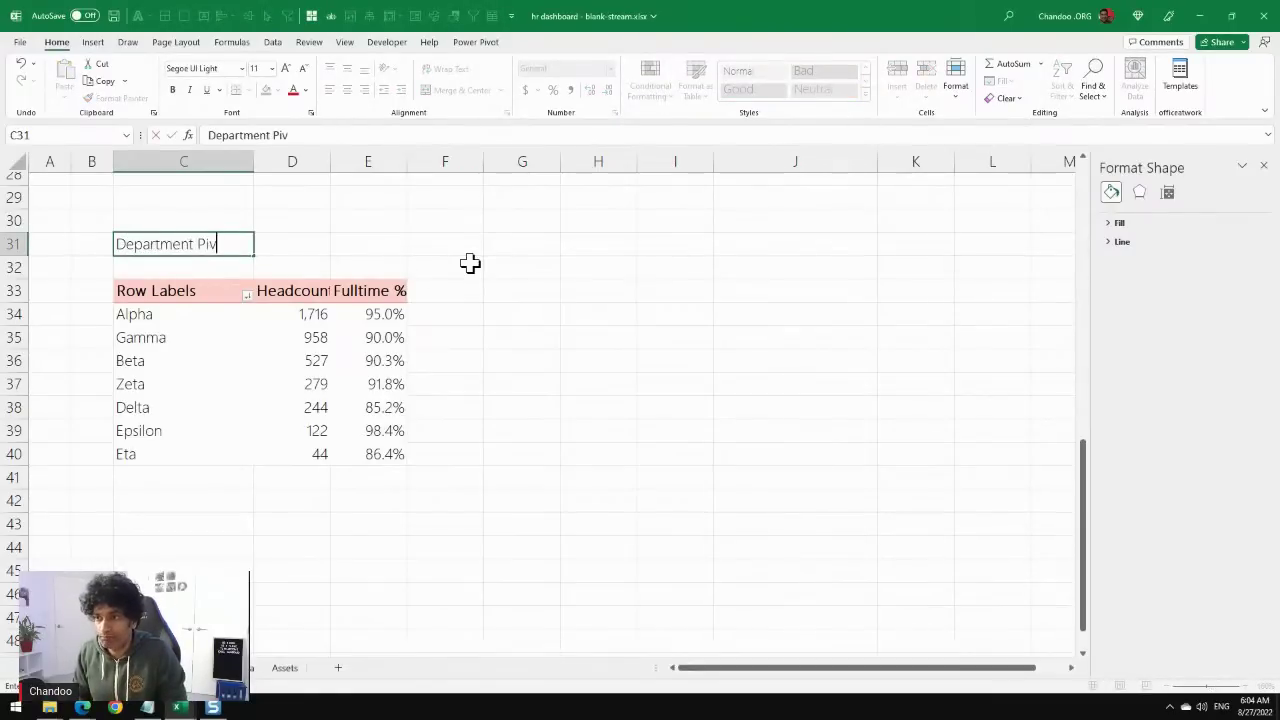
pyautogui.write('ot')
pyautogui.press('Return')
pyautogui.press('Up')
pyautogui.hotkey('ctrl', 'b')
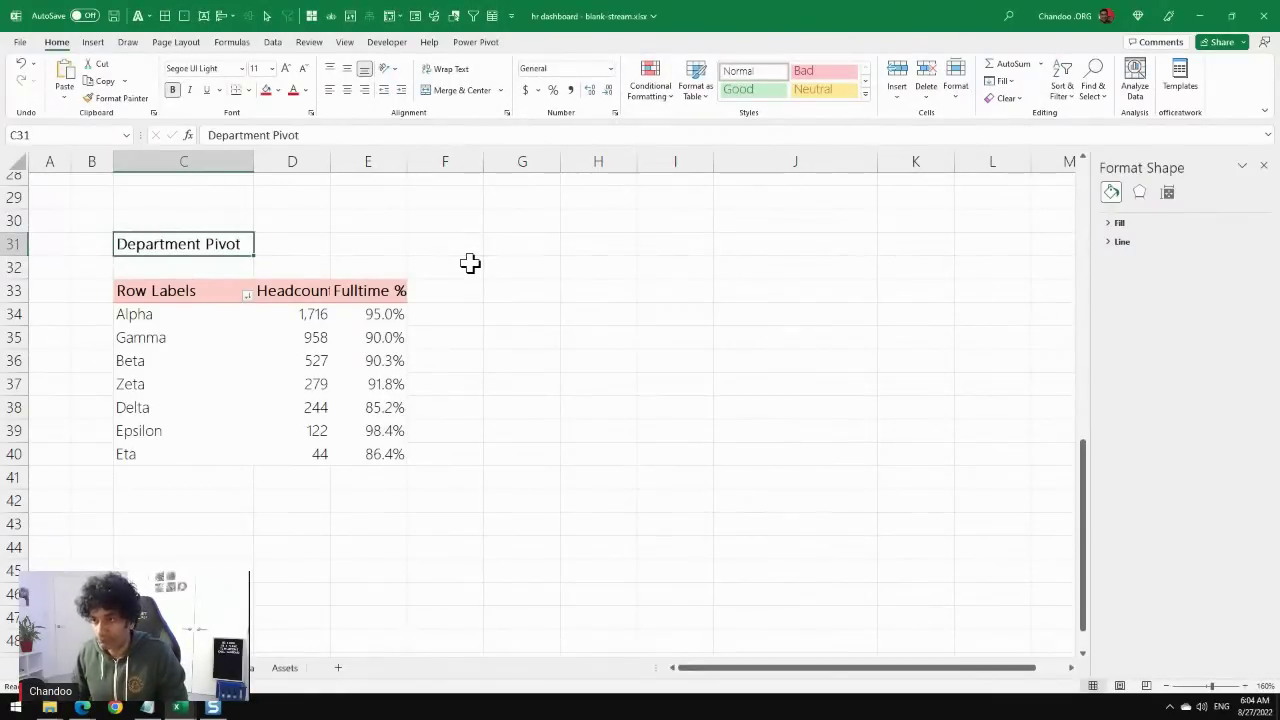
# Add a bold 'For the chart' note in I31.
pyautogui.click(690, 247)
pyautogui.write('For t')
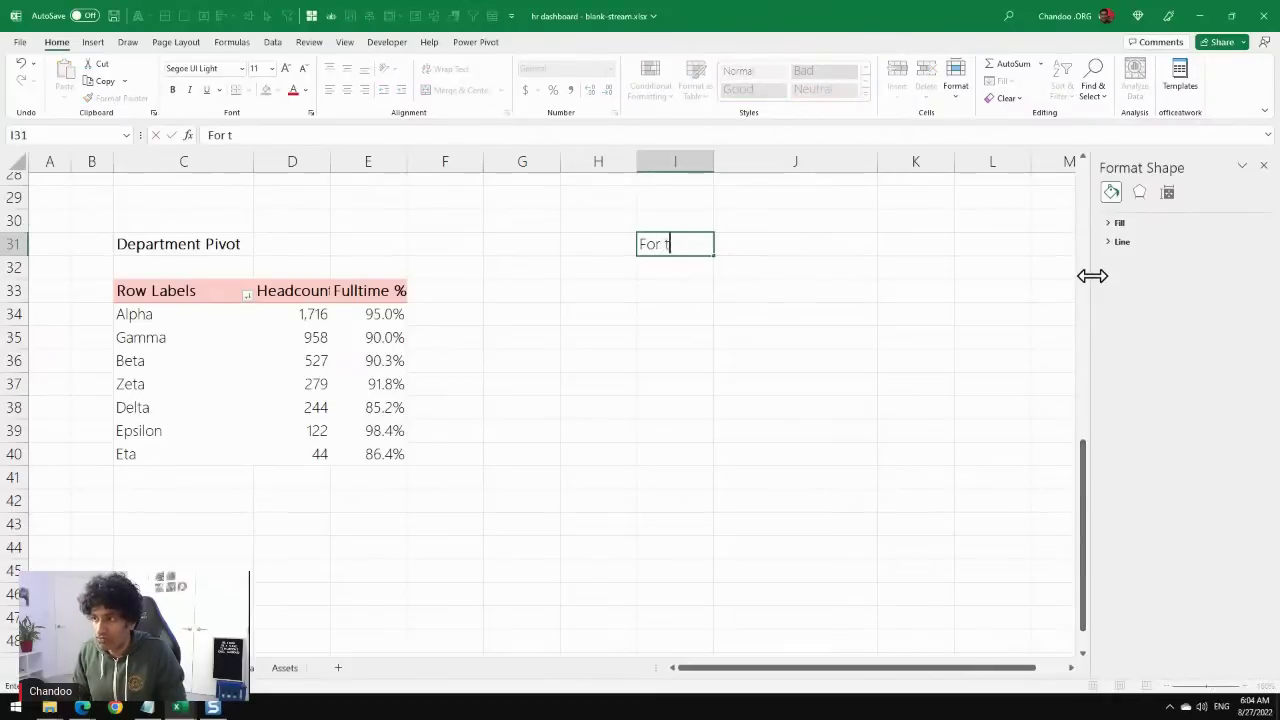
pyautogui.write('he chart')
pyautogui.press('Return')
pyautogui.press('Up')
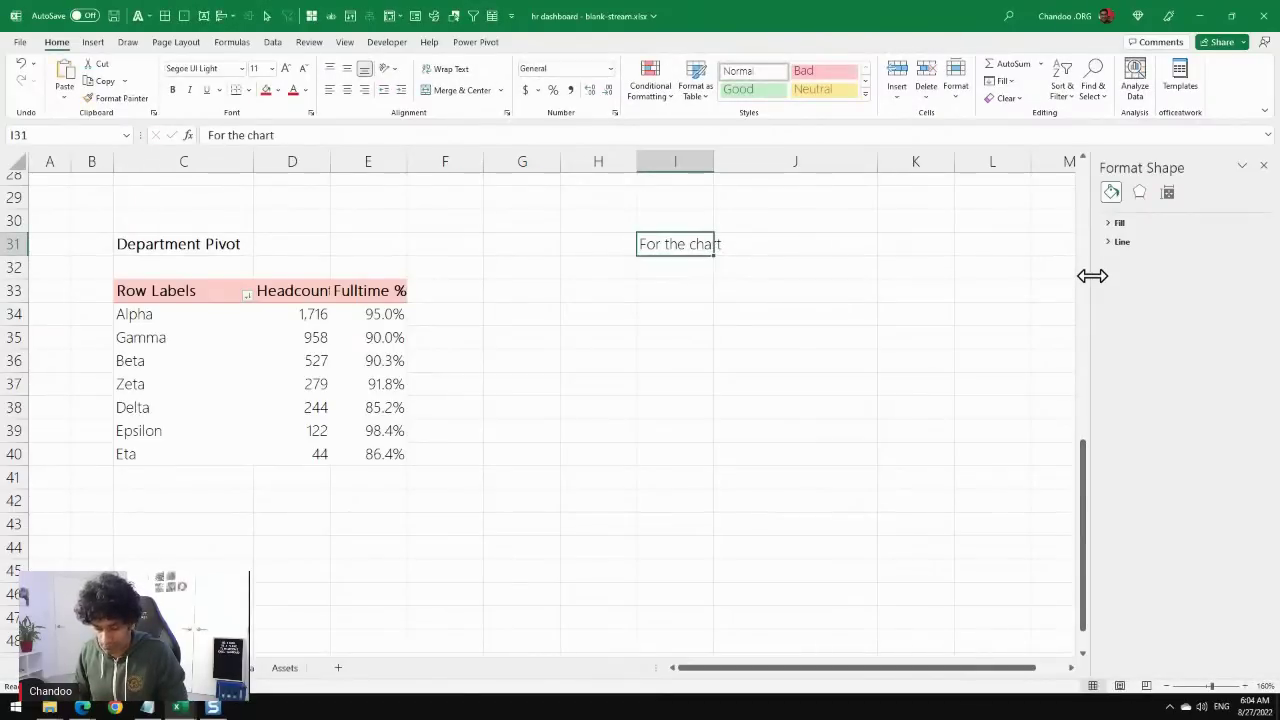
pyautogui.hotkey('ctrl', 'b')
pyautogui.press('Down')
pyautogui.press('Down')
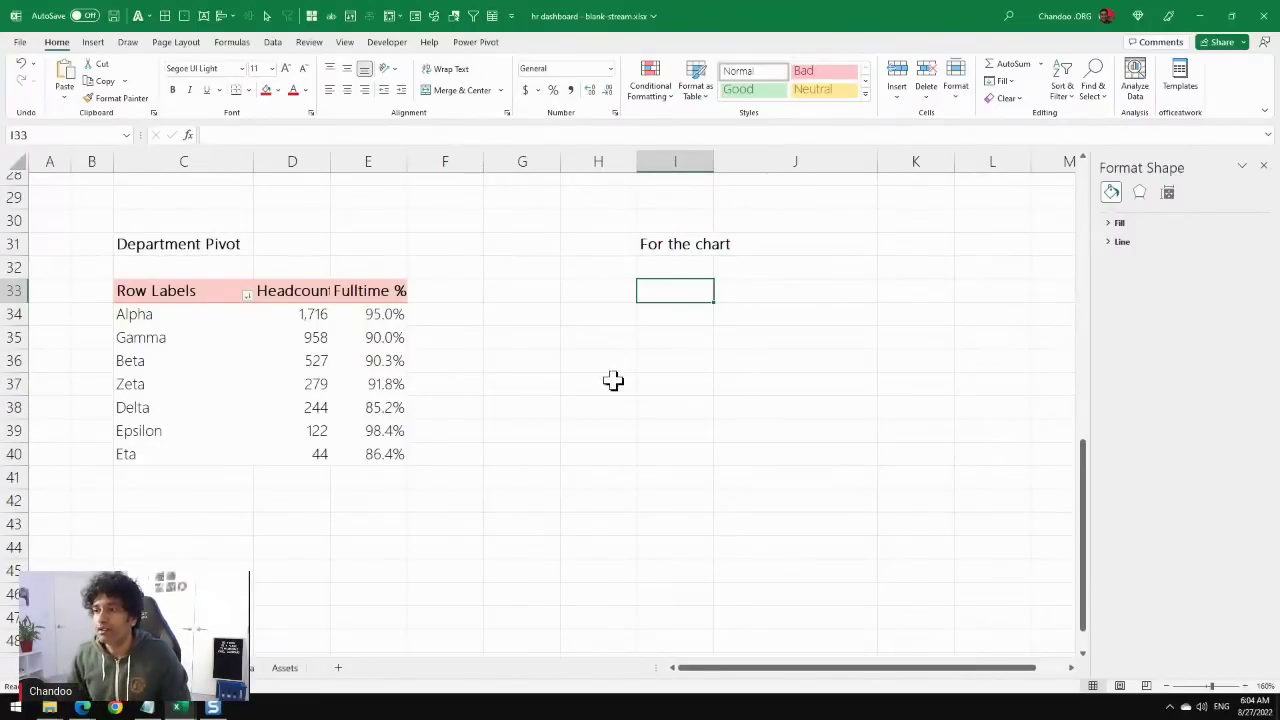
# Insert a clustered column pivot chart of the departments, then delete it.
pyautogui.moveTo(194, 318); pyautogui.dragTo(343, 457)
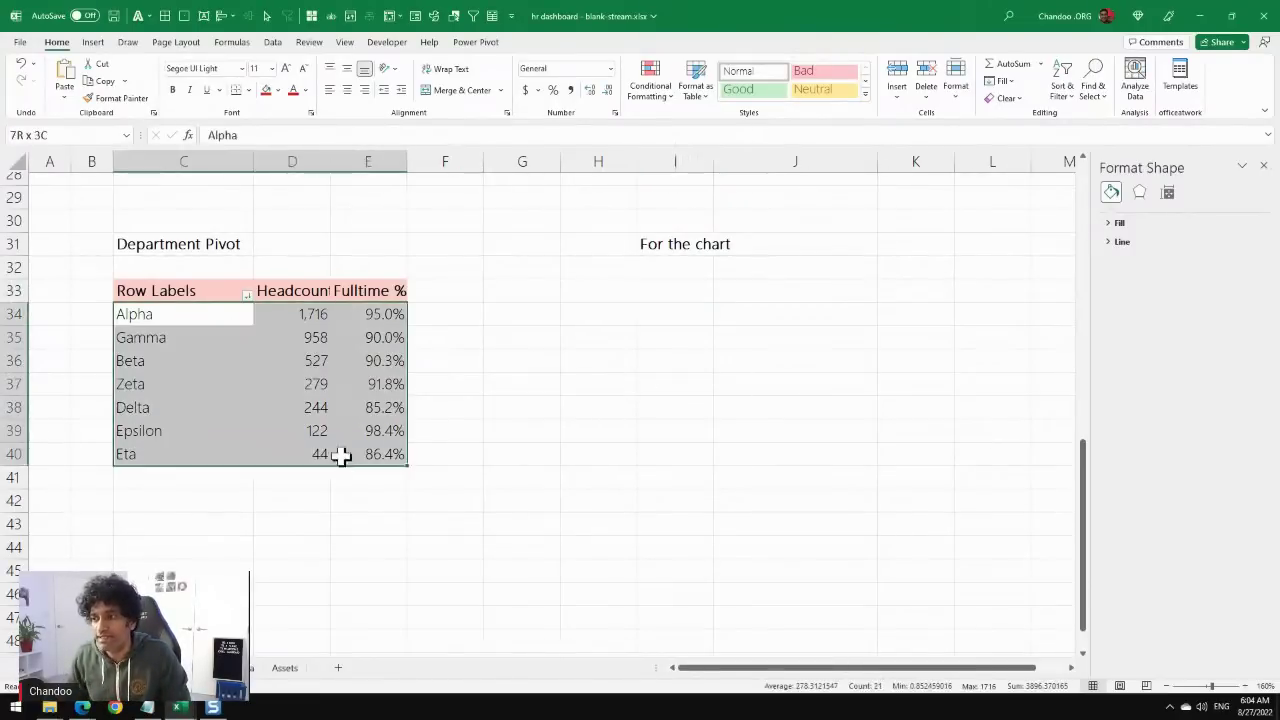
pyautogui.click(96, 44)
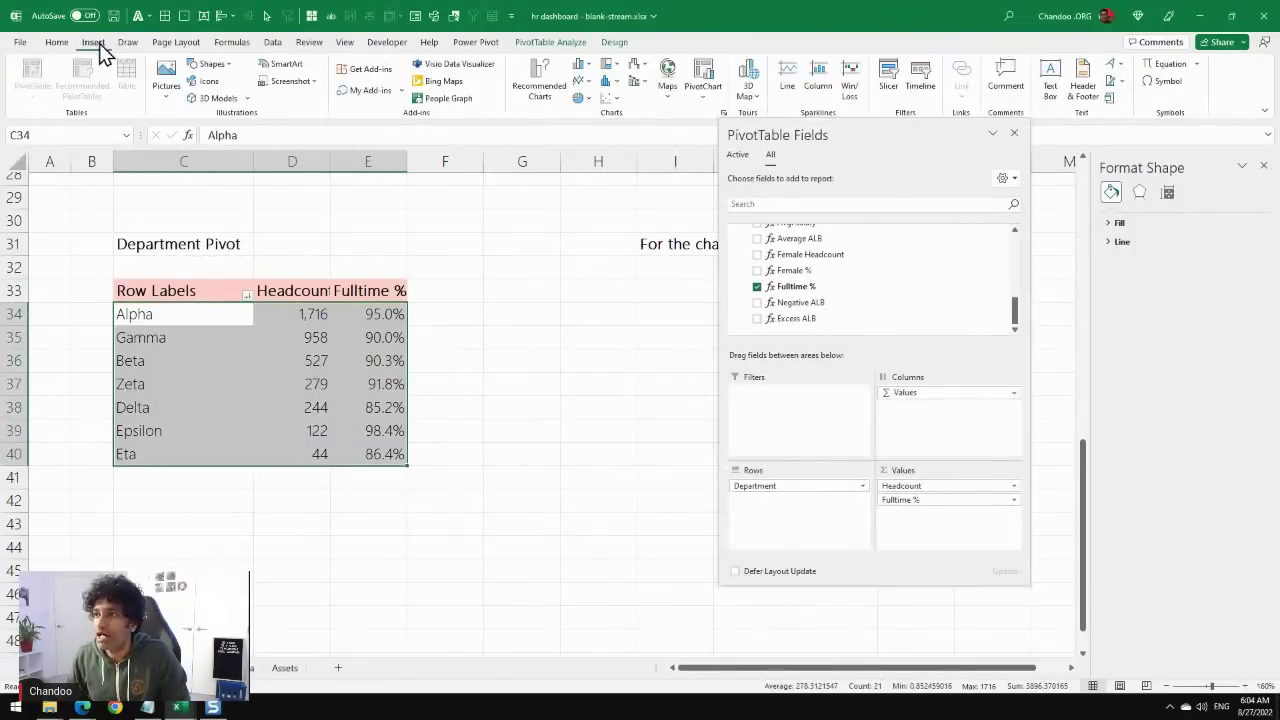
pyautogui.click(584, 72)
pyautogui.click(590, 102)
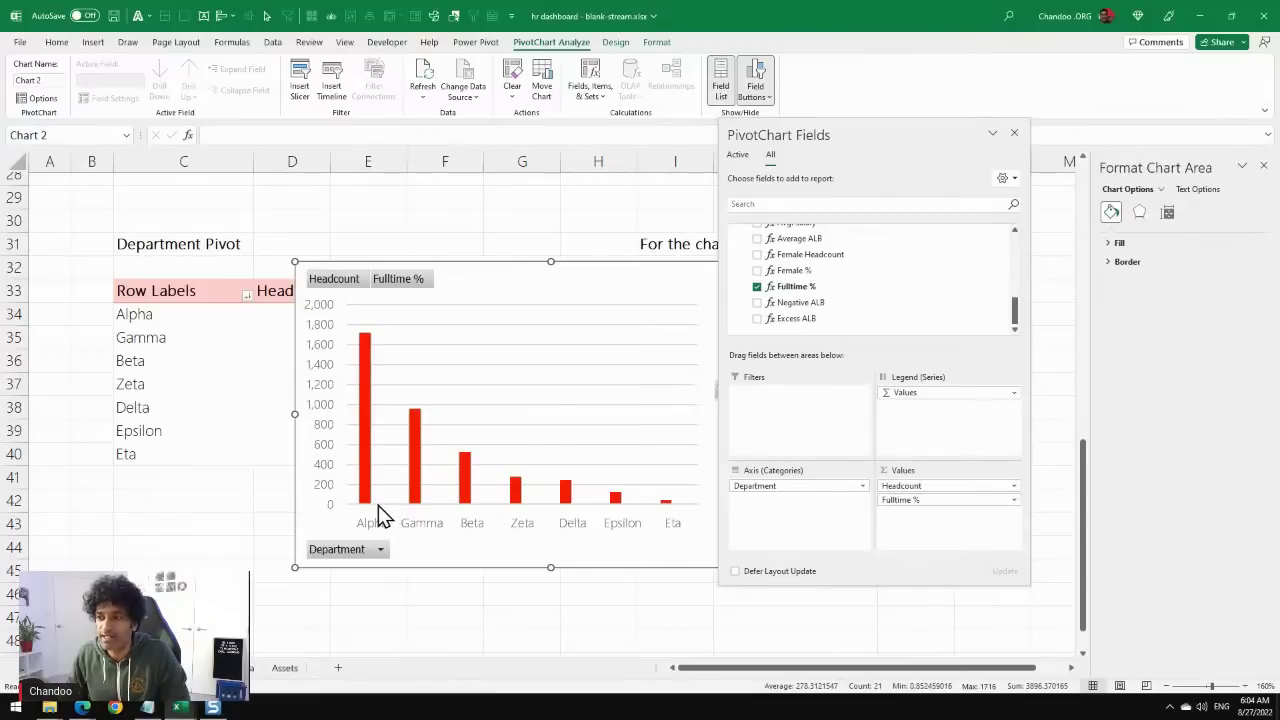
pyautogui.press('Delete')
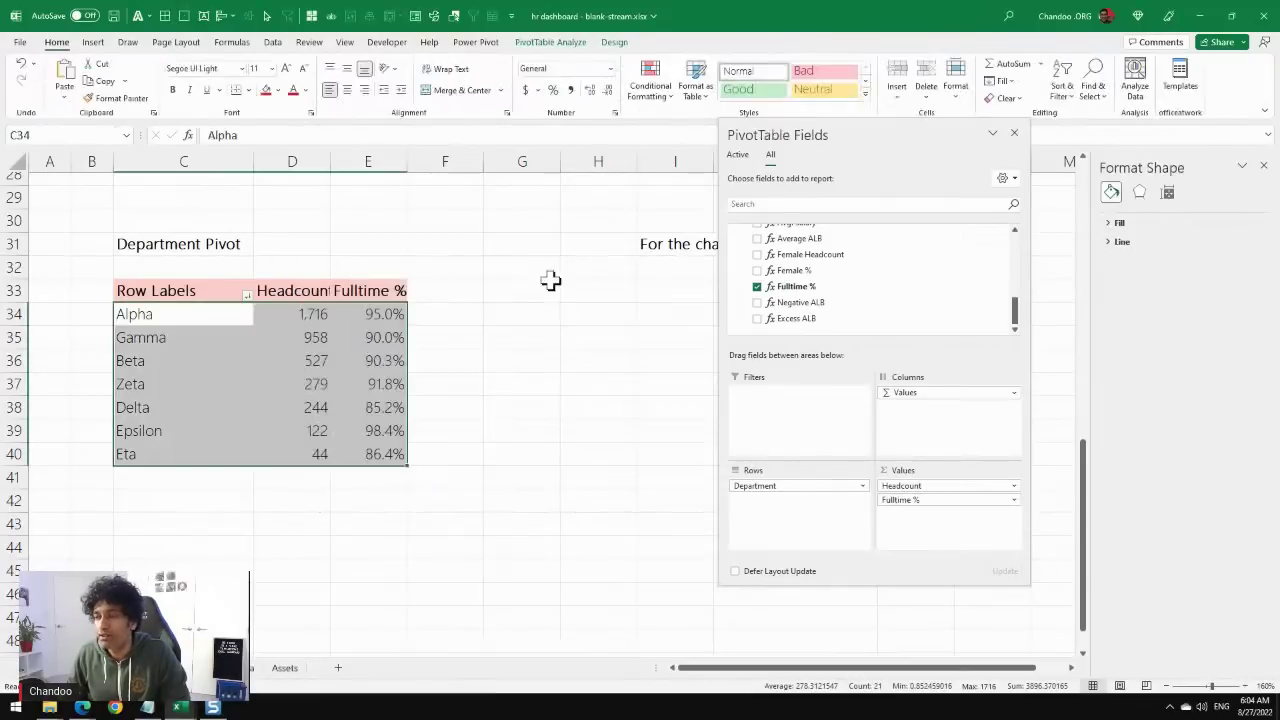
pyautogui.click(558, 293)
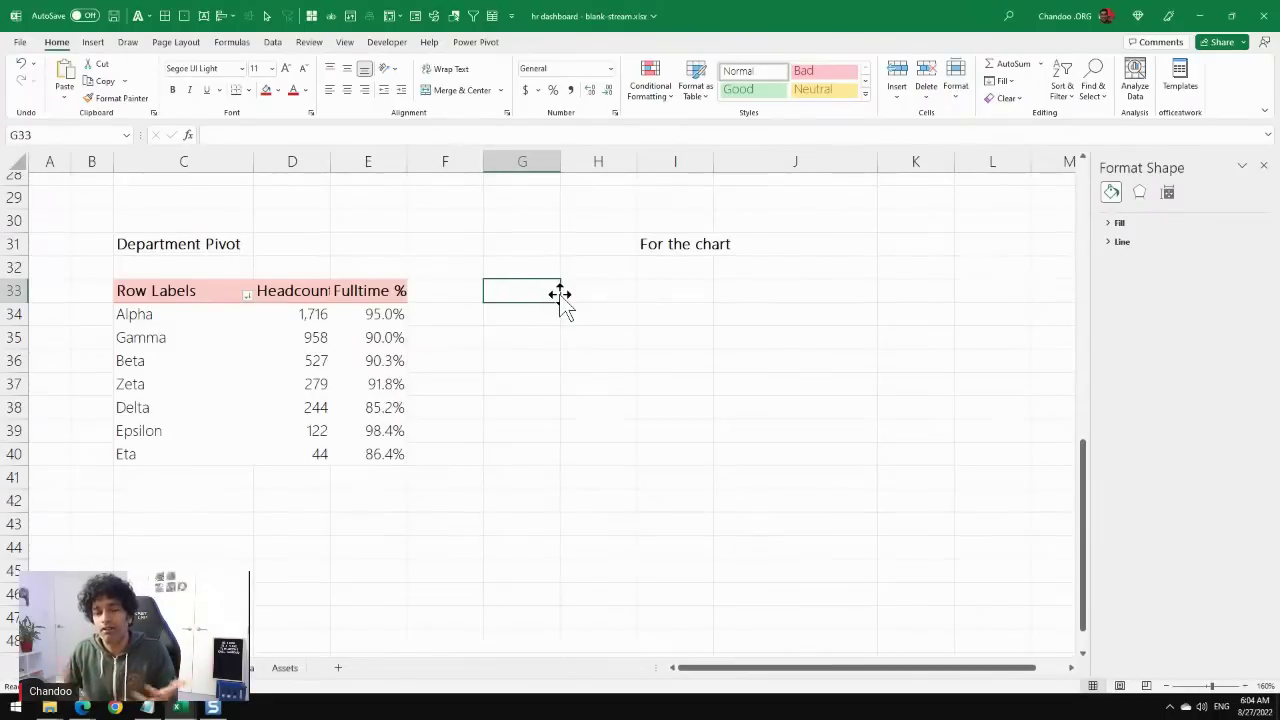
# Enter the headers Department, Headcount and Female % in I33:K33.
pyautogui.click(685, 292)
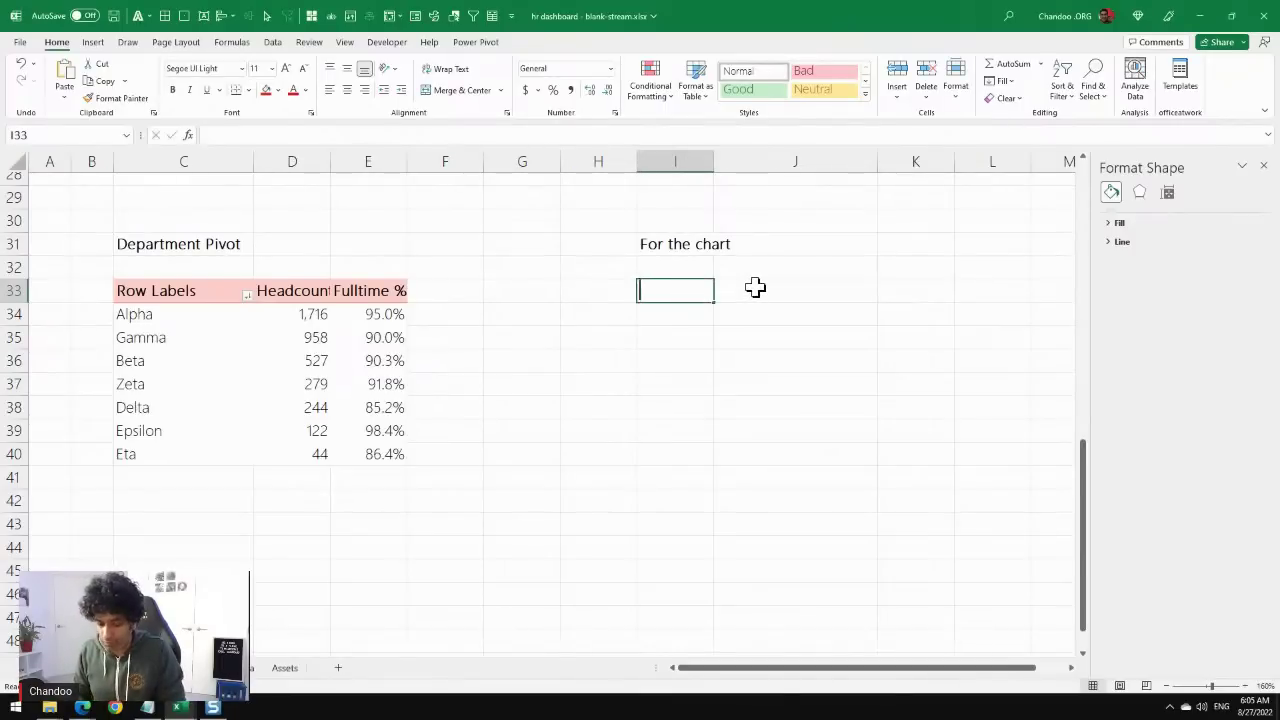
pyautogui.write('Department')
pyautogui.press('Tab')
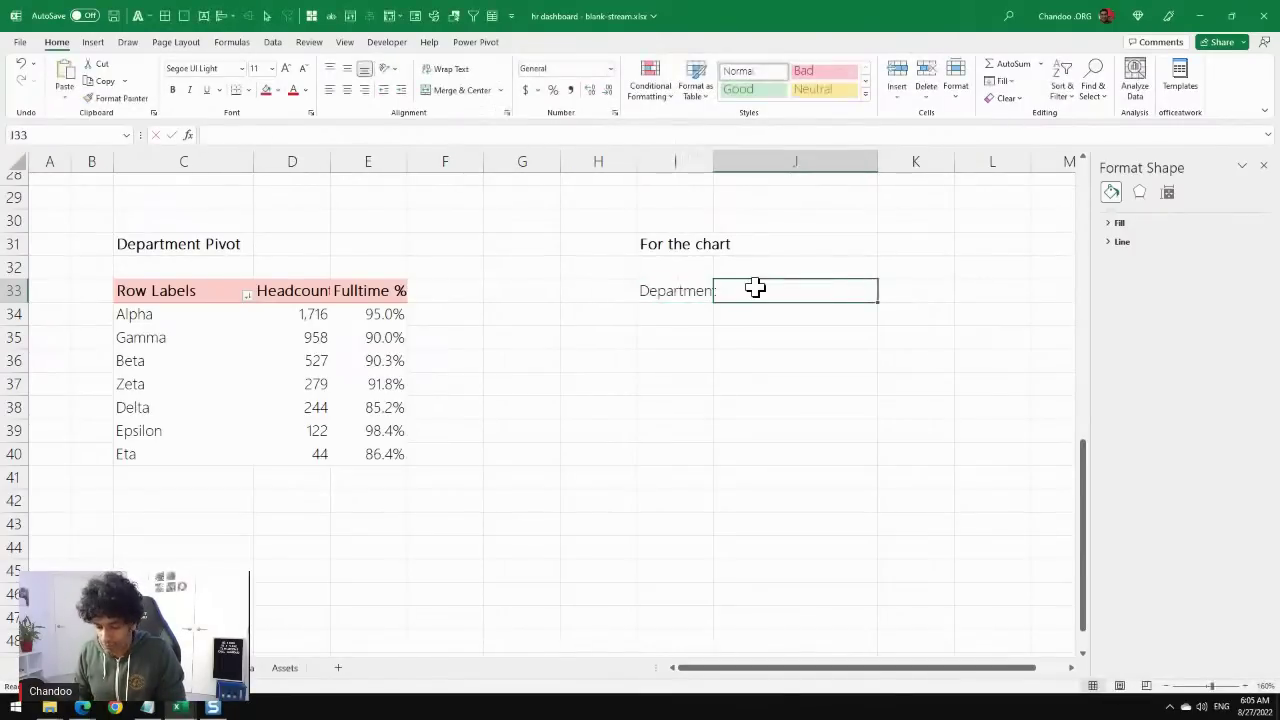
pyautogui.write('Headcoun')
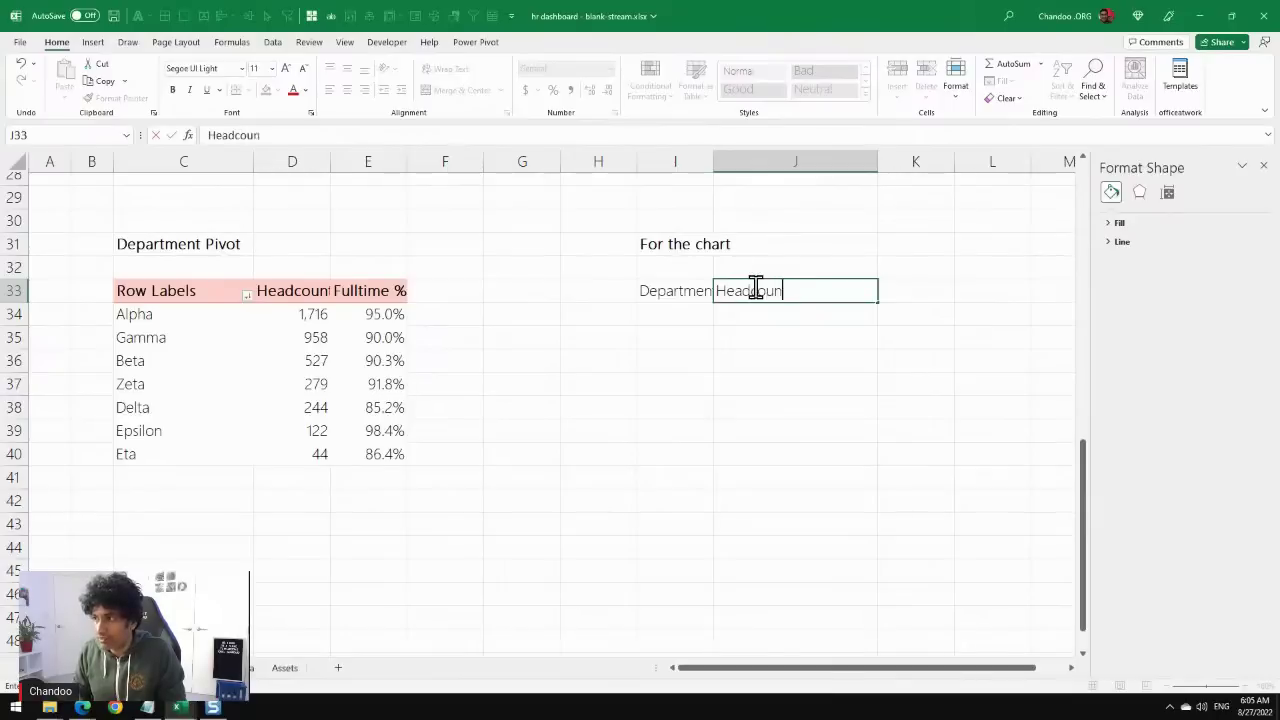
pyautogui.write('t')
pyautogui.press('Tab')
pyautogui.write('F')
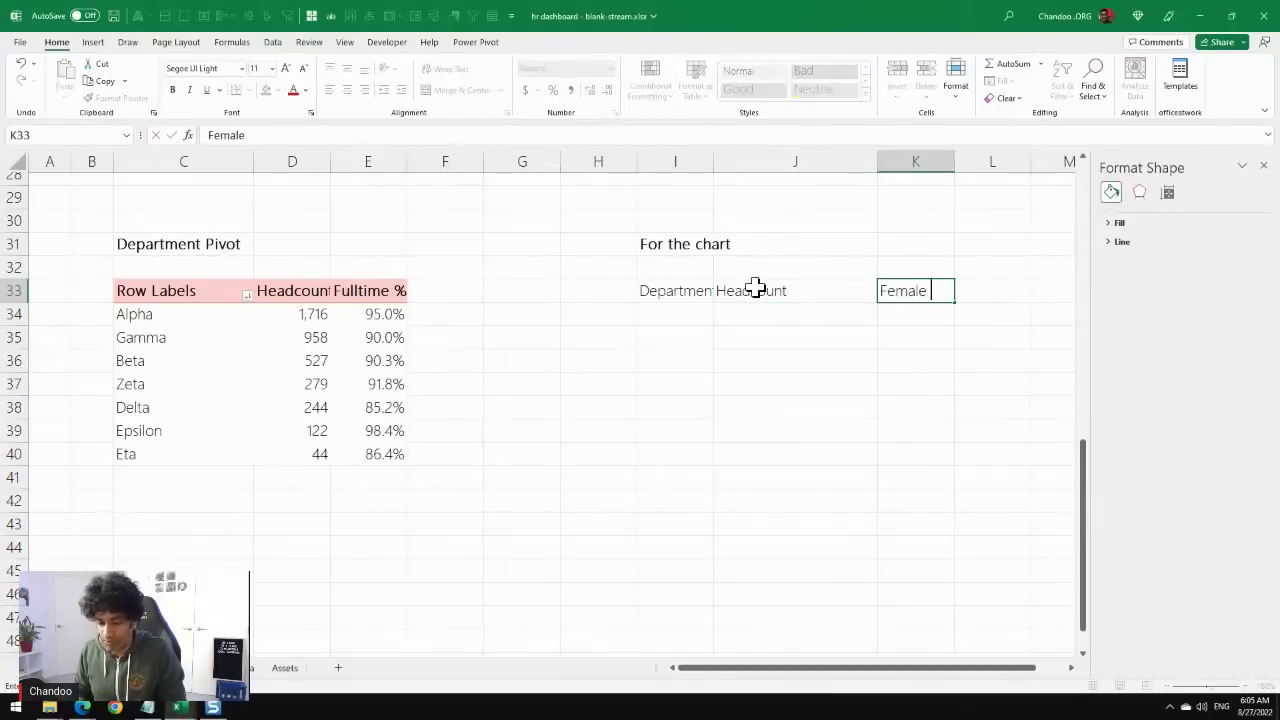
pyautogui.write('emale %')
pyautogui.press('Return')
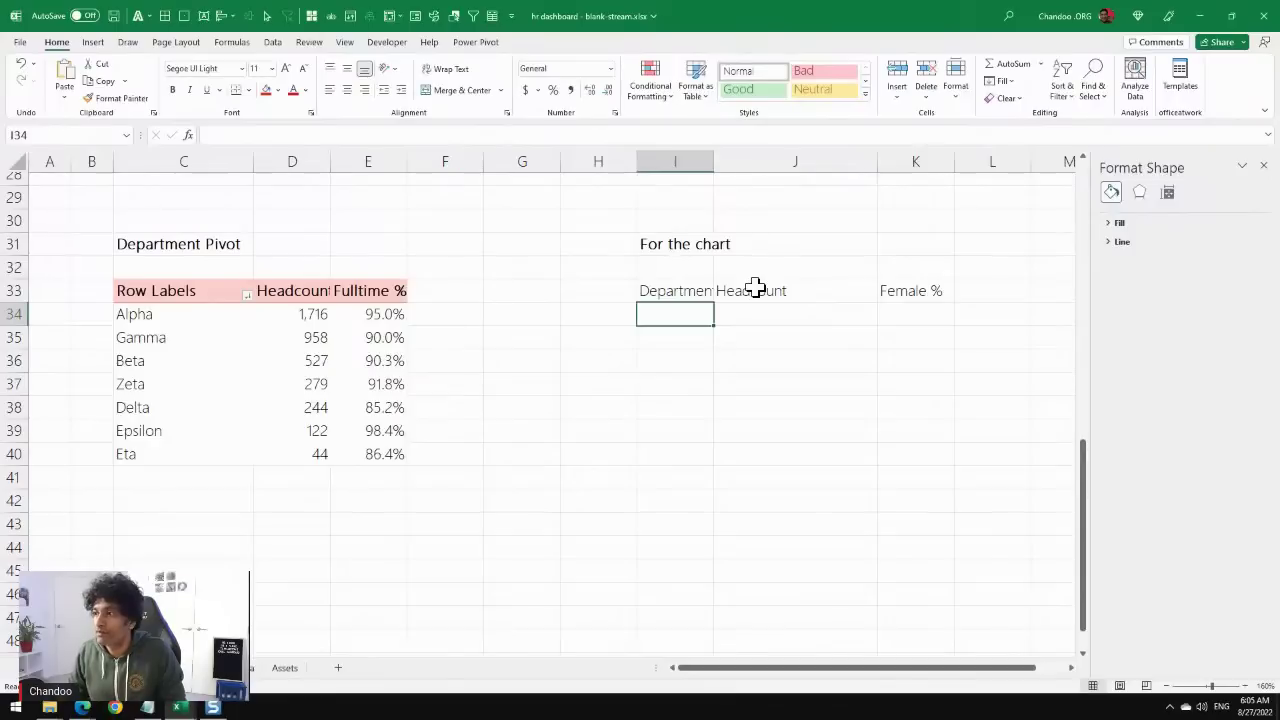
# Link I34 to C34 and fill the formula through I34:K40.
pyautogui.write('=')
pyautogui.click(140, 314)
pyautogui.press('Return')
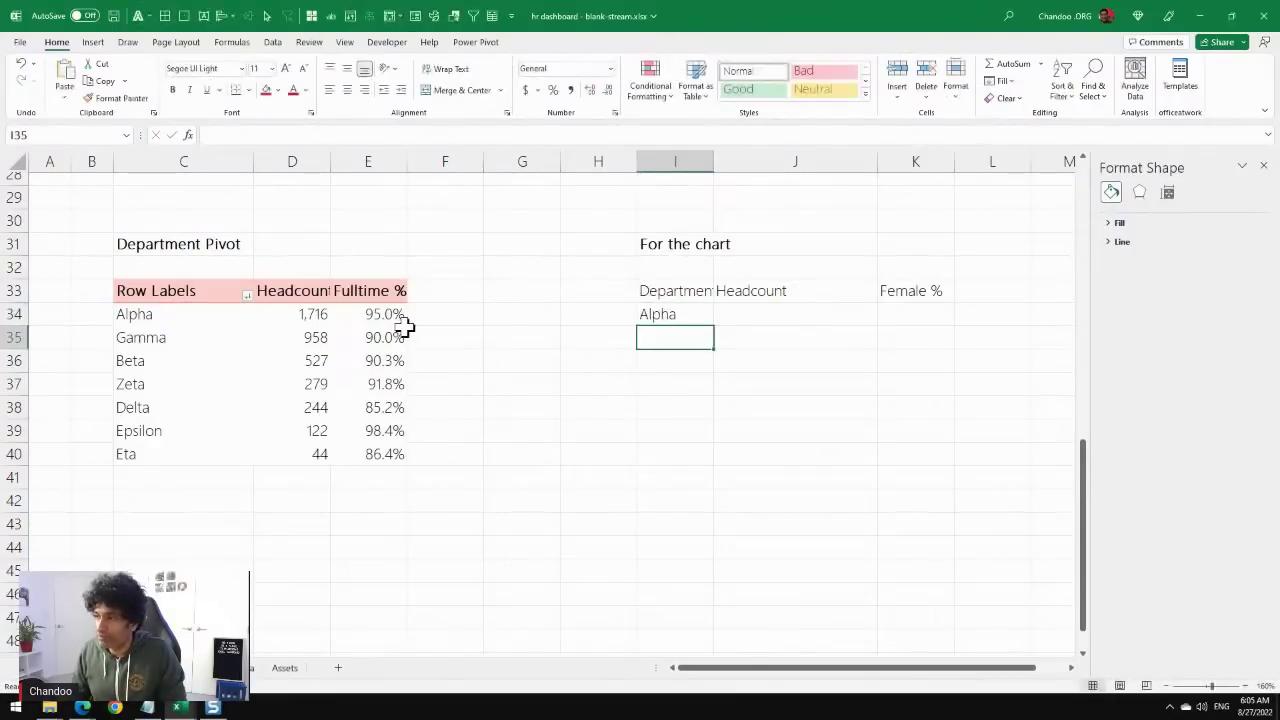
pyautogui.click(668, 320)
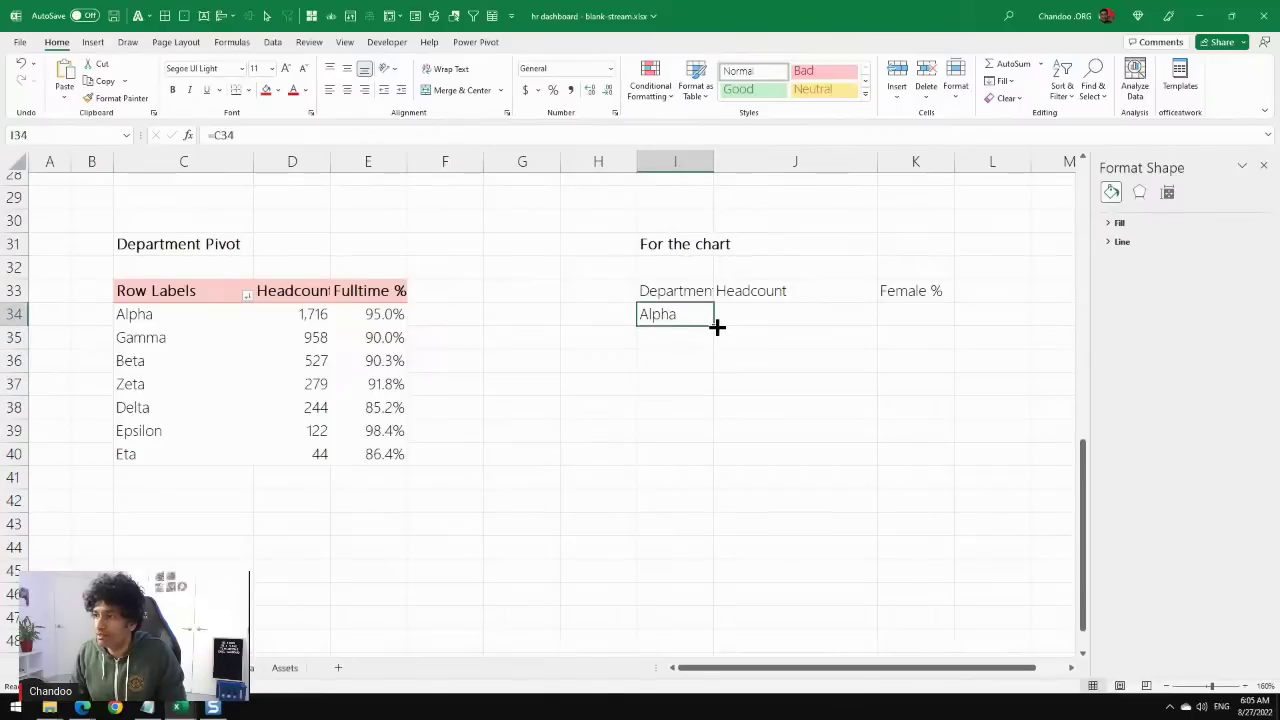
pyautogui.moveTo(717, 326); pyautogui.dragTo(955, 478)
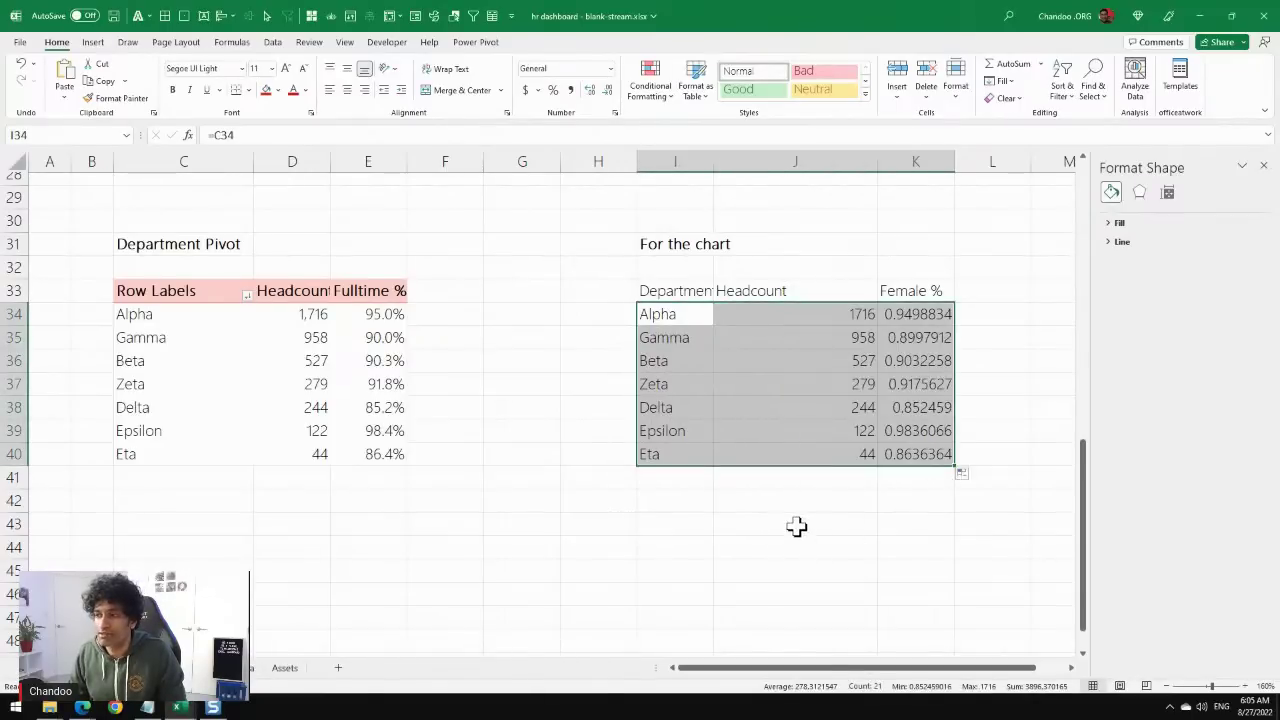
pyautogui.click(668, 314)
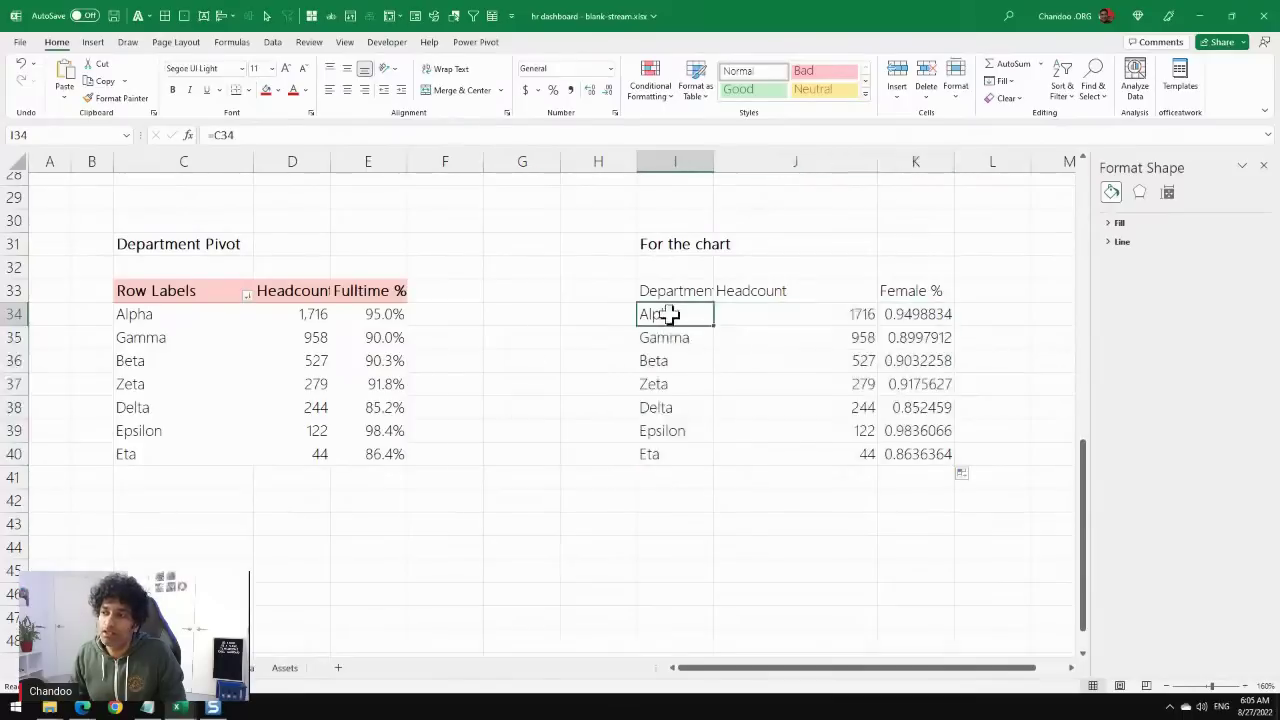
pyautogui.moveTo(668, 314); pyautogui.dragTo(909, 444)
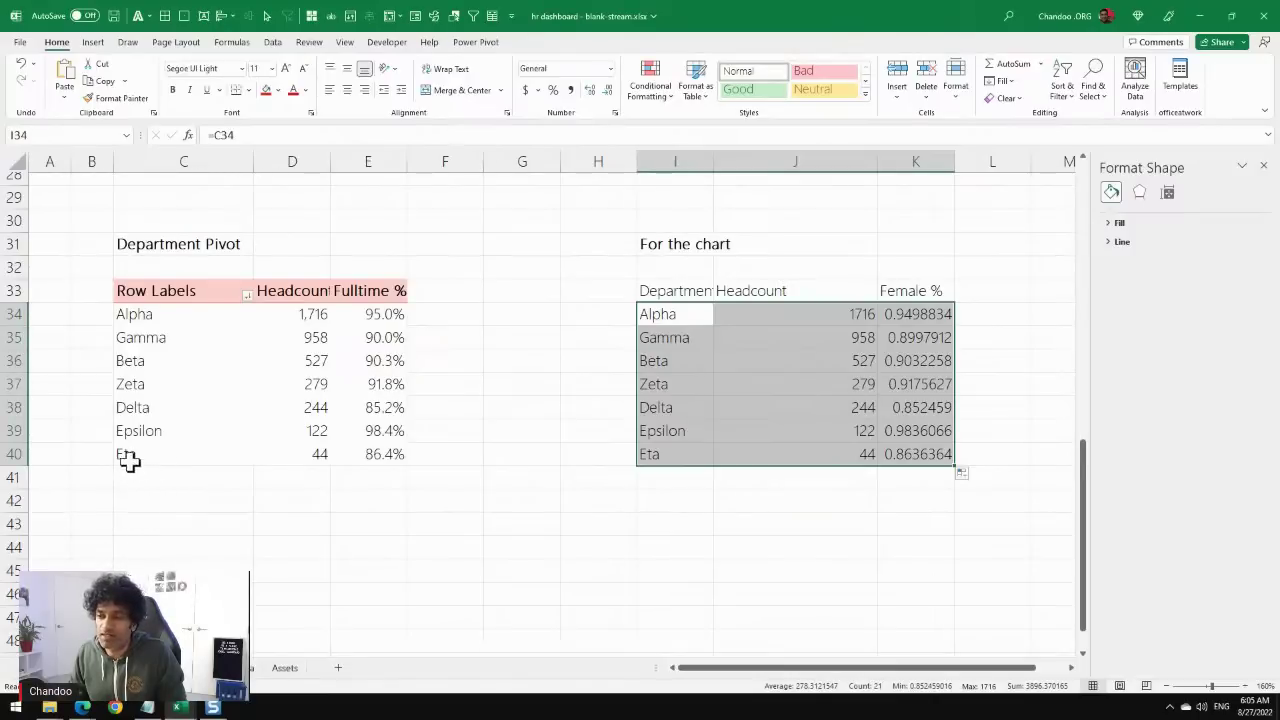
# Check the Eta row's formula reference and the empty cells below the linked block.
pyautogui.moveTo(138, 477); pyautogui.dragTo(365, 518)
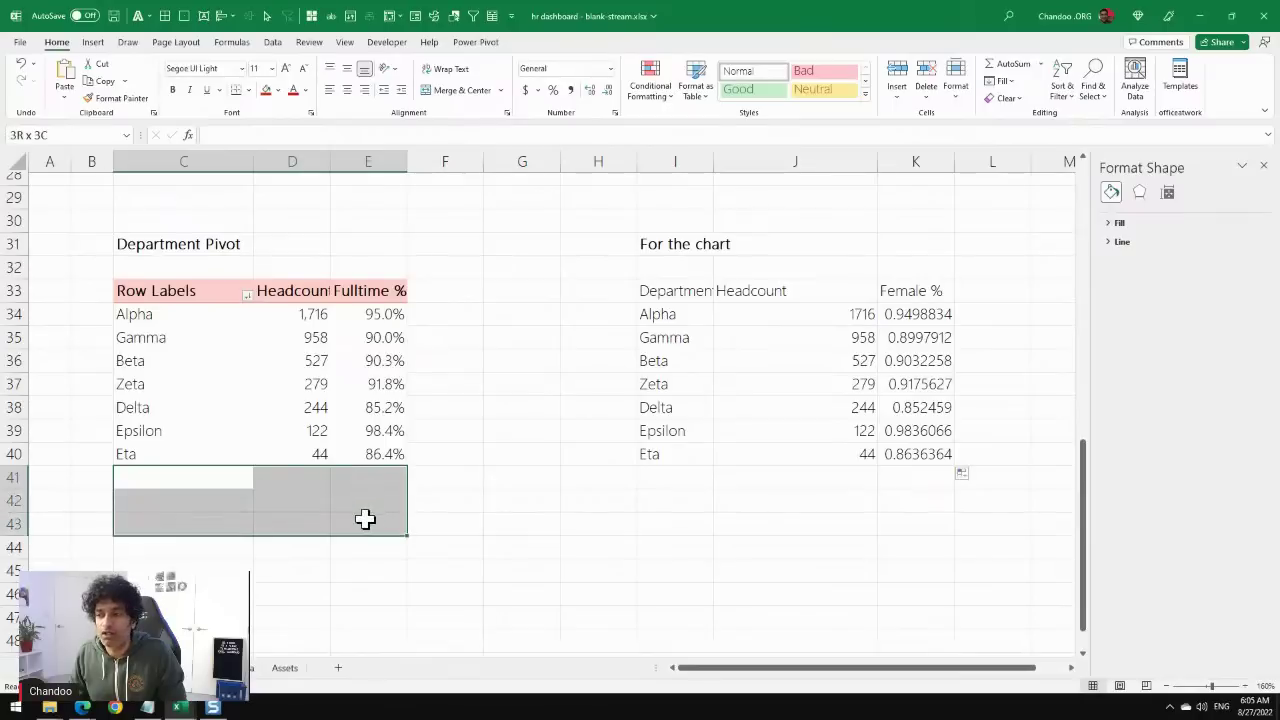
pyautogui.click(724, 454)
pyautogui.click(690, 455)
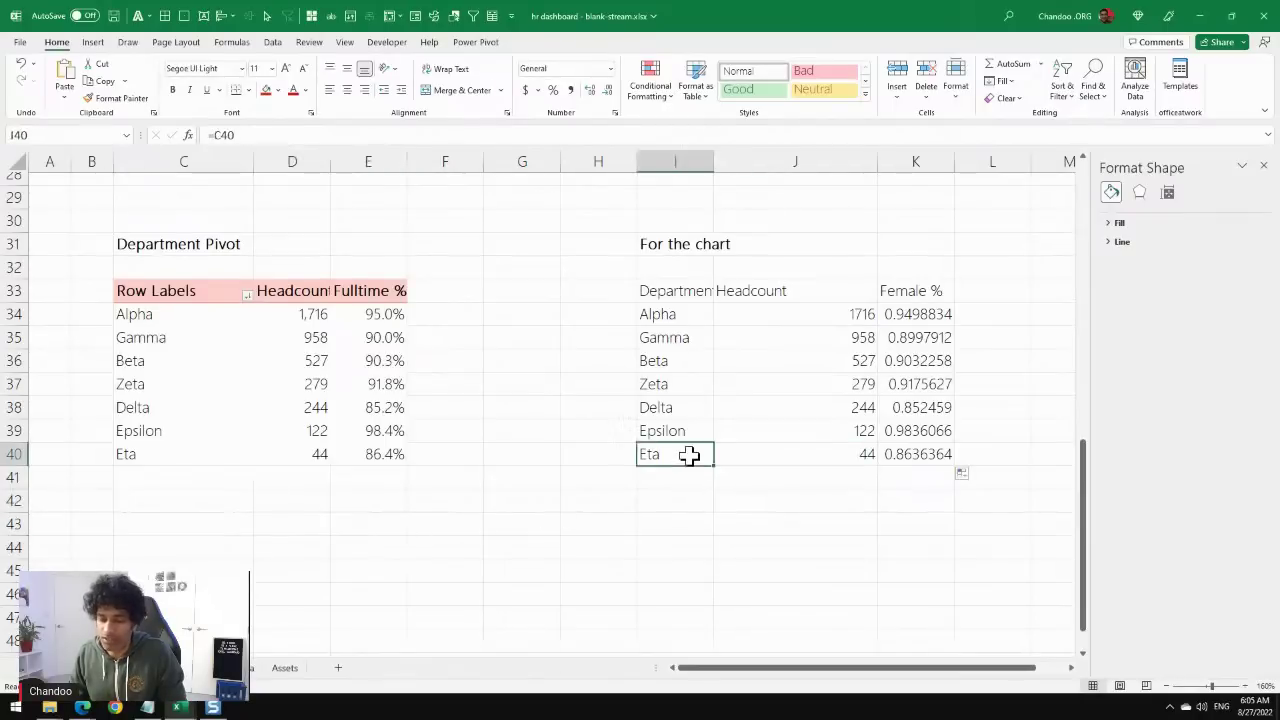
pyautogui.doubleClick(690, 455)
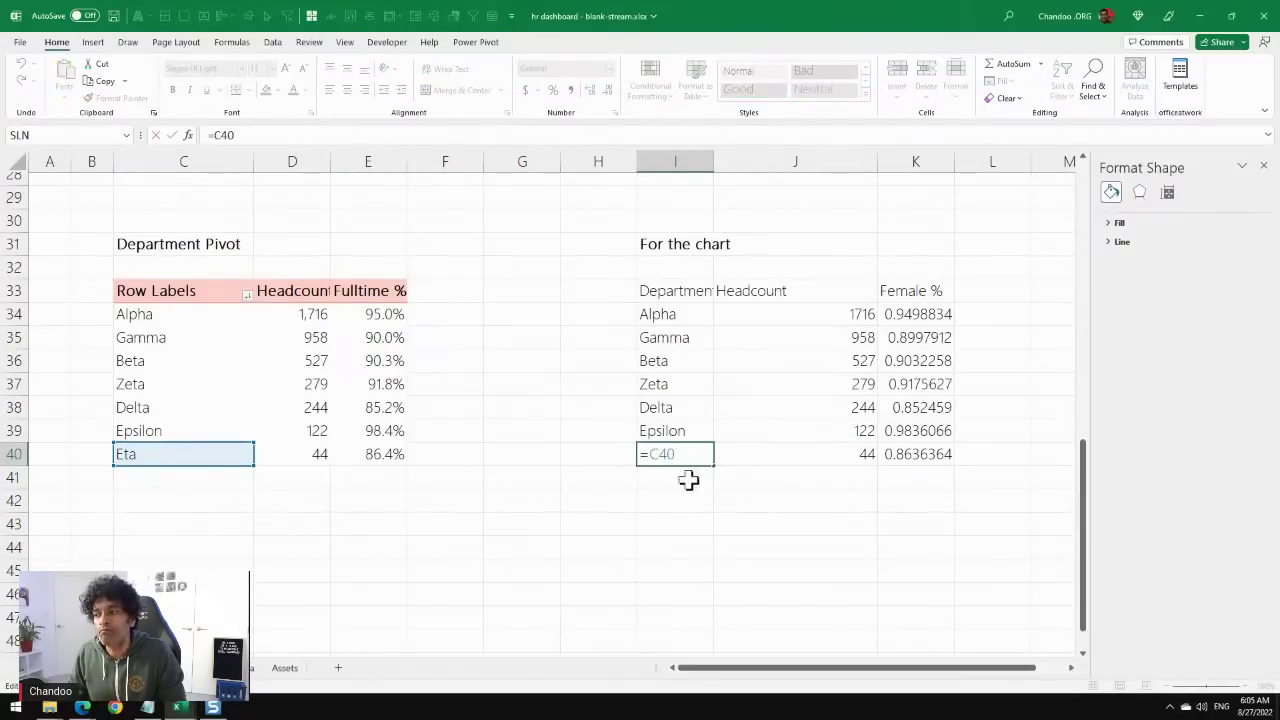
pyautogui.press('Escape')
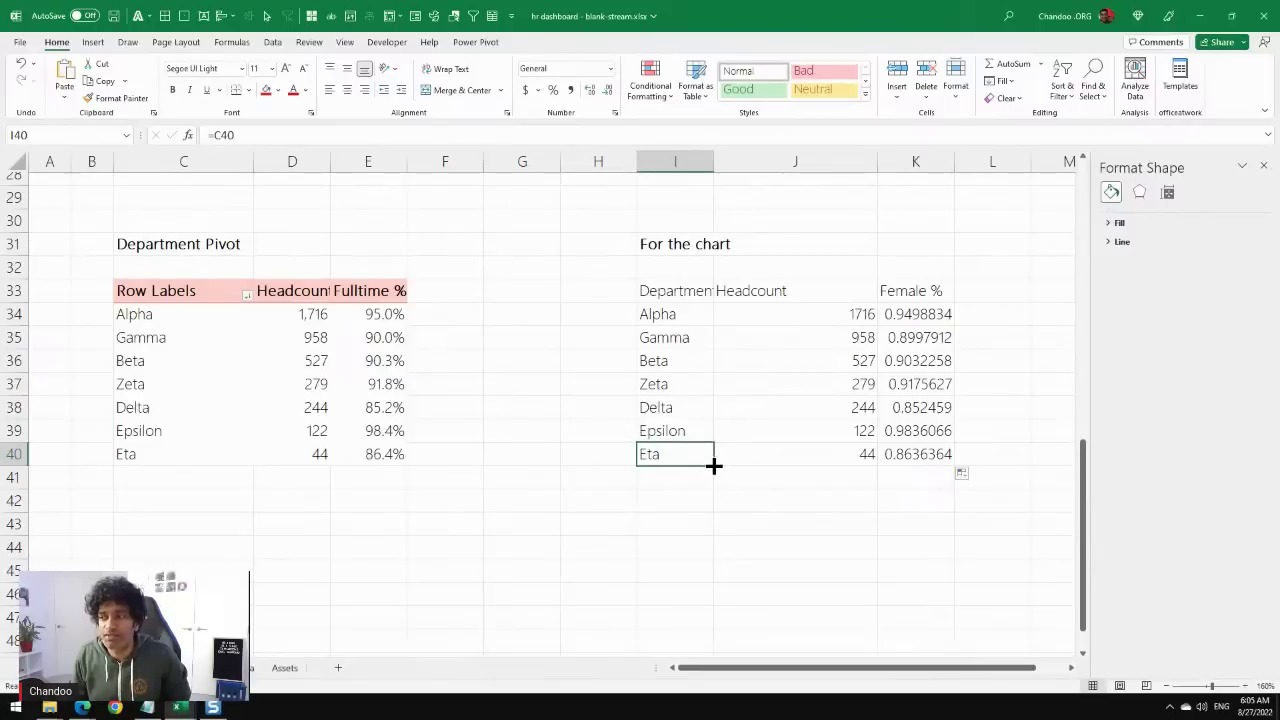
pyautogui.moveTo(714, 465)
pyautogui.mouseDown()
pyautogui.moveTo(714, 525)
pyautogui.moveTo(709, 465)
pyautogui.mouseUp()
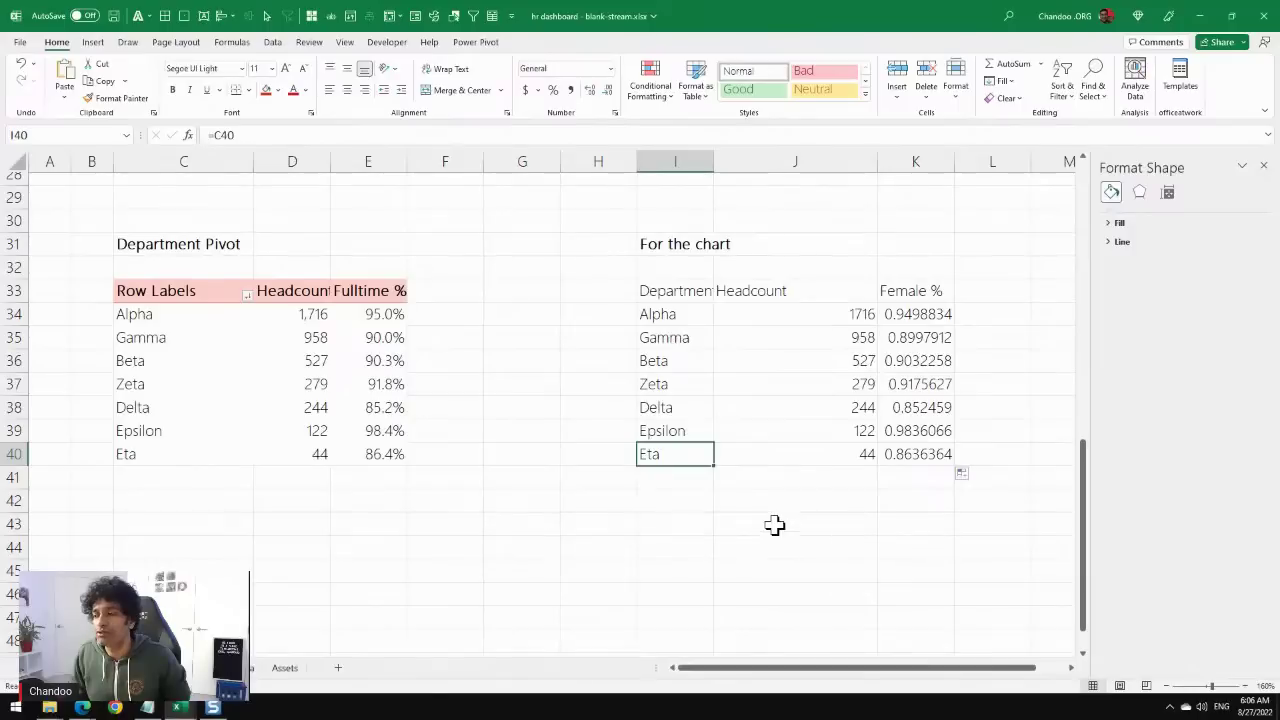
pyautogui.moveTo(650, 313); pyautogui.dragTo(680, 457)
pyautogui.click(676, 485)
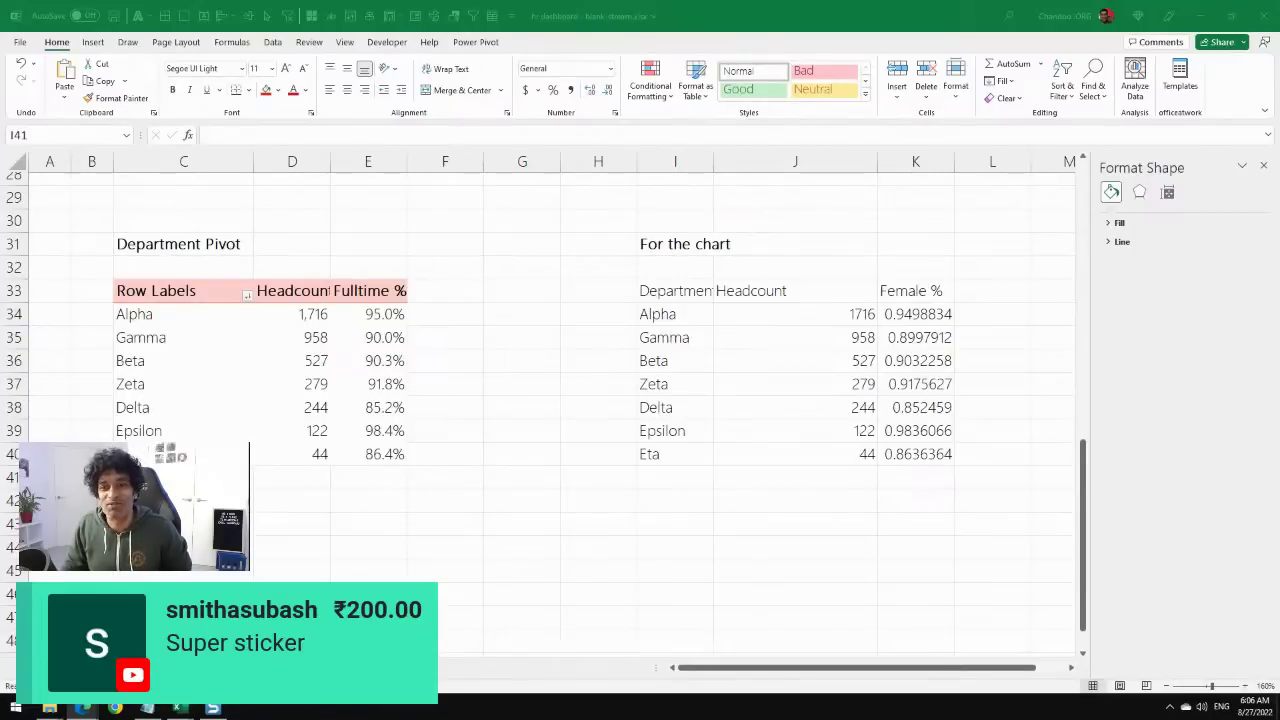
pyautogui.click(663, 470)
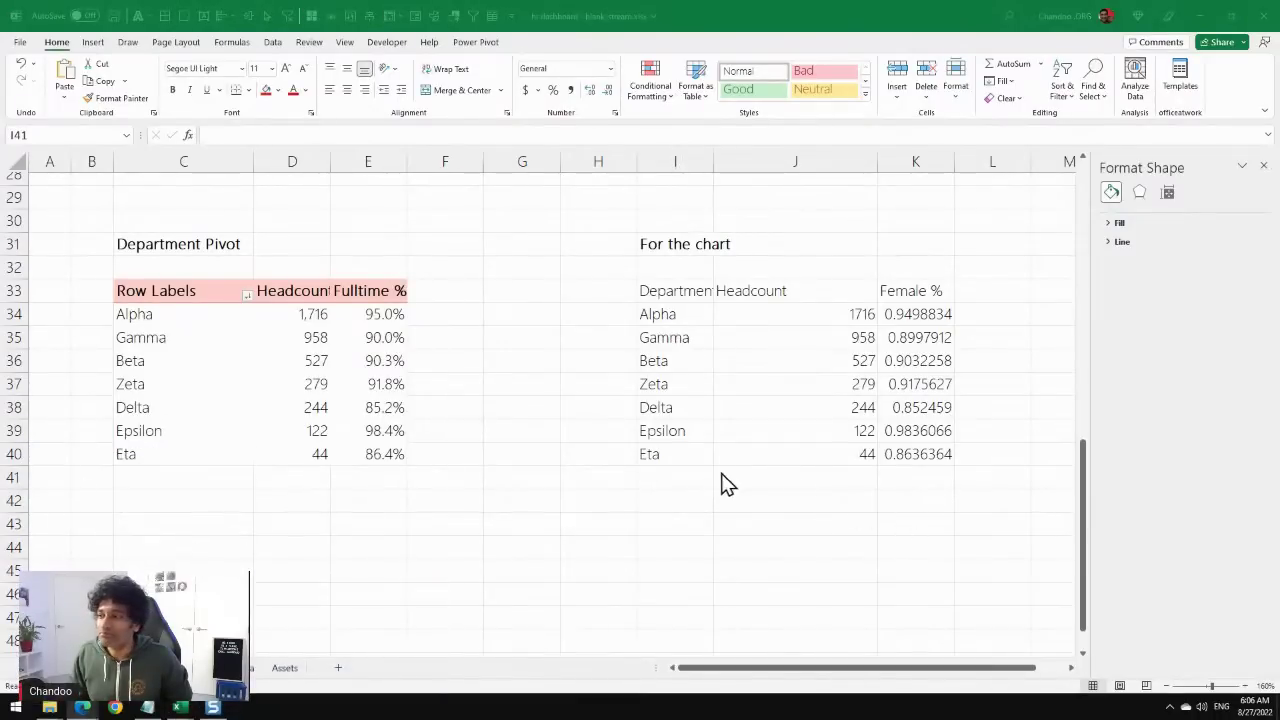
pyautogui.click(692, 474)
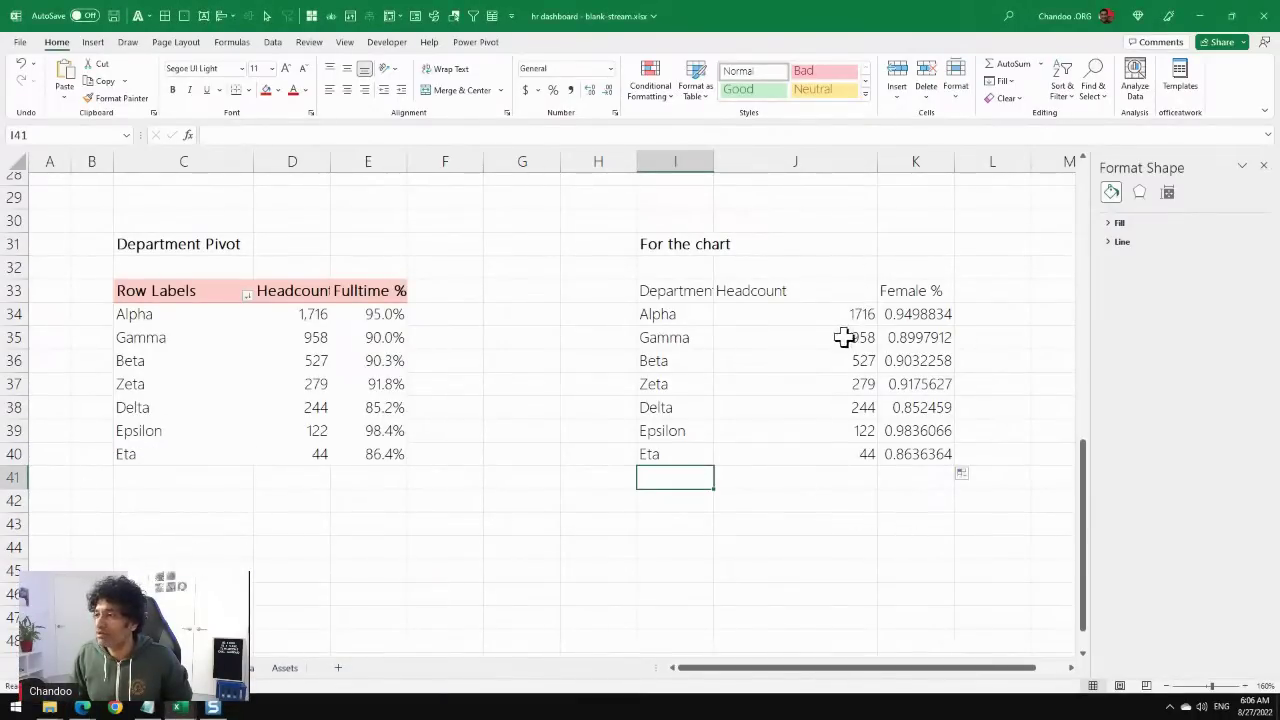
# Insert a clustered column chart of Department and Headcount from I33:J40.
pyautogui.moveTo(680, 292); pyautogui.dragTo(871, 457)
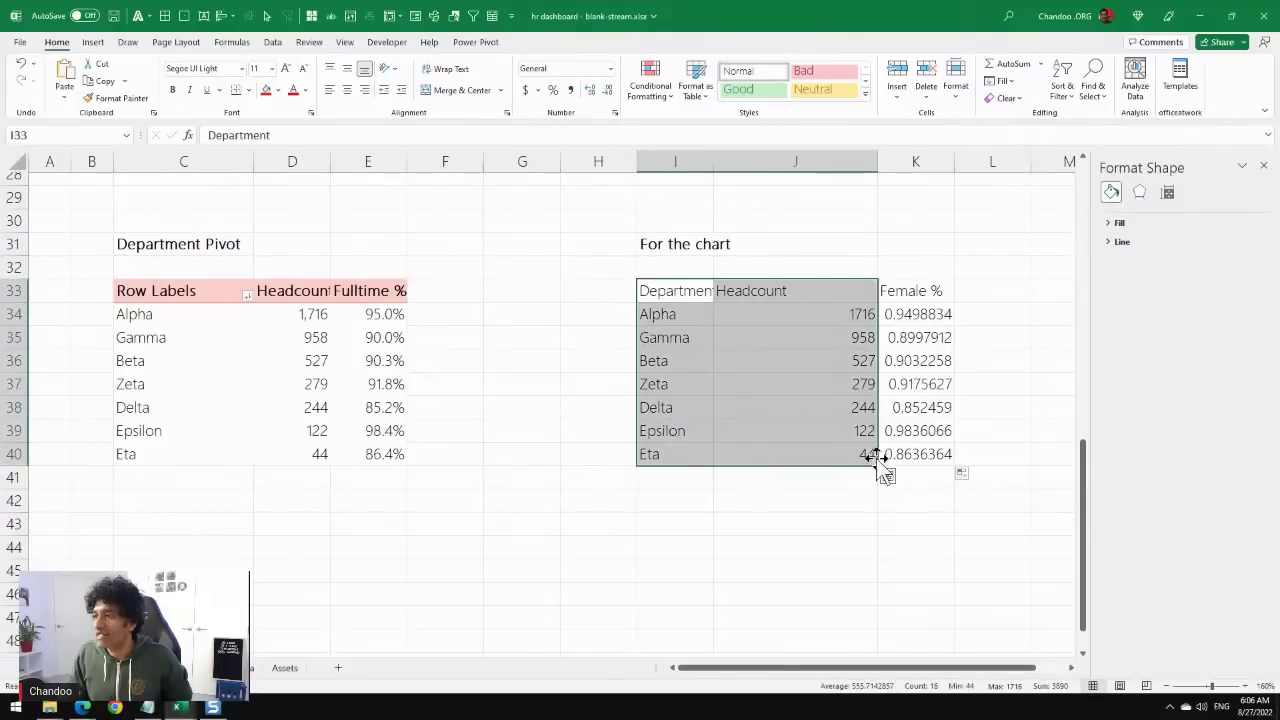
pyautogui.click(91, 43)
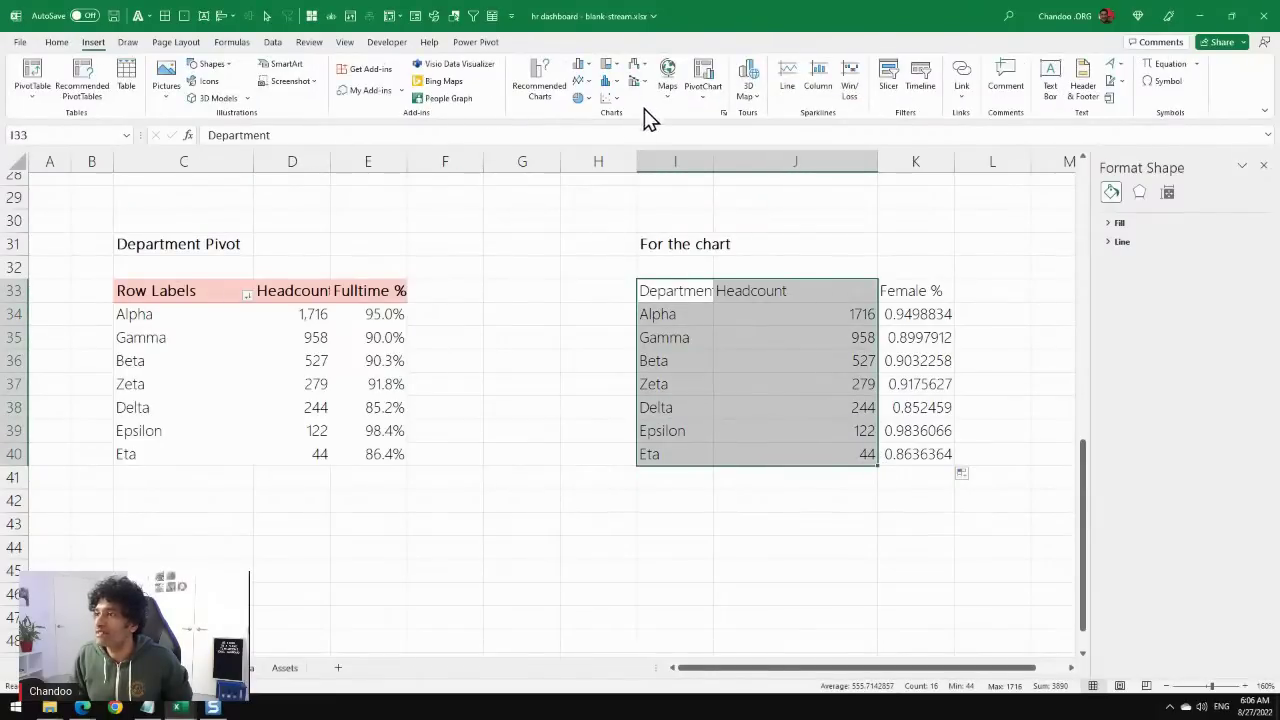
pyautogui.click(579, 70)
pyautogui.click(584, 128)
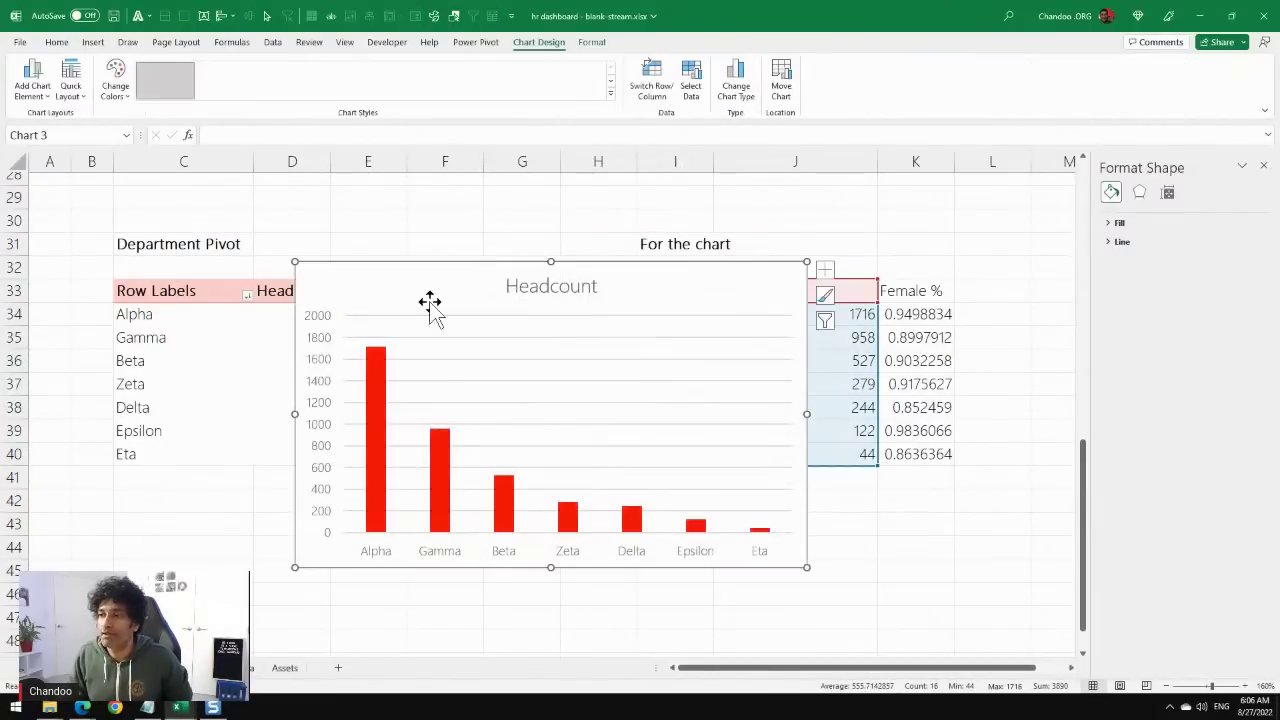
pyautogui.moveTo(429, 306); pyautogui.dragTo(152, 205)
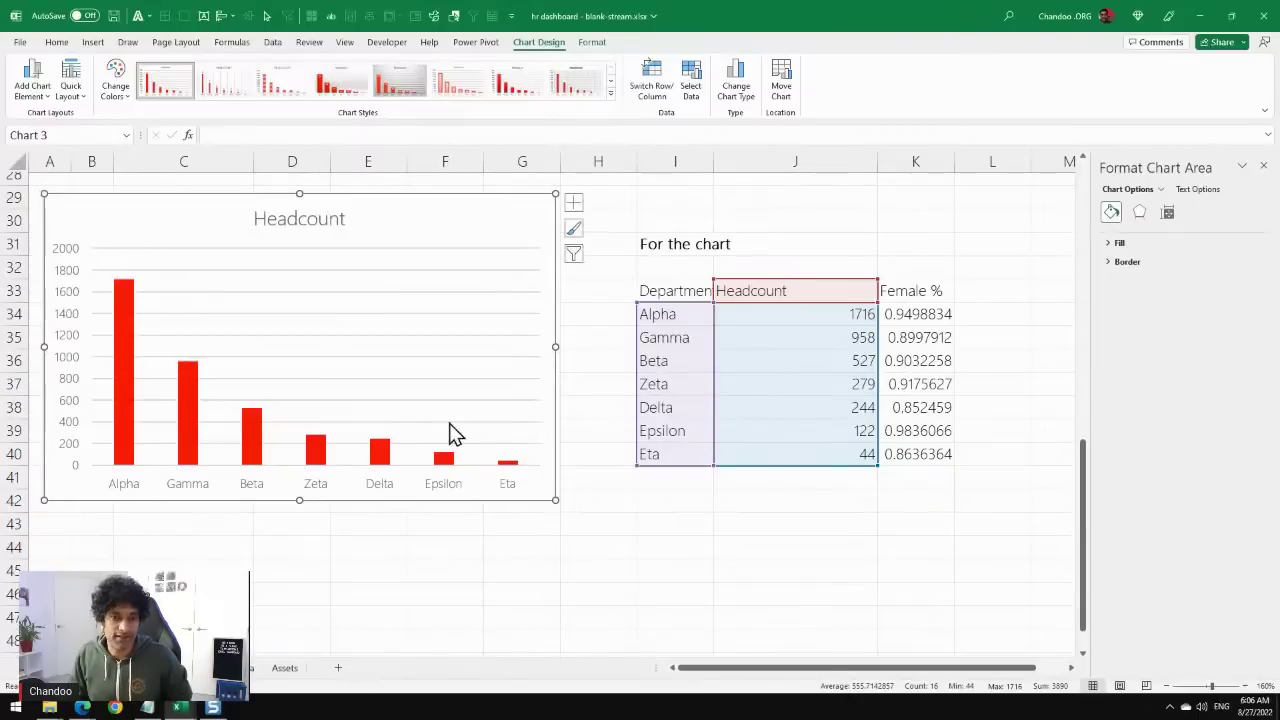
# Move the chart off the Department Pivot table and shrink it.
pyautogui.moveTo(135, 332)
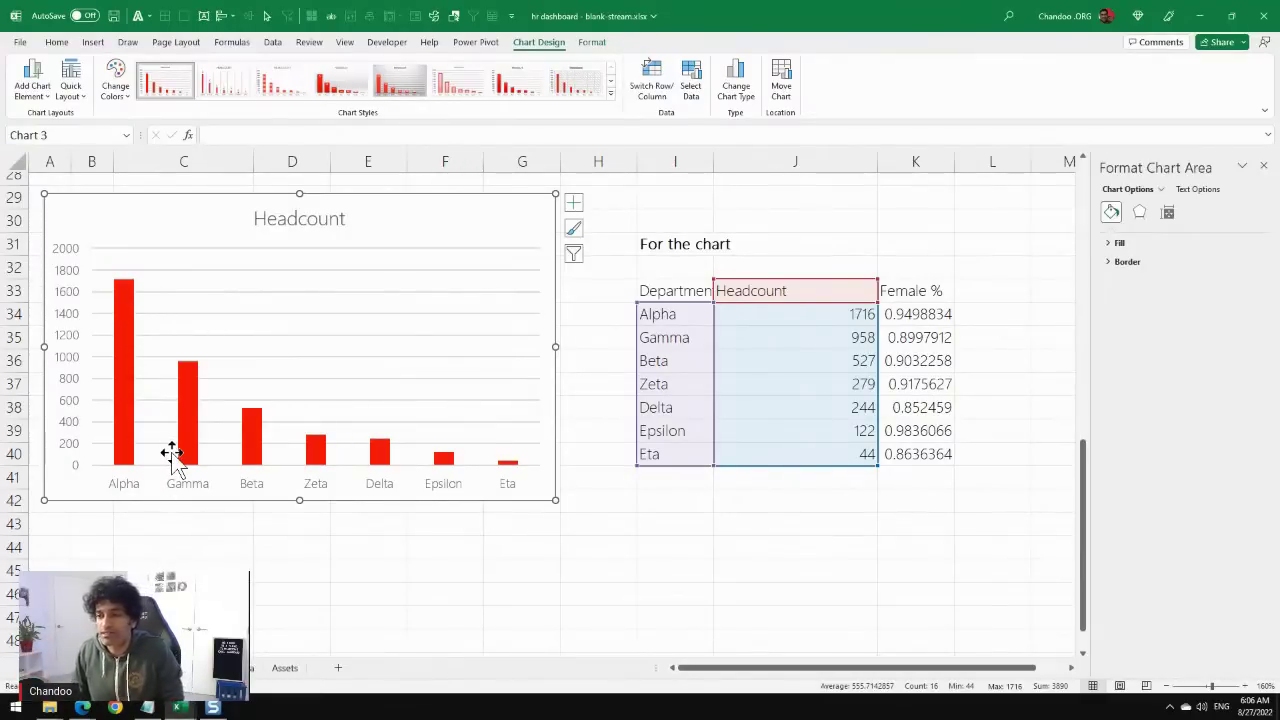
pyautogui.hscroll(1, 334, 349)
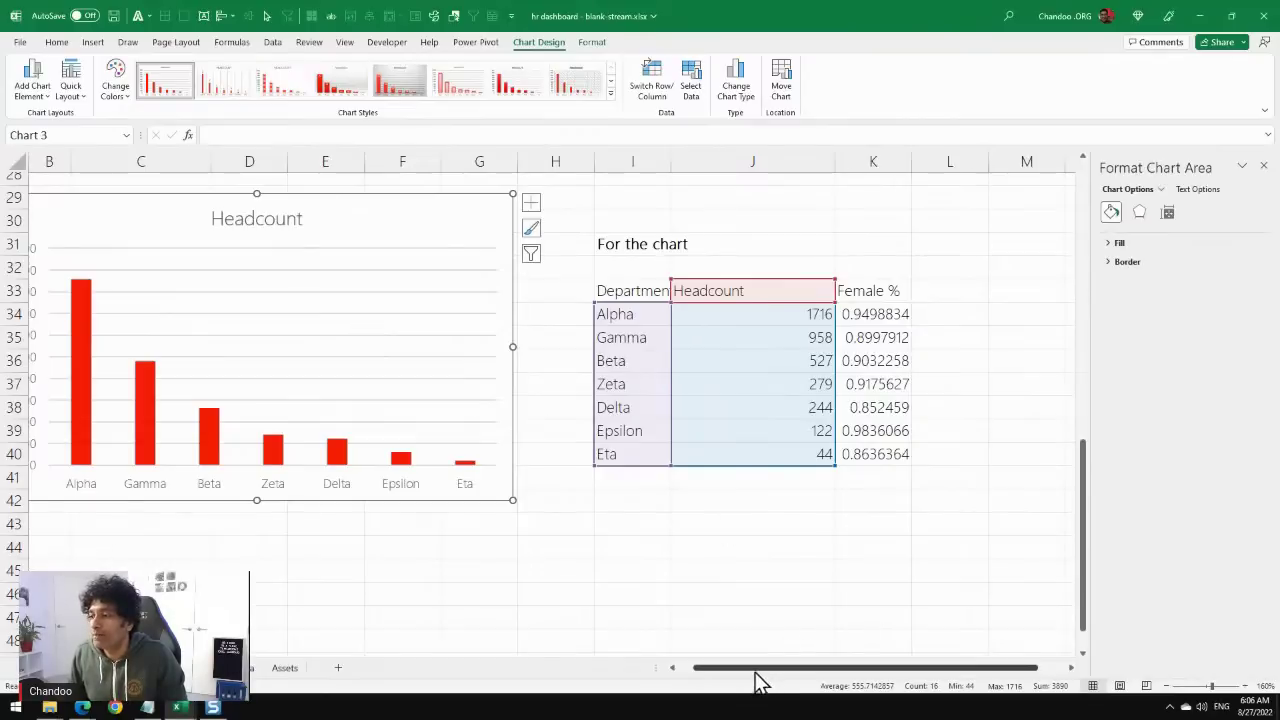
pyautogui.hscroll(-1, 760, 677)
pyautogui.moveTo(423, 211); pyautogui.dragTo(925, 405)
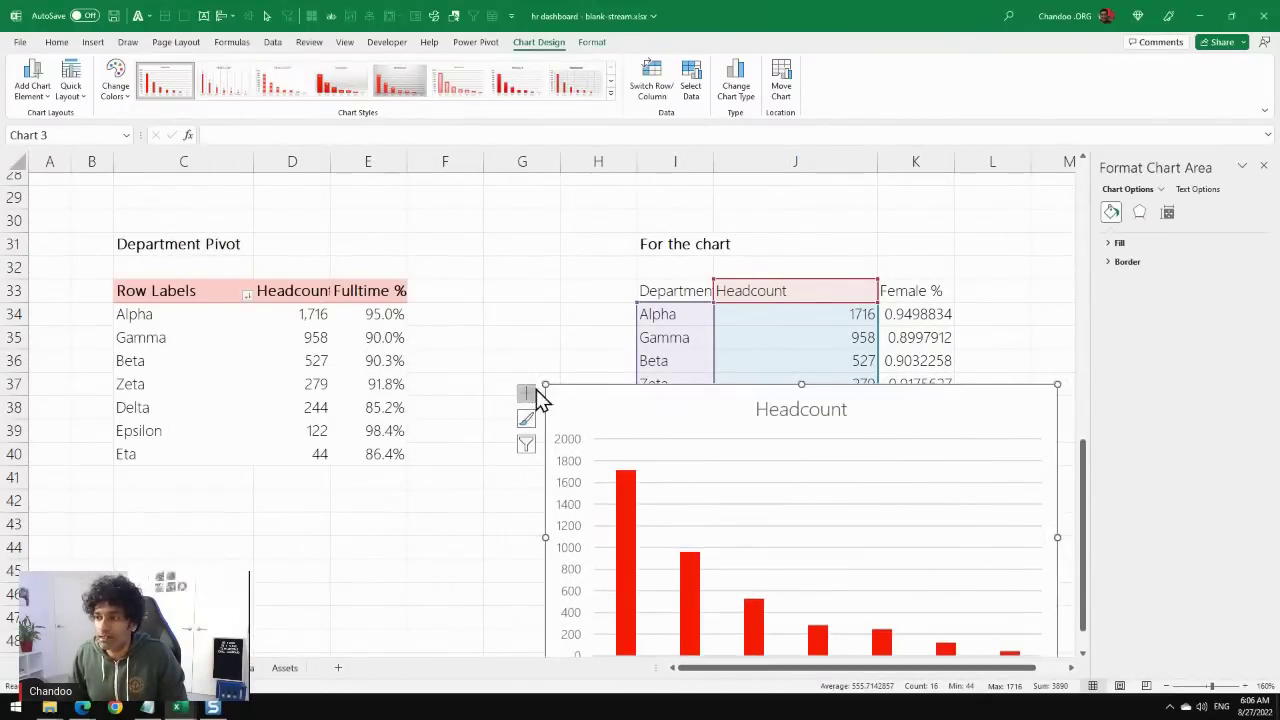
pyautogui.moveTo(545, 385); pyautogui.dragTo(634, 446)
# Adjust the chart's size and position beneath the For the chart table.
pyautogui.scroll(-2, 820, 485)
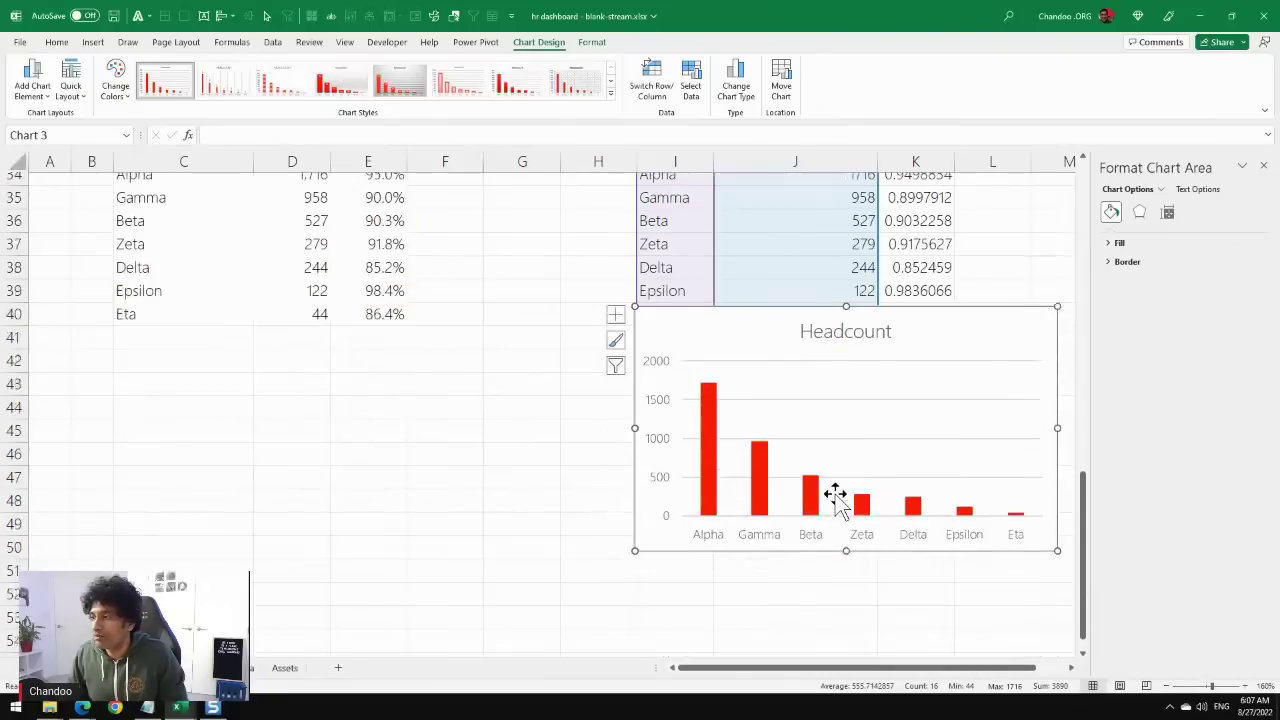
pyautogui.moveTo(720, 354); pyautogui.dragTo(726, 416)
pyautogui.scroll(2, 676, 474)
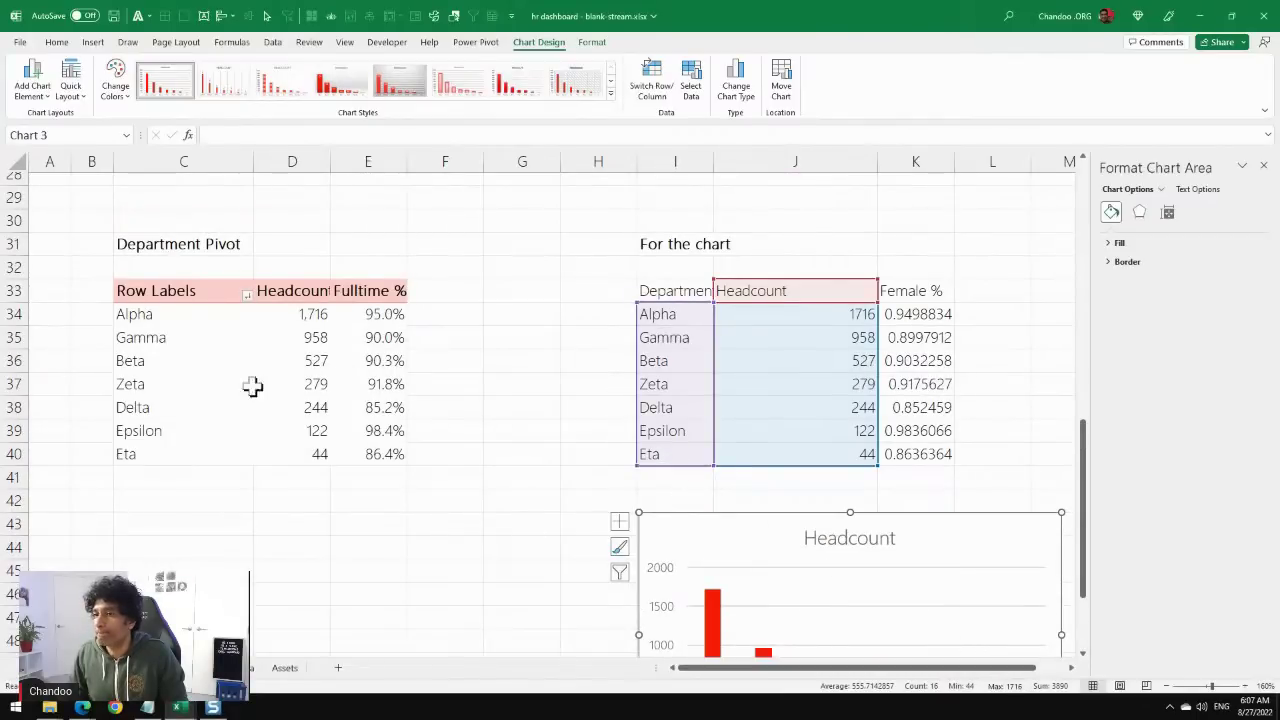
pyautogui.scroll(-3, 260, 398)
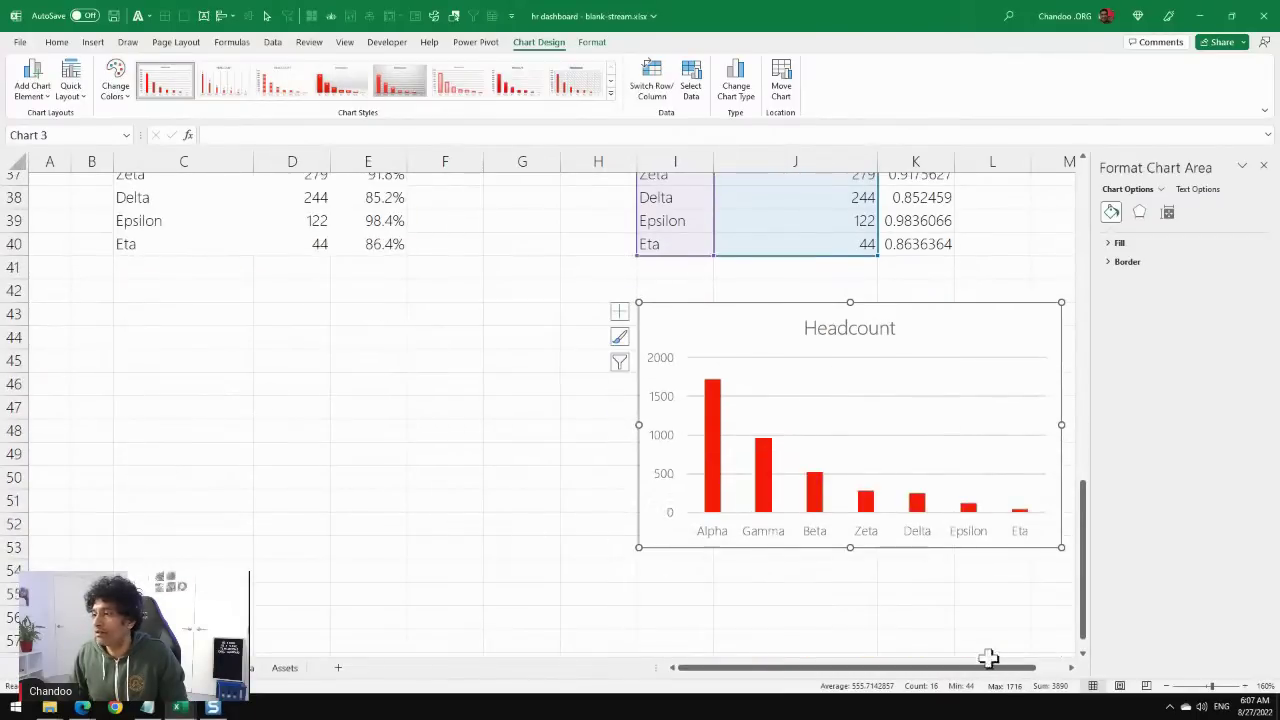
pyautogui.click(1070, 667)
pyautogui.click(1070, 667)
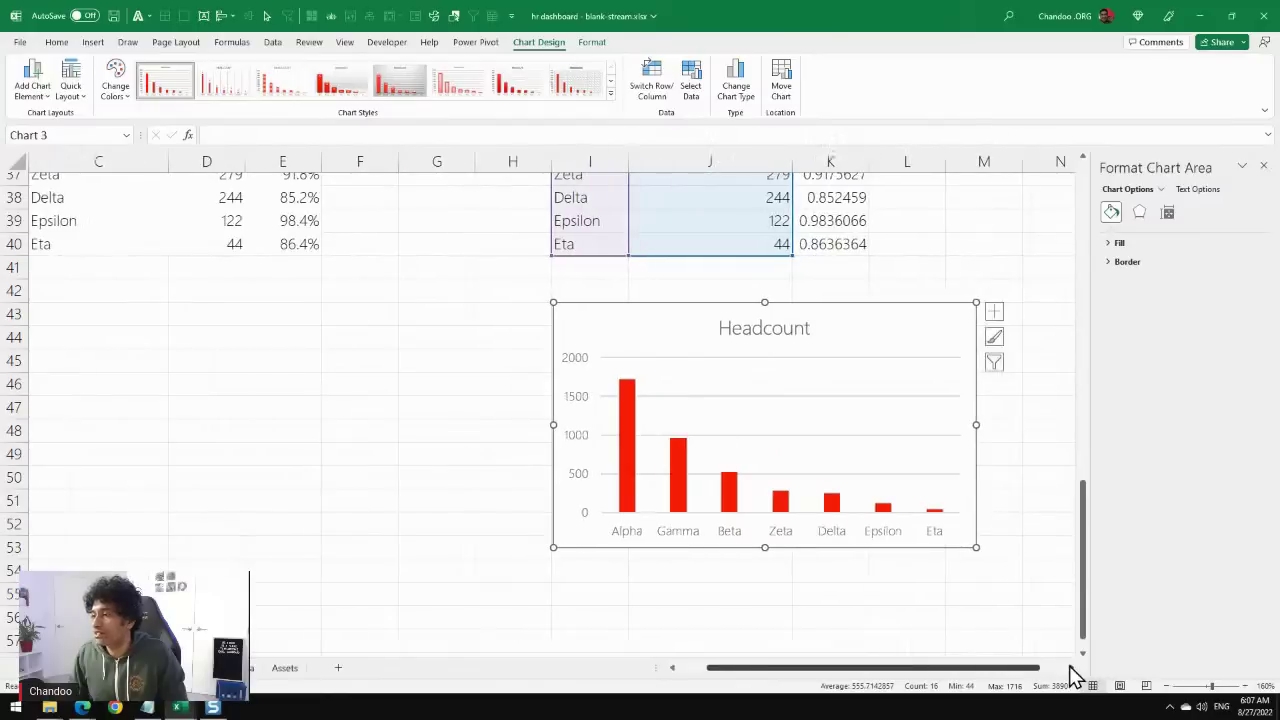
pyautogui.click(1070, 667)
pyautogui.click(1070, 667)
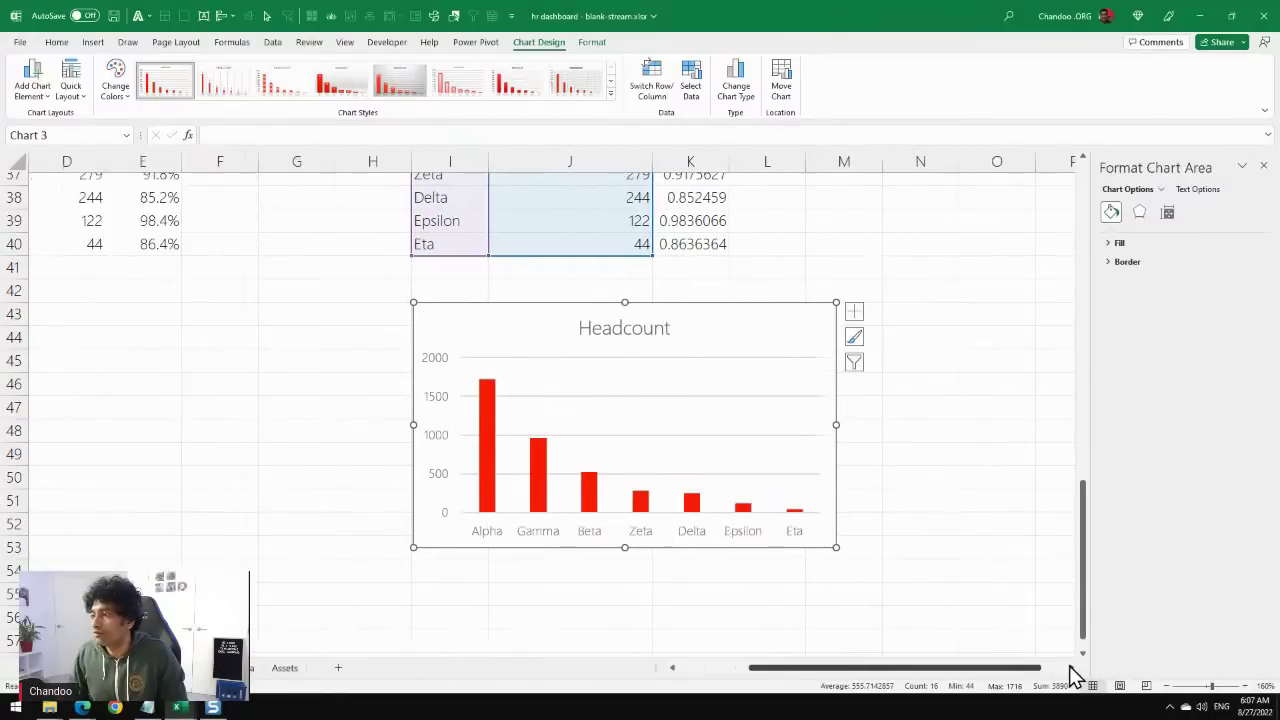
pyautogui.click(1070, 667)
pyautogui.click(1070, 667)
pyautogui.moveTo(1092, 617); pyautogui.dragTo(1051, 297)
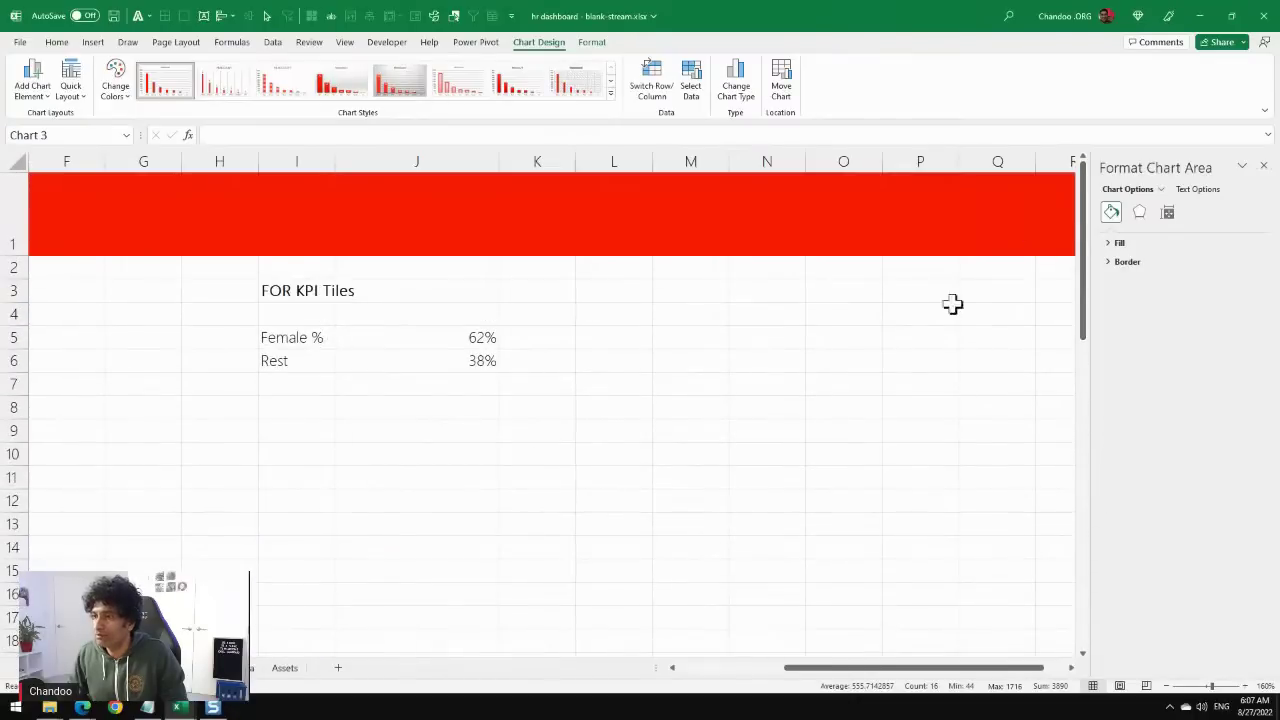
# Enter 'For Dept. Selection' in P3 and make it bold.
pyautogui.click(946, 289)
pyautogui.write('F')
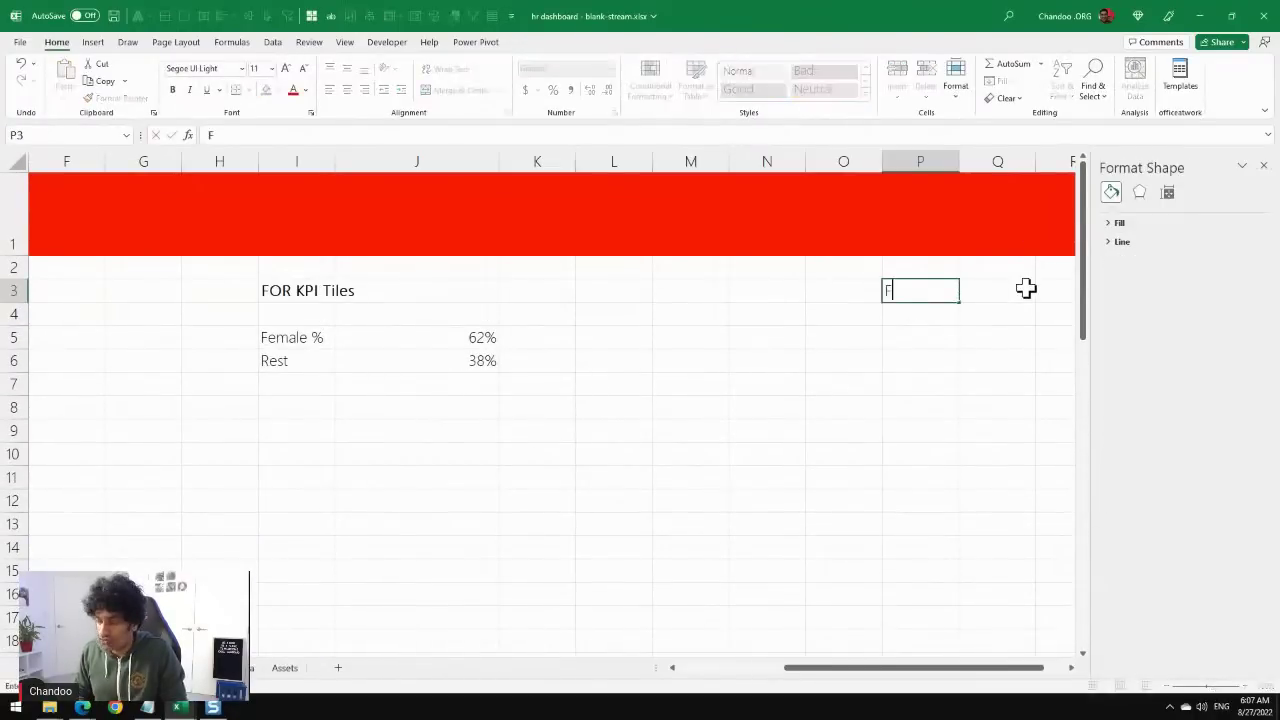
pyautogui.write('or Dept. Selection')
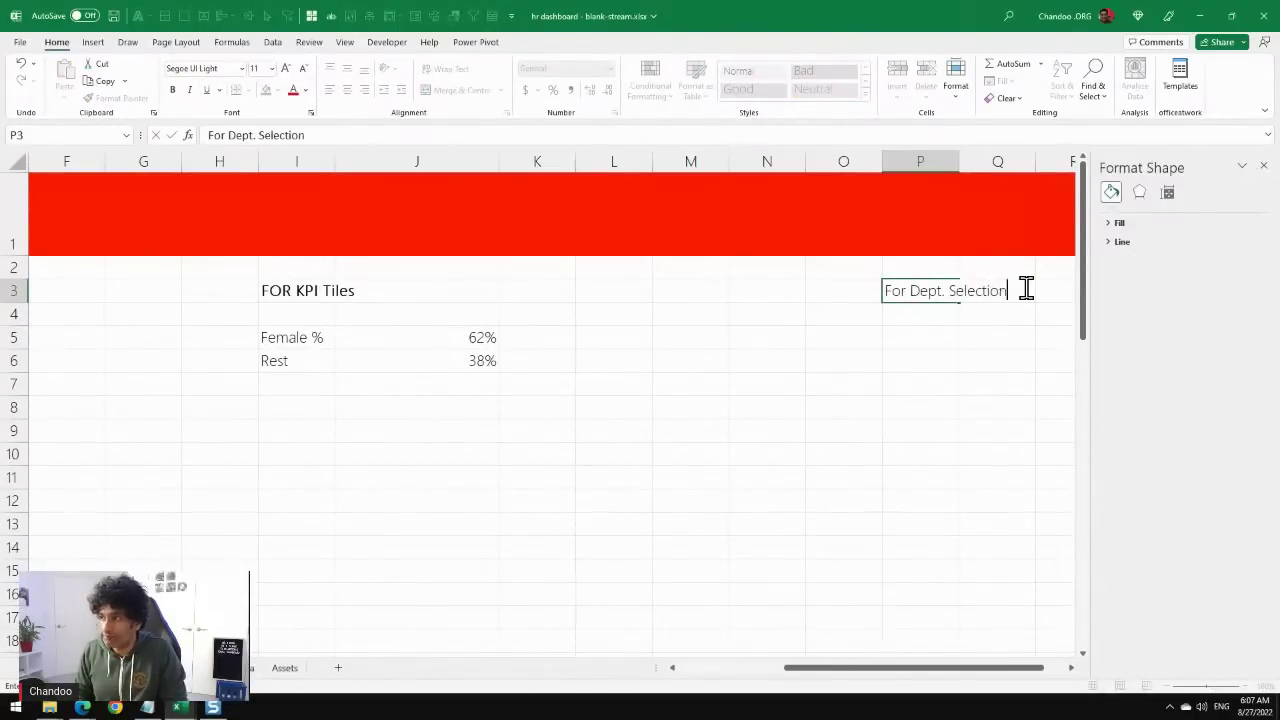
pyautogui.press('Return')
pyautogui.press('Up')
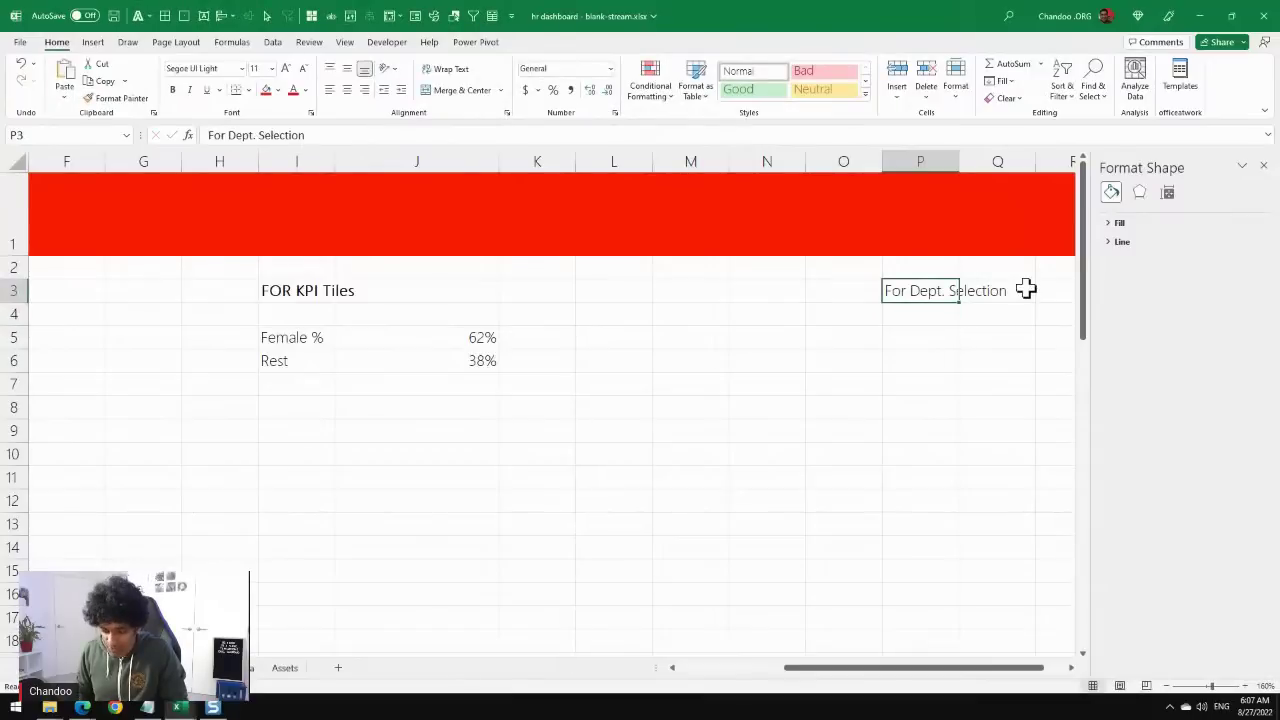
pyautogui.hotkey('ctrl', 'b')
pyautogui.press('Down')
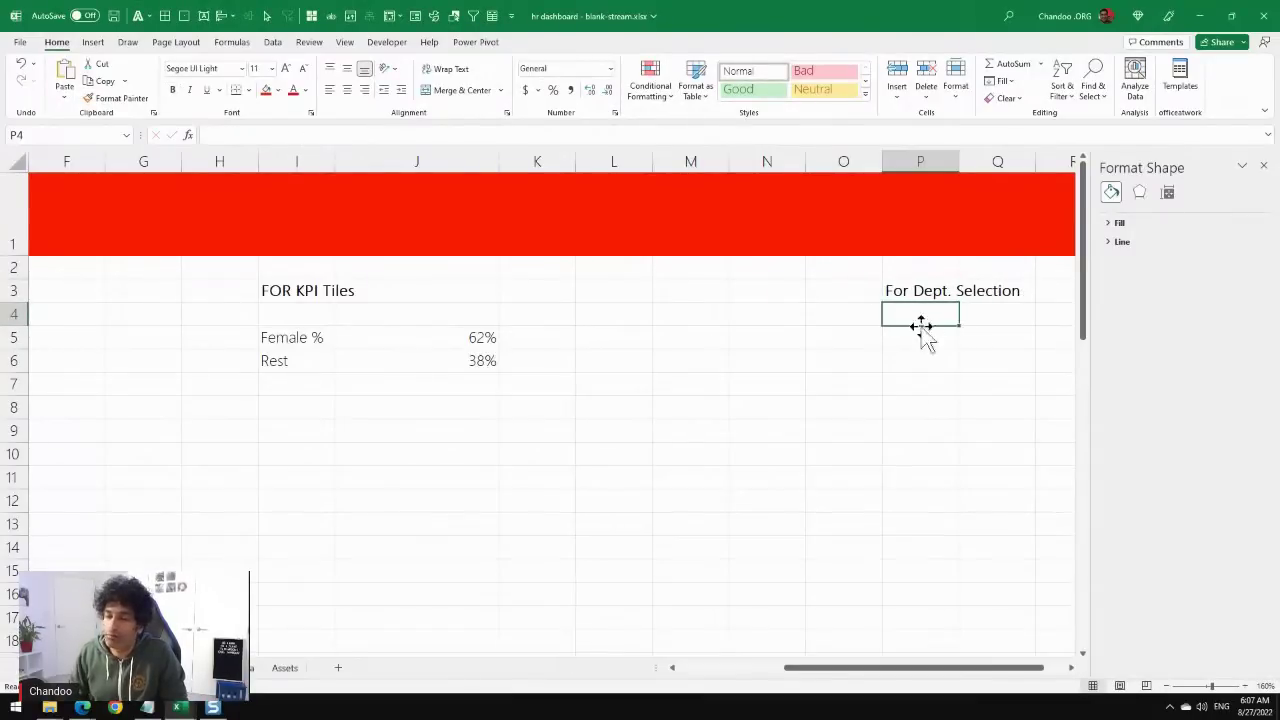
pyautogui.click(1073, 668)
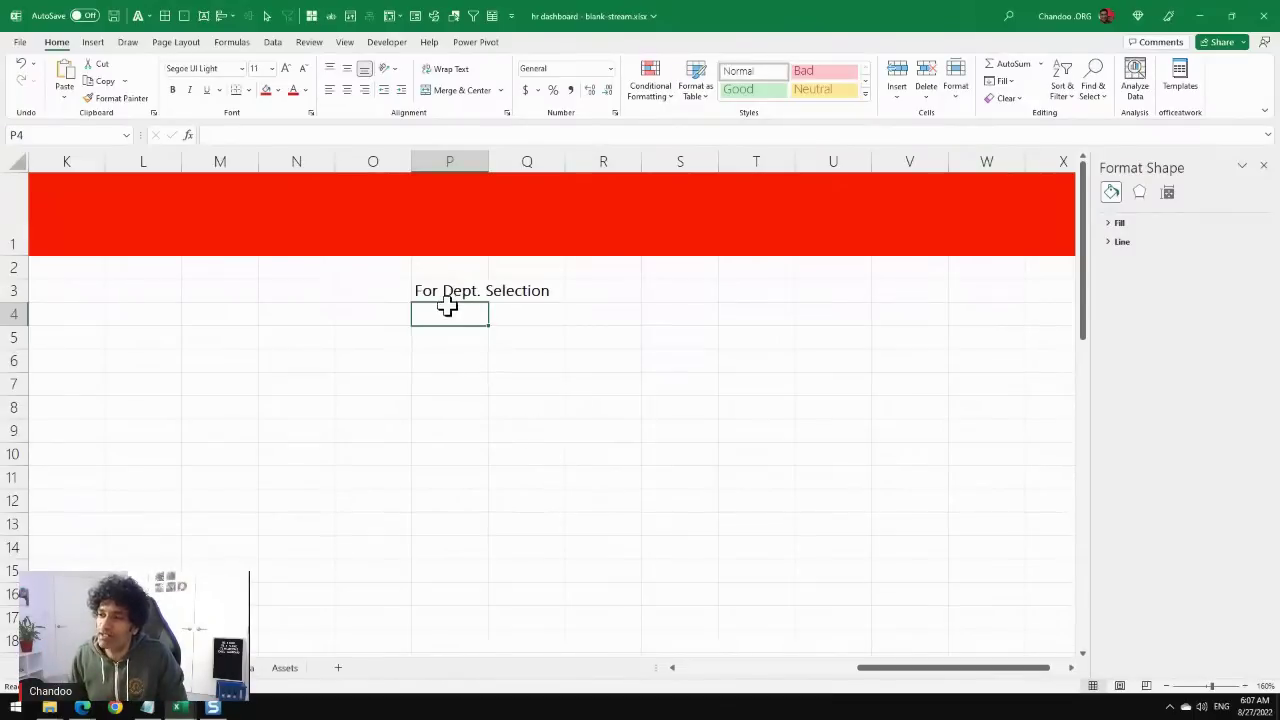
# Create a data-model PivotTable at P5 on this sheet.
pyautogui.click(437, 341)
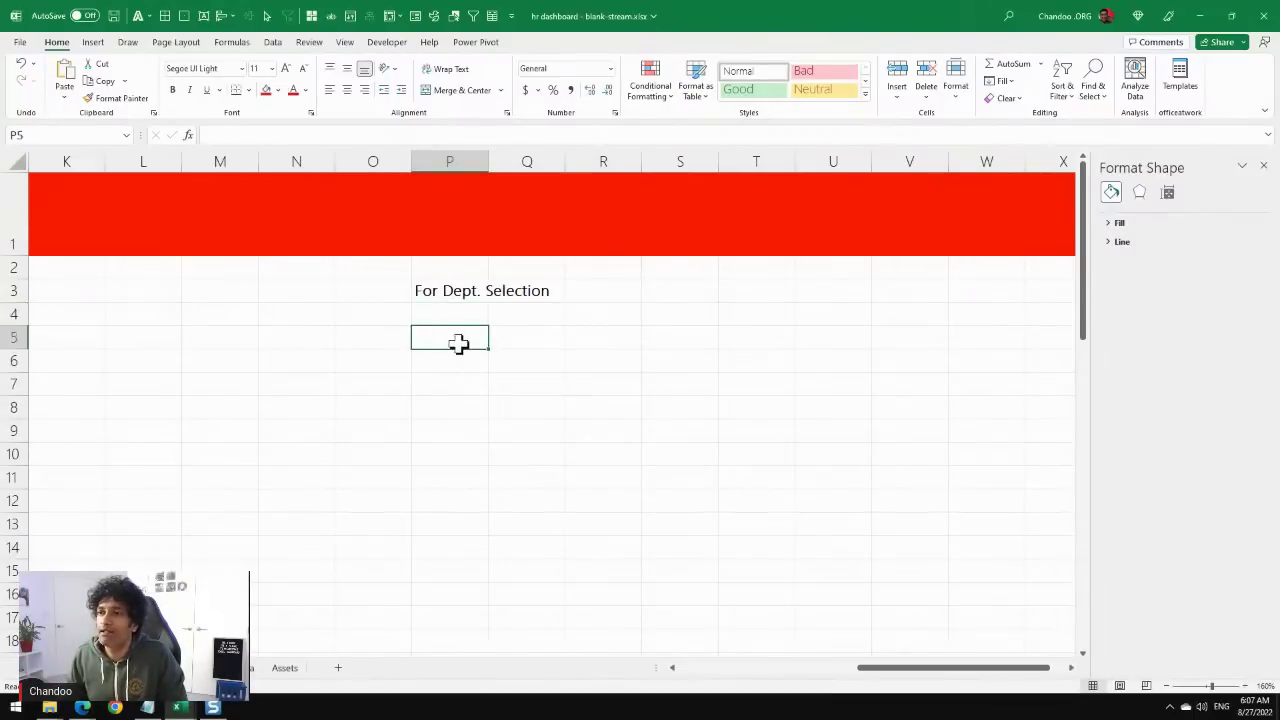
pyautogui.click(92, 42)
pyautogui.click(34, 98)
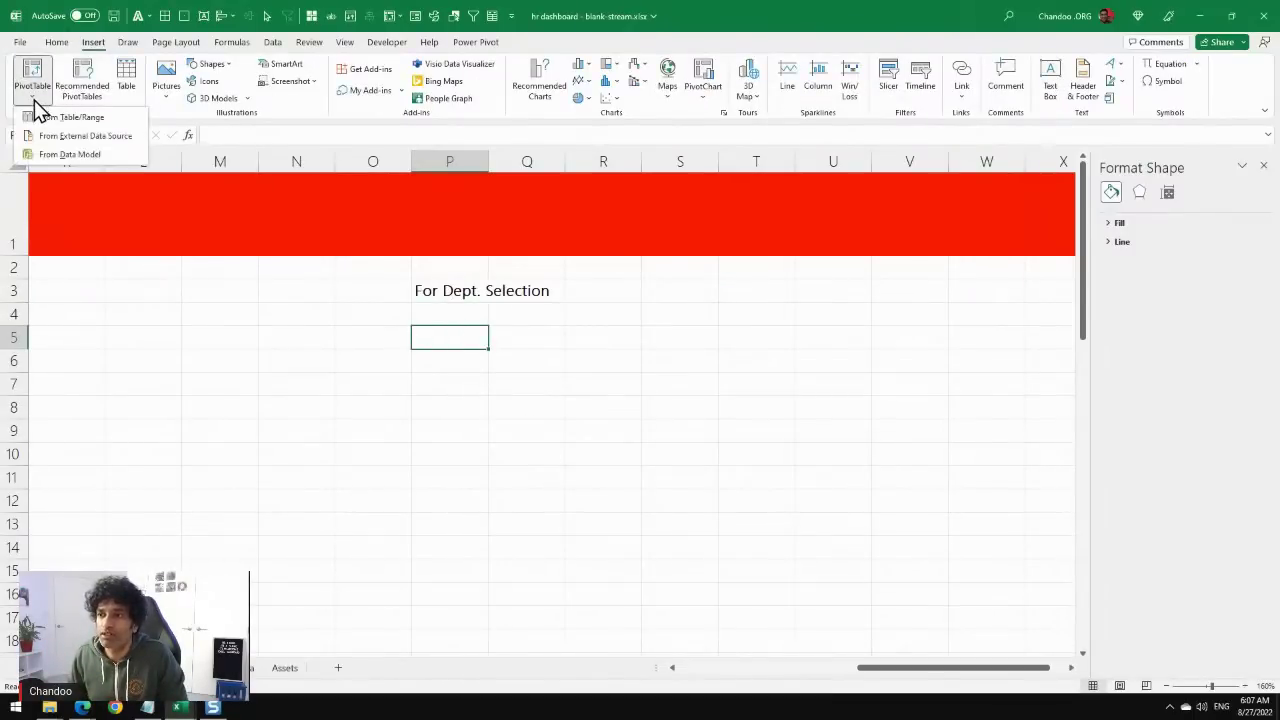
pyautogui.click(62, 155)
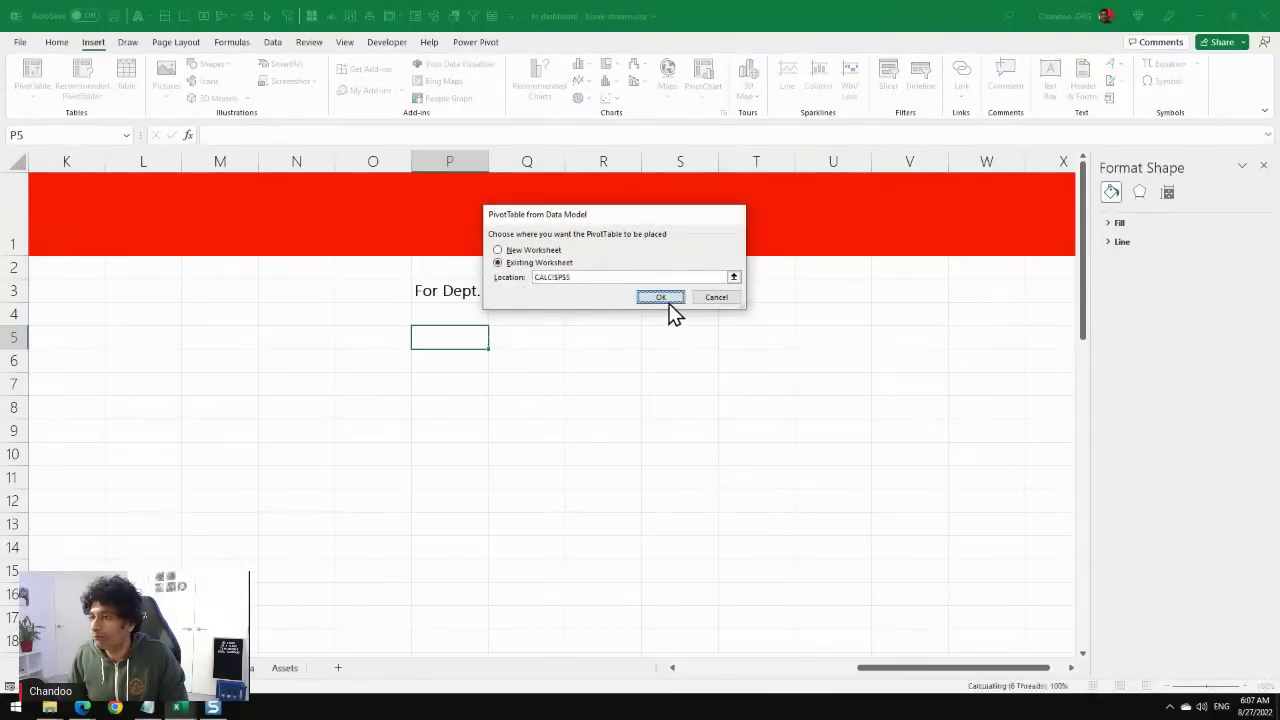
pyautogui.click(664, 301)
# Put Department in Rows, add a Department slicer, and move it right.
pyautogui.click(735, 231)
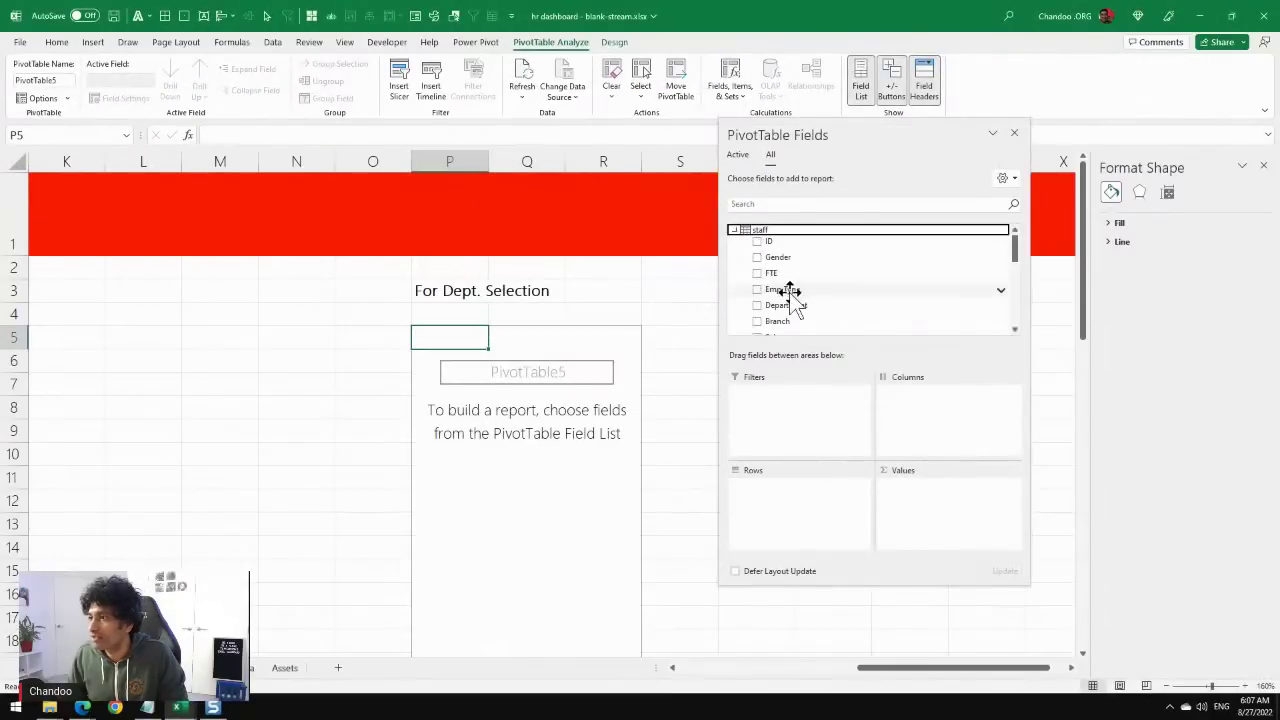
pyautogui.moveTo(792, 306); pyautogui.dragTo(796, 512)
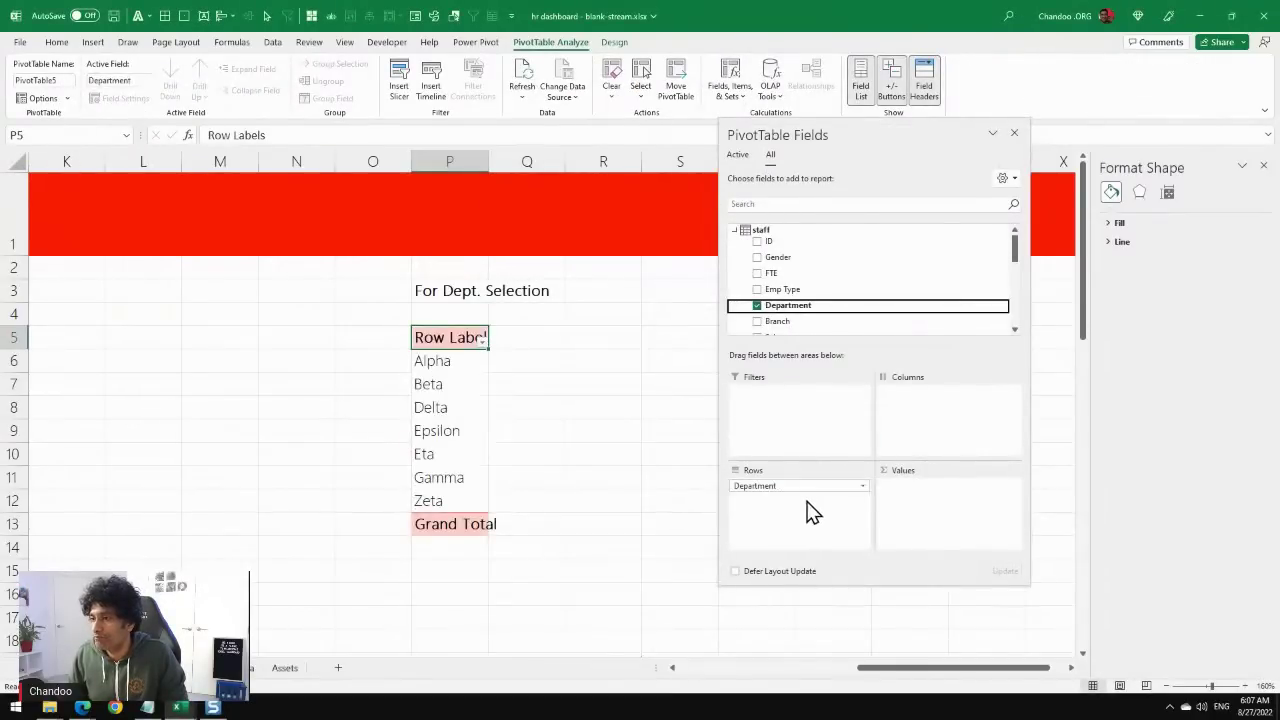
pyautogui.rightClick(780, 310)
pyautogui.click(818, 386)
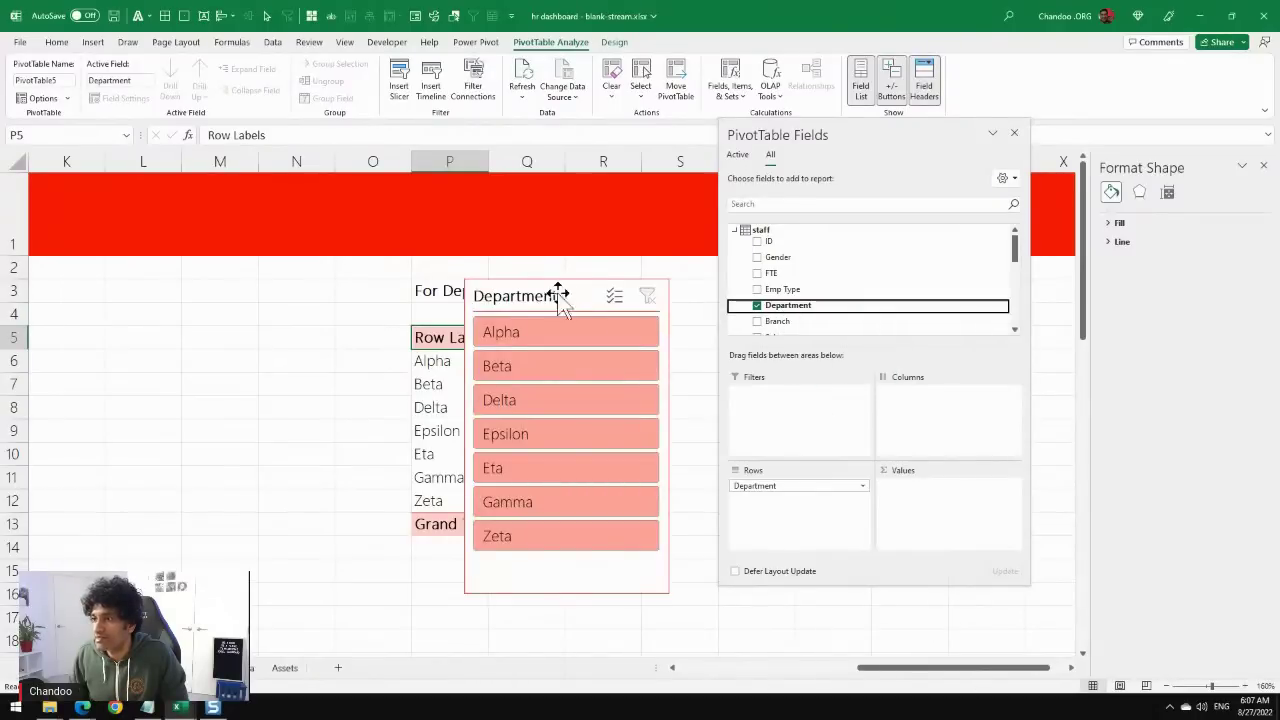
pyautogui.moveTo(558, 296); pyautogui.dragTo(776, 297)
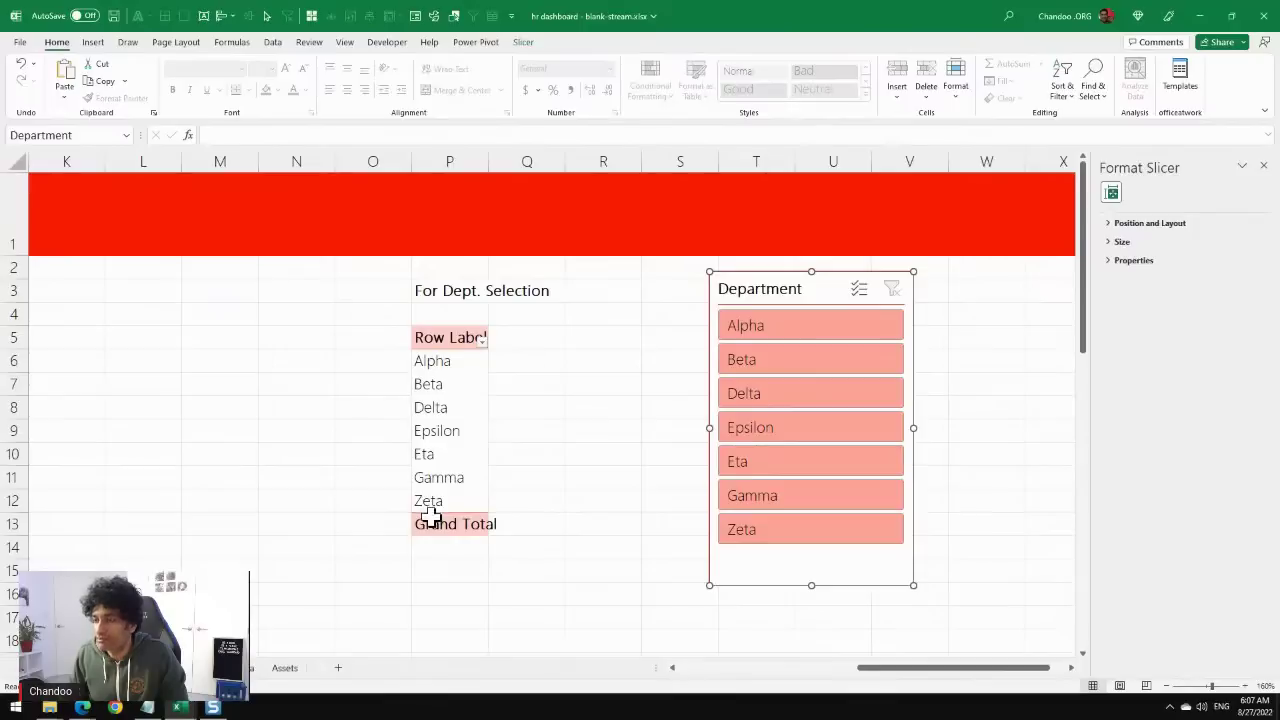
# Turn off the P5 pivot's grand totals for rows and columns.
pyautogui.click(447, 405)
pyautogui.click(563, 45)
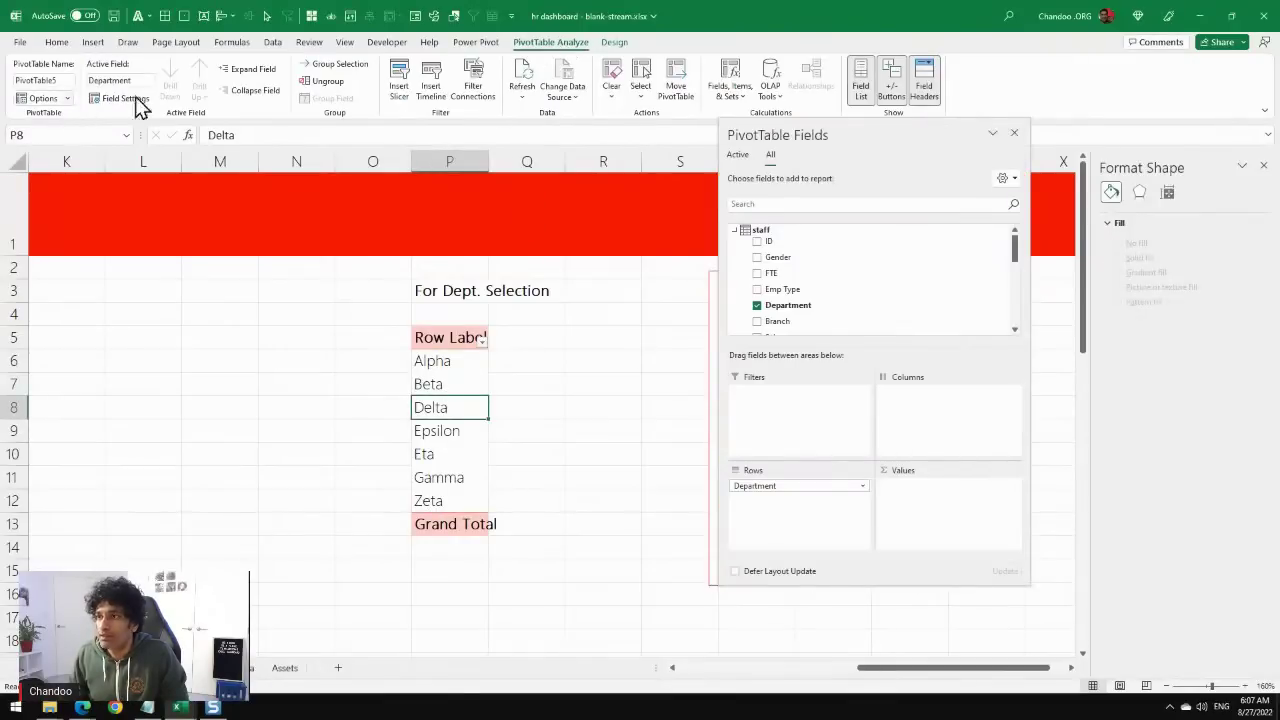
pyautogui.click(612, 44)
pyautogui.click(66, 90)
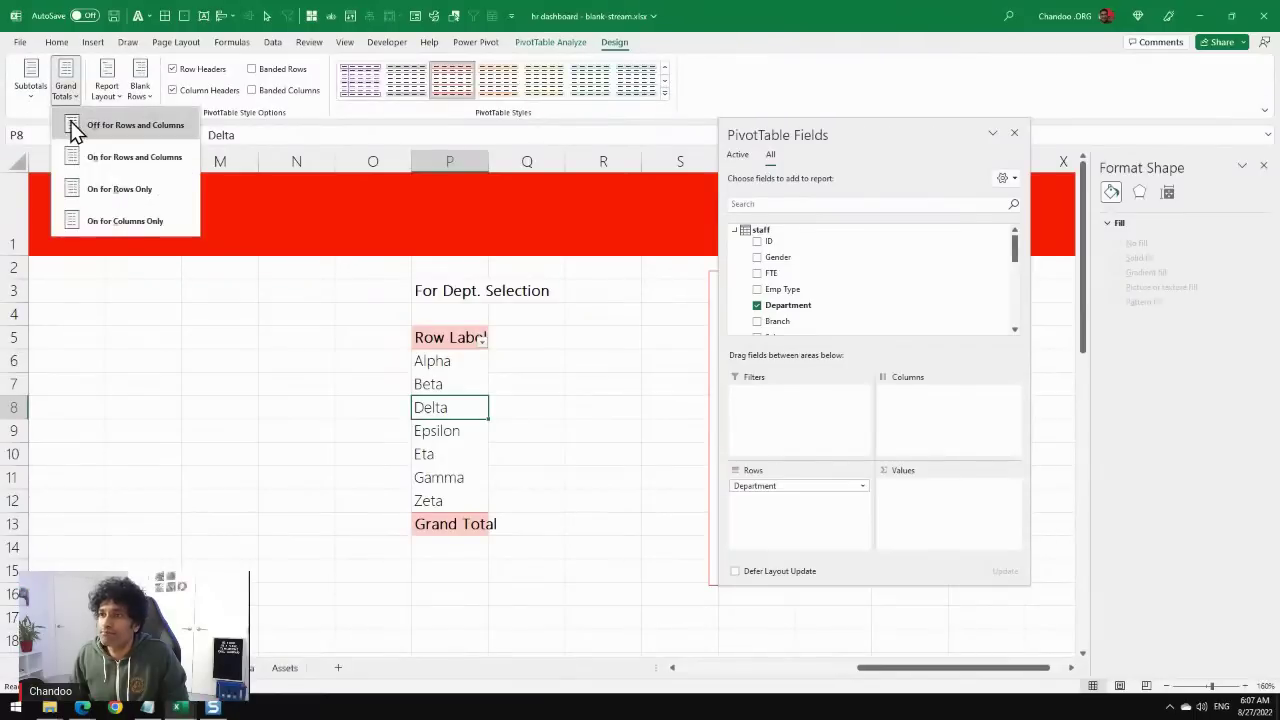
pyautogui.click(100, 124)
pyautogui.click(600, 360)
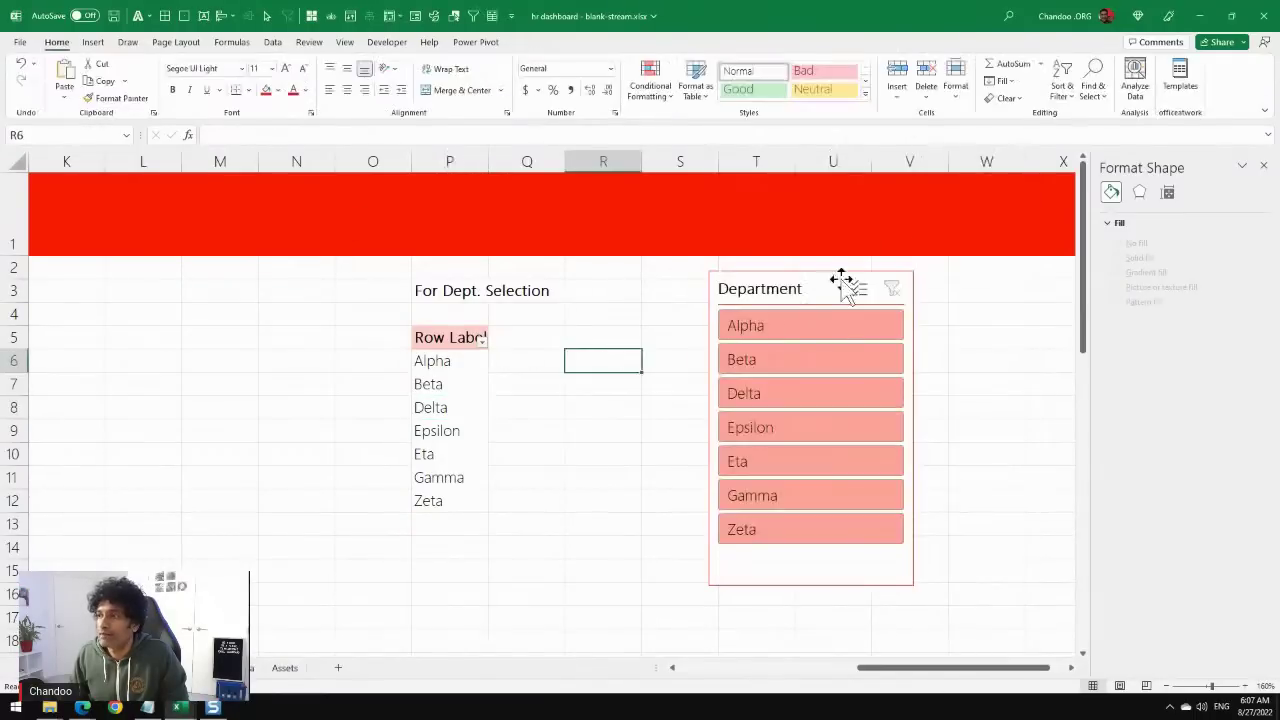
# Filter the pivot to Alpha with the slicer and fill cell P6 yellow.
pyautogui.click(769, 329)
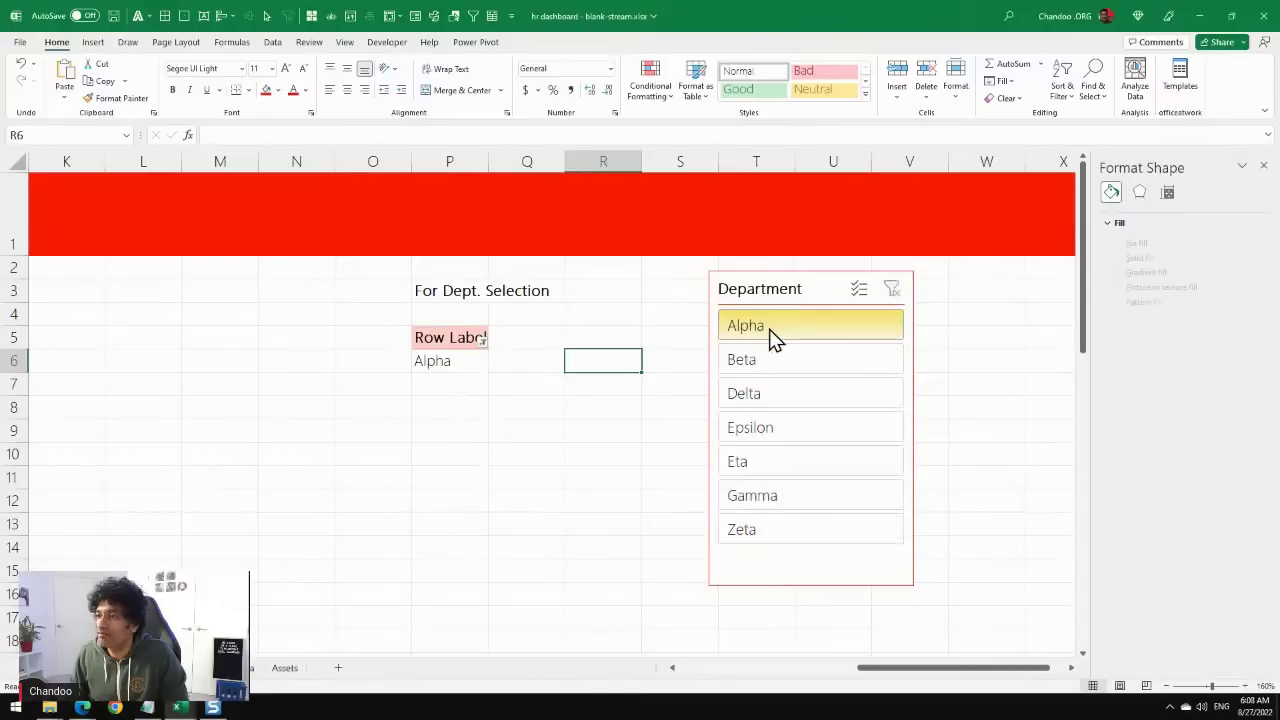
pyautogui.click(455, 364)
pyautogui.click(278, 91)
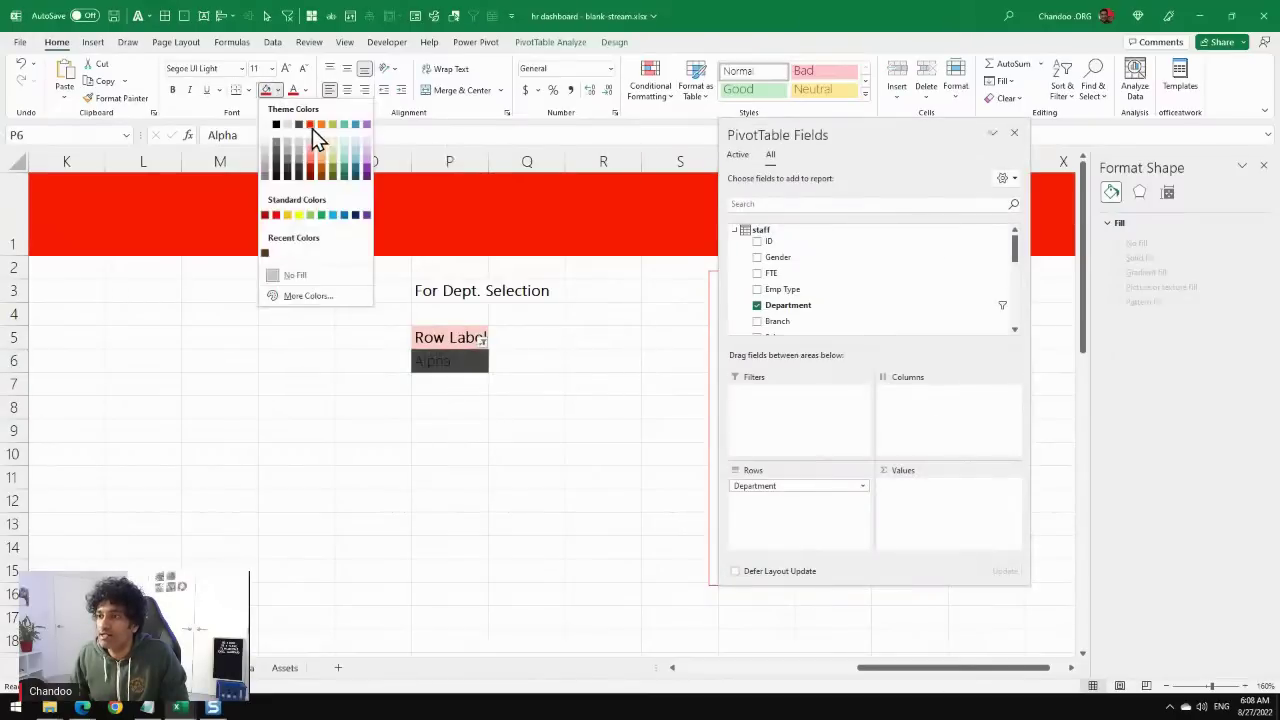
pyautogui.click(320, 124)
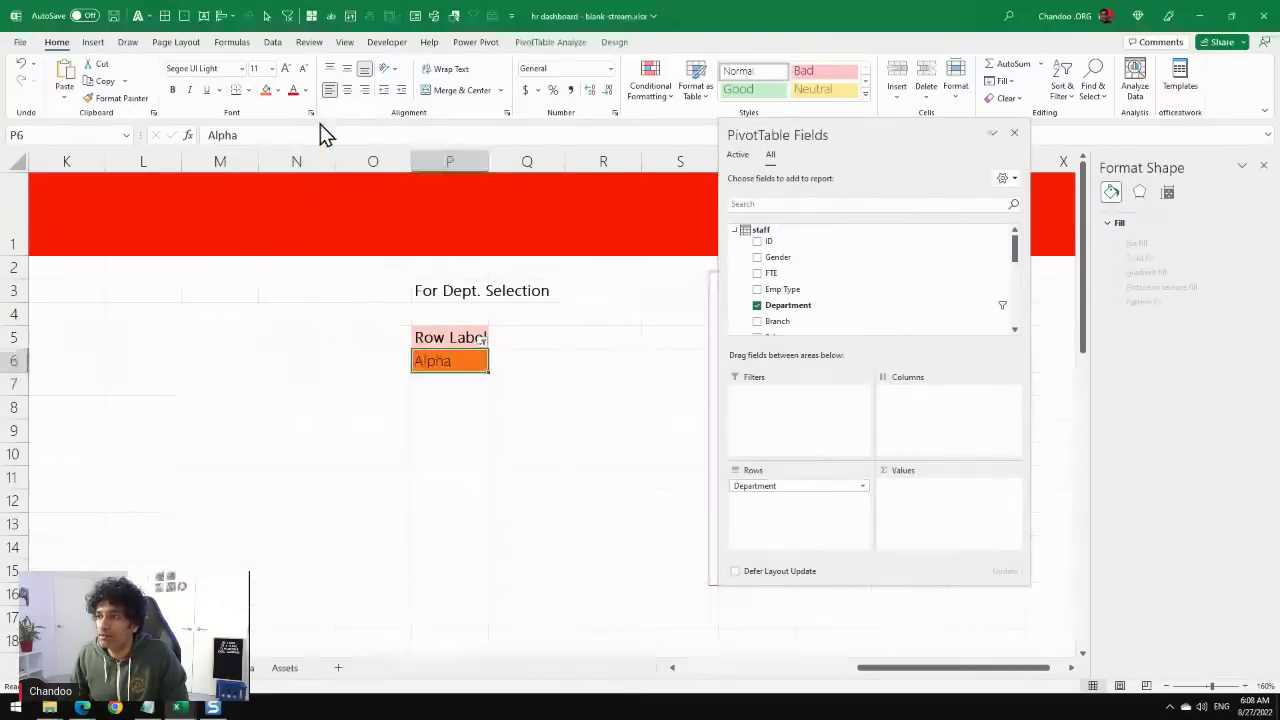
pyautogui.click(279, 92)
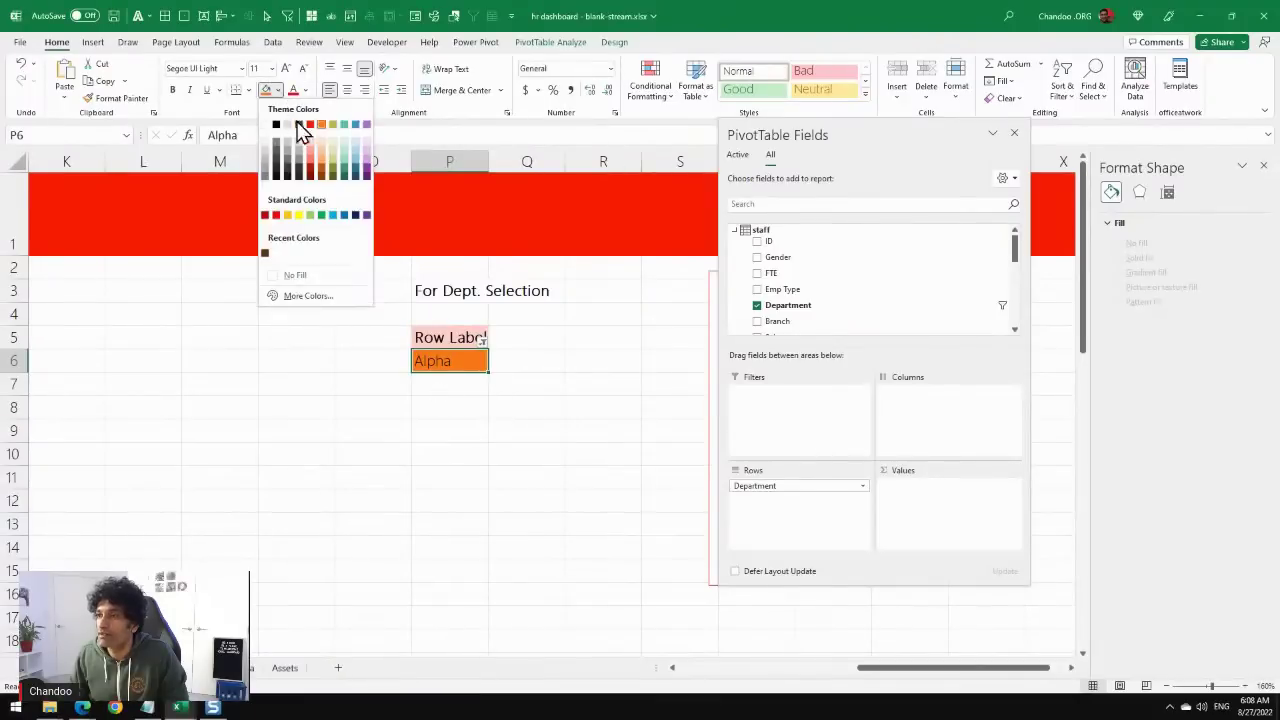
pyautogui.click(299, 216)
pyautogui.click(551, 408)
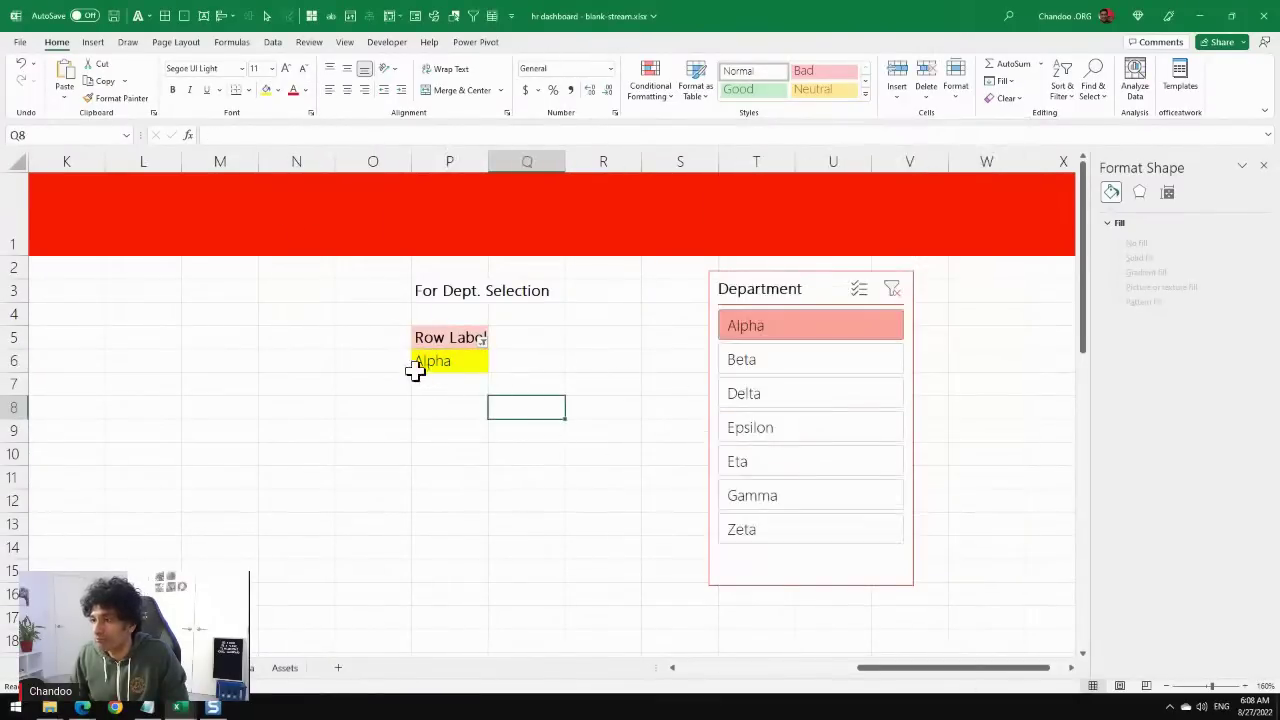
# Move the Department slicer up and left beside the pivot.
pyautogui.click(447, 366)
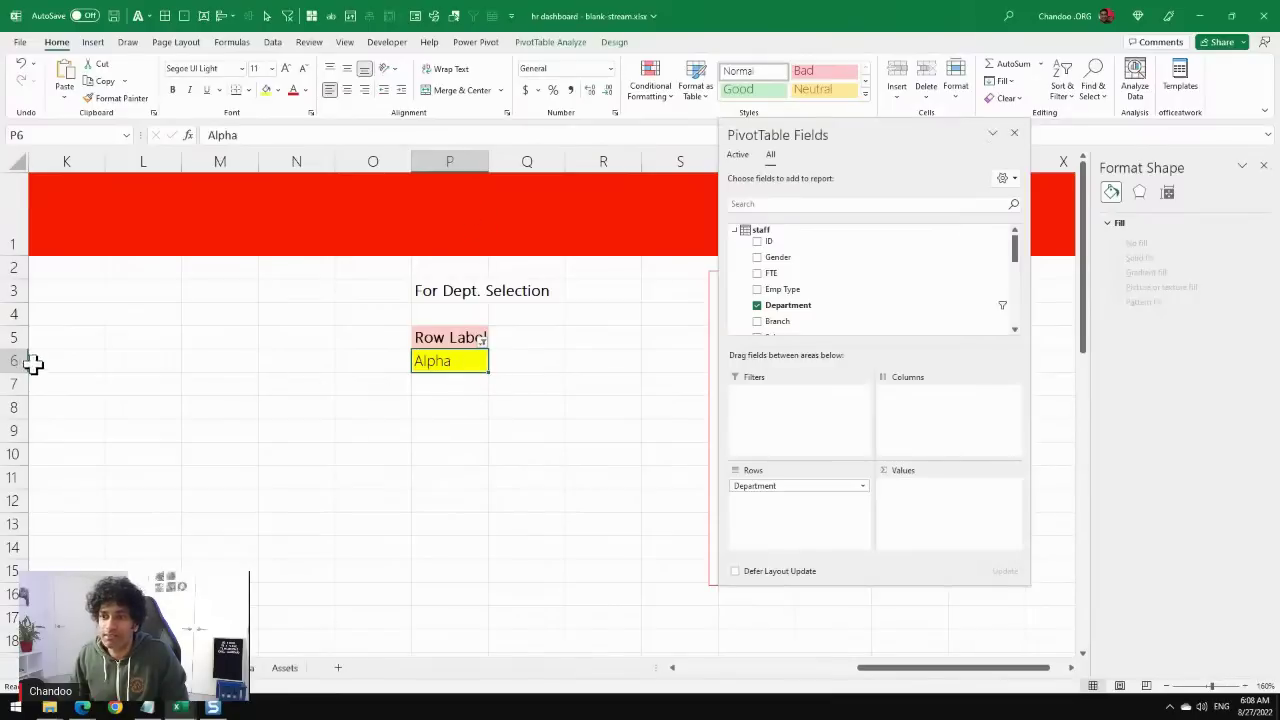
pyautogui.click(543, 437)
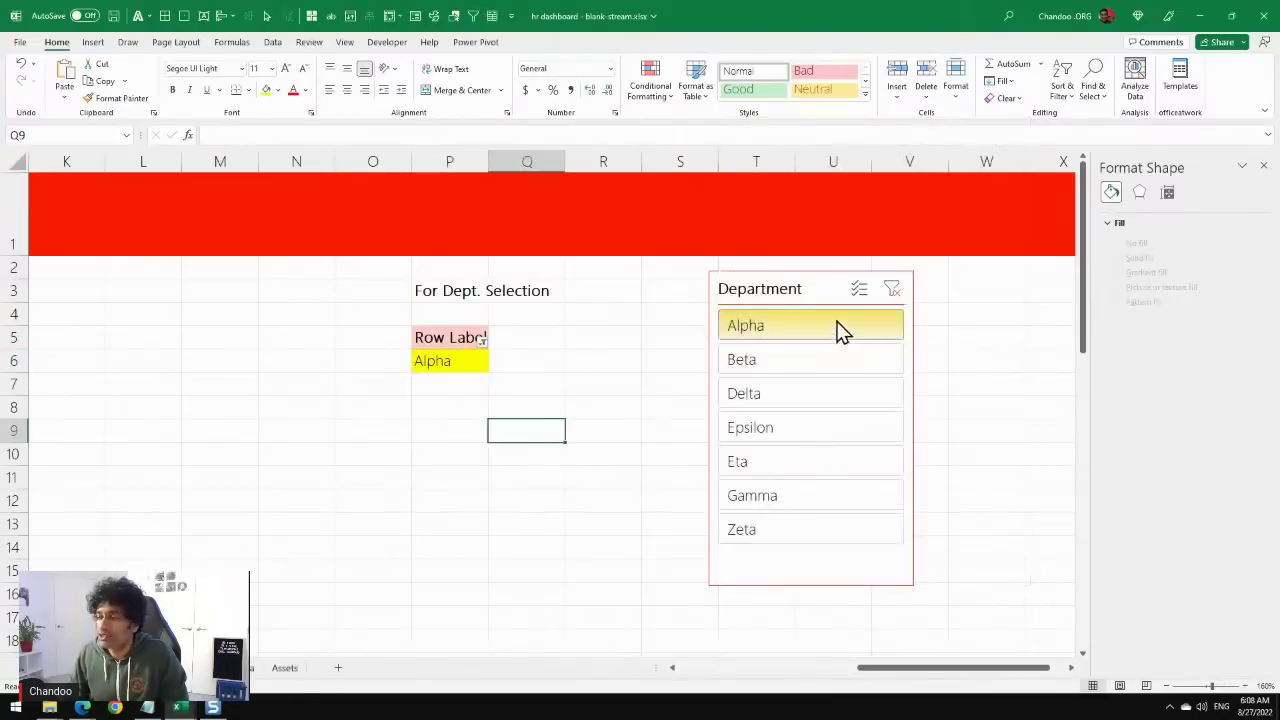
pyautogui.moveTo(791, 288); pyautogui.dragTo(677, 263)
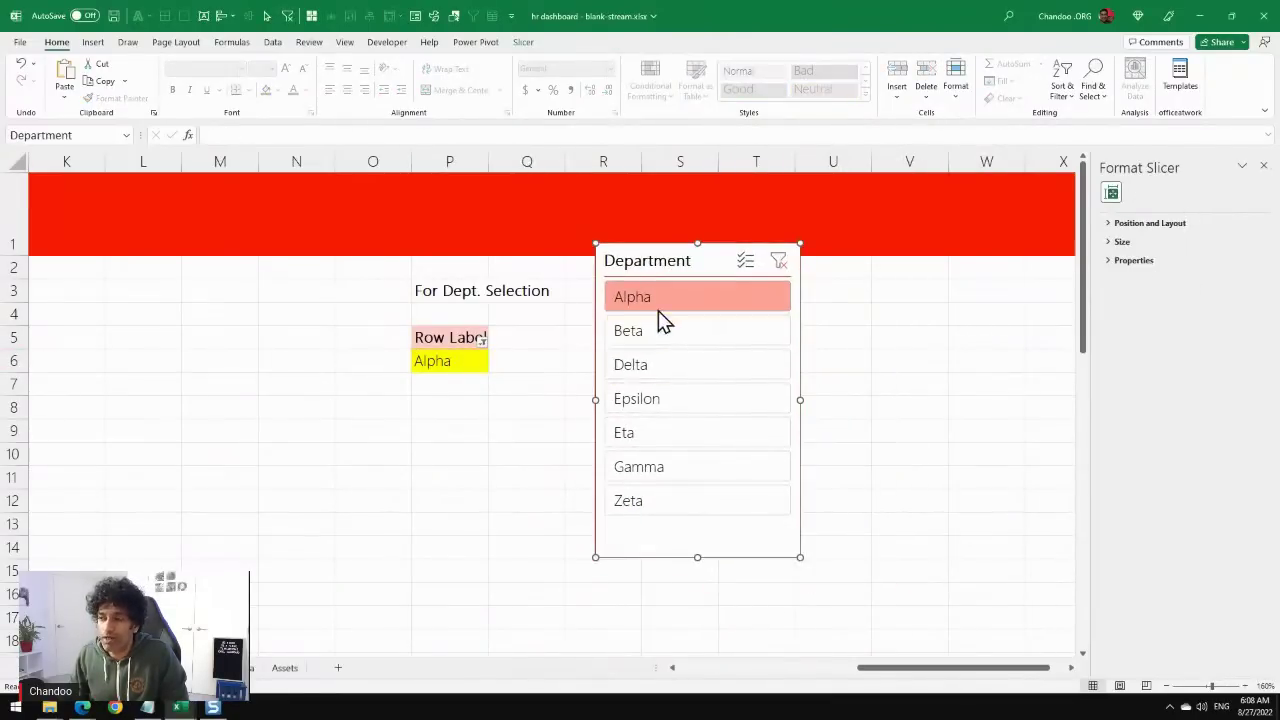
# Try each department in the slicer, leaving the pivot filtered to Delta.
pyautogui.click(659, 335)
pyautogui.click(658, 368)
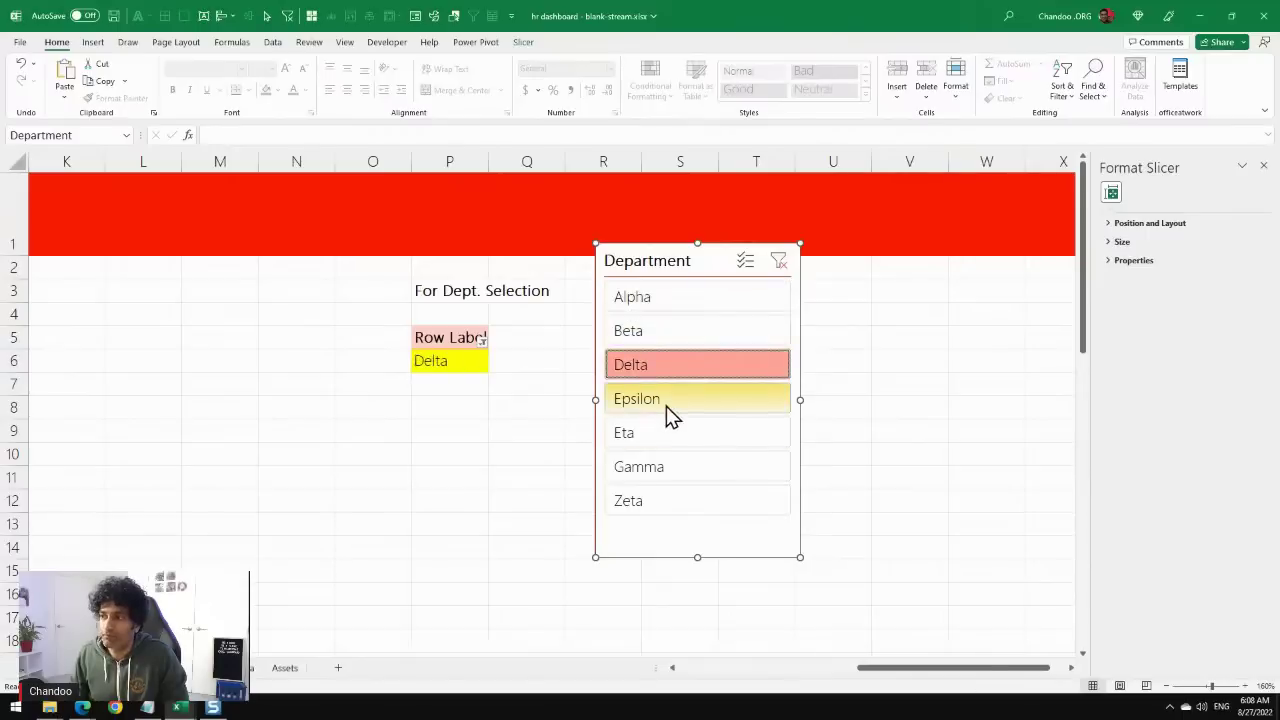
pyautogui.click(668, 405)
pyautogui.click(664, 438)
pyautogui.click(660, 466)
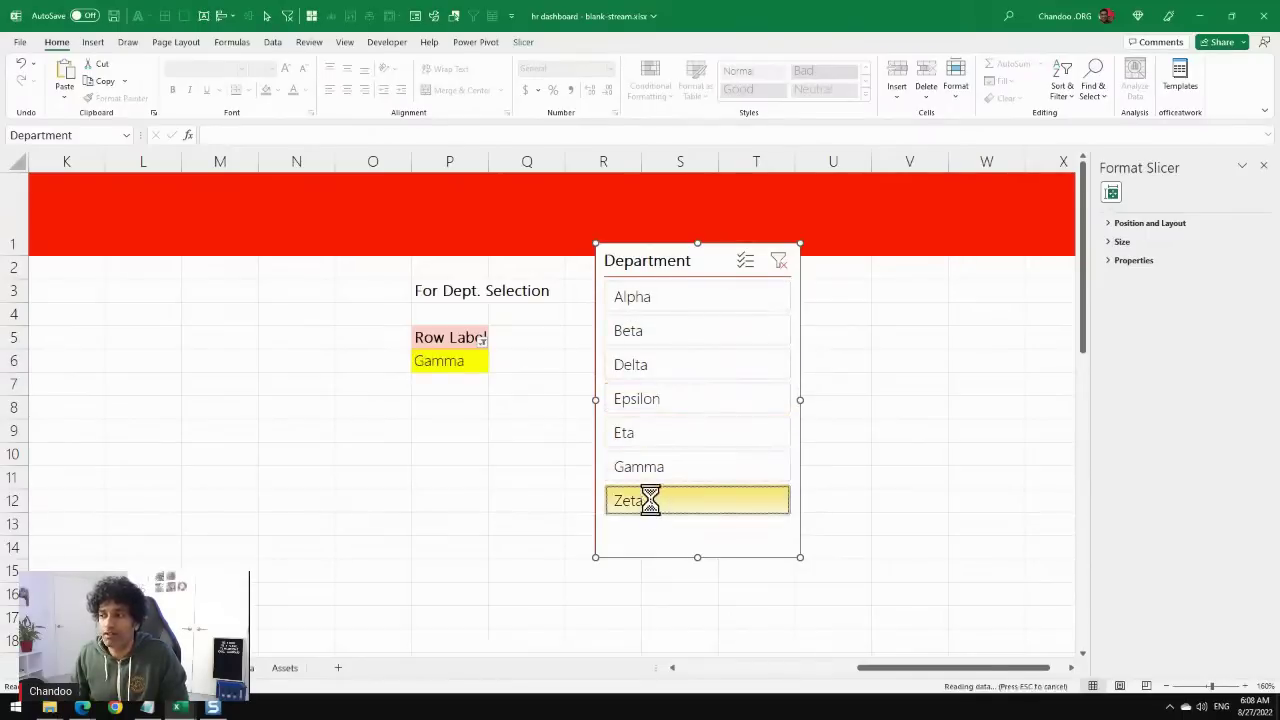
pyautogui.click(652, 500)
pyautogui.moveTo(700, 313); pyautogui.dragTo(686, 405)
pyautogui.moveTo(445, 361); pyautogui.dragTo(450, 432)
pyautogui.click(682, 302)
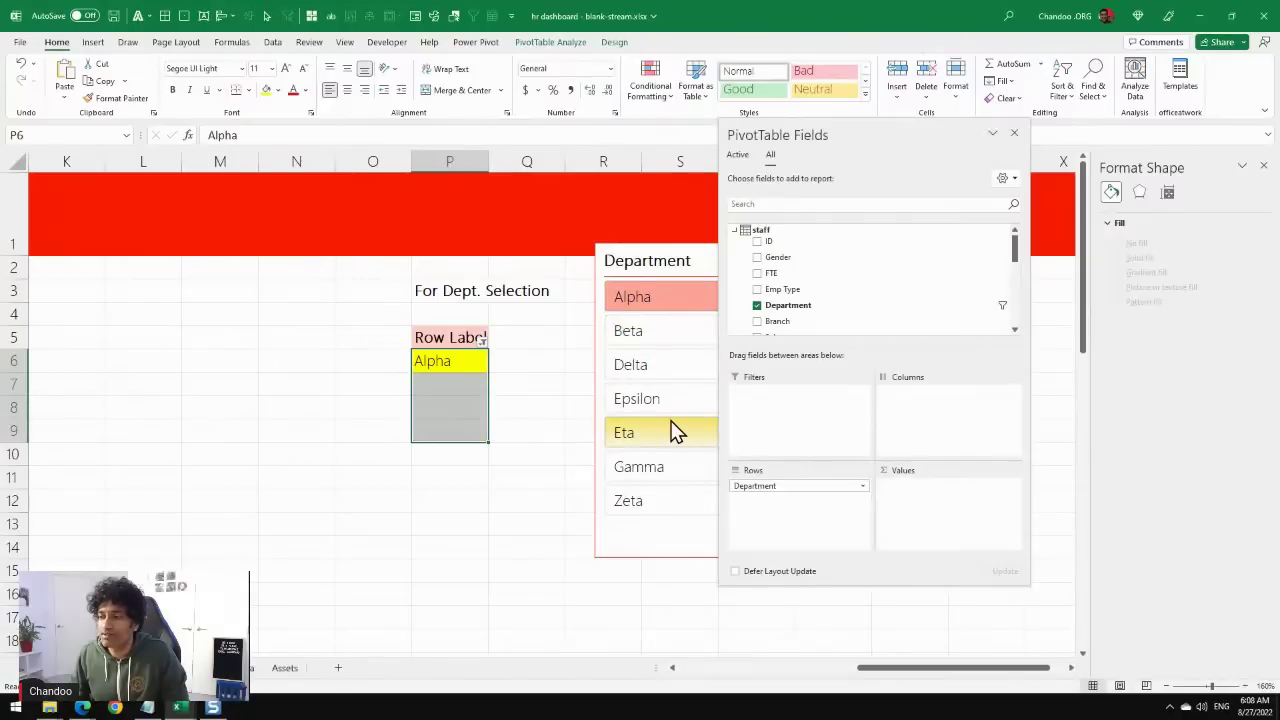
pyautogui.click(656, 339)
pyautogui.click(651, 364)
pyautogui.click(527, 470)
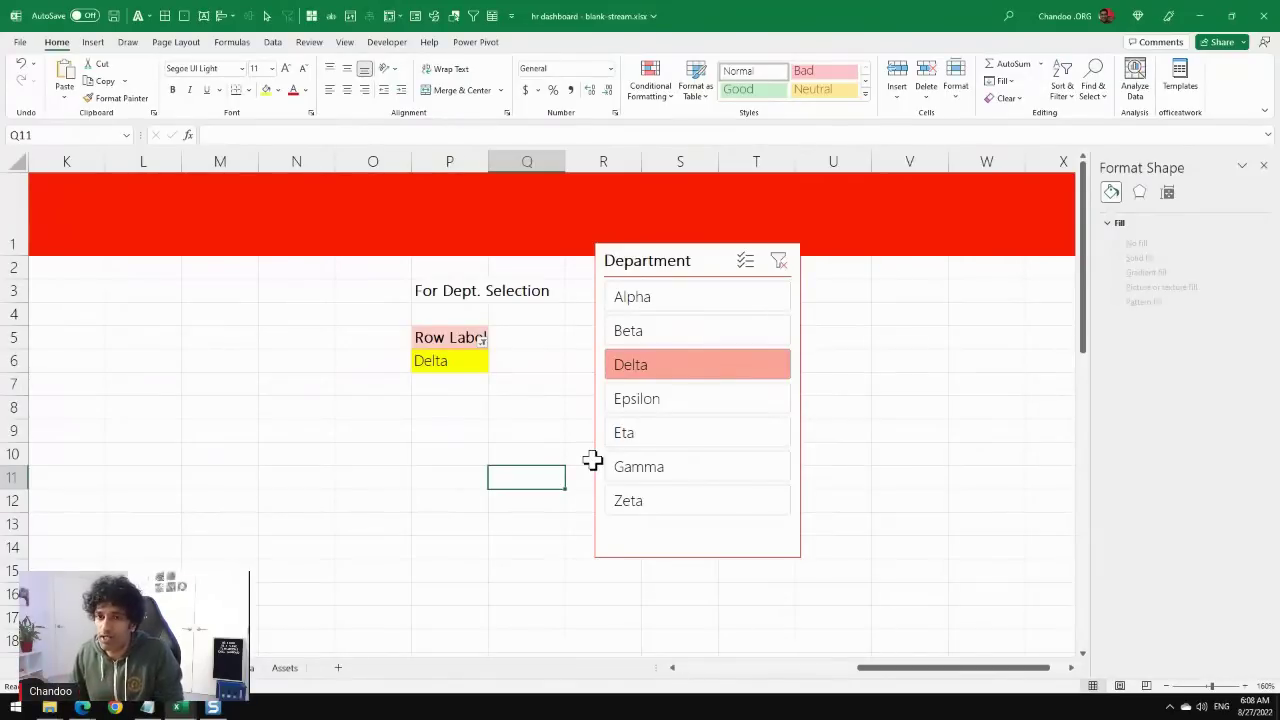
# Name the Delta department cell P6 'sel.dept' and scroll down to the Department Pivot.
pyautogui.click(451, 361)
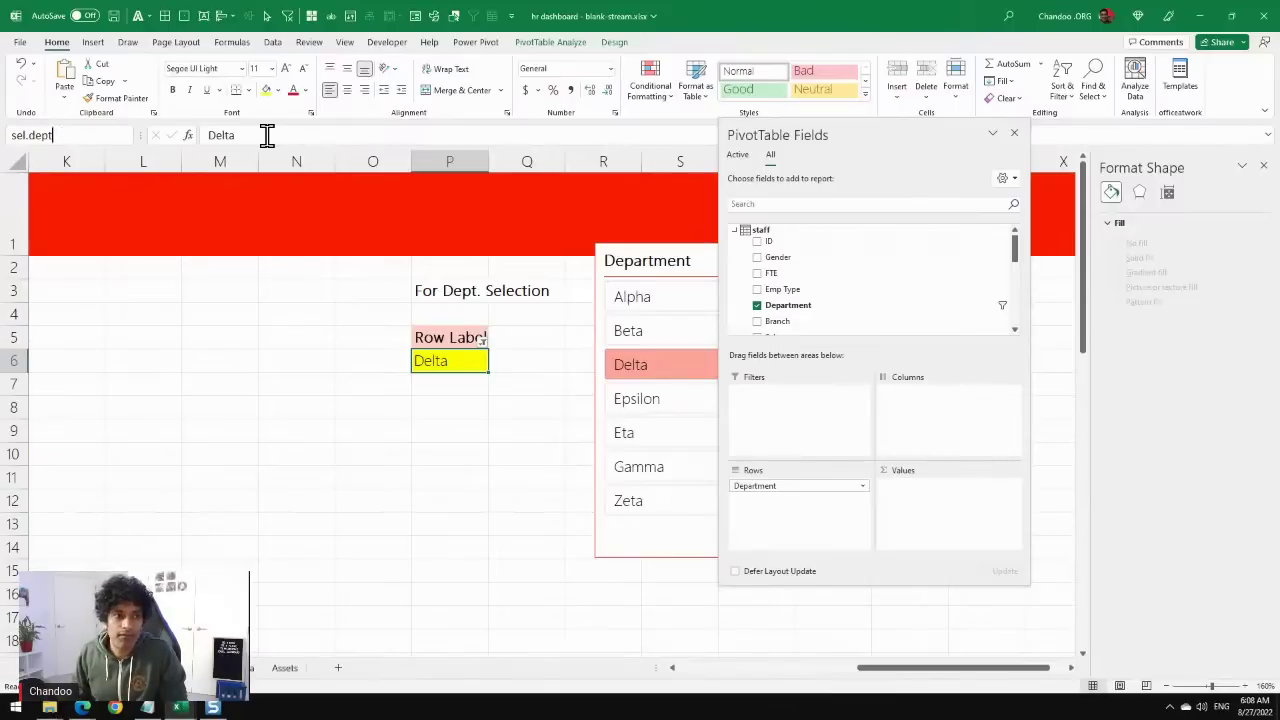
pyautogui.click(49, 134)
pyautogui.write('sel.dept')
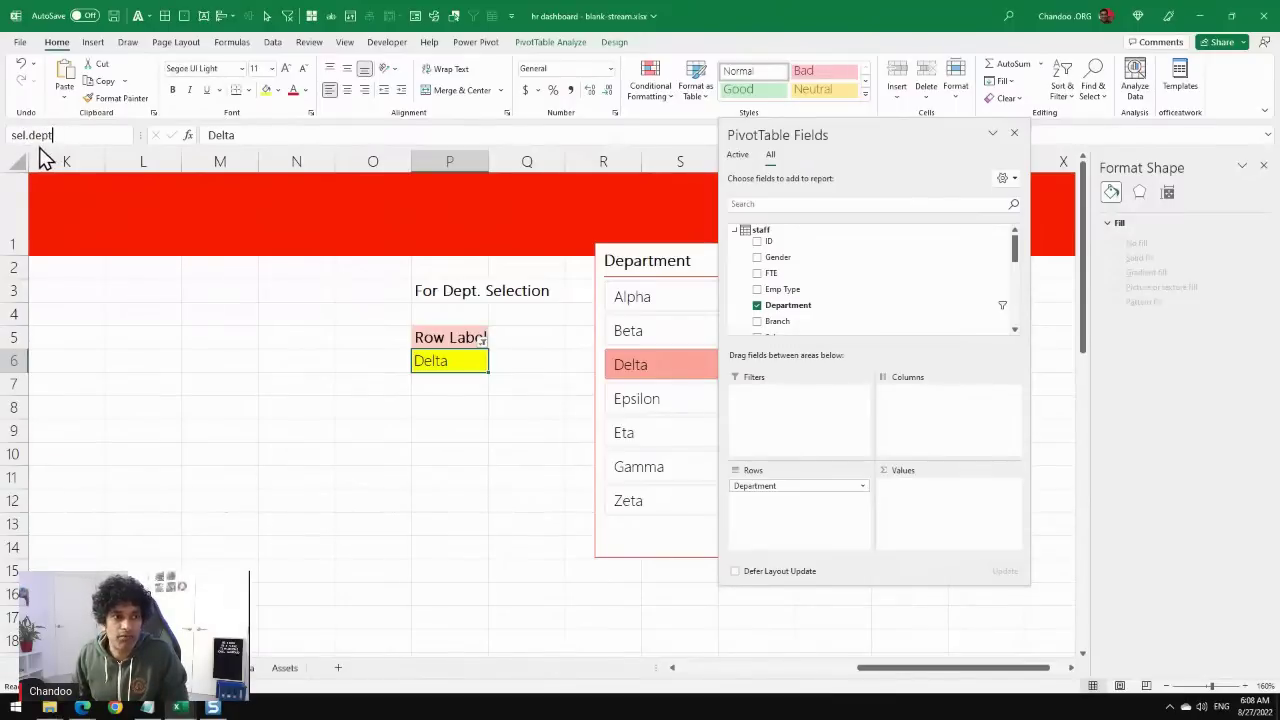
pyautogui.click(569, 609)
pyautogui.click(454, 362)
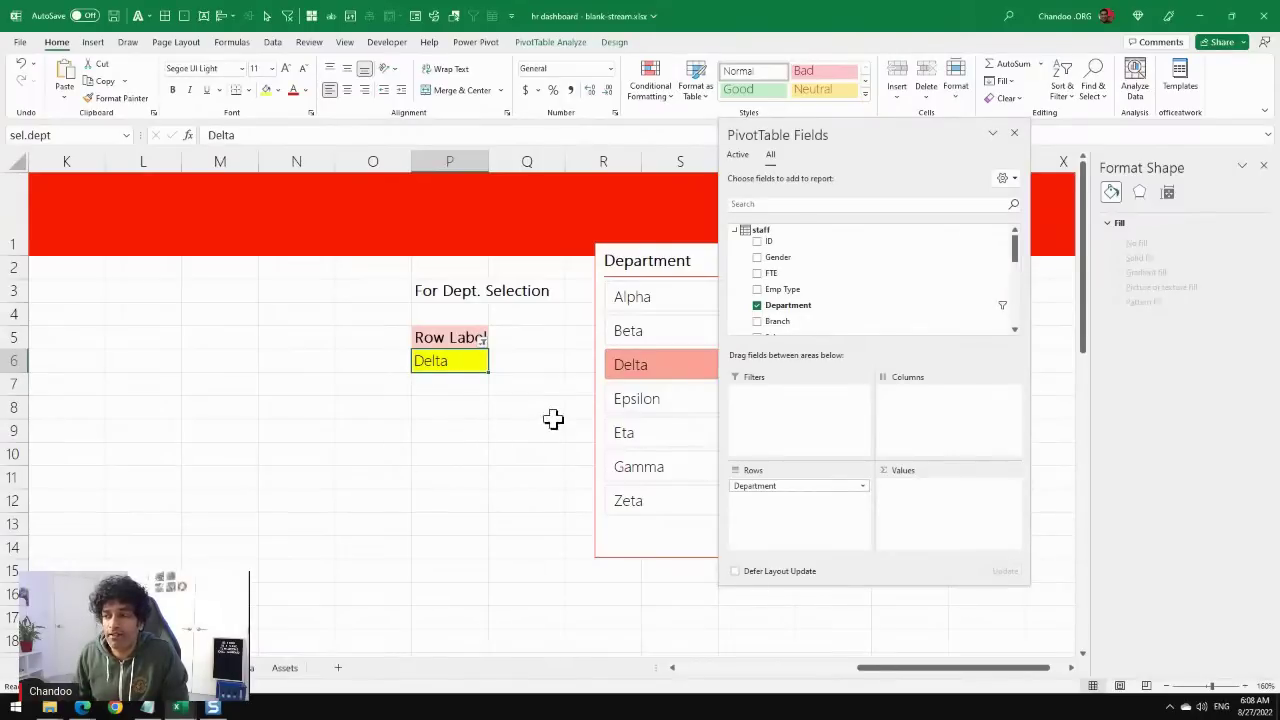
pyautogui.click(786, 667)
pyautogui.scroll(-5, 634, 541)
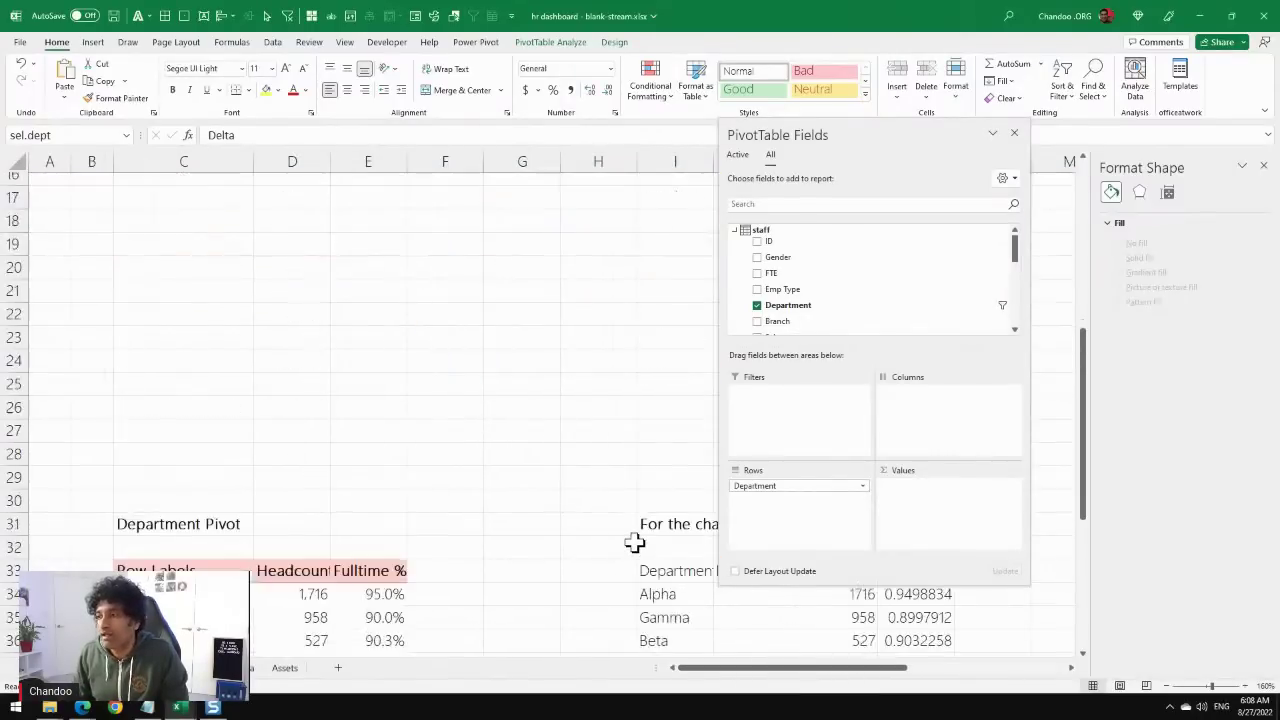
pyautogui.scroll(-3, 634, 541)
# Dock the pivot field list and add a 'Highlight?' header in L33 beside Female %.
pyautogui.doubleClick(903, 134)
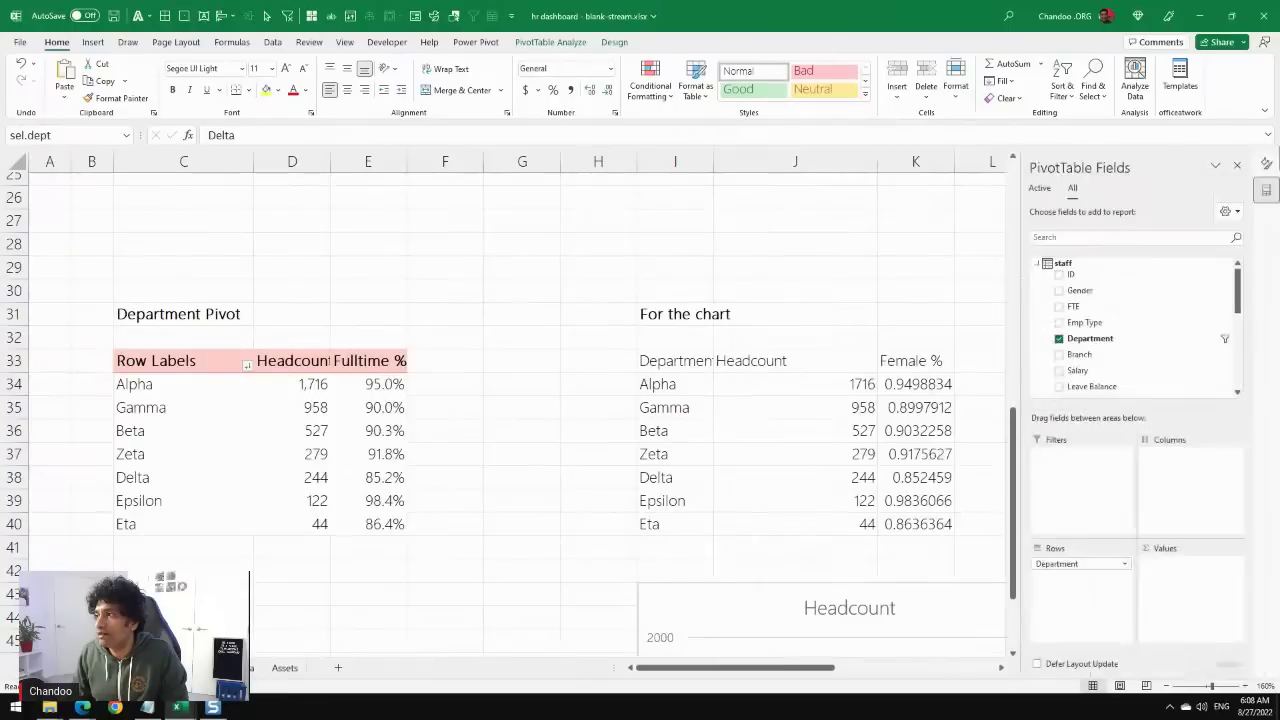
pyautogui.moveTo(829, 679); pyautogui.dragTo(740, 677)
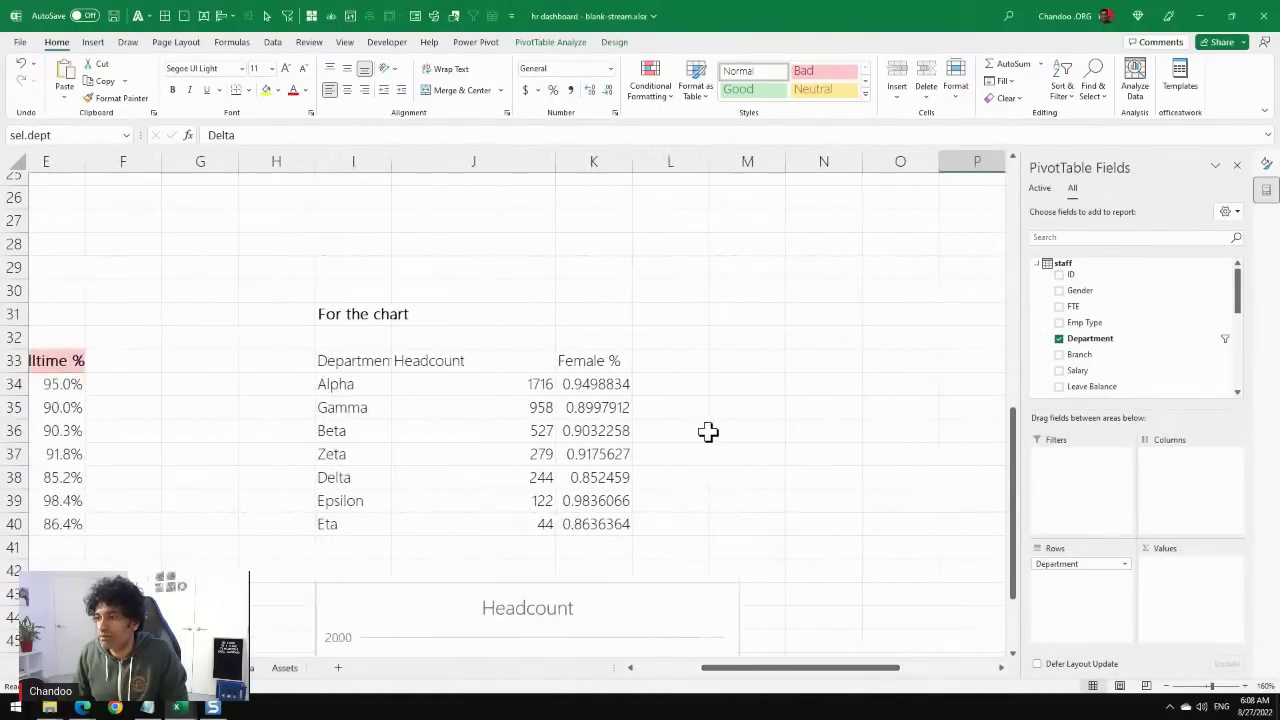
pyautogui.scroll(-2, 706, 431)
pyautogui.click(655, 224)
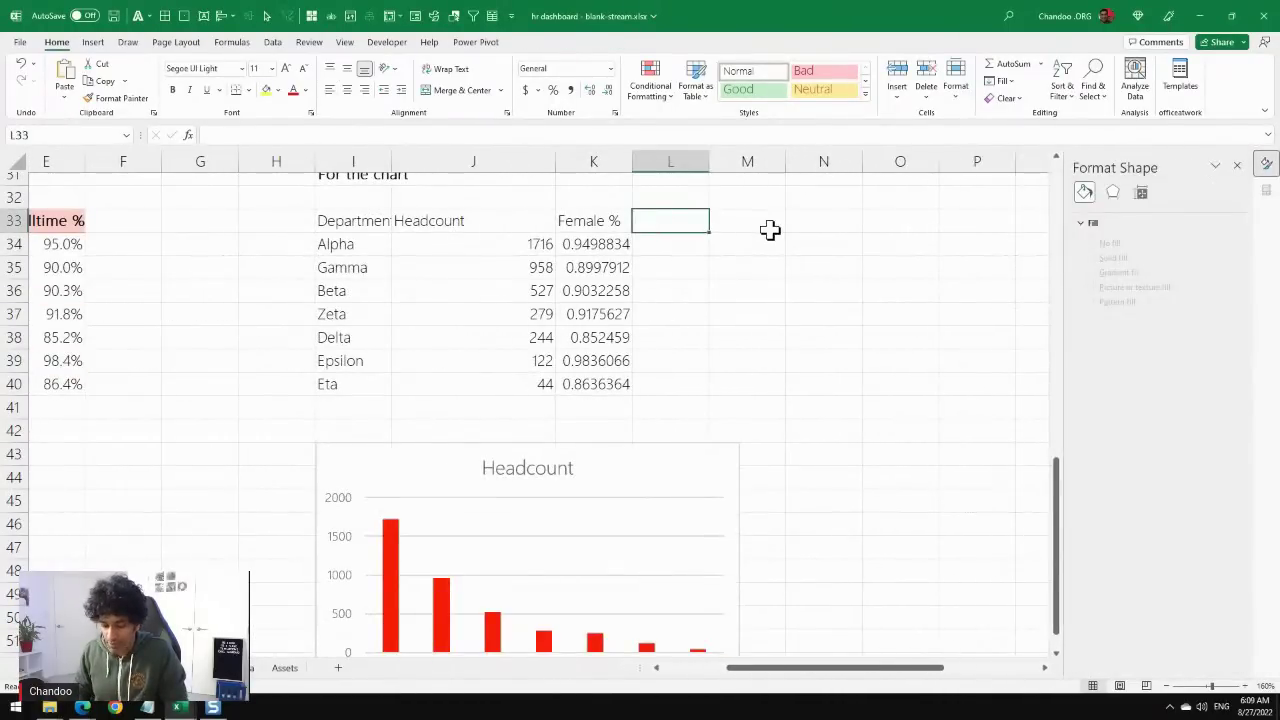
pyautogui.write('Highlig')
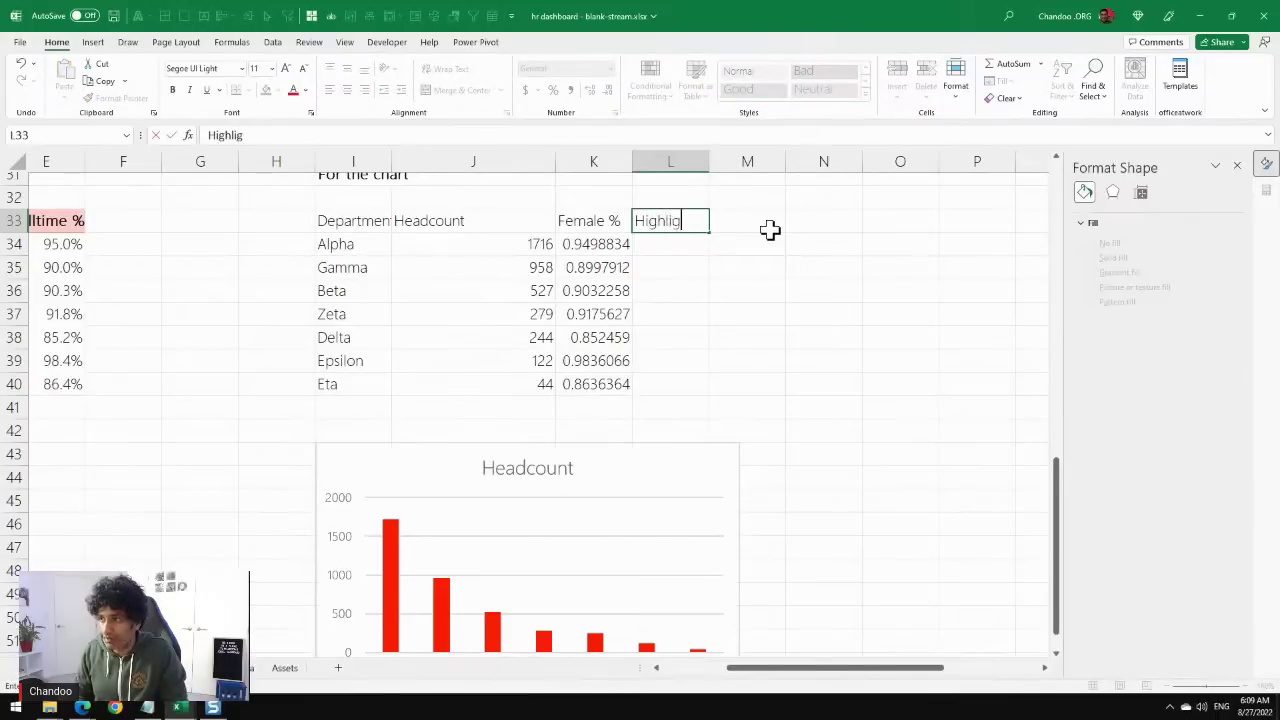
pyautogui.press('Return')
# Enter =IF(I34=sel.dept,J34,NA()) in L34.
pyautogui.write('=IF(')
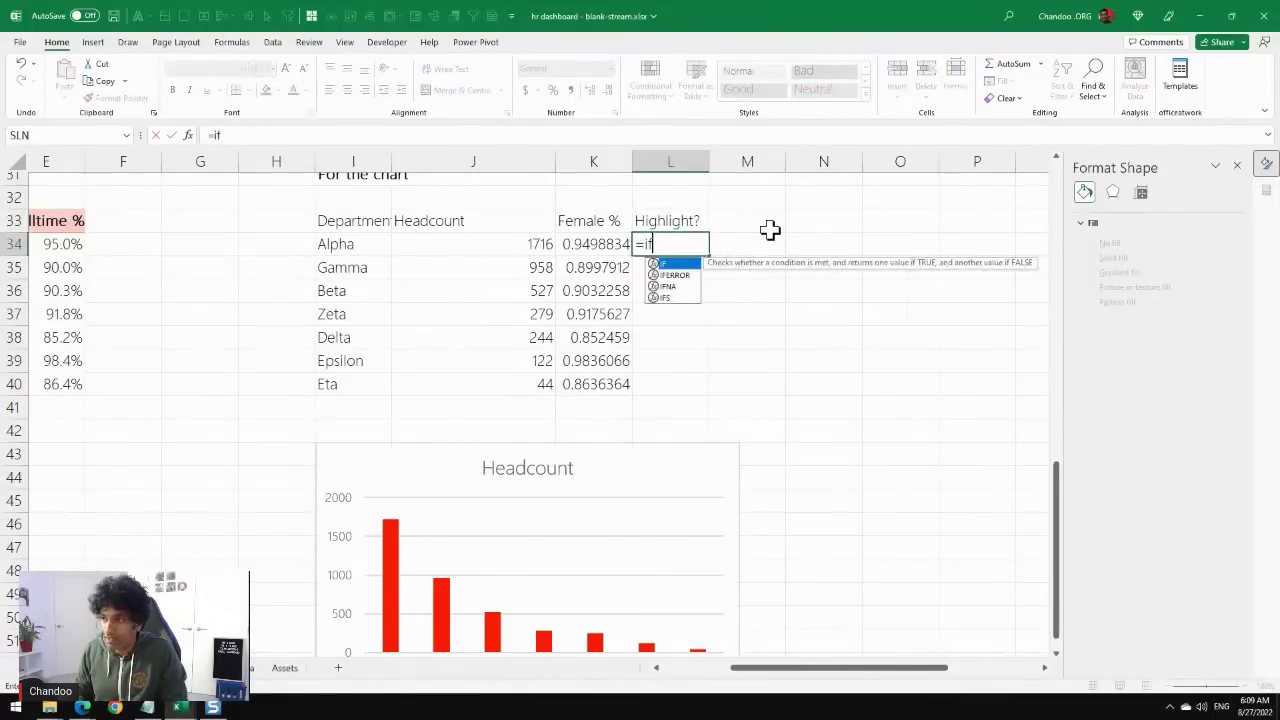
pyautogui.press('Left')
pyautogui.press('Left')
pyautogui.press('Left')
pyautogui.write('=')
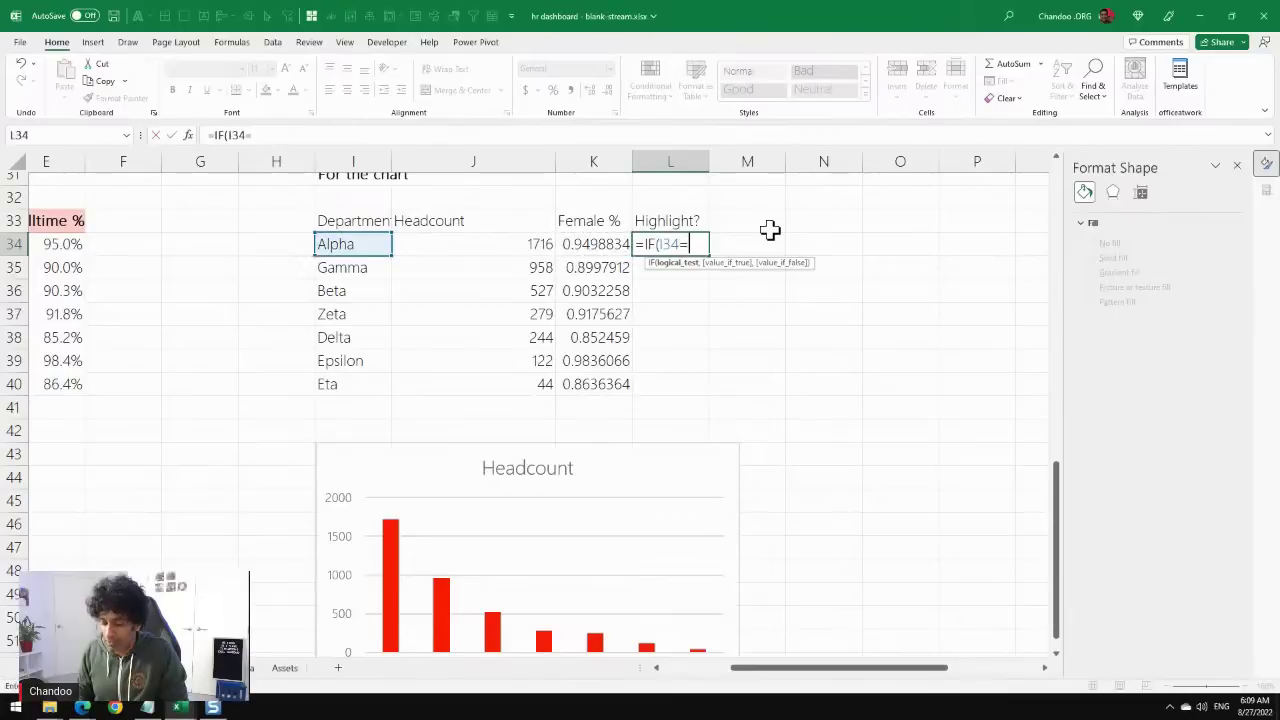
pyautogui.write('sel')
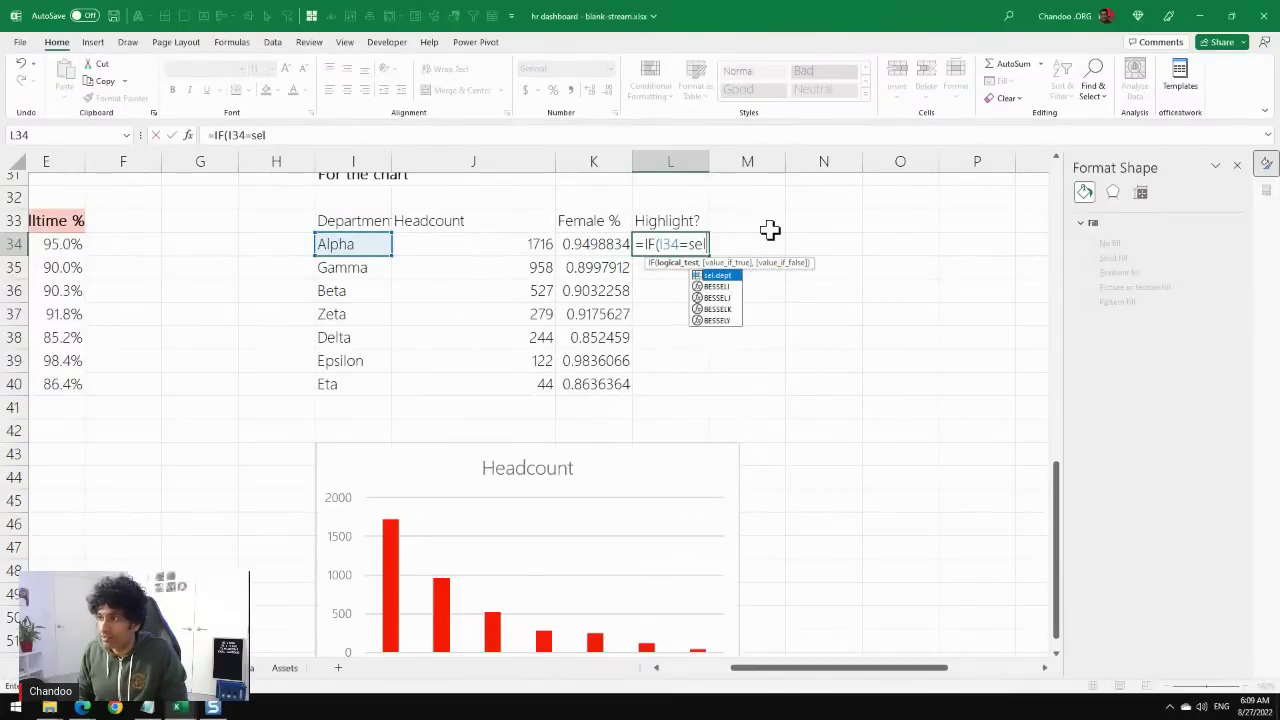
pyautogui.write('.dept,')
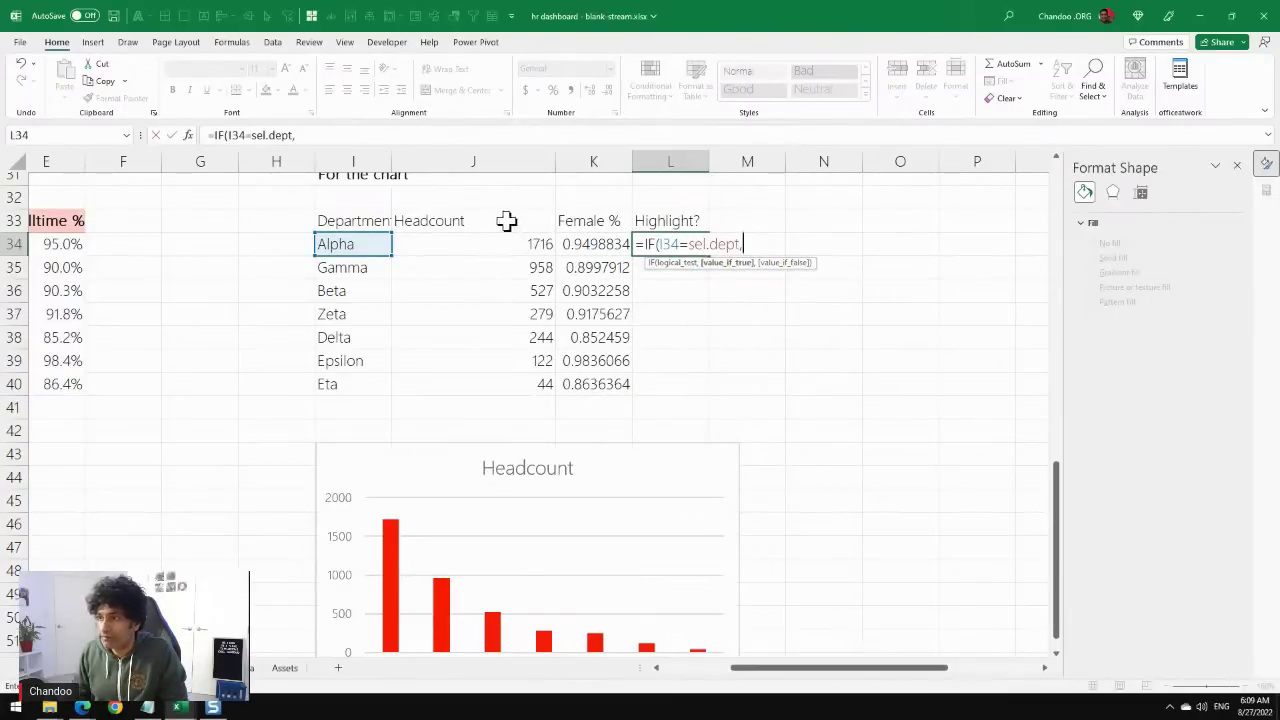
pyautogui.click(500, 250)
pyautogui.write(',n')
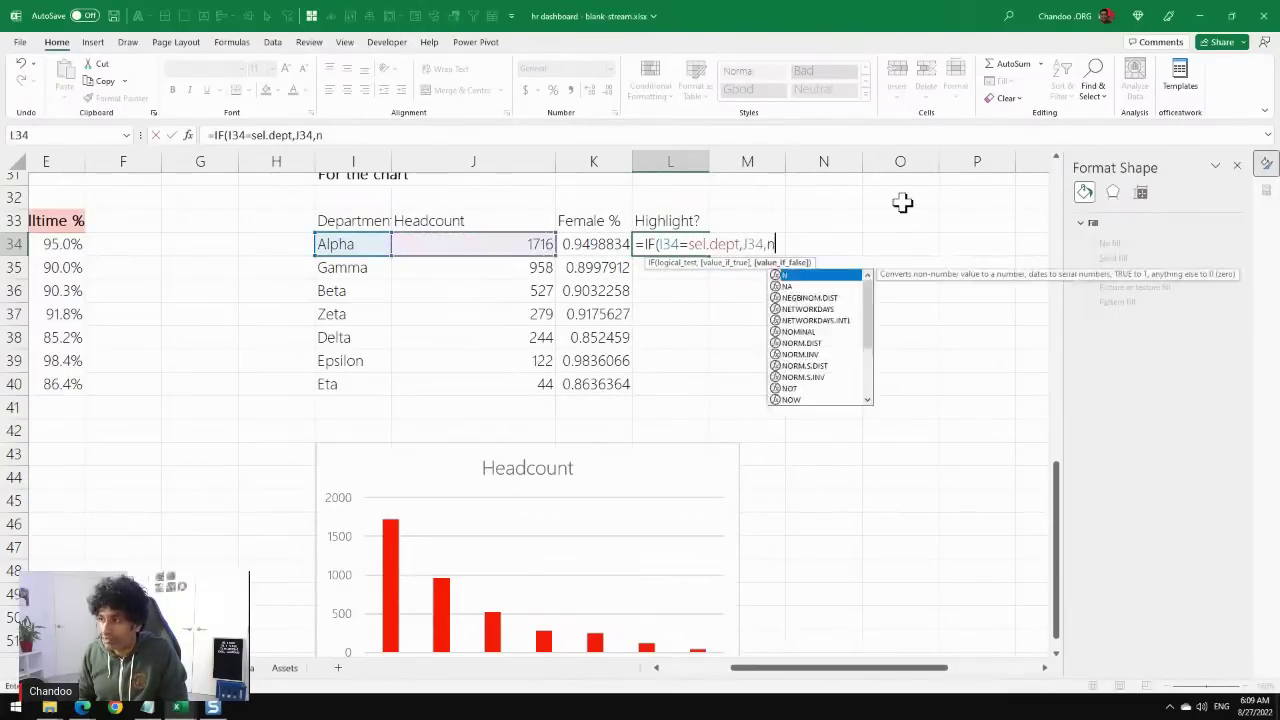
pyautogui.write('a())')
pyautogui.press('Return')
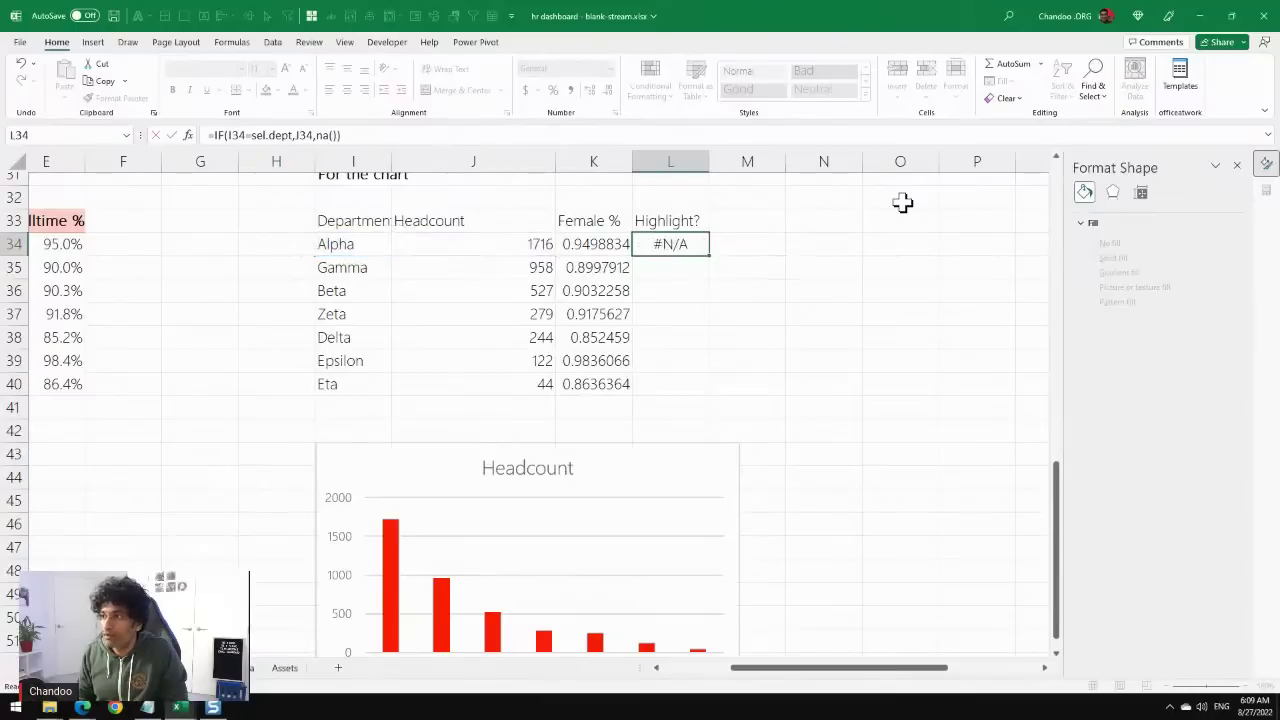
# Fill the highlight formula down to L40 and select L33:L40 with its header.
pyautogui.click(675, 245)
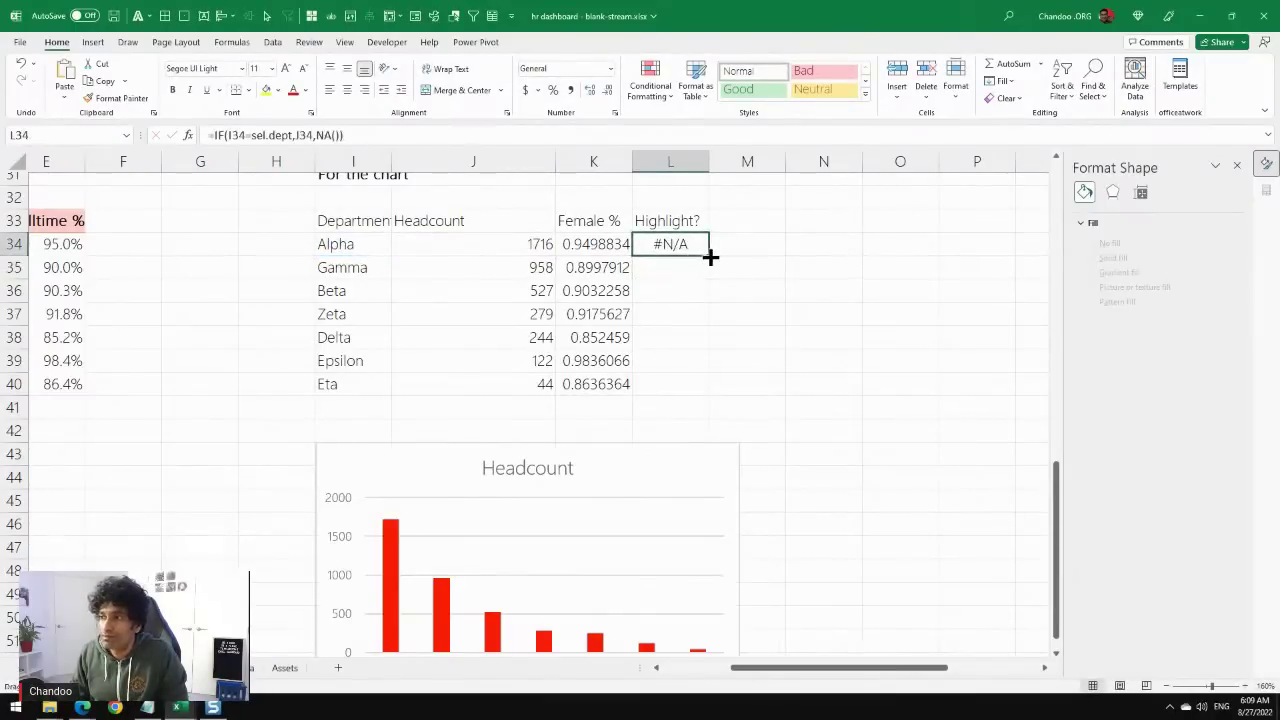
pyautogui.moveTo(709, 256); pyautogui.dragTo(688, 393)
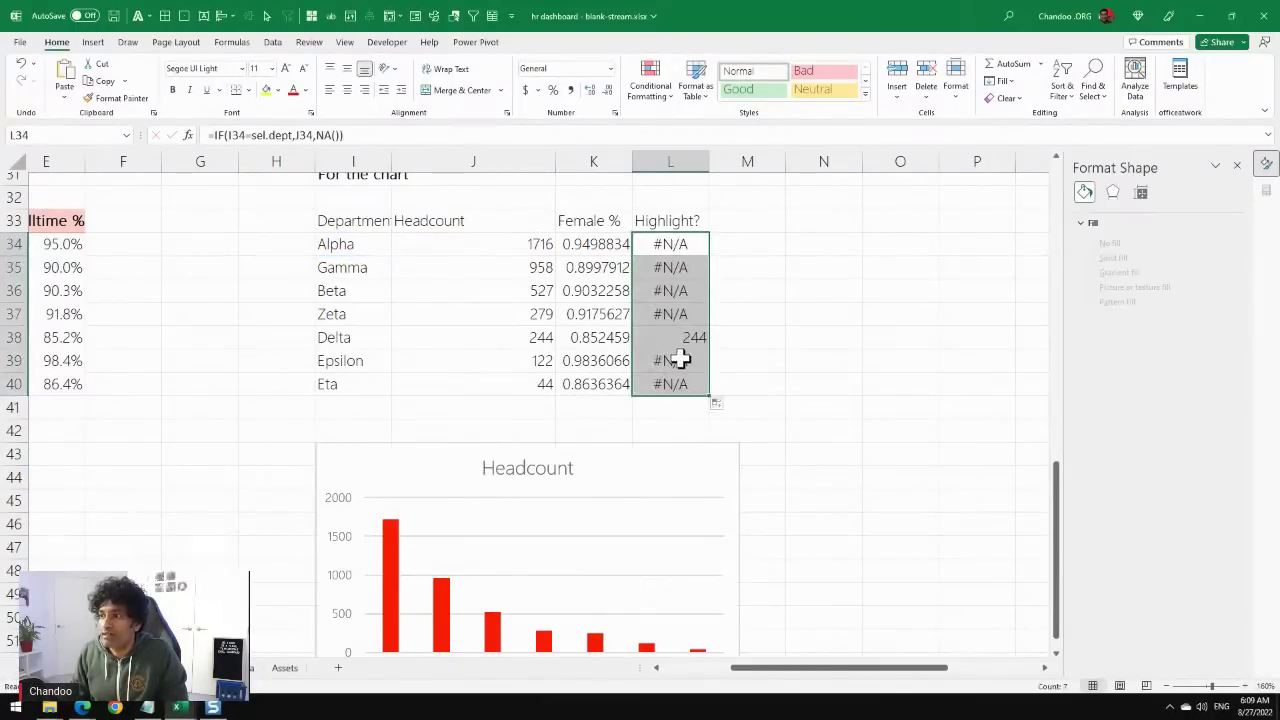
pyautogui.moveTo(349, 337); pyautogui.dragTo(686, 342)
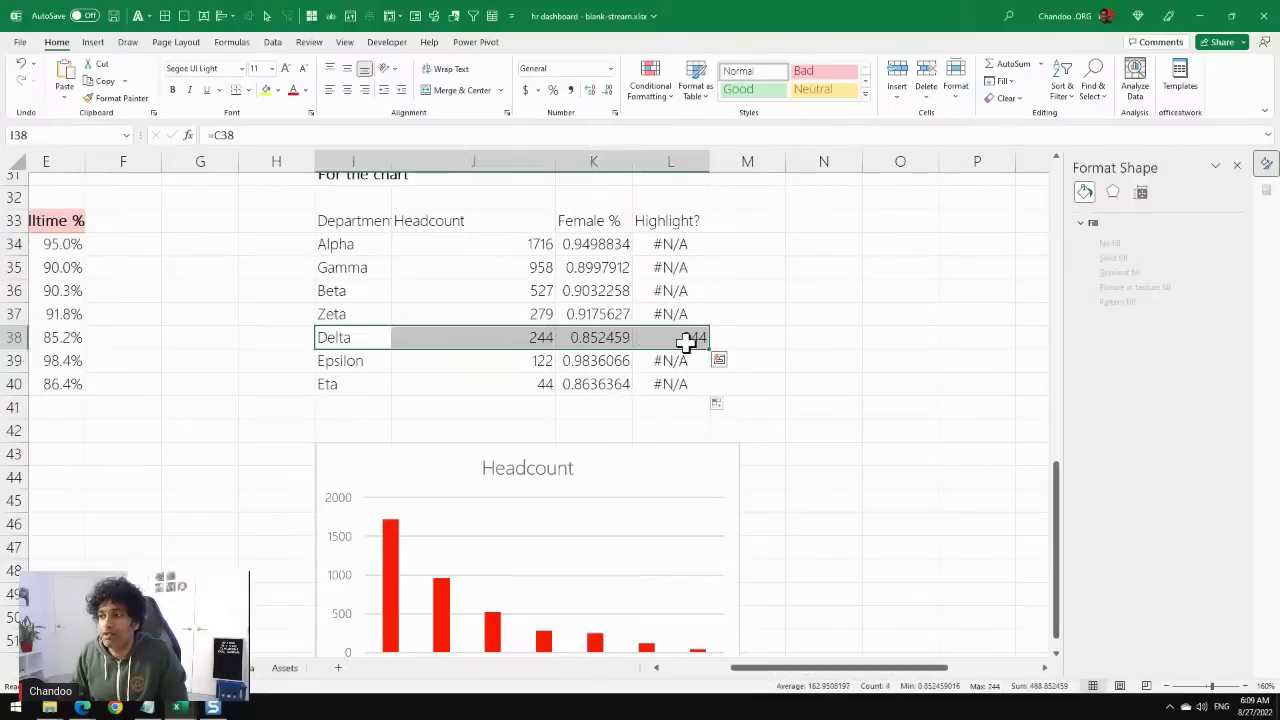
pyautogui.click(684, 340)
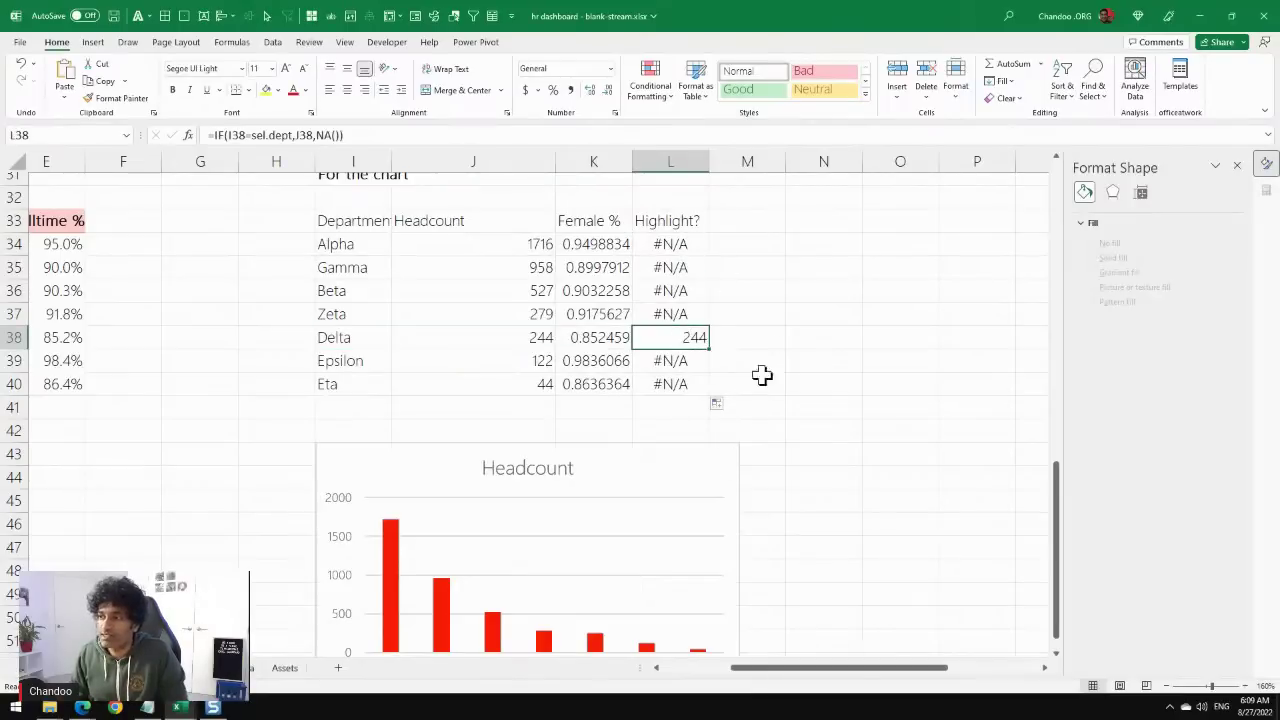
pyautogui.moveTo(680, 222); pyautogui.dragTo(677, 386)
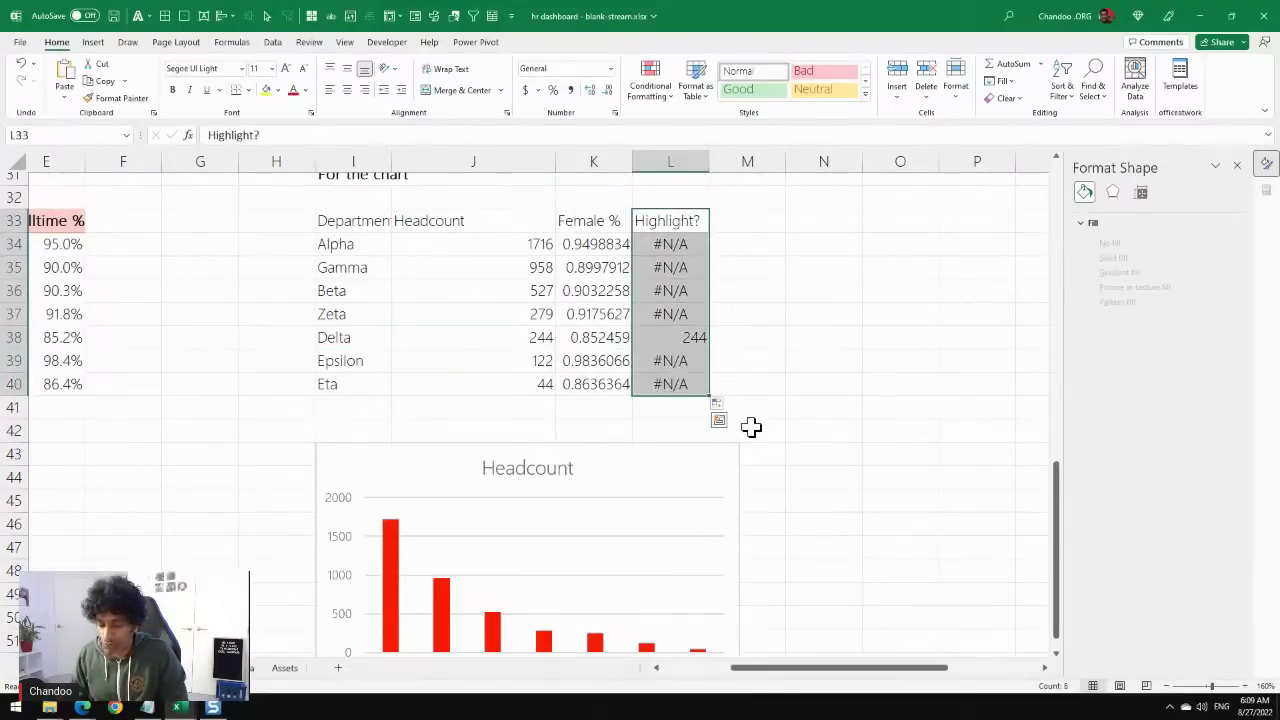
# Paste the Highlight? values into the Headcount chart as a new series.
pyautogui.click(643, 471)
pyautogui.scroll(-3, 864, 481)
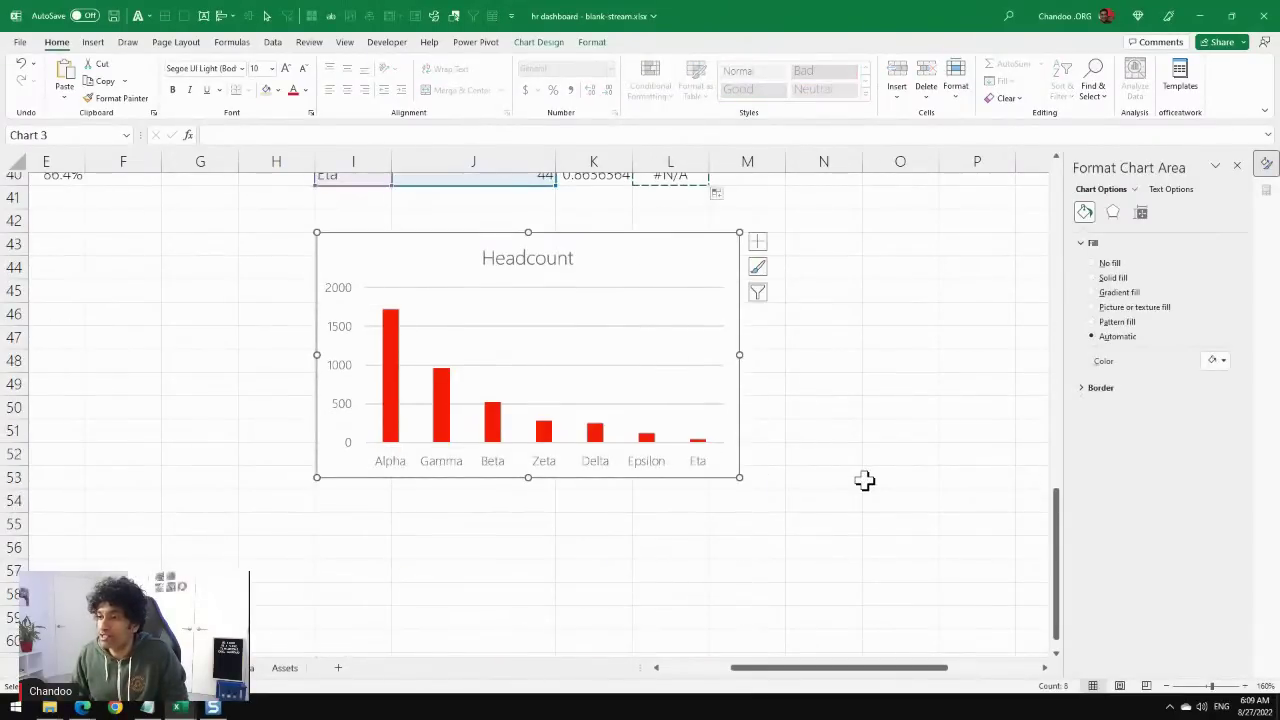
pyautogui.hotkey('ctrl', 'v')
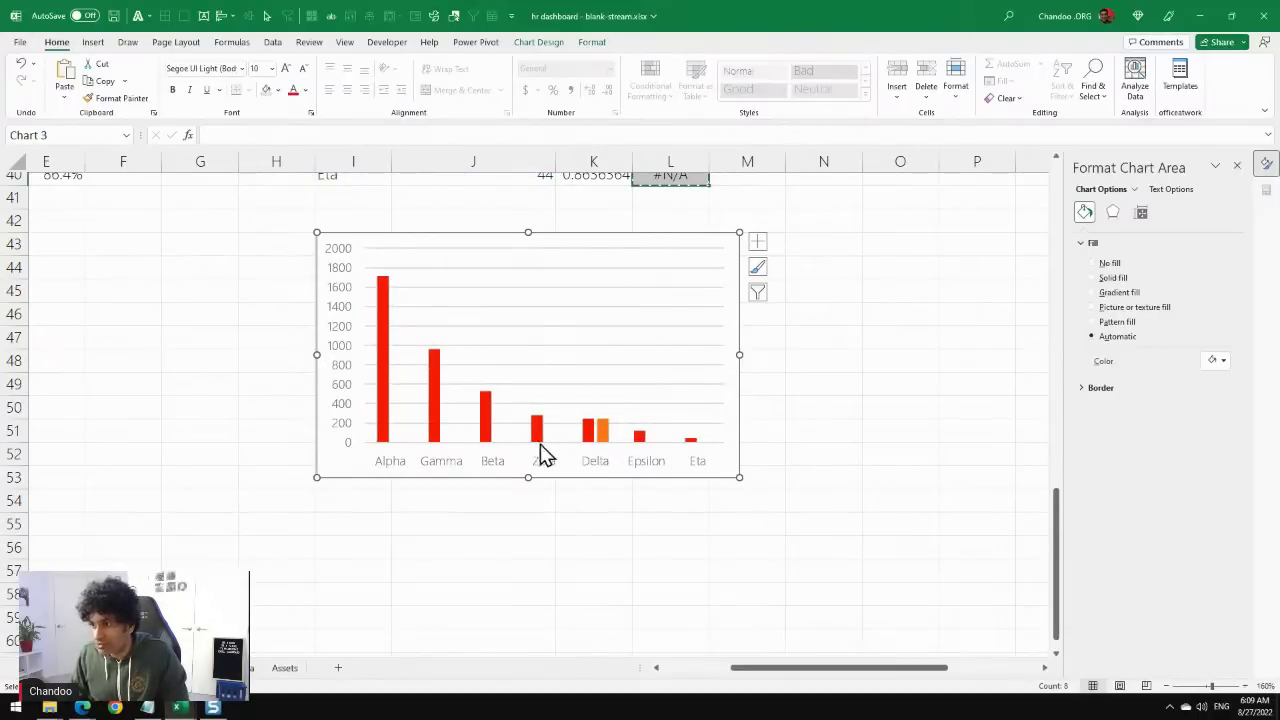
# Set the orange highlight series' Series Overlap to 100% so it covers Delta's bar.
pyautogui.click(592, 436)
pyautogui.click(601, 436)
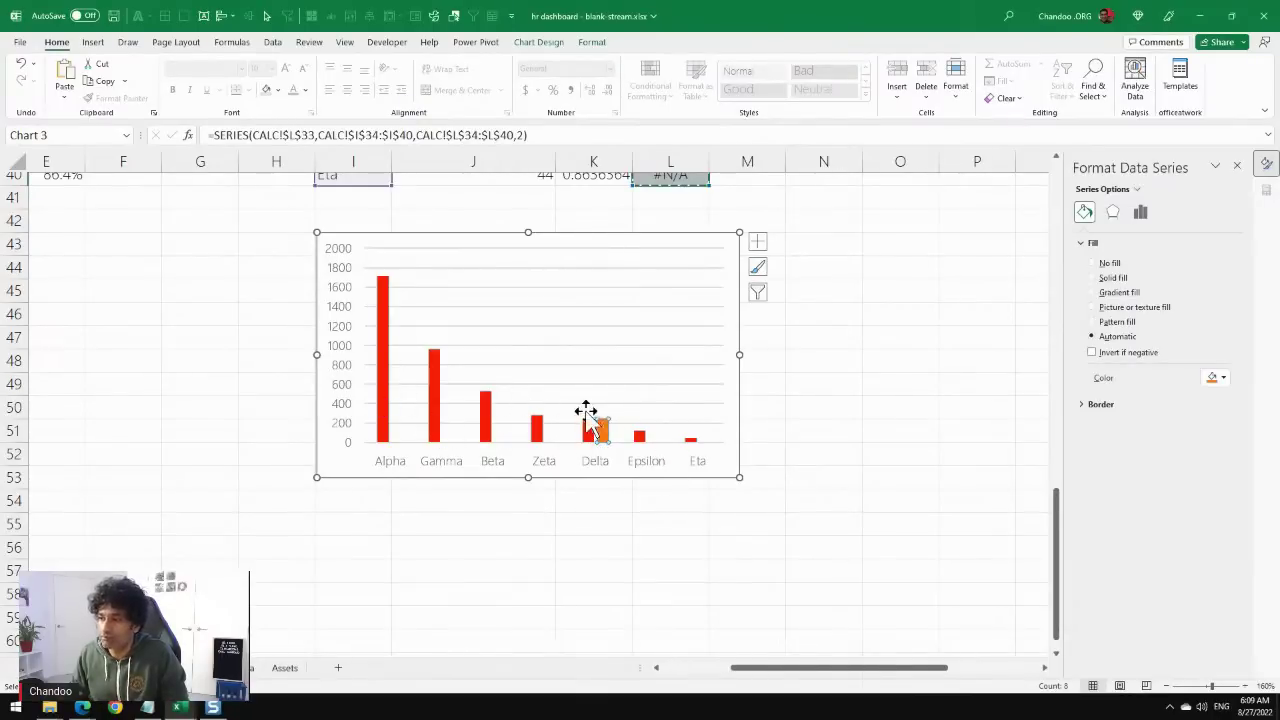
pyautogui.click(646, 384)
pyautogui.click(603, 432)
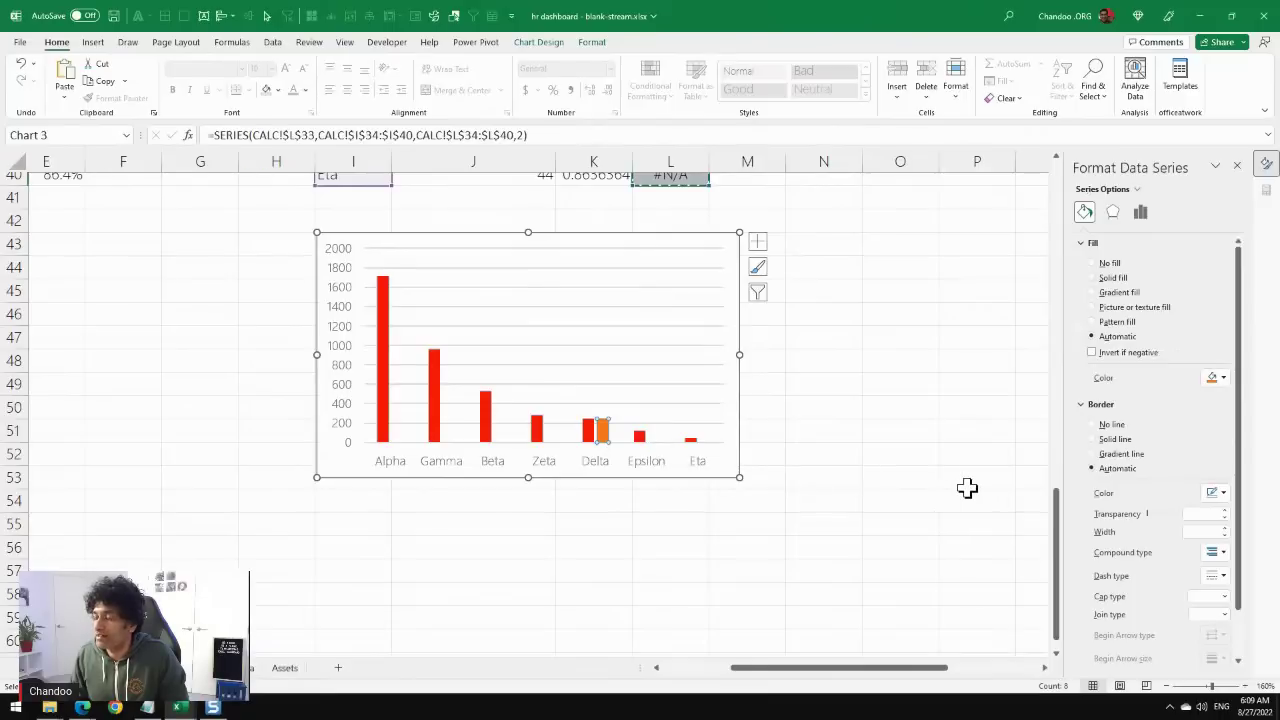
pyautogui.click(1140, 212)
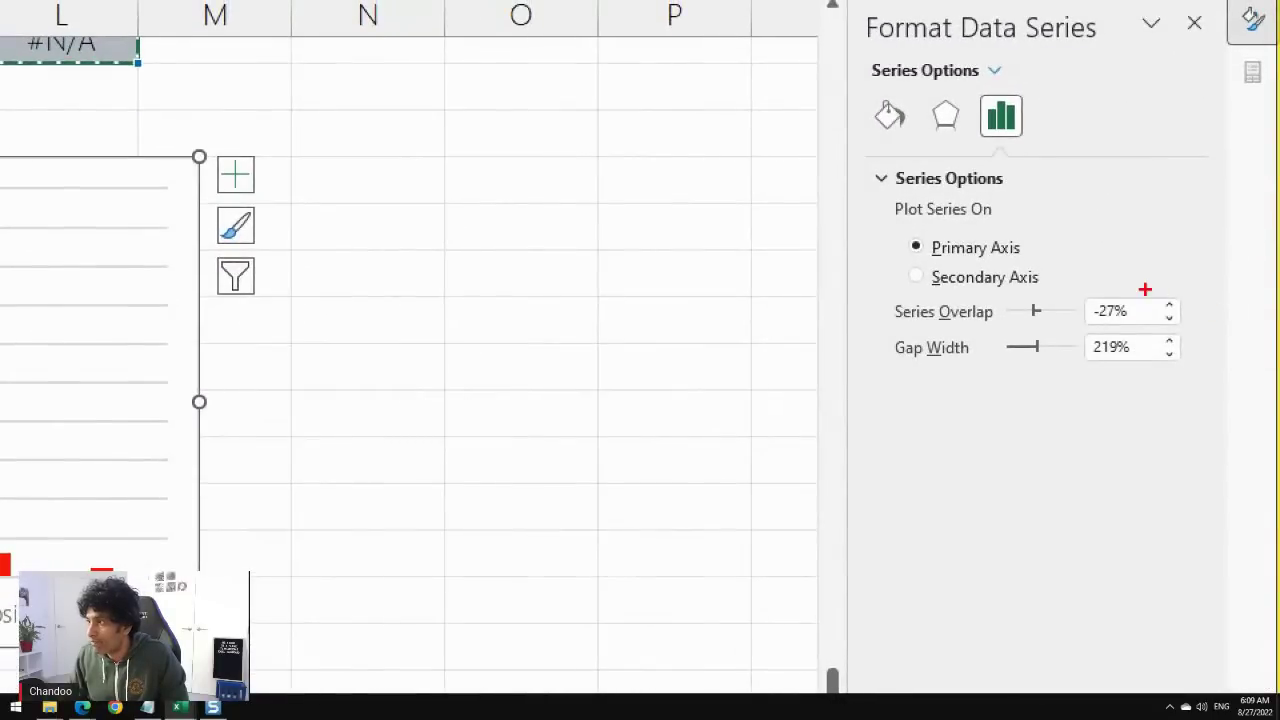
pyautogui.moveTo(1145, 289)
pyautogui.mouseDown()
pyautogui.moveTo(970, 281)
pyautogui.moveTo(977, 338)
pyautogui.moveTo(1204, 333)
pyautogui.mouseUp()
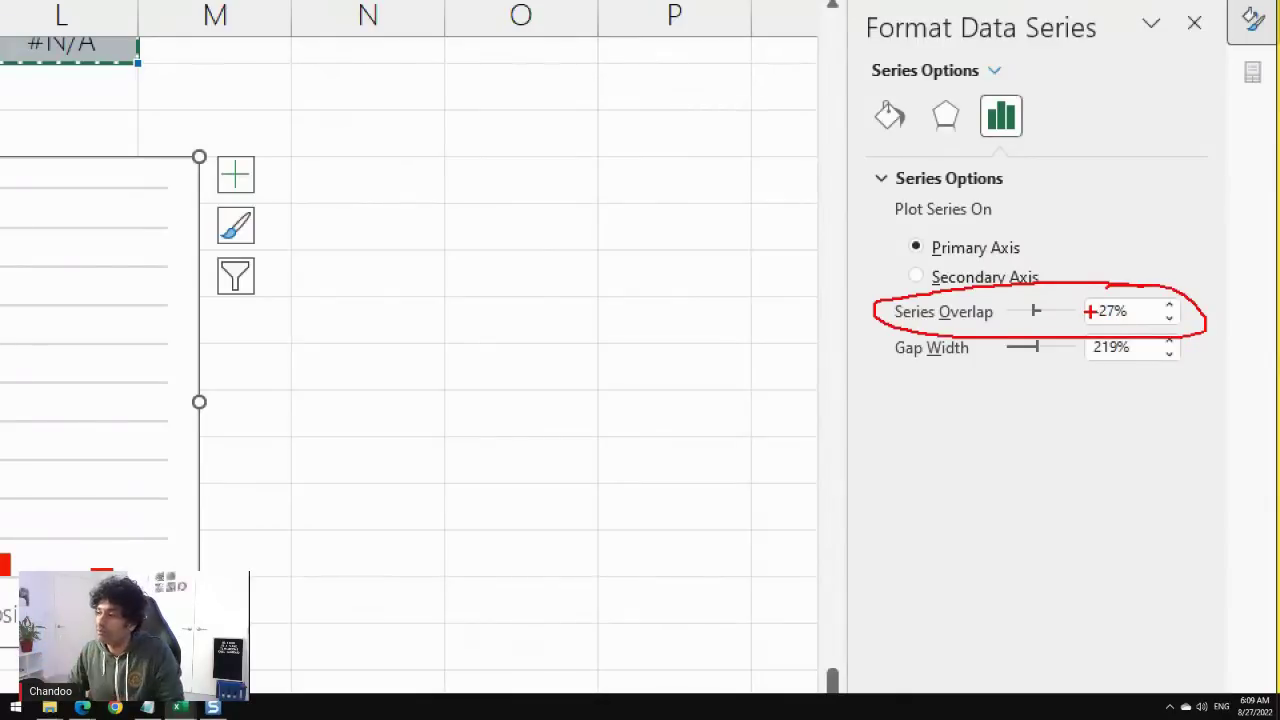
pyautogui.press('Escape')
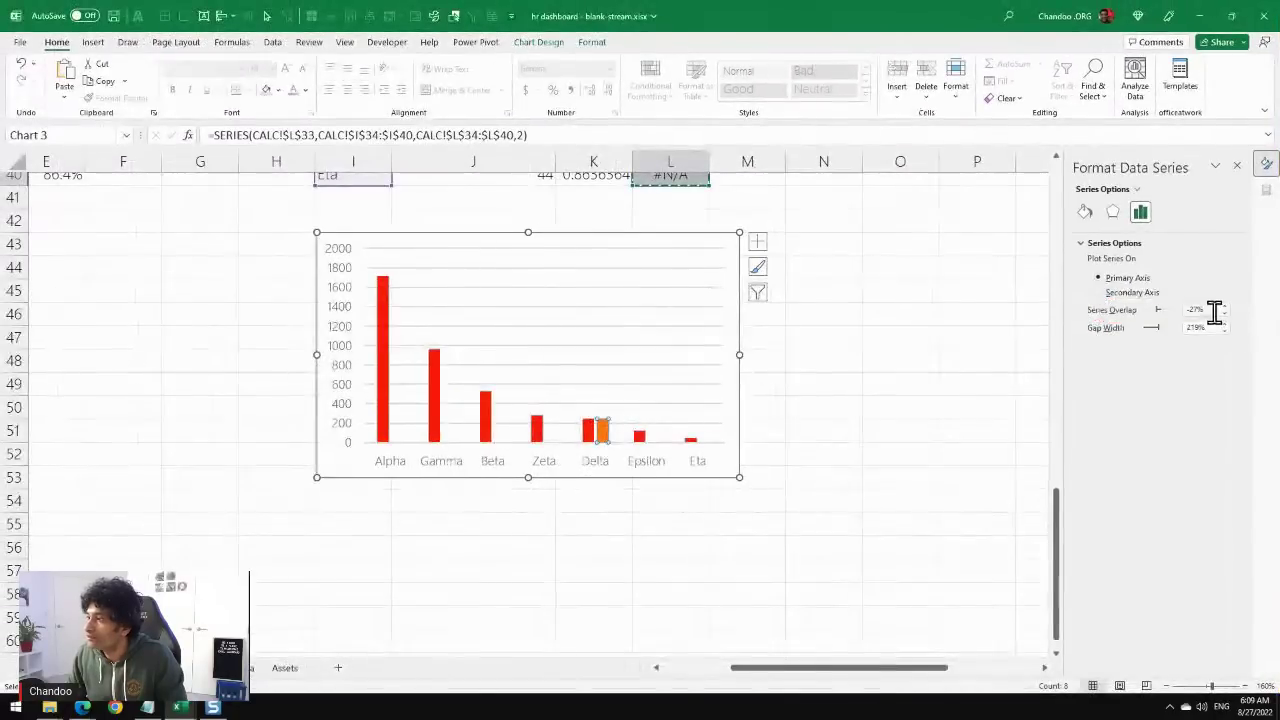
pyautogui.write('0')
pyautogui.press('Return')
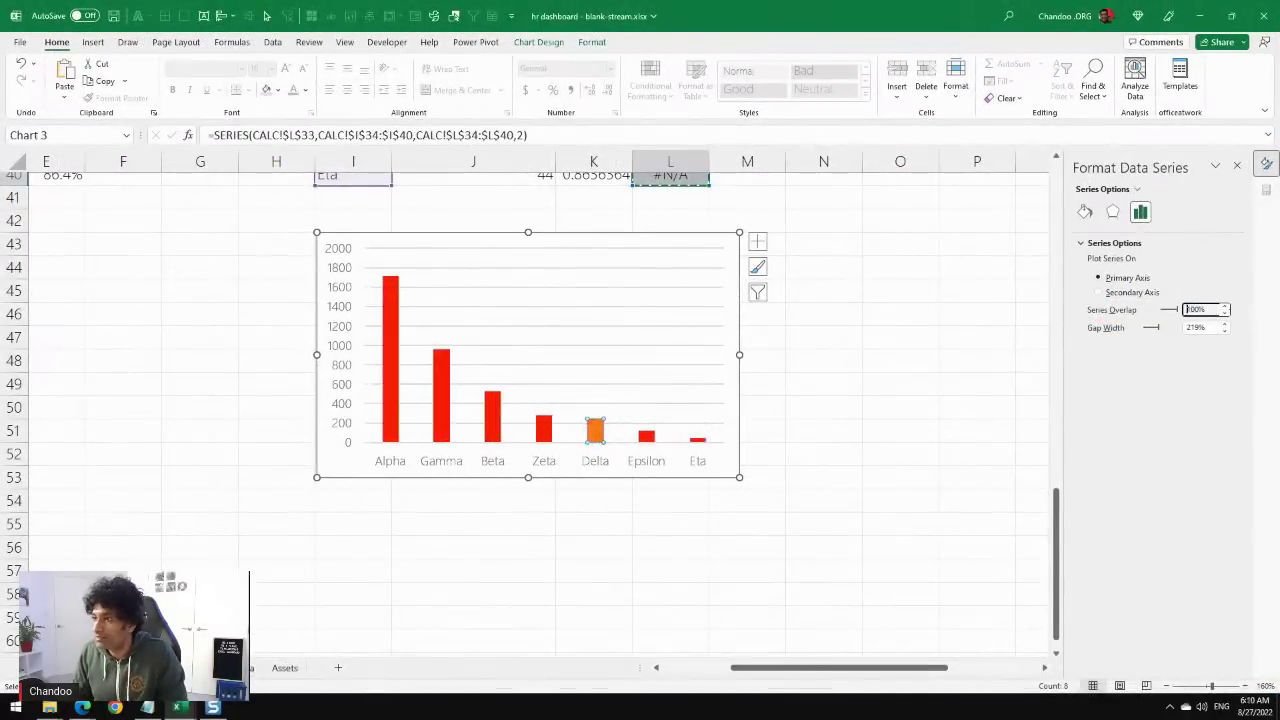
pyautogui.moveTo(603, 446)
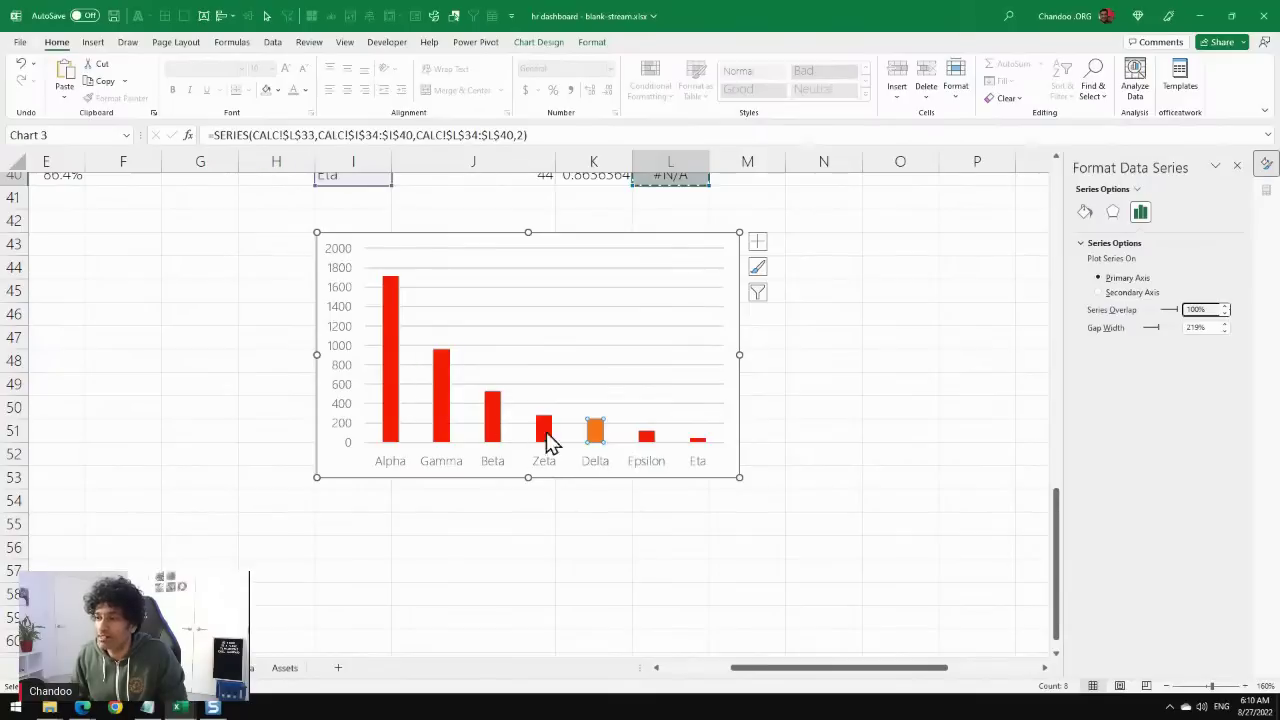
pyautogui.click(829, 477)
# Fill the headcount bars dark grey.
pyautogui.click(494, 418)
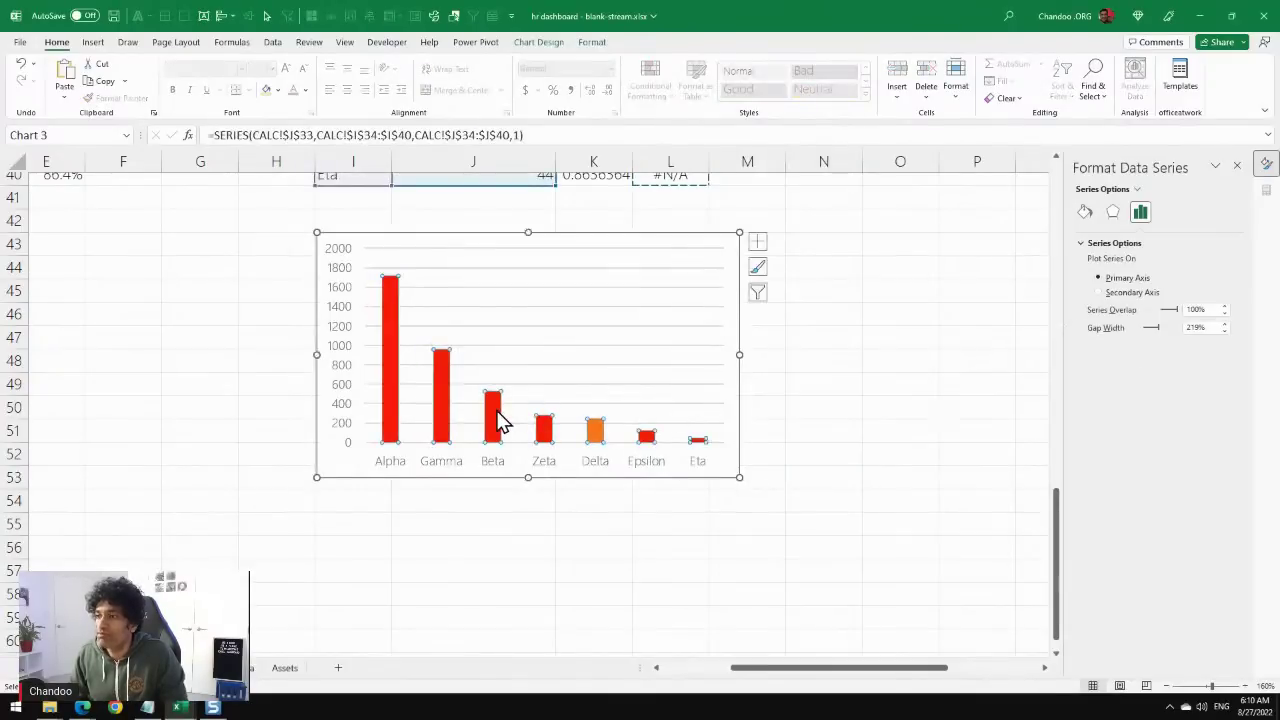
pyautogui.click(592, 43)
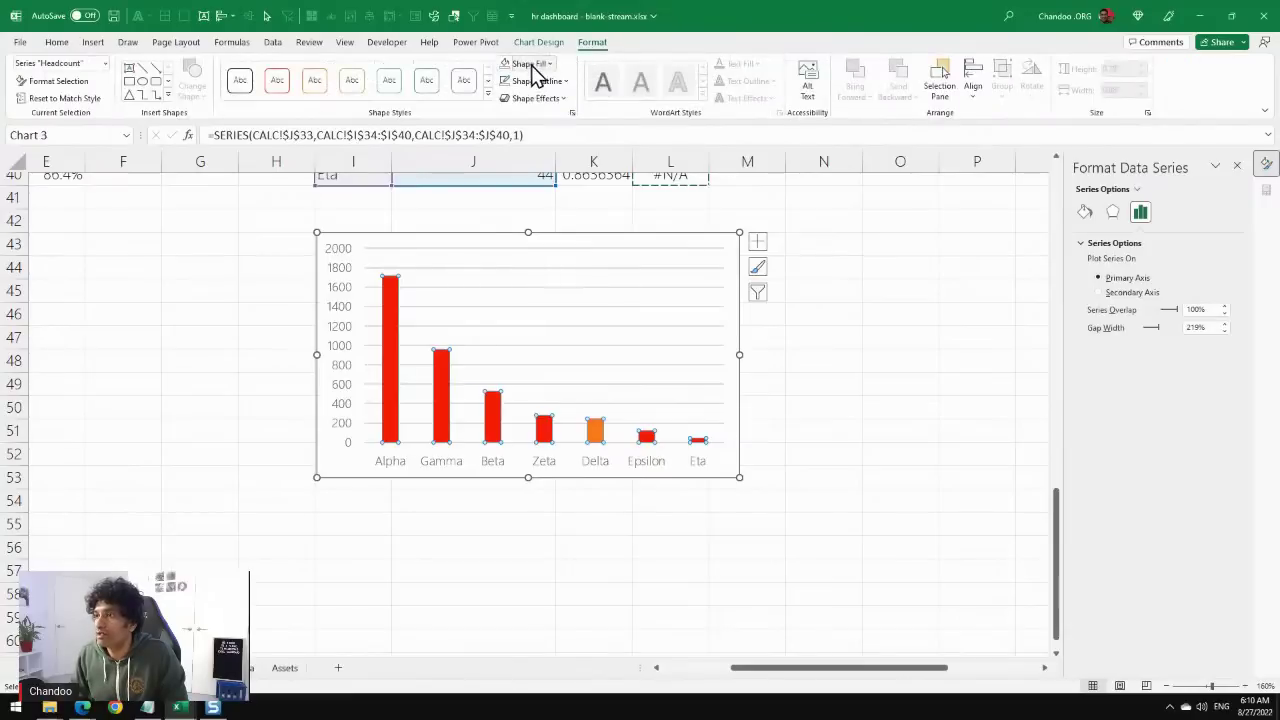
pyautogui.click(531, 64)
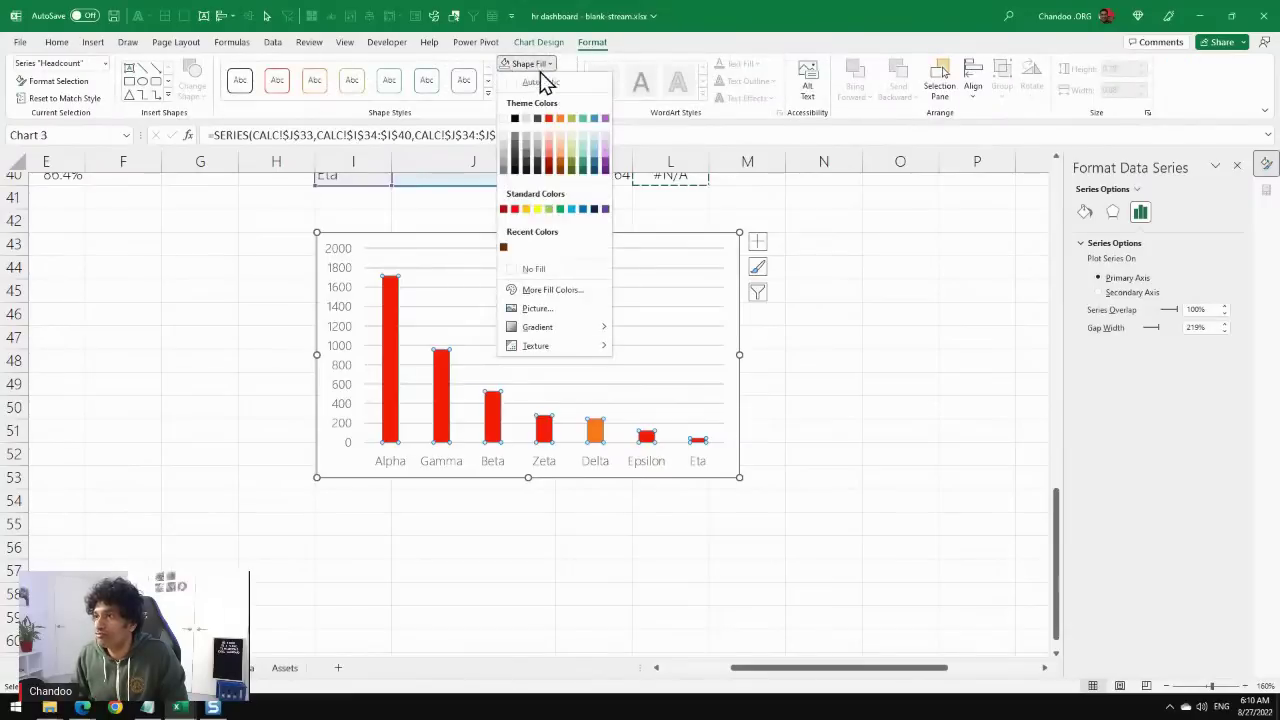
pyautogui.click(541, 167)
pyautogui.click(900, 406)
pyautogui.click(785, 477)
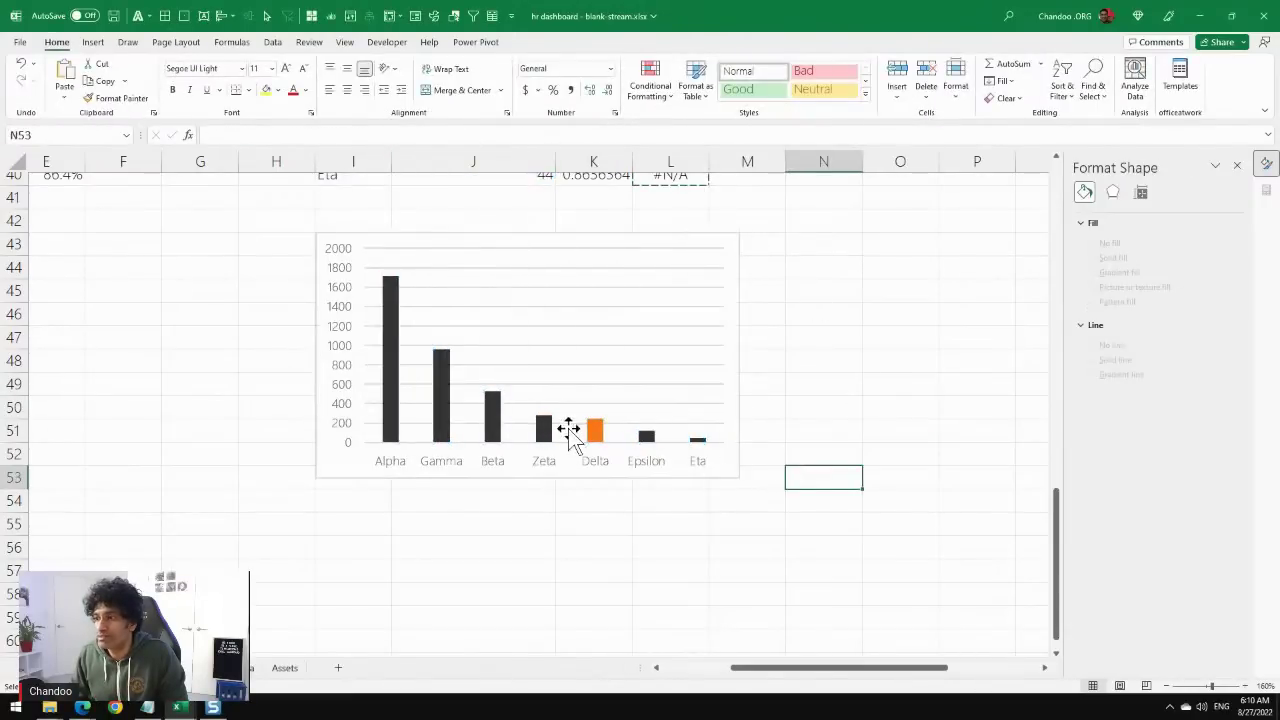
# Give the orange Delta bar an outer shadow.
pyautogui.click(605, 440)
pyautogui.click(625, 545)
pyautogui.click(597, 437)
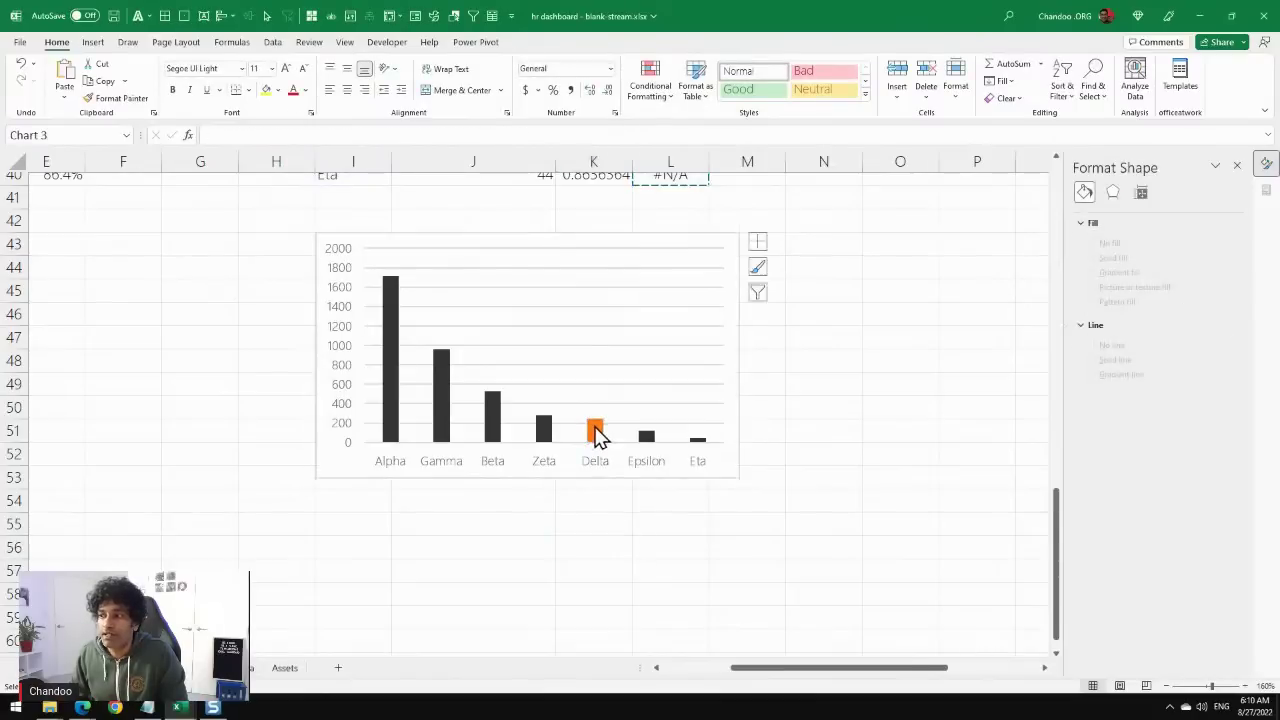
pyautogui.click(597, 437)
pyautogui.click(1112, 212)
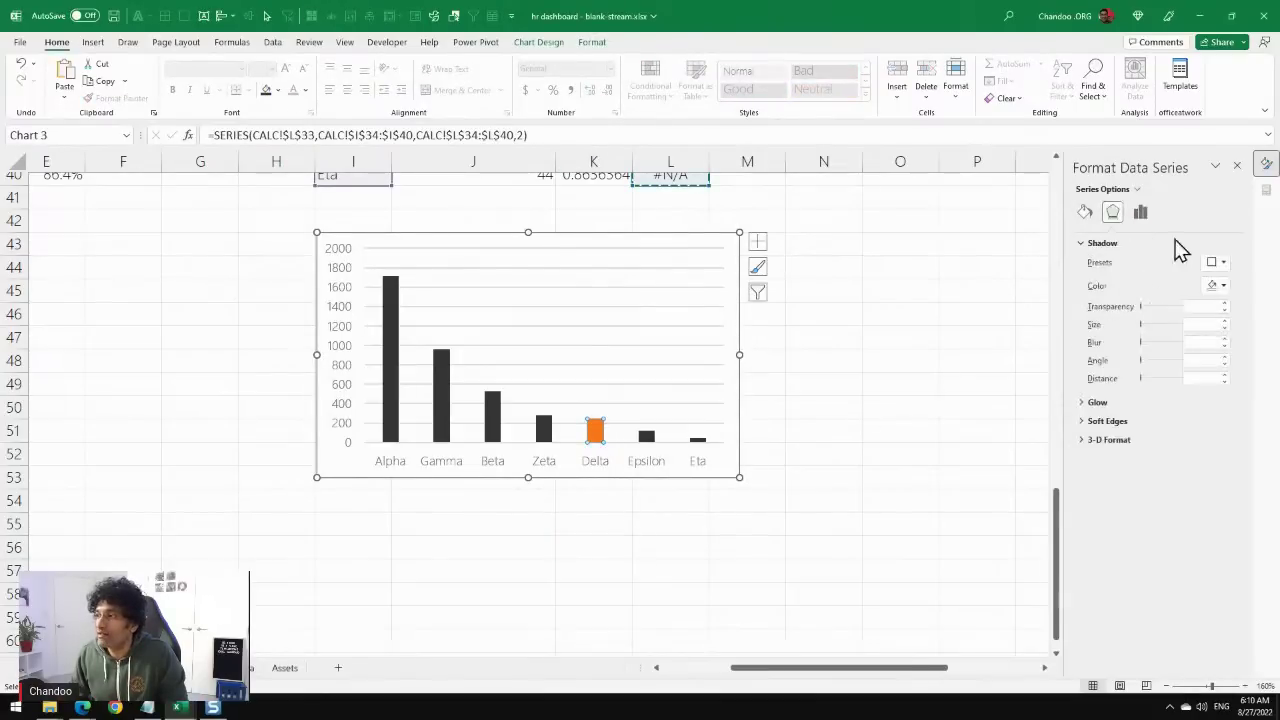
pyautogui.click(1224, 263)
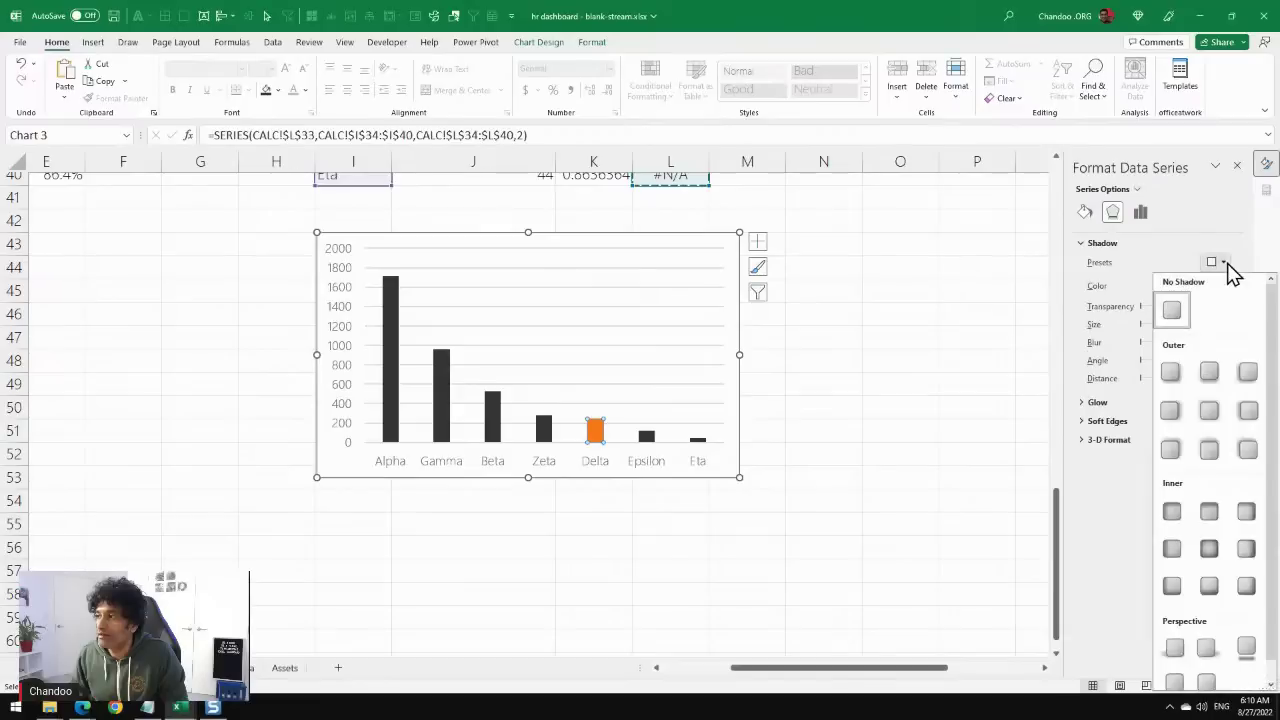
pyautogui.click(1209, 418)
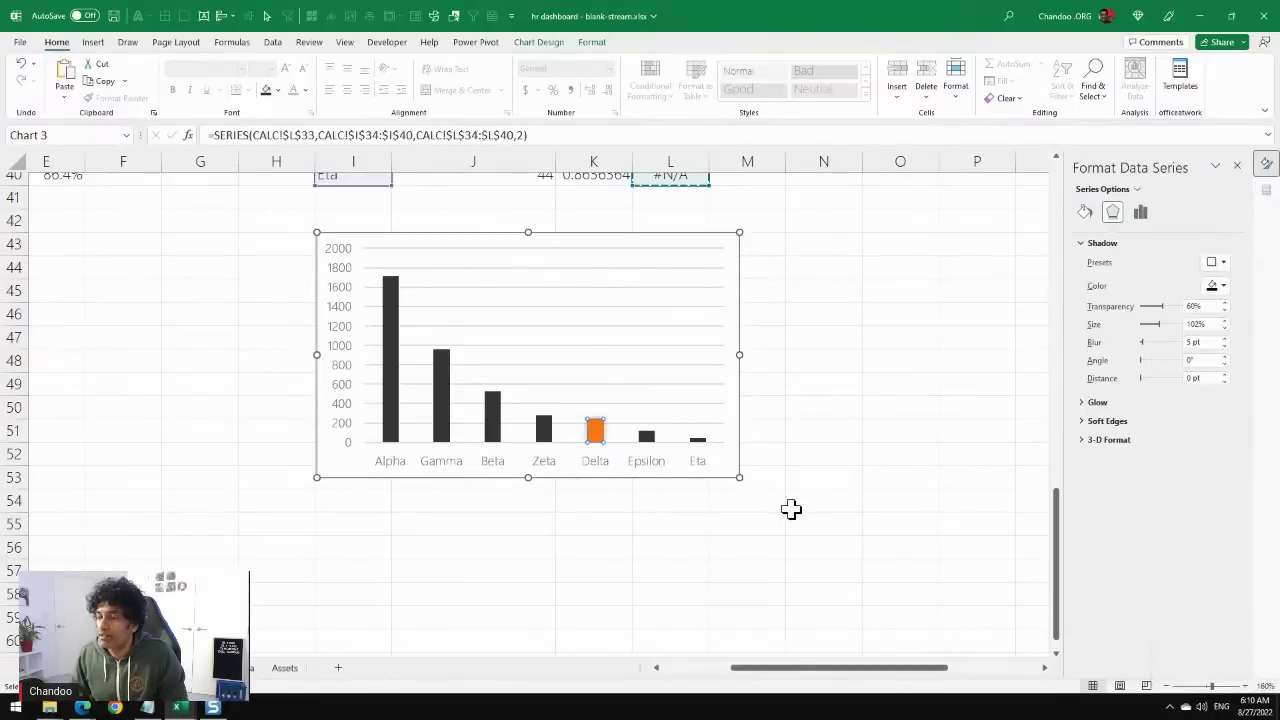
pyautogui.click(791, 505)
pyautogui.moveTo(175, 710)
# In the blank-stream workbook, fill the headcount bars green.
pyautogui.click(290, 645)
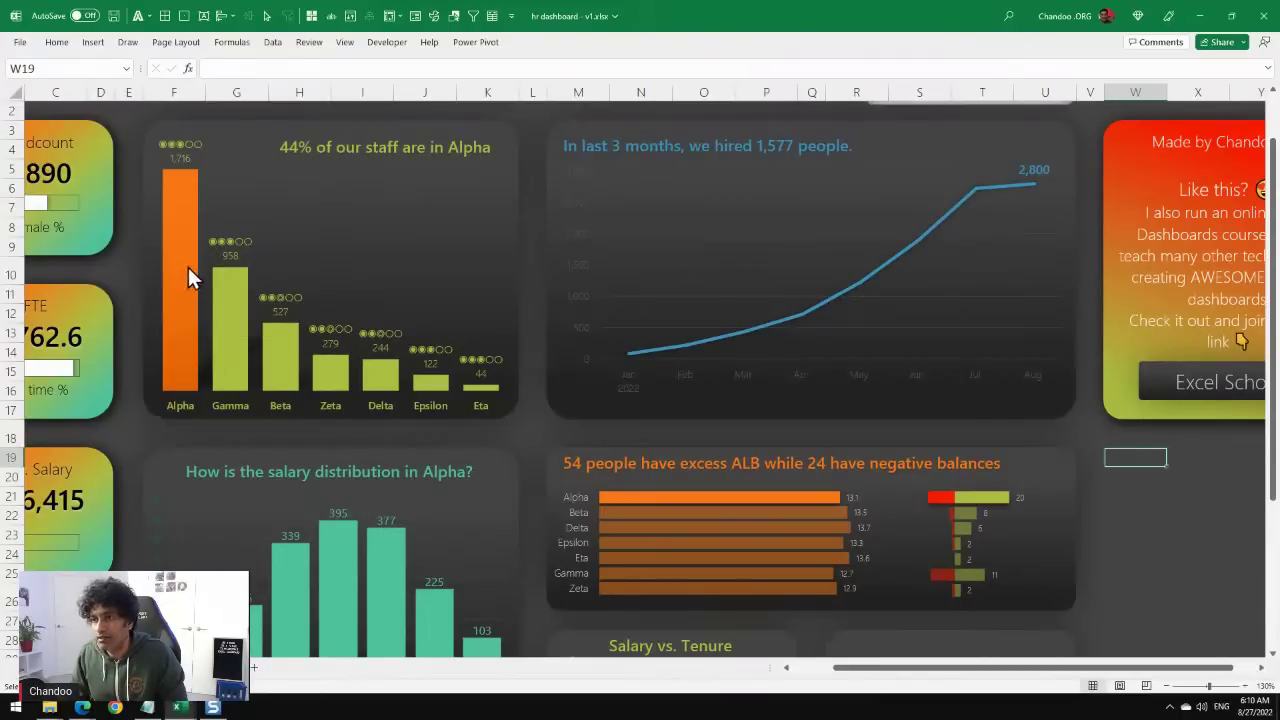
pyautogui.hotkey('alt', 'Tab')
pyautogui.click(540, 430)
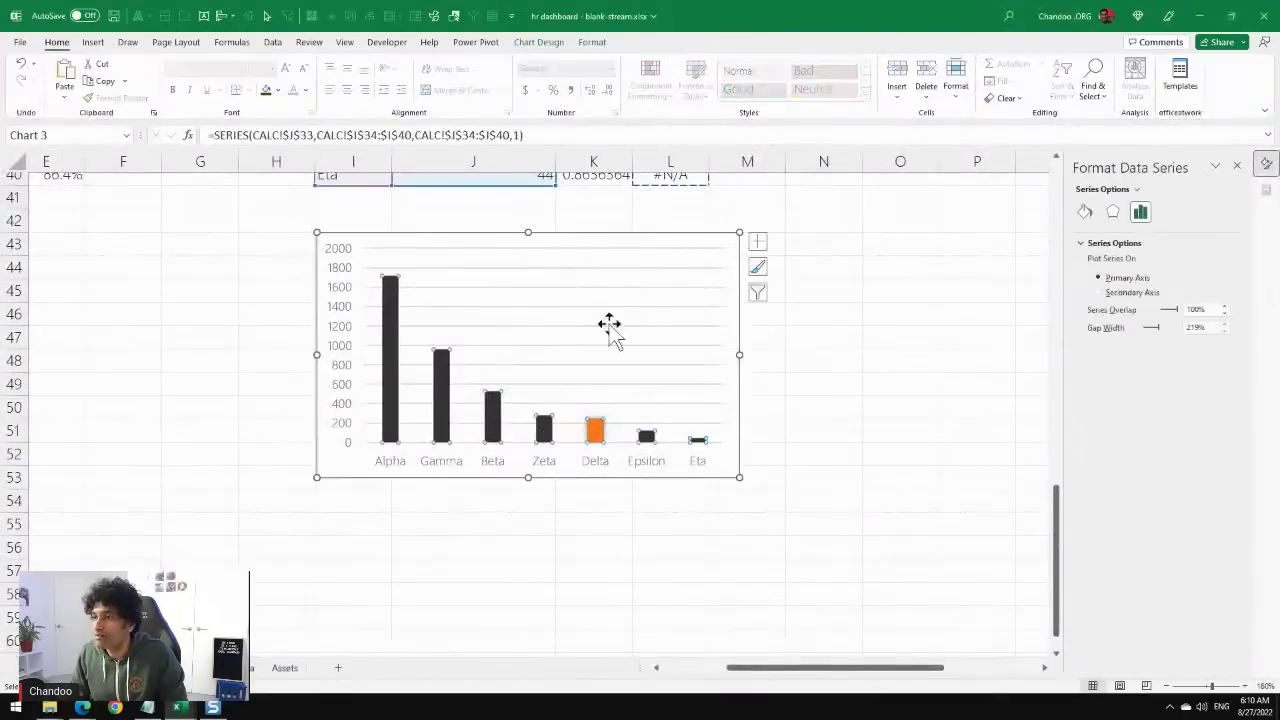
pyautogui.click(600, 42)
pyautogui.click(528, 63)
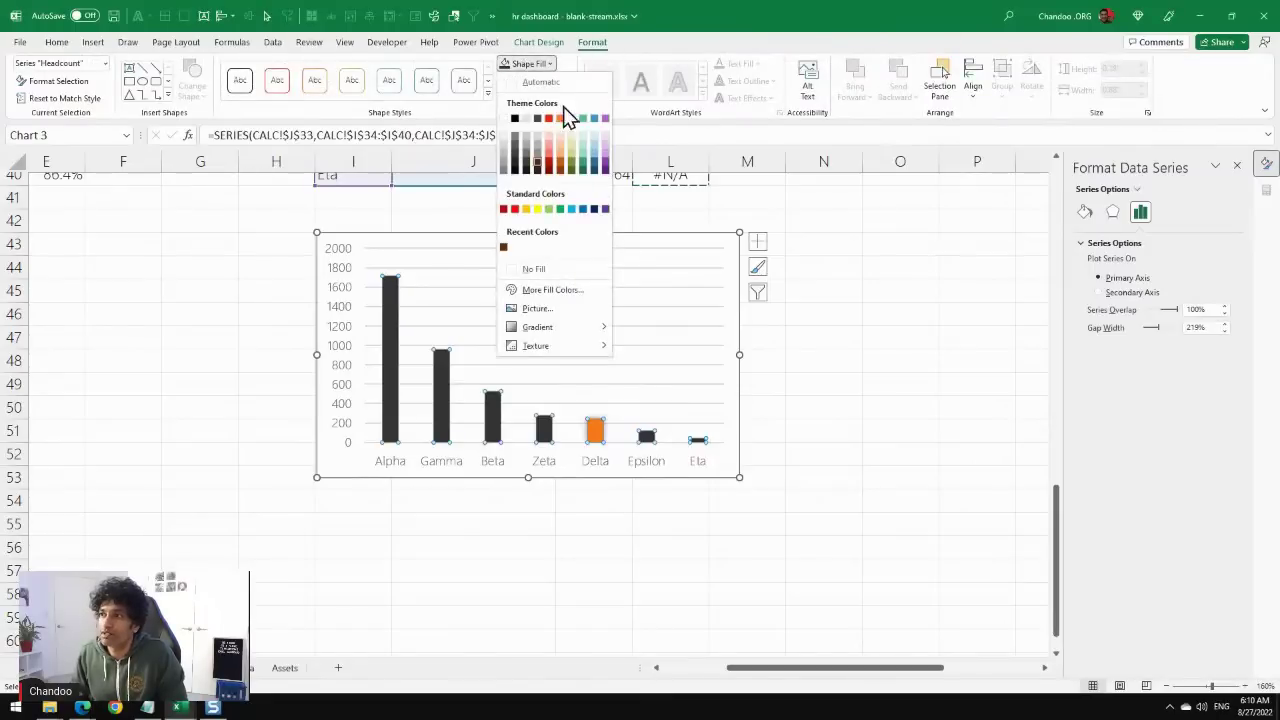
pyautogui.click(573, 119)
pyautogui.click(893, 412)
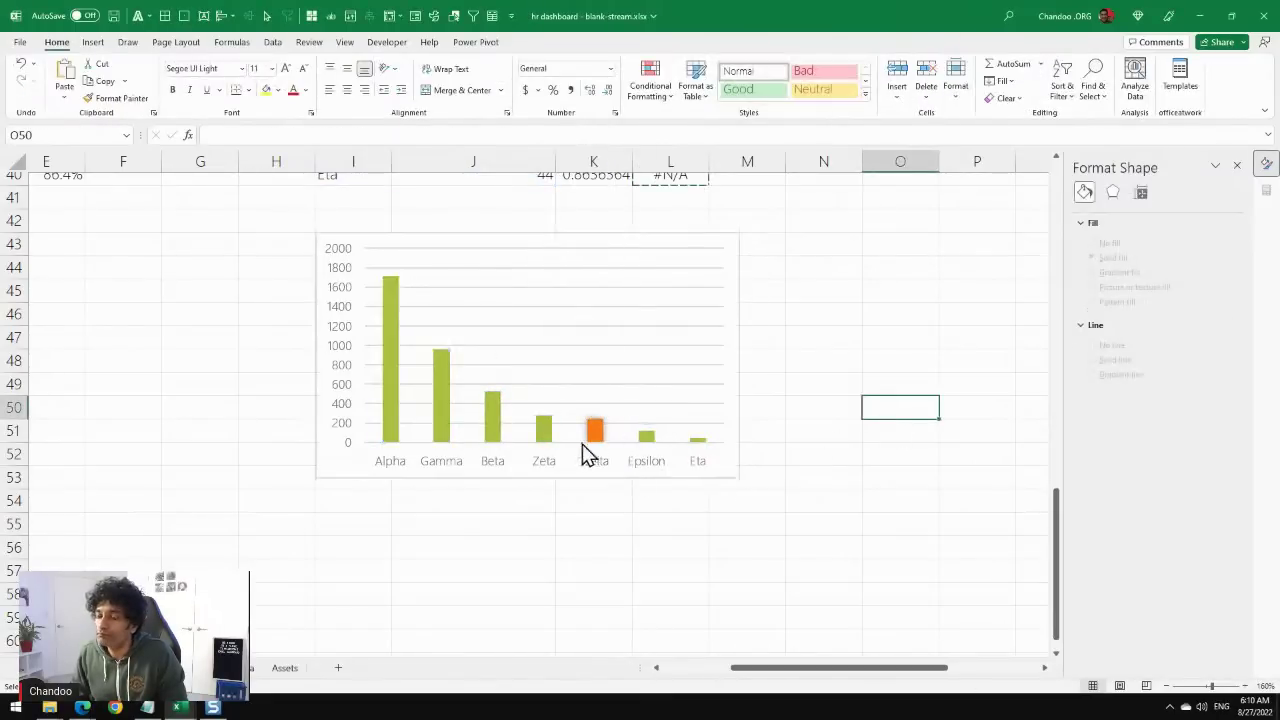
# Set the bars' Gap Width to 50%, then delete the chart area.
pyautogui.click(497, 437)
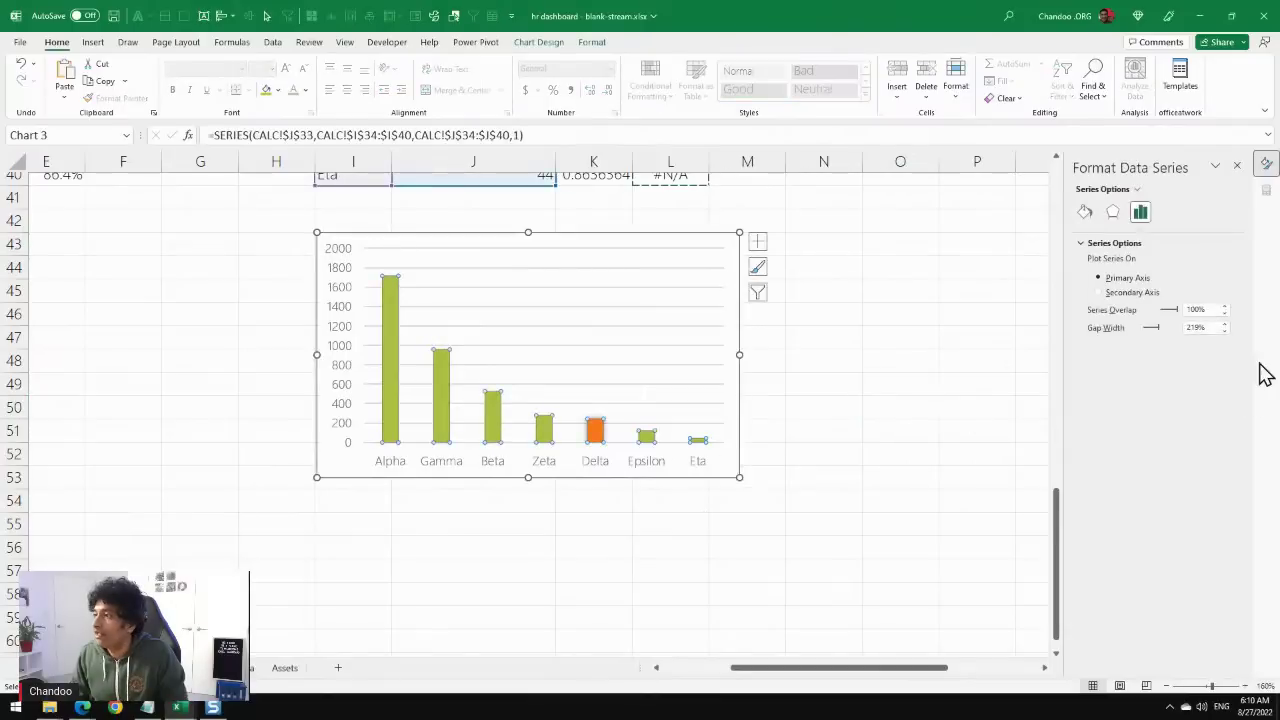
pyautogui.doubleClick(1200, 328)
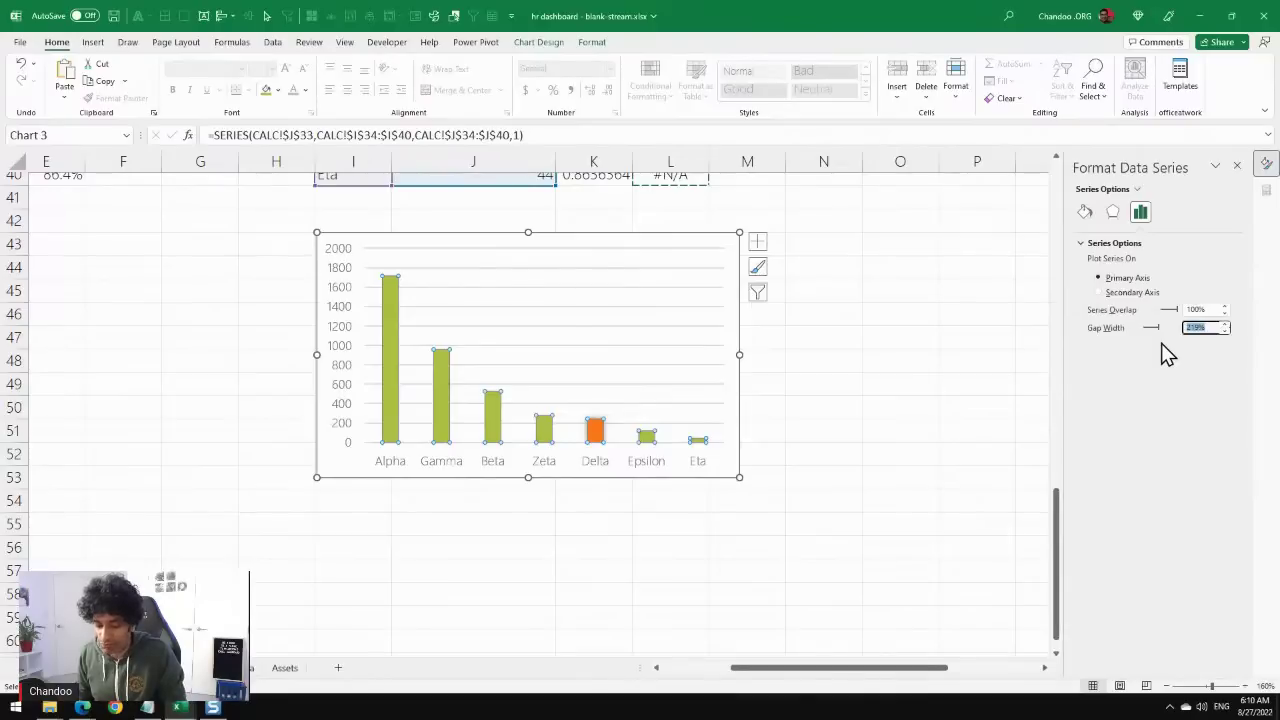
pyautogui.write('50')
pyautogui.press('Return')
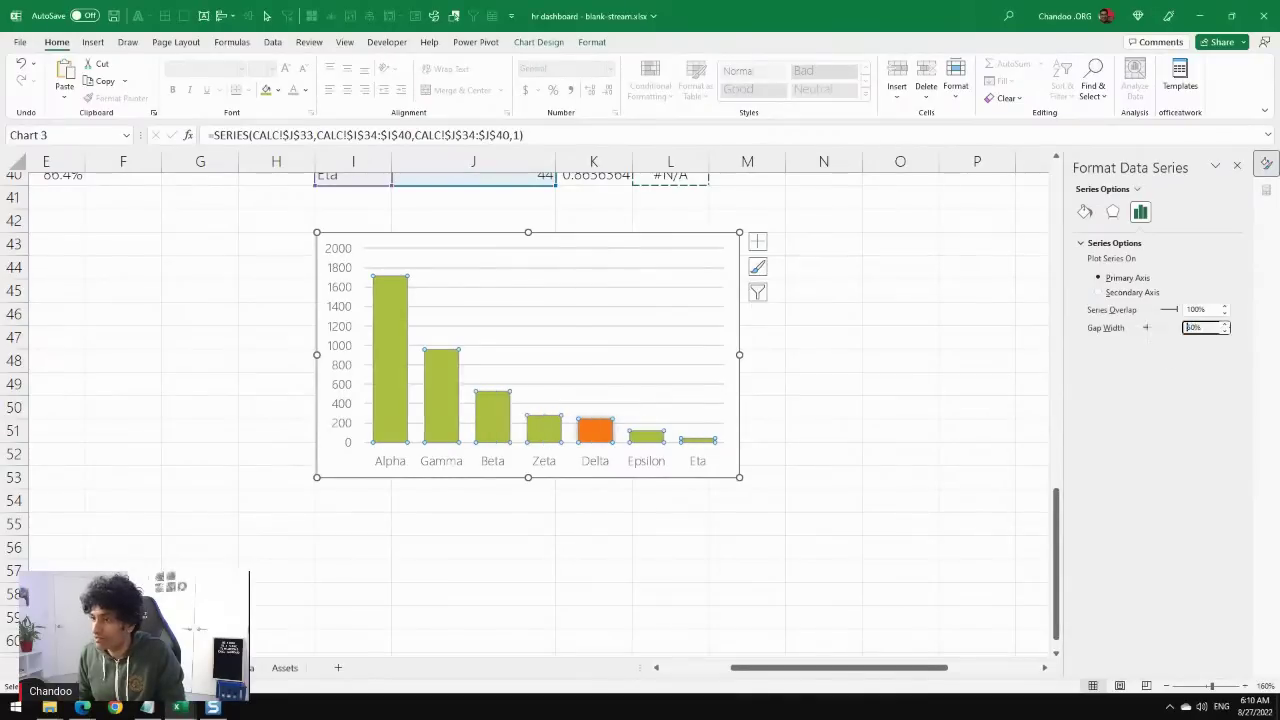
pyautogui.click(844, 546)
pyautogui.click(506, 240)
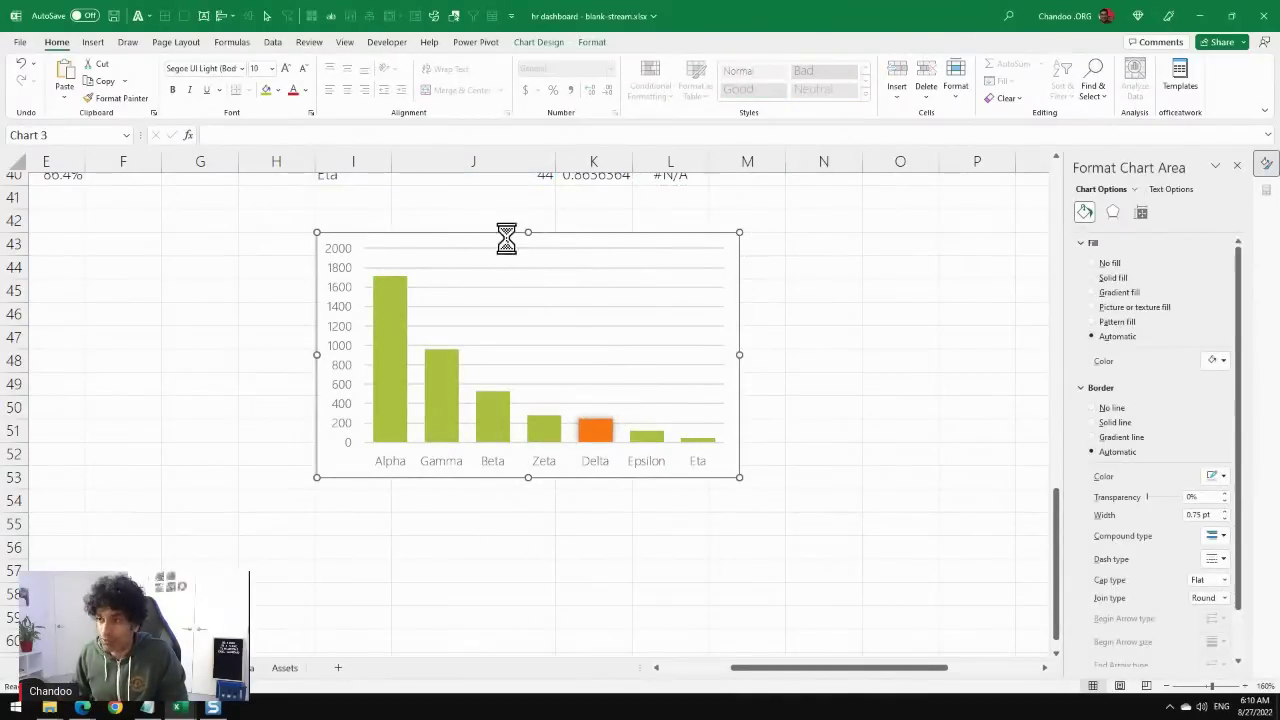
pyautogui.press('Delete')
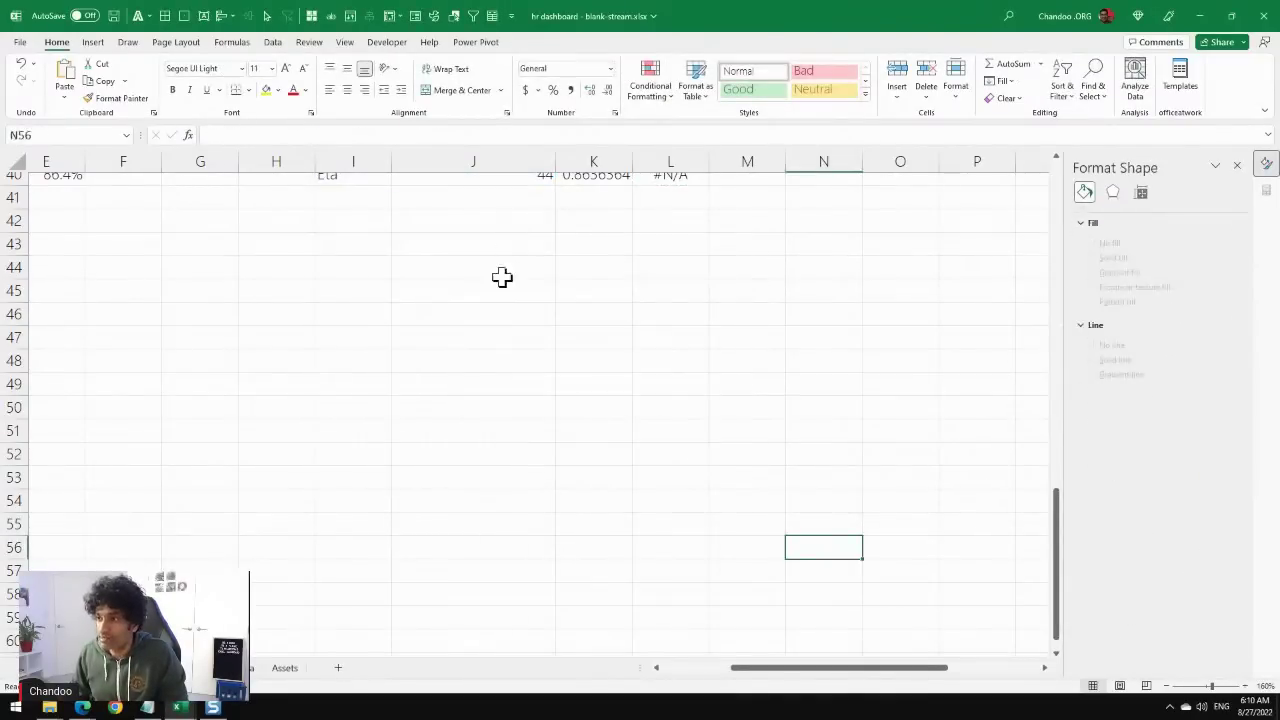
# Open the recovered blank-stream and hr dashboard v1 workbooks from Document Recovery.
pyautogui.click(482, 361)
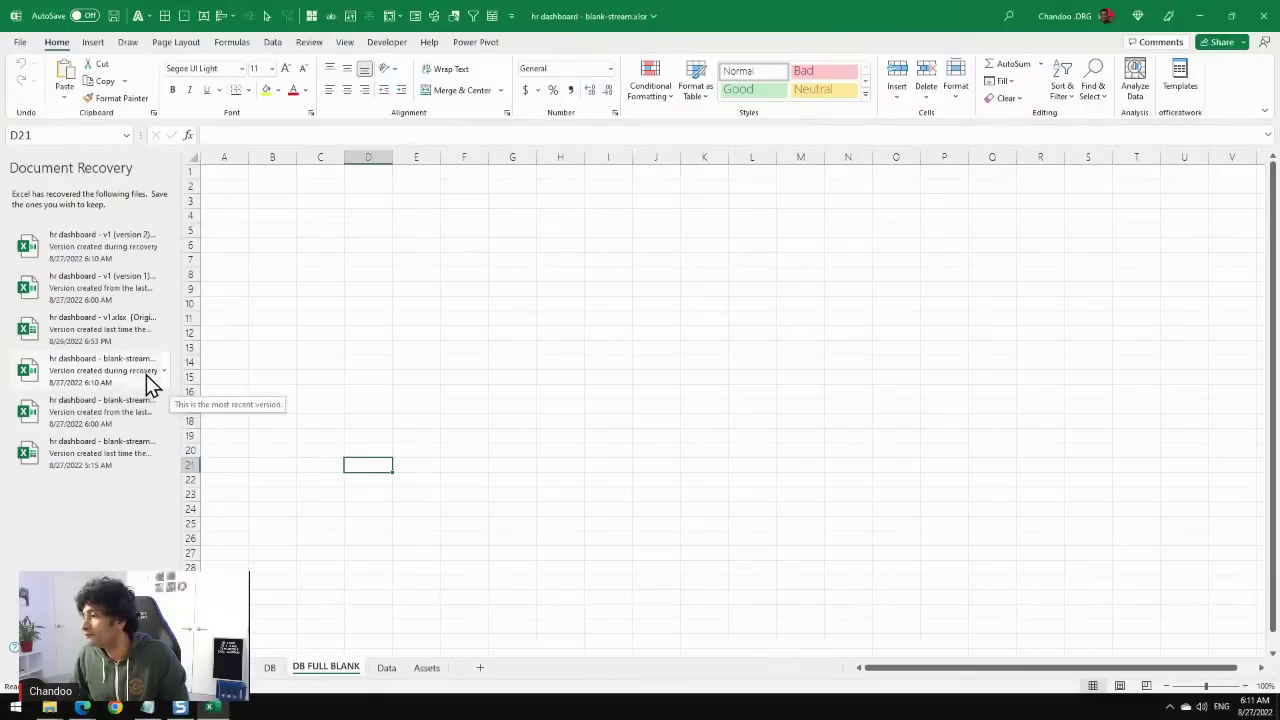
pyautogui.click(148, 405)
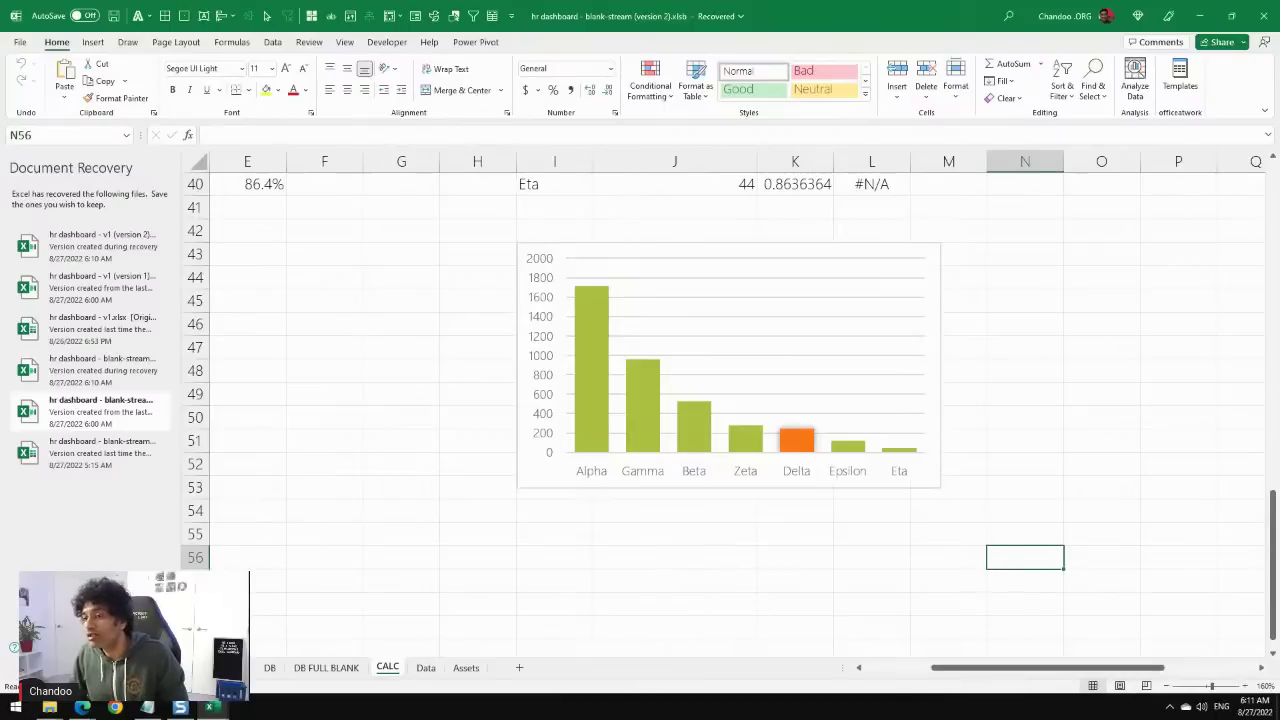
pyautogui.click(120, 592)
pyautogui.click(222, 174)
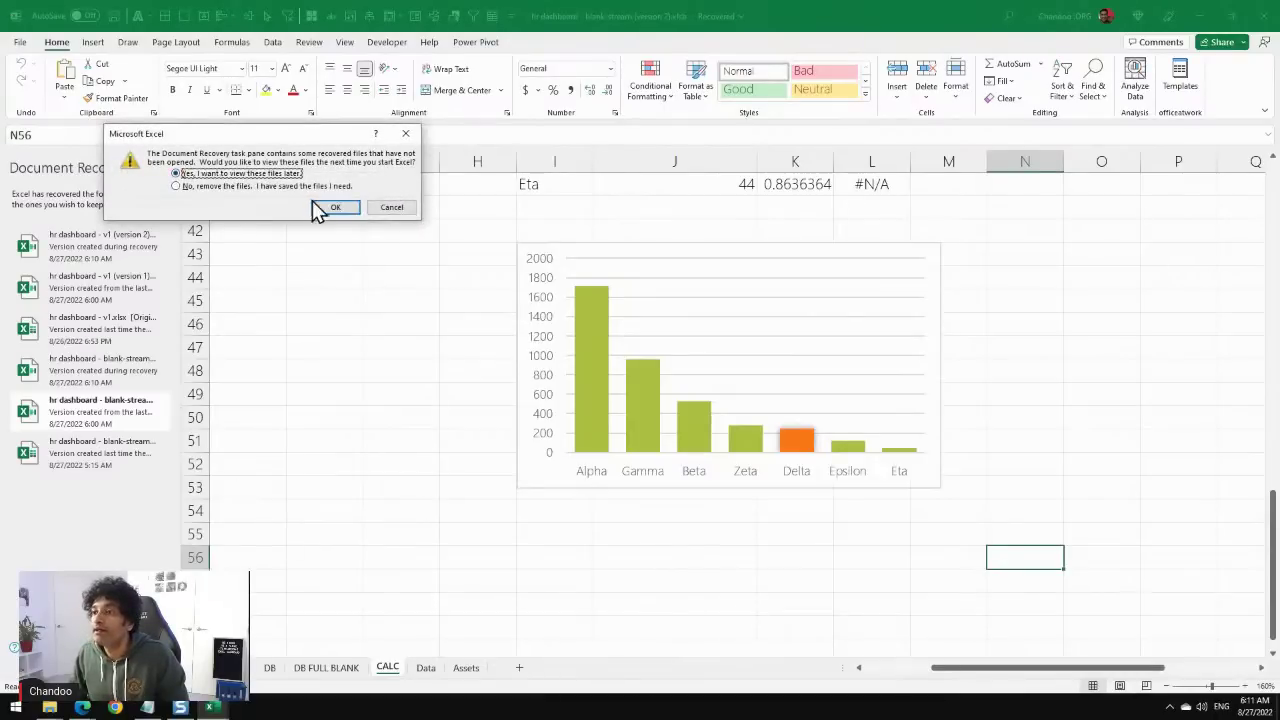
pyautogui.moveTo(398, 218); pyautogui.dragTo(386, 272)
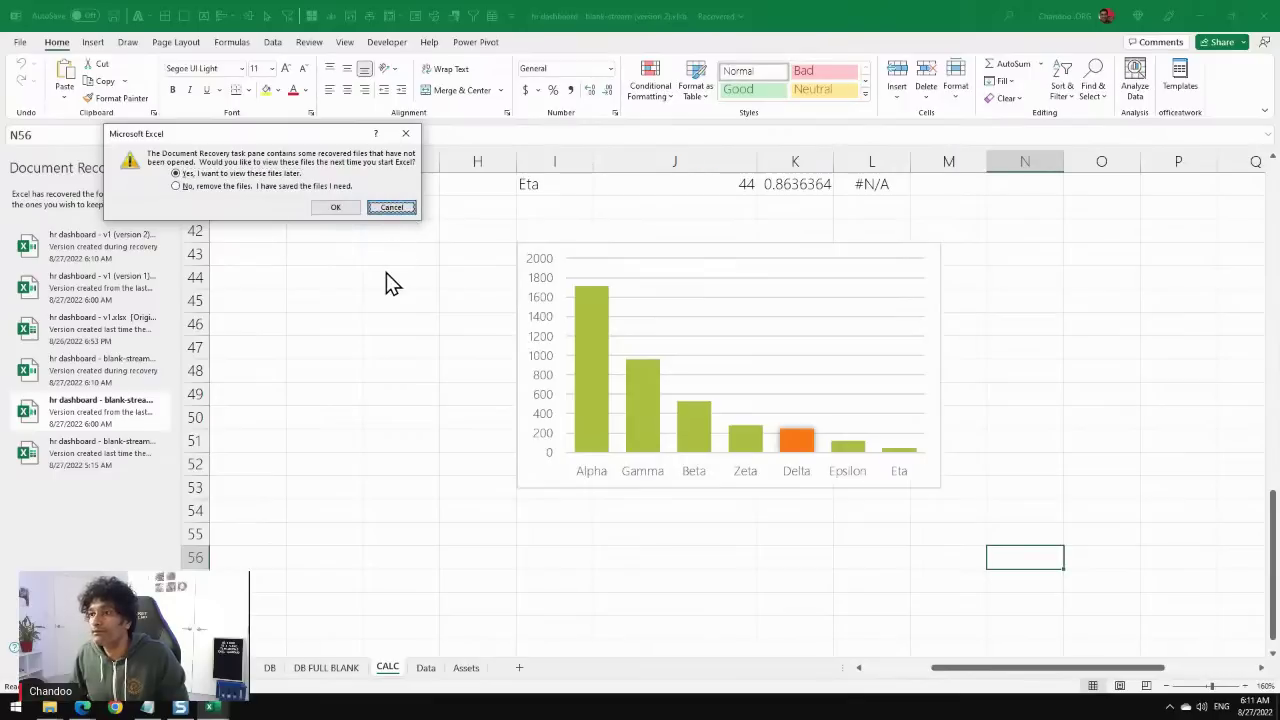
pyautogui.click(390, 210)
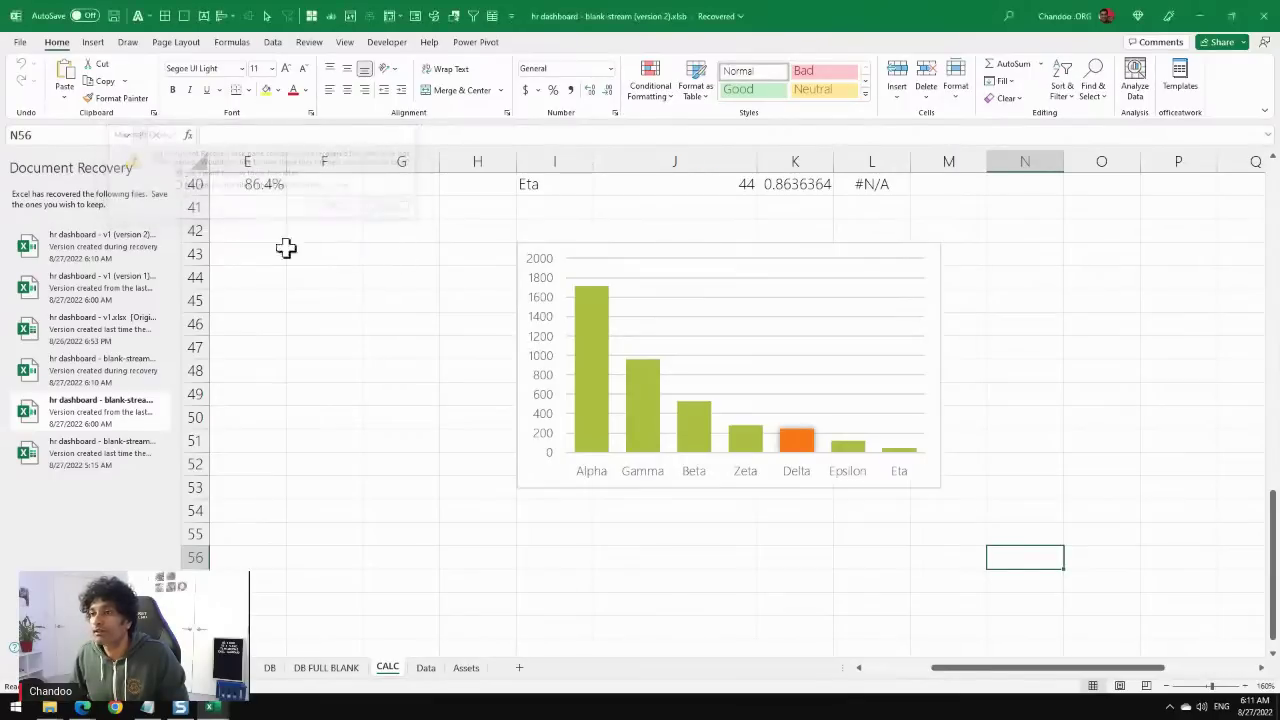
pyautogui.click(83, 260)
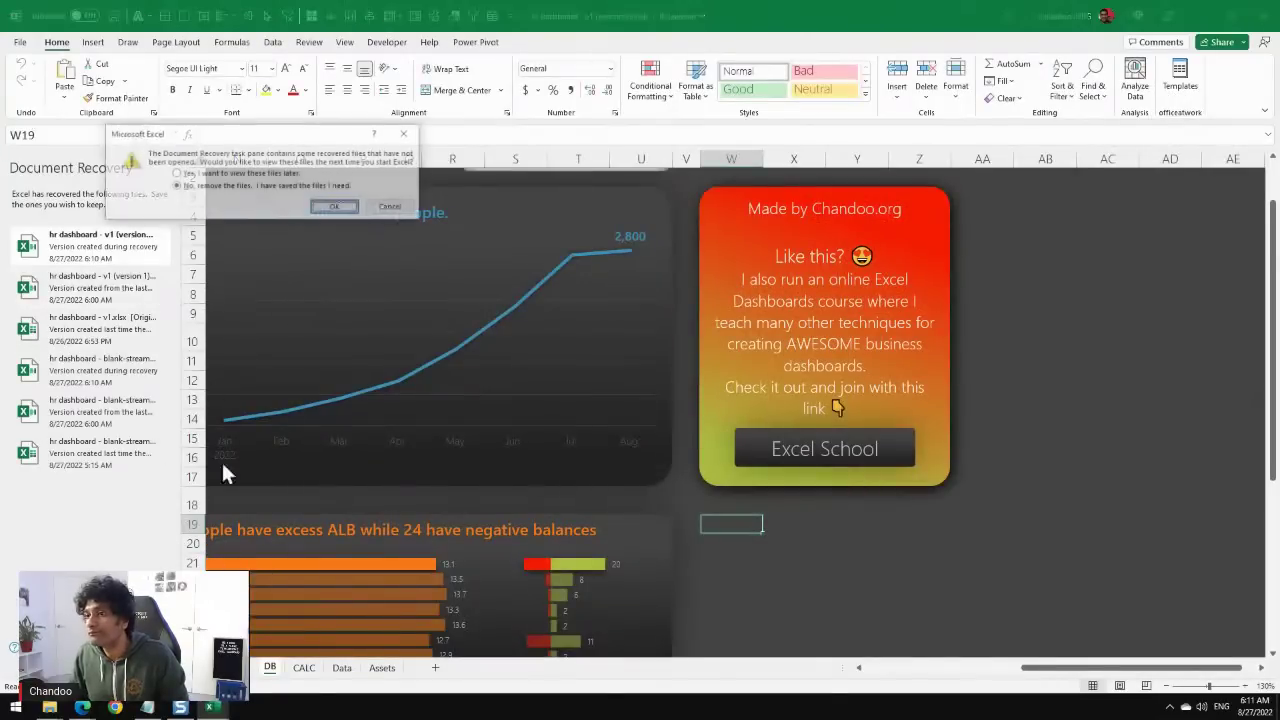
pyautogui.click(329, 207)
# Close the original blank-stream workbook without saving its changes.
pyautogui.click(1200, 17)
pyautogui.click(1068, 390)
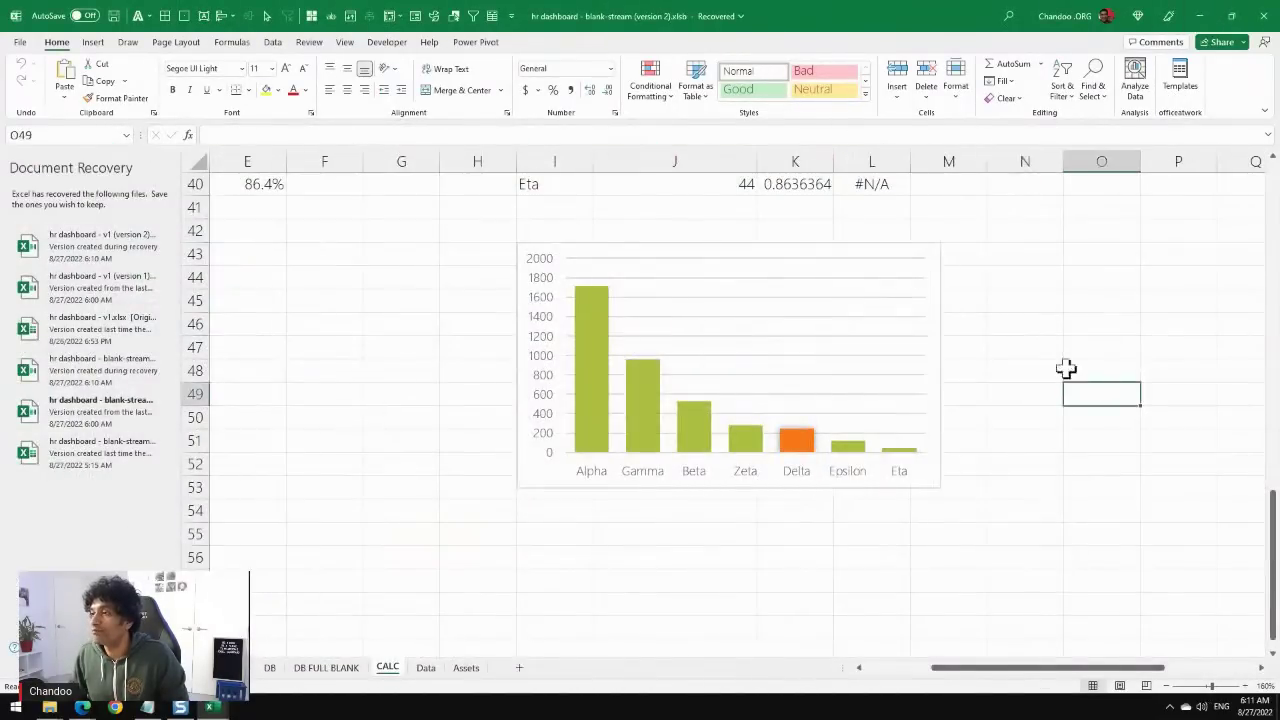
pyautogui.press('F12')
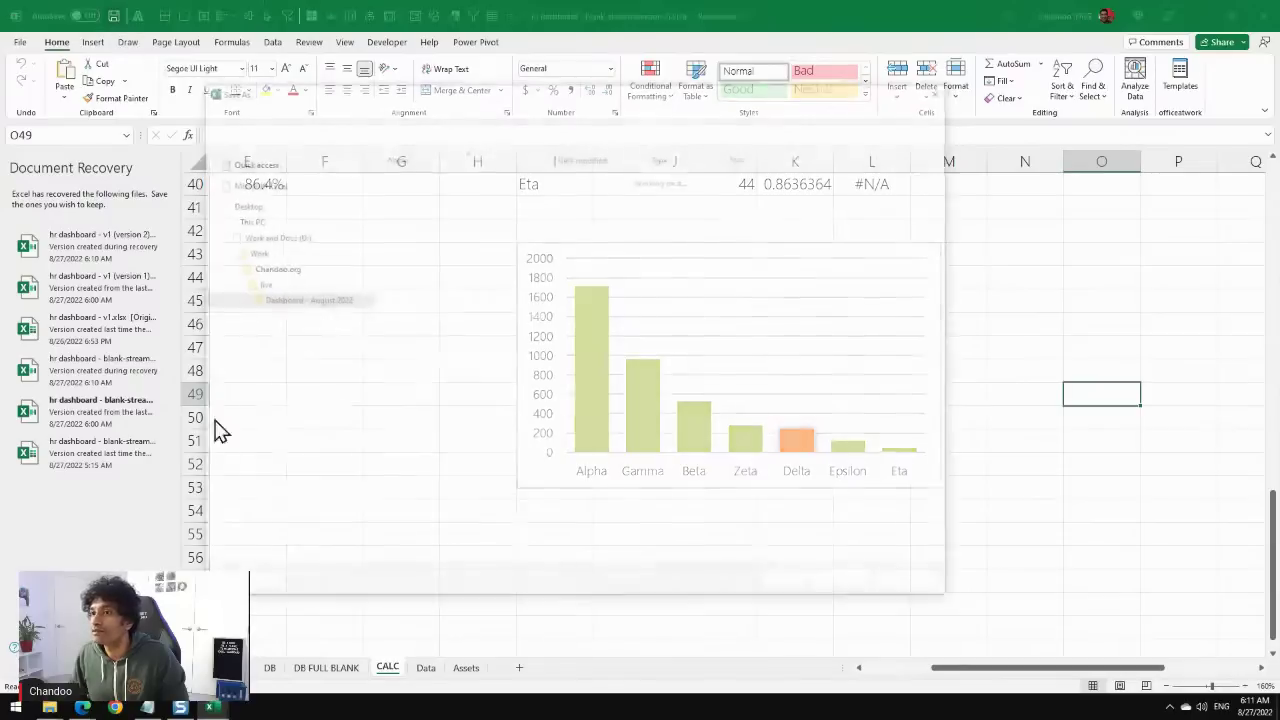
pyautogui.press('Escape')
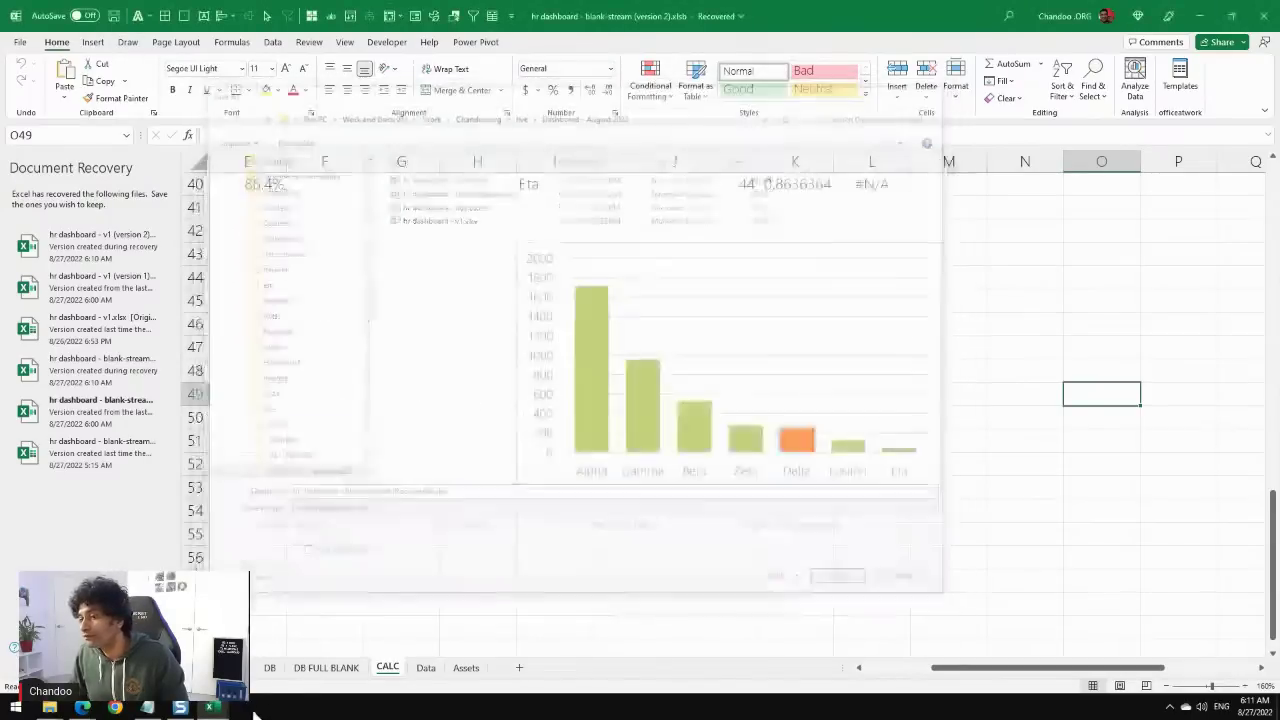
pyautogui.moveTo(220, 709)
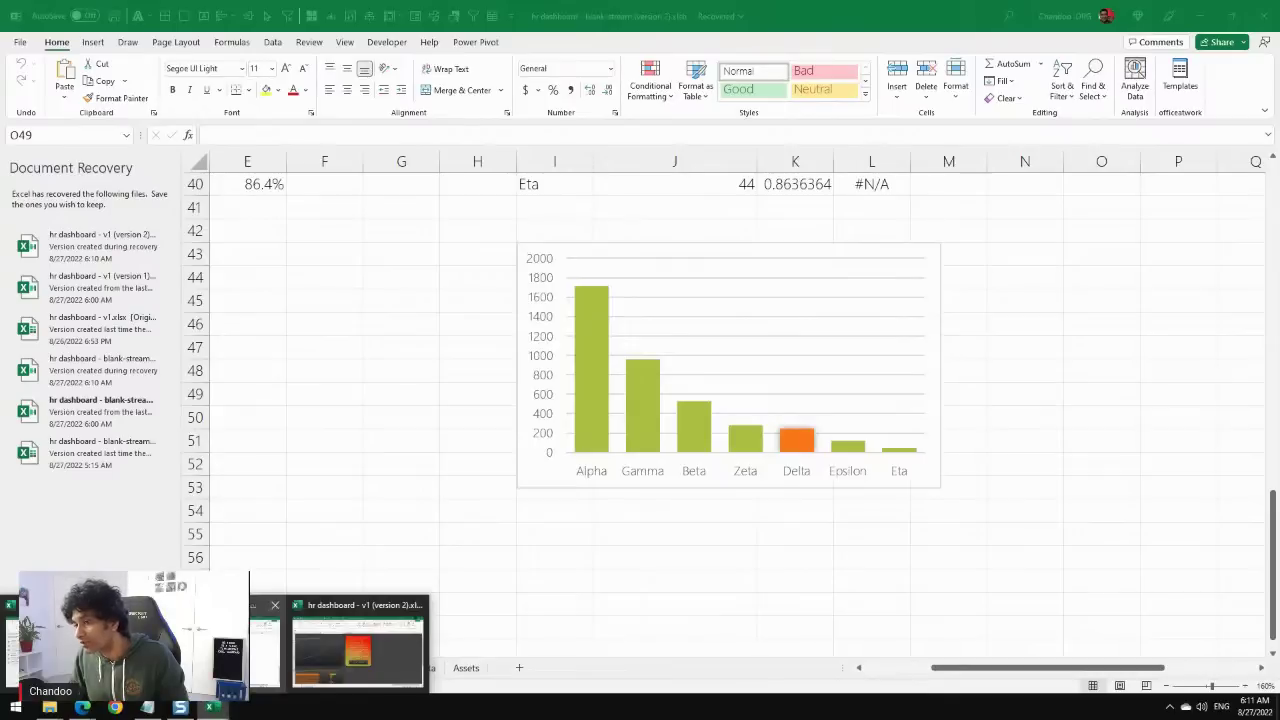
pyautogui.click(265, 645)
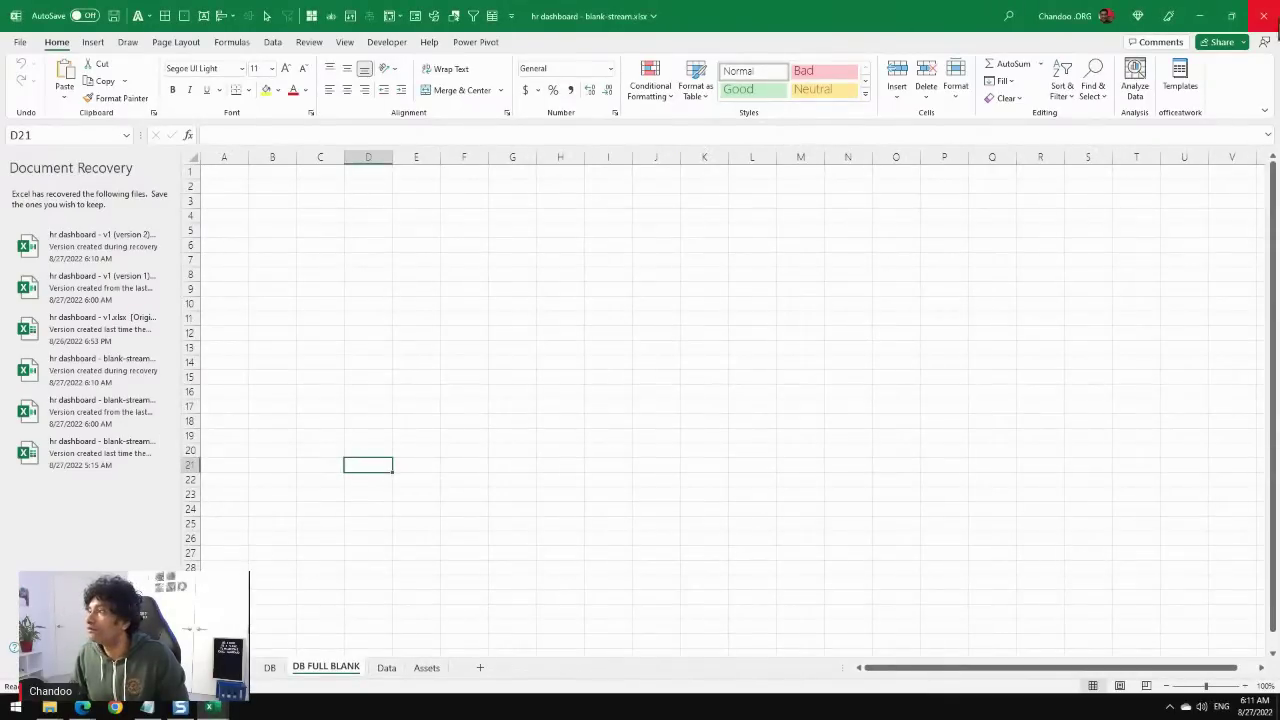
pyautogui.click(1264, 16)
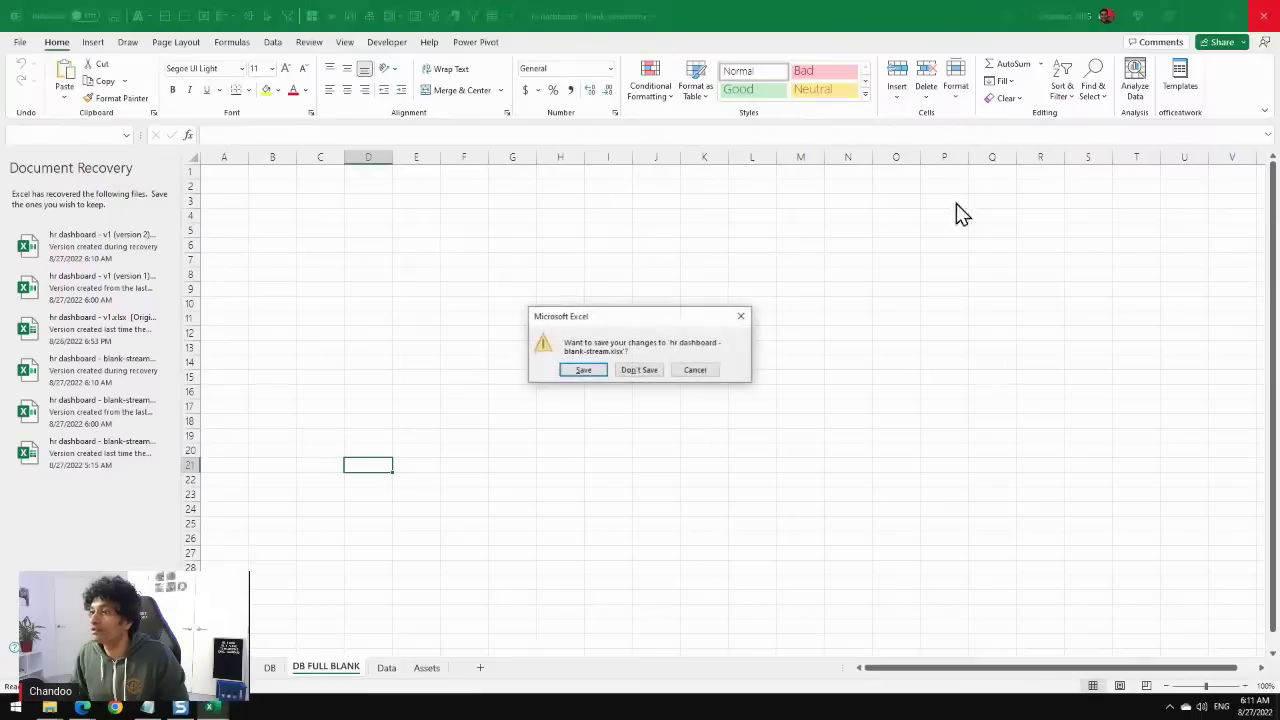
pyautogui.click(632, 371)
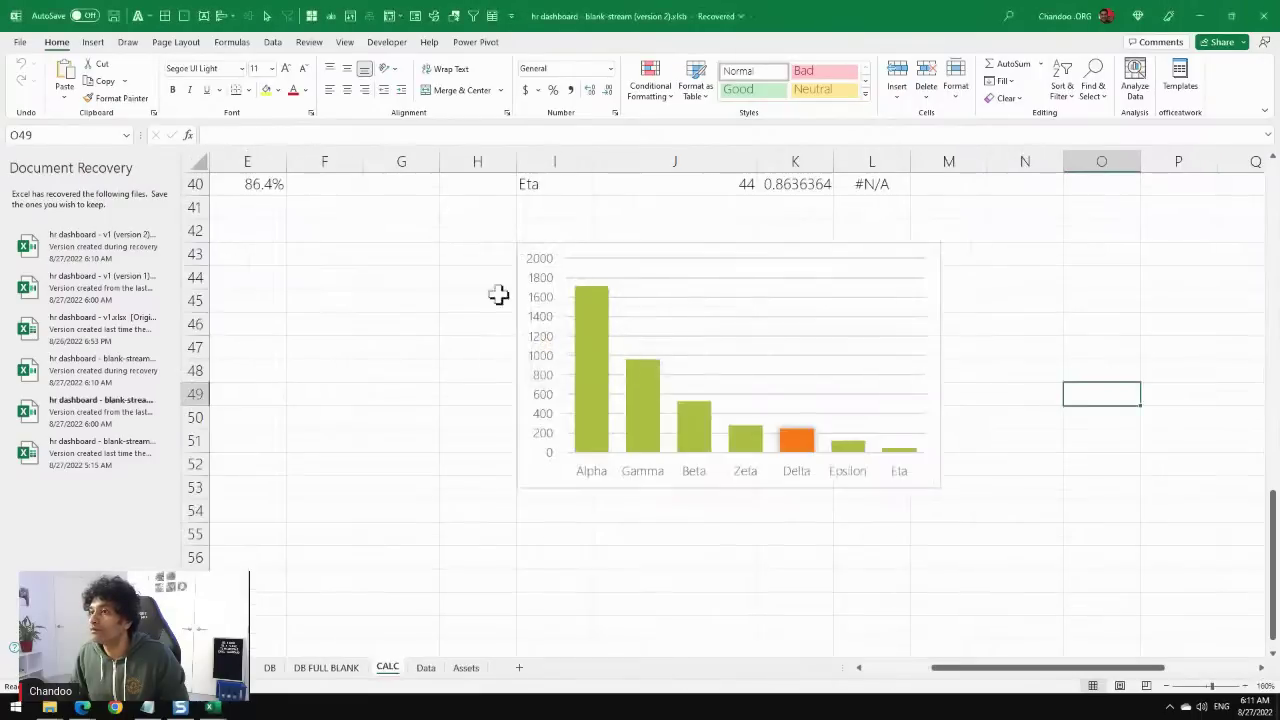
# Save the recovered workbook as blank-stream.xlsx and close the recovery list.
pyautogui.click(113, 16)
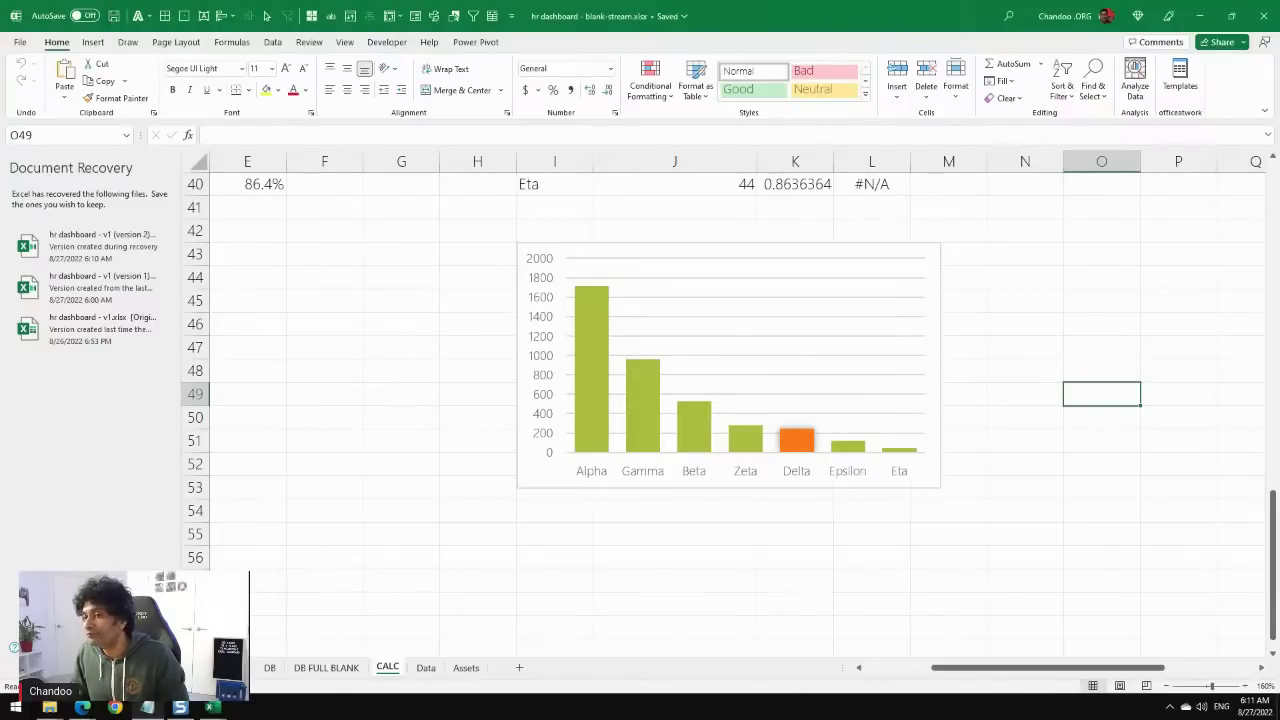
pyautogui.click(790, 532)
pyautogui.scroll(4, 815, 580)
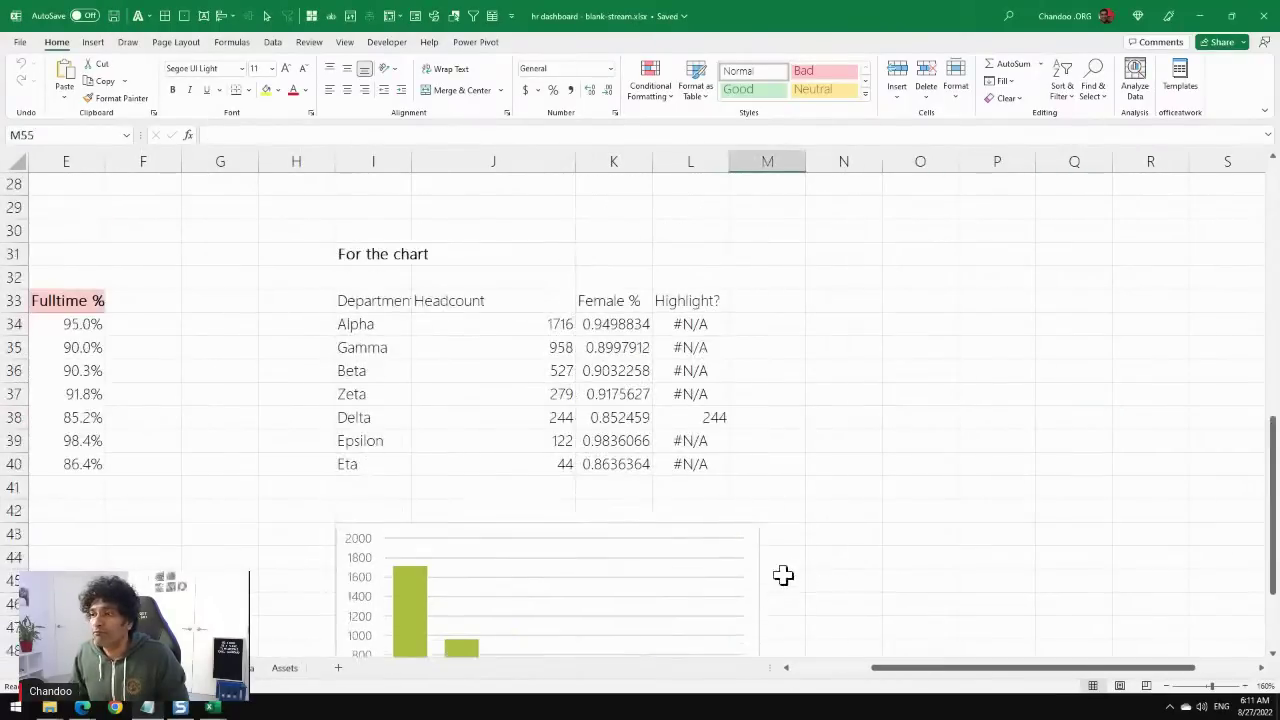
# Leave the chart in place and drag the Department slicer down beside the For the chart data.
pyautogui.scroll(-4, 783, 574)
pyautogui.click(517, 258)
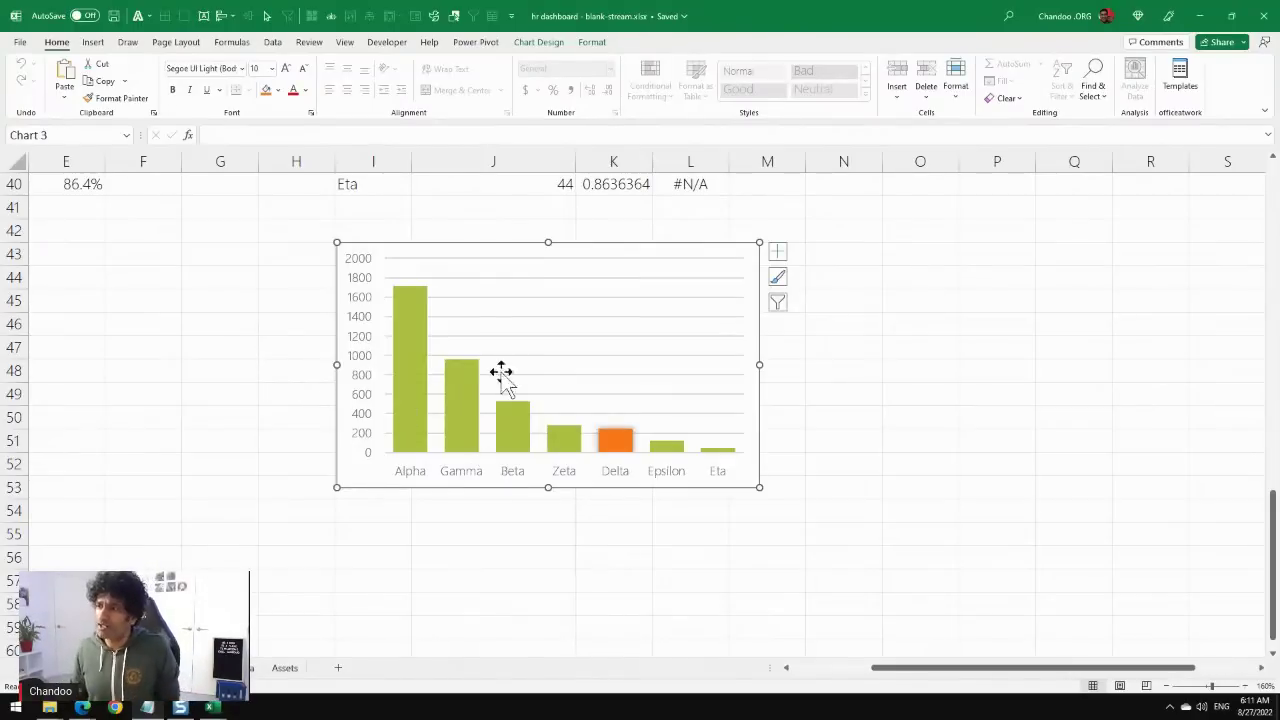
pyautogui.moveTo(485, 250)
pyautogui.mouseDown()
pyautogui.moveTo(517, 257)
pyautogui.moveTo(485, 250)
pyautogui.mouseUp()
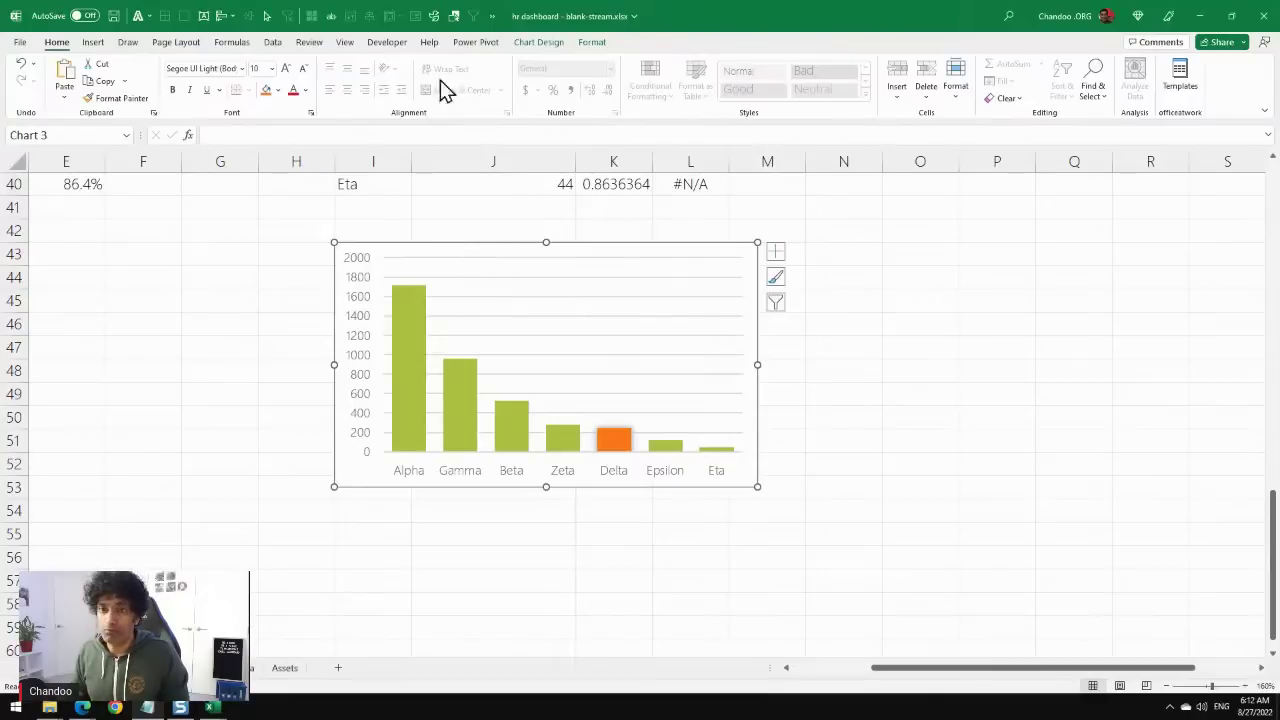
pyautogui.click(436, 574)
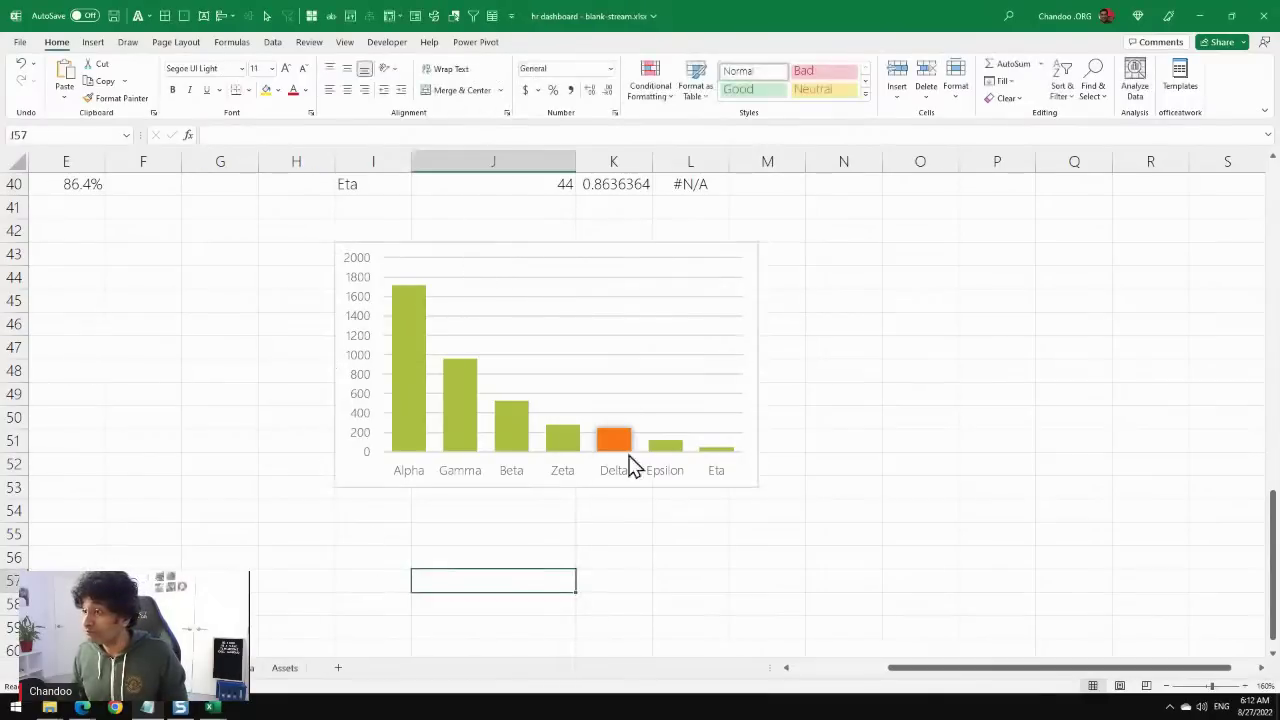
pyautogui.scroll(13, 883, 394)
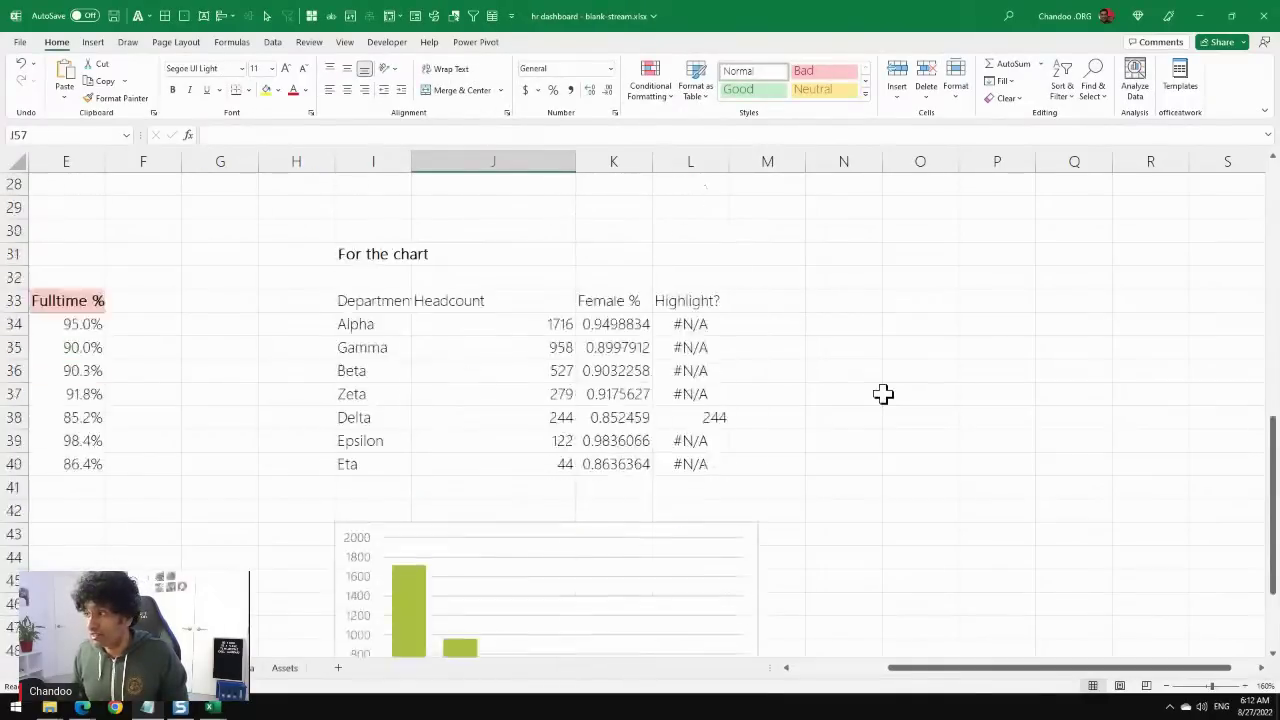
pyautogui.moveTo(1190, 270); pyautogui.dragTo(706, 572)
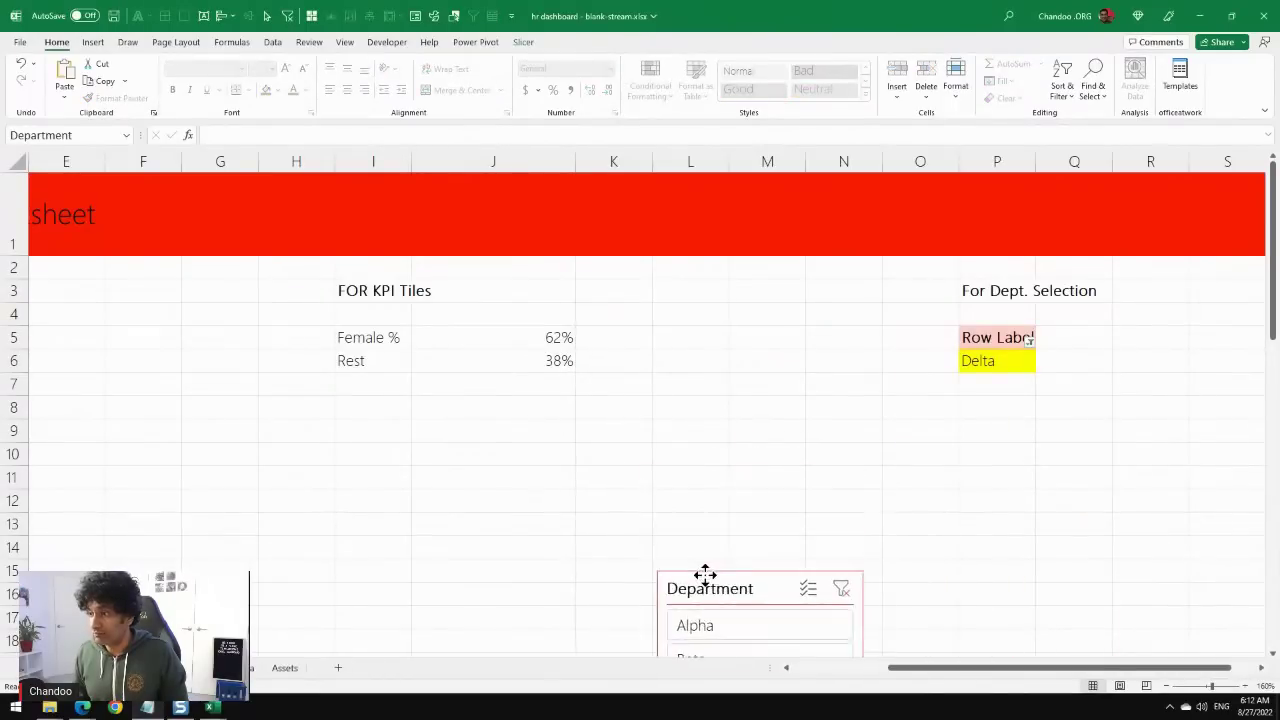
pyautogui.click(927, 446)
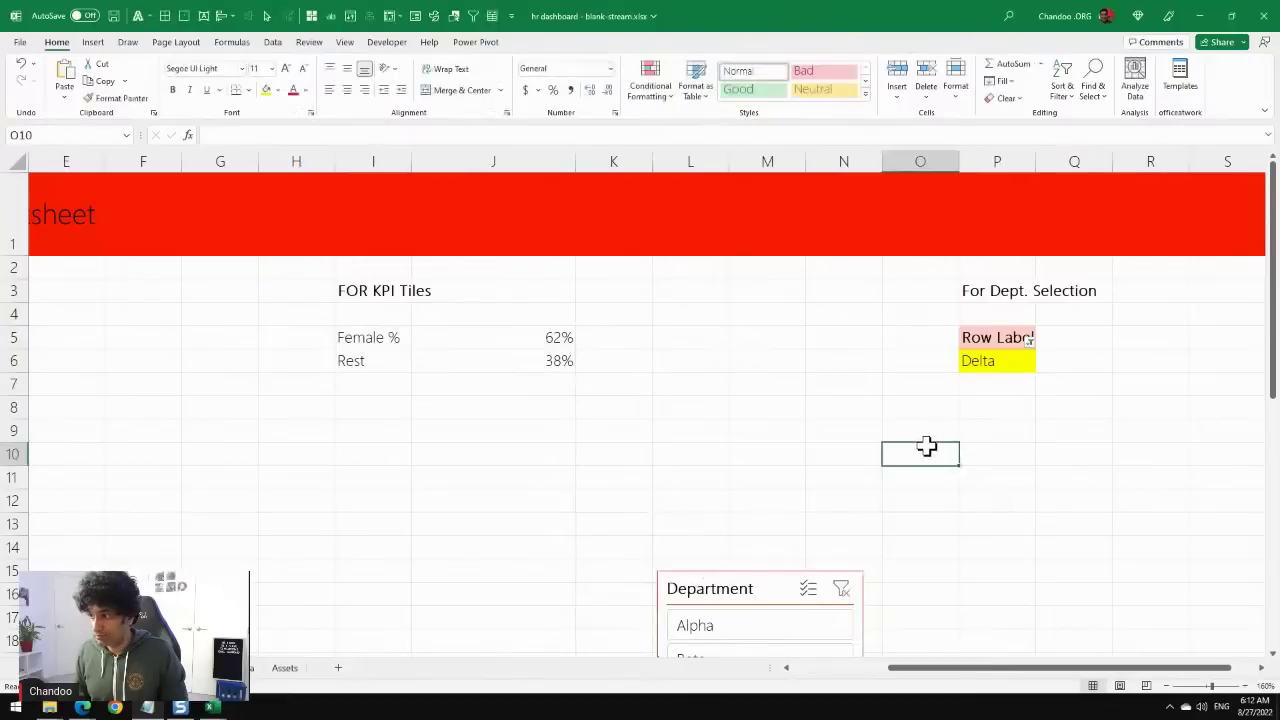
pyautogui.scroll(-5, 923, 440)
pyautogui.moveTo(663, 208); pyautogui.dragTo(845, 515)
pyautogui.click(1123, 403)
pyautogui.scroll(-6, 1123, 412)
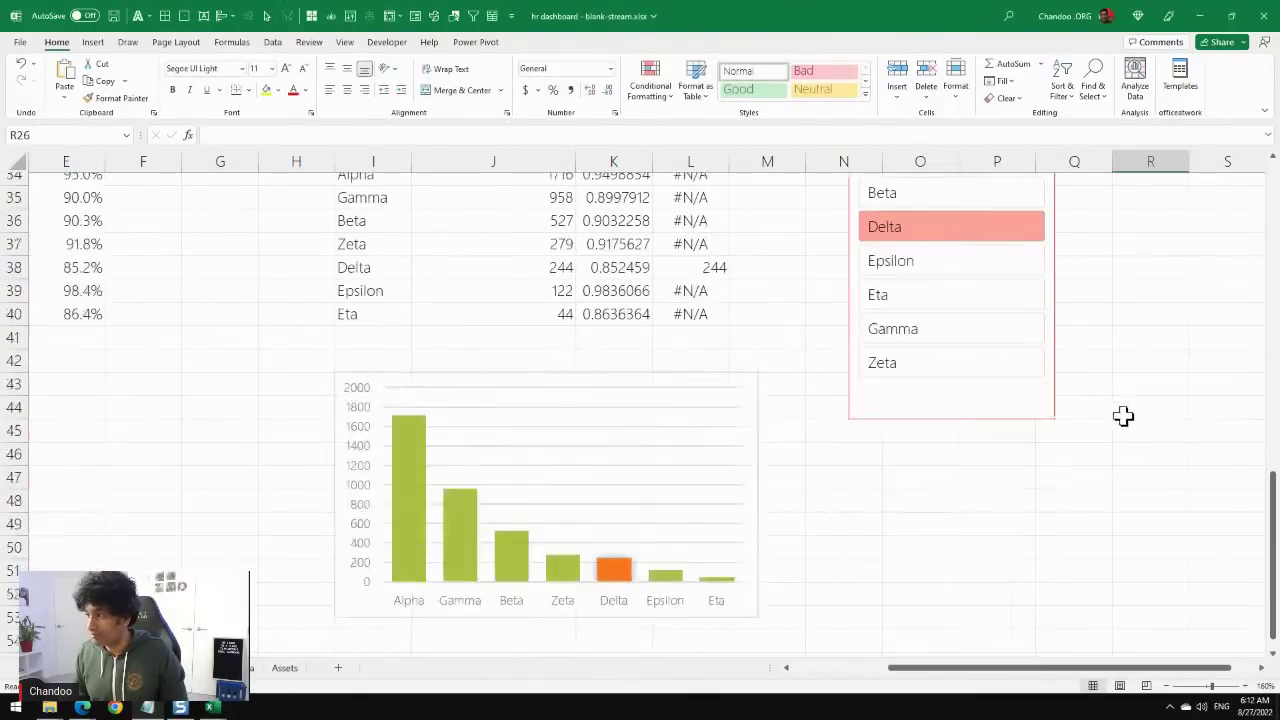
# Place the slicer beside the chart and step through Alpha to Gamma, ending on Alpha.
pyautogui.click(875, 411)
pyautogui.moveTo(875, 411); pyautogui.dragTo(829, 589)
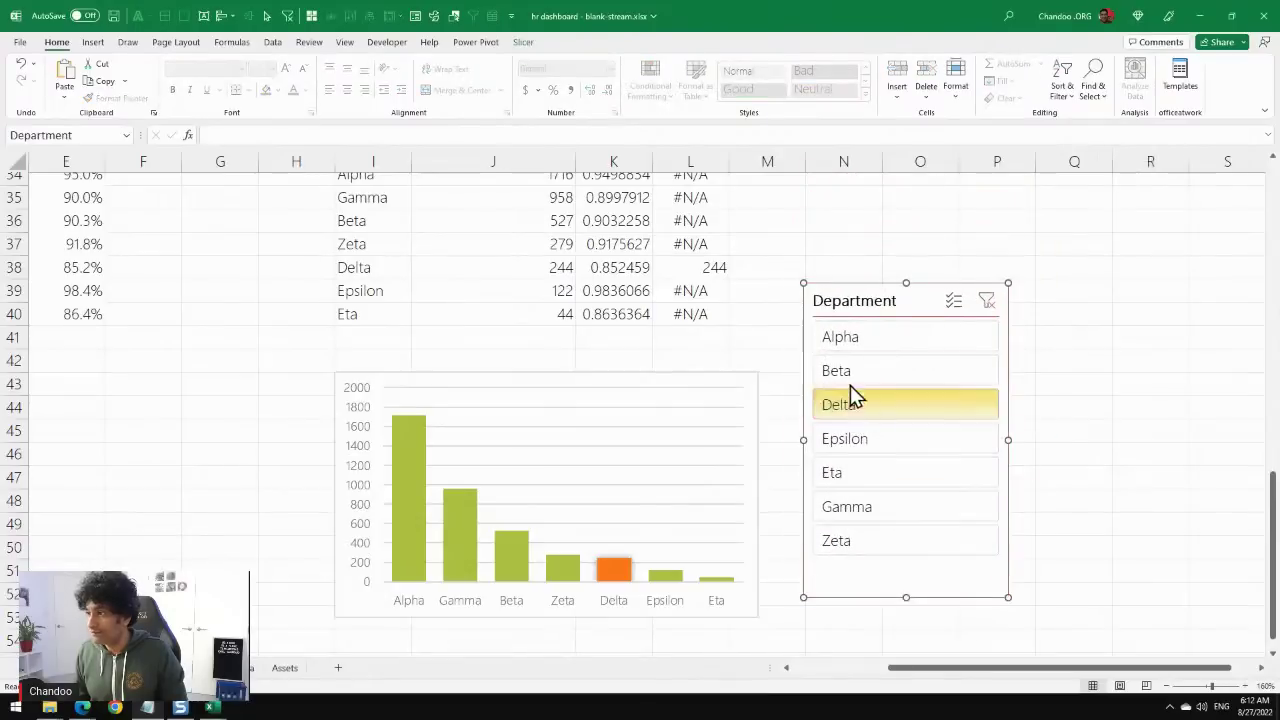
pyautogui.click(845, 337)
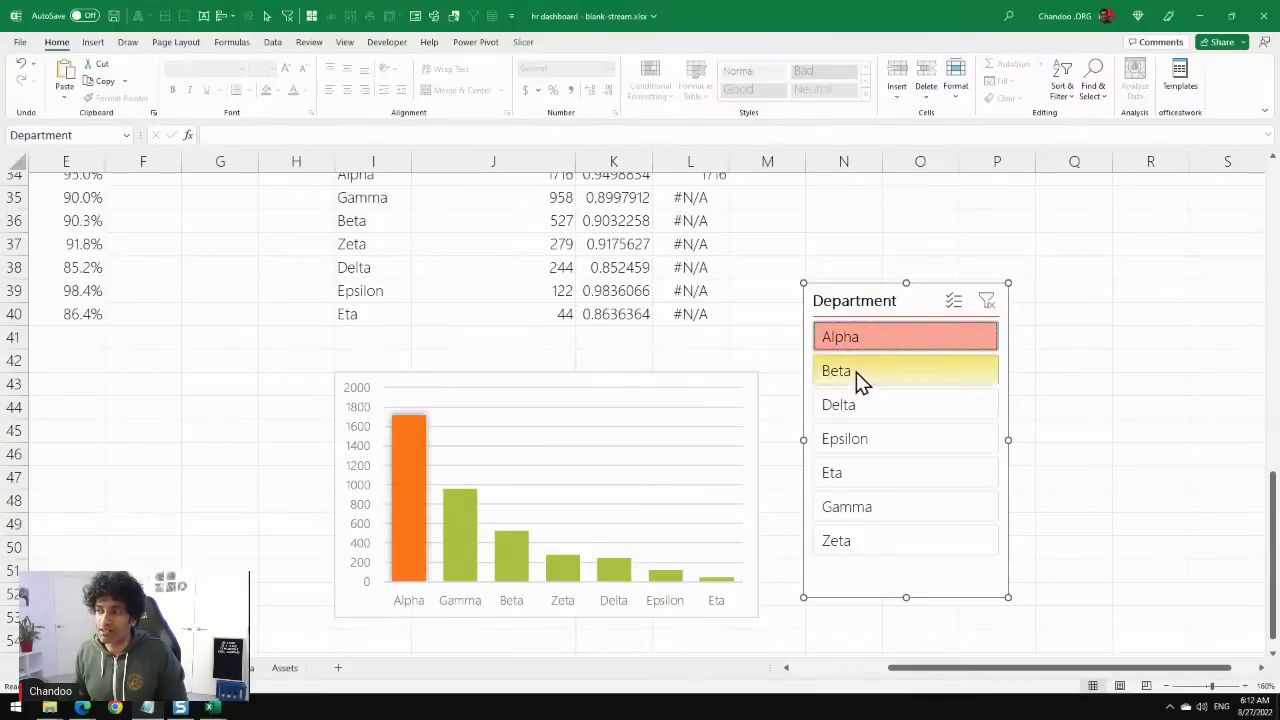
pyautogui.click(856, 372)
pyautogui.click(857, 406)
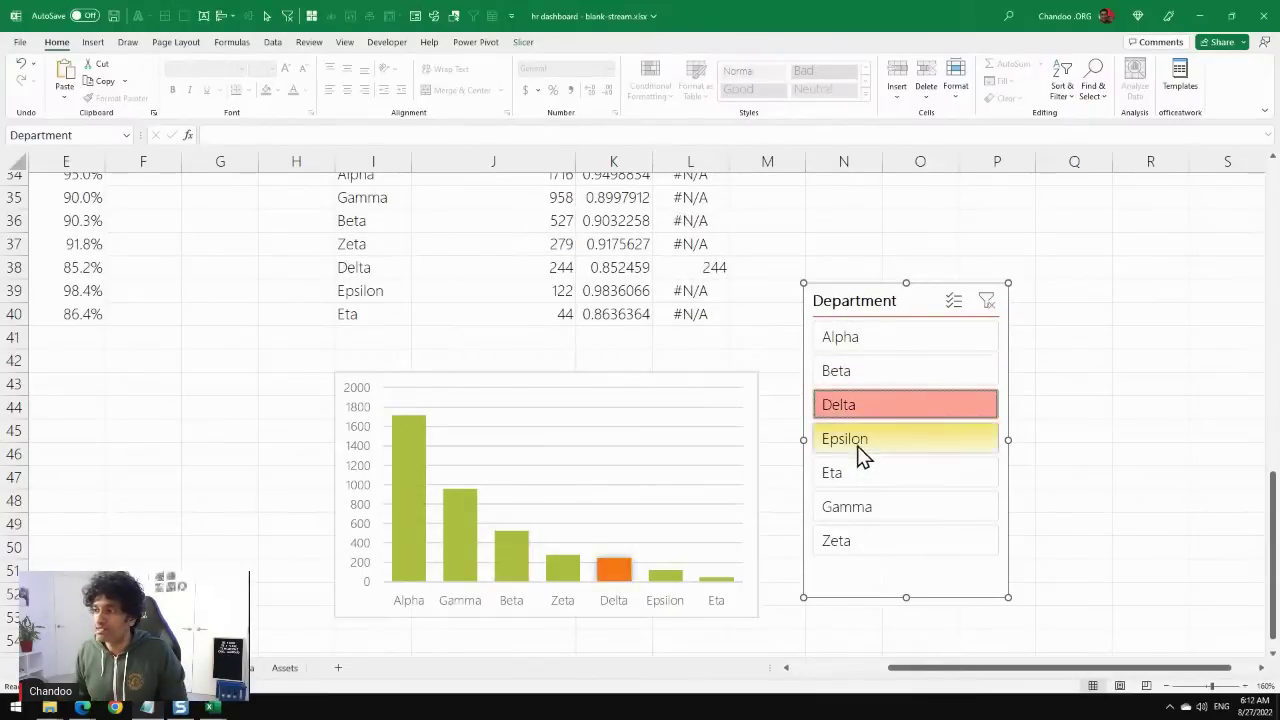
pyautogui.click(857, 445)
pyautogui.click(859, 472)
pyautogui.click(858, 508)
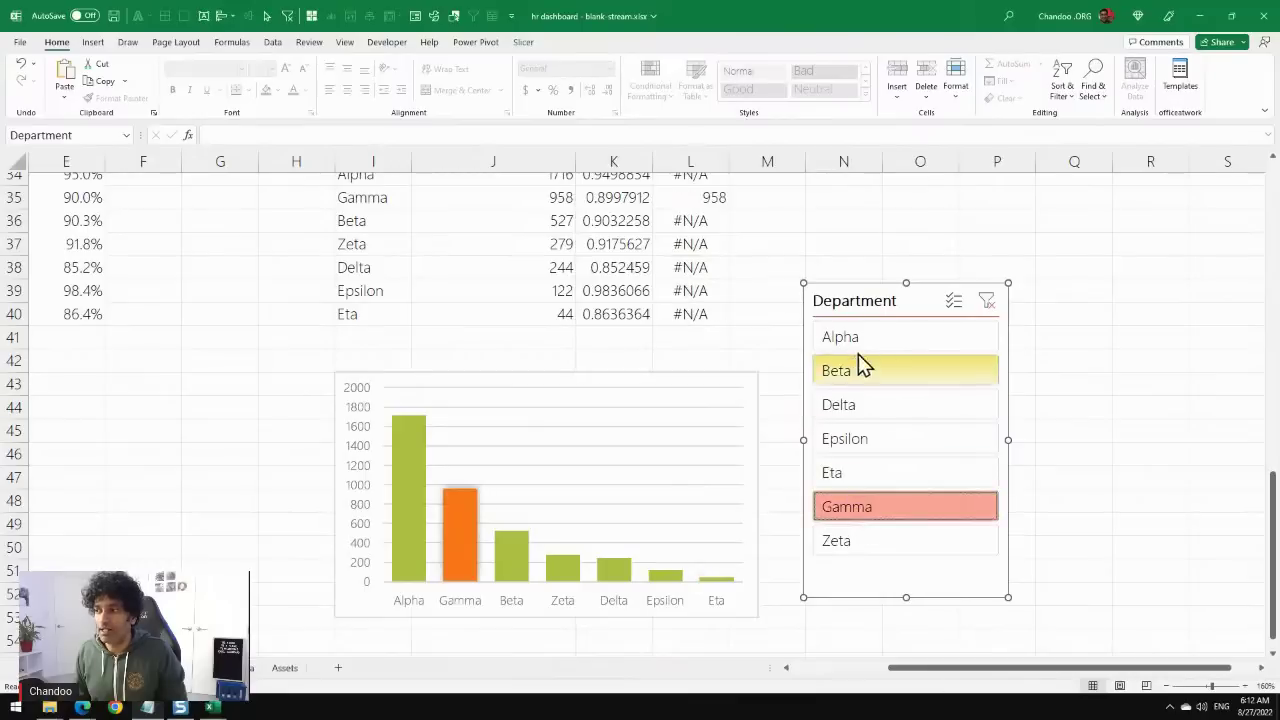
pyautogui.click(861, 334)
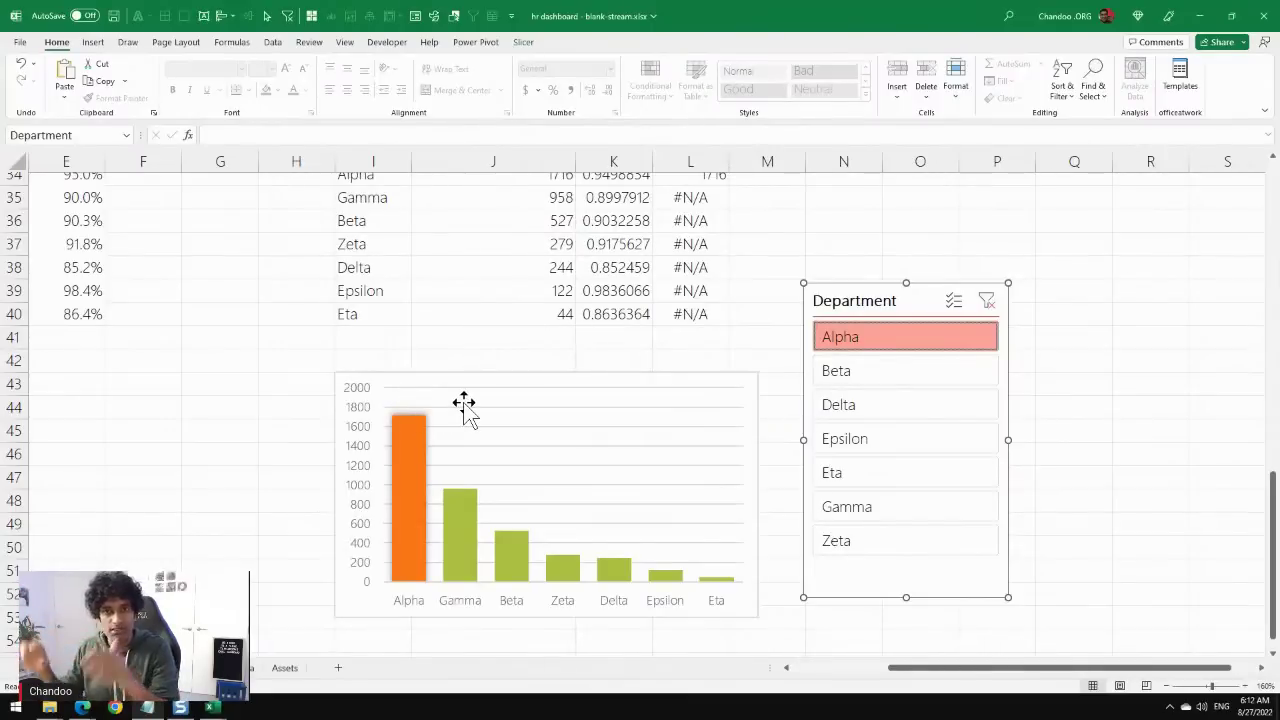
# Move the Department slicer further right and bring the 'For the chart' table into view.
pyautogui.click(766, 332)
pyautogui.moveTo(880, 317); pyautogui.dragTo(1030, 368)
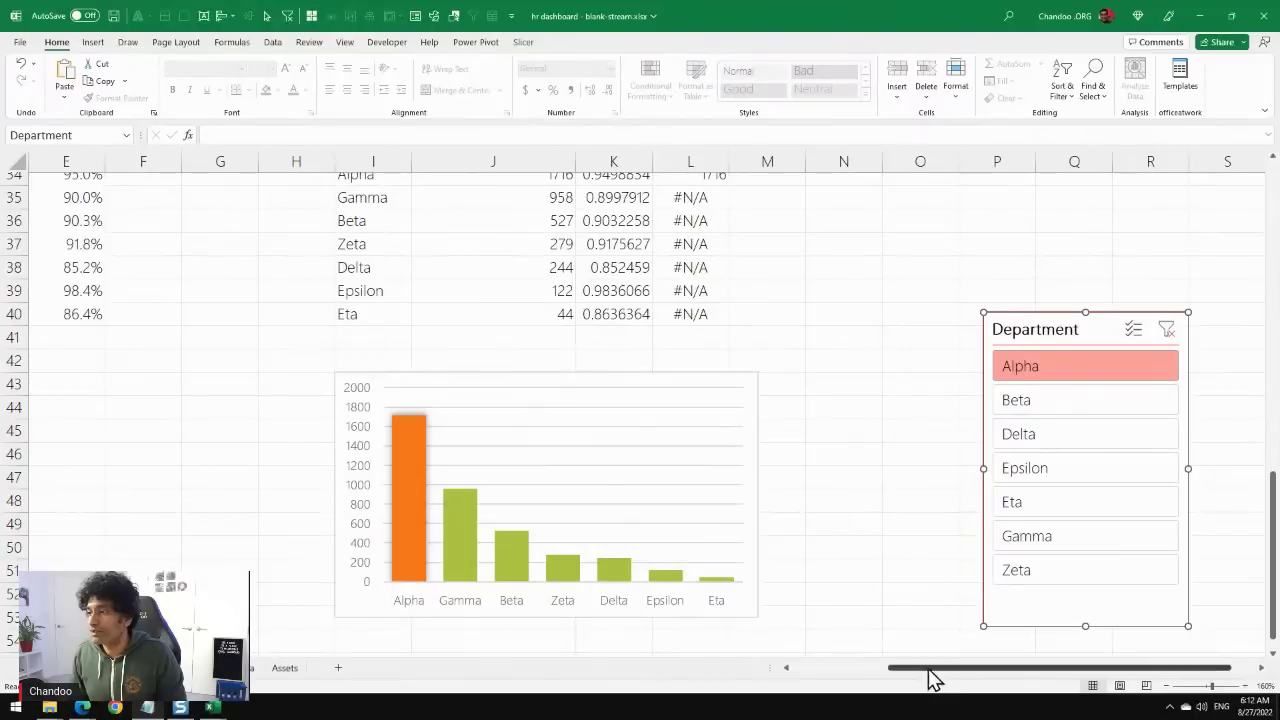
pyautogui.moveTo(929, 677); pyautogui.dragTo(955, 677)
pyautogui.click(780, 248)
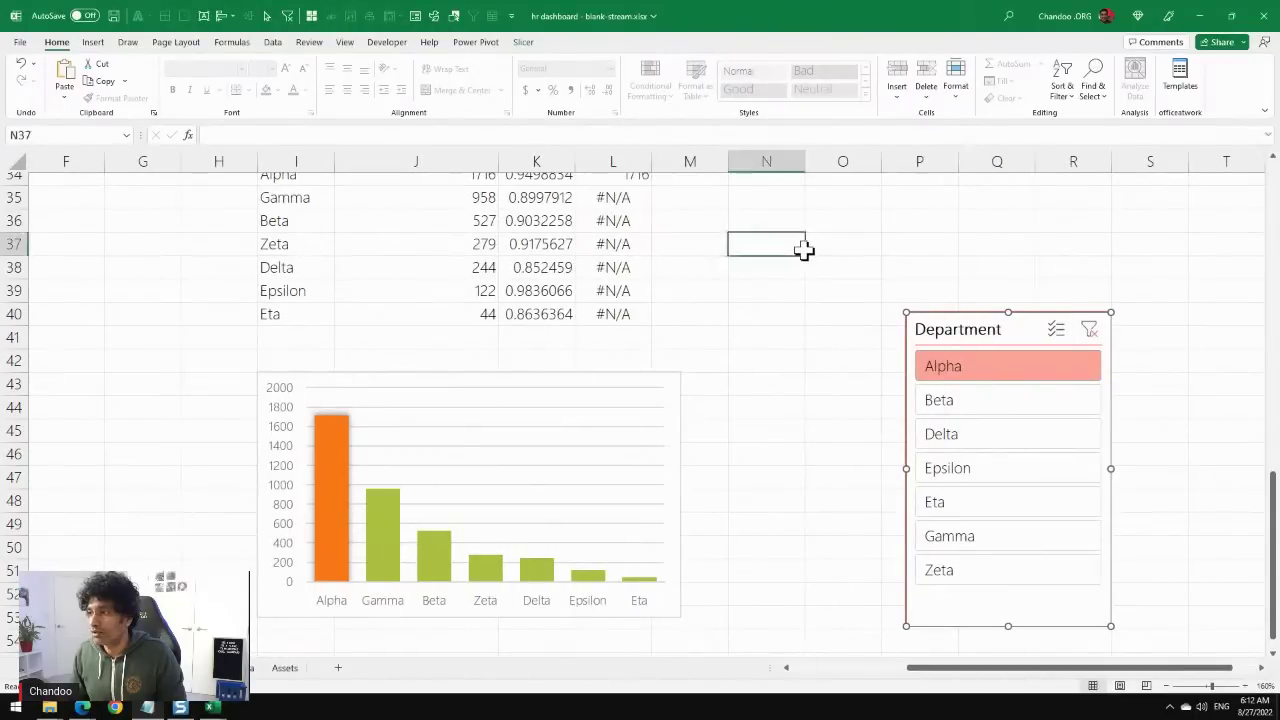
pyautogui.scroll(5, 812, 305)
pyautogui.scroll(-2, 766, 355)
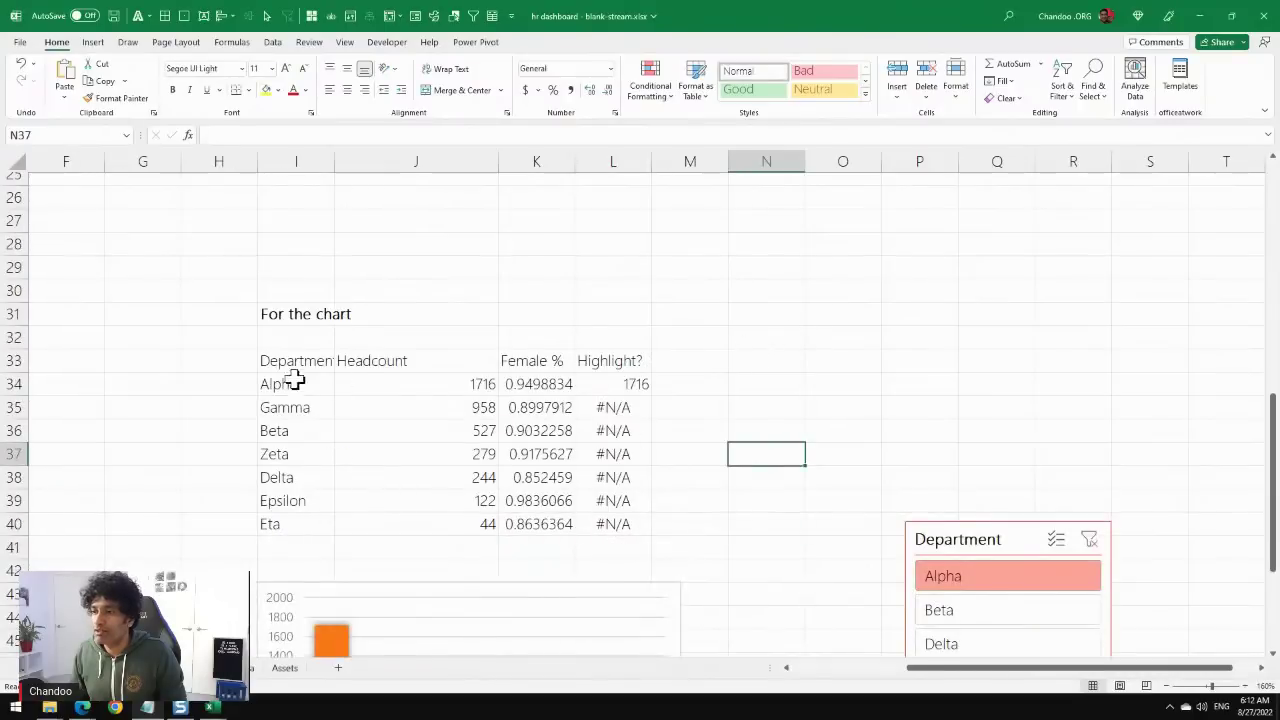
# Bold the chart table's header row I33:L33.
pyautogui.moveTo(288, 361); pyautogui.dragTo(610, 360)
pyautogui.hotkey('ctrl', 'b')
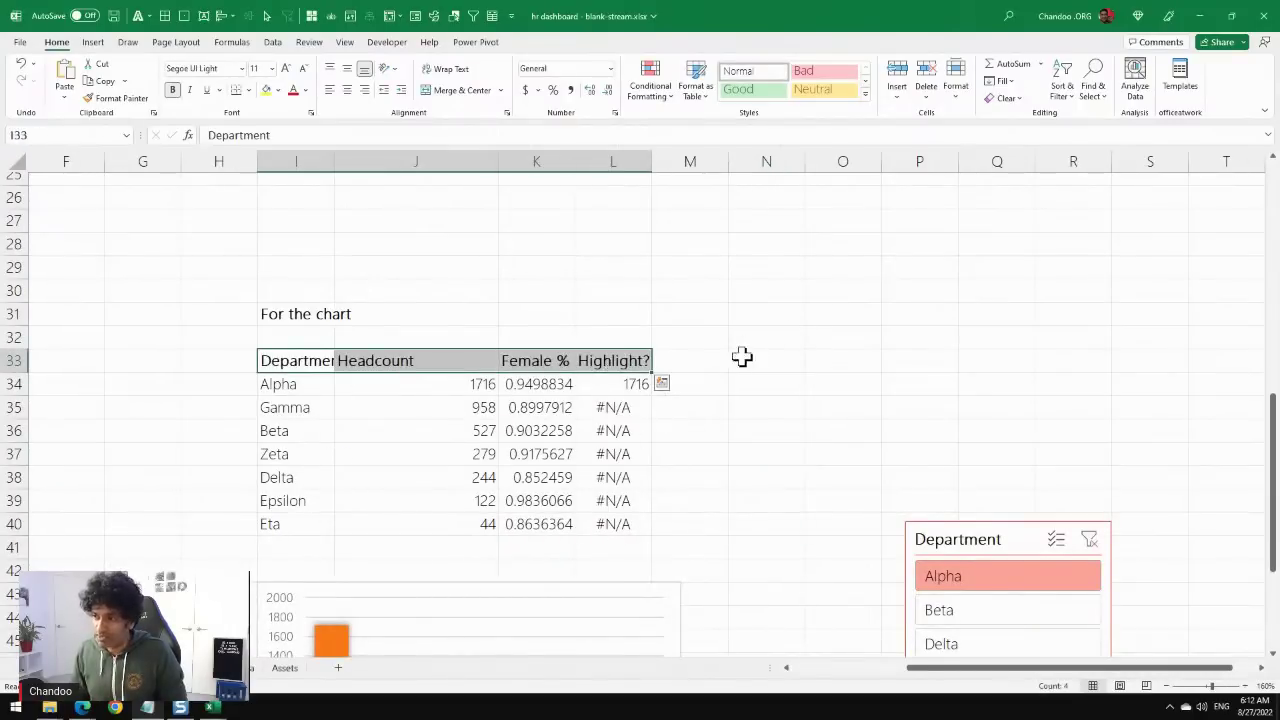
pyautogui.click(733, 337)
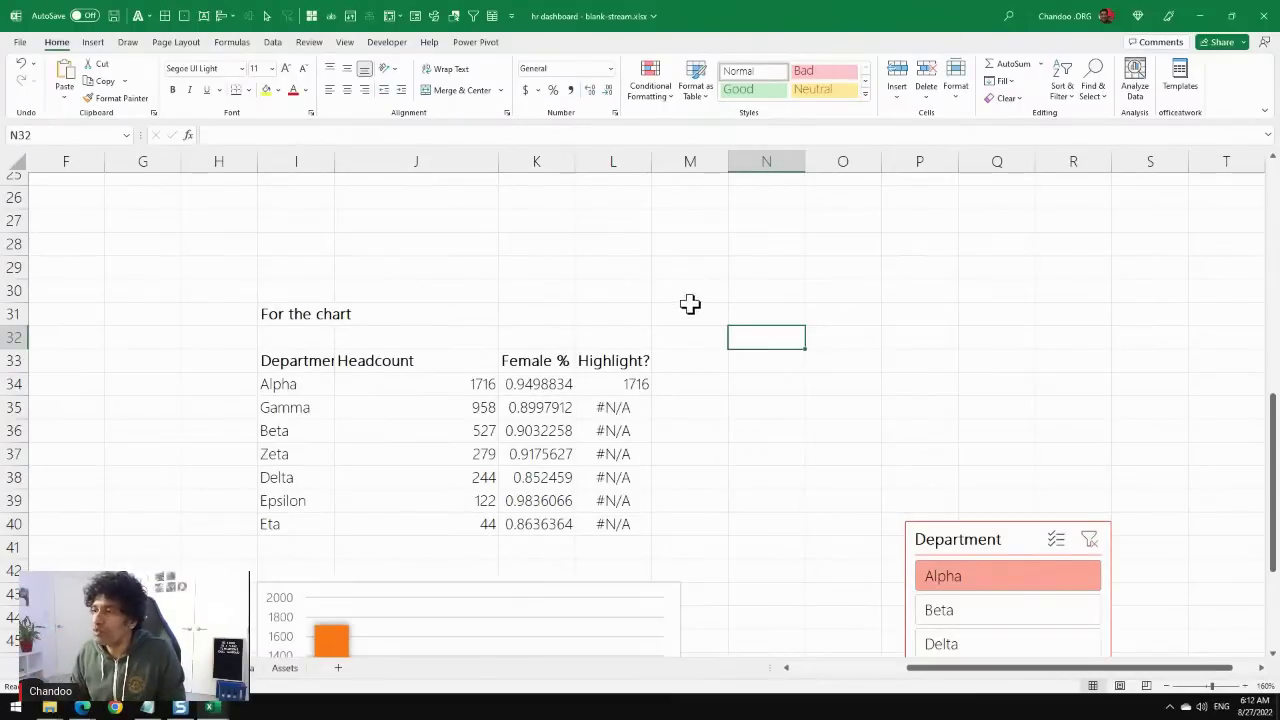
# Enter the labels Full, Half and Blank in cells M29 to M31.
pyautogui.click(694, 268)
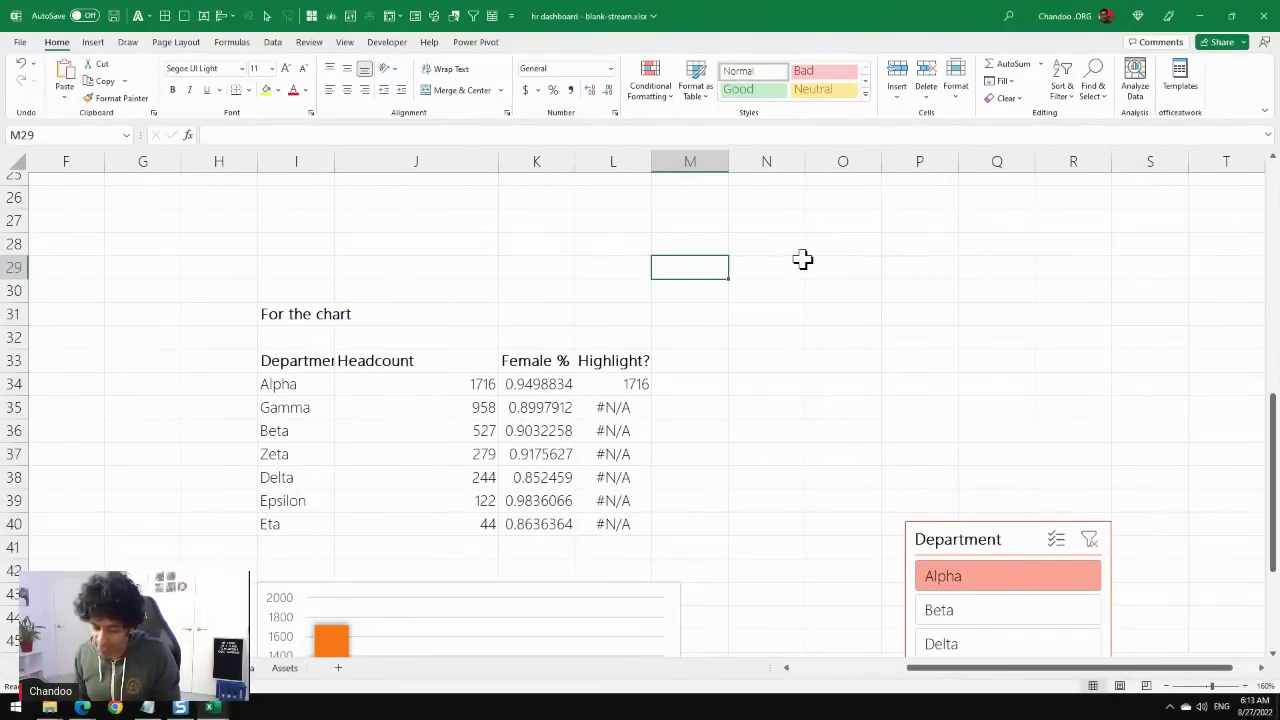
pyautogui.write('F')
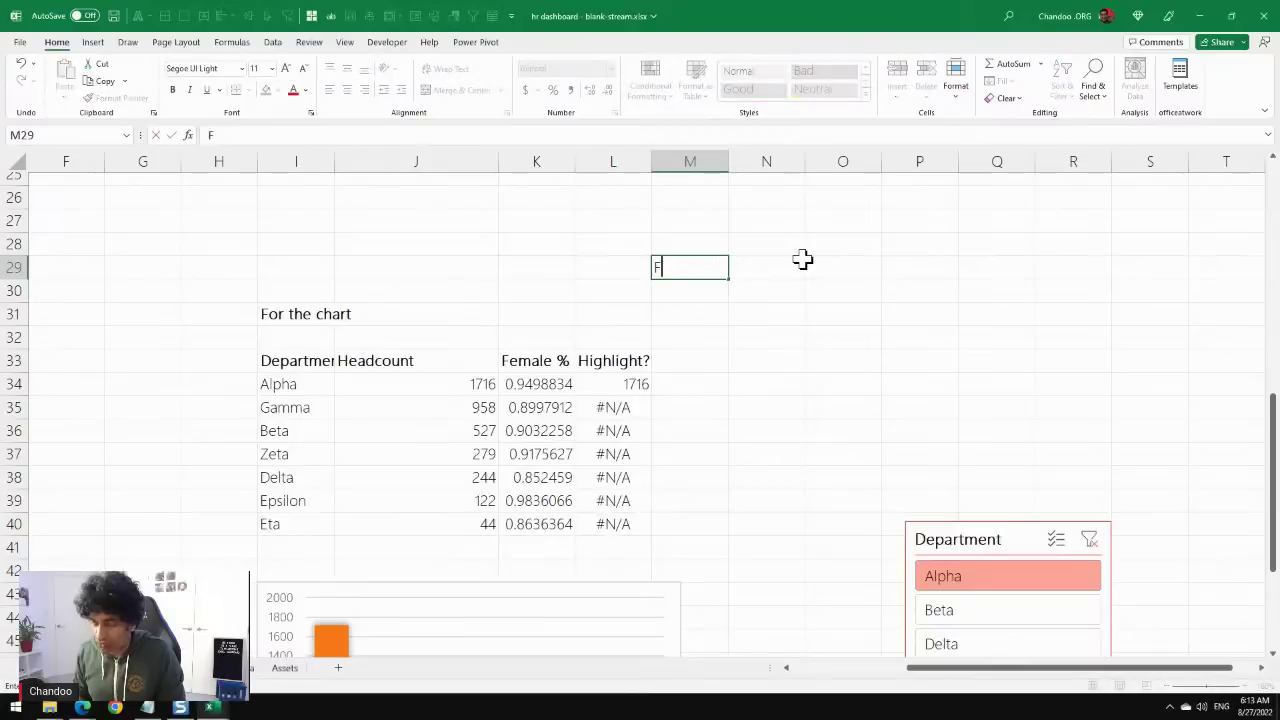
pyautogui.write('ull')
pyautogui.press('Return')
pyautogui.write('Half')
pyautogui.press('Return')
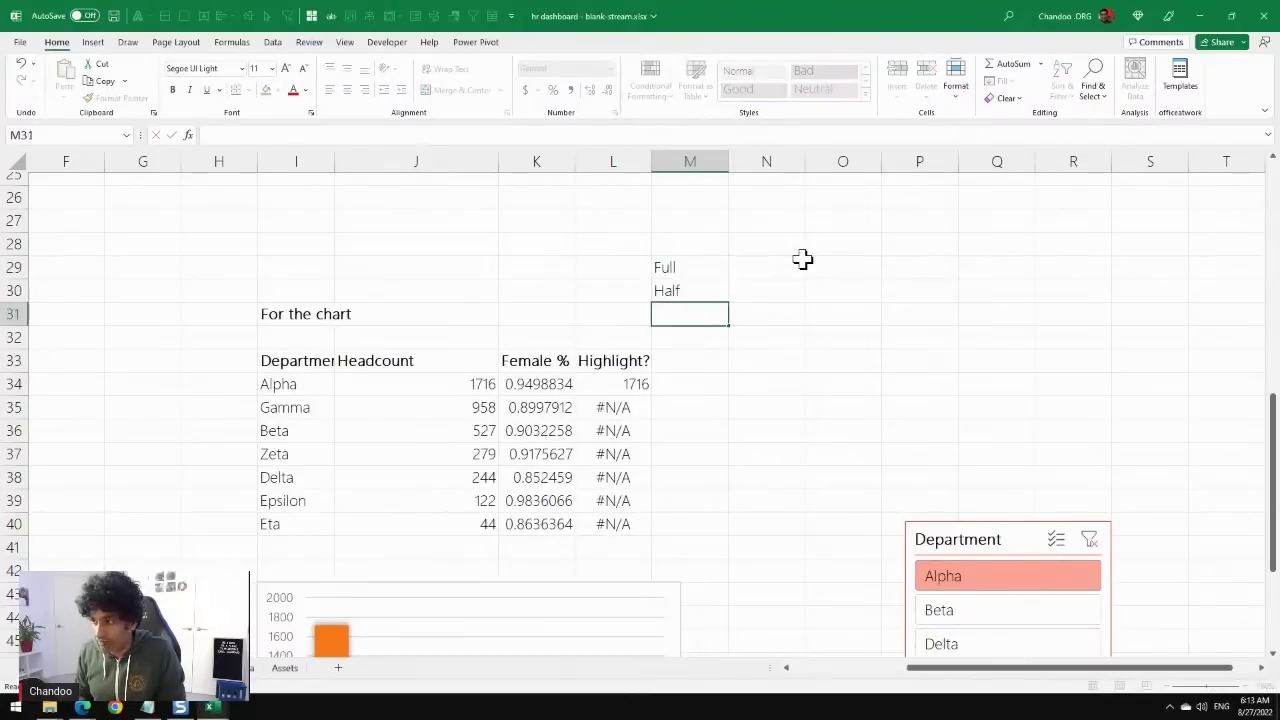
pyautogui.write('Blank')
pyautogui.click(803, 260)
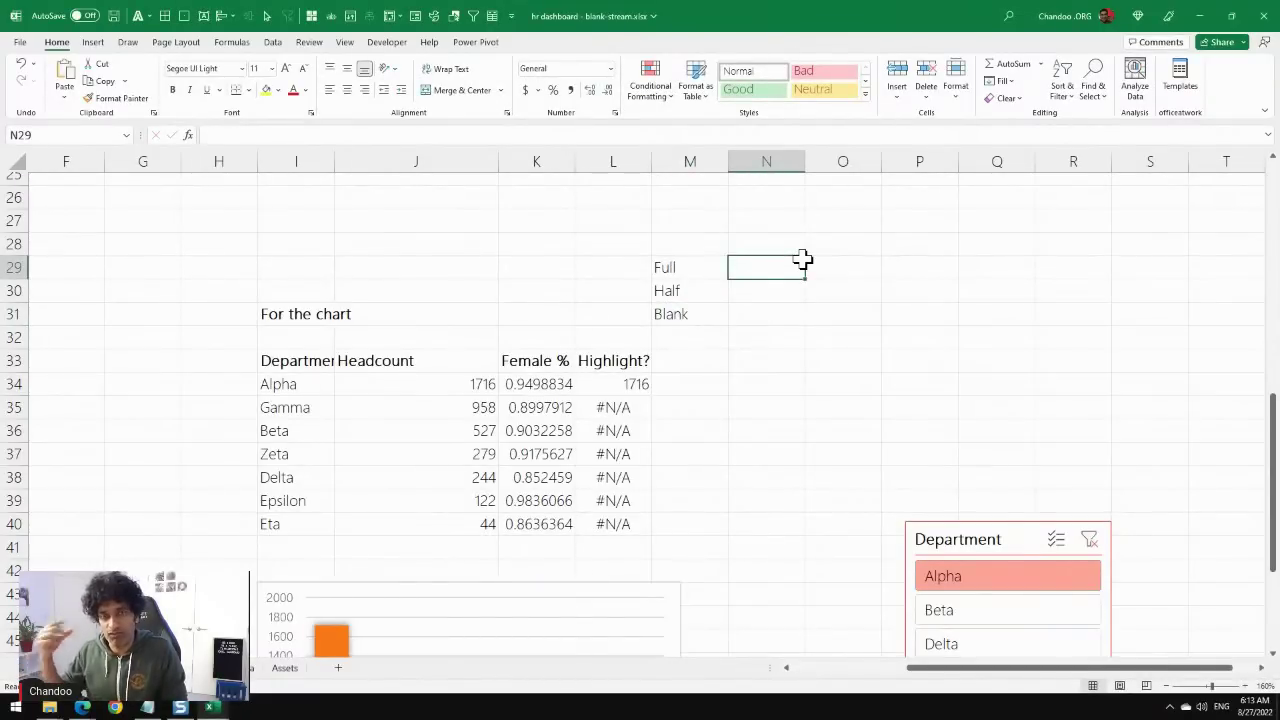
# Insert the filled circle symbol ◉ into N29 beside Full.
pyautogui.press('super+period')
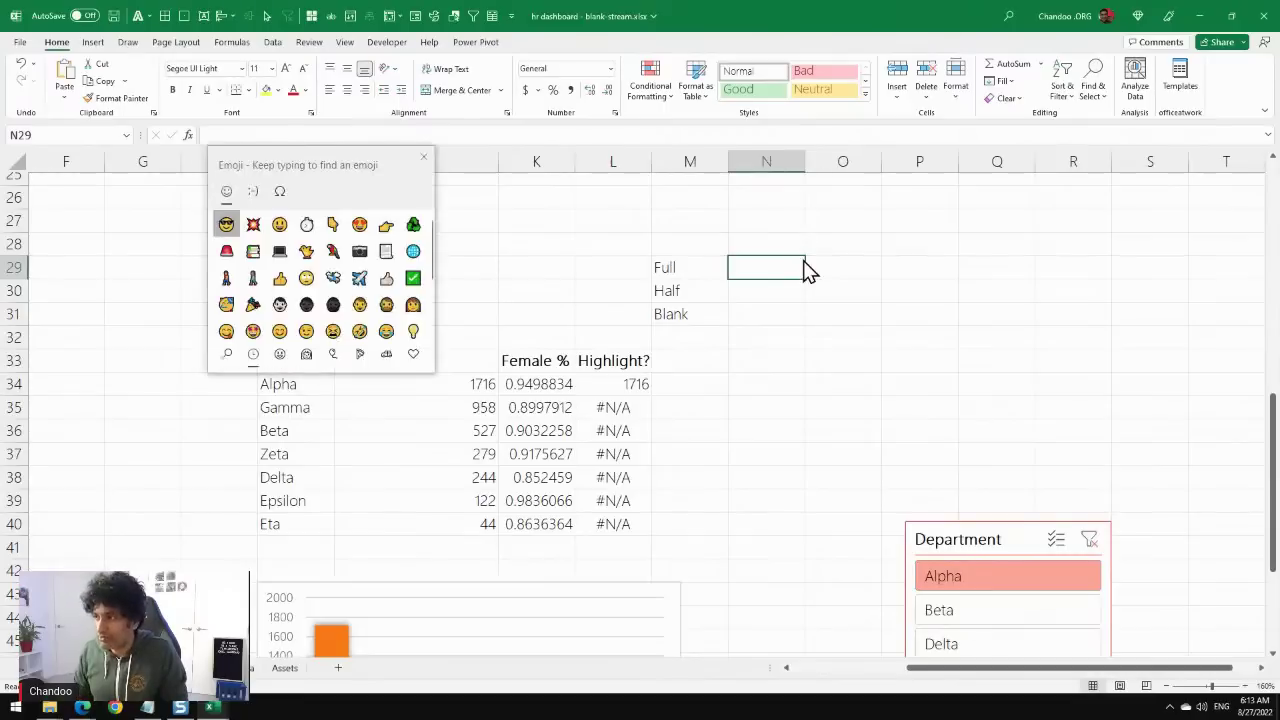
pyautogui.press('Escape')
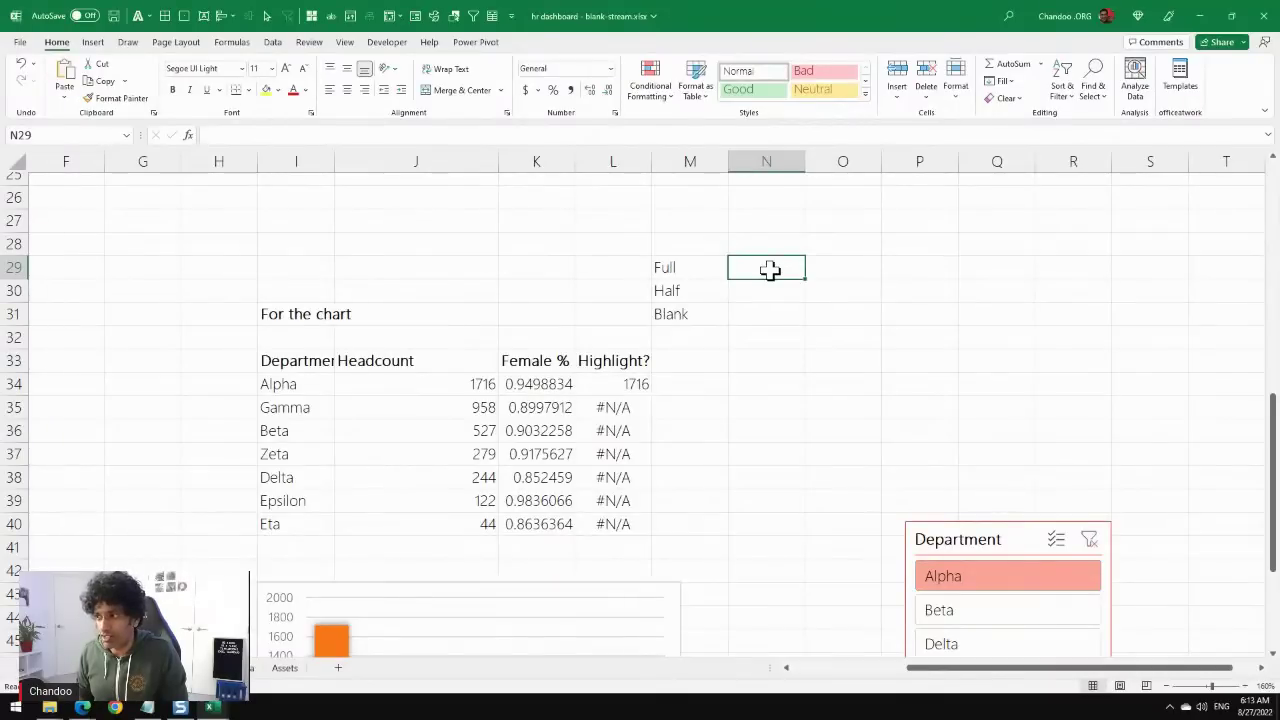
pyautogui.press('super+period')
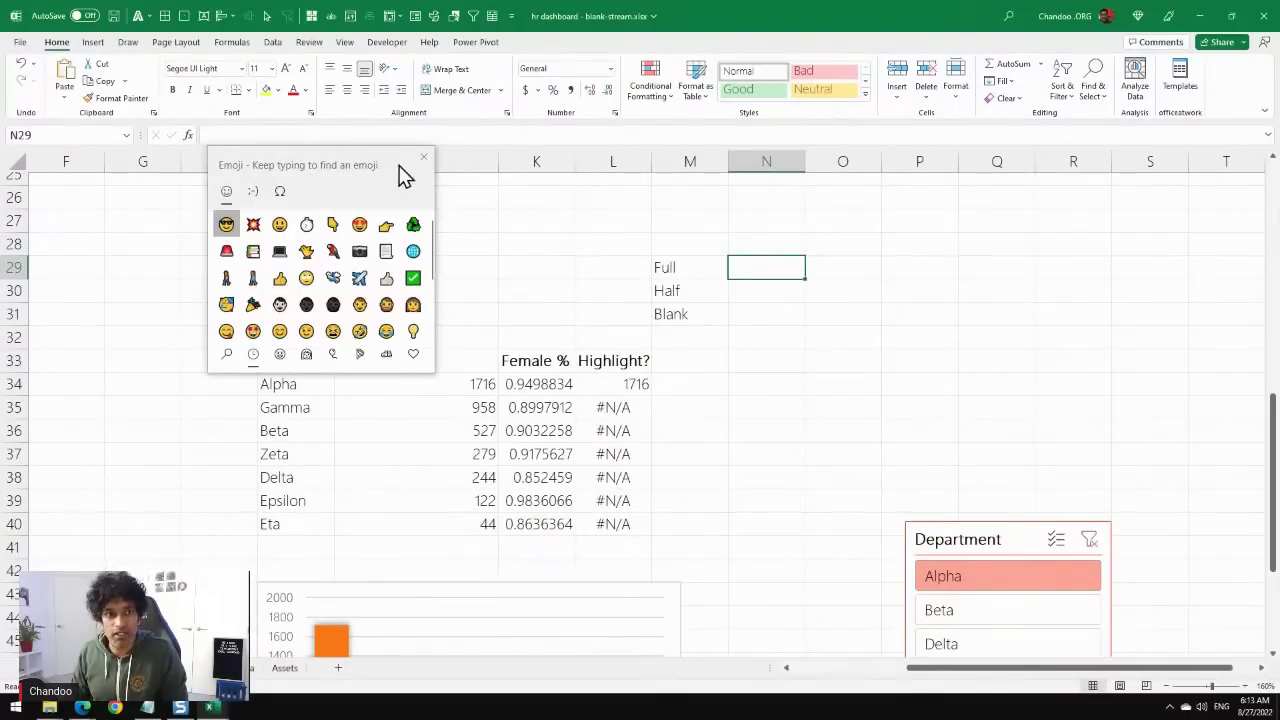
pyautogui.click(288, 196)
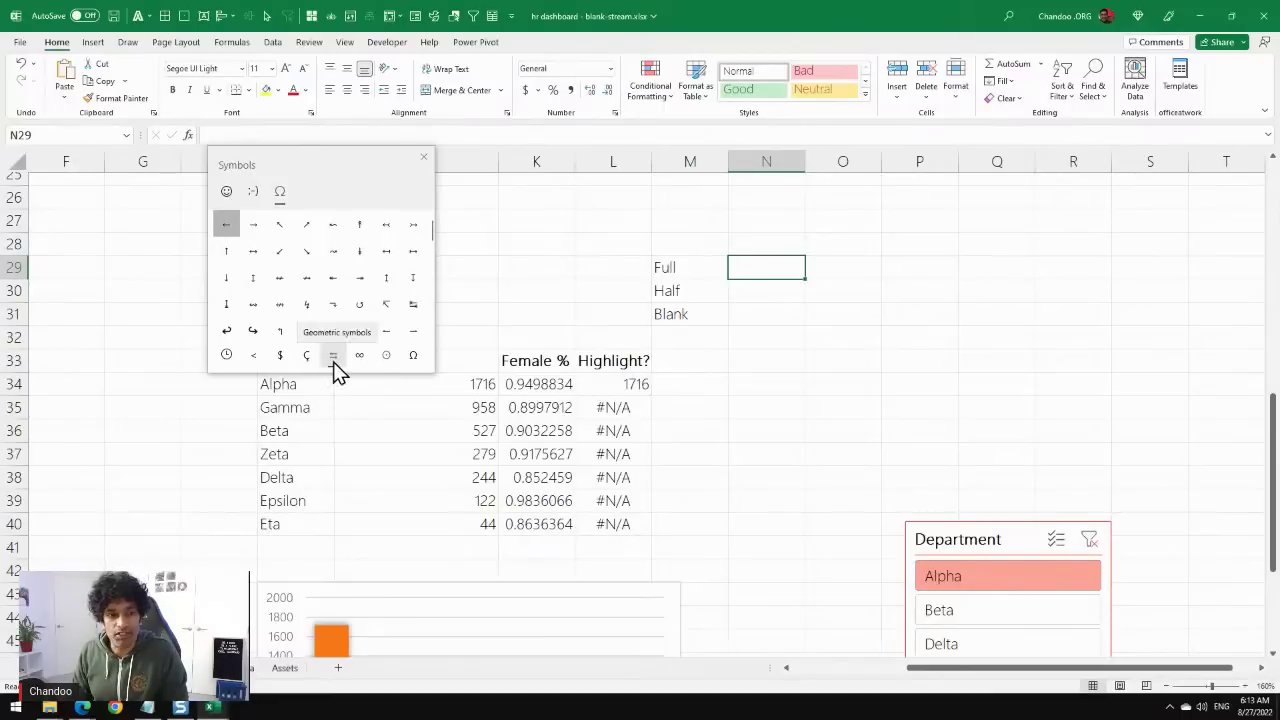
pyautogui.scroll(-2, 343, 284)
pyautogui.scroll(-4, 343, 285)
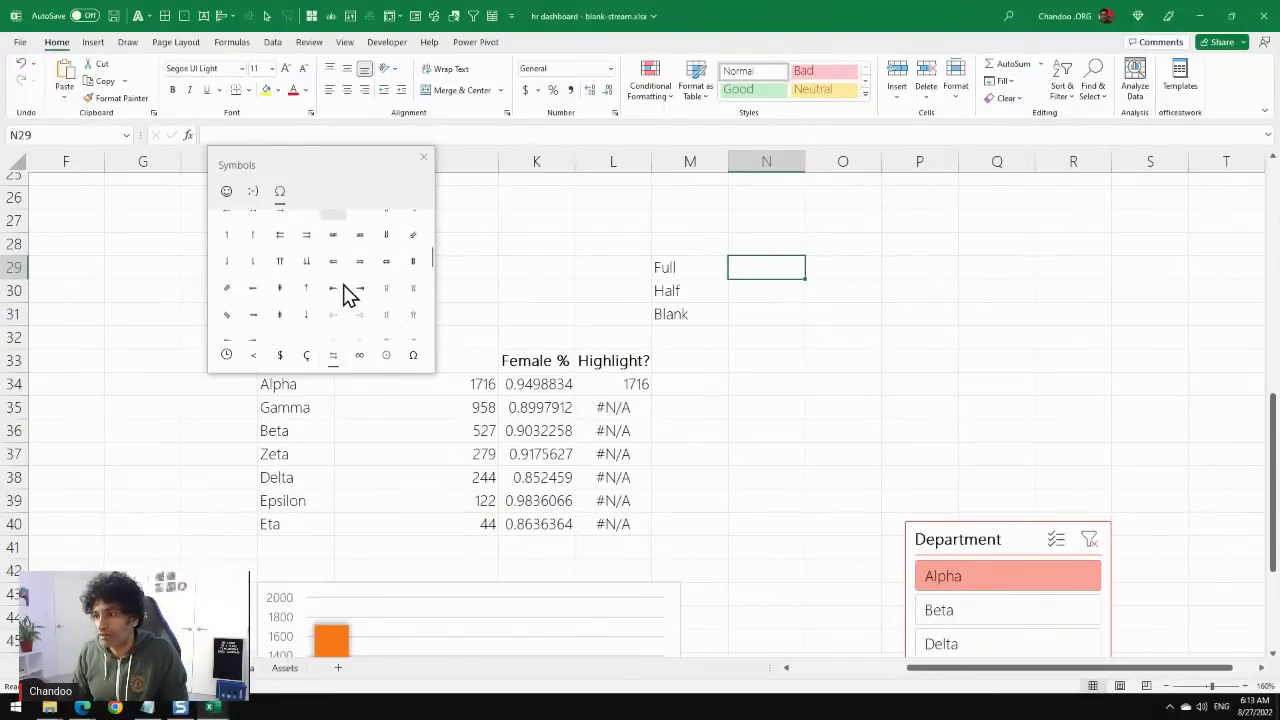
pyautogui.scroll(-4, 343, 292)
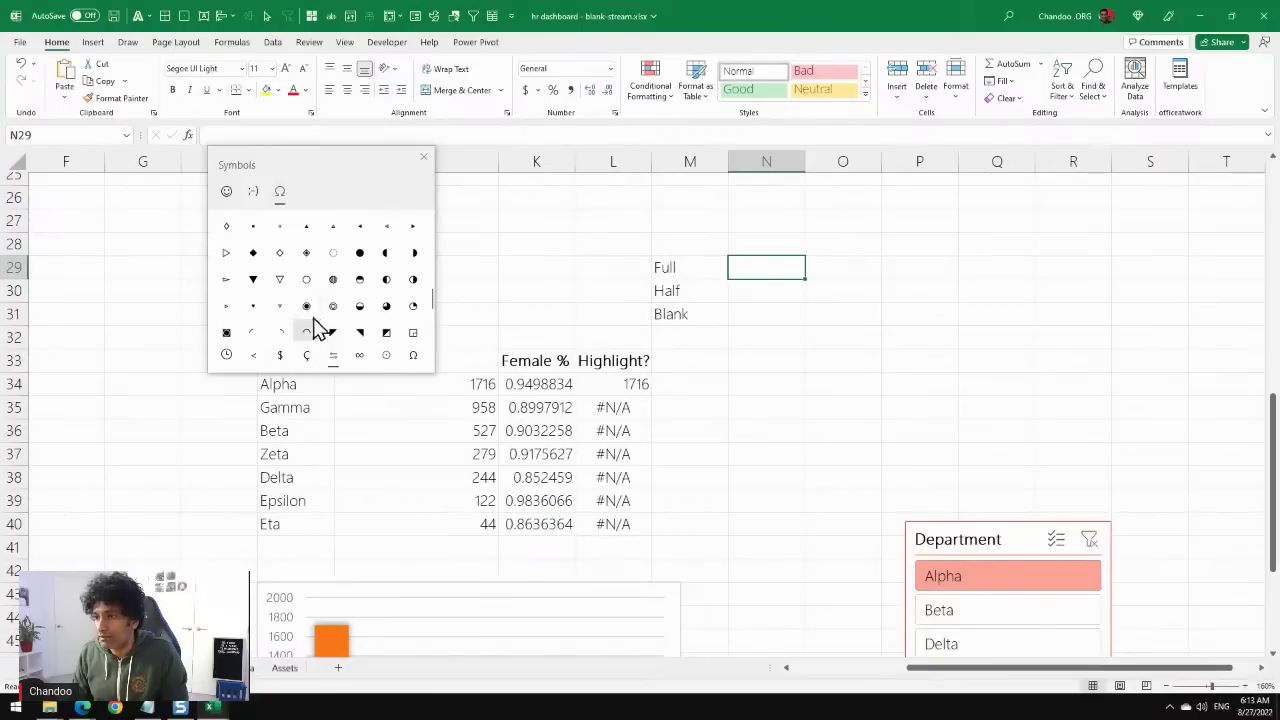
pyautogui.click(307, 307)
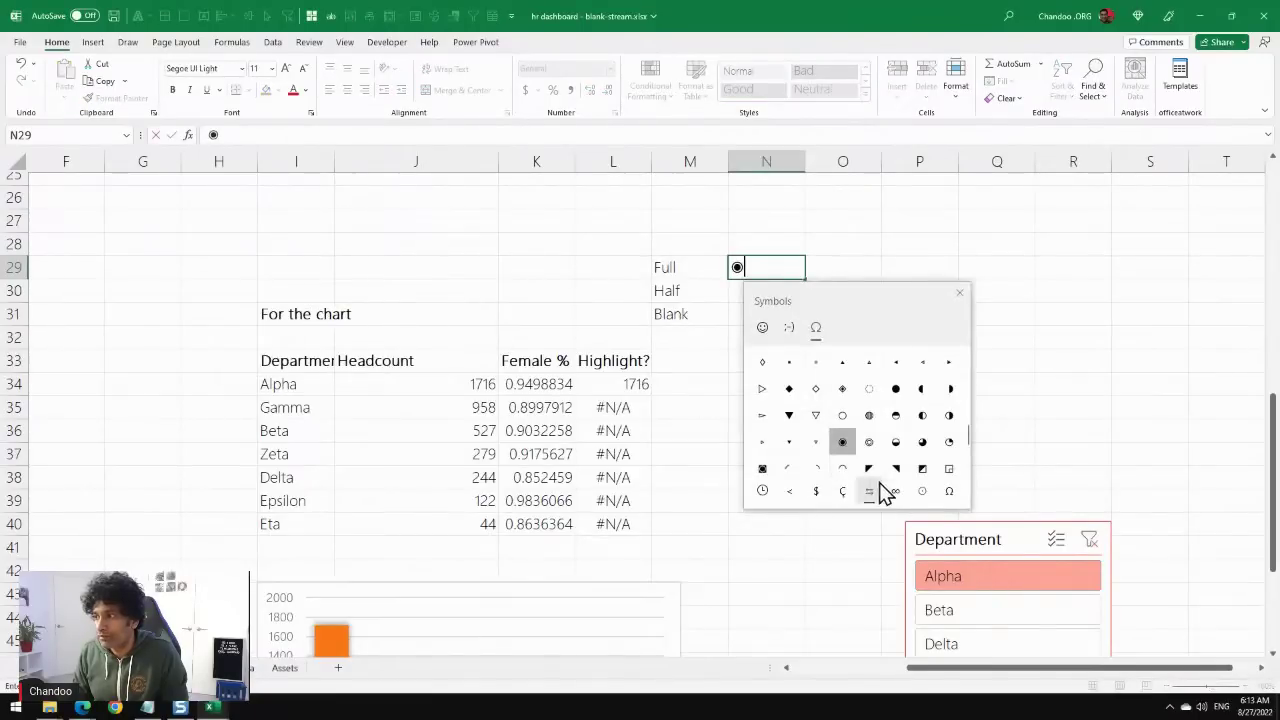
pyautogui.click(959, 292)
pyautogui.click(780, 292)
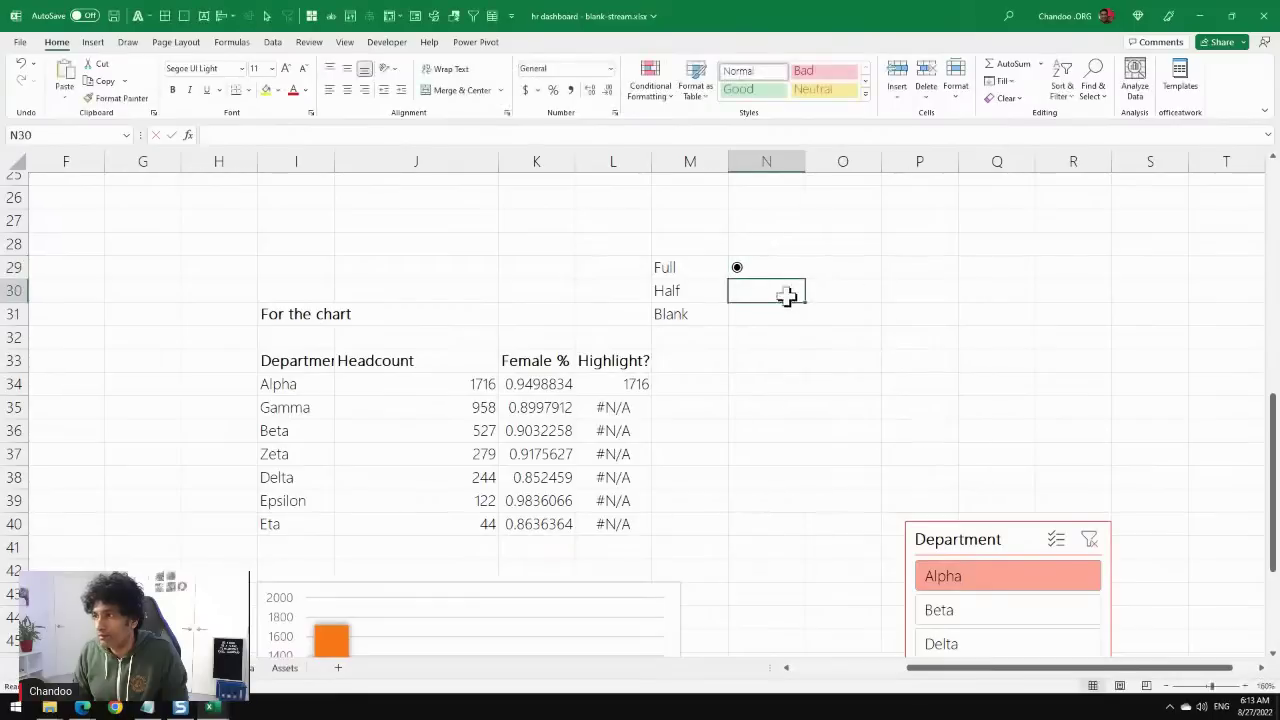
# Put the ringed circle symbol ◎ into N30 beside Half, removing the half-filled circle.
pyautogui.press('super+period')
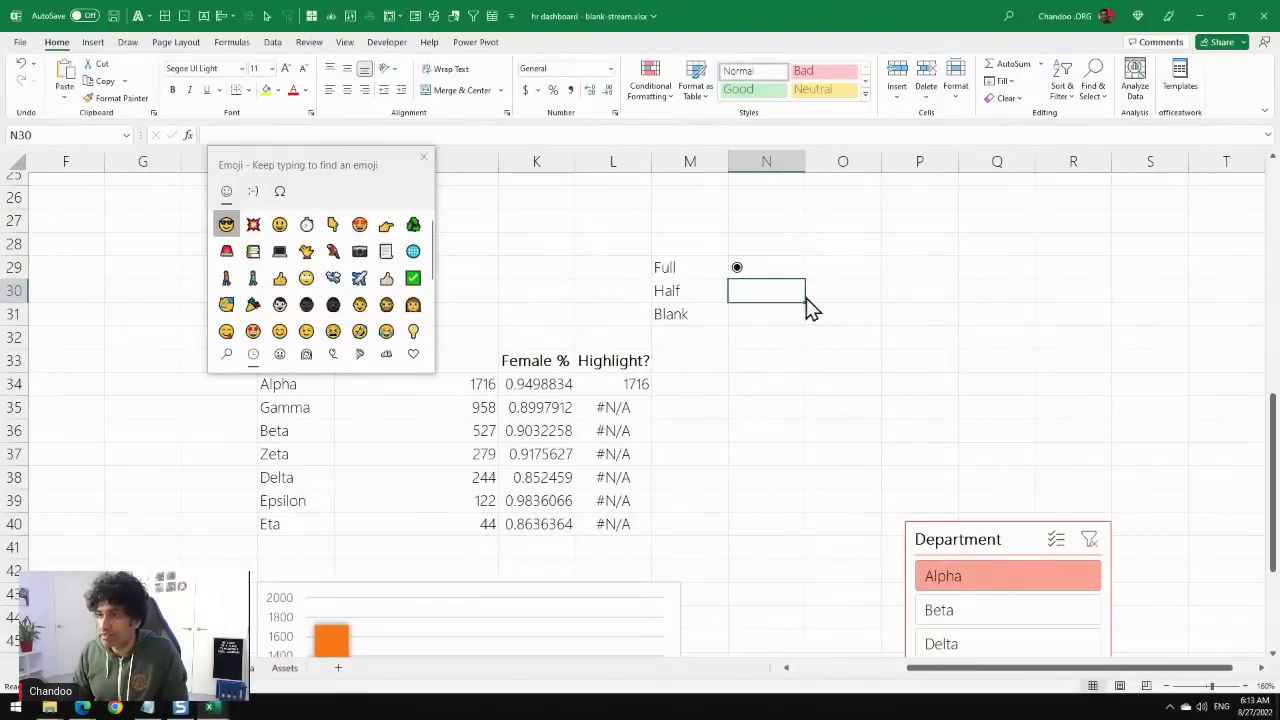
pyautogui.click(280, 191)
pyautogui.scroll(-6, 365, 290)
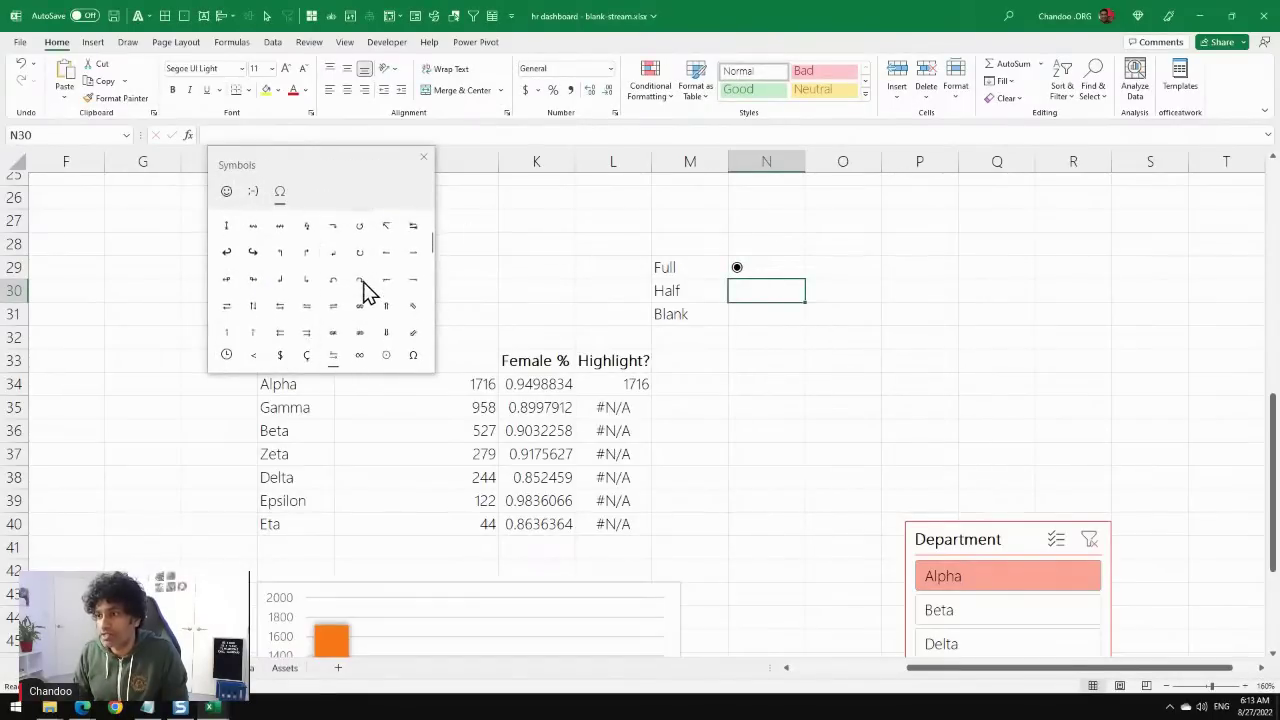
pyautogui.scroll(-4, 365, 290)
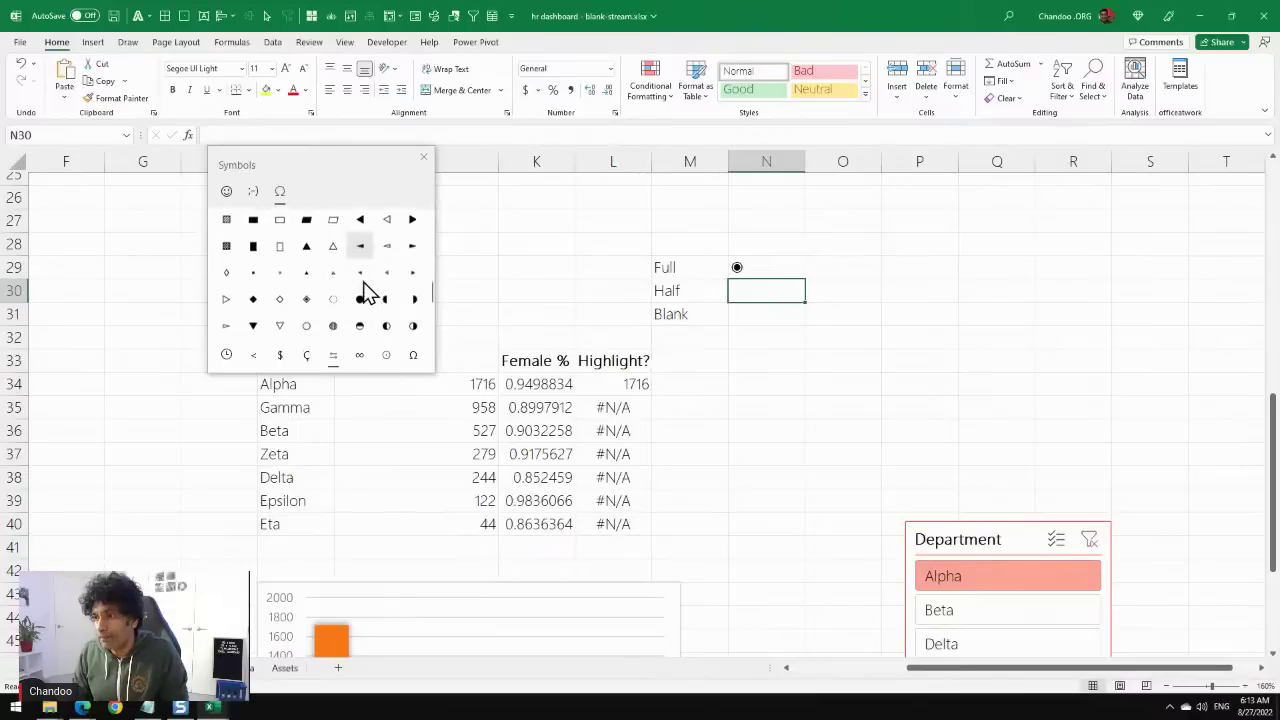
pyautogui.click(338, 276)
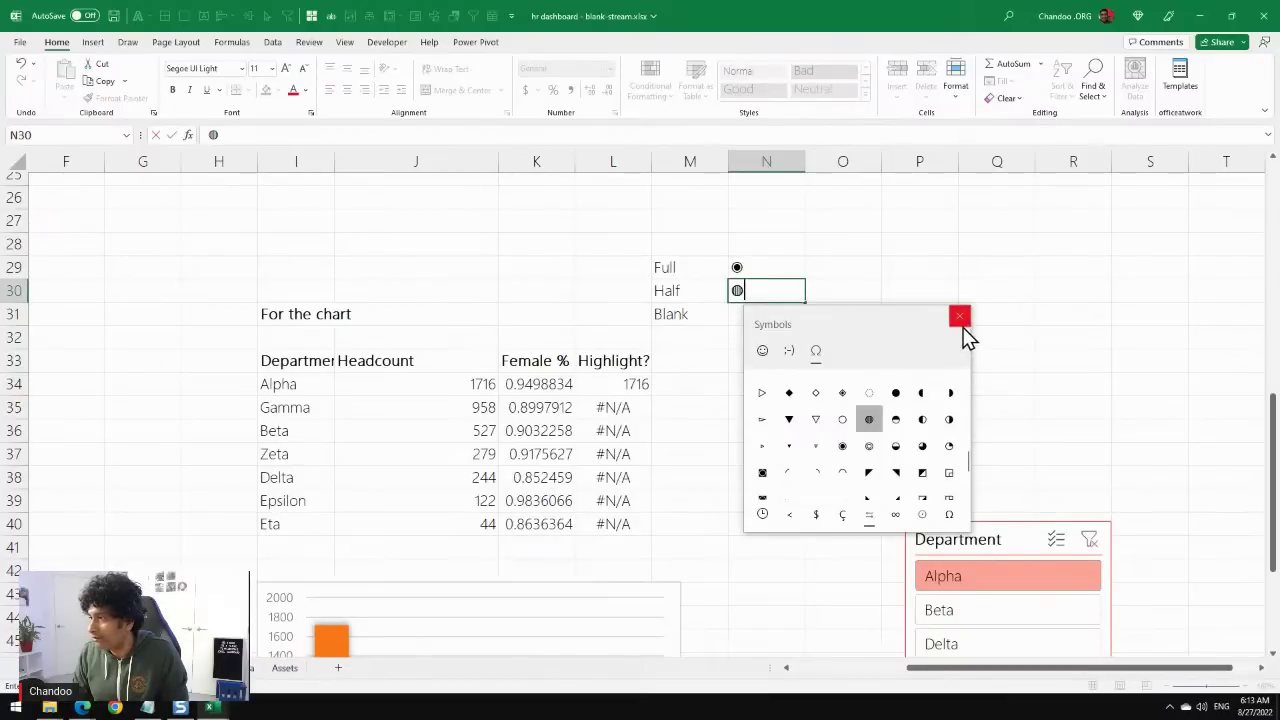
pyautogui.click(869, 446)
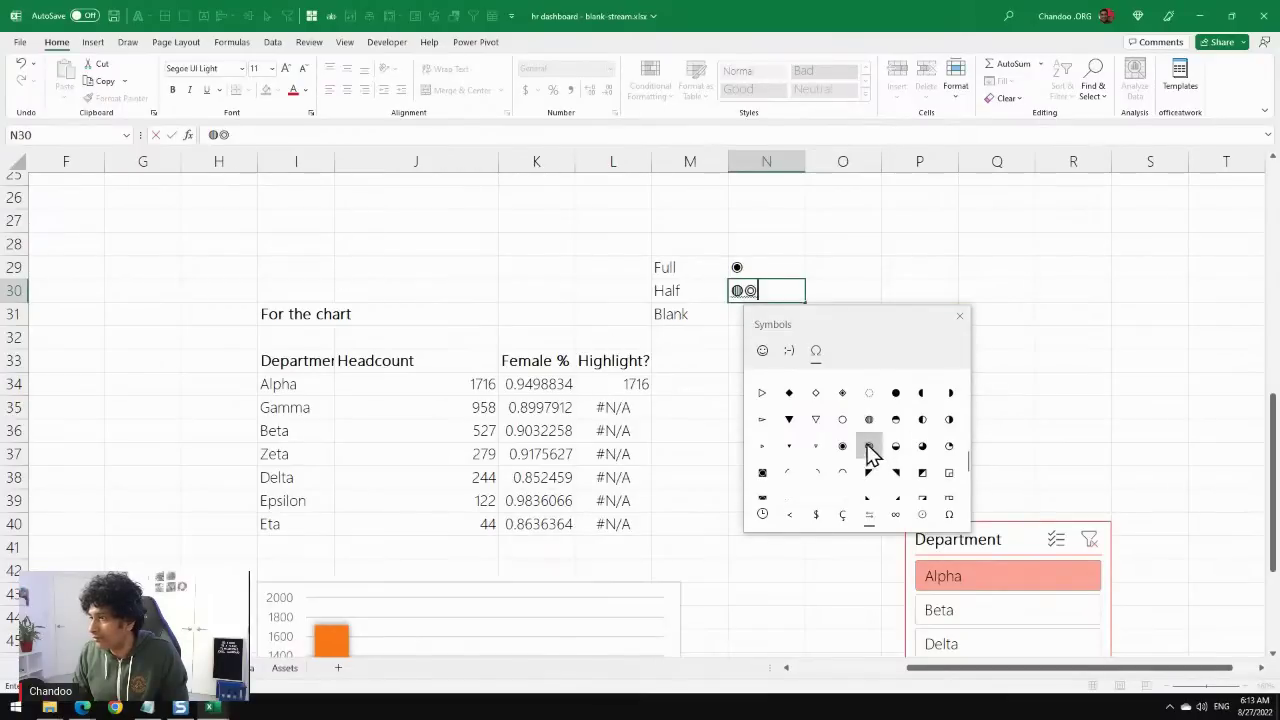
pyautogui.click(959, 316)
pyautogui.click(745, 290)
pyautogui.press('BackSpace')
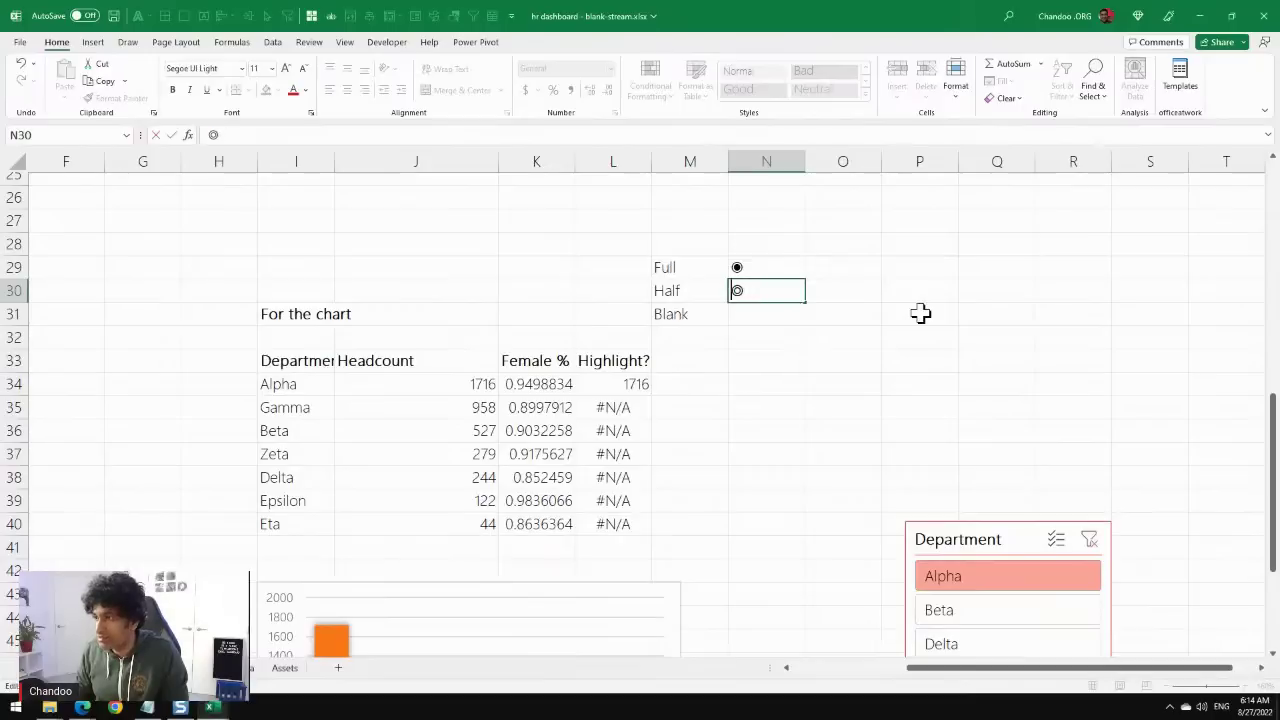
pyautogui.press('Return')
# Insert the empty circle symbol ○ into N31 beside Blank and review N29:N31.
pyautogui.press('super+period')
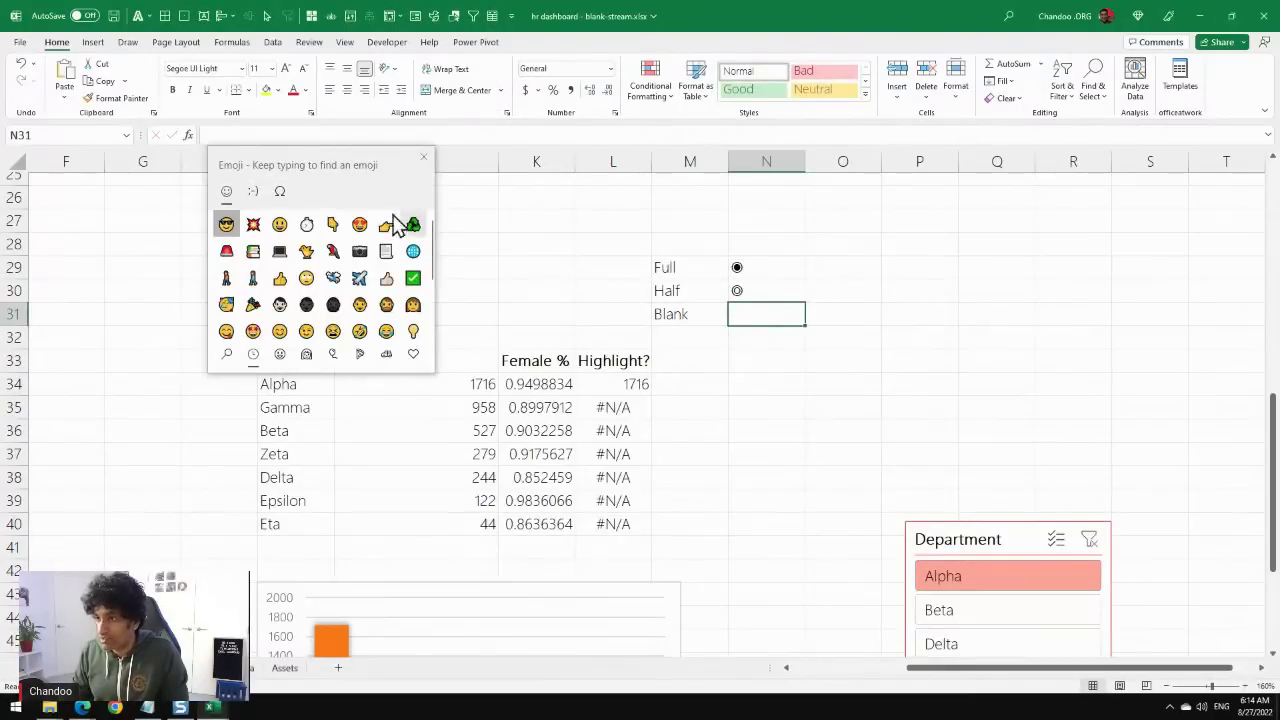
pyautogui.click(279, 191)
pyautogui.scroll(-5, 297, 308)
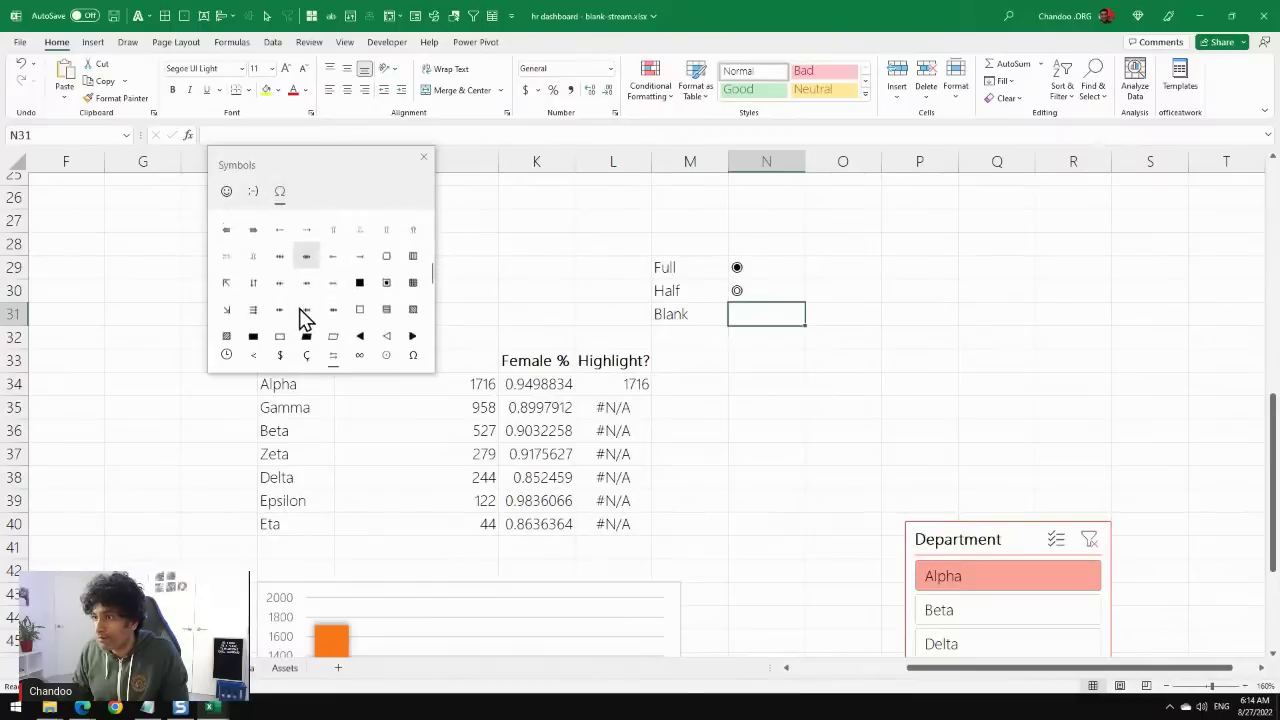
pyautogui.click(302, 307)
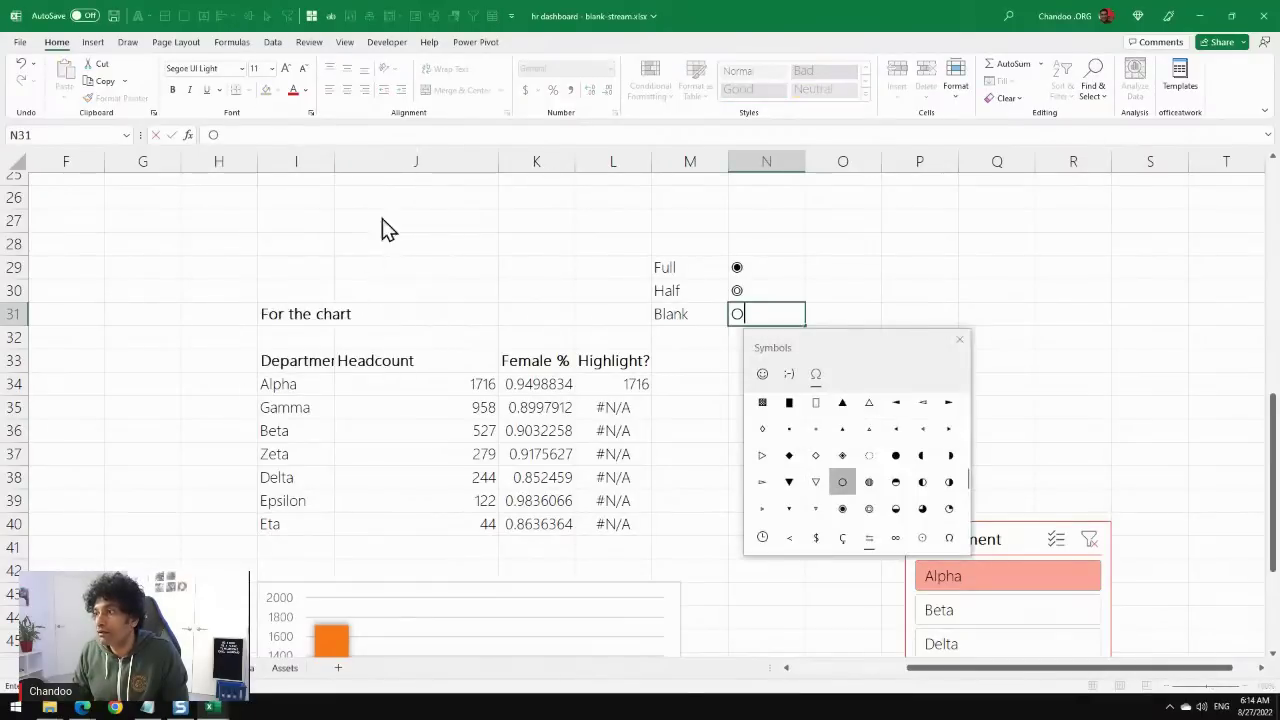
pyautogui.click(957, 343)
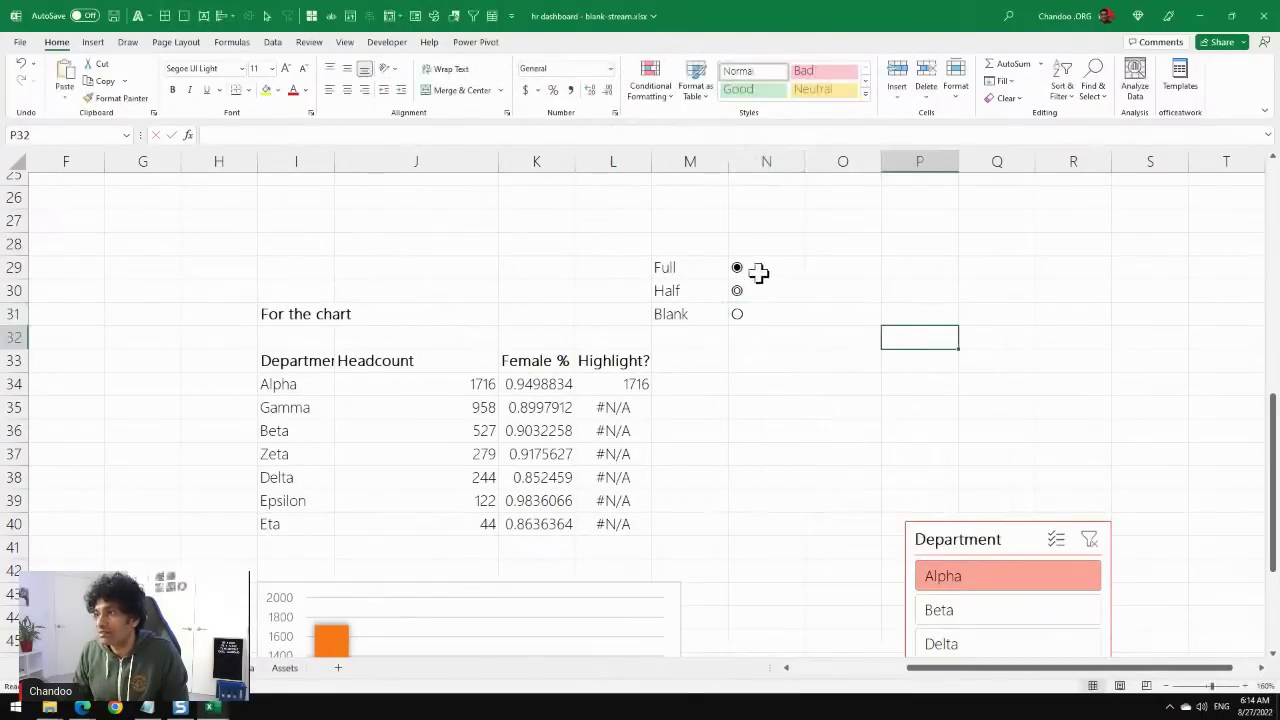
pyautogui.moveTo(757, 268); pyautogui.dragTo(771, 318)
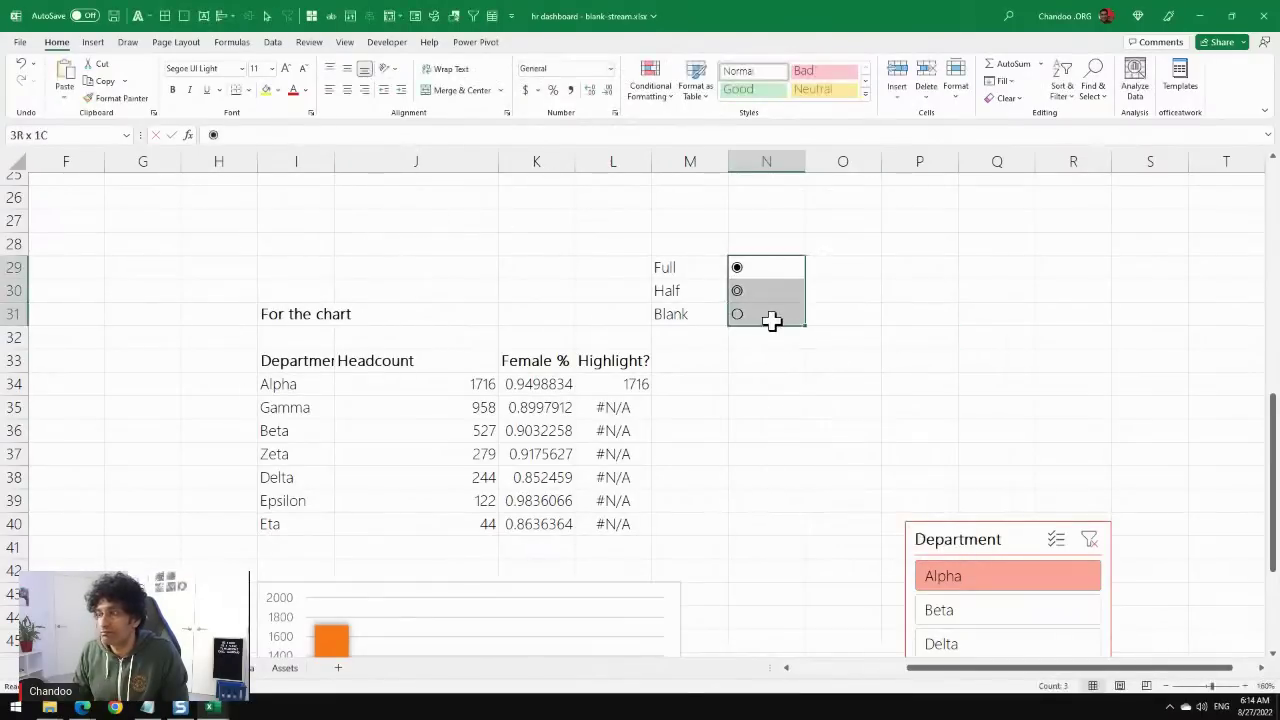
pyautogui.click(760, 388)
pyautogui.click(690, 366)
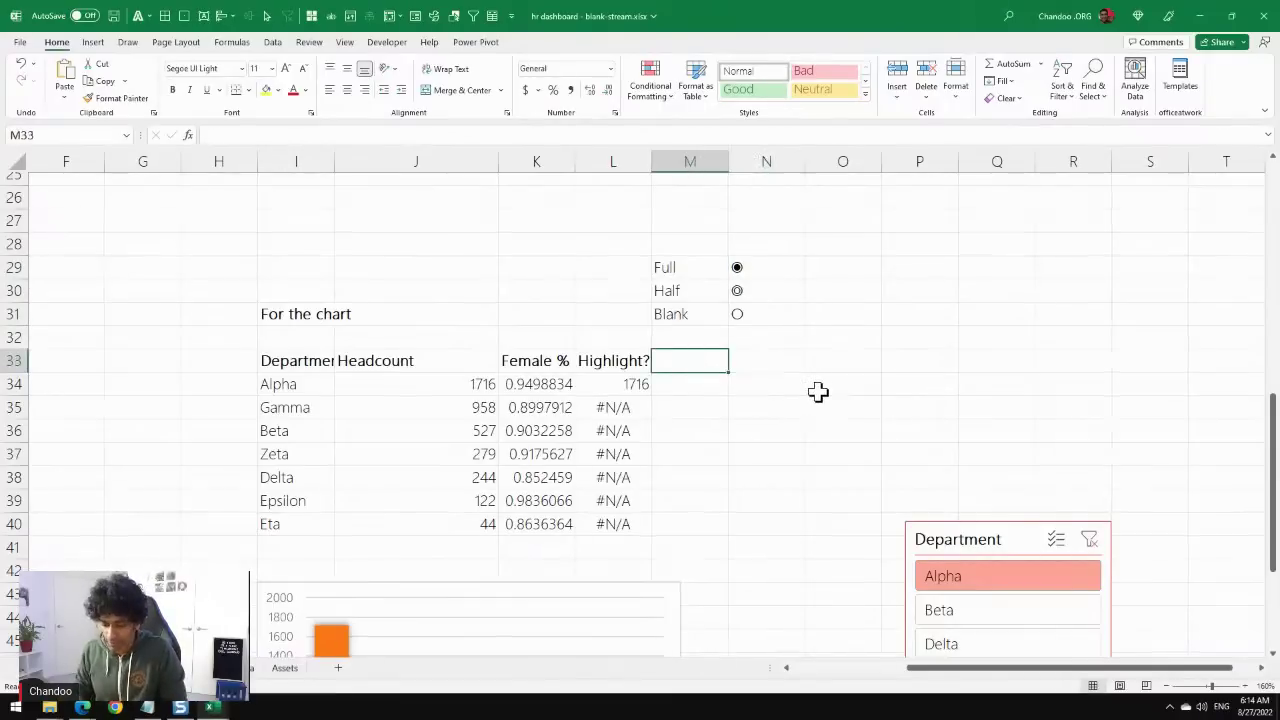
# Enter the Label heading in M33 and check that K34's Female % comes from =E34.
pyautogui.write('Label')
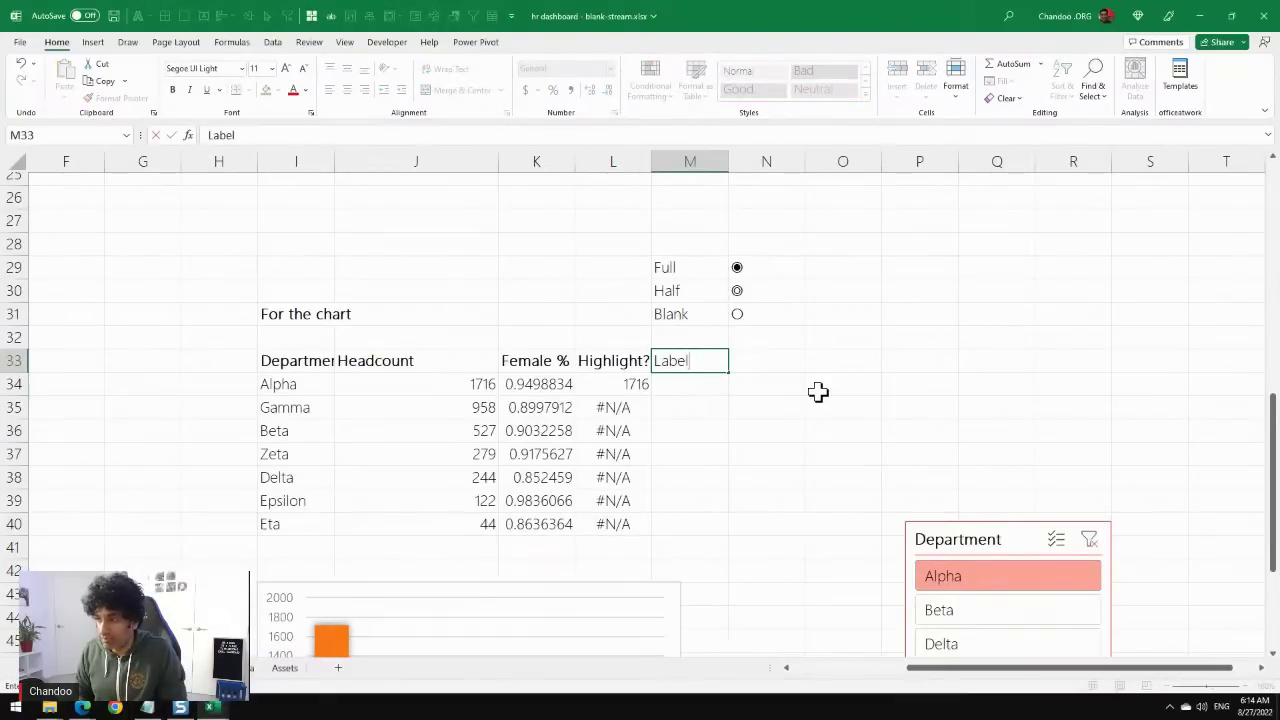
pyautogui.hotkey('ctrl', 'Return')
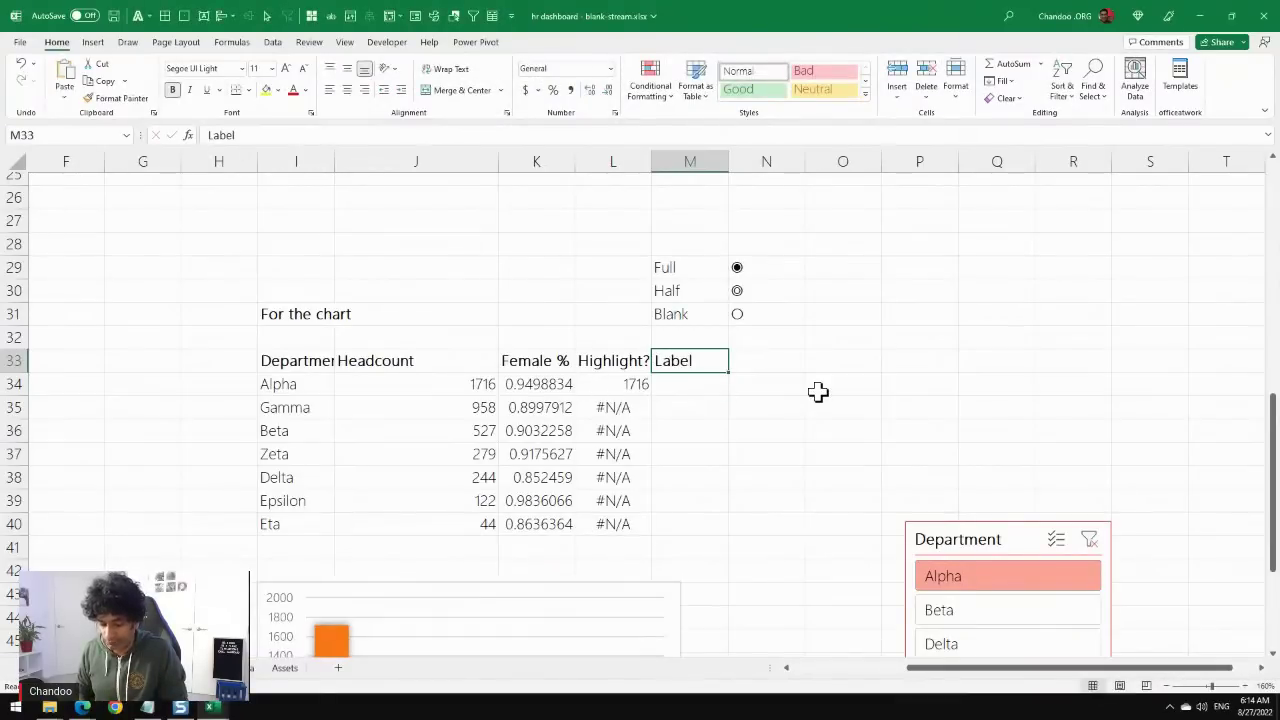
pyautogui.press('Down')
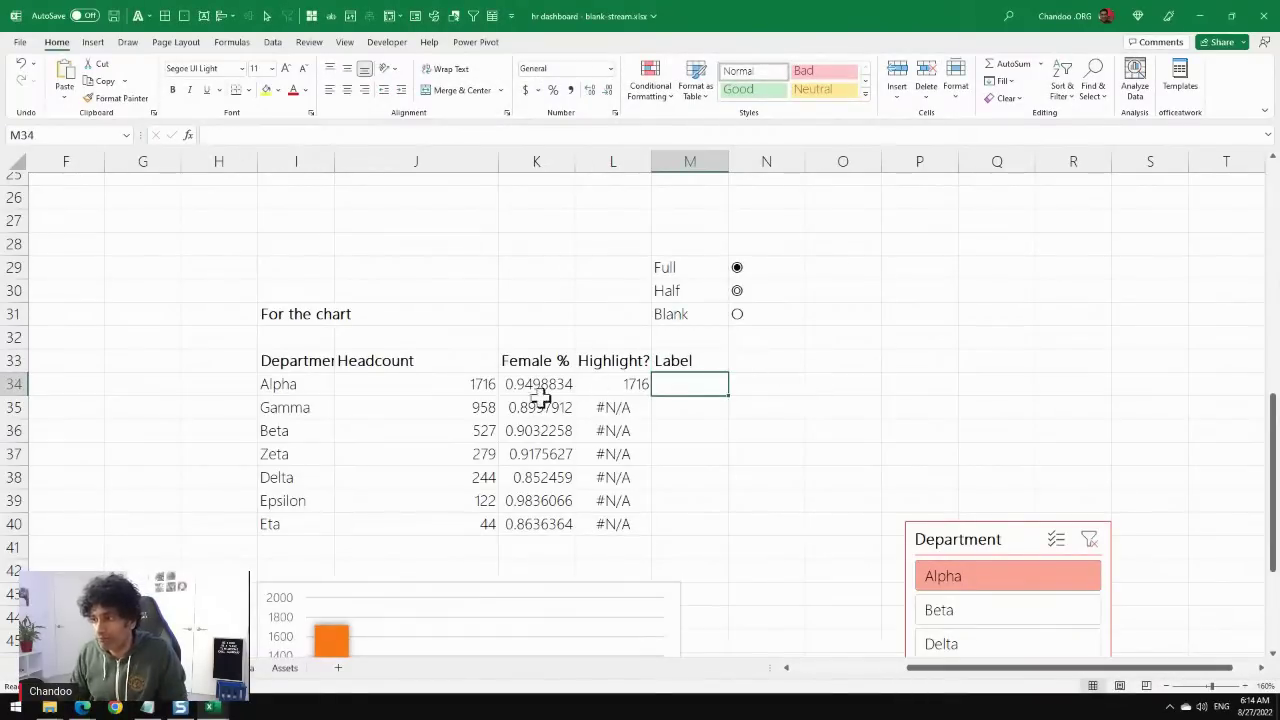
pyautogui.moveTo(530, 392); pyautogui.dragTo(537, 524)
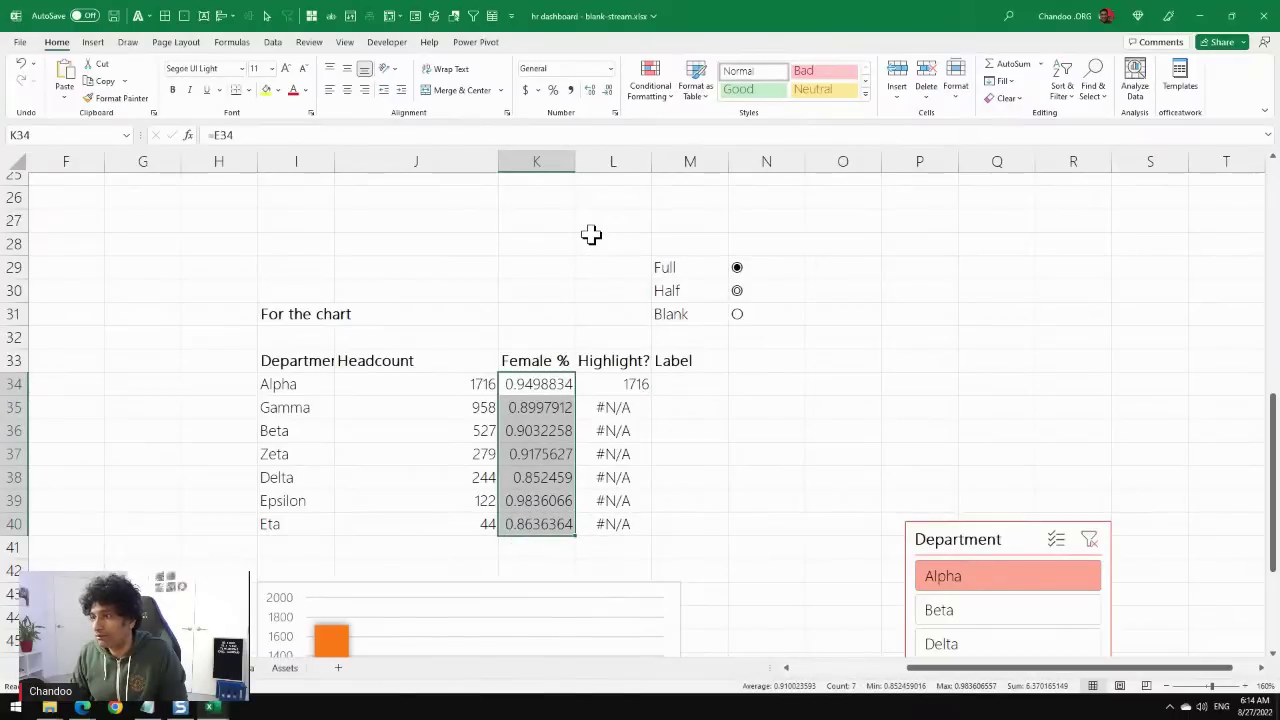
pyautogui.click(529, 384)
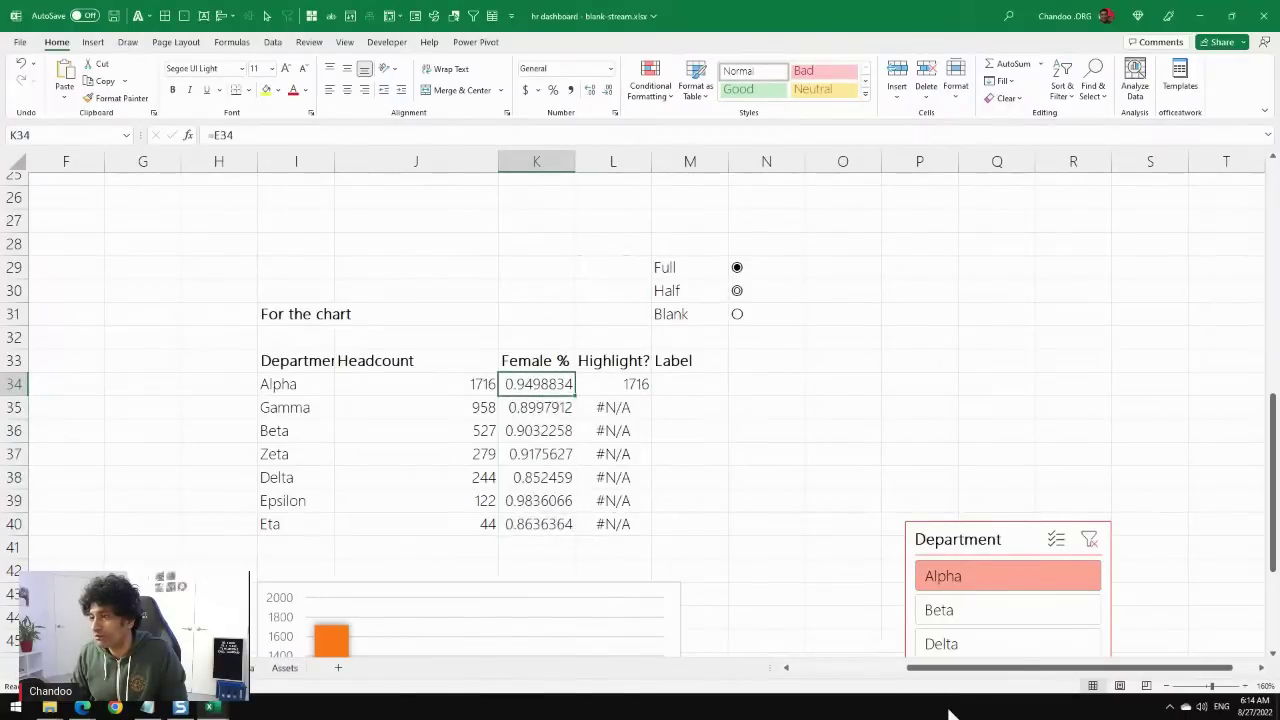
pyautogui.click(863, 668)
# Replace Fulltime % with Female % in the department pivot's Values.
pyautogui.click(382, 384)
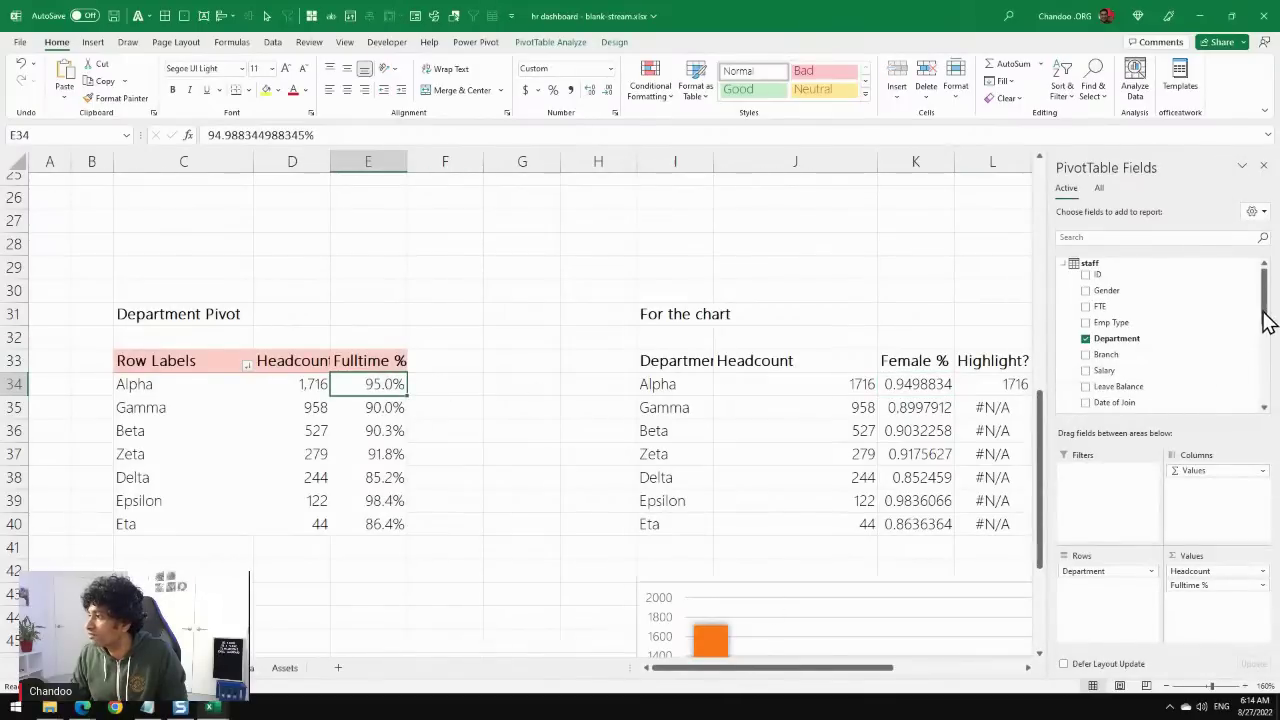
pyautogui.moveTo(1265, 320); pyautogui.dragTo(1266, 400)
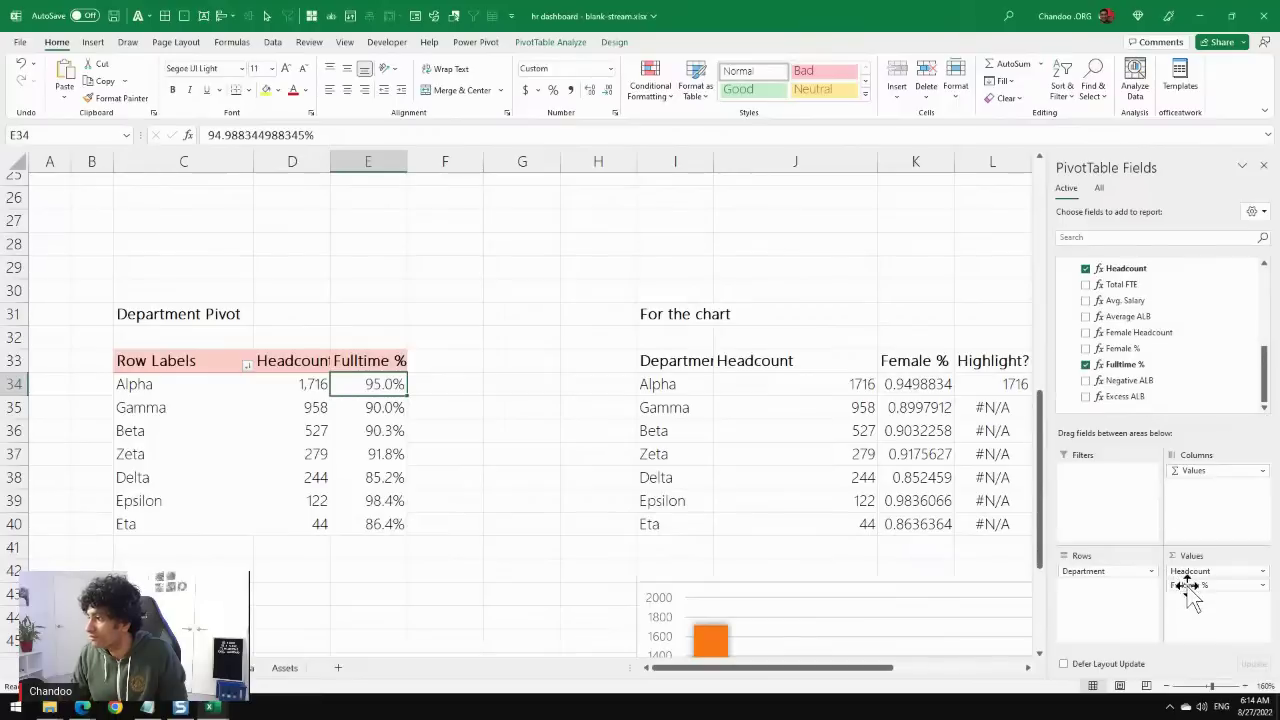
pyautogui.moveTo(1190, 595); pyautogui.dragTo(752, 312)
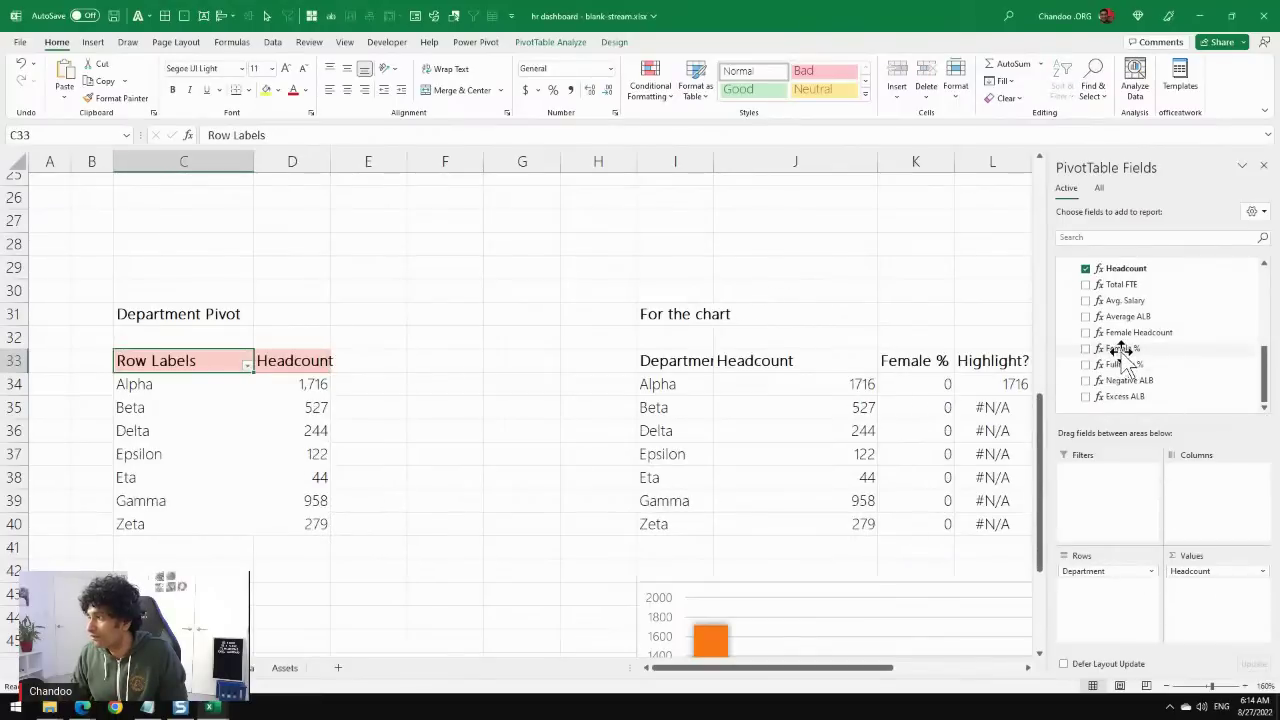
pyautogui.moveTo(1122, 350); pyautogui.dragTo(1203, 620)
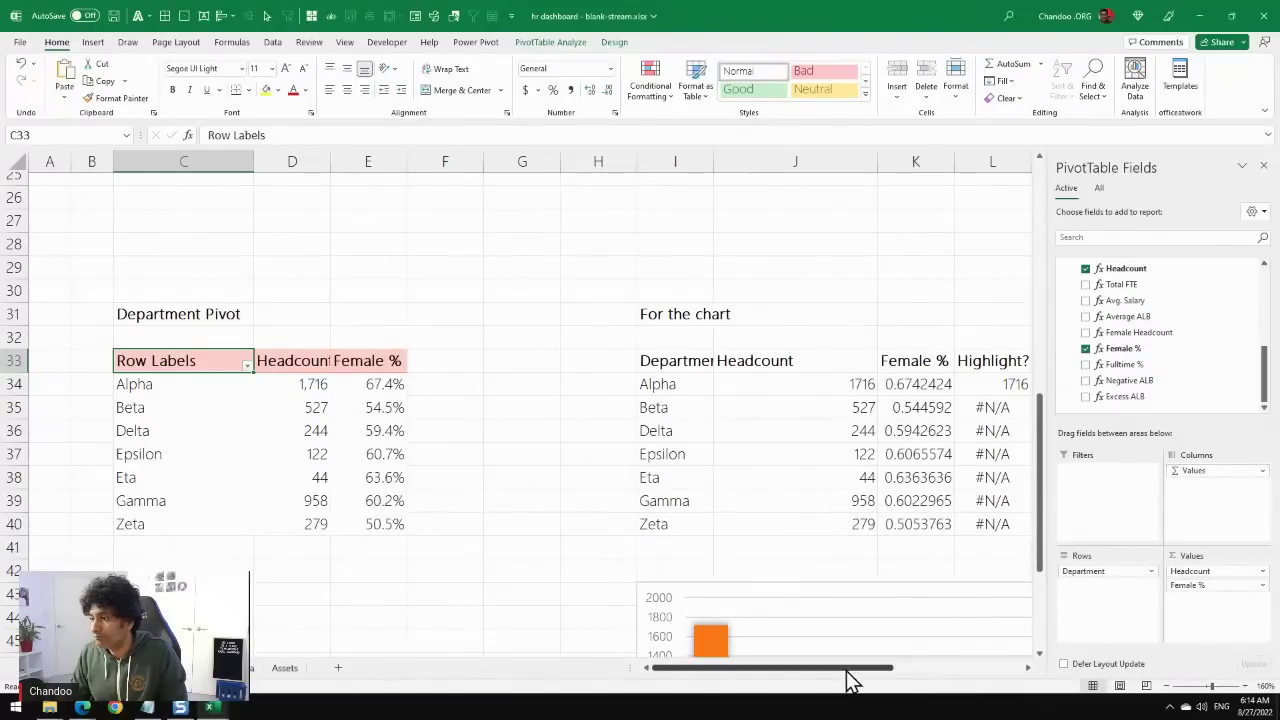
pyautogui.moveTo(848, 680); pyautogui.dragTo(978, 668)
# Format the chart table's Female % values in K34:K40 as percentages.
pyautogui.moveTo(366, 385); pyautogui.dragTo(379, 525)
pyautogui.click(553, 90)
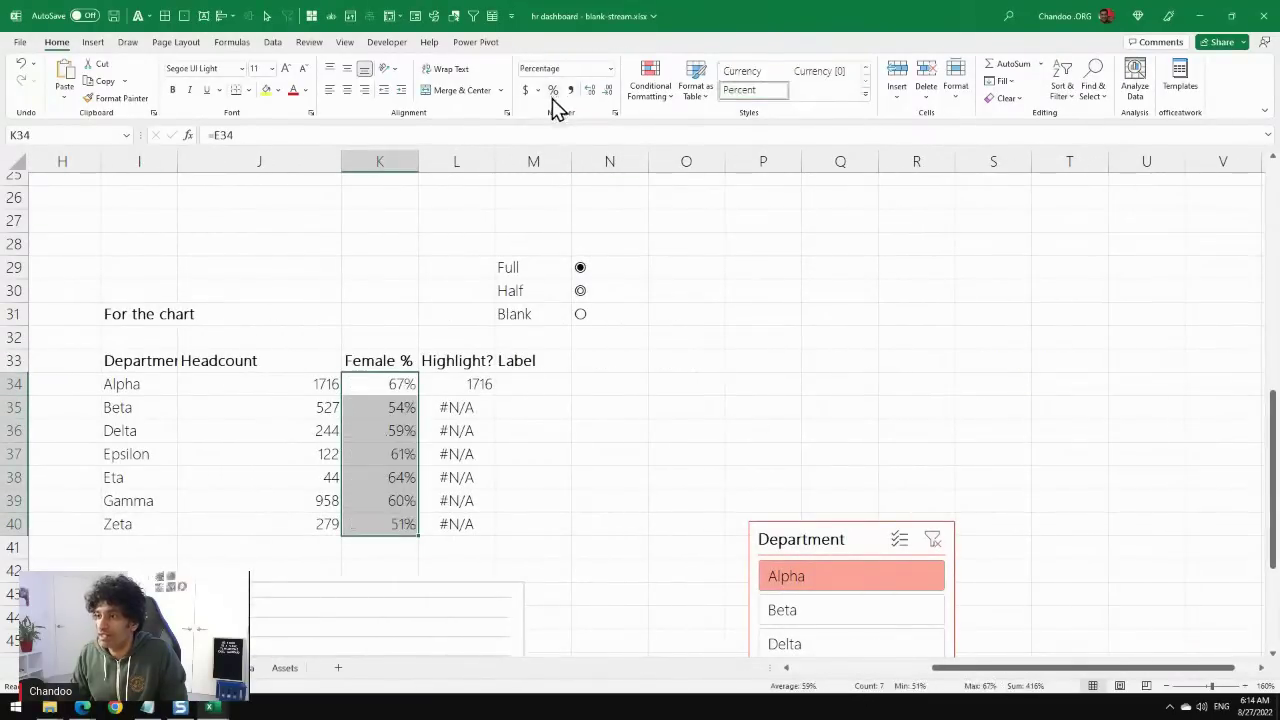
pyautogui.click(514, 385)
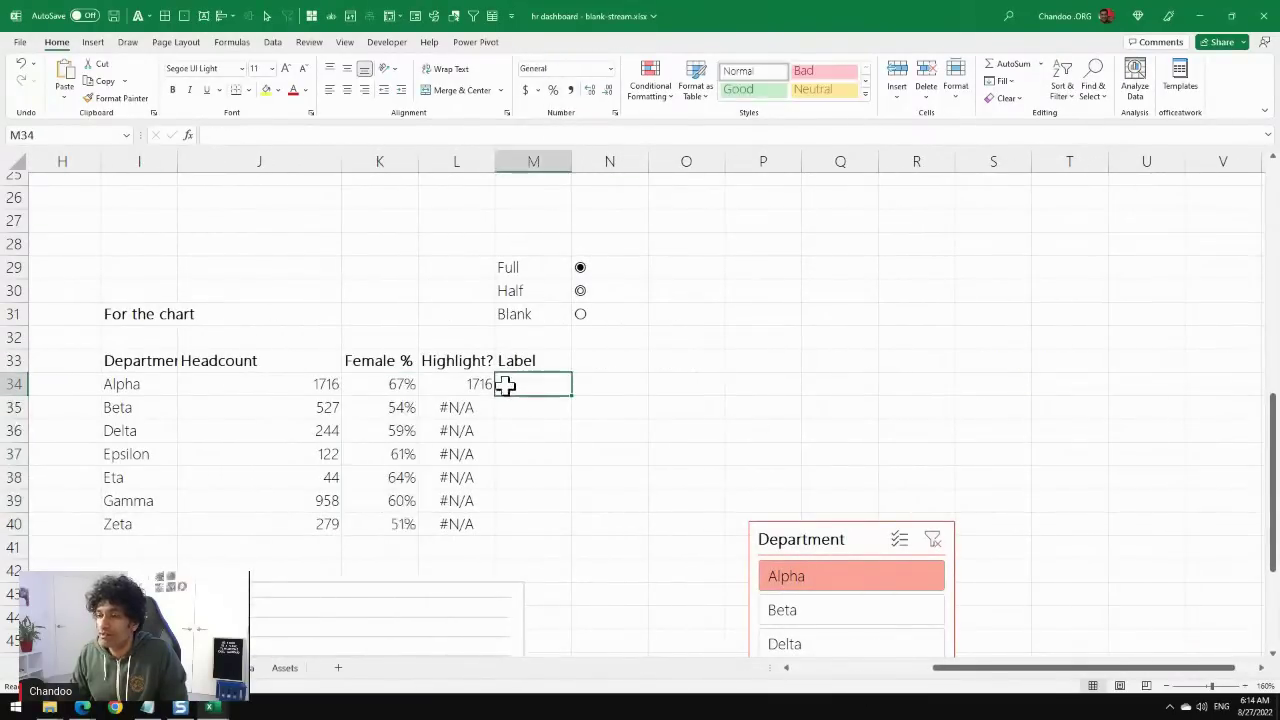
pyautogui.click(597, 290)
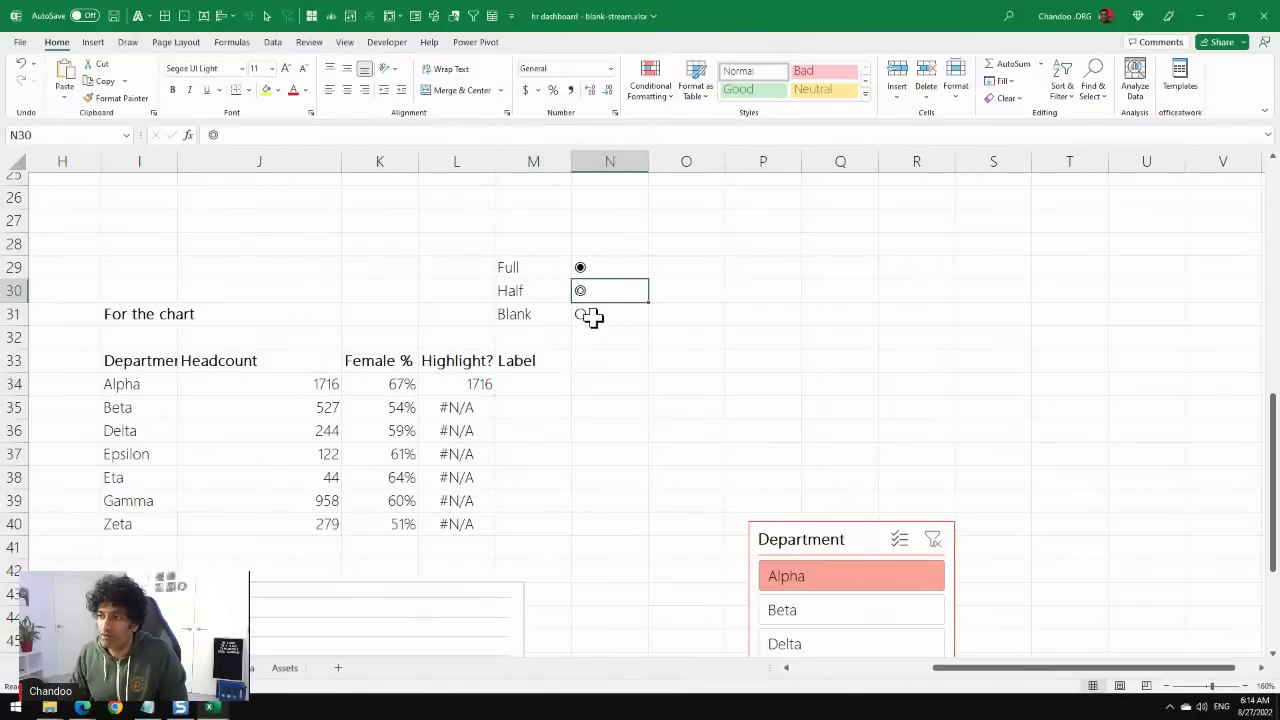
pyautogui.click(592, 314)
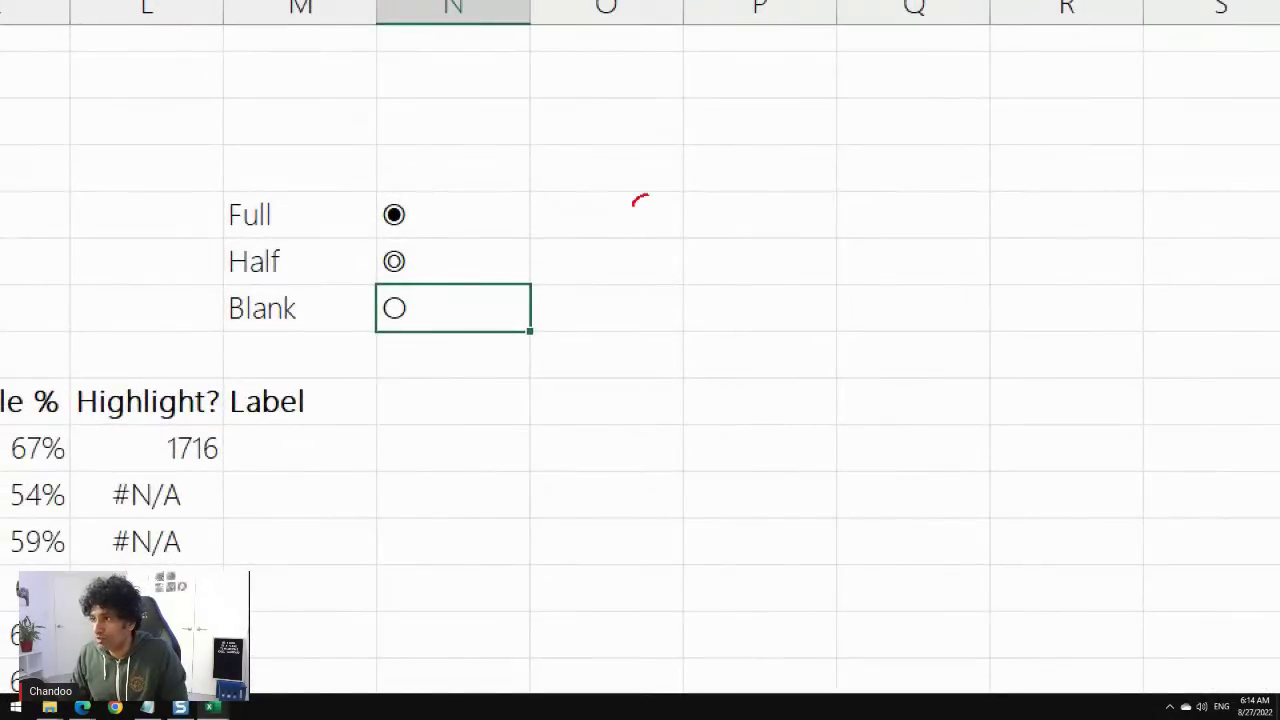
pyautogui.moveTo(697, 198); pyautogui.dragTo(674, 214)
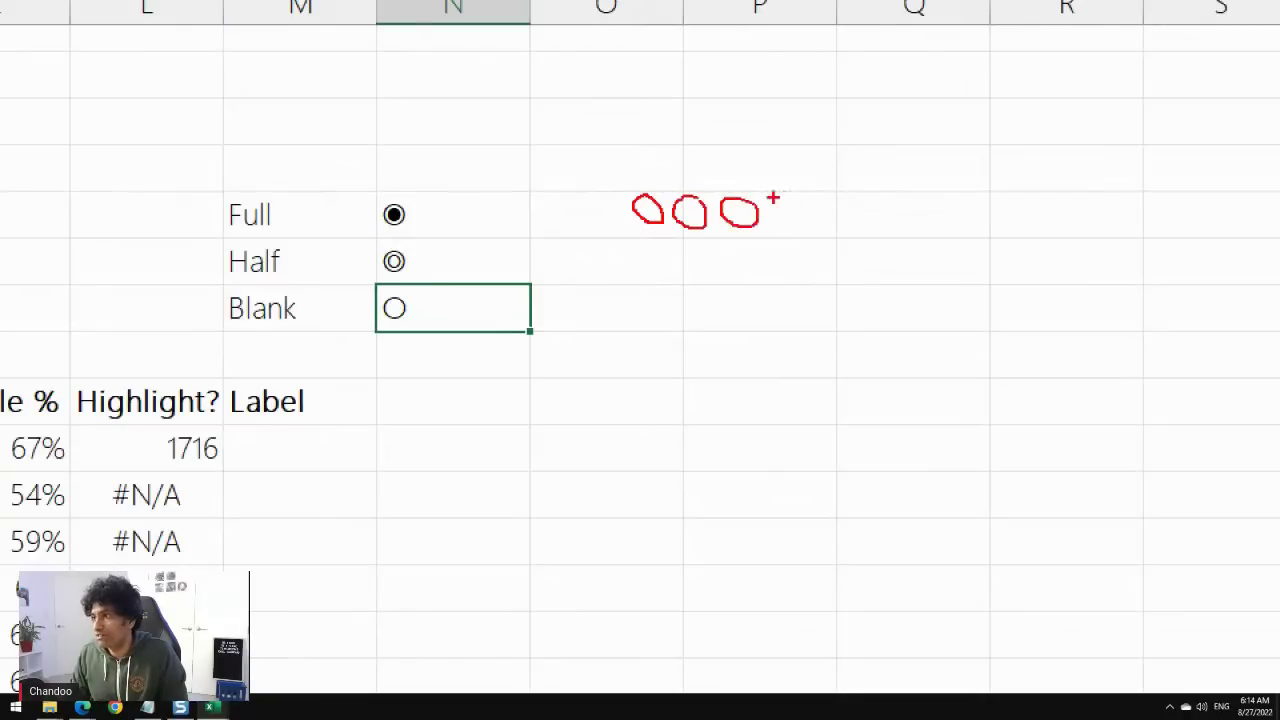
pyautogui.moveTo(796, 201)
pyautogui.mouseDown()
pyautogui.moveTo(792, 222)
pyautogui.moveTo(799, 203)
pyautogui.moveTo(810, 217)
pyautogui.mouseUp()
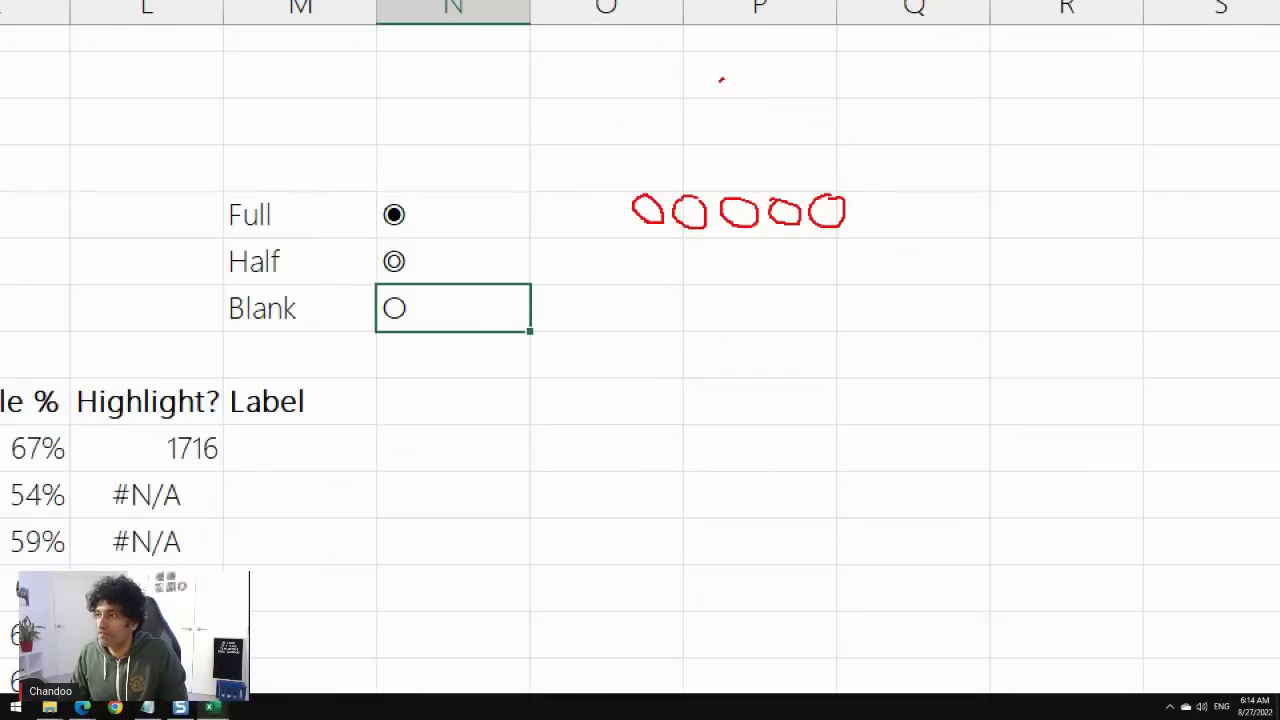
pyautogui.moveTo(721, 80); pyautogui.dragTo(712, 107)
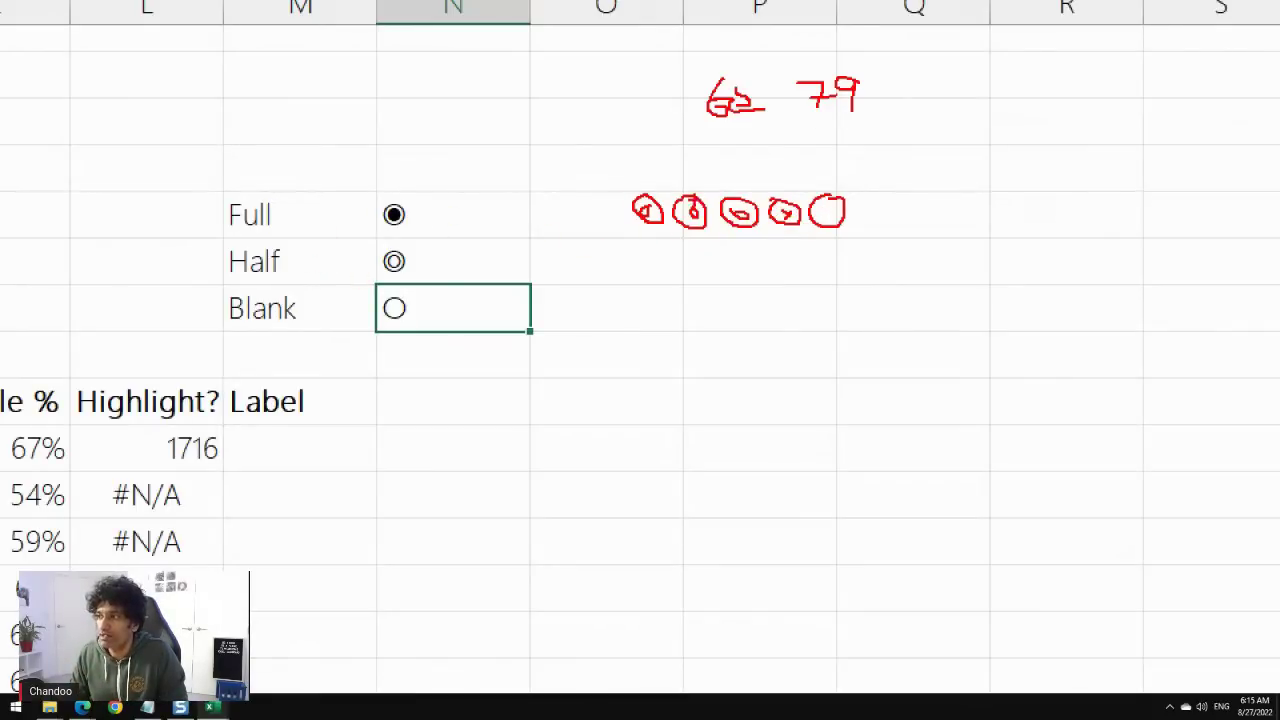
pyautogui.moveTo(381, 194); pyautogui.dragTo(374, 200)
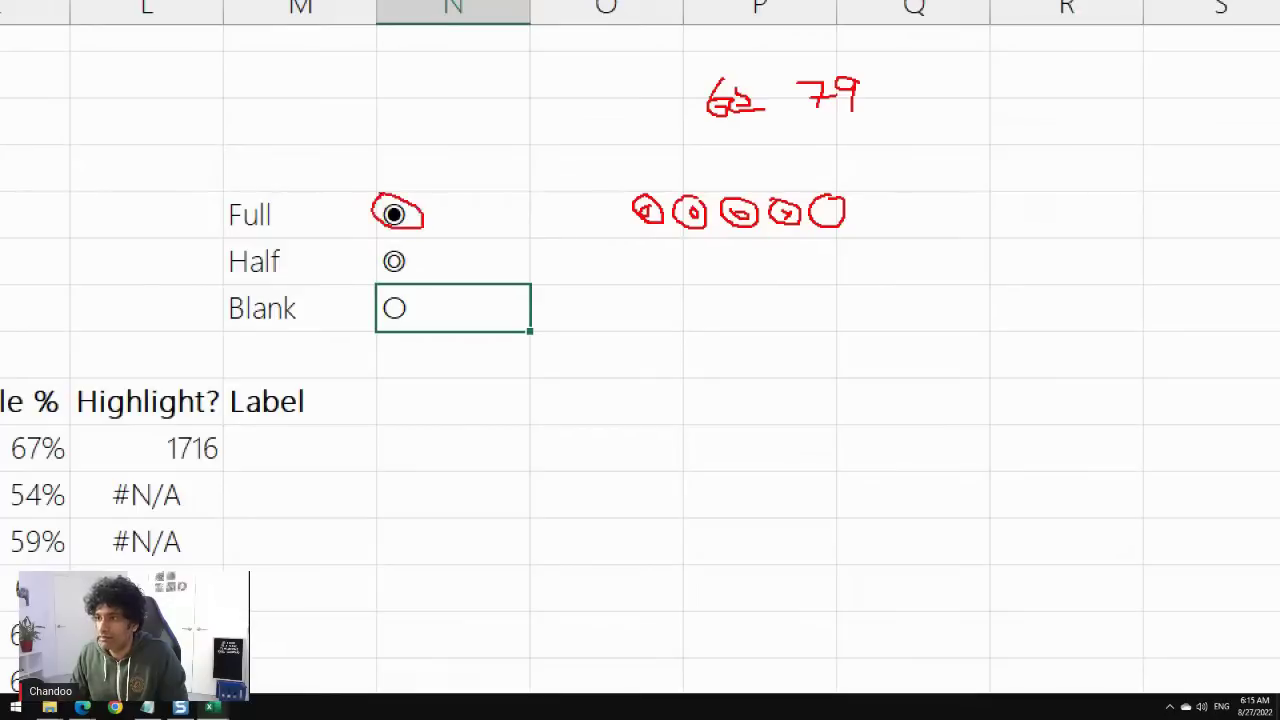
pyautogui.moveTo(784, 232); pyautogui.dragTo(453, 282)
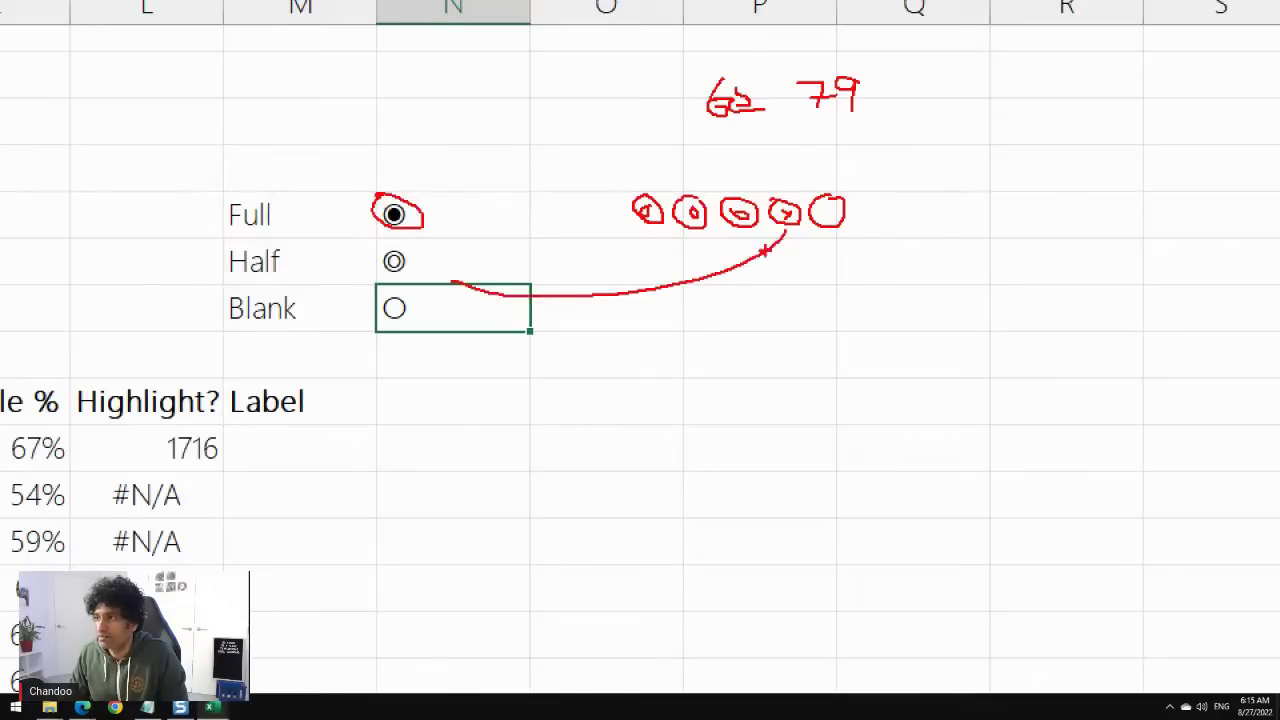
pyautogui.moveTo(827, 253); pyautogui.dragTo(446, 320)
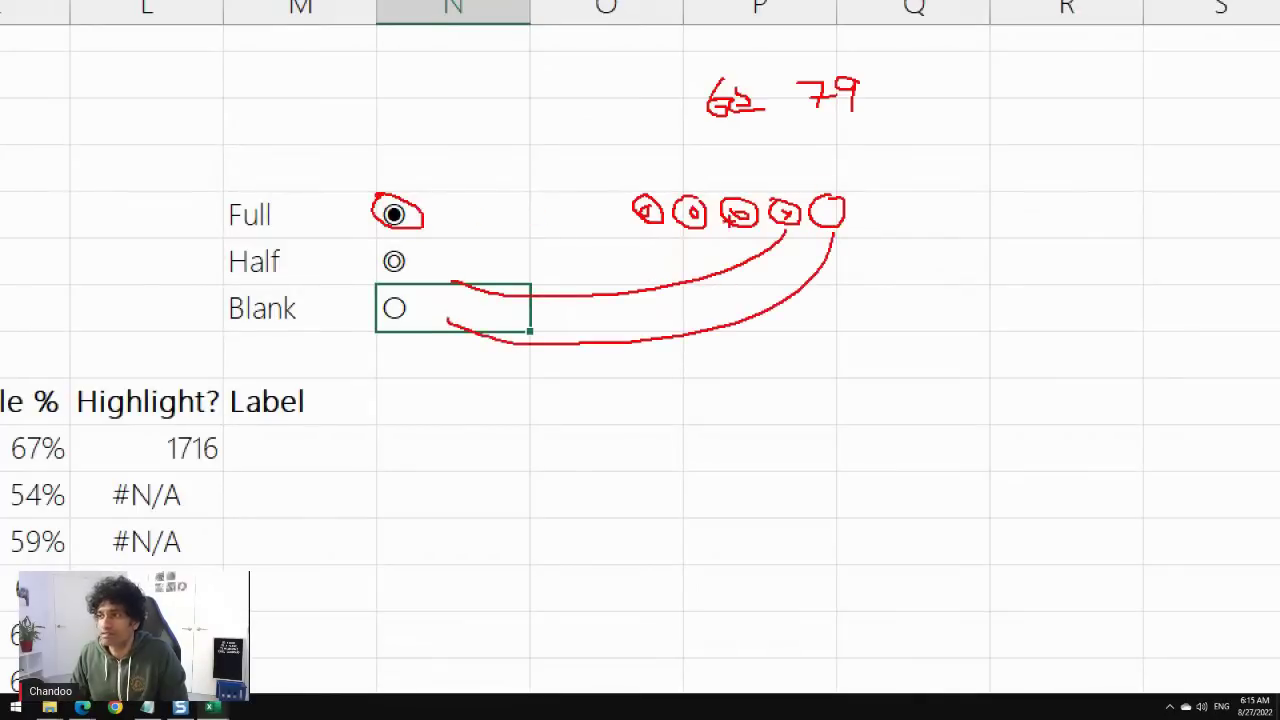
pyautogui.press('Escape')
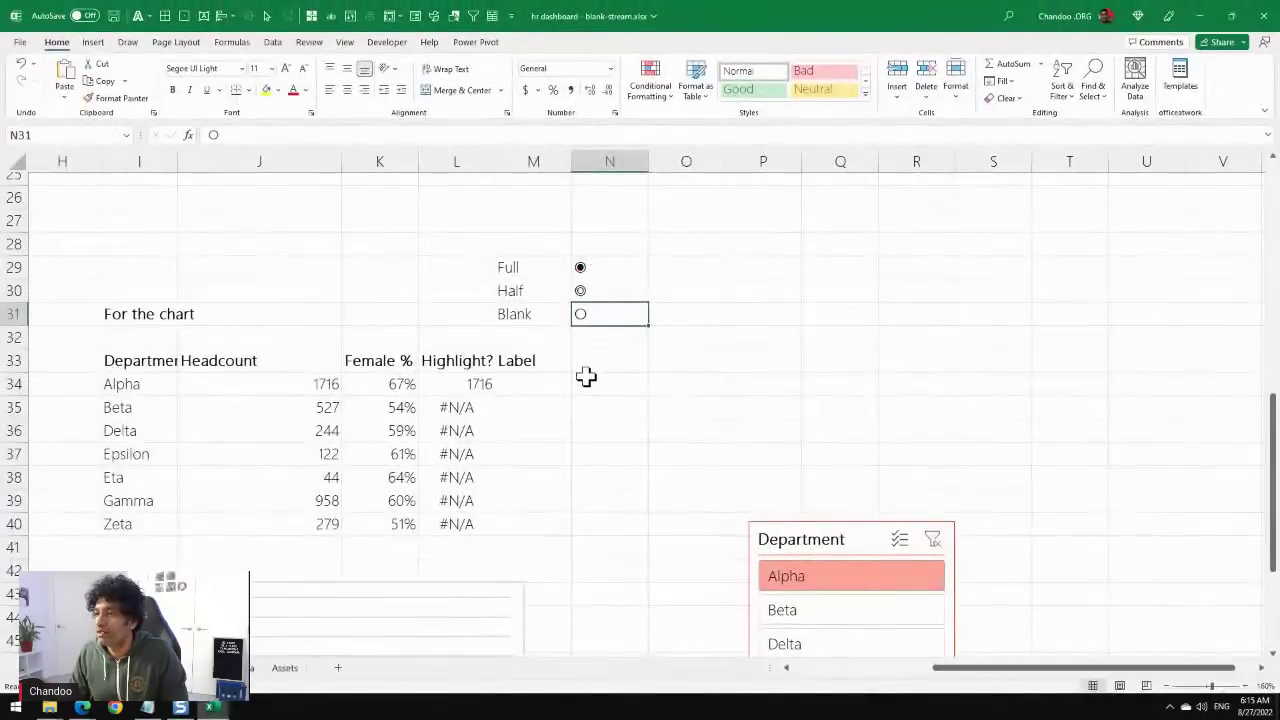
# Enter =REPT(N29,INT(K34/0.2)) in M34 and fill it down the Label column.
pyautogui.click(520, 389)
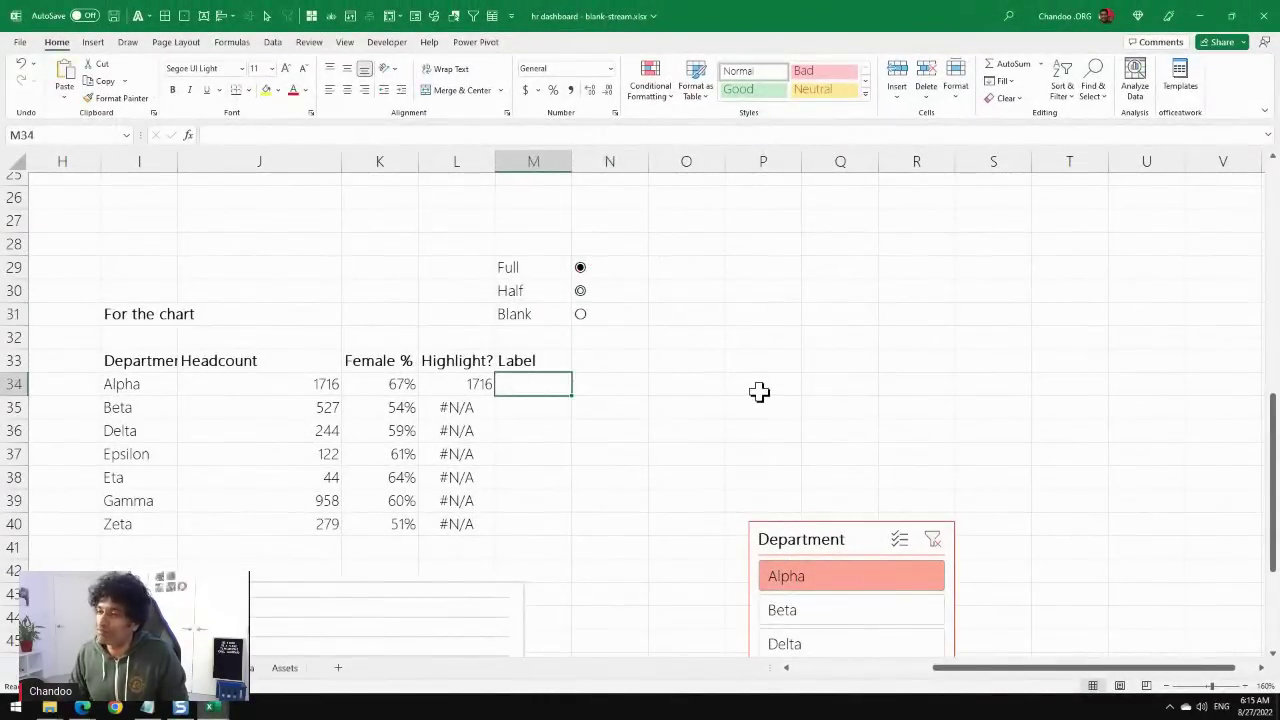
pyautogui.write('=')
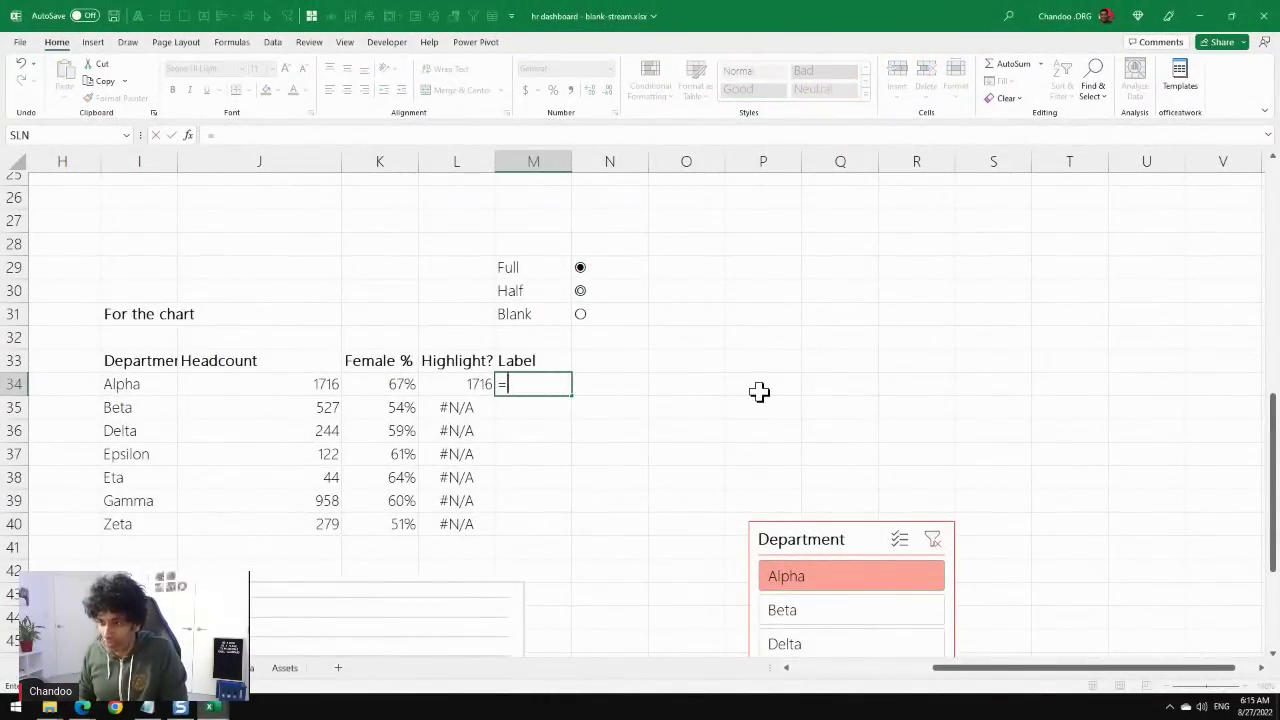
pyautogui.write('rep')
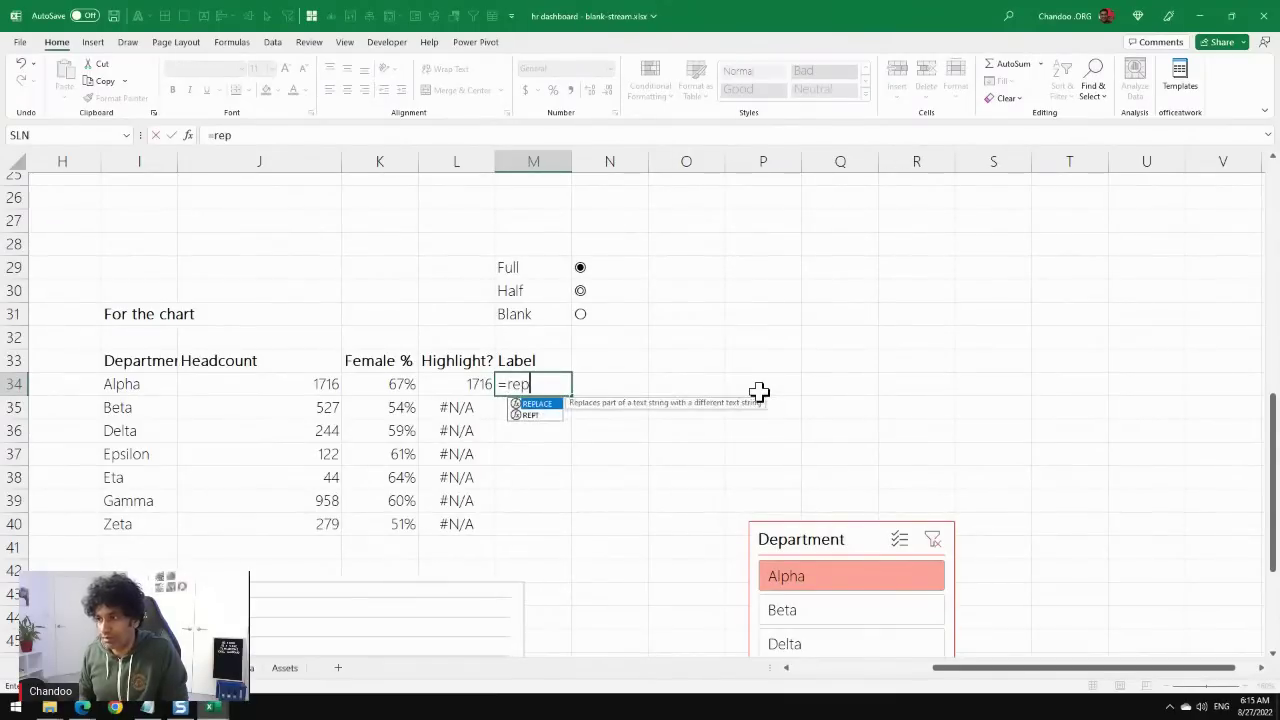
pyautogui.write('t')
pyautogui.press('Tab')
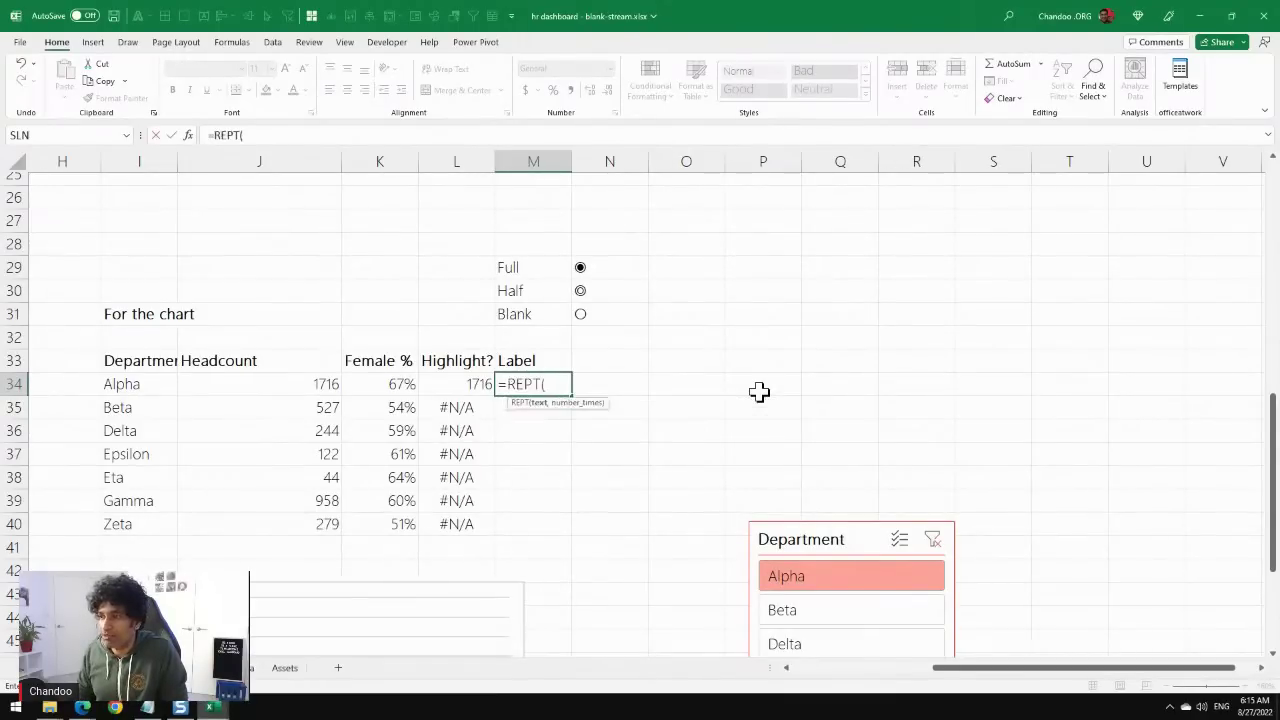
pyautogui.click(608, 268)
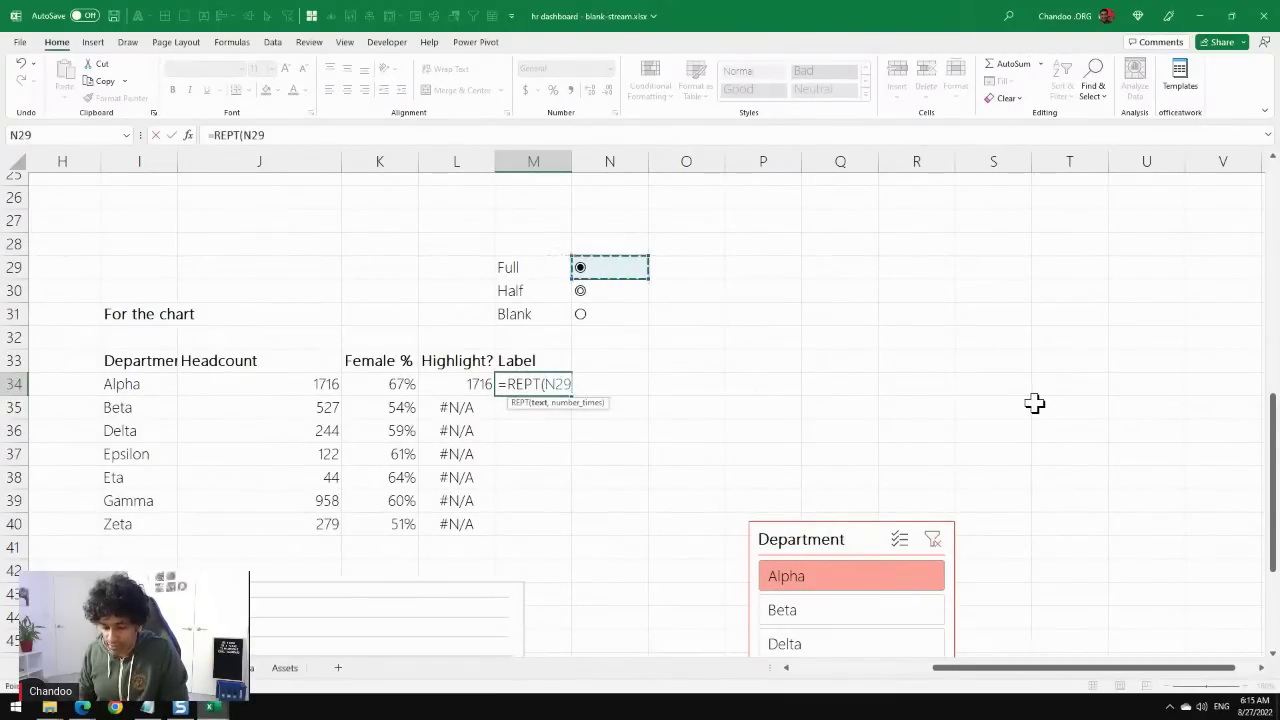
pyautogui.write(',')
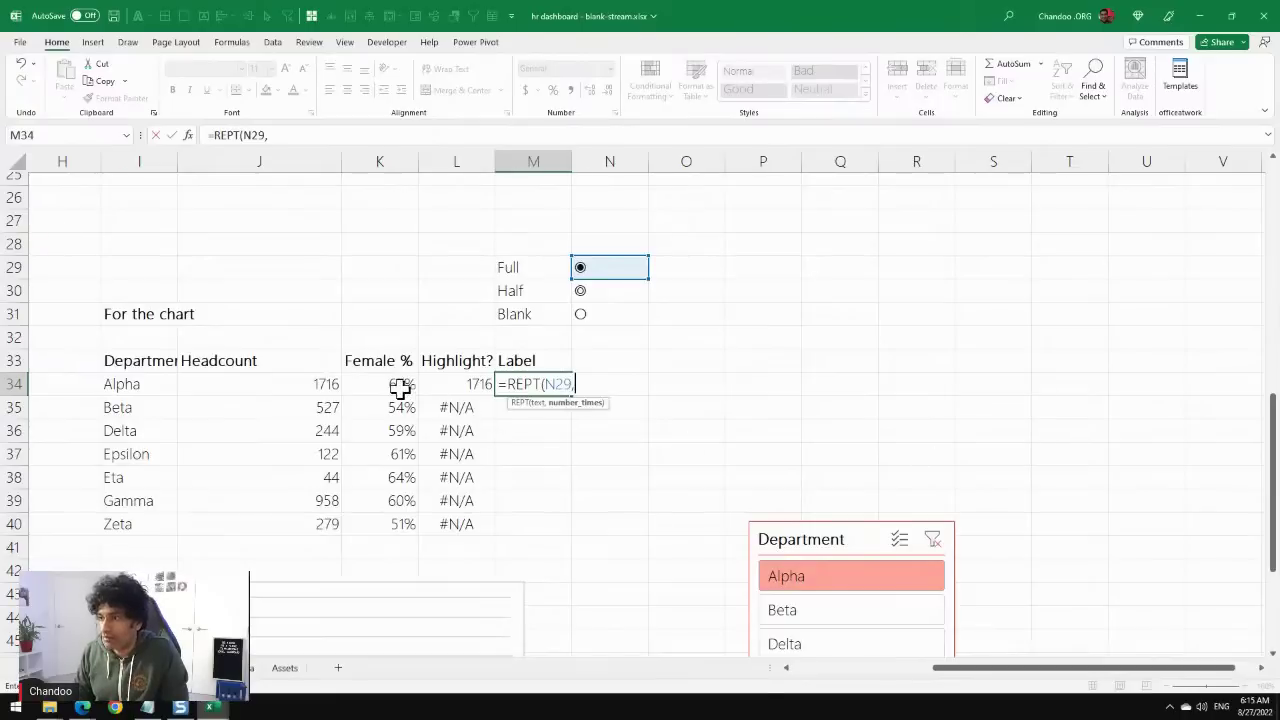
pyautogui.write('int(')
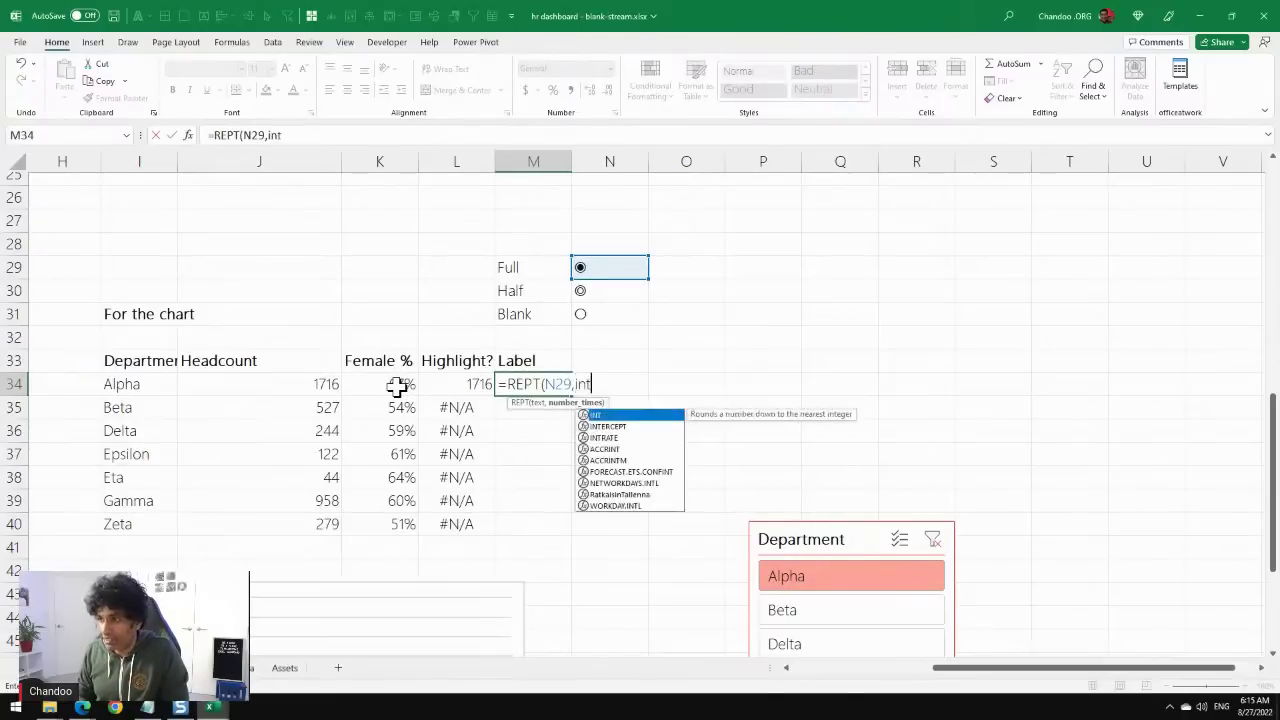
pyautogui.click(397, 386)
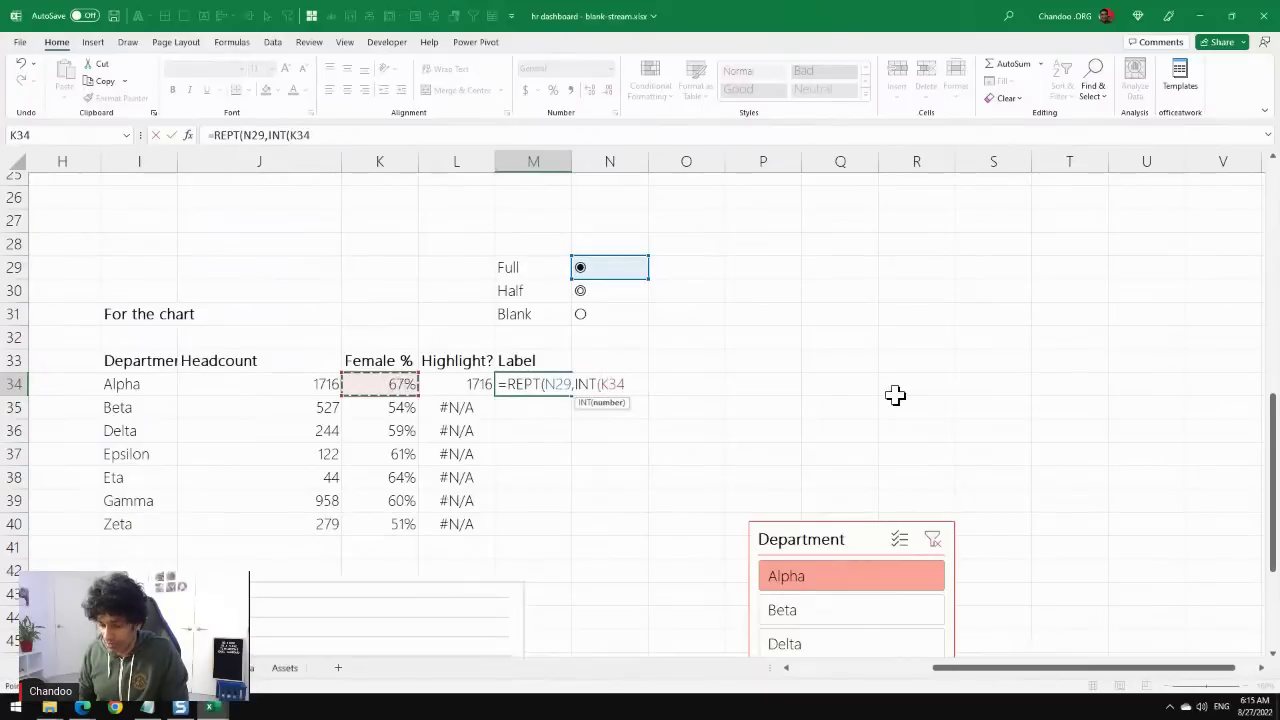
pyautogui.write('/0.2')
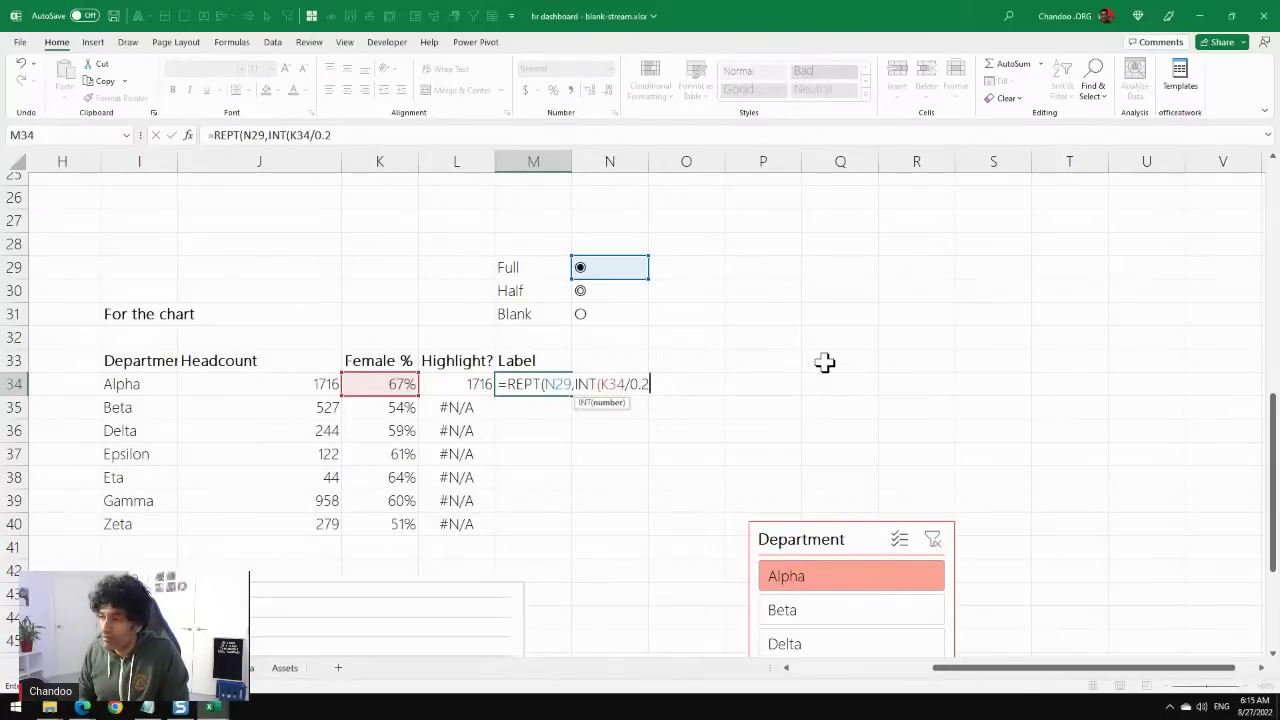
pyautogui.write('))')
pyautogui.press('Return')
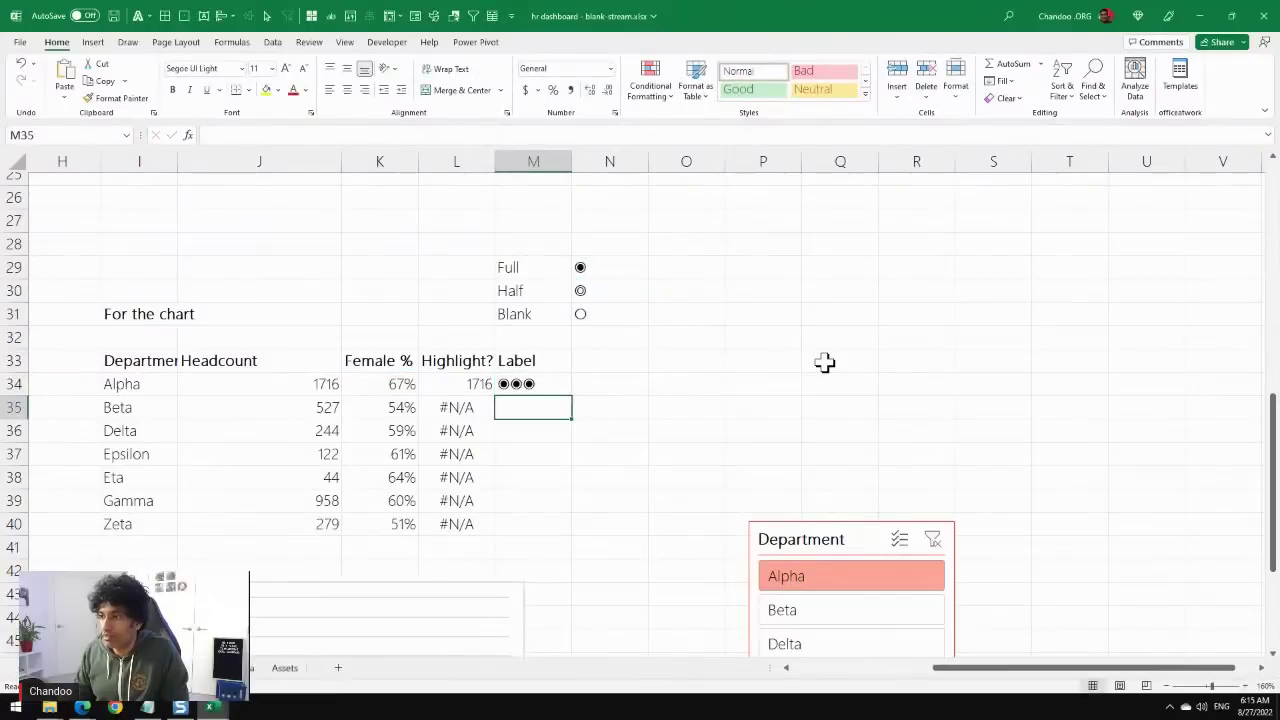
pyautogui.click(535, 384)
pyautogui.doubleClick(571, 396)
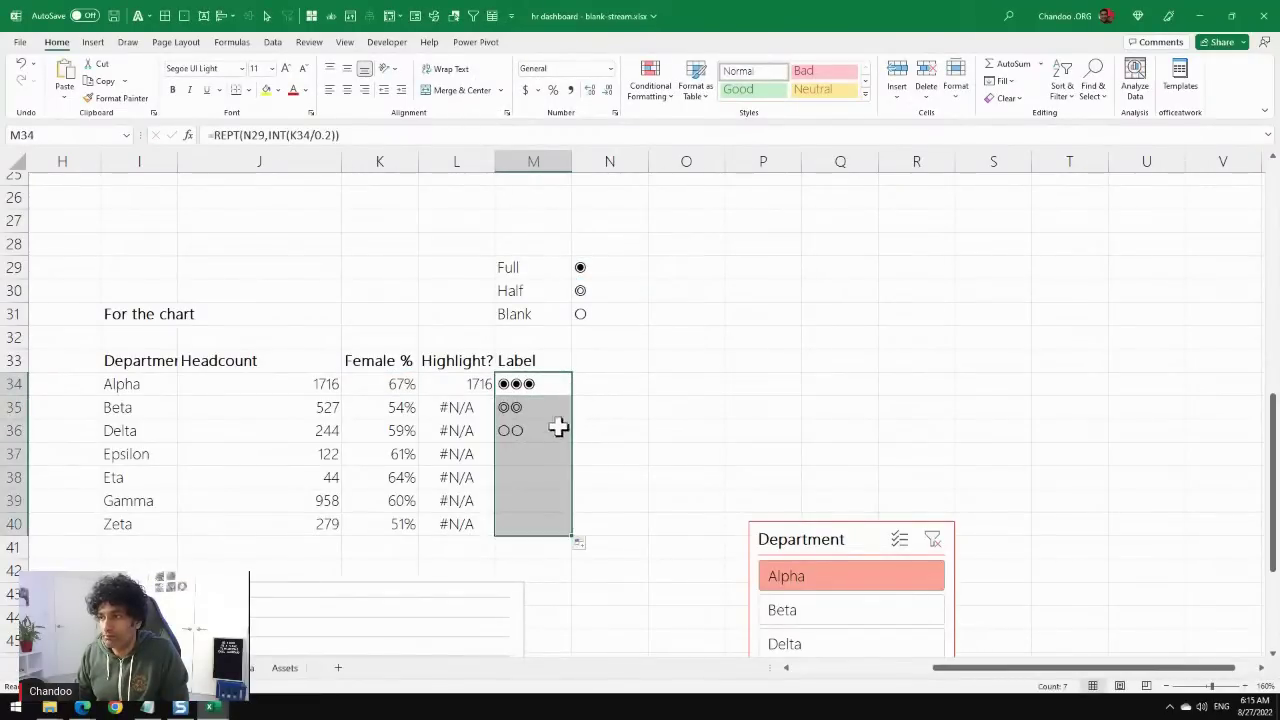
# Make the N29 reference absolute ($N$29) in M34 and refill the formula down to M40.
pyautogui.click(543, 388)
pyautogui.doubleClick(568, 386)
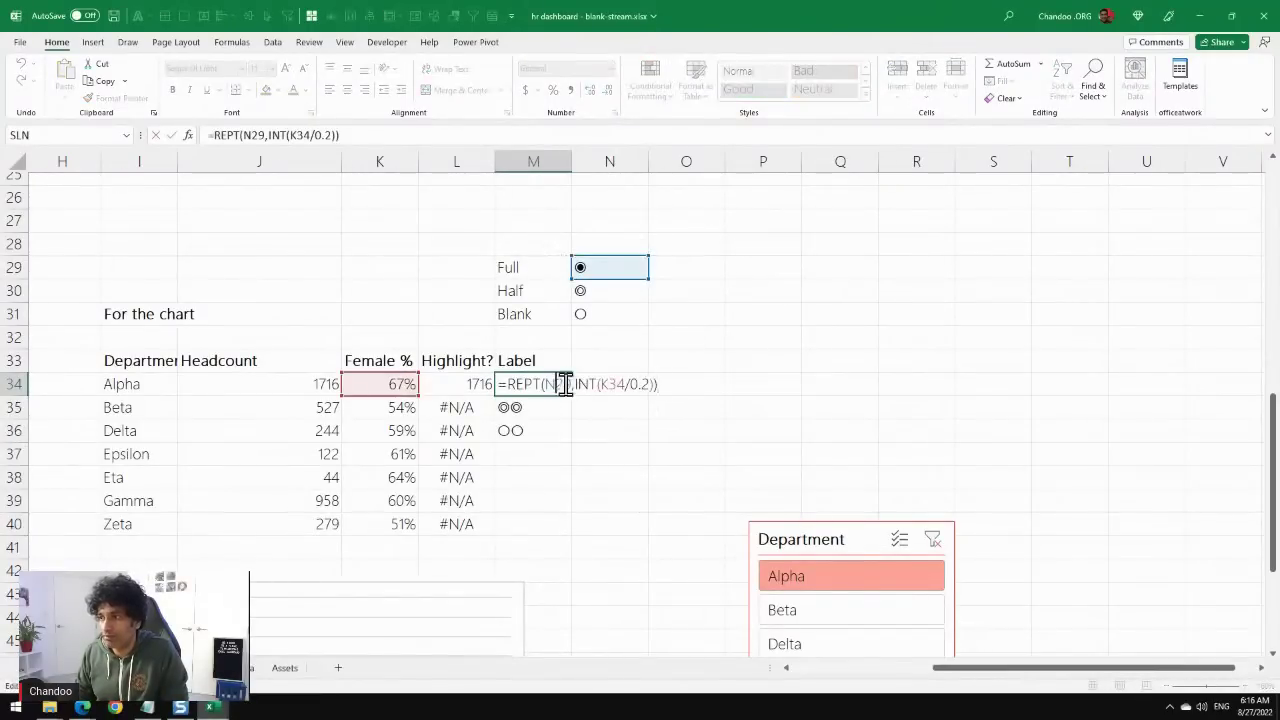
pyautogui.press('F4')
pyautogui.press('Return')
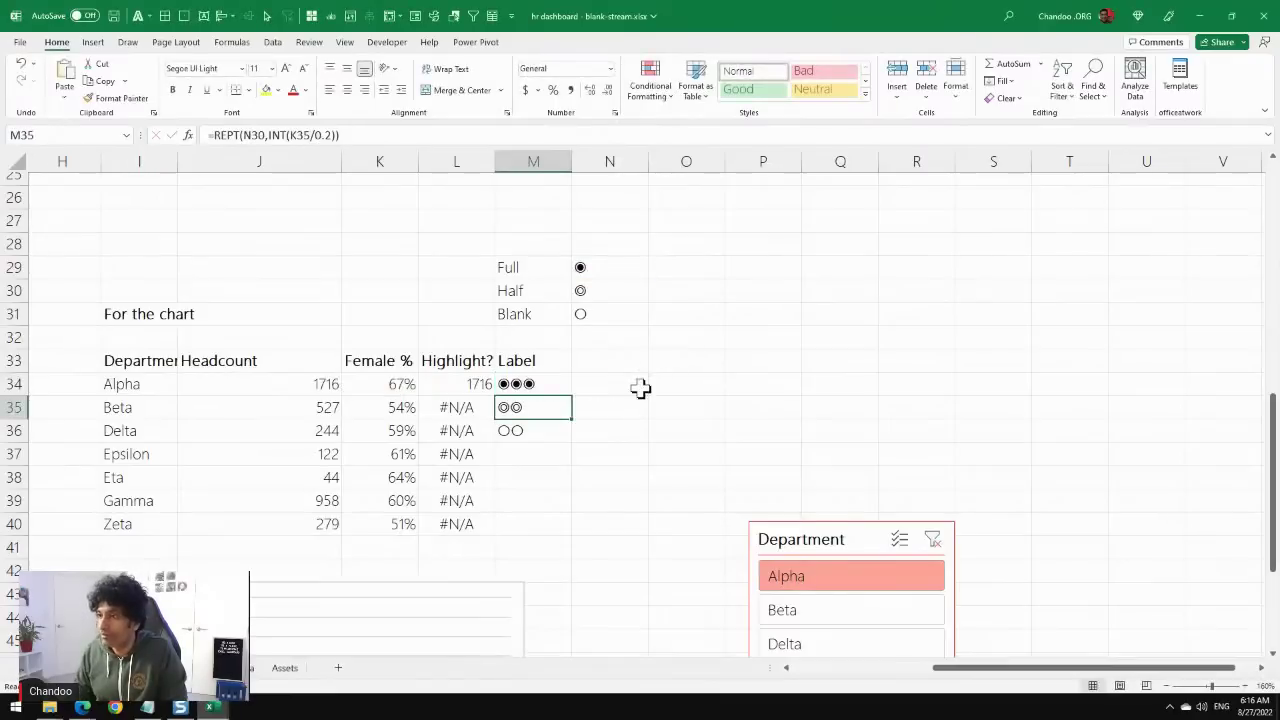
pyautogui.click(555, 386)
pyautogui.doubleClick(571, 396)
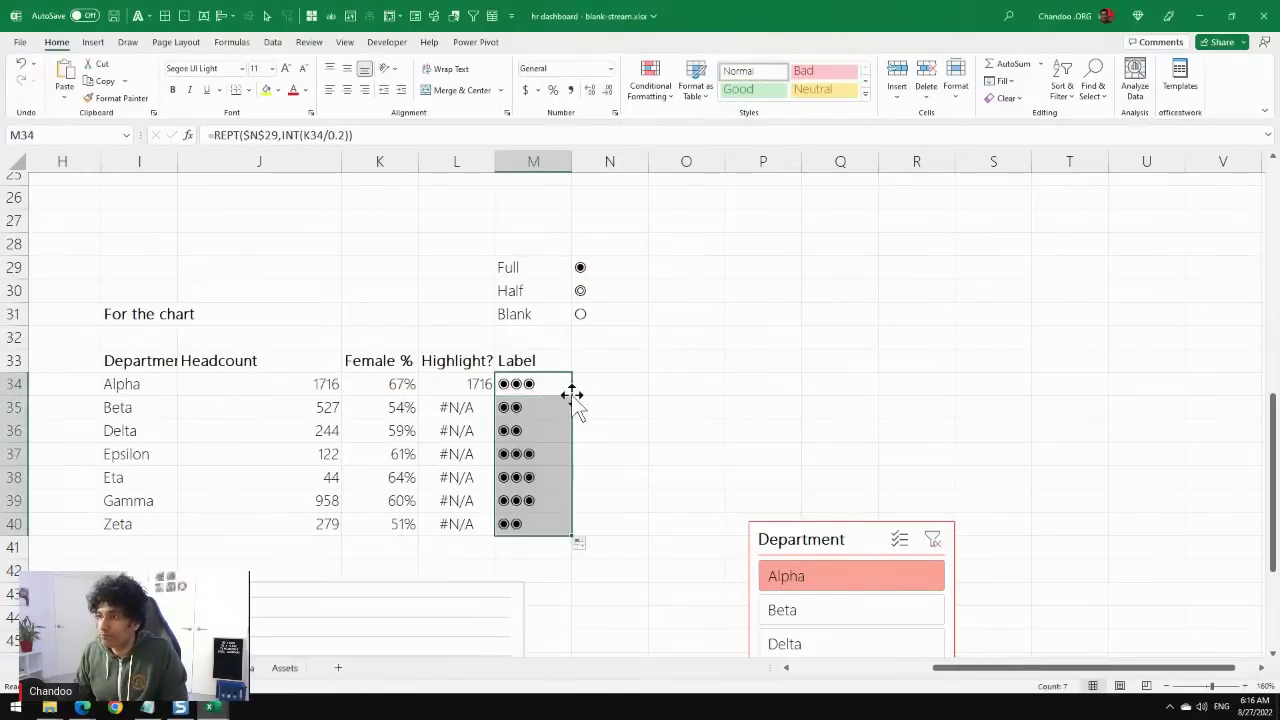
# Move the Label heading up to M32 and add Full, Half and Blank headings in M33:O33.
pyautogui.click(540, 360)
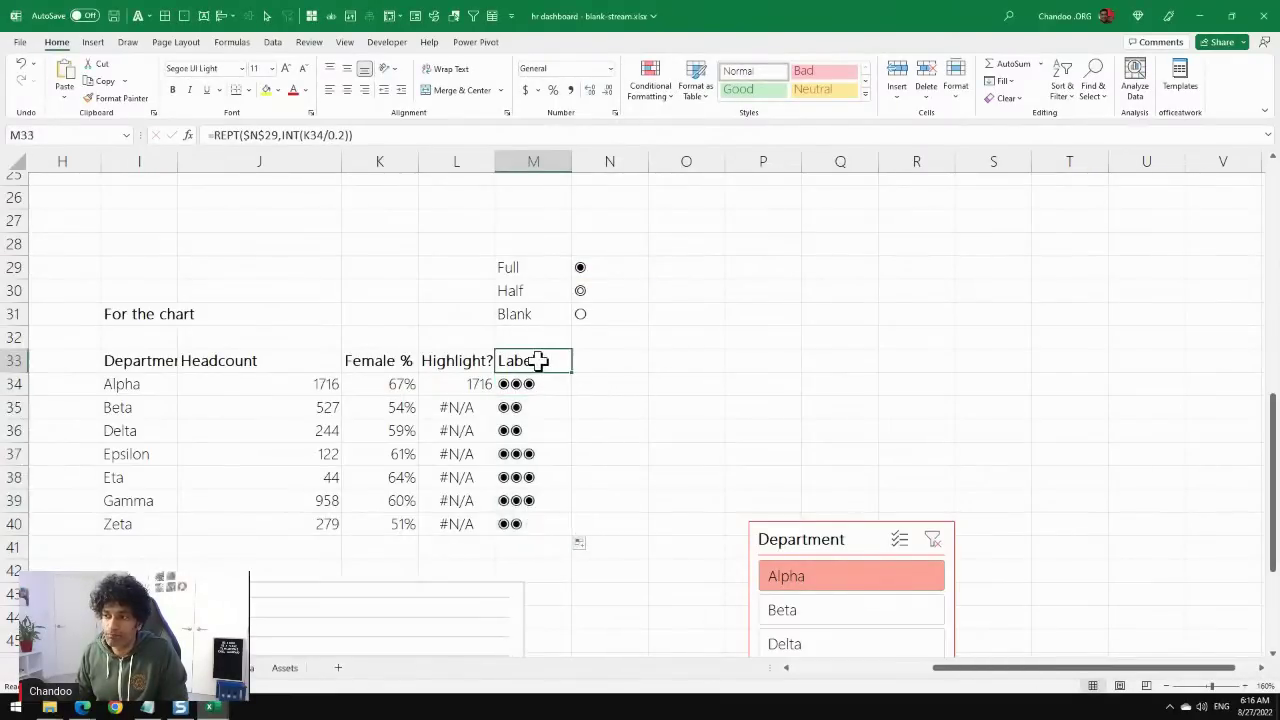
pyautogui.moveTo(549, 350)
pyautogui.mouseDown()
pyautogui.moveTo(557, 360)
pyautogui.moveTo(543, 348)
pyautogui.mouseUp()
pyautogui.press('Down')
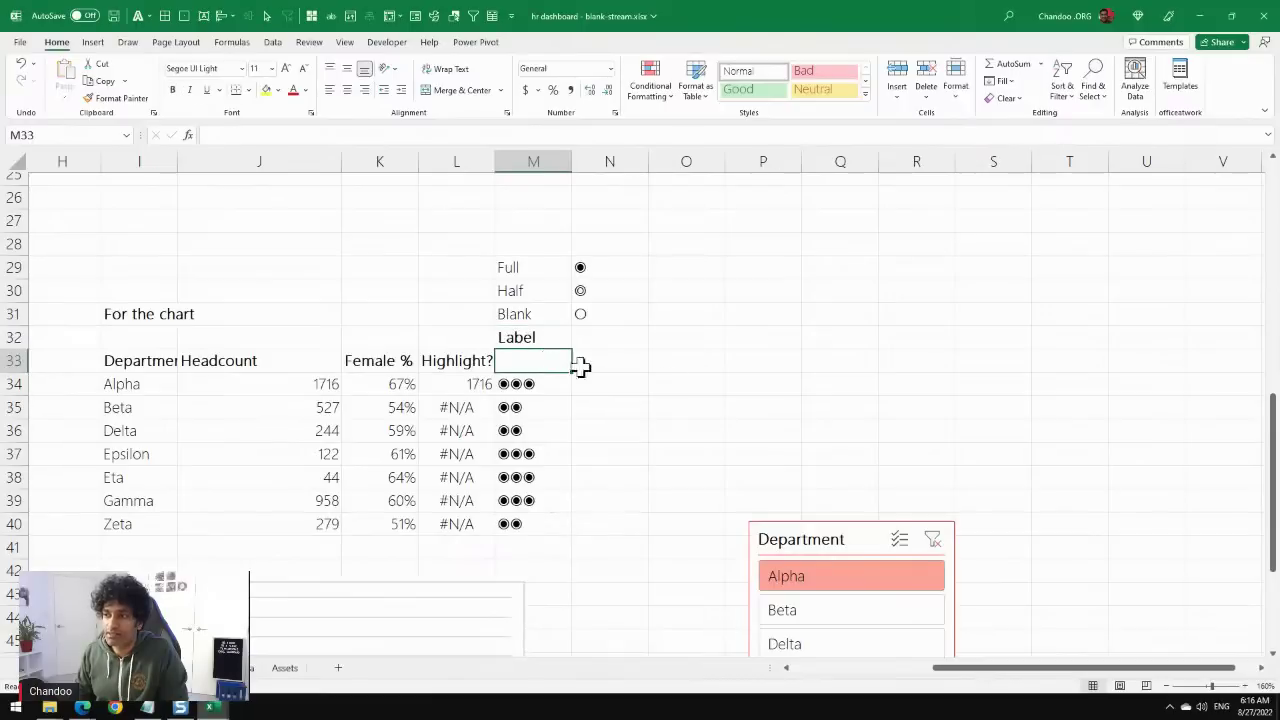
pyautogui.write('Full')
pyautogui.press('Tab')
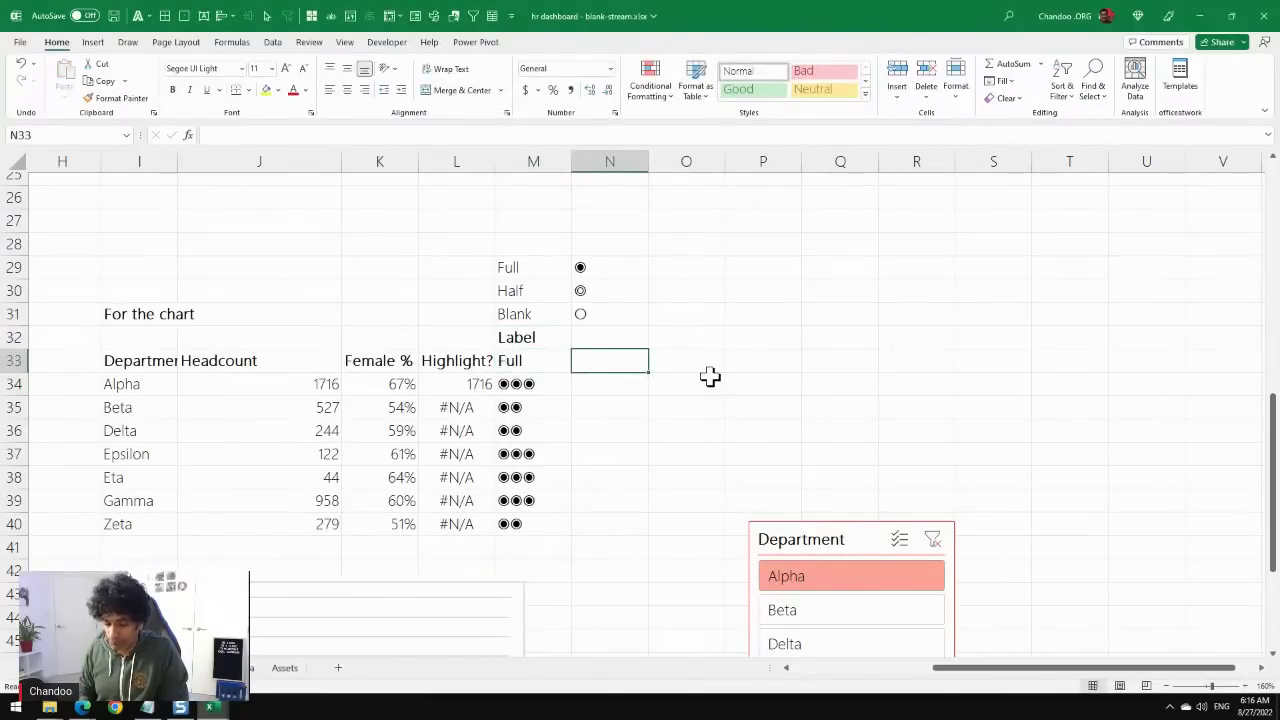
pyautogui.write('Half')
pyautogui.press('Tab')
pyautogui.write('Blank')
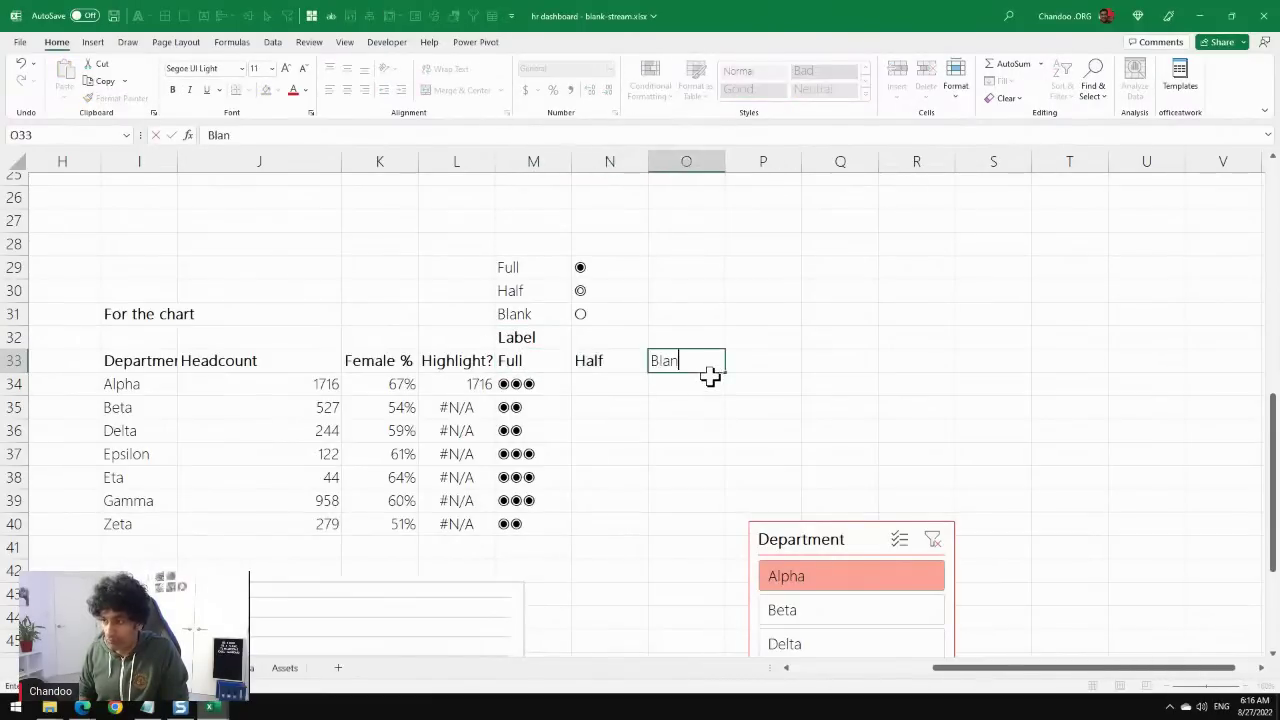
pyautogui.press('Tab')
# Enter an IF(MOD(K34,0.2)…) formula in N34 returning the Half symbol N30, and fill down.
pyautogui.click(612, 386)
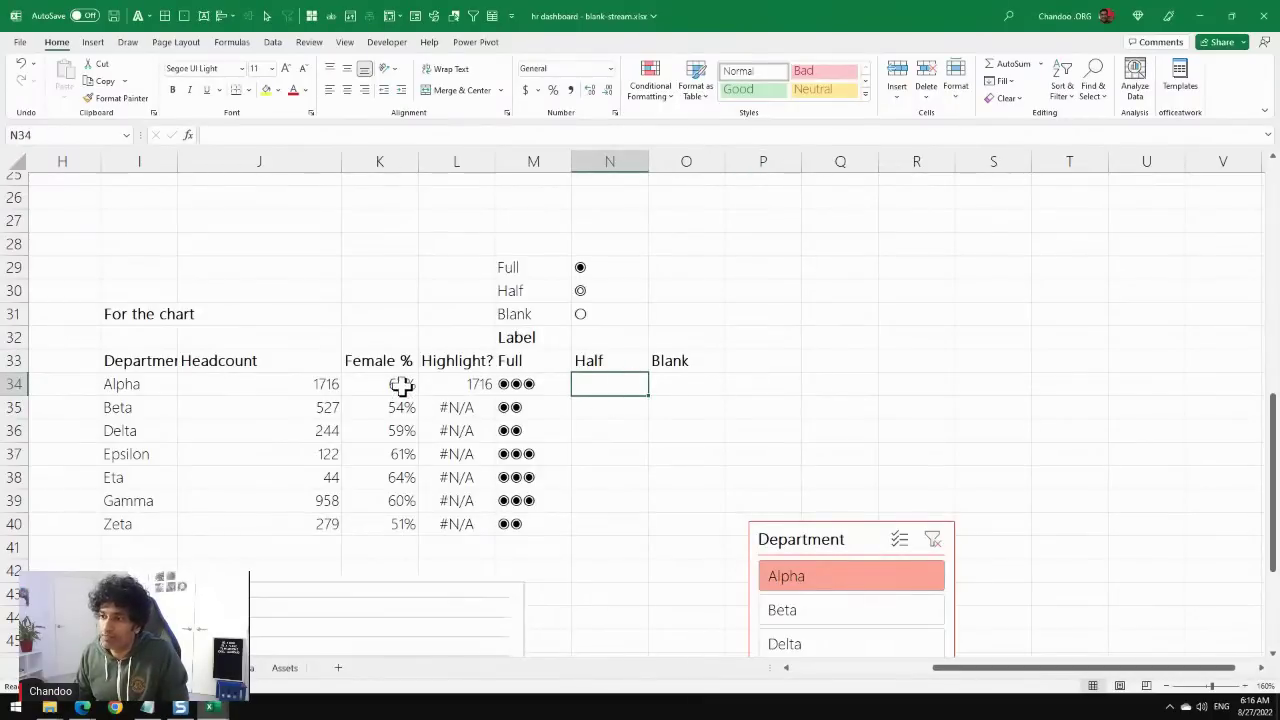
pyautogui.write('=')
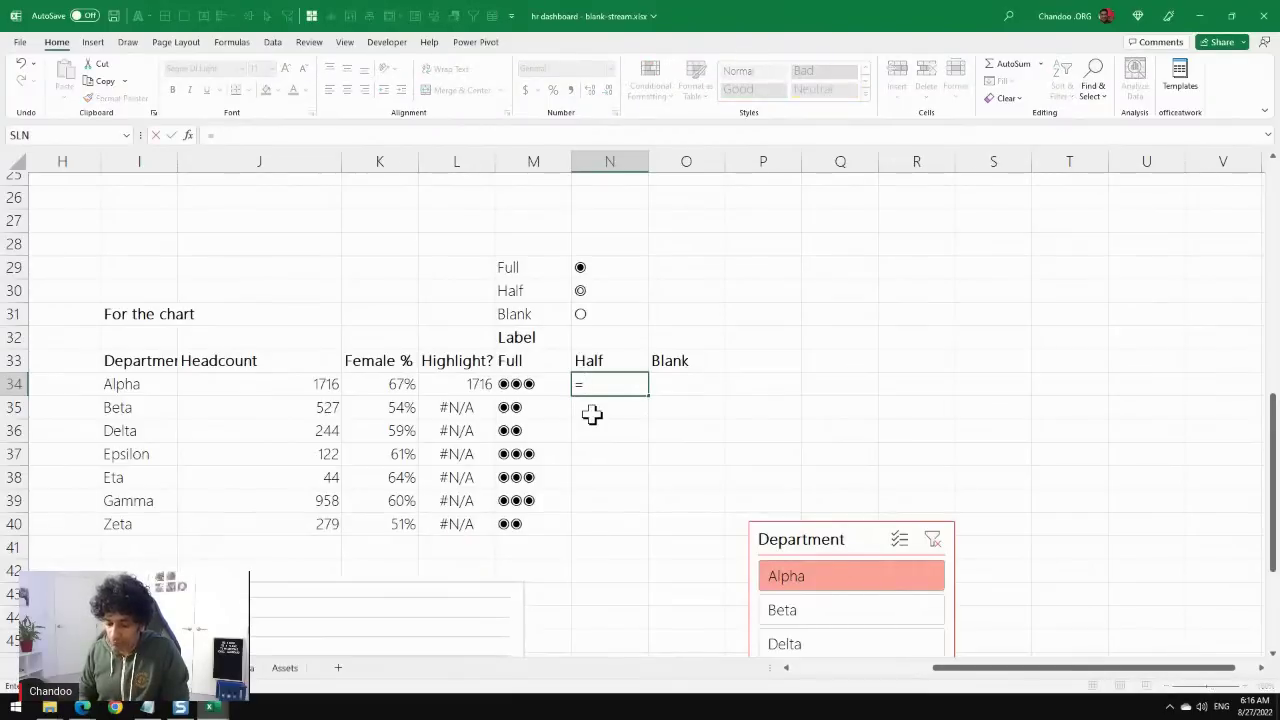
pyautogui.write('re')
pyautogui.press('BackSpace')
pyautogui.press('BackSpace')
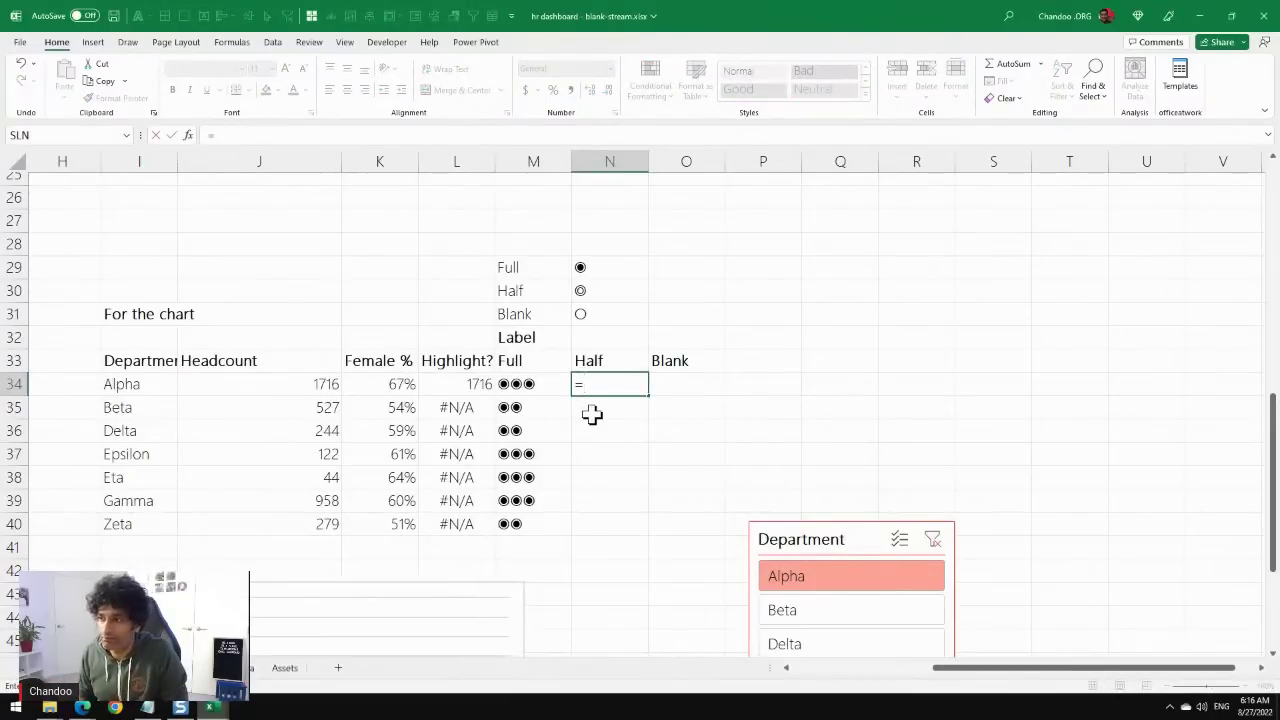
pyautogui.write('if')
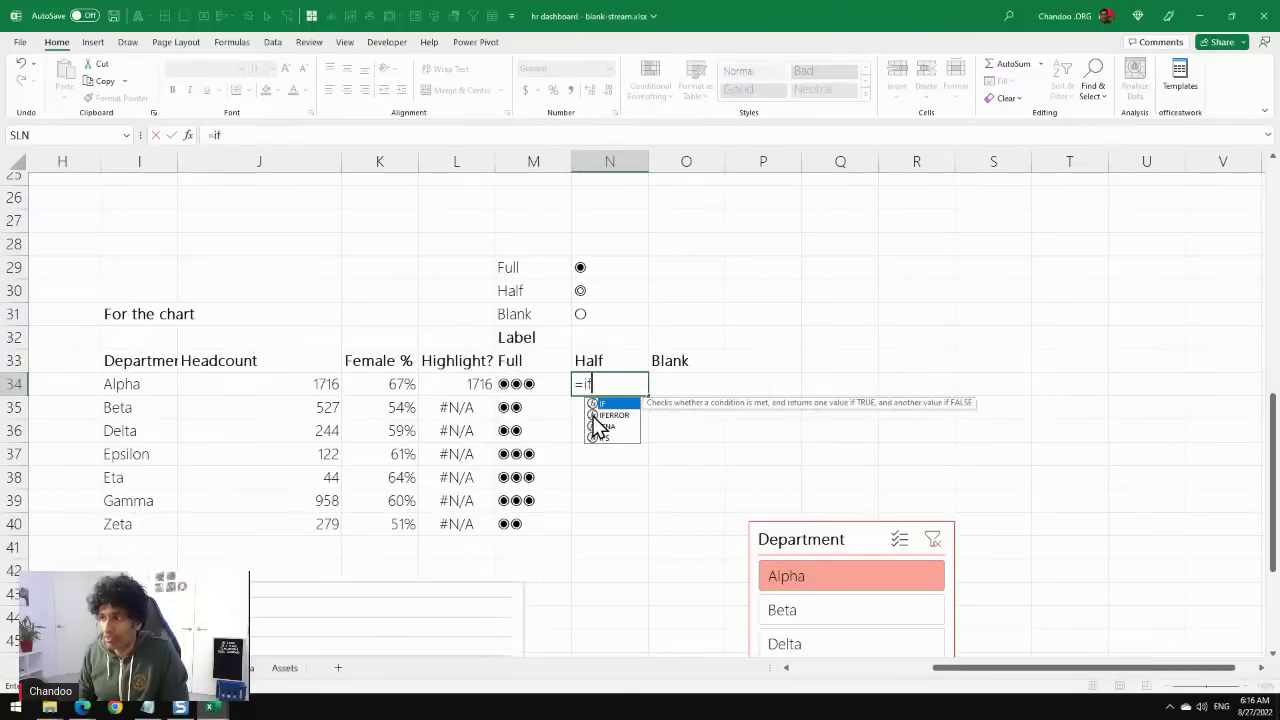
pyautogui.press('Tab')
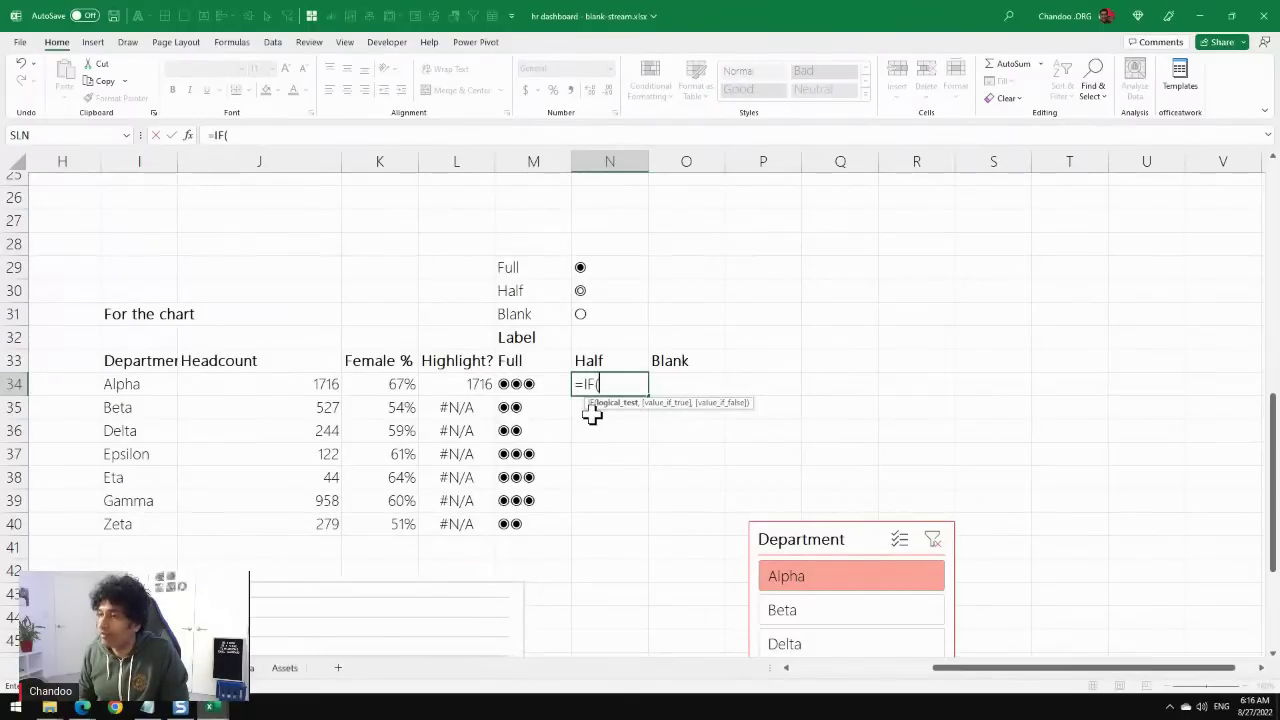
pyautogui.write('mod')
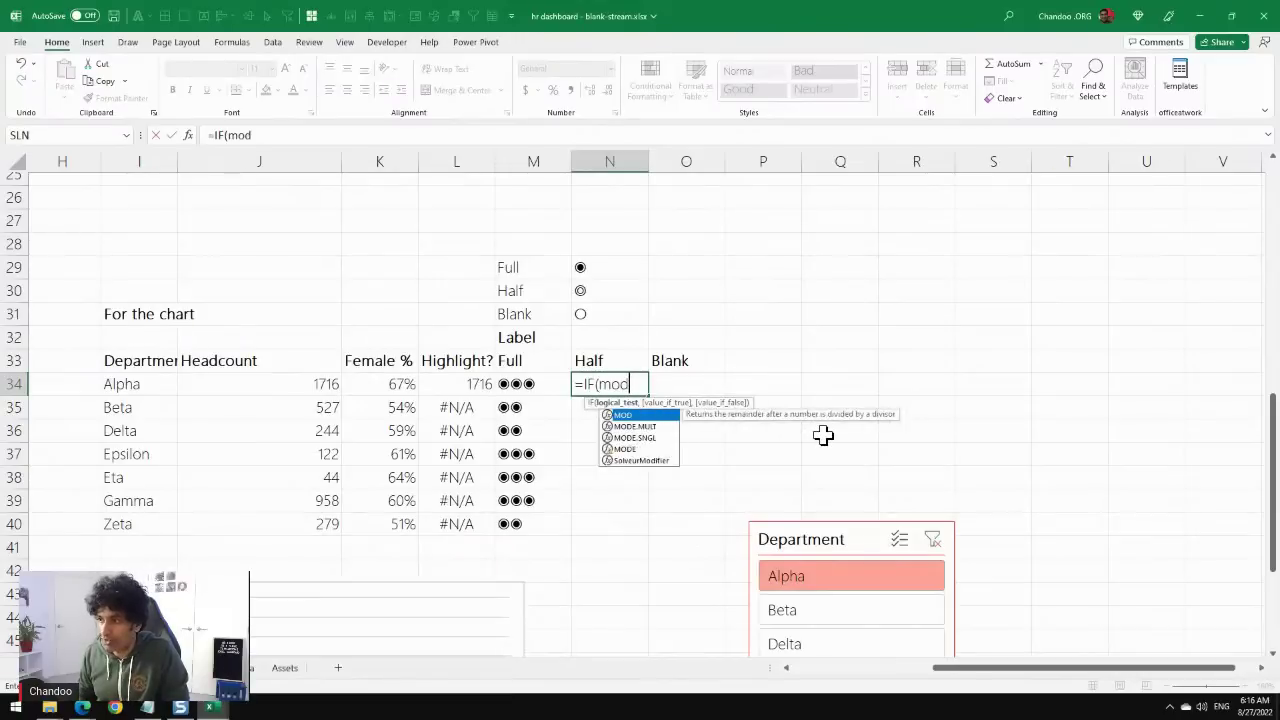
pyautogui.press('Tab')
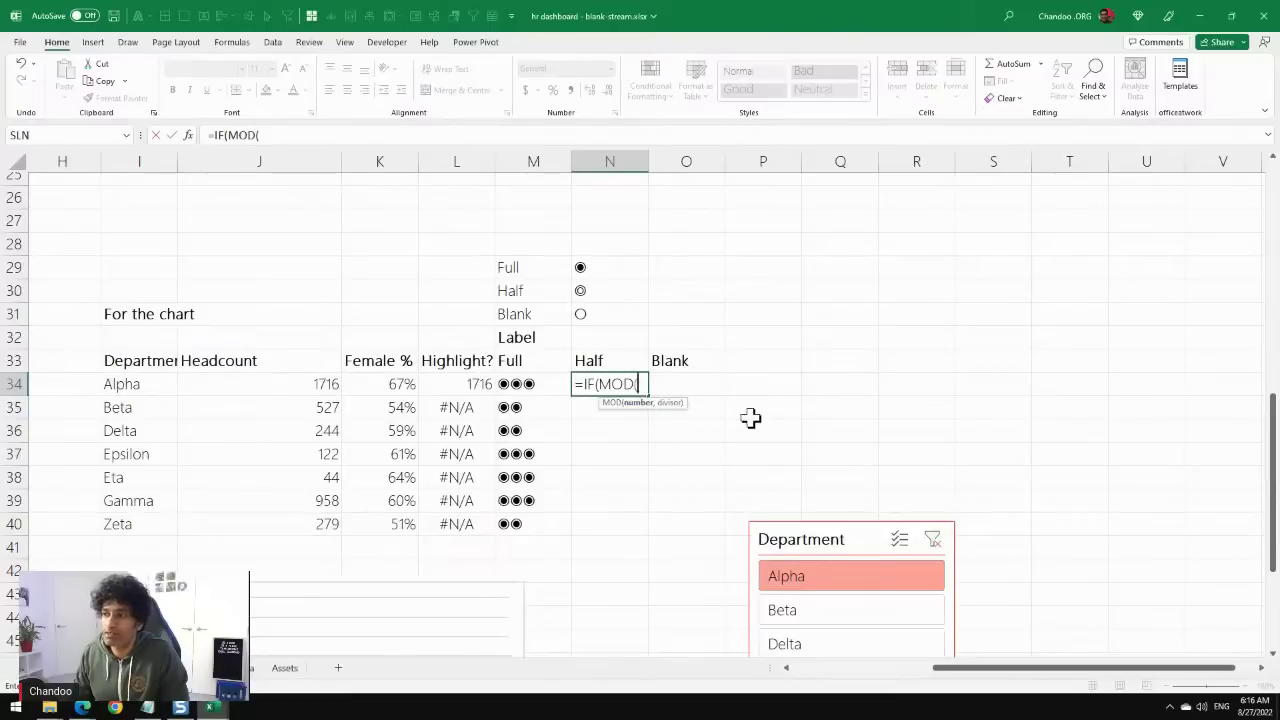
pyautogui.click(400, 384)
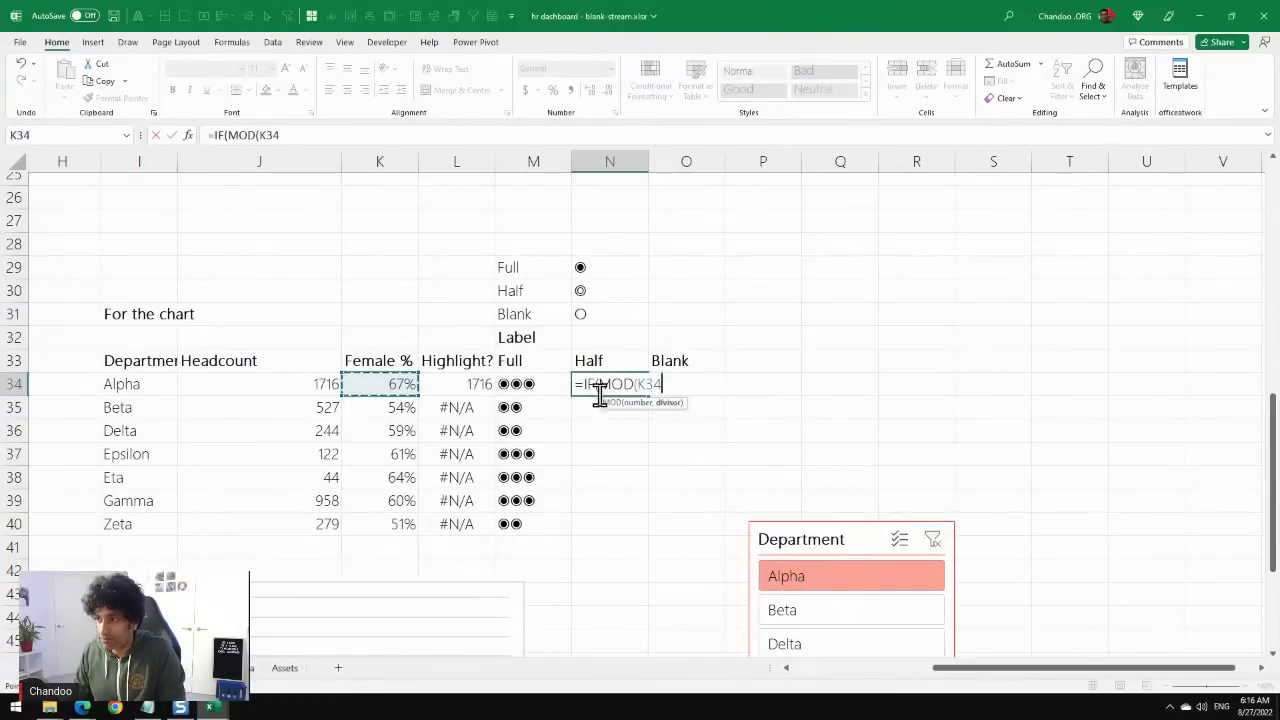
pyautogui.write(',0.2')
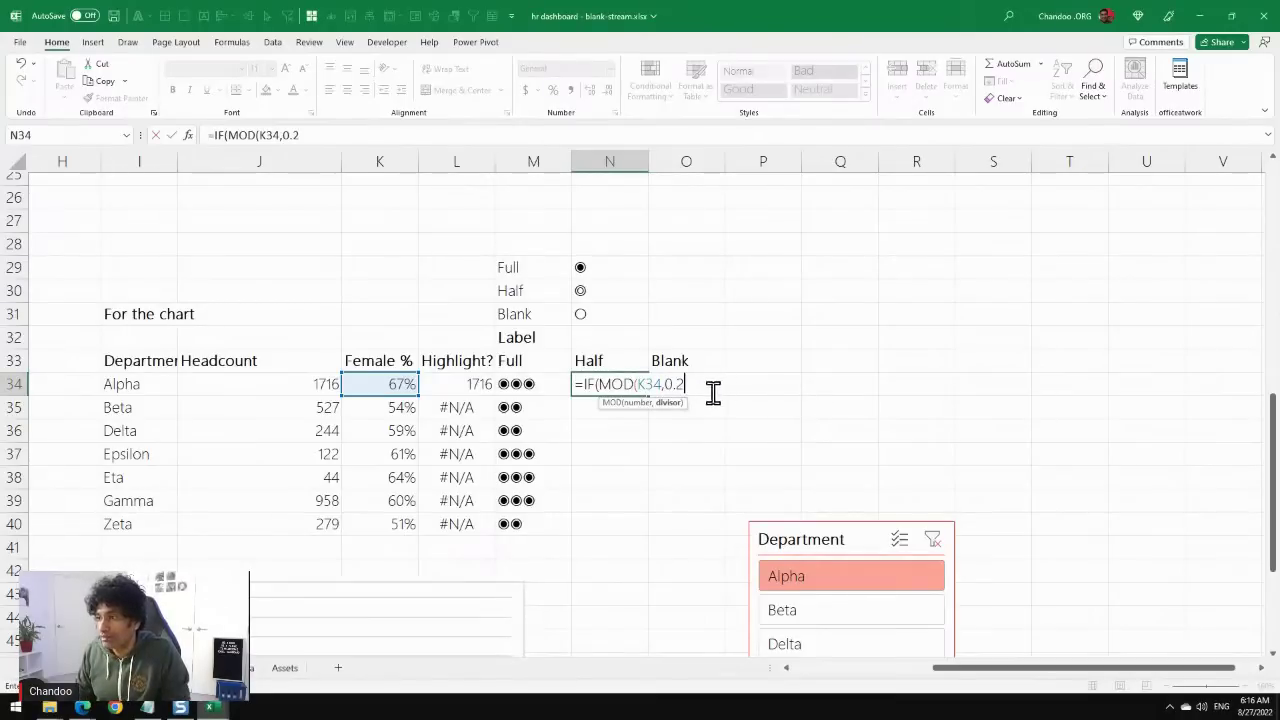
pyautogui.write(')>0.1')
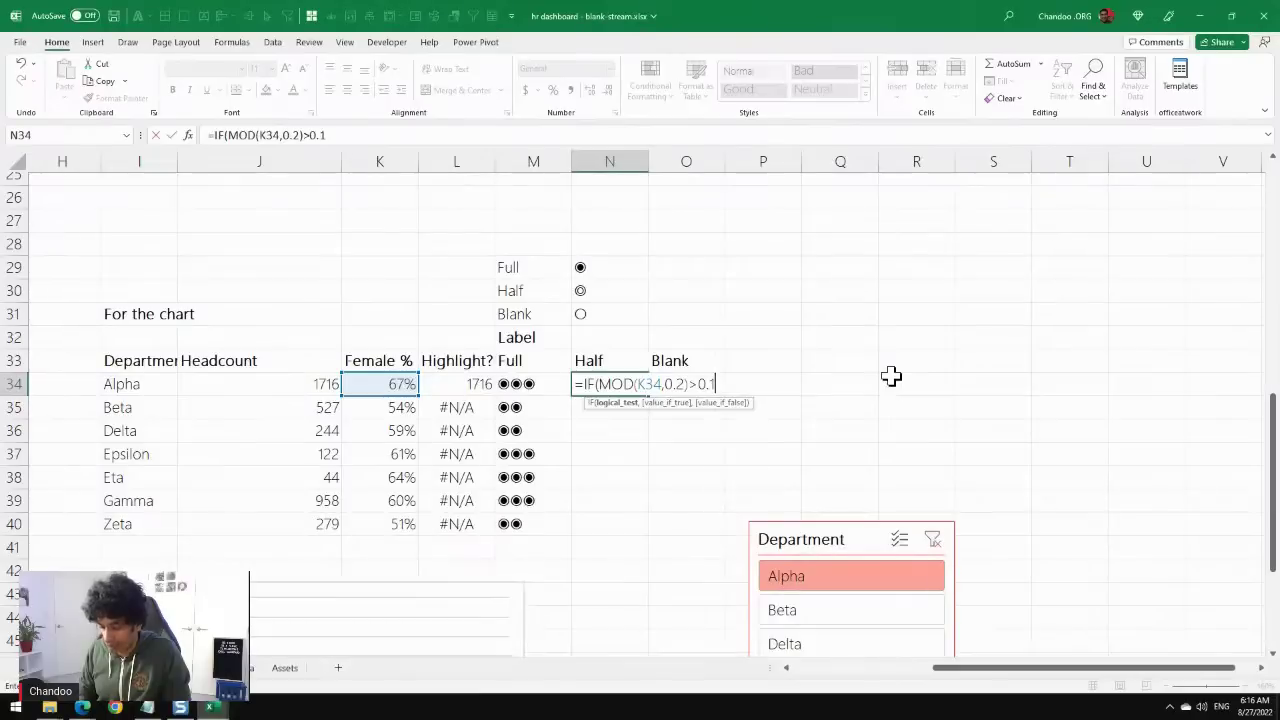
pyautogui.write(',')
pyautogui.click(606, 294)
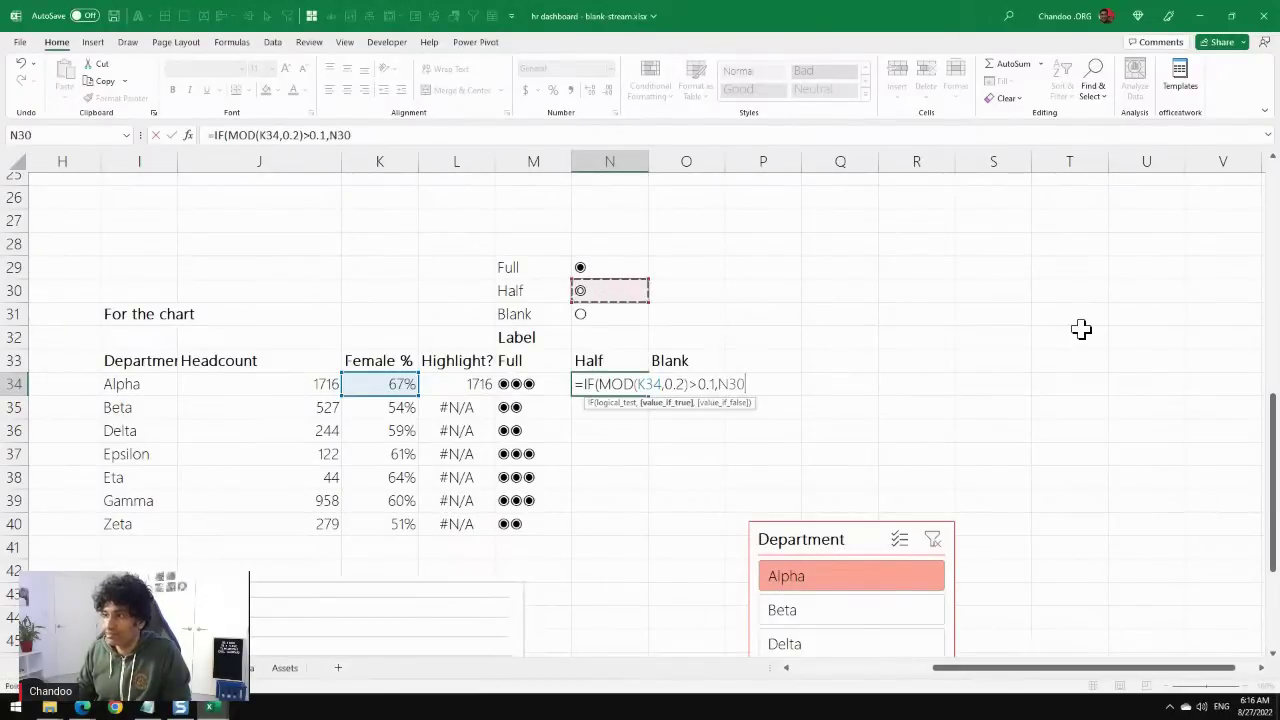
pyautogui.write(',')
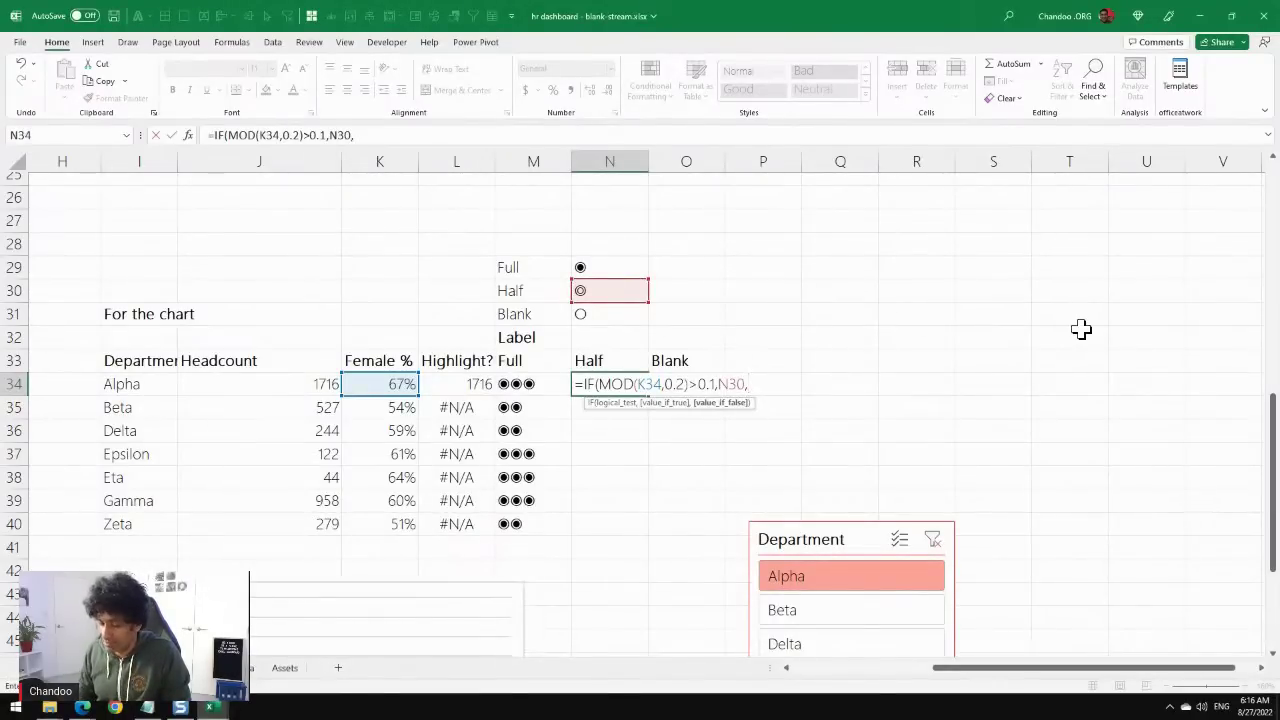
pyautogui.write('"")')
pyautogui.press('Return')
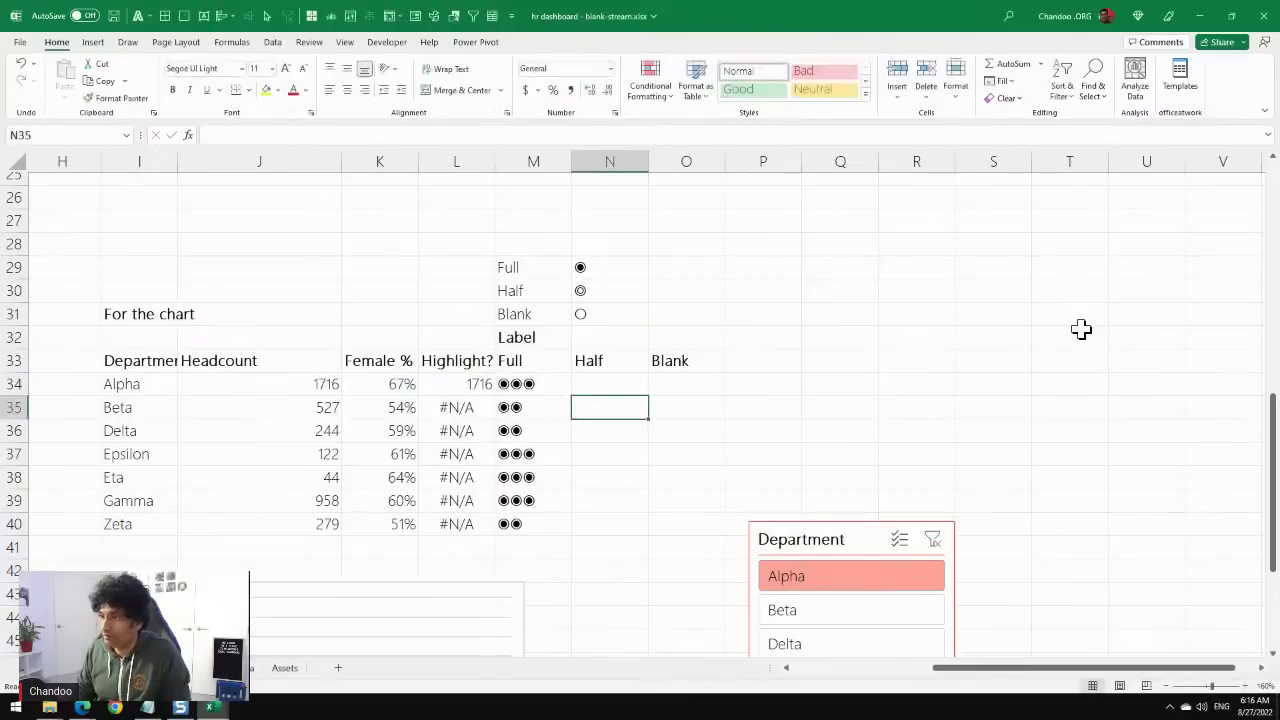
pyautogui.click(633, 392)
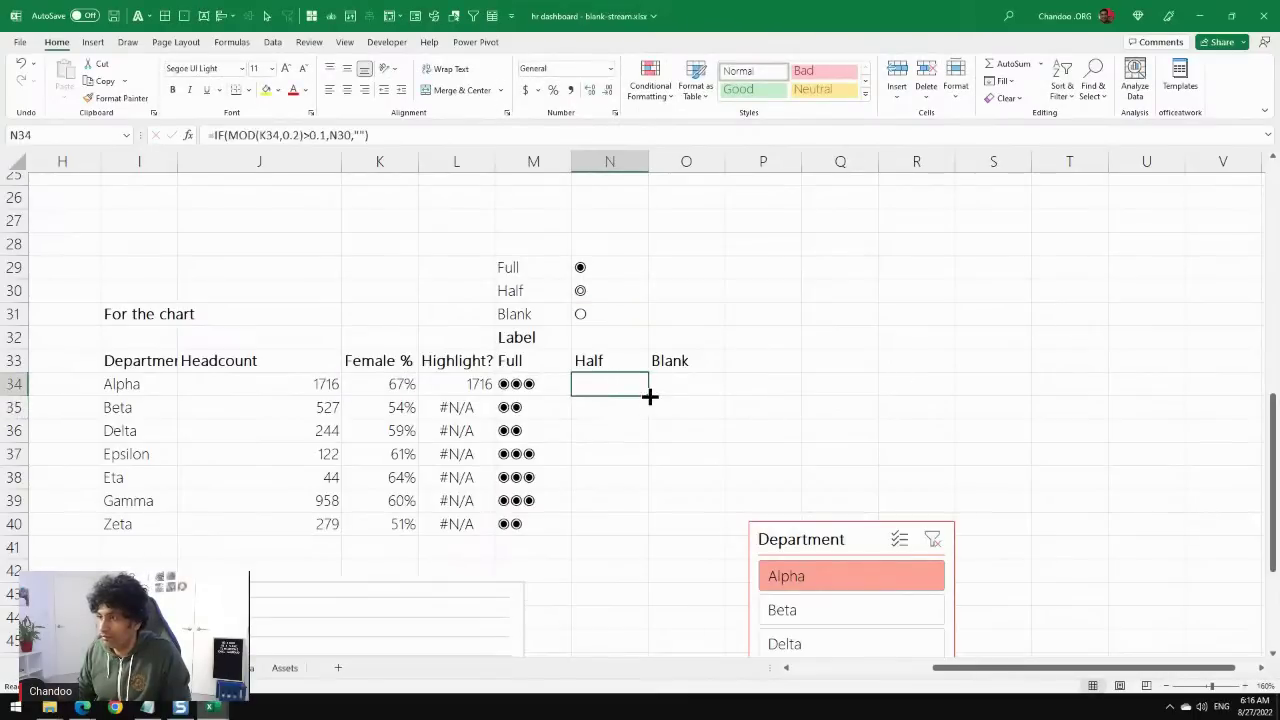
pyautogui.doubleClick(650, 396)
# Try an absolute $K$34 reference in the Half formula, refill it, and inspect N35.
pyautogui.click(624, 391)
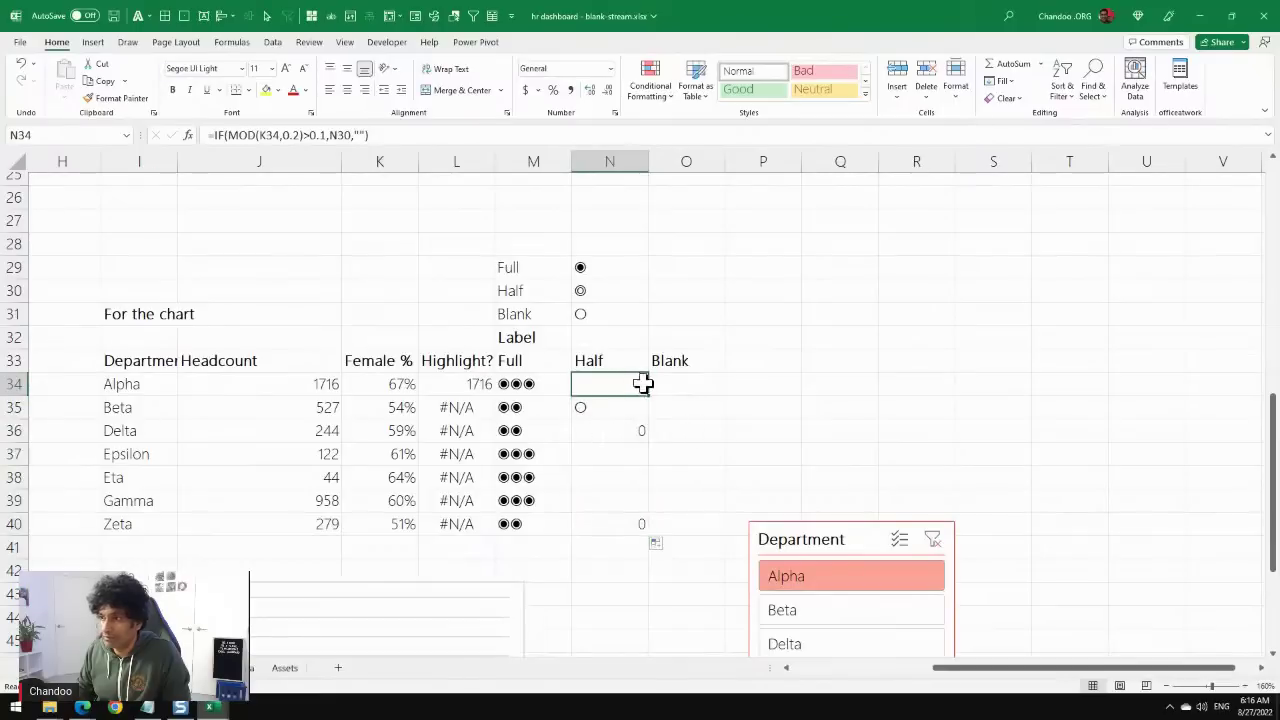
pyautogui.press('F2')
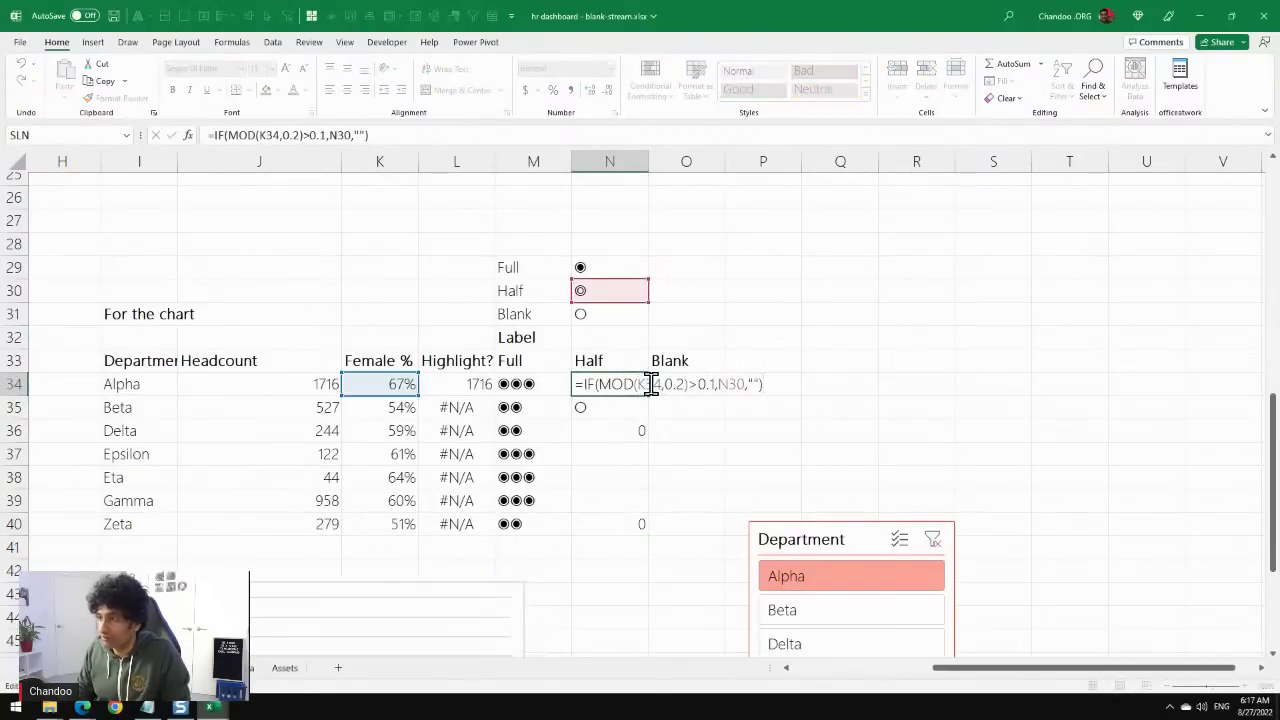
pyautogui.click(651, 384)
pyautogui.press('F4')
pyautogui.press('Return')
pyautogui.click(626, 383)
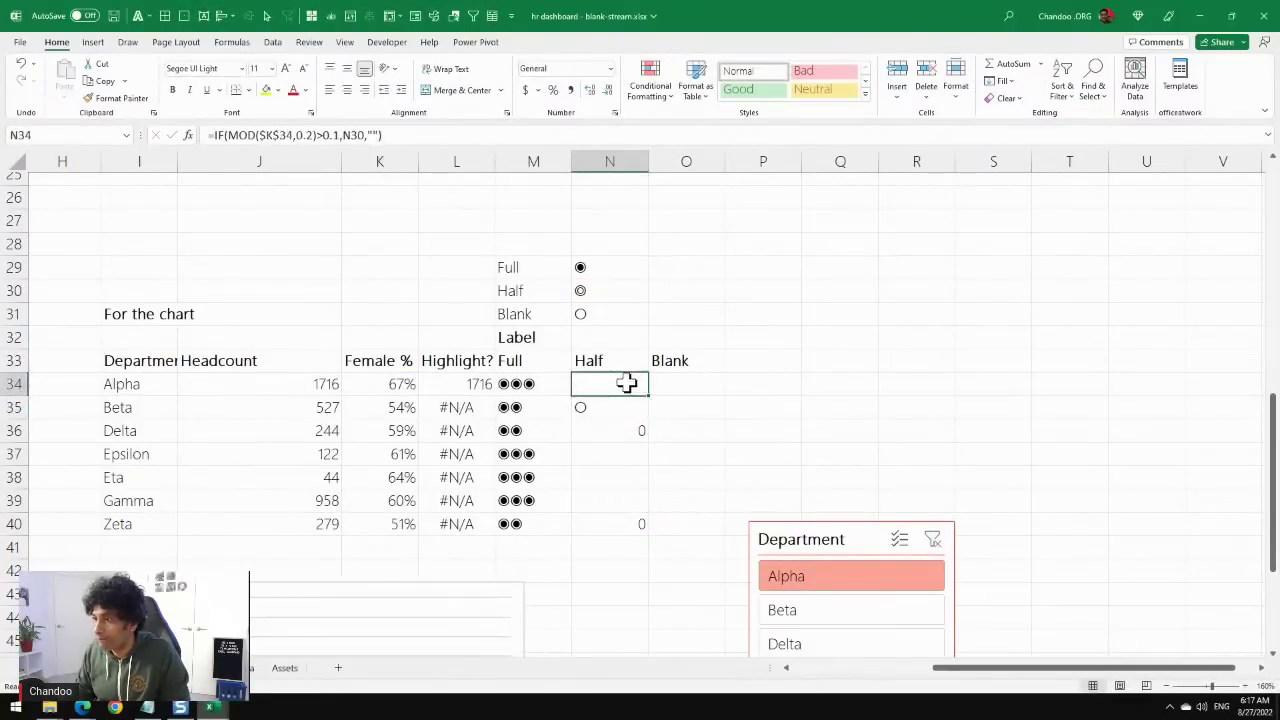
pyautogui.doubleClick(648, 397)
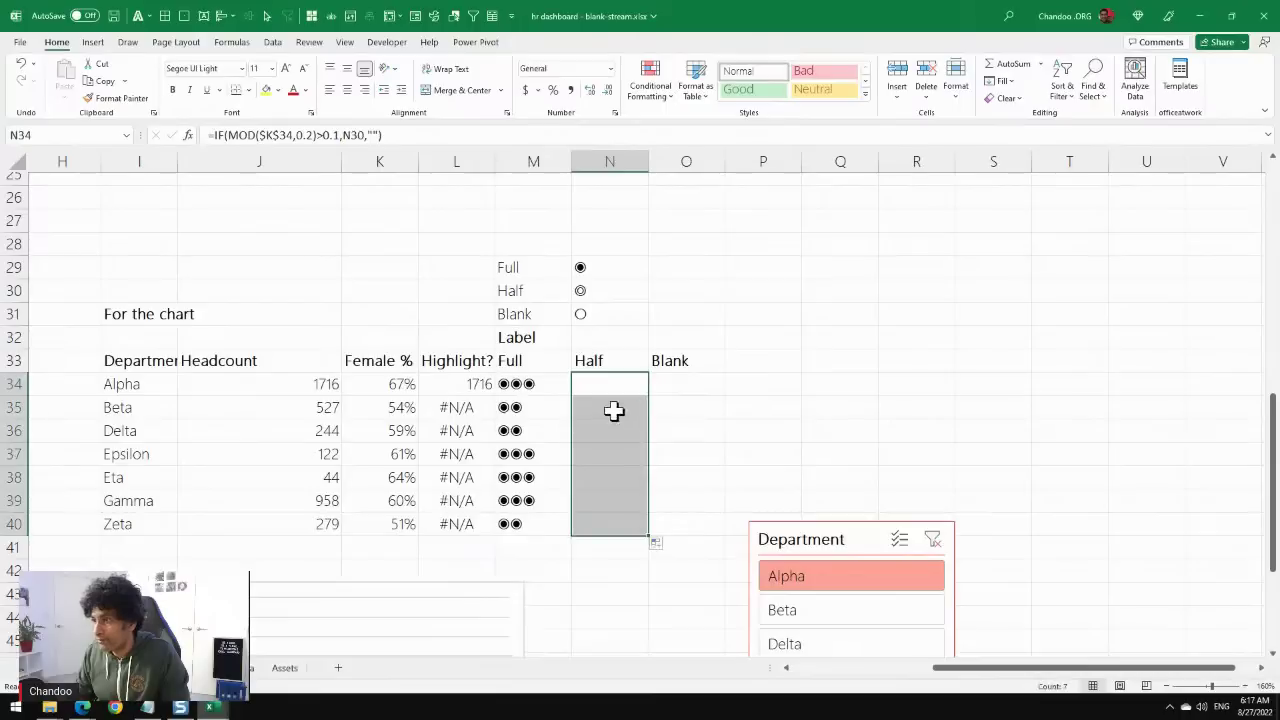
pyautogui.click(633, 414)
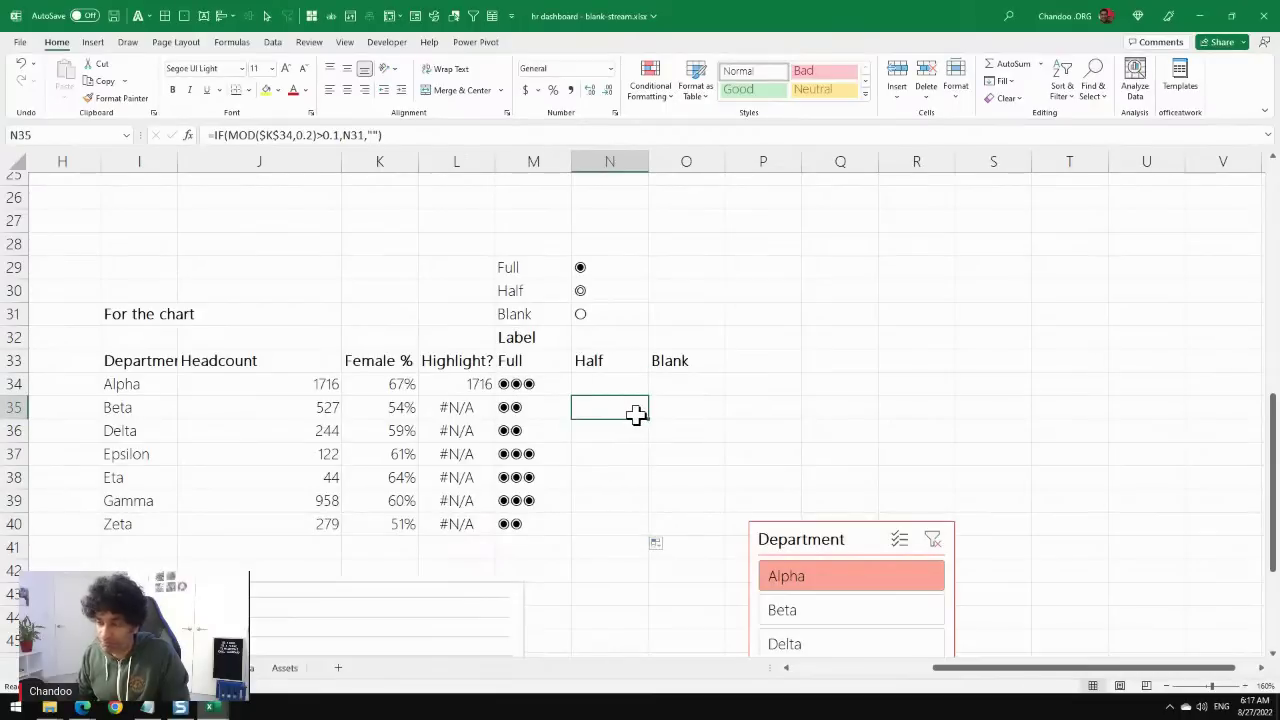
pyautogui.press('F2')
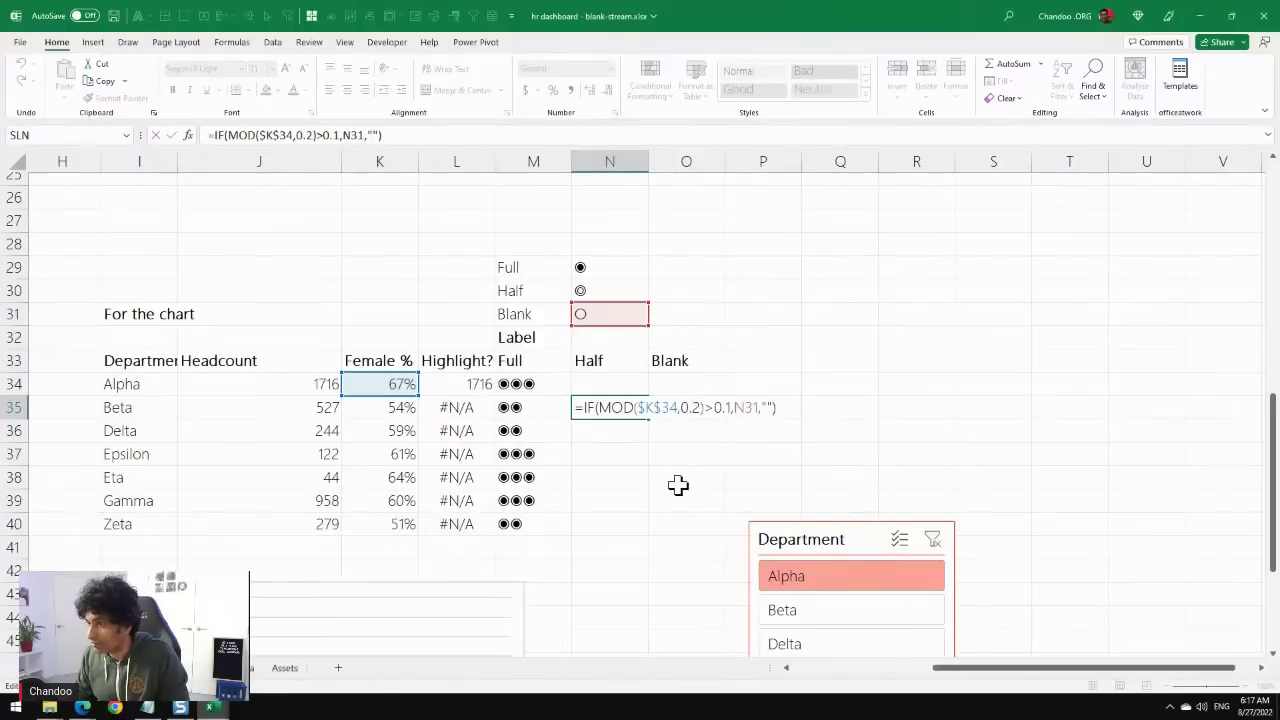
pyautogui.press('Escape')
# Restore K34 as relative, lock $N$30, refill N34:N40 and check the Beta, Delta and Zeta rows.
pyautogui.click(625, 383)
pyautogui.press('F2')
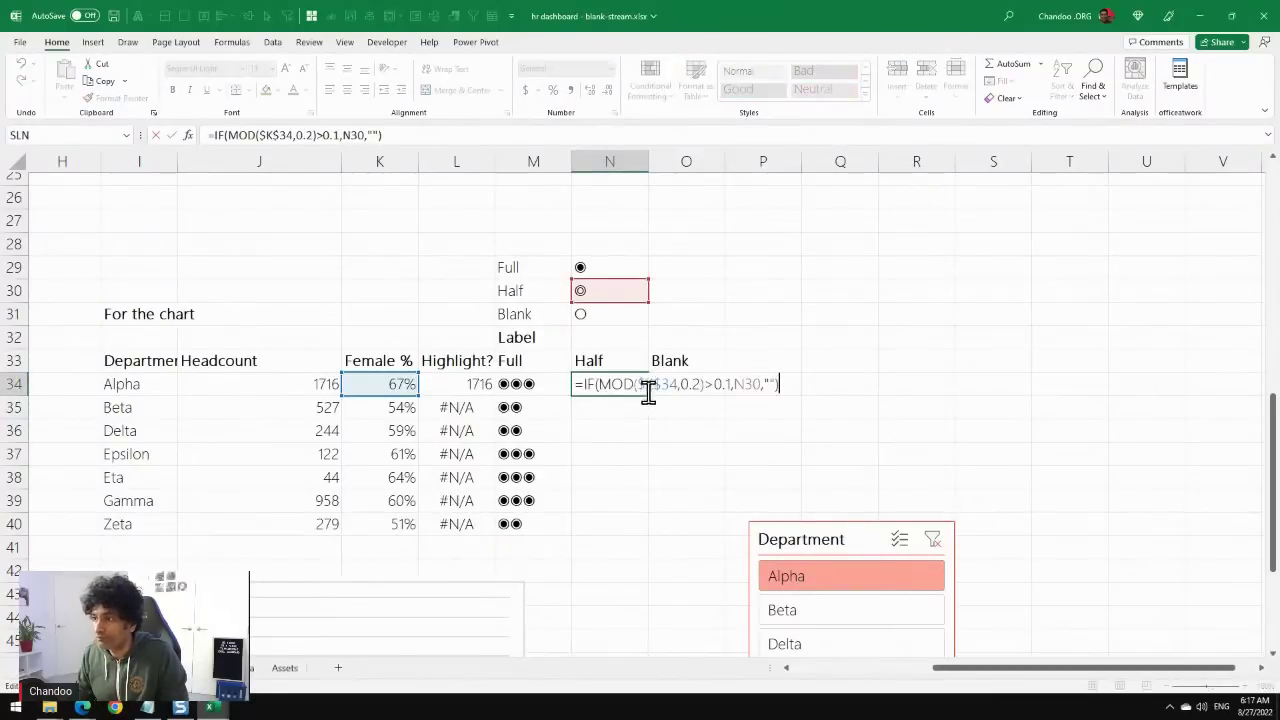
pyautogui.doubleClick(649, 385)
pyautogui.press('F4')
pyautogui.press('F4')
pyautogui.press('F4')
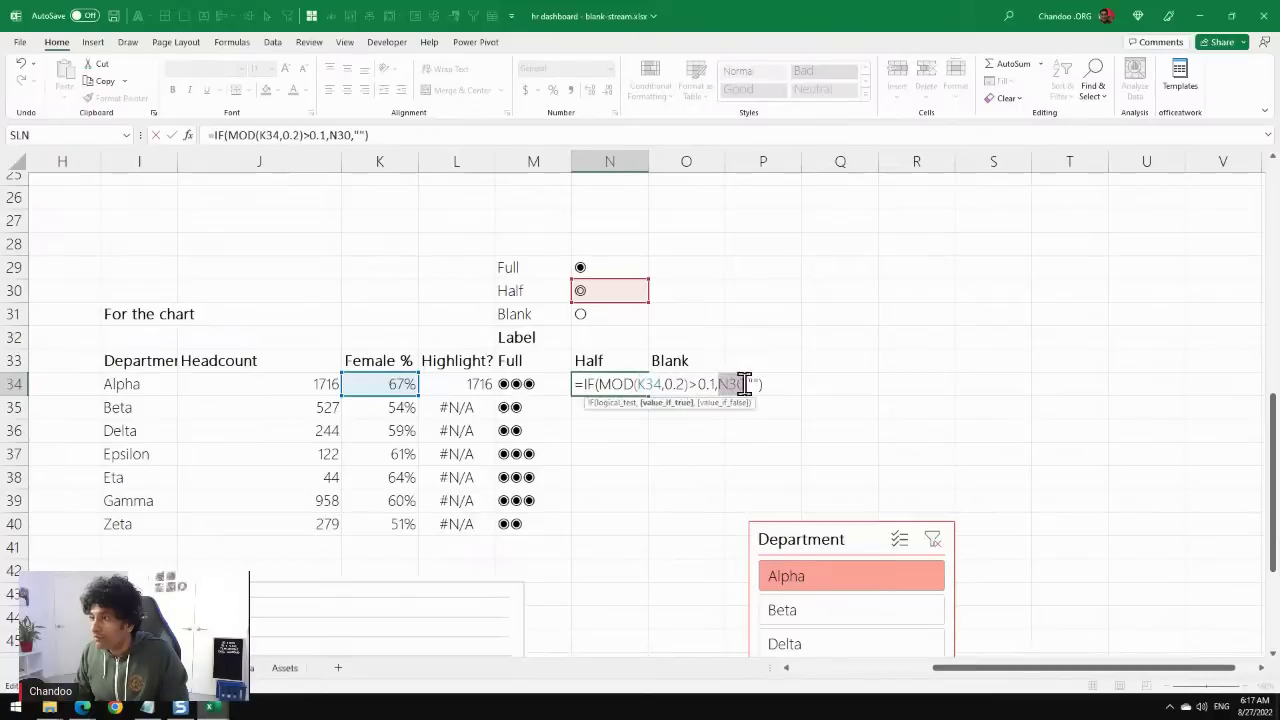
pyautogui.doubleClick(735, 384)
pyautogui.press('Return')
pyautogui.click(633, 394)
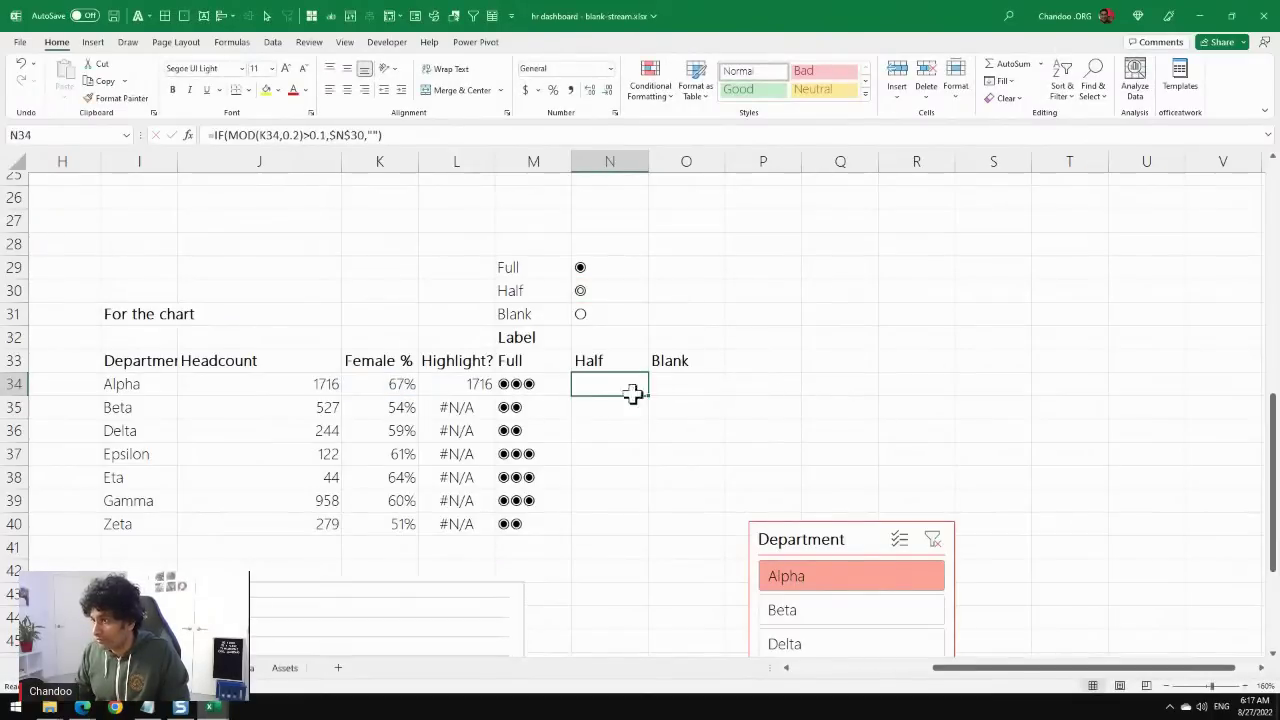
pyautogui.doubleClick(648, 395)
pyautogui.click(671, 423)
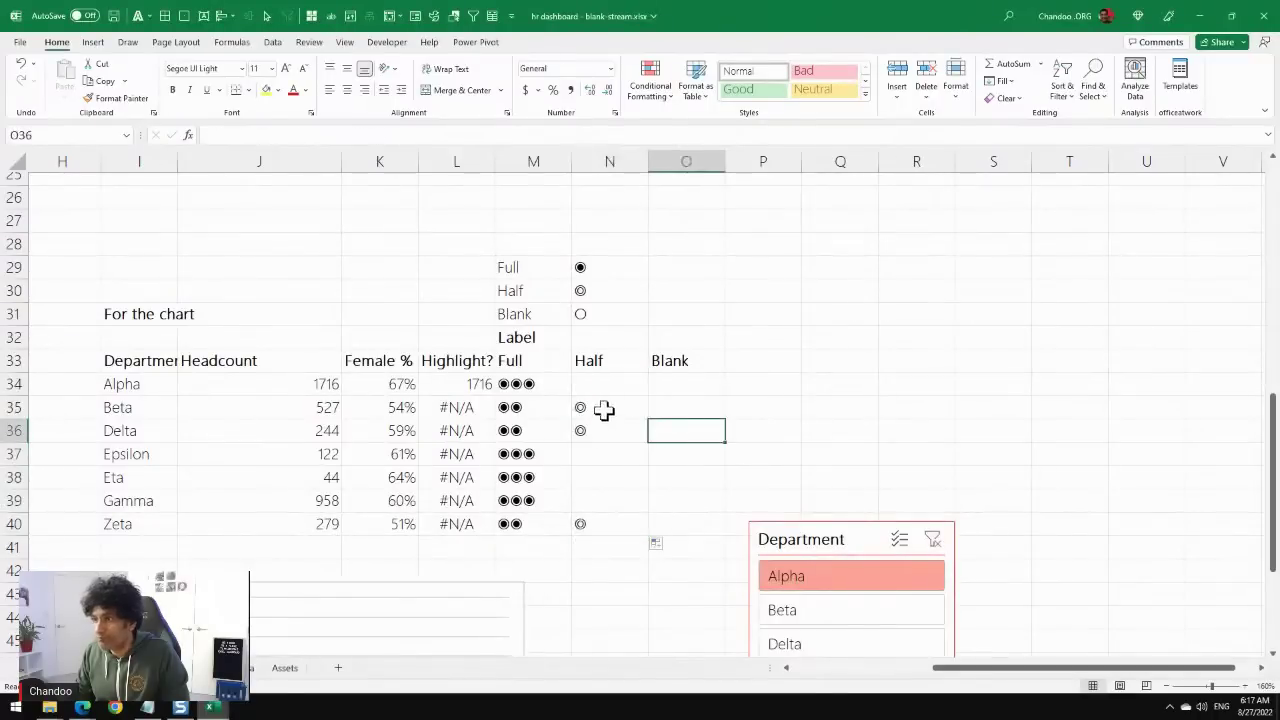
pyautogui.click(603, 411)
pyautogui.click(598, 438)
pyautogui.click(598, 526)
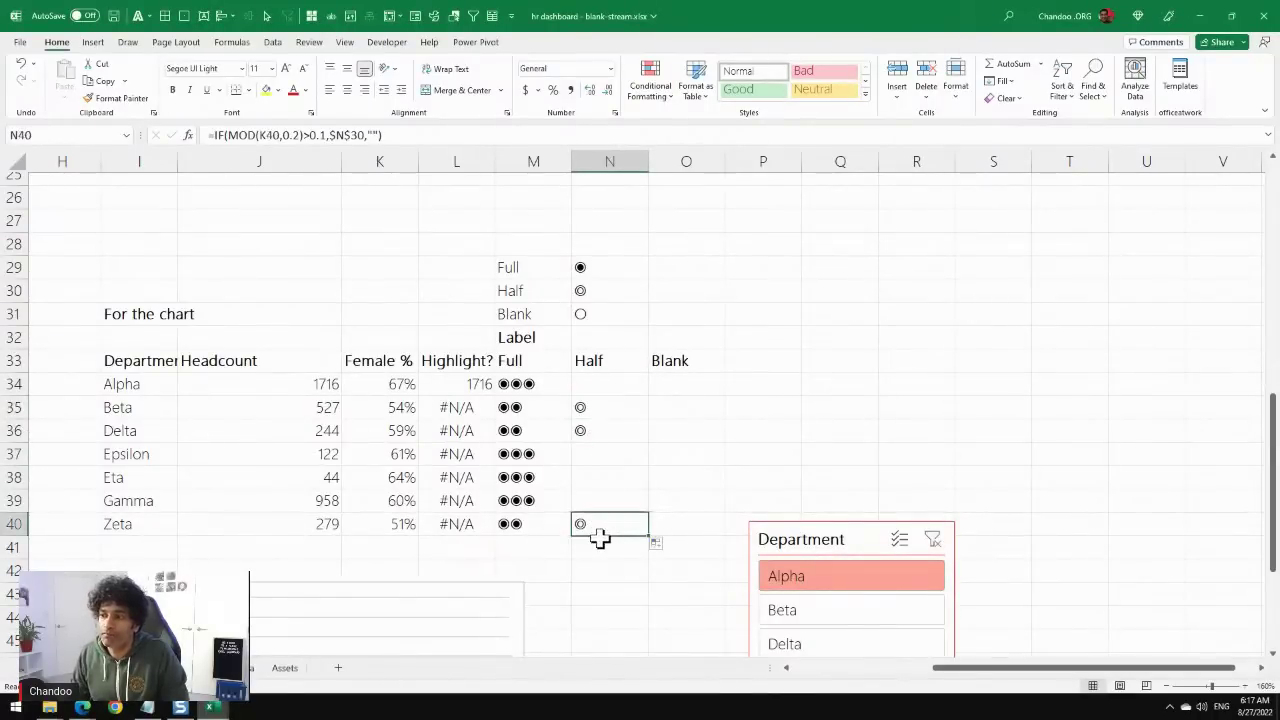
pyautogui.moveTo(670, 378); pyautogui.dragTo(680, 518)
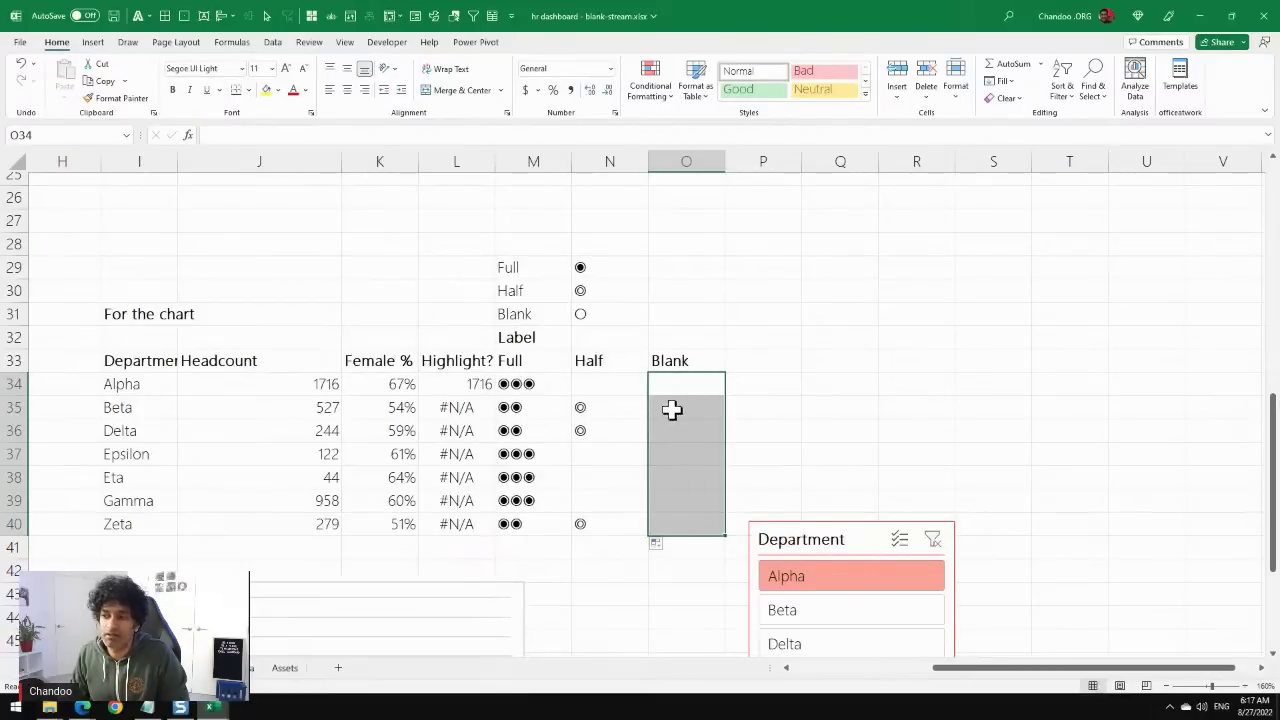
# Count the Full and Half symbols in O34 with =LEN(M34)+LEN(N34).
pyautogui.click(689, 383)
pyautogui.write('=')
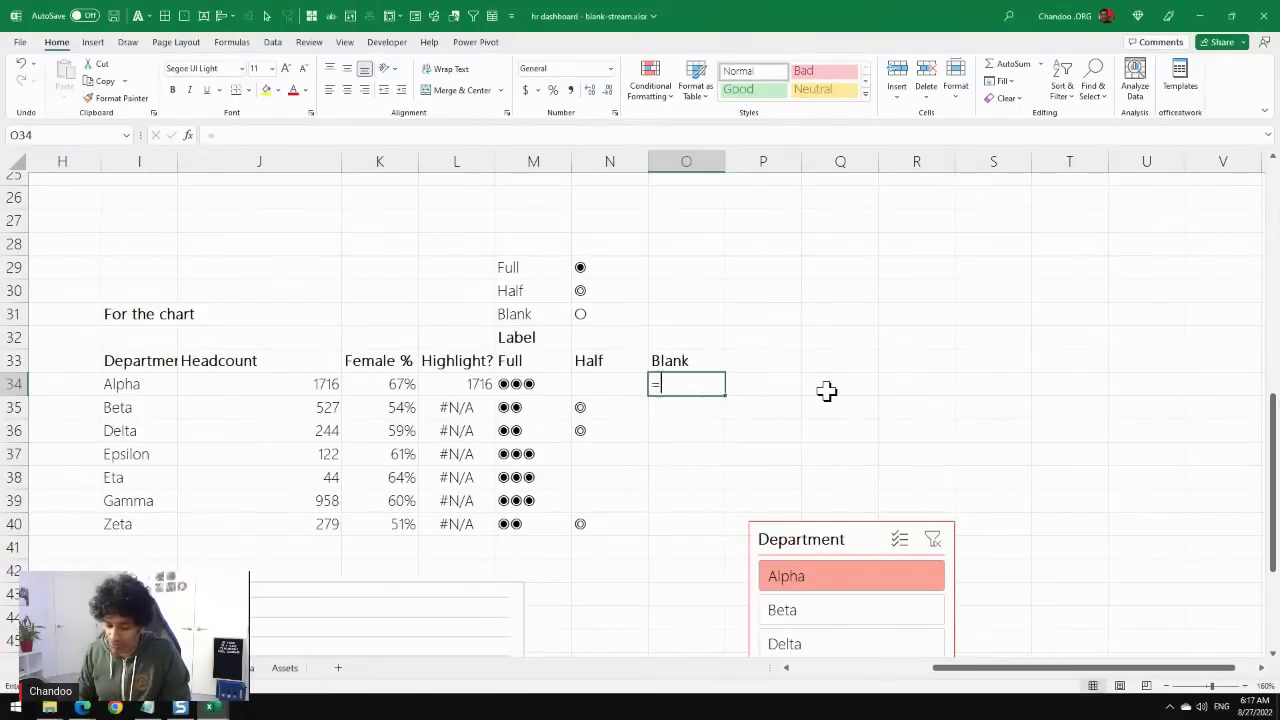
pyautogui.write('LEN(')
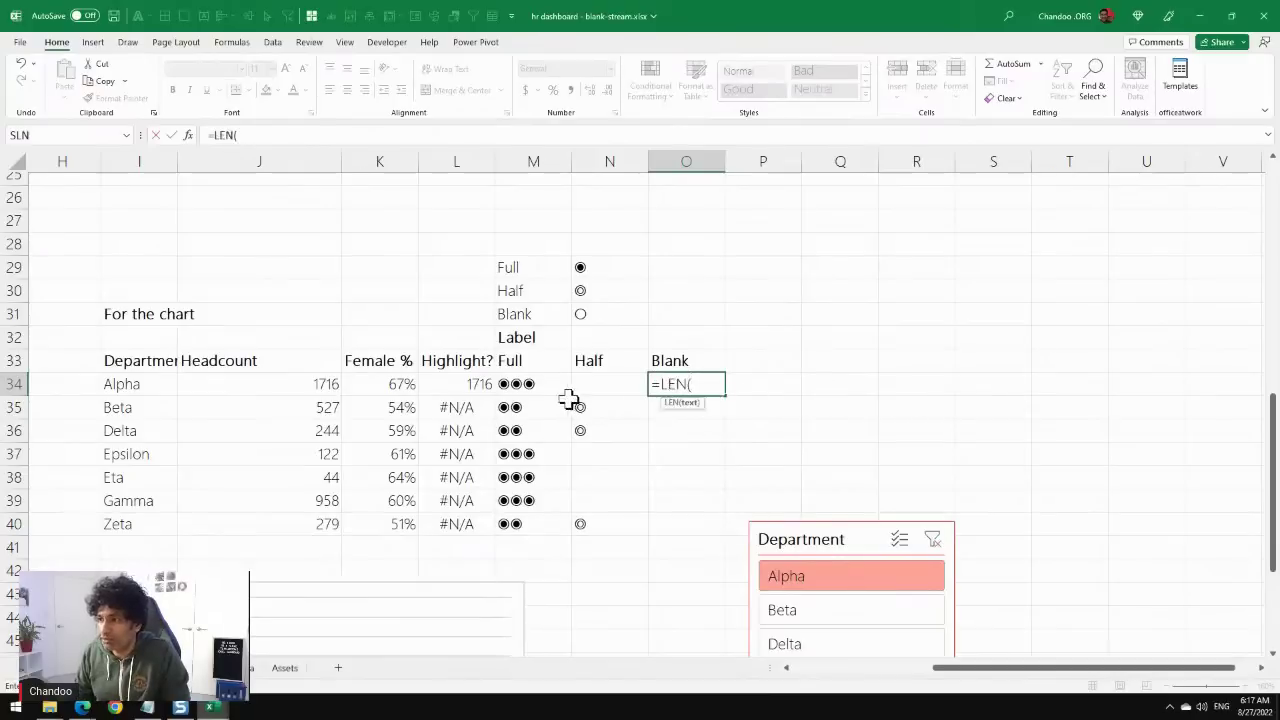
pyautogui.click(520, 381)
pyautogui.write(')+')
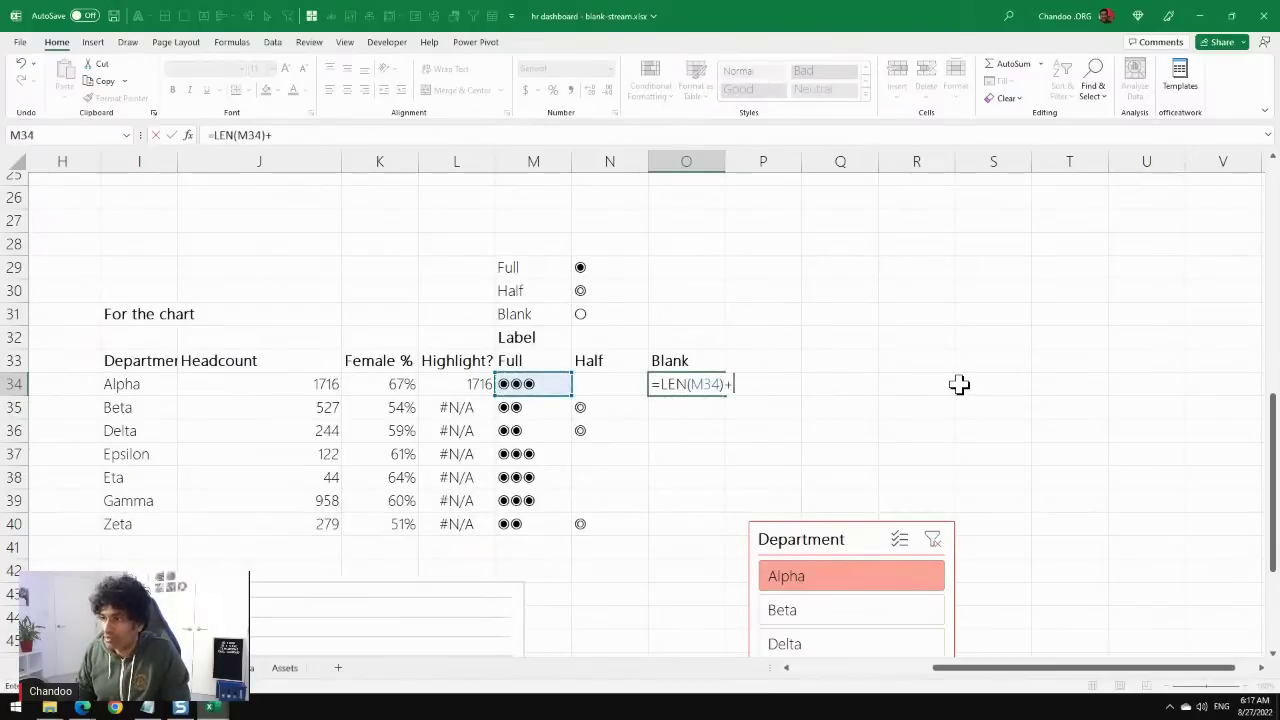
pyautogui.click(586, 383)
pyautogui.press('BackSpace')
pyautogui.press('BackSpace')
pyautogui.press('BackSpace')
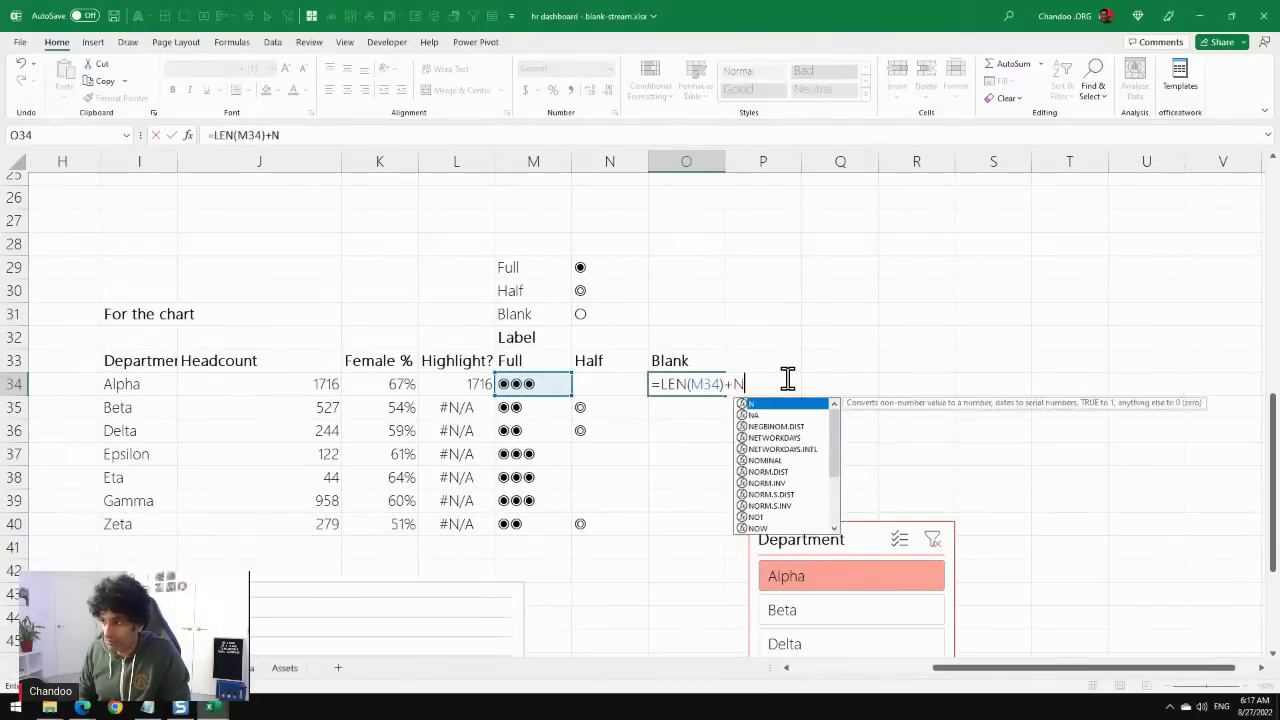
pyautogui.write('len')
pyautogui.press('Tab')
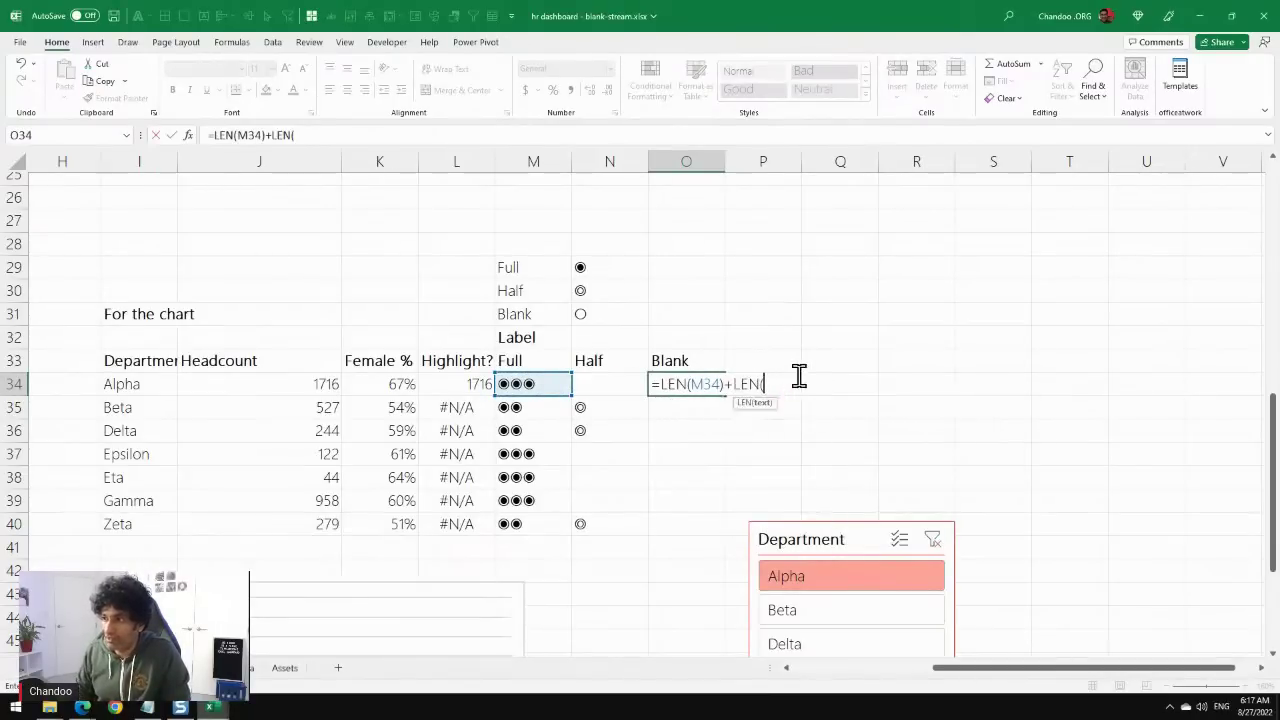
pyautogui.click(597, 385)
pyautogui.write(')')
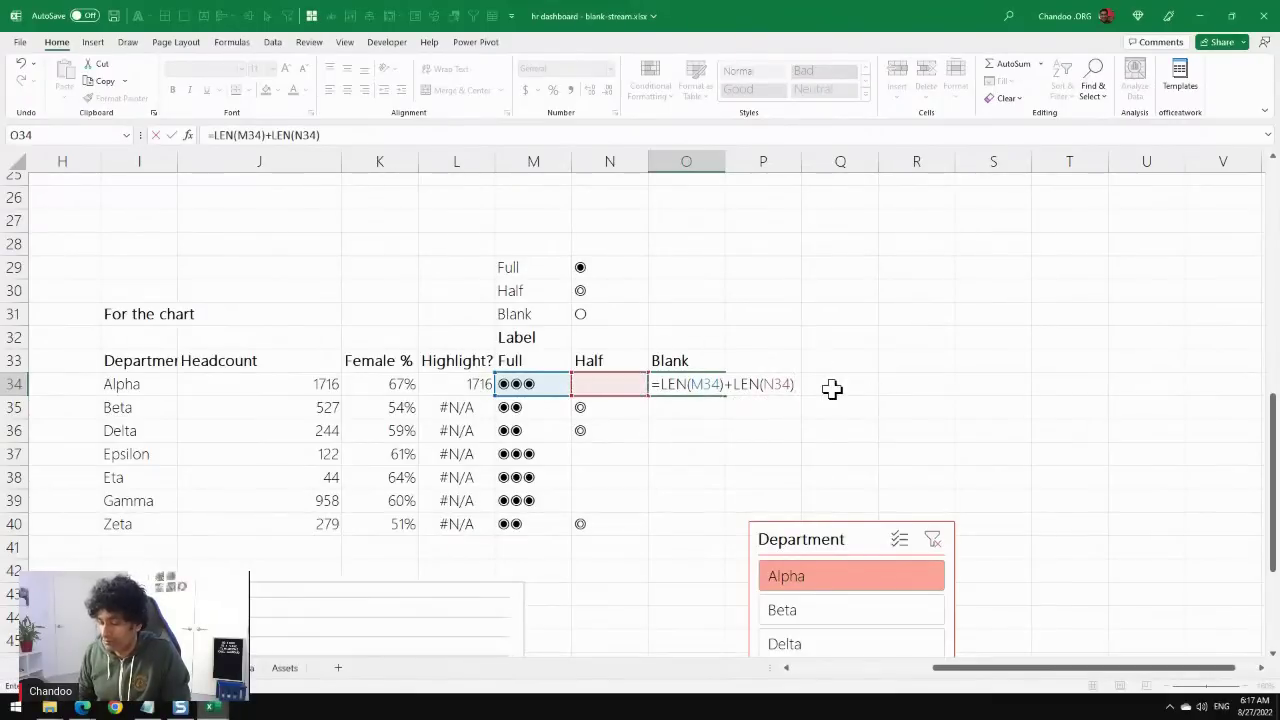
pyautogui.press('Return')
# Rewrite O34 as =REPT($N$31,5-LEN(M34)-LEN(N34)) and fill it down to O40.
pyautogui.click(696, 384)
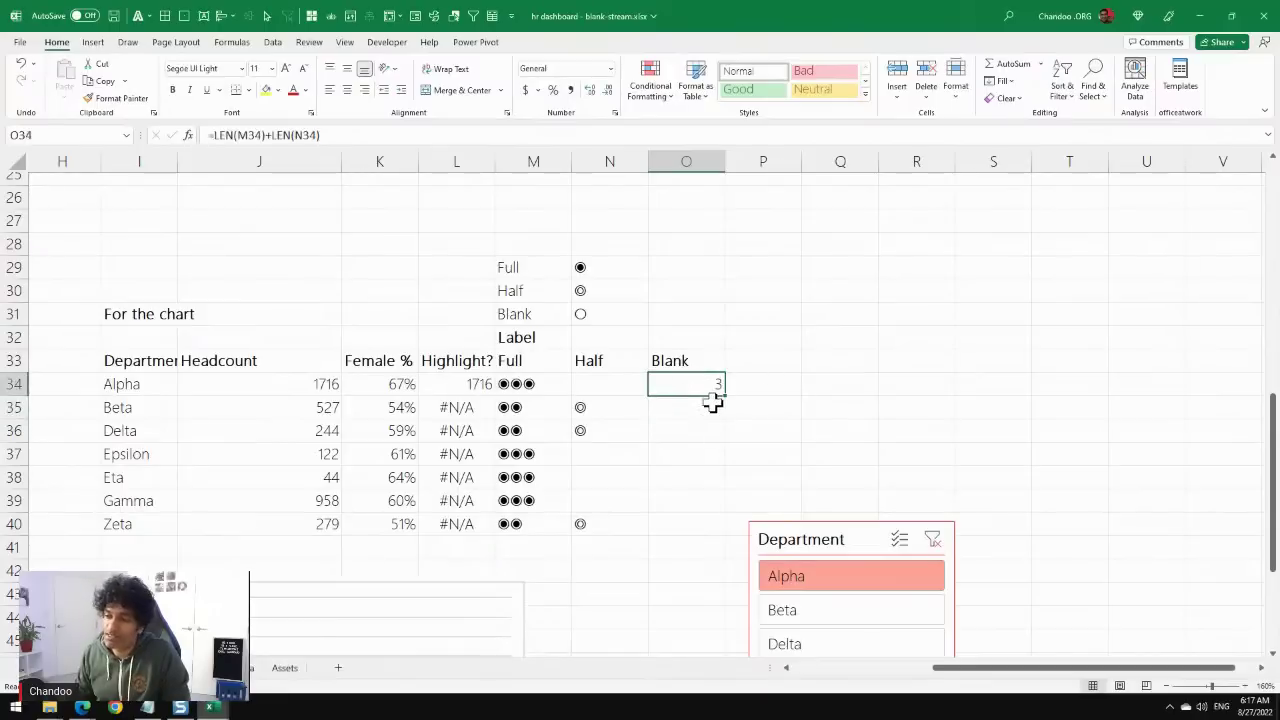
pyautogui.doubleClick(712, 400)
pyautogui.write('rept')
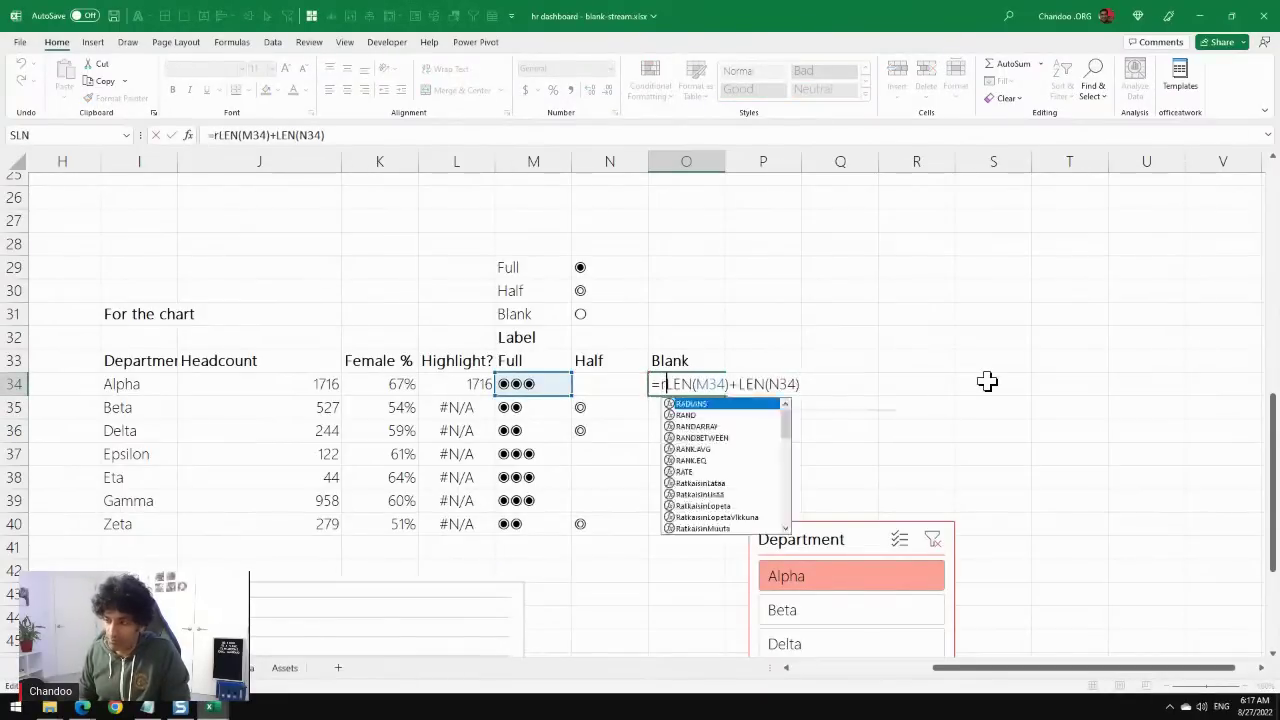
pyautogui.write('(')
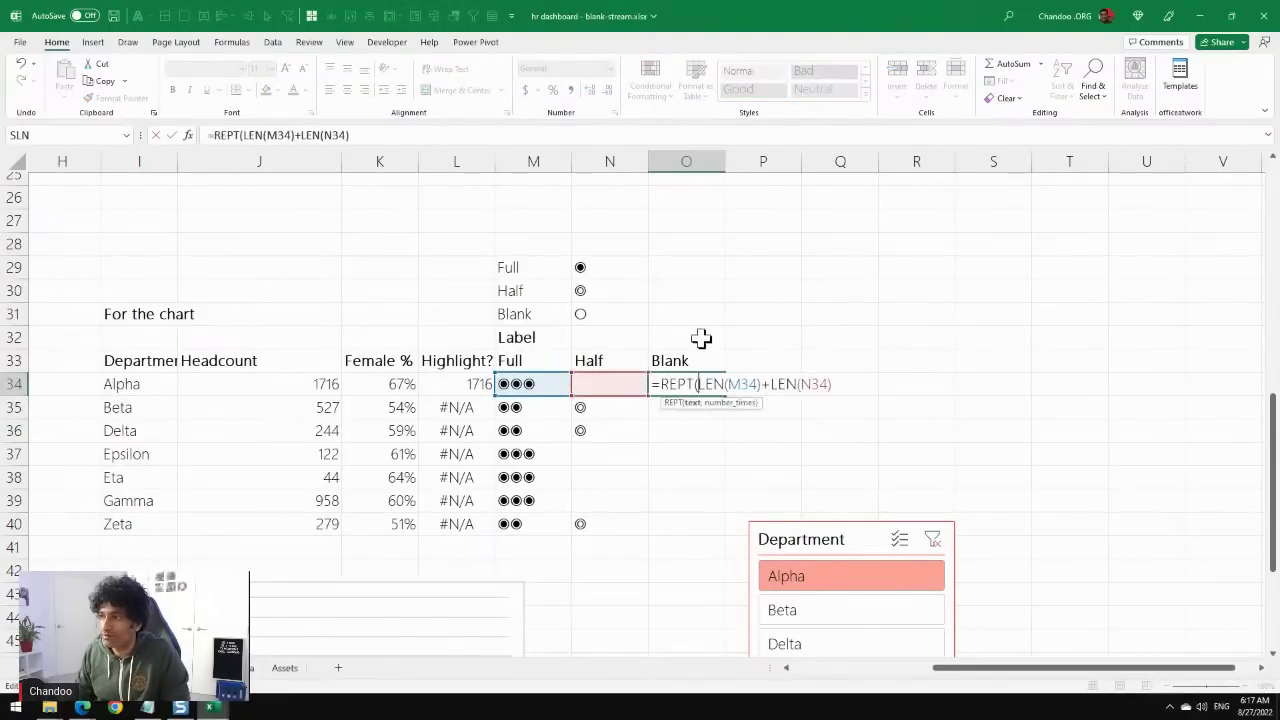
pyautogui.click(603, 317)
pyautogui.press('F4')
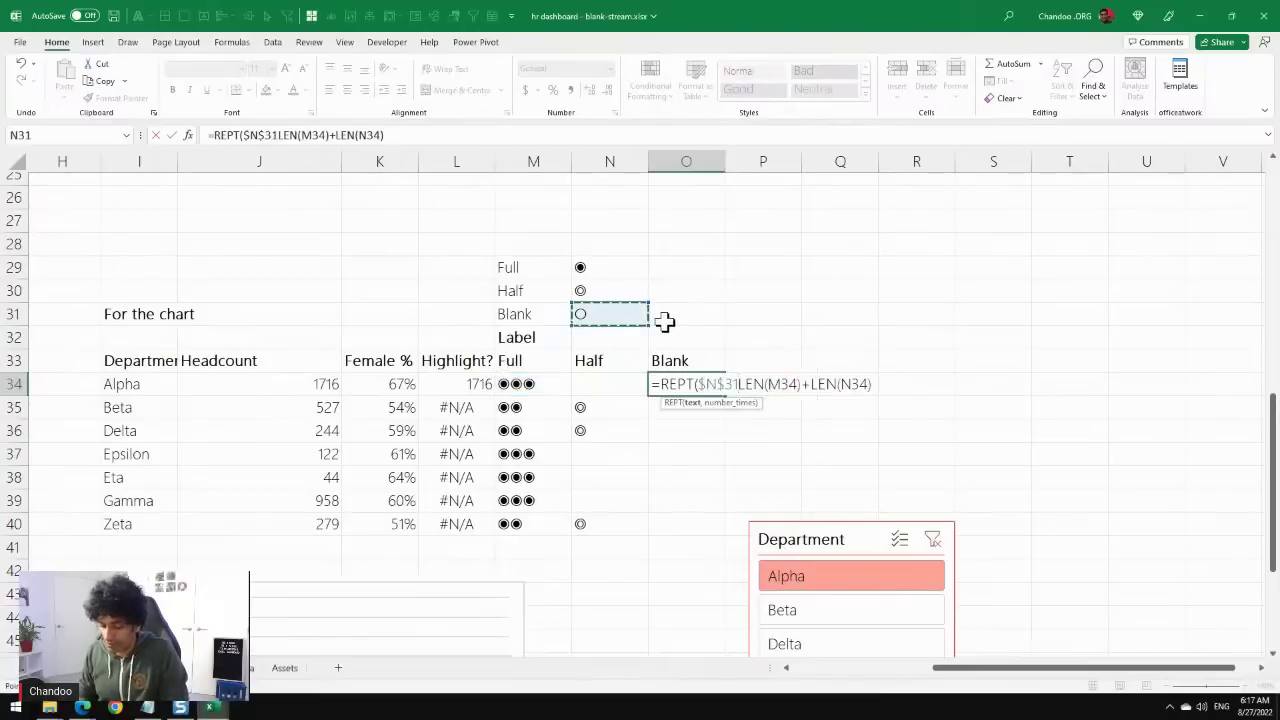
pyautogui.write(',5-')
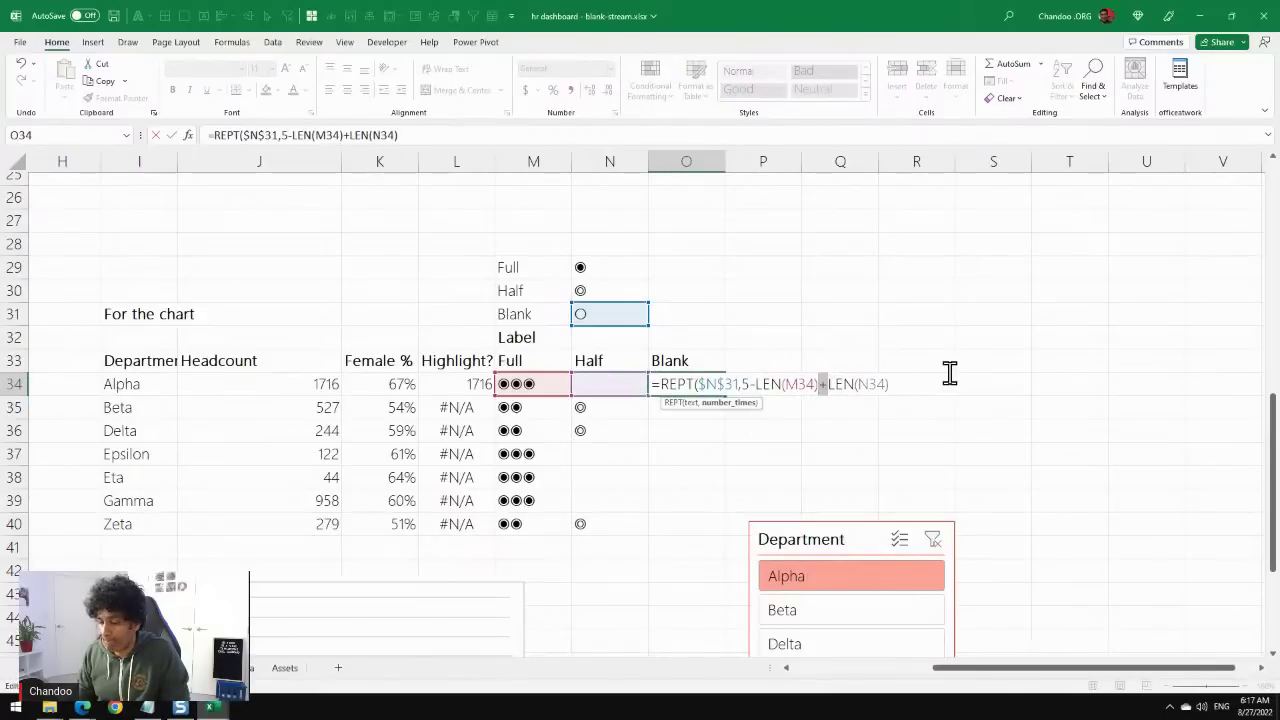
pyautogui.write('-')
pyautogui.press('Return')
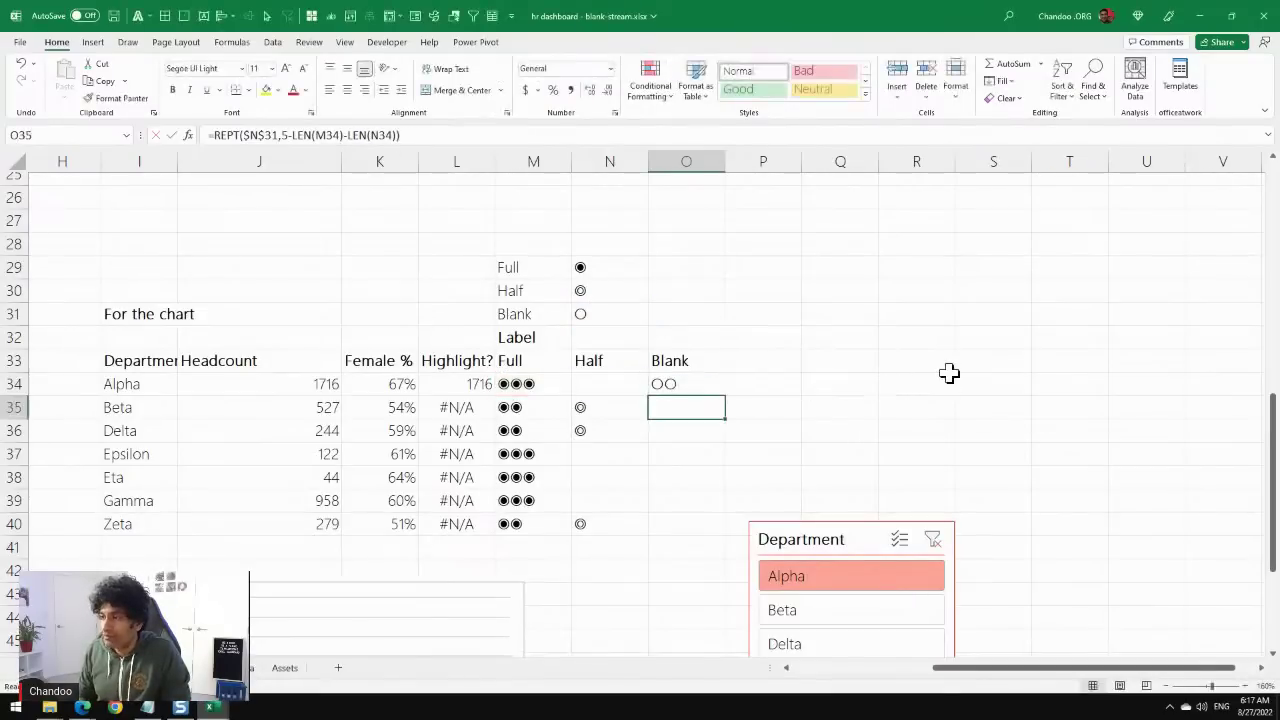
pyautogui.click(697, 382)
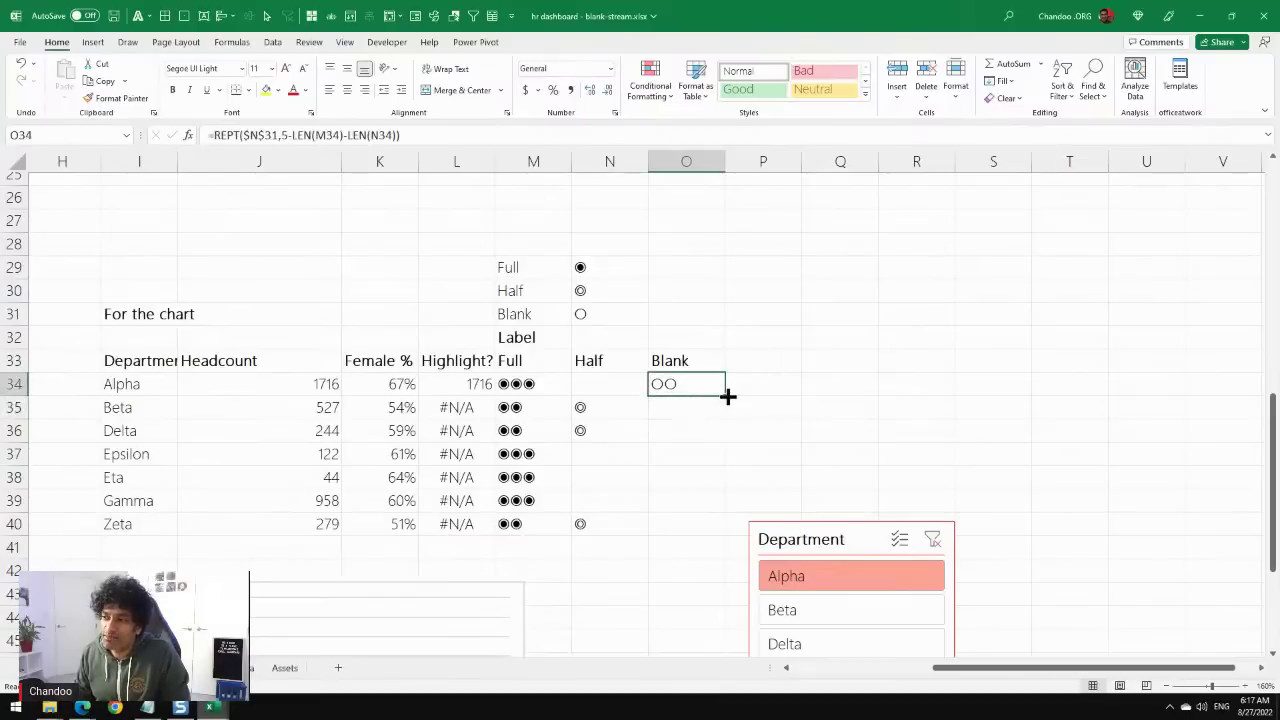
pyautogui.doubleClick(725, 395)
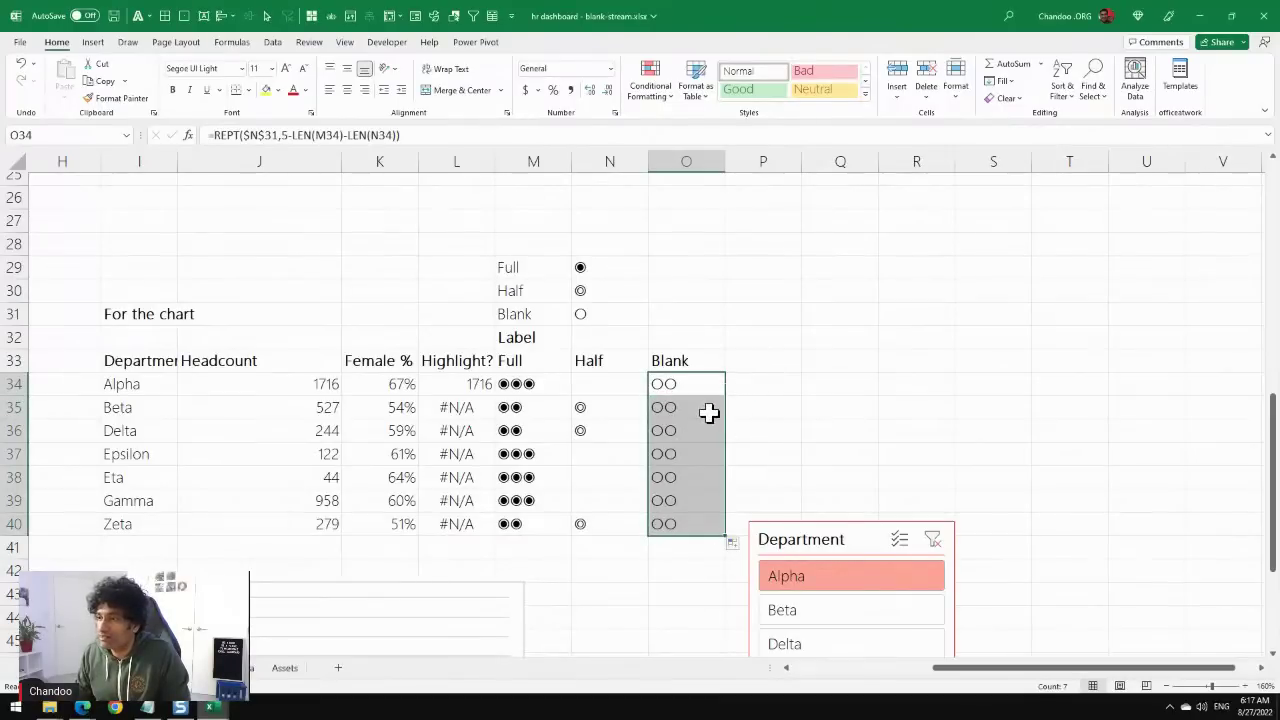
pyautogui.click(754, 361)
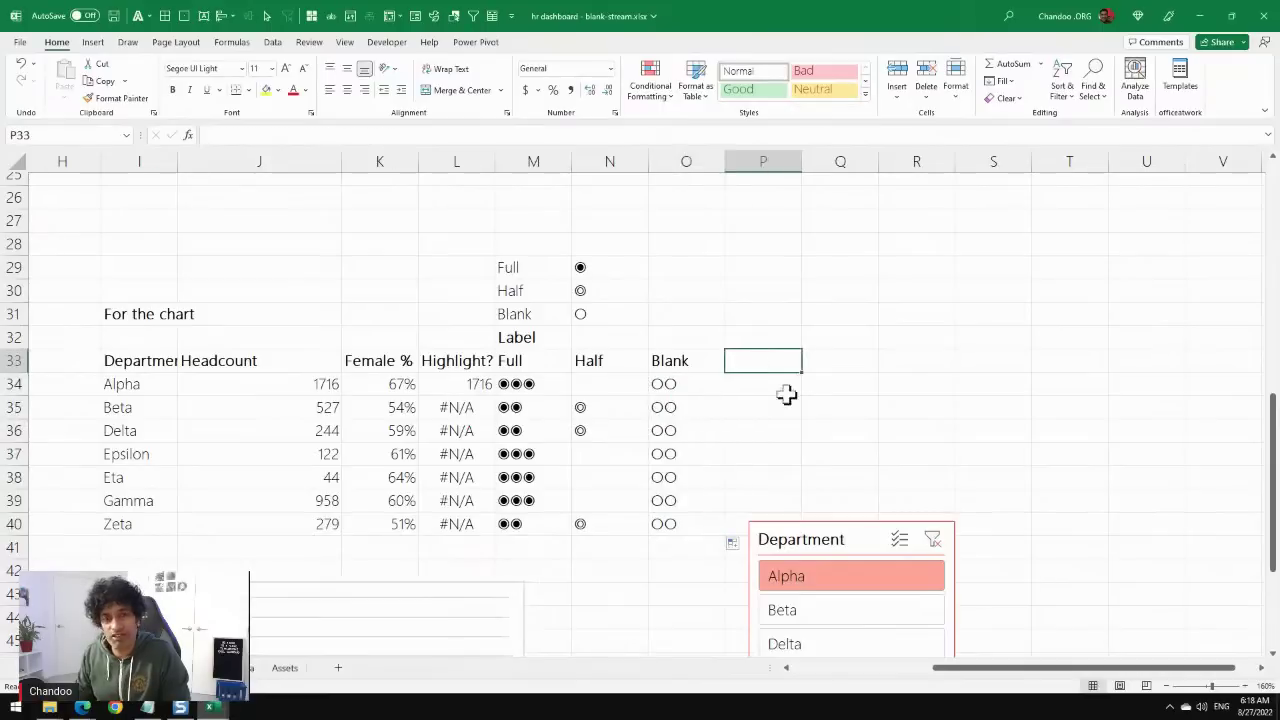
# Move the Department slicer further right and add a 'Label' heading in P33.
pyautogui.moveTo(811, 520); pyautogui.dragTo(1017, 539)
pyautogui.moveTo(407, 384); pyautogui.dragTo(400, 524)
pyautogui.click(760, 360)
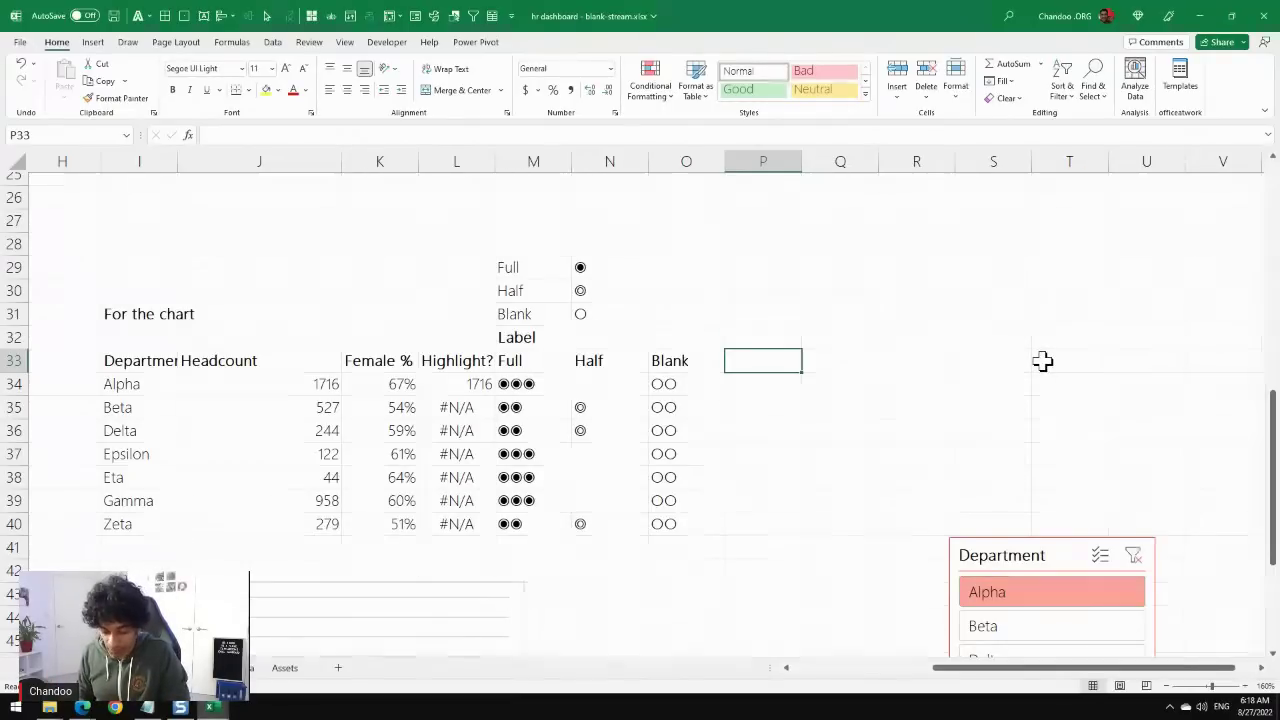
pyautogui.write('Label')
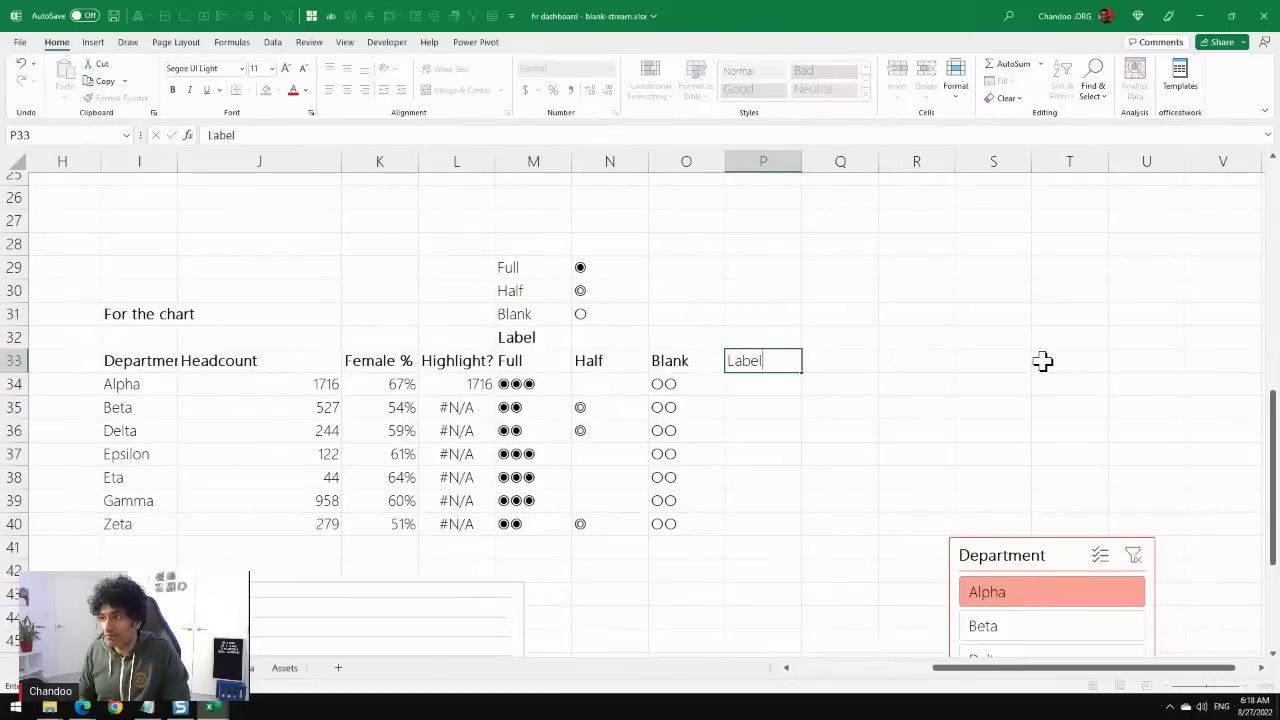
pyautogui.press('Return')
# Enter =CONCAT(M34:O34) in P34 and fill it down to P40.
pyautogui.write('=con')
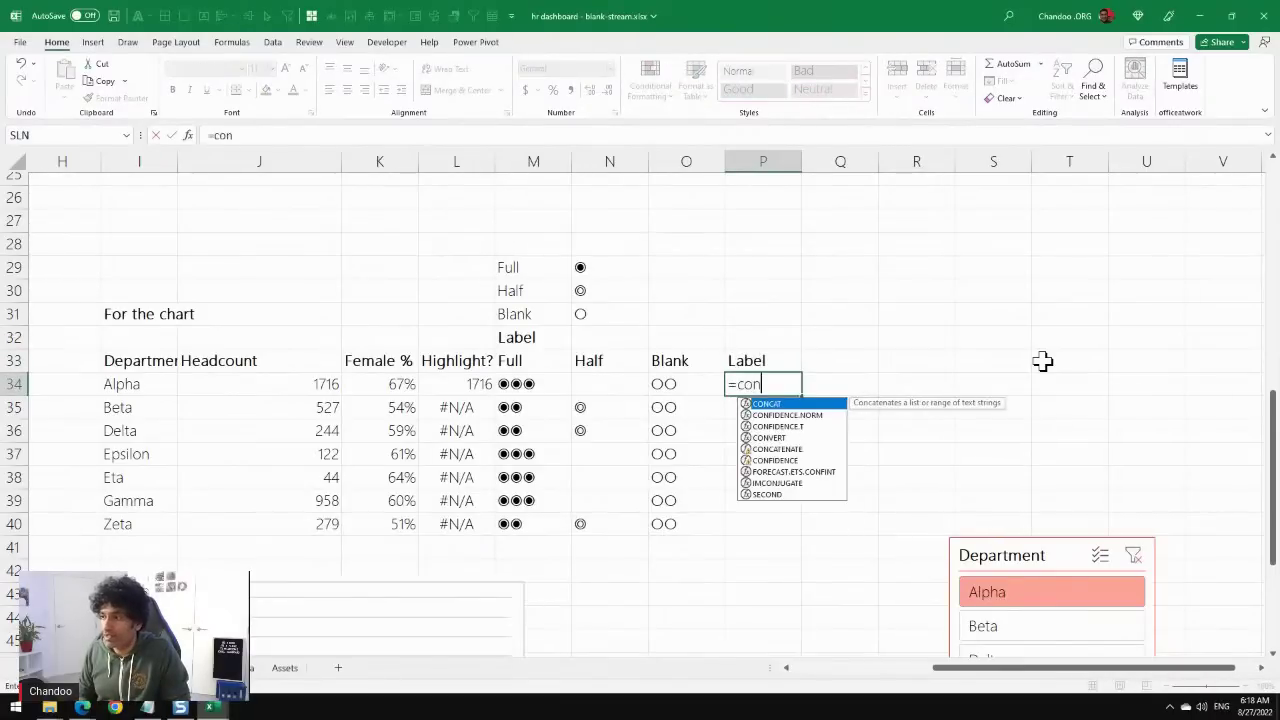
pyautogui.press('Tab')
pyautogui.press('Left')
pyautogui.press('Left')
pyautogui.press('Left')
pyautogui.hotkey('shift', 'Right')
pyautogui.hotkey('shift', 'Right')
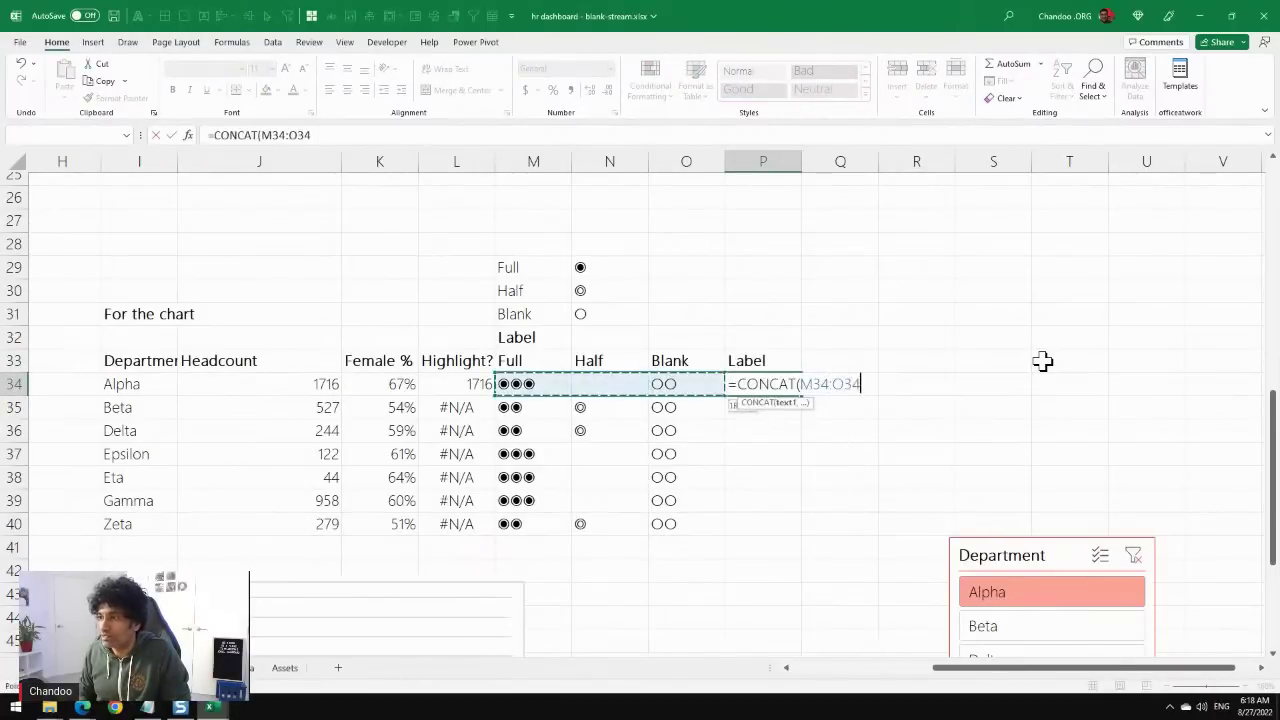
pyautogui.press('Return')
pyautogui.click(772, 386)
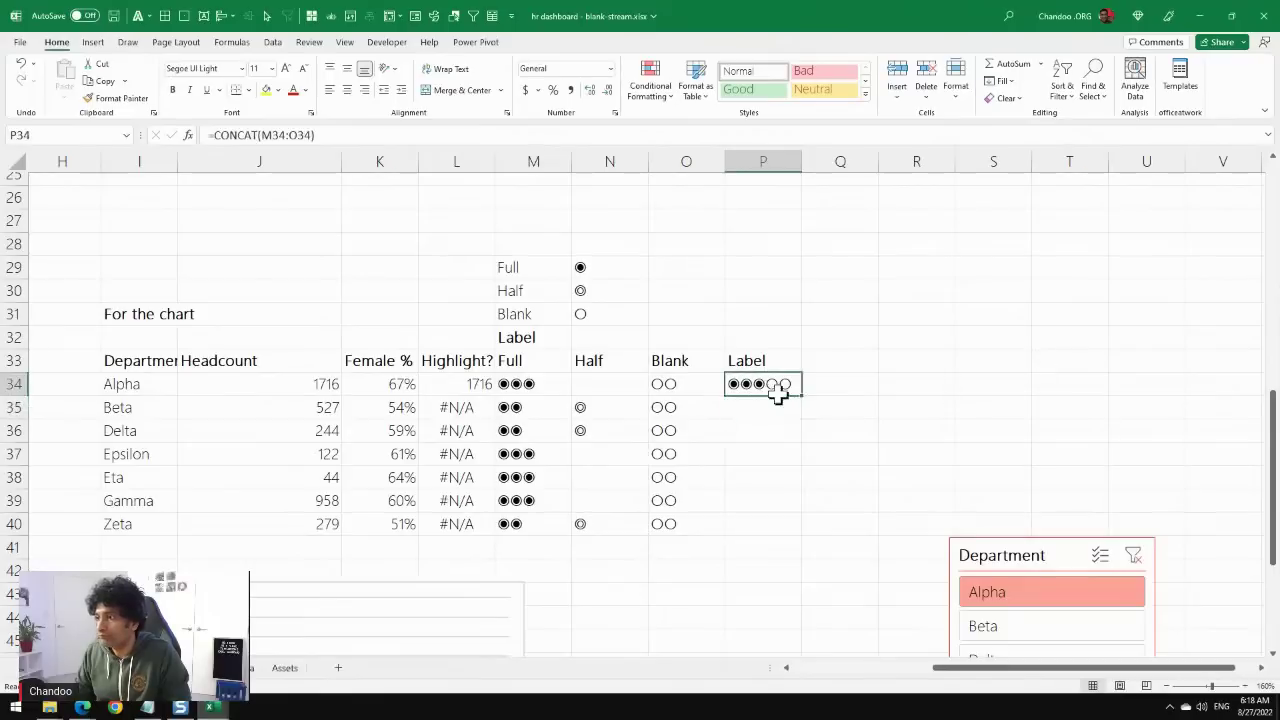
pyautogui.doubleClick(804, 397)
pyautogui.moveTo(777, 382); pyautogui.dragTo(764, 530)
pyautogui.scroll(-3, 583, 507)
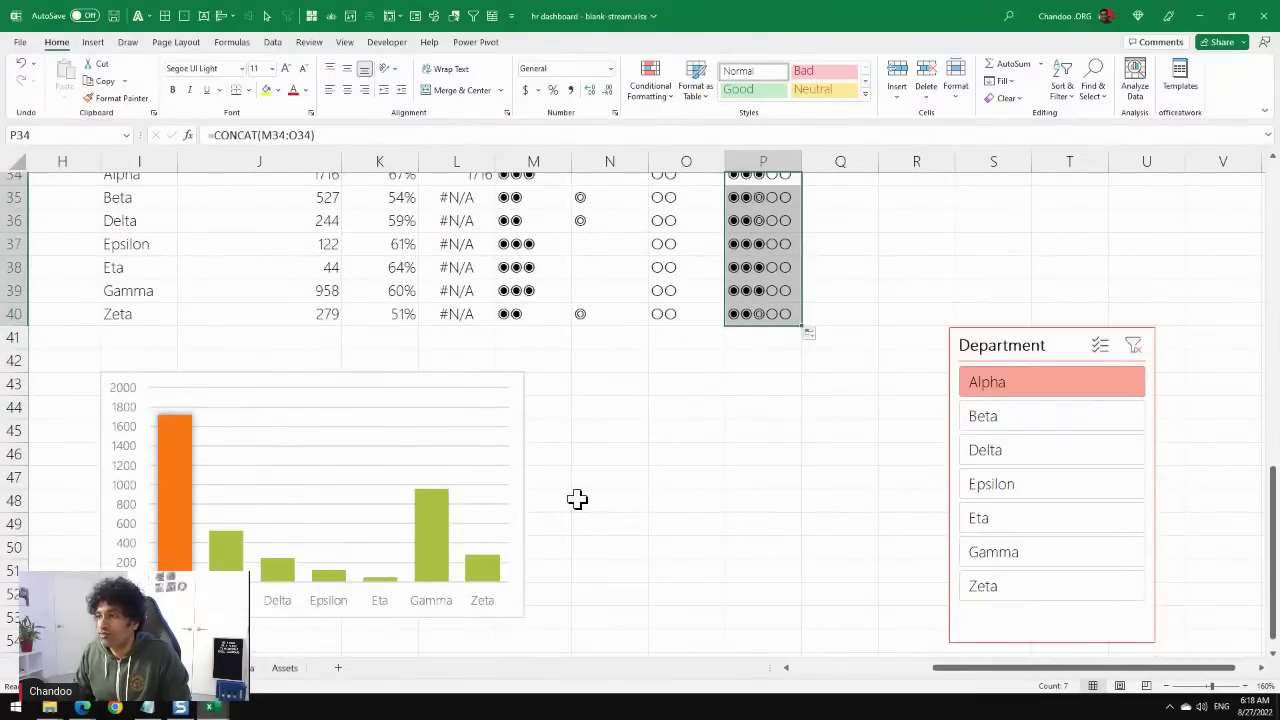
pyautogui.scroll(1, 577, 500)
# Turn on data labels for the chart's Headcount bar series.
pyautogui.click(173, 512)
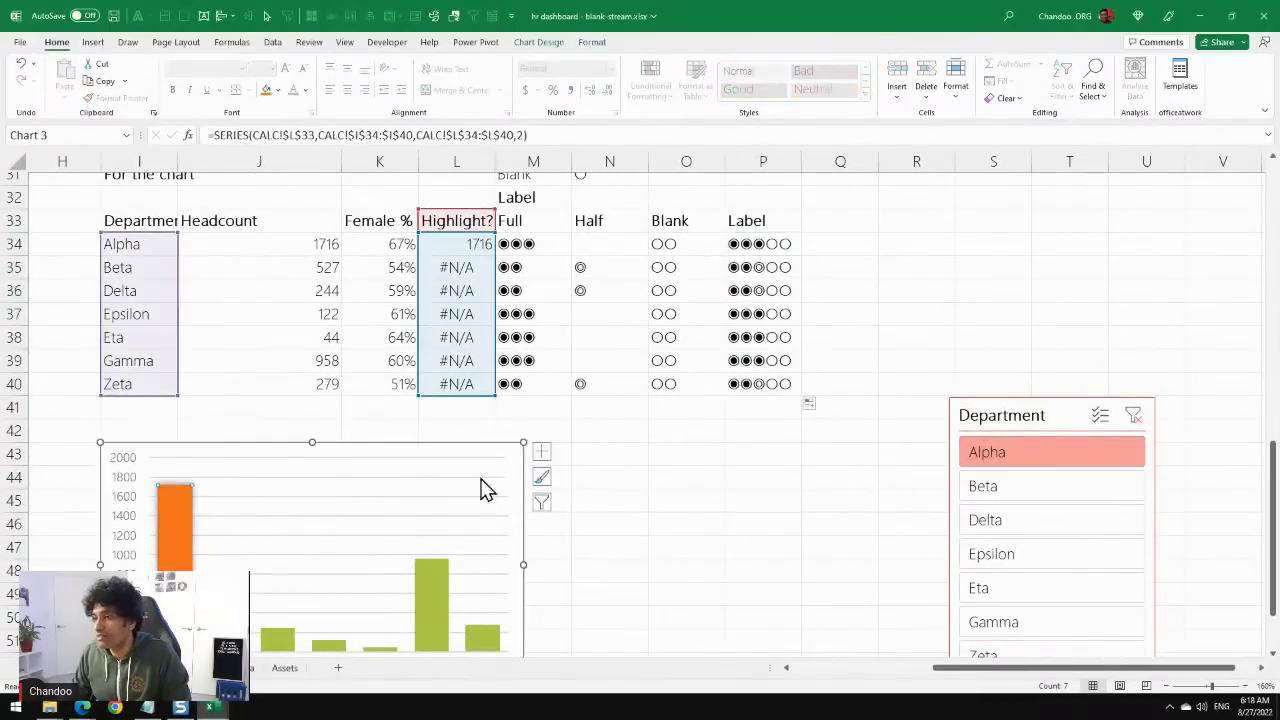
pyautogui.click(440, 571)
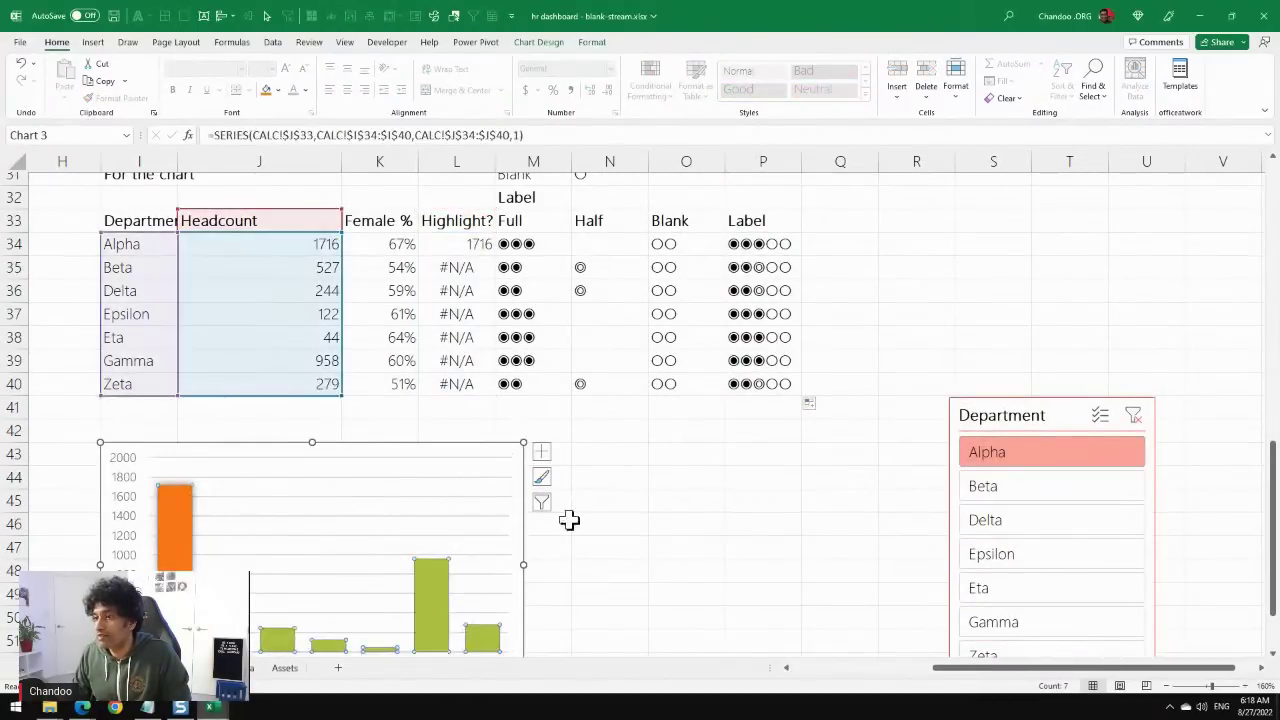
pyautogui.click(539, 453)
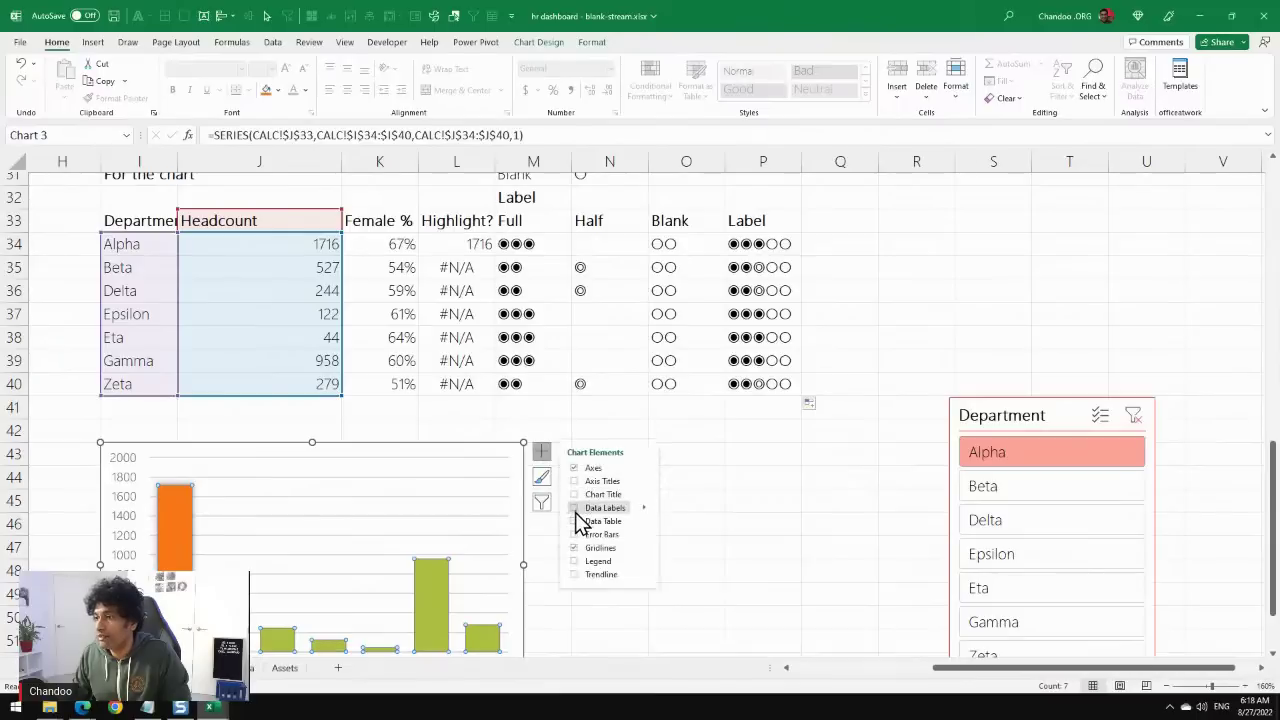
pyautogui.click(575, 509)
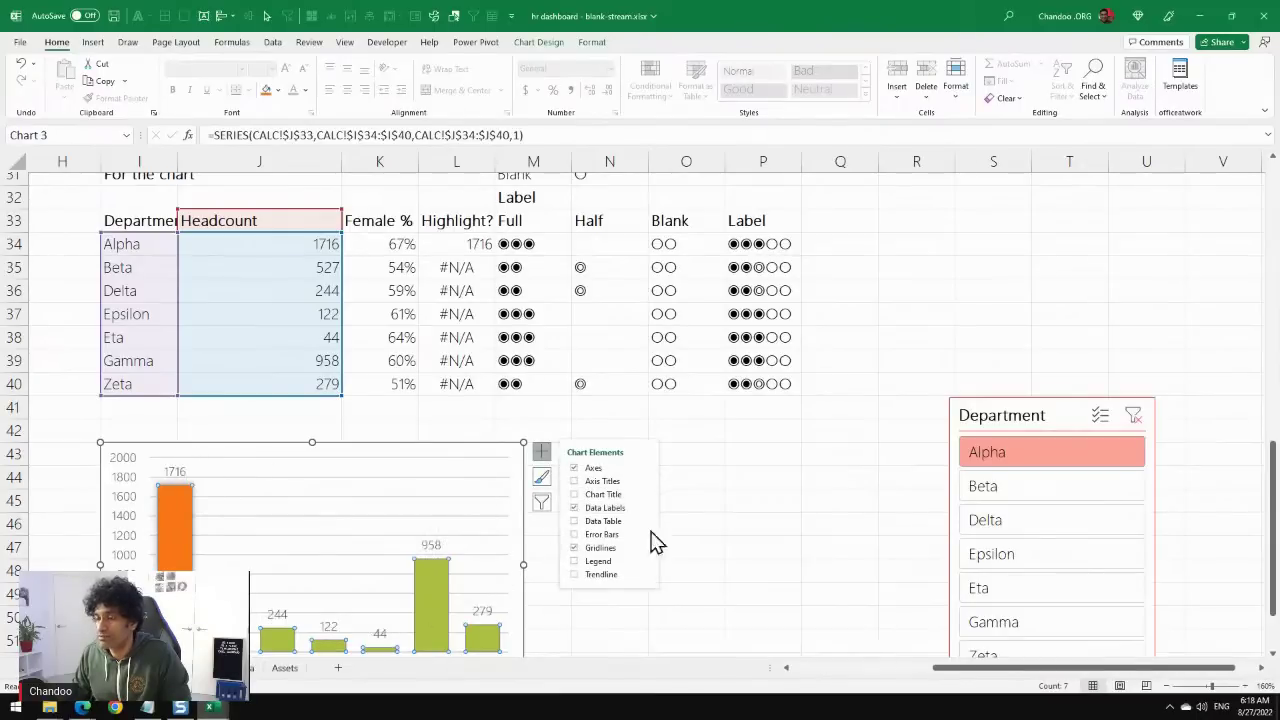
pyautogui.press('Escape')
pyautogui.press('Escape')
# Format Headcount values J34:J40 as Number with a 1000 separator and 0 decimals.
pyautogui.moveTo(289, 243); pyautogui.dragTo(312, 381)
pyautogui.hotkey('ctrl', '1')
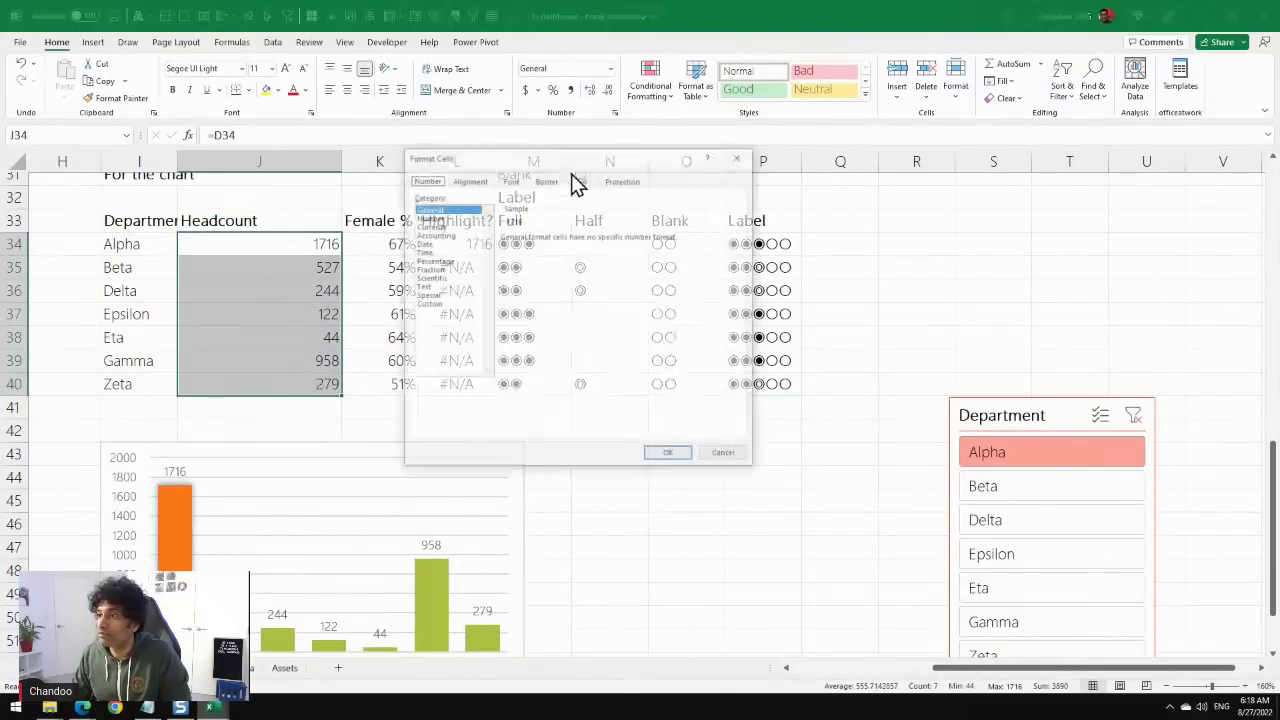
pyautogui.click(433, 218)
pyautogui.click(555, 255)
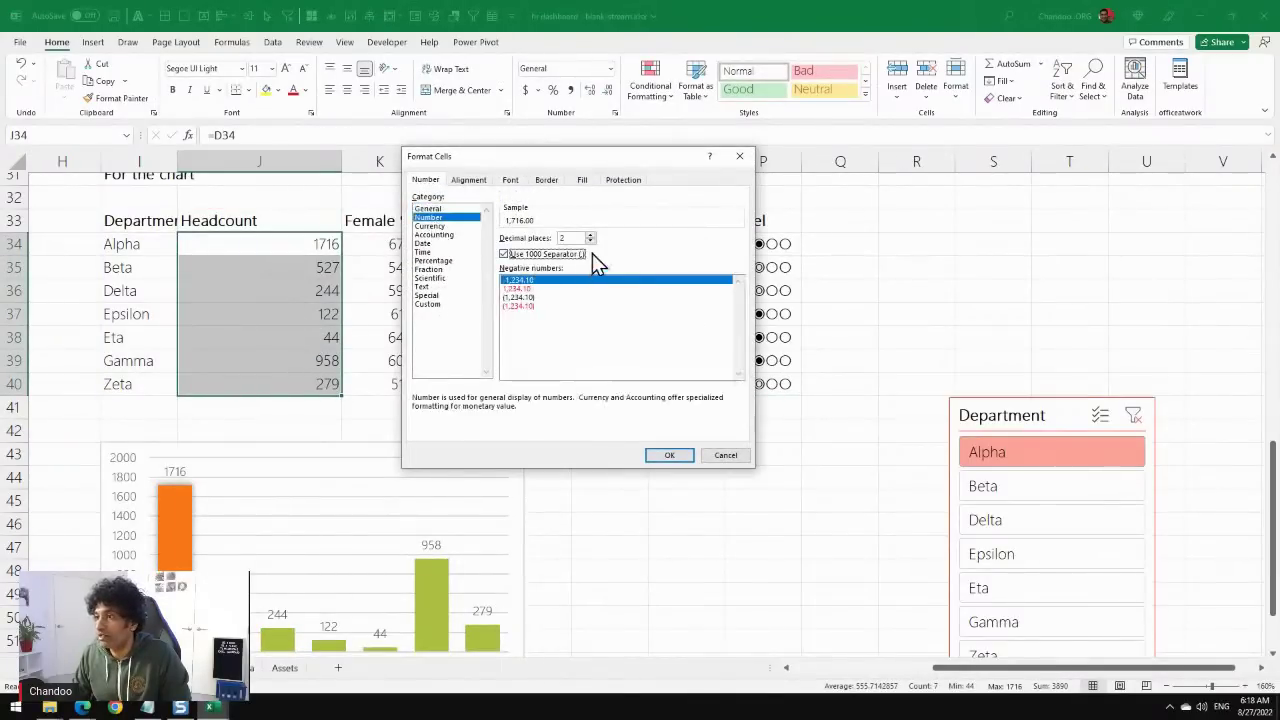
pyautogui.doubleClick(591, 242)
pyautogui.click(669, 455)
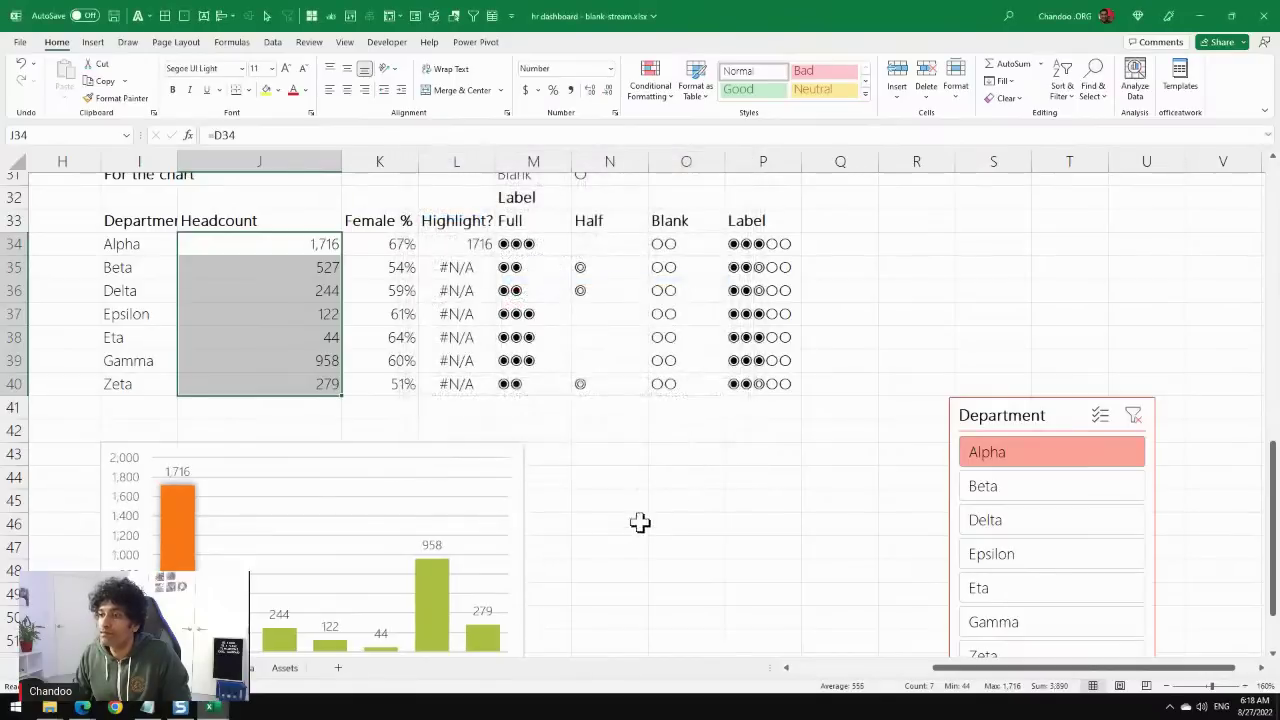
pyautogui.scroll(-2, 600, 518)
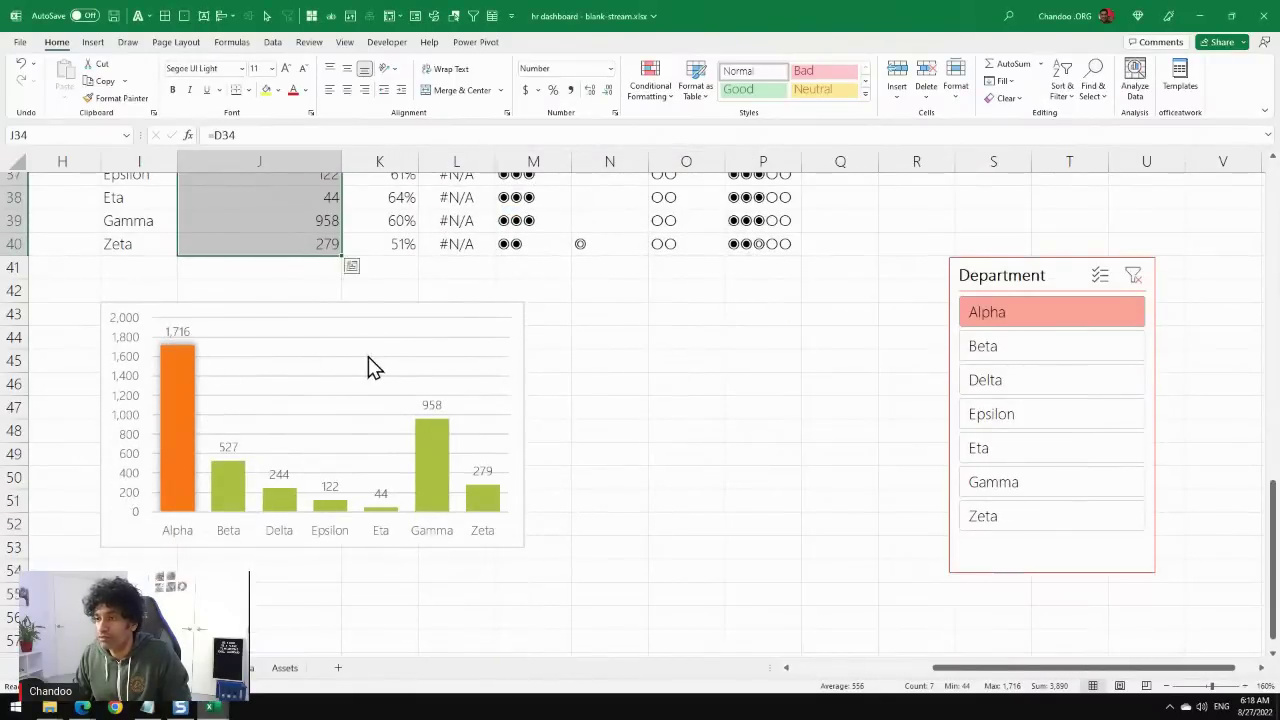
# Open the formatting options for the Headcount data labels.
pyautogui.click(186, 334)
pyautogui.click(190, 335)
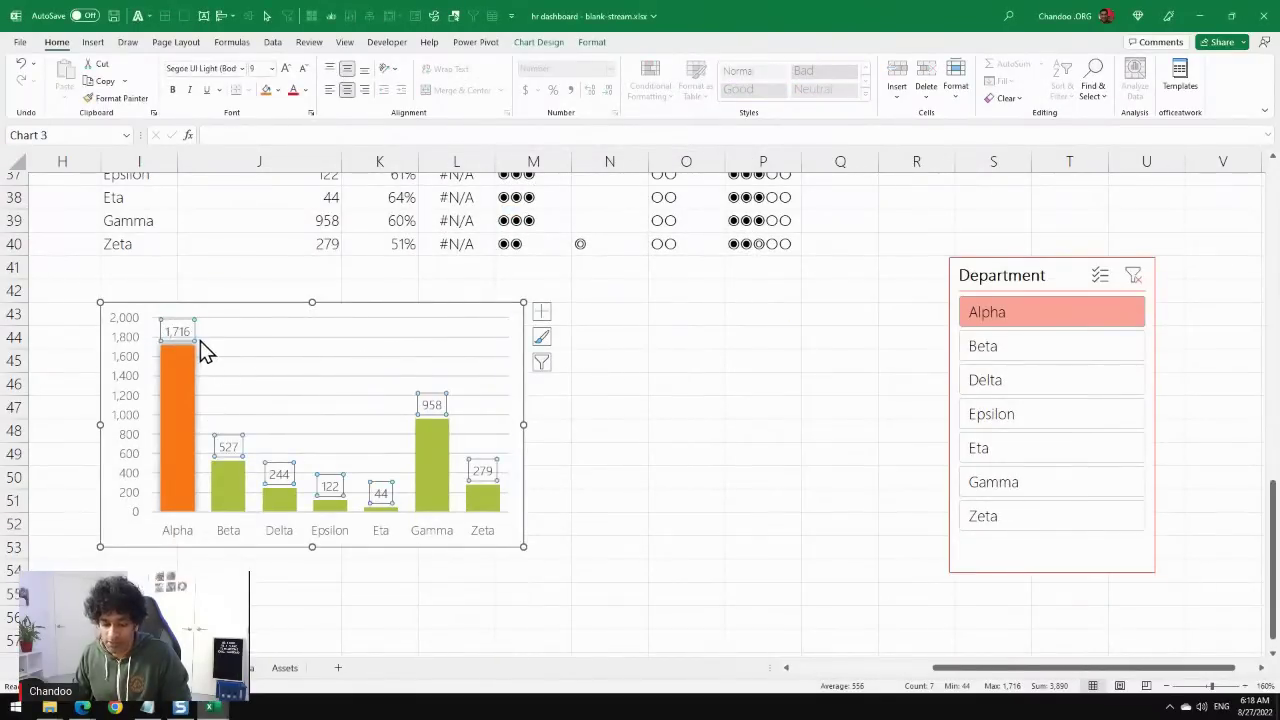
pyautogui.doubleClick(178, 336)
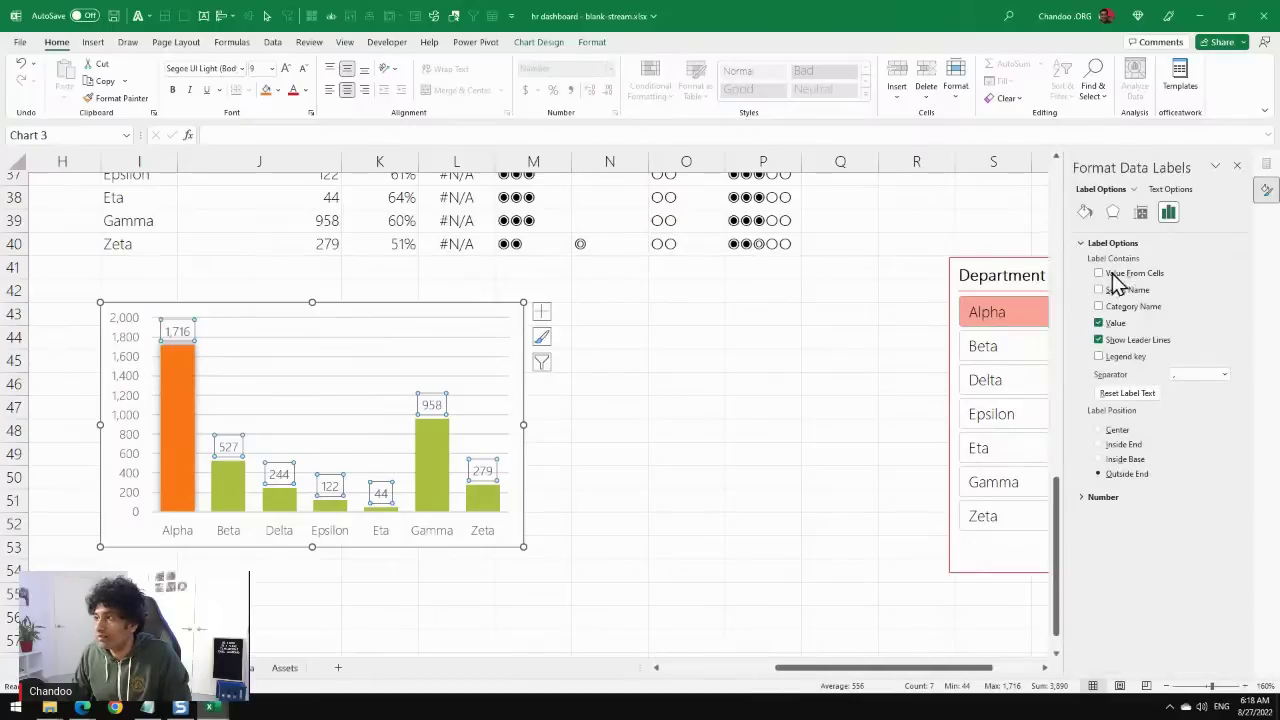
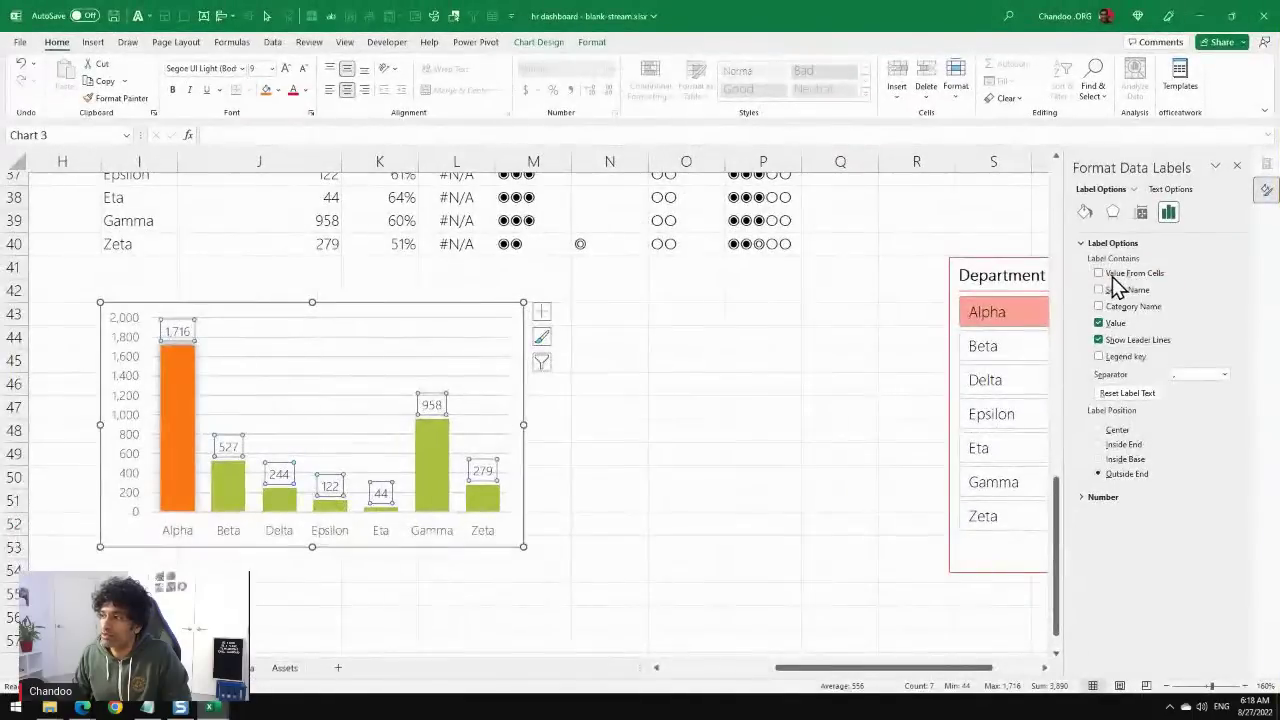
# Label the bars with P34:P40's dot-rating symbols, with headcount on a new line.
pyautogui.click(1085, 275)
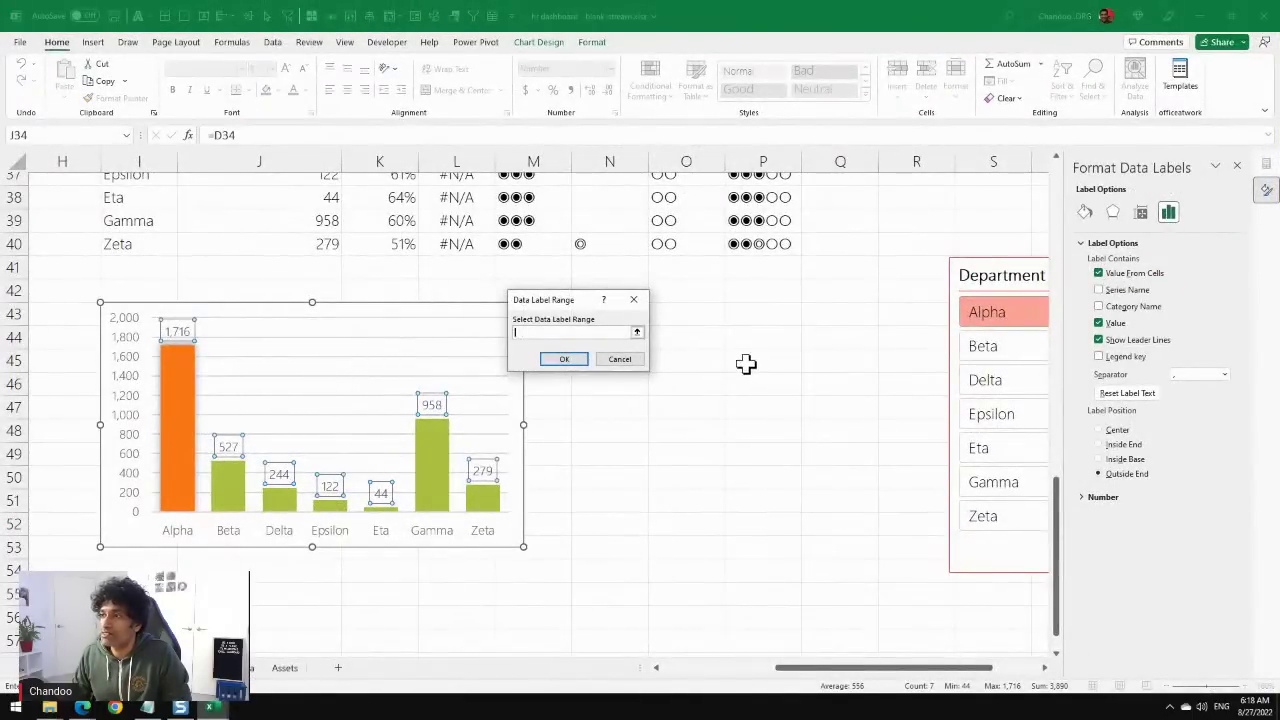
pyautogui.scroll(2, 746, 364)
pyautogui.moveTo(760, 246); pyautogui.dragTo(772, 384)
pyautogui.click(560, 362)
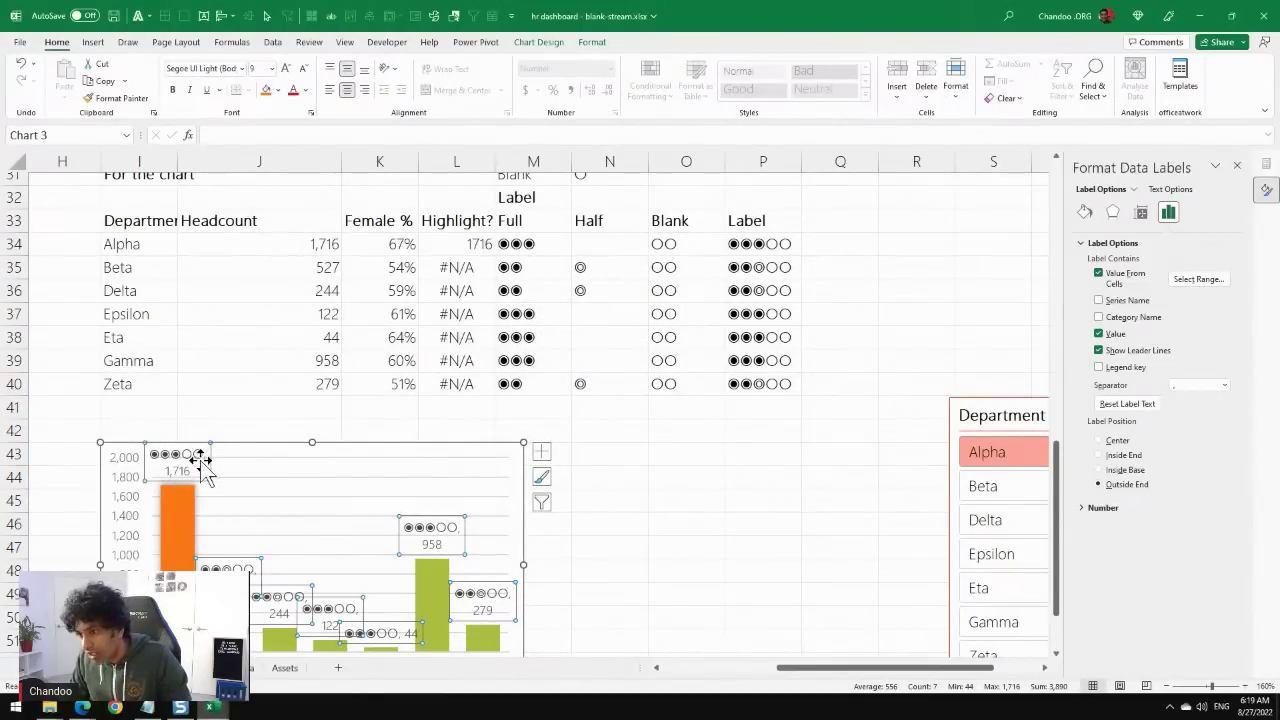
pyautogui.click(1226, 388)
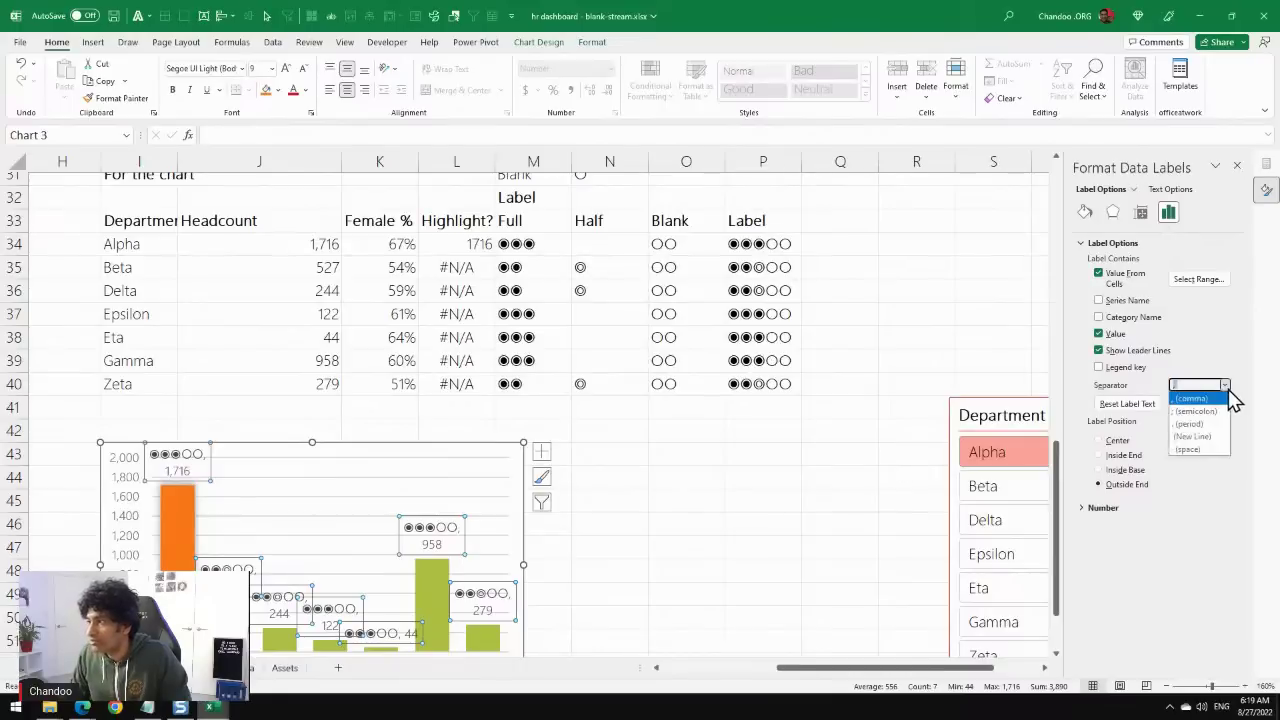
pyautogui.click(1200, 436)
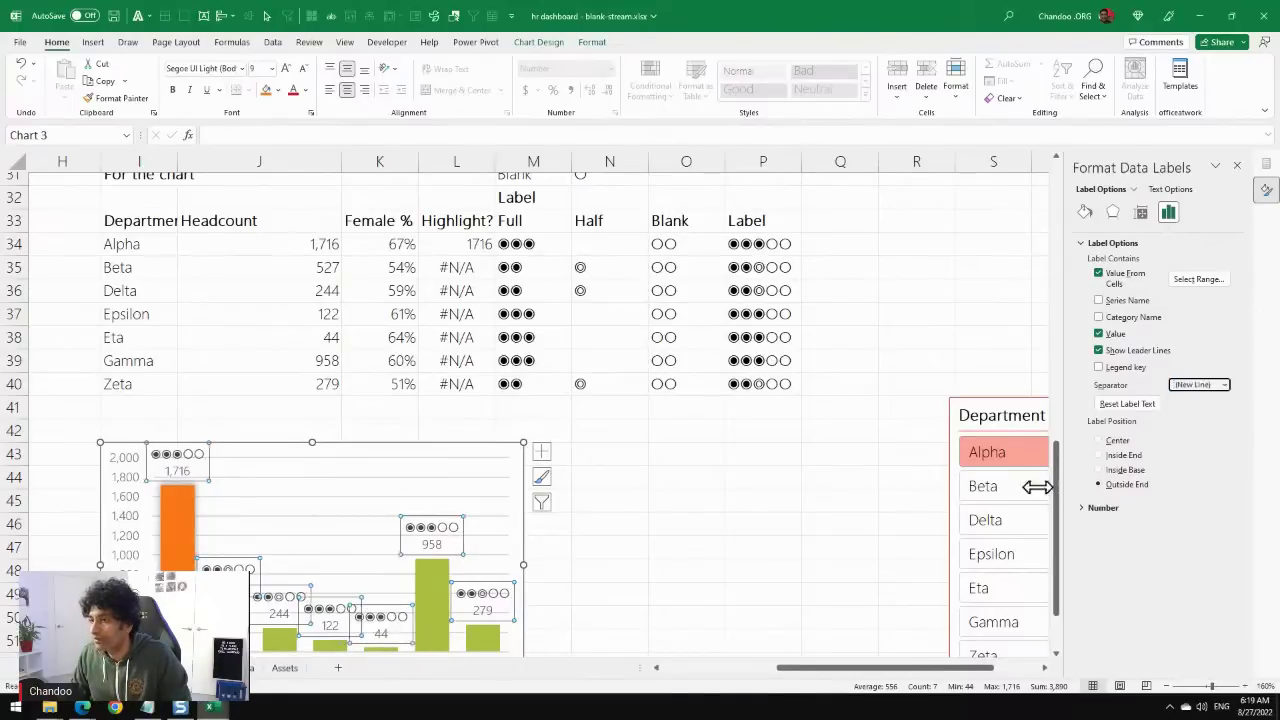
pyautogui.click(600, 523)
pyautogui.scroll(-2, 624, 507)
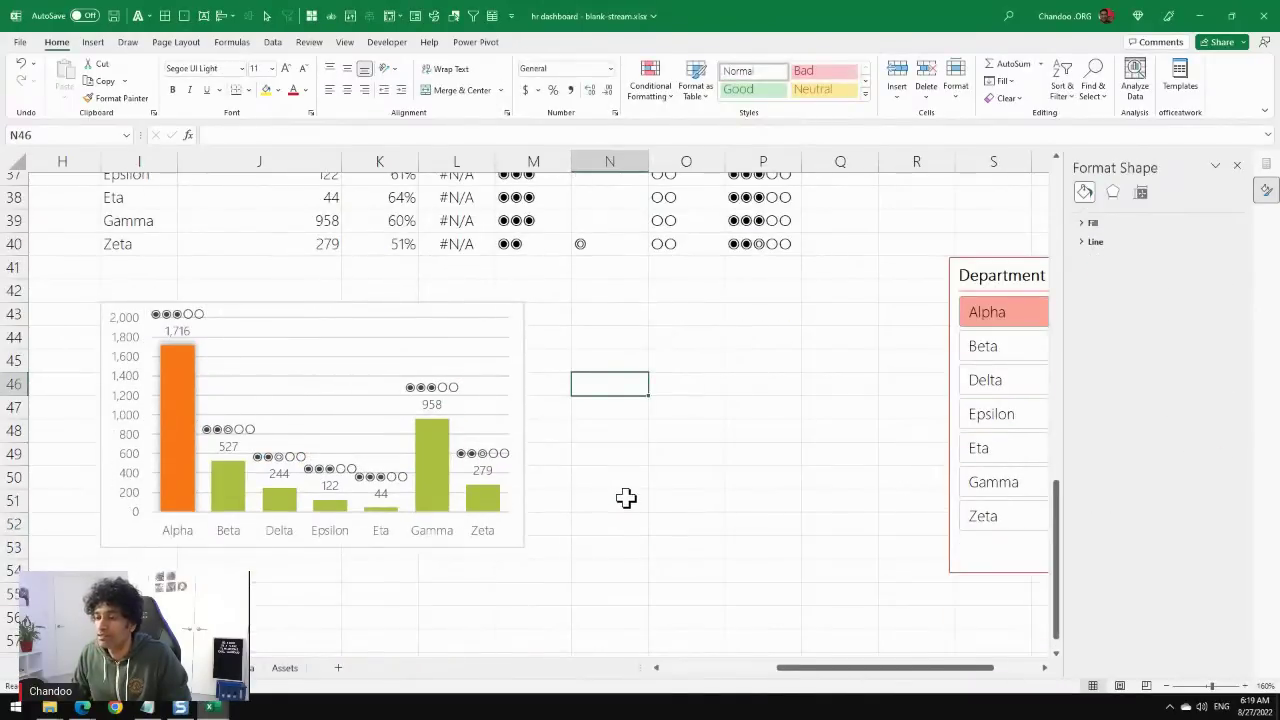
pyautogui.scroll(2, 626, 496)
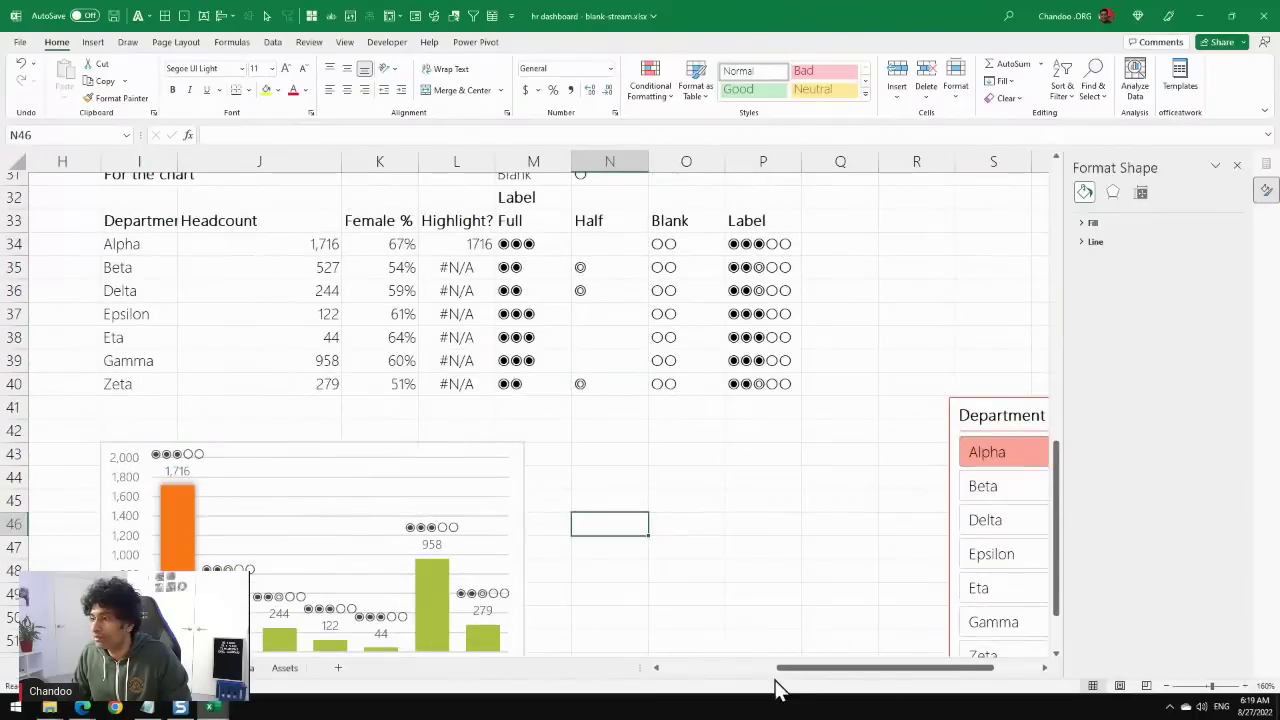
# Sort the pivot's Headcount values largest to smallest, ordering departments Alpha down to Eta.
pyautogui.moveTo(778, 682); pyautogui.dragTo(771, 577)
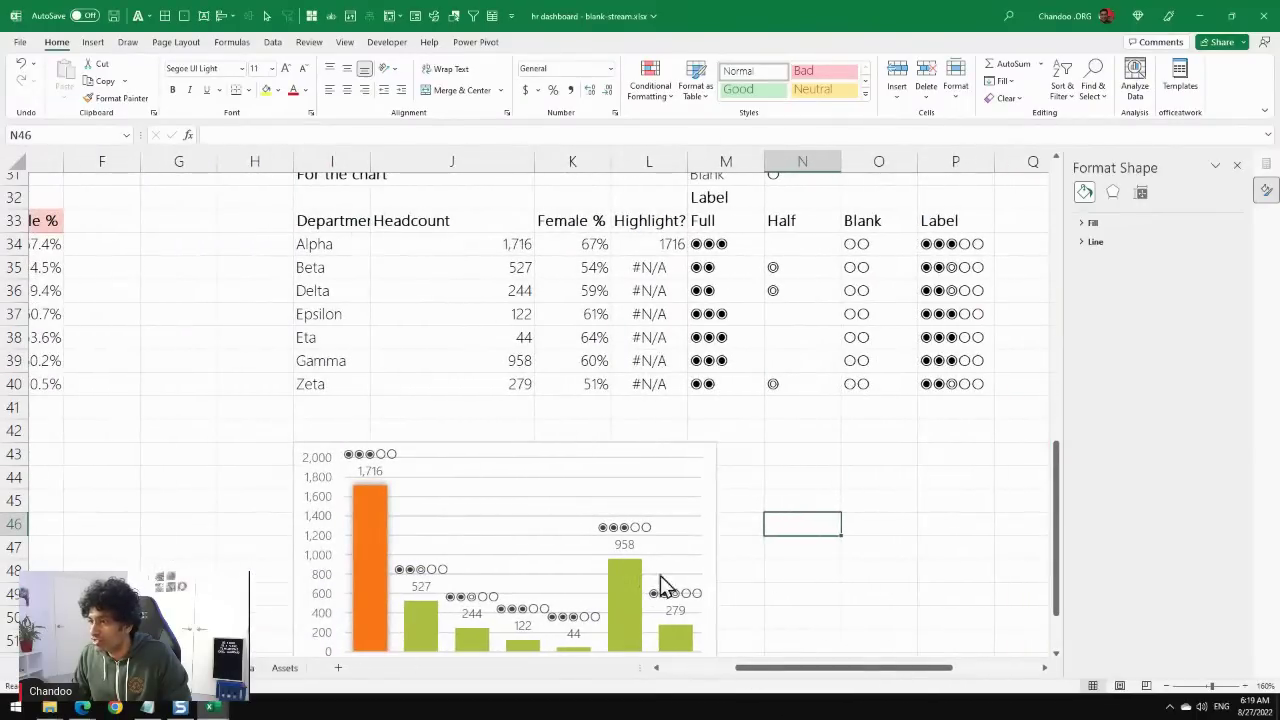
pyautogui.moveTo(750, 677); pyautogui.dragTo(508, 513)
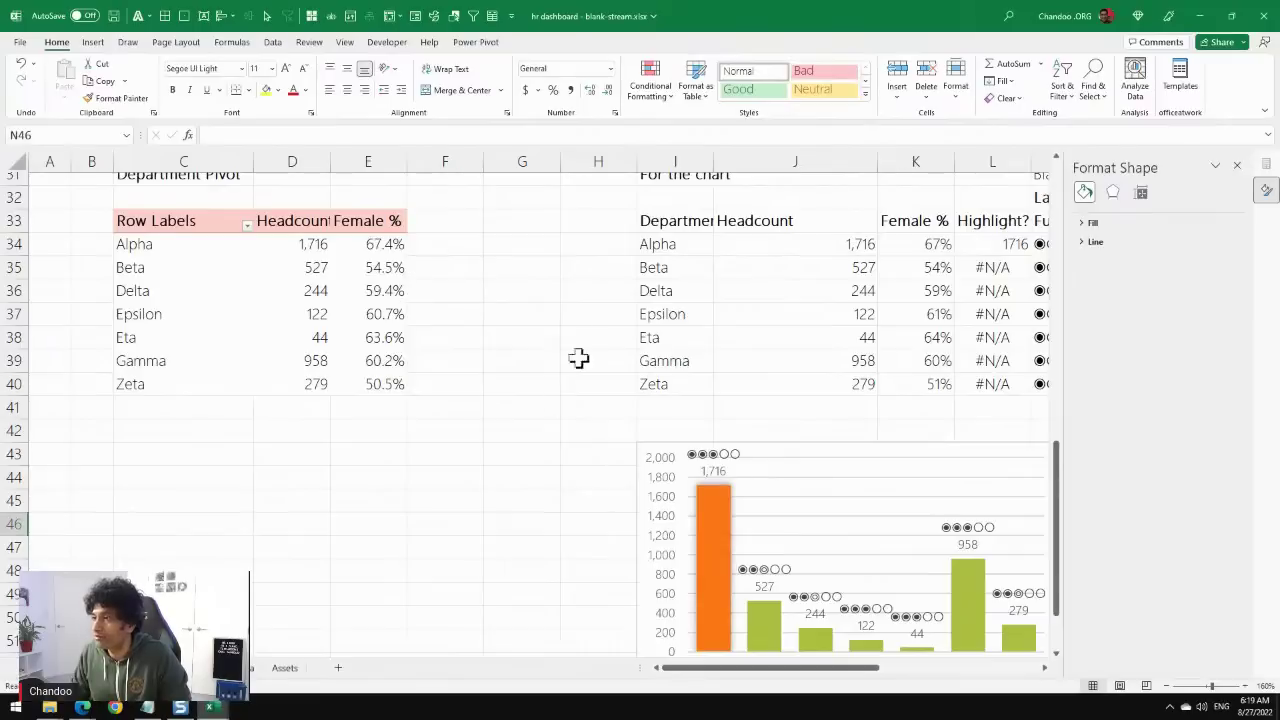
pyautogui.rightClick(306, 247)
pyautogui.moveTo(390, 358)
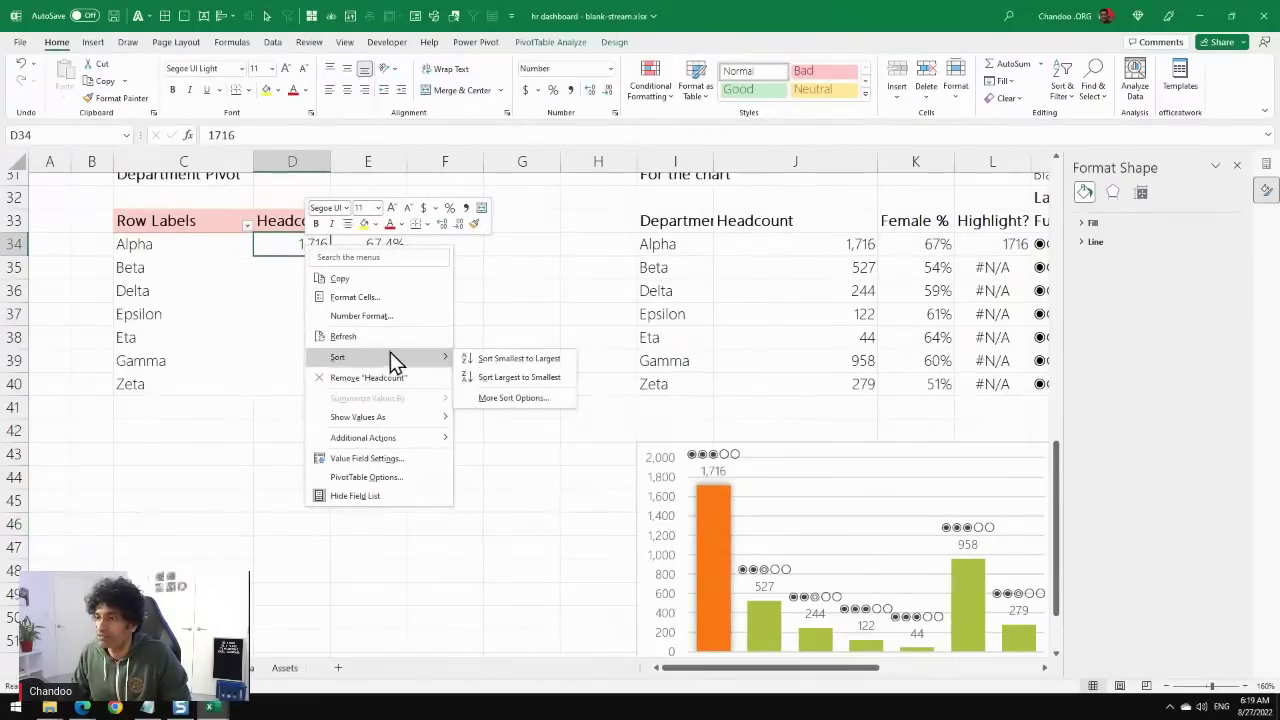
pyautogui.click(519, 377)
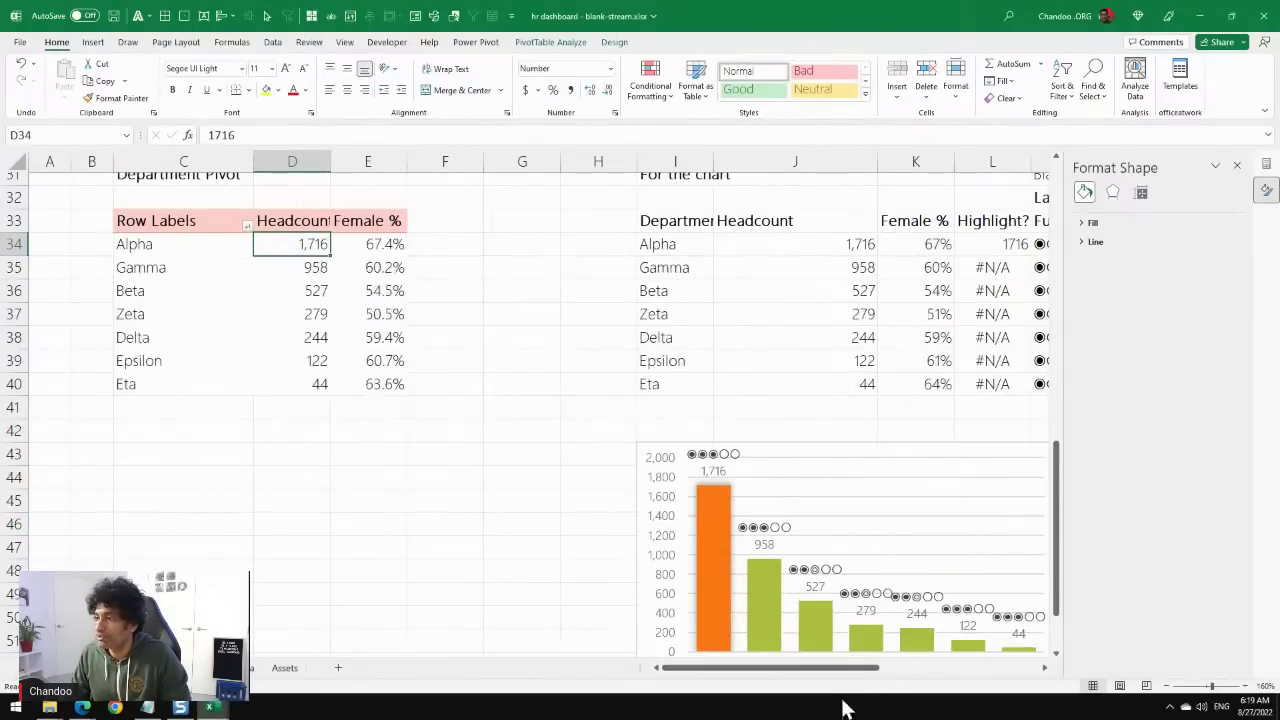
pyautogui.moveTo(843, 668); pyautogui.dragTo(920, 672)
pyautogui.scroll(-3, 809, 551)
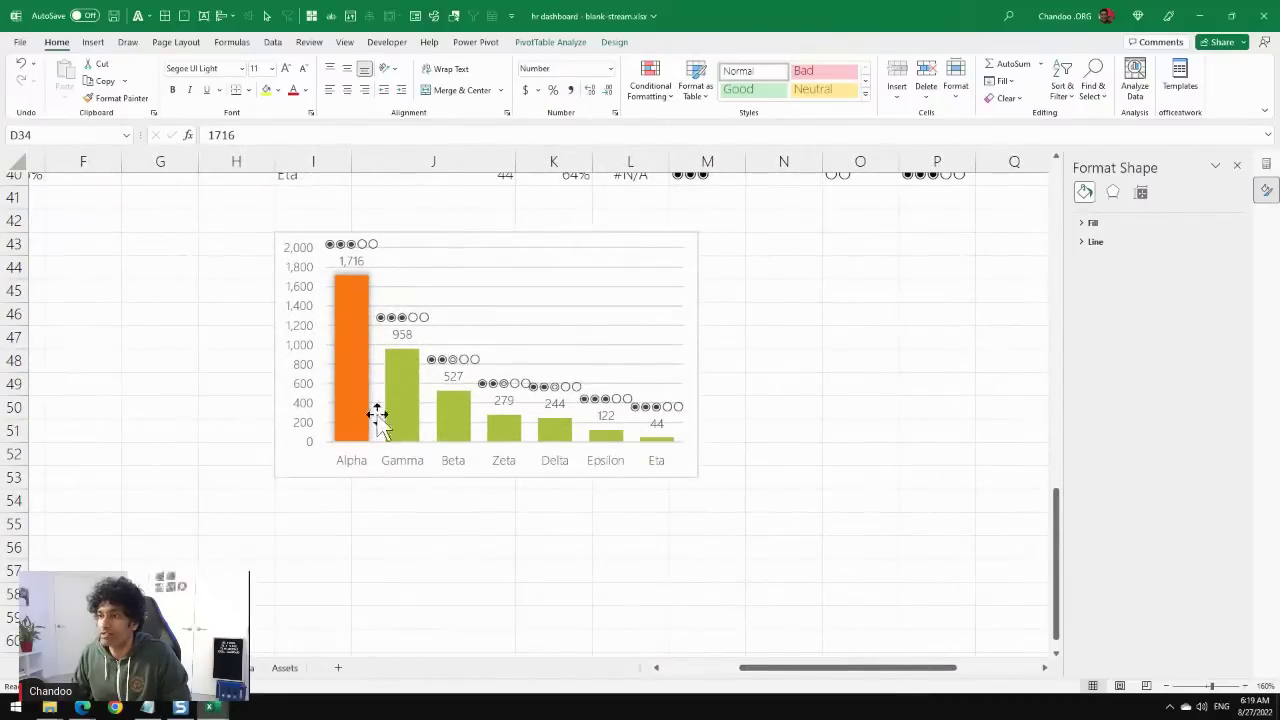
# Copy the headcount bar chart and paste it onto the Monthly HR Dashboard sheet.
pyautogui.click(437, 240)
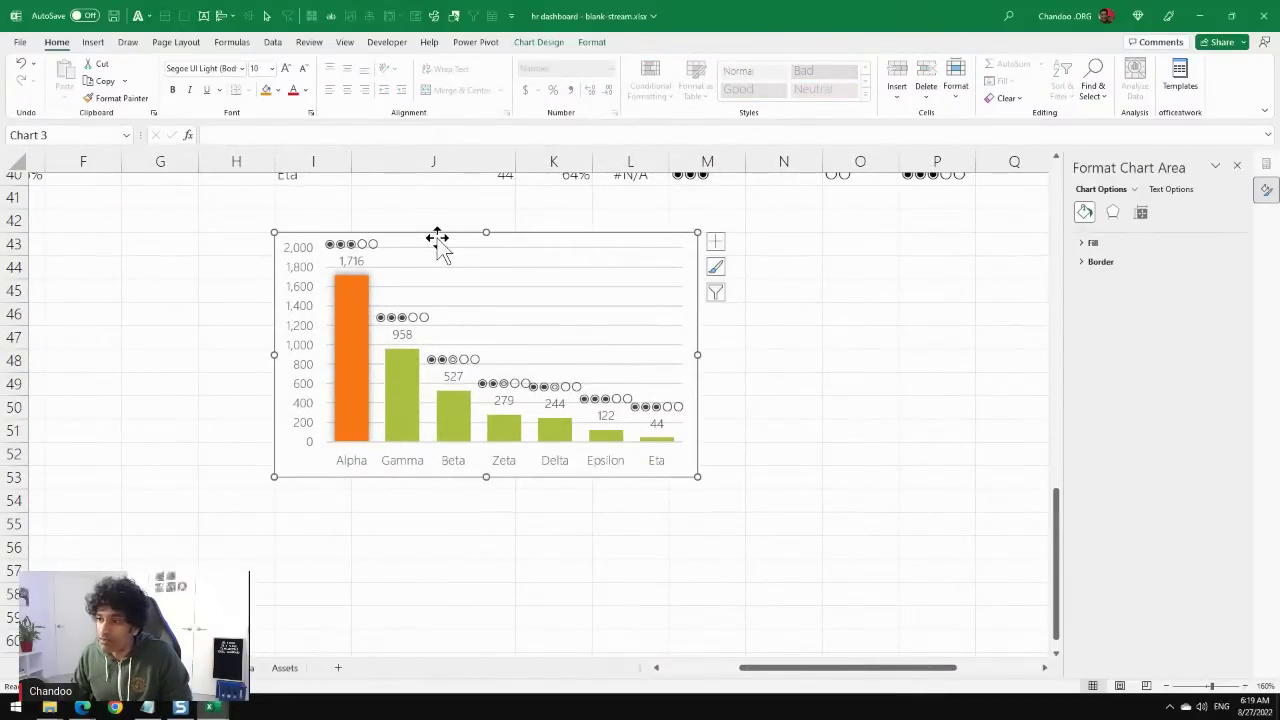
pyautogui.click(715, 241)
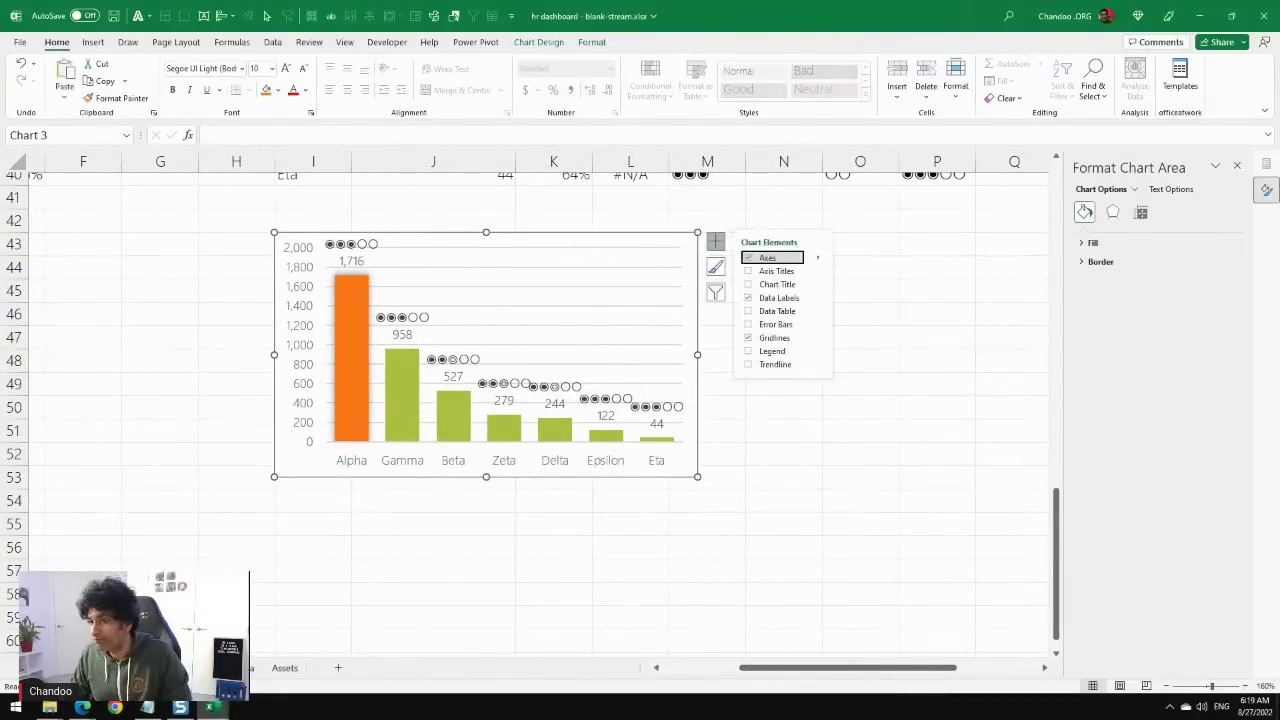
pyautogui.hotkey('ctrl', 'c')
pyautogui.hotkey('ctrl', 'pageup')
pyautogui.hotkey('ctrl', 'v')
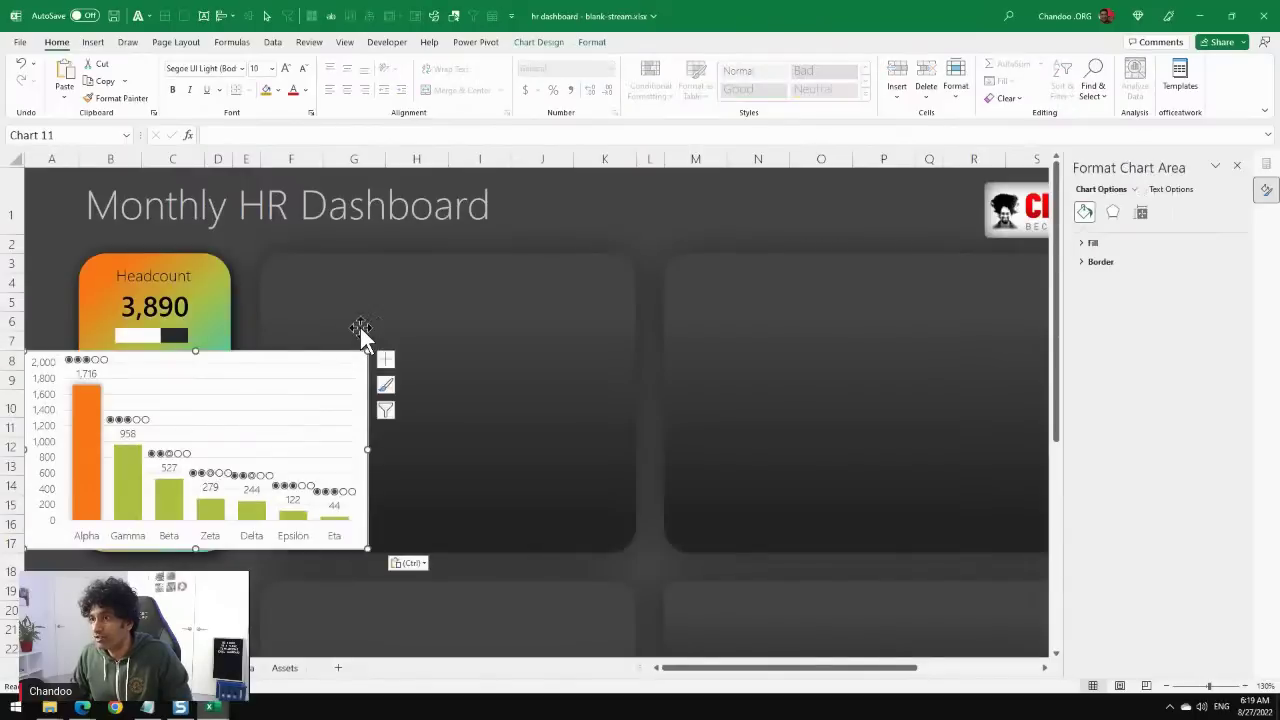
# Move and resize the pasted chart to fill the panel beside the Headcount and FTE tiles.
pyautogui.moveTo(234, 360); pyautogui.dragTo(490, 335)
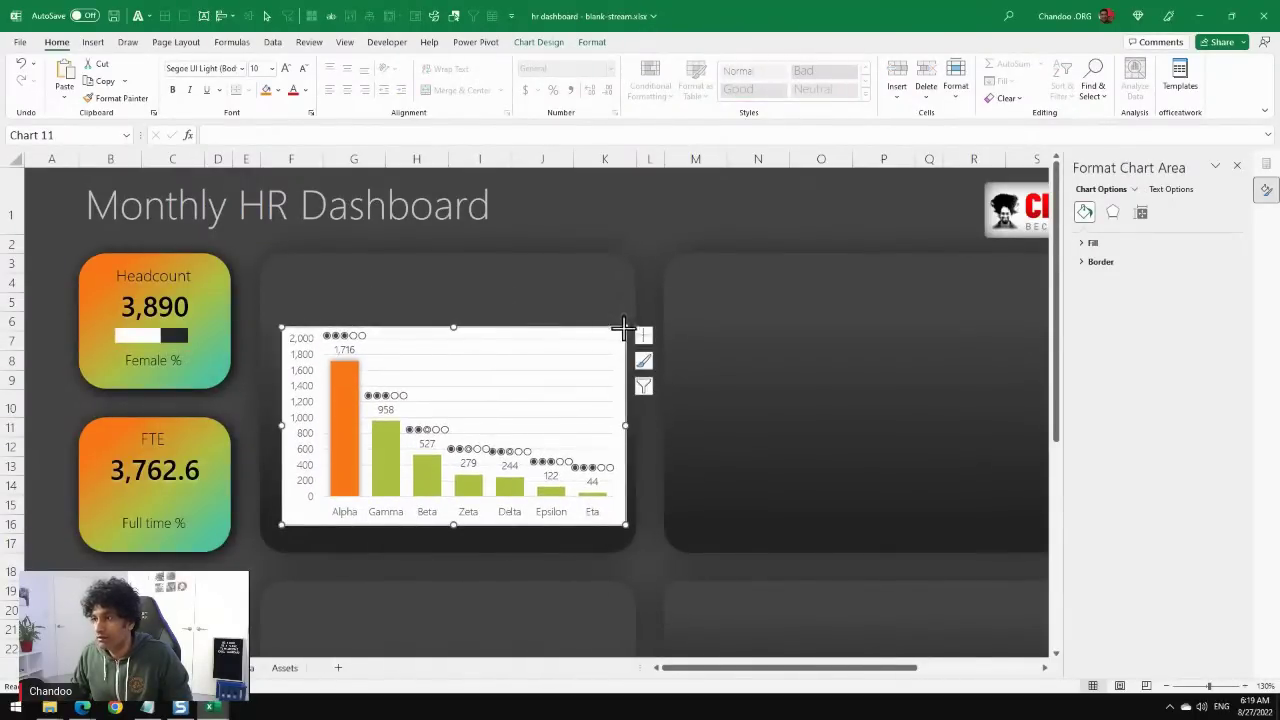
pyautogui.moveTo(623, 327); pyautogui.dragTo(612, 286)
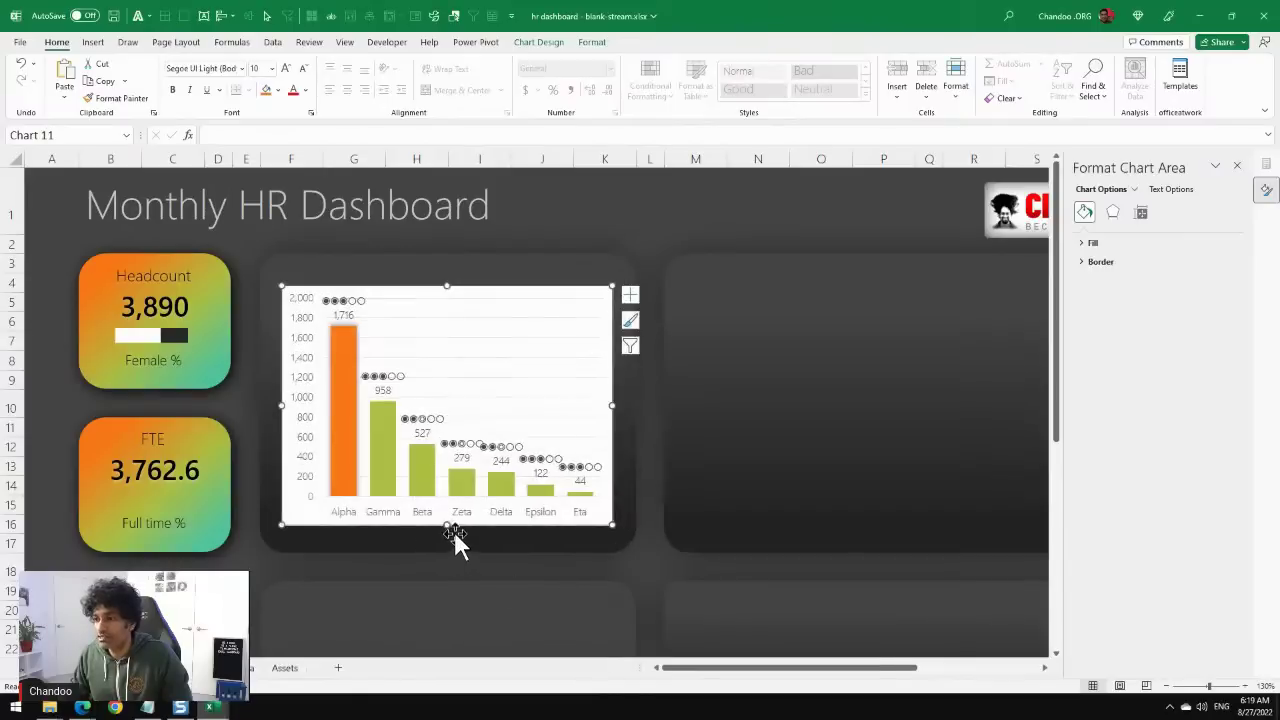
pyautogui.moveTo(448, 526); pyautogui.dragTo(449, 535)
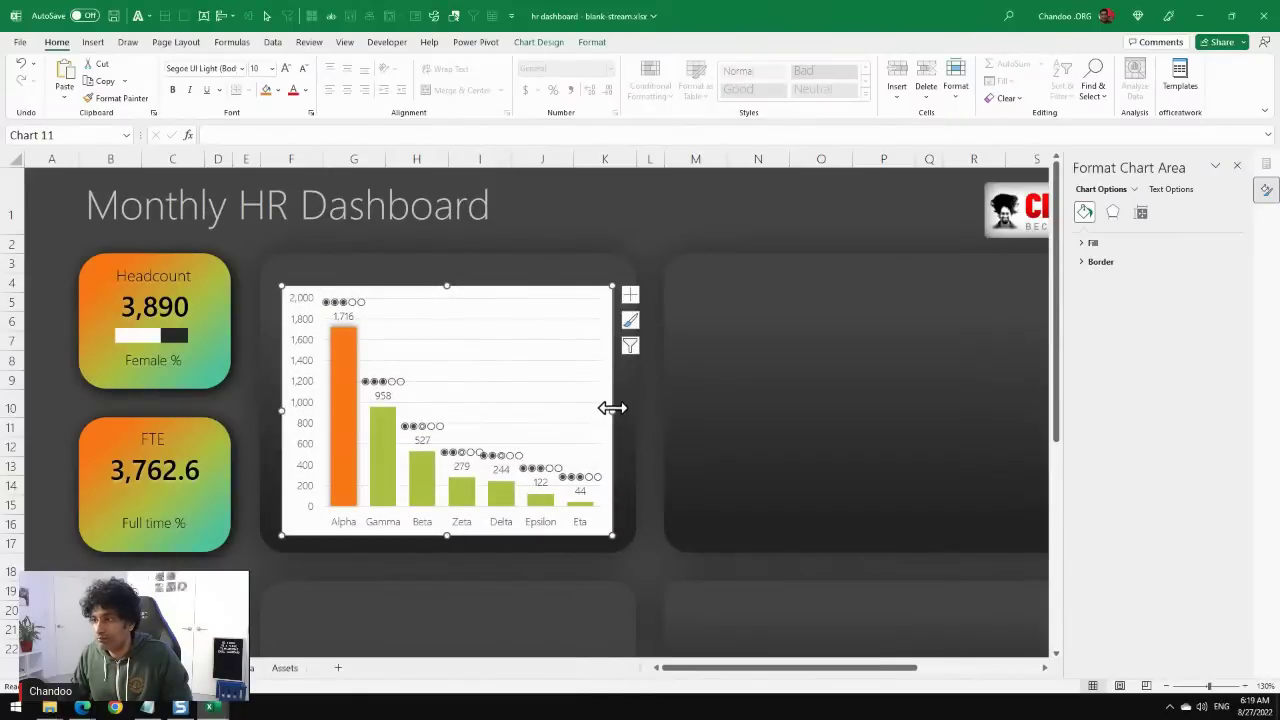
pyautogui.moveTo(612, 408); pyautogui.dragTo(618, 408)
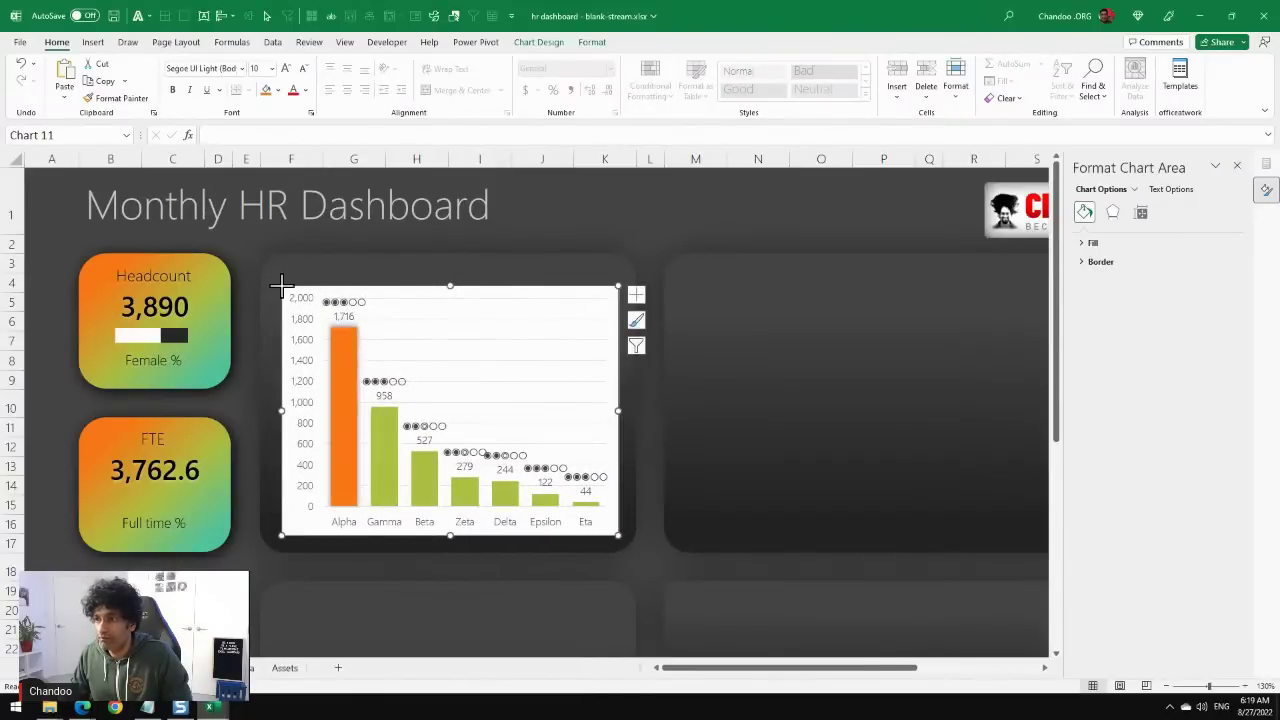
pyautogui.moveTo(281, 287); pyautogui.dragTo(280, 276)
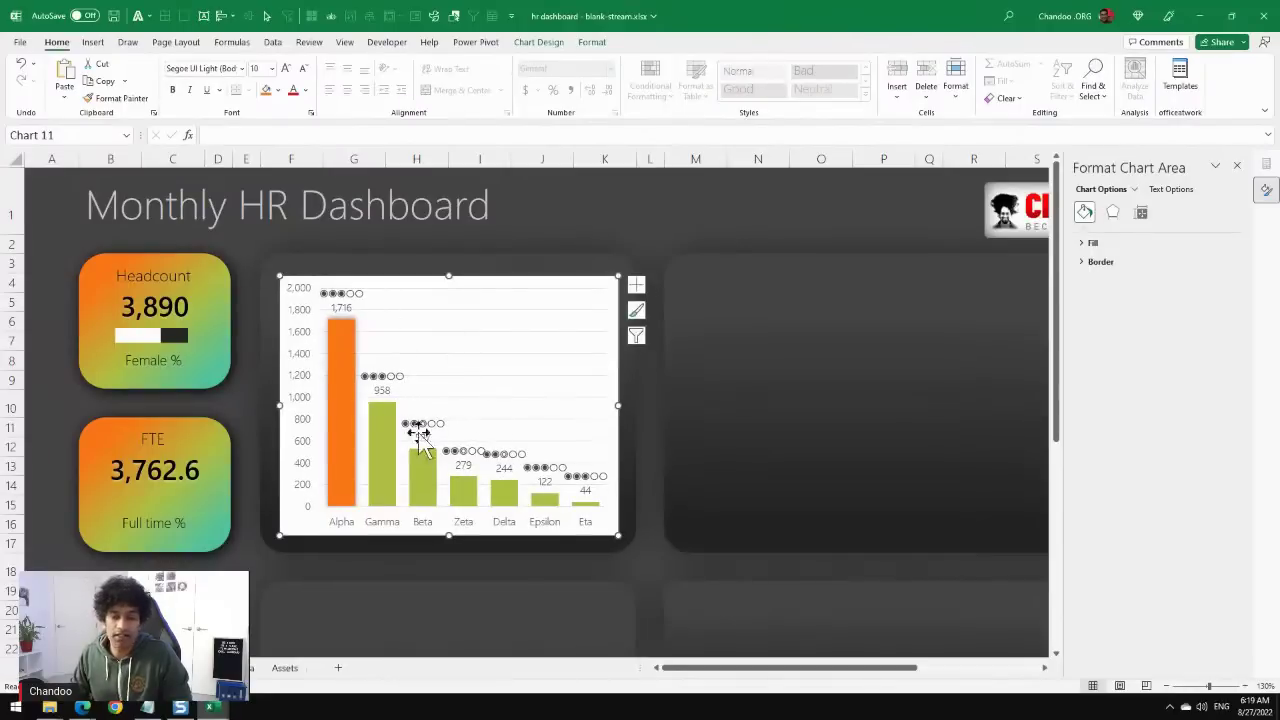
pyautogui.click(651, 251)
# Make the dashboard chart's background transparent.
pyautogui.click(566, 289)
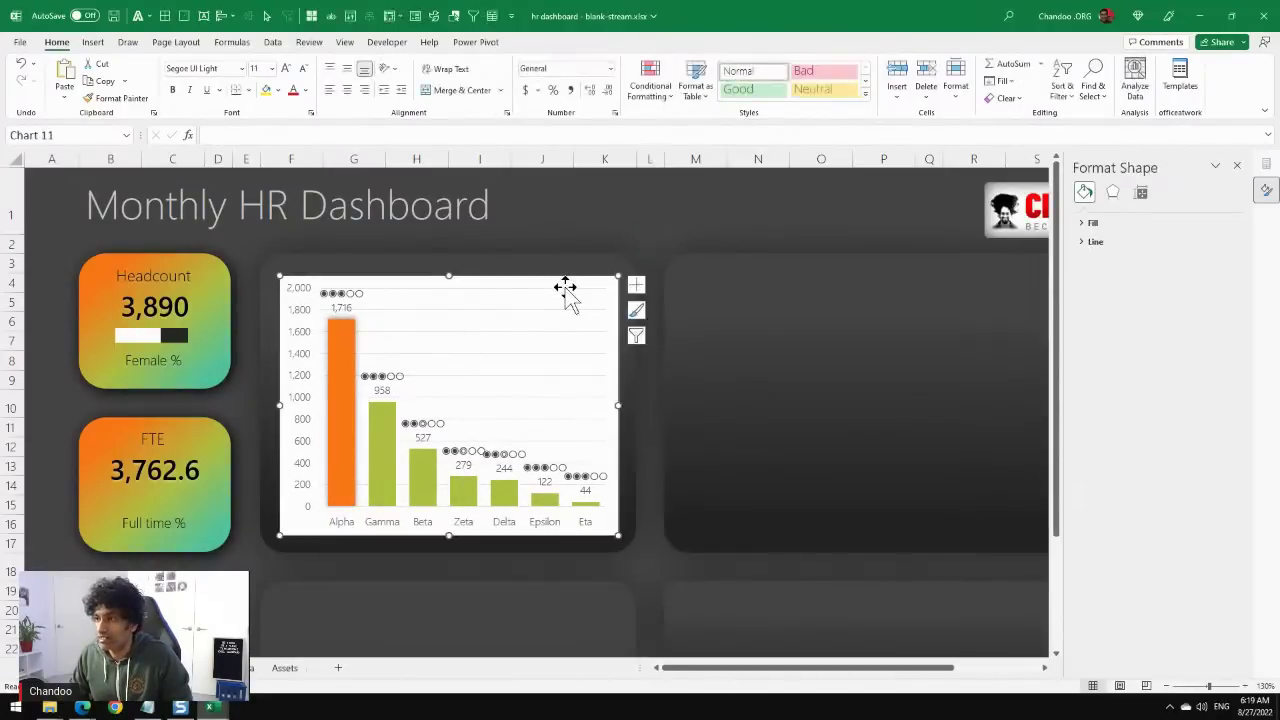
pyautogui.click(592, 42)
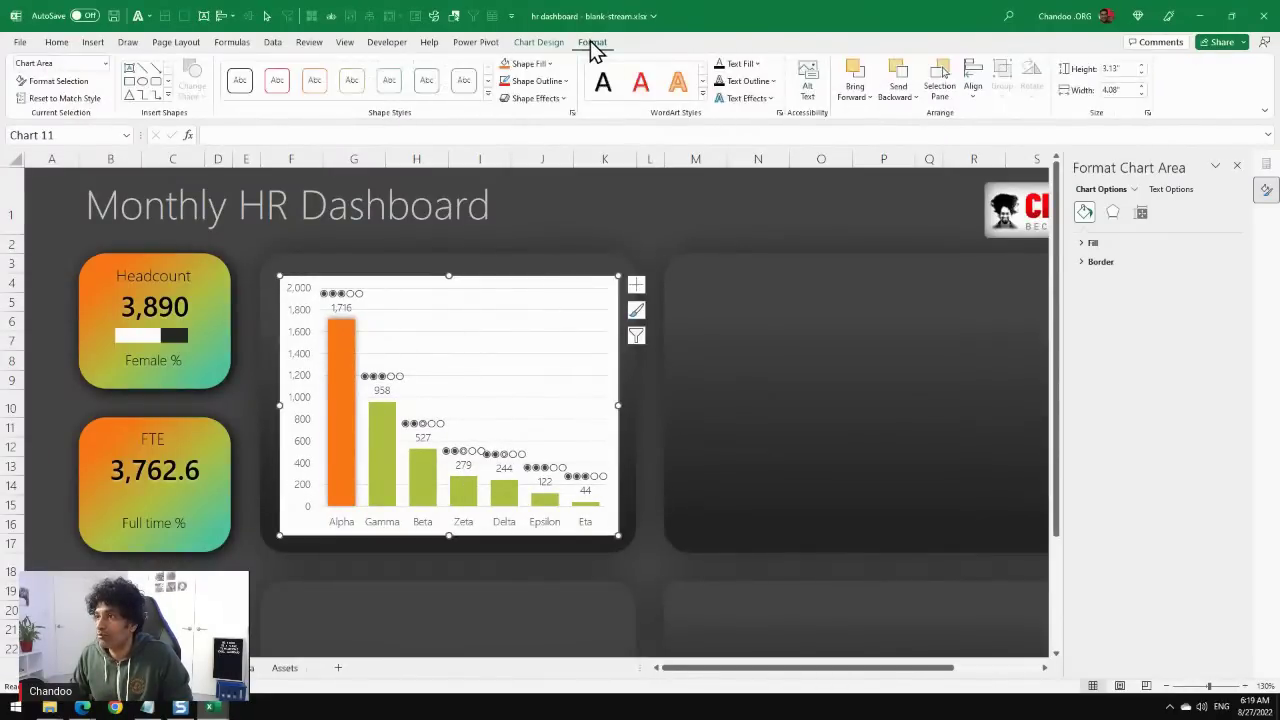
pyautogui.click(541, 66)
pyautogui.click(540, 272)
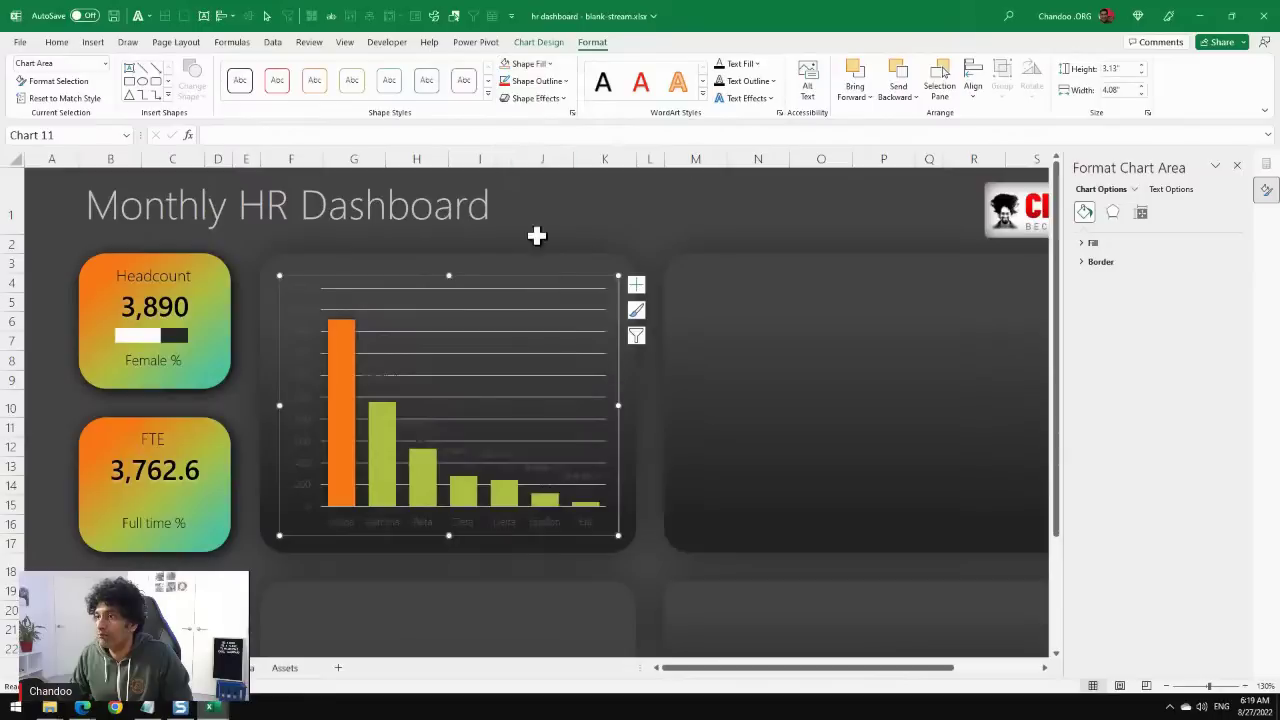
# Remove the horizontal gridlines and hide the vertical axis, keeping the department axis.
pyautogui.click(636, 285)
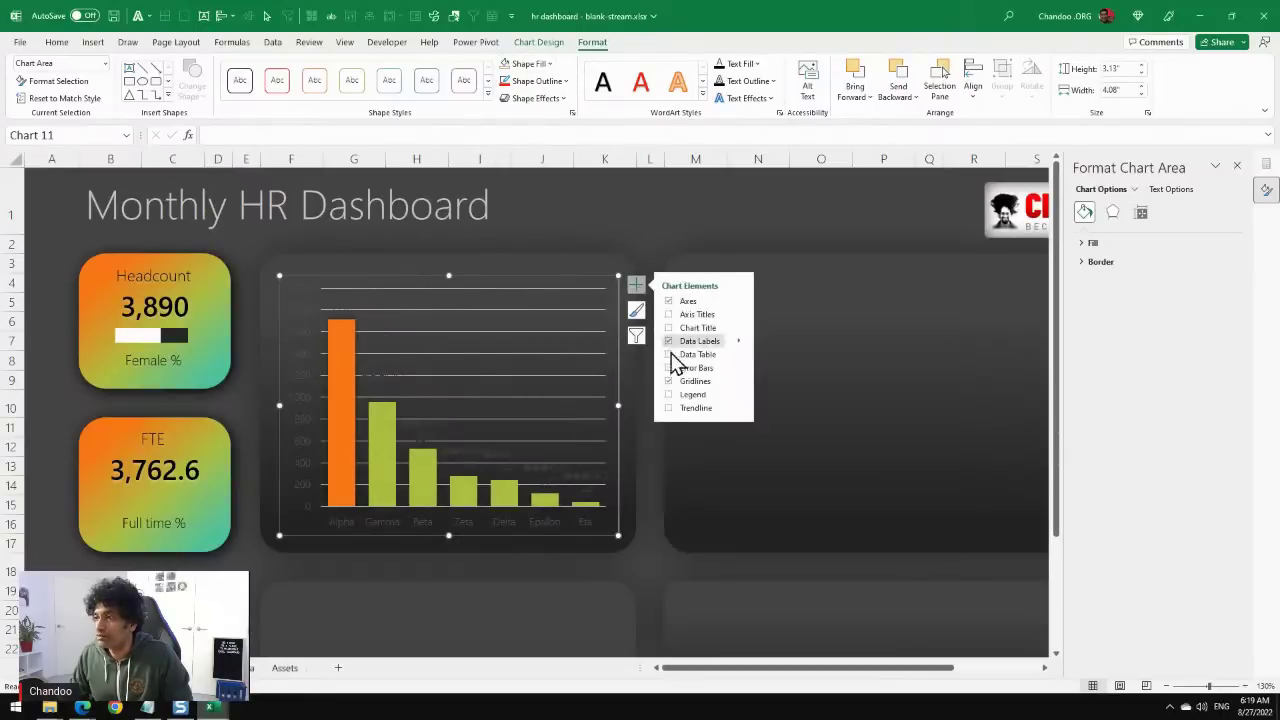
pyautogui.click(670, 382)
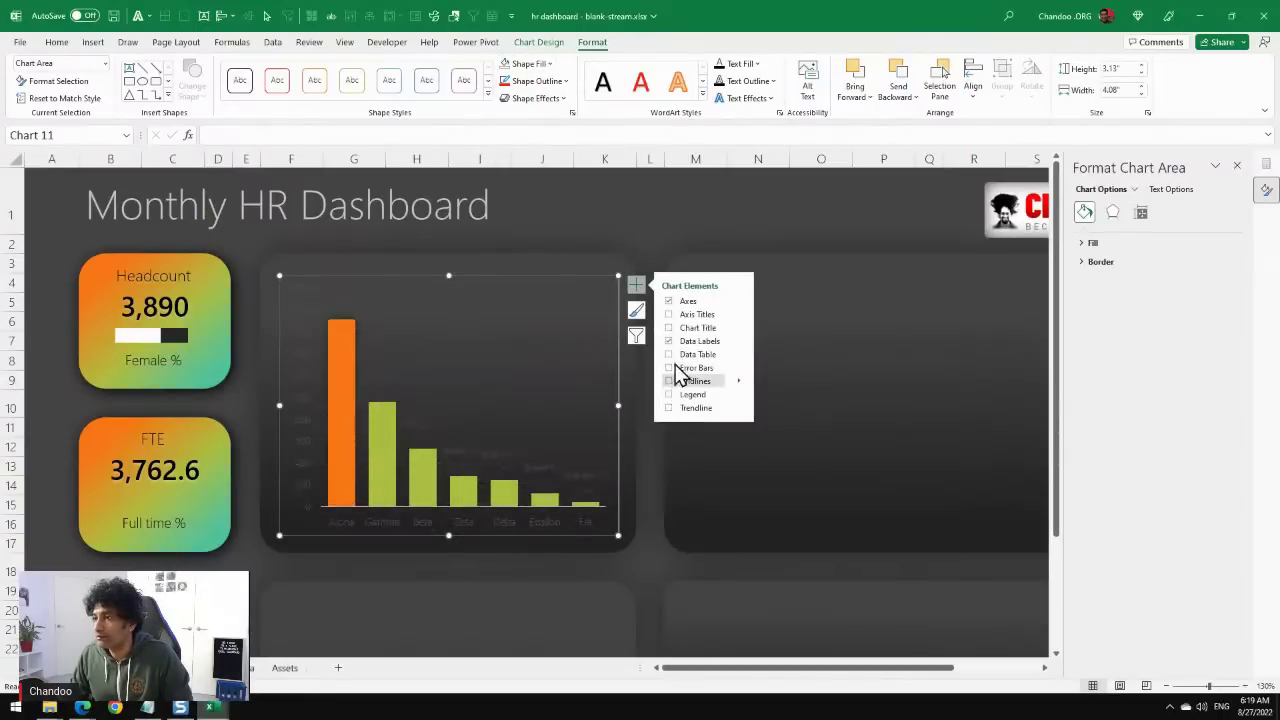
pyautogui.click(669, 301)
pyautogui.click(738, 301)
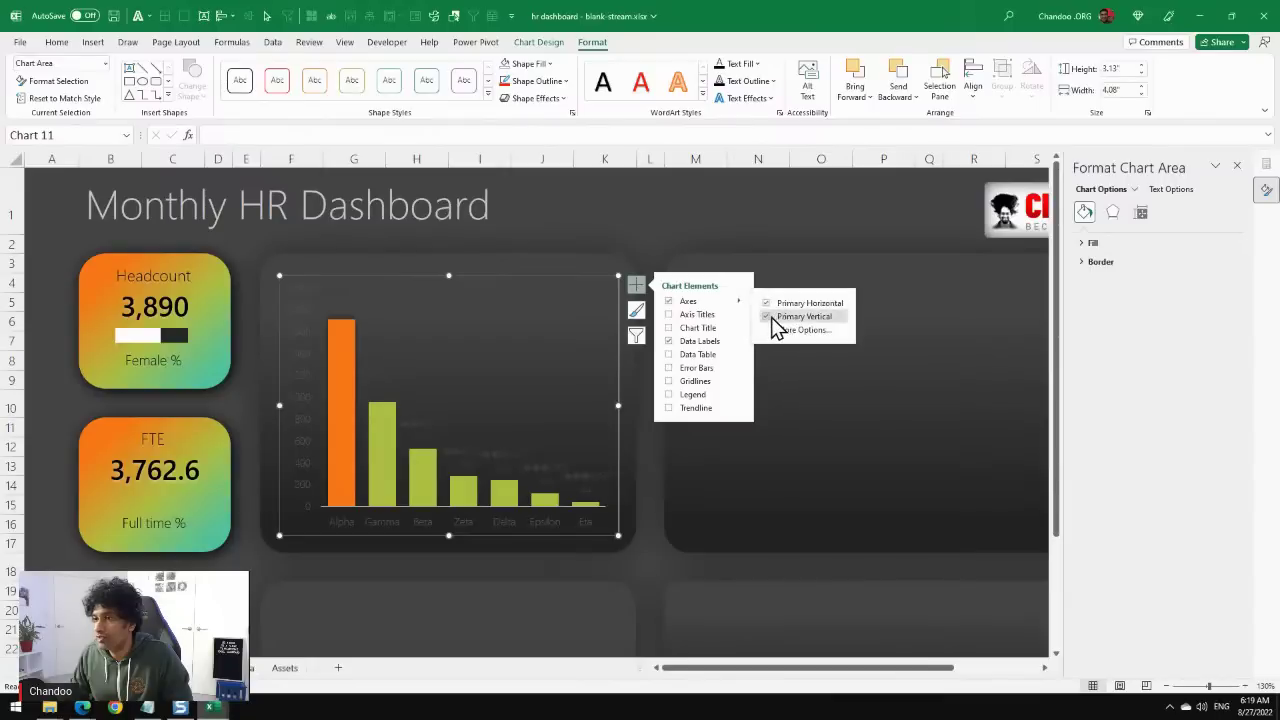
pyautogui.click(768, 317)
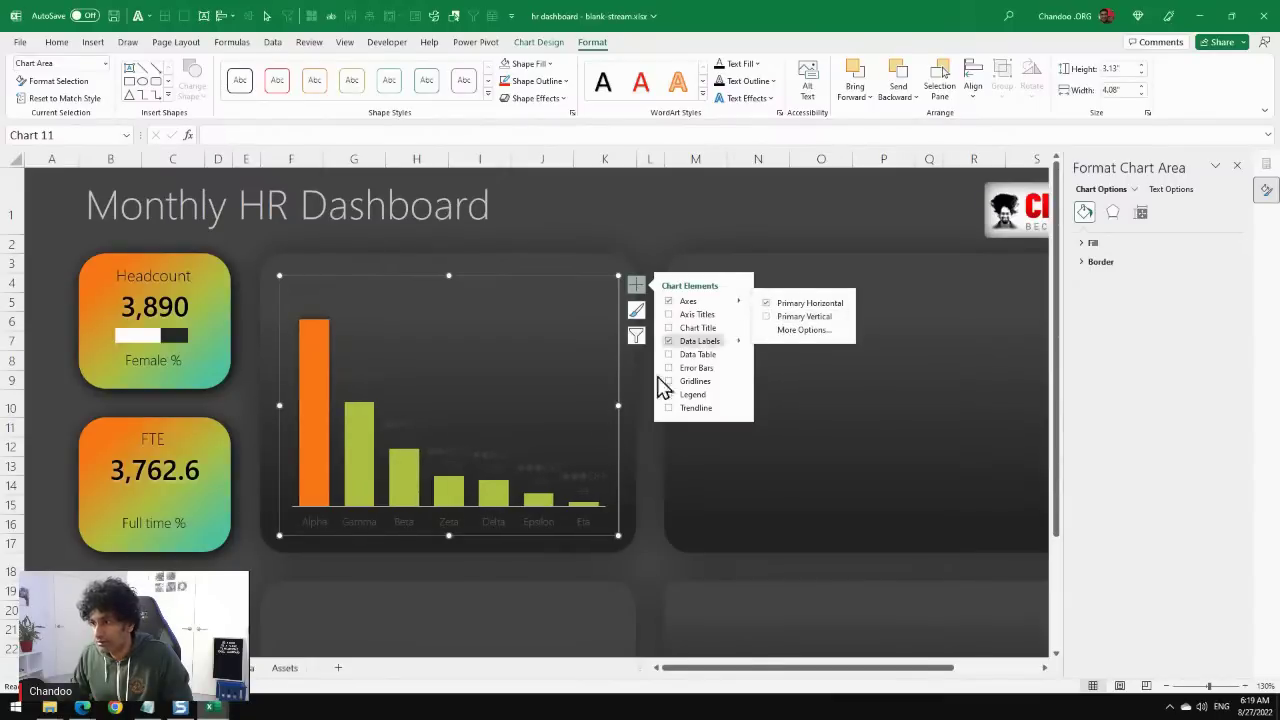
# Color the data labels and department axis labels white for the dark background.
pyautogui.click(462, 460)
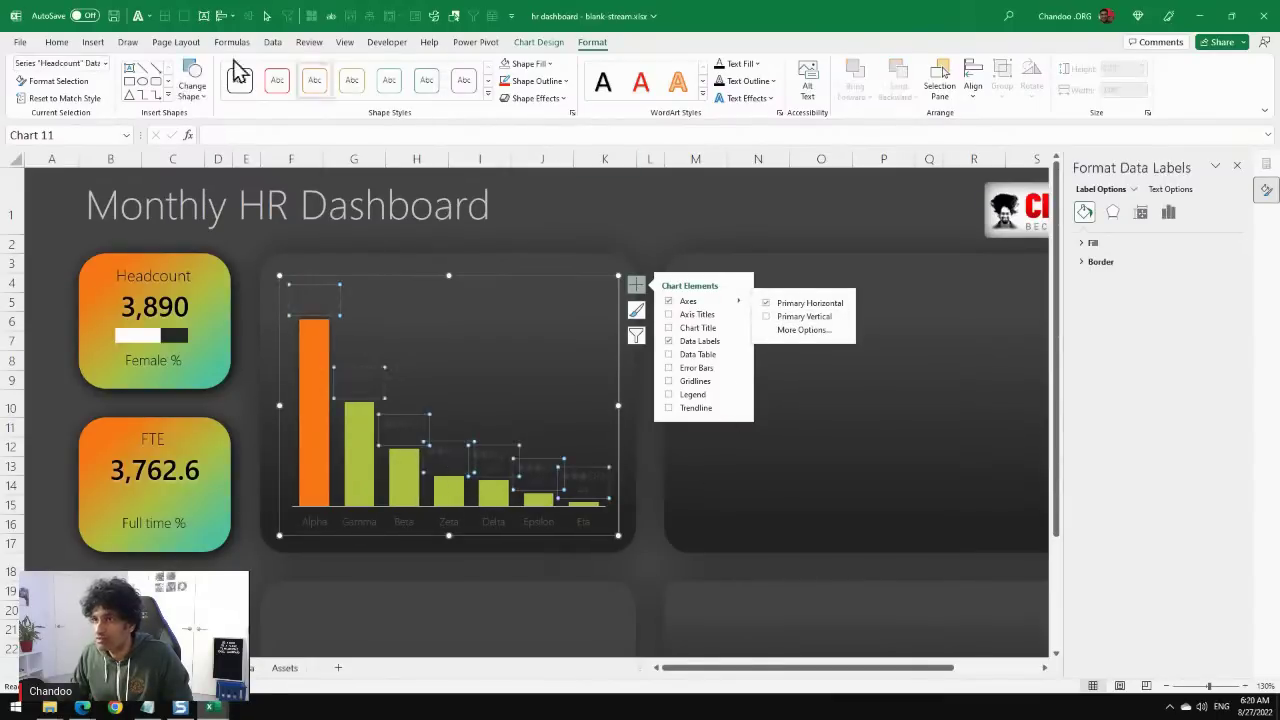
pyautogui.click(57, 43)
pyautogui.click(307, 90)
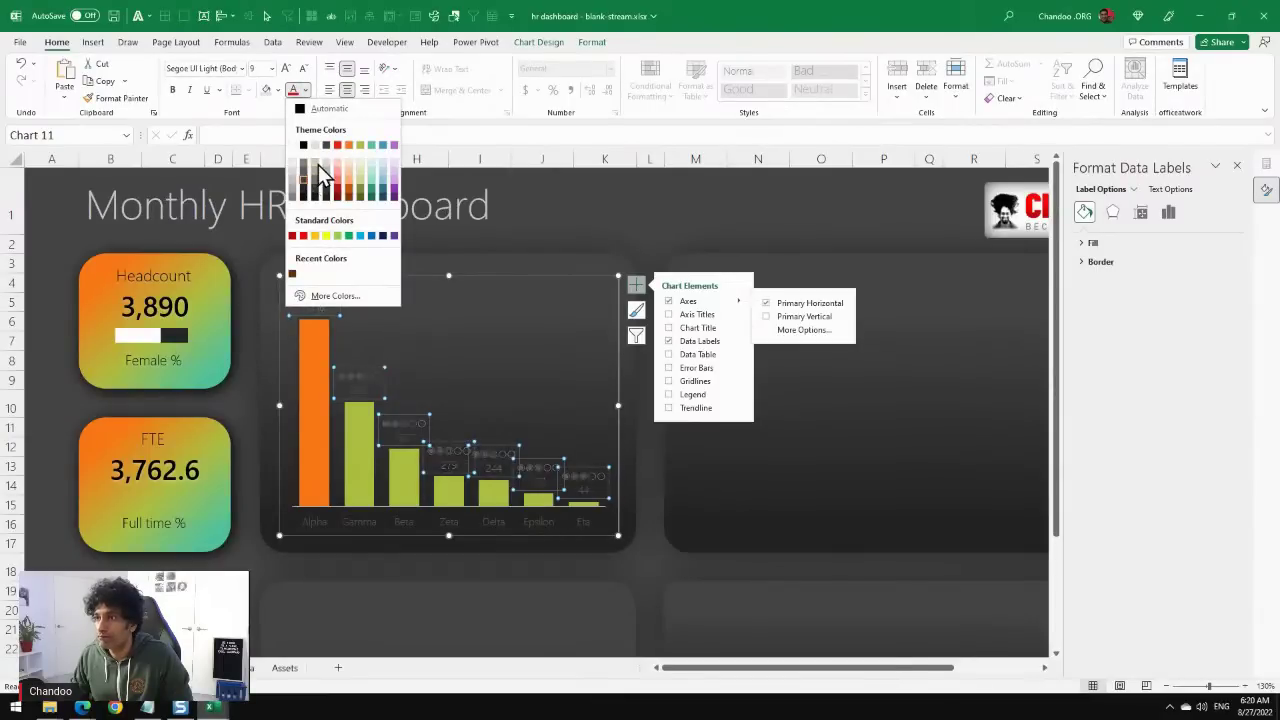
pyautogui.click(330, 175)
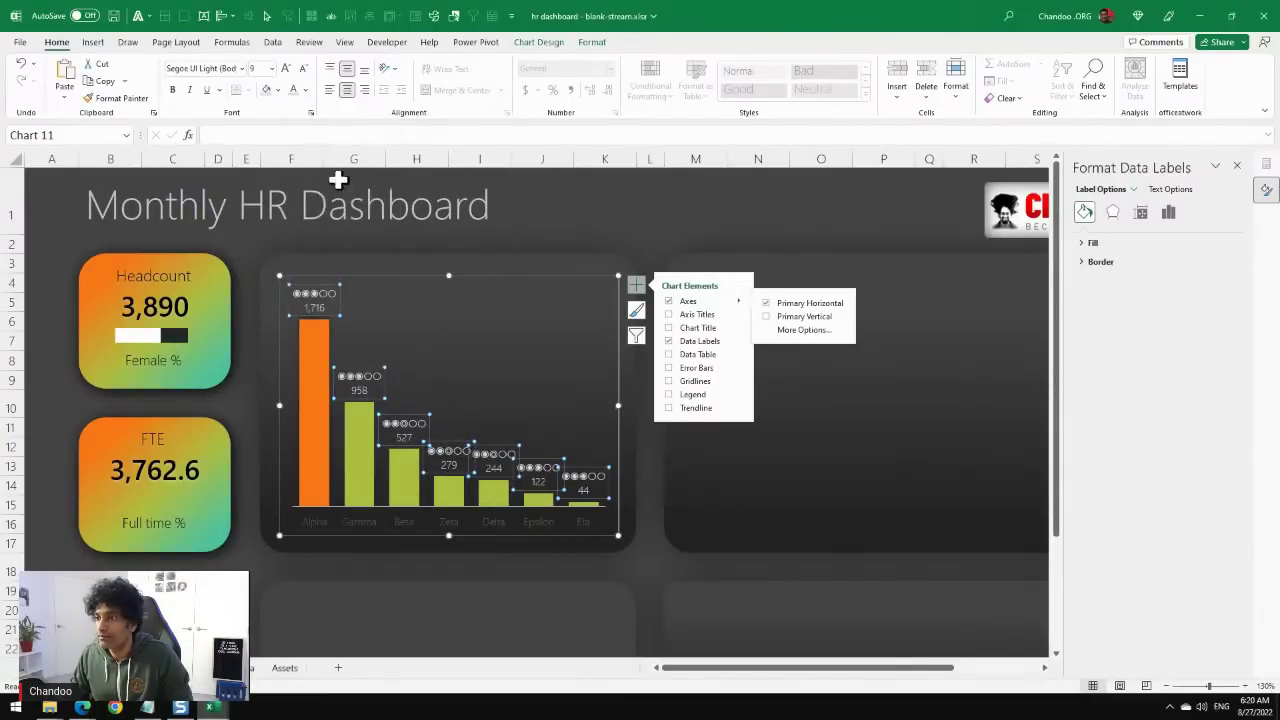
pyautogui.click(361, 521)
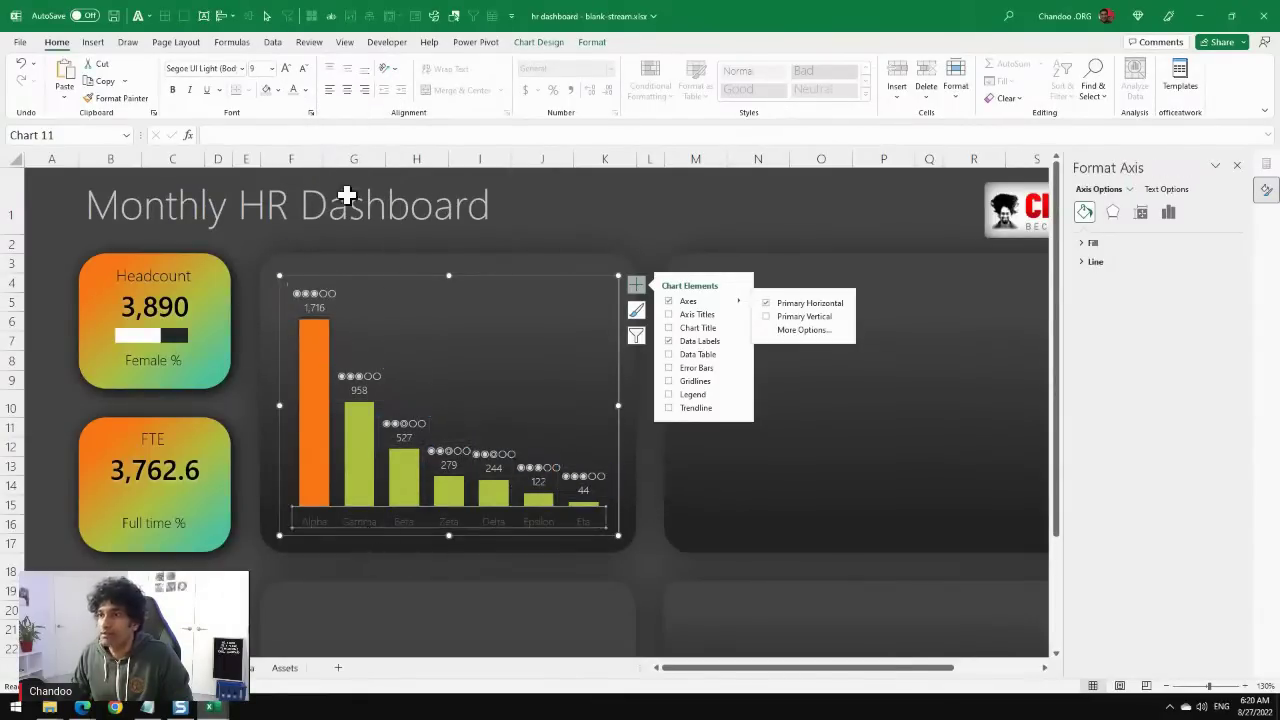
pyautogui.click(293, 89)
pyautogui.click(591, 221)
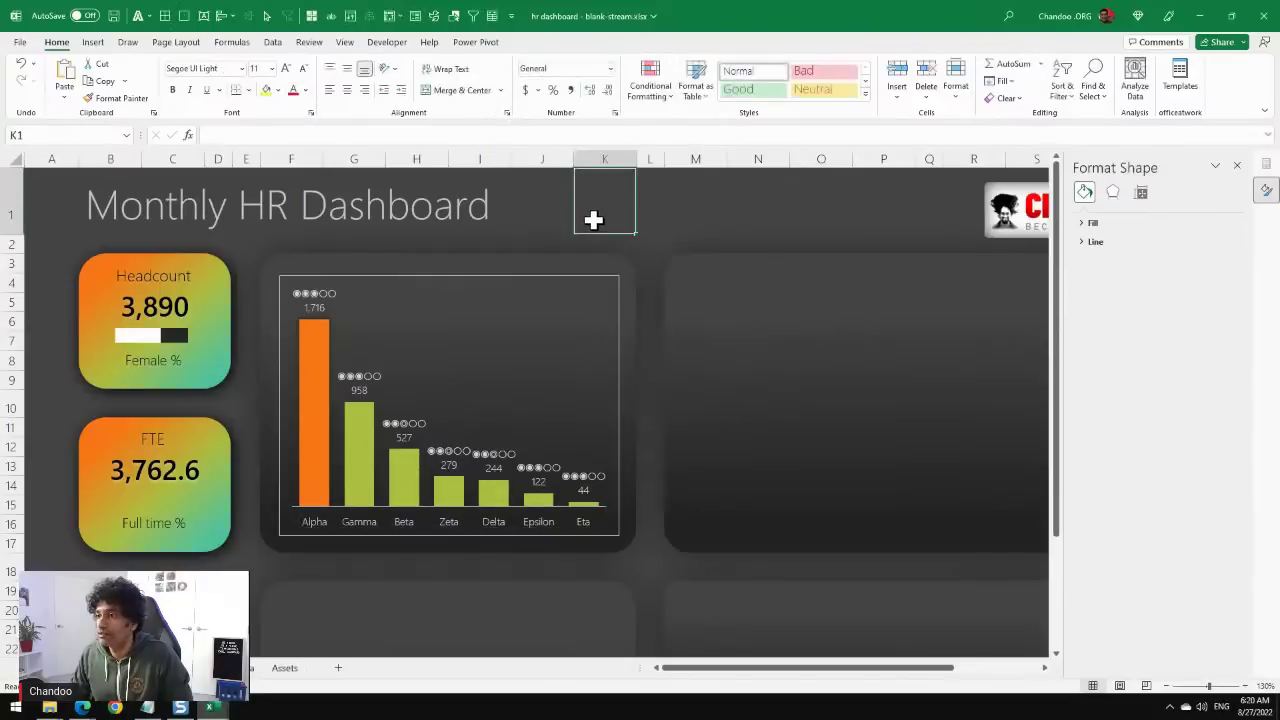
# Set the chart area's shape outline to No Outline.
pyautogui.click(586, 274)
pyautogui.click(592, 42)
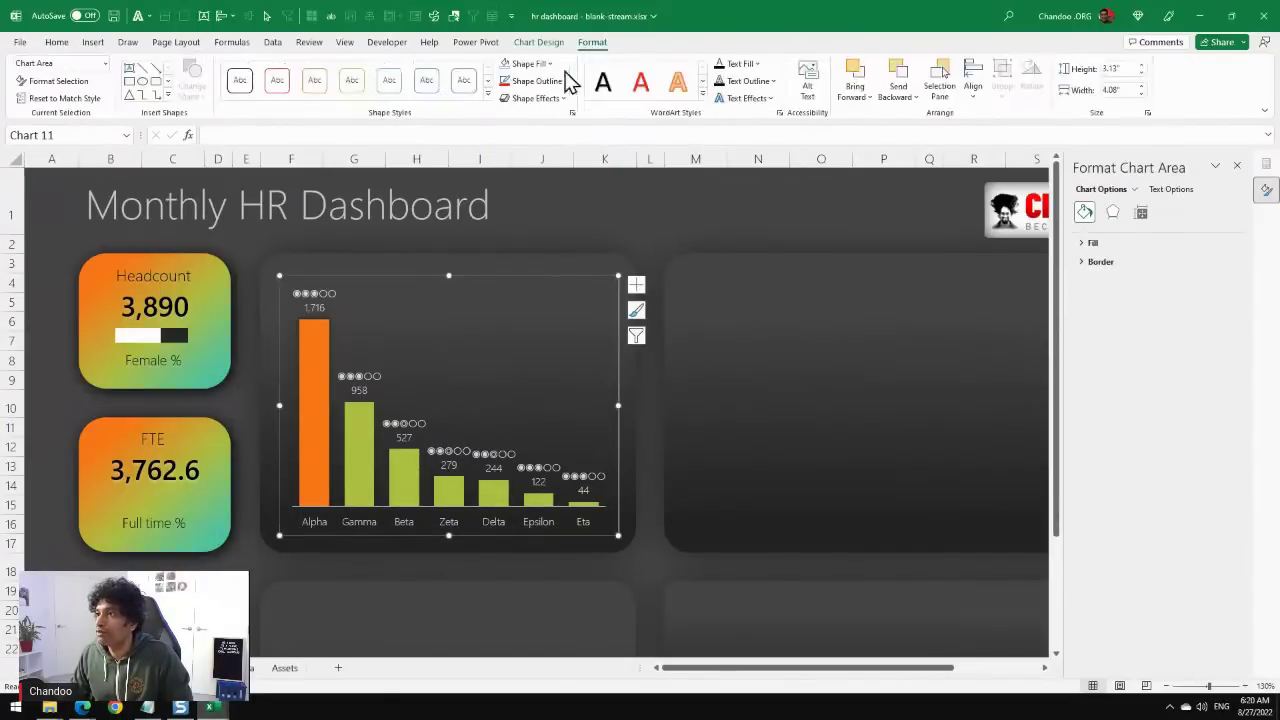
pyautogui.click(537, 81)
pyautogui.click(578, 288)
pyautogui.click(647, 247)
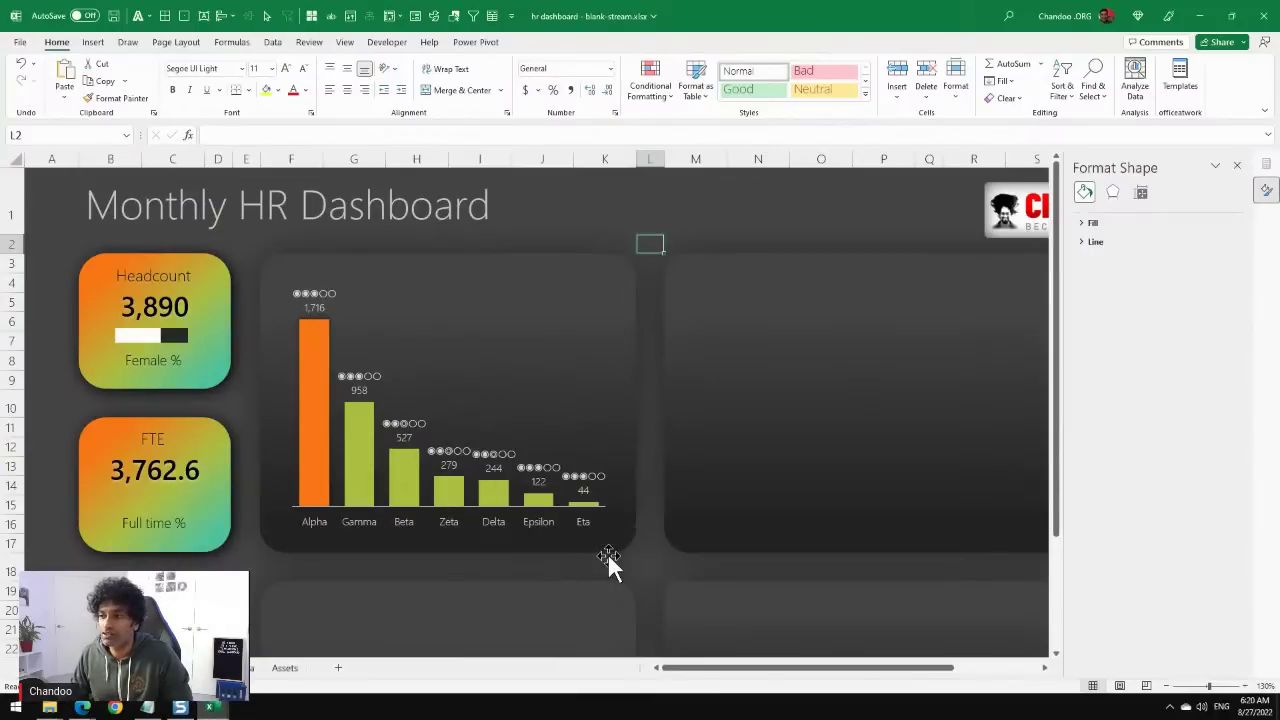
pyautogui.scroll(-1, 608, 560)
pyautogui.scroll(1, 608, 560)
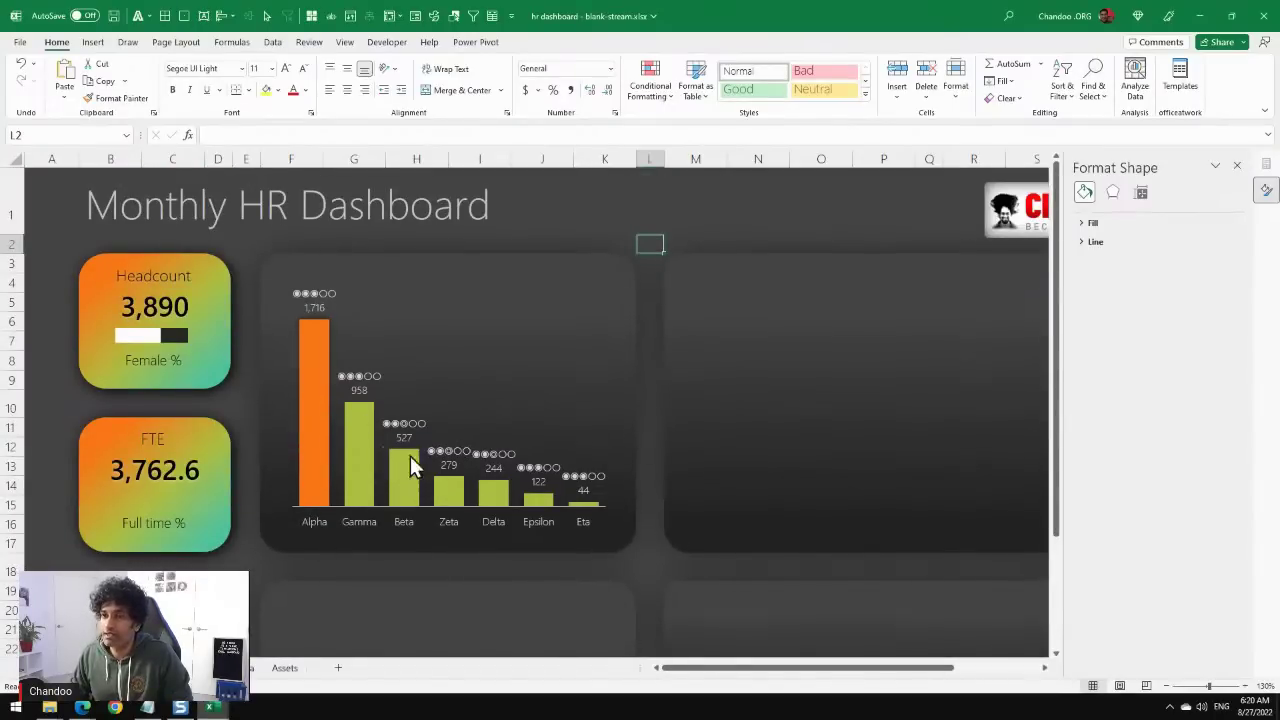
pyautogui.scroll(-7, 460, 440)
pyautogui.scroll(7, 400, 522)
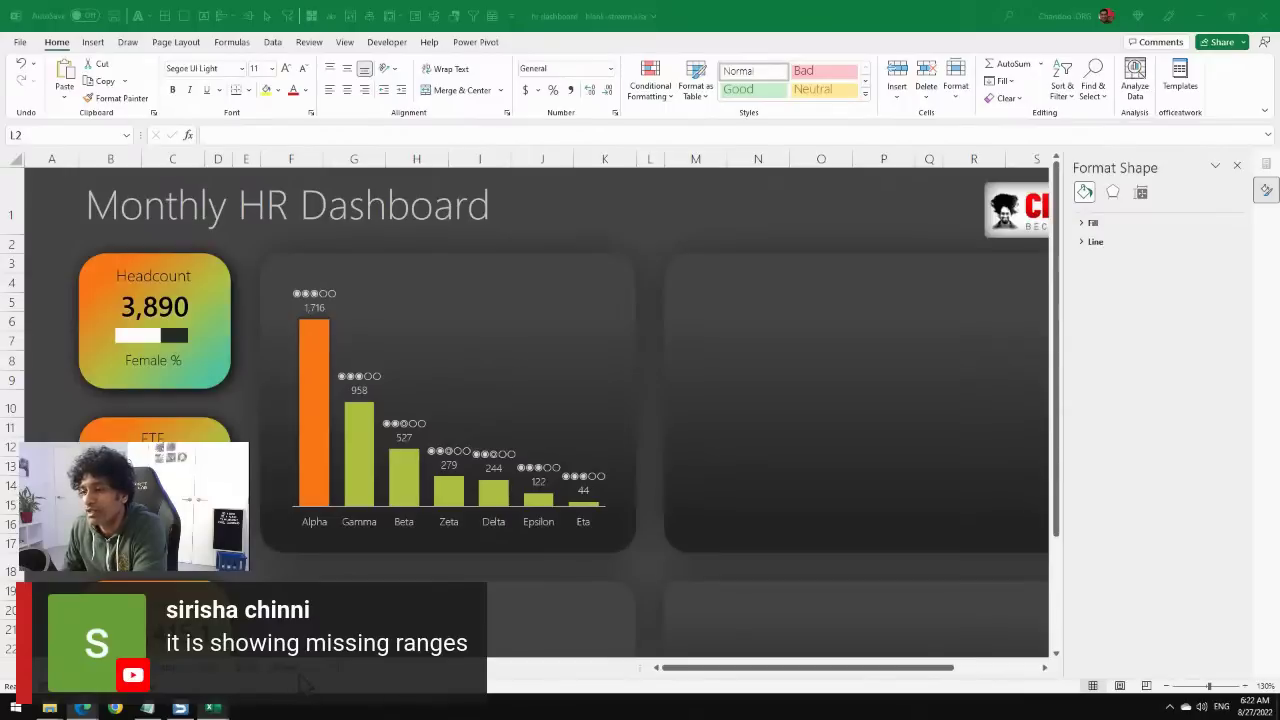
# On a blank sheet, draw a rounded rectangle about 2.22" tall and 3.1" wide.
pyautogui.click(213, 679)
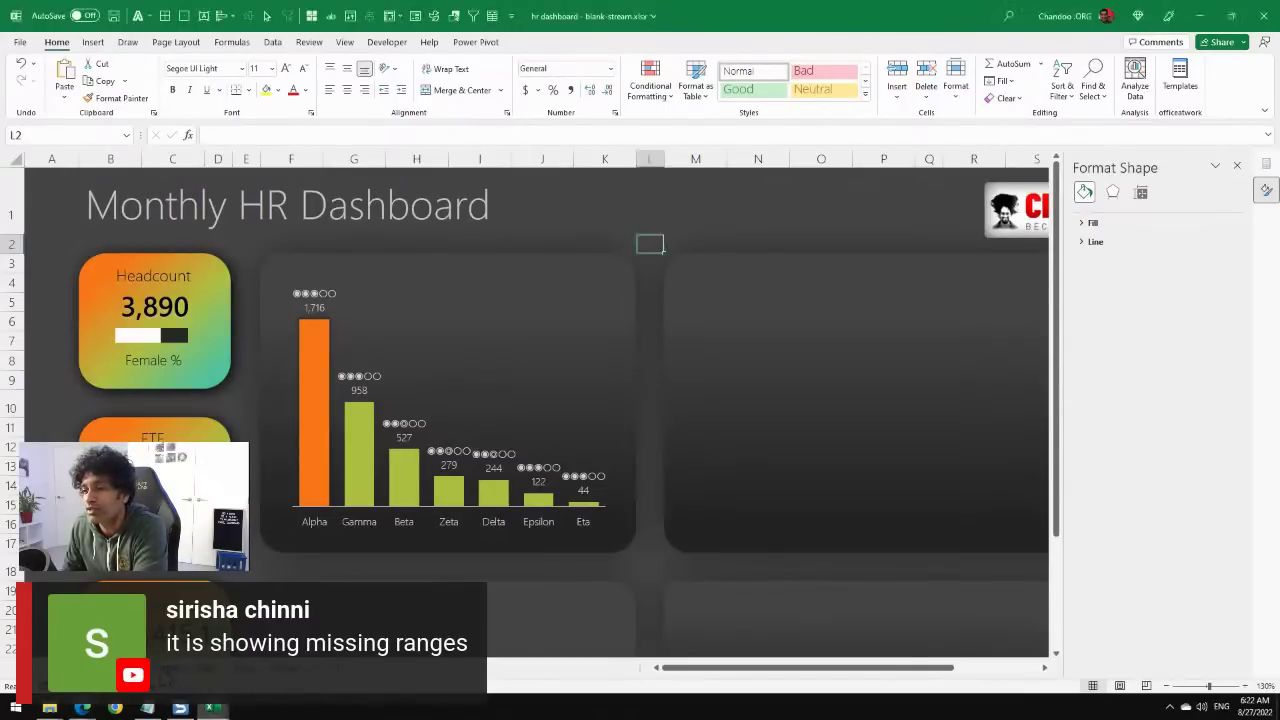
pyautogui.hotkey('ctrl', 'pagedown')
pyautogui.click(138, 215)
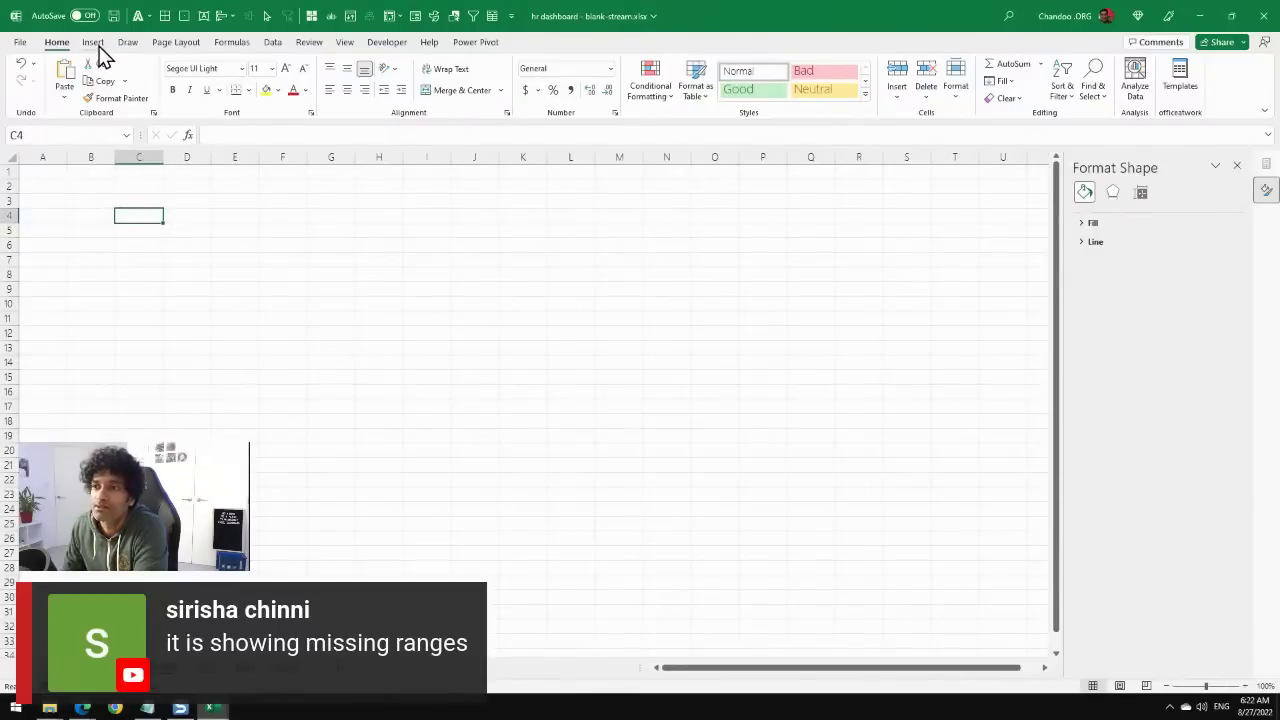
pyautogui.click(93, 43)
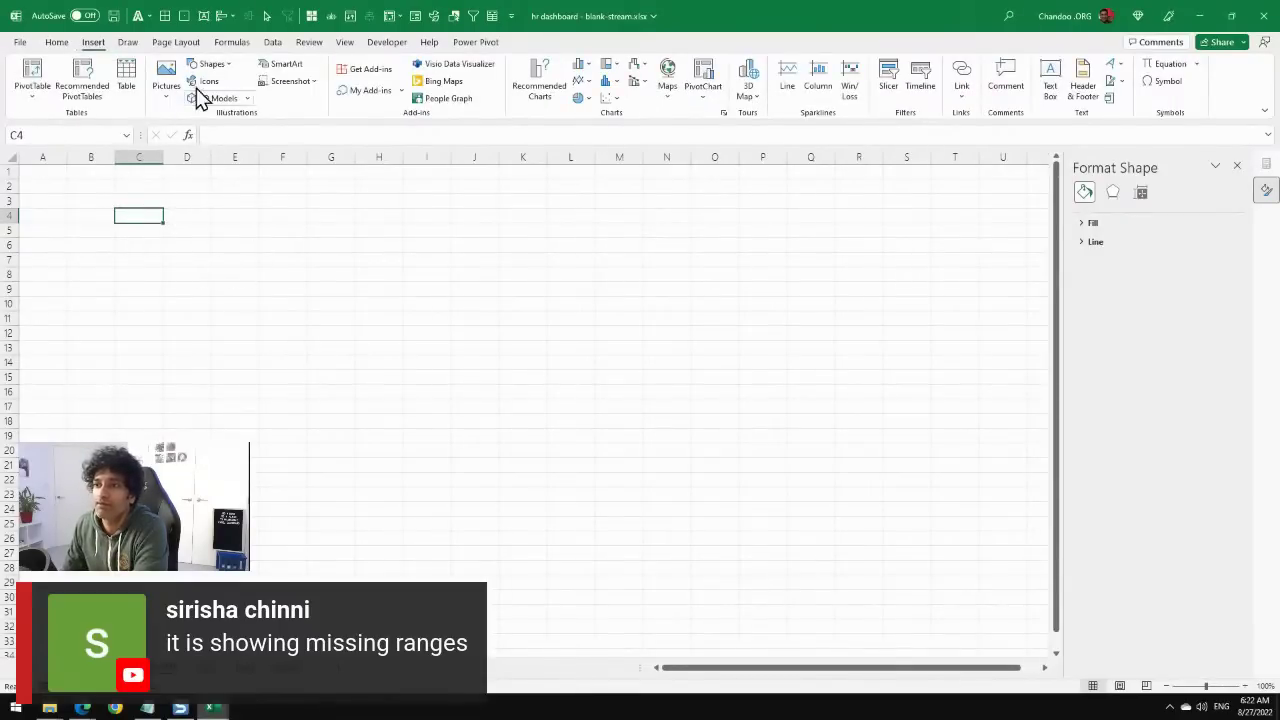
pyautogui.click(216, 66)
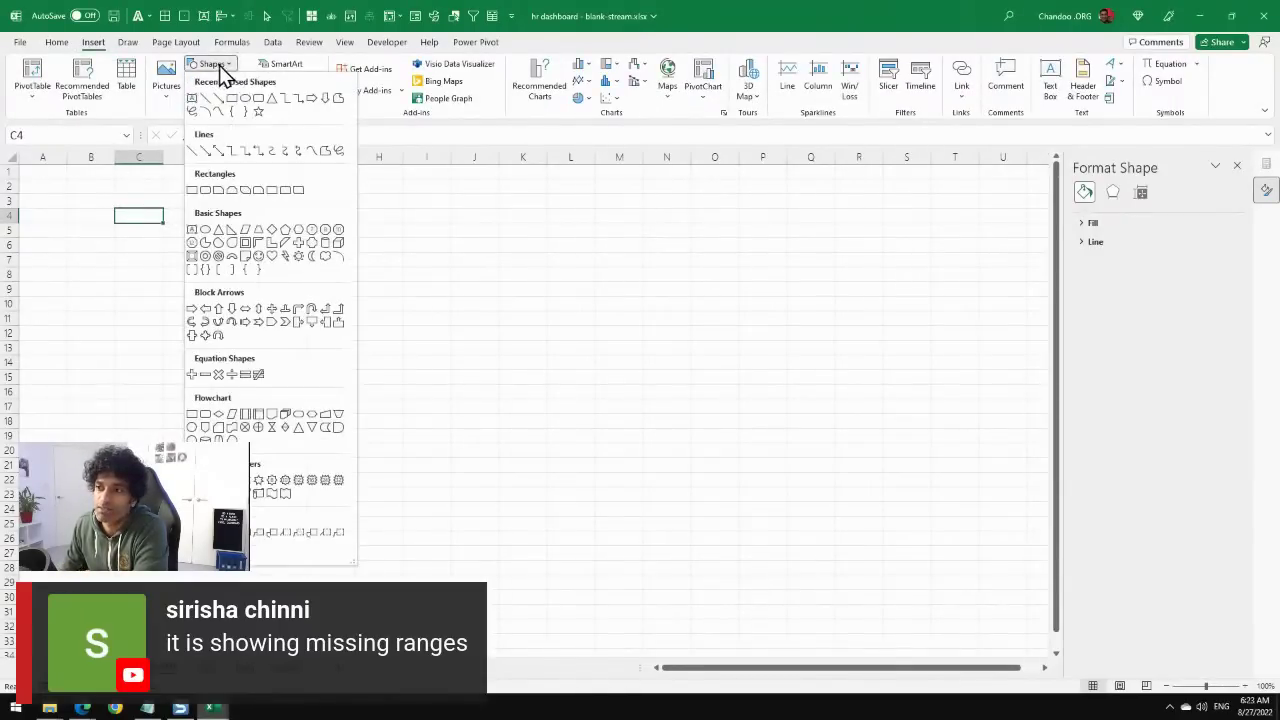
pyautogui.click(256, 104)
pyautogui.moveTo(238, 201); pyautogui.dragTo(441, 347)
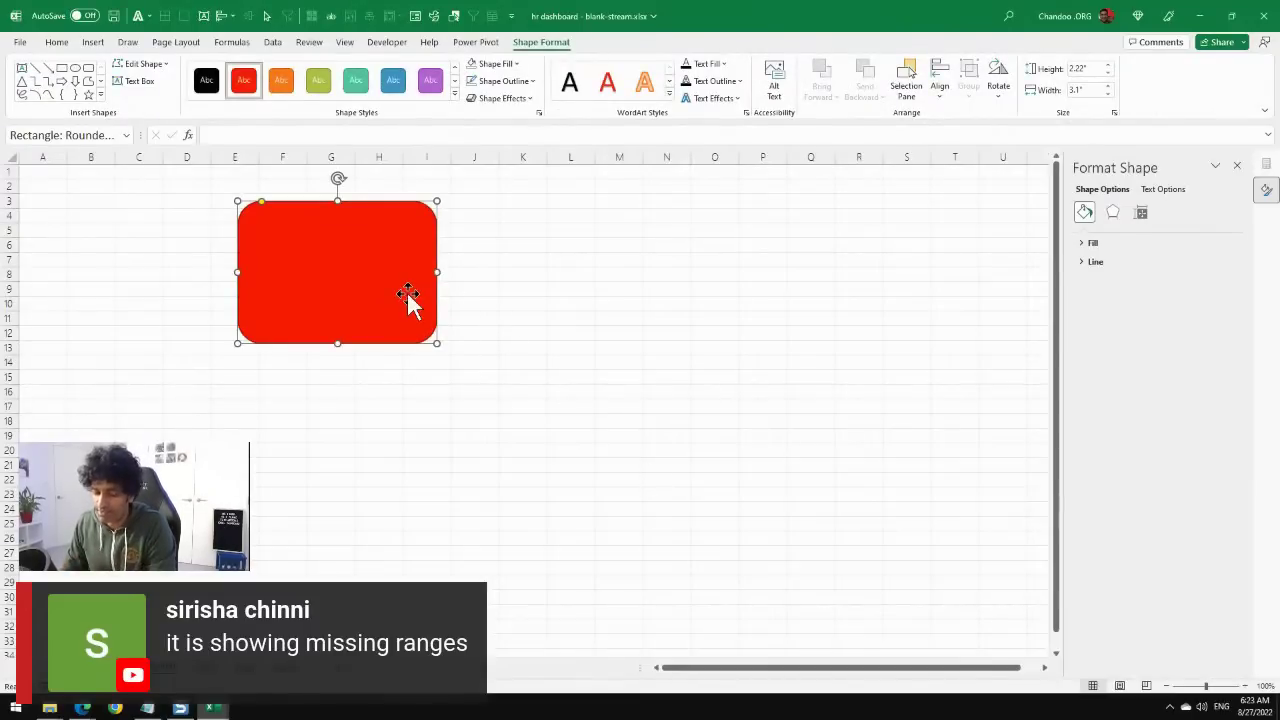
# Link the rounded rectangle's text to the Headcount cell CALC!D4.
pyautogui.click(263, 136)
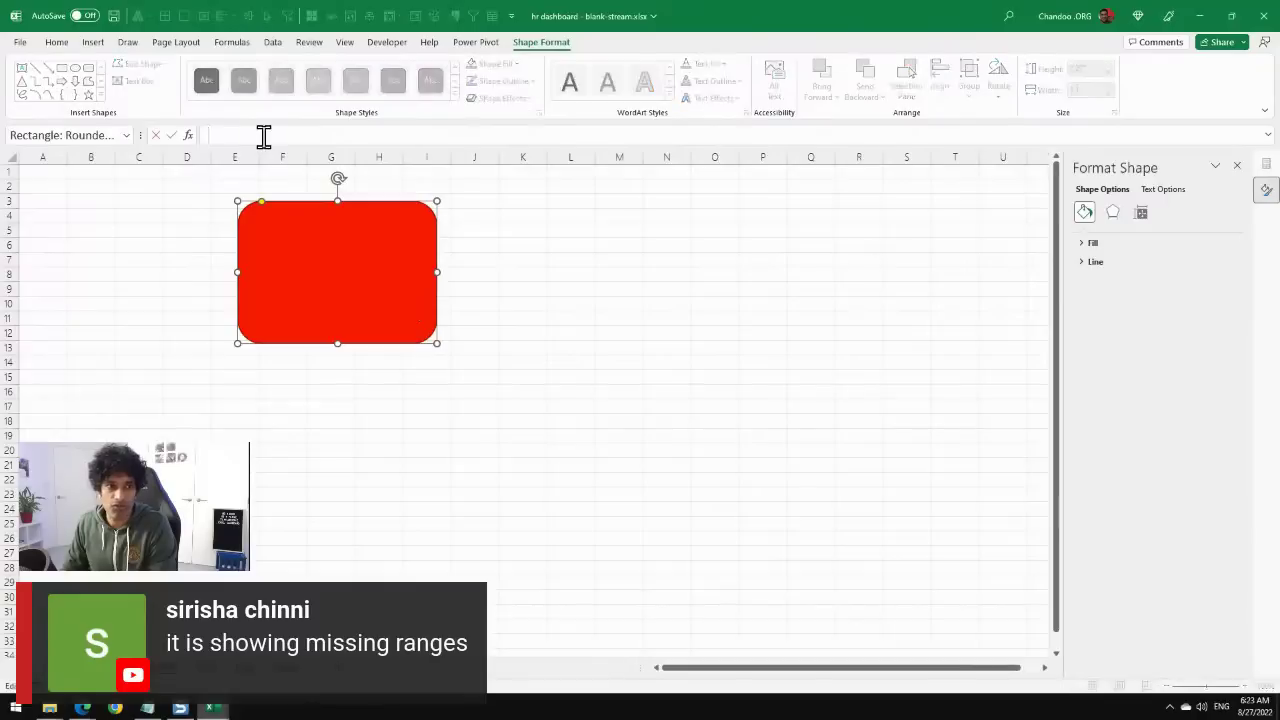
pyautogui.write('=')
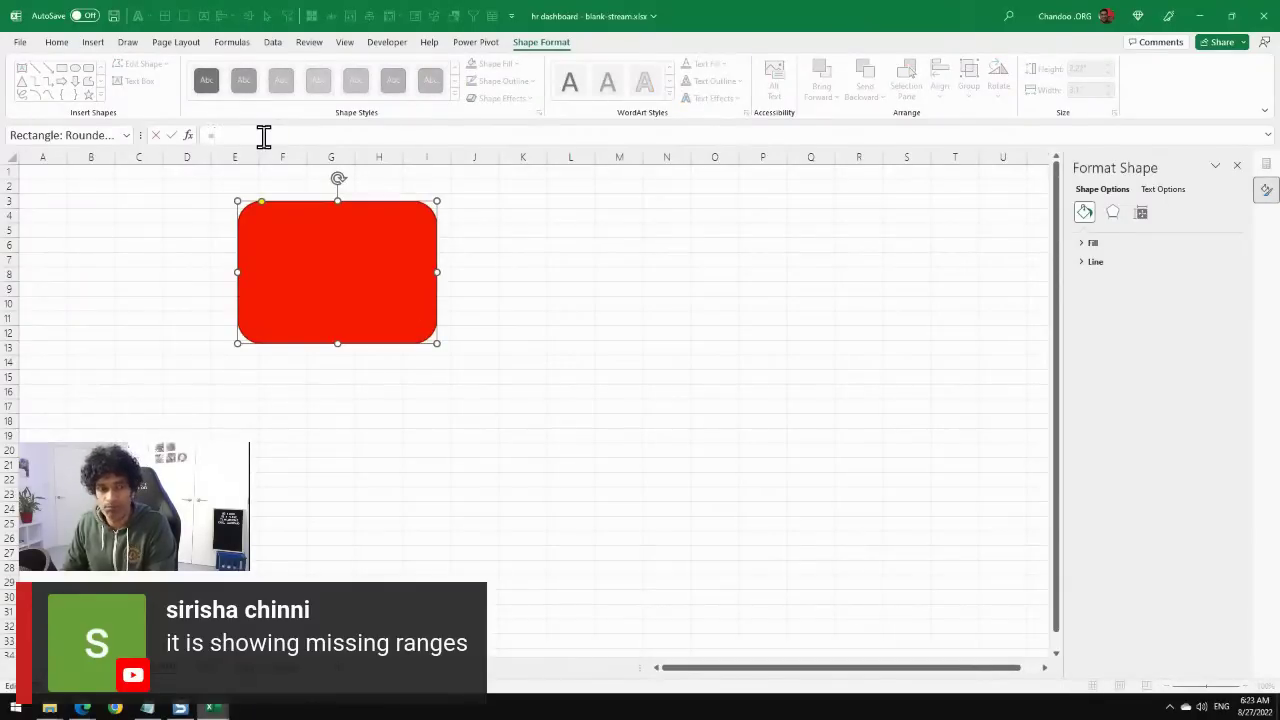
pyautogui.hotkey('ctrl', 'pagedown')
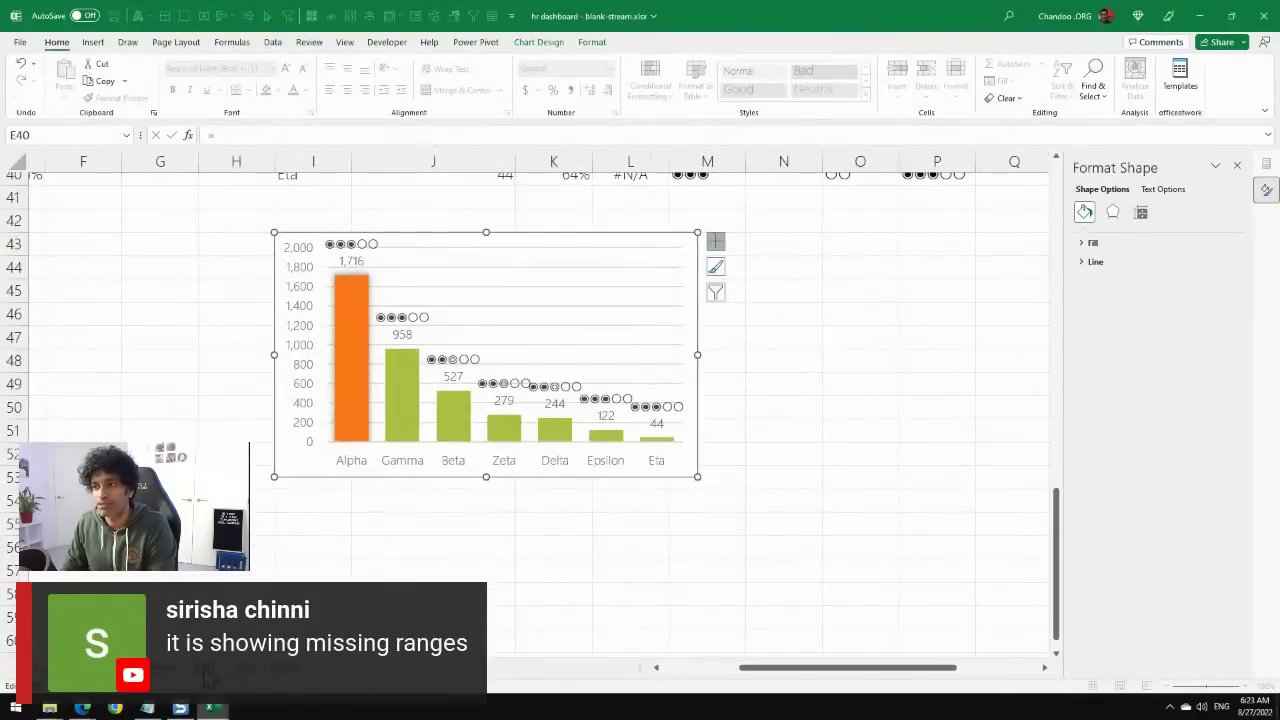
pyautogui.hscroll(-3, 671, 673)
pyautogui.scroll(5, 313, 433)
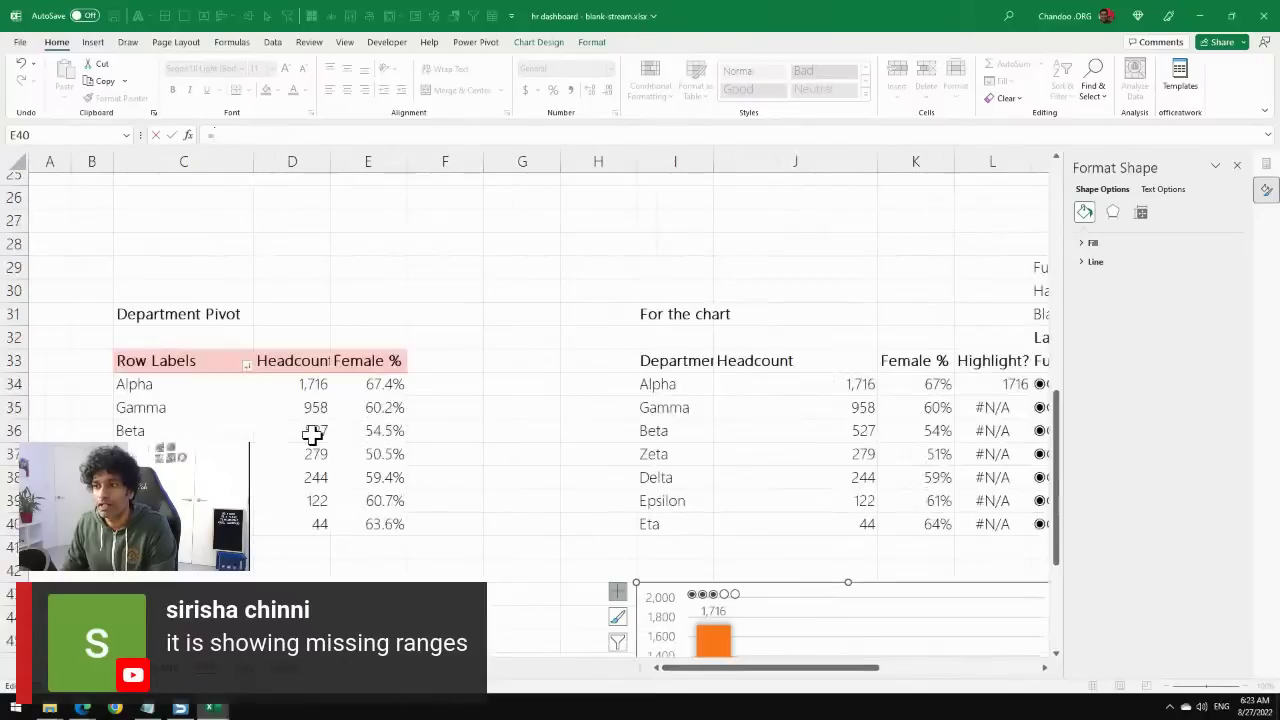
pyautogui.scroll(8, 313, 433)
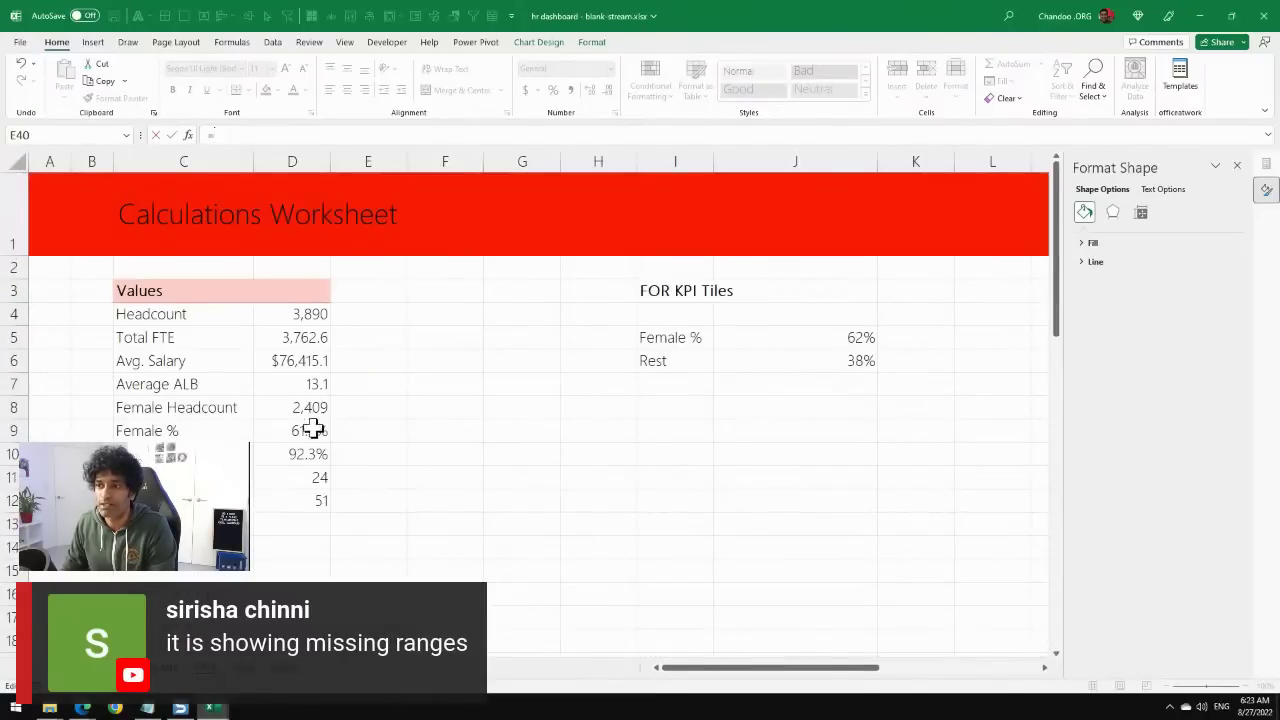
pyautogui.click(305, 318)
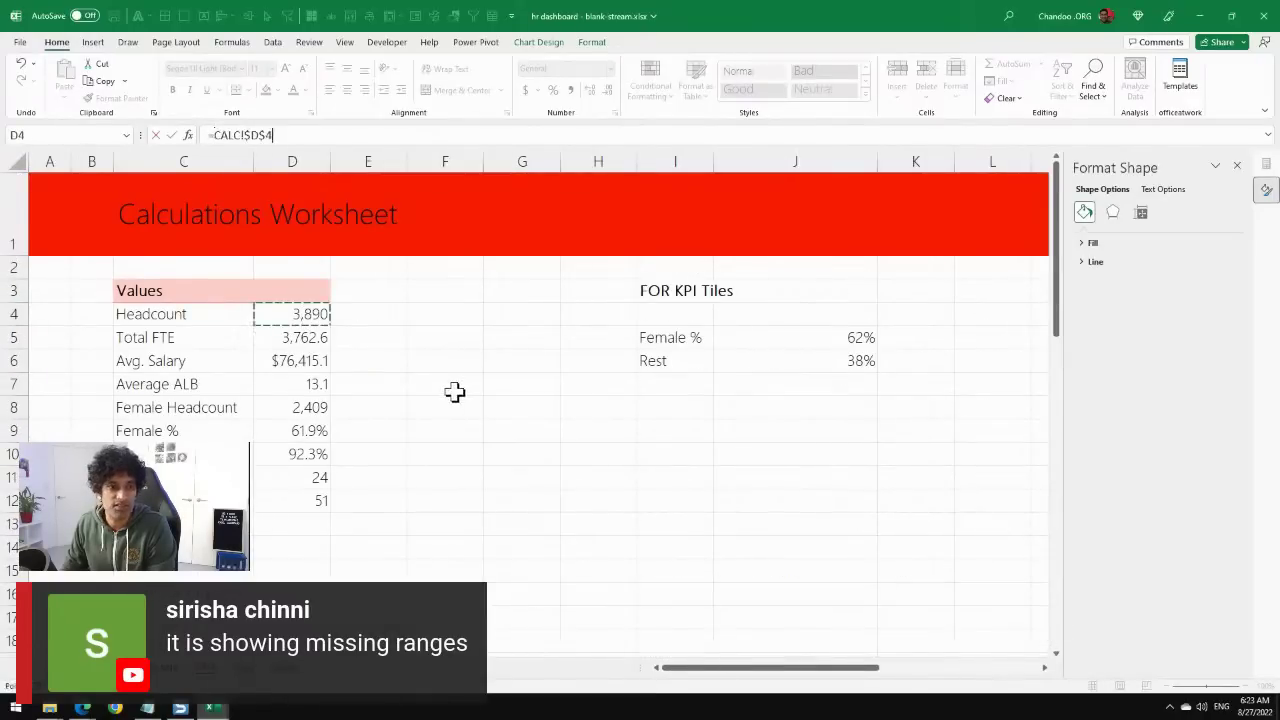
pyautogui.press('Return')
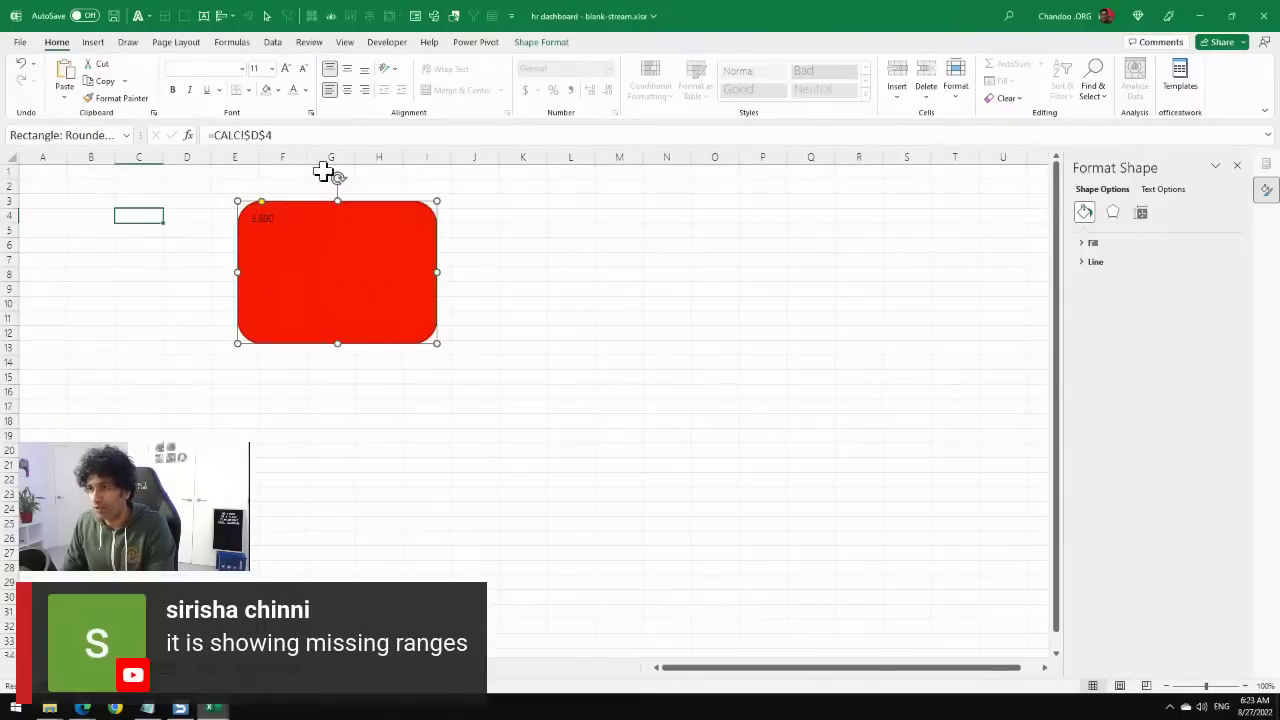
# Replace the shape's link with the CALC range D5:D8.
pyautogui.moveTo(270, 135); pyautogui.dragTo(212, 135)
pyautogui.press('BackSpace')
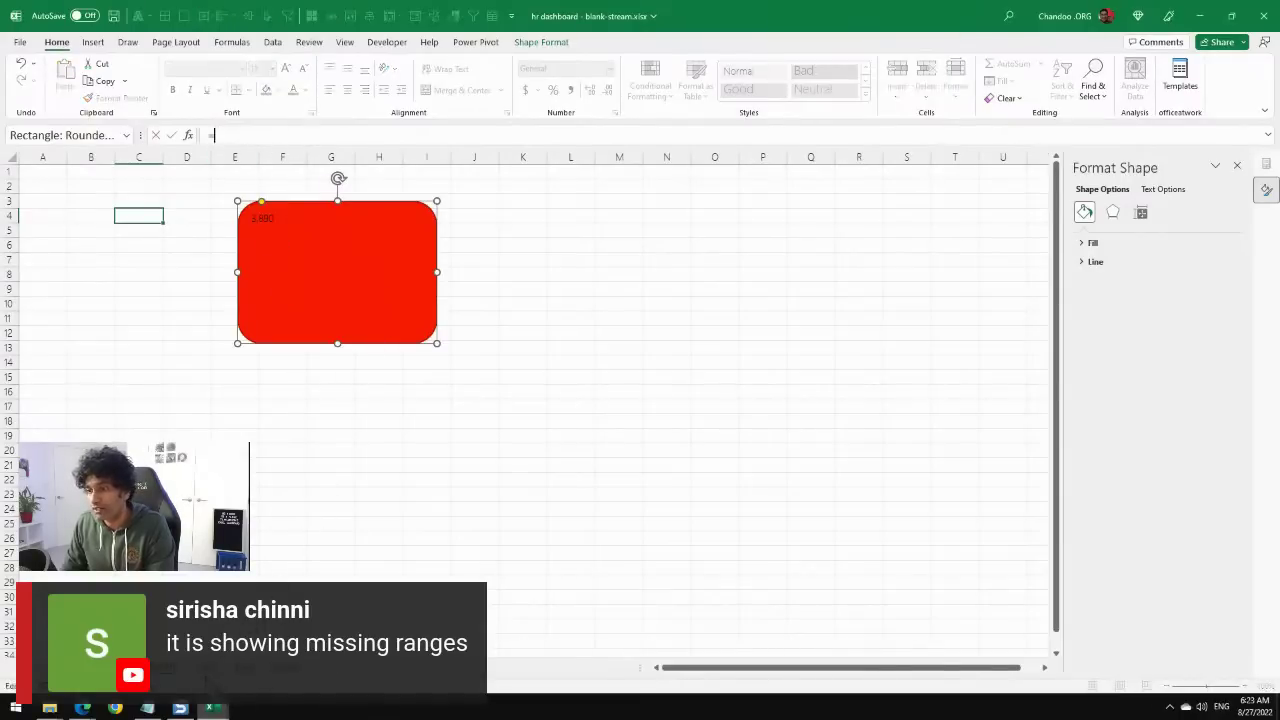
pyautogui.click(205, 678)
pyautogui.moveTo(314, 337); pyautogui.dragTo(320, 408)
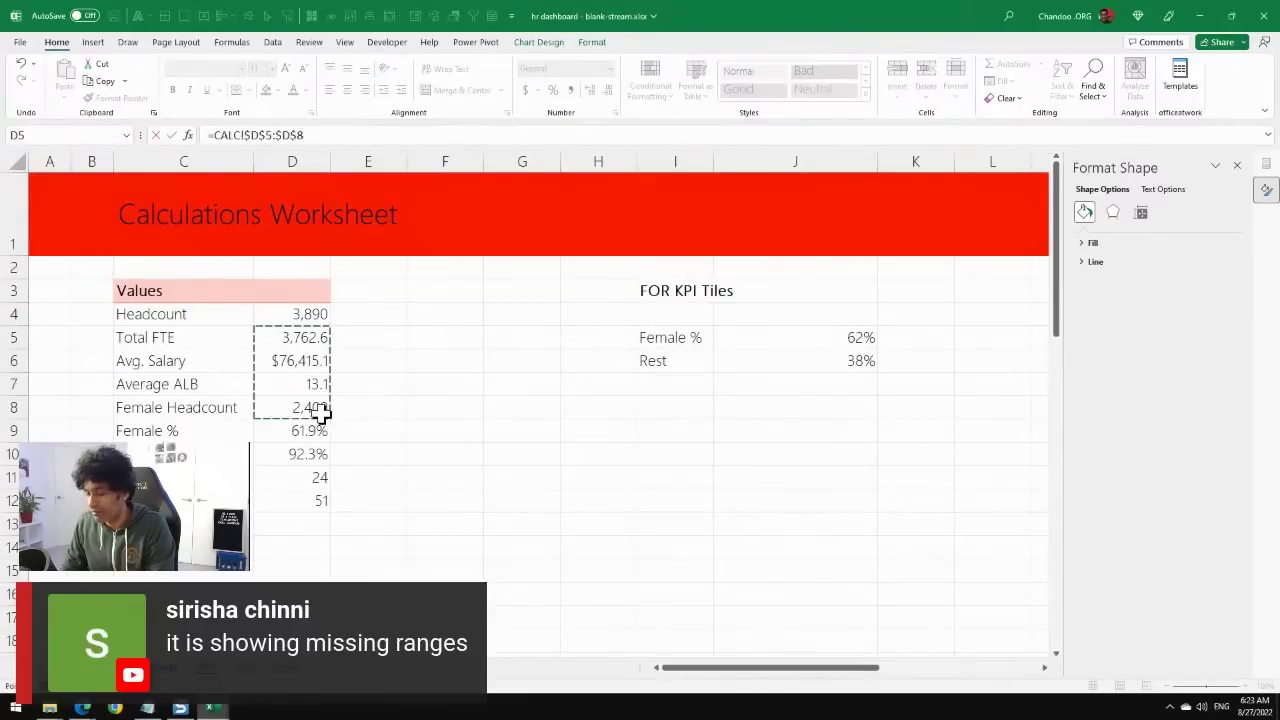
pyautogui.press('Return')
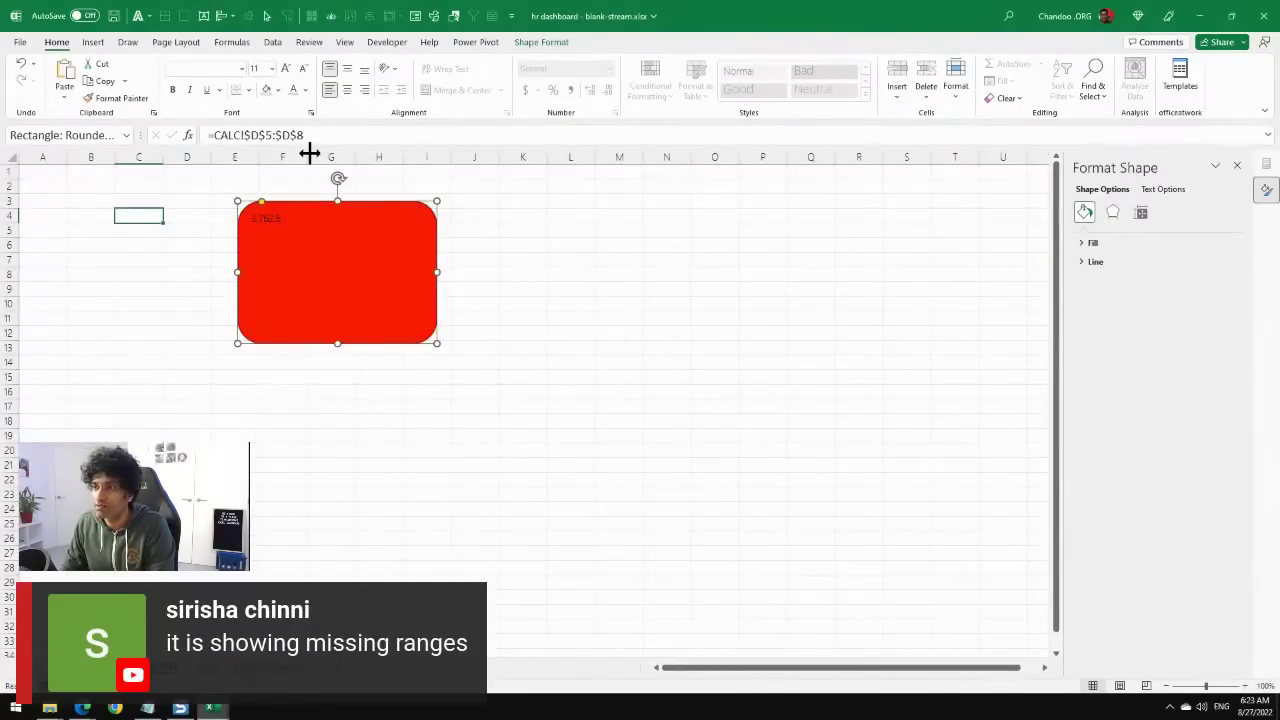
# Relink the shape to CALC!$D$4 so it shows 3,890, and check the link.
pyautogui.moveTo(304, 135); pyautogui.dragTo(212, 135)
pyautogui.press('BackSpace')
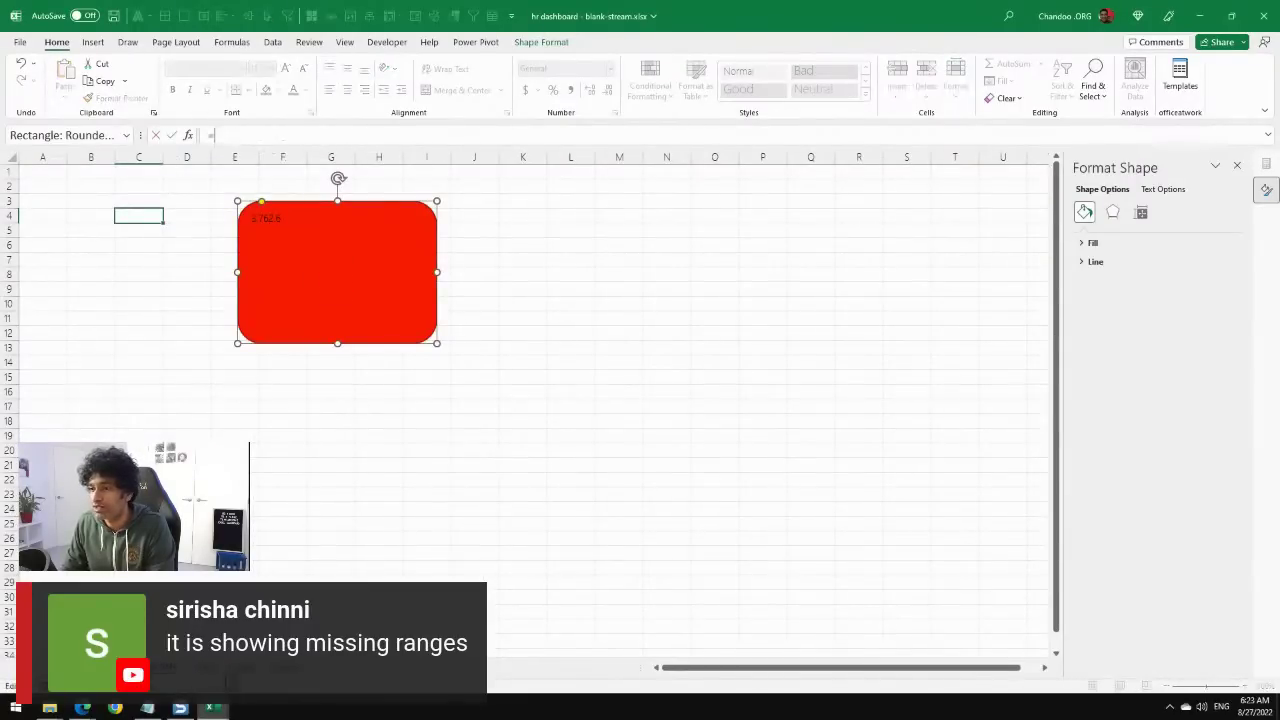
pyautogui.click(205, 678)
pyautogui.click(290, 314)
pyautogui.press('Return')
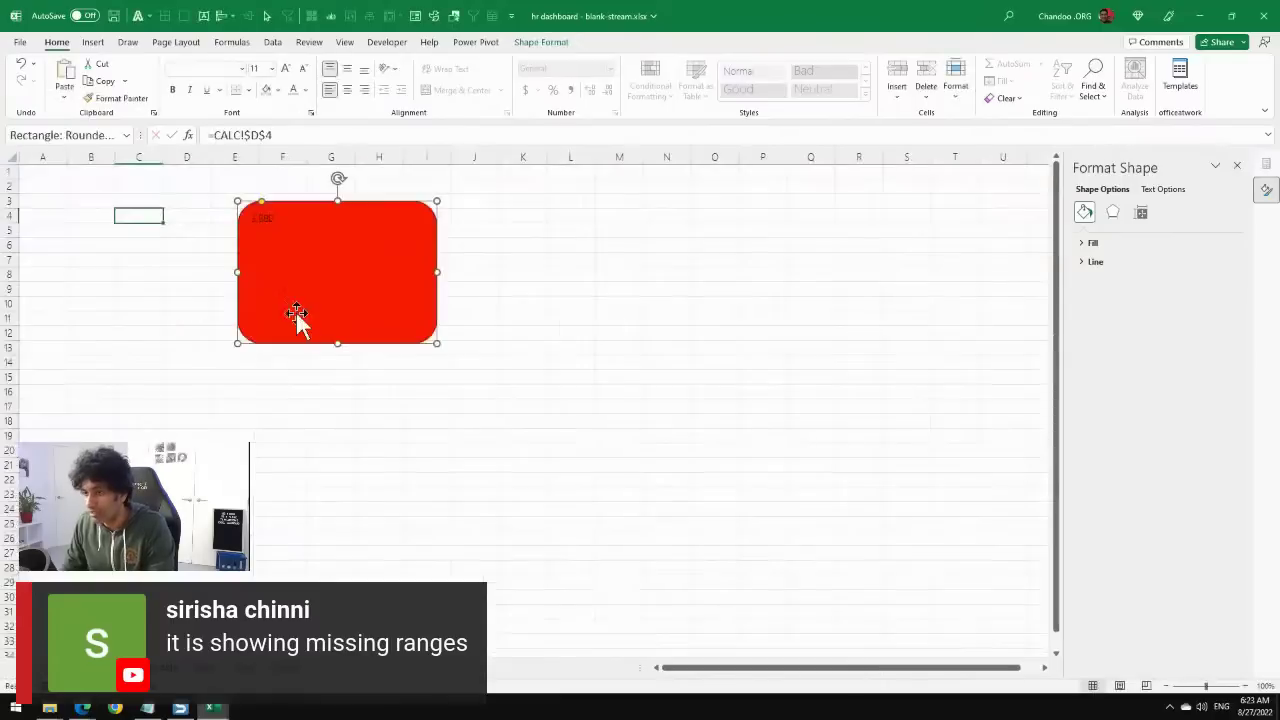
pyautogui.click(597, 466)
pyautogui.click(320, 286)
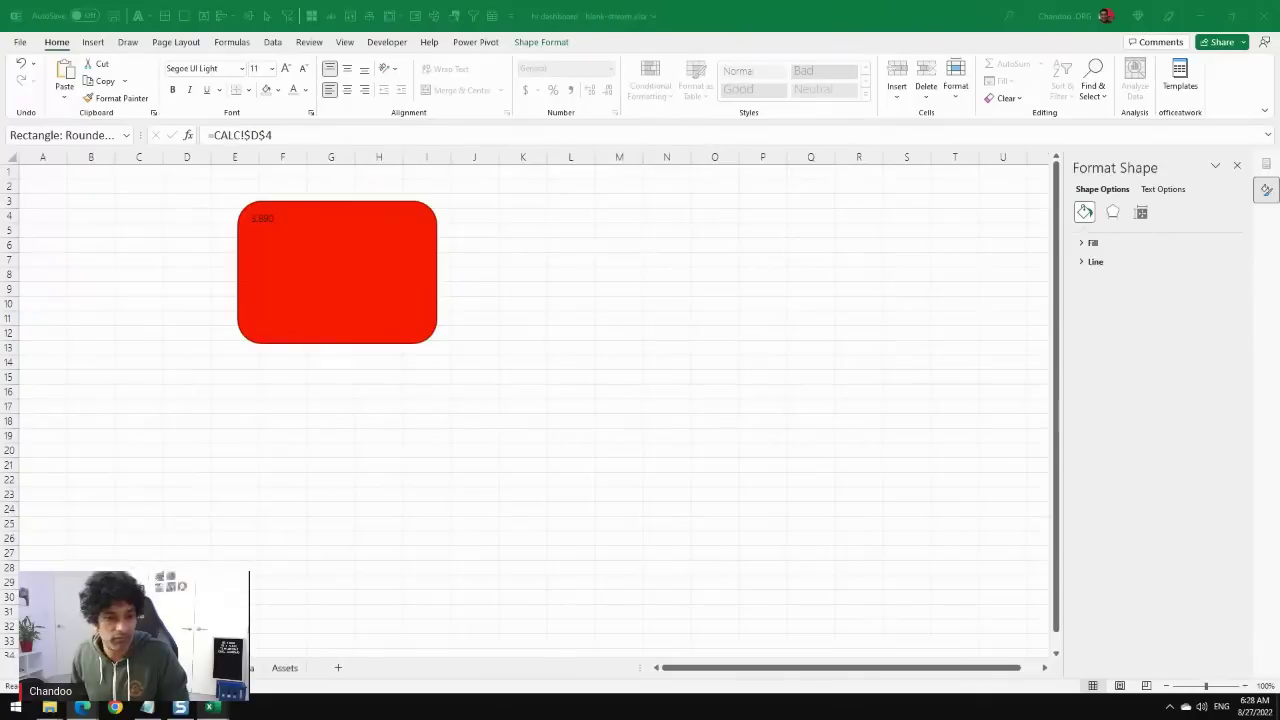
# Return to the workbook and switch to the Monthly HR Dashboard sheet.
pyautogui.hotkey('alt', 'Tab')
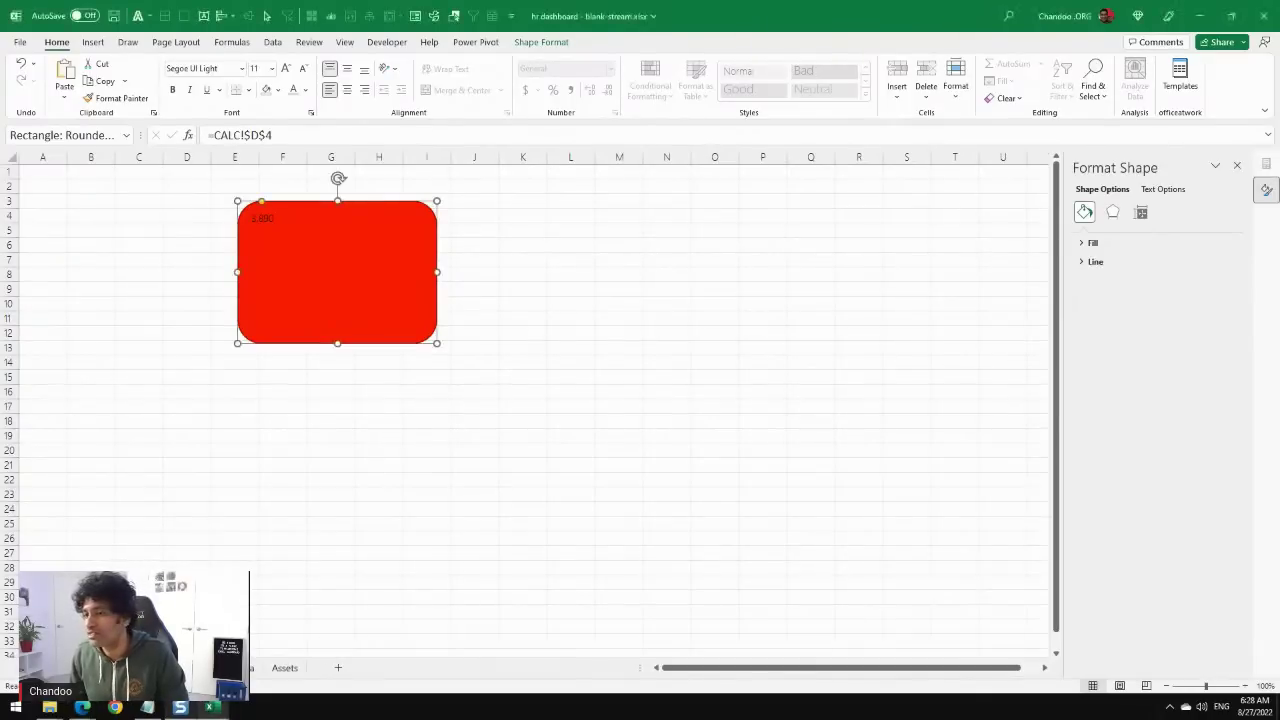
pyautogui.hotkey('ctrl', 'pageup')
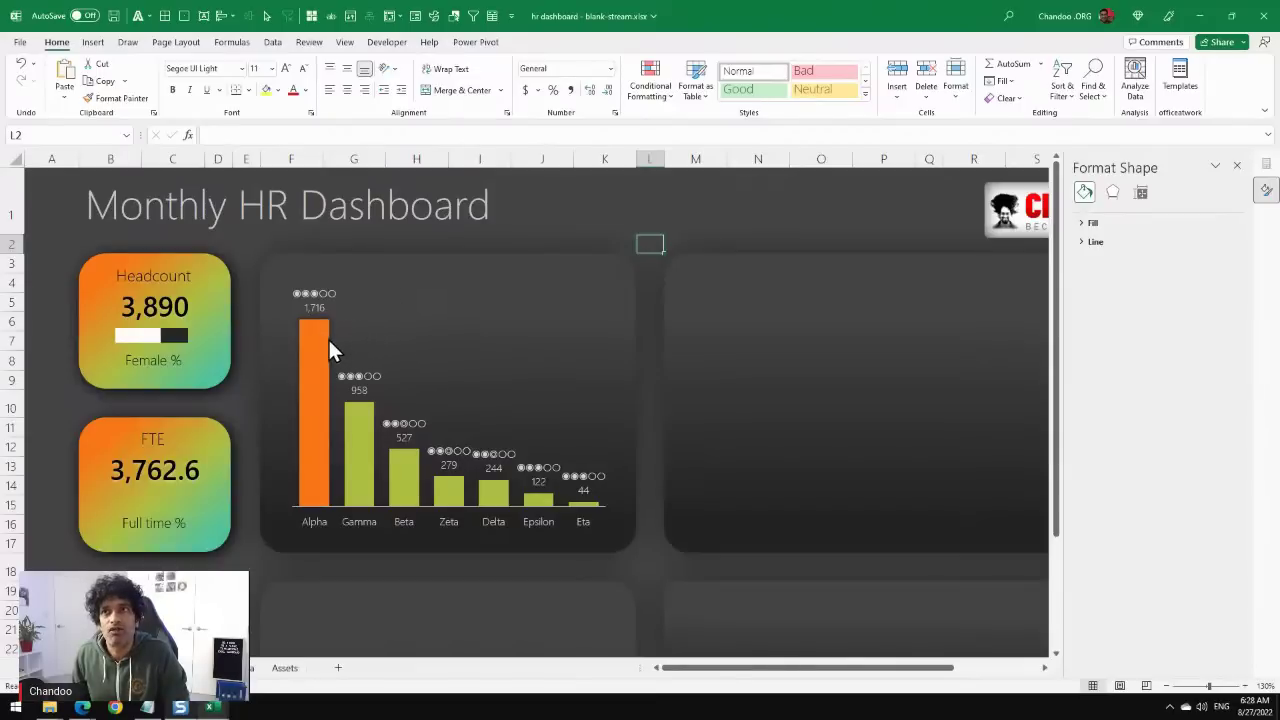
# Go to the Calculations Worksheet with its headcount, FTE and KPI tile values.
pyautogui.moveTo(325, 347)
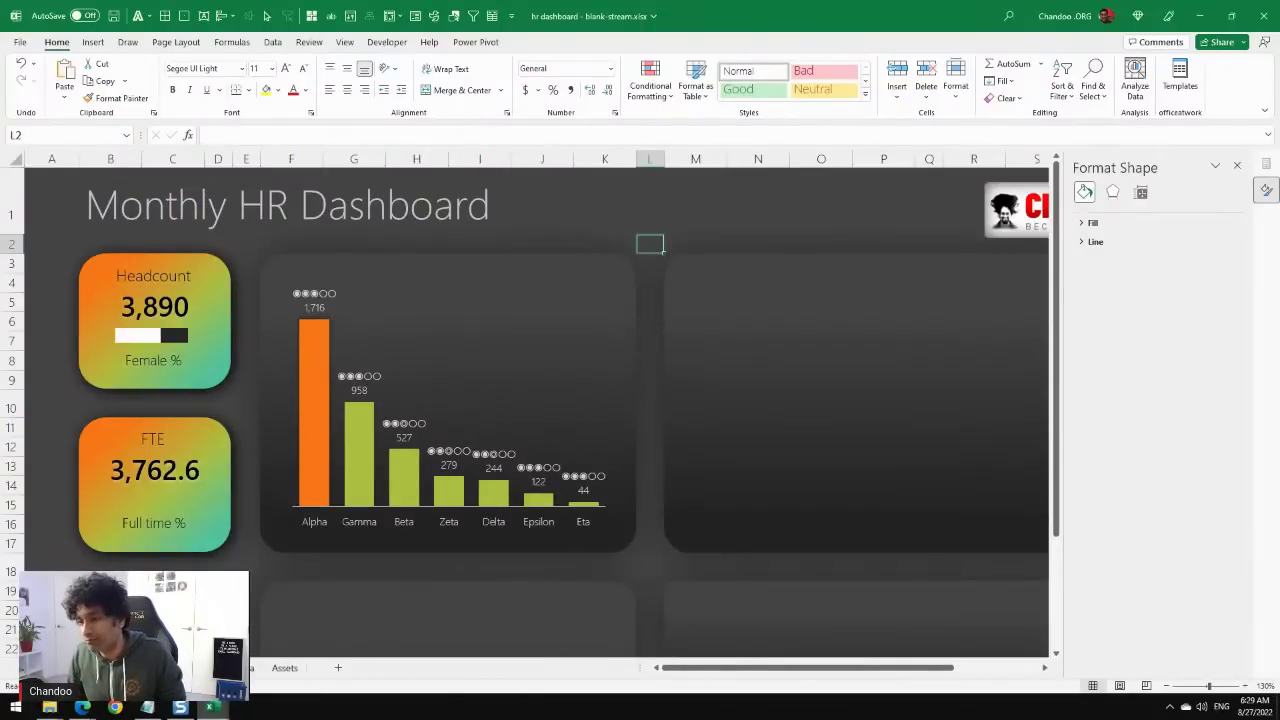
pyautogui.hotkey('ctrl', 'pagedown')
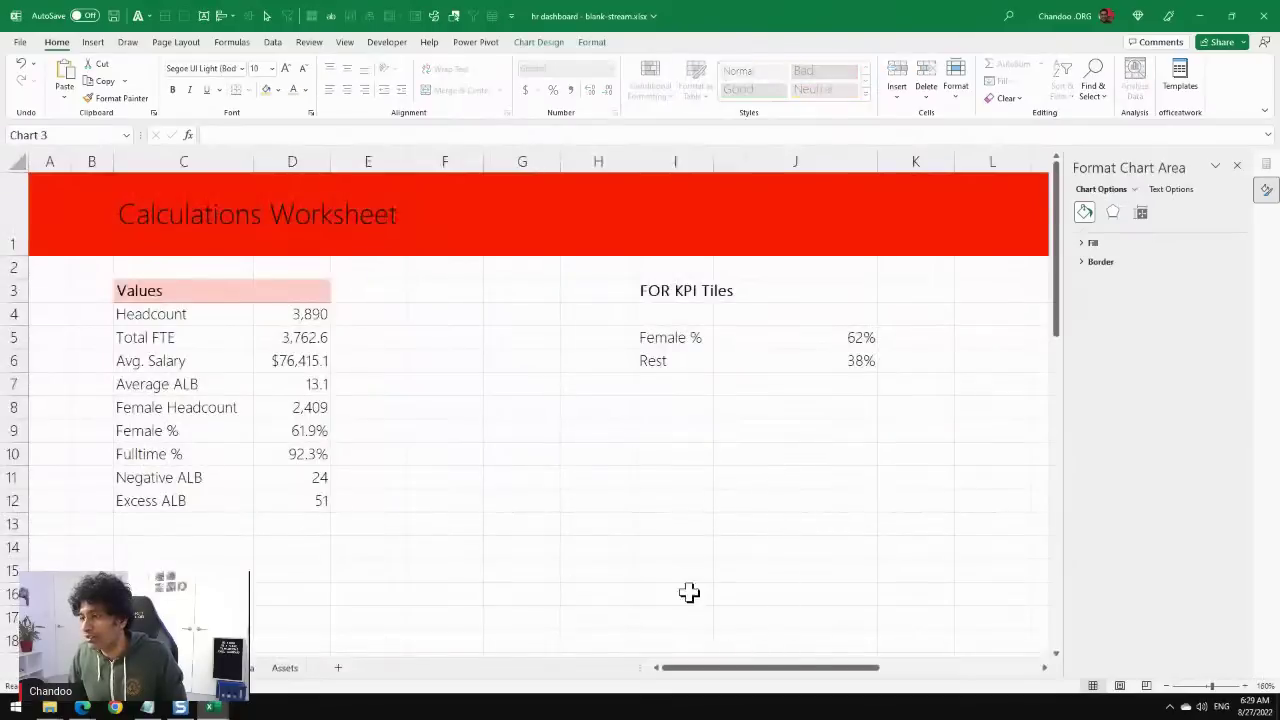
# Drag the department headcount bar chart down from row 43 to about row 47.
pyautogui.scroll(-5, 689, 591)
pyautogui.scroll(-5, 651, 535)
pyautogui.moveTo(808, 668); pyautogui.dragTo(990, 668)
pyautogui.scroll(2, 715, 250)
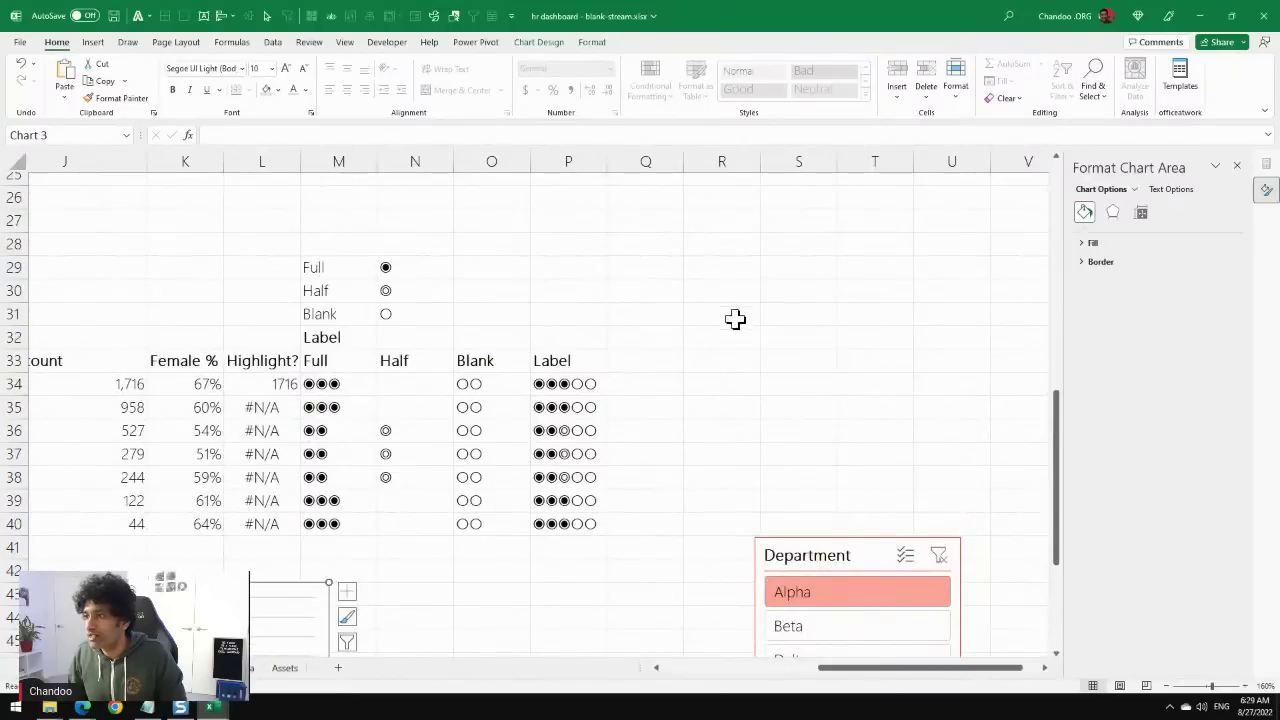
pyautogui.click(717, 363)
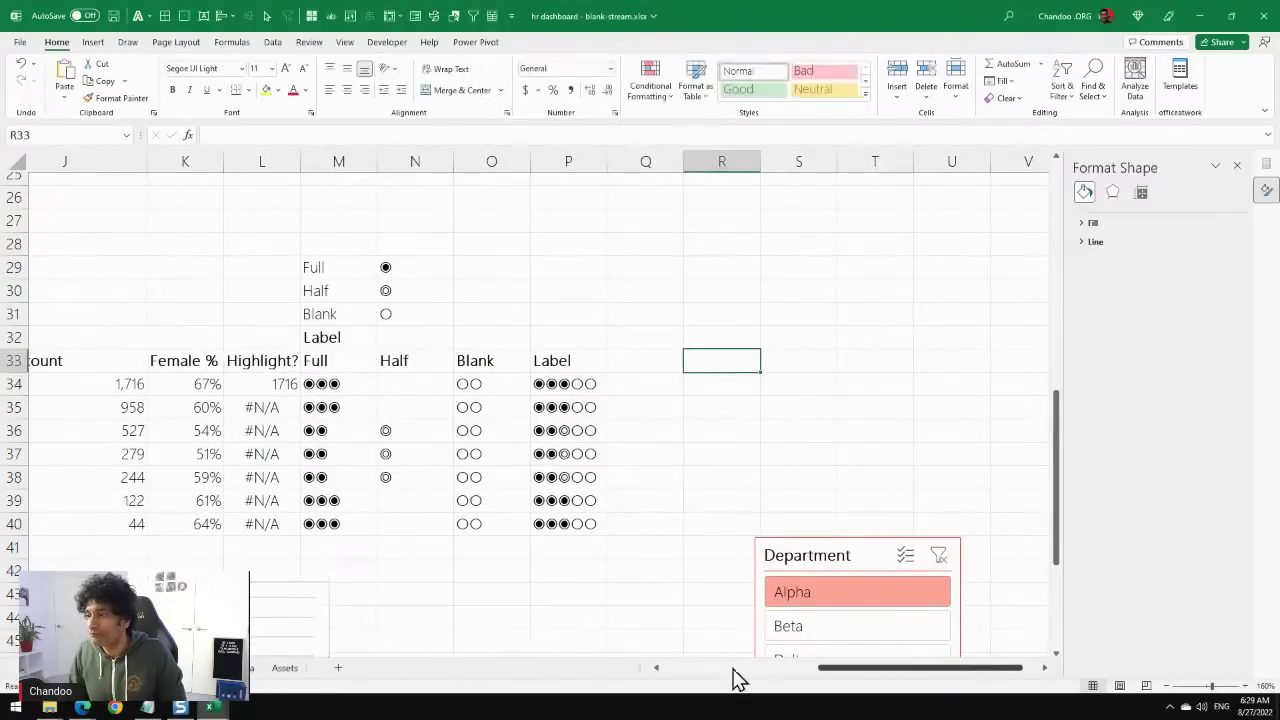
pyautogui.click(662, 668)
pyautogui.scroll(-2, 720, 620)
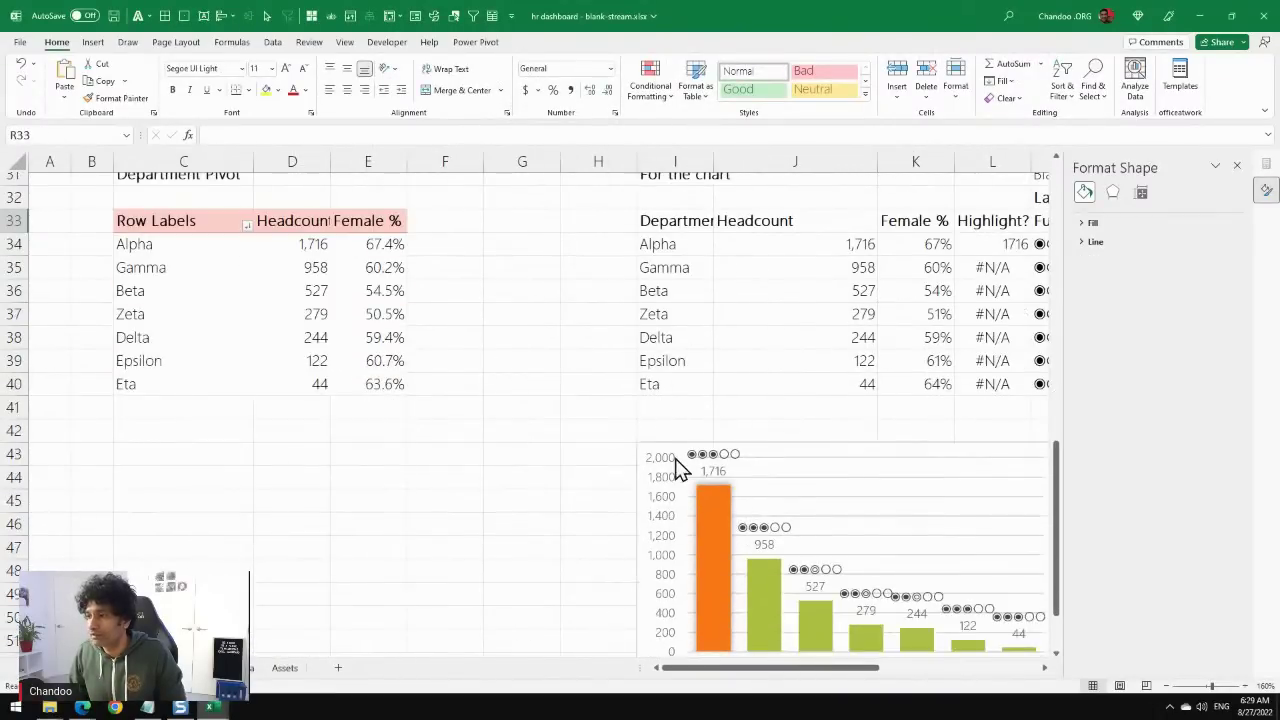
pyautogui.moveTo(673, 443); pyautogui.dragTo(674, 540)
# Enter a bold 'Title' label in cell I43.
pyautogui.click(676, 453)
pyautogui.write('Tot')
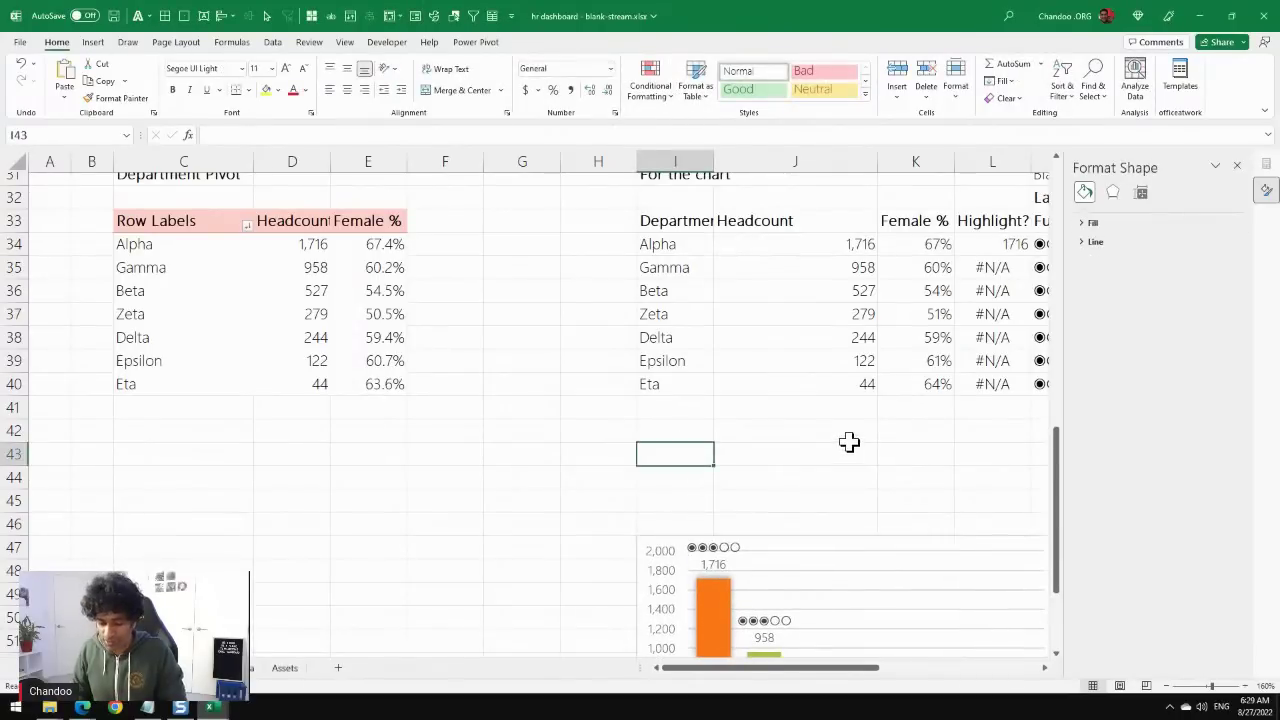
pyautogui.press('BackSpace')
pyautogui.press('BackSpace')
pyautogui.write('it')
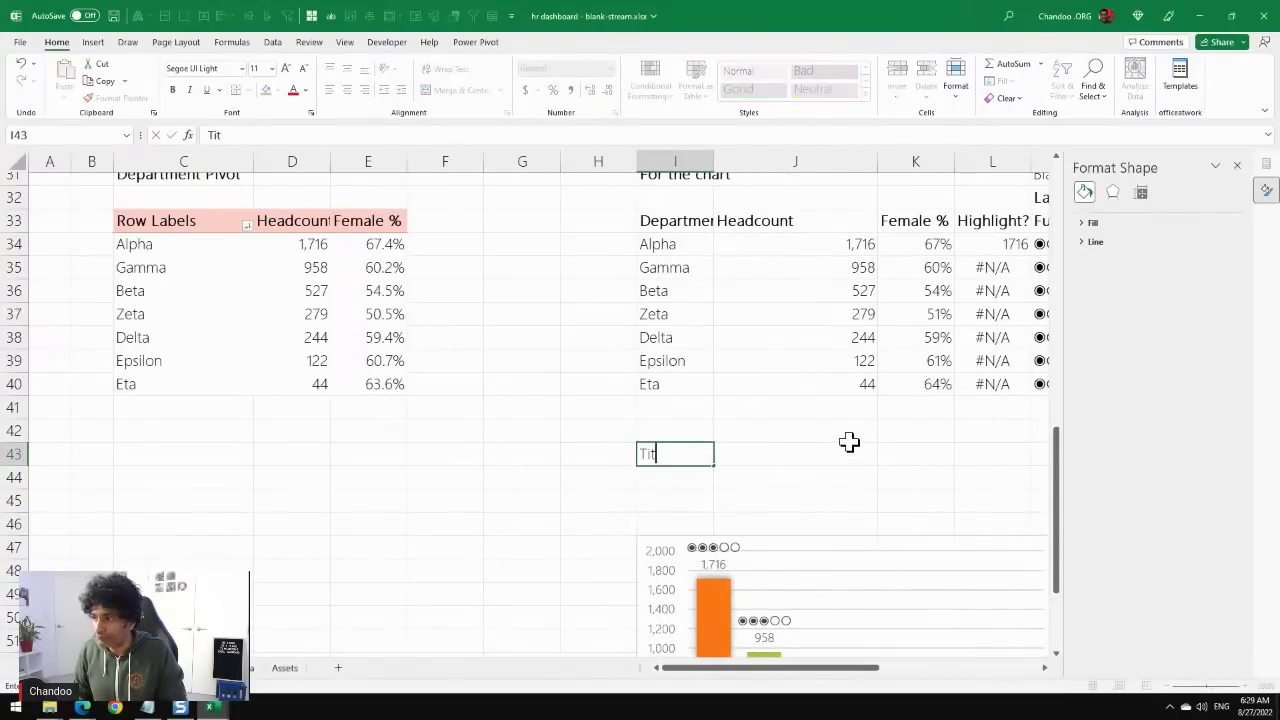
pyautogui.write('le')
pyautogui.press('Tab')
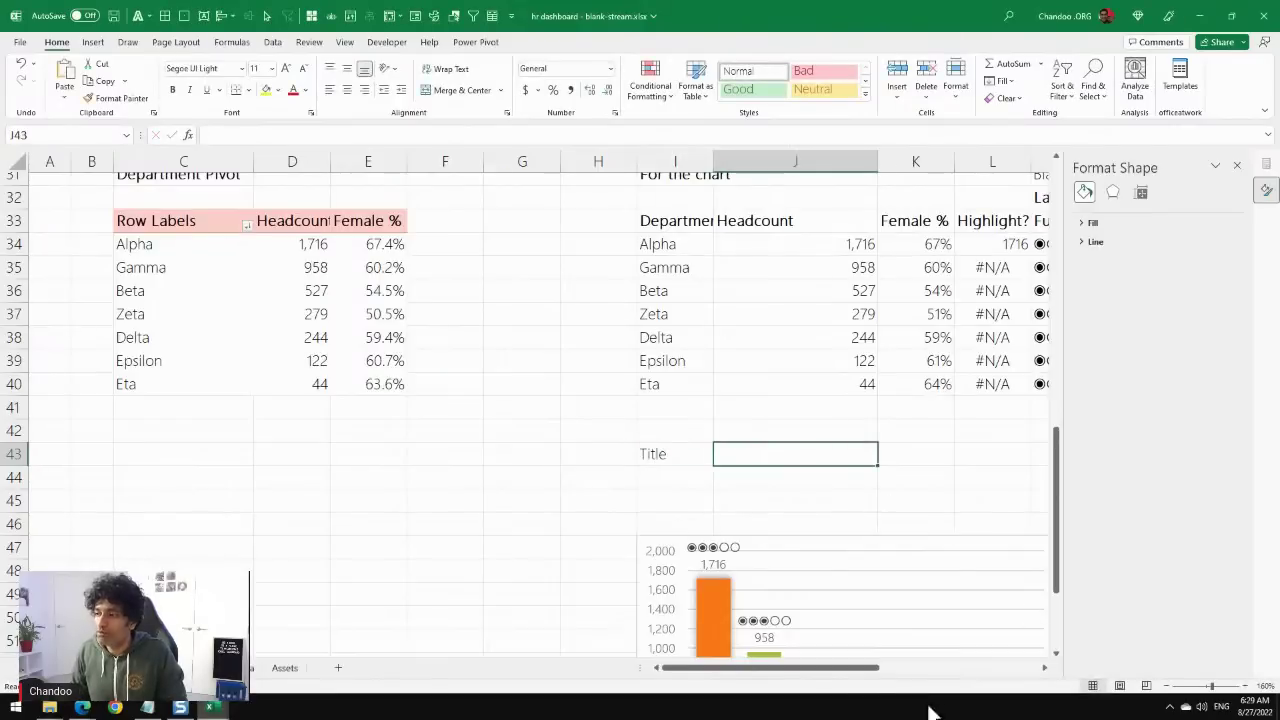
pyautogui.moveTo(859, 671); pyautogui.dragTo(902, 672)
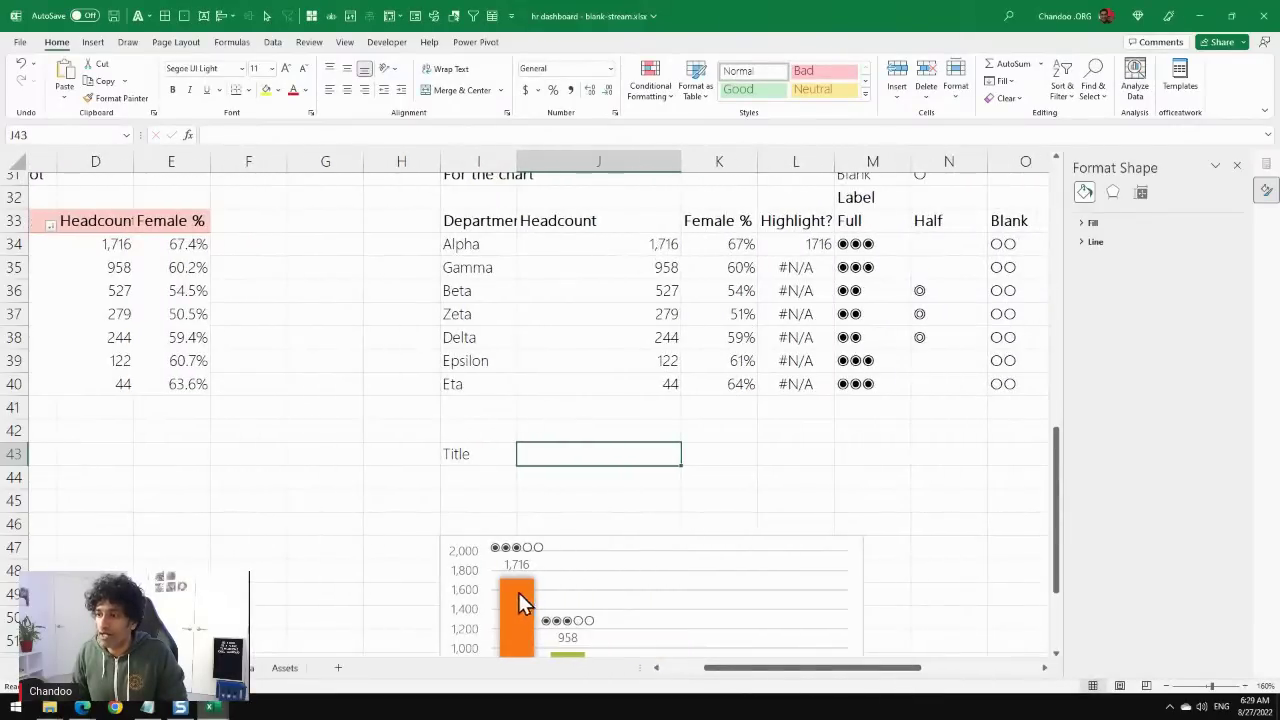
pyautogui.click(655, 244)
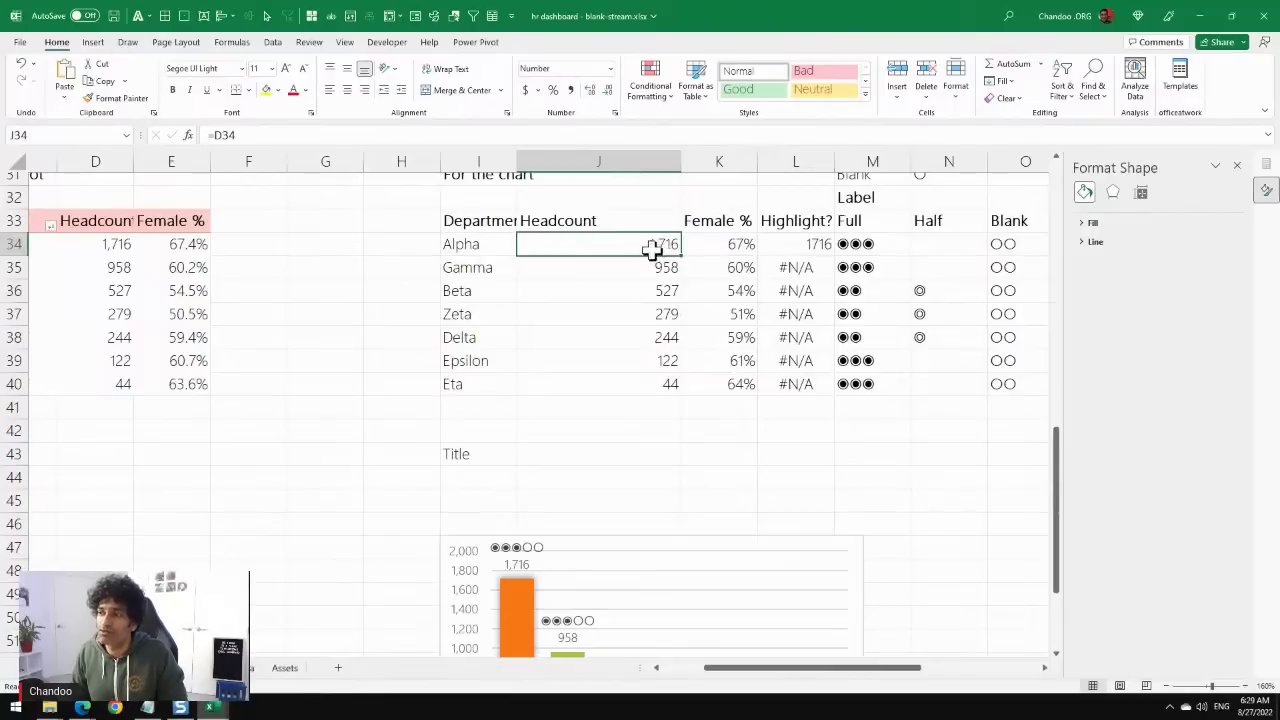
pyautogui.click(569, 454)
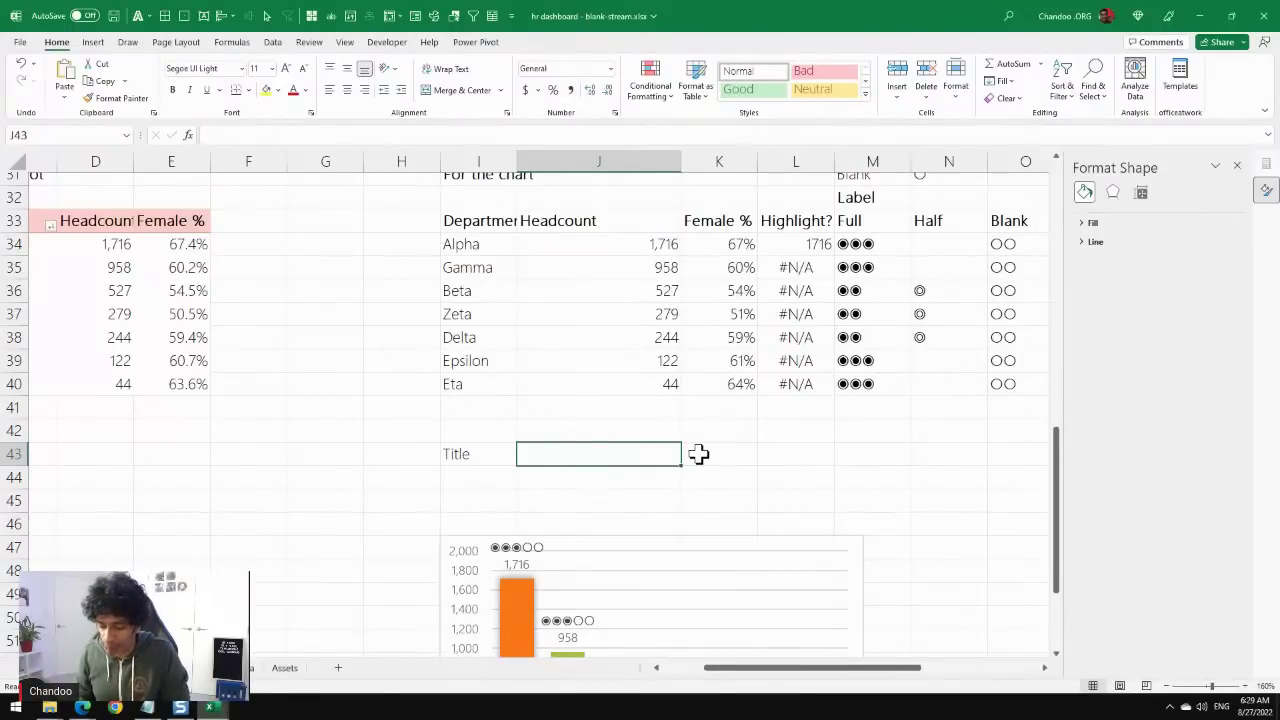
pyautogui.press('Left')
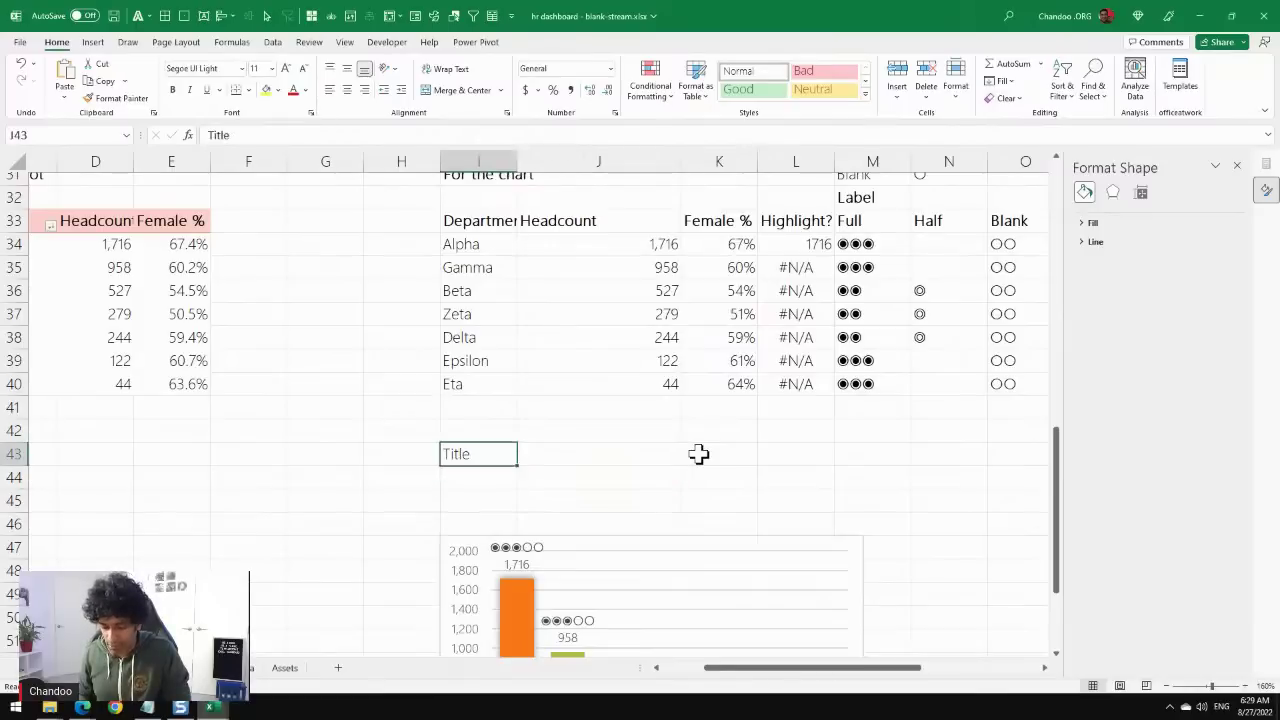
pyautogui.hotkey('ctrl', 'b')
pyautogui.press('Right')
# Type 'percent' in I44 and begin J44's formula as =J34/.
pyautogui.press('Left')
pyautogui.press('Down')
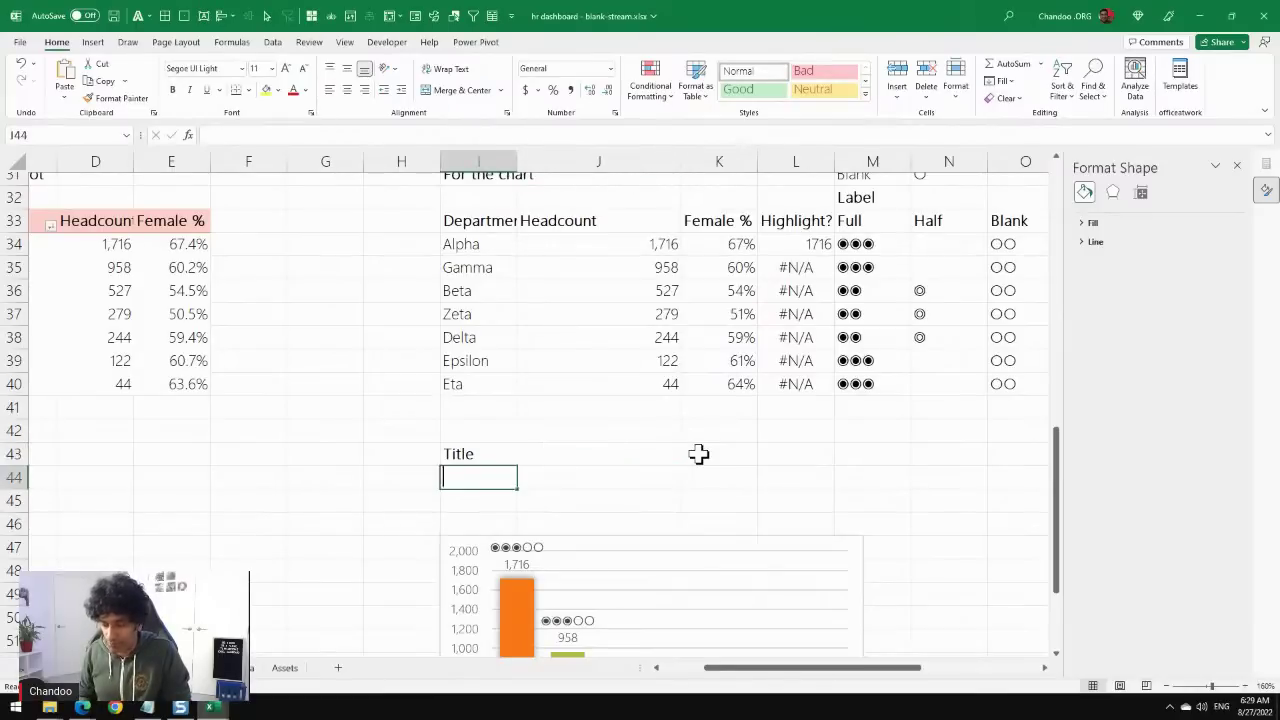
pyautogui.write('precent')
pyautogui.press('Right')
pyautogui.press('Left')
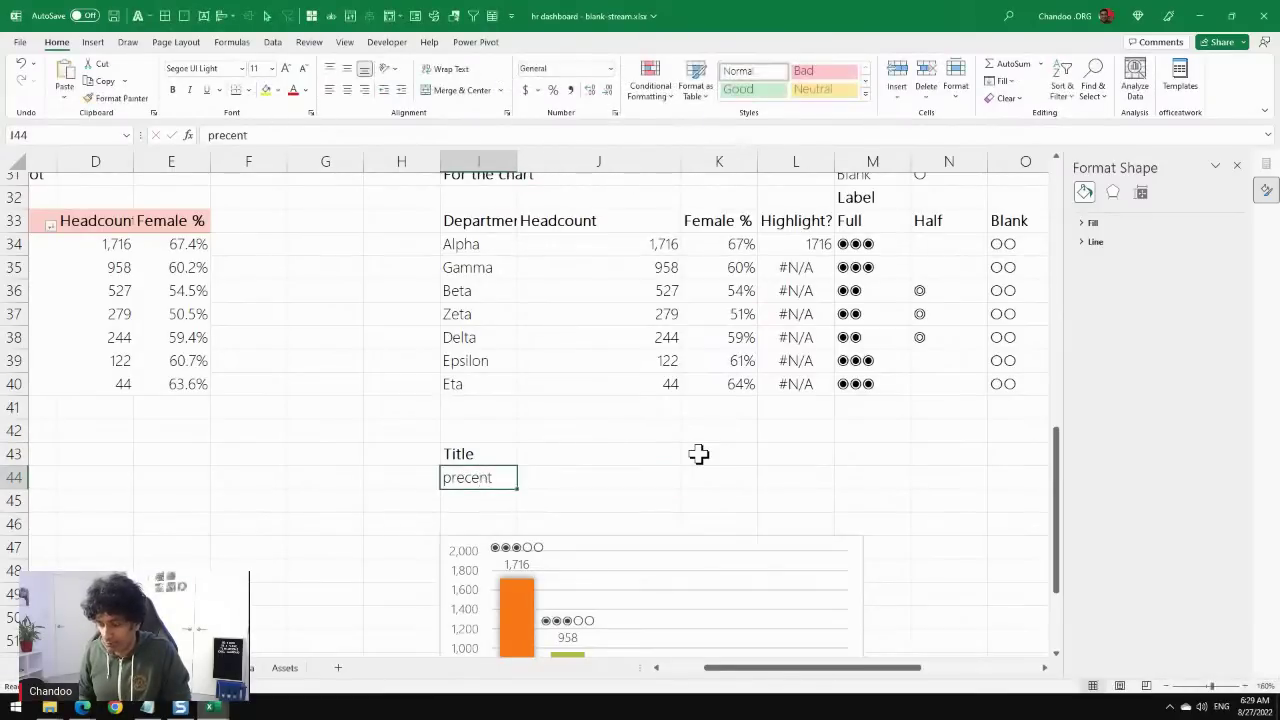
pyautogui.write('percent')
pyautogui.press('Right')
pyautogui.write('=')
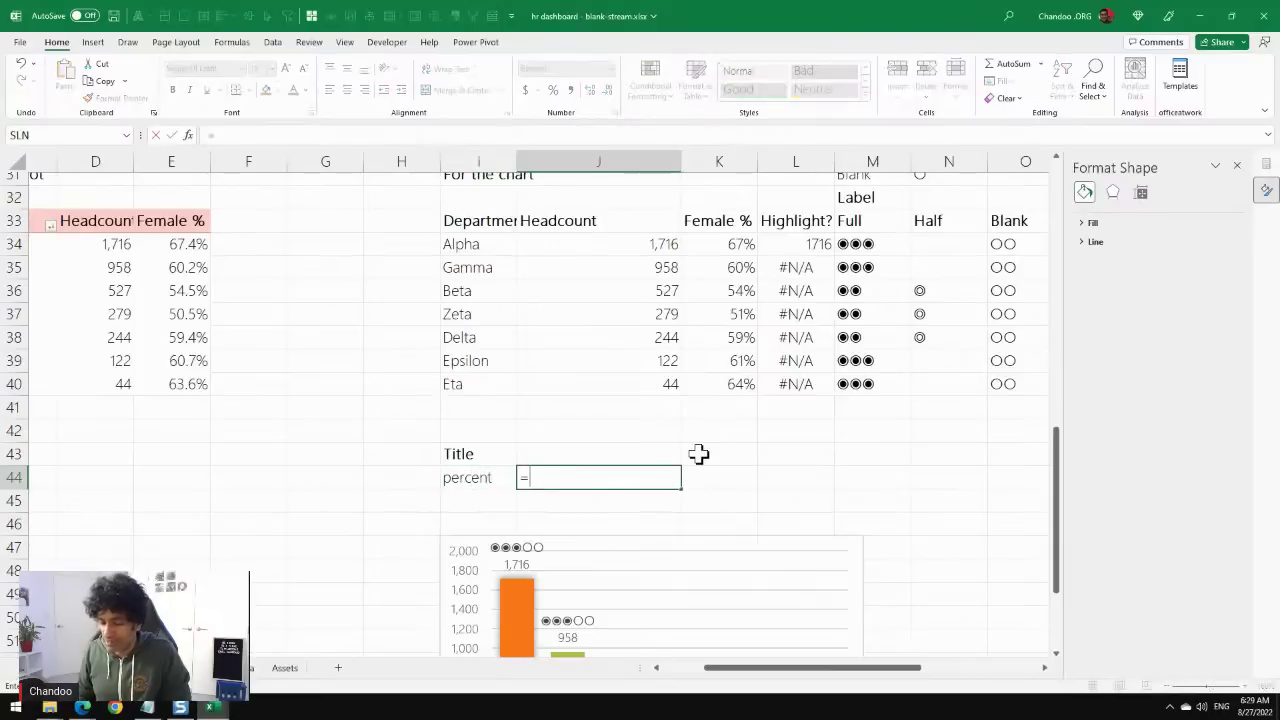
pyautogui.click(651, 248)
# Finish J44 as =J34/D4 and format it with Percent Style to show 44%.
pyautogui.write('/')
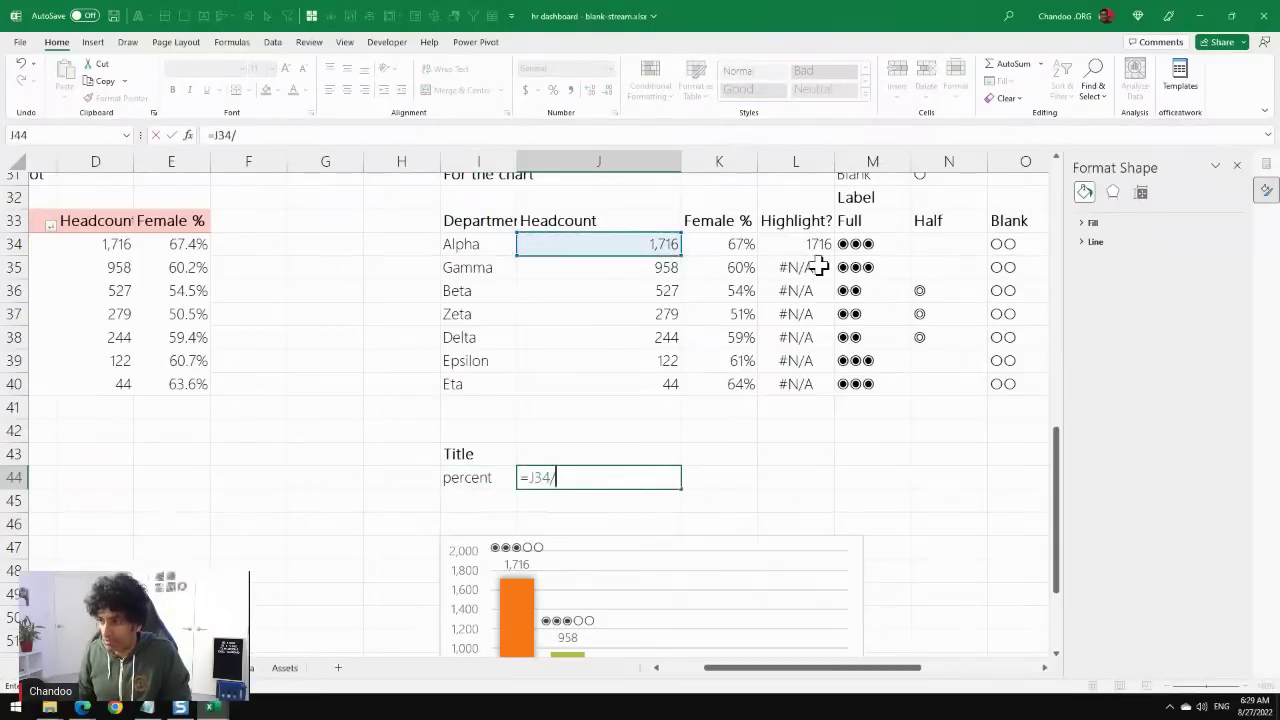
pyautogui.hscroll(-3, 675, 668)
pyautogui.scroll(10, 608, 623)
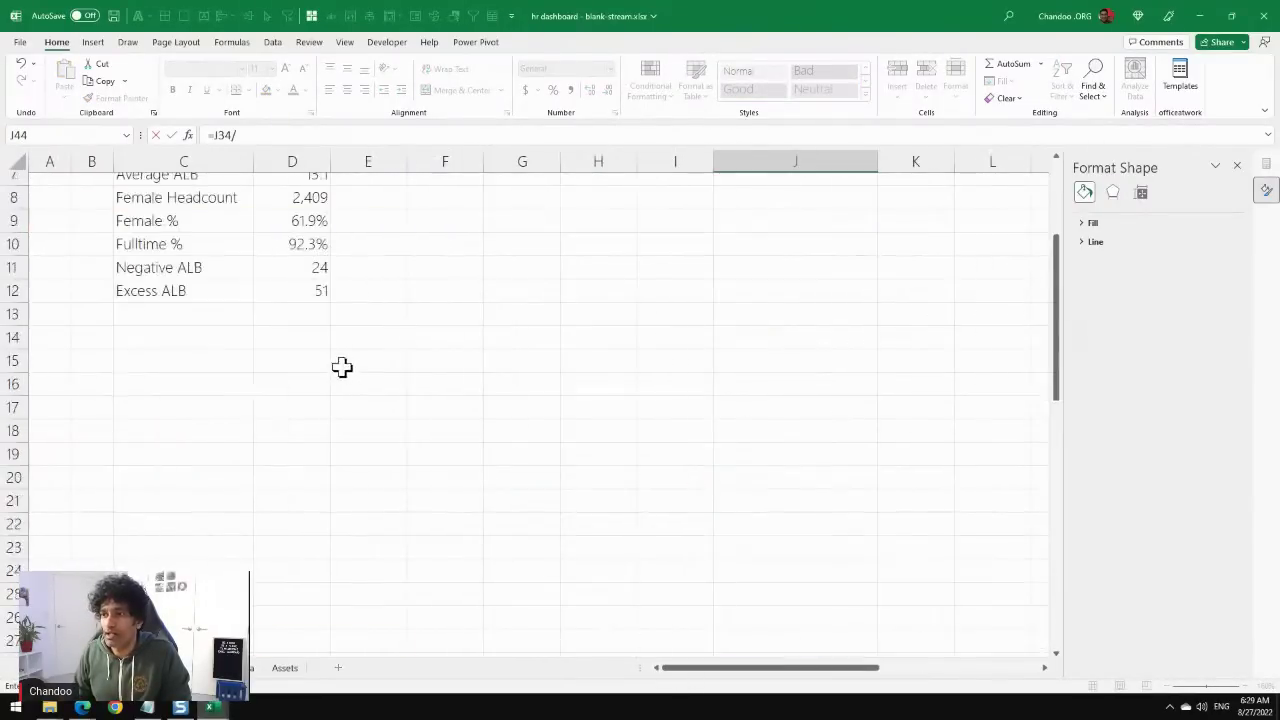
pyautogui.click(306, 248)
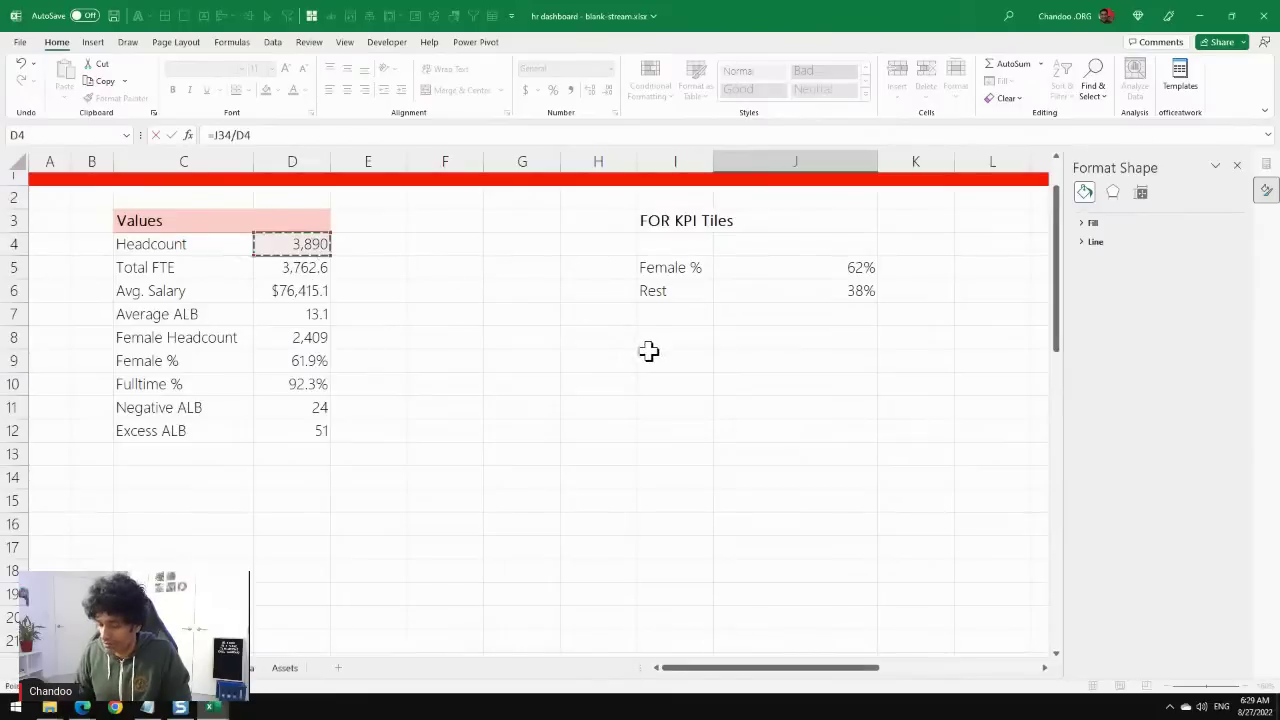
pyautogui.press('Return')
pyautogui.scroll(-2, 711, 386)
pyautogui.click(829, 444)
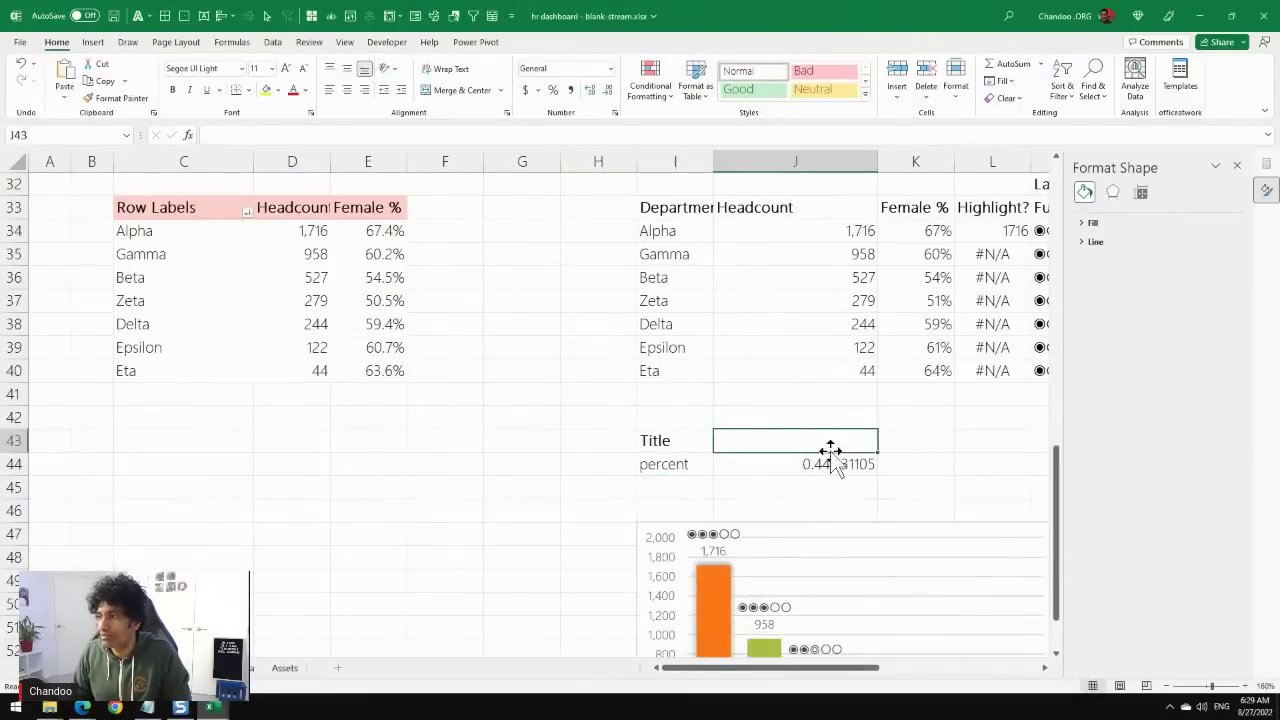
pyautogui.click(838, 462)
pyautogui.click(553, 90)
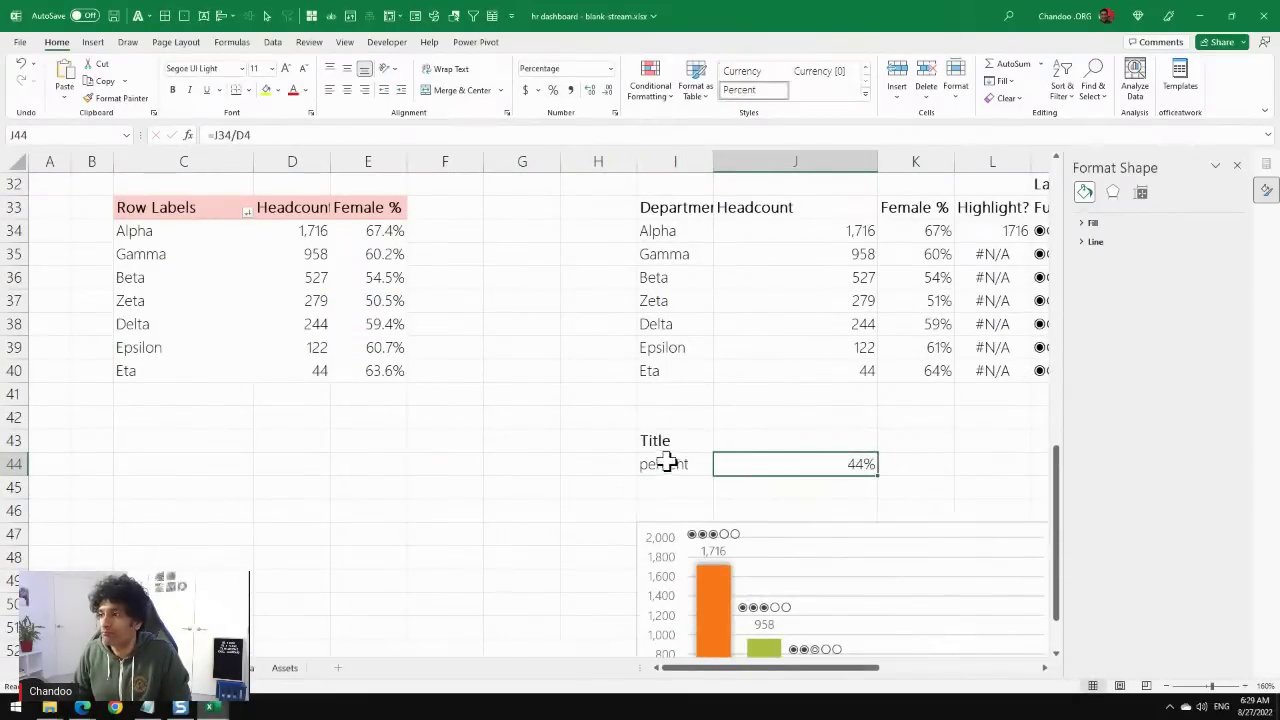
# Label I45 'Message' and enter =J44&" of our staff are from "&sel.dept in J45.
pyautogui.click(670, 483)
pyautogui.write('Message')
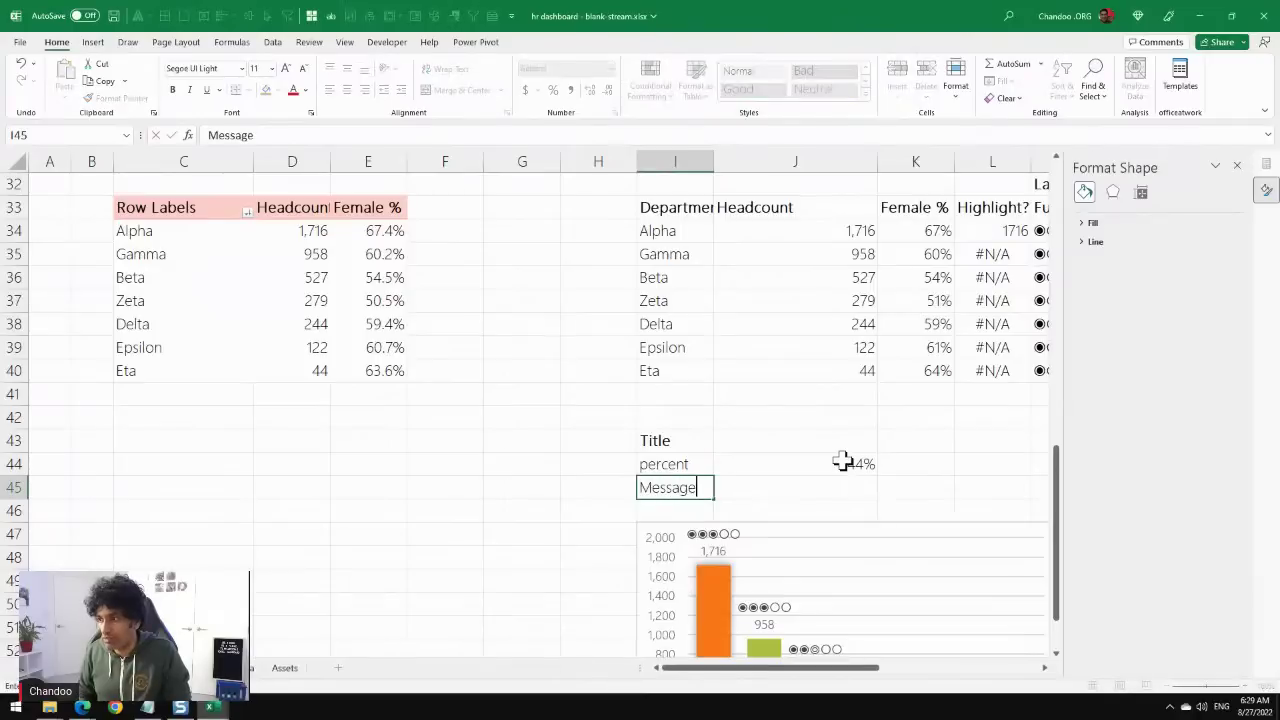
pyautogui.press('Tab')
pyautogui.click(852, 462)
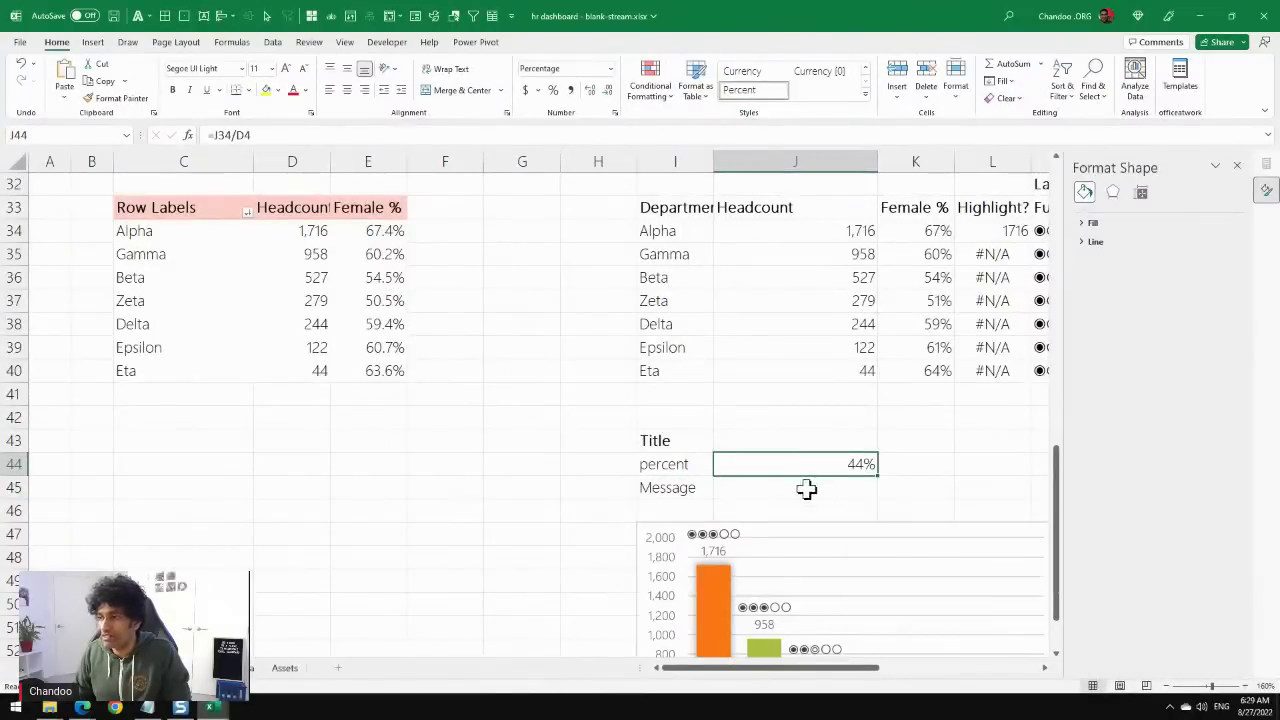
pyautogui.click(658, 232)
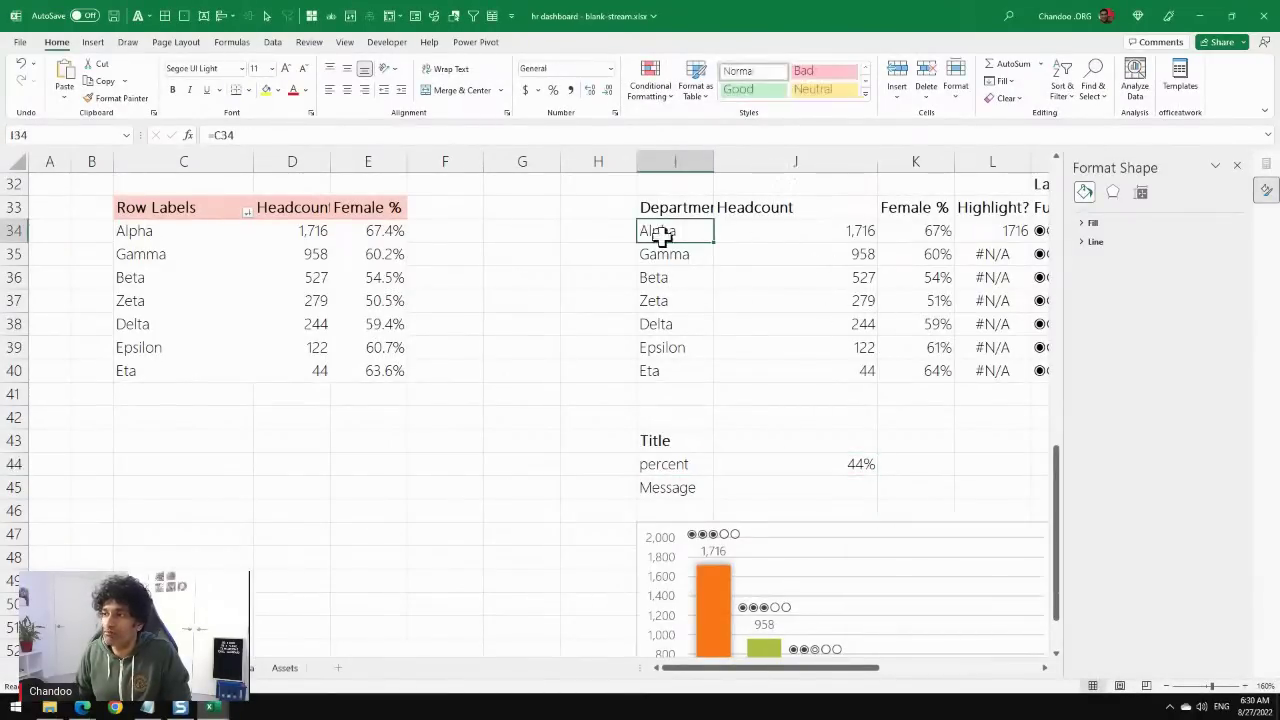
pyautogui.click(842, 489)
pyautogui.write('=')
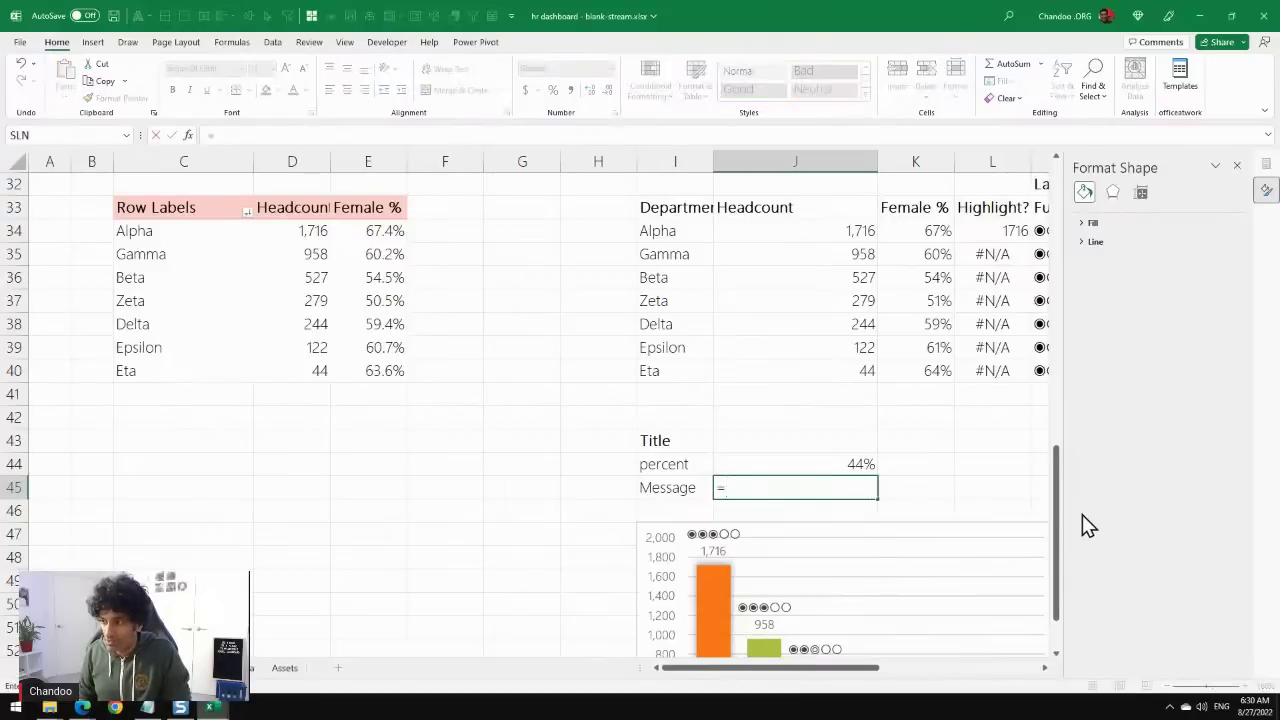
pyautogui.click(823, 462)
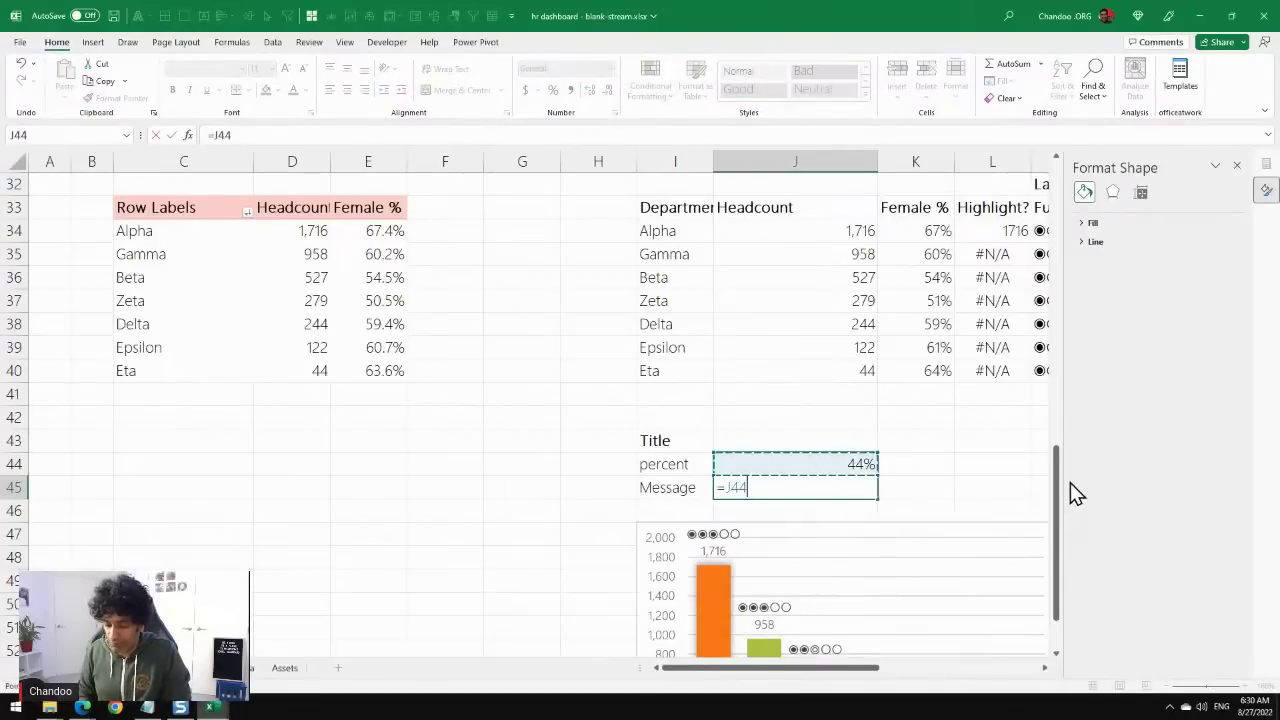
pyautogui.write('&')
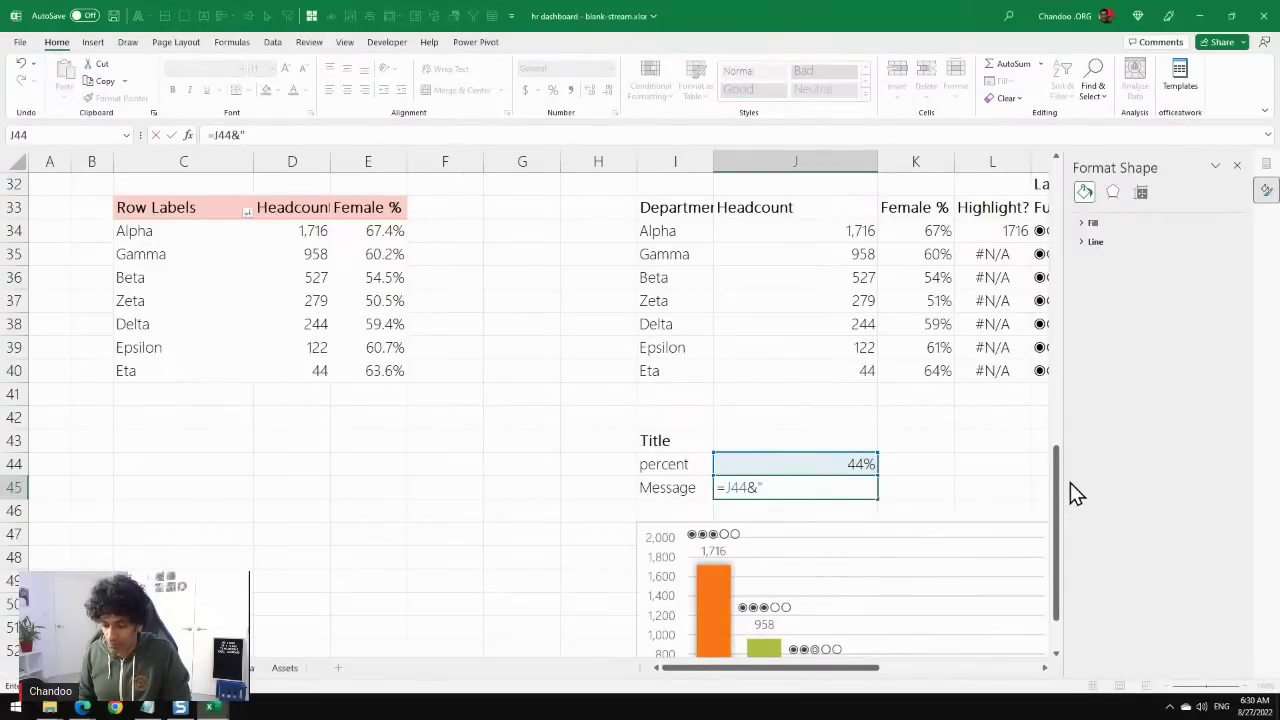
pyautogui.write('of our staff ar ')
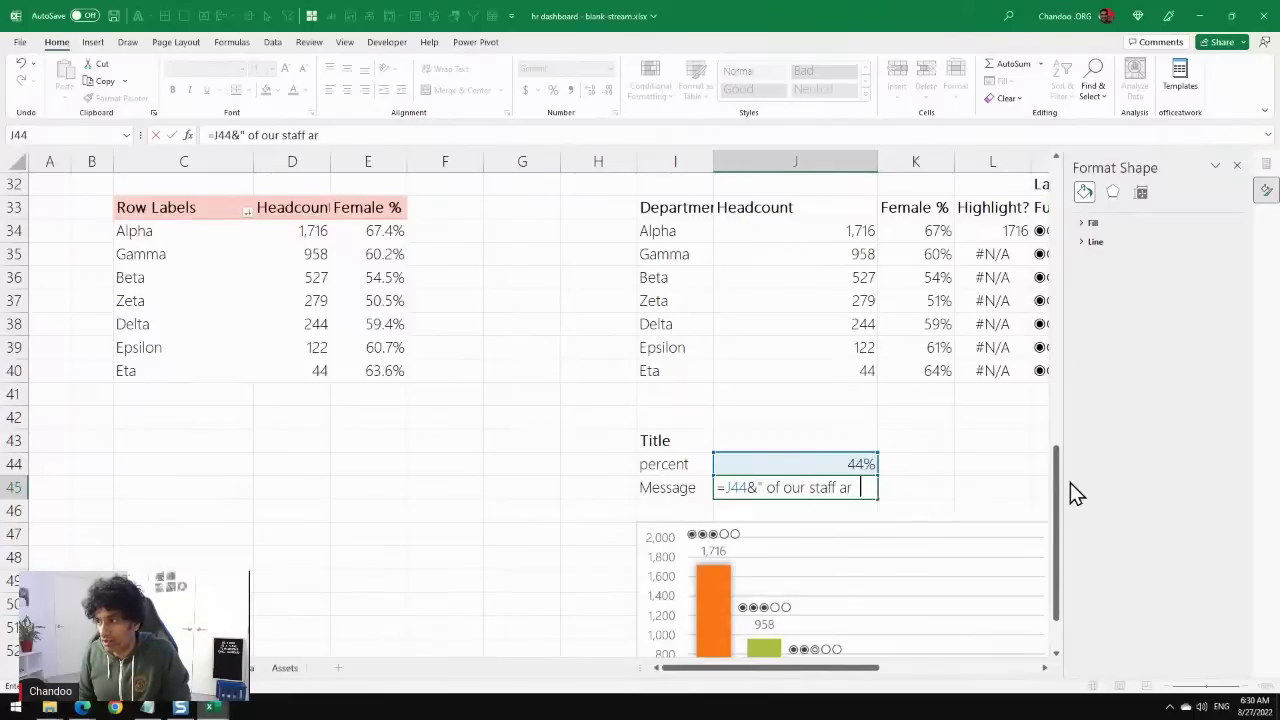
pyautogui.write('e from "&')
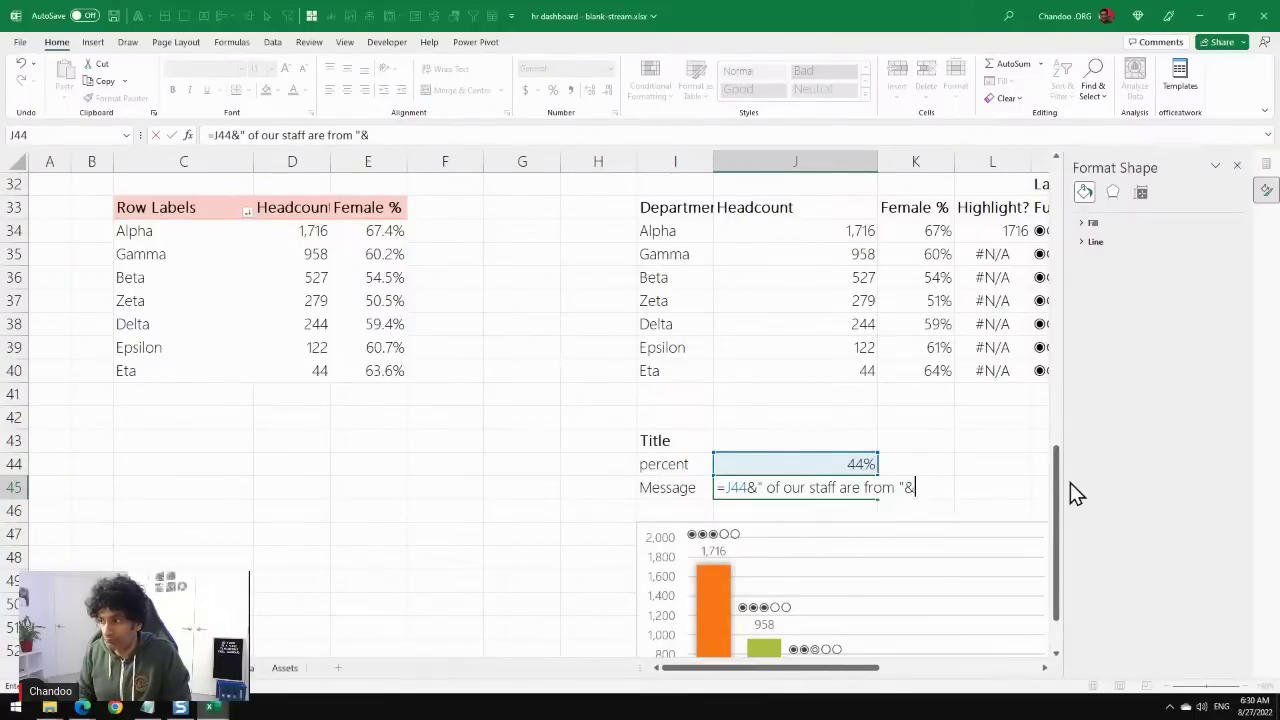
pyautogui.write('sel.dept')
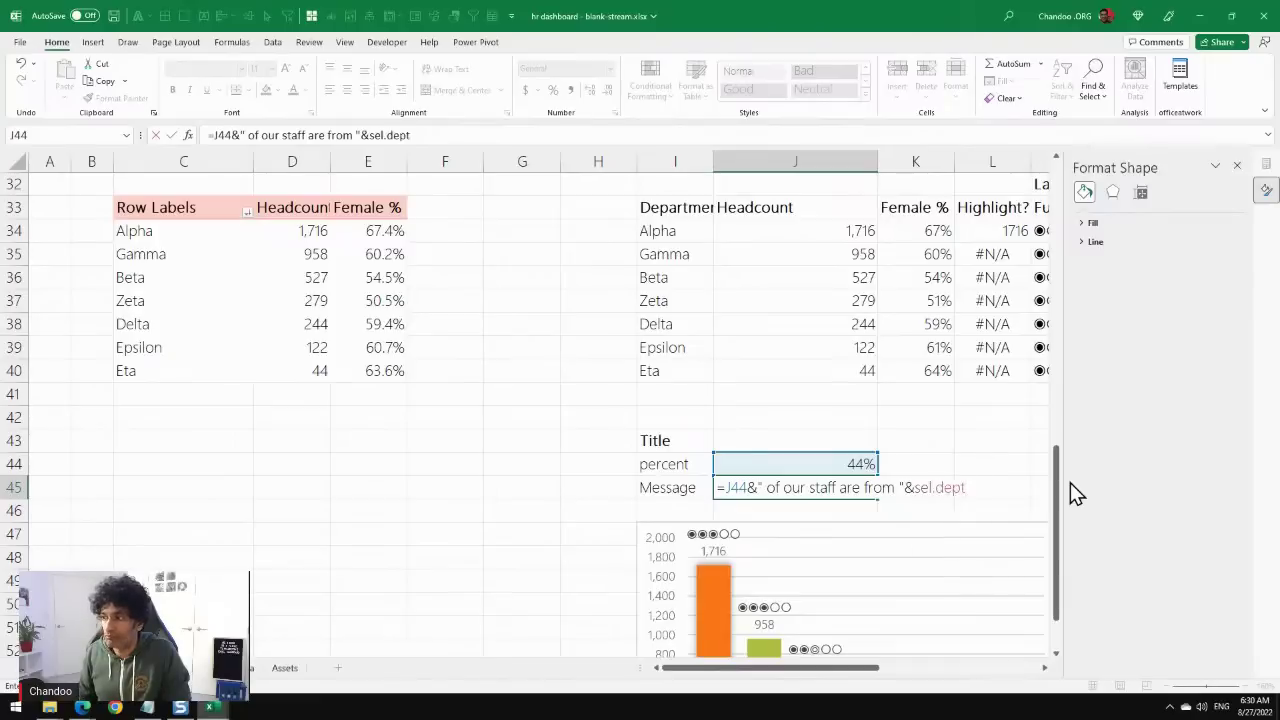
pyautogui.moveTo(871, 670); pyautogui.dragTo(914, 670)
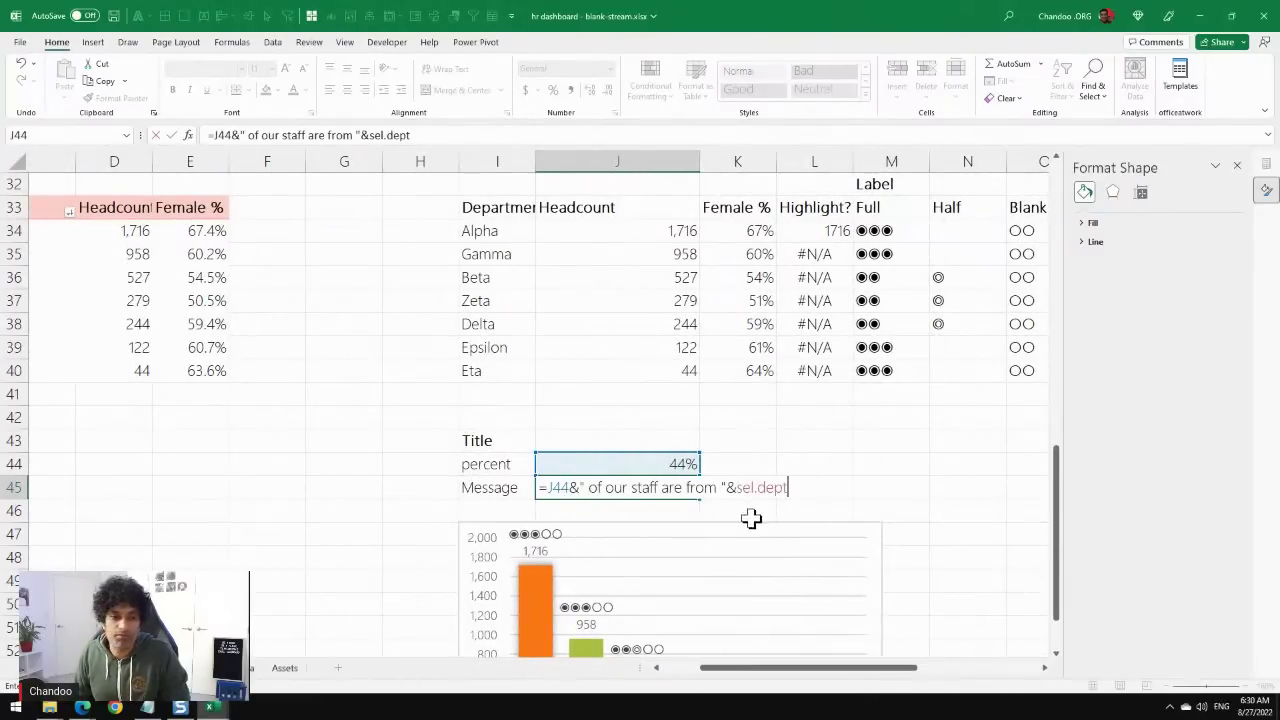
pyautogui.press('Return')
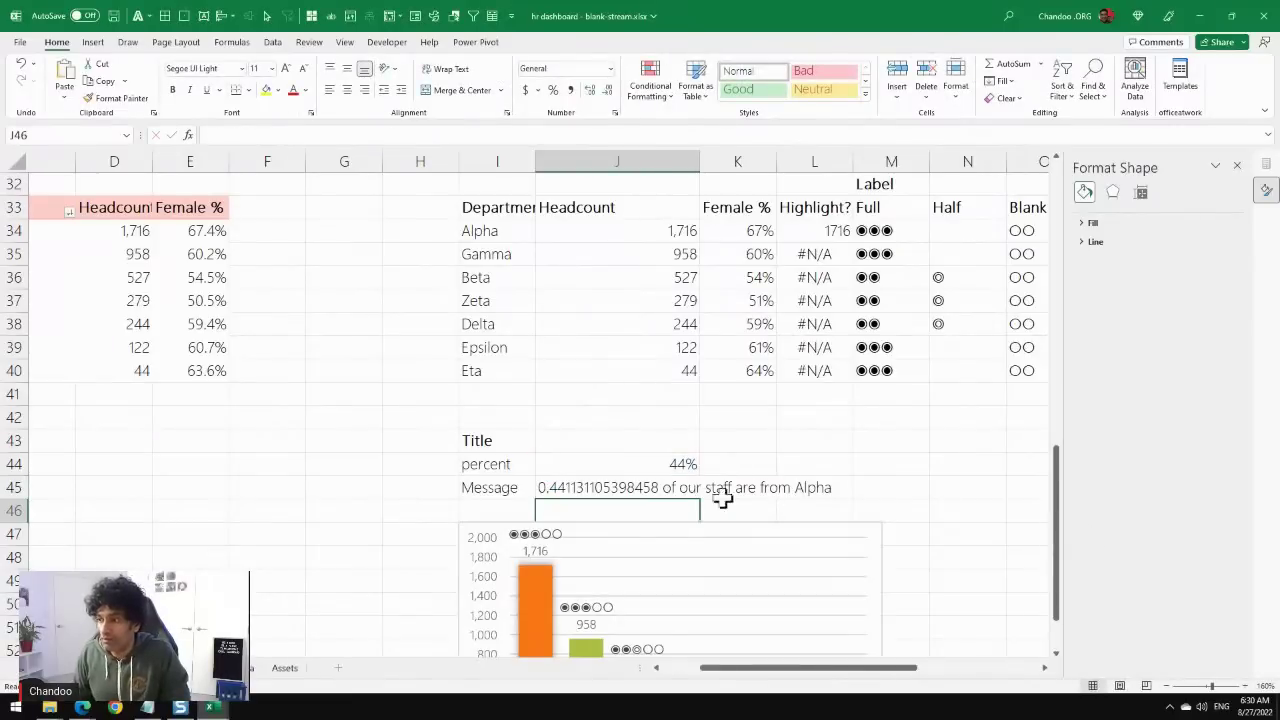
# Recheck the J44 and J45 formulas and put J45 back into edit mode.
pyautogui.click(623, 489)
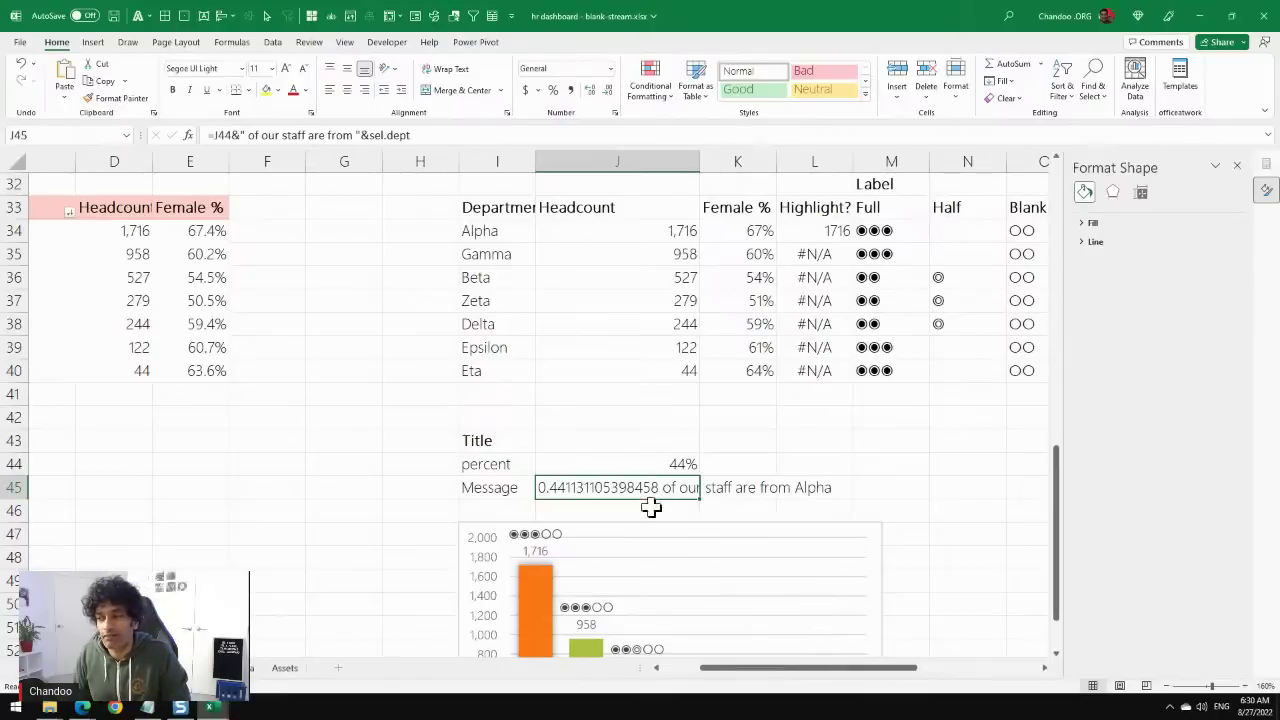
pyautogui.click(660, 465)
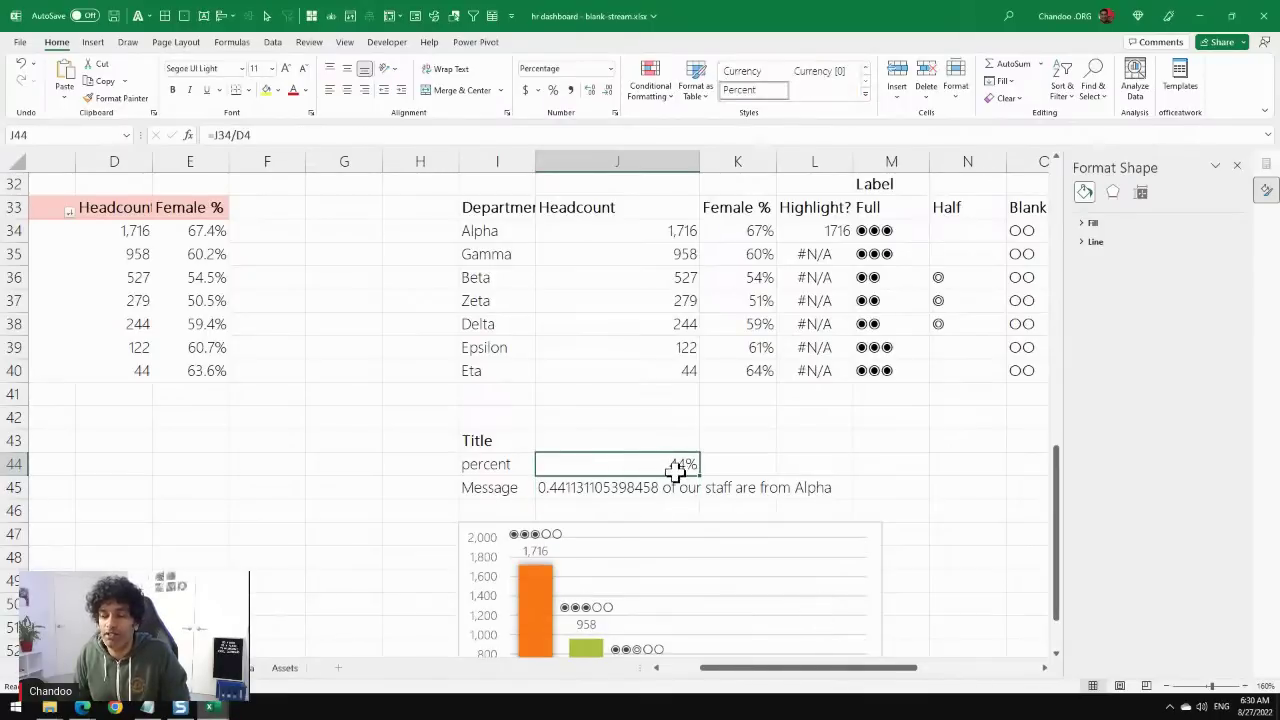
pyautogui.click(589, 487)
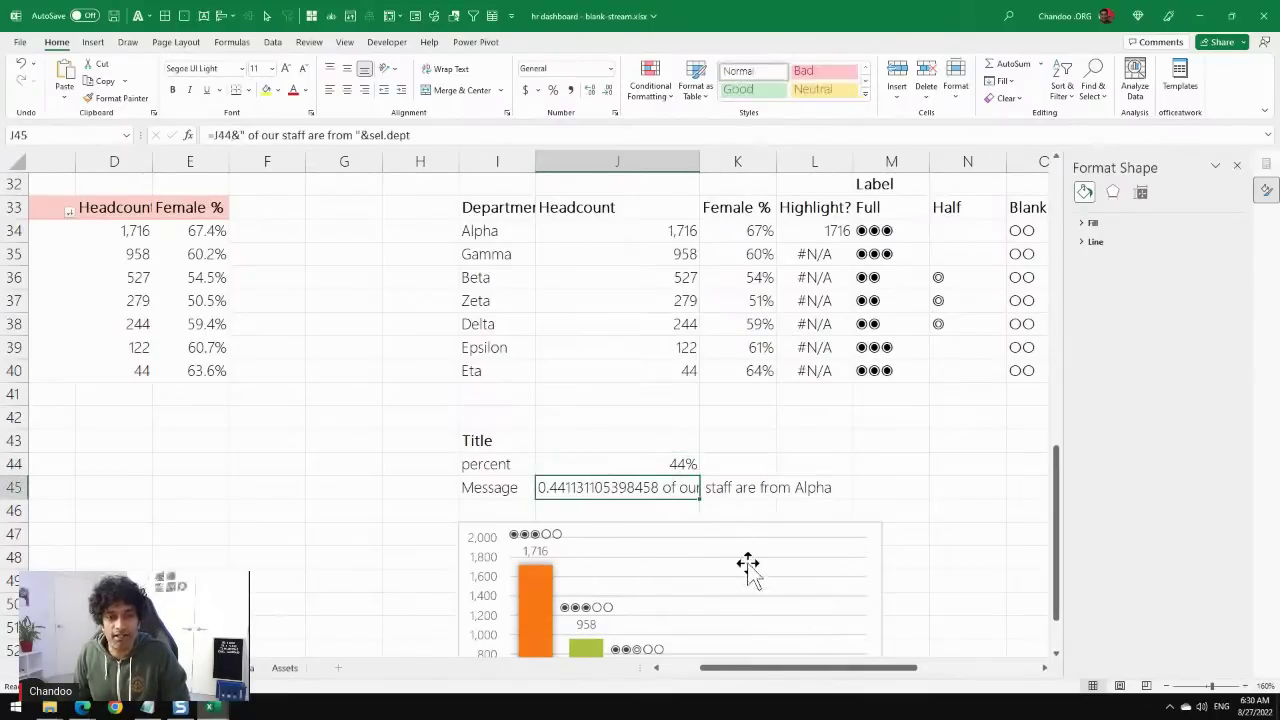
pyautogui.press('F2')
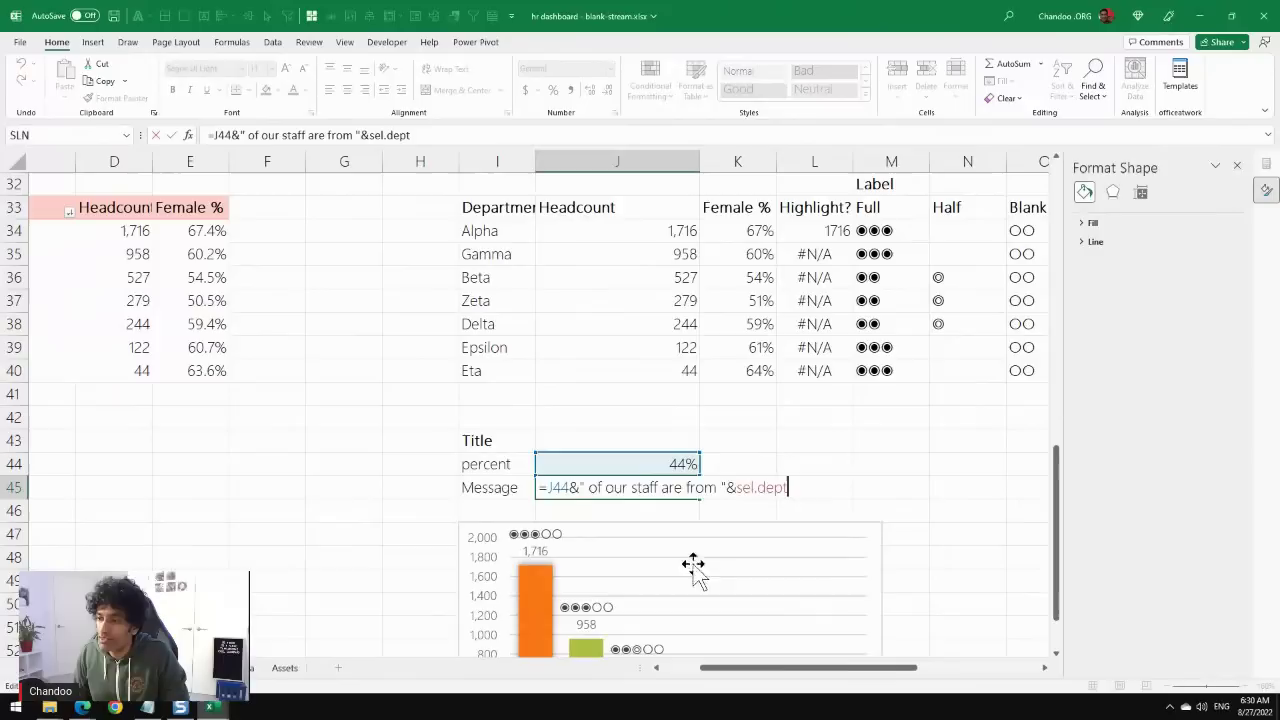
# Wrap J44 in TEXT(J44,"0%") so J45 reads '44% of our staff are from Alpha'.
pyautogui.click(545, 487)
pyautogui.press('Delete')
pyautogui.write('tex')
pyautogui.press('Tab')
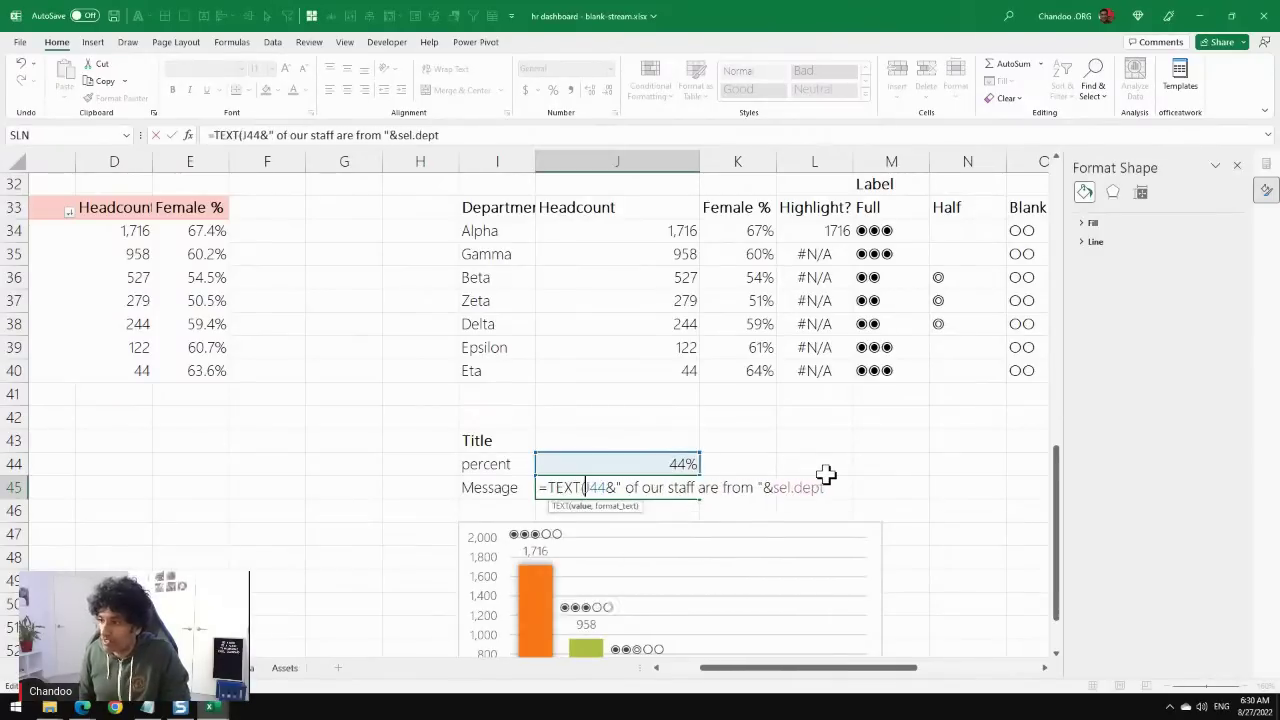
pyautogui.click(607, 487)
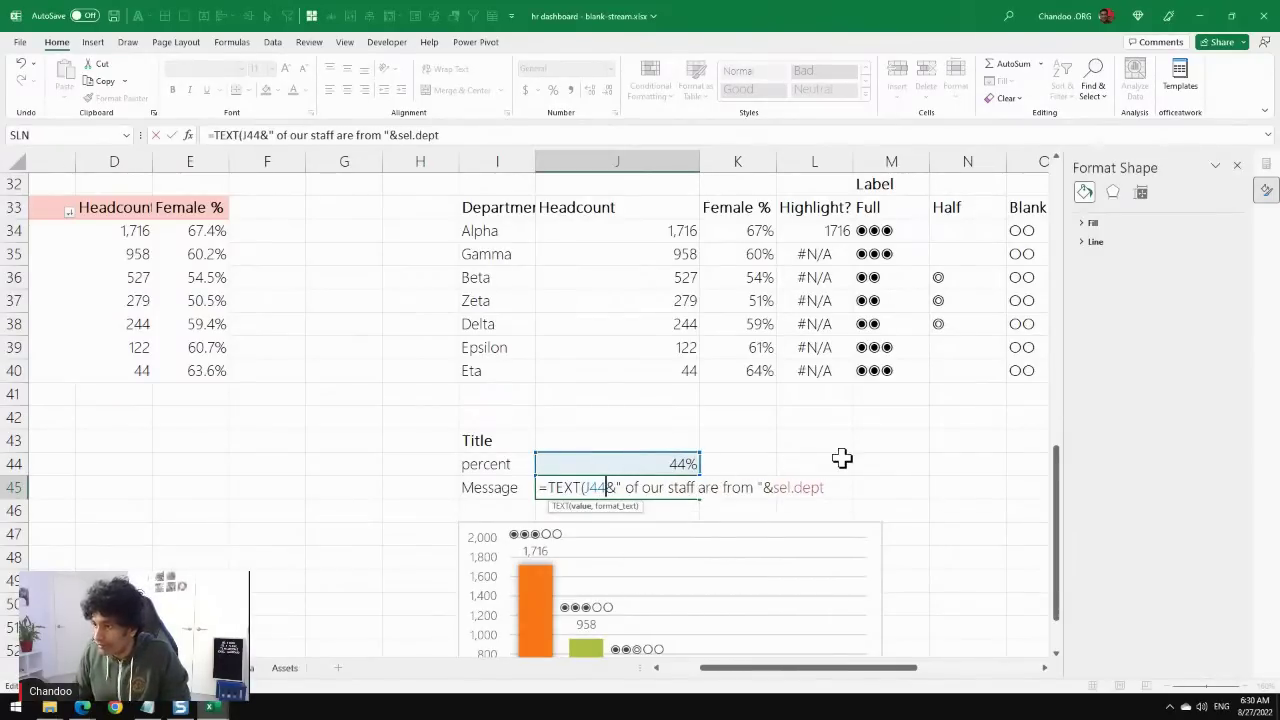
pyautogui.write(',"')
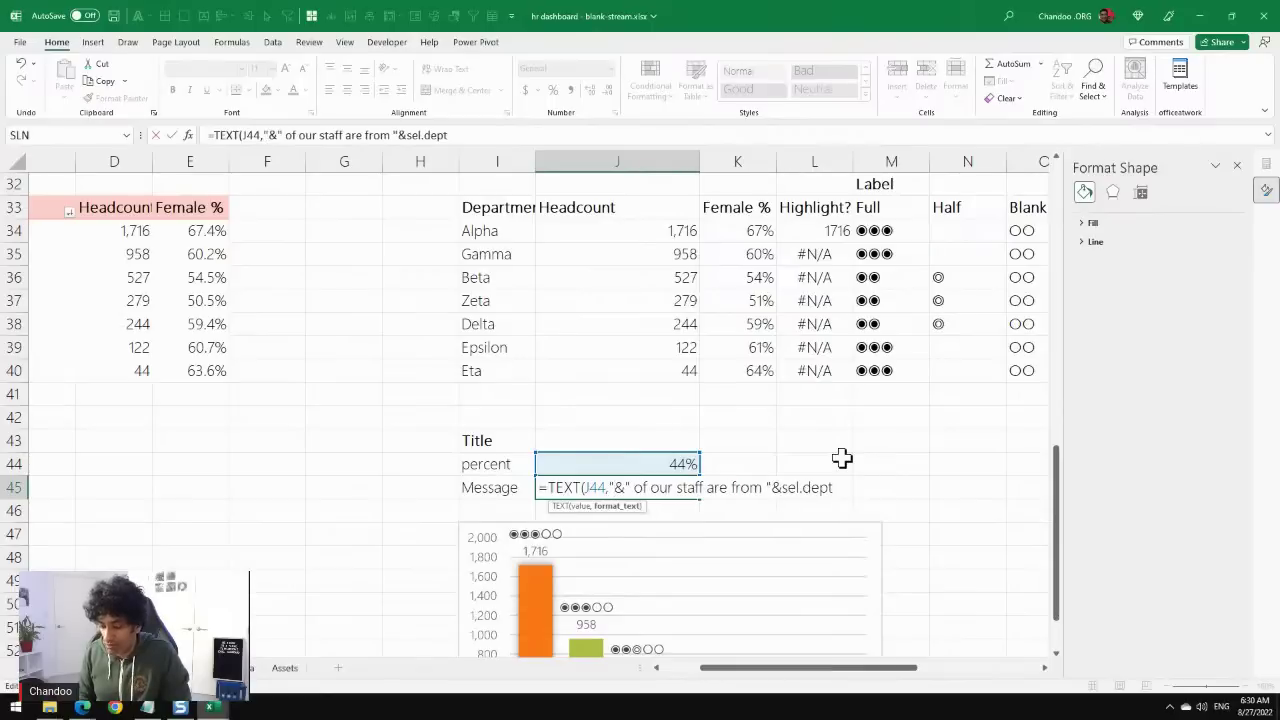
pyautogui.write('0%"')
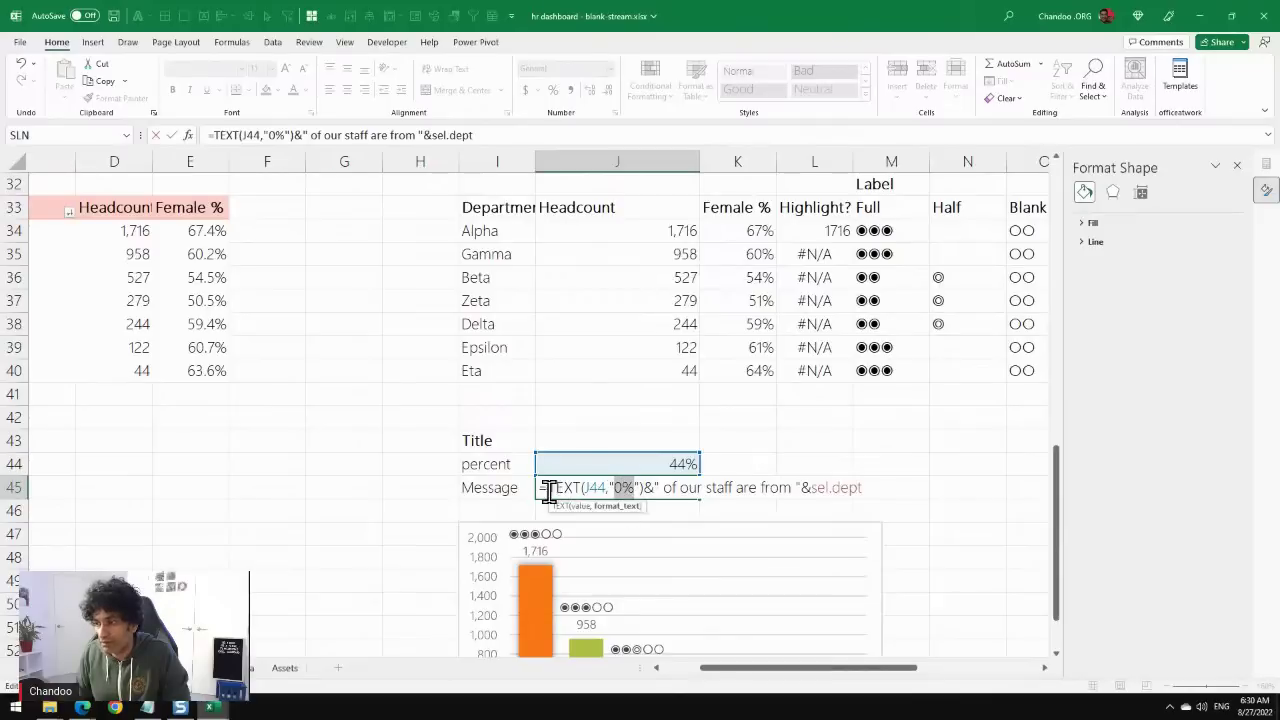
pyautogui.moveTo(612, 488); pyautogui.dragTo(637, 488)
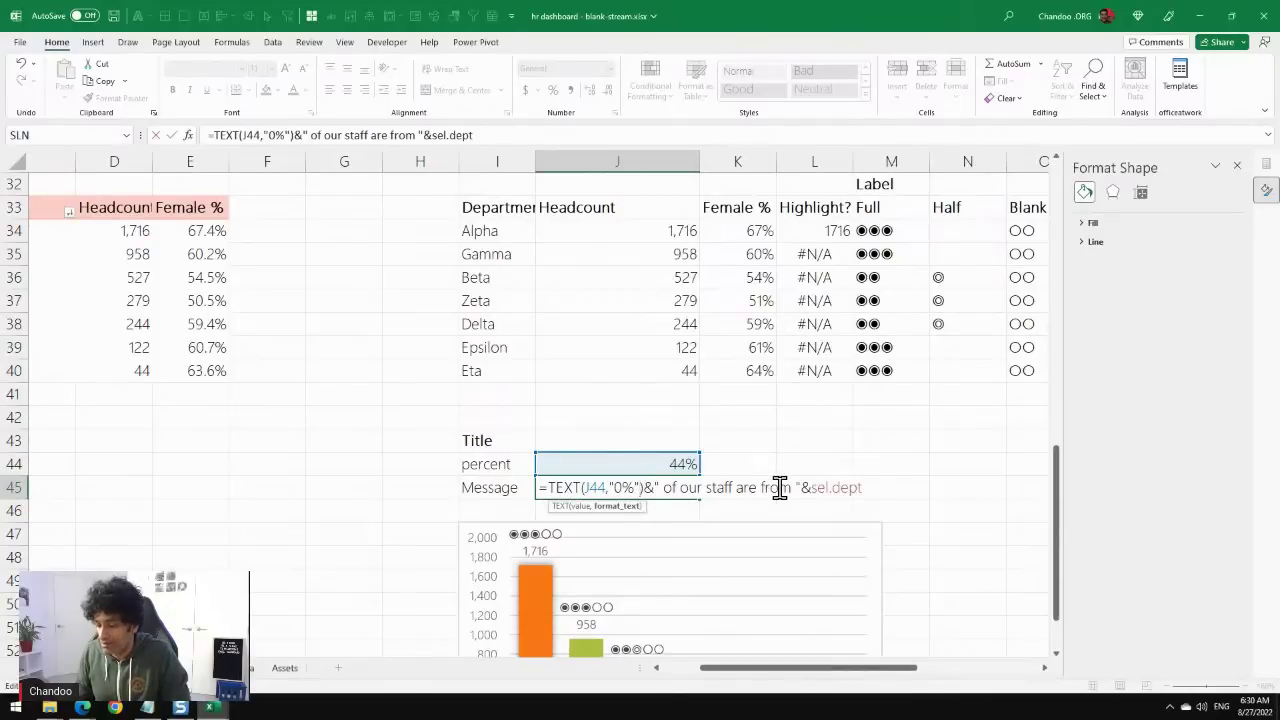
pyautogui.press('Return')
pyautogui.click(695, 488)
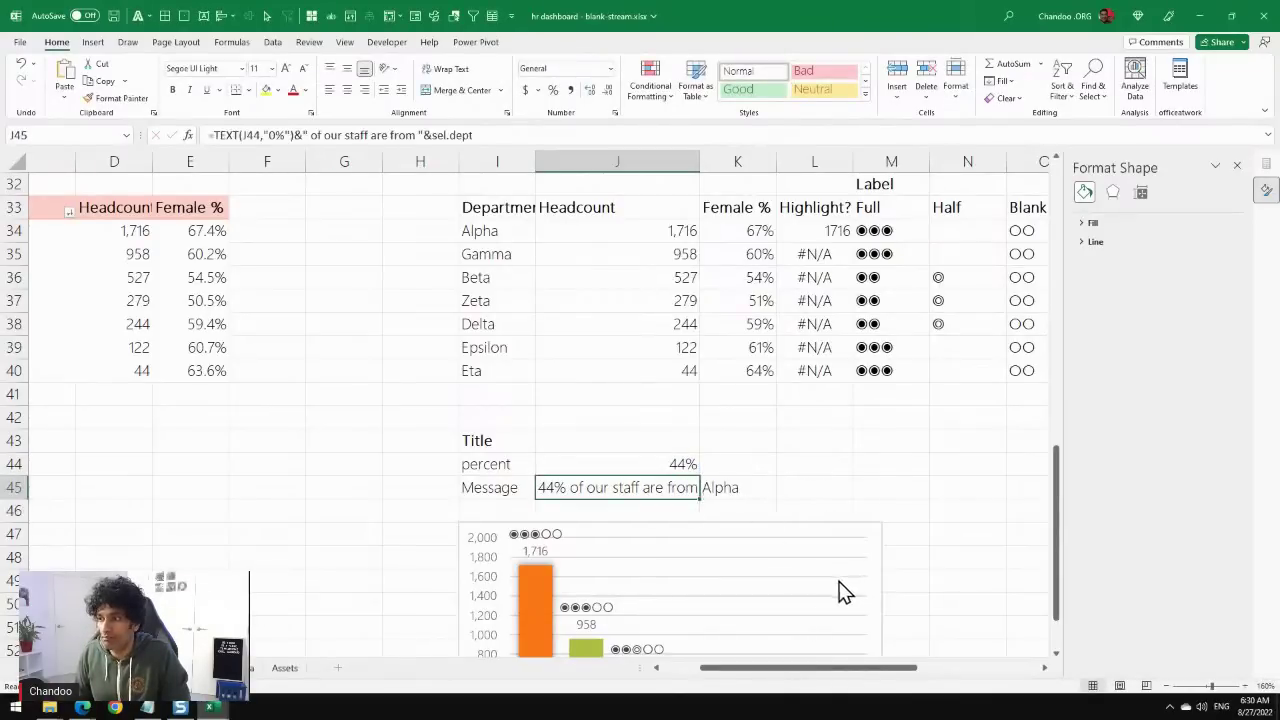
pyautogui.scroll(-2, 680, 512)
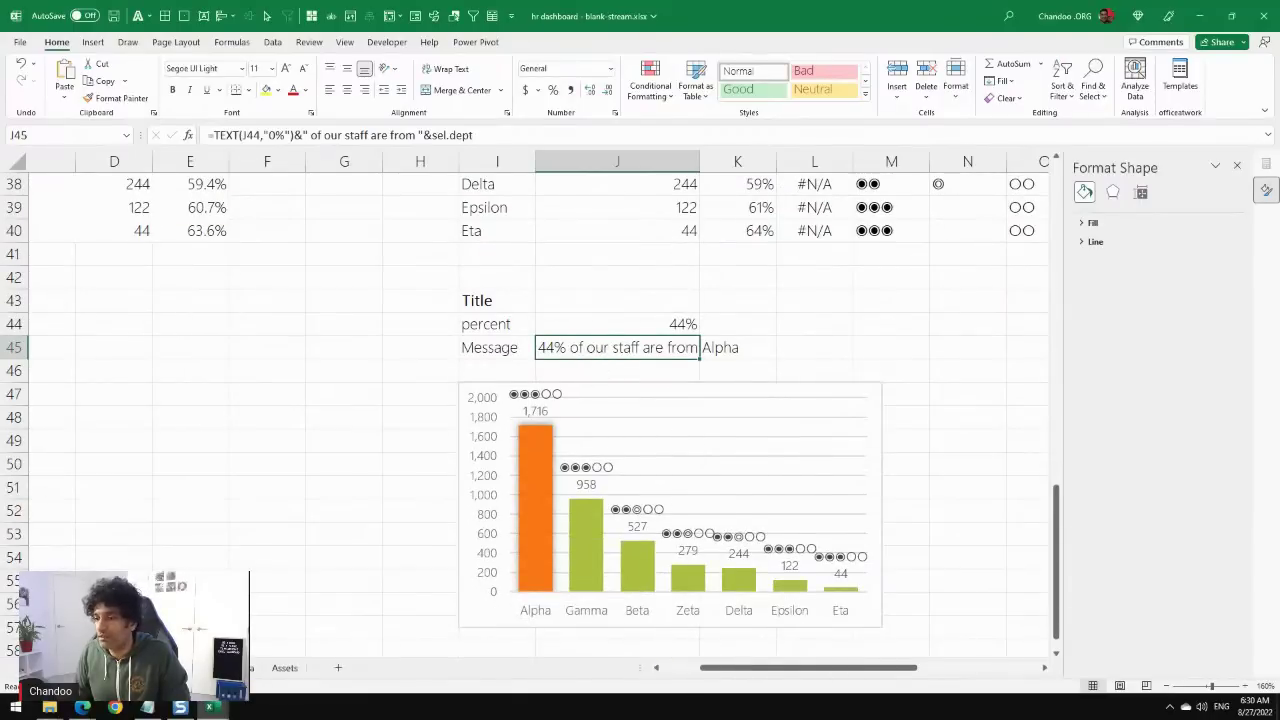
# Copy the caption text box from the Assets sheet and paste it onto the dashboard.
pyautogui.click(215, 667)
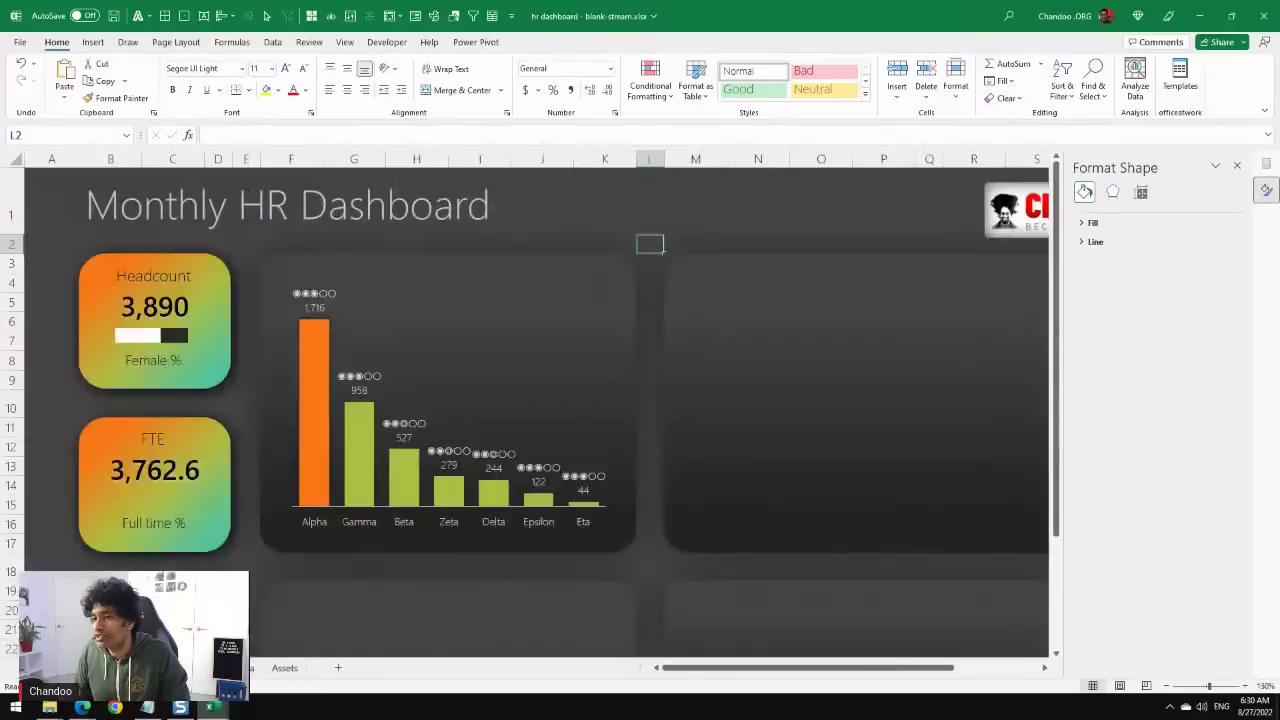
pyautogui.click(92, 44)
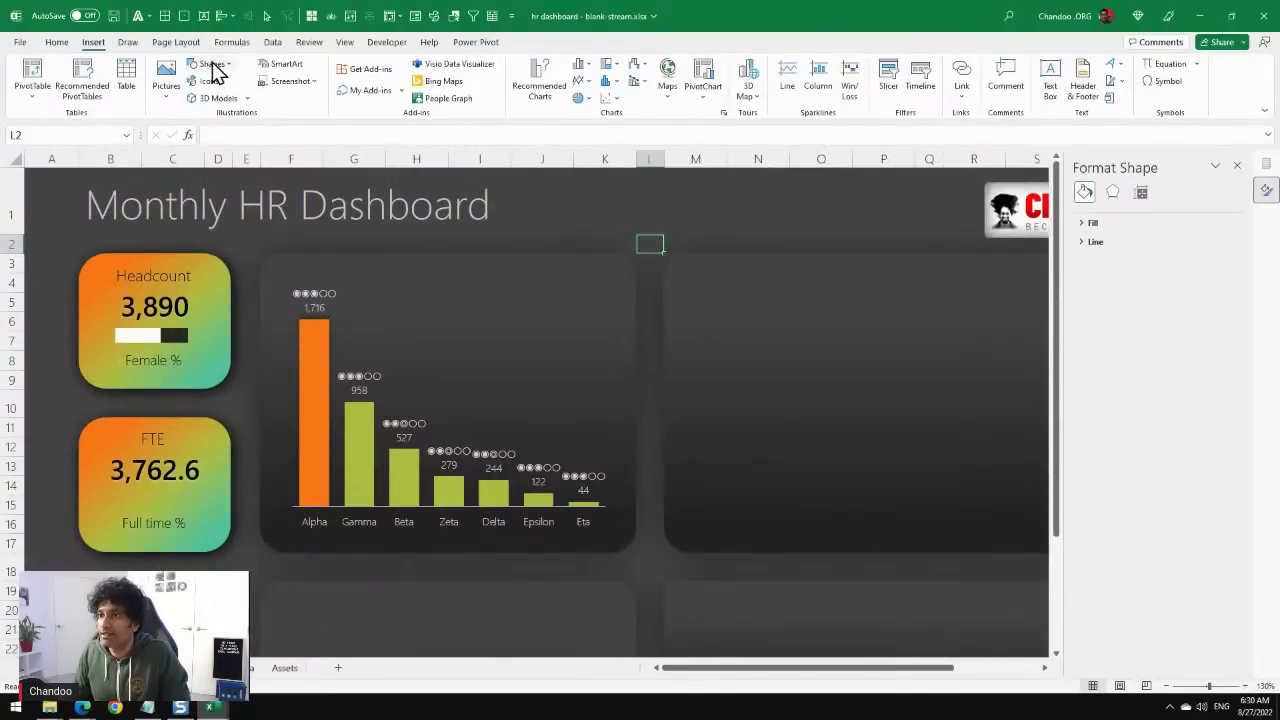
pyautogui.click(285, 667)
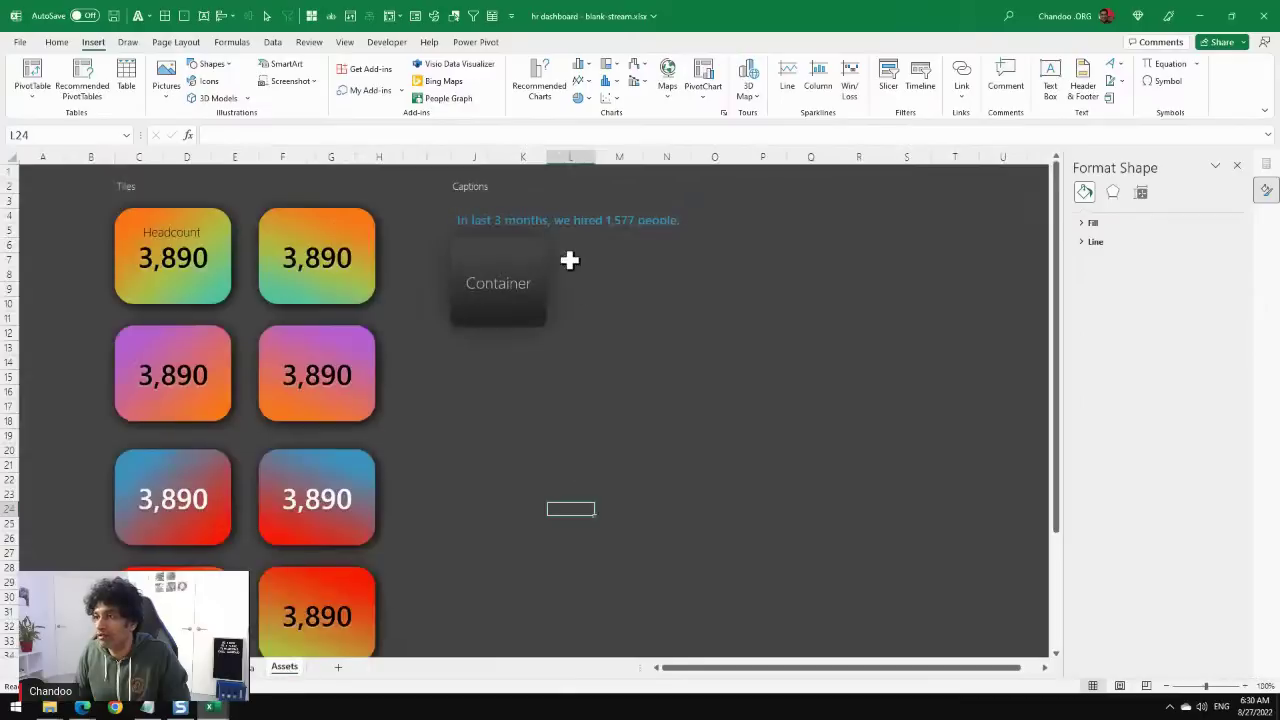
pyautogui.click(575, 220)
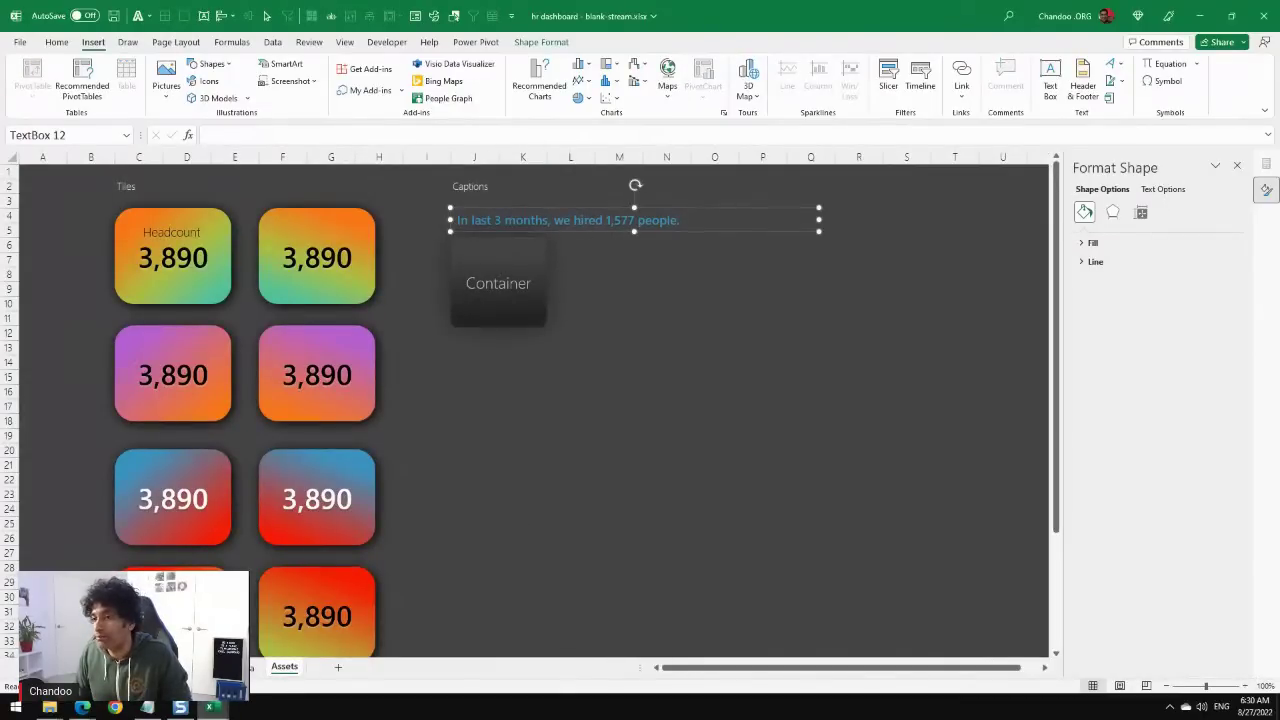
pyautogui.hotkey('ctrl', 'pageup')
pyautogui.hotkey('ctrl', 'v')
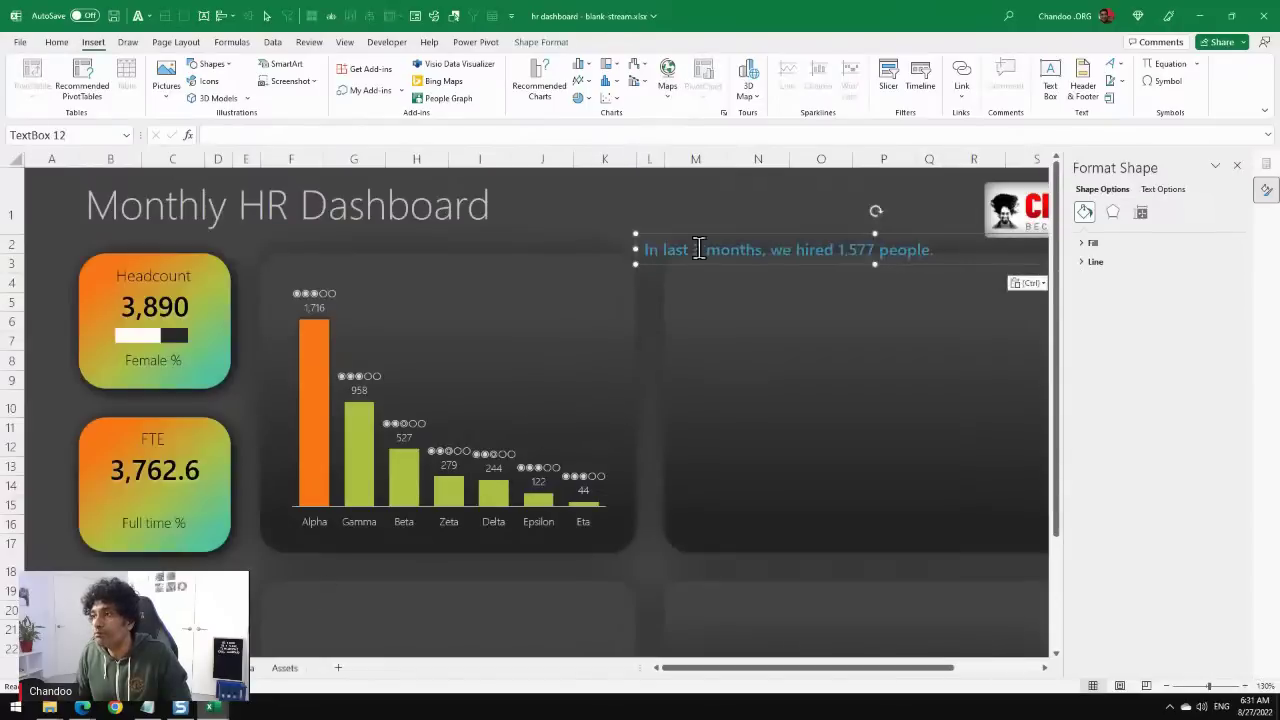
# Move the caption to the top of the bar-chart panel, narrow it, and right-align its text.
pyautogui.moveTo(696, 230); pyautogui.dragTo(334, 260)
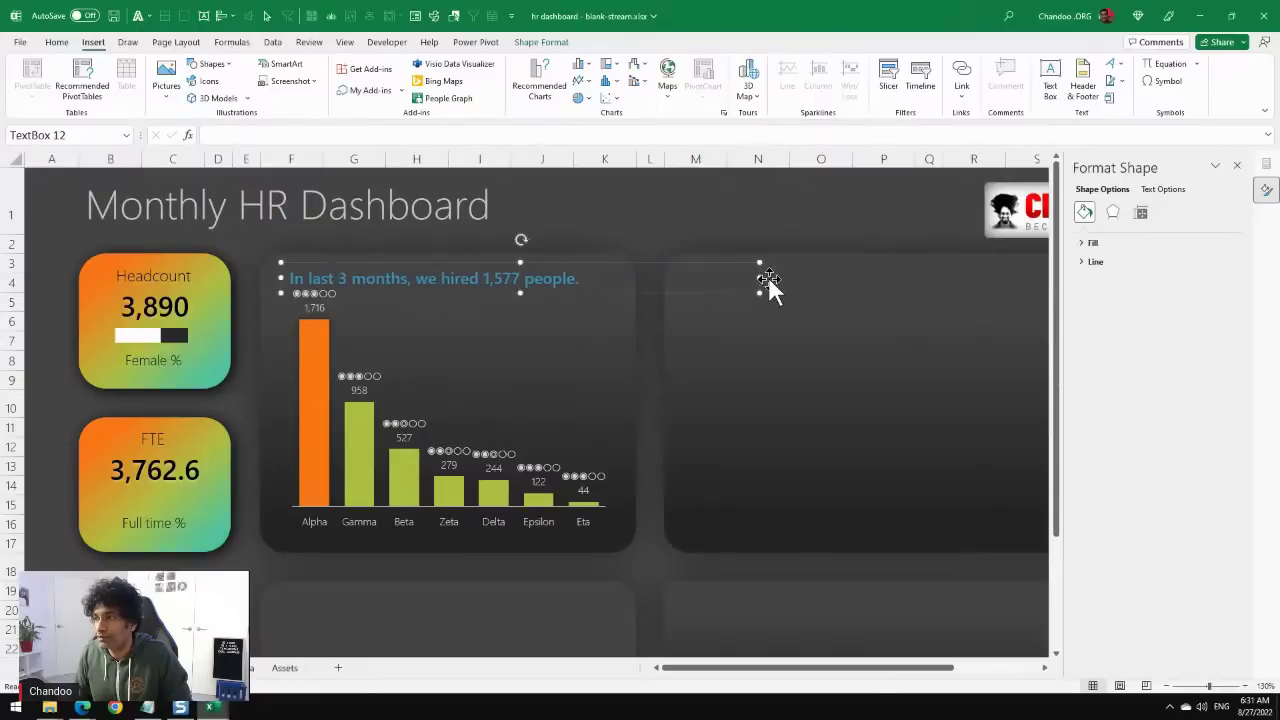
pyautogui.moveTo(760, 278); pyautogui.dragTo(629, 278)
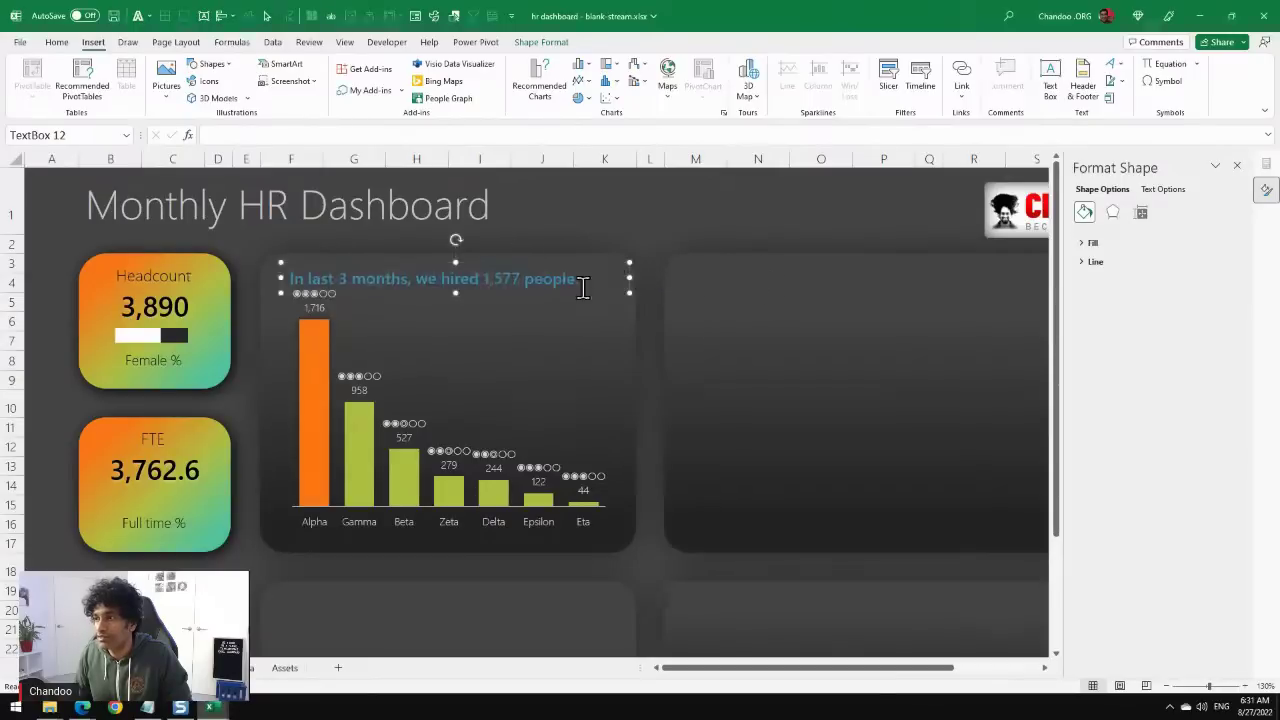
pyautogui.click(54, 44)
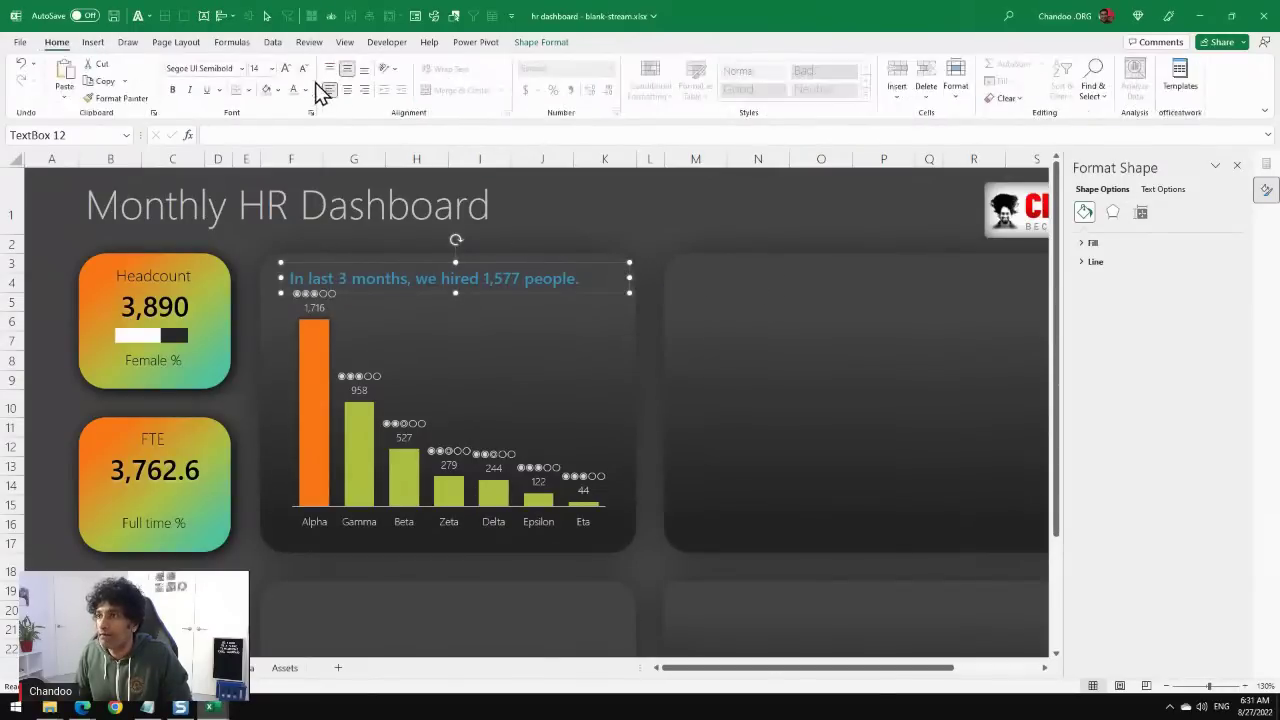
pyautogui.click(364, 90)
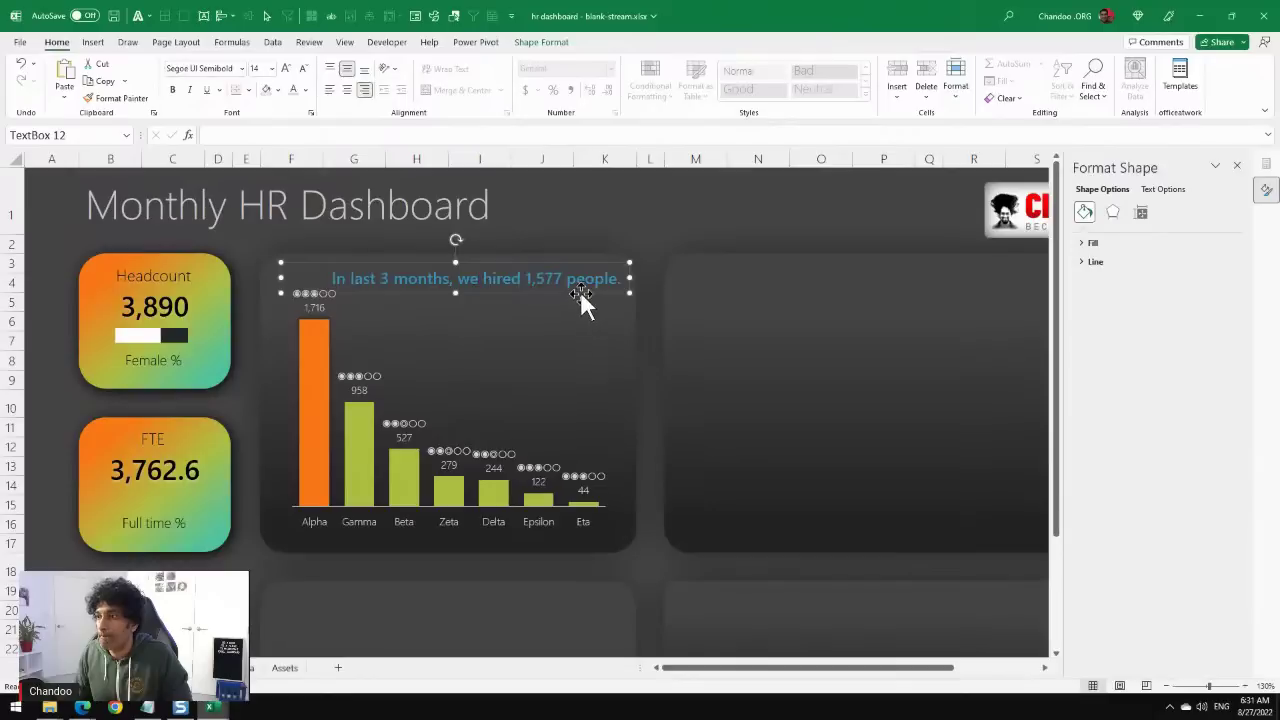
pyautogui.moveTo(580, 291)
pyautogui.mouseDown()
pyautogui.moveTo(583, 301)
pyautogui.moveTo(586, 290)
pyautogui.mouseUp()
# Shrink the chart's plot area slightly and link the caption box to =CALC!J45.
pyautogui.click(484, 336)
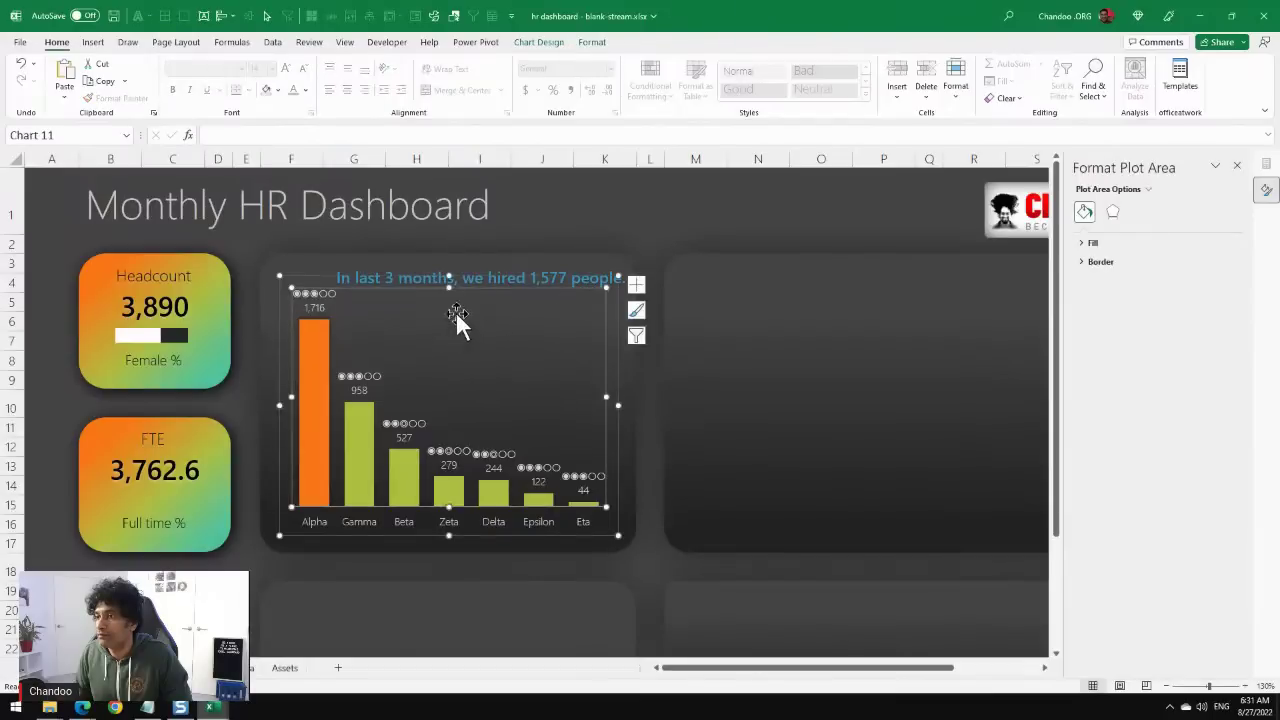
pyautogui.moveTo(449, 280); pyautogui.dragTo(508, 290)
pyautogui.click(500, 279)
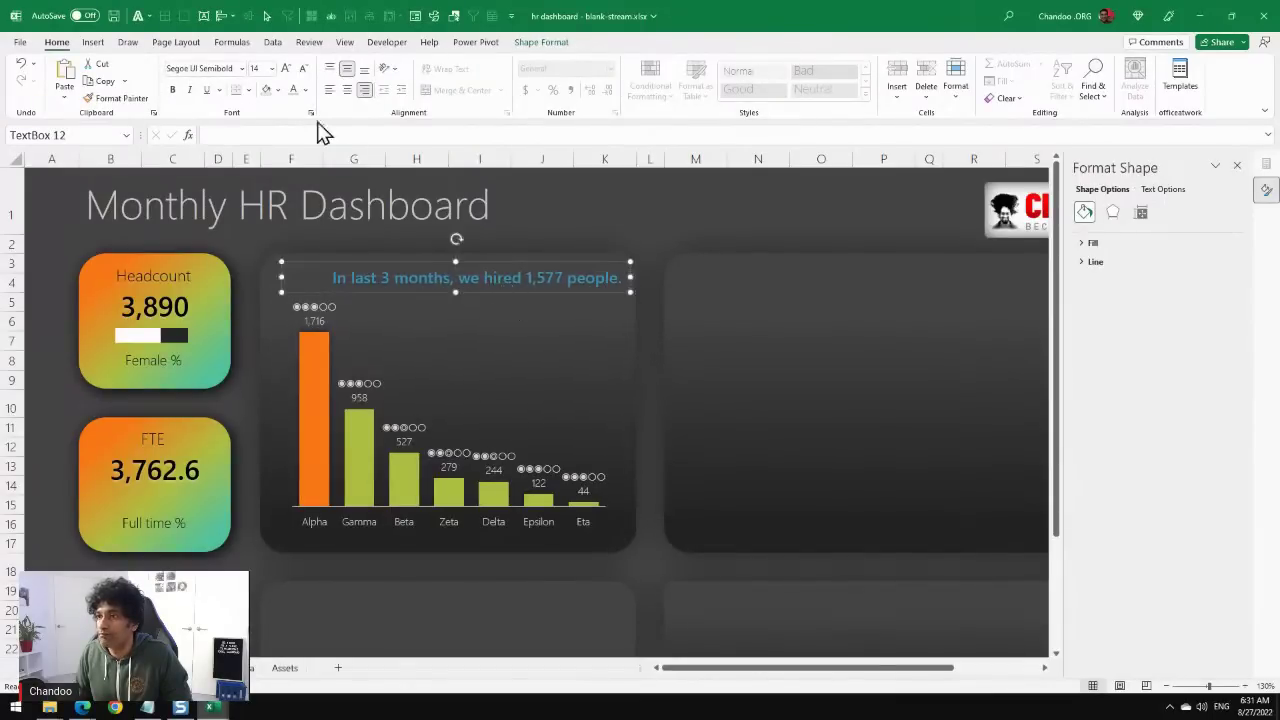
pyautogui.click(245, 135)
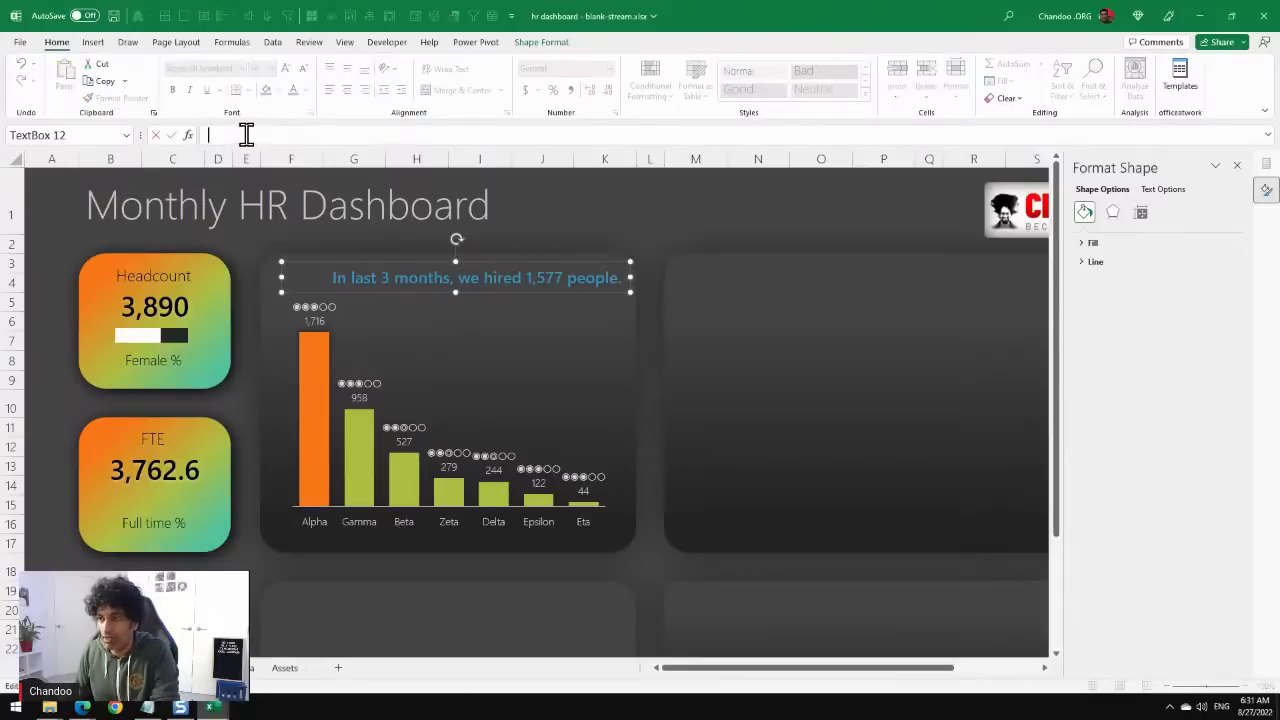
pyautogui.press('Escape')
pyautogui.click(582, 267)
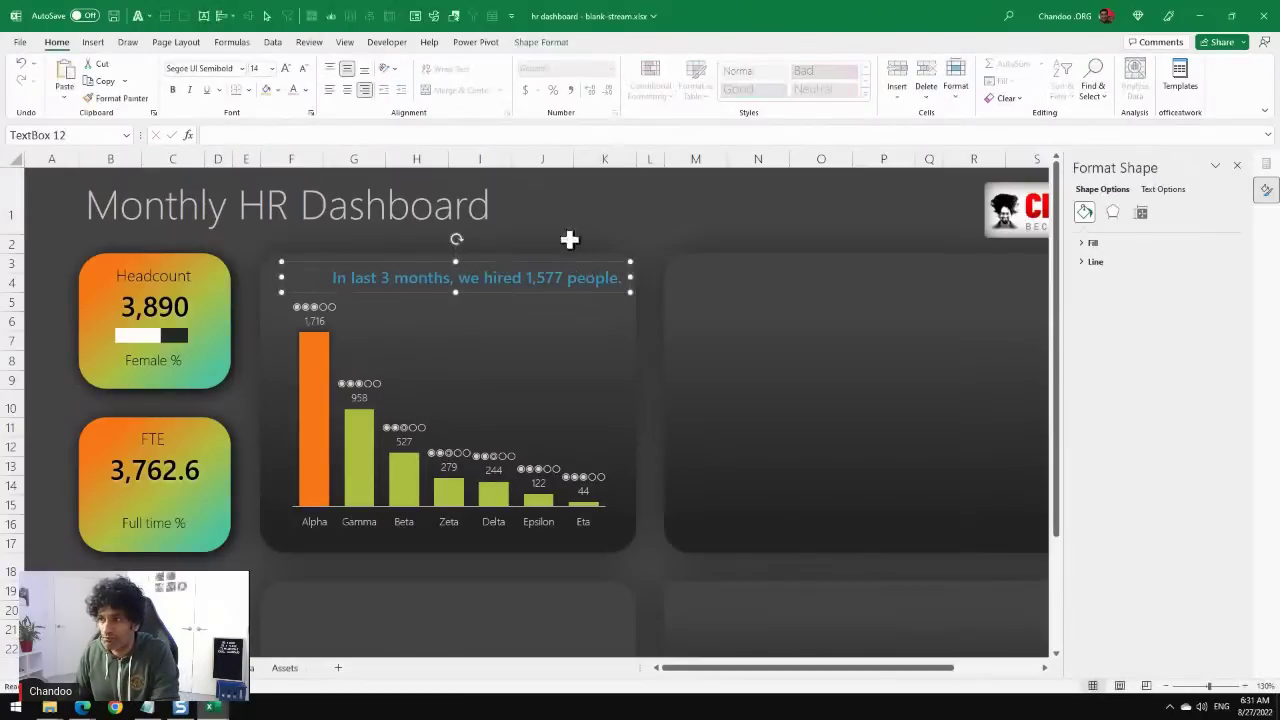
pyautogui.click(232, 132)
pyautogui.write('=')
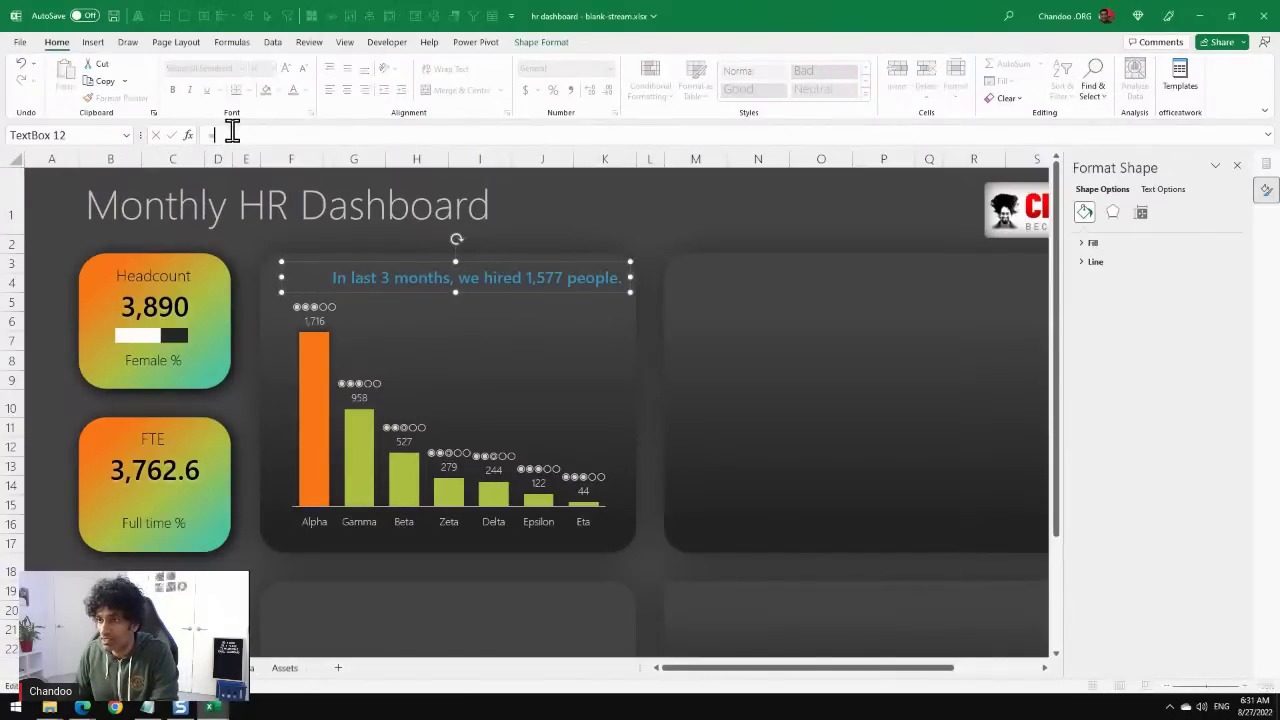
pyautogui.click(220, 667)
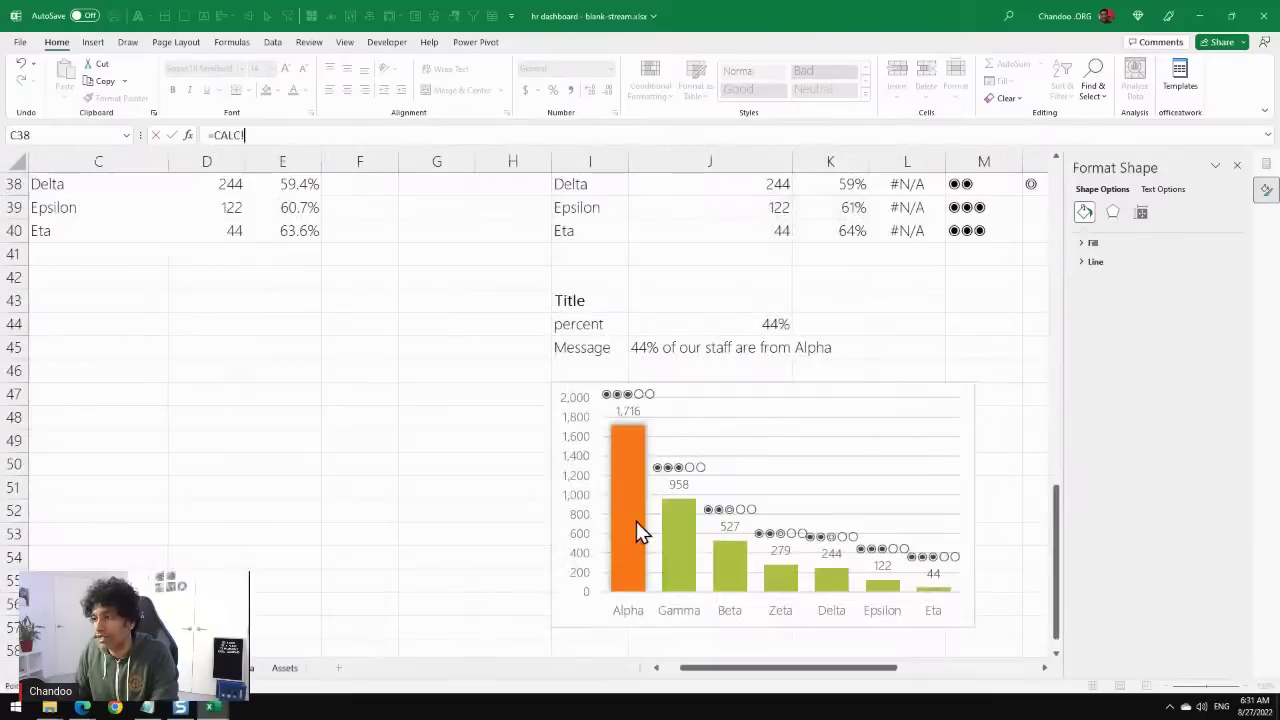
pyautogui.click(713, 355)
pyautogui.press('Return')
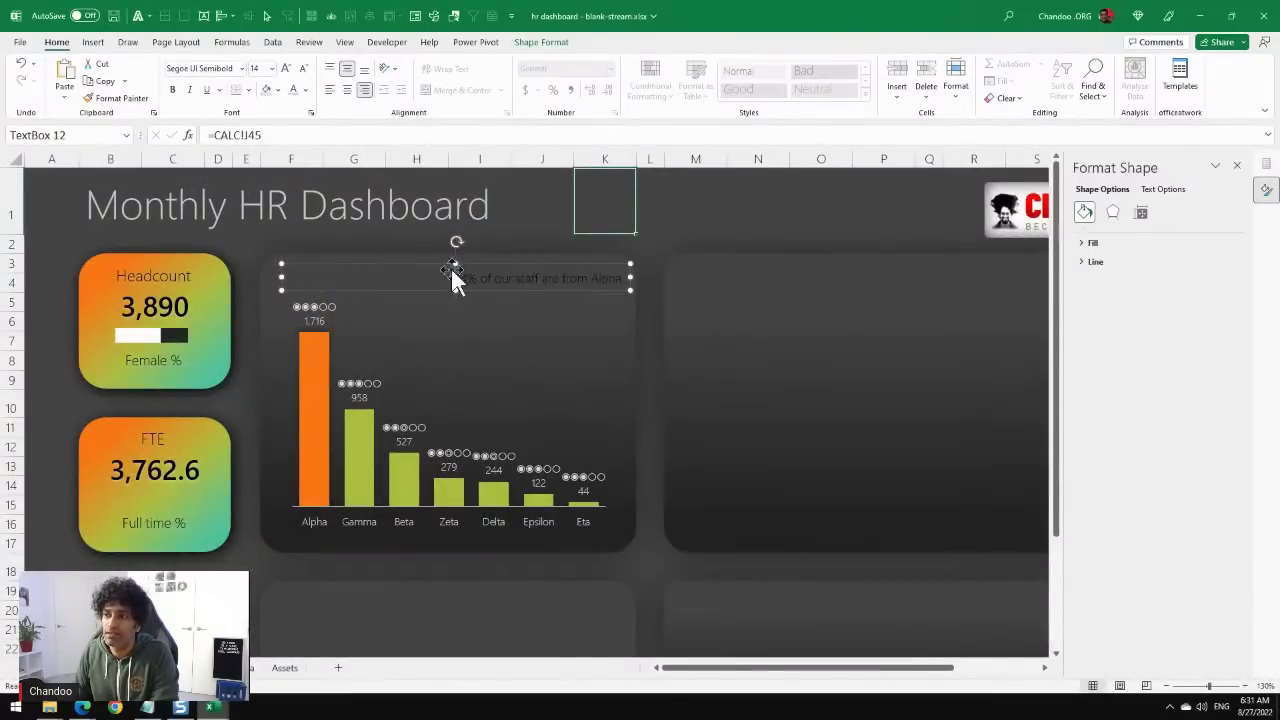
# Format the caption text orange in Selawik Semibold, enlarged to size 12.
pyautogui.click(303, 91)
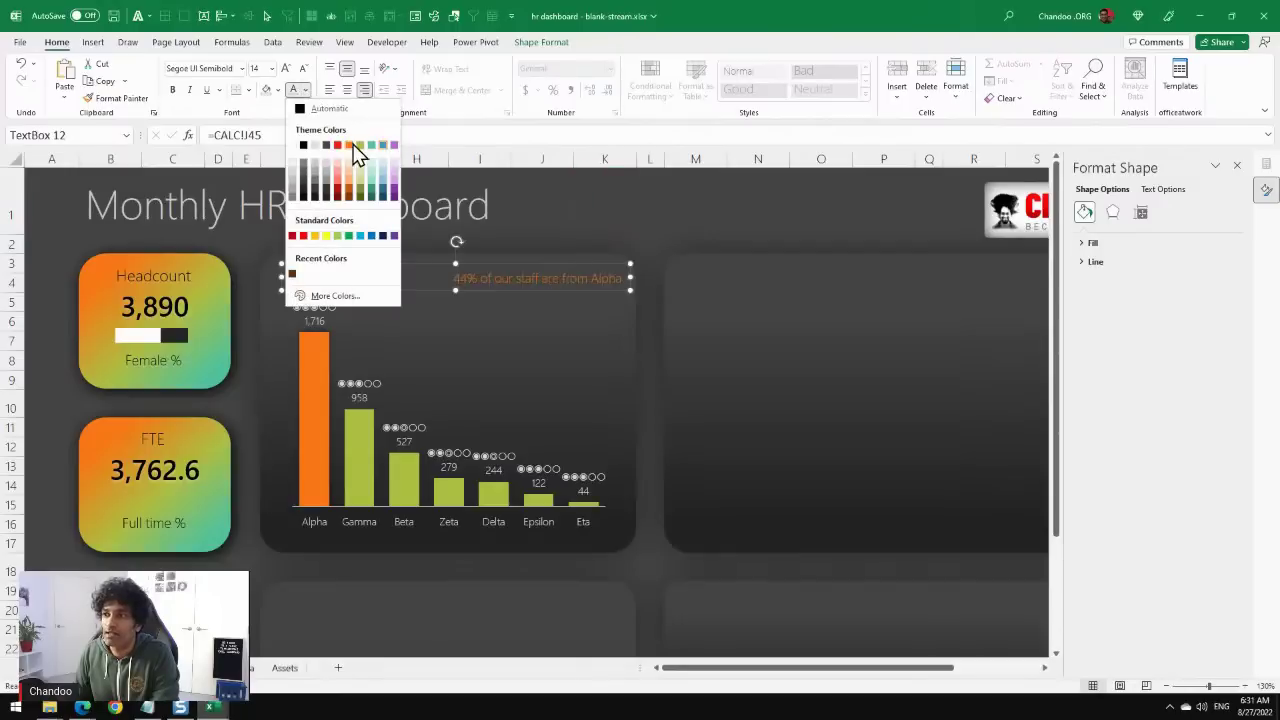
pyautogui.click(351, 144)
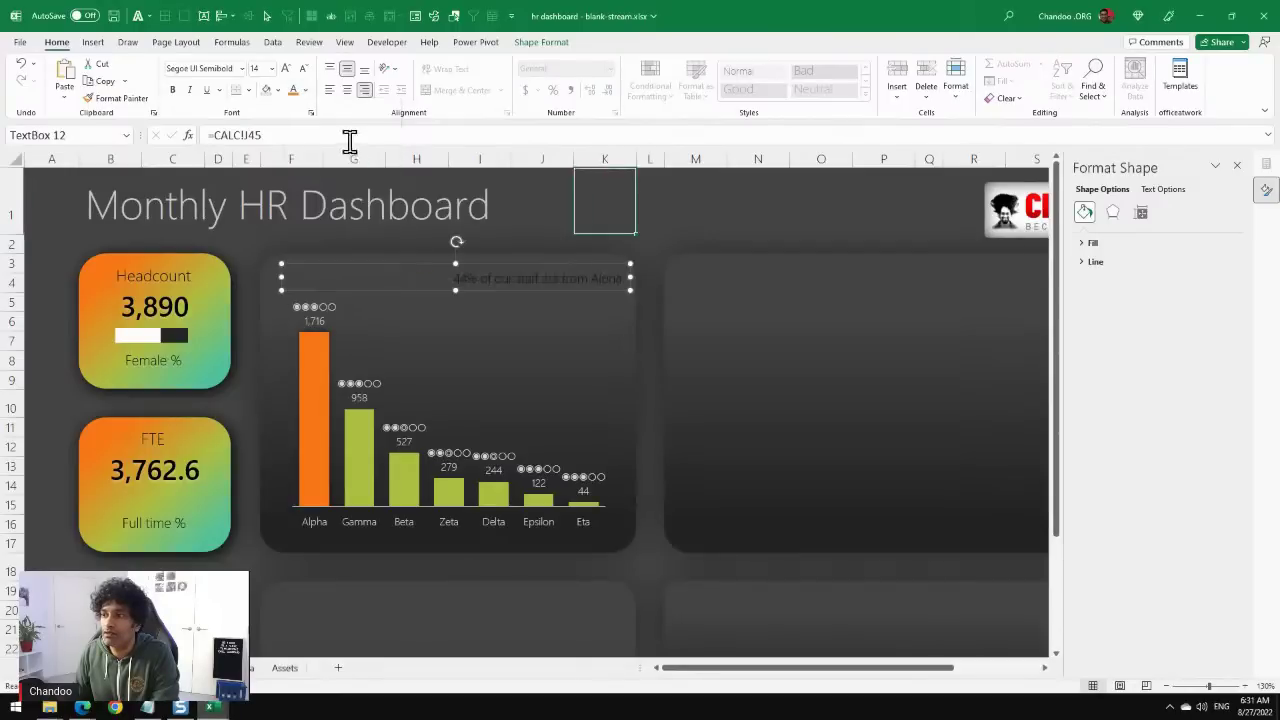
pyautogui.click(294, 93)
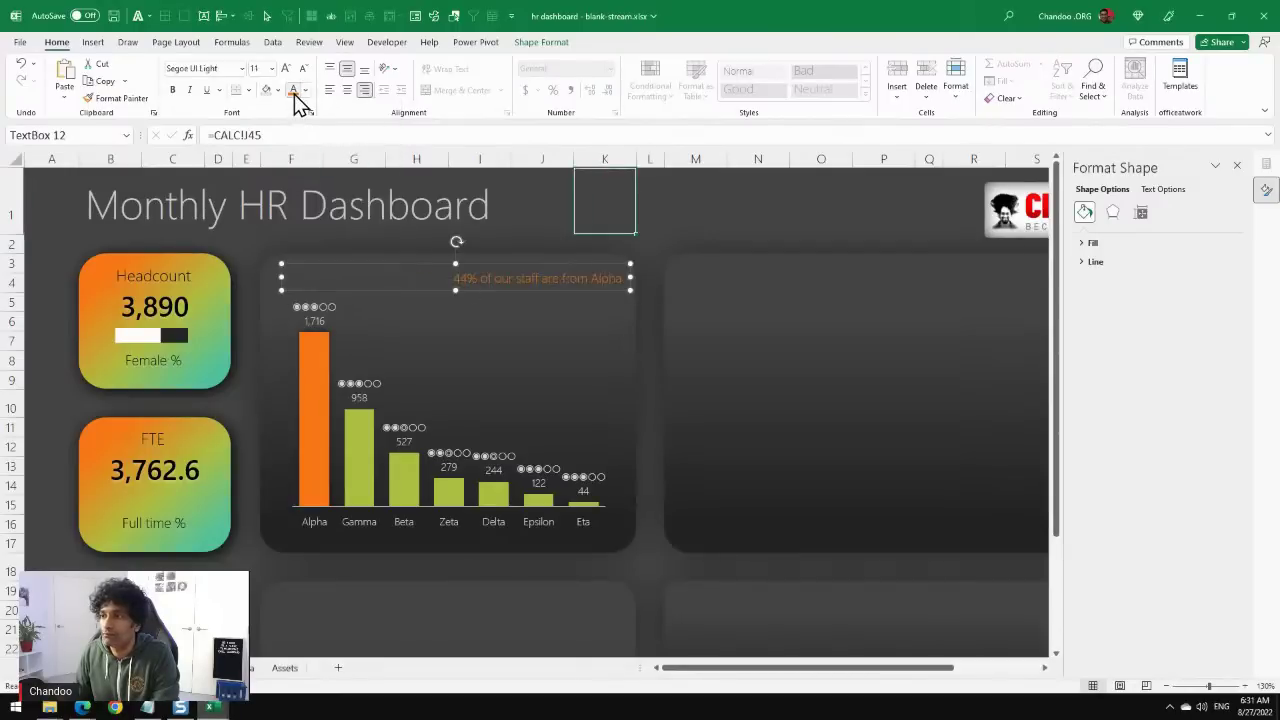
pyautogui.click(241, 68)
pyautogui.scroll(-2, 290, 400)
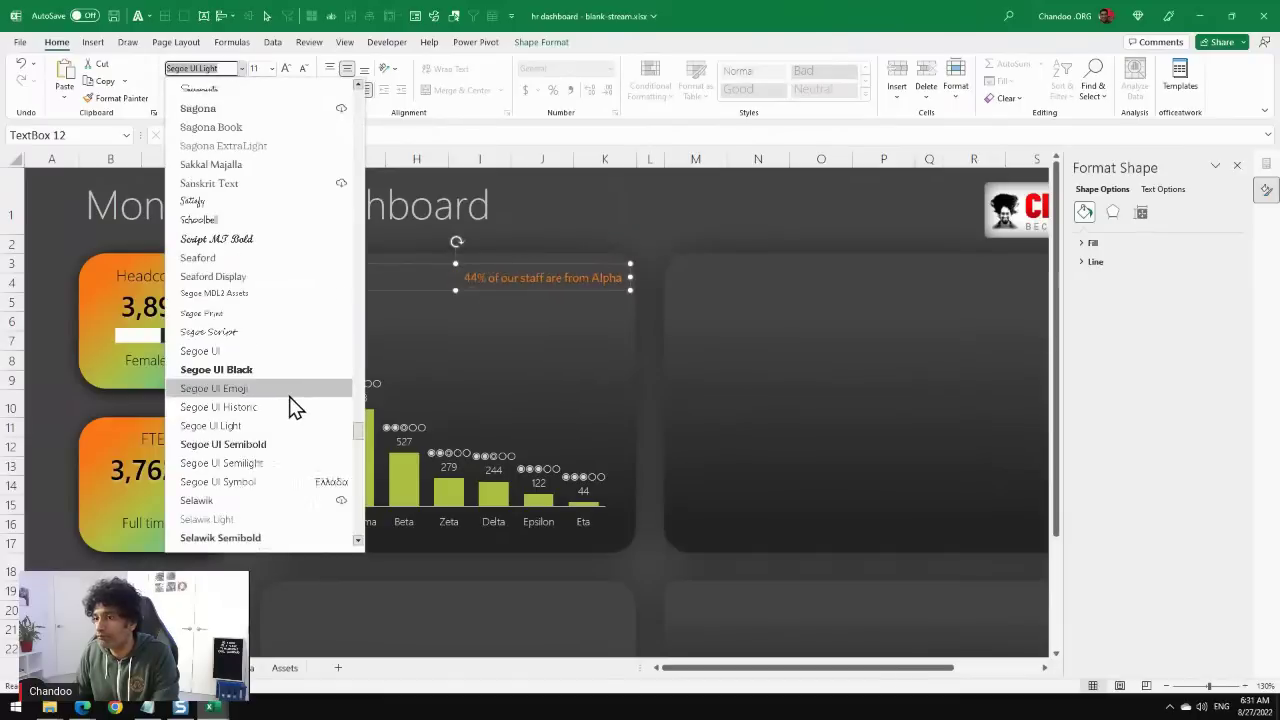
pyautogui.click(247, 537)
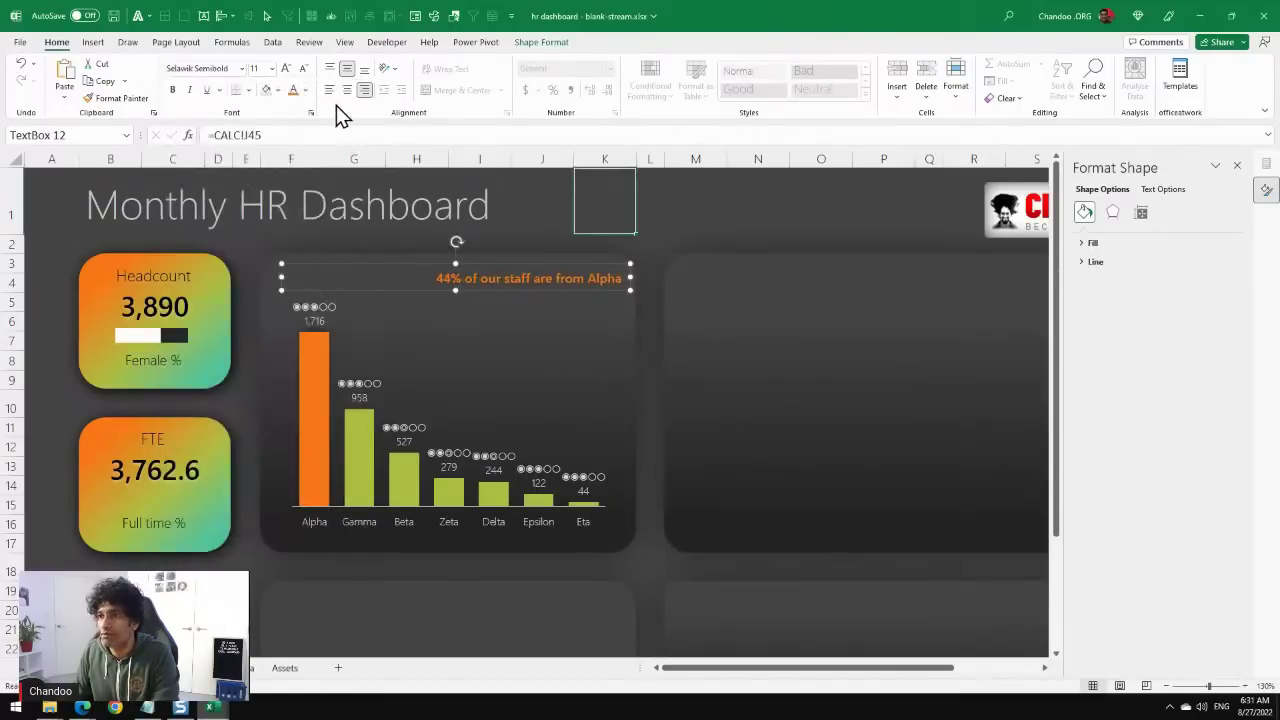
pyautogui.click(286, 69)
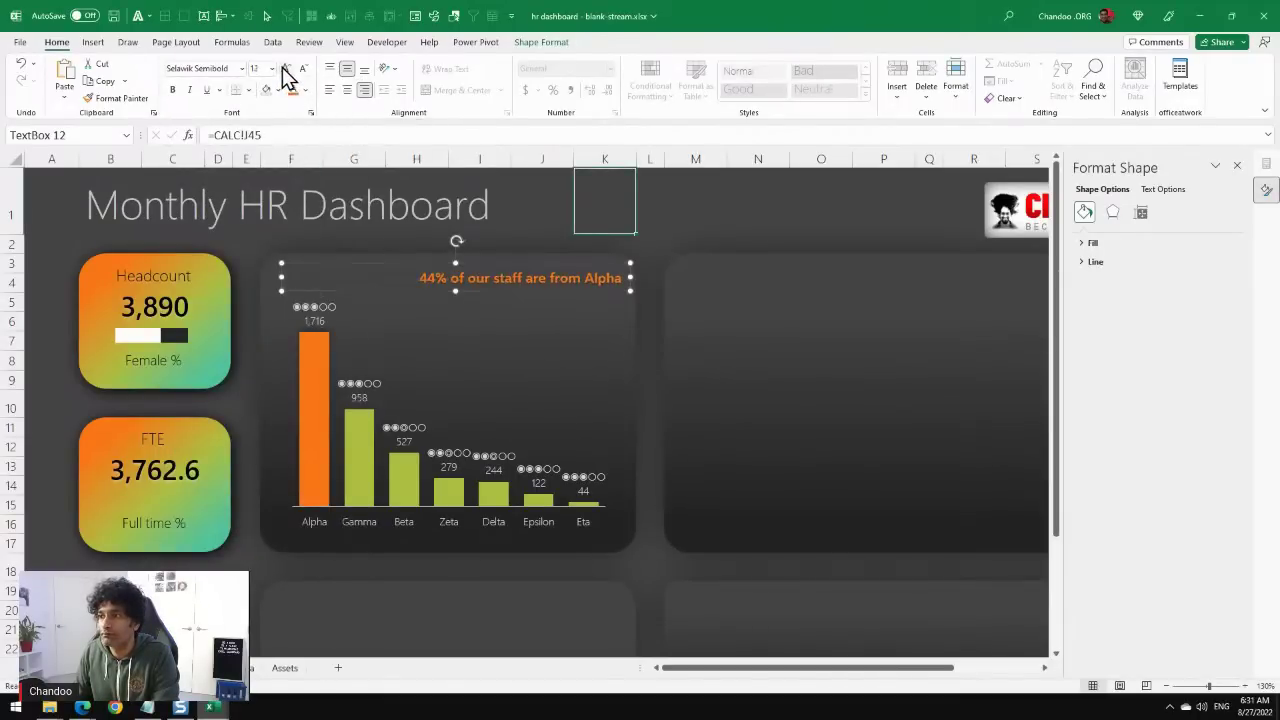
pyautogui.click(715, 226)
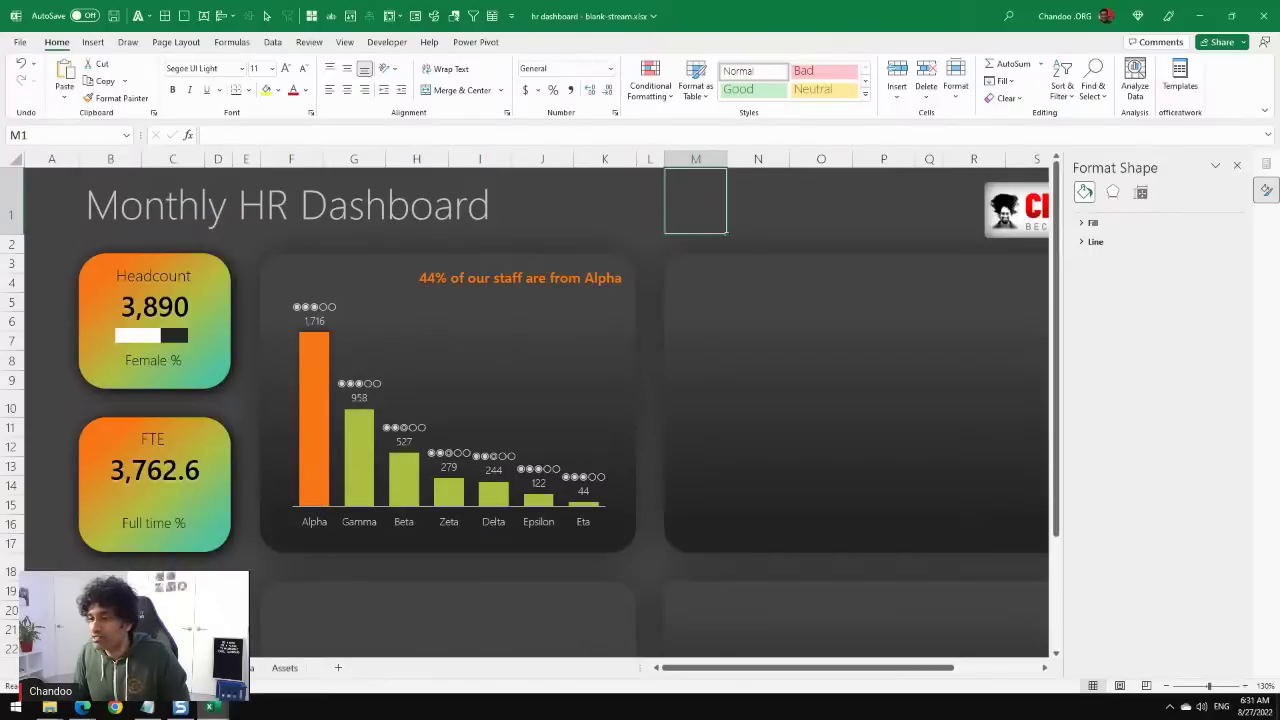
# Pick Beta in the Department slicer and check the headline calculations.
pyautogui.click(286, 669)
pyautogui.scroll(-4, 914, 523)
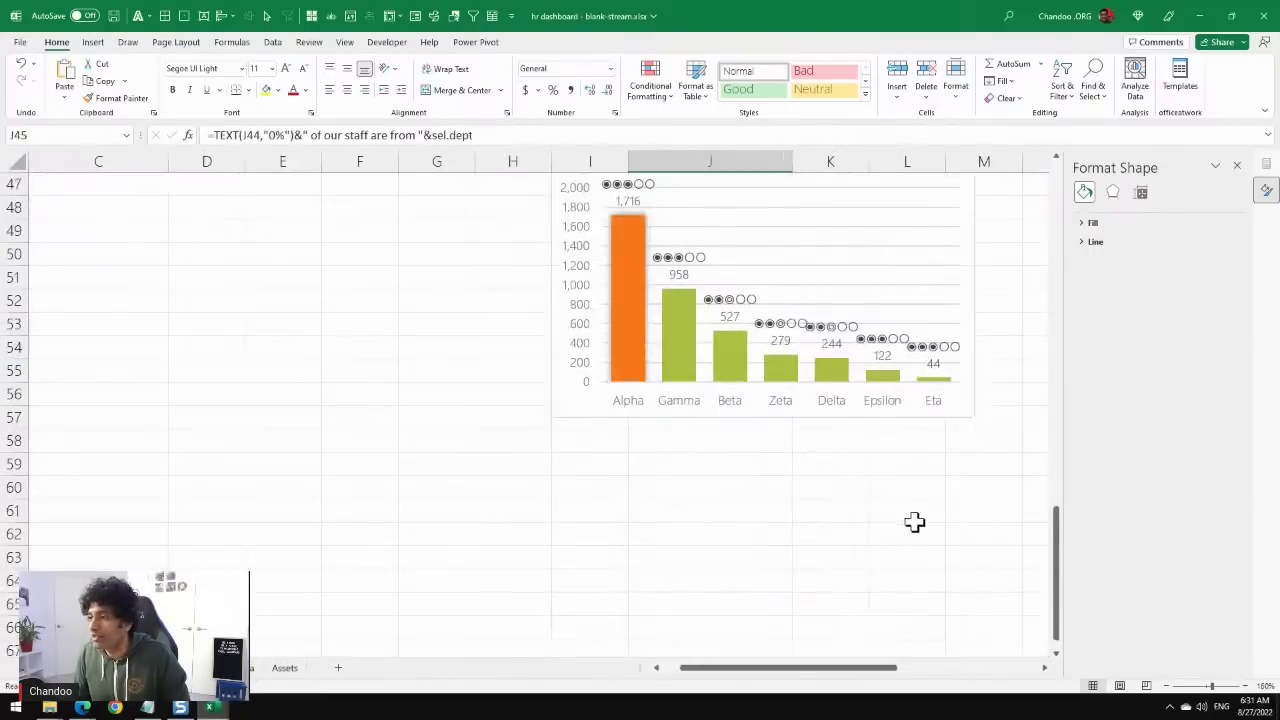
pyautogui.moveTo(876, 680); pyautogui.dragTo(1006, 674)
pyautogui.scroll(3, 946, 486)
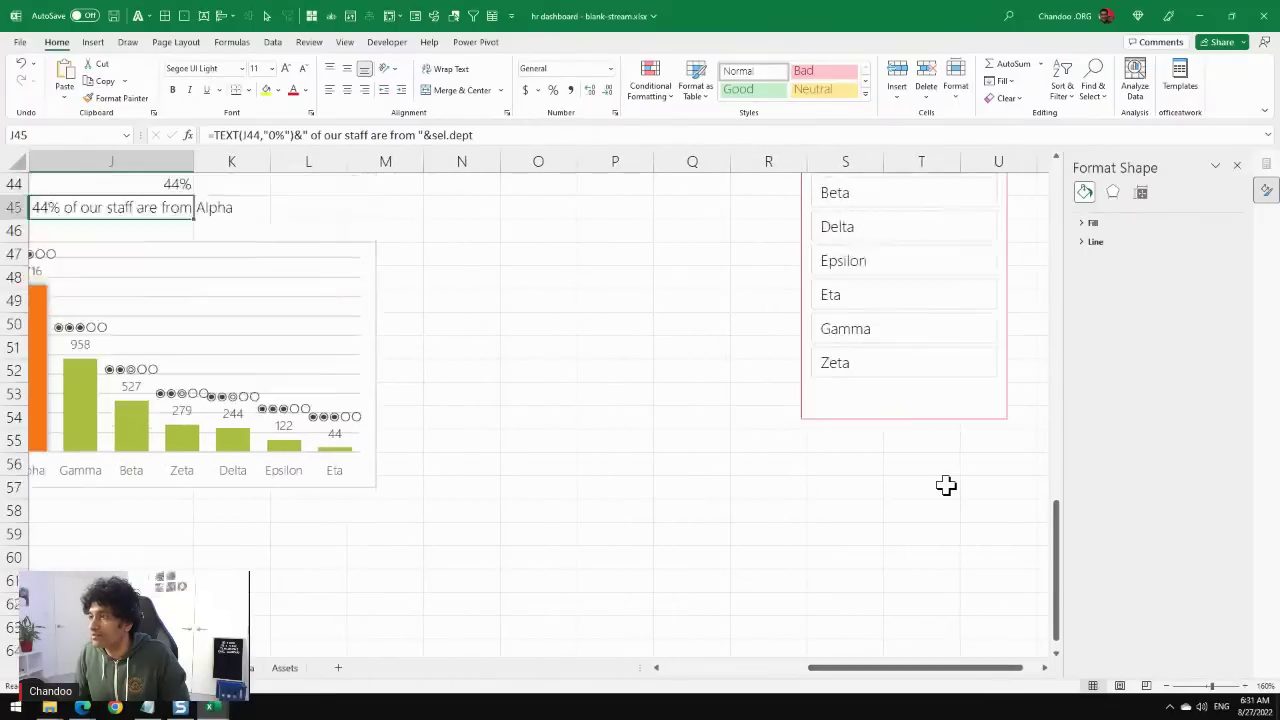
pyautogui.click(856, 270)
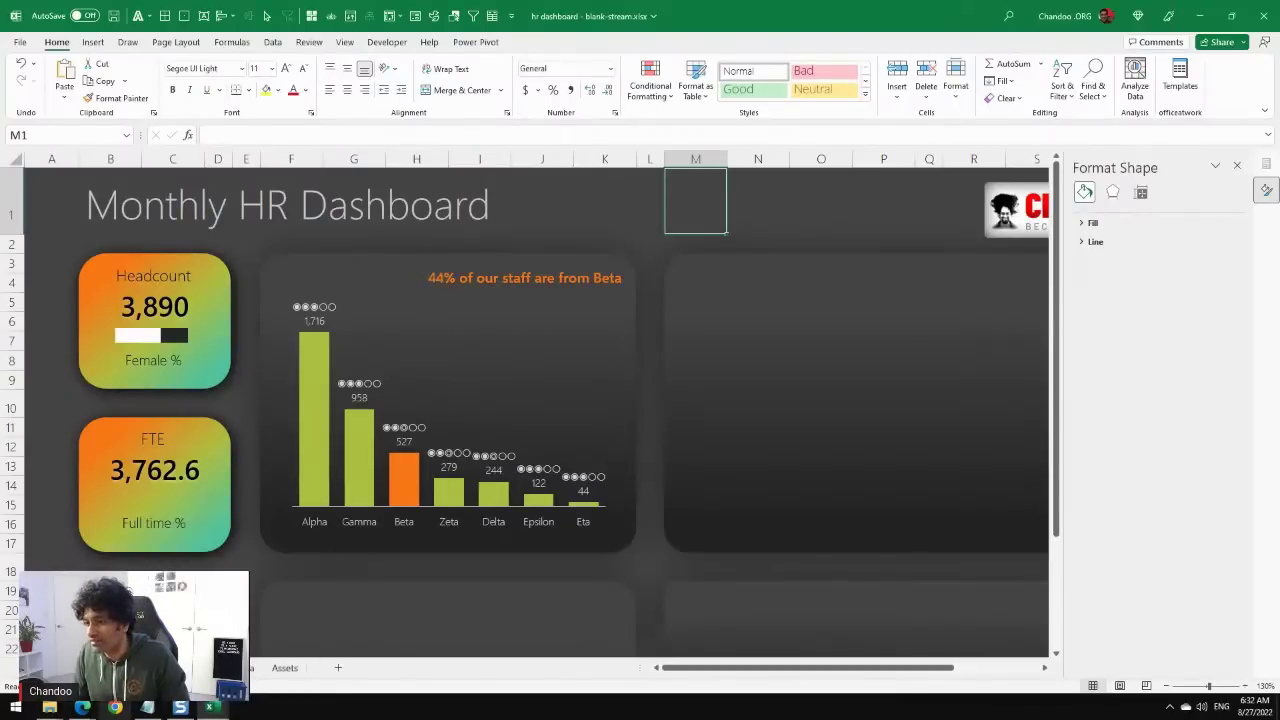
pyautogui.hotkey('ctrl', 'pagedown')
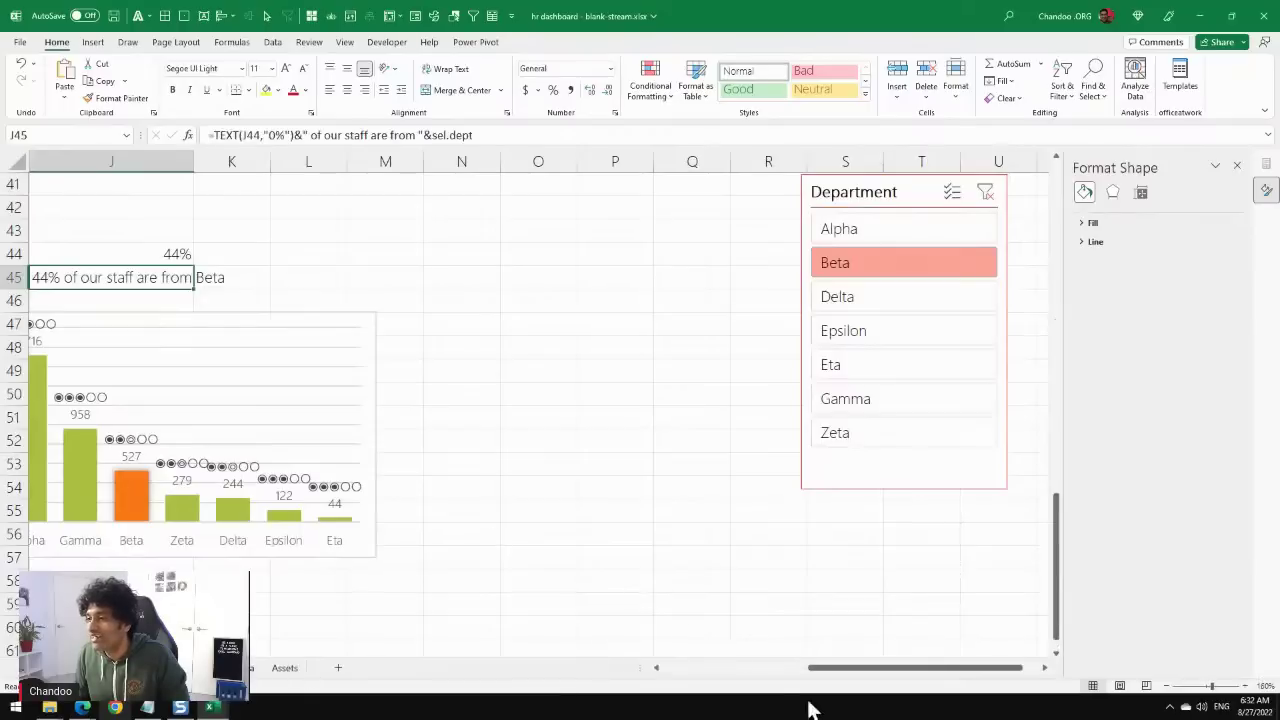
pyautogui.moveTo(800, 668)
pyautogui.mouseDown()
pyautogui.moveTo(768, 668)
pyautogui.moveTo(823, 677)
pyautogui.mouseUp()
pyautogui.scroll(2, 749, 463)
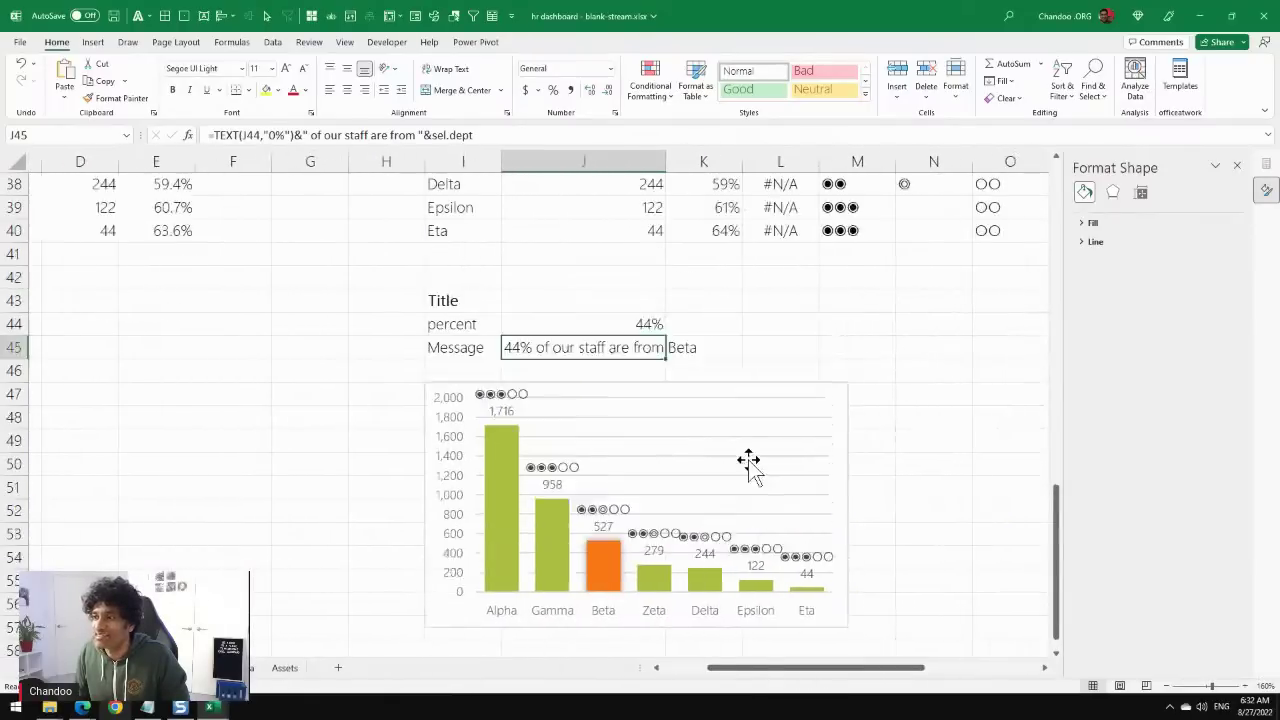
# Inspect the J44 percent formula and the Highlight formula for Beta.
pyautogui.click(636, 386)
pyautogui.scroll(3, 840, 403)
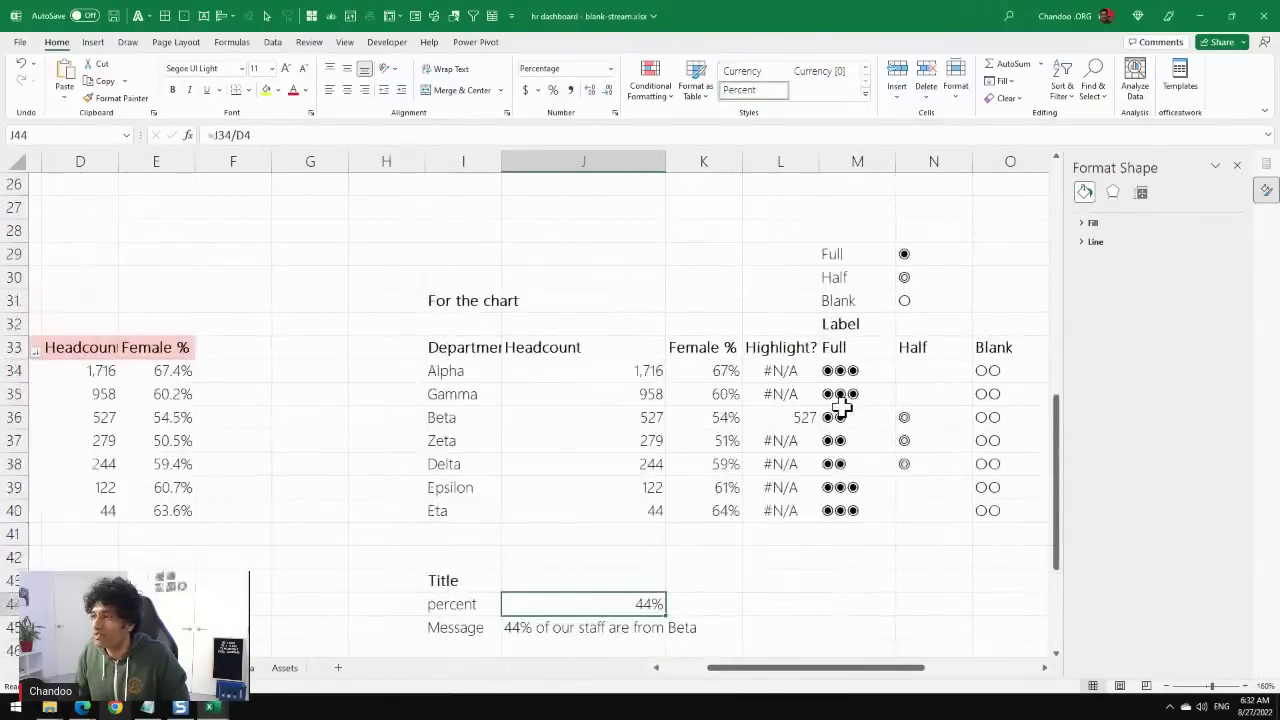
pyautogui.scroll(-1, 840, 405)
pyautogui.click(792, 350)
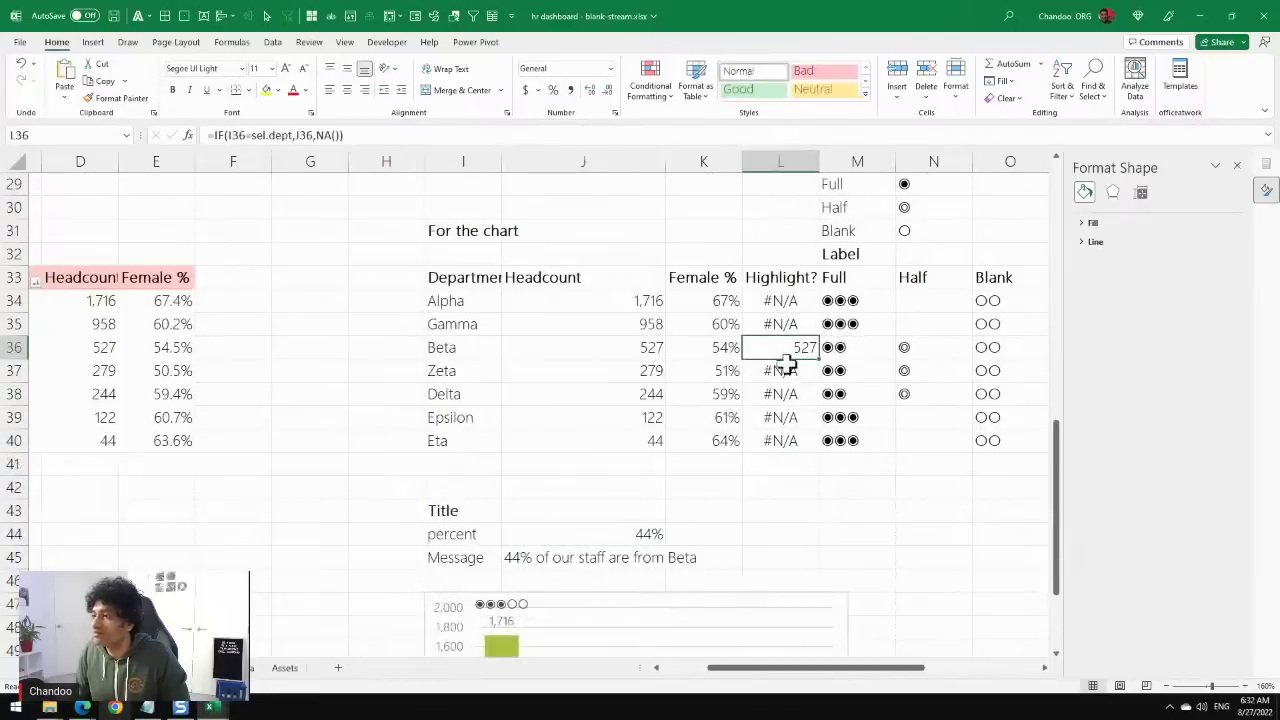
pyautogui.click(565, 532)
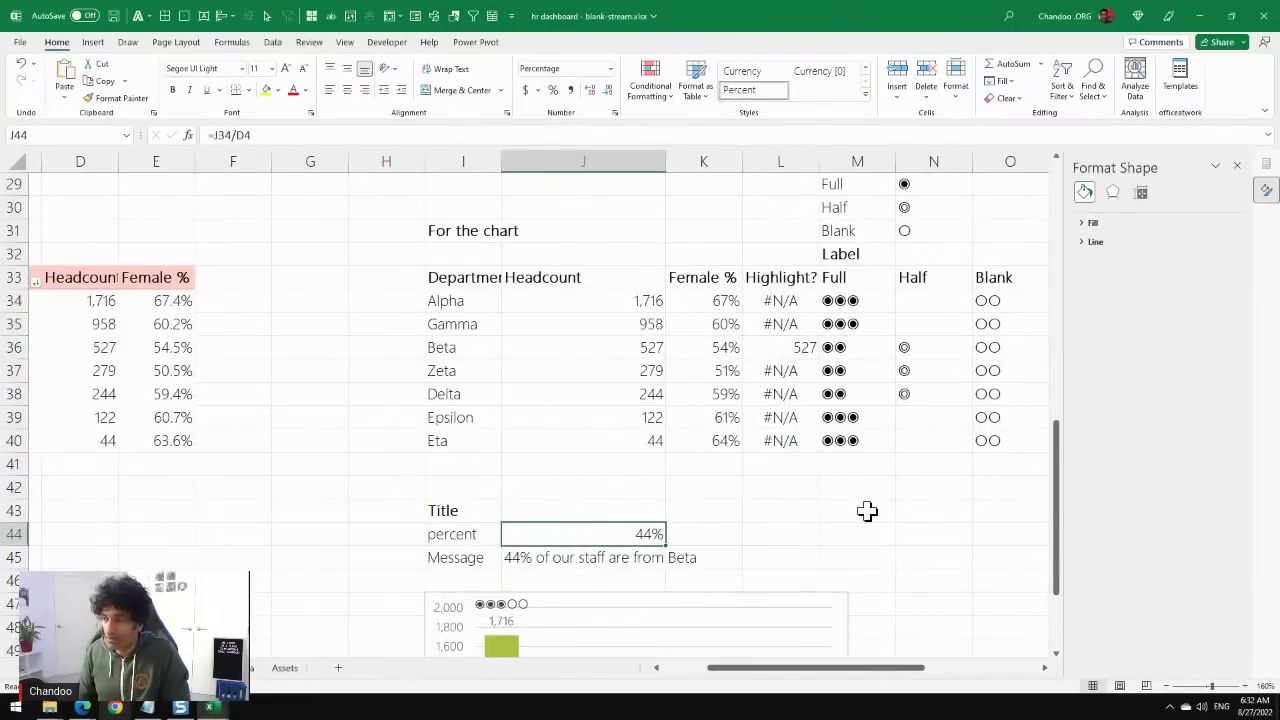
# Replace J34 in J44 with XLOOKUP(sel.dept,I34:I40,J34:J40), giving 14% for Beta.
pyautogui.press('F2')
pyautogui.press('Left')
pyautogui.press('Left')
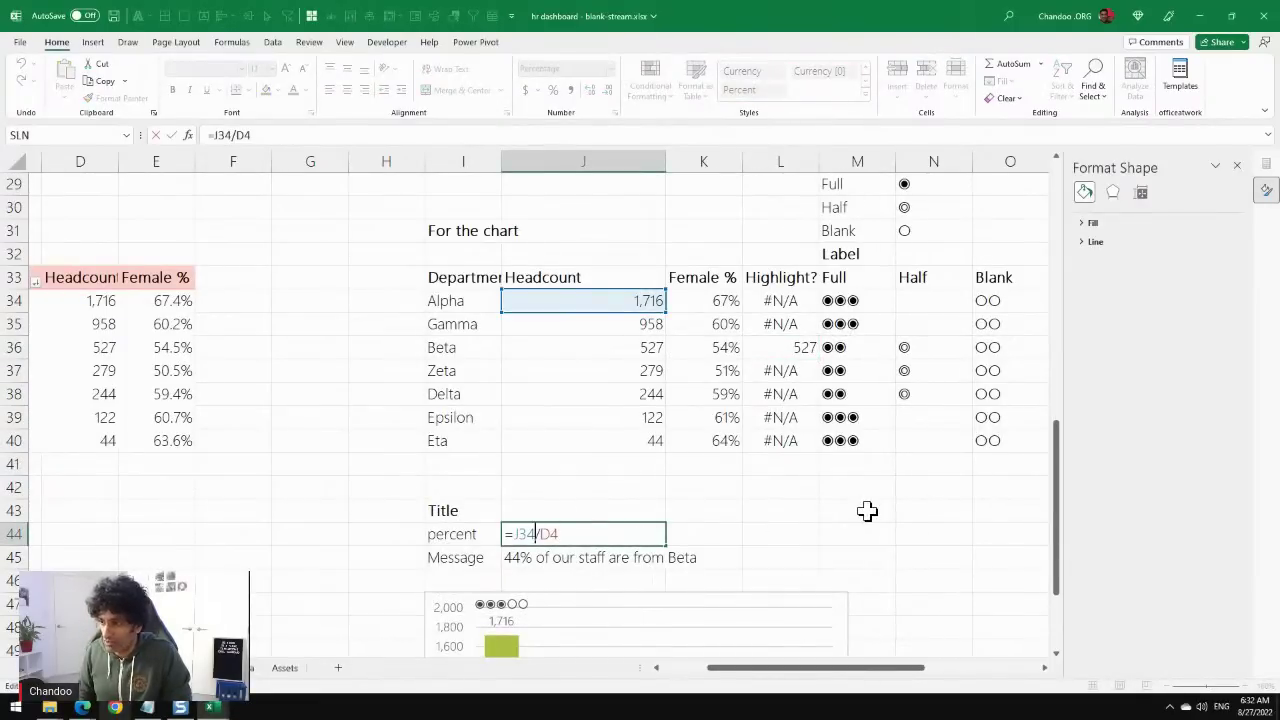
pyautogui.hotkey('shift', 'Right')
pyautogui.hotkey('shift', 'Right')
pyautogui.hotkey('shift', 'Right')
pyautogui.press('BackSpace')
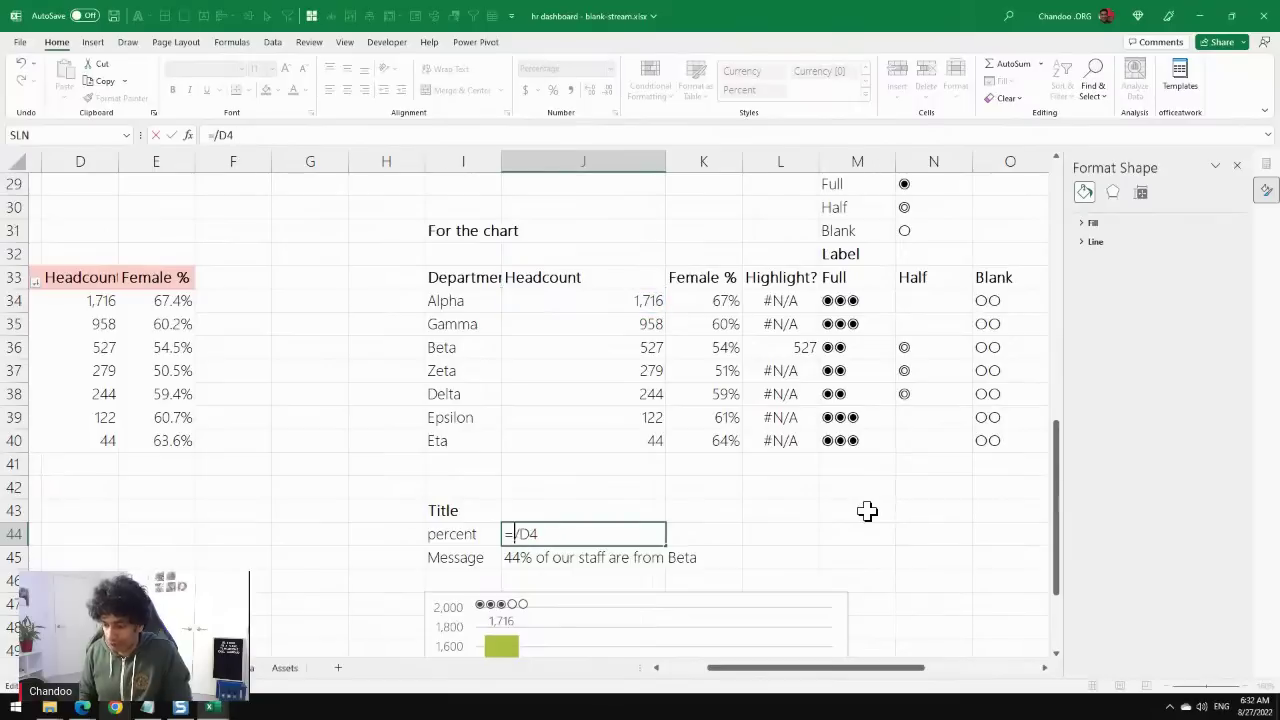
pyautogui.write('XLOOKUP(')
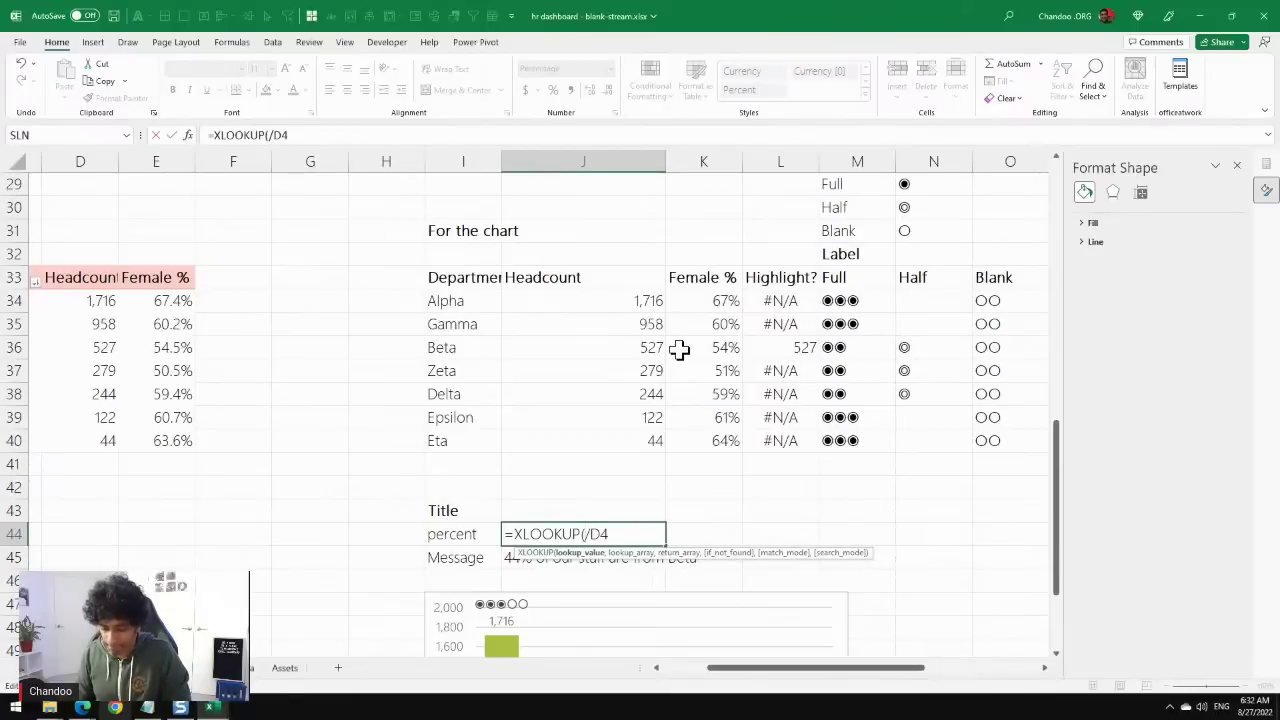
pyautogui.write('sel.dept,')
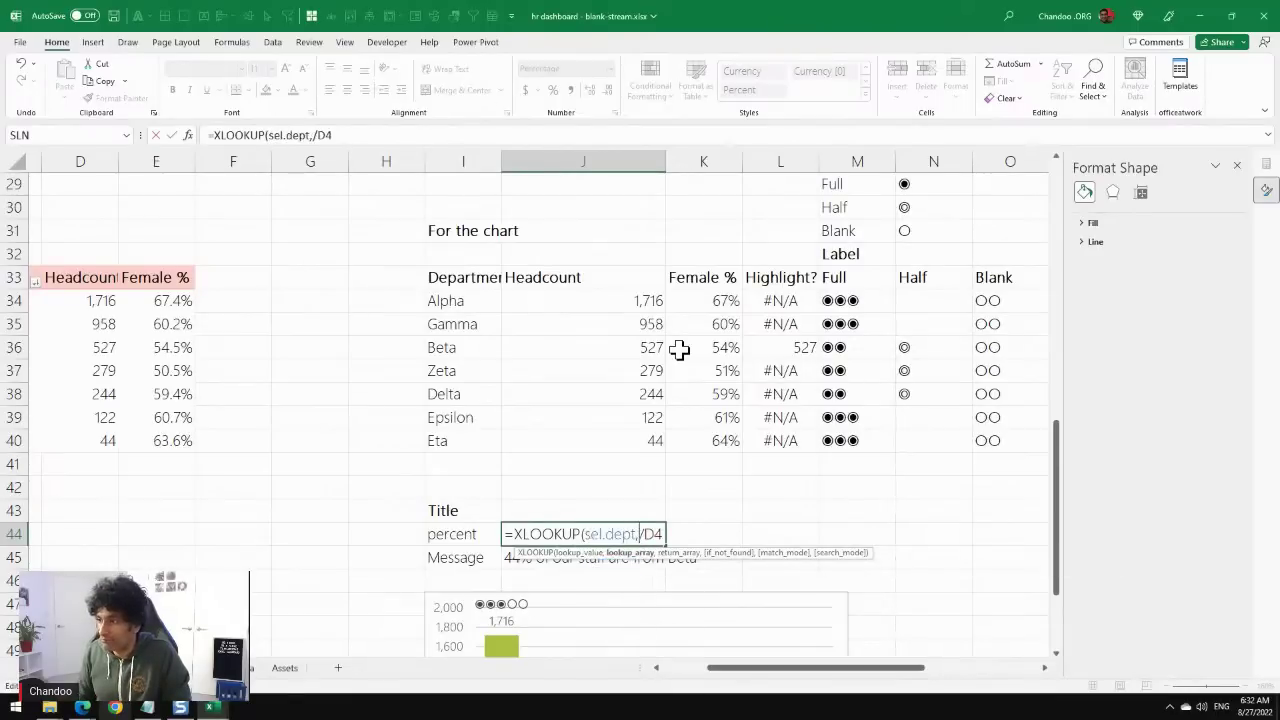
pyautogui.moveTo(440, 300); pyautogui.dragTo(453, 435)
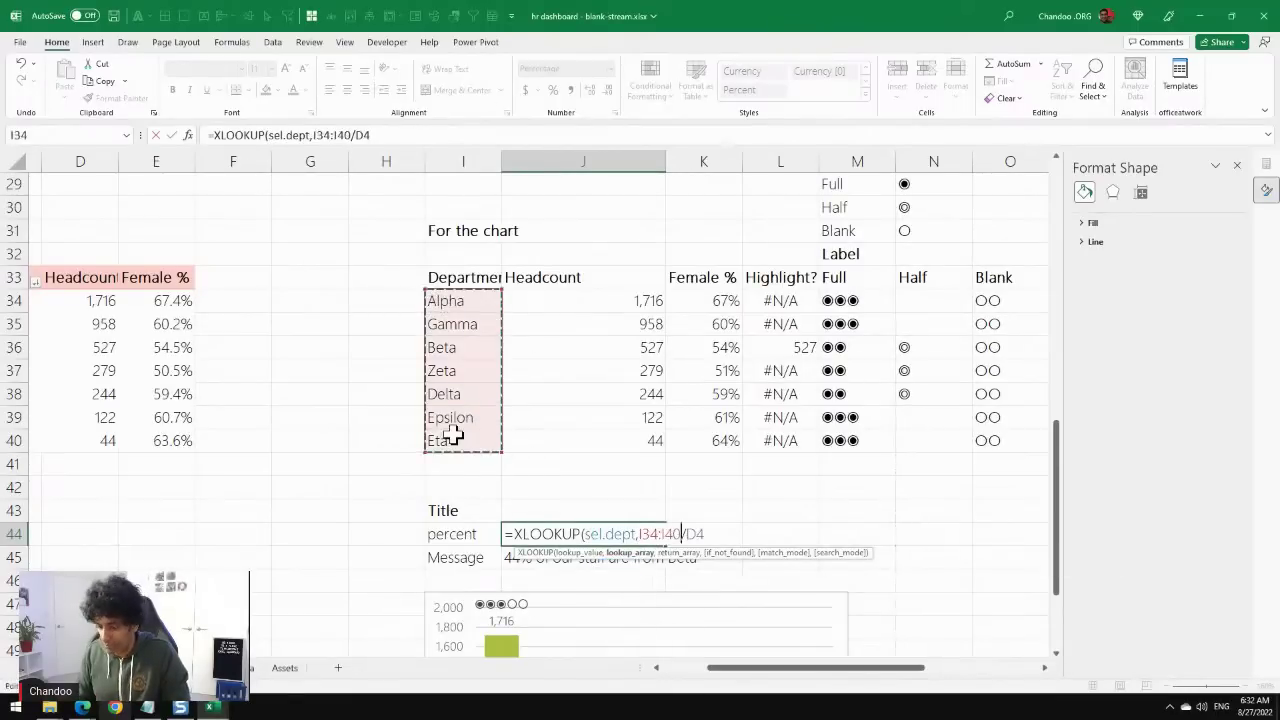
pyautogui.write(',')
pyautogui.moveTo(640, 300); pyautogui.dragTo(630, 437)
pyautogui.press('Return')
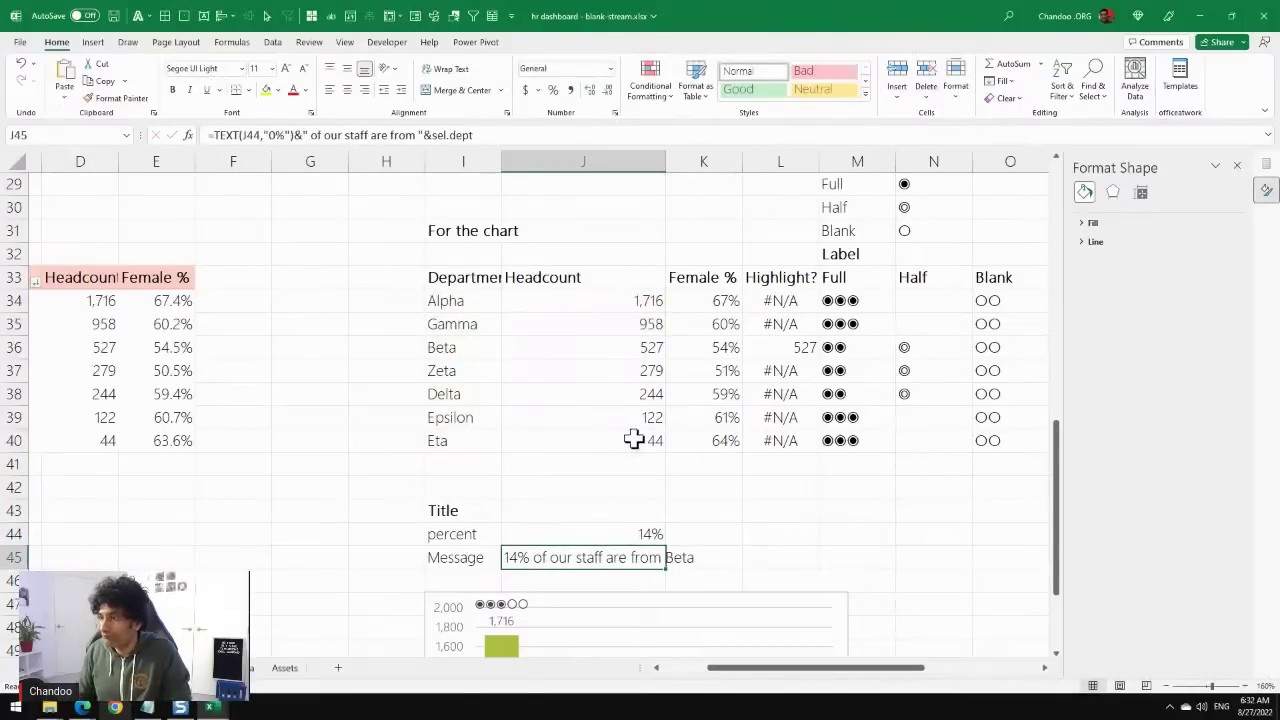
pyautogui.hotkey('ctrl', 'pageup')
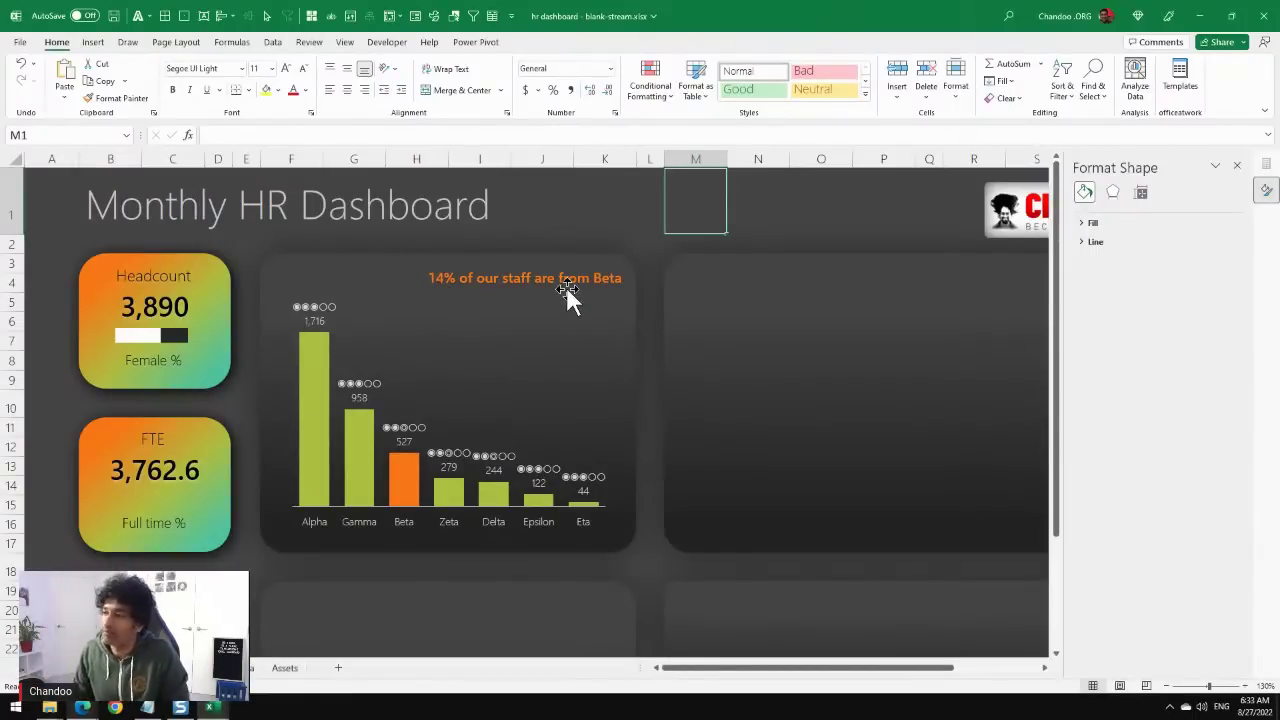
pyautogui.scroll(-1, 606, 303)
pyautogui.scroll(1, 617, 314)
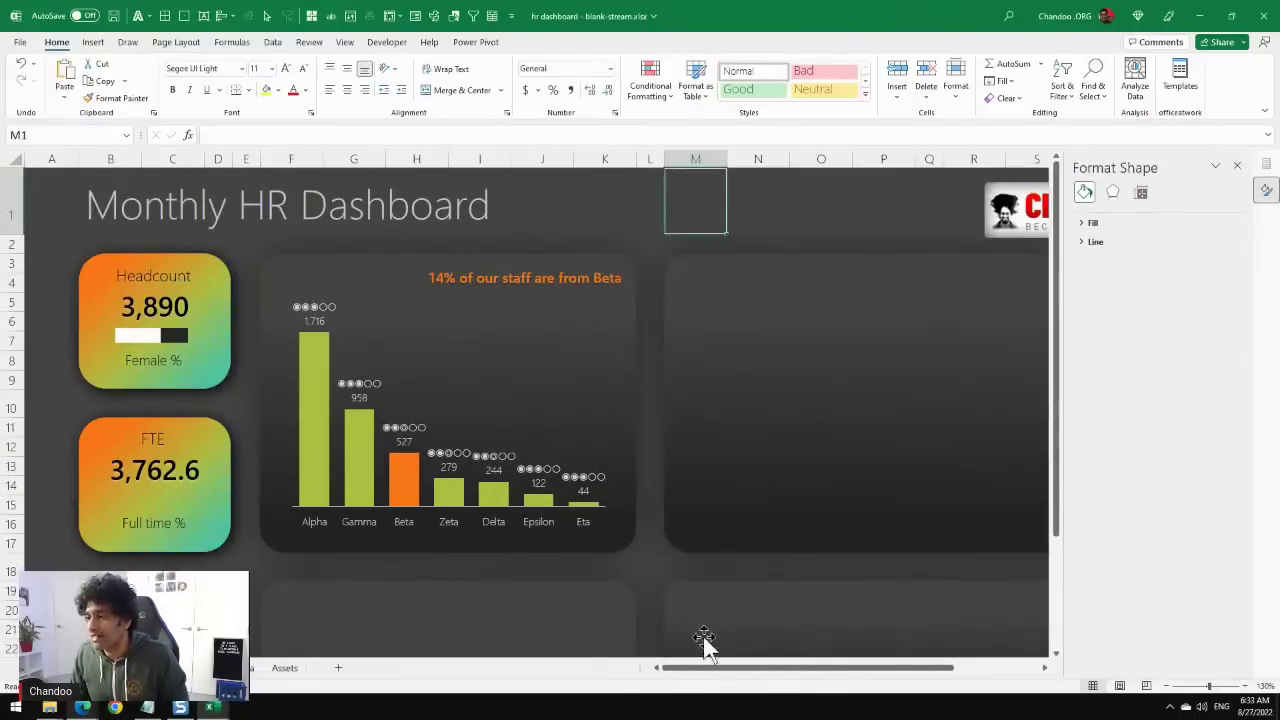
pyautogui.moveTo(846, 684); pyautogui.dragTo(957, 677)
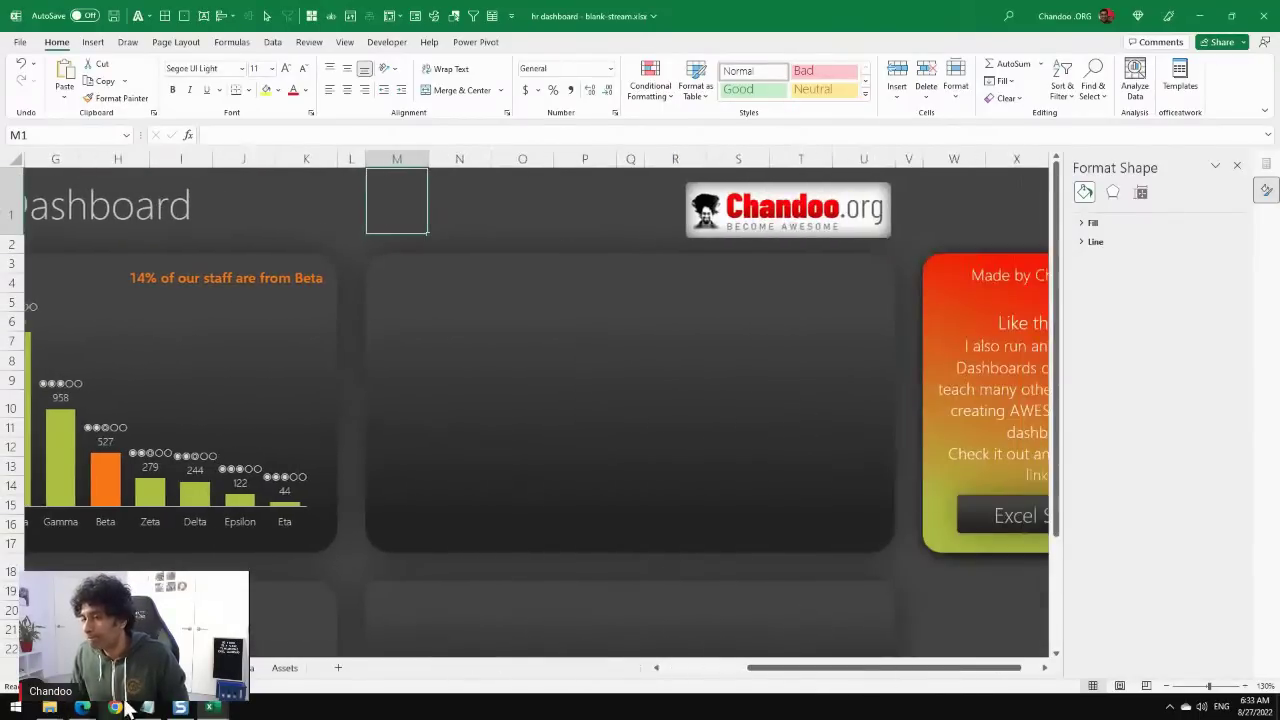
pyautogui.click(211, 709)
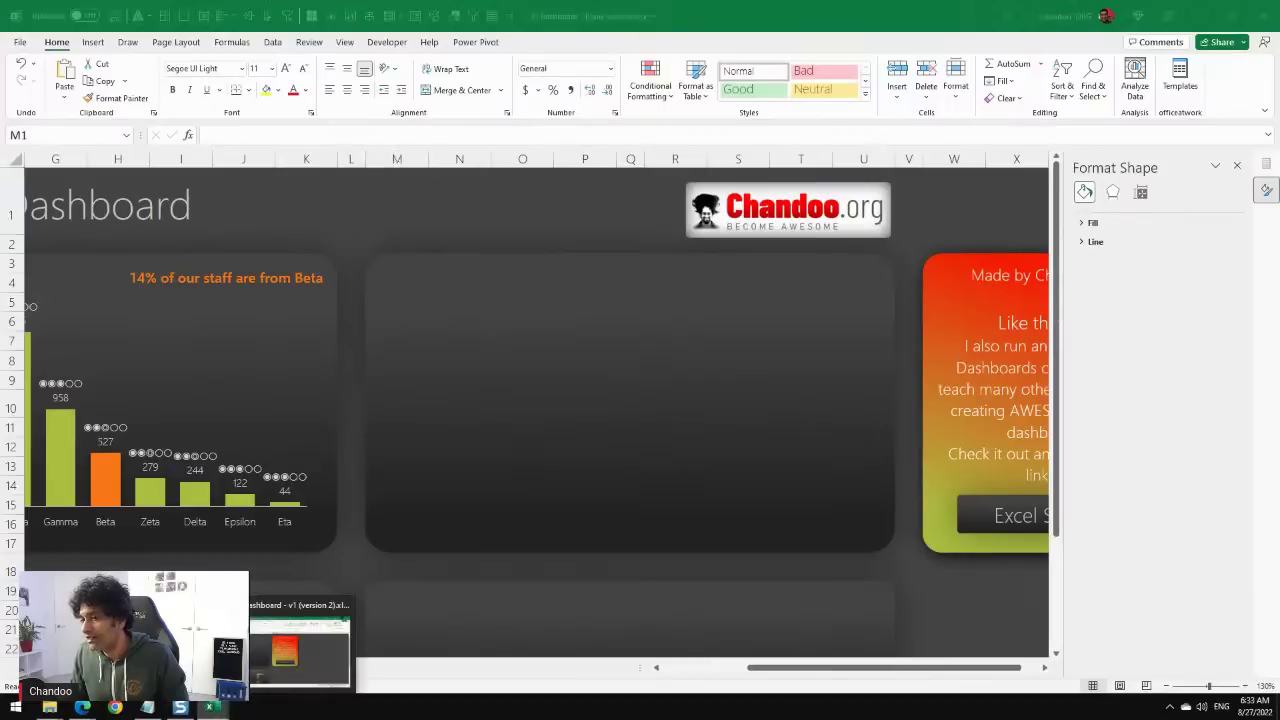
# Test Beta and Delta in the 'Dashboard - v1 (version 2)' slicer, then return to the working workbook.
pyautogui.click(316, 652)
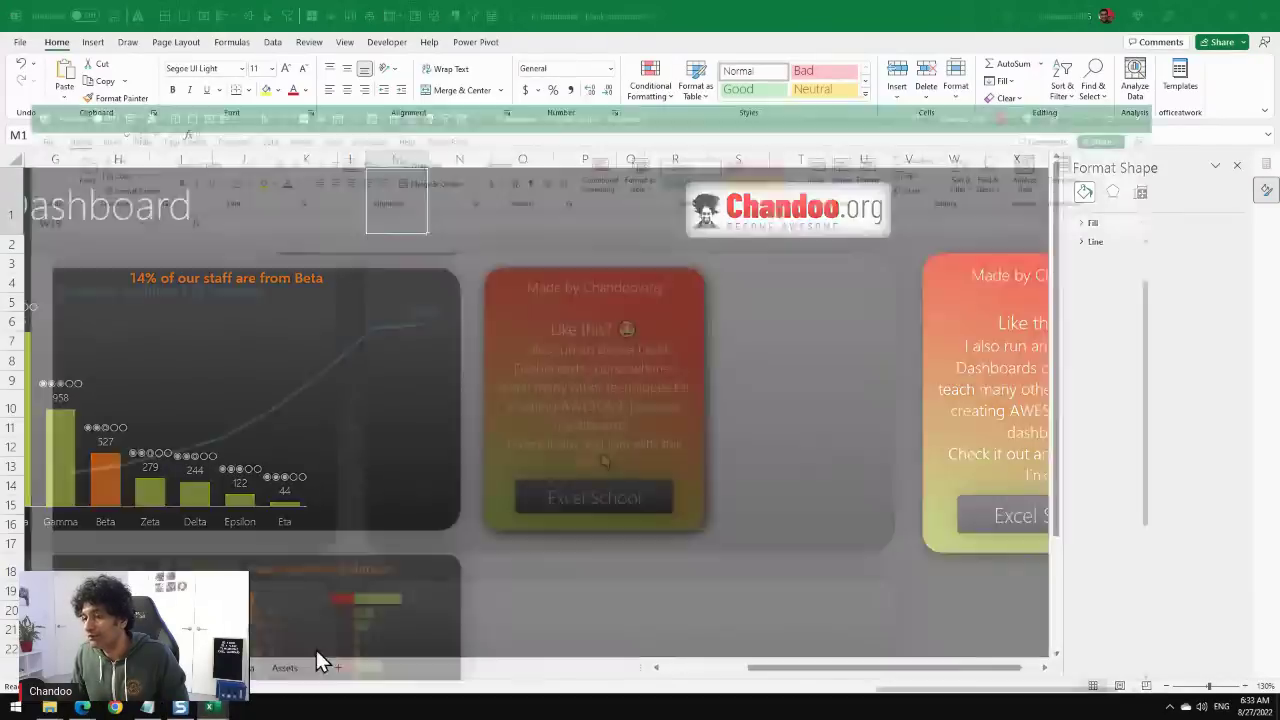
pyautogui.click(829, 670)
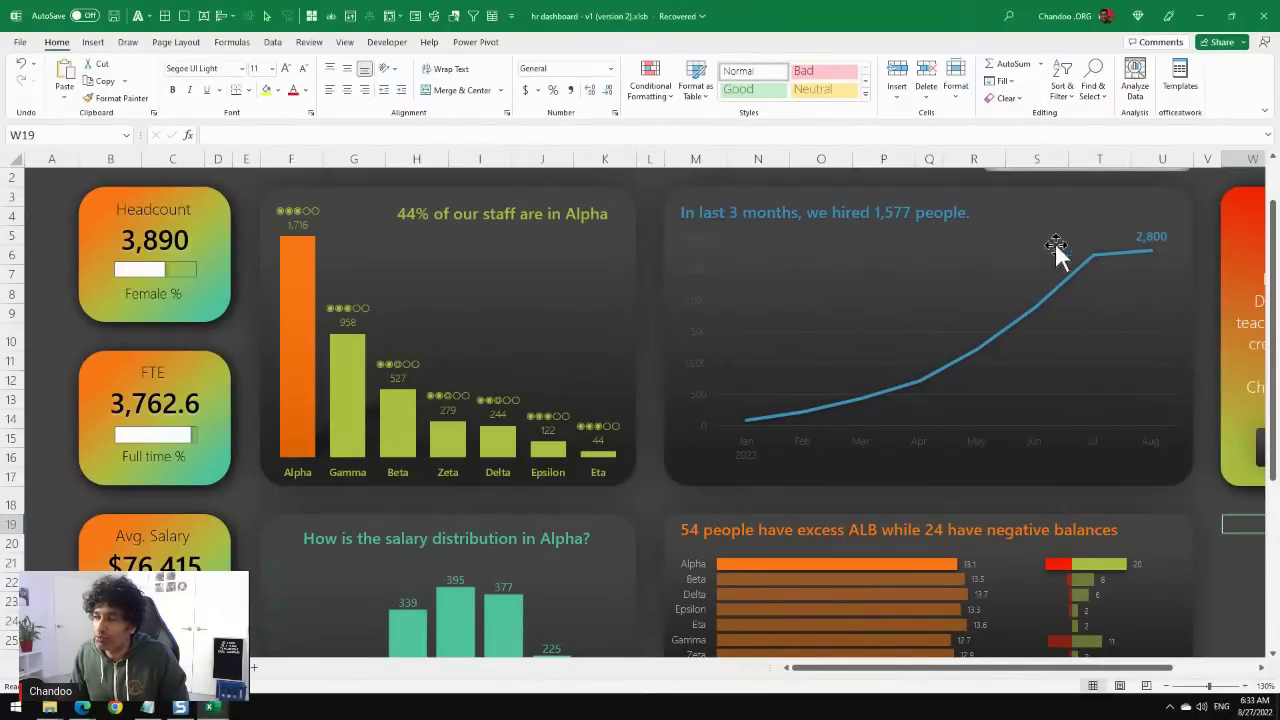
pyautogui.scroll(-3, 999, 460)
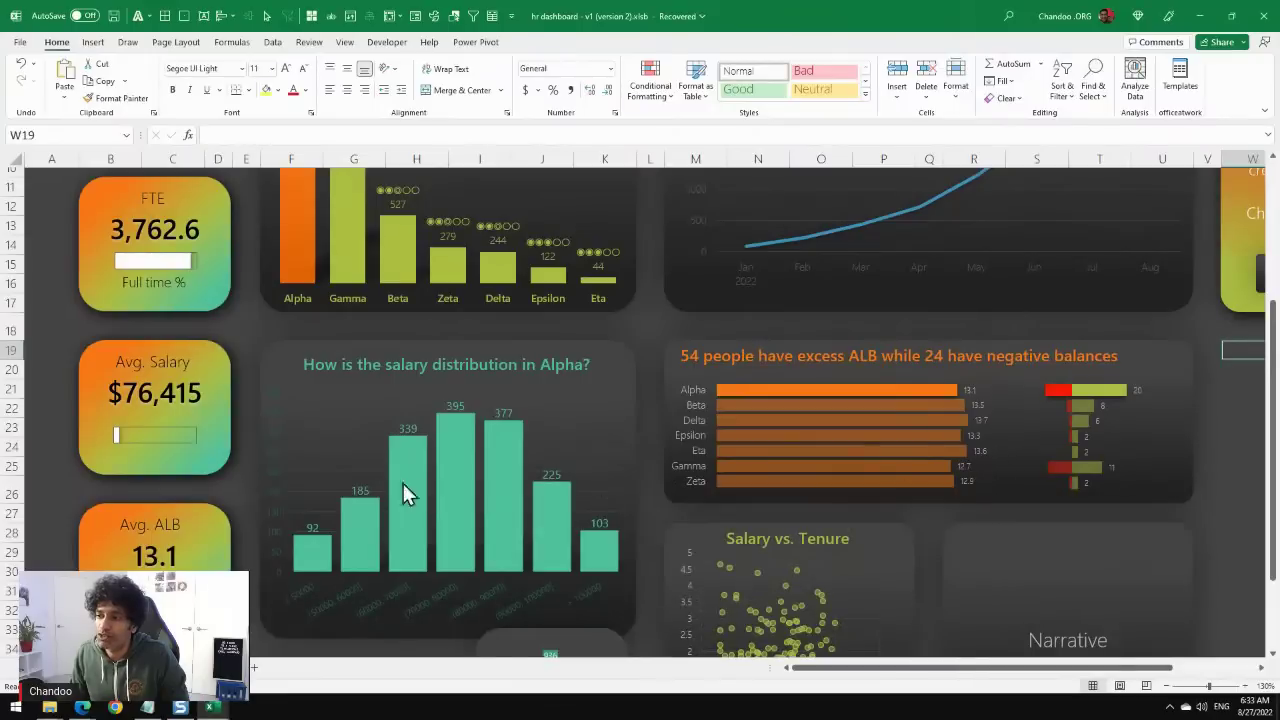
pyautogui.scroll(-2, 315, 300)
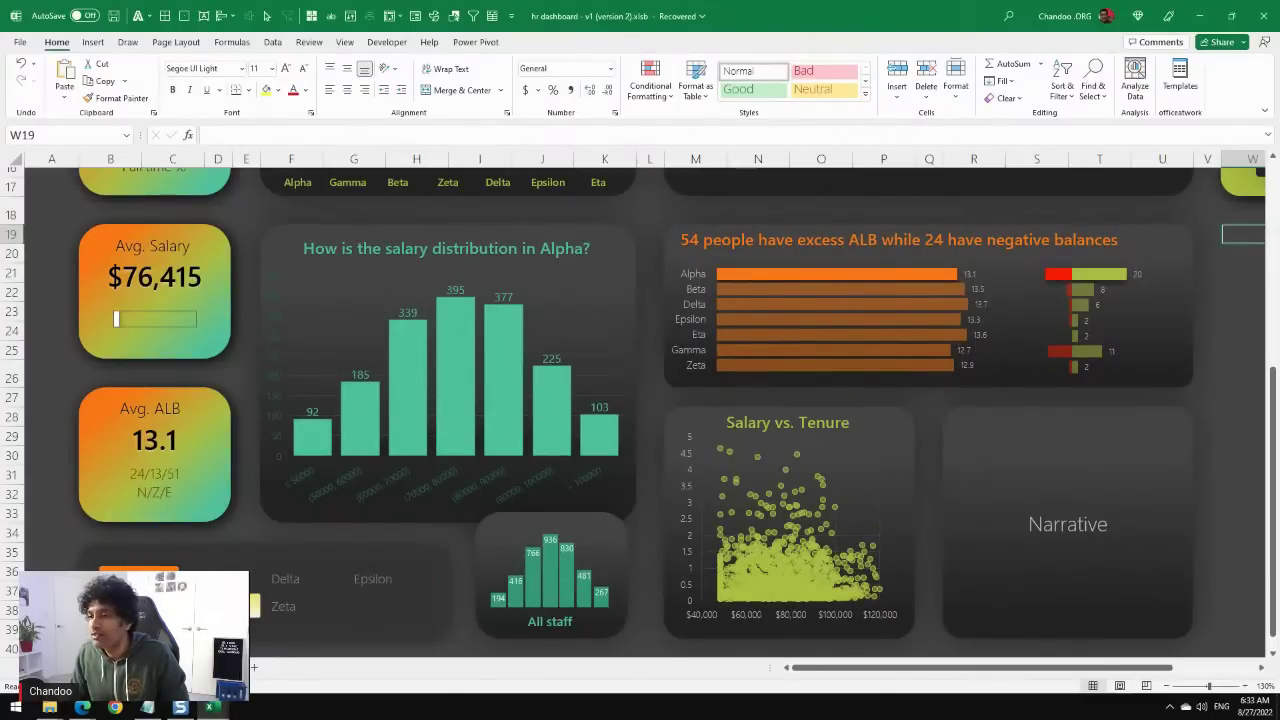
pyautogui.click(222, 579)
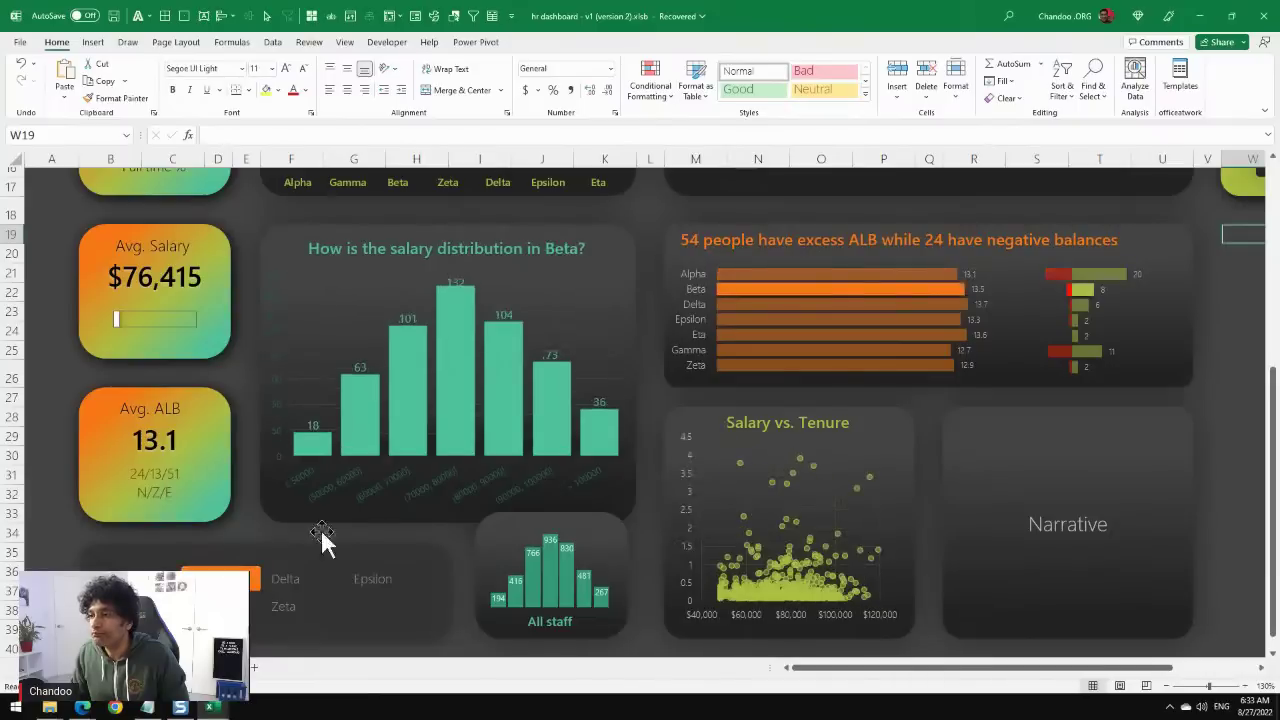
pyautogui.click(285, 579)
pyautogui.click(285, 579)
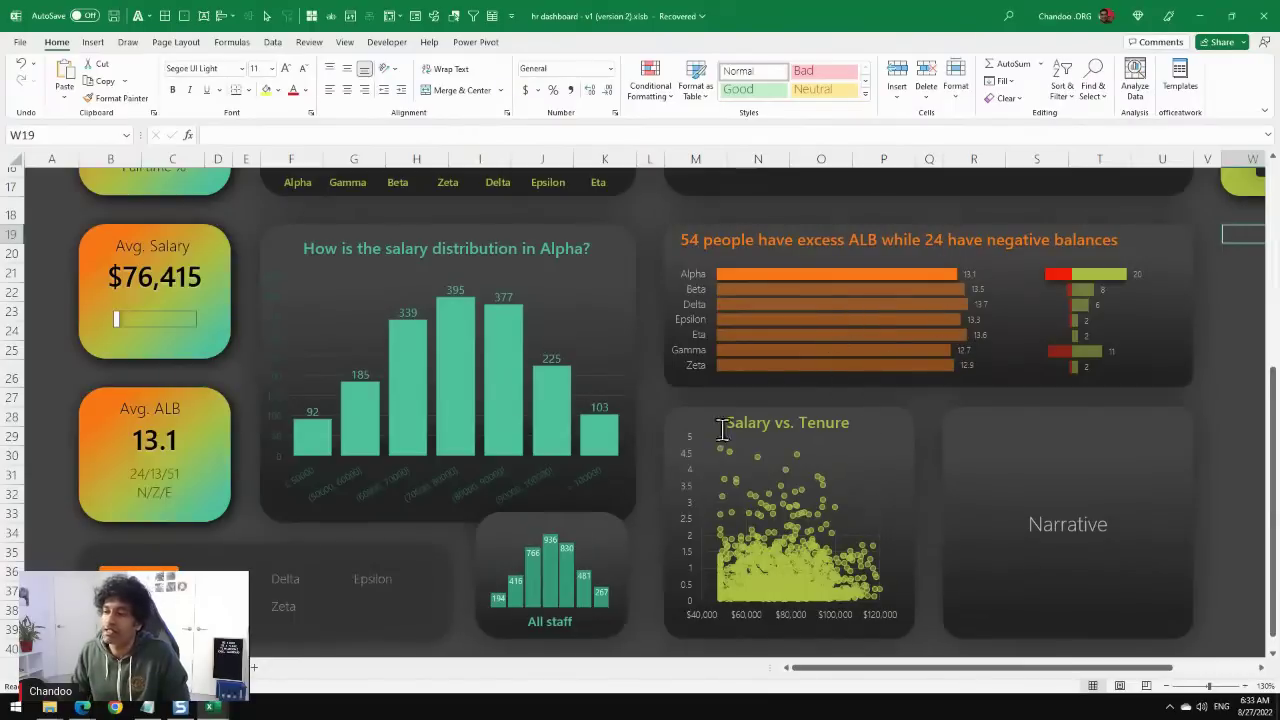
pyautogui.moveTo(224, 716)
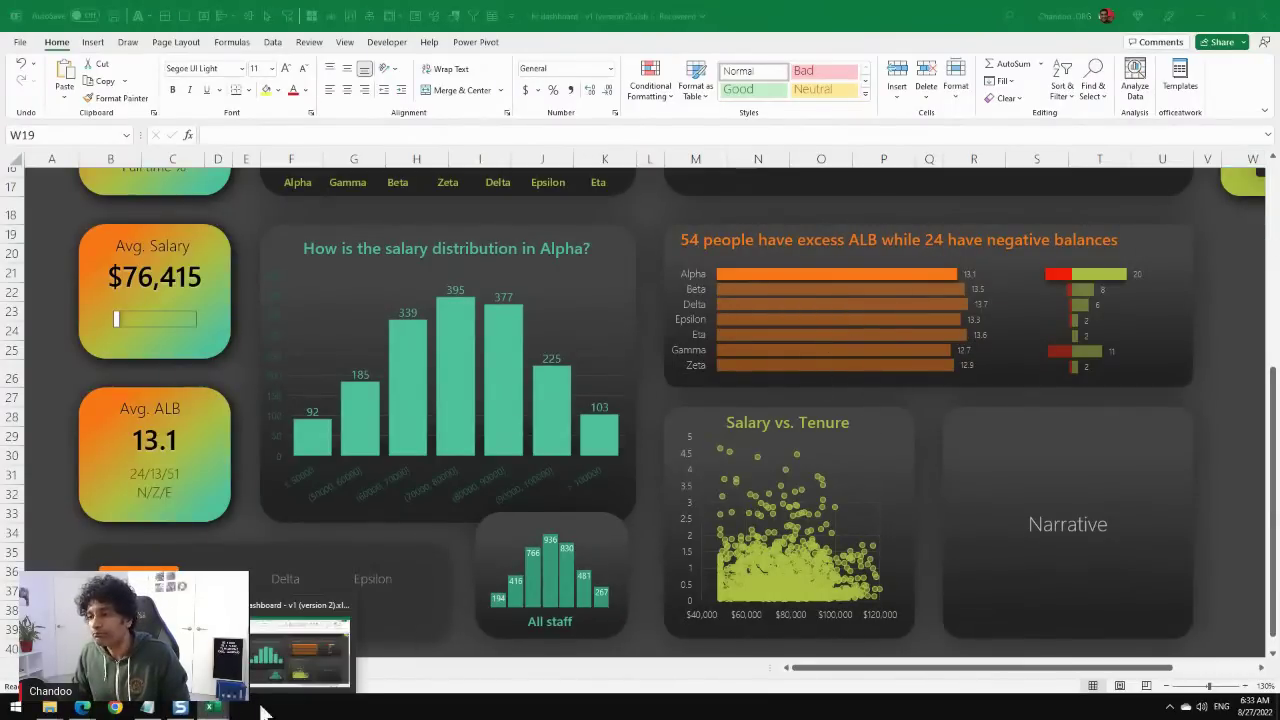
pyautogui.click(280, 678)
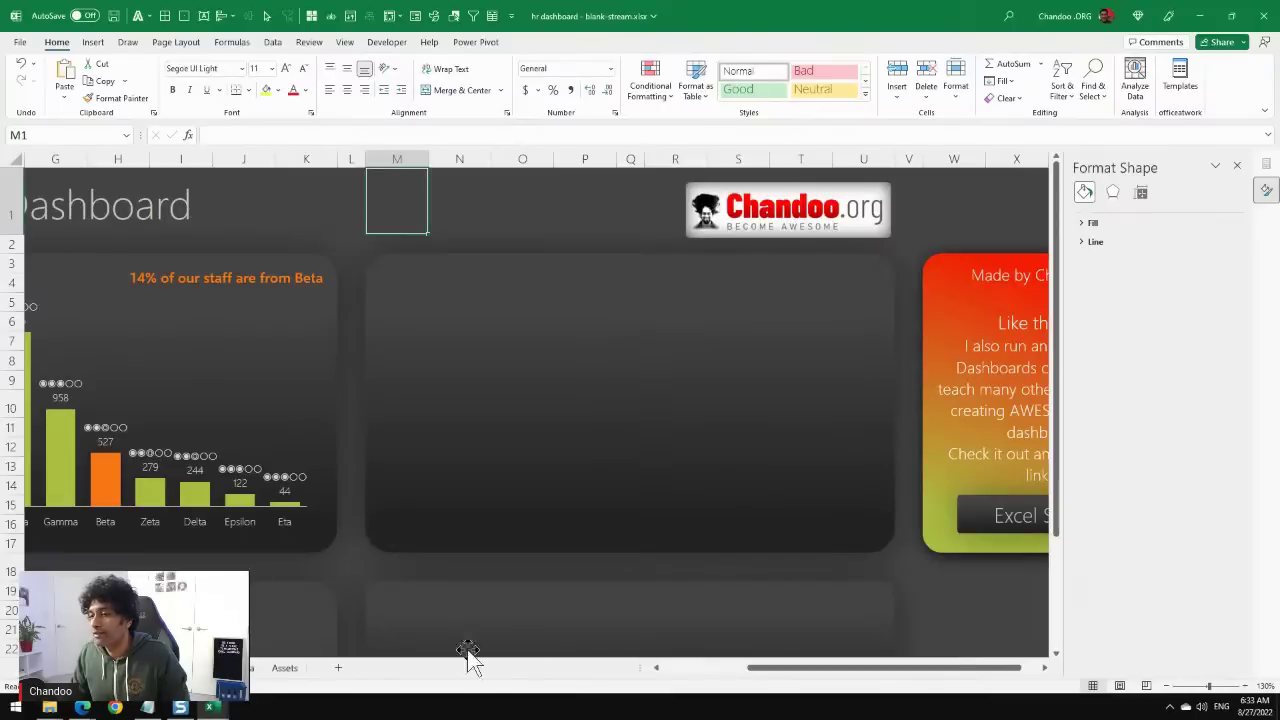
pyautogui.click(726, 668)
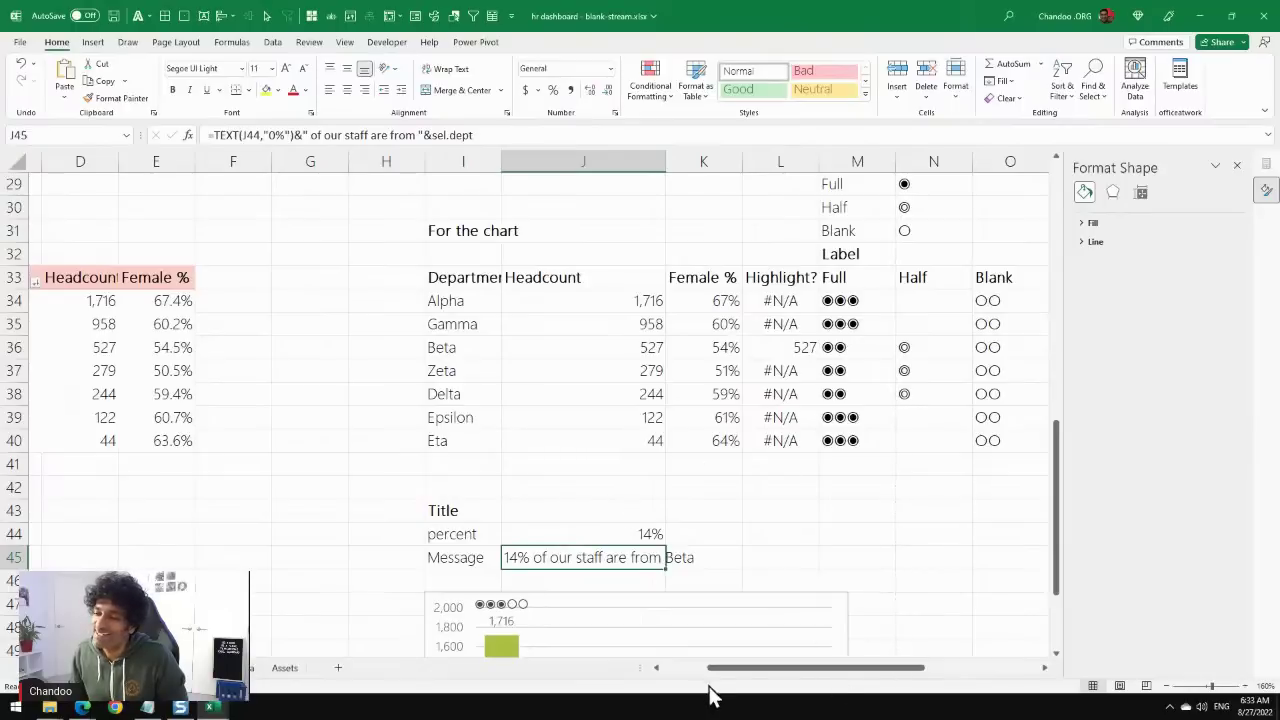
pyautogui.hscroll(-3, 710, 668)
pyautogui.scroll(-4, 613, 555)
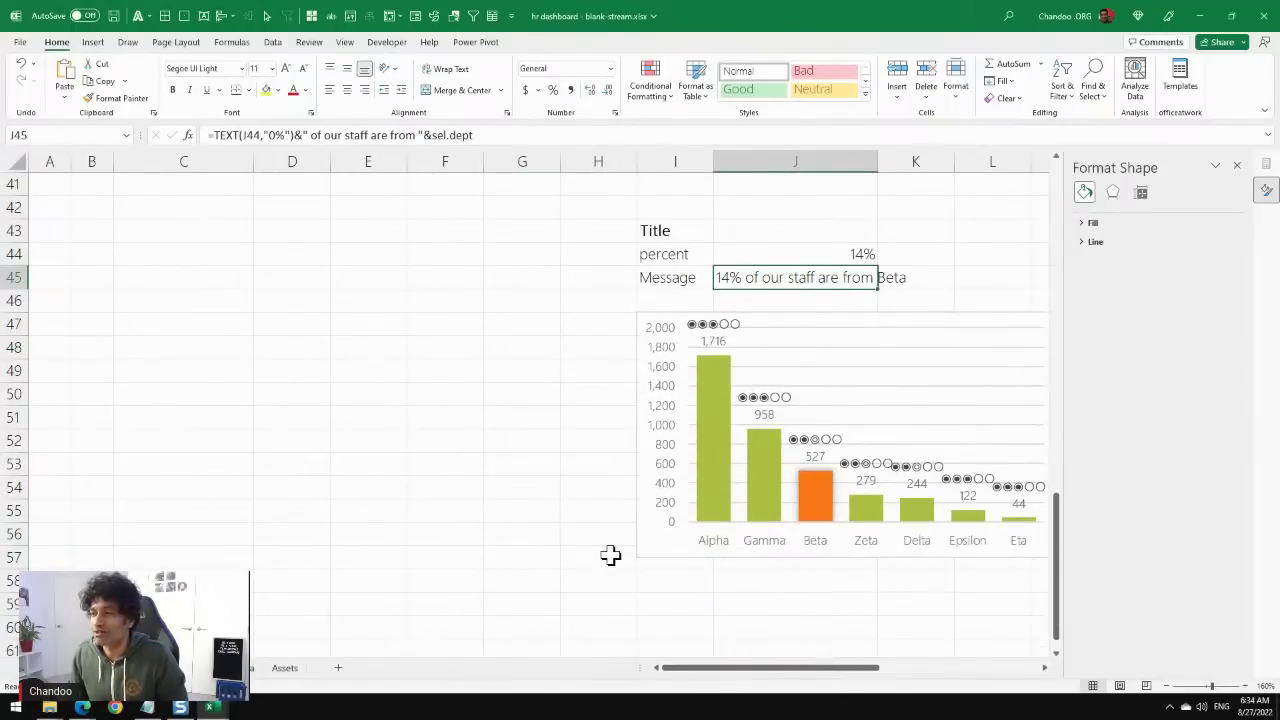
pyautogui.moveTo(854, 670); pyautogui.dragTo(1020, 688)
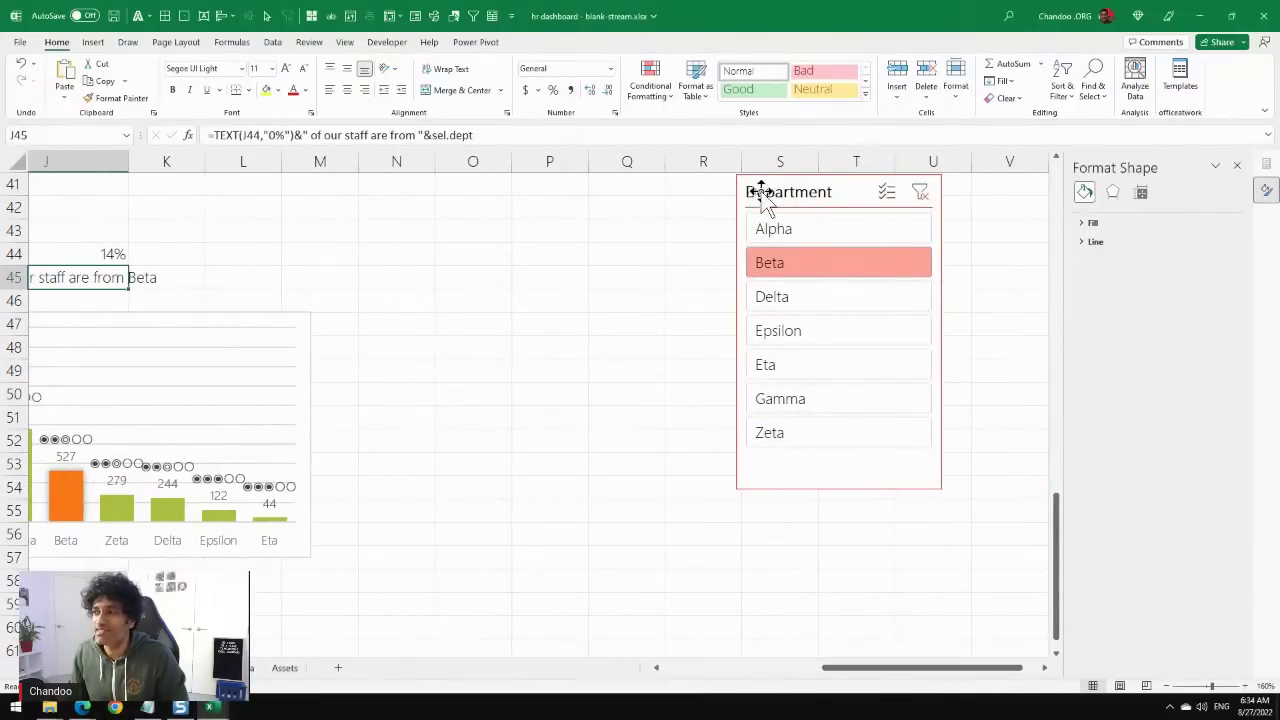
pyautogui.moveTo(750, 202); pyautogui.dragTo(370, 342)
pyautogui.click(805, 351)
pyautogui.scroll(6, 763, 406)
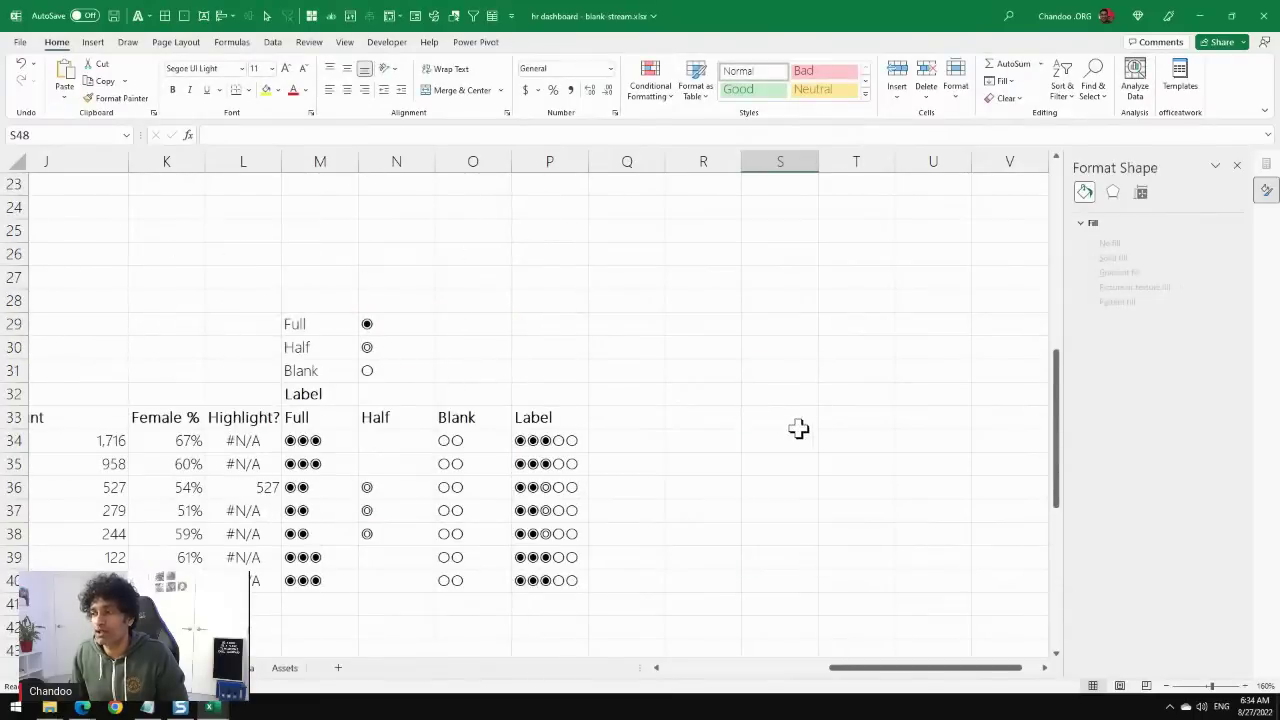
pyautogui.click(787, 403)
# Label S30 'Selected Department', widen column S, and show =sel.dept in a yellow T30.
pyautogui.click(798, 422)
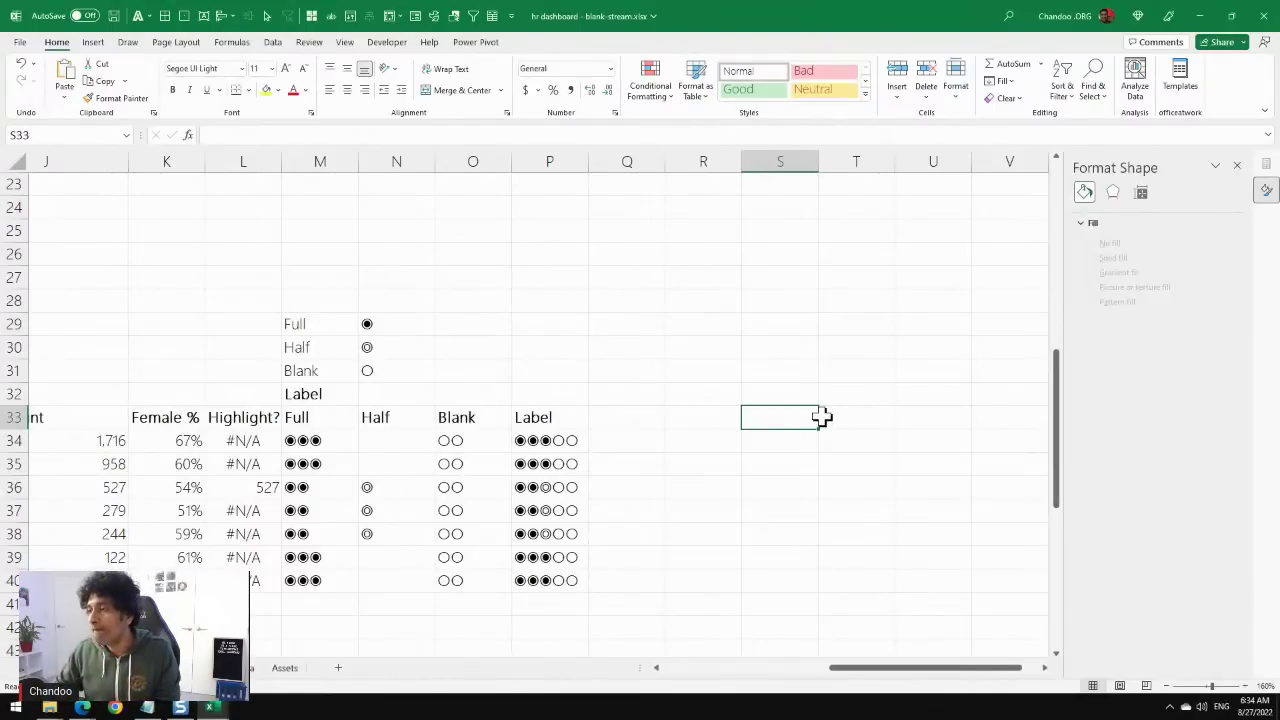
pyautogui.click(795, 348)
pyautogui.write('sELE')
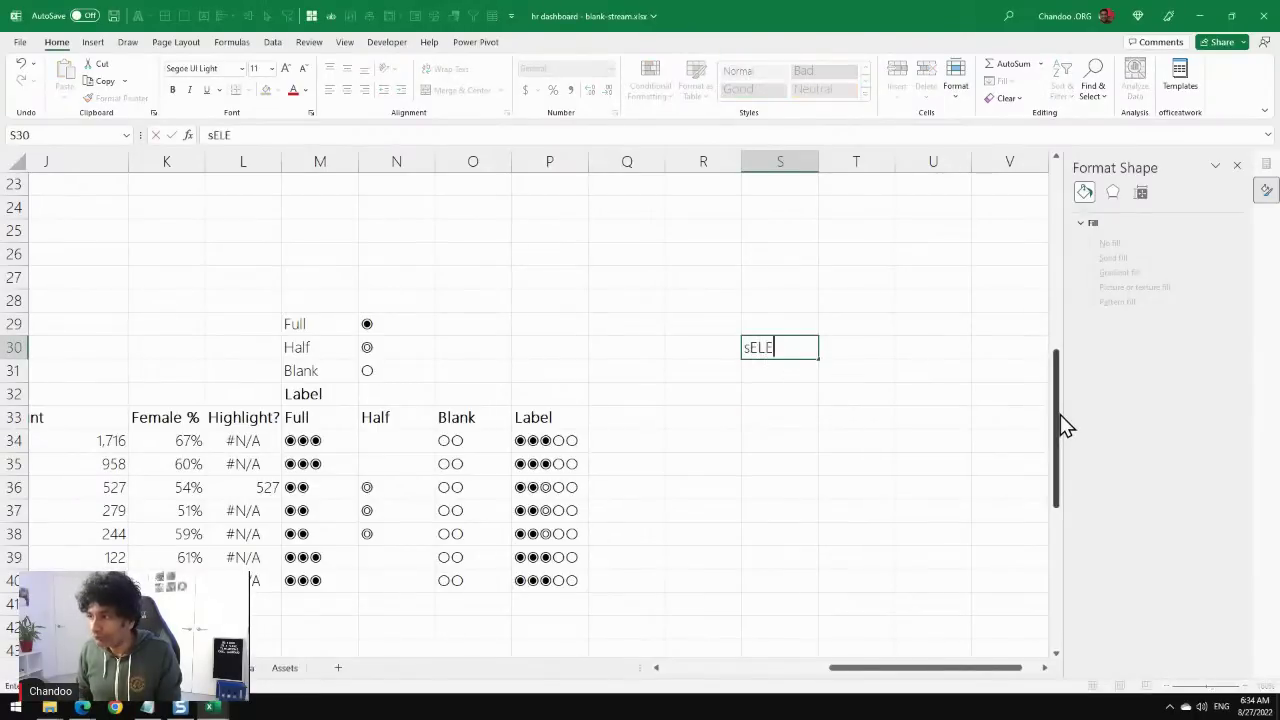
pyautogui.write('CTED Department')
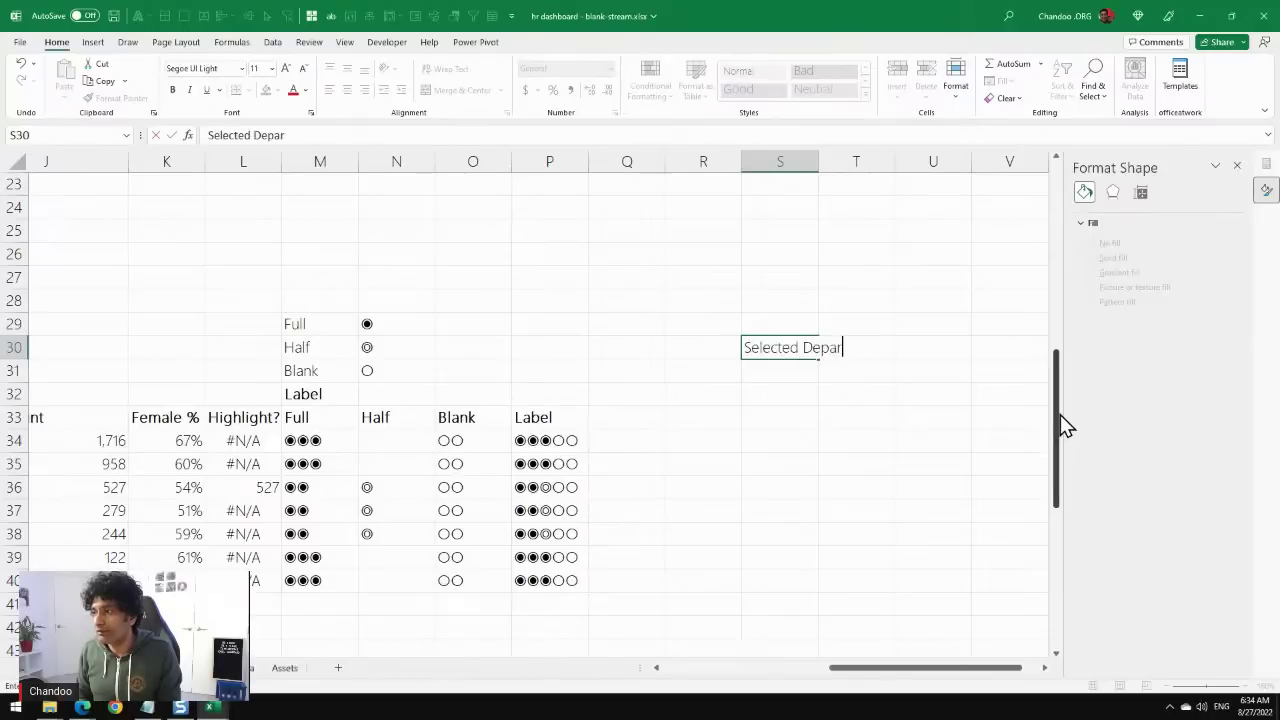
pyautogui.press('Tab')
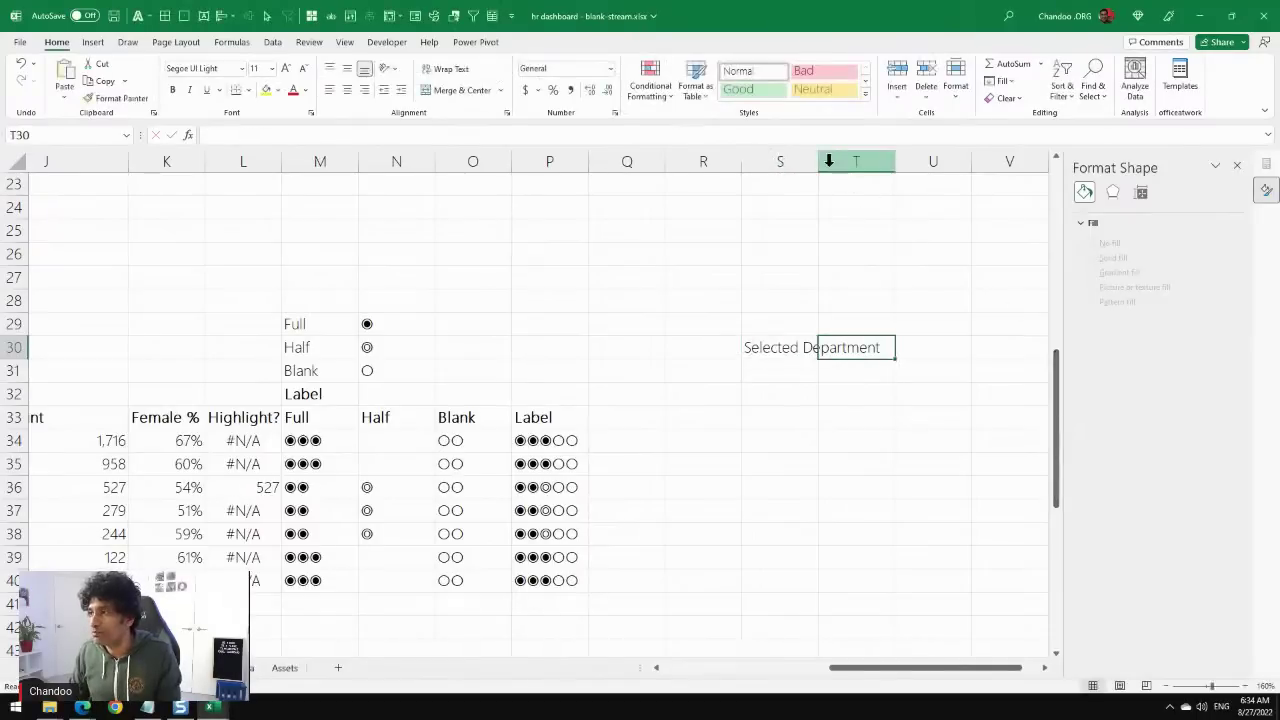
pyautogui.moveTo(818, 161); pyautogui.dragTo(903, 163)
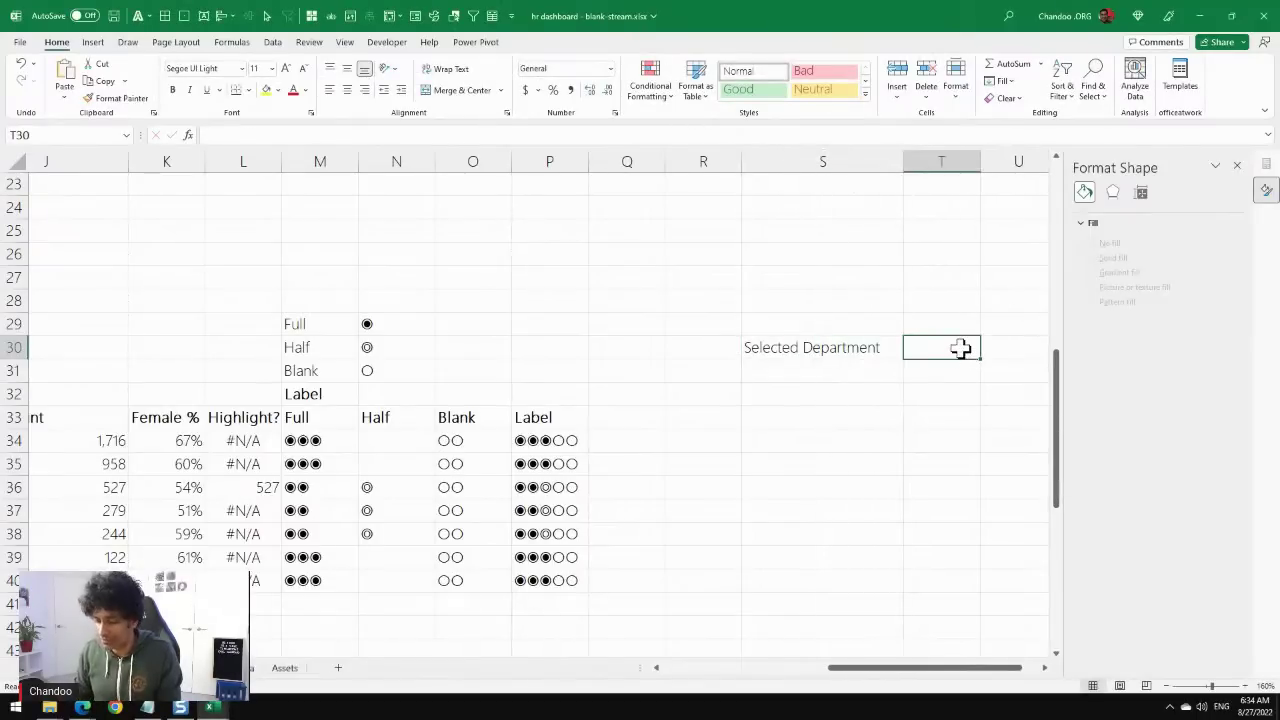
pyautogui.write('=sel.dept')
pyautogui.press('Return')
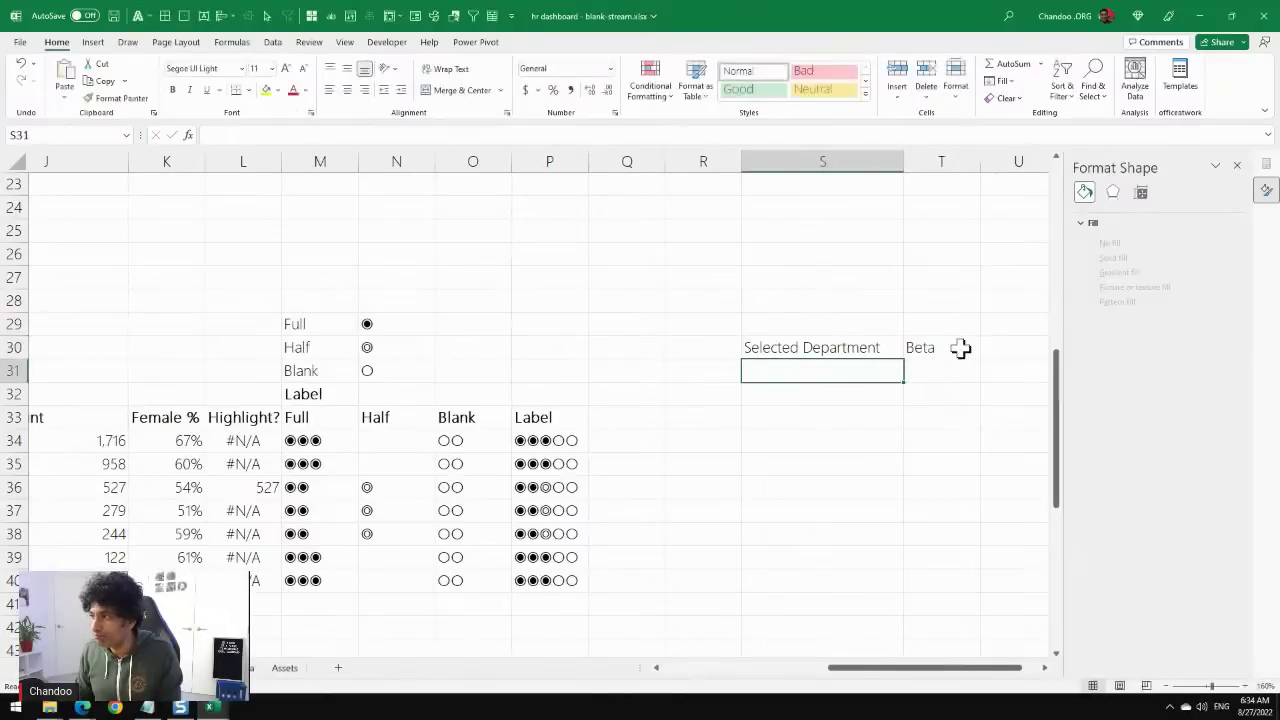
pyautogui.click(935, 350)
pyautogui.click(268, 90)
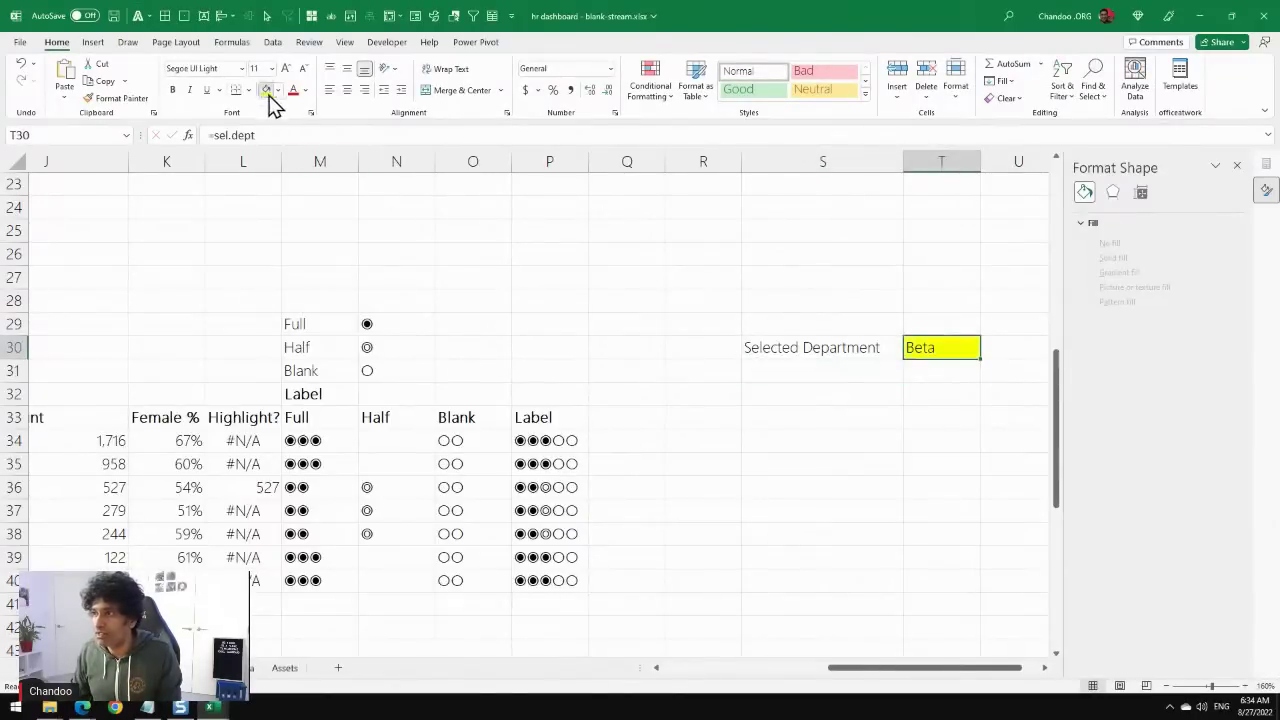
# Enter the 'Salaries' header in S33.
pyautogui.moveTo(789, 411); pyautogui.dragTo(836, 579)
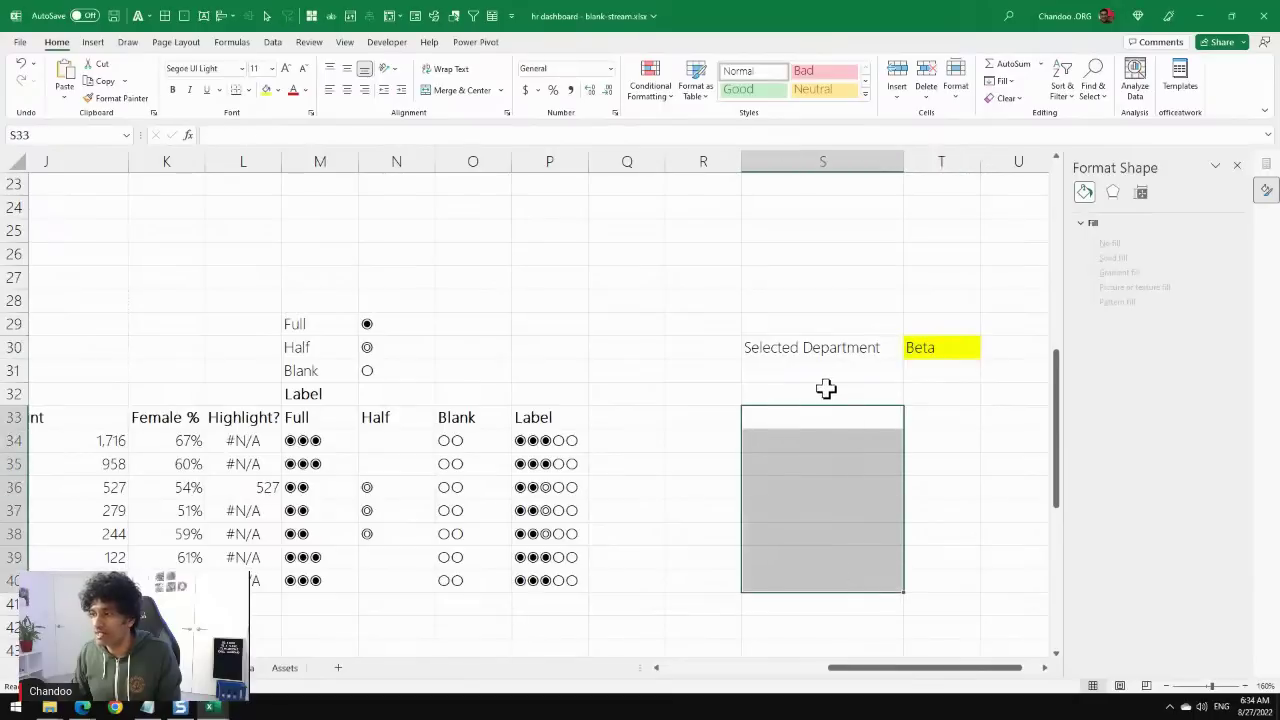
pyautogui.click(822, 418)
pyautogui.write('Salaries')
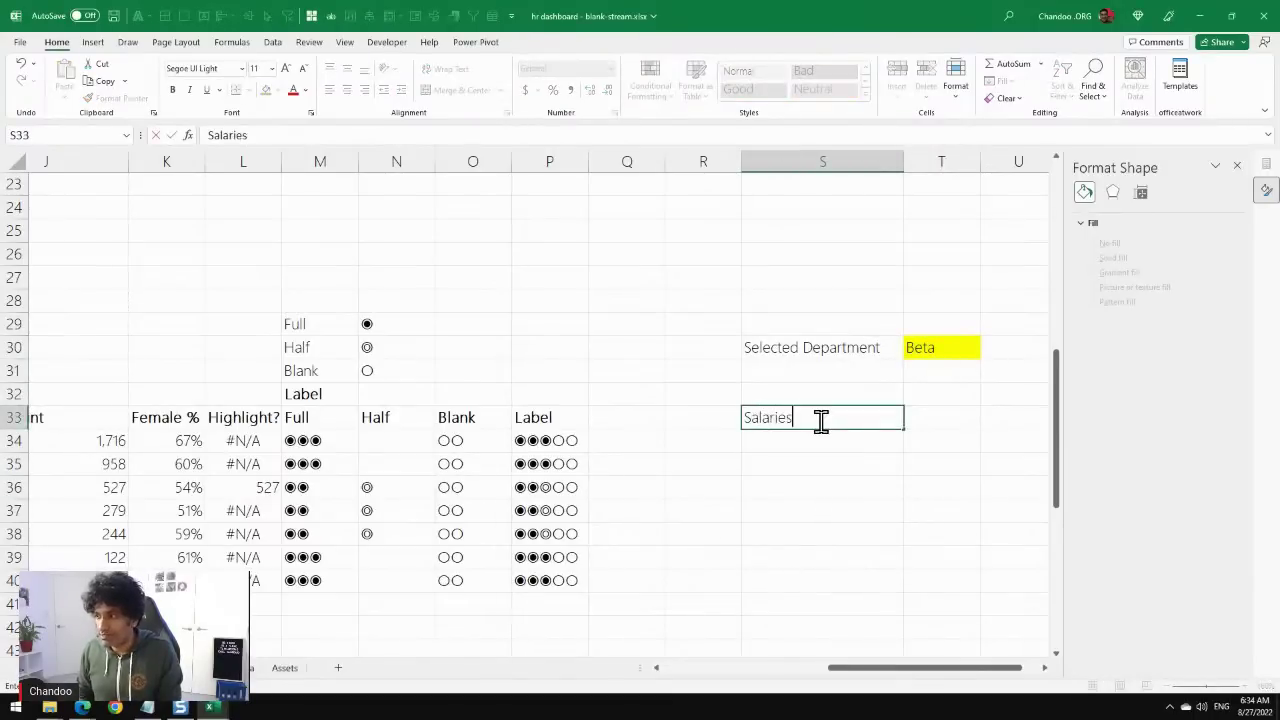
pyautogui.press('Tab')
# Enter the 'Tenures' header in T33 beside Salaries.
pyautogui.write('Tenr')
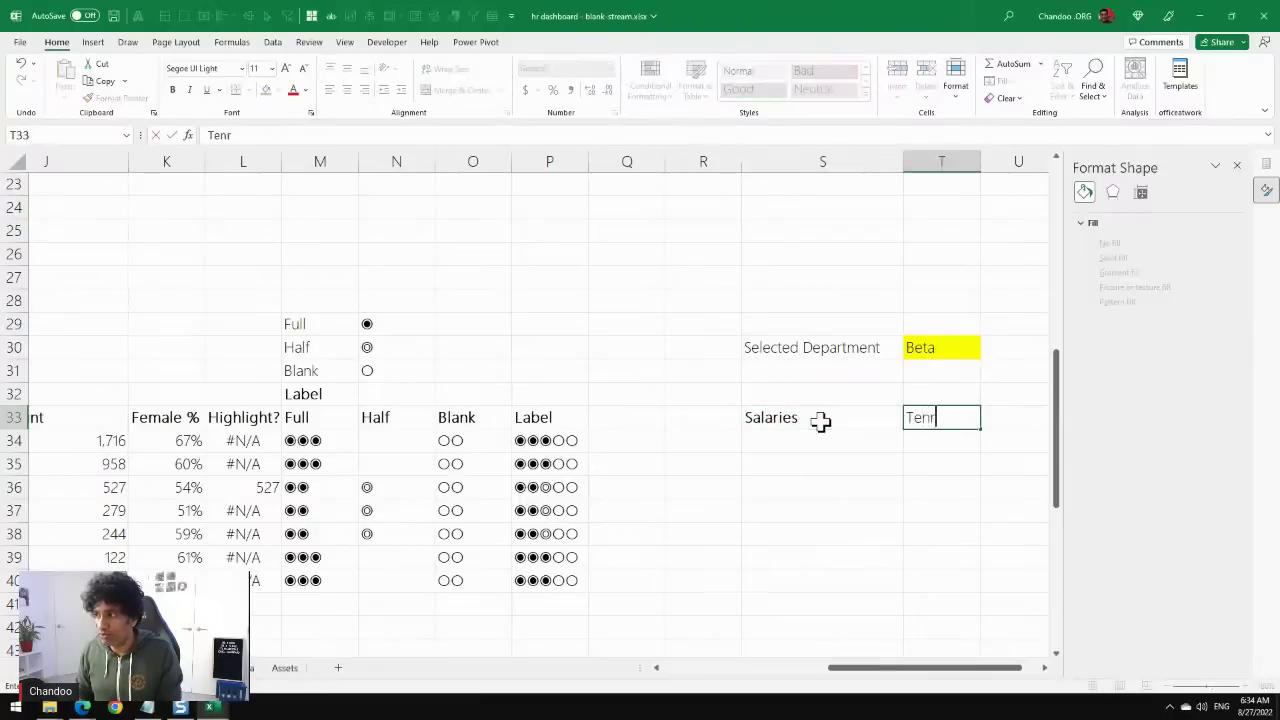
pyautogui.press('Return')
pyautogui.scroll(-2, 903, 460)
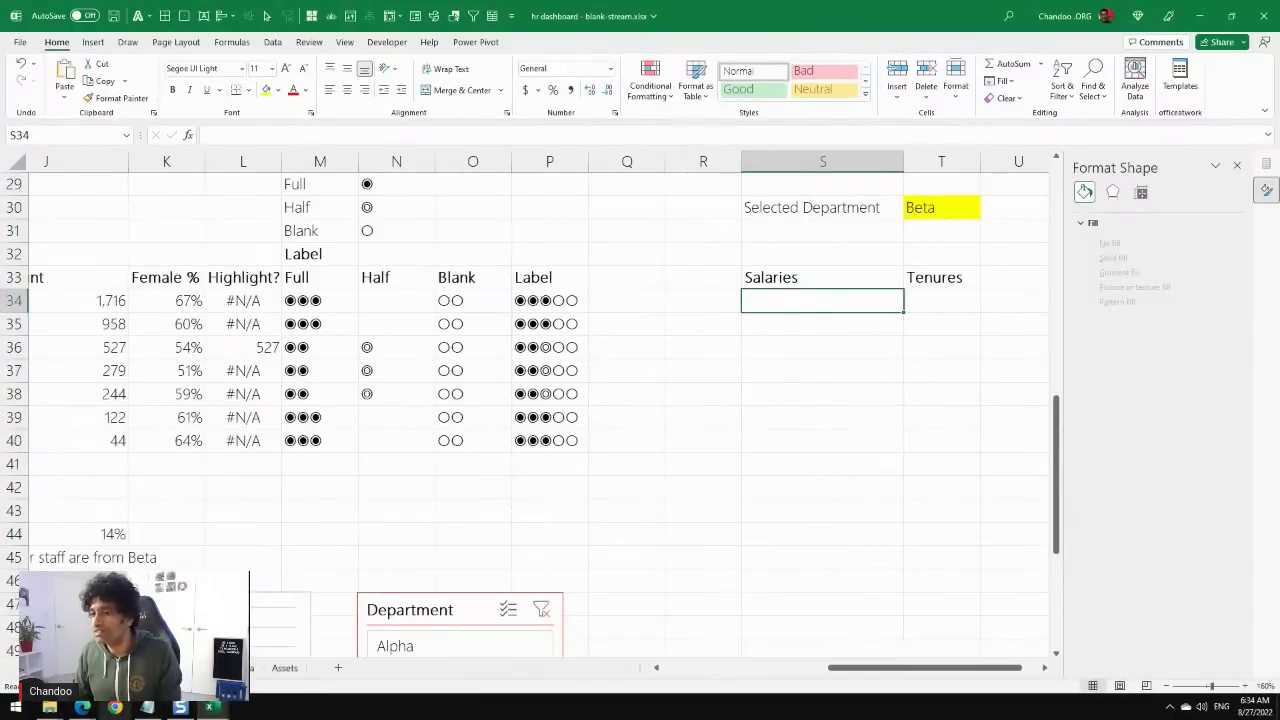
# Clear the FTE column filter on the staff data table, then return to the calculations sheet.
pyautogui.hotkey('ctrl', 'pageup')
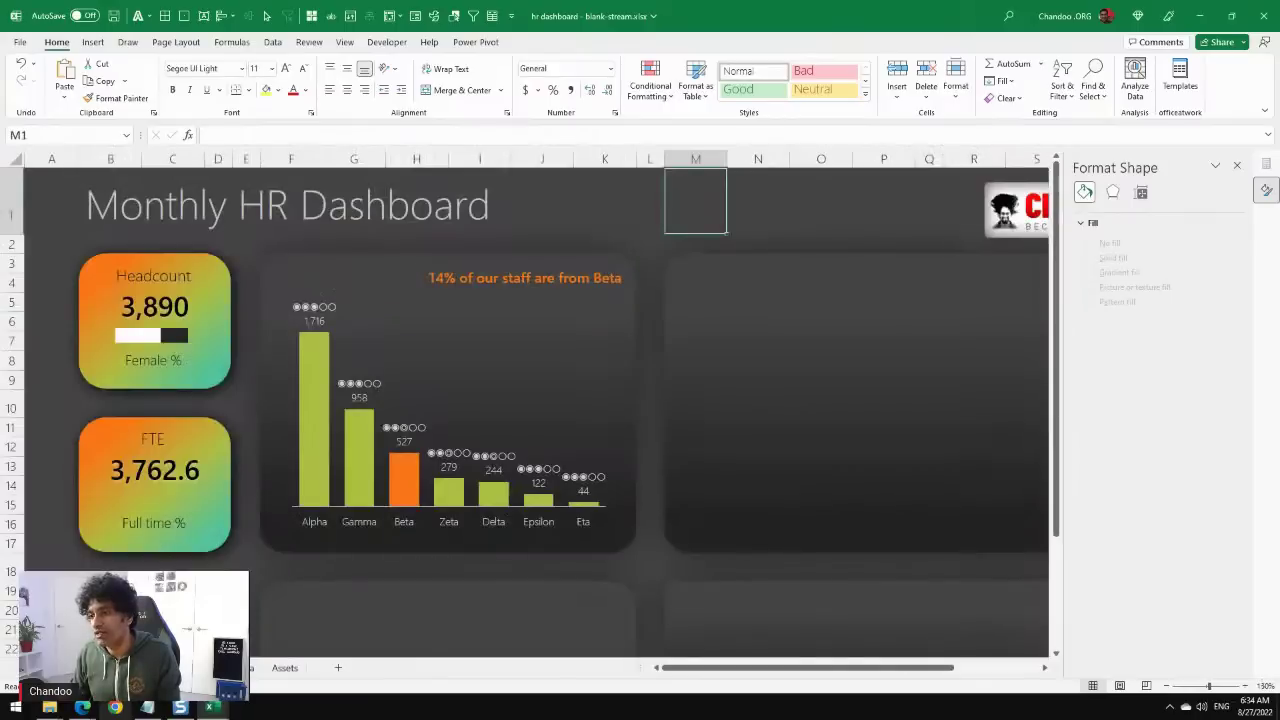
pyautogui.hotkey('ctrl', 'pagedown')
pyautogui.scroll(2, 337, 343)
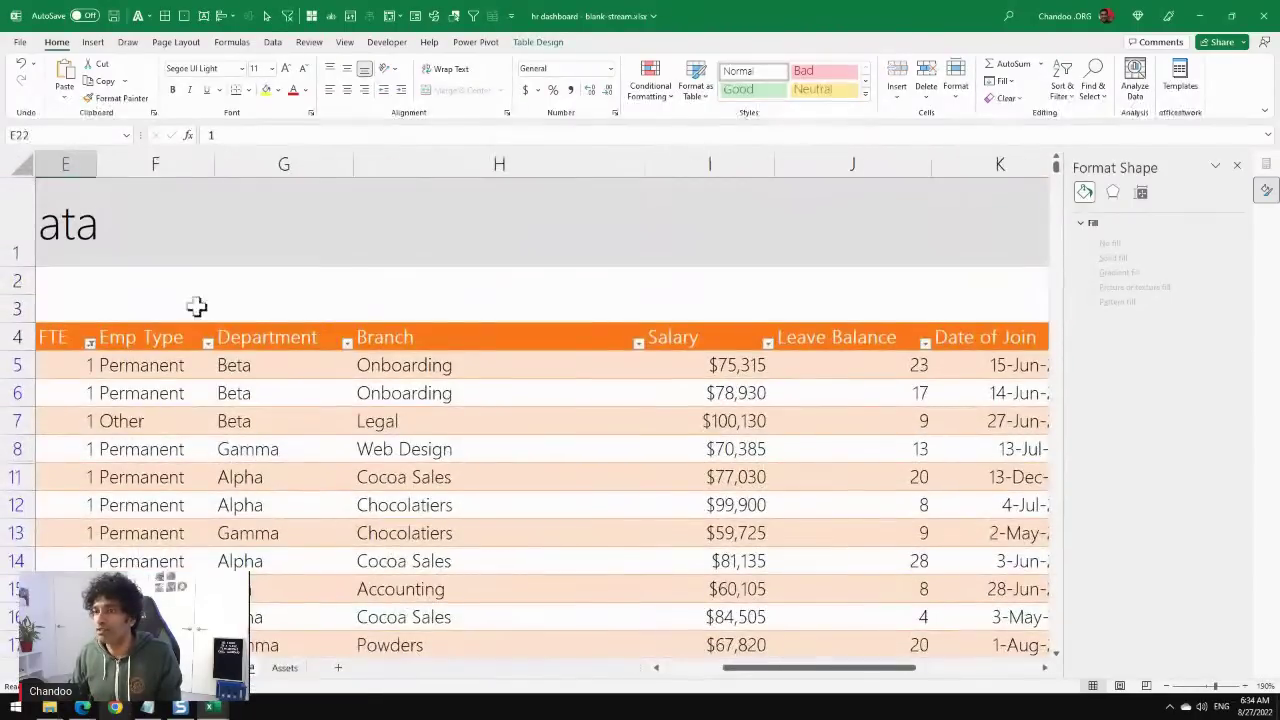
pyautogui.click(90, 343)
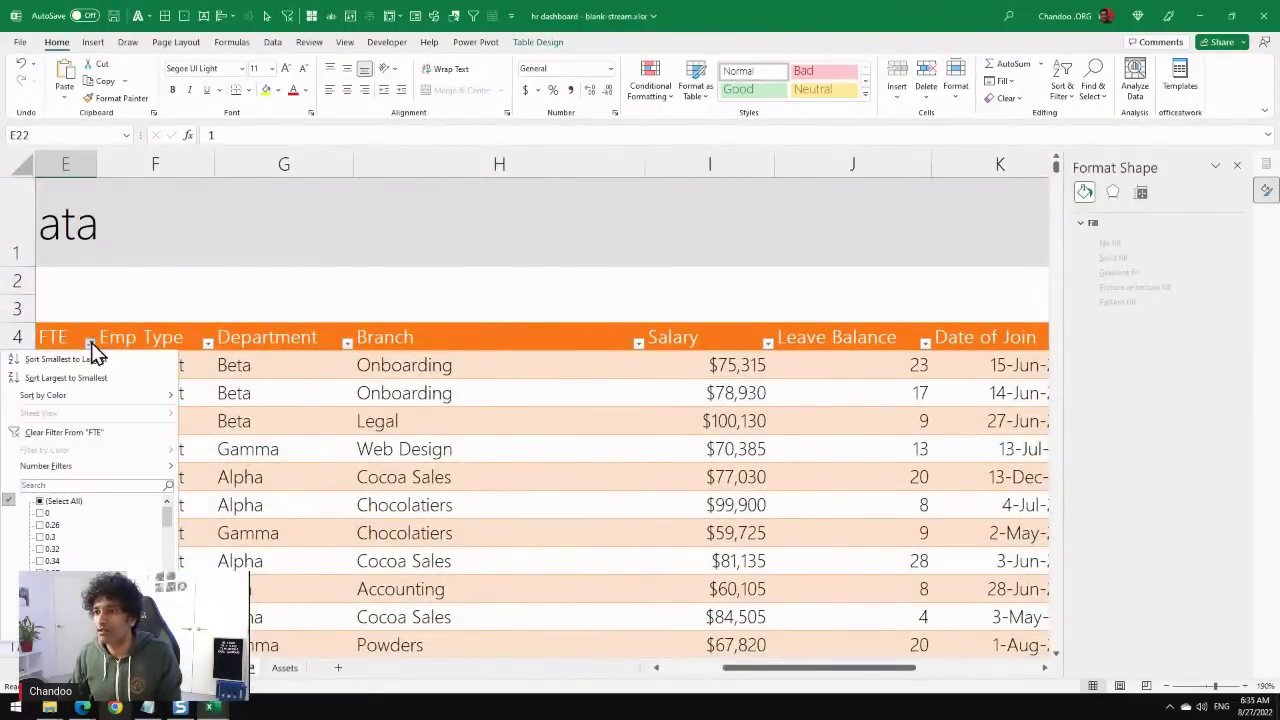
pyautogui.click(72, 431)
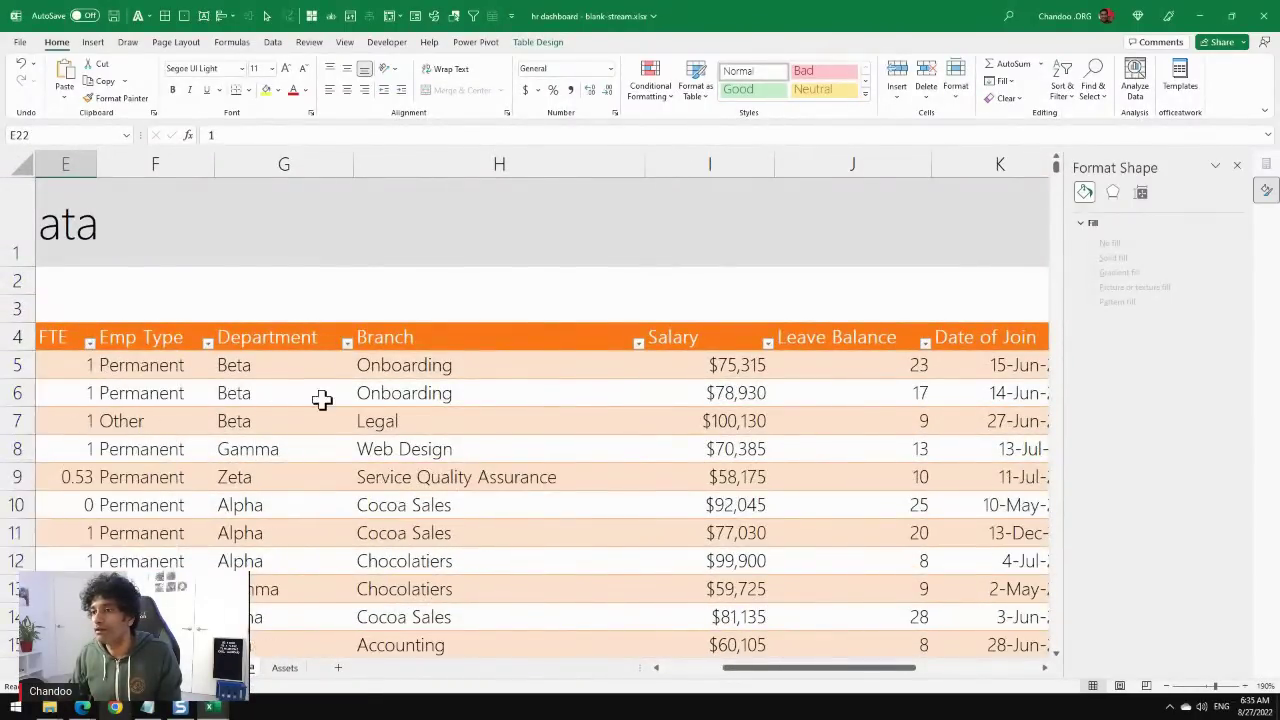
pyautogui.click(712, 333)
pyautogui.click(275, 321)
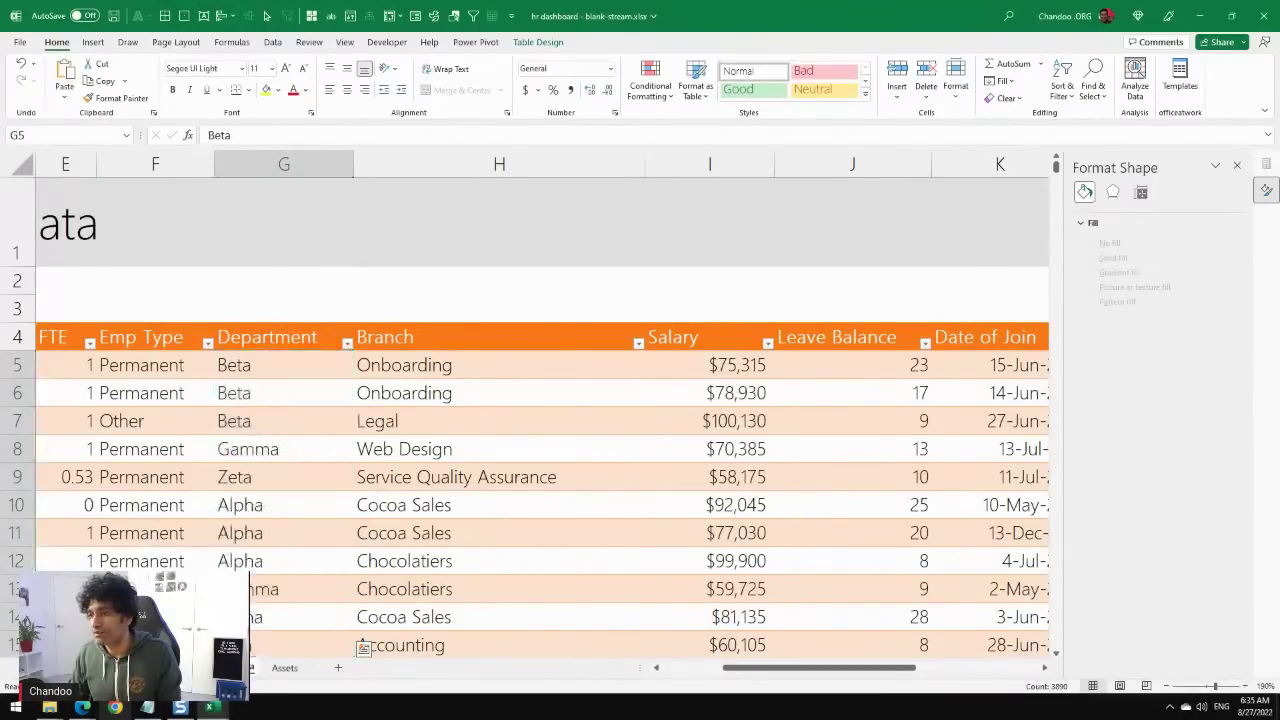
pyautogui.hotkey('ctrl', 'pagedown')
# Enter =FILTER(staff[Salary], staff[Department]=T30) in S34 so Beta salaries spill down.
pyautogui.write('f')
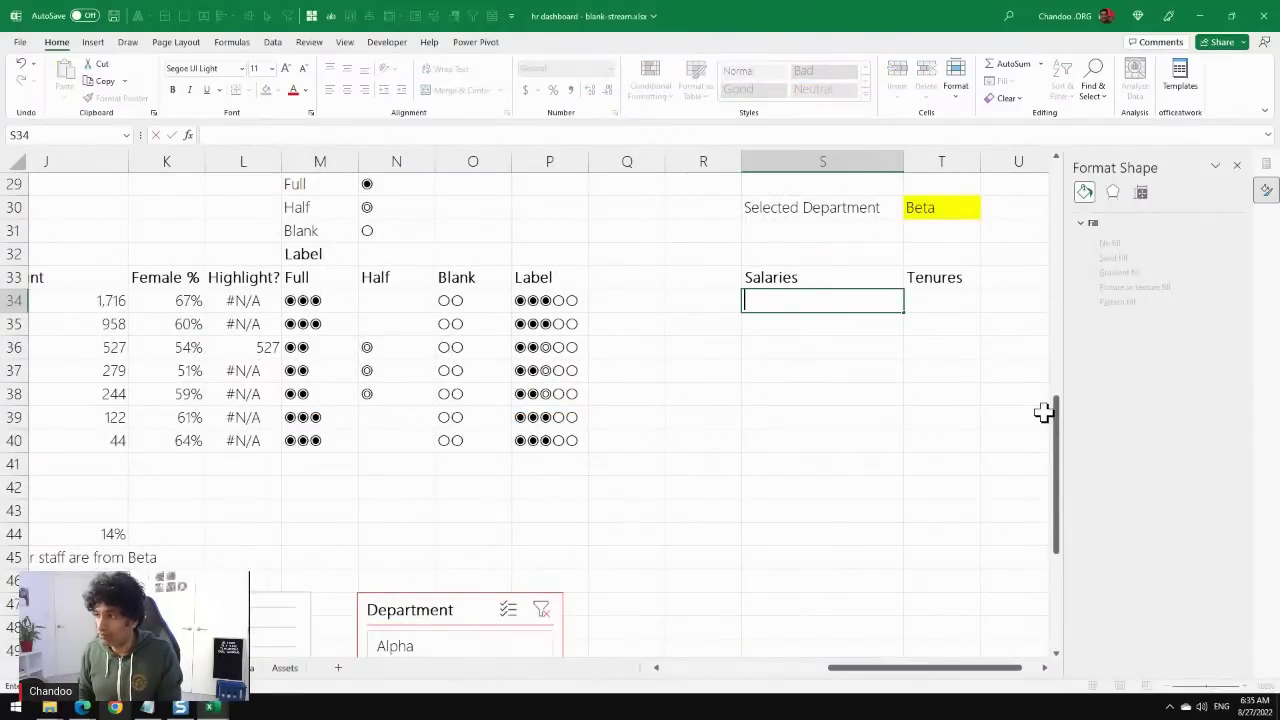
pyautogui.write('=filte')
pyautogui.press('Tab')
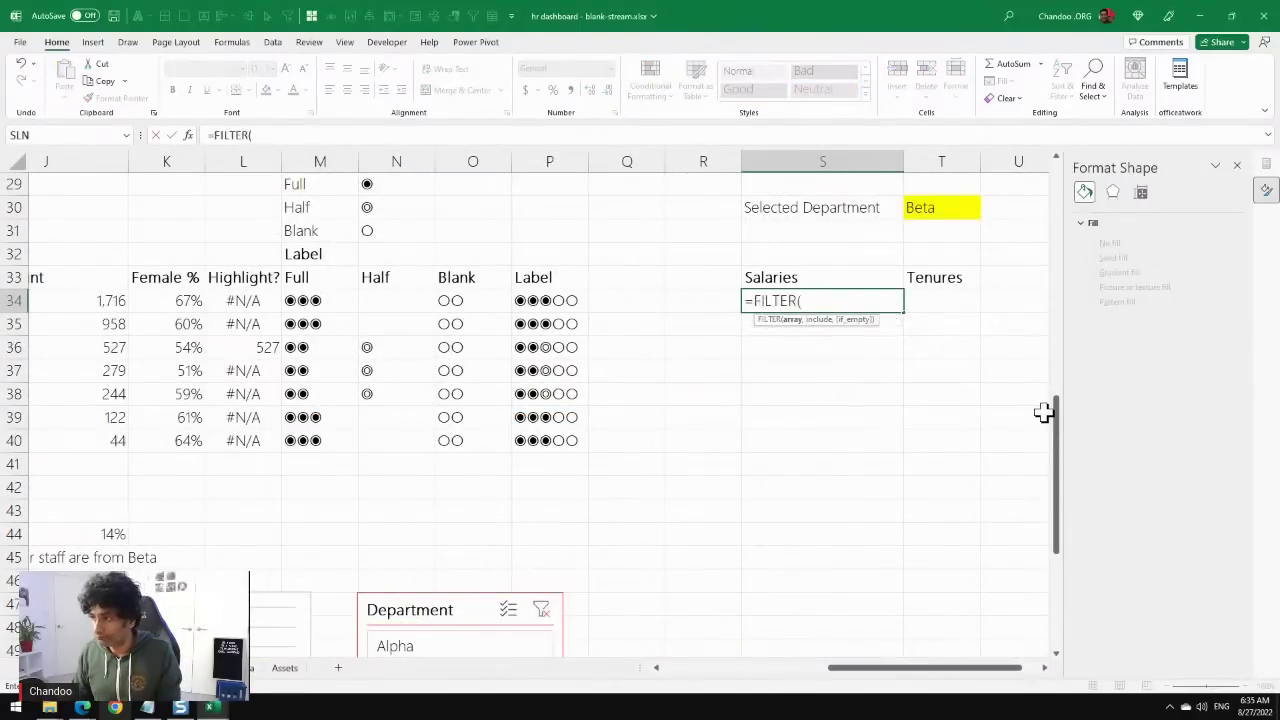
pyautogui.write('staff[Sa')
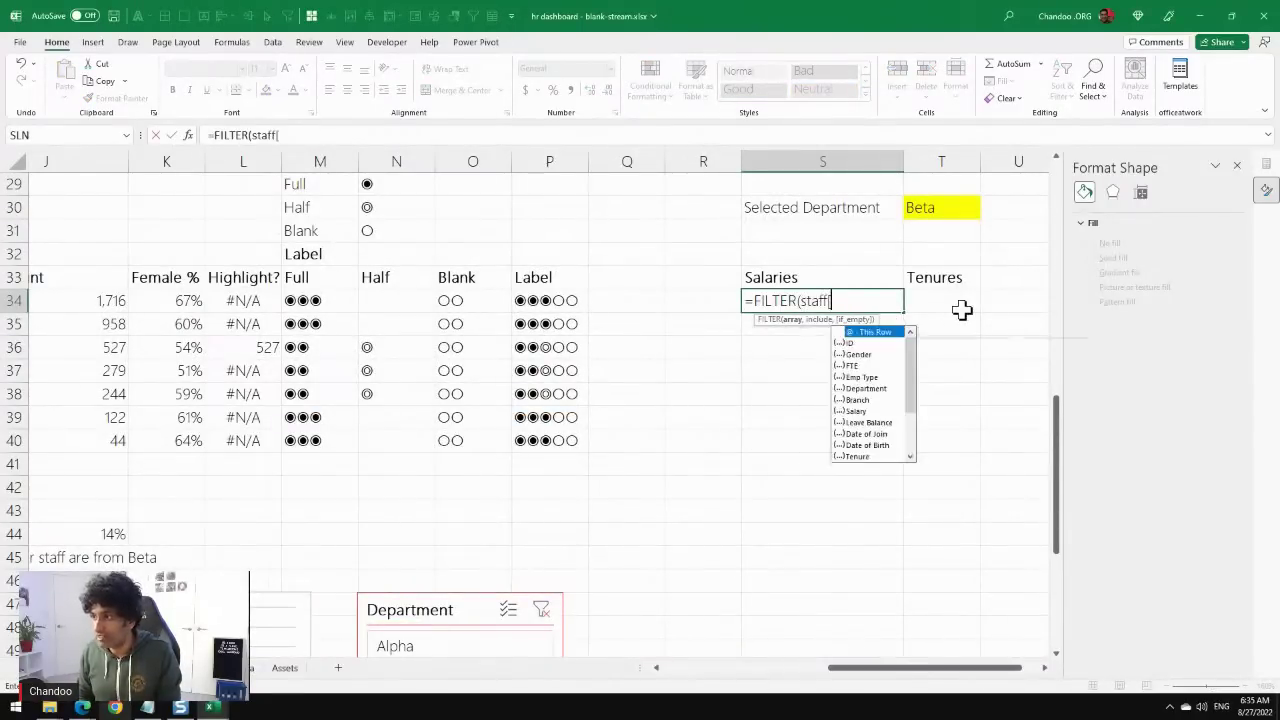
pyautogui.press('Tab')
pyautogui.write(', staff[d')
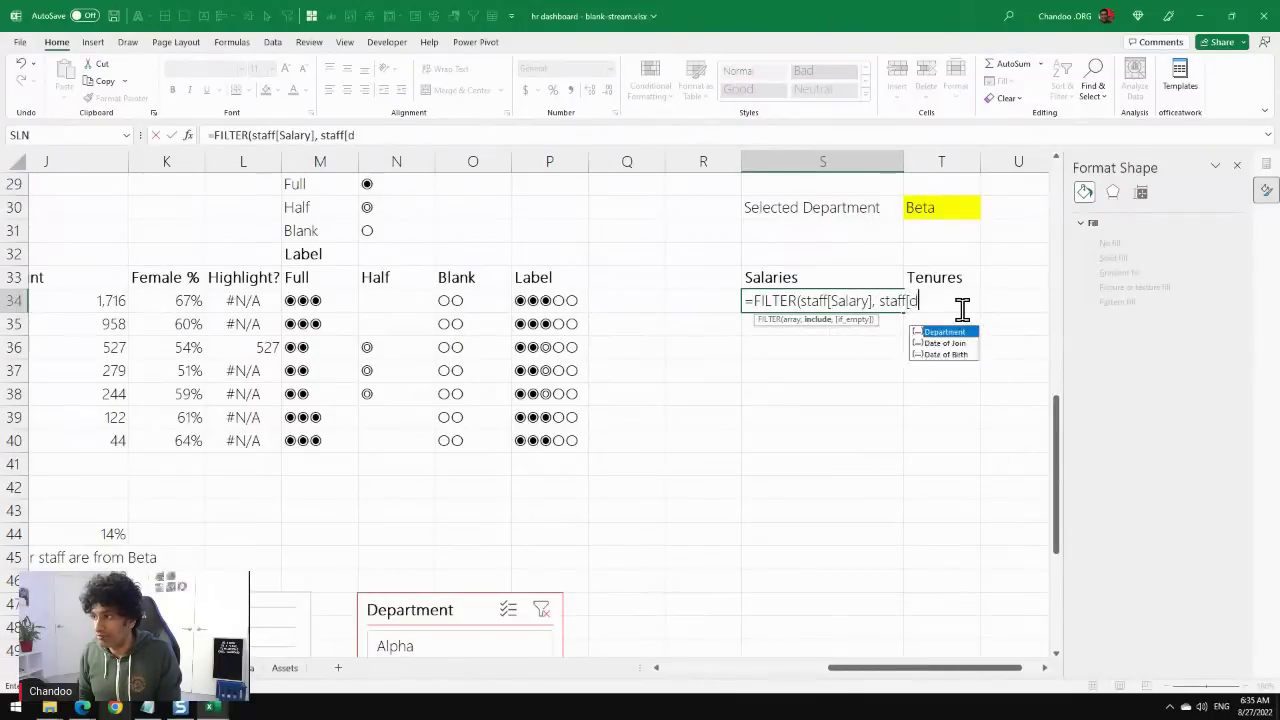
pyautogui.press('Tab')
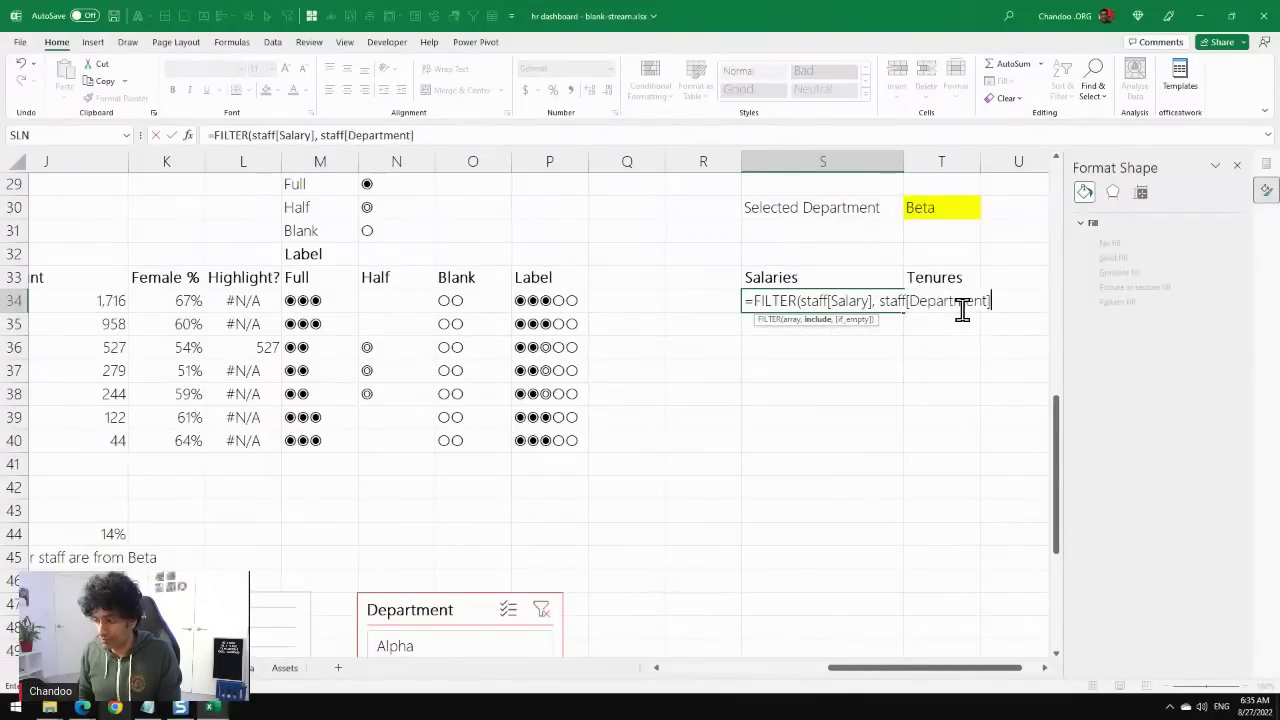
pyautogui.write(']=')
pyautogui.click(955, 207)
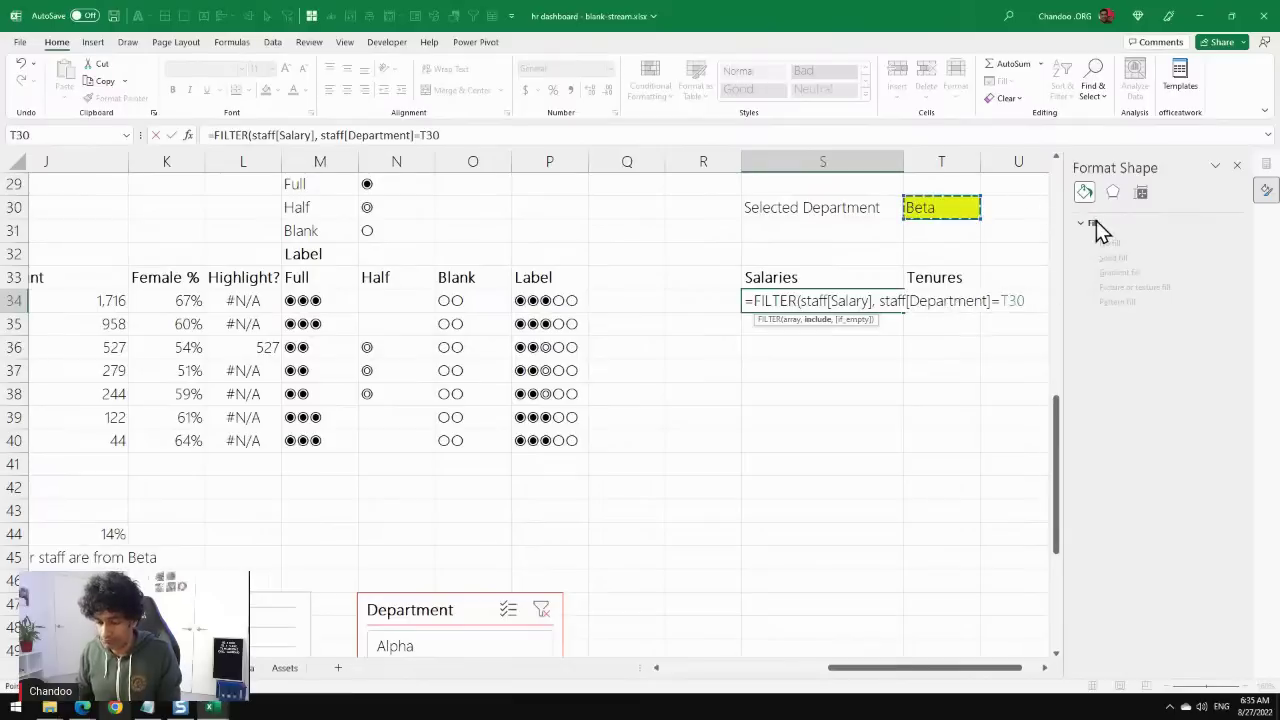
pyautogui.write(')')
pyautogui.press('Return')
# Enter =FILTER(staff[Tenure], staff[Department]=T30) in T34 and check both formulas.
pyautogui.click(876, 305)
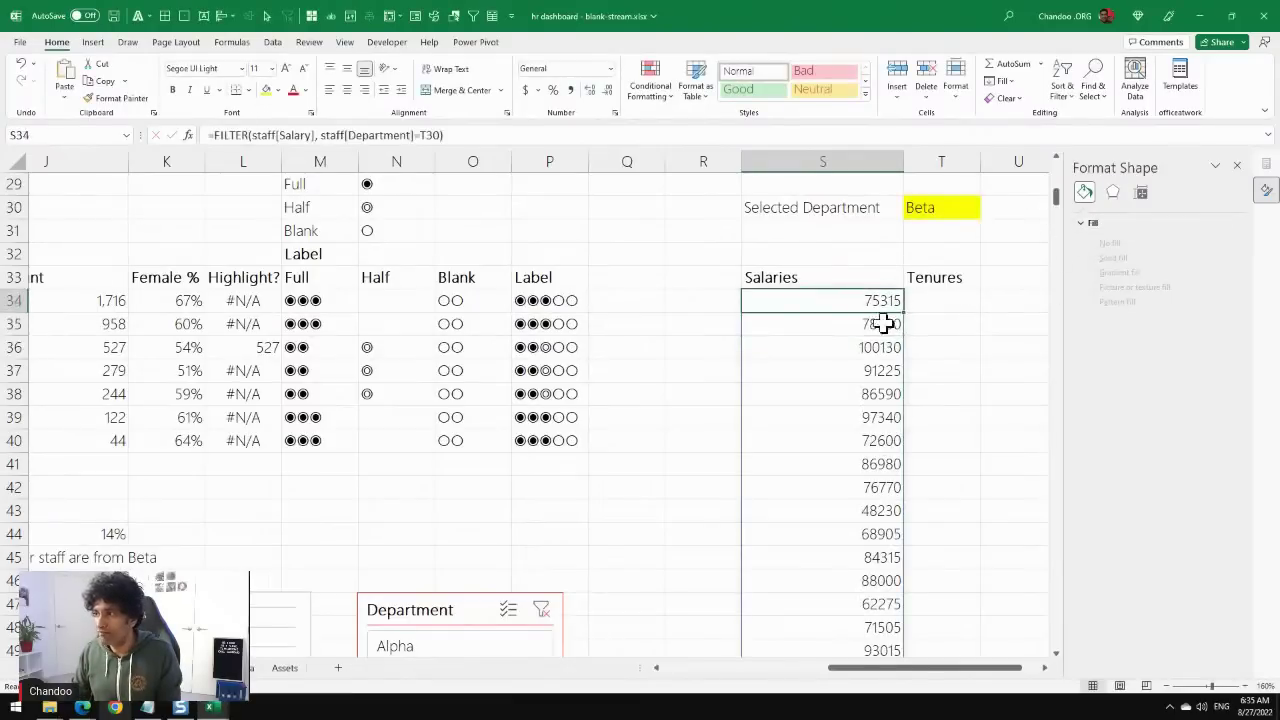
pyautogui.scroll(-6, 886, 323)
pyautogui.scroll(-16, 886, 428)
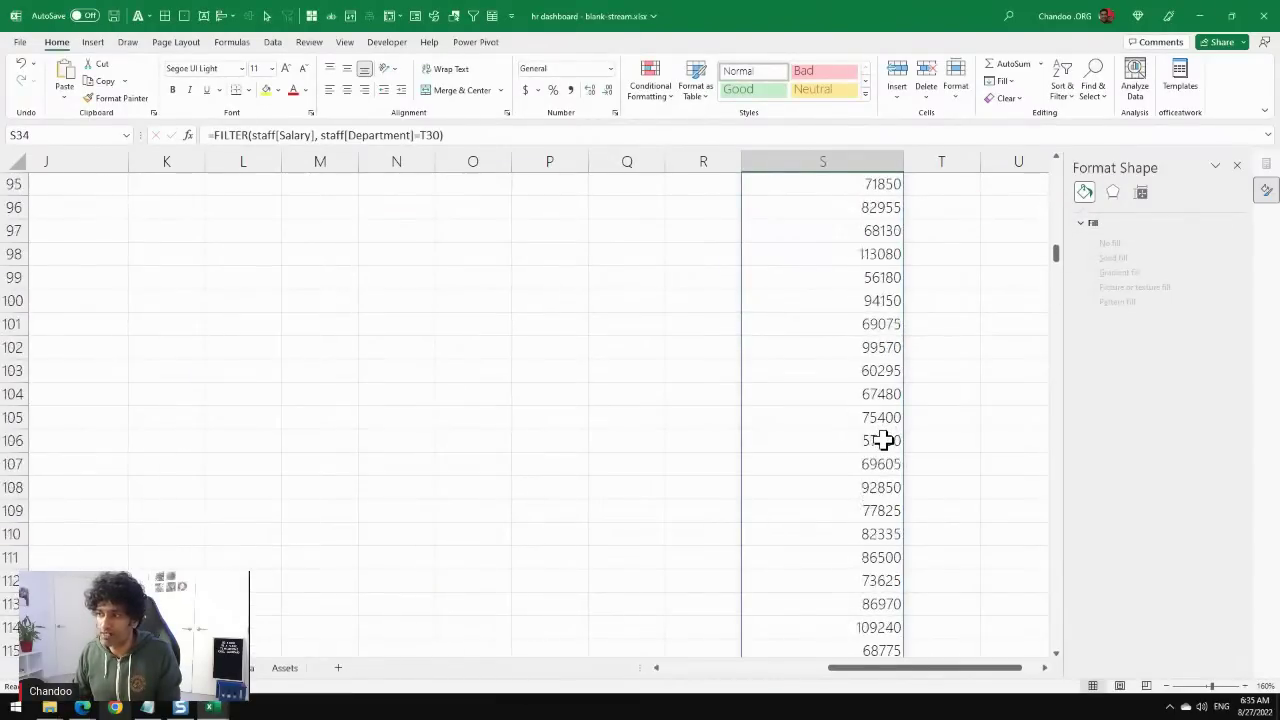
pyautogui.scroll(5, 886, 436)
pyautogui.scroll(17, 886, 436)
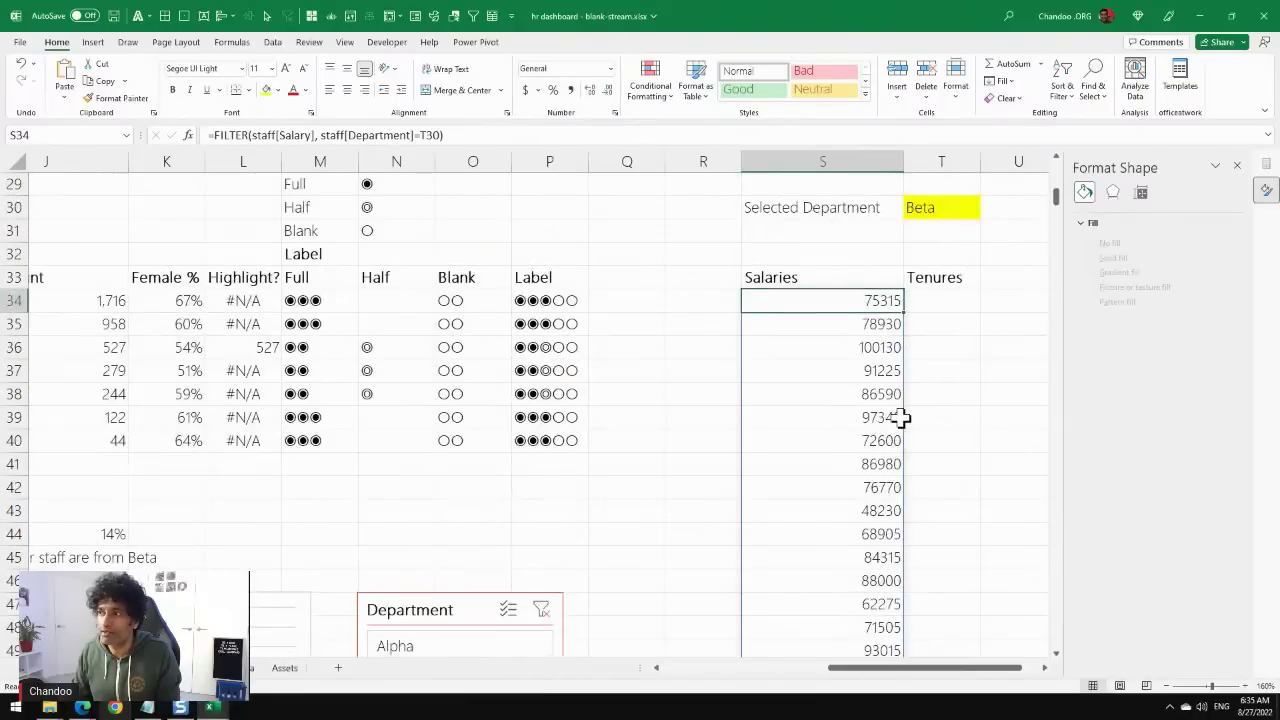
pyautogui.click(938, 303)
pyautogui.write('=FILTER(')
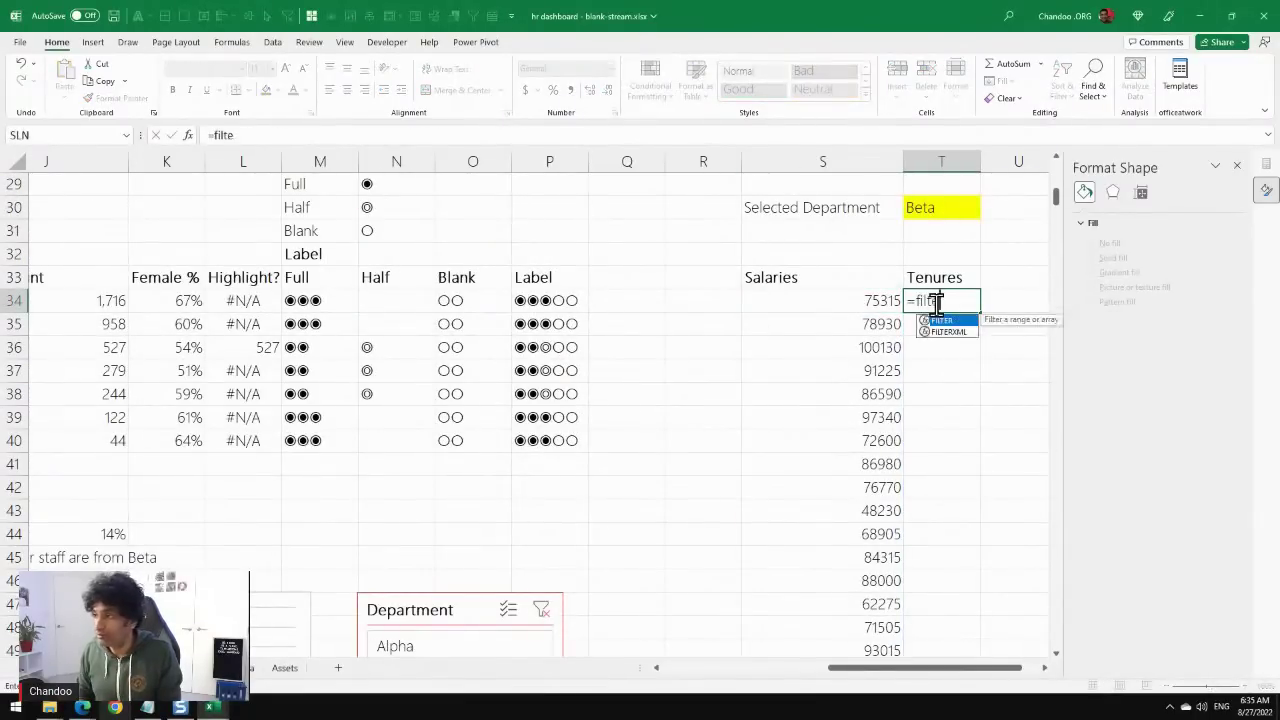
pyautogui.write('sta')
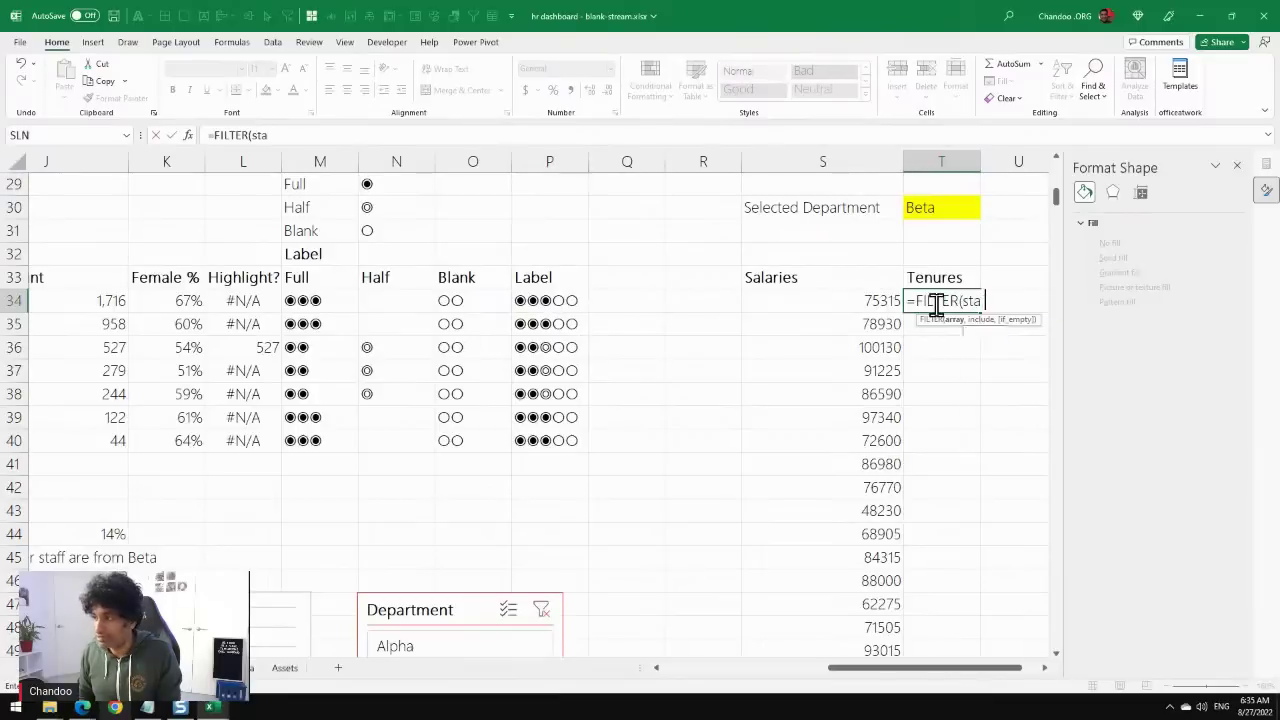
pyautogui.write('ff[Tenure], staff[Department')
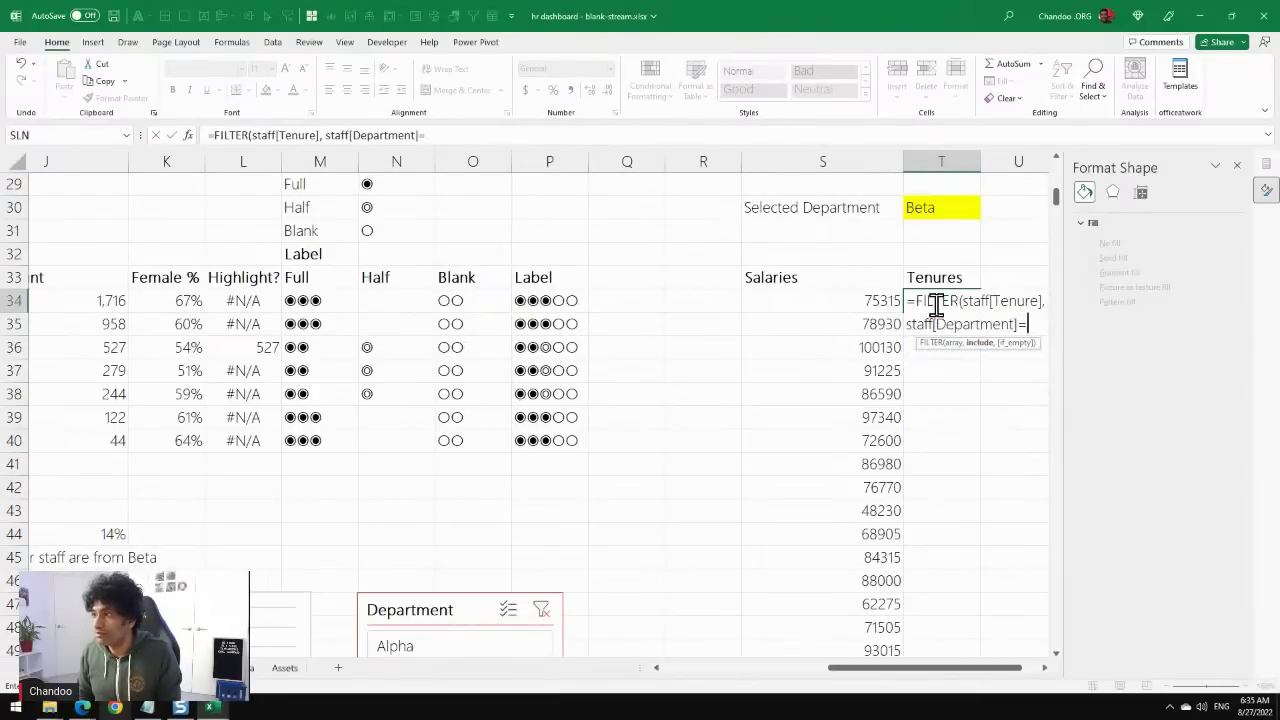
pyautogui.write(']=')
pyautogui.click(934, 204)
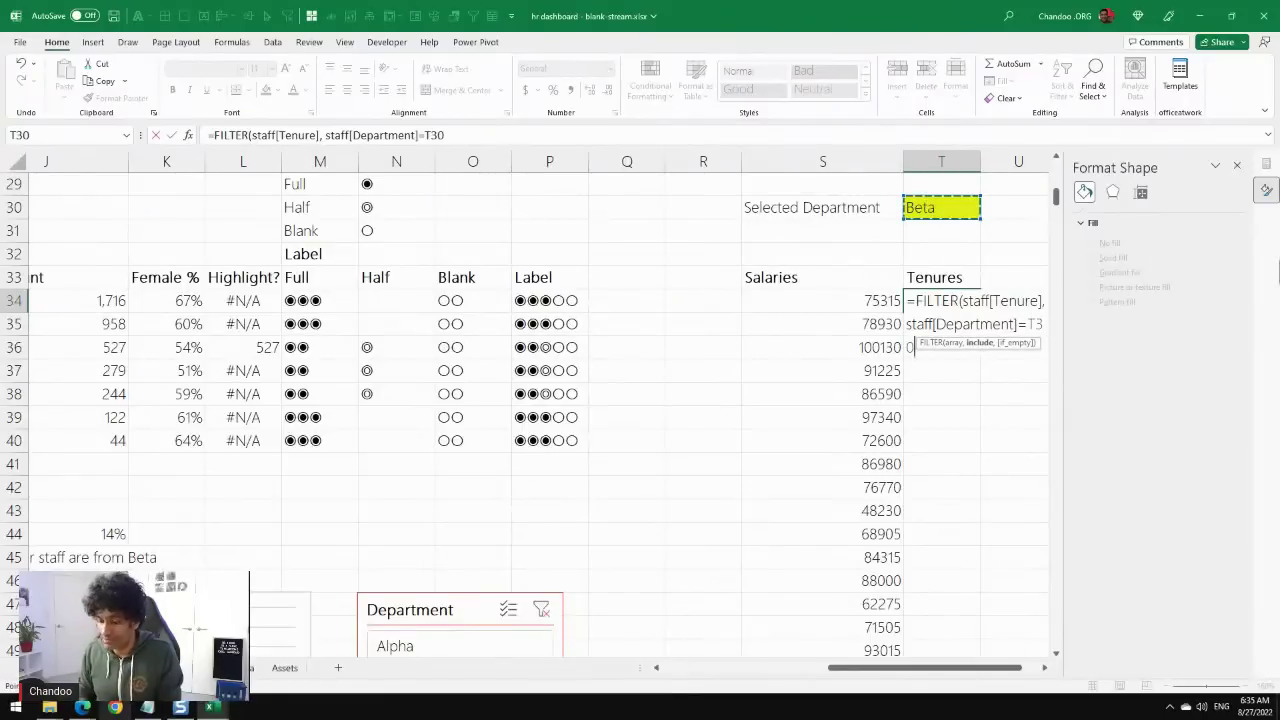
pyautogui.press('Return')
pyautogui.click(878, 300)
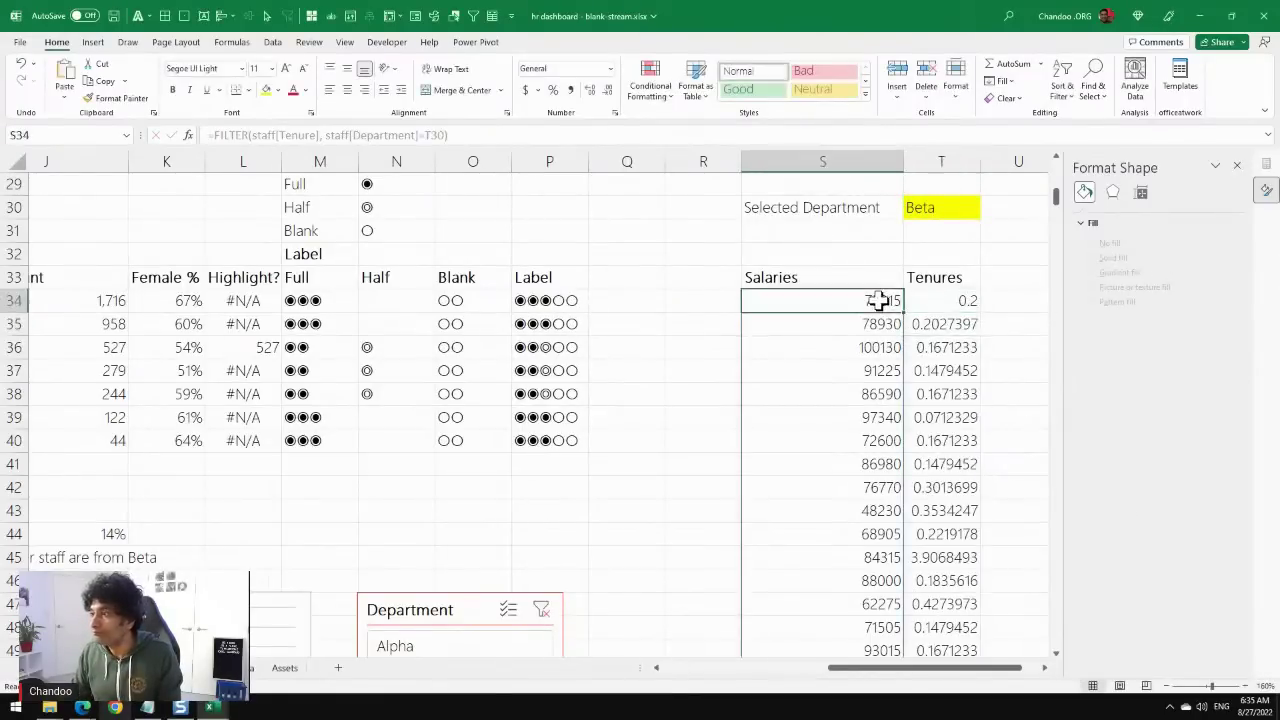
pyautogui.click(942, 300)
pyautogui.click(835, 304)
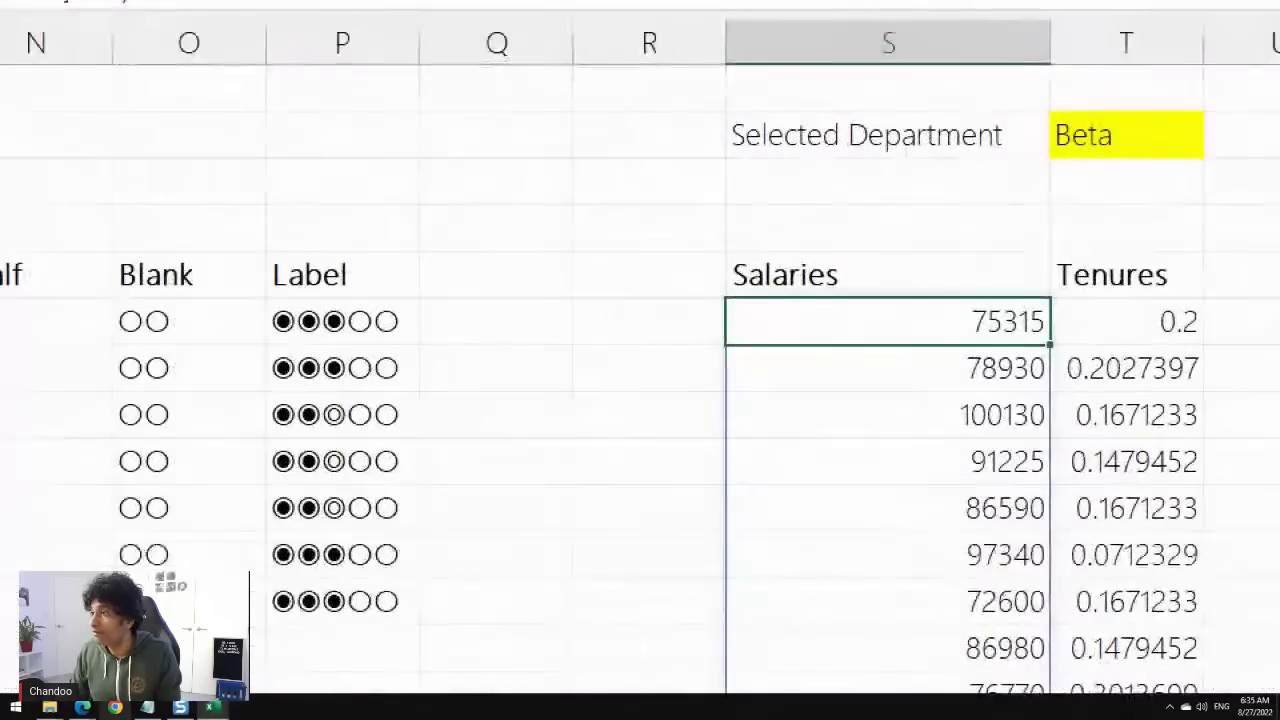
pyautogui.moveTo(874, 288); pyautogui.dragTo(852, 303)
pyautogui.moveTo(946, 325); pyautogui.dragTo(1040, 296)
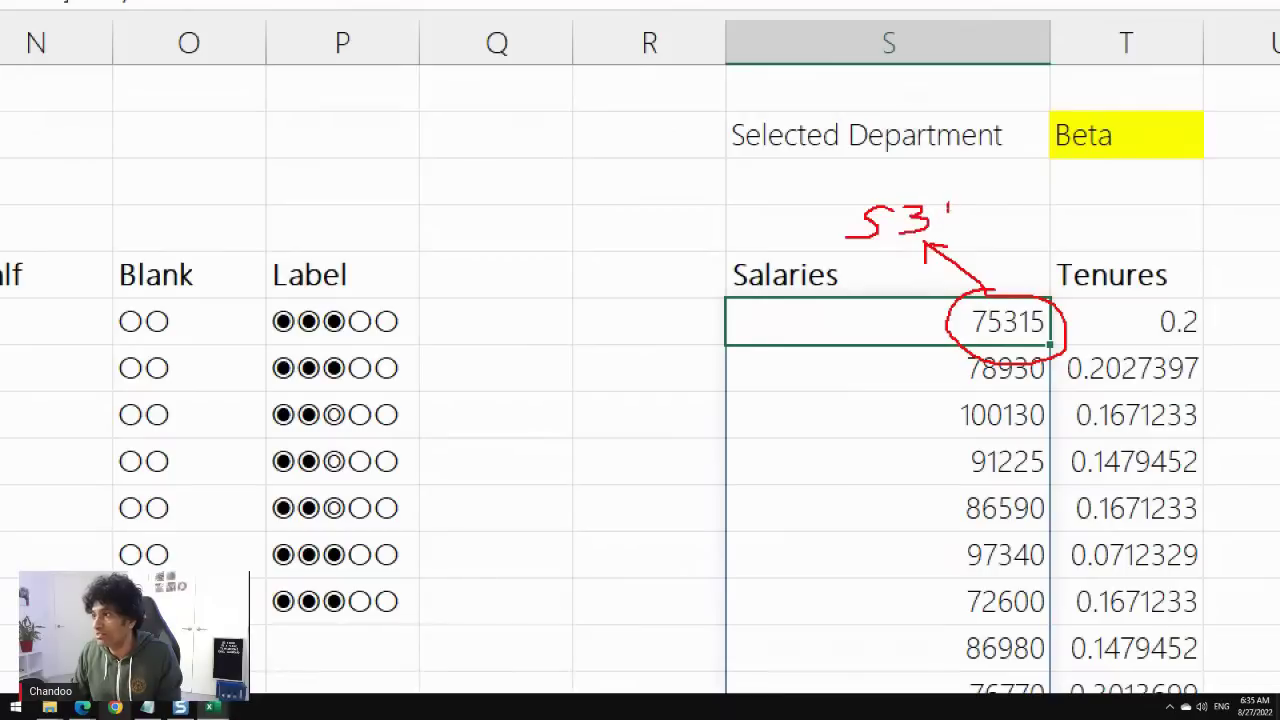
pyautogui.moveTo(1192, 302); pyautogui.dragTo(1208, 251)
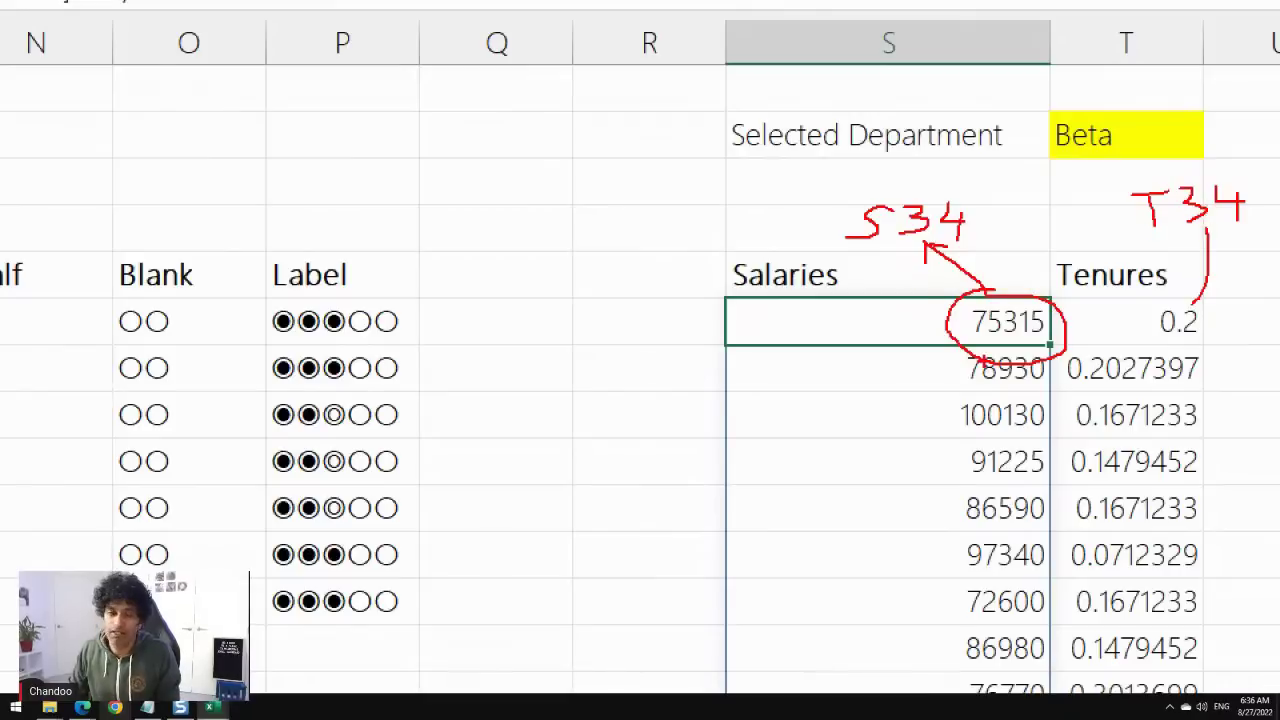
pyautogui.press('Escape')
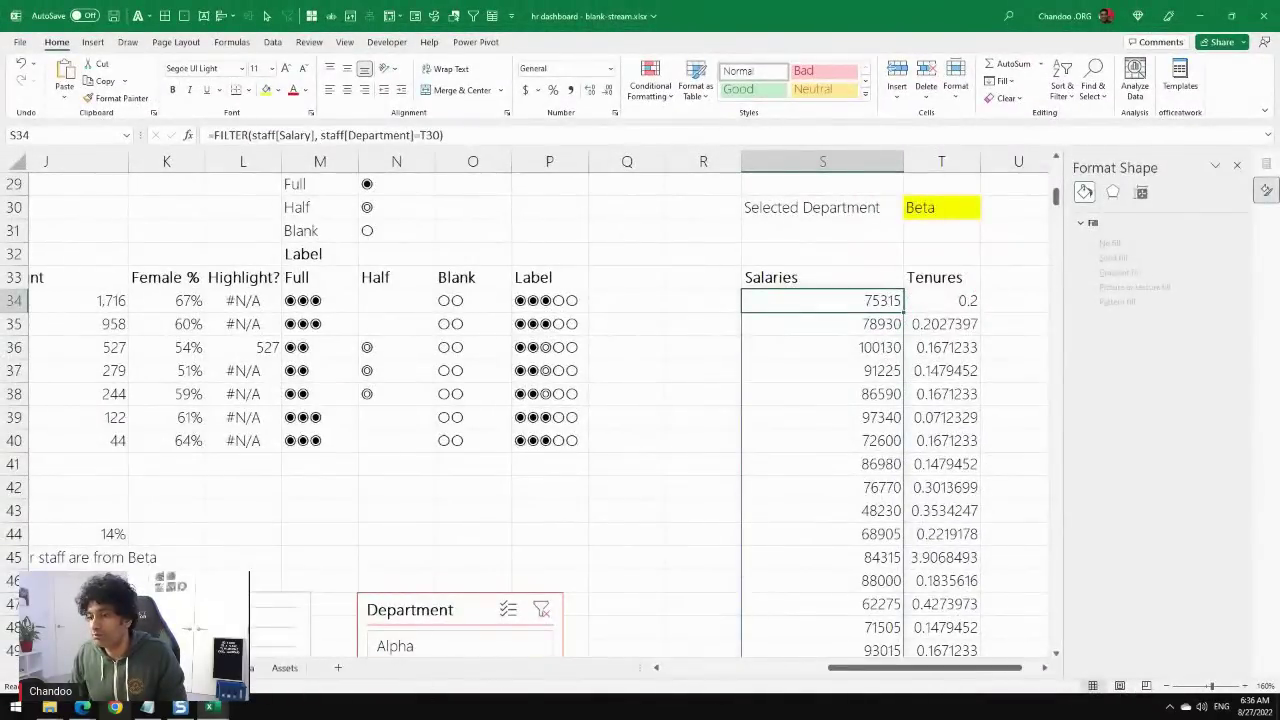
# Select the Salary column values on the staff data sheet and insert a Histogram statistic chart.
pyautogui.hotkey('ctrl', 'pageup')
pyautogui.hotkey('ctrl', 'pagedown')
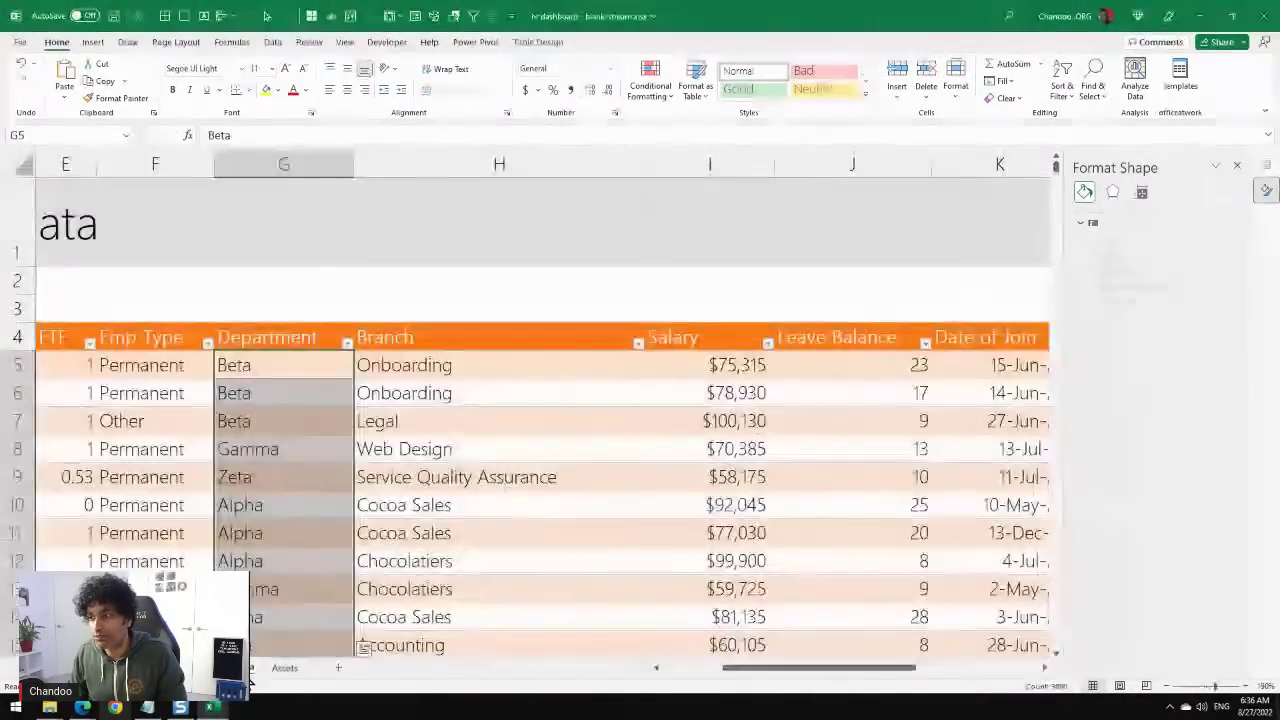
pyautogui.click(710, 333)
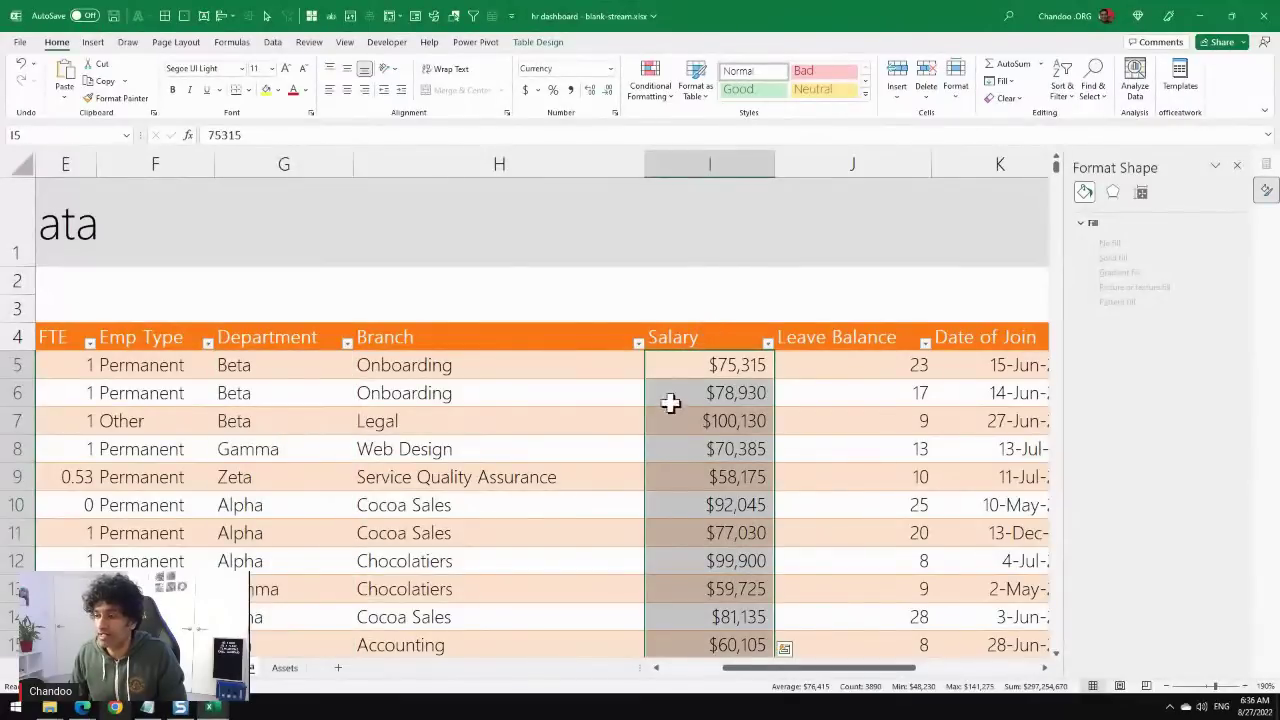
pyautogui.click(91, 44)
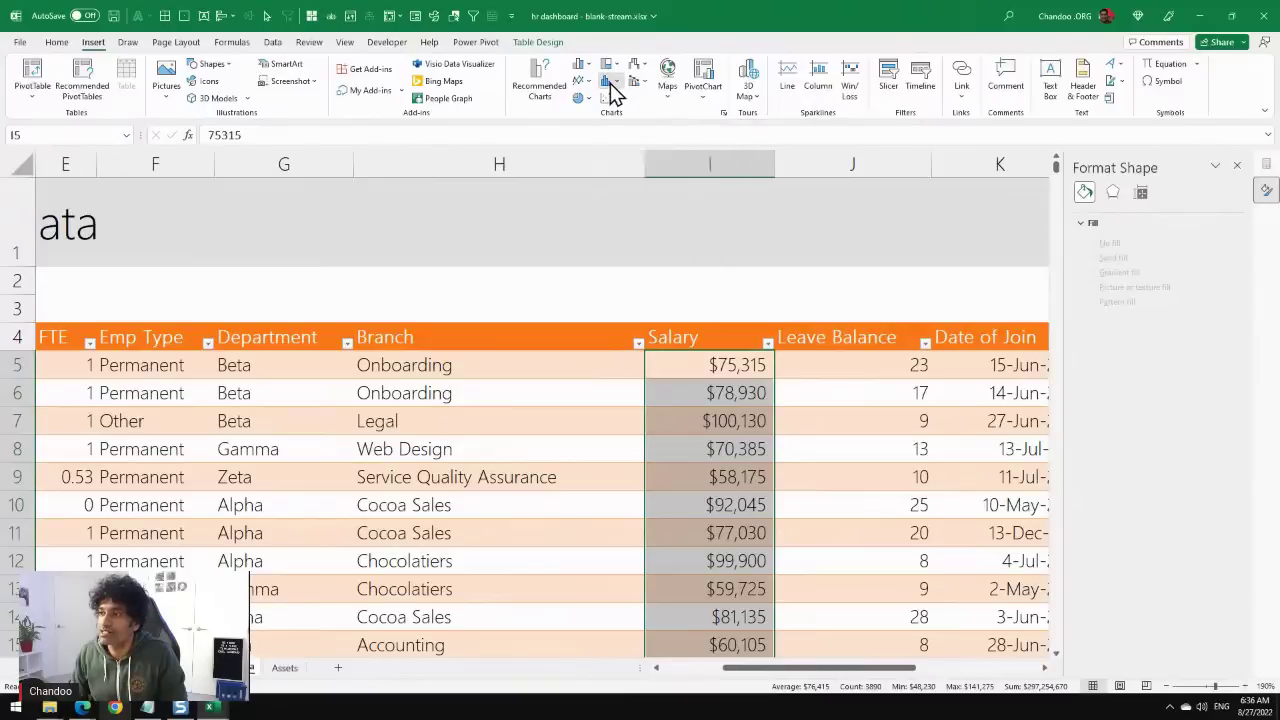
pyautogui.click(610, 83)
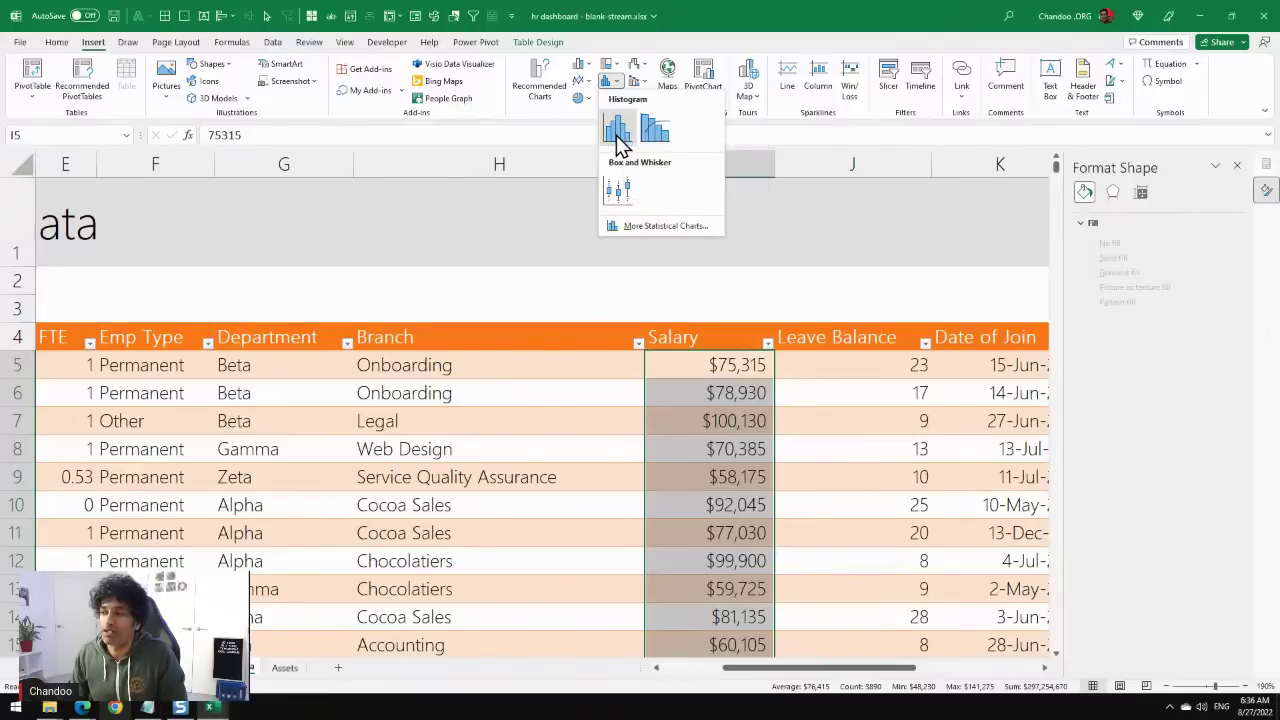
pyautogui.click(618, 140)
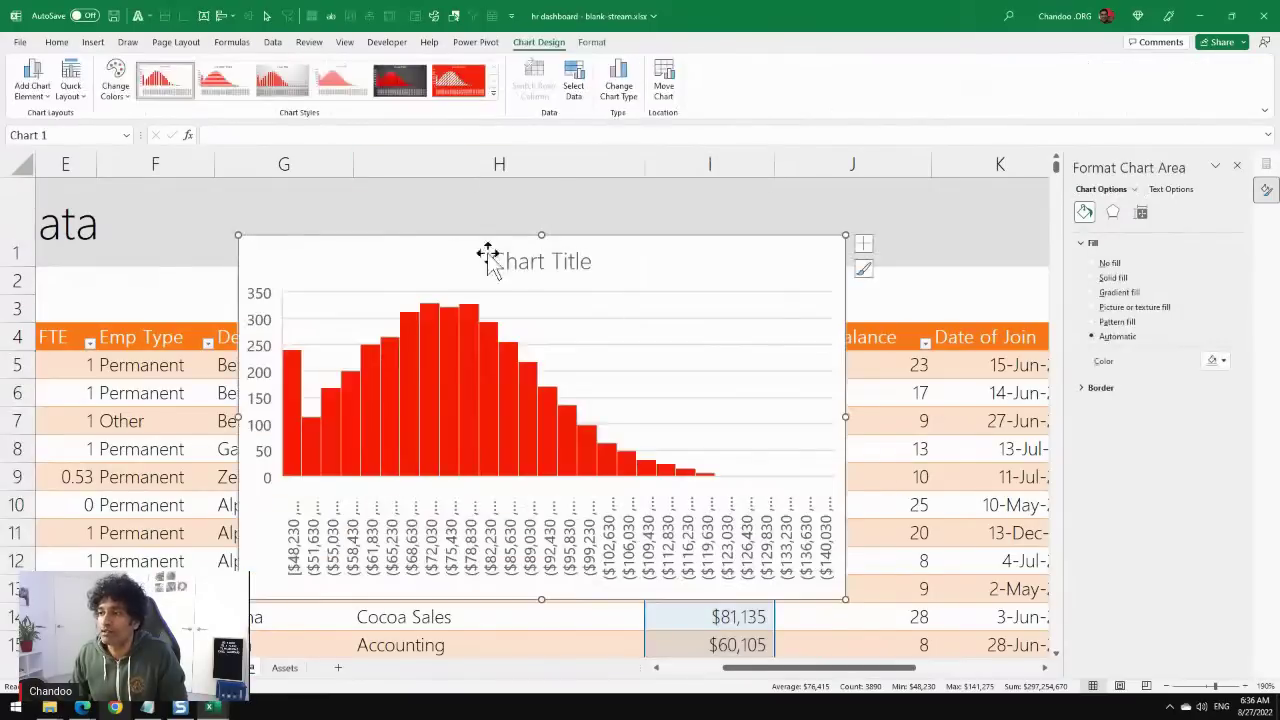
# Nudge the histogram into place and set its horizontal axis bin width to 10000.
pyautogui.moveTo(488, 258); pyautogui.dragTo(586, 236)
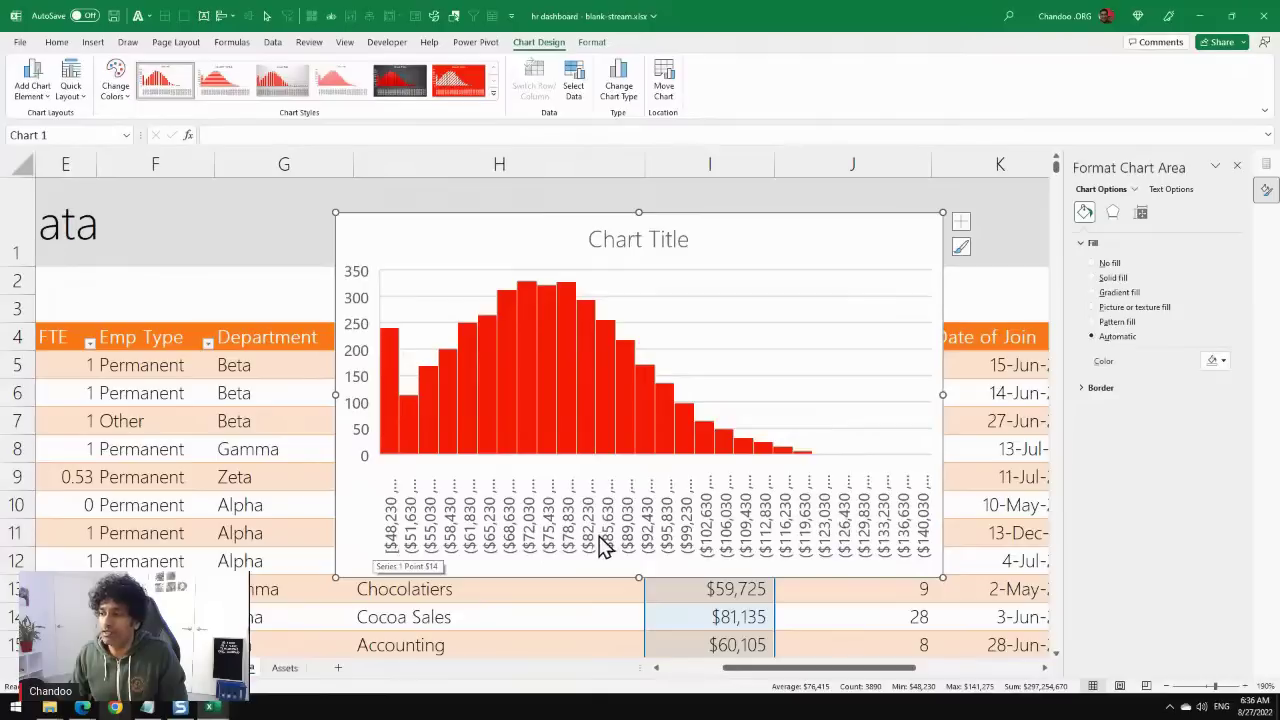
pyautogui.click(660, 537)
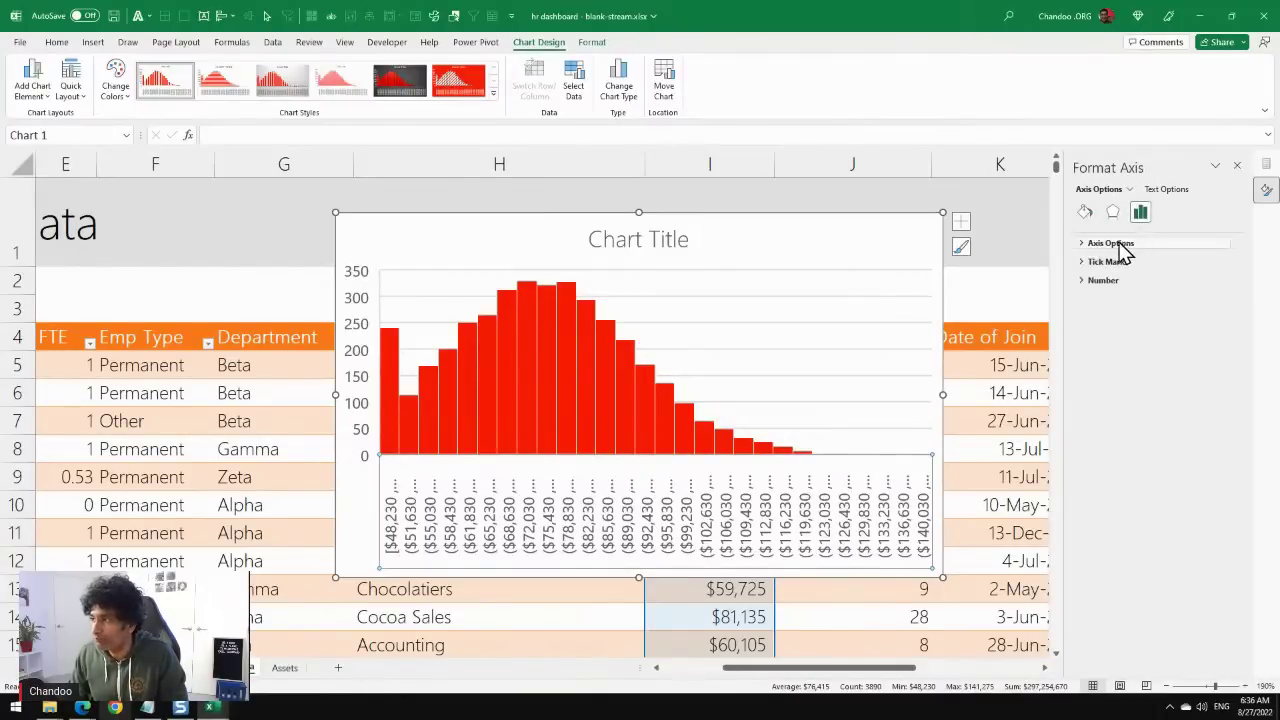
pyautogui.click(1112, 245)
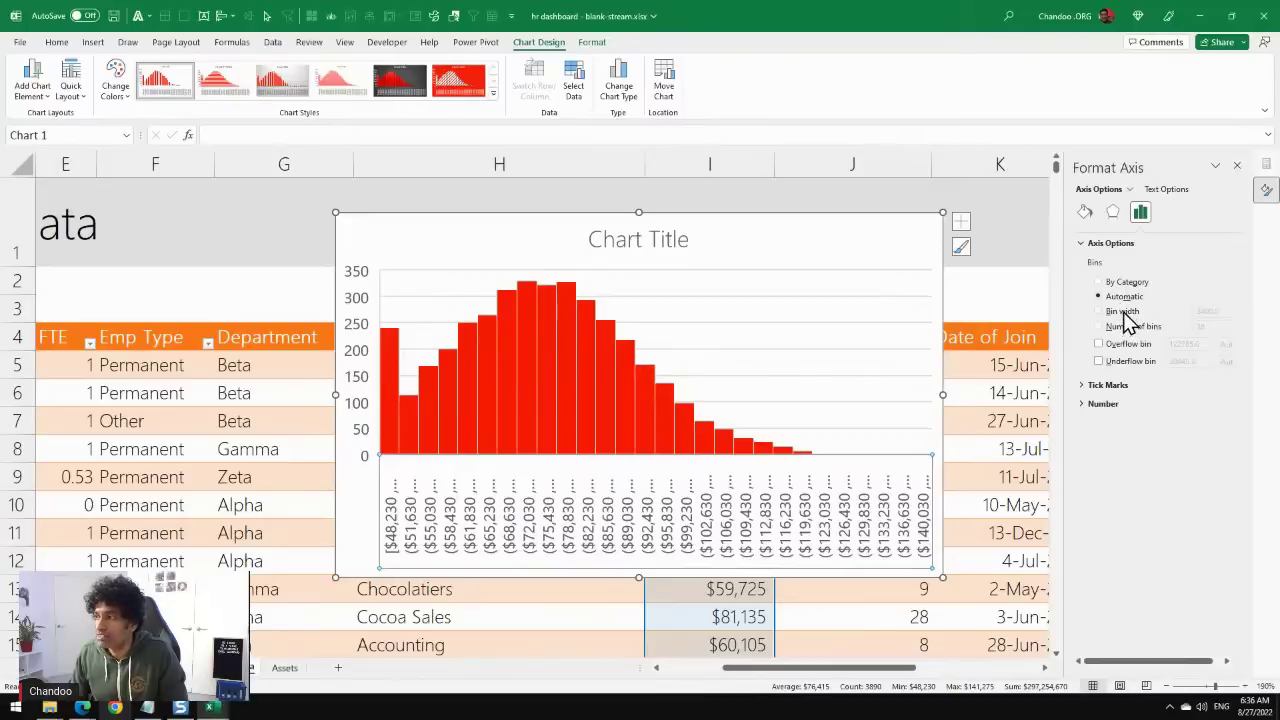
pyautogui.click(1123, 312)
pyautogui.doubleClick(1214, 311)
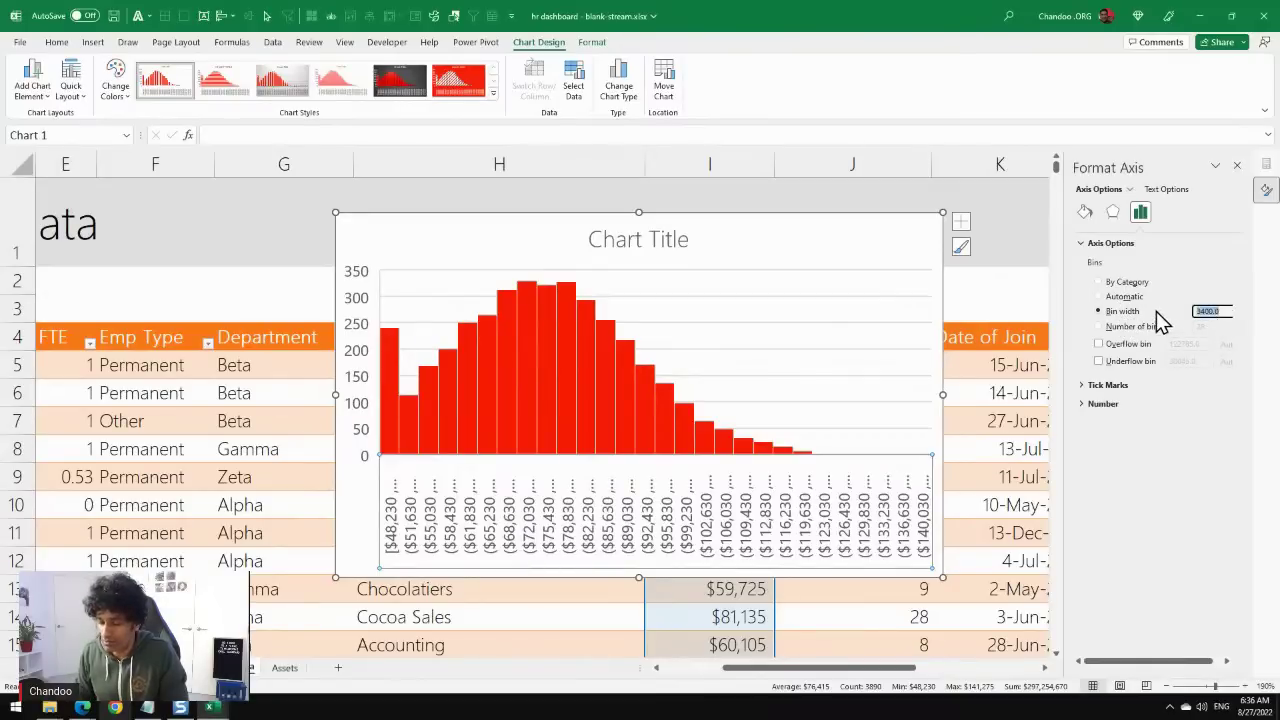
pyautogui.write('10000')
pyautogui.press('Return')
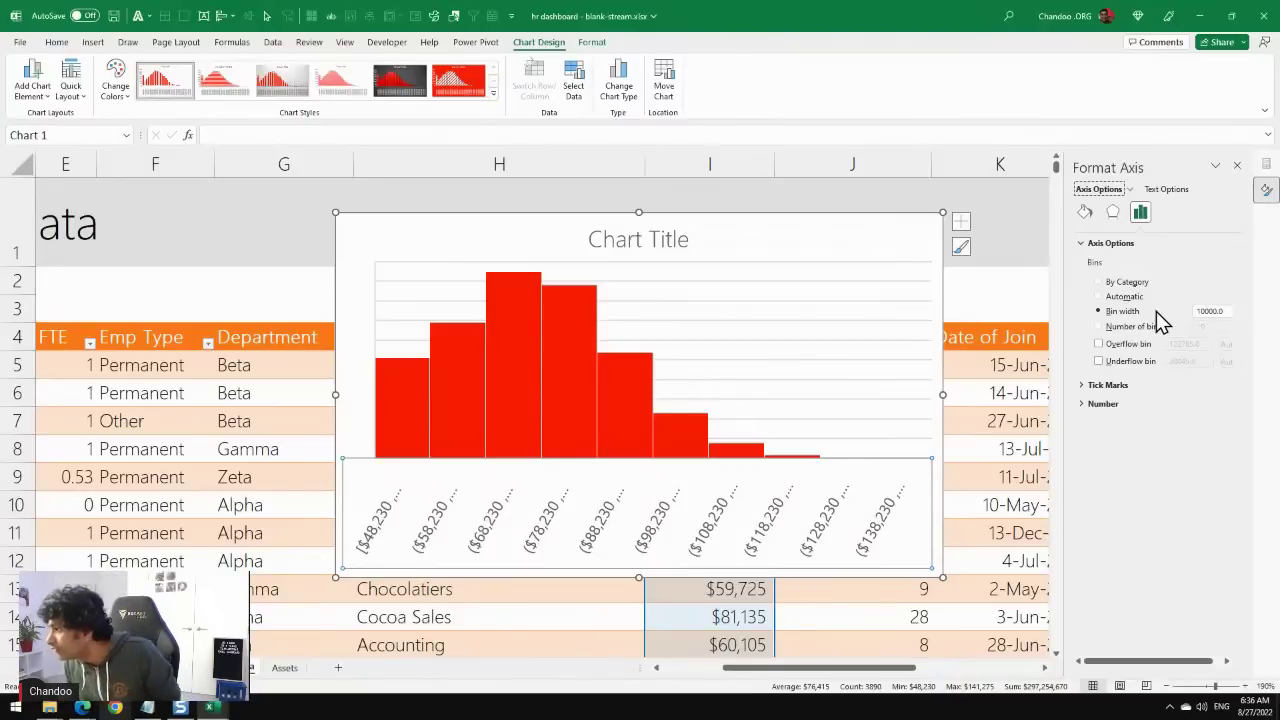
# Add an overflow bin at 100000 and an underflow bin at 40000.
pyautogui.click(1128, 344)
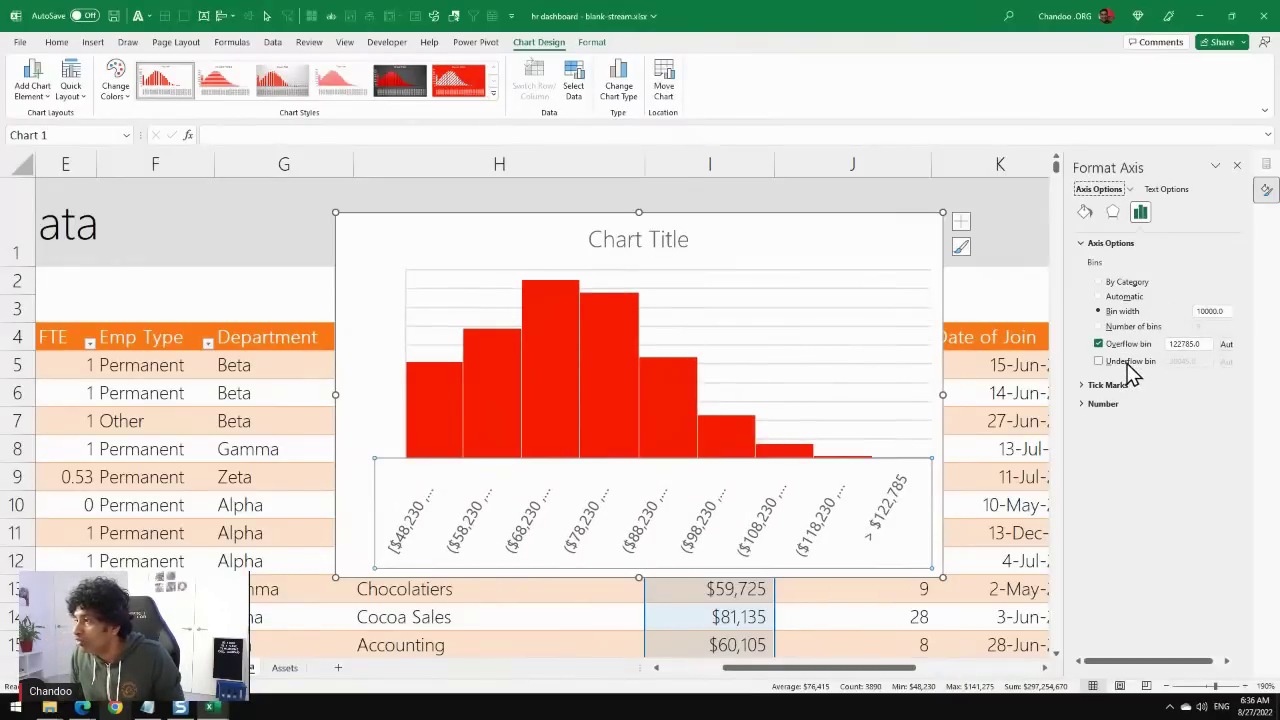
pyautogui.click(1128, 361)
pyautogui.doubleClick(1195, 343)
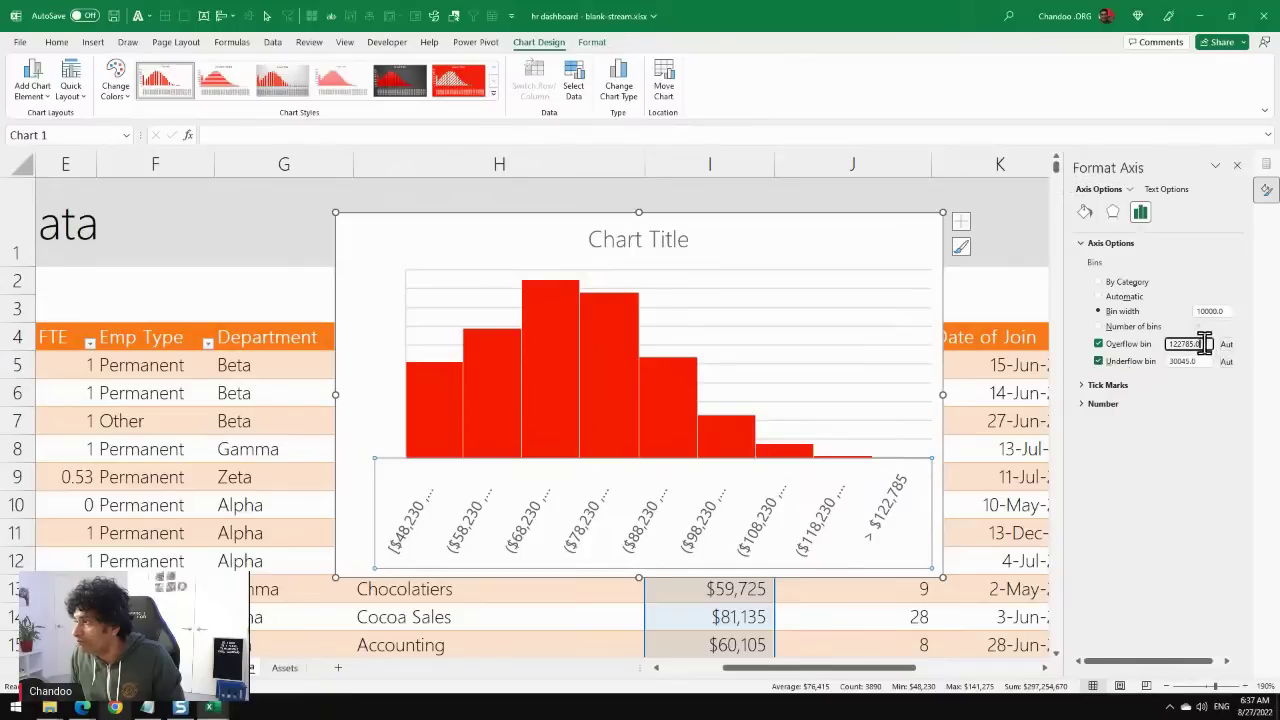
pyautogui.write('1000')
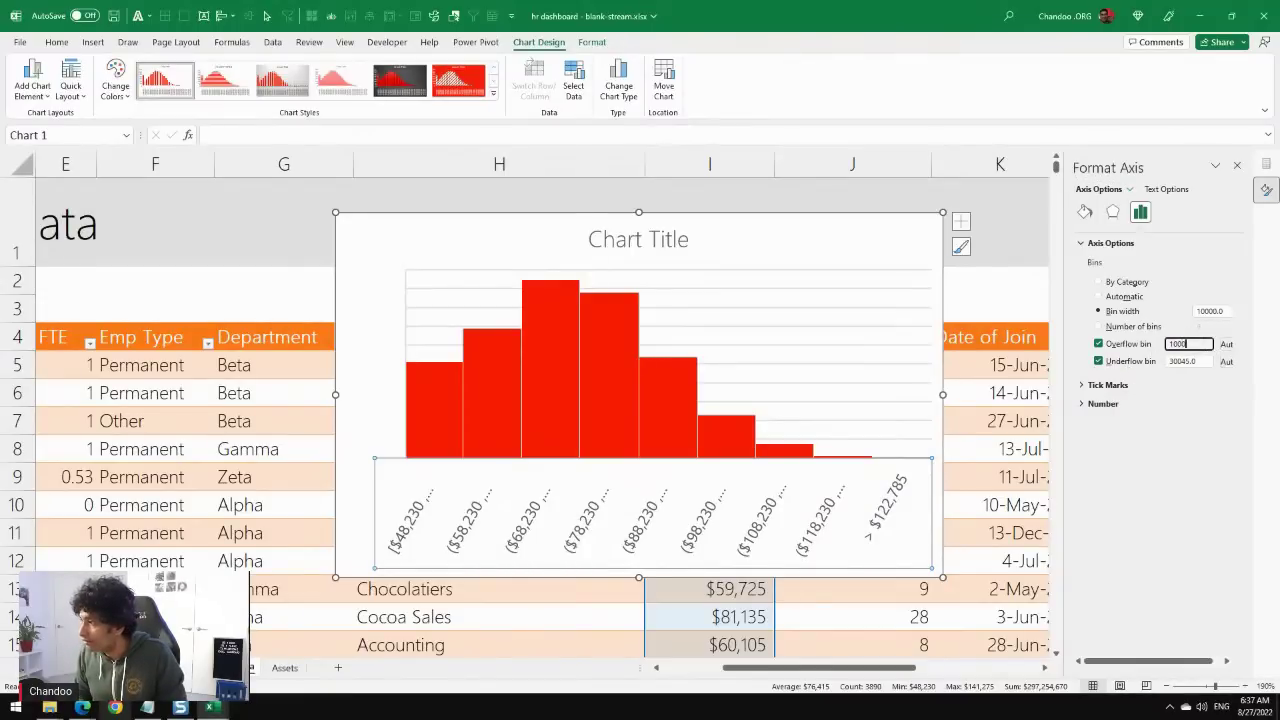
pyautogui.write('00')
pyautogui.press('Return')
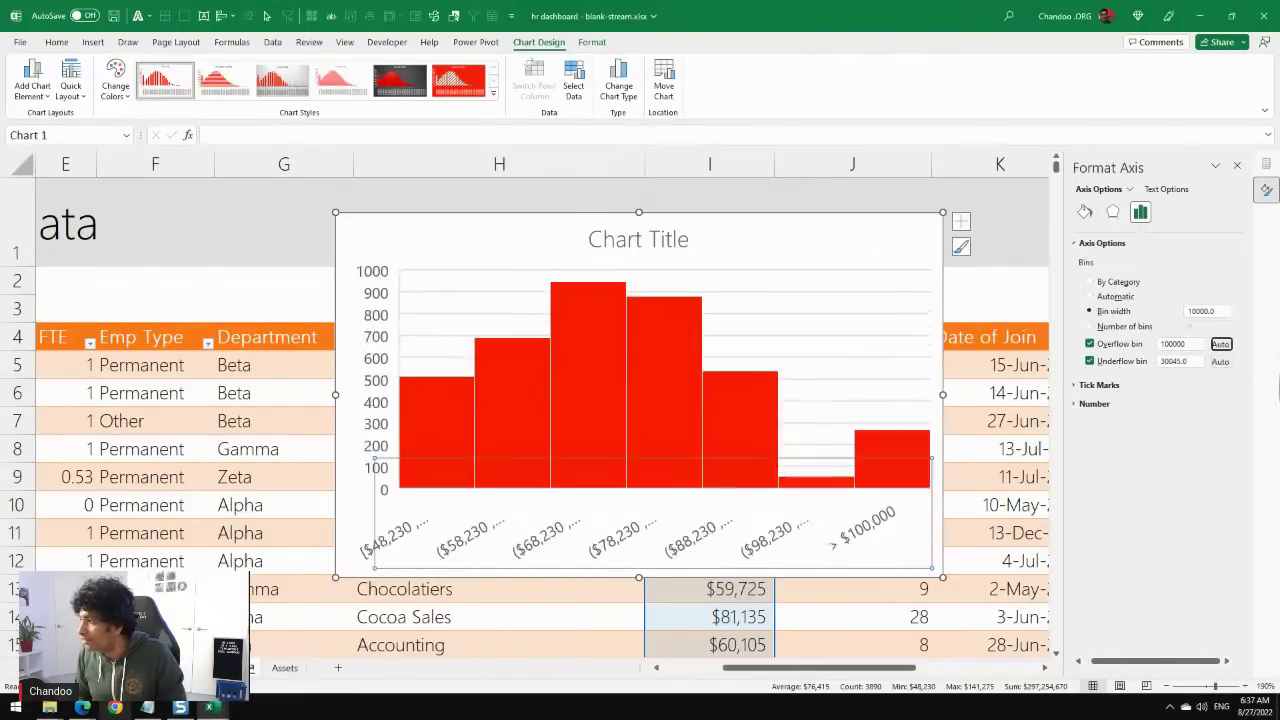
pyautogui.doubleClick(1192, 361)
pyautogui.write('40000')
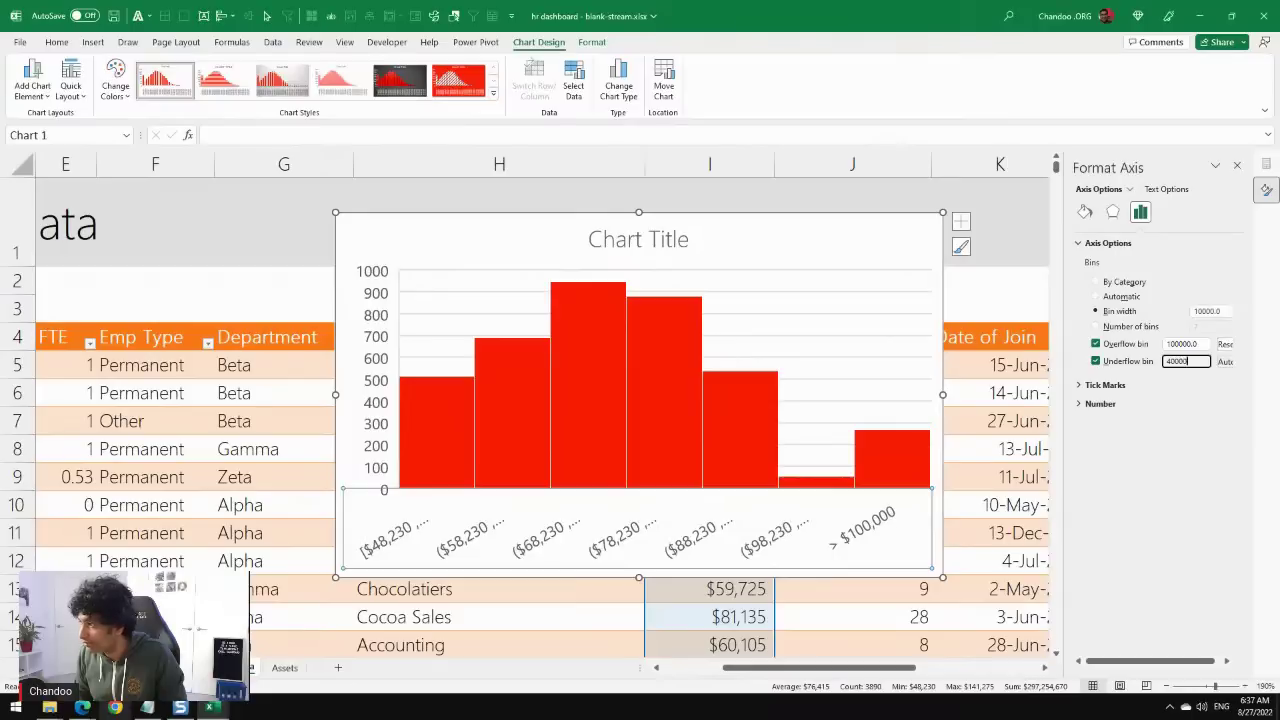
pyautogui.press('Return')
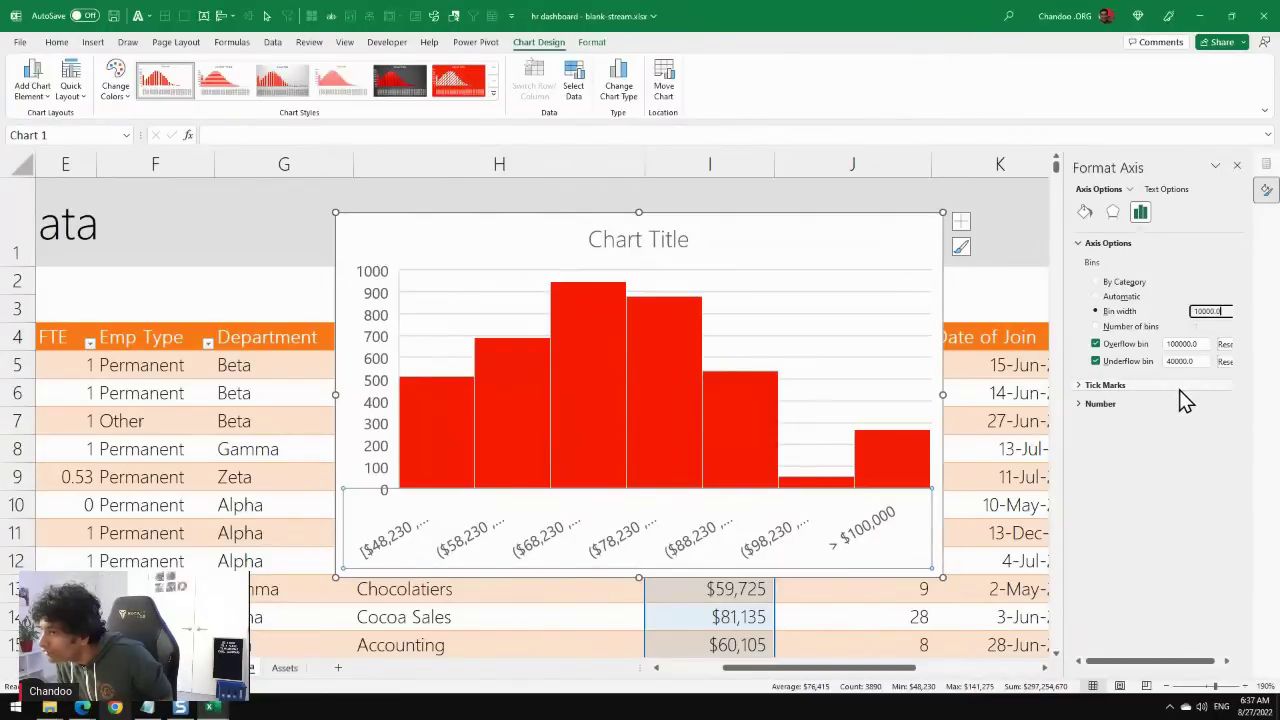
# Check the finished dashboard workbook for reference on the bin settings.
pyautogui.doubleClick(1183, 362)
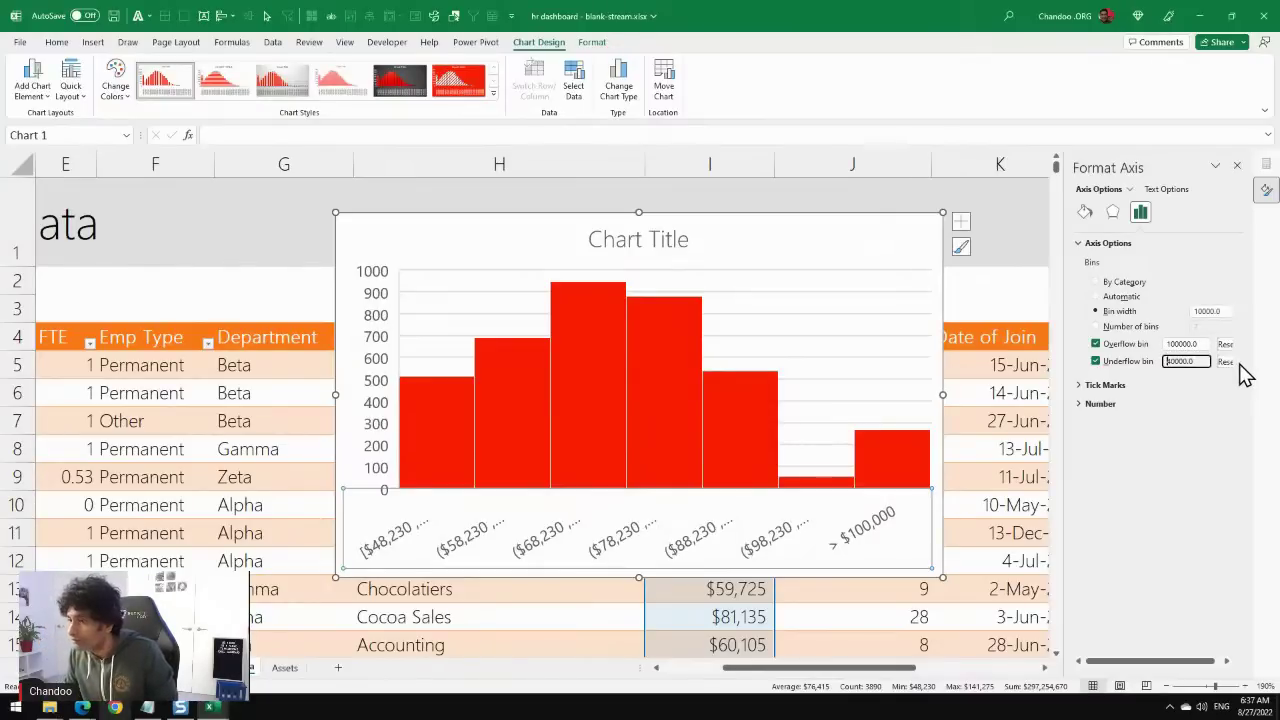
pyautogui.click(210, 707)
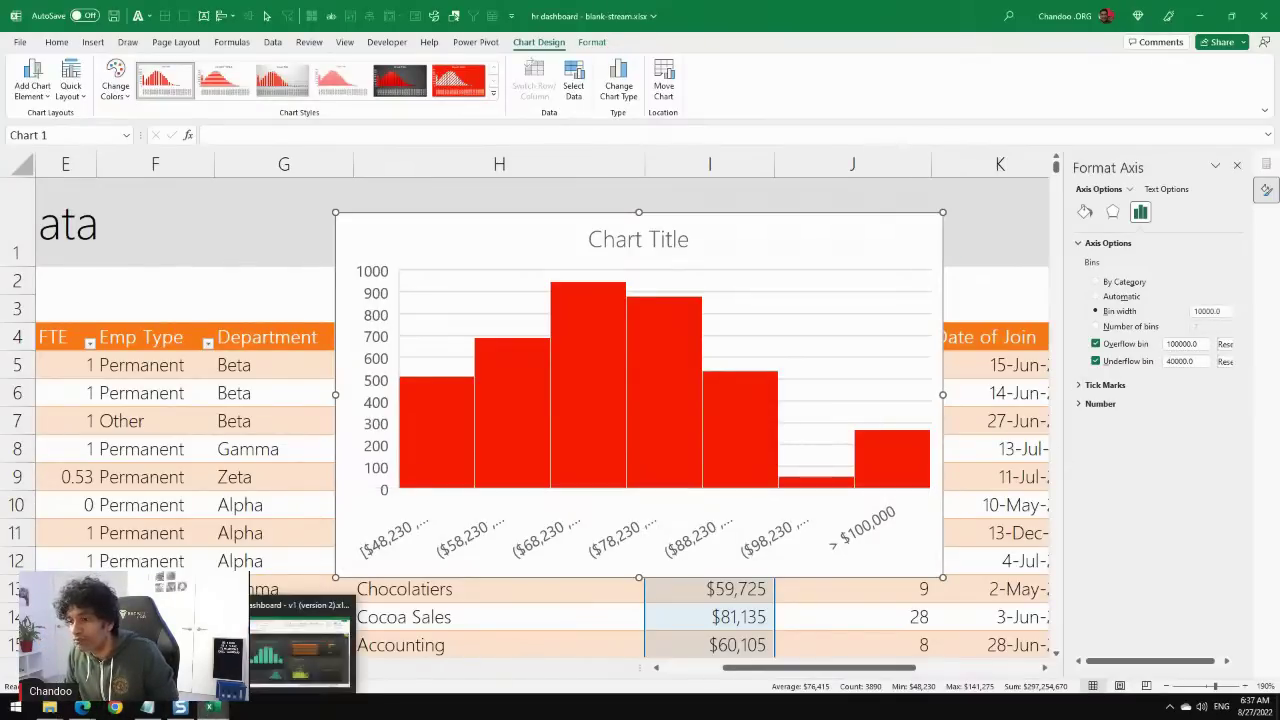
pyautogui.click(280, 648)
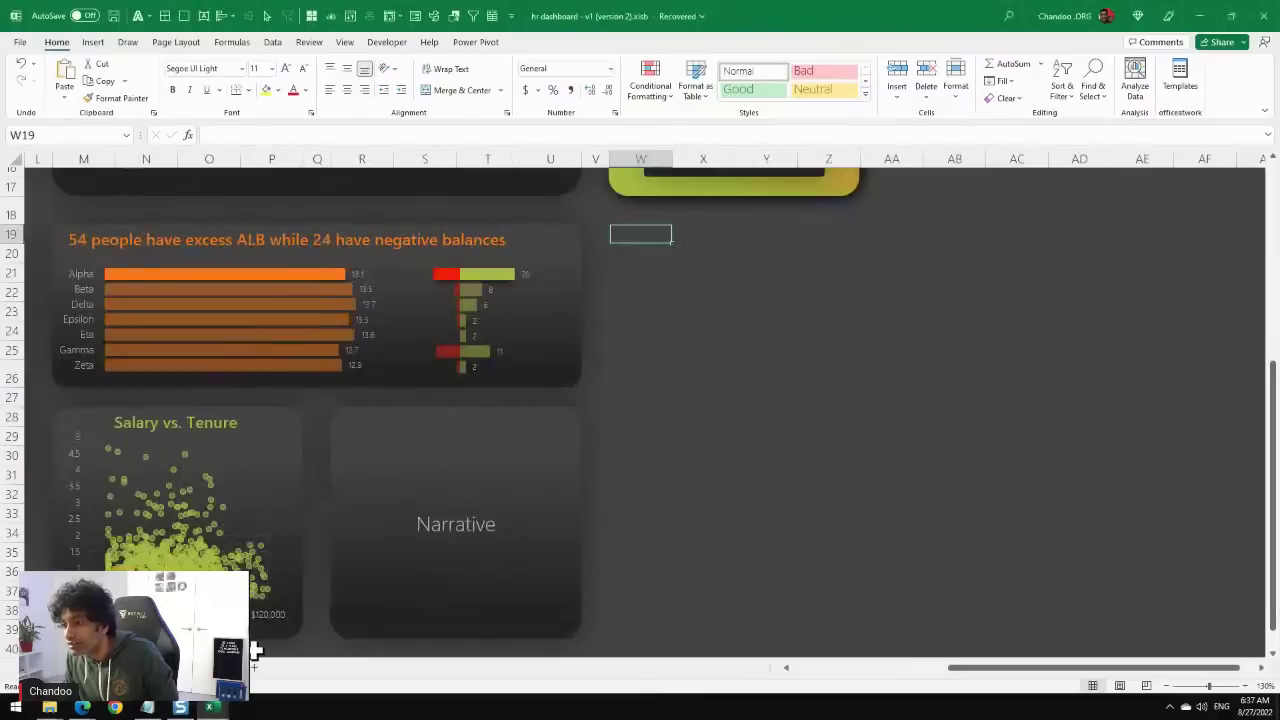
pyautogui.click(864, 667)
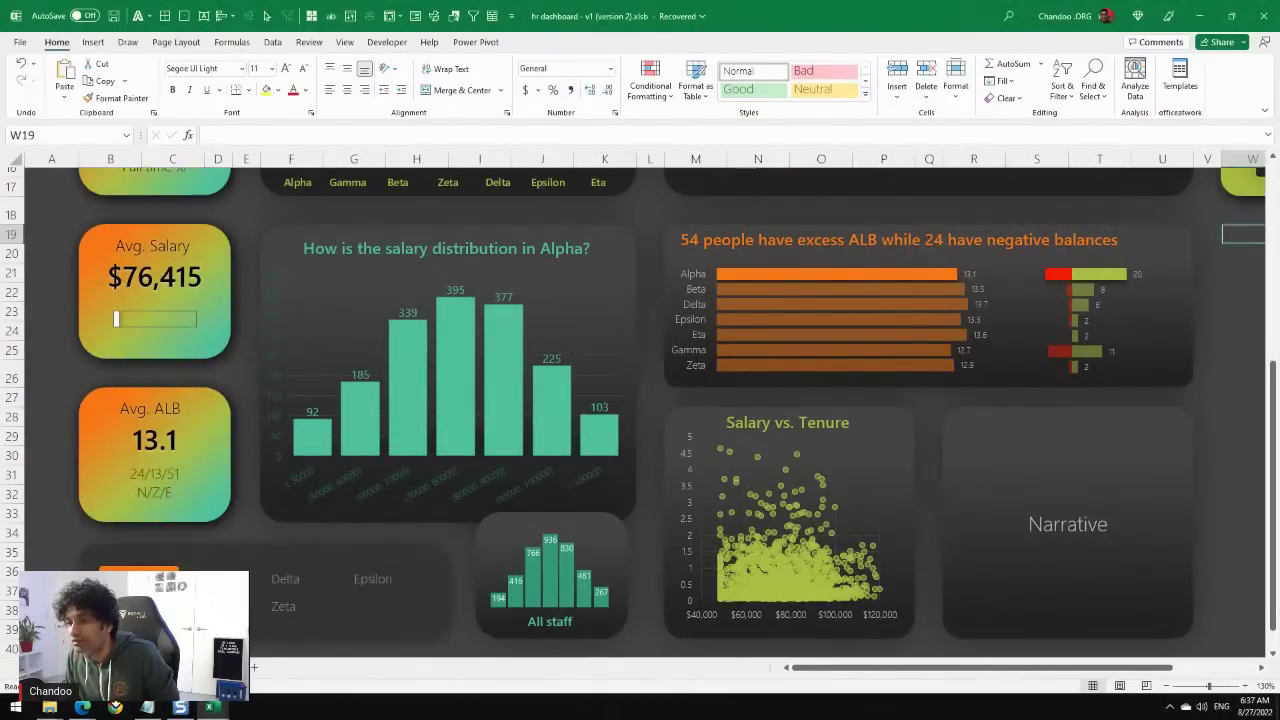
pyautogui.moveTo(213, 708)
pyautogui.click(300, 650)
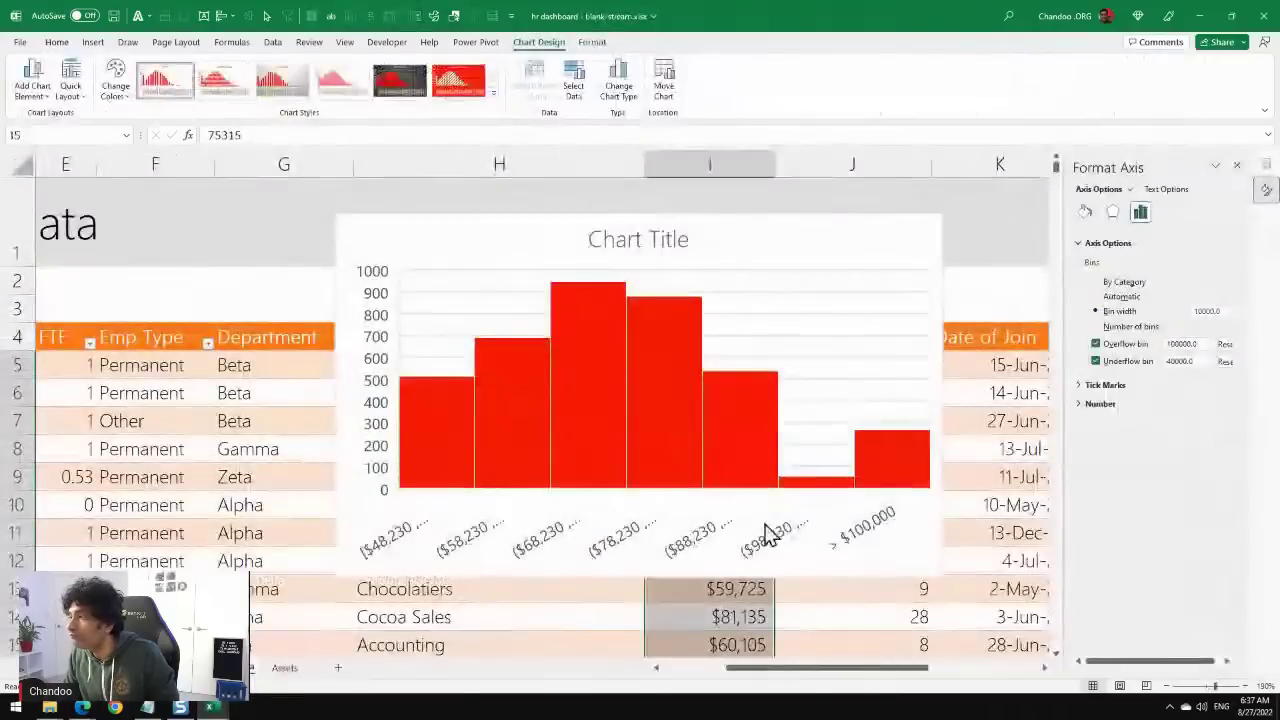
# Change the underflow bin to 50000 and move the histogram up and left.
pyautogui.click(757, 240)
pyautogui.click(668, 550)
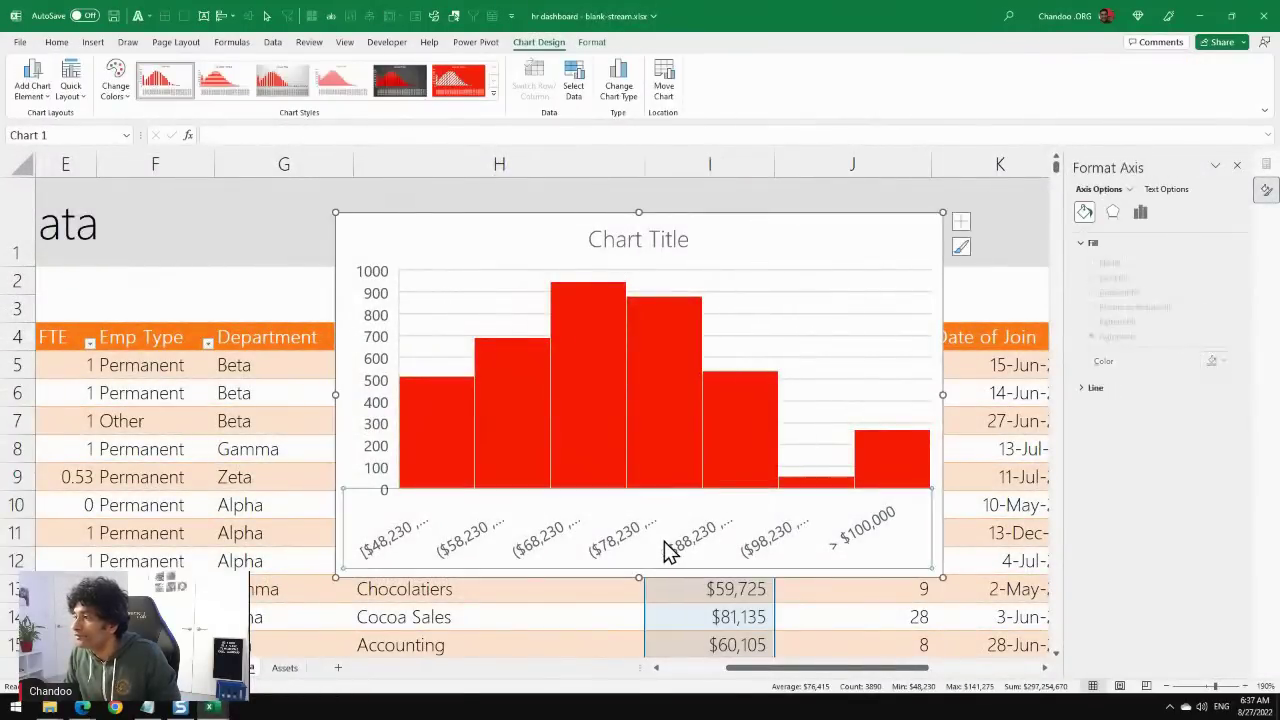
pyautogui.click(1141, 213)
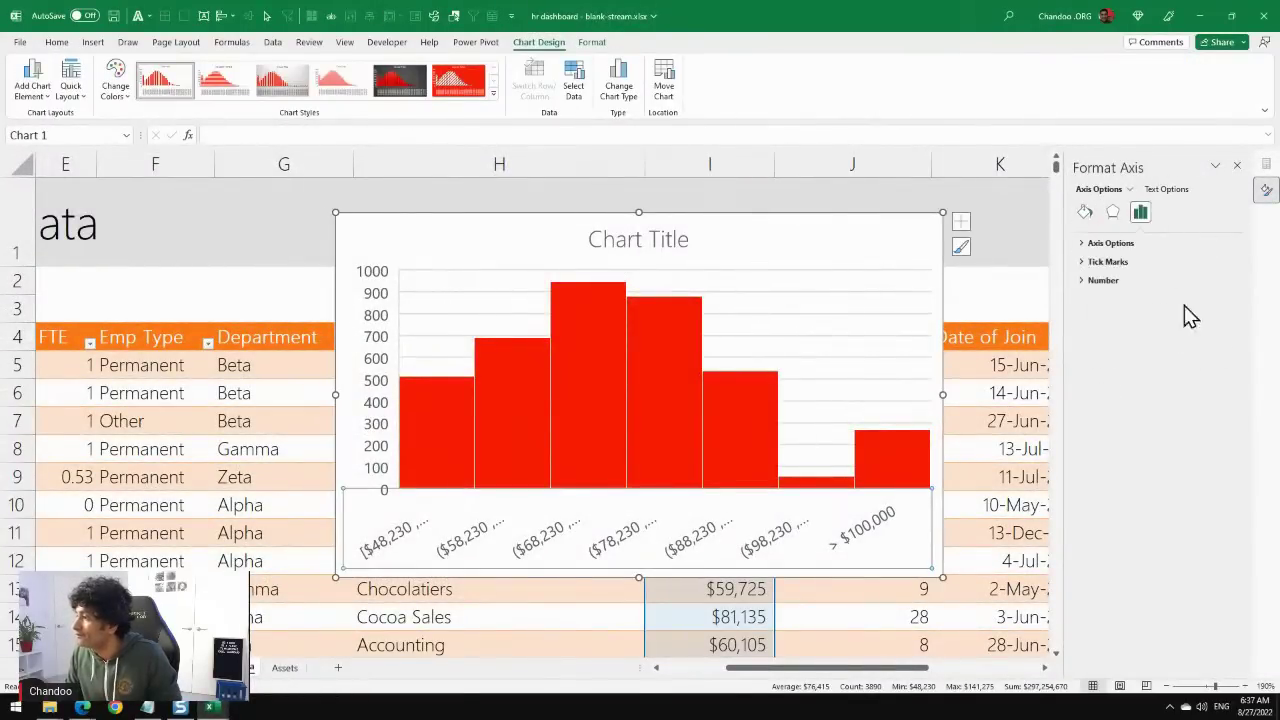
pyautogui.click(1130, 245)
pyautogui.click(1188, 361)
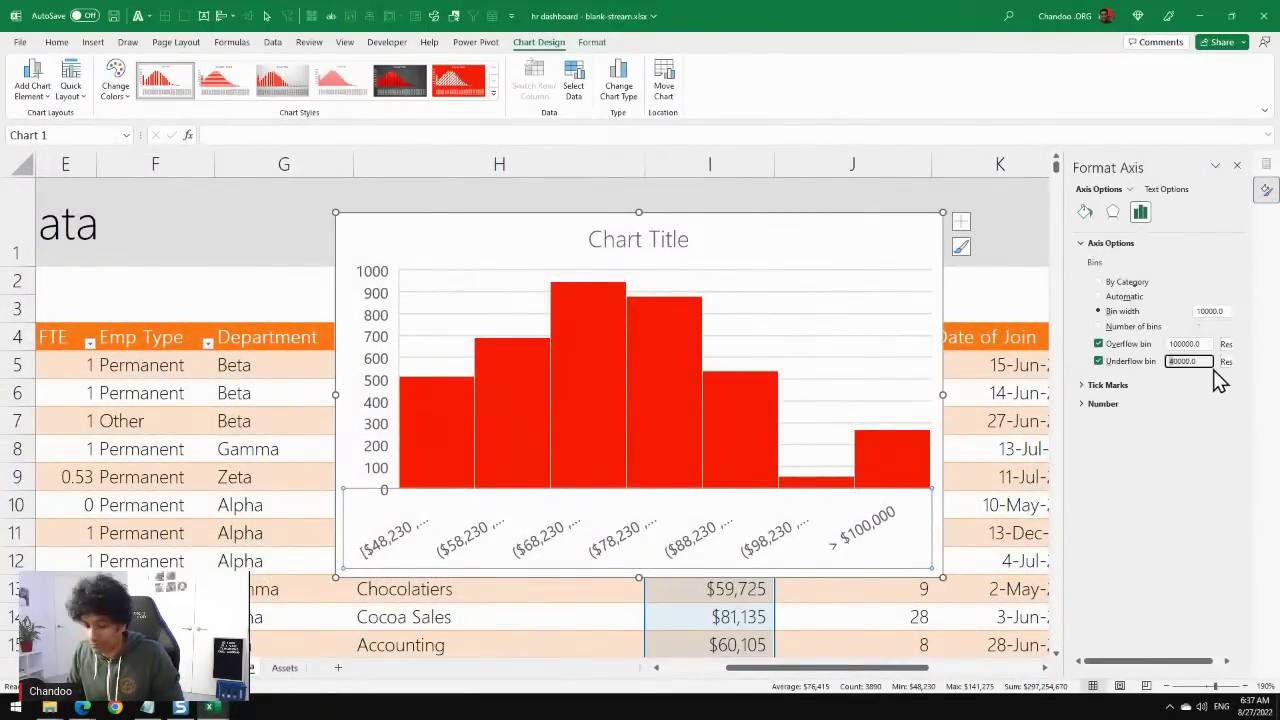
pyautogui.write('50000')
pyautogui.press('Return')
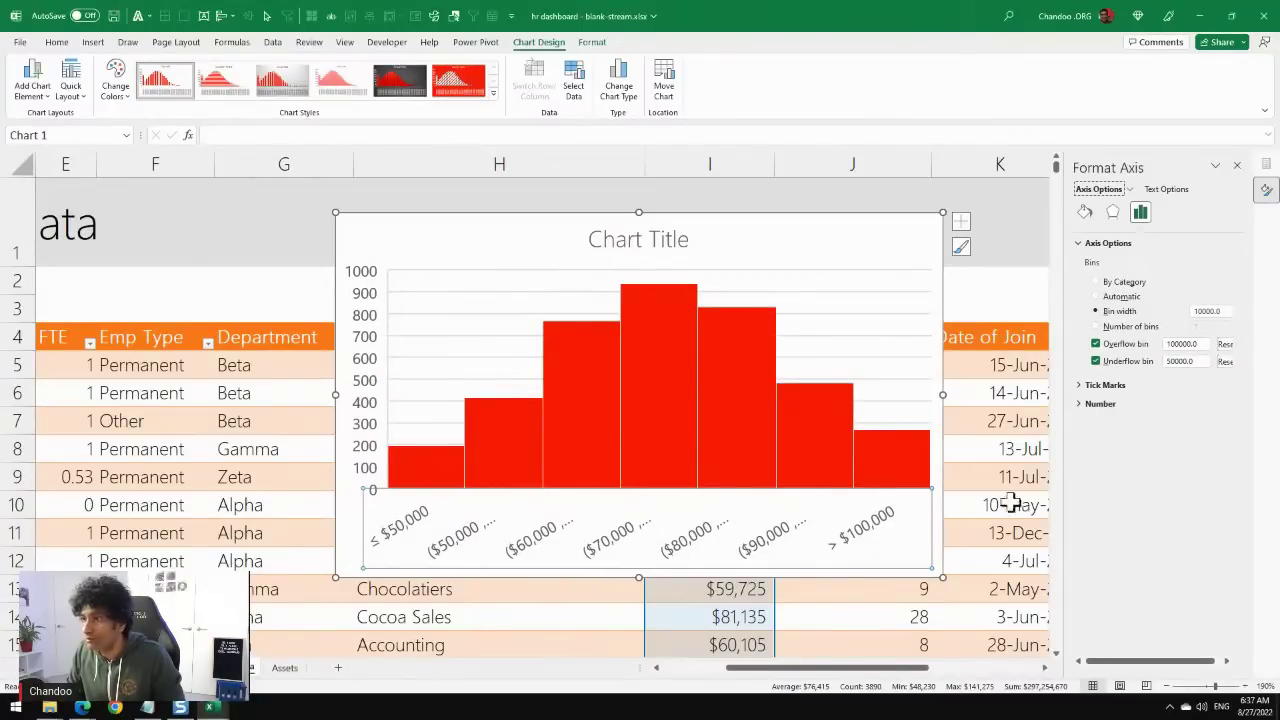
pyautogui.click(430, 240)
pyautogui.moveTo(458, 244); pyautogui.dragTo(305, 228)
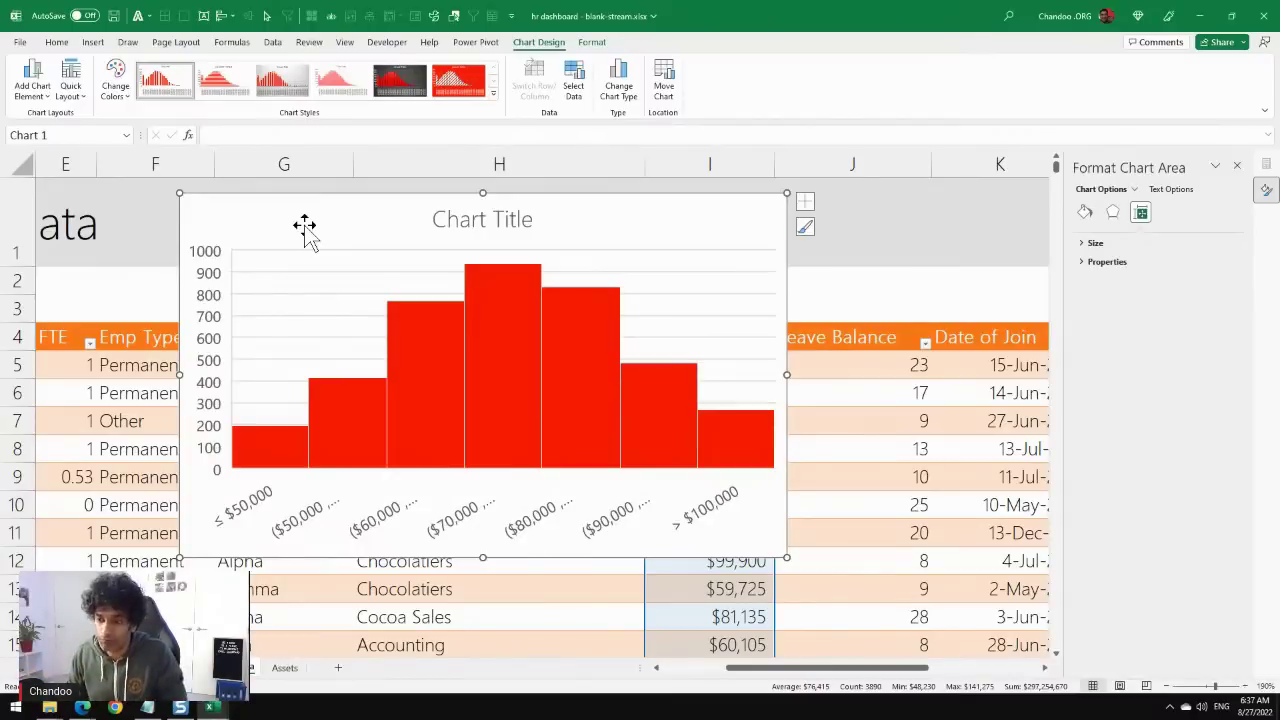
# Cut the histogram from the data sheet and paste it below the tiles on the Monthly HR Dashboard.
pyautogui.press('Delete')
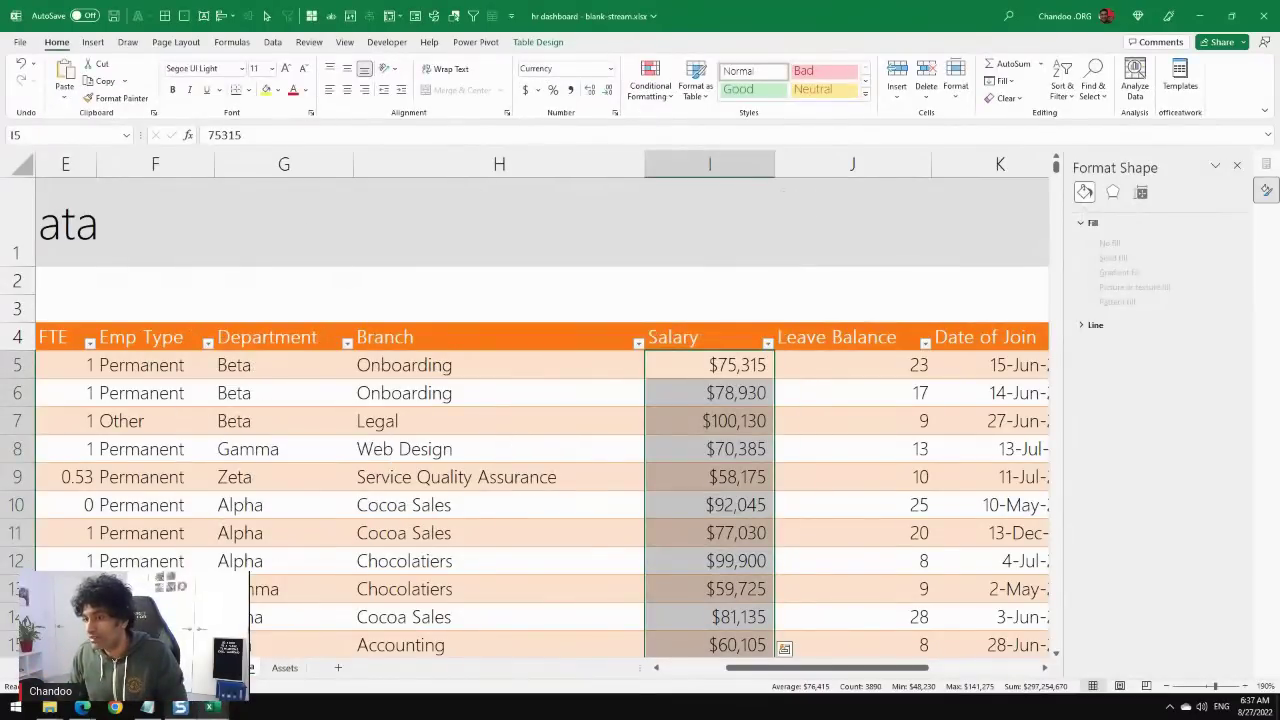
pyautogui.hotkey('ctrl', 'pageup')
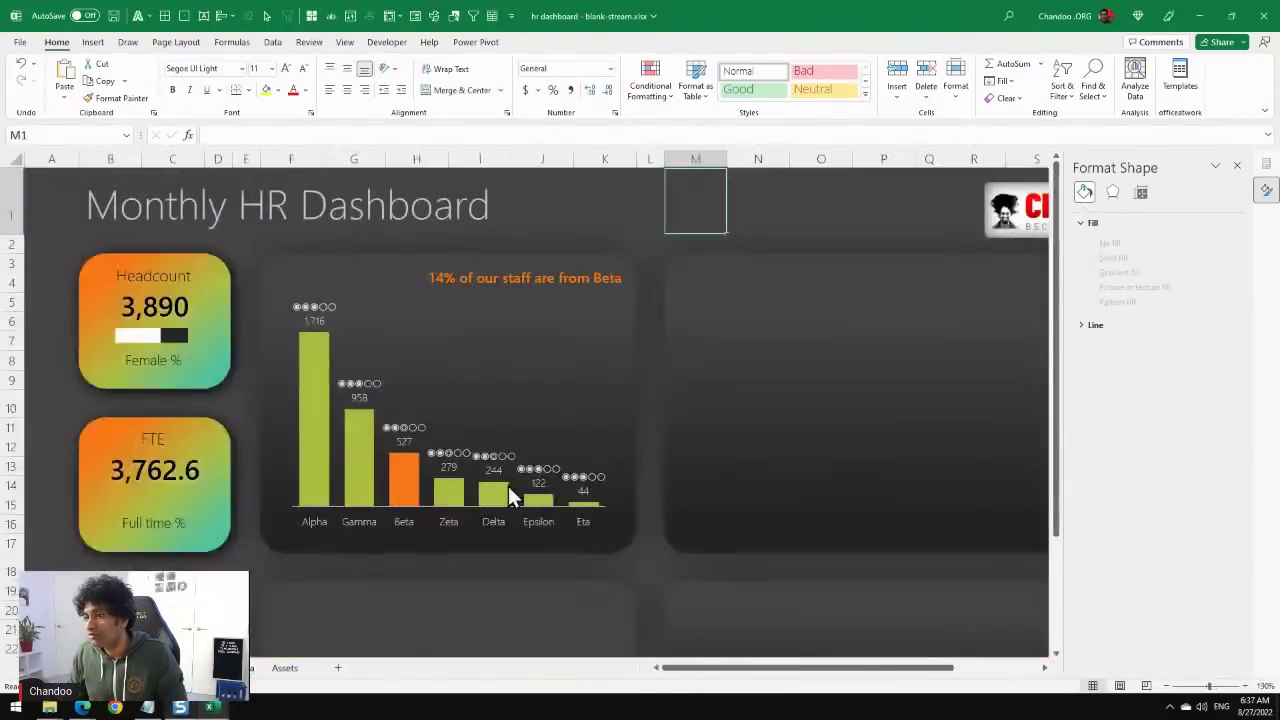
pyautogui.scroll(-8, 657, 480)
pyautogui.click(541, 561)
pyautogui.hotkey('ctrl', 'v')
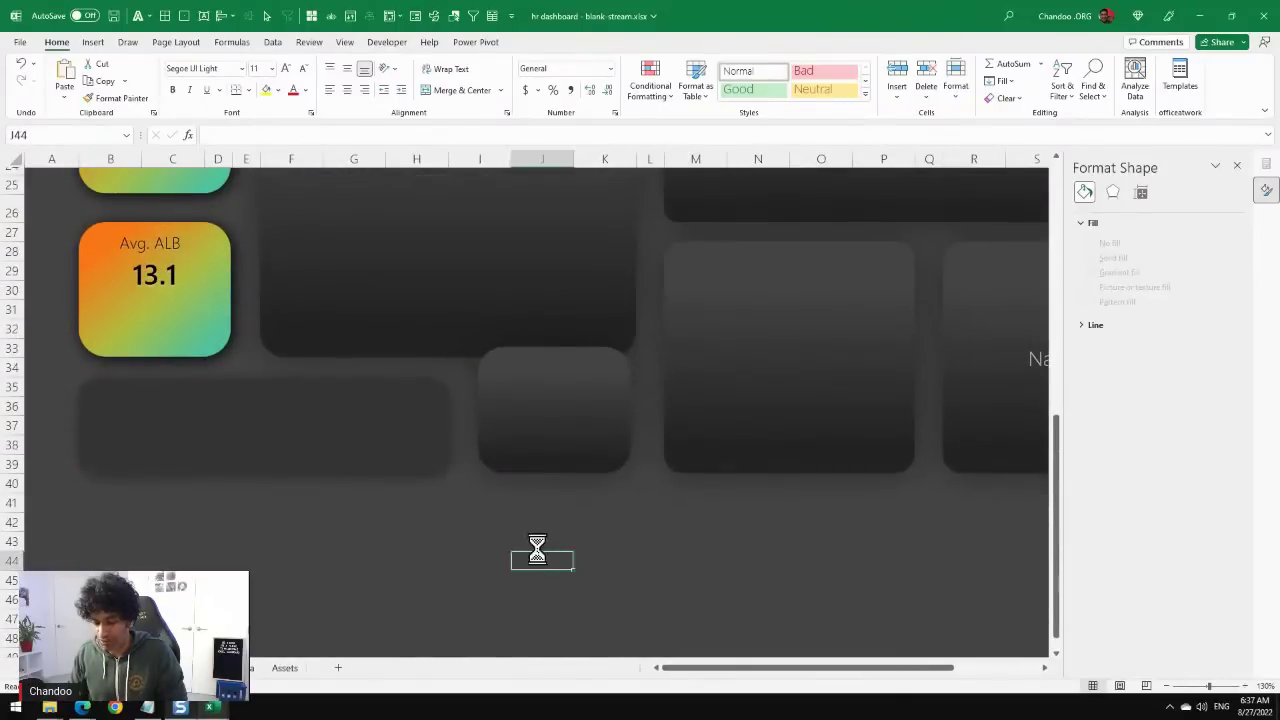
pyautogui.scroll(-5, 531, 526)
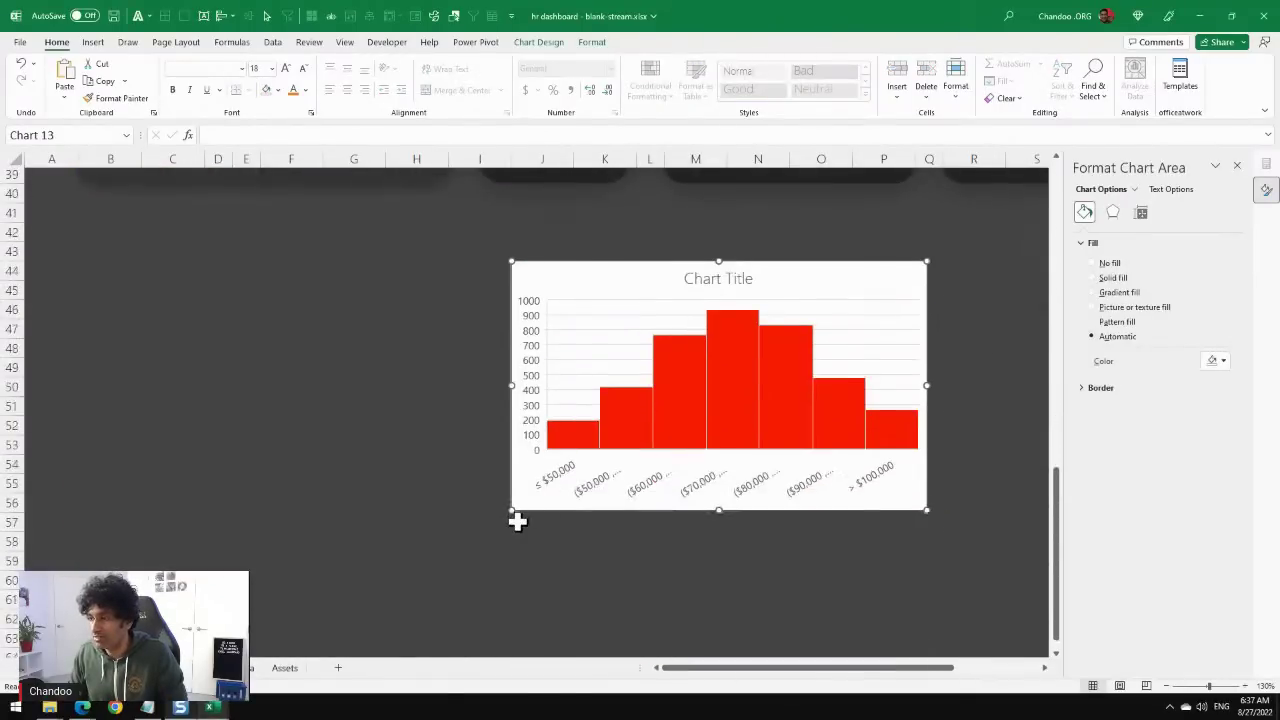
pyautogui.scroll(5, 510, 515)
pyautogui.scroll(-1, 520, 518)
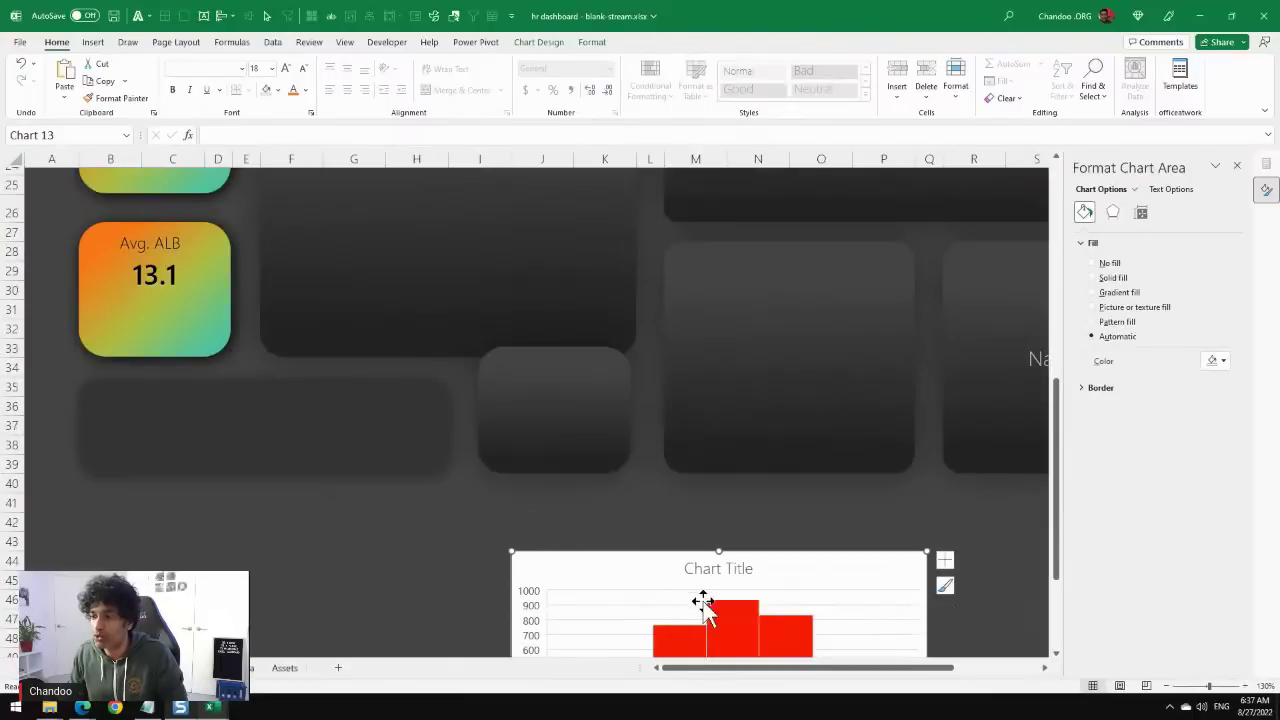
pyautogui.scroll(-3, 690, 610)
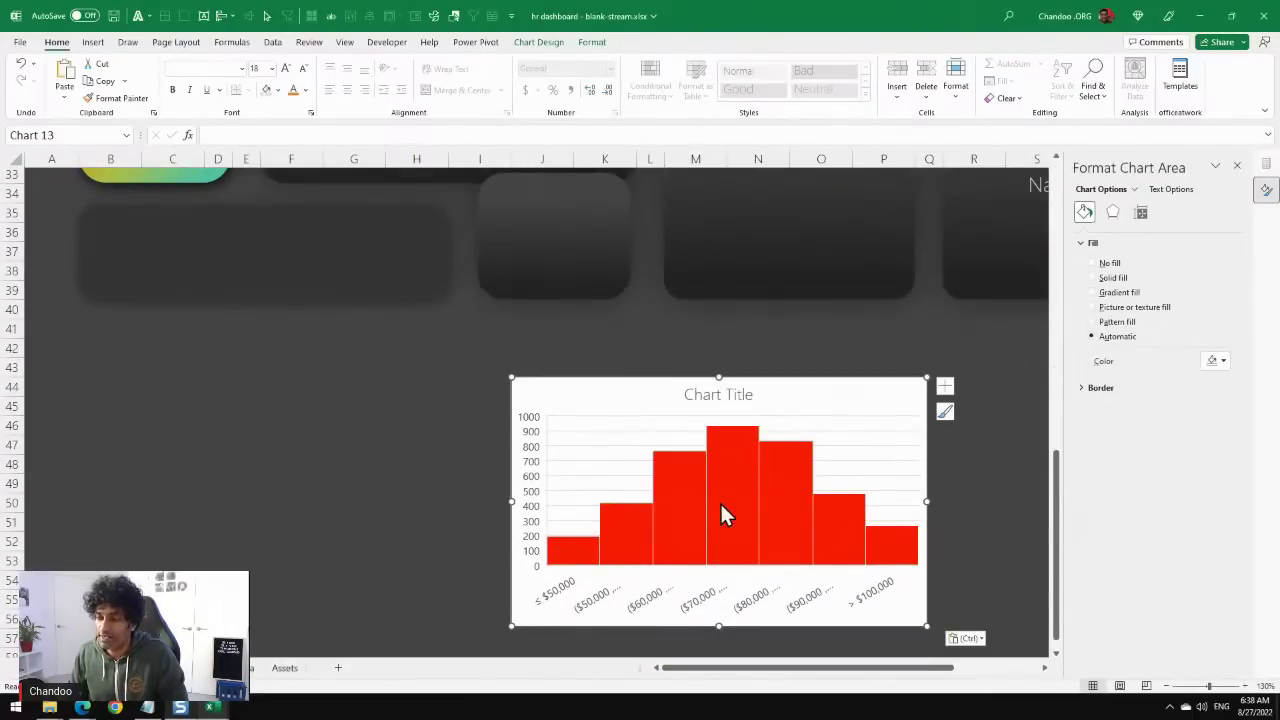
pyautogui.scroll(2, 714, 502)
pyautogui.scroll(-2, 714, 502)
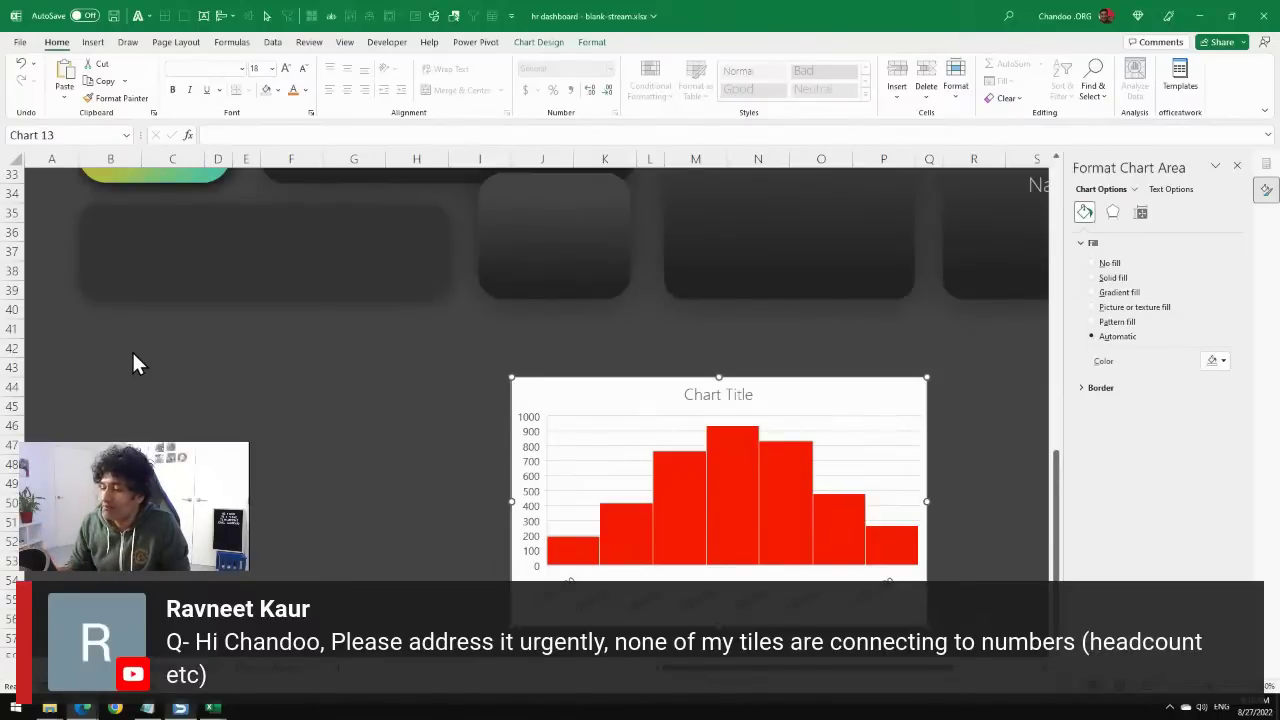
pyautogui.scroll(6, 220, 391)
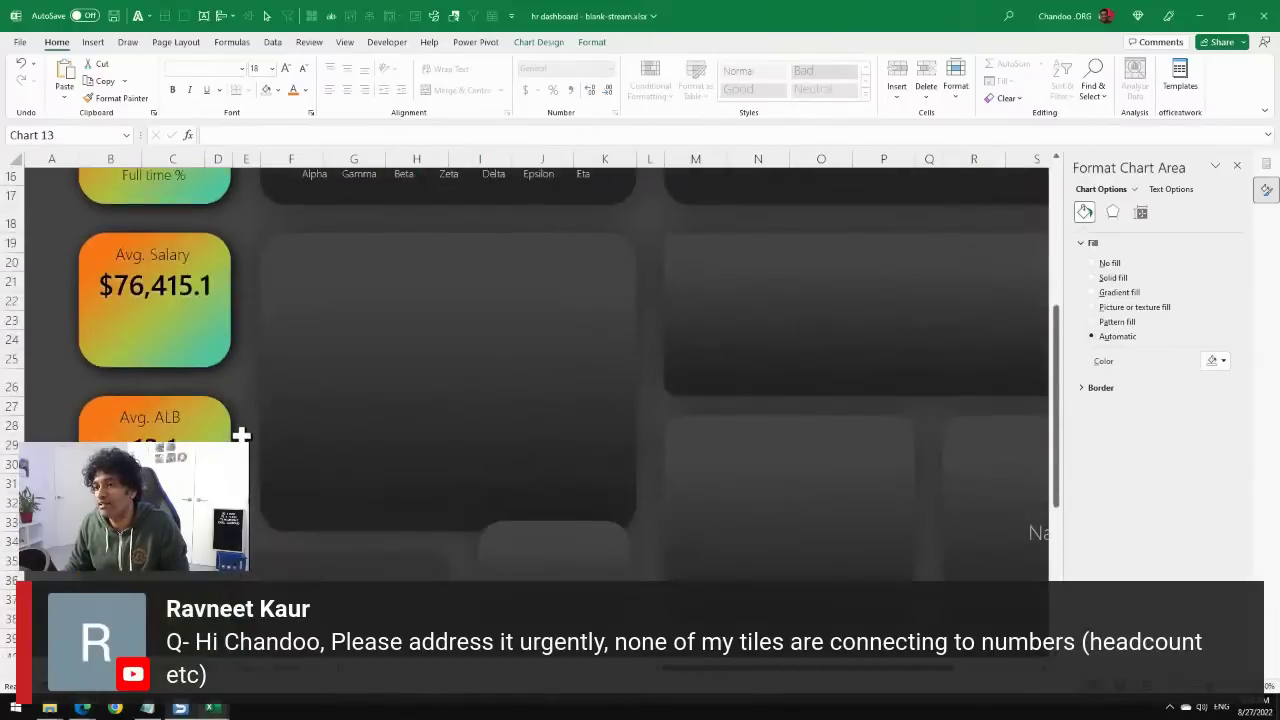
pyautogui.click(205, 425)
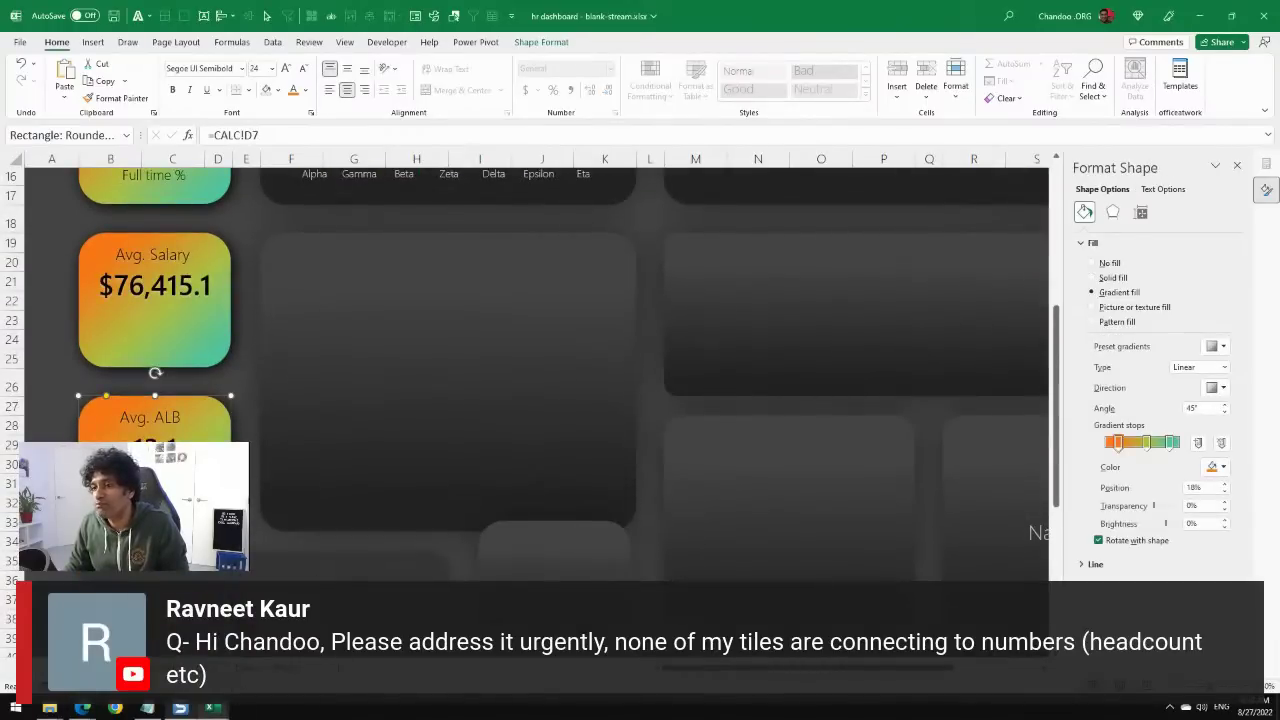
pyautogui.click(172, 540)
pyautogui.click(97, 387)
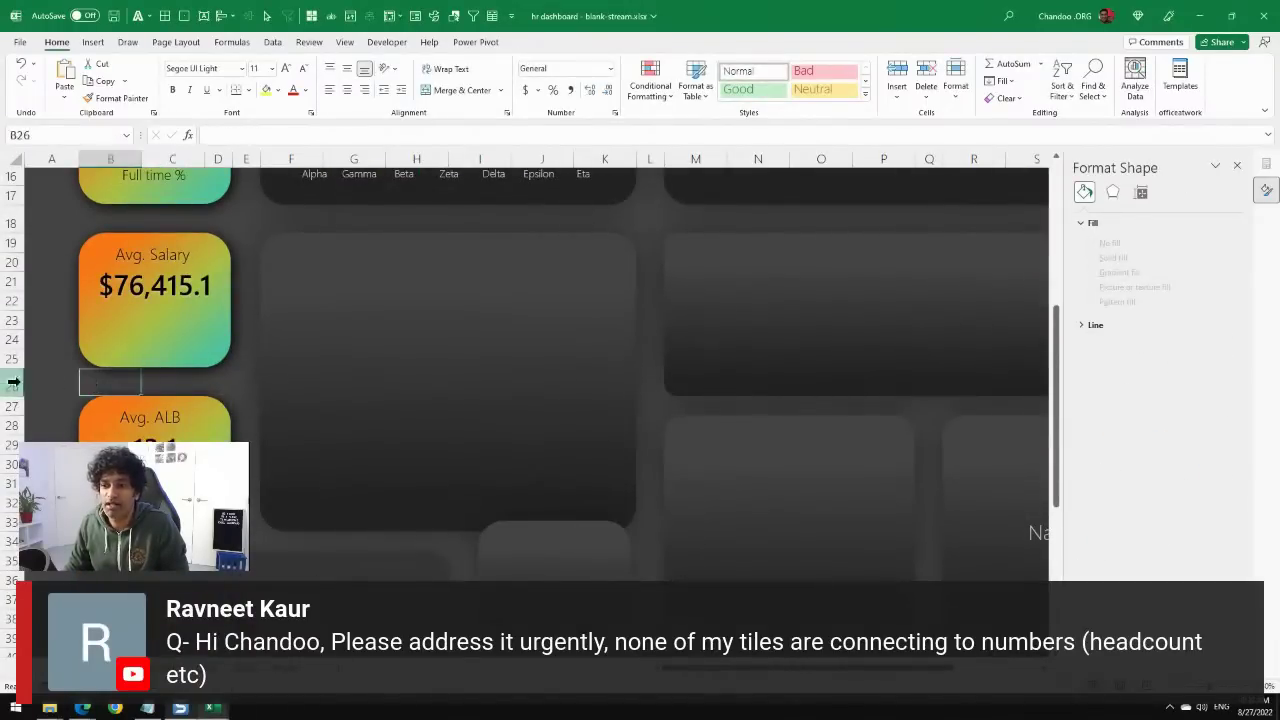
pyautogui.click(214, 420)
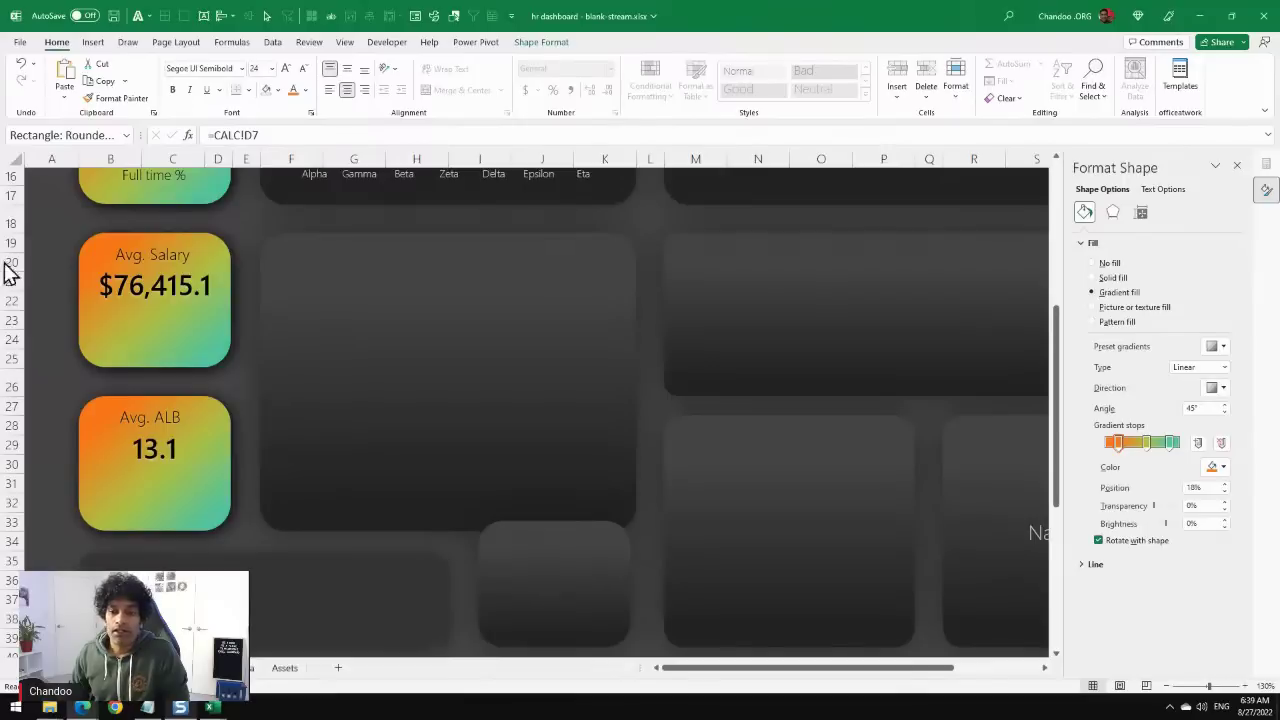
# Select the Alpha Female % pivot cell on CALC and toggle the Generate GetPivotData option.
pyautogui.press('Tab')
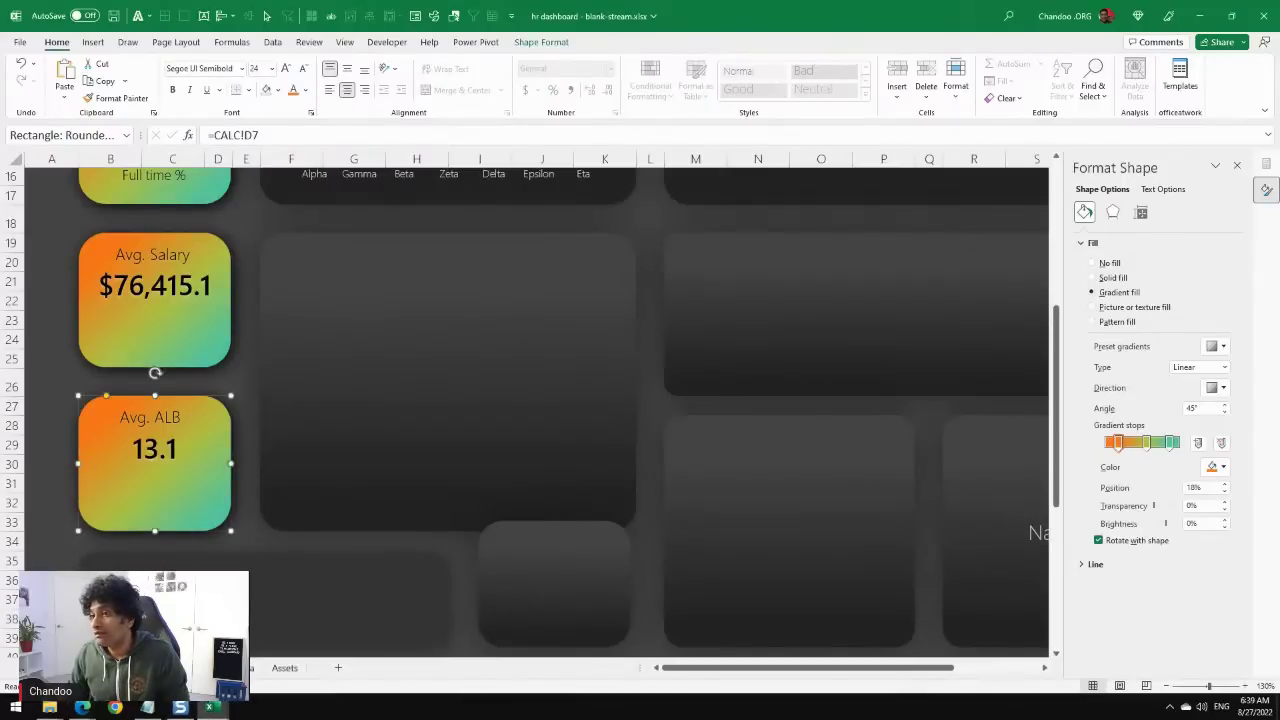
pyautogui.hotkey('ctrl', 'pagedown')
pyautogui.click(750, 668)
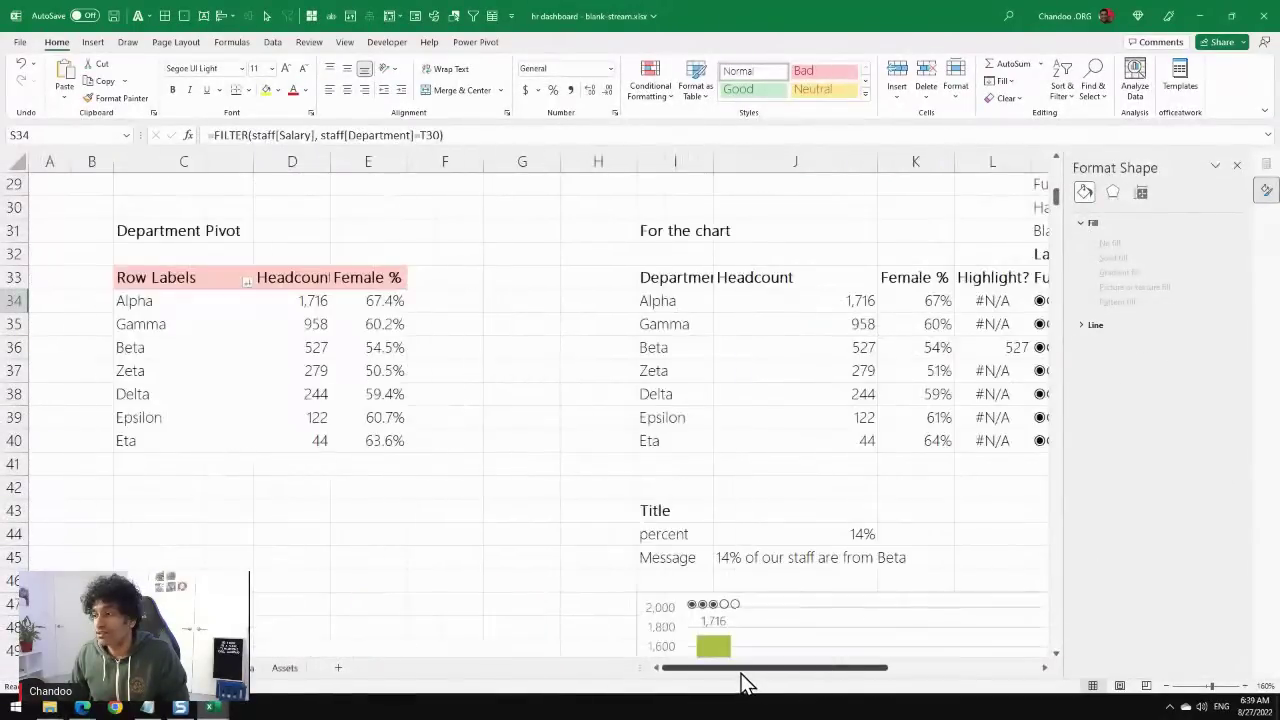
pyautogui.click(382, 300)
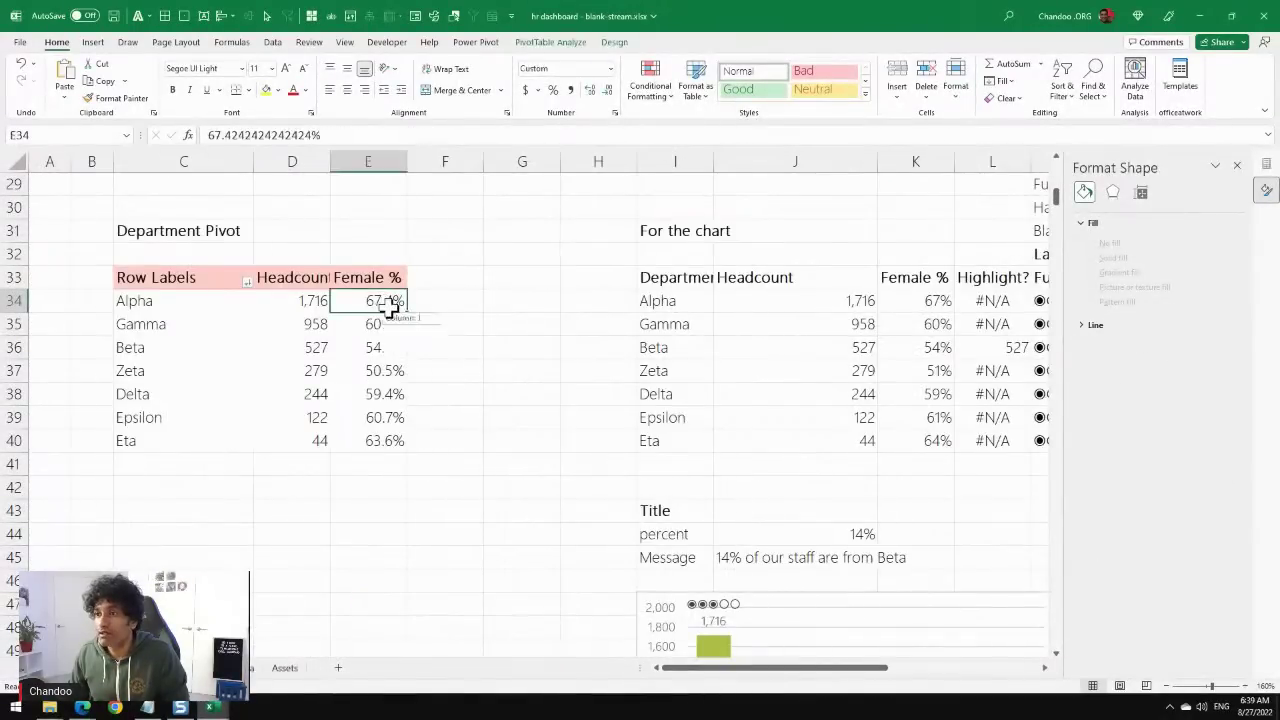
pyautogui.click(614, 45)
pyautogui.click(553, 43)
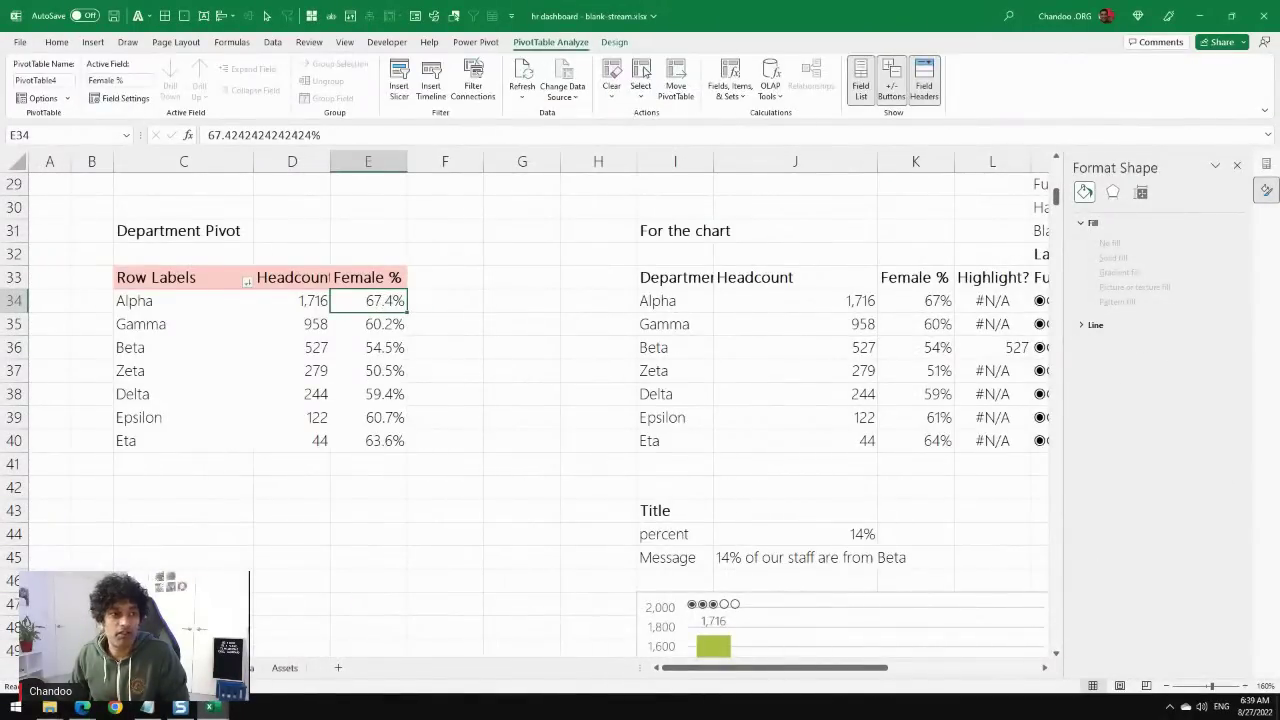
pyautogui.click(45, 98)
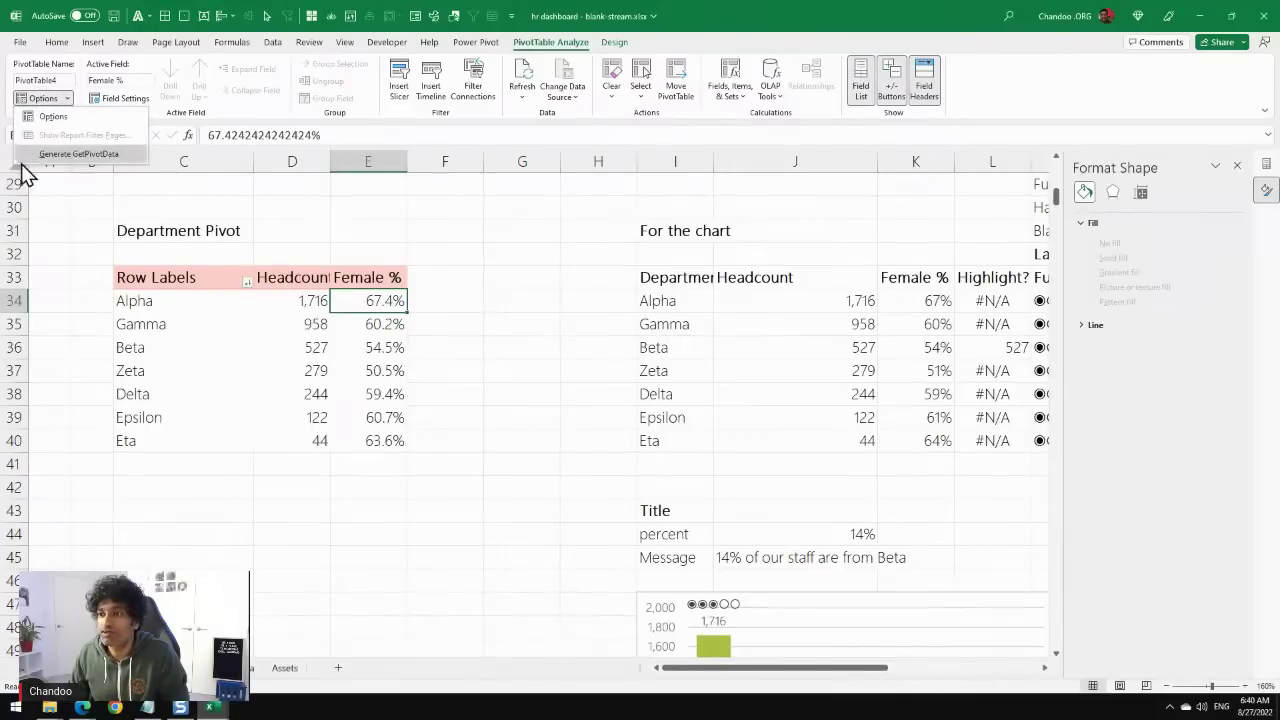
pyautogui.click(60, 153)
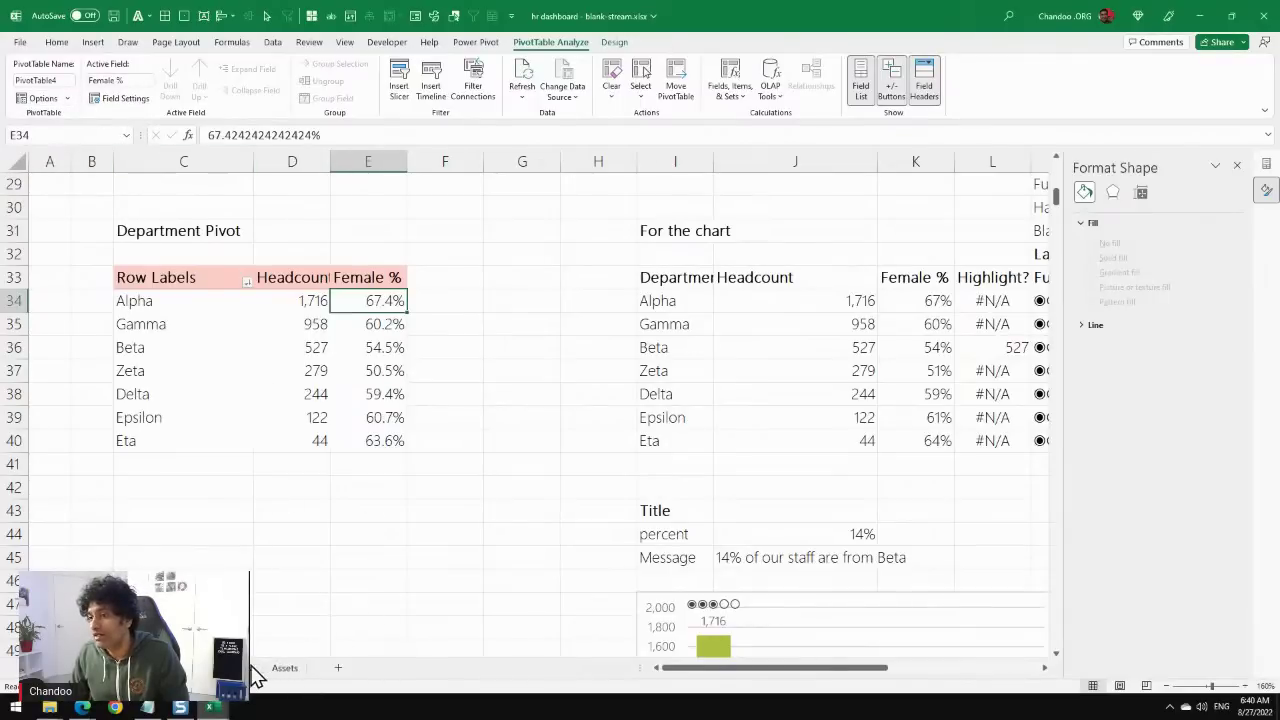
# Try relinking the red test shape on Assets to the Alpha Female % cell, then cancel the edit.
pyautogui.click(284, 668)
pyautogui.moveTo(280, 134); pyautogui.dragTo(200, 134)
pyautogui.press('BackSpace')
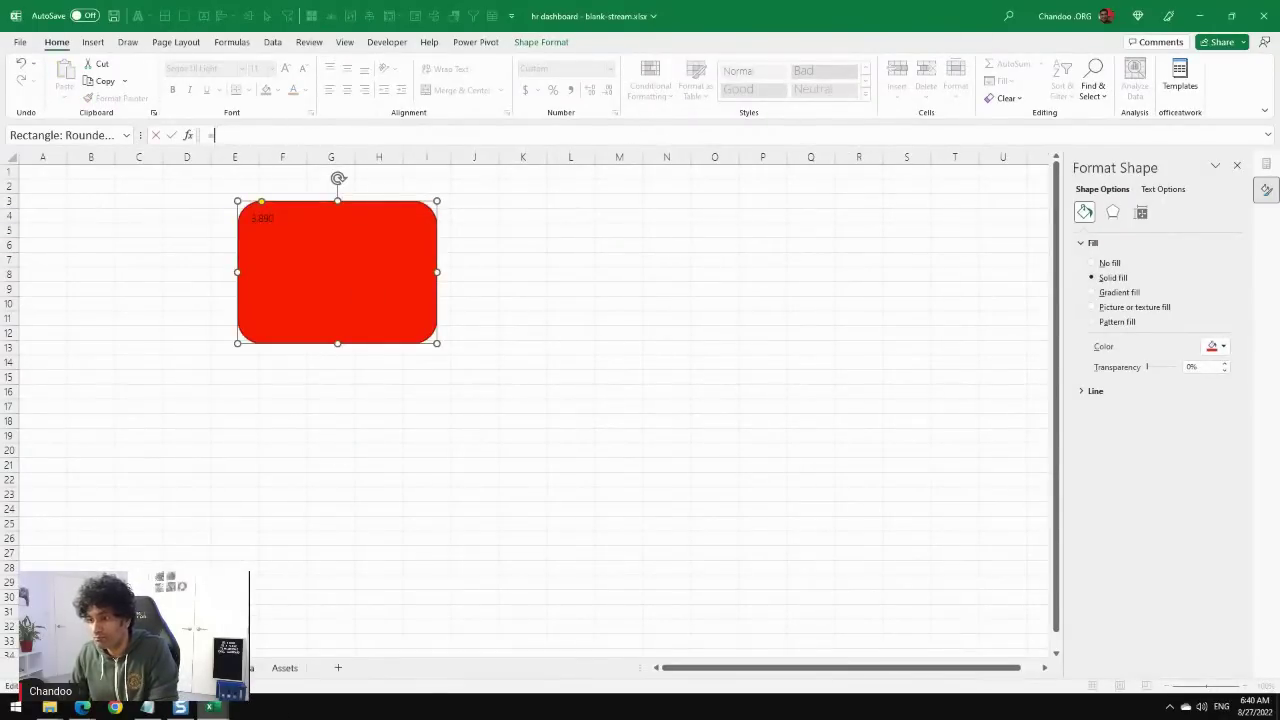
pyautogui.hotkey('ctrl', 'pageup')
pyautogui.click(398, 294)
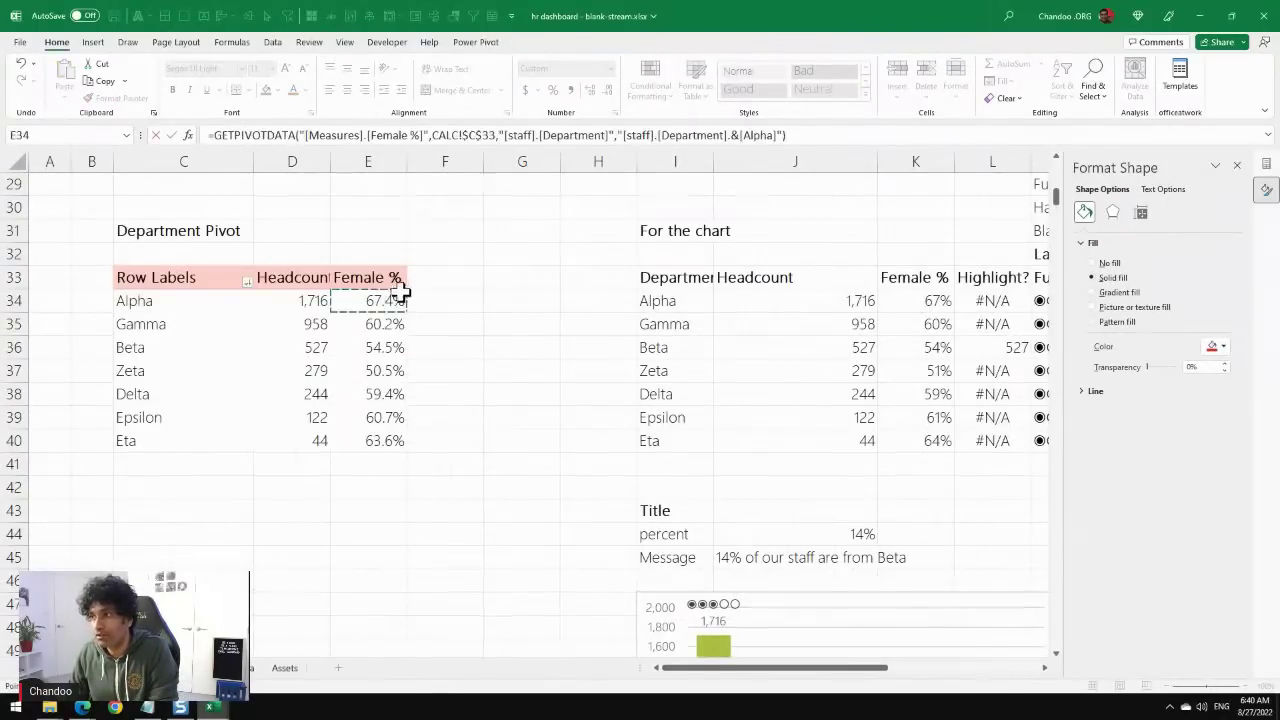
pyautogui.press('Return')
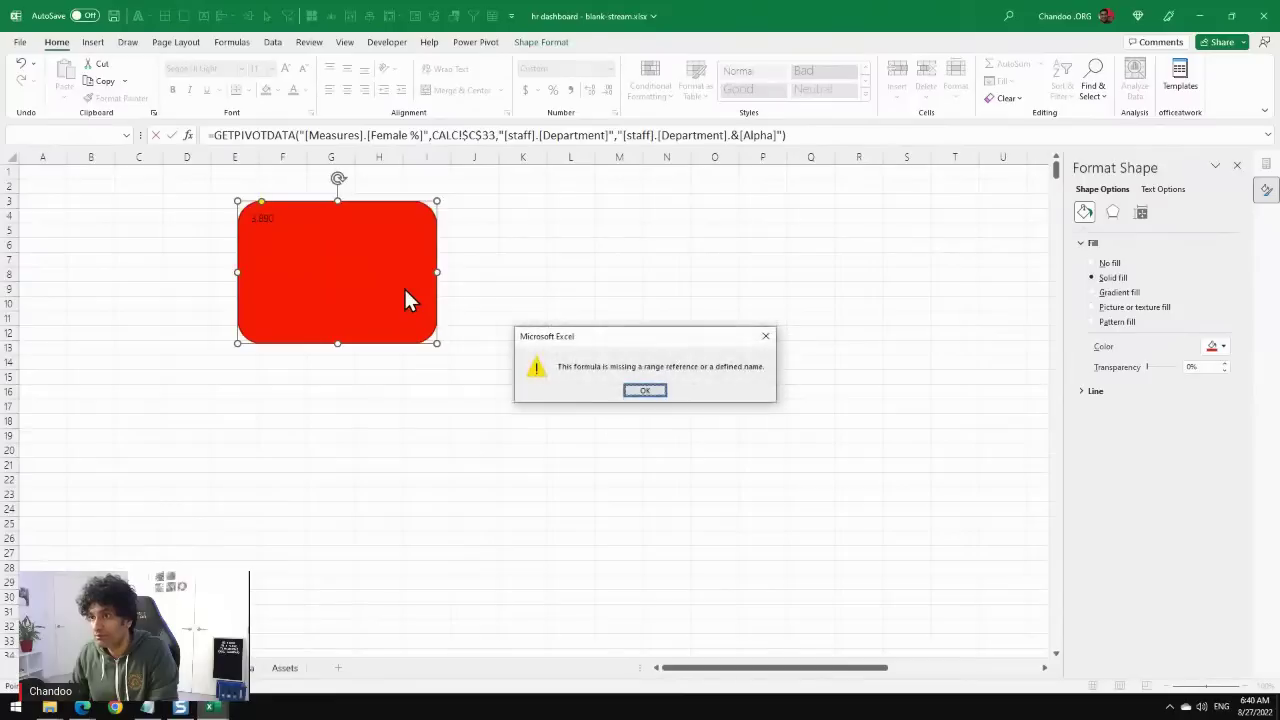
pyautogui.click(645, 391)
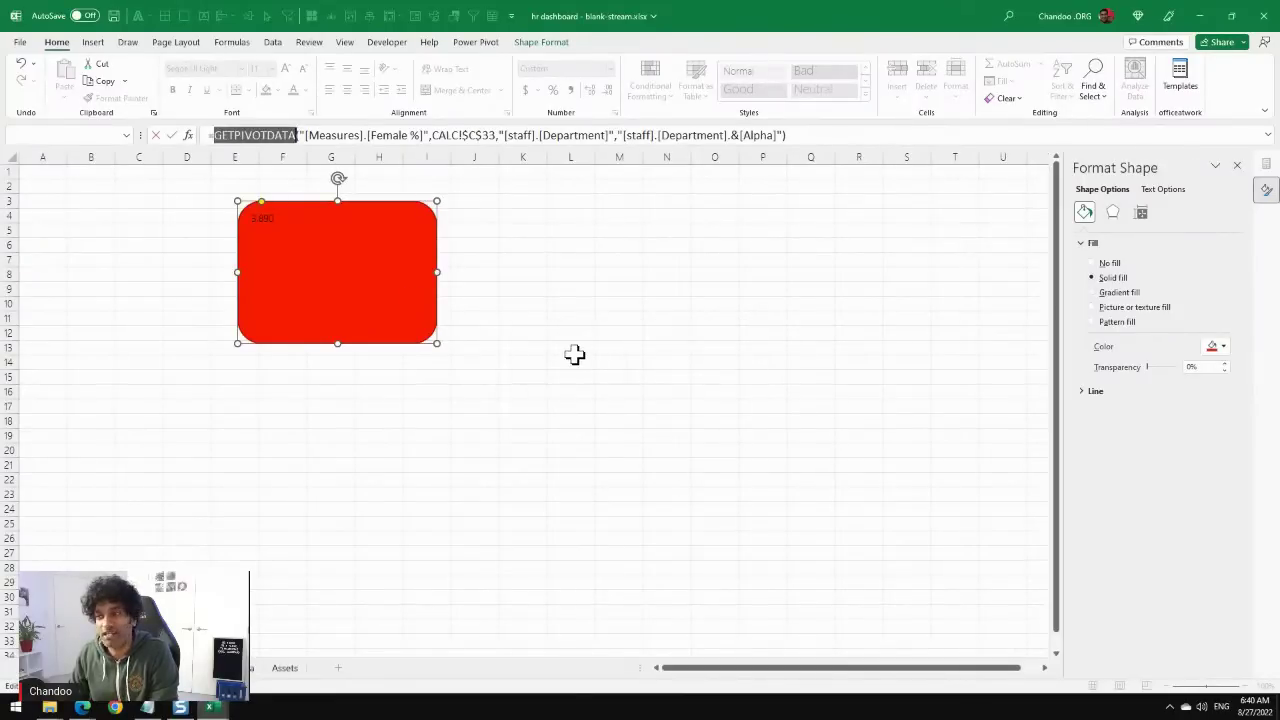
pyautogui.moveTo(800, 136); pyautogui.dragTo(128, 143)
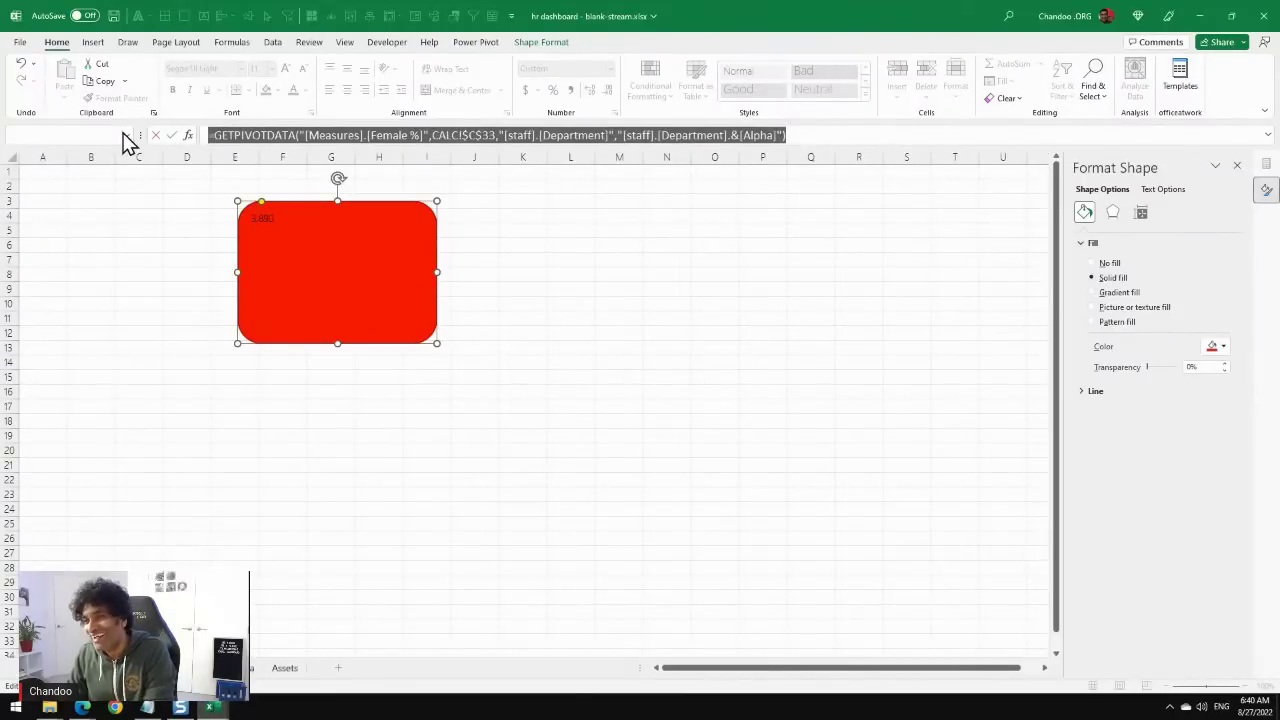
pyautogui.press('Escape')
pyautogui.click(282, 597)
# Turn Generate GetPivotData off in the PivotTable Analyze Options list and confirm it stays off.
pyautogui.hotkey('ctrl', 'pageup')
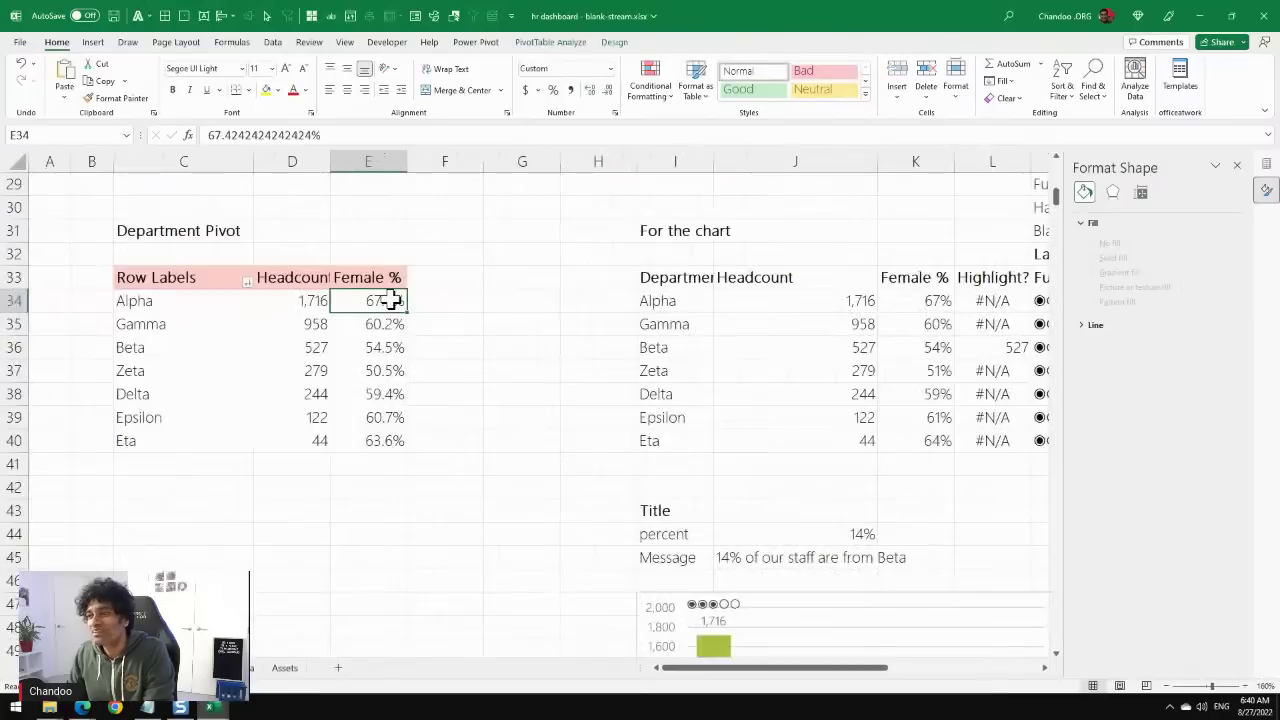
pyautogui.click(550, 42)
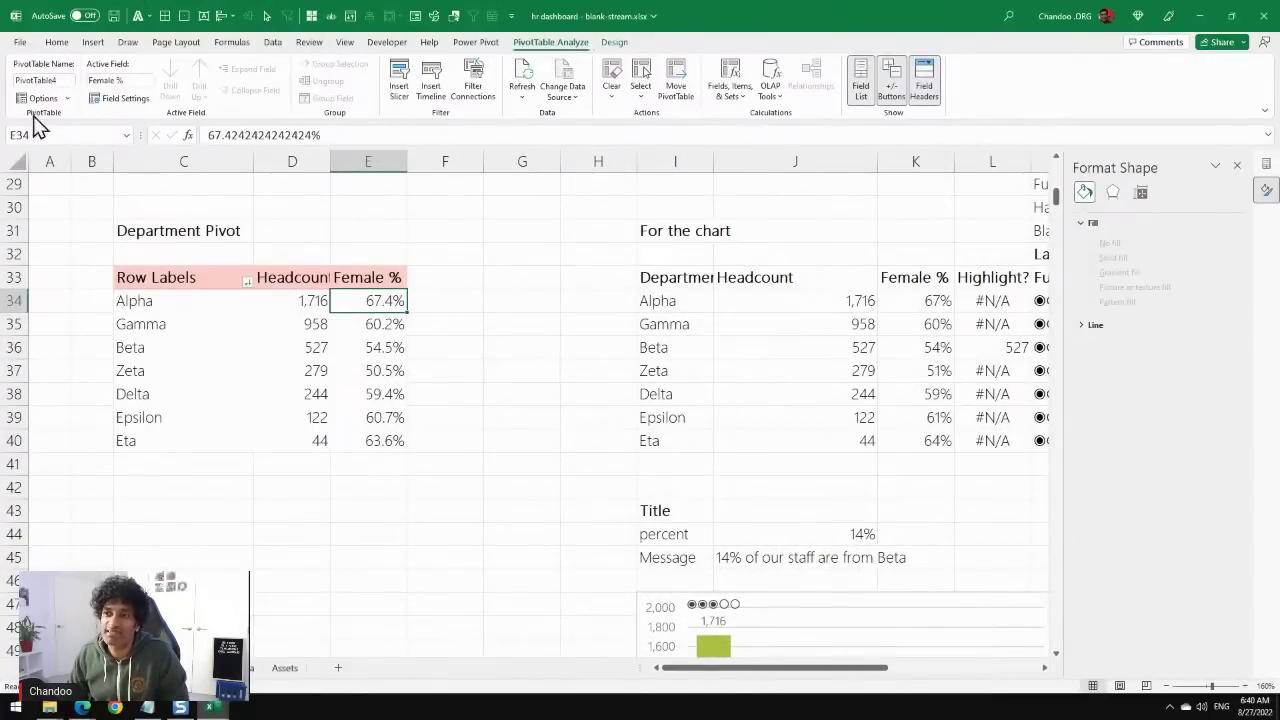
pyautogui.click(66, 98)
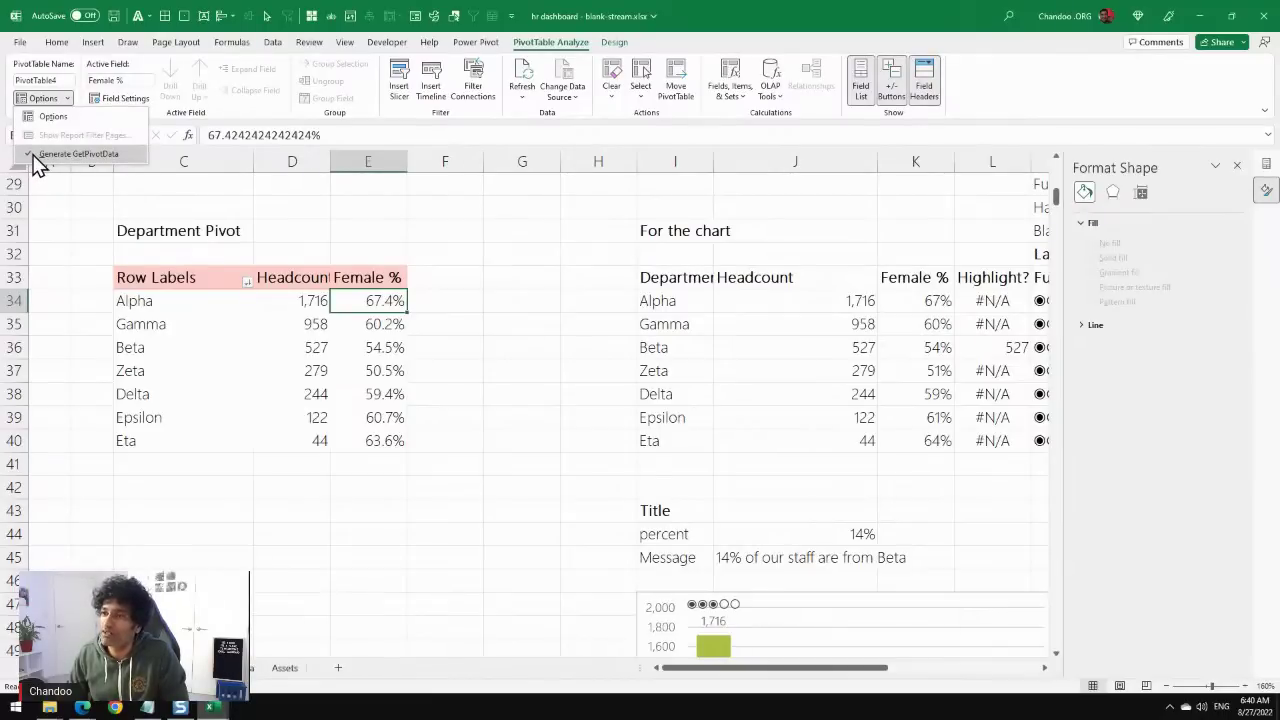
pyautogui.click(70, 154)
pyautogui.click(55, 98)
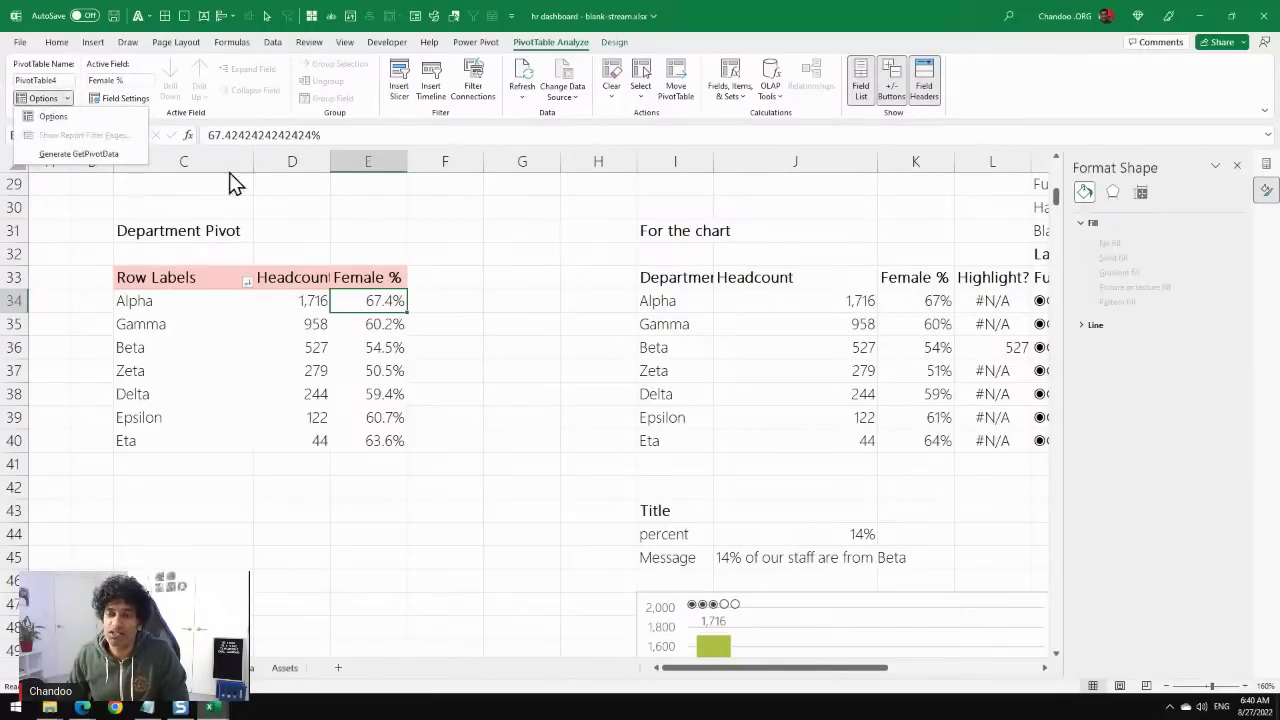
pyautogui.click(500, 240)
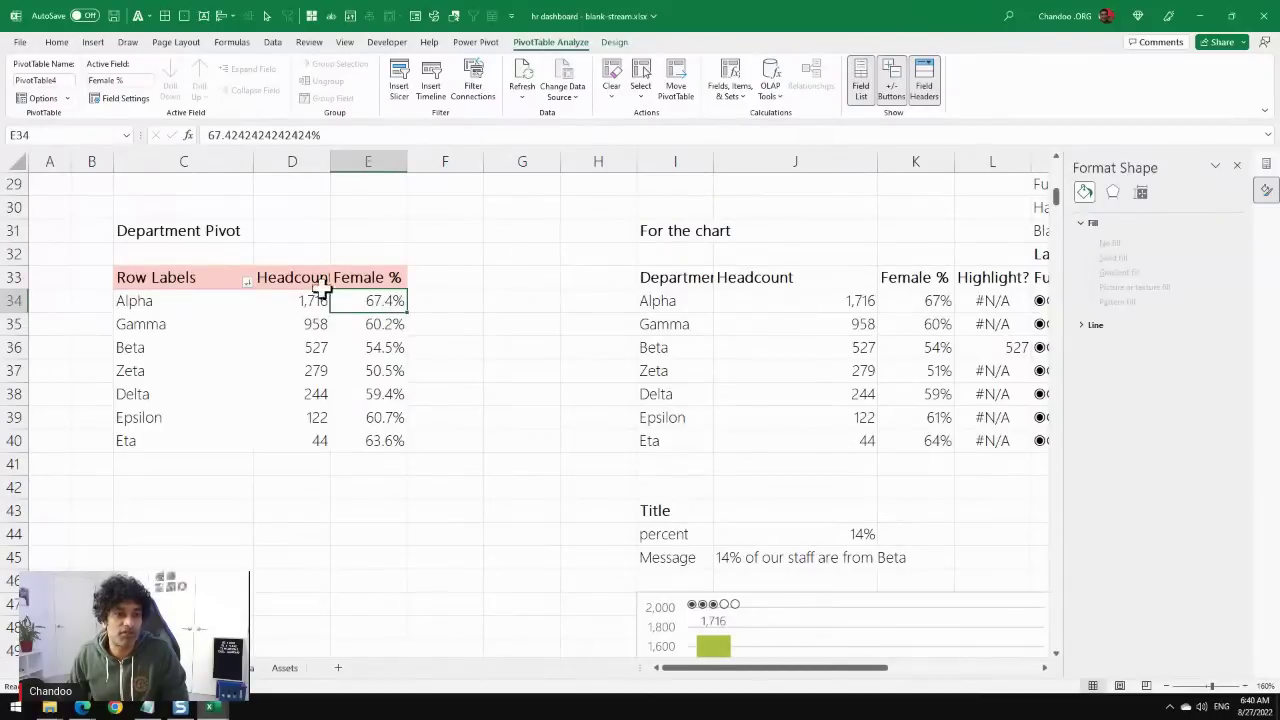
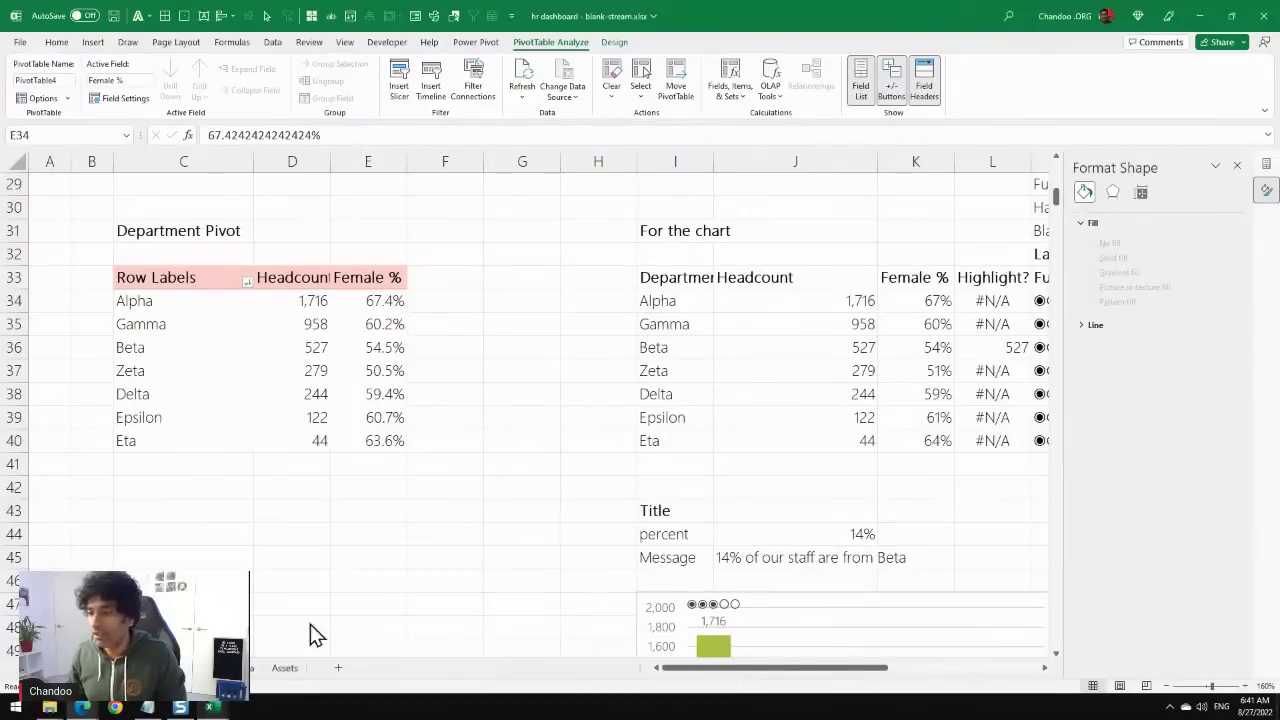
# On the CALC sheet, select S34 to view the Beta Salaries FILTER result and its Tenures.
pyautogui.click(283, 669)
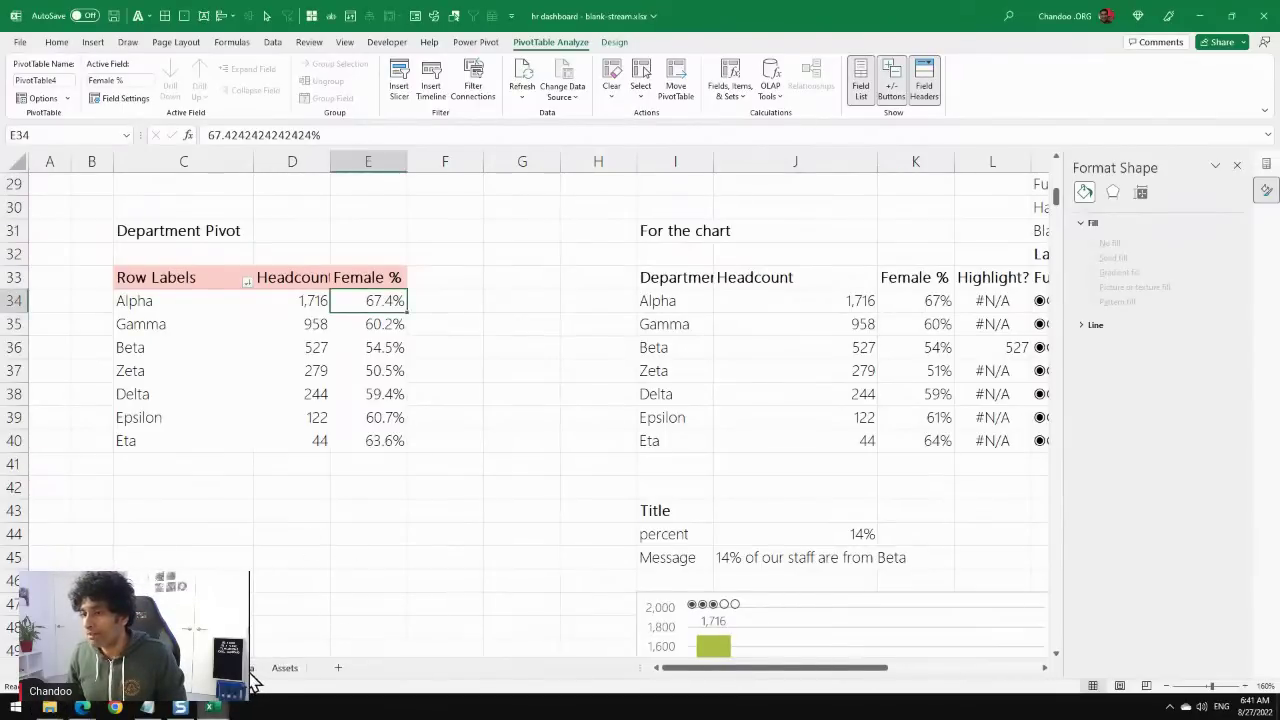
pyautogui.hotkey('ctrl', 'pageup')
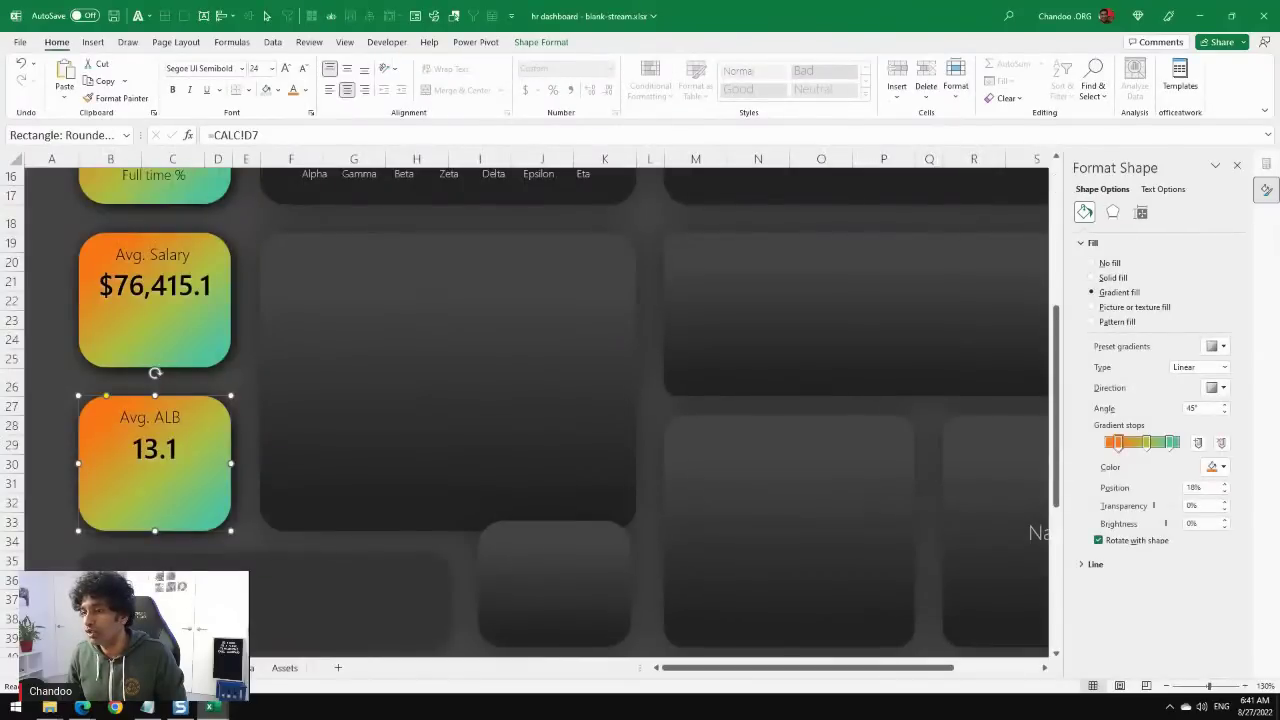
pyautogui.hotkey('ctrl', 'pagedown')
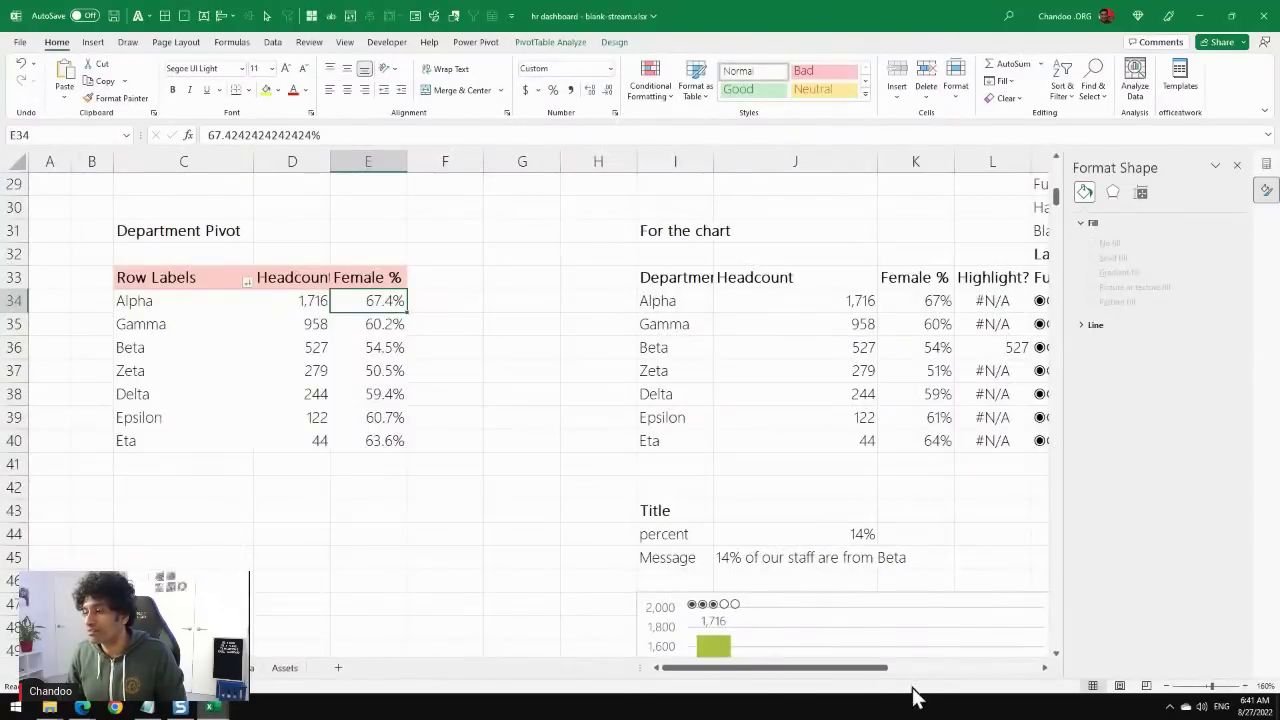
pyautogui.moveTo(870, 668); pyautogui.dragTo(1062, 672)
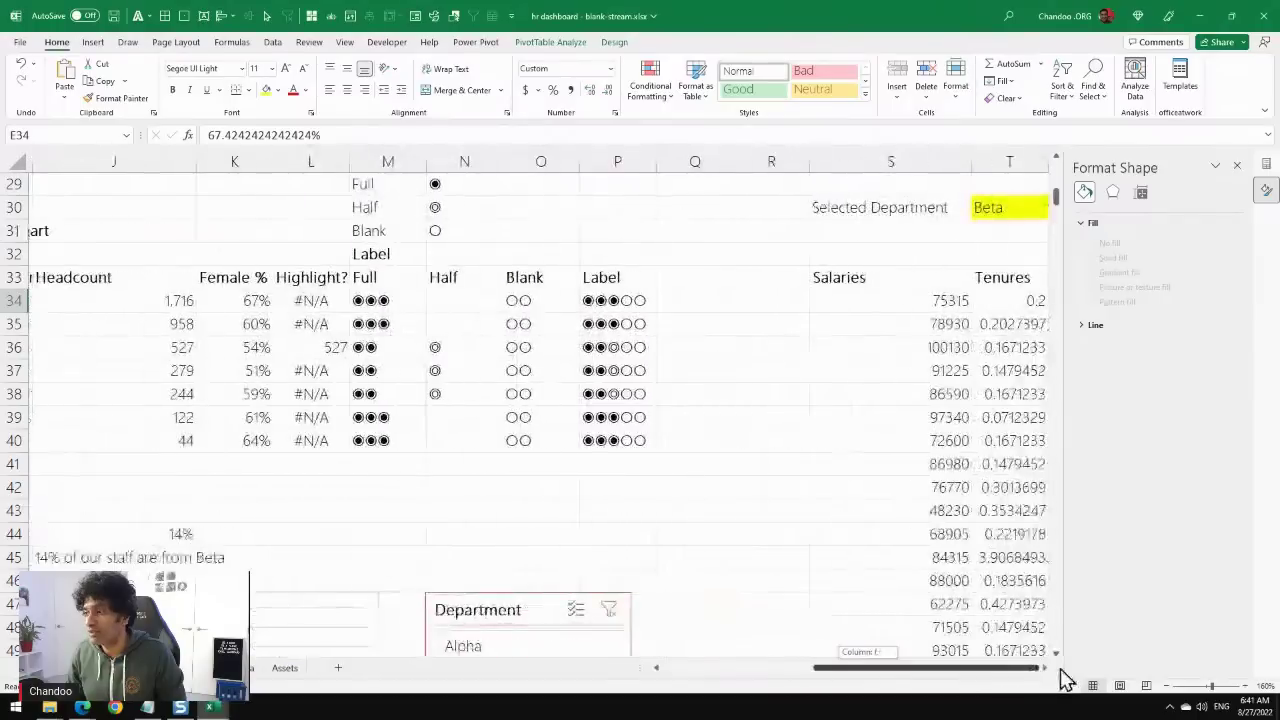
pyautogui.click(921, 300)
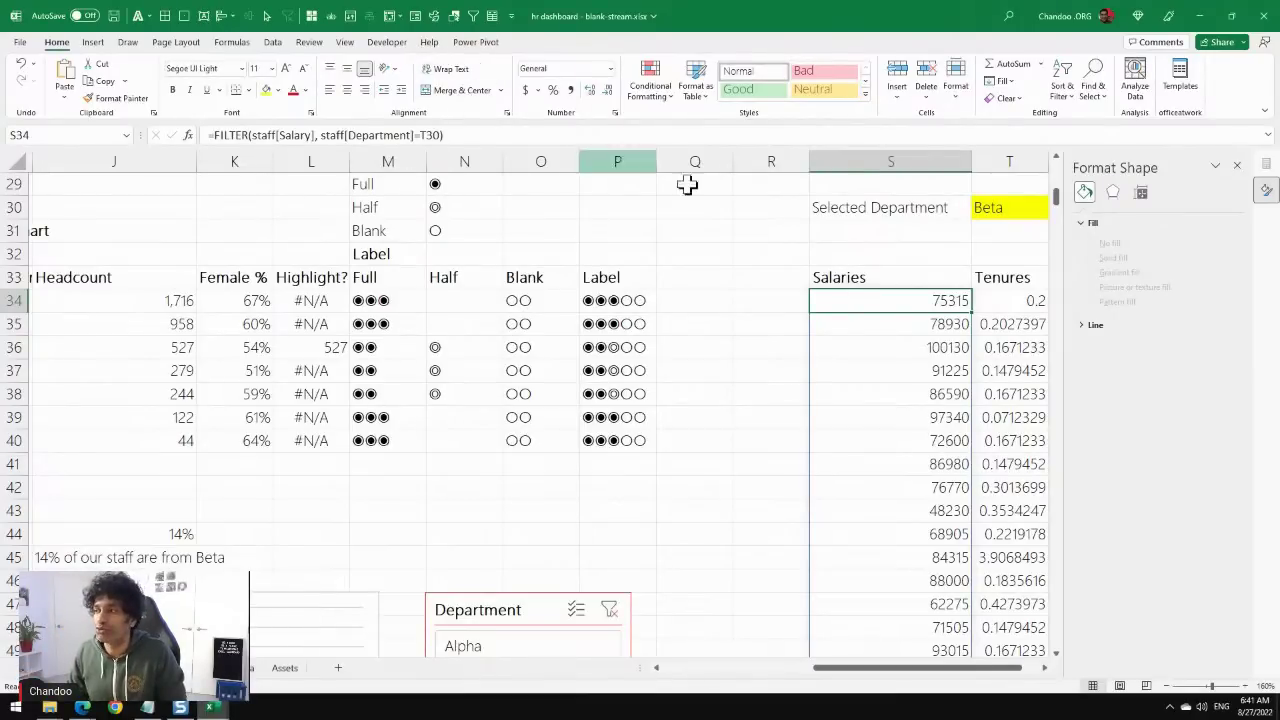
# Close the Format Shape pane, then start and cancel a first Define Name attempt.
pyautogui.click(1237, 166)
pyautogui.click(231, 42)
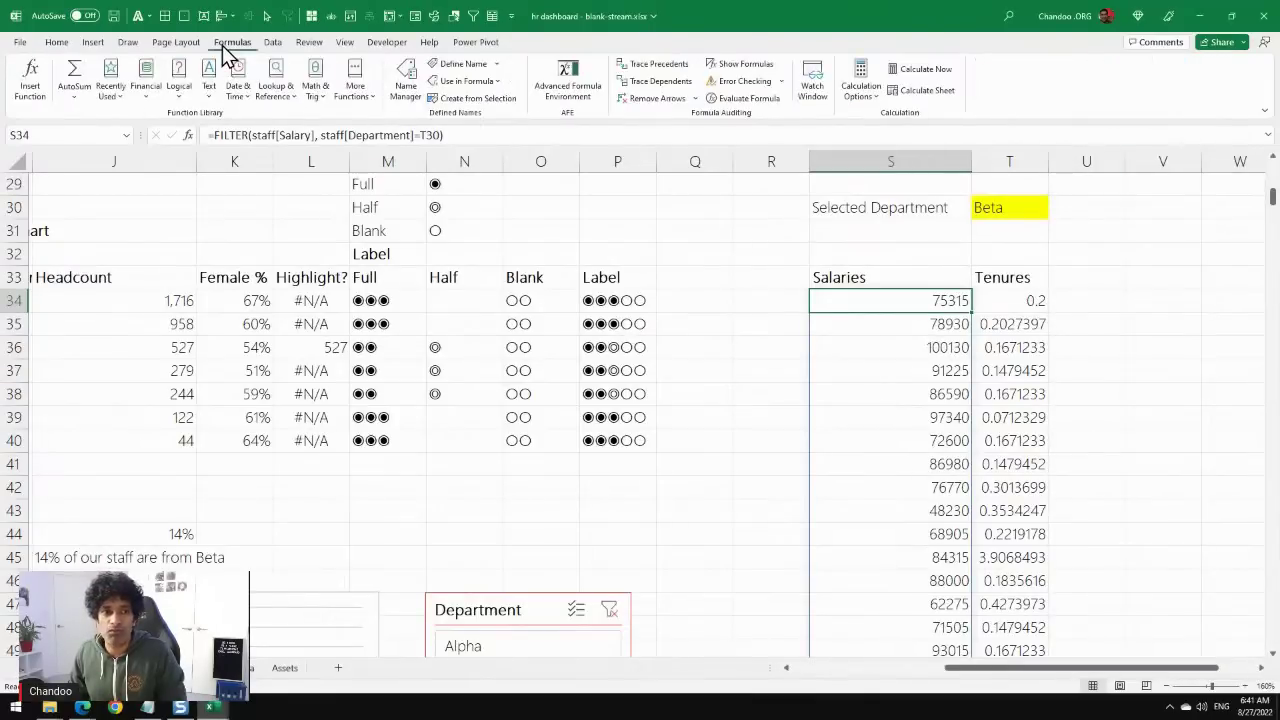
pyautogui.click(468, 64)
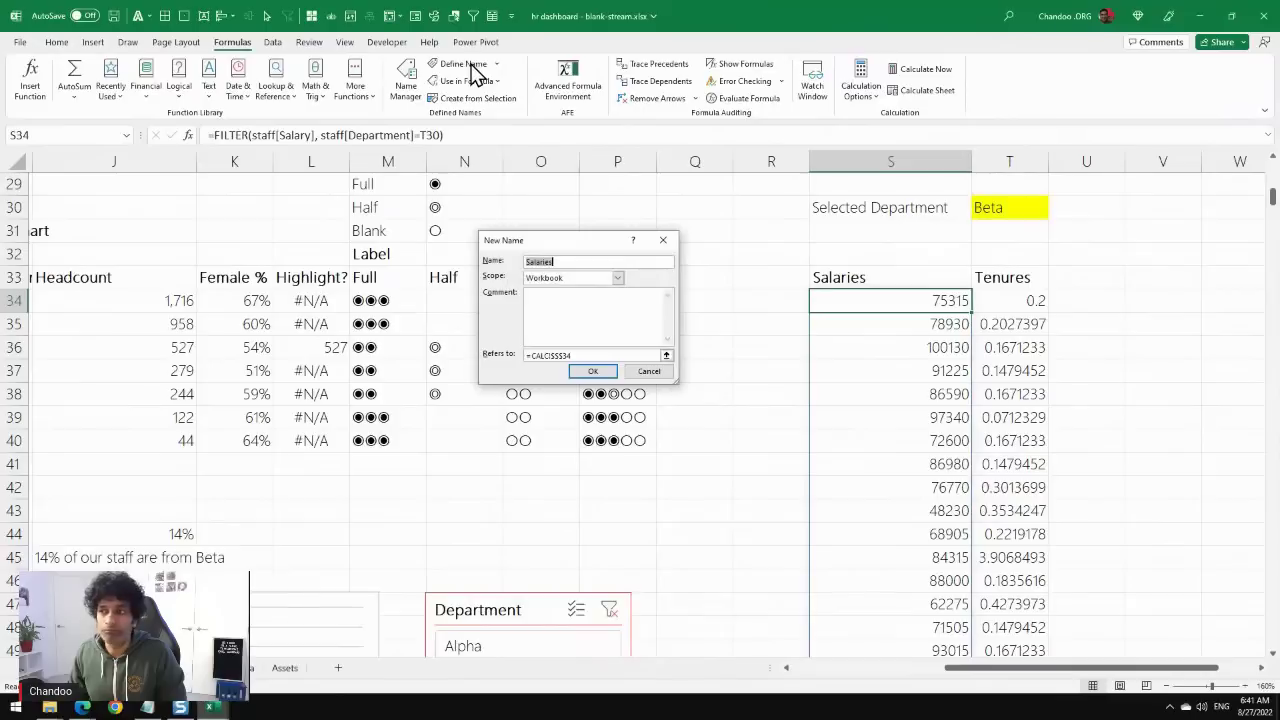
pyautogui.moveTo(545, 243); pyautogui.dragTo(496, 146)
pyautogui.click(525, 165)
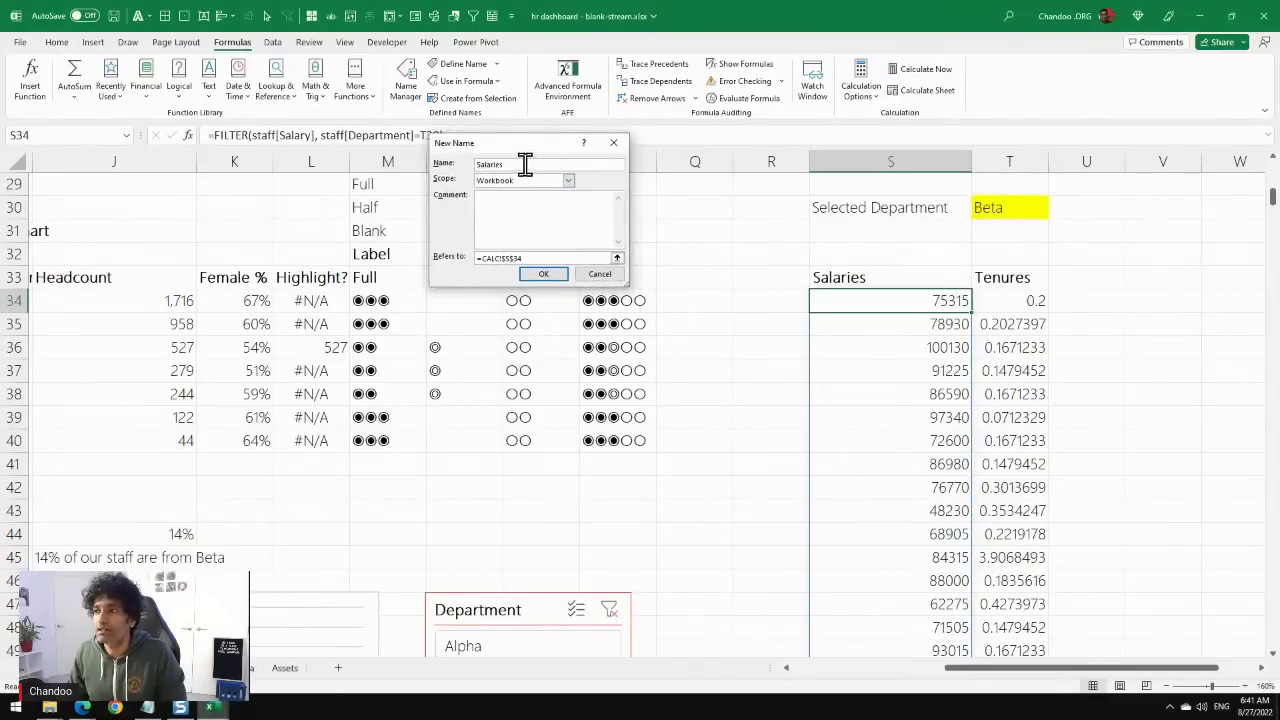
pyautogui.doubleClick(494, 163)
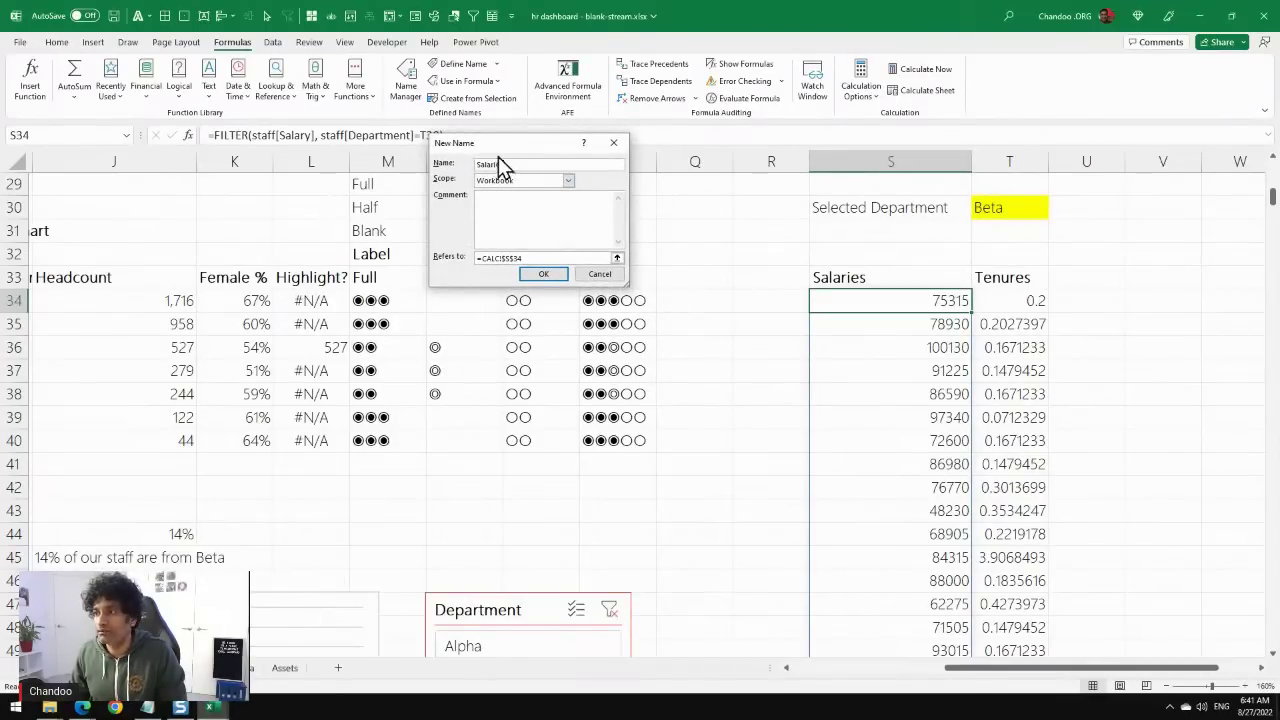
pyautogui.moveTo(498, 158); pyautogui.dragTo(523, 251)
pyautogui.press('Return')
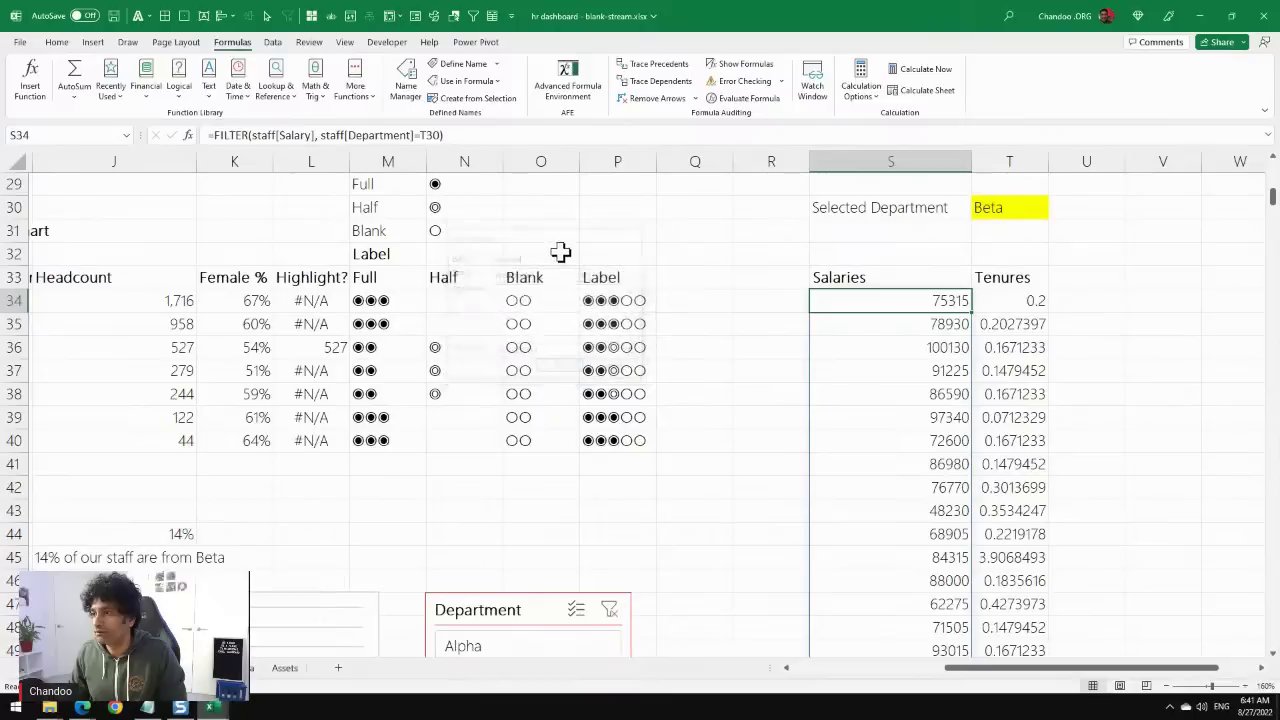
# Define the name sel.salaries referring to the spilled range =CALC!$S$34#.
pyautogui.click(462, 65)
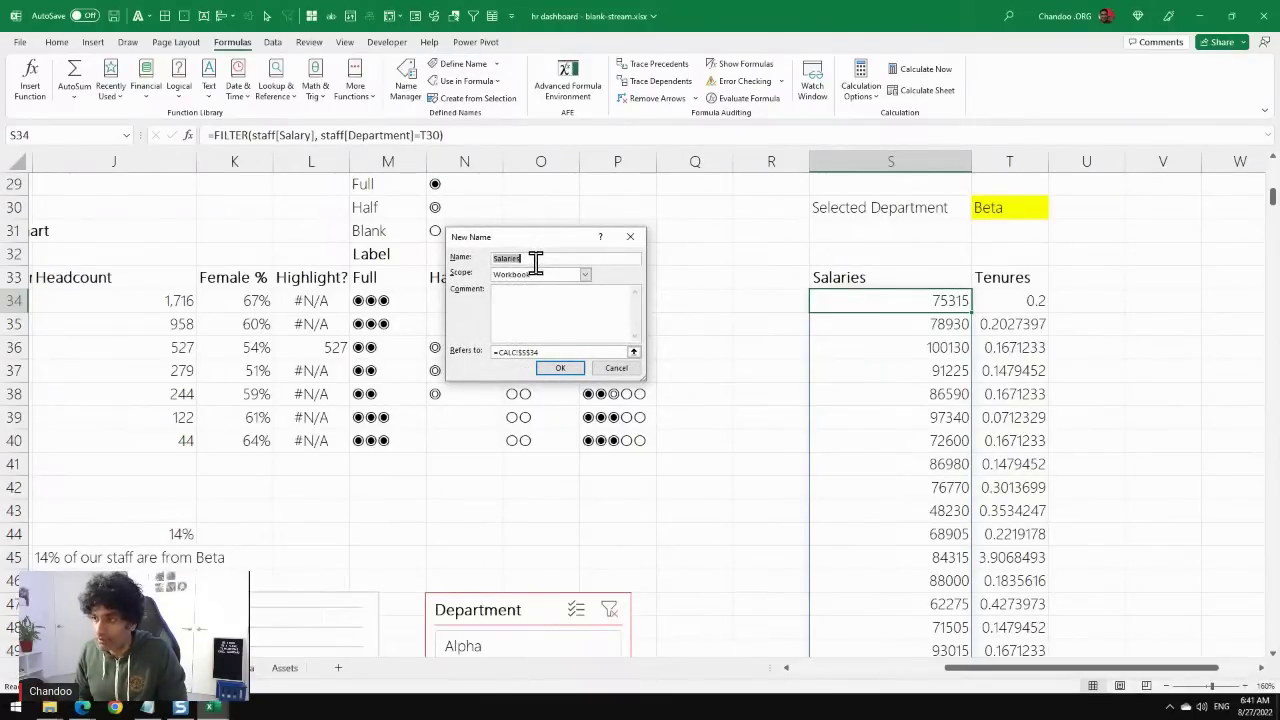
pyautogui.write('sa')
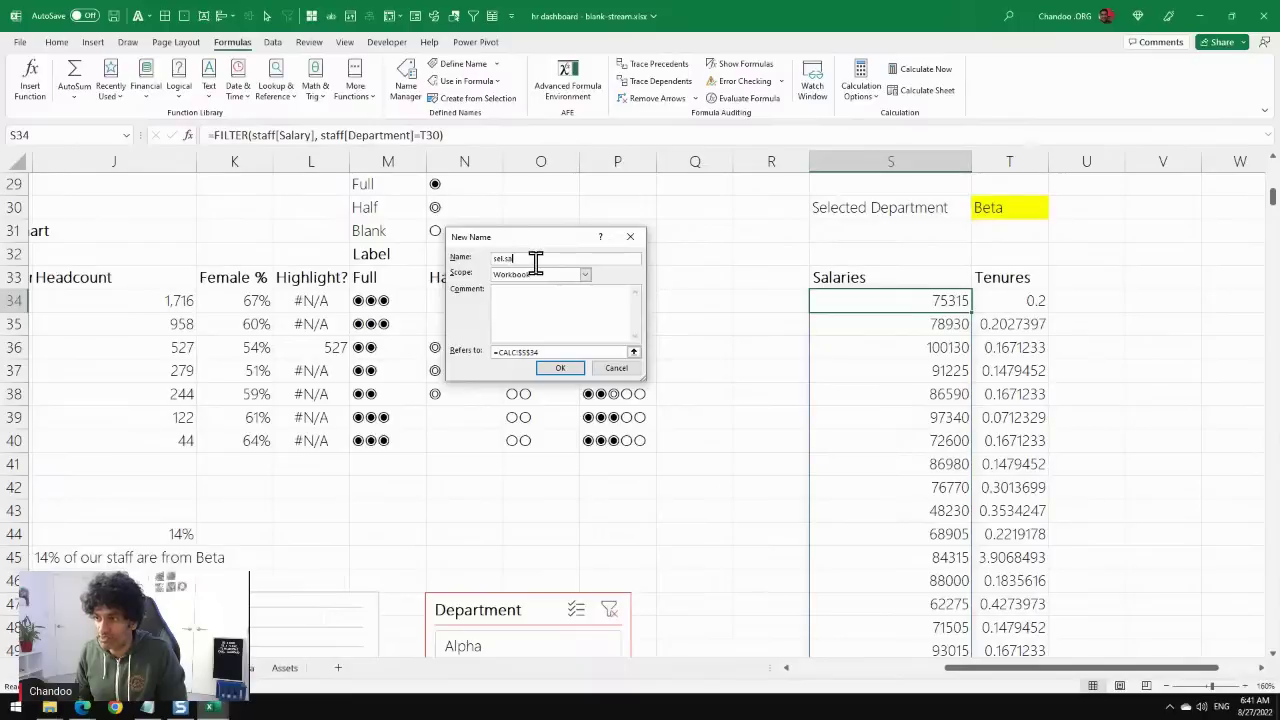
pyautogui.write('l.salaries')
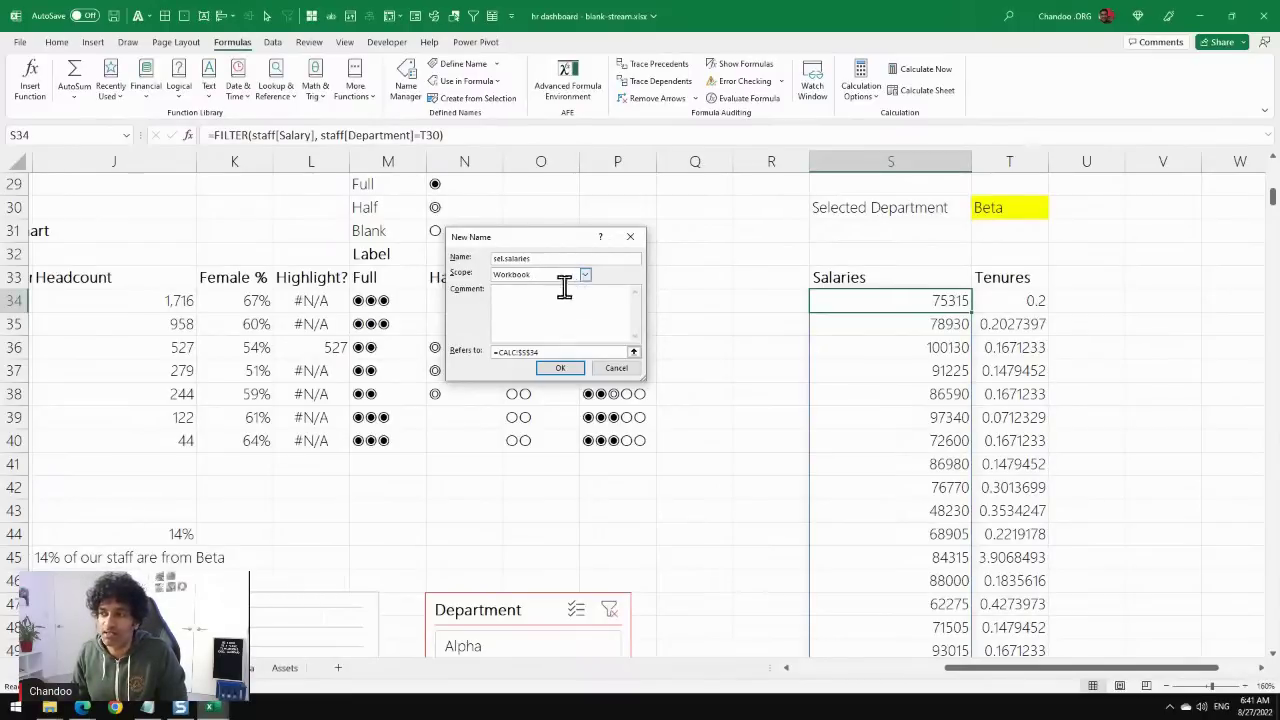
pyautogui.click(555, 351)
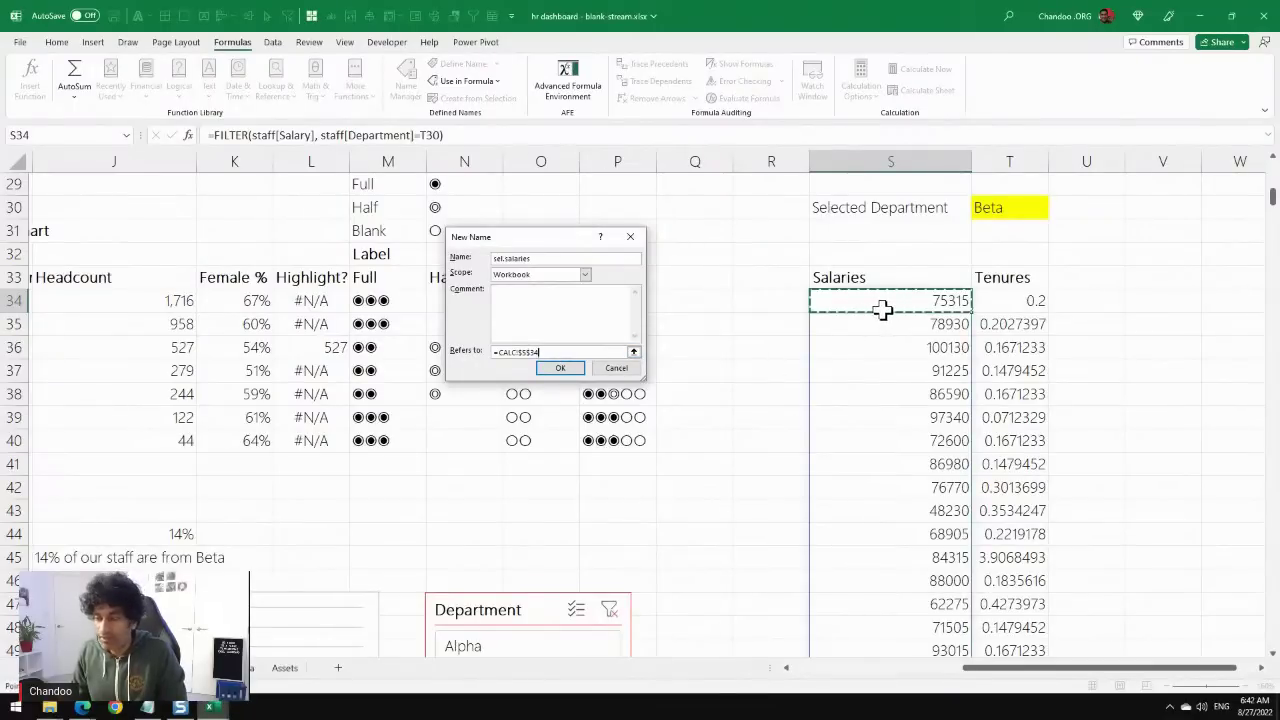
pyautogui.write('#')
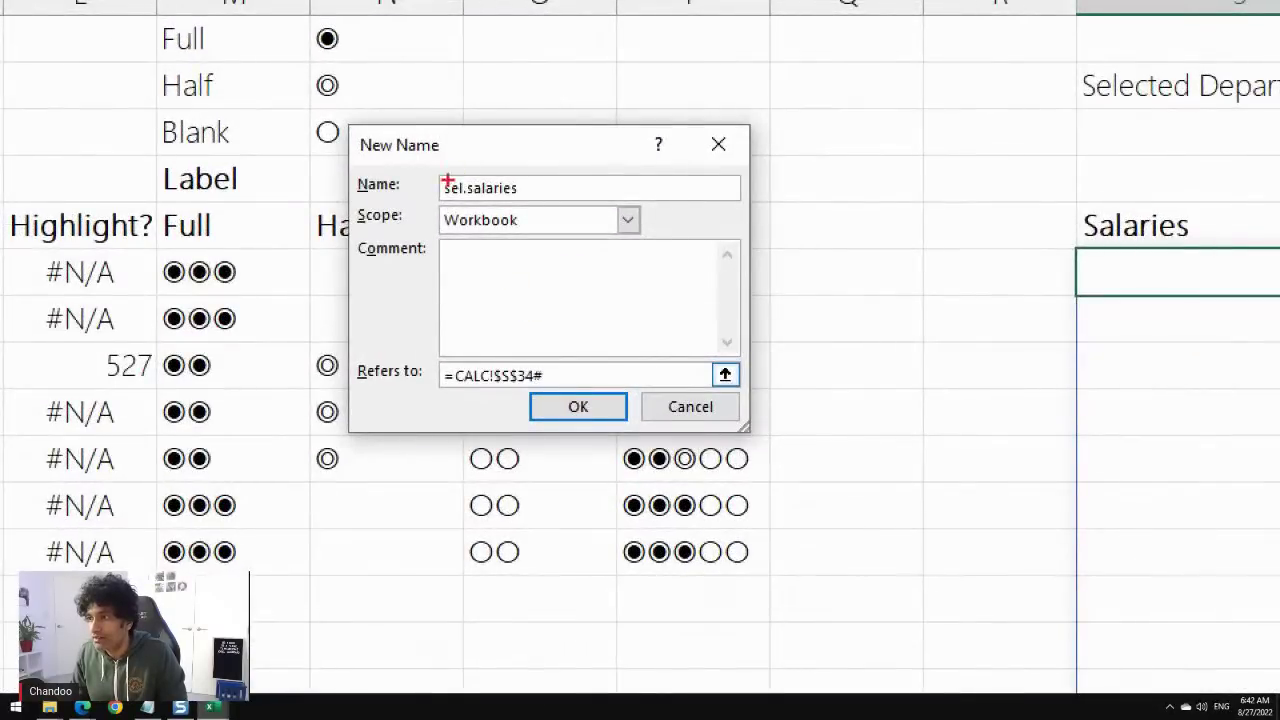
pyautogui.moveTo(448, 180)
pyautogui.mouseDown()
pyautogui.moveTo(546, 200)
pyautogui.moveTo(445, 166)
pyautogui.mouseUp()
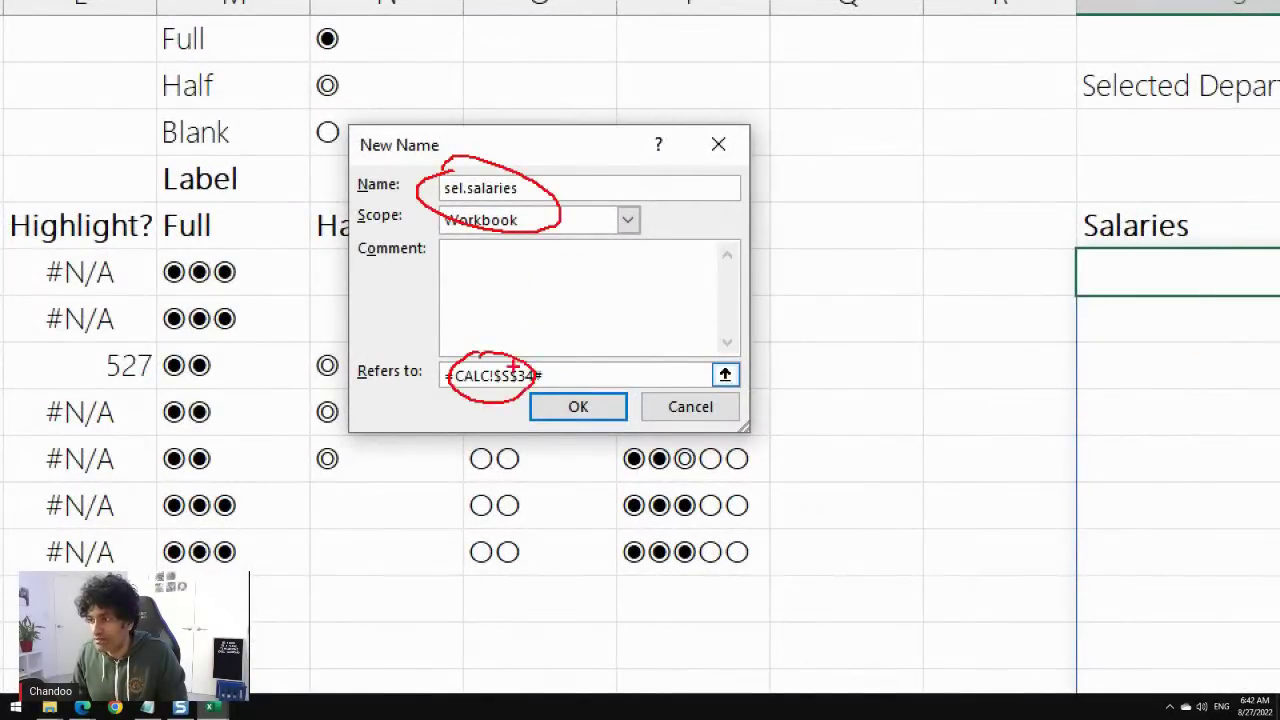
pyautogui.moveTo(518, 358)
pyautogui.mouseDown()
pyautogui.moveTo(1096, 150)
pyautogui.moveTo(1098, 272)
pyautogui.mouseUp()
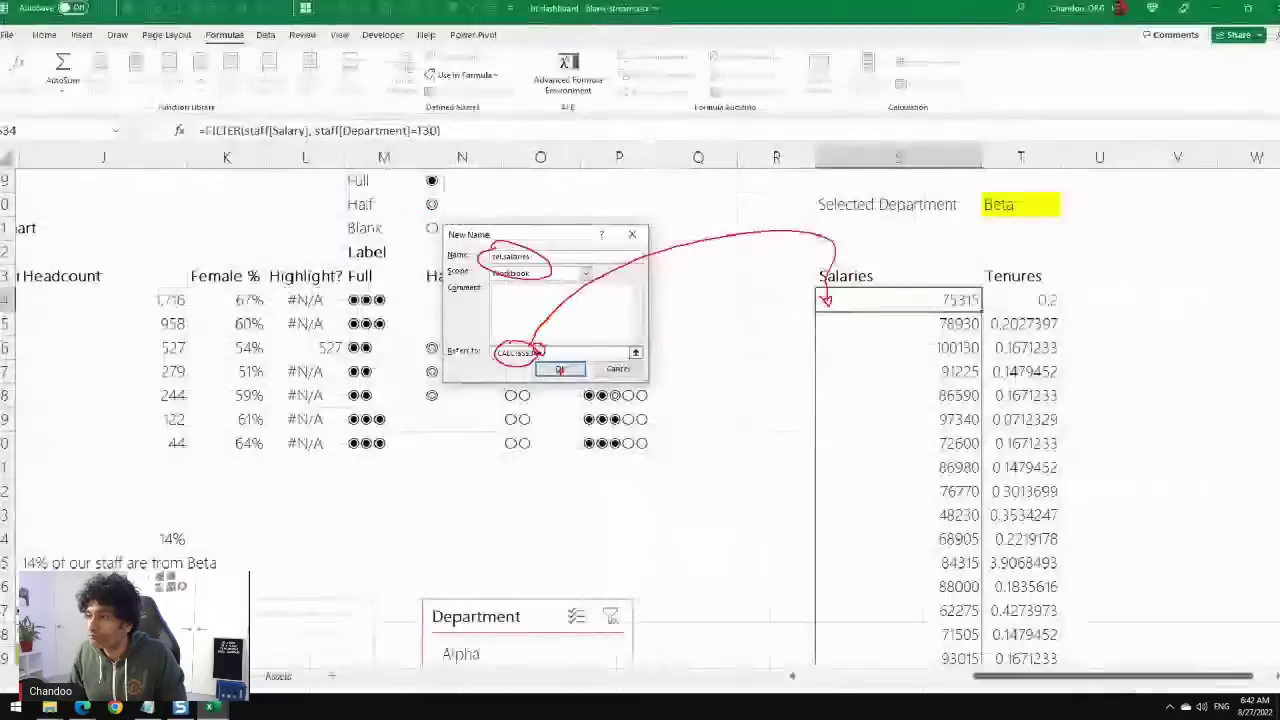
pyautogui.click(585, 405)
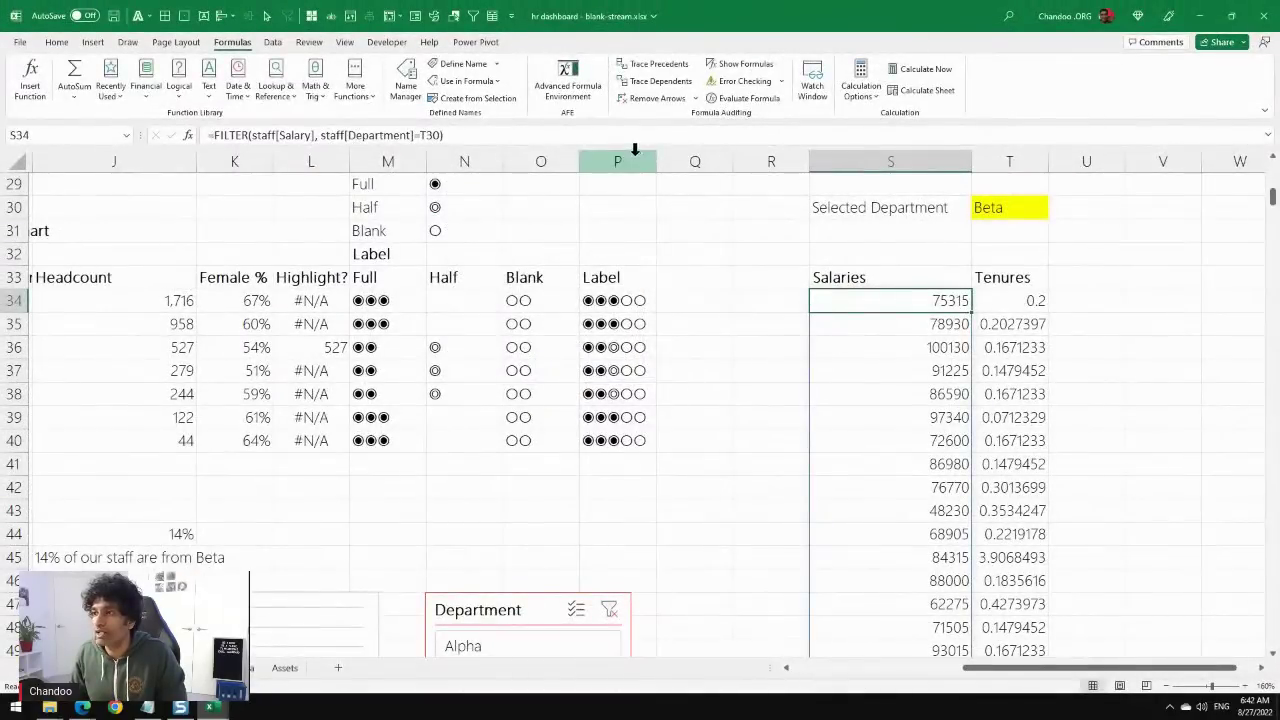
# Confirm in Name Manager that sel.salaries covers the spilled Salaries range.
pyautogui.click(410, 92)
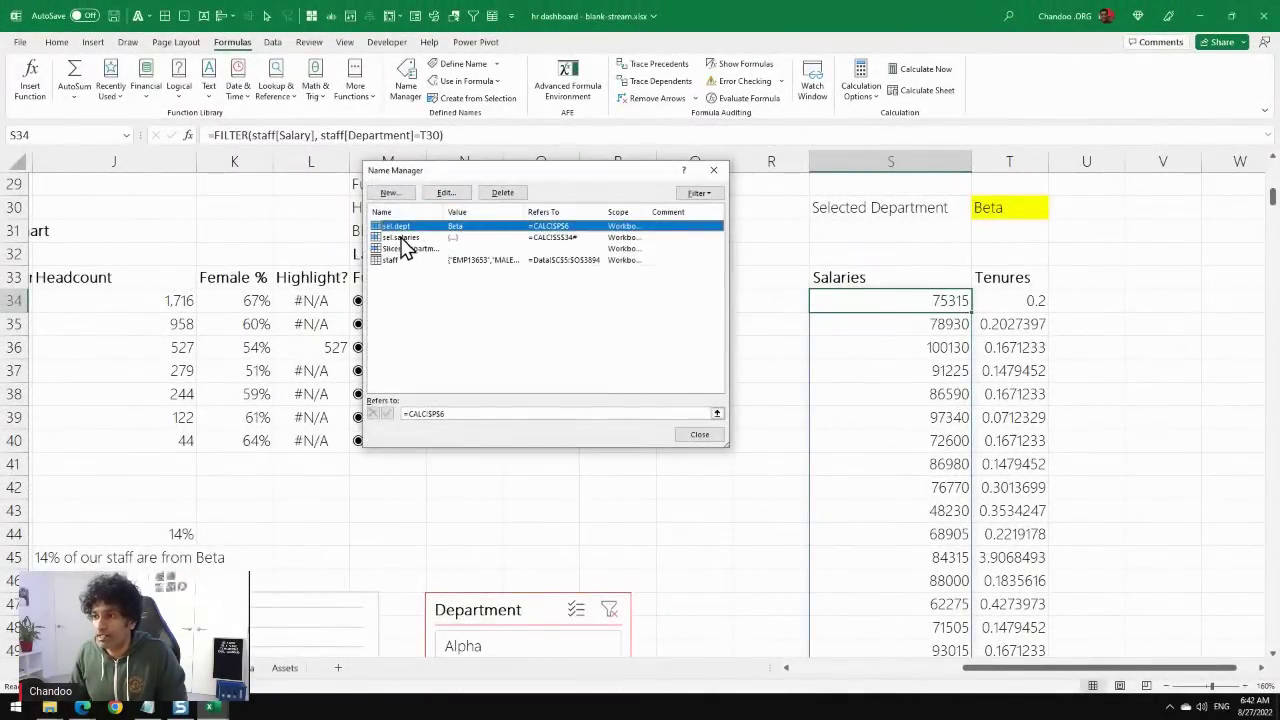
pyautogui.click(402, 237)
pyautogui.click(482, 413)
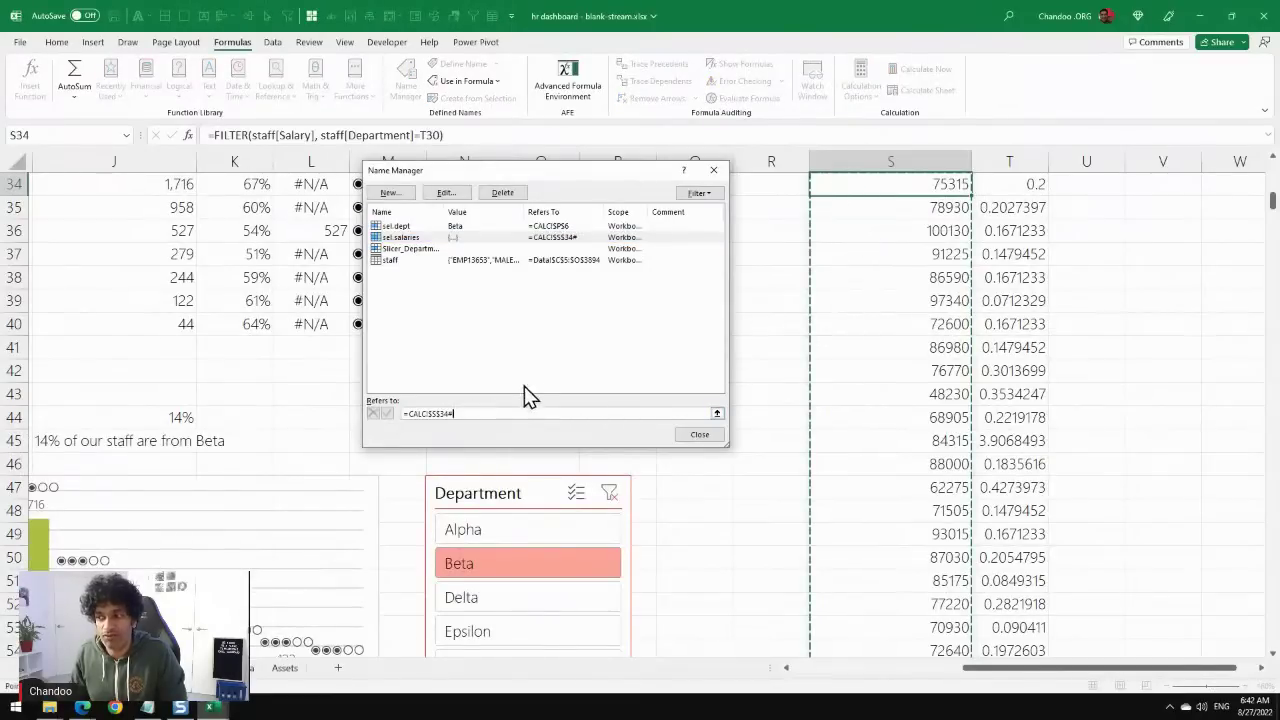
pyautogui.press('Escape')
pyautogui.press('Escape')
pyautogui.scroll(5, 857, 409)
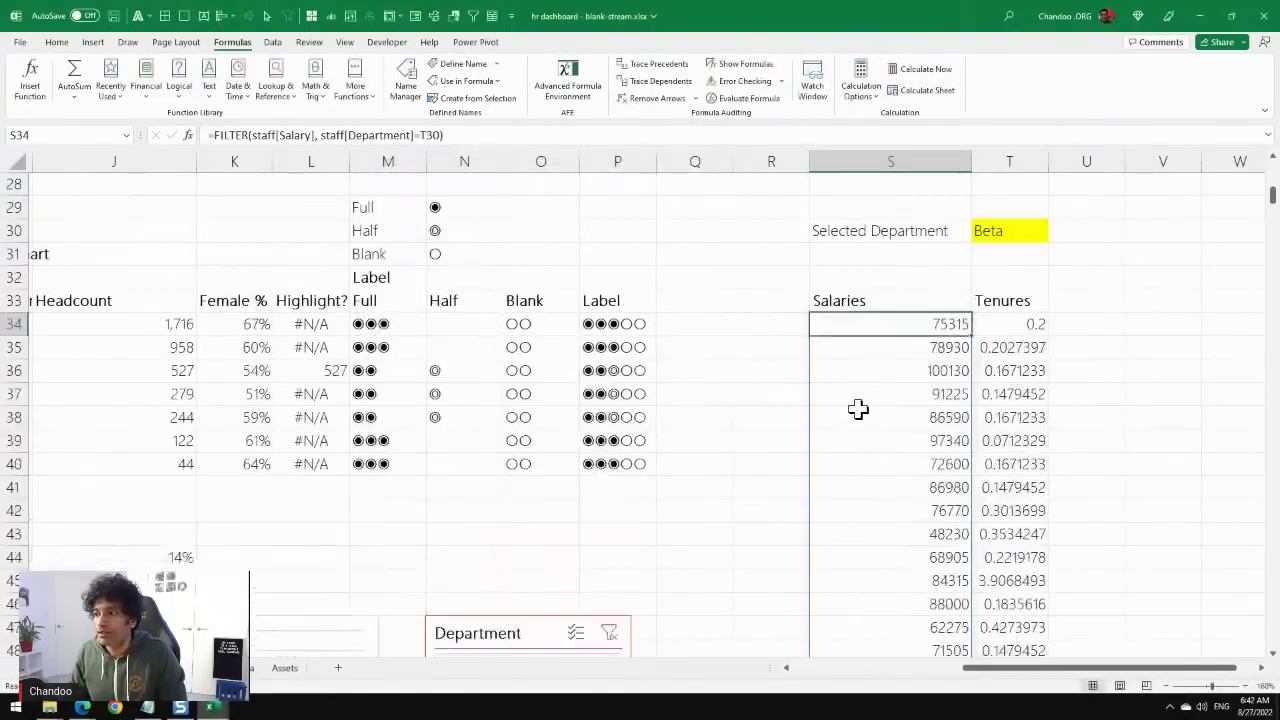
# Insert an empty histogram chart from cell P24.
pyautogui.click(648, 302)
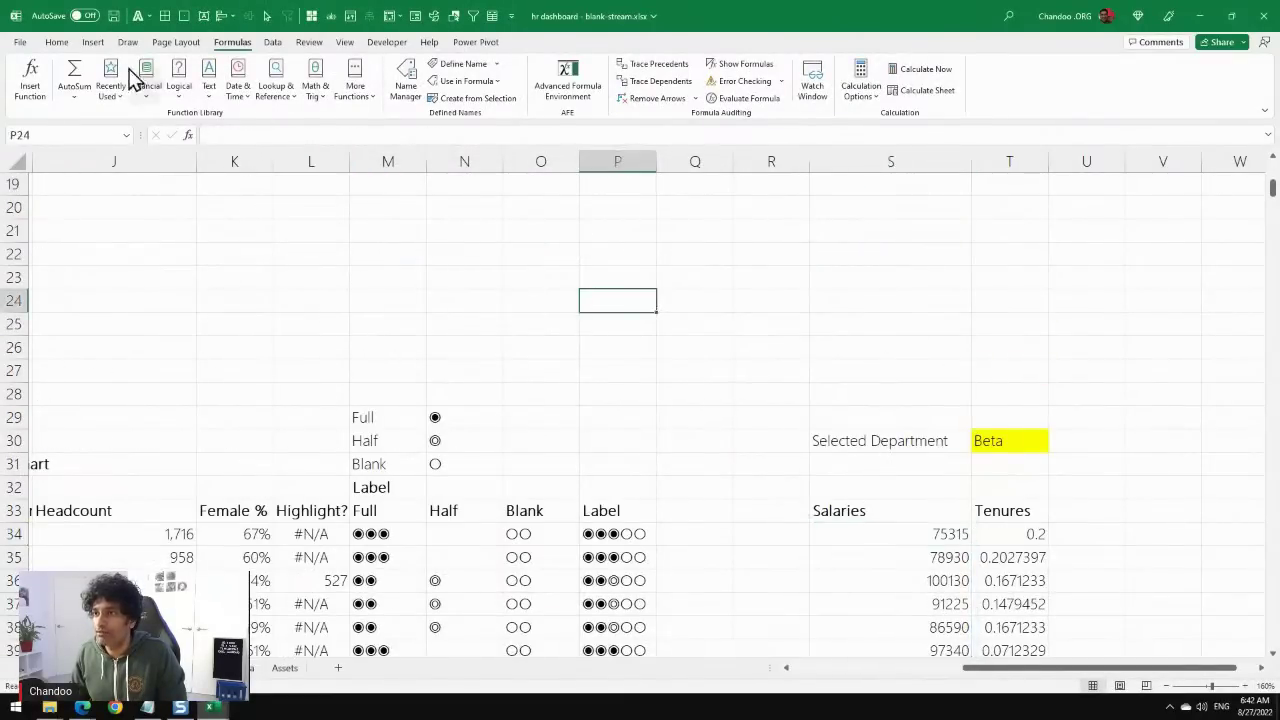
pyautogui.click(92, 43)
pyautogui.click(607, 84)
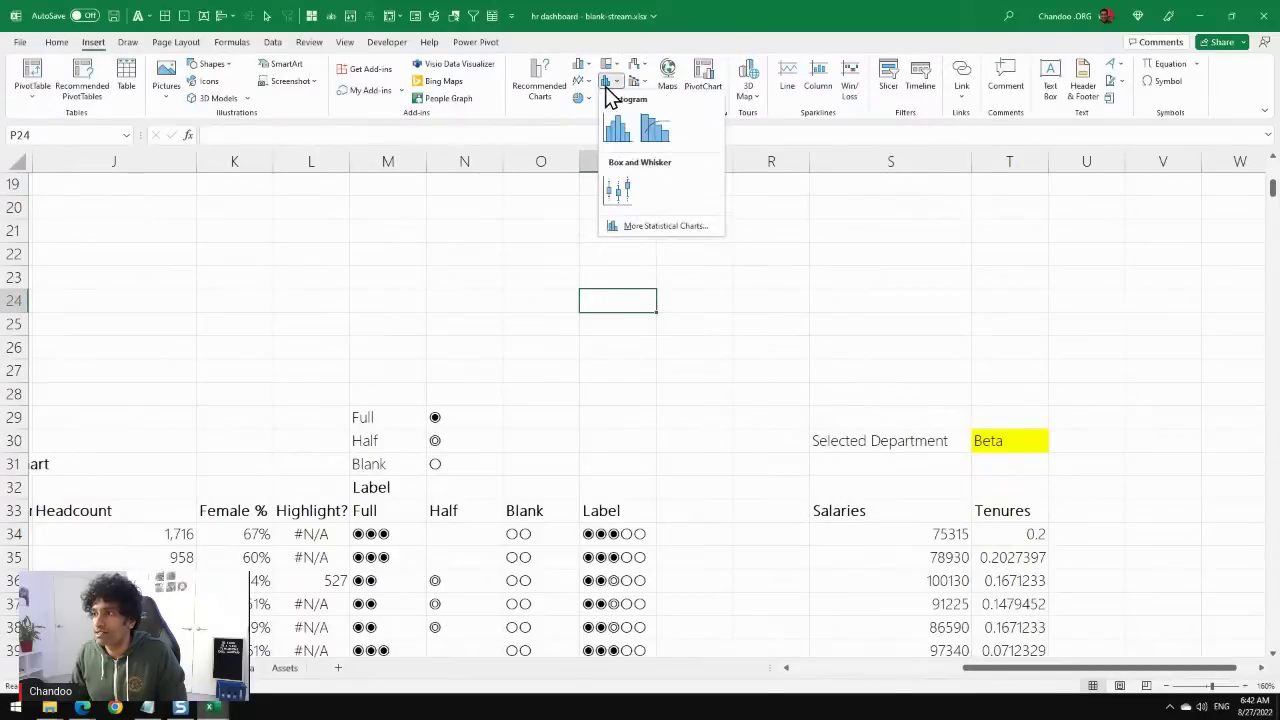
pyautogui.click(618, 128)
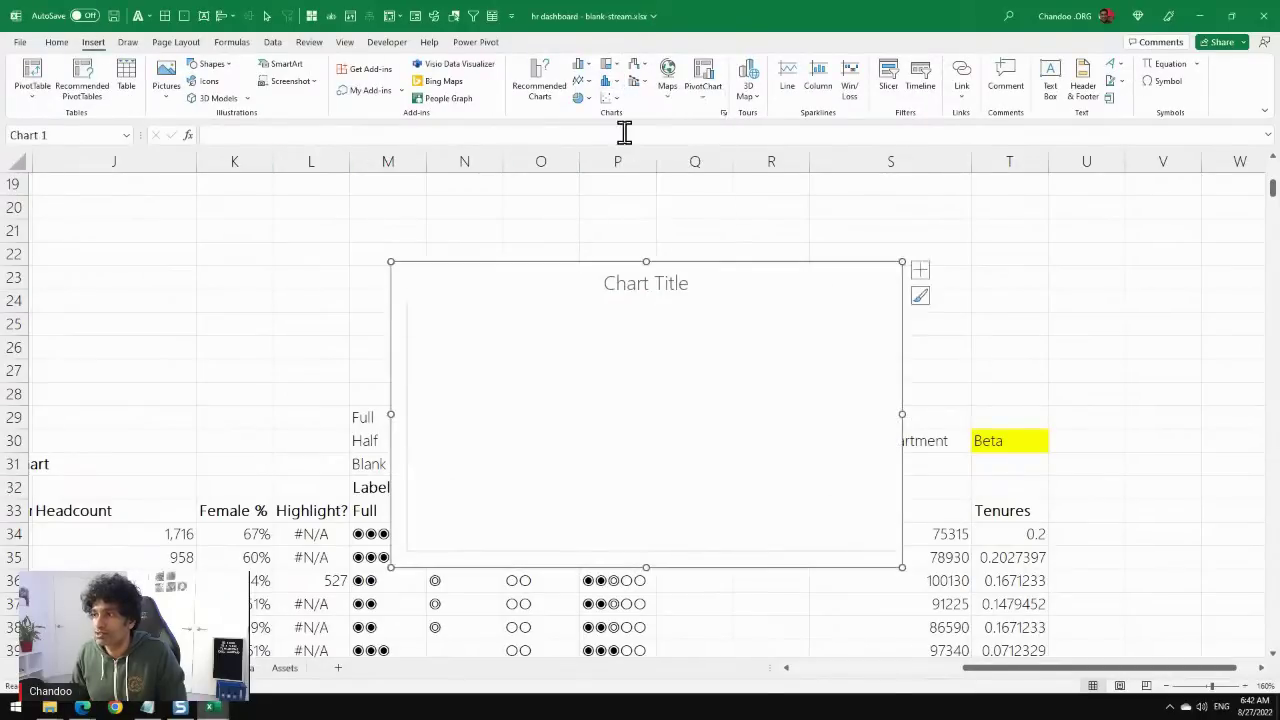
# Set the histogram's Series1 values to =CALC!sel.salaries through Select Data.
pyautogui.rightClick(517, 359)
pyautogui.click(574, 450)
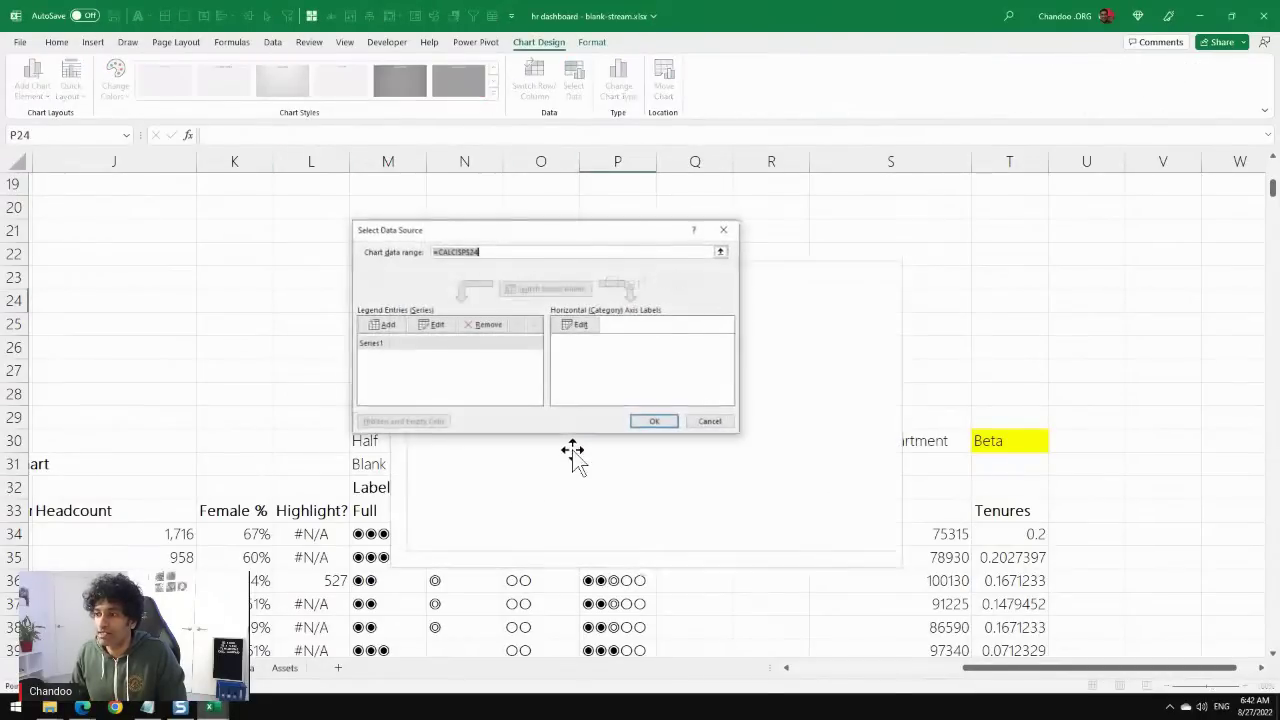
pyautogui.moveTo(569, 237); pyautogui.dragTo(460, 243)
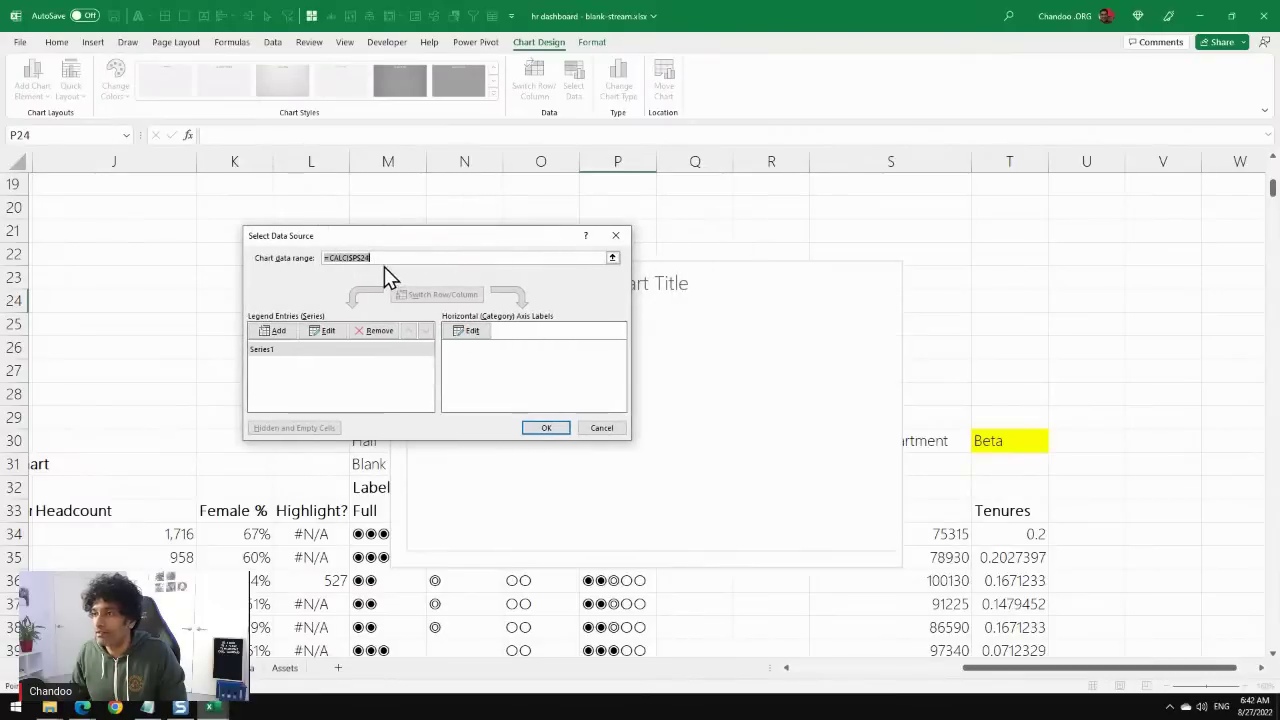
pyautogui.click(268, 352)
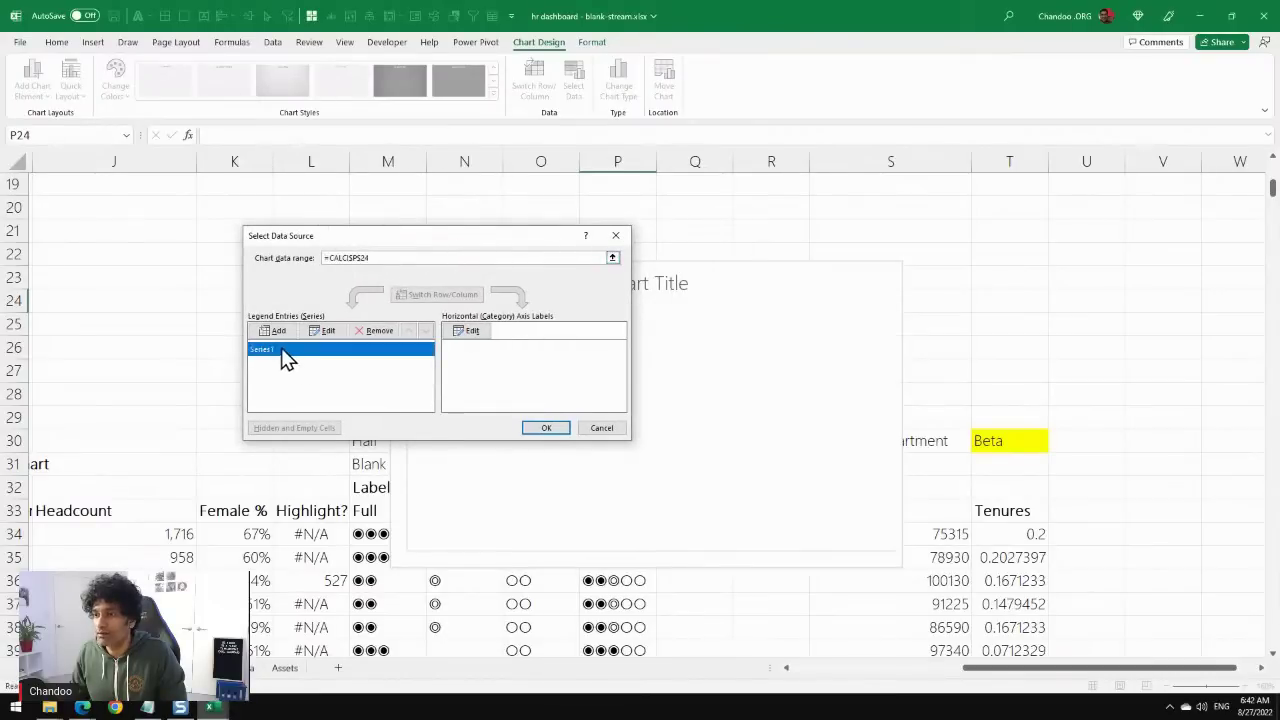
pyautogui.click(321, 331)
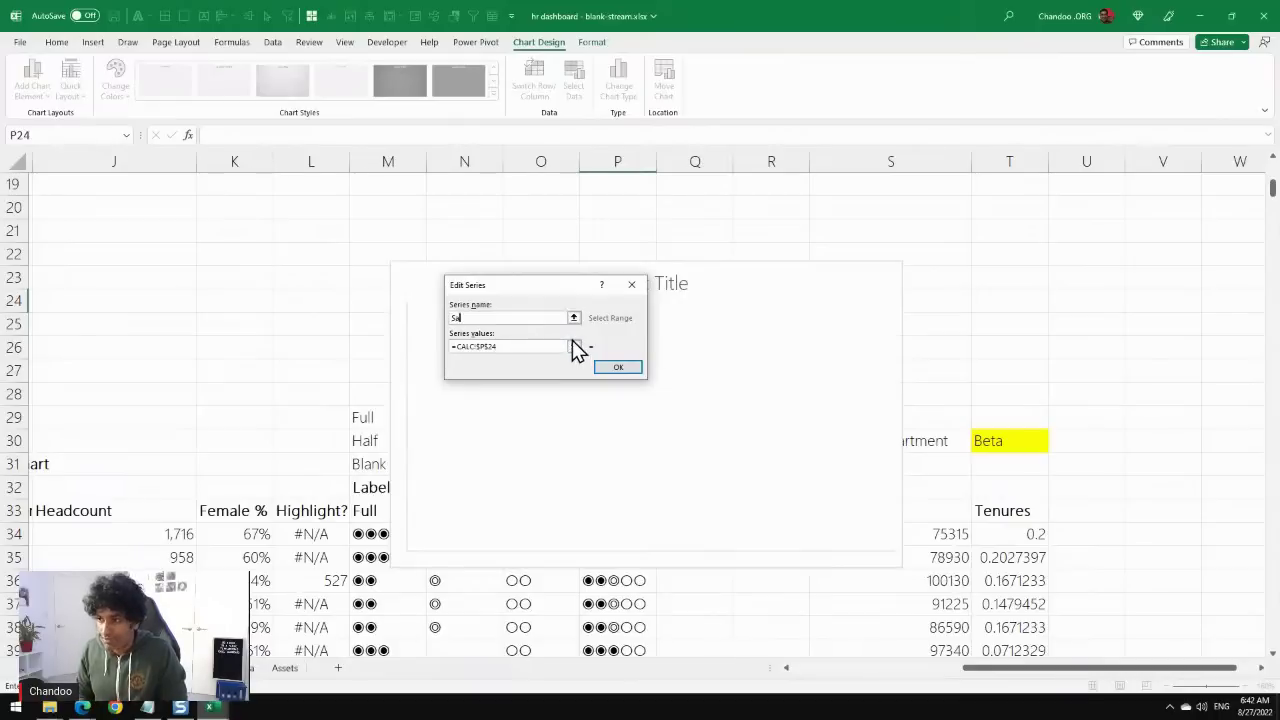
pyautogui.press('Tab')
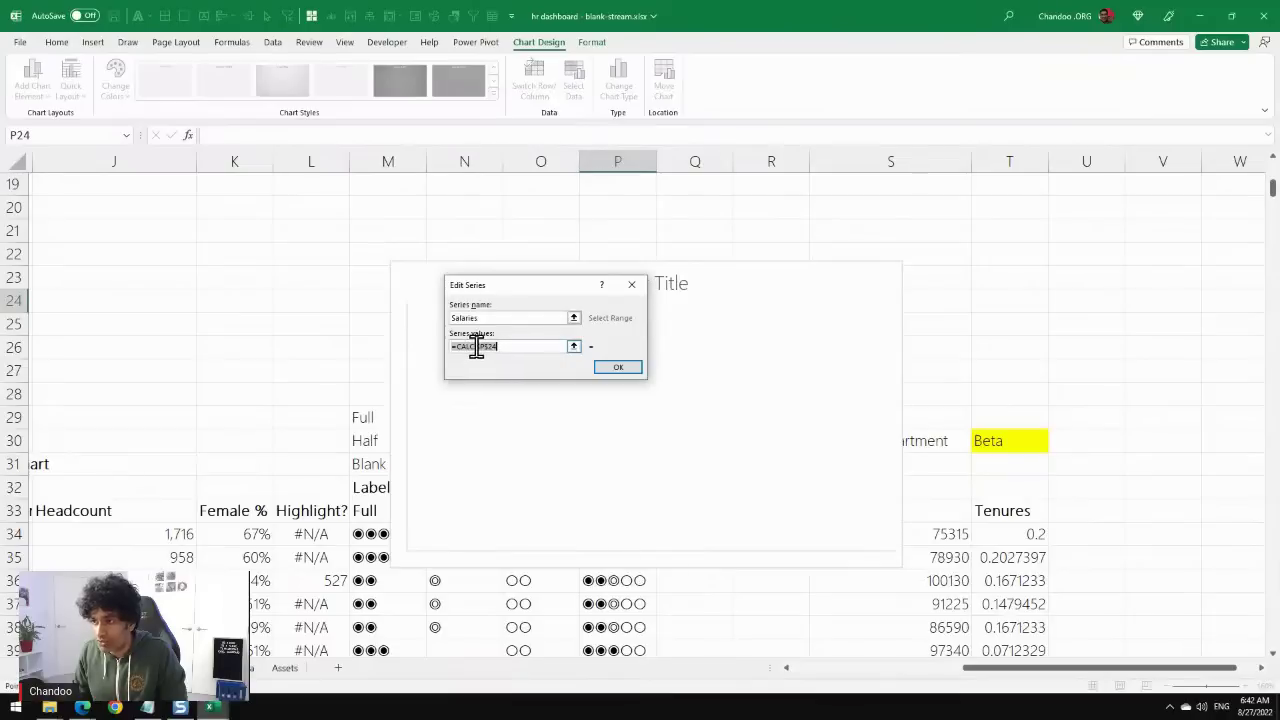
pyautogui.click(477, 346)
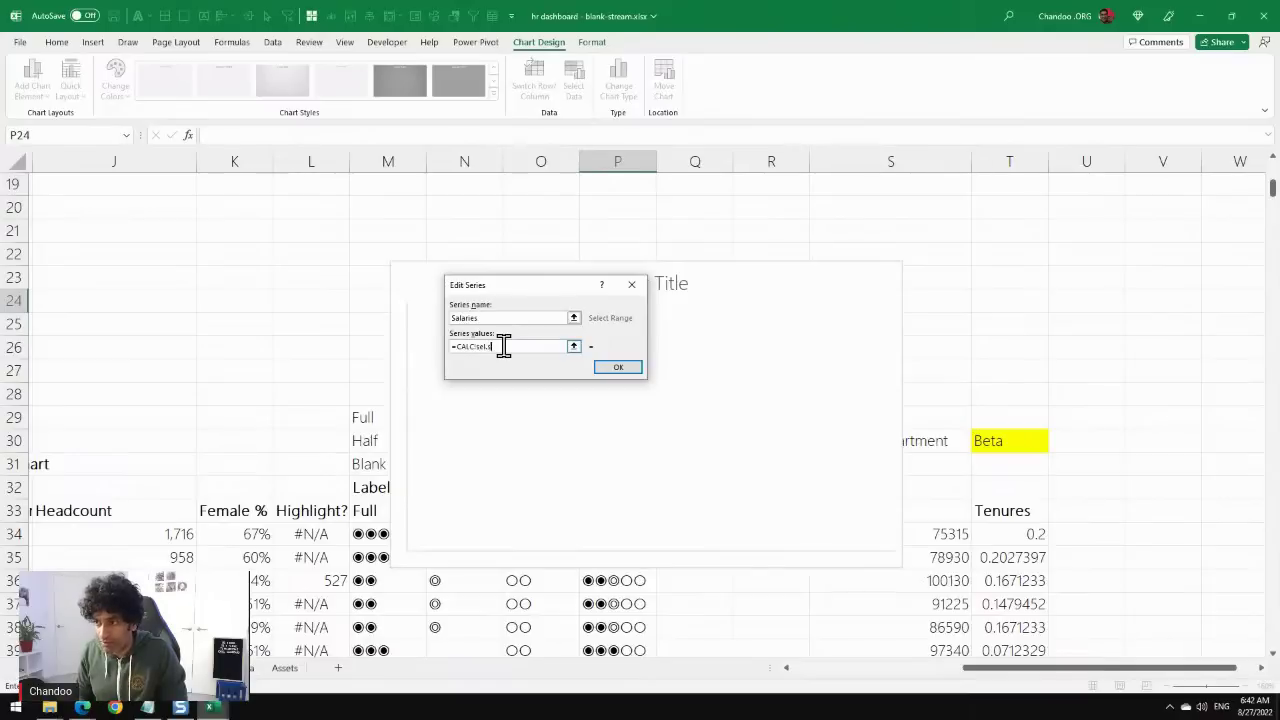
pyautogui.write('sel.salaries')
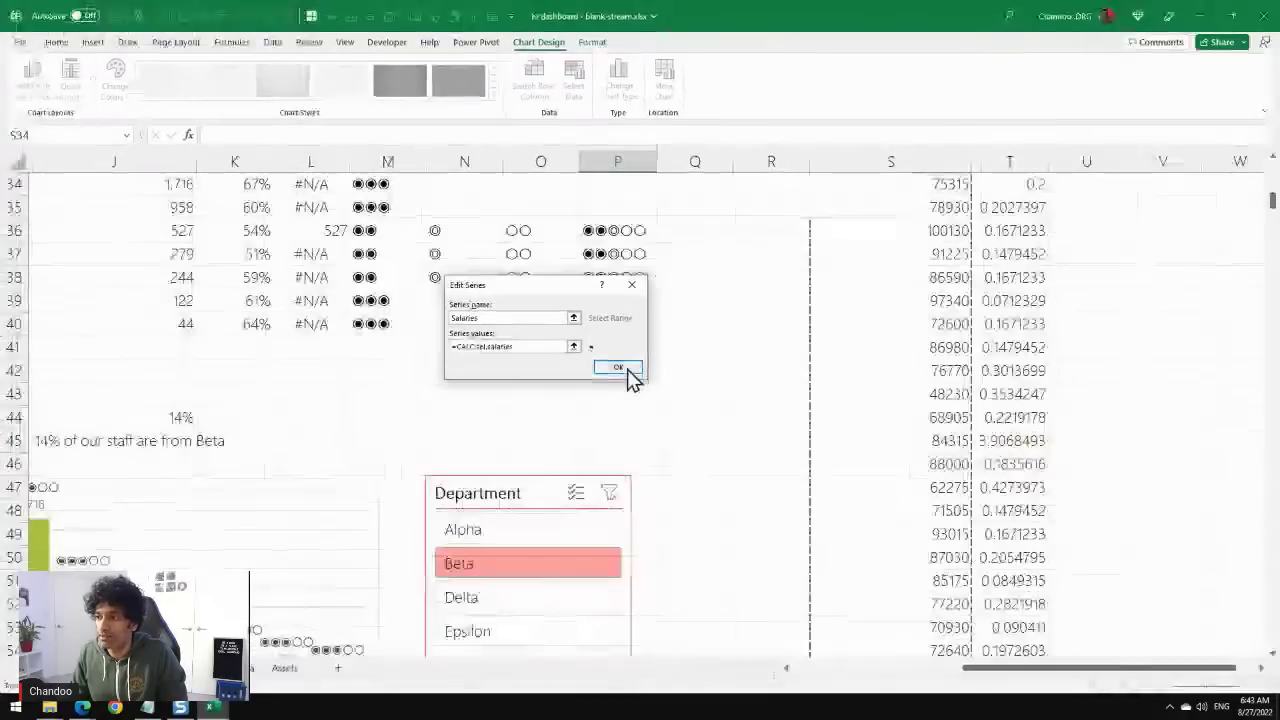
pyautogui.click(645, 393)
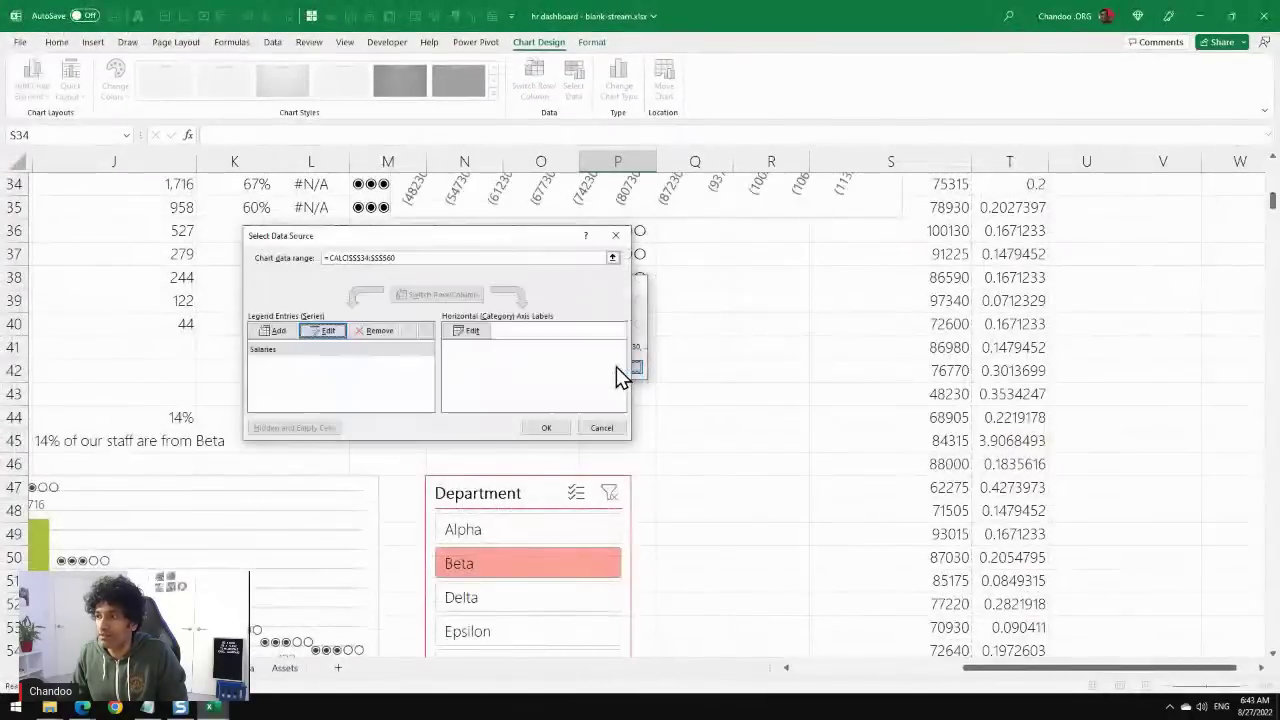
pyautogui.click(545, 429)
pyautogui.scroll(5, 771, 434)
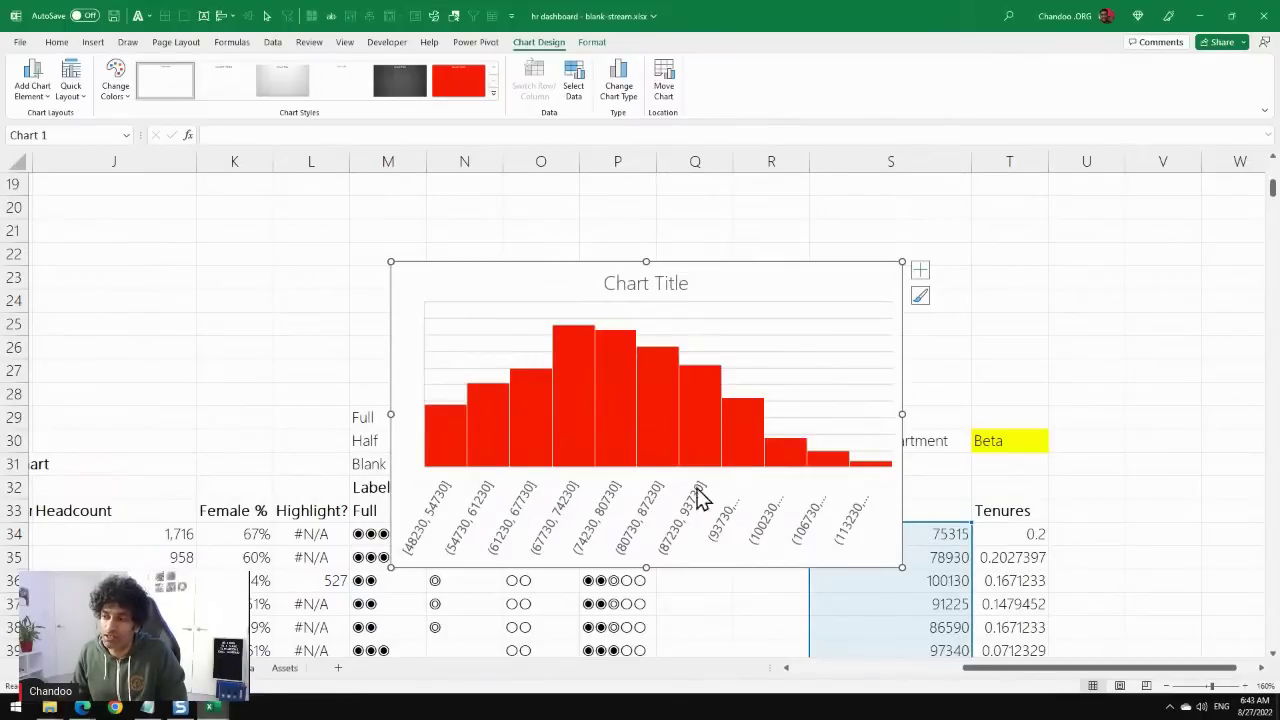
# Format the histogram axis with bin width 10000, overflow bin 100000 and underflow bin 50000.
pyautogui.click(552, 528)
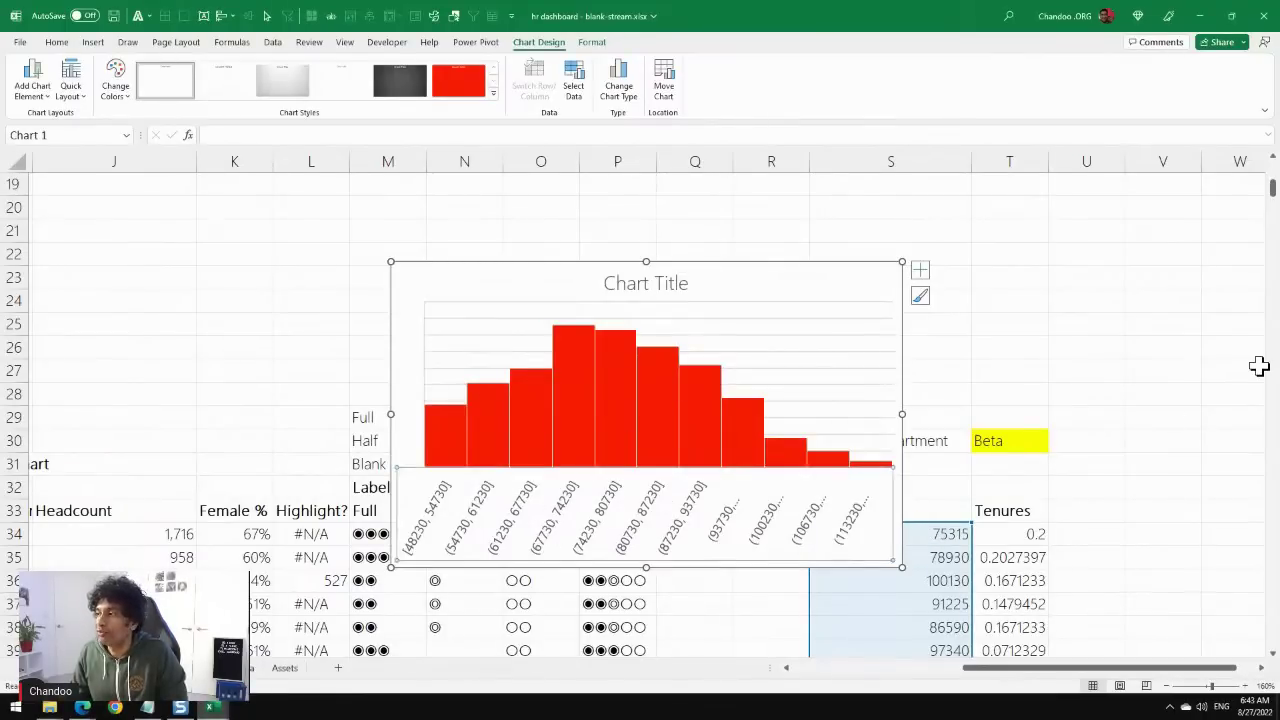
pyautogui.hotkey('ctrl', '1')
pyautogui.click(1122, 311)
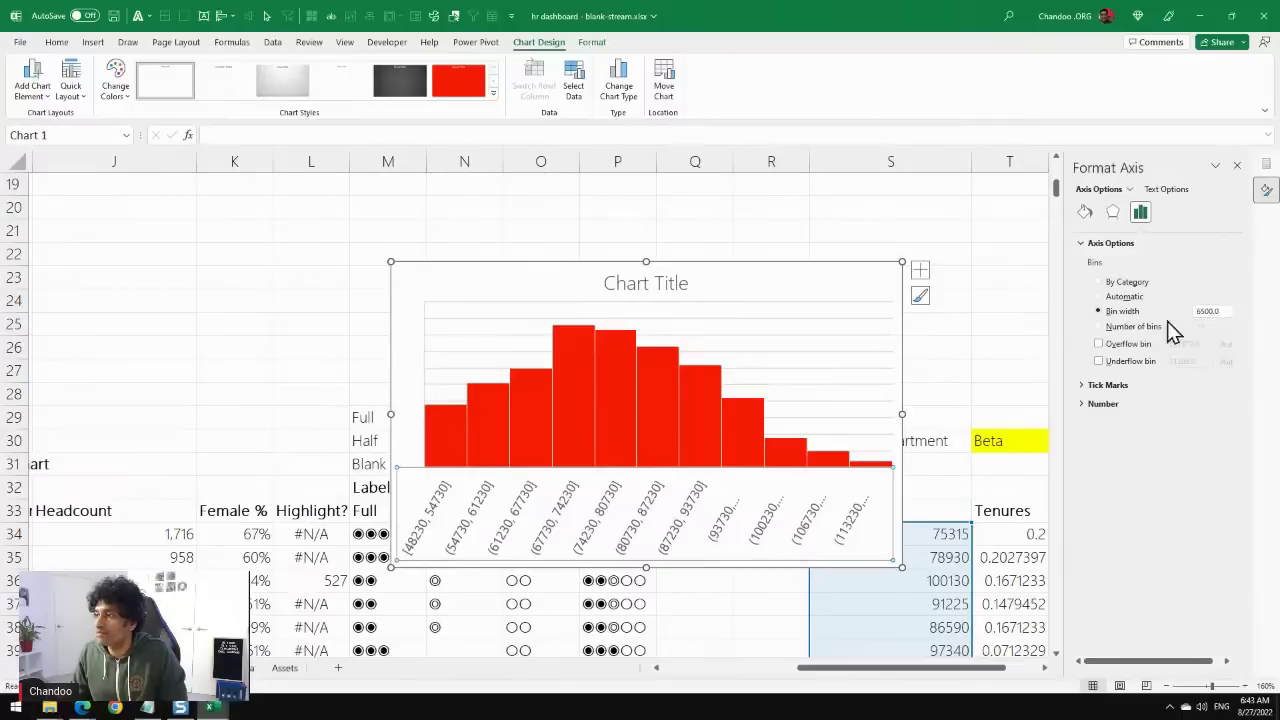
pyautogui.write('10000')
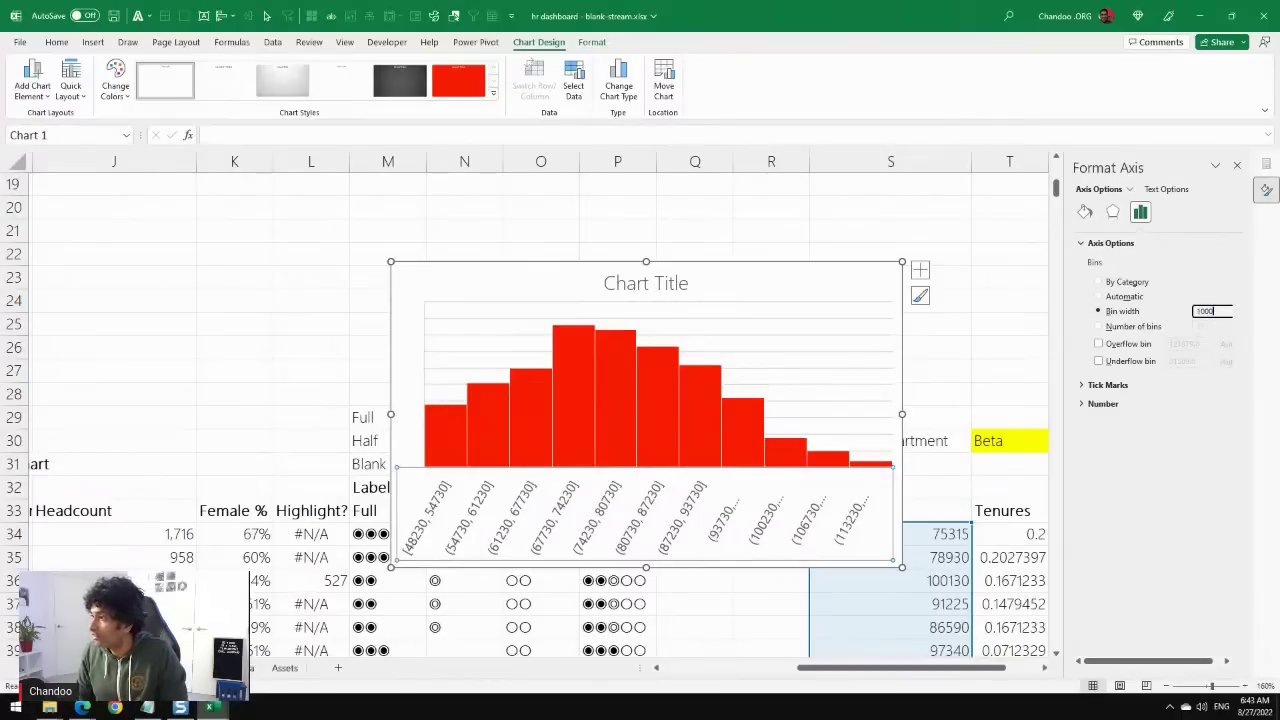
pyautogui.press('Return')
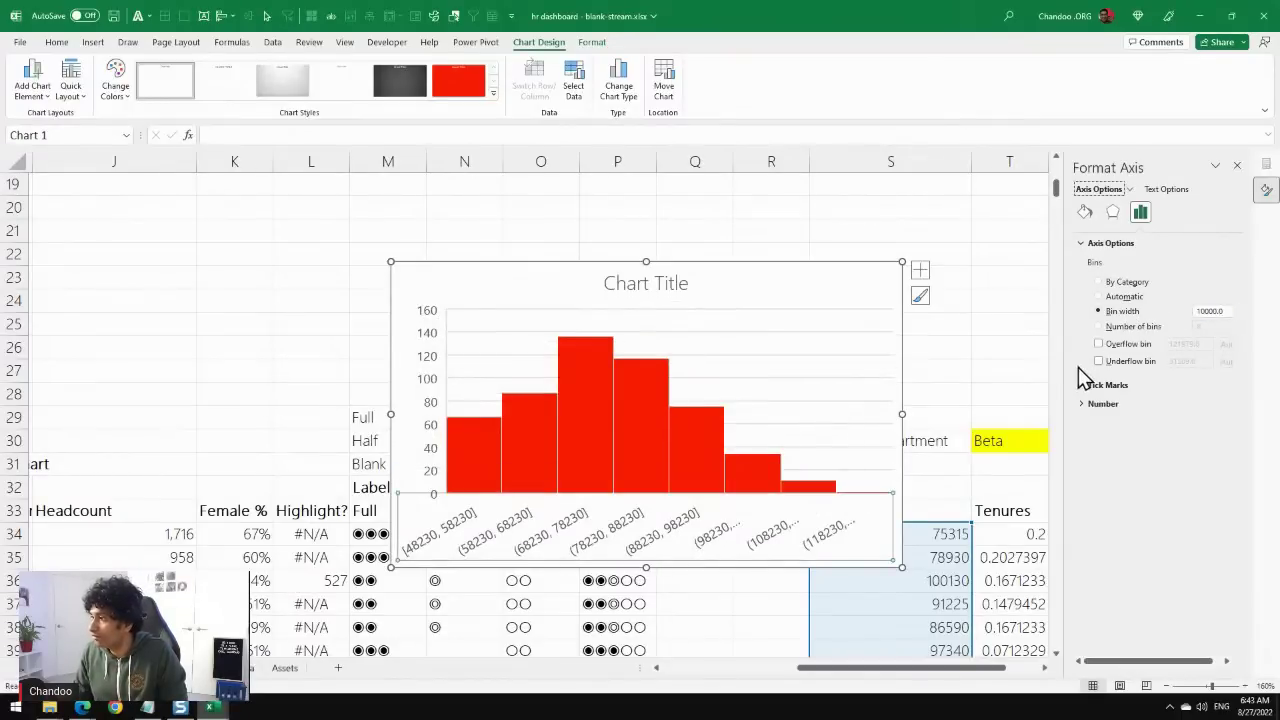
pyautogui.click(1115, 344)
pyautogui.write('10')
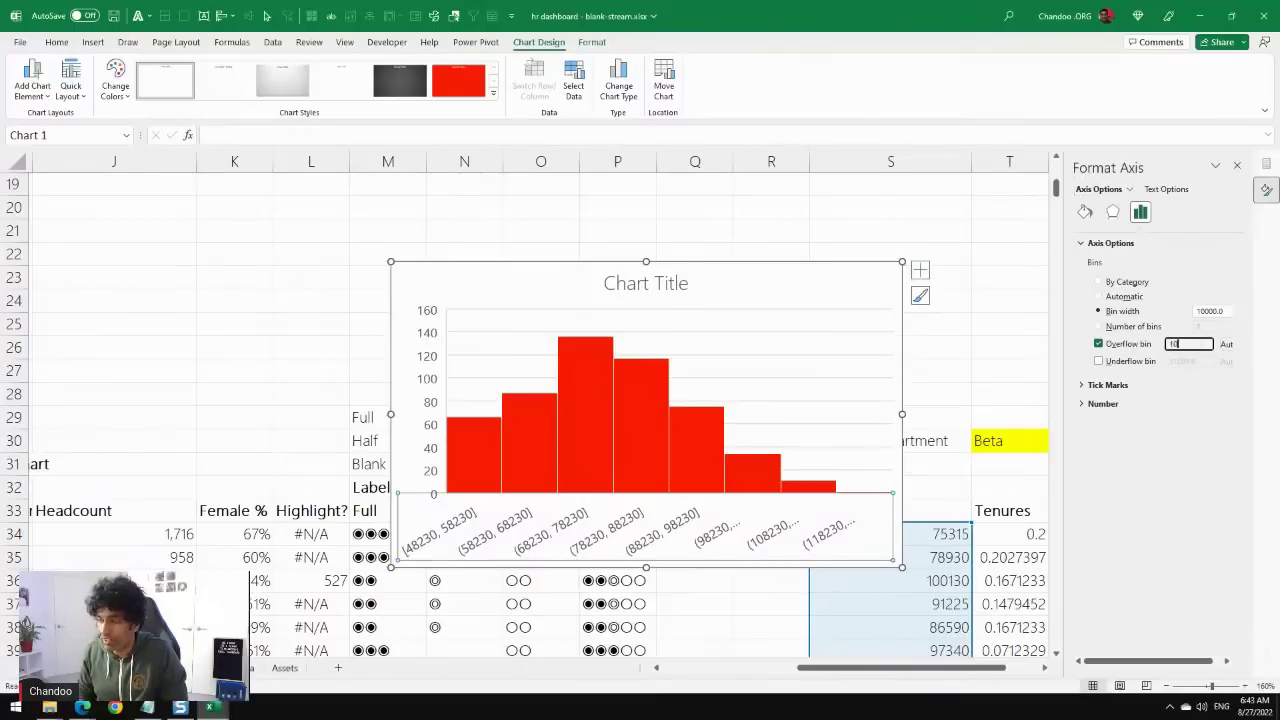
pyautogui.write('0000')
pyautogui.press('Return')
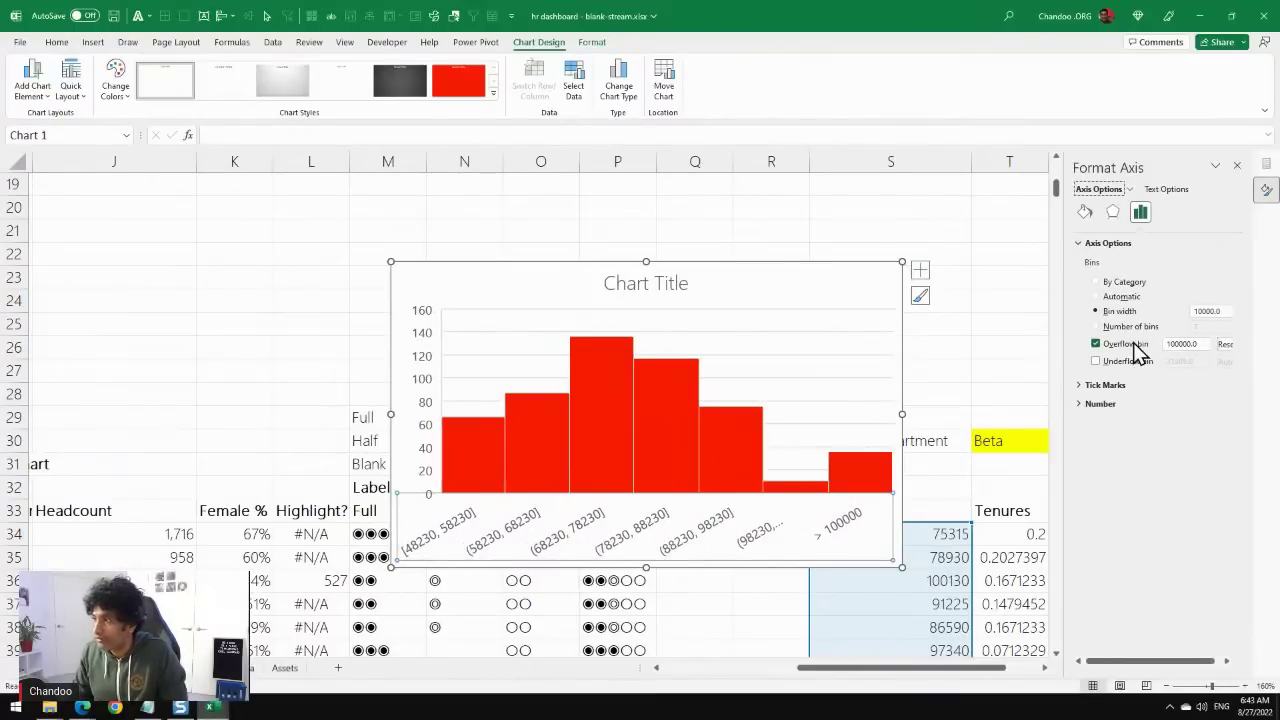
pyautogui.click(1135, 361)
pyautogui.click(1197, 362)
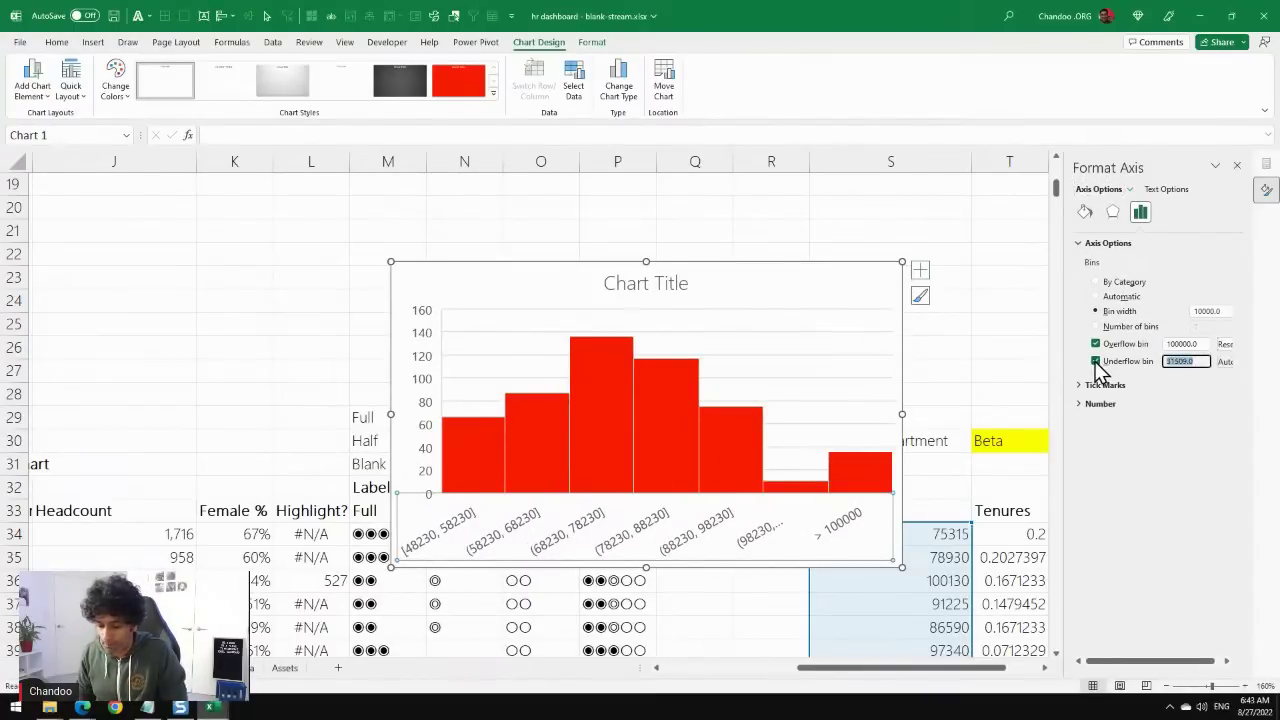
pyautogui.press('Return')
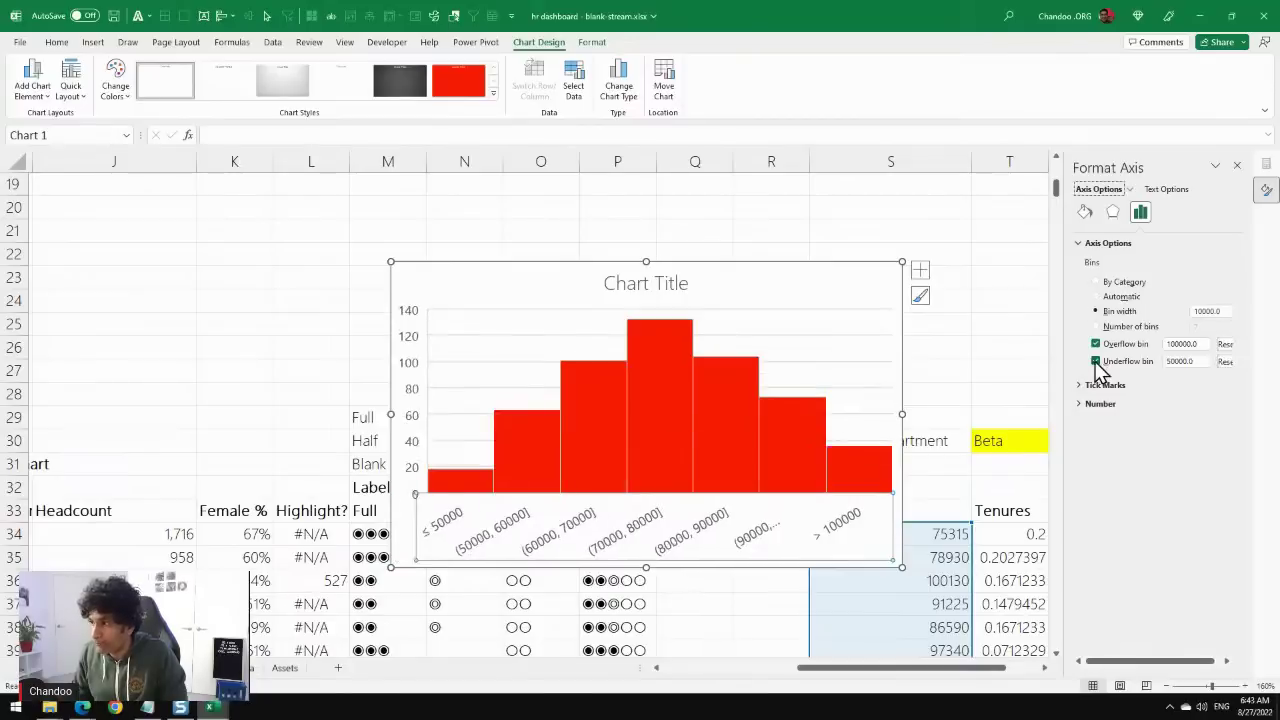
# Cut the histogram from the calc sheet and paste it onto the dashboard sheet.
pyautogui.click(943, 351)
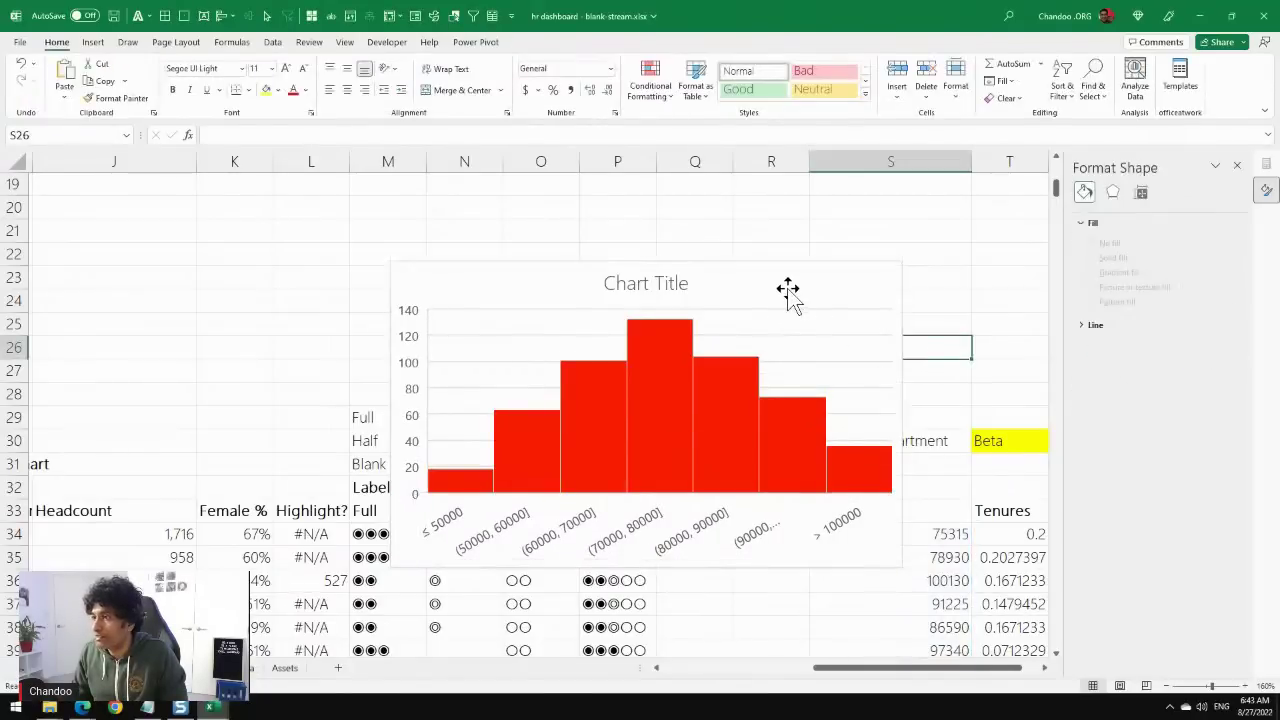
pyautogui.click(789, 289)
pyautogui.press('Delete')
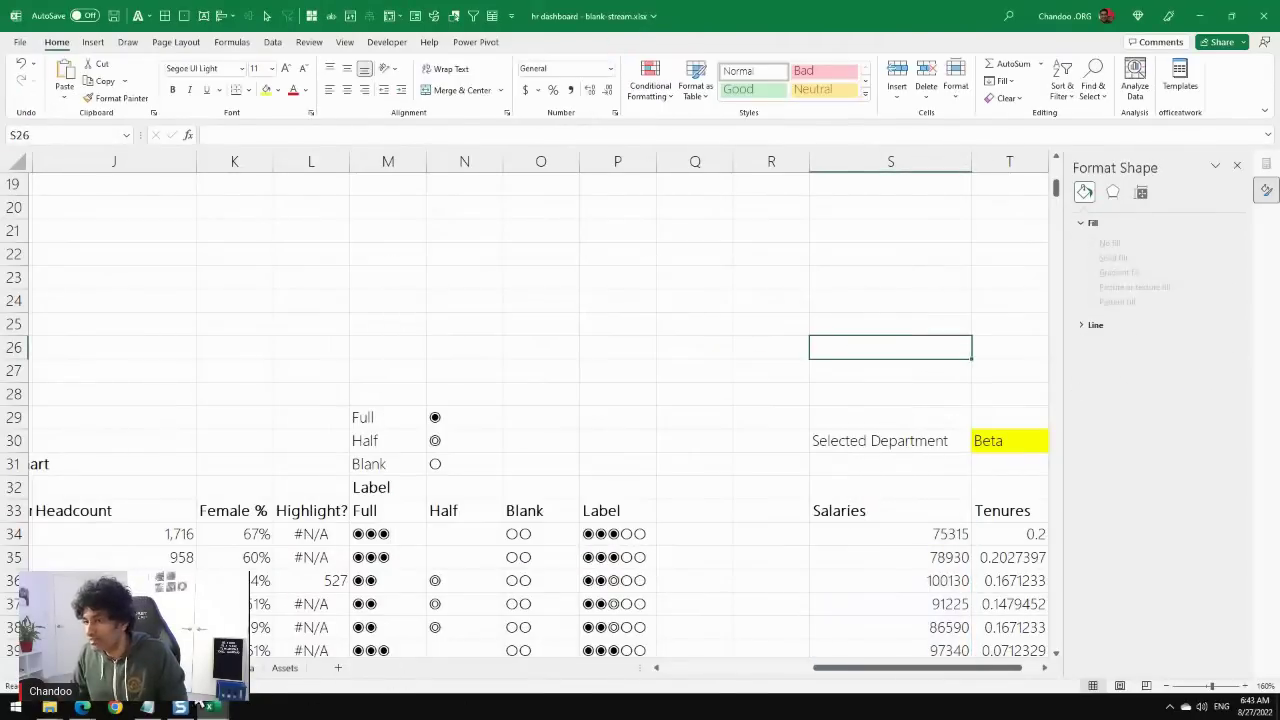
pyautogui.hotkey('ctrl', 'pageup')
pyautogui.hotkey('ctrl', 'v')
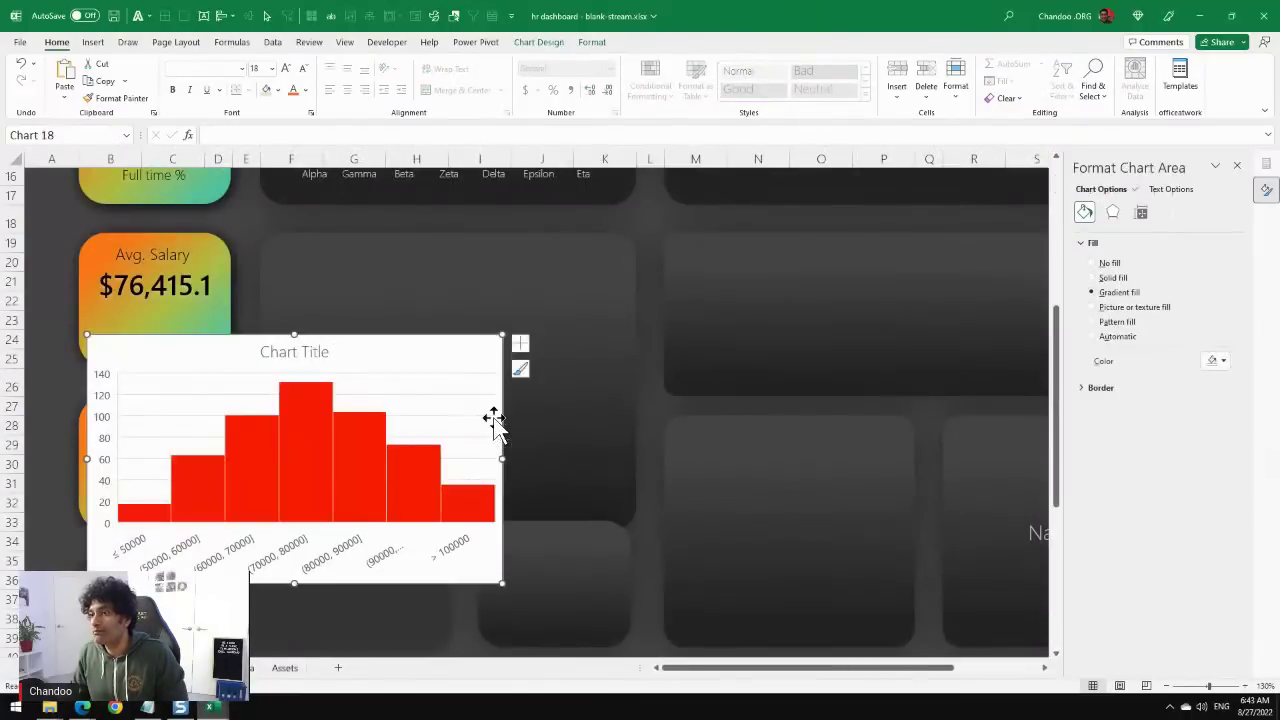
# Position and resize the histogram to fit the dark panel beside the Avg. Salary card.
pyautogui.moveTo(409, 360); pyautogui.dragTo(577, 274)
pyautogui.click(657, 422)
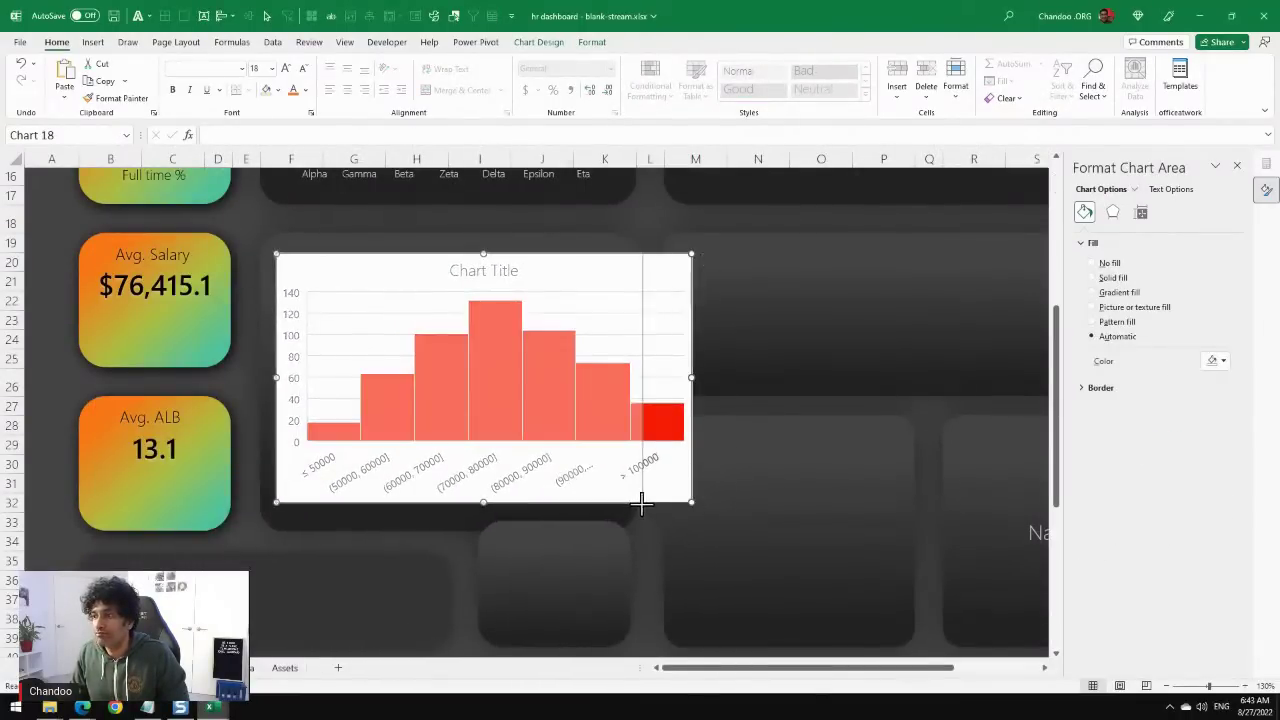
pyautogui.moveTo(627, 510); pyautogui.dragTo(627, 507)
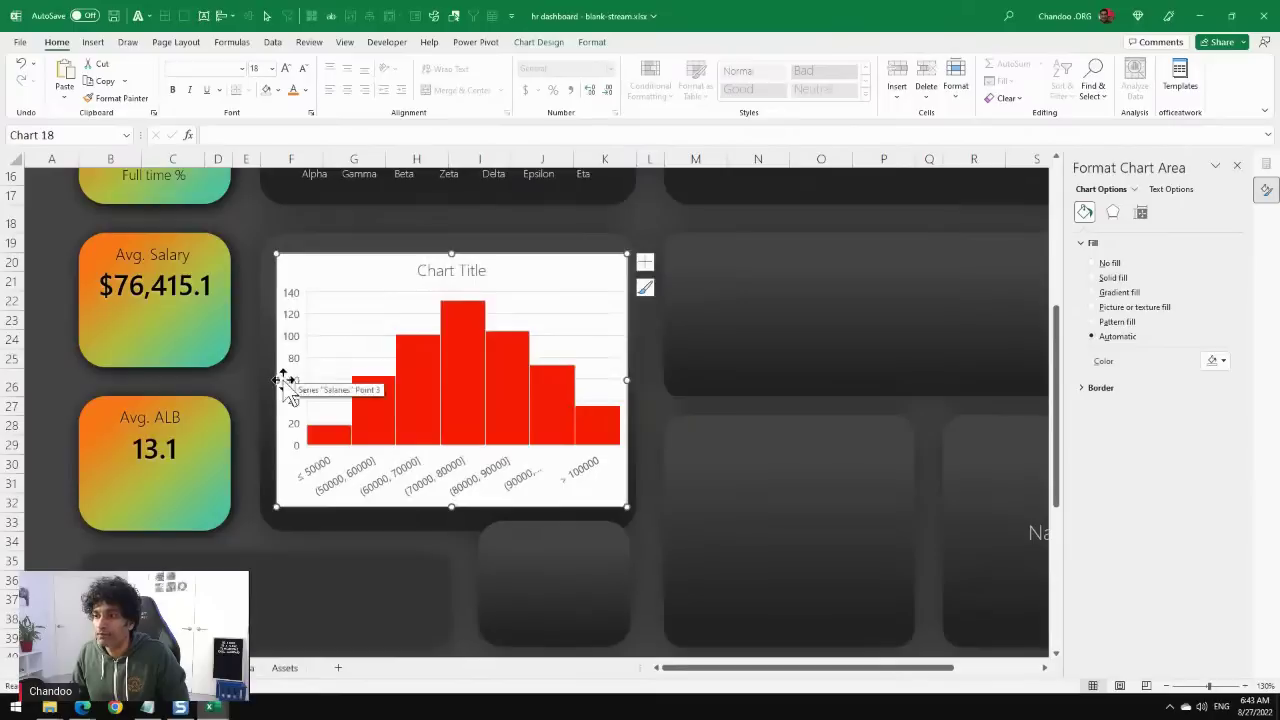
pyautogui.click(275, 380)
pyautogui.moveTo(275, 380); pyautogui.dragTo(272, 380)
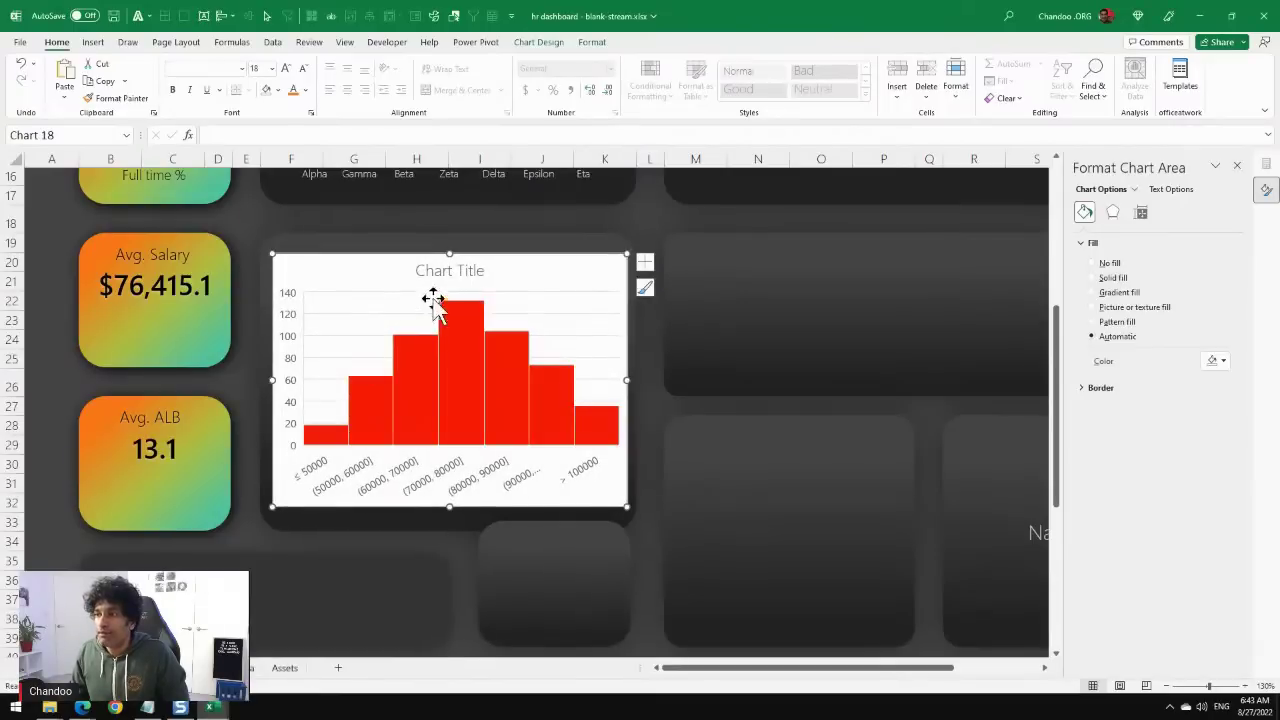
pyautogui.click(645, 264)
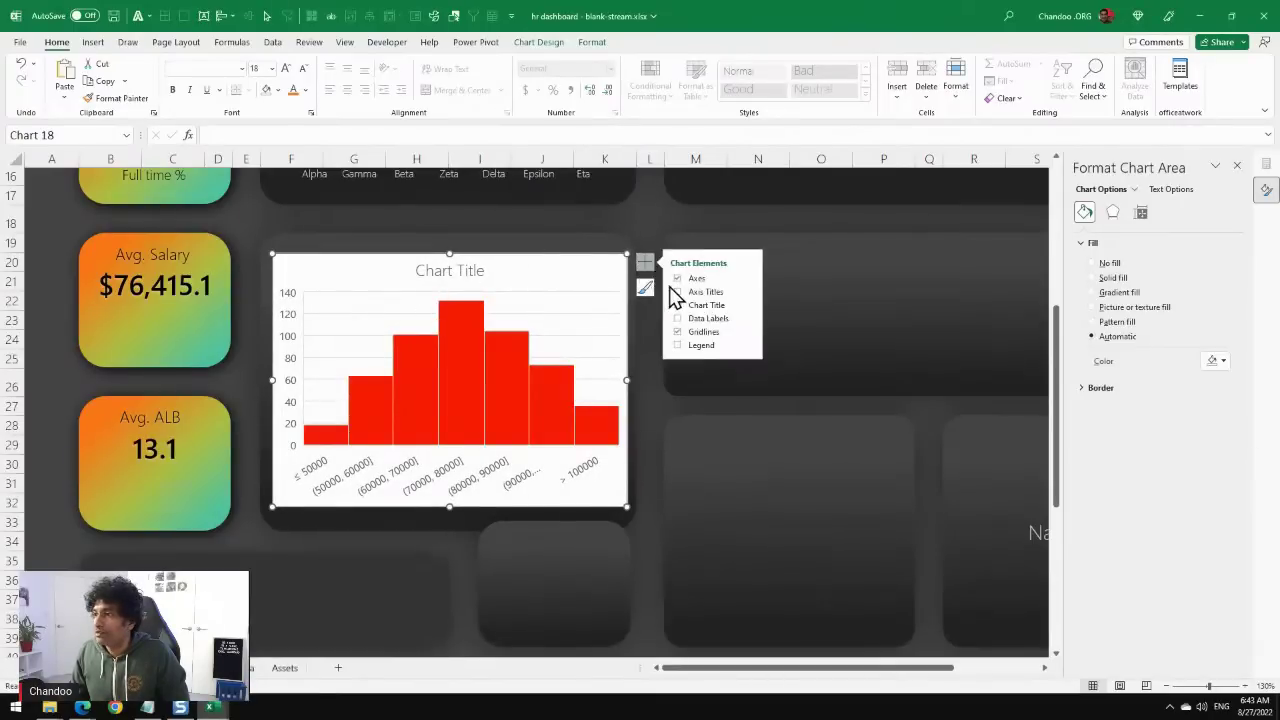
# Turn off the histogram's chart title and shrink its salary-range axis labels.
pyautogui.click(678, 306)
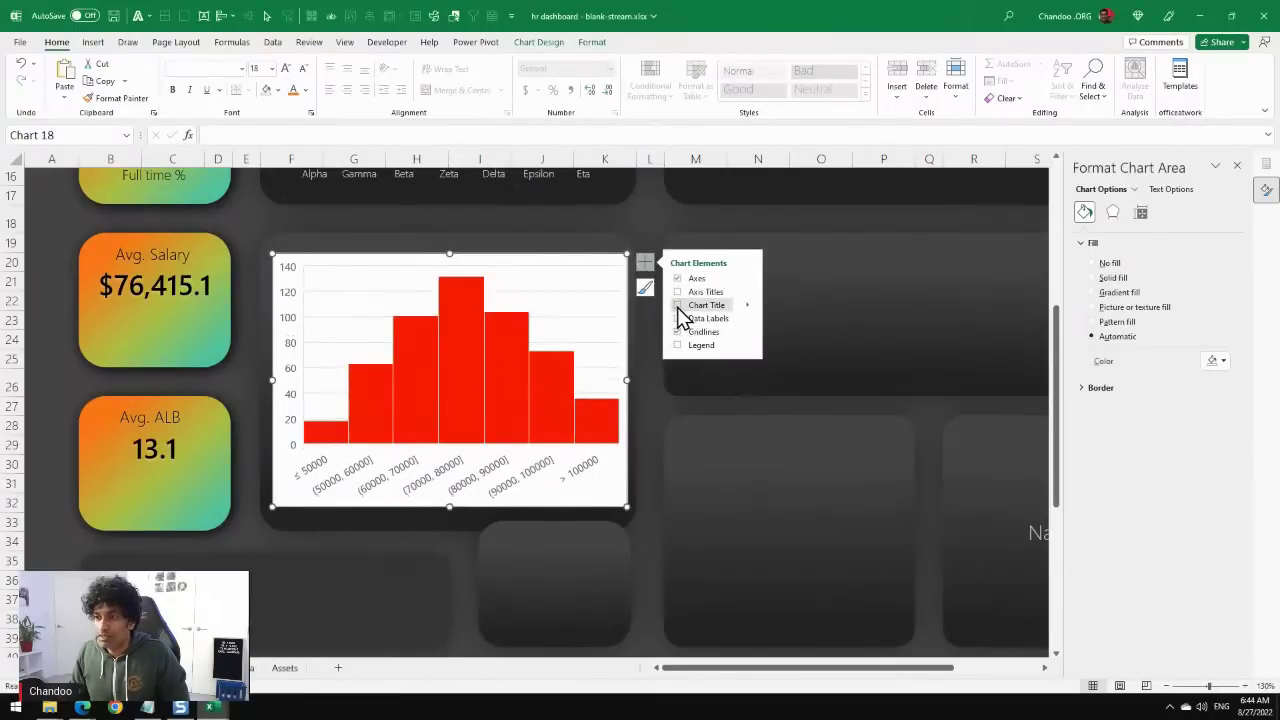
pyautogui.click(678, 306)
pyautogui.click(678, 306)
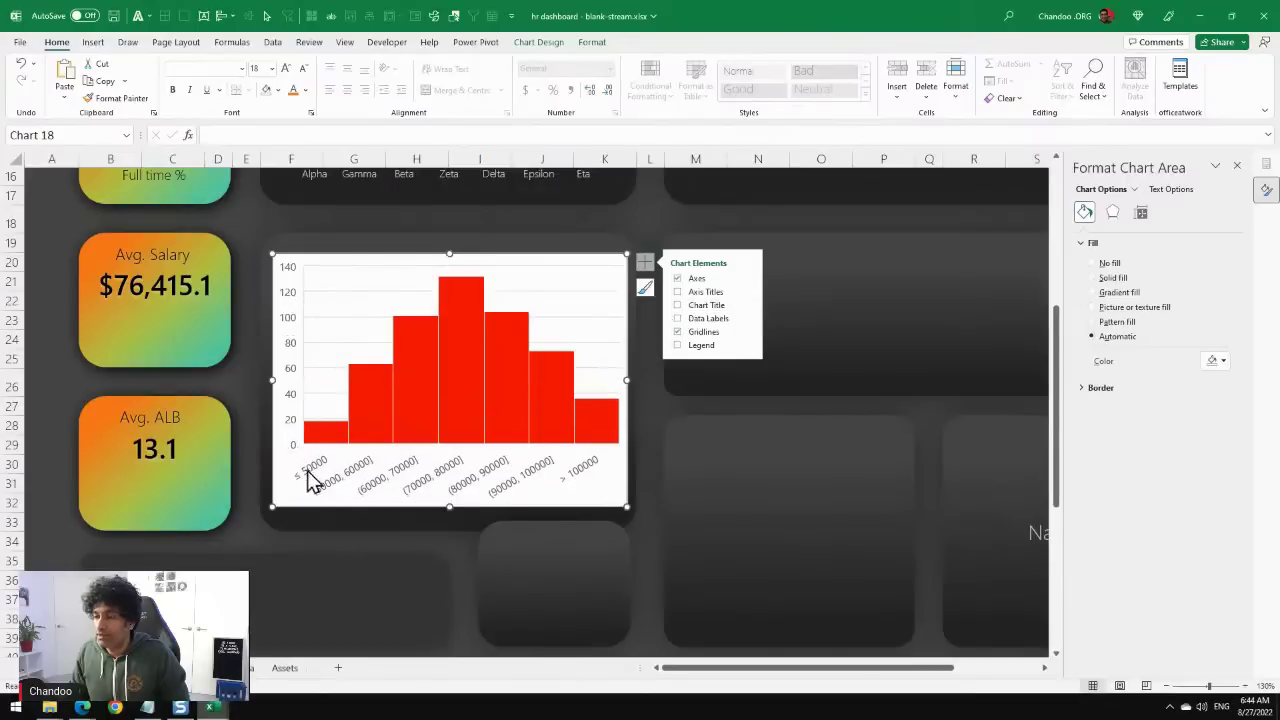
pyautogui.click(378, 485)
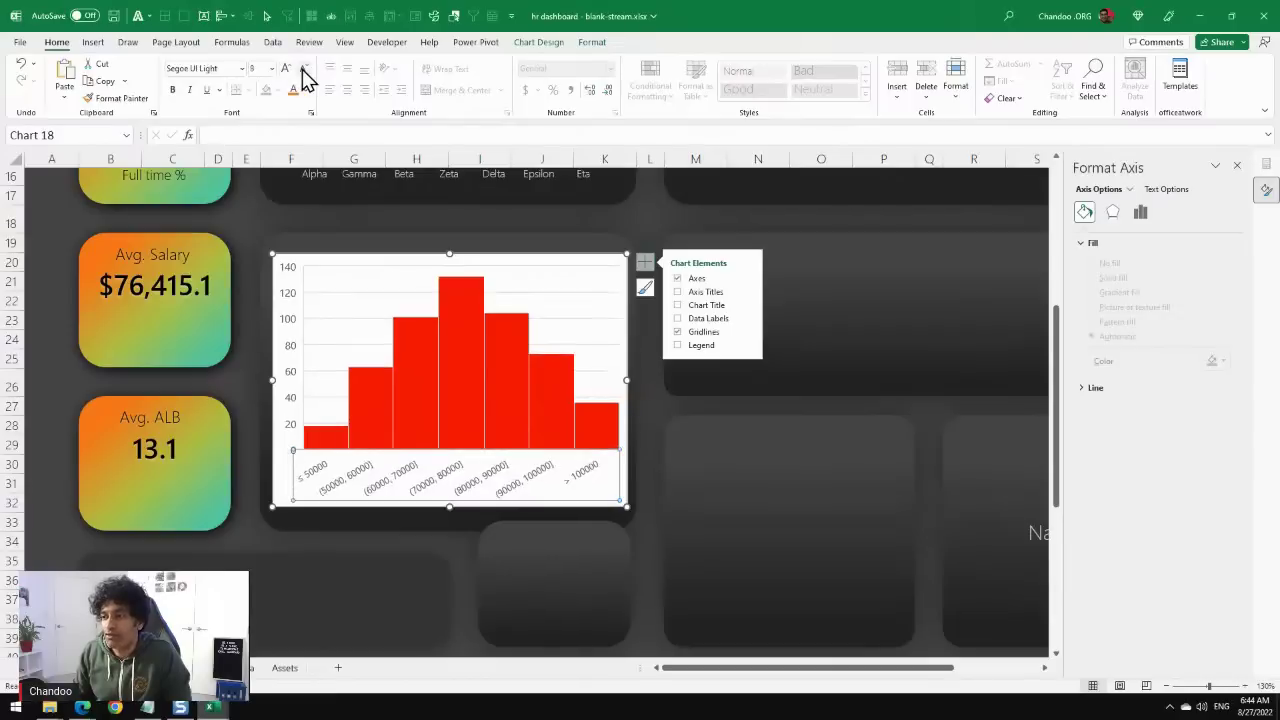
pyautogui.click(320, 262)
# Make the chart background transparent, hide gridlines, and set the bar gap width to 15.
pyautogui.click(591, 43)
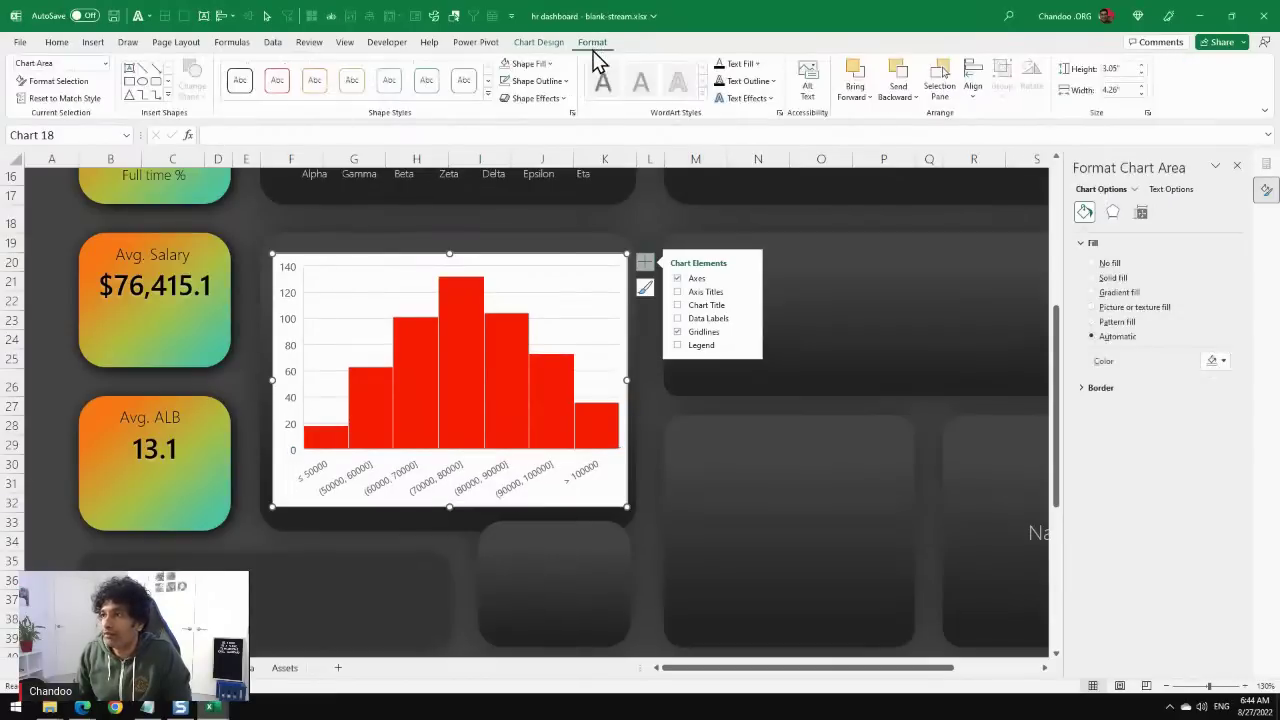
pyautogui.click(510, 66)
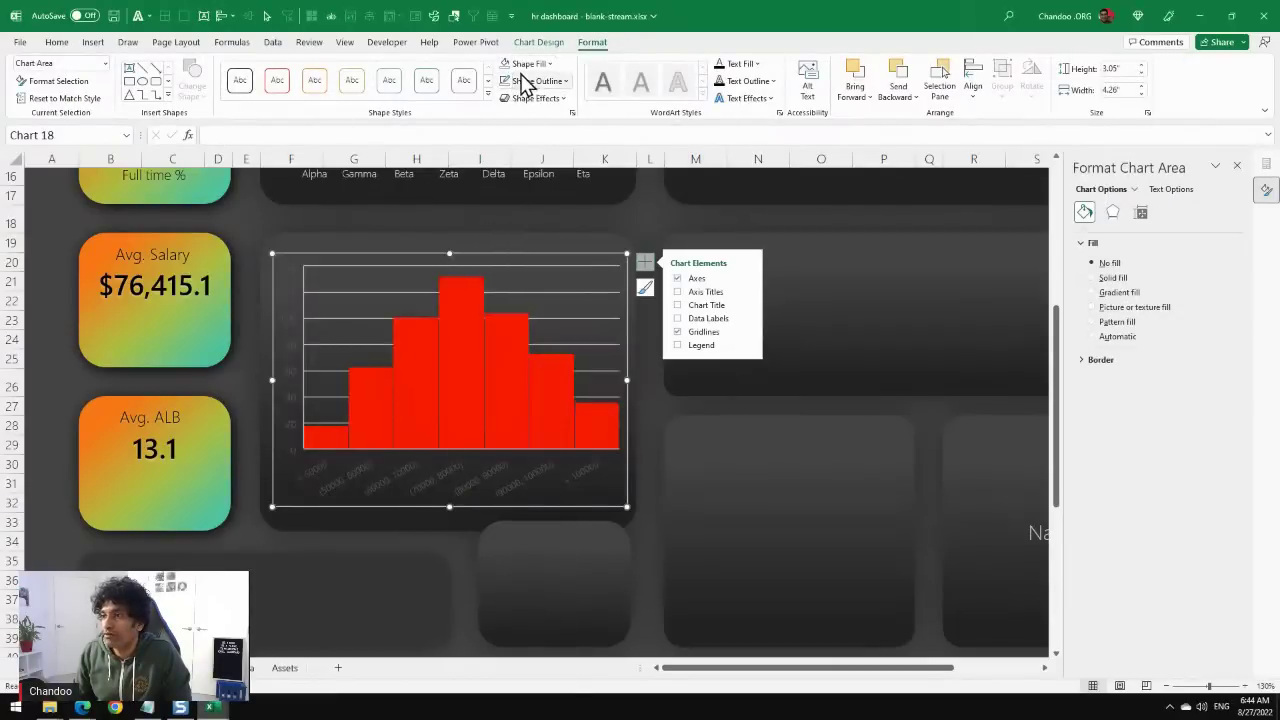
pyautogui.click(676, 331)
pyautogui.click(502, 370)
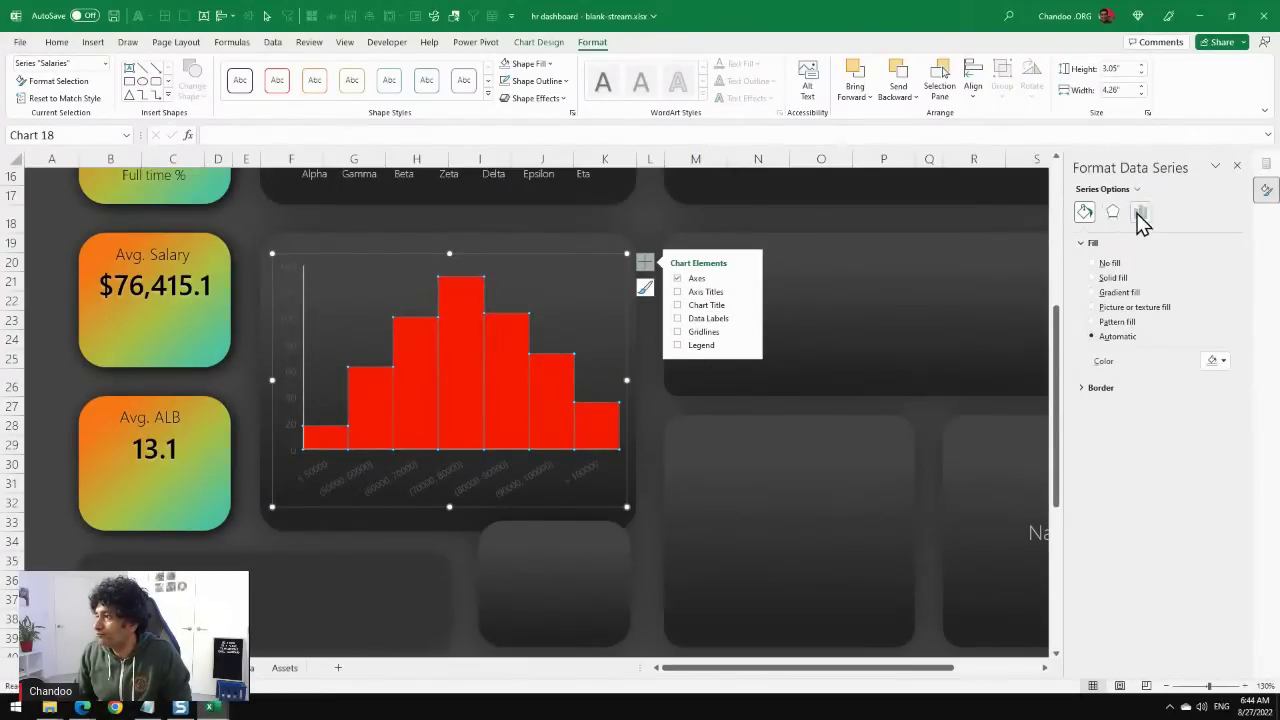
pyautogui.click(1140, 212)
pyautogui.click(1203, 260)
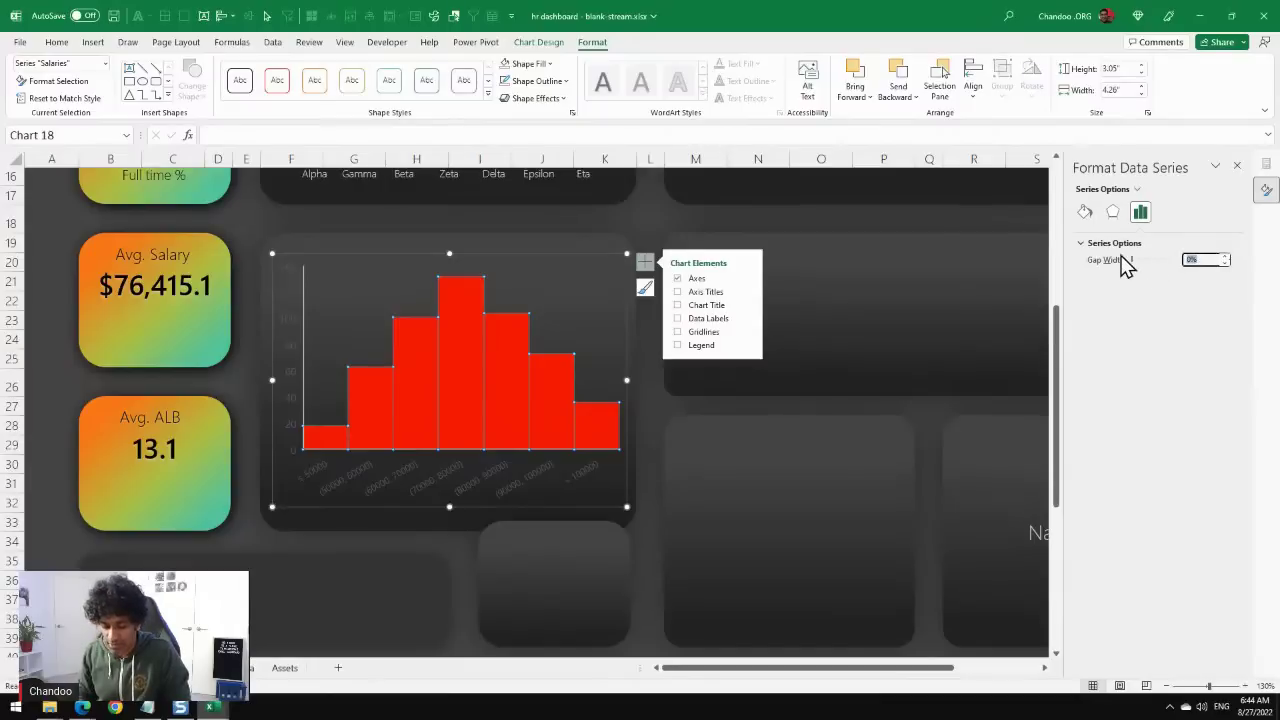
pyautogui.write('15')
pyautogui.press('Return')
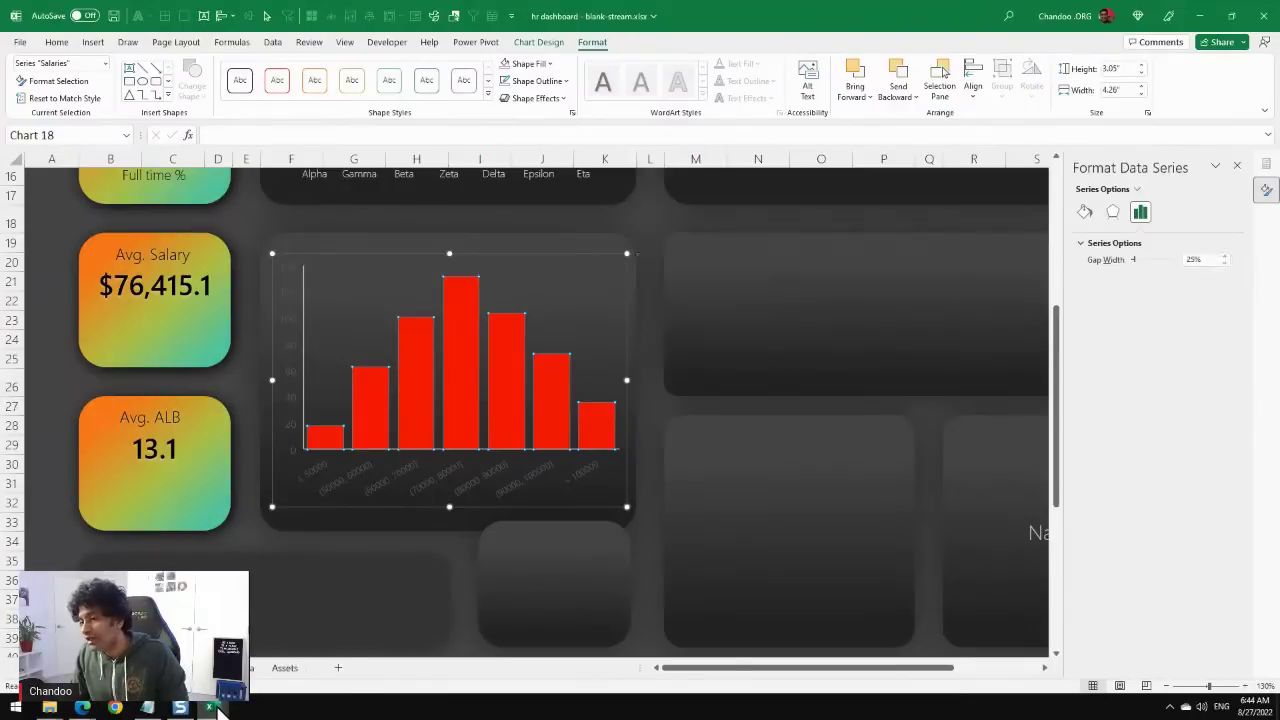
# Look over the bars, background panel and plot area fill choices without changing anything.
pyautogui.moveTo(210, 707)
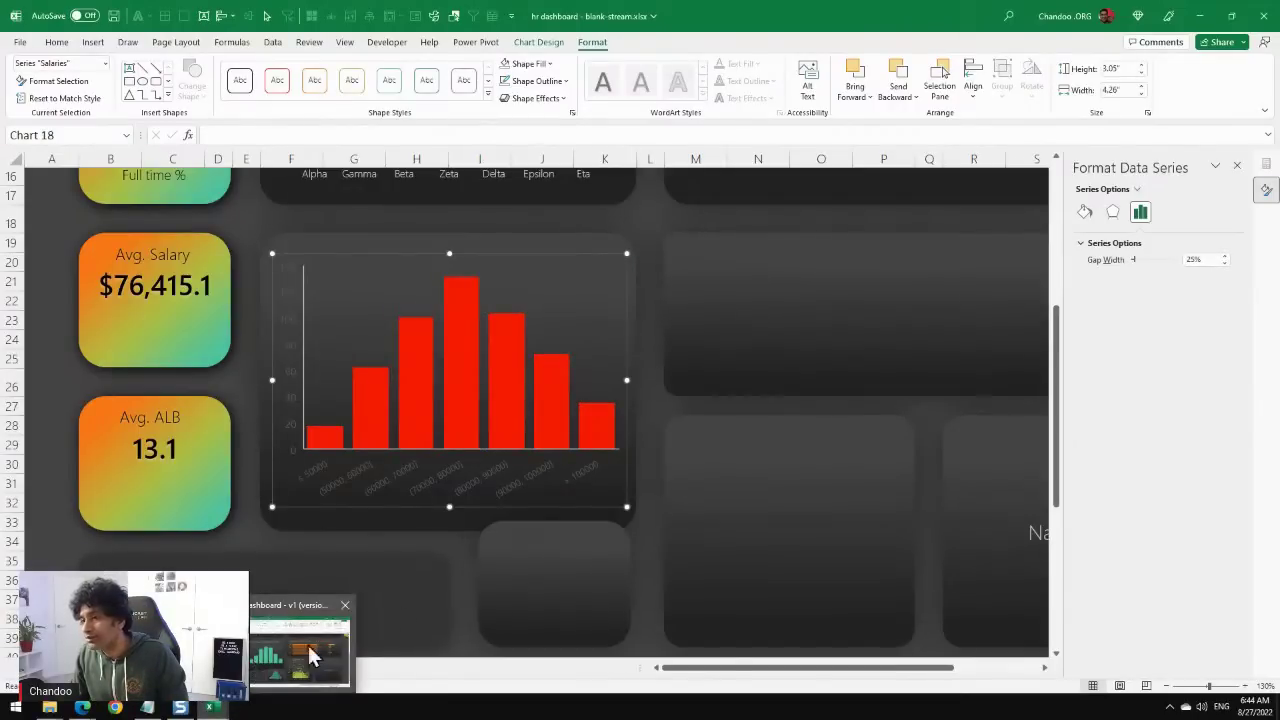
pyautogui.click(524, 300)
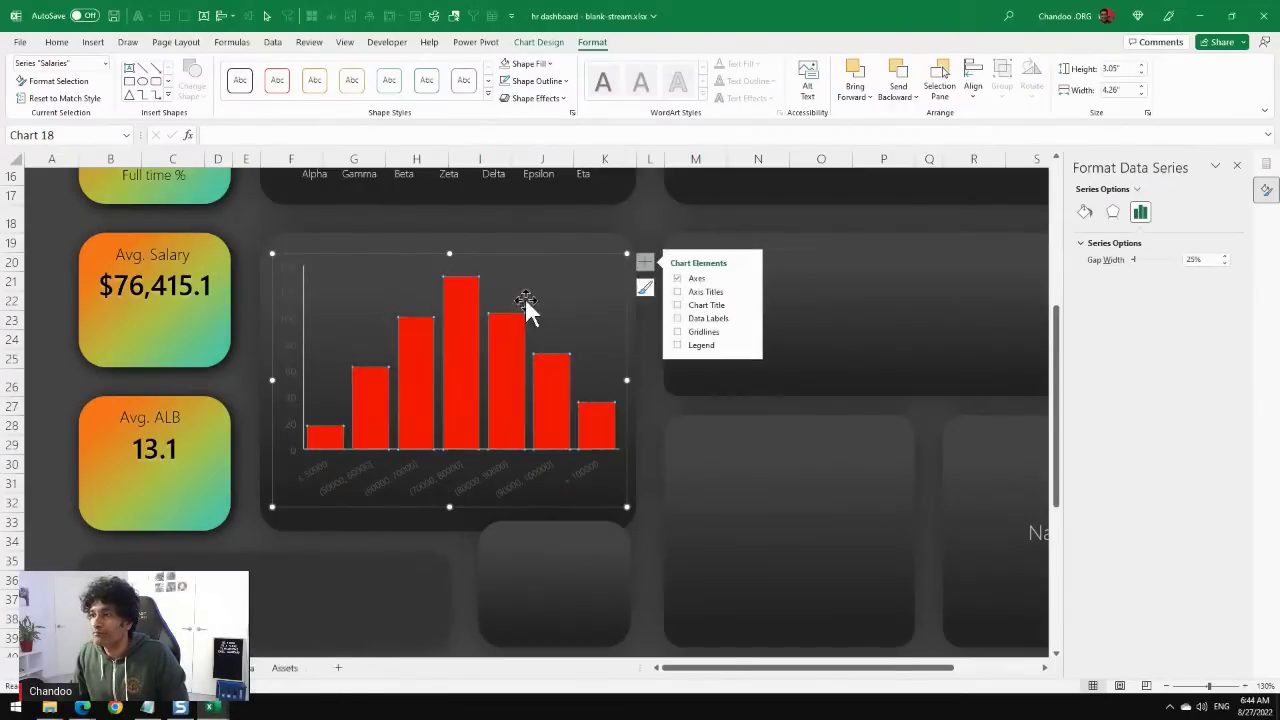
pyautogui.click(446, 333)
pyautogui.click(580, 234)
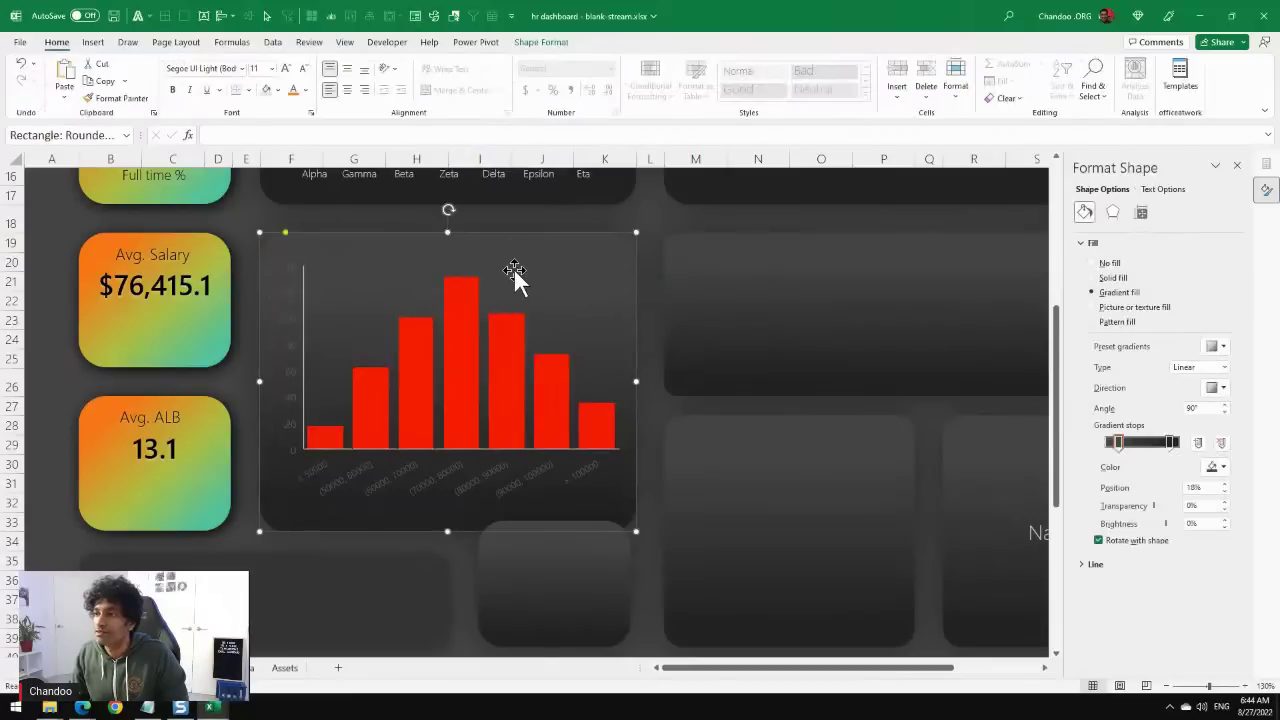
pyautogui.click(513, 267)
pyautogui.click(594, 44)
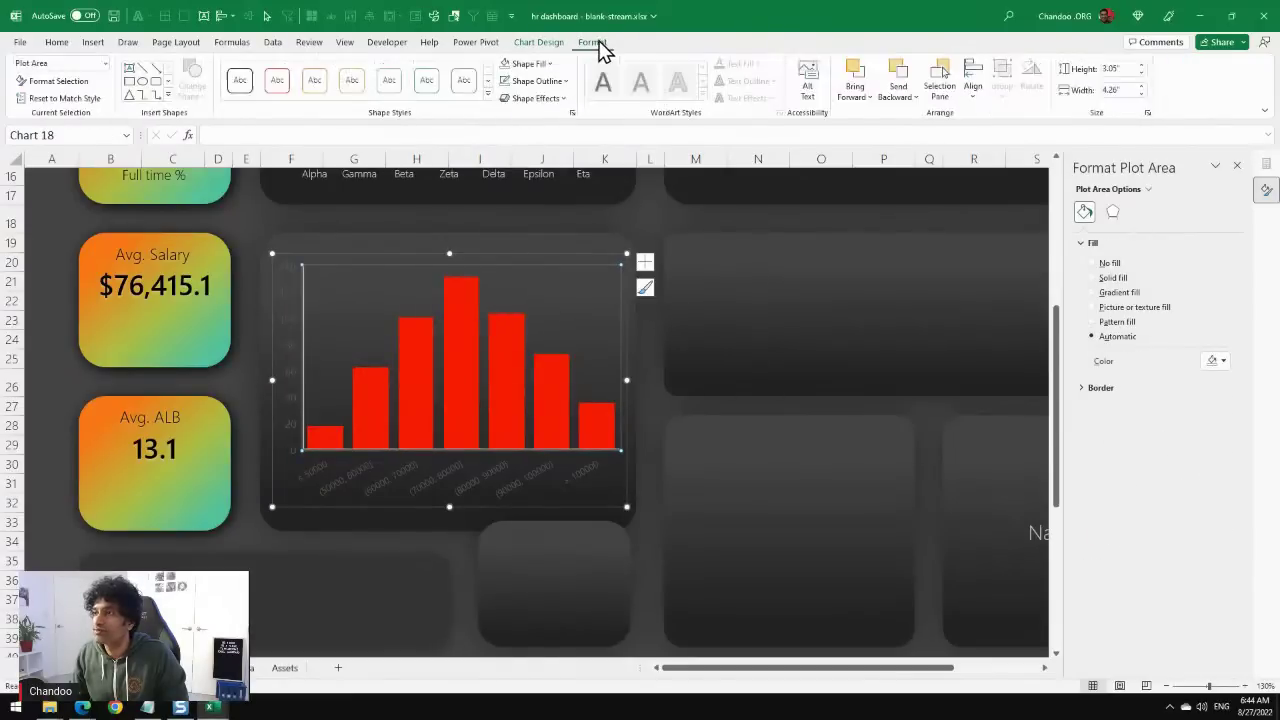
pyautogui.click(526, 64)
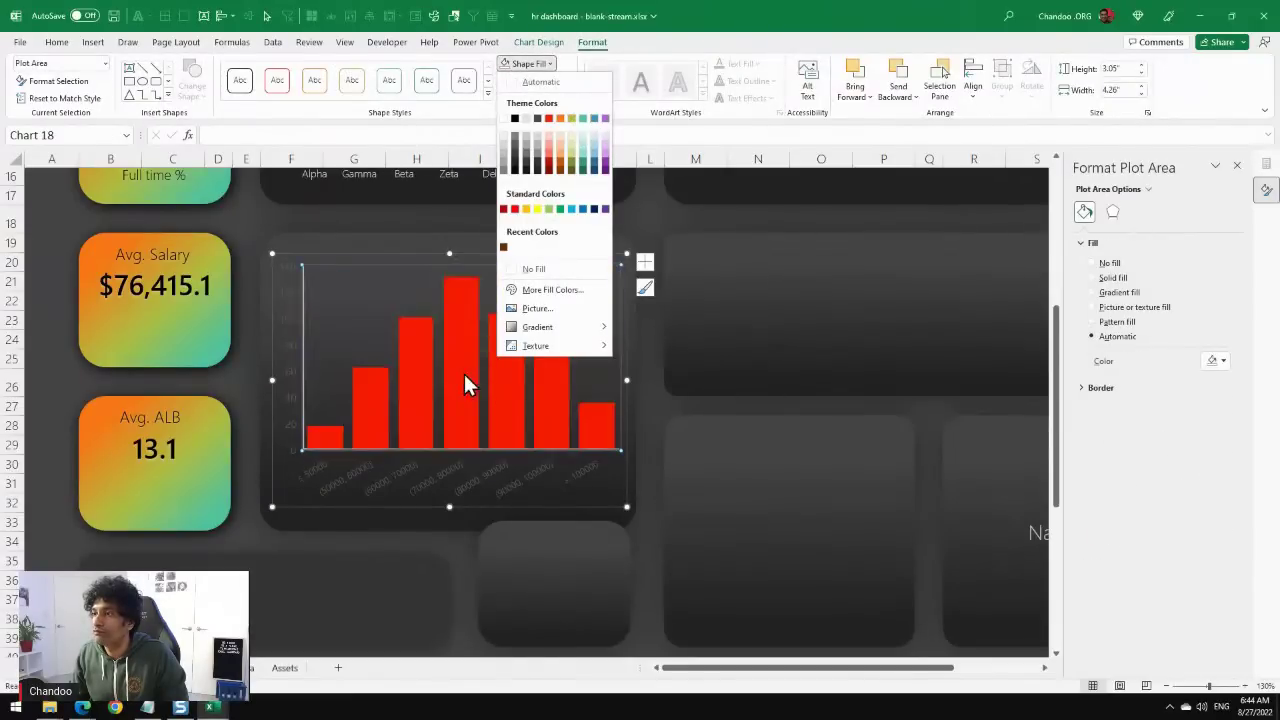
pyautogui.press('Escape')
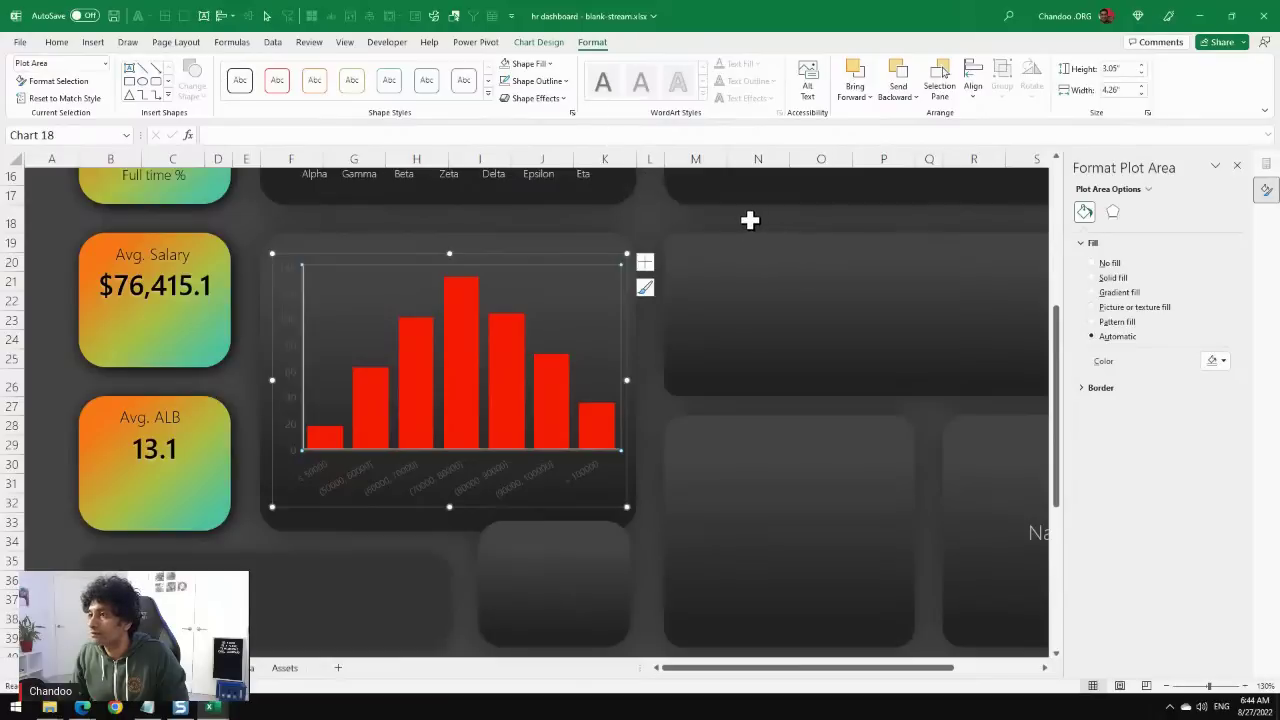
# Fill the histogram bars with the olive green theme colour.
pyautogui.click(688, 222)
pyautogui.click(497, 350)
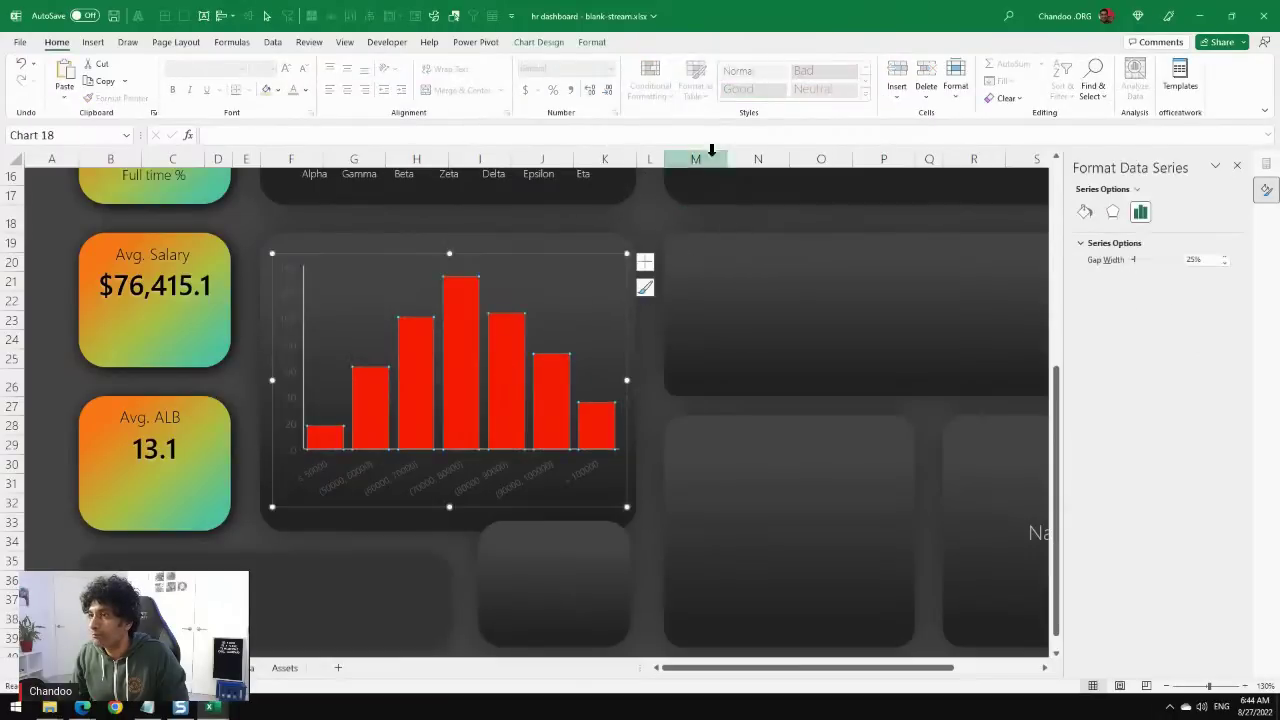
pyautogui.click(592, 43)
pyautogui.click(544, 66)
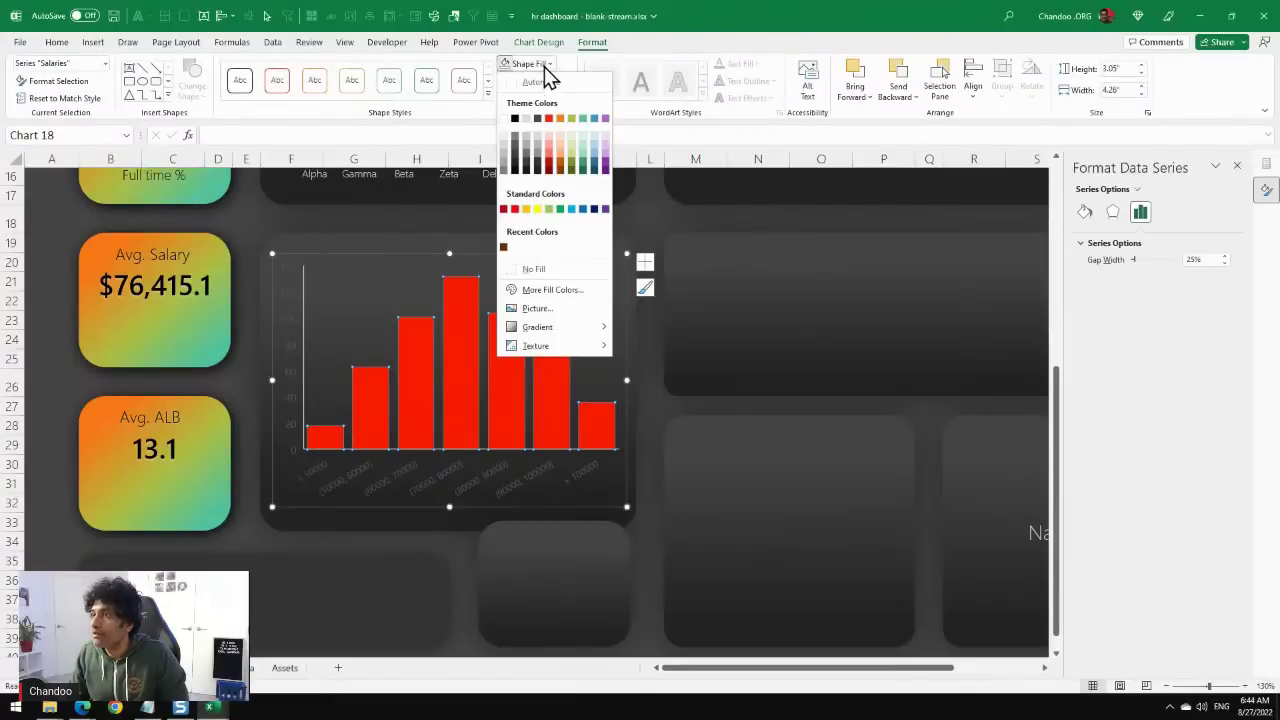
pyautogui.click(571, 119)
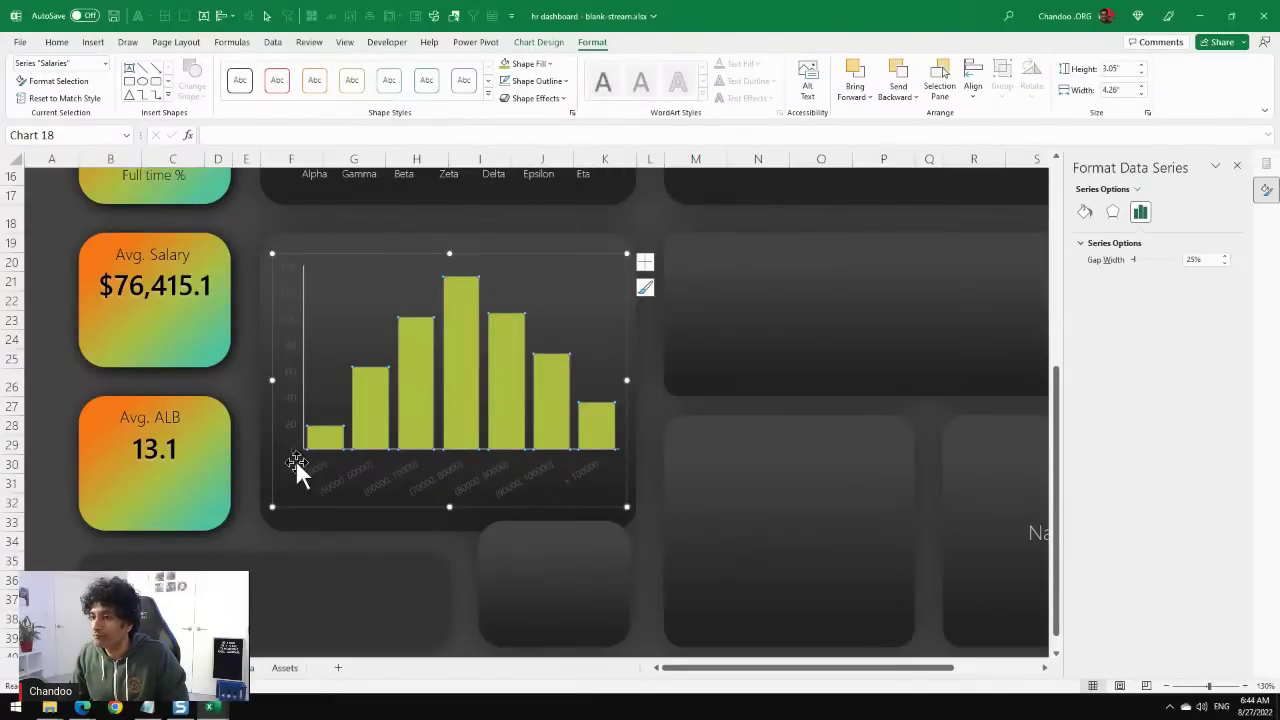
# Shrink the salary bin labels and delete the histogram's vertical axis.
pyautogui.click(289, 421)
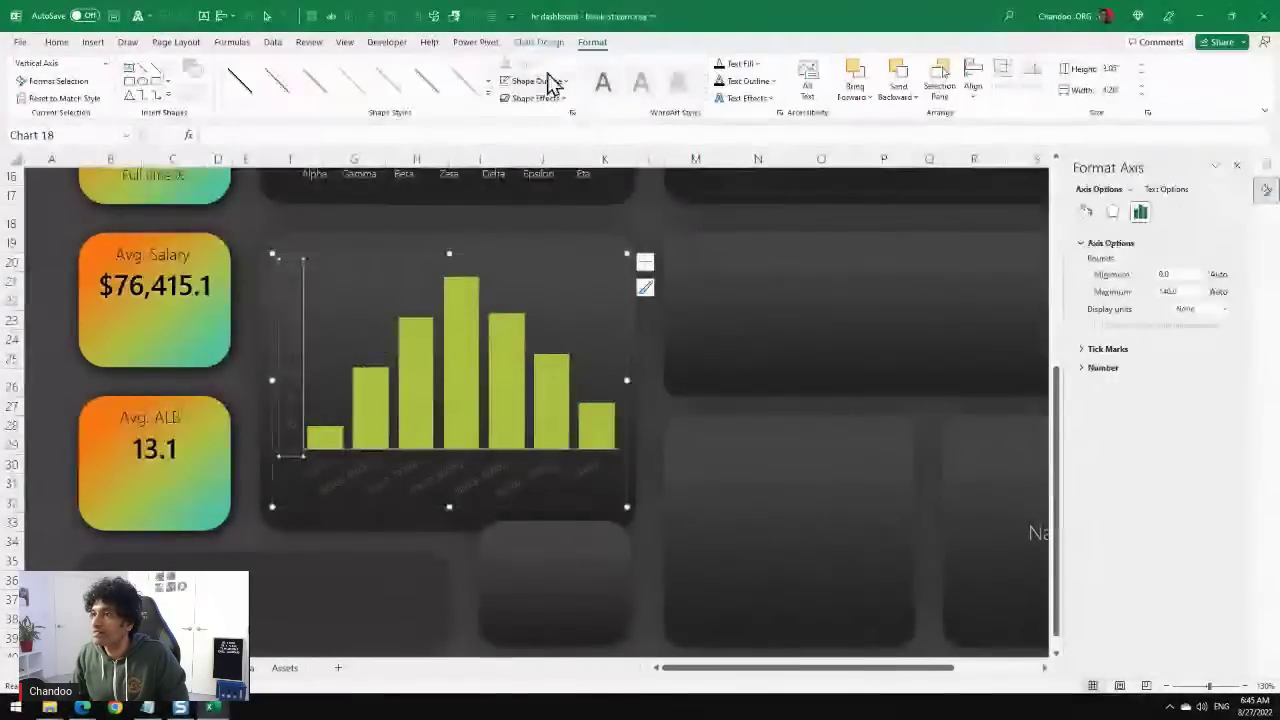
pyautogui.click(366, 470)
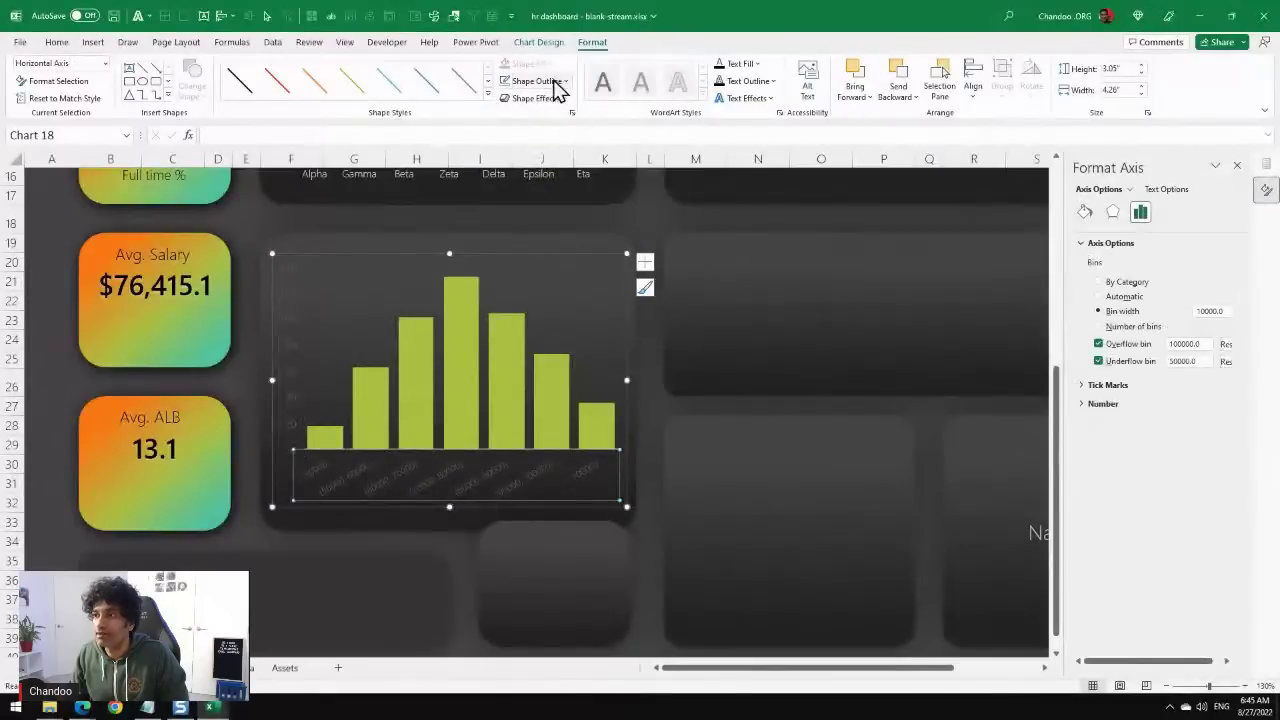
pyautogui.click(290, 335)
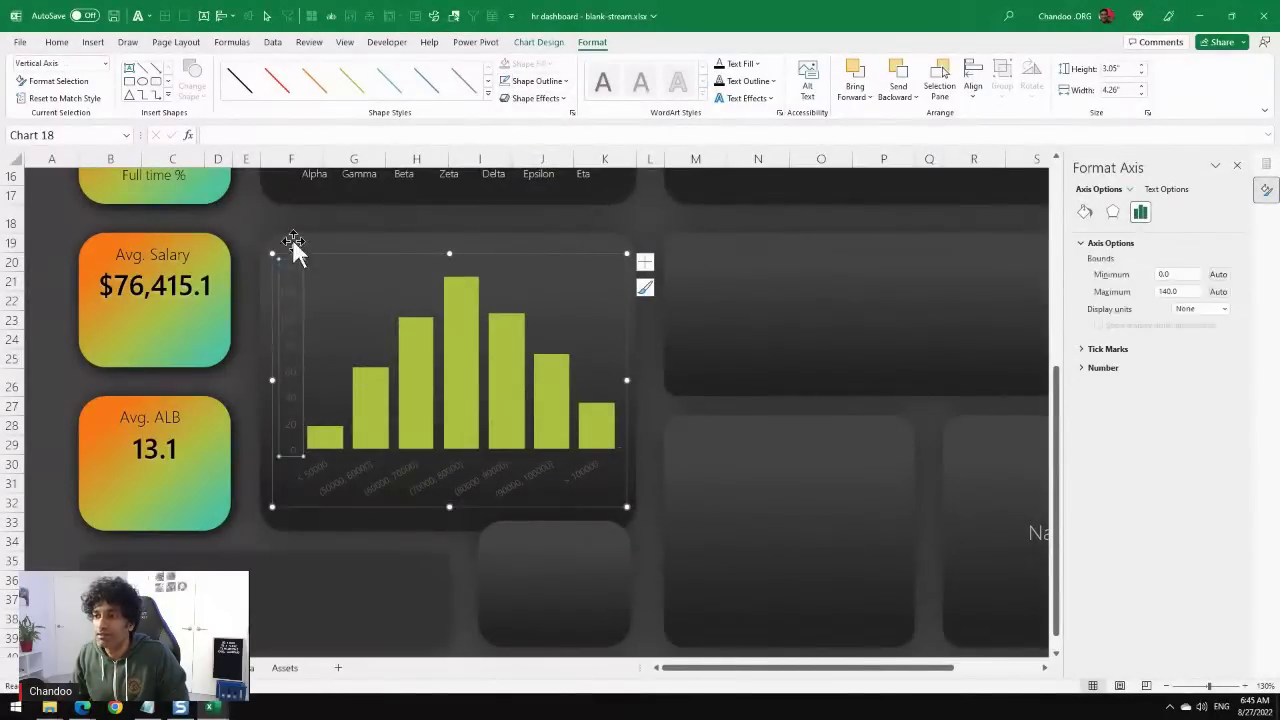
pyautogui.click(56, 42)
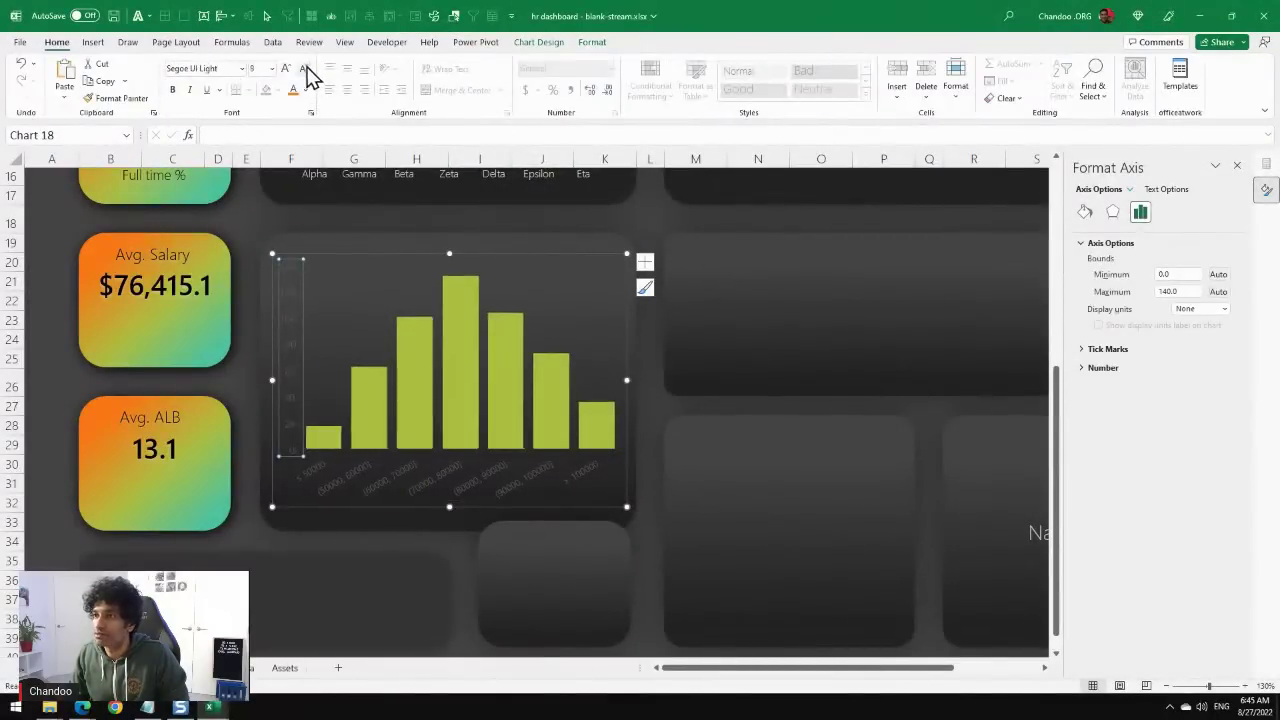
pyautogui.click(345, 474)
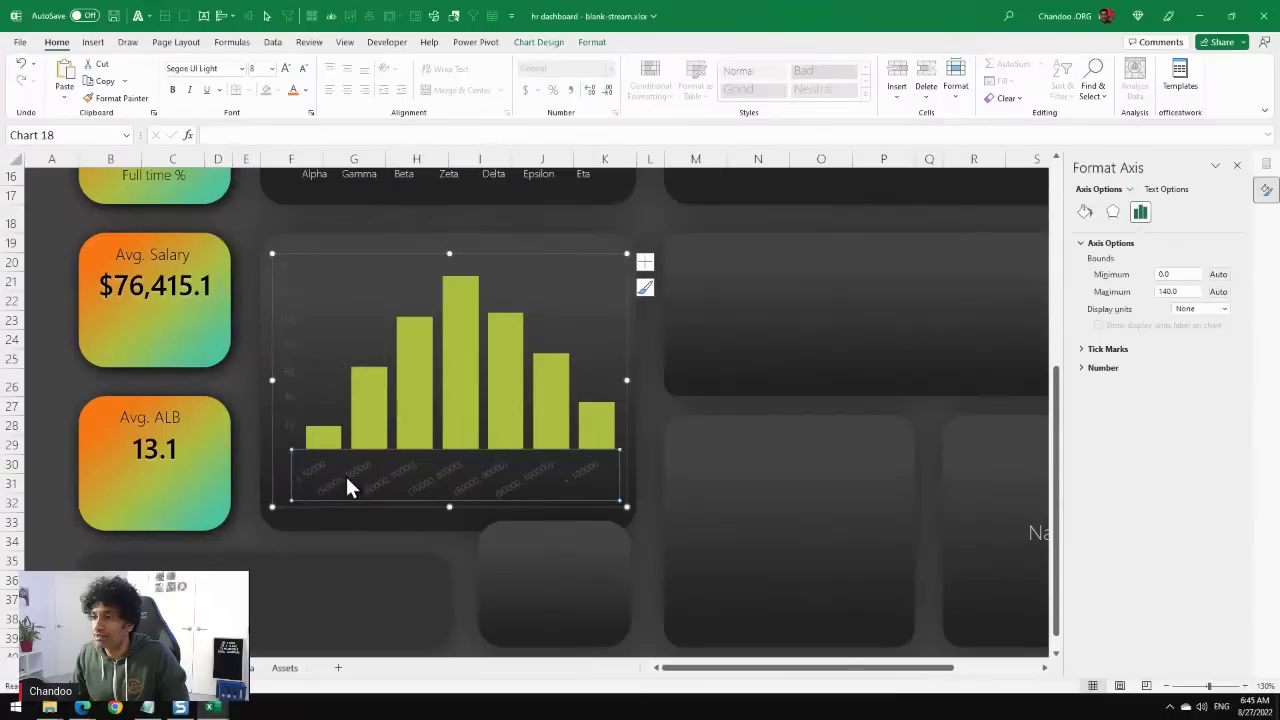
pyautogui.click(304, 68)
pyautogui.click(290, 295)
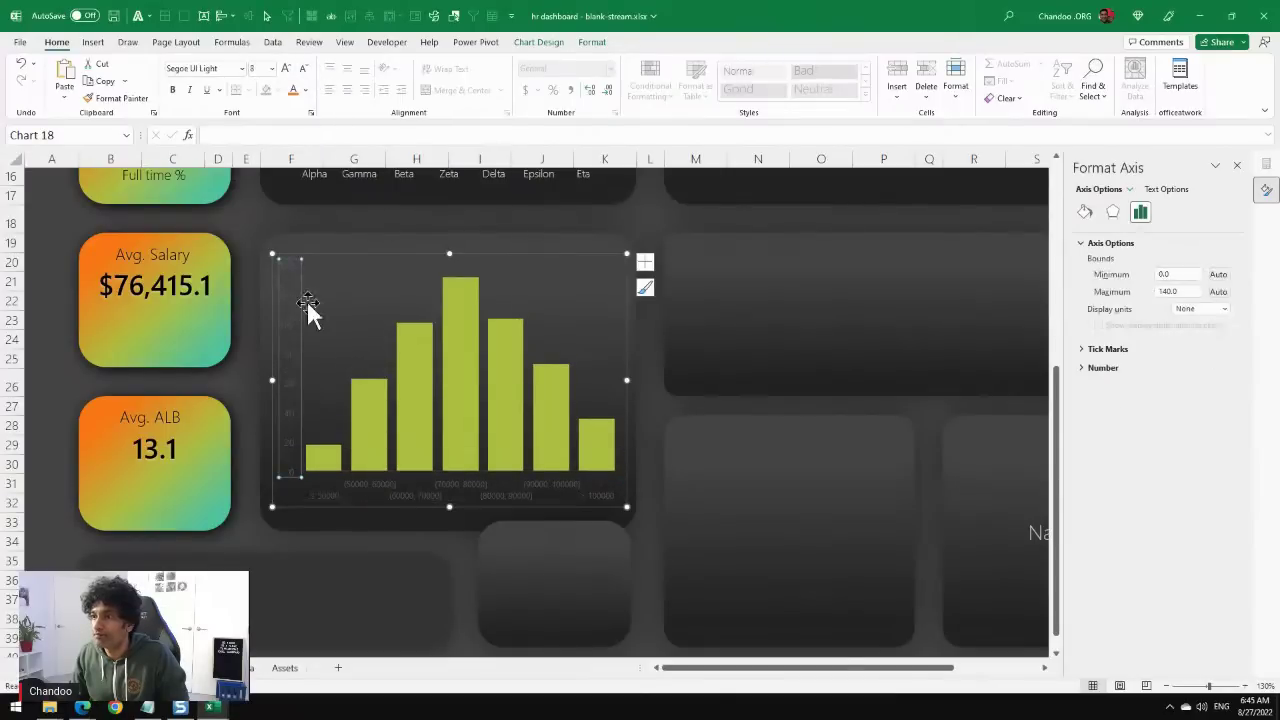
pyautogui.press('Delete')
# Add data labels to the bars in a light colour and smaller font.
pyautogui.click(645, 260)
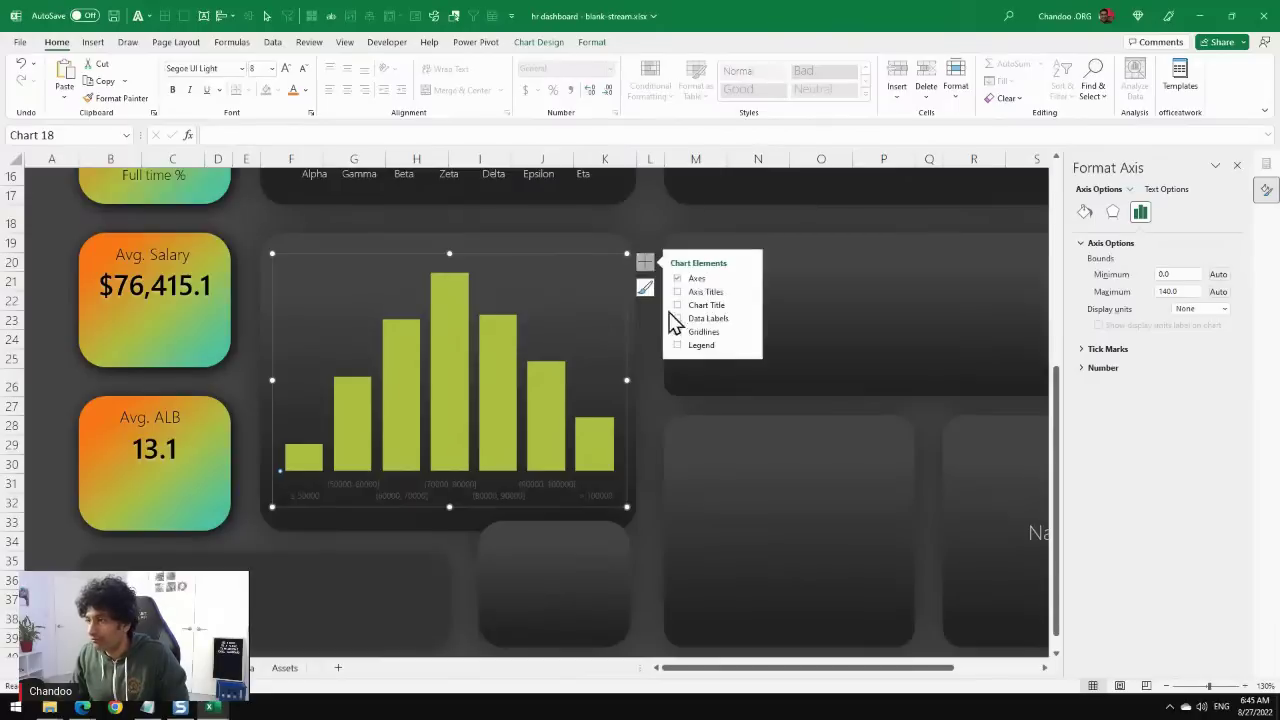
pyautogui.click(677, 318)
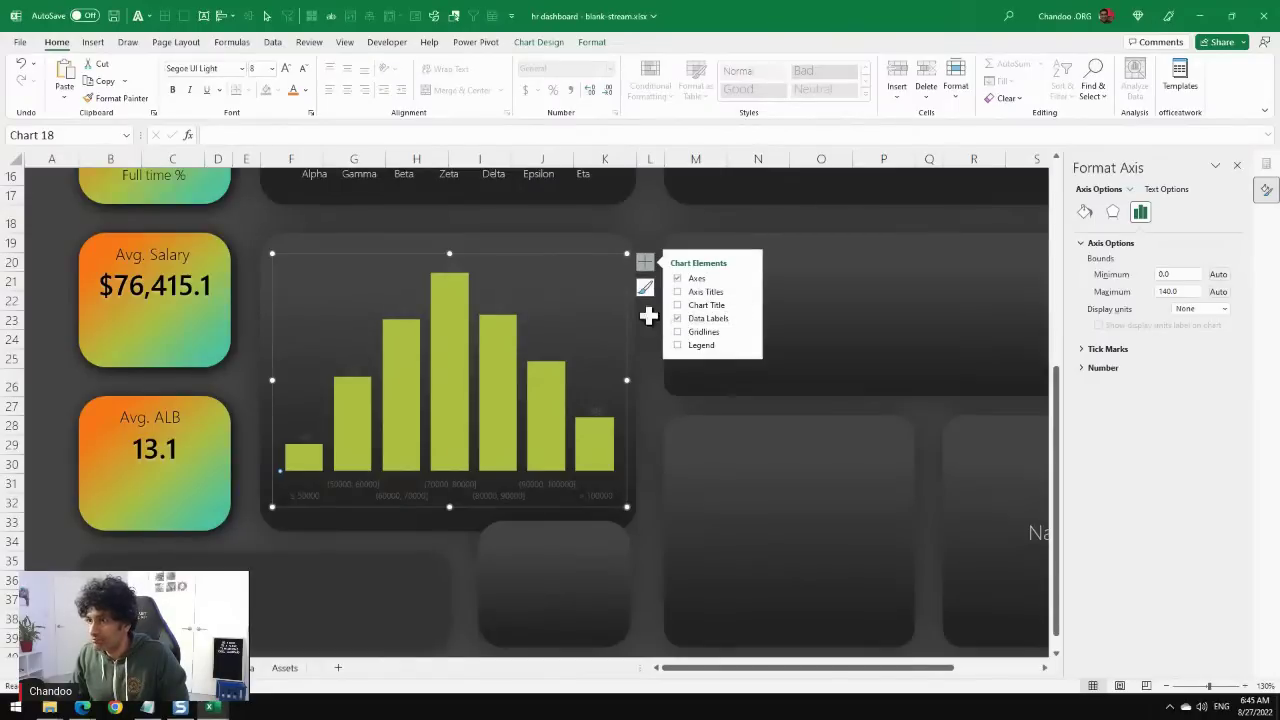
pyautogui.click(398, 308)
pyautogui.click(304, 90)
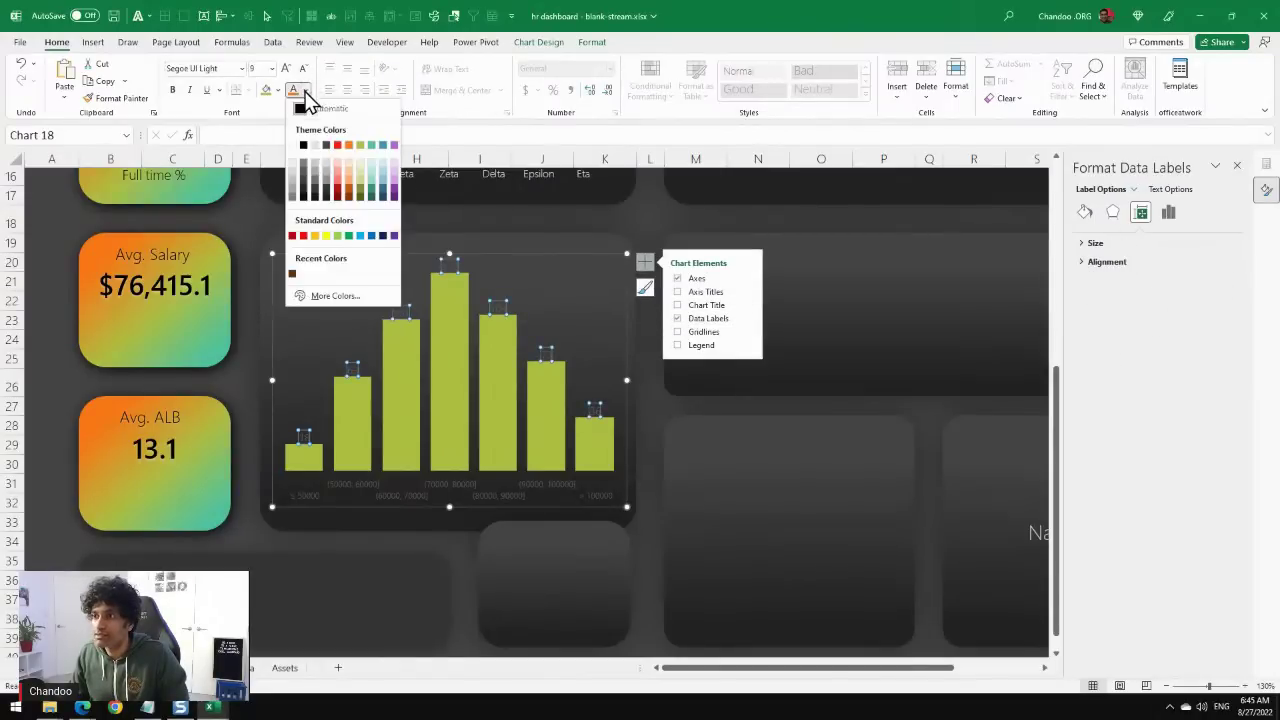
pyautogui.click(318, 175)
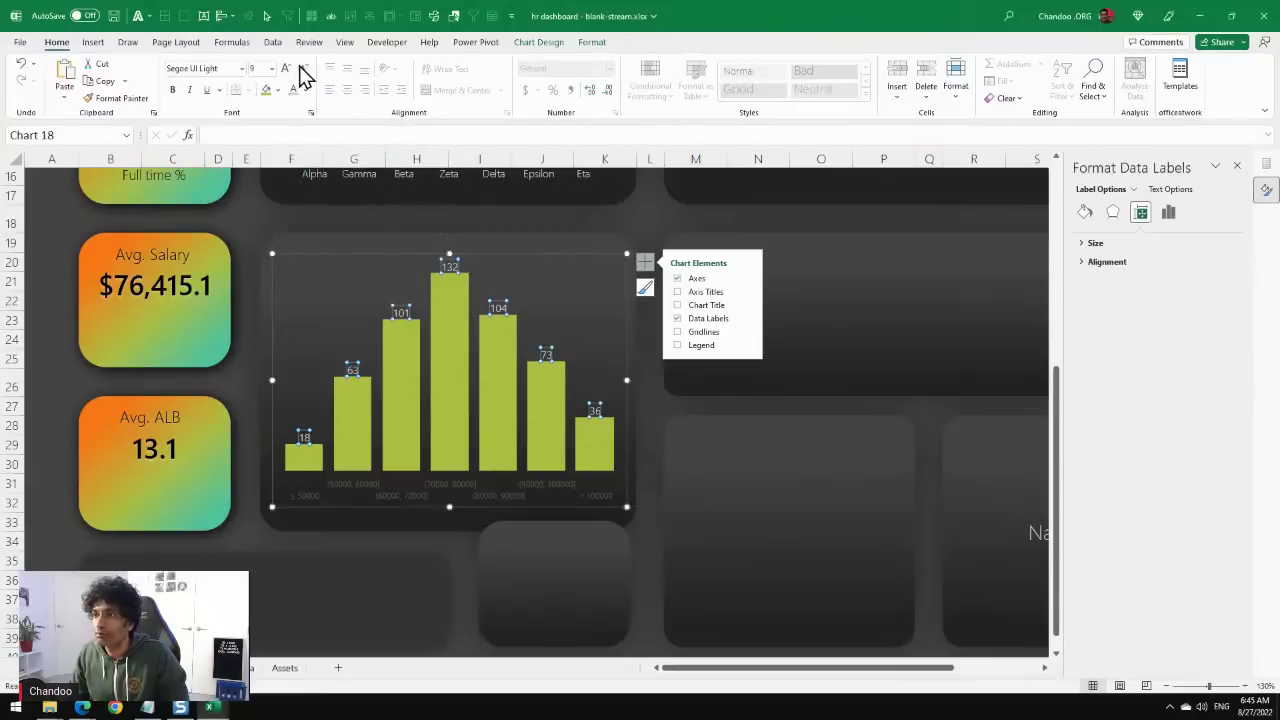
pyautogui.click(304, 69)
# Lower the top of the plot area slightly to make room for the labels.
pyautogui.click(621, 228)
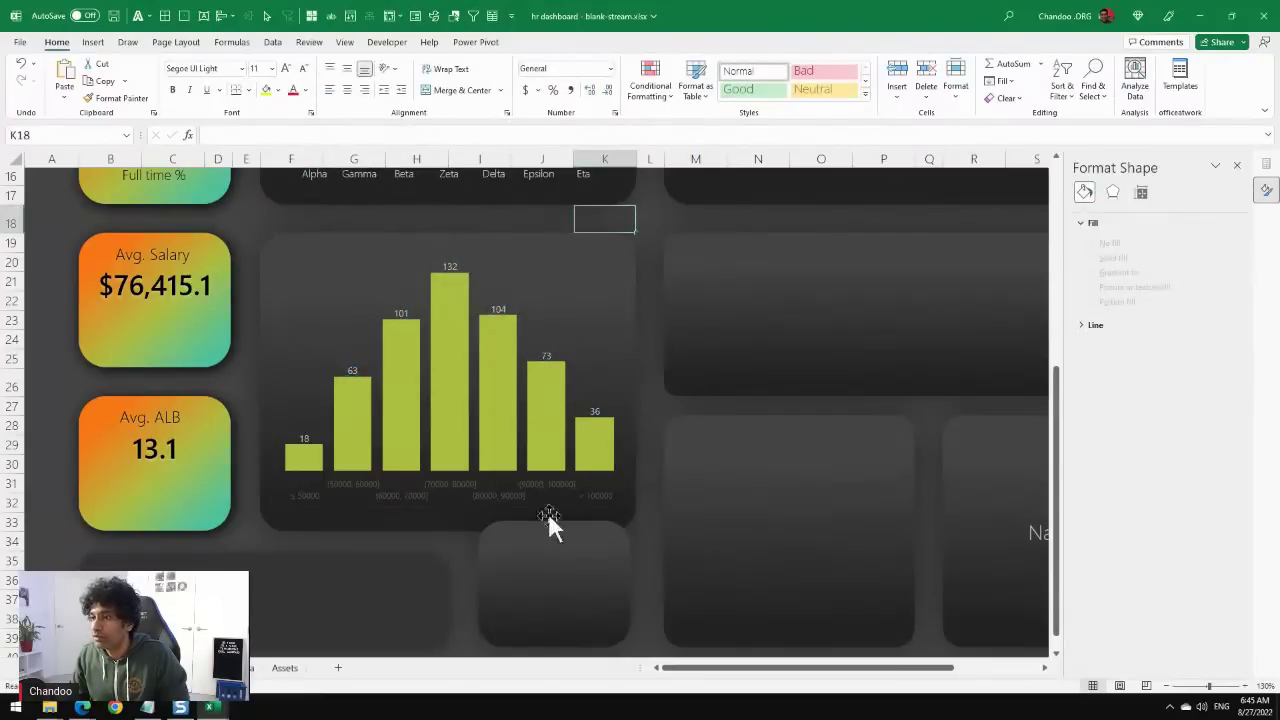
pyautogui.click(513, 268)
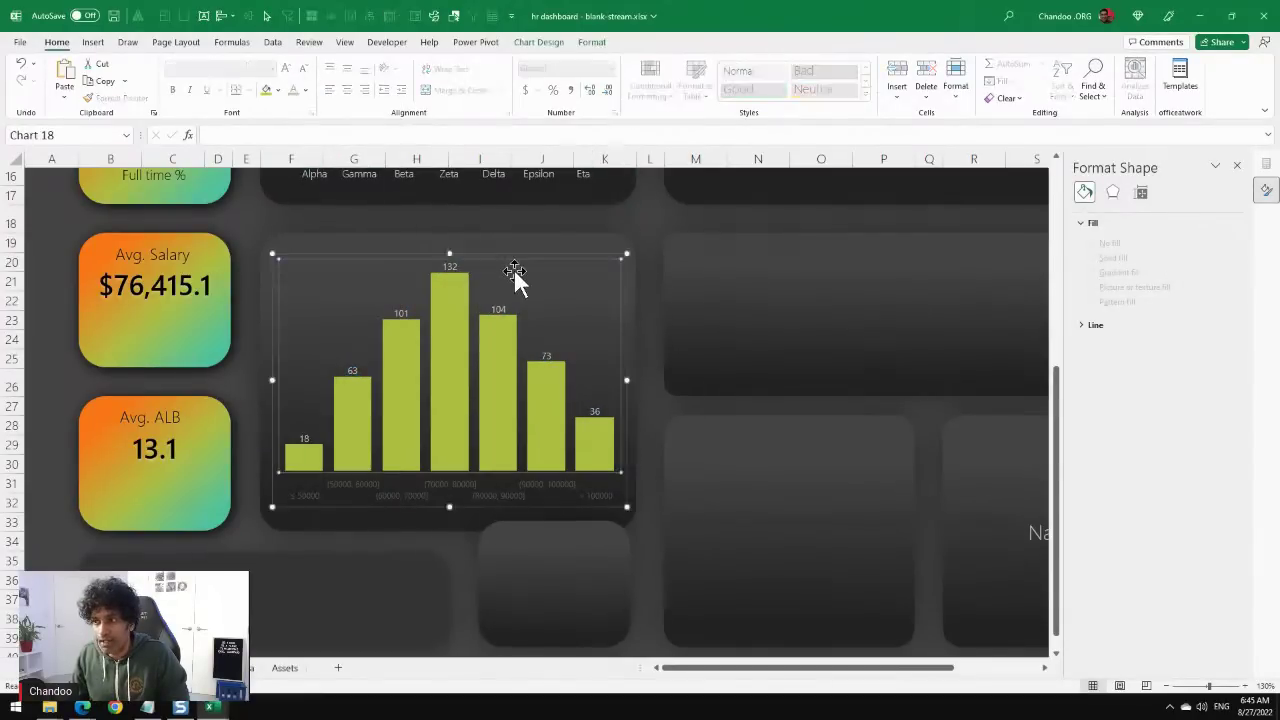
pyautogui.click(513, 268)
pyautogui.moveTo(449, 251); pyautogui.dragTo(447, 268)
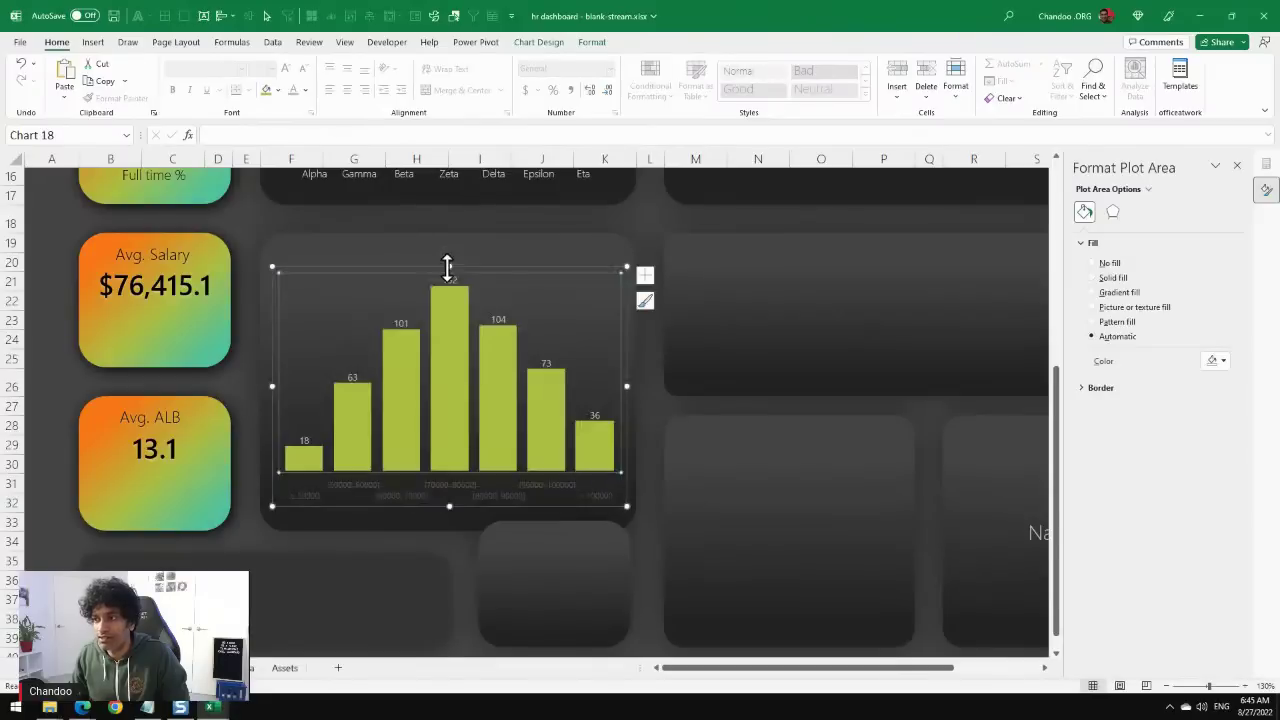
pyautogui.scroll(-3, 664, 579)
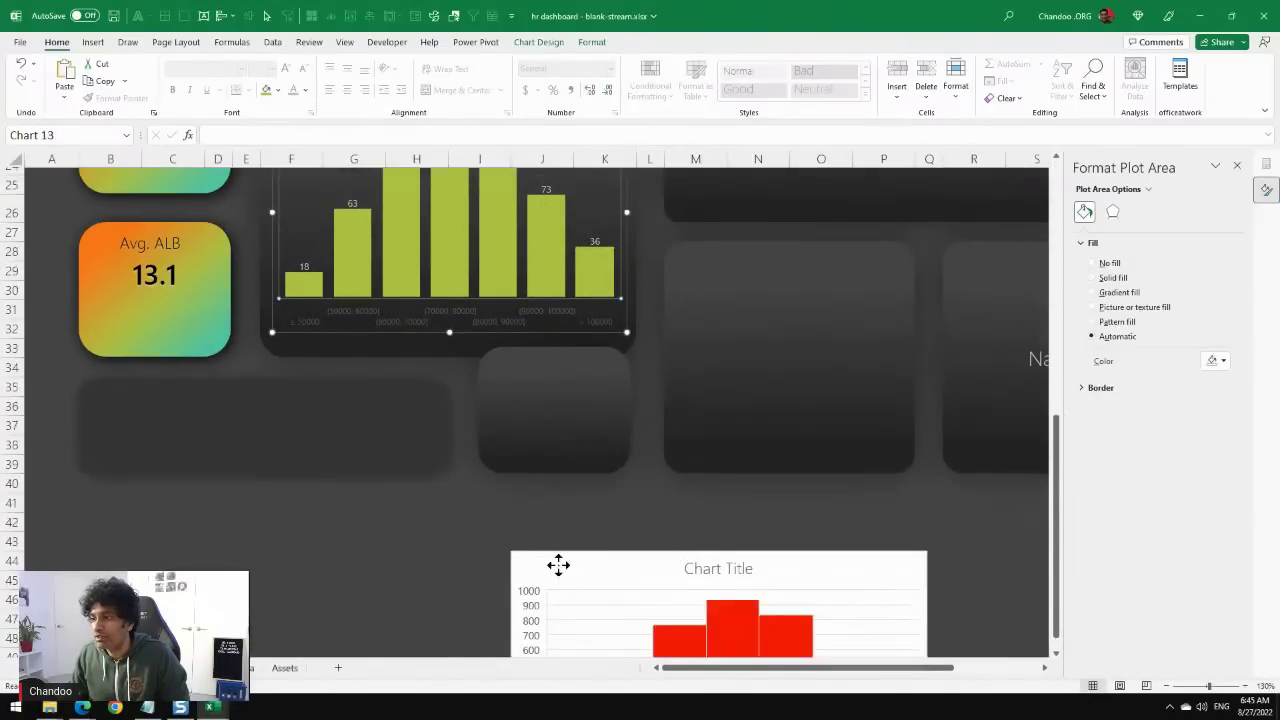
# Fit the red chart into the small panel and delete its bin labels, vertical axis and title.
pyautogui.moveTo(557, 563); pyautogui.dragTo(540, 379)
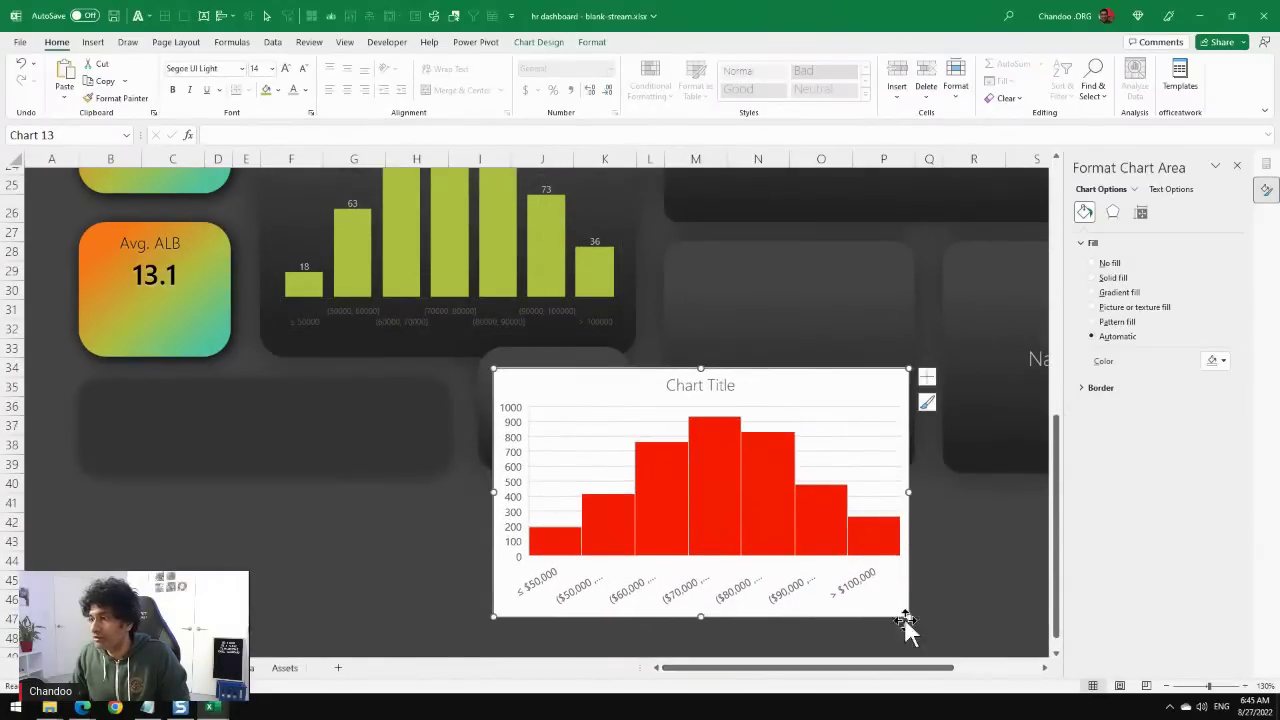
pyautogui.moveTo(840, 530); pyautogui.dragTo(615, 459)
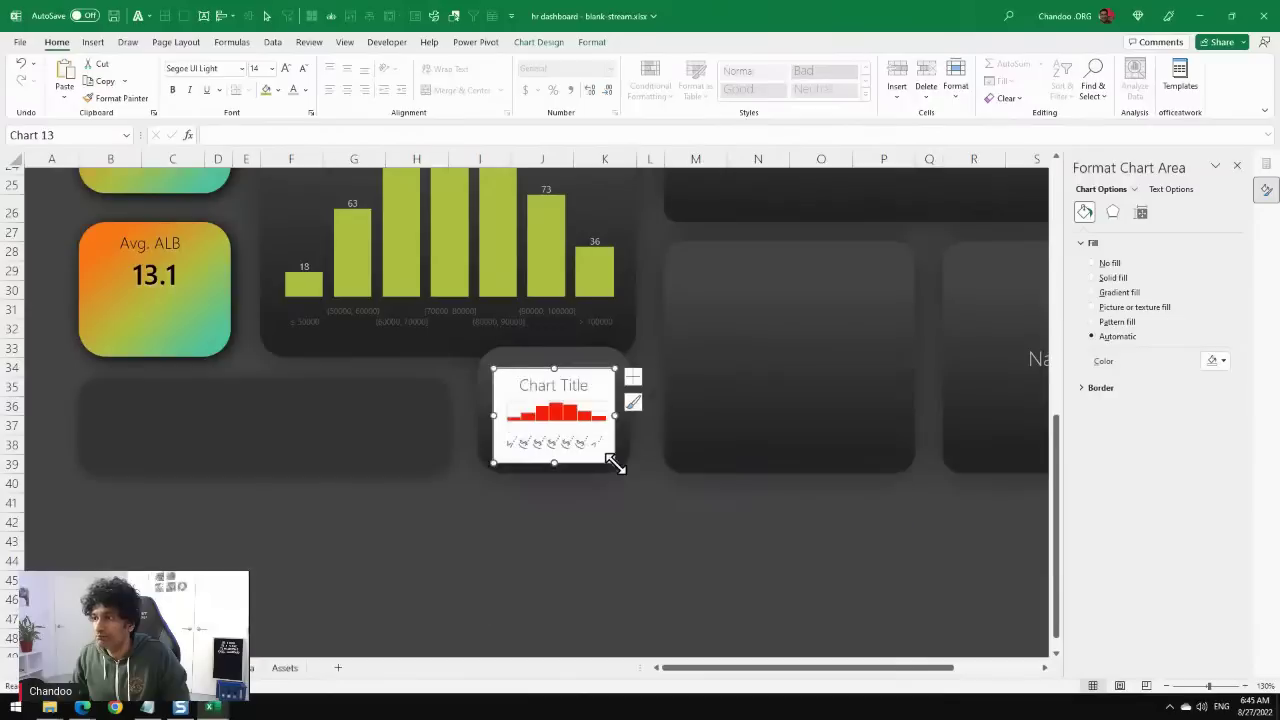
pyautogui.click(561, 440)
pyautogui.press('Delete')
pyautogui.click(512, 423)
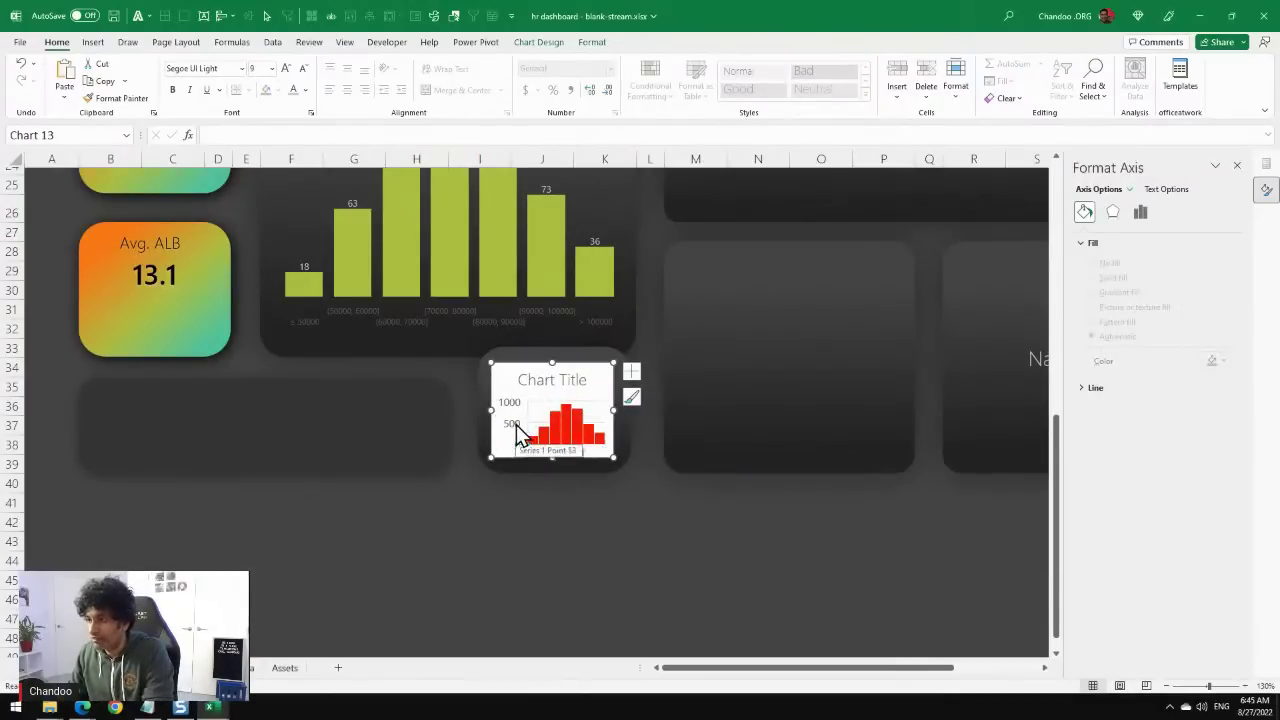
pyautogui.press('Delete')
pyautogui.click(568, 385)
pyautogui.press('Delete')
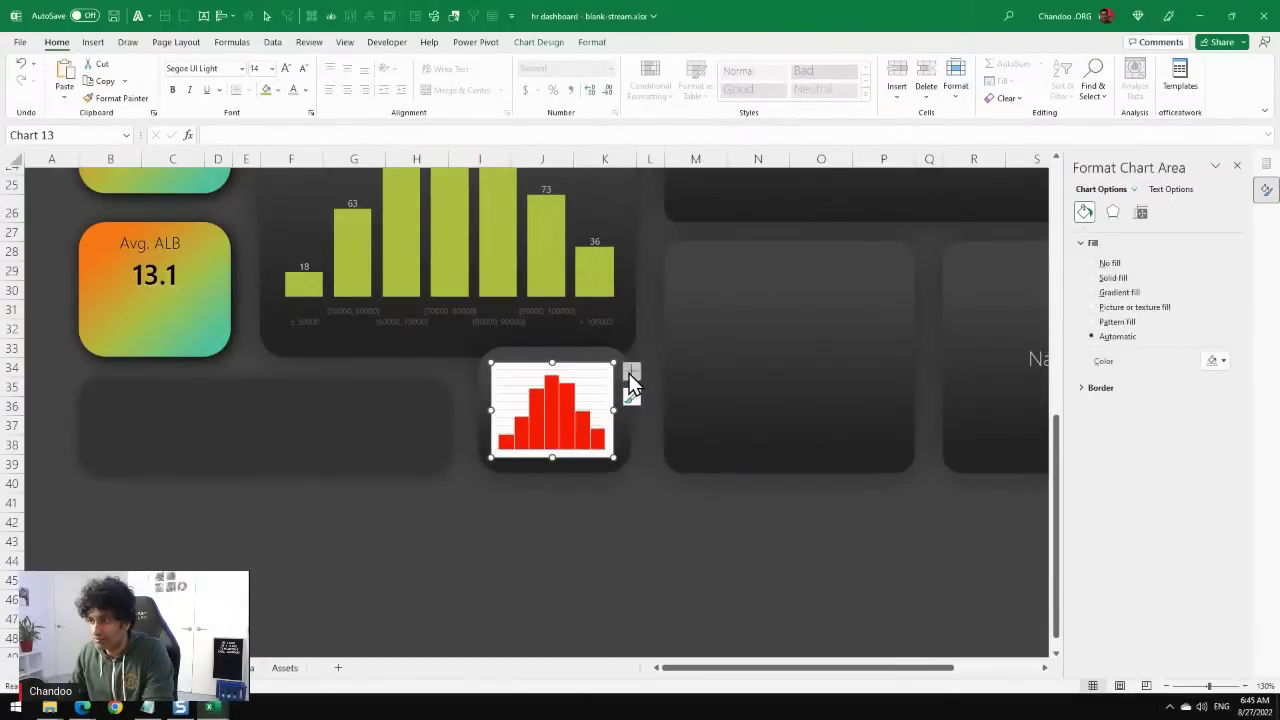
# Turn off the red chart's gridlines and give its background No Fill.
pyautogui.click(631, 372)
pyautogui.click(664, 441)
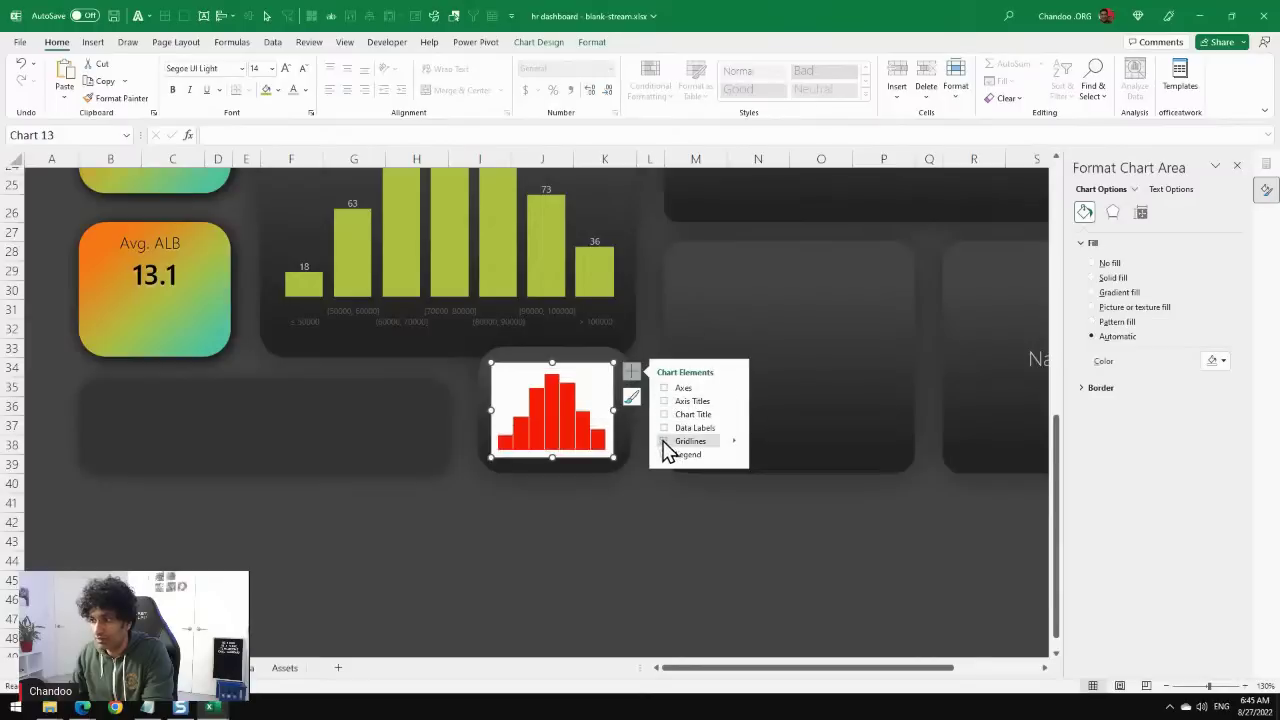
pyautogui.click(590, 45)
pyautogui.click(530, 63)
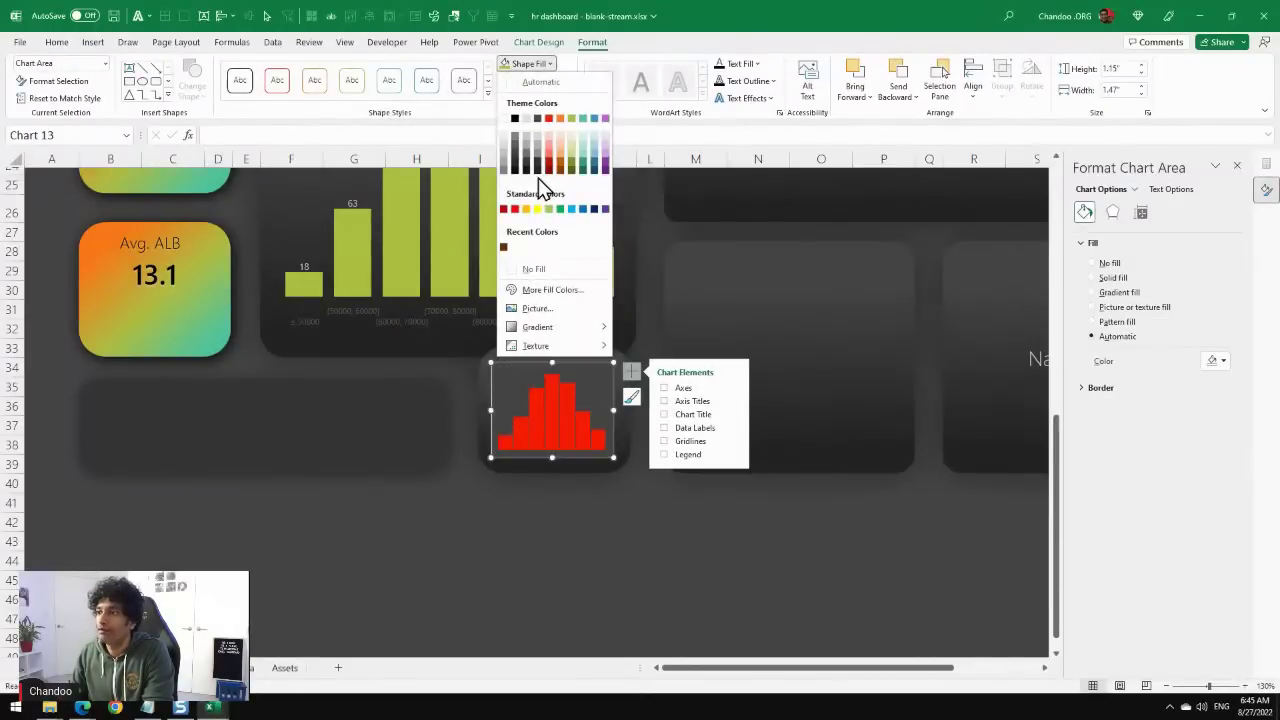
pyautogui.click(539, 269)
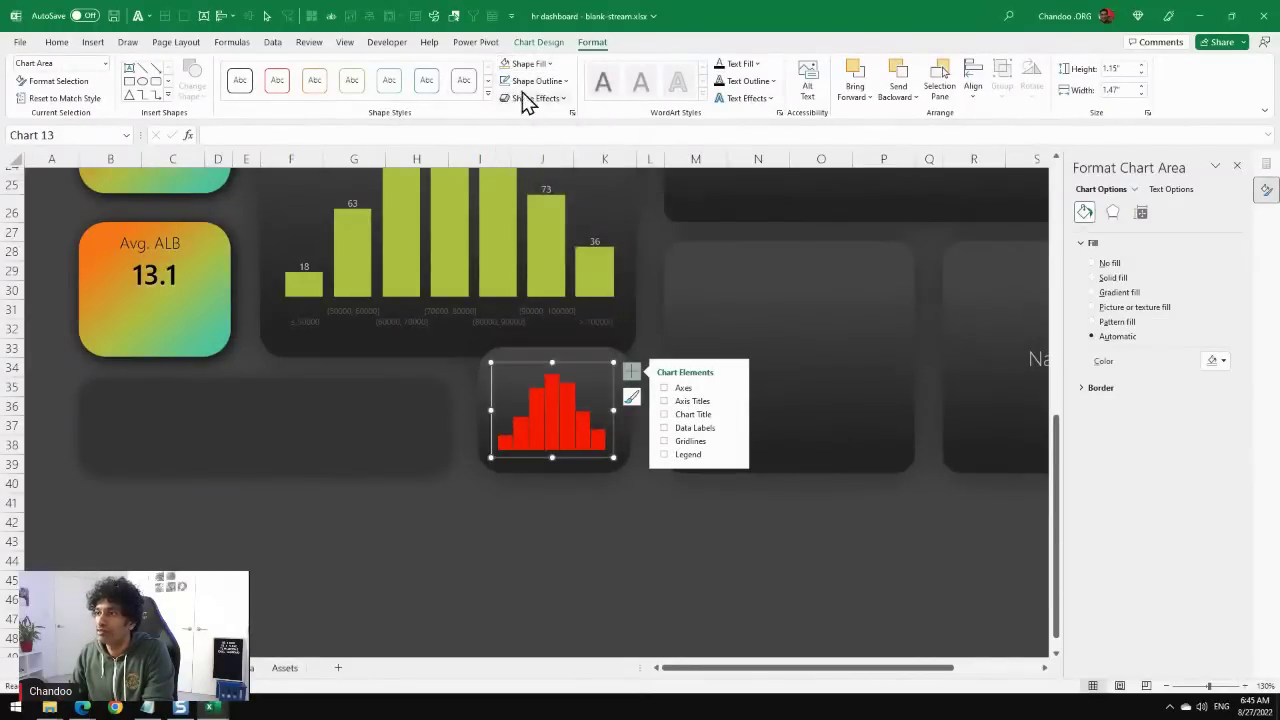
# Set the bars' gap width to 25% and fill them olive green.
pyautogui.click(553, 442)
pyautogui.click(1140, 211)
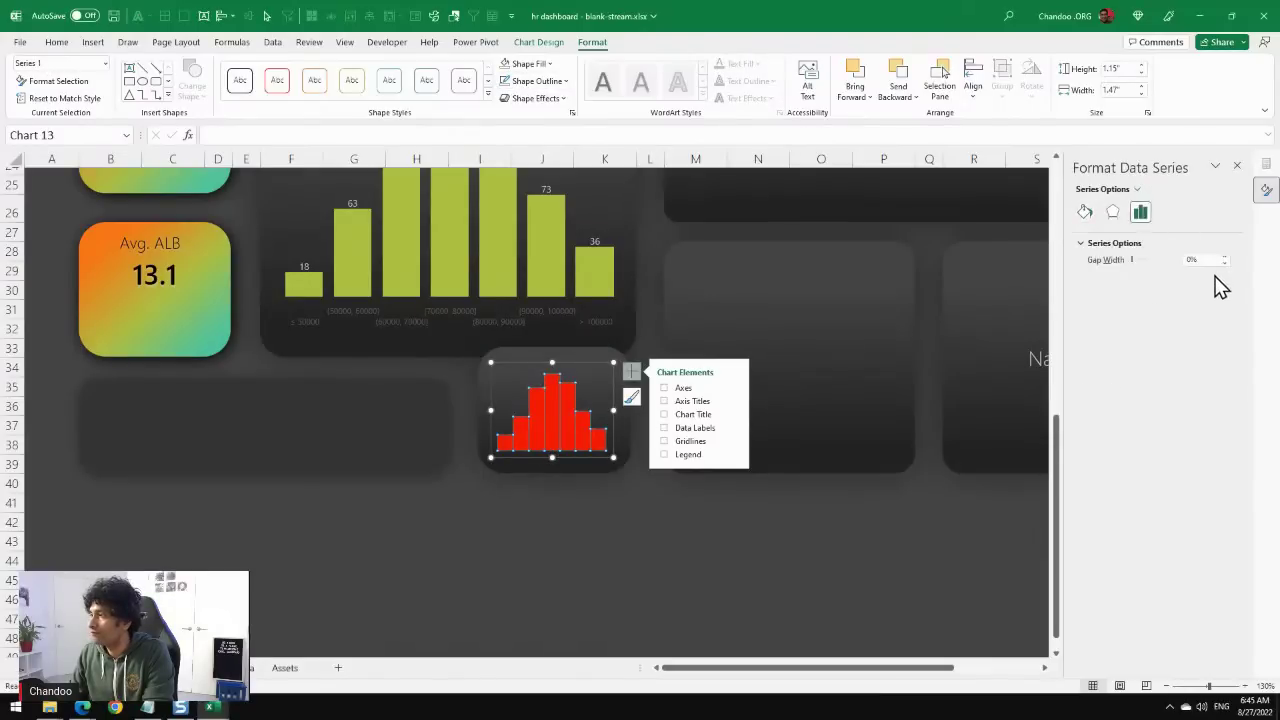
pyautogui.doubleClick(1192, 260)
pyautogui.write('25')
pyautogui.press('Return')
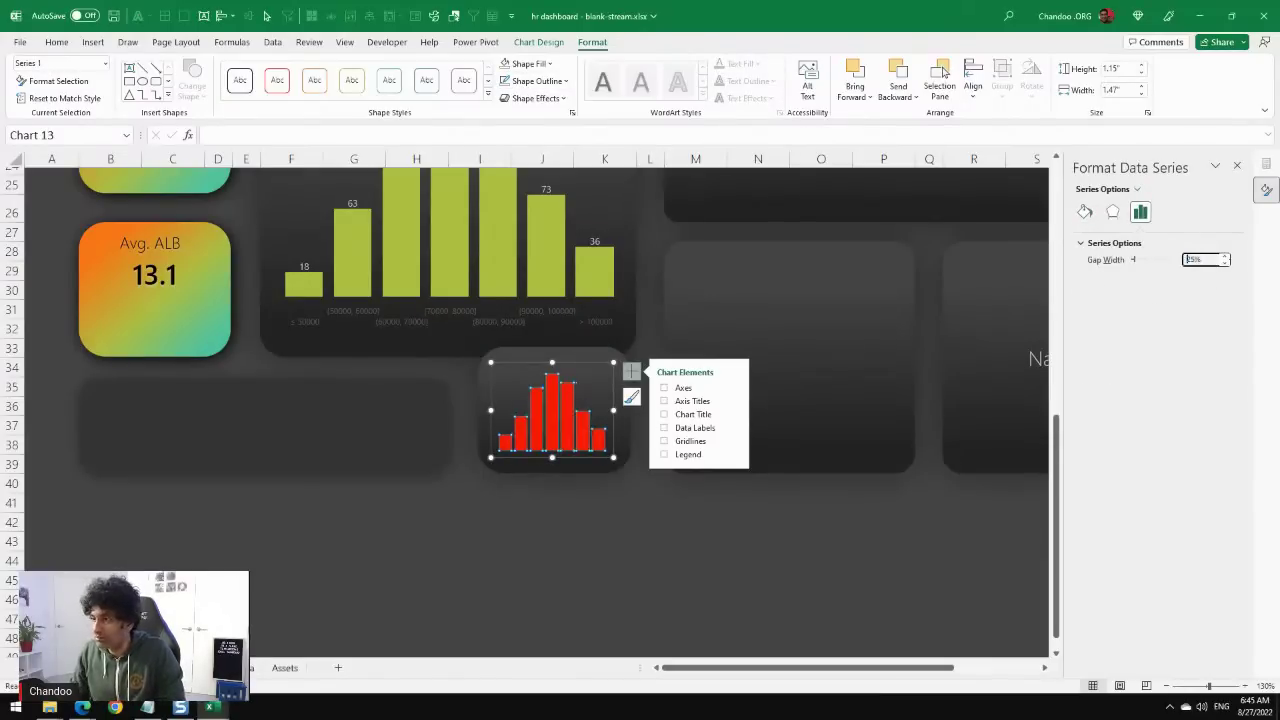
pyautogui.click(544, 67)
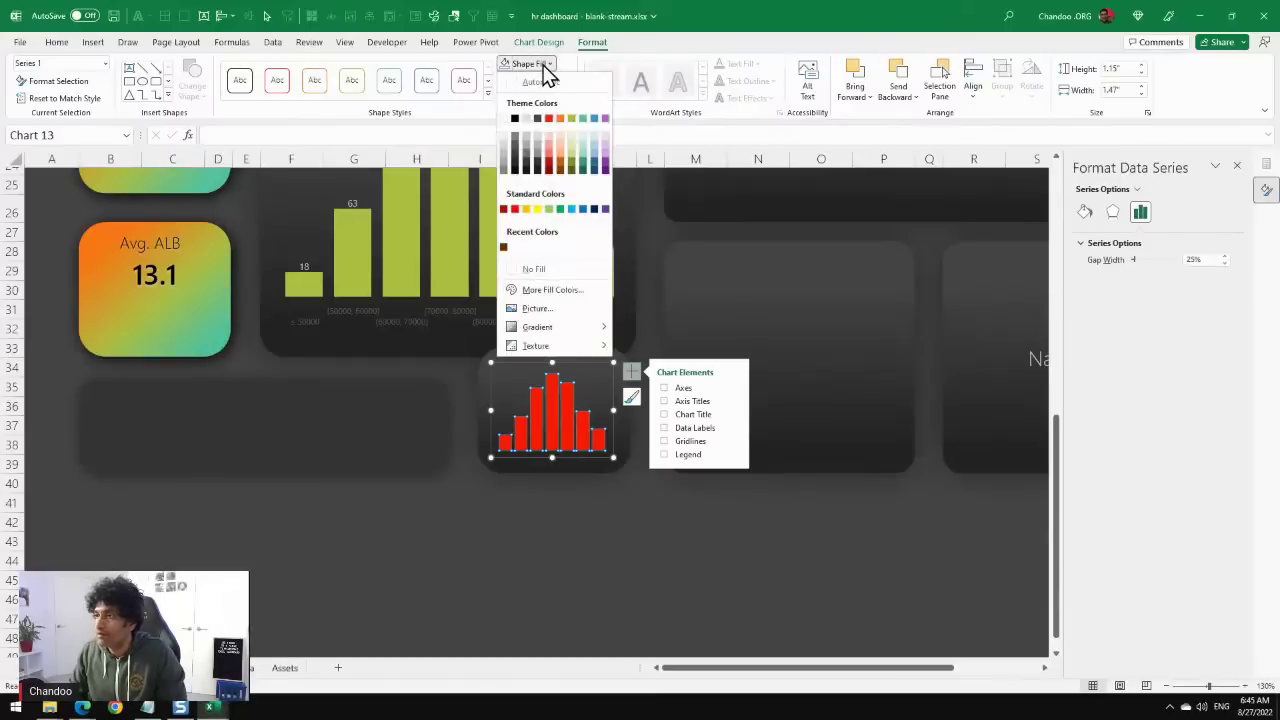
pyautogui.click(574, 166)
# Cut the Beta-selected Department slicer from the calc sheet and paste it onto the dashboard.
pyautogui.click(515, 579)
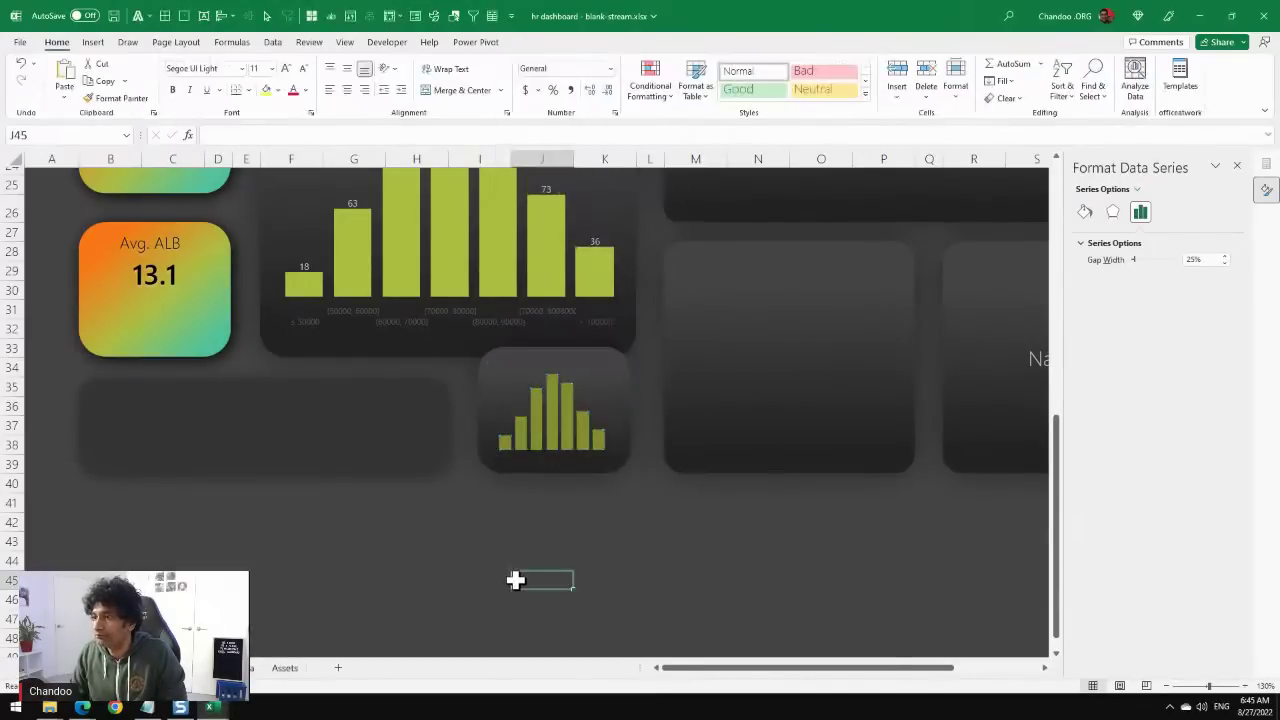
pyautogui.scroll(2, 580, 609)
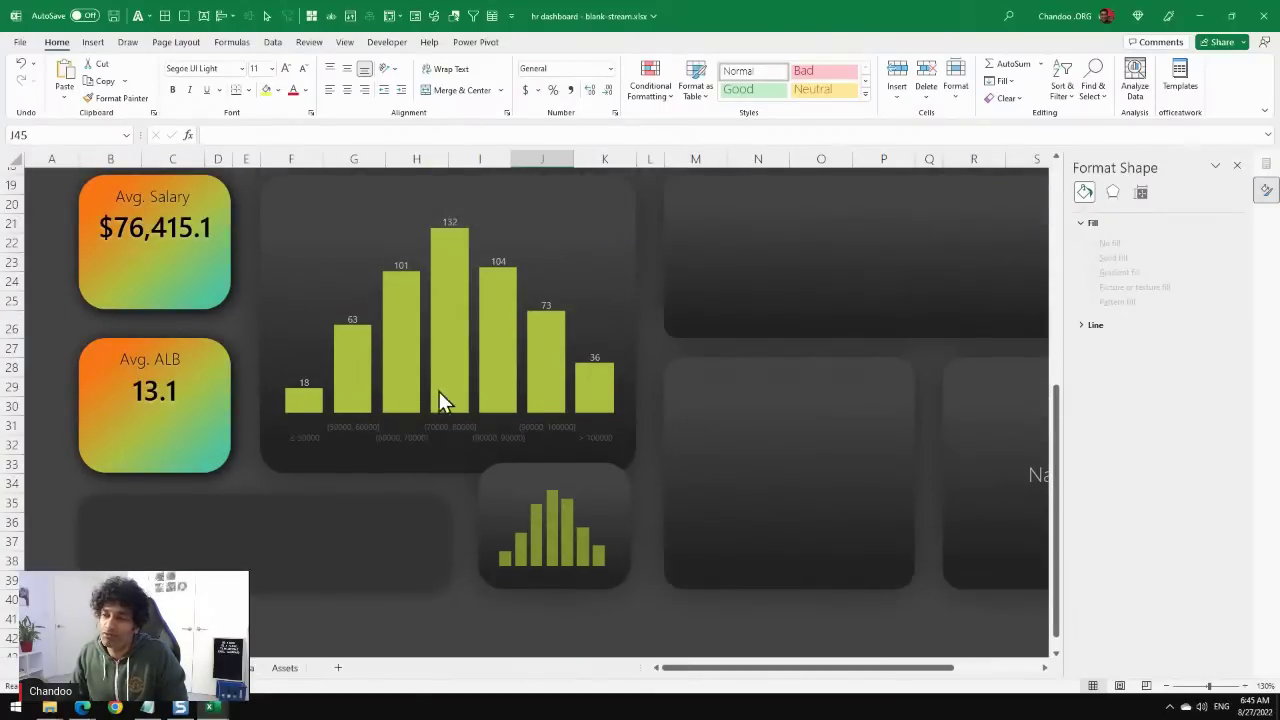
pyautogui.scroll(1, 420, 385)
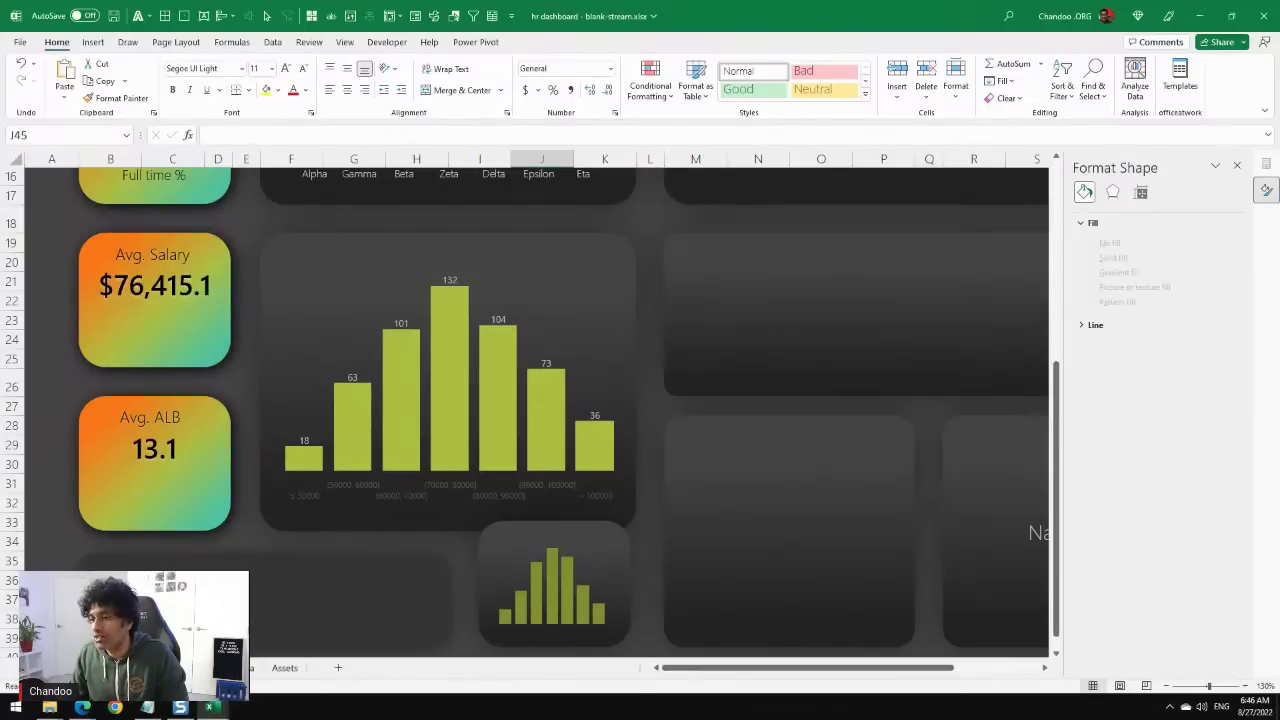
pyautogui.hotkey('ctrl', 'pagedown')
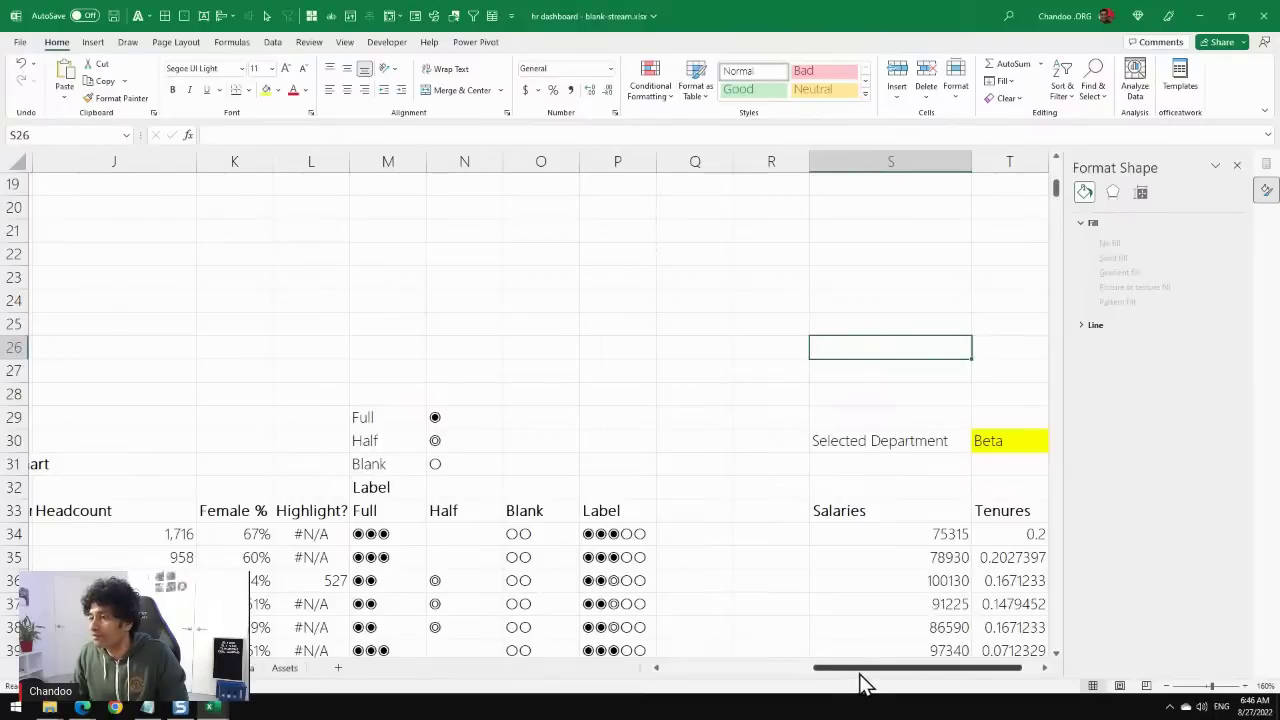
pyautogui.moveTo(943, 667); pyautogui.dragTo(800, 667)
pyautogui.scroll(-10, 766, 543)
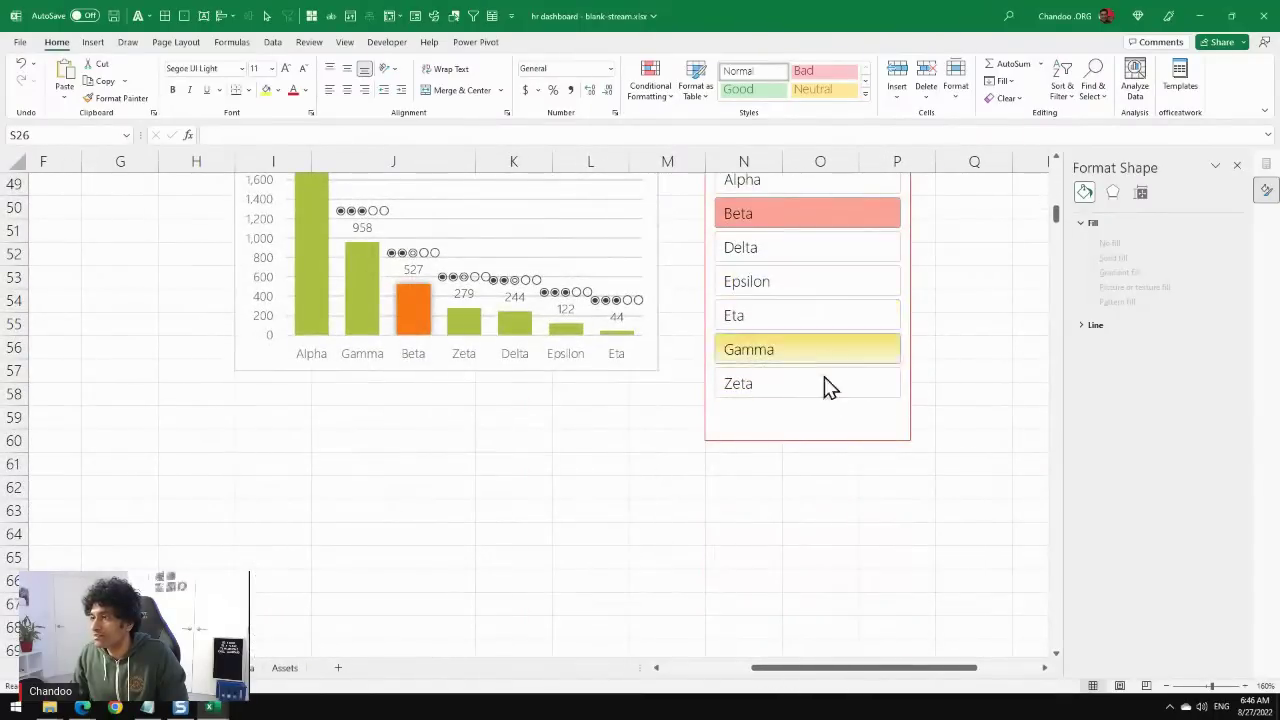
pyautogui.click(779, 427)
pyautogui.press('Delete')
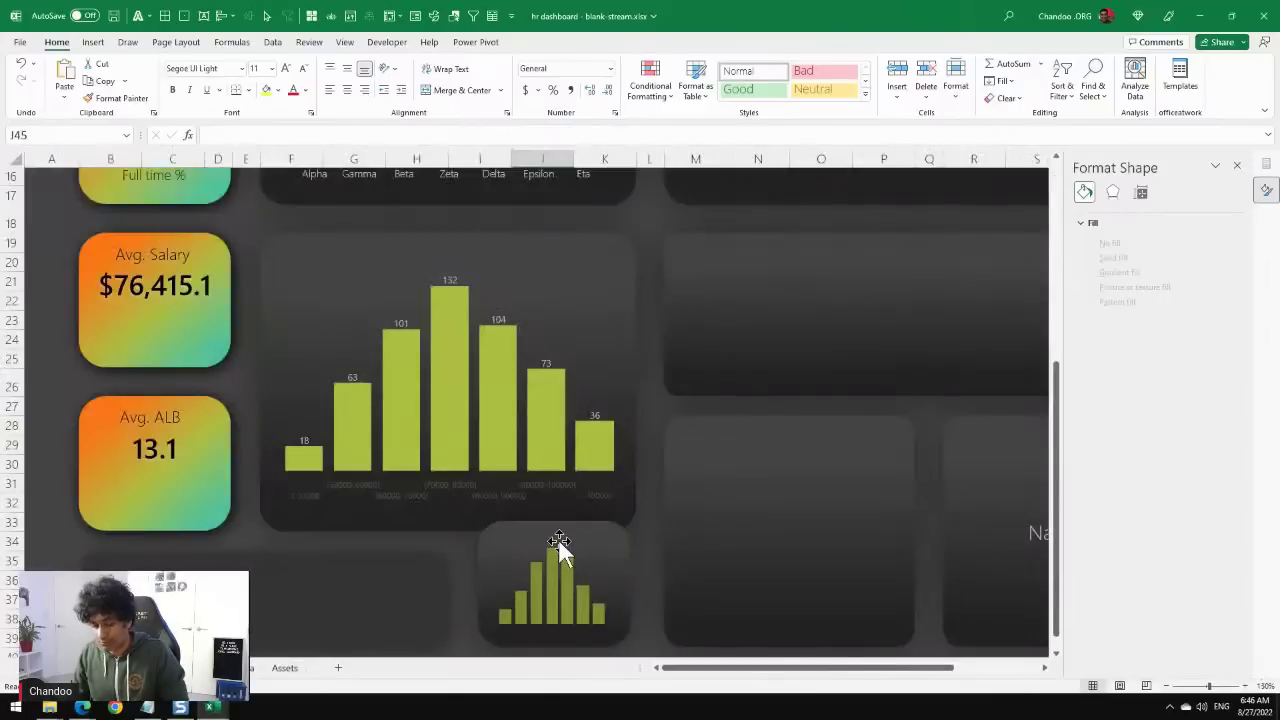
pyautogui.hotkey('ctrl', 'v')
# Move the Department slicer beneath the KPI tiles and make it wider and shorter.
pyautogui.moveTo(583, 423); pyautogui.dragTo(158, 234)
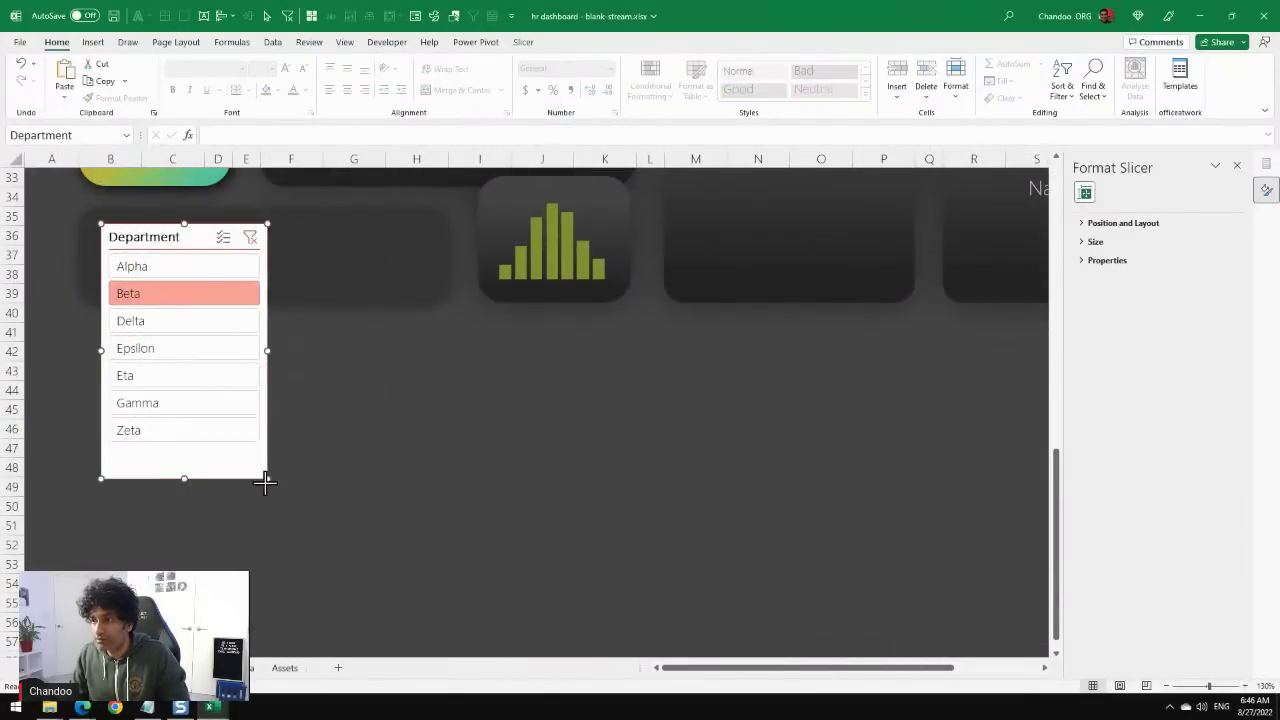
pyautogui.moveTo(265, 483); pyautogui.dragTo(436, 460)
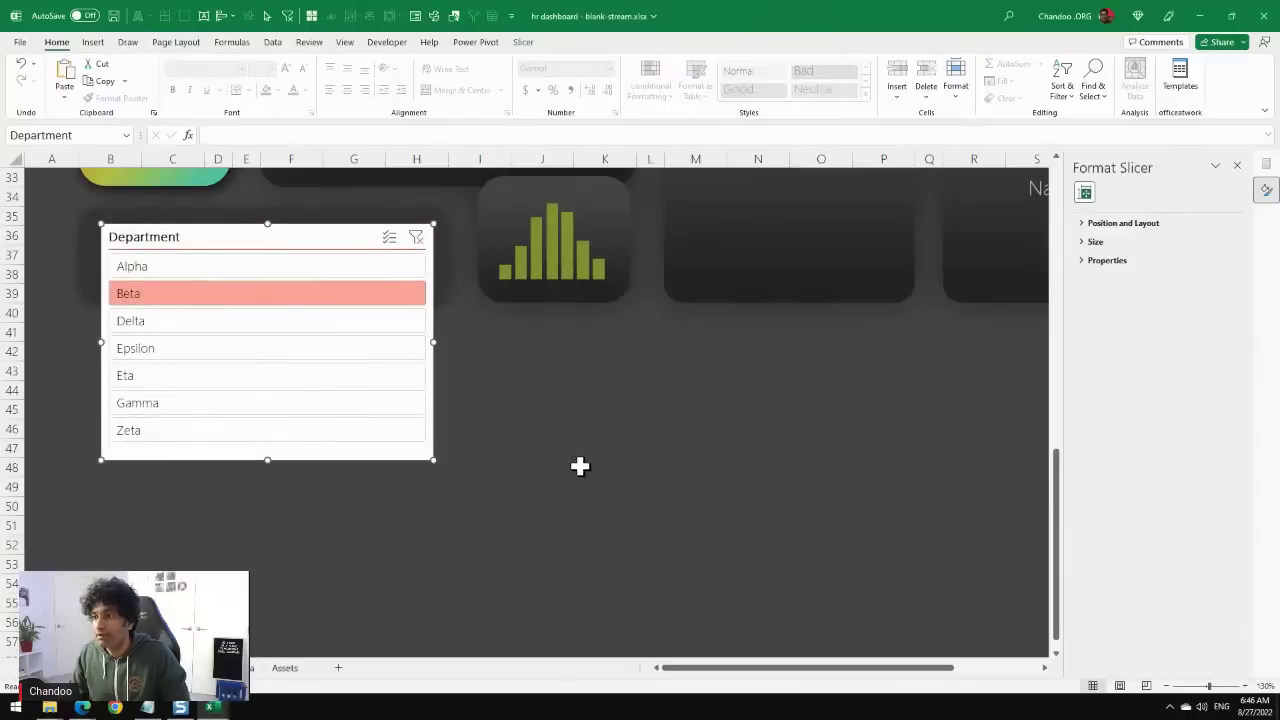
pyautogui.click(680, 487)
pyautogui.scroll(2, 600, 400)
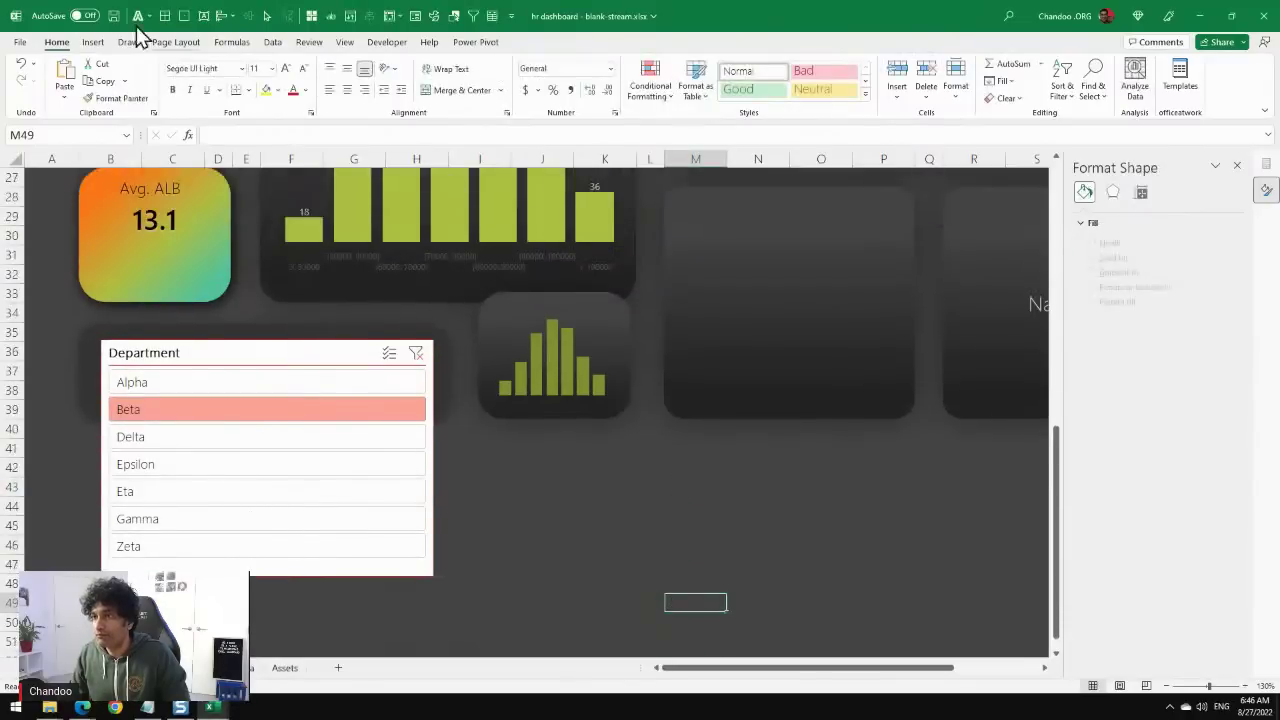
pyautogui.doubleClick(68, 46)
pyautogui.scroll(3, 497, 357)
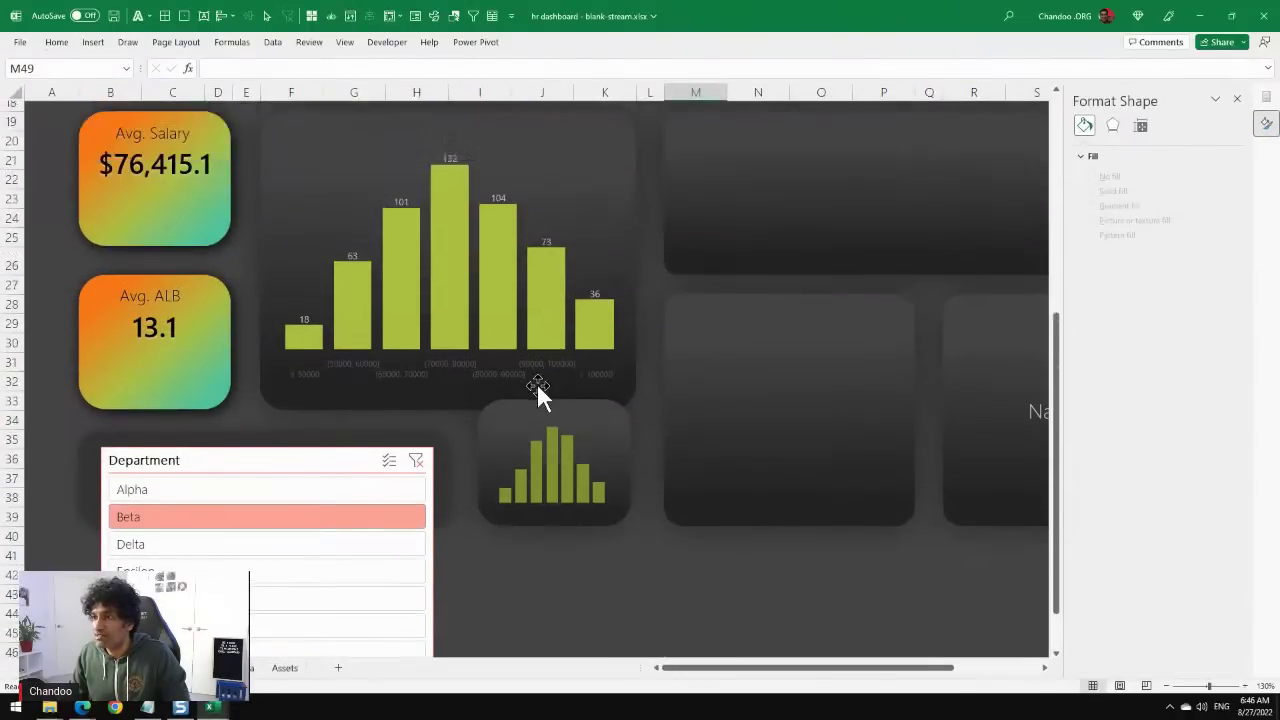
# Test the slicer with Alpha, Epsilon and Eta, leave it on Alpha, then open Assets.
pyautogui.click(187, 495)
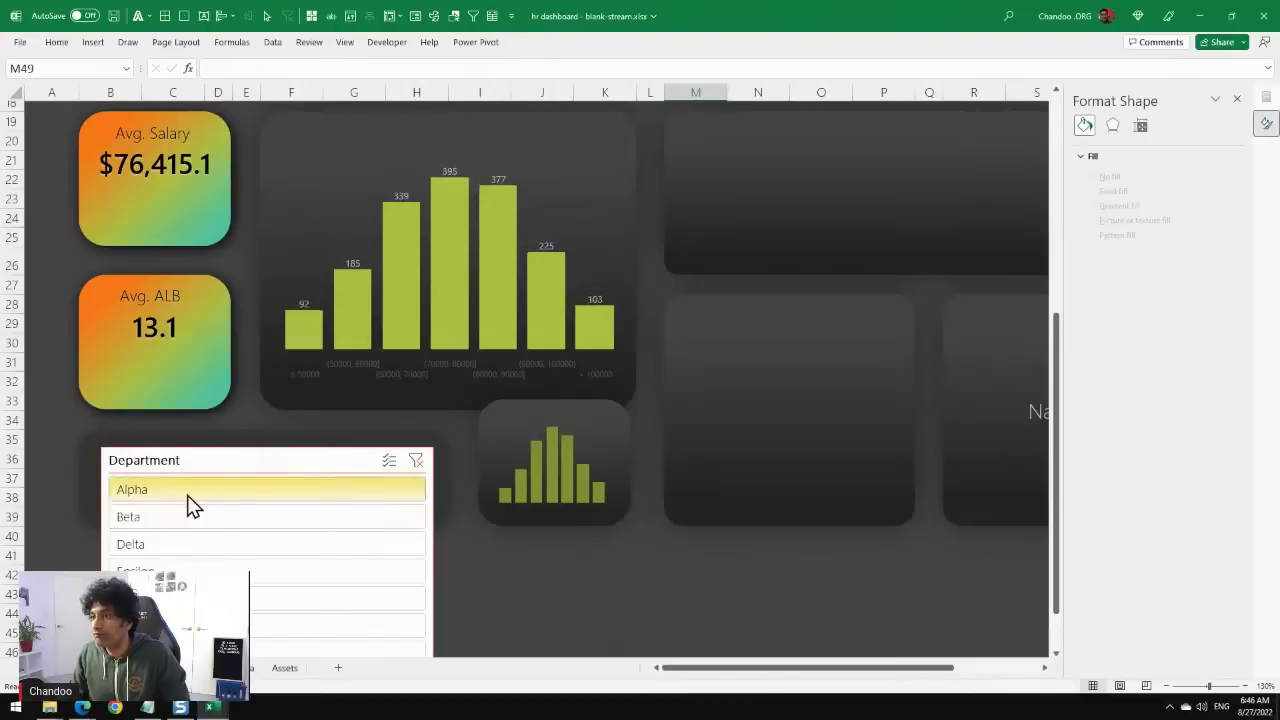
pyautogui.click(187, 572)
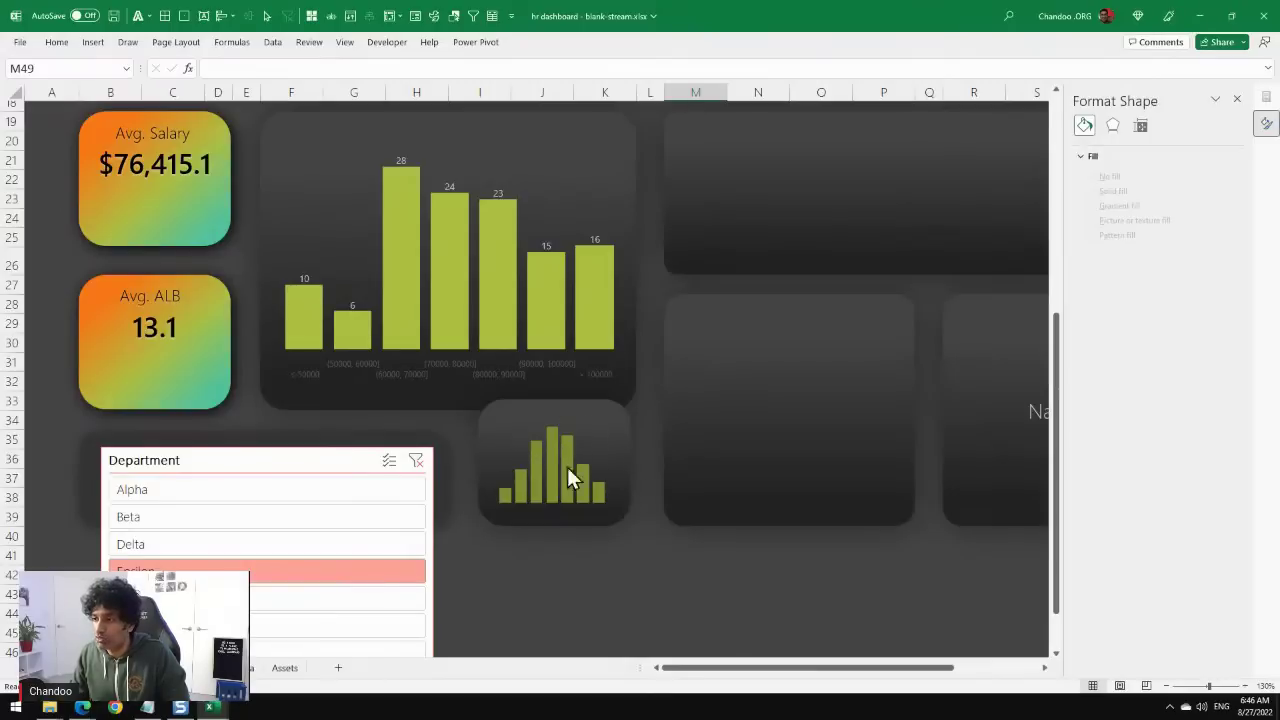
pyautogui.click(180, 598)
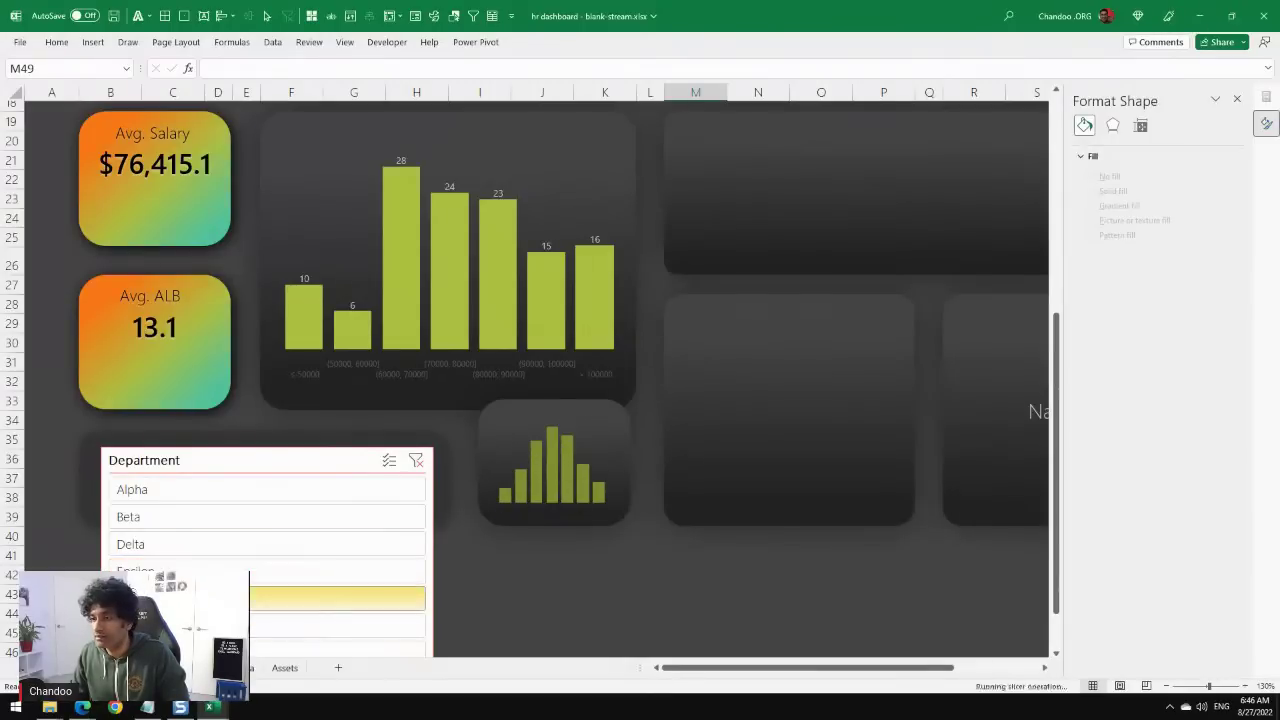
pyautogui.click(180, 598)
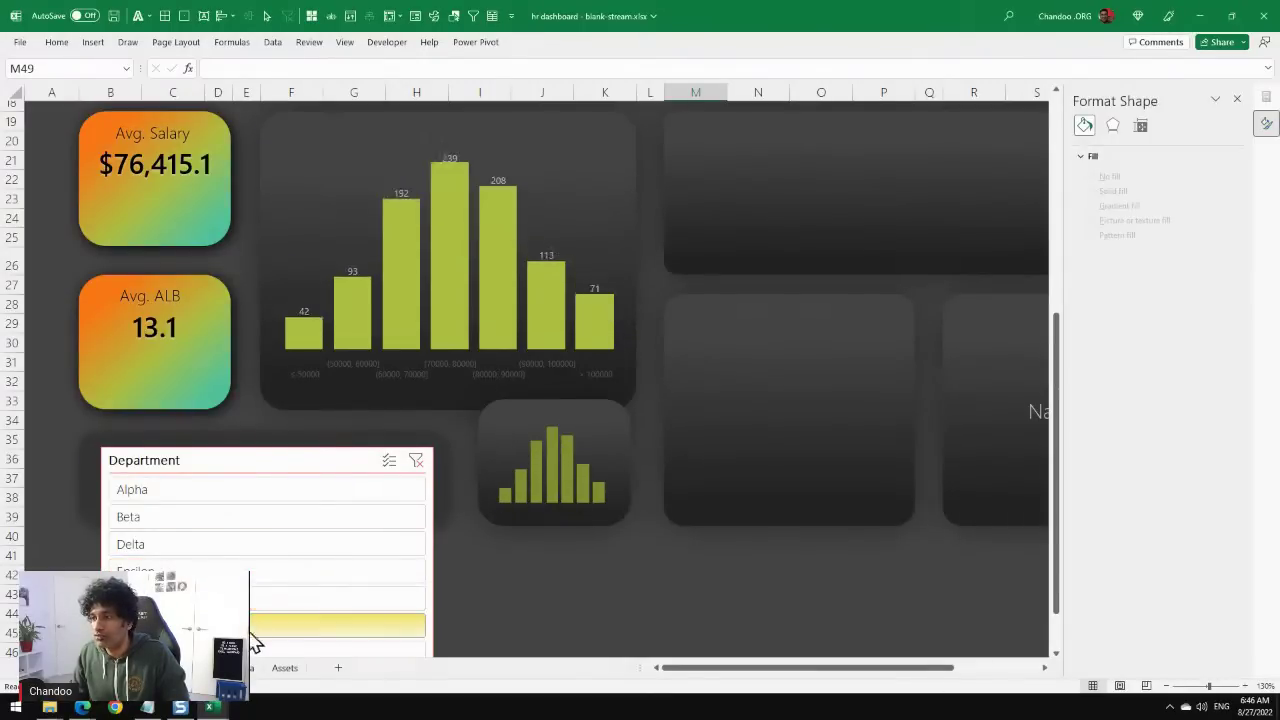
pyautogui.click(183, 485)
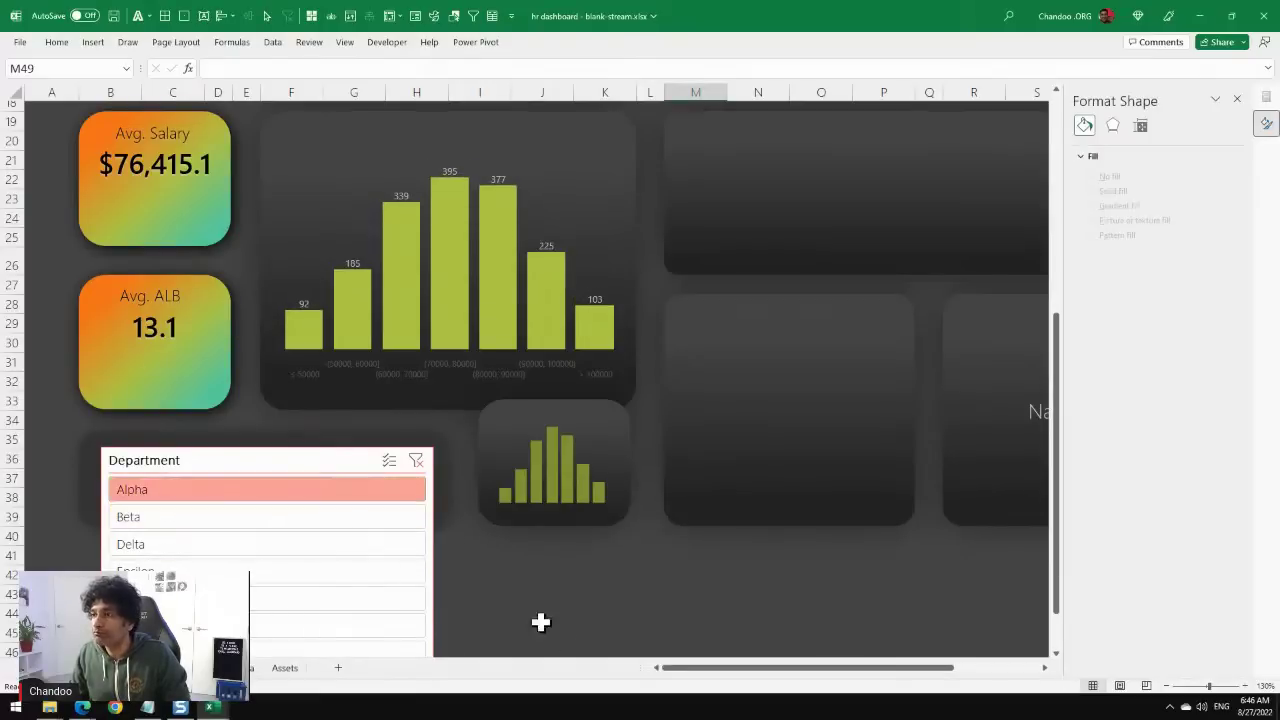
pyautogui.scroll(1, 586, 598)
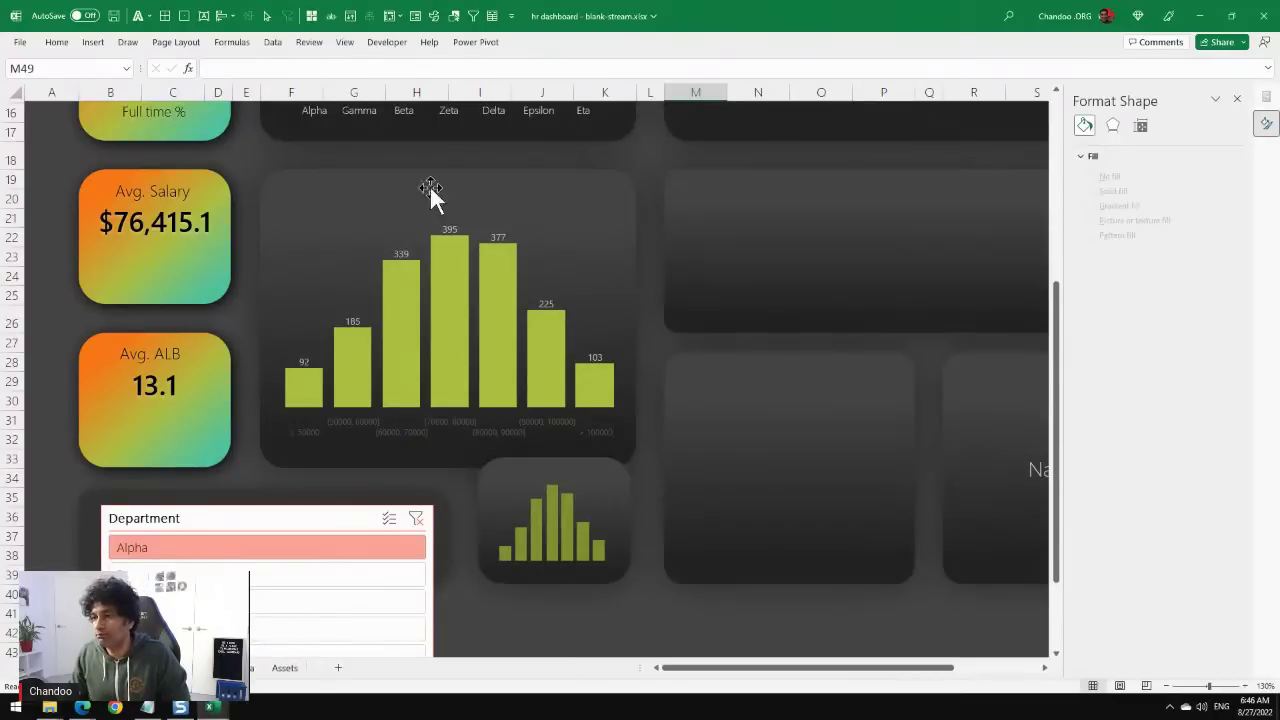
pyautogui.click(284, 668)
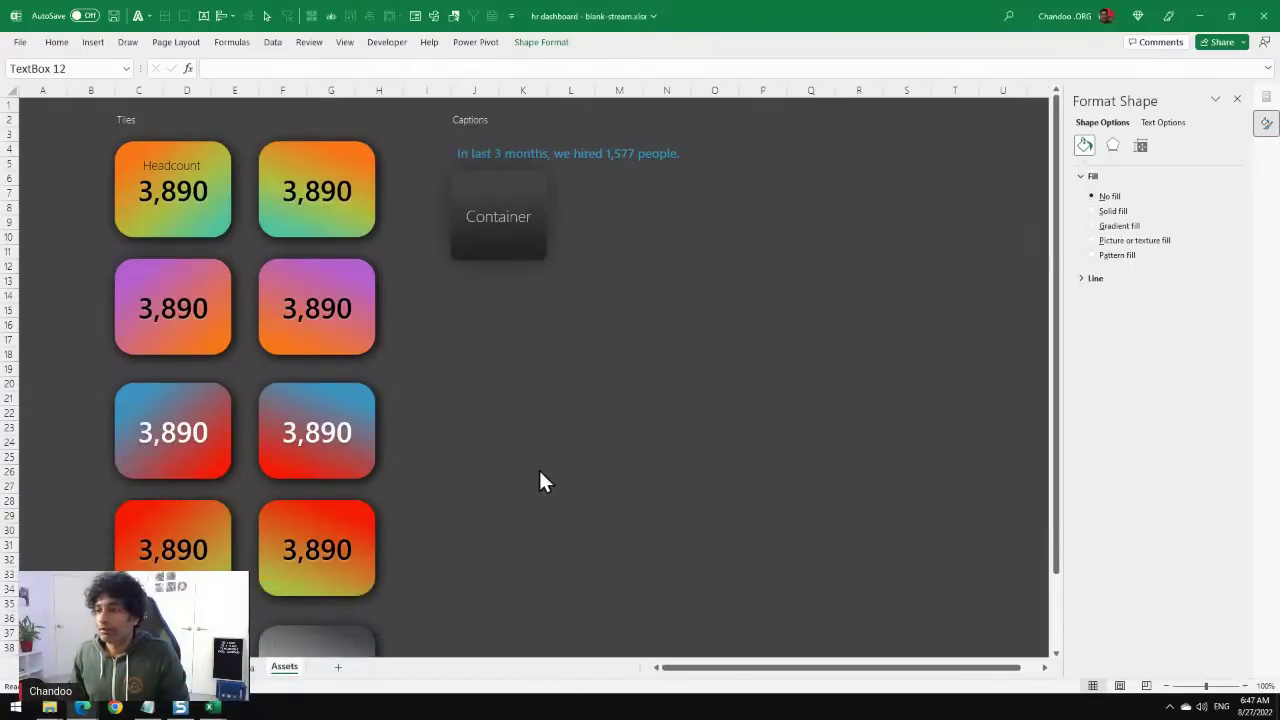
# Return to the dashboard sheet and check the Department slicer there.
pyautogui.hotkey('ctrl', 'pageup')
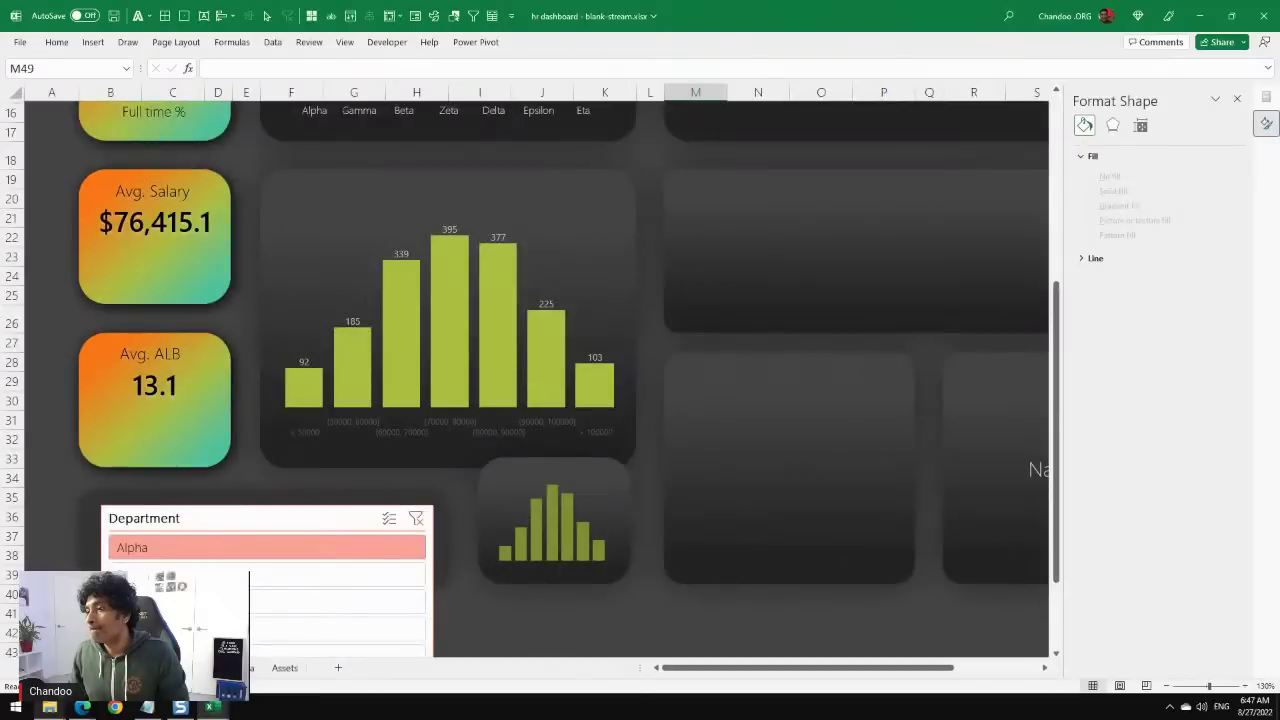
pyautogui.click(556, 615)
pyautogui.click(289, 512)
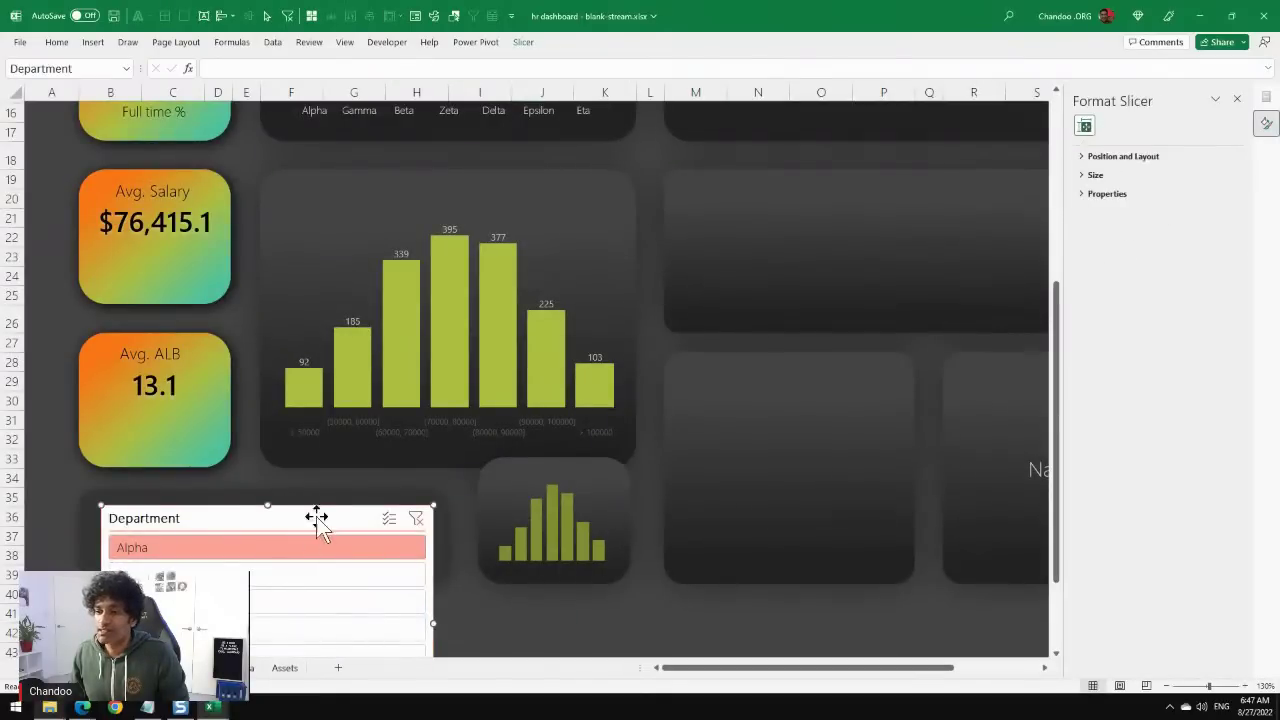
pyautogui.click(966, 612)
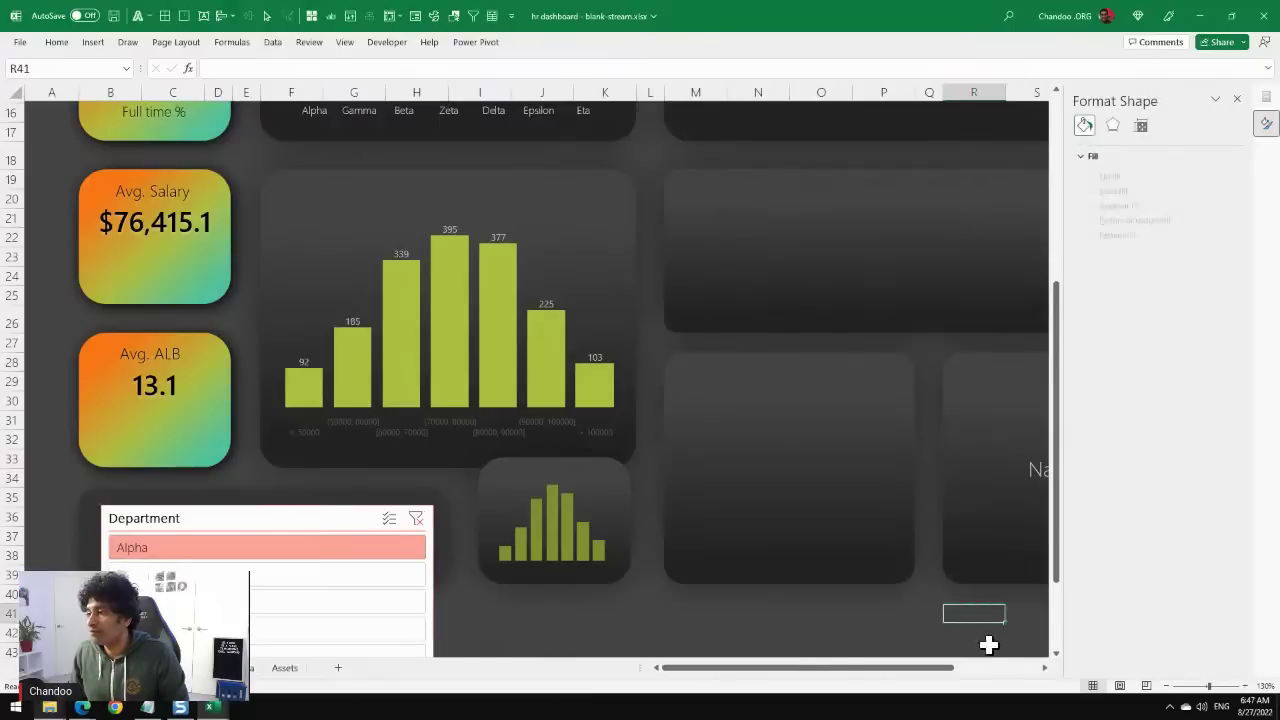
pyautogui.moveTo(955, 668); pyautogui.dragTo(883, 678)
pyautogui.hscroll(-2, 886, 645)
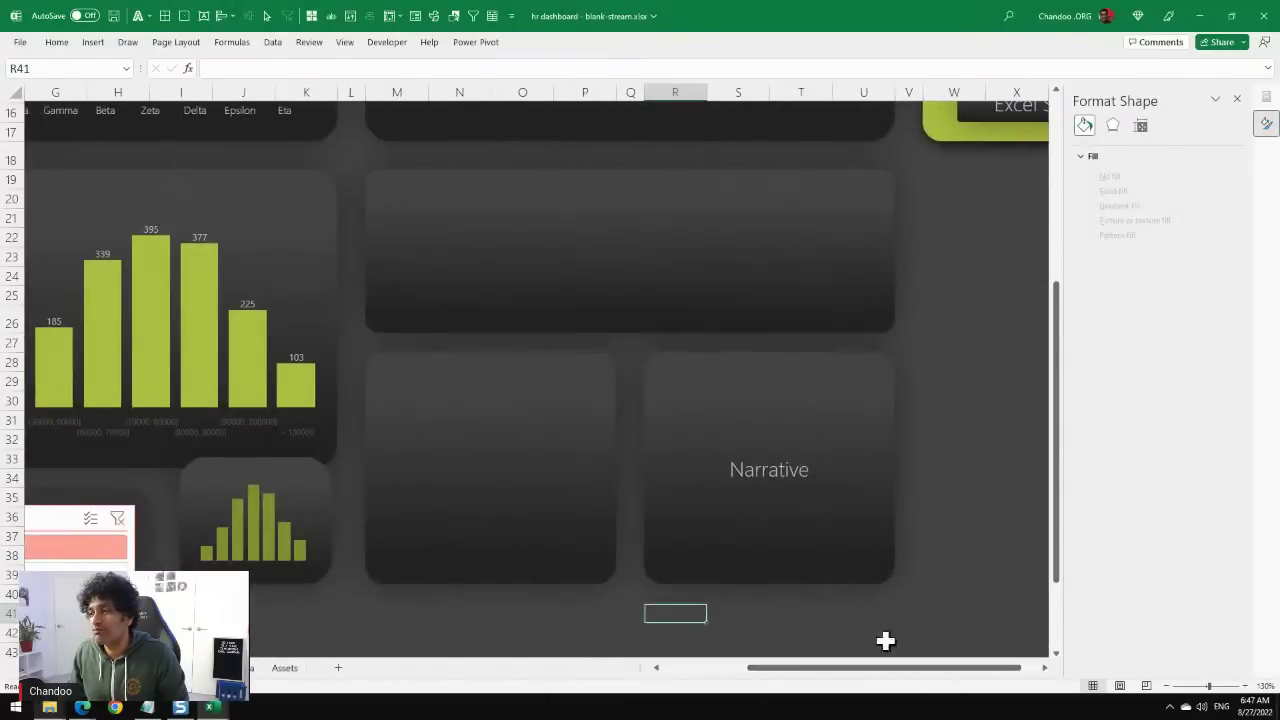
pyautogui.scroll(5, 1009, 531)
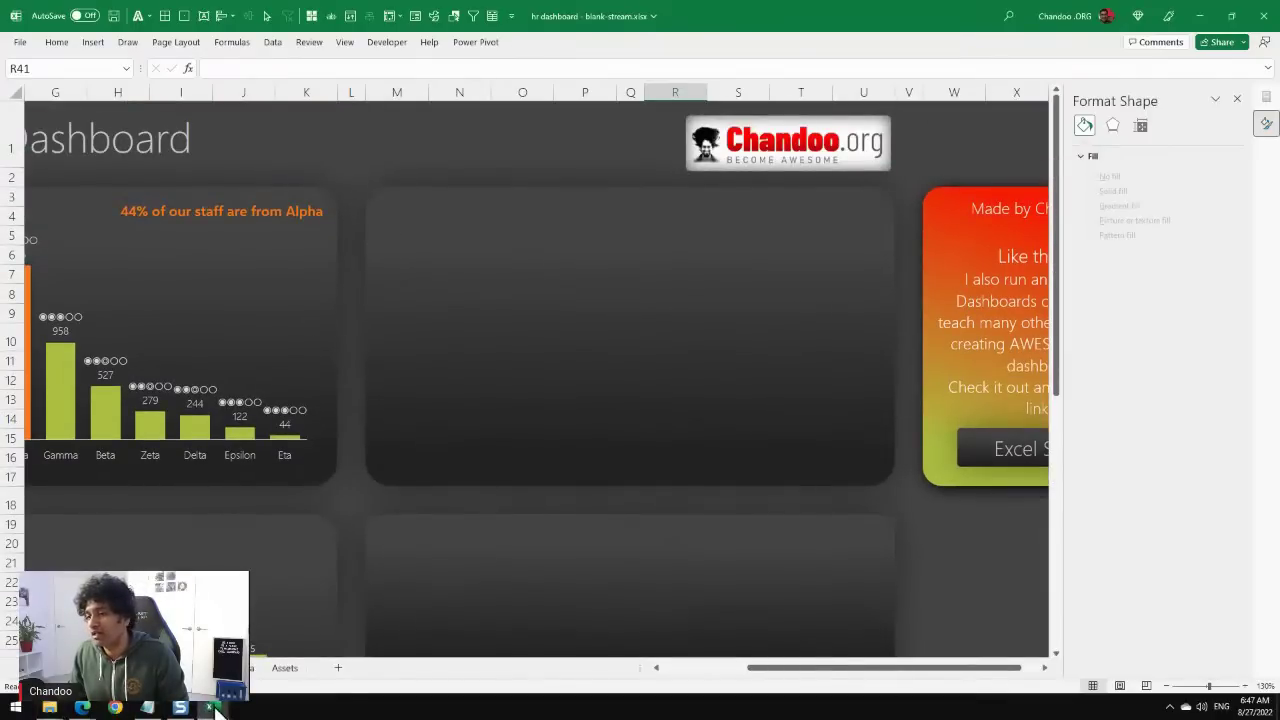
# Review the finished hr dashboard - v1 (version 2) workbook, then go back to blank-stream.xlsx.
pyautogui.moveTo(212, 708)
pyautogui.click(276, 655)
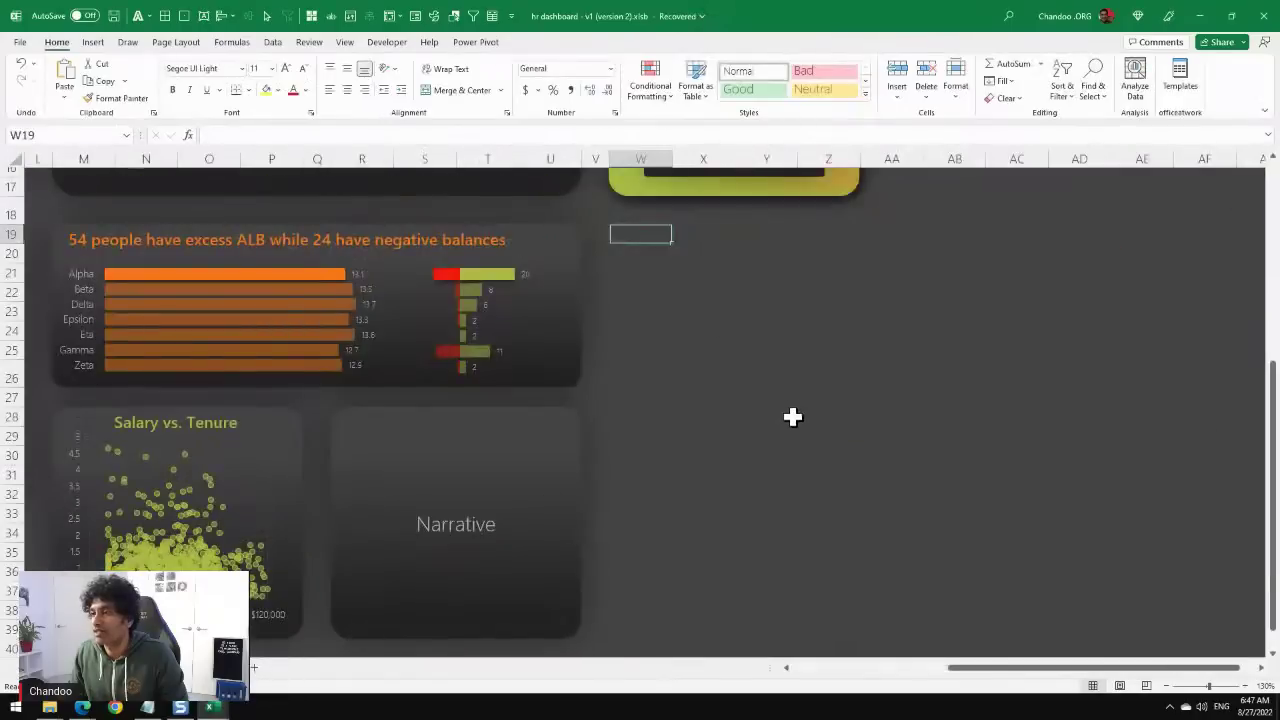
pyautogui.scroll(3, 791, 417)
pyautogui.click(959, 669)
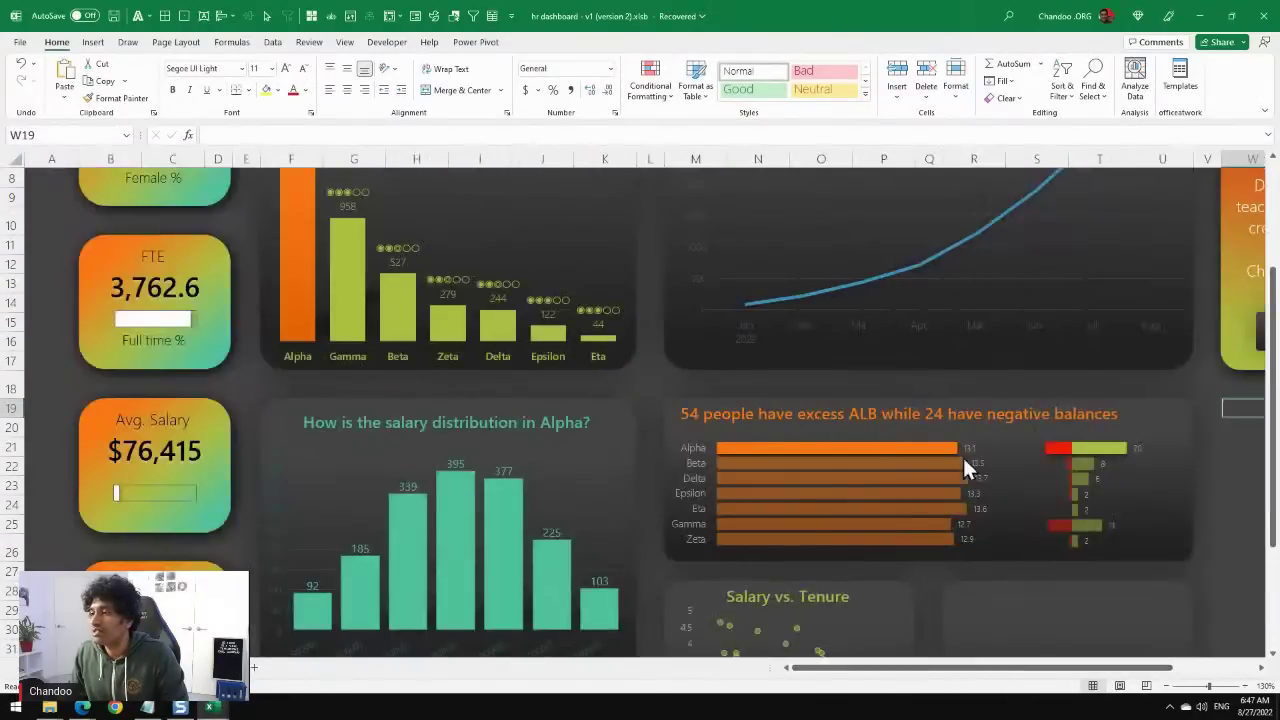
pyautogui.scroll(-3, 348, 296)
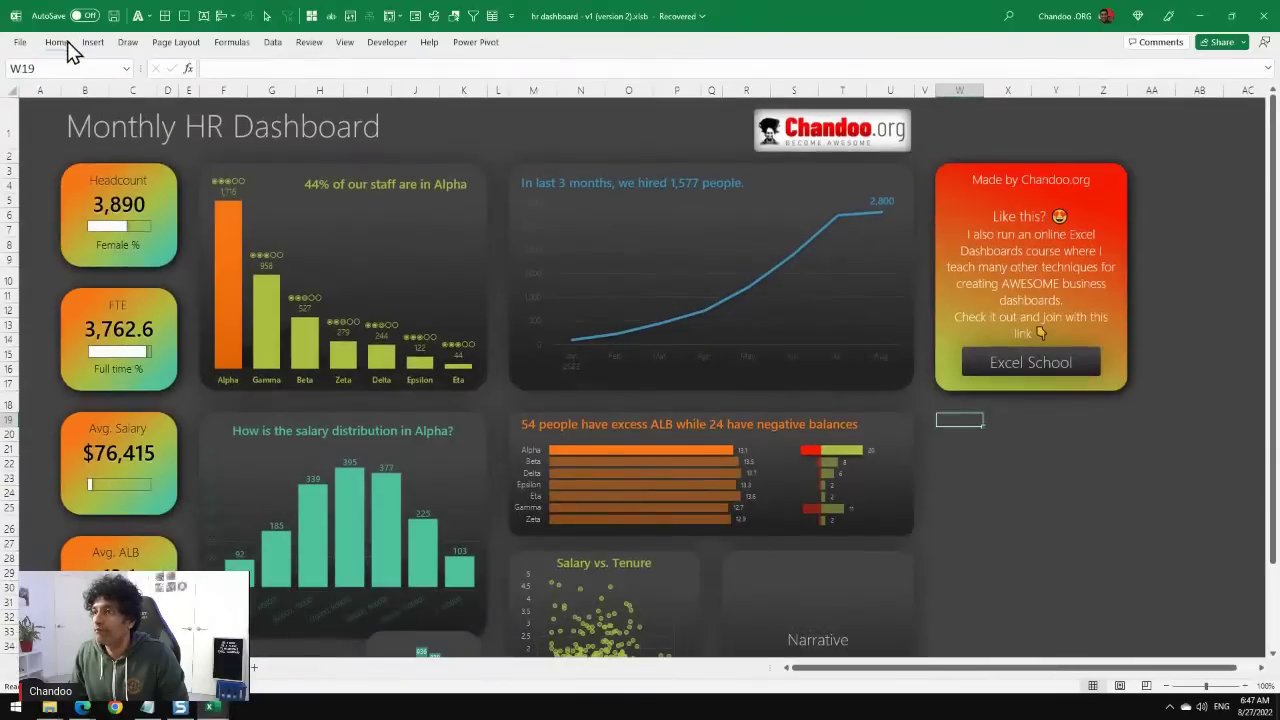
pyautogui.doubleClick(57, 42)
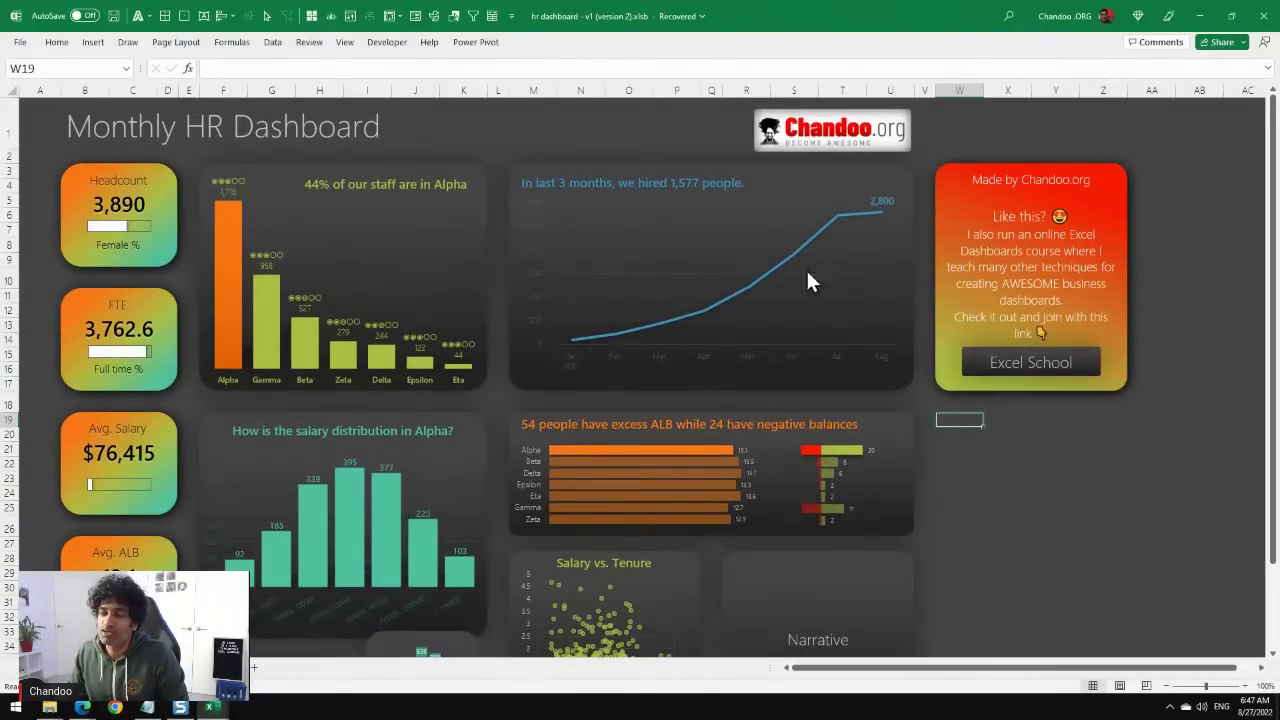
pyautogui.scroll(-2, 984, 466)
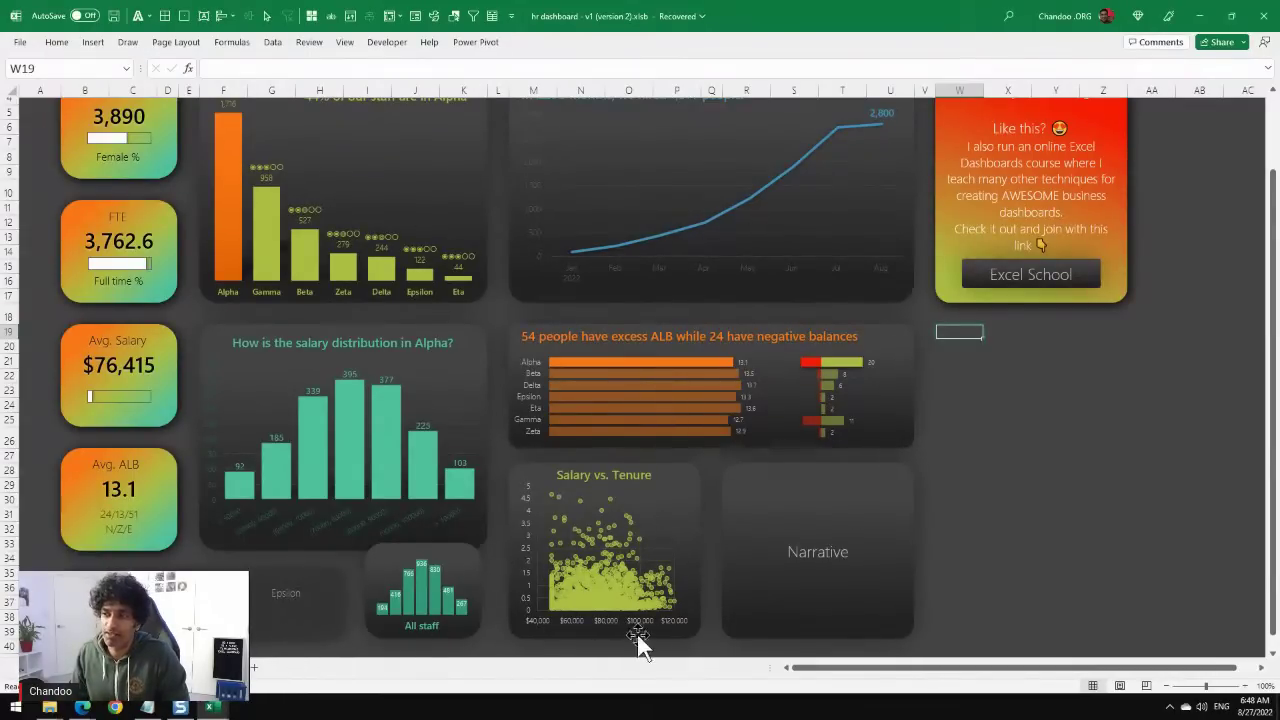
pyautogui.moveTo(210, 707)
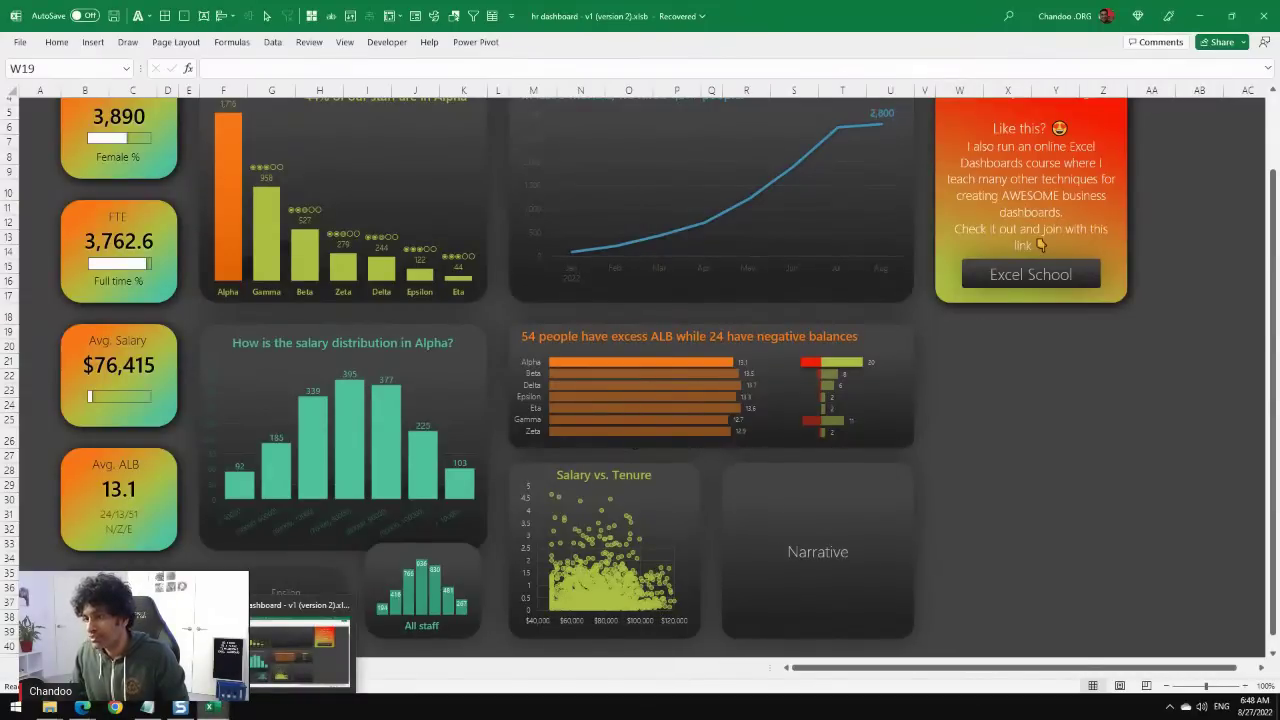
pyautogui.click(195, 650)
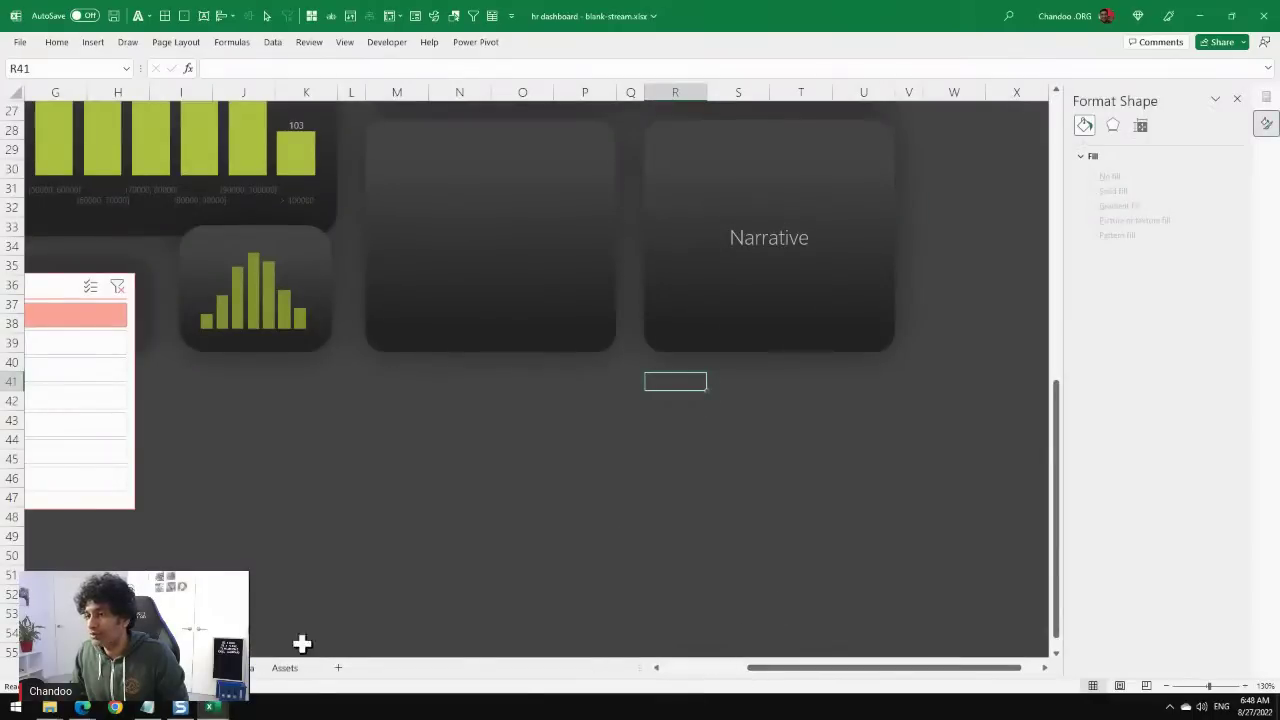
# On the CALC sheet, inspect the Salaries and Tenures formulas and select T34.
pyautogui.hotkey('ctrl', 'pagedown')
pyautogui.scroll(7, 780, 494)
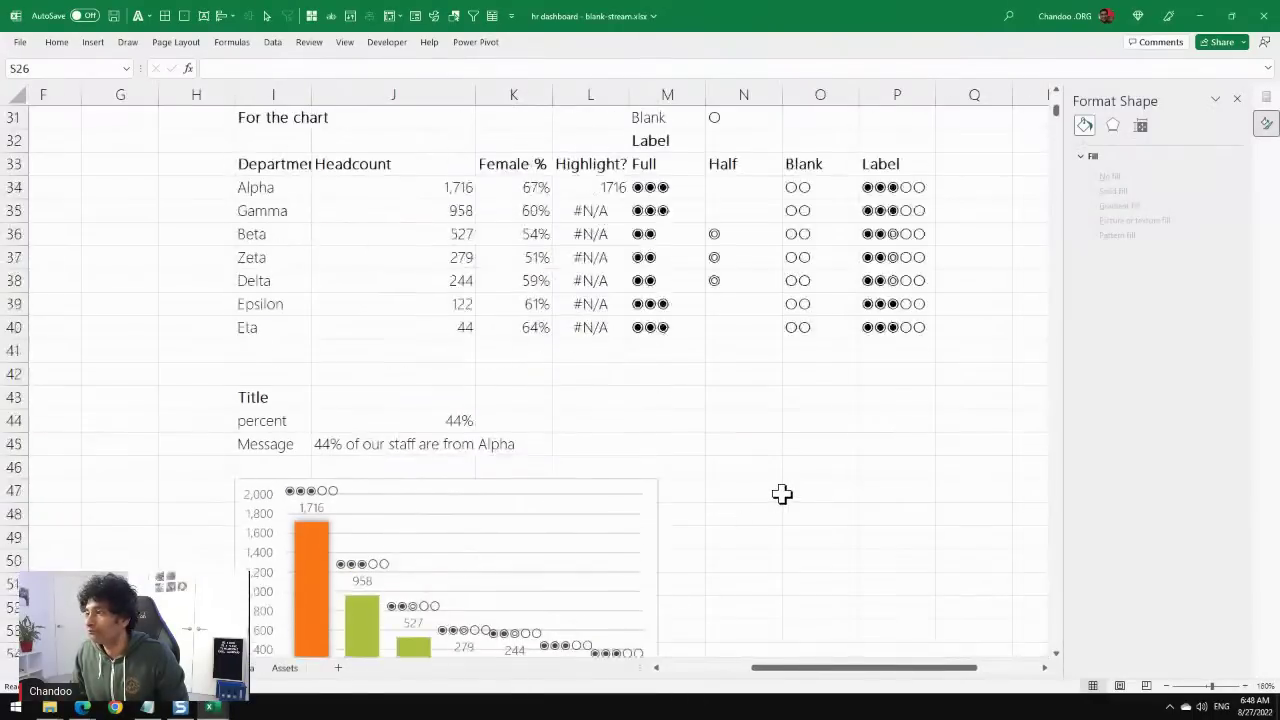
pyautogui.moveTo(893, 668); pyautogui.dragTo(994, 670)
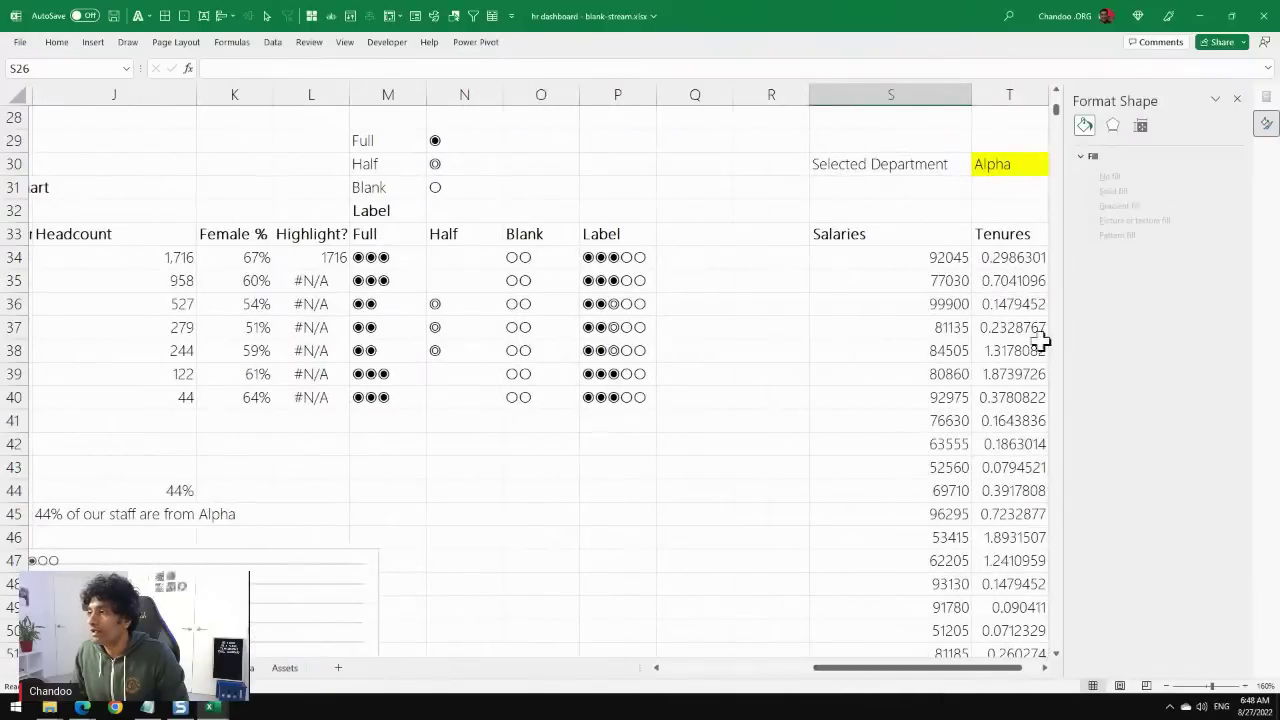
pyautogui.moveTo(903, 234); pyautogui.dragTo(1006, 234)
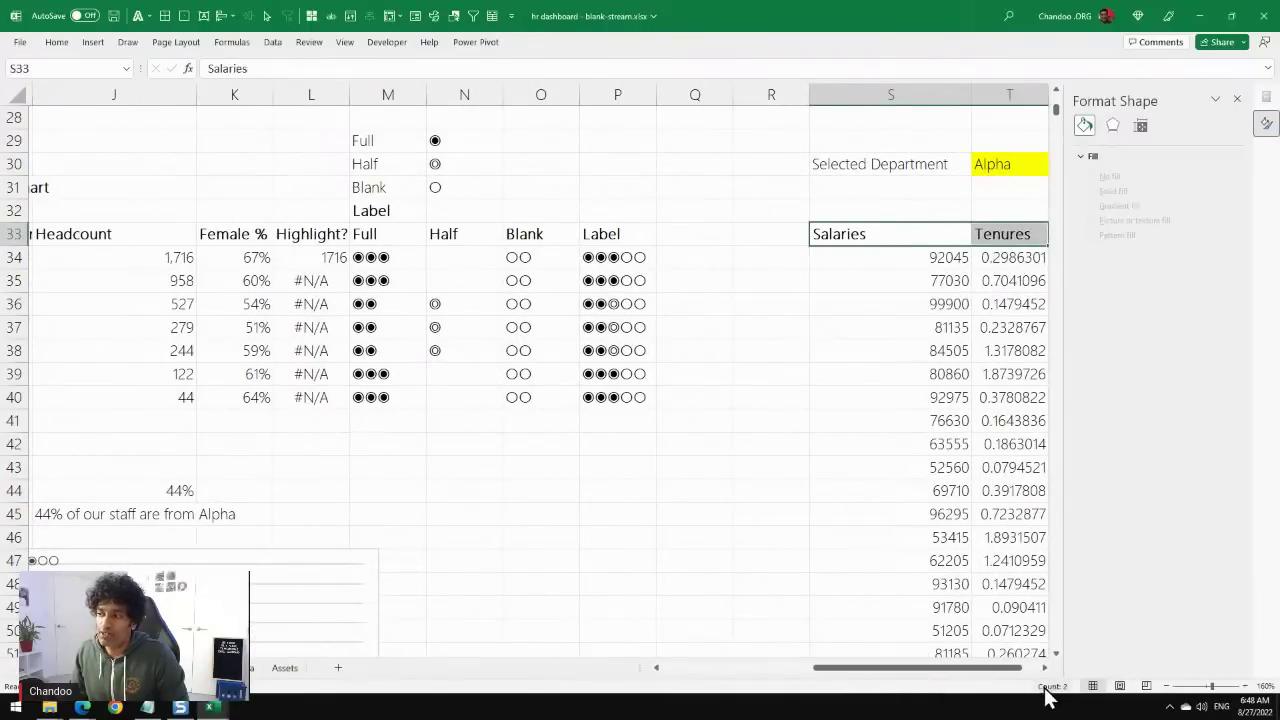
pyautogui.hscroll(2, 1044, 668)
pyautogui.click(708, 257)
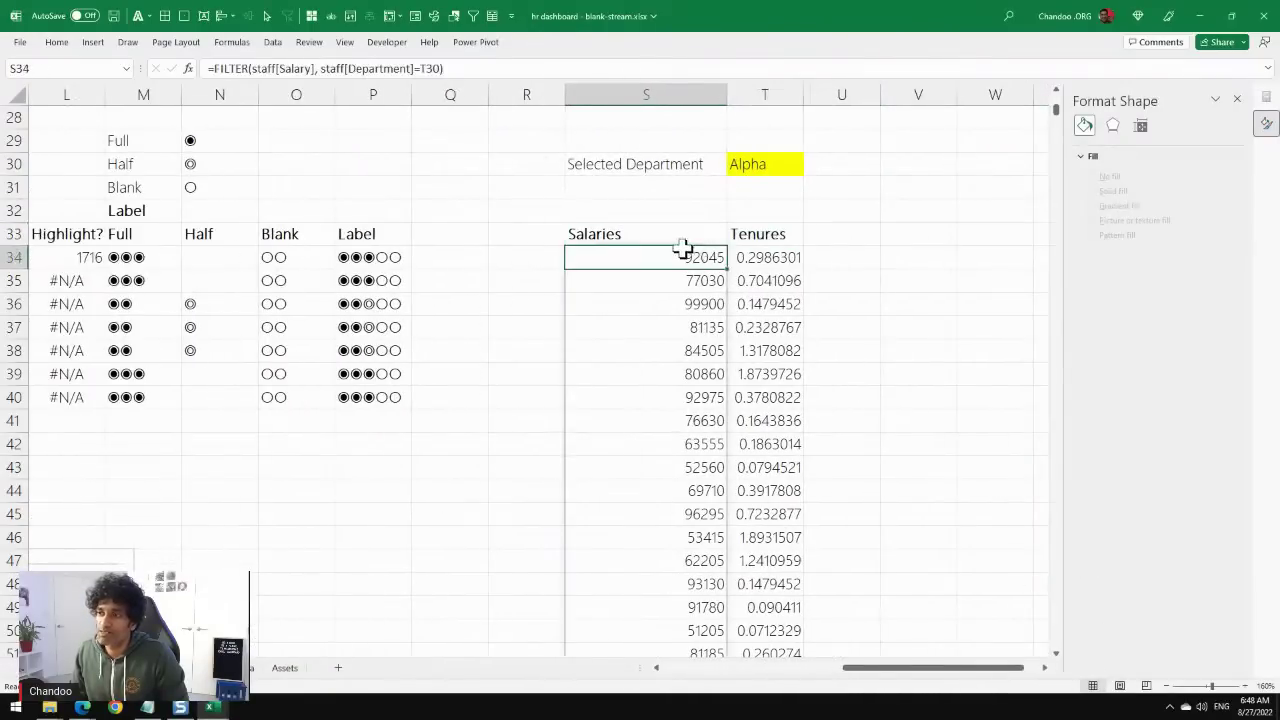
pyautogui.click(617, 215)
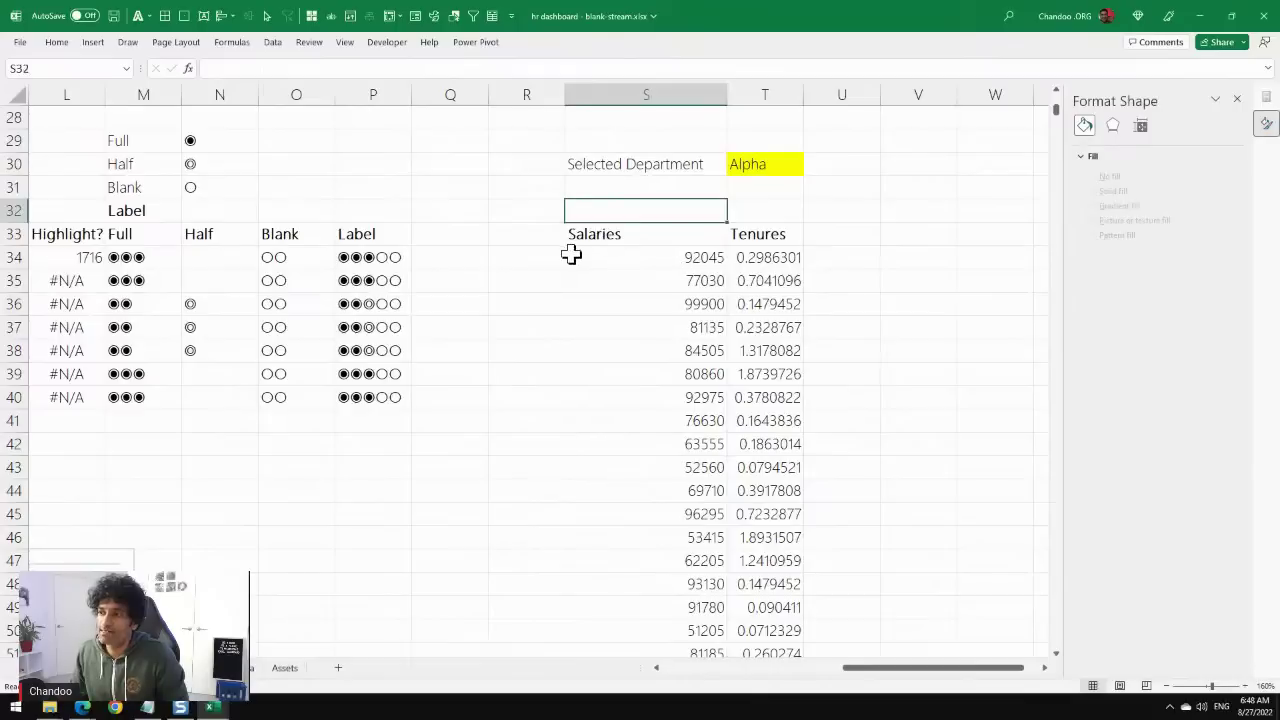
pyautogui.click(623, 257)
pyautogui.click(762, 258)
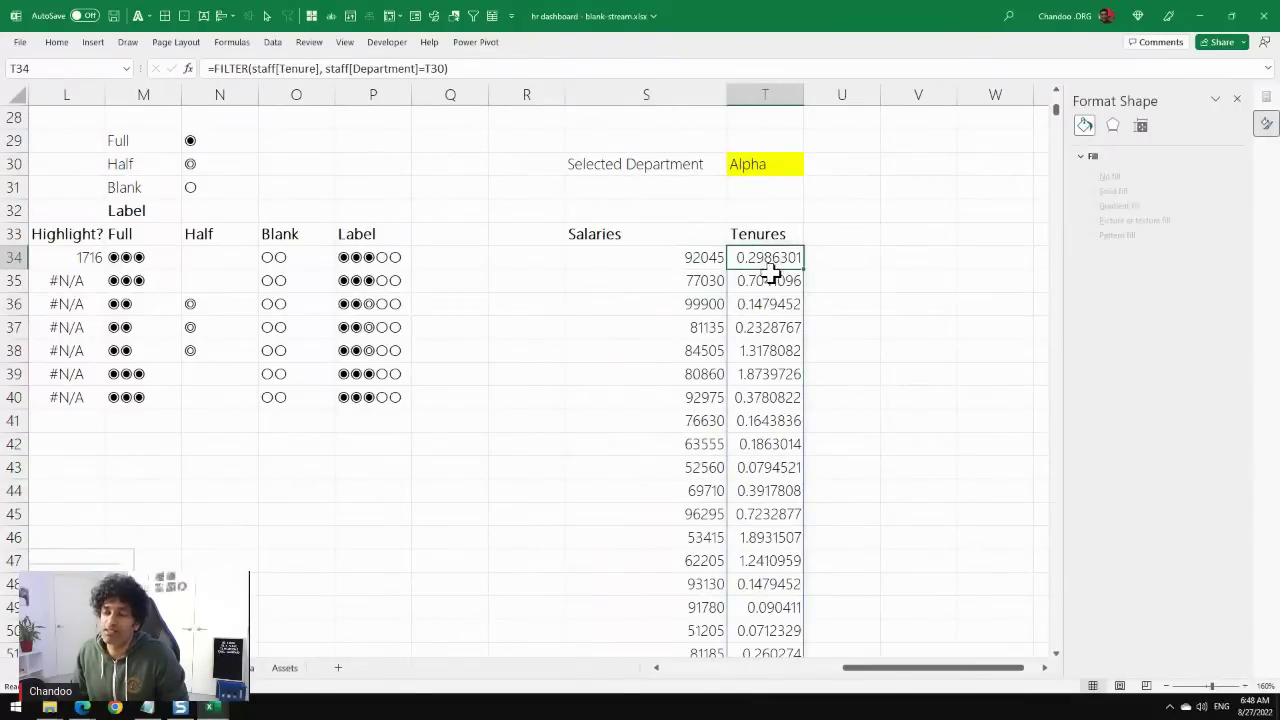
# Define the name sel.tenures referring to the spilled range =CALC!$T$34#.
pyautogui.click(232, 44)
pyautogui.click(456, 64)
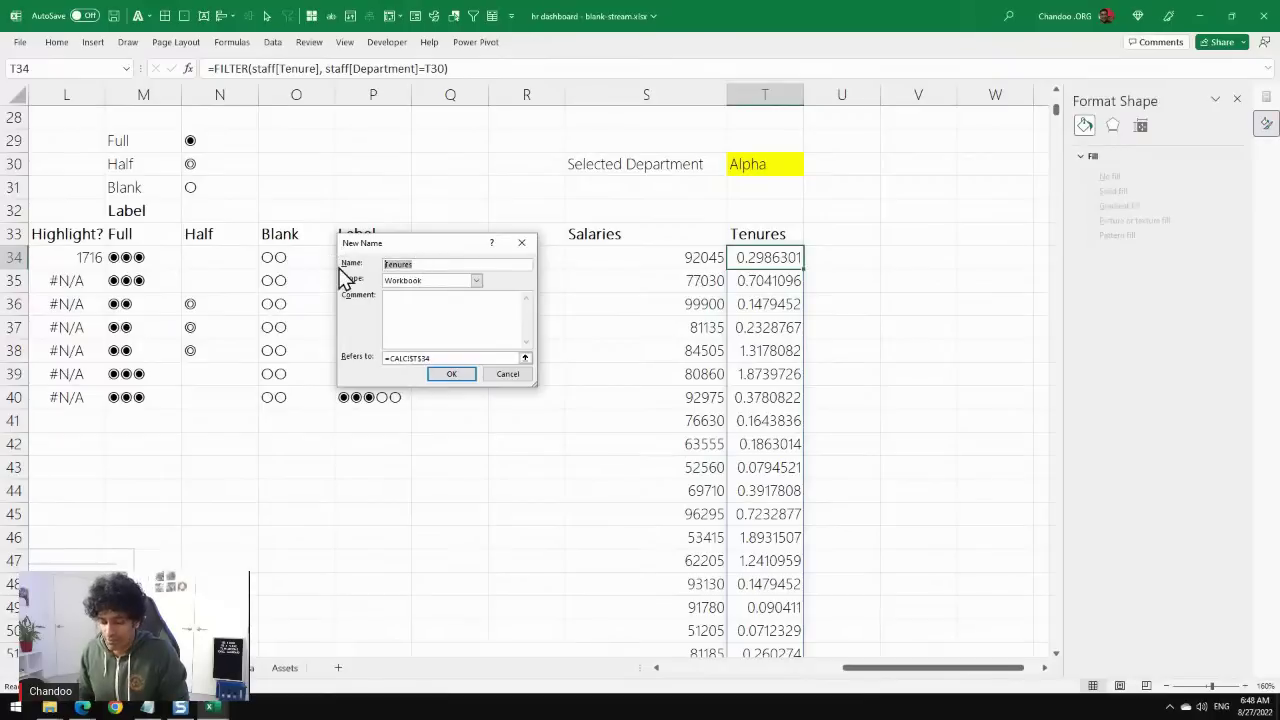
pyautogui.write('sel.t')
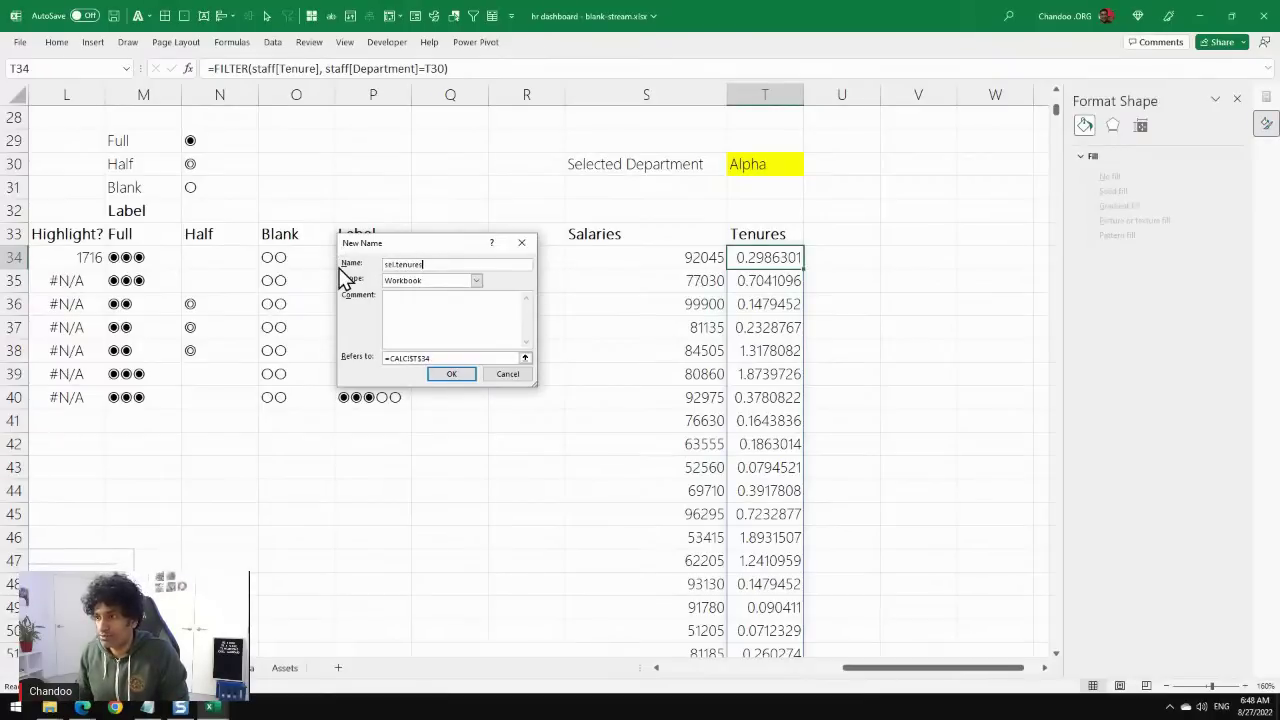
pyautogui.write('enures')
pyautogui.press('Tab')
pyautogui.click(449, 359)
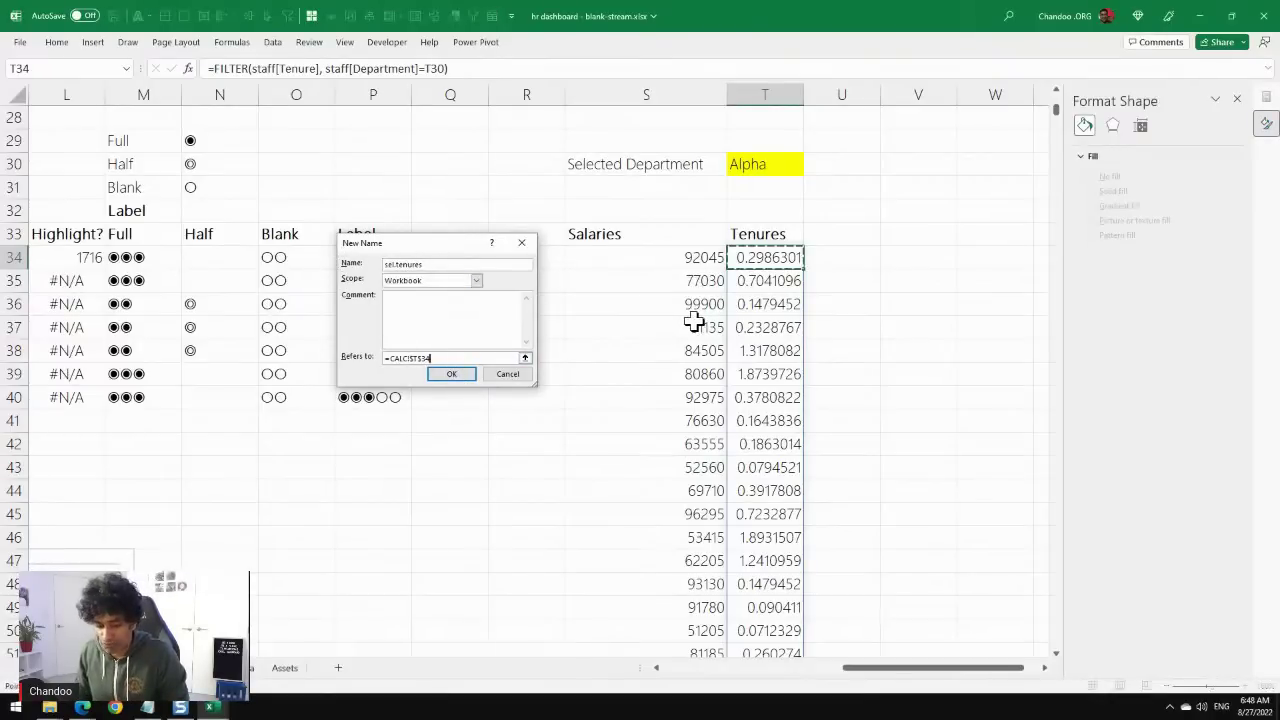
pyautogui.write('#')
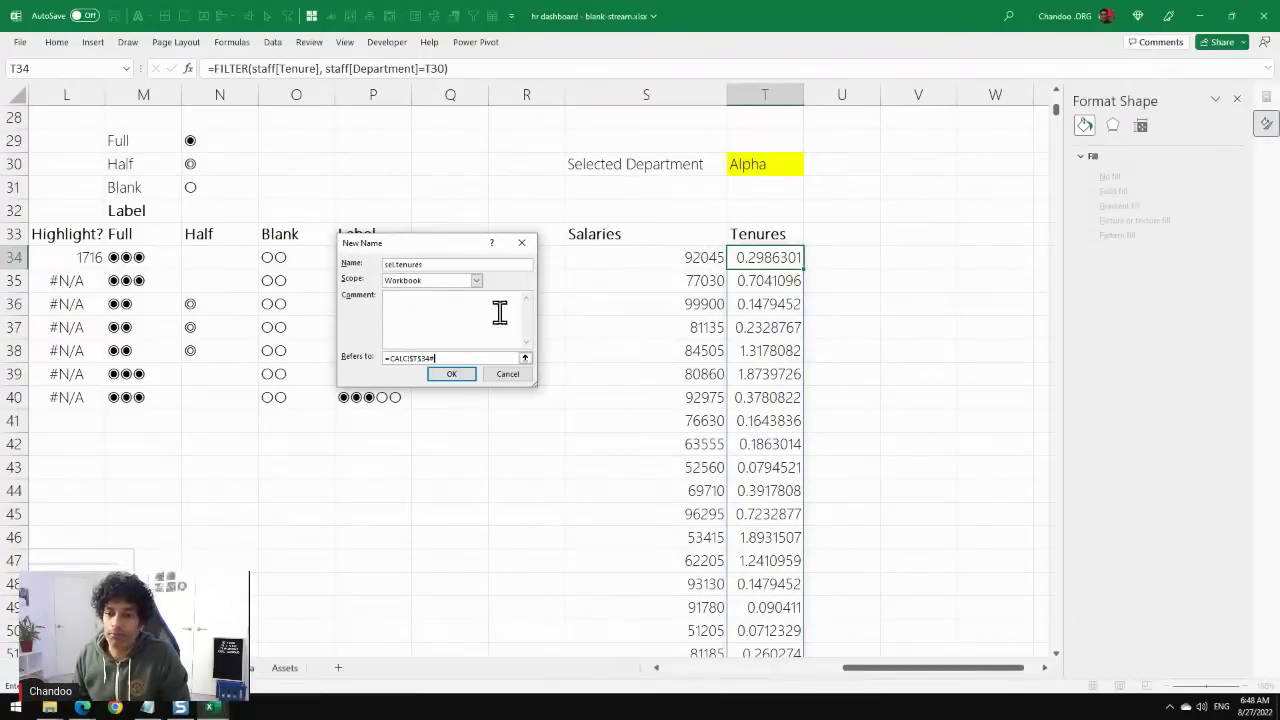
pyautogui.click(462, 377)
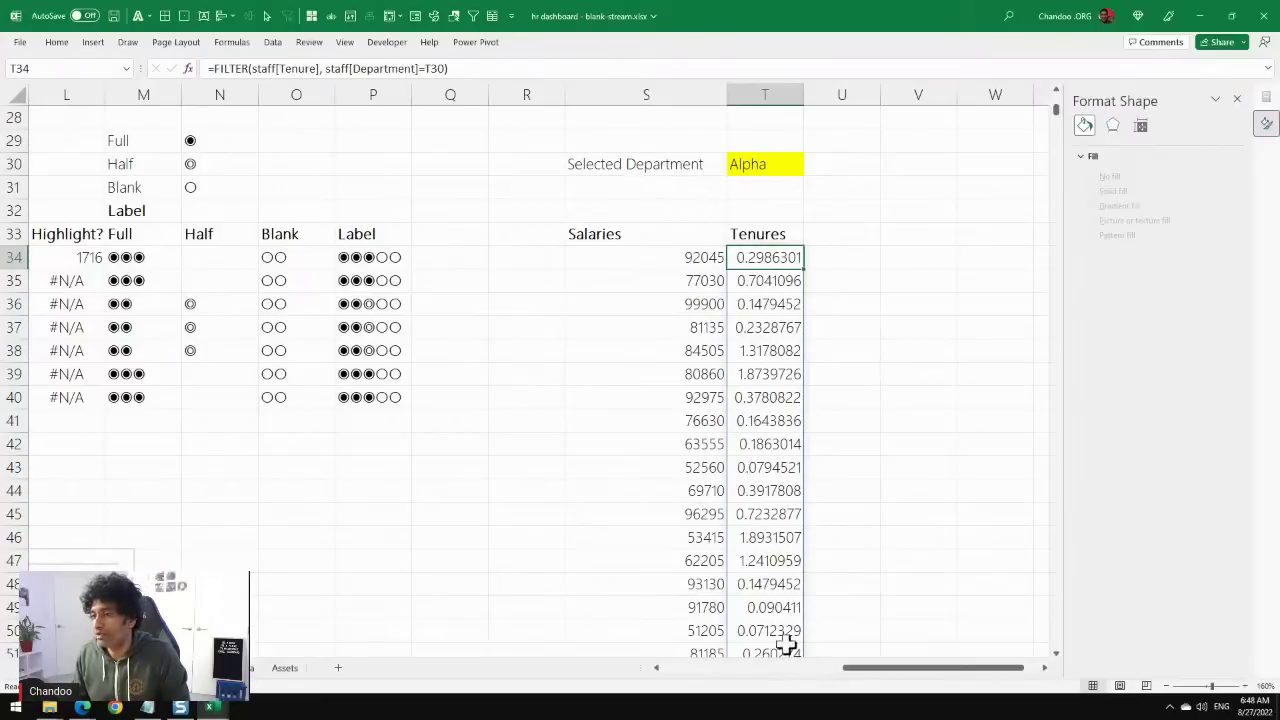
pyautogui.click(689, 257)
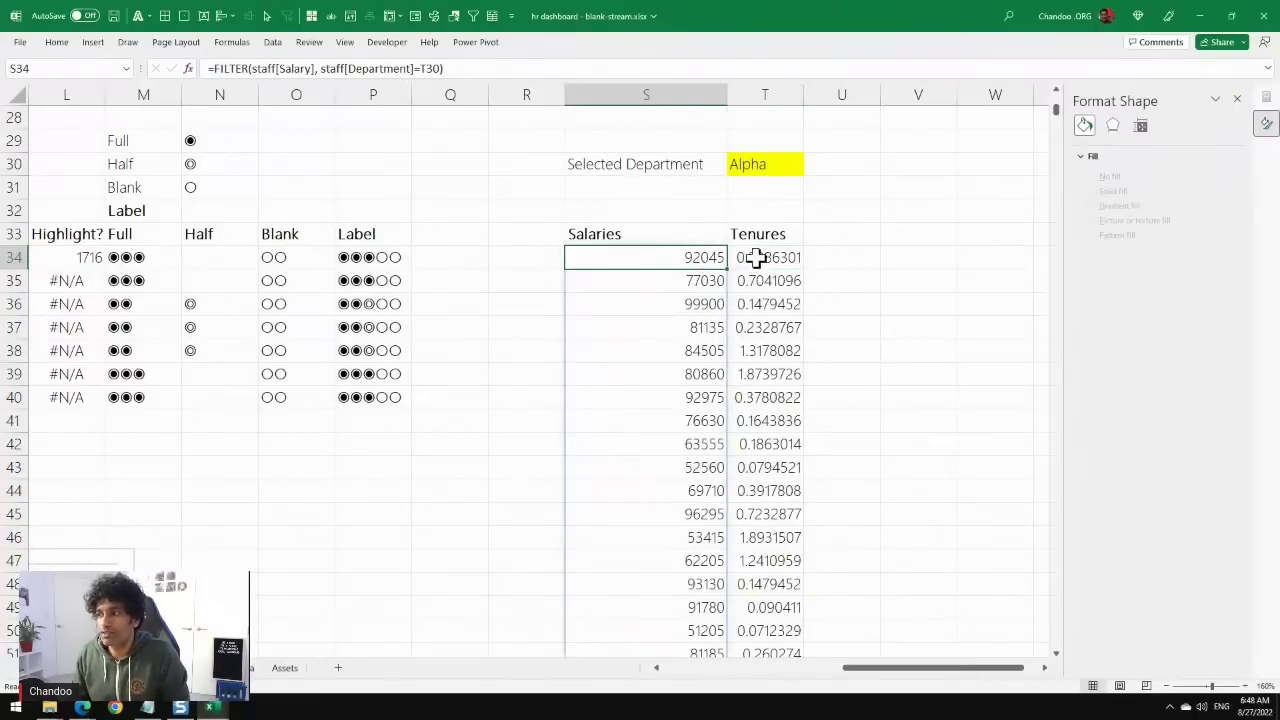
# Insert a blank plain scatter chart and start adding a new series via Select Data.
pyautogui.click(754, 260)
pyautogui.click(916, 258)
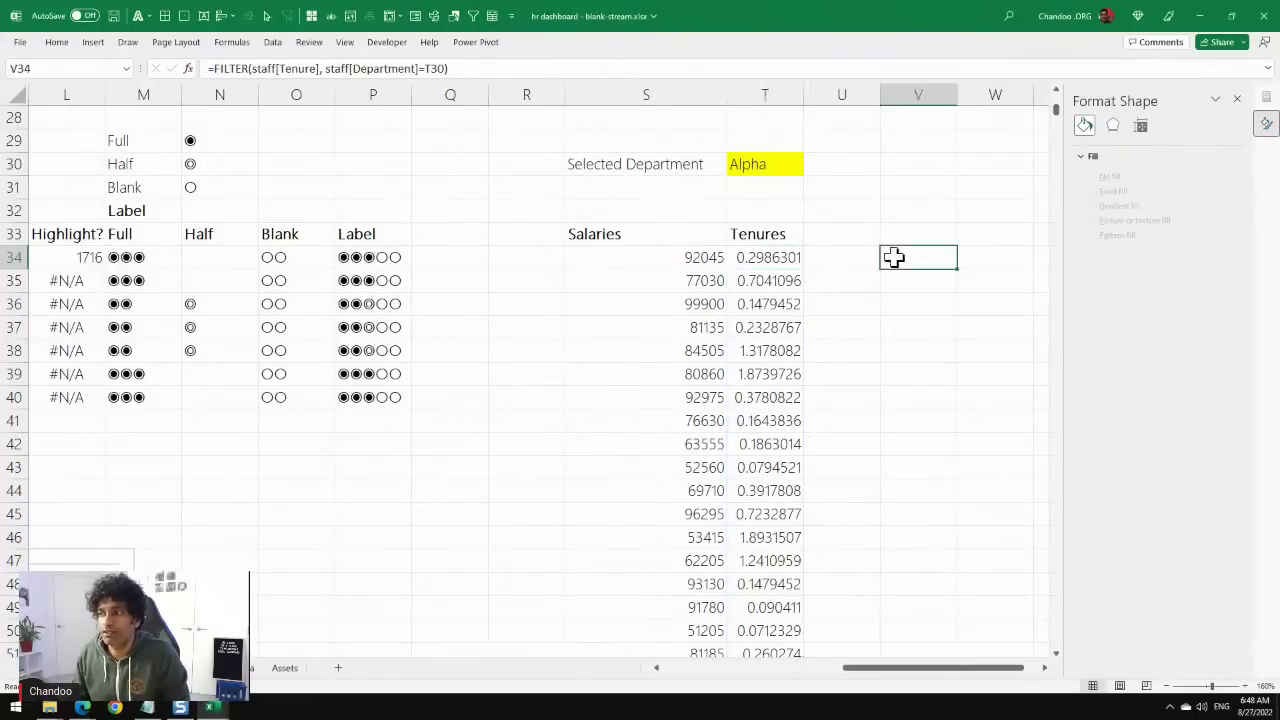
pyautogui.click(93, 44)
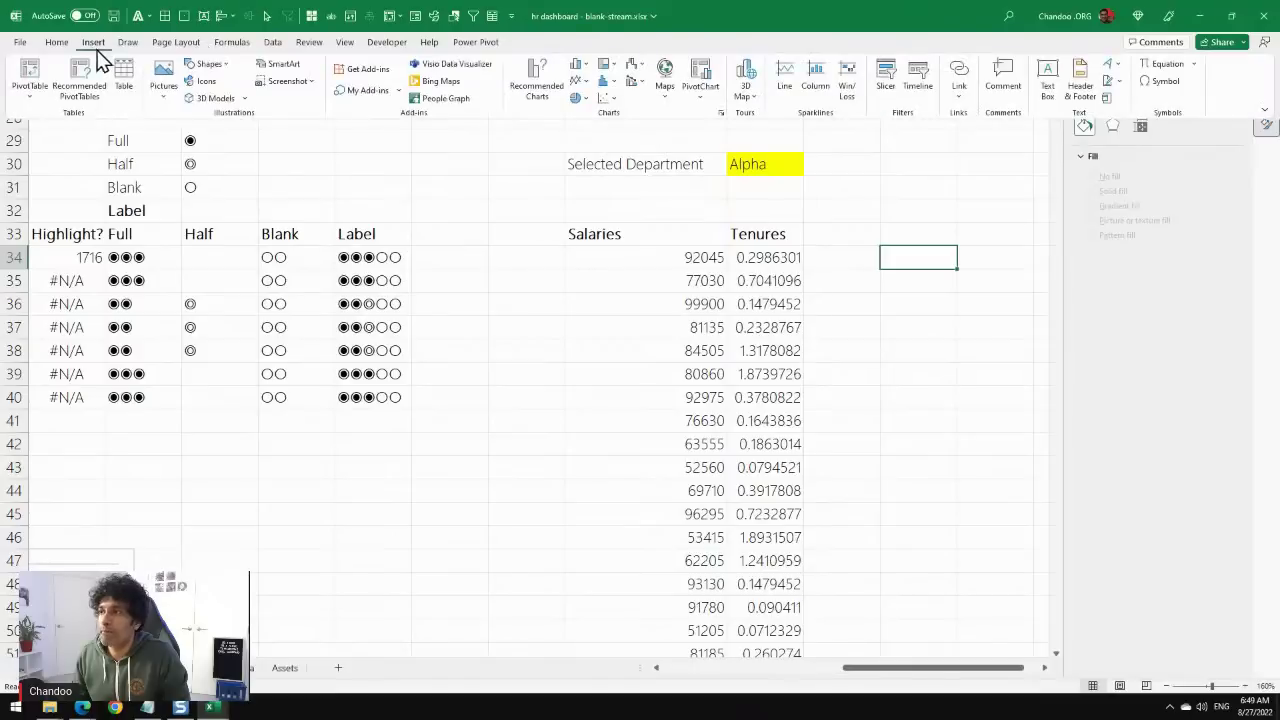
pyautogui.click(607, 99)
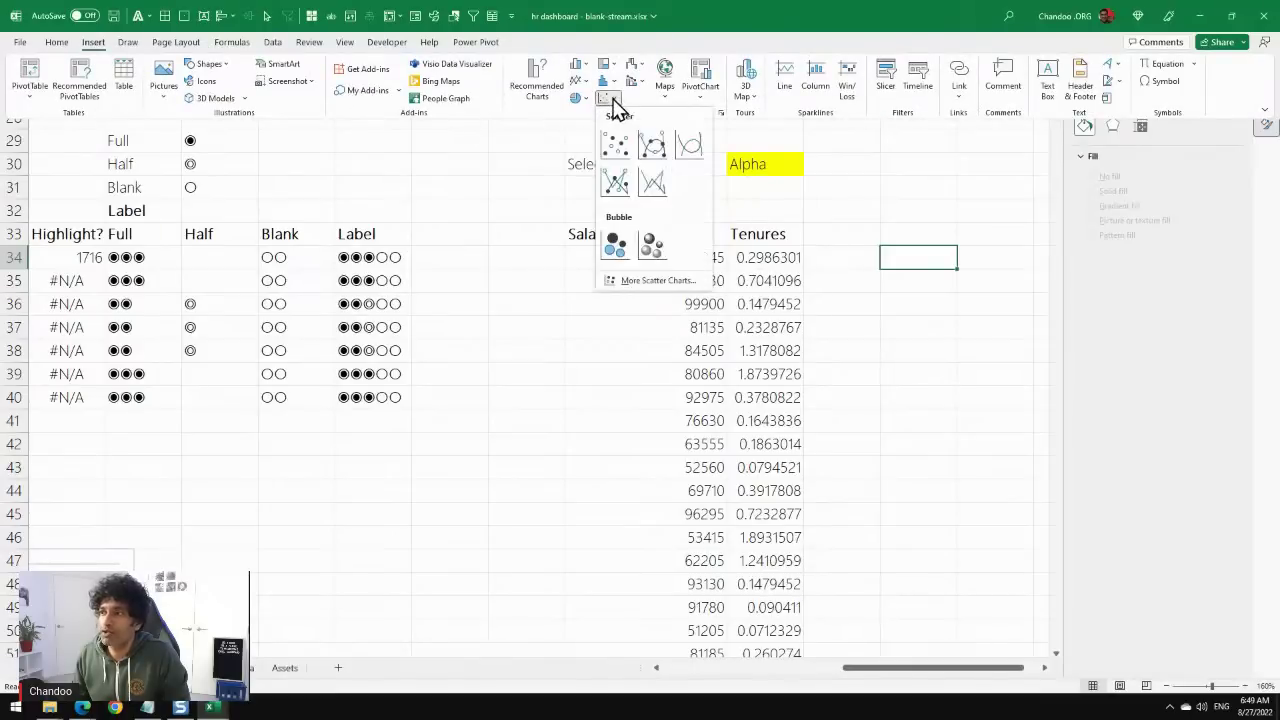
pyautogui.click(618, 148)
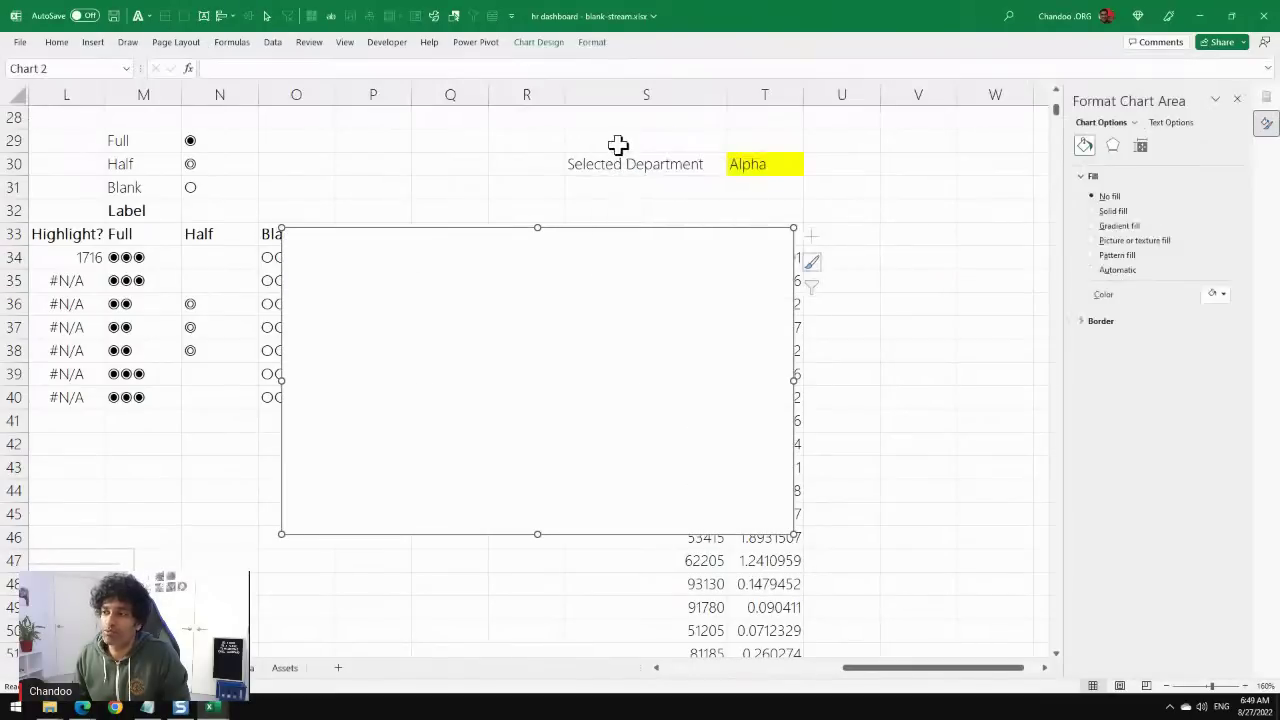
pyautogui.rightClick(384, 310)
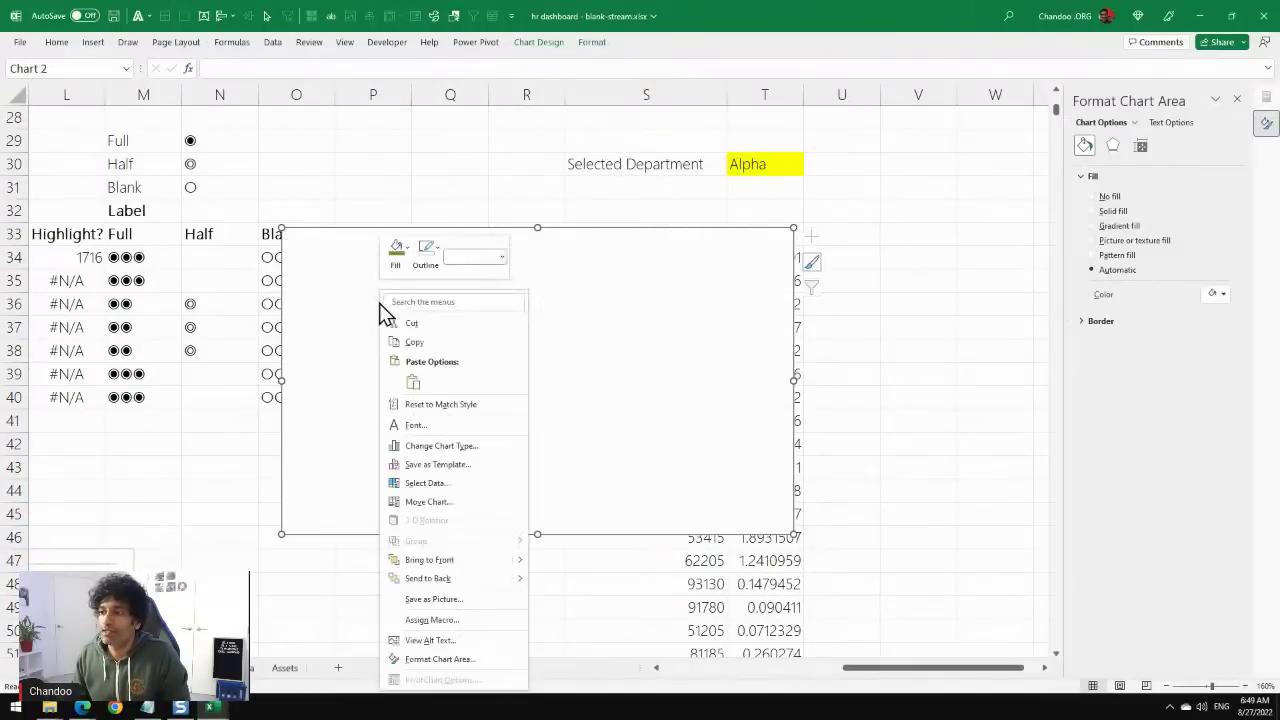
pyautogui.click(468, 484)
pyautogui.click(271, 331)
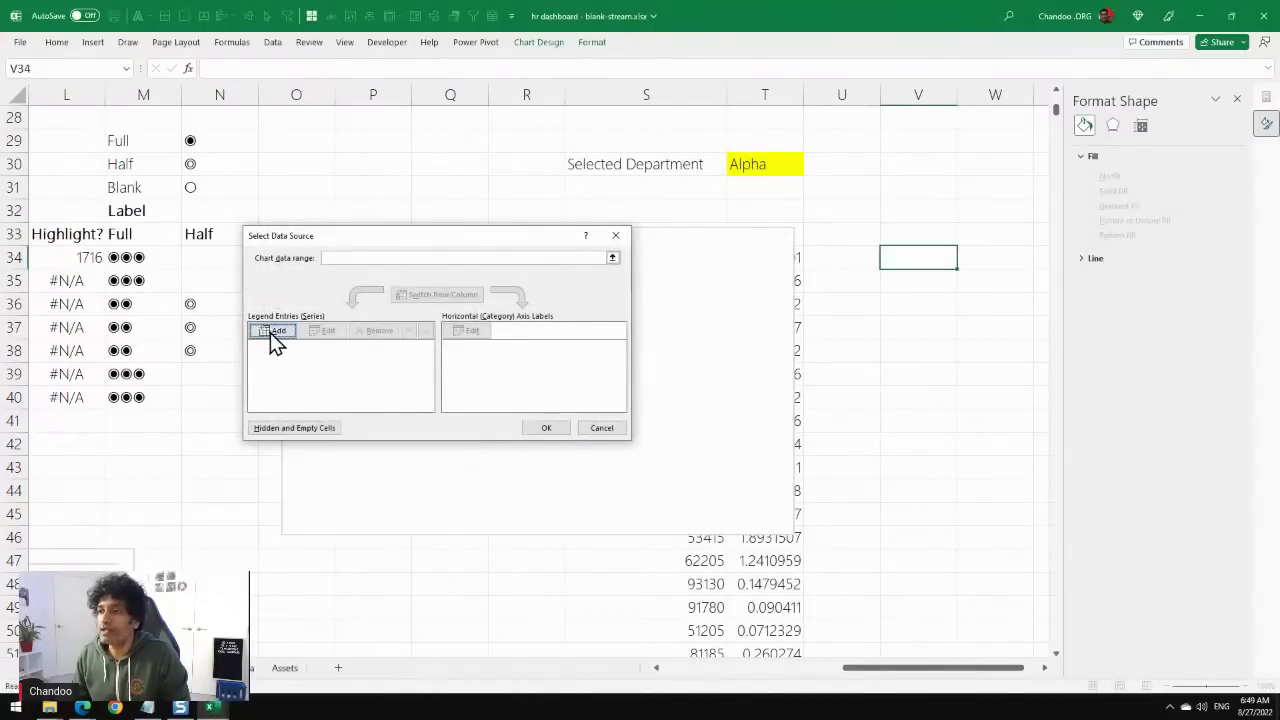
# Set the Salary vs. Tenure series to X =CALC!sel.salaries and Y =CALC!sel.tenures.
pyautogui.moveTo(414, 289); pyautogui.dragTo(278, 310)
pyautogui.write('Salary vs. Tenure')
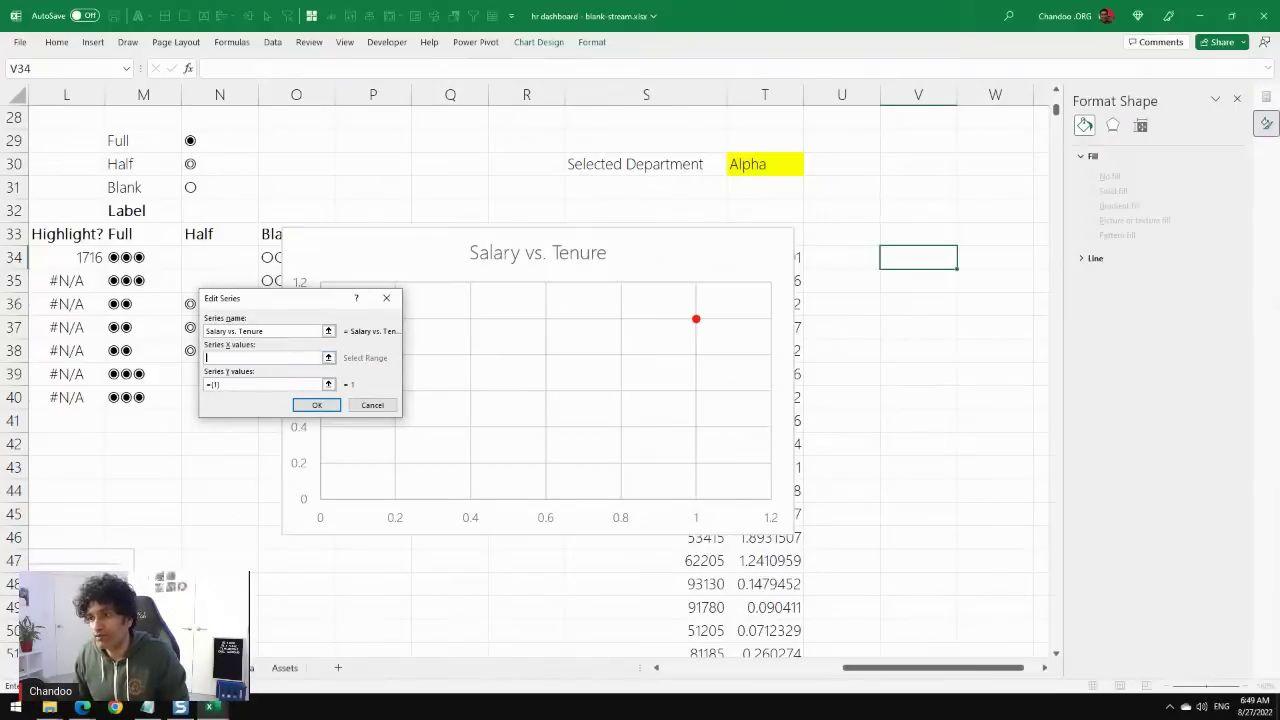
pyautogui.write('=CALC!sel.salaries')
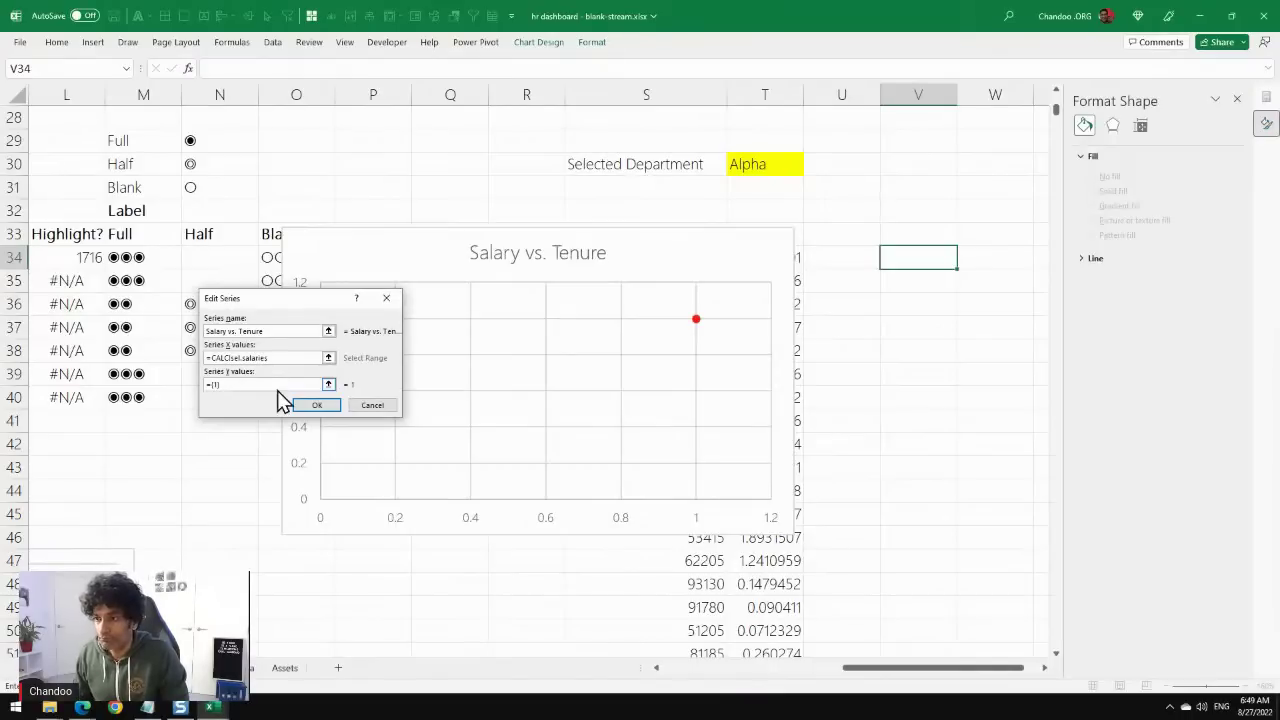
pyautogui.press('Tab')
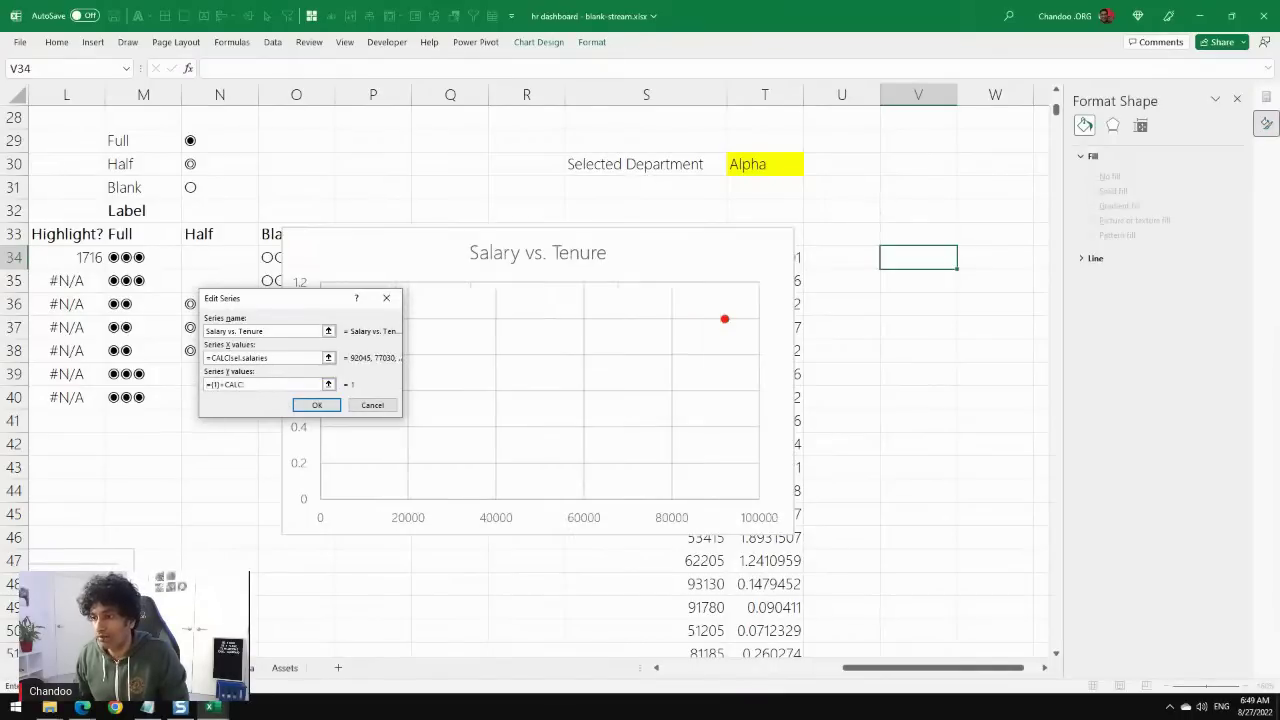
pyautogui.moveTo(251, 382); pyautogui.dragTo(186, 381)
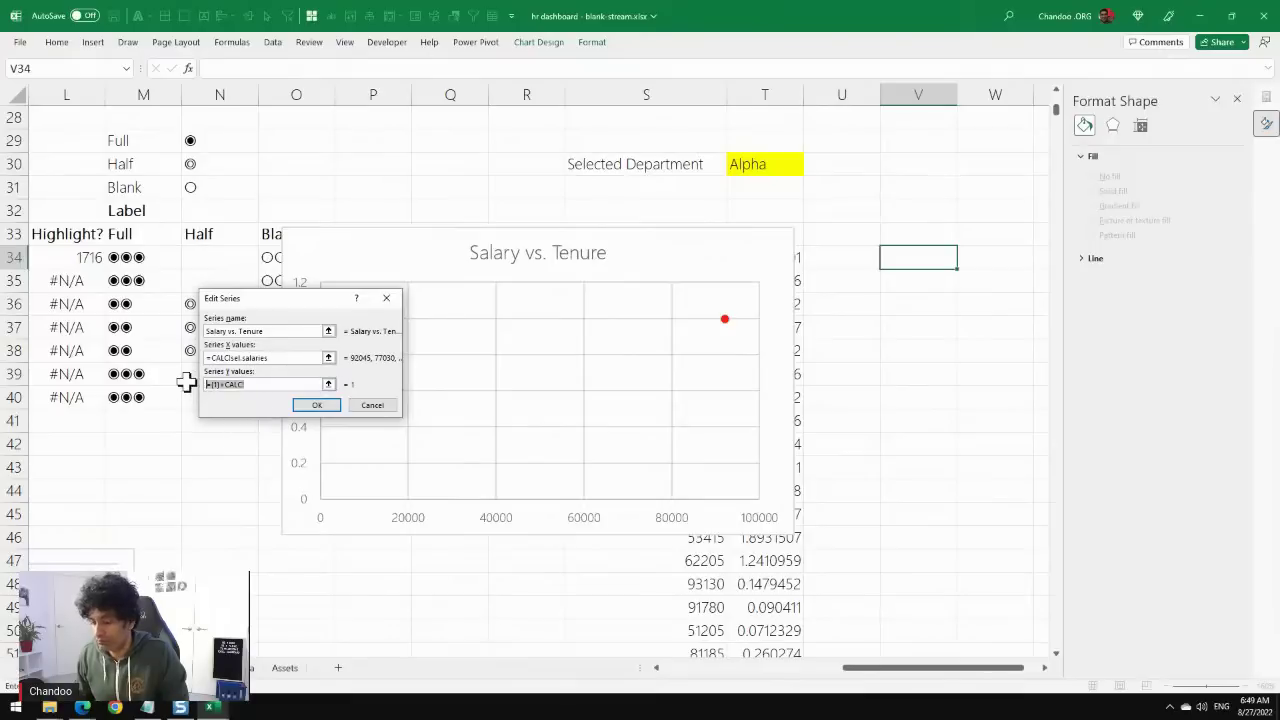
pyautogui.press('BackSpace')
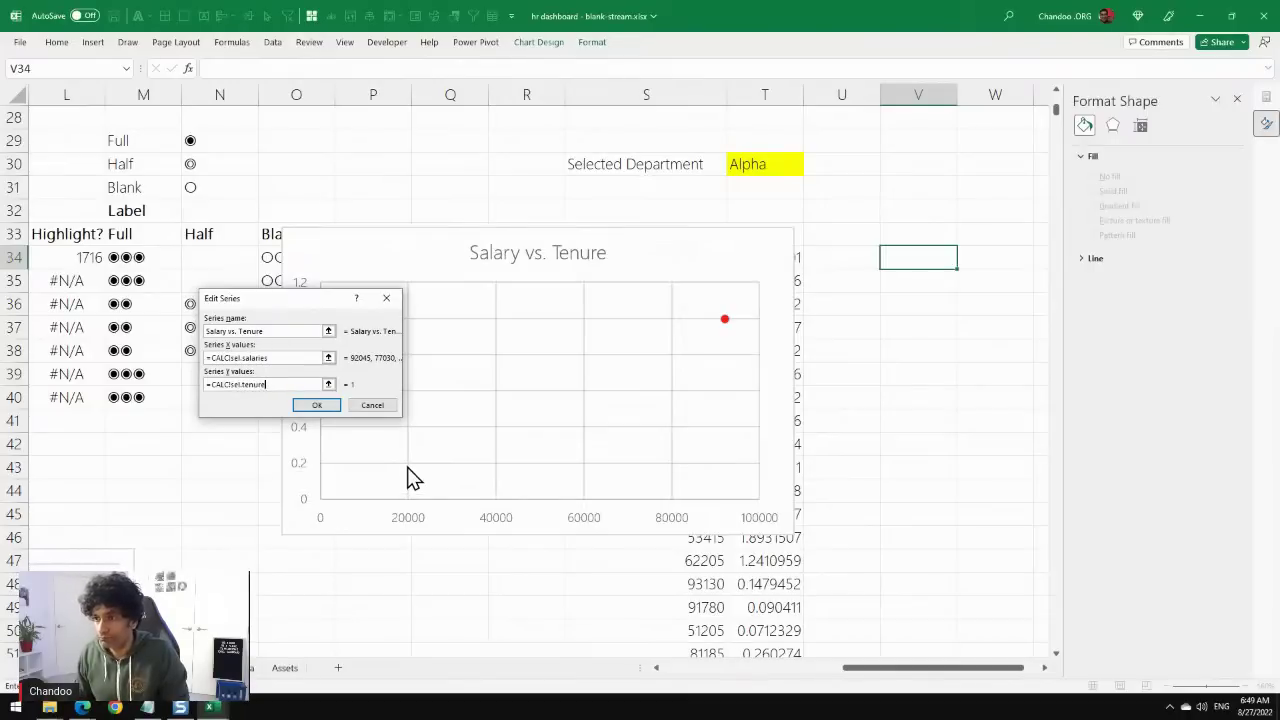
pyautogui.click(317, 405)
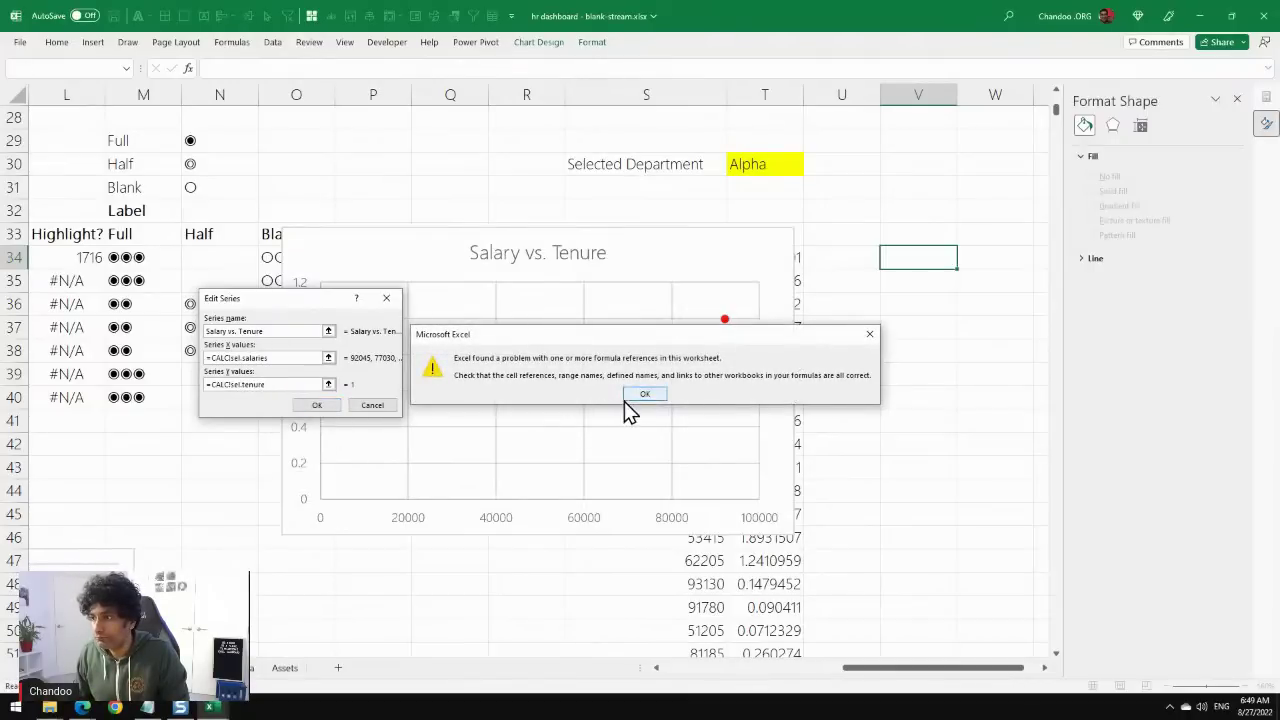
pyautogui.click(626, 398)
pyautogui.click(268, 384)
pyautogui.write('s')
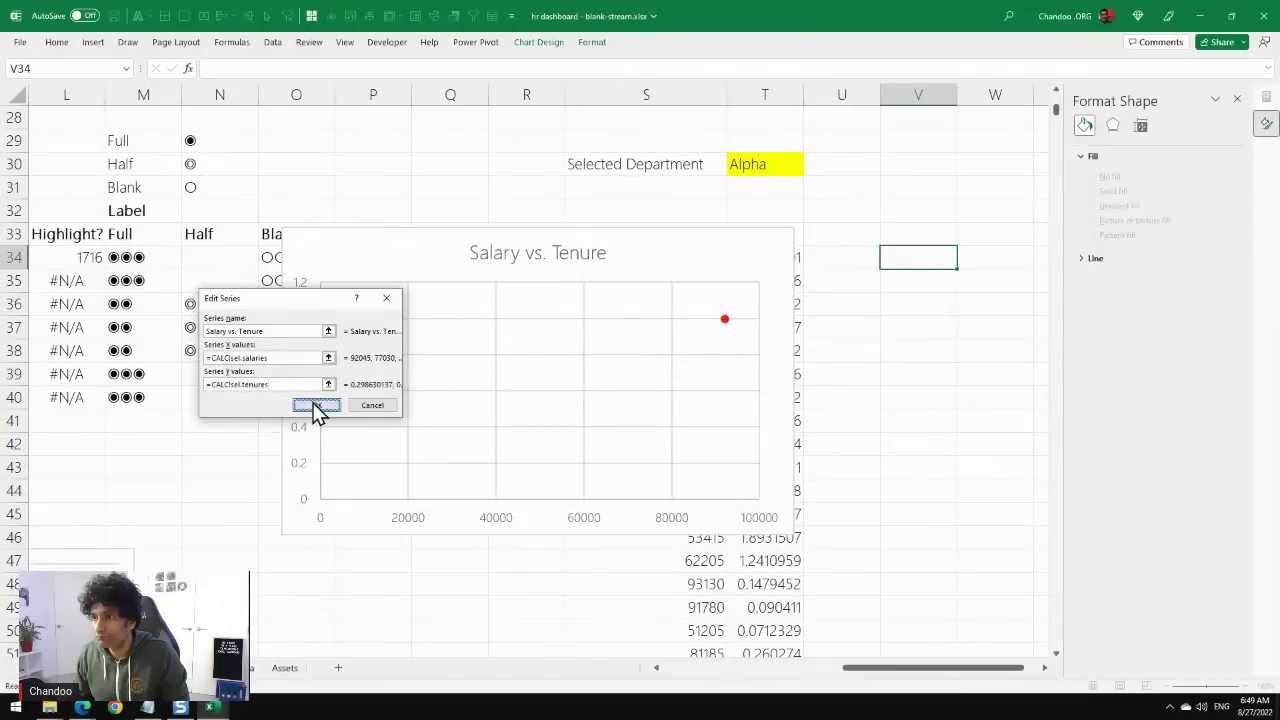
pyautogui.click(316, 405)
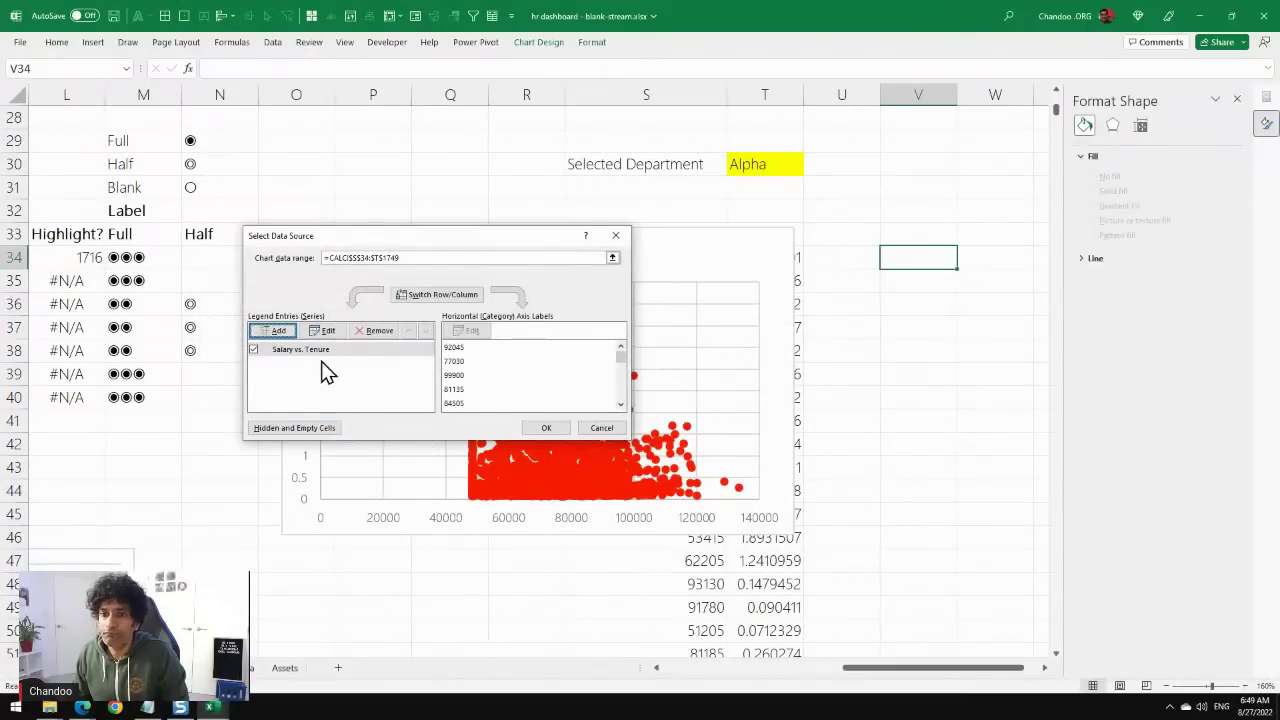
# Close Select Data, set the salary axis minimum to 40000, and delete the chart title.
pyautogui.click(547, 427)
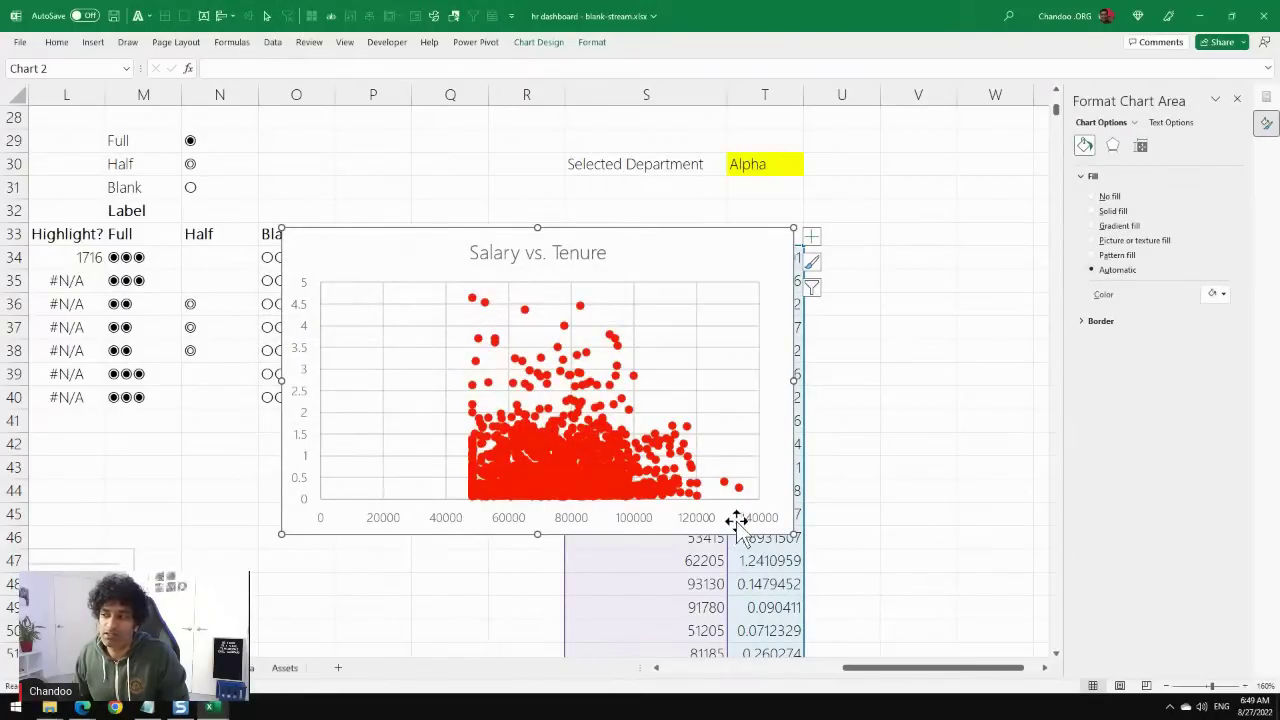
pyautogui.click(455, 527)
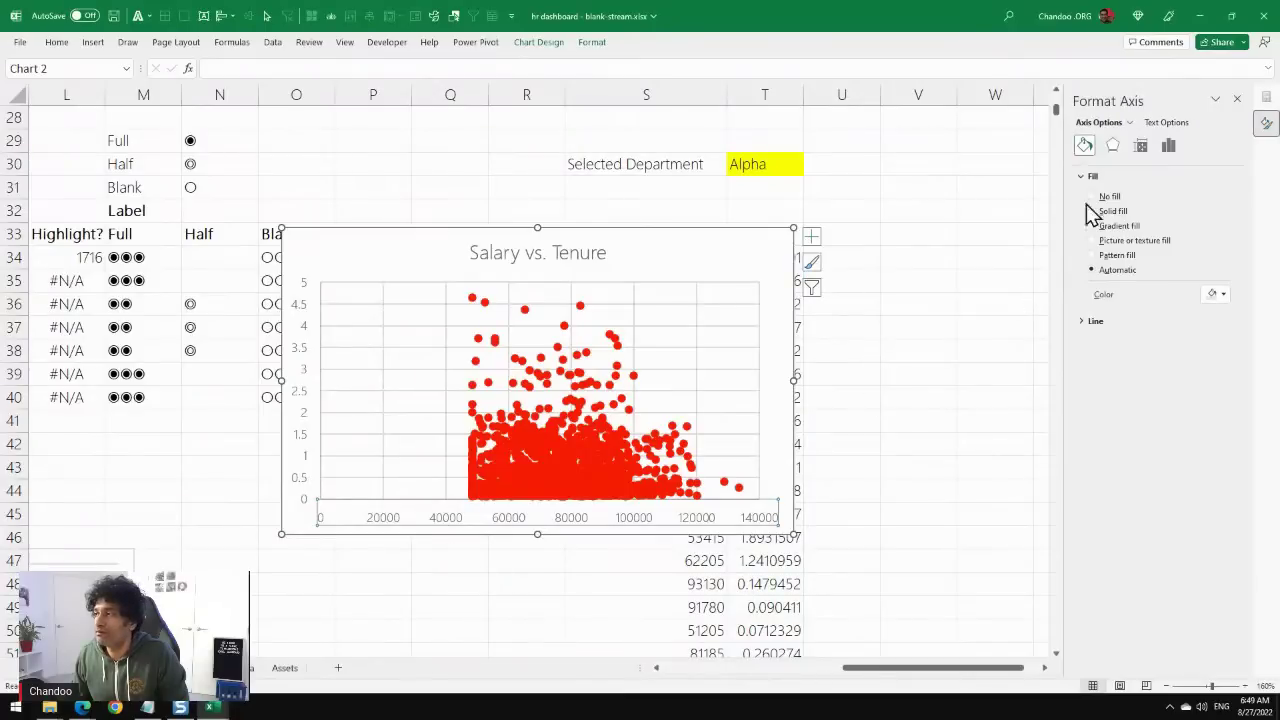
pyautogui.click(1168, 145)
pyautogui.click(1108, 177)
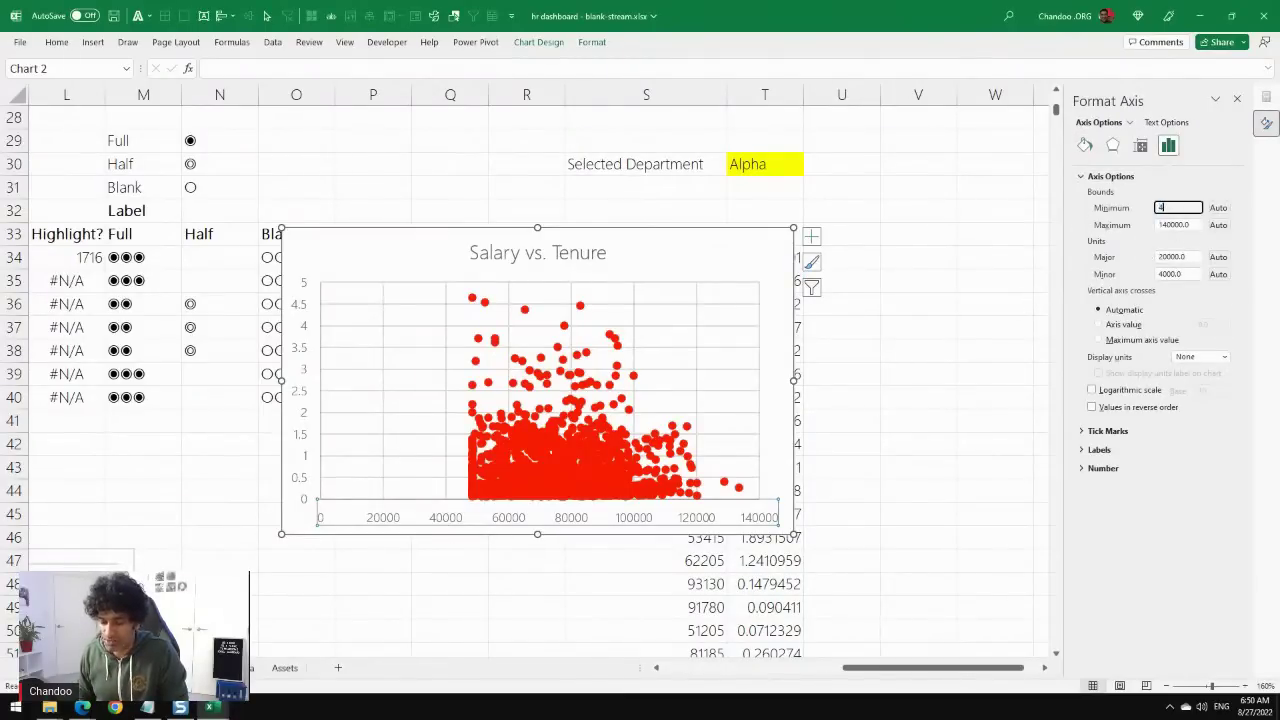
pyautogui.press('Return')
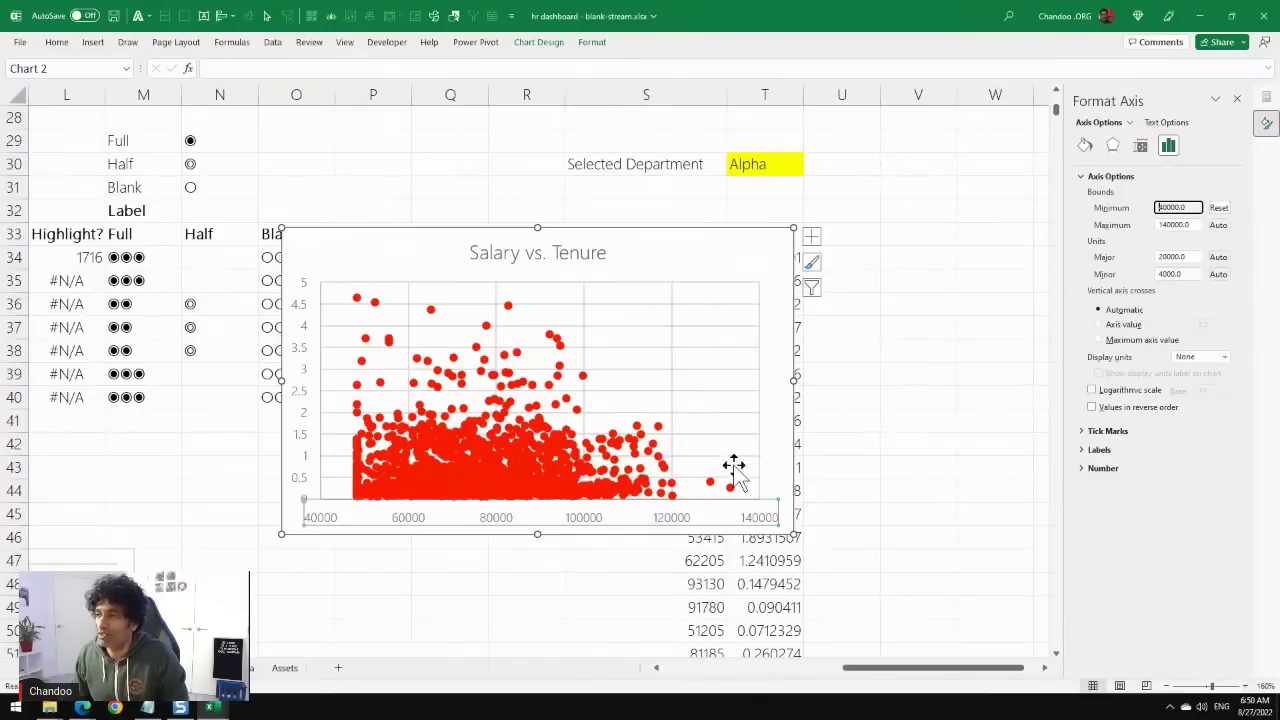
pyautogui.click(540, 250)
pyautogui.press('Delete')
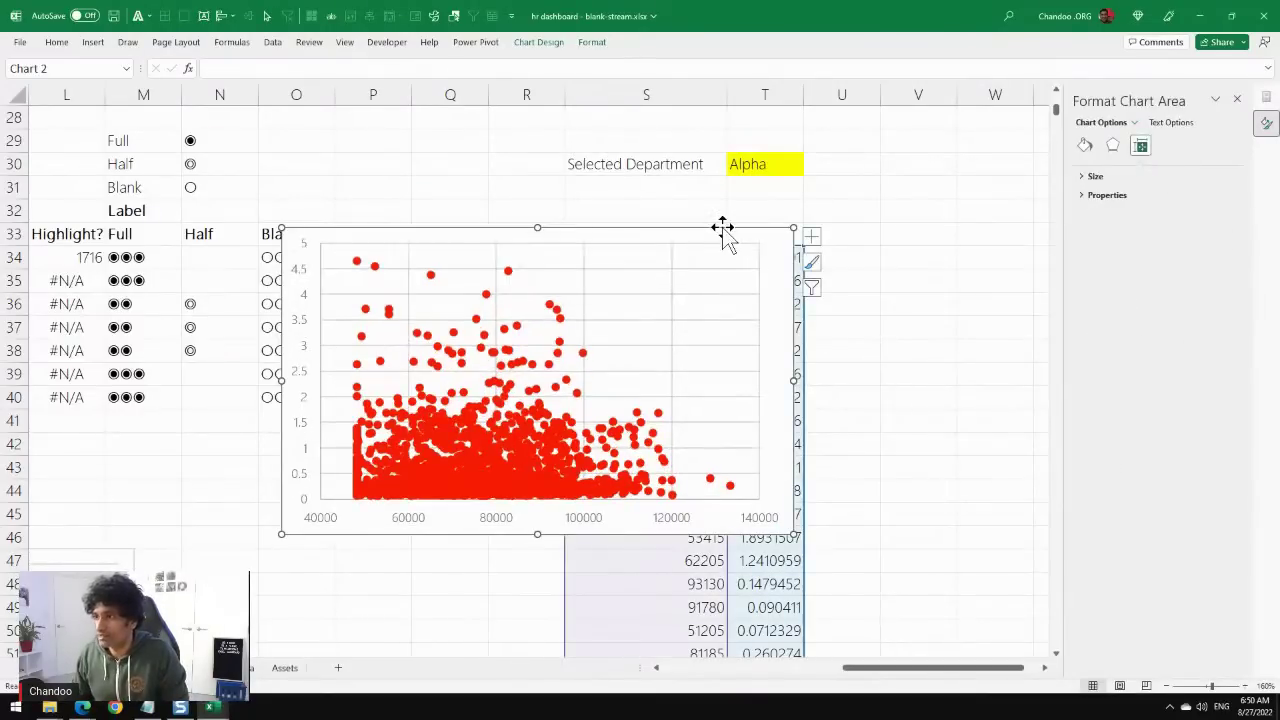
# Give the scatter markers a solid olive-green fill and border with 50% fill transparency.
pyautogui.click(470, 489)
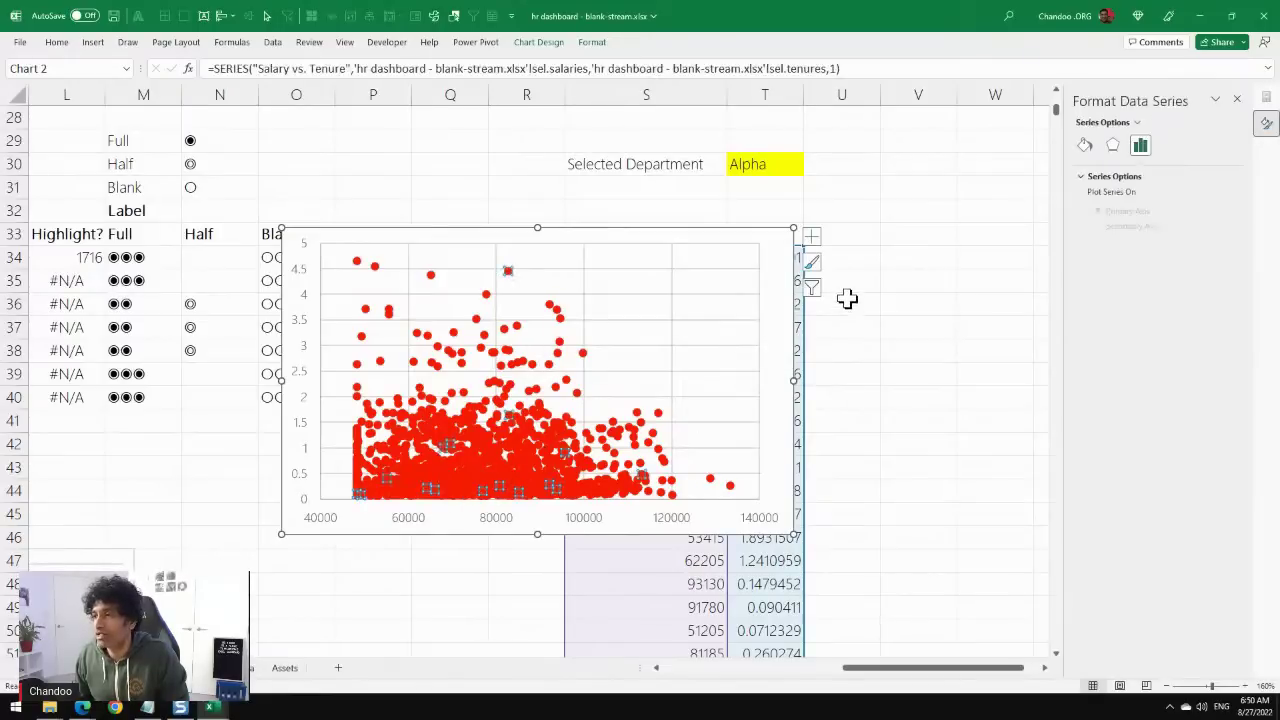
pyautogui.click(1084, 145)
pyautogui.click(1138, 177)
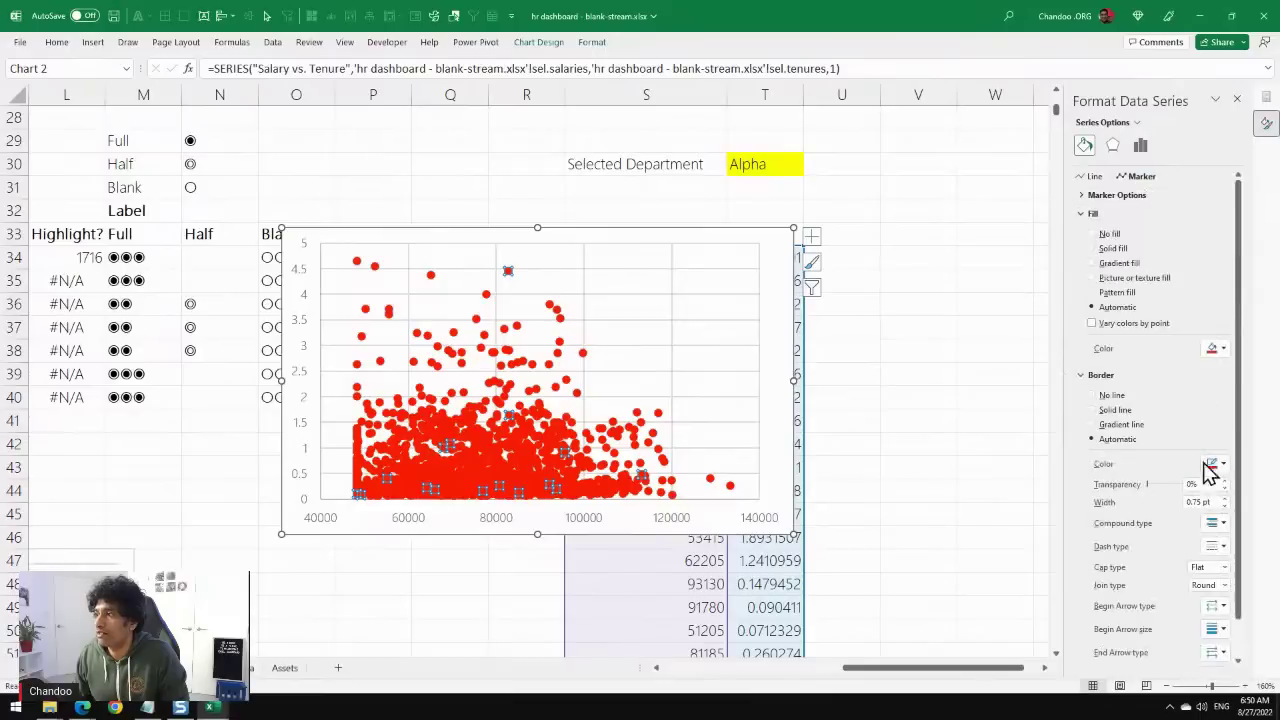
pyautogui.click(1221, 349)
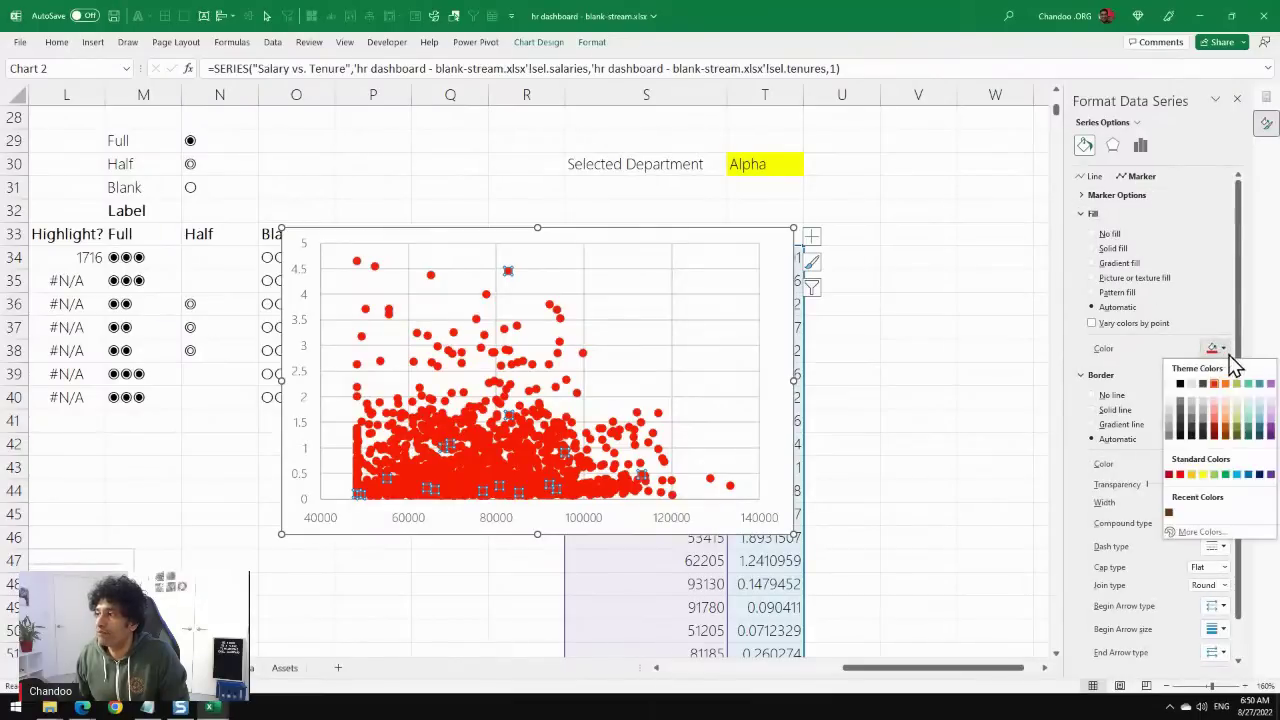
pyautogui.click(1238, 388)
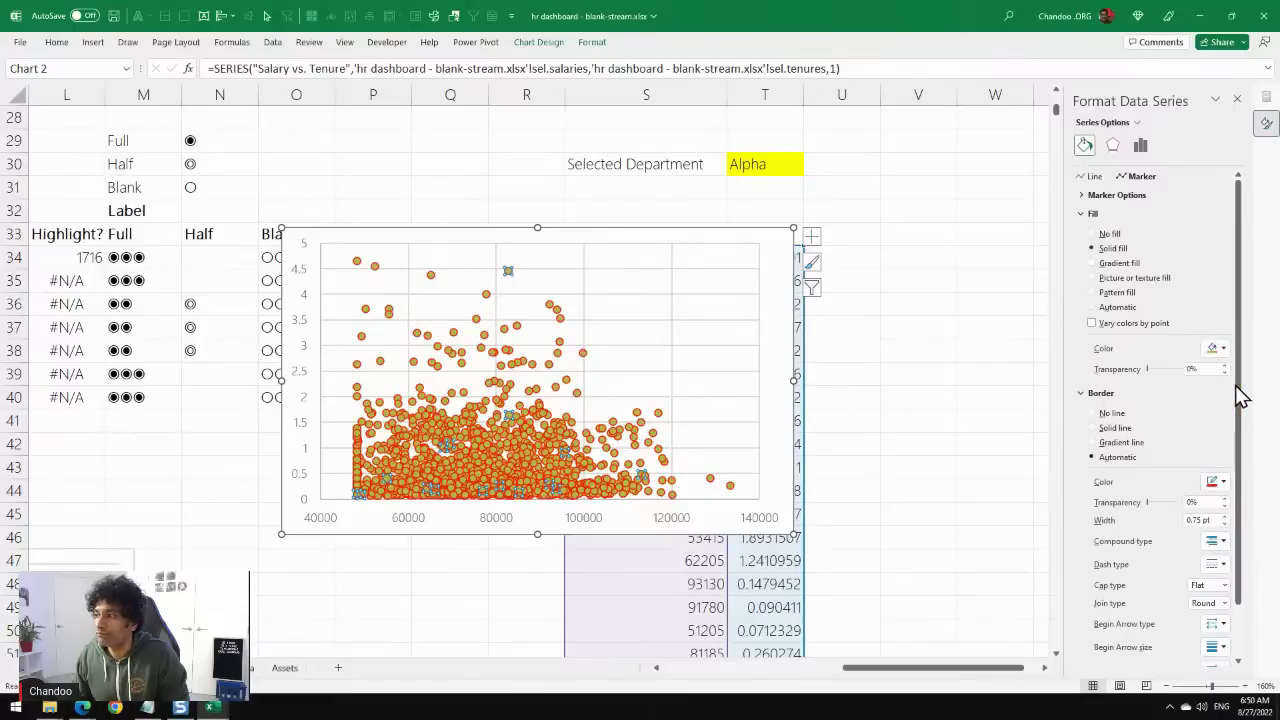
pyautogui.click(1224, 484)
pyautogui.click(1236, 574)
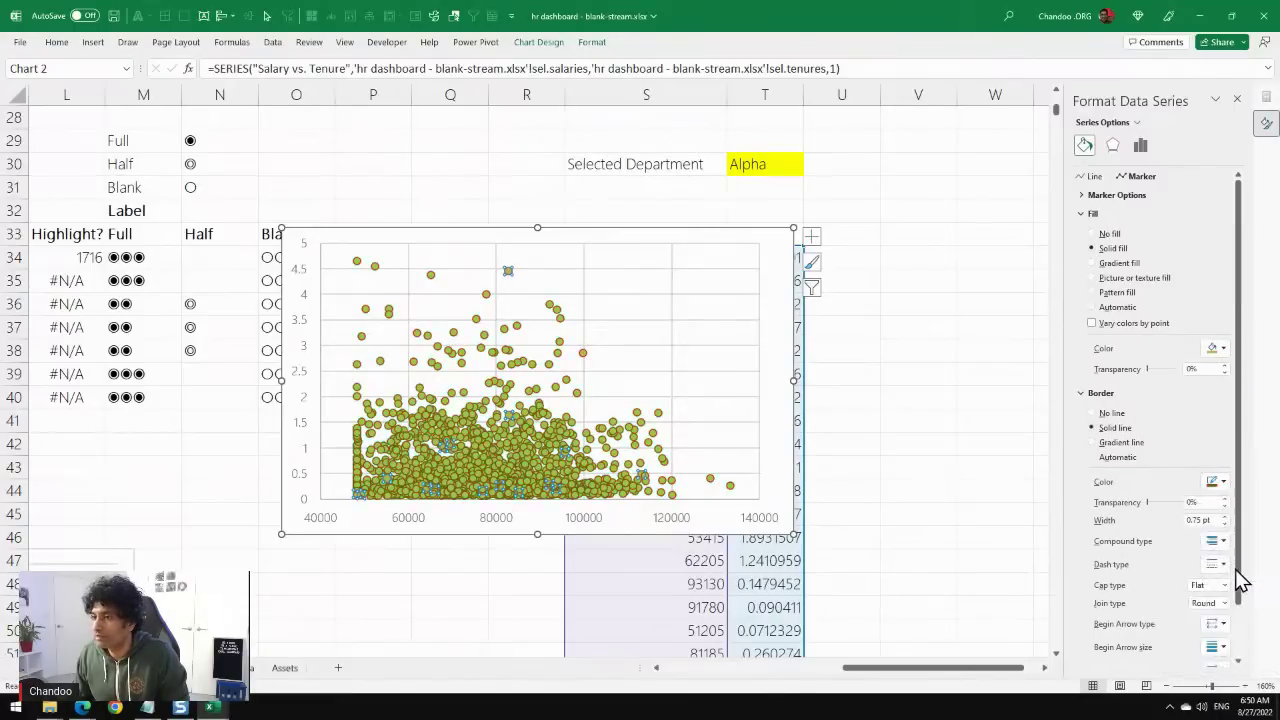
pyautogui.click(1205, 369)
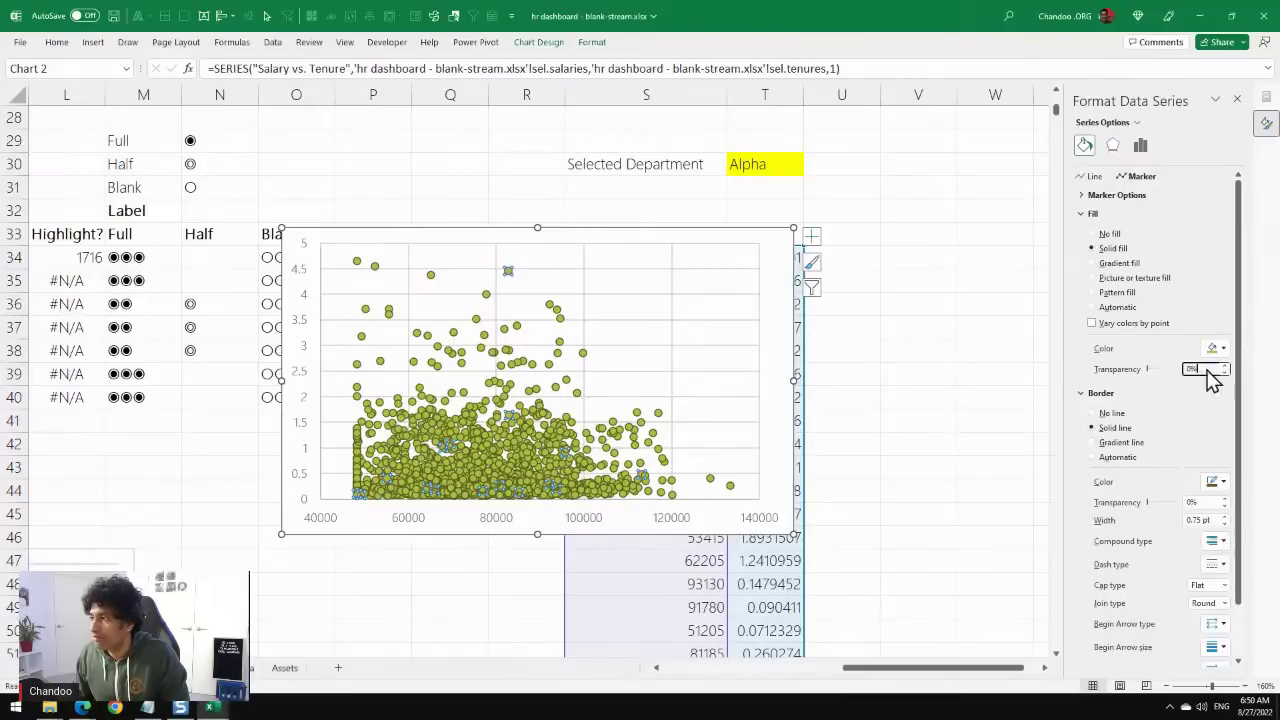
pyautogui.moveTo(1207, 370); pyautogui.dragTo(1172, 369)
pyautogui.write('50')
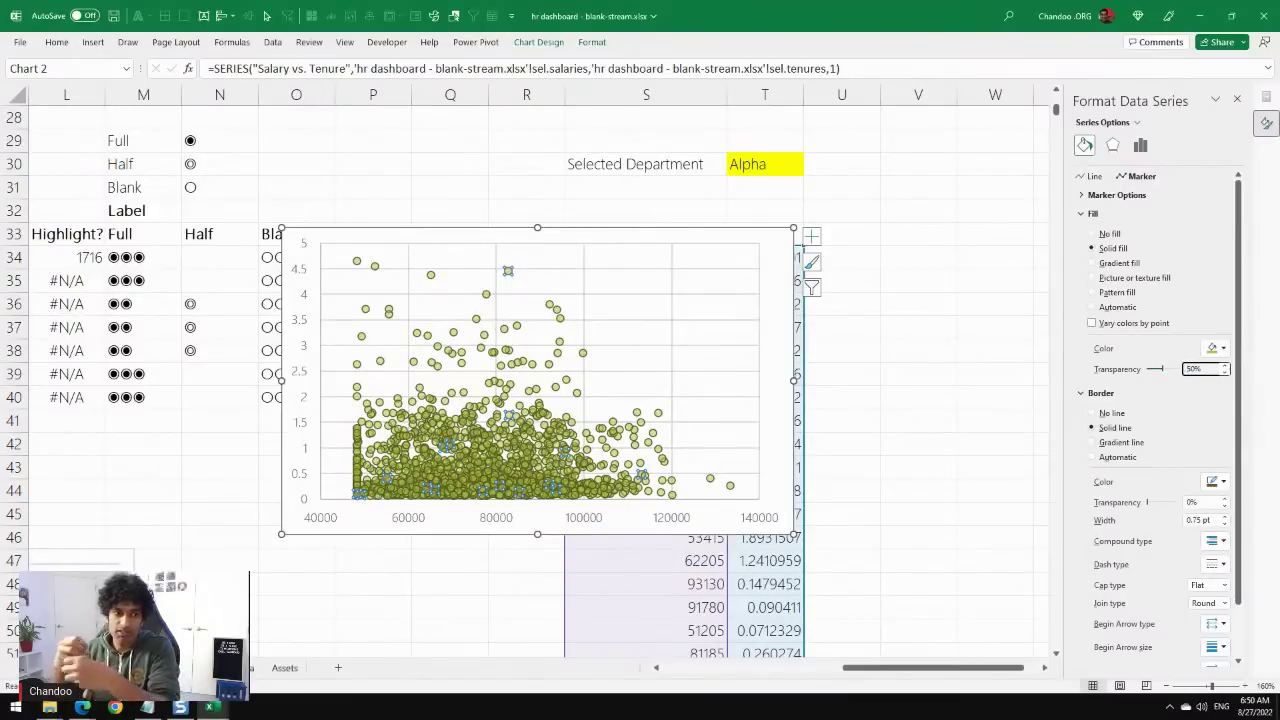
pyautogui.click(841, 350)
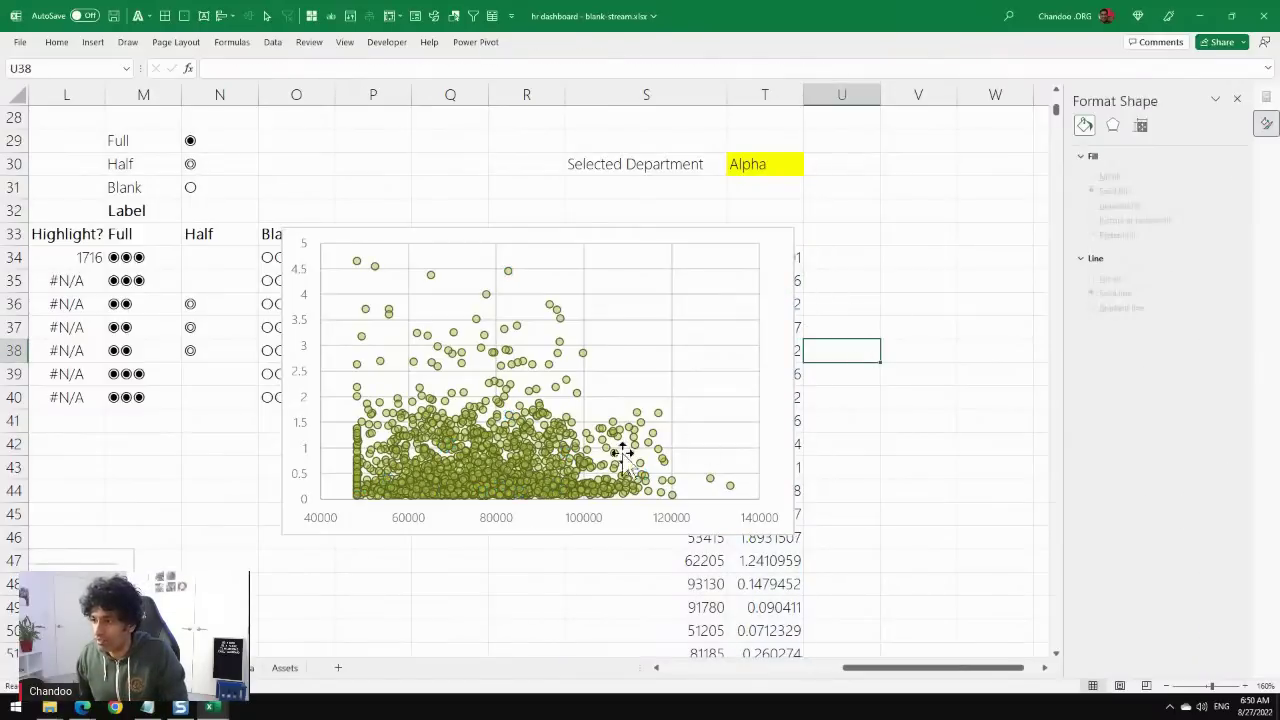
# Move the scatter chart onto the dashboard card beside Narrative and shrink it to fit.
pyautogui.click(312, 238)
pyautogui.press('Delete')
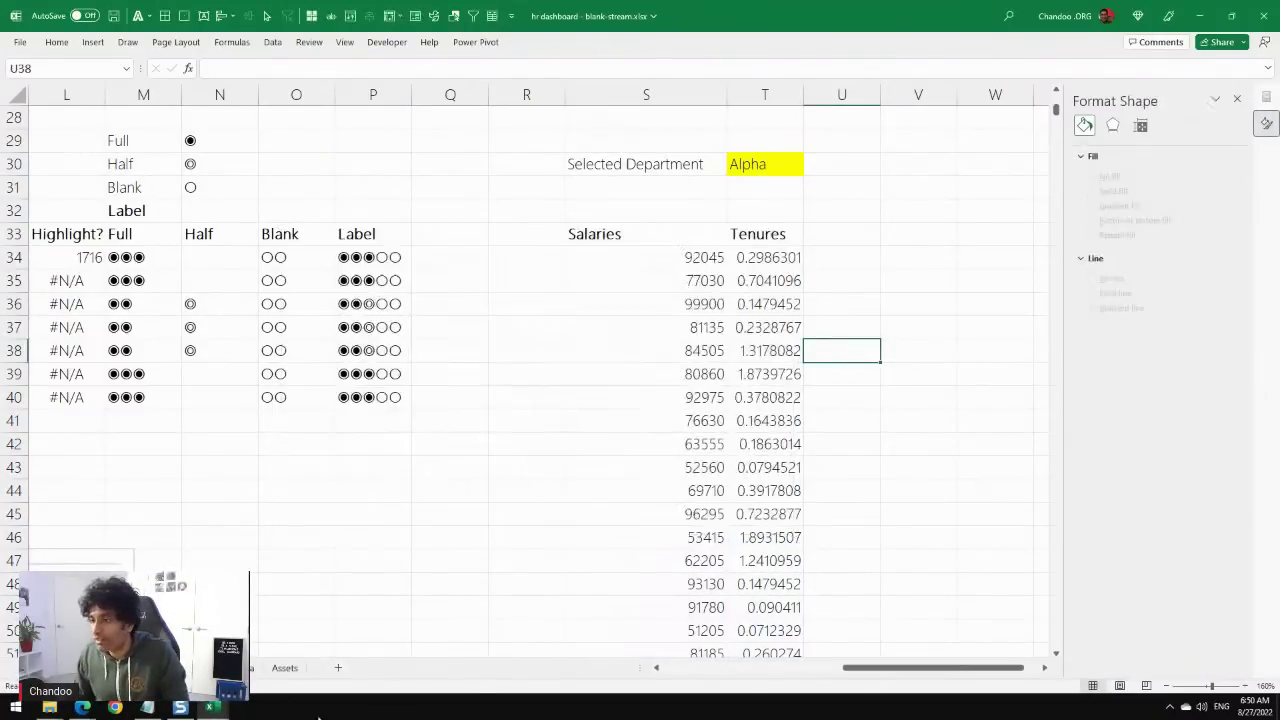
pyautogui.hotkey('ctrl', 'pageup')
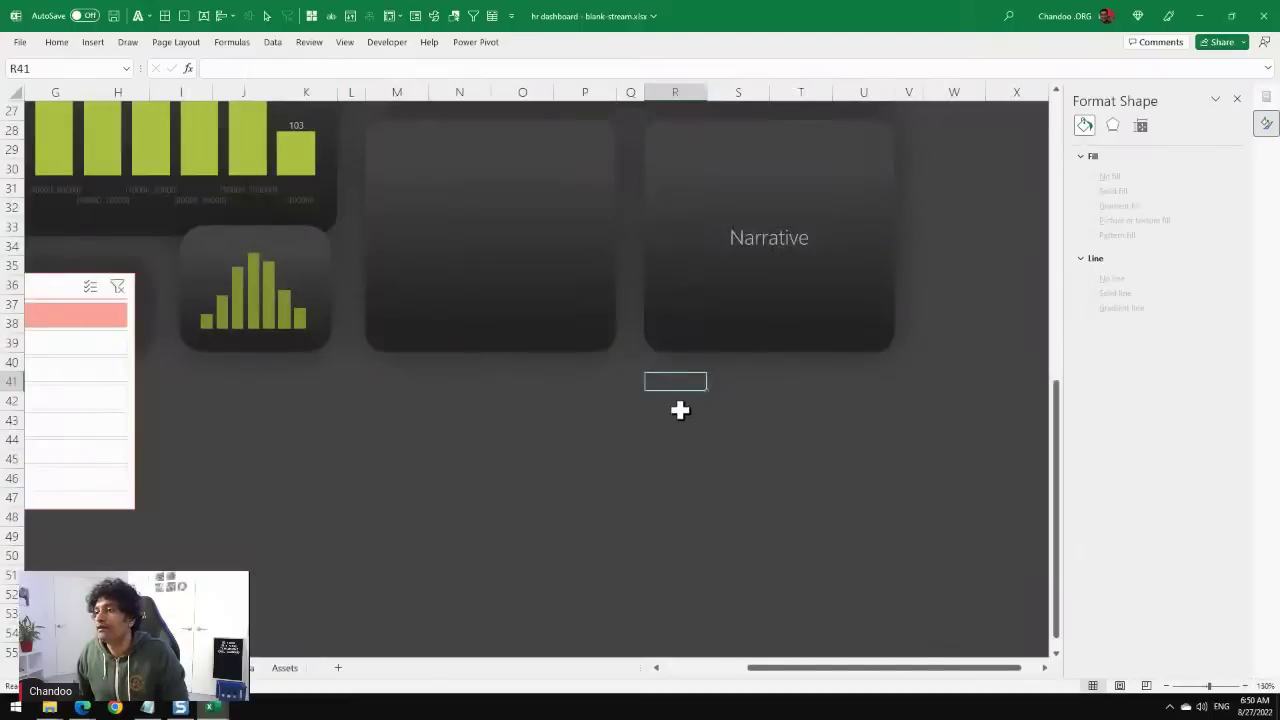
pyautogui.hotkey('ctrl', 'v')
pyautogui.moveTo(751, 380); pyautogui.dragTo(489, 137)
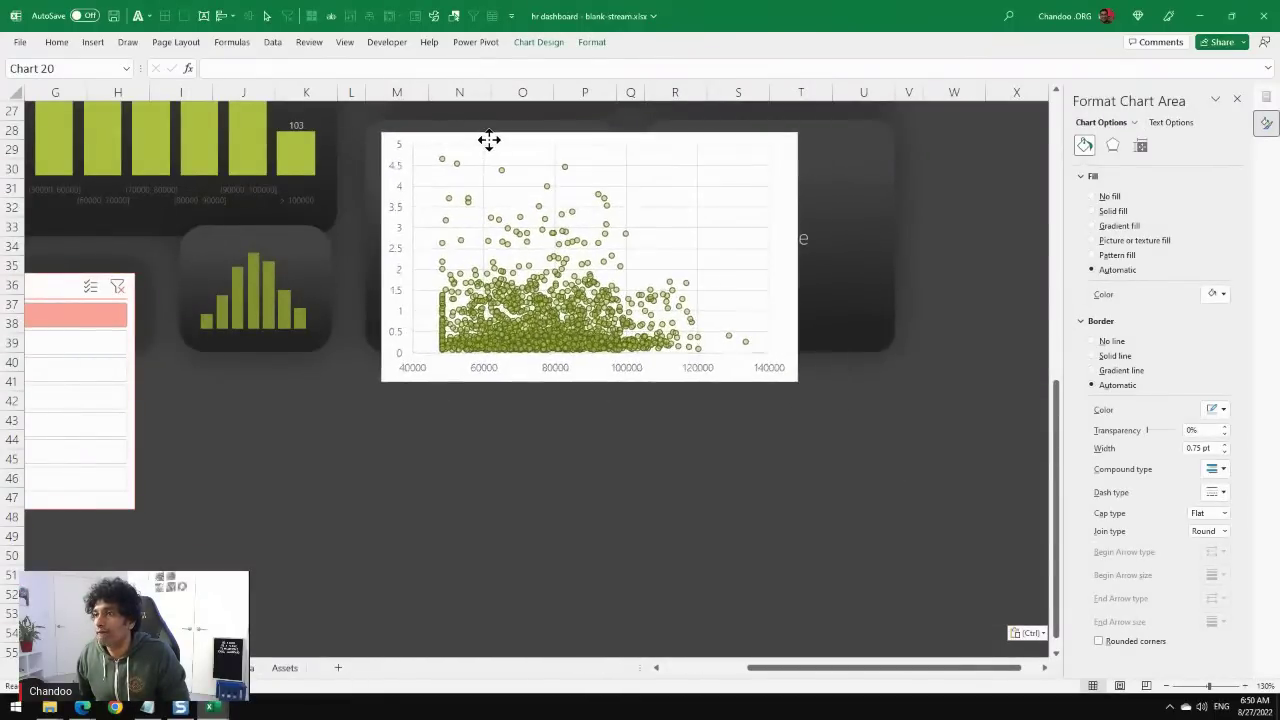
pyautogui.moveTo(796, 380); pyautogui.dragTo(601, 338)
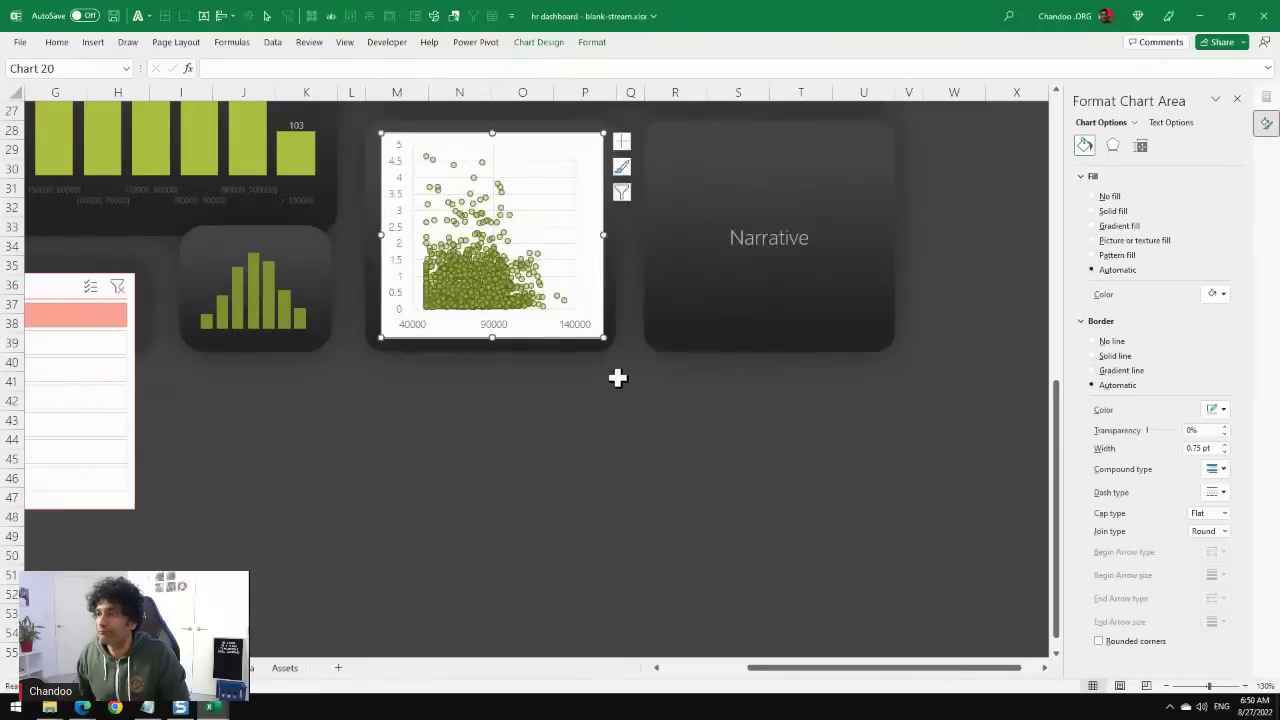
# Set the scatter chart's background to No Fill.
pyautogui.click(599, 45)
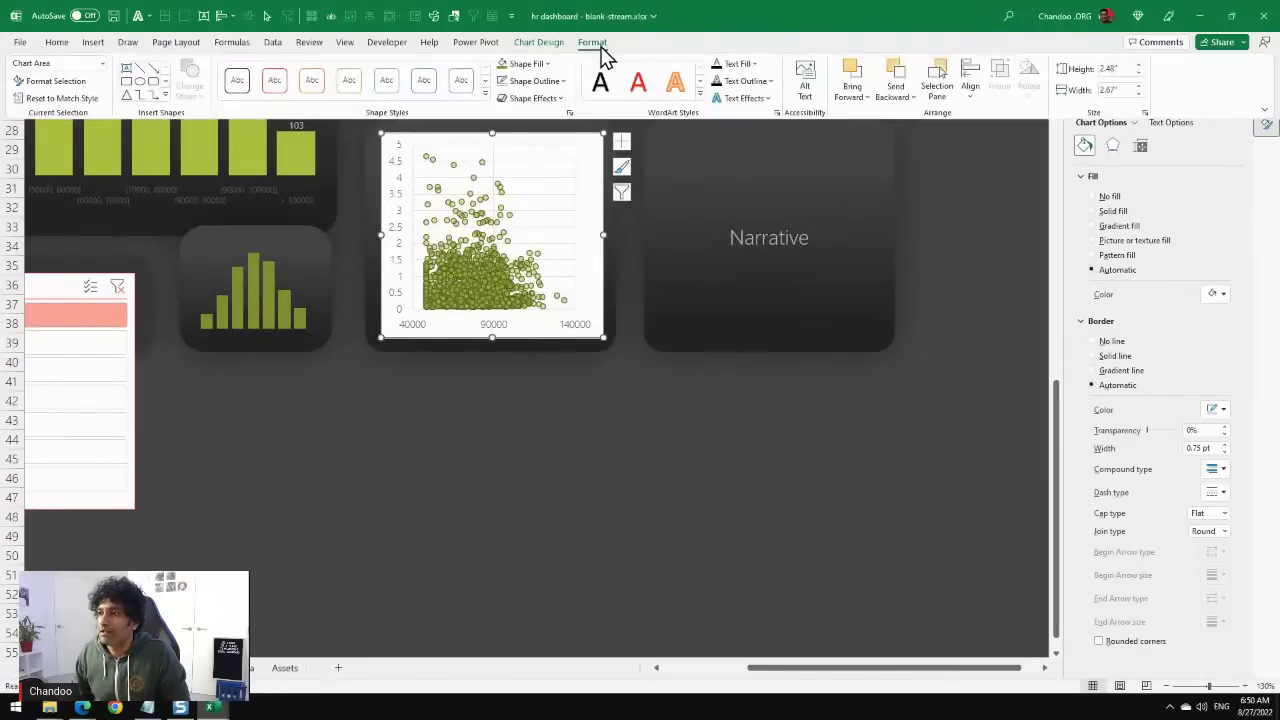
pyautogui.click(526, 64)
pyautogui.click(529, 270)
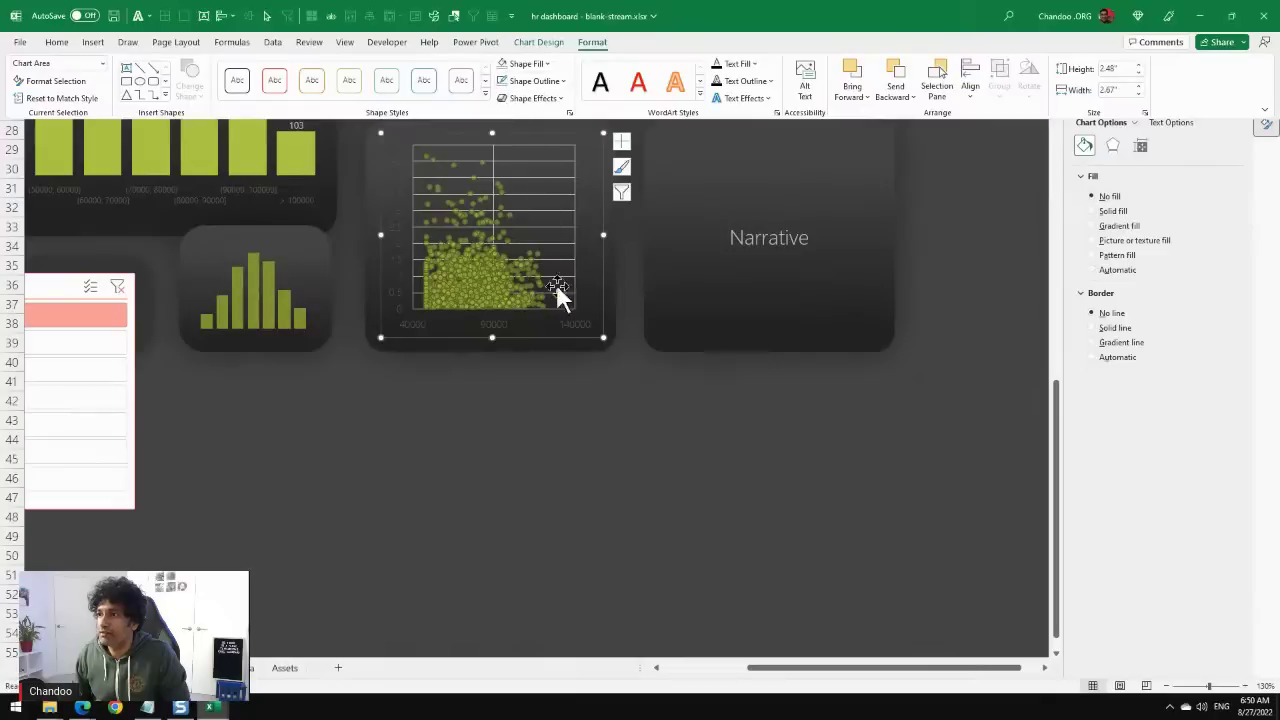
# Recolour the scatter chart's gridlines dark gray.
pyautogui.click(558, 225)
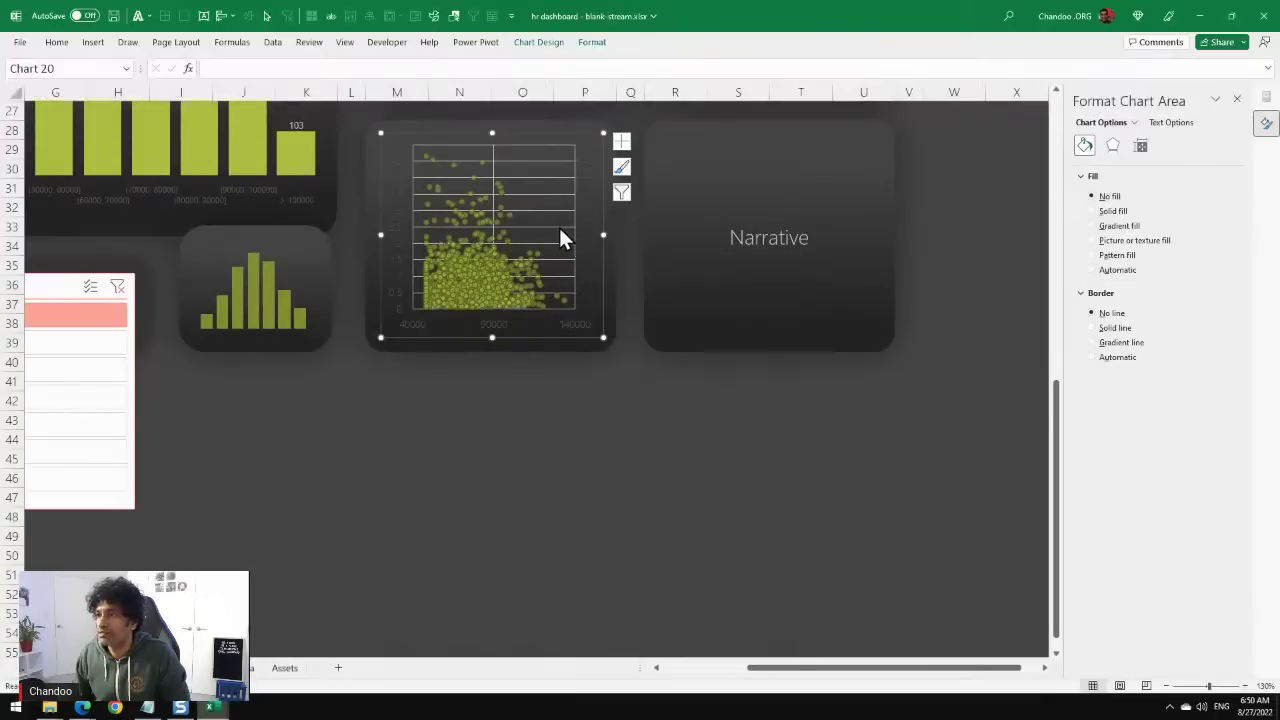
pyautogui.click(621, 141)
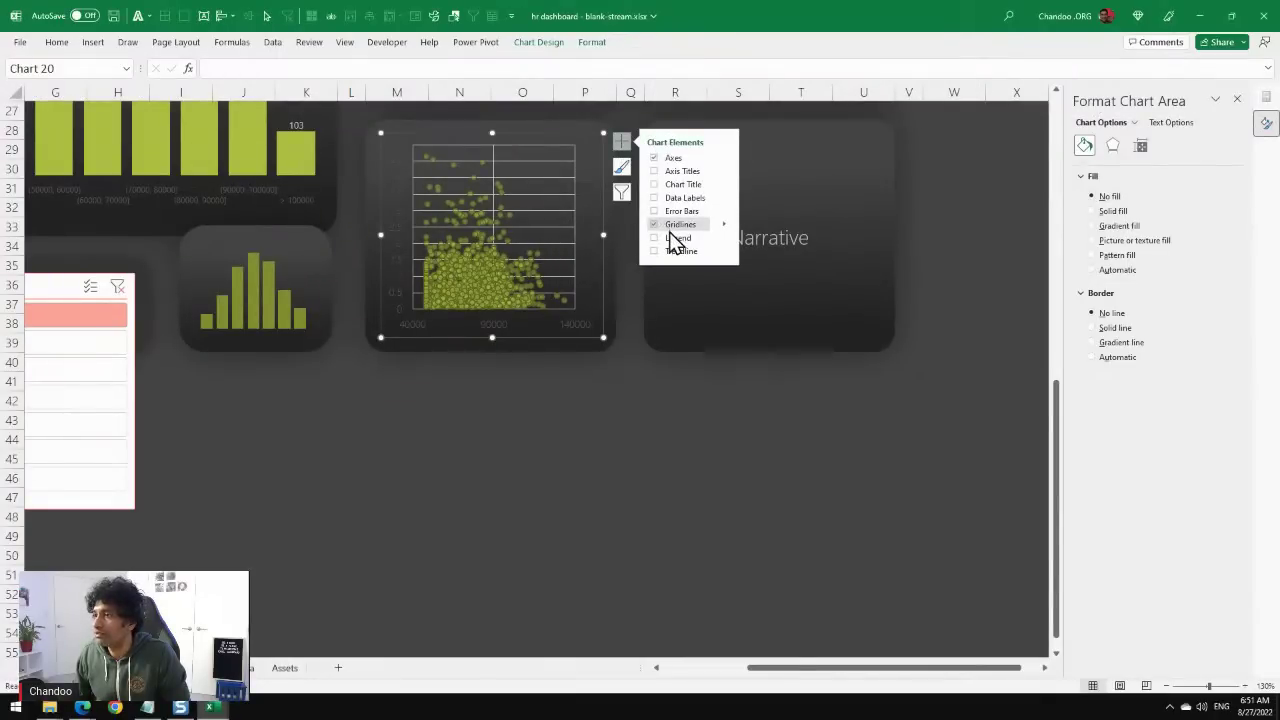
pyautogui.click(592, 42)
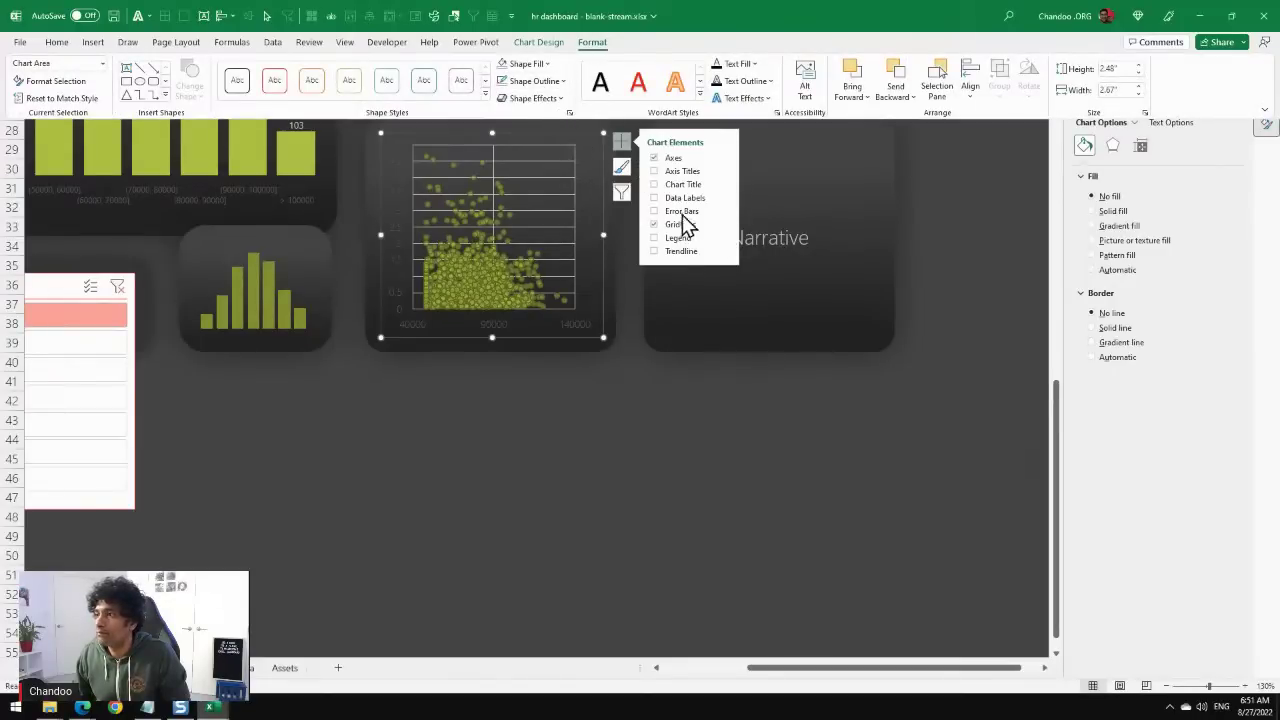
pyautogui.click(537, 186)
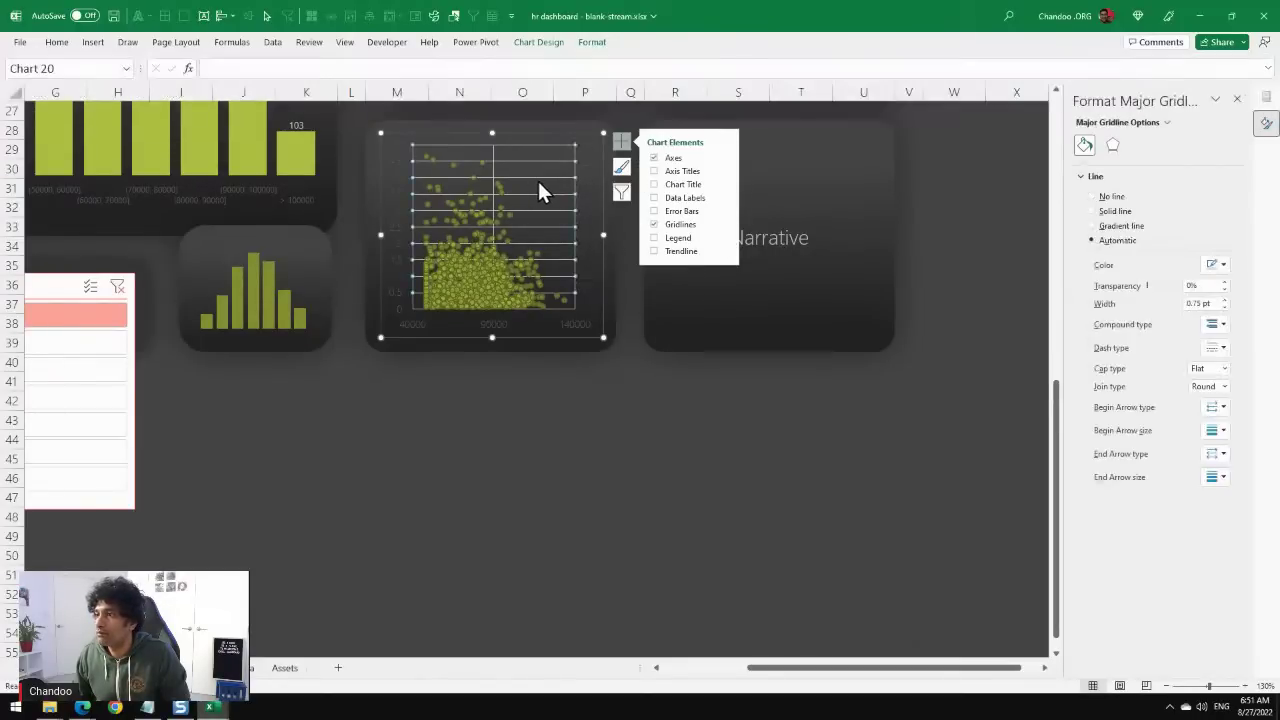
pyautogui.click(592, 42)
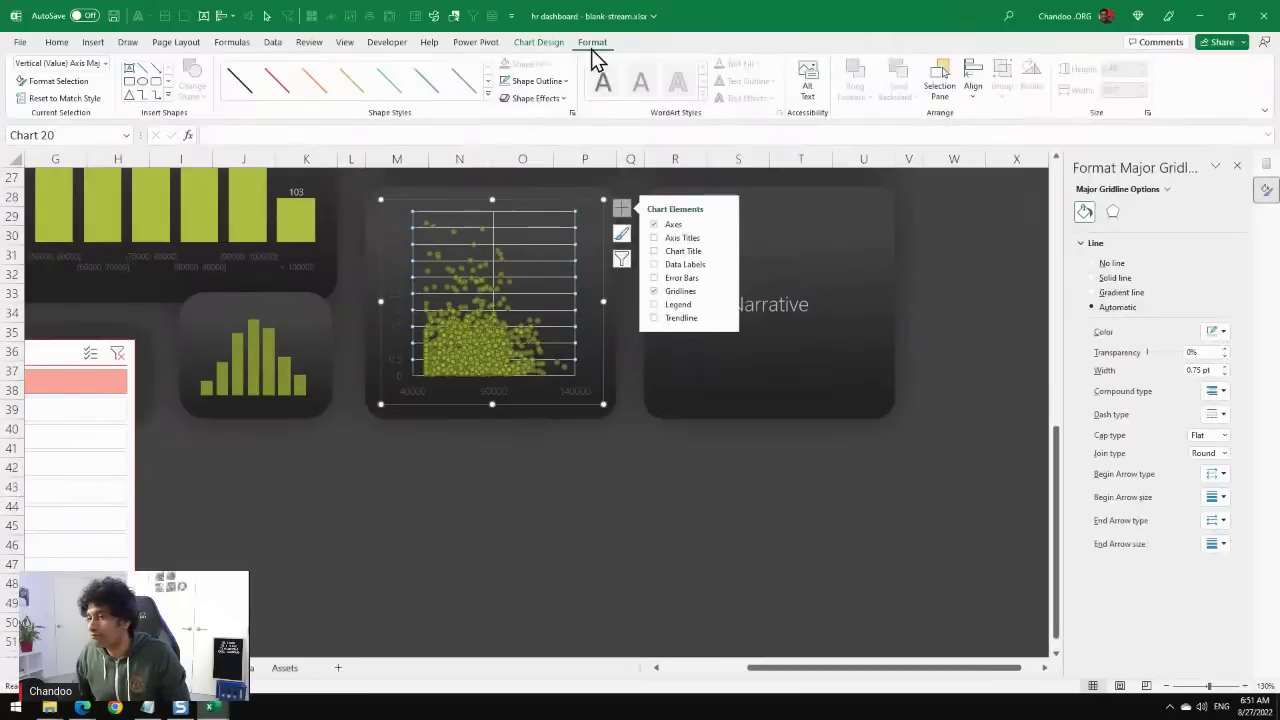
pyautogui.click(535, 82)
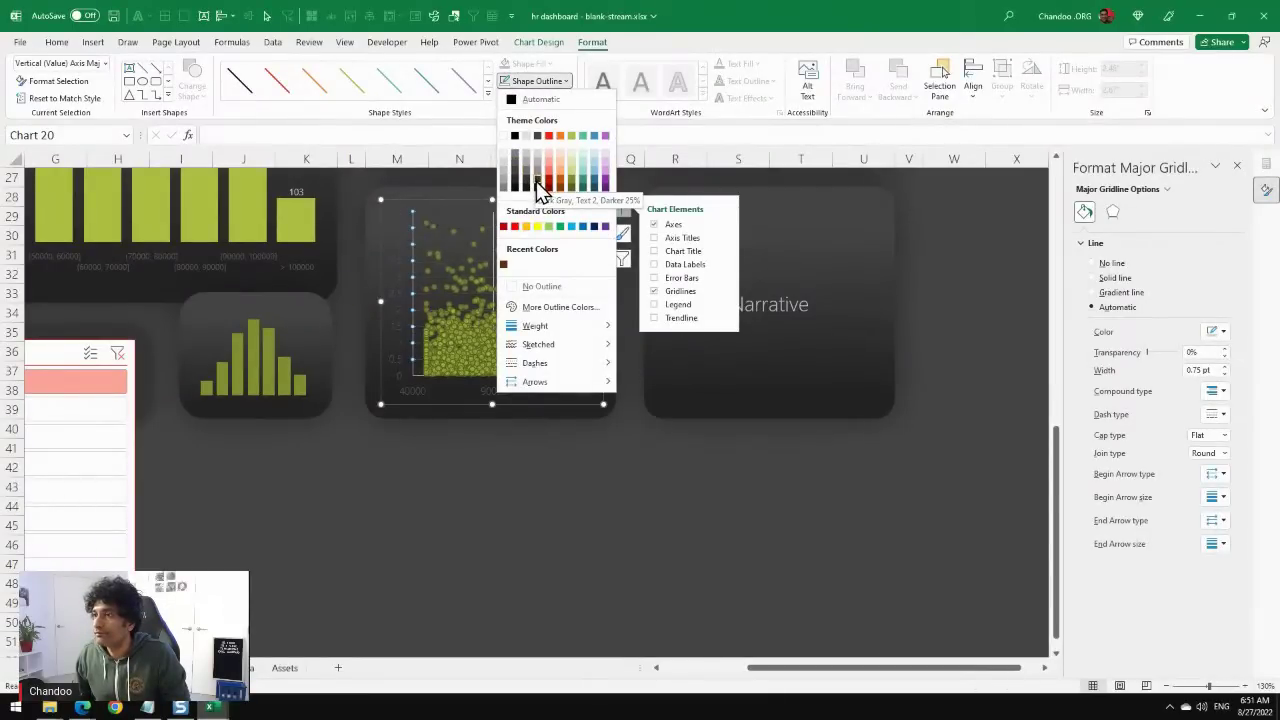
pyautogui.click(538, 183)
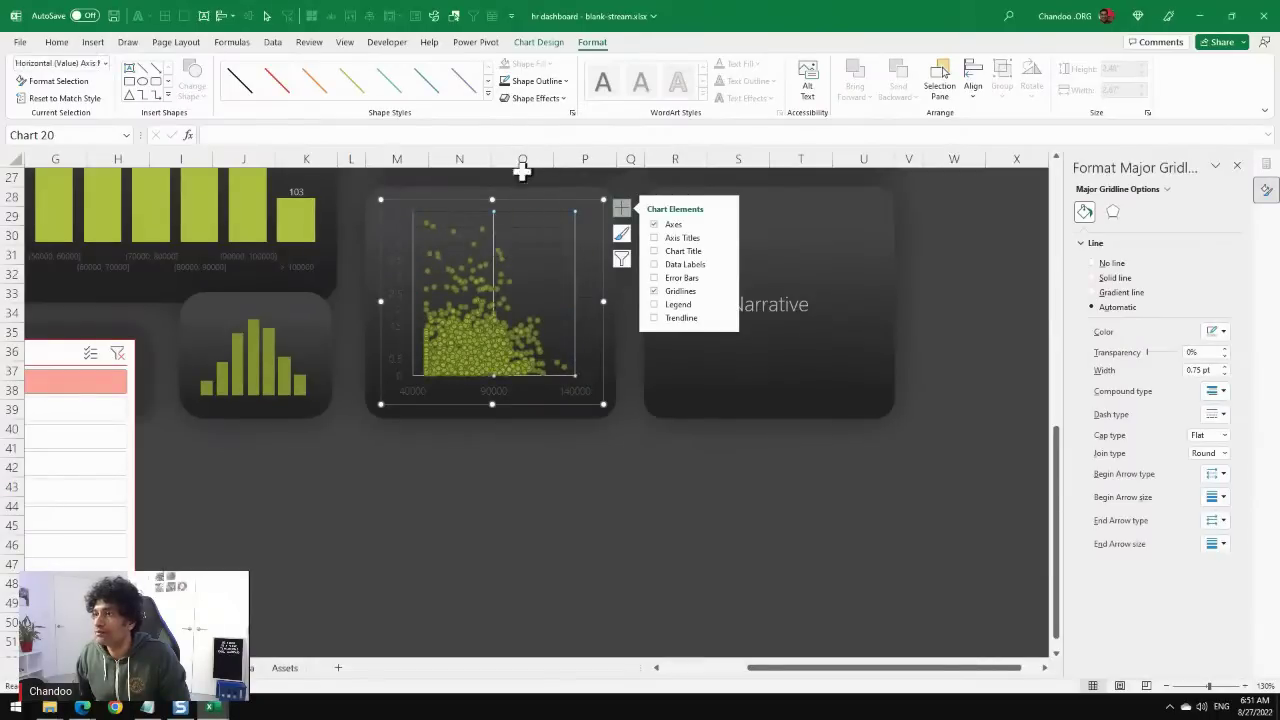
pyautogui.click(586, 267)
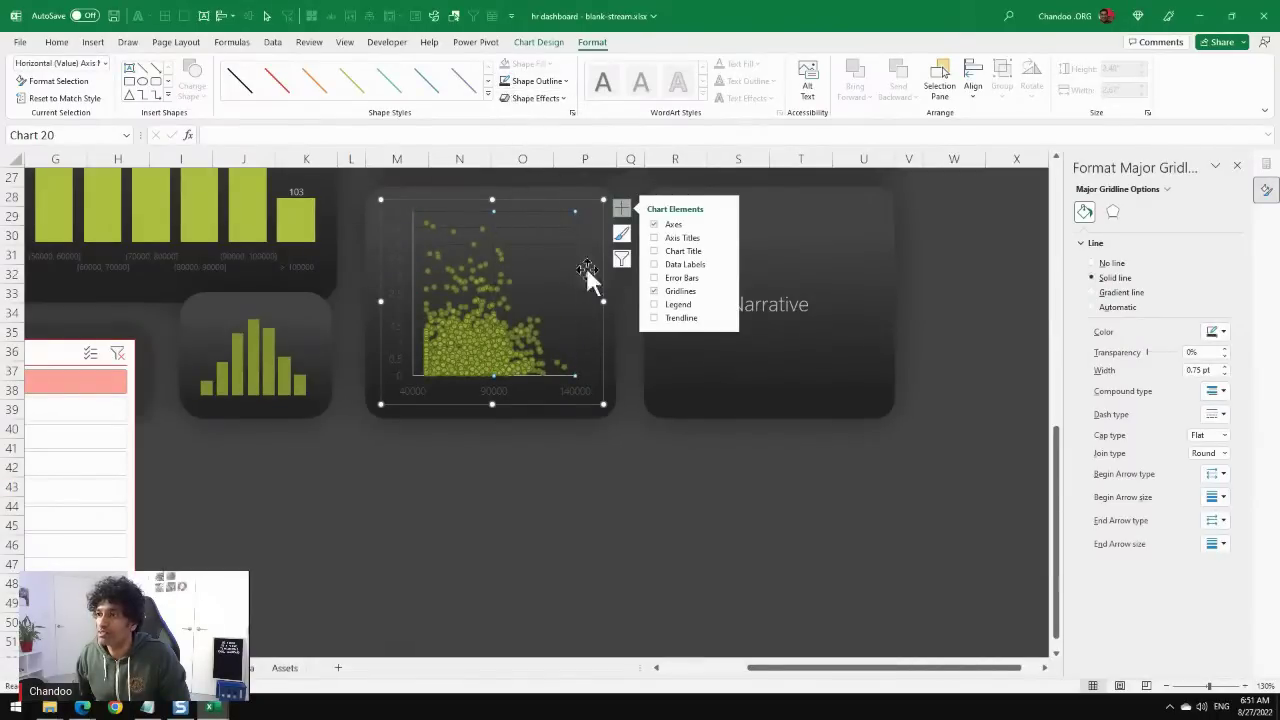
# Remove the outline from the scatter chart's vertical value axis.
pyautogui.click(399, 256)
pyautogui.click(537, 81)
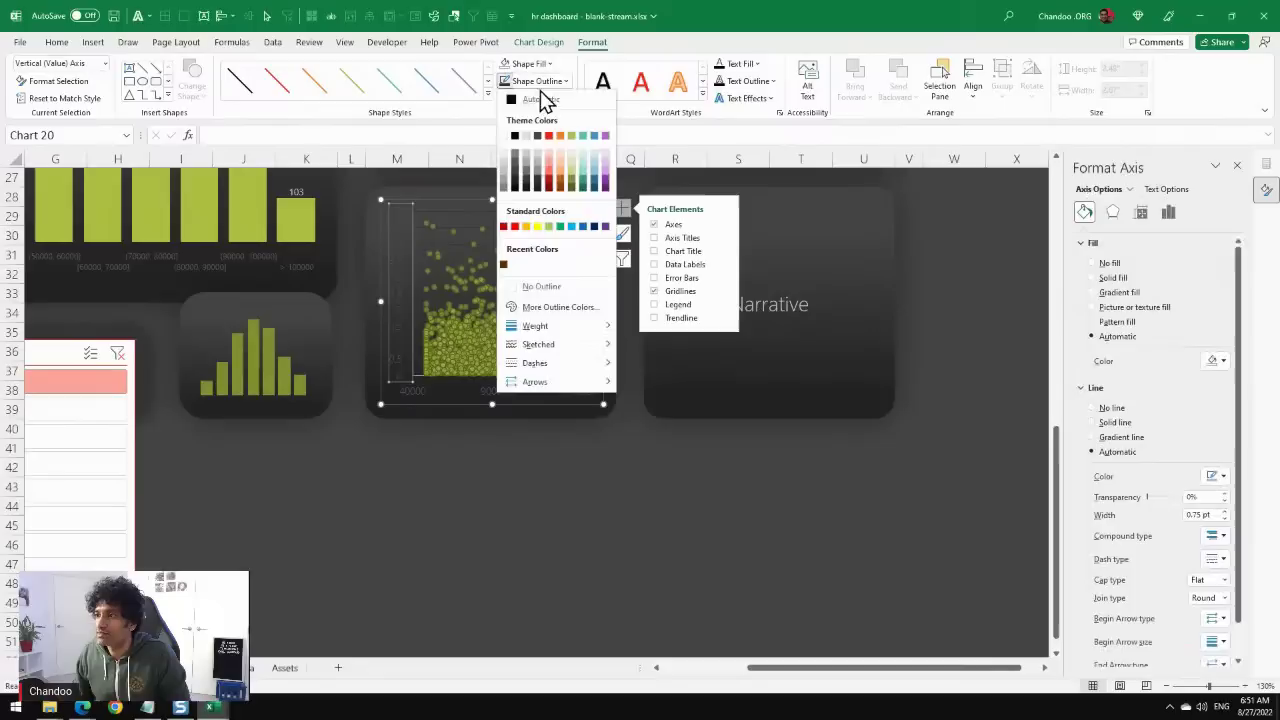
pyautogui.click(541, 287)
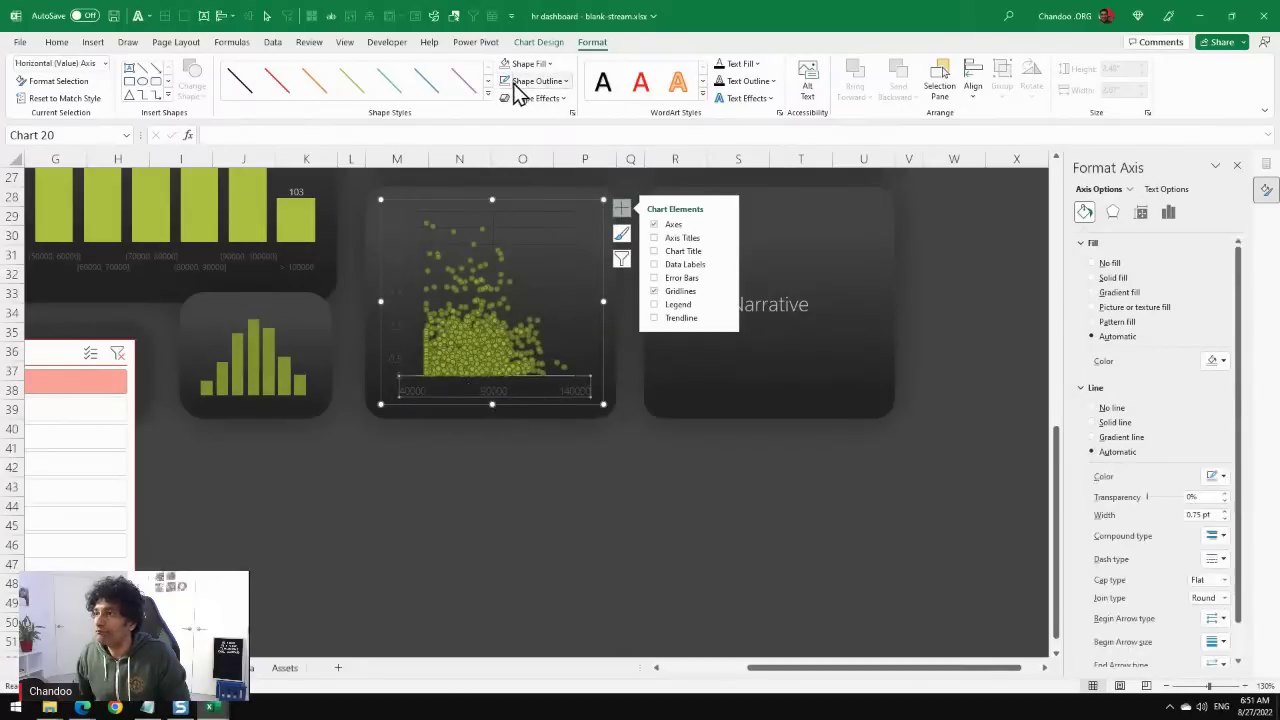
pyautogui.click(588, 506)
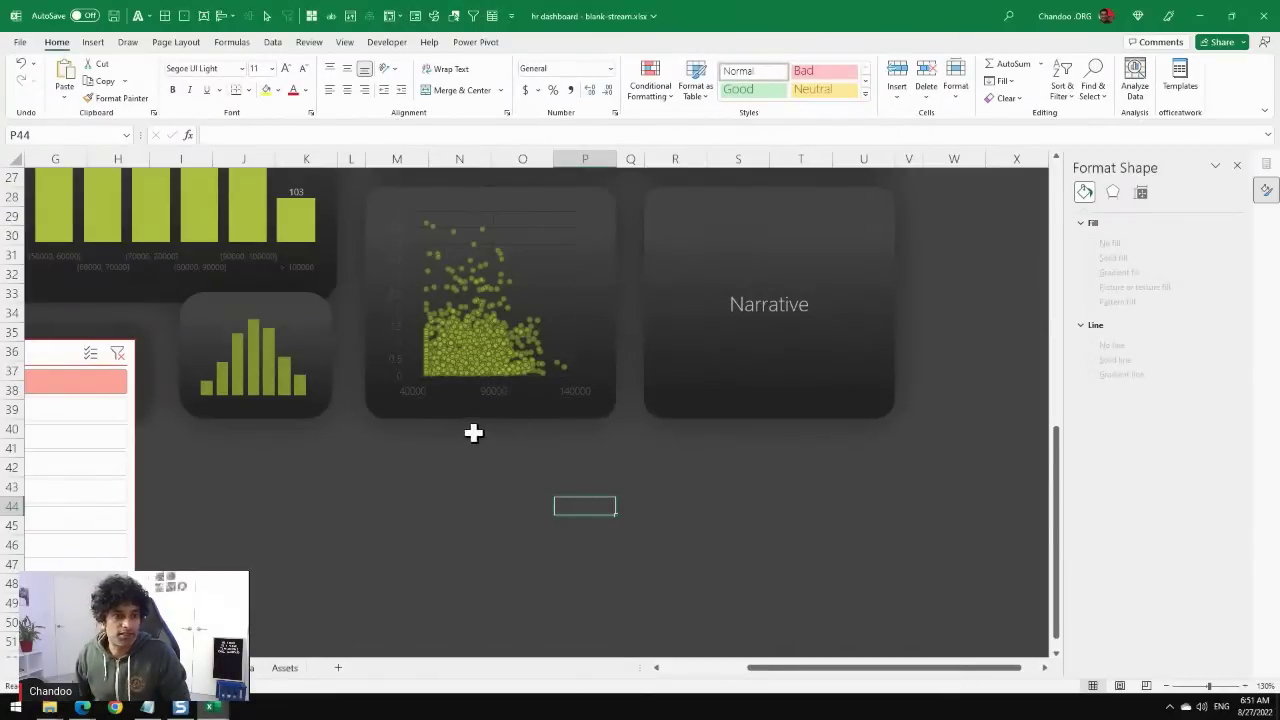
# Pick Beta, then Delta, in the Department slicer to filter both charts to Delta.
pyautogui.scroll(2, 594, 503)
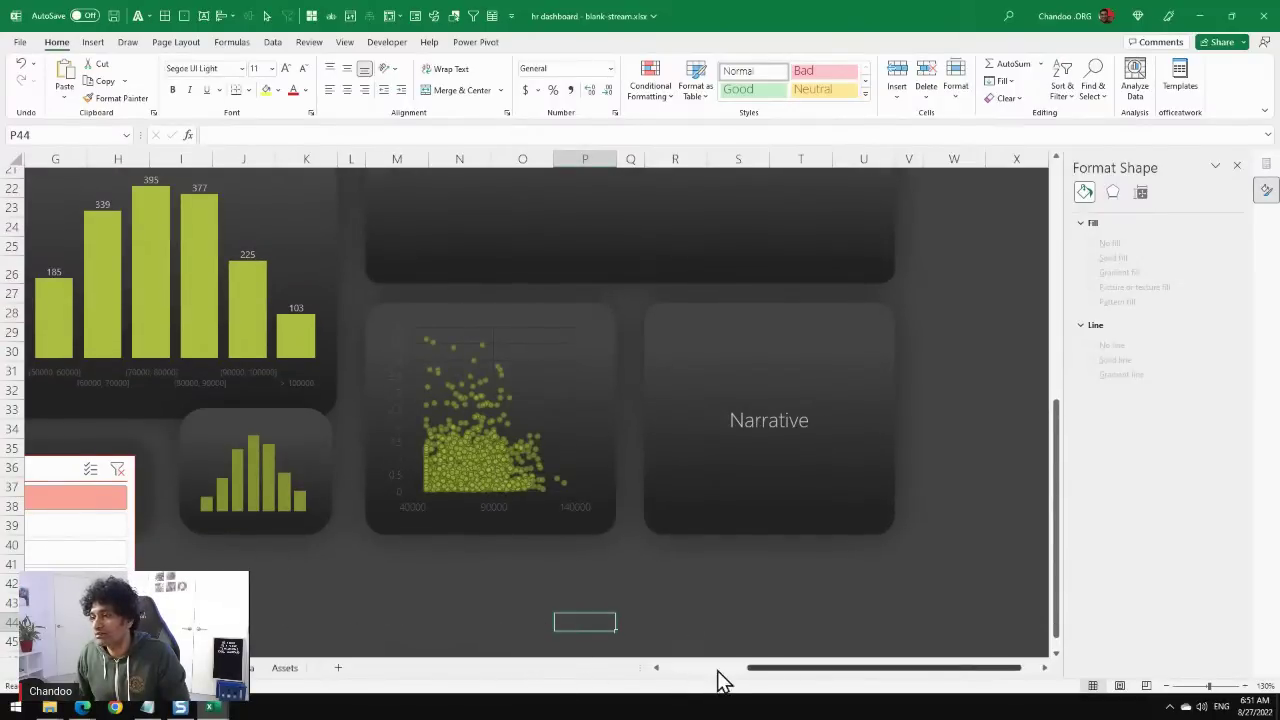
pyautogui.moveTo(745, 680); pyautogui.dragTo(667, 674)
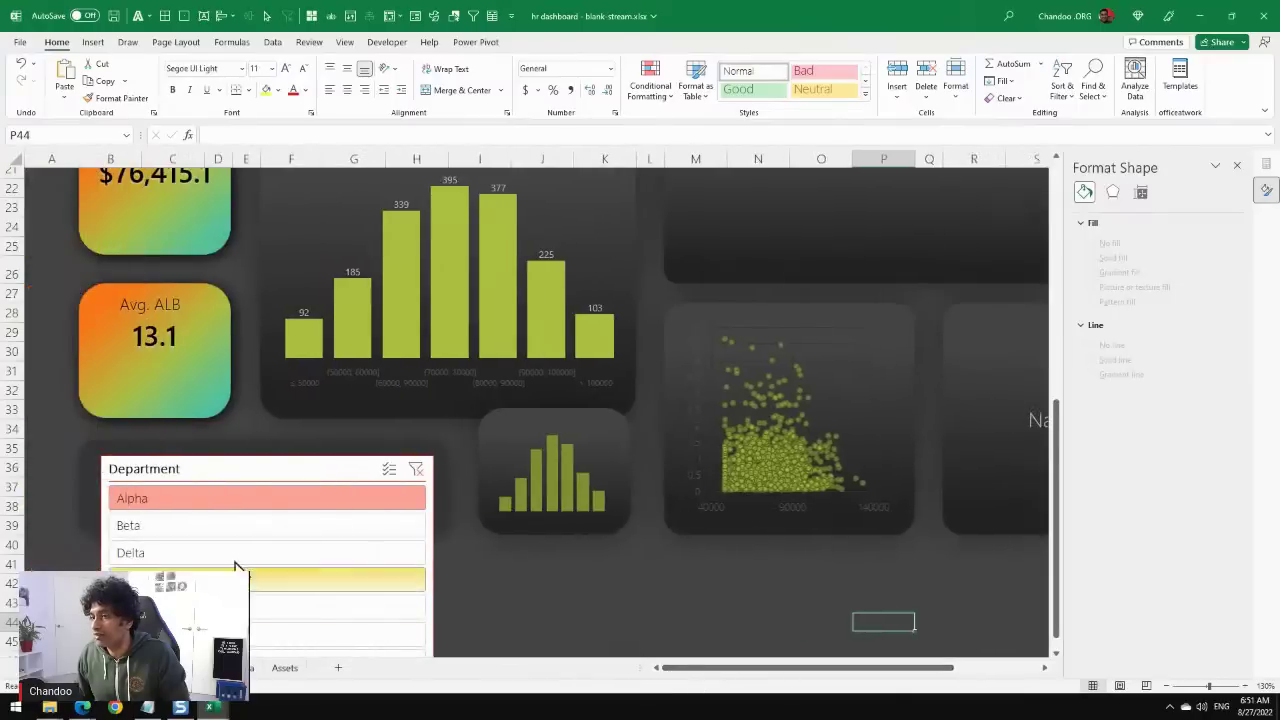
pyautogui.click(195, 525)
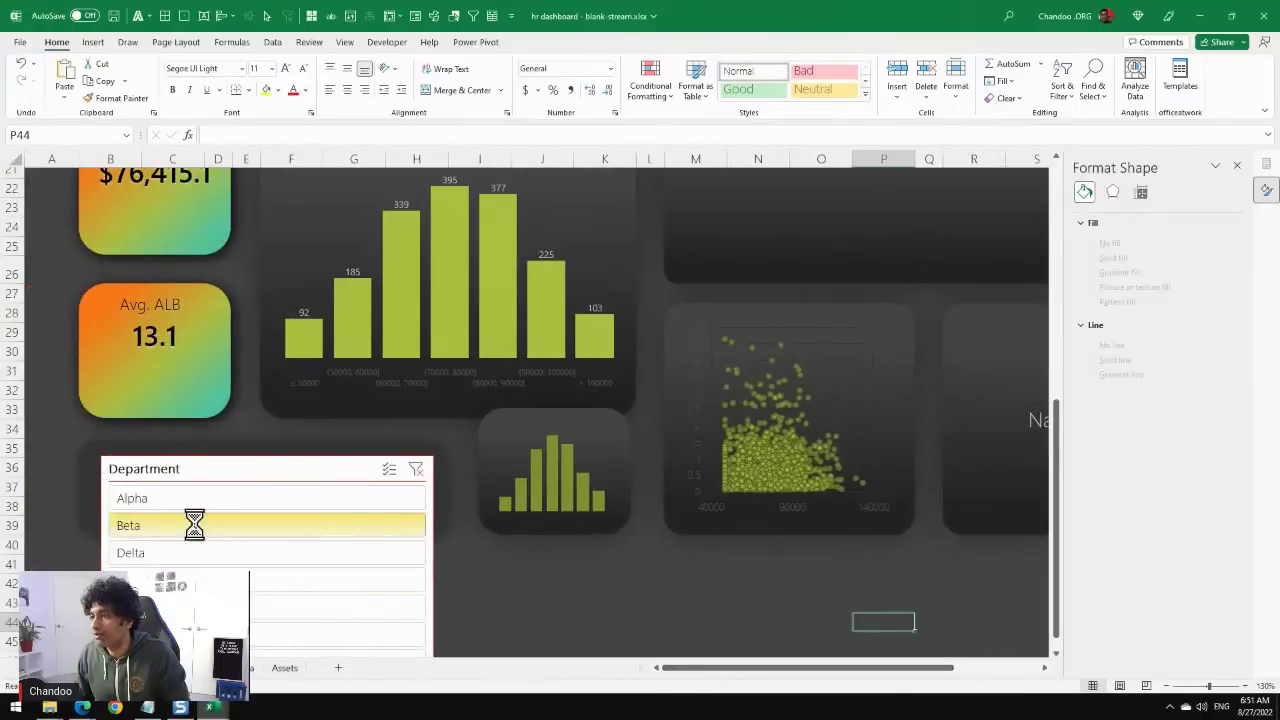
pyautogui.click(265, 555)
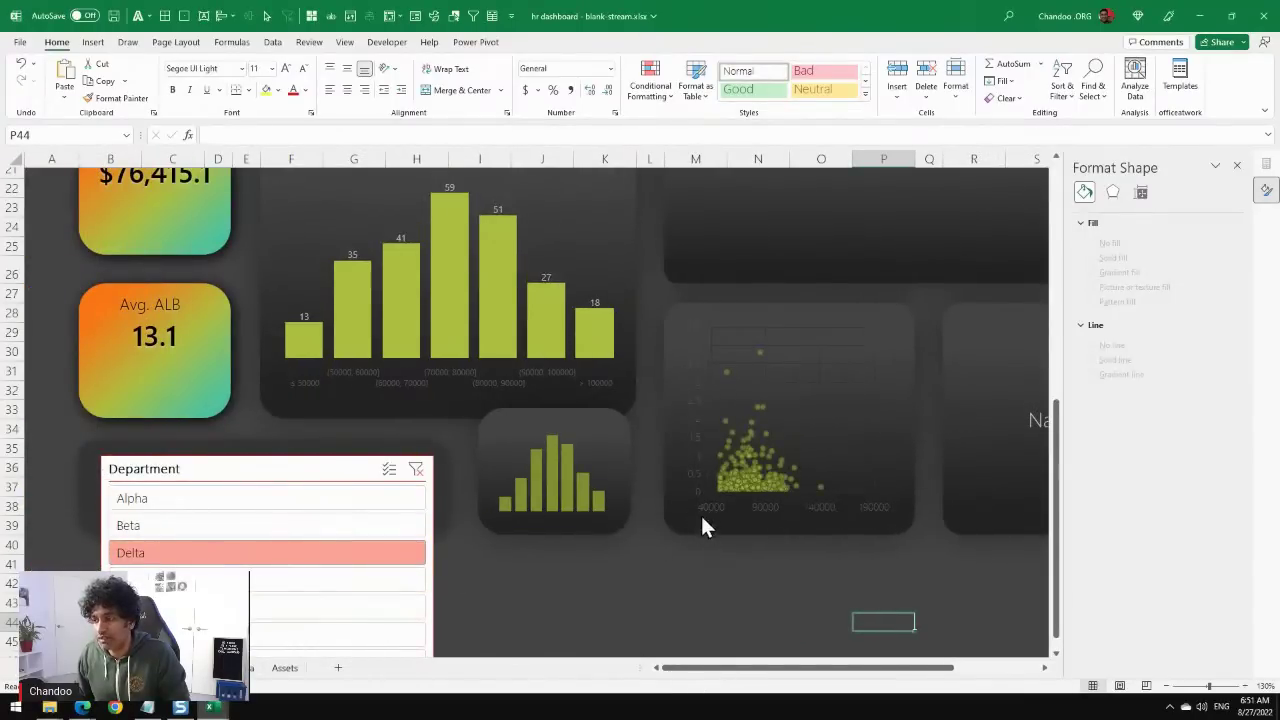
# Format the horizontal axis labels as Currency with 0 decimal places.
pyautogui.click(765, 510)
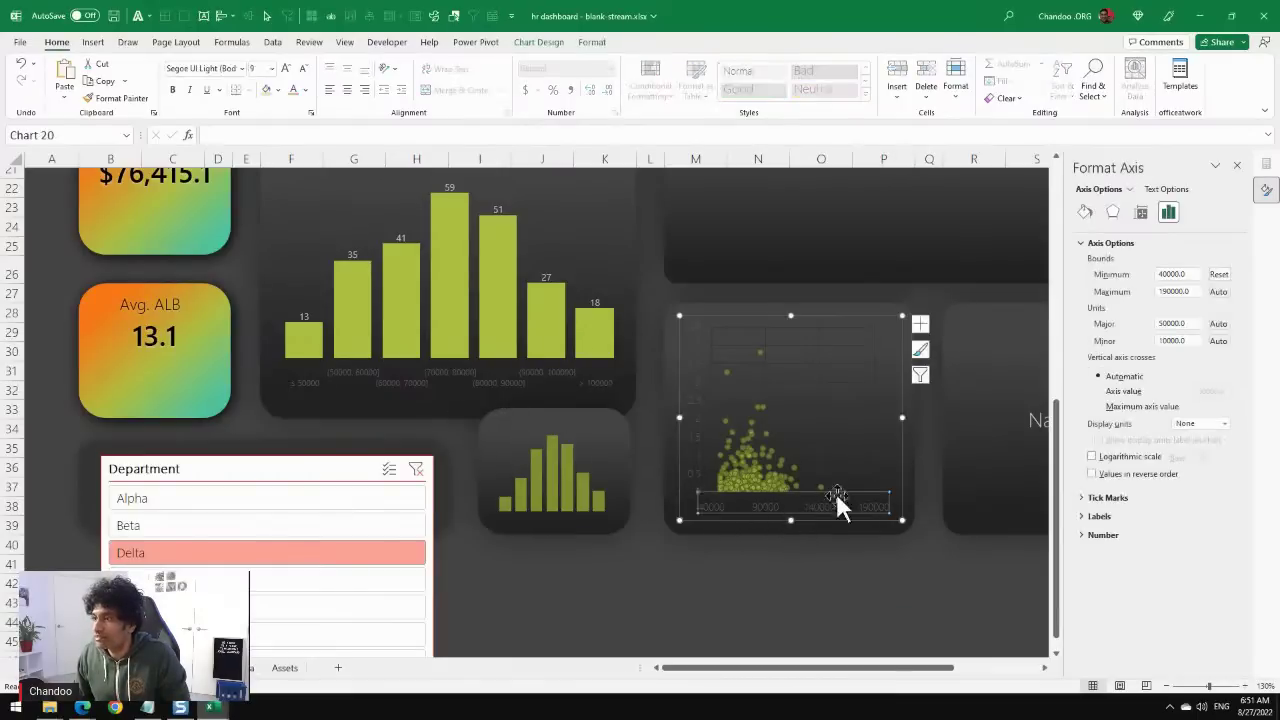
pyautogui.click(1103, 536)
pyautogui.click(1213, 570)
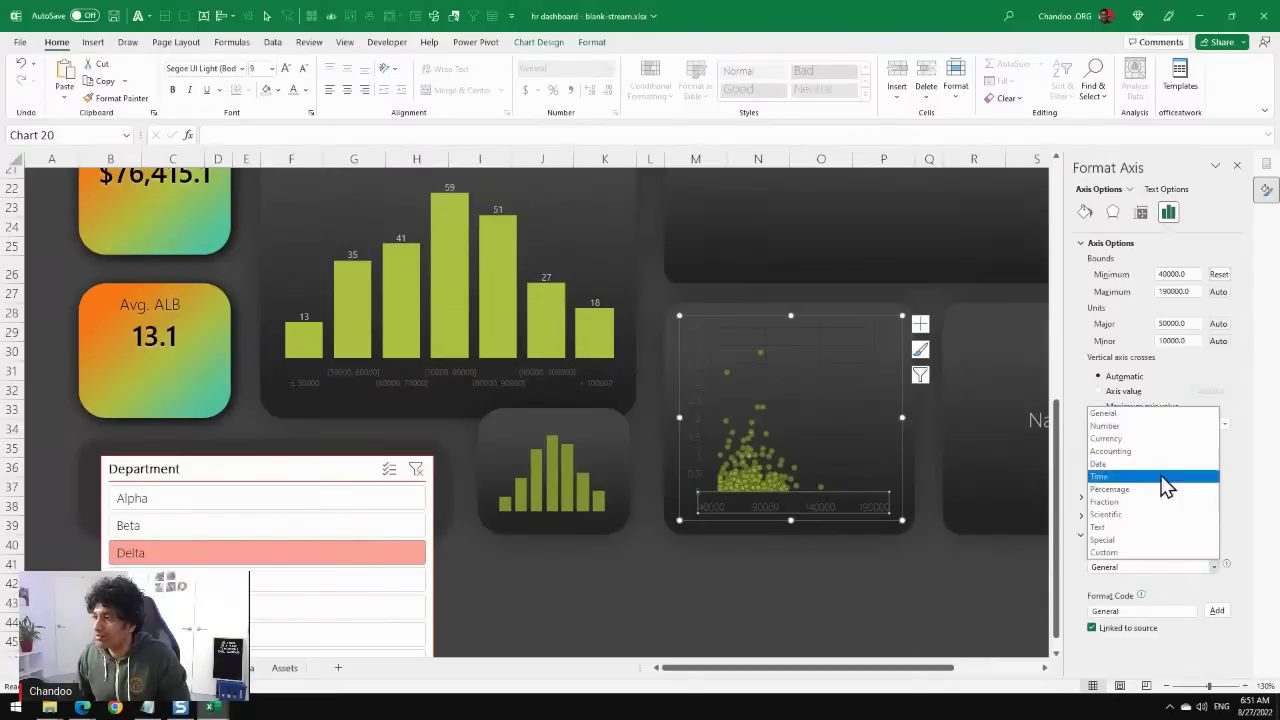
pyautogui.click(1134, 444)
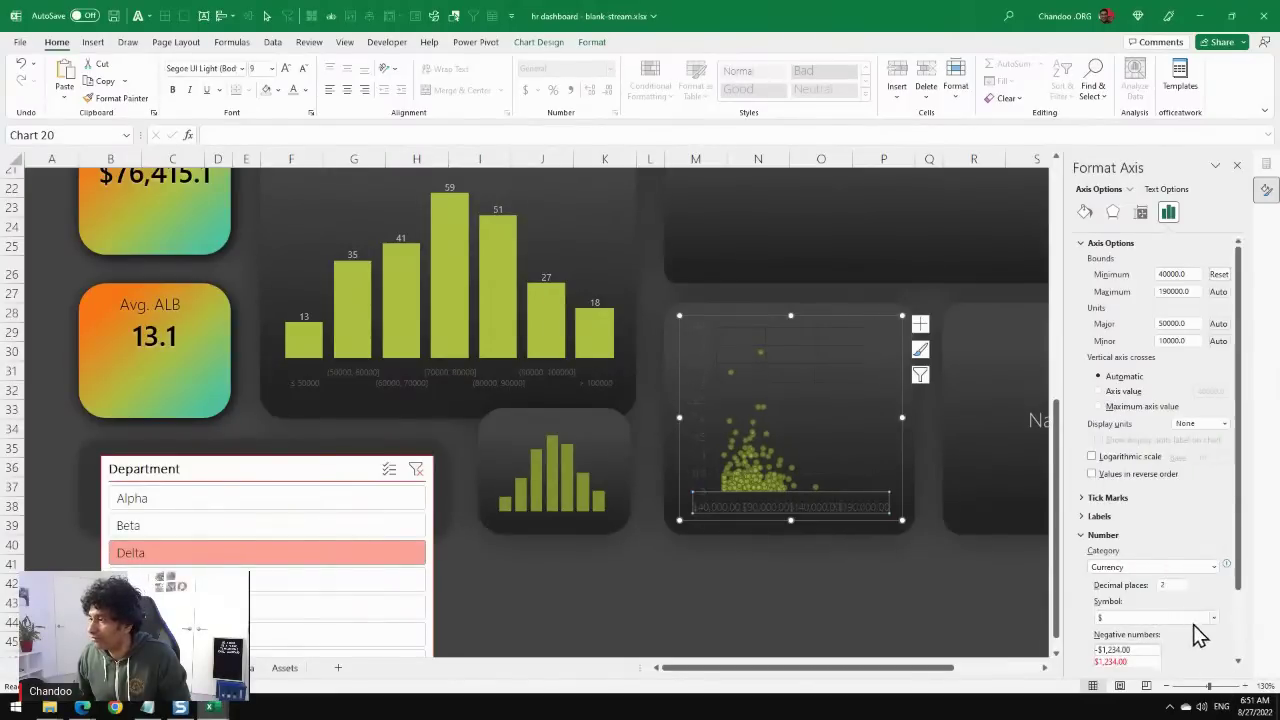
pyautogui.click(1118, 585)
pyautogui.write('0')
pyautogui.press('Tab')
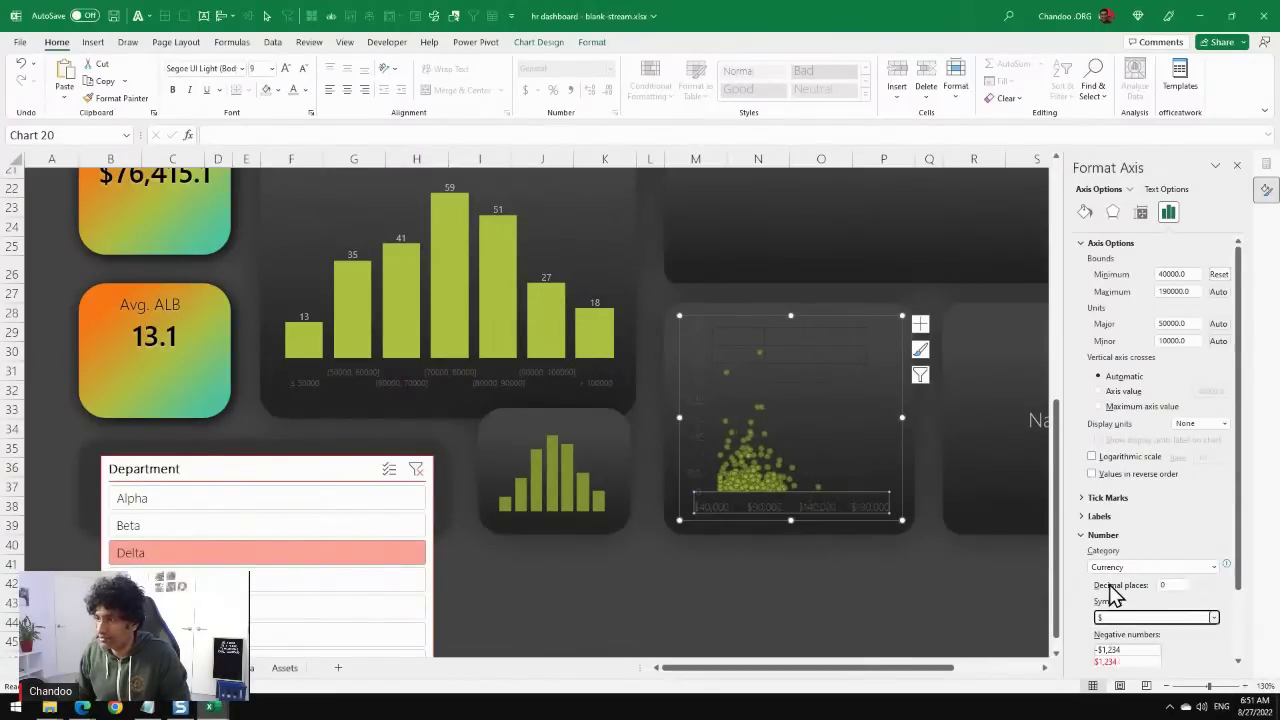
pyautogui.click(871, 596)
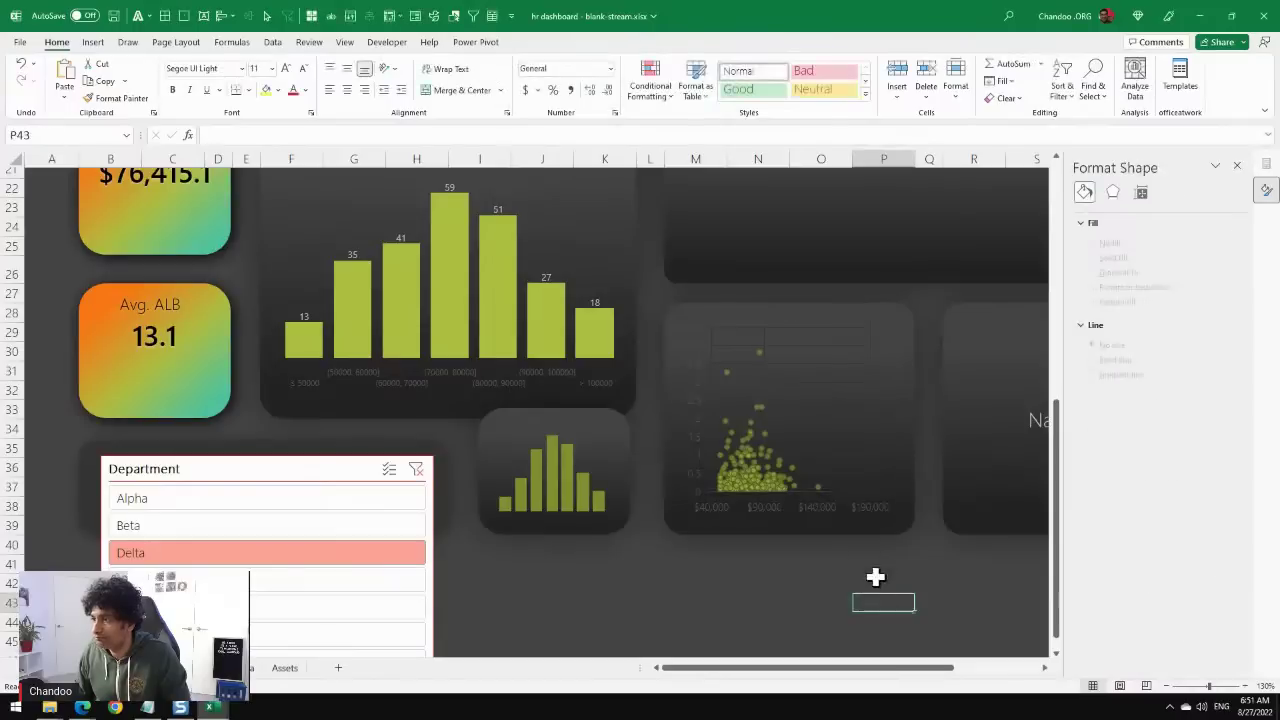
# Set the horizontal salary axis maximum to 120000.
pyautogui.click(819, 513)
pyautogui.click(833, 508)
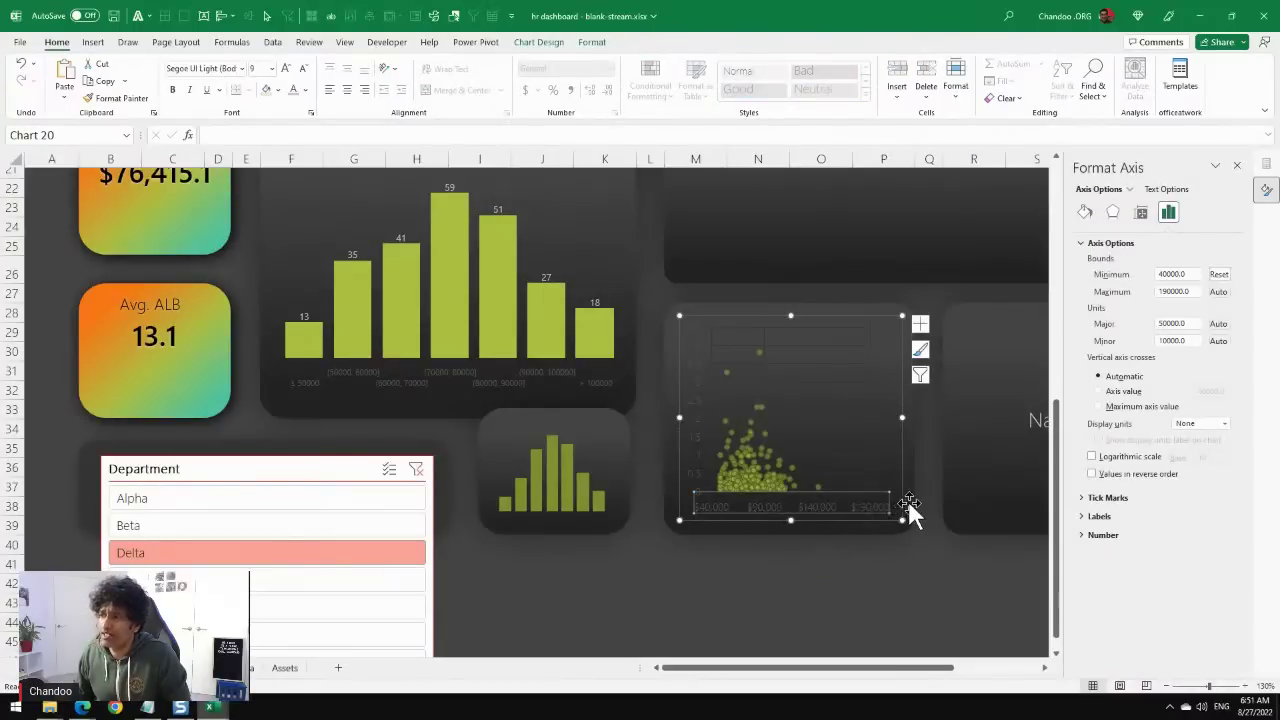
pyautogui.moveTo(1200, 291); pyautogui.dragTo(1085, 310)
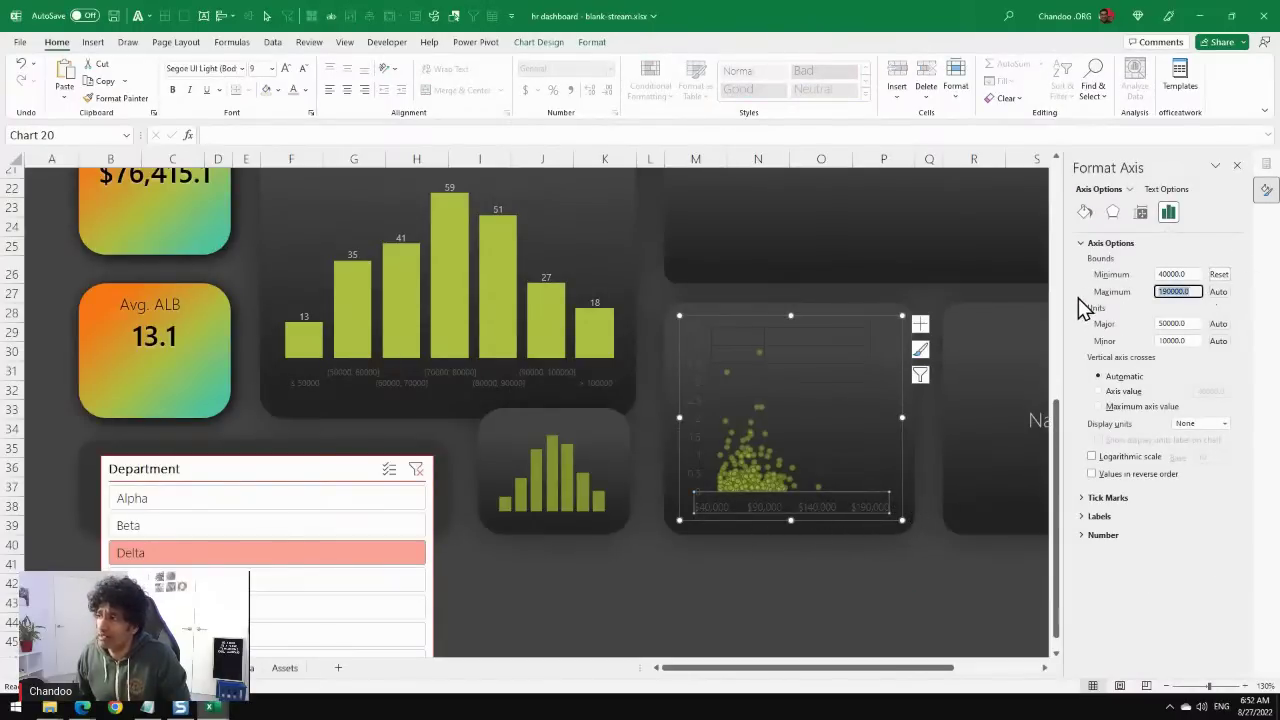
pyautogui.write('12')
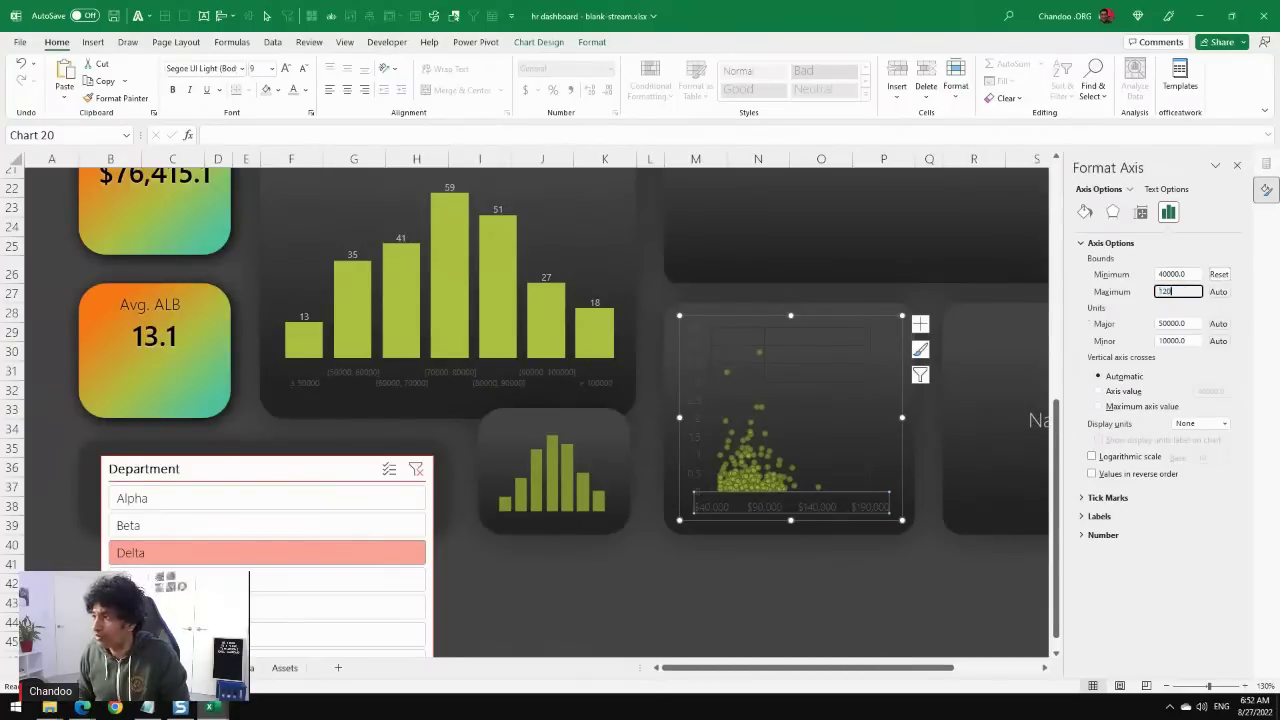
pyautogui.write('0000')
pyautogui.press('Return')
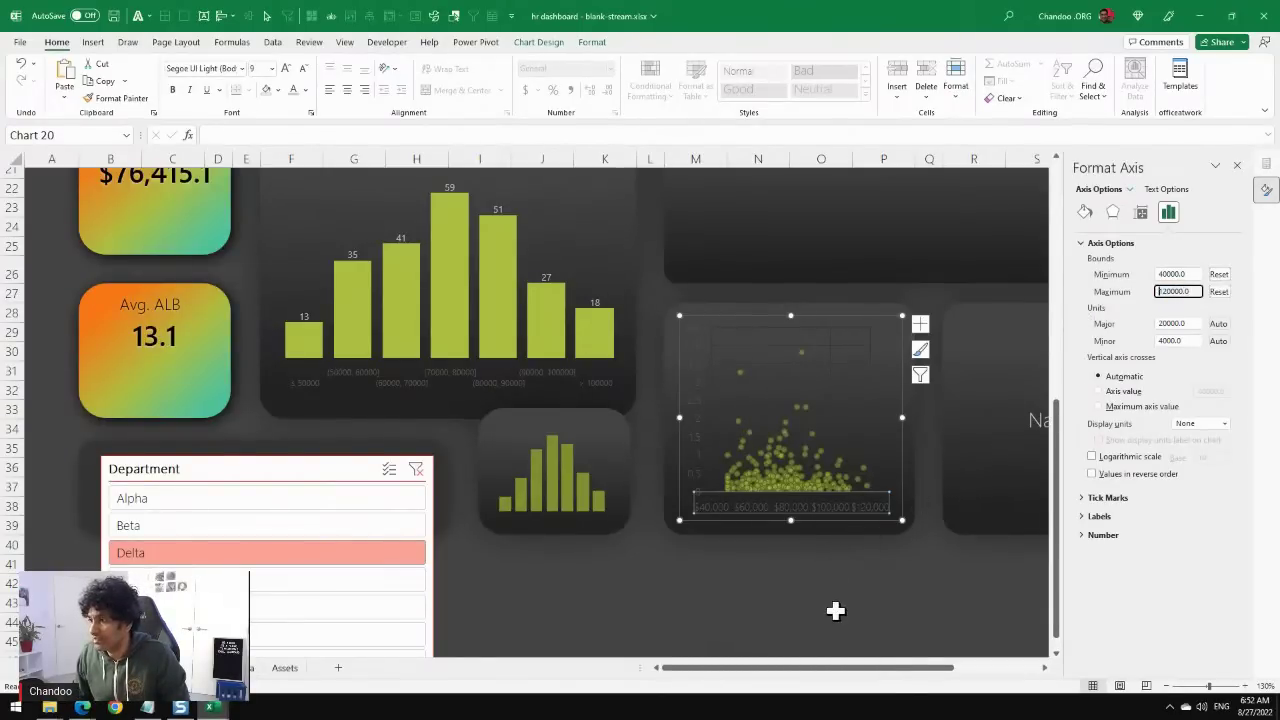
pyautogui.click(834, 607)
# Fix the vertical tenure axis from minimum 0 to maximum 4.
pyautogui.click(697, 412)
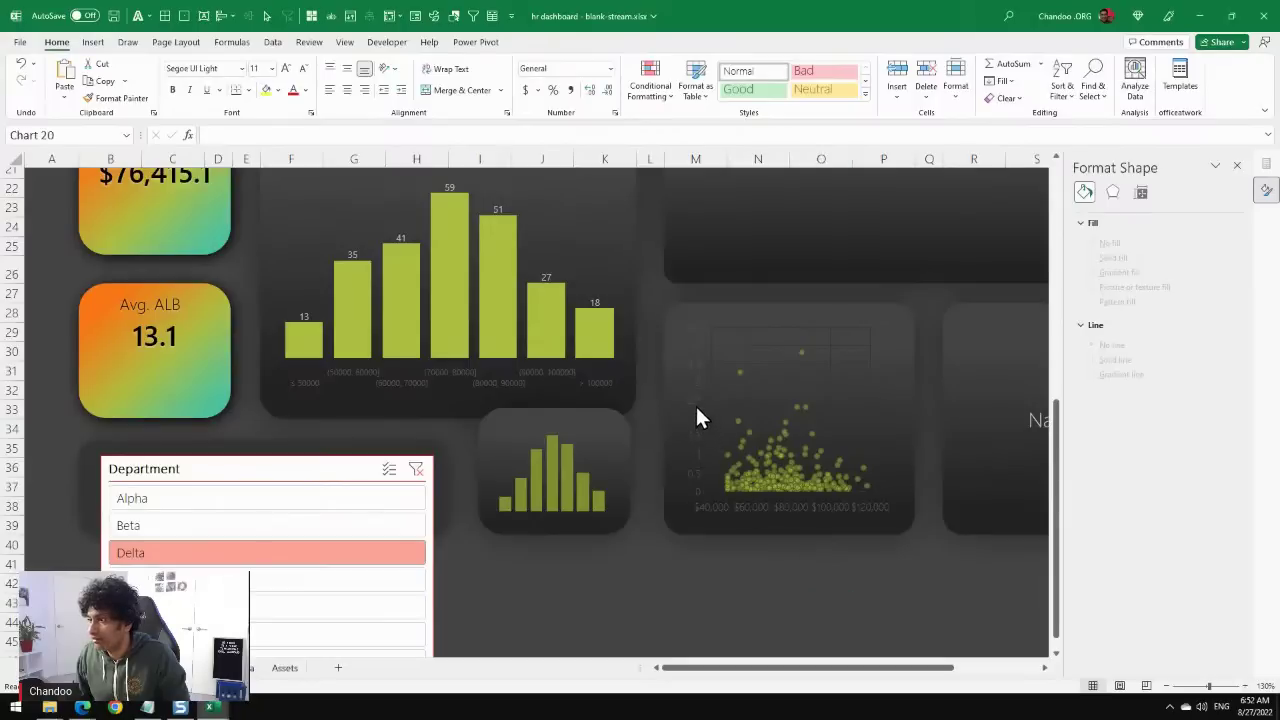
pyautogui.doubleClick(1162, 292)
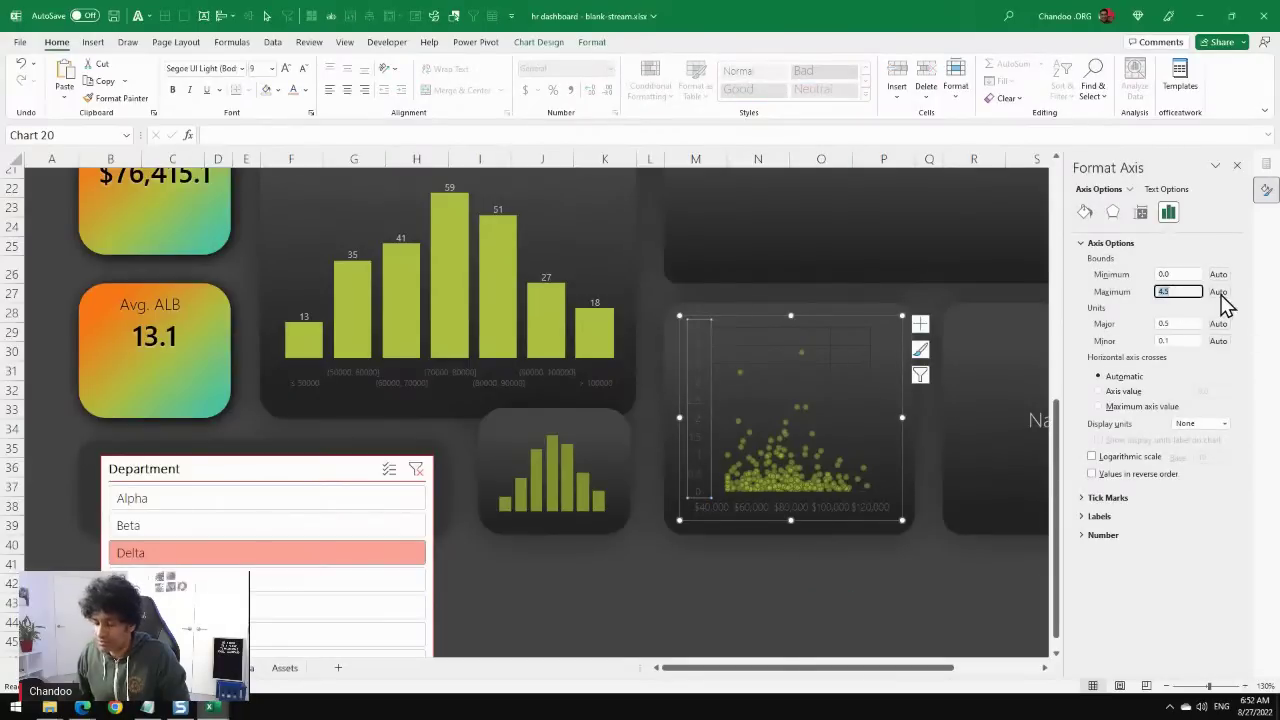
pyautogui.write('4')
pyautogui.press('Return')
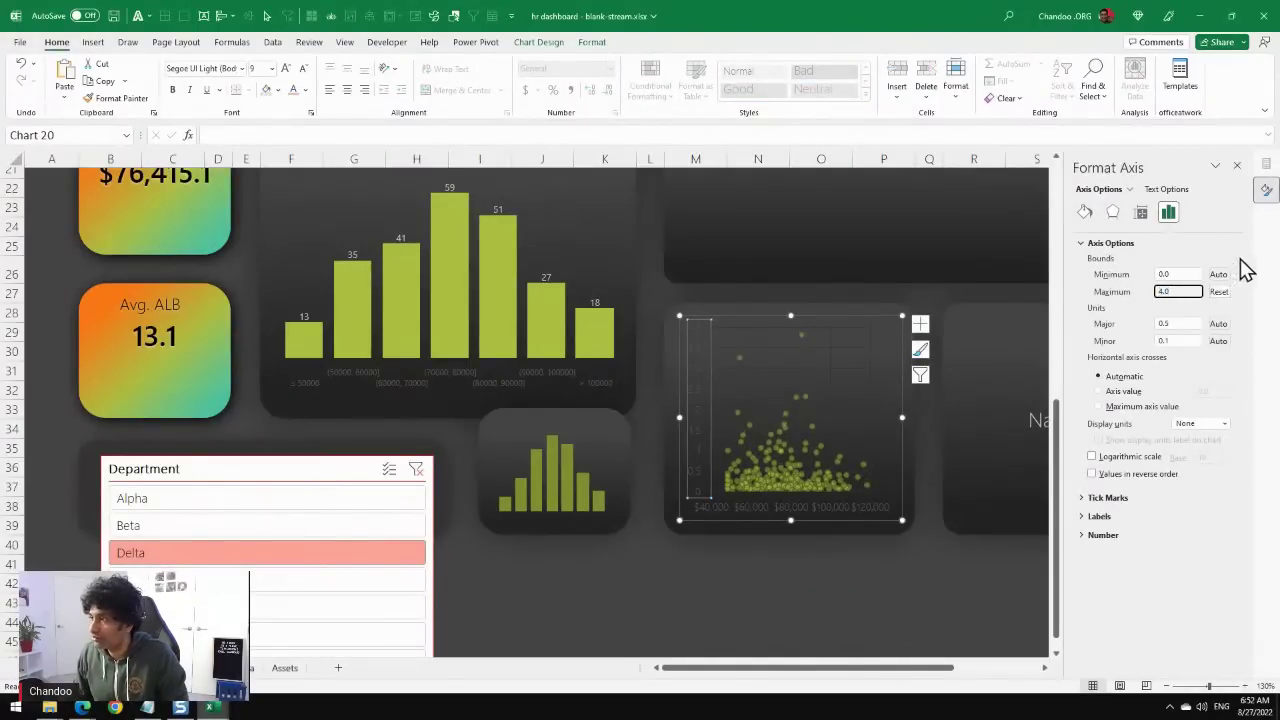
pyautogui.doubleClick(1167, 274)
pyautogui.write('0')
pyautogui.press('Return')
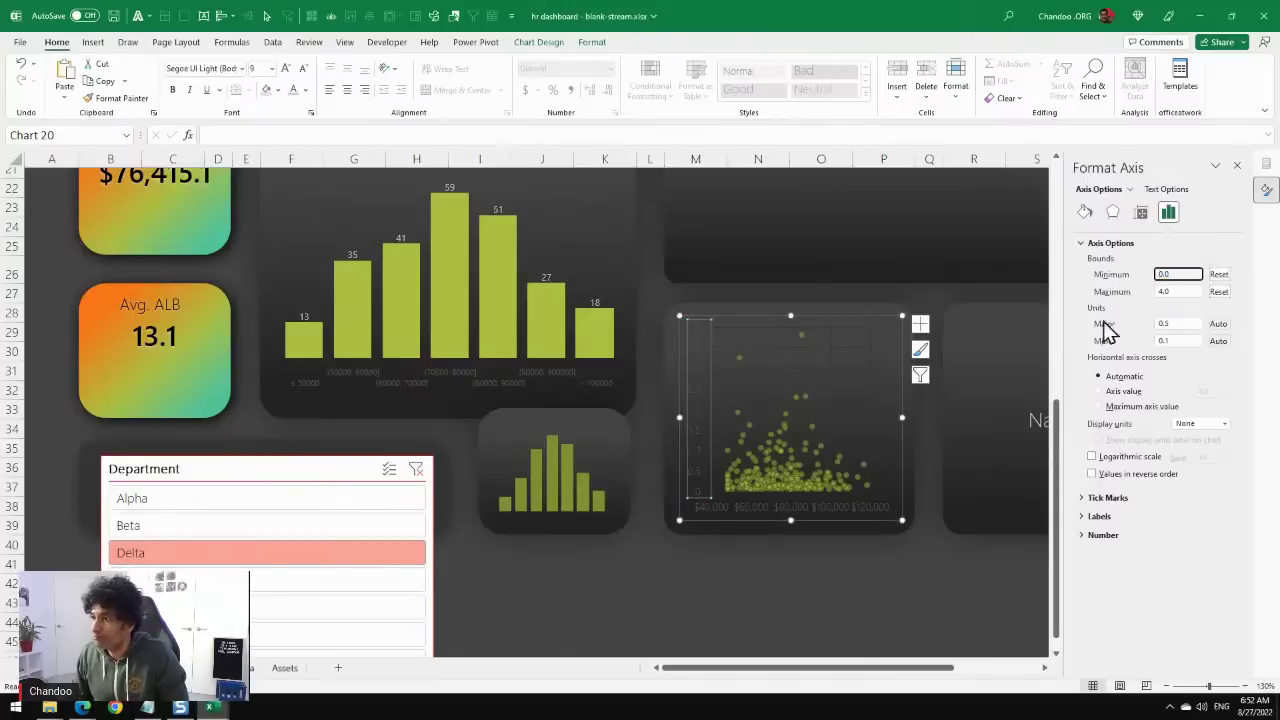
pyautogui.click(850, 563)
# Filter the dashboard to Alpha, Beta, Delta and the next two departments, then return to Alpha and scroll to the Narrative card.
pyautogui.click(278, 501)
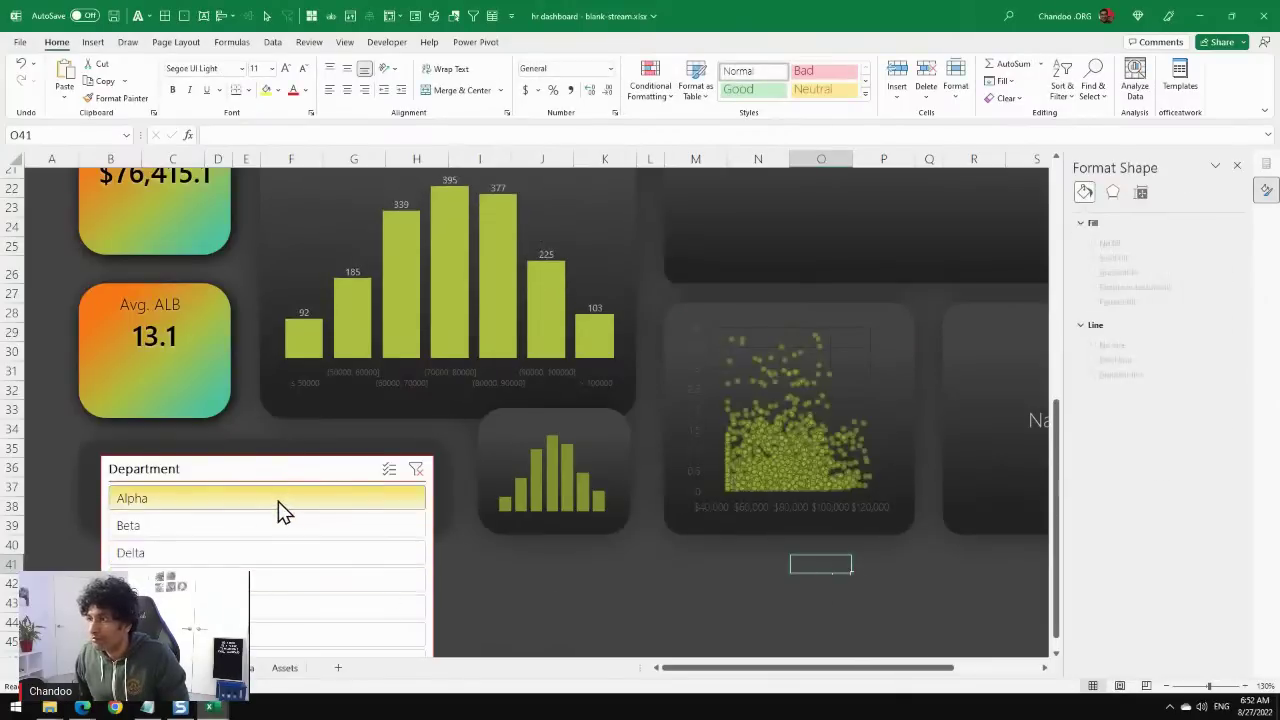
pyautogui.click(288, 527)
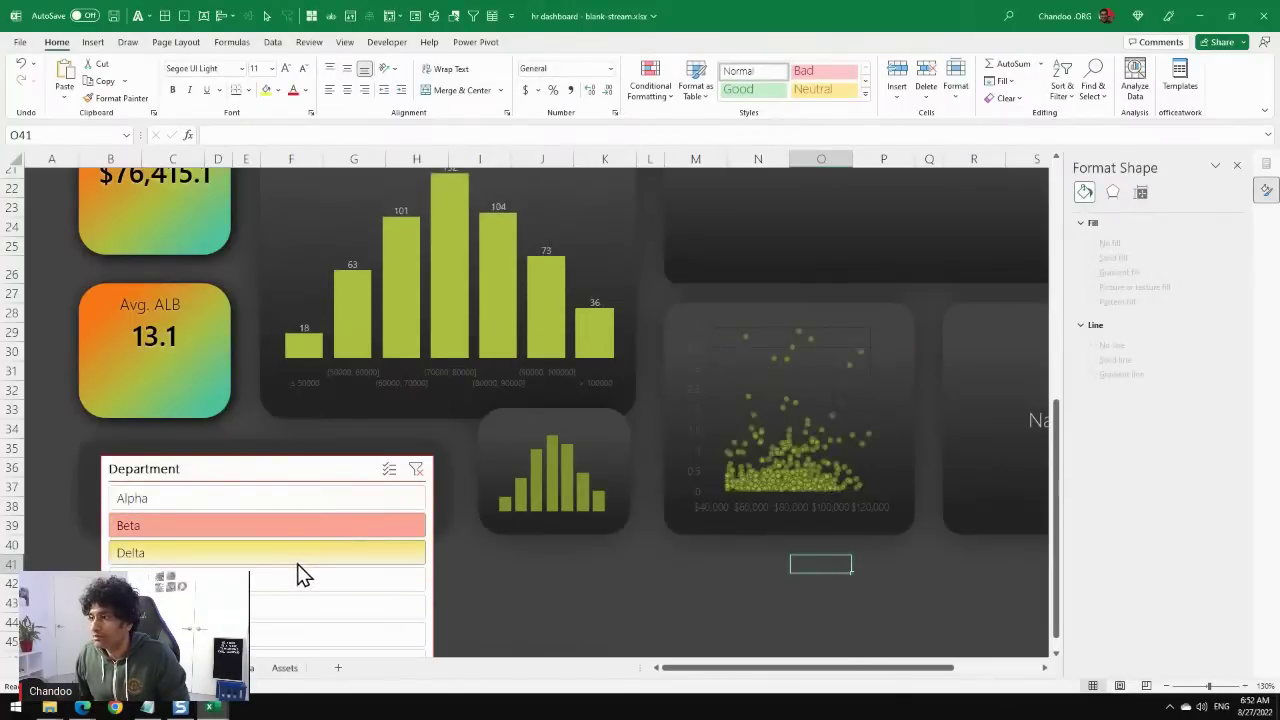
pyautogui.click(296, 562)
pyautogui.click(298, 586)
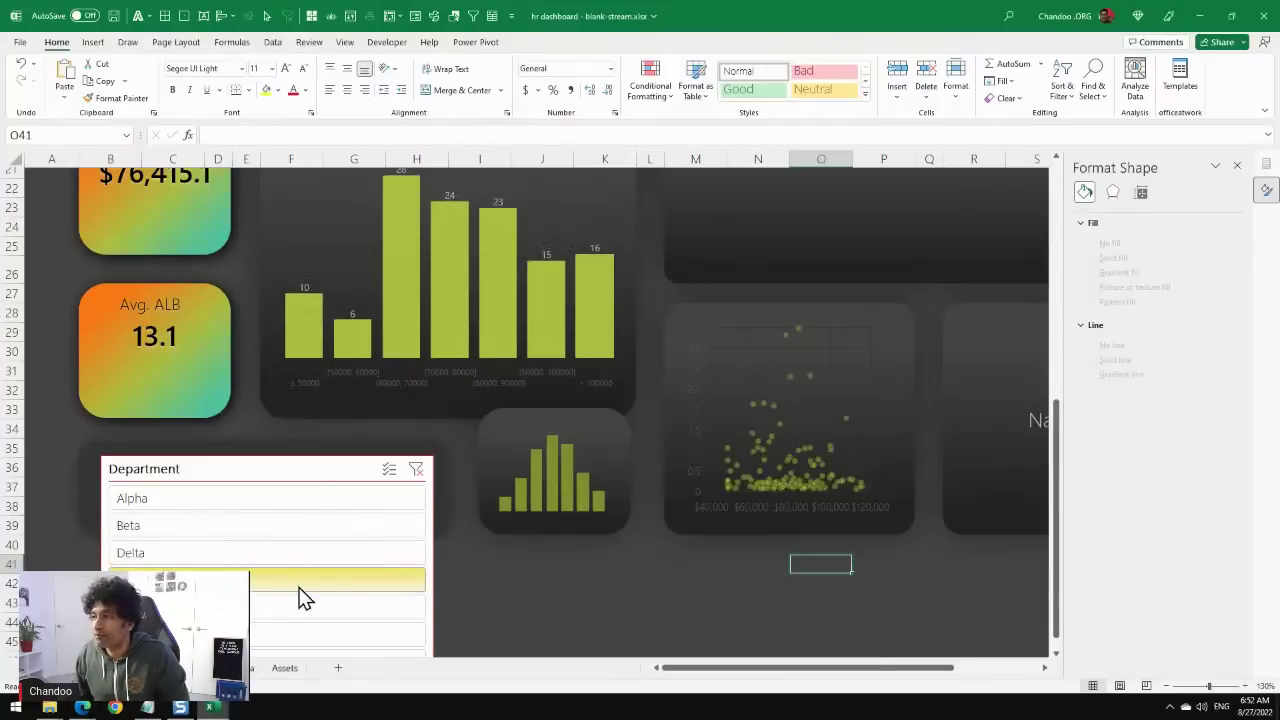
pyautogui.click(305, 608)
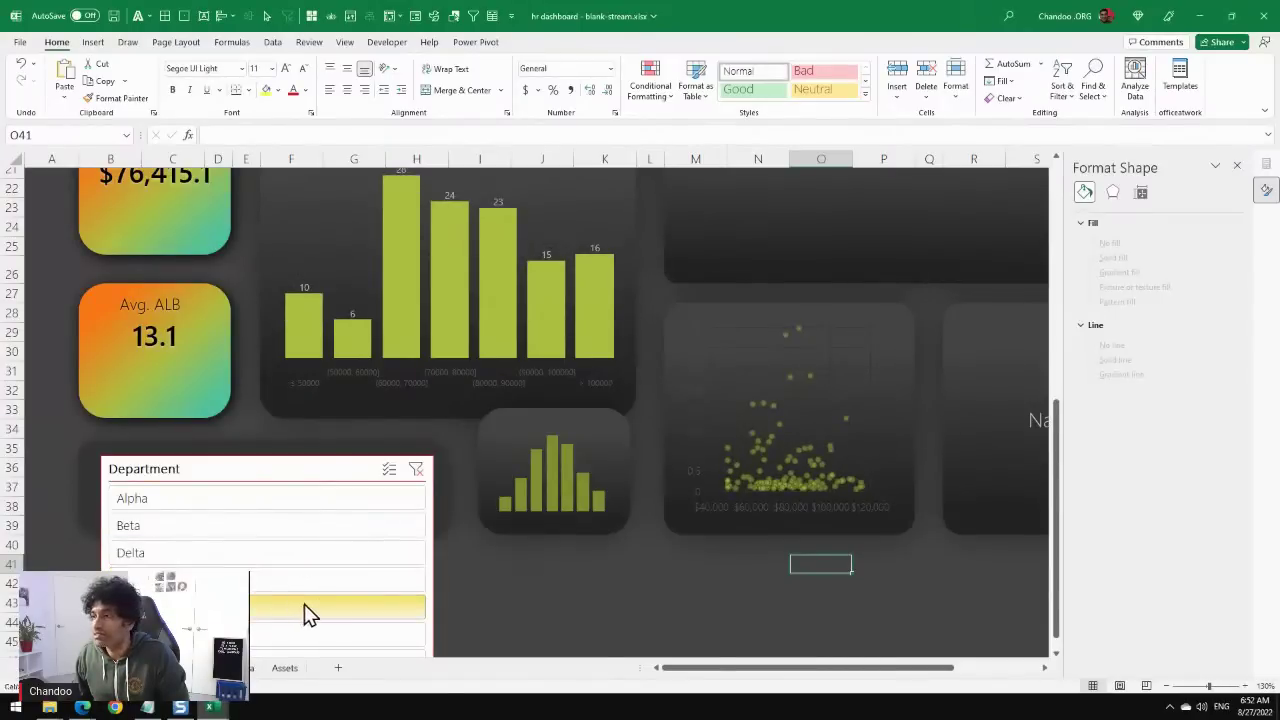
pyautogui.click(358, 505)
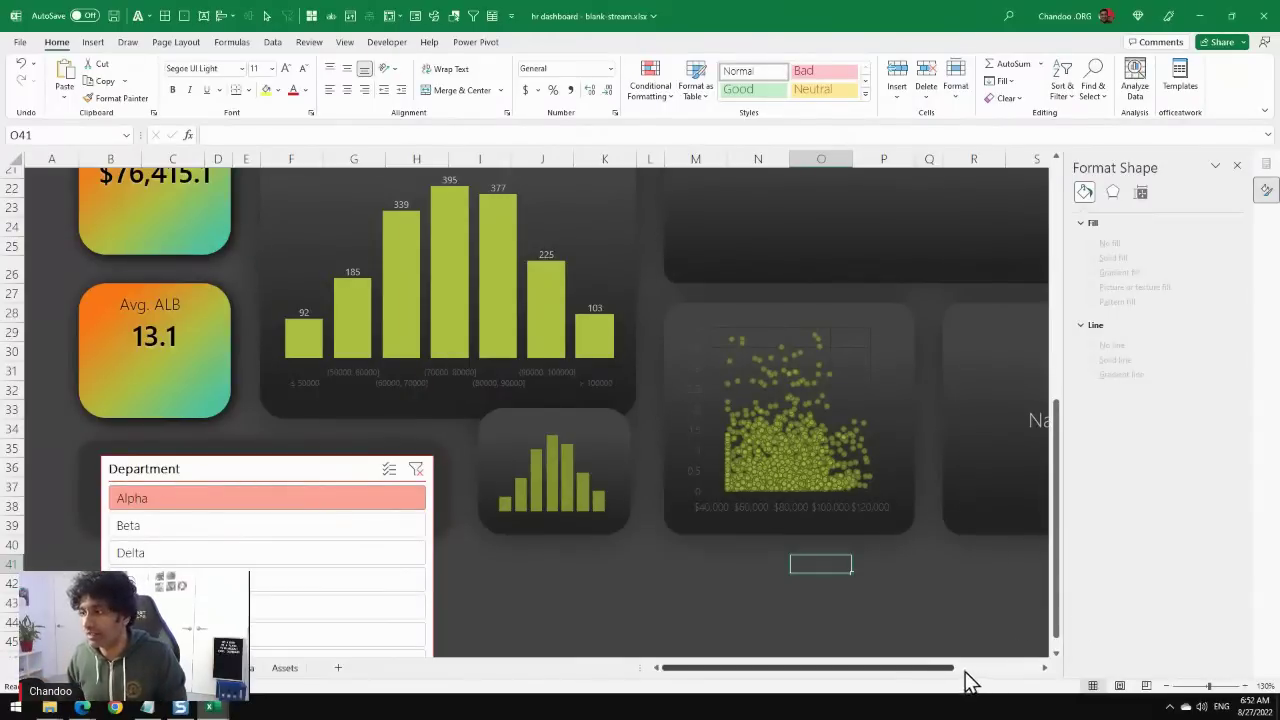
pyautogui.moveTo(951, 668); pyautogui.dragTo(1006, 668)
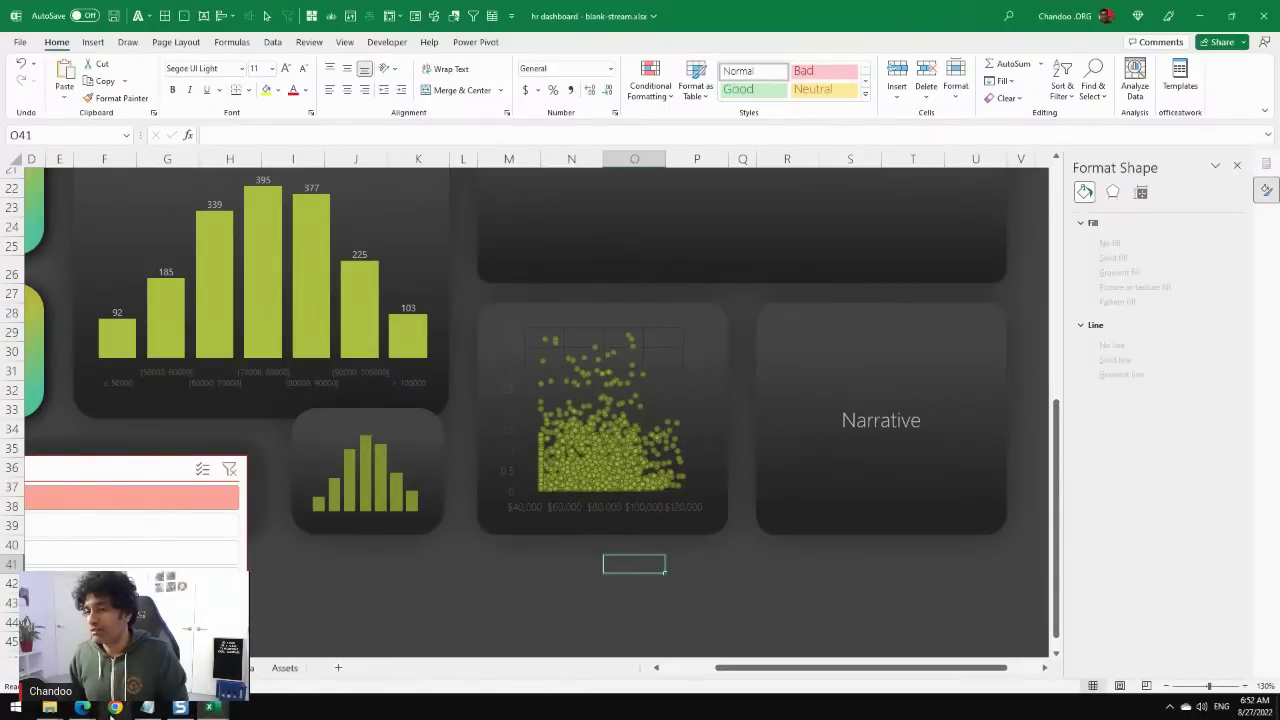
# In Chrome, open the chandoo.org/wp/archives page from the address suggestions.
pyautogui.click(115, 707)
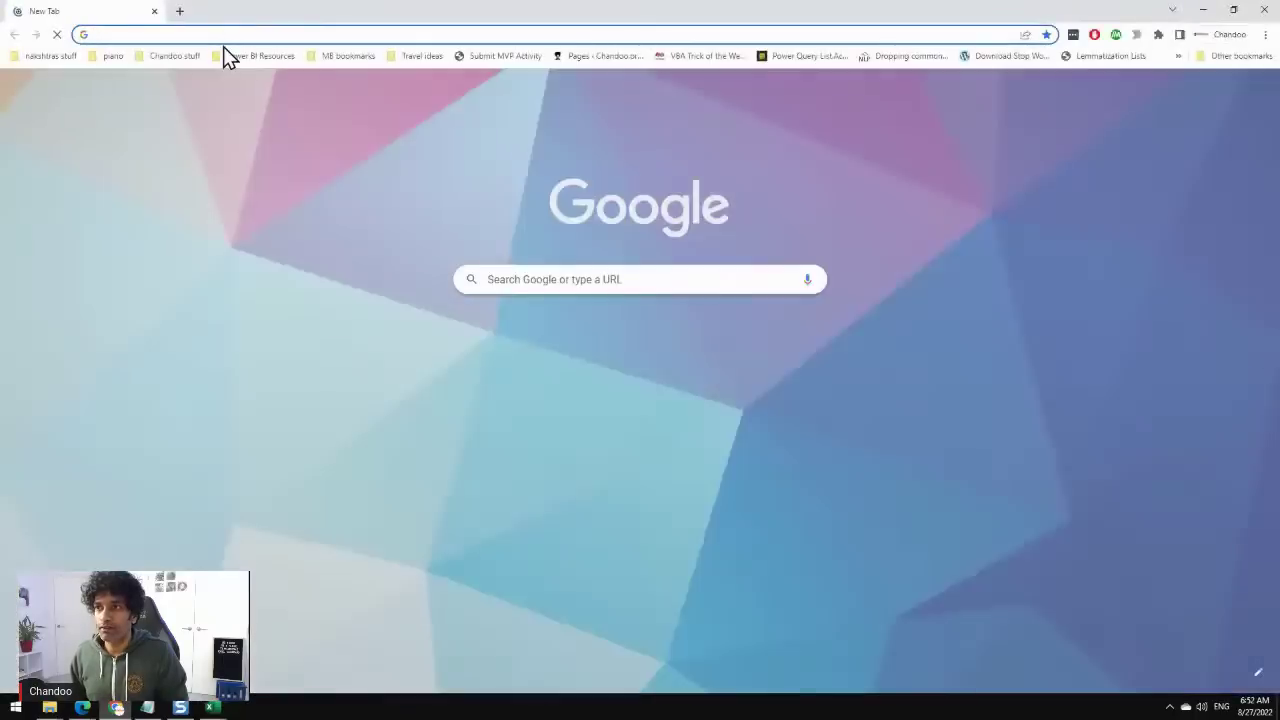
pyautogui.click(218, 36)
pyautogui.write('a')
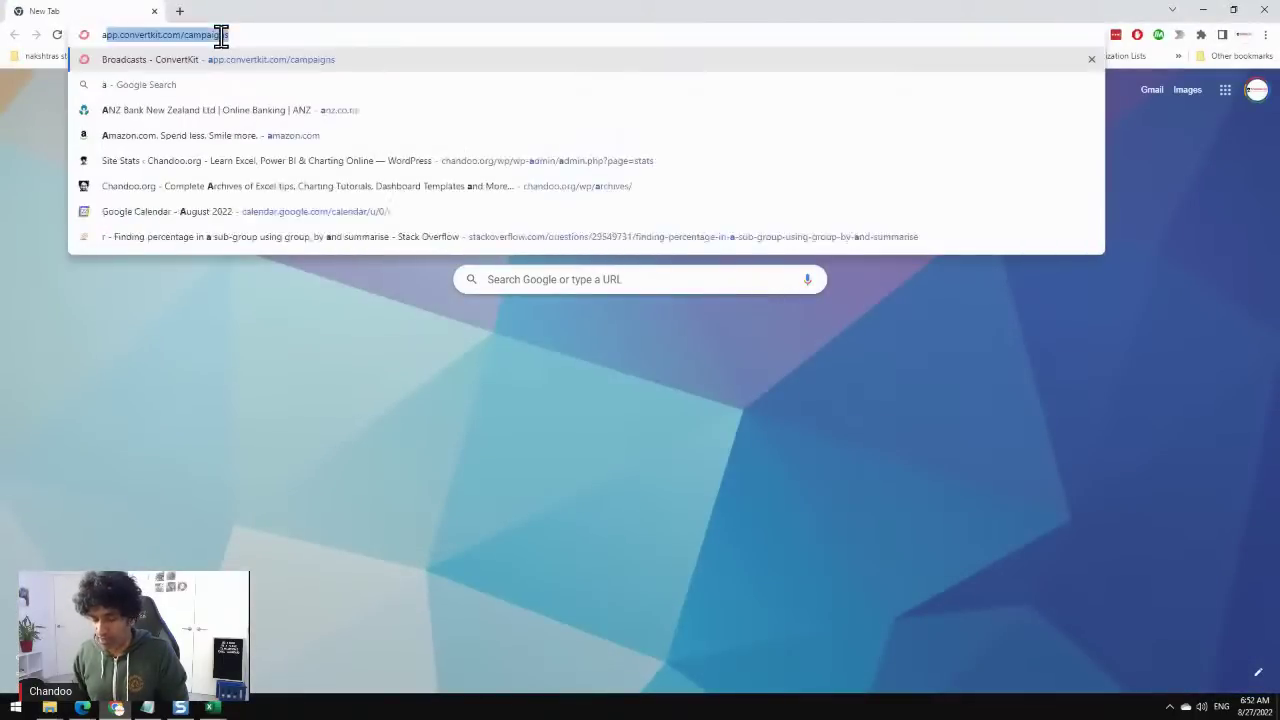
pyautogui.write('rch')
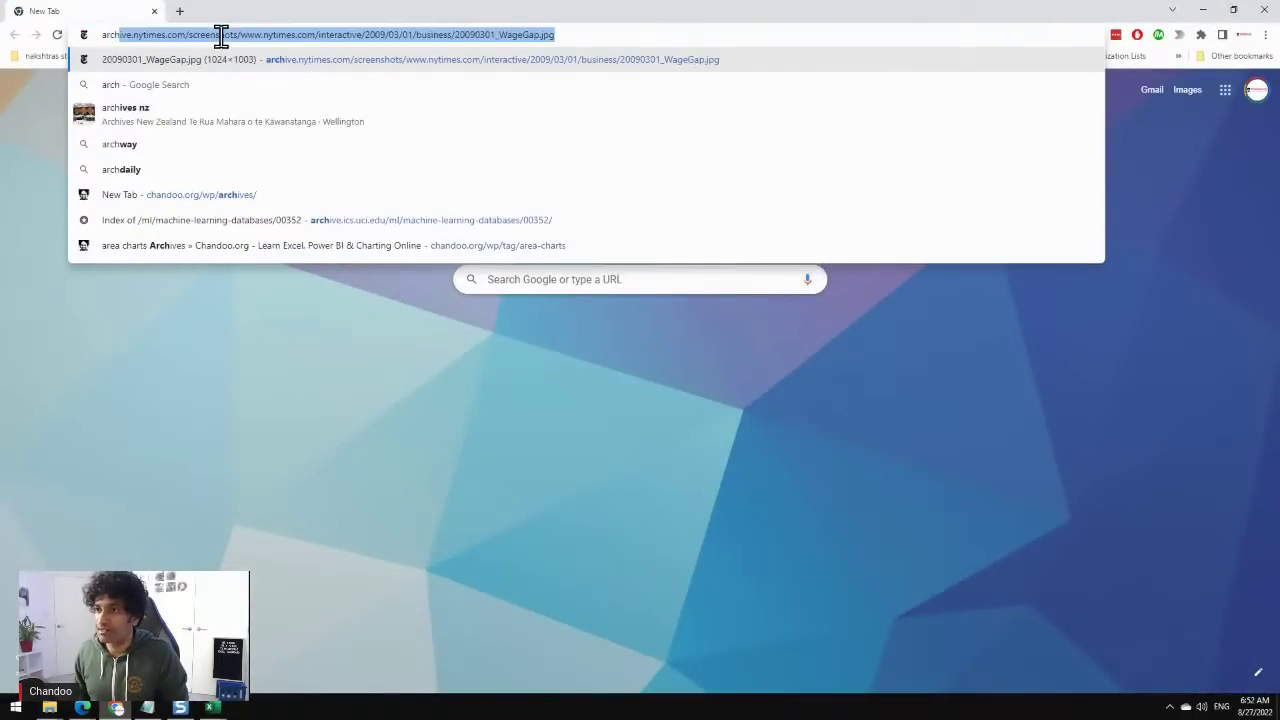
pyautogui.press('Down')
pyautogui.press('Down')
pyautogui.press('Down')
pyautogui.press('Down')
pyautogui.press('Down')
pyautogui.press('Return')
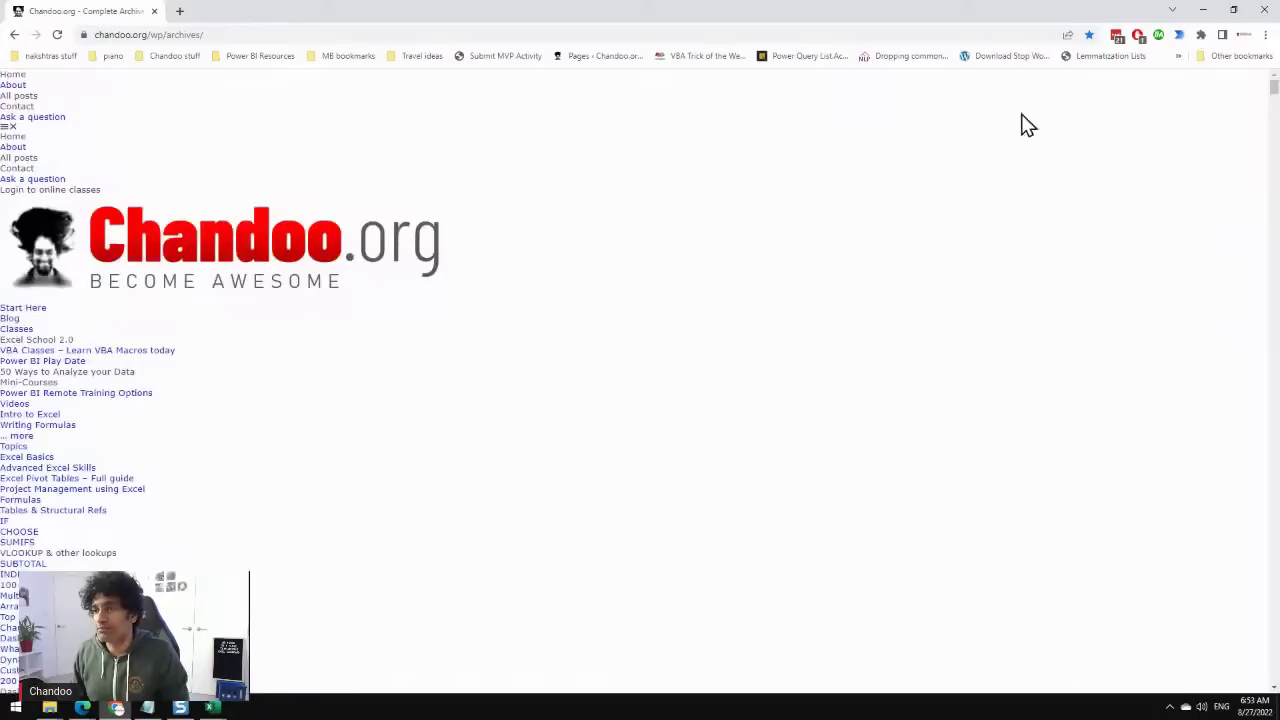
# Search the page for 'salary' and open the 'Awesome chart to visualize Salary Increases' link in a new tab.
pyautogui.hotkey('ctrl', 'f')
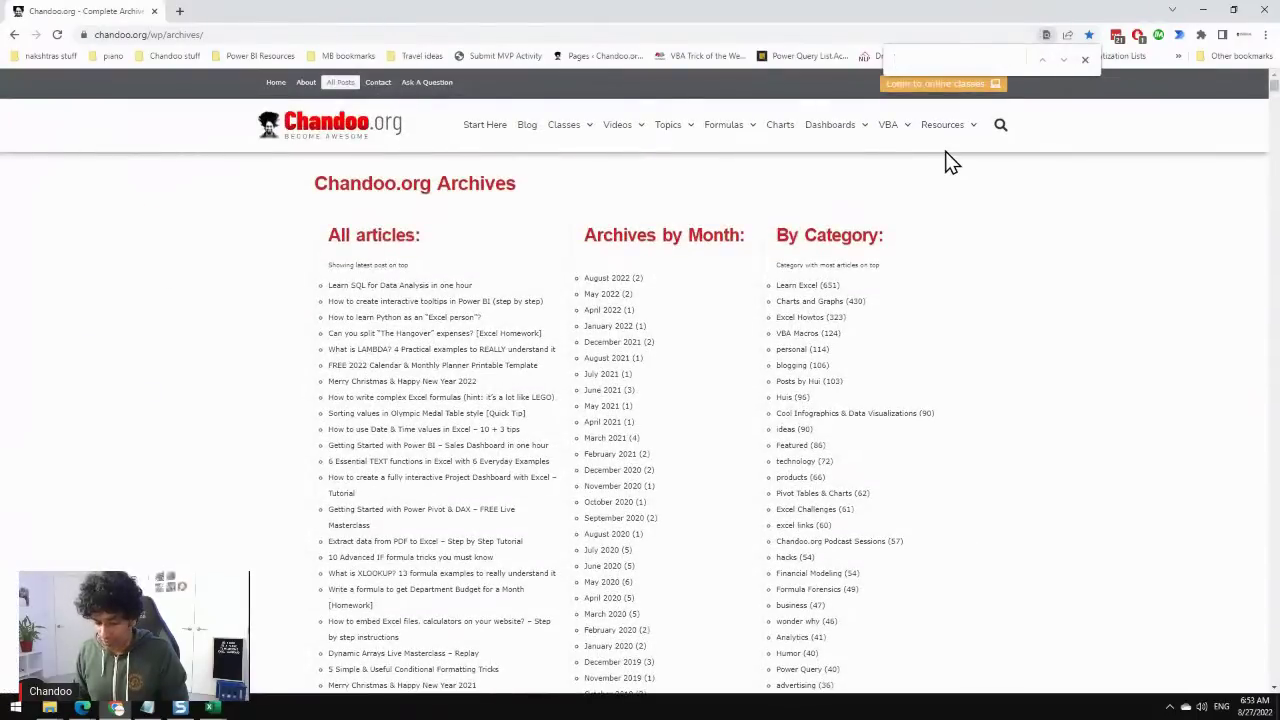
pyautogui.write('salary')
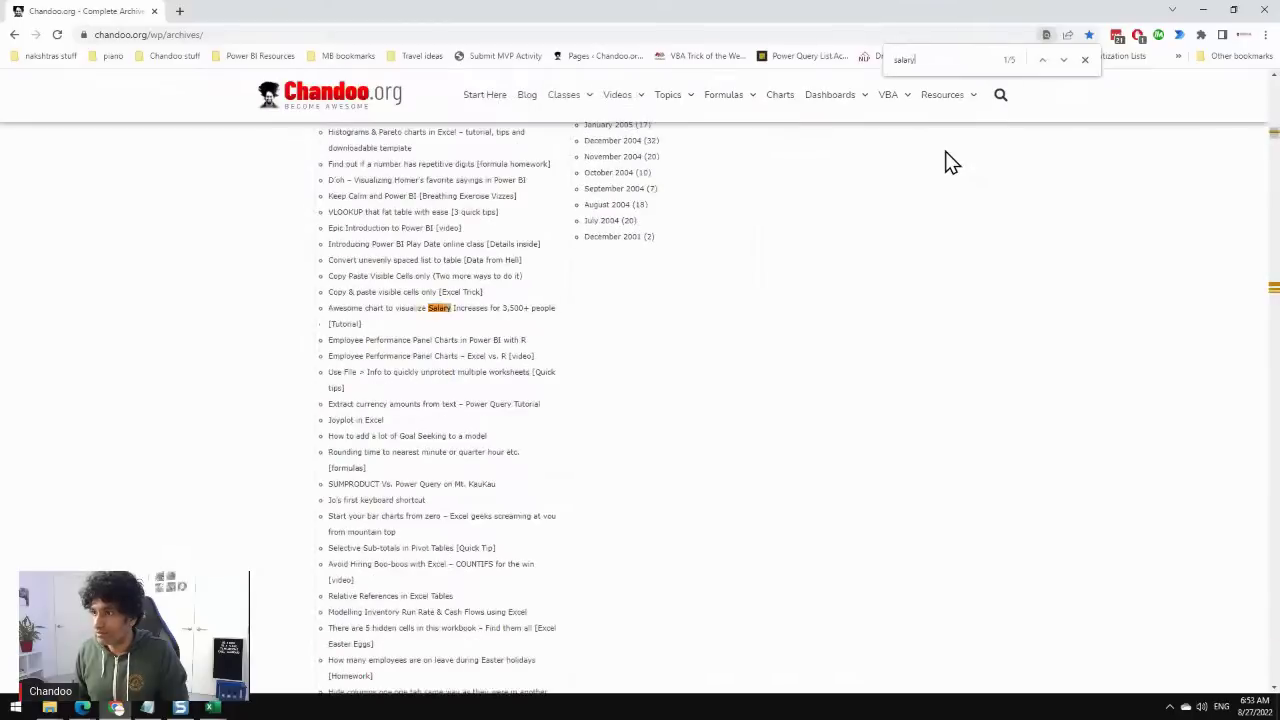
pyautogui.middleClick(514, 314)
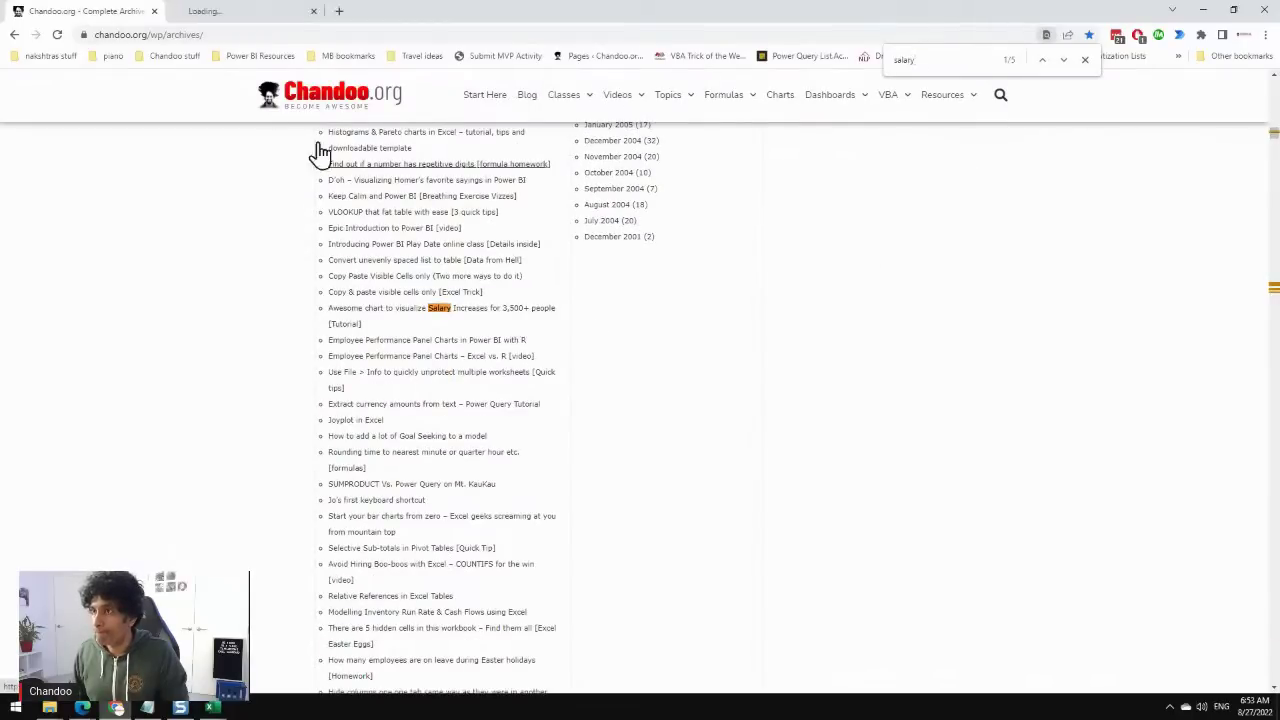
# Switch to the salary increases tutorial tab and read through its jittered pay hike scatter chart.
pyautogui.click(252, 16)
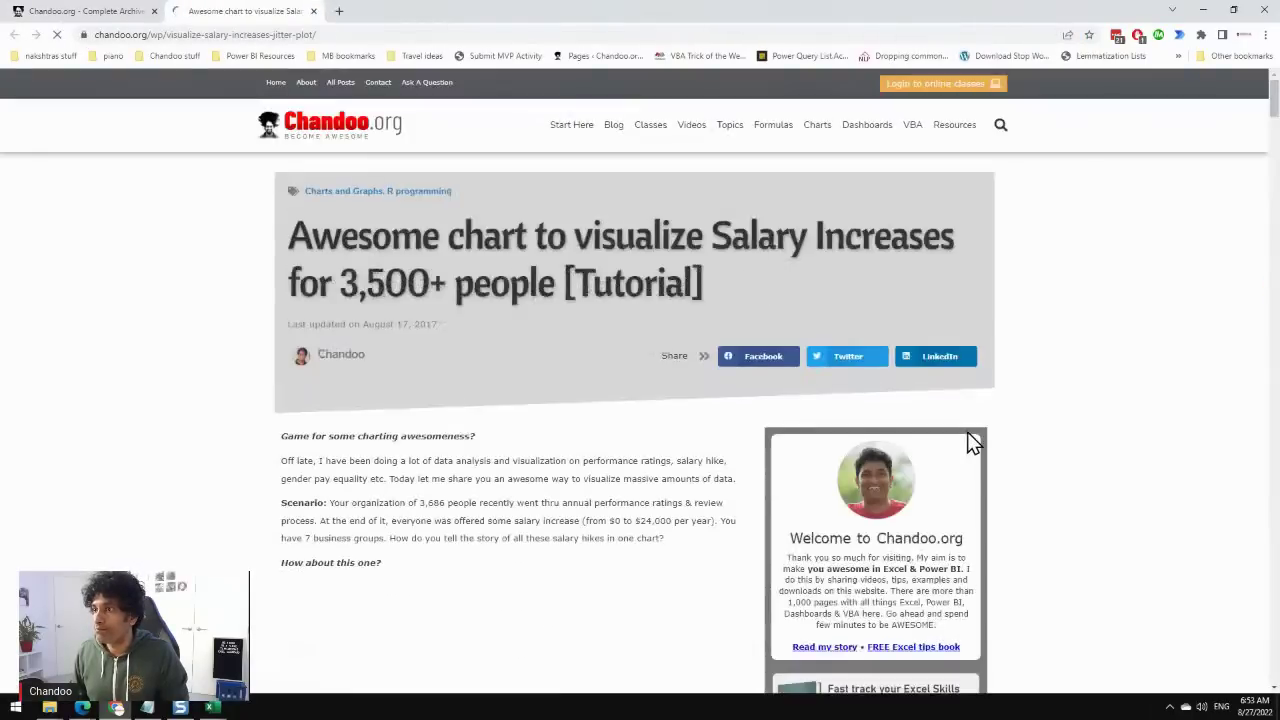
pyautogui.scroll(-3, 786, 518)
pyautogui.scroll(2, 786, 518)
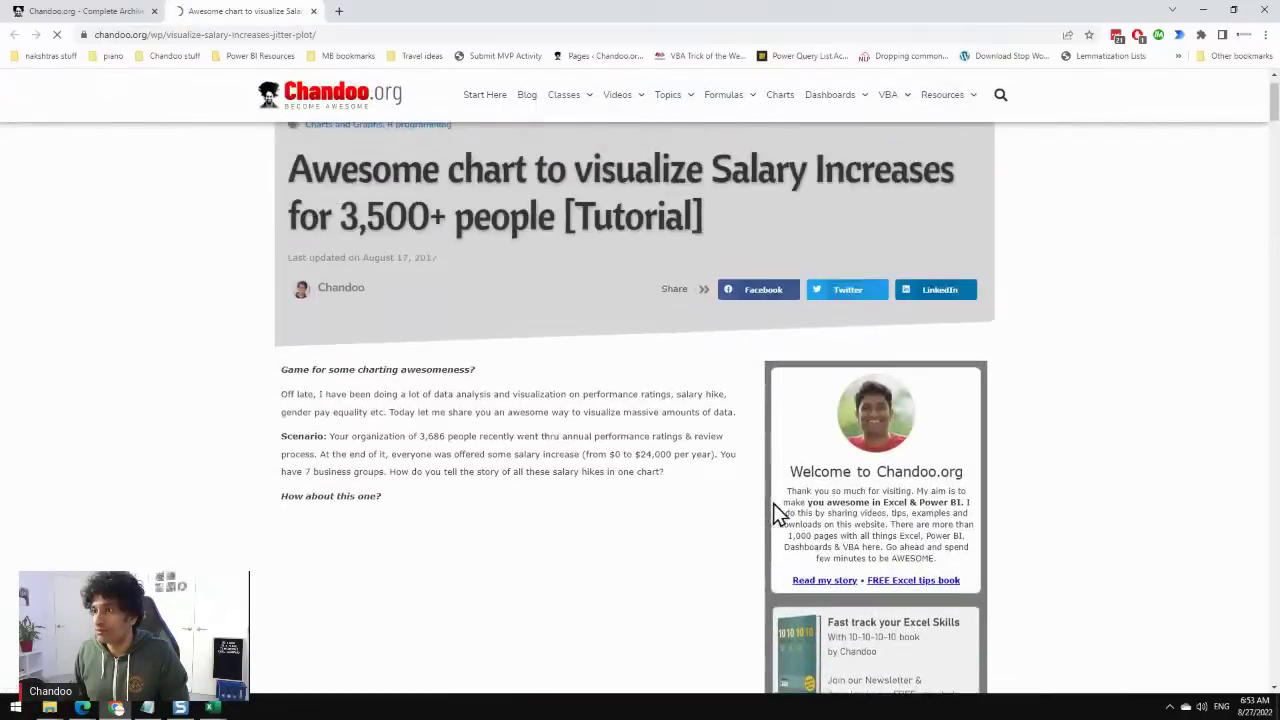
pyautogui.scroll(-7, 626, 480)
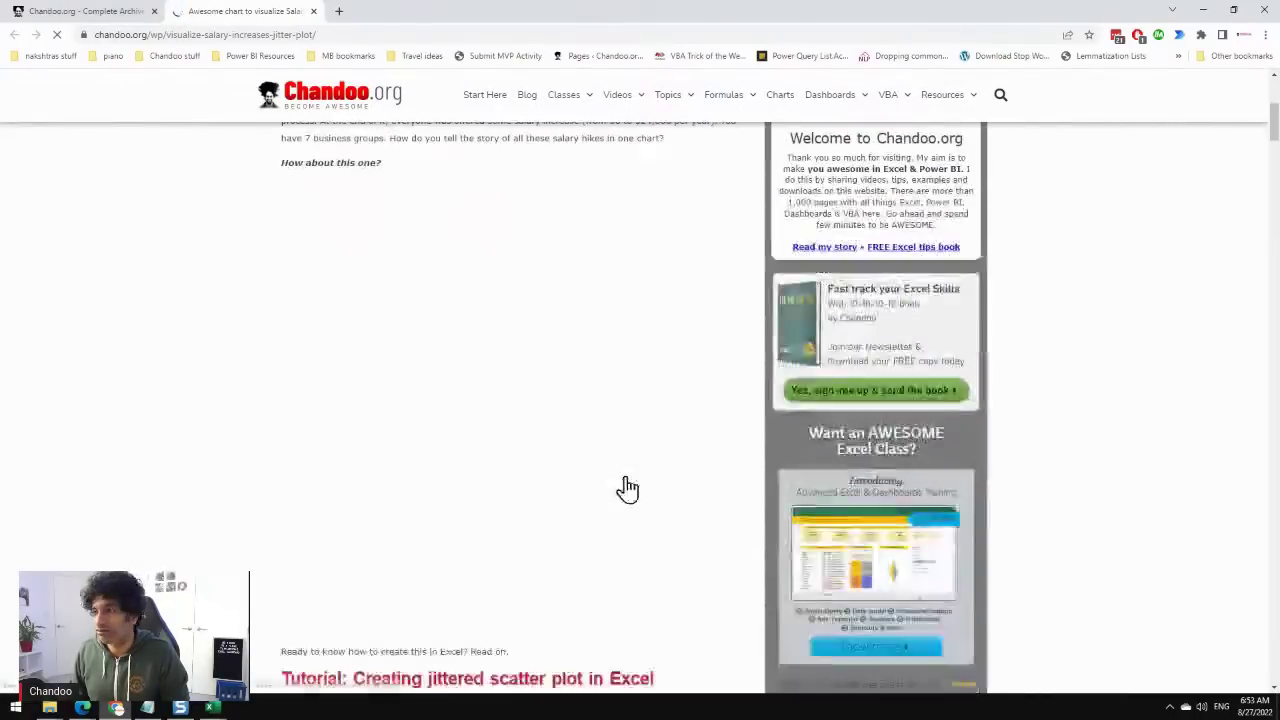
pyautogui.scroll(-15, 626, 477)
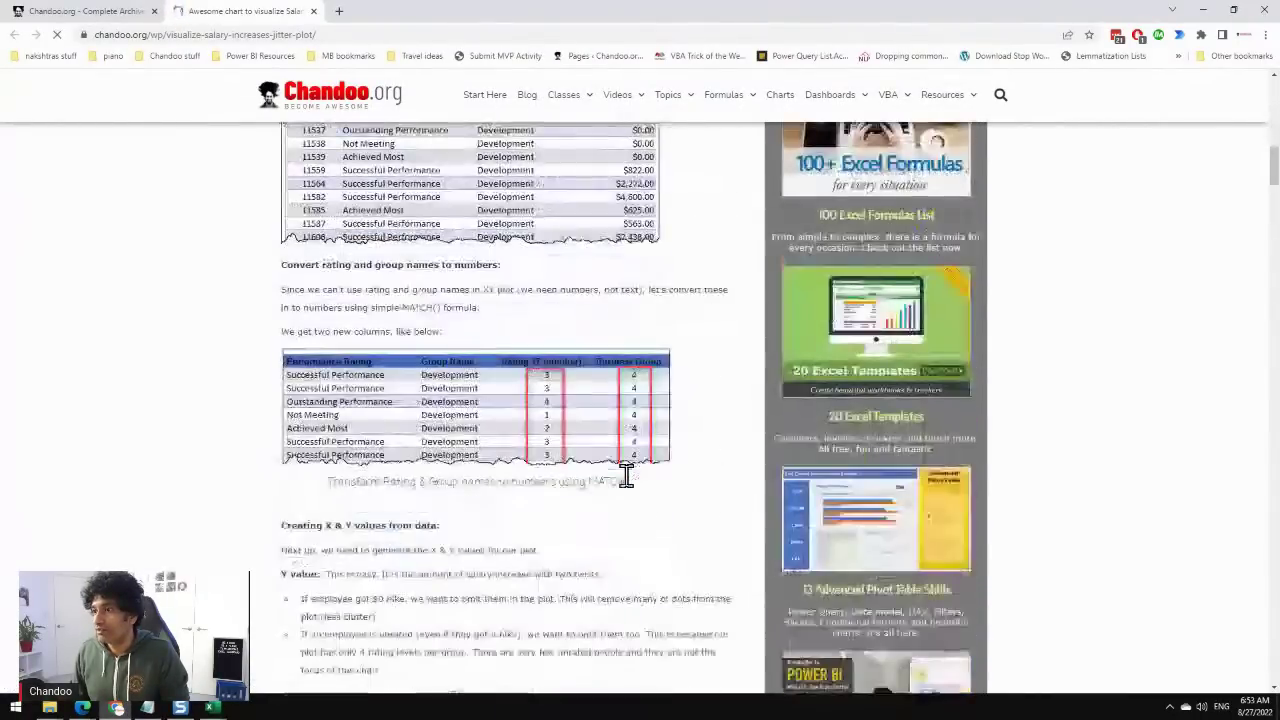
pyautogui.scroll(-3, 630, 483)
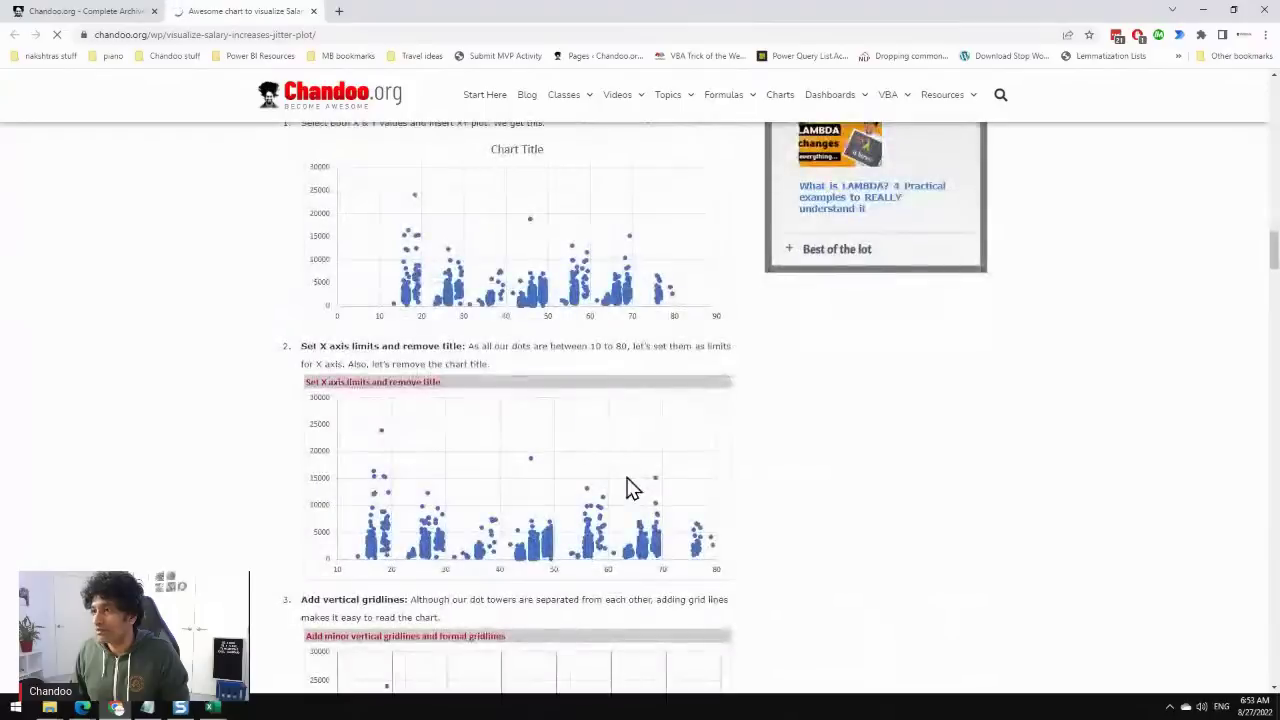
pyautogui.scroll(-3, 560, 523)
pyautogui.scroll(-9, 580, 548)
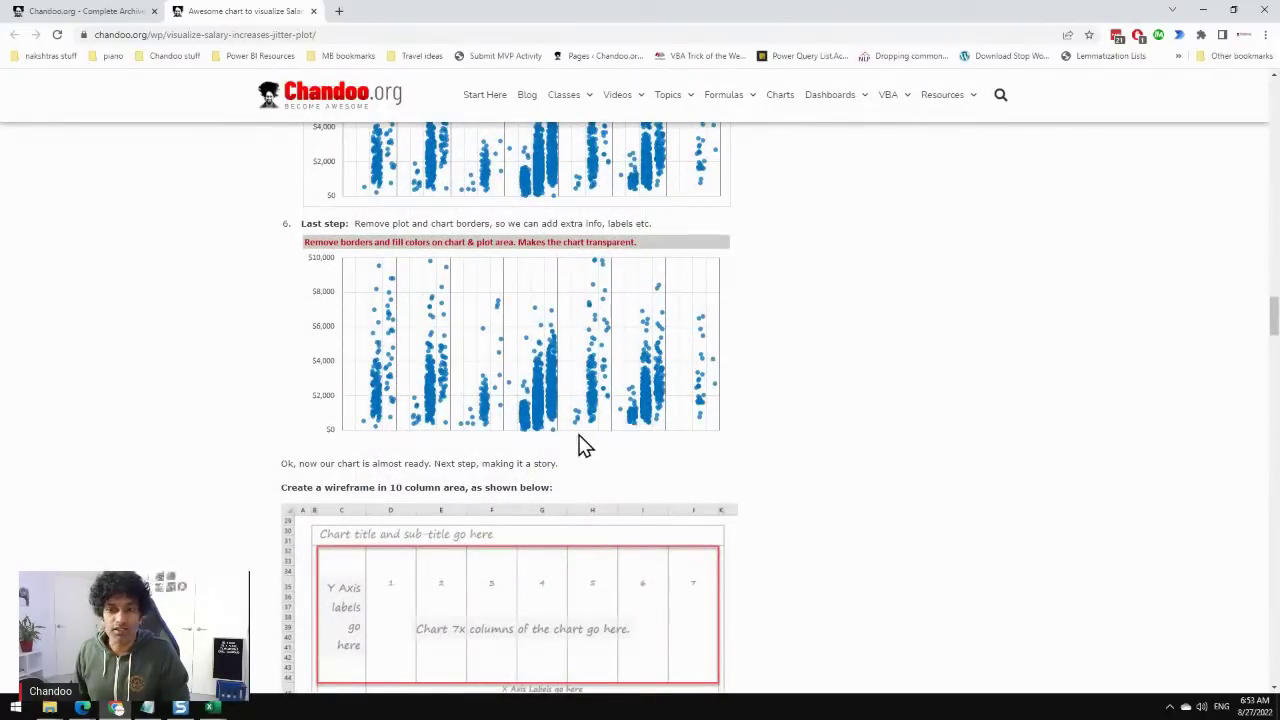
pyautogui.scroll(-2, 663, 466)
pyautogui.scroll(2, 663, 466)
pyautogui.scroll(-3, 662, 460)
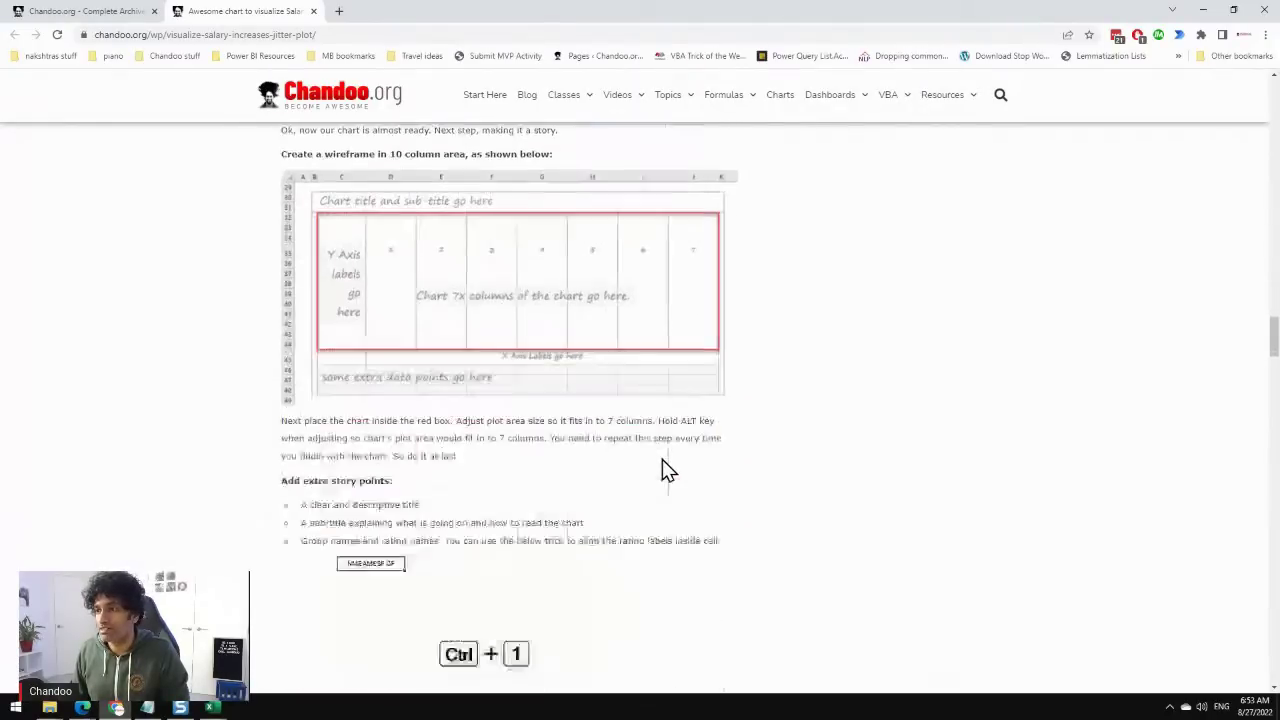
pyautogui.scroll(-8, 662, 461)
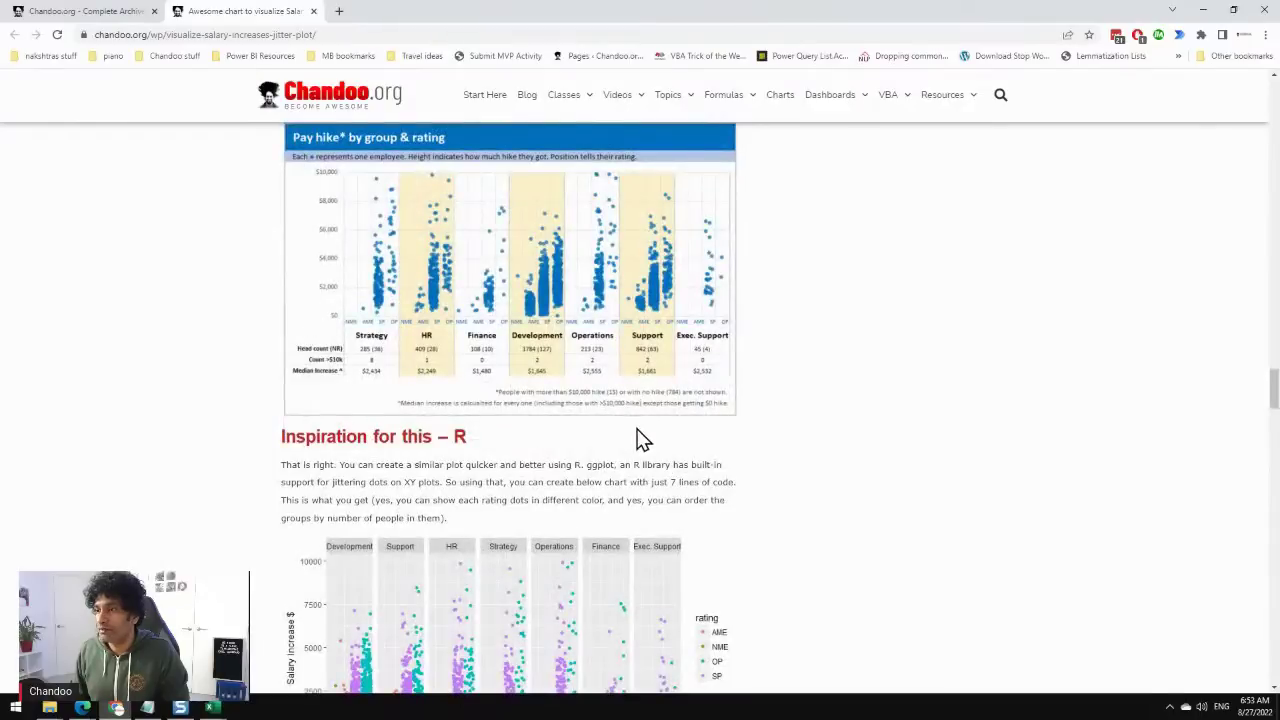
pyautogui.scroll(-3, 638, 436)
pyautogui.scroll(3, 638, 436)
pyautogui.scroll(1, 643, 443)
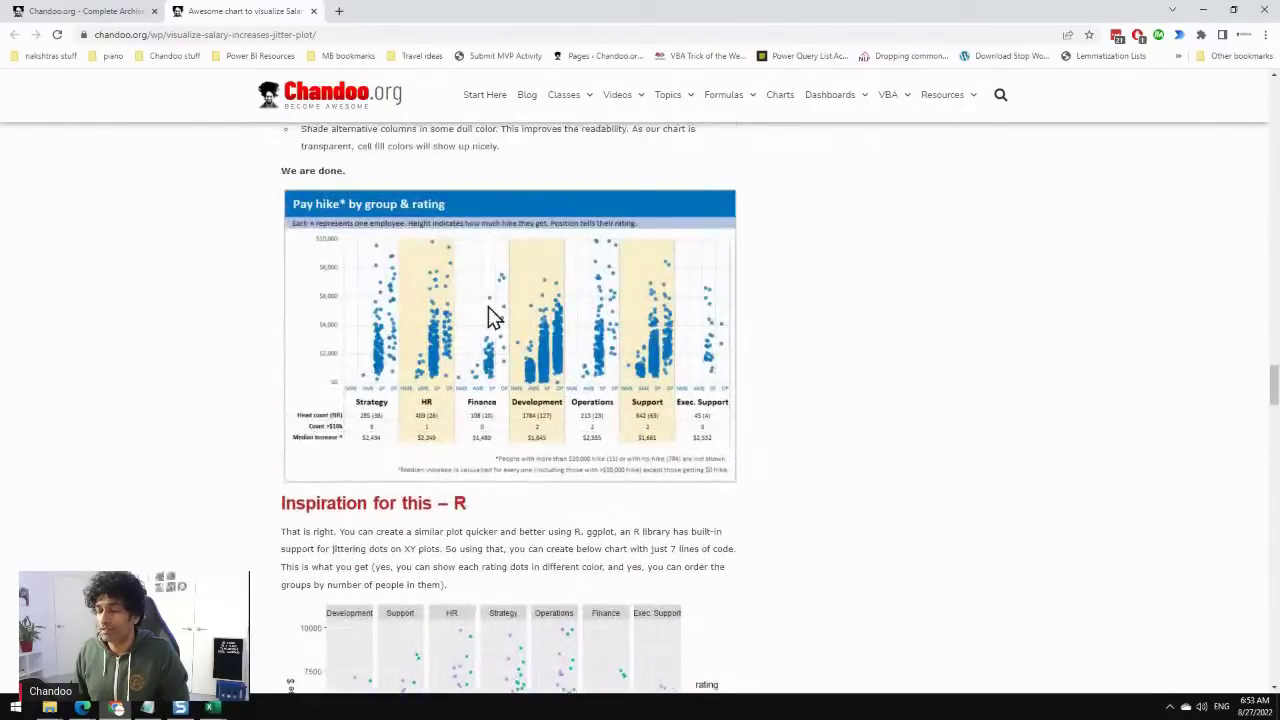
pyautogui.scroll(-2, 480, 417)
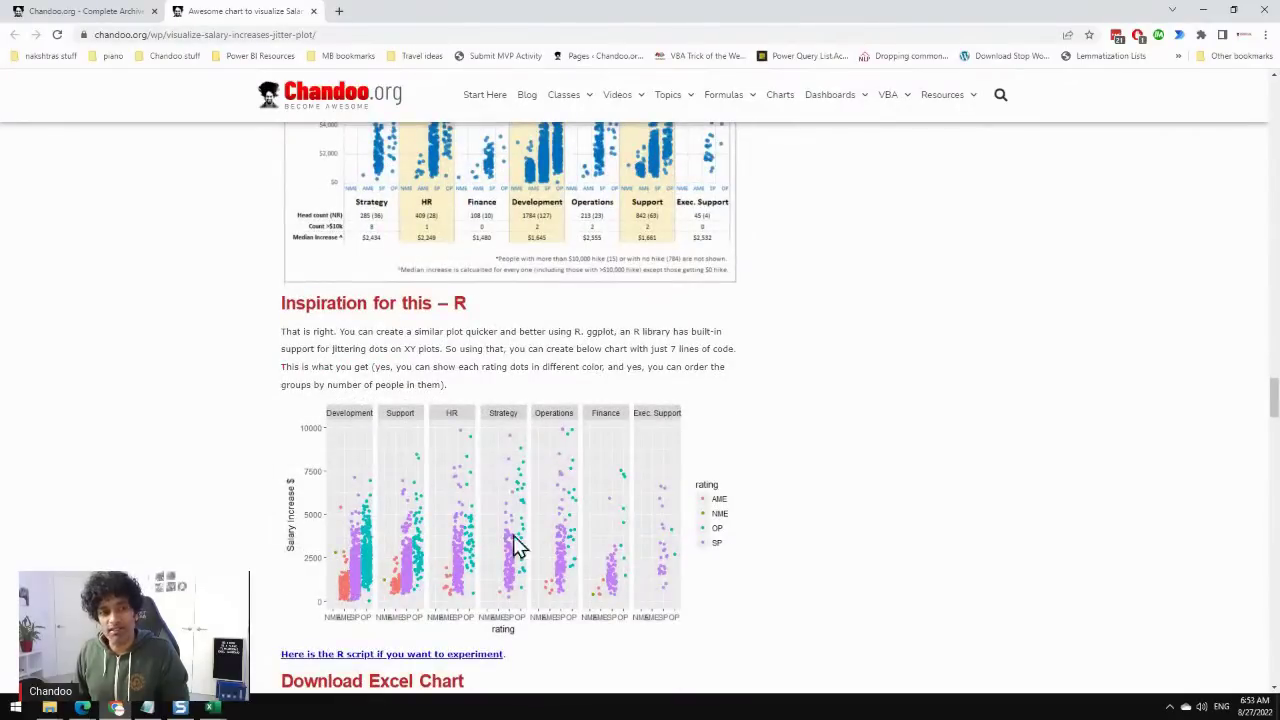
pyautogui.scroll(-2, 703, 557)
pyautogui.scroll(3, 703, 555)
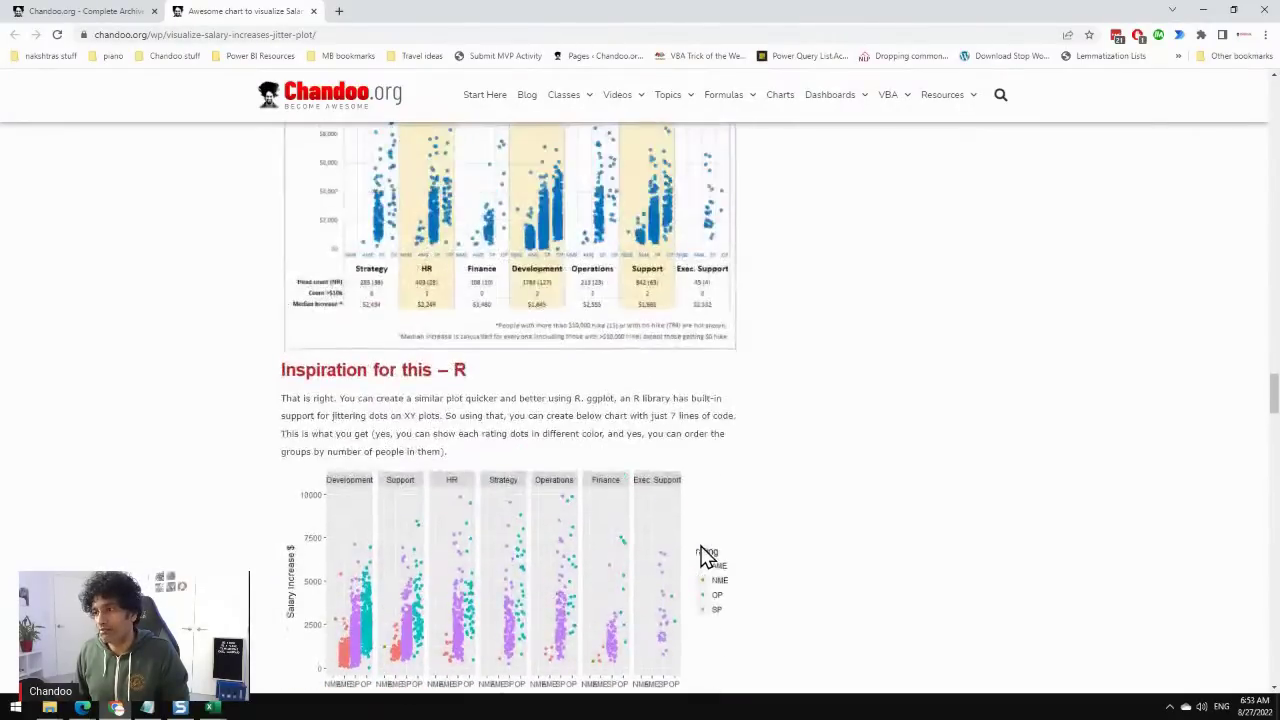
pyautogui.scroll(1, 703, 552)
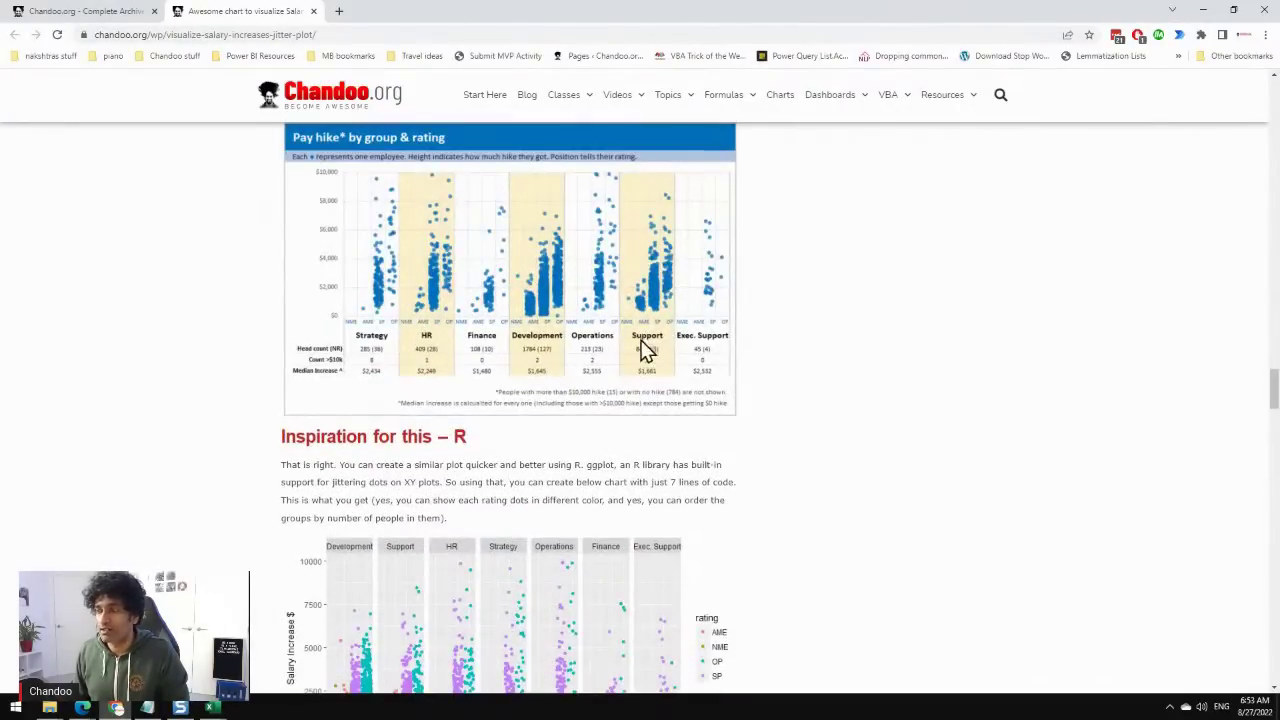
pyautogui.scroll(1, 508, 203)
# Select the article's web address, scroll back to the top, and minimize Chrome to return to Excel.
pyautogui.click(343, 33)
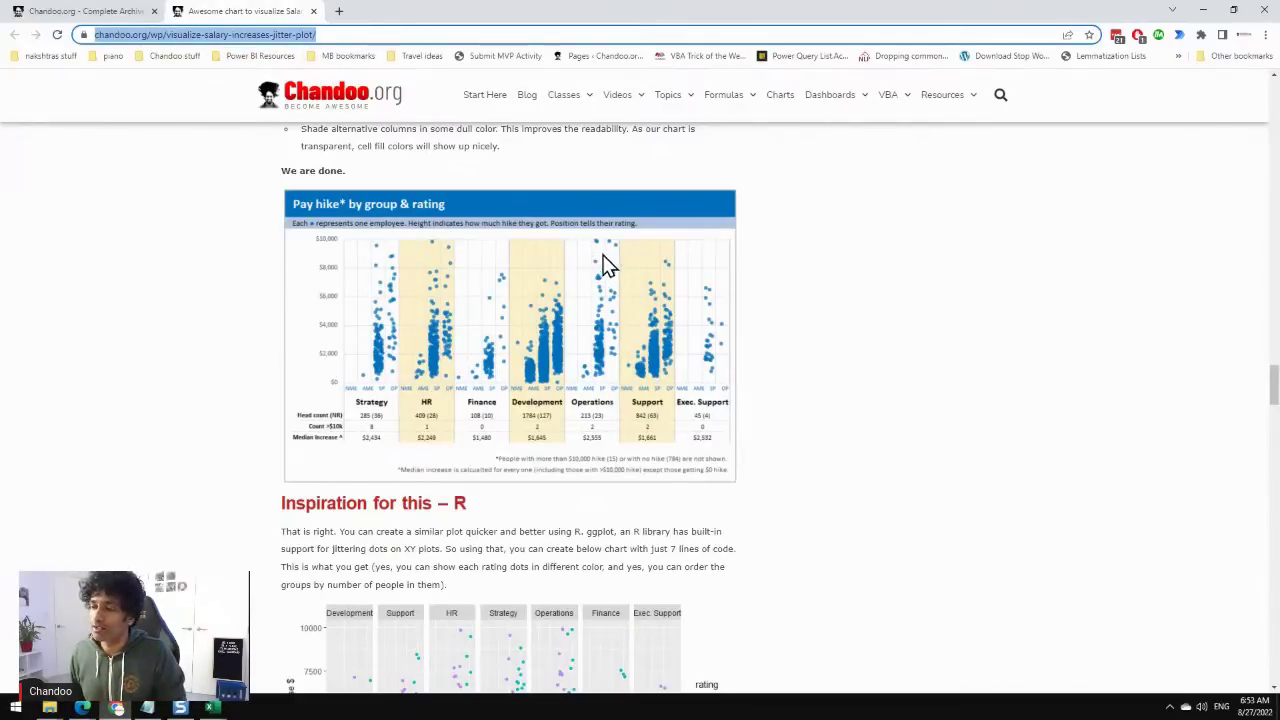
pyautogui.scroll(4, 846, 422)
pyautogui.scroll(20, 844, 418)
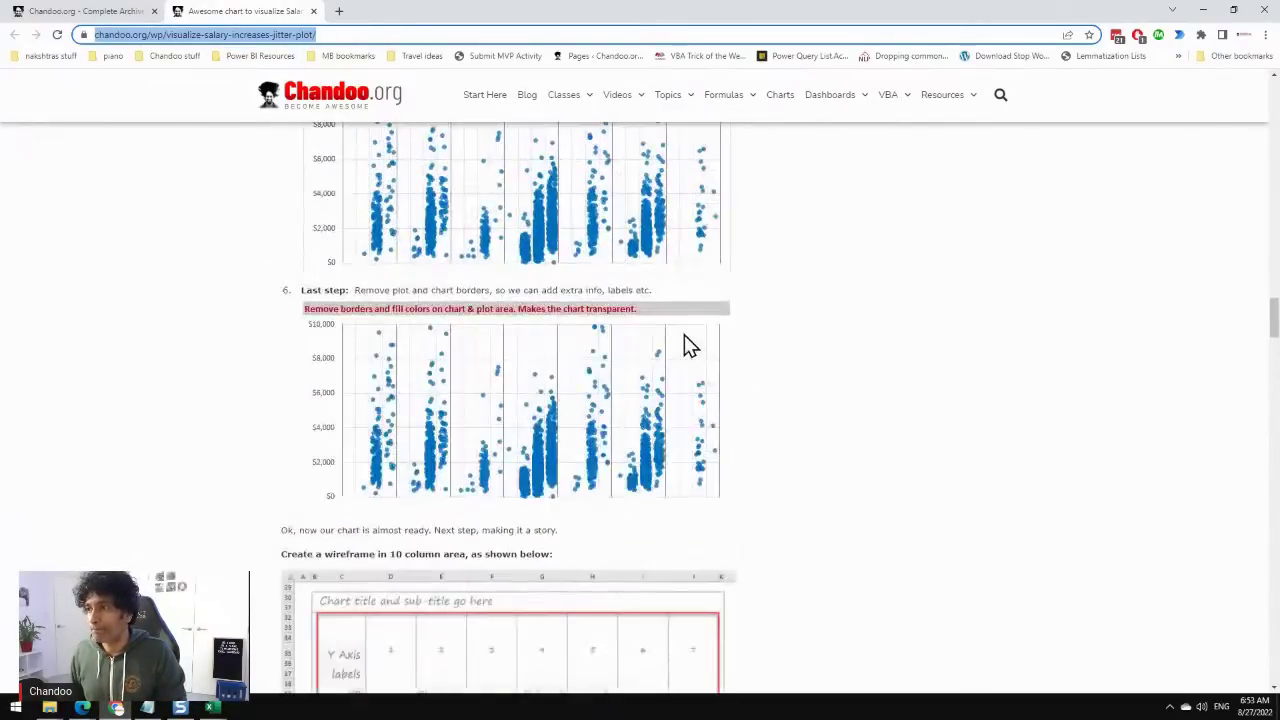
pyautogui.scroll(15, 684, 335)
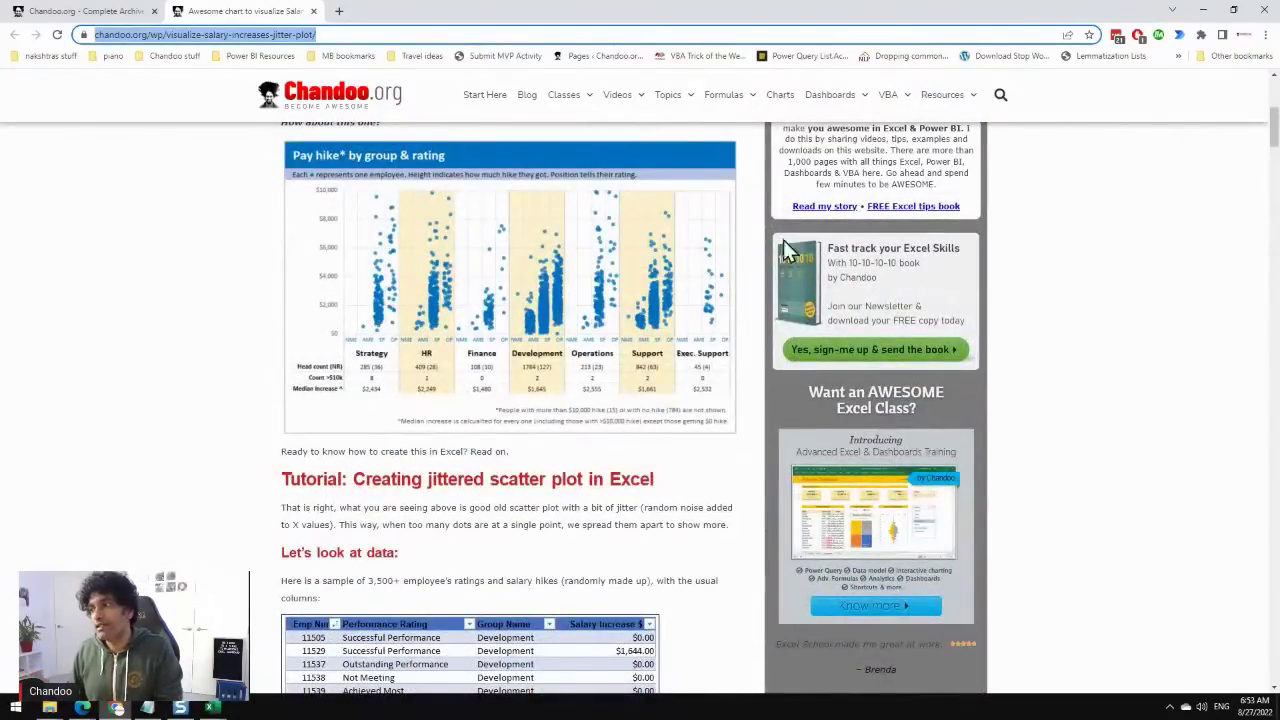
pyautogui.click(1201, 12)
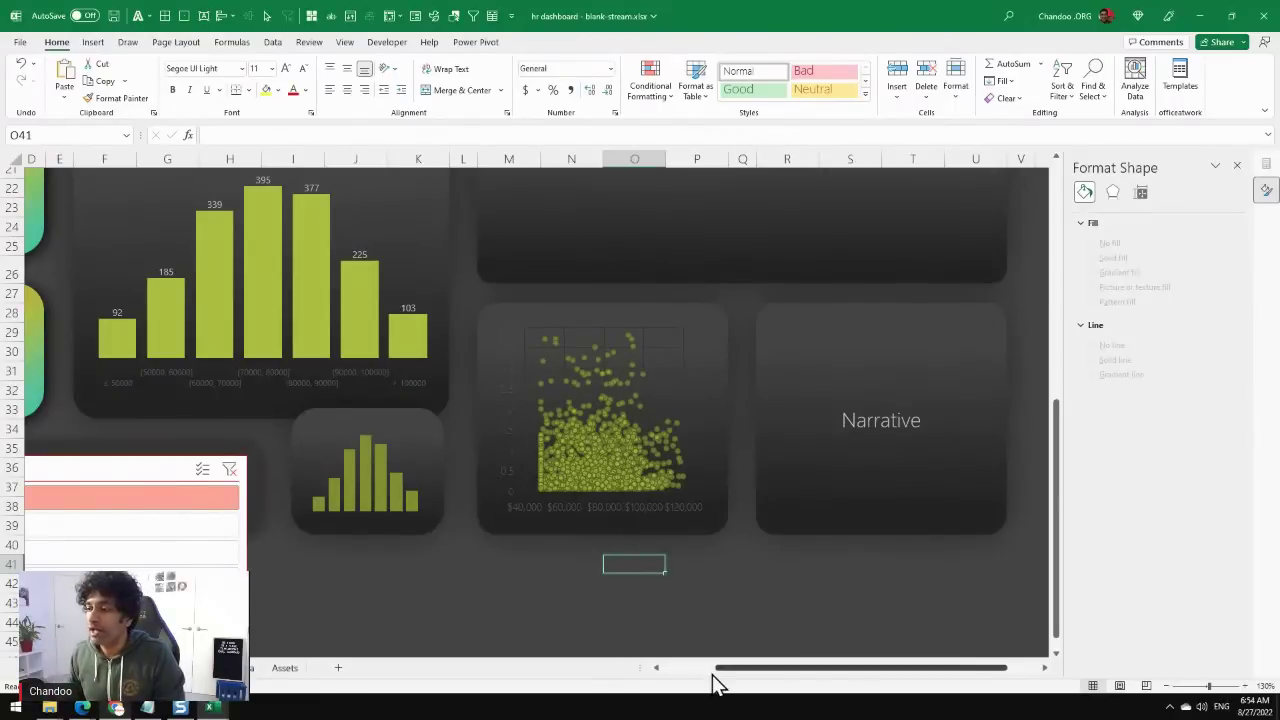
# Scroll the sheet back to column A, select the Department slicer, and show the Slicer ribbon tab.
pyautogui.moveTo(736, 668); pyautogui.dragTo(614, 680)
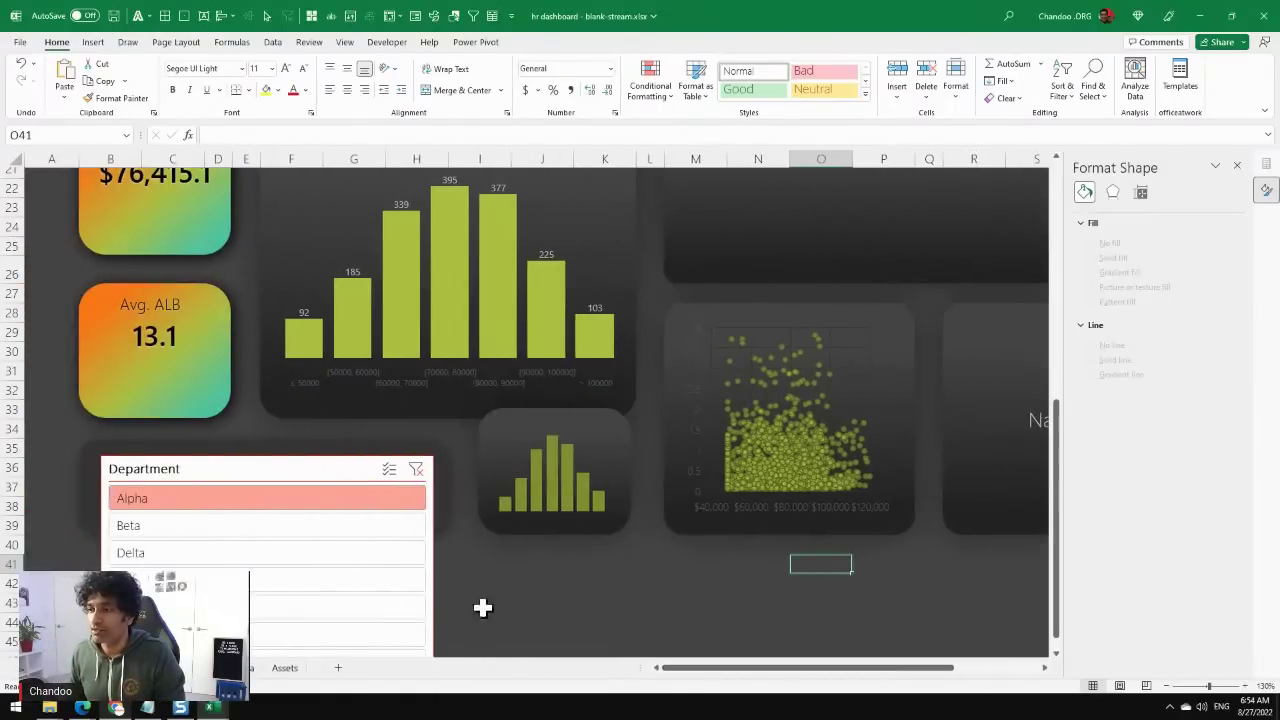
pyautogui.click(264, 465)
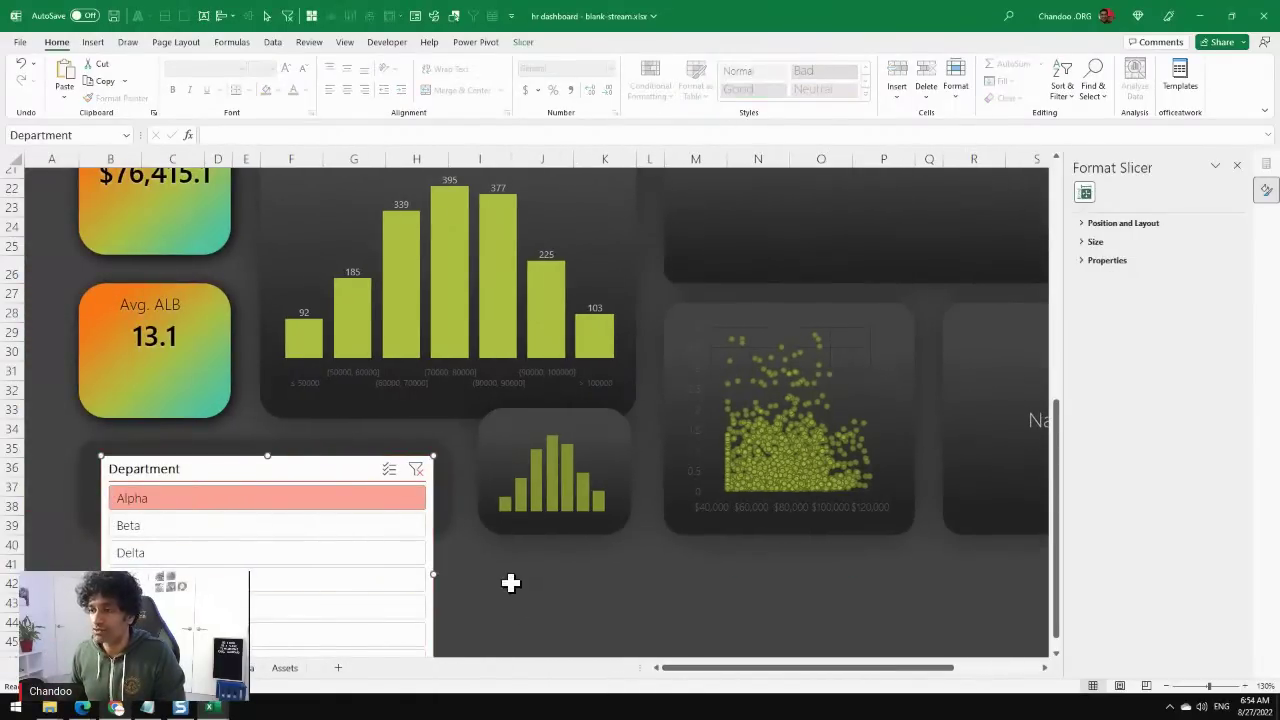
pyautogui.click(510, 583)
pyautogui.scroll(-2, 500, 570)
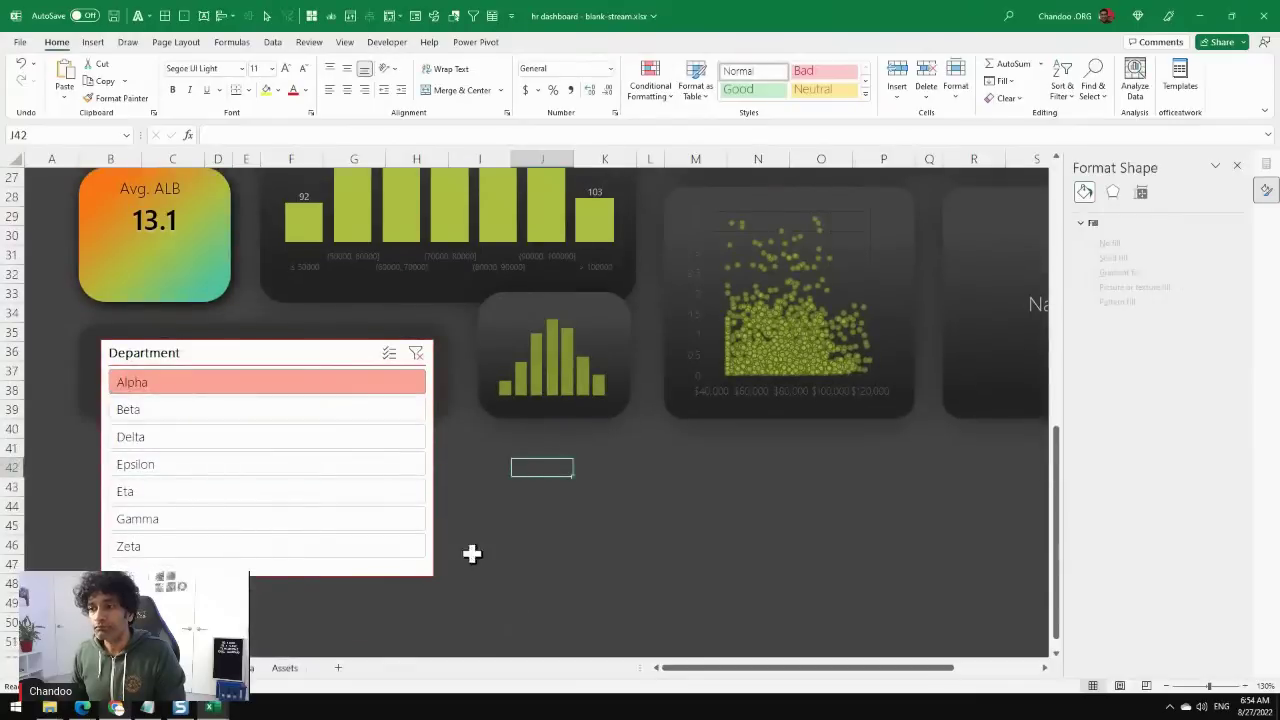
pyautogui.click(263, 352)
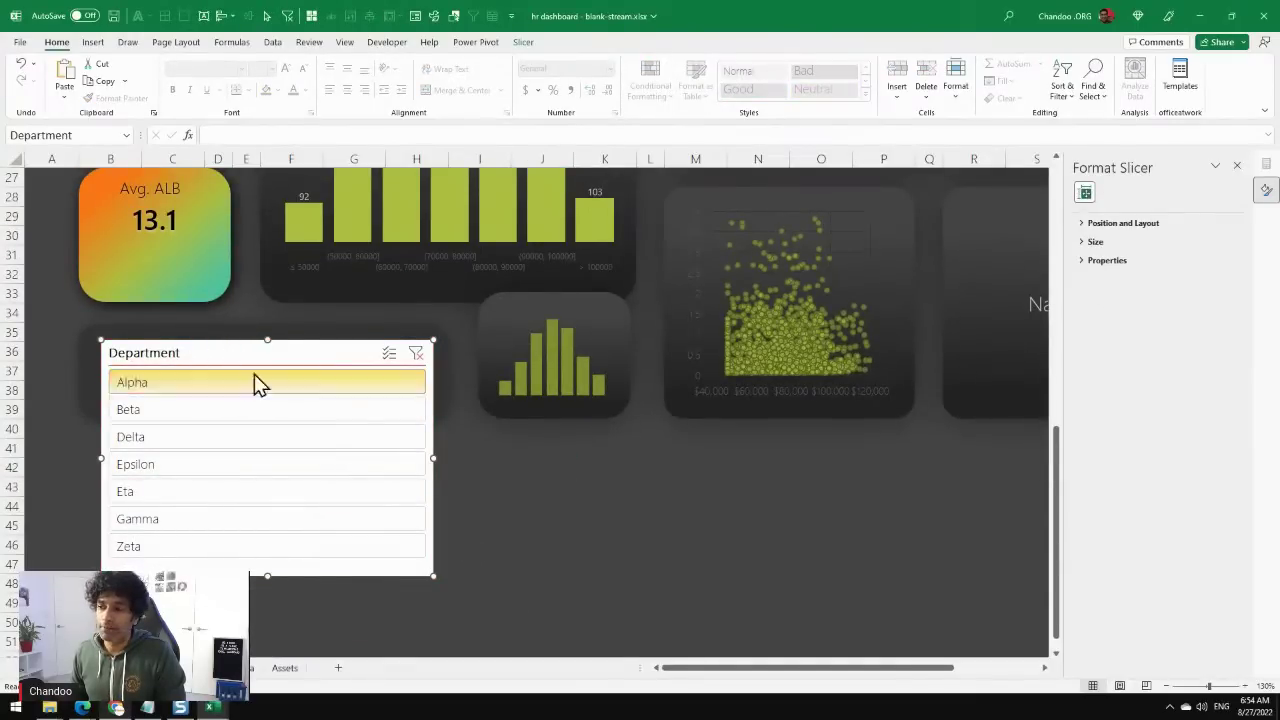
pyautogui.click(523, 43)
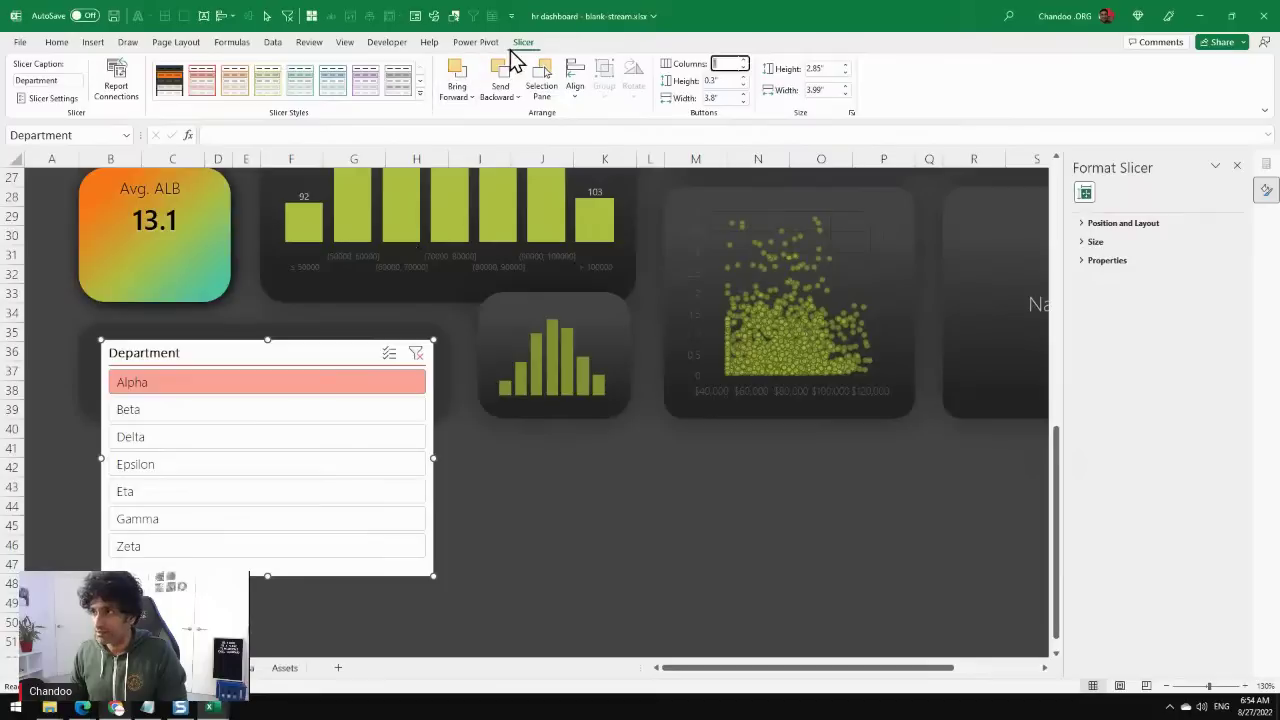
# Set the Department slicer to 4 button columns and turn off Display header in Slicer Settings.
pyautogui.write('4')
pyautogui.press('Return')
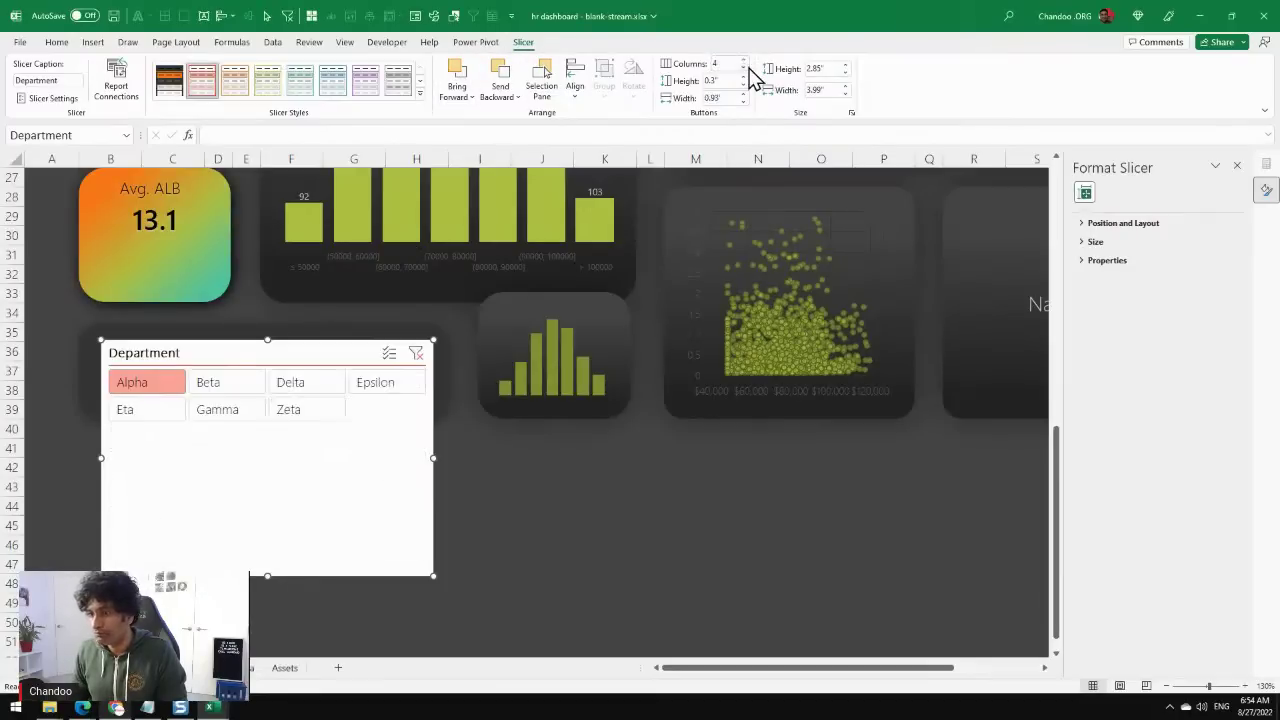
pyautogui.rightClick(398, 430)
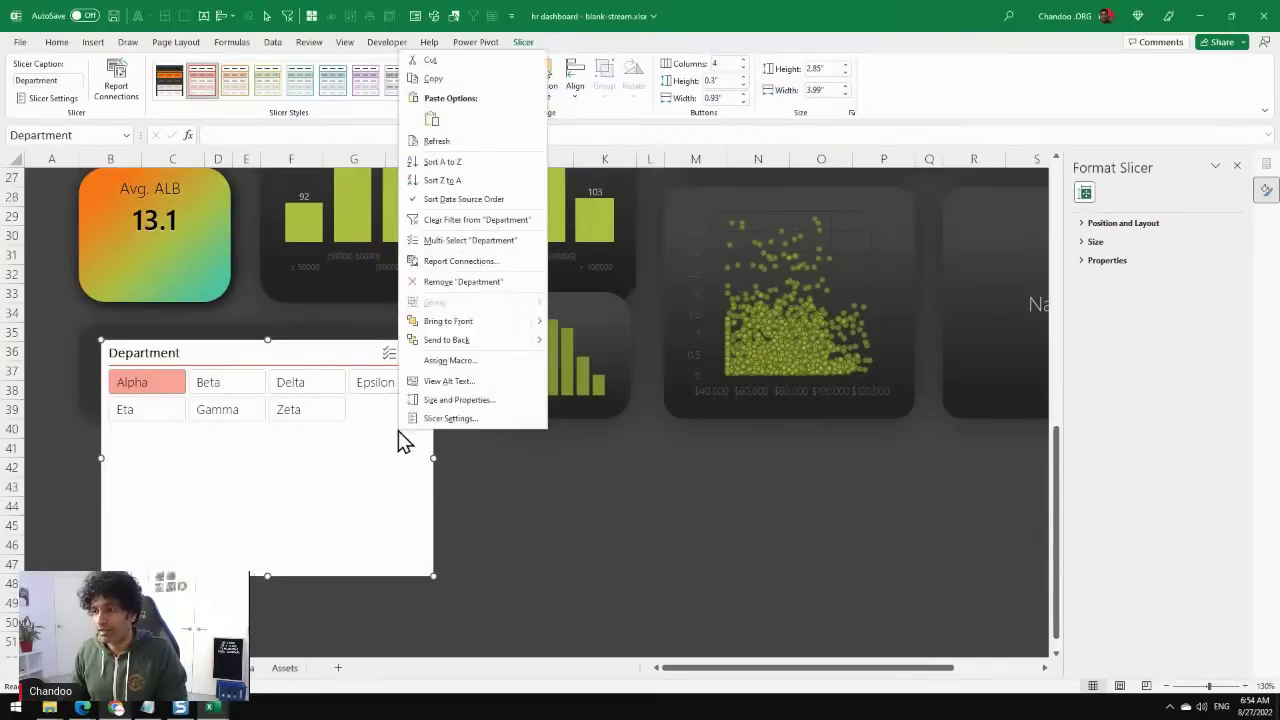
pyautogui.click(473, 420)
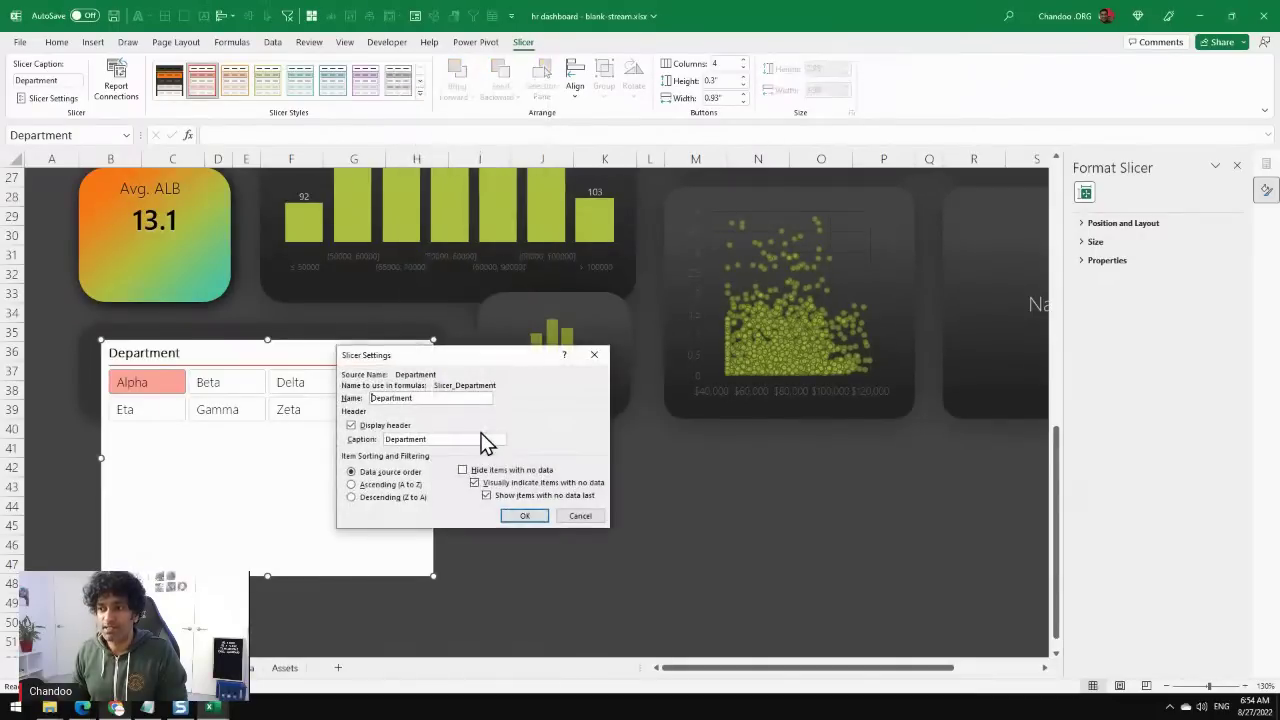
pyautogui.click(386, 426)
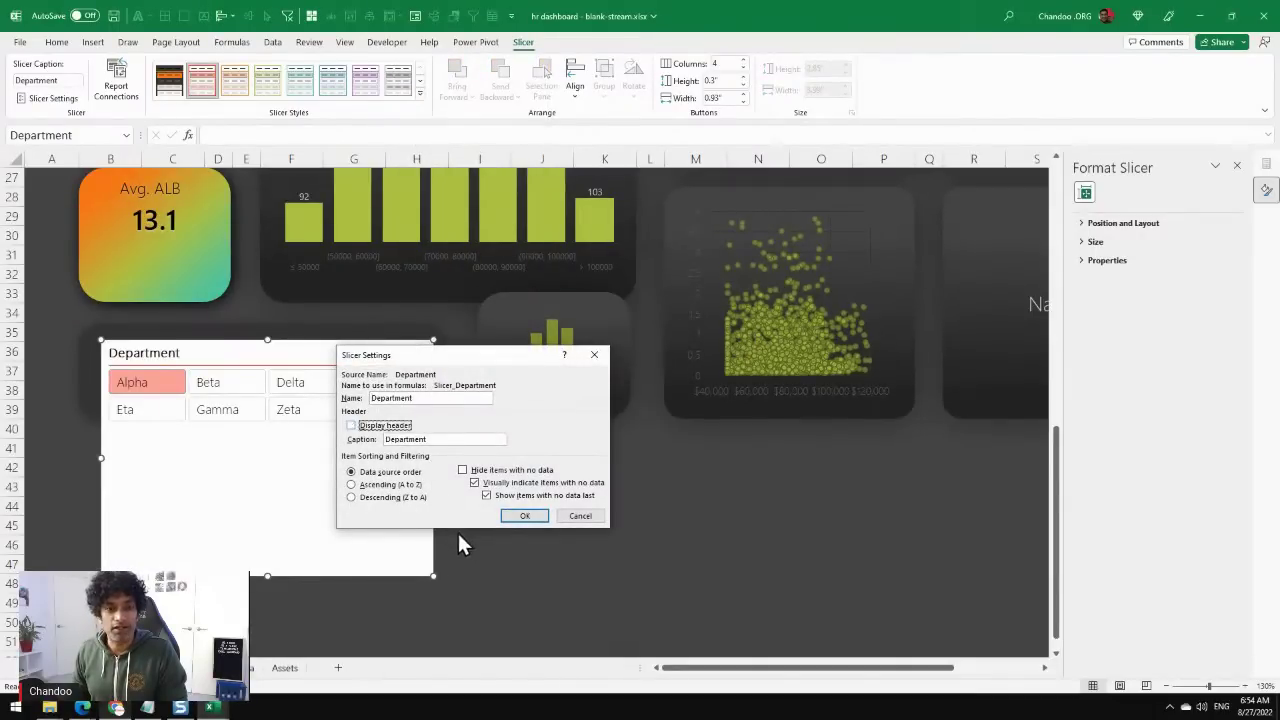
pyautogui.click(524, 516)
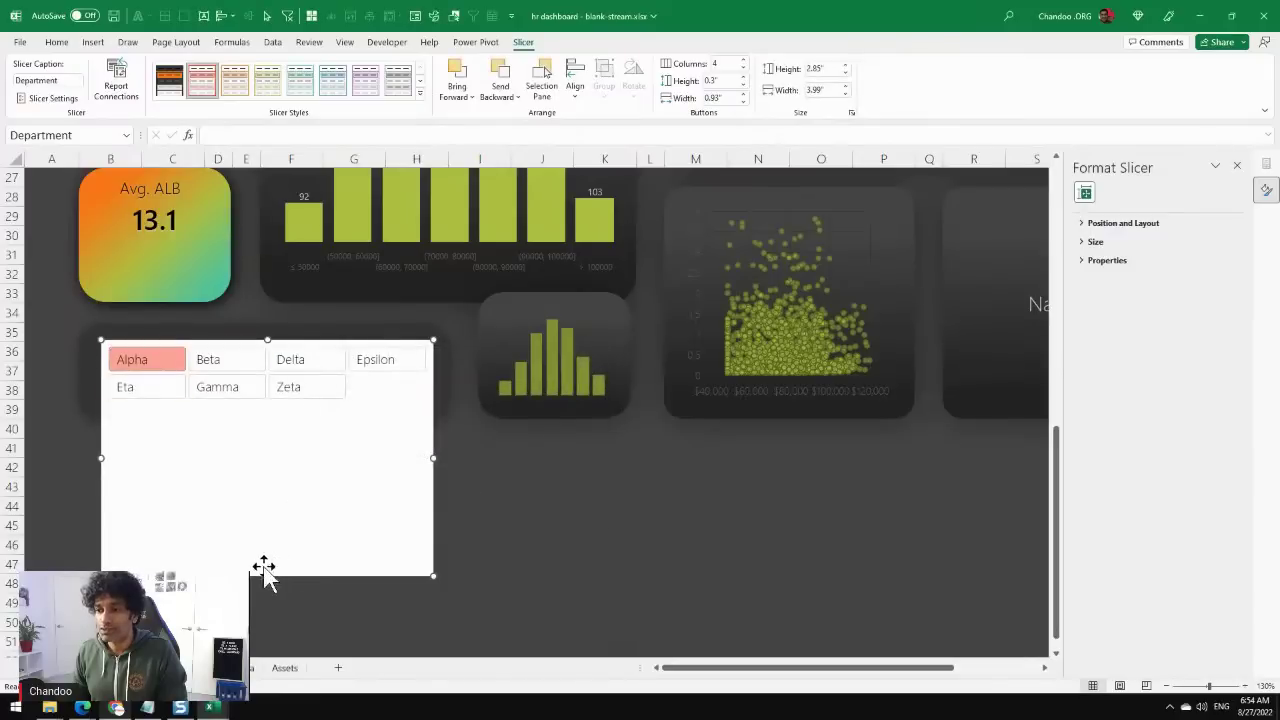
# Reduce the Department slicer's height to about 0.79", nudge it left below the Avg. ALB card, and reselect it.
pyautogui.moveTo(267, 575); pyautogui.dragTo(252, 410)
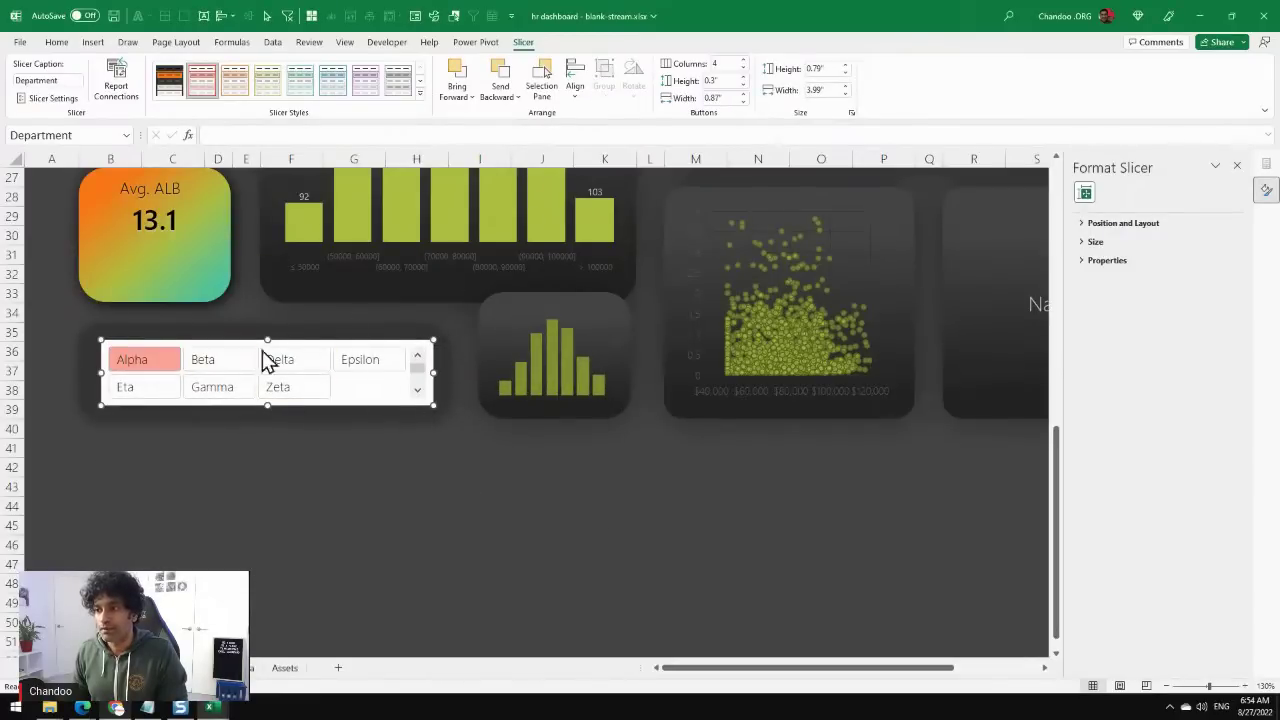
pyautogui.click(406, 490)
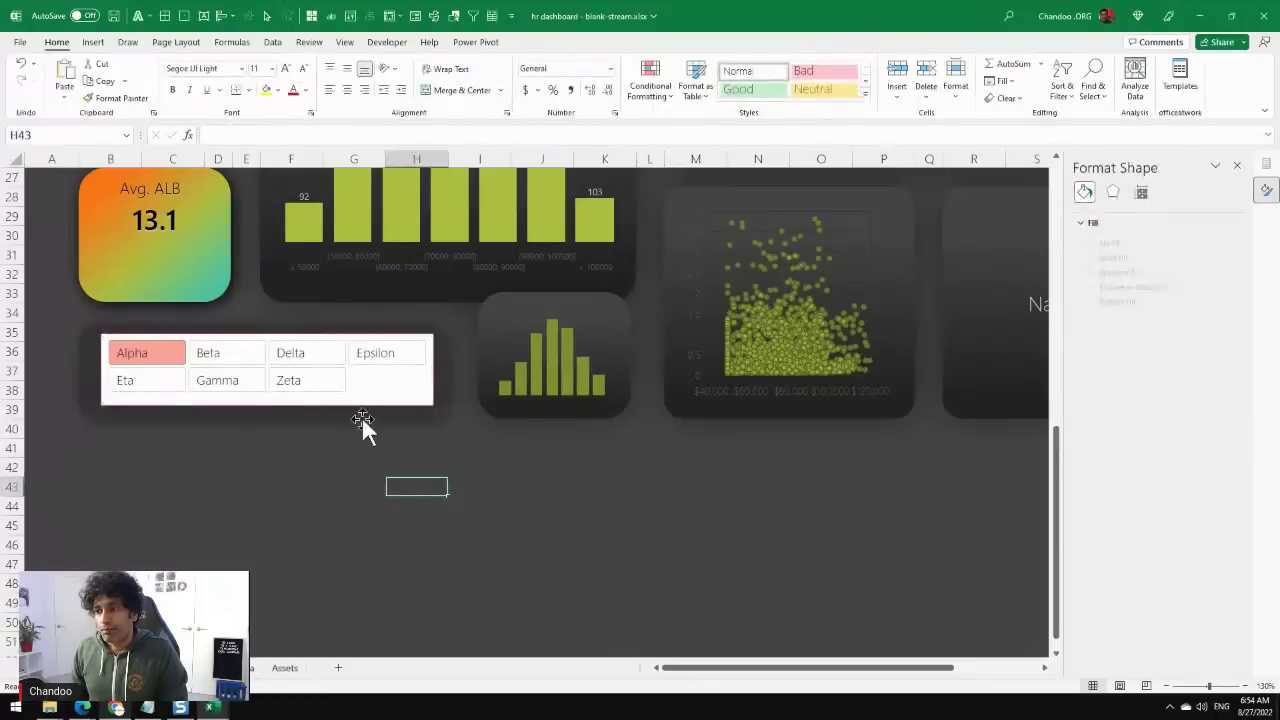
pyautogui.moveTo(361, 416); pyautogui.dragTo(362, 407)
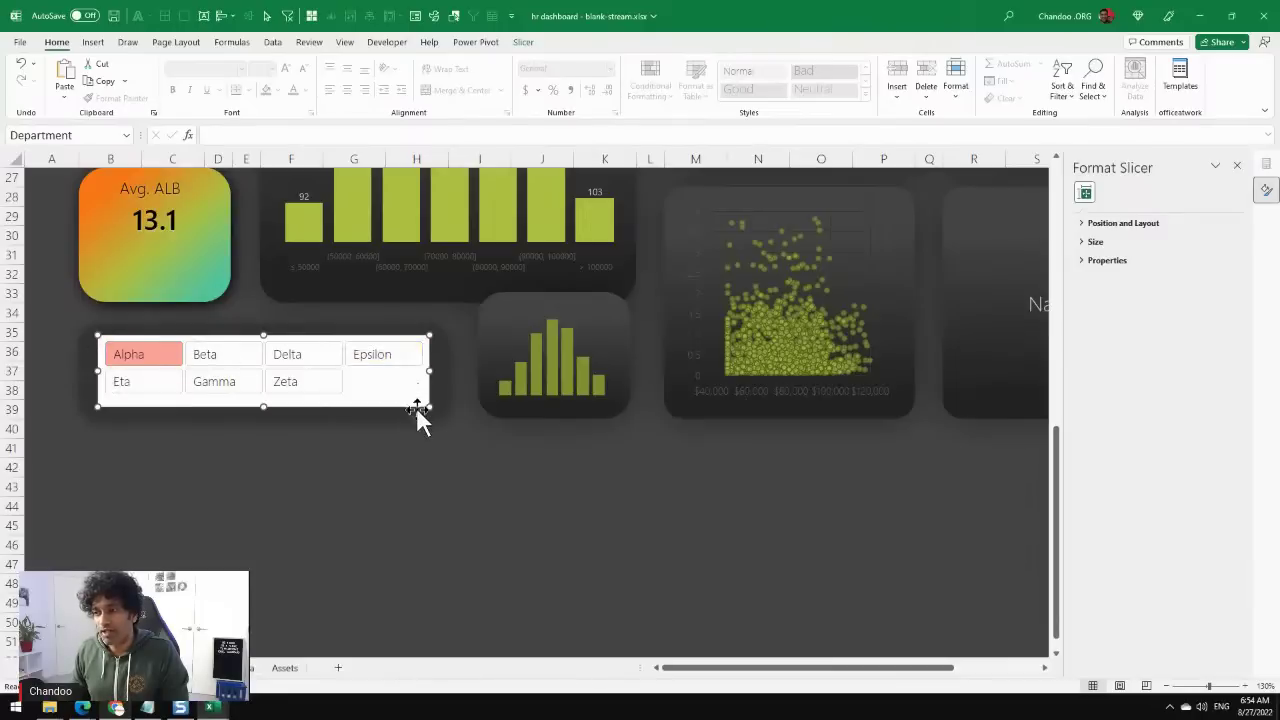
pyautogui.click(354, 505)
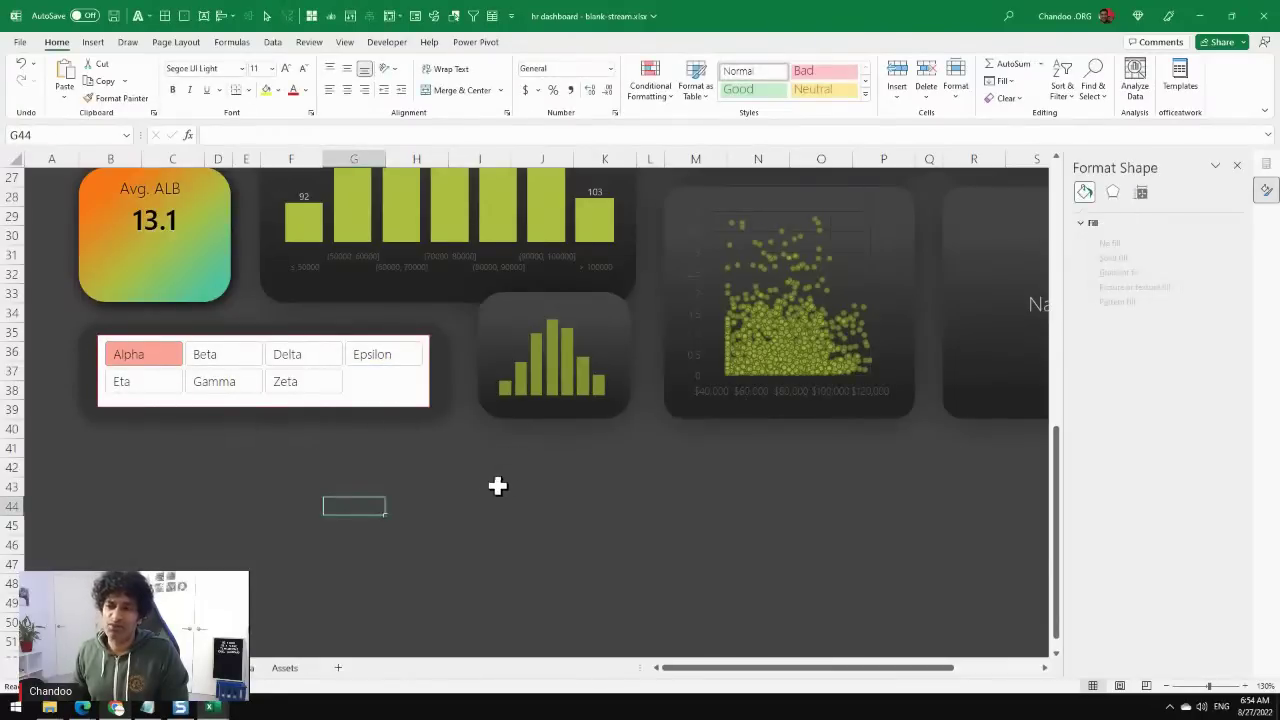
pyautogui.scroll(1, 515, 495)
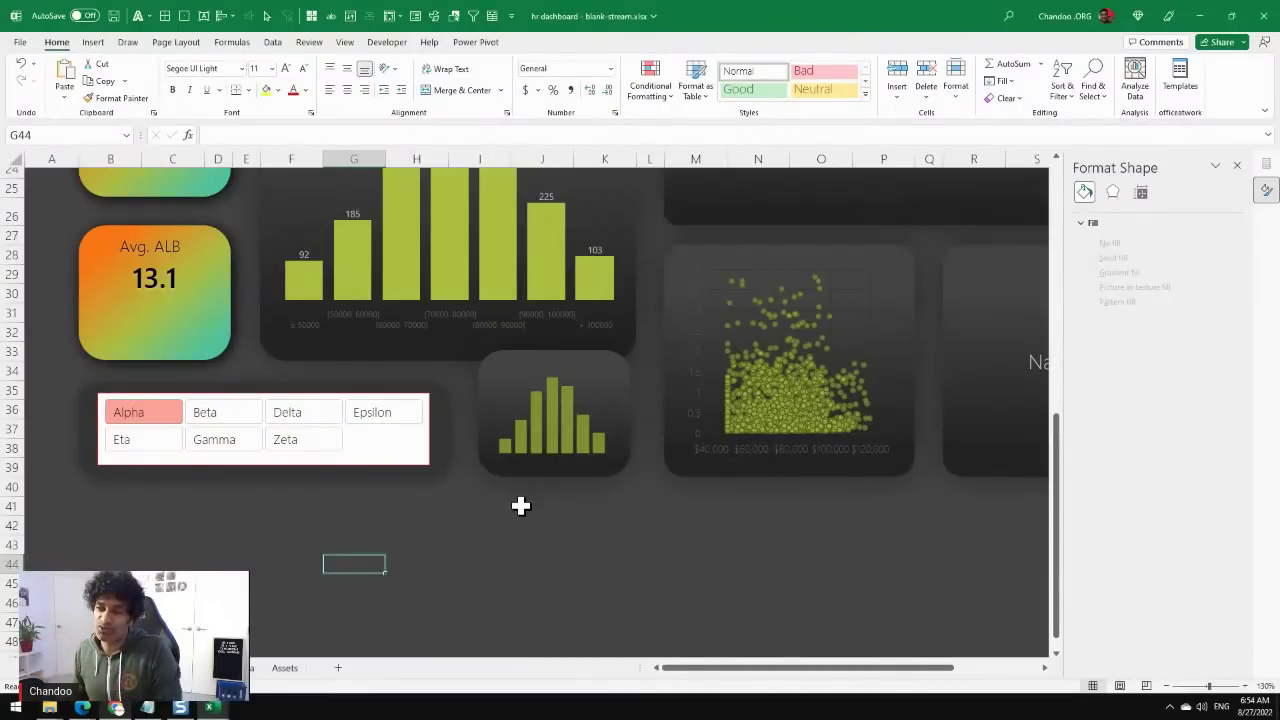
pyautogui.click(410, 460)
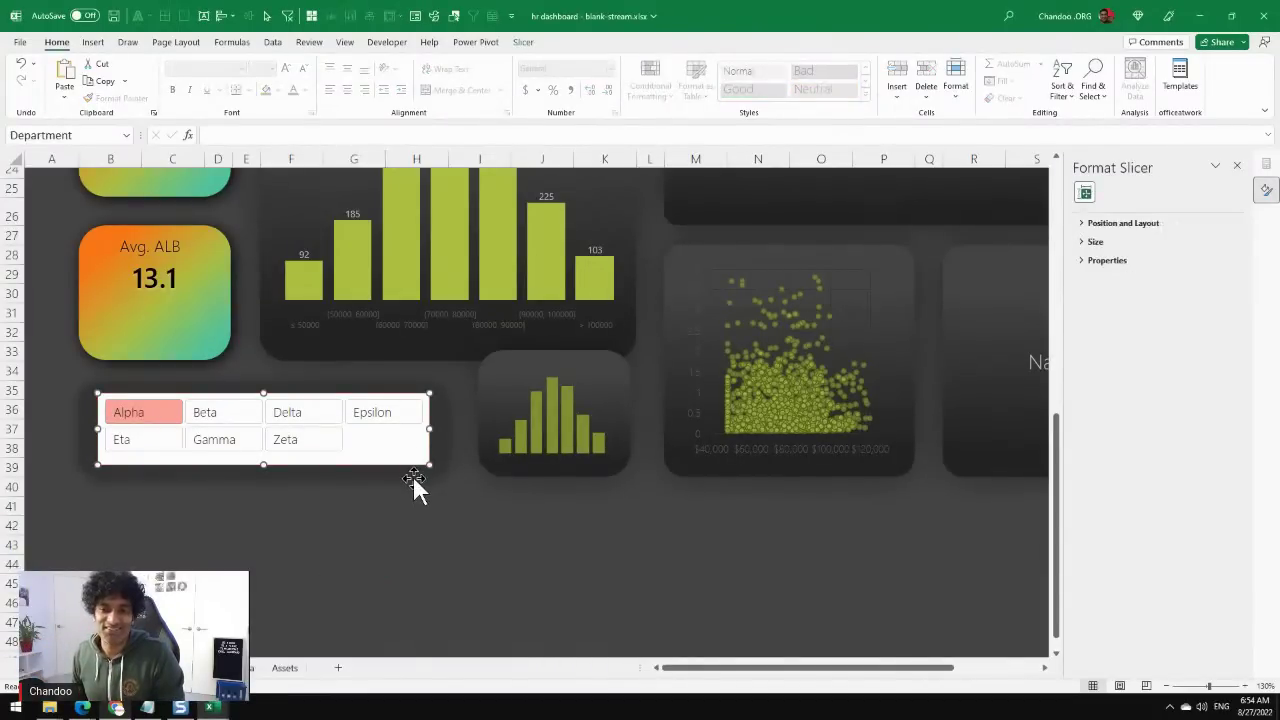
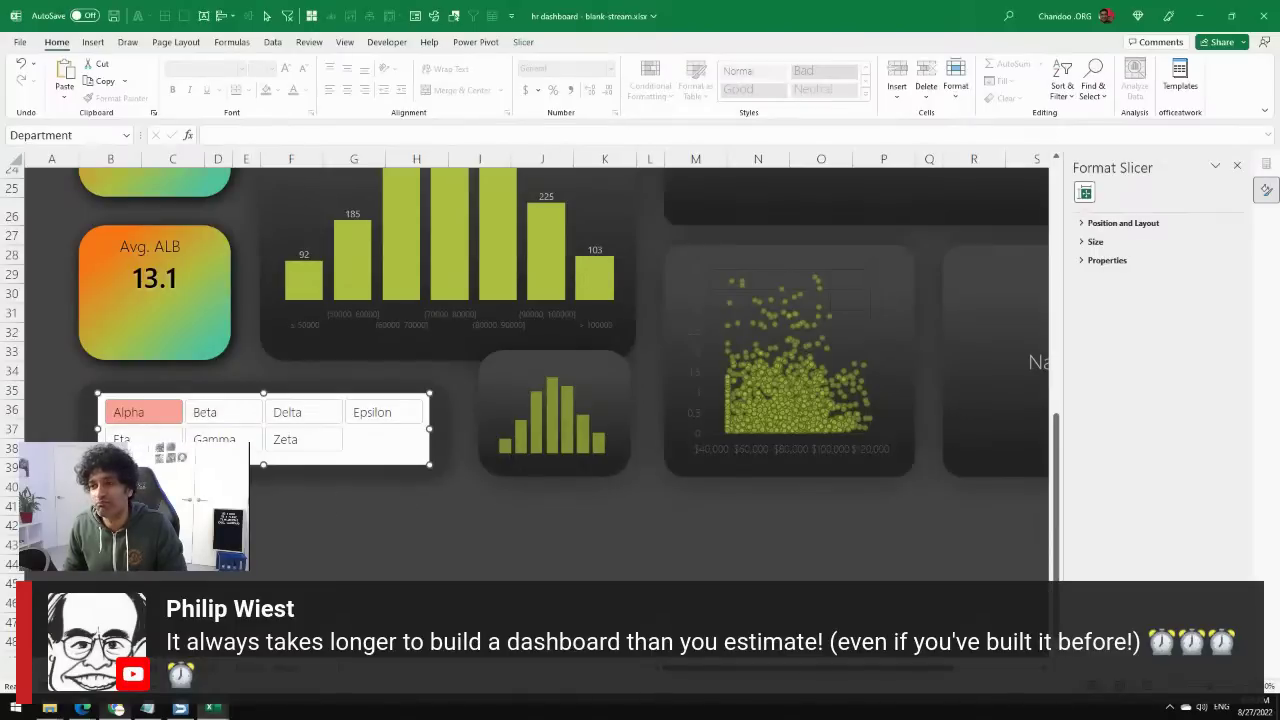
# Select the Department slicer on the dashboard.
pyautogui.click(515, 598)
pyautogui.scroll(5, 530, 590)
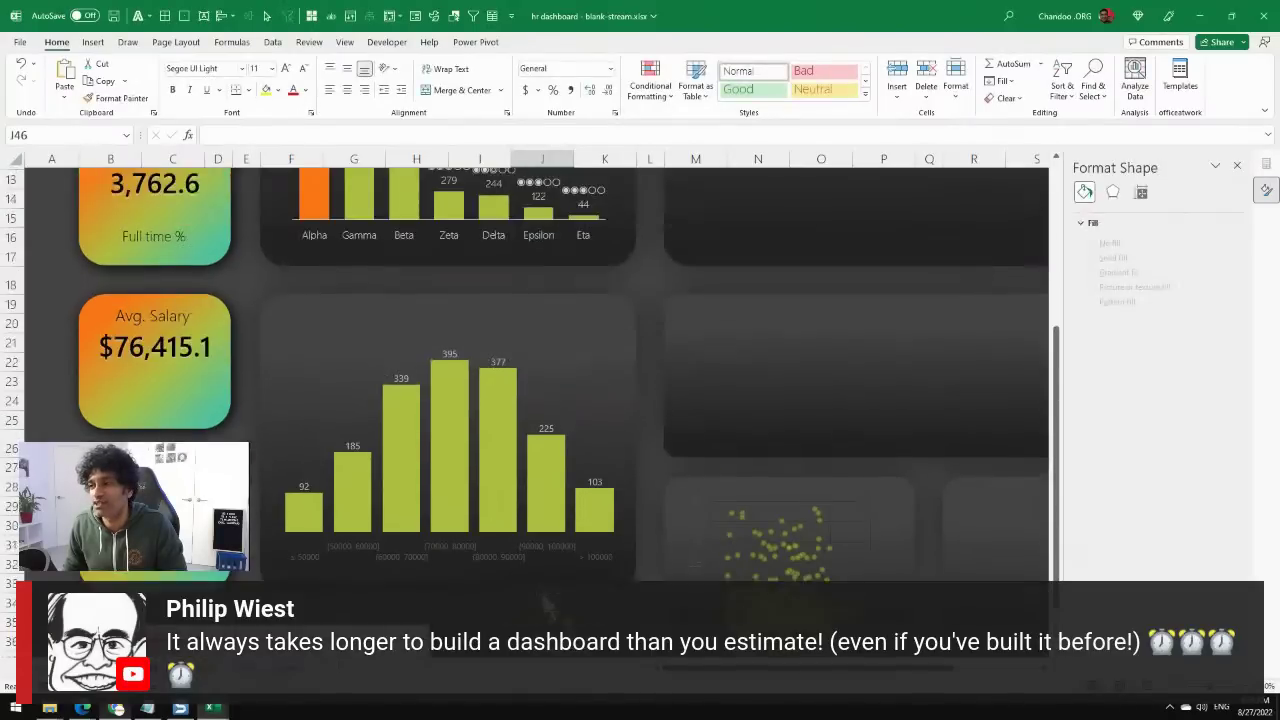
pyautogui.scroll(4, 539, 580)
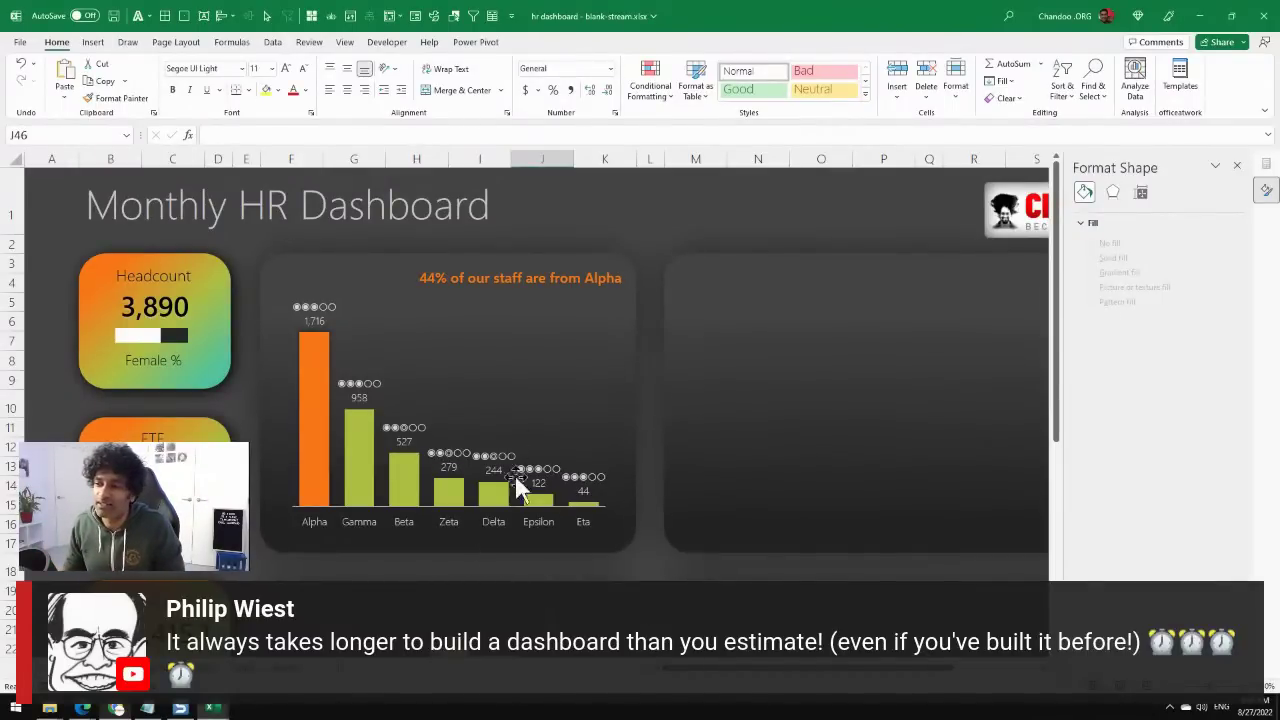
pyautogui.scroll(-2, 537, 532)
pyautogui.scroll(-4, 537, 532)
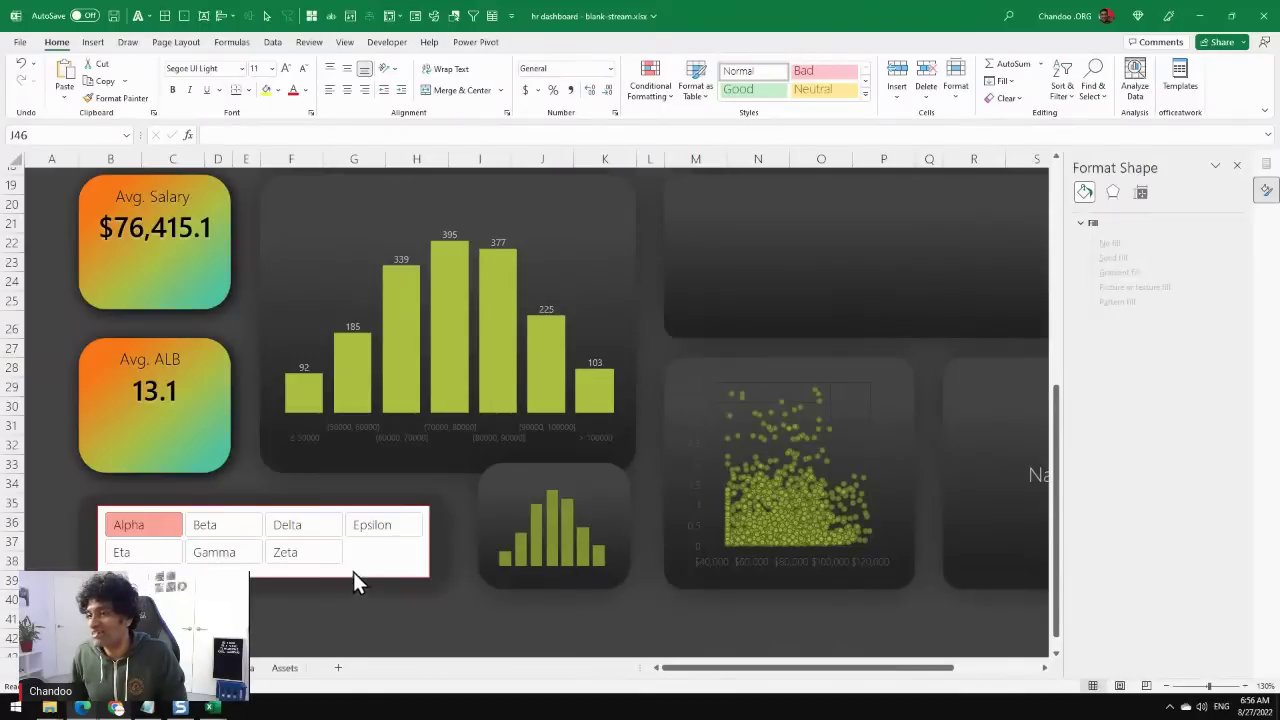
pyautogui.click(403, 568)
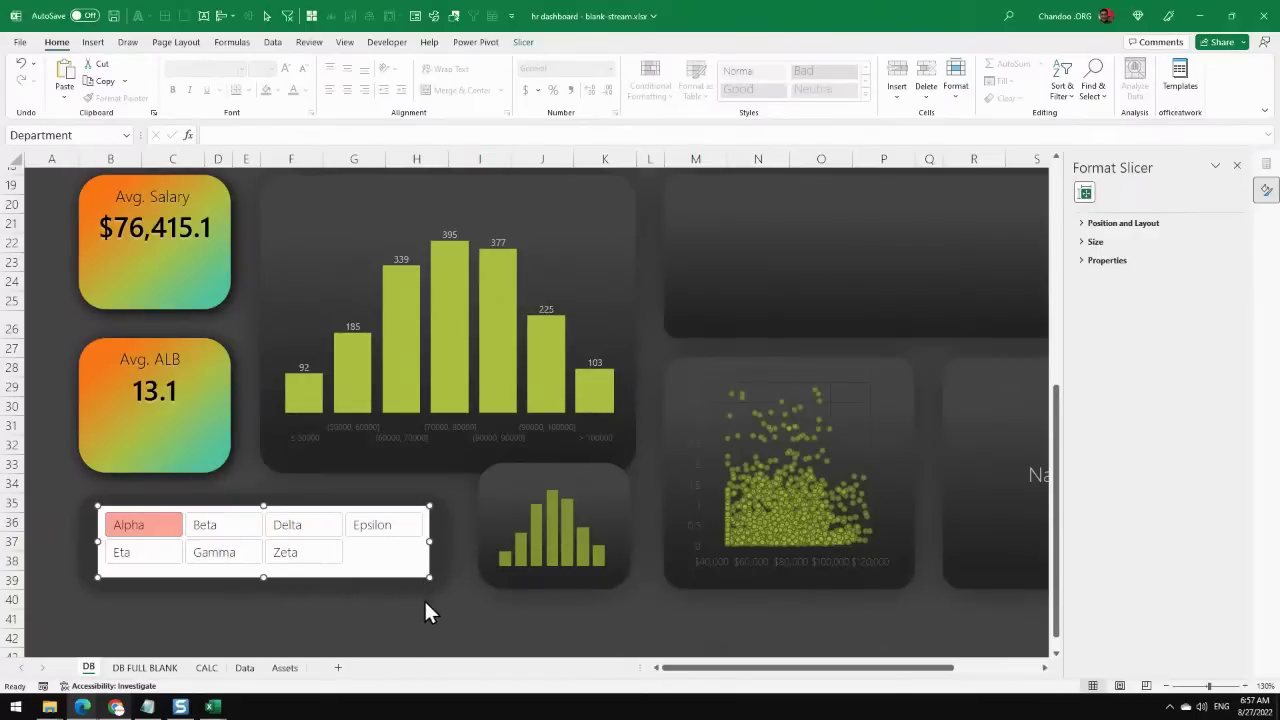
pyautogui.click(646, 354)
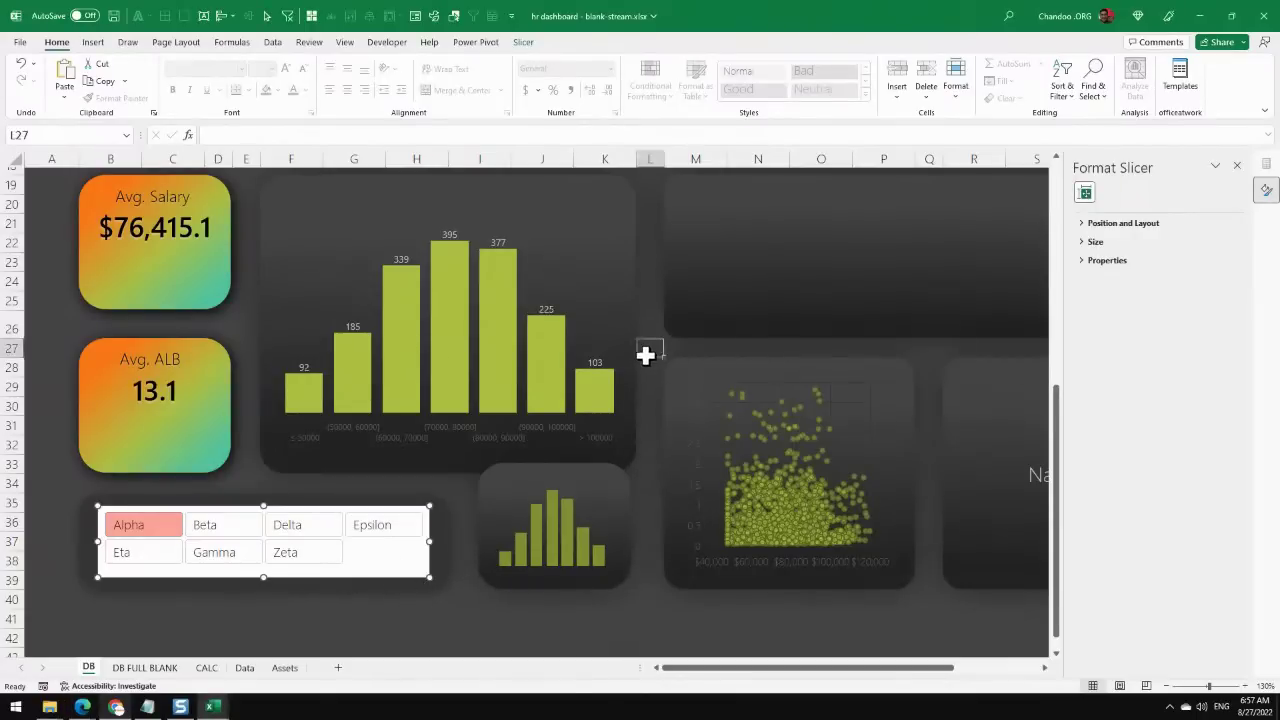
pyautogui.scroll(6, 670, 360)
pyautogui.scroll(-9, 671, 362)
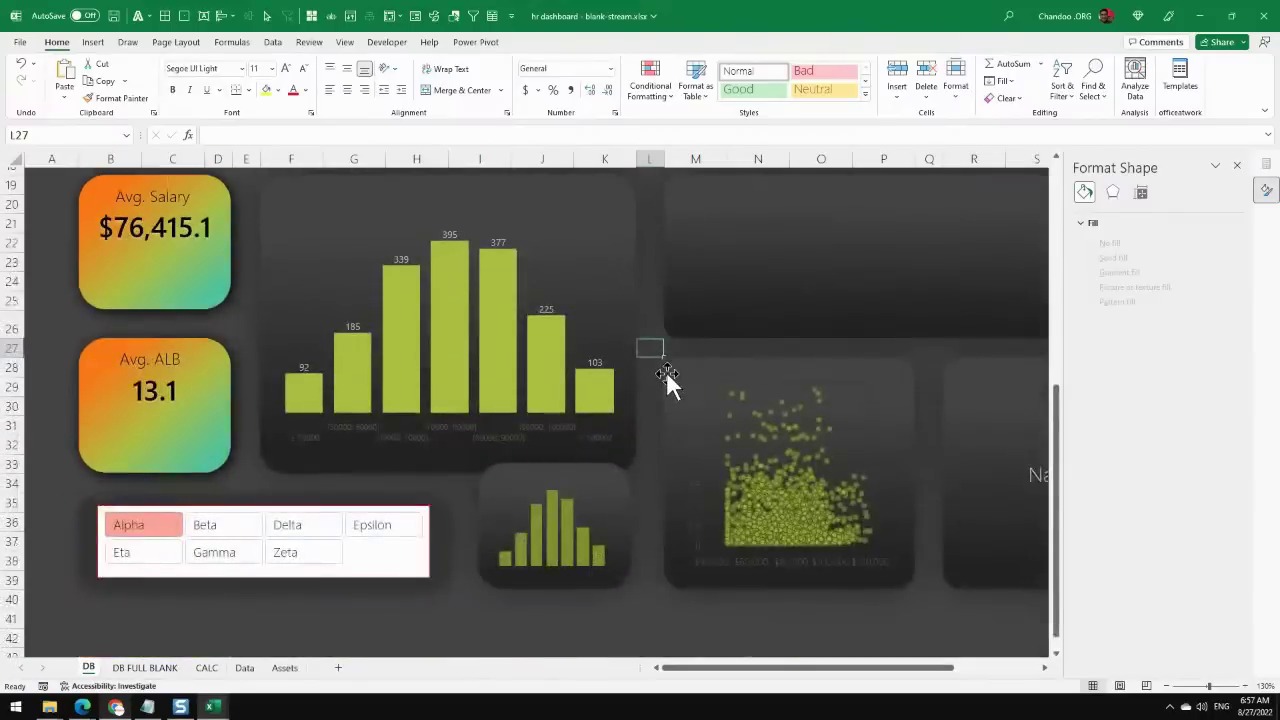
pyautogui.click(388, 395)
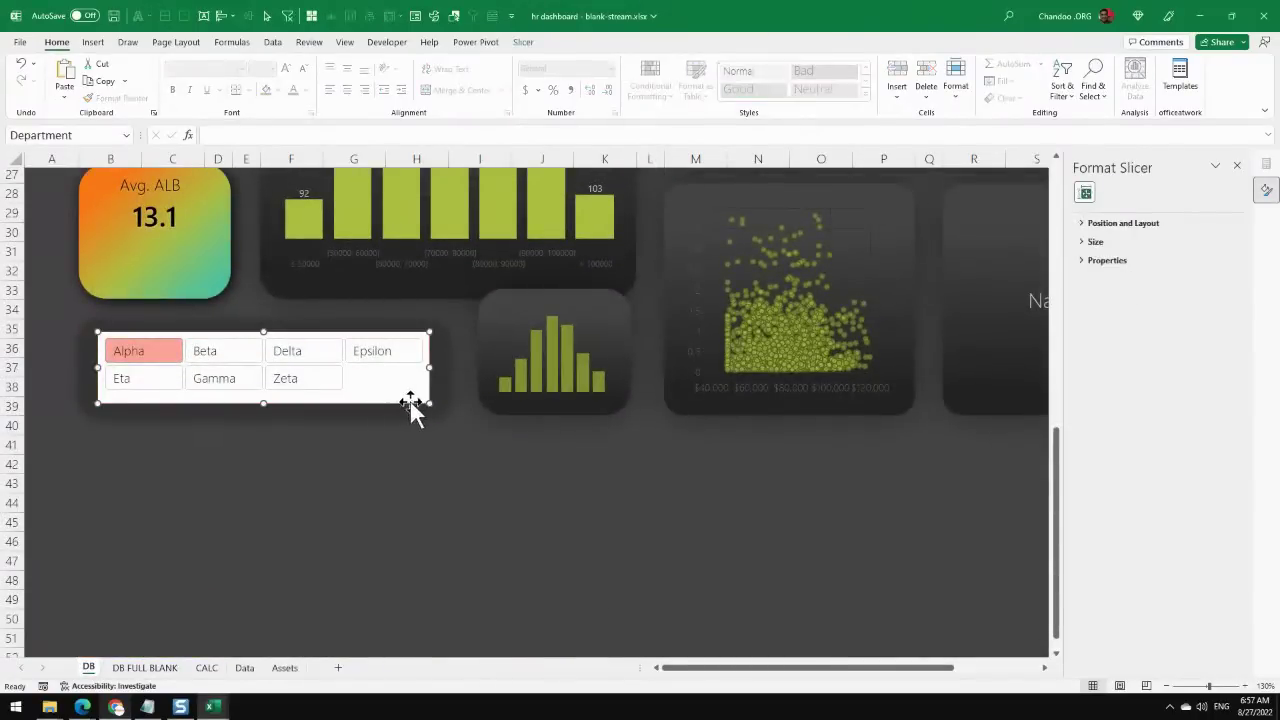
# Check the custom slicer style's options in the Slicer Styles gallery without duplicating it.
pyautogui.click(526, 44)
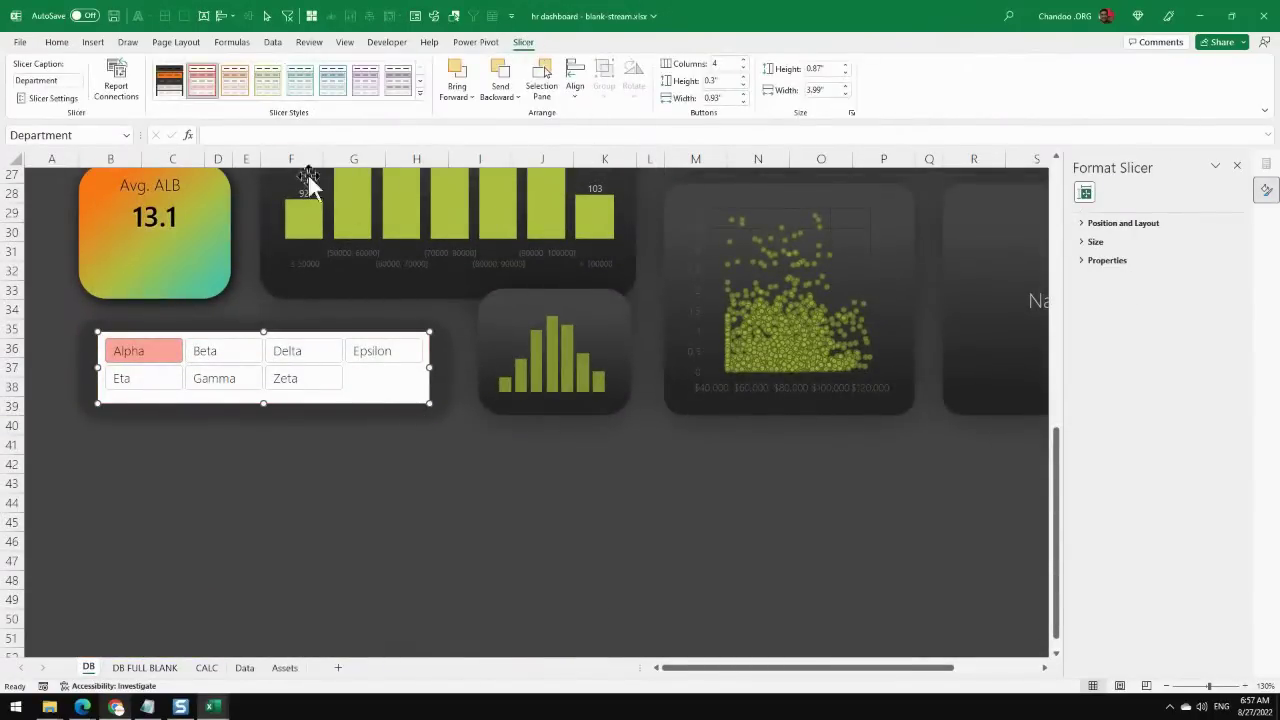
pyautogui.rightClick(201, 83)
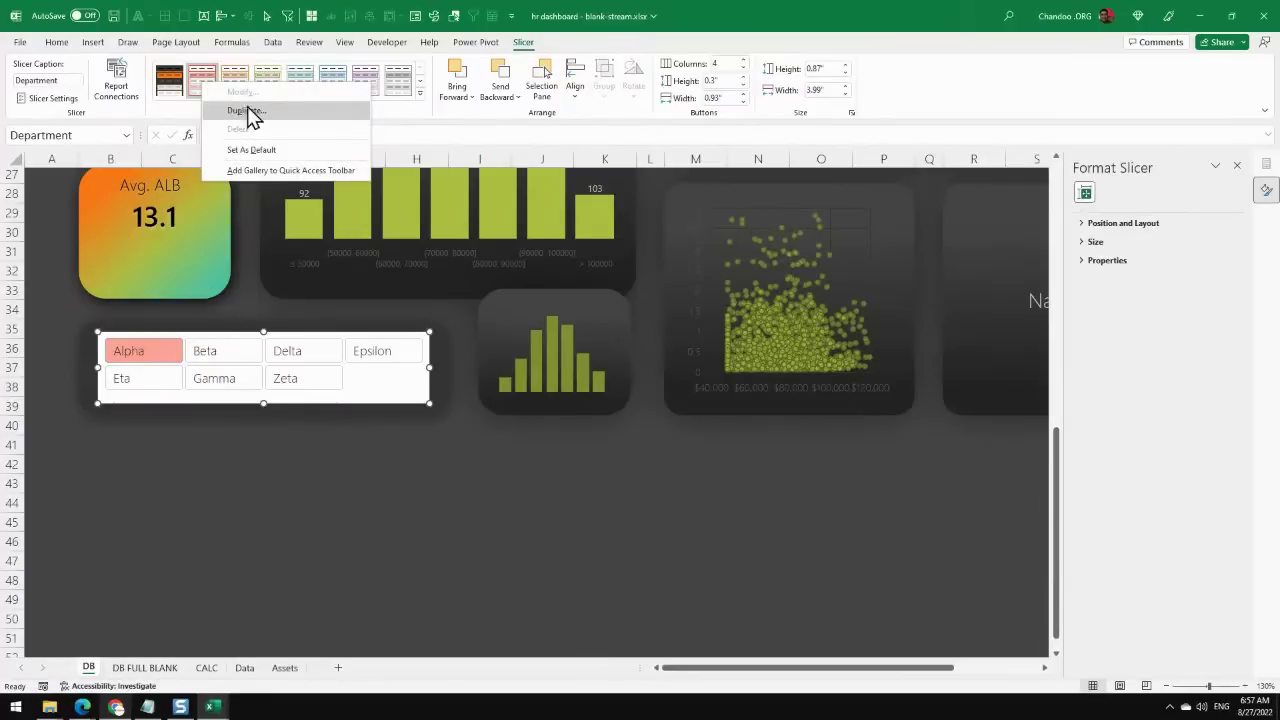
pyautogui.click(420, 428)
# Apply the orange Slicer Style Dark 2 to the Department slicer.
pyautogui.click(518, 498)
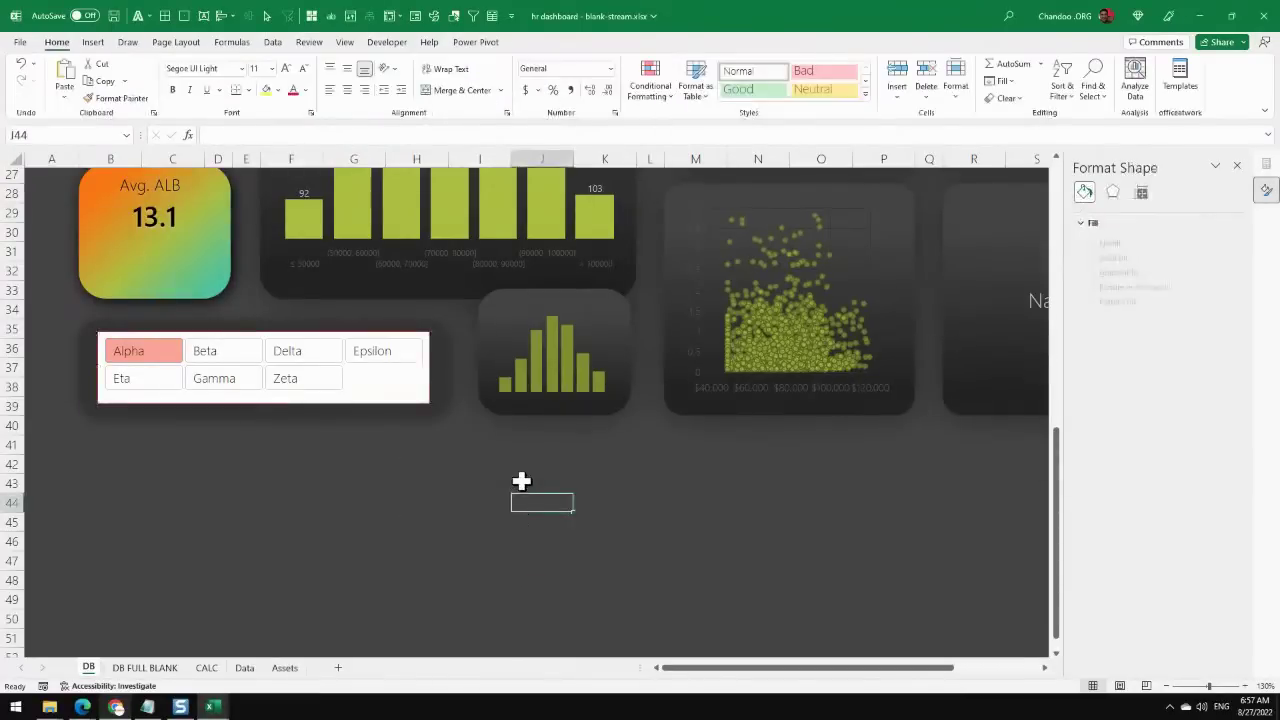
pyautogui.scroll(6, 335, 280)
pyautogui.scroll(-5, 400, 420)
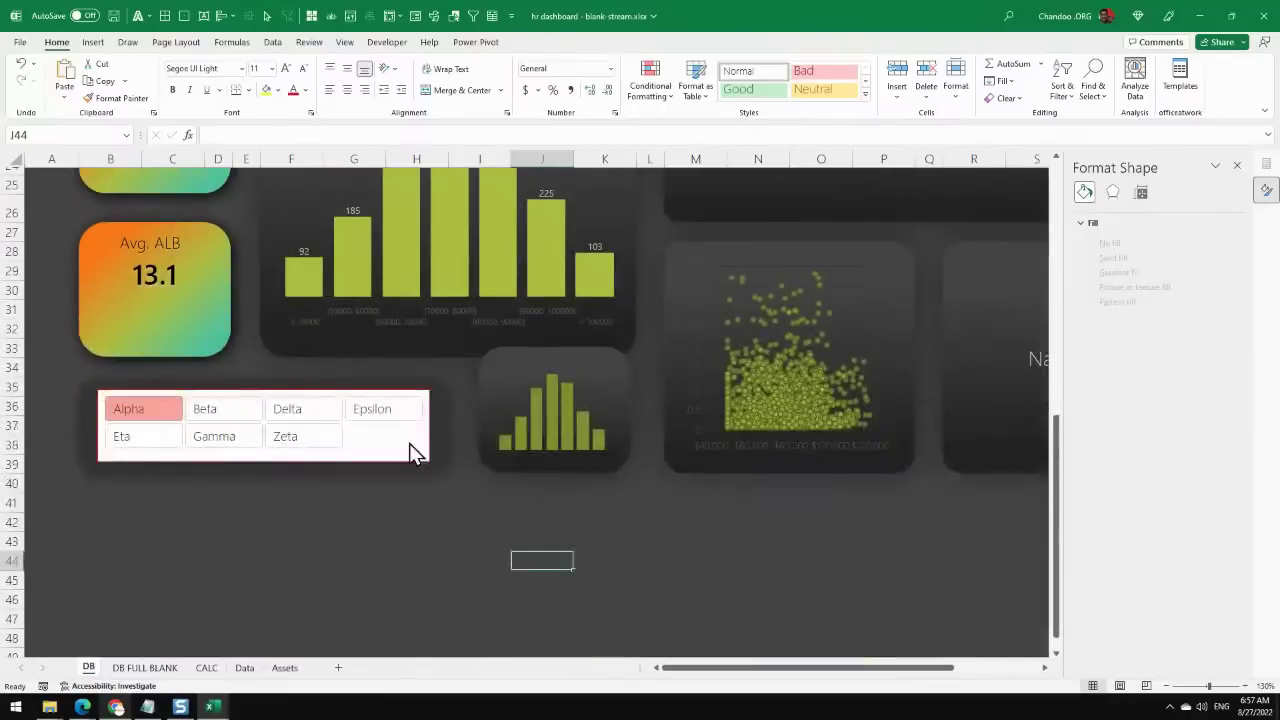
pyautogui.click(410, 450)
pyautogui.click(524, 42)
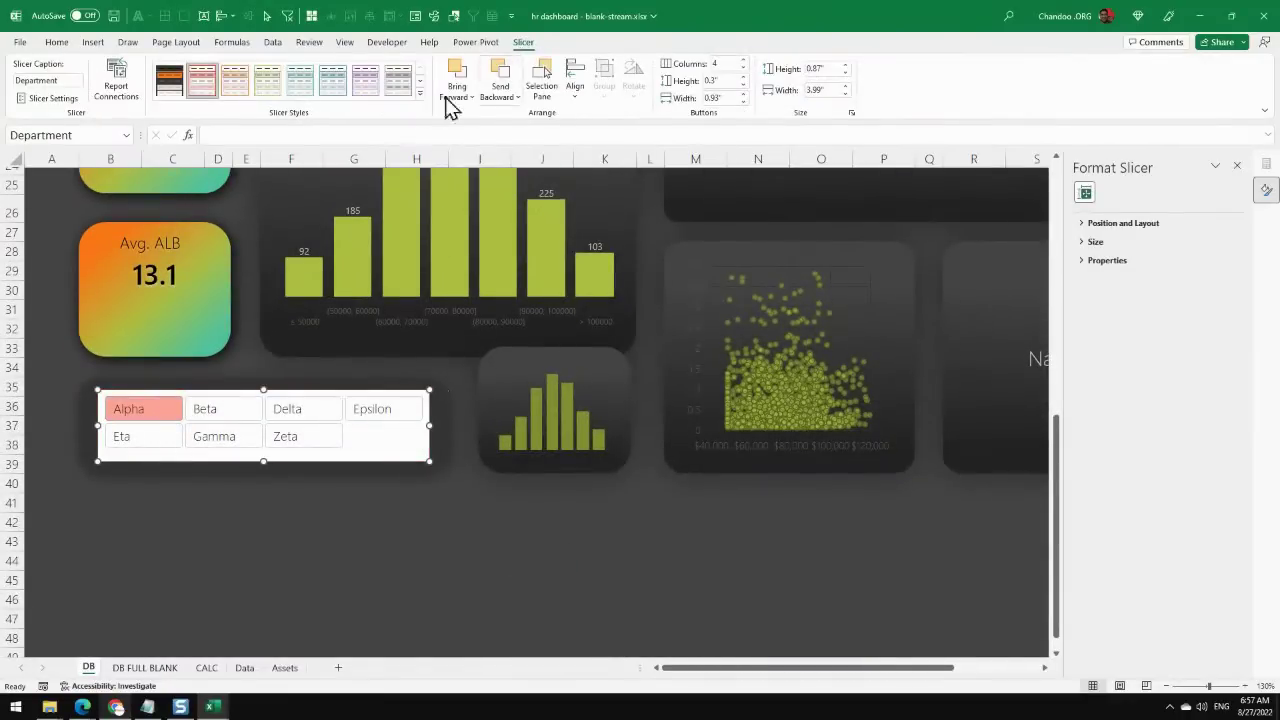
pyautogui.click(420, 94)
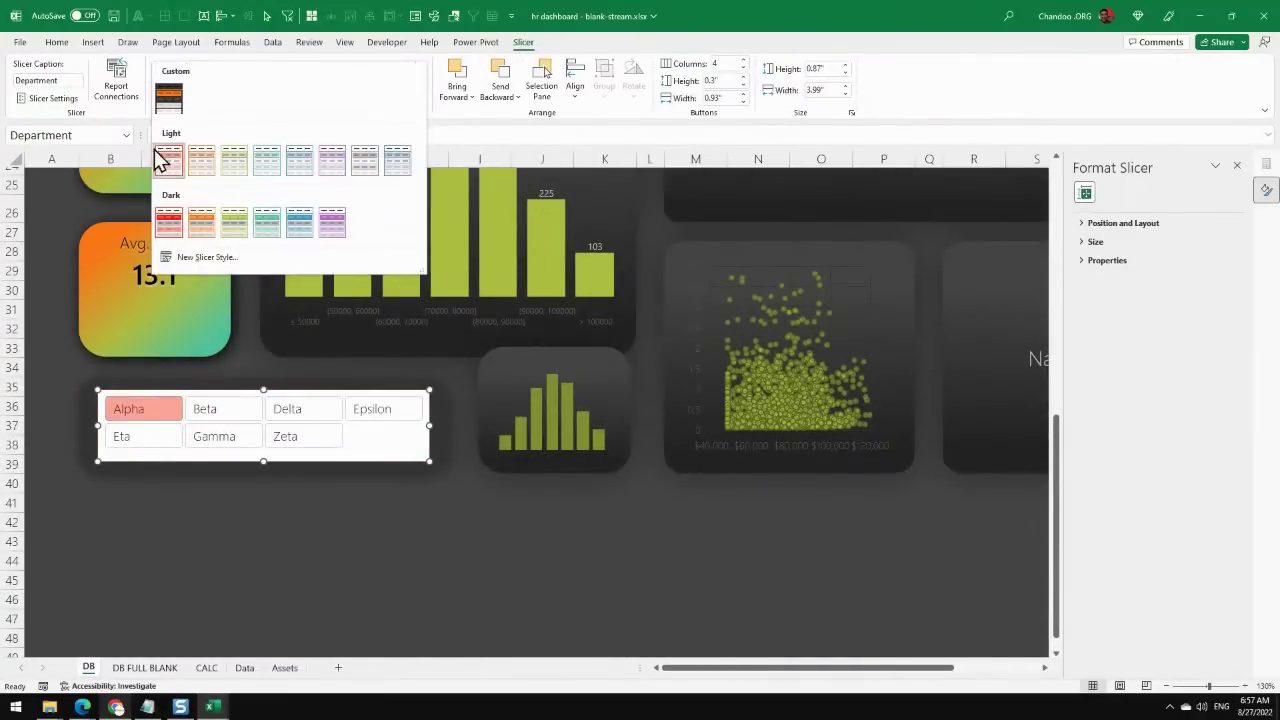
pyautogui.click(212, 235)
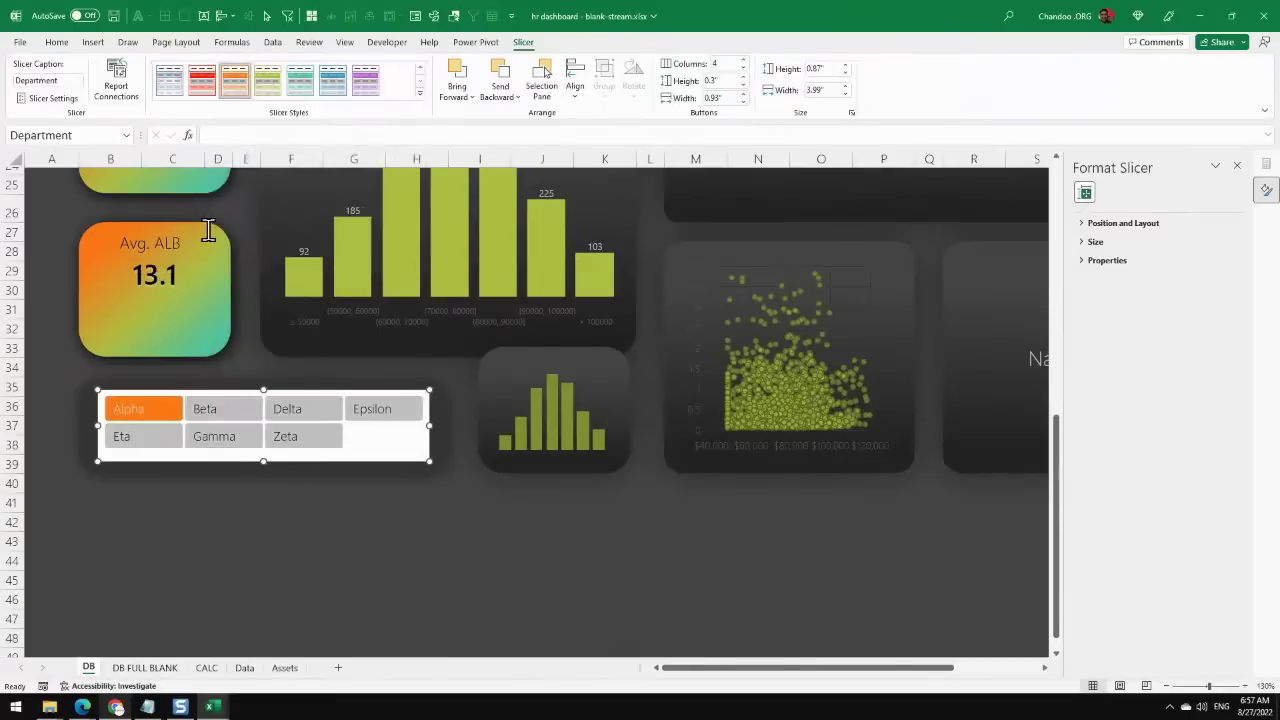
# Compare the custom dark and light peach styles, then settle back on orange Dark 2.
pyautogui.click(403, 520)
pyautogui.click(407, 455)
pyautogui.rightClick(226, 82)
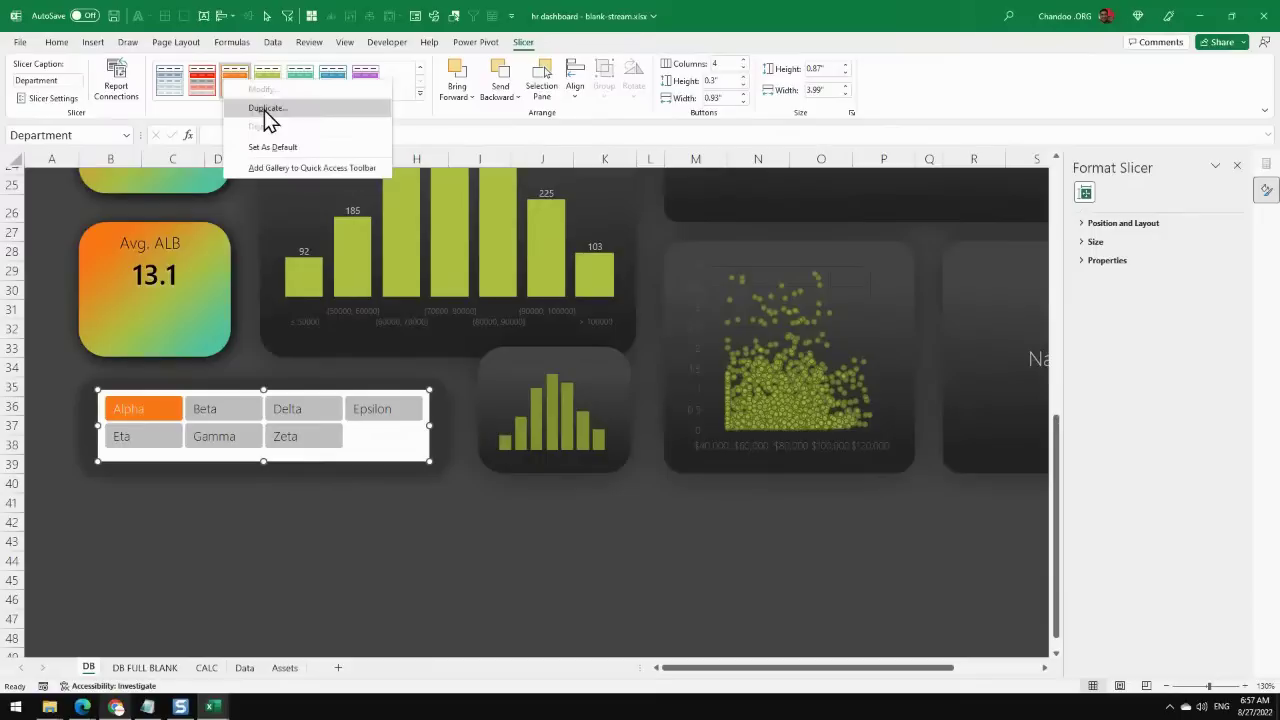
pyautogui.click(421, 94)
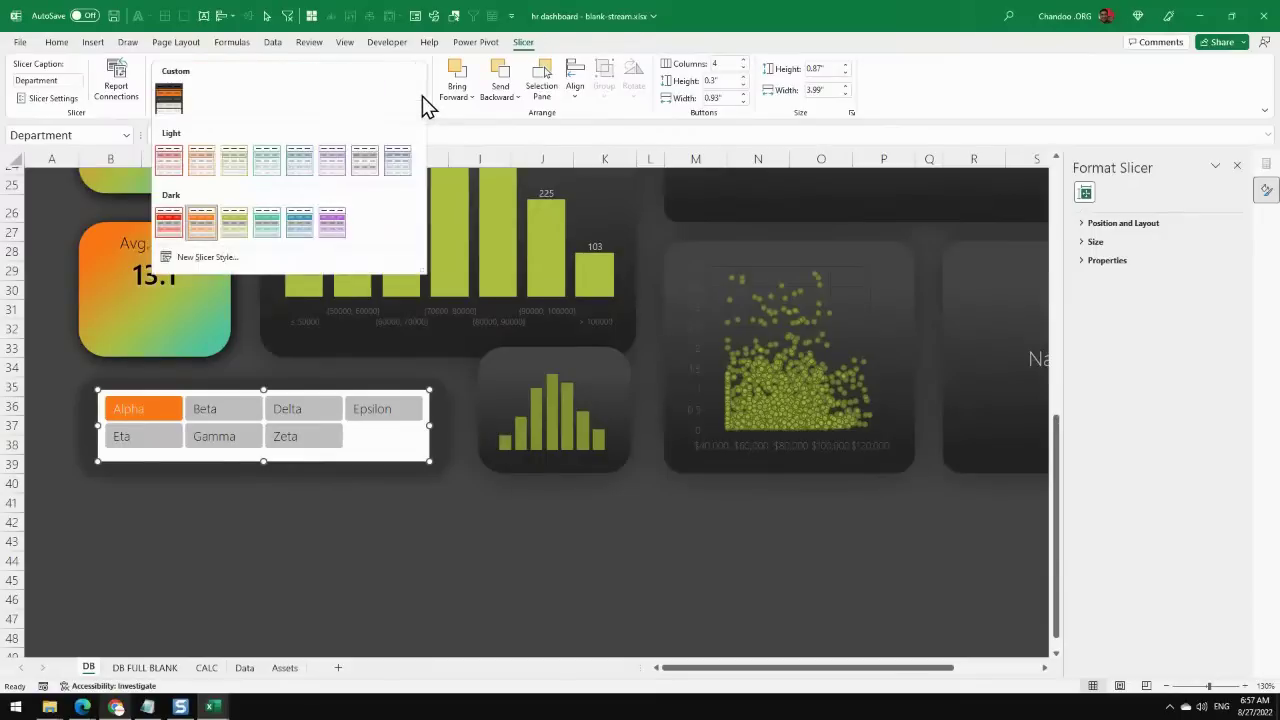
pyautogui.click(172, 103)
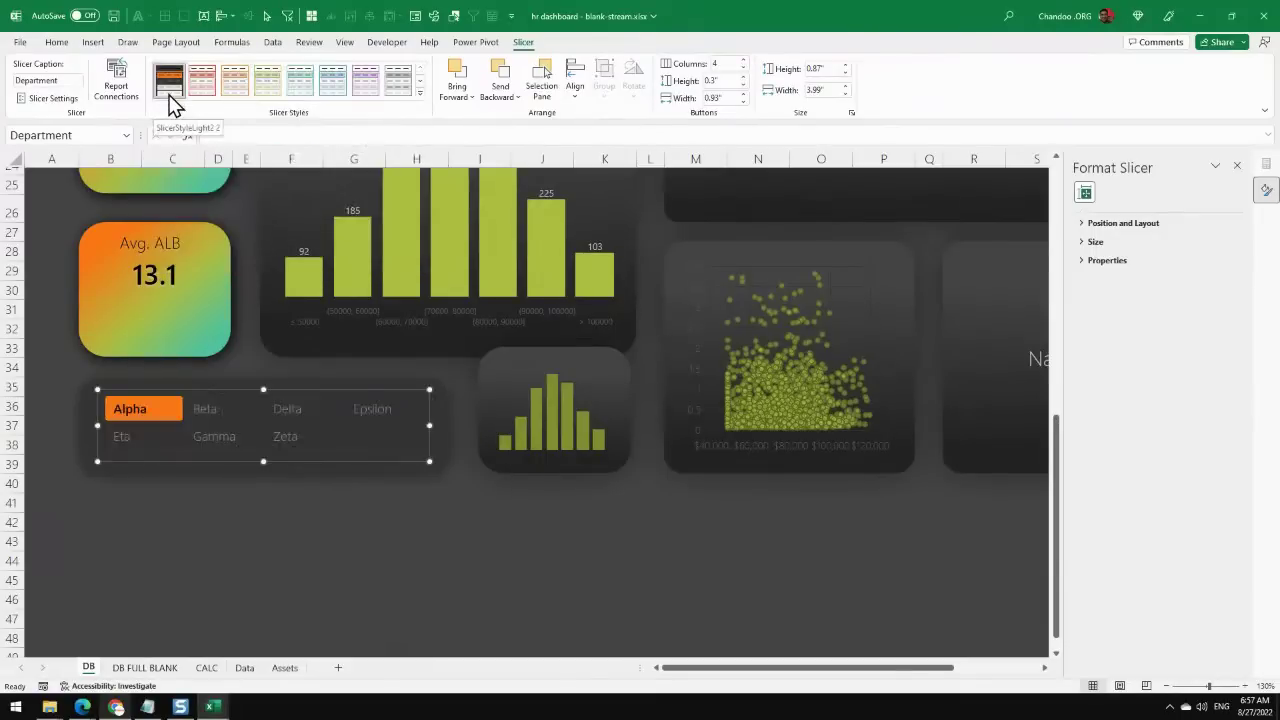
pyautogui.click(236, 90)
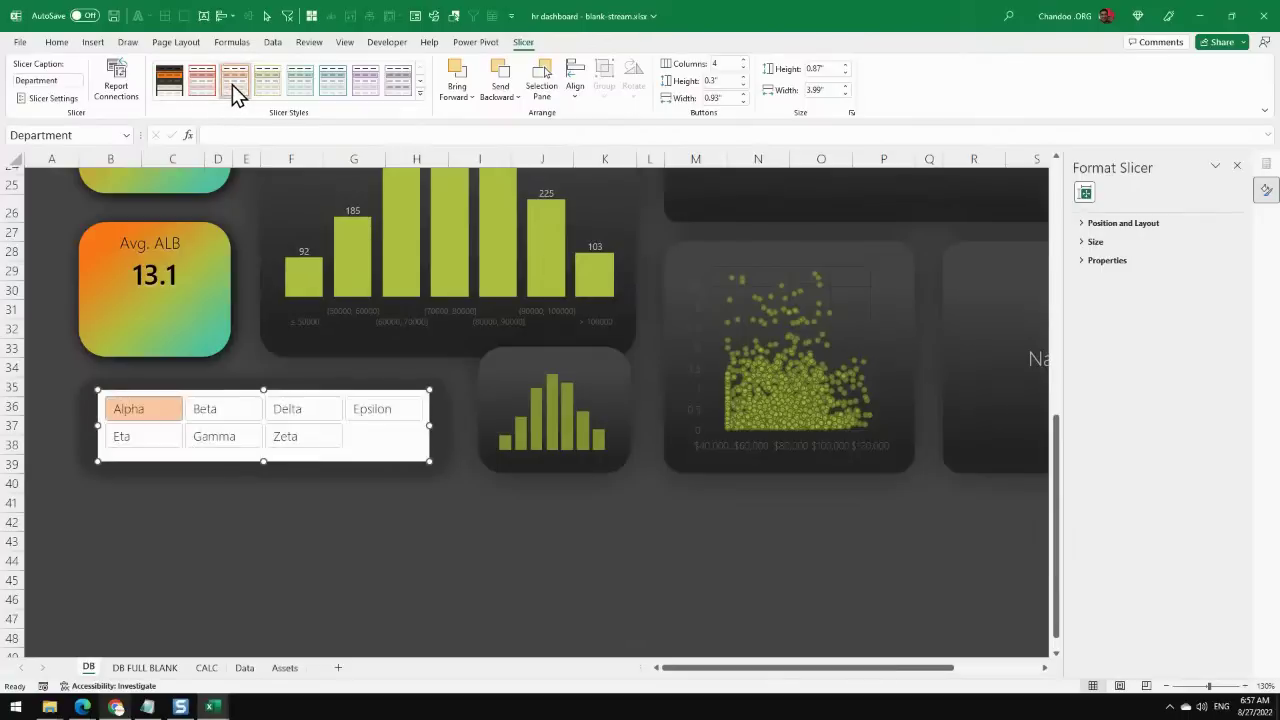
pyautogui.click(420, 94)
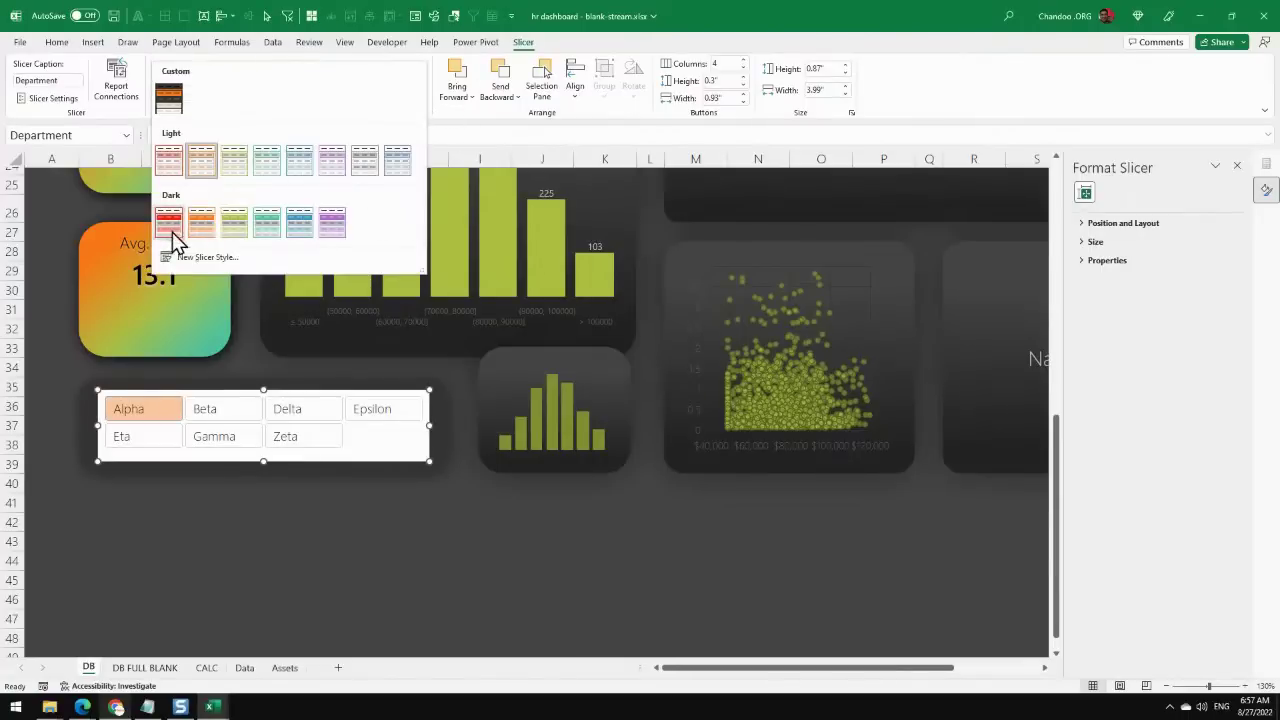
pyautogui.click(200, 224)
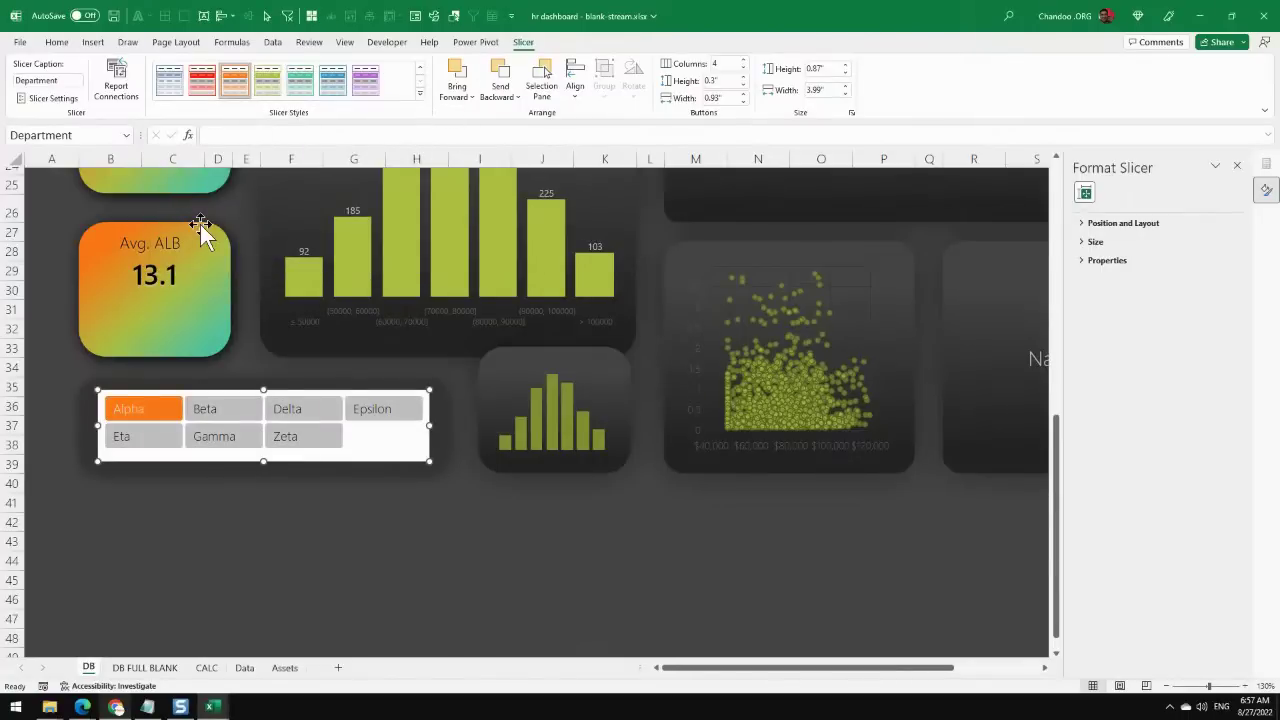
pyautogui.rightClick(387, 455)
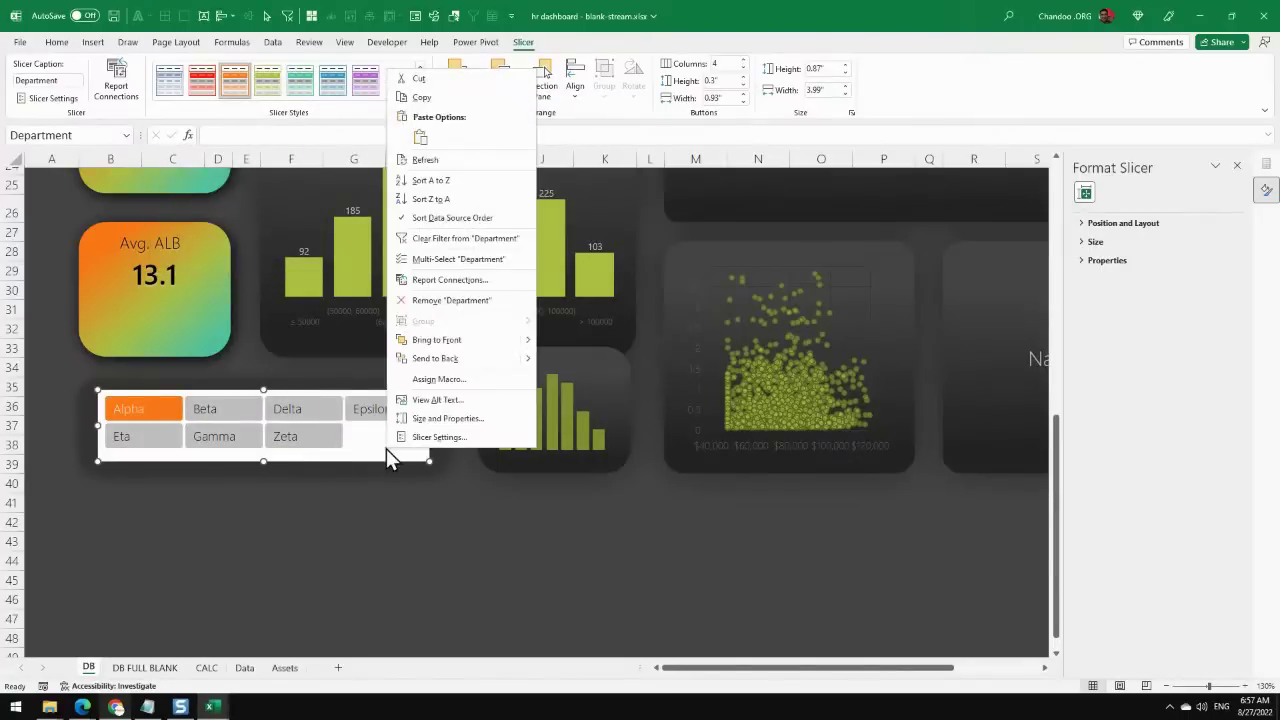
# Duplicate the orange style and give its Whole Slicer a dark grey fill with no border.
pyautogui.rightClick(230, 86)
pyautogui.click(274, 112)
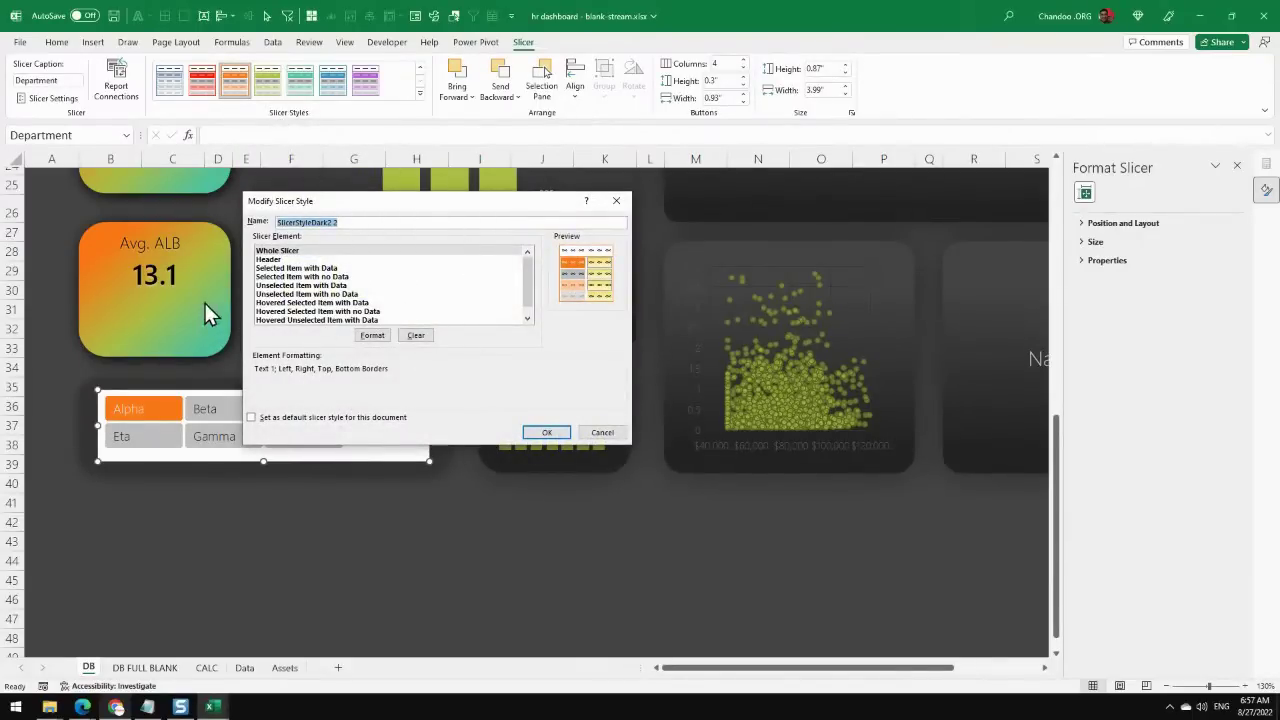
pyautogui.click(285, 251)
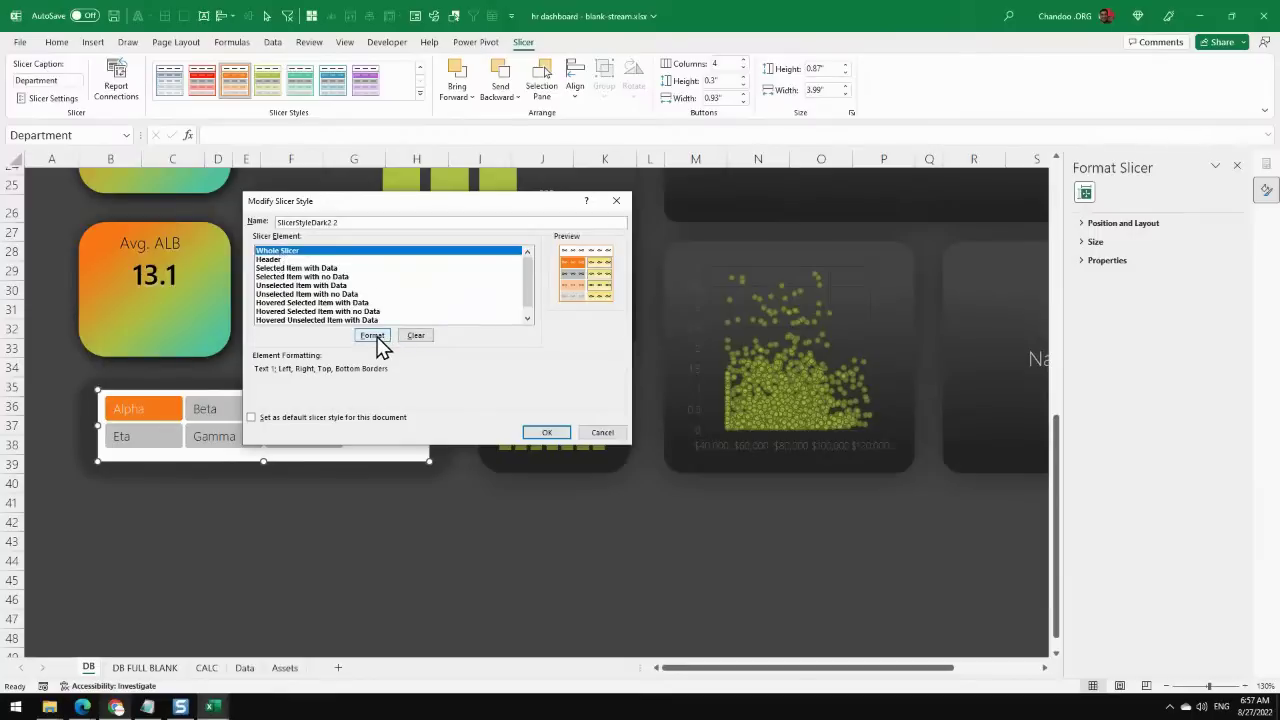
pyautogui.click(377, 338)
pyautogui.click(354, 171)
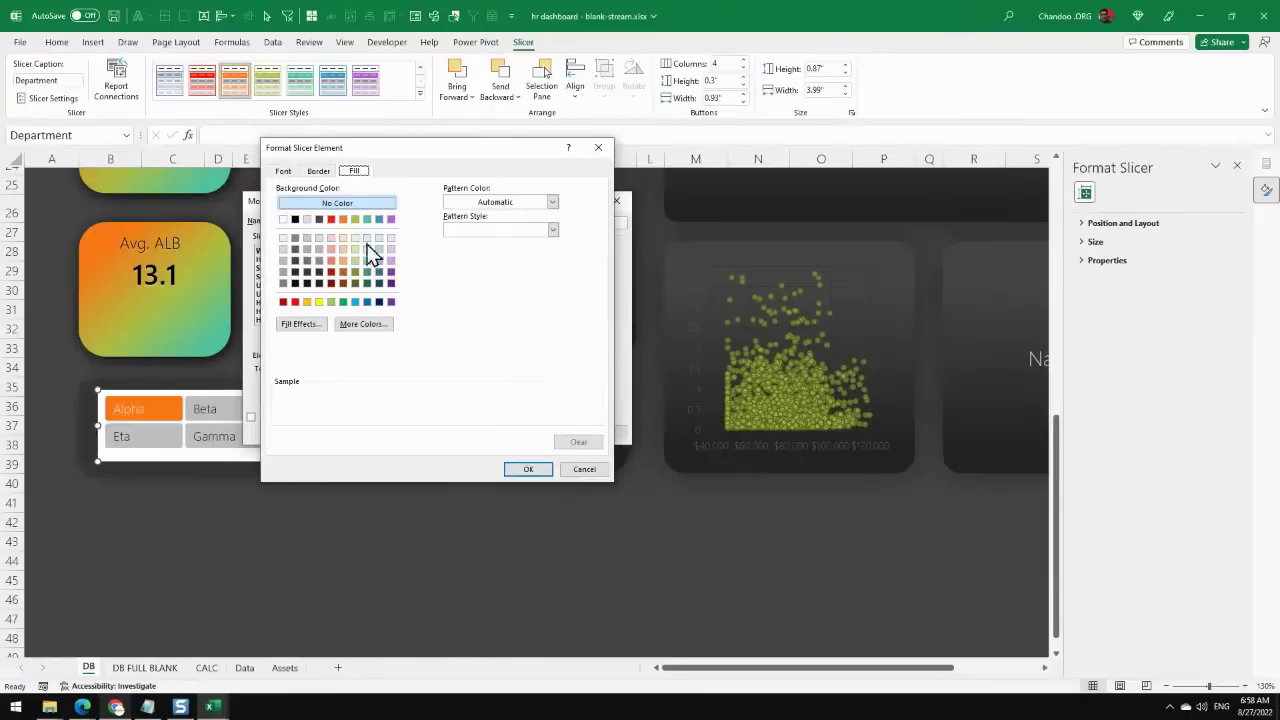
pyautogui.click(319, 220)
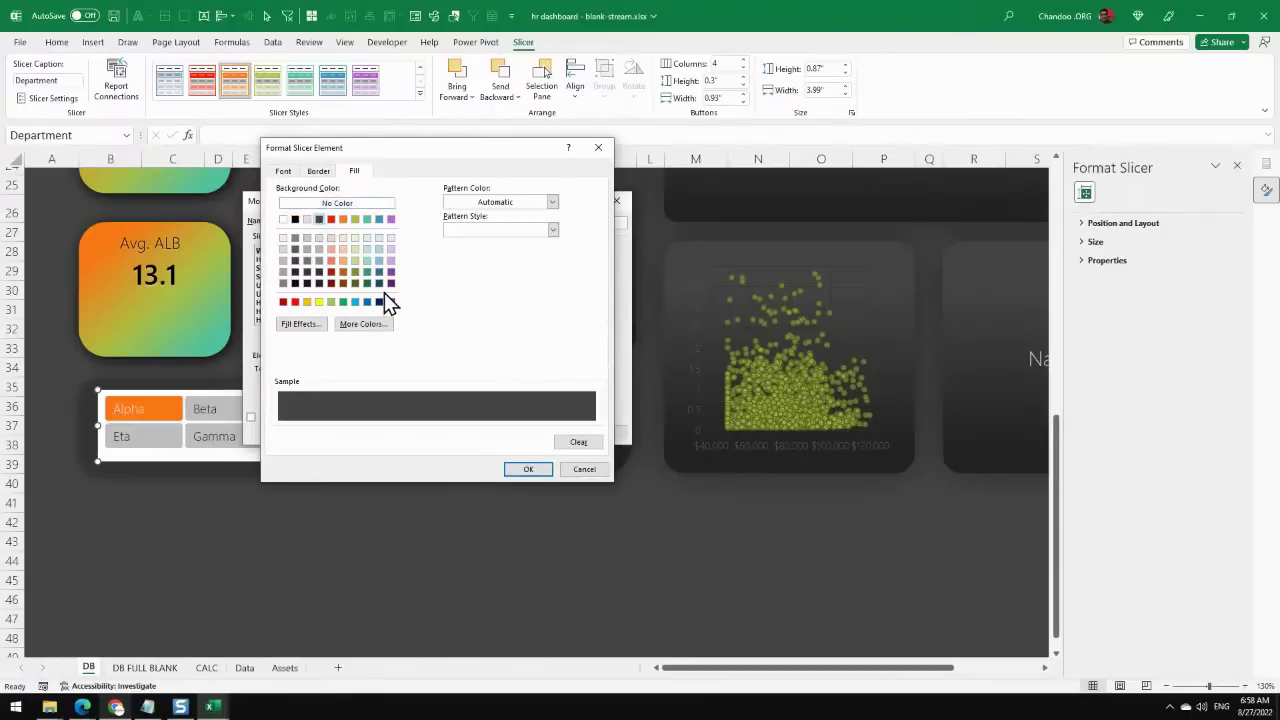
pyautogui.click(312, 172)
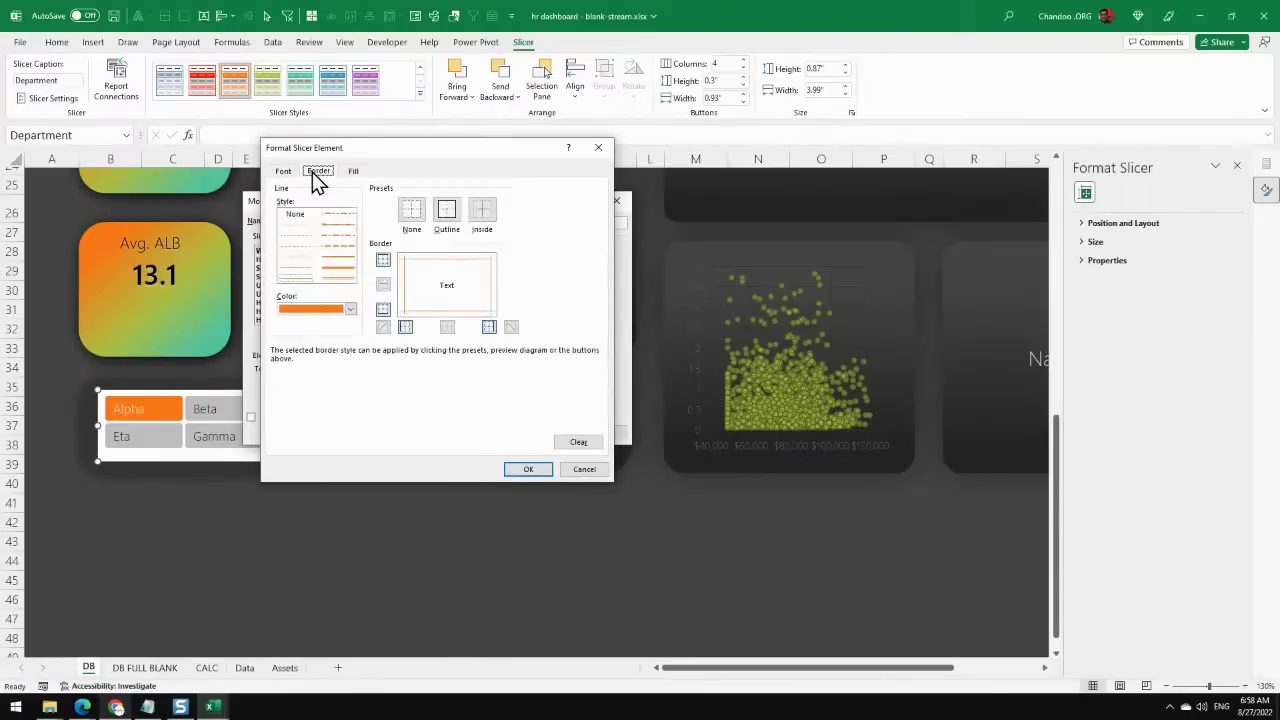
pyautogui.click(412, 212)
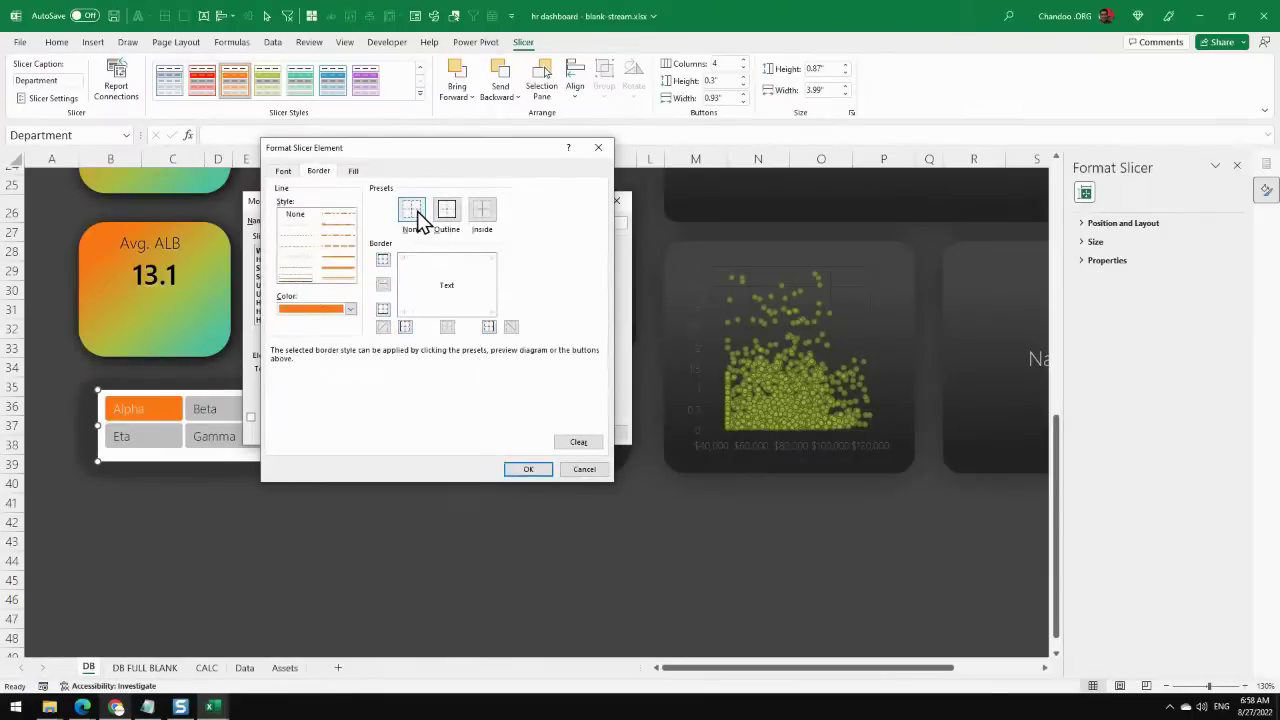
pyautogui.click(529, 469)
pyautogui.click(538, 432)
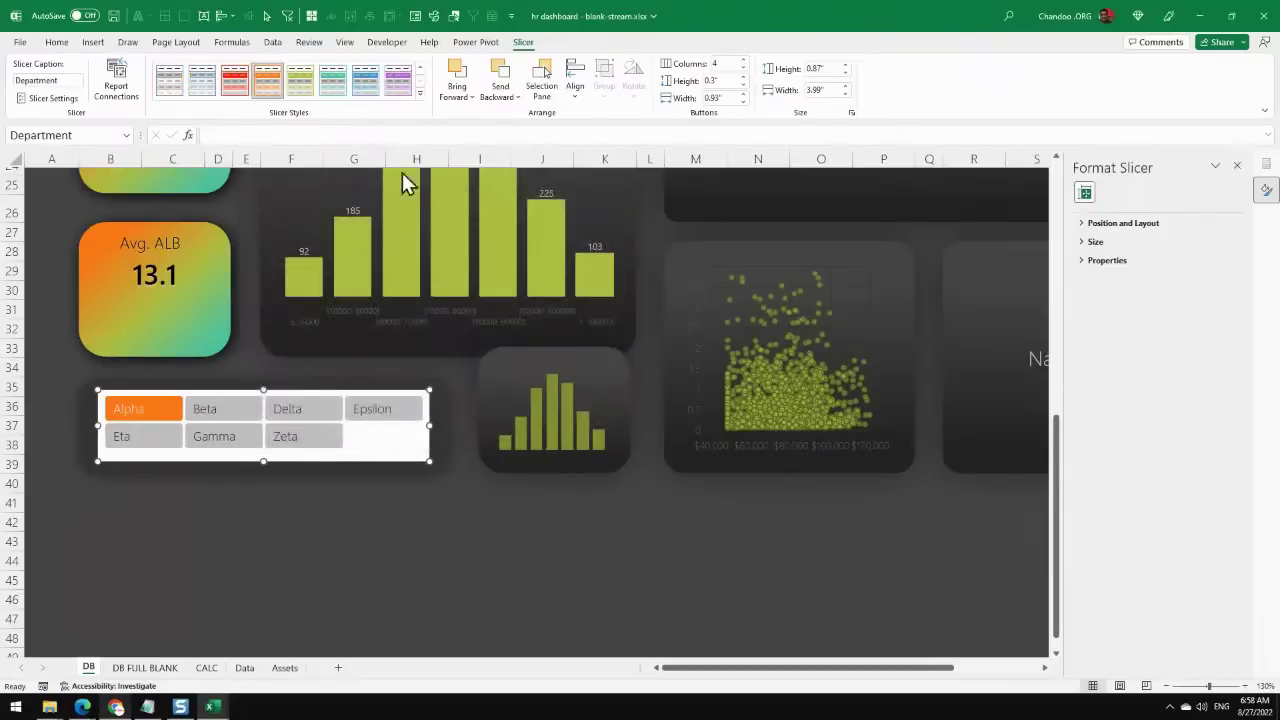
# Apply the new dark grey custom style to the Department slicer.
pyautogui.click(420, 96)
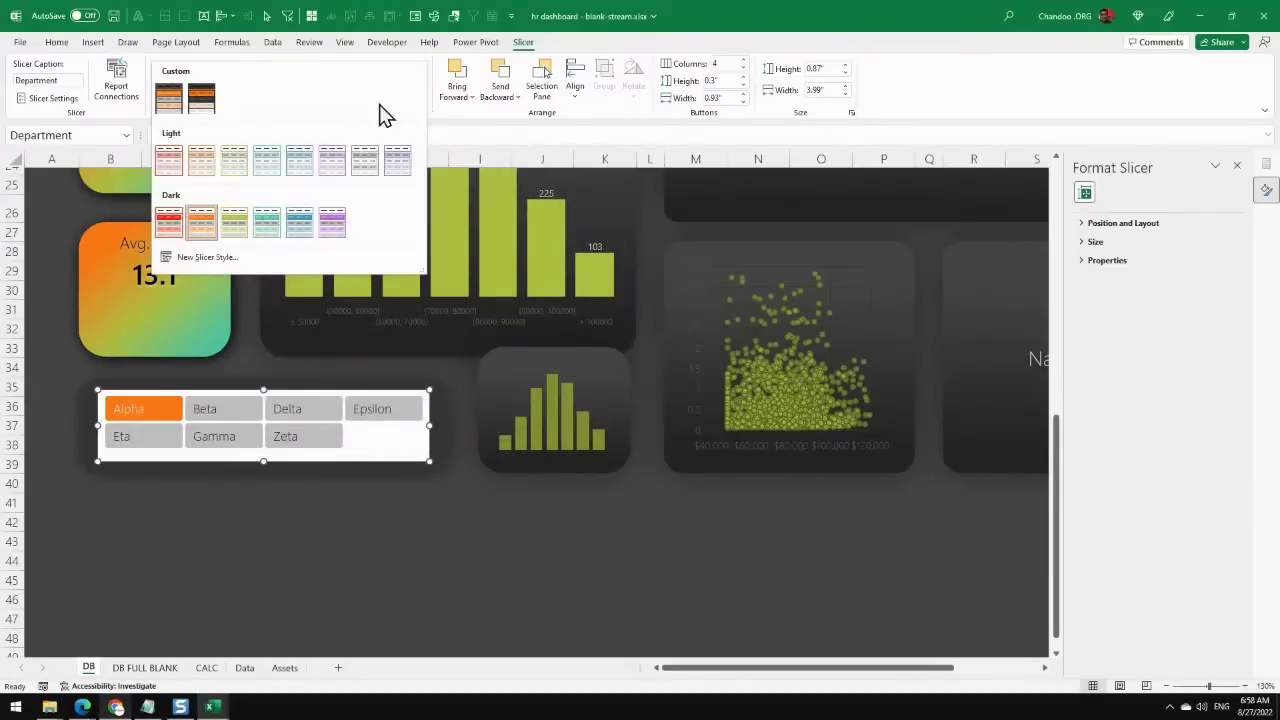
pyautogui.click(167, 103)
pyautogui.click(358, 595)
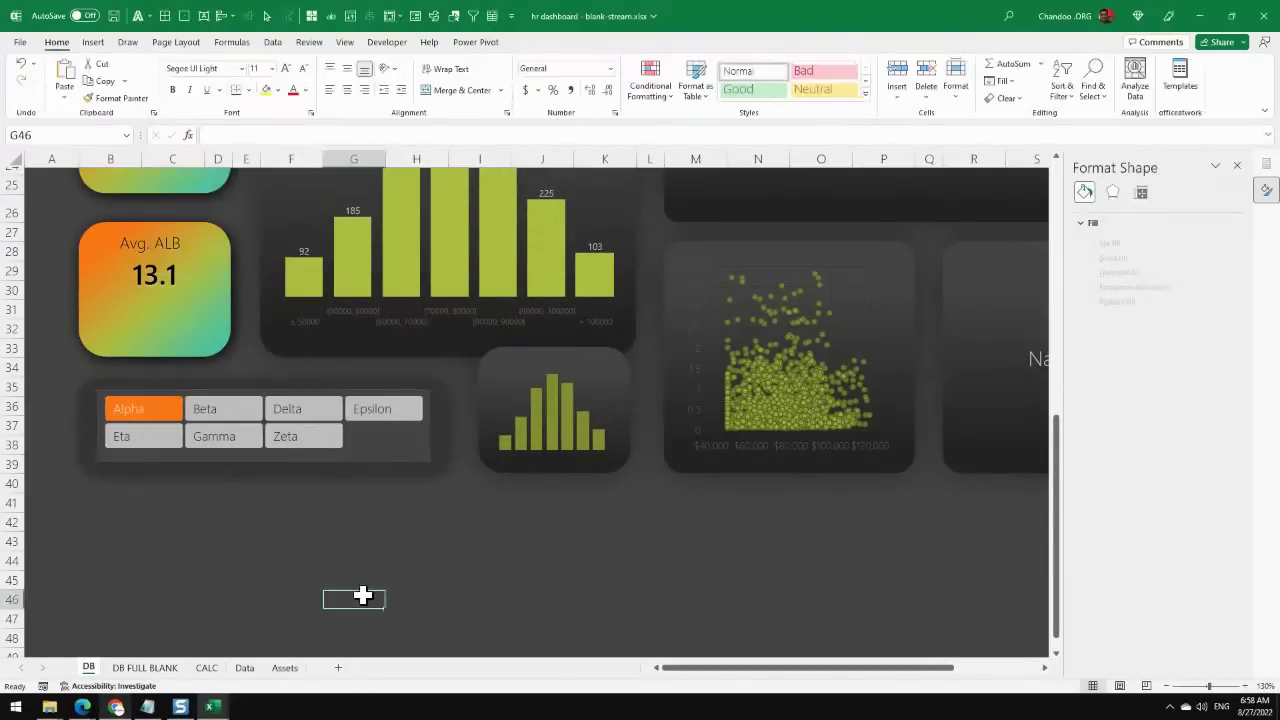
# Select the rounded rectangle behind the slicer and check its fill colours, leaving them unchanged.
pyautogui.click(424, 460)
pyautogui.click(449, 449)
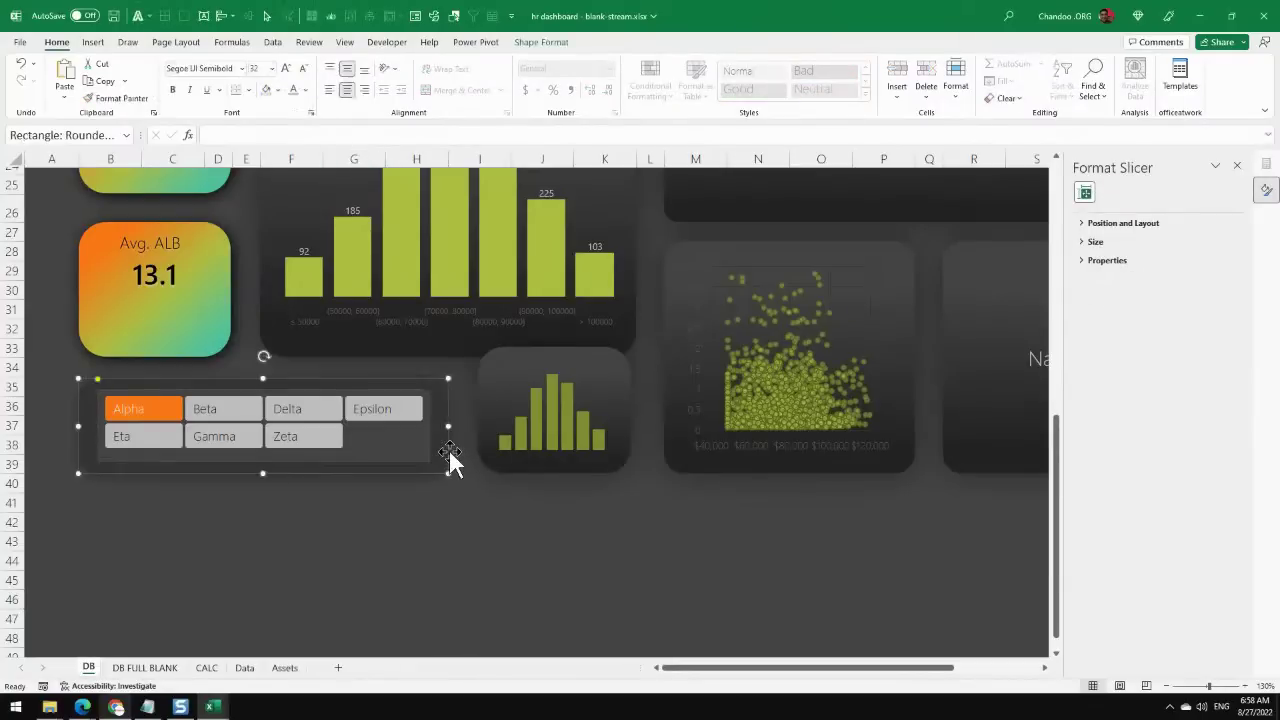
pyautogui.click(279, 90)
pyautogui.click(280, 90)
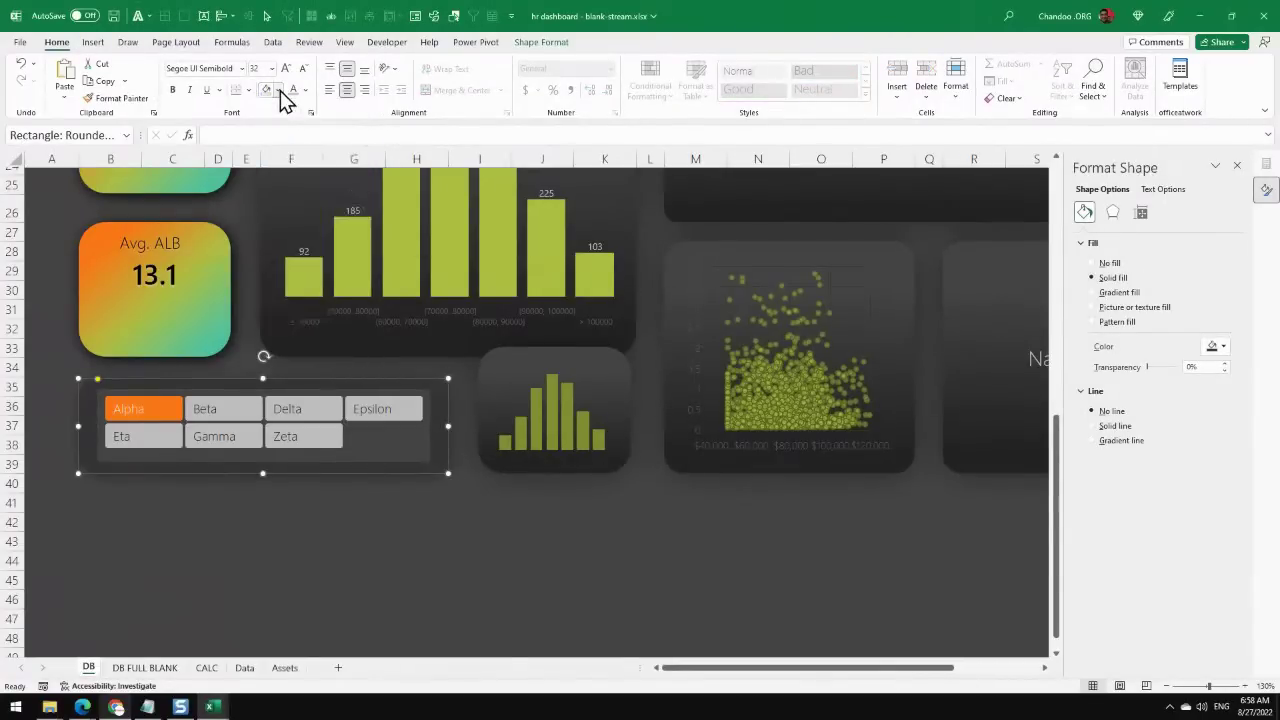
pyautogui.click(416, 522)
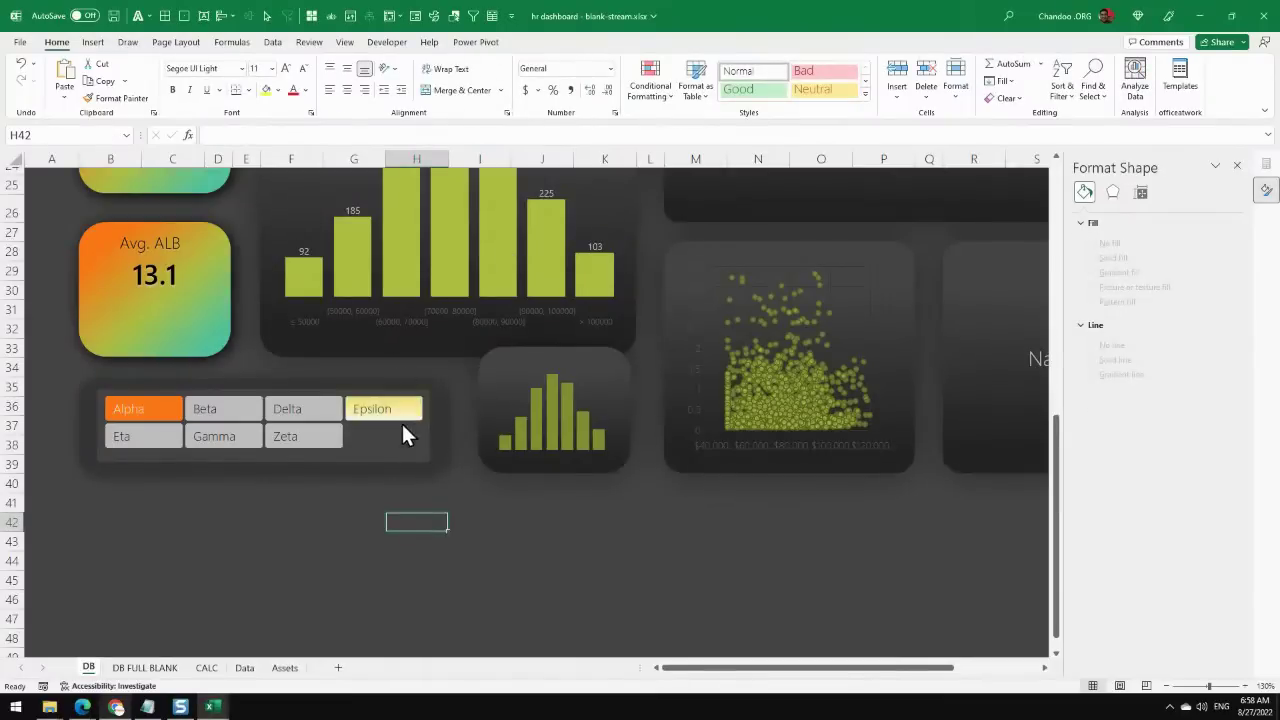
# Filter the Department slicer to Epsilon.
pyautogui.click(328, 459)
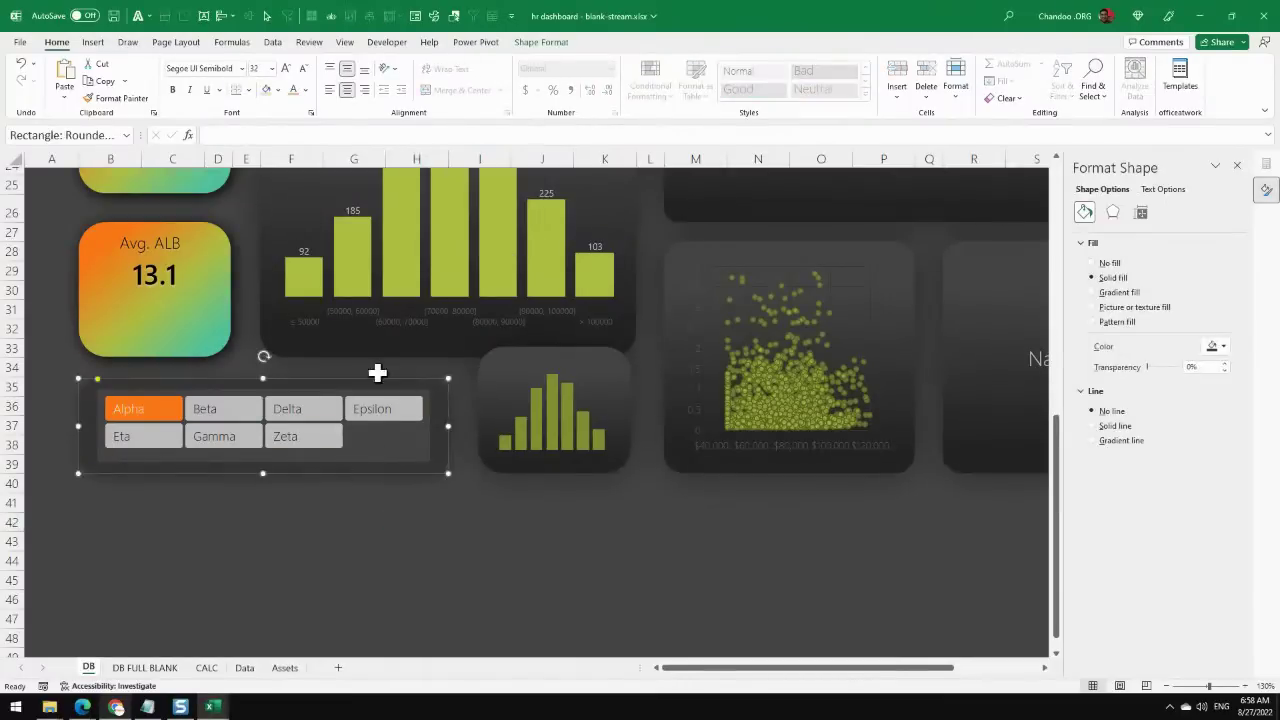
pyautogui.click(292, 502)
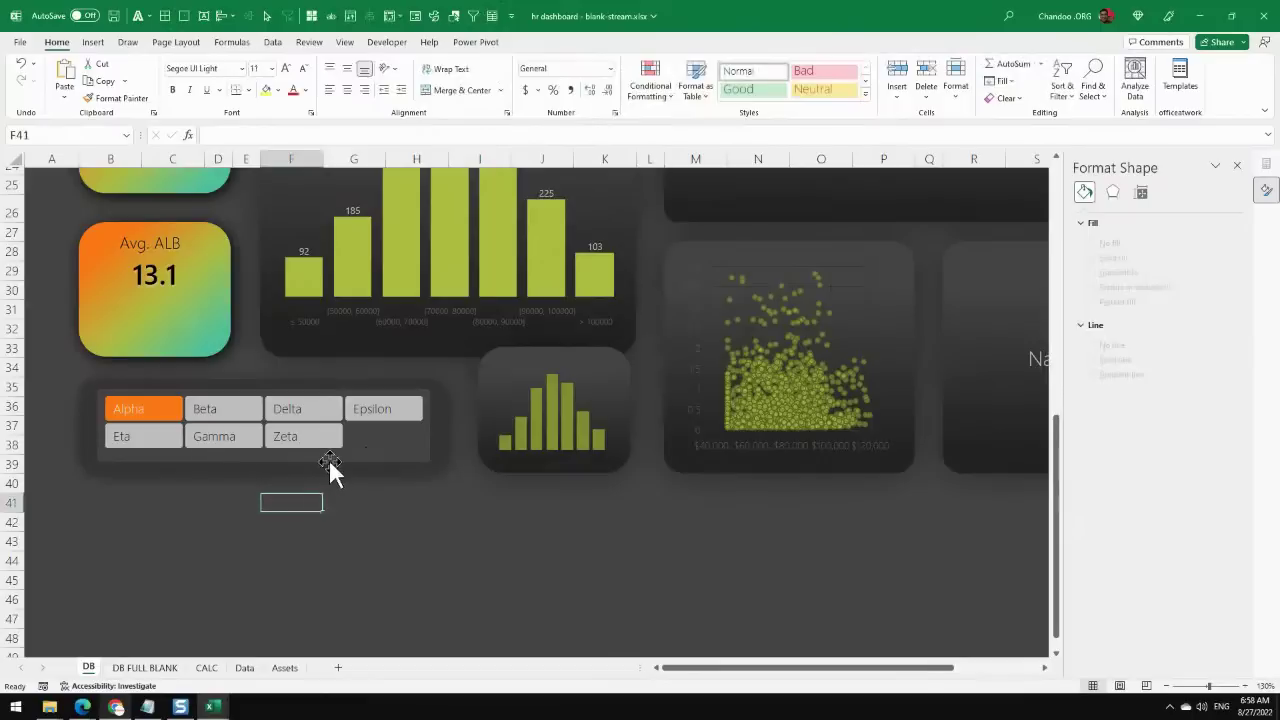
pyautogui.click(378, 410)
pyautogui.rightClick(395, 440)
# Duplicate the first slicer style as SlicerStyleDark2 2 and give Whole Slicer a dark grey fill.
pyautogui.press('Escape')
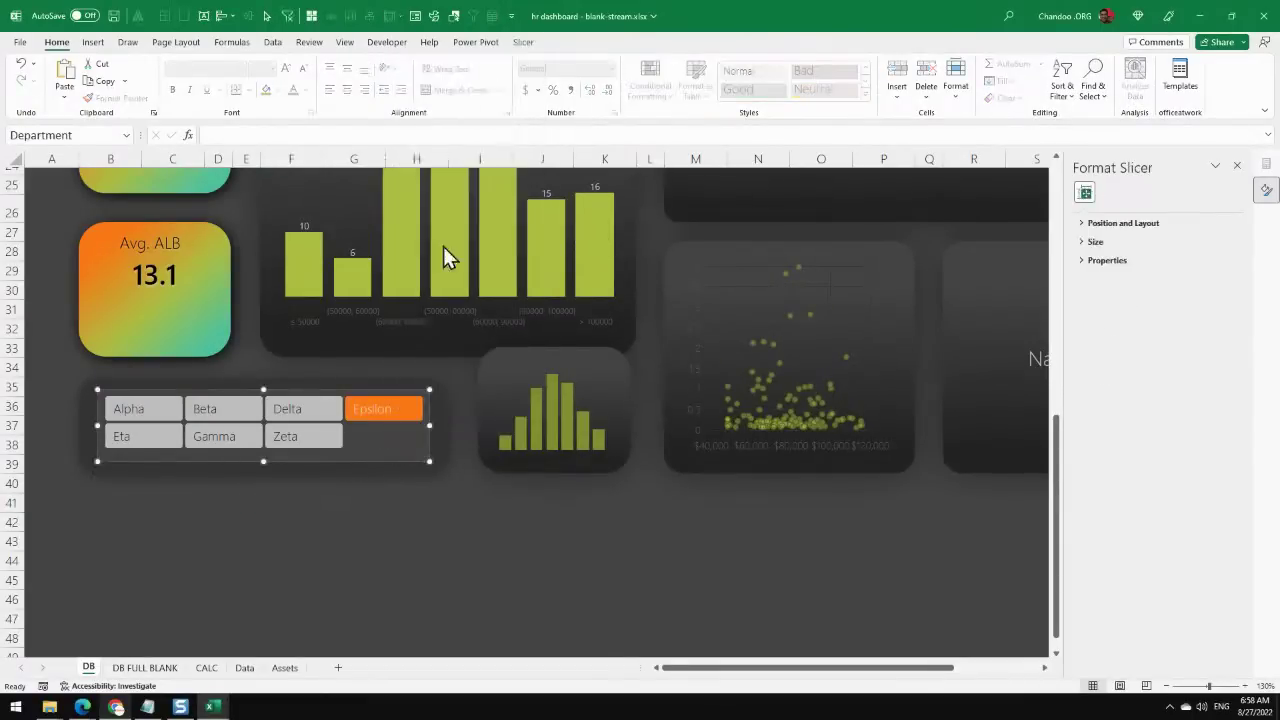
pyautogui.rightClick(172, 90)
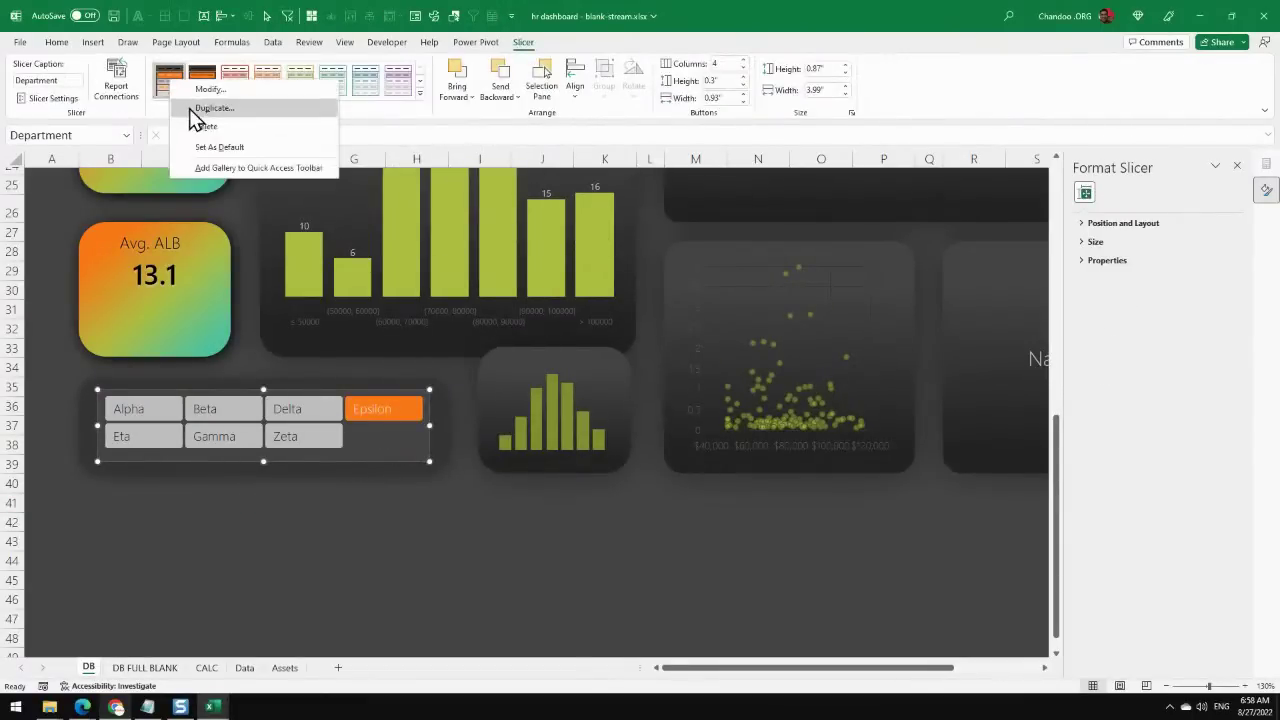
pyautogui.click(206, 104)
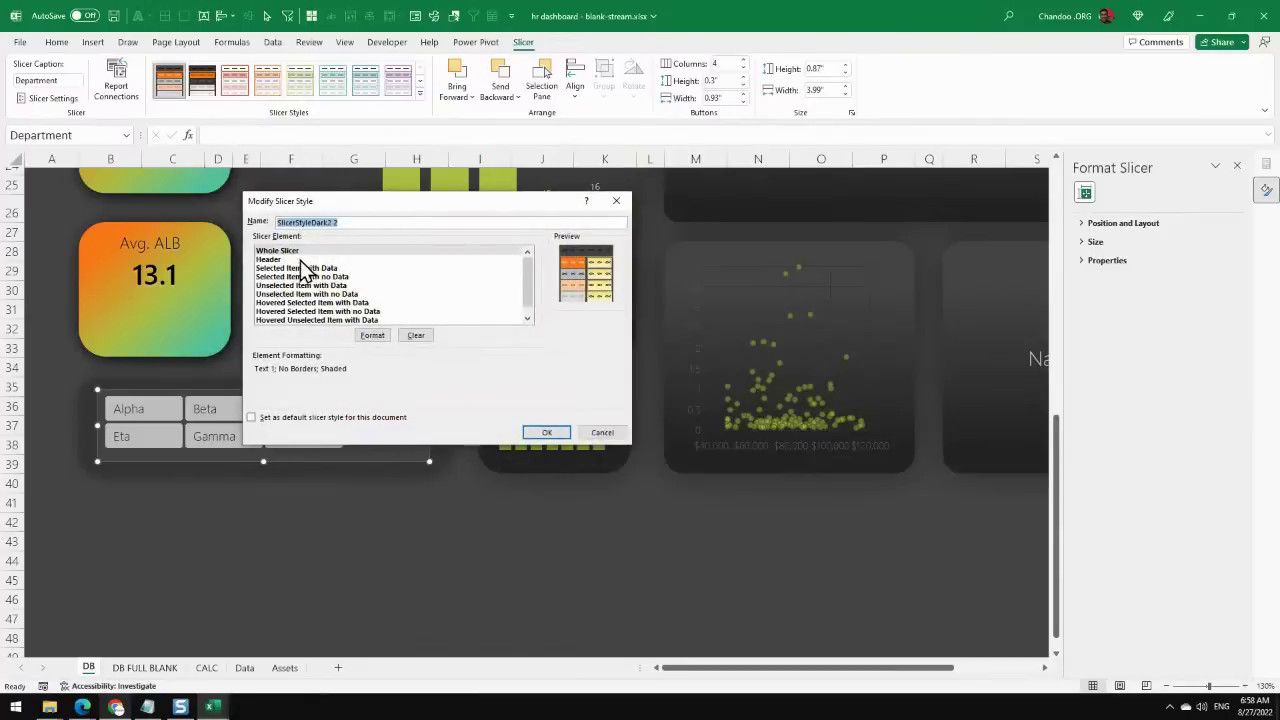
pyautogui.click(376, 336)
pyautogui.click(328, 174)
pyautogui.click(353, 171)
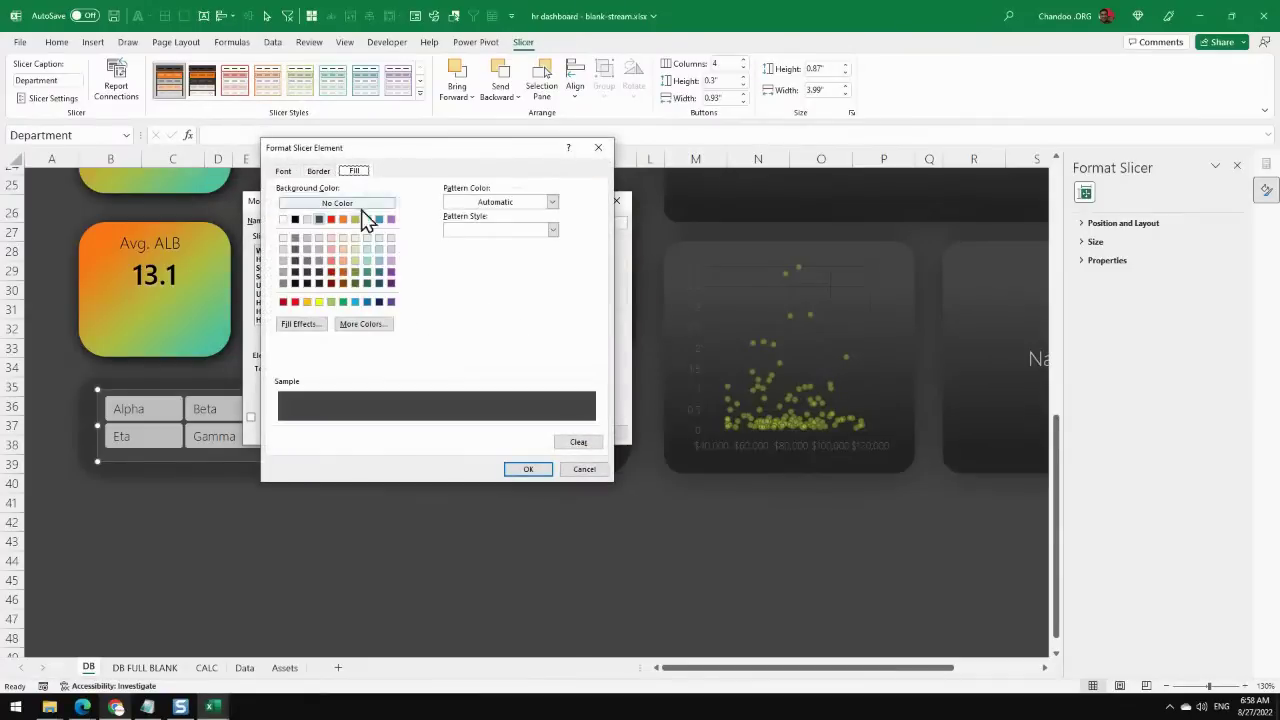
pyautogui.click(319, 271)
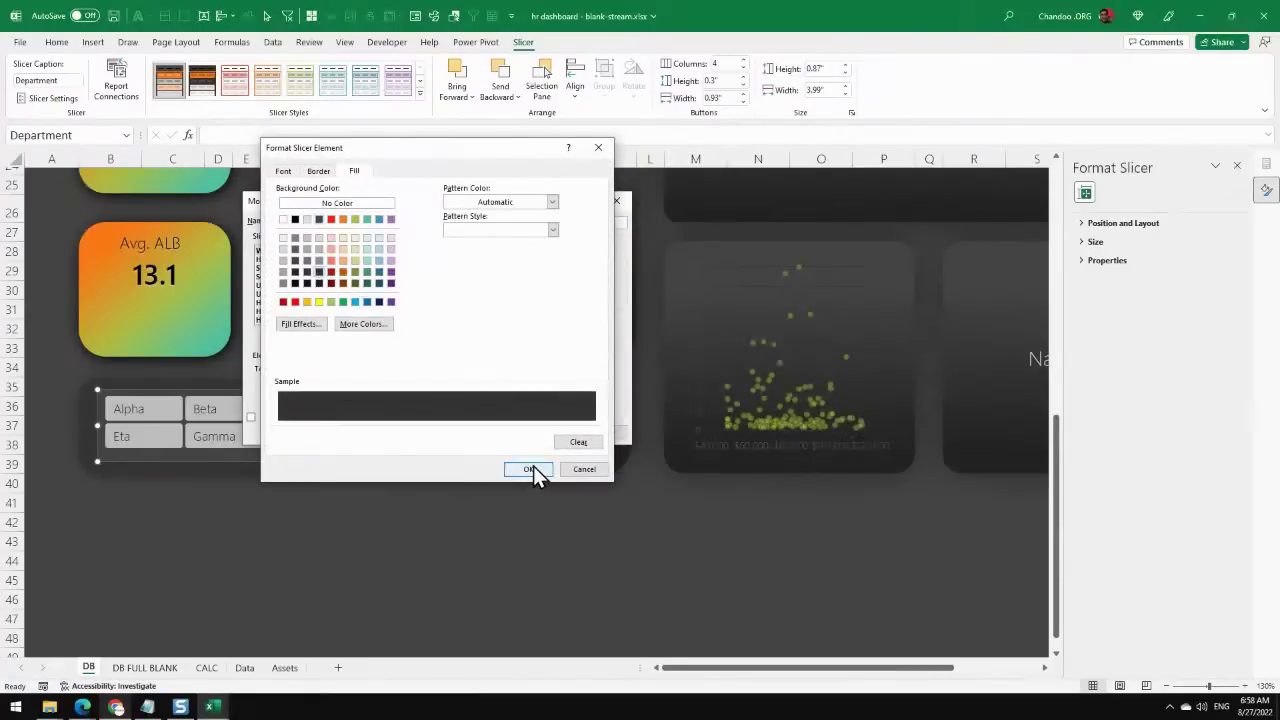
pyautogui.click(283, 171)
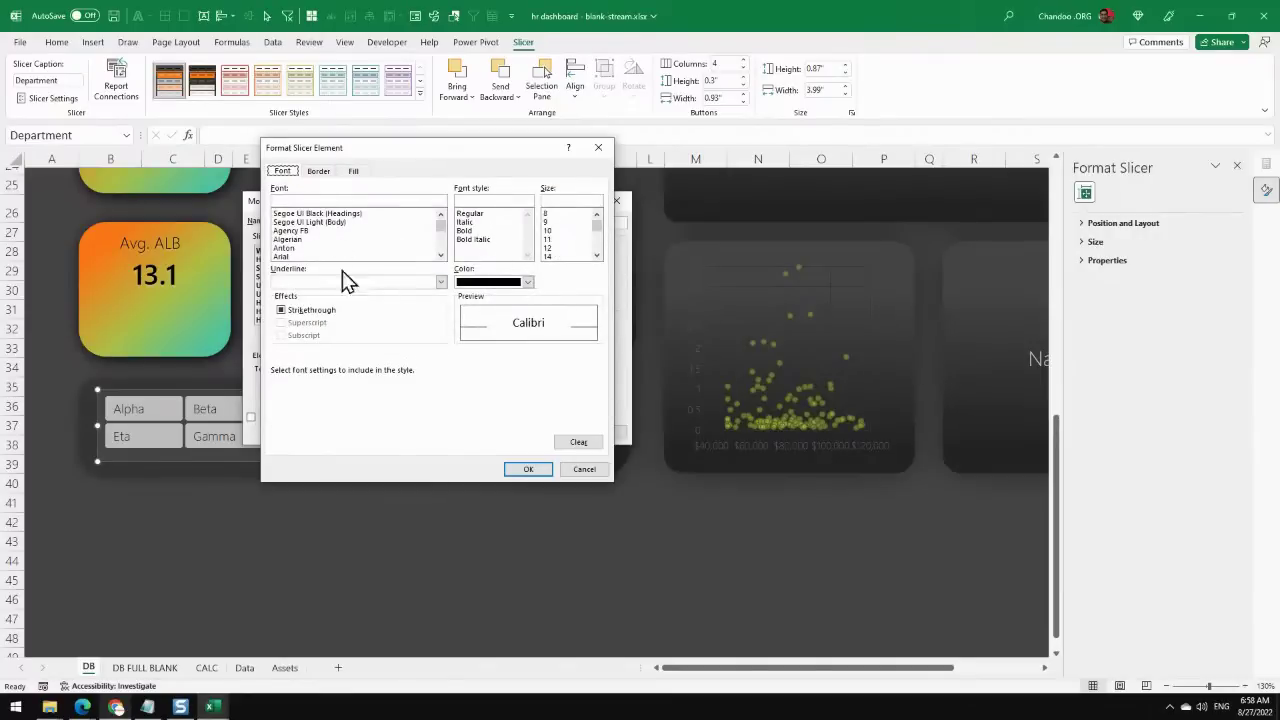
pyautogui.click(527, 469)
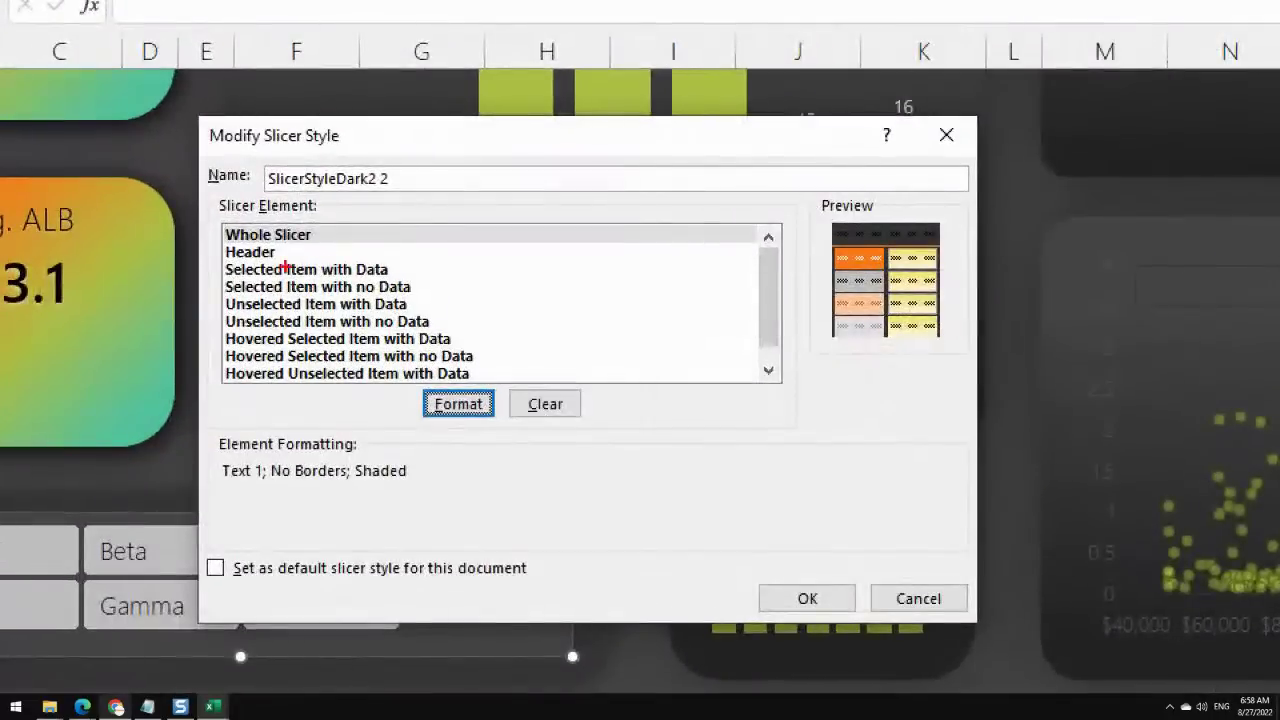
pyautogui.moveTo(311, 231)
pyautogui.mouseDown()
pyautogui.moveTo(236, 219)
pyautogui.moveTo(306, 252)
pyautogui.mouseUp()
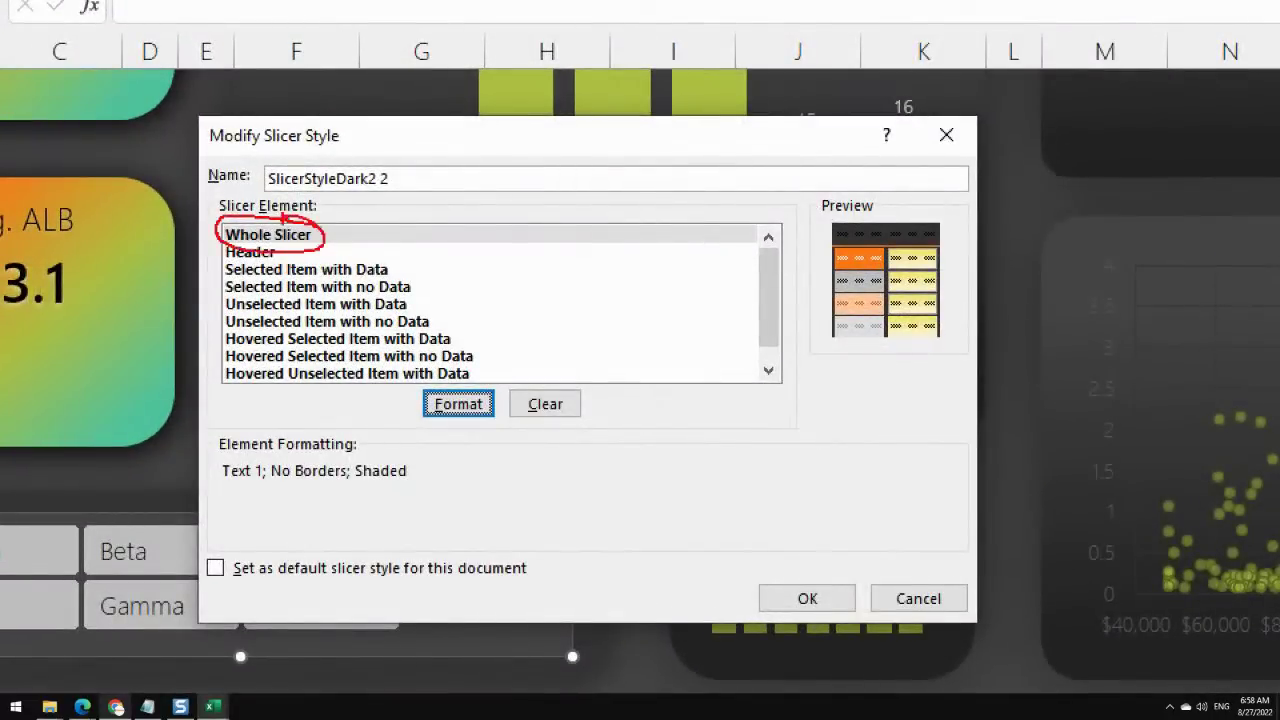
pyautogui.moveTo(385, 256); pyautogui.dragTo(326, 256)
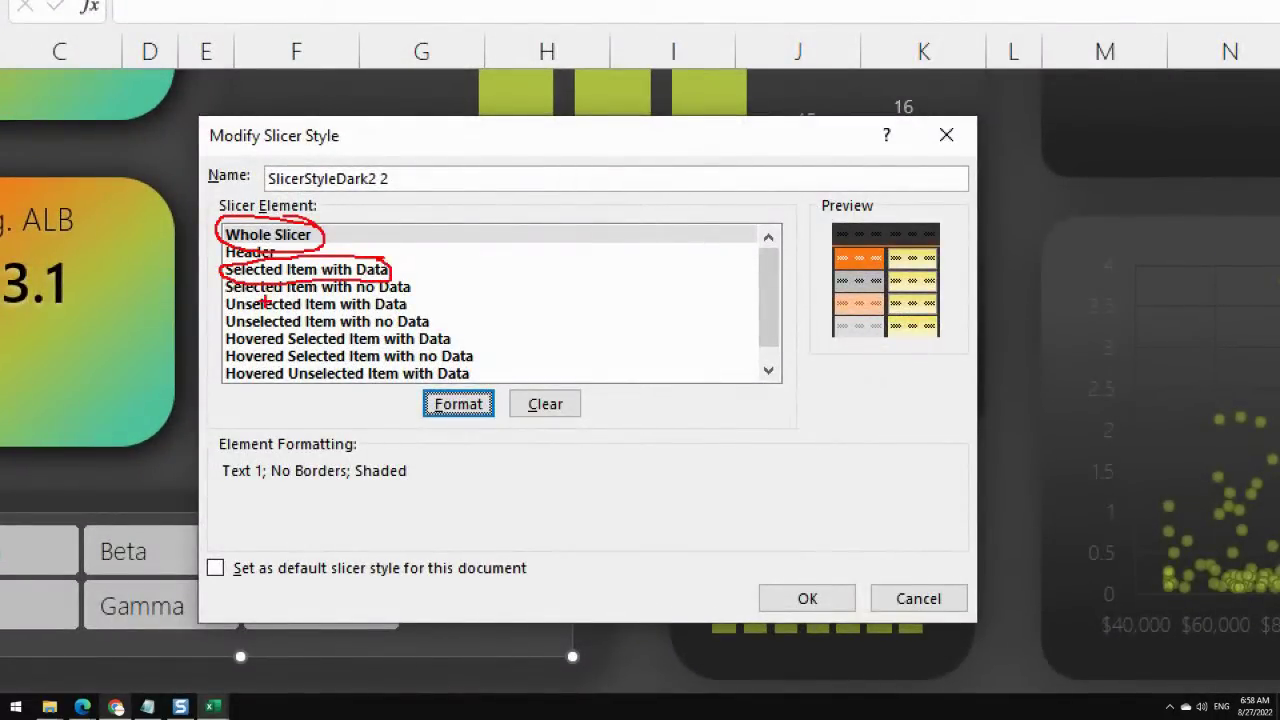
pyautogui.moveTo(238, 310); pyautogui.dragTo(370, 314)
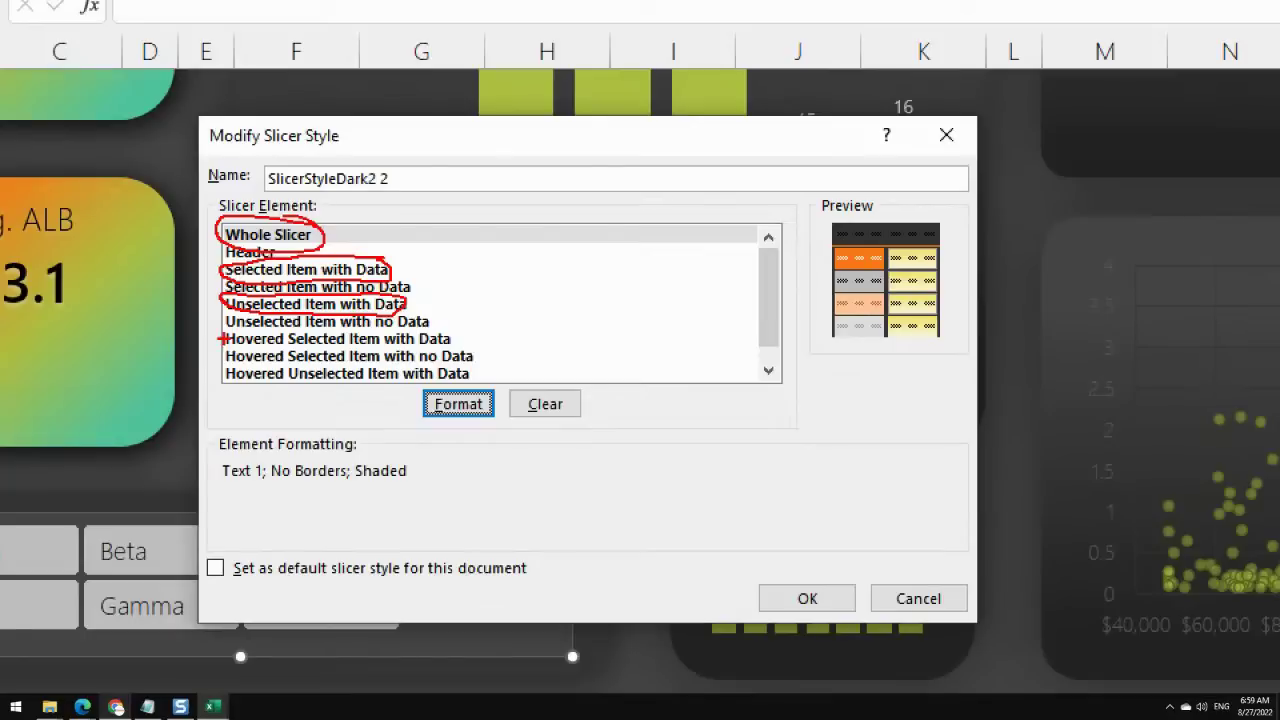
pyautogui.moveTo(231, 326)
pyautogui.mouseDown()
pyautogui.moveTo(258, 349)
pyautogui.moveTo(495, 359)
pyautogui.moveTo(312, 334)
pyautogui.mouseUp()
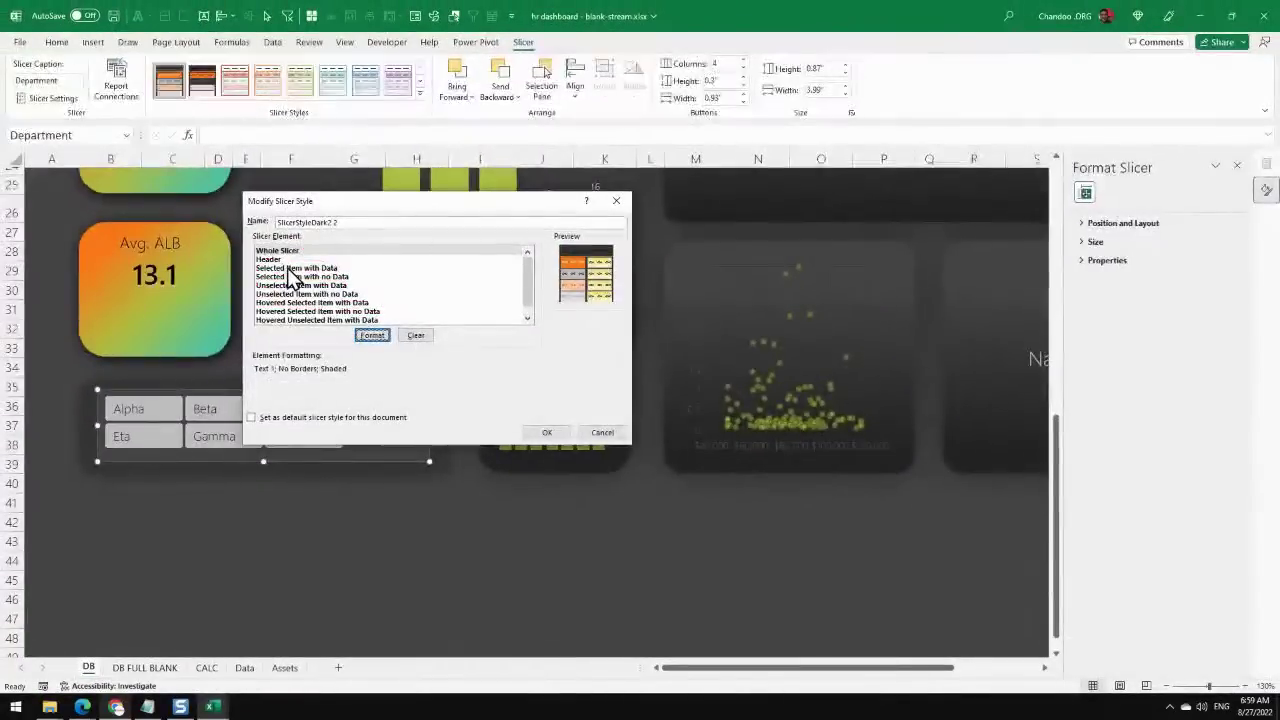
# Make Selected Item with Data borderless with bold text, keeping its orange fill.
pyautogui.click(294, 269)
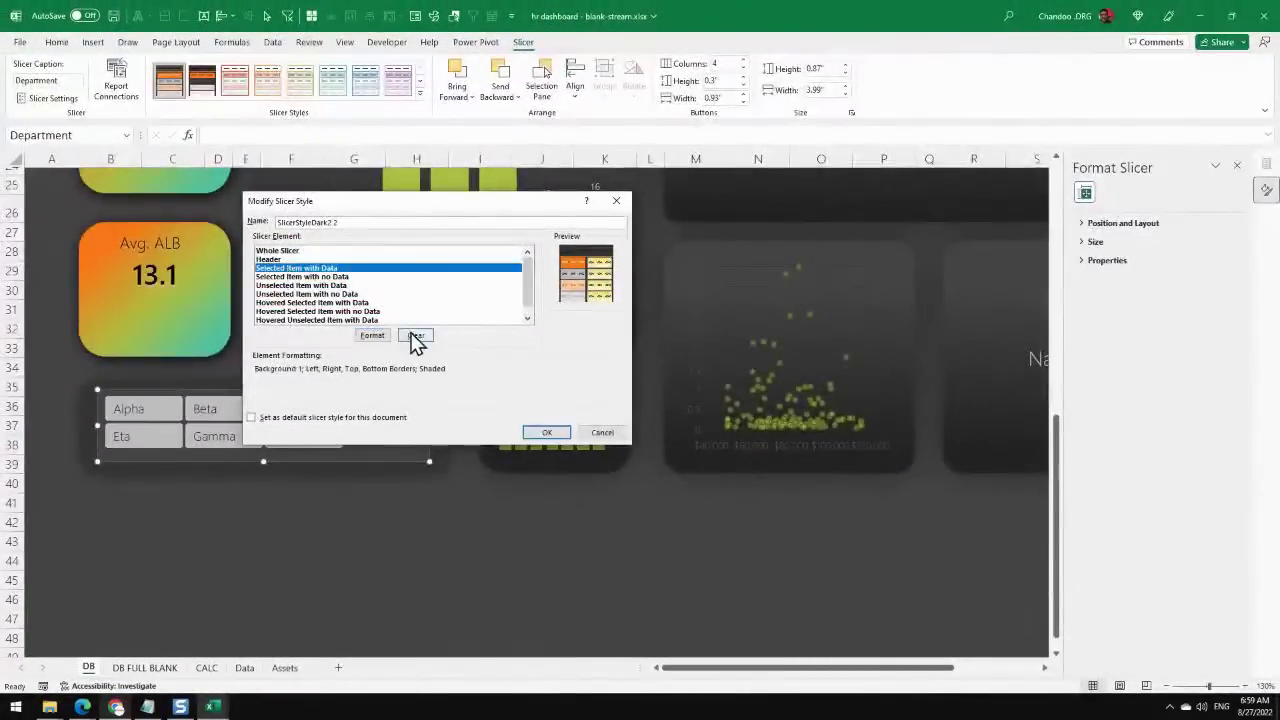
pyautogui.click(374, 337)
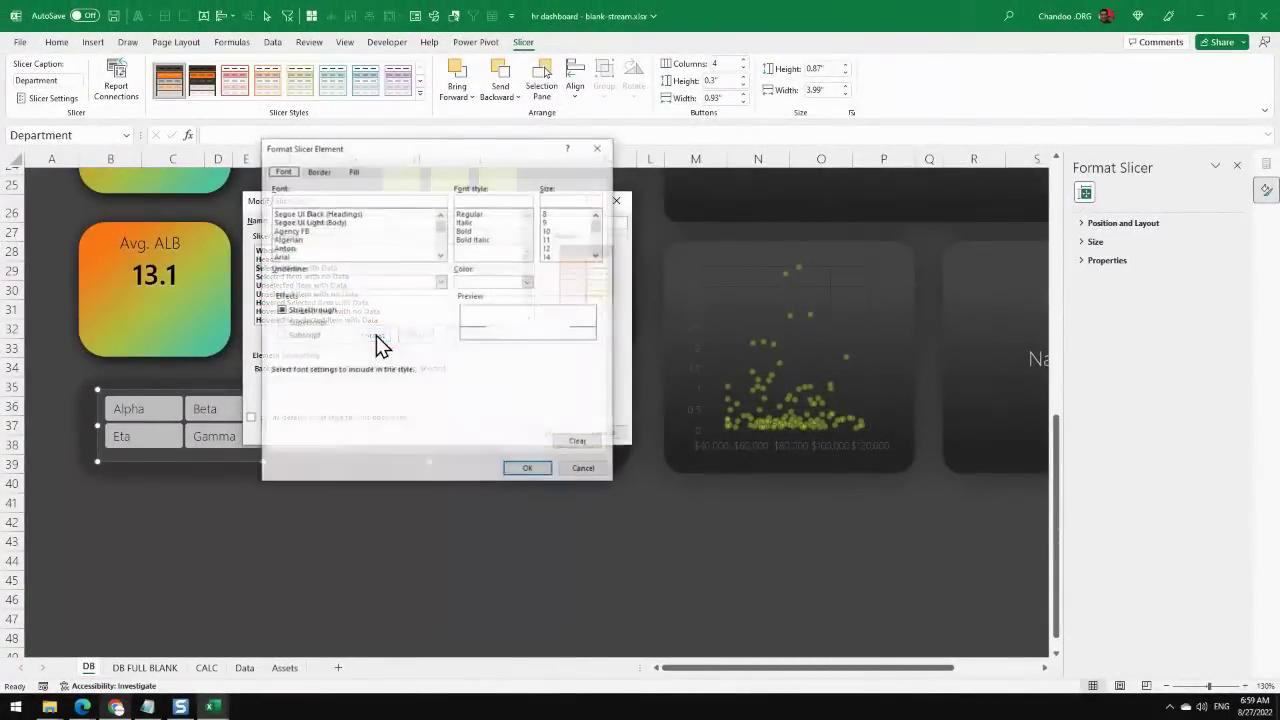
pyautogui.click(358, 174)
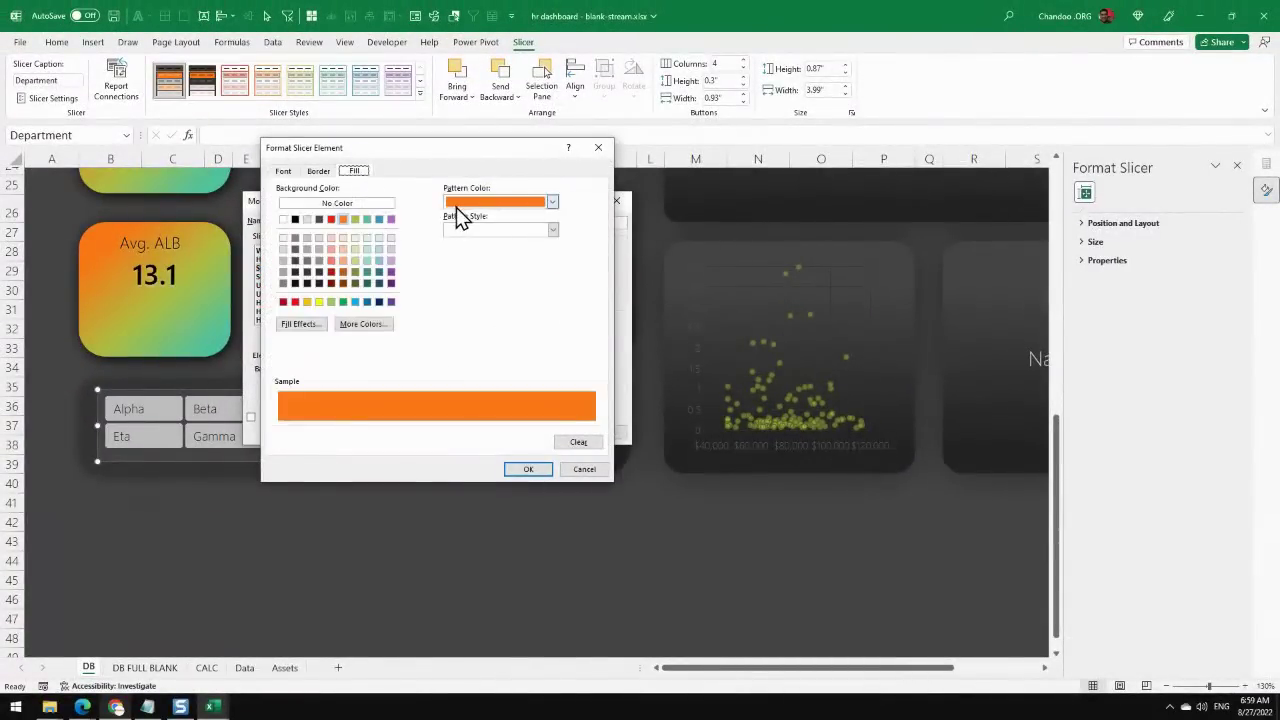
pyautogui.click(318, 171)
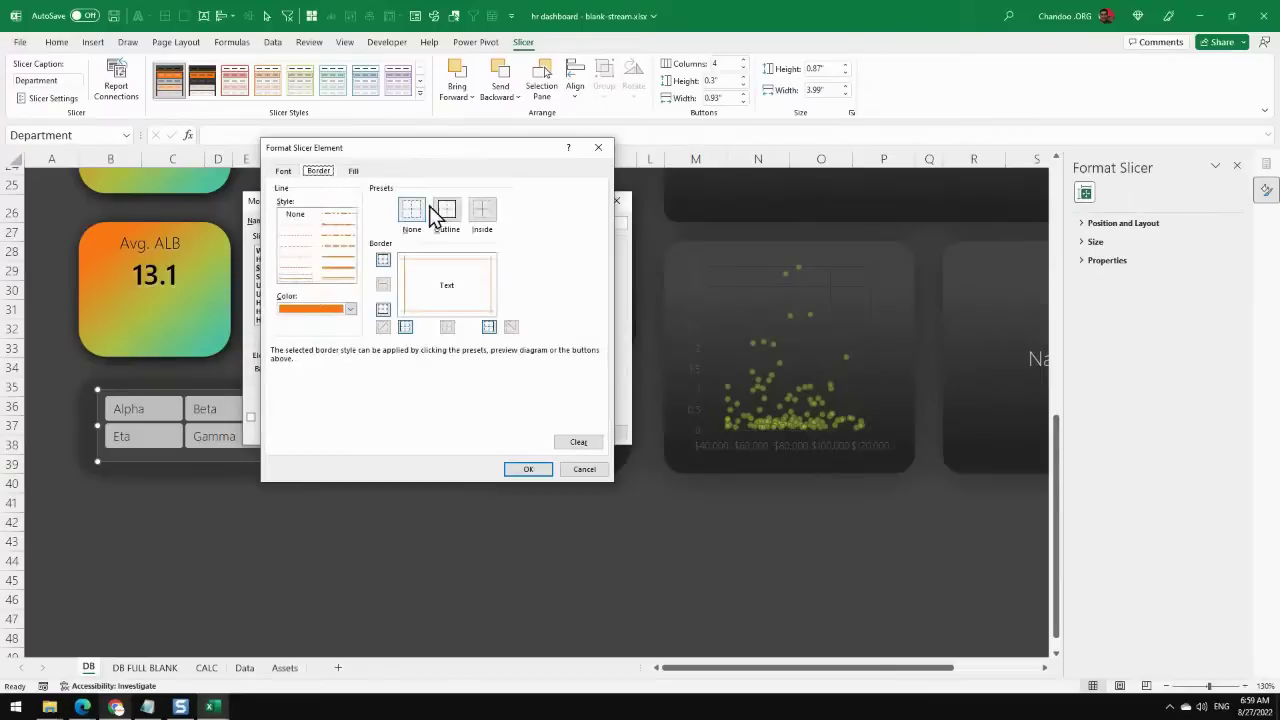
pyautogui.click(428, 222)
pyautogui.click(283, 171)
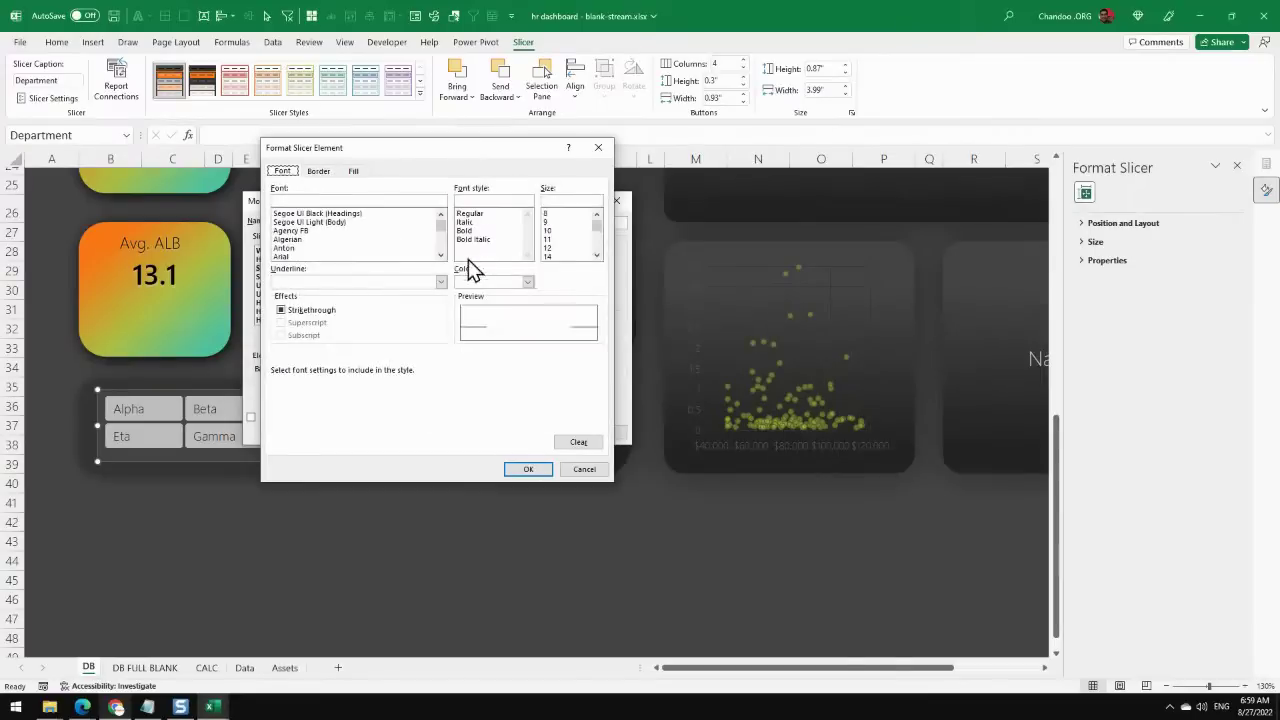
pyautogui.click(470, 232)
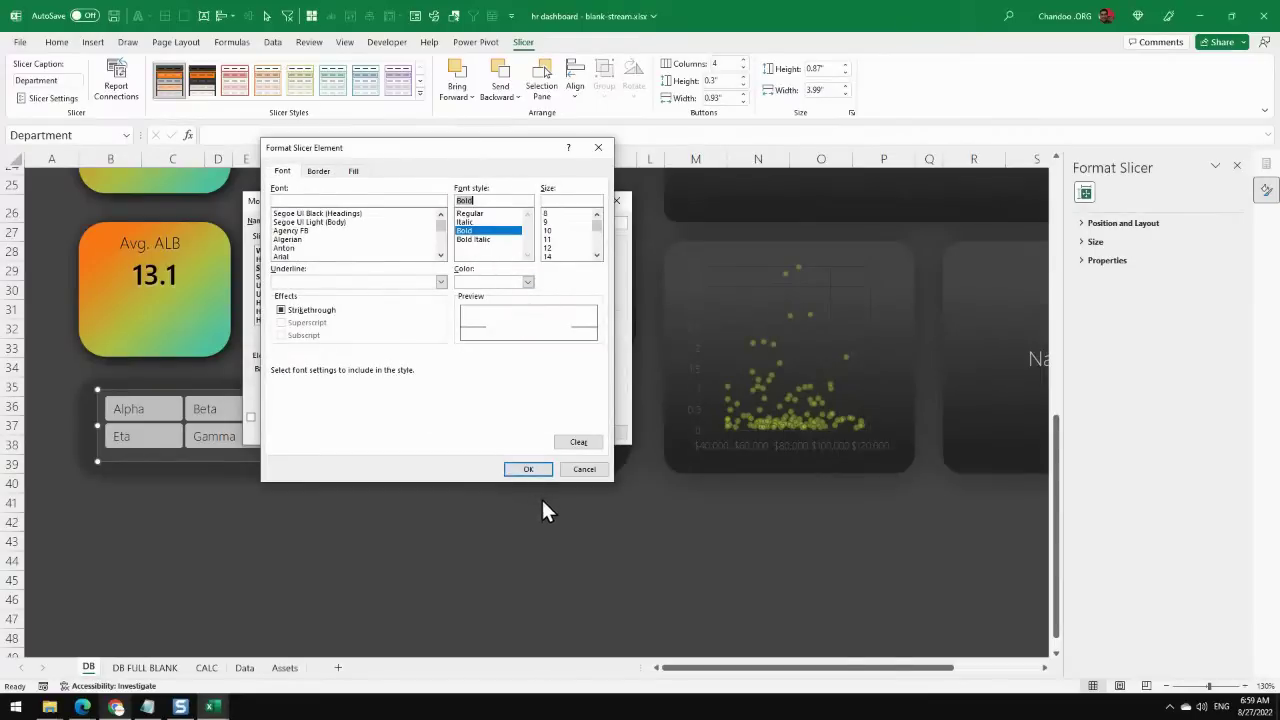
pyautogui.click(528, 470)
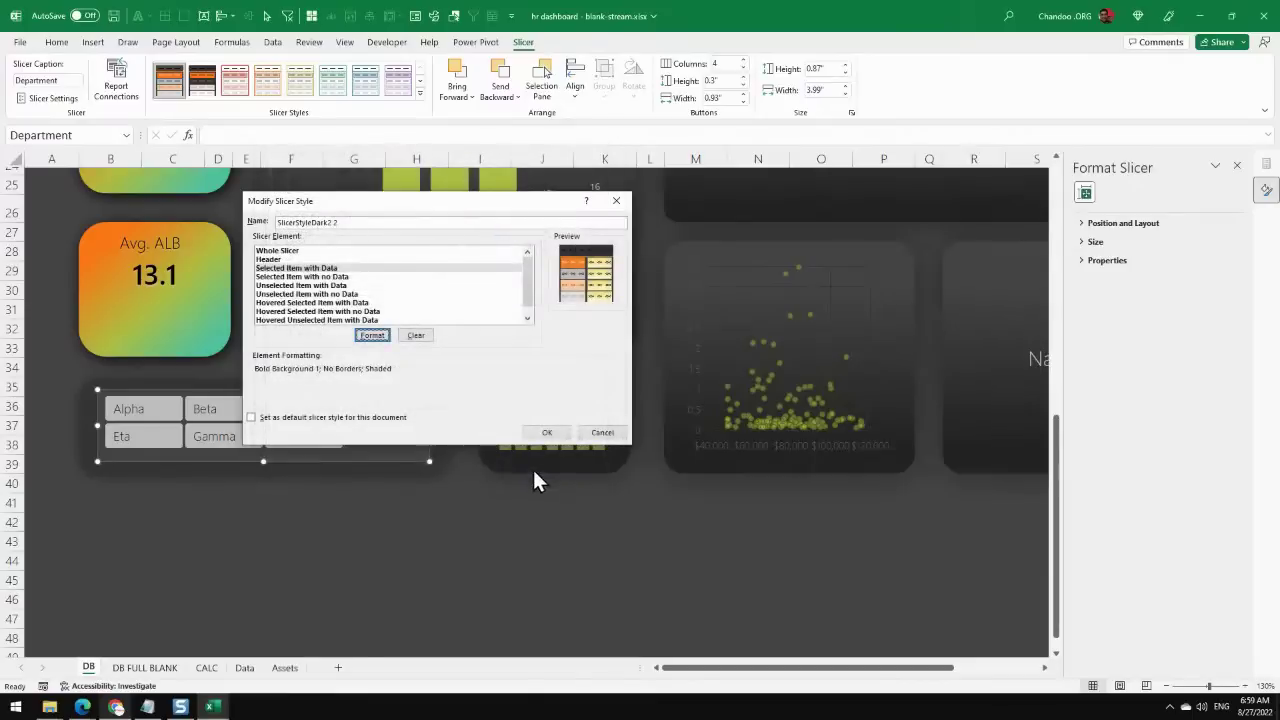
# Give Unselected Item with Data a dark background and grey text, then save the style.
pyautogui.click(272, 286)
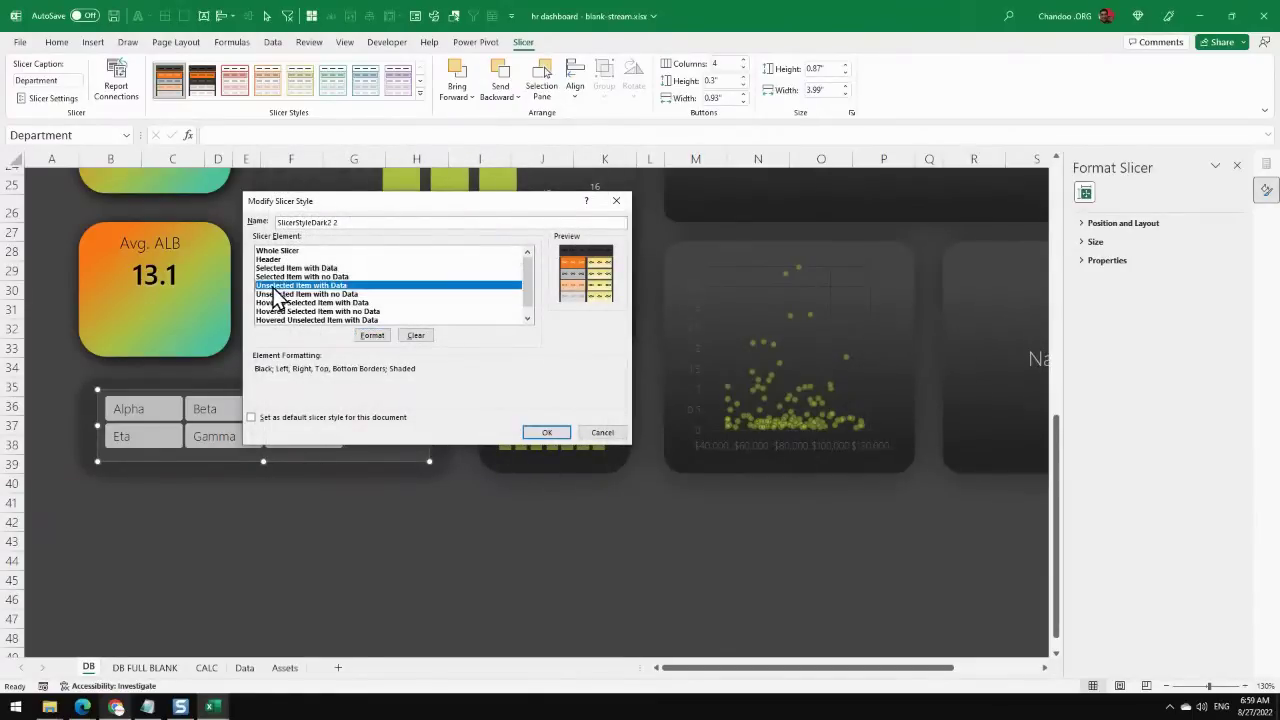
pyautogui.click(381, 337)
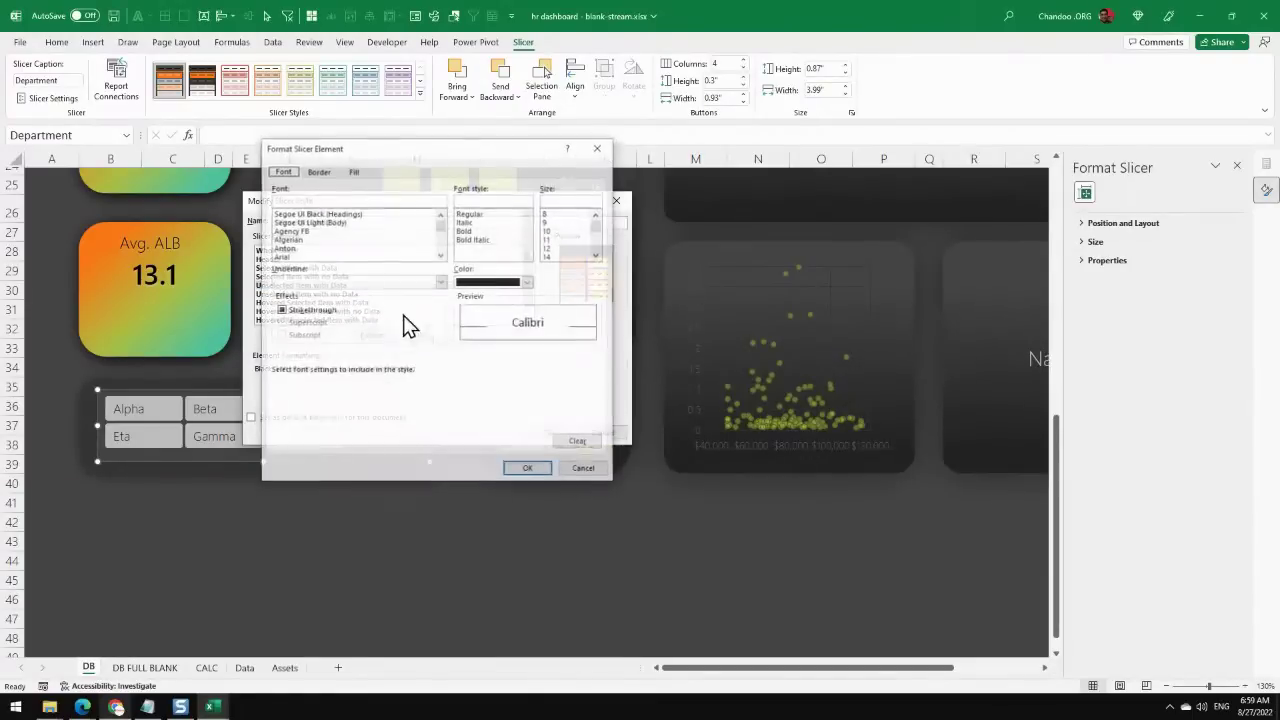
pyautogui.click(353, 172)
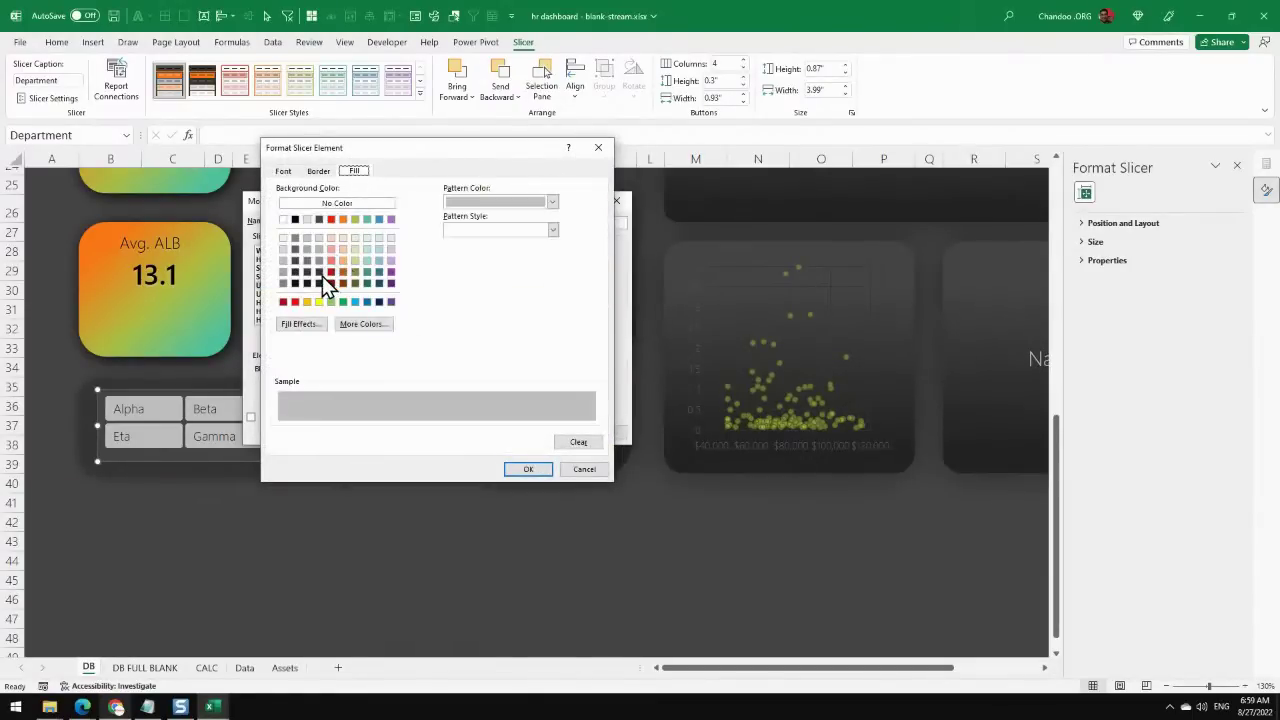
pyautogui.click(322, 276)
pyautogui.click(318, 171)
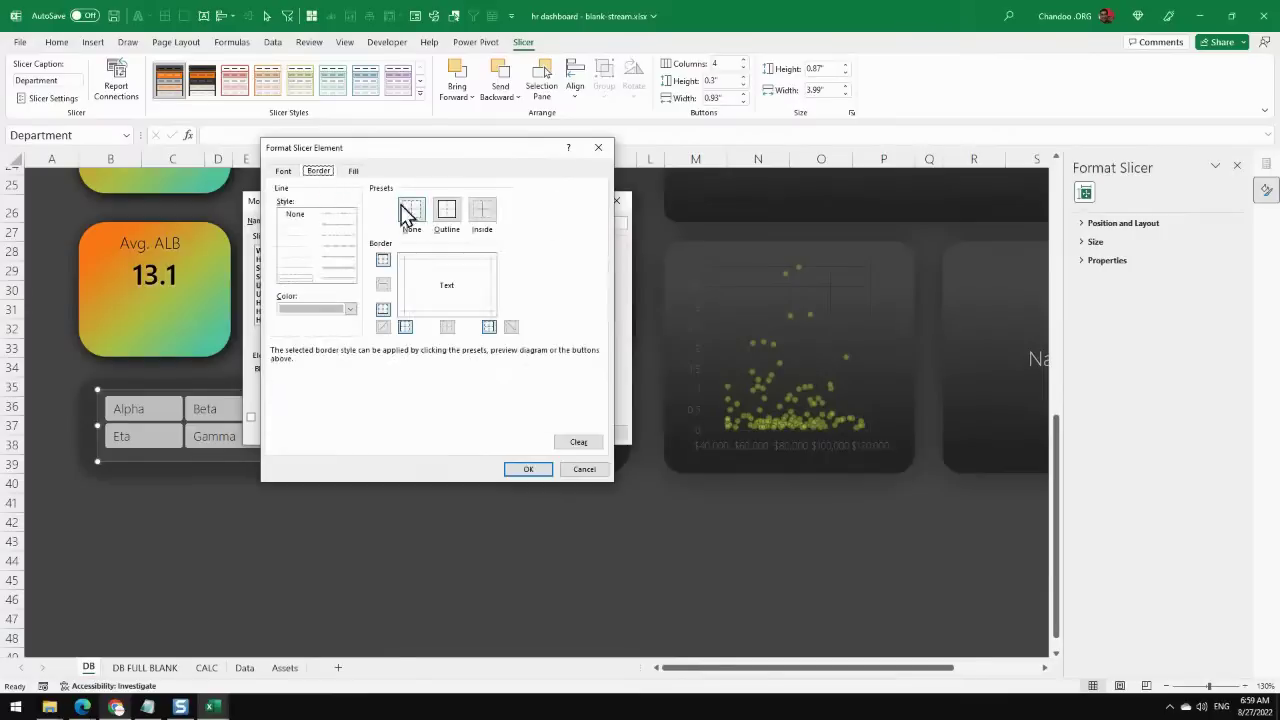
pyautogui.click(282, 171)
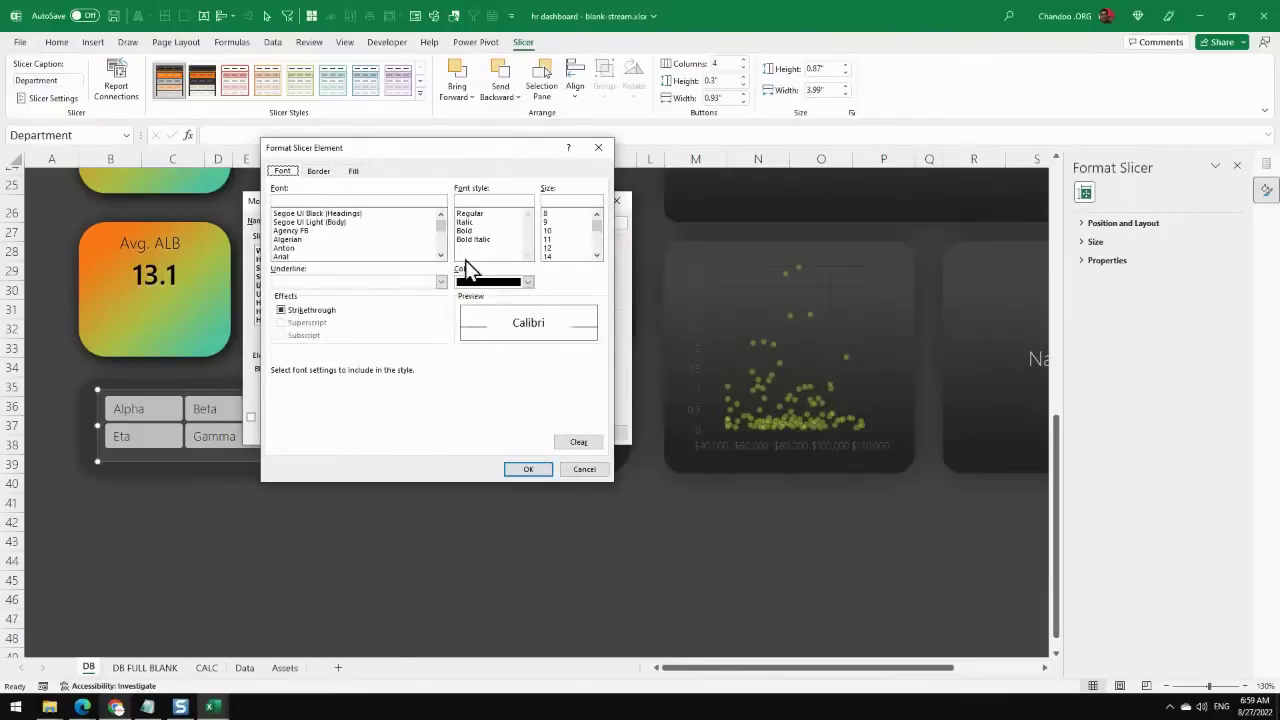
pyautogui.click(528, 284)
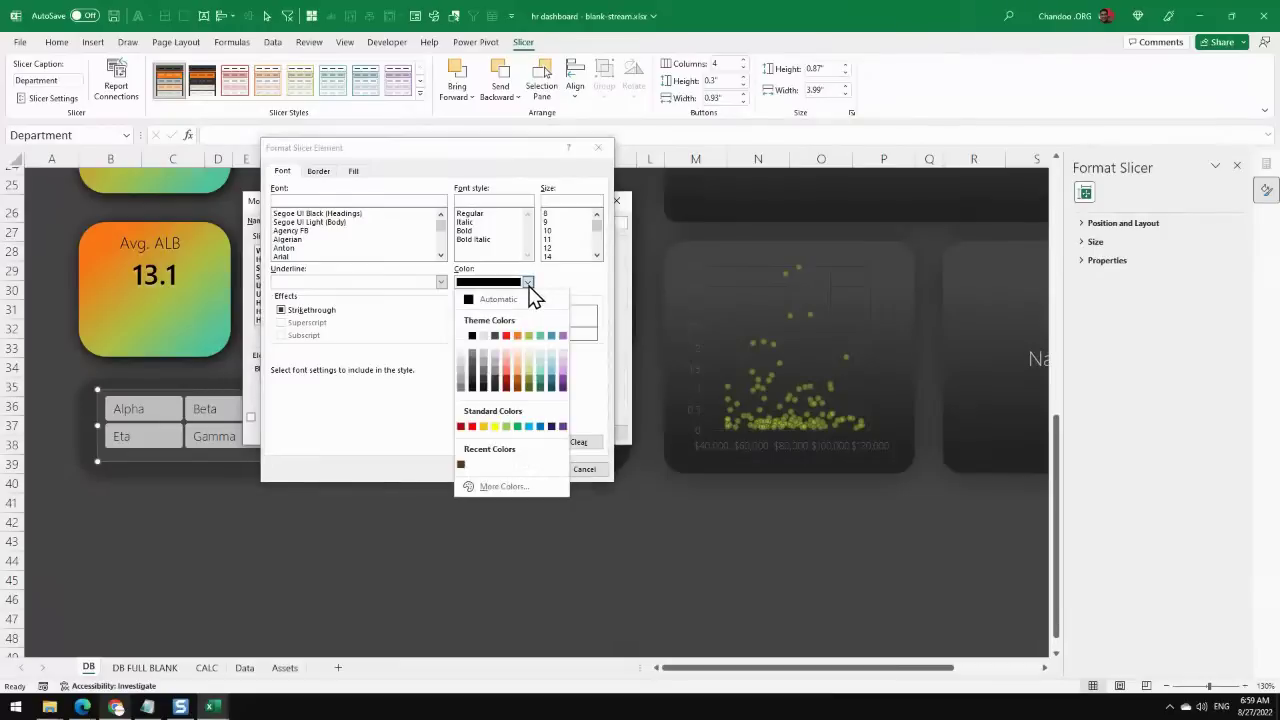
pyautogui.click(493, 355)
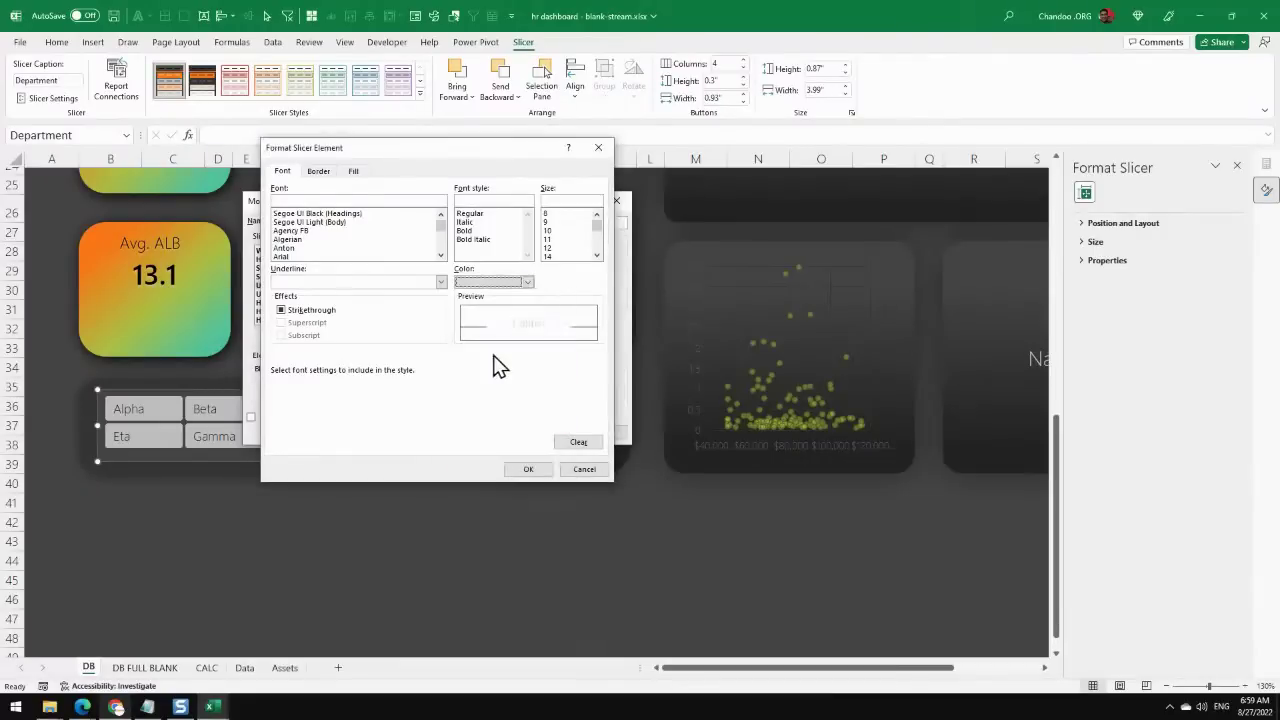
pyautogui.click(531, 470)
pyautogui.click(541, 432)
pyautogui.click(328, 557)
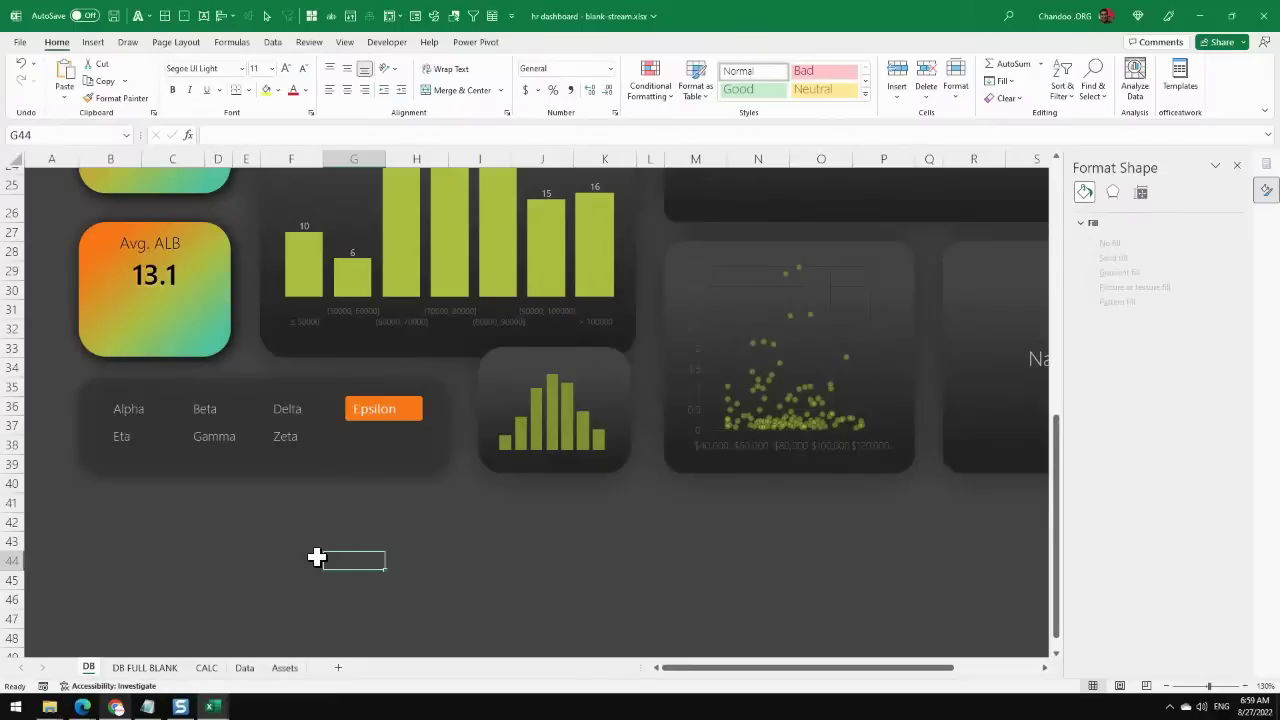
# Try the Zeta, Gamma and Eta filters, ending on Alpha.
pyautogui.click(280, 438)
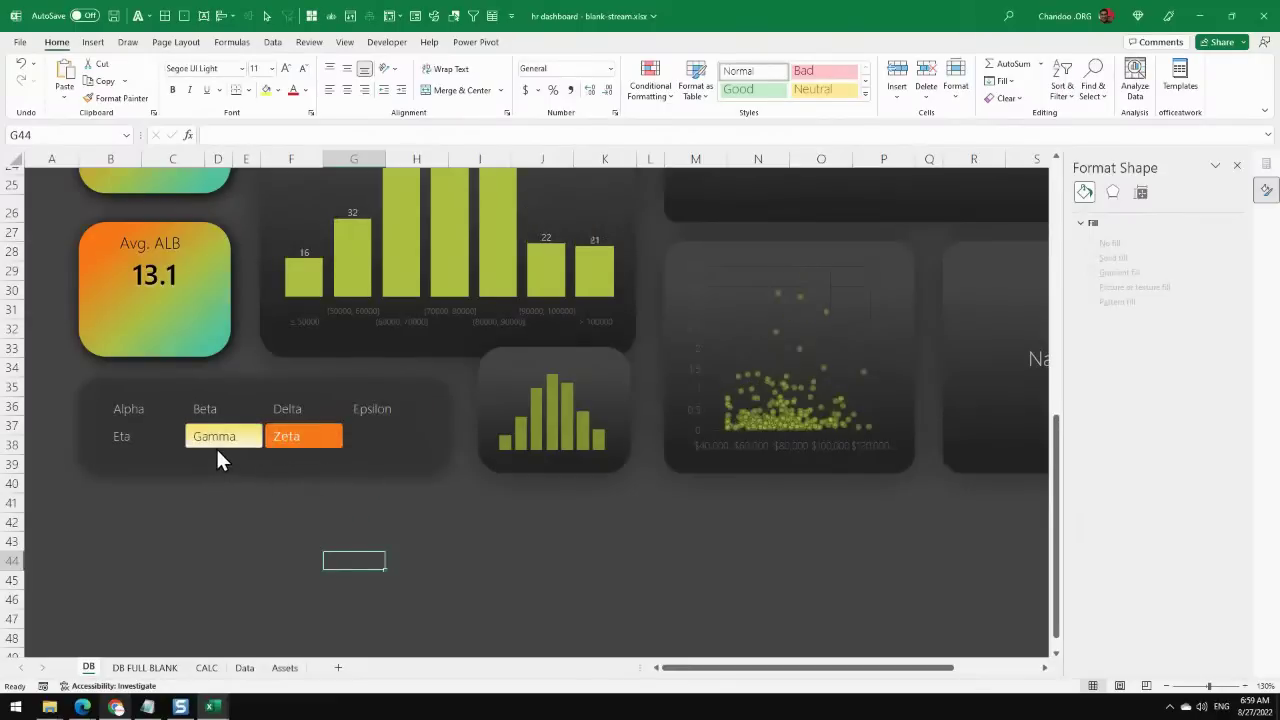
pyautogui.click(218, 449)
pyautogui.click(121, 436)
pyautogui.click(128, 409)
pyautogui.click(220, 511)
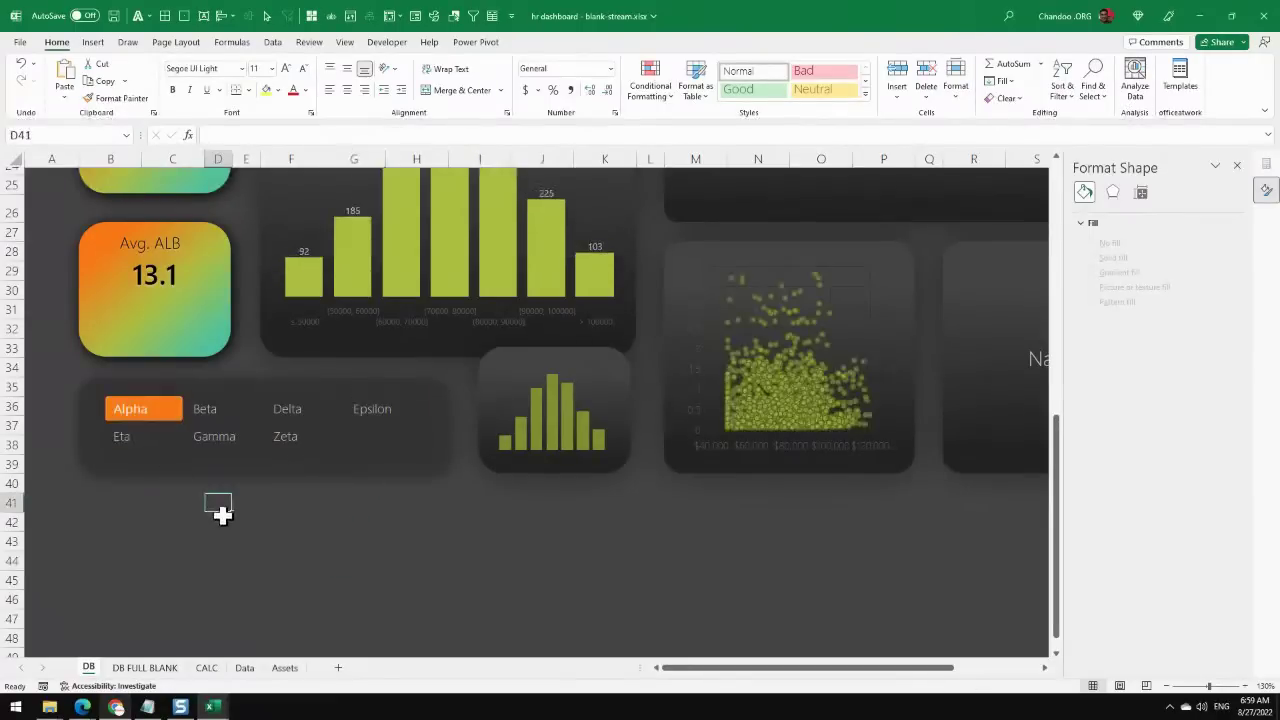
# Scroll around the DB sheet to review the filtered dashboard.
pyautogui.scroll(-2, 274, 543)
pyautogui.click(1010, 472)
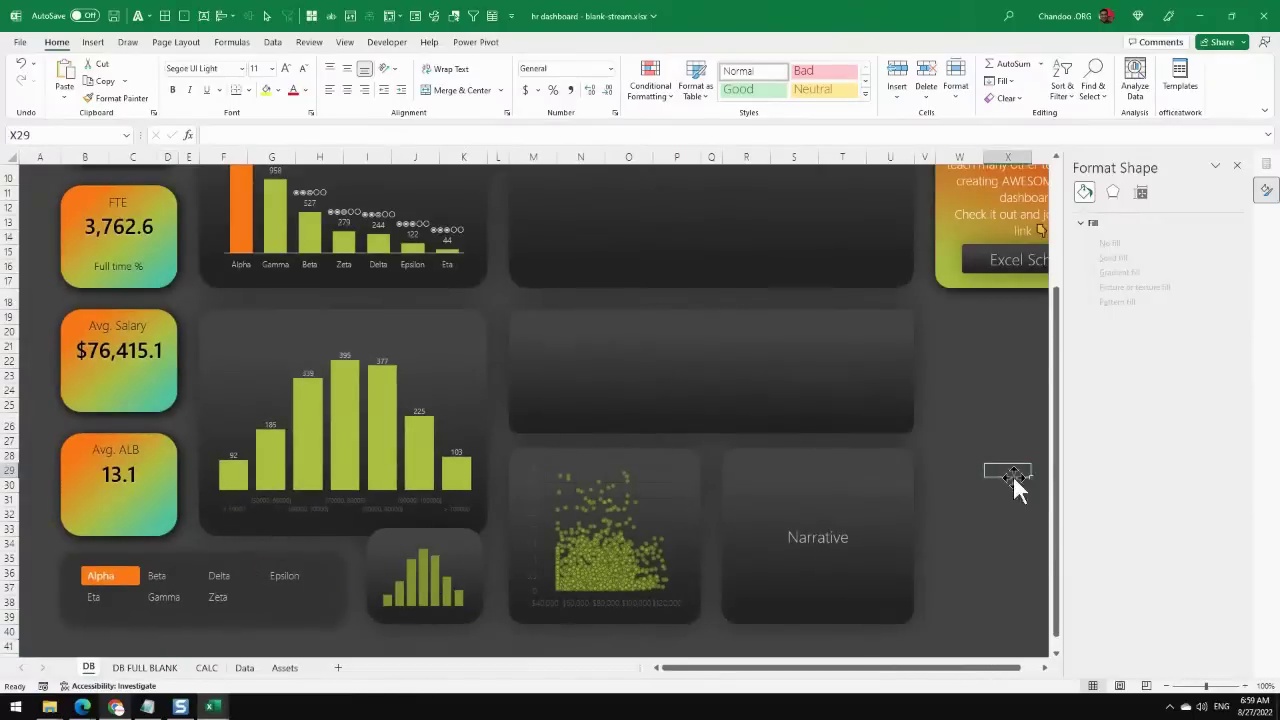
pyautogui.scroll(-1, 990, 500)
pyautogui.scroll(1, 517, 500)
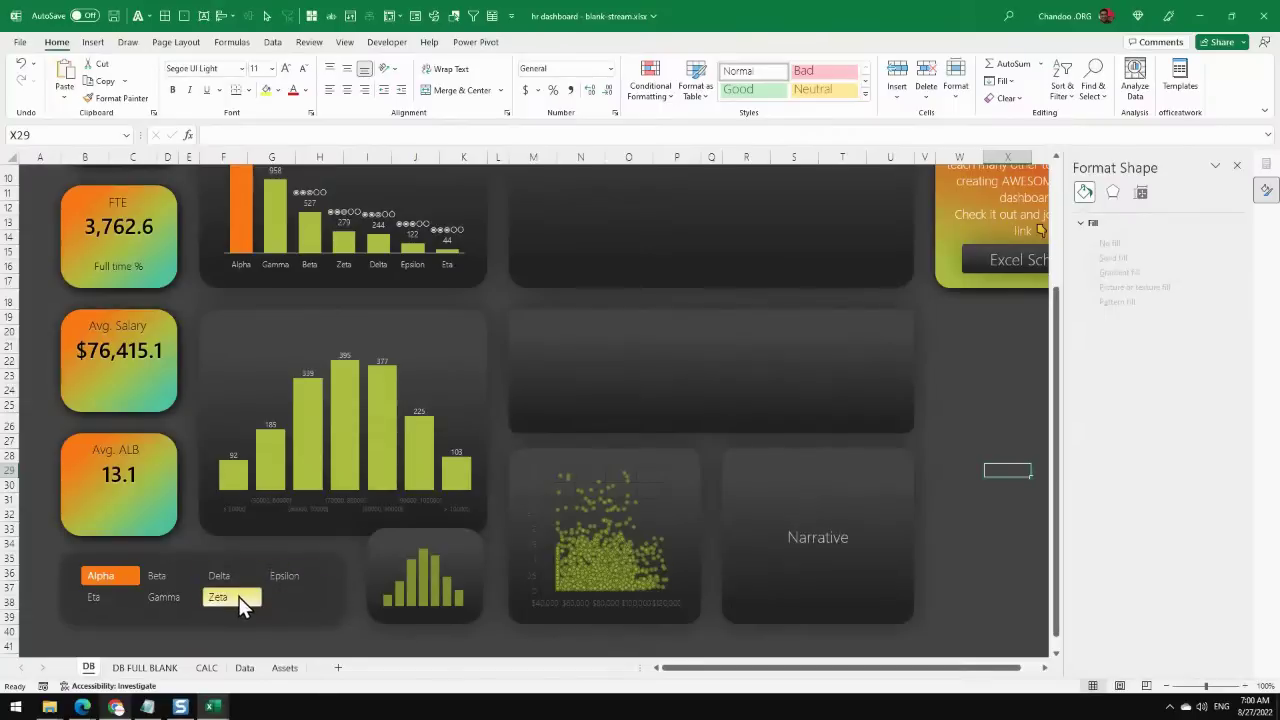
pyautogui.scroll(3, 418, 460)
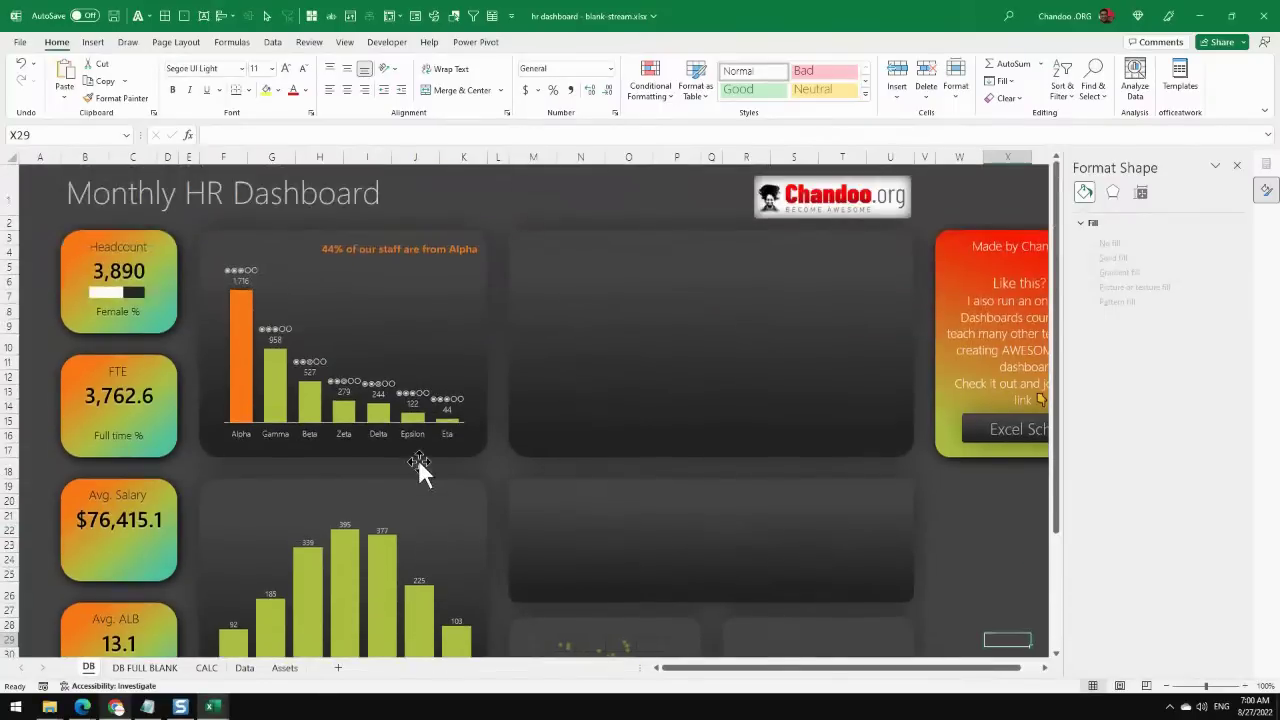
pyautogui.scroll(-3, 418, 460)
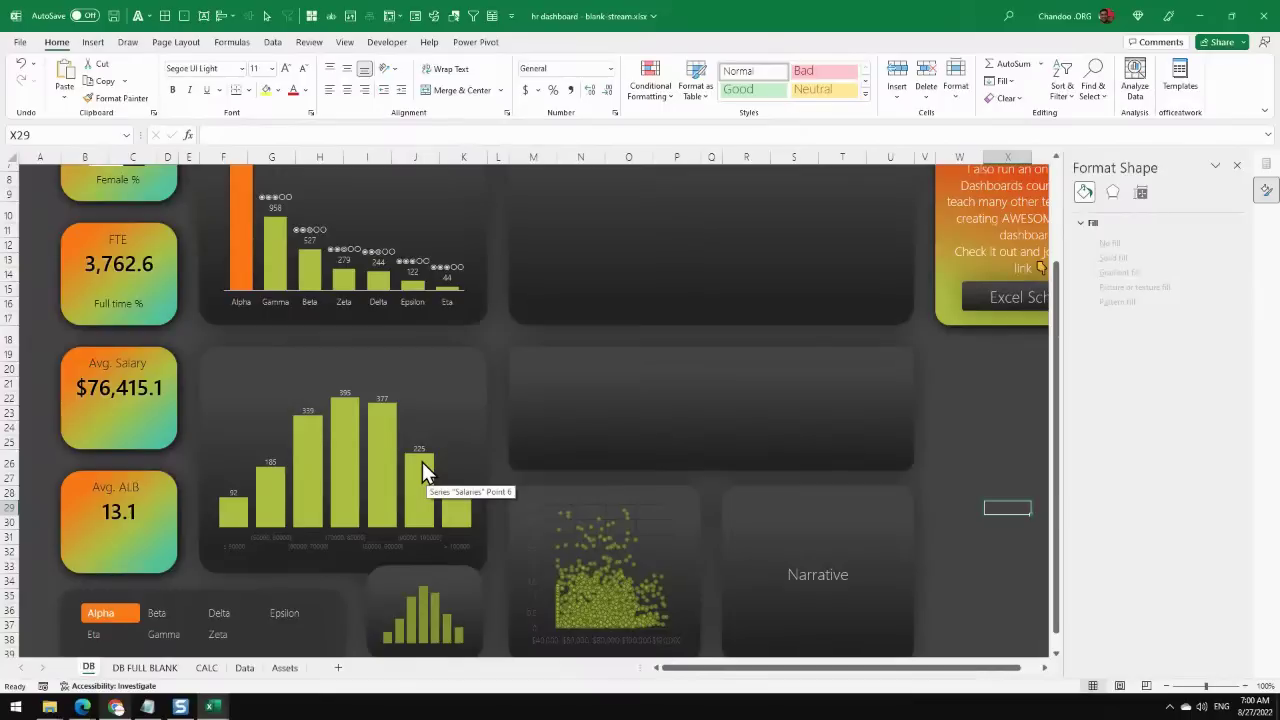
pyautogui.scroll(2, 422, 462)
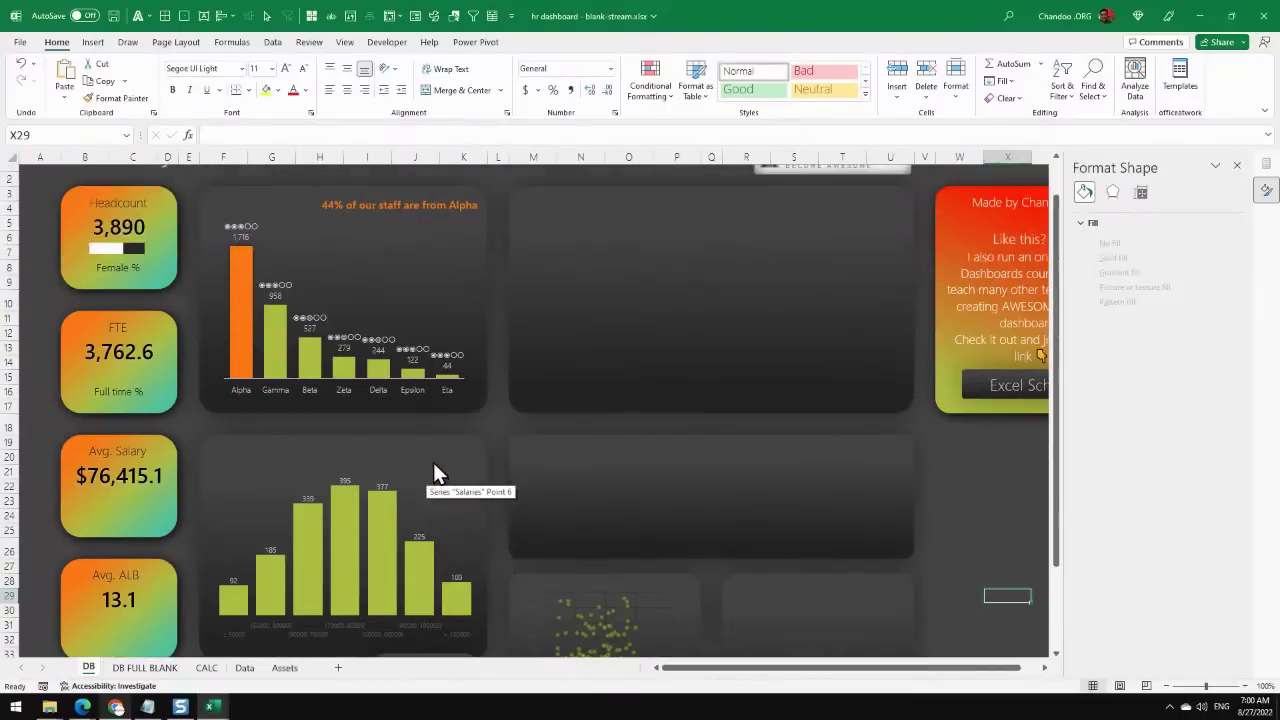
pyautogui.click(588, 255)
pyautogui.click(720, 495)
pyautogui.scroll(-3, 800, 560)
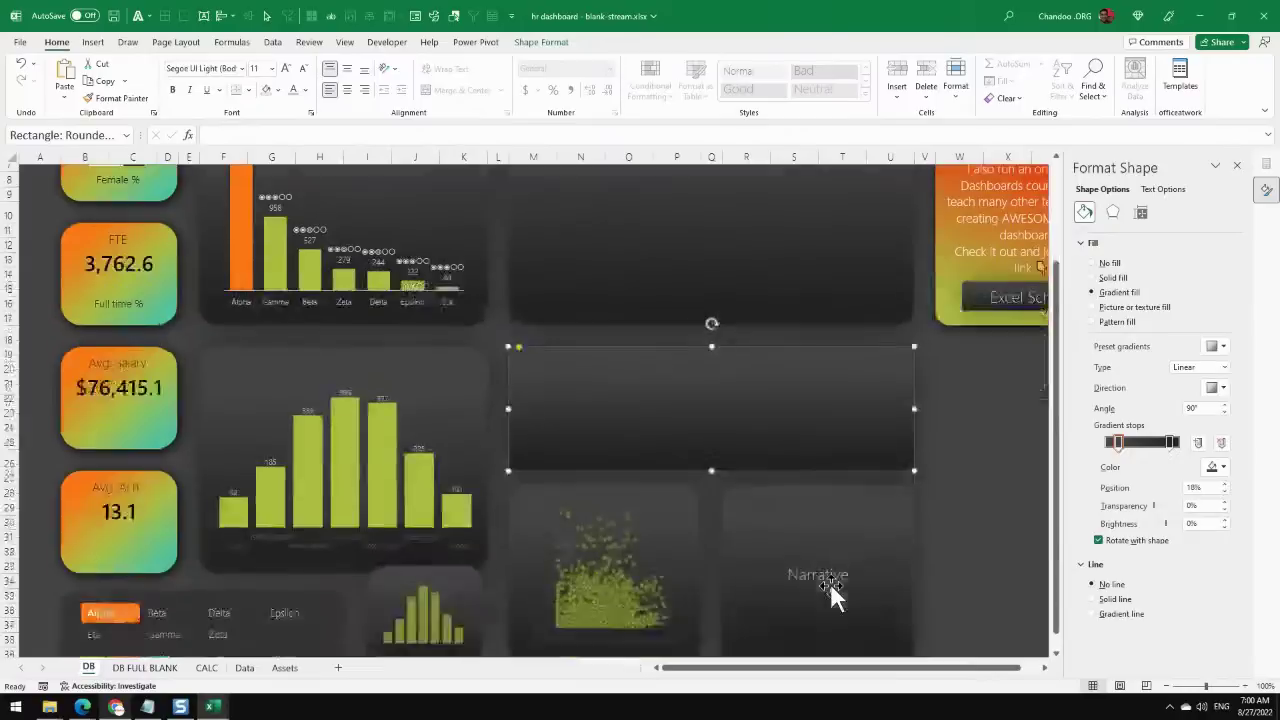
pyautogui.click(828, 498)
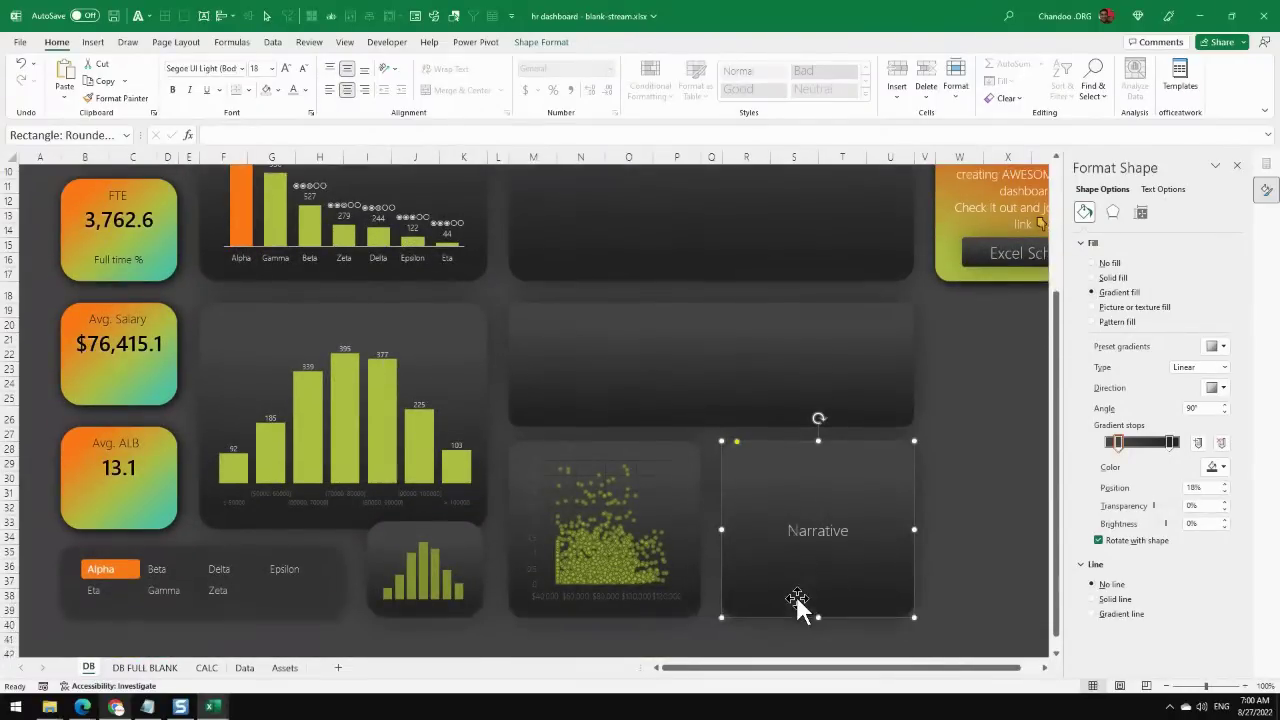
pyautogui.click(110, 371)
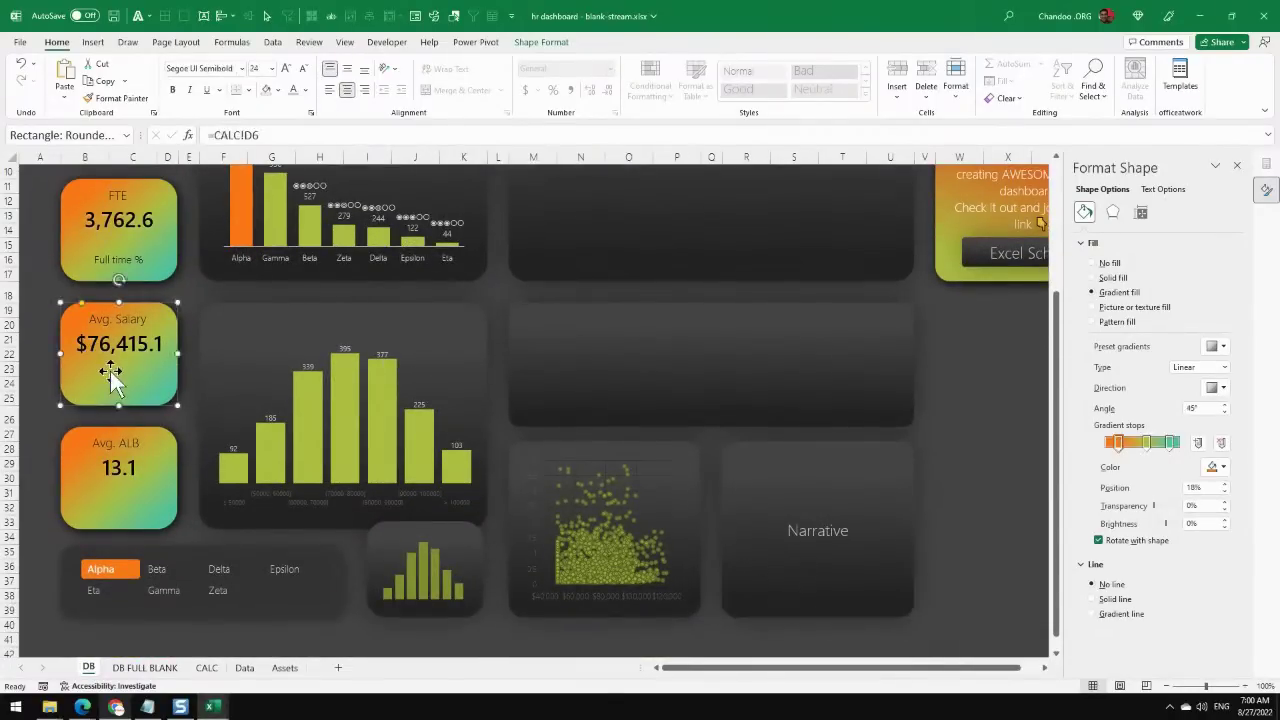
pyautogui.click(118, 490)
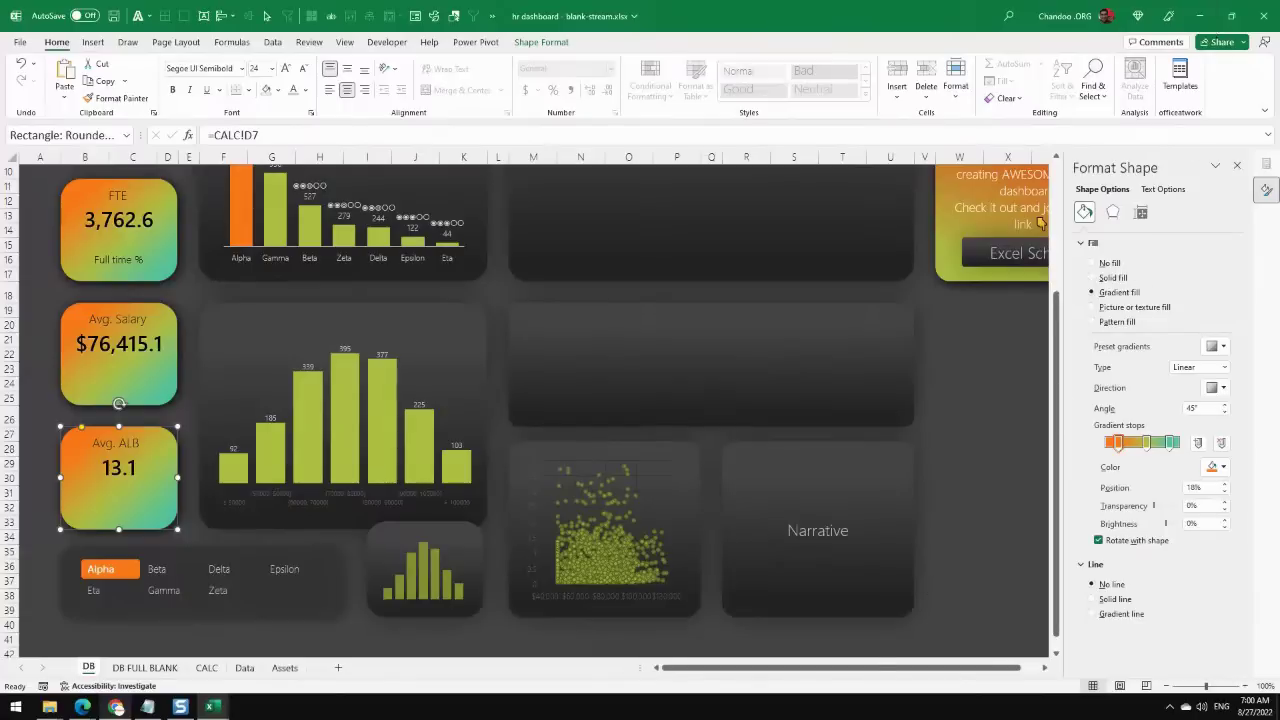
pyautogui.moveTo(215, 706)
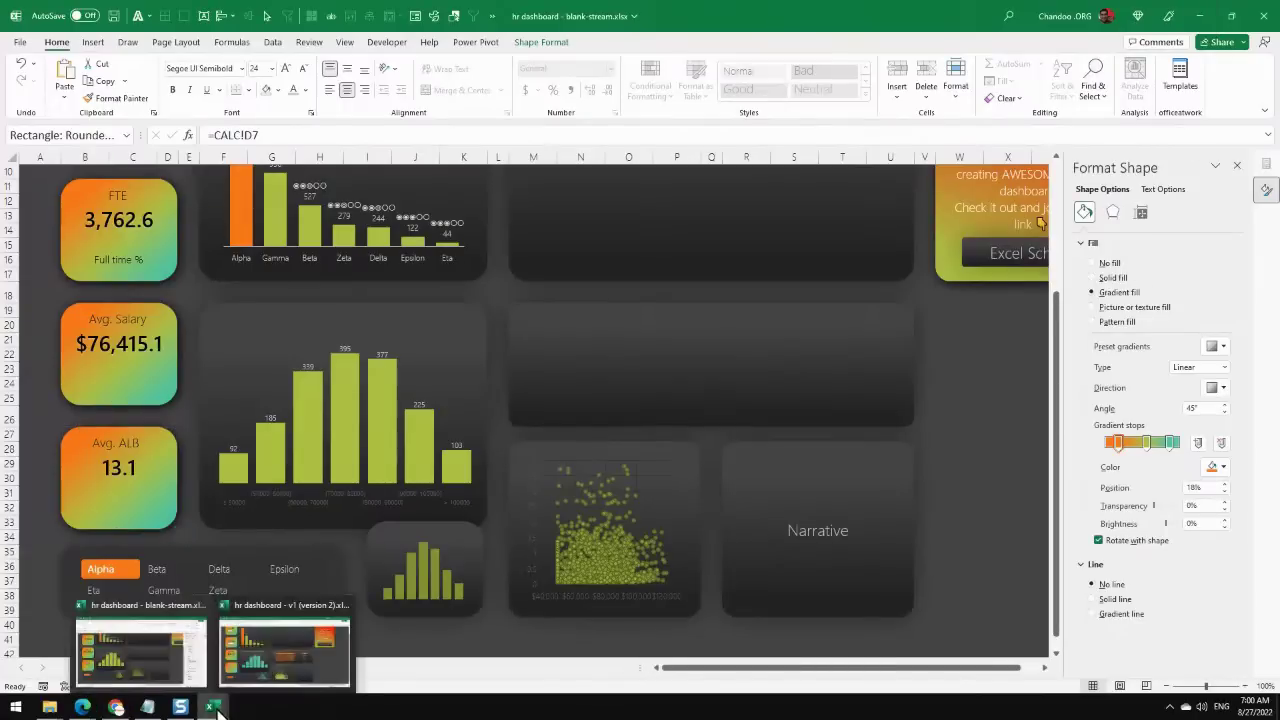
# Switch to the hr dashboard - v1 workbook and select the hiring trend line chart.
pyautogui.click(289, 647)
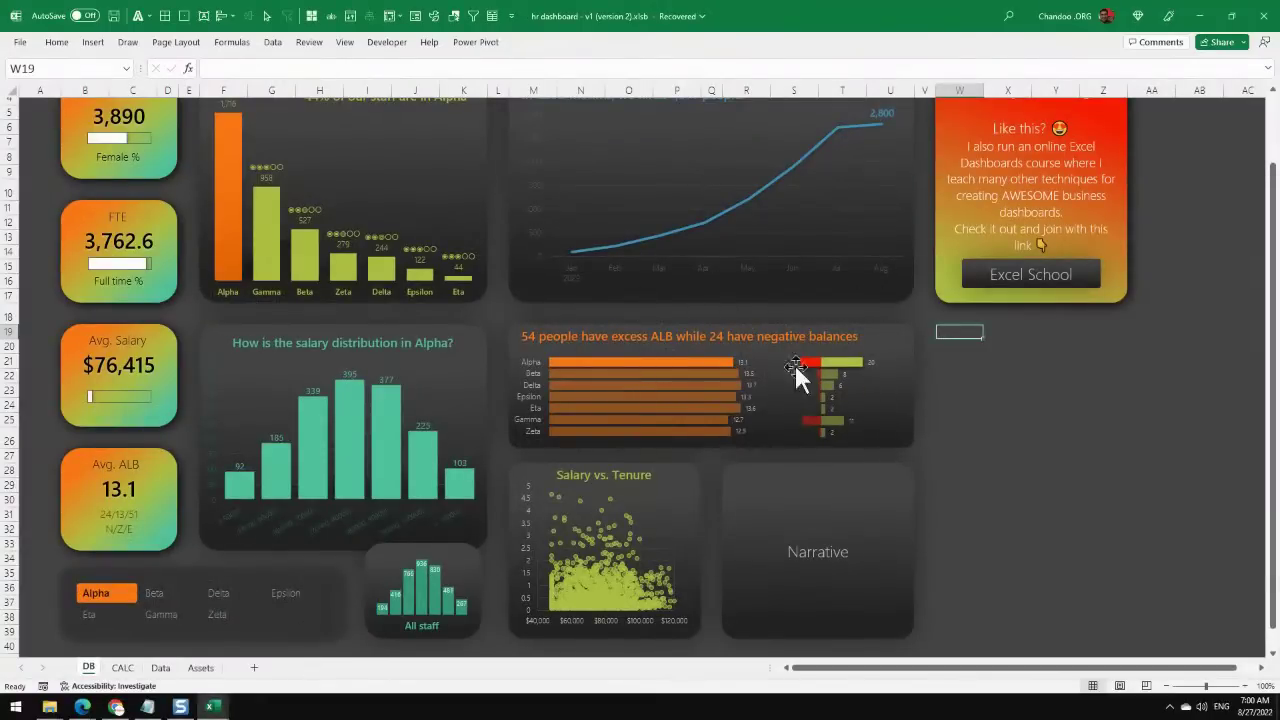
pyautogui.scroll(2, 730, 297)
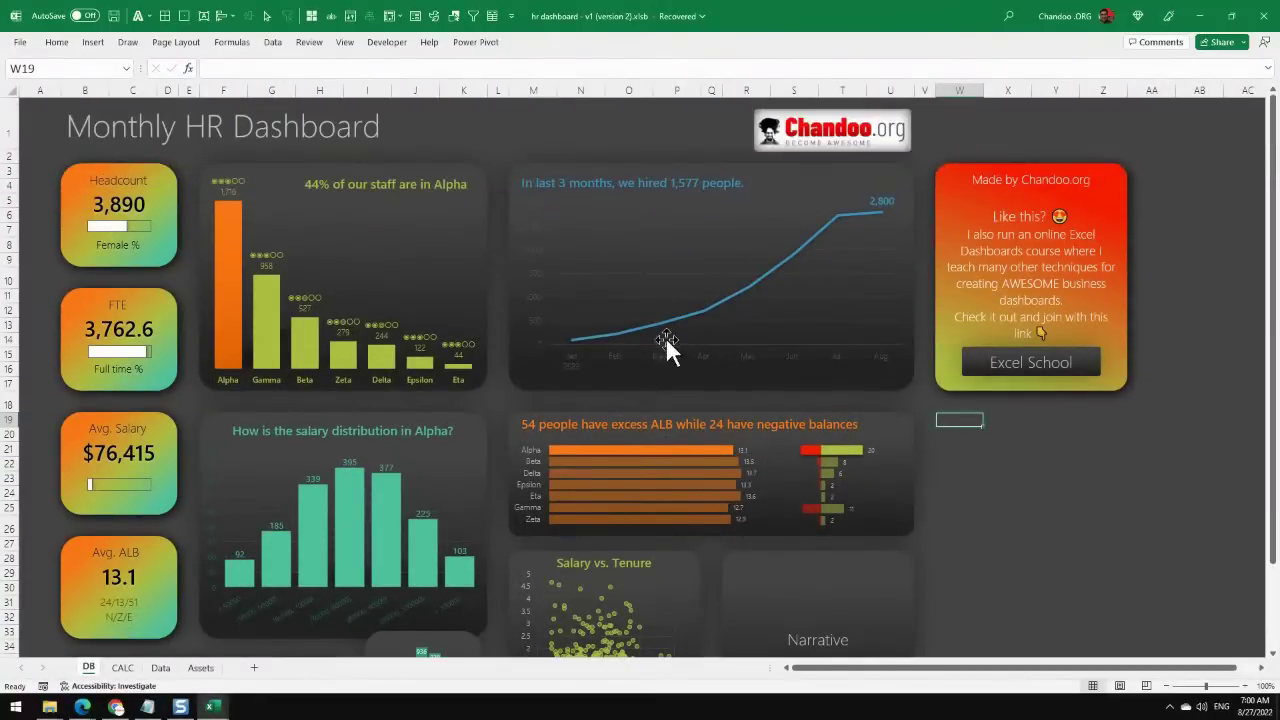
pyautogui.click(812, 279)
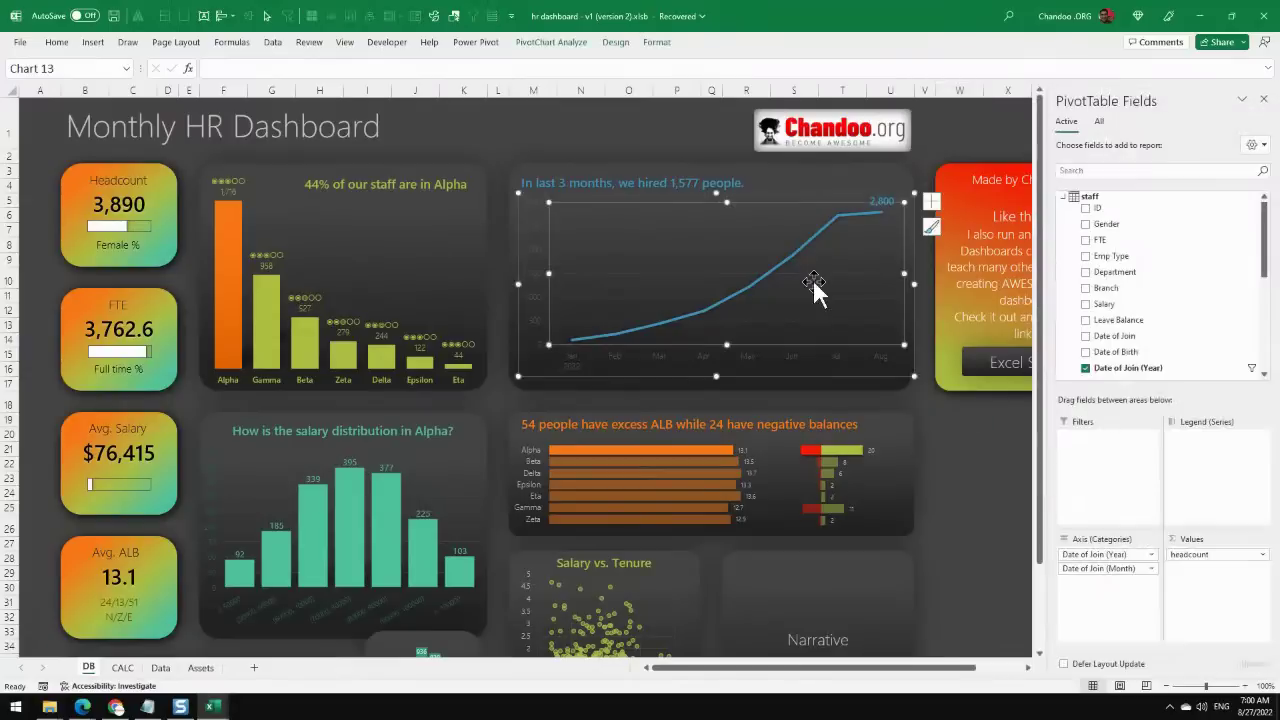
# On the CALC sheet, select the department headcount and hiring trend pivot tables.
pyautogui.click(122, 667)
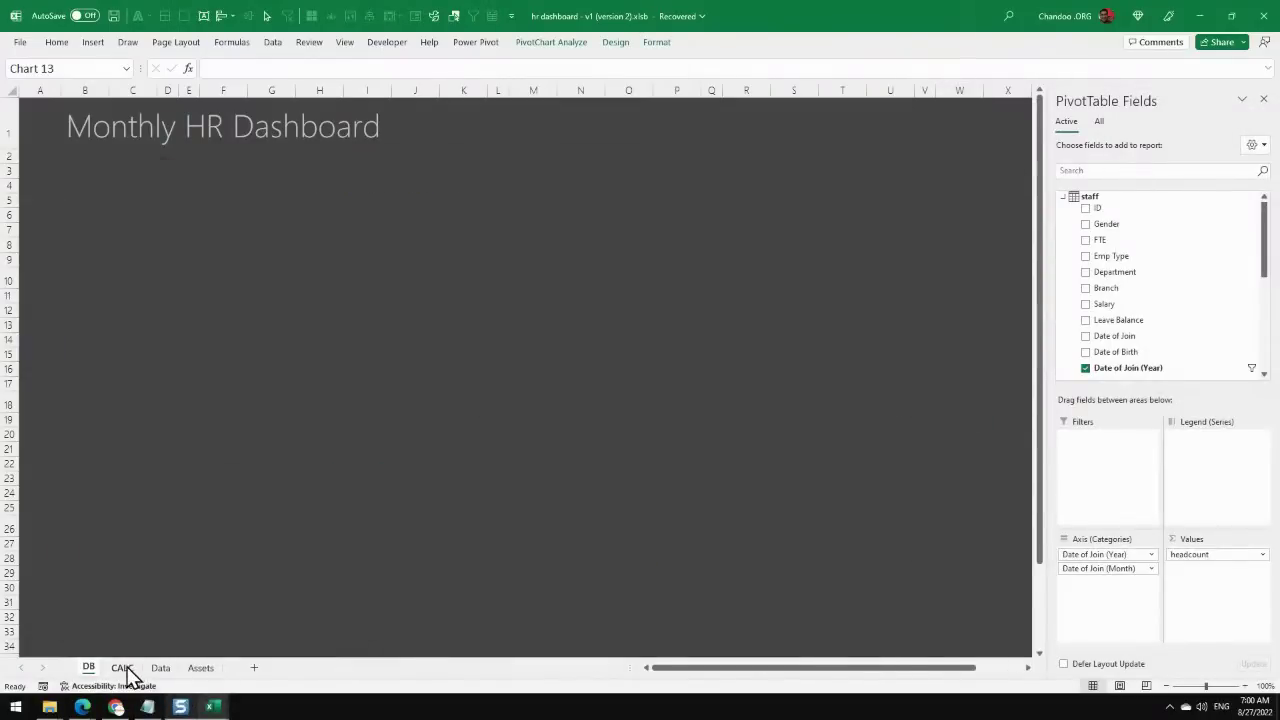
pyautogui.click(72, 442)
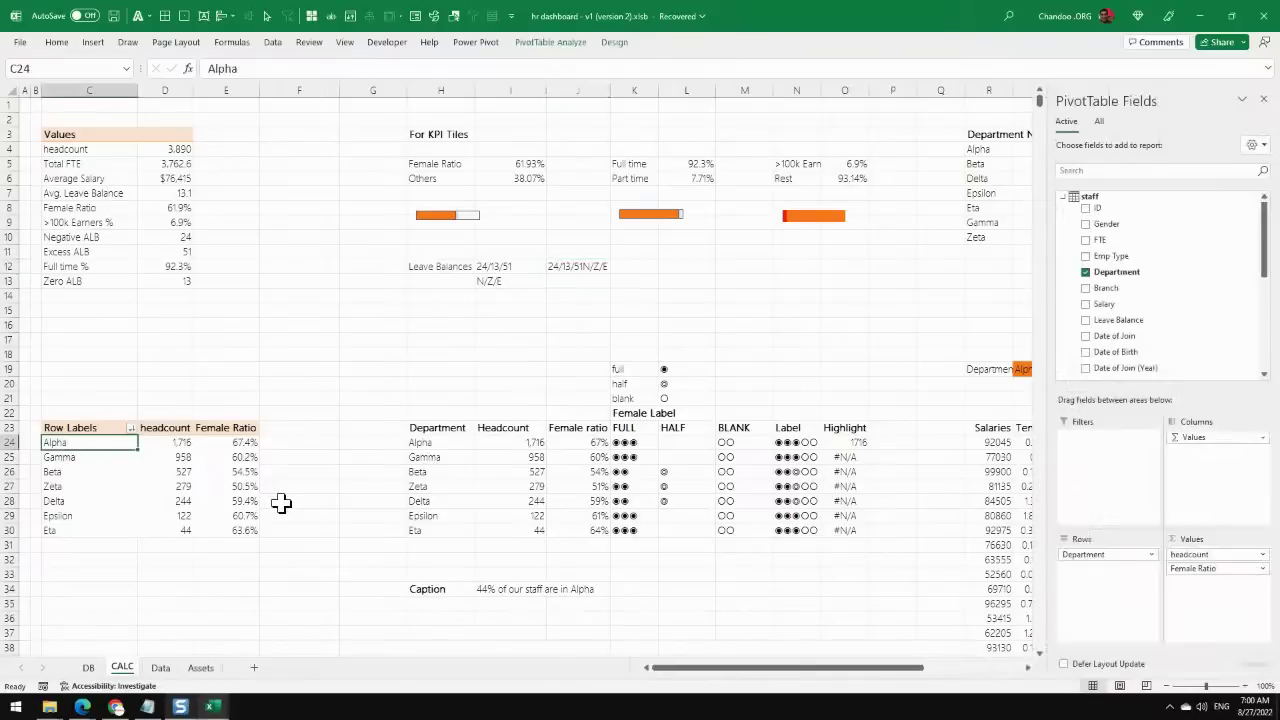
pyautogui.scroll(-5, 281, 503)
pyautogui.scroll(-8, 281, 503)
pyautogui.click(94, 250)
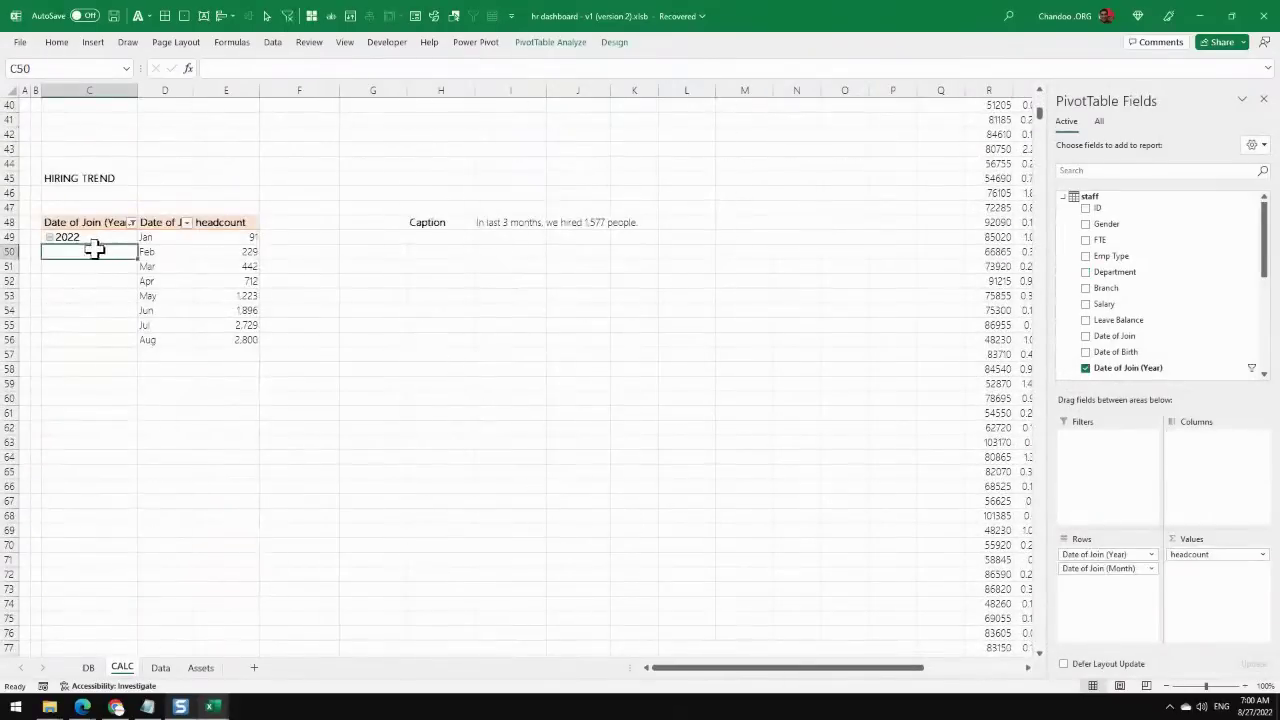
pyautogui.click(96, 236)
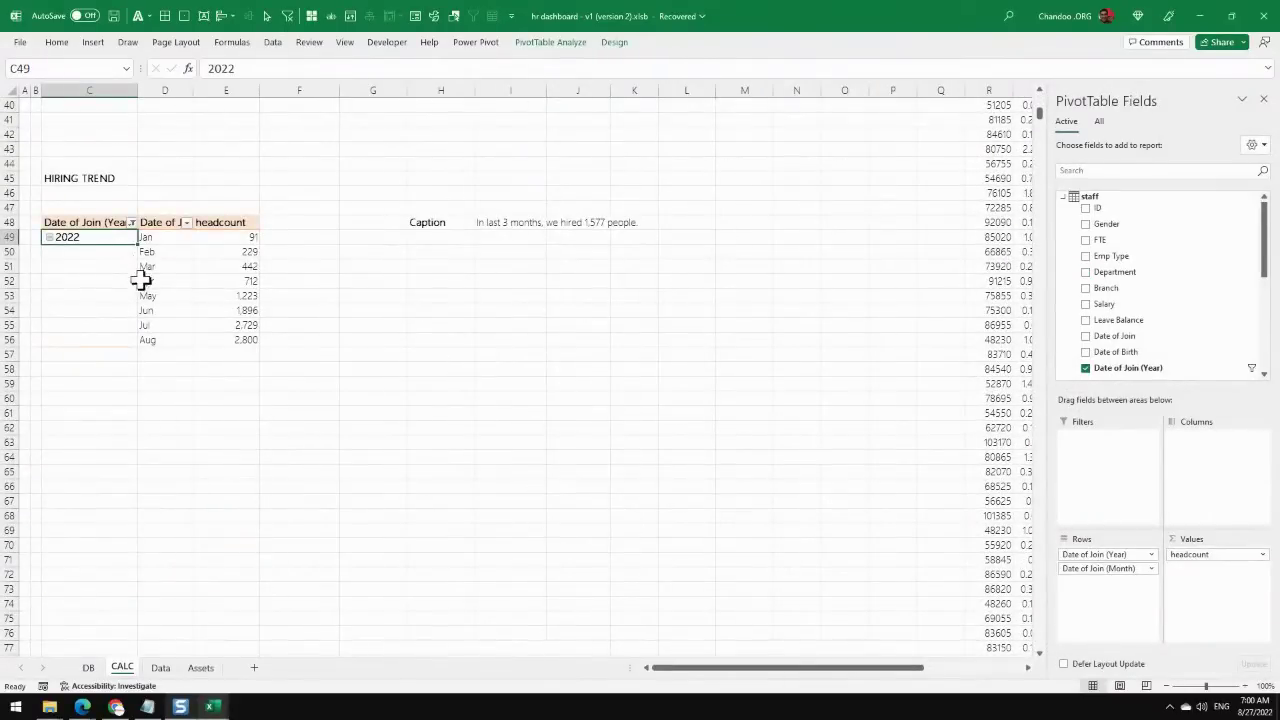
# Select the Jan–Aug month labels and the headcount values E49:E56.
pyautogui.scroll(4, 140, 280)
pyautogui.click(255, 141)
pyautogui.moveTo(255, 141); pyautogui.dragTo(277, 317)
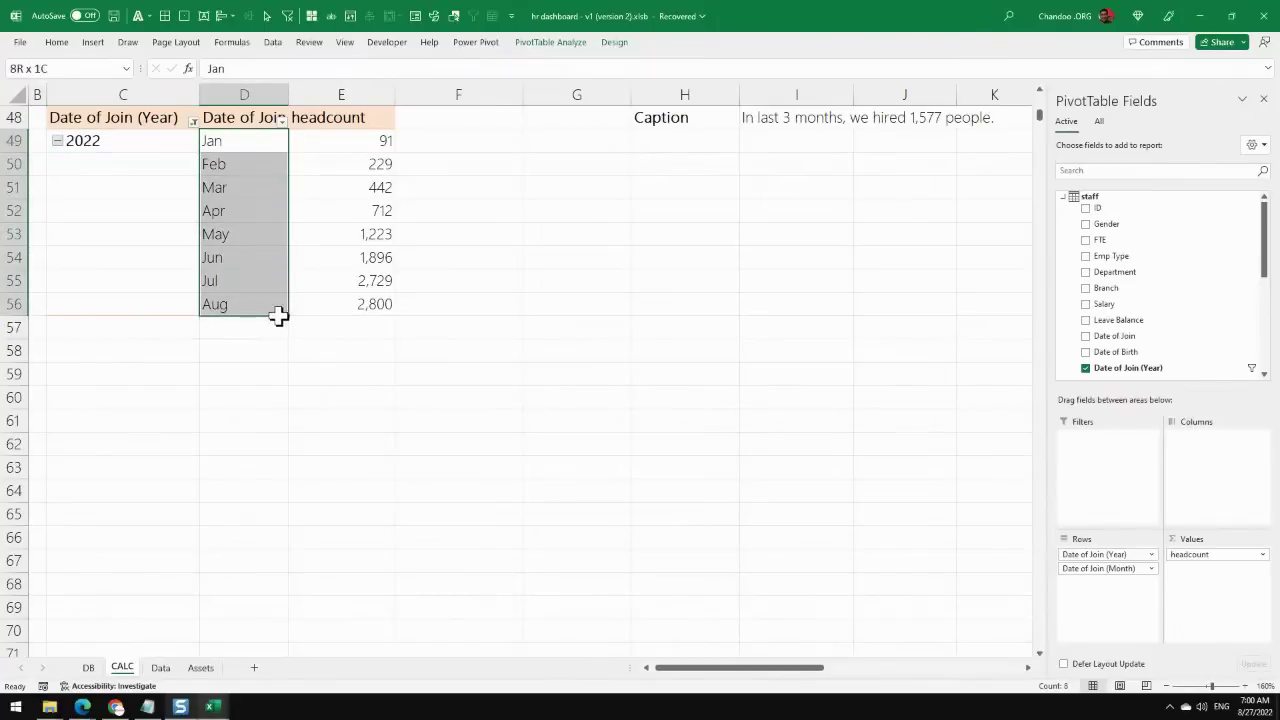
pyautogui.moveTo(362, 150); pyautogui.dragTo(365, 300)
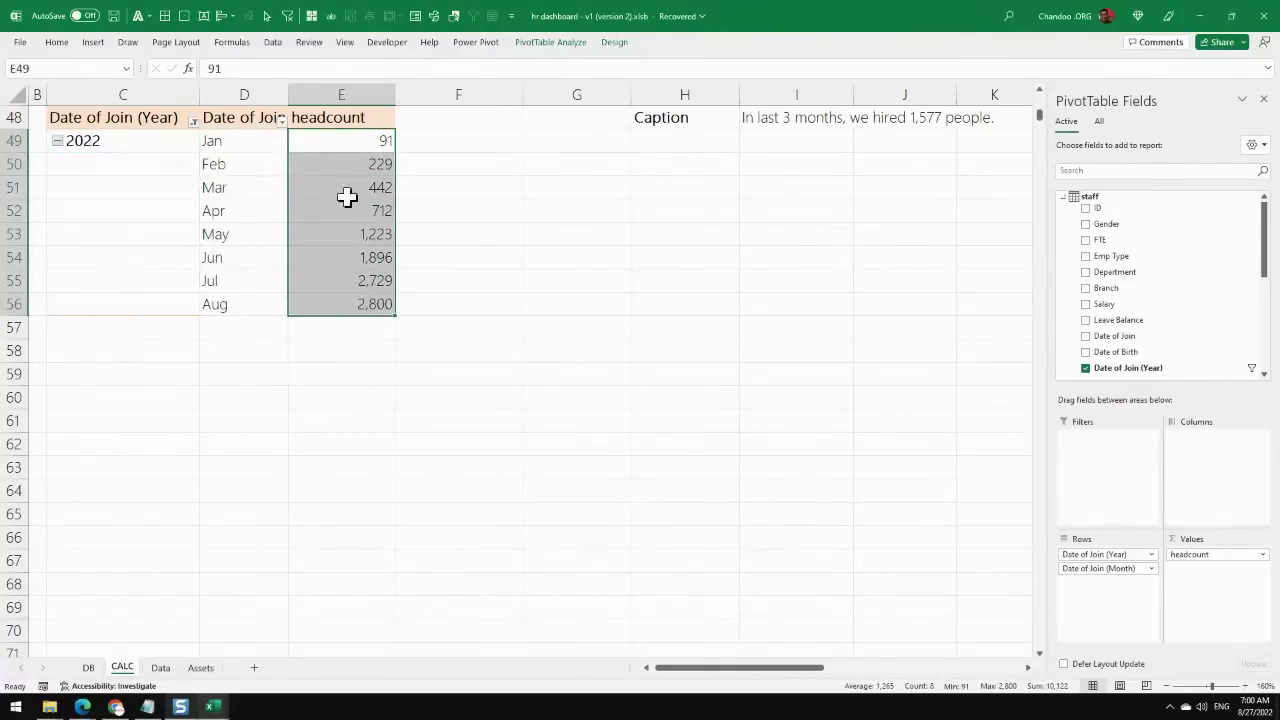
pyautogui.rightClick(352, 163)
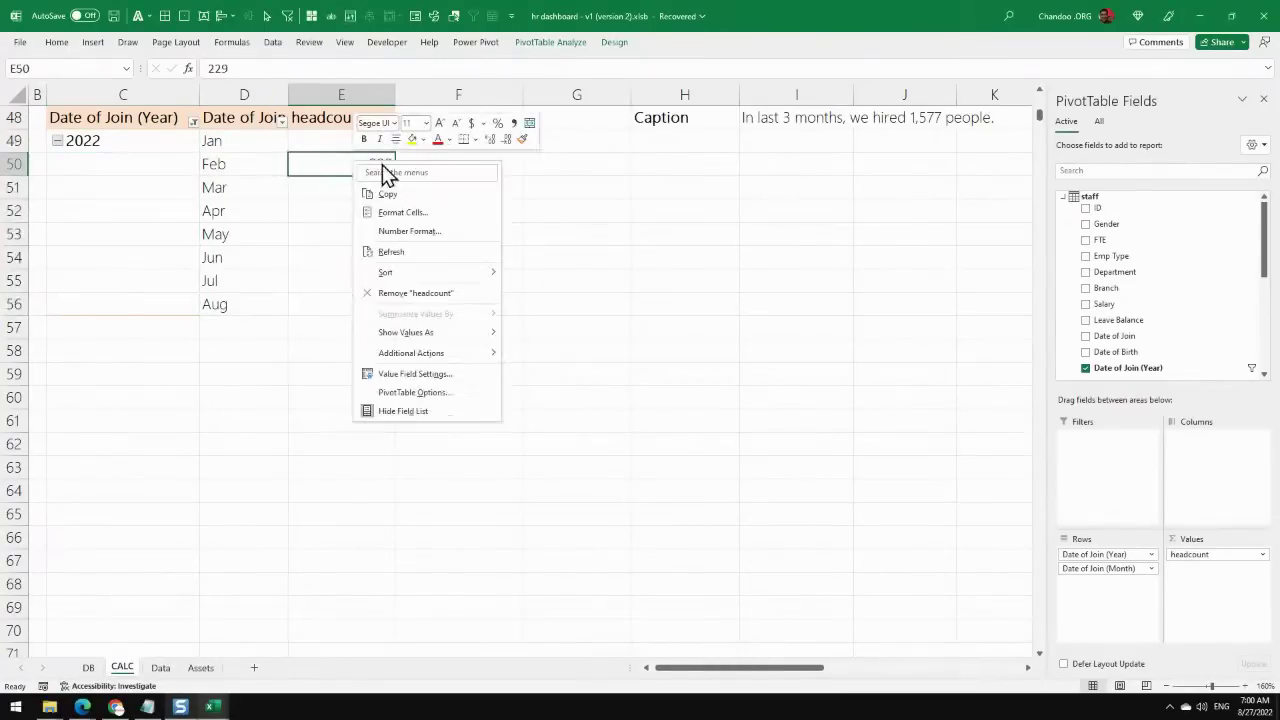
pyautogui.moveTo(445, 334)
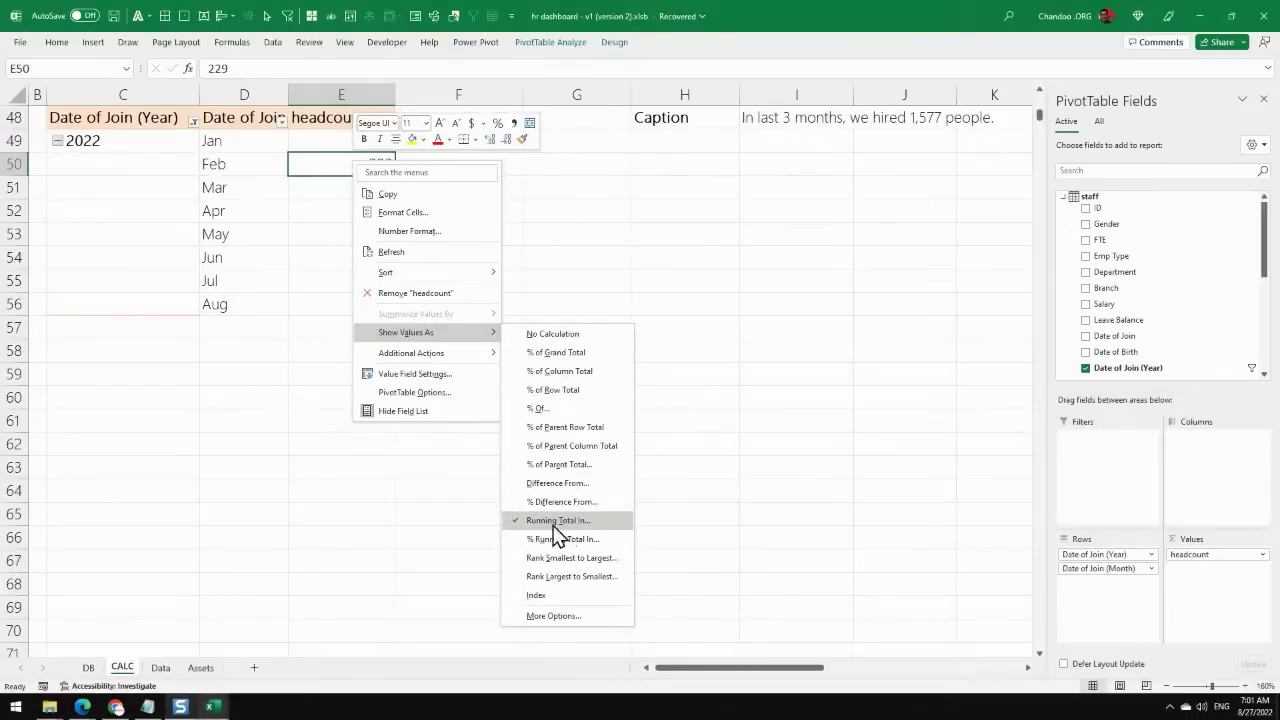
pyautogui.press('Escape')
pyautogui.press('Escape')
pyautogui.moveTo(354, 140); pyautogui.dragTo(357, 300)
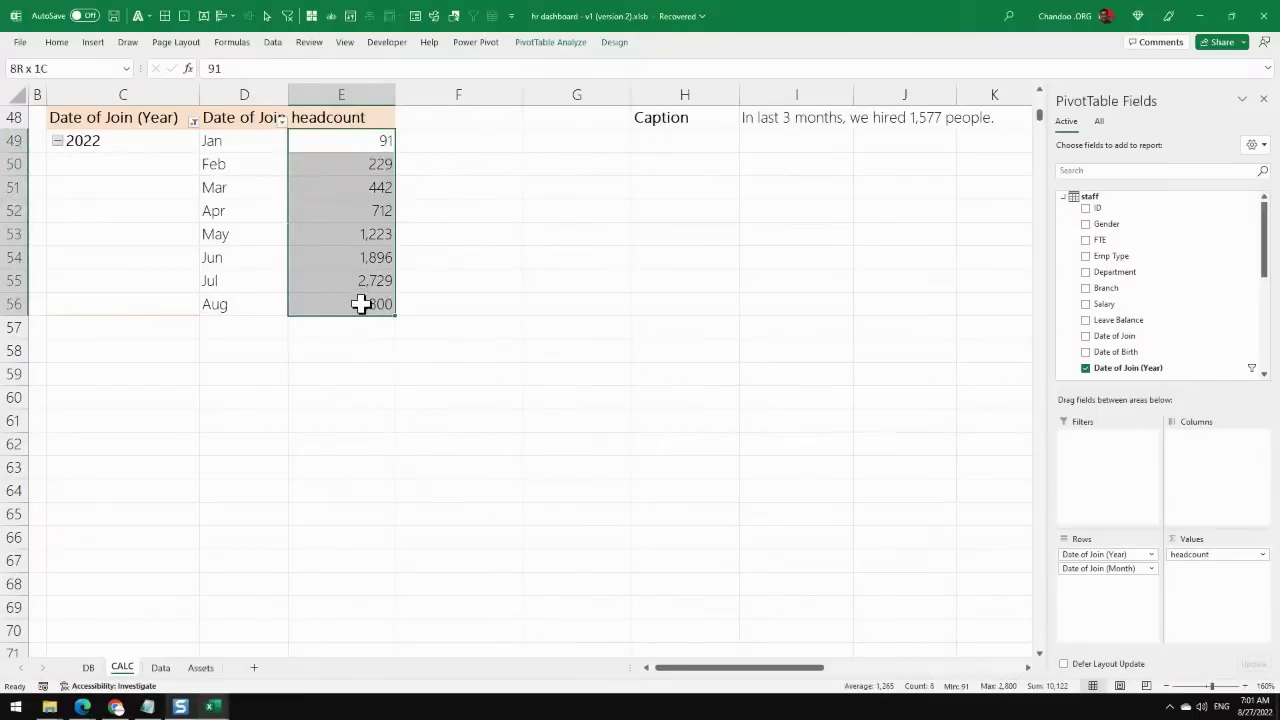
# Check the I48 hiring caption formula, then select the leave chart's panel on DB.
pyautogui.scroll(1, 508, 309)
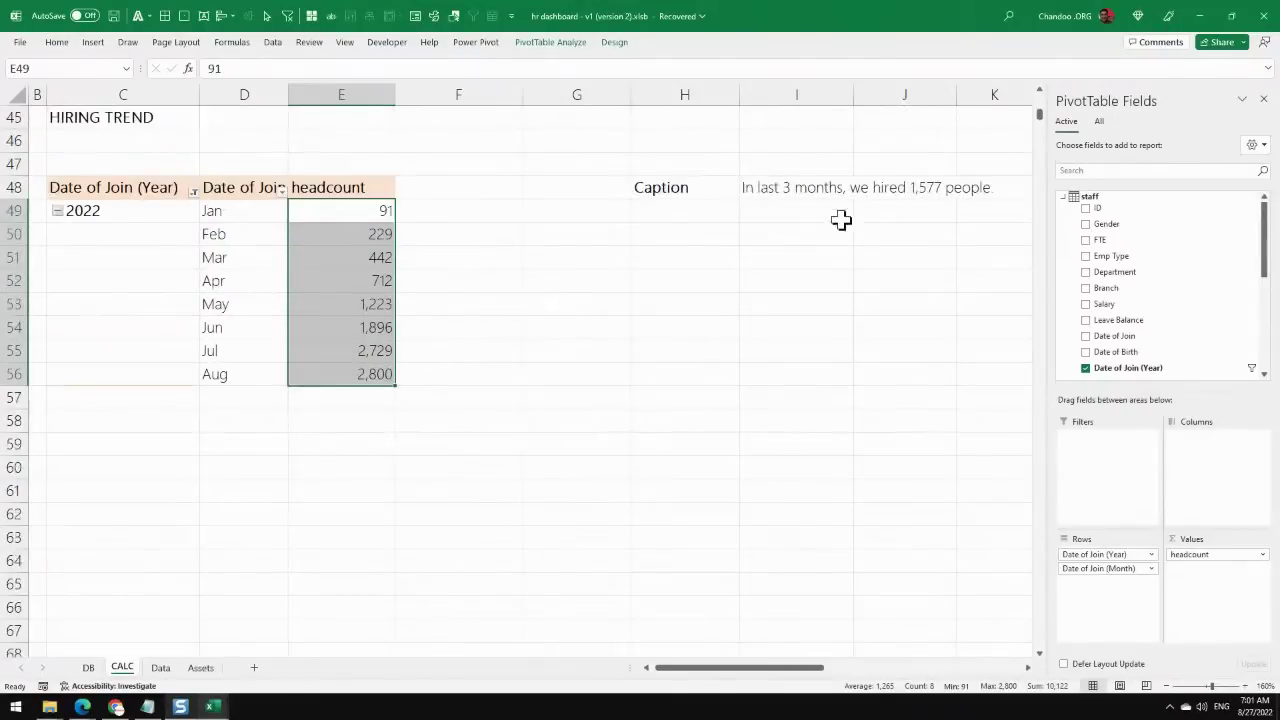
pyautogui.click(794, 187)
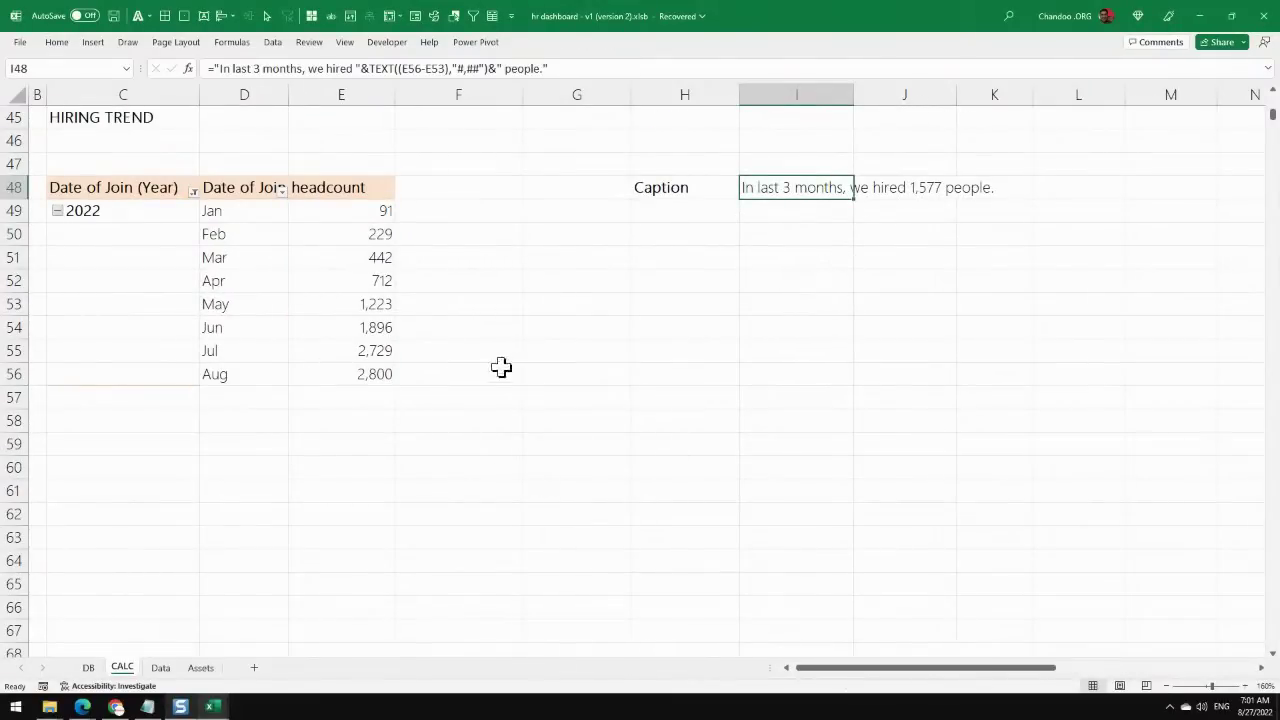
pyautogui.scroll(-6, 490, 374)
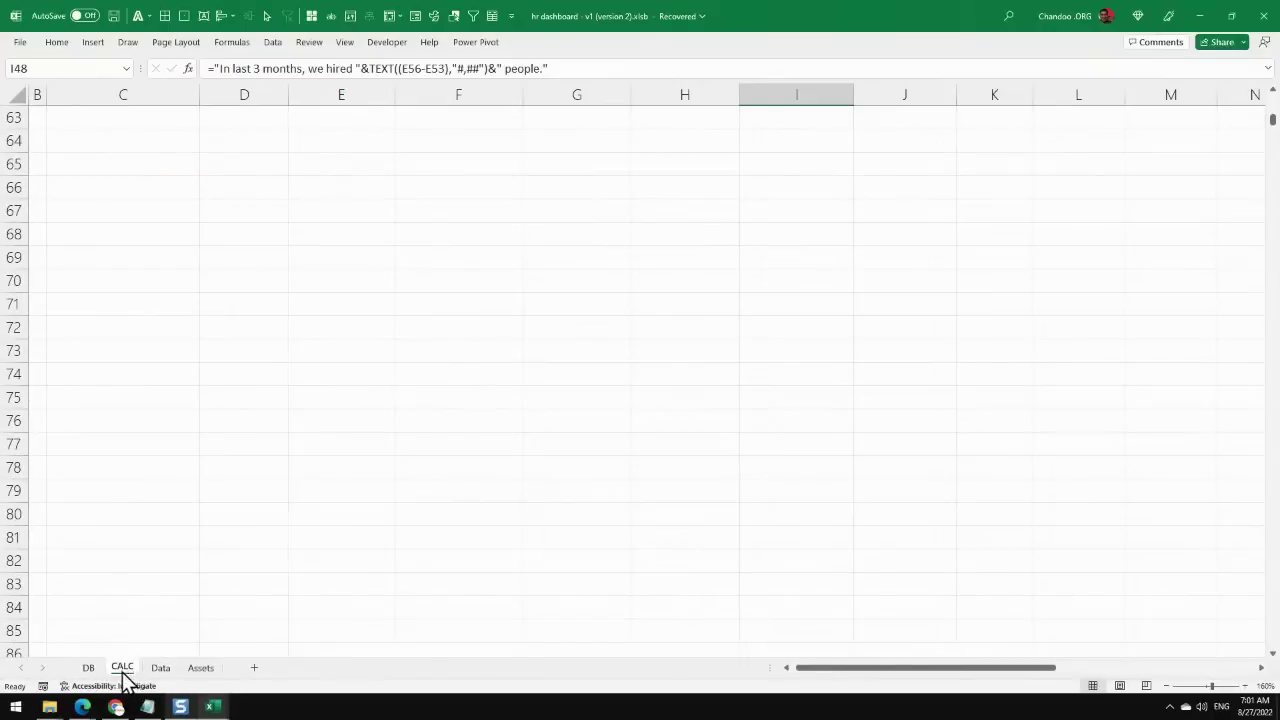
pyautogui.click(89, 668)
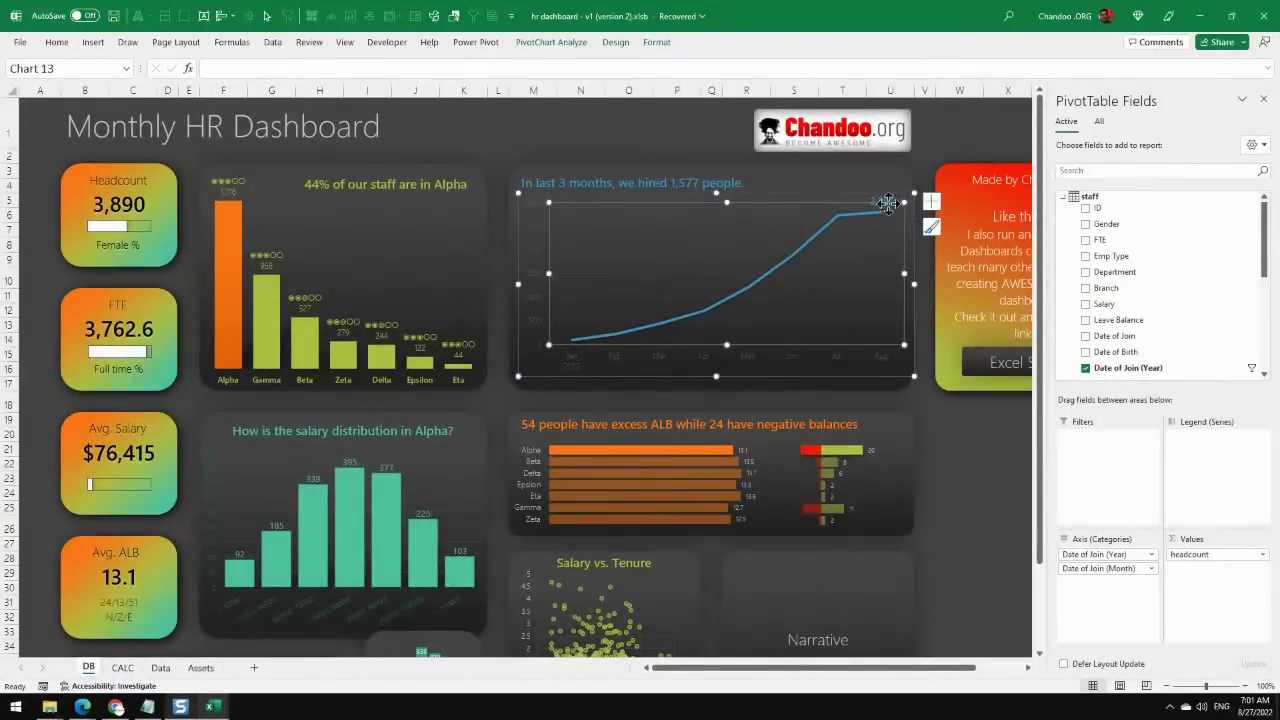
pyautogui.scroll(-2, 745, 490)
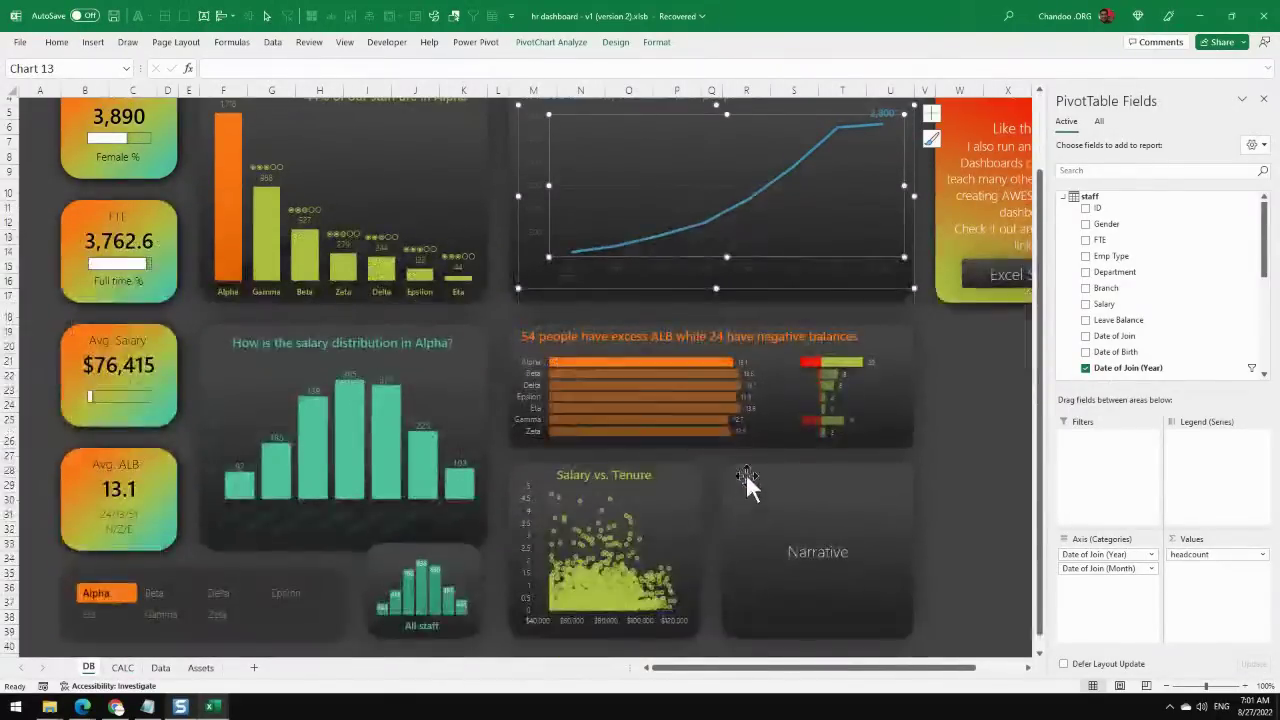
pyautogui.click(753, 351)
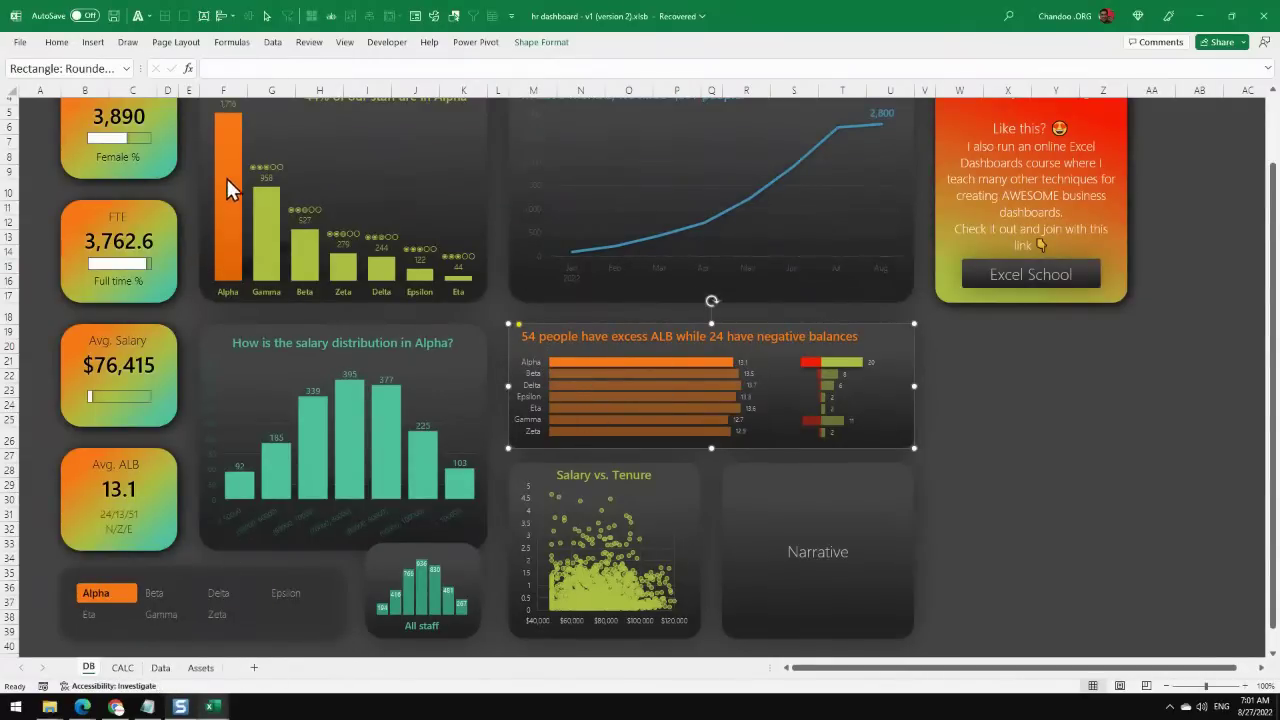
# Go to the CALC sheet and scroll to the Leave pivot near row 117.
pyautogui.click(124, 668)
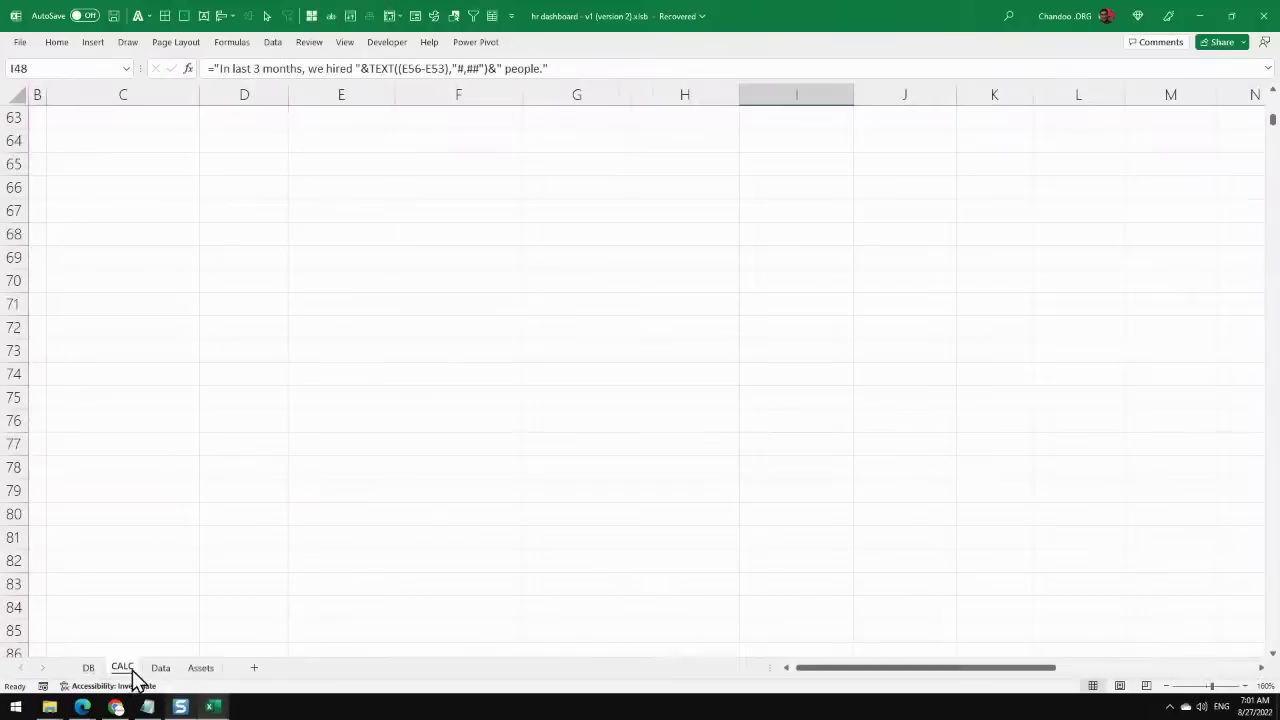
pyautogui.scroll(-8, 421, 477)
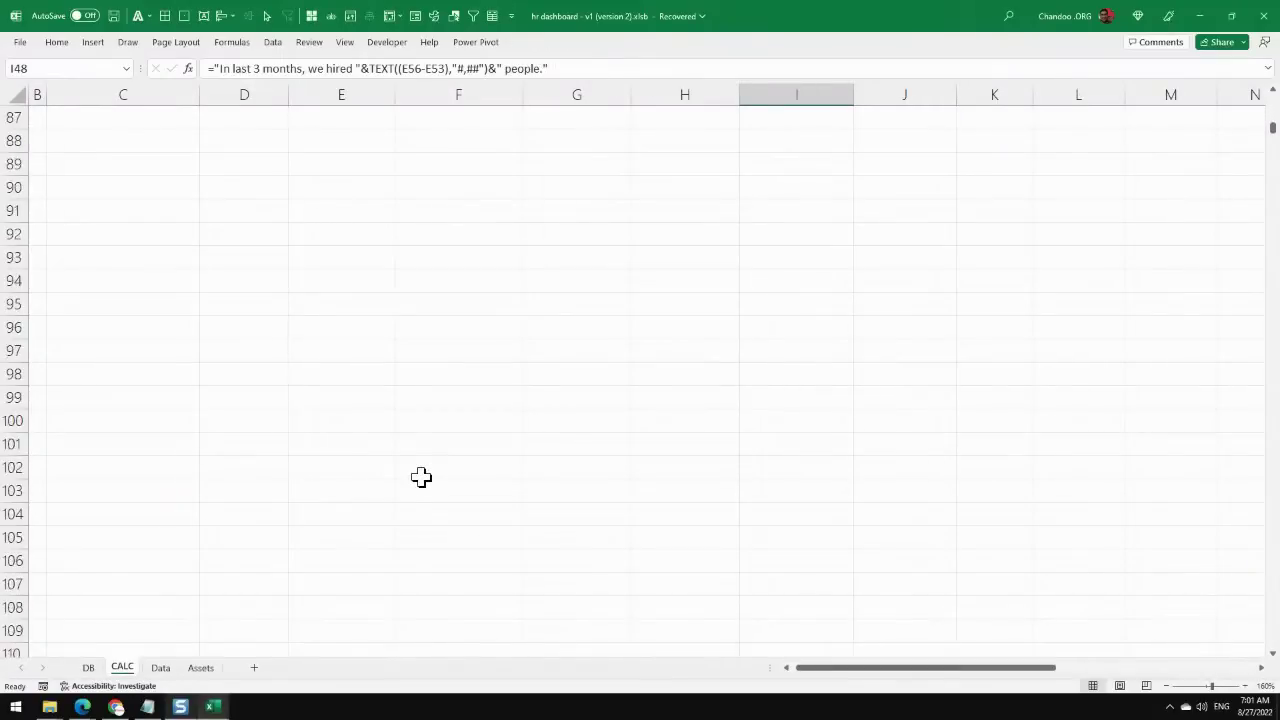
pyautogui.scroll(12, 421, 477)
pyautogui.scroll(12, 421, 477)
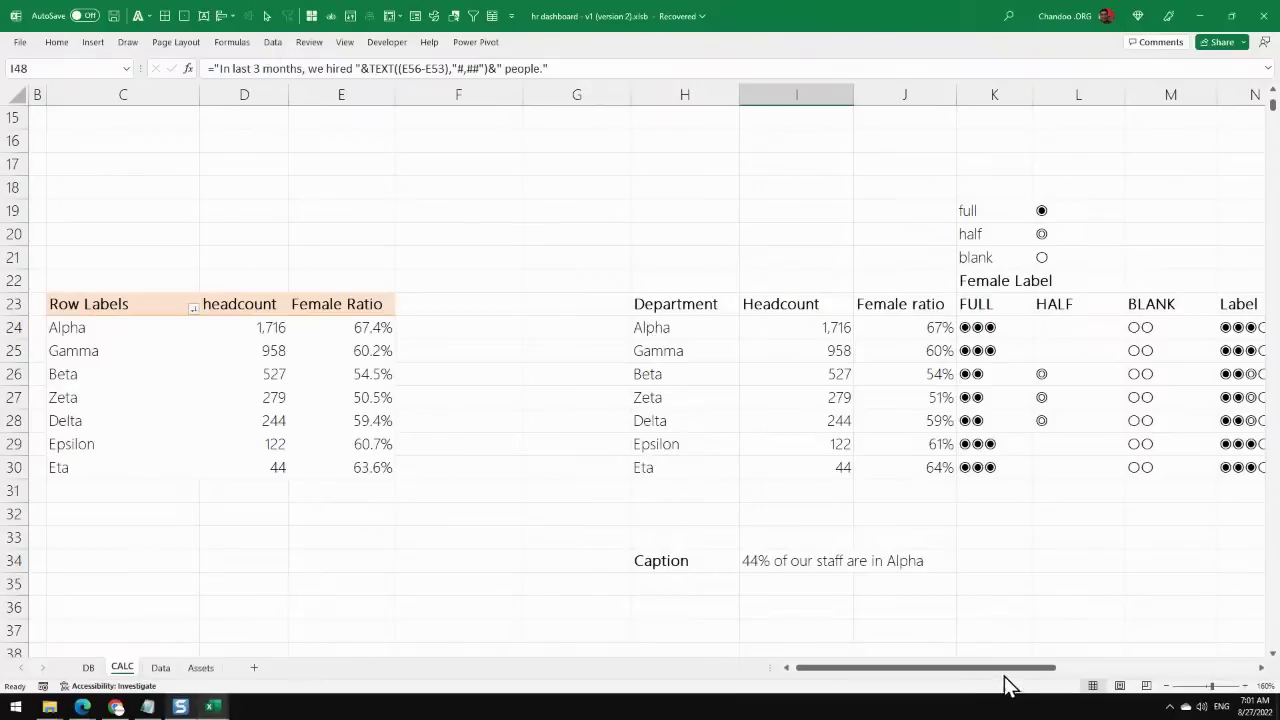
pyautogui.moveTo(1023, 667); pyautogui.dragTo(840, 674)
pyautogui.scroll(-10, 449, 525)
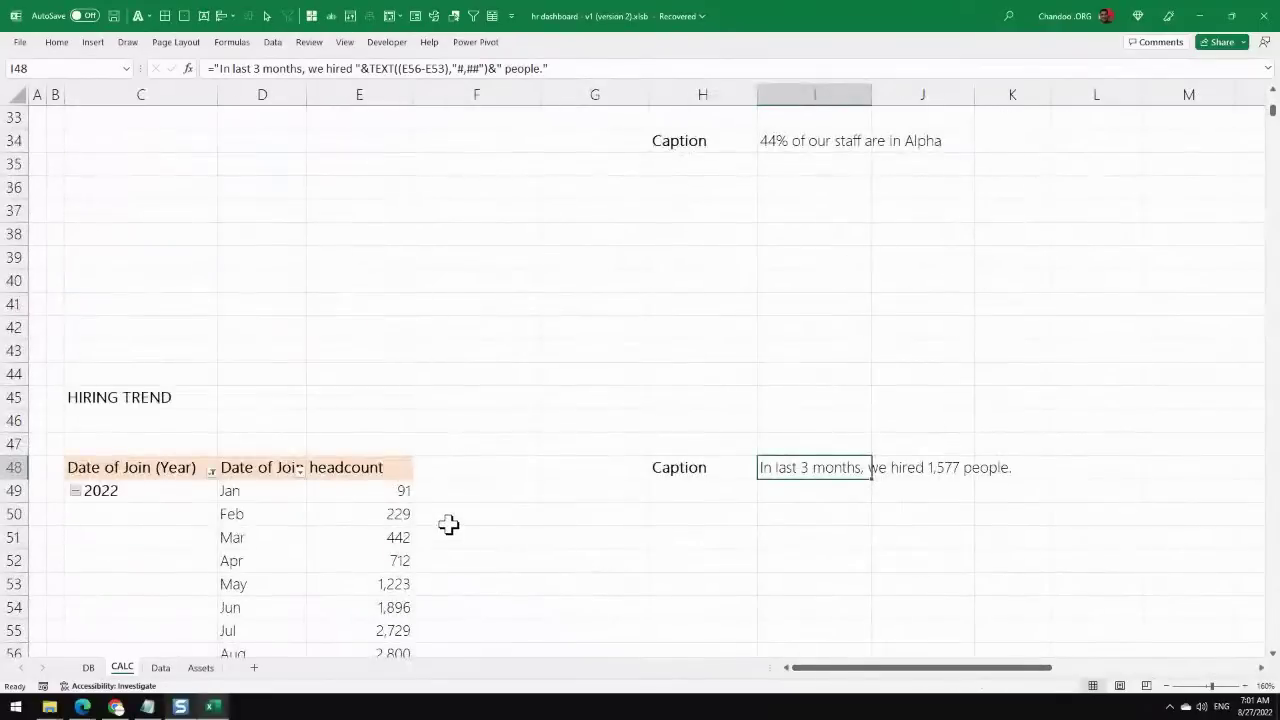
pyautogui.scroll(-20, 449, 525)
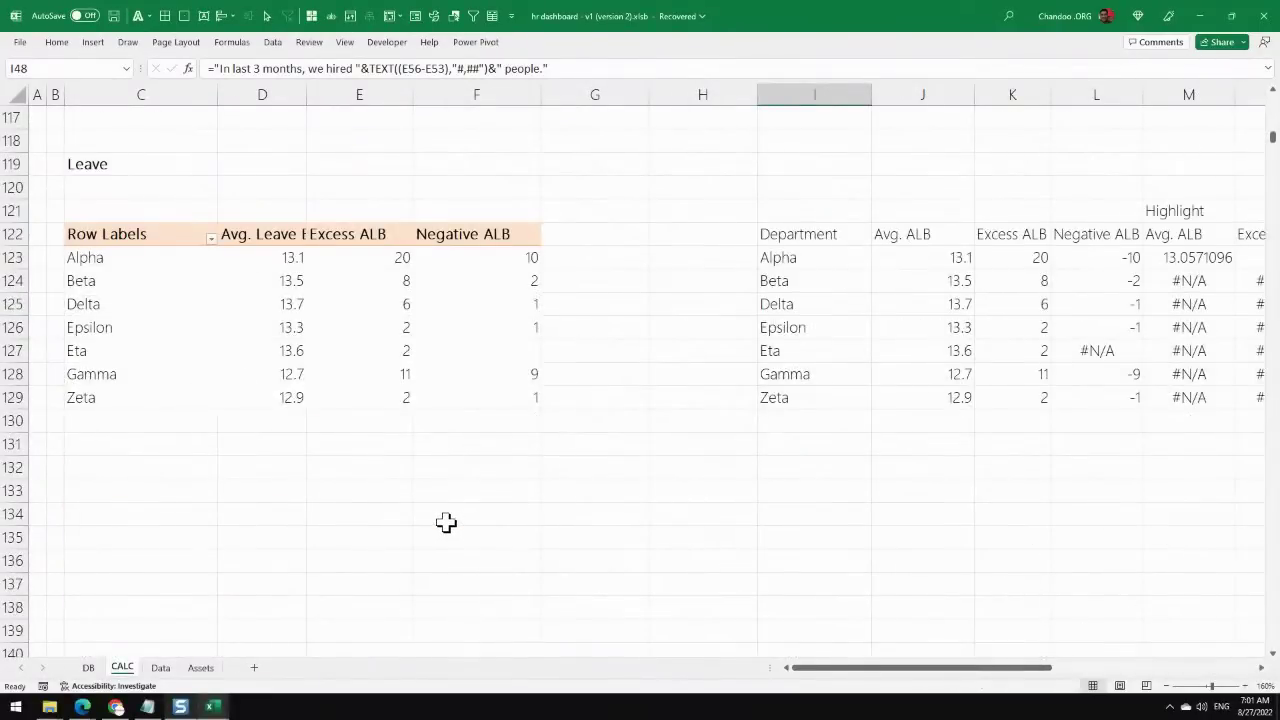
# Highlight the Avg. Leave, Excess ALB and Negative ALB values and the Department/ALB helper table.
pyautogui.click(134, 259)
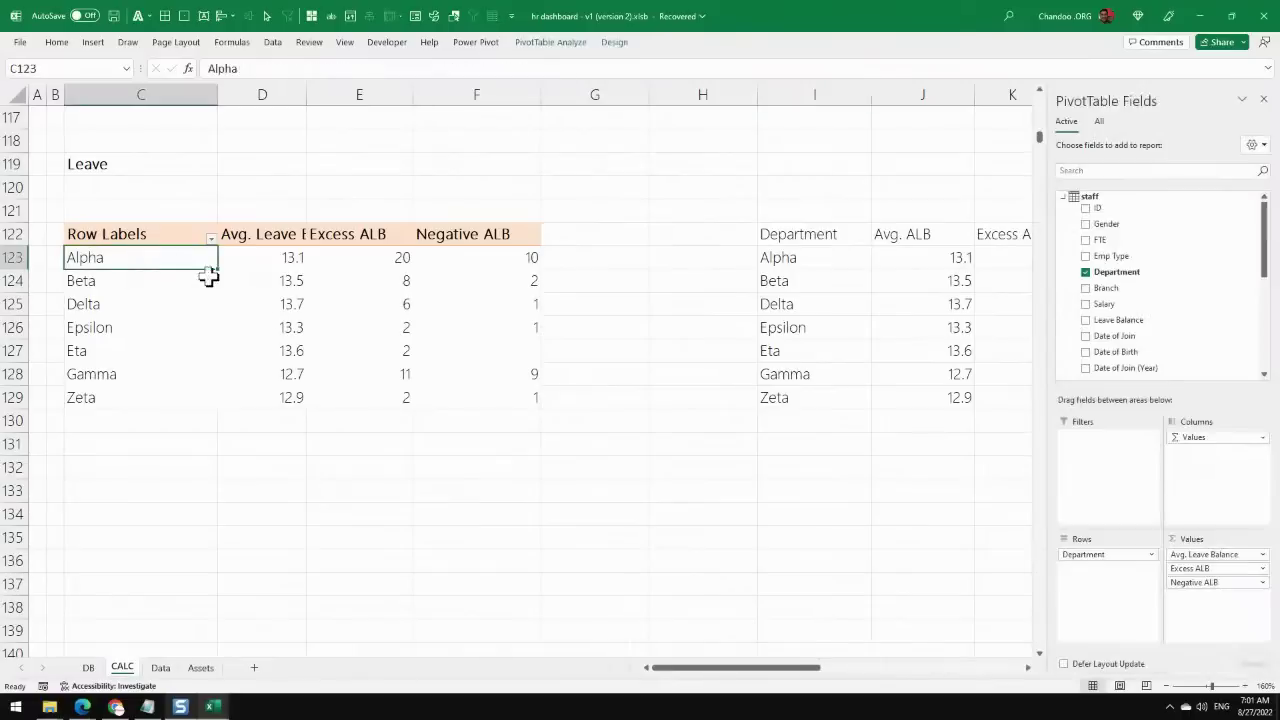
pyautogui.moveTo(288, 268); pyautogui.dragTo(277, 394)
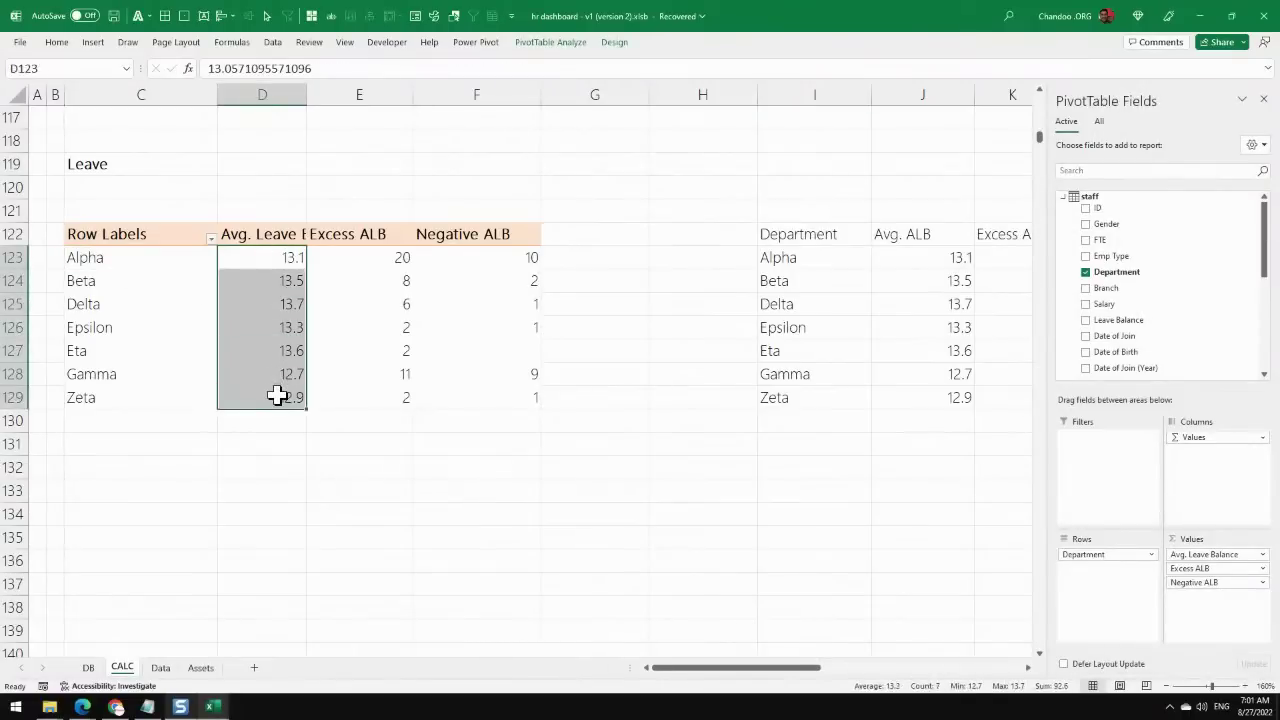
pyautogui.moveTo(397, 262); pyautogui.dragTo(411, 403)
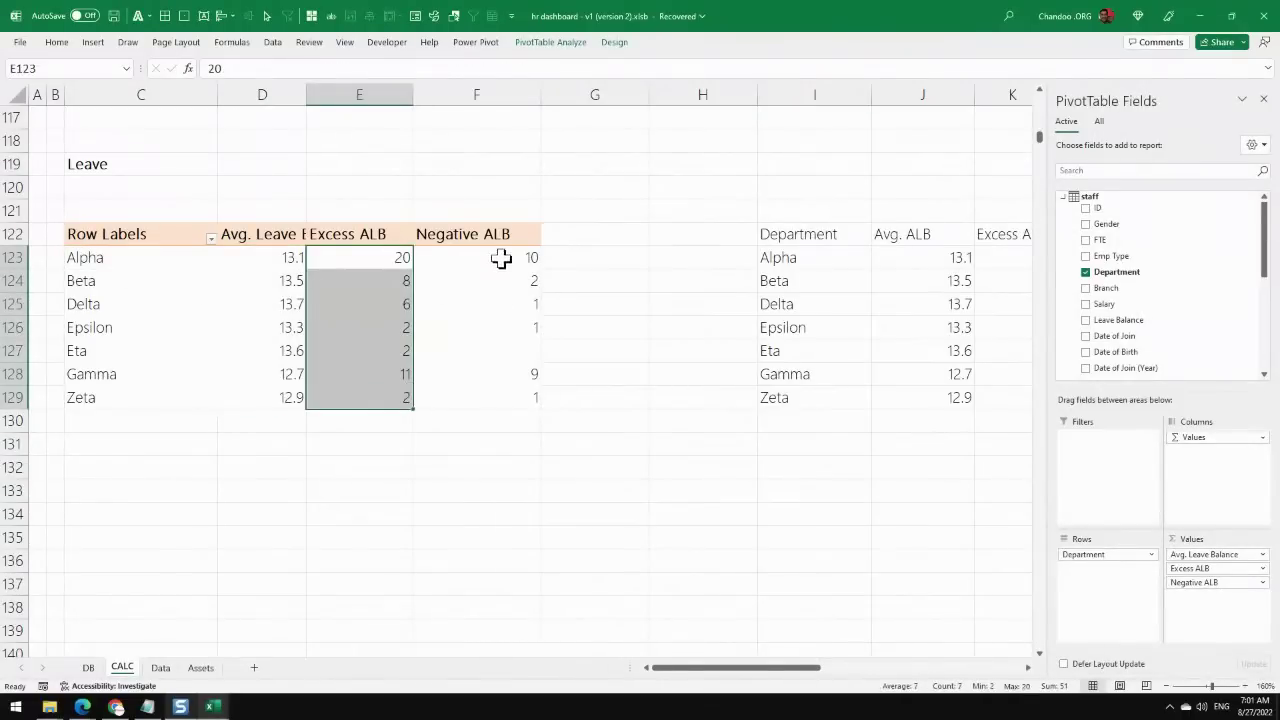
pyautogui.moveTo(500, 260); pyautogui.dragTo(504, 390)
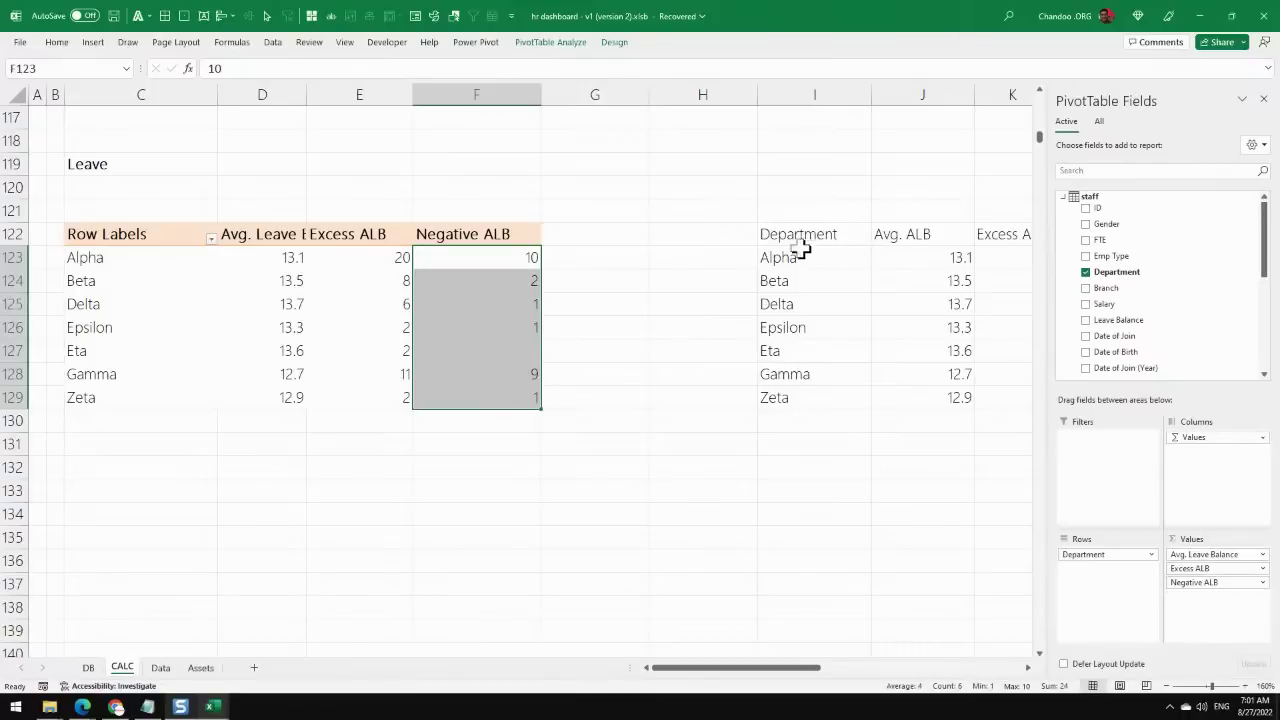
pyautogui.moveTo(802, 238); pyautogui.dragTo(1010, 397)
pyautogui.moveTo(860, 666); pyautogui.dragTo(997, 672)
# Review the helper table's spill formula, Alpha's Excess ALB, and the Negative ALB negation formula.
pyautogui.click(409, 257)
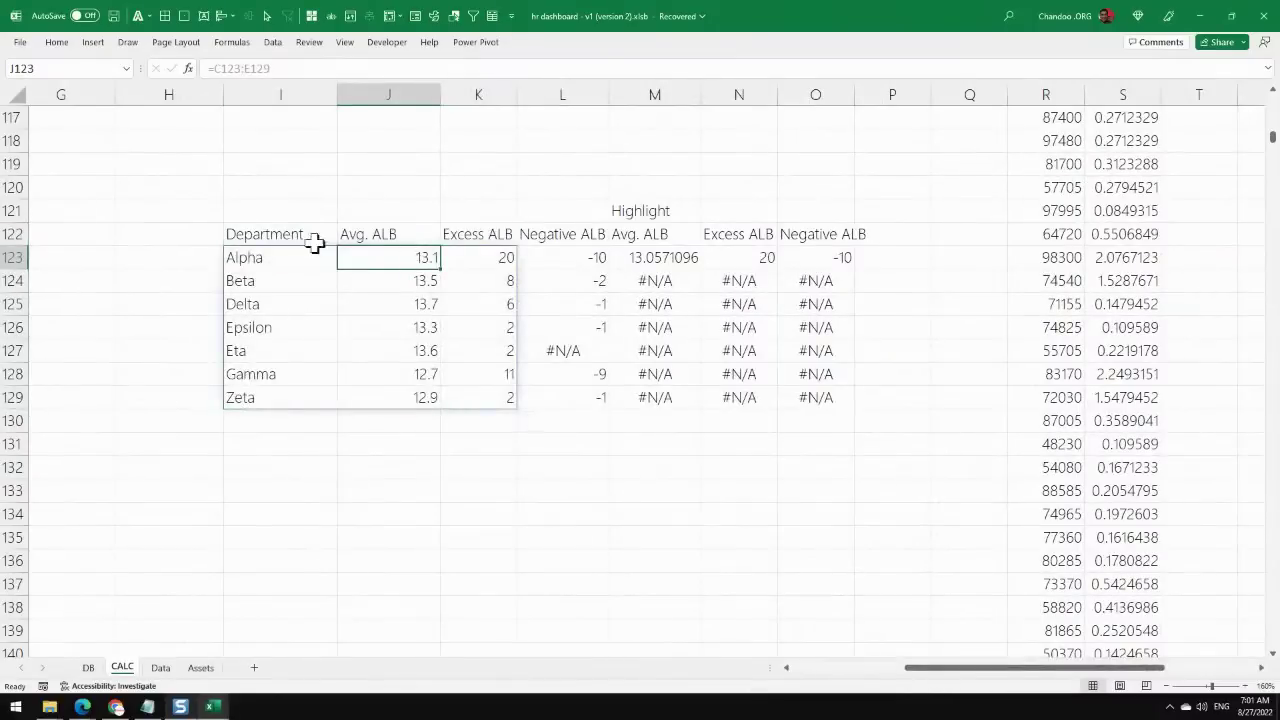
pyautogui.moveTo(312, 240); pyautogui.dragTo(409, 393)
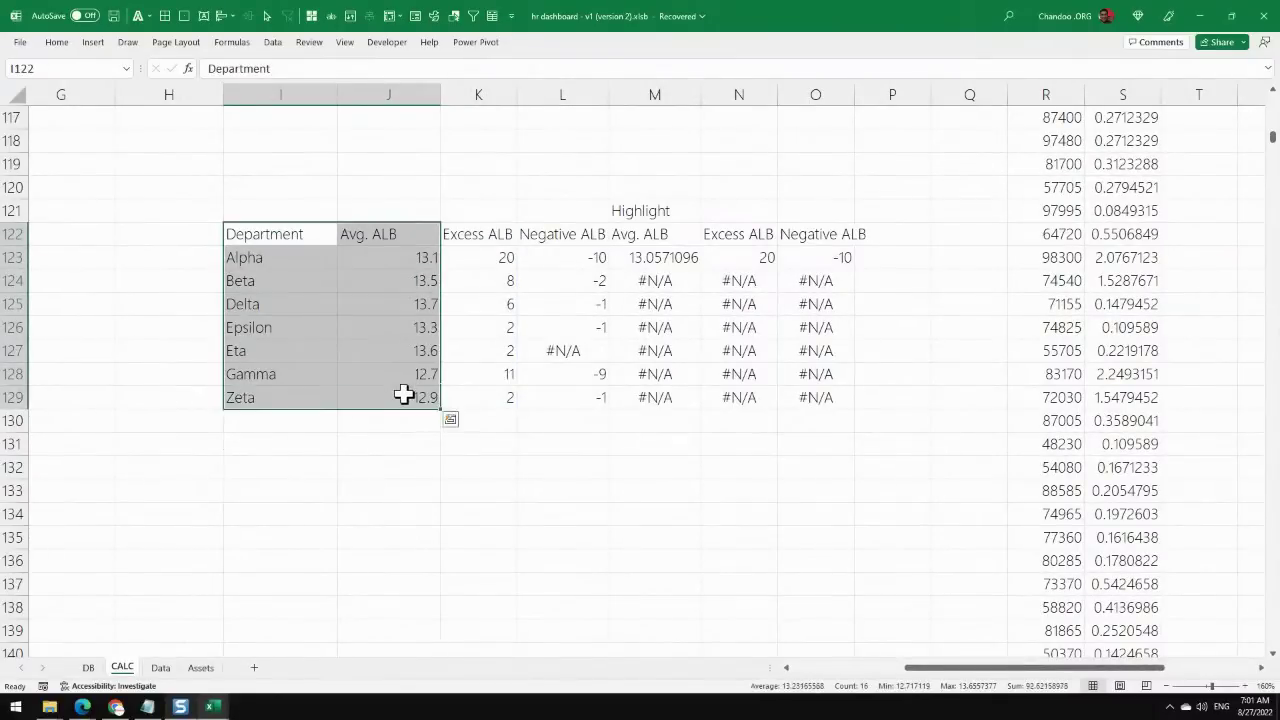
pyautogui.moveTo(486, 237); pyautogui.dragTo(603, 402)
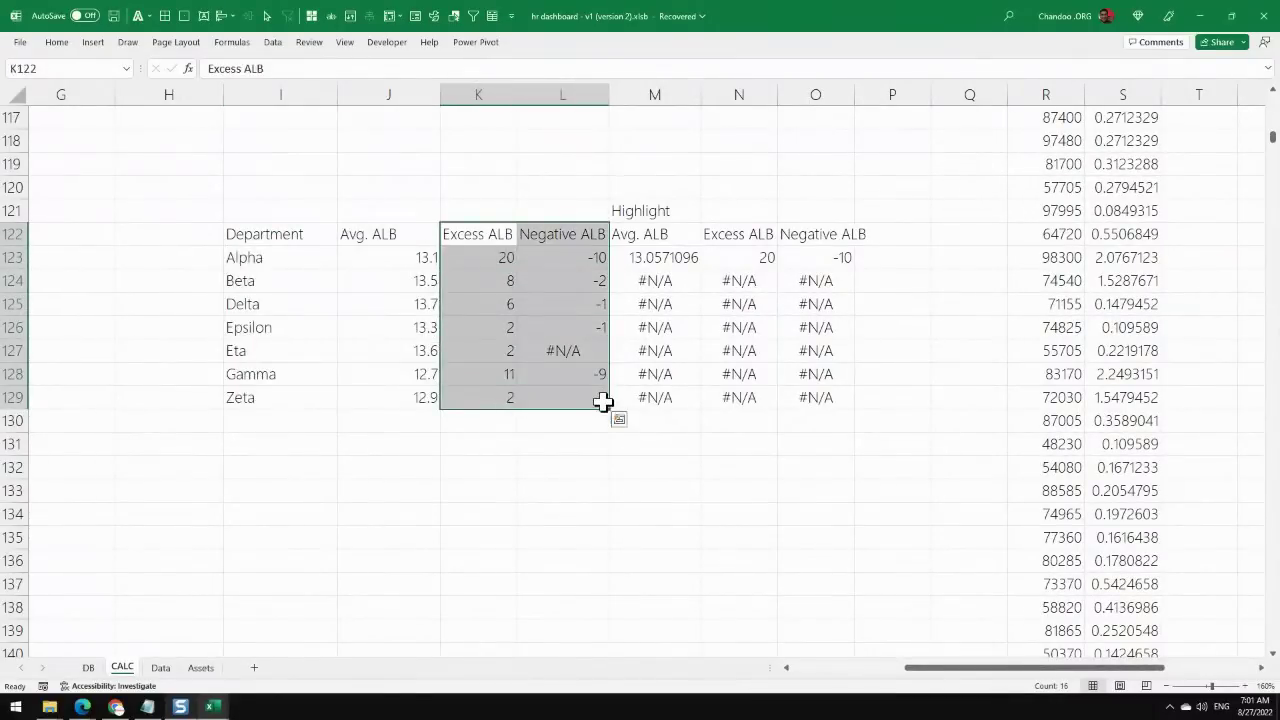
pyautogui.click(486, 258)
pyautogui.click(590, 258)
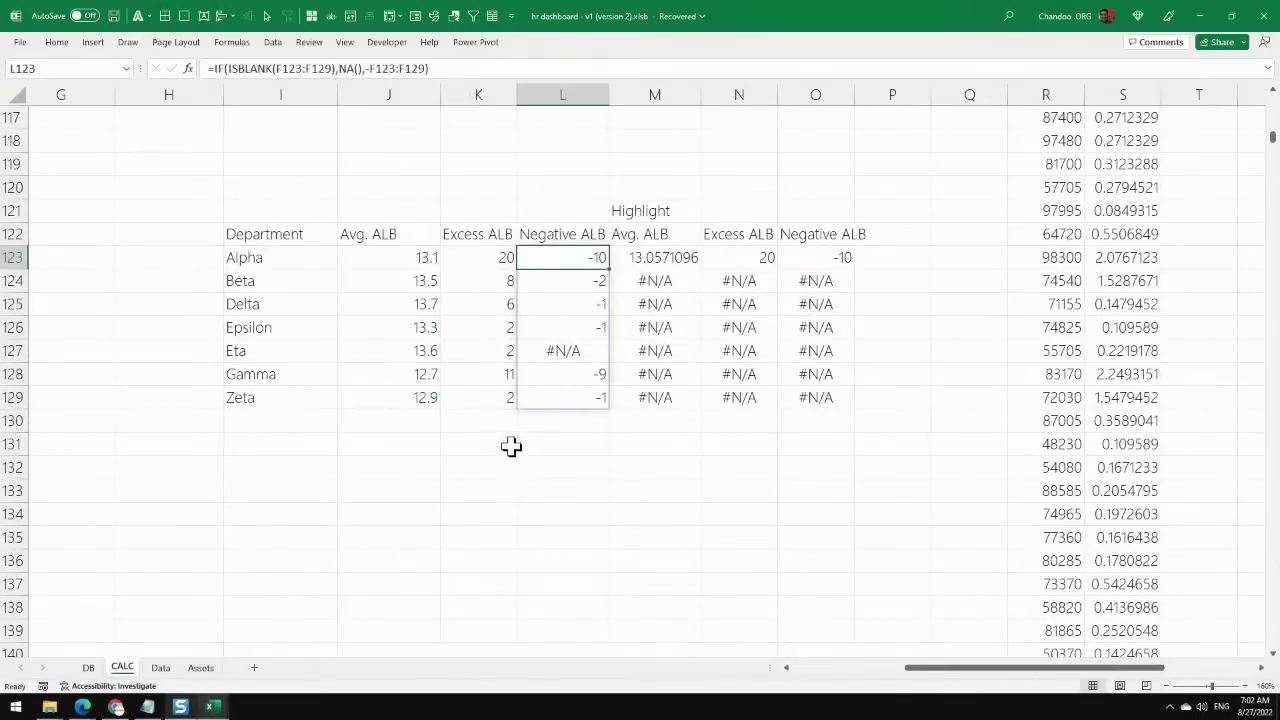
pyautogui.click(477, 256)
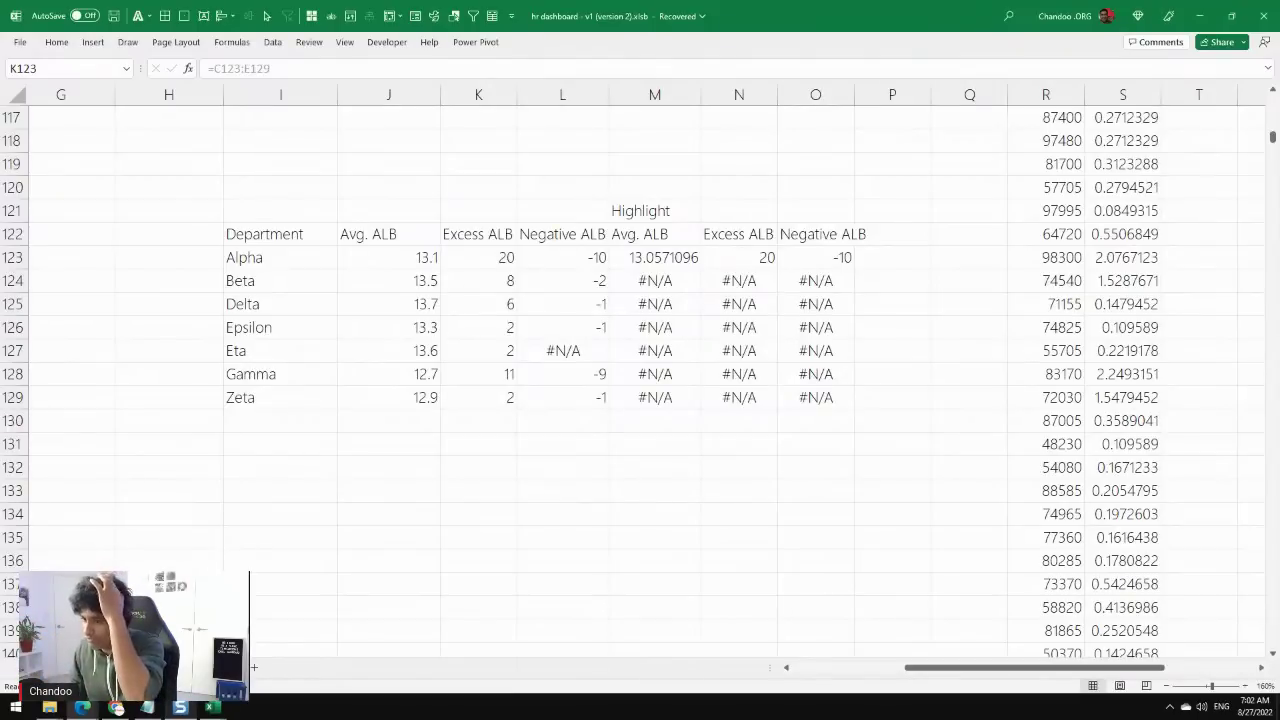
# On the DB dashboard, inspect the ALB chart title (=CALC!J12) and the Avg. ALB card's N/Z/E label.
pyautogui.hotkey('ctrl', 'pageup')
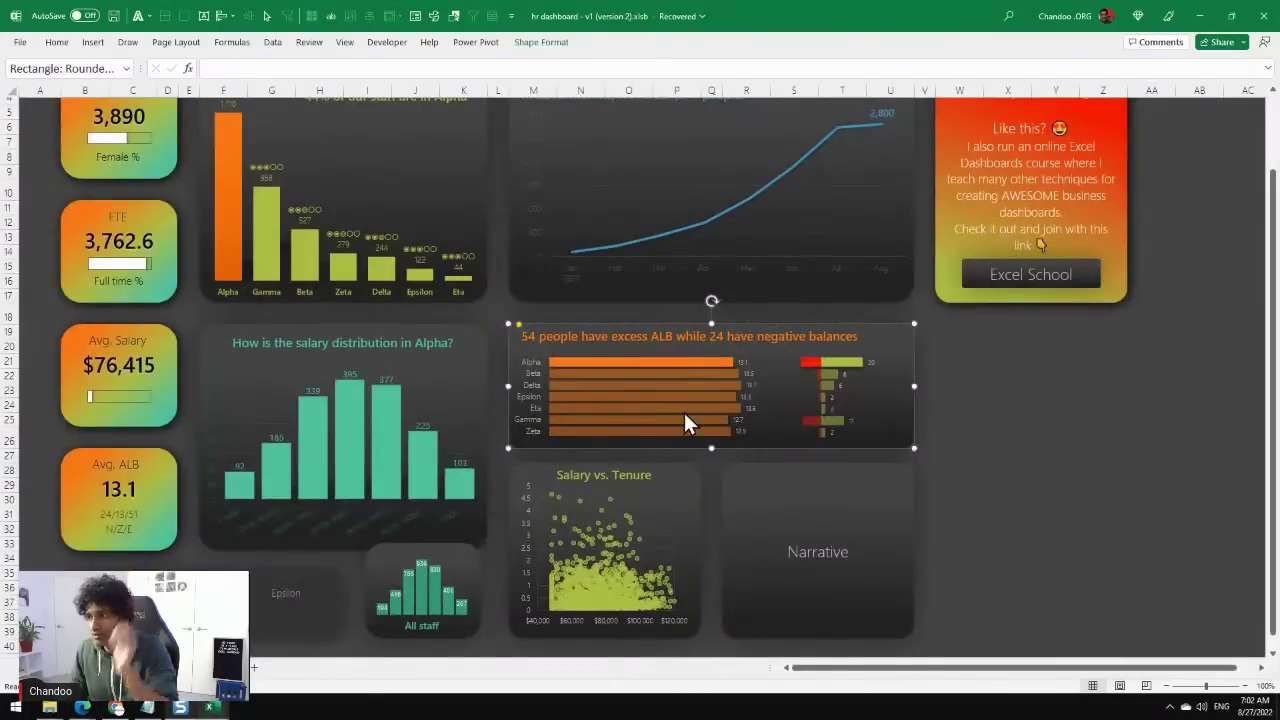
pyautogui.click(597, 336)
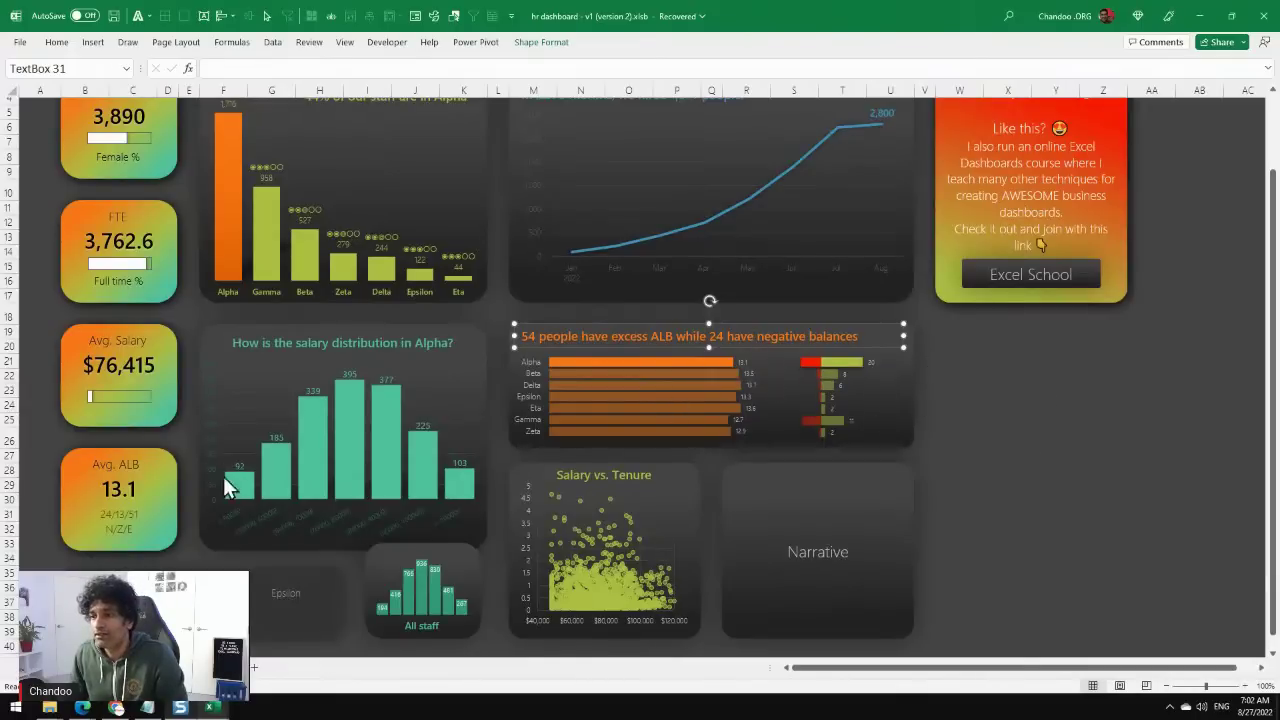
pyautogui.scroll(-3, 240, 470)
pyautogui.click(118, 395)
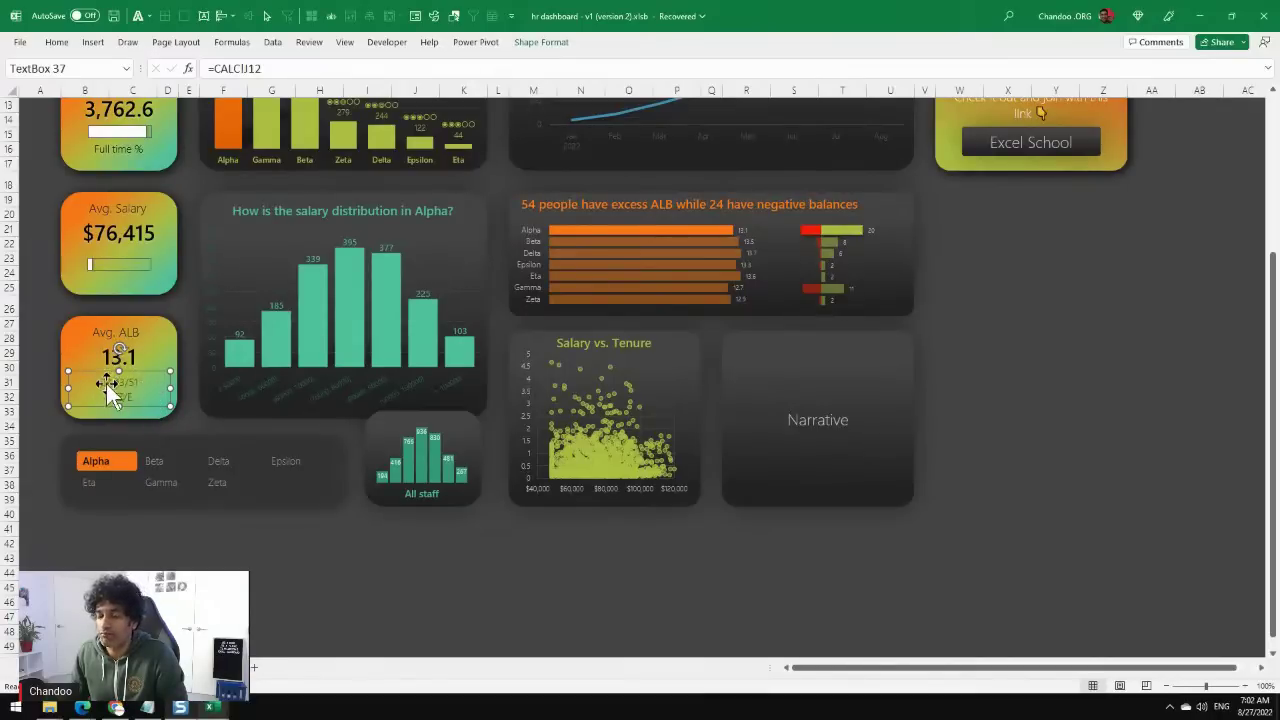
pyautogui.scroll(4, 1054, 520)
pyautogui.scroll(1, 1054, 520)
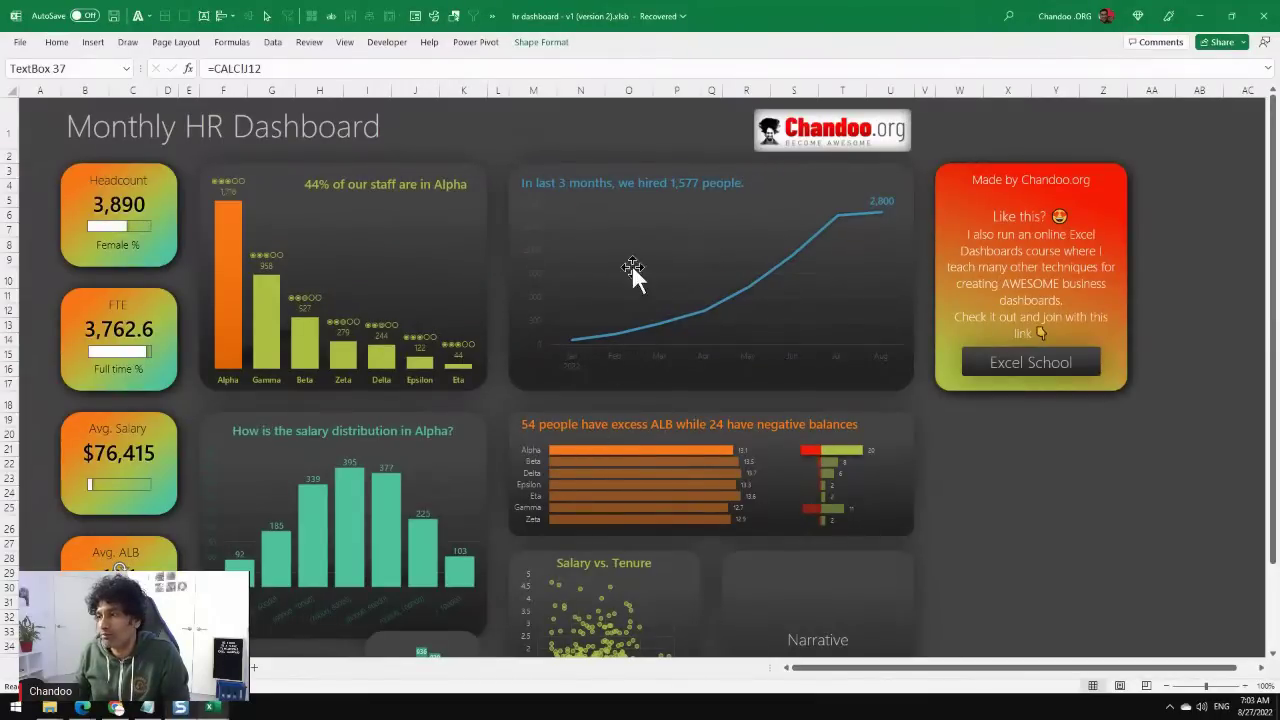
pyautogui.scroll(-5, 742, 529)
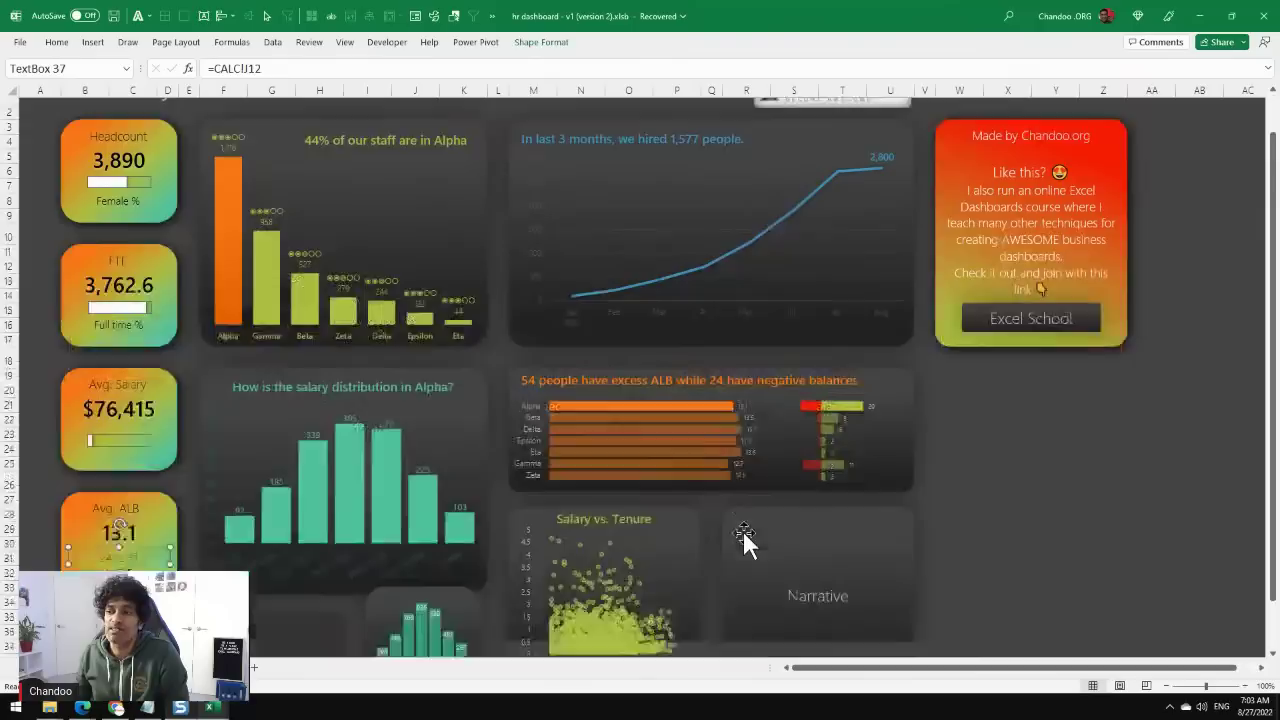
pyautogui.scroll(5, 742, 529)
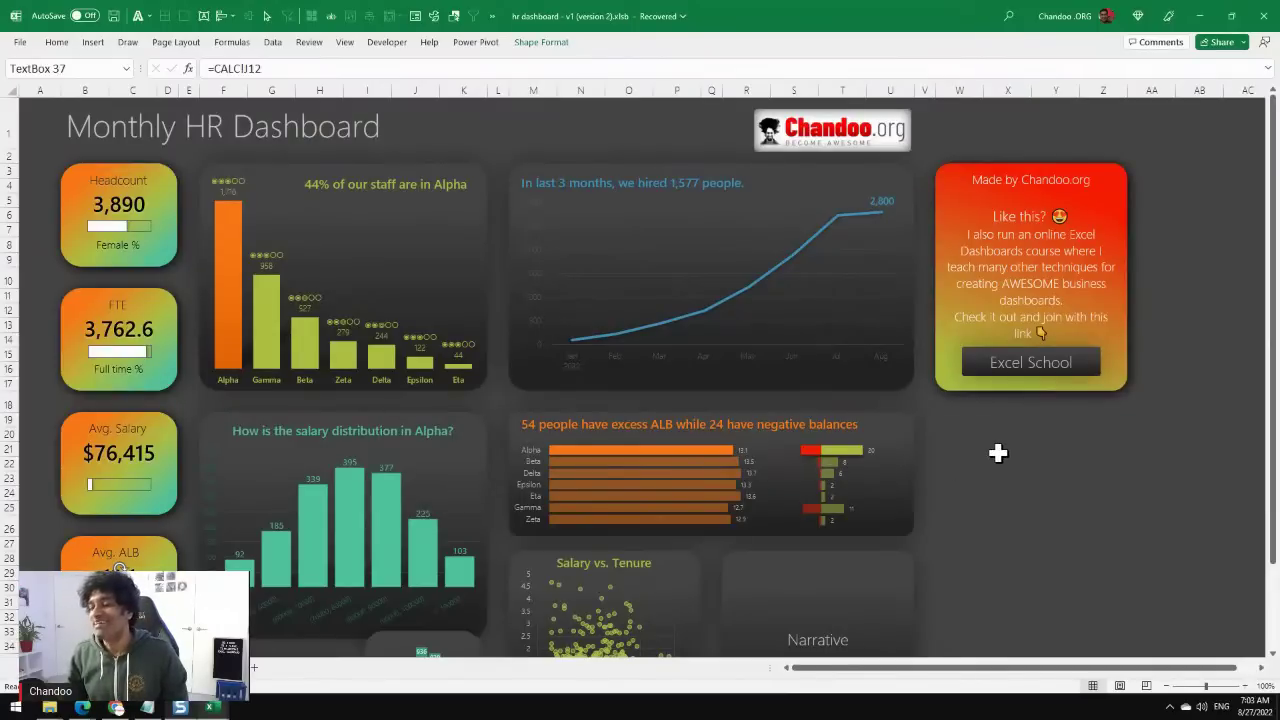
pyautogui.moveTo(633, 456)
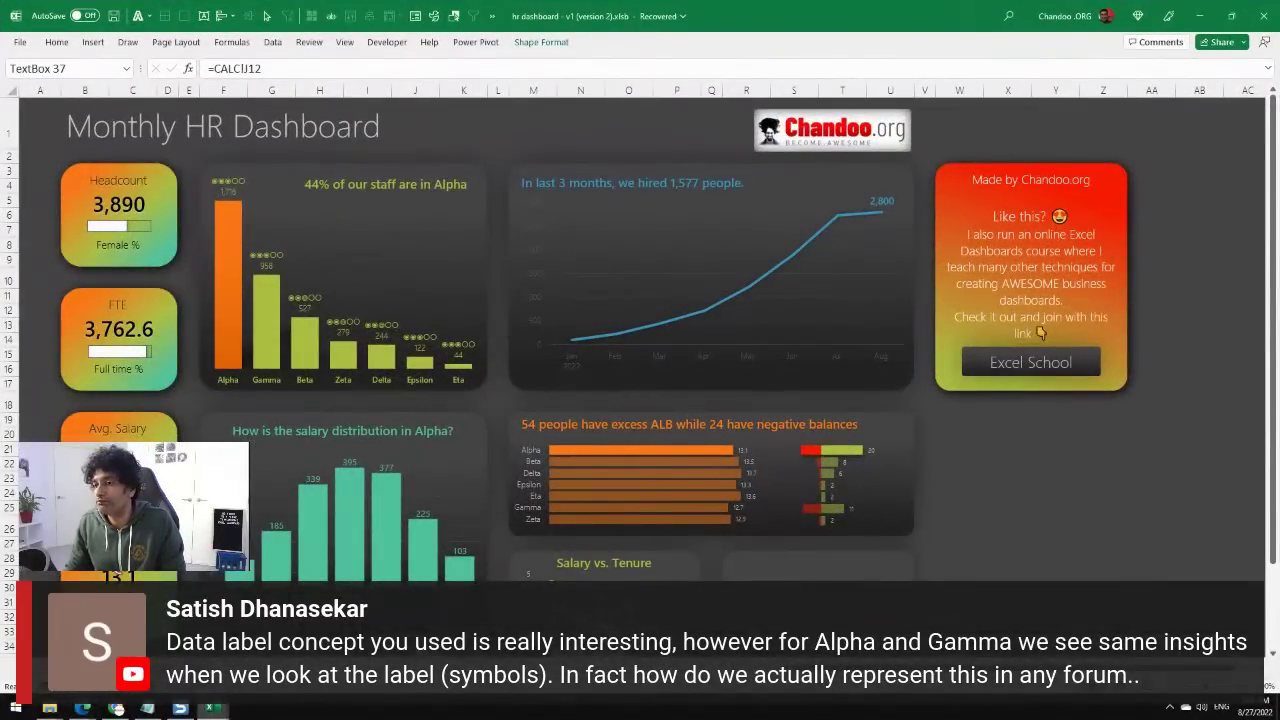
# On CALC, examine the full-circle key in L19, the Female Label symbols N24:N30 and female ratios J24:J30.
pyautogui.hotkey('ctrl', 'pagedown')
pyautogui.scroll(20, 563, 506)
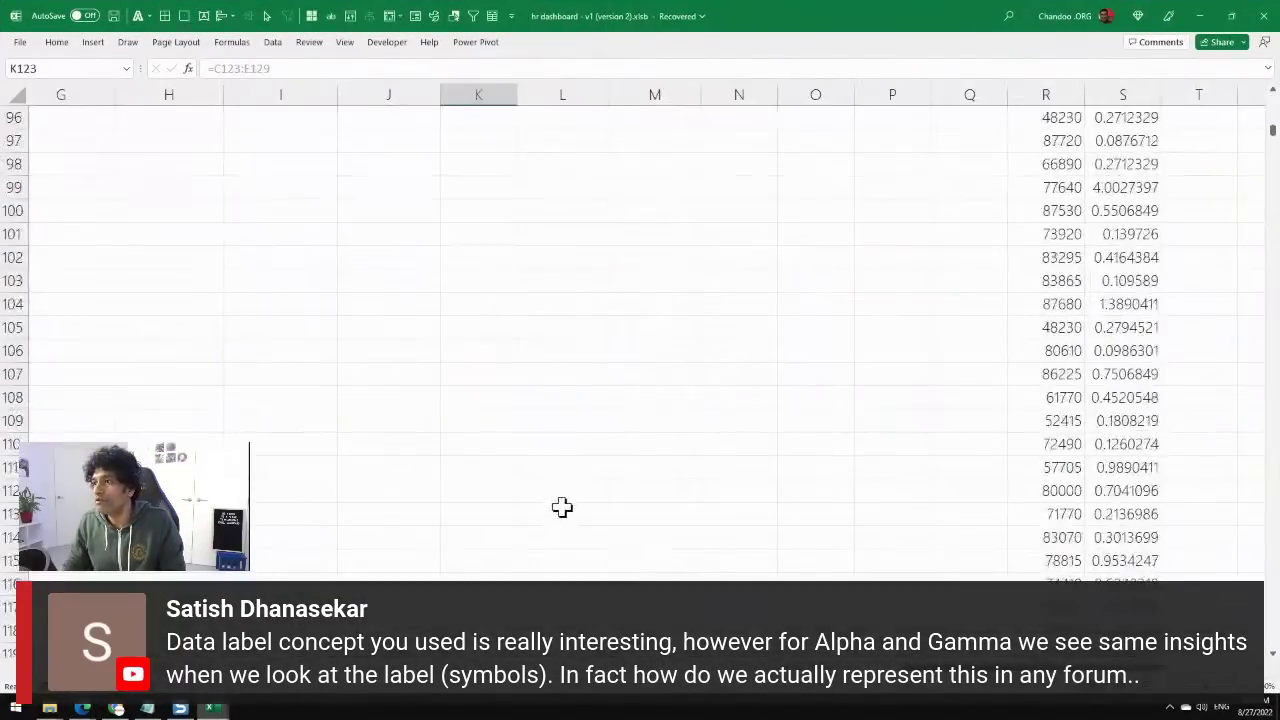
pyautogui.scroll(7, 563, 473)
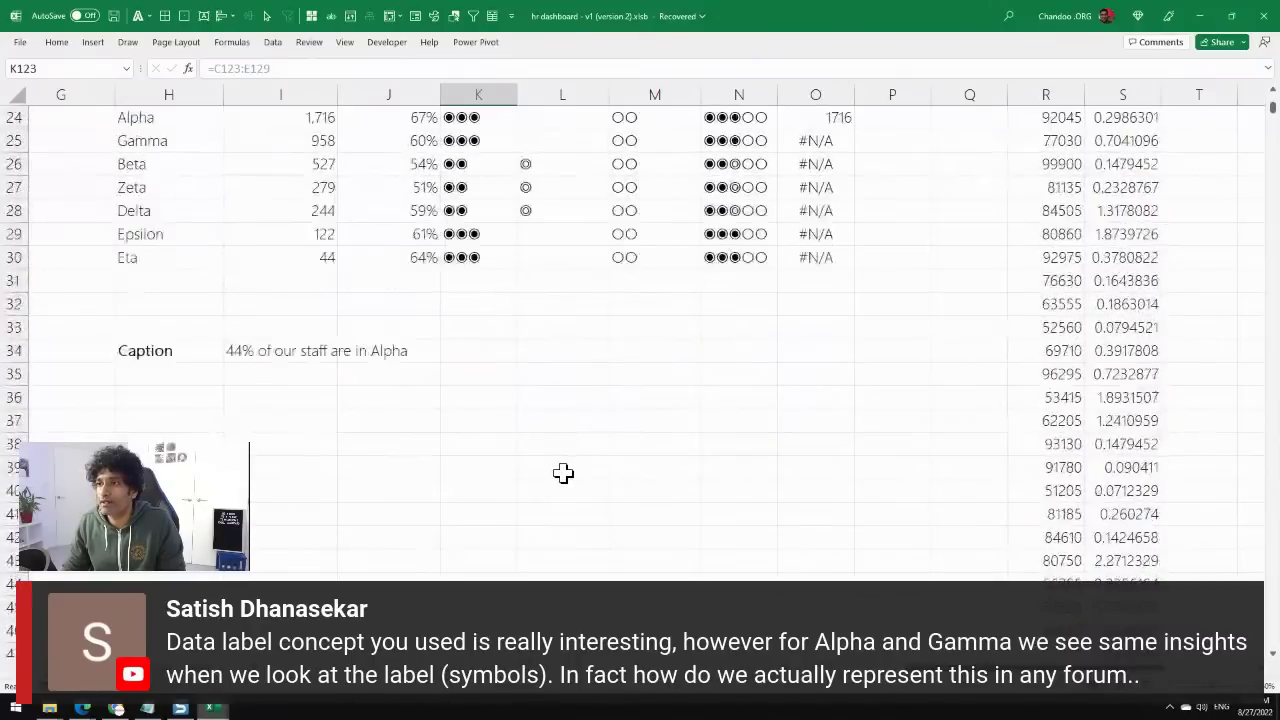
pyautogui.click(553, 281)
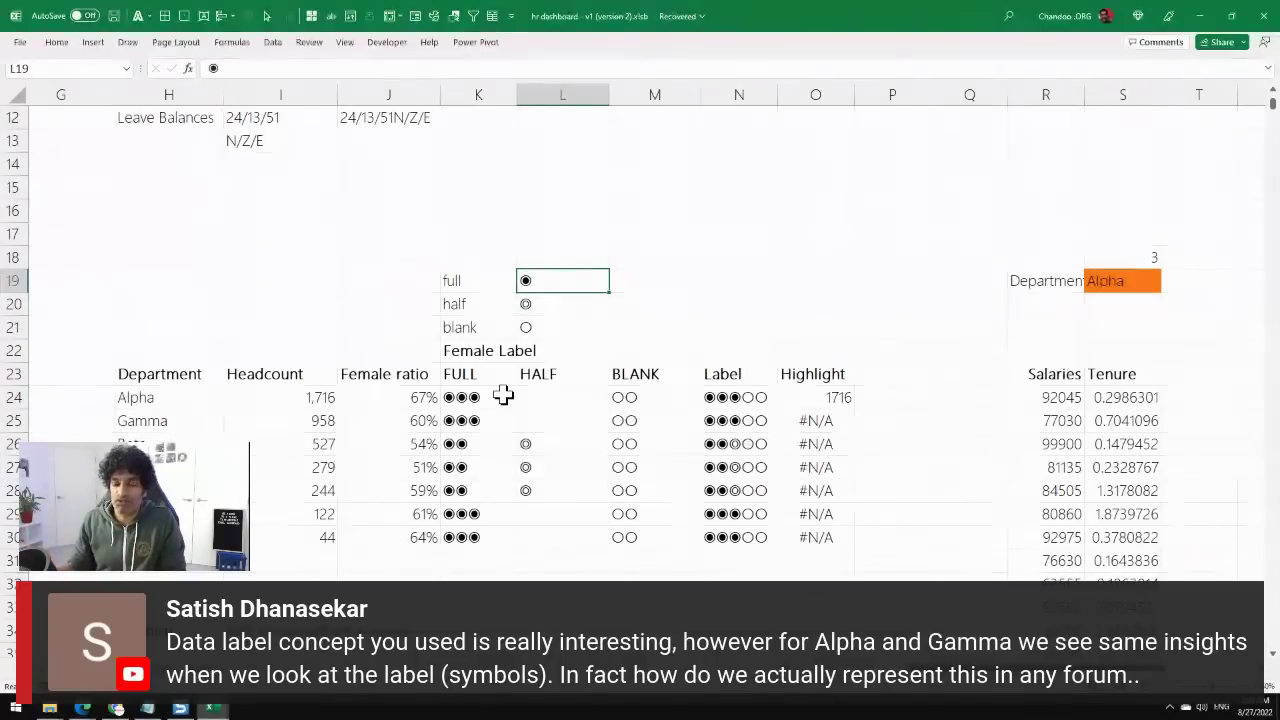
pyautogui.moveTo(725, 398); pyautogui.dragTo(751, 537)
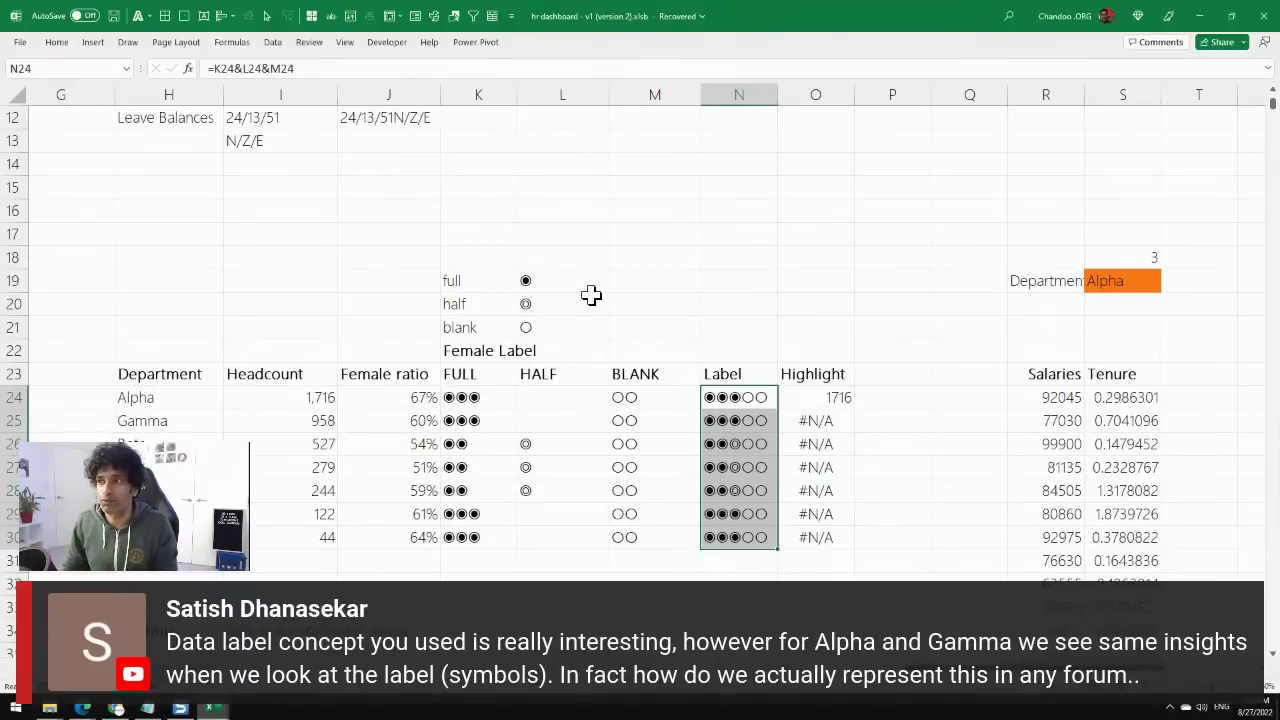
pyautogui.click(671, 281)
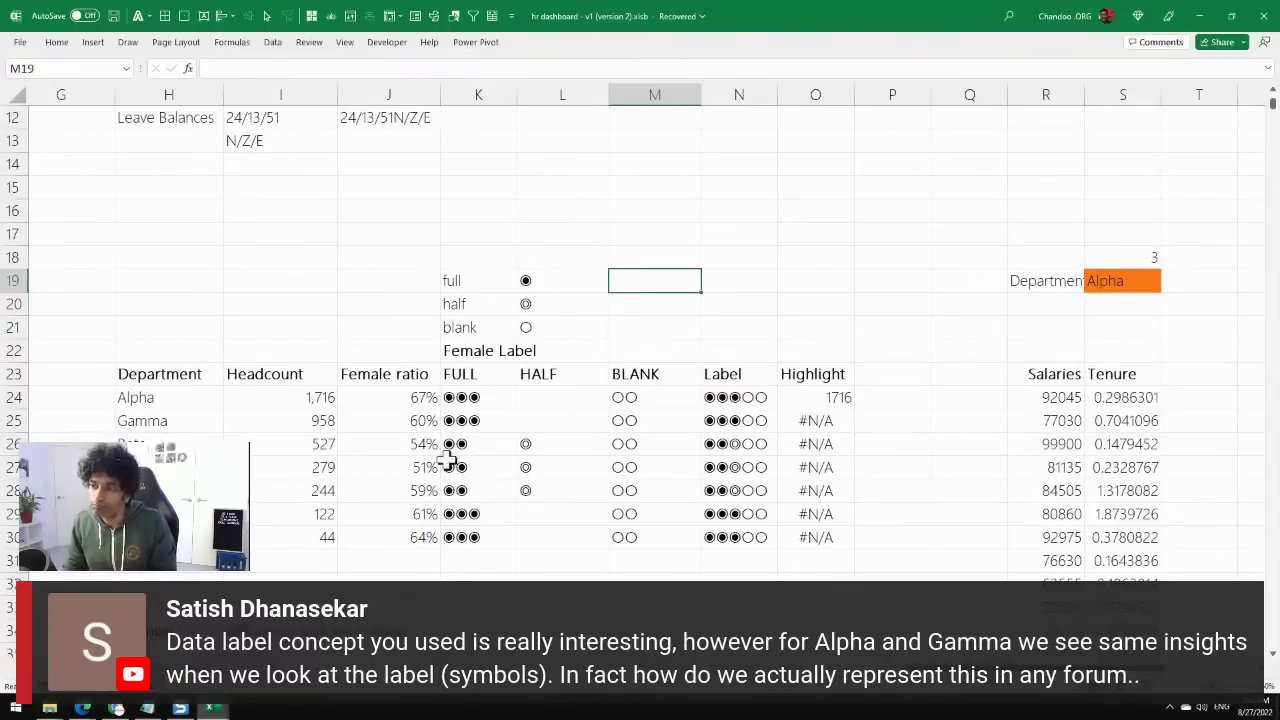
pyautogui.moveTo(437, 400); pyautogui.dragTo(430, 540)
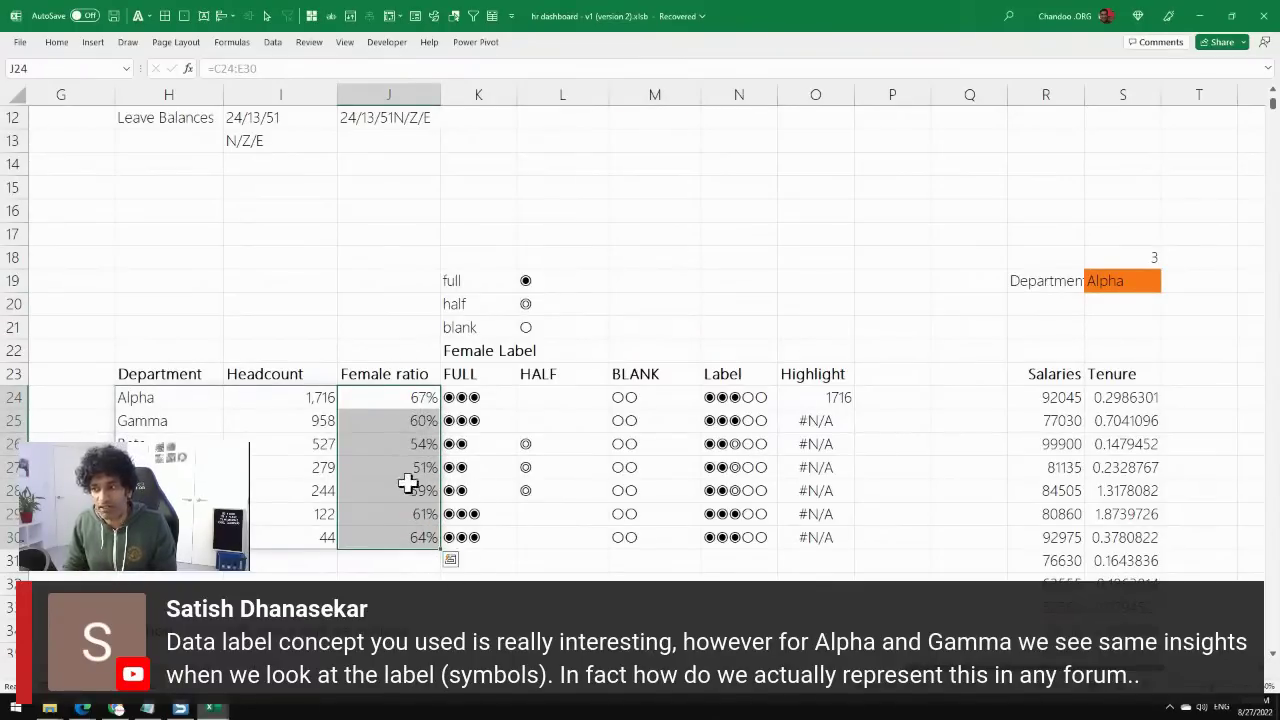
pyautogui.moveTo(414, 443); pyautogui.dragTo(408, 488)
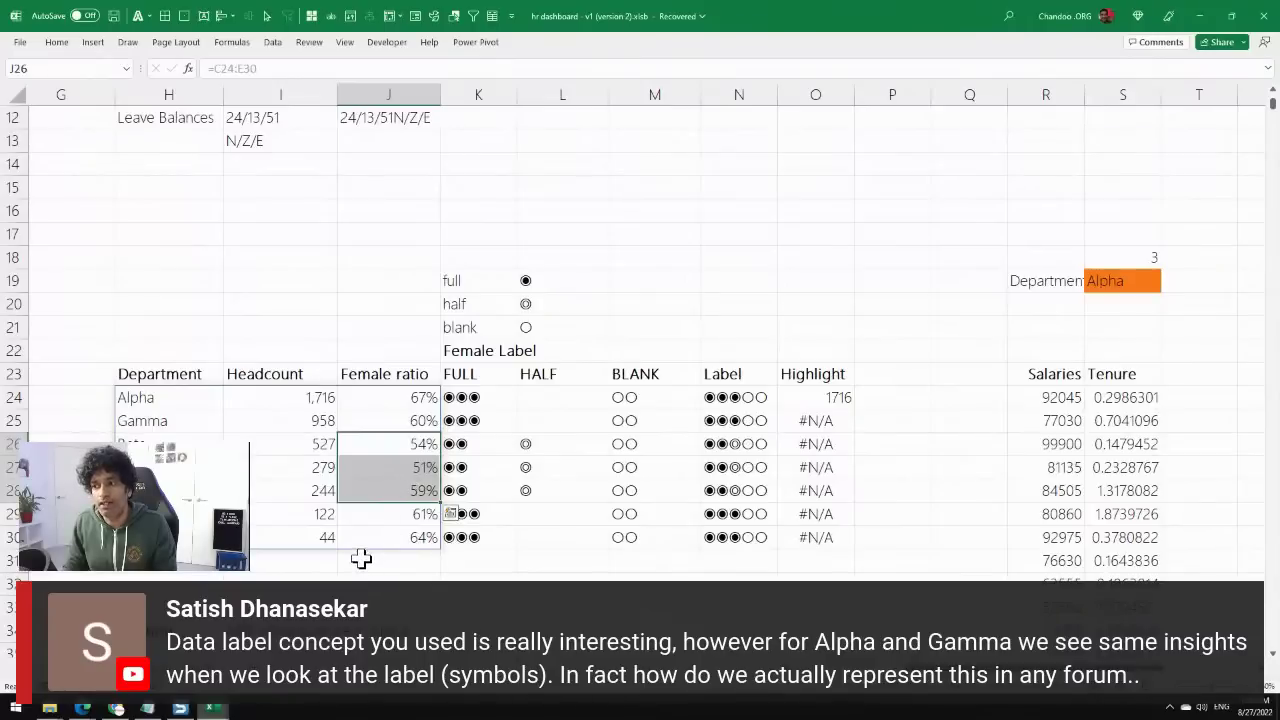
# Add a 'Target met?' header in P23 and enter =IF(J24<0.6,"⛔","") in P24.
pyautogui.click(891, 376)
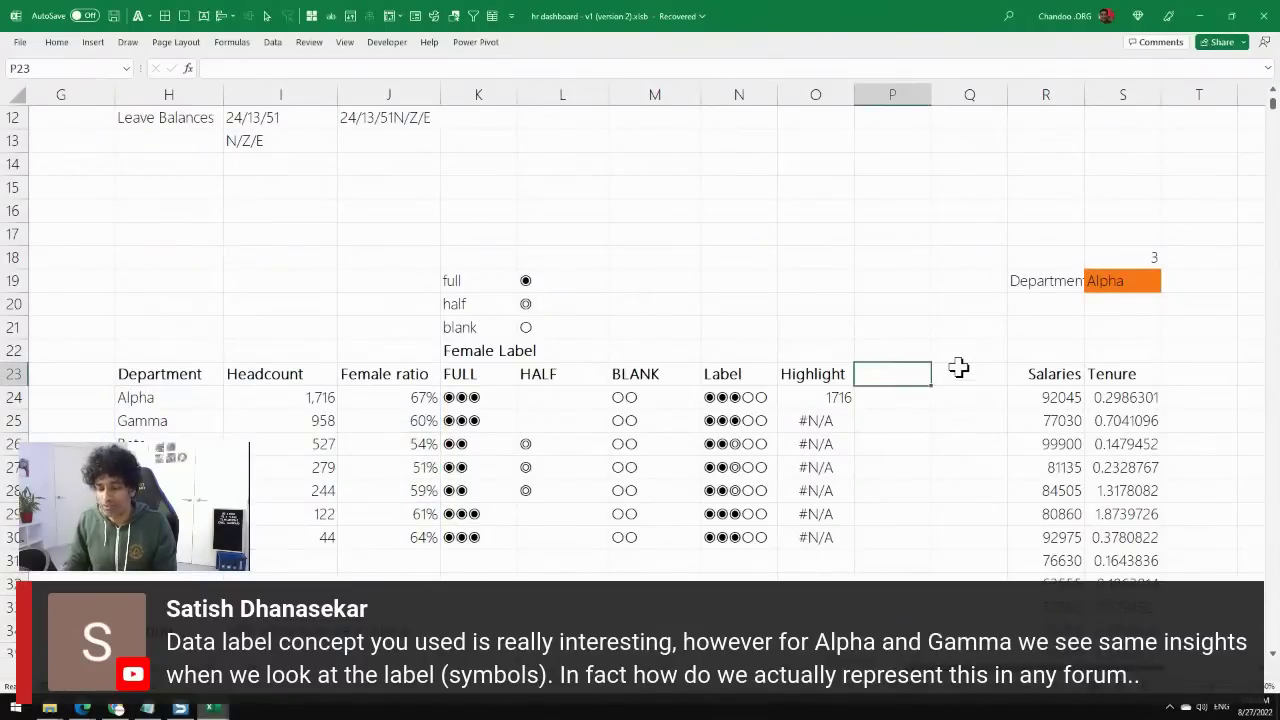
pyautogui.press('BackSpace')
pyautogui.write('T')
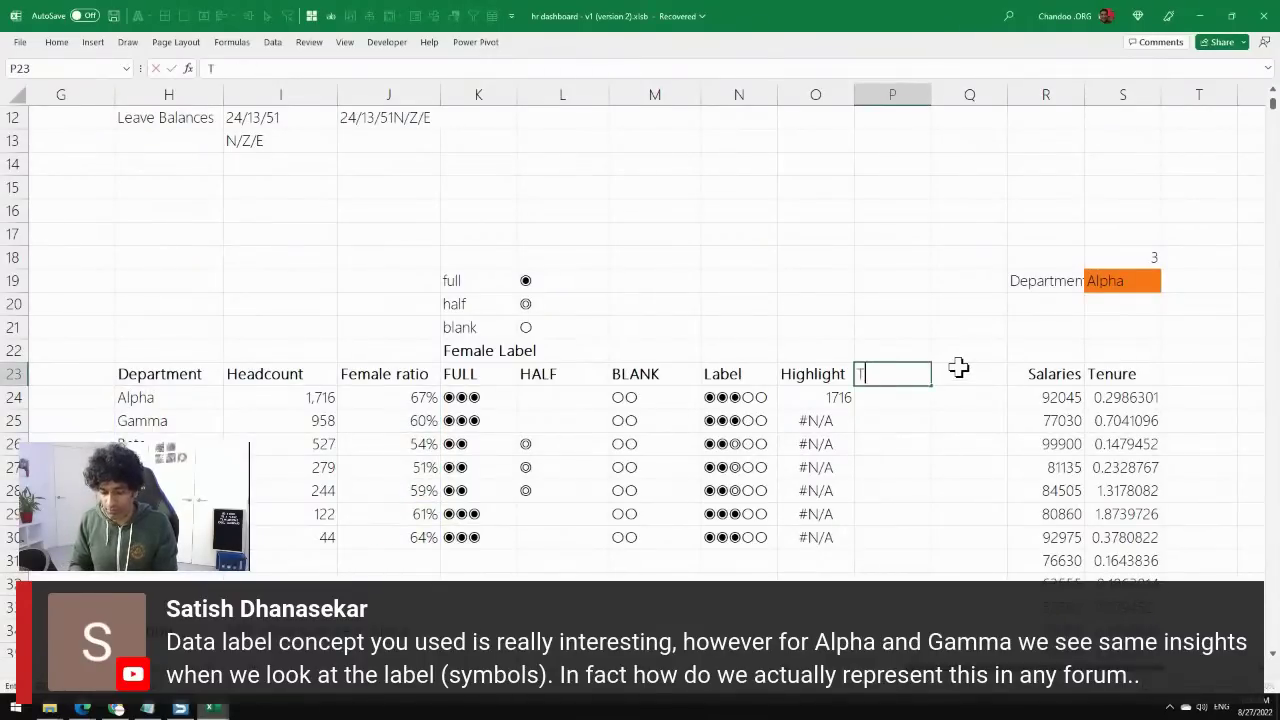
pyautogui.write('arget met?')
pyautogui.press('Return')
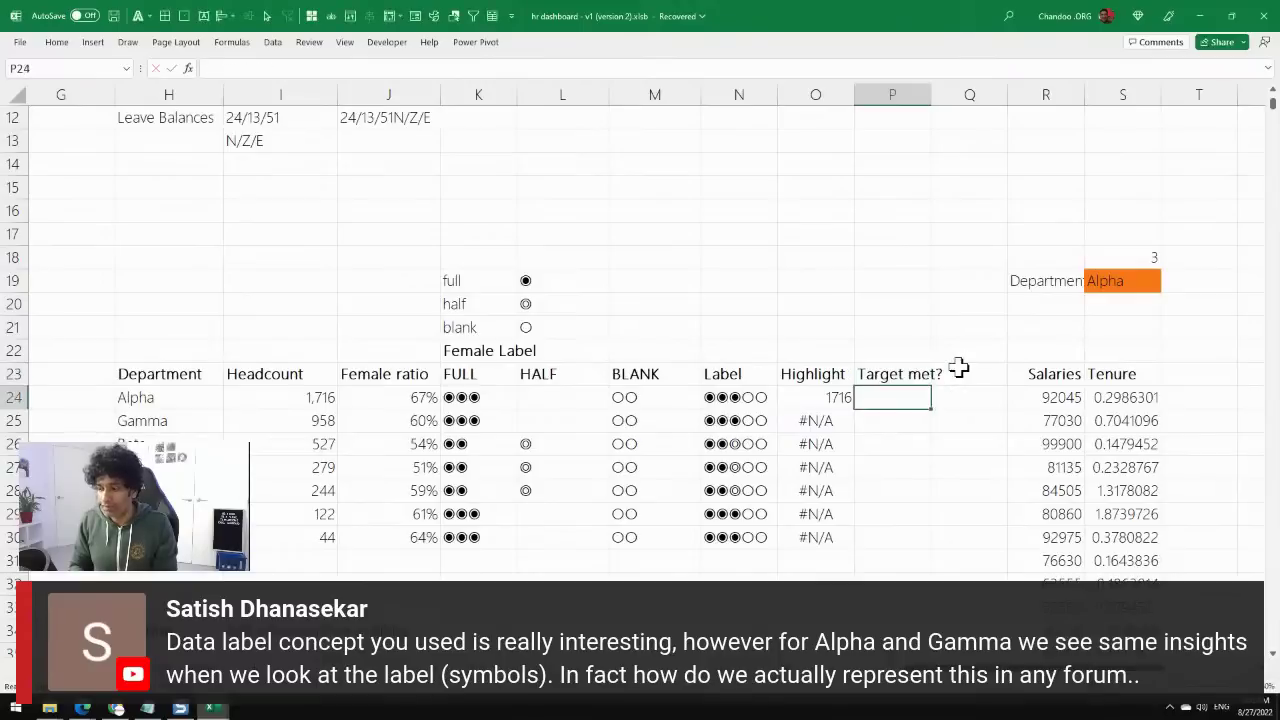
pyautogui.write('=IF(')
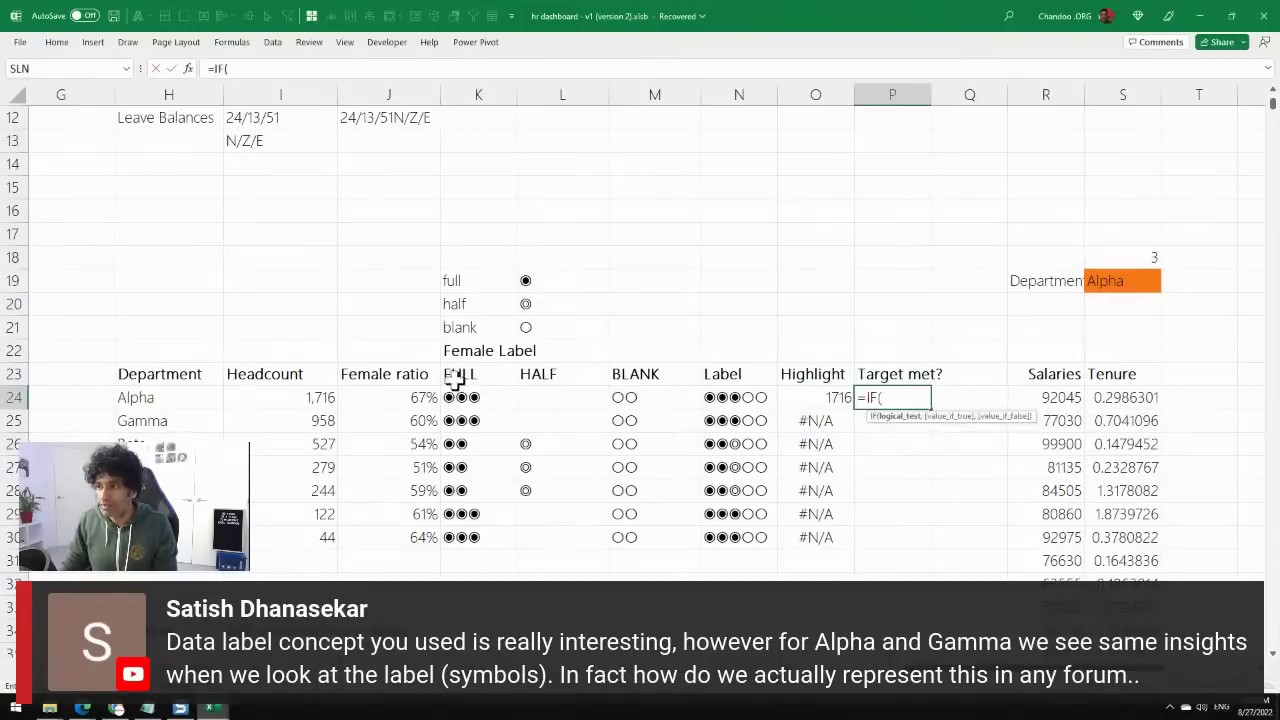
pyautogui.click(404, 398)
pyautogui.write('<0.6,"')
pyautogui.press('super+period')
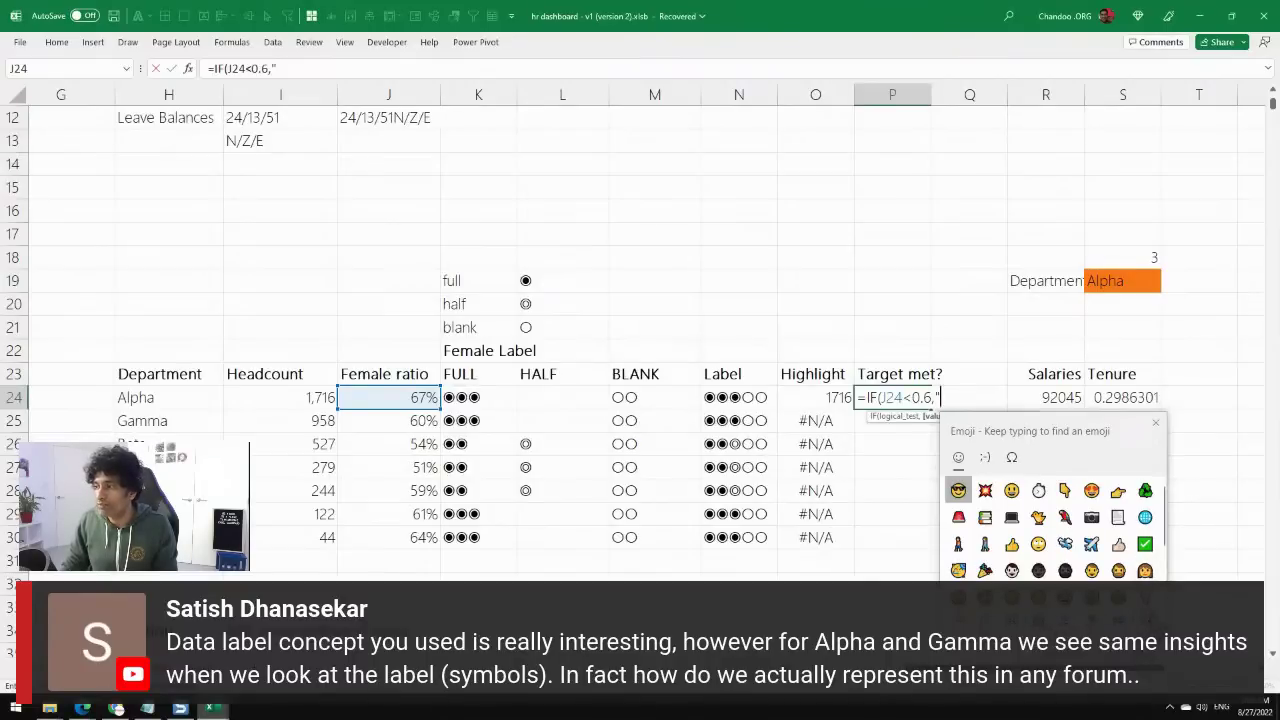
pyautogui.scroll(-10, 1060, 550)
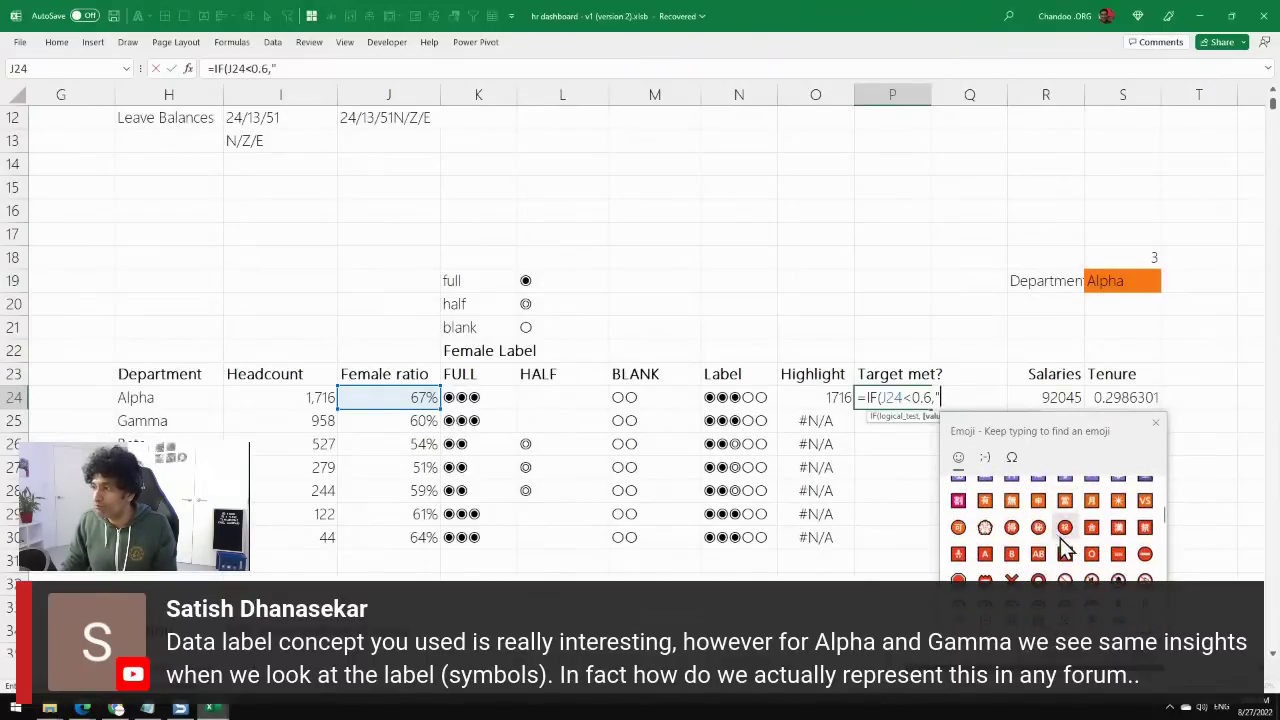
pyautogui.click(1145, 555)
pyautogui.click(1155, 428)
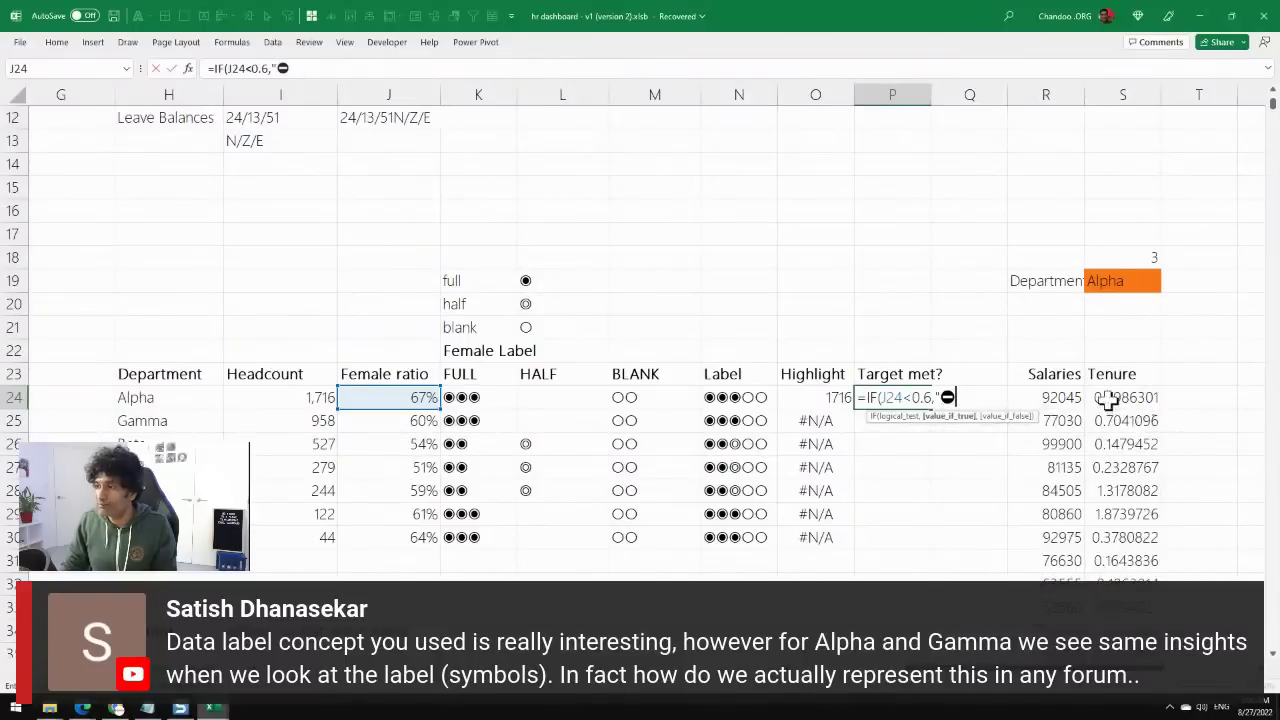
pyautogui.write('",')
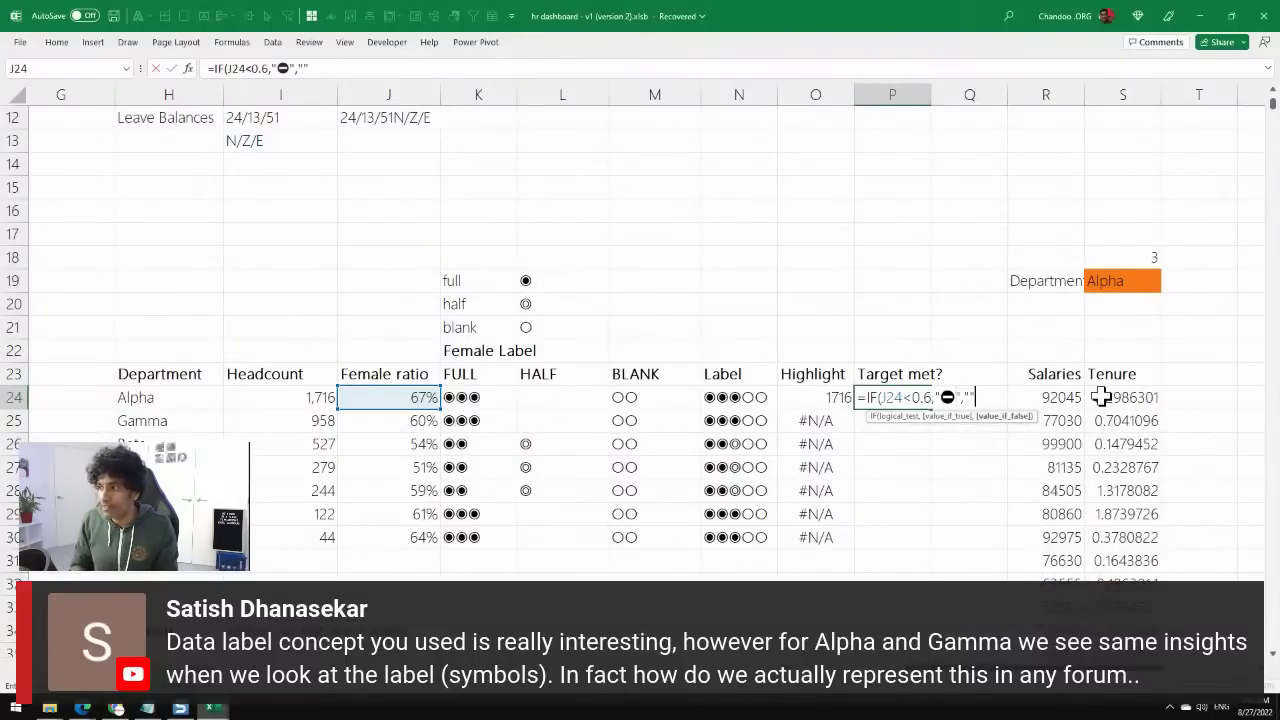
pyautogui.press('Escape')
# Fill the ⛔ target formula down through all department rows.
pyautogui.press('Down')
pyautogui.click(892, 397)
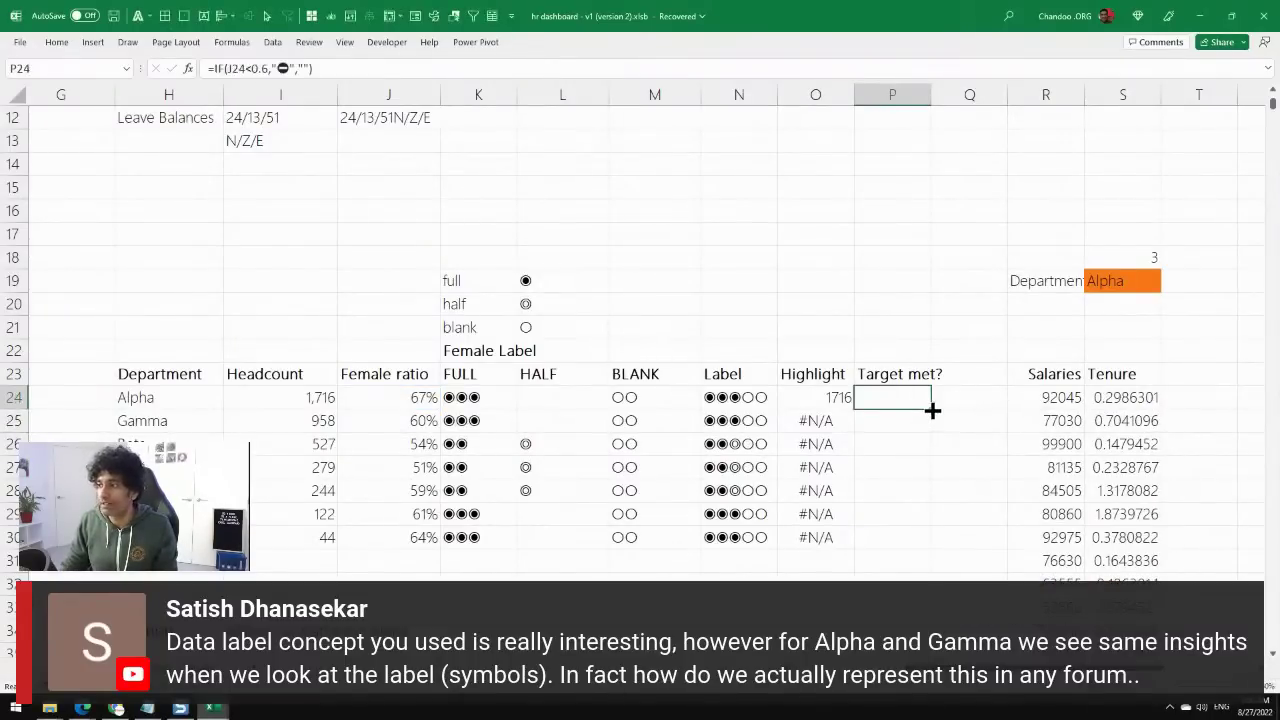
pyautogui.doubleClick(931, 409)
pyautogui.moveTo(880, 451); pyautogui.dragTo(888, 485)
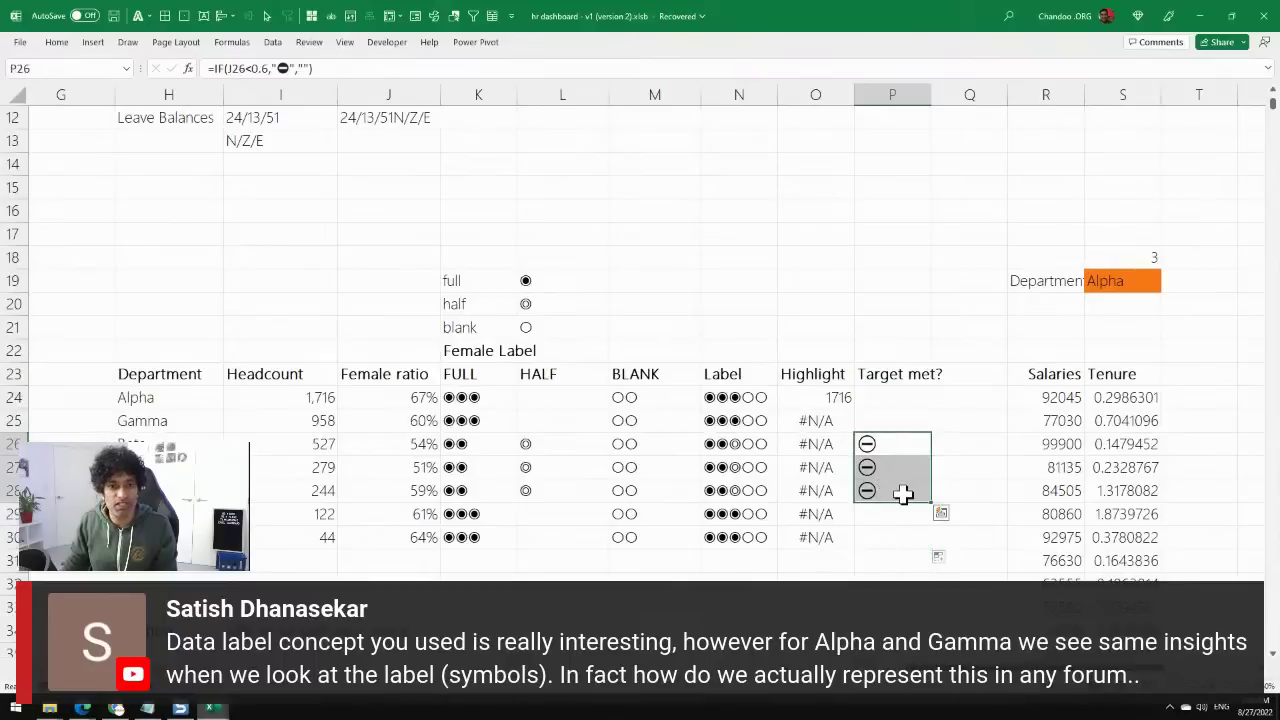
pyautogui.click(892, 398)
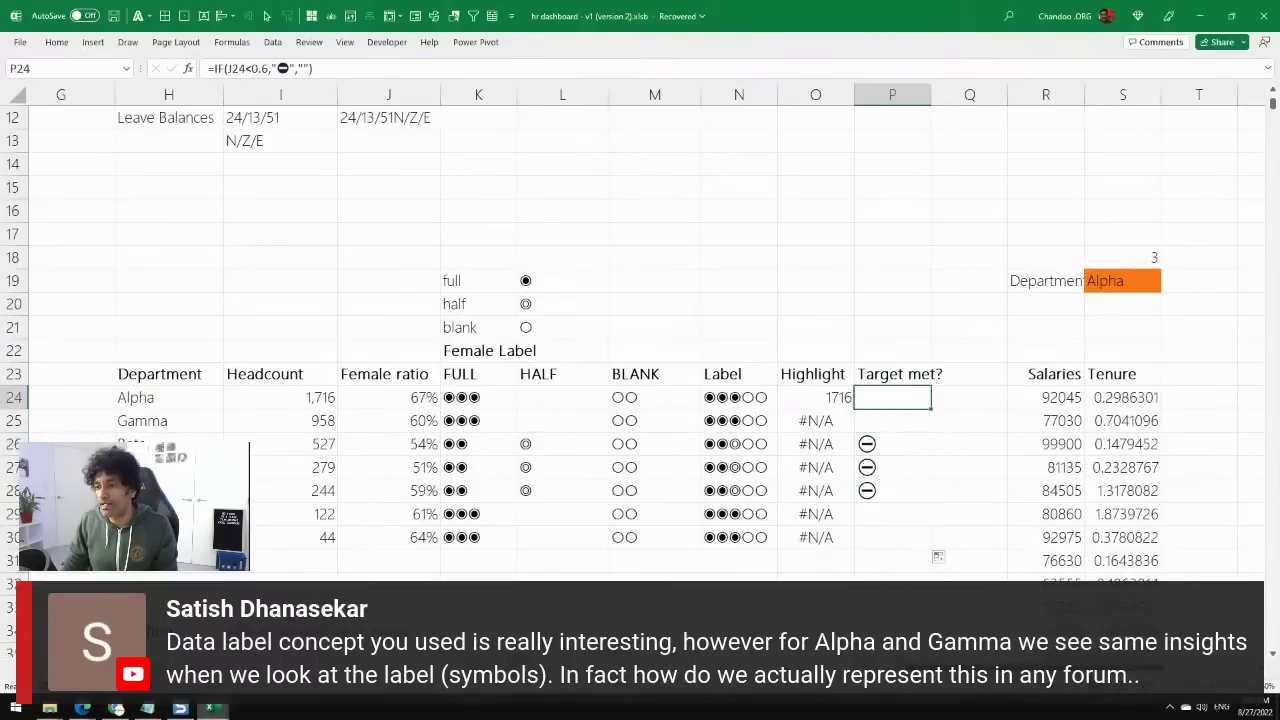
# Copy the dashboard's staff-by-department chart, paste it at M12 on CALC, and shrink it.
pyautogui.hotkey('ctrl', 'pageup')
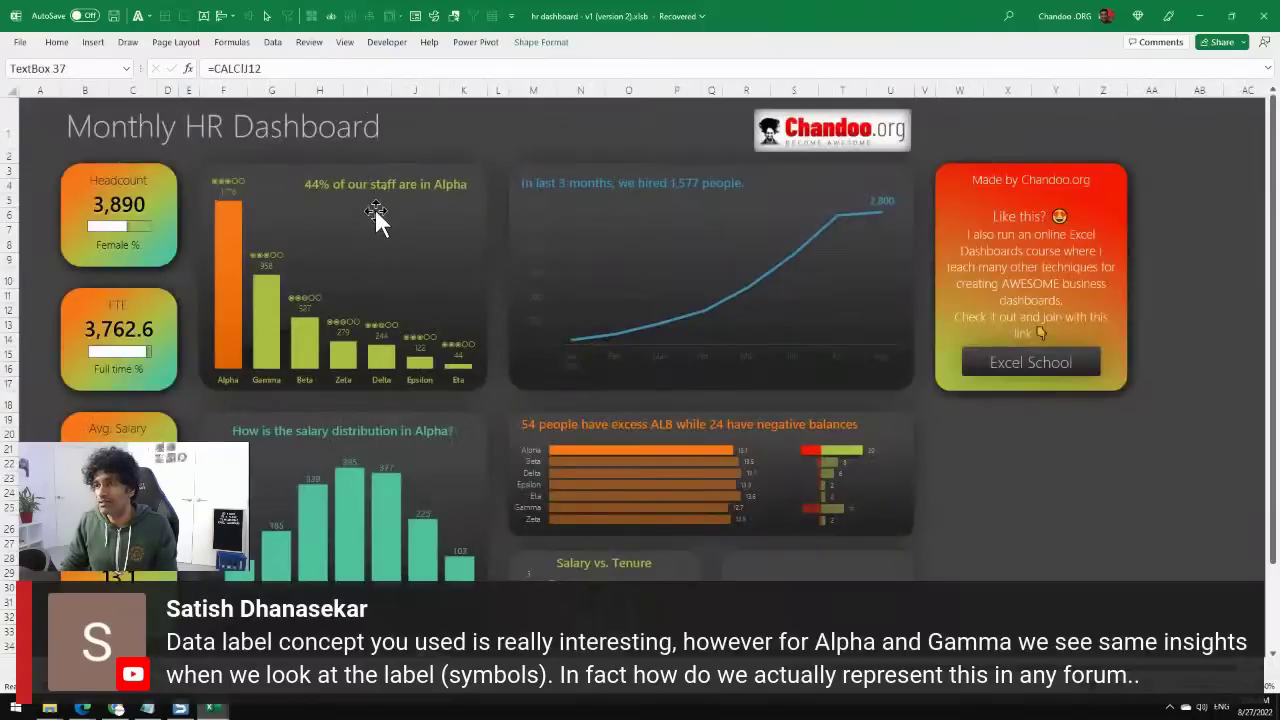
pyautogui.click(374, 207)
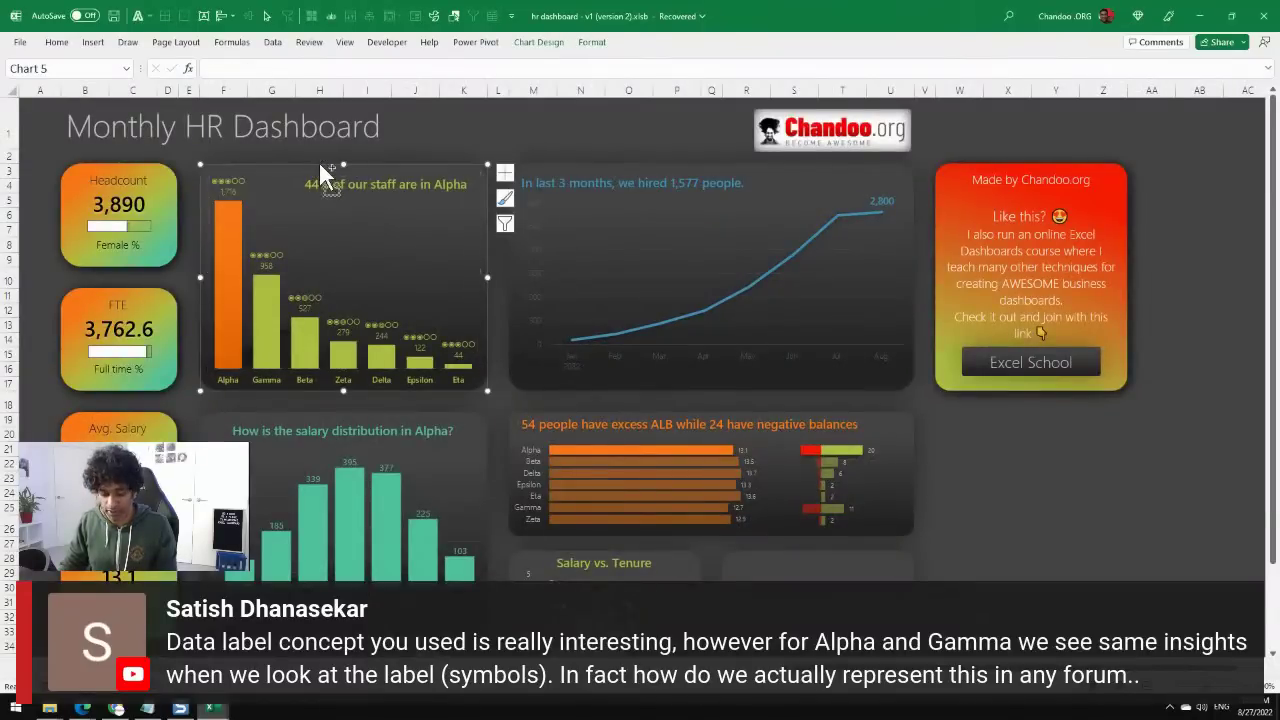
pyautogui.hotkey('ctrl', 'pagedown')
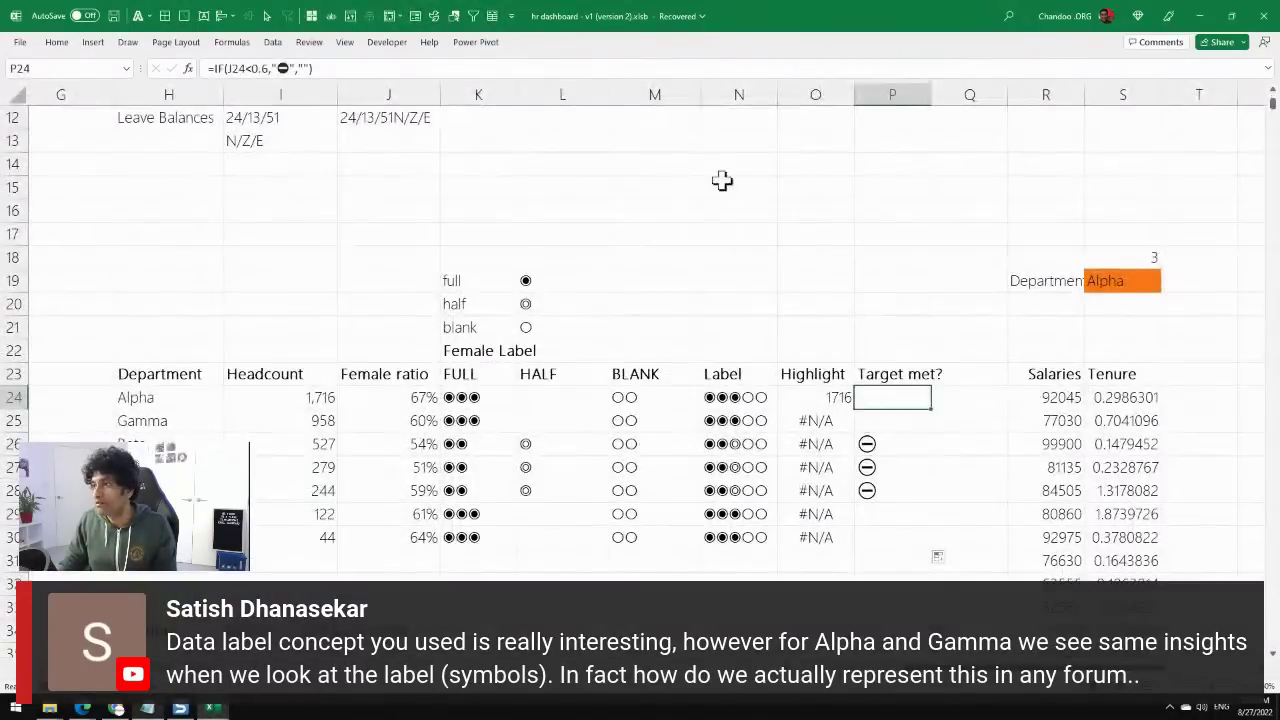
pyautogui.click(691, 120)
pyautogui.hotkey('ctrl', 'v')
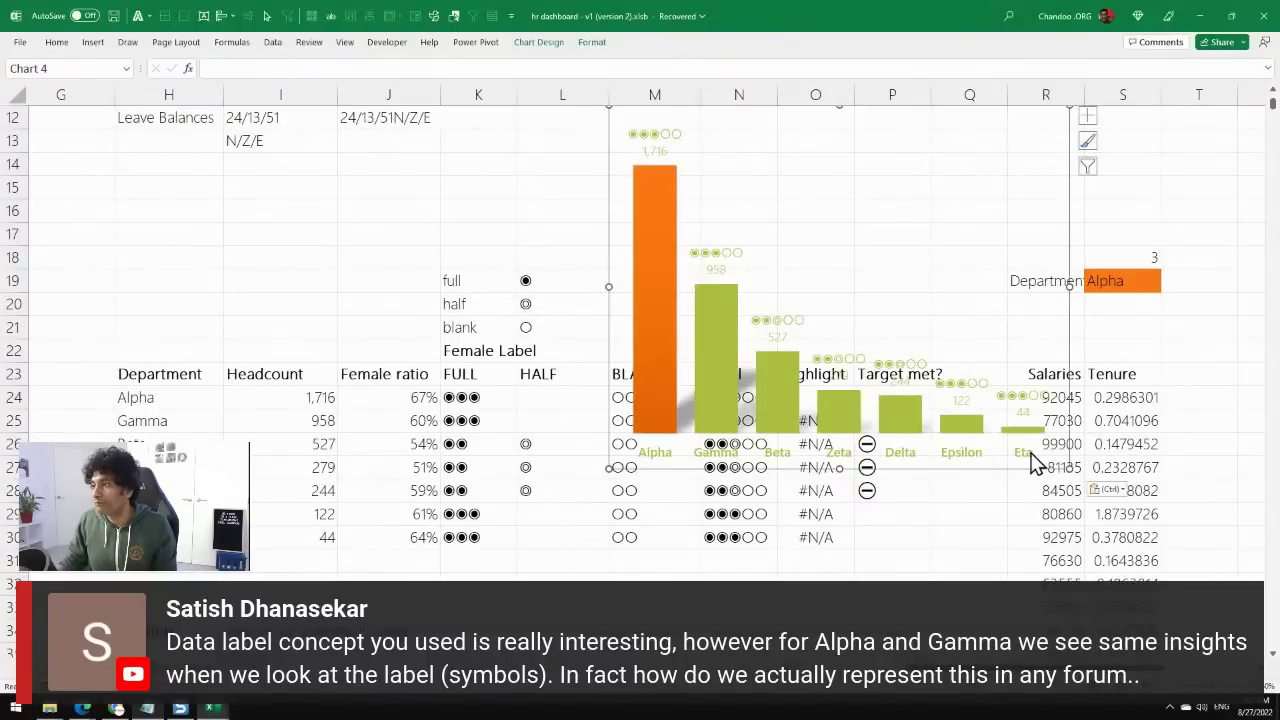
pyautogui.moveTo(1070, 467); pyautogui.dragTo(906, 289)
# Set the copied chart's data labels to Value From Cells using the Target met? range, showing ⛔ flags.
pyautogui.scroll(2, 915, 315)
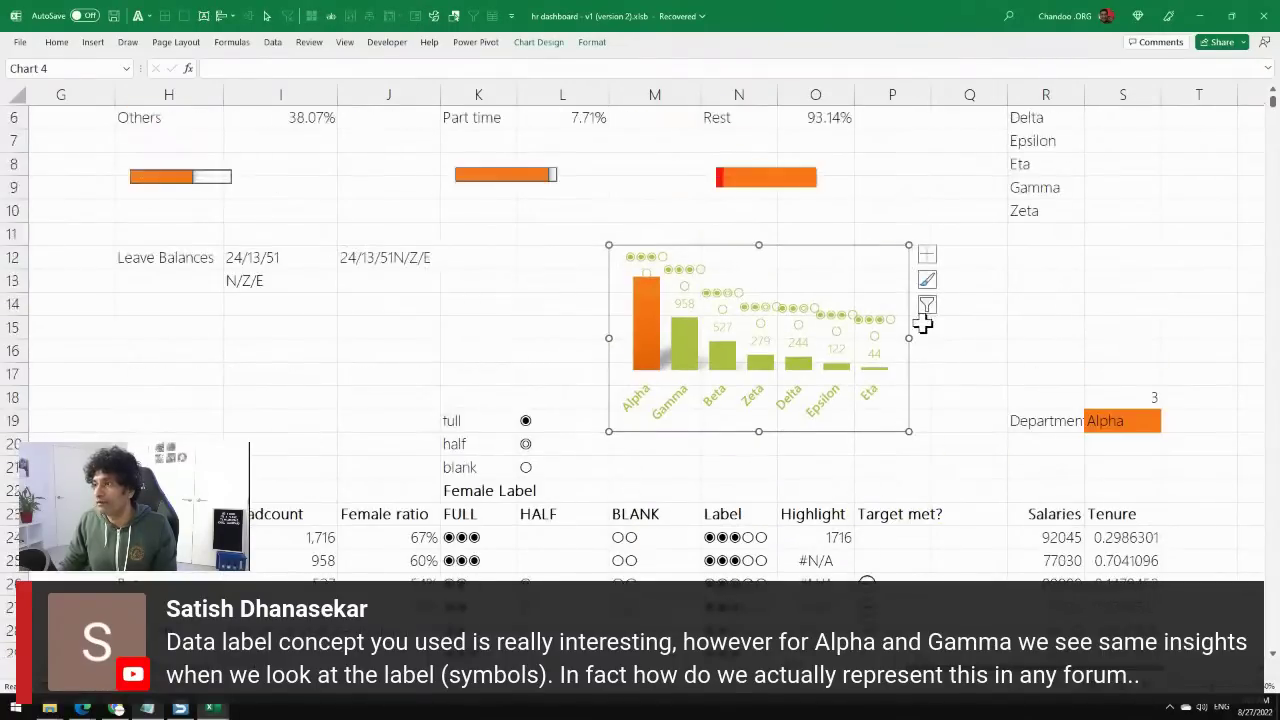
pyautogui.click(645, 262)
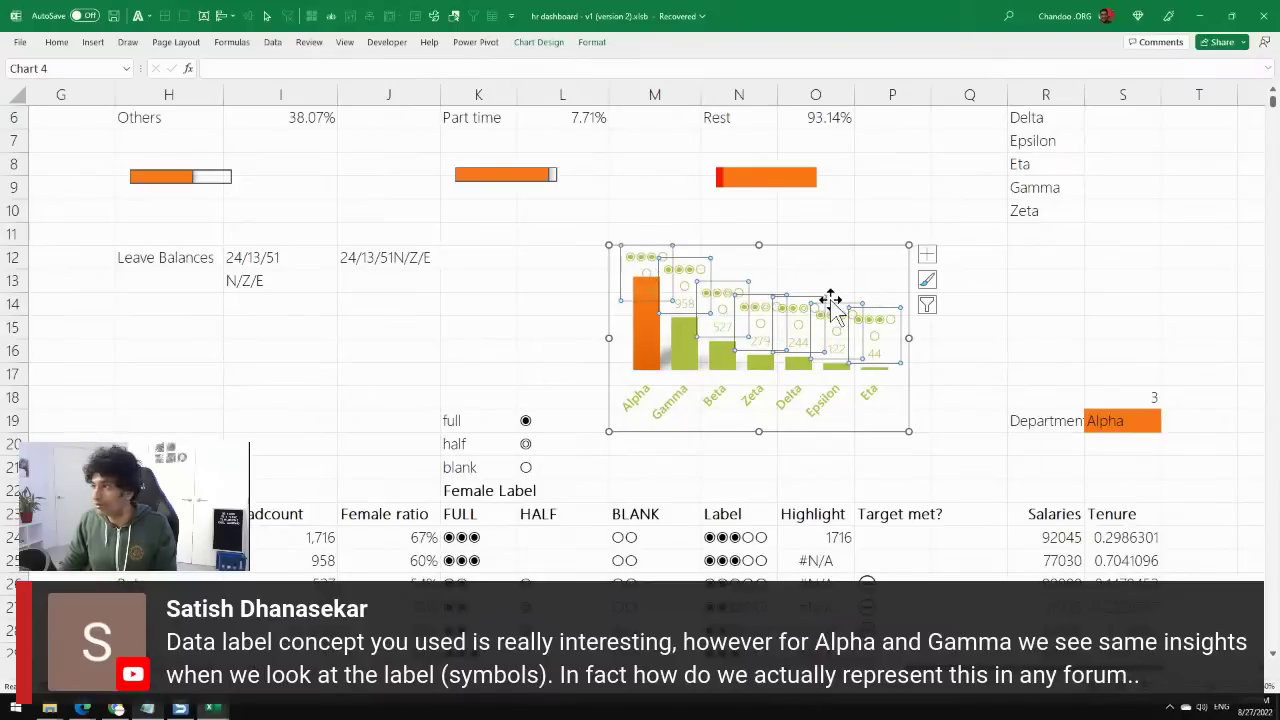
pyautogui.doubleClick(833, 305)
pyautogui.click(1198, 212)
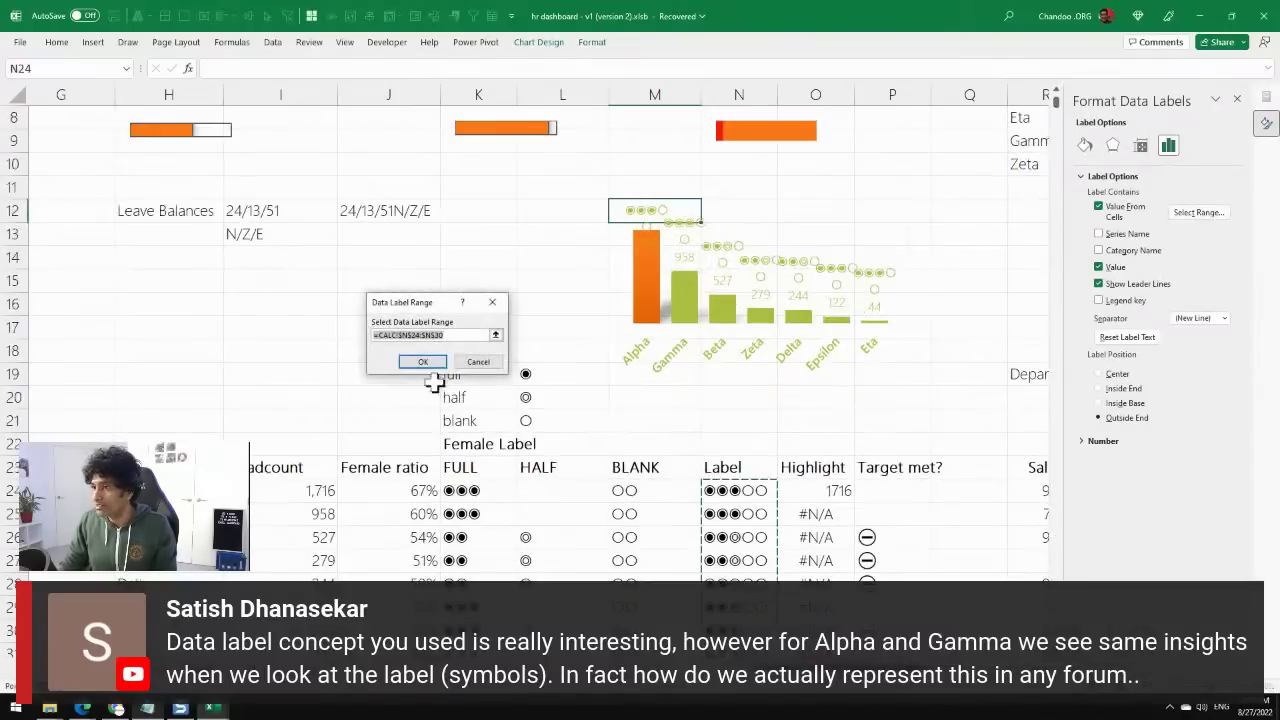
pyautogui.moveTo(892, 486); pyautogui.dragTo(890, 572)
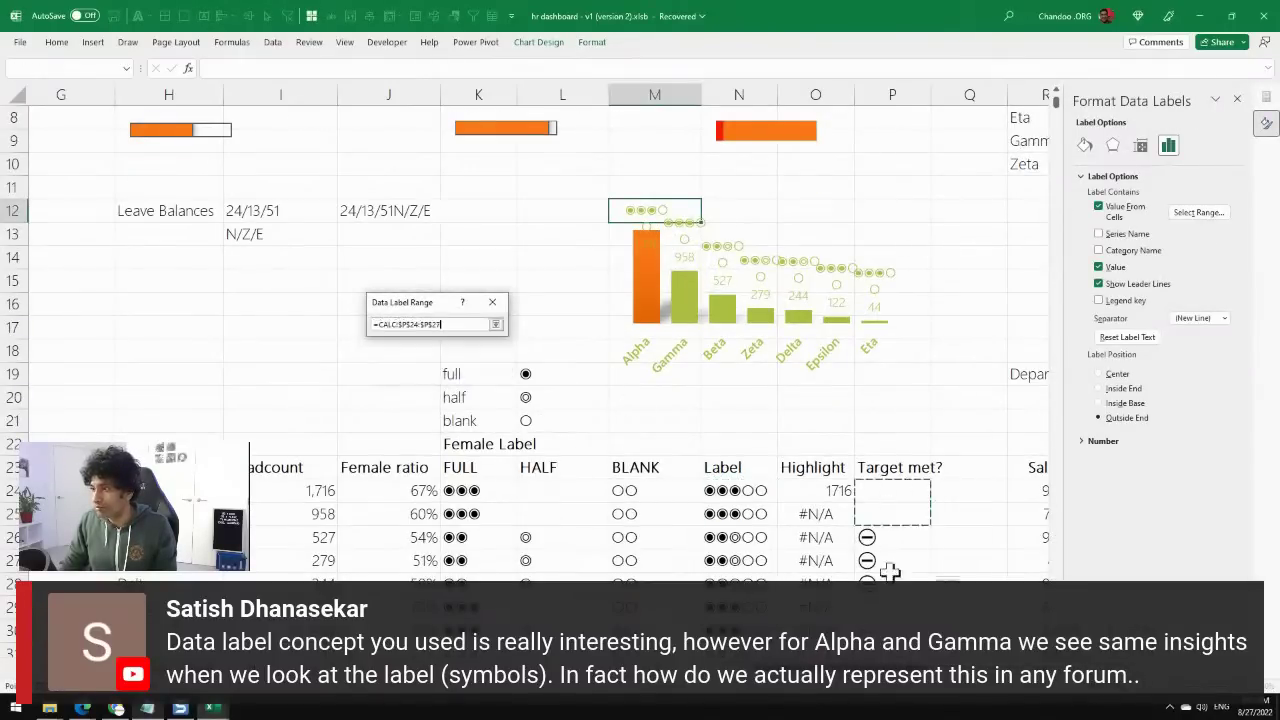
pyautogui.click(426, 360)
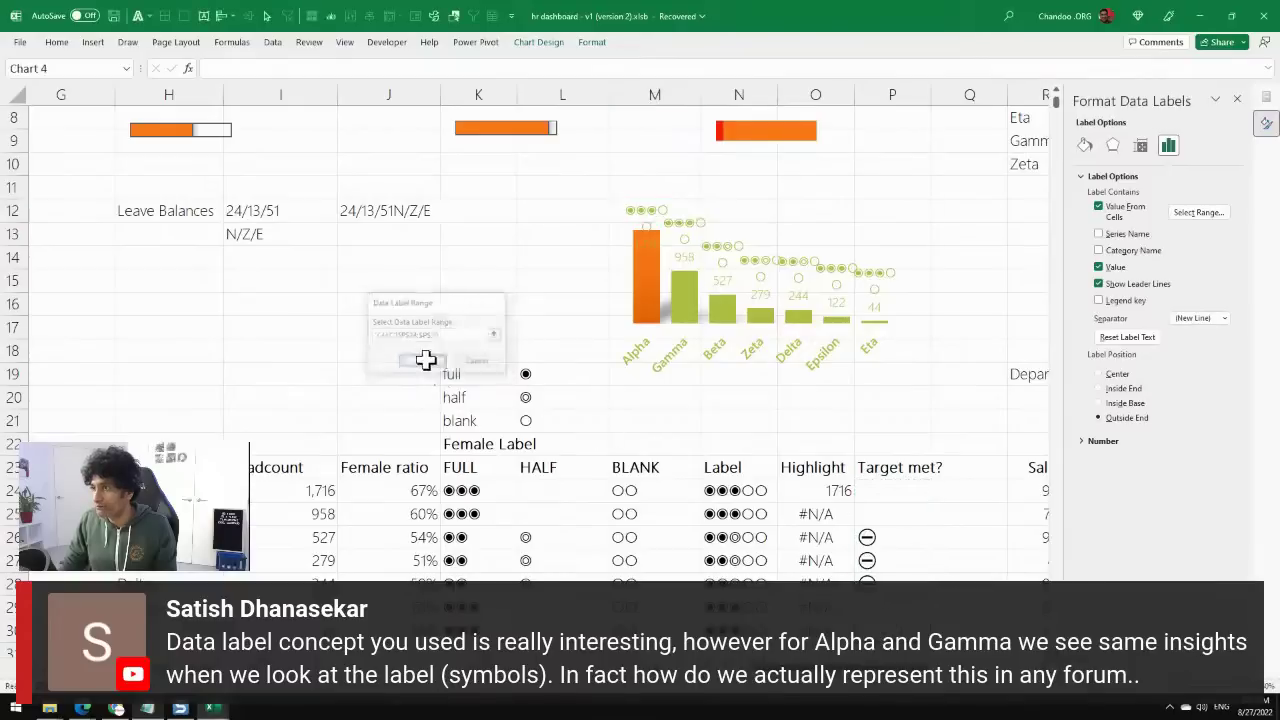
pyautogui.click(962, 302)
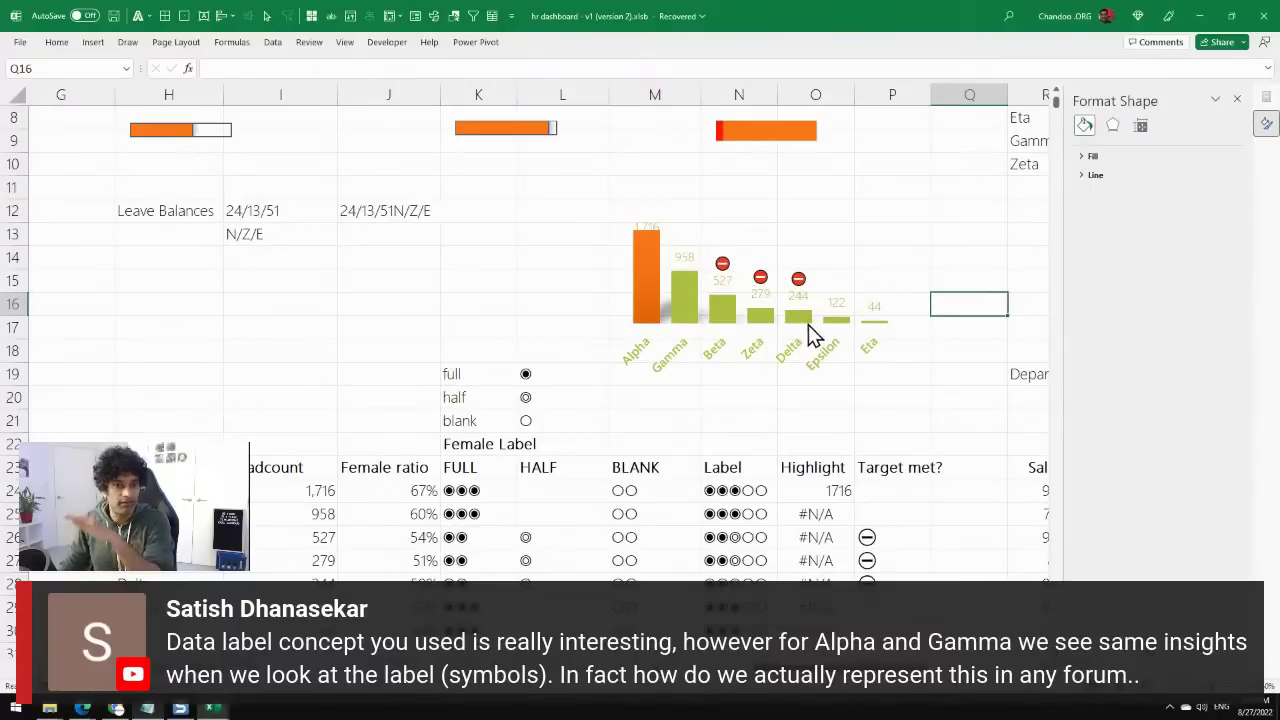
pyautogui.click(876, 538)
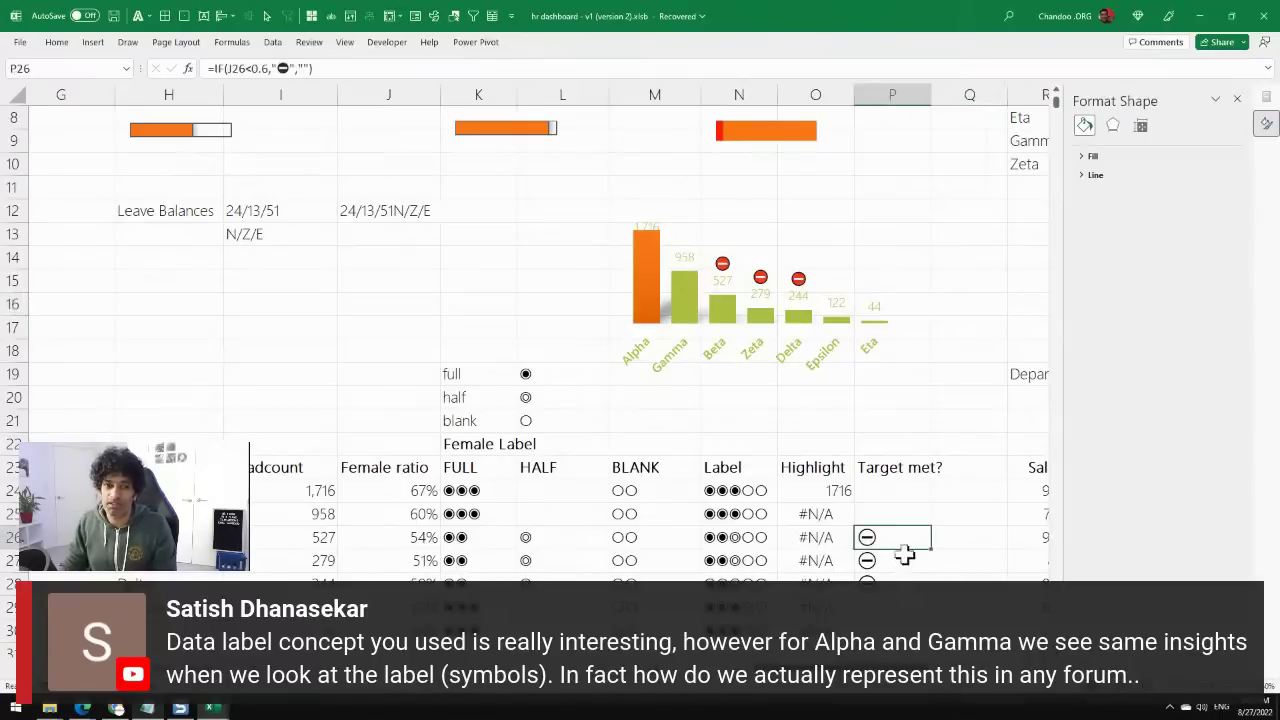
pyautogui.scroll(-2, 904, 556)
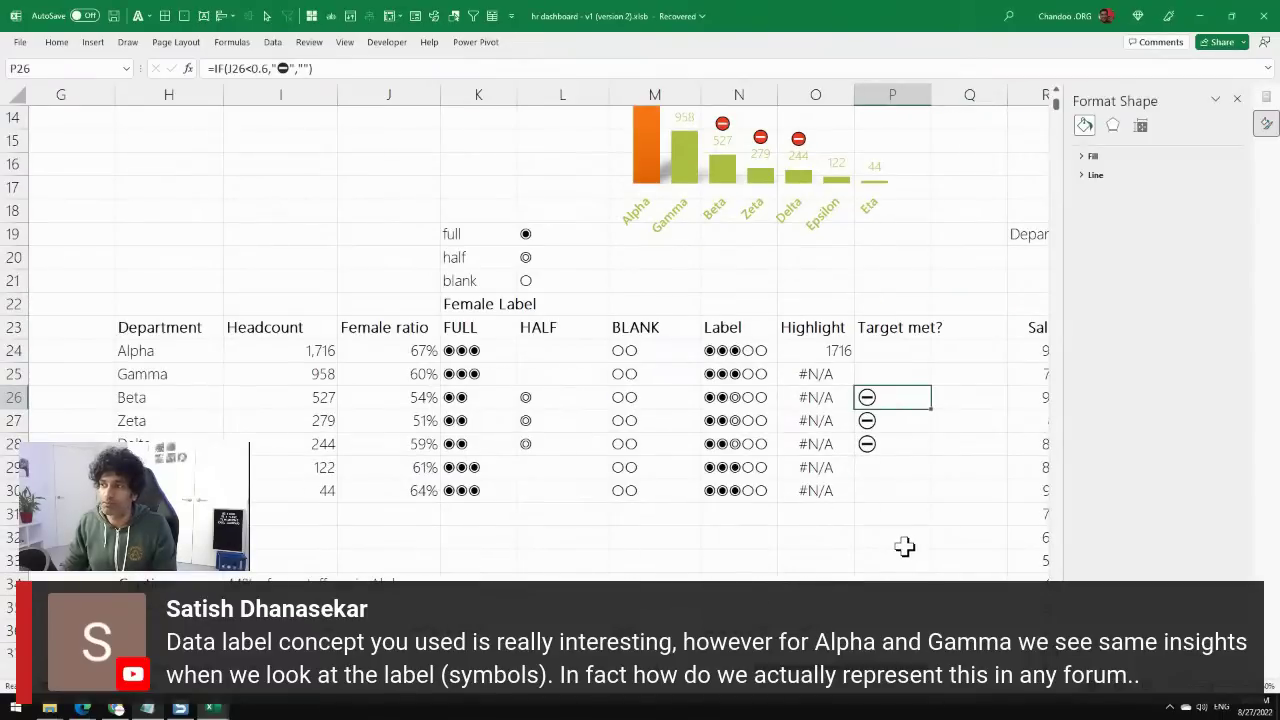
pyautogui.click(720, 125)
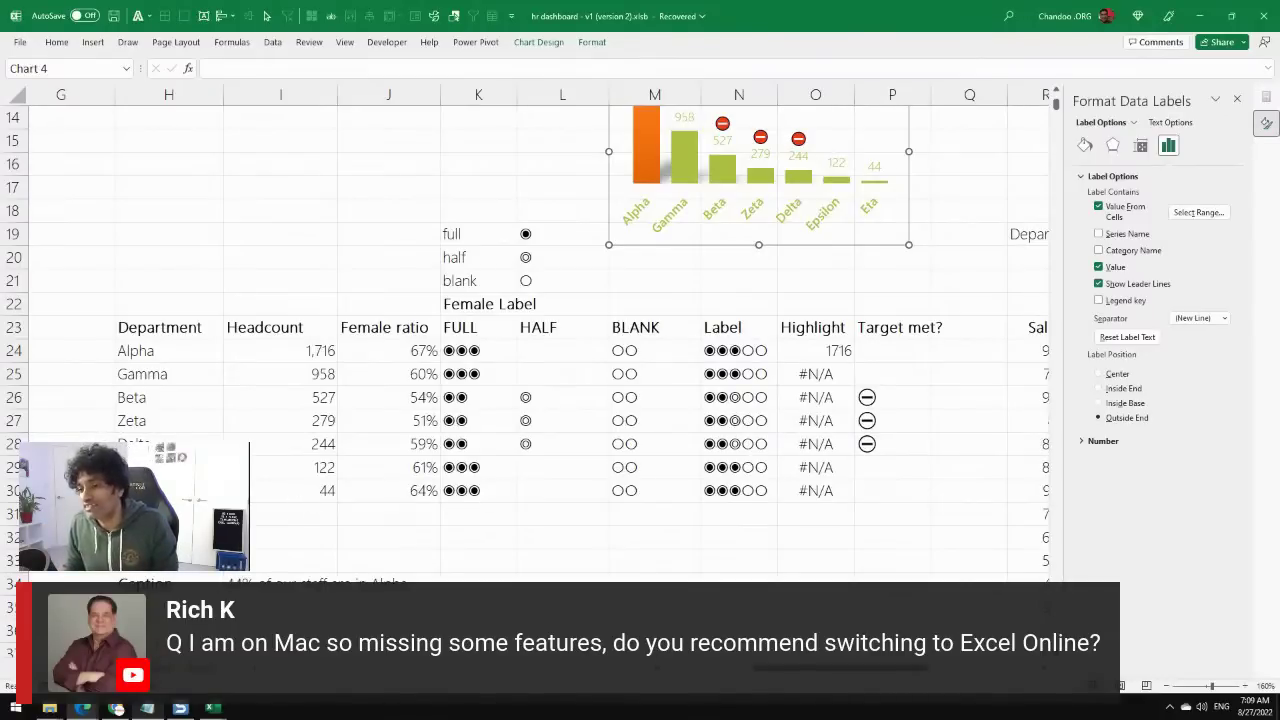
# Save hr dashboard - v1.xlsx from the Monthly HR Dashboard sheet and close the Format Shape pane.
pyautogui.hotkey('ctrl', 'pageup')
pyautogui.click(462, 222)
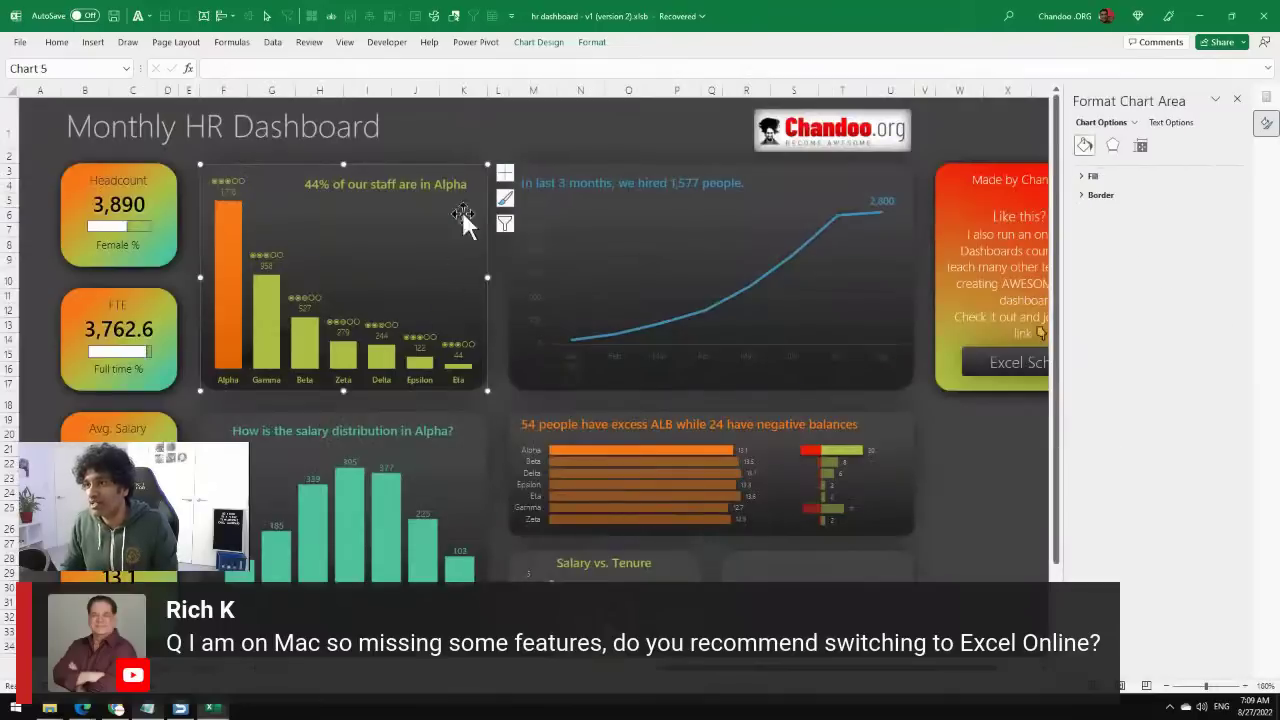
pyautogui.click(572, 130)
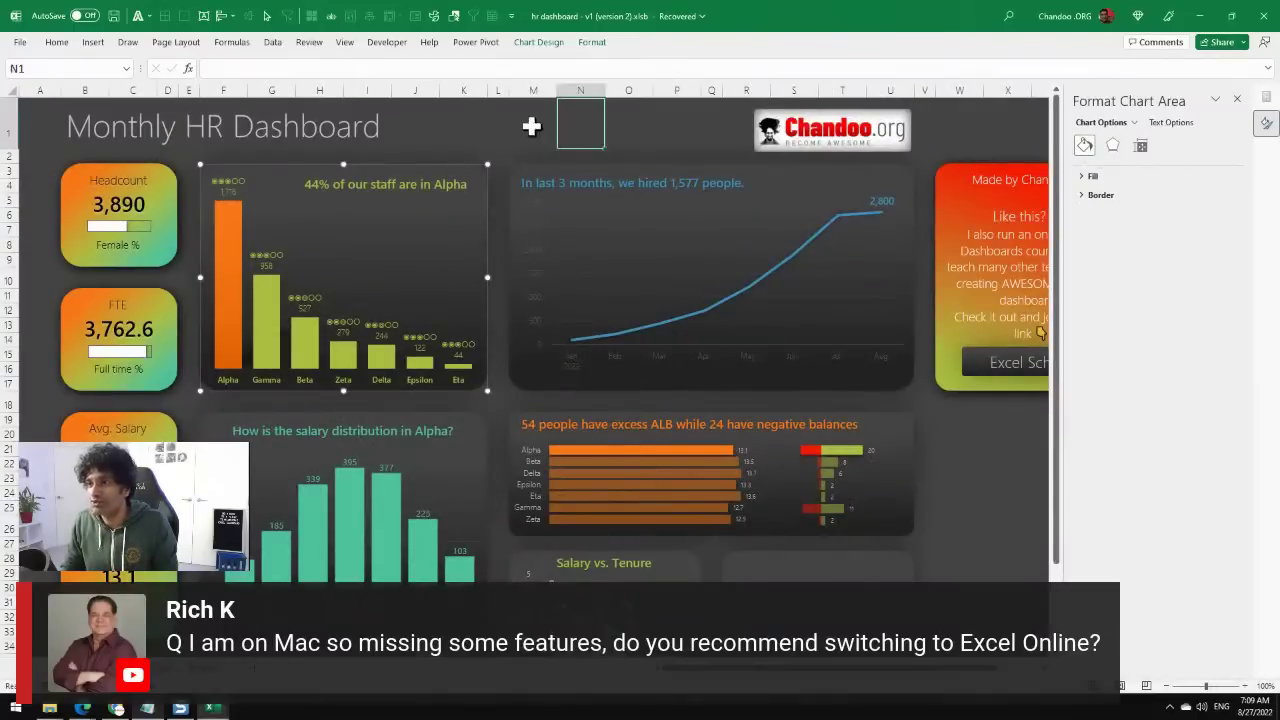
pyautogui.click(112, 17)
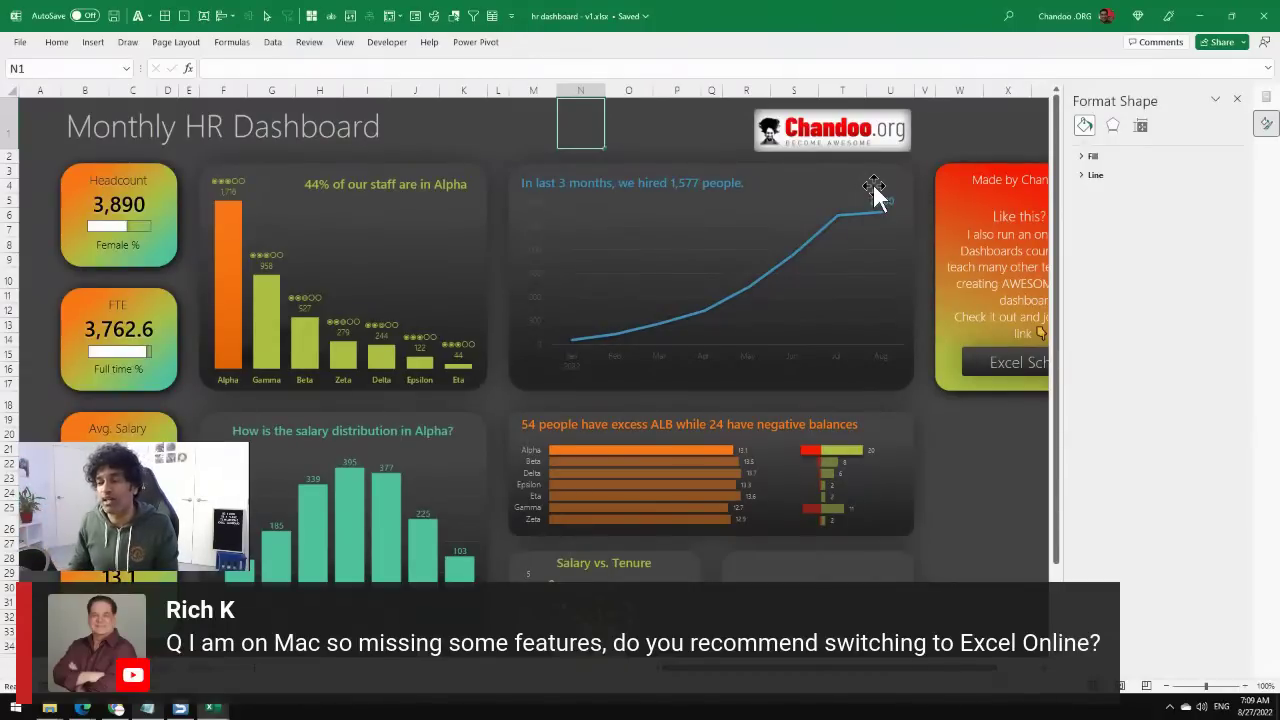
pyautogui.scroll(-4, 330, 488)
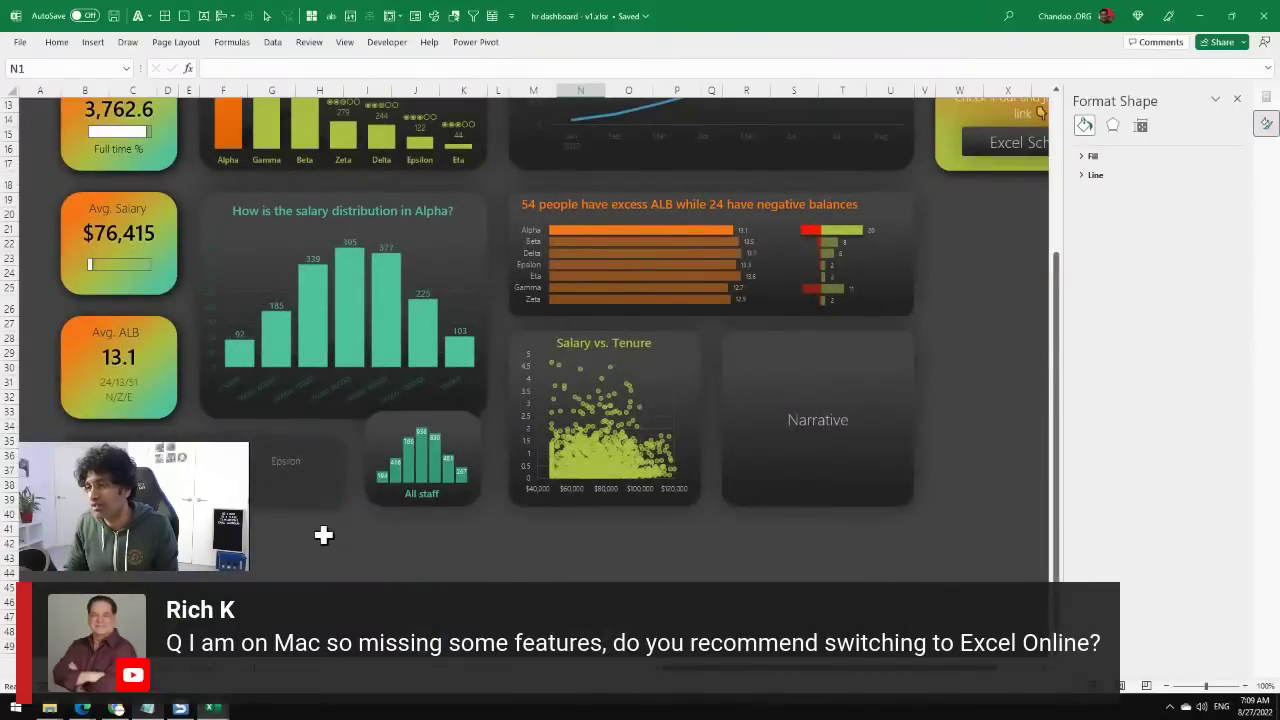
pyautogui.scroll(4, 322, 544)
pyautogui.click(1237, 98)
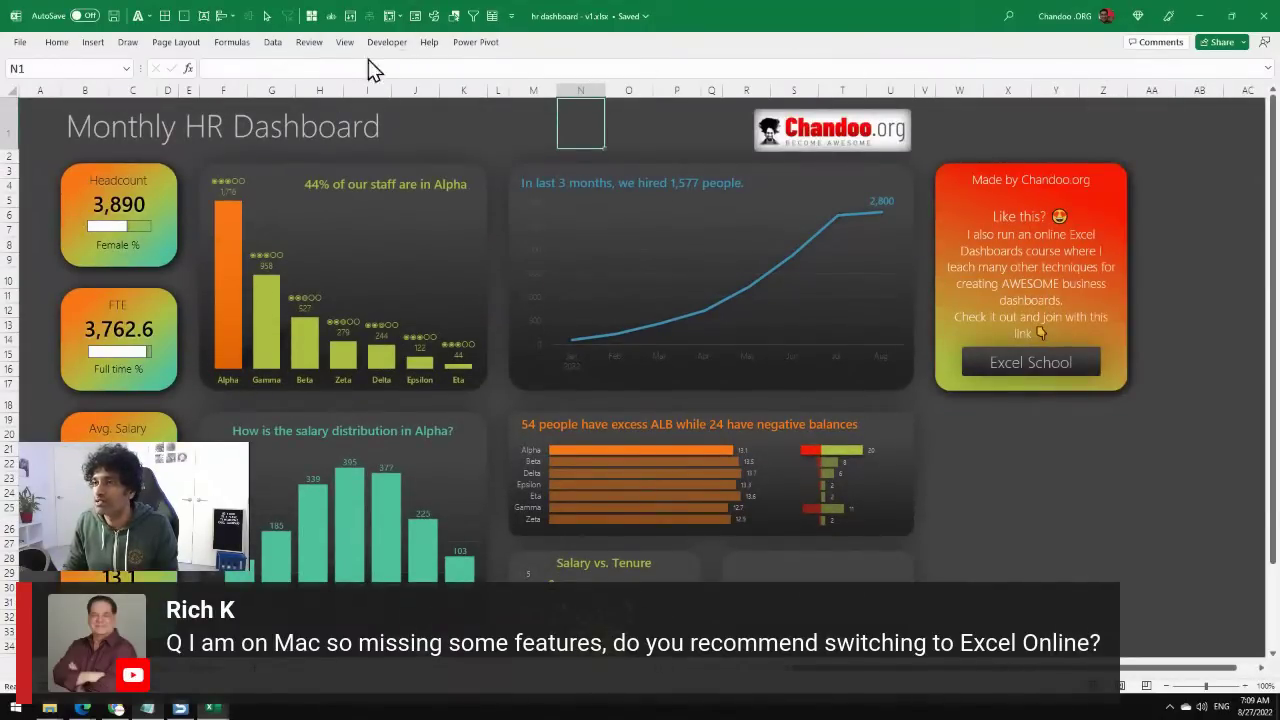
# Upload hr dashboard - v1.xlsx to OneDrive - Personal and copy a link with Allow editing turned off.
pyautogui.click(648, 17)
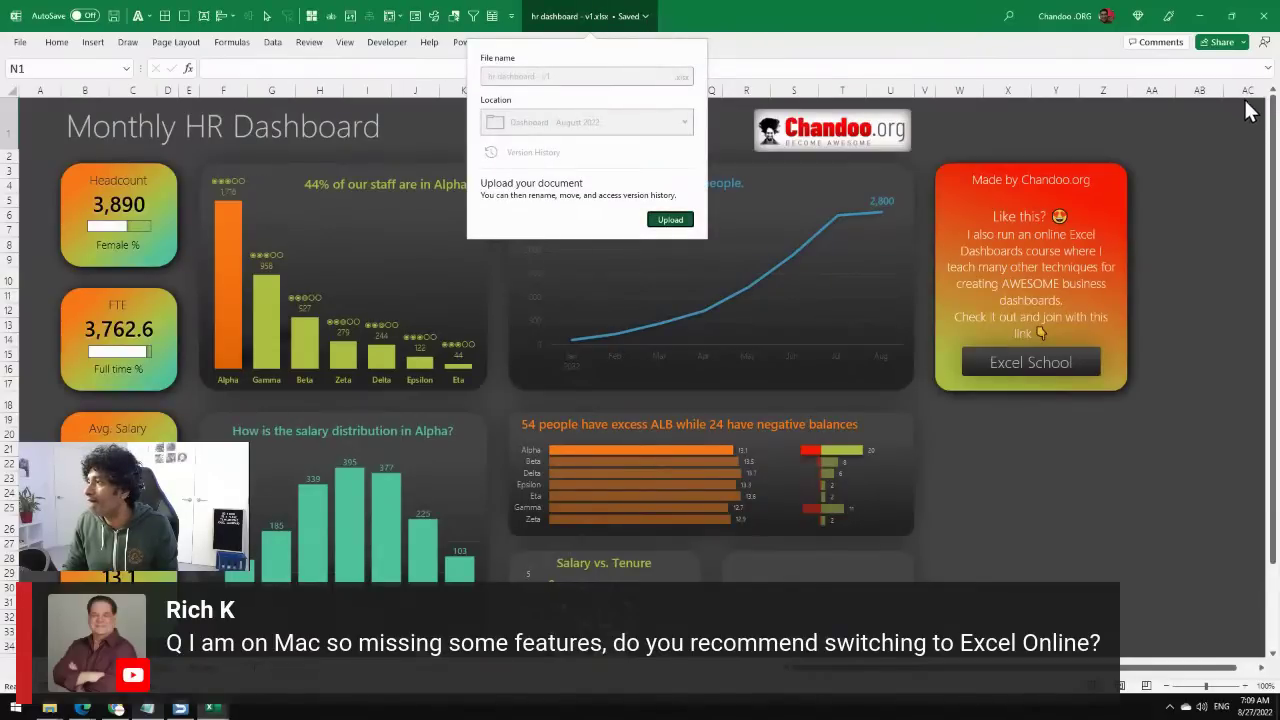
pyautogui.click(1242, 44)
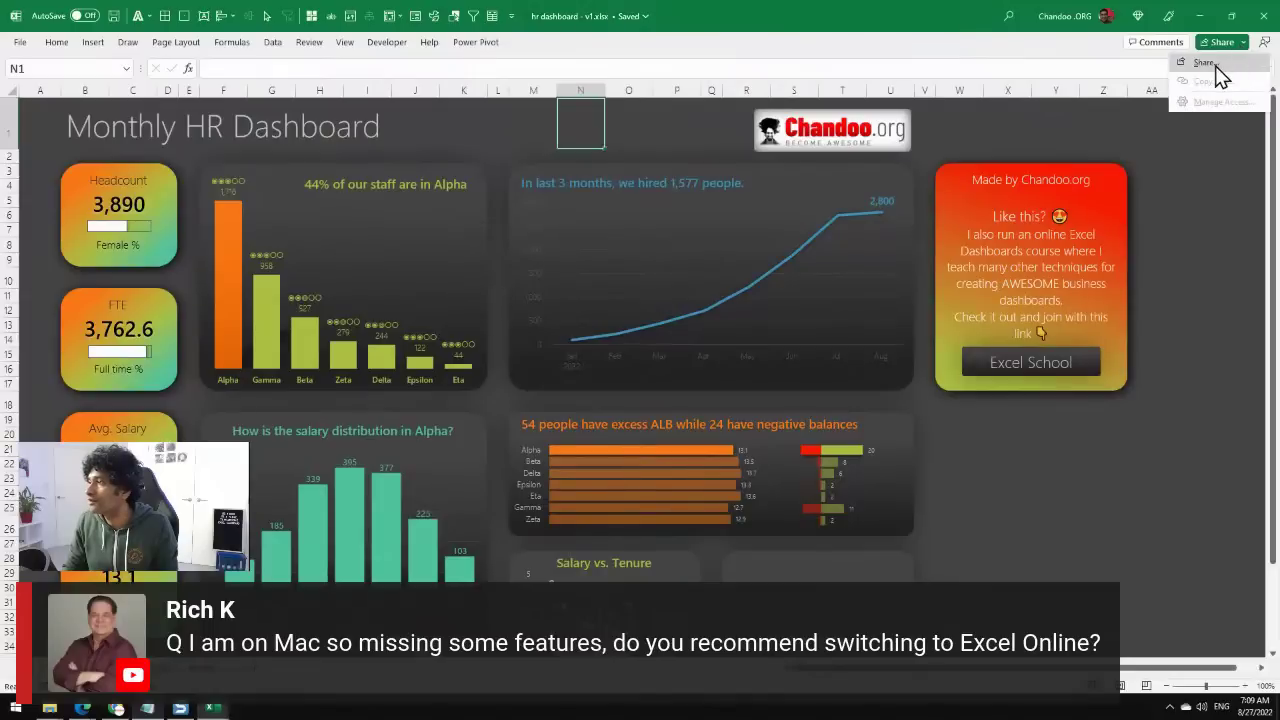
pyautogui.click(1208, 62)
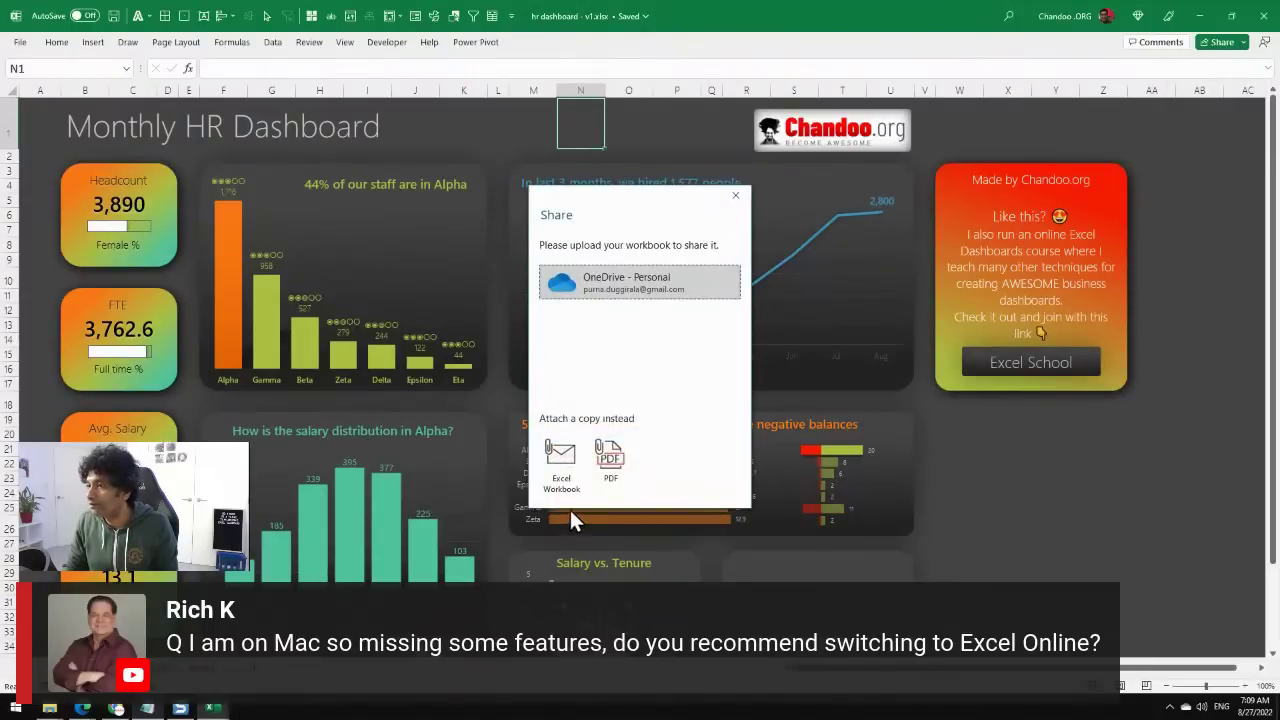
pyautogui.click(672, 289)
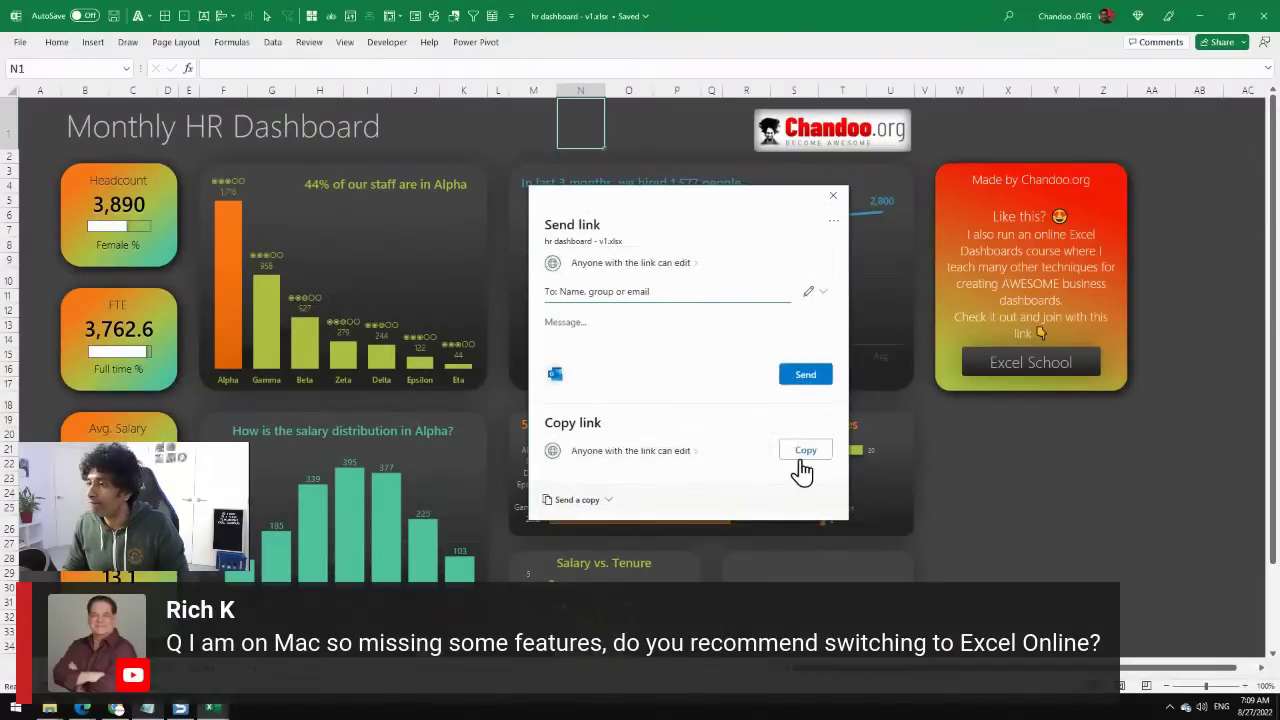
pyautogui.click(663, 466)
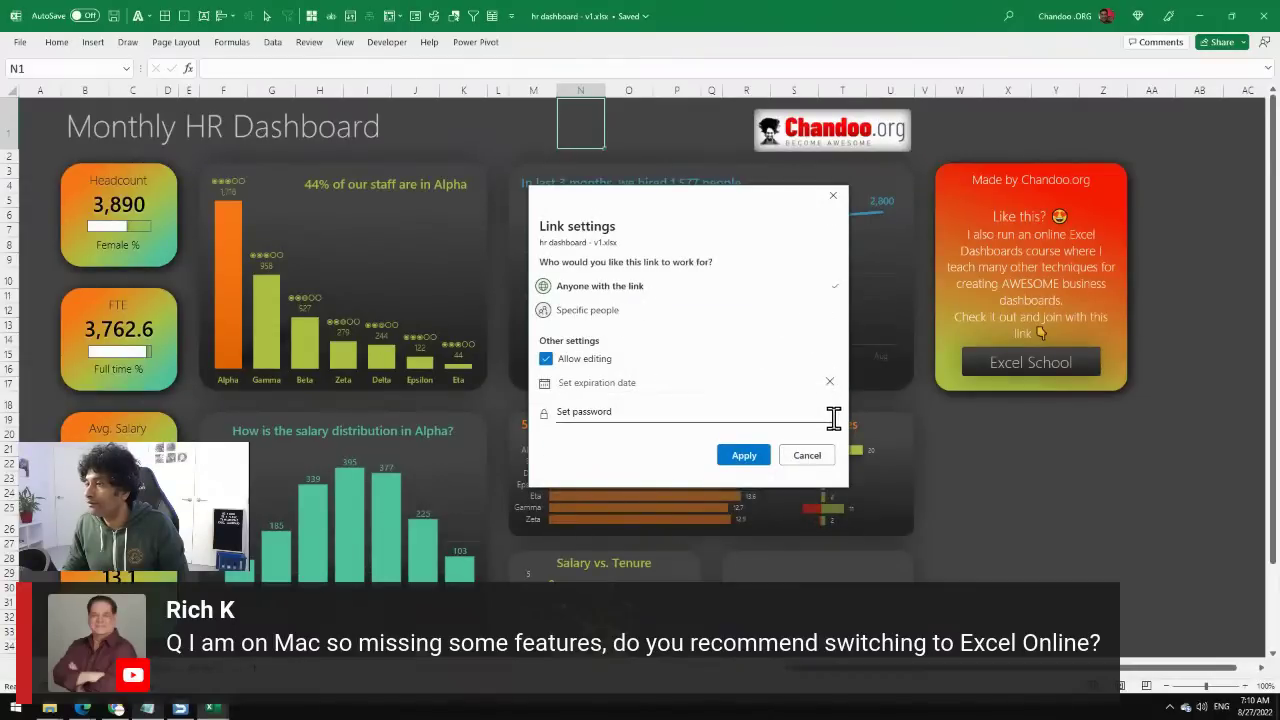
pyautogui.click(545, 358)
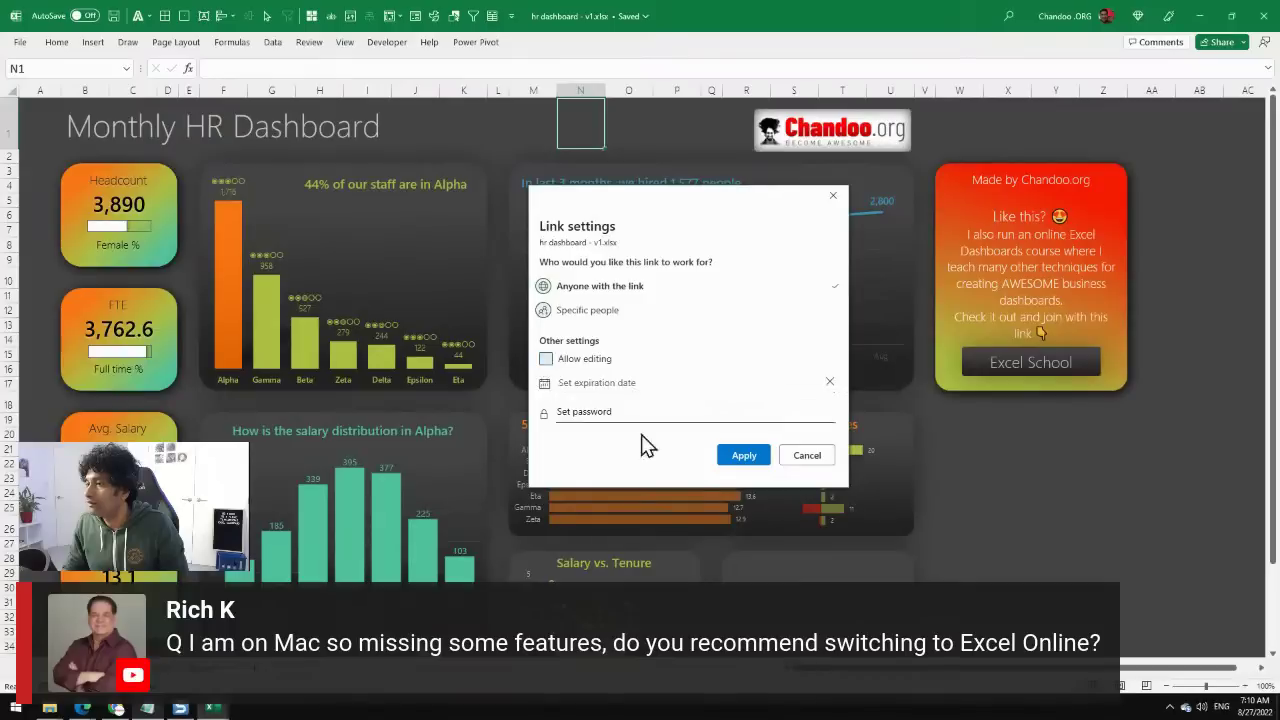
pyautogui.click(742, 458)
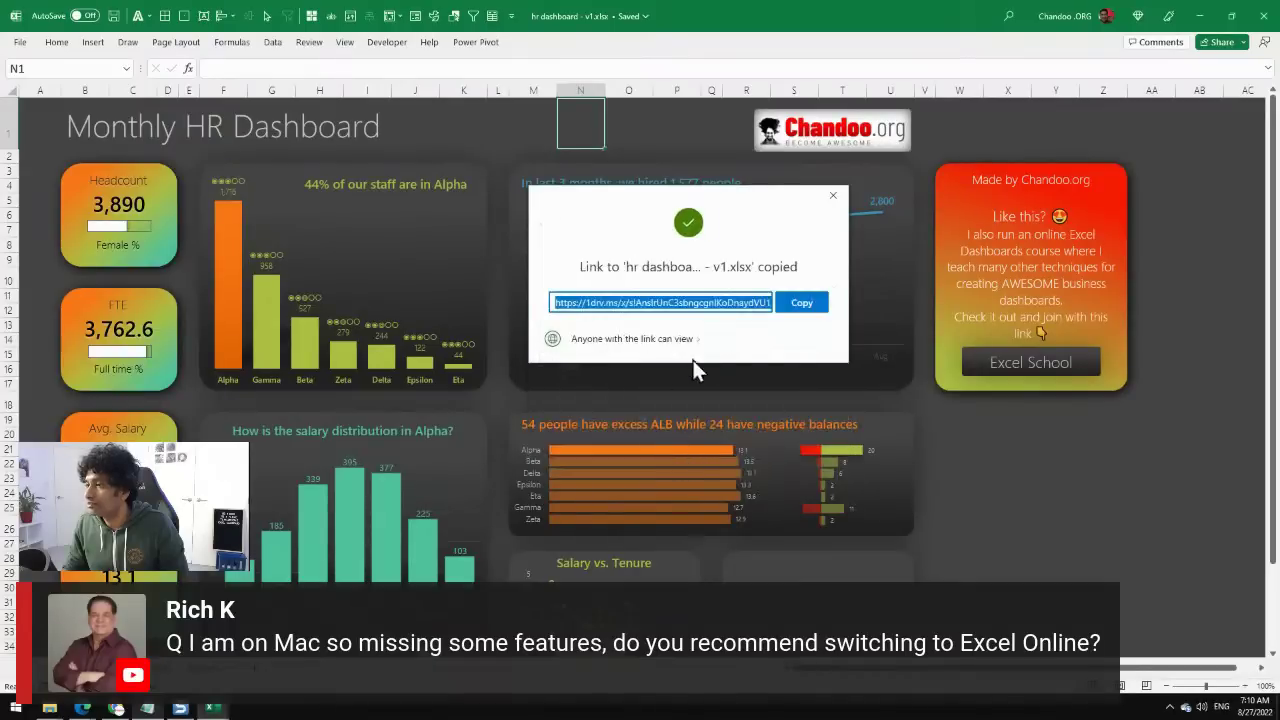
pyautogui.click(810, 306)
pyautogui.click(117, 709)
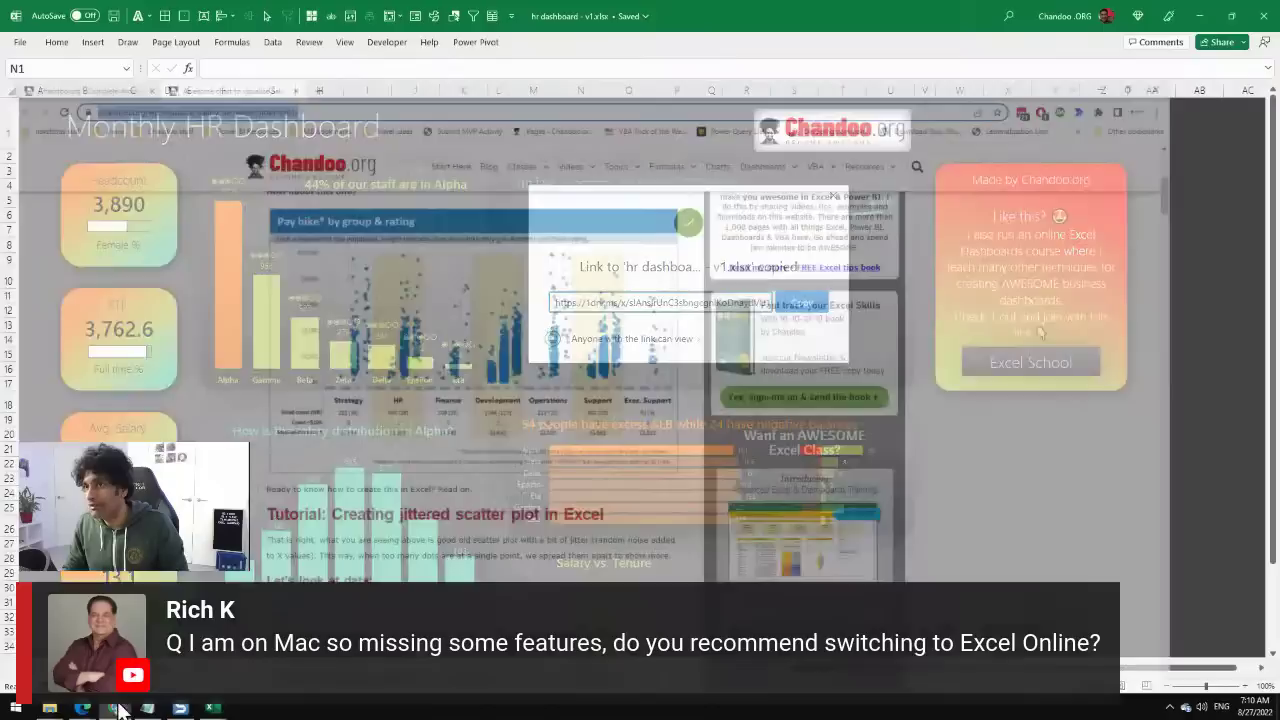
# Open the copied OneDrive link in a new Chrome tab and continue past the Microsoft terms notice.
pyautogui.click(337, 12)
pyautogui.hotkey('ctrl', 'v')
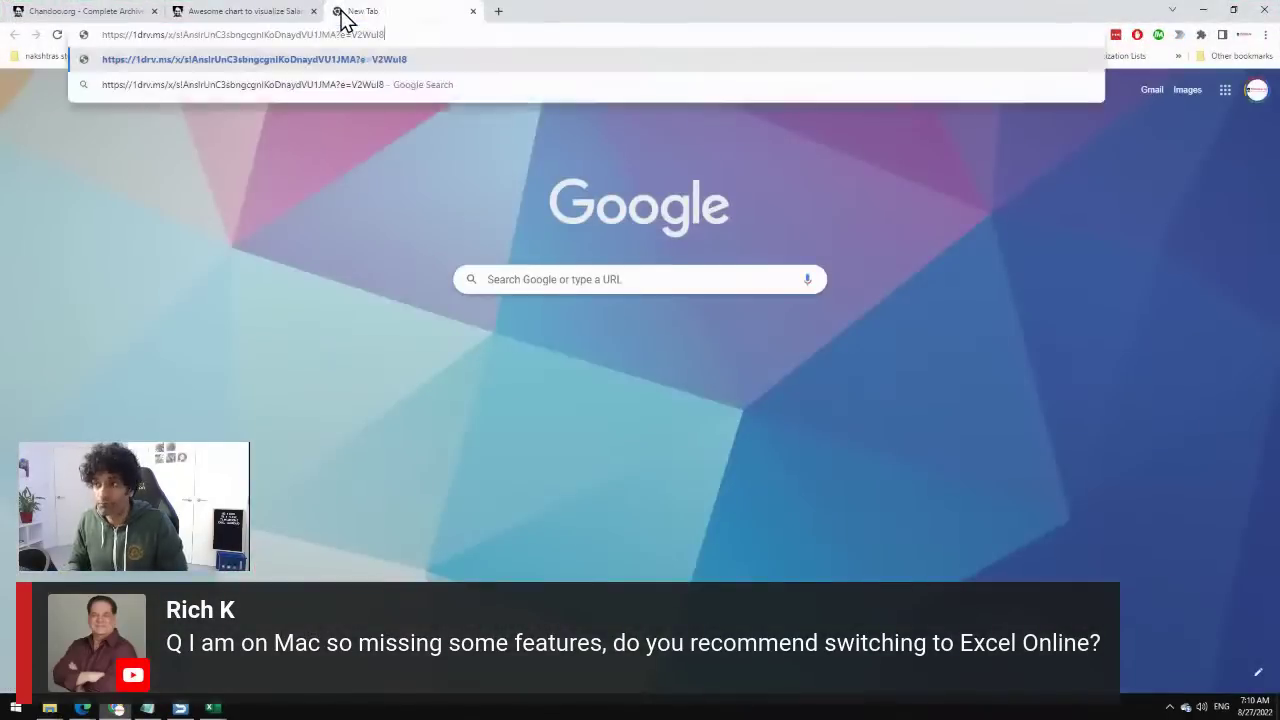
pyautogui.press('Return')
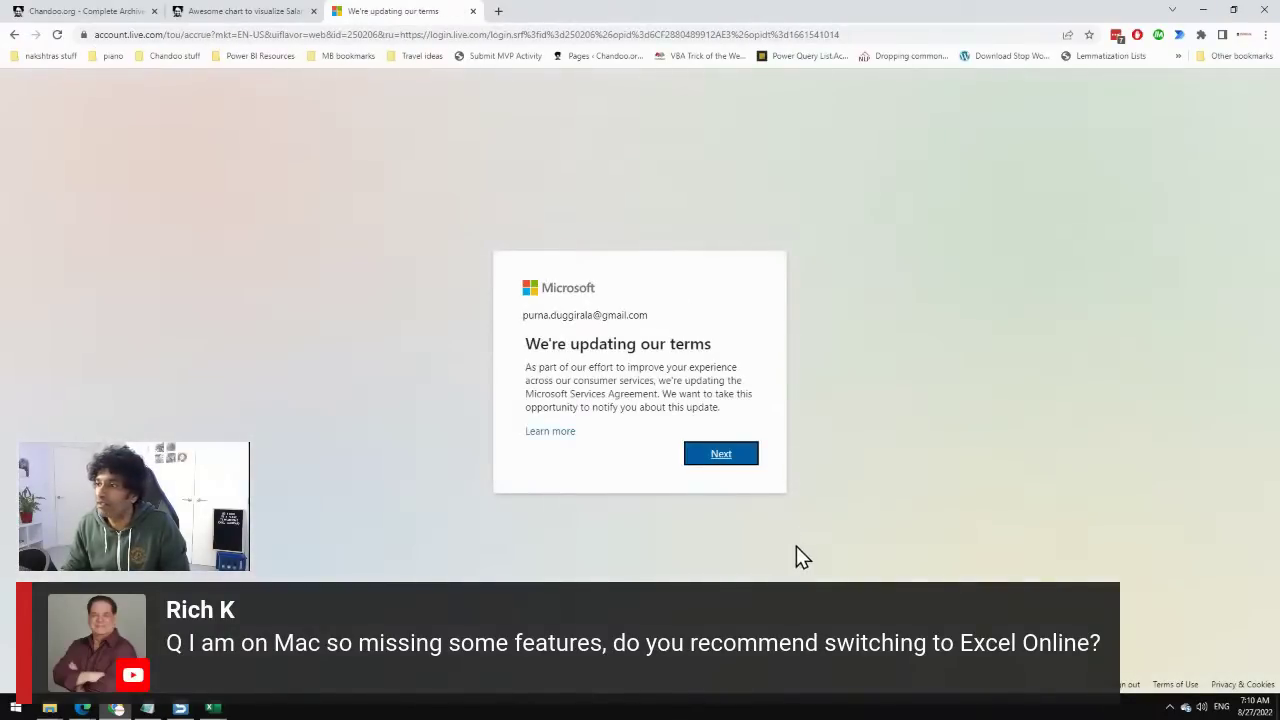
pyautogui.click(716, 458)
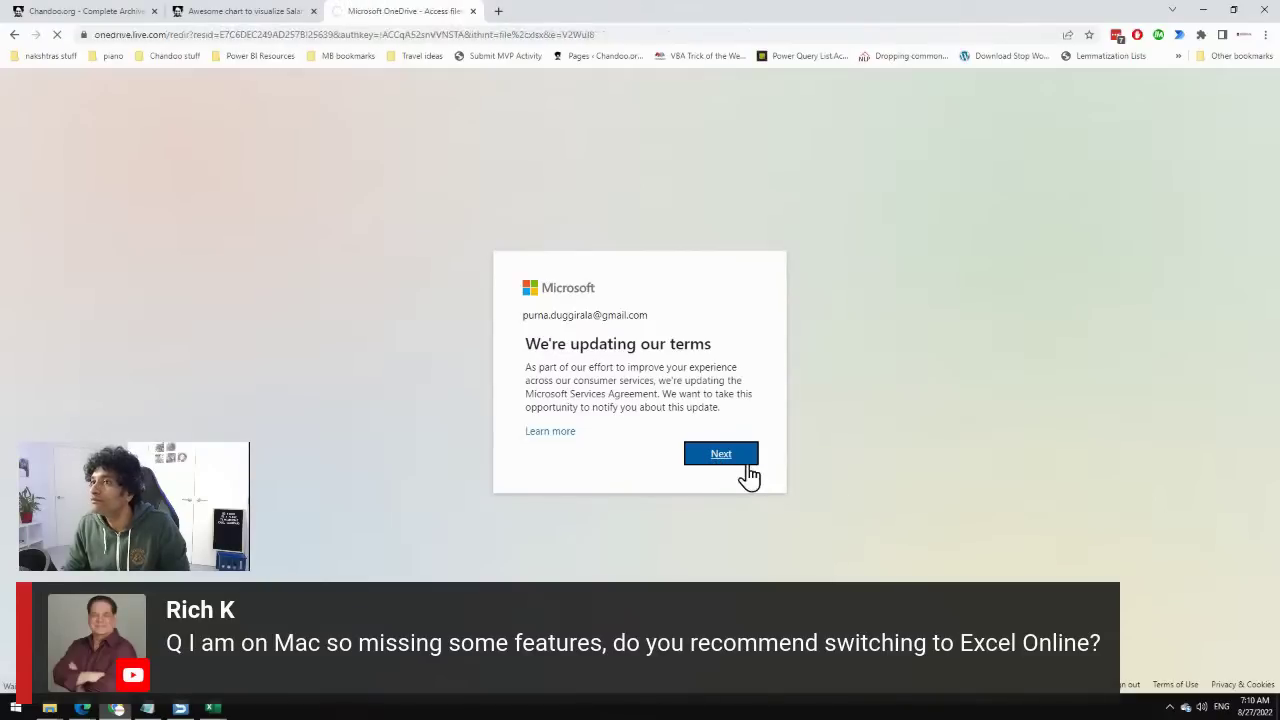
pyautogui.click(719, 450)
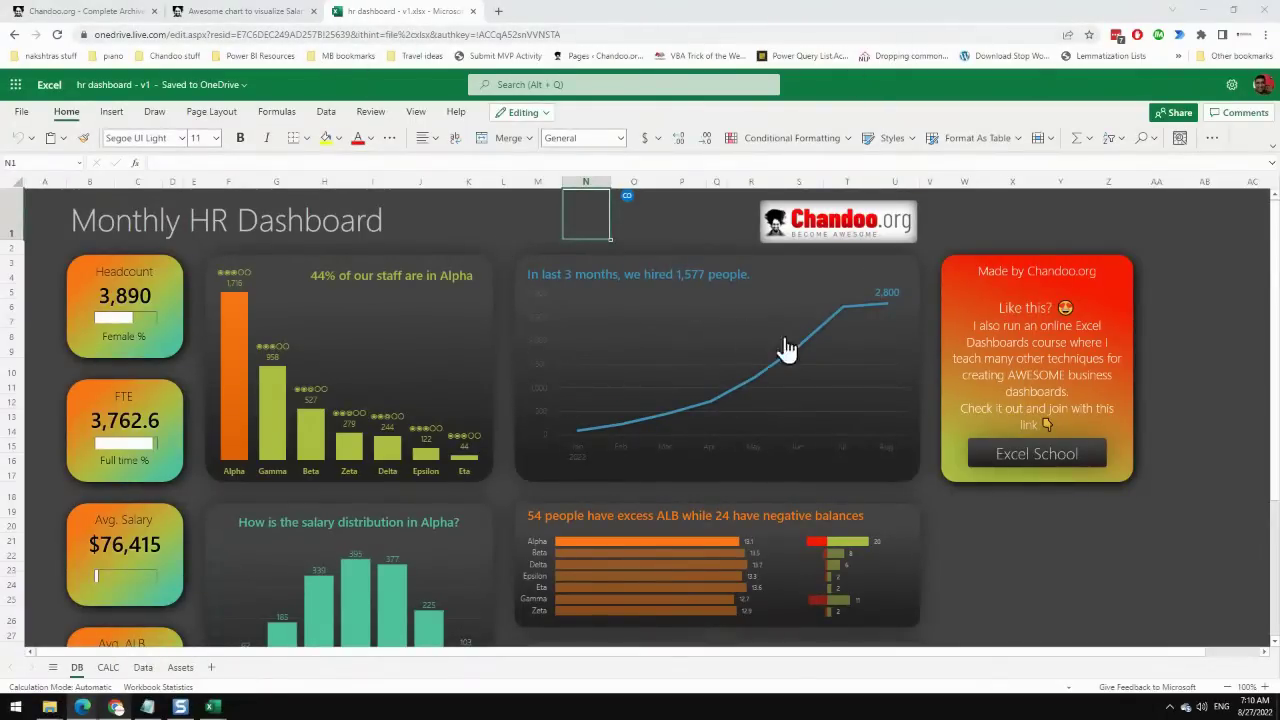
# Scroll the online dashboard, filter to Beta, dismiss the external connections warning, and close the tab.
pyautogui.scroll(-3, 824, 402)
pyautogui.scroll(-2, 824, 402)
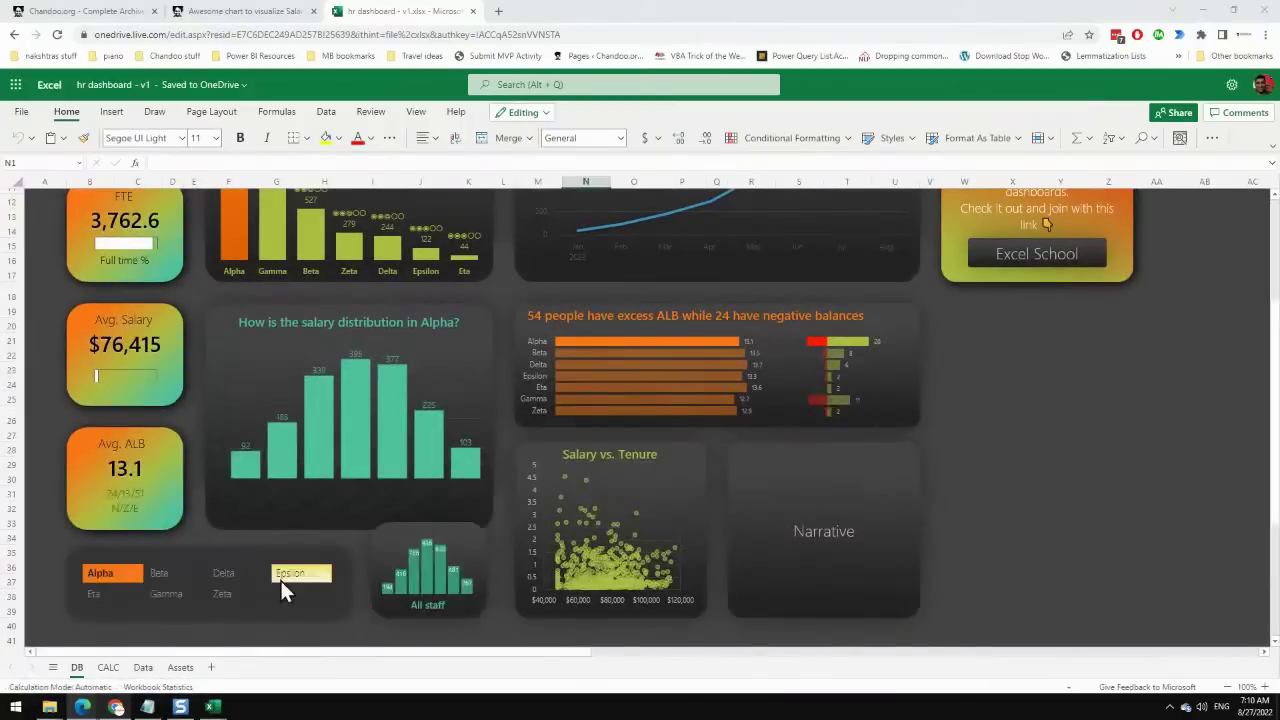
pyautogui.click(165, 573)
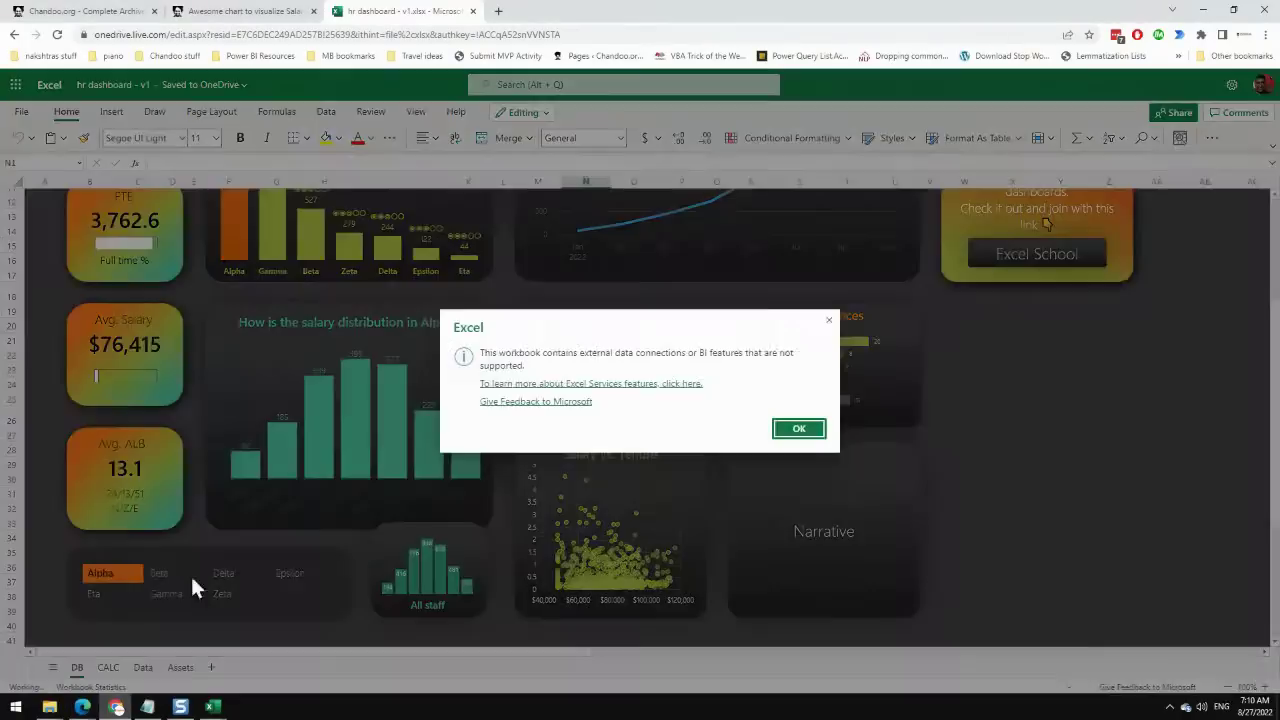
pyautogui.click(790, 430)
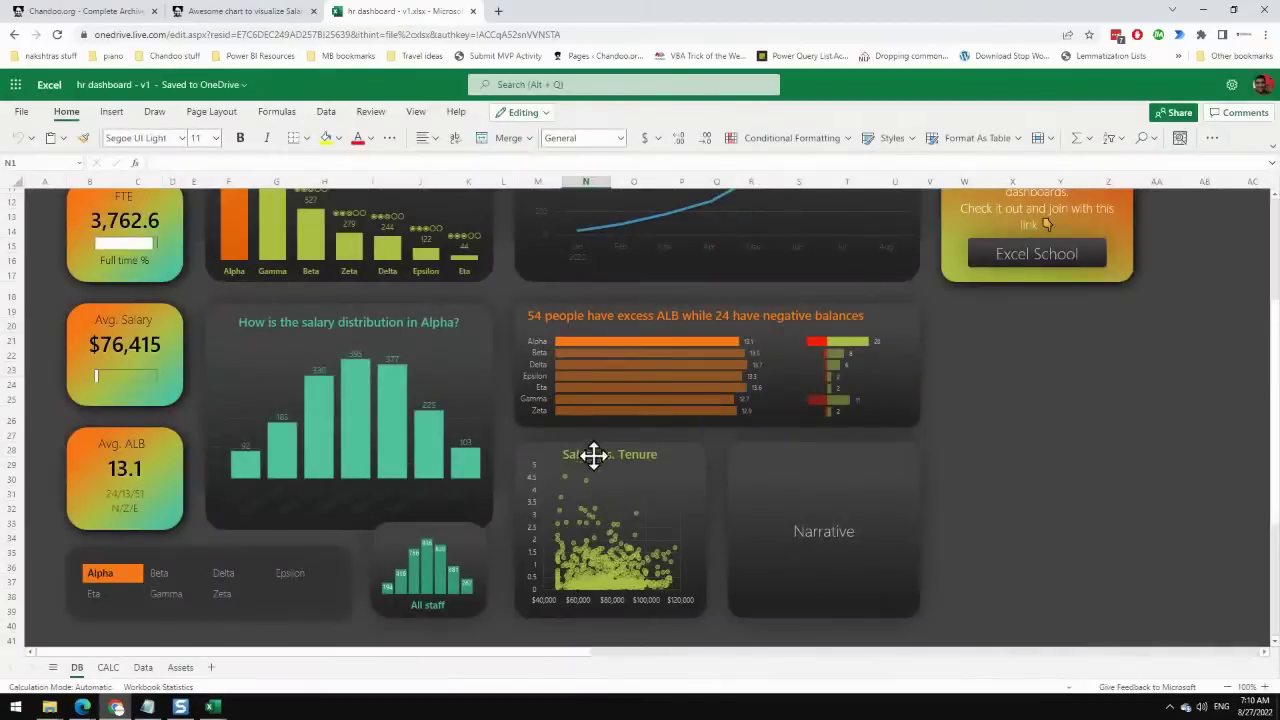
pyautogui.scroll(3, 882, 497)
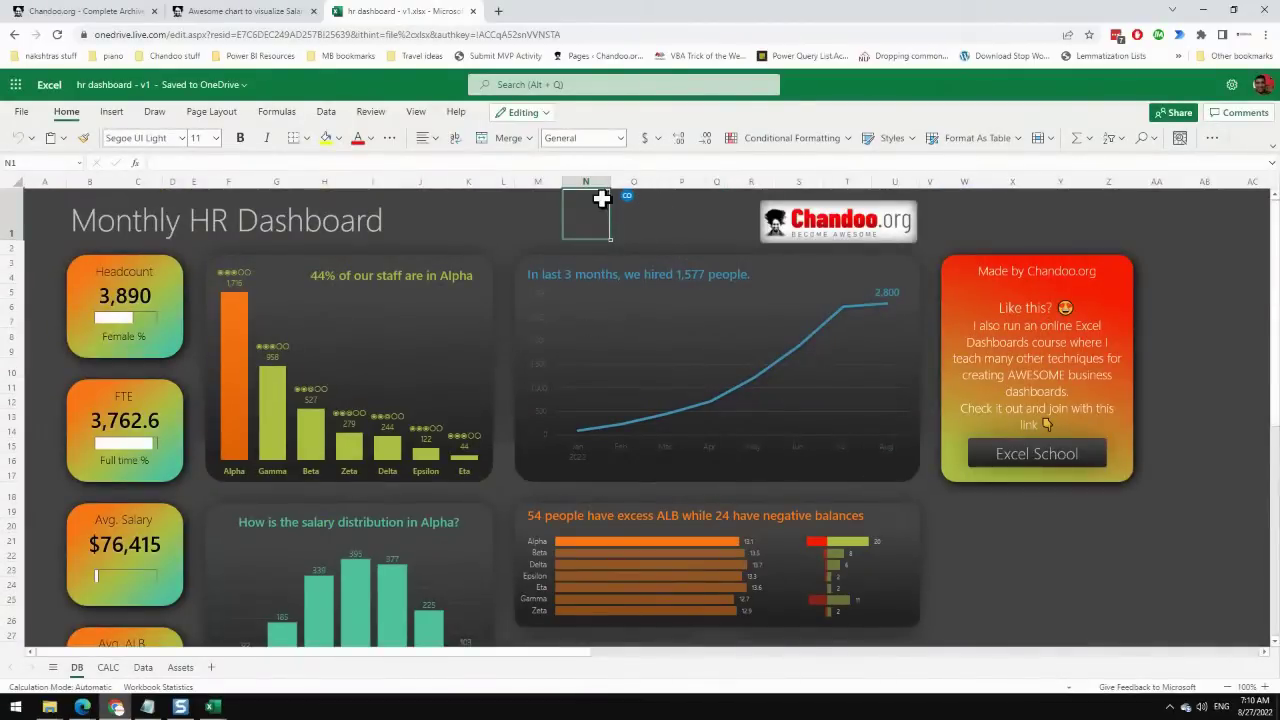
pyautogui.scroll(-2, 808, 472)
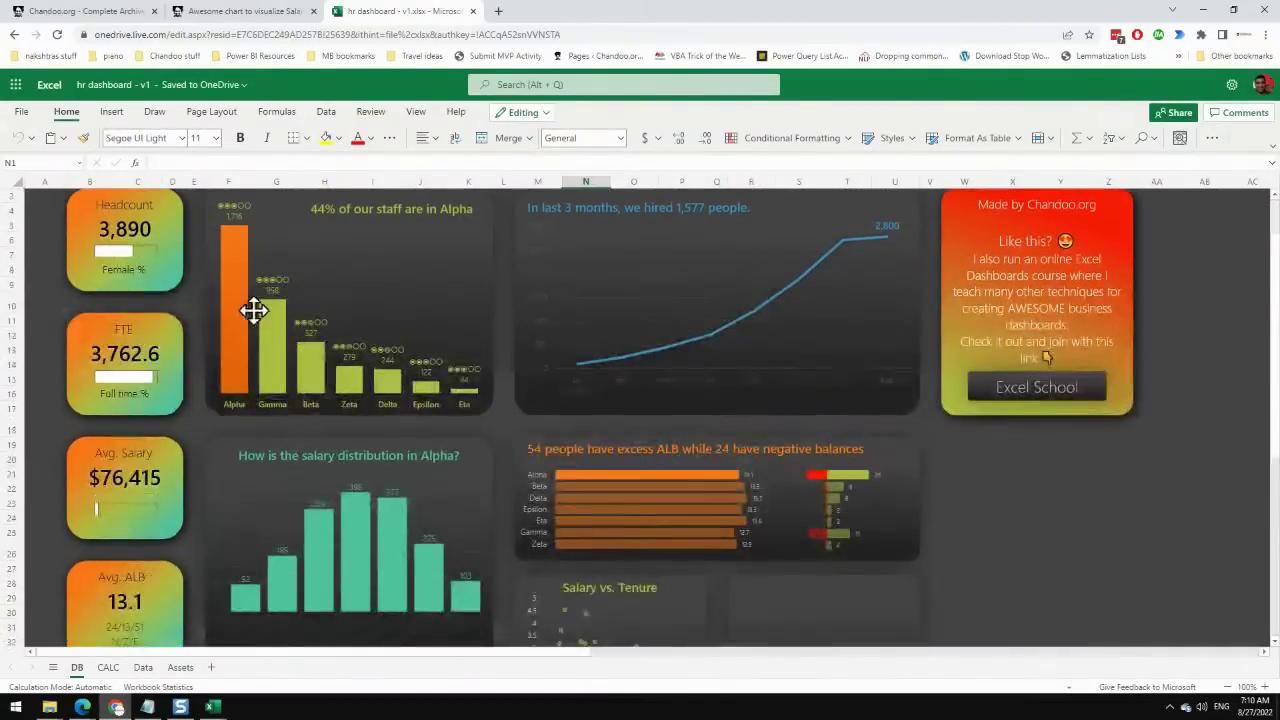
pyautogui.scroll(-5, 422, 530)
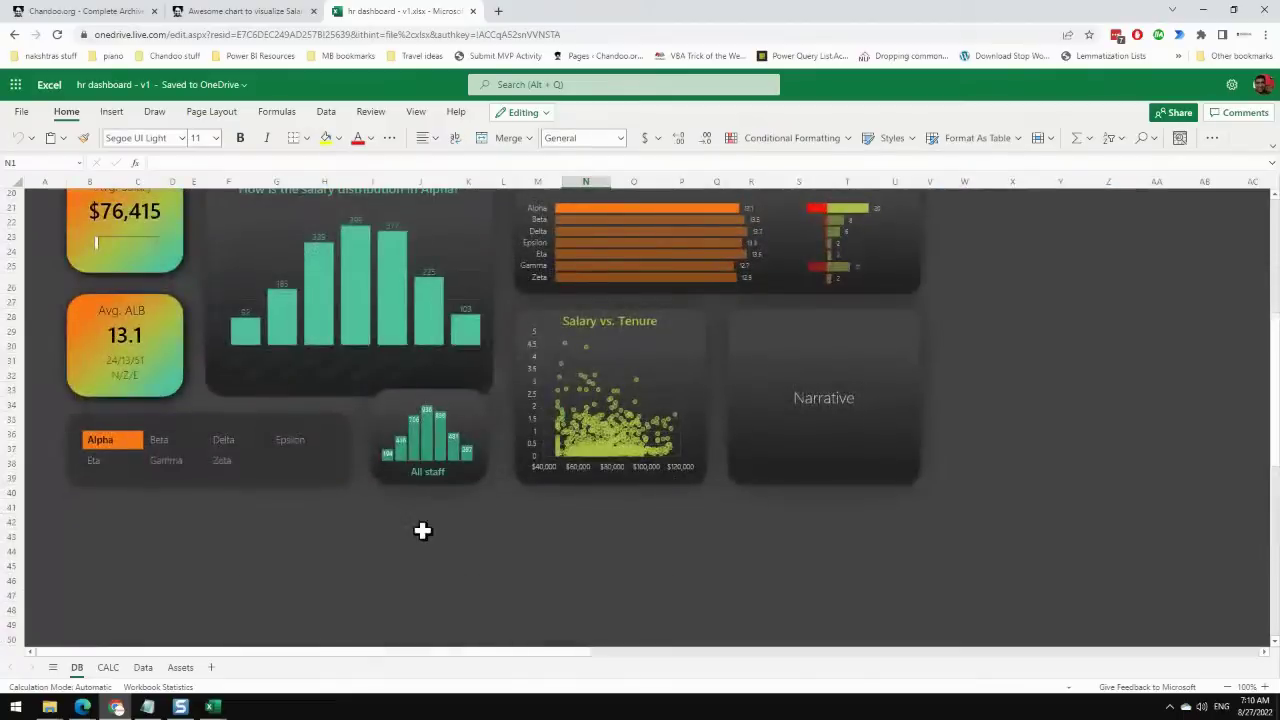
pyautogui.scroll(2, 480, 540)
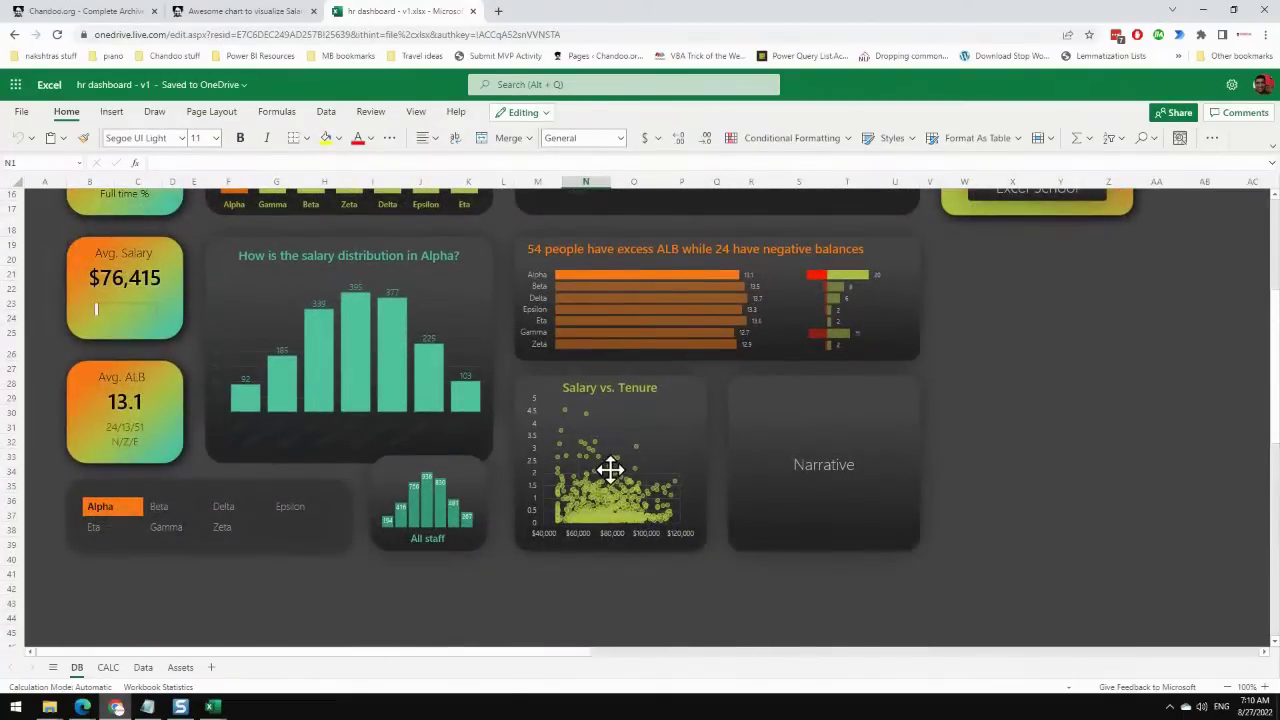
pyautogui.middleClick(394, 14)
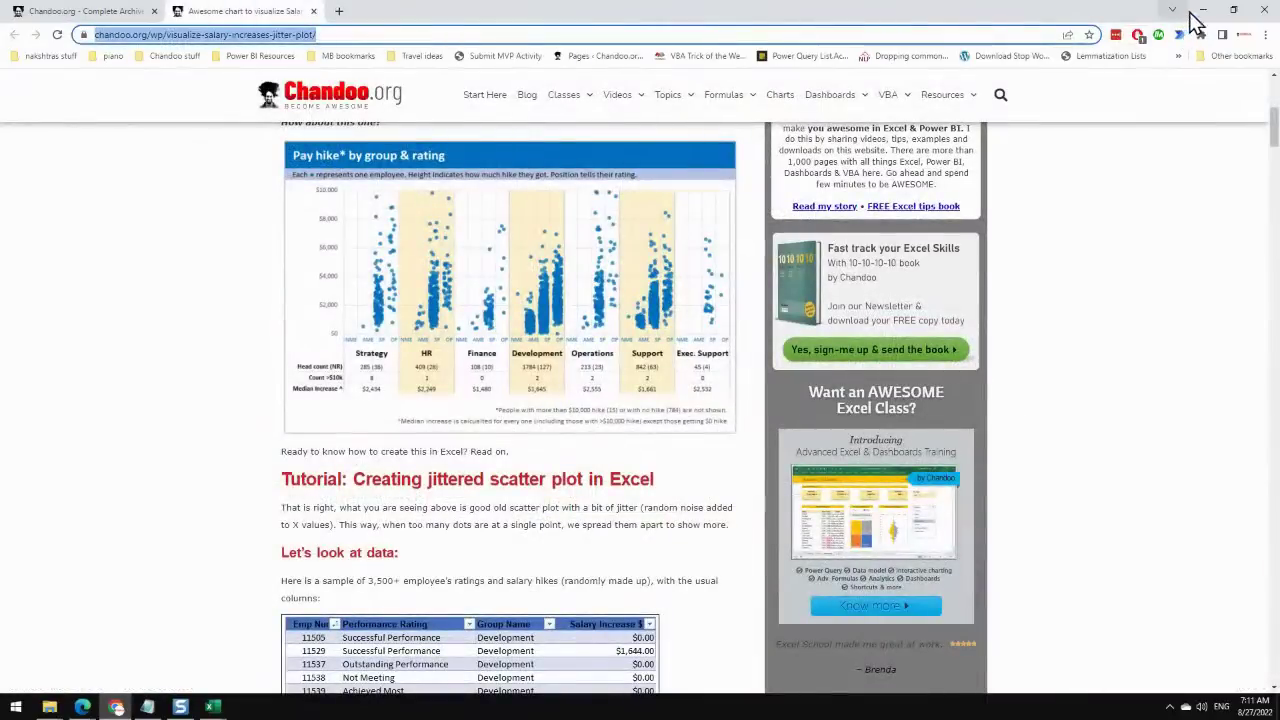
# Minimize Chrome, copy the share link once more, and close the link-copied dialog.
pyautogui.click(1203, 12)
pyautogui.click(809, 320)
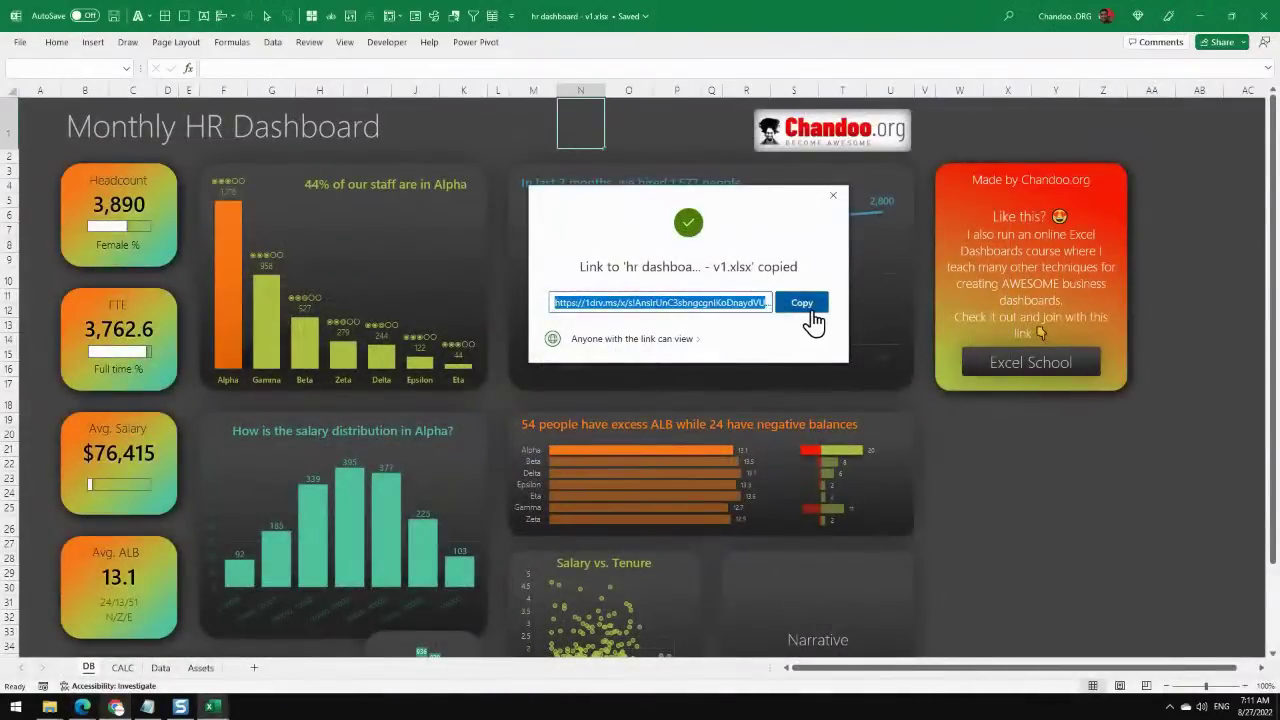
pyautogui.click(833, 197)
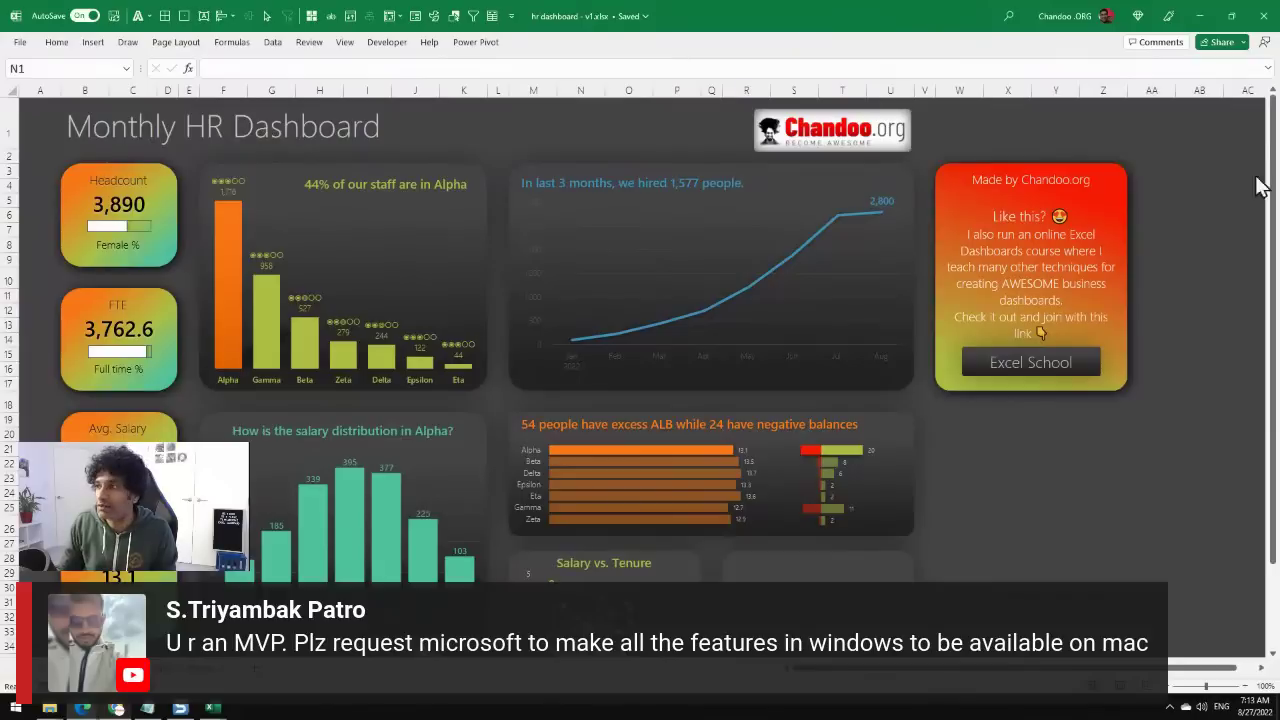
# Add Format Painter from the Home tab to the Quick Access Toolbar, then look through the Review and Formulas tabs.
pyautogui.click(430, 58)
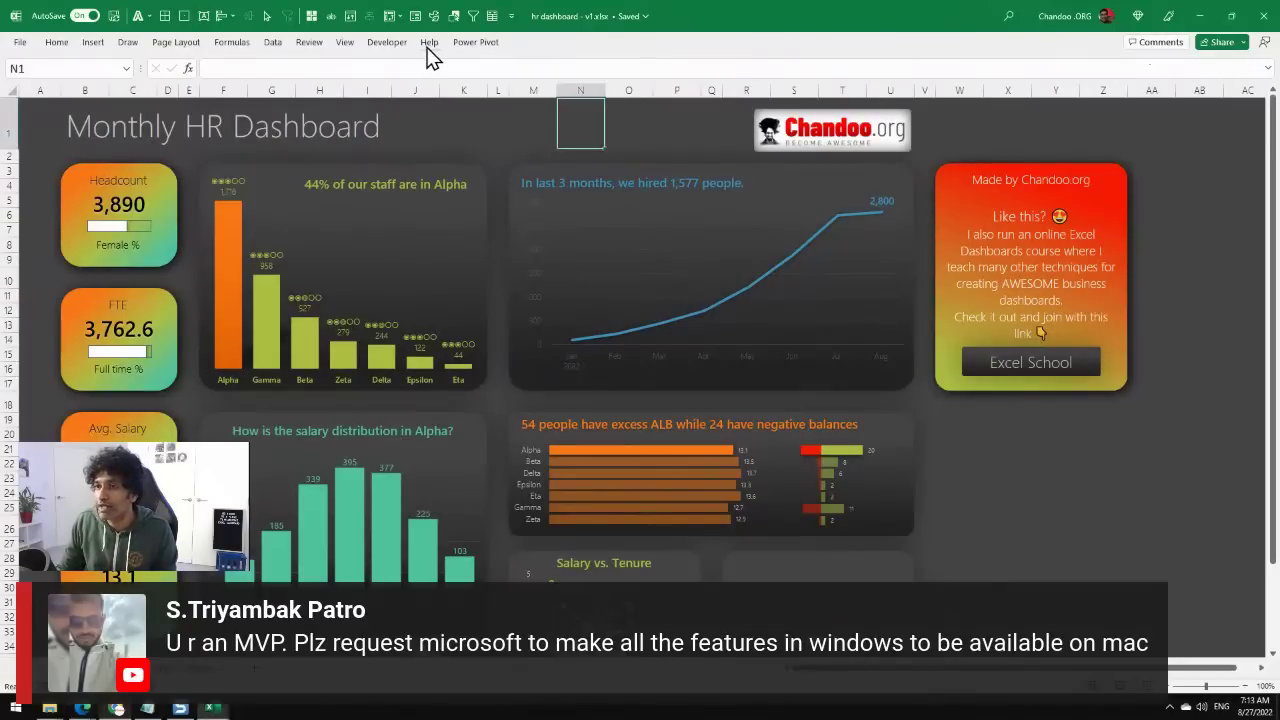
pyautogui.click(428, 44)
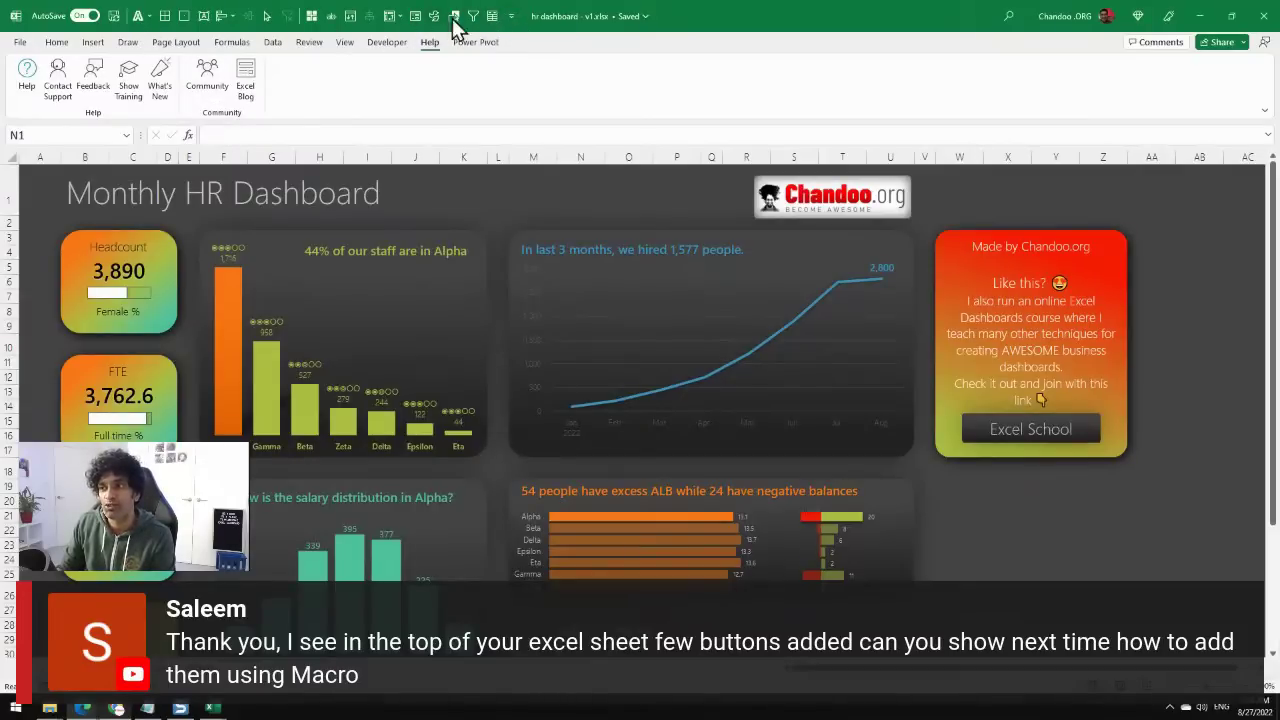
pyautogui.click(62, 52)
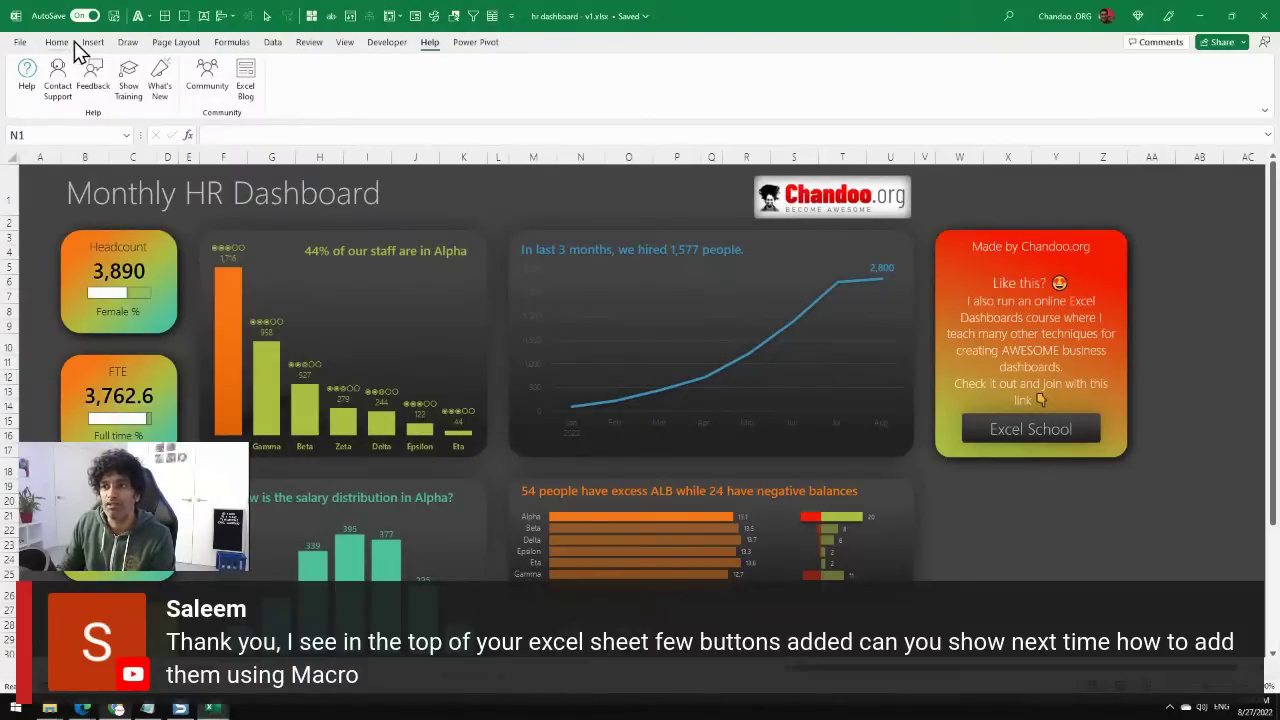
pyautogui.click(57, 44)
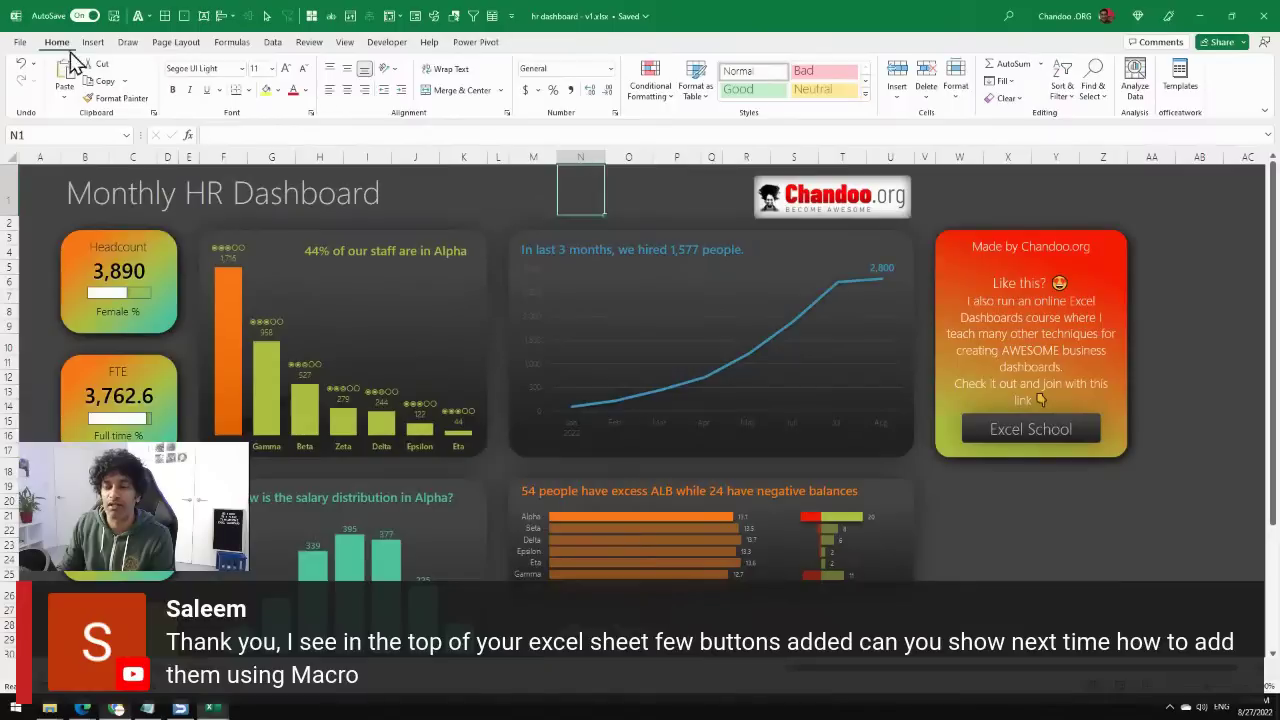
pyautogui.rightClick(127, 97)
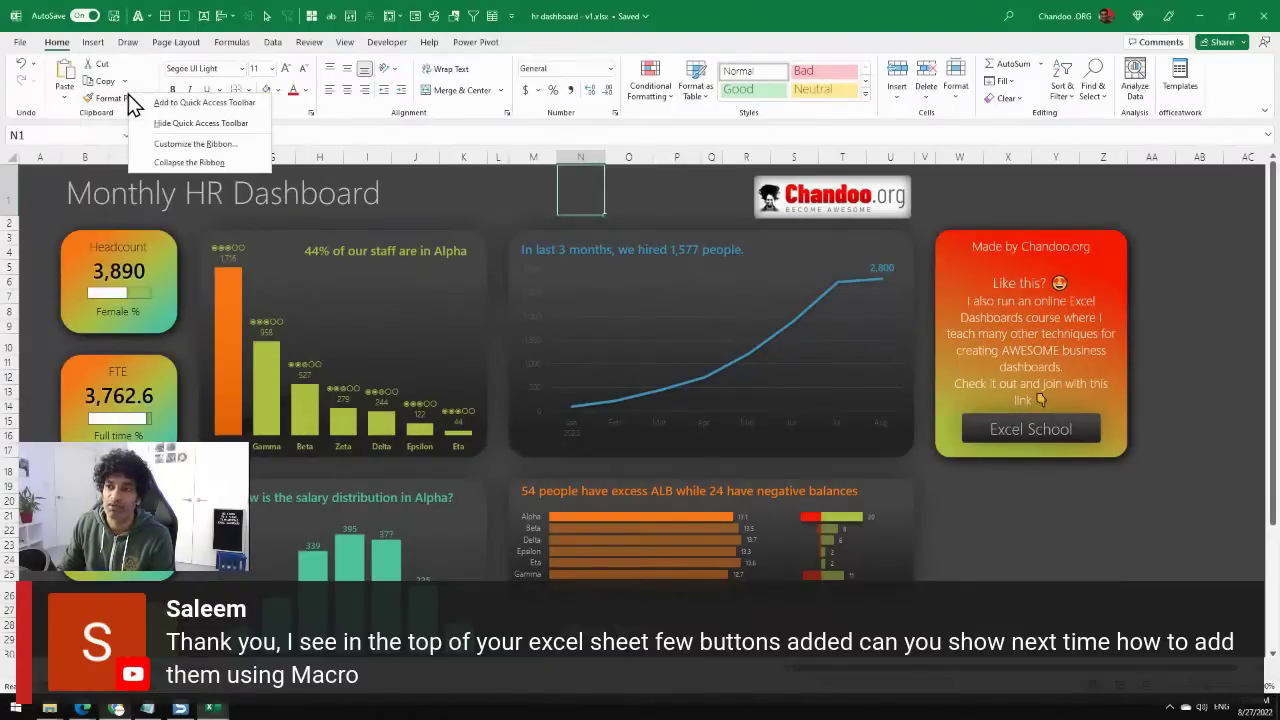
pyautogui.click(208, 107)
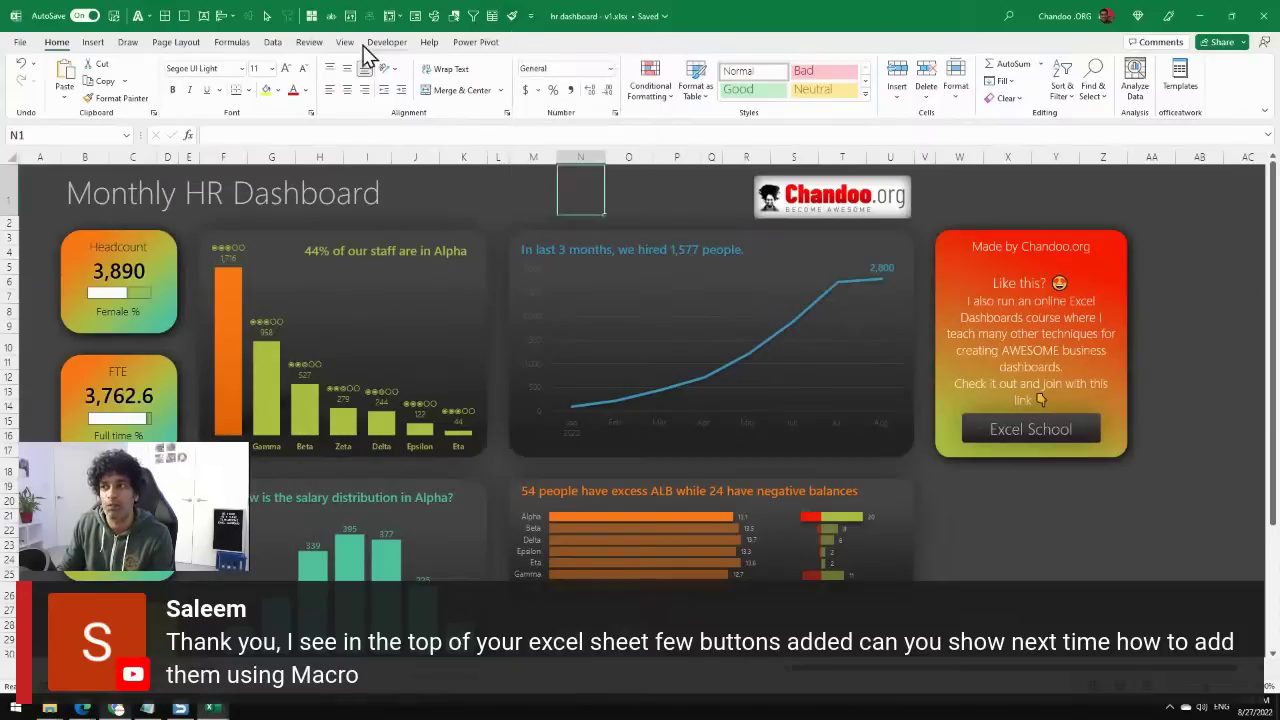
pyautogui.click(318, 46)
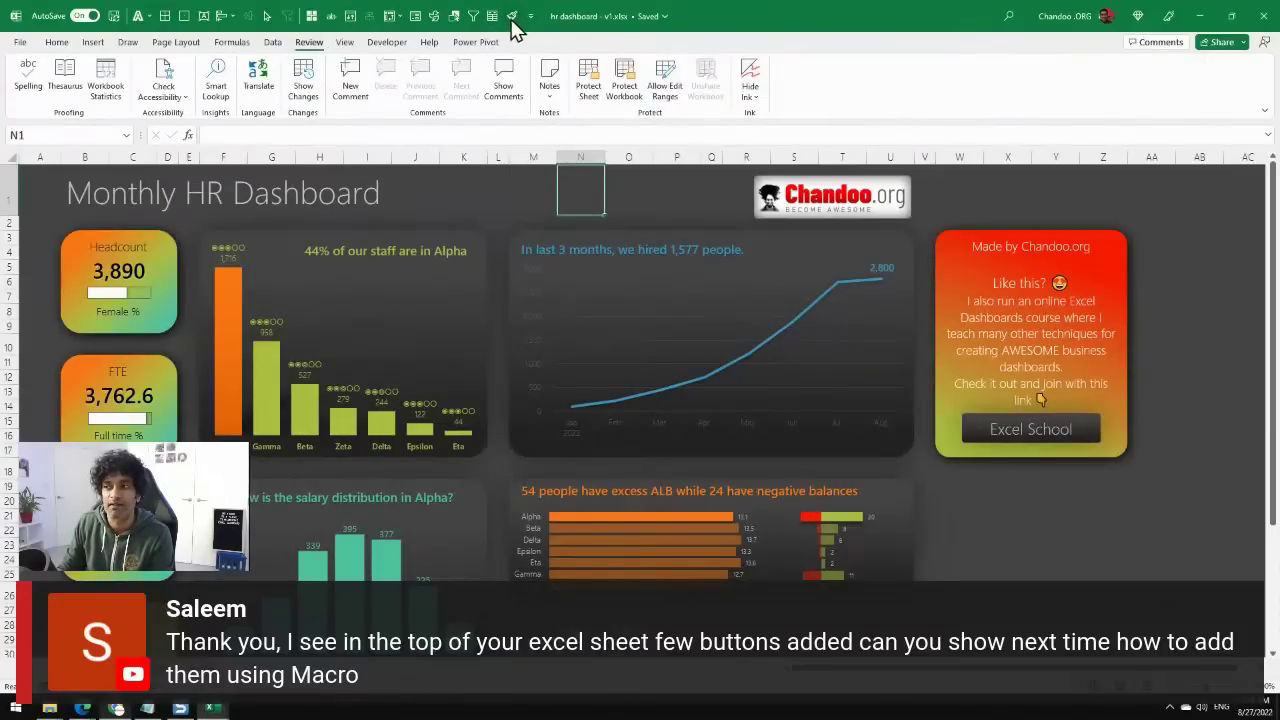
pyautogui.click(236, 43)
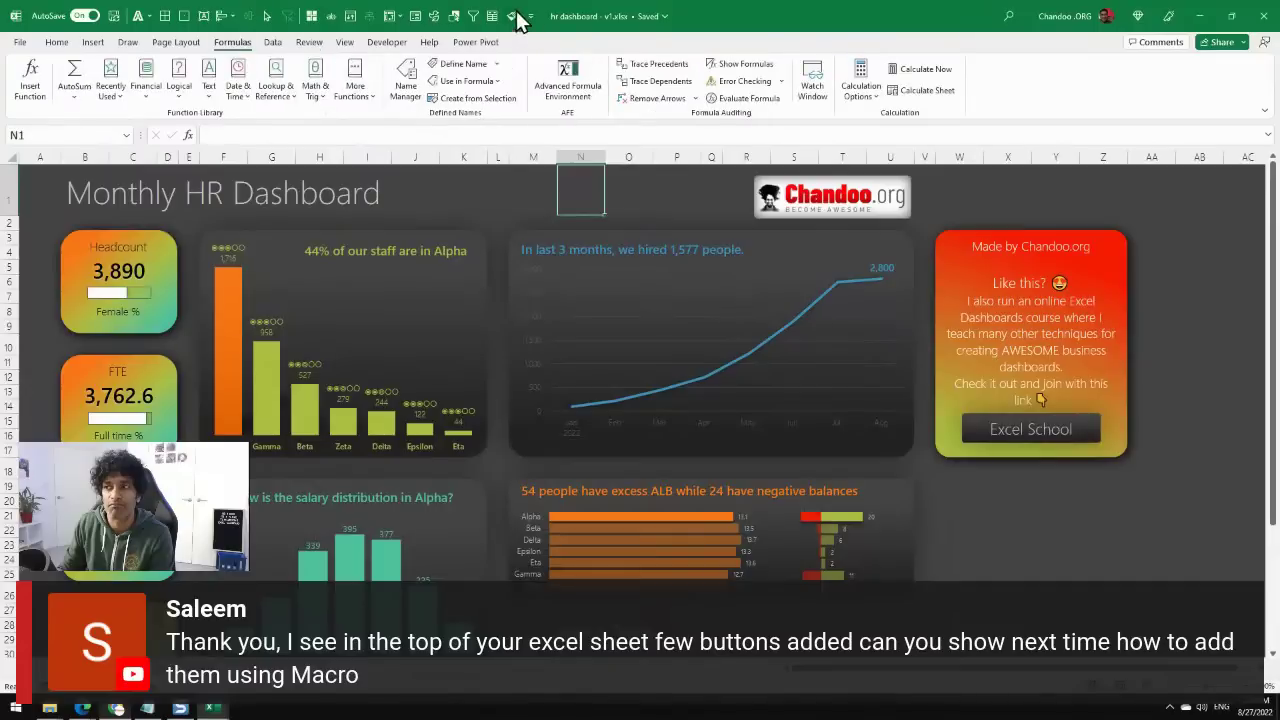
pyautogui.click(56, 42)
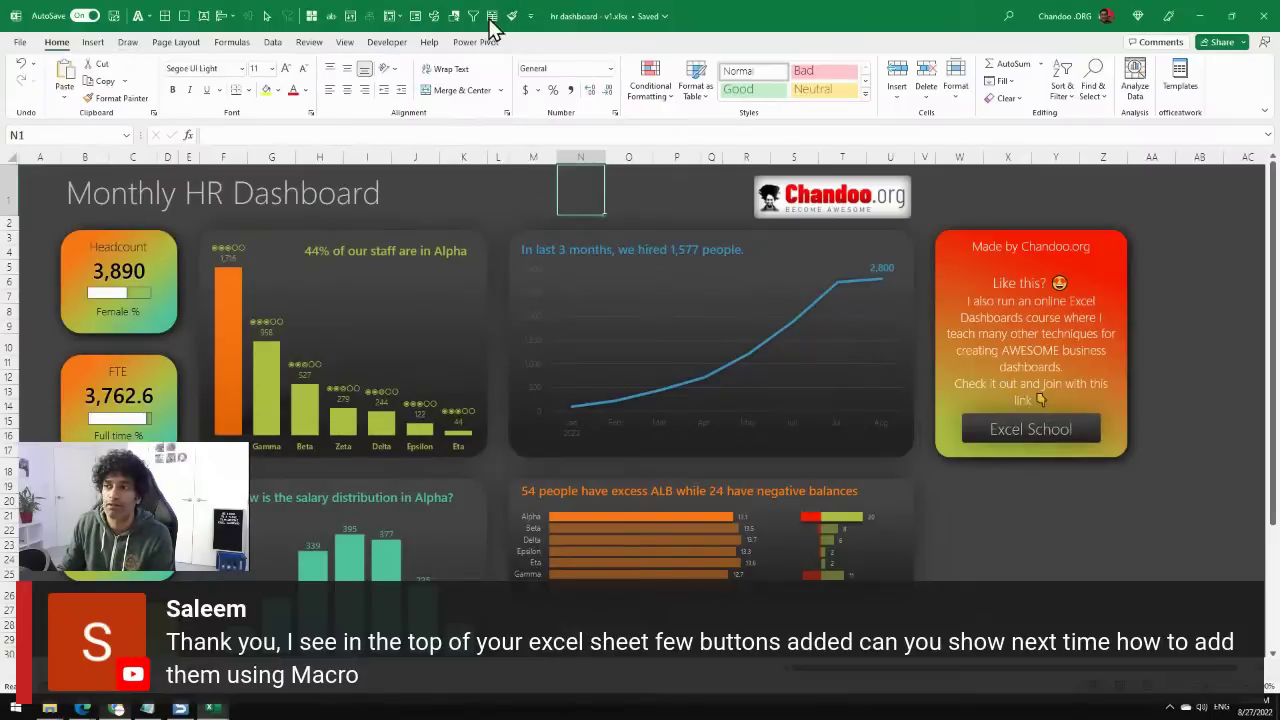